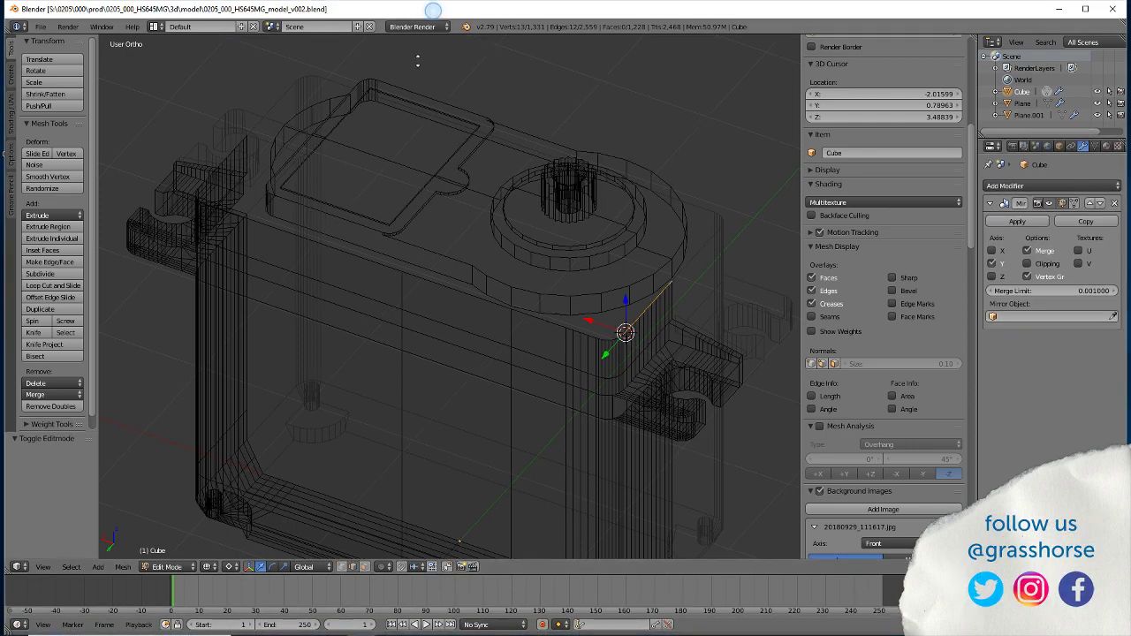
Switch to solid shading and orbit around the servo to inspect the case top and tabs
{"action": "left_click", "coordinate": [368, 53]}
{"action": "key", "text": "z"}
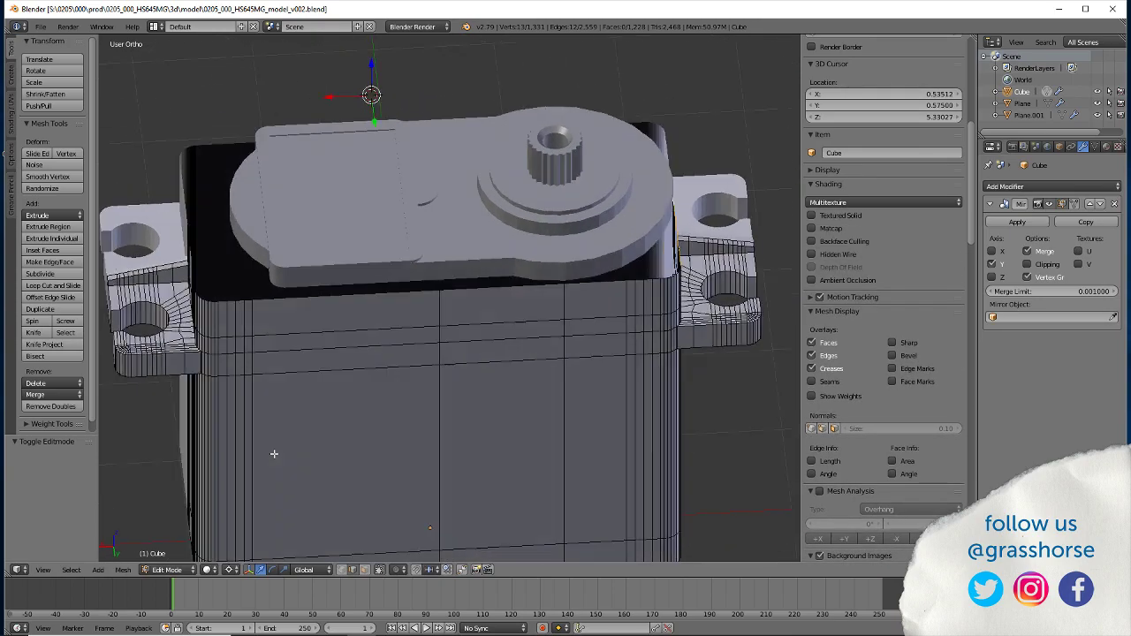
{"action": "mouse_move", "coordinate": [264, 390]}
{"action": "middle_mouse_down"}
{"action": "mouse_move", "coordinate": [436, 476]}
{"action": "mouse_move", "coordinate": [303, 469]}
{"action": "mouse_move", "coordinate": [461, 429]}
{"action": "mouse_move", "coordinate": [262, 393]}
{"action": "middle_mouse_up"}
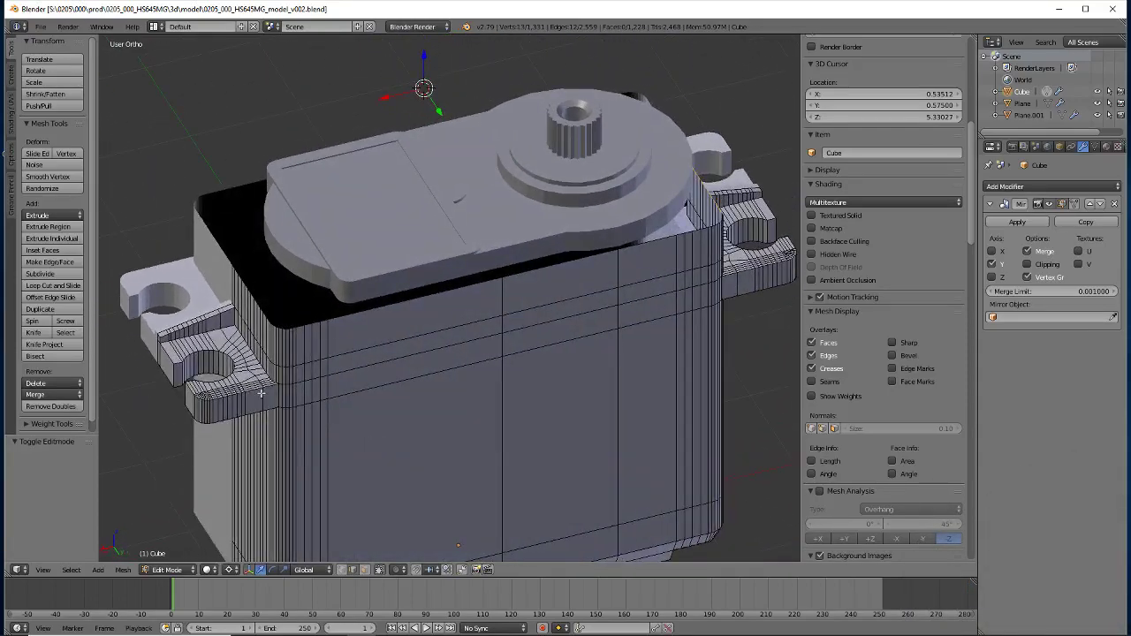
{"action": "mouse_move", "coordinate": [367, 510]}
{"action": "middle_mouse_down"}
{"action": "mouse_move", "coordinate": [351, 363]}
{"action": "mouse_move", "coordinate": [206, 371]}
{"action": "mouse_move", "coordinate": [295, 454]}
{"action": "mouse_move", "coordinate": [351, 417]}
{"action": "middle_mouse_up"}
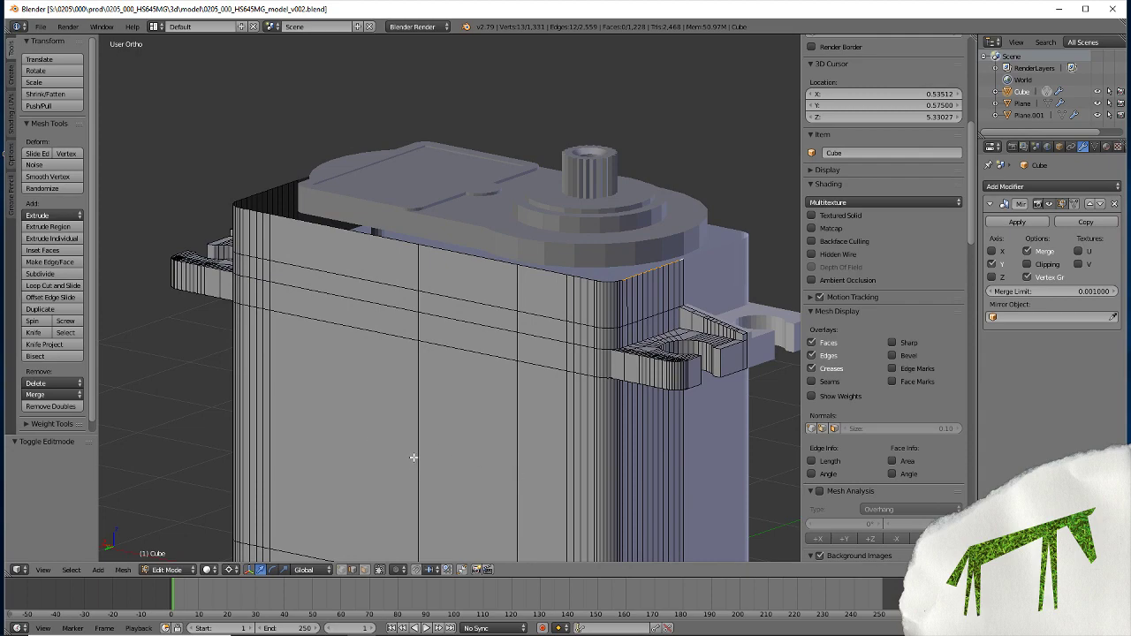
{"action": "mouse_move", "coordinate": [297, 400]}
{"action": "middle_mouse_down"}
{"action": "mouse_move", "coordinate": [366, 416]}
{"action": "mouse_move", "coordinate": [243, 245]}
{"action": "middle_mouse_up"}
{"action": "mouse_move", "coordinate": [276, 385]}
{"action": "middle_mouse_down"}
{"action": "mouse_move", "coordinate": [313, 463]}
{"action": "mouse_move", "coordinate": [251, 472]}
{"action": "mouse_move", "coordinate": [159, 417]}
{"action": "middle_mouse_up"}
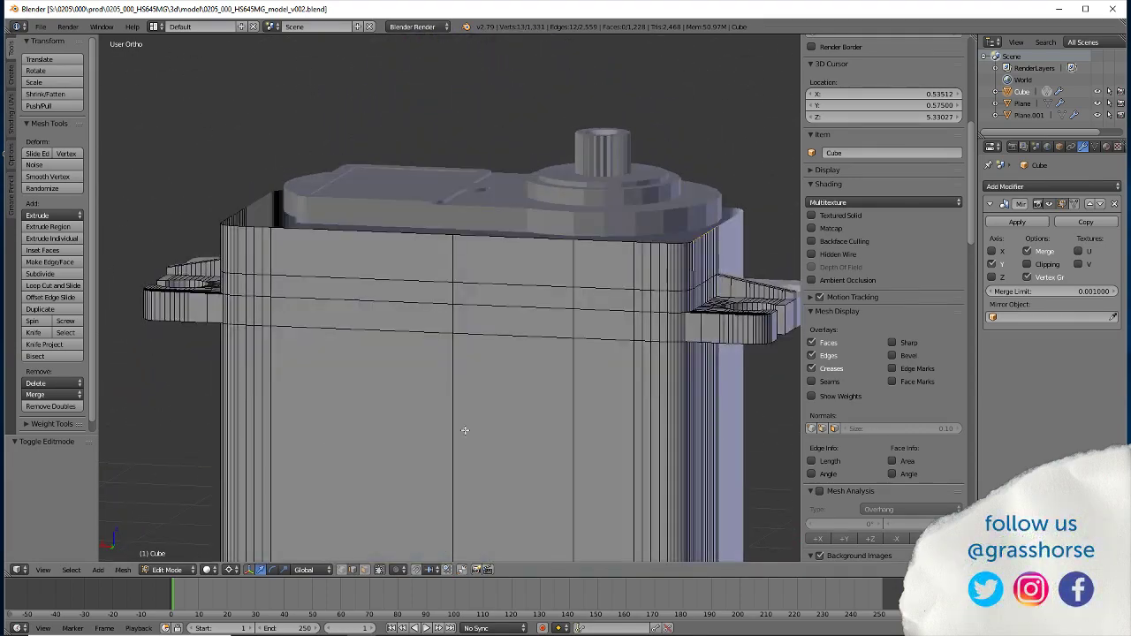
{"action": "middle_click_drag", "start_coordinate": [580, 327], "coordinate": [583, 380]}
{"action": "scroll", "coordinate": [632, 325], "scroll_direction": "up", "scroll_amount": 3}
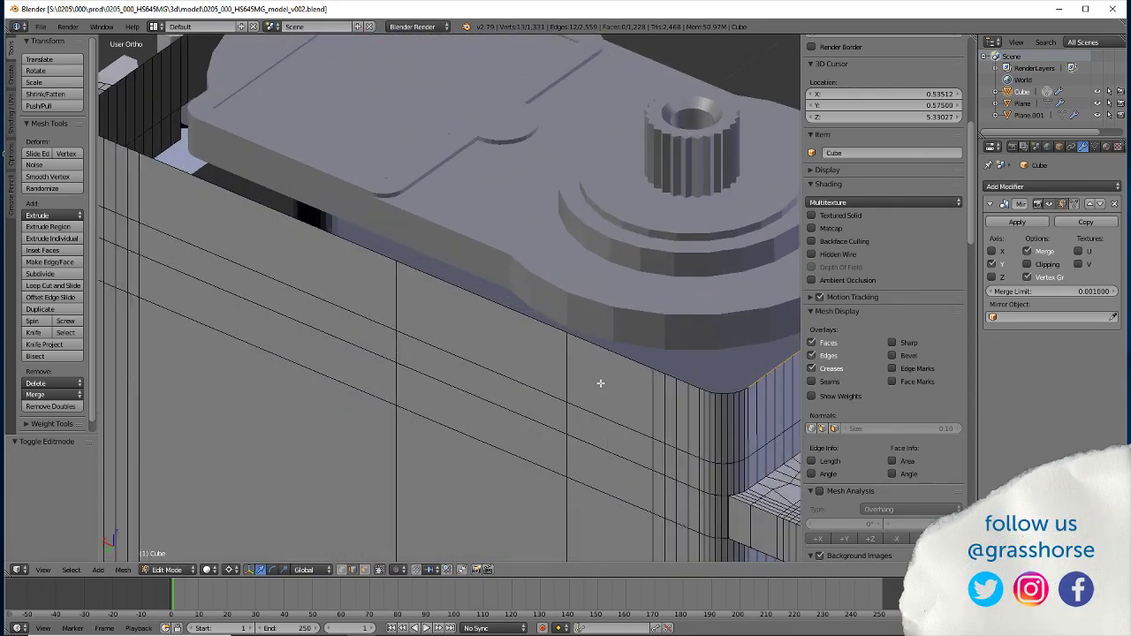
{"action": "scroll", "coordinate": [636, 393], "scroll_direction": "down", "scroll_amount": 3}
{"action": "scroll", "coordinate": [445, 417], "scroll_direction": "up", "scroll_amount": 3}
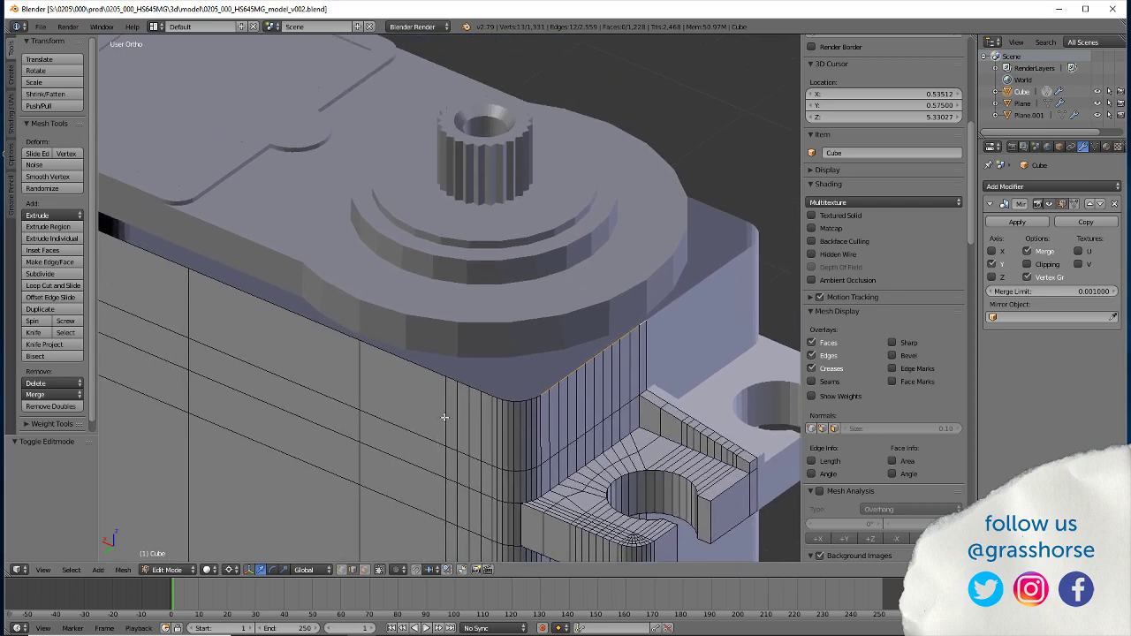
Go to Front Ortho in wireframe to compare the case outline with the reference photo
{"action": "middle_click_drag", "start_coordinate": [419, 451], "coordinate": [449, 391]}
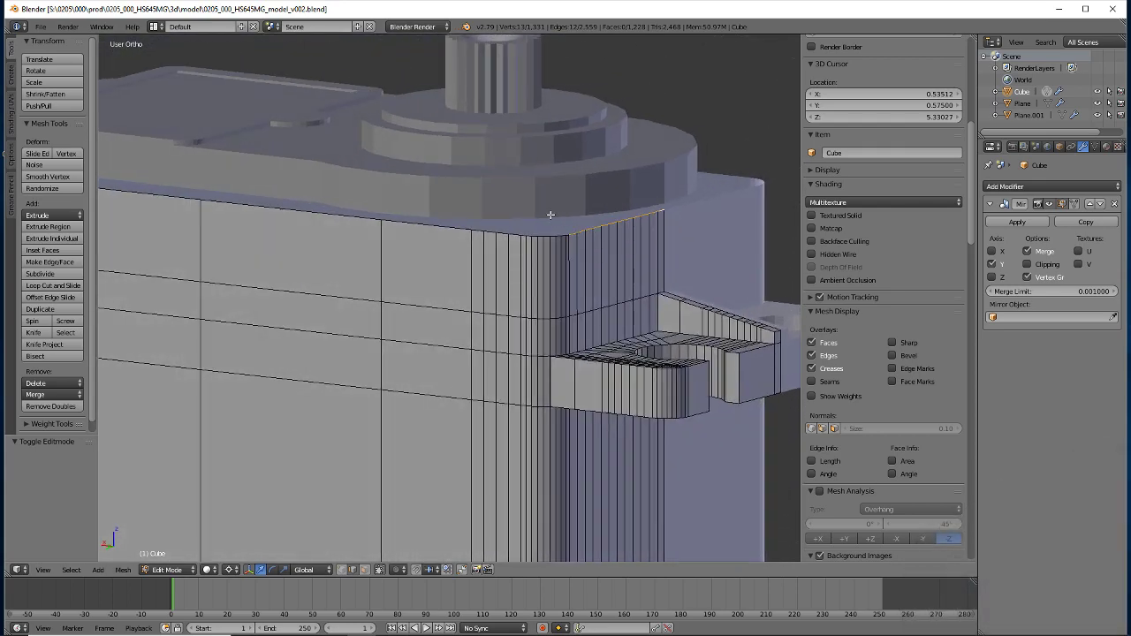
{"action": "key", "text": "KP_1"}
{"action": "key", "text": "z"}
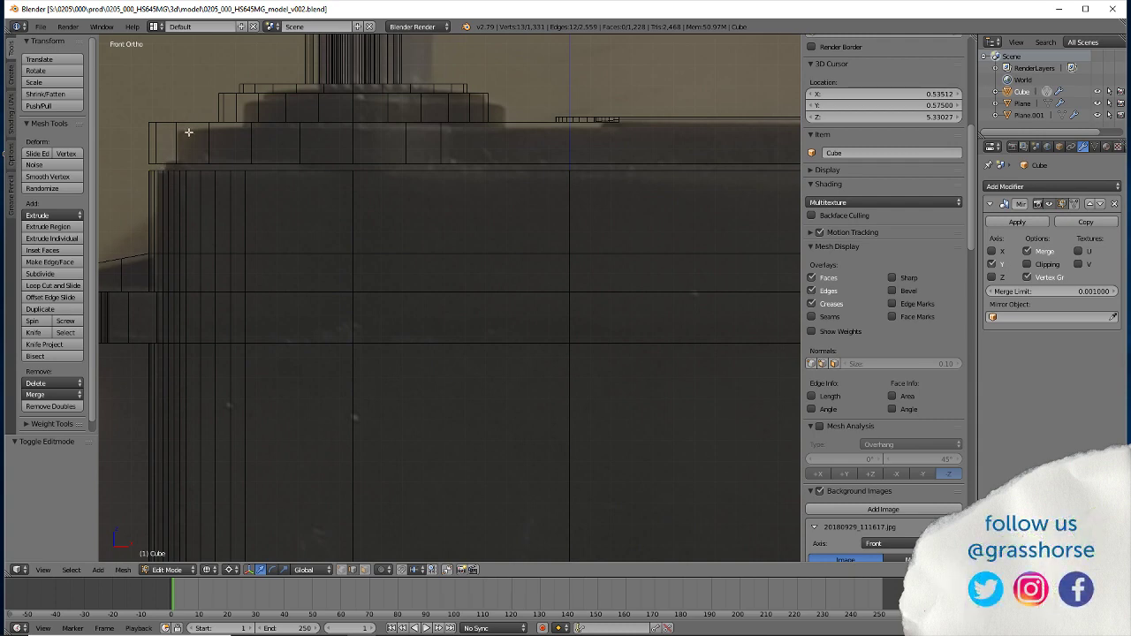
Extrude the corner rim edge in place and shift it 0.03 along X
{"action": "mouse_move", "coordinate": [185, 168]}
{"action": "middle_mouse_down"}
{"action": "mouse_move", "coordinate": [271, 283]}
{"action": "mouse_move", "coordinate": [379, 265]}
{"action": "mouse_move", "coordinate": [513, 339]}
{"action": "middle_mouse_up"}
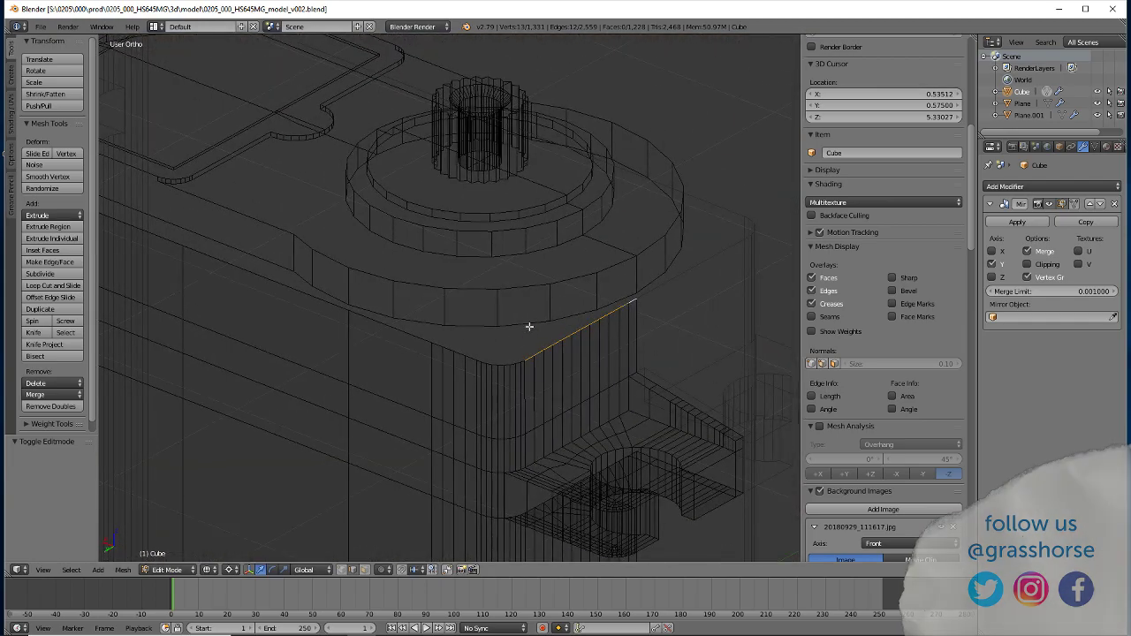
{"action": "key", "text": "e"}
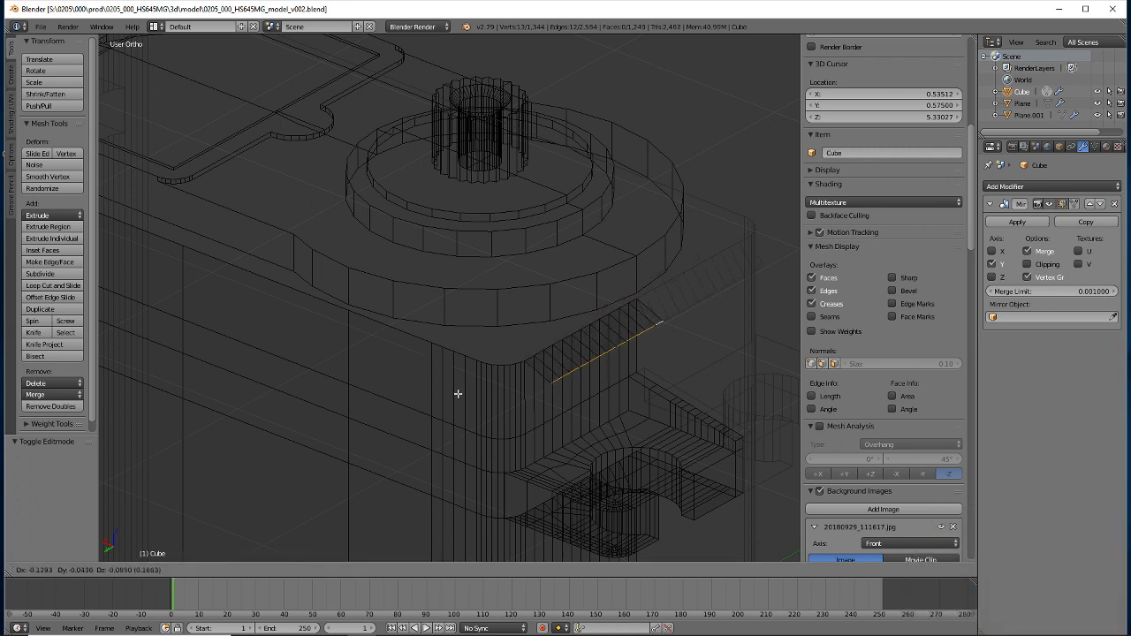
{"action": "right_click", "coordinate": [456, 392]}
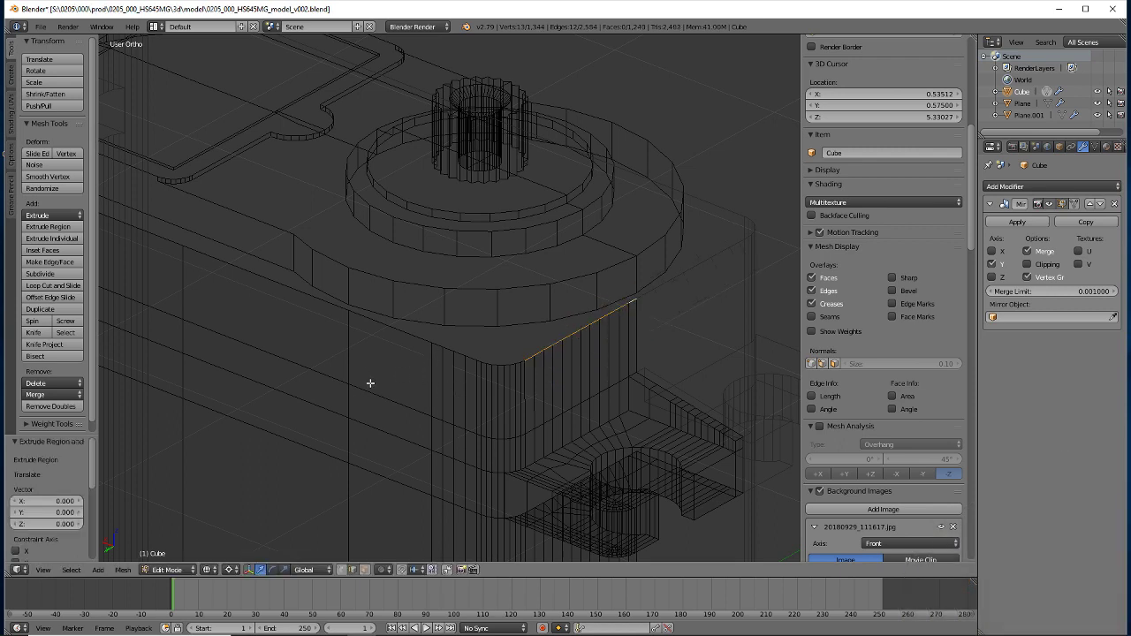
{"action": "key", "text": "g"}
{"action": "type", "text": "x"}
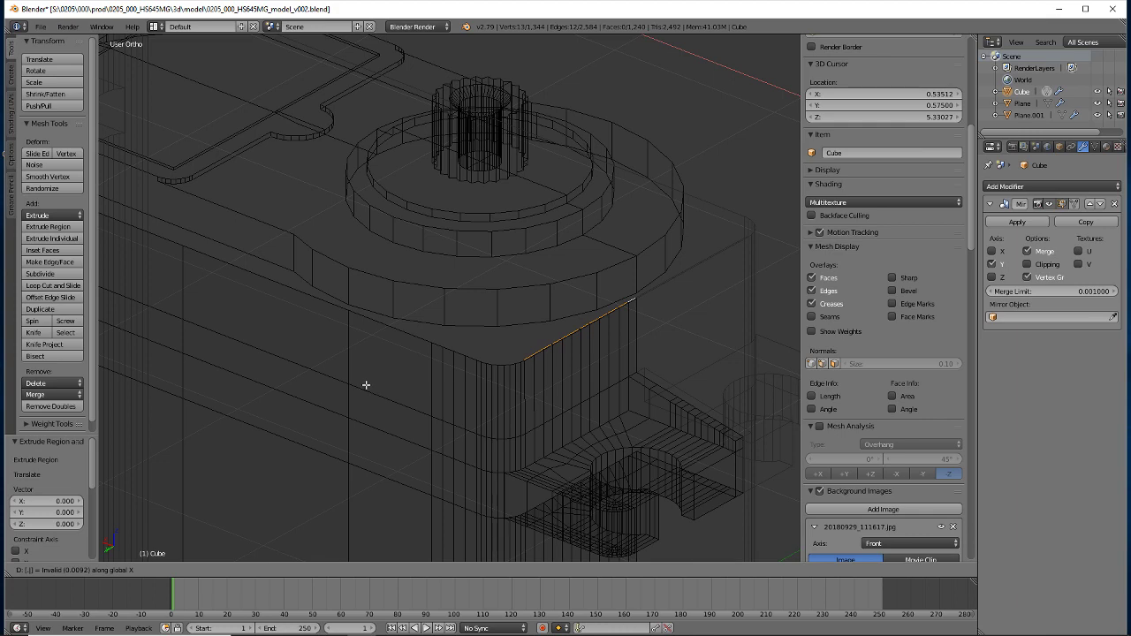
{"action": "type", "text": "03"}
{"action": "key", "text": "Return"}
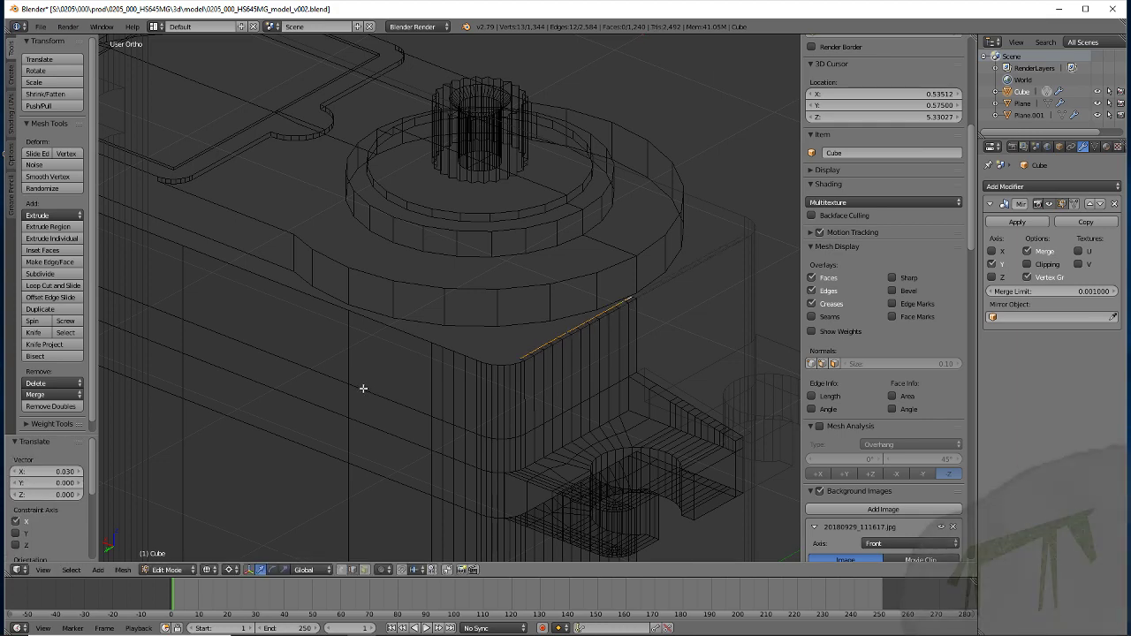
Extrude the corner edge again and raise it 0.03 along Z, correcting an accidental 0.3 move
{"action": "middle_click_drag", "start_coordinate": [366, 379], "coordinate": [420, 411]}
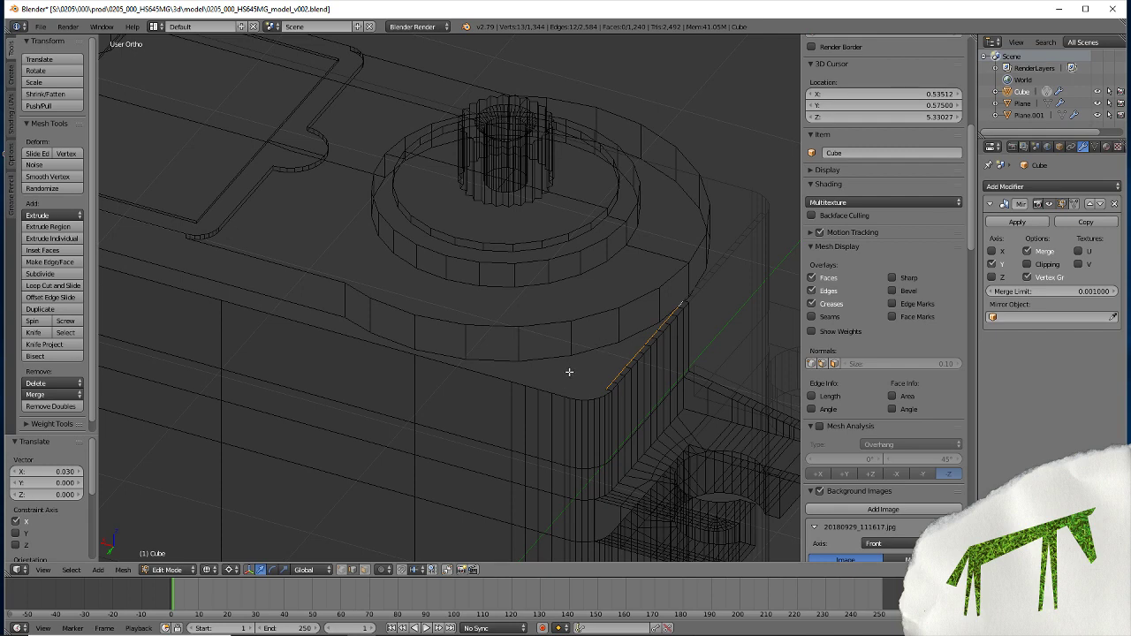
{"action": "key", "text": "e"}
{"action": "right_click", "coordinate": [558, 374]}
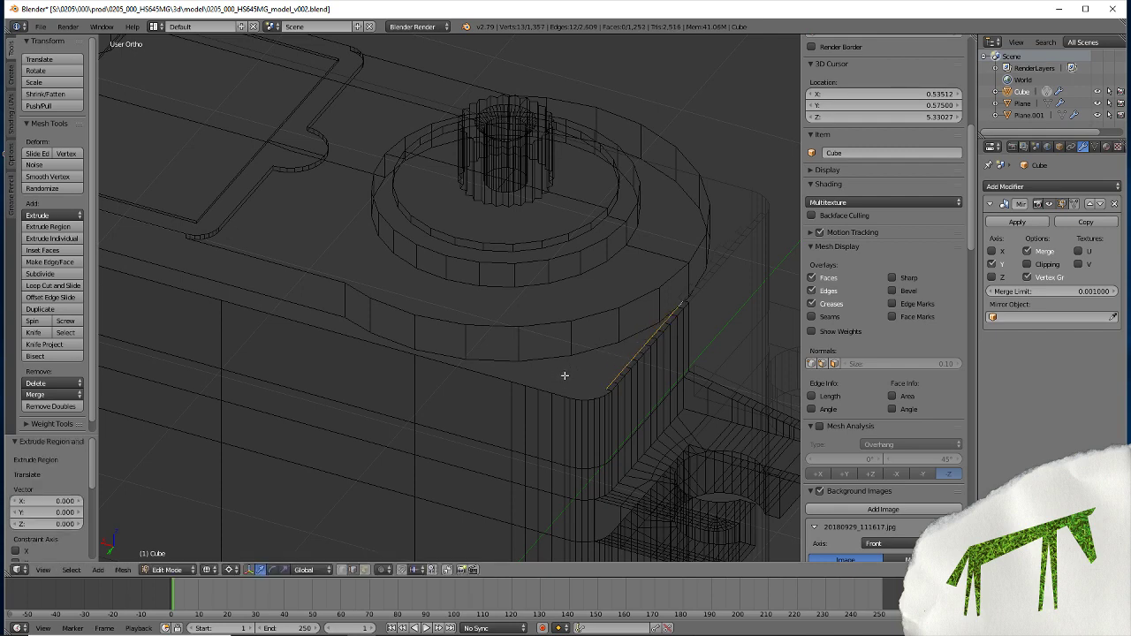
{"action": "type", "text": "gz"}
{"action": "type", "text": ".3"}
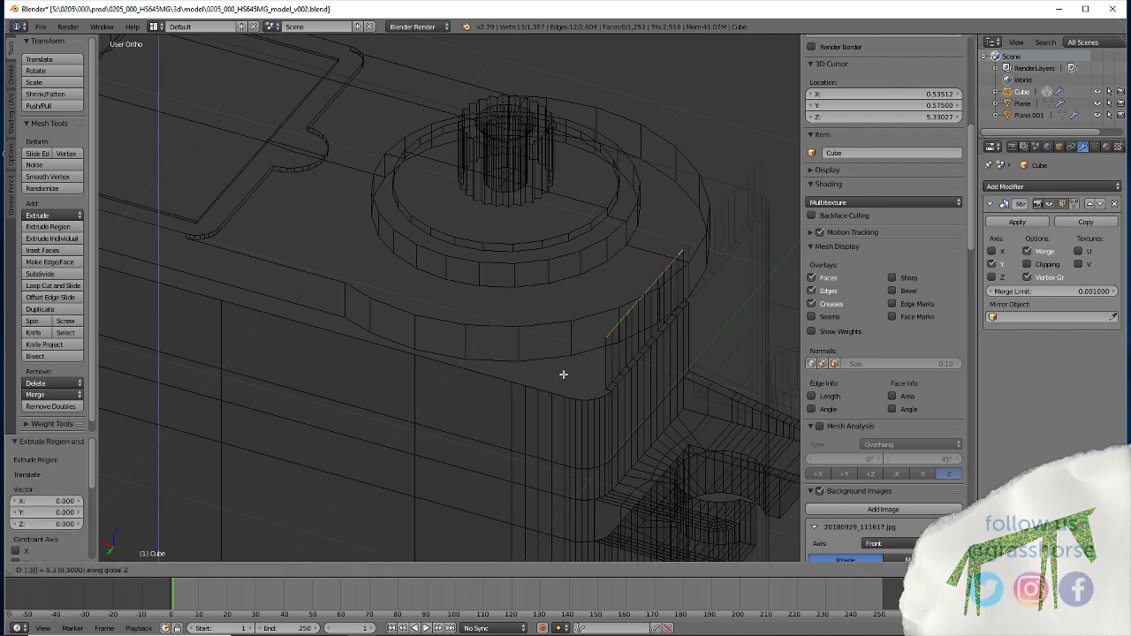
{"action": "key", "text": "Return"}
{"action": "key", "text": "ctrl+z"}
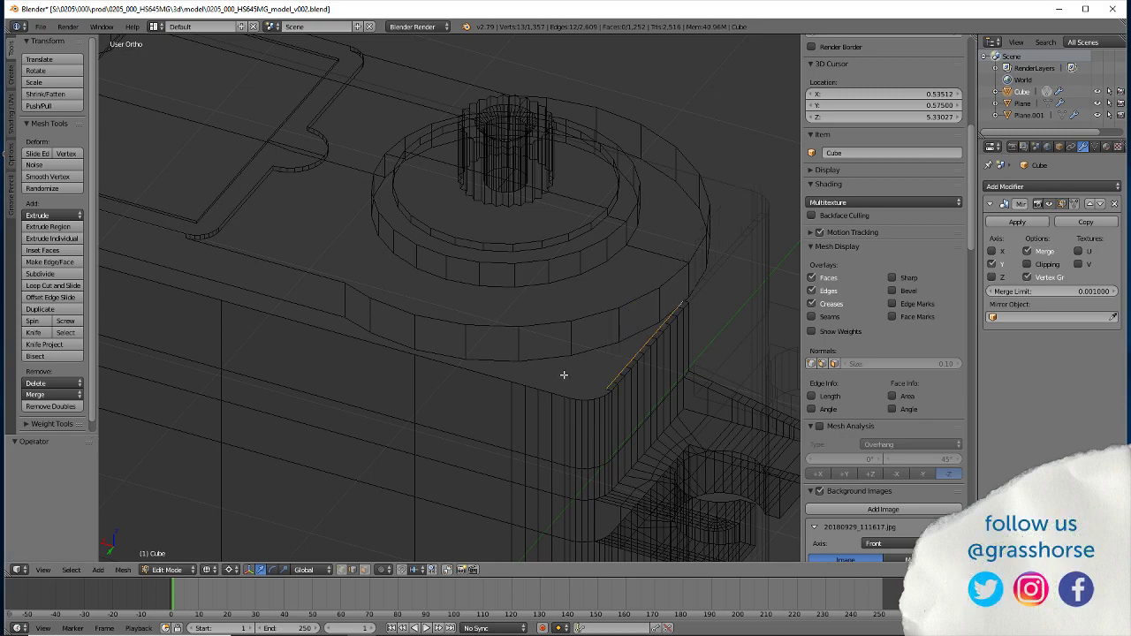
{"action": "type", "text": "gz.03"}
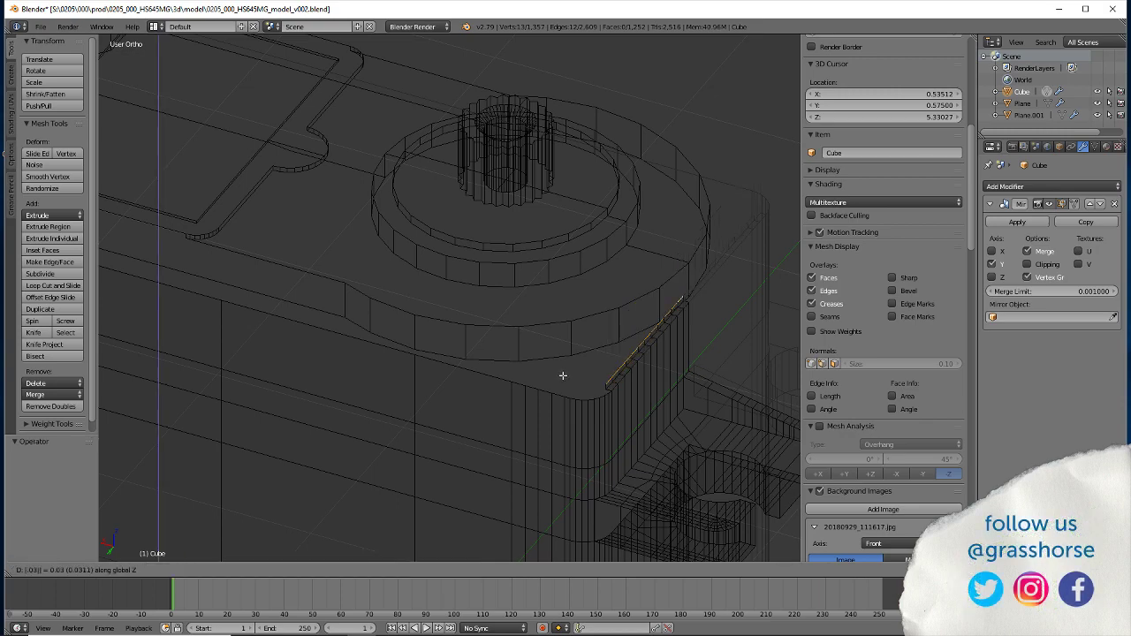
{"action": "key", "text": "Return"}
{"action": "mouse_move", "coordinate": [557, 386]}
{"action": "middle_mouse_down"}
{"action": "mouse_move", "coordinate": [385, 434]}
{"action": "mouse_move", "coordinate": [374, 460]}
{"action": "middle_mouse_up"}
Select the chain of long top rim edges up to the rounded corner
{"action": "right_click", "coordinate": [474, 386]}
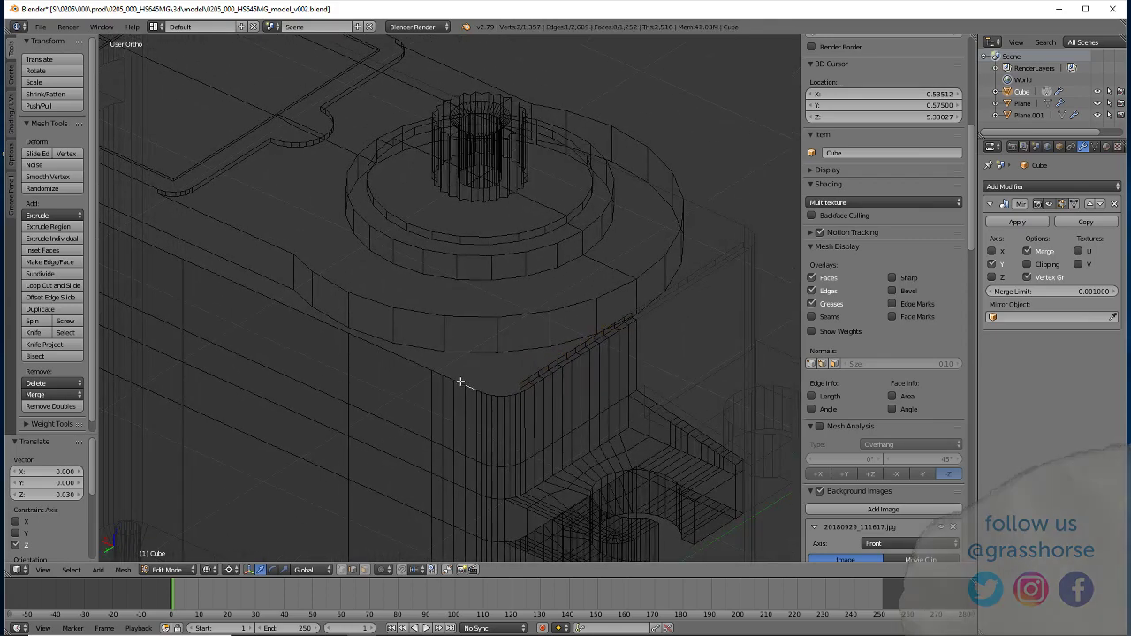
{"action": "right_click", "coordinate": [413, 363], "text": "shift"}
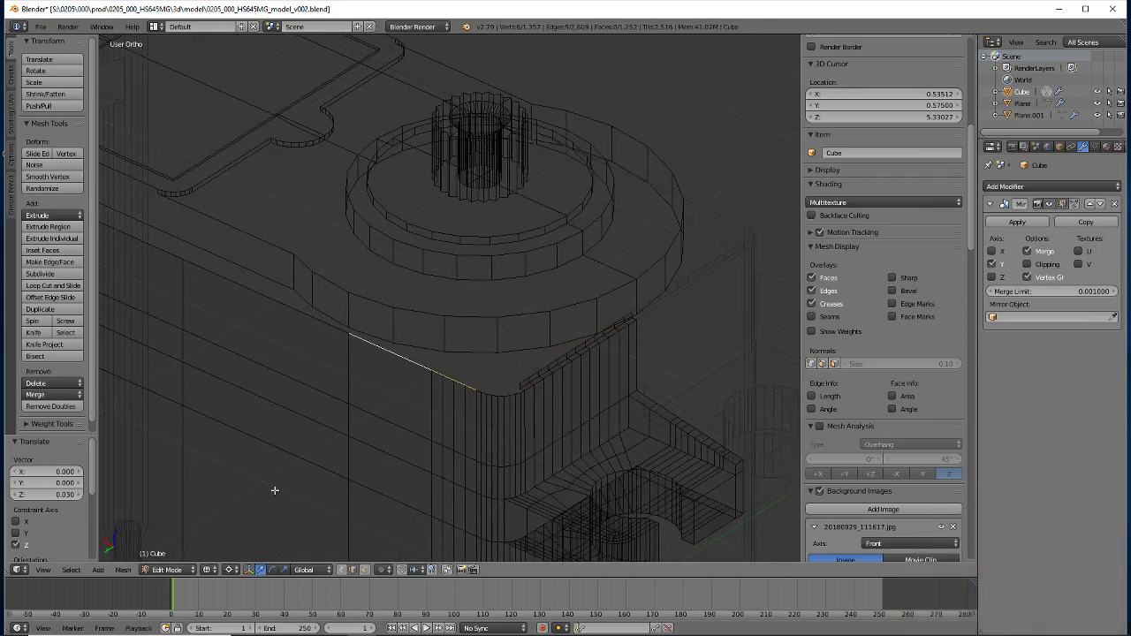
{"action": "right_click", "coordinate": [285, 307], "text": "shift"}
{"action": "middle_click_drag", "start_coordinate": [251, 409], "coordinate": [513, 472], "text": "shift"}
{"action": "scroll", "coordinate": [419, 328], "scroll_direction": "up", "scroll_amount": 2}
{"action": "right_click", "coordinate": [409, 302], "text": "shift"}
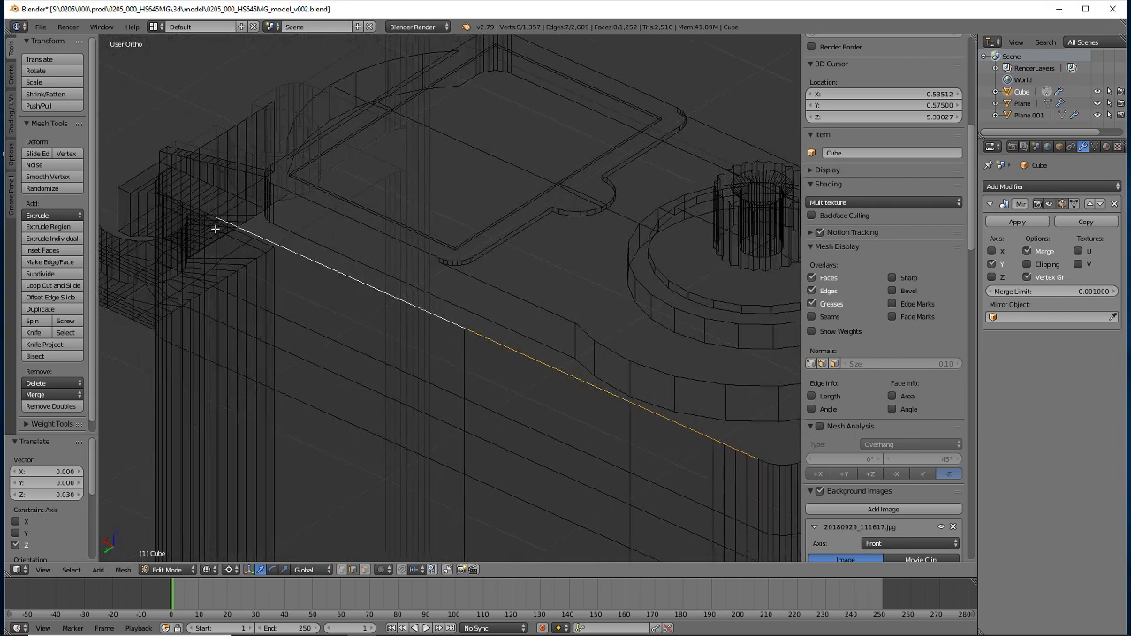
{"action": "mouse_move", "coordinate": [215, 229]}
{"action": "middle_mouse_down"}
{"action": "mouse_move", "coordinate": [278, 392]}
{"action": "mouse_move", "coordinate": [351, 407]}
{"action": "mouse_move", "coordinate": [305, 359]}
{"action": "middle_mouse_up"}
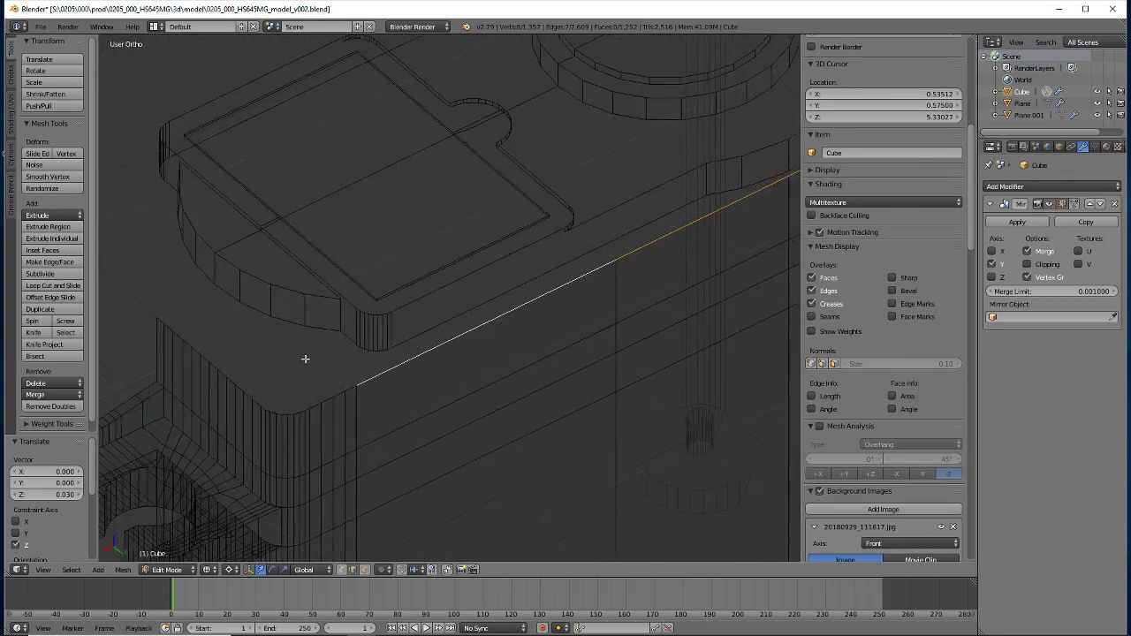
{"action": "right_click", "coordinate": [345, 389], "text": "shift"}
{"action": "right_click", "coordinate": [327, 397], "text": "shift"}
{"action": "right_click", "coordinate": [315, 403], "text": "shift"}
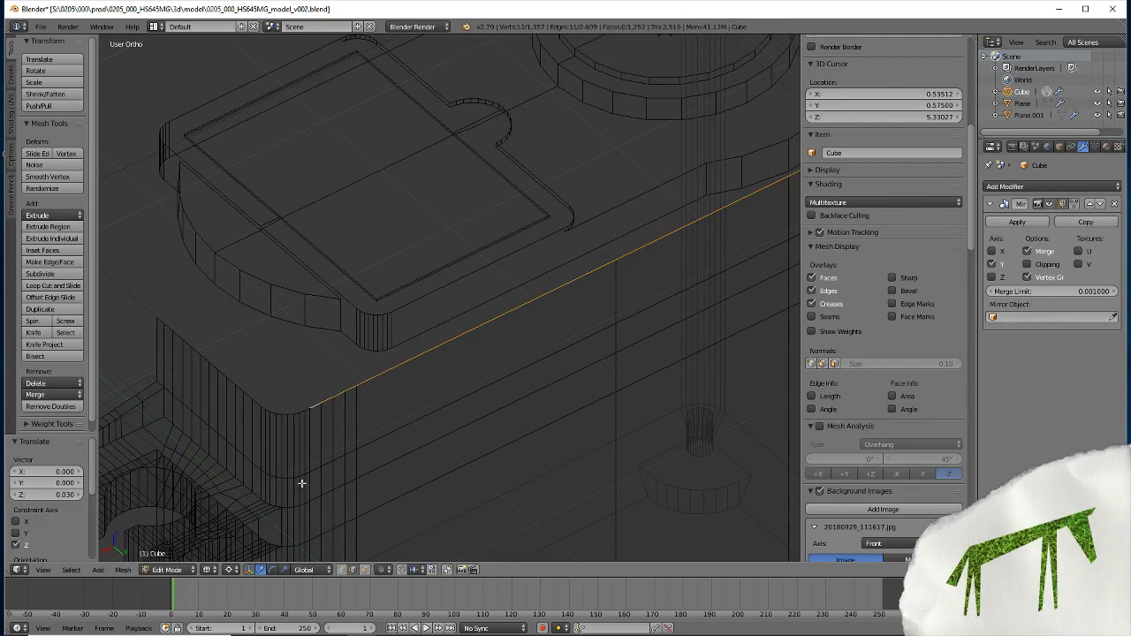
Extrude the selected rim edges and move them -0.03 along Y
{"action": "key", "text": "e"}
{"action": "key", "text": "Escape"}
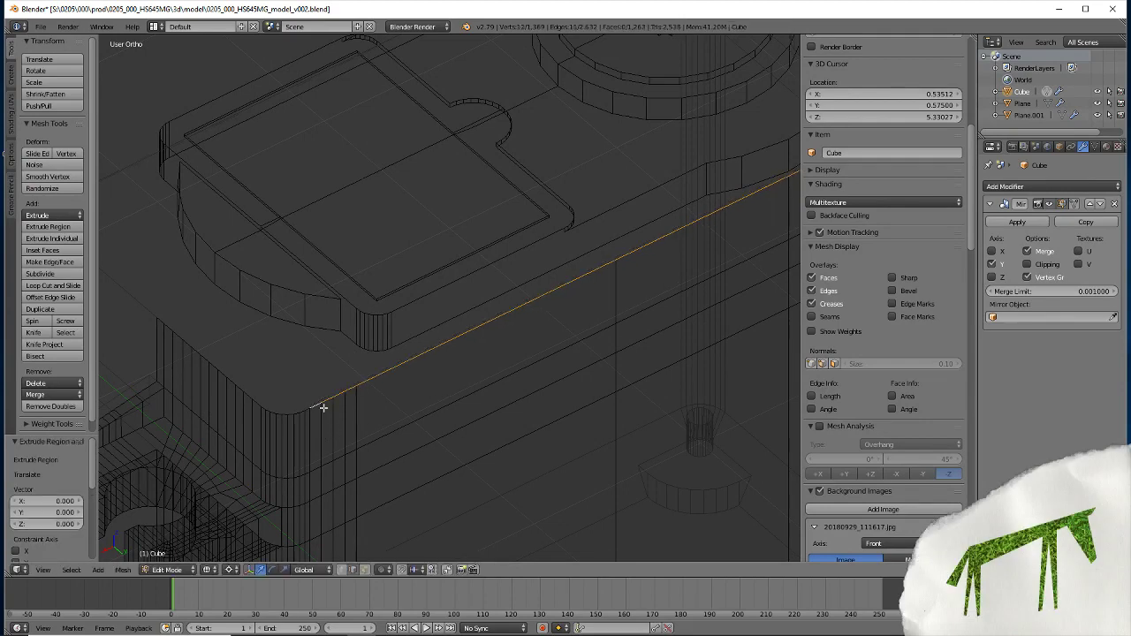
{"action": "type", "text": "gy"}
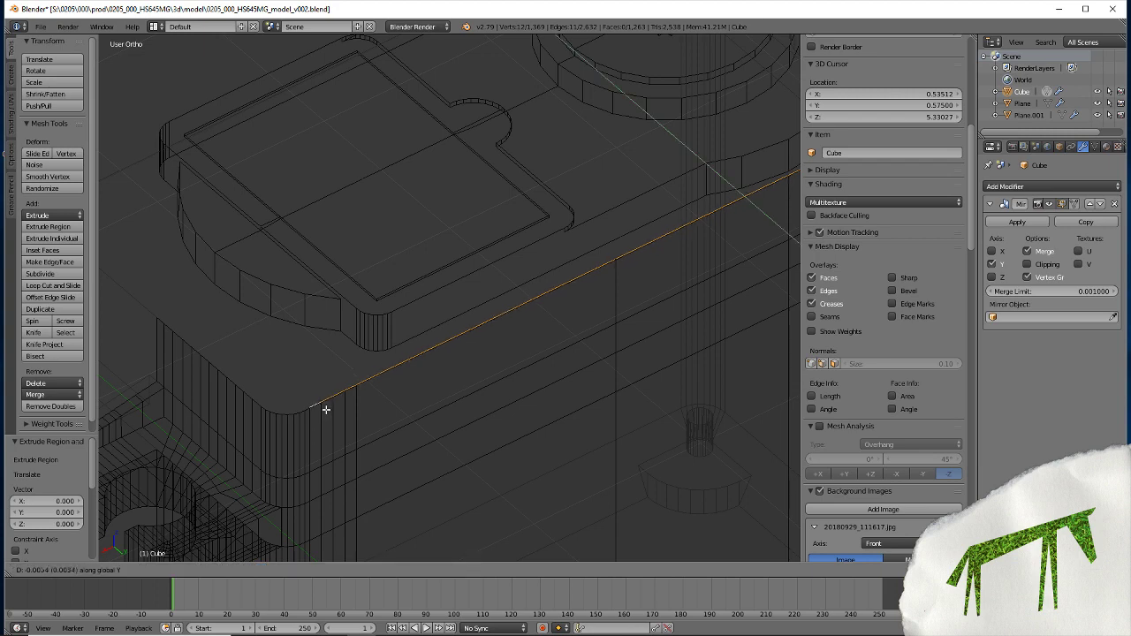
{"action": "type", "text": "-0.03|) ="}
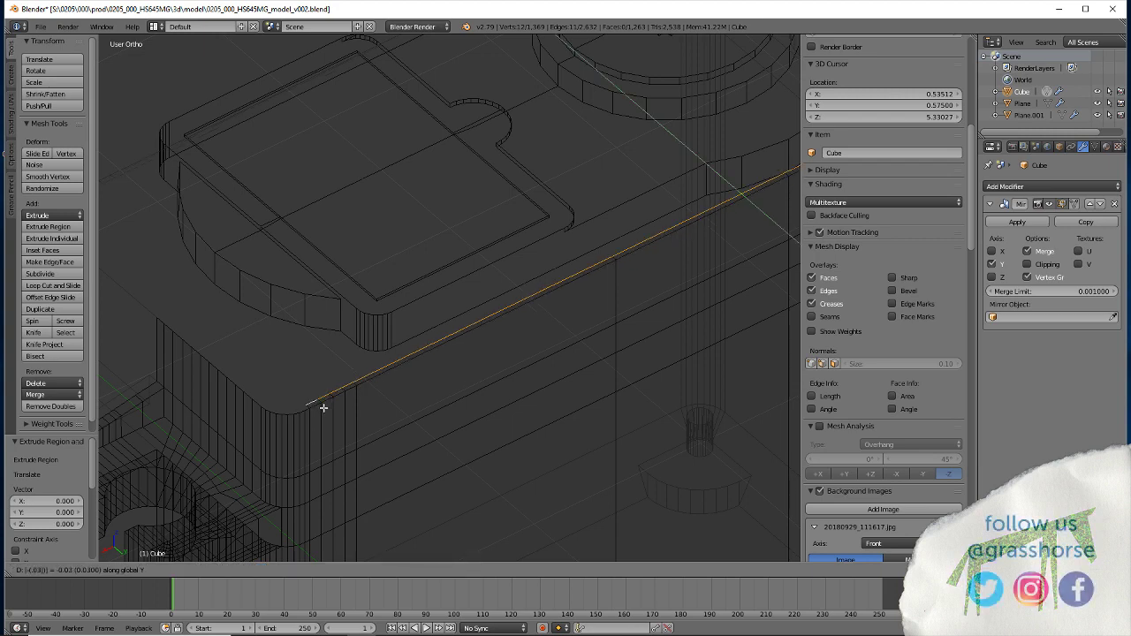
{"action": "key", "text": "Return"}
Extrude the rim edges again and raise them 0.03 along Z
{"action": "key", "text": "e"}
{"action": "key", "text": "Escape"}
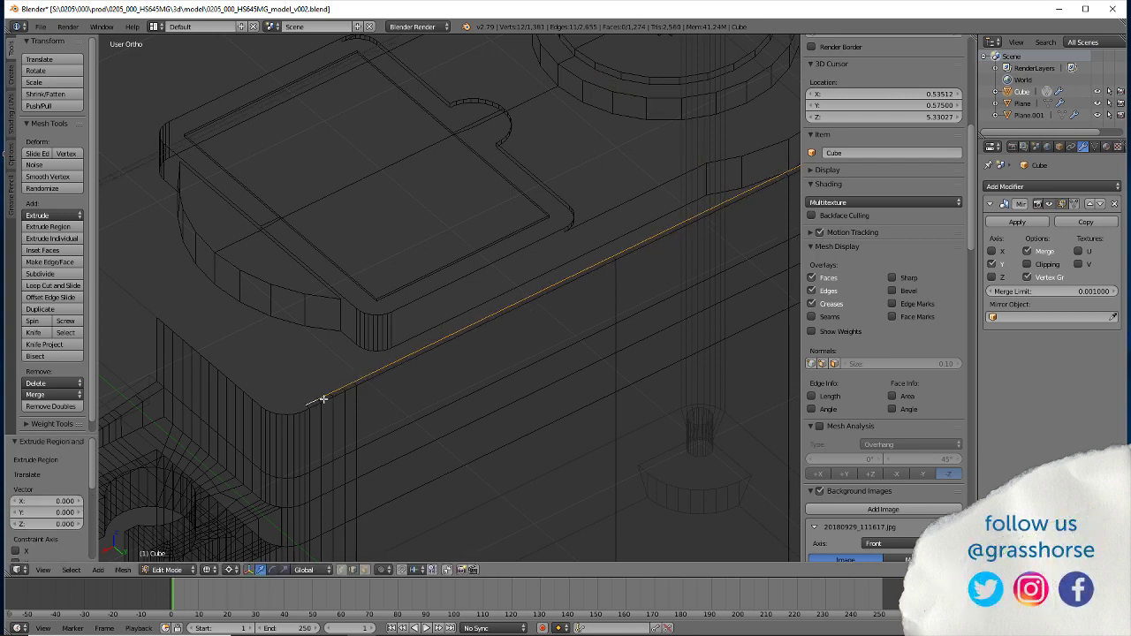
{"action": "type", "text": "gz.0"}
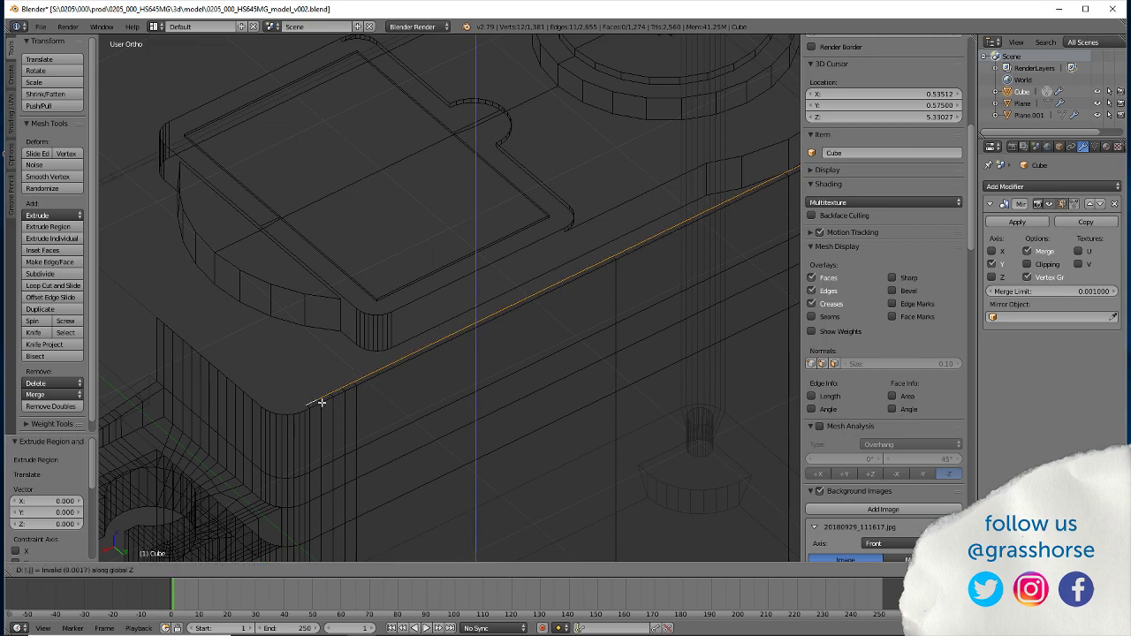
{"action": "type", "text": "3"}
{"action": "key", "text": "Return"}
{"action": "mouse_move", "coordinate": [216, 439]}
{"action": "middle_mouse_down"}
{"action": "mouse_move", "coordinate": [171, 436]}
{"action": "mouse_move", "coordinate": [212, 412]}
{"action": "mouse_move", "coordinate": [230, 425]}
{"action": "mouse_move", "coordinate": [374, 429]}
{"action": "mouse_move", "coordinate": [486, 412]}
{"action": "middle_mouse_up"}
Select the next run of rim edges along the corner
{"action": "right_click", "coordinate": [485, 412]}
{"action": "right_click", "coordinate": [458, 405], "text": "shift"}
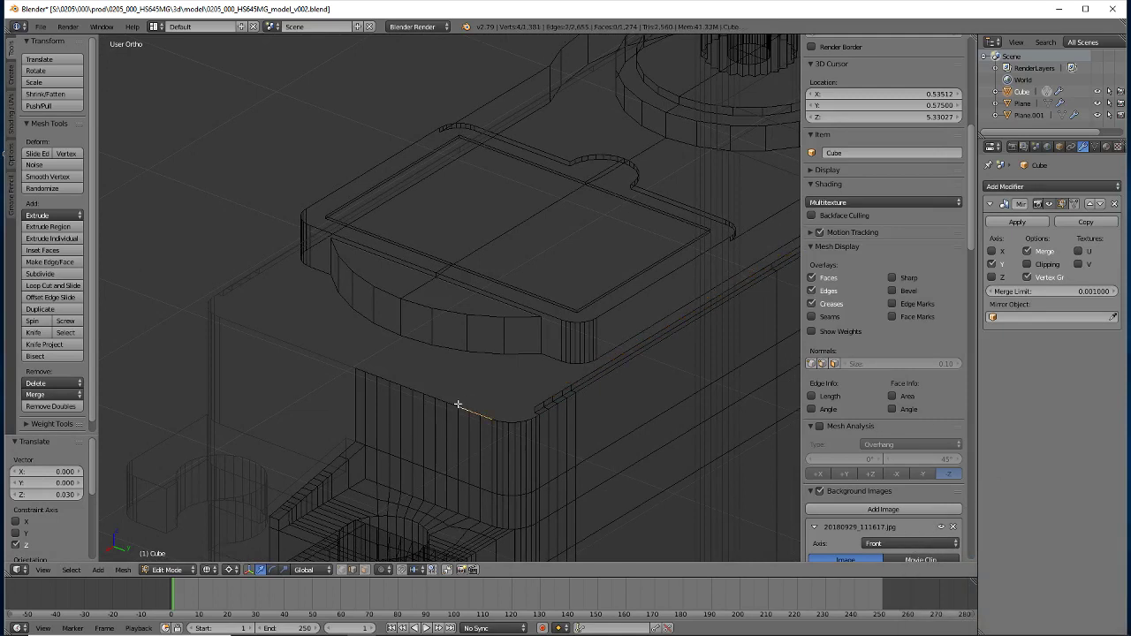
{"action": "right_click", "coordinate": [437, 399], "text": "shift"}
{"action": "right_click", "coordinate": [389, 378], "text": "ctrl"}
{"action": "right_click", "coordinate": [380, 374], "text": "ctrl"}
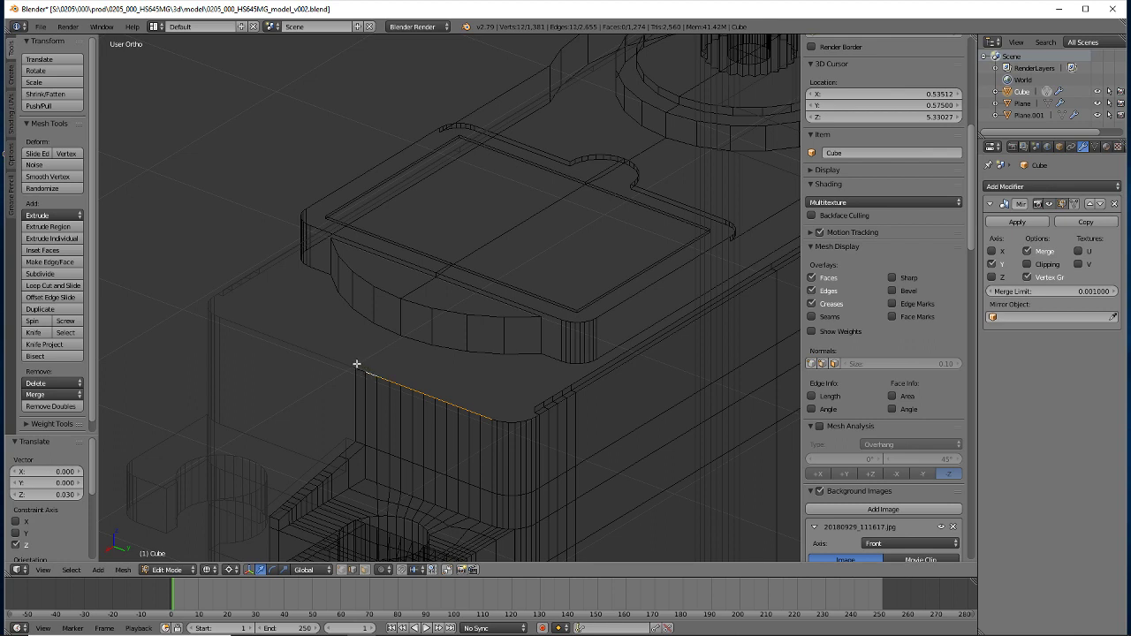
{"action": "right_click", "coordinate": [353, 399], "text": "shift"}
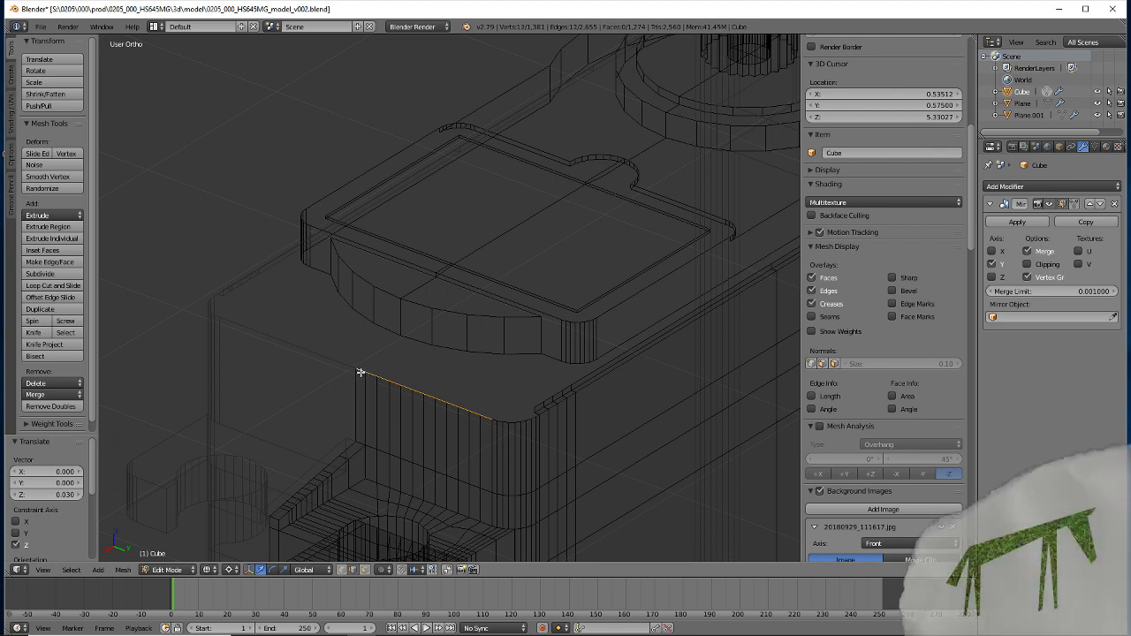
Extrude the selected rim edges in place and shift them -0.03 along X
{"action": "key", "text": "e"}
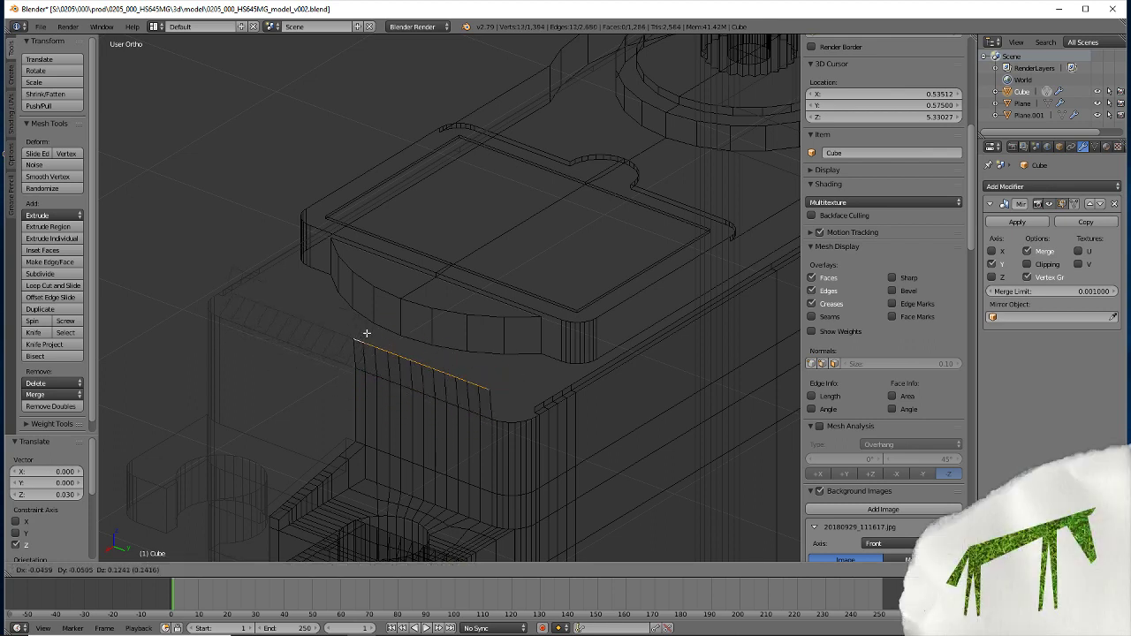
{"action": "right_click", "coordinate": [372, 339]}
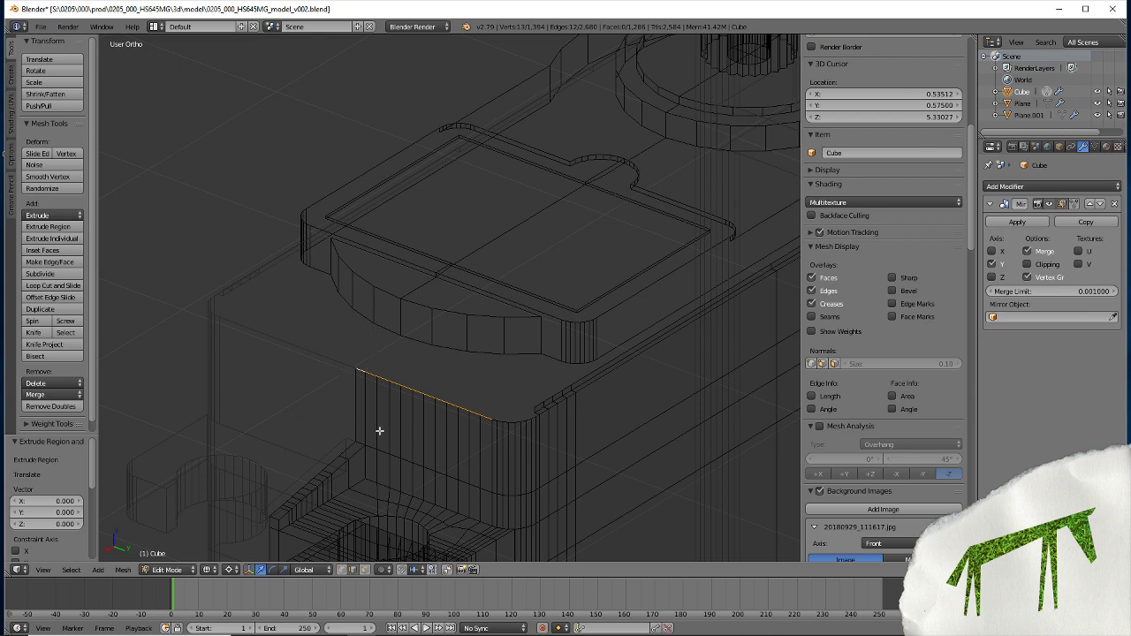
{"action": "key", "text": "g"}
{"action": "key", "text": "x"}
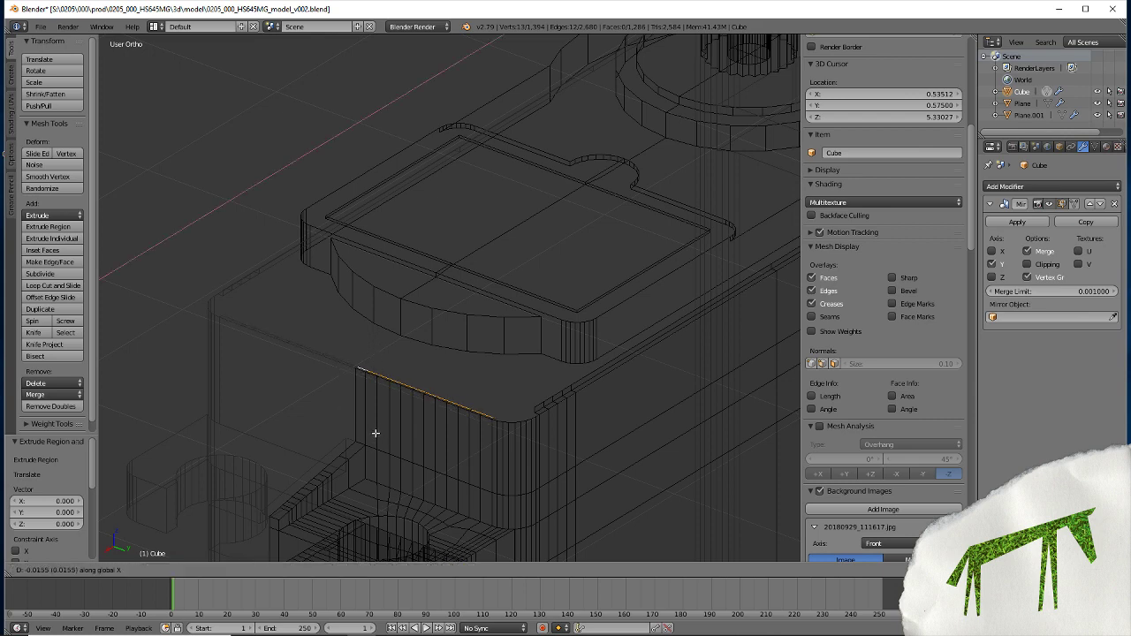
{"action": "left_click", "coordinate": [378, 433]}
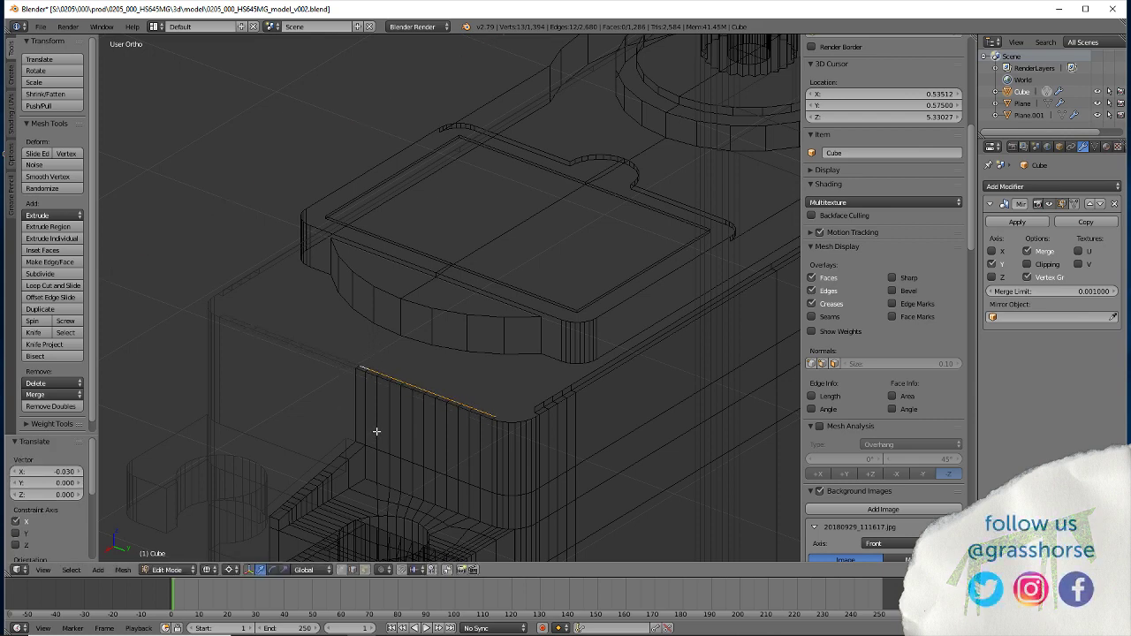
Extrude the rim edges again and raise them 0.03 along Z into the lip
{"action": "key", "text": "e"}
{"action": "right_click", "coordinate": [376, 433]}
{"action": "type", "text": "gz"}
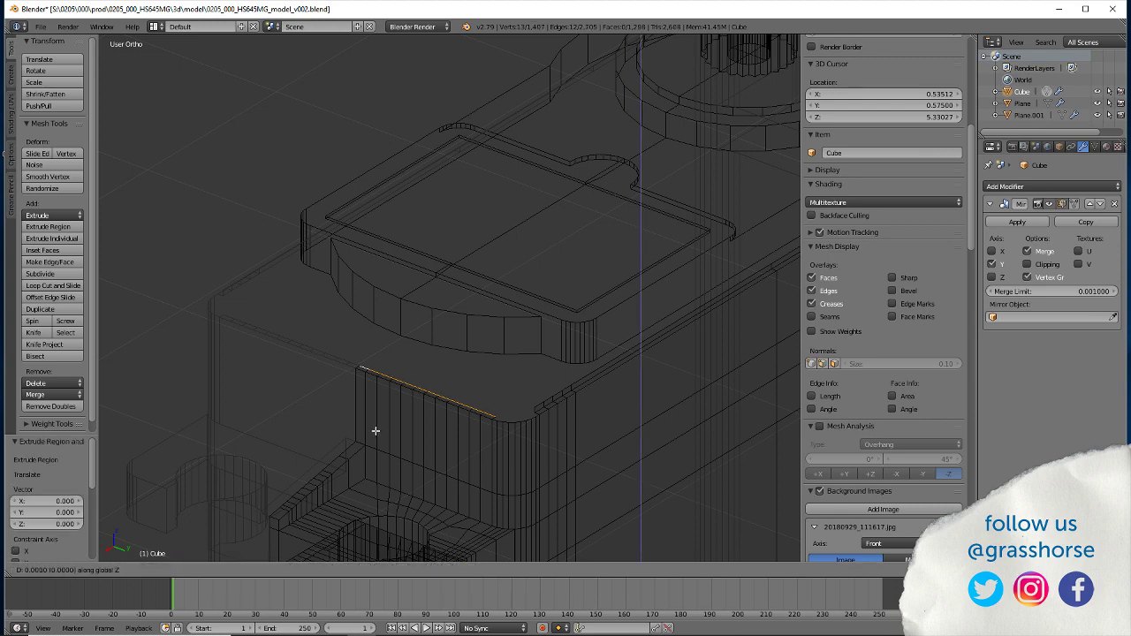
{"action": "type", "text": ".03"}
{"action": "key", "text": "Return"}
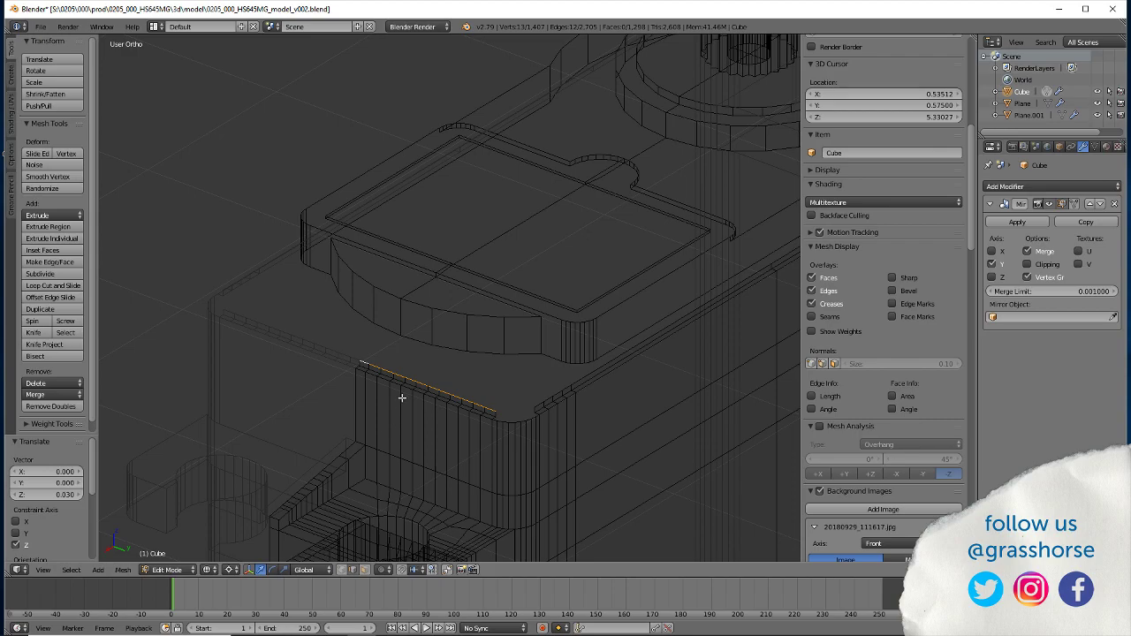
{"action": "middle_click_drag", "start_coordinate": [235, 404], "coordinate": [542, 499]}
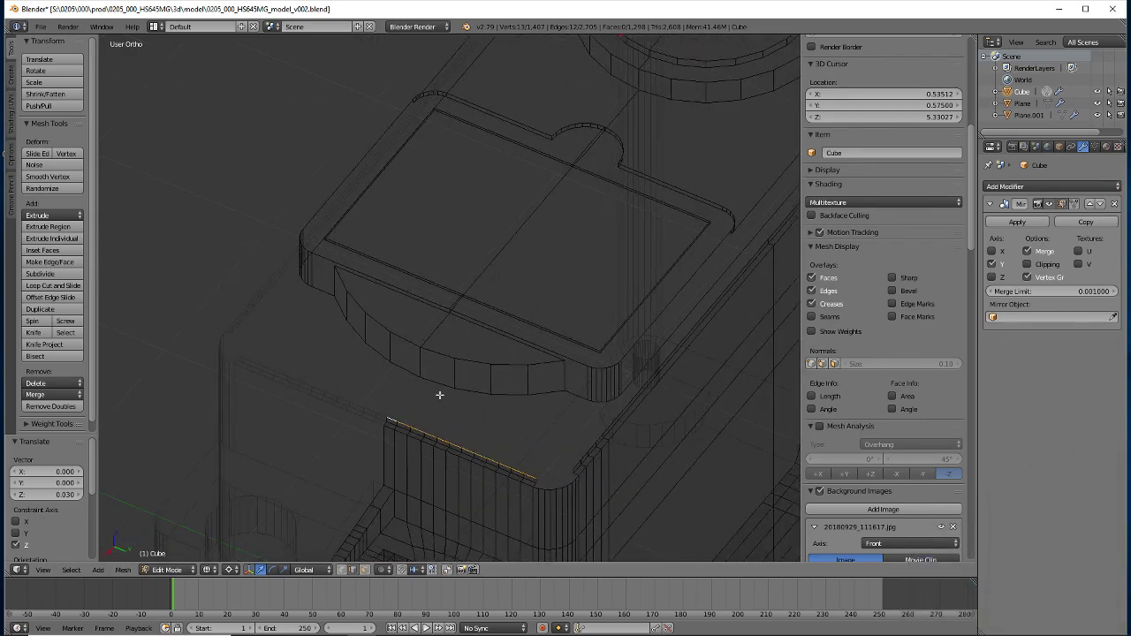
{"action": "key", "text": "KP_7"}
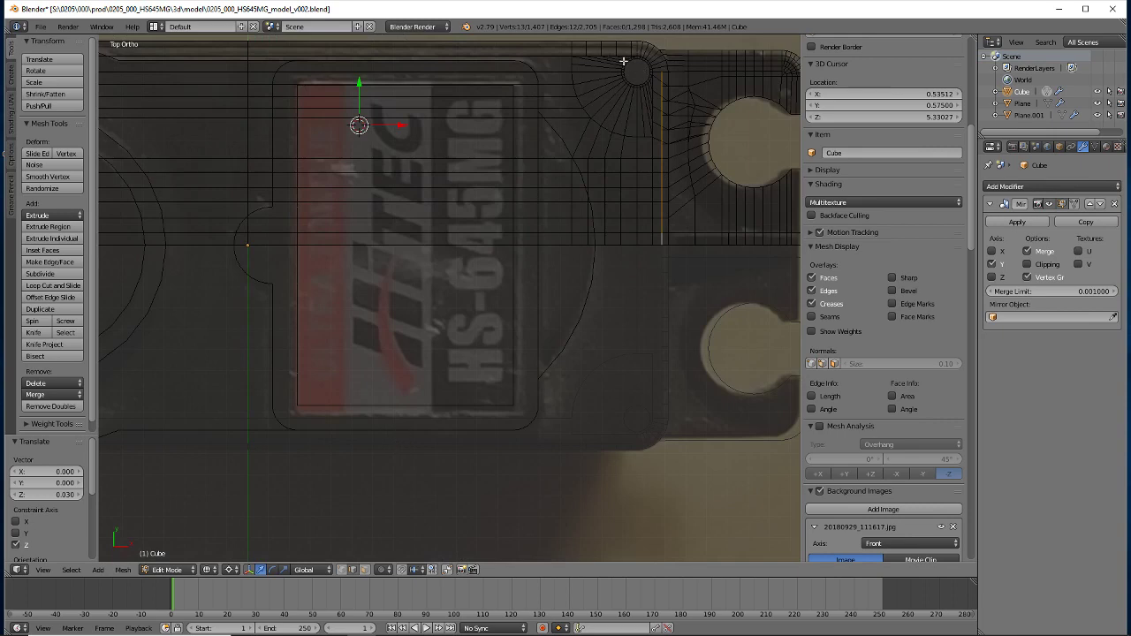
Snap the 3D cursor to the corner screw-hole ring's centre (X 1.8665, Y 0.831, Z 0.35)
{"action": "scroll", "coordinate": [624, 72], "scroll_direction": "up", "scroll_amount": 2}
{"action": "scroll", "coordinate": [636, 112], "scroll_direction": "up", "scroll_amount": 2}
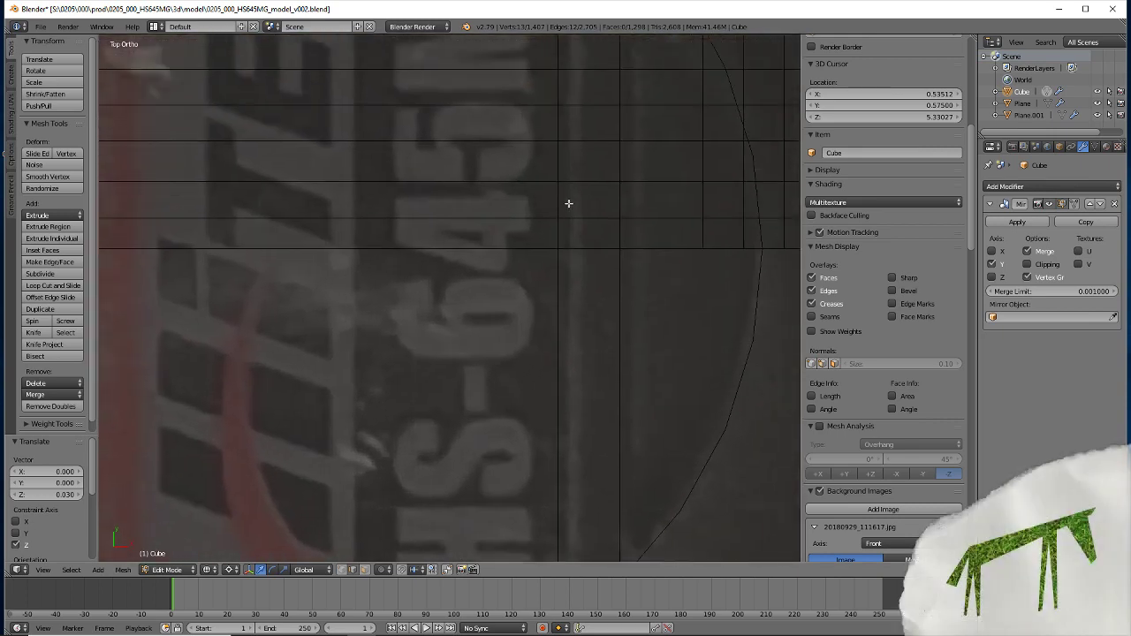
{"action": "scroll", "coordinate": [568, 202], "scroll_direction": "up", "scroll_amount": 2}
{"action": "middle_click", "coordinate": [624, 195], "text": "alt"}
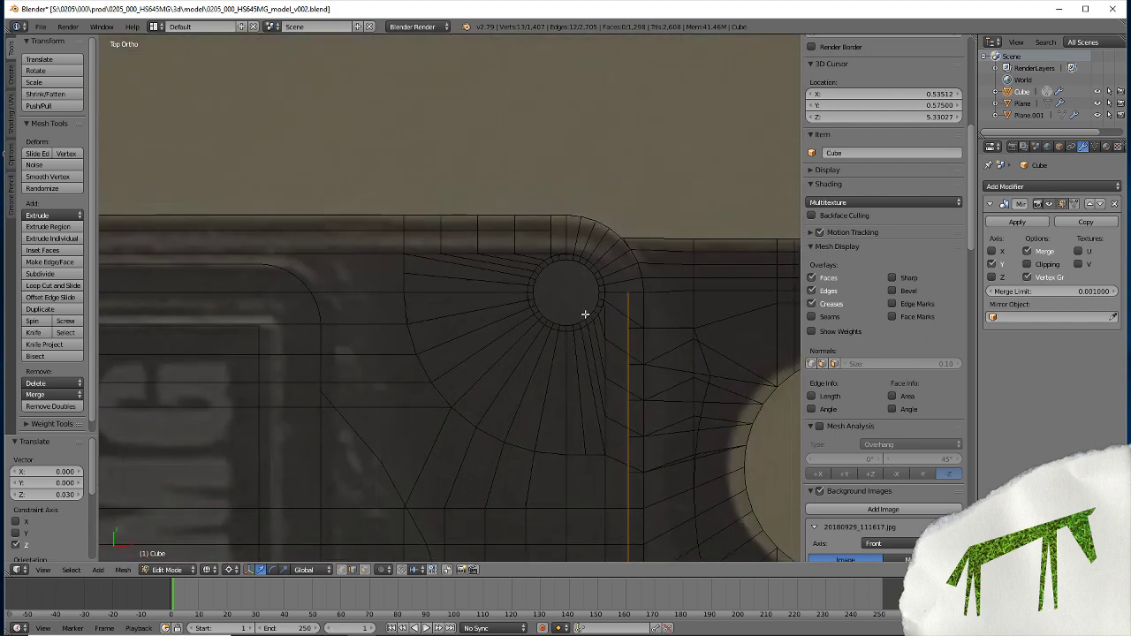
{"action": "right_click", "coordinate": [592, 315], "text": "alt"}
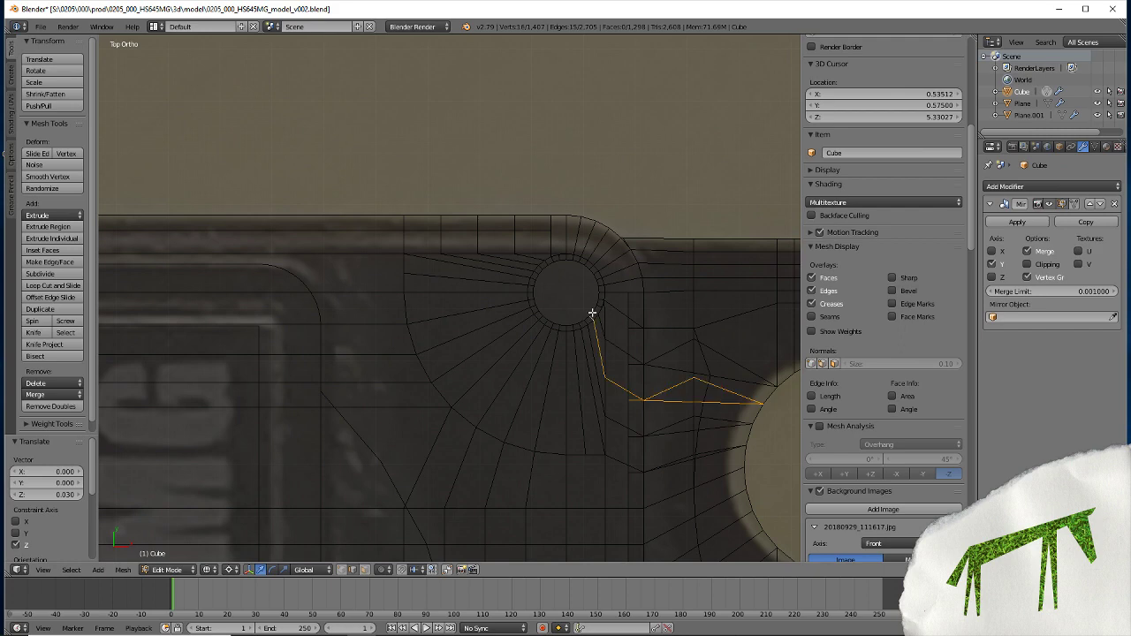
{"action": "right_click", "coordinate": [591, 313], "text": "alt"}
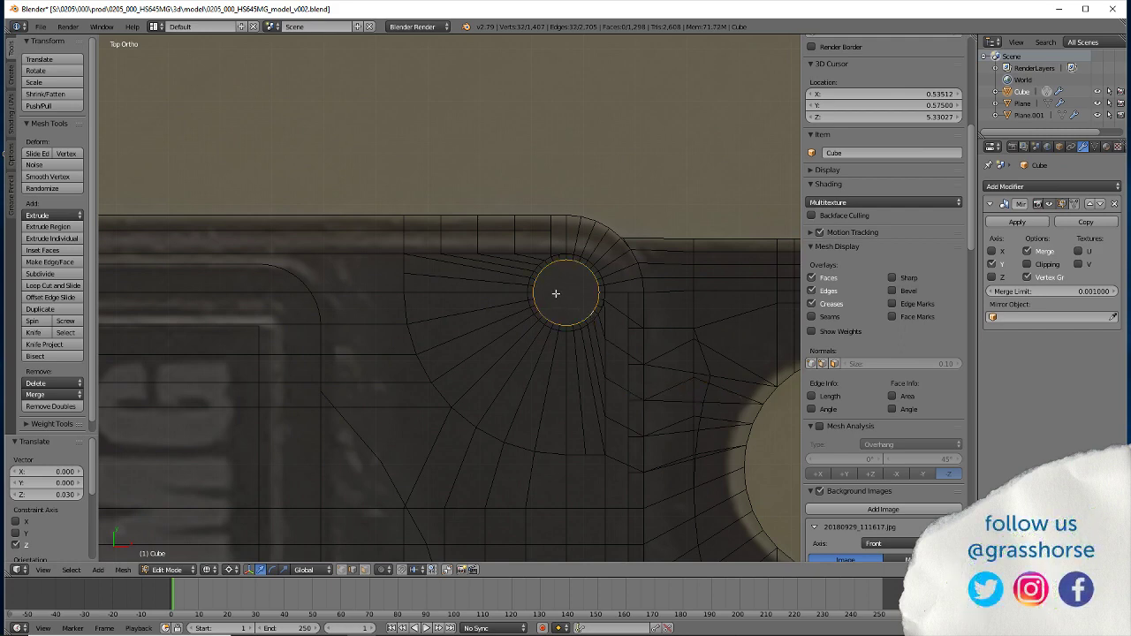
{"action": "key", "text": "shift+s"}
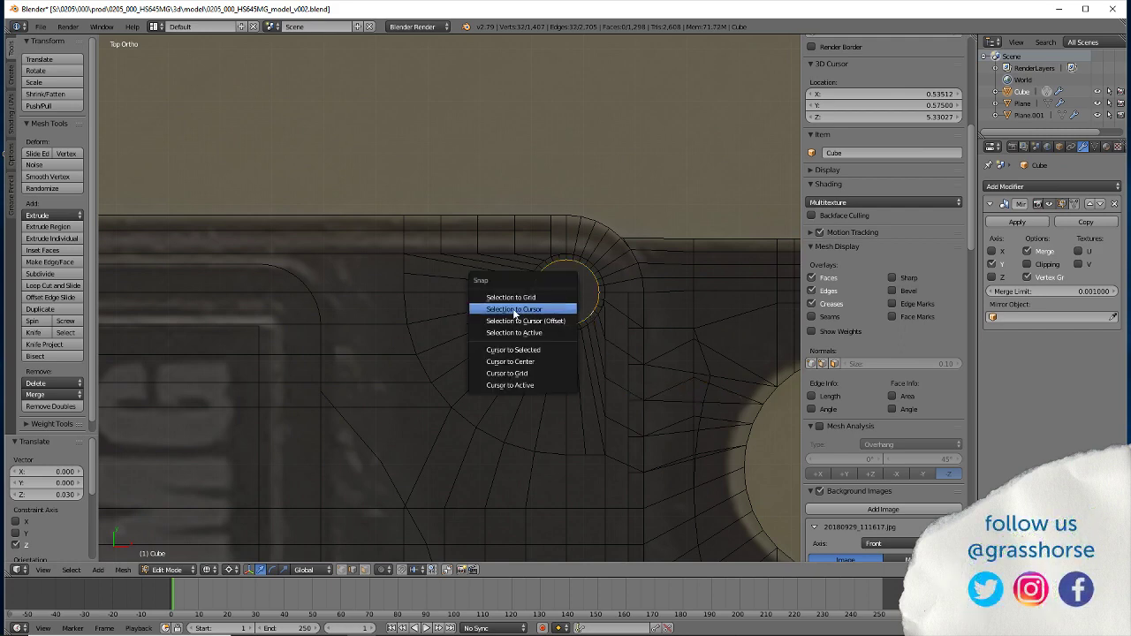
{"action": "left_click", "coordinate": [505, 351]}
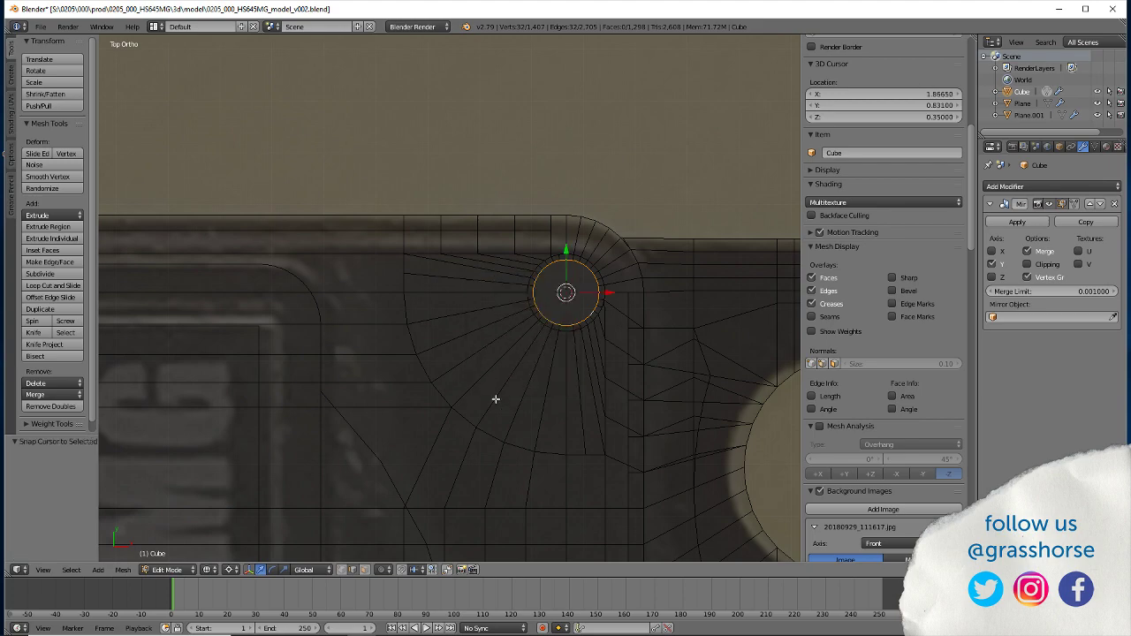
{"action": "mouse_move", "coordinate": [533, 313]}
{"action": "middle_mouse_down"}
{"action": "mouse_move", "coordinate": [516, 283]}
{"action": "mouse_move", "coordinate": [462, 266]}
{"action": "mouse_move", "coordinate": [415, 274]}
{"action": "middle_mouse_up"}
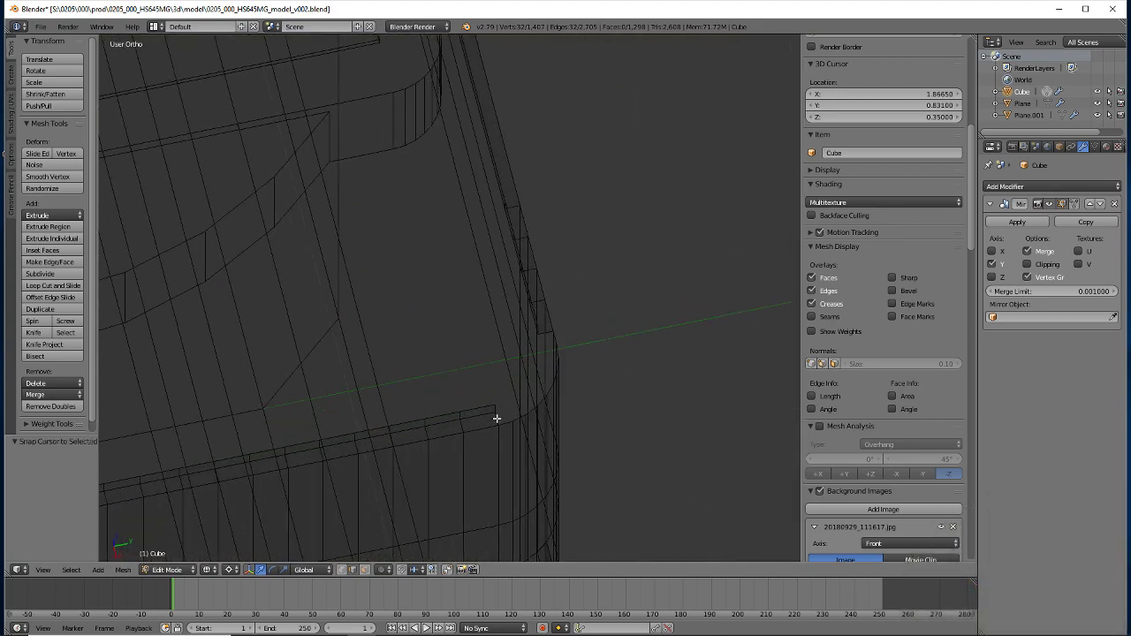
{"action": "key", "text": "KP_7"}
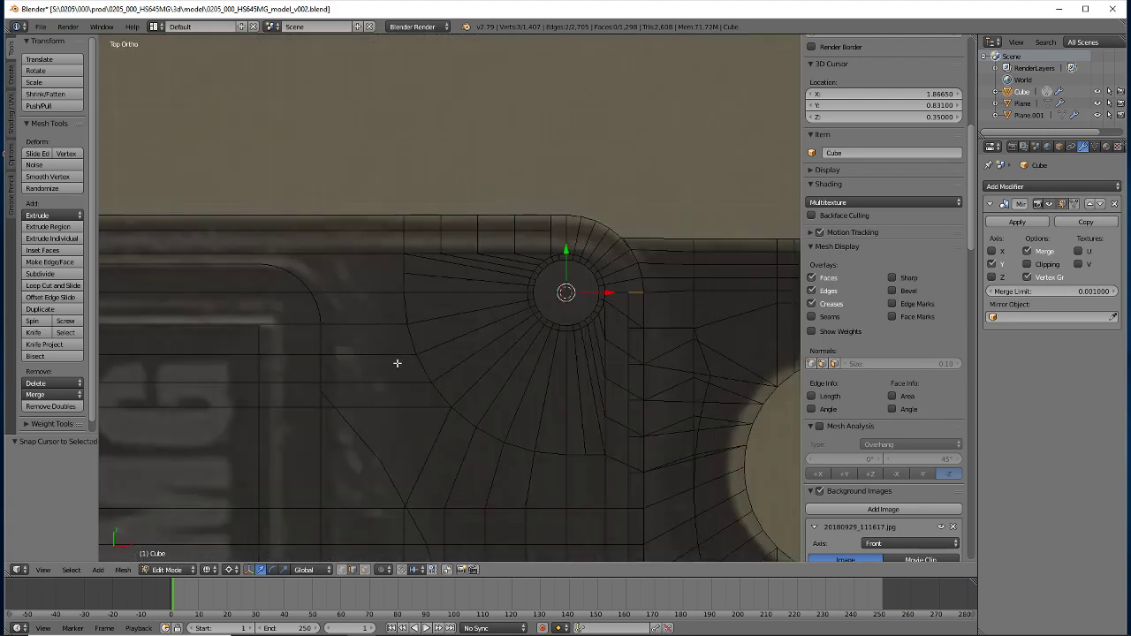
Spin the selected rim geometry around the 3D cursor with Angle -90 and 8 Steps
{"action": "left_click", "coordinate": [32, 320]}
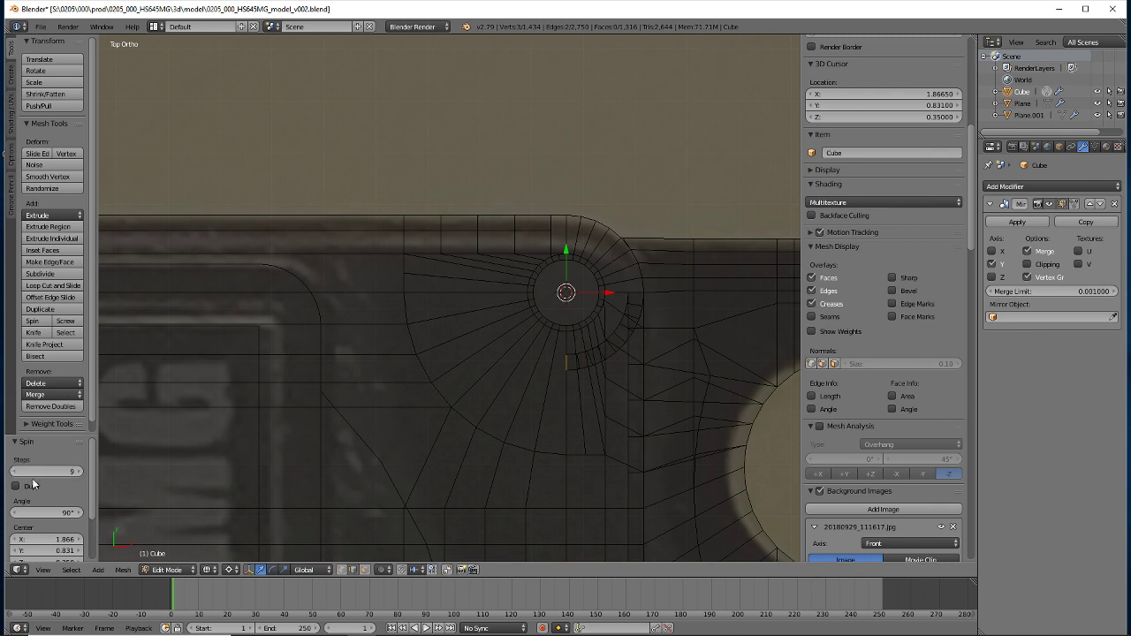
{"action": "left_click", "coordinate": [34, 514]}
{"action": "type", "text": "-90"}
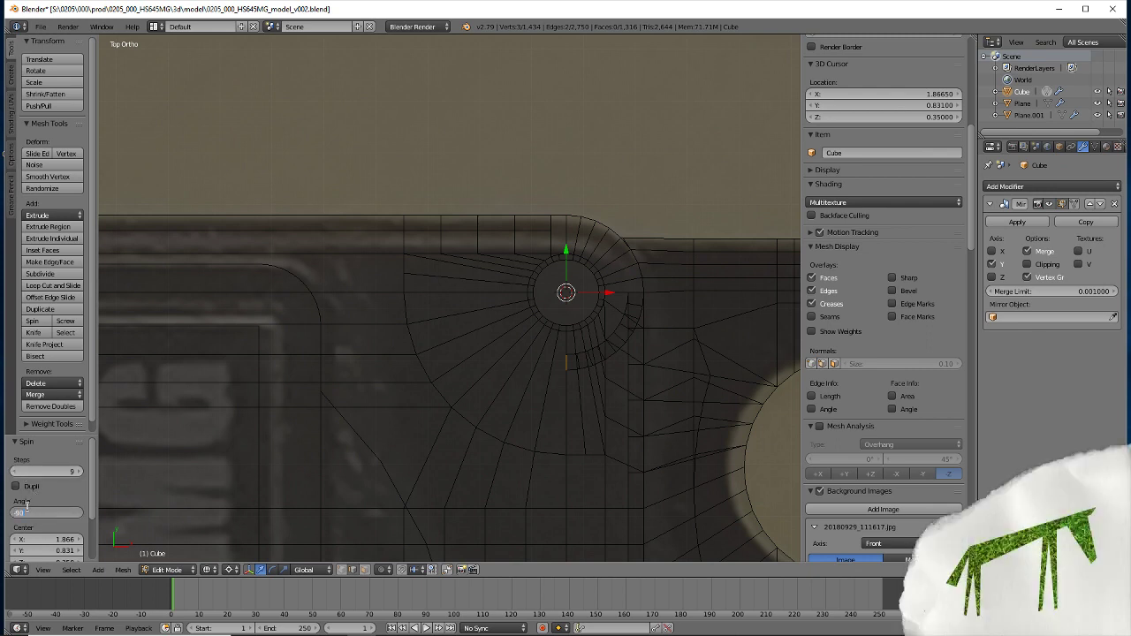
{"action": "key", "text": "Return"}
{"action": "left_click", "coordinate": [48, 472]}
{"action": "type", "text": "8"}
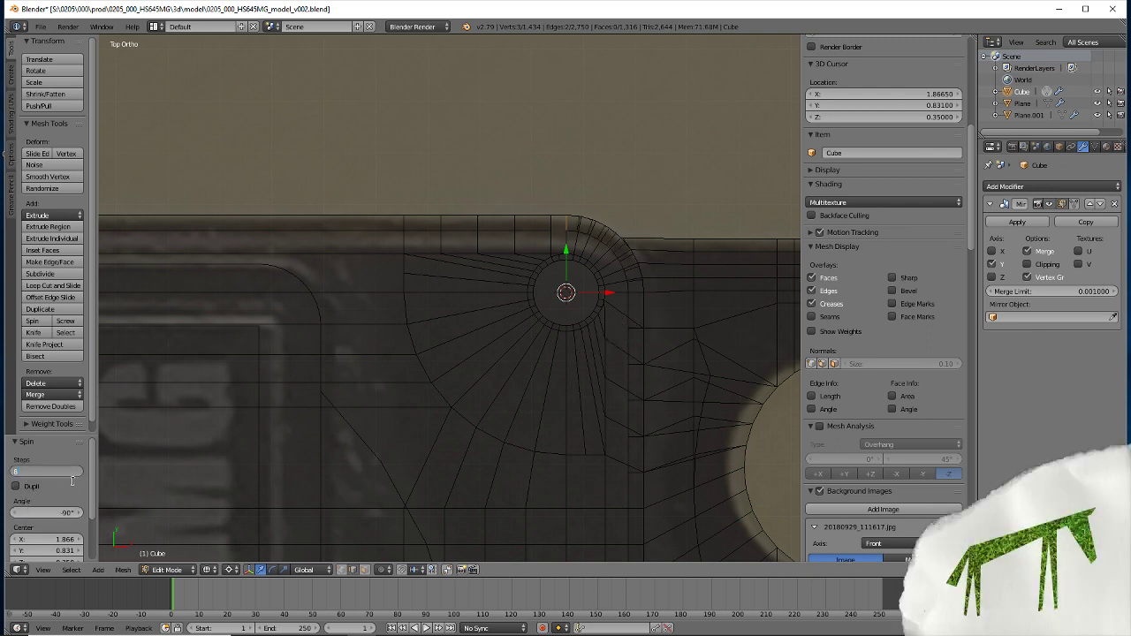
{"action": "key", "text": "Return"}
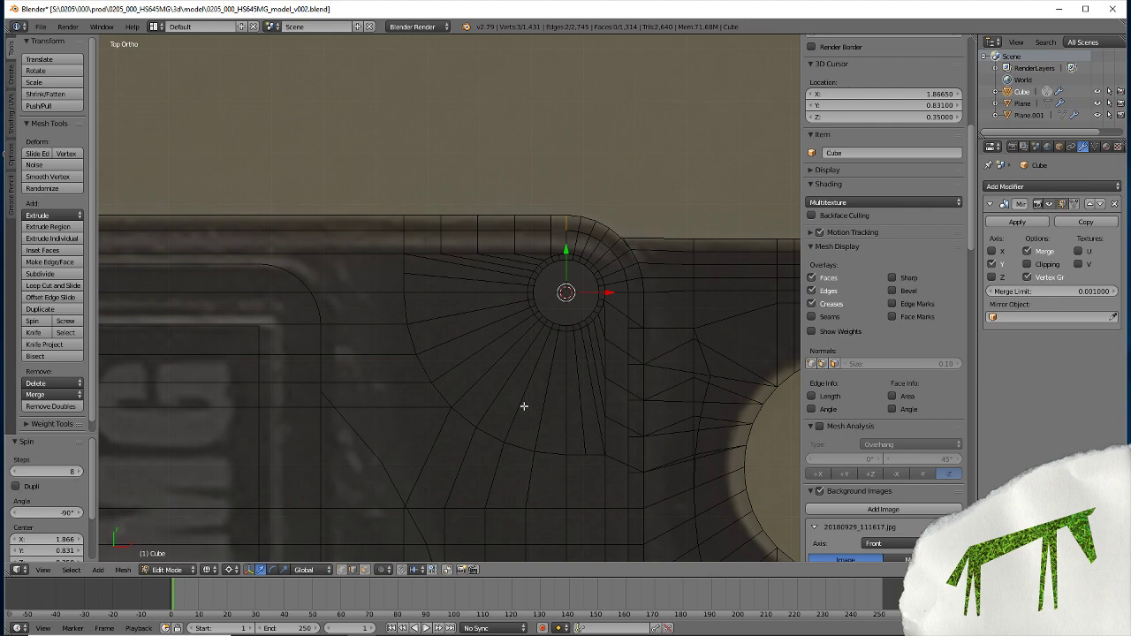
{"action": "mouse_move", "coordinate": [523, 399]}
{"action": "middle_mouse_down"}
{"action": "mouse_move", "coordinate": [492, 392]}
{"action": "mouse_move", "coordinate": [485, 376]}
{"action": "mouse_move", "coordinate": [472, 498]}
{"action": "mouse_move", "coordinate": [490, 295]}
{"action": "mouse_move", "coordinate": [559, 303]}
{"action": "mouse_move", "coordinate": [353, 346]}
{"action": "mouse_move", "coordinate": [363, 348]}
{"action": "middle_mouse_up"}
Remove doubles across the whole mesh, merging 8 duplicate vertices
{"action": "key", "text": "a"}
{"action": "key", "text": "w"}
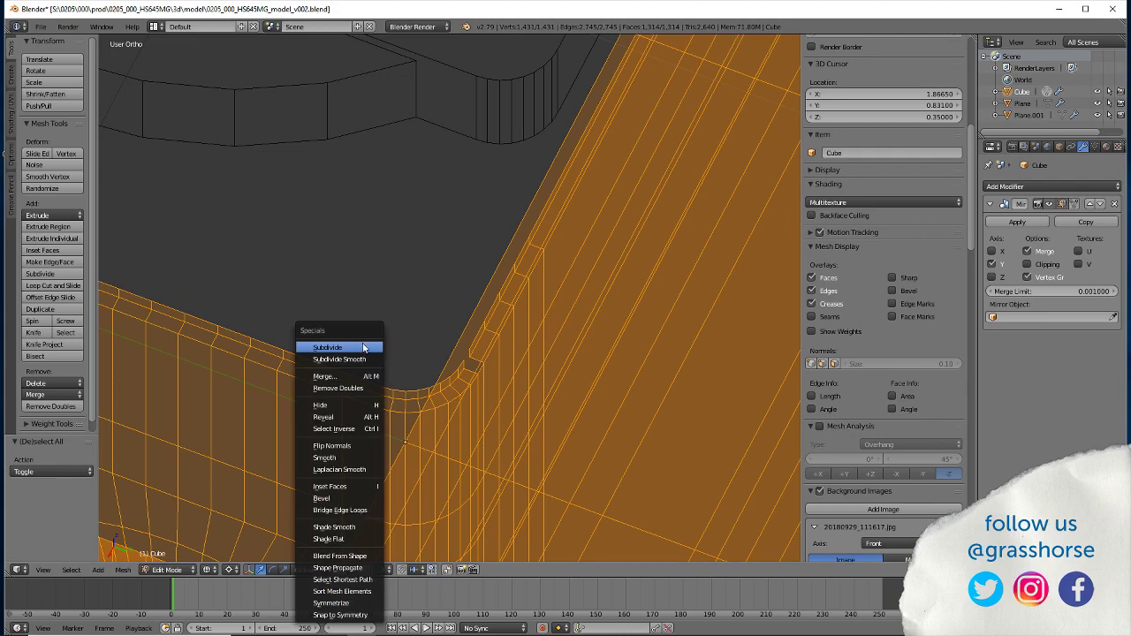
{"action": "left_click", "coordinate": [337, 388]}
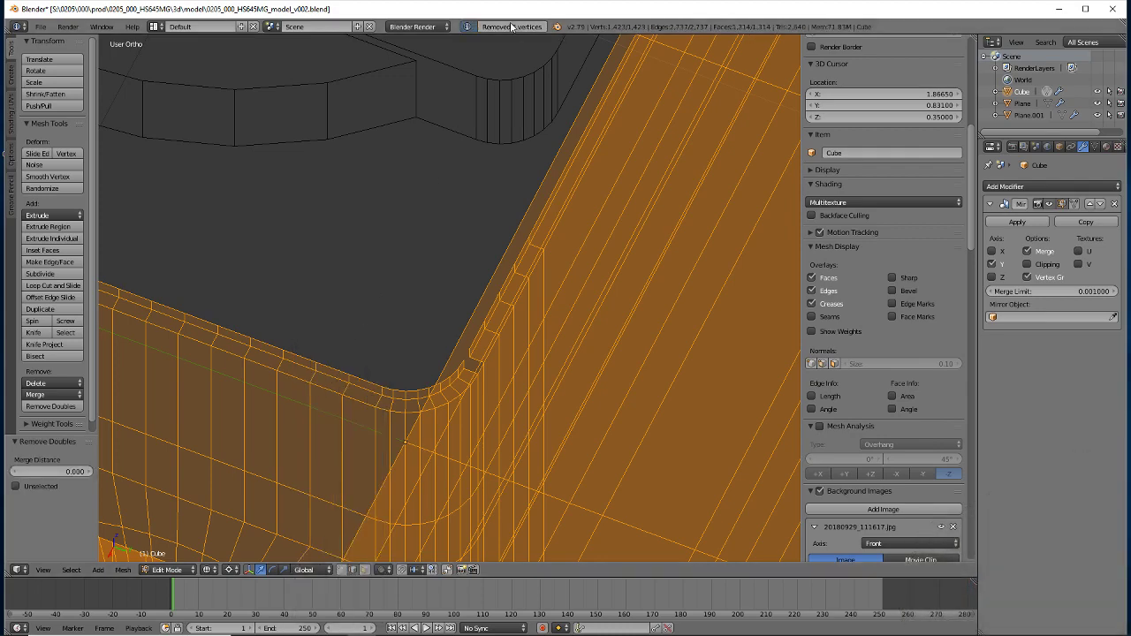
Fill the small gap in the rounded corner lip with a face, discarding an extra sliver face
{"action": "mouse_move", "coordinate": [379, 412]}
{"action": "middle_mouse_down"}
{"action": "mouse_move", "coordinate": [283, 389]}
{"action": "mouse_move", "coordinate": [268, 458]}
{"action": "middle_mouse_up"}
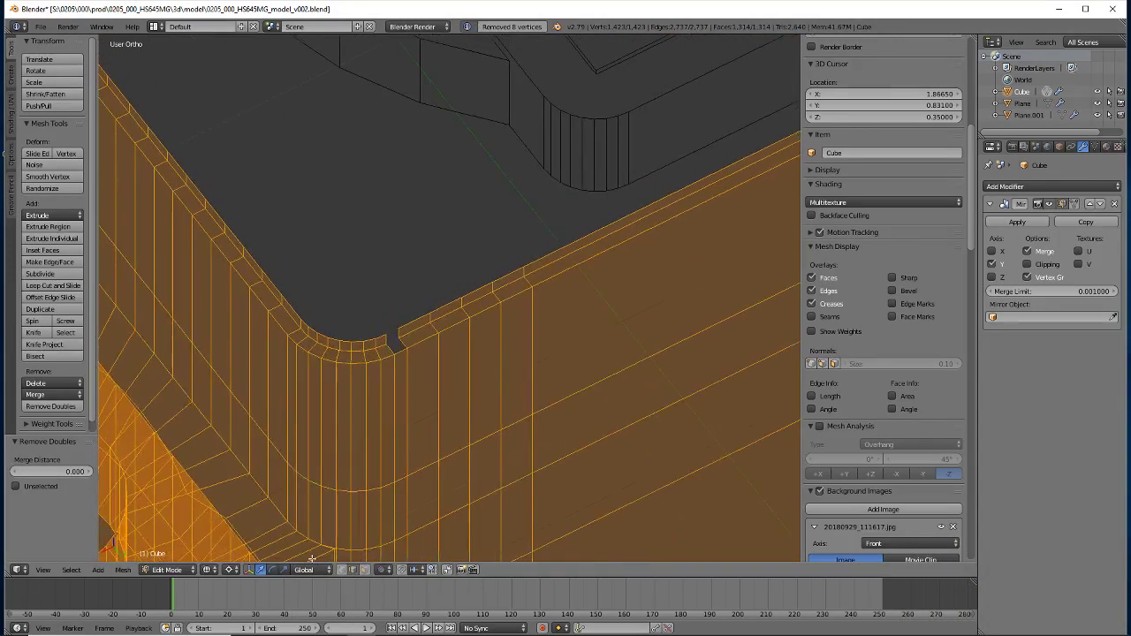
{"action": "key", "text": "a"}
{"action": "right_click", "coordinate": [392, 345], "text": "alt"}
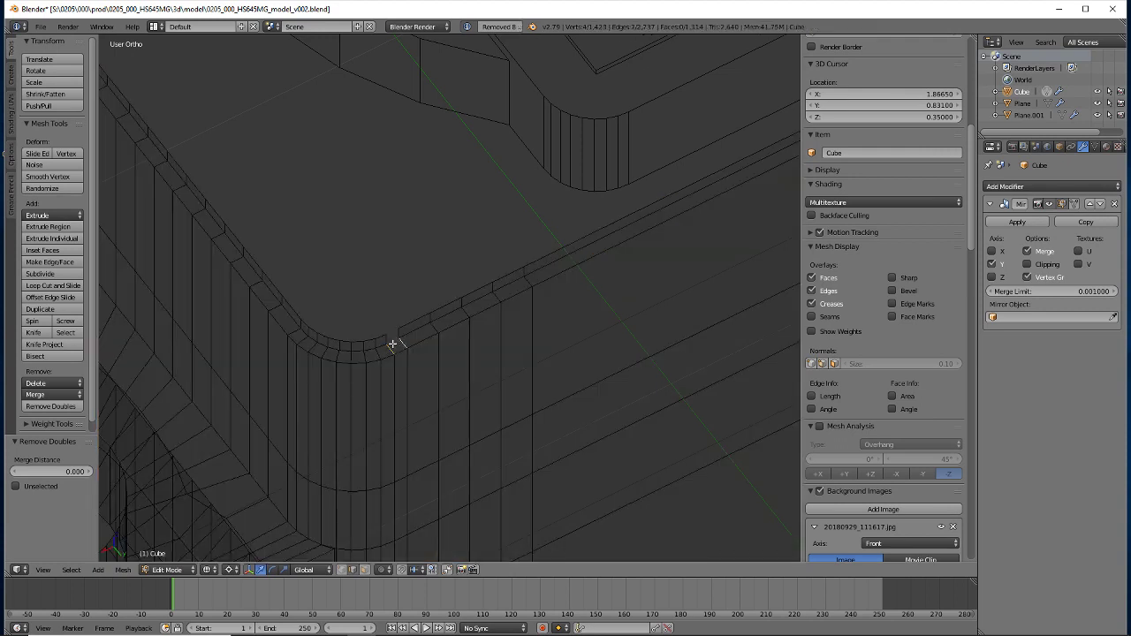
{"action": "key", "text": "f"}
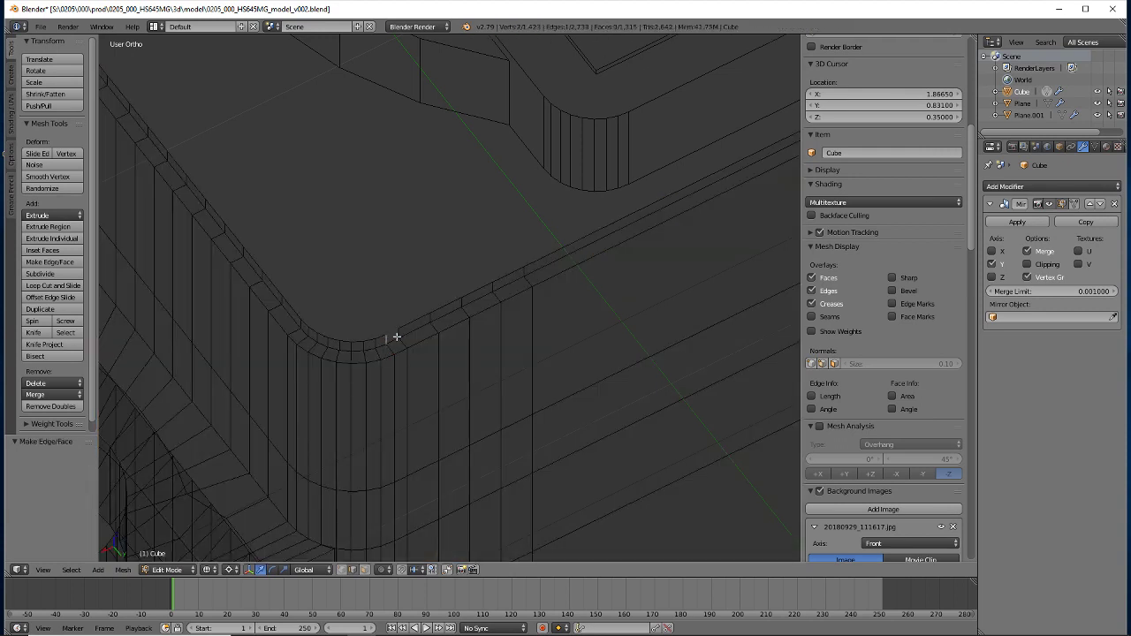
{"action": "right_click", "coordinate": [394, 337], "text": "alt"}
{"action": "key", "text": "f"}
{"action": "key", "text": "ctrl+z"}
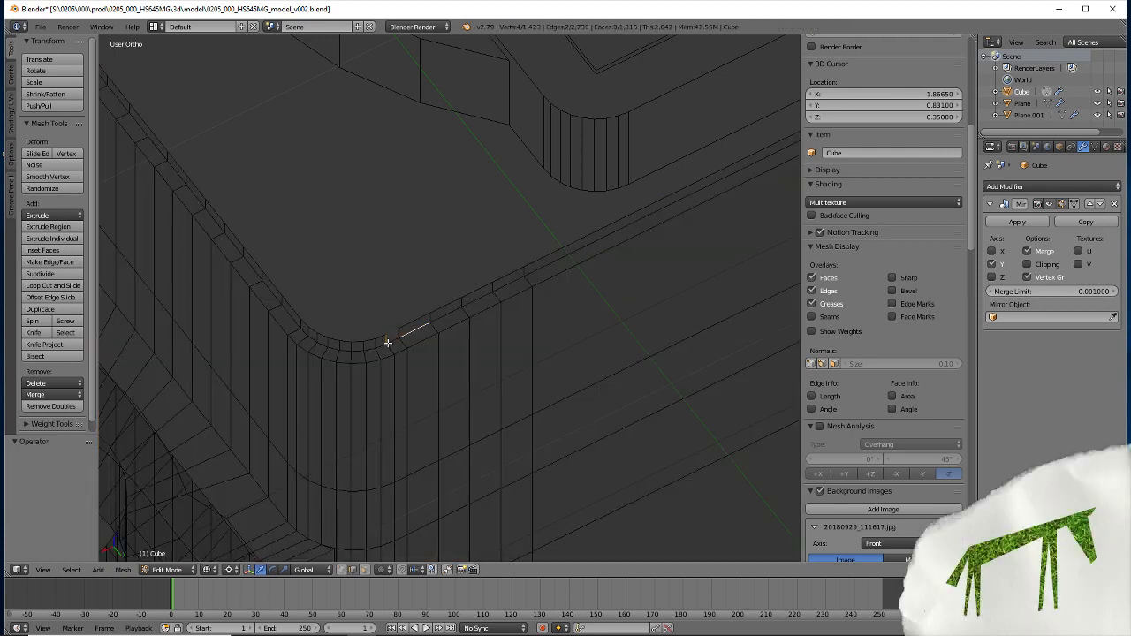
Restore the corner face and move to the top view over the clip lug side
{"action": "key", "text": "f"}
{"action": "scroll", "coordinate": [248, 442], "scroll_direction": "down", "scroll_amount": 2}
{"action": "scroll", "coordinate": [257, 389], "scroll_direction": "down", "scroll_amount": 1}
{"action": "scroll", "coordinate": [252, 378], "scroll_direction": "down", "scroll_amount": 3}
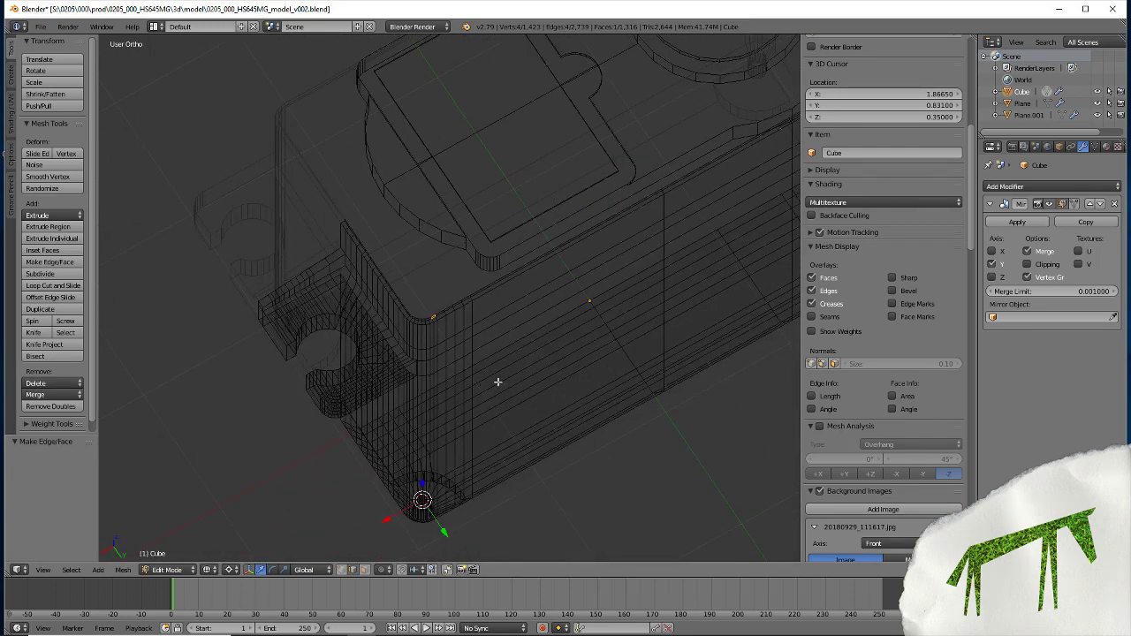
{"action": "middle_click_drag", "start_coordinate": [498, 382], "coordinate": [622, 455]}
{"action": "middle_click_drag", "start_coordinate": [740, 444], "coordinate": [380, 340]}
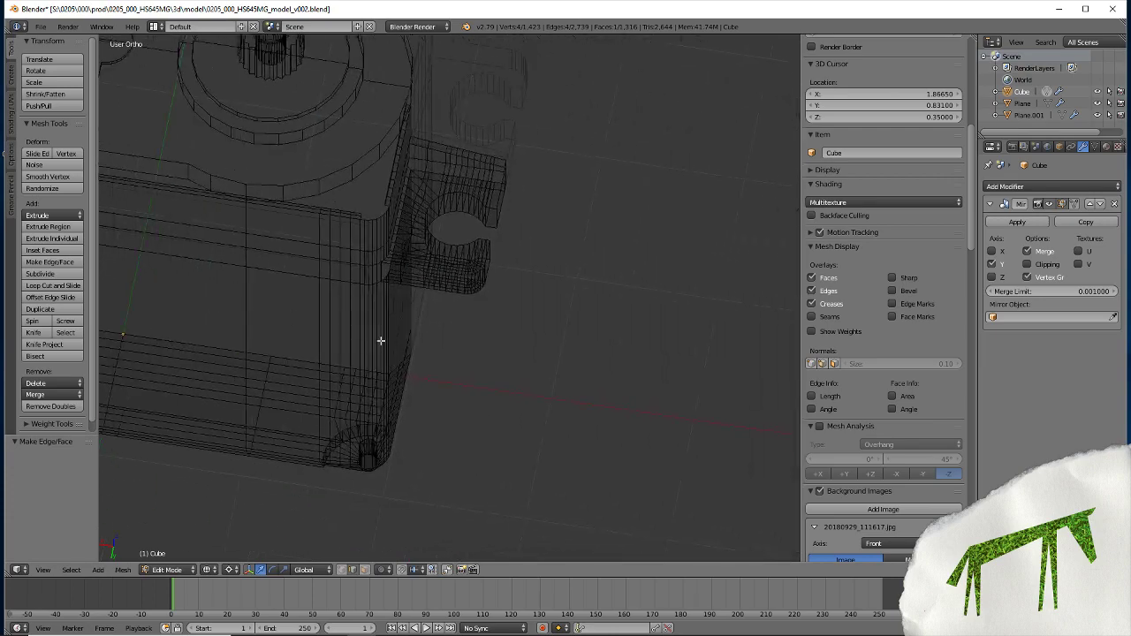
{"action": "mouse_move", "coordinate": [371, 384]}
{"action": "middle_mouse_down"}
{"action": "mouse_move", "coordinate": [353, 354]}
{"action": "mouse_move", "coordinate": [345, 378]}
{"action": "middle_mouse_up"}
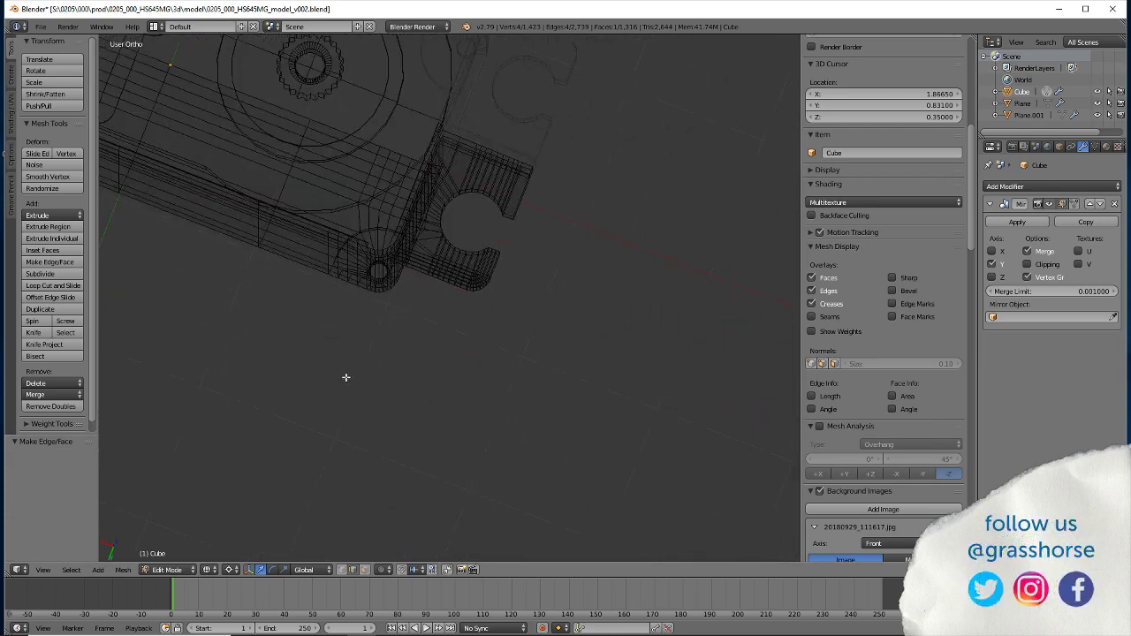
{"action": "scroll", "coordinate": [345, 378], "scroll_direction": "up", "scroll_amount": 3}
{"action": "scroll", "coordinate": [363, 339], "scroll_direction": "up", "scroll_amount": 2}
{"action": "key", "text": "KP_7"}
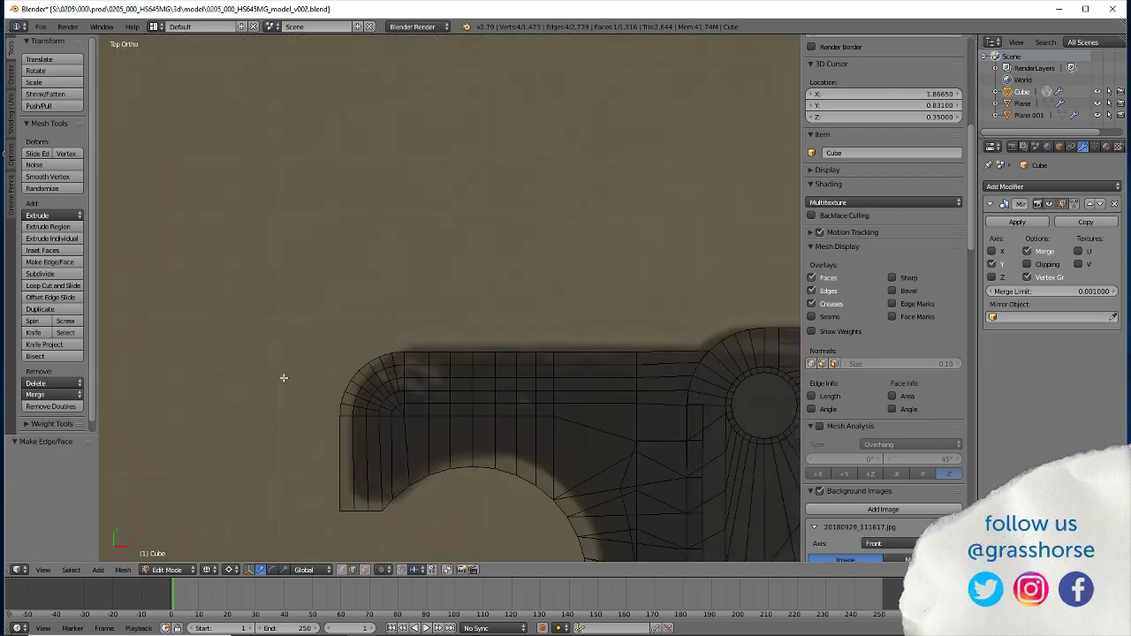
{"action": "mouse_move", "coordinate": [533, 499]}
{"action": "middle_mouse_down", "text": "shift"}
{"action": "mouse_move", "coordinate": [349, 228]}
{"action": "mouse_move", "coordinate": [298, 410]}
{"action": "mouse_move", "coordinate": [306, 371]}
{"action": "middle_mouse_up", "text": "shift"}
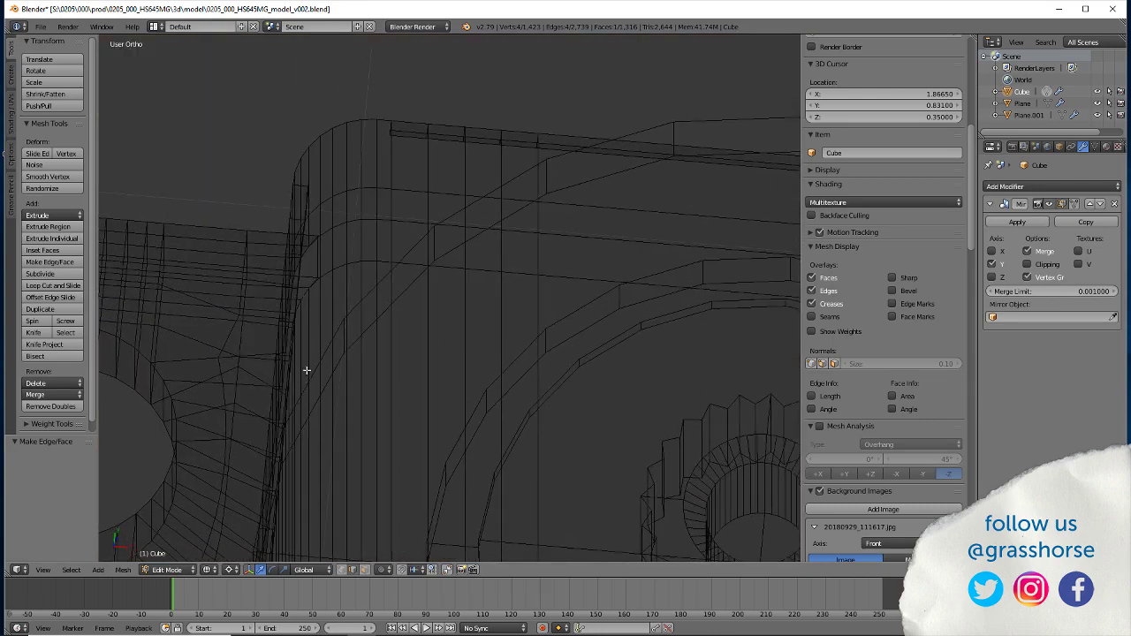
{"action": "key", "text": "KP_7"}
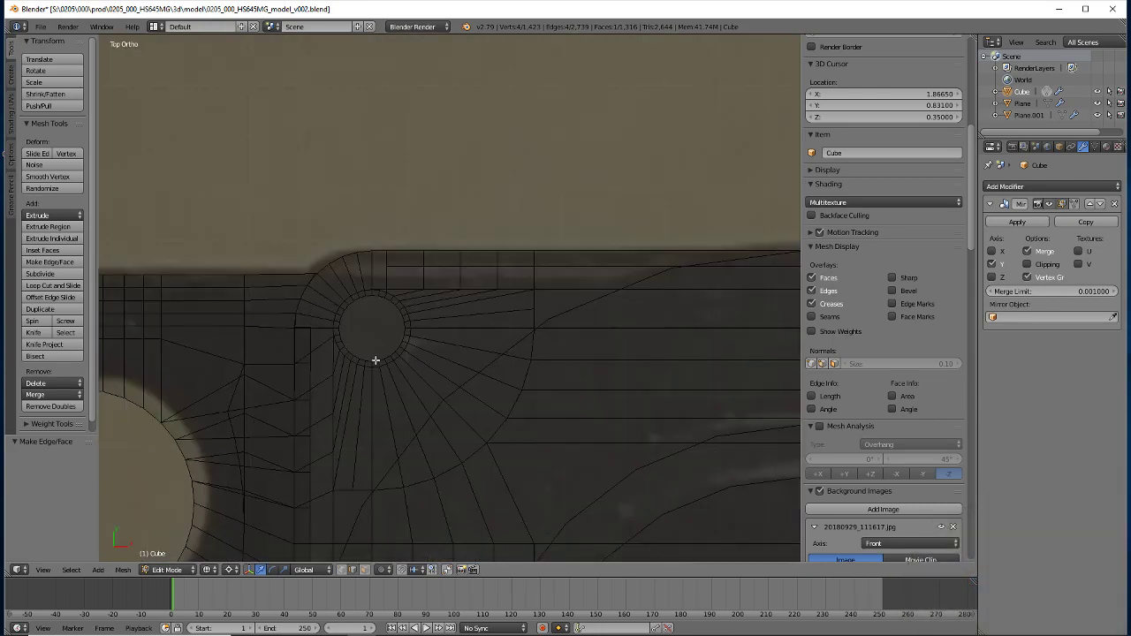
Snap the 3D cursor to the centre of the screw hole's edge ring
{"action": "left_click", "coordinate": [374, 361], "text": "alt"}
{"action": "left_click", "coordinate": [376, 358], "text": "alt"}
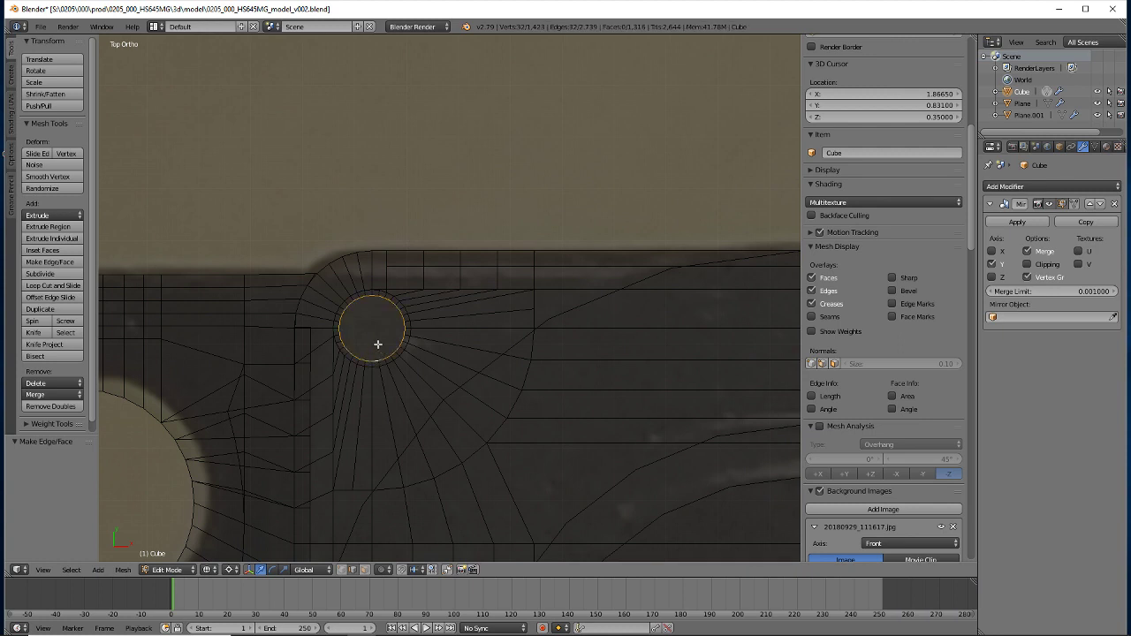
{"action": "key", "text": "shift+s"}
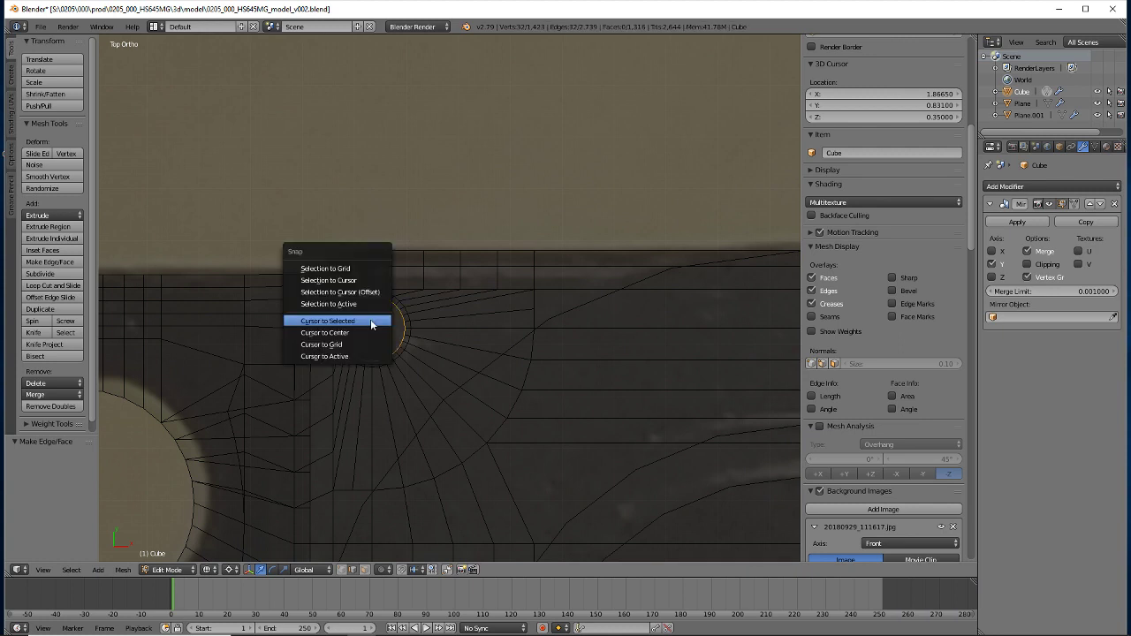
{"action": "left_click", "coordinate": [324, 322]}
Spin the small rim corner edge 90° in 8 steps around the hole centre
{"action": "mouse_move", "coordinate": [291, 454]}
{"action": "middle_mouse_down"}
{"action": "mouse_move", "coordinate": [337, 411]}
{"action": "mouse_move", "coordinate": [341, 422]}
{"action": "mouse_move", "coordinate": [454, 412]}
{"action": "mouse_move", "coordinate": [473, 376]}
{"action": "middle_mouse_up"}
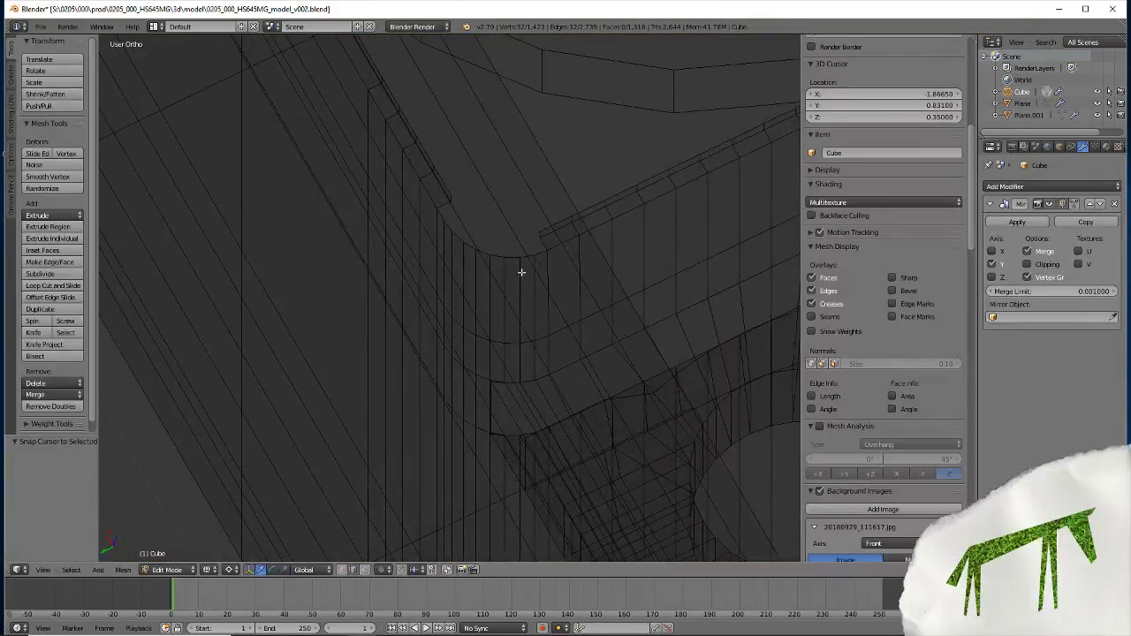
{"action": "left_click", "coordinate": [540, 244]}
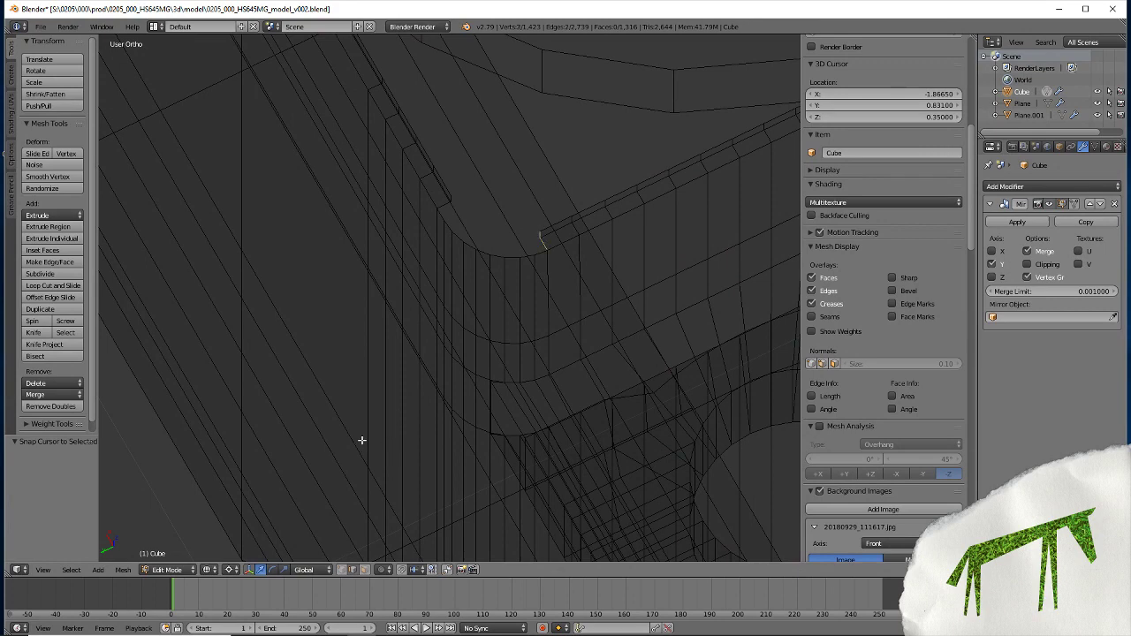
{"action": "key", "text": "KP_7"}
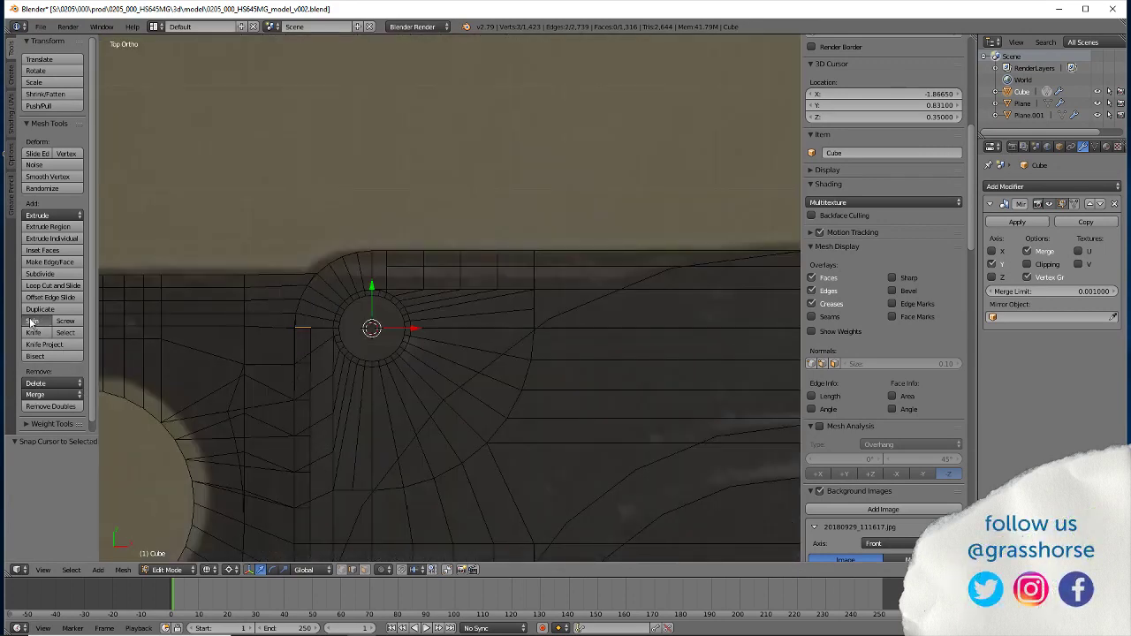
{"action": "left_click", "coordinate": [33, 323]}
{"action": "left_click", "coordinate": [37, 514]}
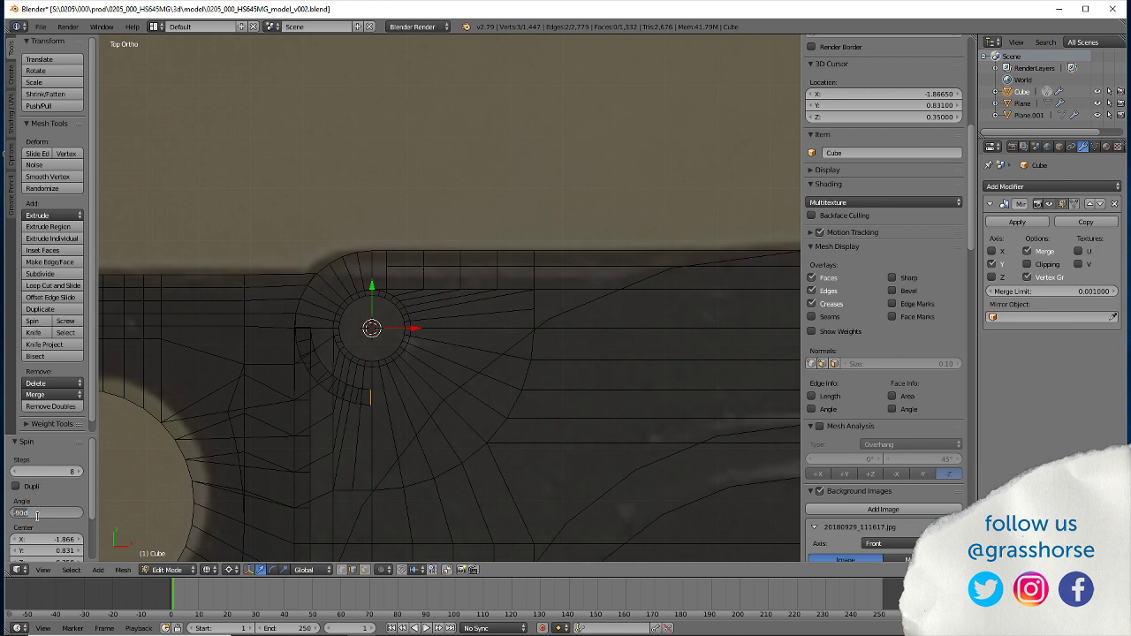
{"action": "key", "text": "Return"}
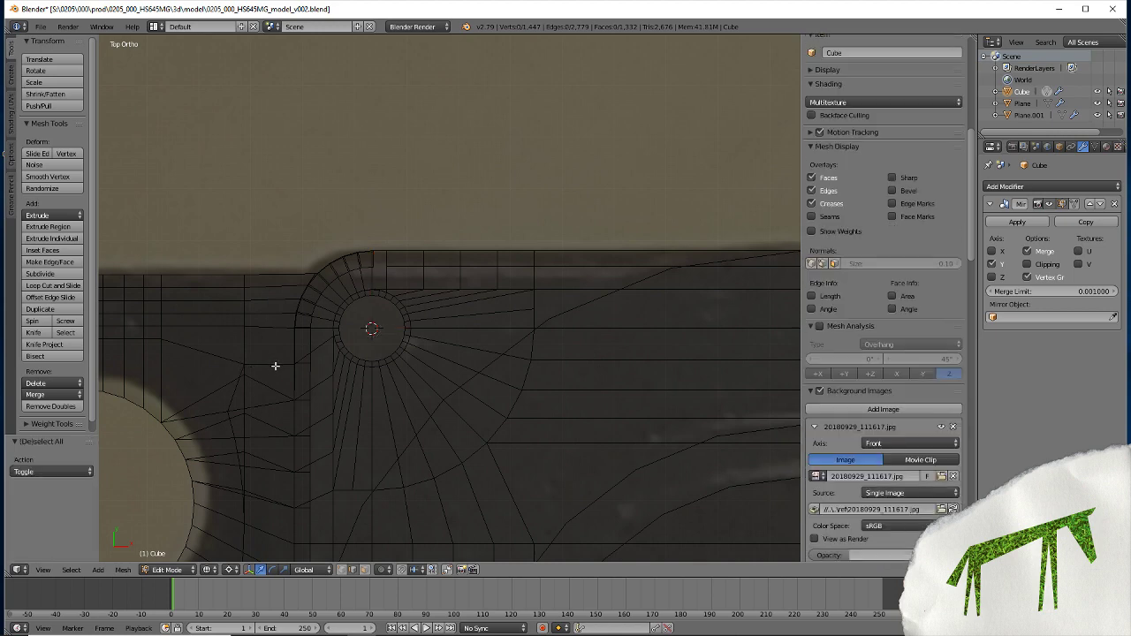
Merge duplicate vertices across the whole mesh
{"action": "key", "text": "a"}
{"action": "key", "text": "w"}
{"action": "left_click", "coordinate": [275, 368]}
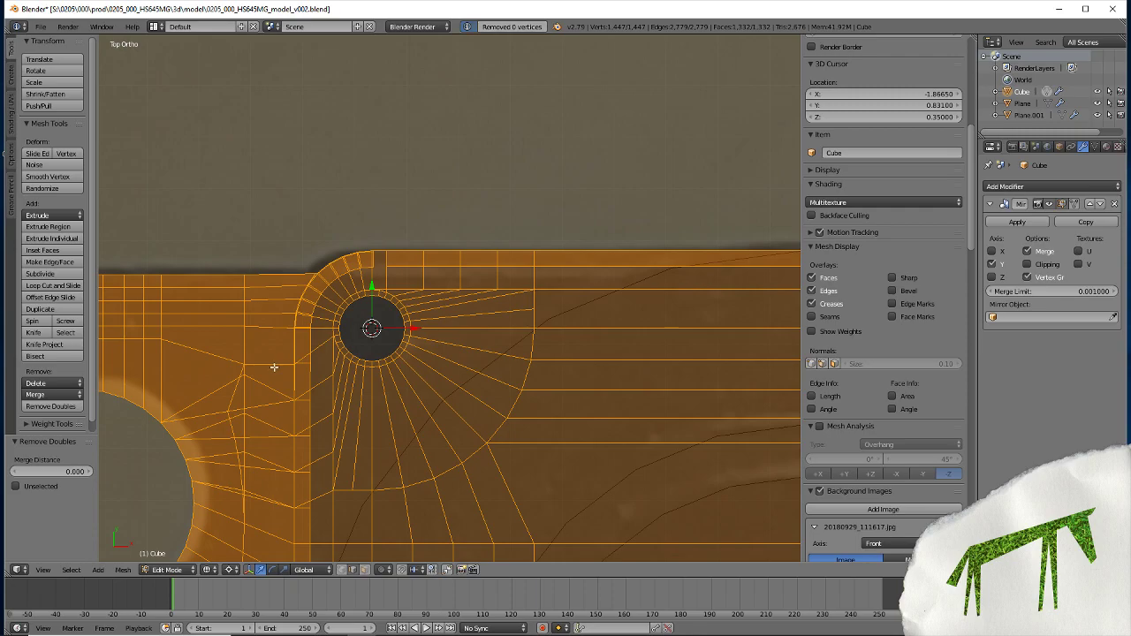
Switch to solid shading and inspect the spun corner band from several angles
{"action": "mouse_move", "coordinate": [274, 368]}
{"action": "middle_mouse_down"}
{"action": "mouse_move", "coordinate": [391, 379]}
{"action": "mouse_move", "coordinate": [392, 393]}
{"action": "middle_mouse_up"}
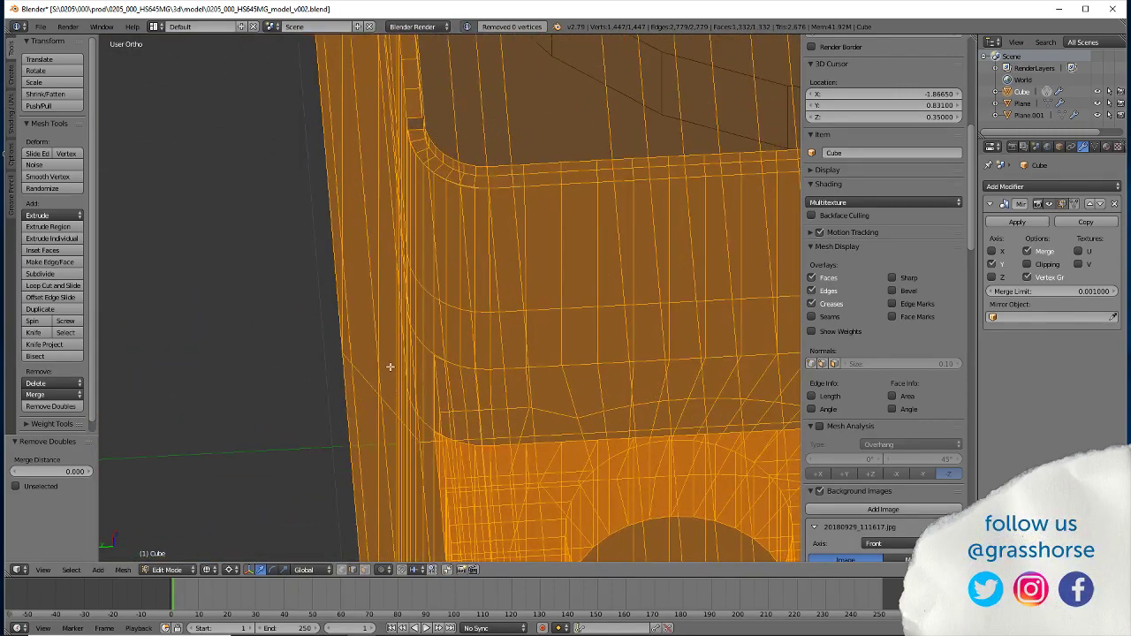
{"action": "key", "text": "z"}
{"action": "middle_click_drag", "start_coordinate": [385, 261], "coordinate": [337, 460]}
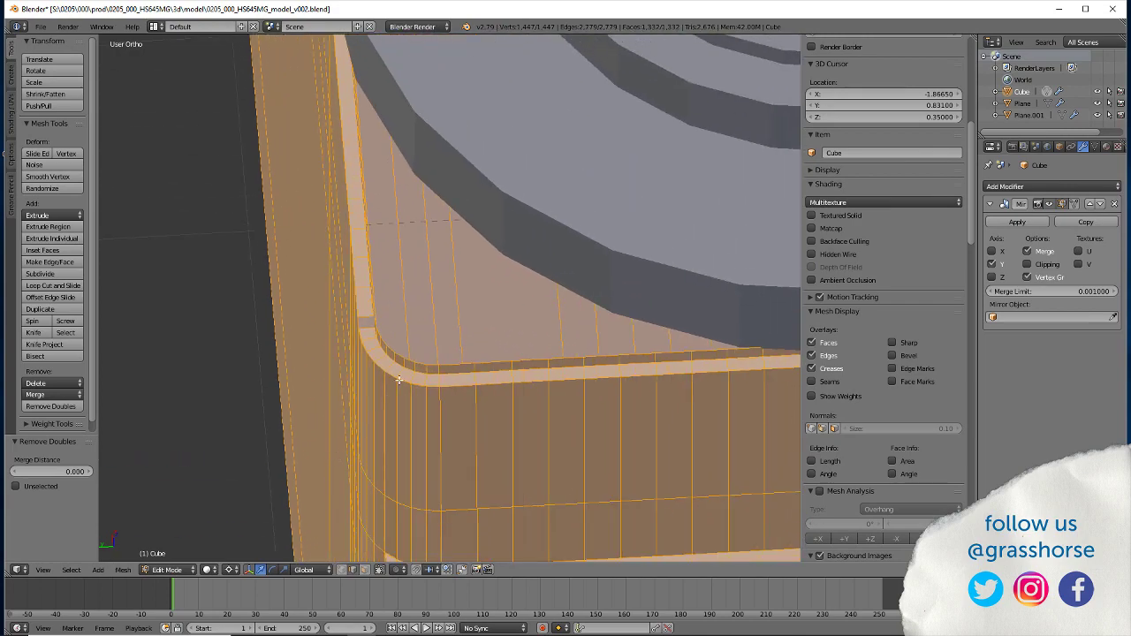
{"action": "key", "text": "a"}
{"action": "scroll", "coordinate": [375, 424], "scroll_direction": "up", "scroll_amount": 2}
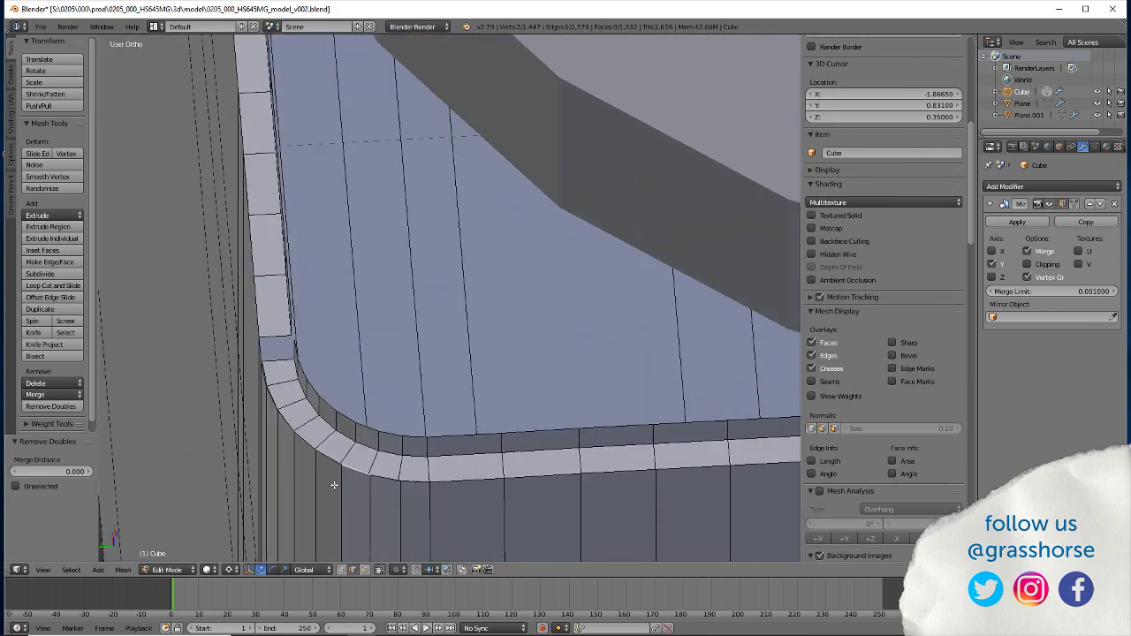
{"action": "middle_click_drag", "start_coordinate": [365, 478], "coordinate": [354, 503]}
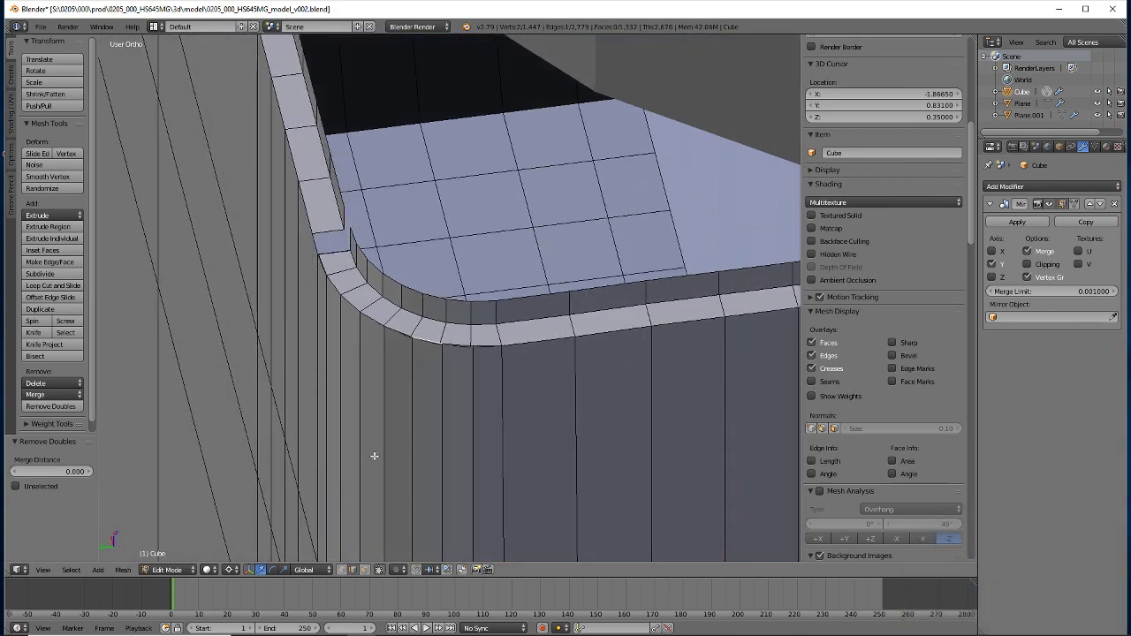
Undo the spin, returning the Cube to 1,423 vertices and 1,316 faces
{"action": "key", "text": "a"}
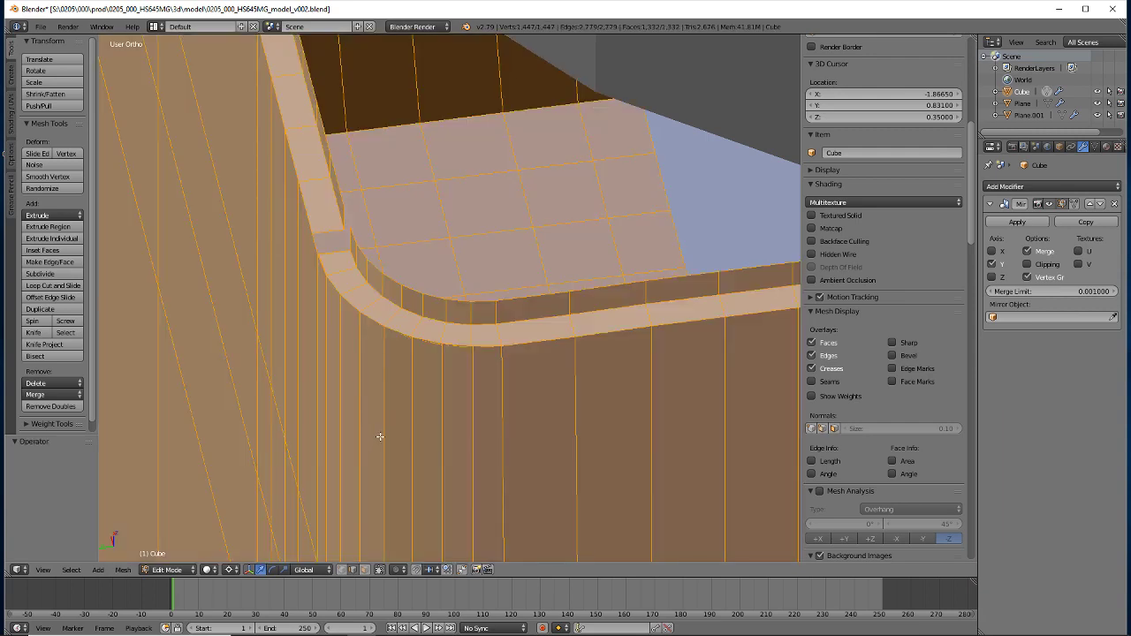
{"action": "key", "text": "ctrl+z"}
{"action": "key", "text": "ctrl+z"}
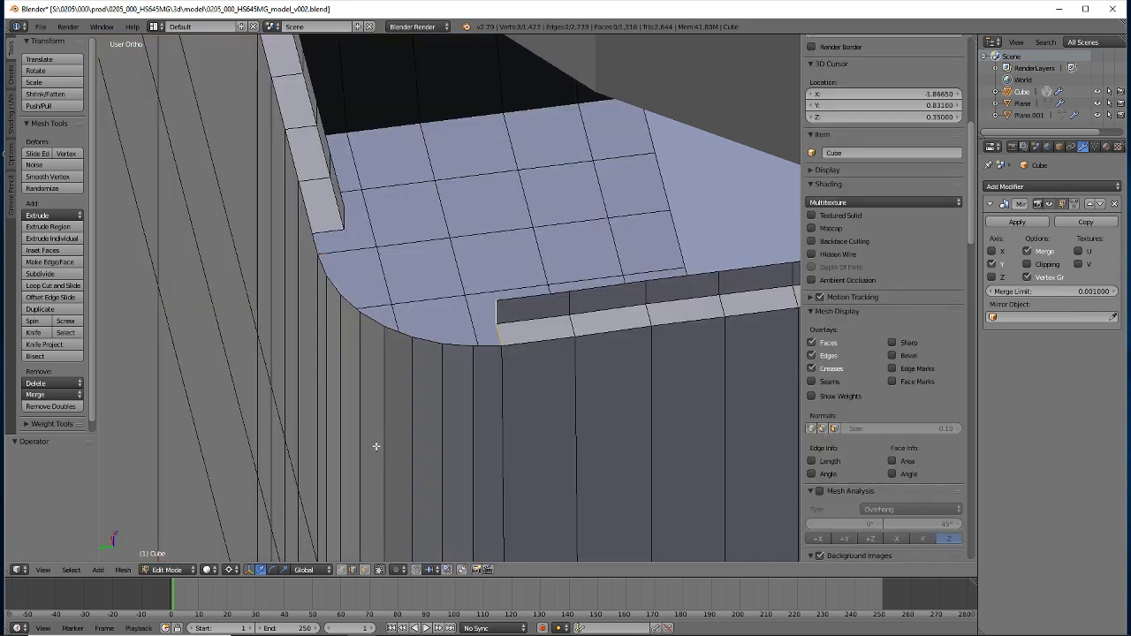
{"action": "middle_click_drag", "start_coordinate": [376, 447], "coordinate": [443, 418]}
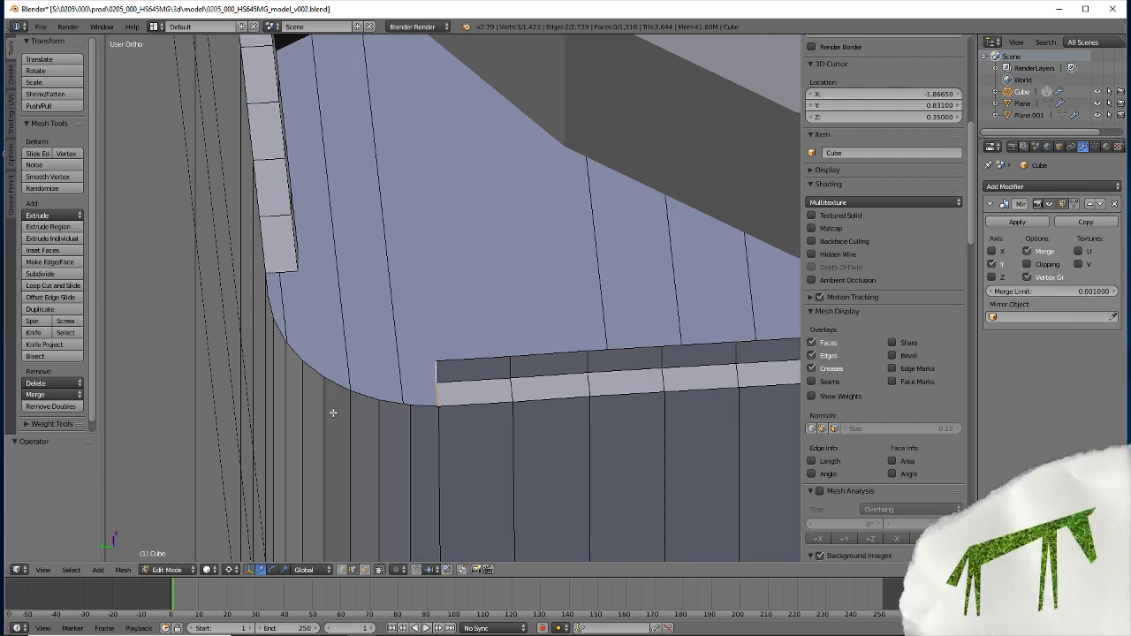
{"action": "mouse_move", "coordinate": [333, 413]}
{"action": "middle_mouse_down"}
{"action": "mouse_move", "coordinate": [375, 404]}
{"action": "mouse_move", "coordinate": [331, 404]}
{"action": "mouse_move", "coordinate": [348, 461]}
{"action": "middle_mouse_up"}
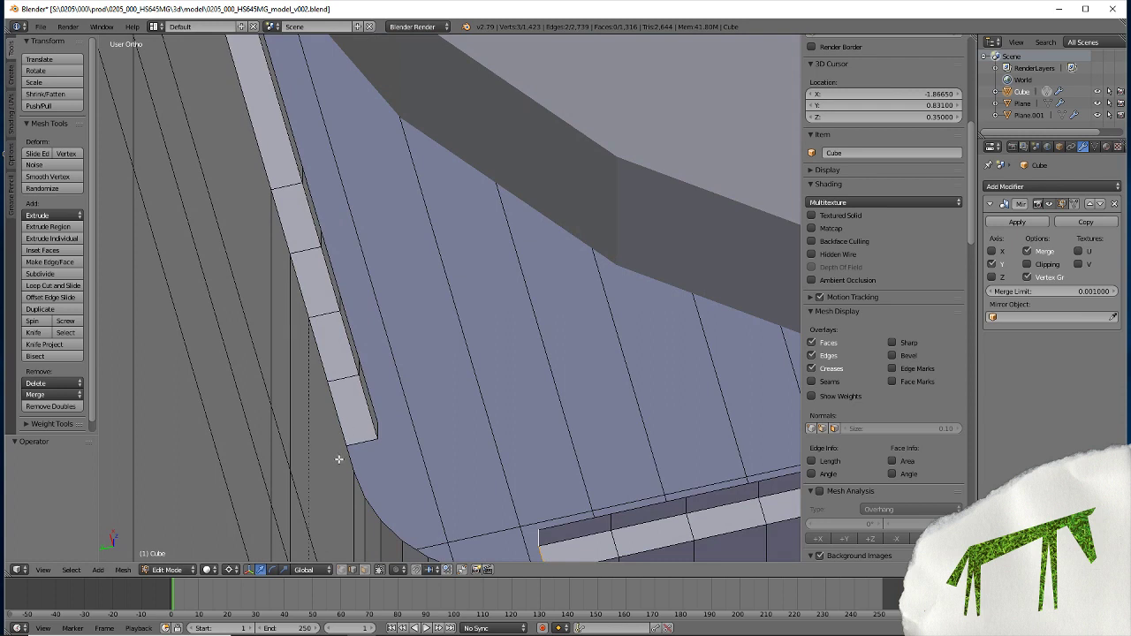
Extrude the rim strip's end and move it -0.03 along Y
{"action": "key", "text": "e"}
{"action": "right_click", "coordinate": [282, 493]}
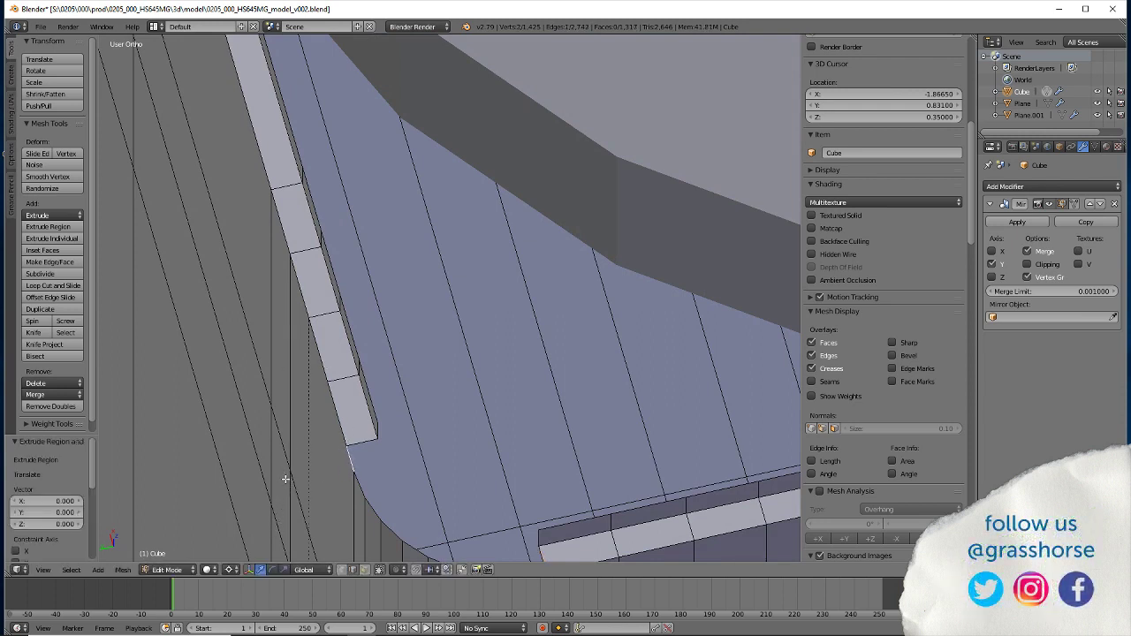
{"action": "key", "text": "g"}
{"action": "type", "text": "y"}
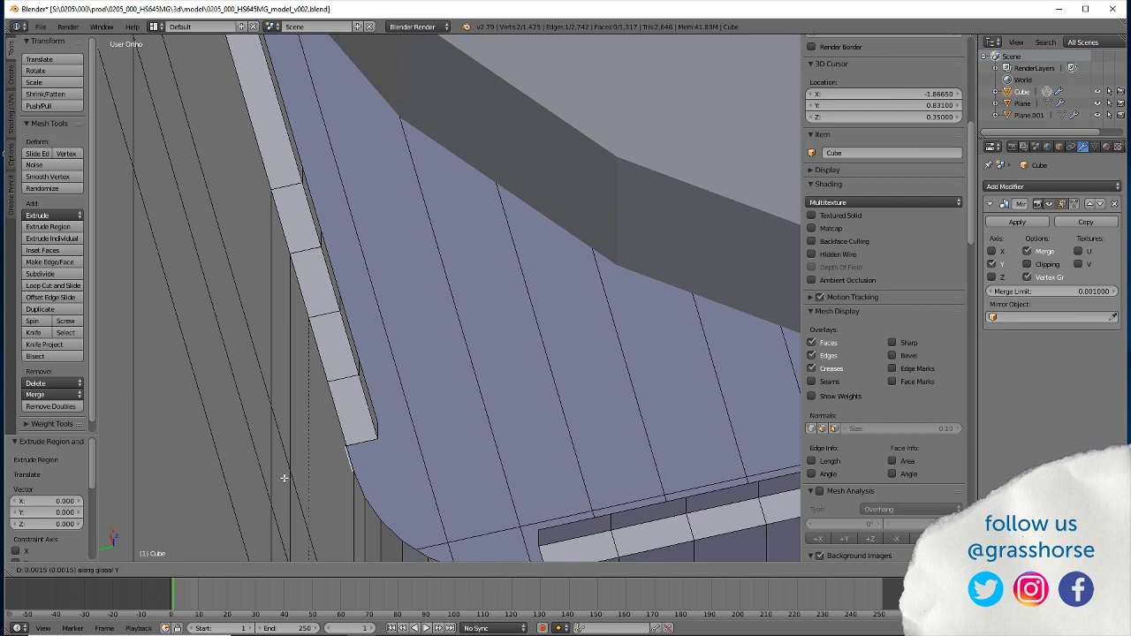
{"action": "type", "text": "-0.03"}
{"action": "key", "text": "Return"}
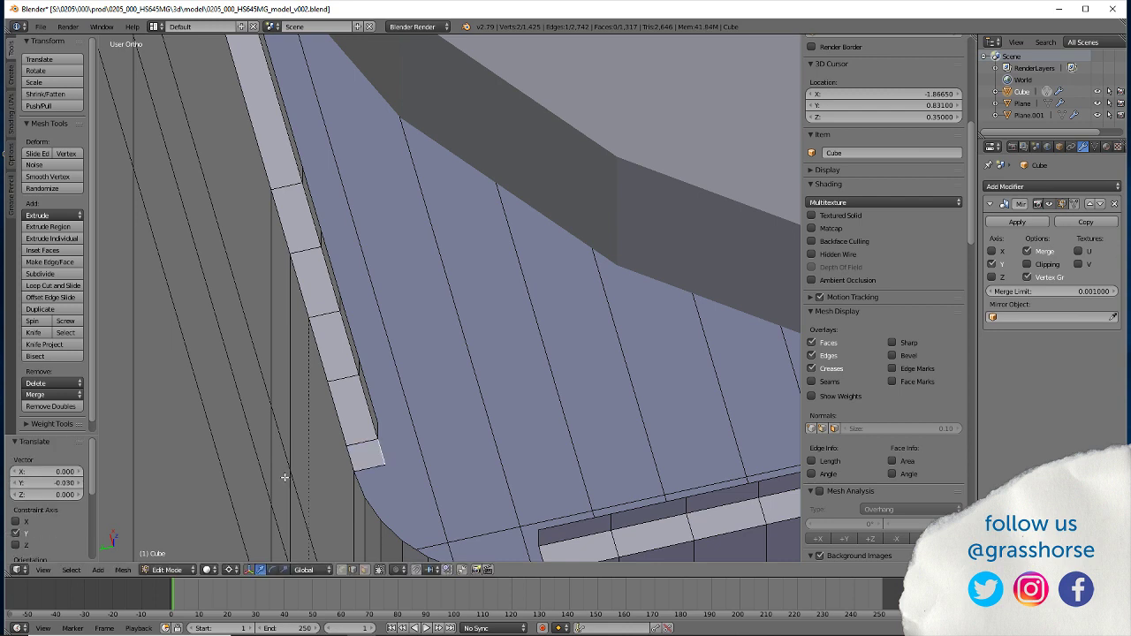
Extrude the end edge and raise it 0.03 in Z
{"action": "key", "text": "e"}
{"action": "right_click", "coordinate": [283, 477]}
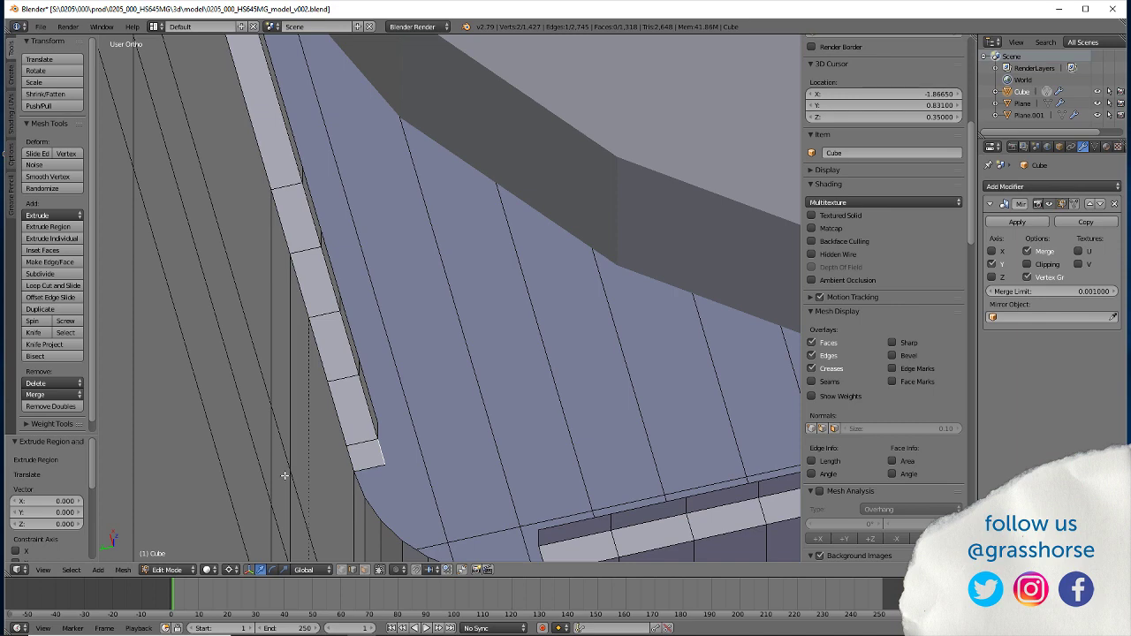
{"action": "type", "text": "gz"}
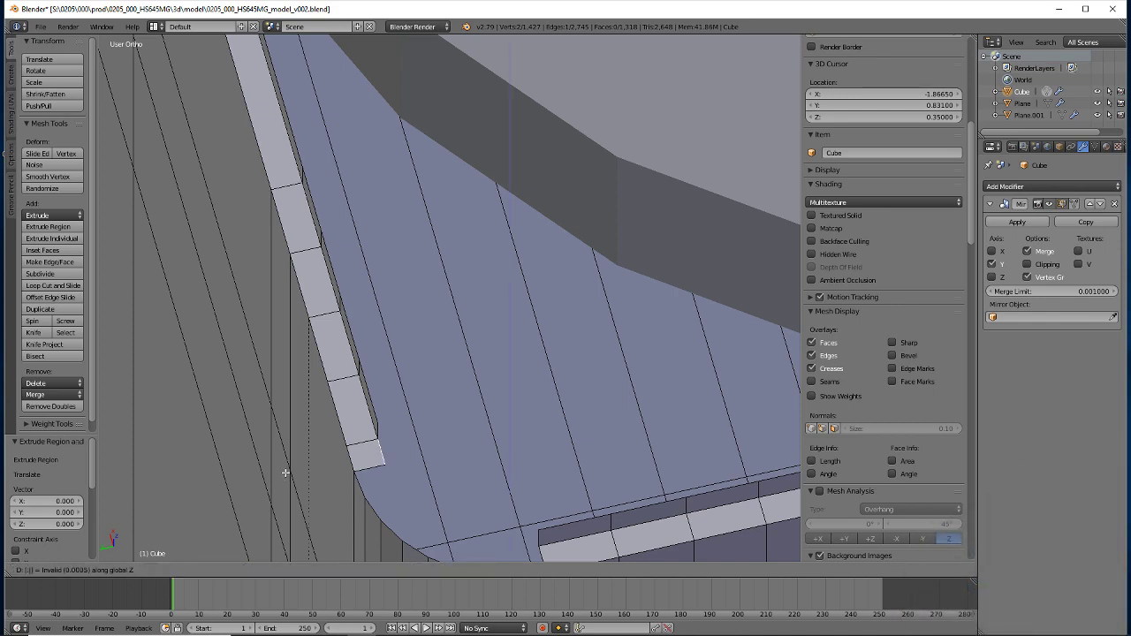
{"action": "type", "text": ".03"}
{"action": "key", "text": "Return"}
Remove doubles on the whole mesh to merge the 2 duplicate vertices
{"action": "key", "text": "a"}
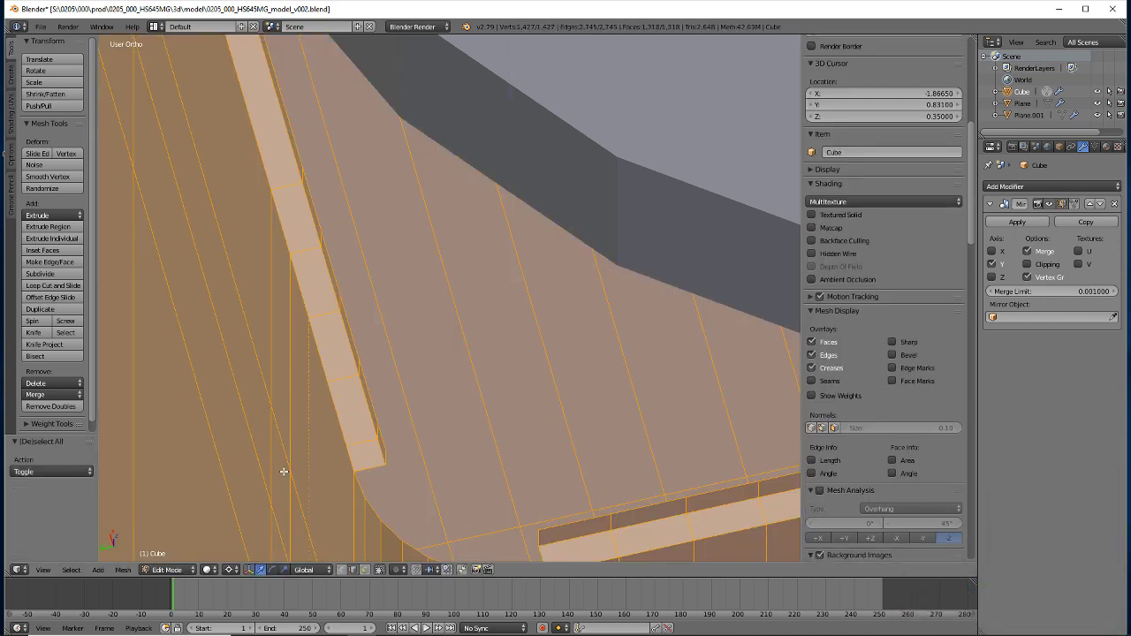
{"action": "key", "text": "w"}
{"action": "left_click", "coordinate": [255, 395]}
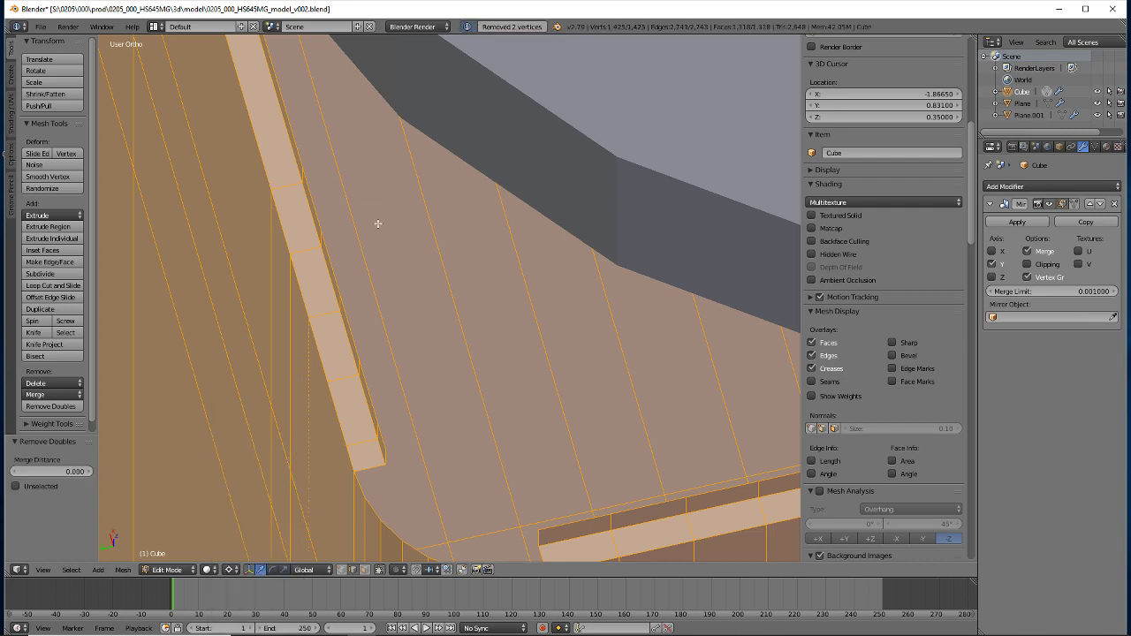
{"action": "key", "text": "a"}
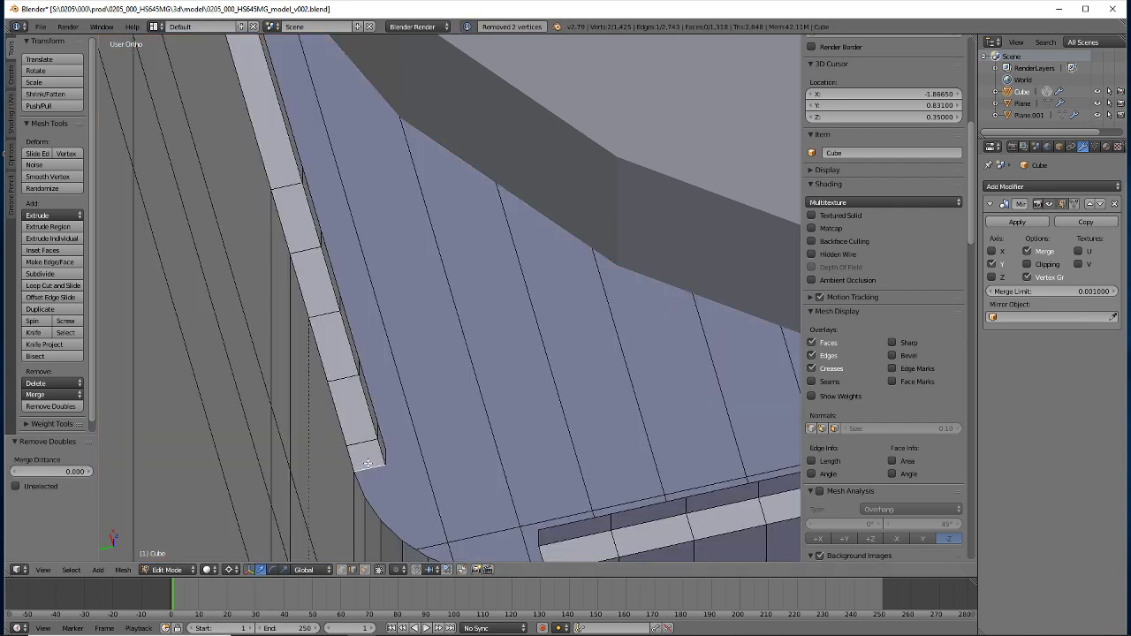
{"action": "middle_click_drag", "start_coordinate": [293, 379], "coordinate": [263, 346]}
In top wireframe view, spin the selected rim edge -90° in 8 steps around the 3D cursor
{"action": "key", "text": "KP_7"}
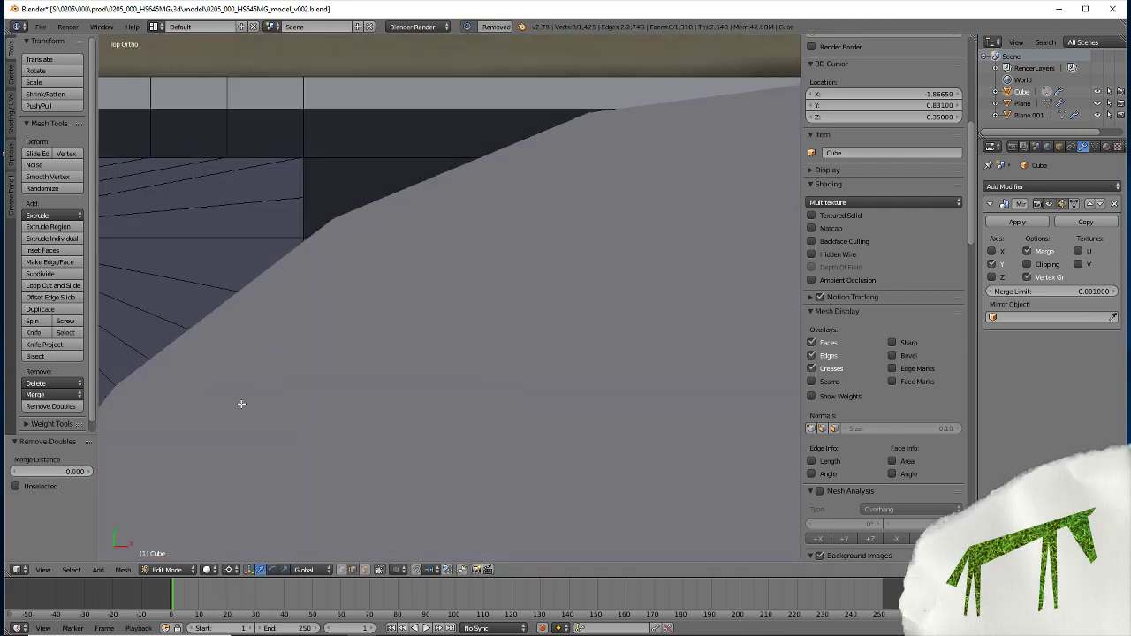
{"action": "key", "text": "z"}
{"action": "key", "text": "z"}
{"action": "scroll", "coordinate": [242, 399], "scroll_direction": "up", "scroll_amount": 3}
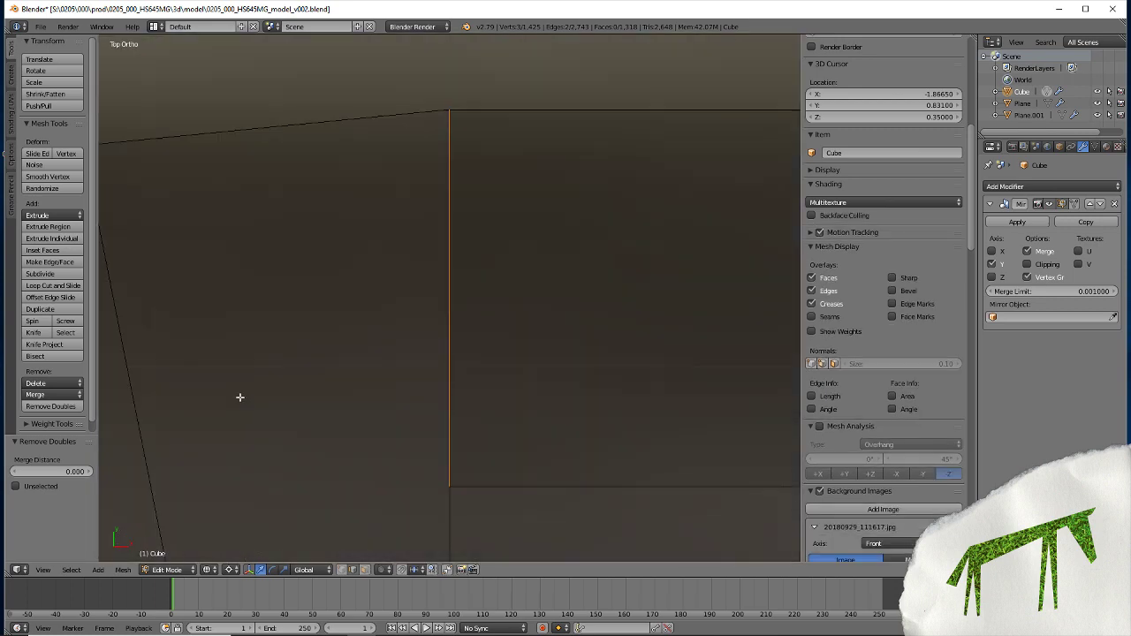
{"action": "scroll", "coordinate": [298, 380], "scroll_direction": "down", "scroll_amount": 2}
{"action": "scroll", "coordinate": [299, 381], "scroll_direction": "down", "scroll_amount": 1}
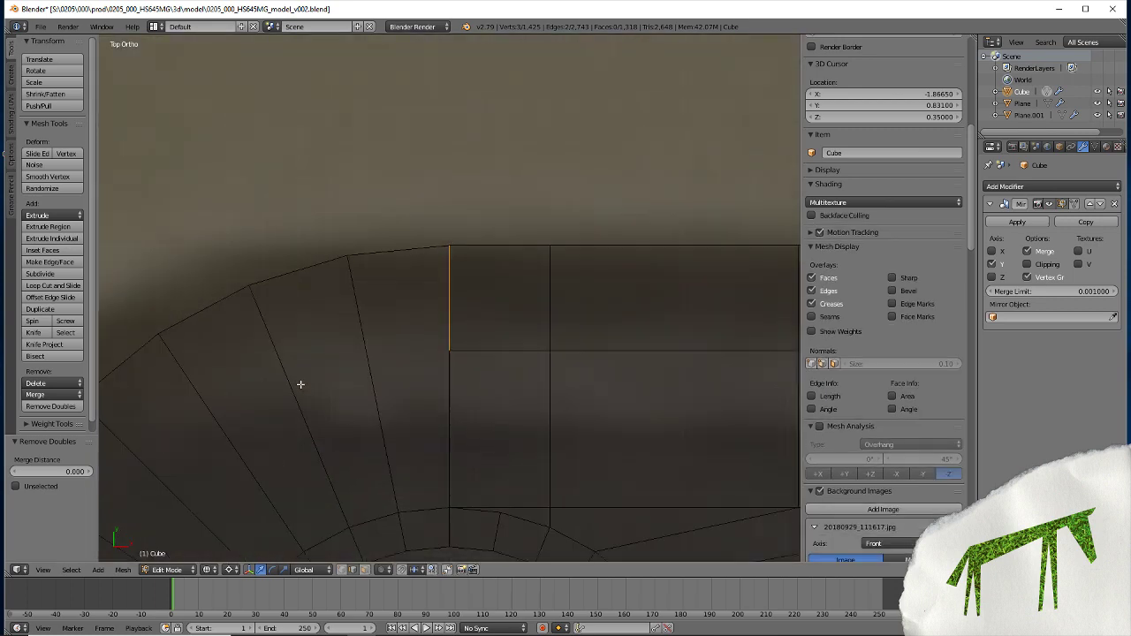
{"action": "scroll", "coordinate": [302, 437], "scroll_direction": "down", "scroll_amount": 2}
{"action": "middle_click_drag", "start_coordinate": [350, 439], "coordinate": [361, 273], "text": "shift"}
{"action": "left_click", "coordinate": [31, 323]}
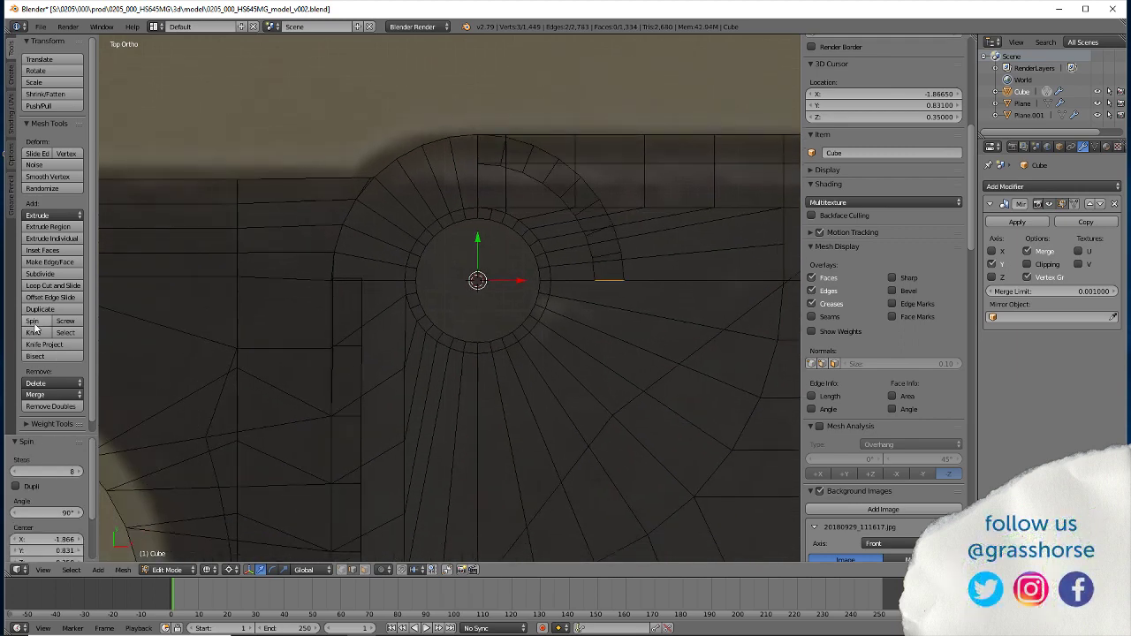
{"action": "left_click", "coordinate": [47, 510]}
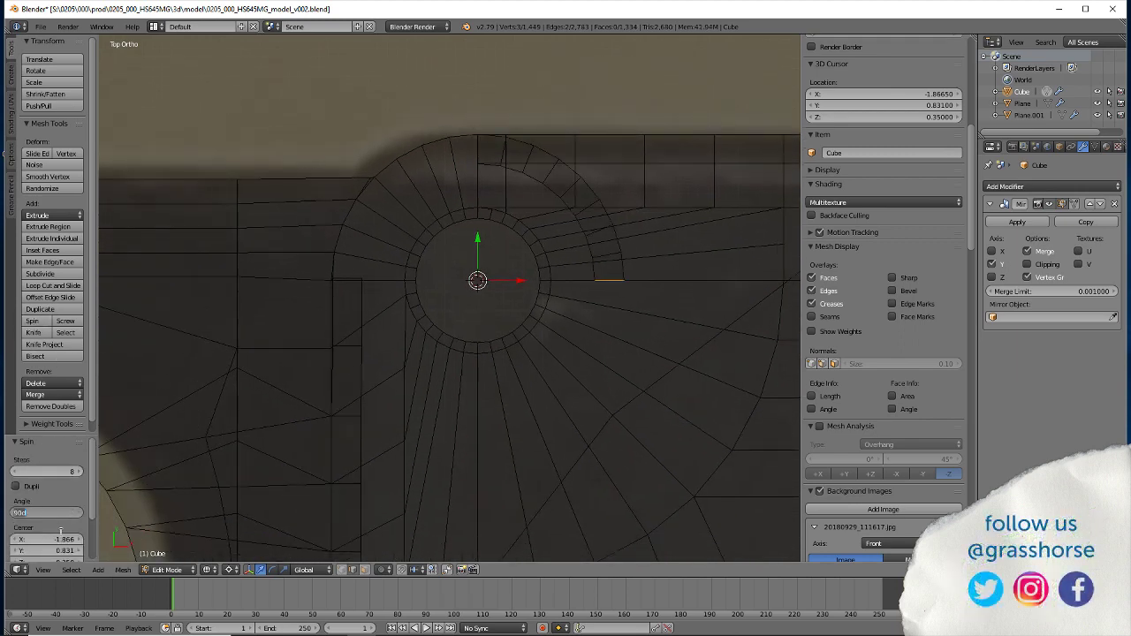
{"action": "key", "text": "Return"}
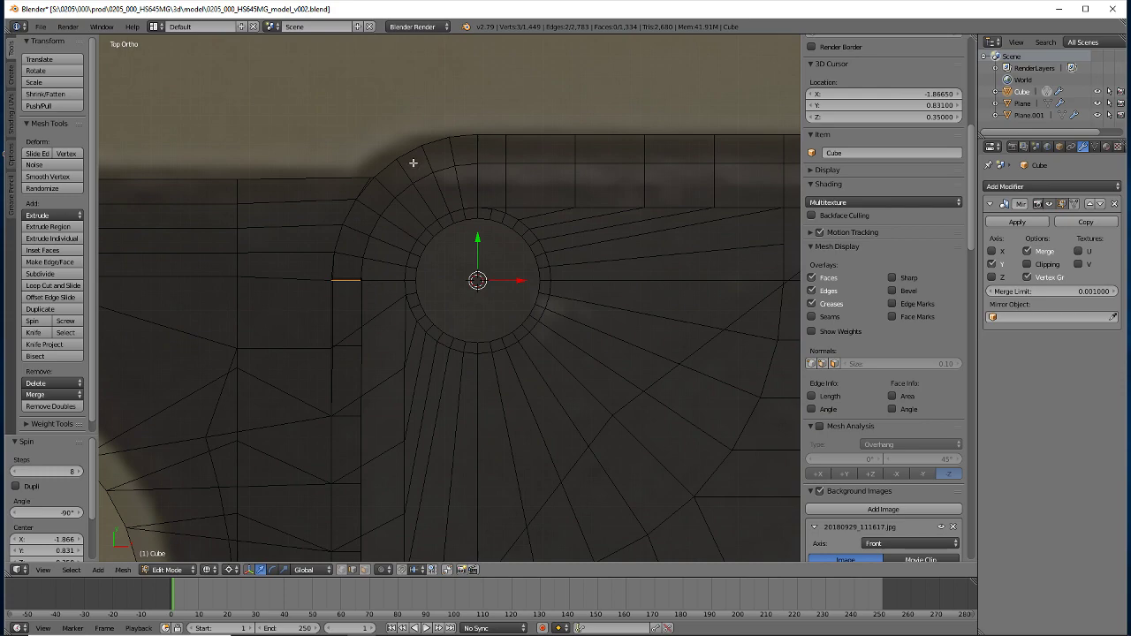
{"action": "mouse_move", "coordinate": [336, 273]}
{"action": "middle_mouse_down"}
{"action": "mouse_move", "coordinate": [306, 409]}
{"action": "mouse_move", "coordinate": [384, 394]}
{"action": "mouse_move", "coordinate": [454, 326]}
{"action": "middle_mouse_up"}
{"action": "scroll", "coordinate": [453, 326], "scroll_direction": "up", "scroll_amount": 2}
Merge the first loose arc-end vertex onto the rim vertex at last position
{"action": "scroll", "coordinate": [427, 373], "scroll_direction": "up", "scroll_amount": 2}
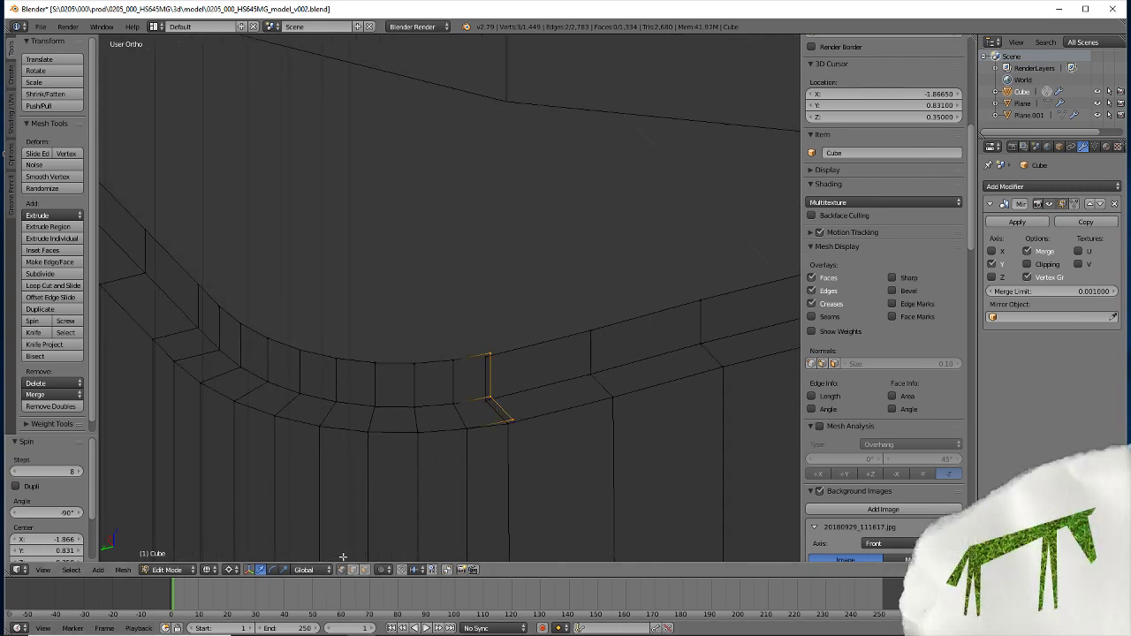
{"action": "right_click", "coordinate": [509, 425]}
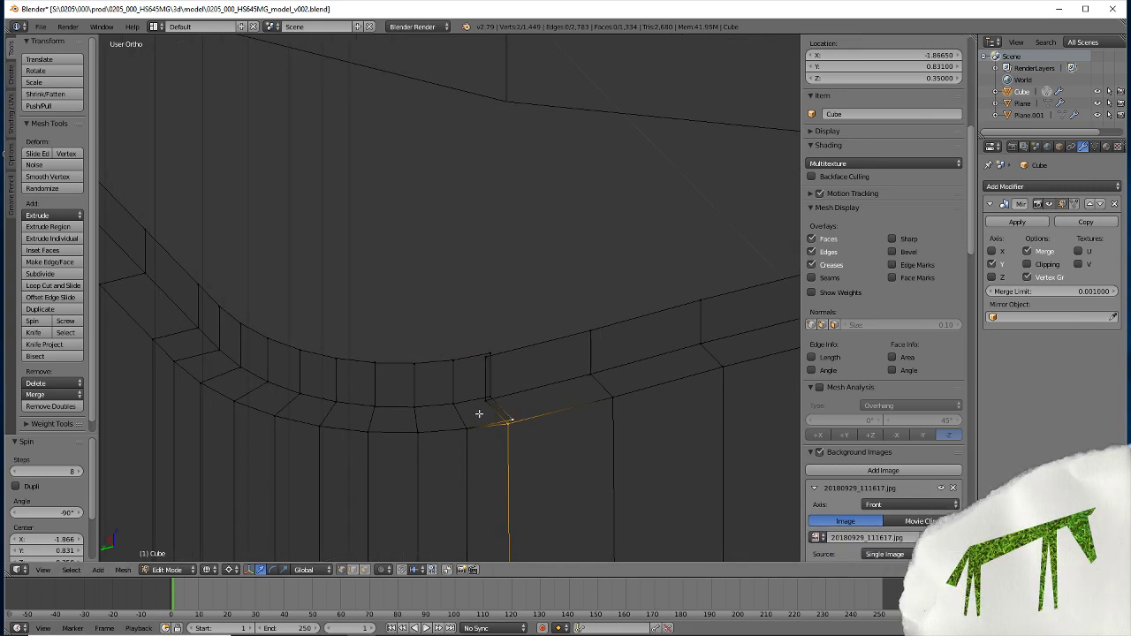
{"action": "key", "text": "alt+m"}
{"action": "left_click", "coordinate": [482, 418]}
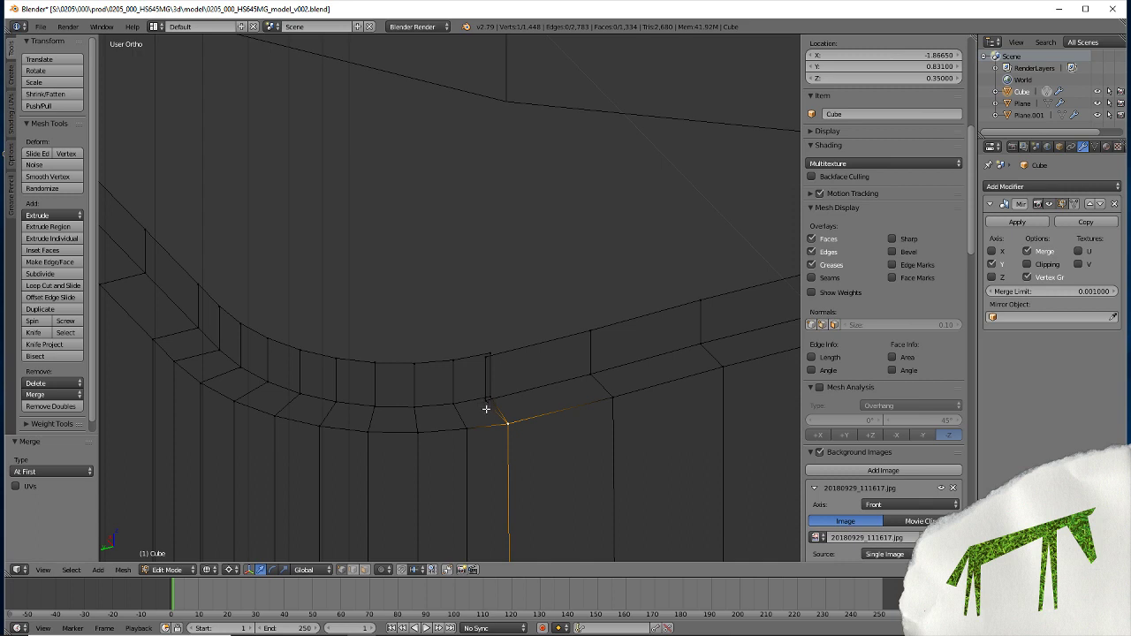
{"action": "key", "text": "ctrl+z"}
{"action": "key", "text": "alt+m"}
{"action": "left_click", "coordinate": [495, 468]}
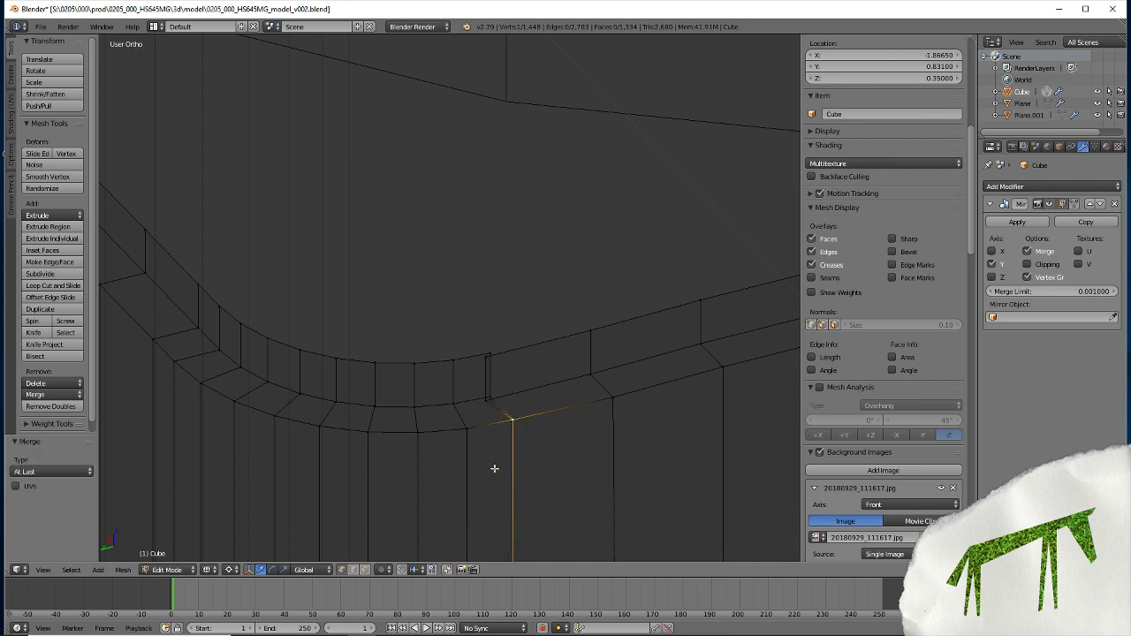
Weld the remaining arc-end vertex pairs onto the rim at last and inspect the corner
{"action": "right_click", "coordinate": [490, 399]}
{"action": "key", "text": "alt+m"}
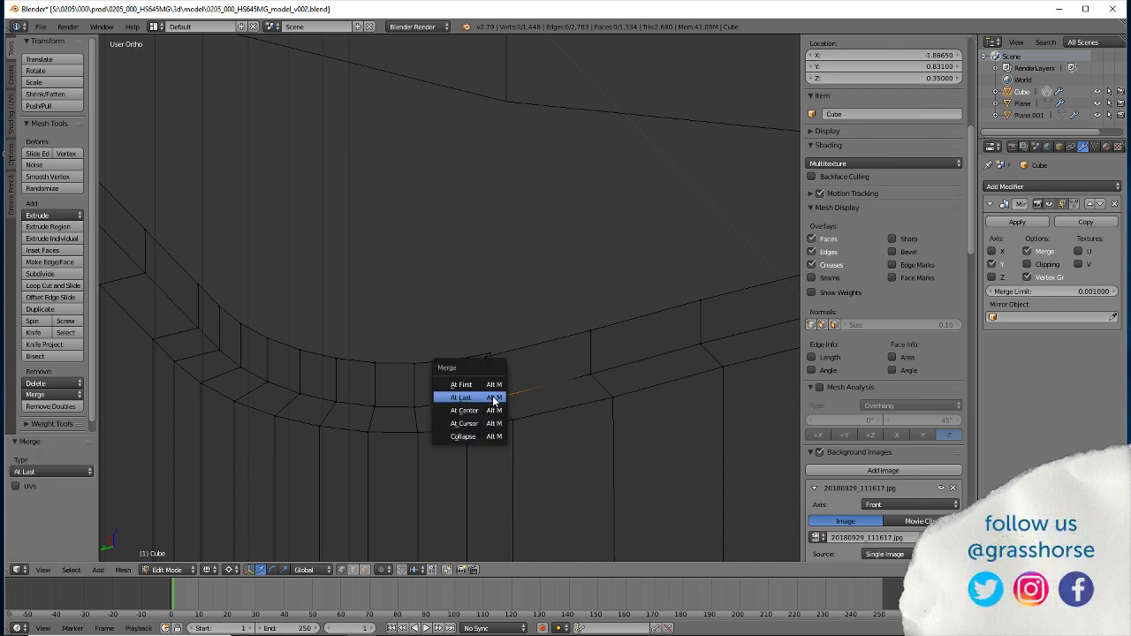
{"action": "left_click", "coordinate": [493, 397]}
{"action": "key", "text": "alt+m"}
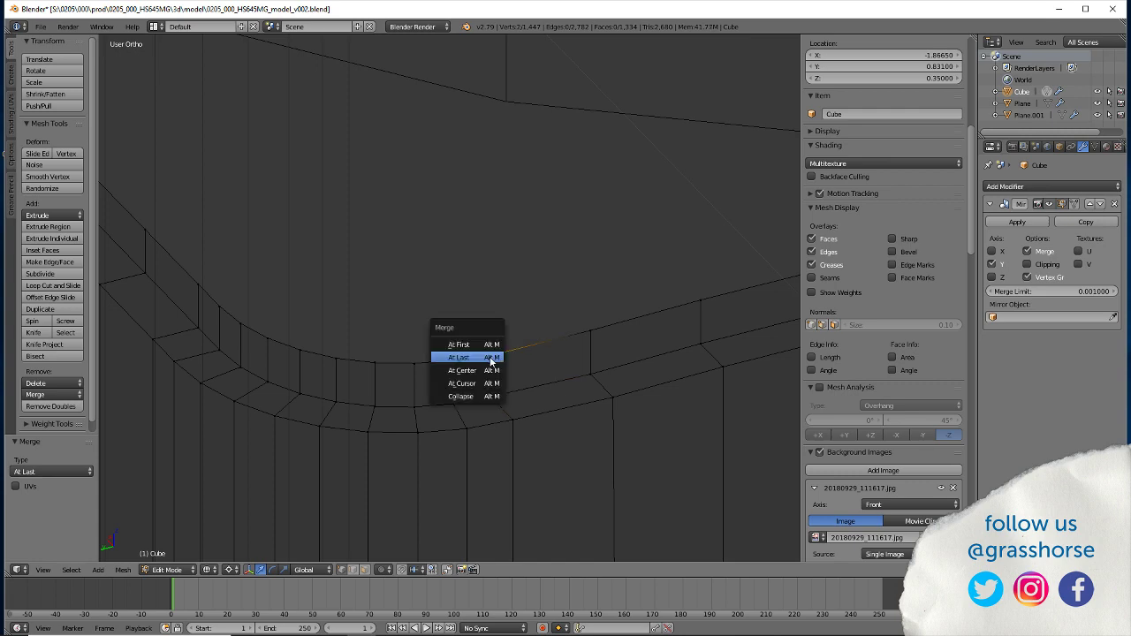
{"action": "left_click", "coordinate": [488, 358]}
{"action": "middle_click_drag", "start_coordinate": [371, 458], "coordinate": [443, 352]}
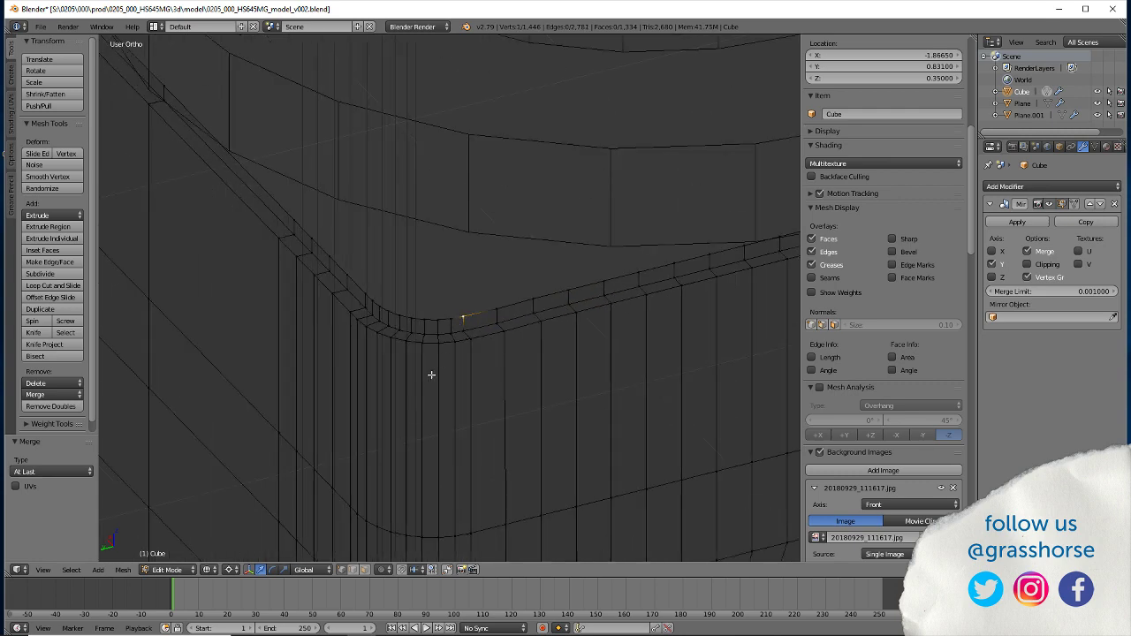
{"action": "scroll", "coordinate": [392, 475], "scroll_direction": "down", "scroll_amount": 3}
{"action": "scroll", "coordinate": [374, 454], "scroll_direction": "up", "scroll_amount": 3}
{"action": "key", "text": "z"}
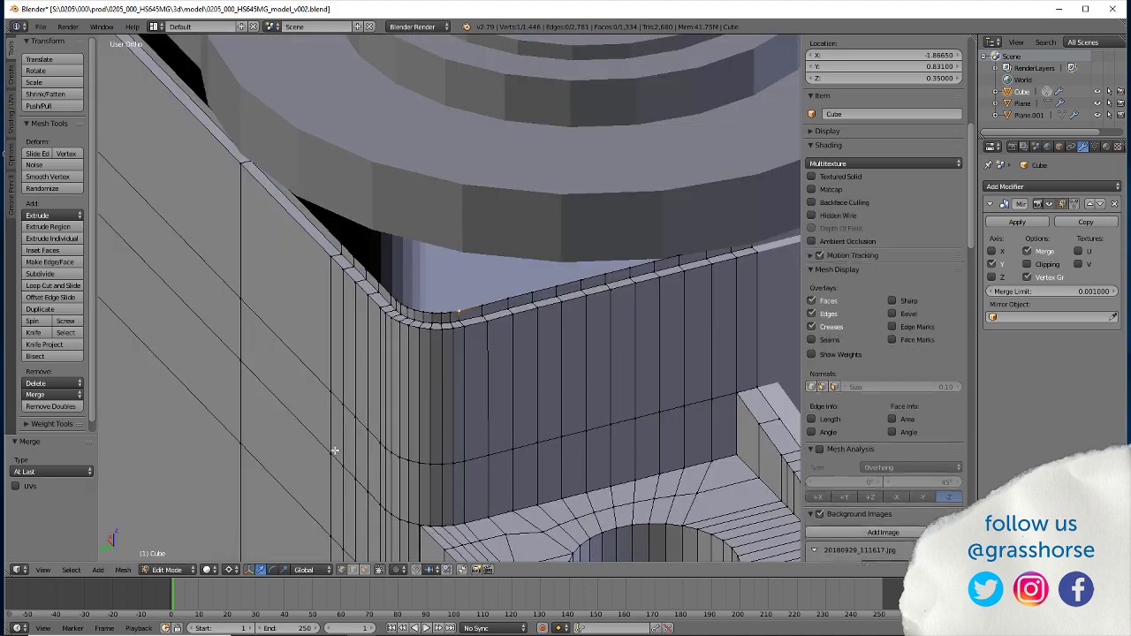
{"action": "mouse_move", "coordinate": [335, 451]}
{"action": "middle_mouse_down"}
{"action": "mouse_move", "coordinate": [185, 417]}
{"action": "mouse_move", "coordinate": [309, 433]}
{"action": "mouse_move", "coordinate": [351, 433]}
{"action": "mouse_move", "coordinate": [354, 412]}
{"action": "mouse_move", "coordinate": [361, 423]}
{"action": "middle_mouse_up"}
{"action": "scroll", "coordinate": [298, 445], "scroll_direction": "down", "scroll_amount": 2}
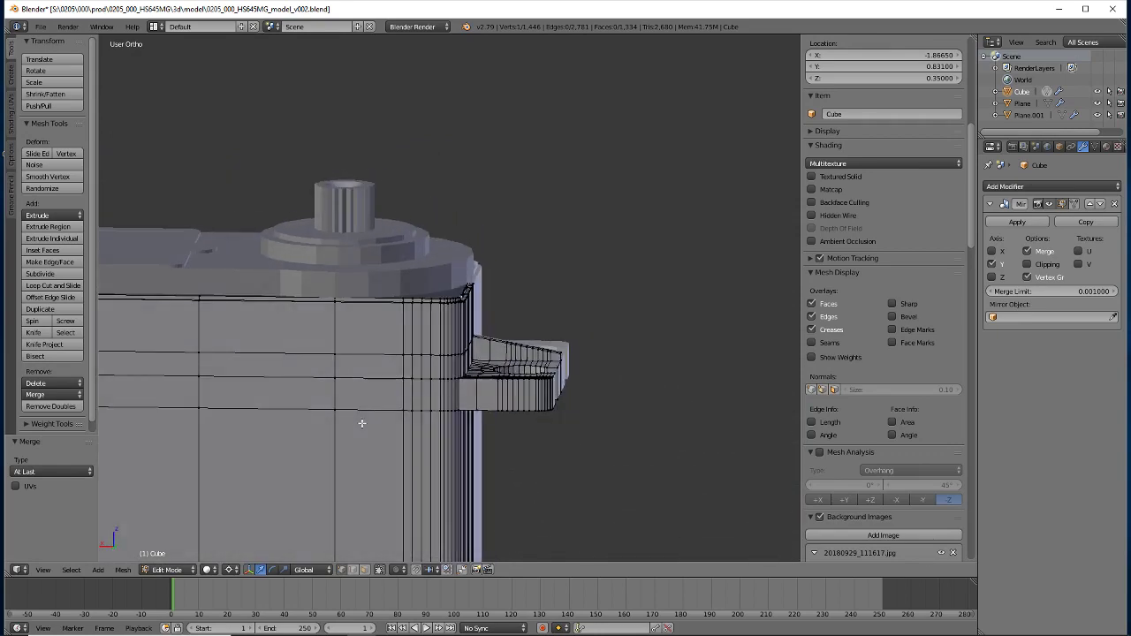
{"action": "mouse_move", "coordinate": [422, 360]}
{"action": "middle_mouse_down"}
{"action": "mouse_move", "coordinate": [222, 386]}
{"action": "mouse_move", "coordinate": [171, 372]}
{"action": "mouse_move", "coordinate": [429, 319]}
{"action": "mouse_move", "coordinate": [423, 306]}
{"action": "middle_mouse_up"}
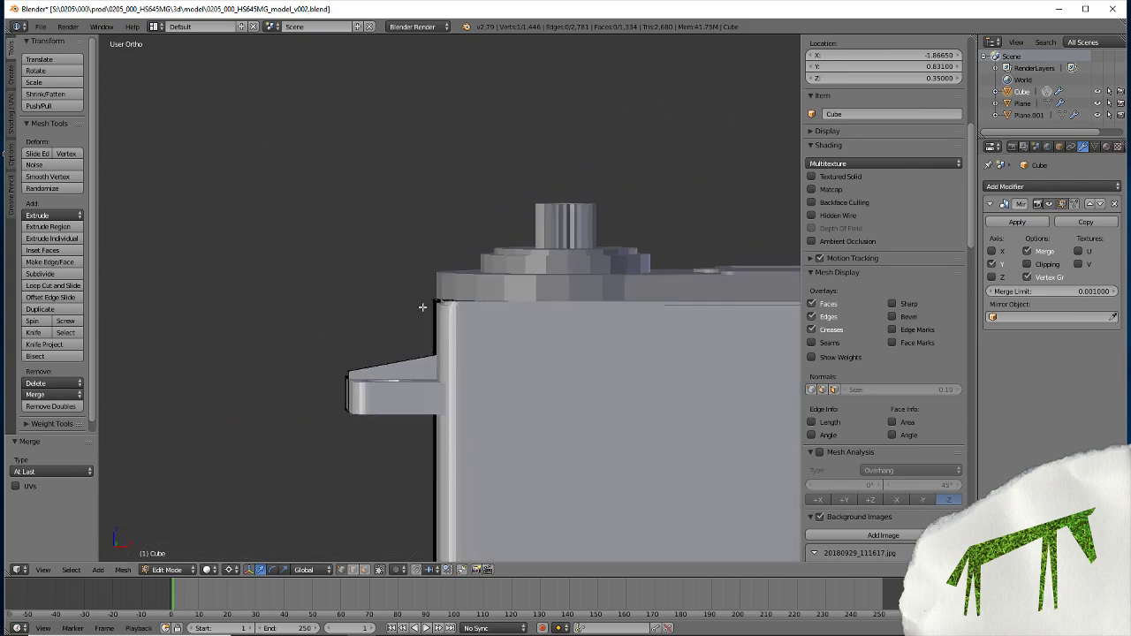
{"action": "middle_click_drag", "start_coordinate": [311, 370], "coordinate": [463, 409]}
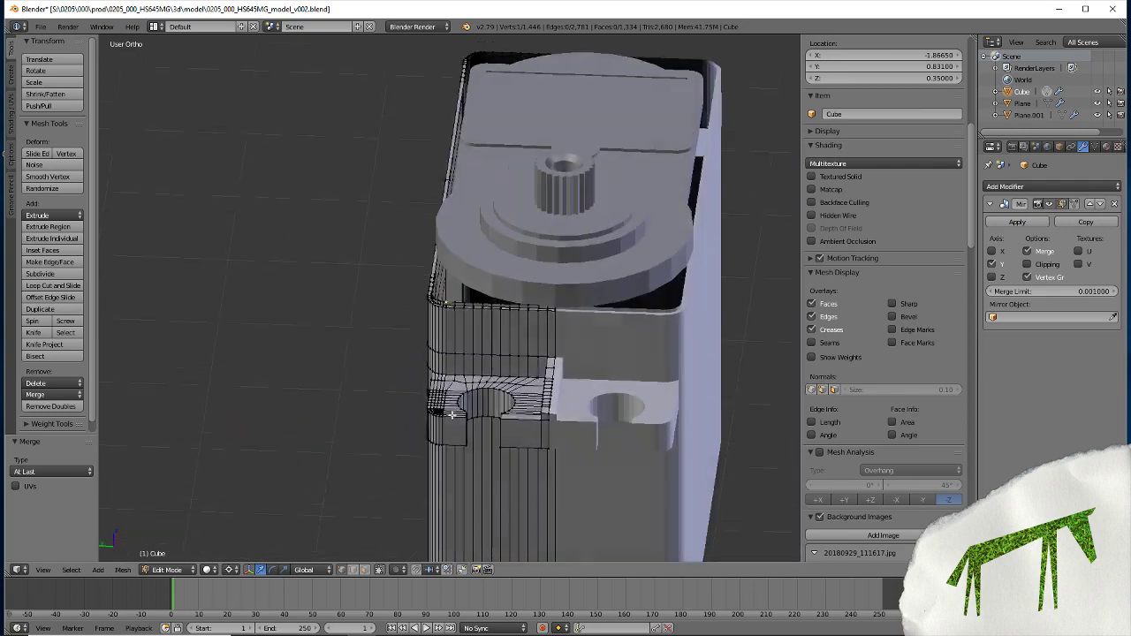
{"action": "middle_click_drag", "start_coordinate": [531, 403], "coordinate": [345, 366]}
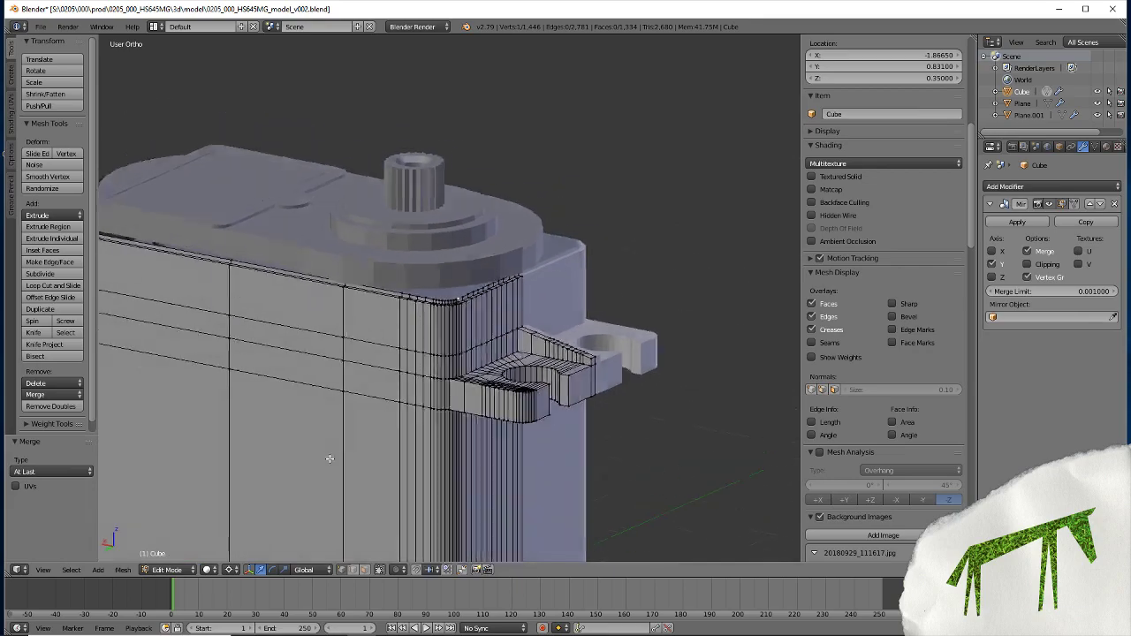
{"action": "mouse_move", "coordinate": [332, 321]}
{"action": "middle_mouse_down"}
{"action": "mouse_move", "coordinate": [298, 233]}
{"action": "mouse_move", "coordinate": [288, 476]}
{"action": "mouse_move", "coordinate": [298, 480]}
{"action": "mouse_move", "coordinate": [308, 419]}
{"action": "mouse_move", "coordinate": [255, 409]}
{"action": "mouse_move", "coordinate": [404, 424]}
{"action": "mouse_move", "coordinate": [366, 389]}
{"action": "mouse_move", "coordinate": [403, 429]}
{"action": "middle_mouse_up"}
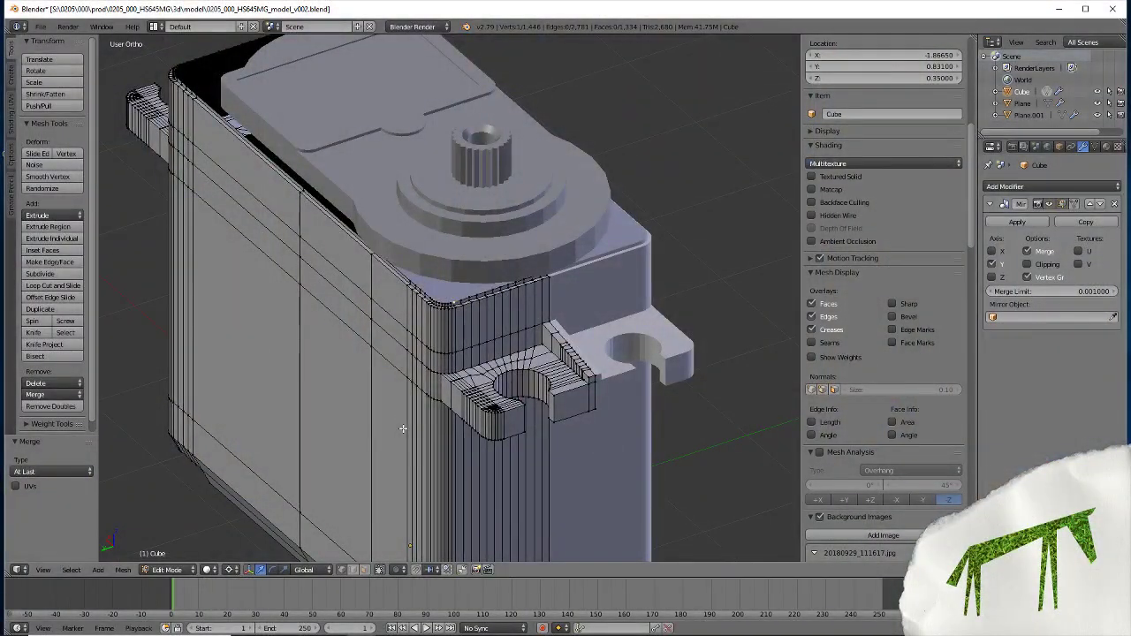
{"action": "mouse_move", "coordinate": [404, 429]}
{"action": "middle_mouse_down"}
{"action": "mouse_move", "coordinate": [369, 324]}
{"action": "mouse_move", "coordinate": [326, 309]}
{"action": "mouse_move", "coordinate": [369, 337]}
{"action": "mouse_move", "coordinate": [500, 288]}
{"action": "middle_mouse_up"}
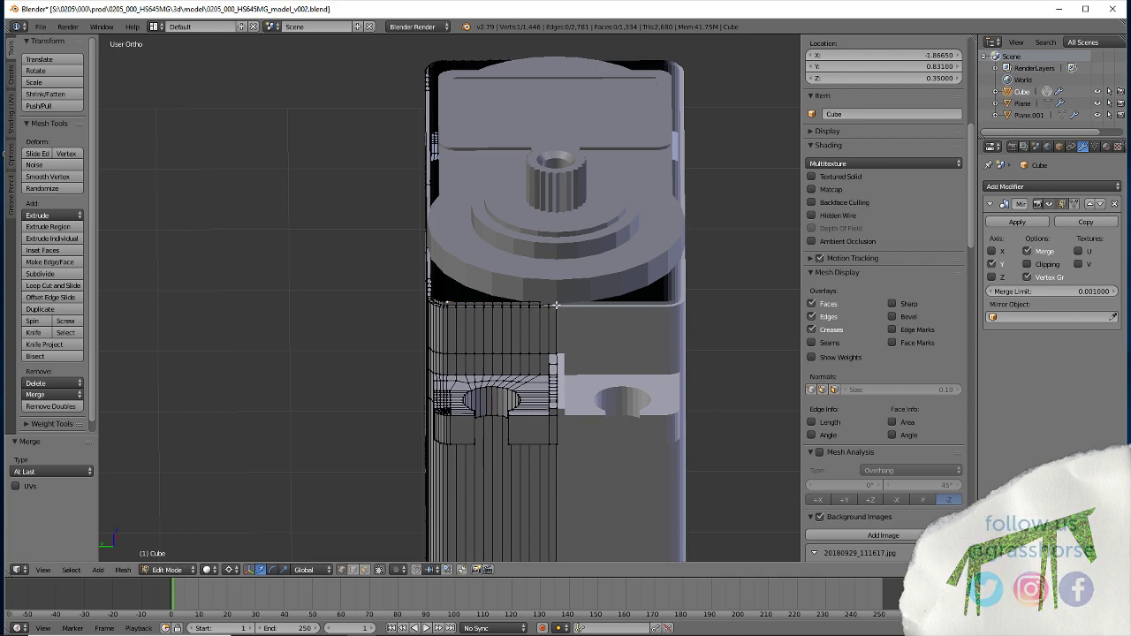
{"action": "mouse_move", "coordinate": [558, 309]}
{"action": "middle_mouse_down"}
{"action": "mouse_move", "coordinate": [399, 351]}
{"action": "mouse_move", "coordinate": [399, 312]}
{"action": "mouse_move", "coordinate": [335, 331]}
{"action": "mouse_move", "coordinate": [313, 310]}
{"action": "mouse_move", "coordinate": [299, 355]}
{"action": "middle_mouse_up"}
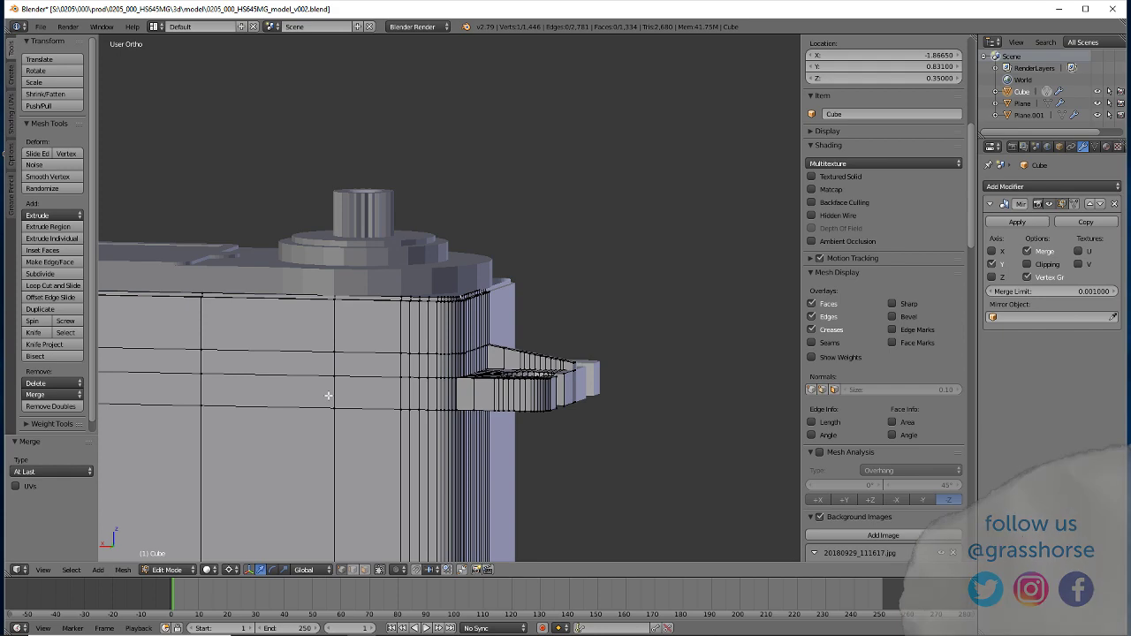
{"action": "mouse_move", "coordinate": [328, 396]}
{"action": "middle_mouse_down"}
{"action": "mouse_move", "coordinate": [297, 362]}
{"action": "mouse_move", "coordinate": [271, 380]}
{"action": "mouse_move", "coordinate": [248, 369]}
{"action": "mouse_move", "coordinate": [248, 323]}
{"action": "mouse_move", "coordinate": [324, 322]}
{"action": "mouse_move", "coordinate": [263, 326]}
{"action": "mouse_move", "coordinate": [264, 339]}
{"action": "mouse_move", "coordinate": [271, 316]}
{"action": "mouse_move", "coordinate": [306, 346]}
{"action": "mouse_move", "coordinate": [316, 429]}
{"action": "mouse_move", "coordinate": [303, 354]}
{"action": "mouse_move", "coordinate": [224, 451]}
{"action": "mouse_move", "coordinate": [176, 409]}
{"action": "mouse_move", "coordinate": [339, 406]}
{"action": "mouse_move", "coordinate": [384, 374]}
{"action": "mouse_move", "coordinate": [327, 287]}
{"action": "middle_mouse_up"}
{"action": "scroll", "coordinate": [302, 338], "scroll_direction": "up", "scroll_amount": 3}
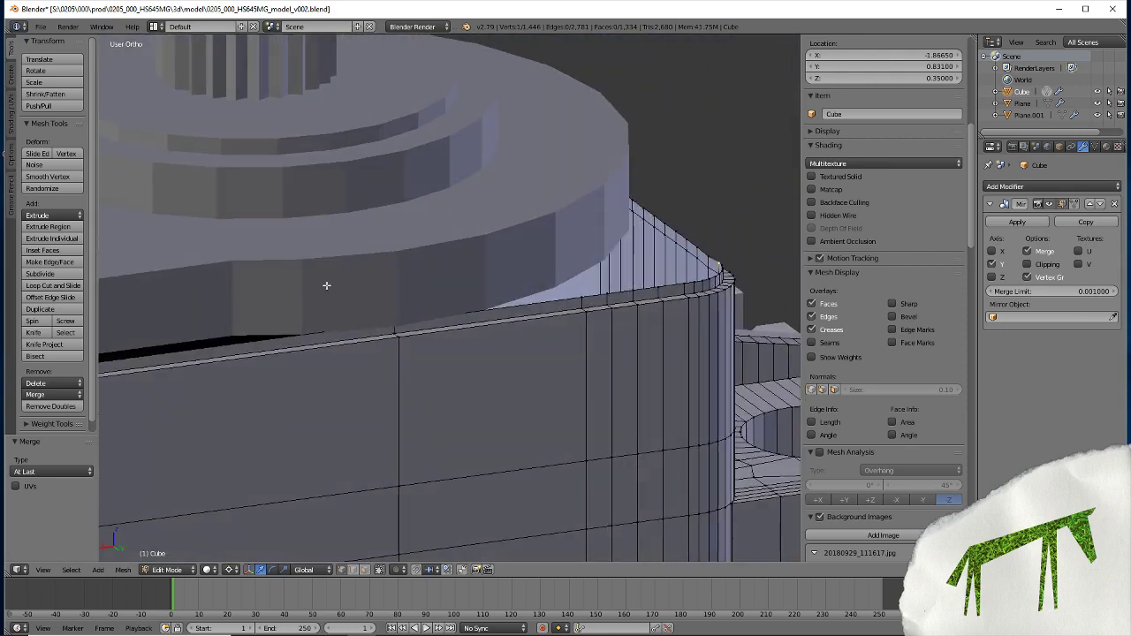
Select Plane.001's bottom edge and extrude it -0.03 in Z toward the case rim
{"action": "key", "text": "Tab"}
{"action": "key", "text": "Tab"}
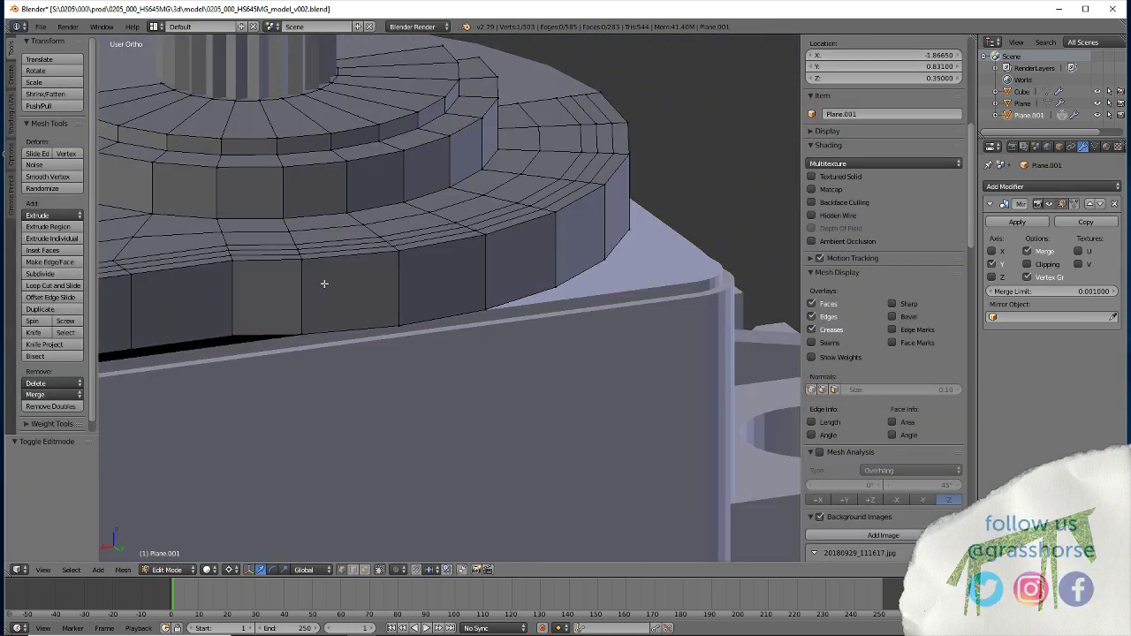
{"action": "left_click", "coordinate": [350, 573]}
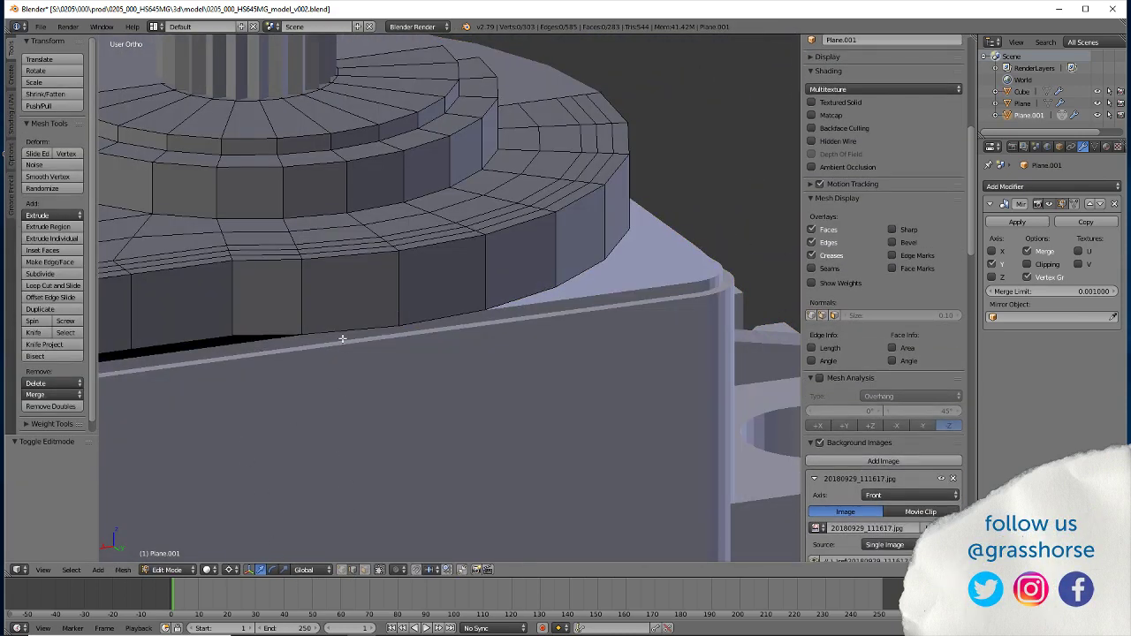
{"action": "right_click", "coordinate": [419, 323]}
{"action": "mouse_move", "coordinate": [379, 430]}
{"action": "middle_mouse_down"}
{"action": "mouse_move", "coordinate": [286, 450]}
{"action": "mouse_move", "coordinate": [185, 433]}
{"action": "middle_mouse_up"}
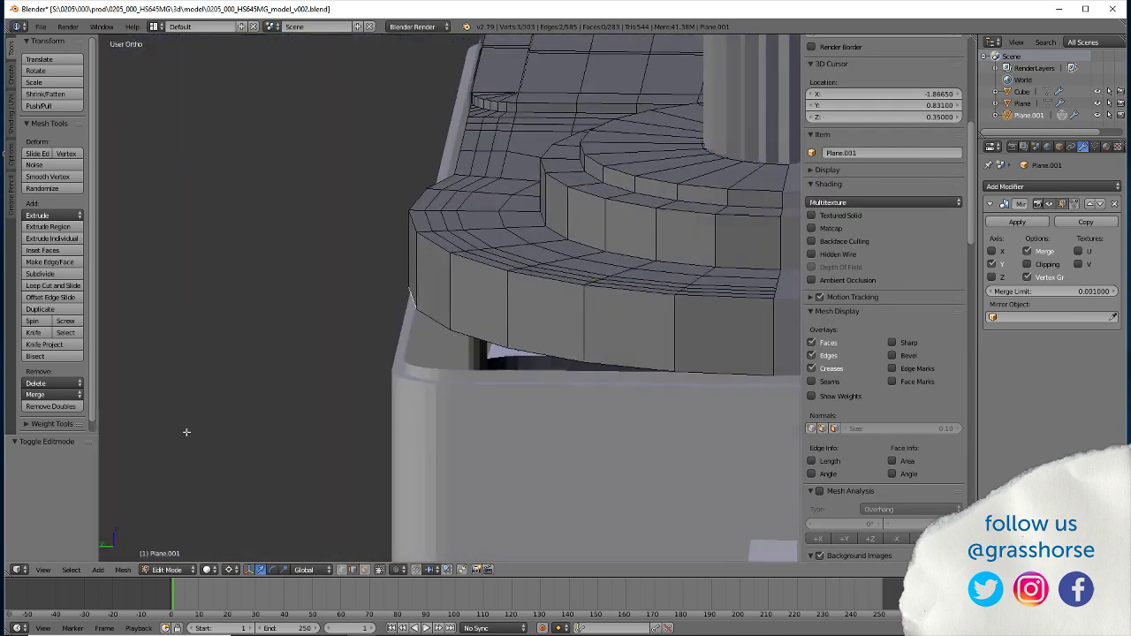
{"action": "middle_click_drag", "start_coordinate": [609, 430], "coordinate": [289, 439]}
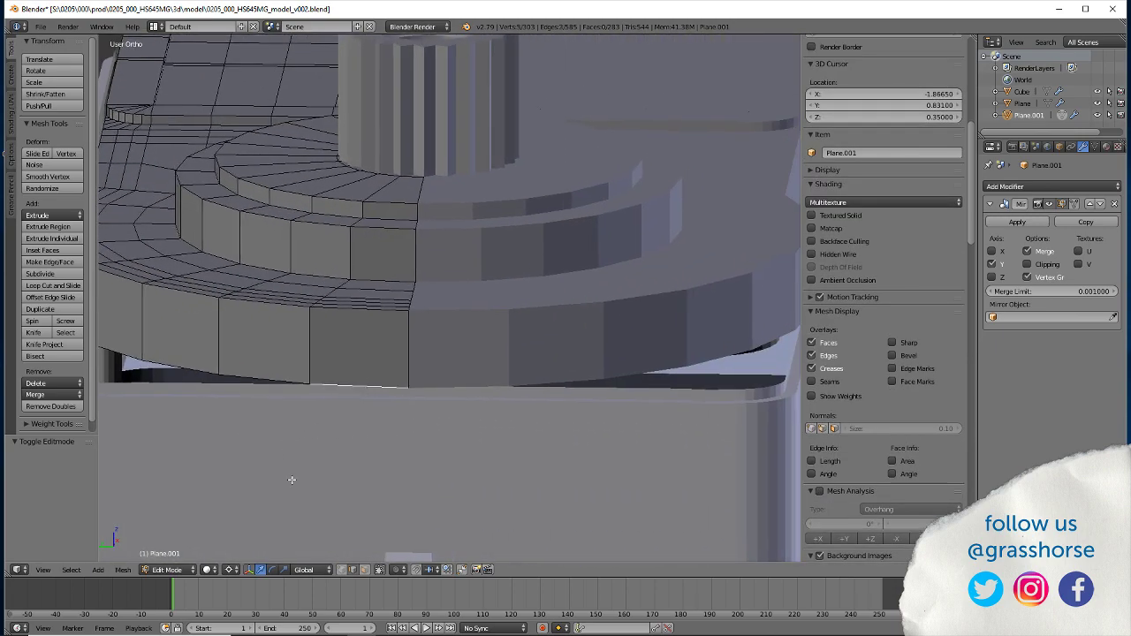
{"action": "mouse_move", "coordinate": [292, 480]}
{"action": "middle_mouse_down"}
{"action": "mouse_move", "coordinate": [175, 437]}
{"action": "mouse_move", "coordinate": [323, 423]}
{"action": "middle_mouse_up"}
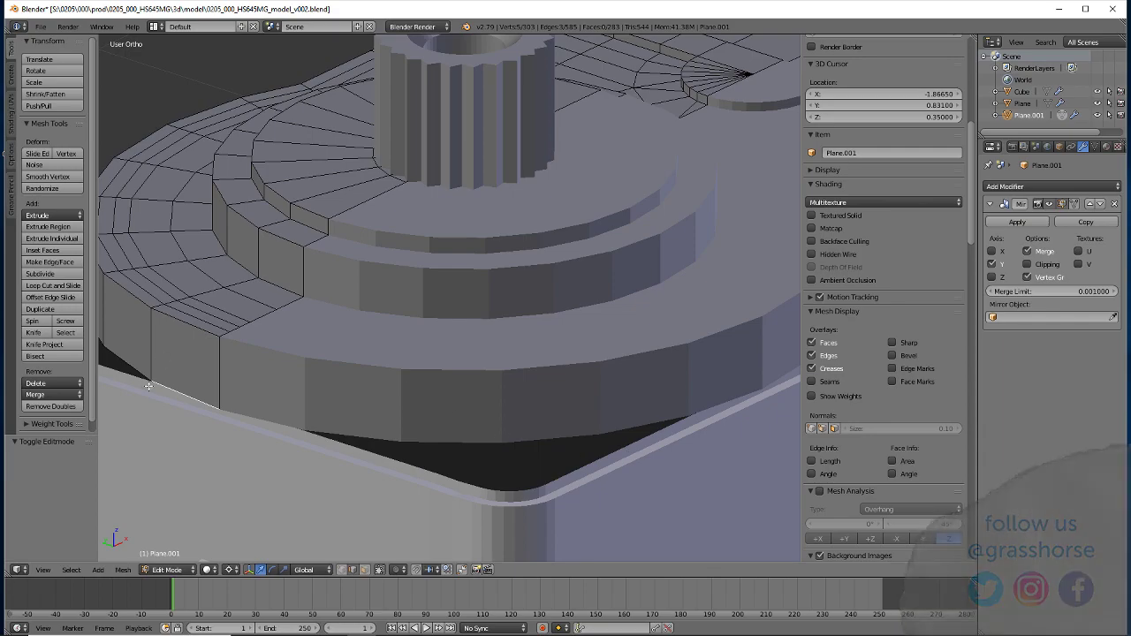
{"action": "mouse_move", "coordinate": [160, 441]}
{"action": "middle_mouse_down"}
{"action": "mouse_move", "coordinate": [415, 445]}
{"action": "mouse_move", "coordinate": [409, 395]}
{"action": "mouse_move", "coordinate": [377, 418]}
{"action": "middle_mouse_up"}
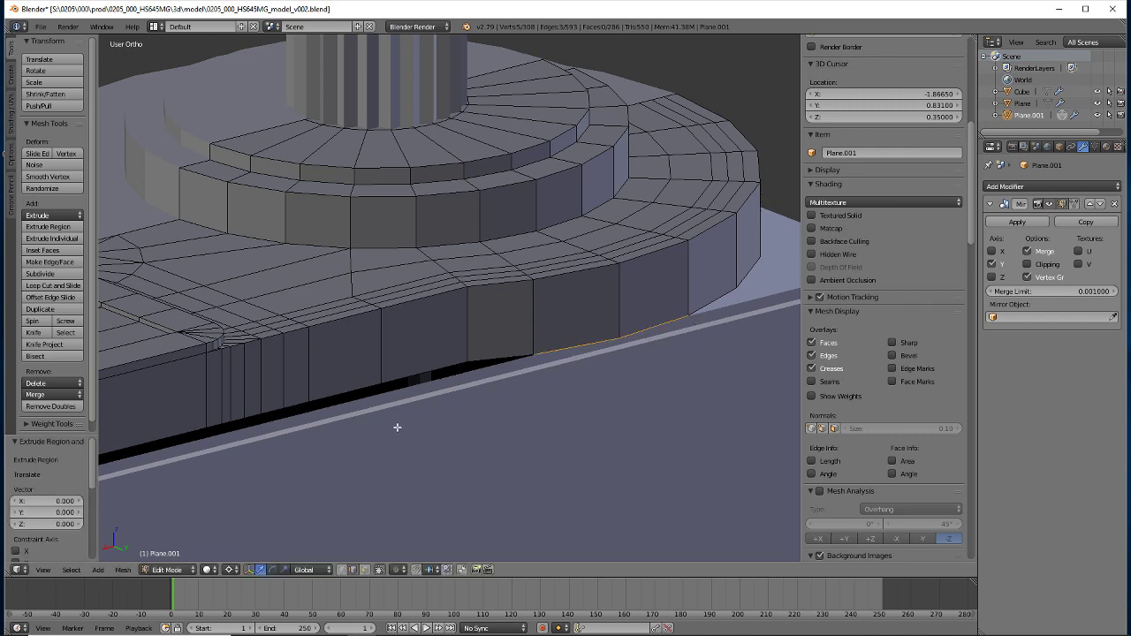
{"action": "type", "text": "-.0"}
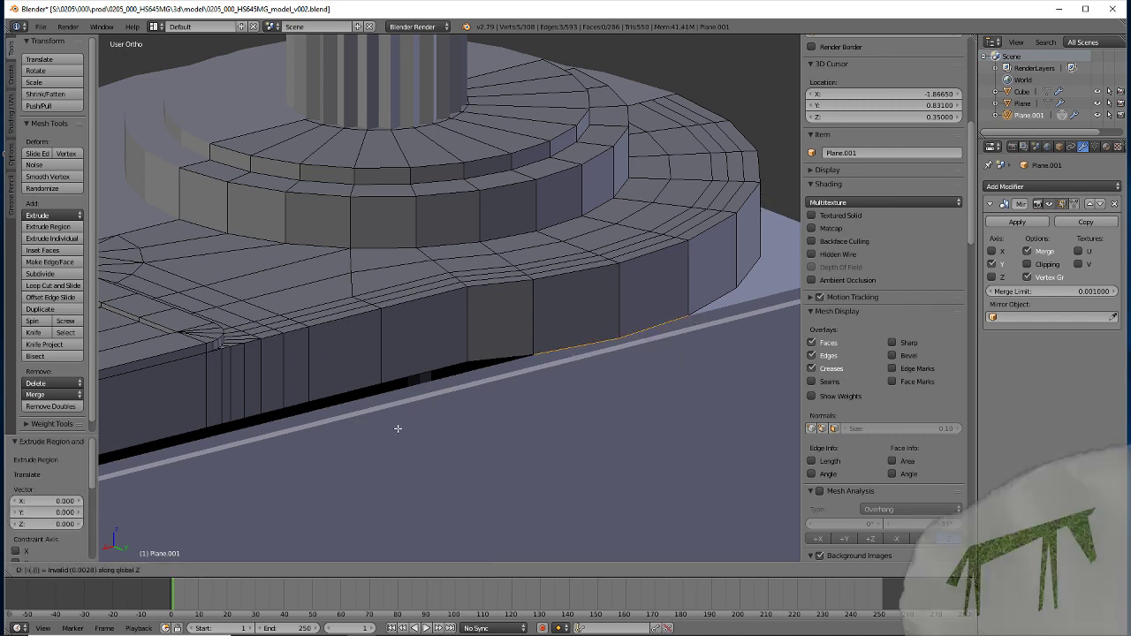
{"action": "type", "text": "3"}
{"action": "middle_click_drag", "start_coordinate": [400, 427], "coordinate": [357, 409]}
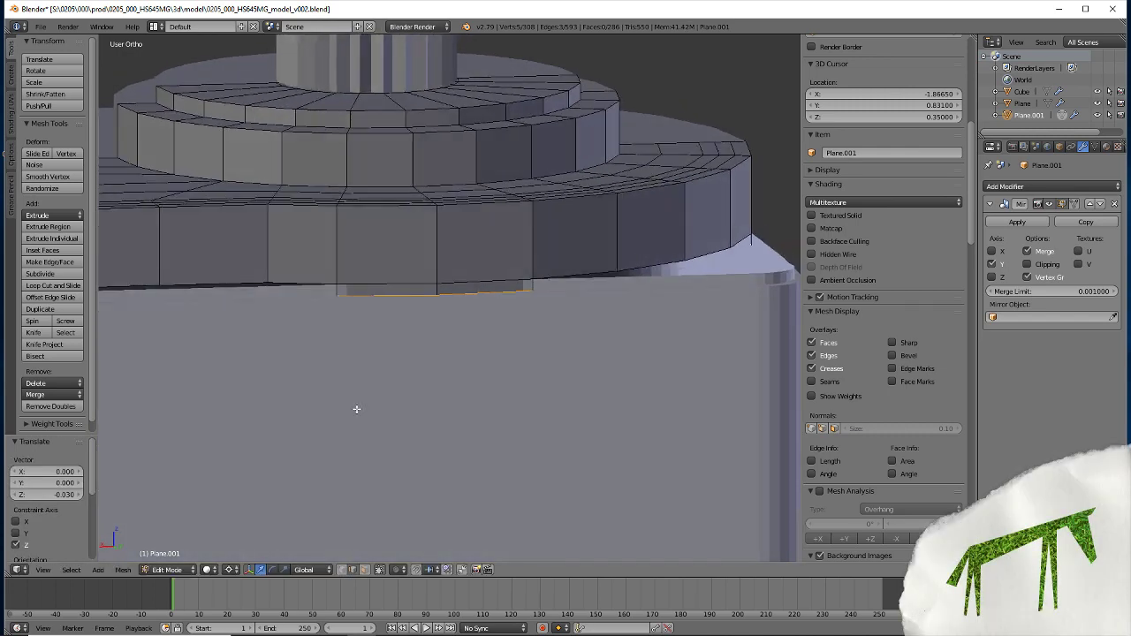
{"action": "mouse_move", "coordinate": [472, 407]}
{"action": "middle_mouse_down"}
{"action": "mouse_move", "coordinate": [323, 434]}
{"action": "mouse_move", "coordinate": [430, 457]}
{"action": "mouse_move", "coordinate": [309, 412]}
{"action": "mouse_move", "coordinate": [296, 442]}
{"action": "mouse_move", "coordinate": [301, 419]}
{"action": "mouse_move", "coordinate": [203, 430]}
{"action": "mouse_move", "coordinate": [286, 434]}
{"action": "mouse_move", "coordinate": [215, 421]}
{"action": "mouse_move", "coordinate": [306, 336]}
{"action": "middle_mouse_up"}
Switch to editing the Cube case mesh in wireframe view
{"action": "key", "text": "Tab"}
{"action": "right_click", "coordinate": [333, 348]}
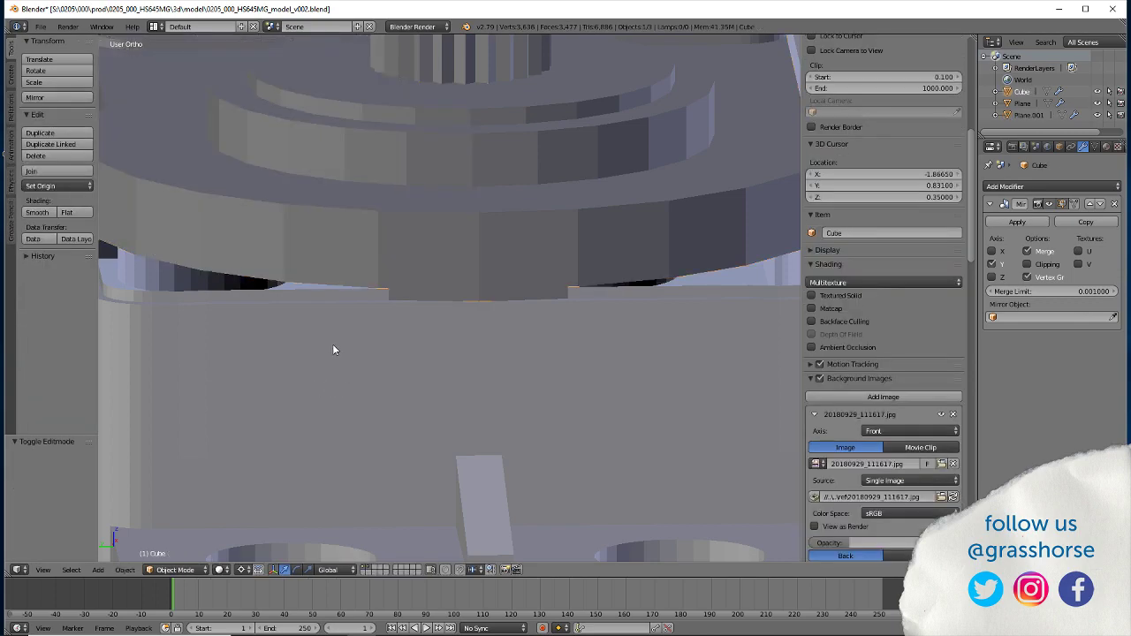
{"action": "key", "text": "Tab"}
{"action": "mouse_move", "coordinate": [234, 436]}
{"action": "middle_mouse_down"}
{"action": "mouse_move", "coordinate": [286, 440]}
{"action": "mouse_move", "coordinate": [235, 442]}
{"action": "mouse_move", "coordinate": [280, 427]}
{"action": "middle_mouse_up"}
{"action": "key", "text": "z"}
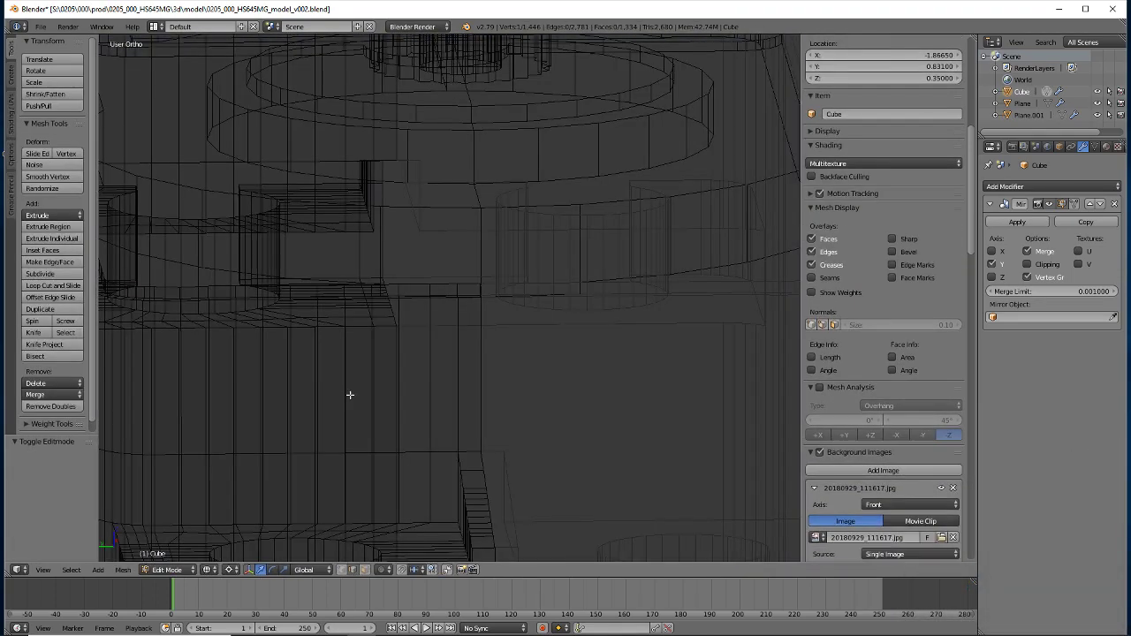
{"action": "middle_click_drag", "start_coordinate": [348, 394], "coordinate": [349, 380]}
{"action": "key", "text": "z"}
{"action": "key", "text": "z"}
{"action": "key", "text": "z"}
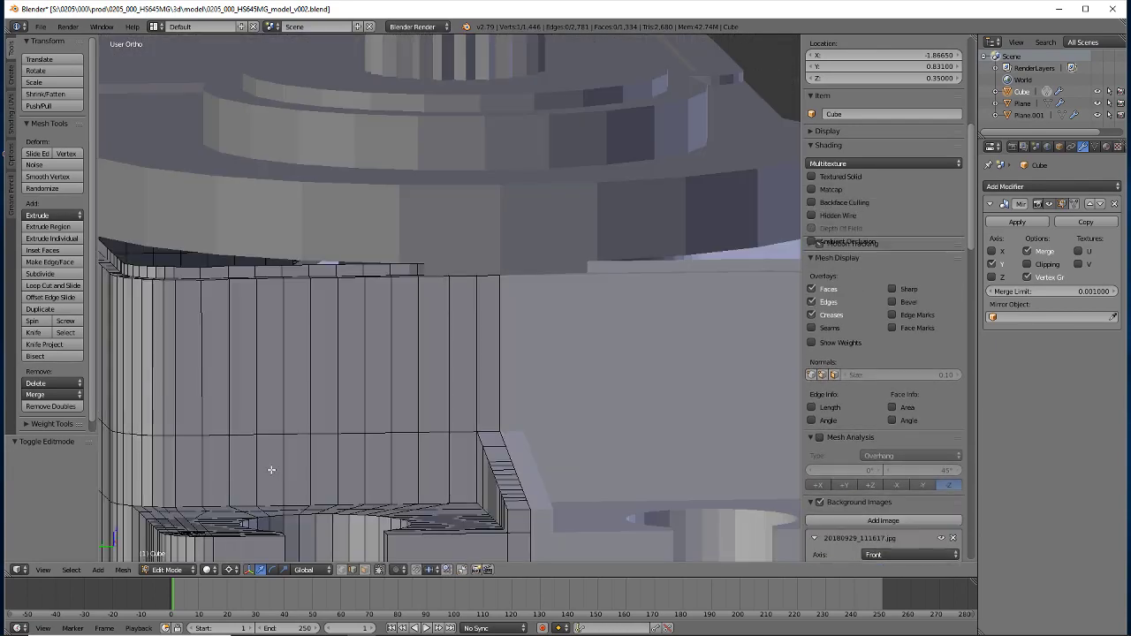
{"action": "key", "text": "z"}
{"action": "key", "text": "z"}
{"action": "key", "text": "z"}
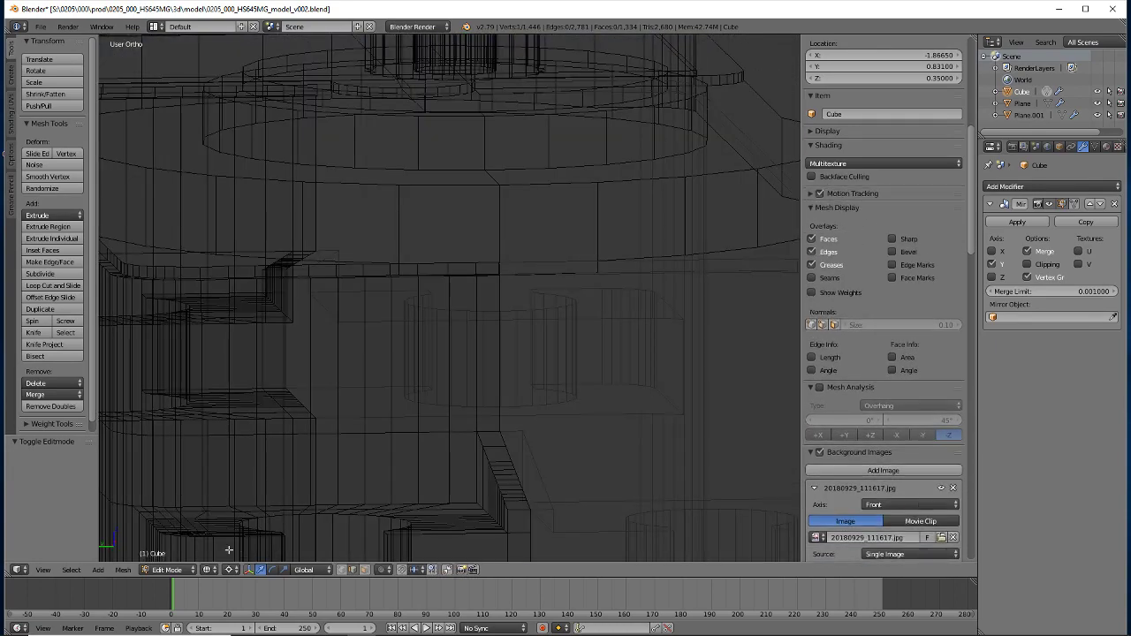
Select the top rim vertices and delete their faces in several passes
{"action": "left_click", "coordinate": [342, 569]}
{"action": "right_click", "coordinate": [462, 269]}
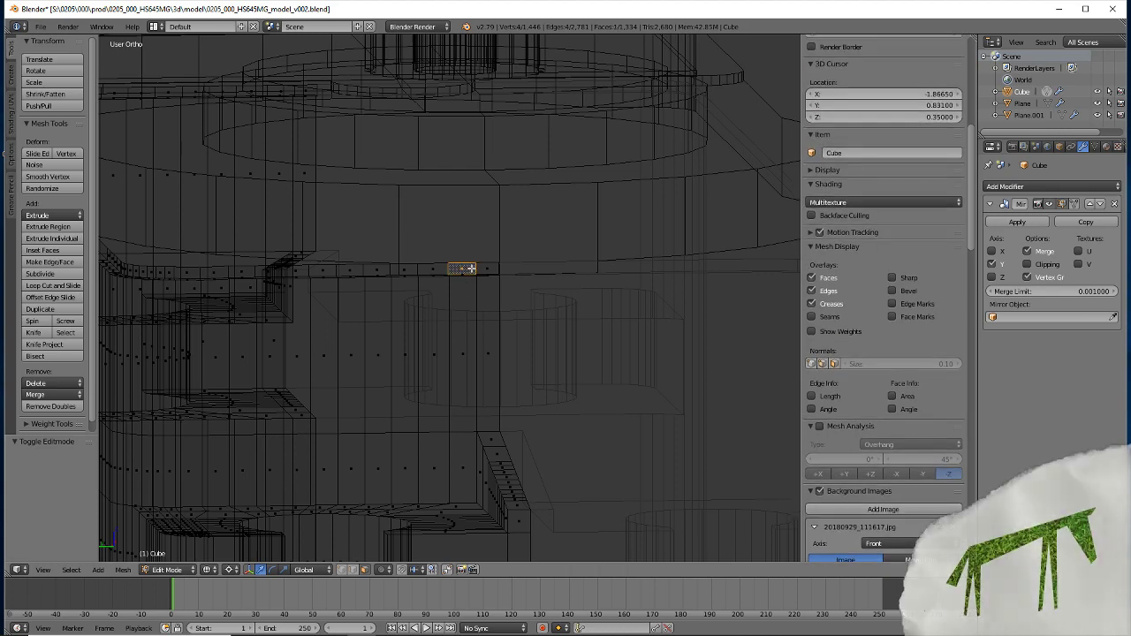
{"action": "right_click", "coordinate": [489, 269], "text": "shift"}
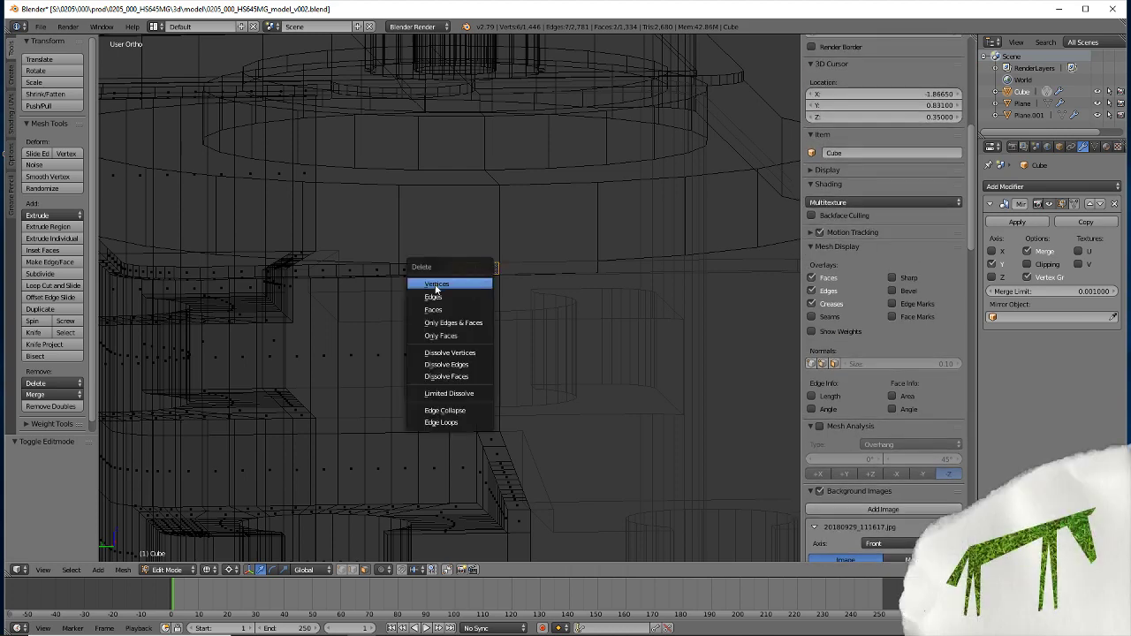
{"action": "left_click", "coordinate": [433, 313]}
{"action": "middle_click_drag", "start_coordinate": [449, 315], "coordinate": [464, 465]}
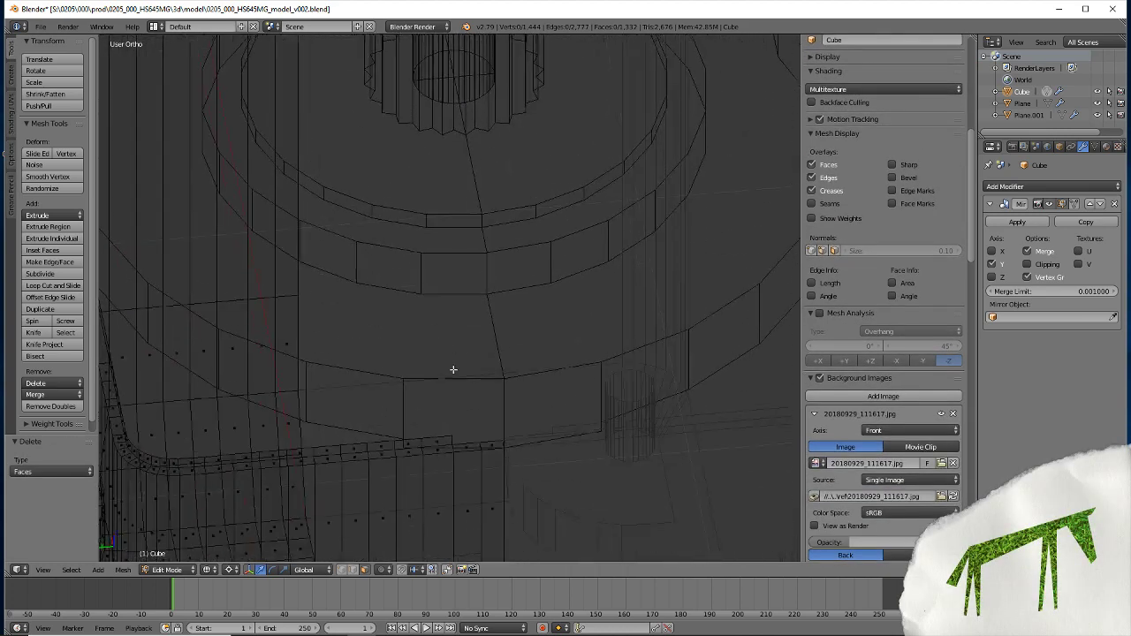
{"action": "left_click", "coordinate": [448, 460]}
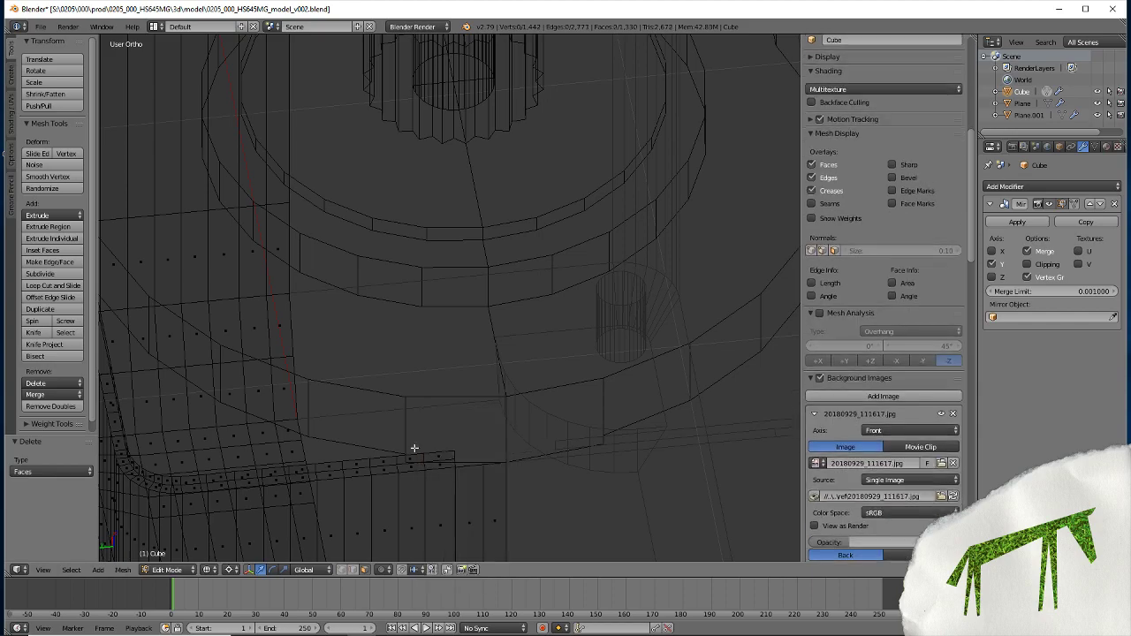
{"action": "key", "text": "z"}
{"action": "mouse_move", "coordinate": [399, 453]}
{"action": "middle_mouse_down"}
{"action": "mouse_move", "coordinate": [381, 357]}
{"action": "mouse_move", "coordinate": [367, 462]}
{"action": "mouse_move", "coordinate": [410, 454]}
{"action": "middle_mouse_up"}
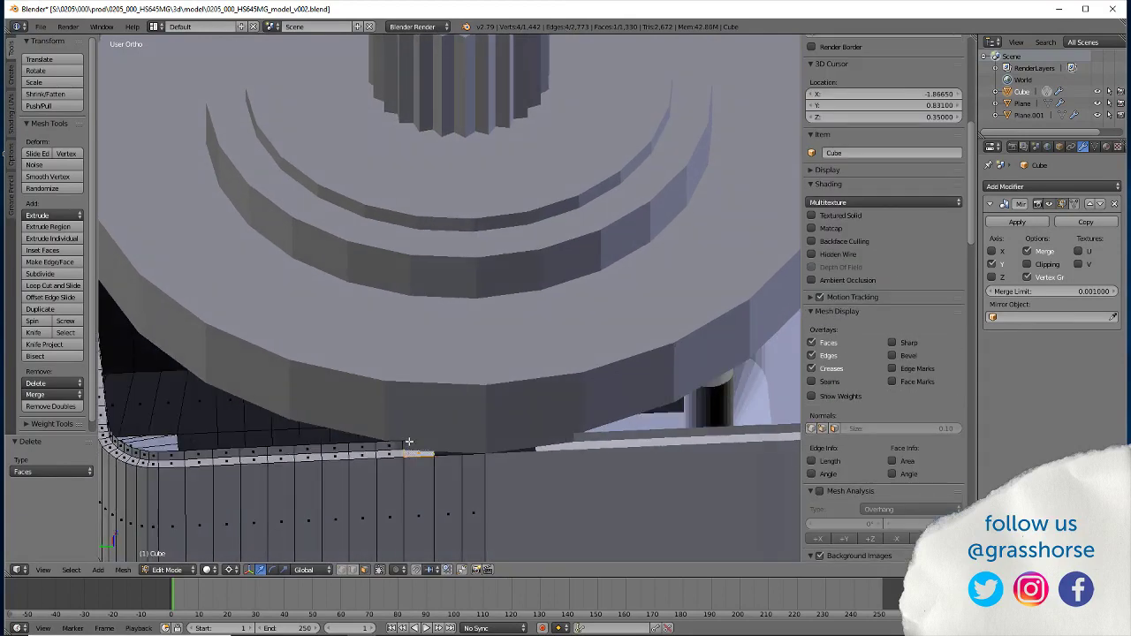
{"action": "left_click", "coordinate": [378, 443]}
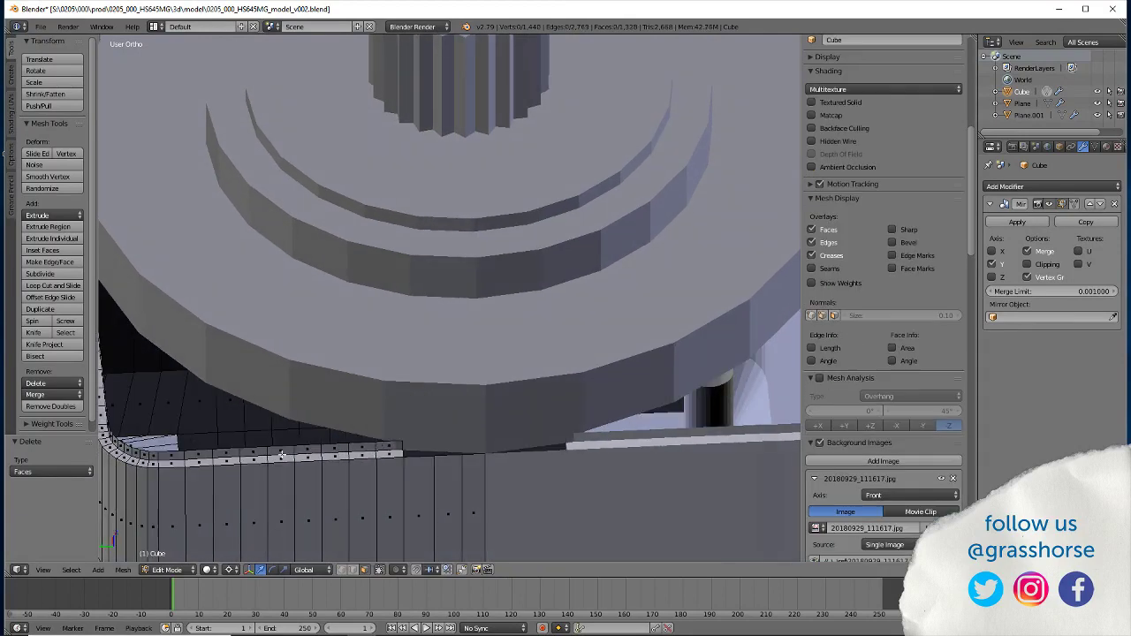
{"action": "mouse_move", "coordinate": [378, 446]}
{"action": "middle_mouse_down"}
{"action": "mouse_move", "coordinate": [238, 475]}
{"action": "mouse_move", "coordinate": [250, 472]}
{"action": "middle_mouse_up"}
{"action": "mouse_move", "coordinate": [226, 509]}
{"action": "middle_mouse_down"}
{"action": "mouse_move", "coordinate": [275, 506]}
{"action": "mouse_move", "coordinate": [192, 477]}
{"action": "mouse_move", "coordinate": [227, 487]}
{"action": "mouse_move", "coordinate": [245, 508]}
{"action": "mouse_move", "coordinate": [361, 474]}
{"action": "middle_mouse_up"}
{"action": "key", "text": "z"}
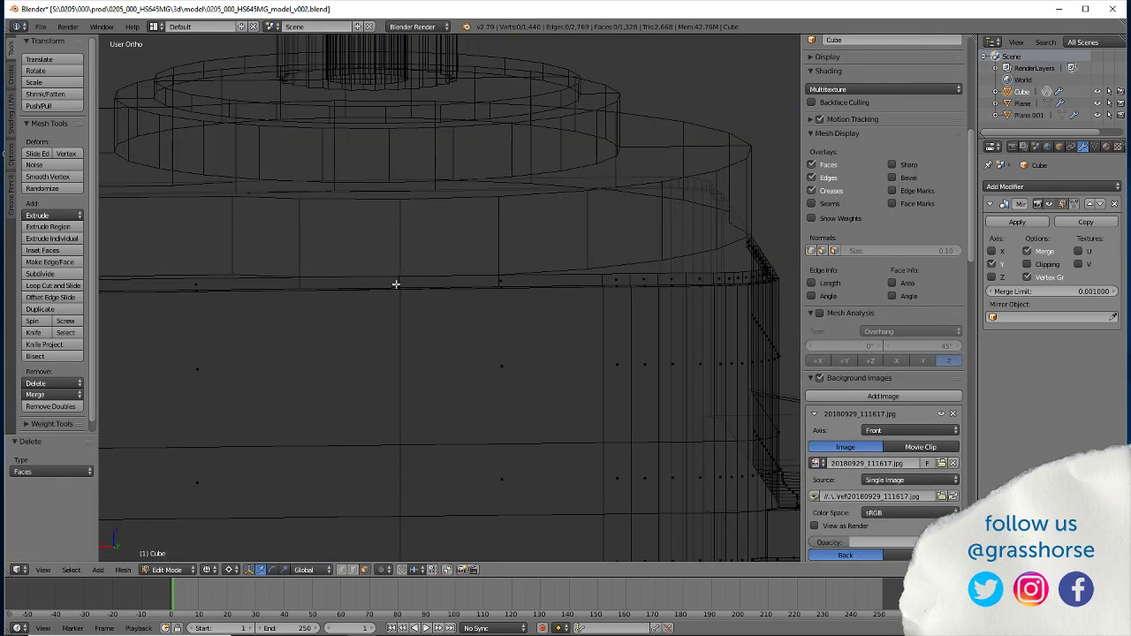
{"action": "key", "text": "z"}
{"action": "key", "text": "z"}
{"action": "key", "text": "z"}
{"action": "scroll", "coordinate": [335, 369], "scroll_direction": "down", "scroll_amount": 2}
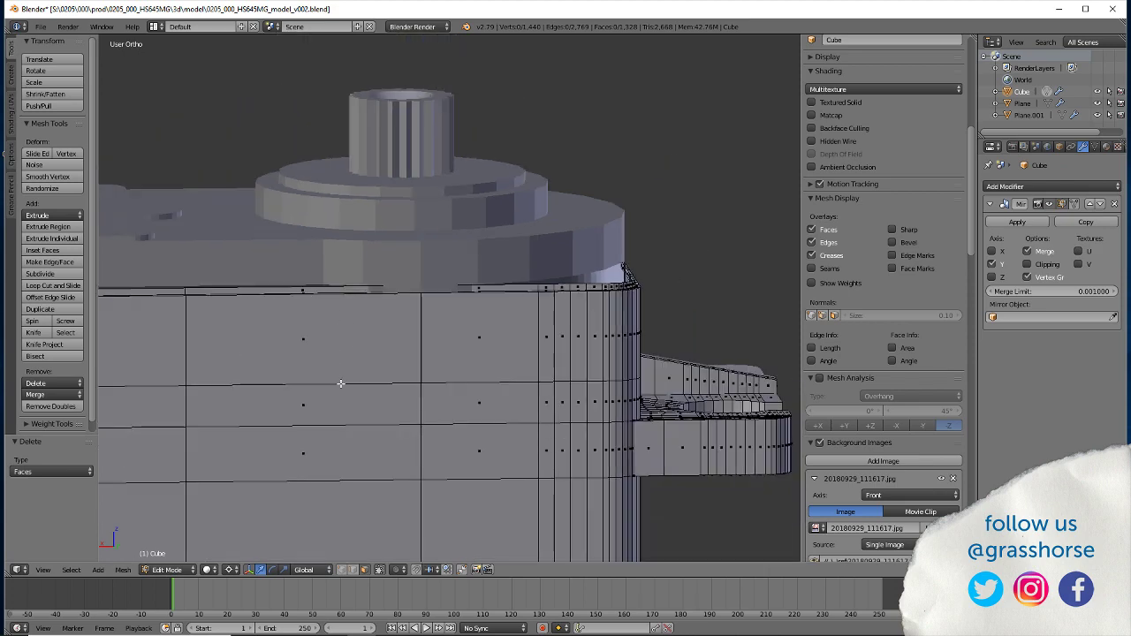
{"action": "scroll", "coordinate": [338, 384], "scroll_direction": "down", "scroll_amount": 2}
{"action": "scroll", "coordinate": [338, 445], "scroll_direction": "up", "scroll_amount": 4}
{"action": "scroll", "coordinate": [336, 434], "scroll_direction": "down", "scroll_amount": 2}
{"action": "scroll", "coordinate": [435, 348], "scroll_direction": "down", "scroll_amount": 2}
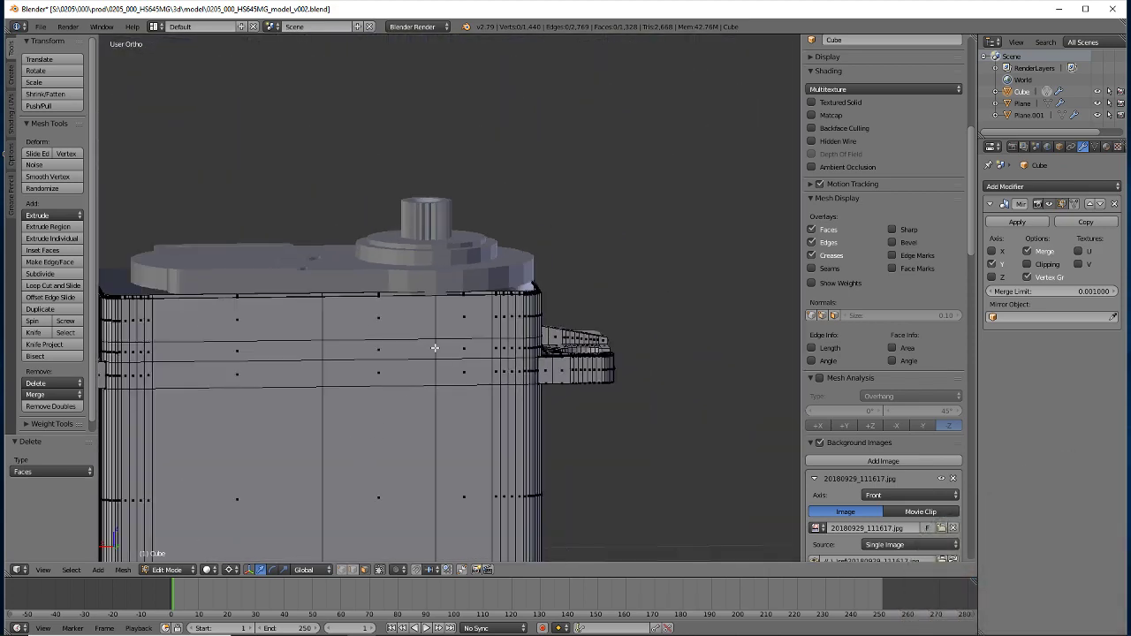
{"action": "scroll", "coordinate": [374, 409], "scroll_direction": "up", "scroll_amount": 3}
{"action": "scroll", "coordinate": [383, 434], "scroll_direction": "up", "scroll_amount": 3}
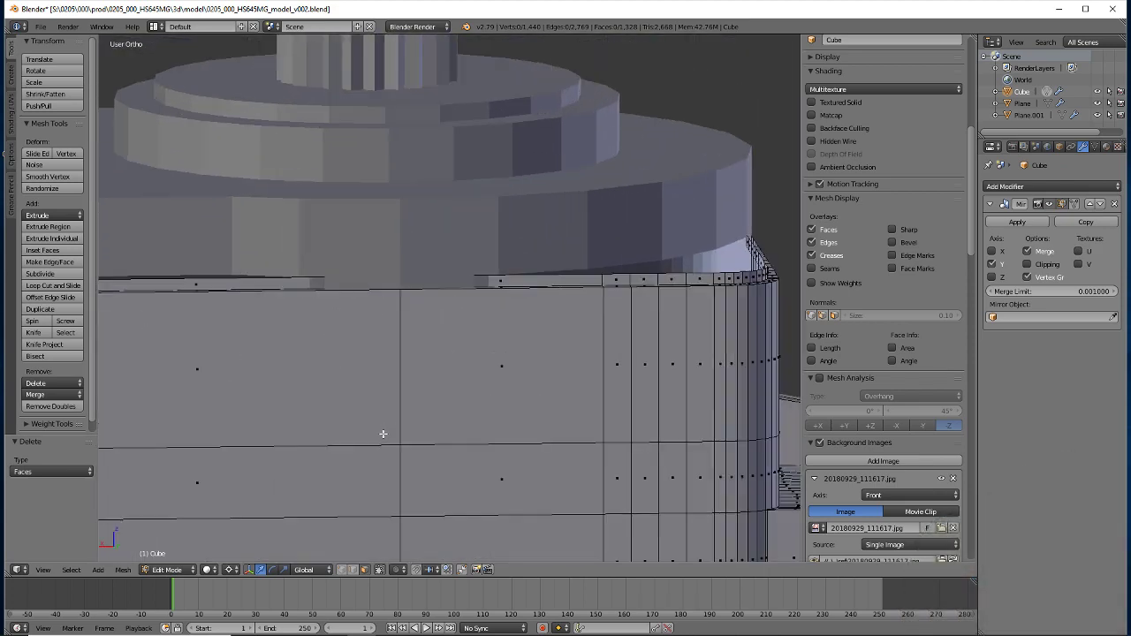
{"action": "scroll", "coordinate": [388, 450], "scroll_direction": "up", "scroll_amount": 3}
{"action": "mouse_move", "coordinate": [491, 299]}
{"action": "middle_mouse_down"}
{"action": "mouse_move", "coordinate": [394, 368]}
{"action": "mouse_move", "coordinate": [395, 391]}
{"action": "middle_mouse_up"}
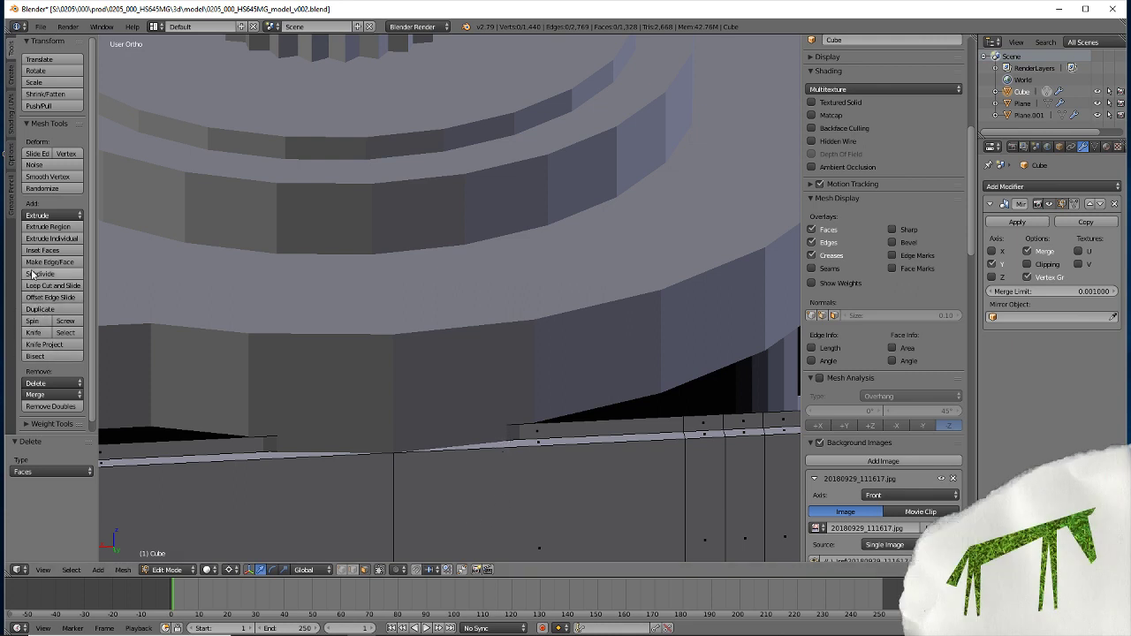
Cut three vertical edge loops into the case side wall below the cover plate
{"action": "left_click", "coordinate": [533, 454]}
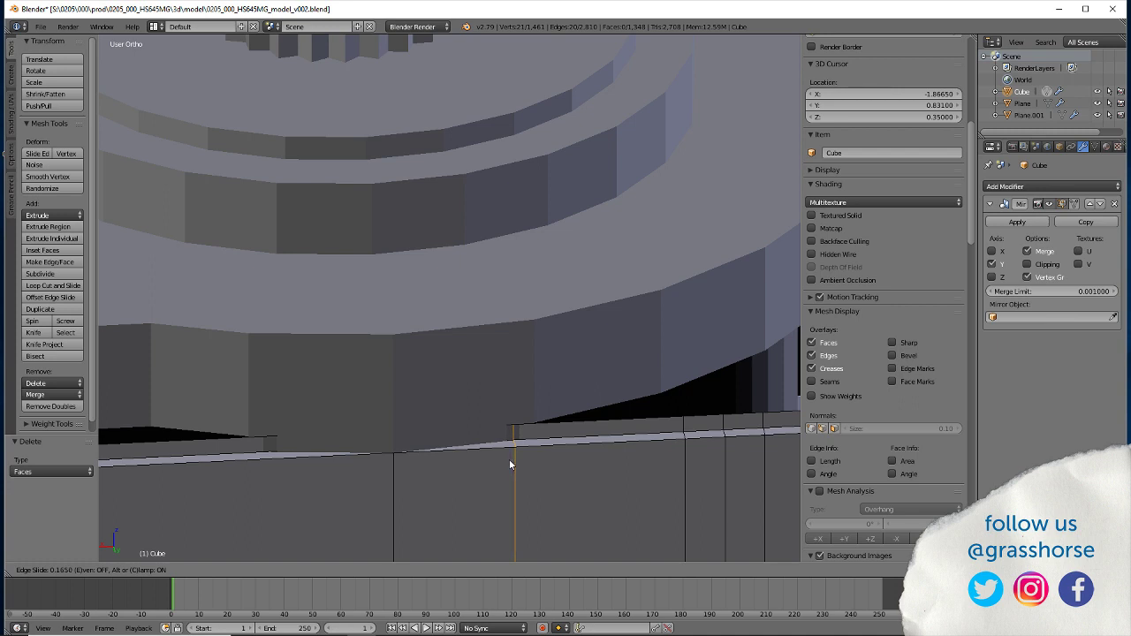
{"action": "left_click", "coordinate": [509, 459]}
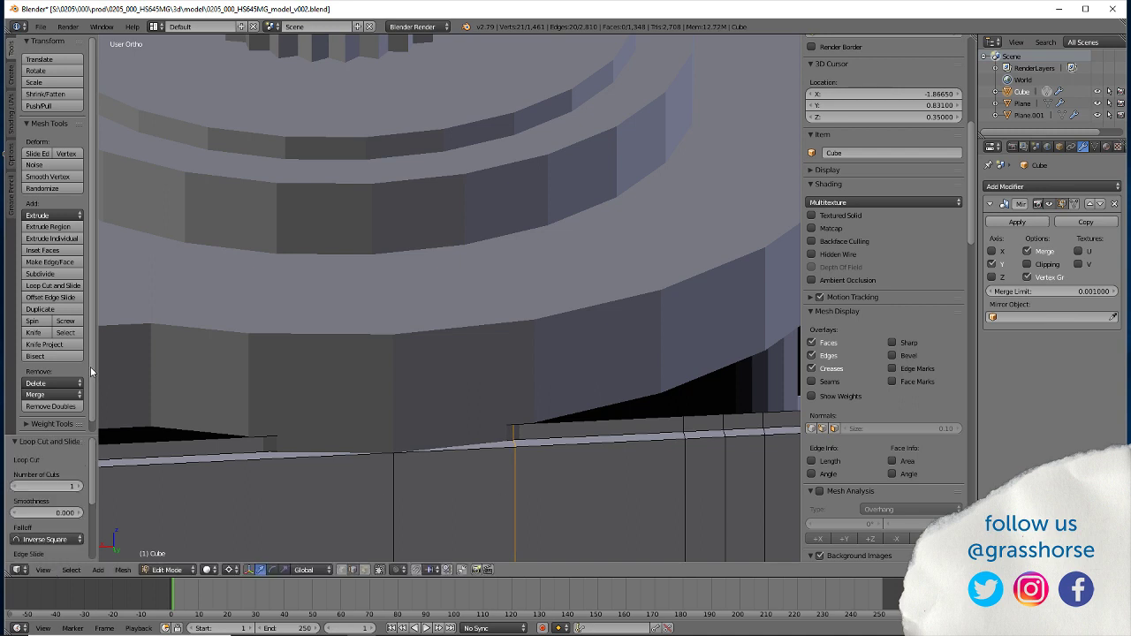
{"action": "left_click", "coordinate": [40, 286]}
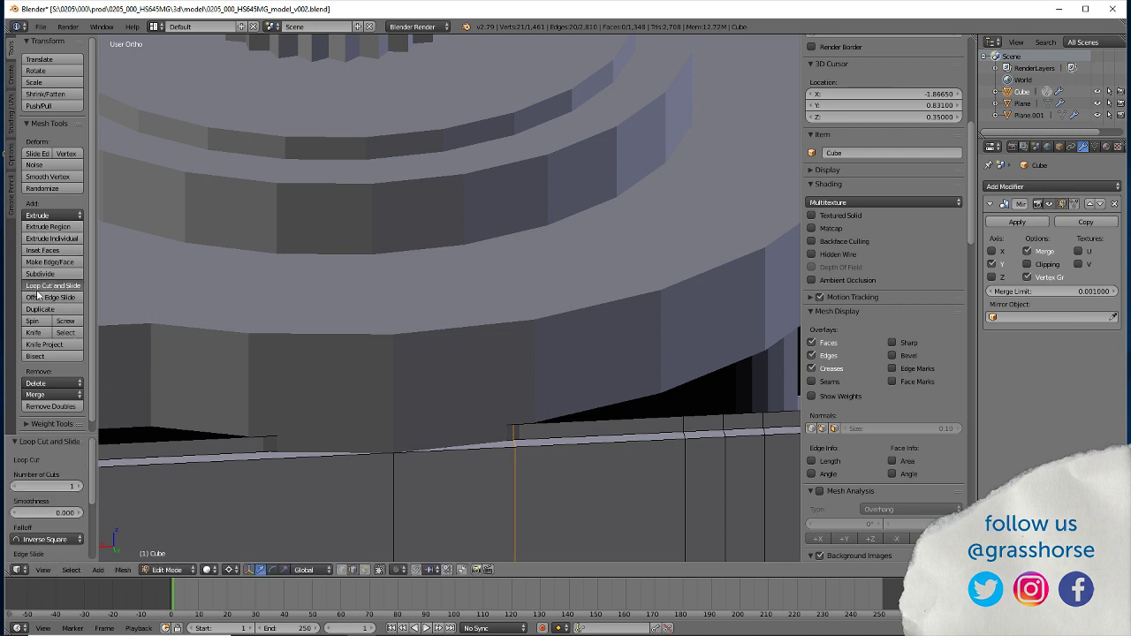
{"action": "left_click", "coordinate": [167, 459]}
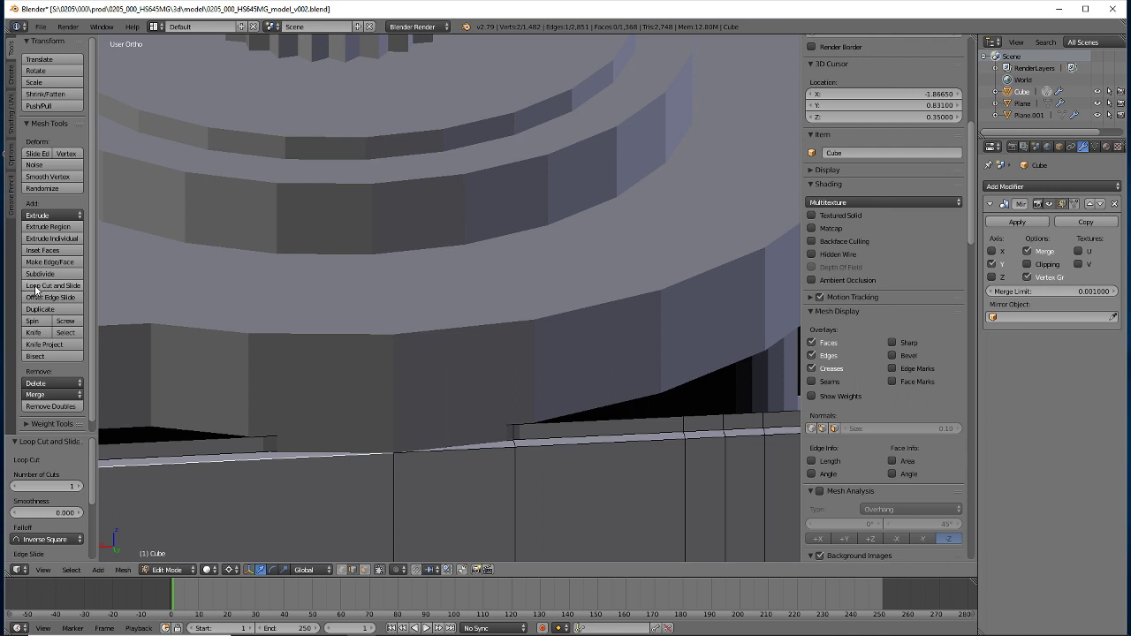
{"action": "left_click", "coordinate": [212, 481]}
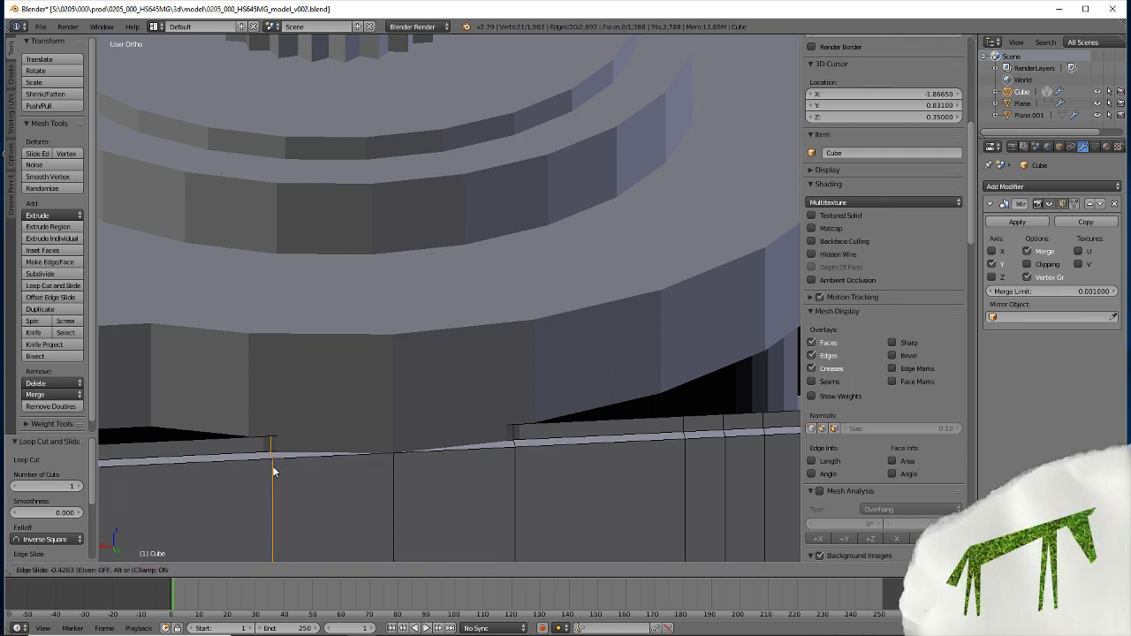
{"action": "mouse_move", "coordinate": [253, 482]}
{"action": "middle_mouse_down"}
{"action": "mouse_move", "coordinate": [273, 480]}
{"action": "mouse_move", "coordinate": [260, 490]}
{"action": "mouse_move", "coordinate": [268, 505]}
{"action": "middle_mouse_up"}
{"action": "scroll", "coordinate": [283, 466], "scroll_direction": "up", "scroll_amount": 3}
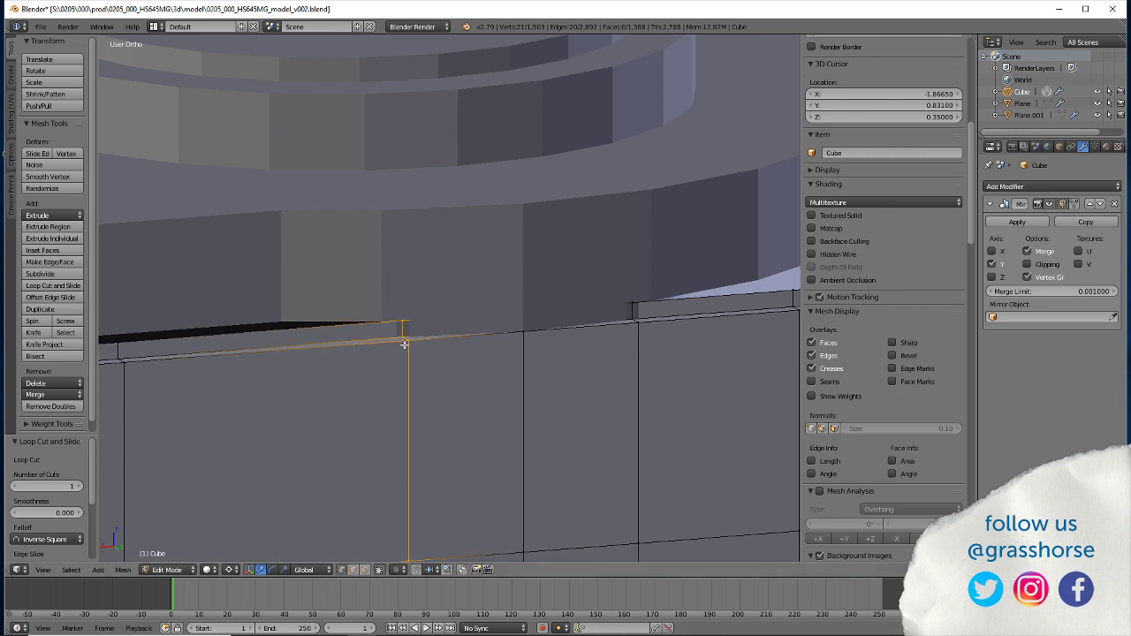
Switch from the case to editing the Plane.001 cover plate mesh
{"action": "key", "text": "Tab"}
{"action": "right_click", "coordinate": [366, 322]}
{"action": "key", "text": "Tab"}
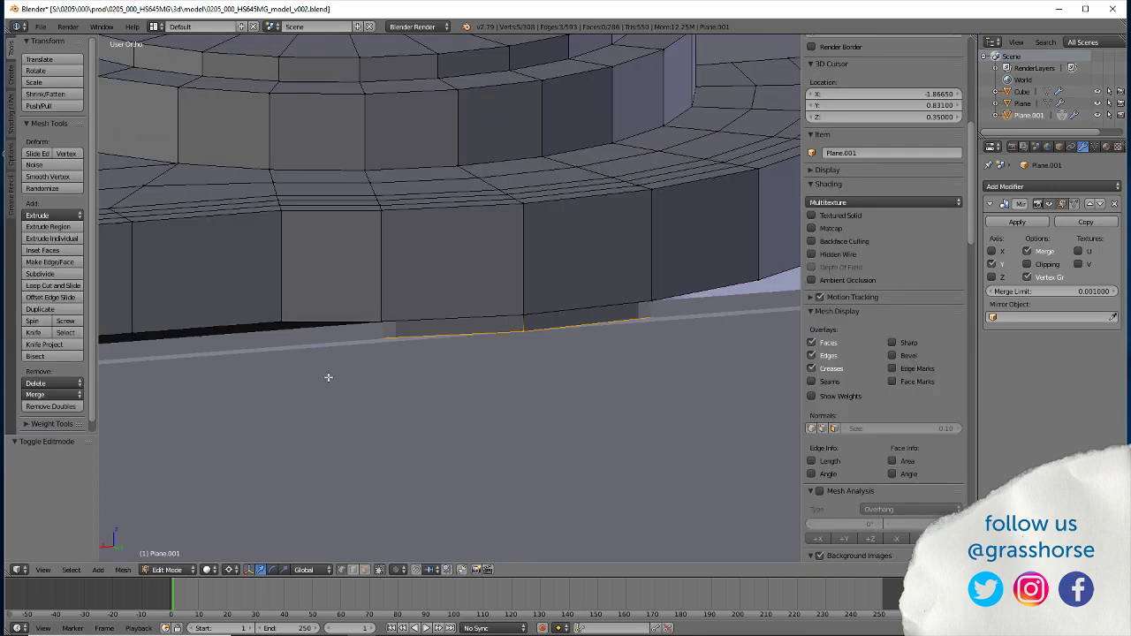
{"action": "scroll", "coordinate": [358, 392], "scroll_direction": "down", "scroll_amount": 2}
{"action": "mouse_move", "coordinate": [320, 420]}
{"action": "middle_mouse_down"}
{"action": "mouse_move", "coordinate": [132, 412]}
{"action": "mouse_move", "coordinate": [283, 416]}
{"action": "mouse_move", "coordinate": [227, 398]}
{"action": "mouse_move", "coordinate": [248, 416]}
{"action": "mouse_move", "coordinate": [387, 415]}
{"action": "mouse_move", "coordinate": [404, 394]}
{"action": "mouse_move", "coordinate": [248, 447]}
{"action": "mouse_move", "coordinate": [346, 448]}
{"action": "mouse_move", "coordinate": [375, 409]}
{"action": "mouse_move", "coordinate": [152, 440]}
{"action": "mouse_move", "coordinate": [410, 398]}
{"action": "mouse_move", "coordinate": [397, 447]}
{"action": "mouse_move", "coordinate": [384, 441]}
{"action": "middle_mouse_up"}
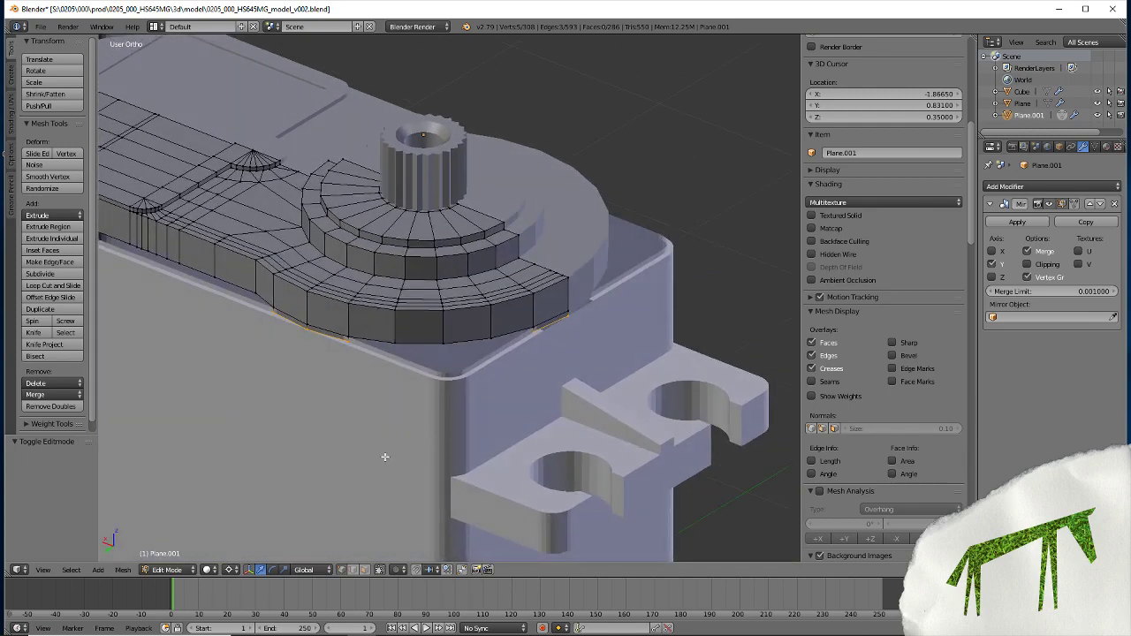
Orbit and zoom around the cover plate to compare its lower edge with the rim
{"action": "scroll", "coordinate": [276, 315], "scroll_direction": "up", "scroll_amount": 3}
{"action": "mouse_move", "coordinate": [215, 452]}
{"action": "middle_mouse_down"}
{"action": "mouse_move", "coordinate": [190, 412]}
{"action": "mouse_move", "coordinate": [382, 477]}
{"action": "middle_mouse_up"}
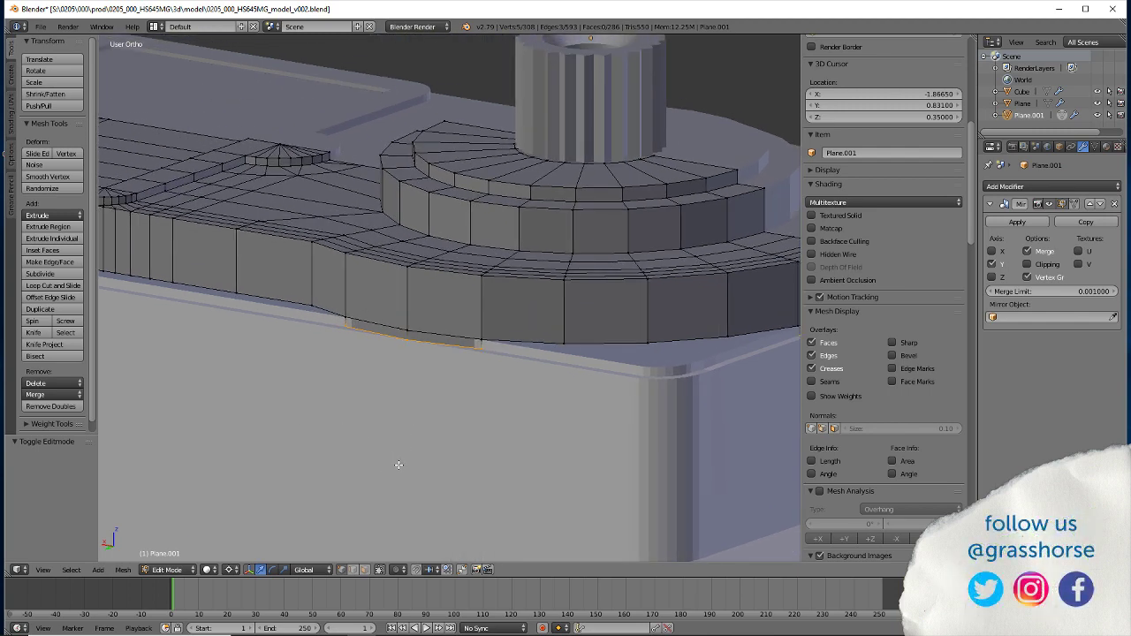
{"action": "mouse_move", "coordinate": [396, 465]}
{"action": "middle_mouse_down"}
{"action": "mouse_move", "coordinate": [399, 419]}
{"action": "mouse_move", "coordinate": [404, 454]}
{"action": "mouse_move", "coordinate": [441, 490]}
{"action": "mouse_move", "coordinate": [437, 435]}
{"action": "mouse_move", "coordinate": [285, 445]}
{"action": "mouse_move", "coordinate": [449, 470]}
{"action": "mouse_move", "coordinate": [467, 450]}
{"action": "mouse_move", "coordinate": [468, 473]}
{"action": "mouse_move", "coordinate": [397, 499]}
{"action": "middle_mouse_up"}
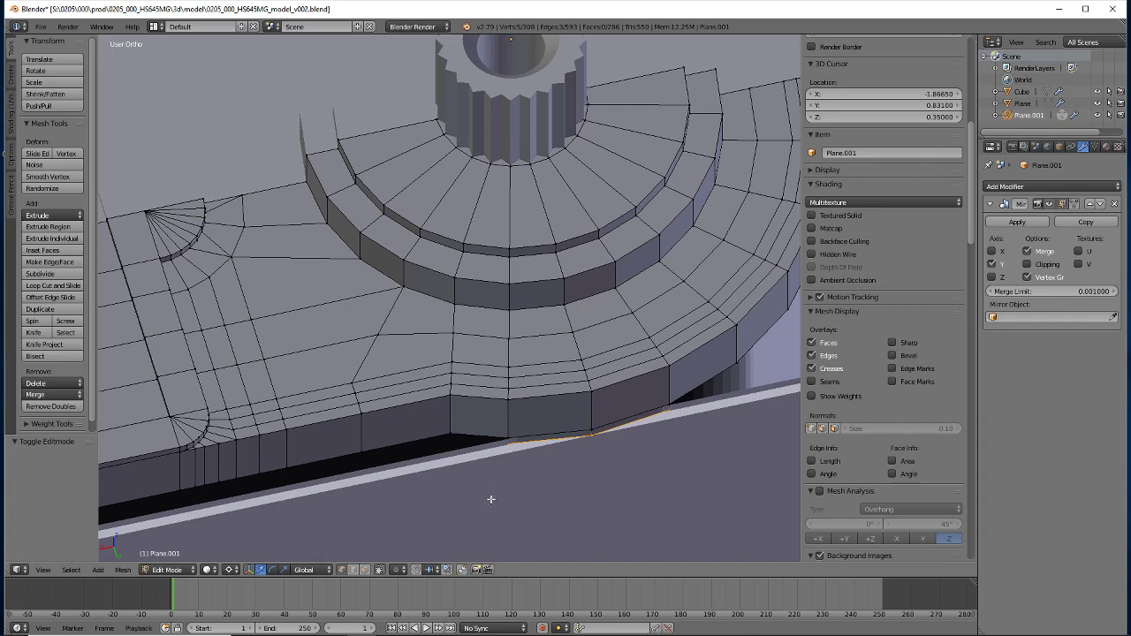
{"action": "mouse_move", "coordinate": [521, 443]}
{"action": "middle_mouse_down"}
{"action": "mouse_move", "coordinate": [485, 374]}
{"action": "mouse_move", "coordinate": [477, 316]}
{"action": "mouse_move", "coordinate": [486, 504]}
{"action": "mouse_move", "coordinate": [477, 425]}
{"action": "middle_mouse_up"}
{"action": "scroll", "coordinate": [477, 425], "scroll_direction": "down", "scroll_amount": 3}
{"action": "scroll", "coordinate": [463, 437], "scroll_direction": "down", "scroll_amount": 3}
{"action": "scroll", "coordinate": [455, 430], "scroll_direction": "down", "scroll_amount": 2}
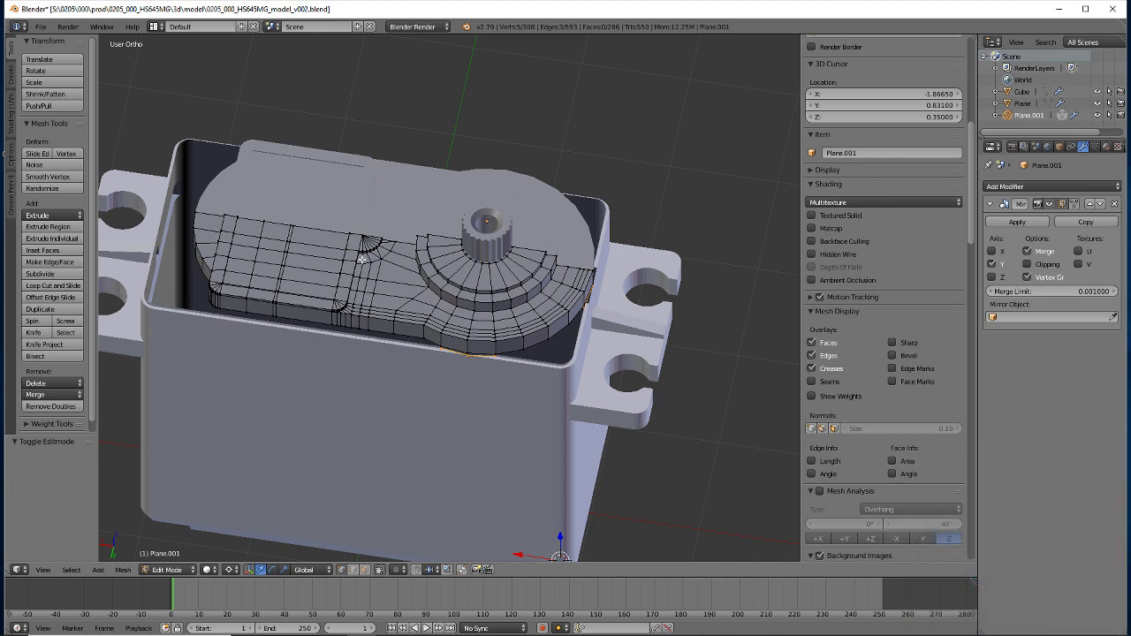
{"action": "middle_click_drag", "start_coordinate": [359, 487], "coordinate": [365, 437]}
{"action": "scroll", "coordinate": [363, 406], "scroll_direction": "up", "scroll_amount": 5}
{"action": "scroll", "coordinate": [516, 418], "scroll_direction": "up", "scroll_amount": 1}
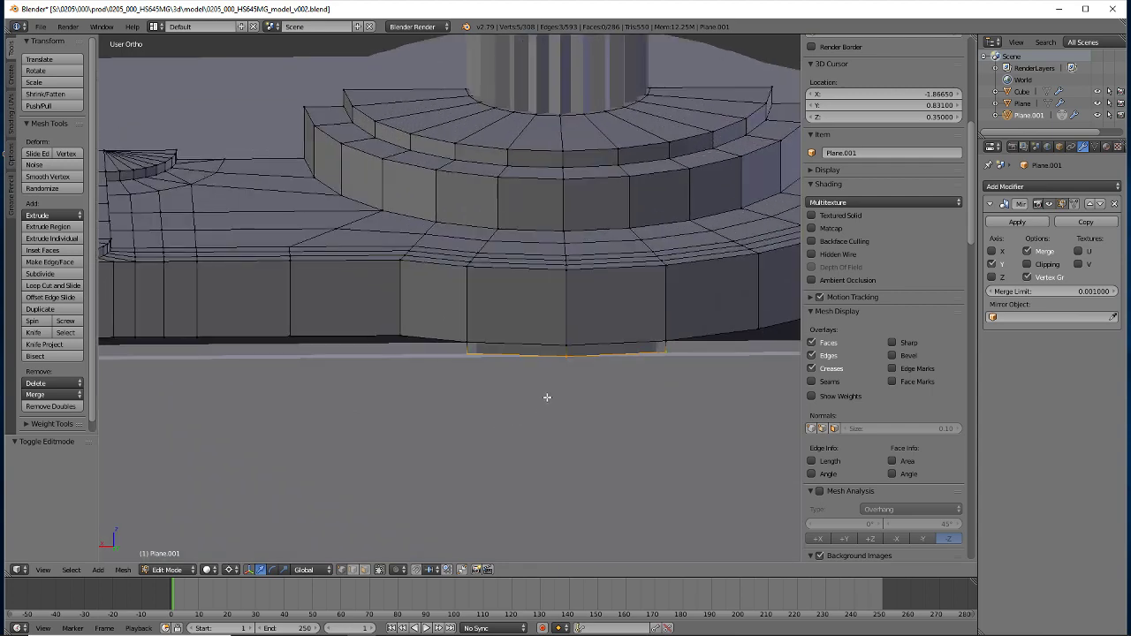
{"action": "middle_click_drag", "start_coordinate": [547, 397], "coordinate": [346, 388]}
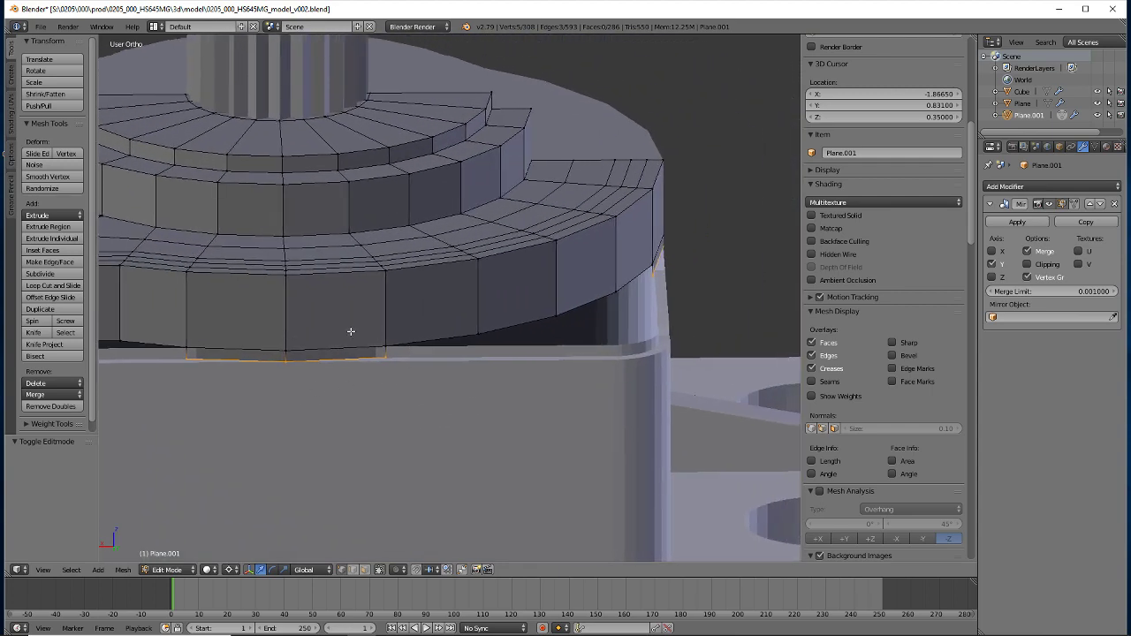
Return to the Cube case in wireframe shading and enter Edit Mode
{"action": "key", "text": "Tab"}
{"action": "right_click", "coordinate": [390, 382]}
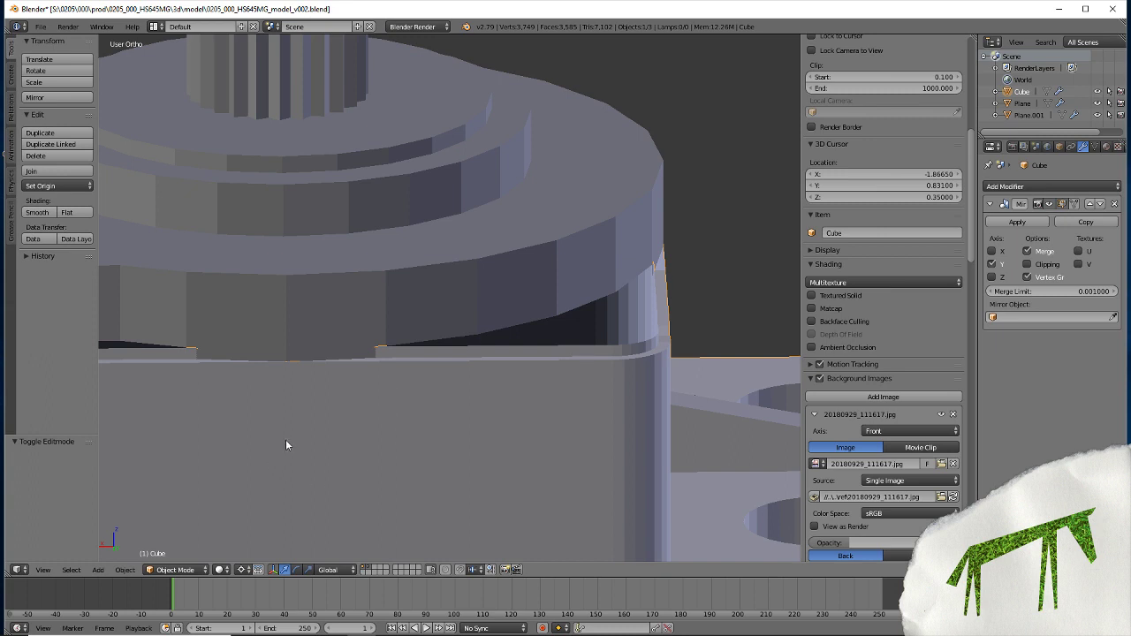
{"action": "scroll", "coordinate": [234, 378], "scroll_direction": "up", "scroll_amount": 2}
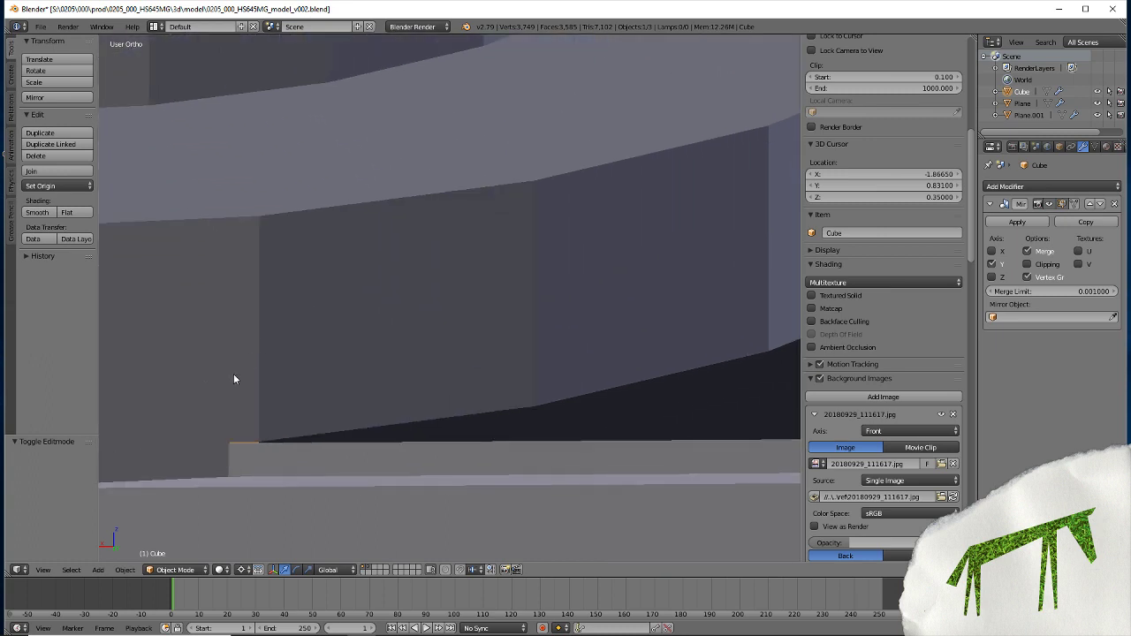
{"action": "key", "text": "z"}
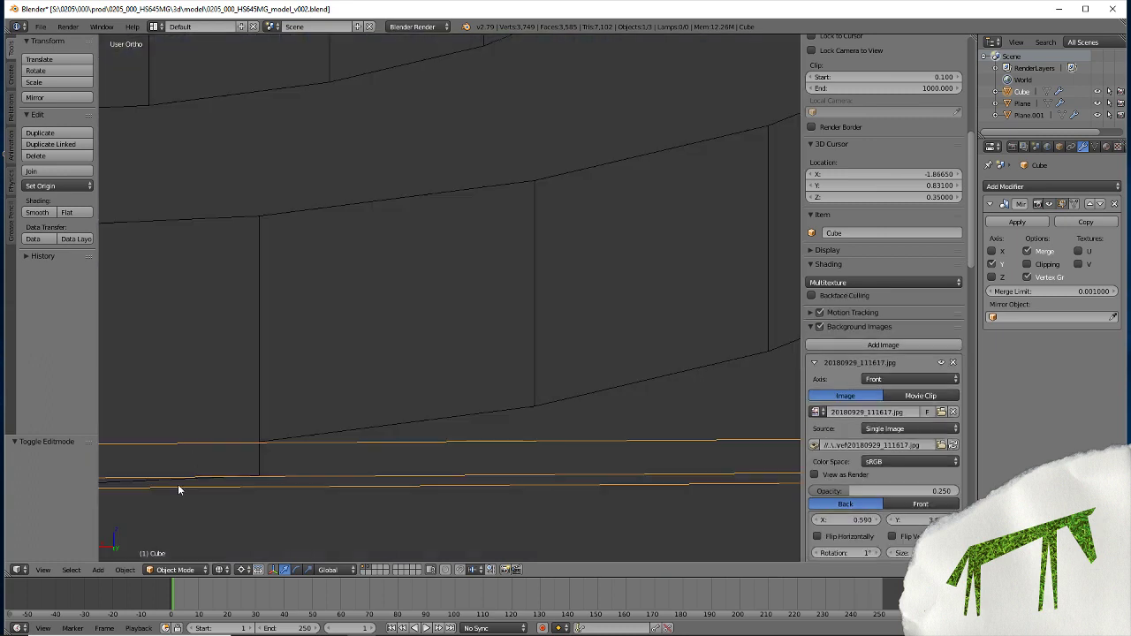
{"action": "middle_click_drag", "start_coordinate": [156, 503], "coordinate": [431, 446]}
{"action": "scroll", "coordinate": [252, 499], "scroll_direction": "down", "scroll_amount": 1}
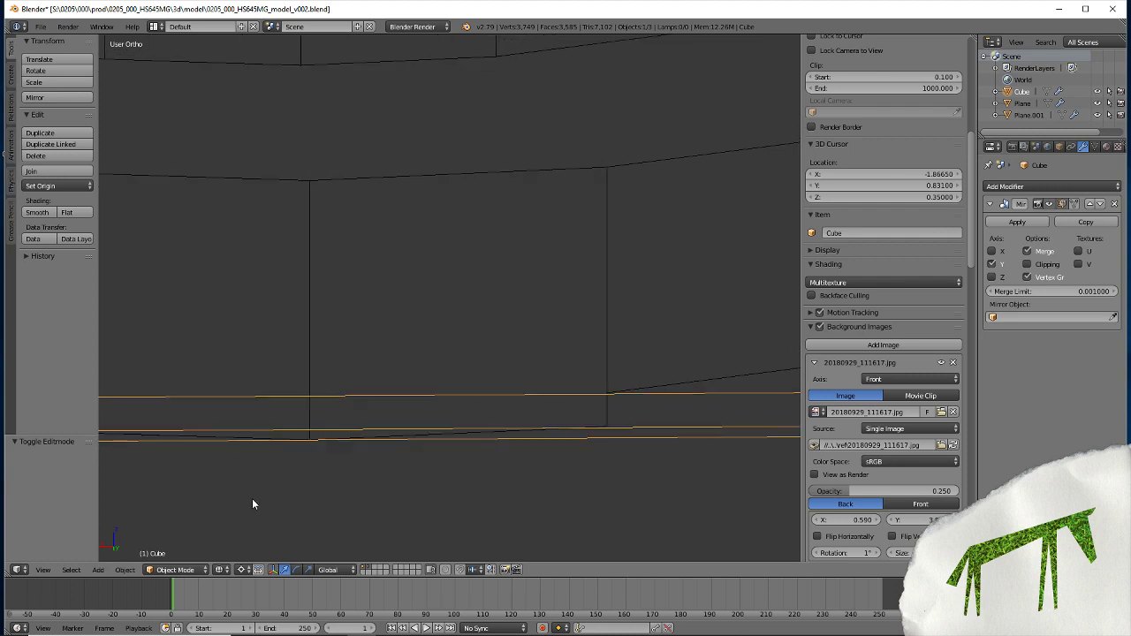
{"action": "scroll", "coordinate": [245, 471], "scroll_direction": "down", "scroll_amount": 2}
{"action": "scroll", "coordinate": [257, 477], "scroll_direction": "down", "scroll_amount": 2}
{"action": "key", "text": "Tab"}
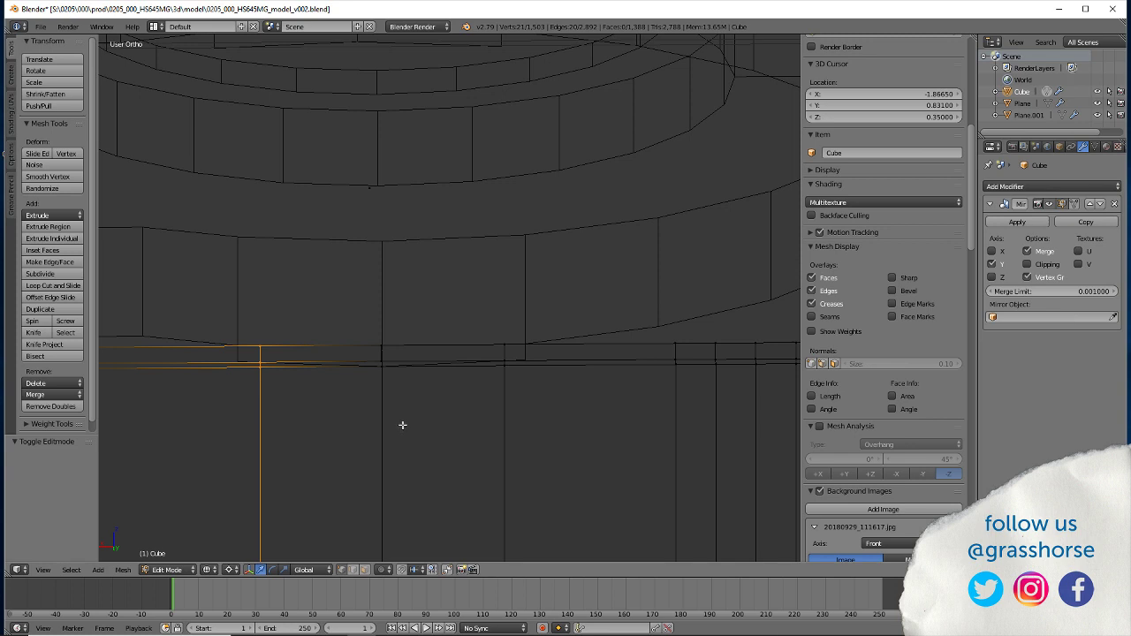
Select the next vertical edge loop and frame its top end in top view
{"action": "right_click", "coordinate": [505, 371], "text": "alt"}
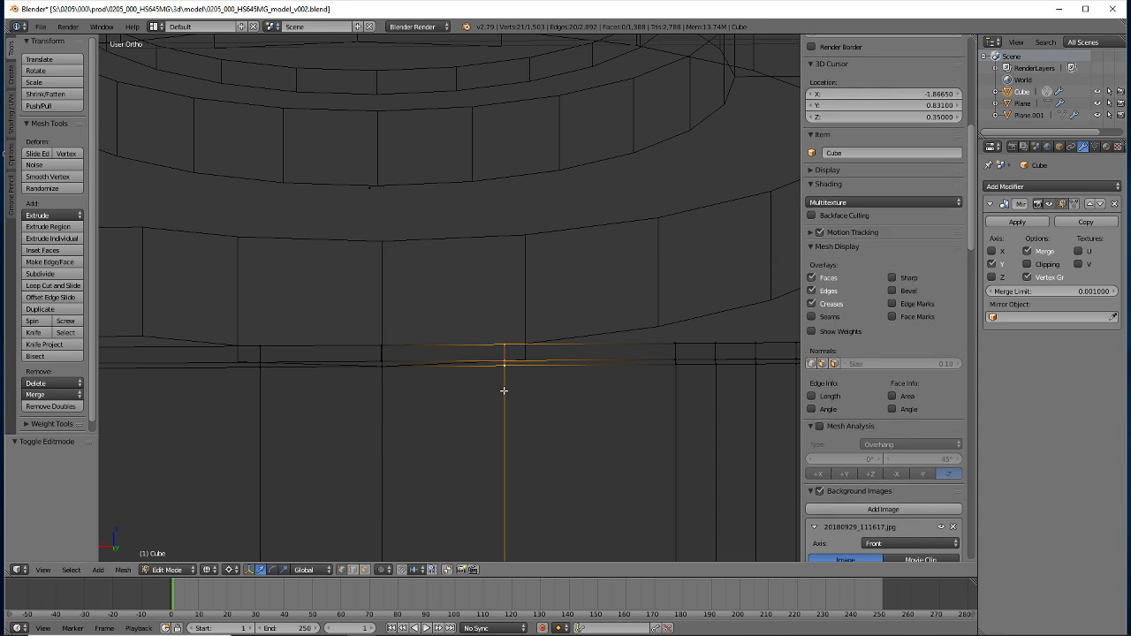
{"action": "key", "text": "KP_7"}
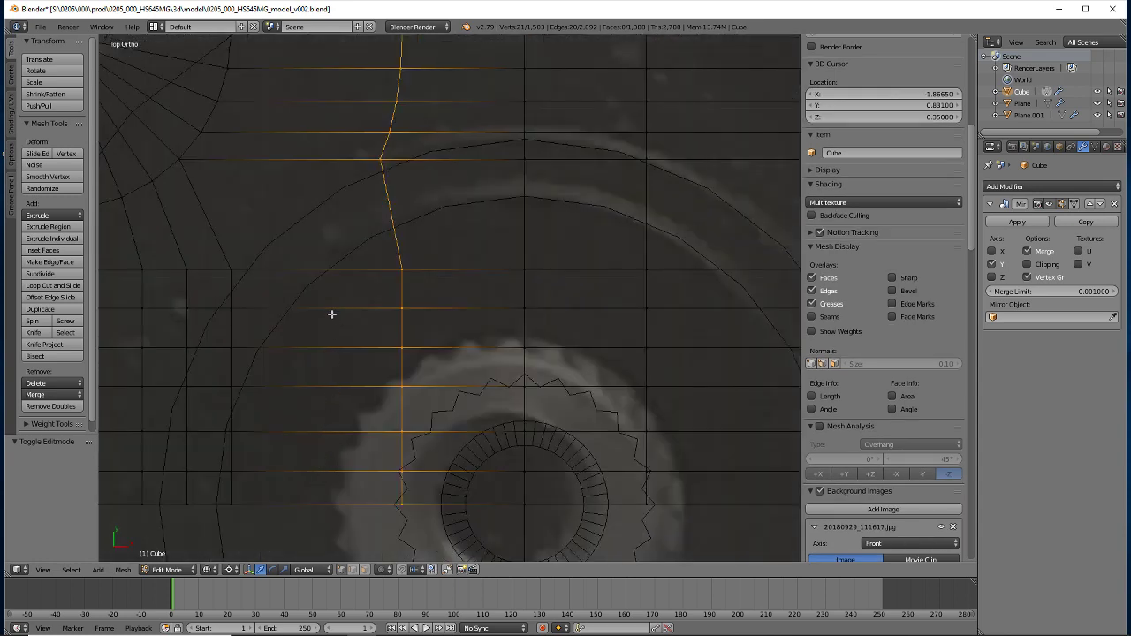
{"action": "mouse_move", "coordinate": [303, 257]}
{"action": "middle_mouse_down", "text": "shift"}
{"action": "mouse_move", "coordinate": [383, 535]}
{"action": "mouse_move", "coordinate": [365, 540]}
{"action": "mouse_move", "coordinate": [379, 494]}
{"action": "middle_mouse_up", "text": "shift"}
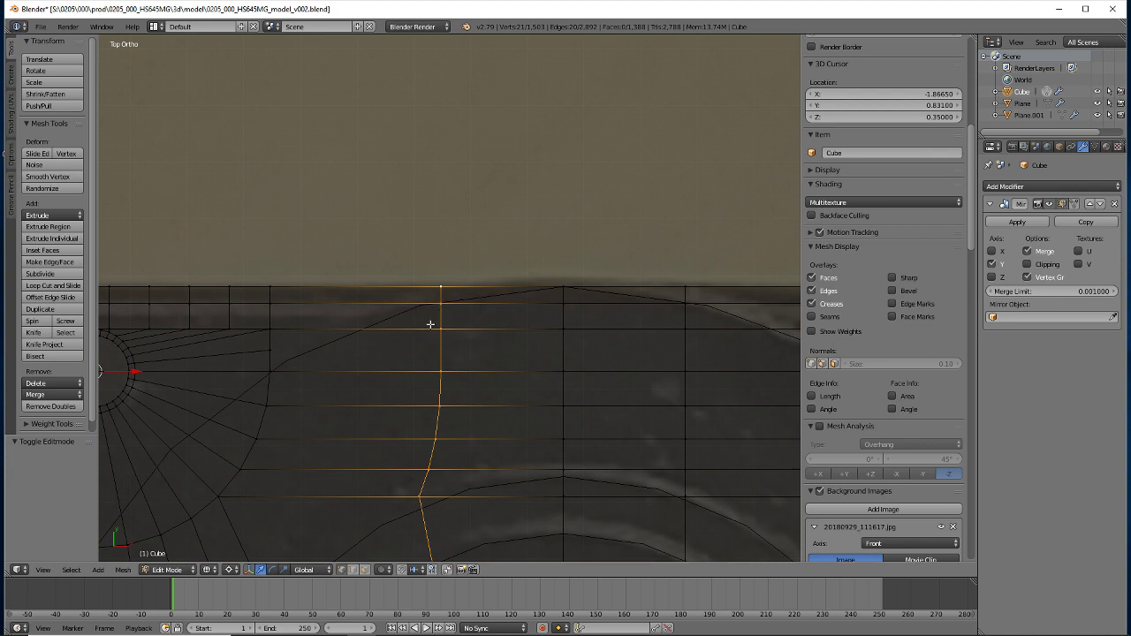
{"action": "scroll", "coordinate": [425, 321], "scroll_direction": "up", "scroll_amount": 3}
{"action": "scroll", "coordinate": [412, 323], "scroll_direction": "up", "scroll_amount": 2}
{"action": "scroll", "coordinate": [391, 346], "scroll_direction": "up", "scroll_amount": 3}
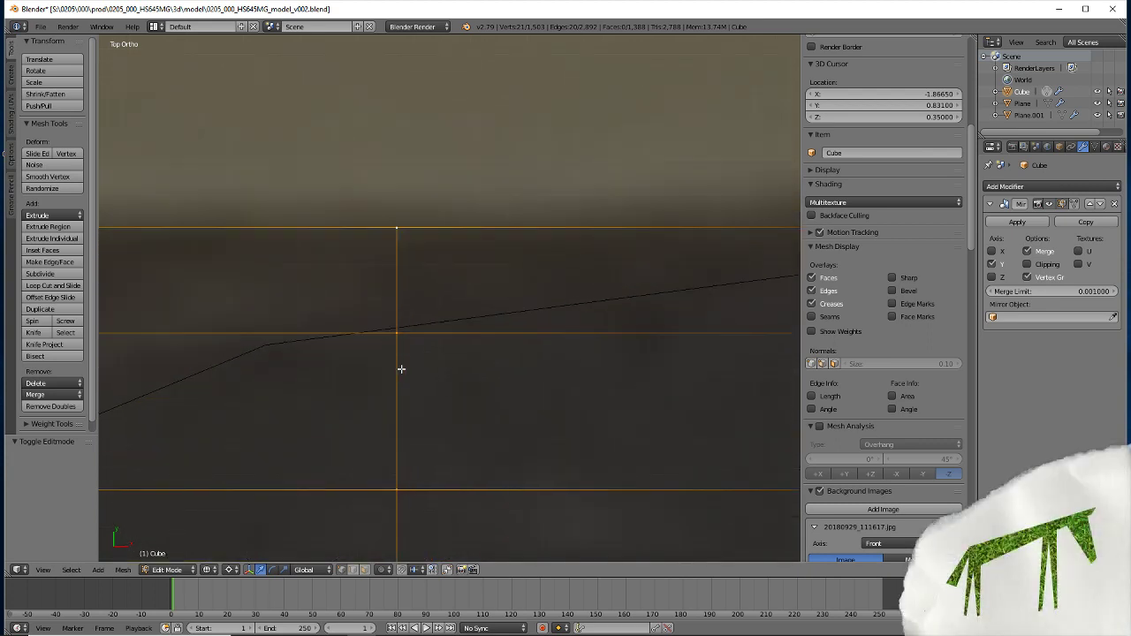
{"action": "scroll", "coordinate": [398, 380], "scroll_direction": "up", "scroll_amount": 1}
{"action": "middle_click_drag", "start_coordinate": [307, 450], "coordinate": [539, 382], "text": "shift"}
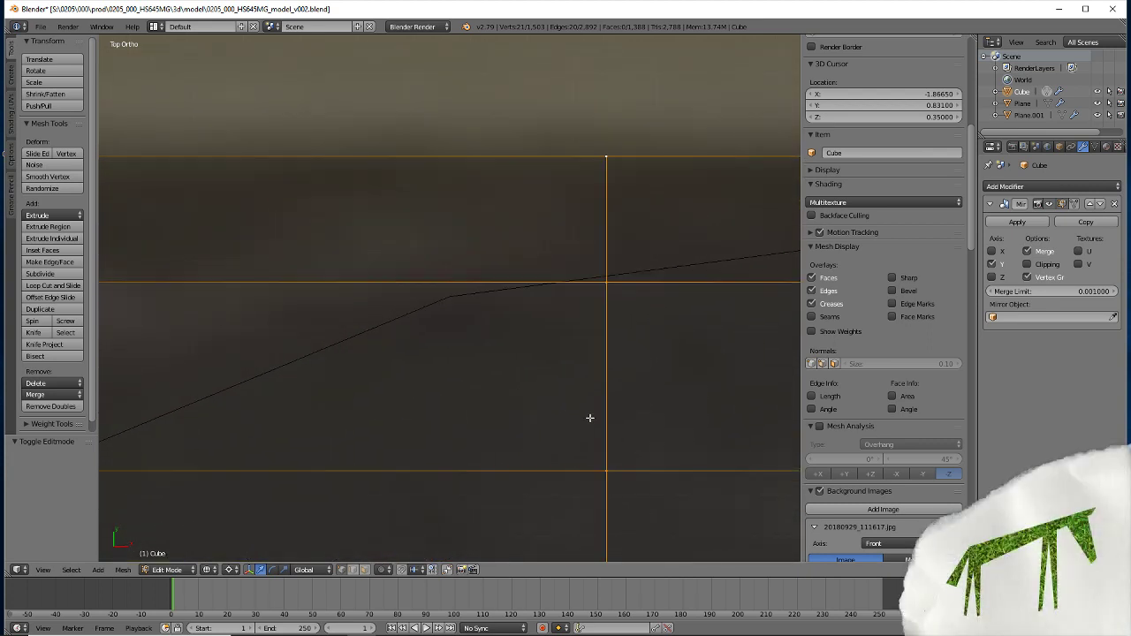
Edge-slide the loop by -0.124 onto the photo's case outline, then check in solid shading
{"action": "key", "text": "g"}
{"action": "key", "text": "g"}
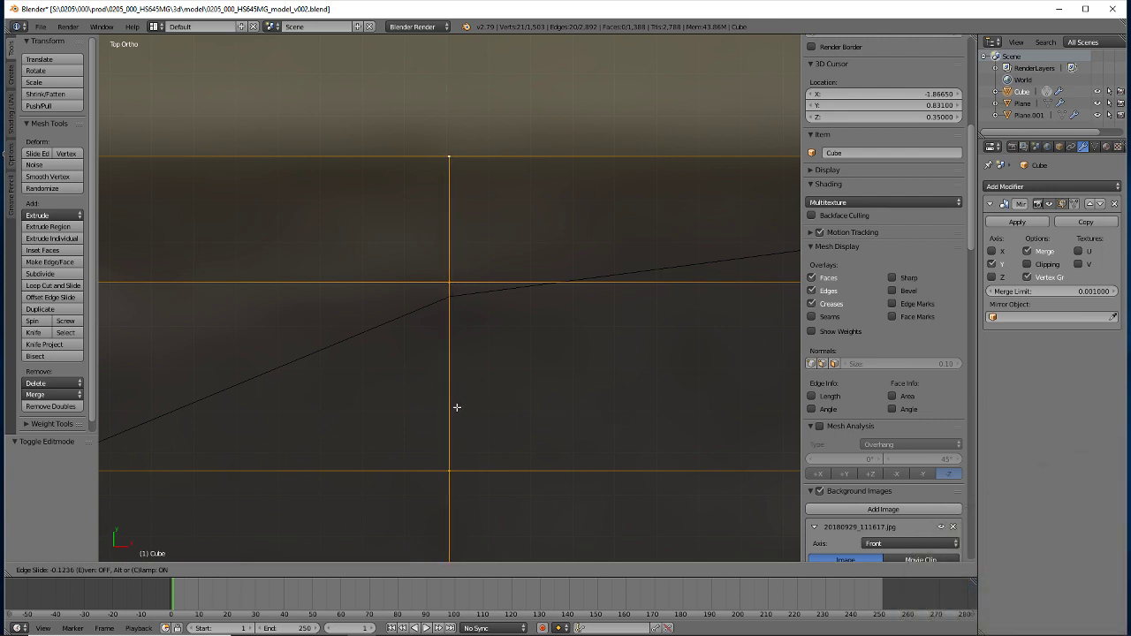
{"action": "left_click", "coordinate": [457, 408]}
{"action": "mouse_move", "coordinate": [444, 415]}
{"action": "middle_mouse_down"}
{"action": "mouse_move", "coordinate": [399, 333]}
{"action": "mouse_move", "coordinate": [424, 437]}
{"action": "mouse_move", "coordinate": [348, 407]}
{"action": "mouse_move", "coordinate": [360, 415]}
{"action": "mouse_move", "coordinate": [367, 384]}
{"action": "mouse_move", "coordinate": [332, 283]}
{"action": "mouse_move", "coordinate": [339, 306]}
{"action": "mouse_move", "coordinate": [518, 280]}
{"action": "middle_mouse_up"}
{"action": "key", "text": "z"}
{"action": "scroll", "coordinate": [336, 288], "scroll_direction": "down", "scroll_amount": 5}
{"action": "scroll", "coordinate": [488, 289], "scroll_direction": "up", "scroll_amount": 2}
{"action": "scroll", "coordinate": [366, 278], "scroll_direction": "up", "scroll_amount": 1}
{"action": "scroll", "coordinate": [359, 274], "scroll_direction": "up", "scroll_amount": 1}
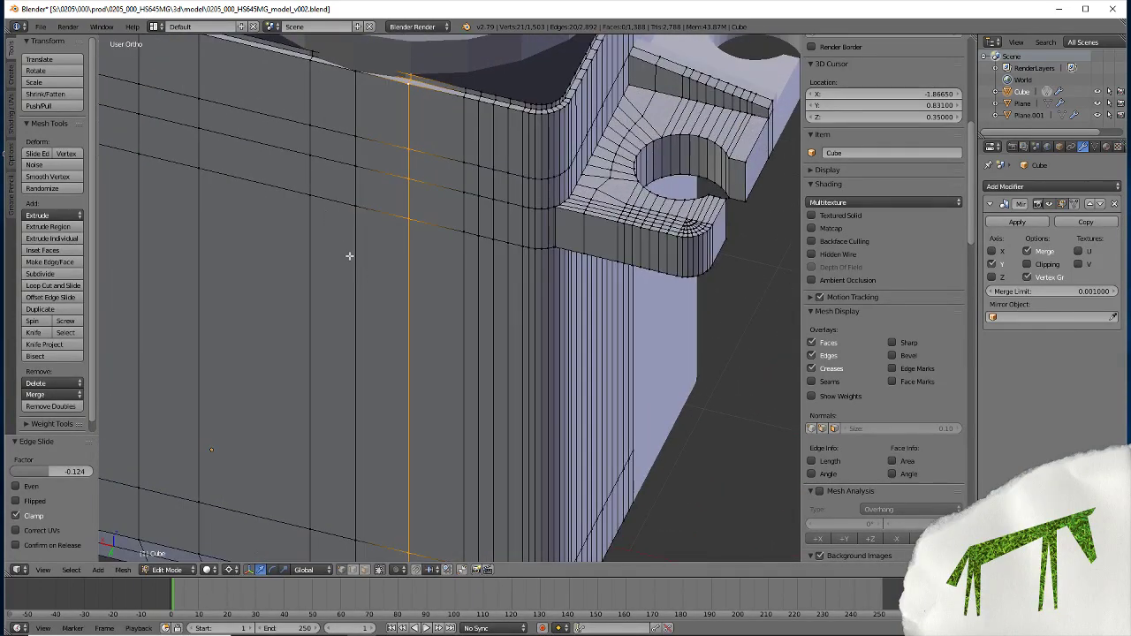
{"action": "middle_click_drag", "start_coordinate": [331, 195], "coordinate": [408, 519]}
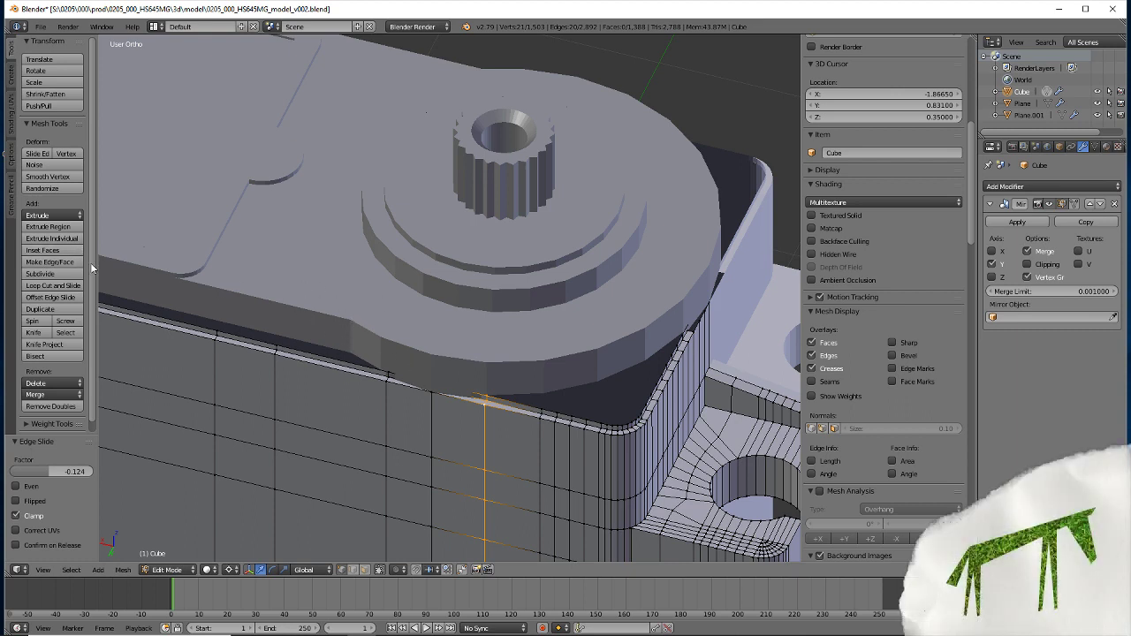
{"action": "scroll", "coordinate": [325, 382], "scroll_direction": "up", "scroll_amount": 2}
{"action": "scroll", "coordinate": [242, 463], "scroll_direction": "up", "scroll_amount": 3}
{"action": "scroll", "coordinate": [232, 427], "scroll_direction": "down", "scroll_amount": 3}
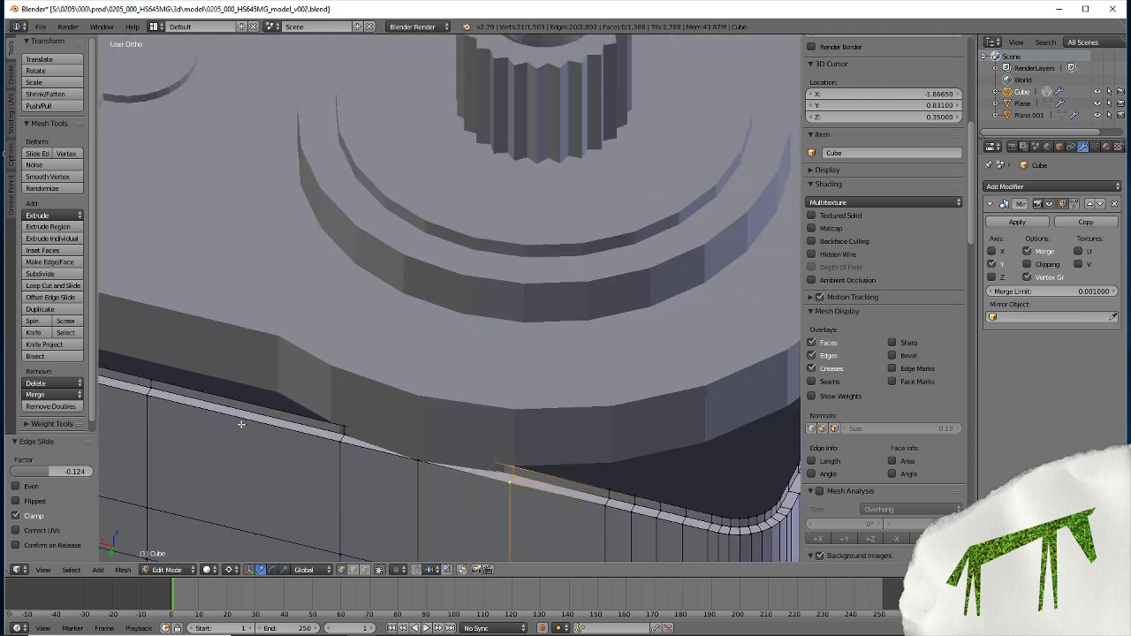
Select the edge loop below the gear and zoom onto it in top wireframe view
{"action": "right_click", "coordinate": [357, 460]}
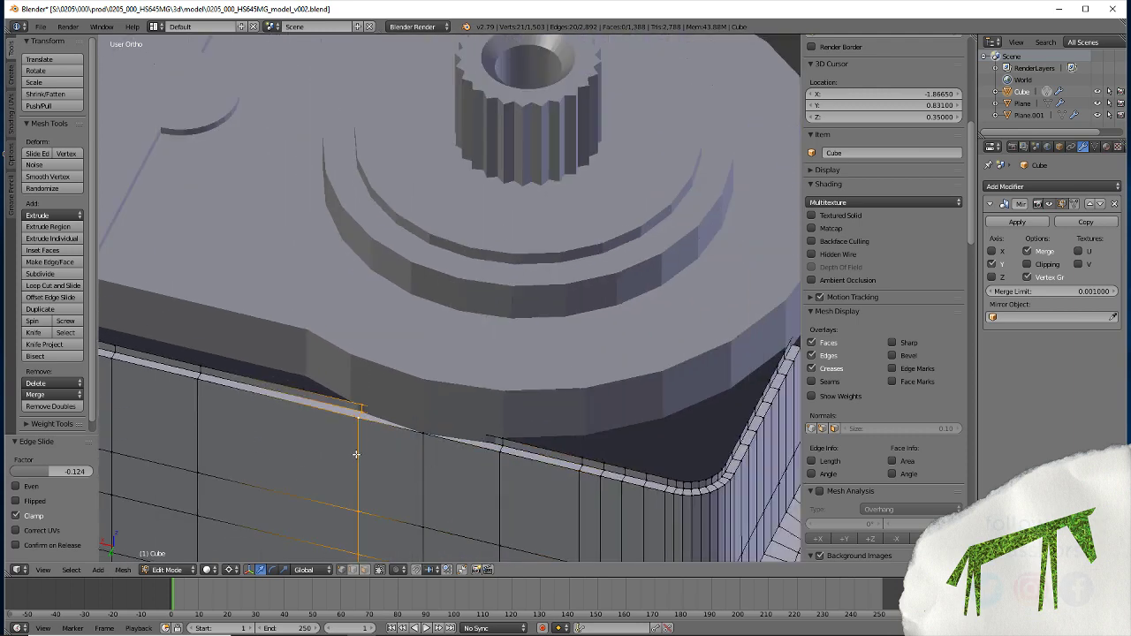
{"action": "key", "text": "z"}
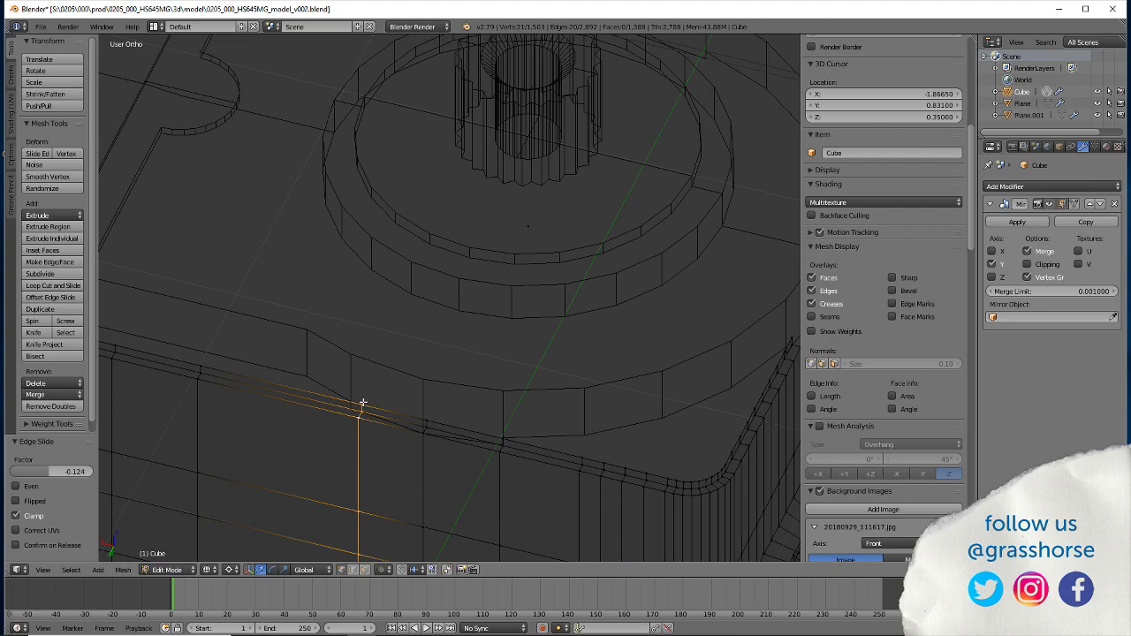
{"action": "key", "text": "KP_7"}
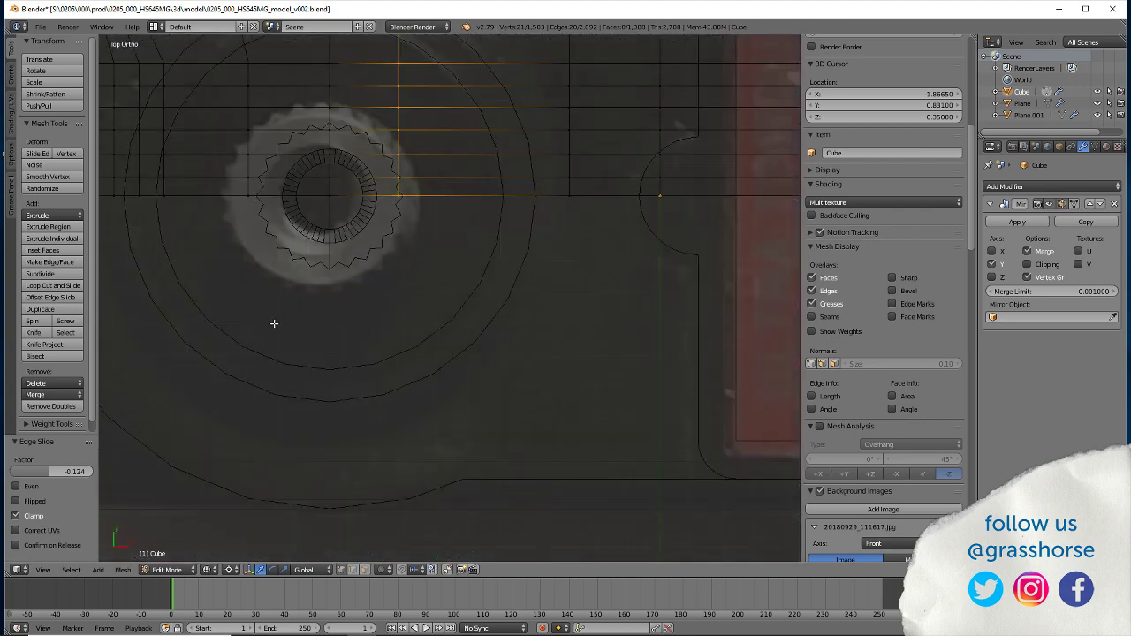
{"action": "key", "text": "KP_Decimal"}
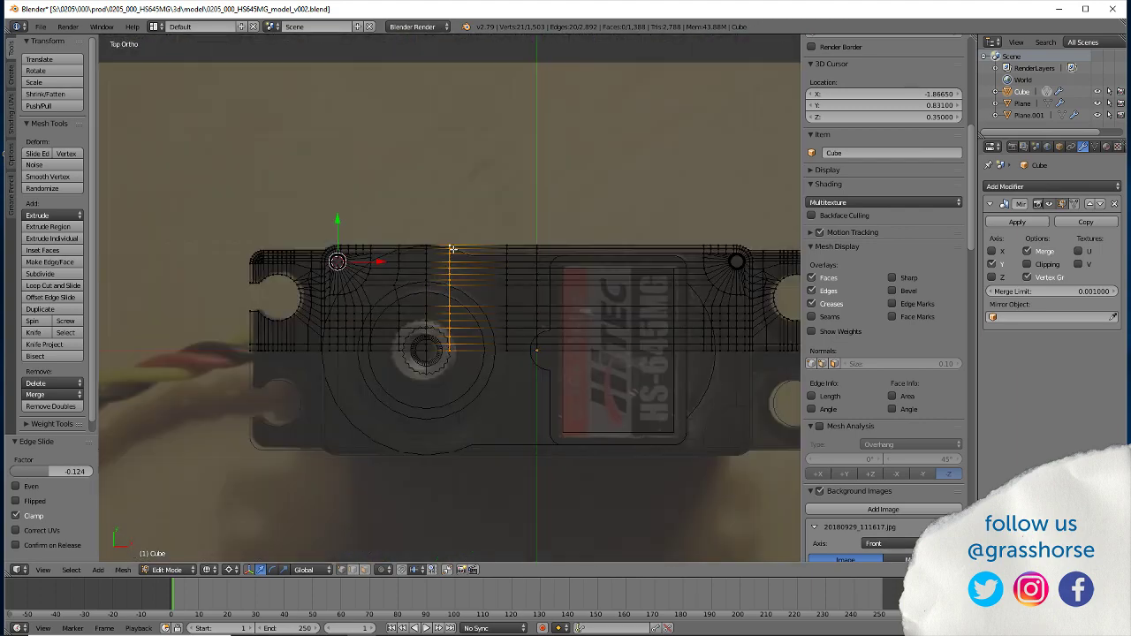
{"action": "scroll", "coordinate": [453, 249], "scroll_direction": "up", "scroll_amount": 2}
{"action": "scroll", "coordinate": [442, 238], "scroll_direction": "up", "scroll_amount": 5}
{"action": "scroll", "coordinate": [435, 234], "scroll_direction": "up", "scroll_amount": 3}
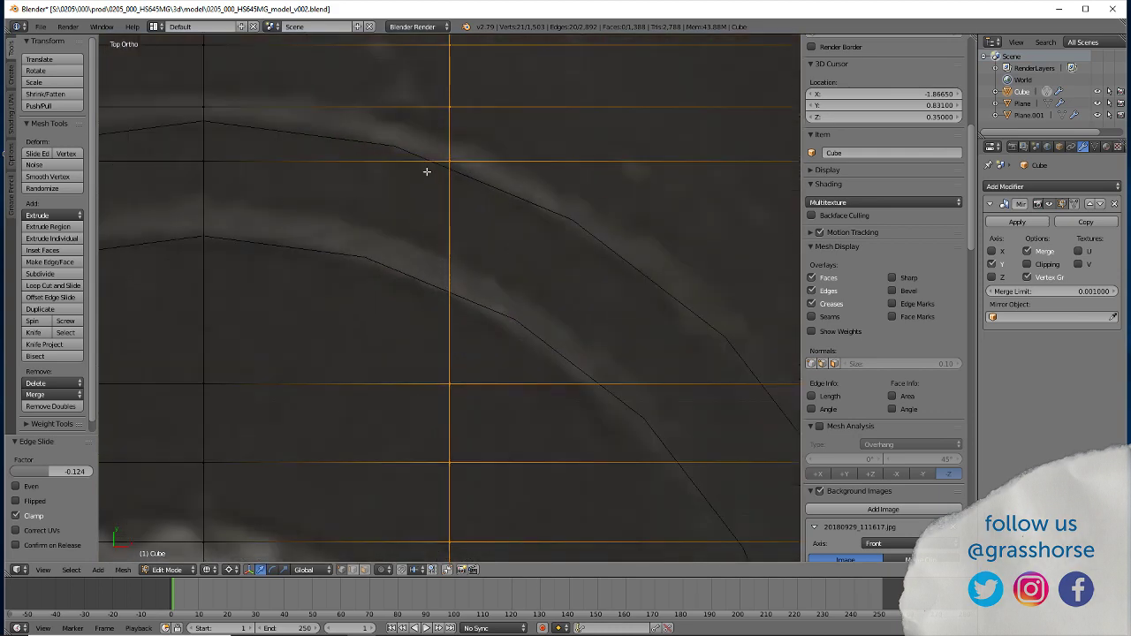
{"action": "scroll", "coordinate": [424, 315], "scroll_direction": "up", "scroll_amount": 2}
{"action": "scroll", "coordinate": [401, 359], "scroll_direction": "up", "scroll_amount": 2}
{"action": "scroll", "coordinate": [389, 320], "scroll_direction": "up", "scroll_amount": 2}
{"action": "scroll", "coordinate": [420, 321], "scroll_direction": "up", "scroll_amount": 2}
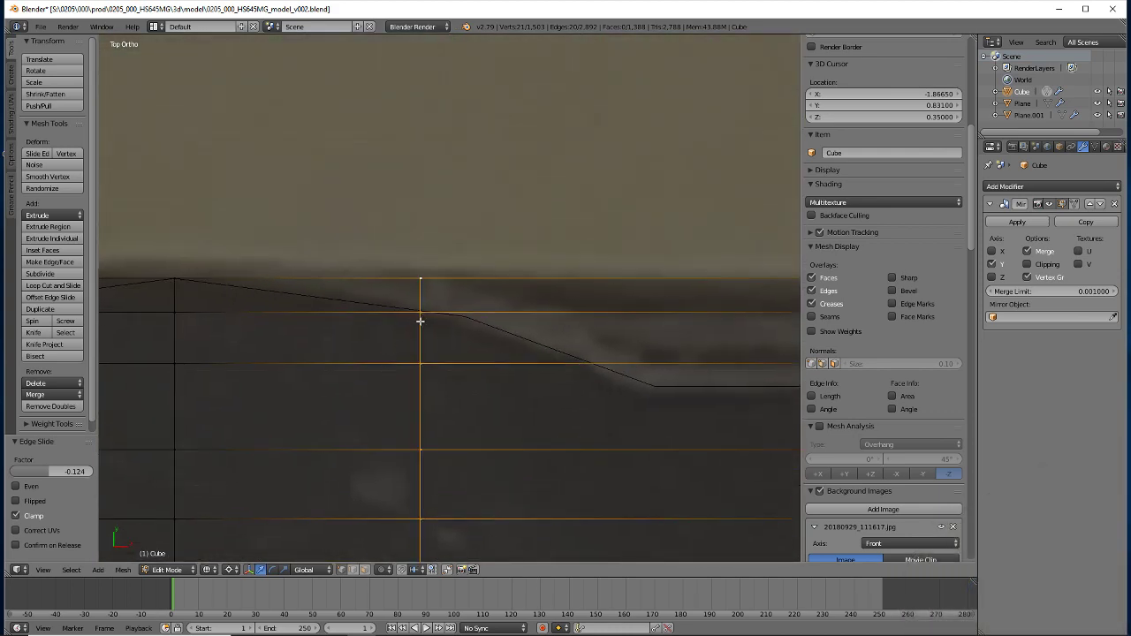
Edge-slide the loop by 0.071 onto the outline bend and inspect the result
{"action": "key", "text": "g"}
{"action": "key", "text": "g"}
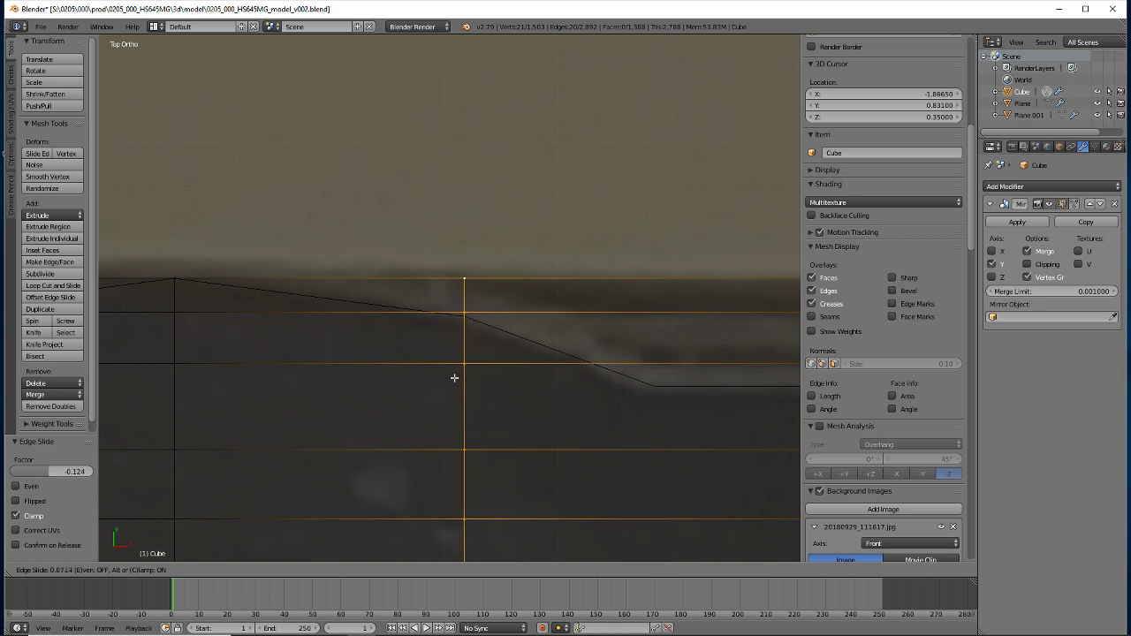
{"action": "left_click", "coordinate": [454, 376]}
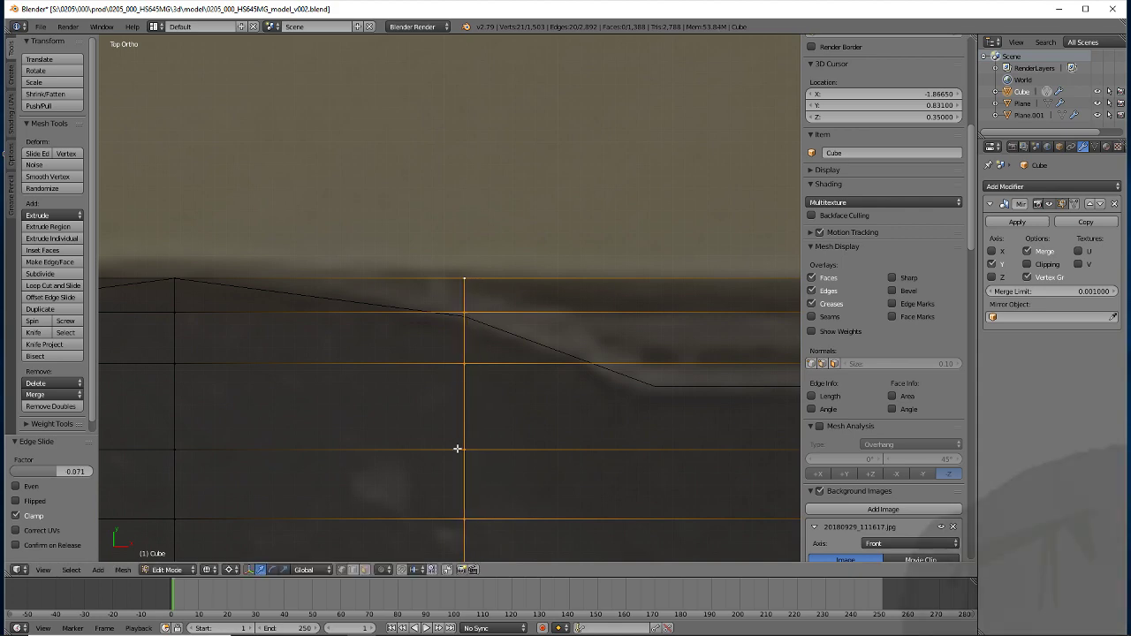
{"action": "mouse_move", "coordinate": [327, 440]}
{"action": "middle_mouse_down"}
{"action": "mouse_move", "coordinate": [269, 462]}
{"action": "mouse_move", "coordinate": [317, 385]}
{"action": "mouse_move", "coordinate": [189, 379]}
{"action": "middle_mouse_up"}
{"action": "scroll", "coordinate": [270, 462], "scroll_direction": "down", "scroll_amount": 3}
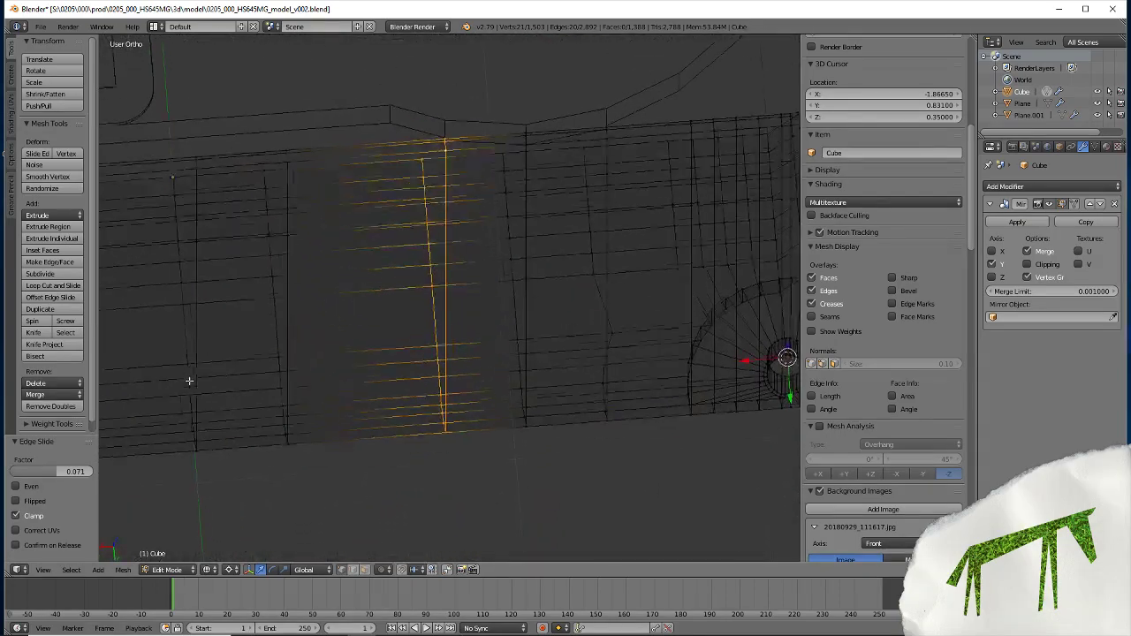
{"action": "scroll", "coordinate": [399, 330], "scroll_direction": "up", "scroll_amount": 2}
{"action": "mouse_move", "coordinate": [419, 311]}
{"action": "middle_mouse_down"}
{"action": "mouse_move", "coordinate": [409, 278]}
{"action": "mouse_move", "coordinate": [391, 492]}
{"action": "mouse_move", "coordinate": [333, 437]}
{"action": "mouse_move", "coordinate": [243, 427]}
{"action": "mouse_move", "coordinate": [245, 444]}
{"action": "middle_mouse_up"}
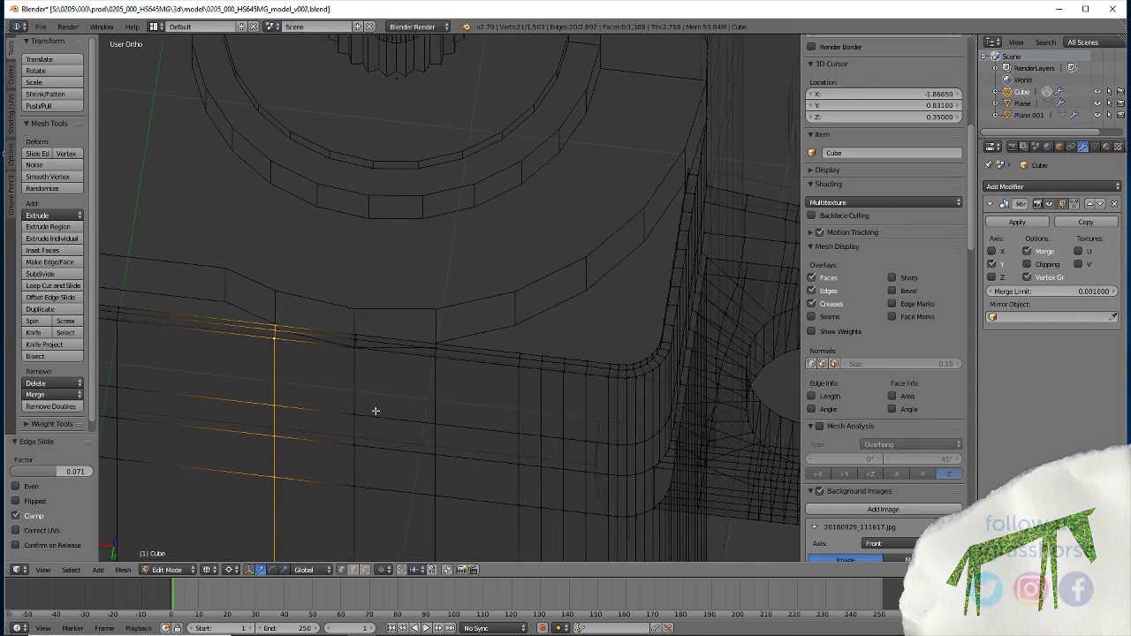
From an angled view of the case corner, select an edge loop and its face ring along the side
{"action": "key", "text": "KP_7"}
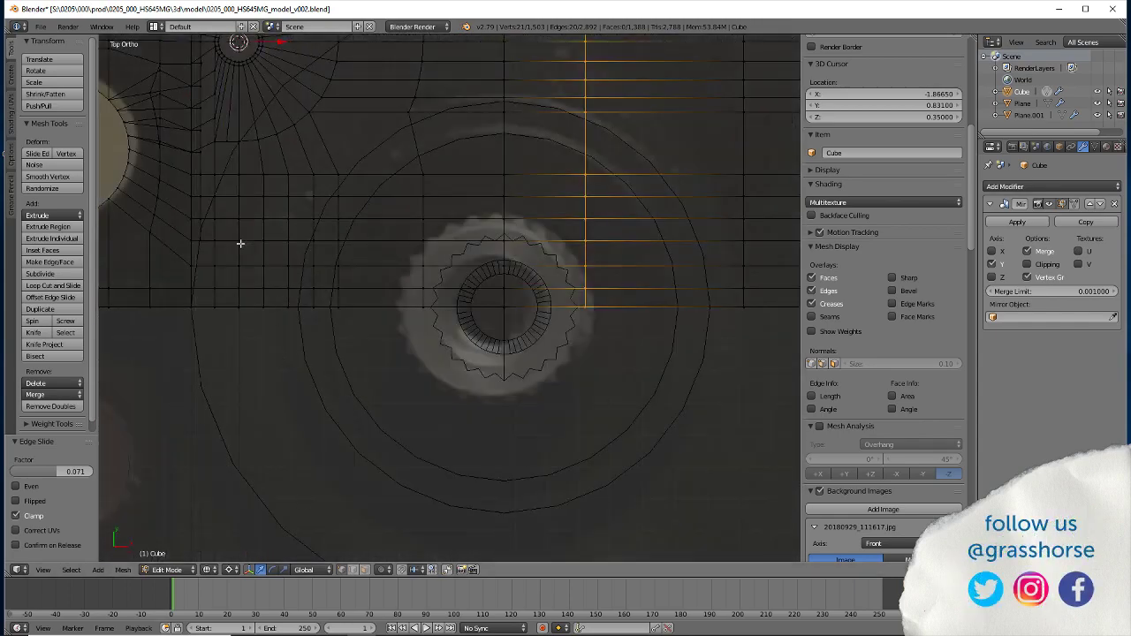
{"action": "middle_click_drag", "start_coordinate": [222, 235], "coordinate": [474, 432], "text": "shift"}
{"action": "scroll", "coordinate": [475, 432], "scroll_direction": "down", "scroll_amount": 1}
{"action": "middle_click_drag", "start_coordinate": [386, 386], "coordinate": [236, 410], "text": "shift"}
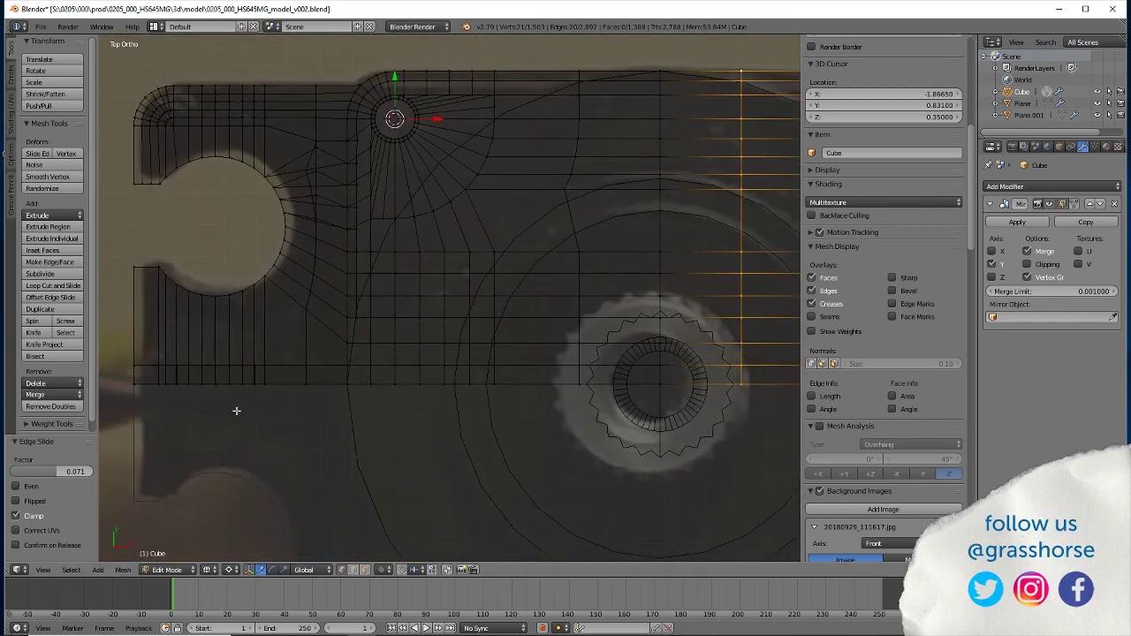
{"action": "mouse_move", "coordinate": [397, 446]}
{"action": "middle_mouse_down"}
{"action": "mouse_move", "coordinate": [404, 411]}
{"action": "mouse_move", "coordinate": [450, 397]}
{"action": "middle_mouse_up"}
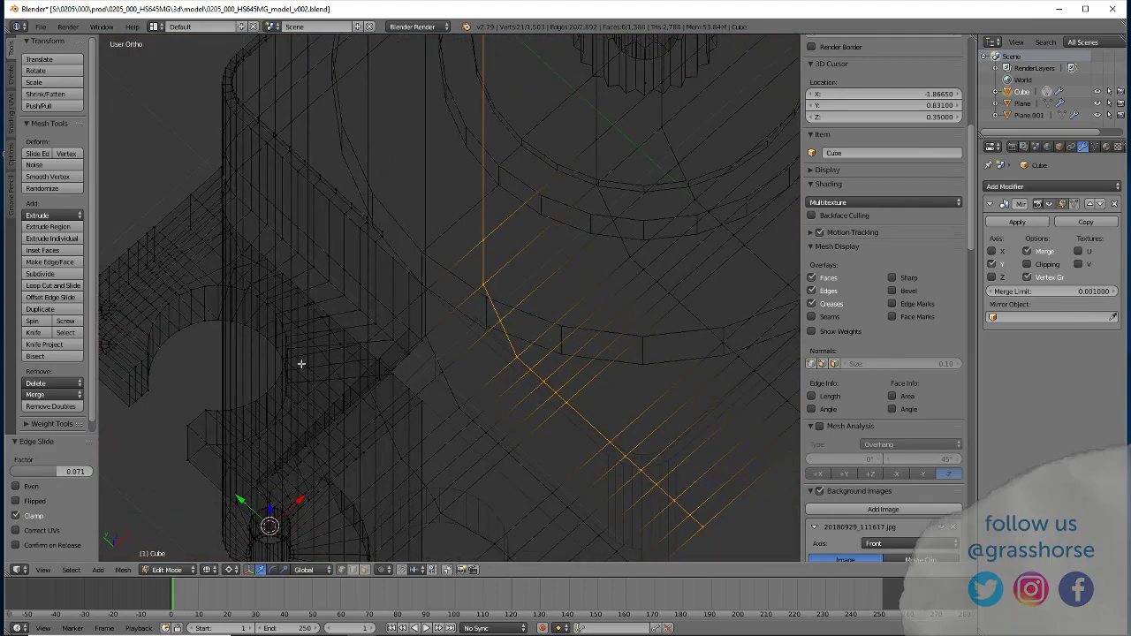
{"action": "right_click", "coordinate": [376, 270], "text": "alt"}
{"action": "right_click", "coordinate": [363, 315], "text": "alt+shift"}
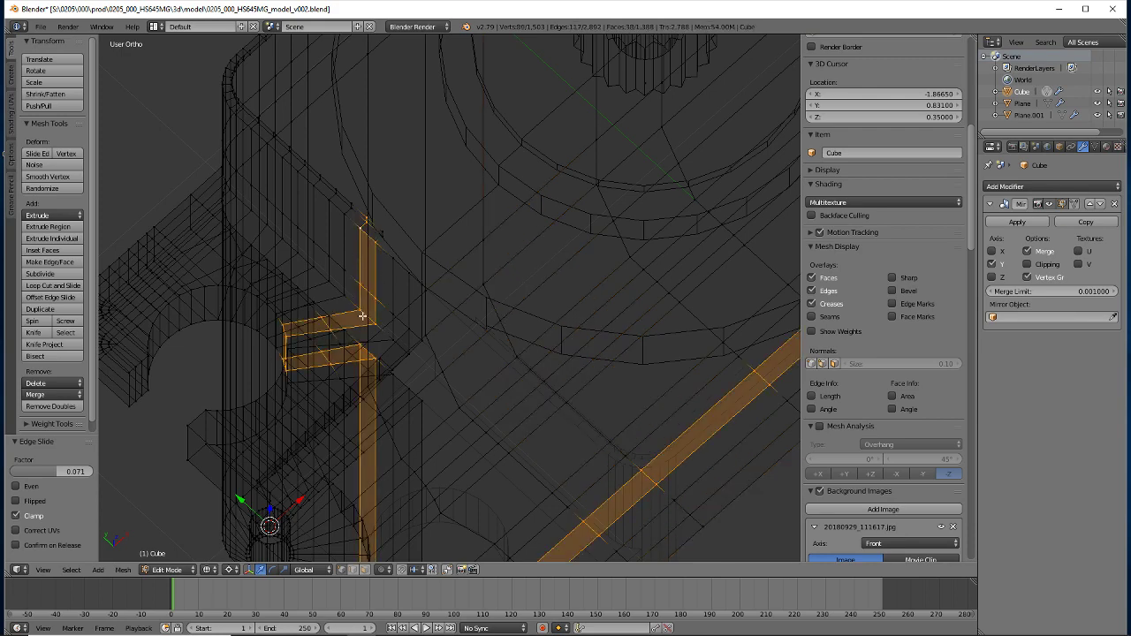
Switch to top view and zoom in on the face band's bend near the mounting hole
{"action": "key", "text": "KP_7"}
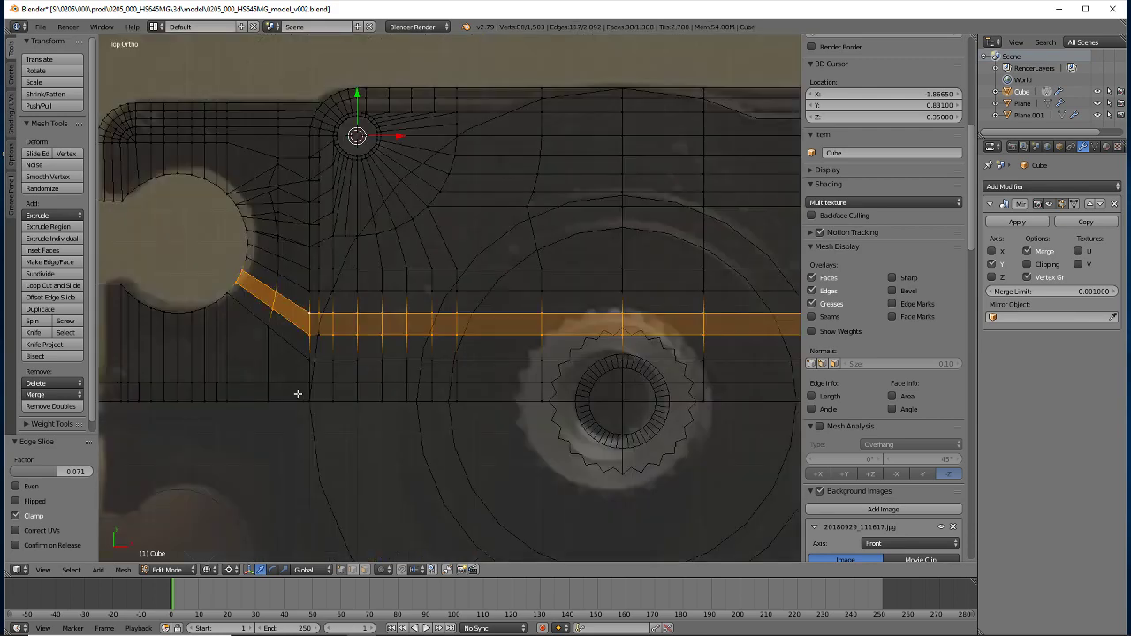
{"action": "scroll", "coordinate": [298, 393], "scroll_direction": "up", "scroll_amount": 6}
{"action": "middle_click_drag", "start_coordinate": [209, 437], "coordinate": [509, 281], "text": "shift"}
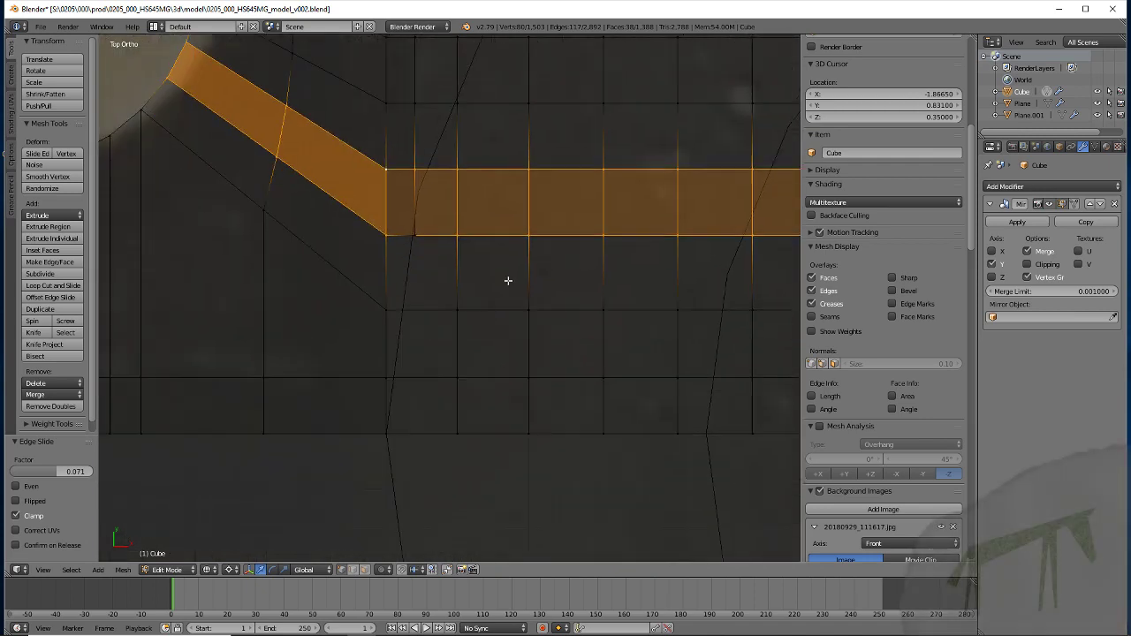
{"action": "middle_click_drag", "start_coordinate": [283, 296], "coordinate": [371, 384], "text": "shift"}
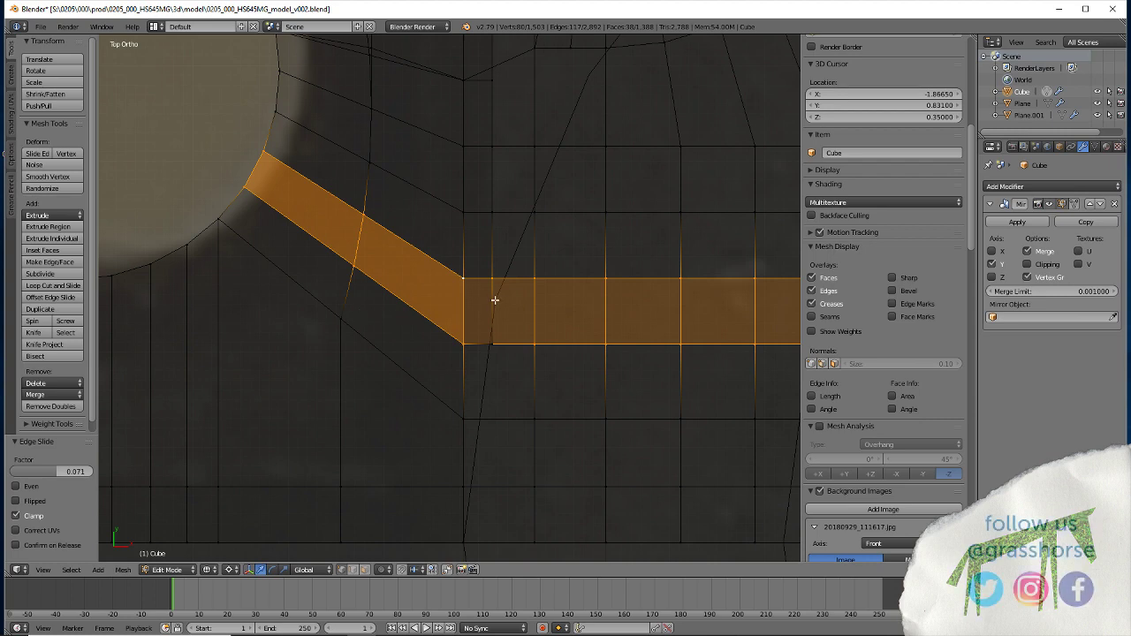
{"action": "scroll", "coordinate": [475, 324], "scroll_direction": "down", "scroll_amount": 2}
{"action": "scroll", "coordinate": [474, 328], "scroll_direction": "down", "scroll_amount": 3}
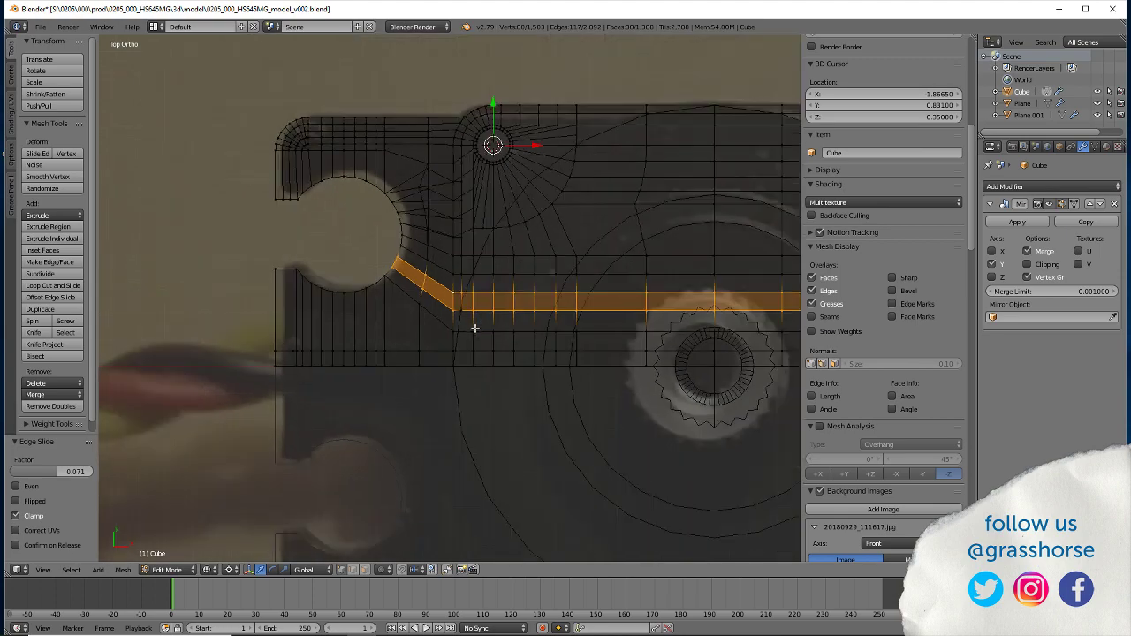
{"action": "scroll", "coordinate": [478, 329], "scroll_direction": "down", "scroll_amount": 2}
{"action": "scroll", "coordinate": [476, 332], "scroll_direction": "down", "scroll_amount": 2}
{"action": "scroll", "coordinate": [476, 332], "scroll_direction": "down", "scroll_amount": 3}
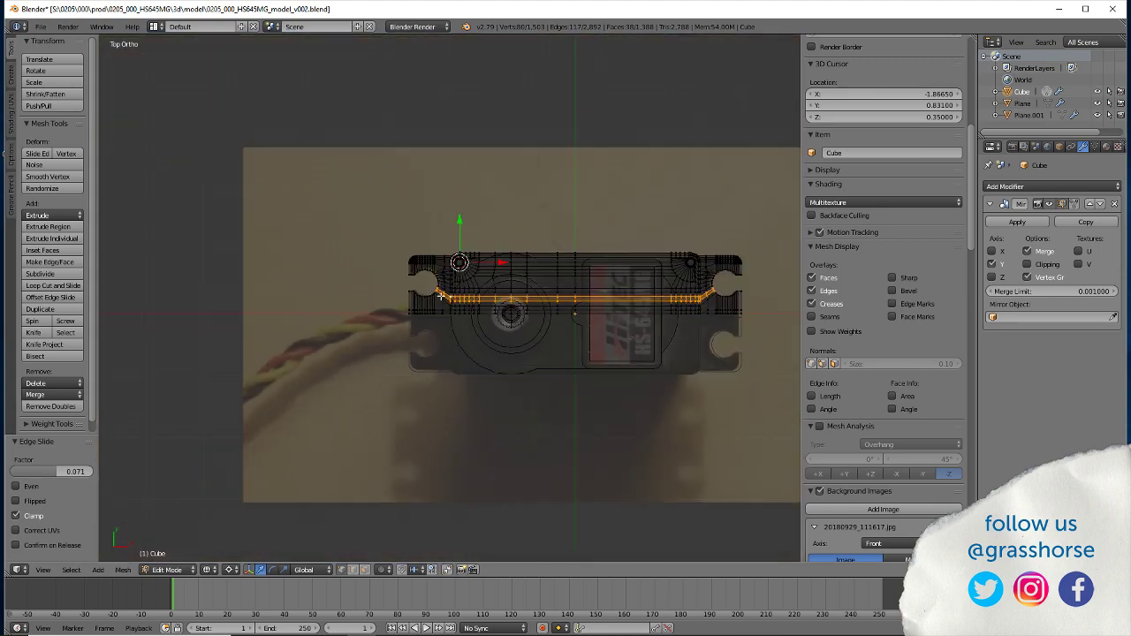
{"action": "scroll", "coordinate": [412, 311], "scroll_direction": "up", "scroll_amount": 3}
{"action": "scroll", "coordinate": [420, 345], "scroll_direction": "up", "scroll_amount": 4}
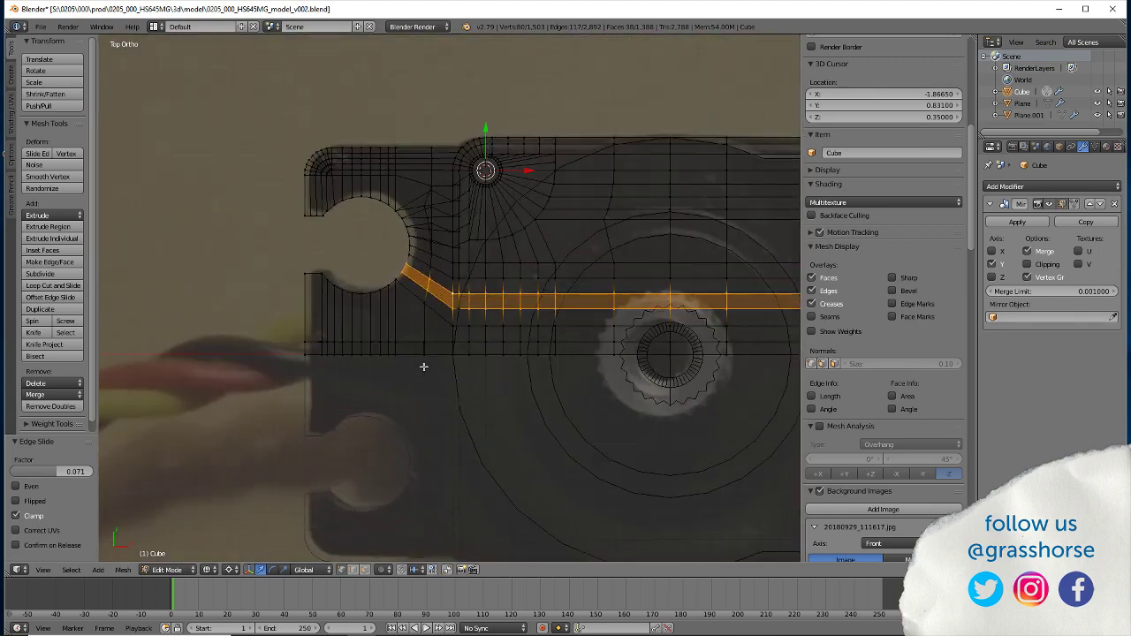
{"action": "scroll", "coordinate": [429, 350], "scroll_direction": "up", "scroll_amount": 4}
{"action": "scroll", "coordinate": [438, 345], "scroll_direction": "up", "scroll_amount": 2}
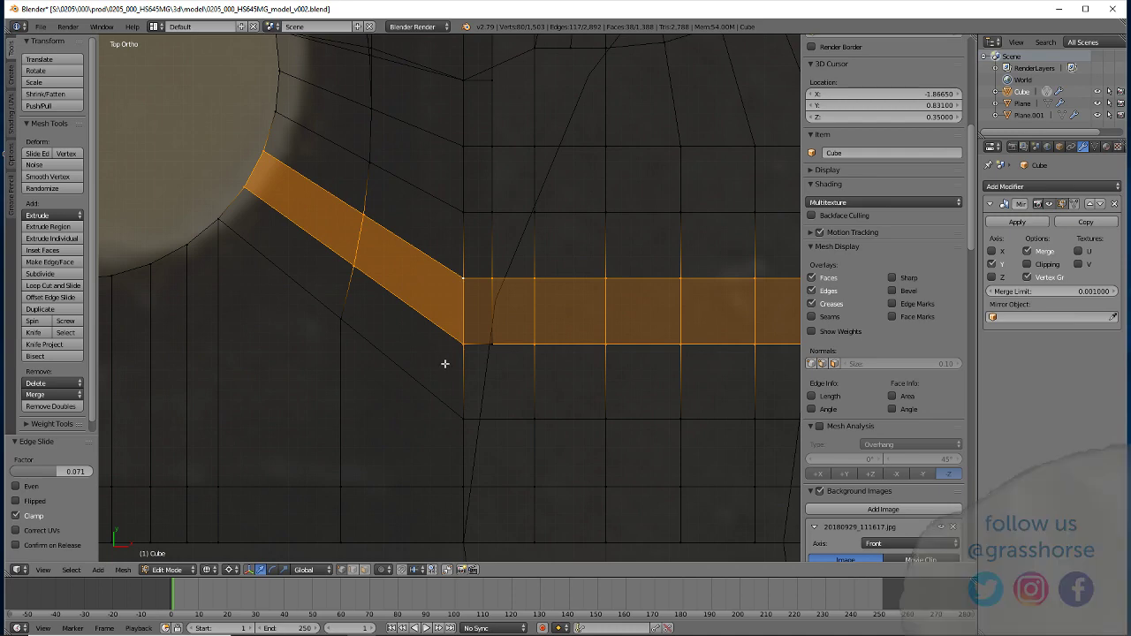
Box-select the horizontal edge loop and edge-slide it downward by factor 0.330
{"action": "key", "text": "a"}
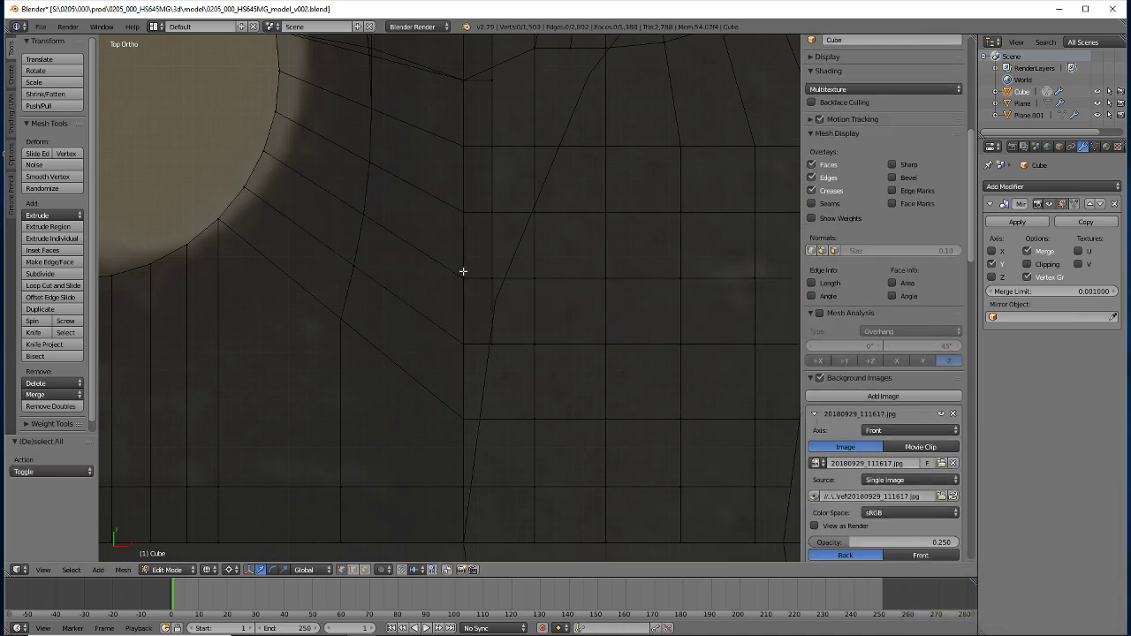
{"action": "key", "text": "b"}
{"action": "left_click_drag", "start_coordinate": [447, 254], "coordinate": [674, 297]}
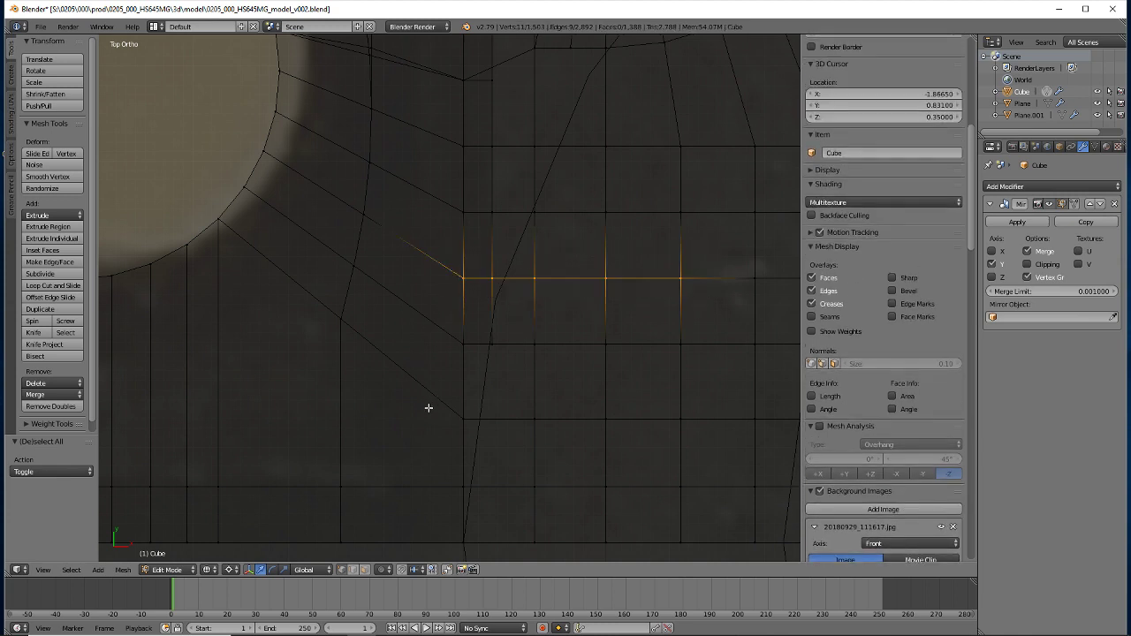
{"action": "key", "text": "g"}
{"action": "key", "text": "g"}
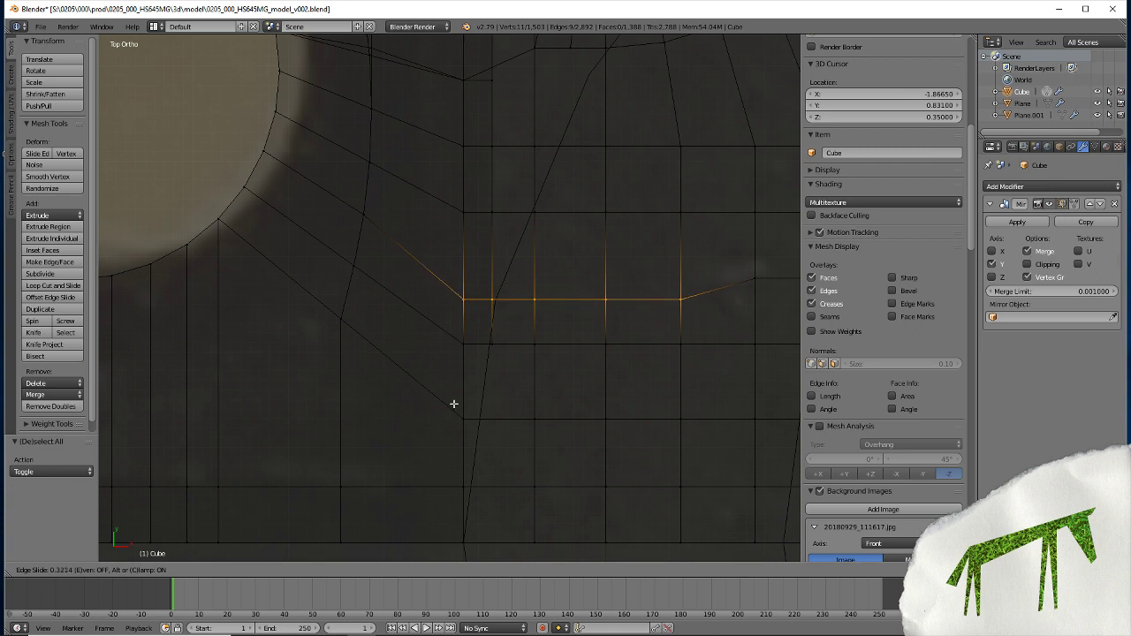
{"action": "left_click", "coordinate": [453, 405]}
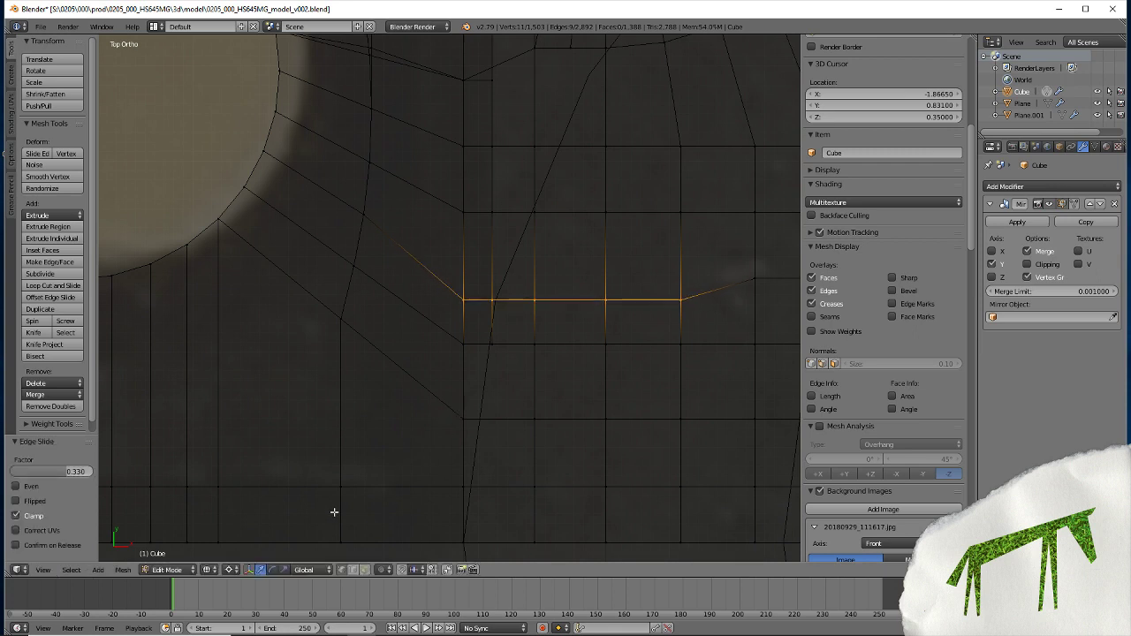
Switch to solid shading and orbit to inspect the slid loop on the side wall
{"action": "key", "text": "z"}
{"action": "mouse_move", "coordinate": [289, 492]}
{"action": "middle_mouse_down"}
{"action": "mouse_move", "coordinate": [425, 433]}
{"action": "mouse_move", "coordinate": [335, 249]}
{"action": "middle_mouse_up"}
{"action": "middle_click_drag", "start_coordinate": [336, 111], "coordinate": [376, 478]}
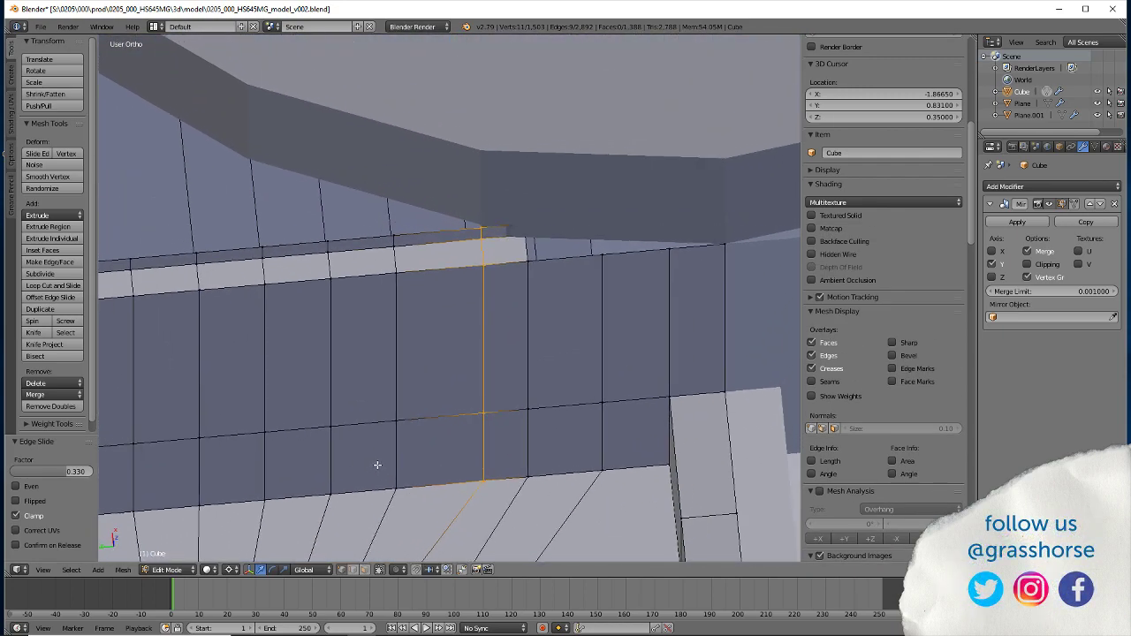
{"action": "scroll", "coordinate": [377, 465], "scroll_direction": "down", "scroll_amount": 3}
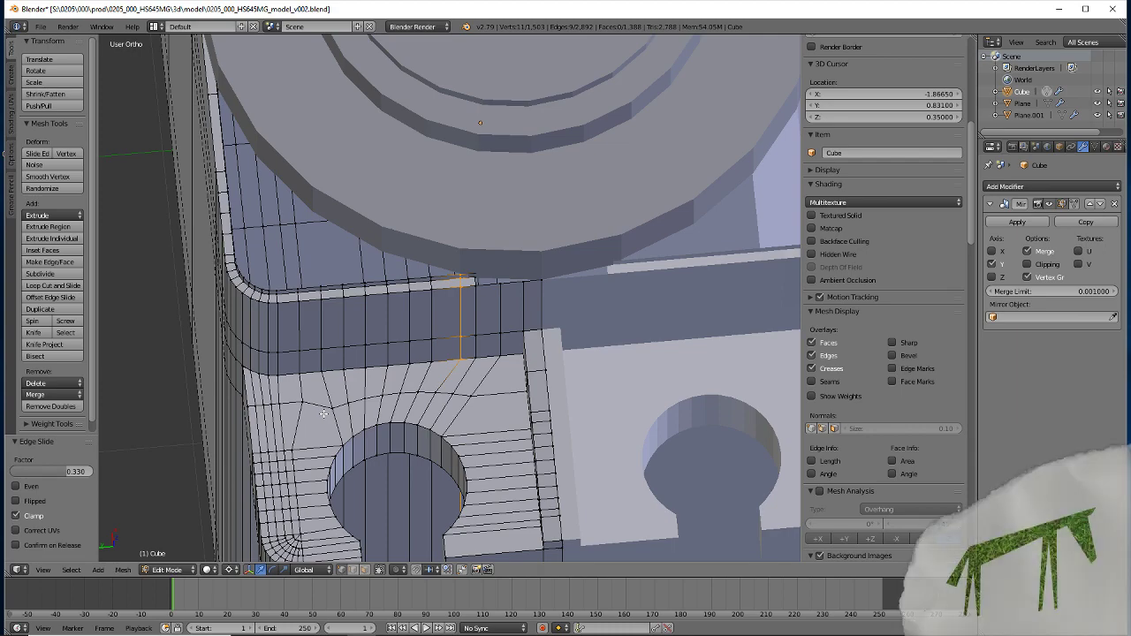
{"action": "middle_click_drag", "start_coordinate": [326, 416], "coordinate": [313, 395]}
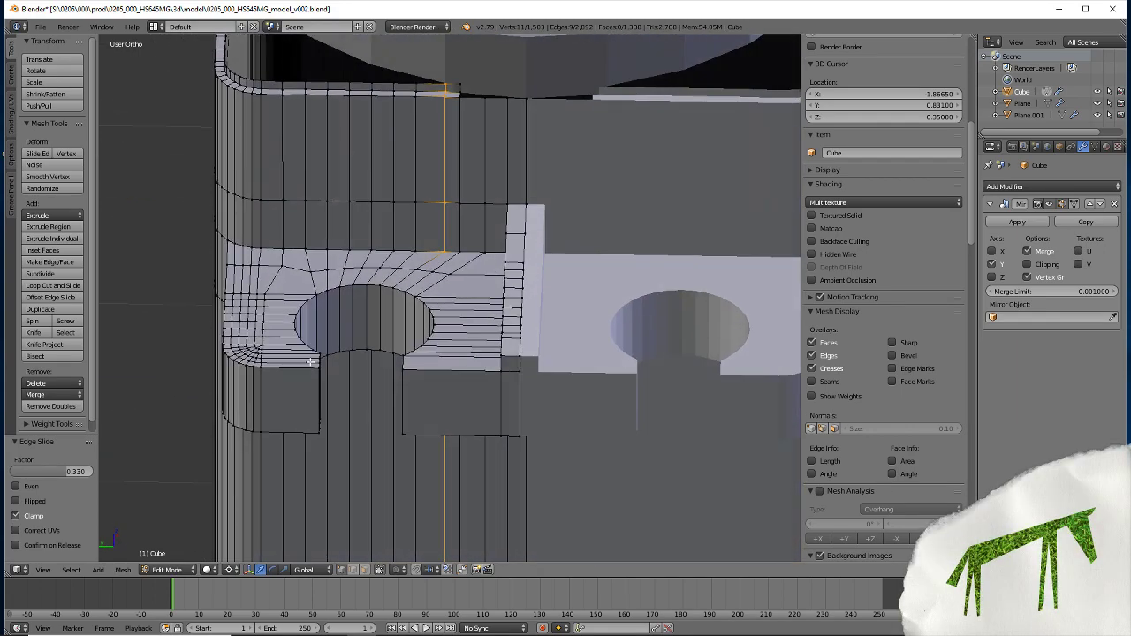
{"action": "scroll", "coordinate": [374, 321], "scroll_direction": "up", "scroll_amount": 2}
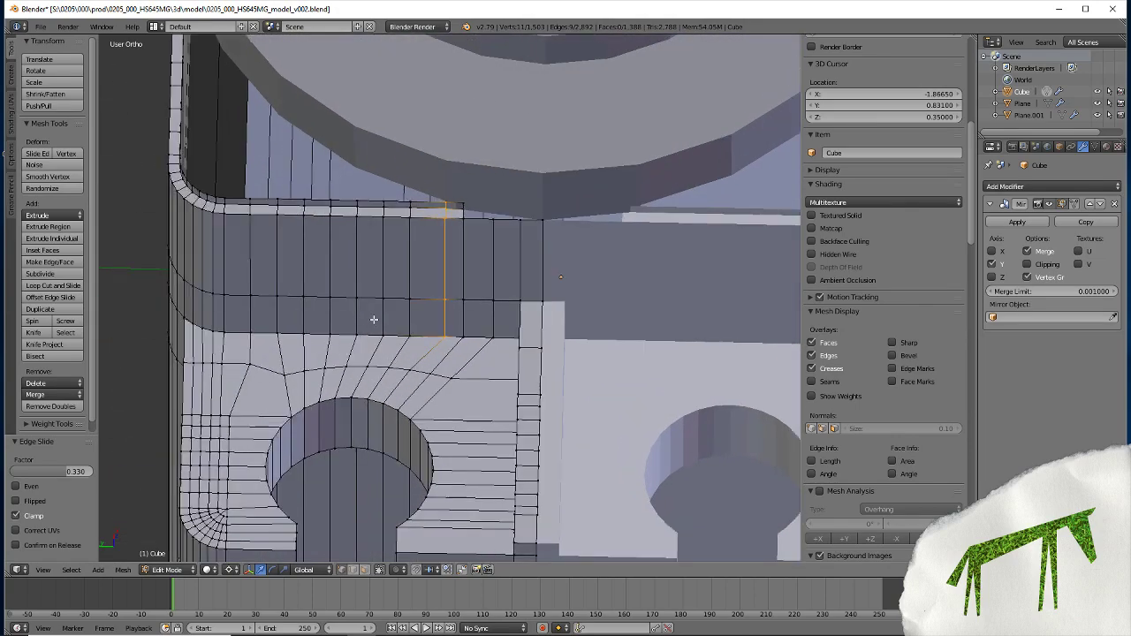
{"action": "scroll", "coordinate": [372, 341], "scroll_direction": "up", "scroll_amount": 2}
{"action": "middle_click_drag", "start_coordinate": [394, 230], "coordinate": [412, 474], "text": "shift"}
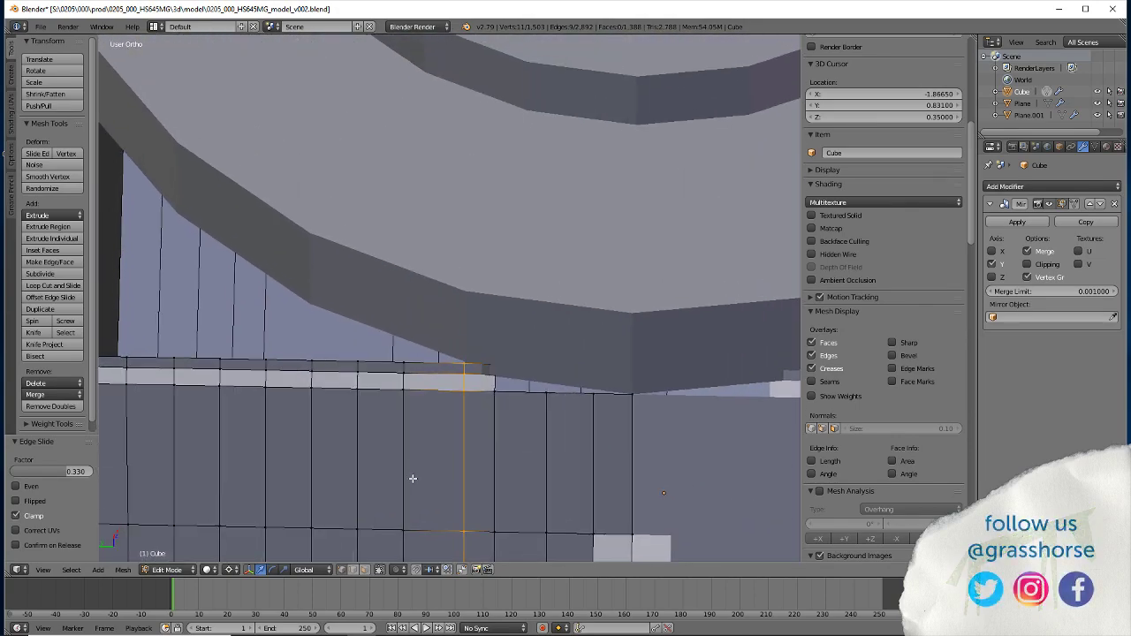
In face select mode, delete a single face on the case rim
{"action": "left_click", "coordinate": [361, 570]}
{"action": "right_click", "coordinate": [473, 368]}
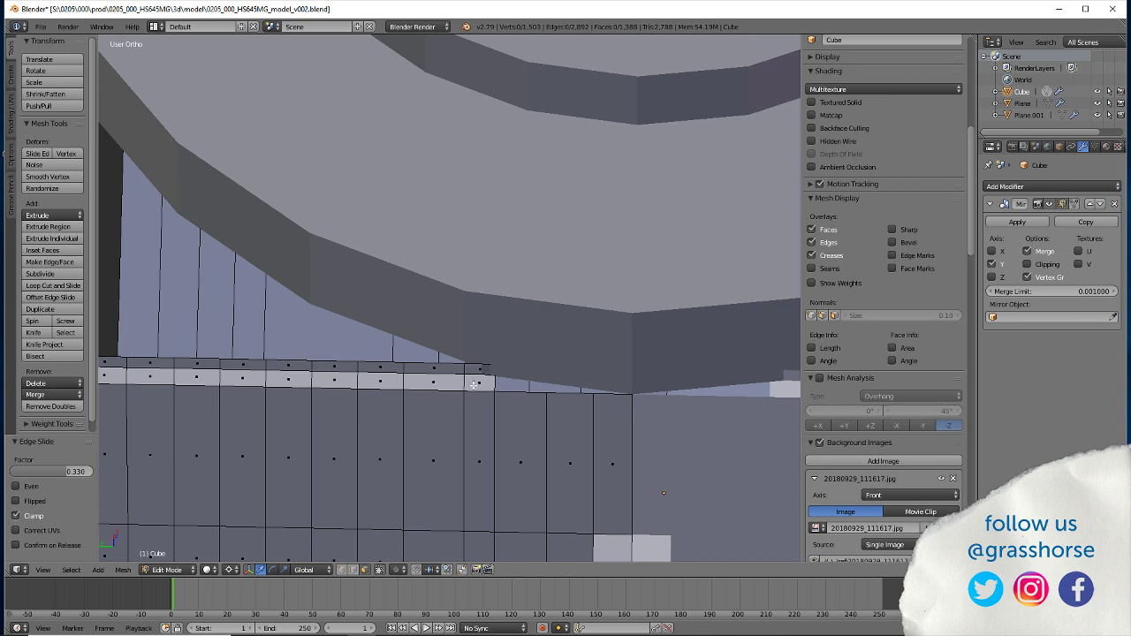
{"action": "key", "text": "x"}
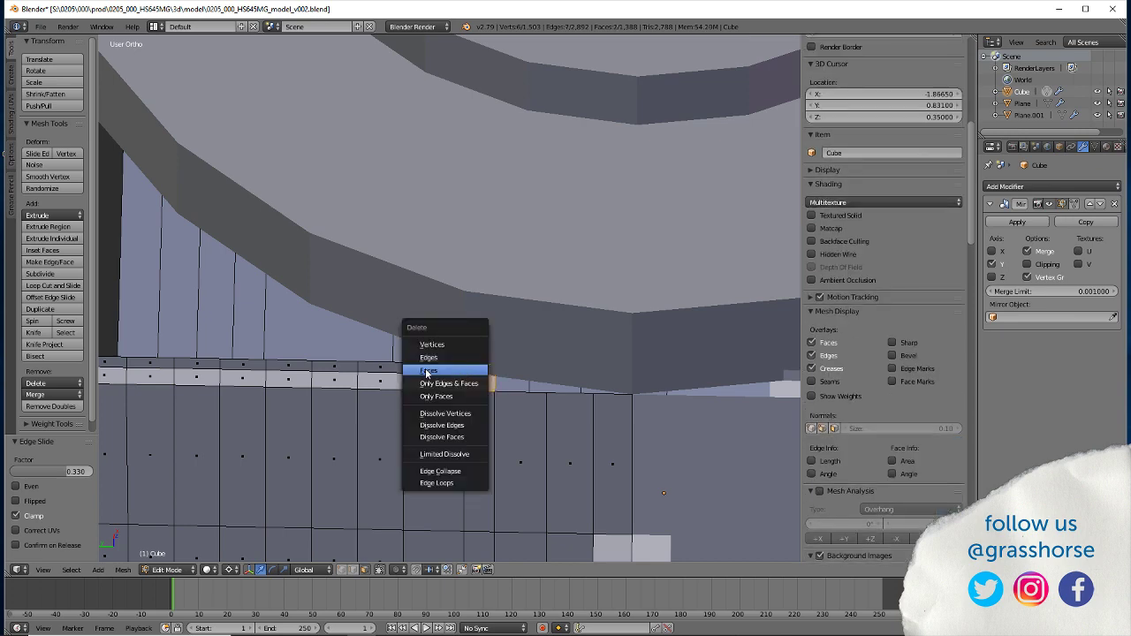
{"action": "left_click", "coordinate": [427, 372]}
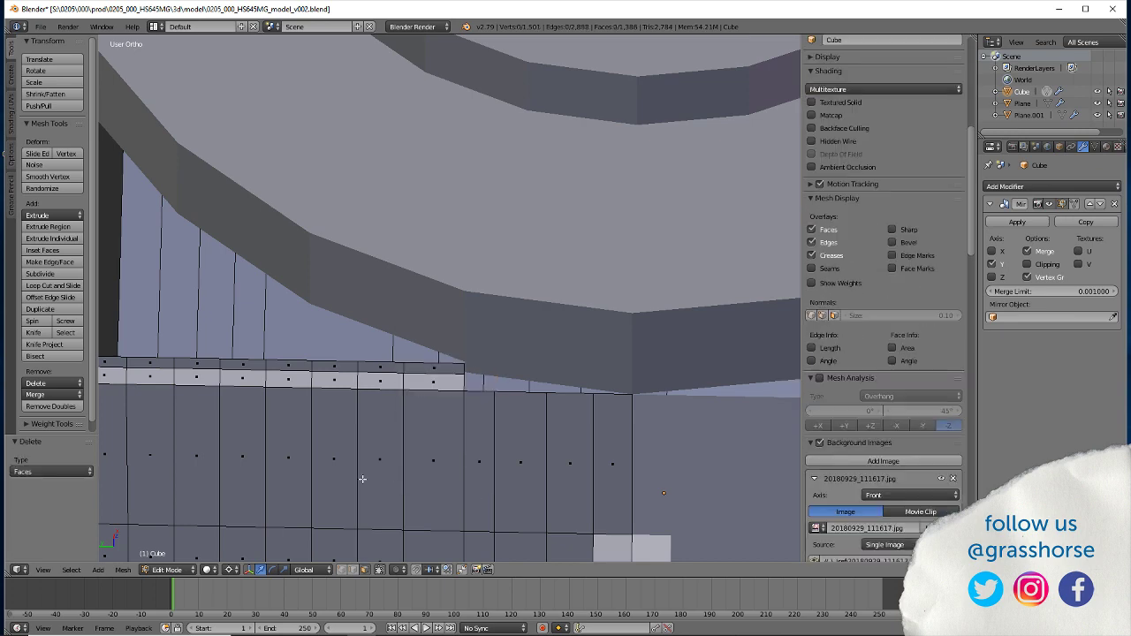
{"action": "mouse_move", "coordinate": [427, 372]}
{"action": "middle_mouse_down"}
{"action": "mouse_move", "coordinate": [395, 477]}
{"action": "mouse_move", "coordinate": [388, 382]}
{"action": "middle_mouse_up"}
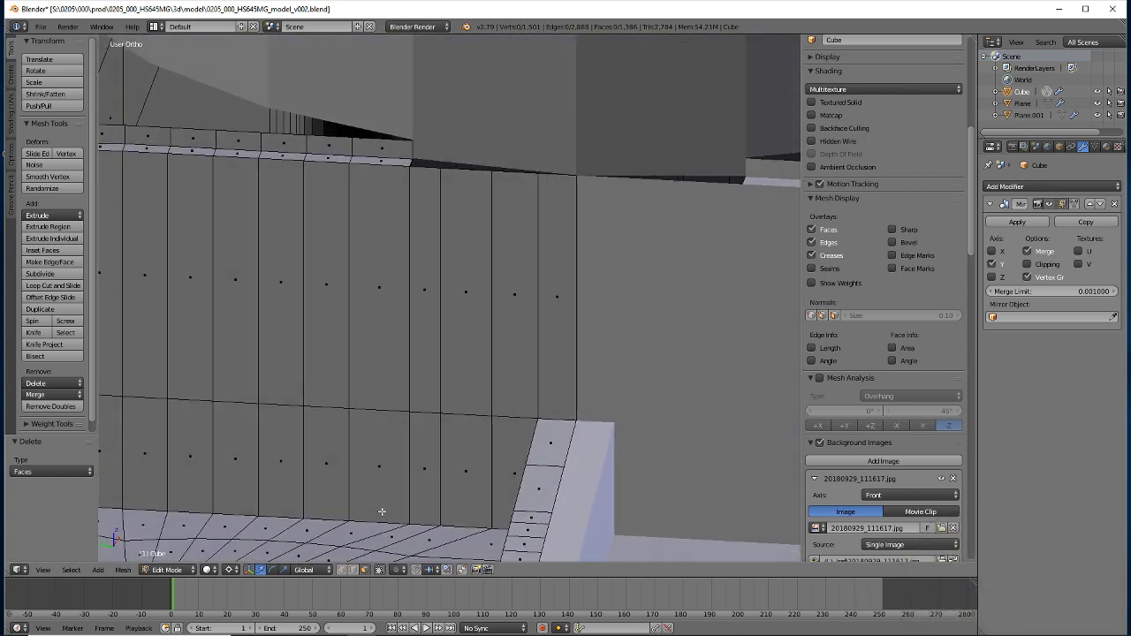
Check the Plane.001 cover plate, then go back into Edit Mode on the Cube
{"action": "key", "text": "Tab"}
{"action": "right_click", "coordinate": [417, 116]}
{"action": "key", "text": "Tab"}
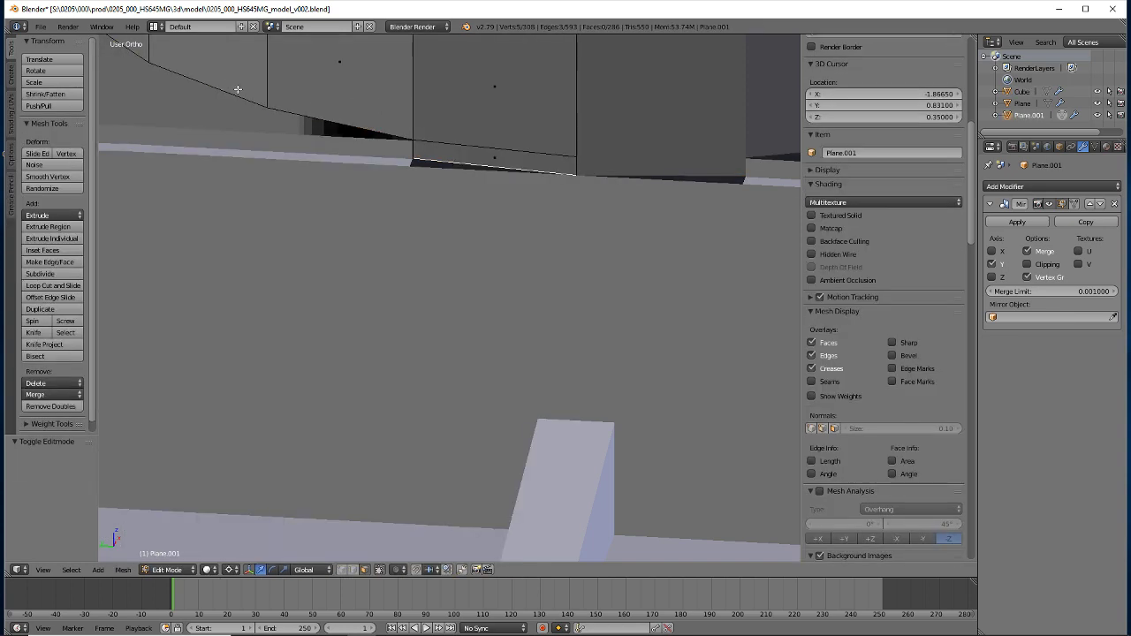
{"action": "key", "text": "Tab"}
{"action": "key", "text": "Tab"}
{"action": "key", "text": "Tab"}
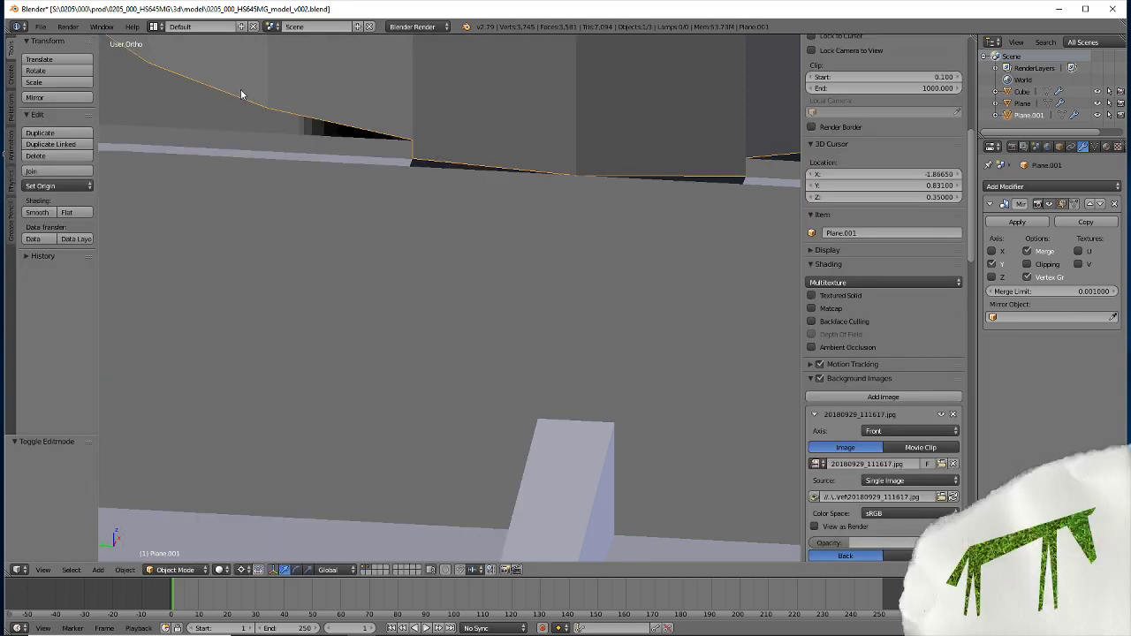
{"action": "key", "text": "Tab"}
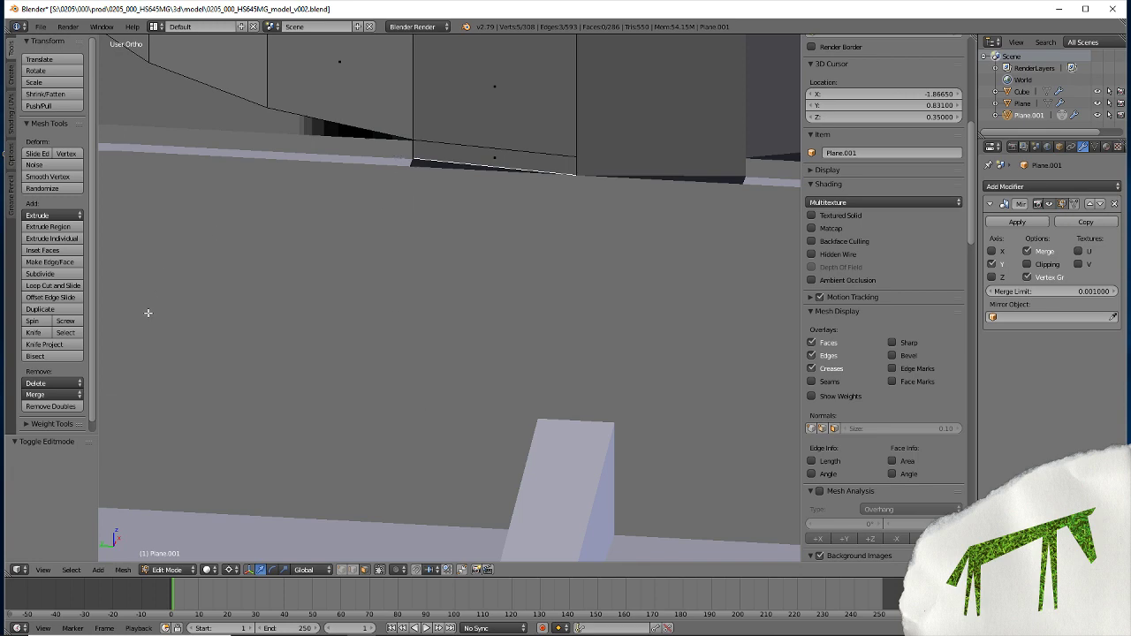
{"action": "mouse_move", "coordinate": [148, 312]}
{"action": "middle_mouse_down"}
{"action": "mouse_move", "coordinate": [245, 348]}
{"action": "mouse_move", "coordinate": [308, 349]}
{"action": "mouse_move", "coordinate": [298, 346]}
{"action": "middle_mouse_up"}
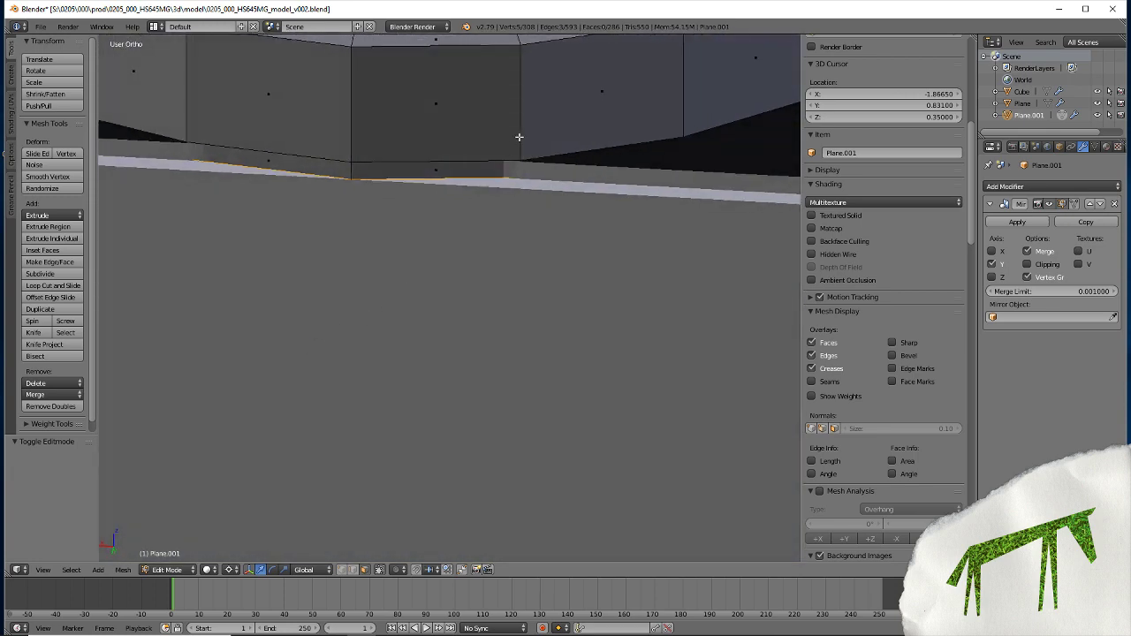
{"action": "key", "text": "Tab"}
{"action": "right_click", "coordinate": [505, 186]}
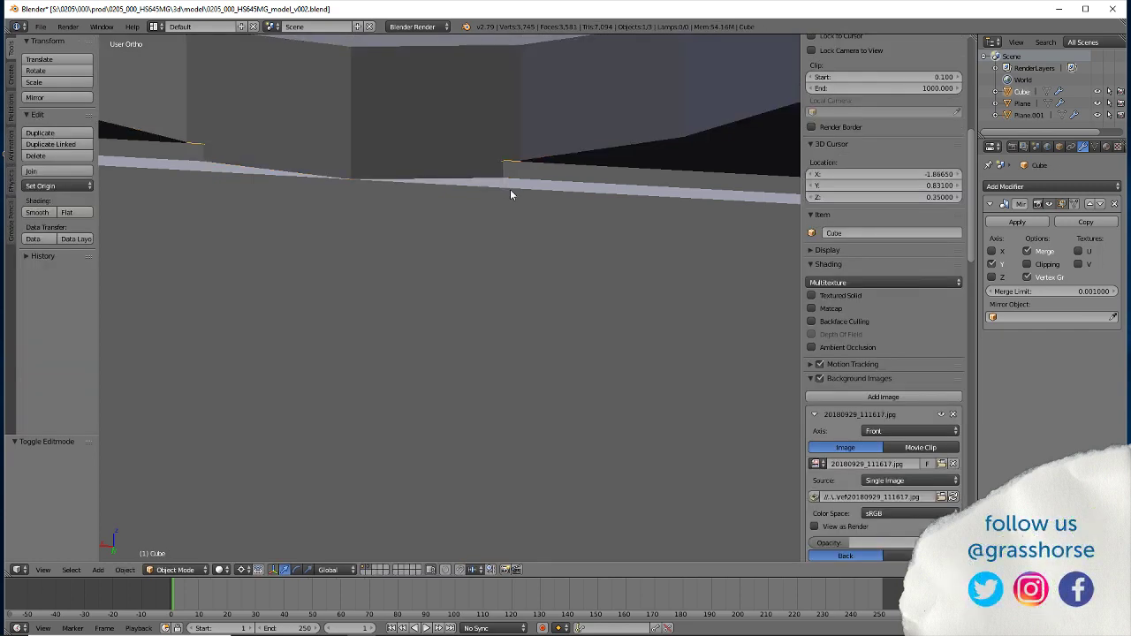
{"action": "key", "text": "Tab"}
Delete the four thin rim strip faces along the case's top edge
{"action": "right_click", "coordinate": [510, 171]}
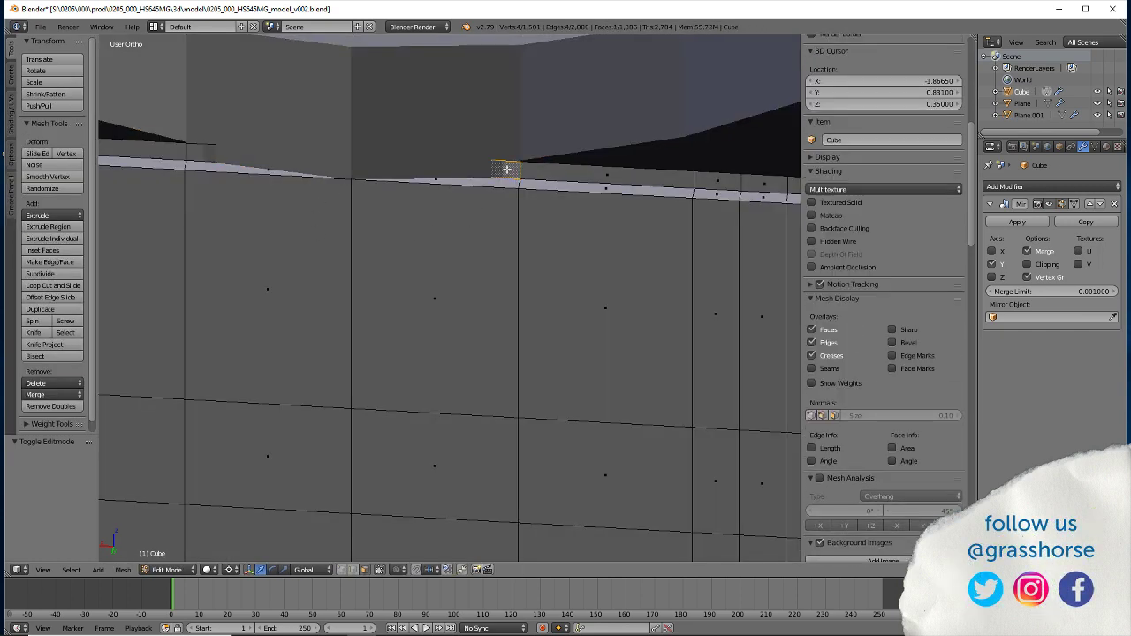
{"action": "right_click", "coordinate": [203, 153], "text": "shift"}
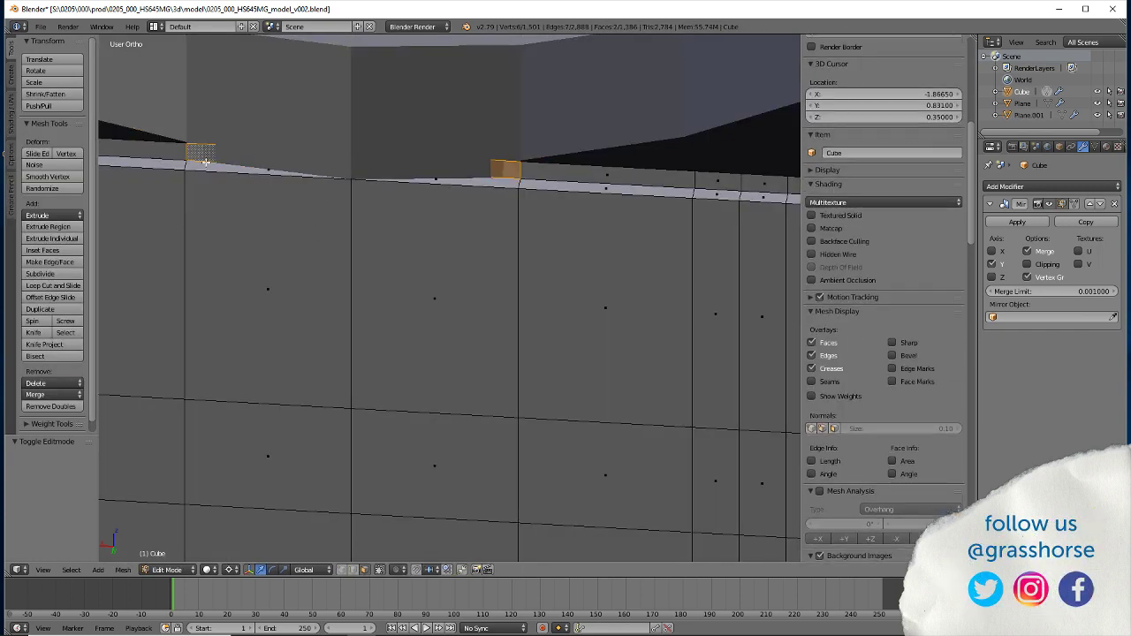
{"action": "right_click", "coordinate": [207, 168], "text": "shift"}
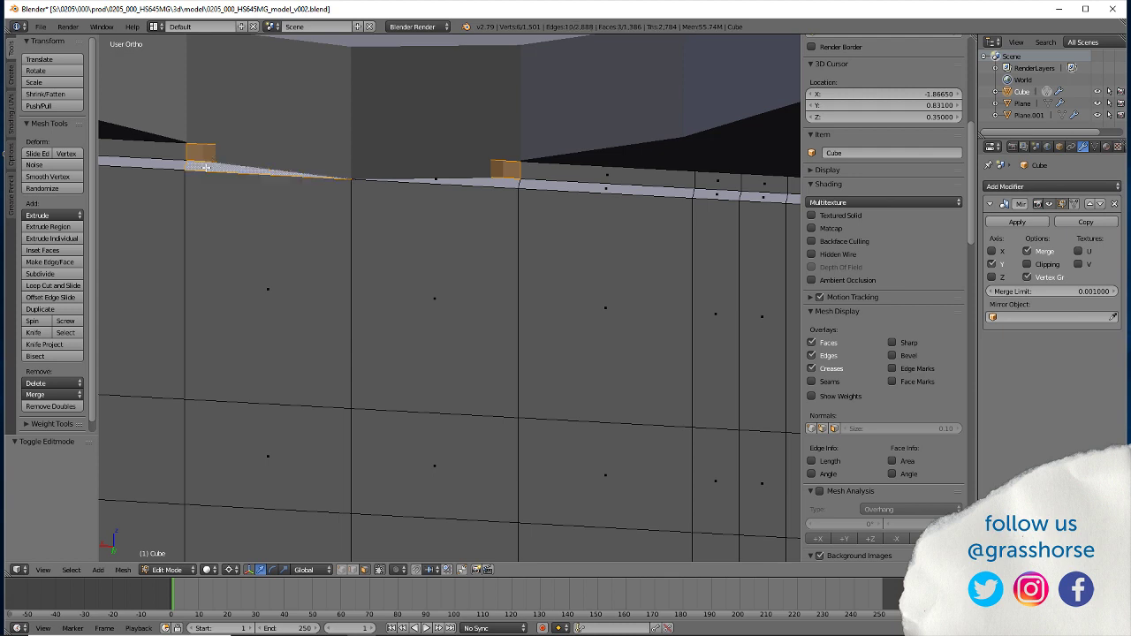
{"action": "right_click", "coordinate": [461, 181], "text": "shift"}
{"action": "key", "text": "x"}
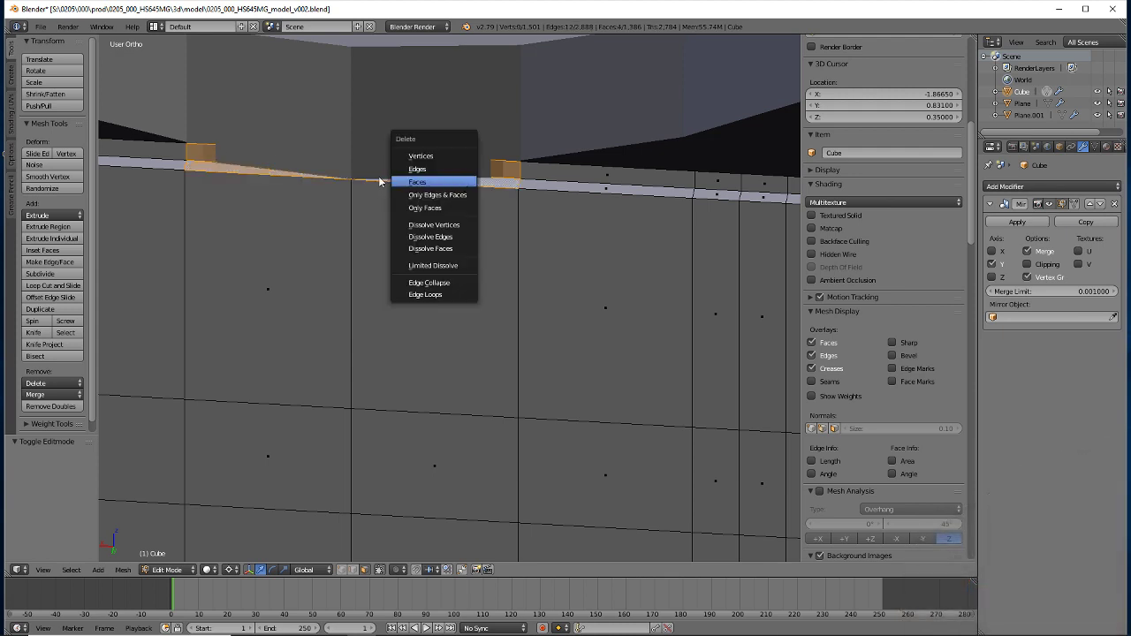
{"action": "left_click", "coordinate": [383, 182]}
{"action": "key", "text": "z"}
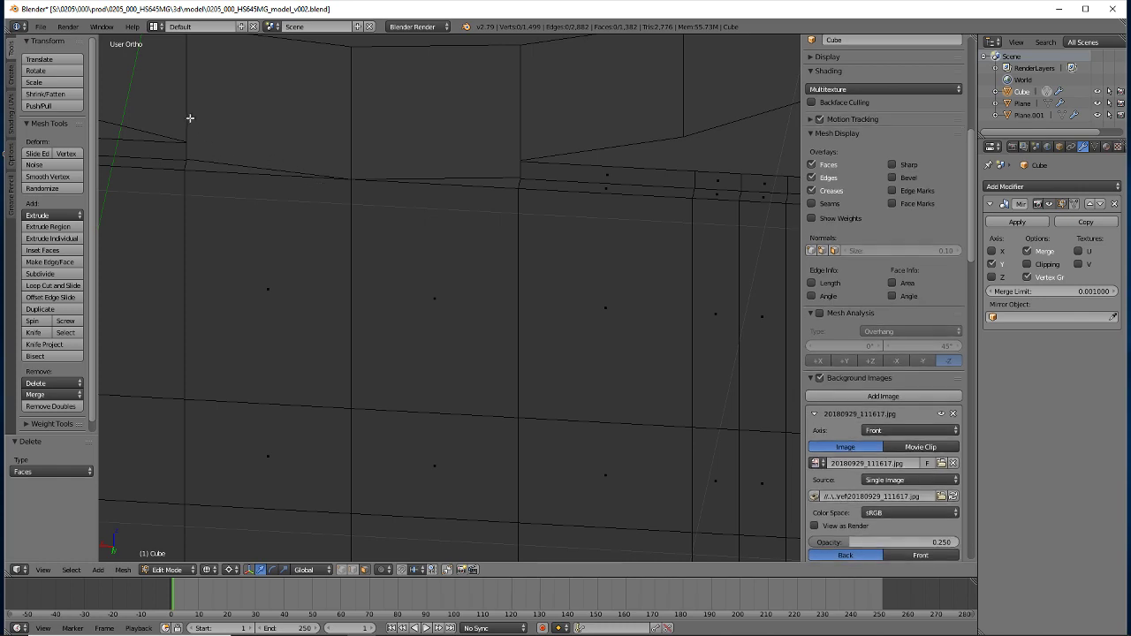
{"action": "key", "text": "z"}
{"action": "mouse_move", "coordinate": [306, 220]}
{"action": "middle_mouse_down"}
{"action": "mouse_move", "coordinate": [308, 246]}
{"action": "mouse_move", "coordinate": [411, 261]}
{"action": "mouse_move", "coordinate": [362, 235]}
{"action": "mouse_move", "coordinate": [362, 255]}
{"action": "middle_mouse_up"}
Join the Plane.001 cover plate into the Cube and enter Edit Mode
{"action": "key", "text": "Tab"}
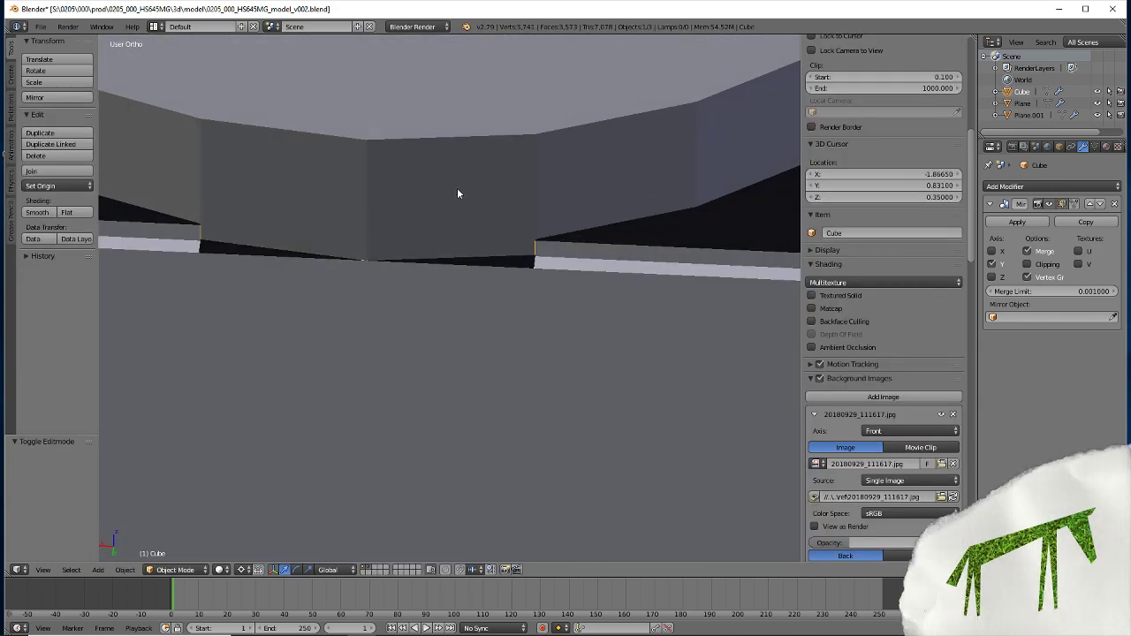
{"action": "right_click", "coordinate": [456, 184]}
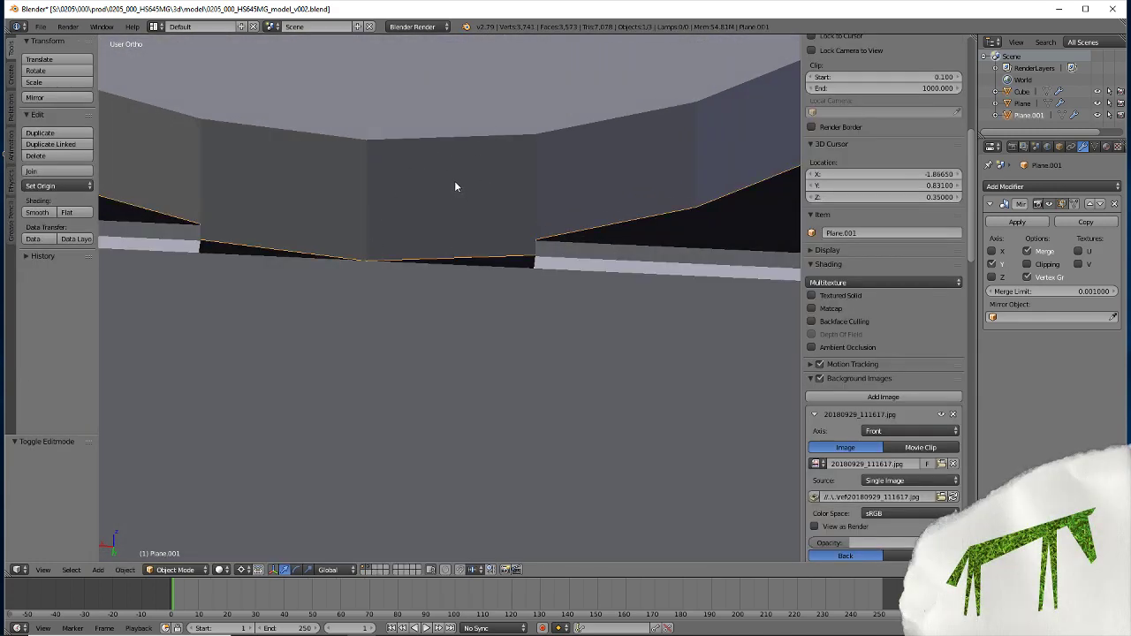
{"action": "right_click", "coordinate": [387, 364], "text": "shift"}
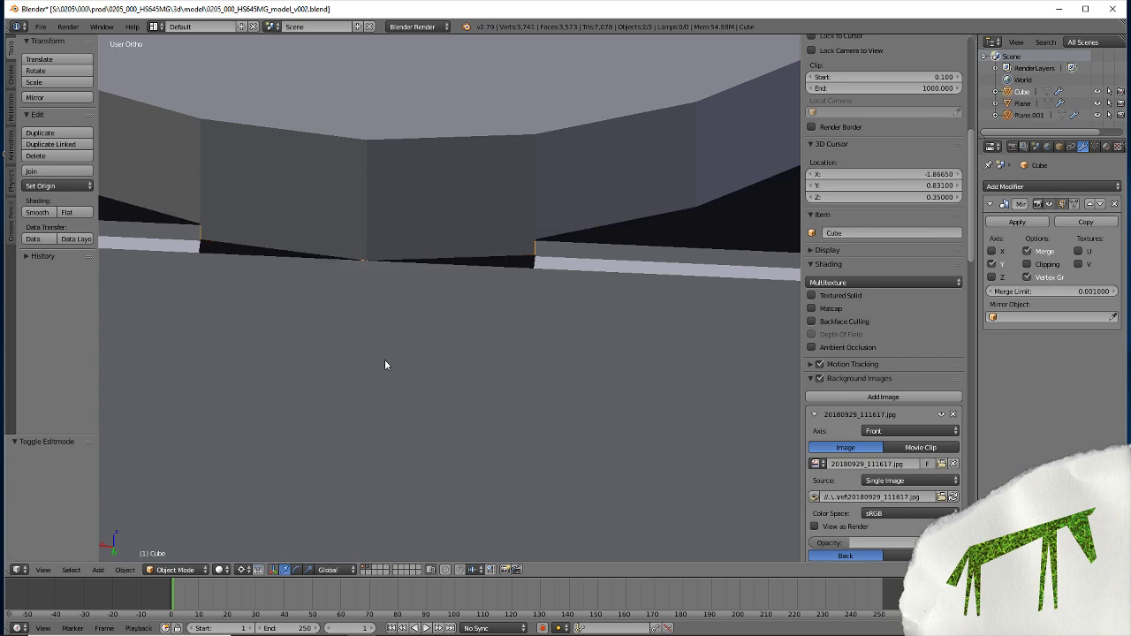
{"action": "key", "text": "ctrl+j"}
{"action": "key", "text": "Tab"}
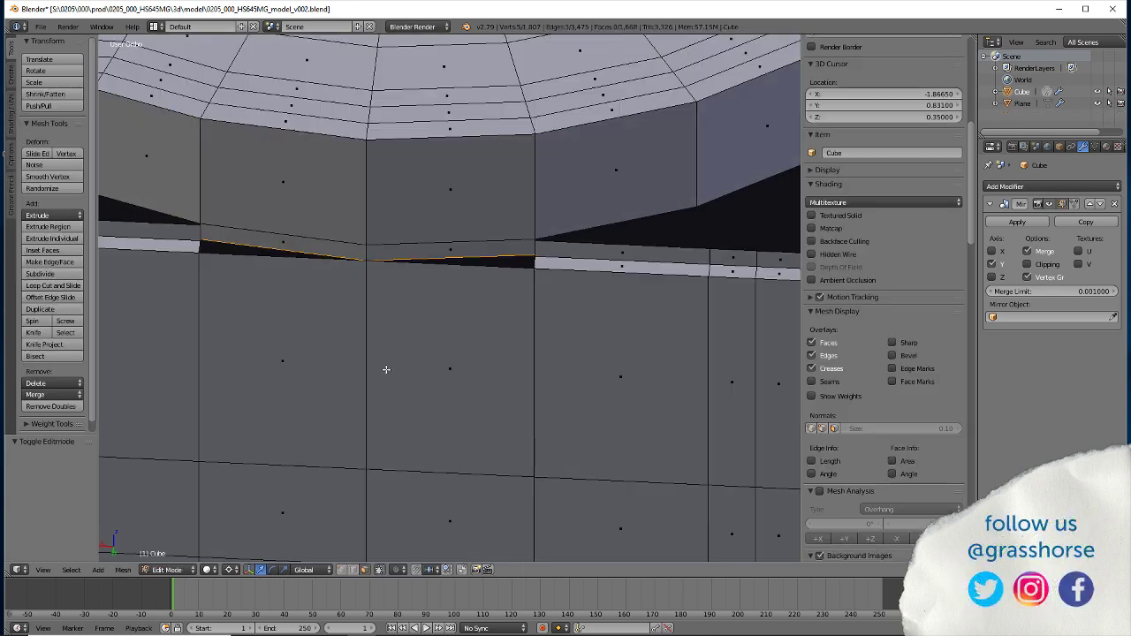
Snap the 3D cursor to the selected rim corner vertices
{"action": "mouse_move", "coordinate": [380, 403]}
{"action": "middle_mouse_down"}
{"action": "mouse_move", "coordinate": [422, 386]}
{"action": "mouse_move", "coordinate": [382, 402]}
{"action": "middle_mouse_up"}
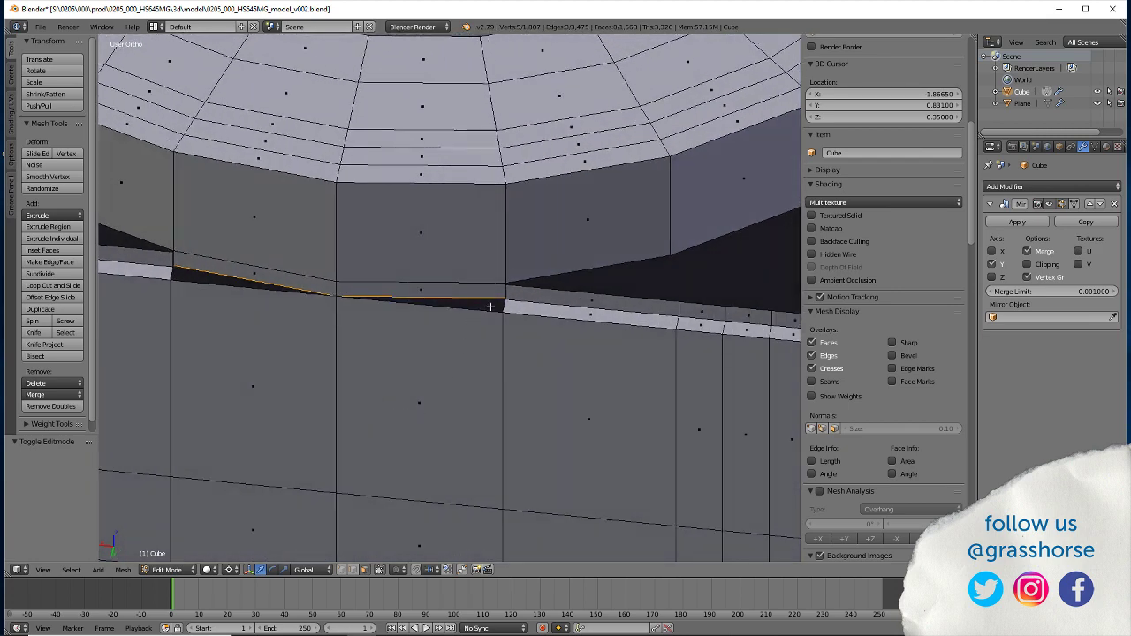
{"action": "scroll", "coordinate": [491, 307], "scroll_direction": "up", "scroll_amount": 3}
{"action": "scroll", "coordinate": [493, 261], "scroll_direction": "up", "scroll_amount": 3}
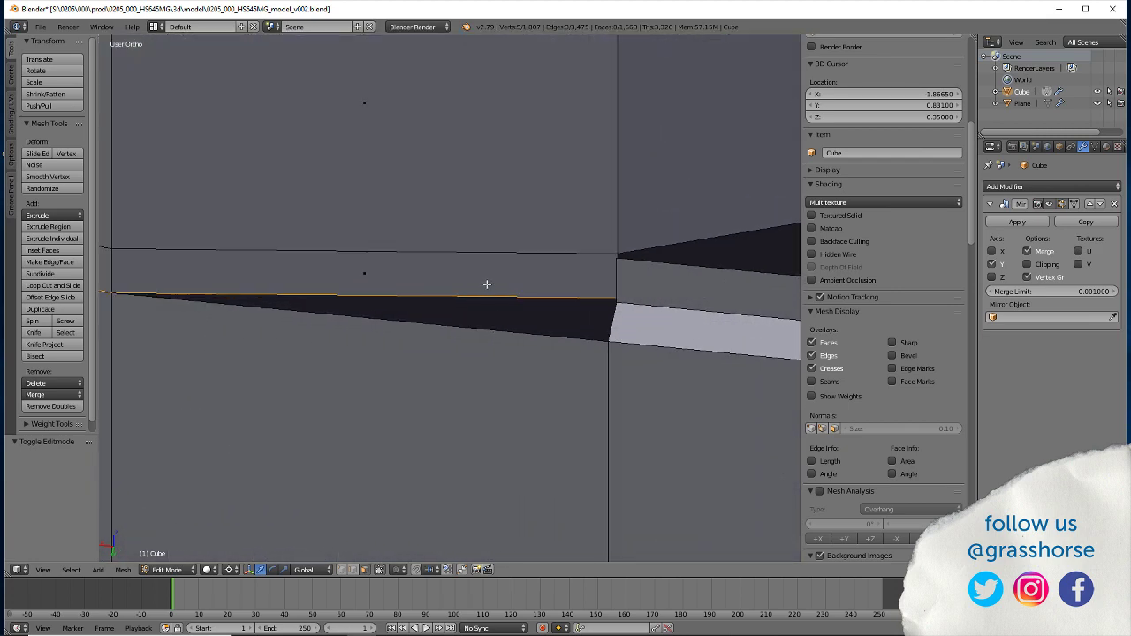
{"action": "mouse_move", "coordinate": [487, 283]}
{"action": "middle_mouse_down", "text": "shift"}
{"action": "mouse_move", "coordinate": [247, 382]}
{"action": "mouse_move", "coordinate": [253, 396]}
{"action": "middle_mouse_up", "text": "shift"}
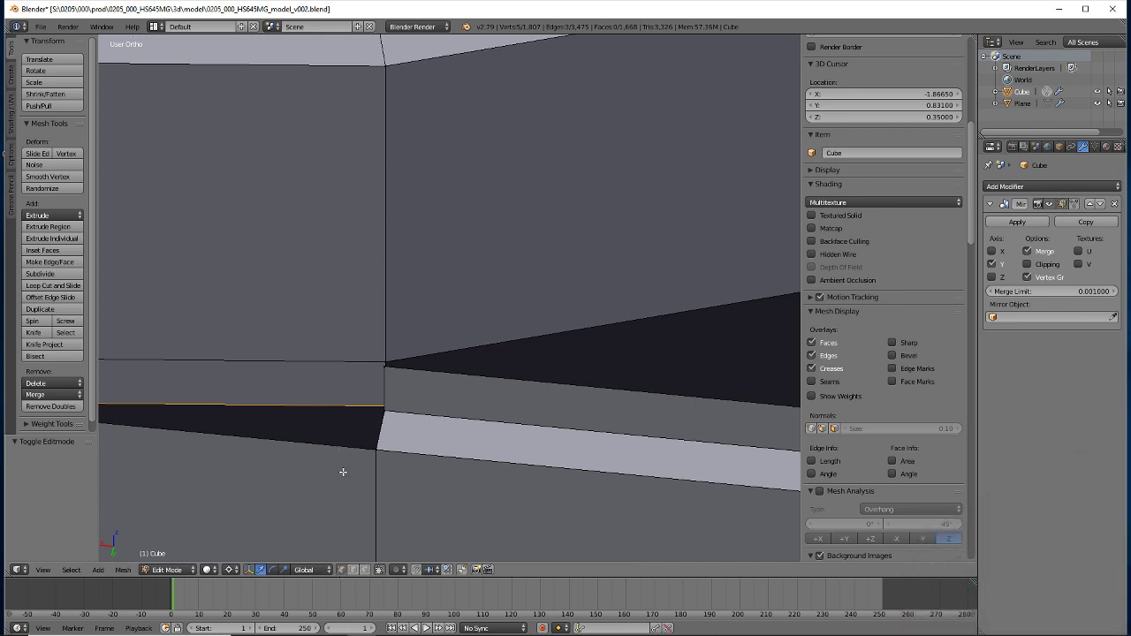
{"action": "mouse_move", "coordinate": [378, 398]}
{"action": "middle_mouse_down"}
{"action": "mouse_move", "coordinate": [374, 434]}
{"action": "mouse_move", "coordinate": [391, 439]}
{"action": "middle_mouse_up"}
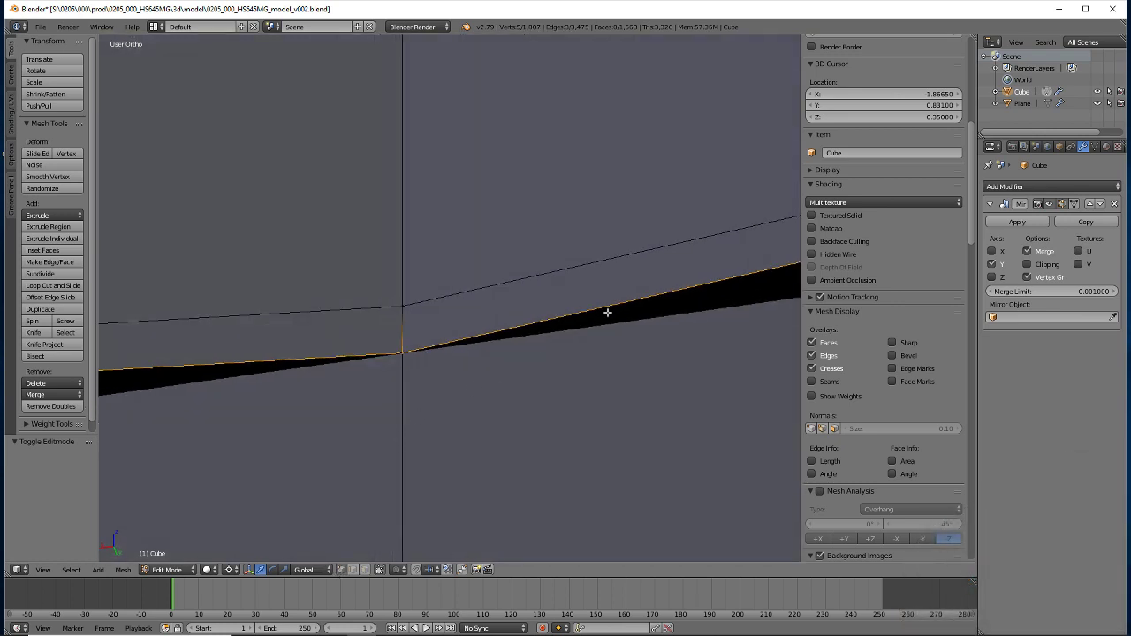
{"action": "middle_click_drag", "start_coordinate": [607, 312], "coordinate": [147, 485]}
{"action": "left_click", "coordinate": [399, 380], "text": "shift"}
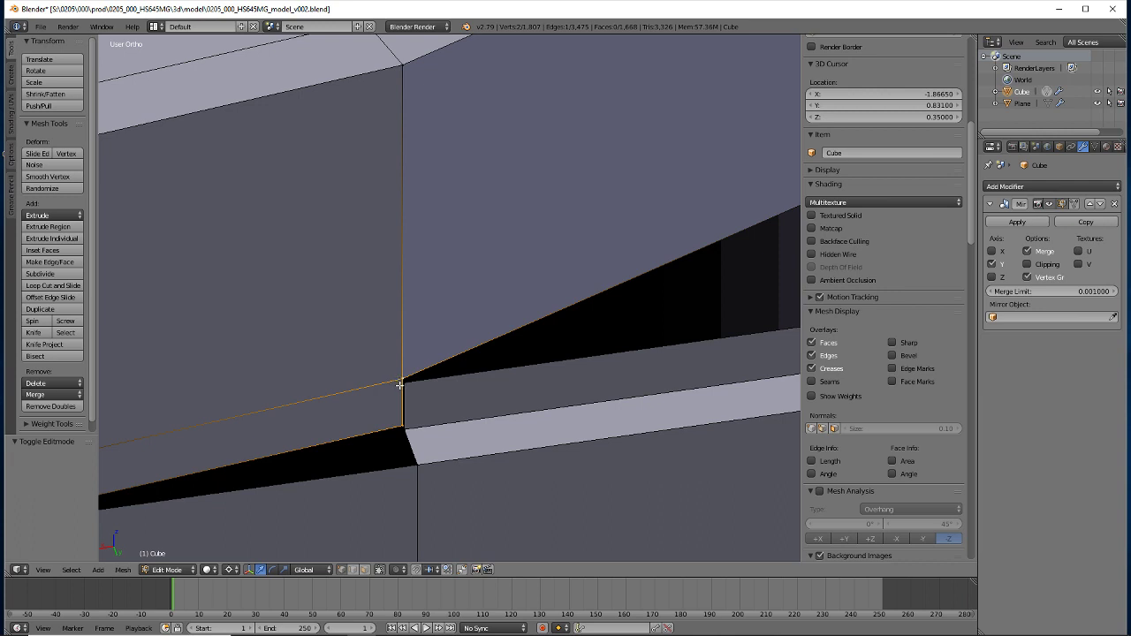
{"action": "key", "text": "shift+s"}
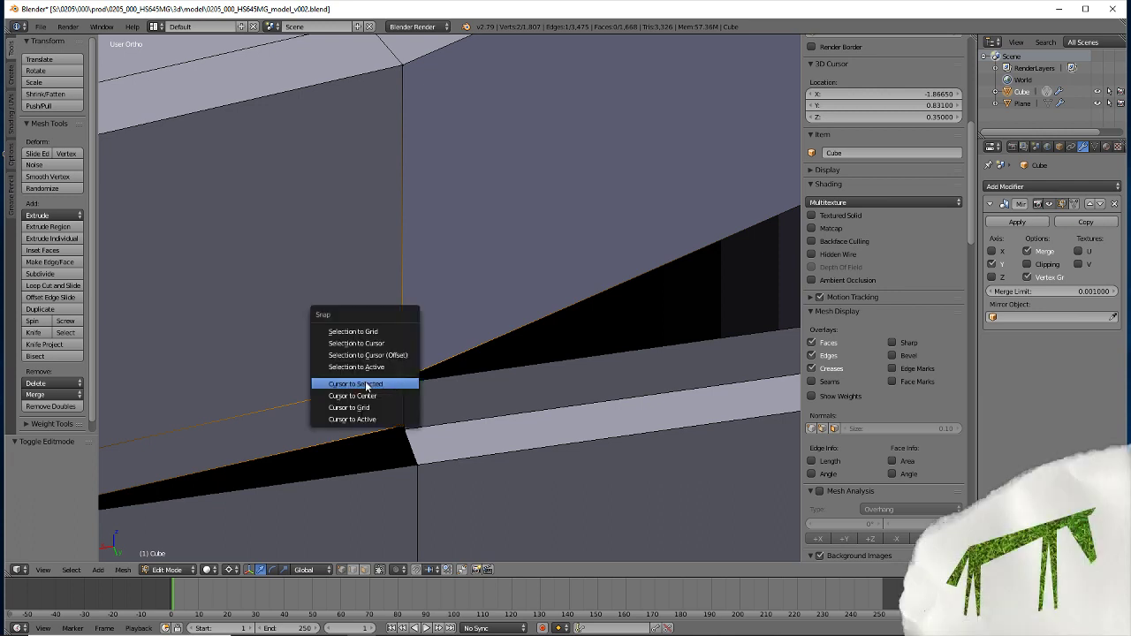
{"action": "left_click", "coordinate": [370, 385]}
Flatten the rim corner's edge loop to a single X position with scale X 0
{"action": "left_click", "coordinate": [412, 447], "text": "alt"}
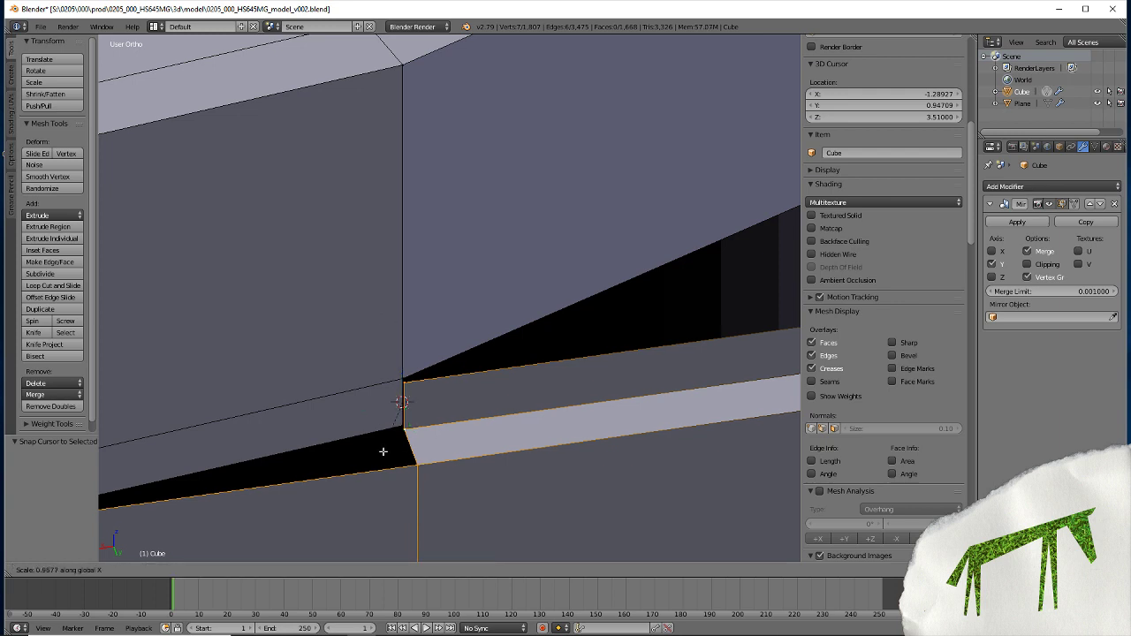
{"action": "key", "text": "s"}
{"action": "key", "text": "x"}
{"action": "key", "text": "0"}
{"action": "key", "text": "Return"}
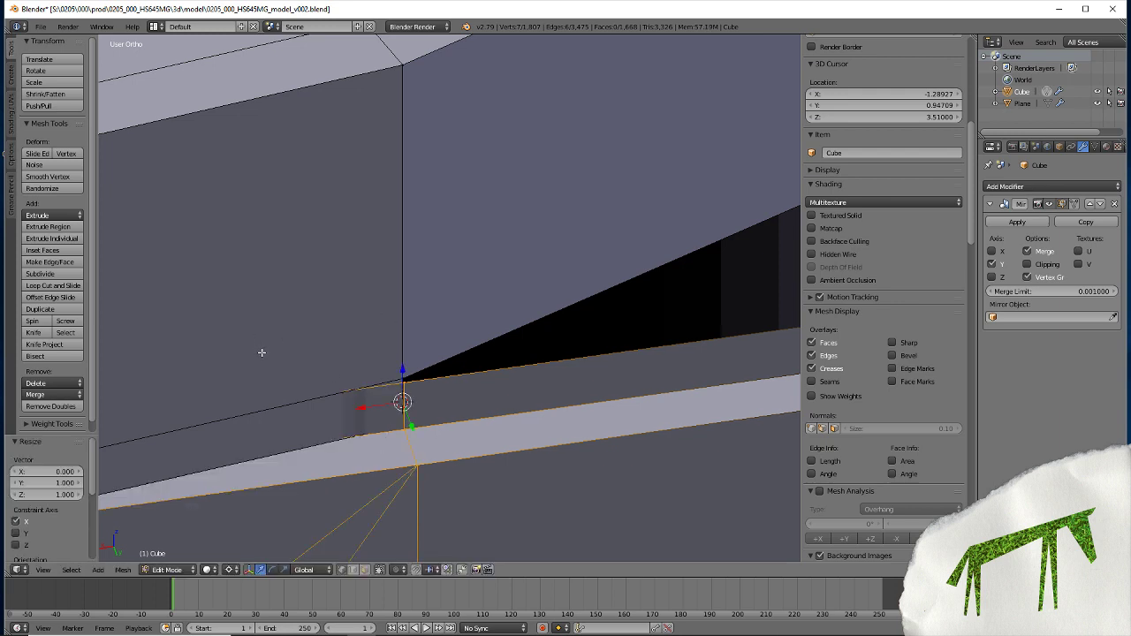
{"action": "key", "text": "ctrl+n"}
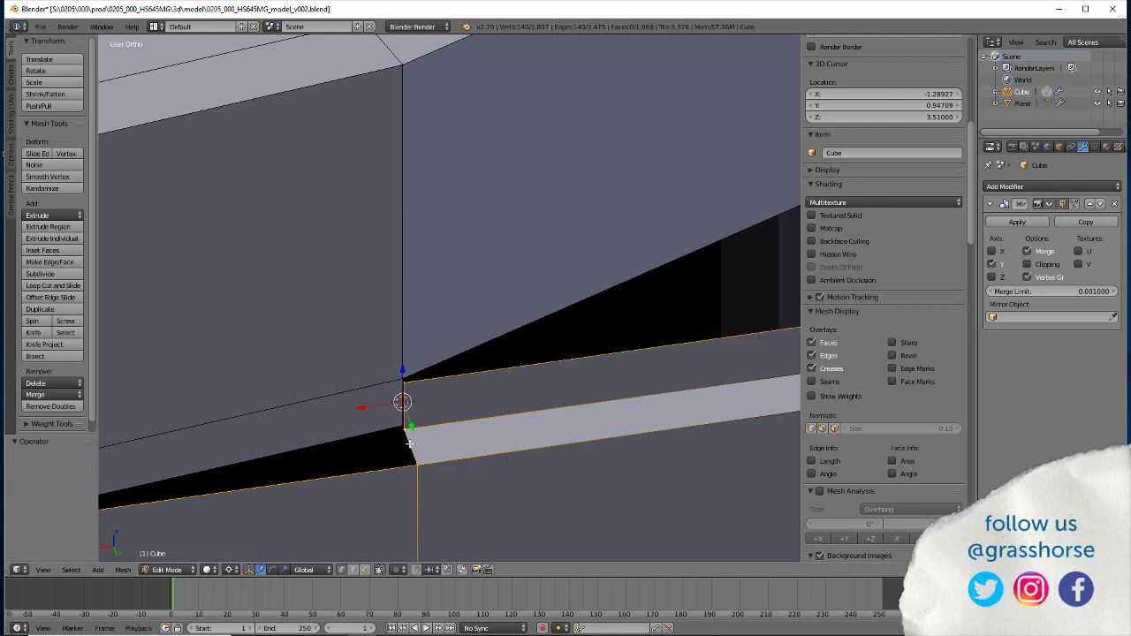
Scale the lower strip's edge loop along X to 0.8526
{"action": "key", "text": "a"}
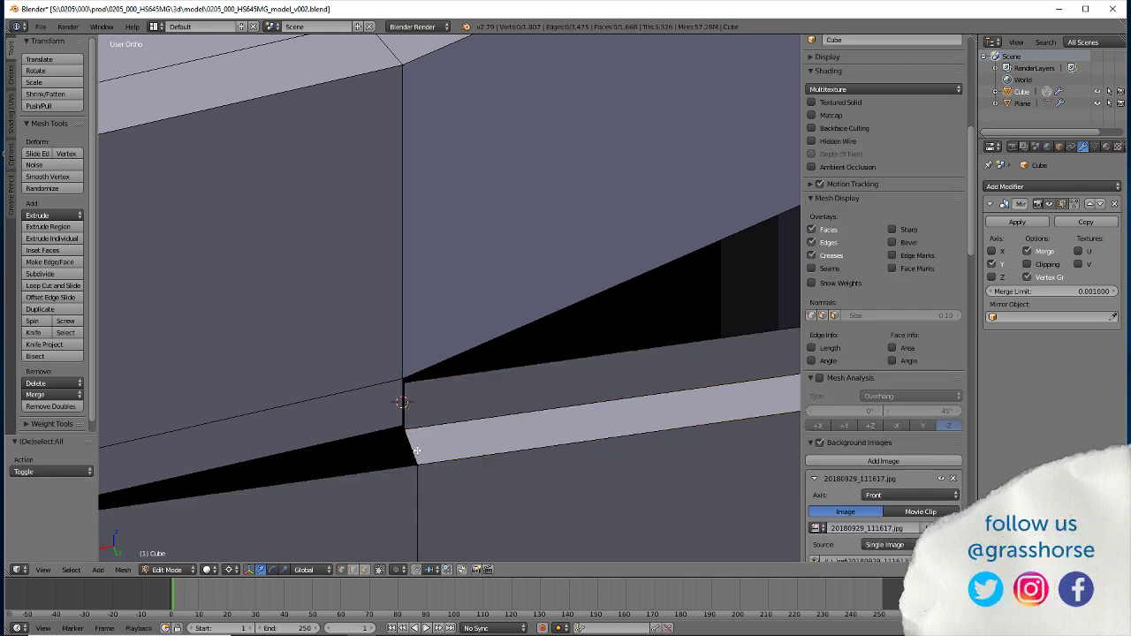
{"action": "right_click", "coordinate": [416, 451], "text": "alt"}
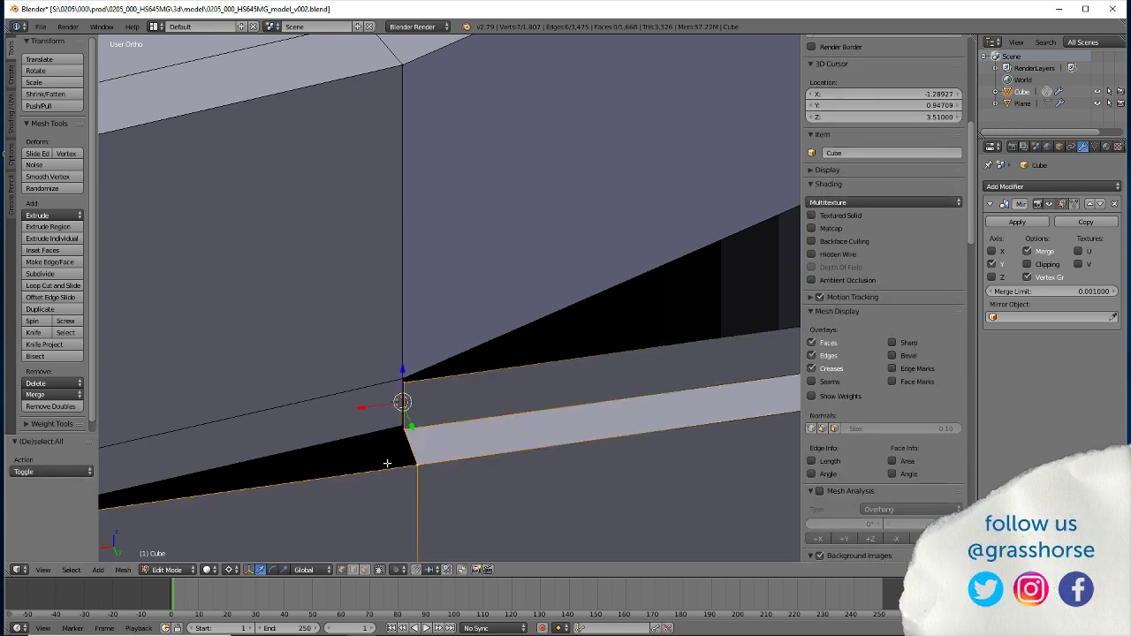
{"action": "key", "text": "s"}
{"action": "key", "text": "x"}
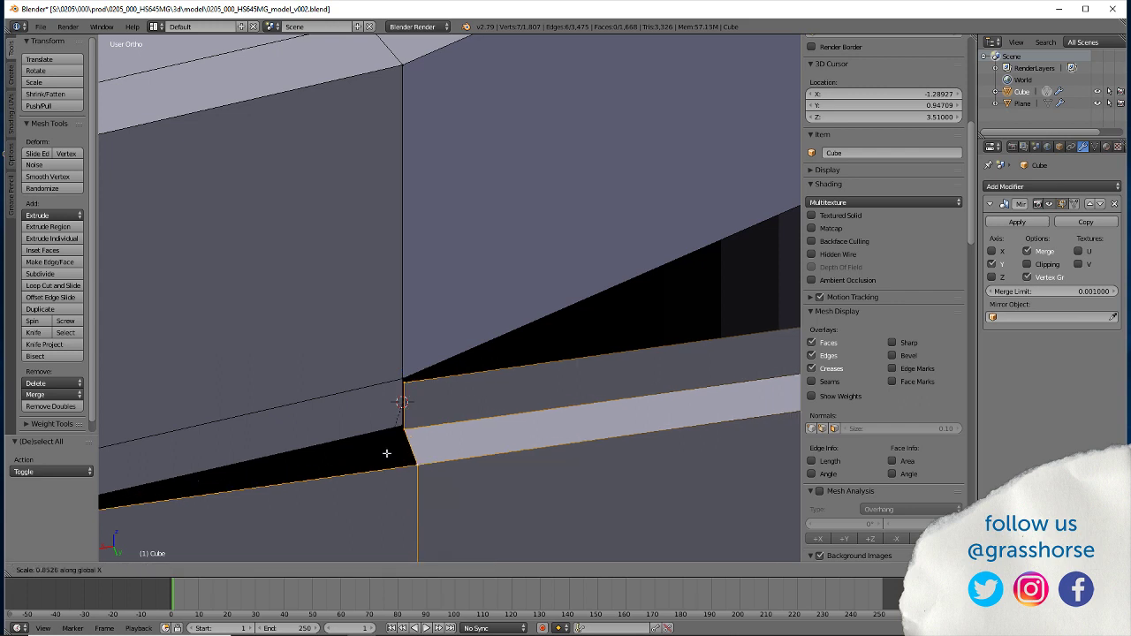
{"action": "type", "text": "0"}
{"action": "left_click", "coordinate": [386, 453]}
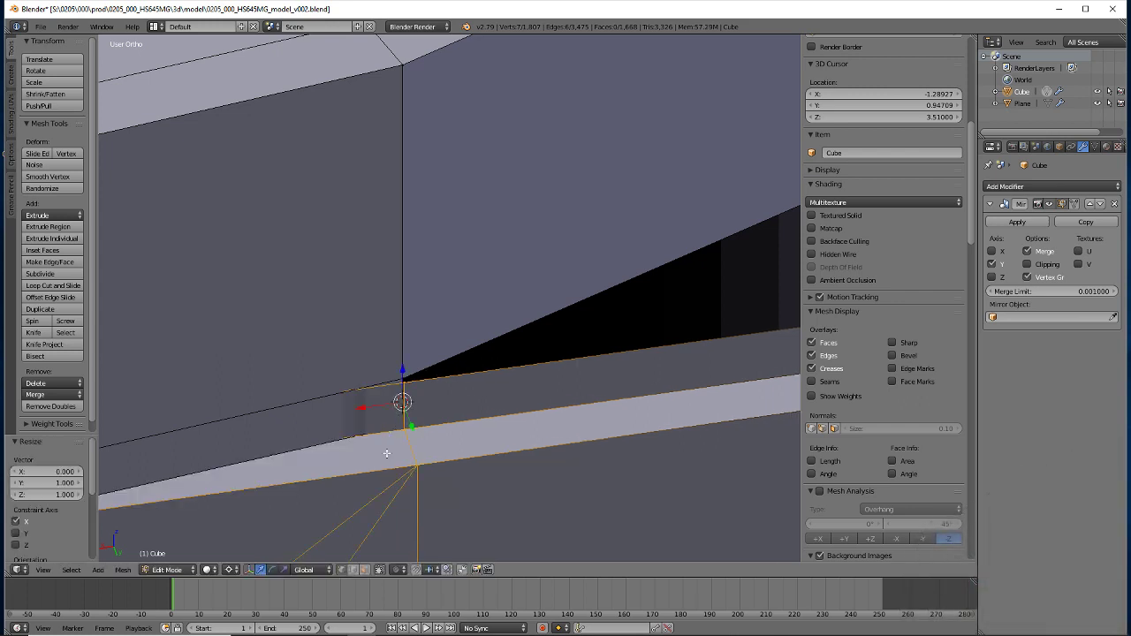
{"action": "scroll", "coordinate": [329, 416], "scroll_direction": "down", "scroll_amount": 2}
At the next rim corner, flatten the vertical edge loop and thin strip with scale X 0
{"action": "scroll", "coordinate": [256, 438], "scroll_direction": "down", "scroll_amount": 2}
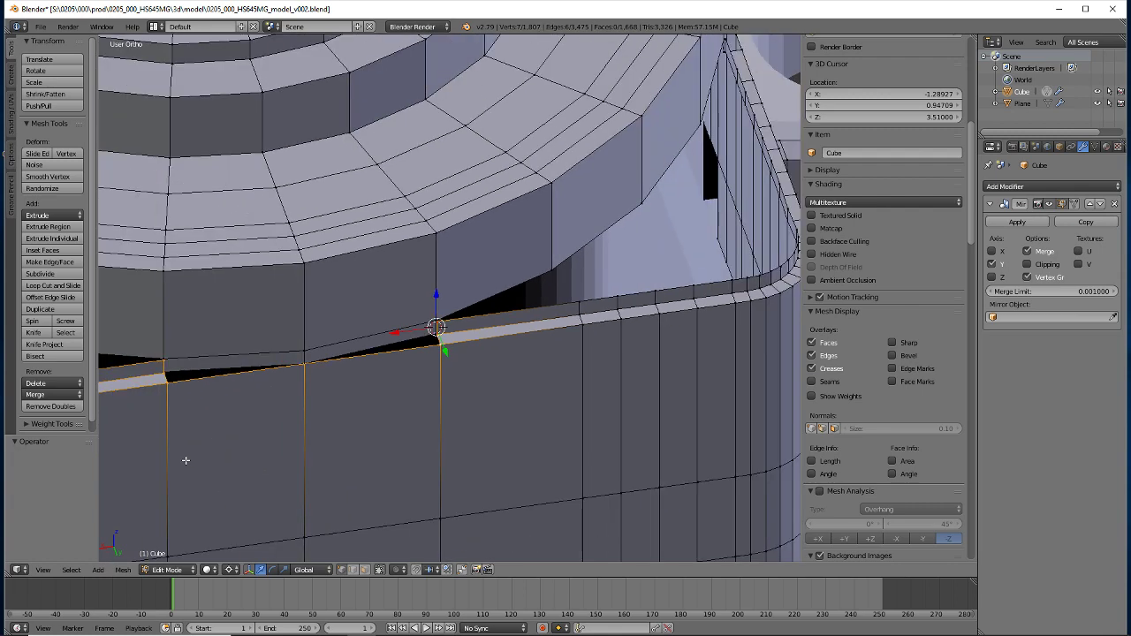
{"action": "scroll", "coordinate": [184, 460], "scroll_direction": "down", "scroll_amount": 2}
{"action": "mouse_move", "coordinate": [185, 459]}
{"action": "middle_mouse_down", "text": "shift"}
{"action": "mouse_move", "coordinate": [274, 445]}
{"action": "mouse_move", "coordinate": [371, 390]}
{"action": "middle_mouse_up", "text": "shift"}
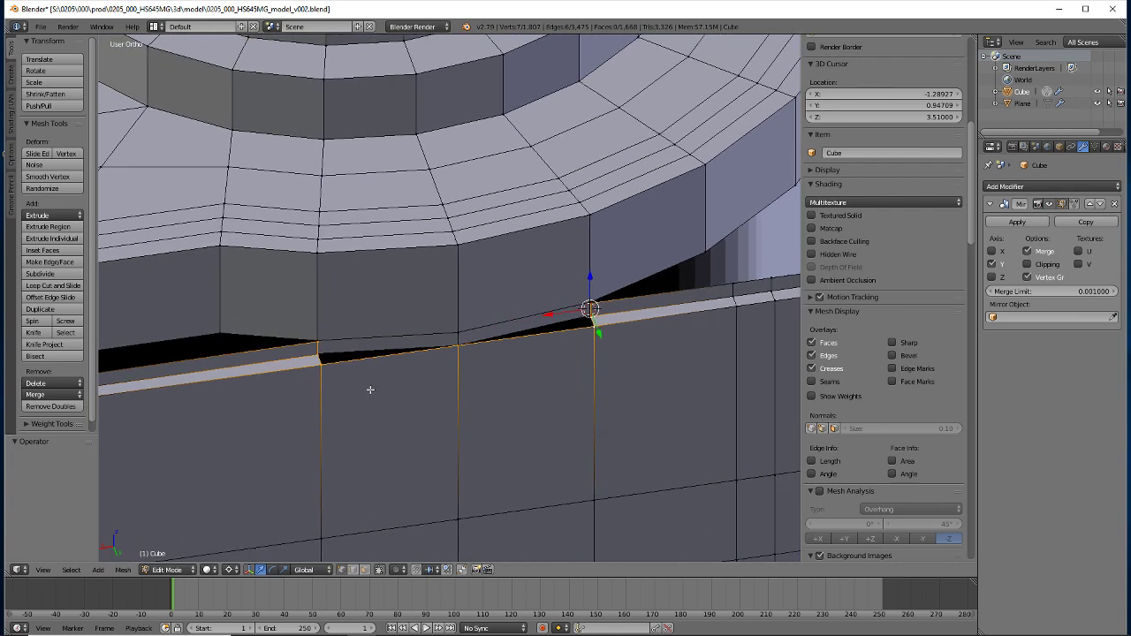
{"action": "right_click", "coordinate": [594, 394], "text": "alt"}
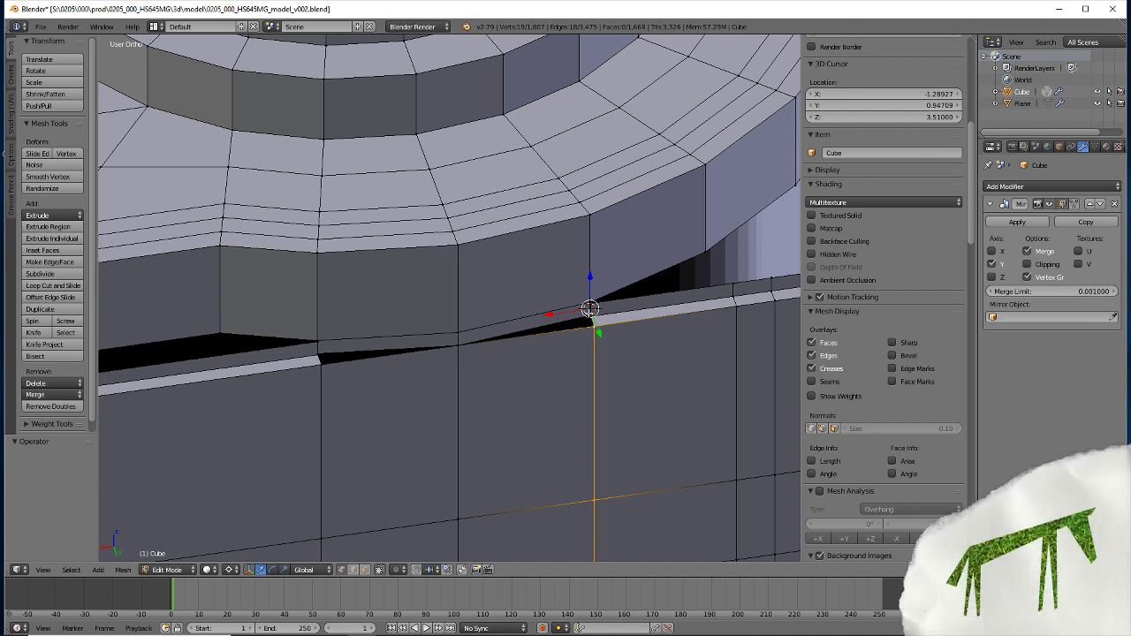
{"action": "right_click", "coordinate": [594, 306], "text": "shift"}
{"action": "key", "text": "s"}
{"action": "key", "text": "x"}
{"action": "key", "text": "0"}
{"action": "key", "text": "Return"}
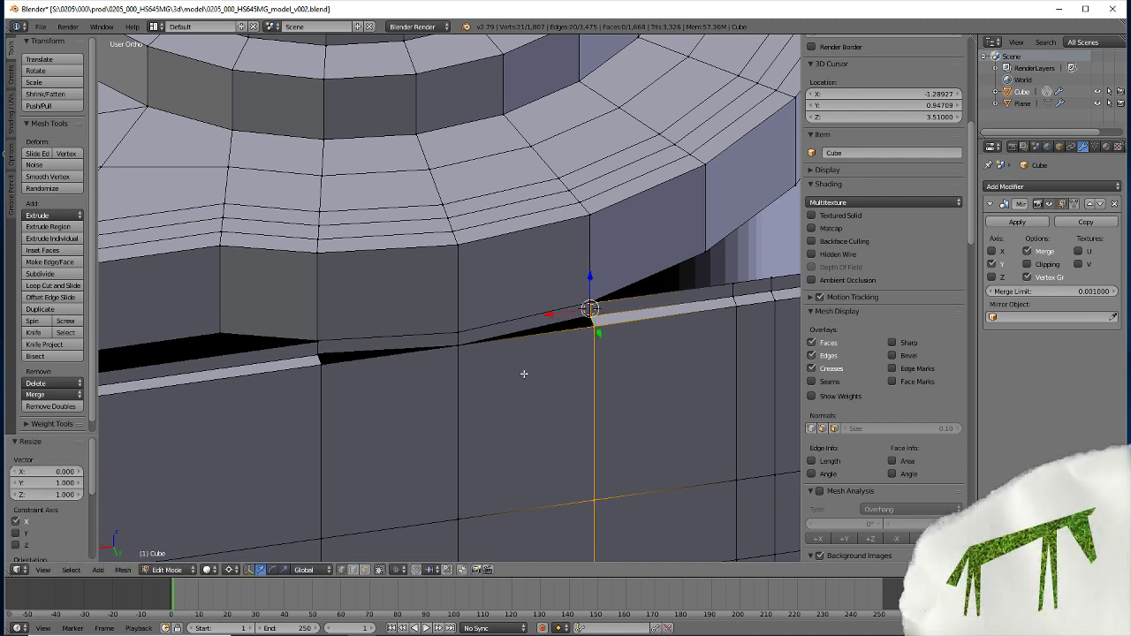
Snap the 3D cursor to a selected two-vertex rim edge, viewed in wireframe
{"action": "right_click", "coordinate": [320, 354]}
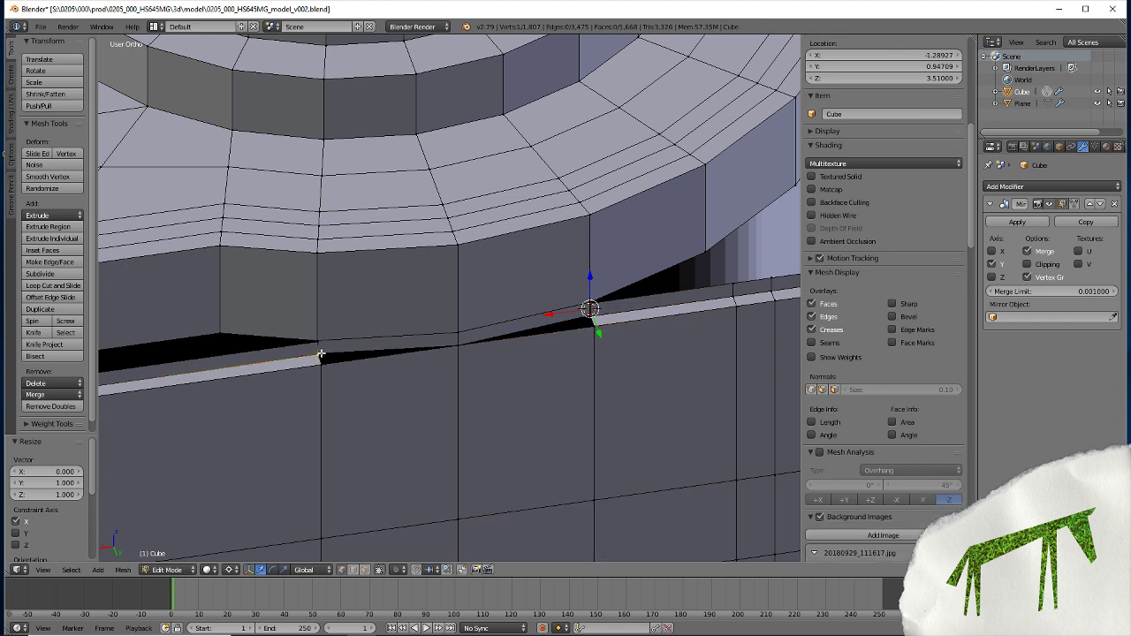
{"action": "key", "text": "z"}
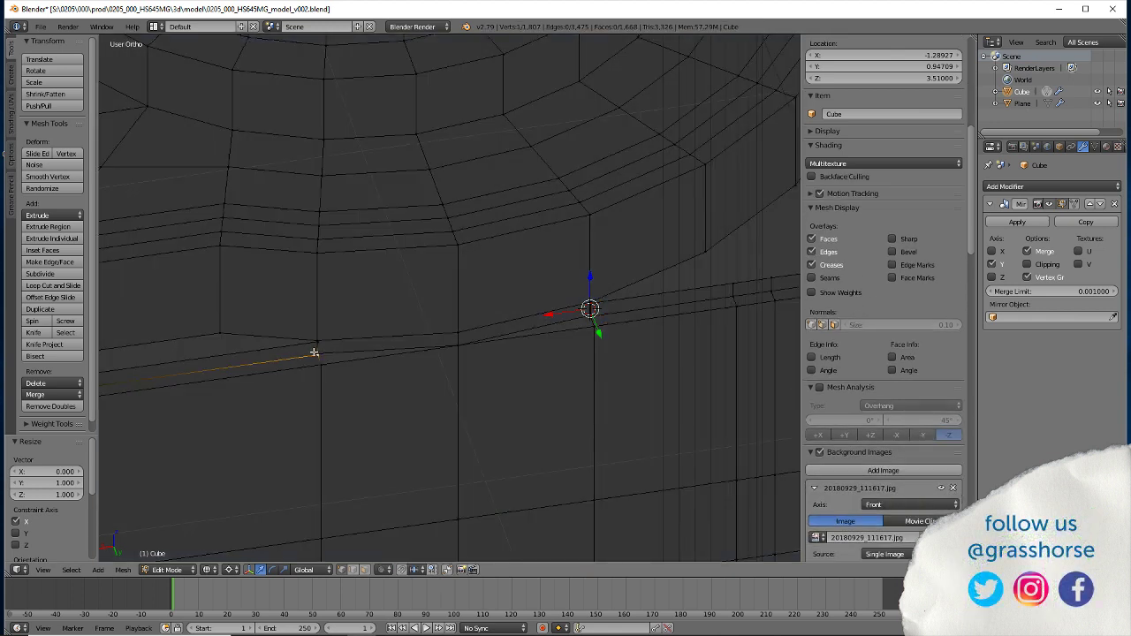
{"action": "right_click", "coordinate": [314, 338], "text": "shift"}
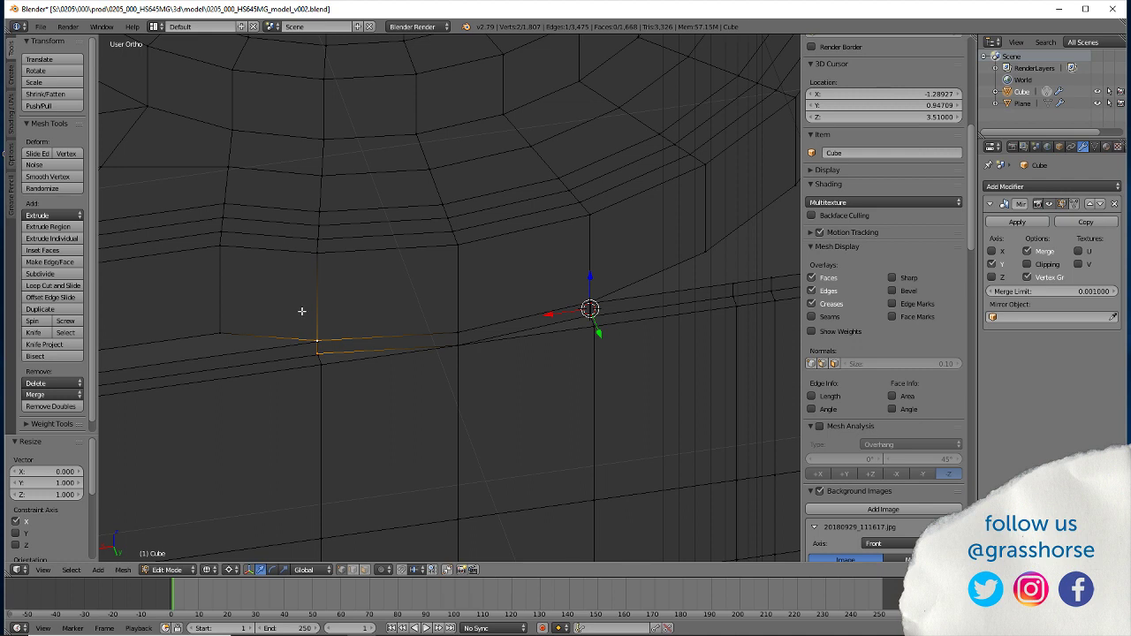
{"action": "key", "text": "shift+s"}
{"action": "left_click", "coordinate": [282, 315]}
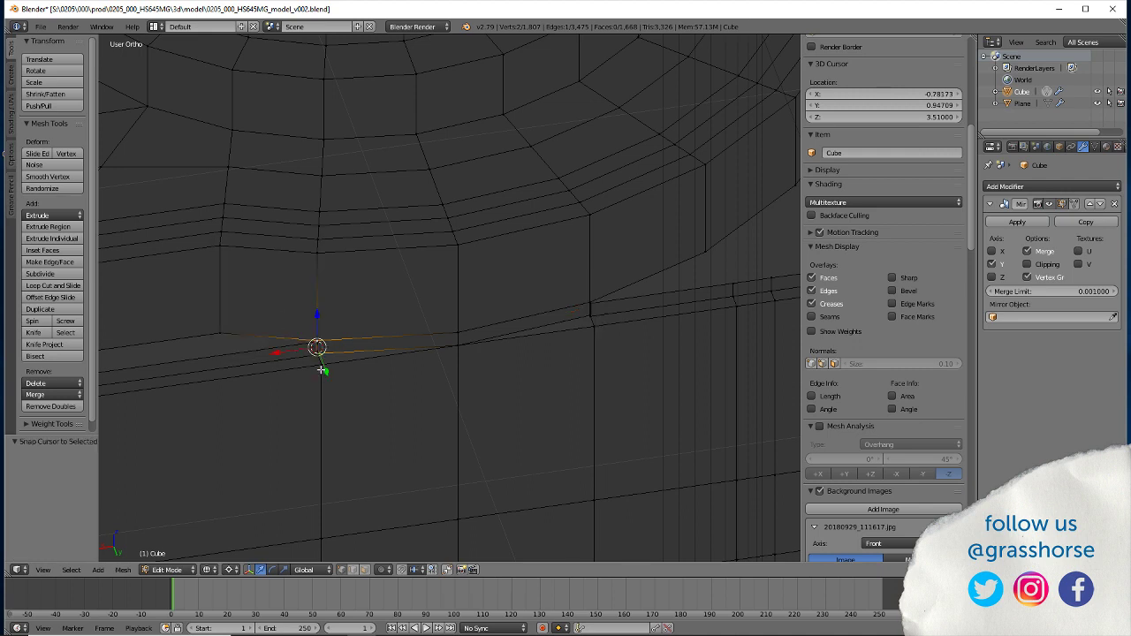
Flatten the lower vertical loop and two rim edges with scale X 0, then check in solid shading
{"action": "right_click", "coordinate": [322, 405], "text": "alt"}
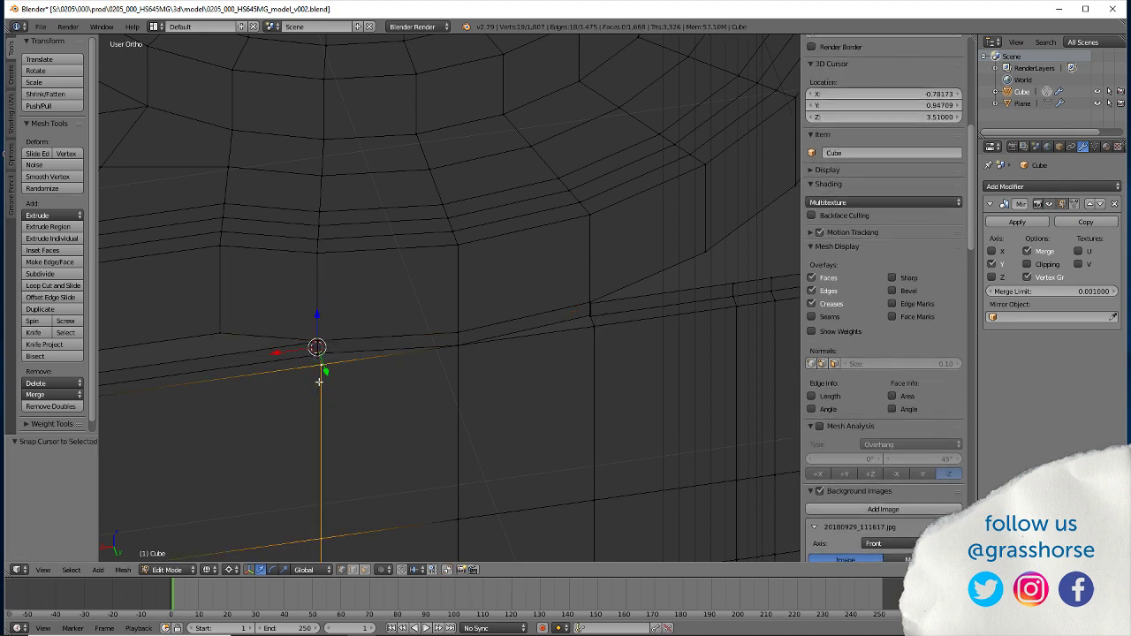
{"action": "scroll", "coordinate": [212, 342], "scroll_direction": "up", "scroll_amount": 6}
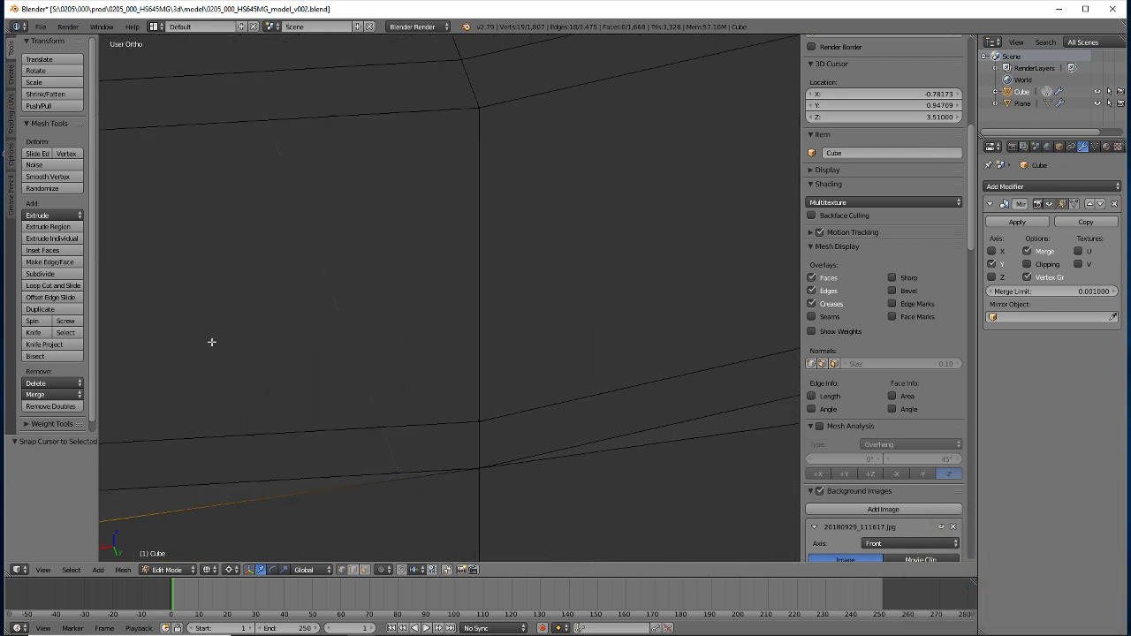
{"action": "scroll", "coordinate": [203, 404], "scroll_direction": "down", "scroll_amount": 5}
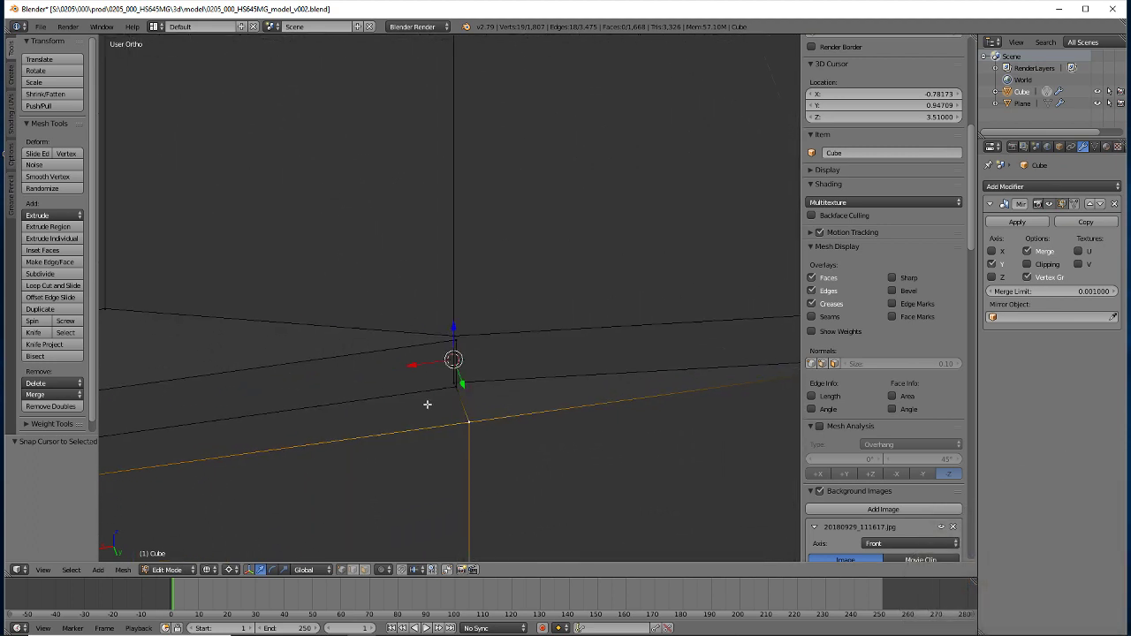
{"action": "right_click", "coordinate": [457, 385], "text": "shift"}
{"action": "right_click", "coordinate": [458, 345], "text": "shift"}
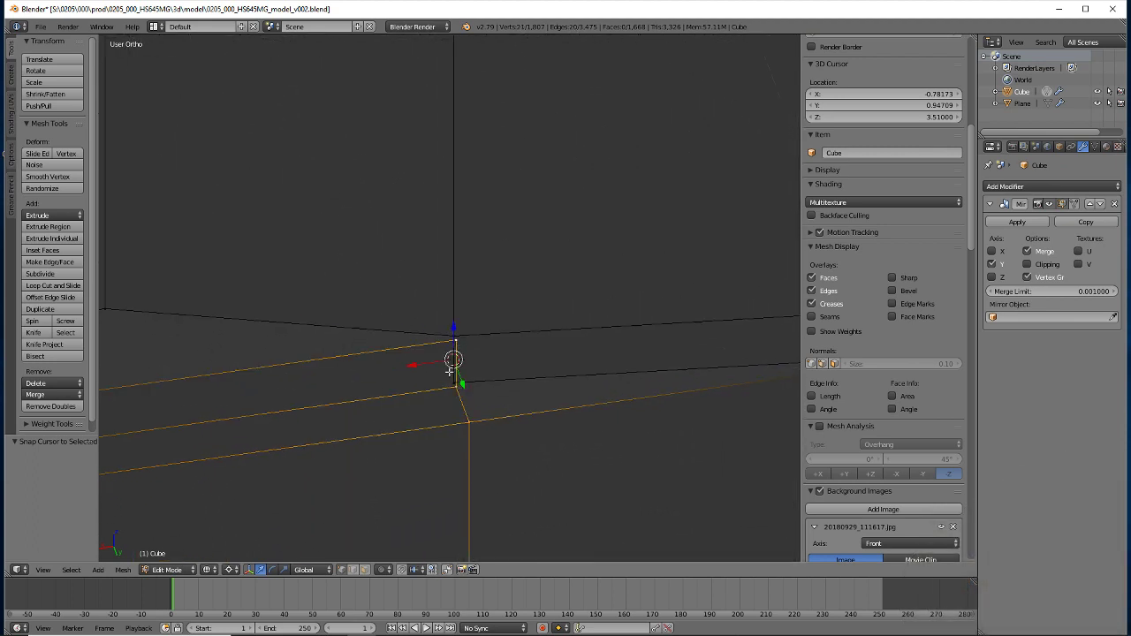
{"action": "key", "text": "s"}
{"action": "key", "text": "x"}
{"action": "key", "text": "0"}
{"action": "key", "text": "Return"}
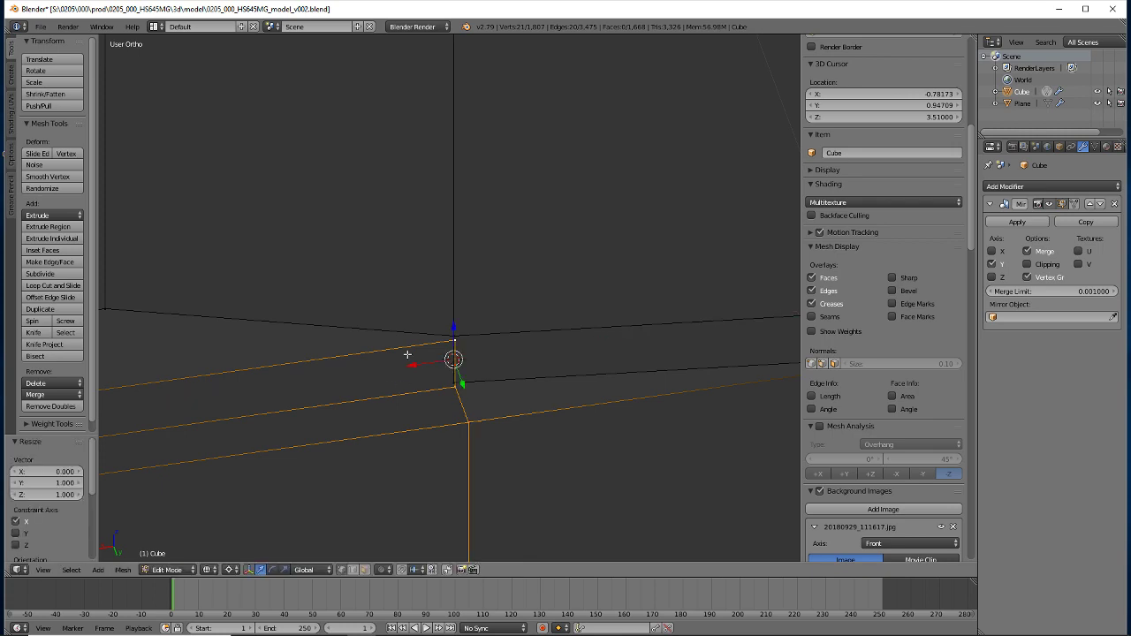
{"action": "key", "text": "z"}
{"action": "mouse_move", "coordinate": [379, 386]}
{"action": "middle_mouse_down"}
{"action": "mouse_move", "coordinate": [261, 339]}
{"action": "mouse_move", "coordinate": [314, 346]}
{"action": "mouse_move", "coordinate": [245, 330]}
{"action": "mouse_move", "coordinate": [278, 336]}
{"action": "mouse_move", "coordinate": [278, 356]}
{"action": "middle_mouse_up"}
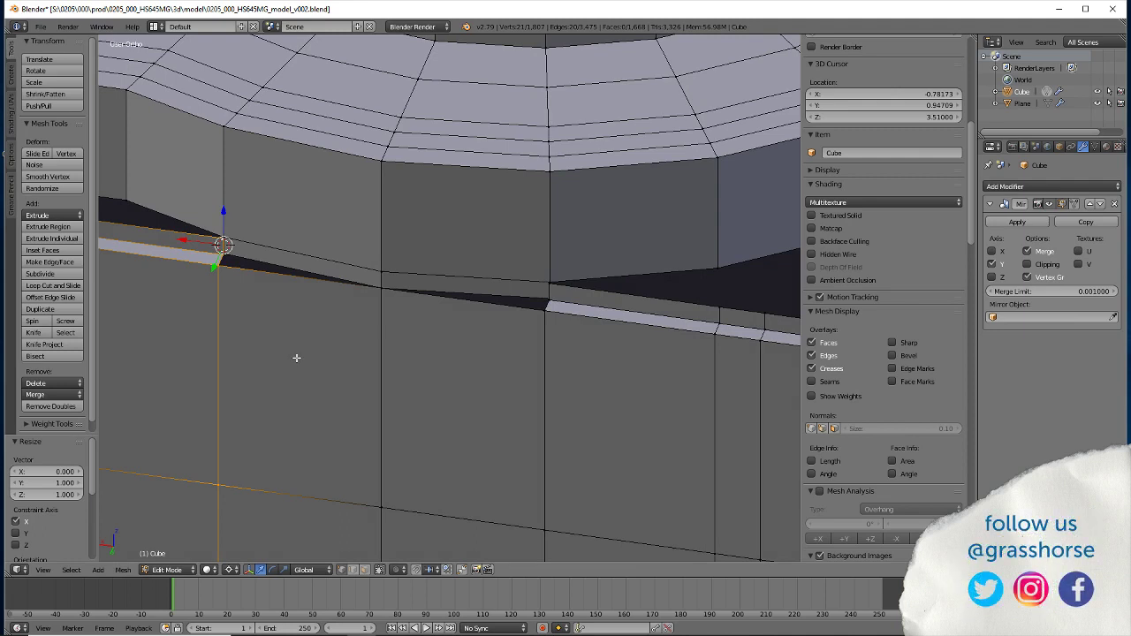
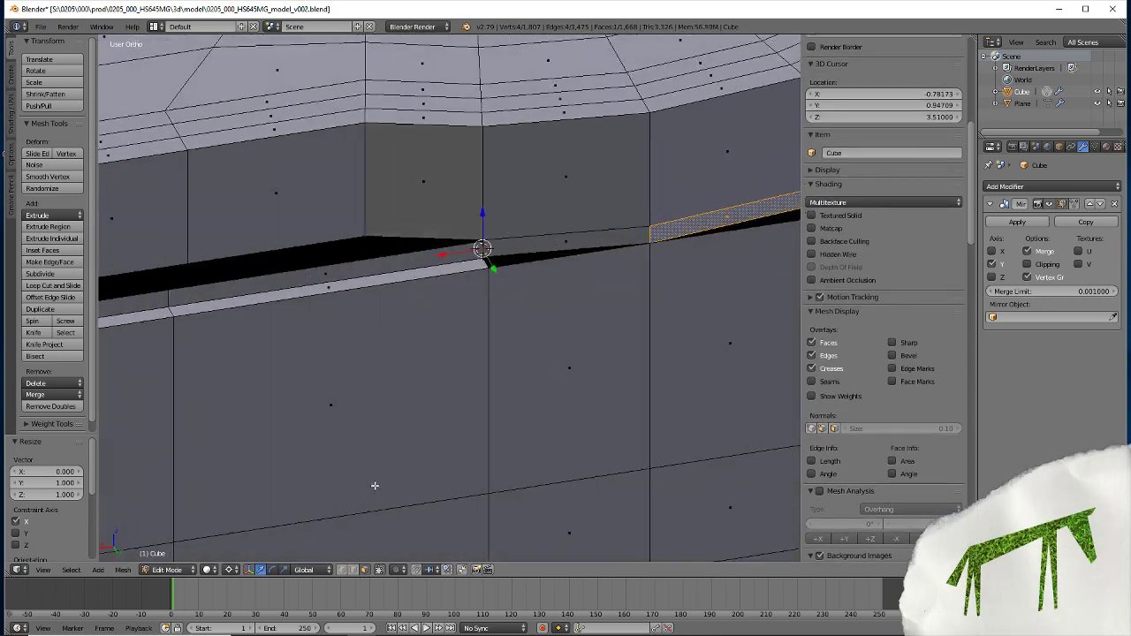
In wireframe view, select the thin face strip along the lower rim gap
{"action": "middle_click_drag", "start_coordinate": [375, 486], "coordinate": [528, 414]}
{"action": "mouse_move", "coordinate": [665, 352]}
{"action": "middle_mouse_down"}
{"action": "mouse_move", "coordinate": [436, 513]}
{"action": "mouse_move", "coordinate": [390, 327]}
{"action": "middle_mouse_up"}
{"action": "scroll", "coordinate": [390, 326], "scroll_direction": "down", "scroll_amount": 3}
{"action": "scroll", "coordinate": [325, 285], "scroll_direction": "down", "scroll_amount": 4}
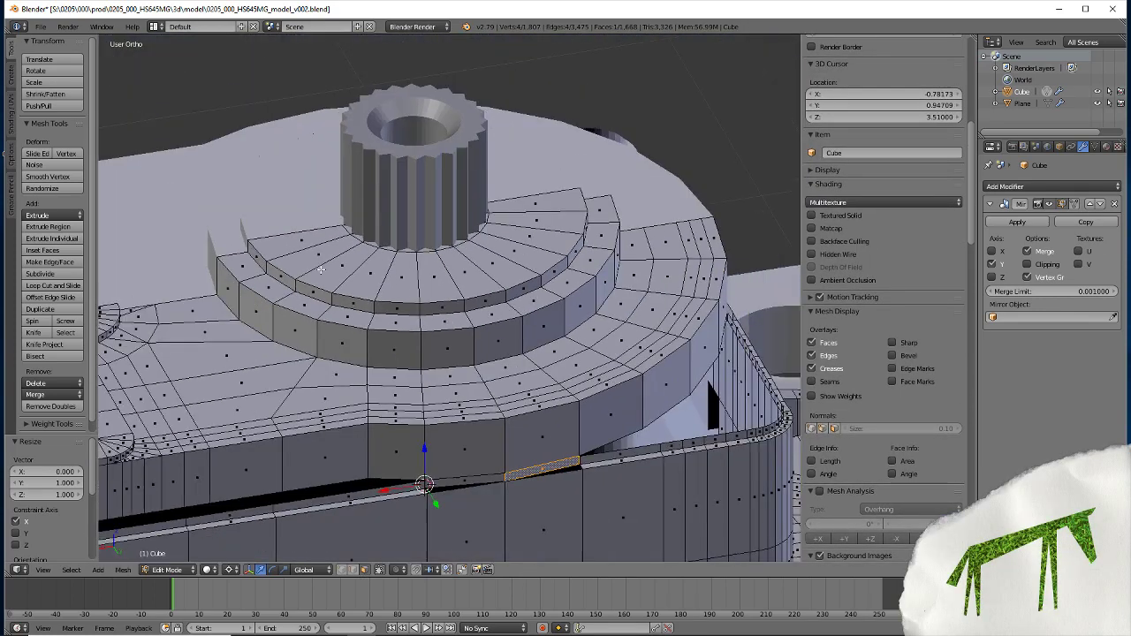
{"action": "key", "text": "z"}
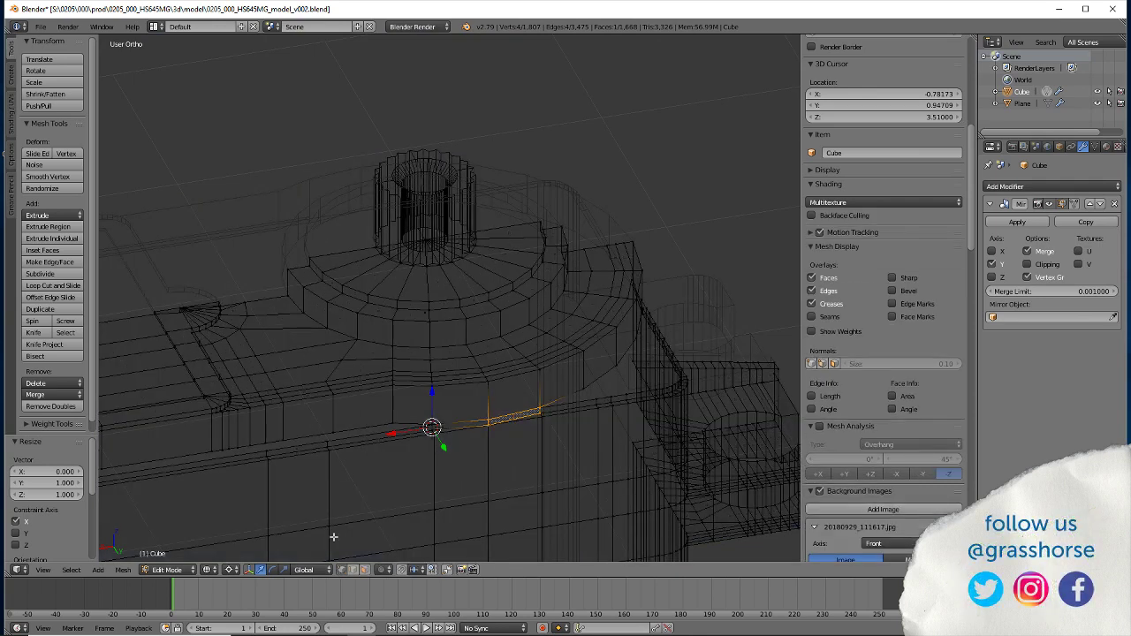
{"action": "right_click", "coordinate": [306, 255]}
{"action": "right_click", "coordinate": [543, 219], "text": "shift"}
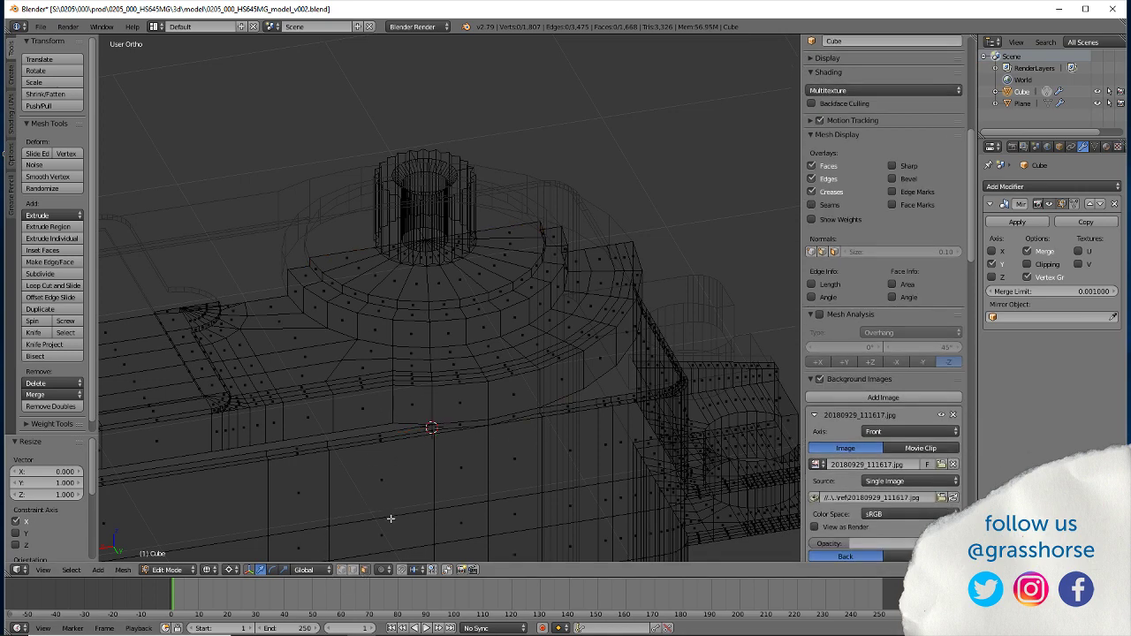
{"action": "left_click", "coordinate": [363, 571]}
{"action": "right_click", "coordinate": [514, 415]}
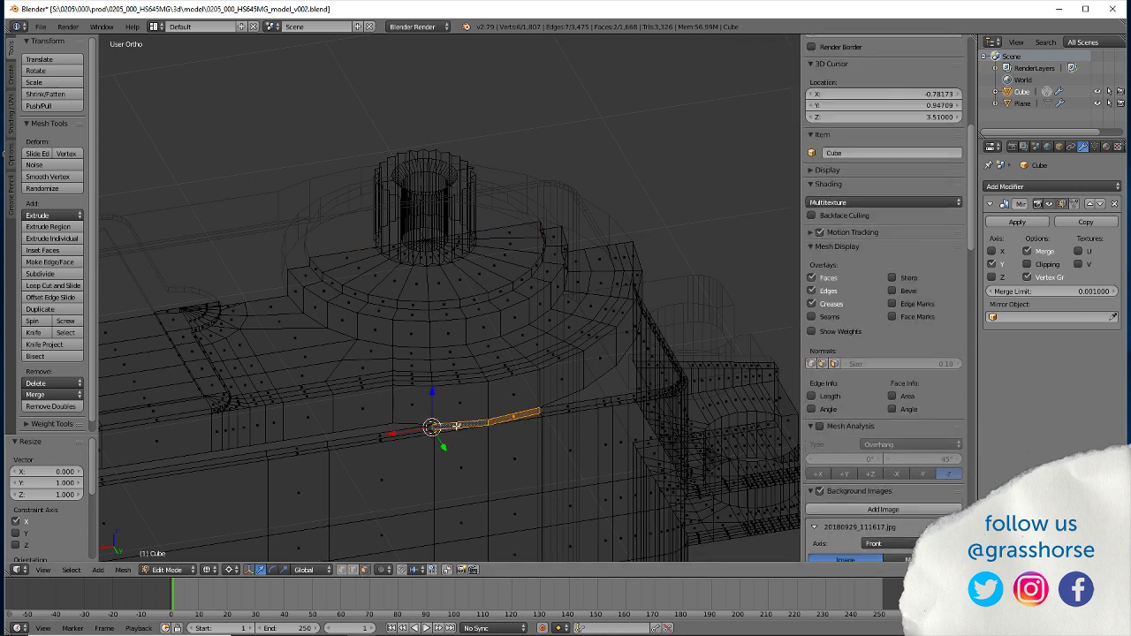
Back in solid shading, extrude the rim strip in place without moving it
{"action": "key", "text": "z"}
{"action": "mouse_move", "coordinate": [461, 422]}
{"action": "middle_mouse_down"}
{"action": "mouse_move", "coordinate": [381, 424]}
{"action": "mouse_move", "coordinate": [394, 424]}
{"action": "middle_mouse_up"}
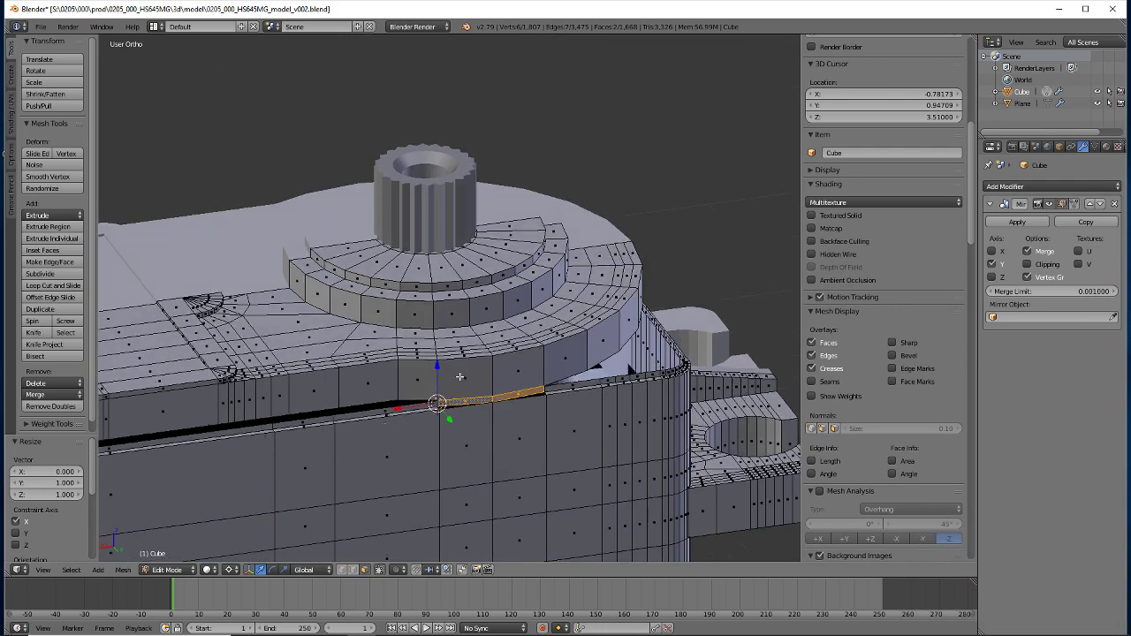
{"action": "key", "text": "e"}
{"action": "right_click", "coordinate": [455, 436]}
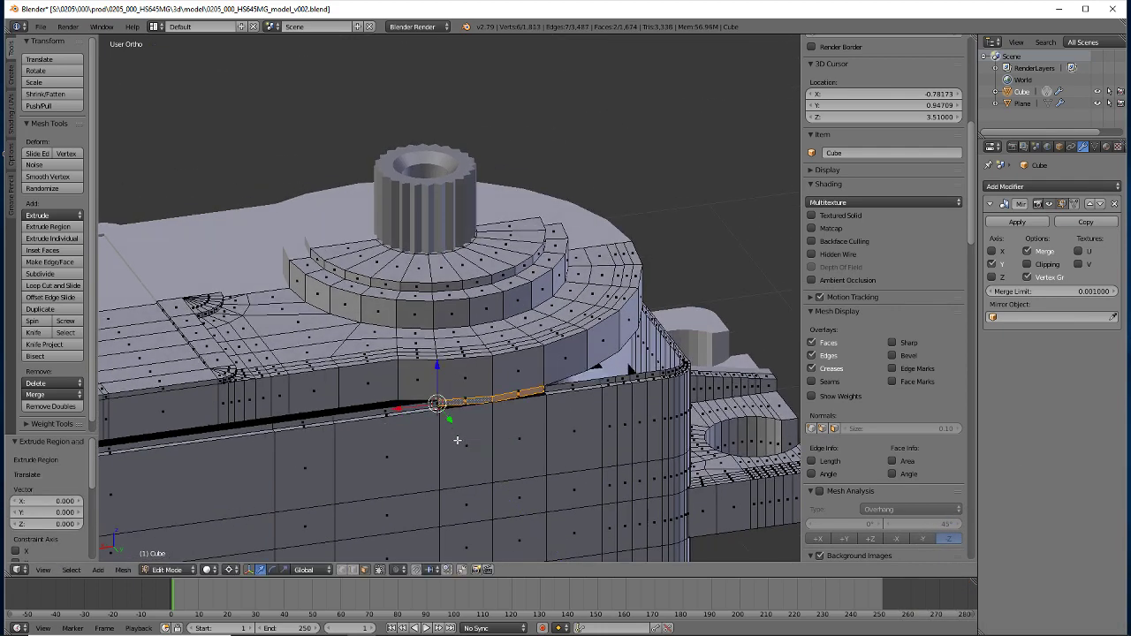
Replace the in-place extrusion with one pushed 0.086 outward along the normal
{"action": "key", "text": "ctrl+z"}
{"action": "key", "text": "e"}
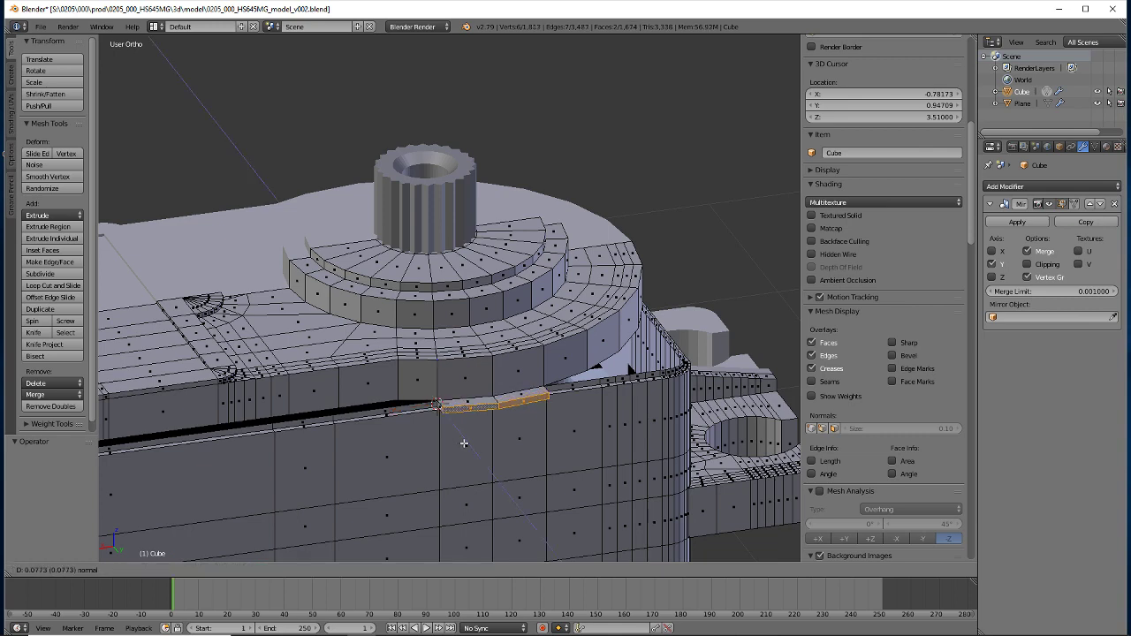
{"action": "left_click", "coordinate": [462, 444]}
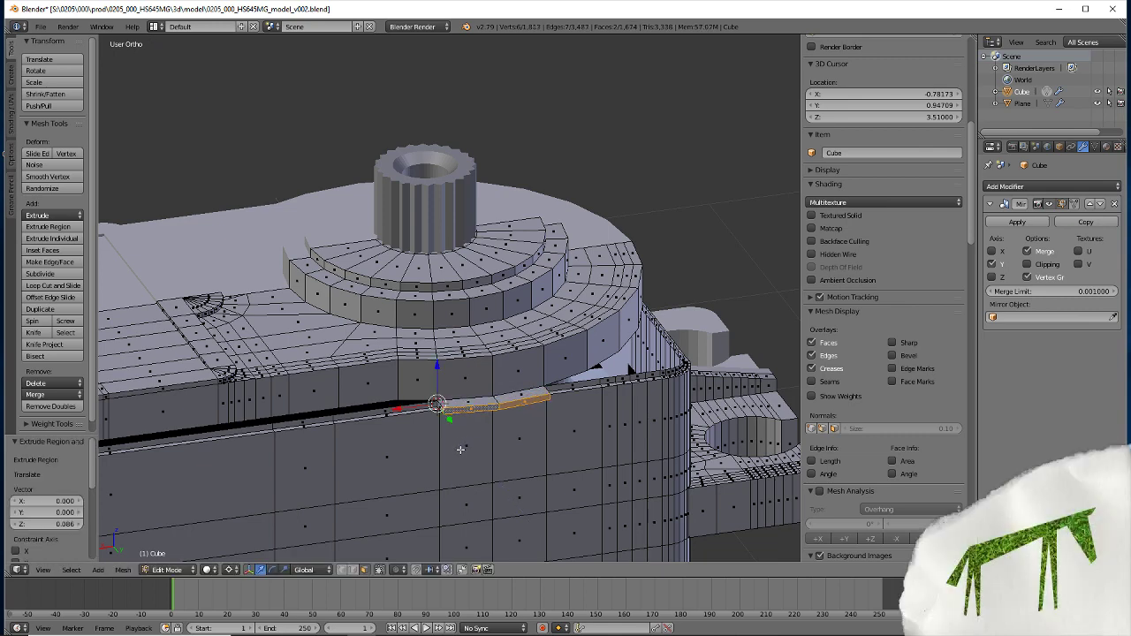
In wireframe, select the box's top corner vertex and the body vertex it should merge into
{"action": "scroll", "coordinate": [372, 434], "scroll_direction": "up", "scroll_amount": 2}
{"action": "scroll", "coordinate": [372, 434], "scroll_direction": "up", "scroll_amount": 4}
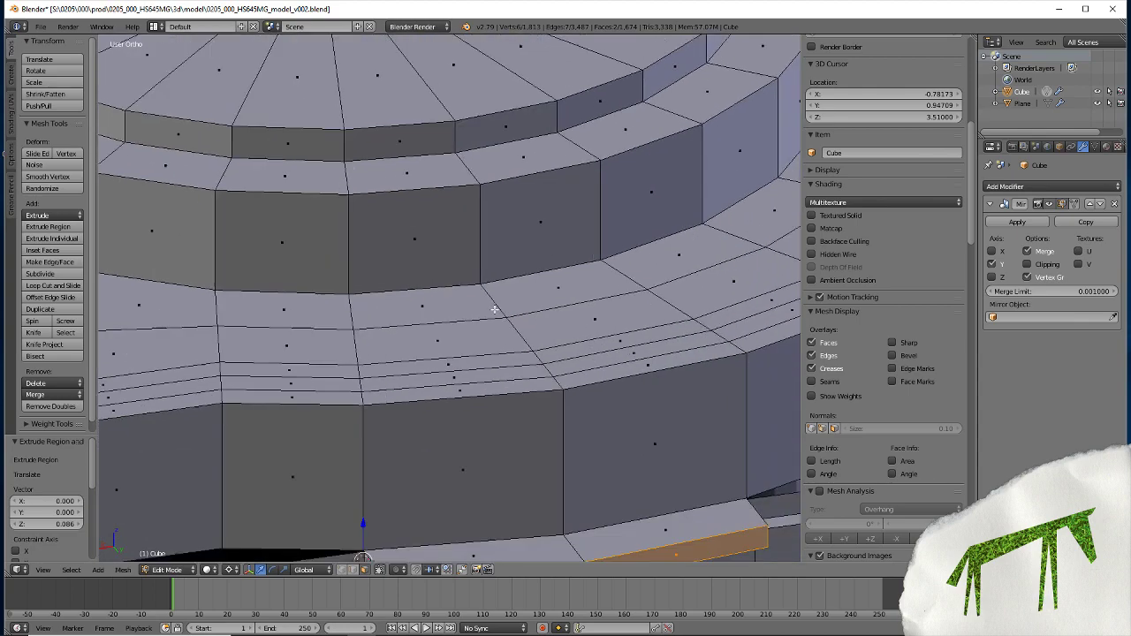
{"action": "middle_click_drag", "start_coordinate": [520, 447], "coordinate": [395, 339]}
{"action": "scroll", "coordinate": [398, 337], "scroll_direction": "up", "scroll_amount": 2}
{"action": "middle_click_drag", "start_coordinate": [218, 260], "coordinate": [415, 509]}
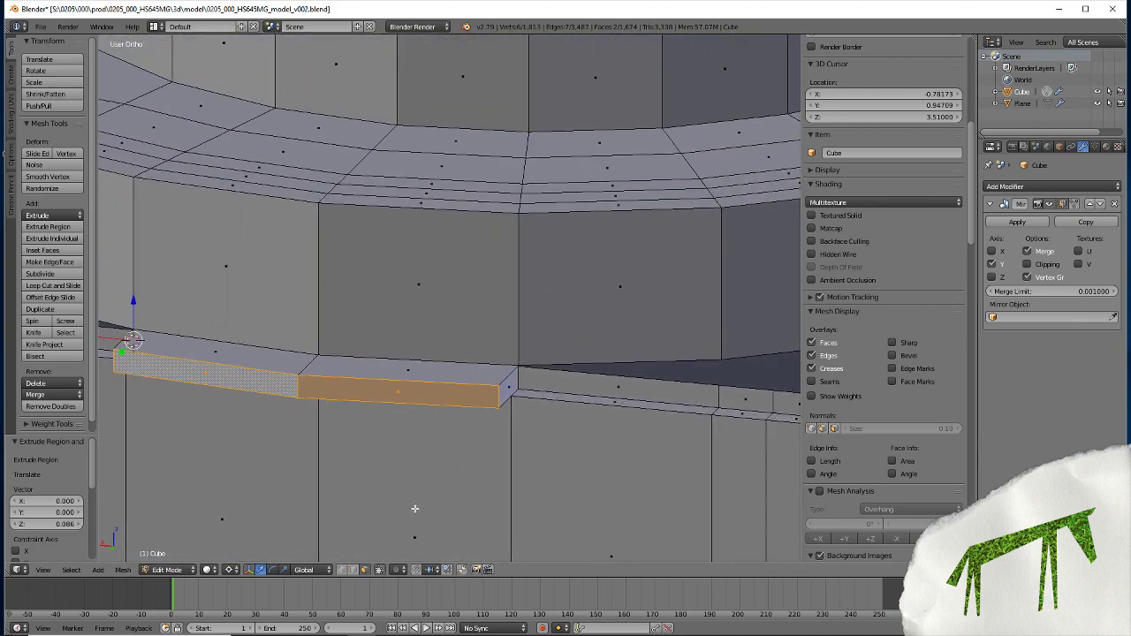
{"action": "key", "text": "z"}
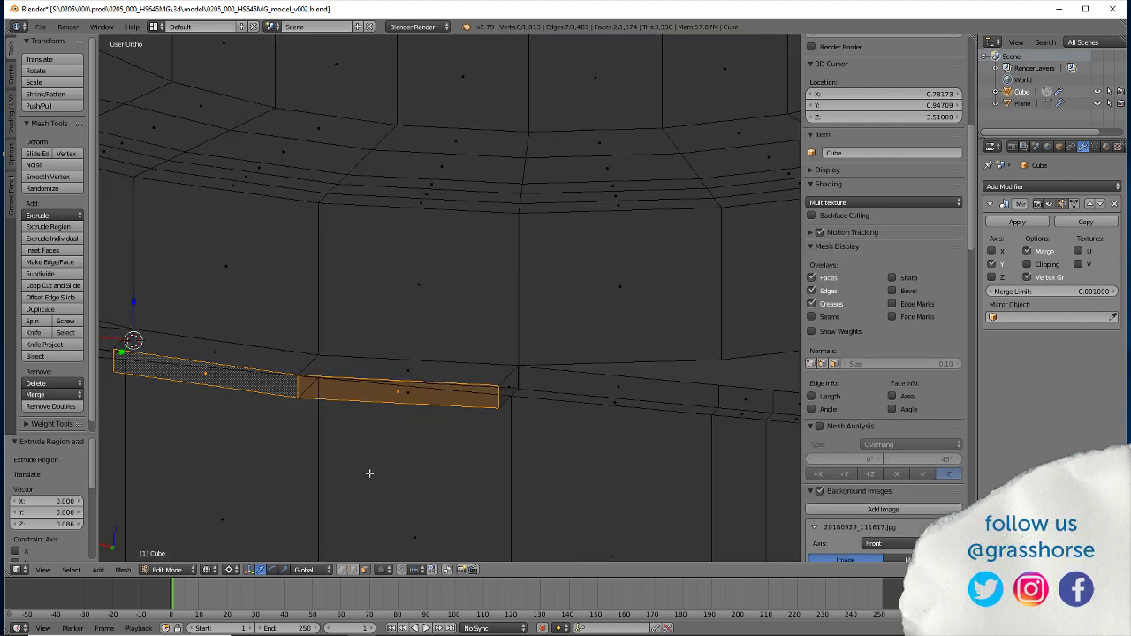
{"action": "scroll", "coordinate": [467, 392], "scroll_direction": "up", "scroll_amount": 4}
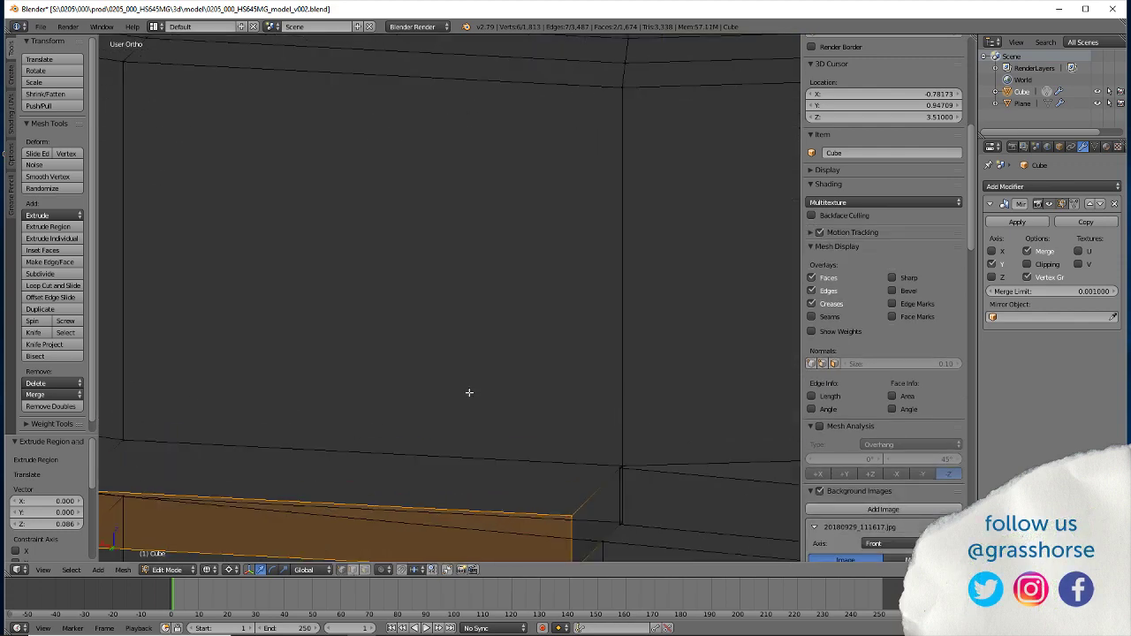
{"action": "scroll", "coordinate": [401, 336], "scroll_direction": "down", "scroll_amount": 2}
{"action": "scroll", "coordinate": [412, 395], "scroll_direction": "down", "scroll_amount": 1}
{"action": "left_click", "coordinate": [416, 378]}
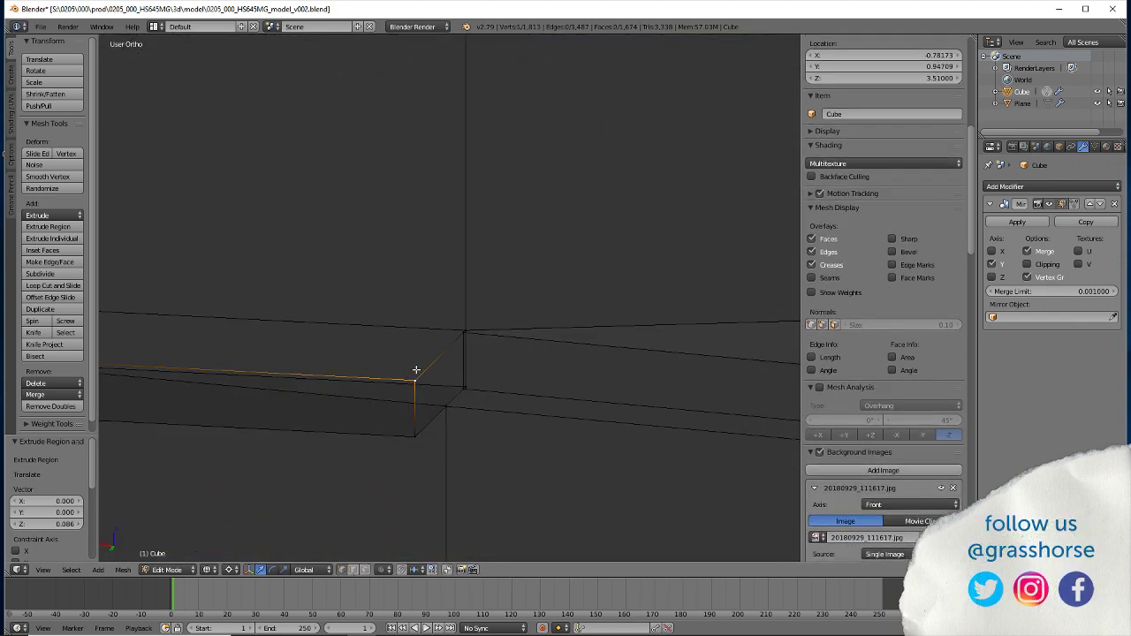
{"action": "left_click", "coordinate": [461, 336], "text": "shift"}
Merge the top corner vertex at last, then weld the lower corner into its neighbour
{"action": "key", "text": "alt+m"}
{"action": "left_click", "coordinate": [459, 341]}
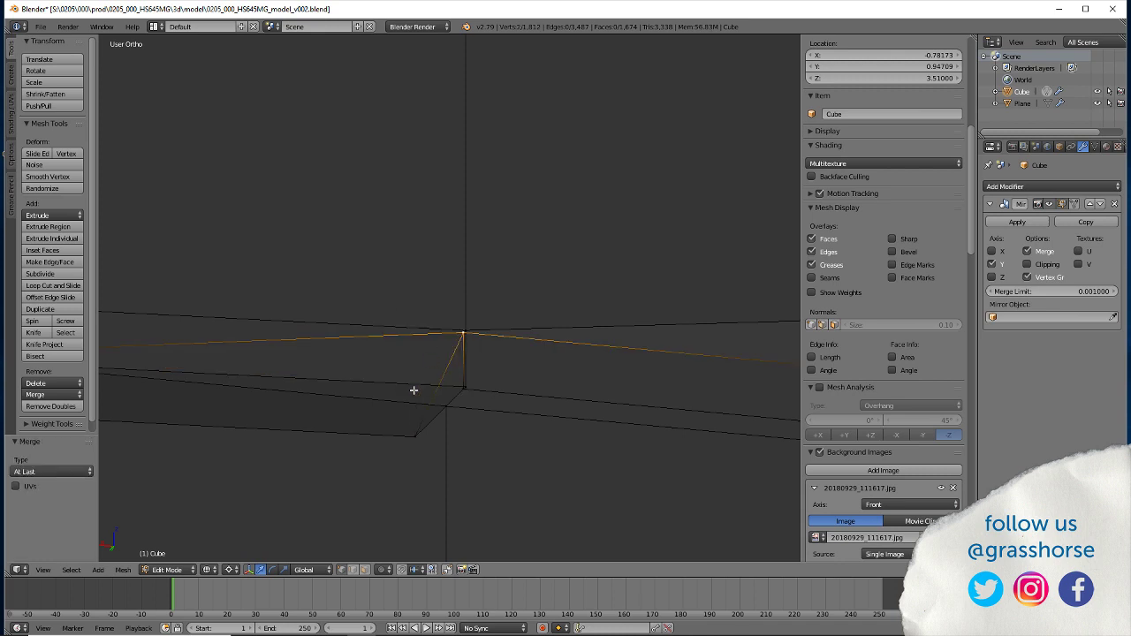
{"action": "left_click", "coordinate": [414, 436]}
{"action": "left_click", "coordinate": [462, 393], "text": "shift"}
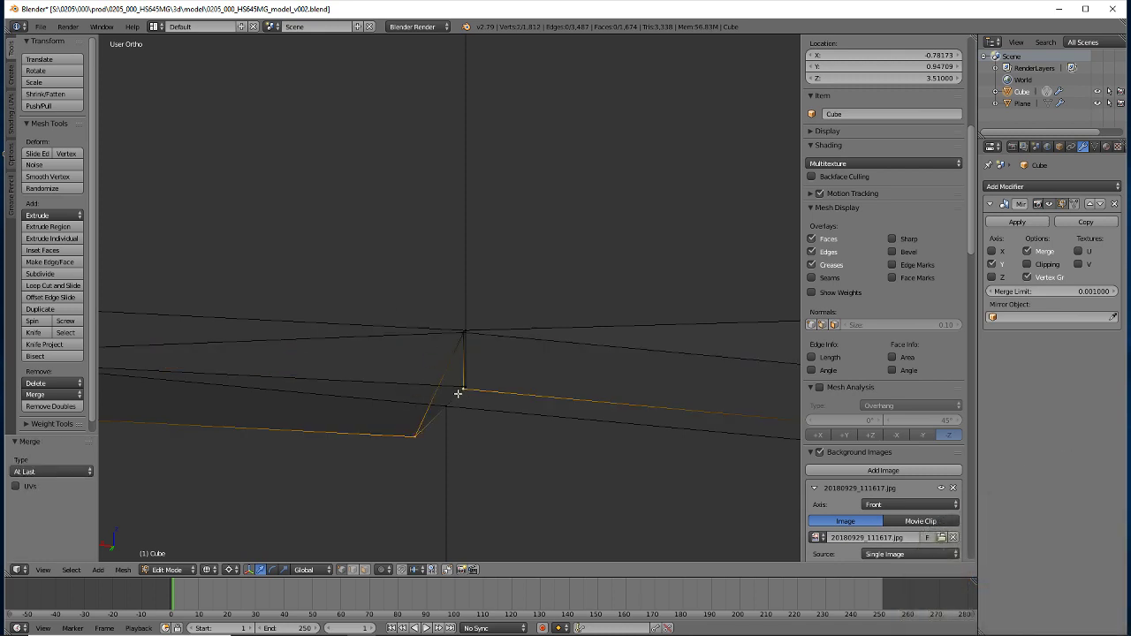
{"action": "key", "text": "shift+r"}
Merge the stray corner vertex and the two lower vertices onto their target points
{"action": "middle_click_drag", "start_coordinate": [169, 385], "coordinate": [441, 303]}
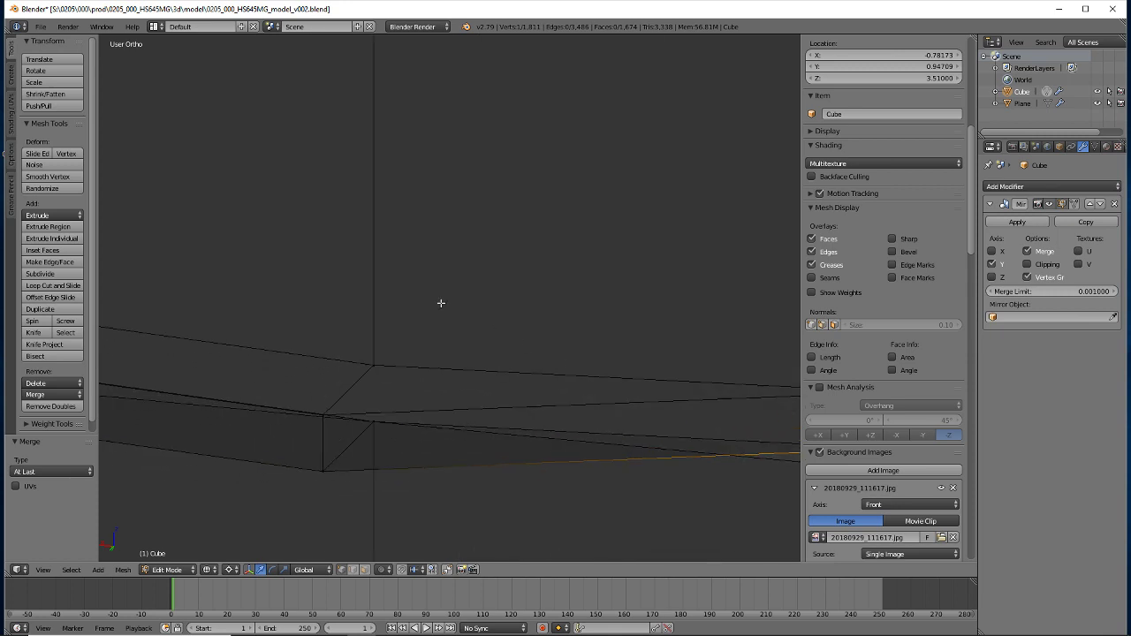
{"action": "left_click", "coordinate": [320, 416]}
{"action": "left_click", "coordinate": [373, 365], "text": "shift"}
{"action": "key", "text": "alt+m"}
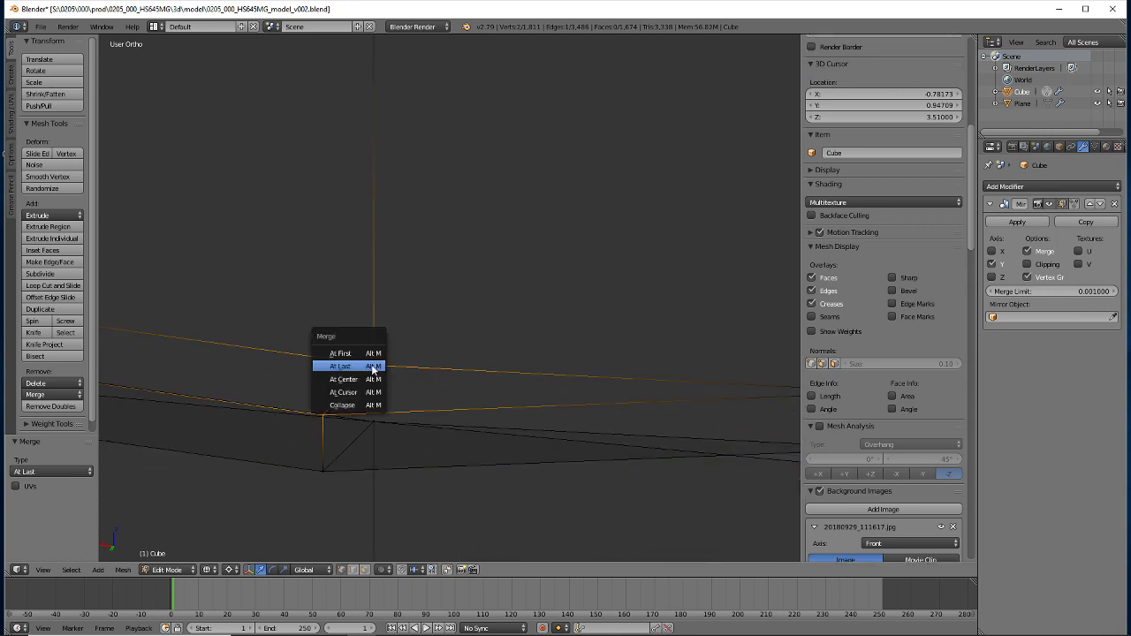
{"action": "left_click", "coordinate": [370, 365]}
{"action": "left_click", "coordinate": [325, 471]}
{"action": "left_click", "coordinate": [376, 419], "text": "shift"}
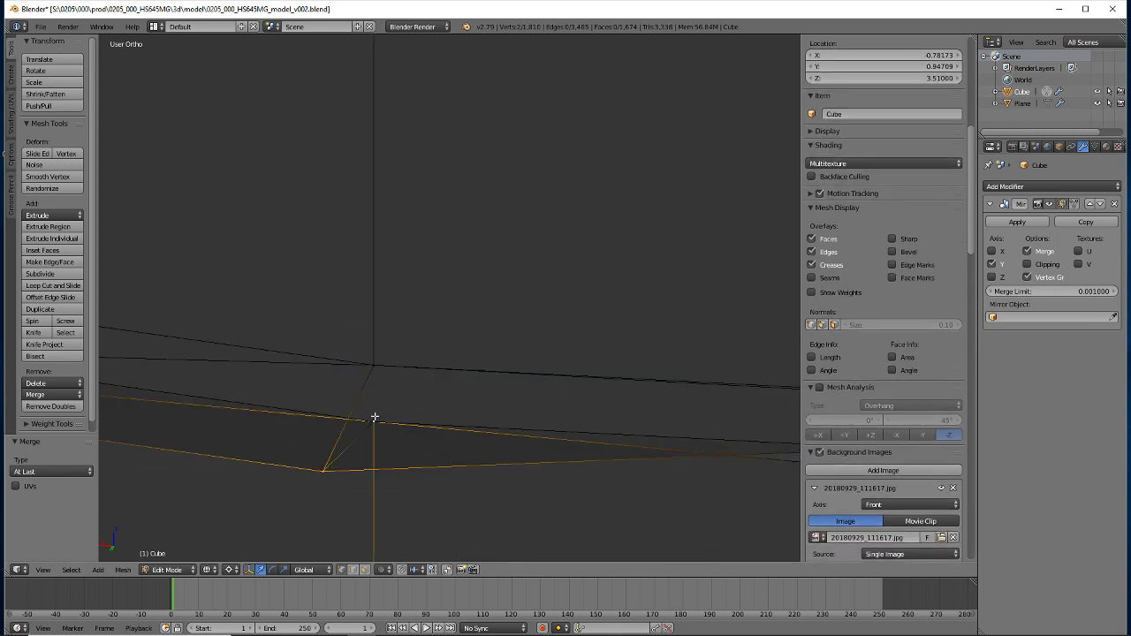
{"action": "key", "text": "alt+m"}
{"action": "left_click", "coordinate": [375, 417]}
Merge the lower-left corner and the last leftover vertices, bringing the mesh to 1,807 vertices
{"action": "middle_click_drag", "start_coordinate": [375, 417], "coordinate": [544, 416]}
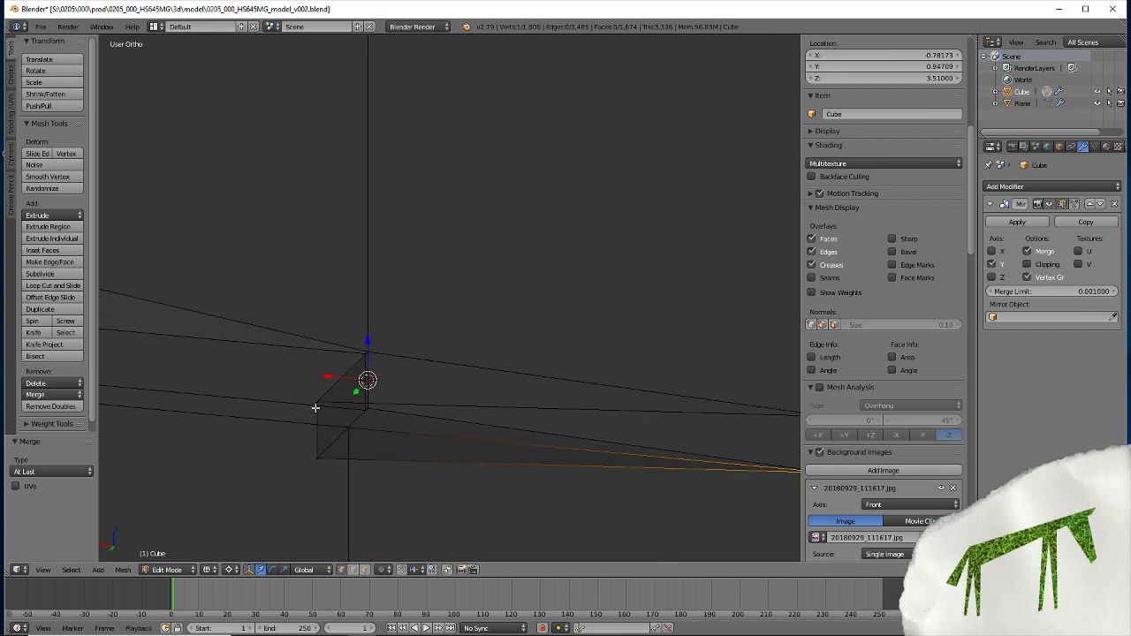
{"action": "left_click", "coordinate": [316, 407]}
{"action": "left_click", "coordinate": [363, 357], "text": "shift"}
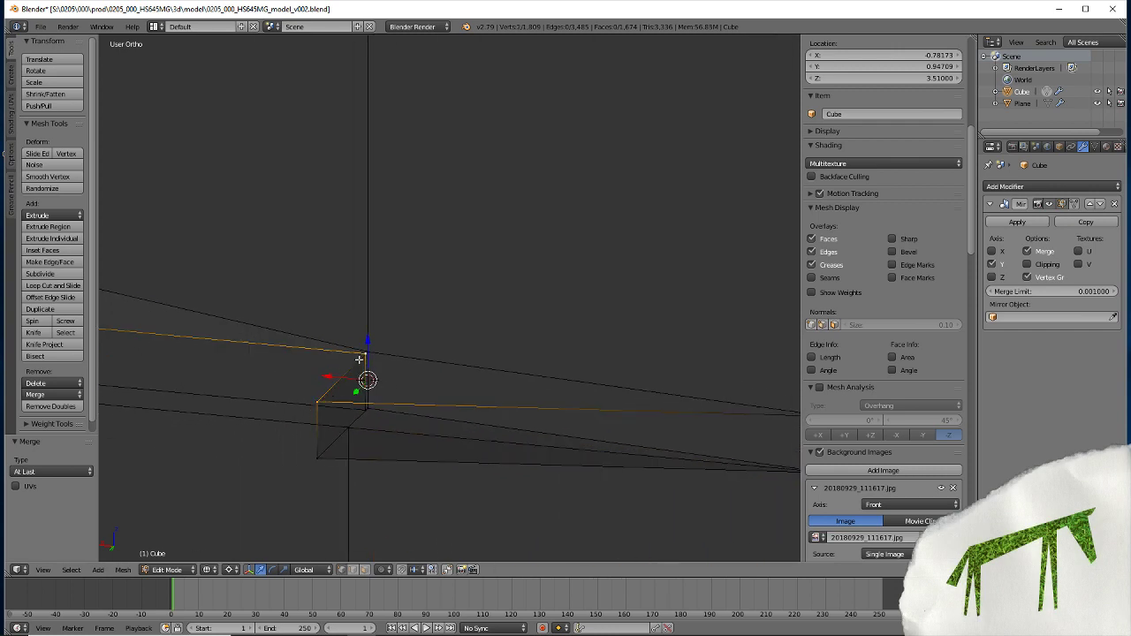
{"action": "left_click", "coordinate": [316, 405]}
{"action": "left_click", "coordinate": [362, 356], "text": "shift"}
{"action": "key", "text": "alt+m"}
{"action": "left_click", "coordinate": [356, 366]}
{"action": "left_click", "coordinate": [316, 458]}
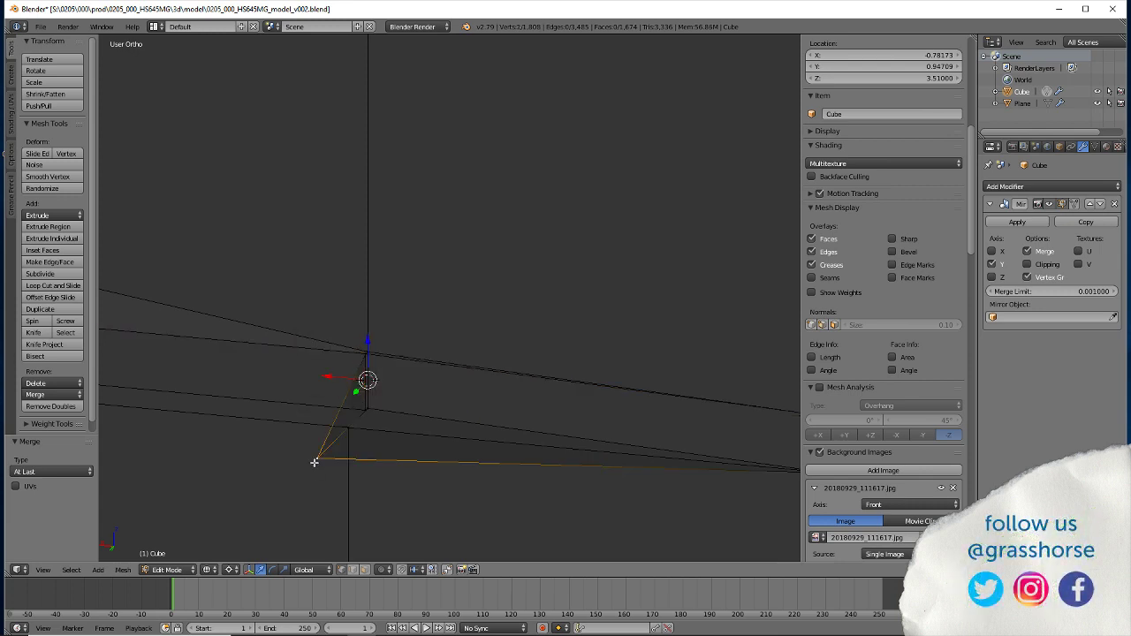
{"action": "left_click", "coordinate": [362, 408], "text": "shift"}
{"action": "key", "text": "alt+m"}
{"action": "left_click", "coordinate": [352, 407]}
{"action": "scroll", "coordinate": [292, 424], "scroll_direction": "down", "scroll_amount": 3, "text": "ctrl"}
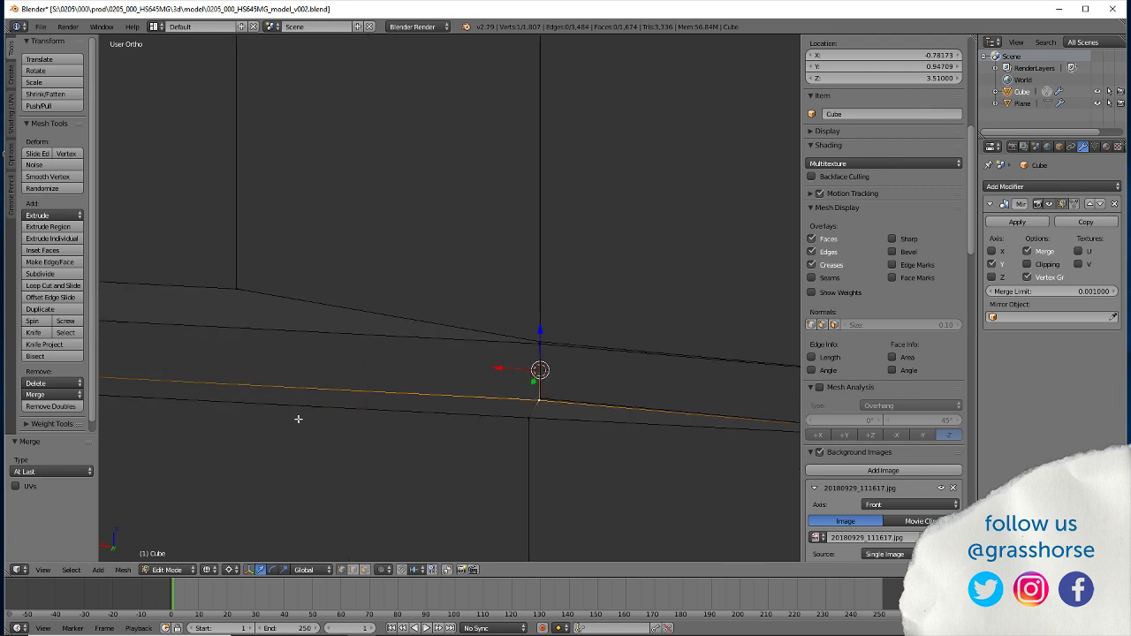
{"action": "scroll", "coordinate": [298, 419], "scroll_direction": "down", "scroll_amount": 3, "text": "ctrl"}
{"action": "scroll", "coordinate": [292, 424], "scroll_direction": "up", "scroll_amount": 2, "text": "shift"}
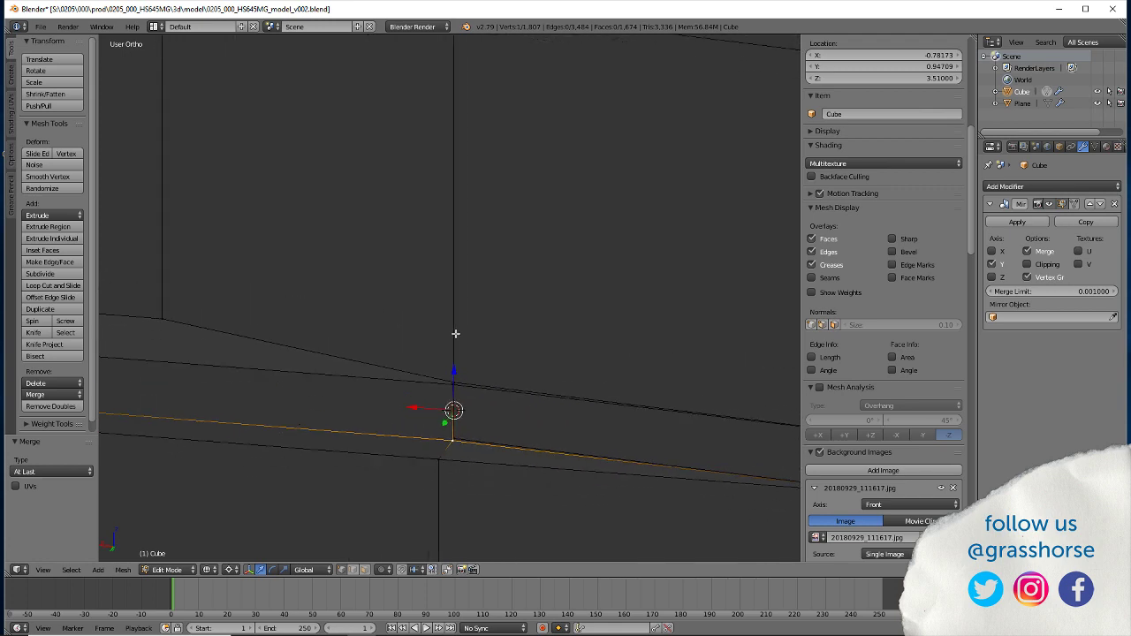
{"action": "key", "text": "z"}
{"action": "scroll", "coordinate": [402, 367], "scroll_direction": "down", "scroll_amount": 2, "text": "shift"}
{"action": "scroll", "coordinate": [384, 393], "scroll_direction": "down", "scroll_amount": 2, "text": "shift"}
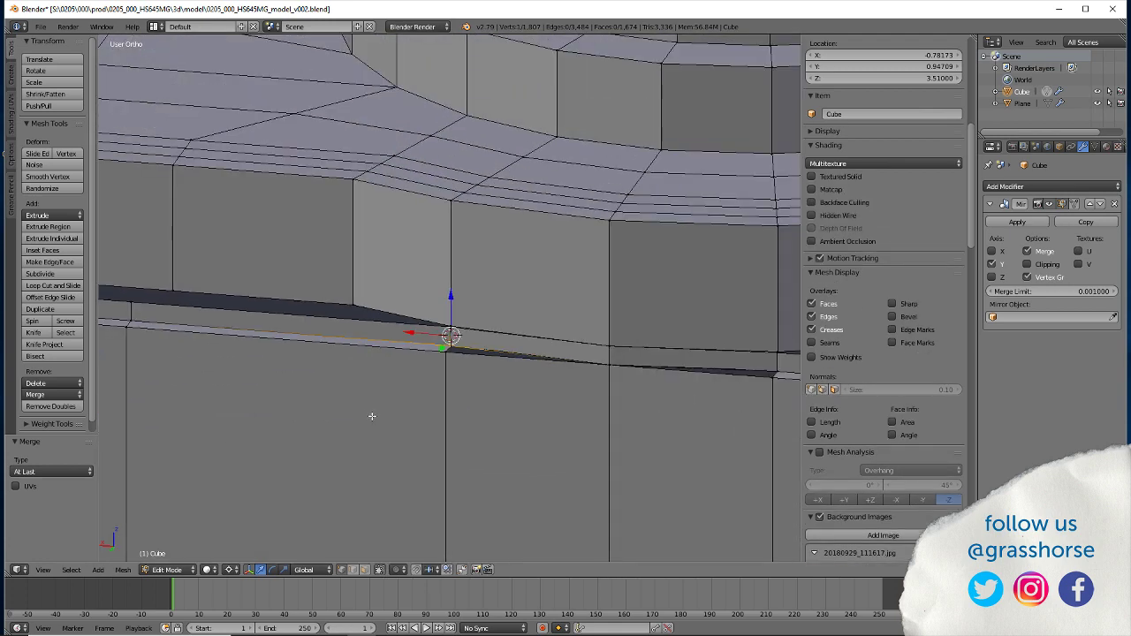
{"action": "scroll", "coordinate": [372, 416], "scroll_direction": "down", "scroll_amount": 5}
{"action": "scroll", "coordinate": [392, 443], "scroll_direction": "up", "scroll_amount": 5}
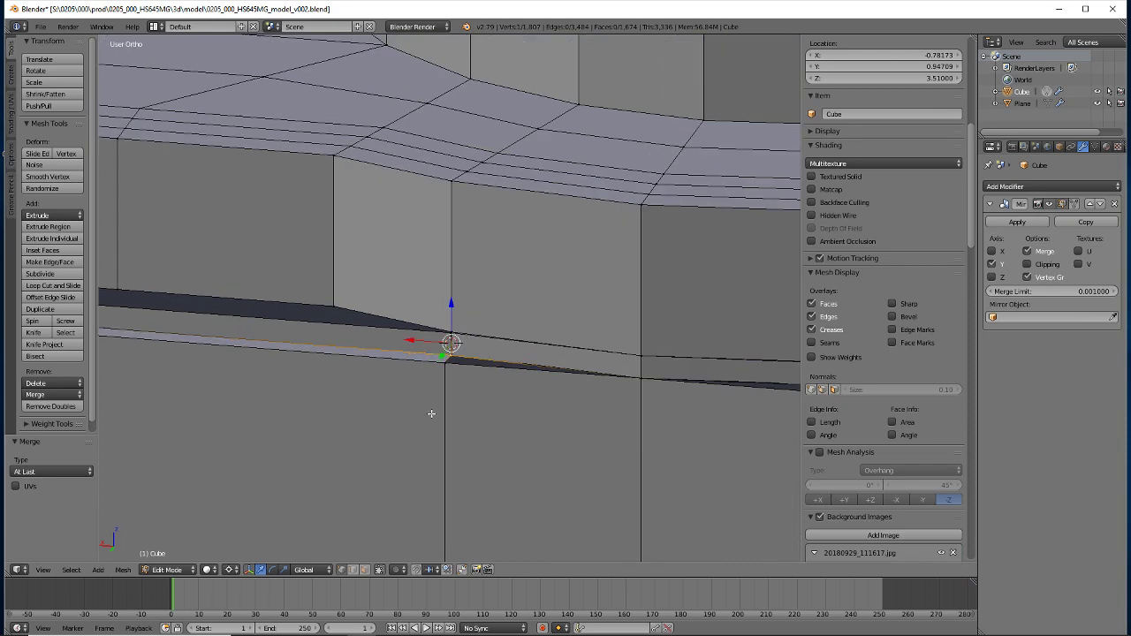
{"action": "scroll", "coordinate": [463, 315], "scroll_direction": "up", "scroll_amount": 4}
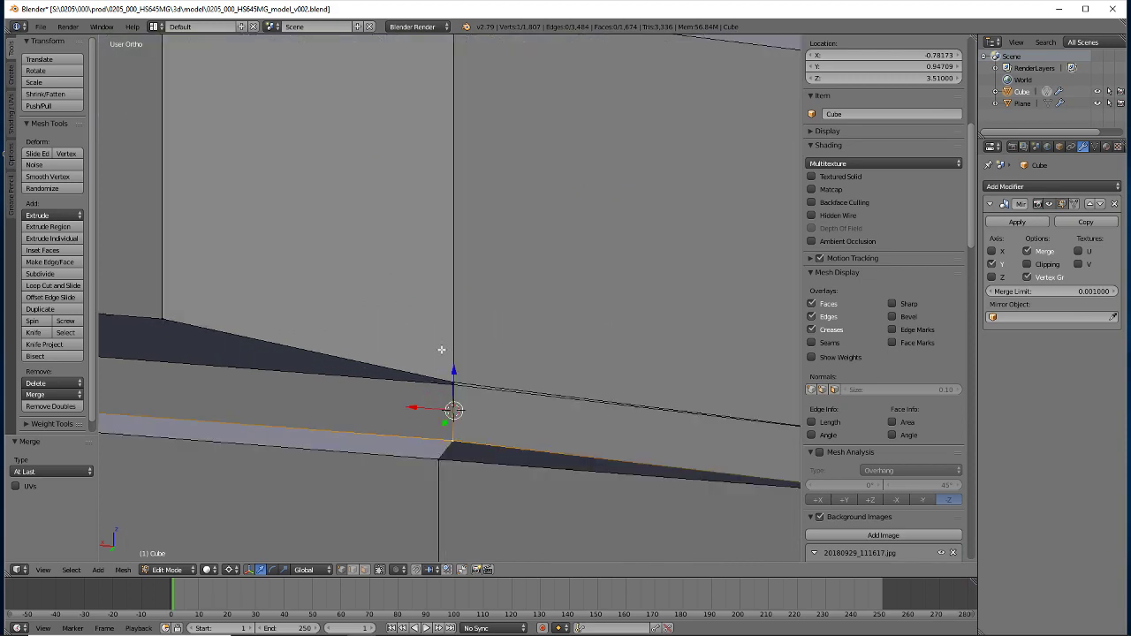
{"action": "scroll", "coordinate": [447, 354], "scroll_direction": "up", "scroll_amount": 1, "text": "shift"}
{"action": "scroll", "coordinate": [410, 402], "scroll_direction": "down", "scroll_amount": 2}
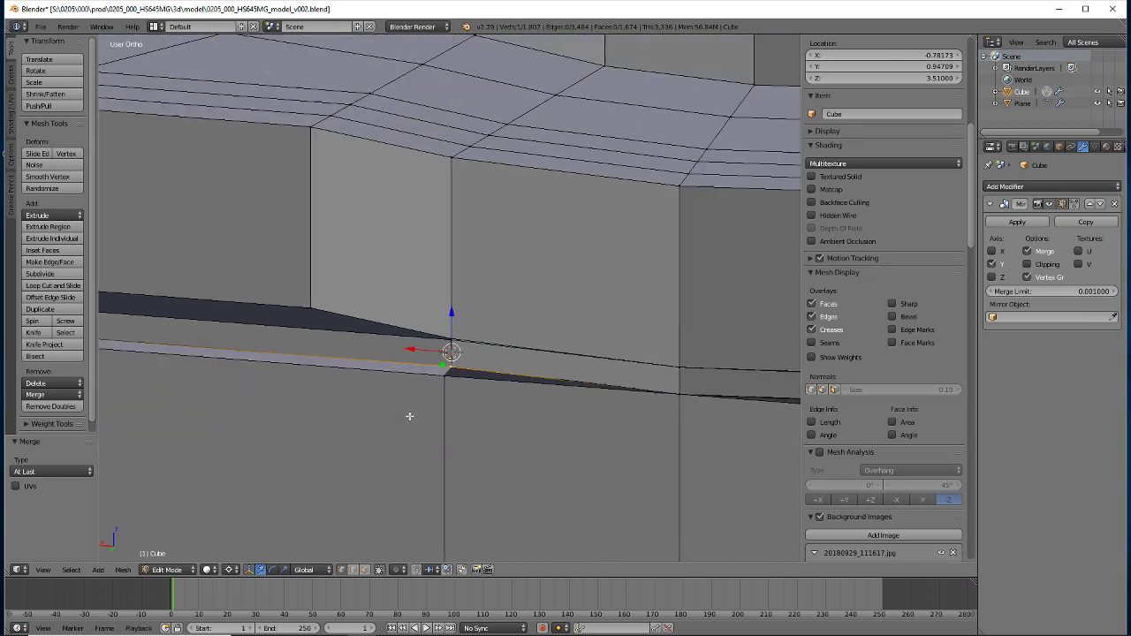
{"action": "scroll", "coordinate": [412, 416], "scroll_direction": "down", "scroll_amount": 1}
{"action": "scroll", "coordinate": [412, 420], "scroll_direction": "down", "scroll_amount": 2}
{"action": "scroll", "coordinate": [412, 422], "scroll_direction": "down", "scroll_amount": 2}
{"action": "scroll", "coordinate": [411, 424], "scroll_direction": "up", "scroll_amount": 5}
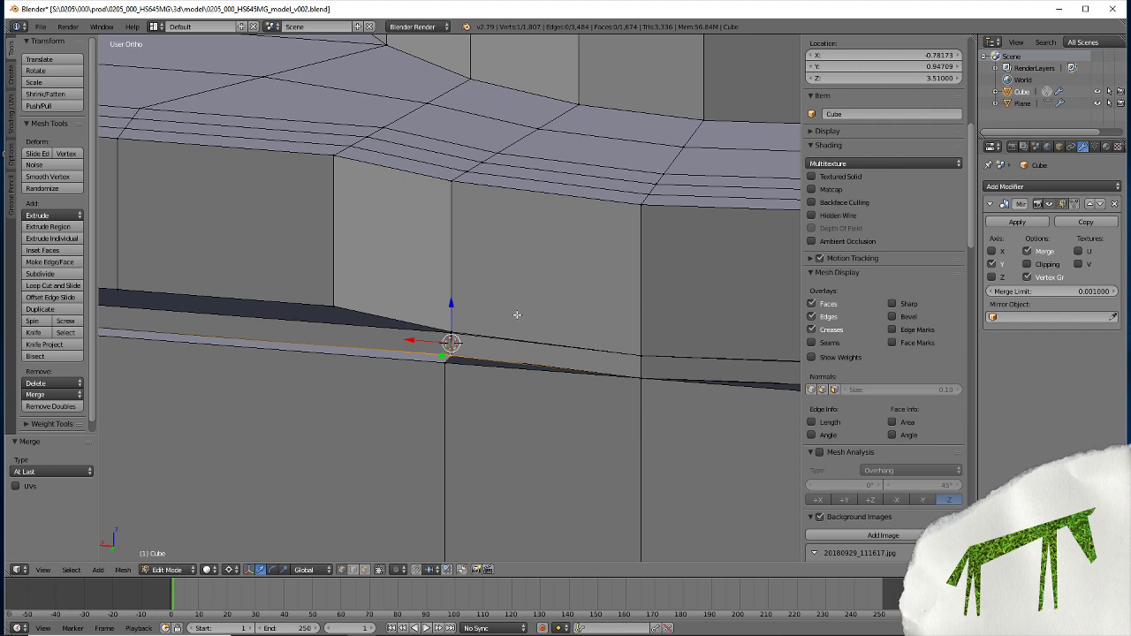
{"action": "mouse_move", "coordinate": [346, 396]}
{"action": "middle_mouse_down", "text": "shift"}
{"action": "mouse_move", "coordinate": [462, 434]}
{"action": "mouse_move", "coordinate": [437, 452]}
{"action": "middle_mouse_up", "text": "shift"}
{"action": "scroll", "coordinate": [290, 427], "scroll_direction": "up", "scroll_amount": 3}
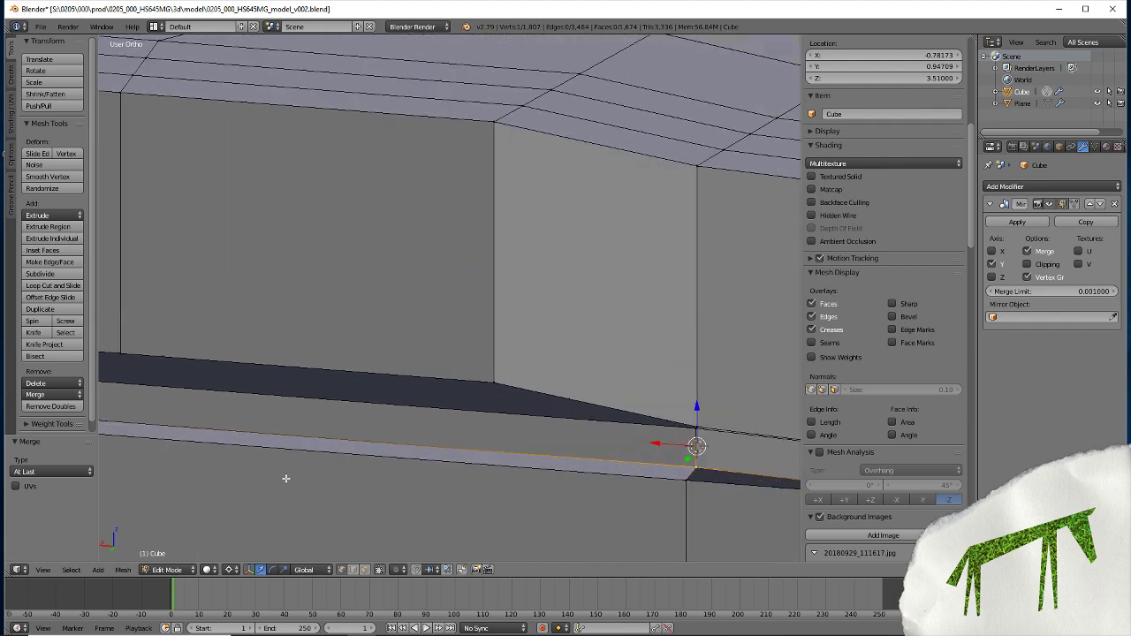
{"action": "scroll", "coordinate": [286, 475], "scroll_direction": "down", "scroll_amount": 4}
{"action": "scroll", "coordinate": [287, 480], "scroll_direction": "down", "scroll_amount": 3}
{"action": "scroll", "coordinate": [295, 492], "scroll_direction": "down", "scroll_amount": 3}
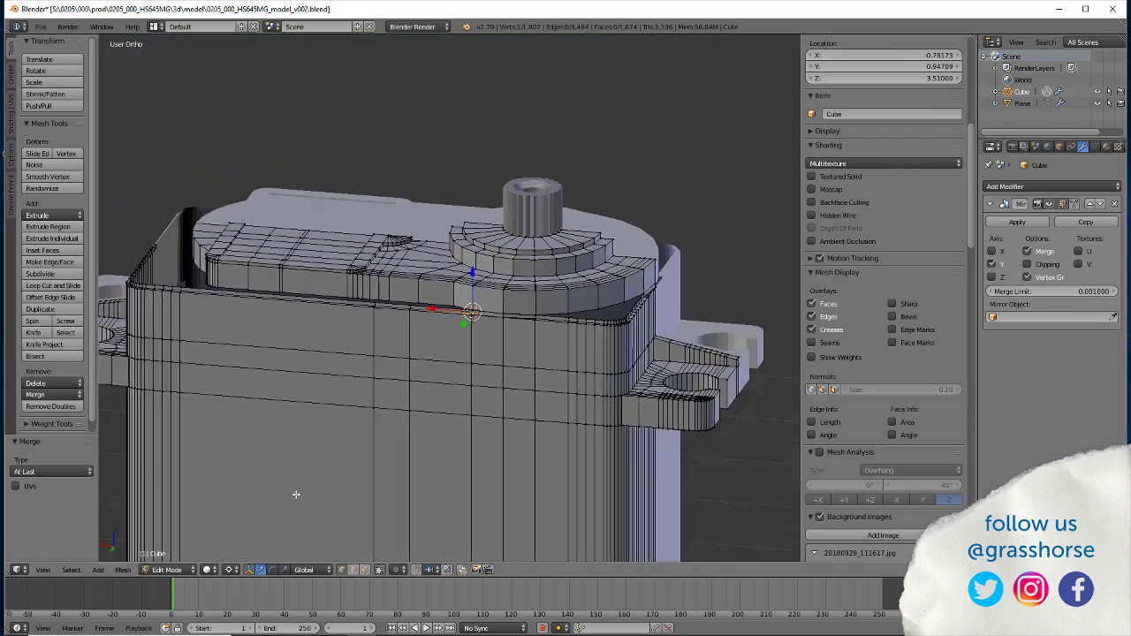
{"action": "scroll", "coordinate": [296, 494], "scroll_direction": "up", "scroll_amount": 1}
{"action": "scroll", "coordinate": [298, 497], "scroll_direction": "up", "scroll_amount": 2}
{"action": "scroll", "coordinate": [298, 495], "scroll_direction": "down", "scroll_amount": 1}
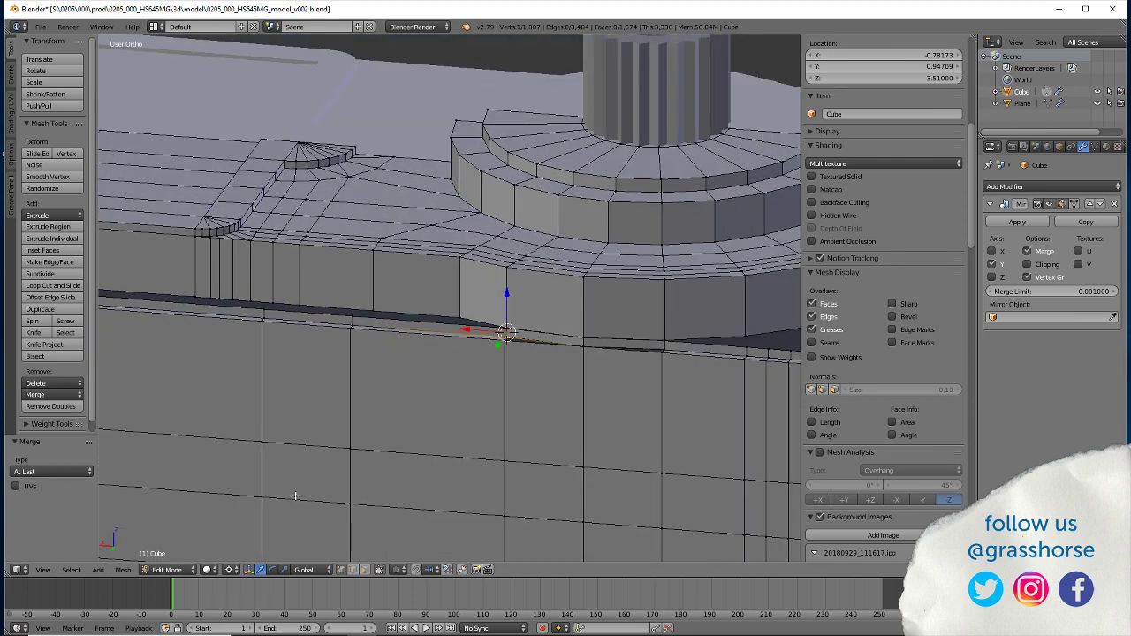
{"action": "scroll", "coordinate": [299, 490], "scroll_direction": "down", "scroll_amount": 1}
{"action": "scroll", "coordinate": [299, 491], "scroll_direction": "up", "scroll_amount": 1}
{"action": "scroll", "coordinate": [301, 486], "scroll_direction": "up", "scroll_amount": 1}
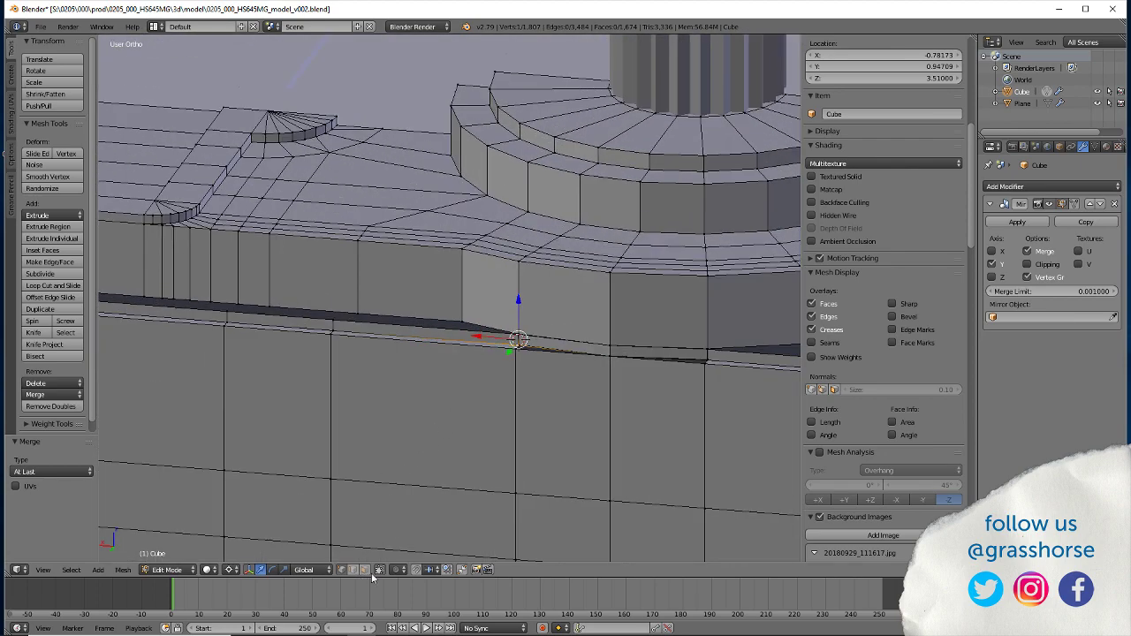
{"action": "scroll", "coordinate": [884, 398], "scroll_direction": "up", "scroll_amount": 2}
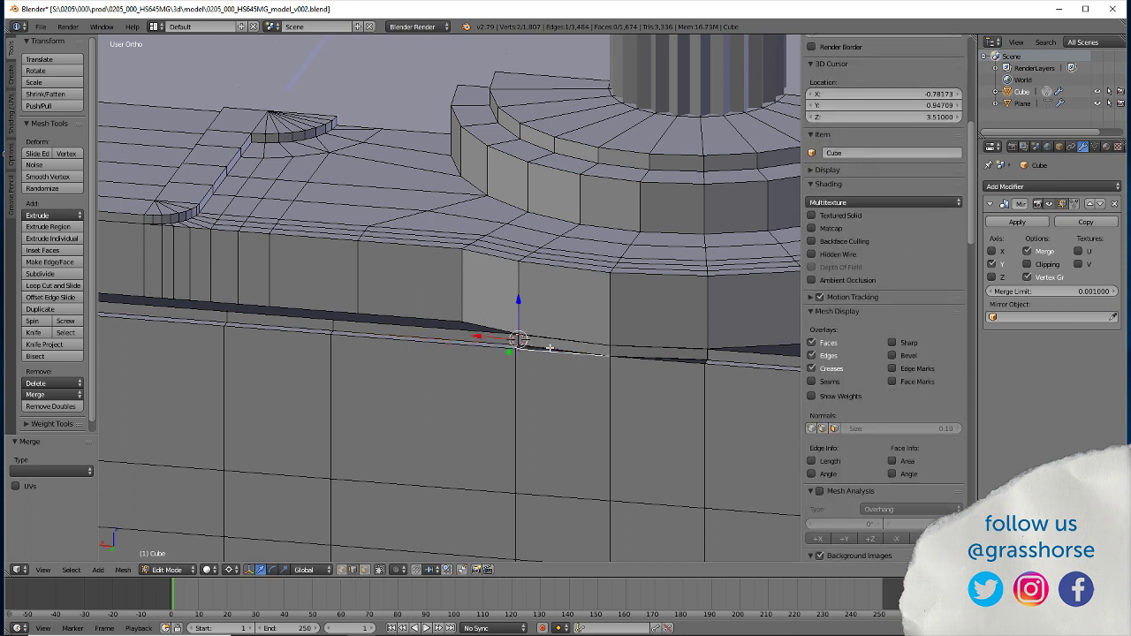
Add an edge to the opposite vertex and fill the gap under the rim box with faces
{"action": "left_click", "coordinate": [550, 348], "text": "shift"}
{"action": "key", "text": "f"}
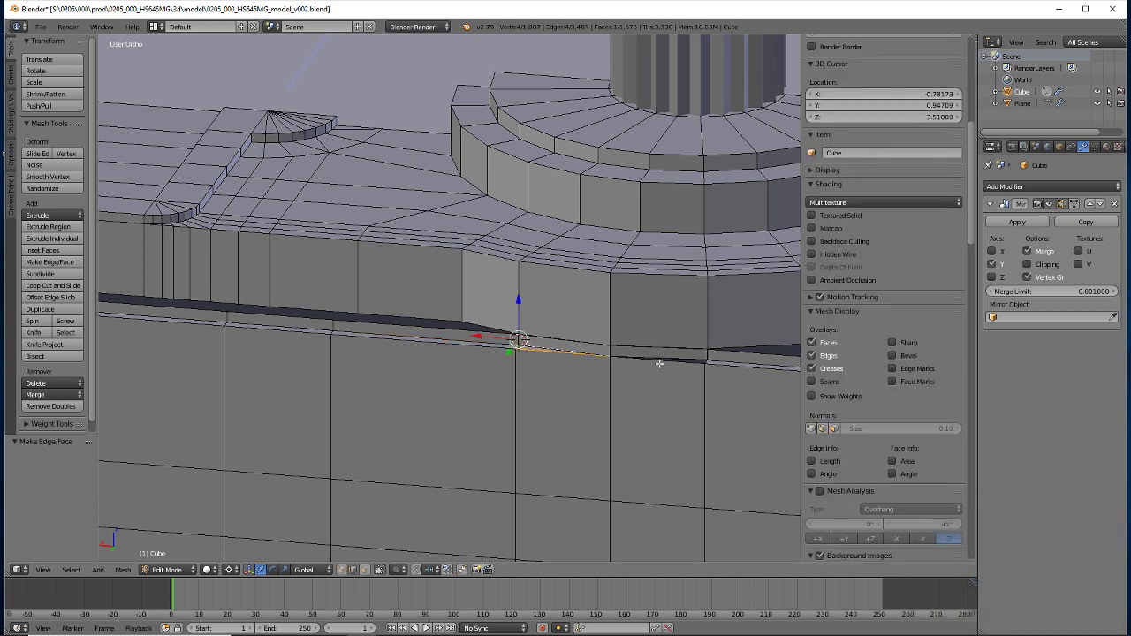
{"action": "key", "text": "f"}
{"action": "mouse_move", "coordinate": [589, 449]}
{"action": "middle_mouse_down"}
{"action": "mouse_move", "coordinate": [249, 428]}
{"action": "mouse_move", "coordinate": [215, 461]}
{"action": "middle_mouse_up"}
{"action": "mouse_move", "coordinate": [637, 401]}
{"action": "middle_mouse_down"}
{"action": "mouse_move", "coordinate": [503, 409]}
{"action": "mouse_move", "coordinate": [264, 383]}
{"action": "mouse_move", "coordinate": [525, 178]}
{"action": "middle_mouse_up"}
{"action": "scroll", "coordinate": [255, 384], "scroll_direction": "up", "scroll_amount": 2}
{"action": "scroll", "coordinate": [248, 386], "scroll_direction": "up", "scroll_amount": 4}
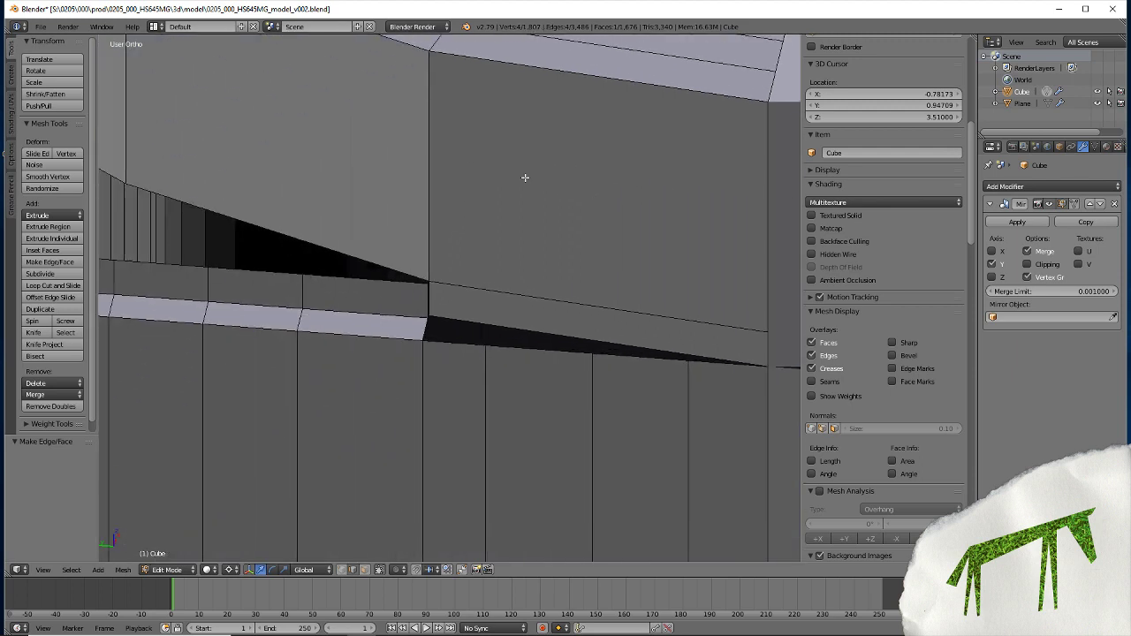
Snap the 3D cursor to the wall-corner vertex and flatten the vertical loop to it (scale Y 0)
{"action": "right_click", "coordinate": [430, 299]}
{"action": "key", "text": "shift+s"}
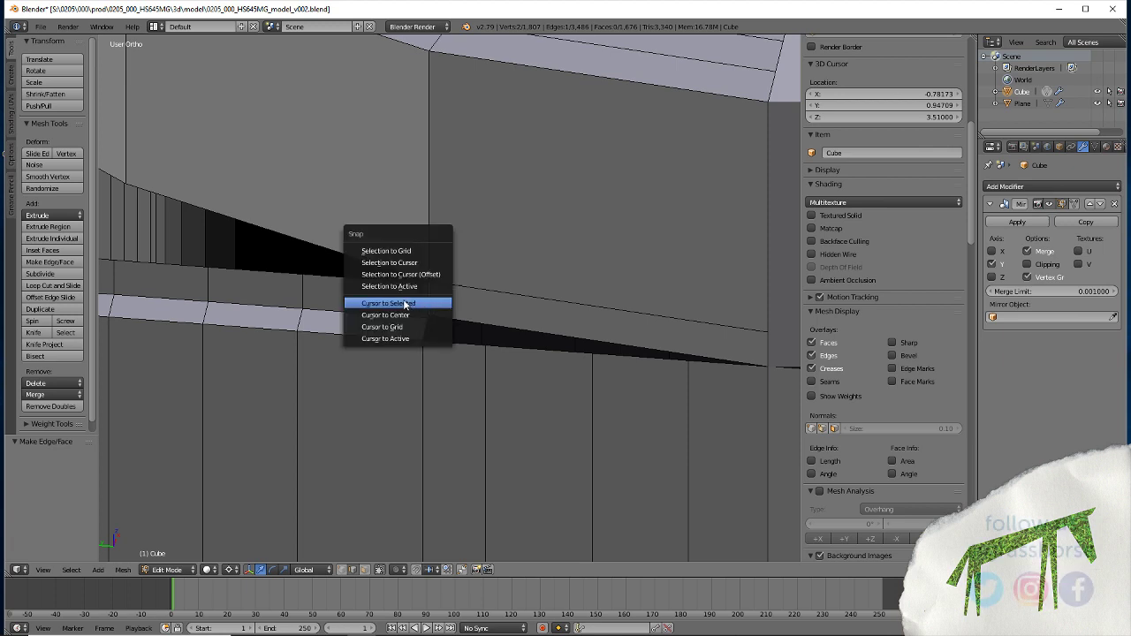
{"action": "left_click", "coordinate": [406, 303]}
{"action": "right_click", "coordinate": [423, 412], "text": "alt"}
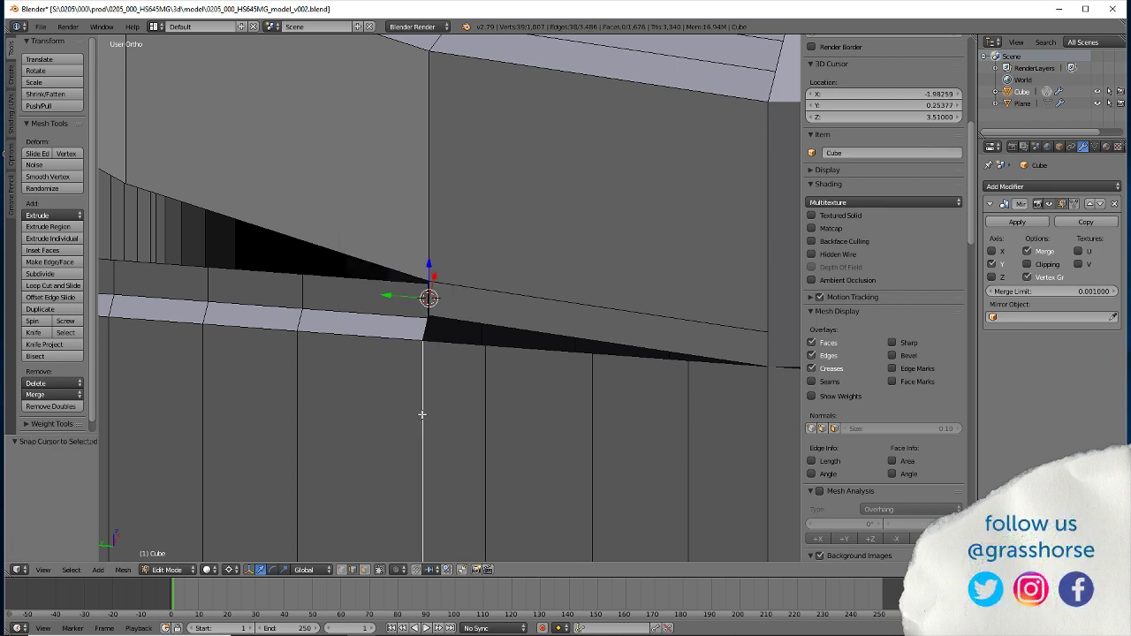
{"action": "right_click", "coordinate": [426, 311], "text": "alt+shift"}
{"action": "key", "text": "s"}
{"action": "key", "text": "y"}
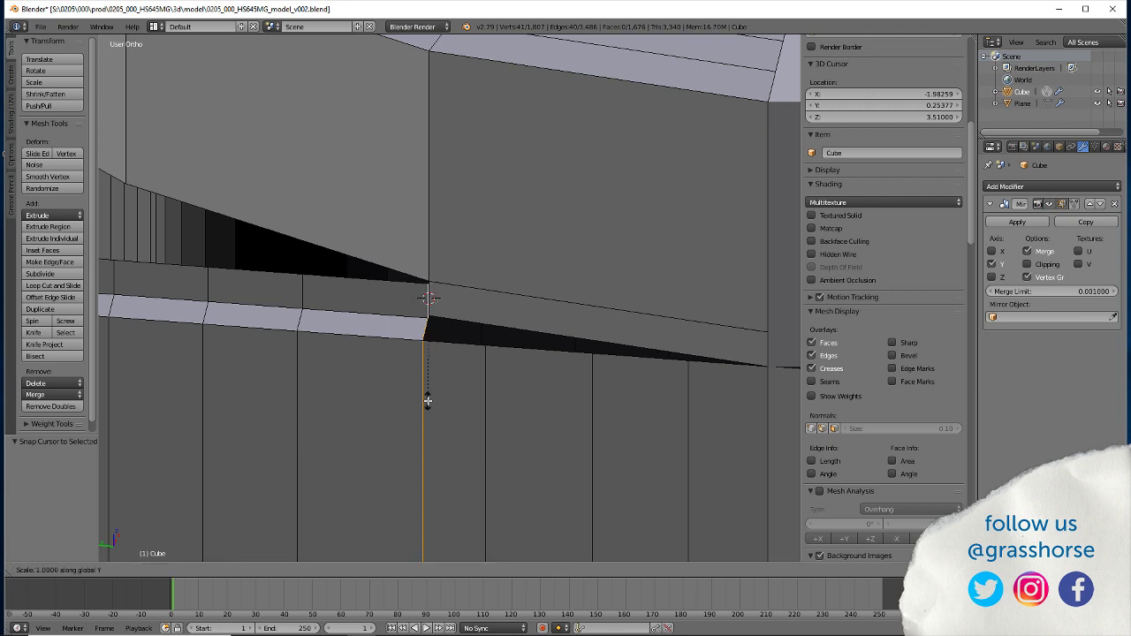
{"action": "key", "text": "0"}
{"action": "key", "text": "Return"}
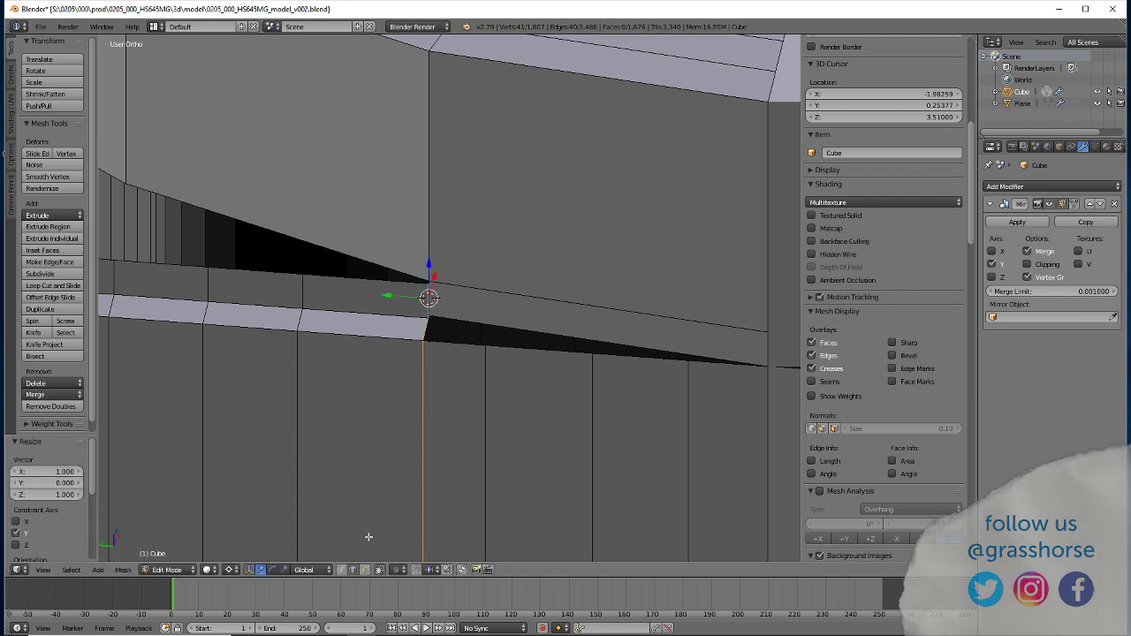
Extrude the long sloped face downward into a box closing the wedge gap
{"action": "left_click", "coordinate": [366, 569]}
{"action": "right_click", "coordinate": [604, 366]}
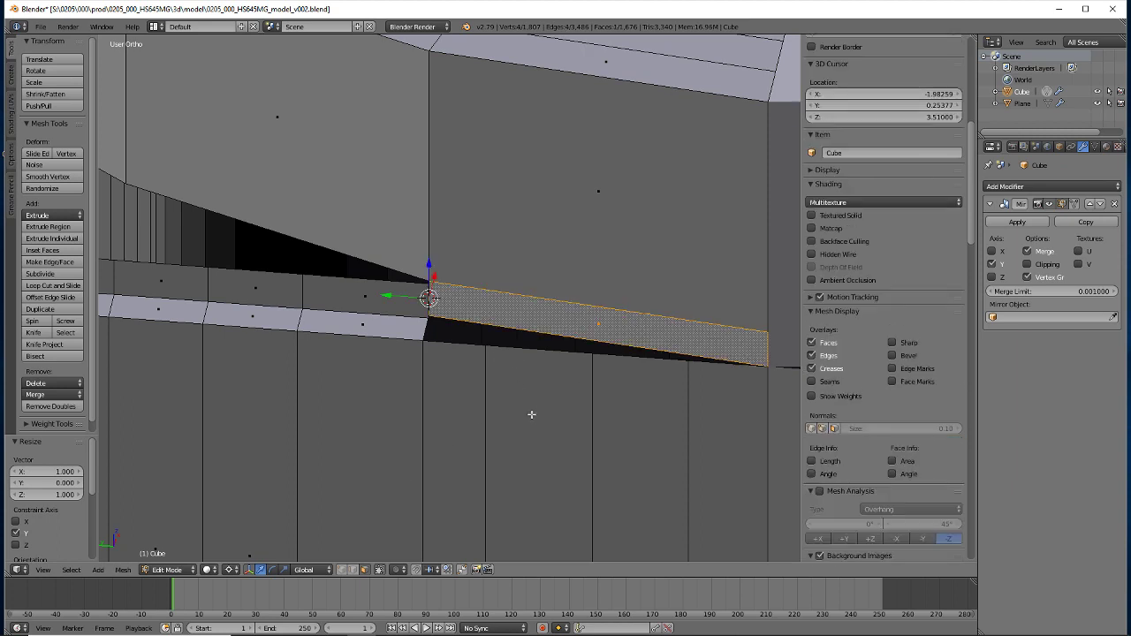
{"action": "key", "text": "e"}
{"action": "right_click", "coordinate": [521, 450]}
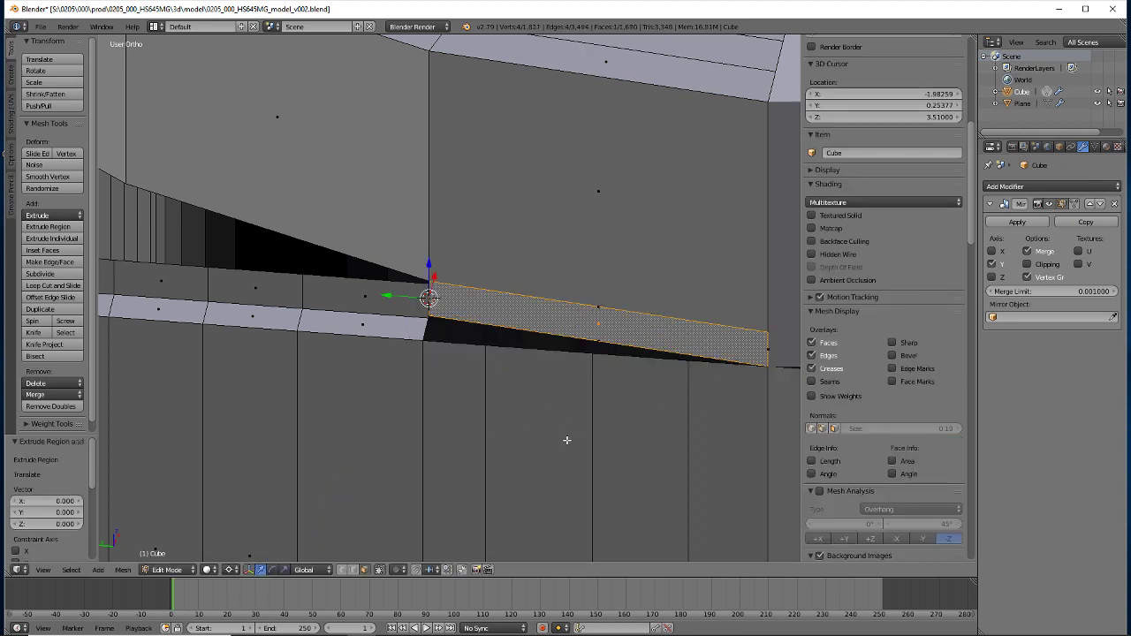
{"action": "key", "text": "ctrl+z"}
{"action": "key", "text": "e"}
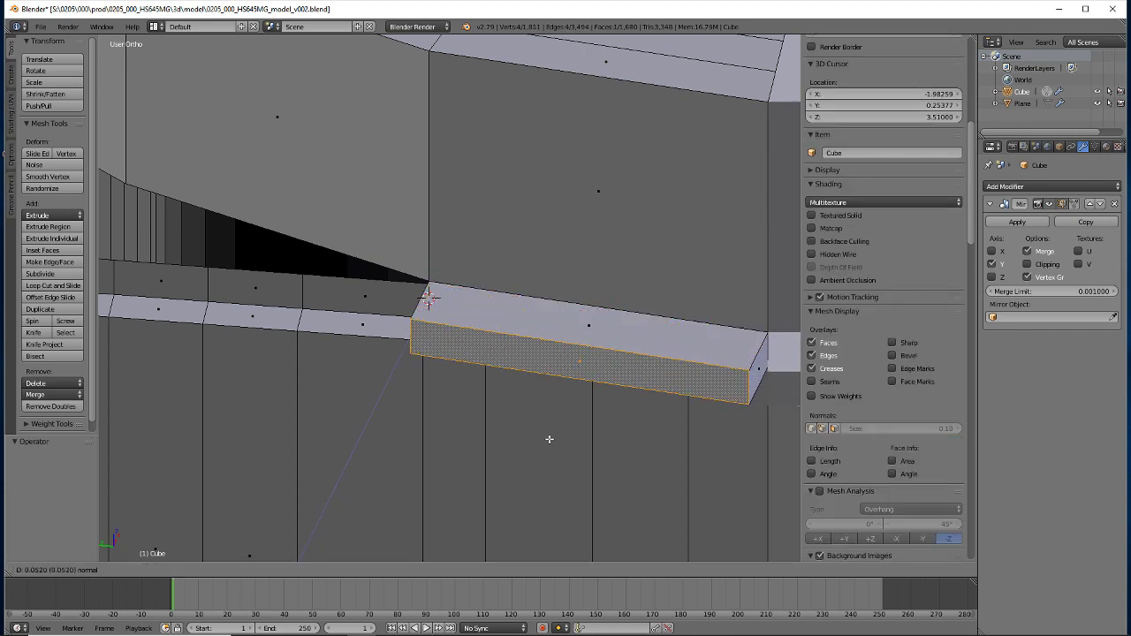
{"action": "left_click", "coordinate": [551, 442]}
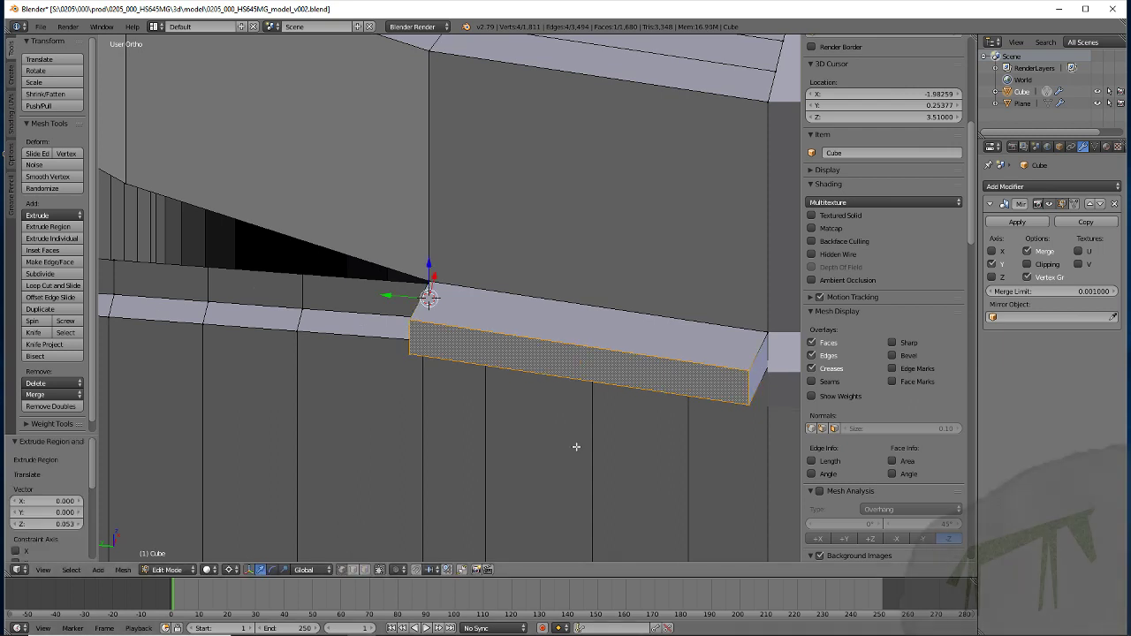
Collapse the box's far-right corner edge and merge it with the nearby vertex
{"action": "right_click", "coordinate": [770, 327]}
{"action": "key", "text": "alt+m"}
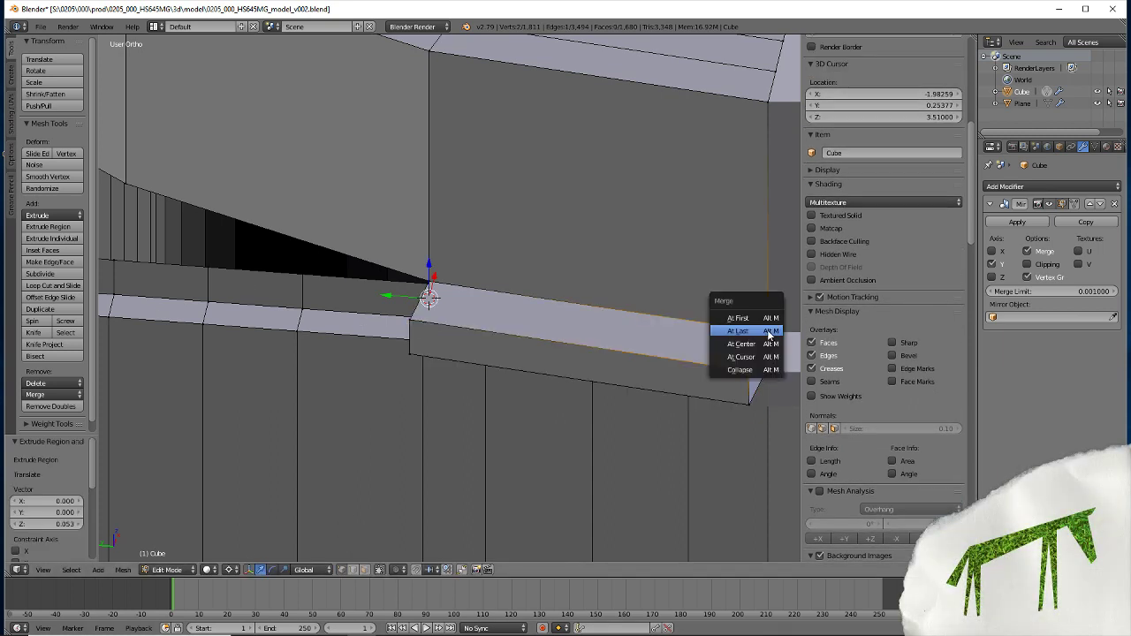
{"action": "left_click", "coordinate": [766, 336]}
{"action": "key", "text": "z"}
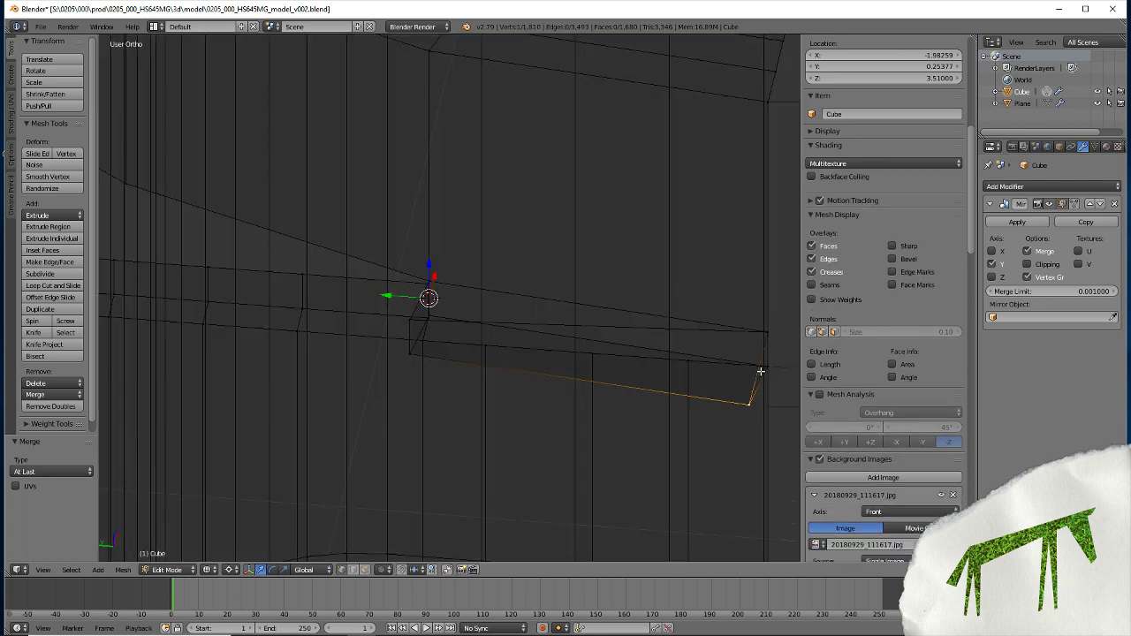
{"action": "right_click", "coordinate": [765, 369], "text": "shift"}
{"action": "key", "text": "alt+m"}
{"action": "left_click", "coordinate": [767, 375]}
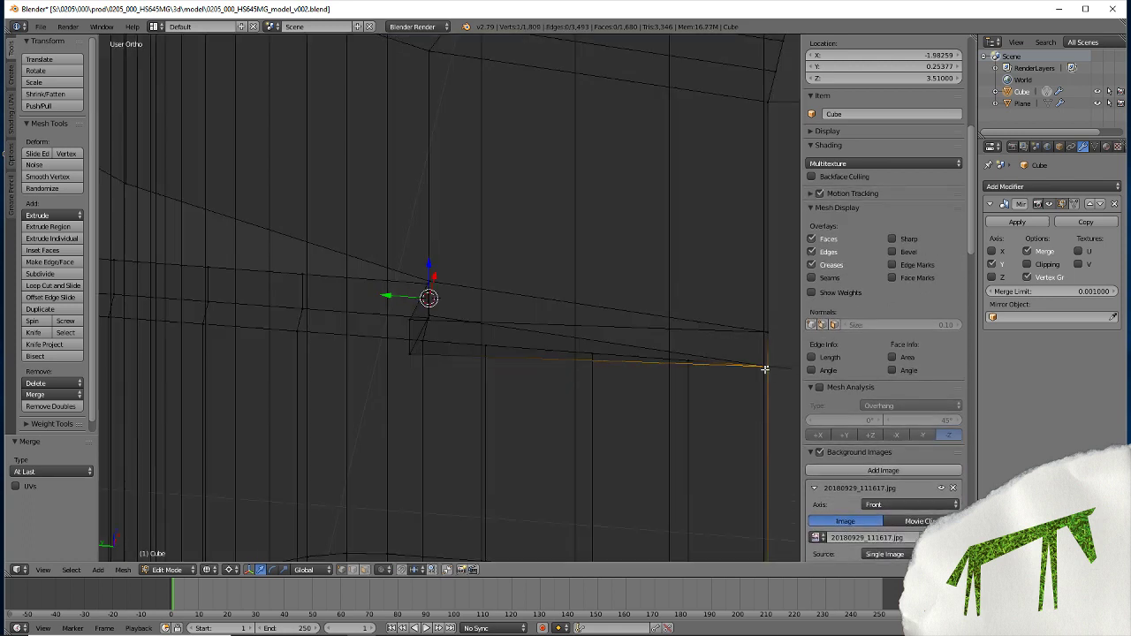
Merge the vertices at the box's left end and return to solid shading
{"action": "right_click", "coordinate": [409, 324]}
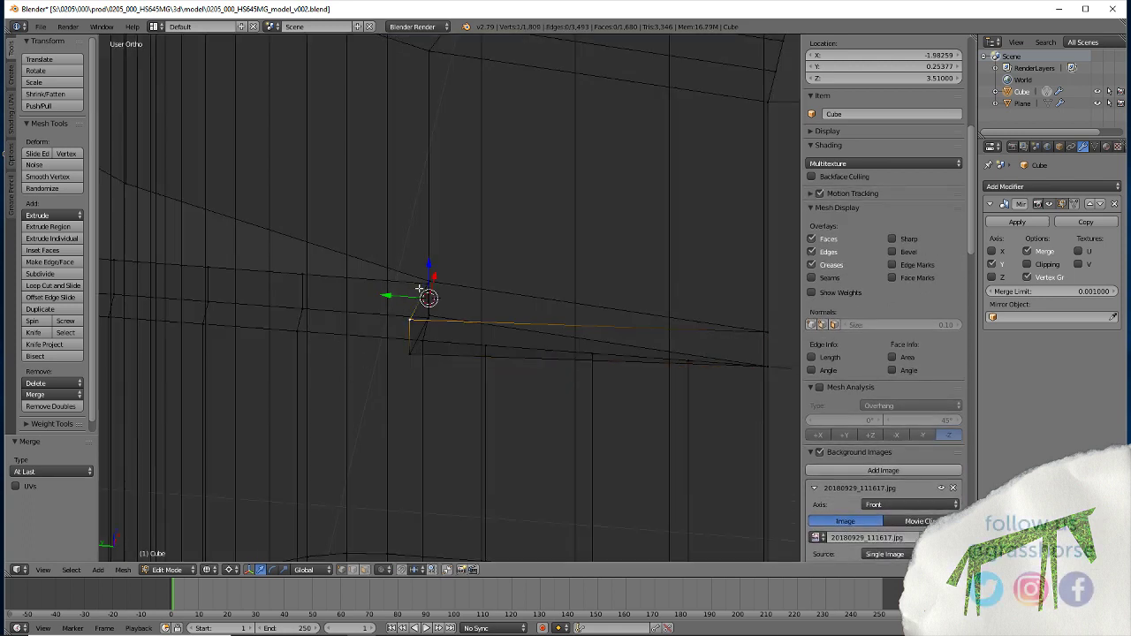
{"action": "right_click", "coordinate": [424, 289], "text": "shift"}
{"action": "key", "text": "alt+m"}
{"action": "left_click", "coordinate": [425, 293]}
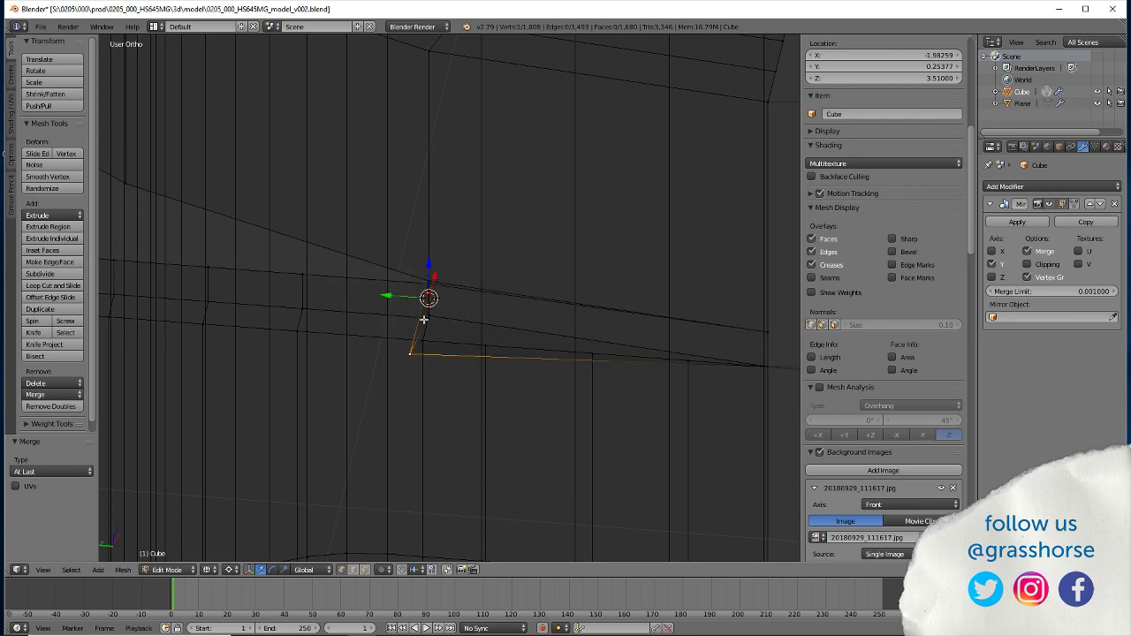
{"action": "key", "text": "super"}
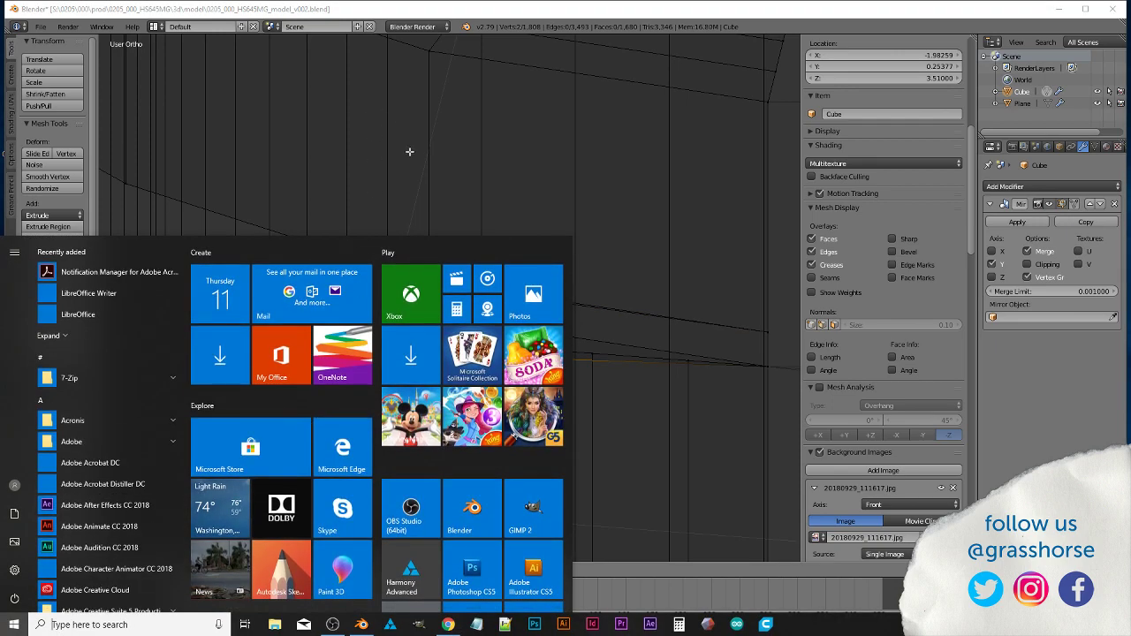
{"action": "key", "text": "super"}
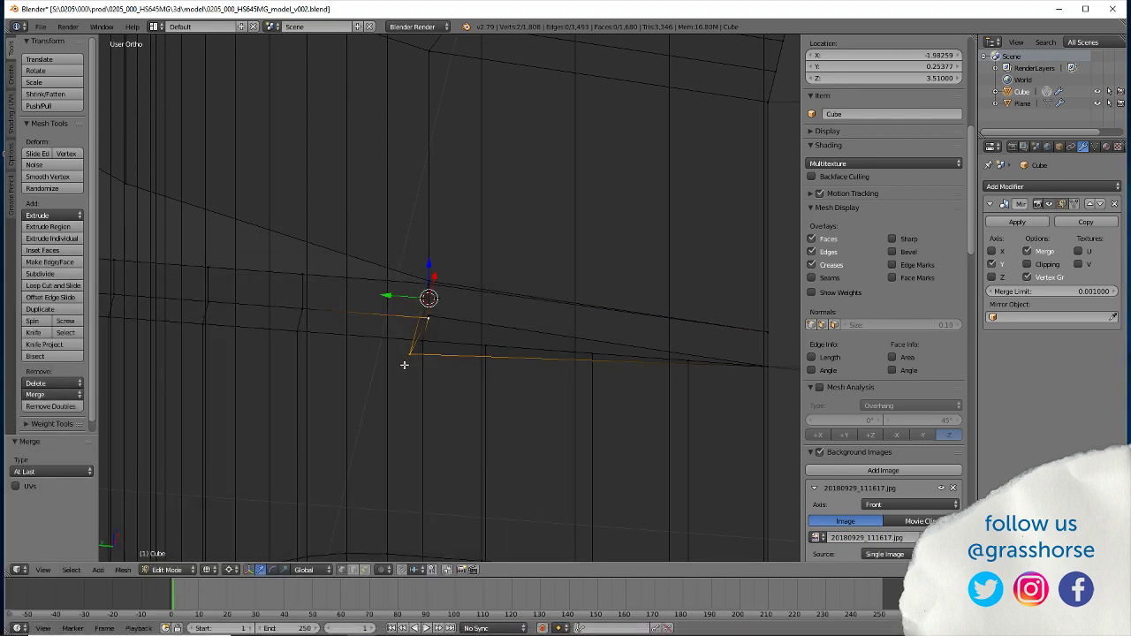
{"action": "key", "text": "alt+m"}
{"action": "left_click", "coordinate": [404, 364]}
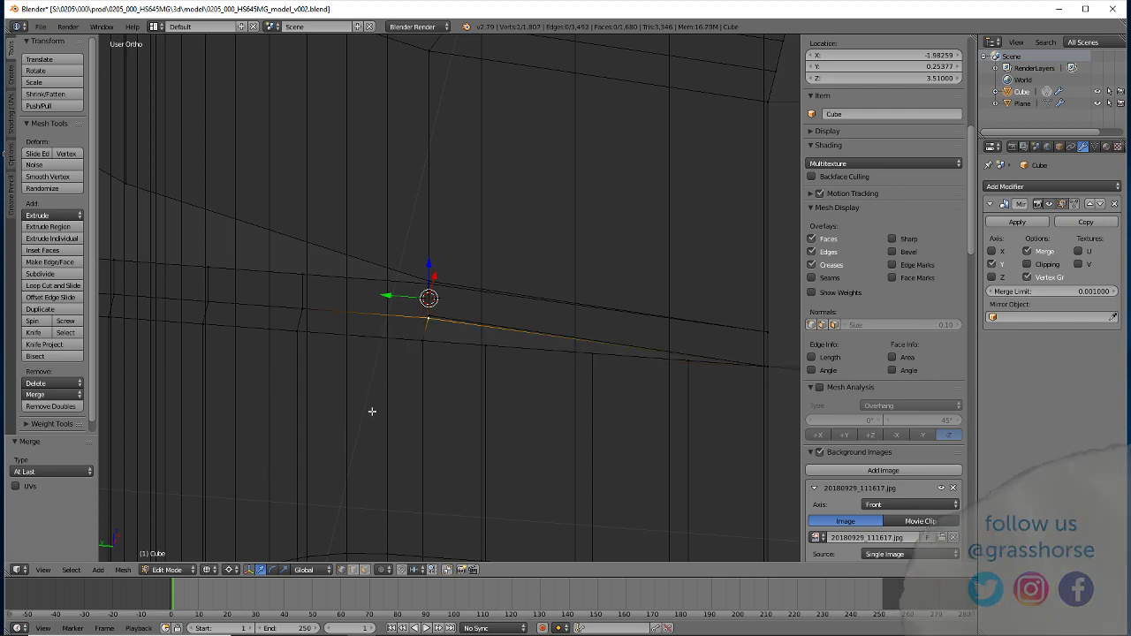
{"action": "key", "text": "z"}
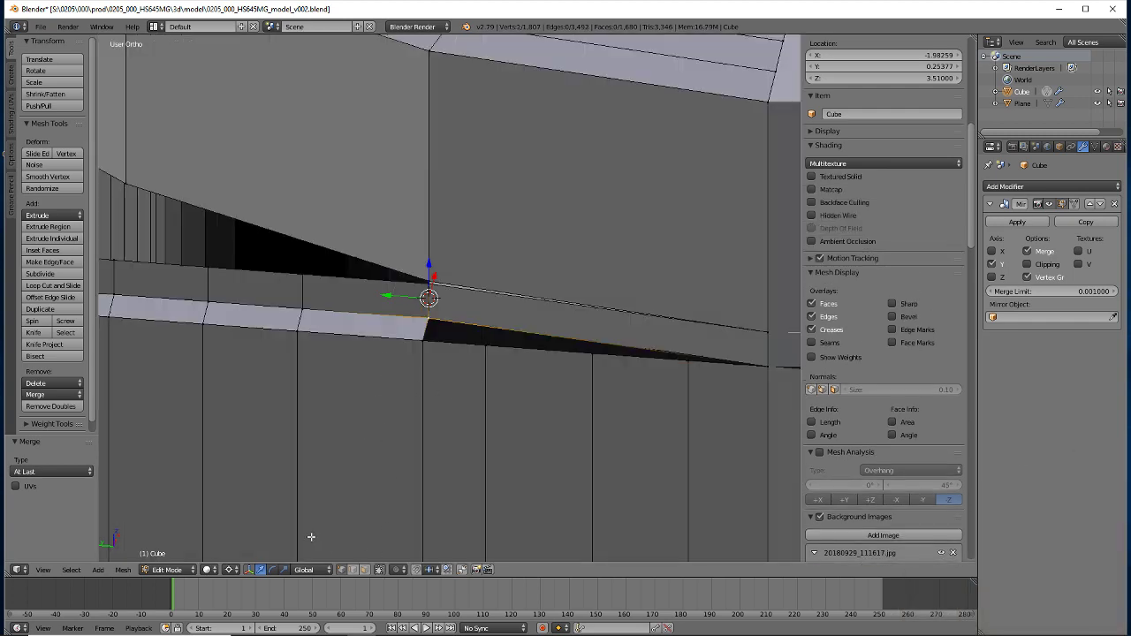
{"action": "scroll", "coordinate": [420, 400], "scroll_direction": "down", "scroll_amount": 6}
{"action": "scroll", "coordinate": [398, 442], "scroll_direction": "down", "scroll_amount": 3}
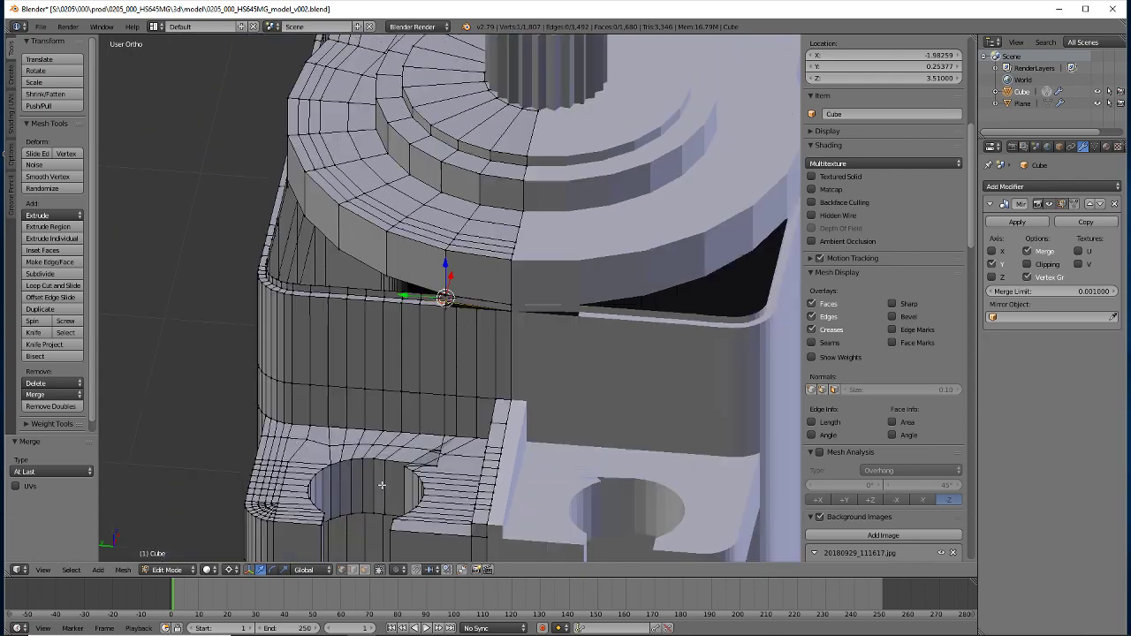
{"action": "scroll", "coordinate": [382, 485], "scroll_direction": "up", "scroll_amount": 3}
{"action": "scroll", "coordinate": [359, 474], "scroll_direction": "up", "scroll_amount": 2}
{"action": "middle_click_drag", "start_coordinate": [320, 458], "coordinate": [395, 454]}
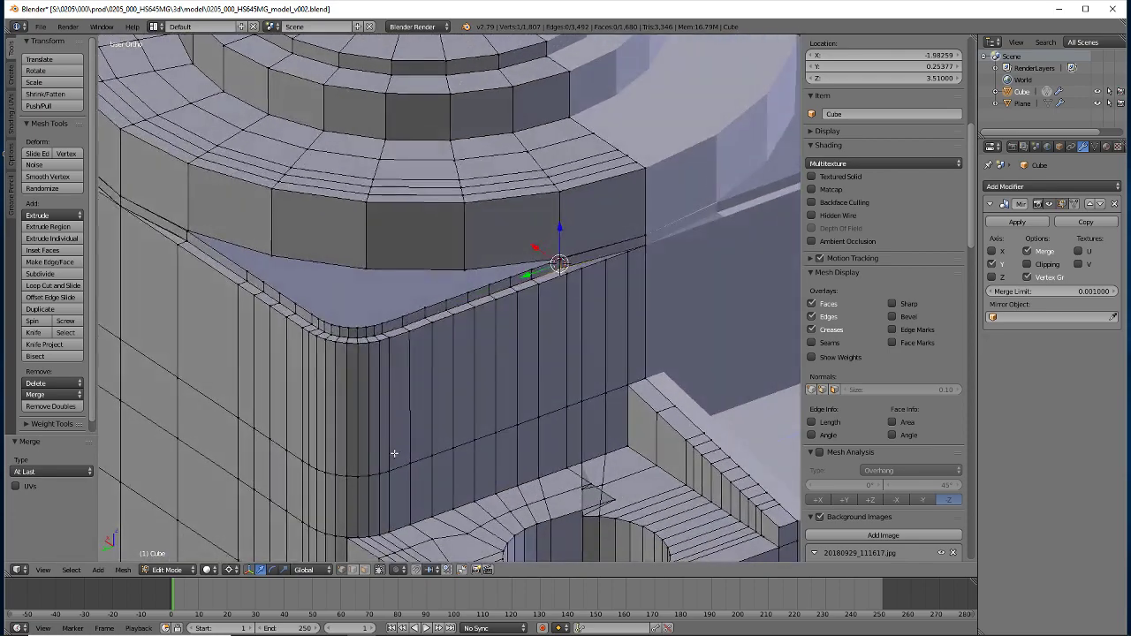
{"action": "middle_click_drag", "start_coordinate": [489, 496], "coordinate": [427, 353], "text": "shift"}
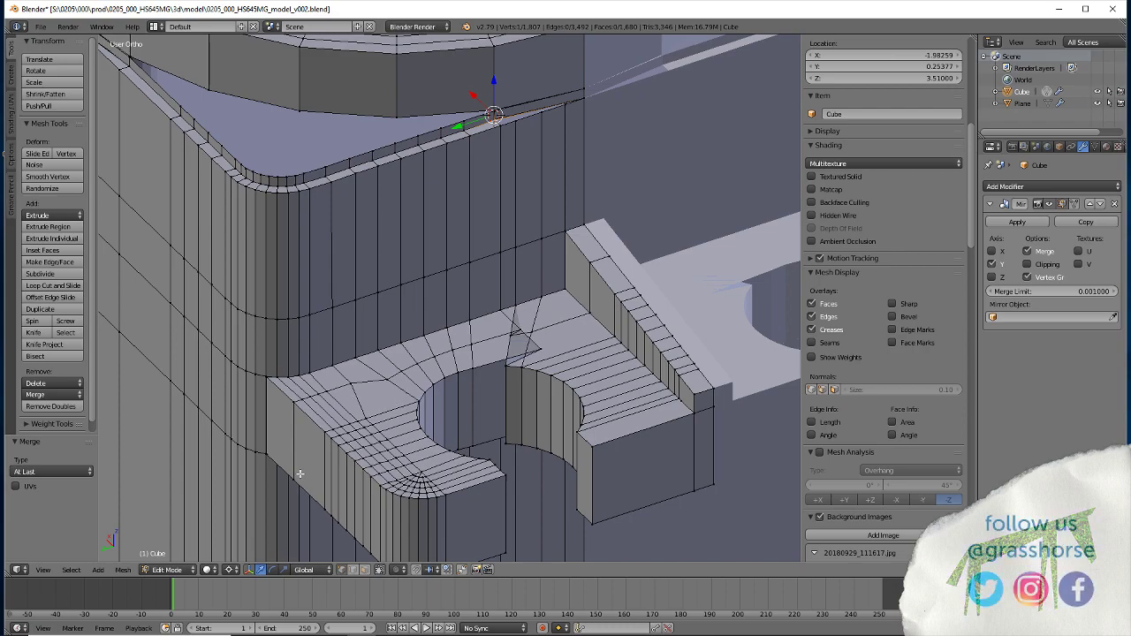
{"action": "mouse_move", "coordinate": [307, 490]}
{"action": "middle_mouse_down"}
{"action": "mouse_move", "coordinate": [250, 497]}
{"action": "mouse_move", "coordinate": [431, 407]}
{"action": "middle_mouse_up"}
Merge the first vertex pair at centre and collapse the diagonal edge to a single point
{"action": "right_click", "coordinate": [454, 372], "text": "shift"}
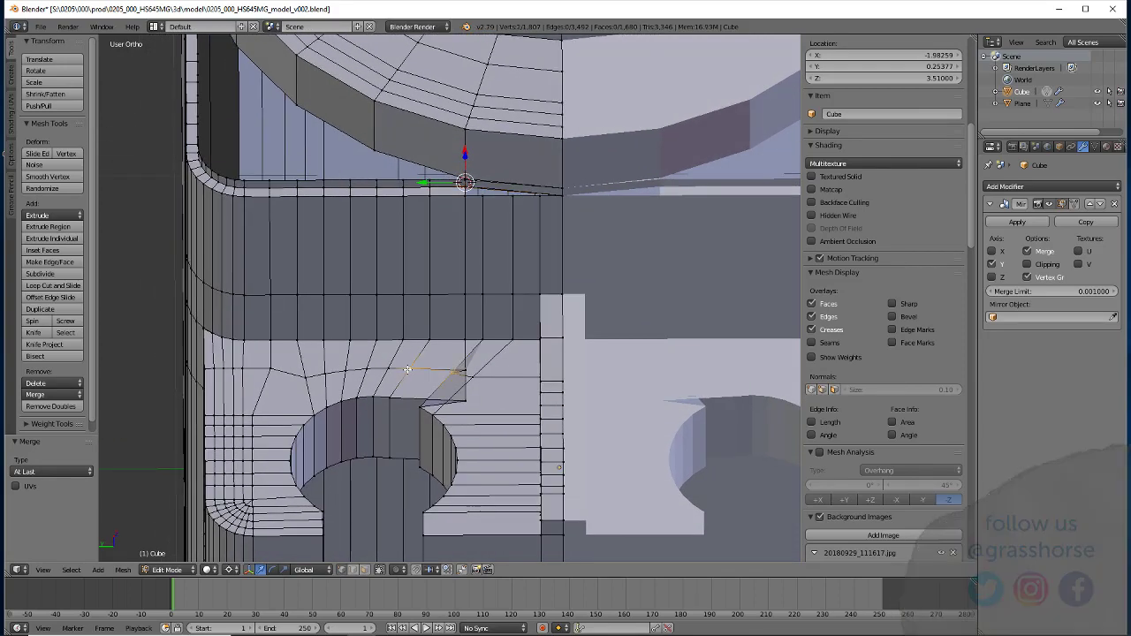
{"action": "key", "text": "alt+m"}
{"action": "left_click", "coordinate": [386, 384]}
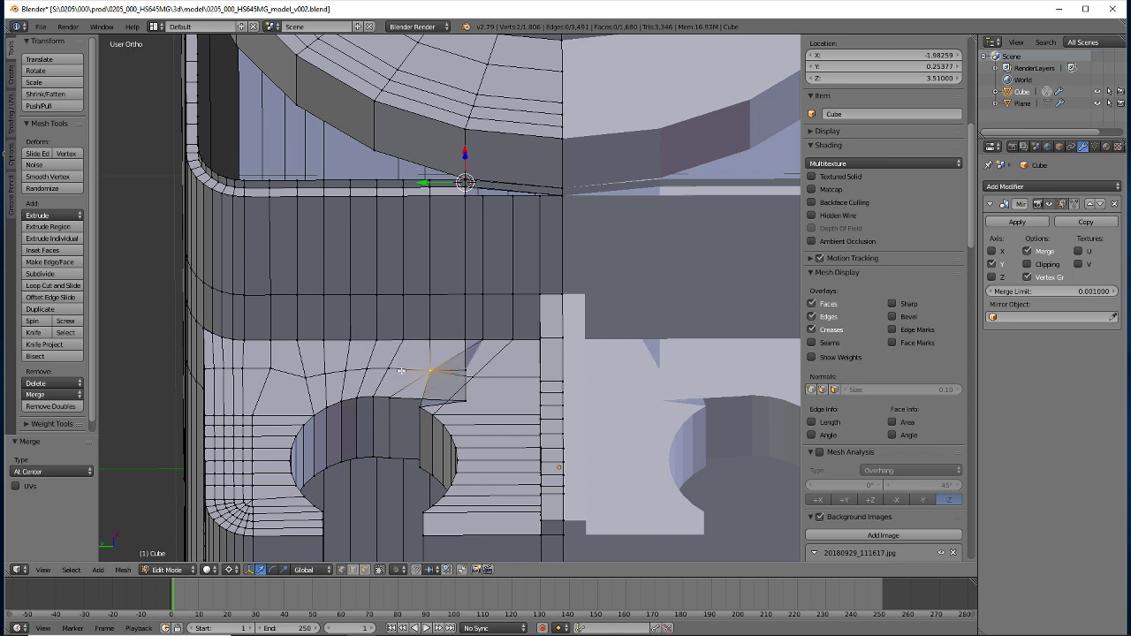
{"action": "right_click", "coordinate": [422, 365]}
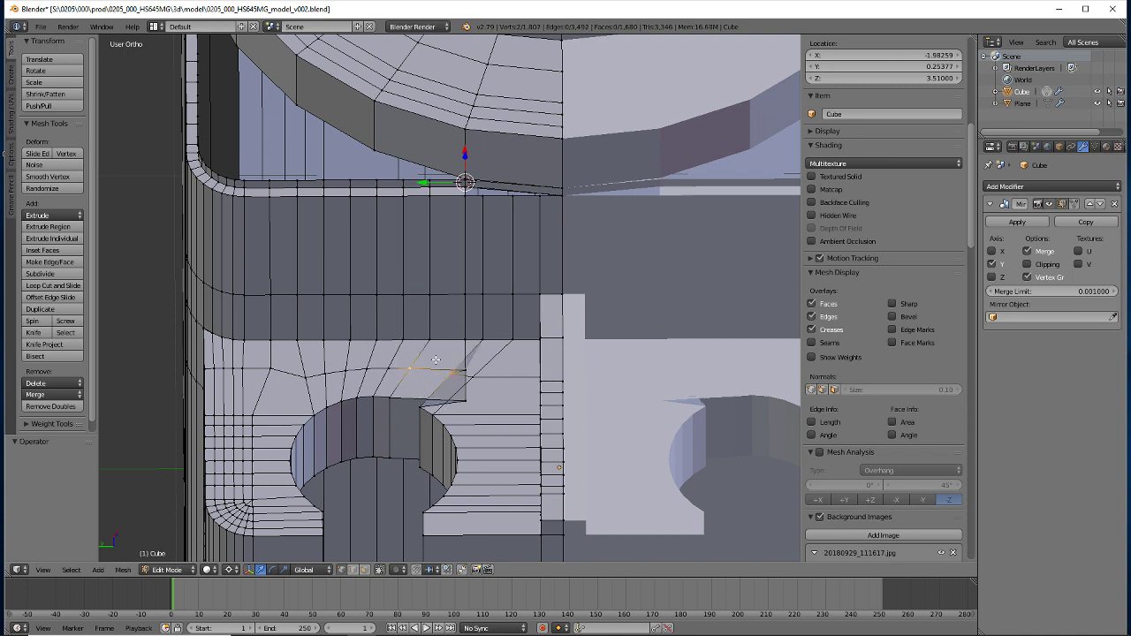
{"action": "key", "text": "shift+s"}
{"action": "left_click", "coordinate": [400, 367]}
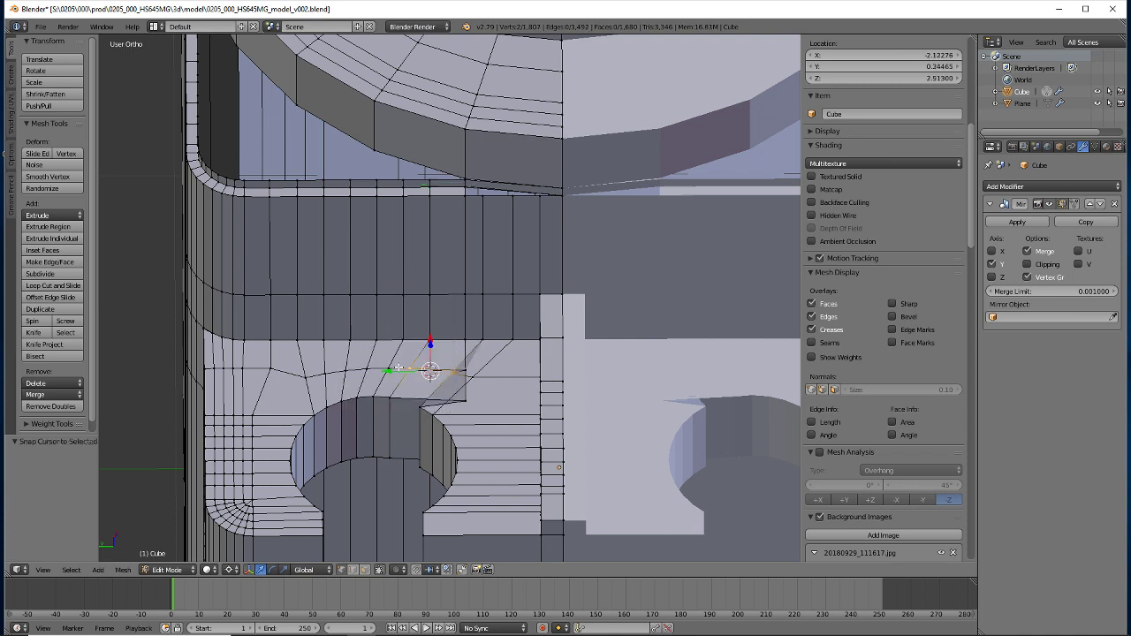
{"action": "right_click", "coordinate": [459, 372]}
{"action": "key", "text": "s"}
{"action": "key", "text": "0"}
{"action": "key", "text": "Return"}
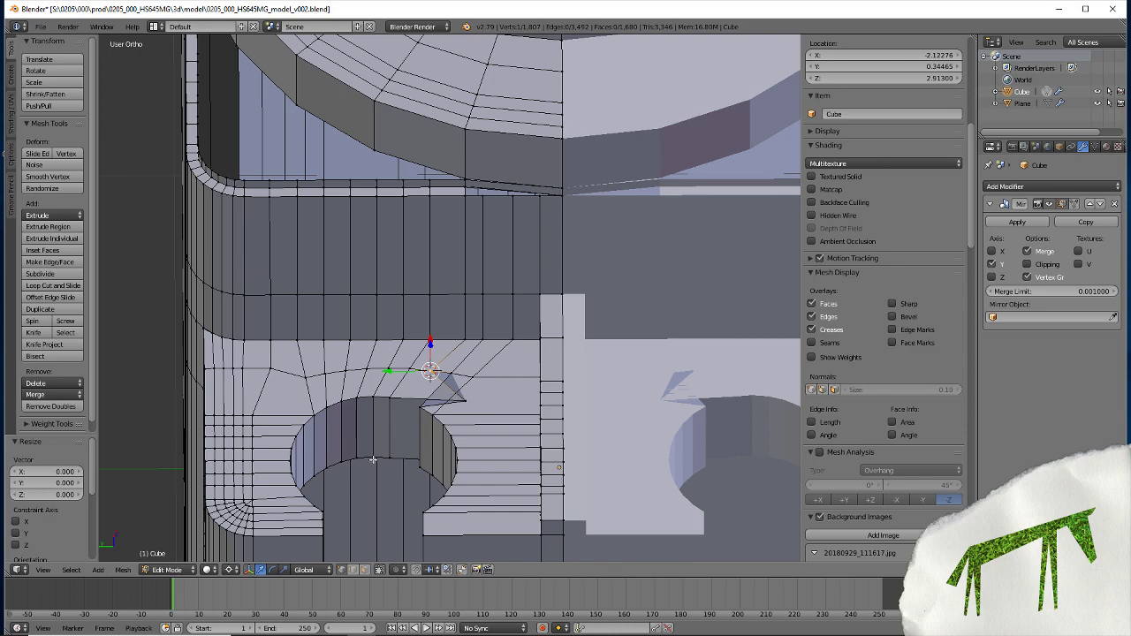
Merge the second stray vertex at centre and collapse the selection onto the cursor (scale 0)
{"action": "middle_click_drag", "start_coordinate": [373, 459], "coordinate": [389, 305]}
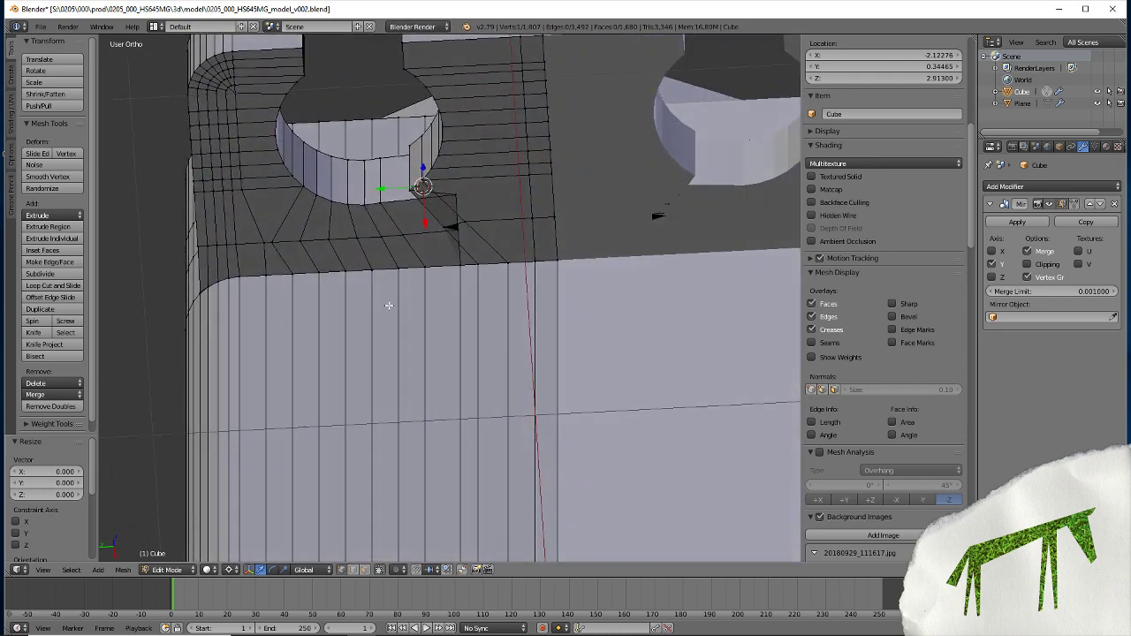
{"action": "right_click", "coordinate": [443, 225], "text": "shift"}
{"action": "key", "text": "alt+m"}
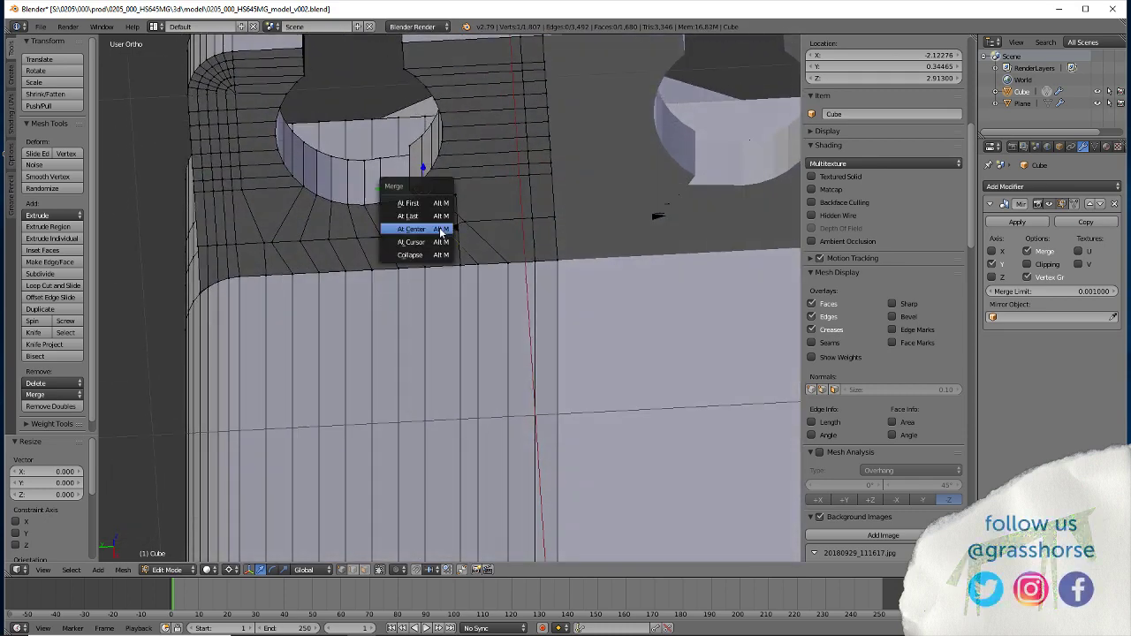
{"action": "left_click", "coordinate": [414, 229]}
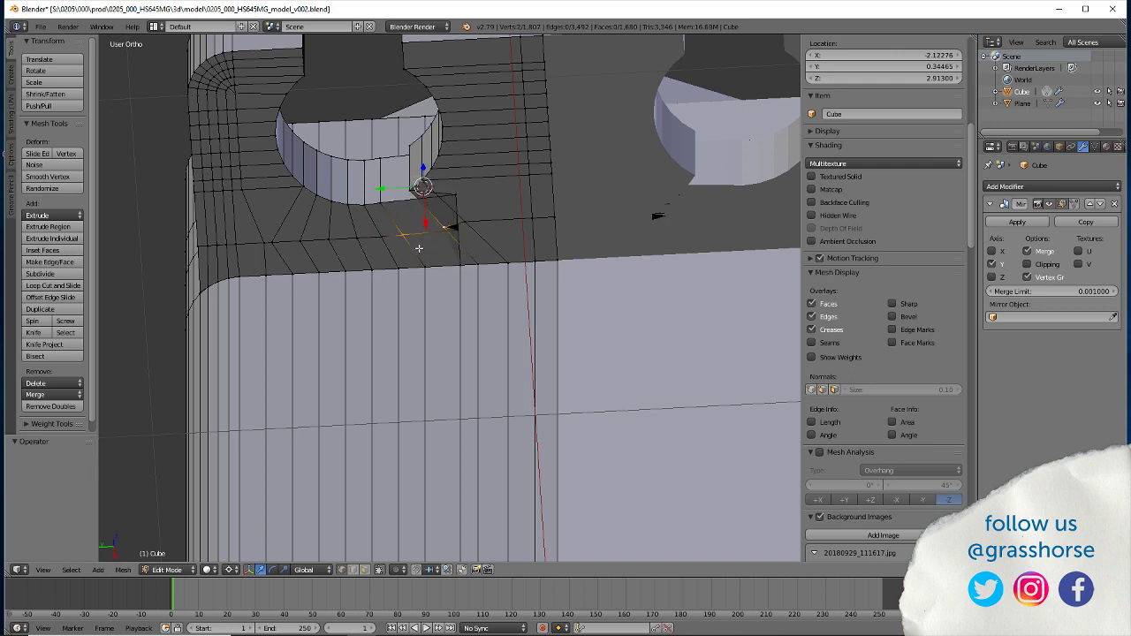
{"action": "key", "text": "shift+s"}
{"action": "left_click", "coordinate": [378, 245]}
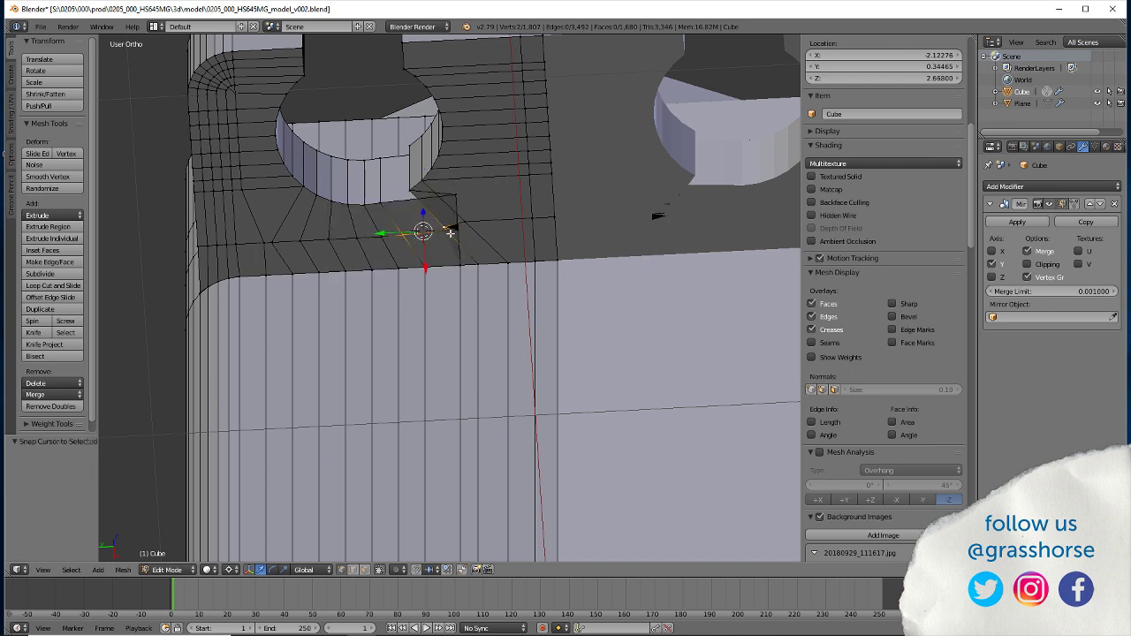
{"action": "key", "text": "s"}
{"action": "key", "text": "0"}
{"action": "key", "text": "Return"}
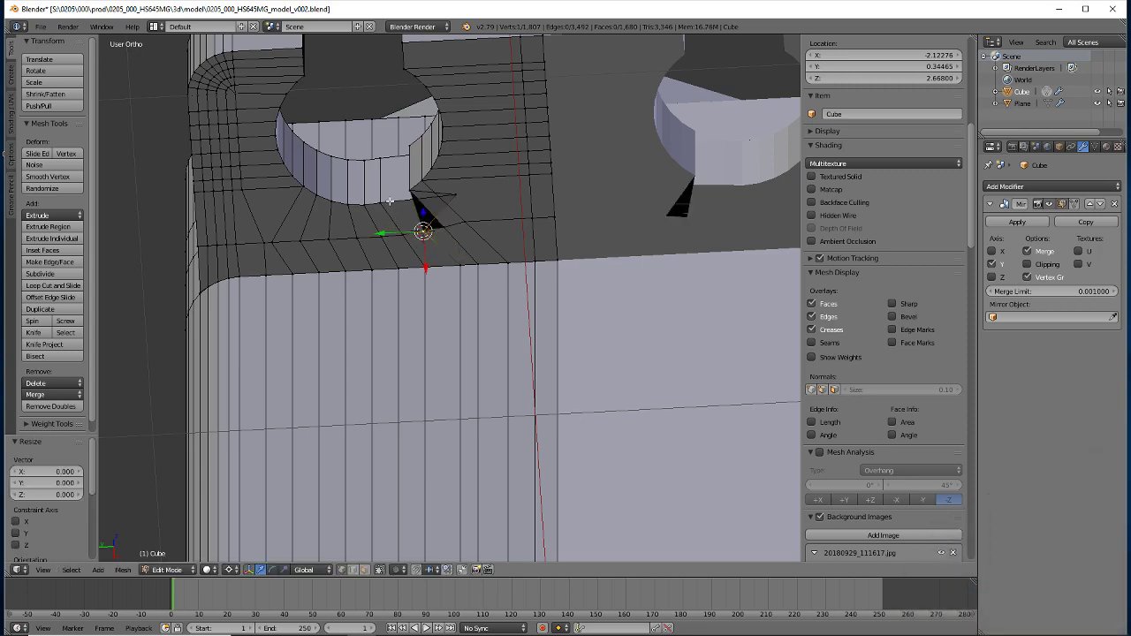
{"action": "mouse_move", "coordinate": [390, 201]}
{"action": "middle_mouse_down"}
{"action": "mouse_move", "coordinate": [411, 364]}
{"action": "mouse_move", "coordinate": [374, 377]}
{"action": "middle_mouse_up"}
In top view, snap the cursor to a hole-rim vertex and extrude a new vertex beside it
{"action": "key", "text": "KP_7"}
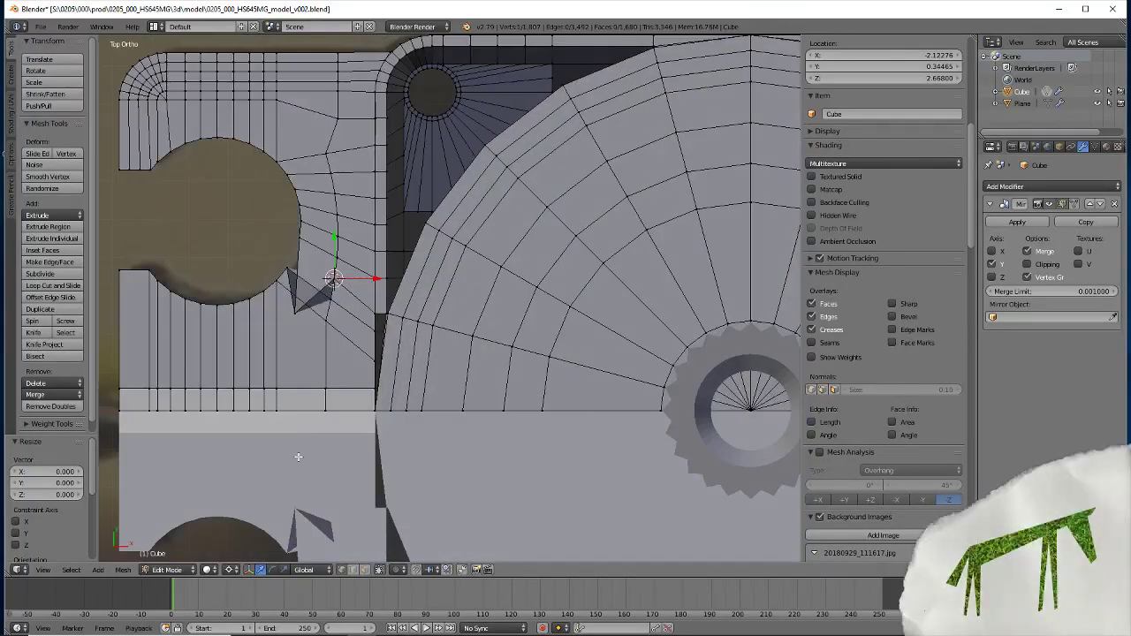
{"action": "right_click", "coordinate": [297, 222], "text": "shift"}
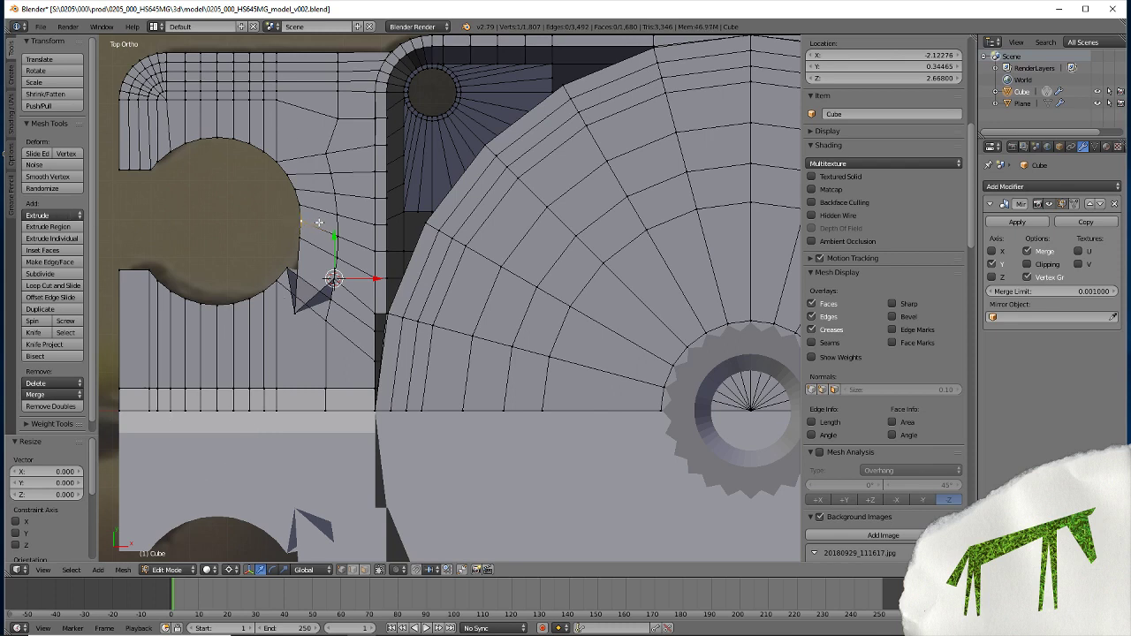
{"action": "key", "text": "shift+s"}
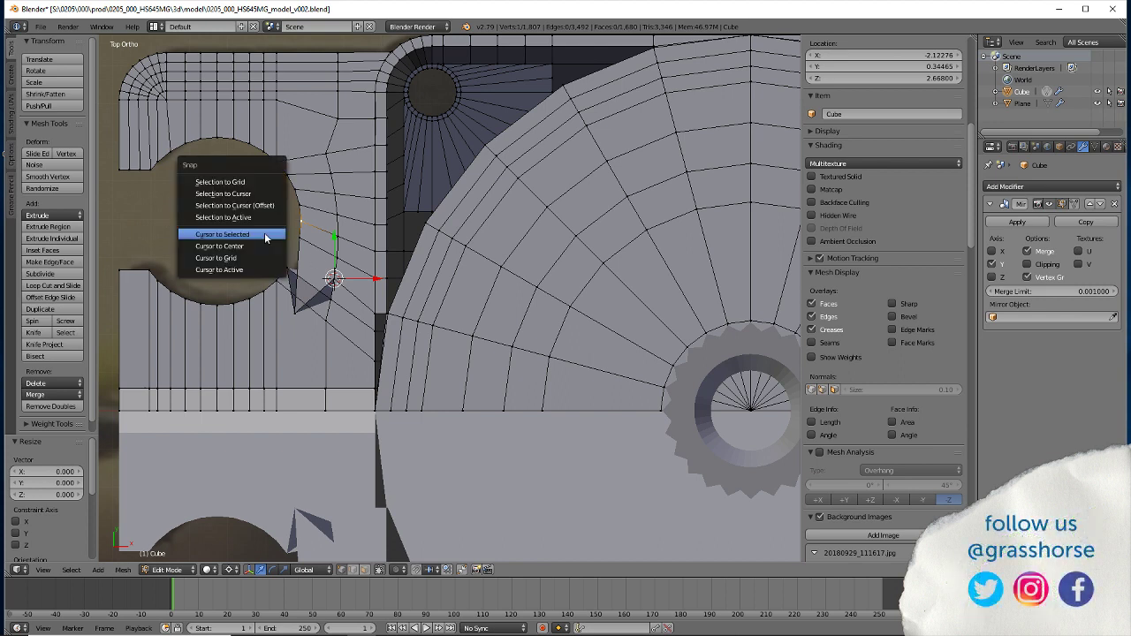
{"action": "left_click", "coordinate": [213, 235]}
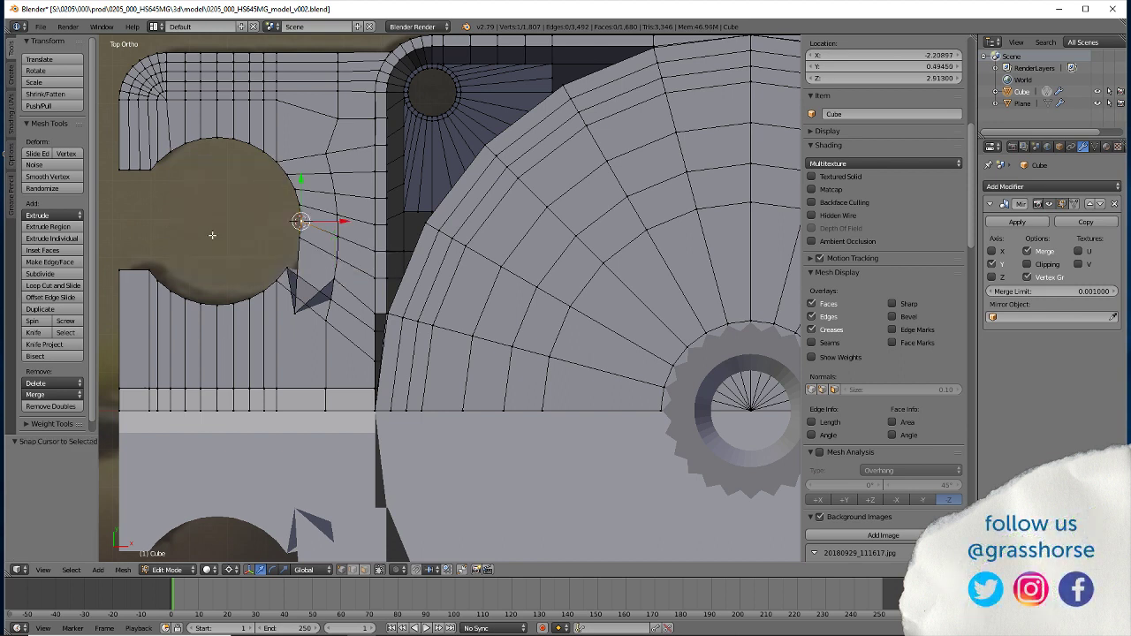
{"action": "key", "text": "e"}
{"action": "right_click", "coordinate": [266, 239]}
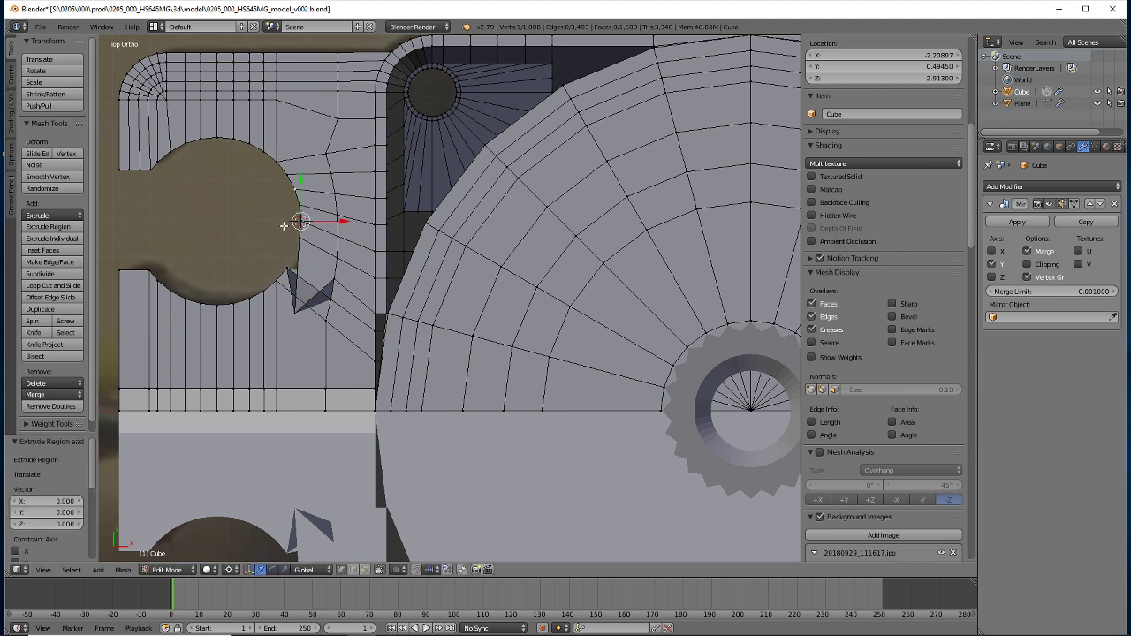
{"action": "key", "text": "g"}
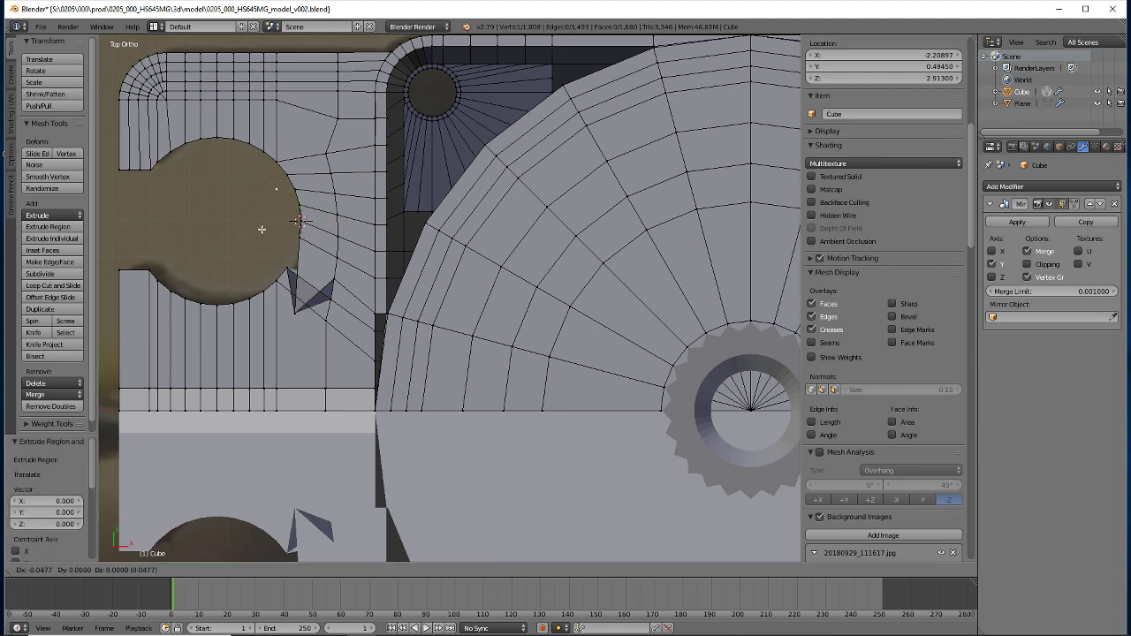
{"action": "left_click", "coordinate": [259, 227]}
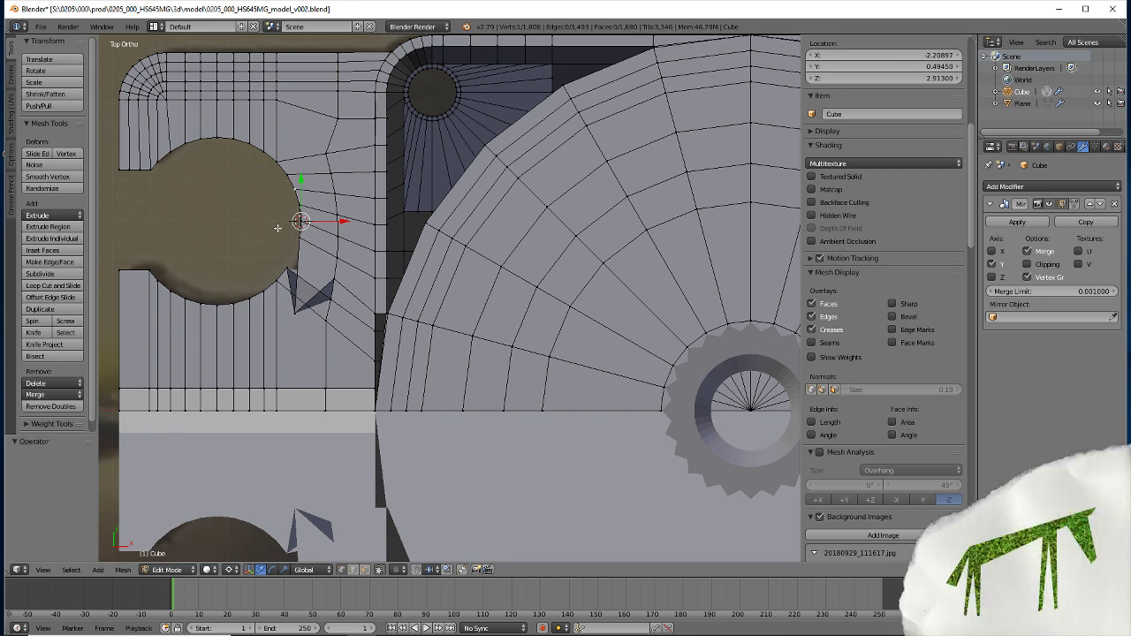
Mirror the new vertex across Y (S Y -1), snap the cursor to it, and select the triangle's bottom vertex
{"action": "key", "text": "g"}
{"action": "right_click", "coordinate": [254, 238]}
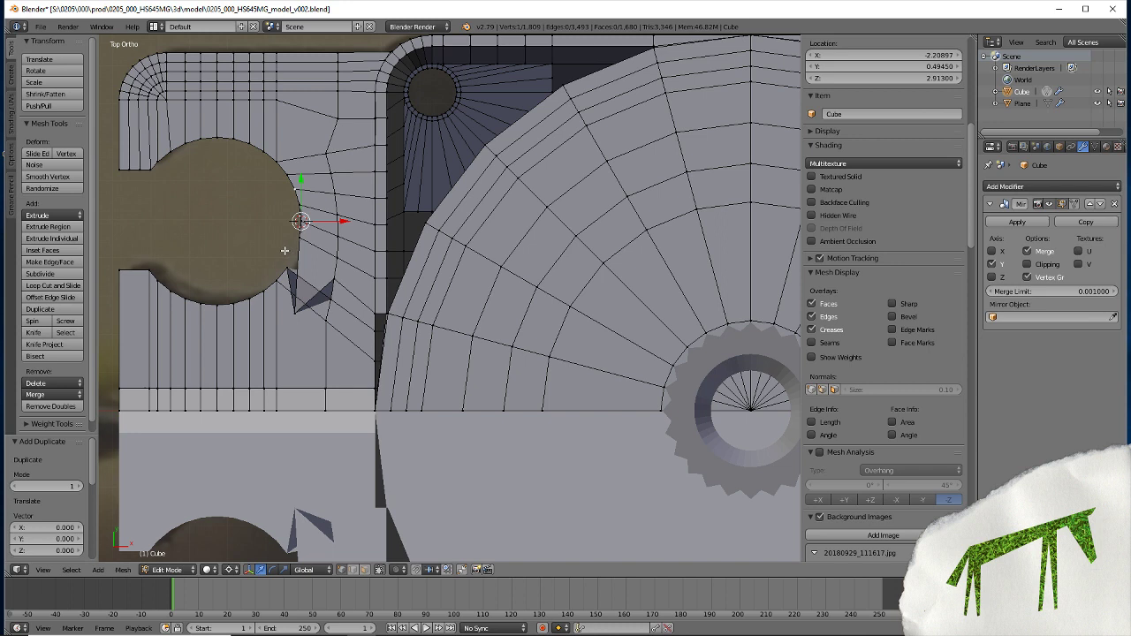
{"action": "type", "text": "sy"}
{"action": "type", "text": "-1"}
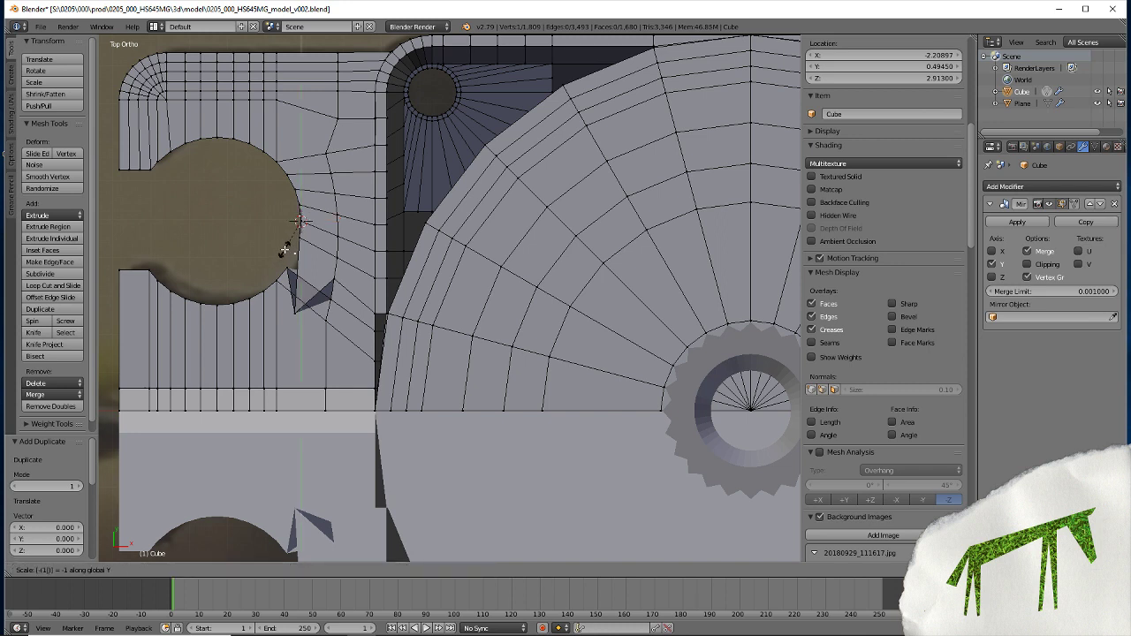
{"action": "key", "text": "Return"}
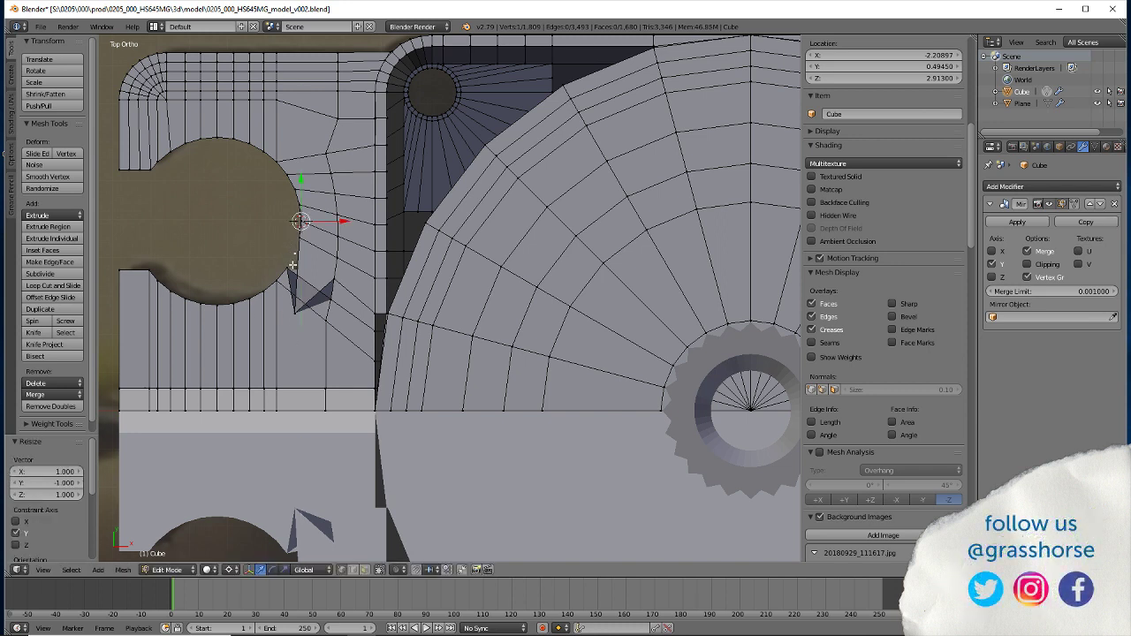
{"action": "key", "text": "shift+s"}
{"action": "left_click", "coordinate": [270, 256]}
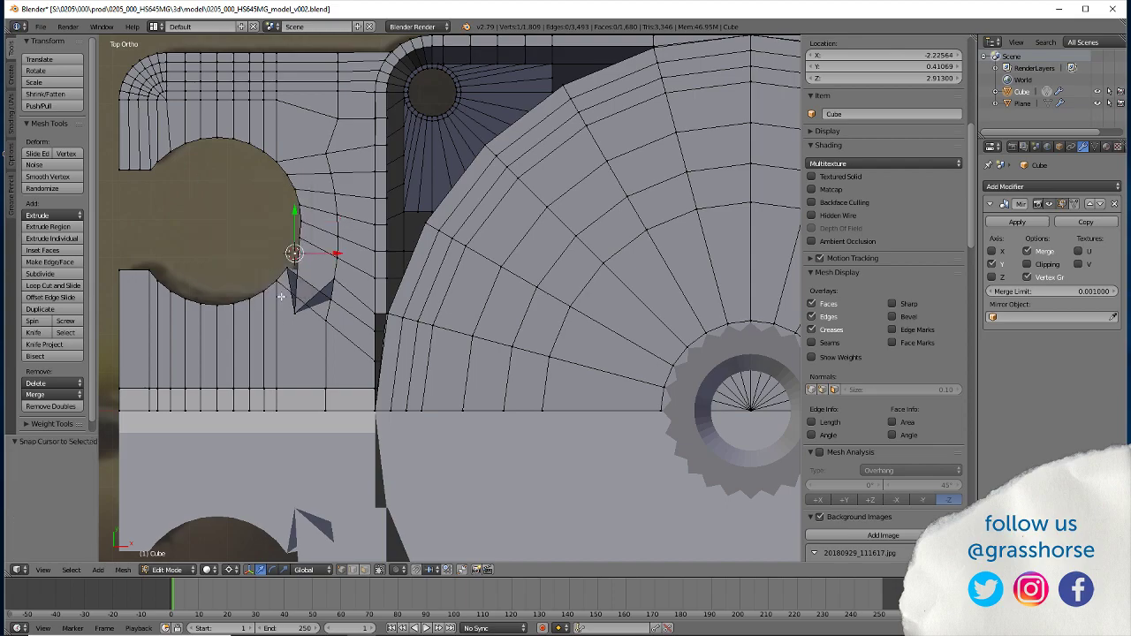
{"action": "right_click", "coordinate": [290, 318]}
{"action": "middle_click_drag", "start_coordinate": [164, 355], "coordinate": [365, 213]}
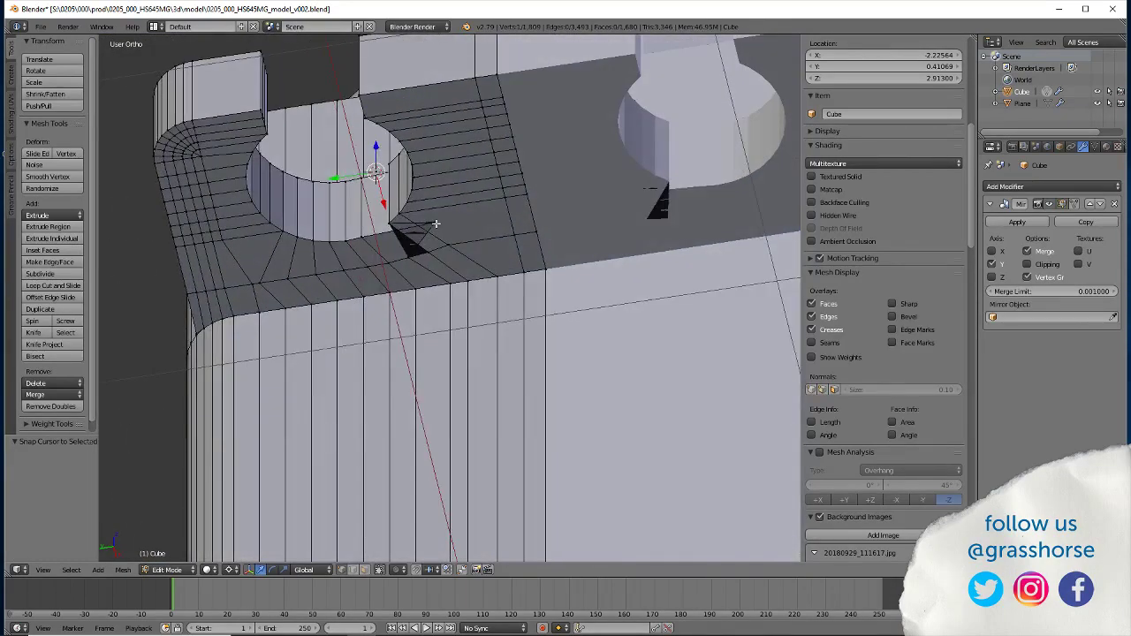
Flatten the stray triangle onto the hole's rim by scaling it to 0 along Y and X
{"action": "middle_click_drag", "start_coordinate": [435, 223], "coordinate": [287, 421]}
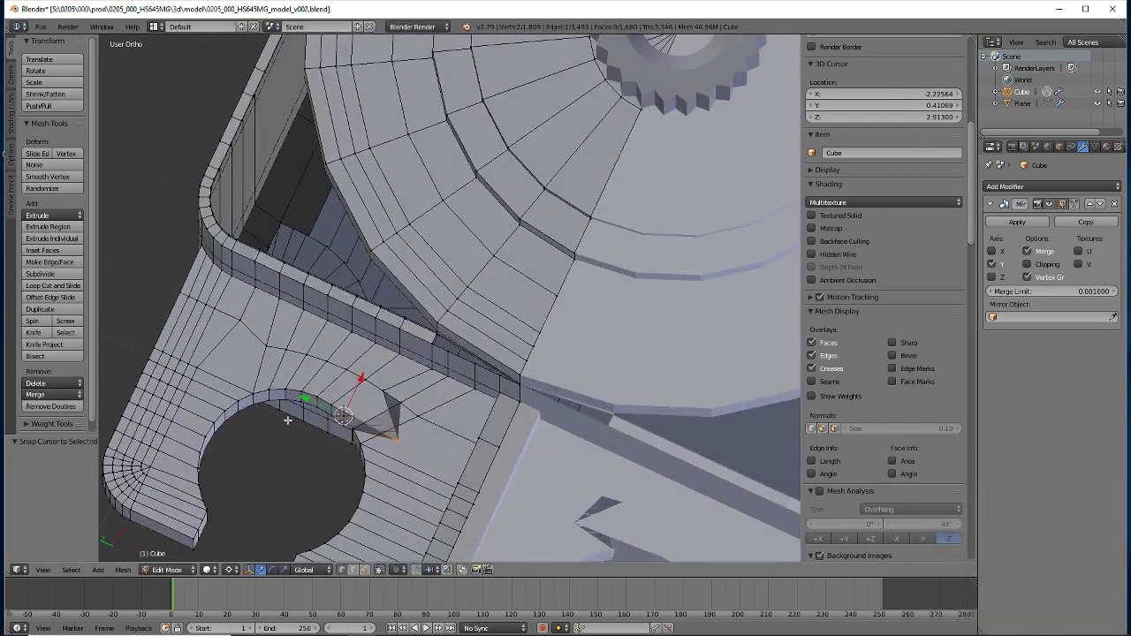
{"action": "key", "text": "s"}
{"action": "key", "text": "y"}
{"action": "key", "text": "0"}
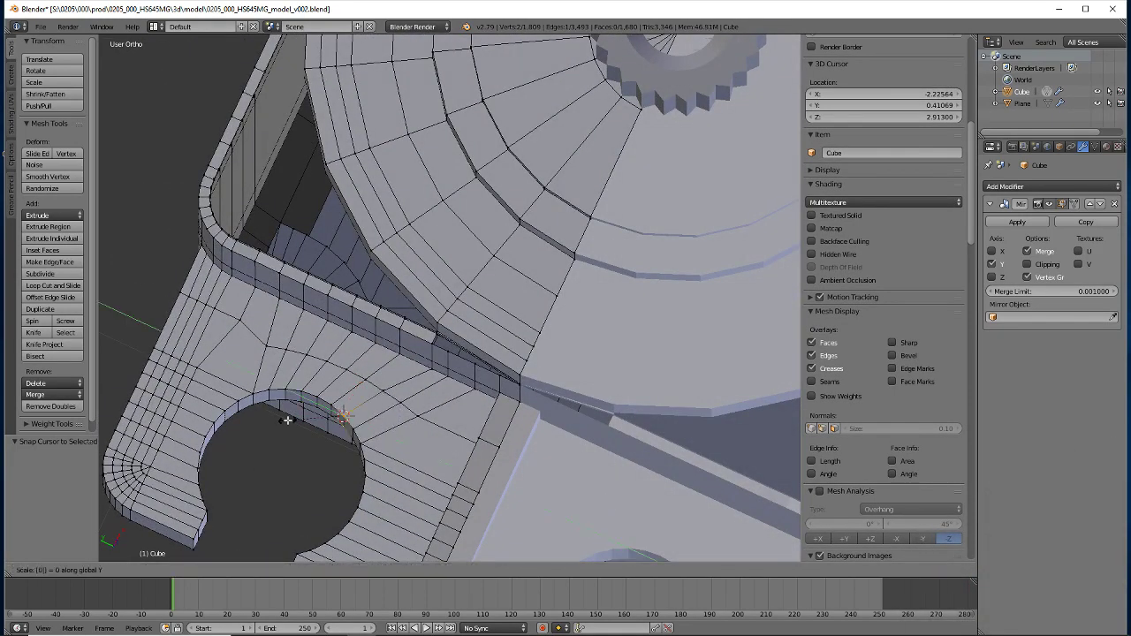
{"action": "key", "text": "Return"}
{"action": "key", "text": "0"}
{"action": "key", "text": "Return"}
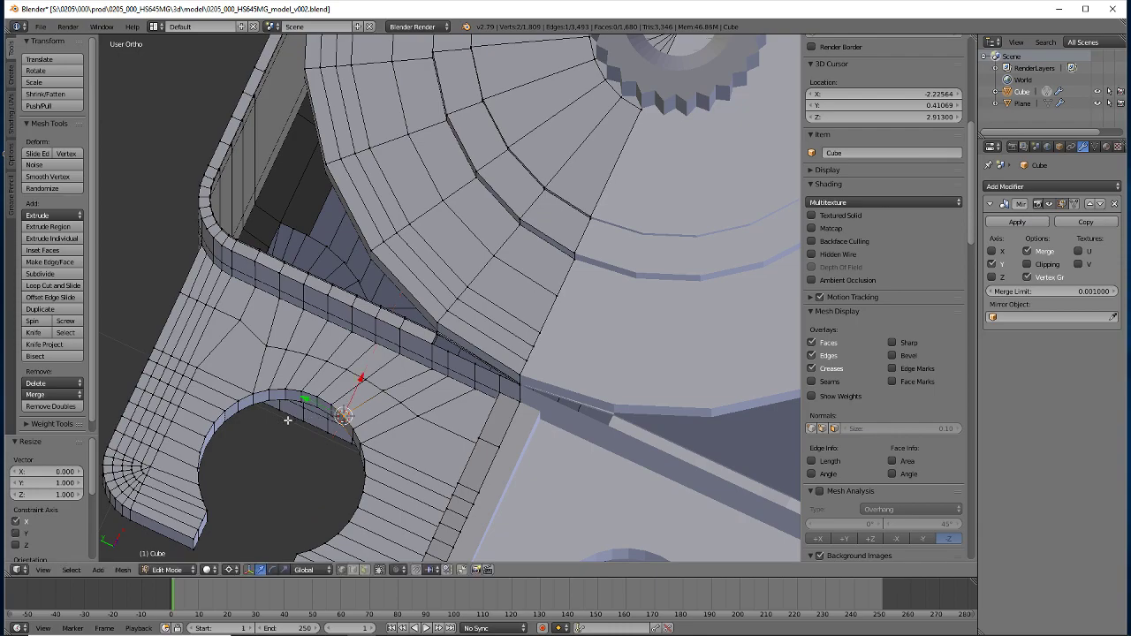
{"action": "mouse_move", "coordinate": [260, 457]}
{"action": "middle_mouse_down"}
{"action": "mouse_move", "coordinate": [344, 415]}
{"action": "mouse_move", "coordinate": [349, 367]}
{"action": "middle_mouse_up"}
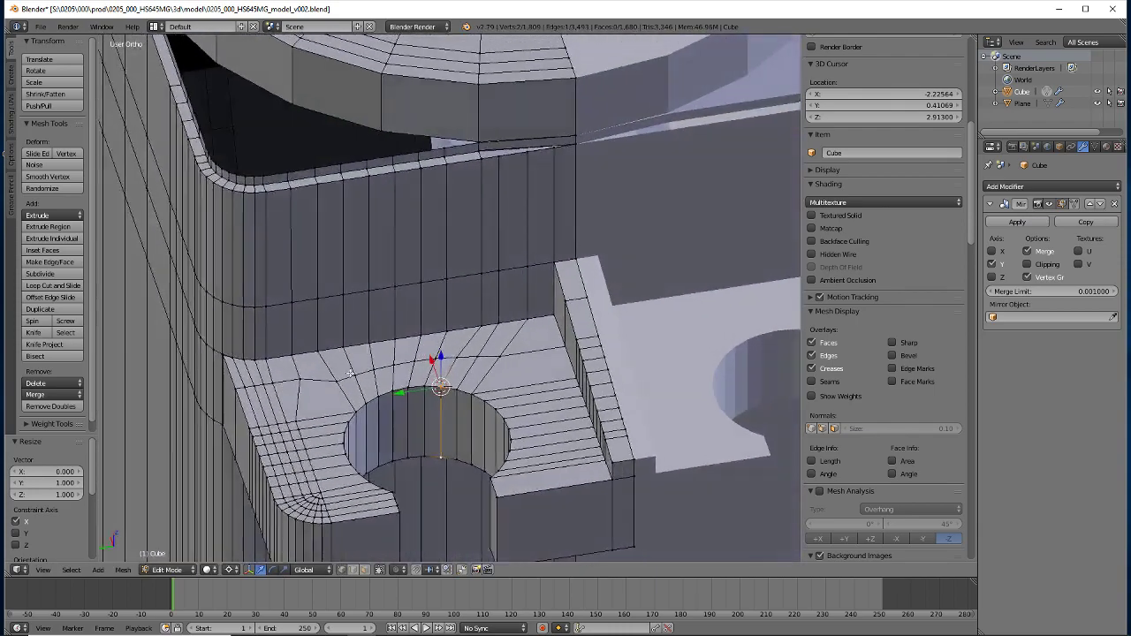
Remove doubles across the whole mesh, welding away 11 overlapping vertices
{"action": "key", "text": "a"}
{"action": "key", "text": "w"}
{"action": "left_click", "coordinate": [370, 364]}
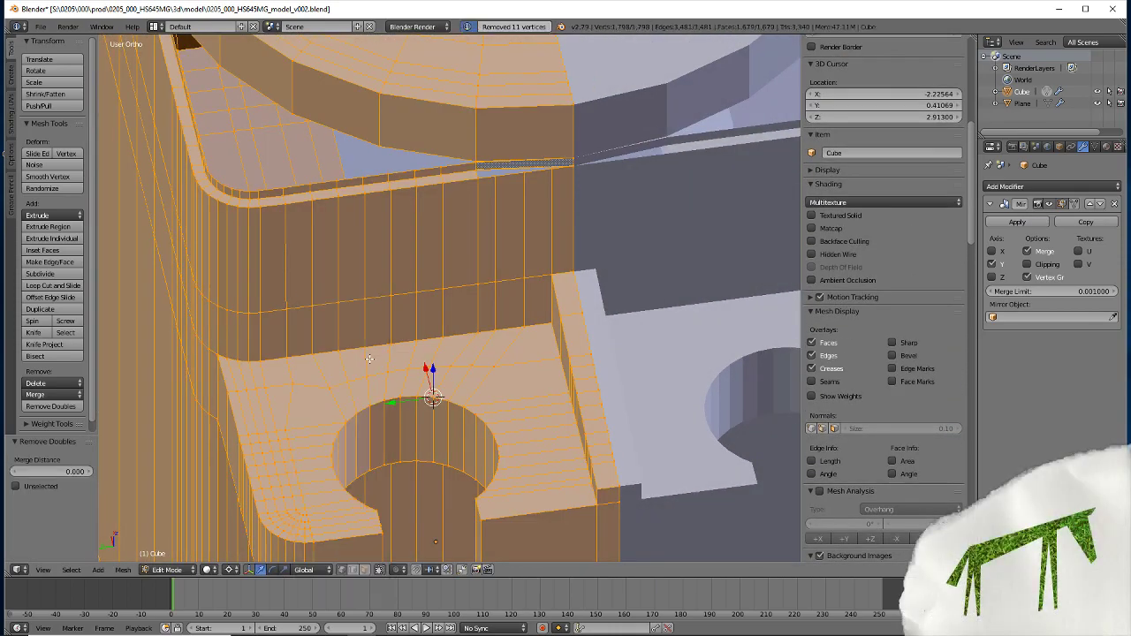
{"action": "mouse_move", "coordinate": [370, 380]}
{"action": "middle_mouse_down"}
{"action": "mouse_move", "coordinate": [331, 372]}
{"action": "mouse_move", "coordinate": [314, 397]}
{"action": "mouse_move", "coordinate": [277, 412]}
{"action": "mouse_move", "coordinate": [159, 426]}
{"action": "middle_mouse_up"}
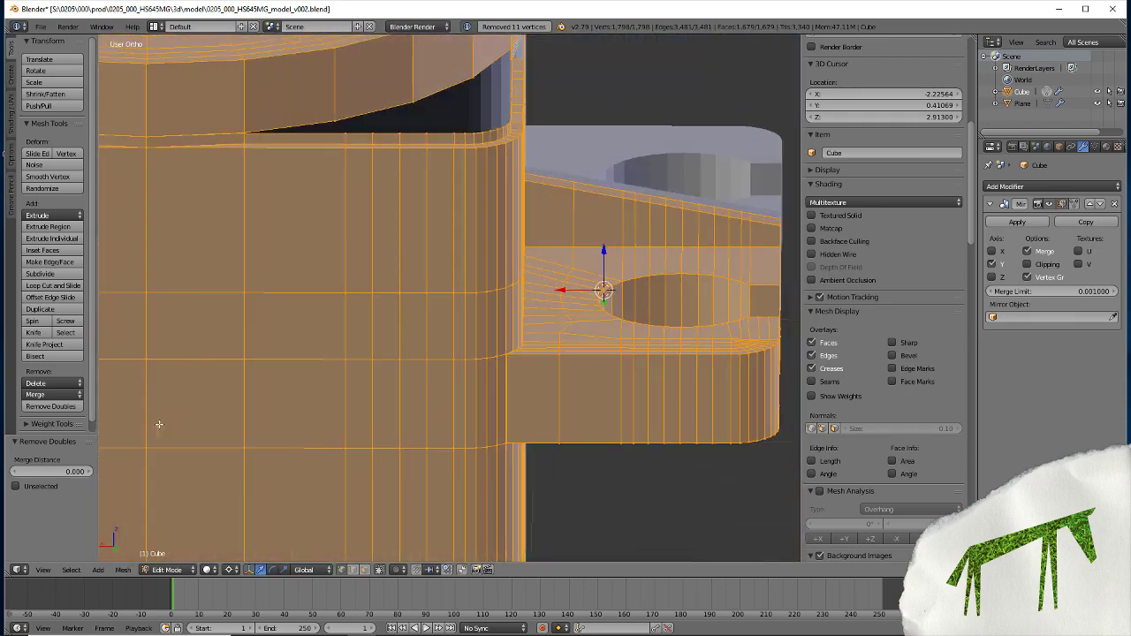
{"action": "mouse_move", "coordinate": [208, 355]}
{"action": "middle_mouse_down"}
{"action": "mouse_move", "coordinate": [609, 416]}
{"action": "mouse_move", "coordinate": [508, 443]}
{"action": "middle_mouse_up"}
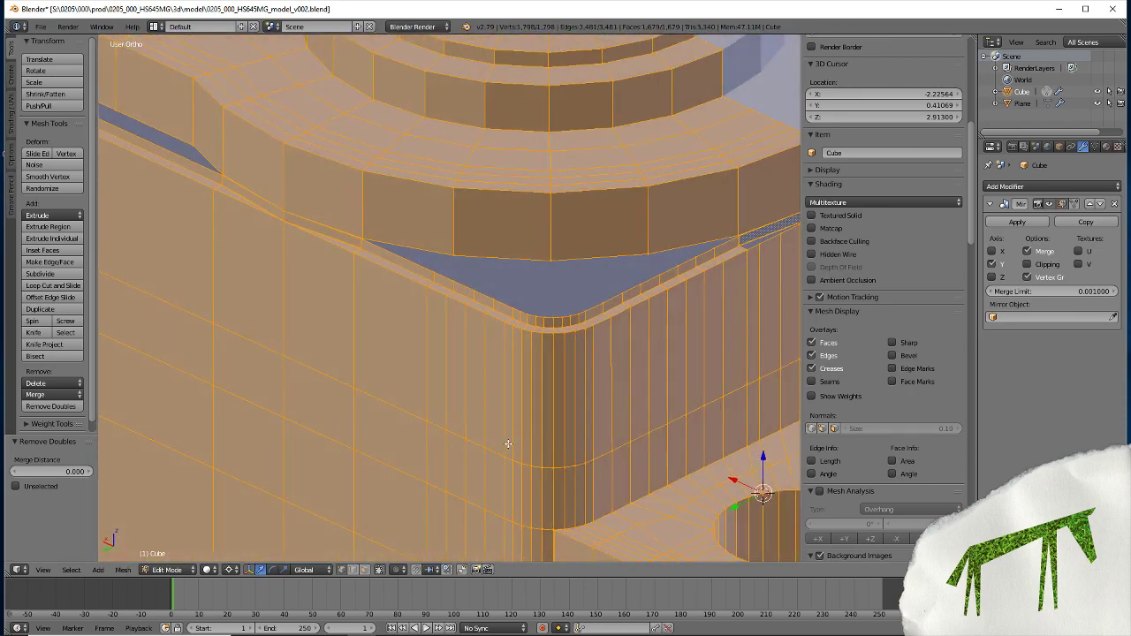
{"action": "mouse_move", "coordinate": [381, 404]}
{"action": "middle_mouse_down"}
{"action": "mouse_move", "coordinate": [448, 419]}
{"action": "mouse_move", "coordinate": [437, 412]}
{"action": "mouse_move", "coordinate": [416, 442]}
{"action": "middle_mouse_up"}
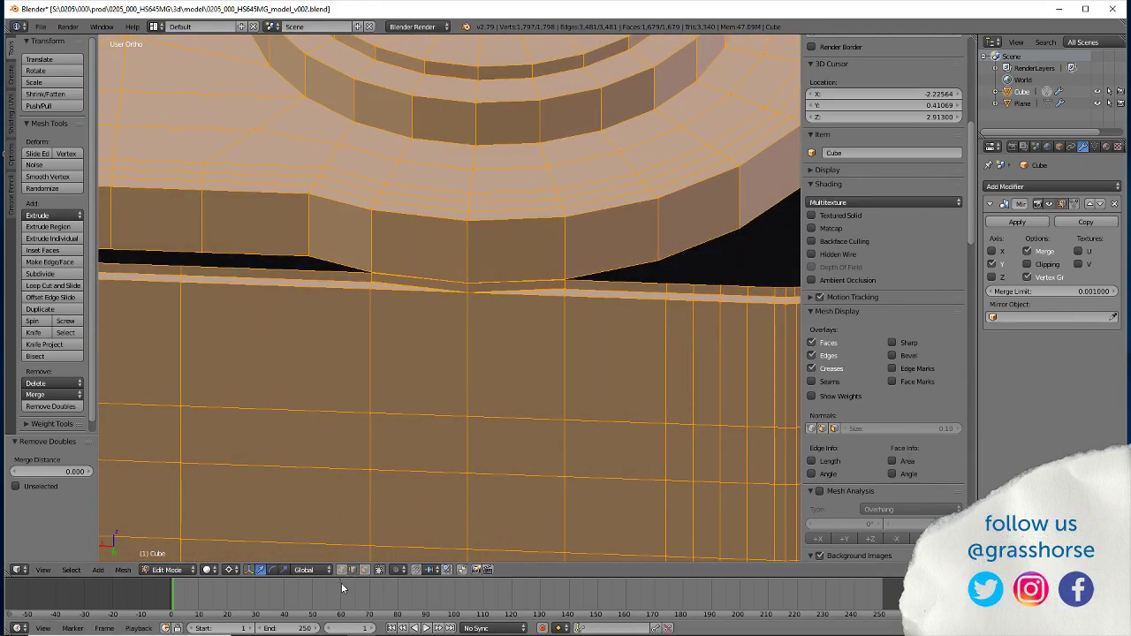
Fill a face across the gap along the top edge of the side wall
{"action": "key", "text": "a"}
{"action": "right_click", "coordinate": [597, 250]}
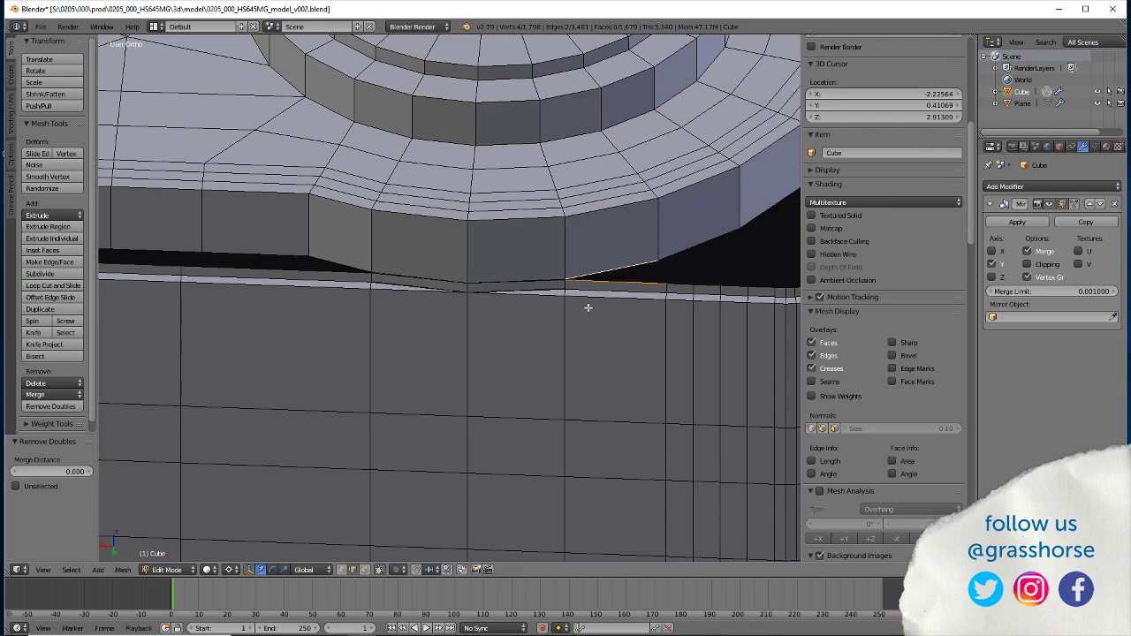
{"action": "key", "text": "f"}
{"action": "mouse_move", "coordinate": [275, 417]}
{"action": "middle_mouse_down"}
{"action": "mouse_move", "coordinate": [298, 399]}
{"action": "mouse_move", "coordinate": [279, 271]}
{"action": "middle_mouse_up"}
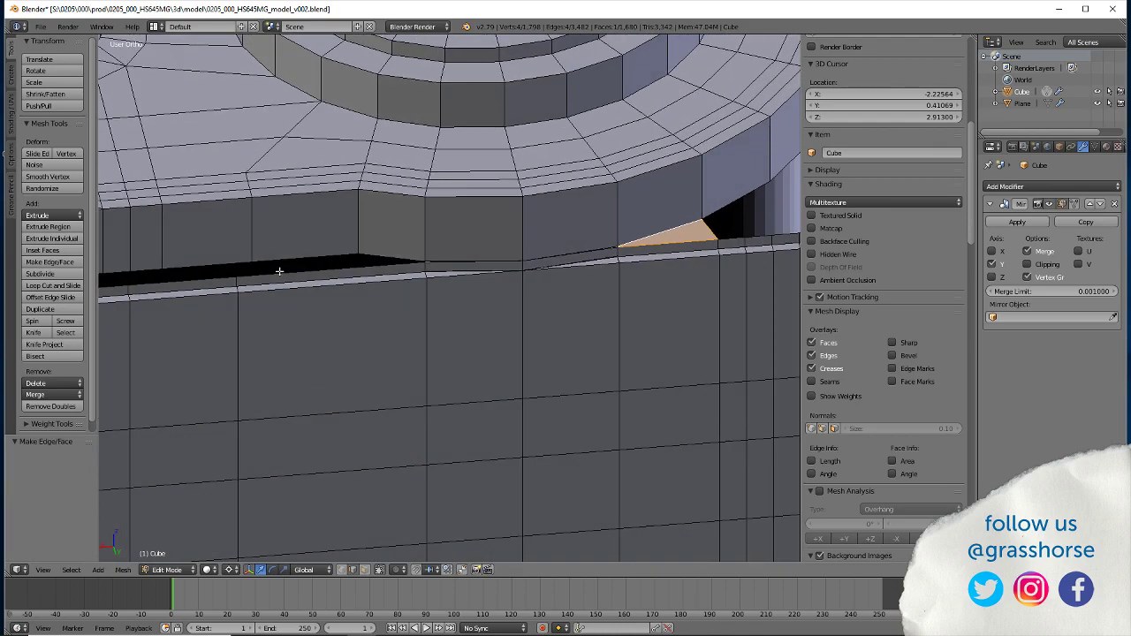
{"action": "scroll", "coordinate": [211, 334], "scroll_direction": "down", "scroll_amount": 5}
{"action": "mouse_move", "coordinate": [247, 454]}
{"action": "middle_mouse_down"}
{"action": "mouse_move", "coordinate": [227, 450]}
{"action": "mouse_move", "coordinate": [227, 437]}
{"action": "mouse_move", "coordinate": [246, 471]}
{"action": "middle_mouse_up"}
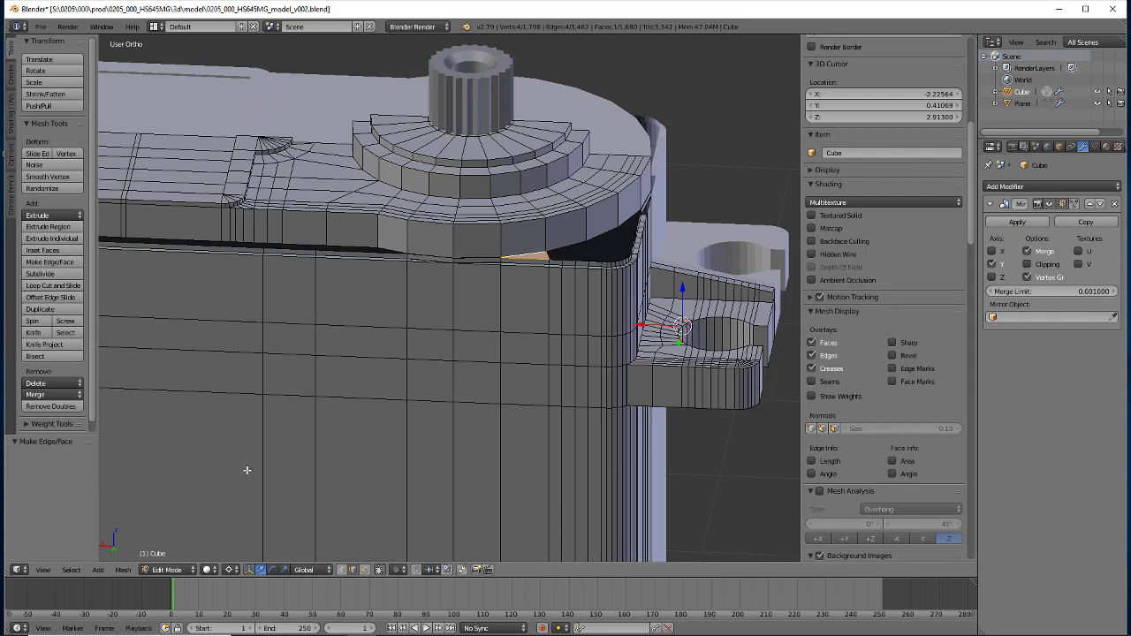
Add a vertical loop cut on the side wall and fill the small gap beside it
{"action": "left_click", "coordinate": [53, 285]}
{"action": "left_click", "coordinate": [364, 263]}
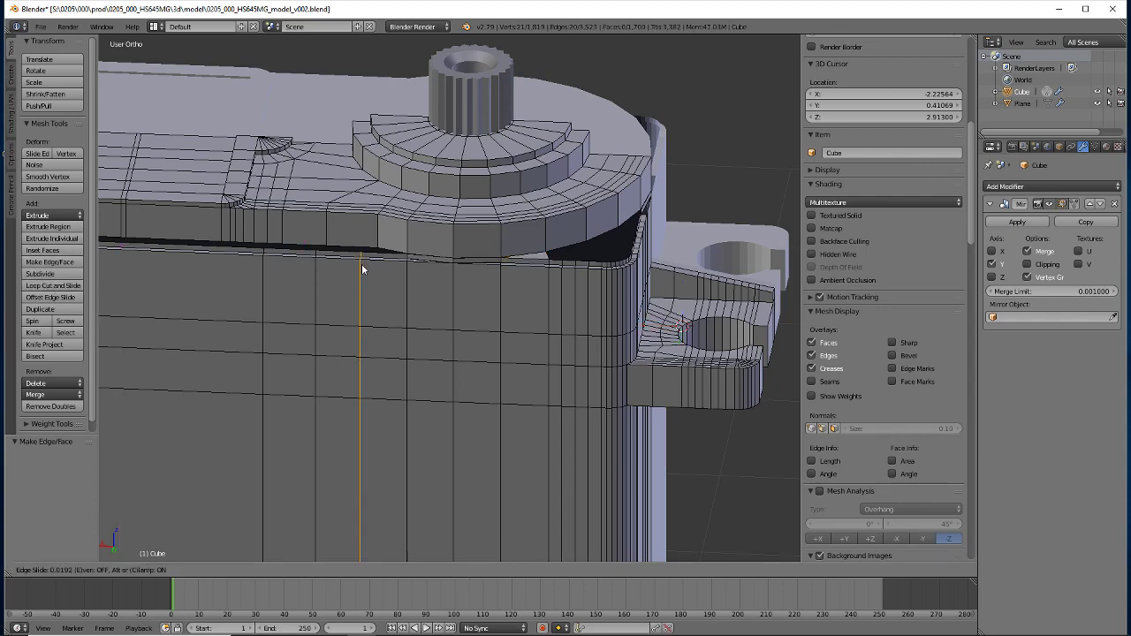
{"action": "left_click", "coordinate": [362, 302]}
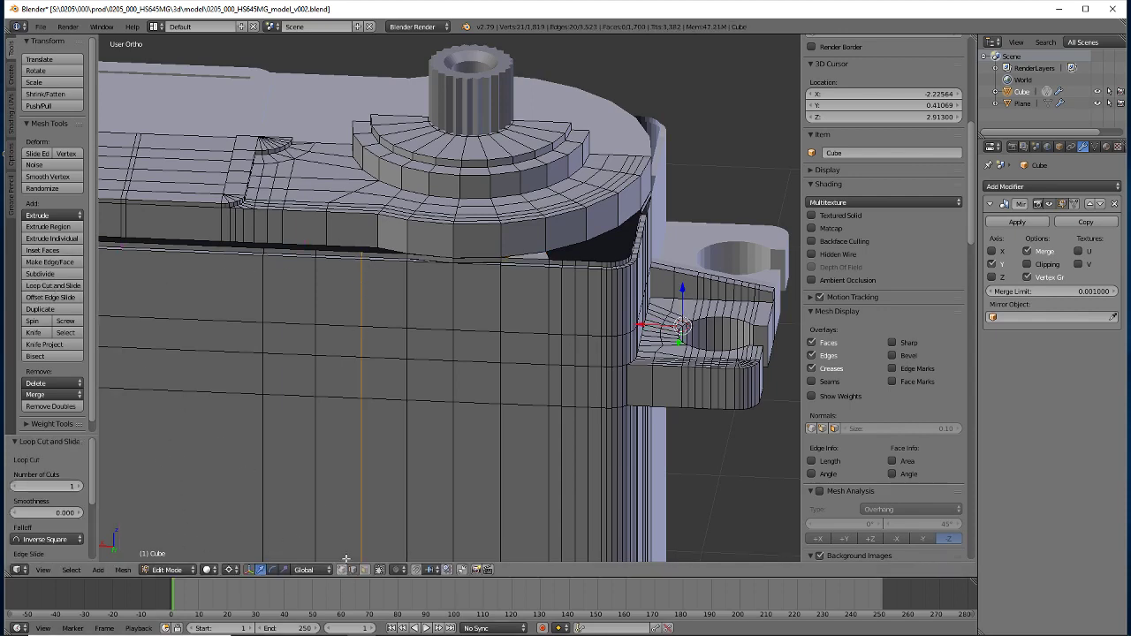
{"action": "right_click", "coordinate": [375, 255]}
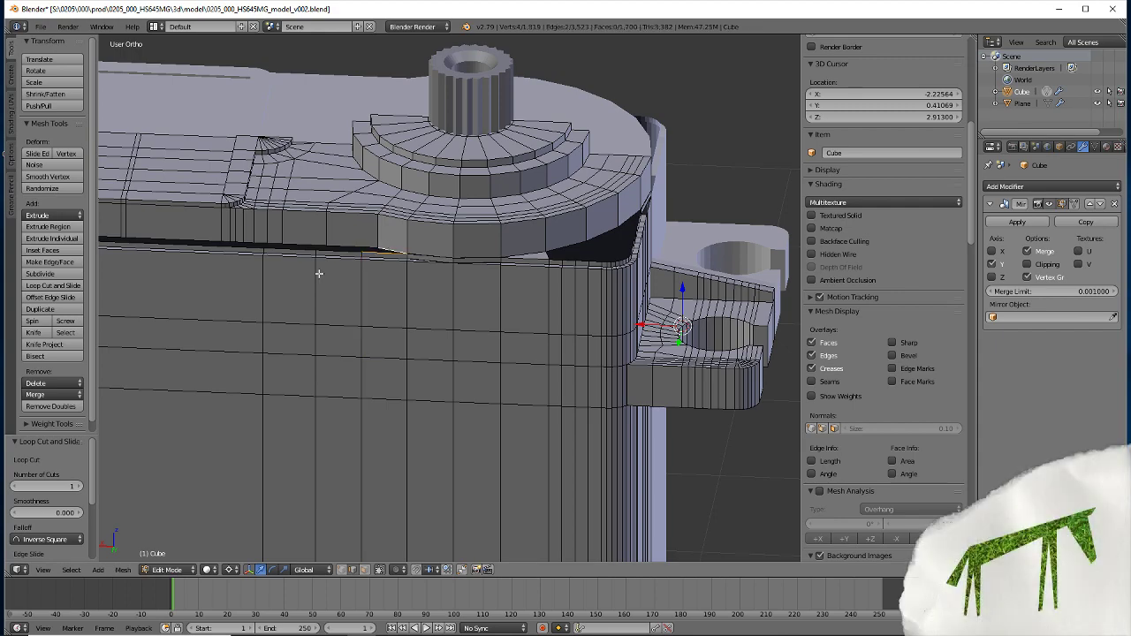
{"action": "key", "text": "f"}
{"action": "key", "text": "f"}
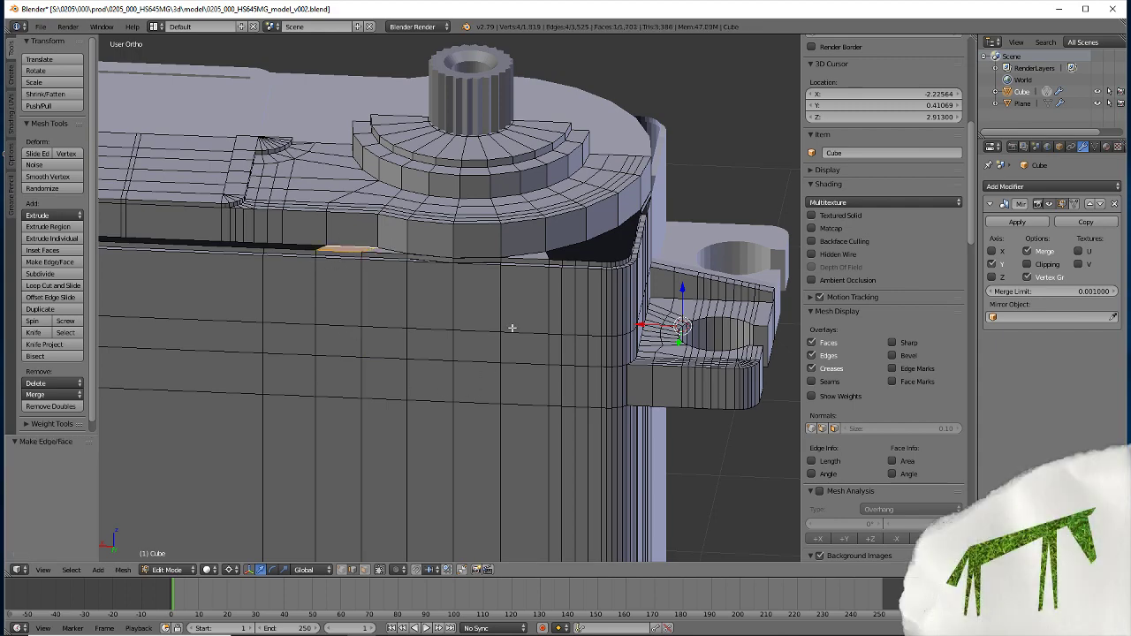
{"action": "mouse_move", "coordinate": [512, 328]}
{"action": "middle_mouse_down"}
{"action": "mouse_move", "coordinate": [483, 311]}
{"action": "mouse_move", "coordinate": [472, 384]}
{"action": "middle_mouse_up"}
{"action": "scroll", "coordinate": [473, 384], "scroll_direction": "up", "scroll_amount": 3}
{"action": "scroll", "coordinate": [454, 303], "scroll_direction": "up", "scroll_amount": 2}
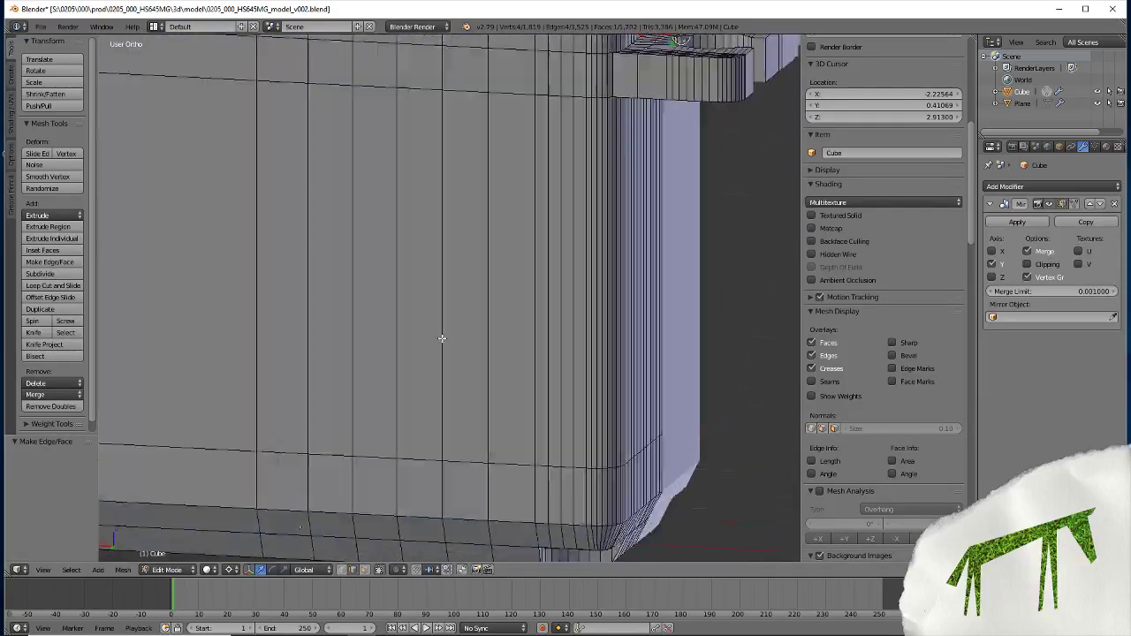
{"action": "scroll", "coordinate": [442, 337], "scroll_direction": "down", "scroll_amount": 3}
{"action": "mouse_move", "coordinate": [442, 337]}
{"action": "middle_mouse_down"}
{"action": "mouse_move", "coordinate": [435, 205]}
{"action": "mouse_move", "coordinate": [459, 406]}
{"action": "mouse_move", "coordinate": [416, 424]}
{"action": "mouse_move", "coordinate": [449, 231]}
{"action": "mouse_move", "coordinate": [397, 437]}
{"action": "mouse_move", "coordinate": [397, 417]}
{"action": "mouse_move", "coordinate": [321, 342]}
{"action": "middle_mouse_up"}
{"action": "scroll", "coordinate": [449, 231], "scroll_direction": "down", "scroll_amount": 2}
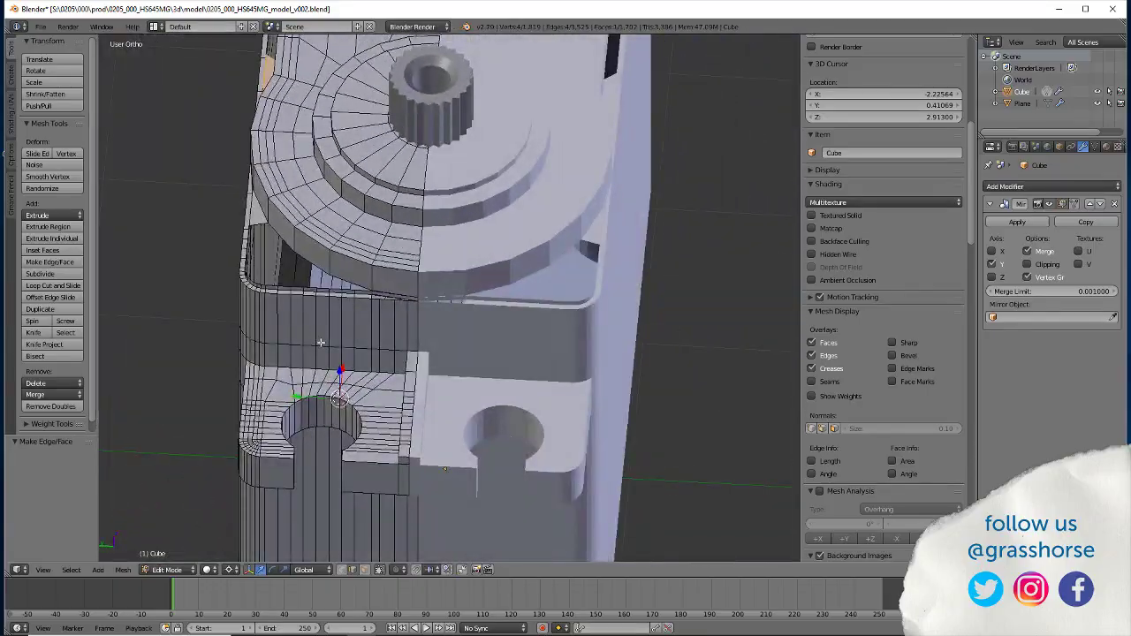
{"action": "scroll", "coordinate": [321, 342], "scroll_direction": "up", "scroll_amount": 3}
{"action": "scroll", "coordinate": [285, 386], "scroll_direction": "up", "scroll_amount": 2}
{"action": "mouse_move", "coordinate": [214, 429]}
{"action": "middle_mouse_down"}
{"action": "mouse_move", "coordinate": [235, 404]}
{"action": "mouse_move", "coordinate": [225, 424]}
{"action": "mouse_move", "coordinate": [237, 432]}
{"action": "middle_mouse_up"}
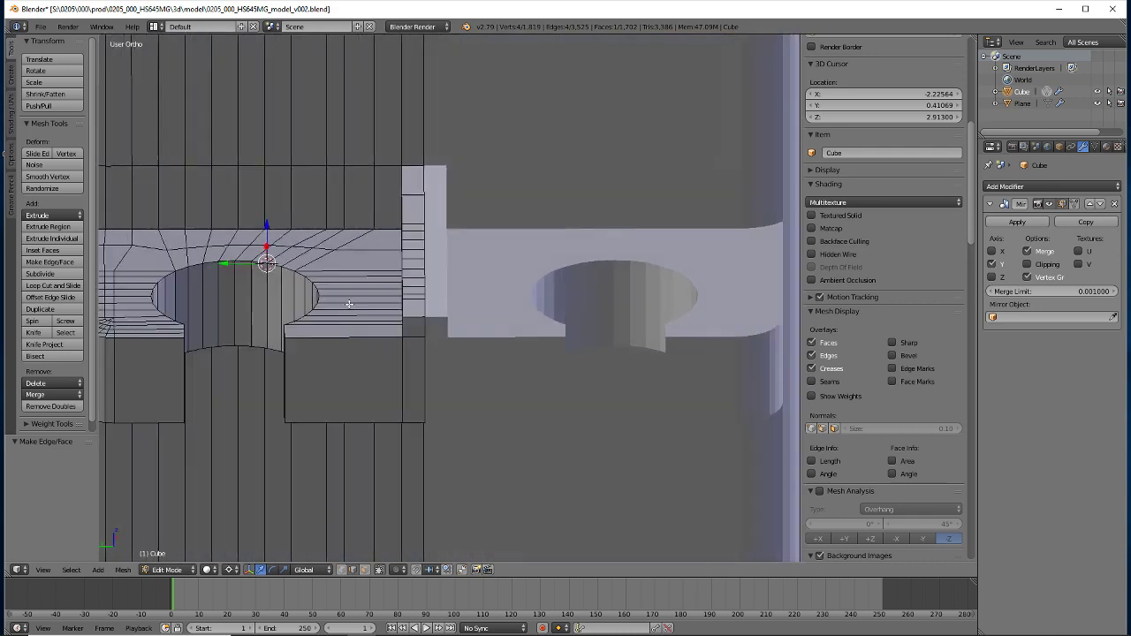
{"action": "middle_click_drag", "start_coordinate": [372, 311], "coordinate": [344, 327]}
{"action": "scroll", "coordinate": [261, 276], "scroll_direction": "down", "scroll_amount": 2}
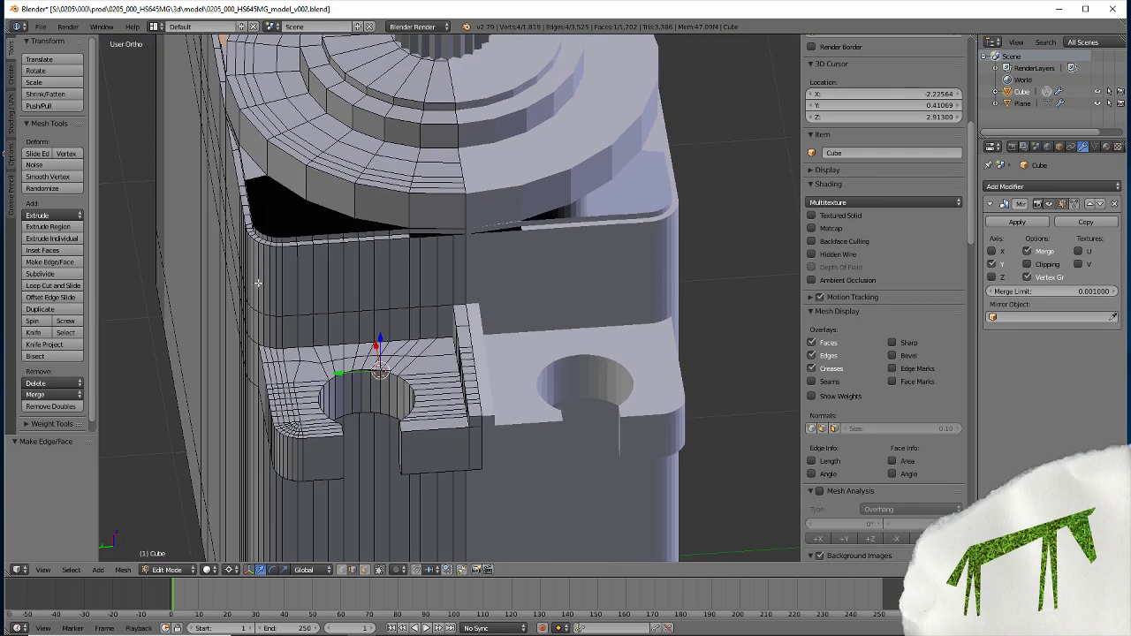
{"action": "scroll", "coordinate": [263, 300], "scroll_direction": "up", "scroll_amount": 2}
{"action": "mouse_move", "coordinate": [216, 287]}
{"action": "middle_mouse_down"}
{"action": "mouse_move", "coordinate": [374, 344]}
{"action": "mouse_move", "coordinate": [327, 327]}
{"action": "middle_mouse_up"}
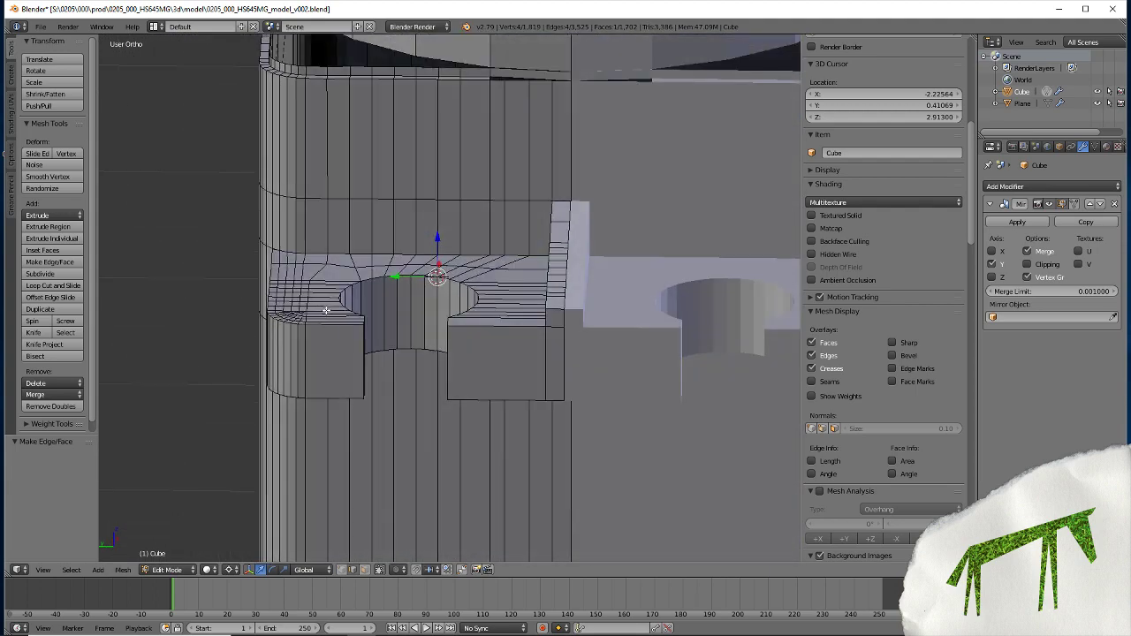
{"action": "middle_click_drag", "start_coordinate": [326, 310], "coordinate": [334, 338]}
{"action": "scroll", "coordinate": [520, 245], "scroll_direction": "up", "scroll_amount": 2}
Fill faces at the wall top, including the nearby rim vertex
{"action": "scroll", "coordinate": [521, 245], "scroll_direction": "up", "scroll_amount": 2}
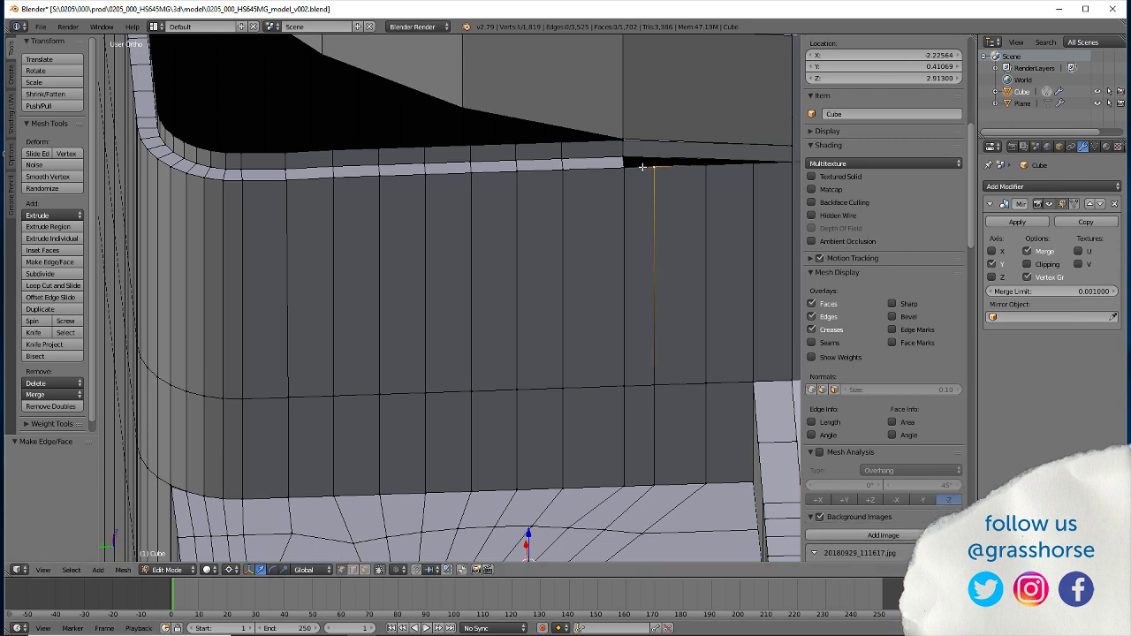
{"action": "key", "text": "f"}
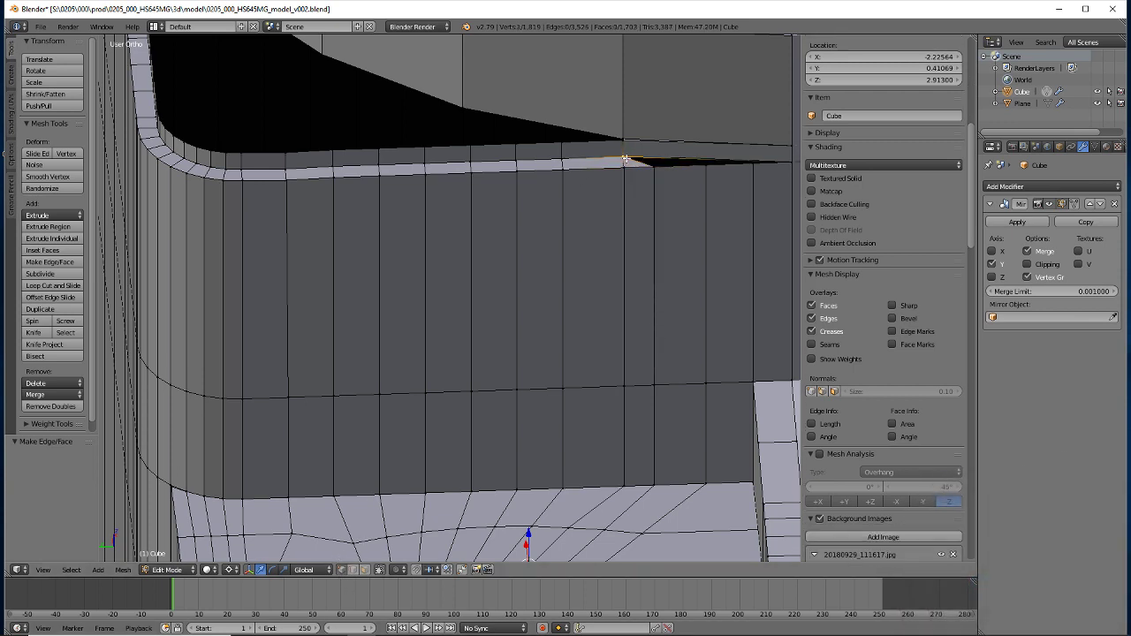
{"action": "right_click", "coordinate": [707, 165], "text": "ctrl"}
{"action": "key", "text": "f"}
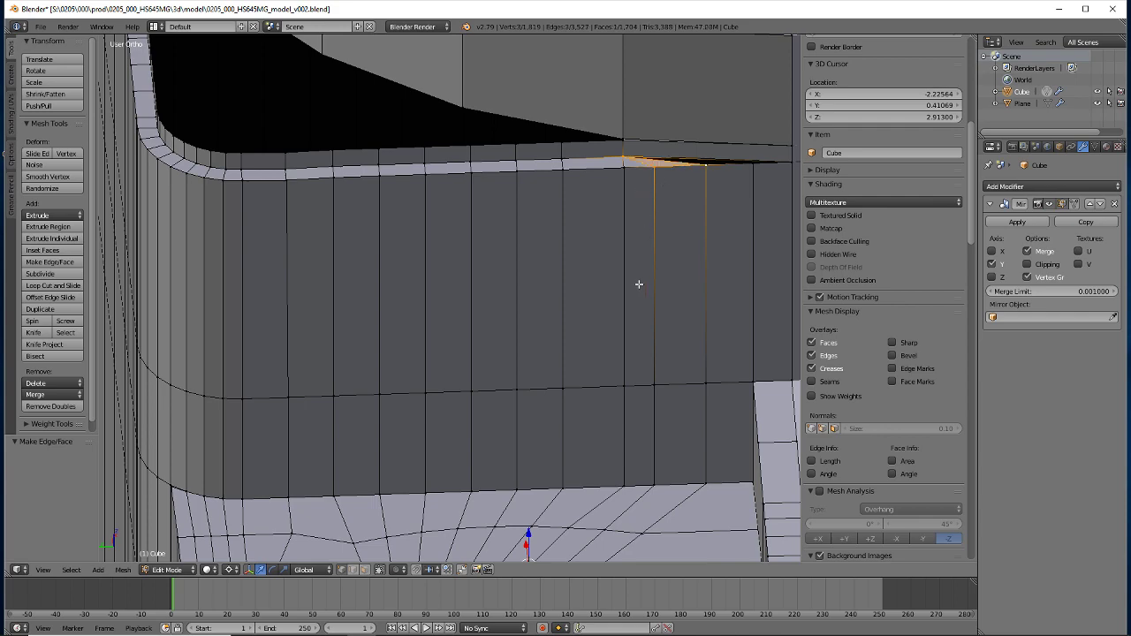
{"action": "mouse_move", "coordinate": [640, 284]}
{"action": "middle_mouse_down"}
{"action": "mouse_move", "coordinate": [386, 384]}
{"action": "mouse_move", "coordinate": [390, 428]}
{"action": "middle_mouse_up"}
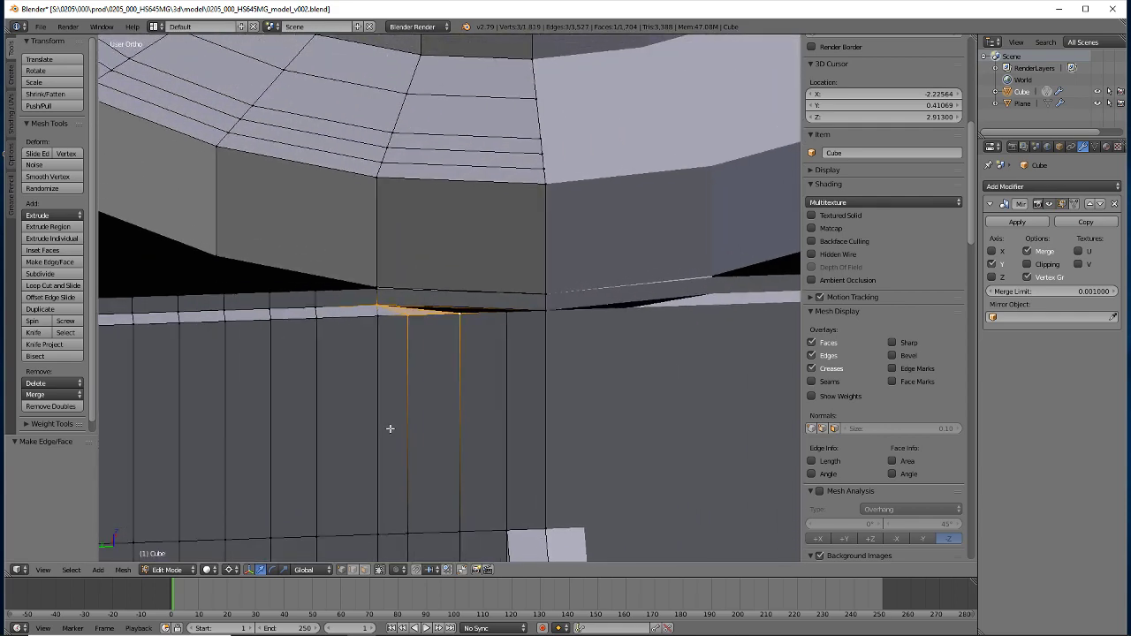
Fill a triangular face between three vertices along the rim gap
{"action": "right_click", "coordinate": [458, 313]}
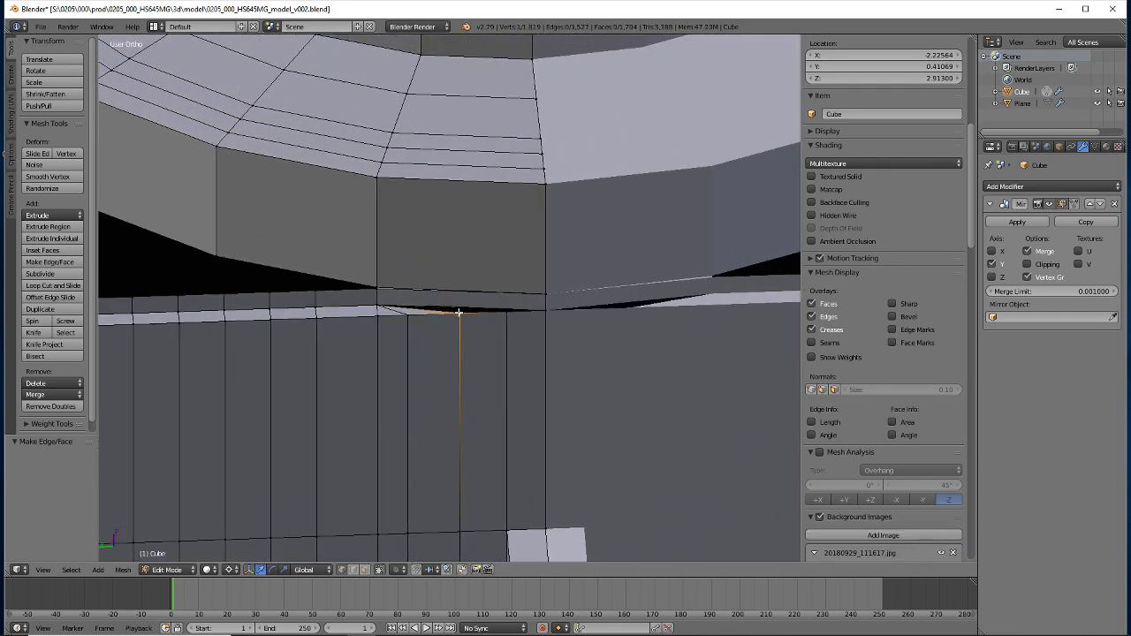
{"action": "right_click", "coordinate": [505, 313]}
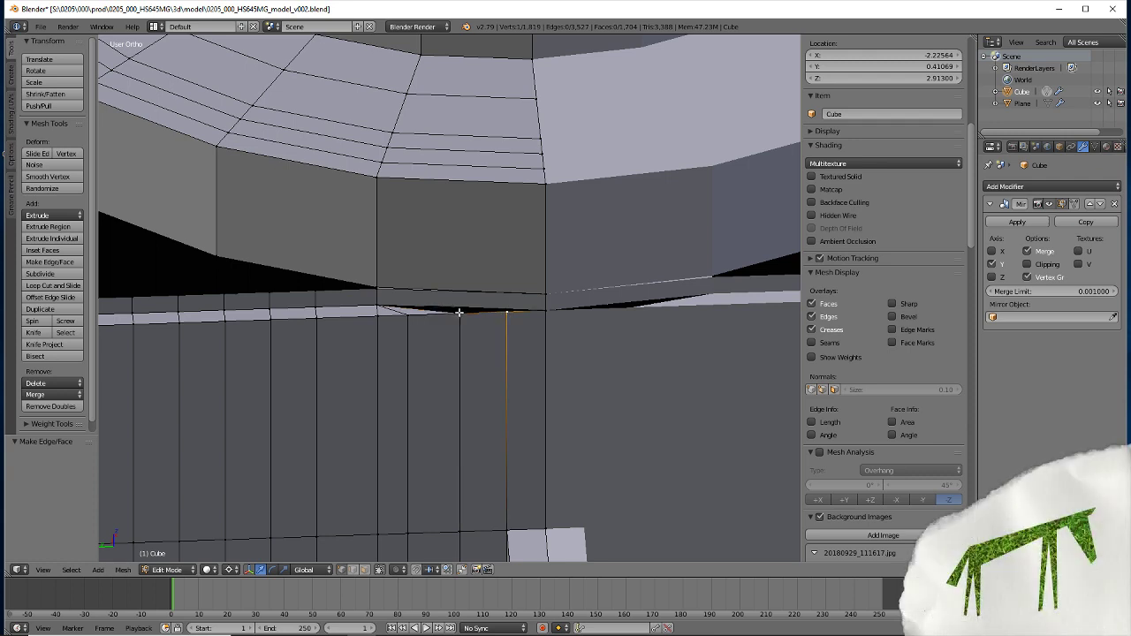
{"action": "right_click", "coordinate": [459, 313], "text": "shift"}
{"action": "right_click", "coordinate": [544, 306], "text": "shift"}
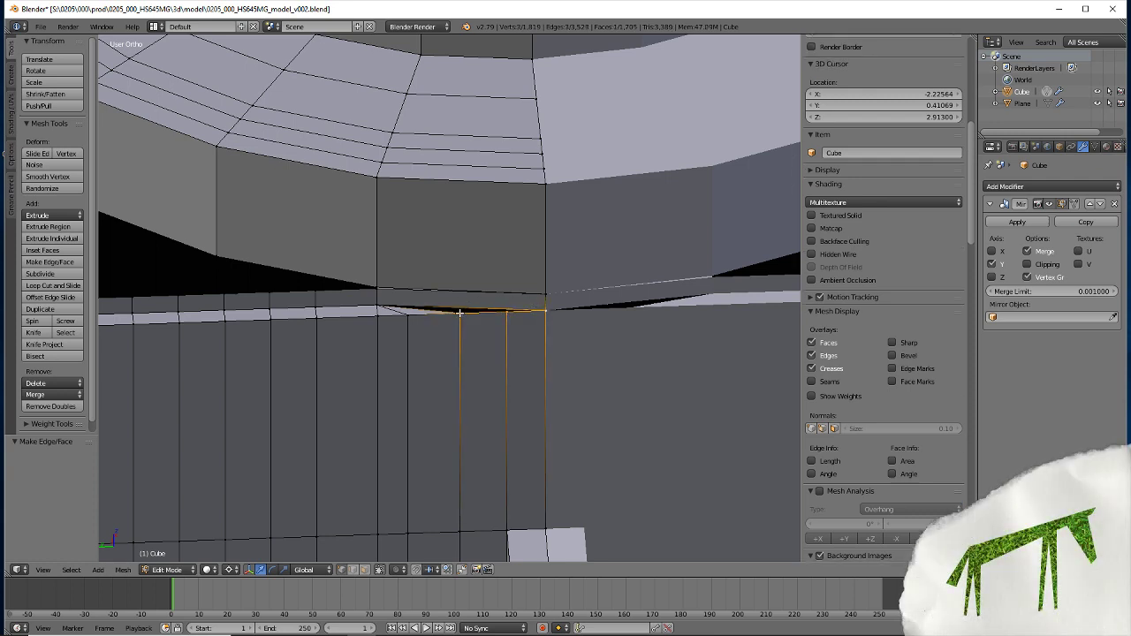
{"action": "key", "text": "ctrl+z"}
{"action": "key", "text": "ctrl+z"}
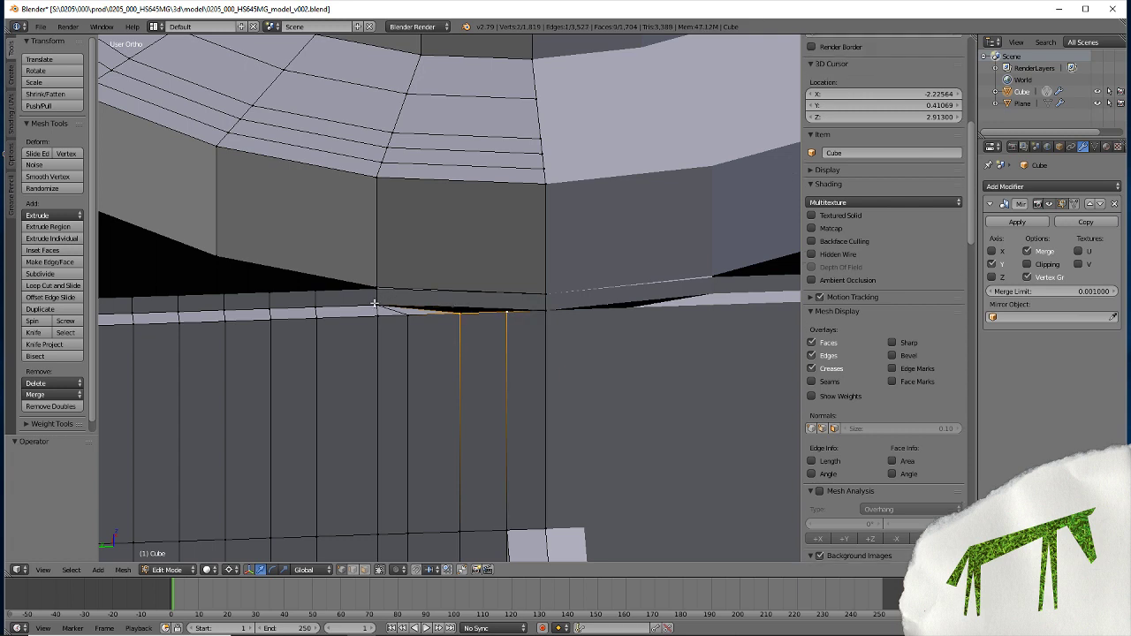
{"action": "right_click", "coordinate": [379, 305], "text": "shift"}
{"action": "key", "text": "f"}
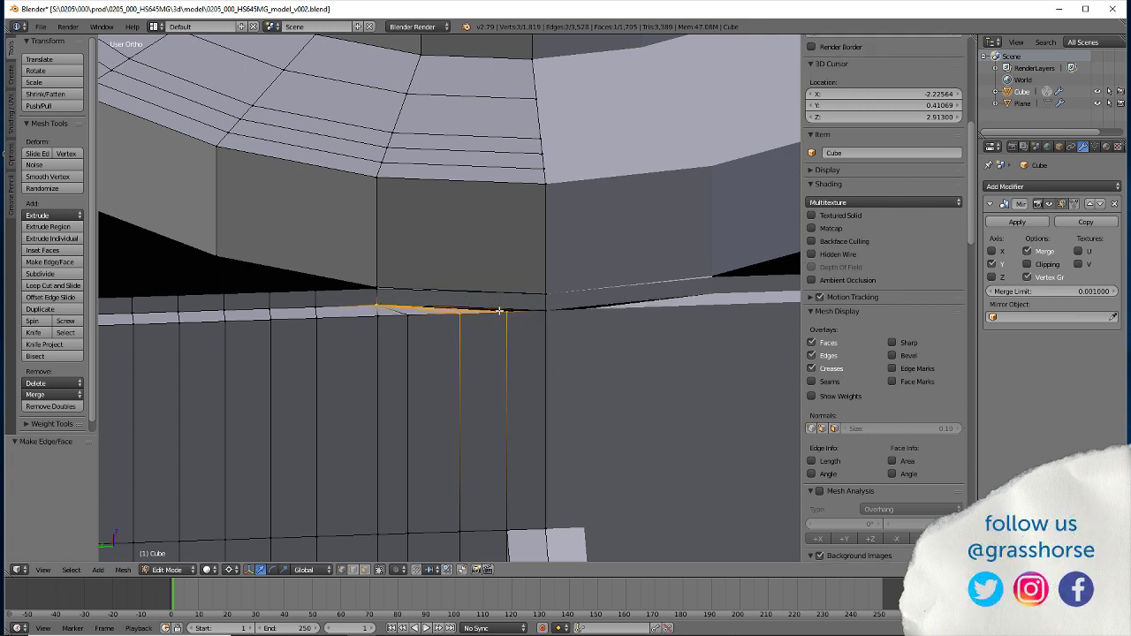
Fill the remaining sliver under the rim with a three-vertex face
{"action": "right_click", "coordinate": [499, 311]}
{"action": "right_click", "coordinate": [377, 307], "text": "shift"}
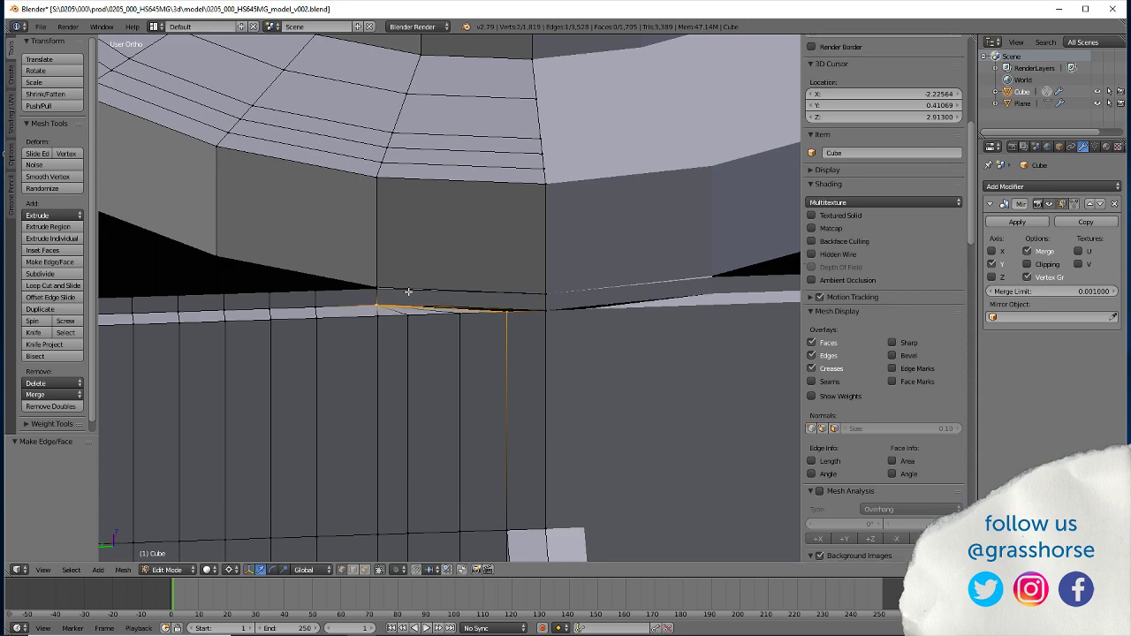
{"action": "right_click", "coordinate": [543, 313], "text": "shift"}
{"action": "key", "text": "f"}
{"action": "mouse_move", "coordinate": [323, 336]}
{"action": "middle_mouse_down"}
{"action": "mouse_move", "coordinate": [344, 369]}
{"action": "mouse_move", "coordinate": [385, 318]}
{"action": "middle_mouse_up"}
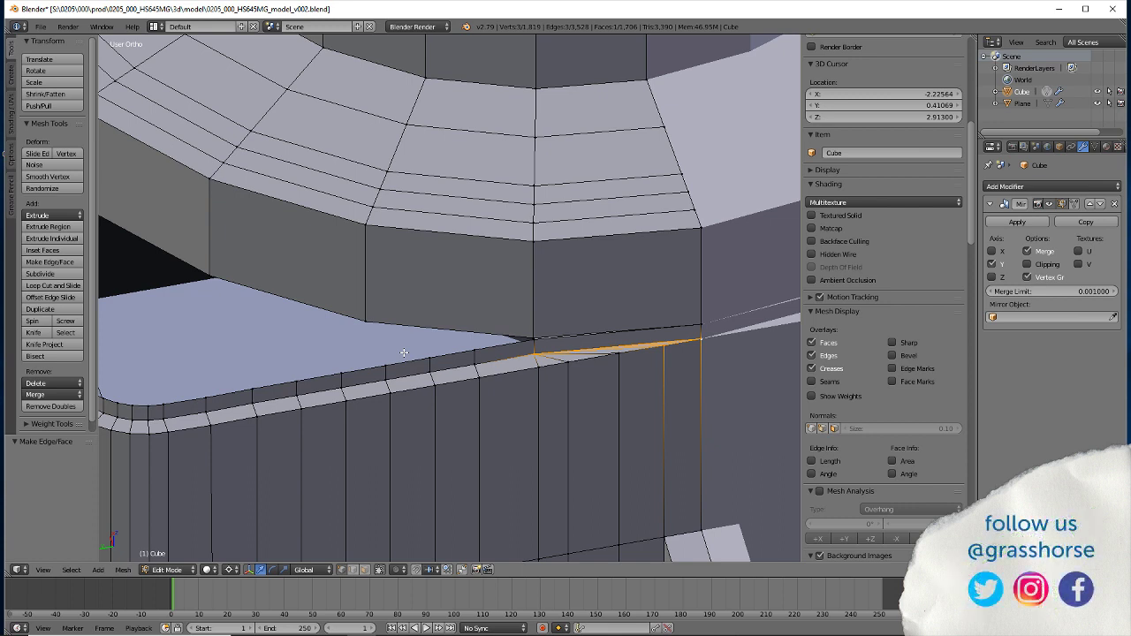
Undo the last several misplaced face fills
{"action": "key", "text": "ctrl+z"}
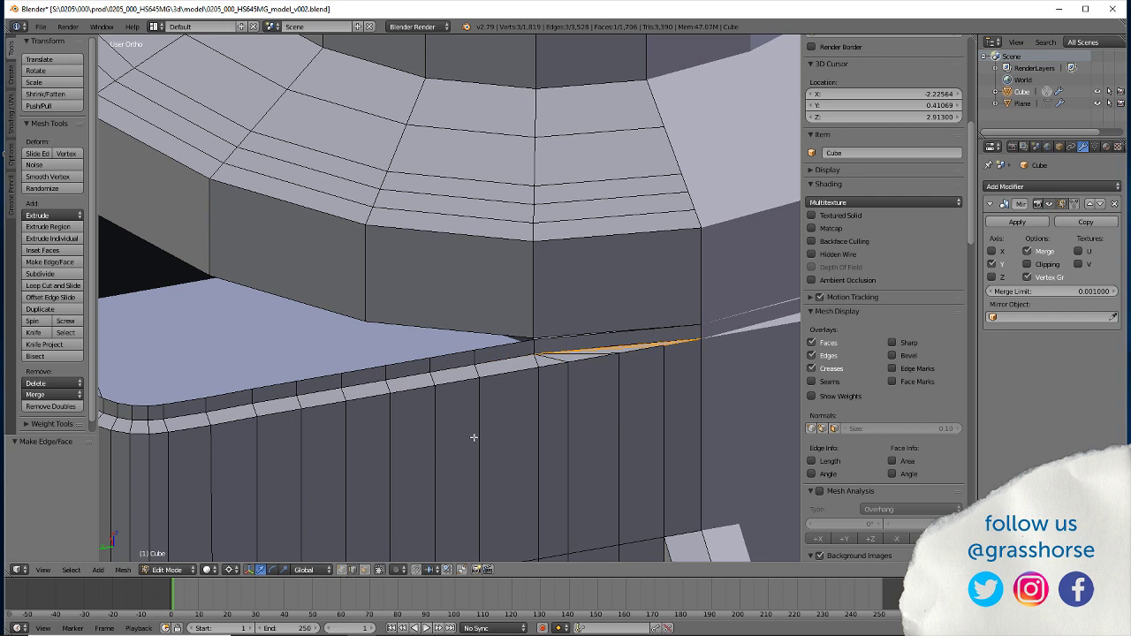
{"action": "key", "text": "ctrl+z"}
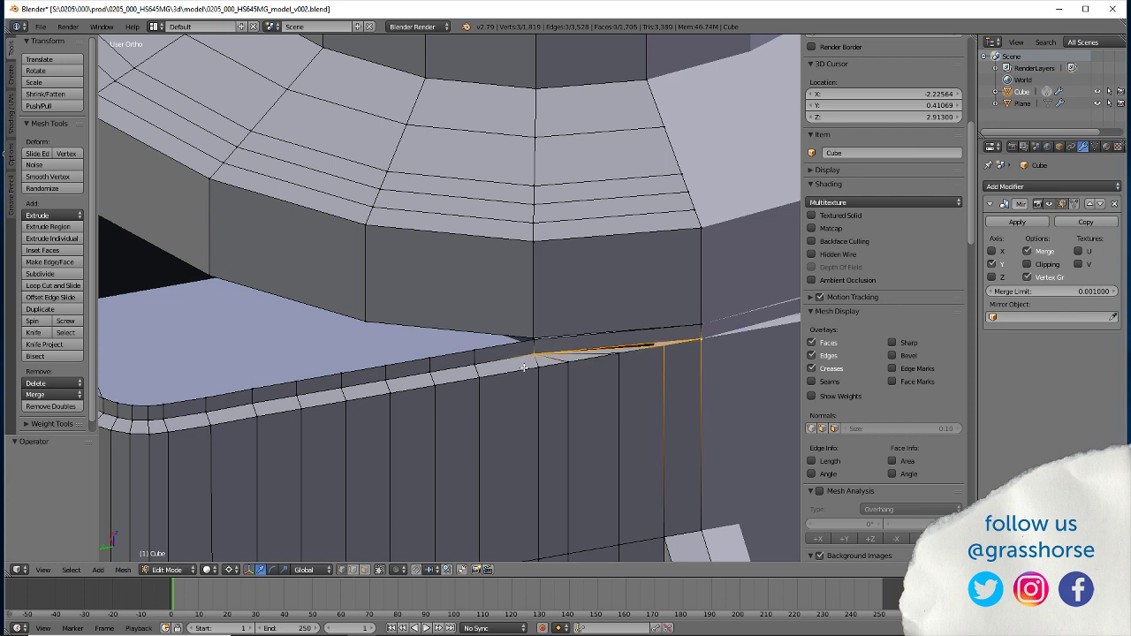
{"action": "key", "text": "ctrl+z"}
{"action": "key", "text": "ctrl+z"}
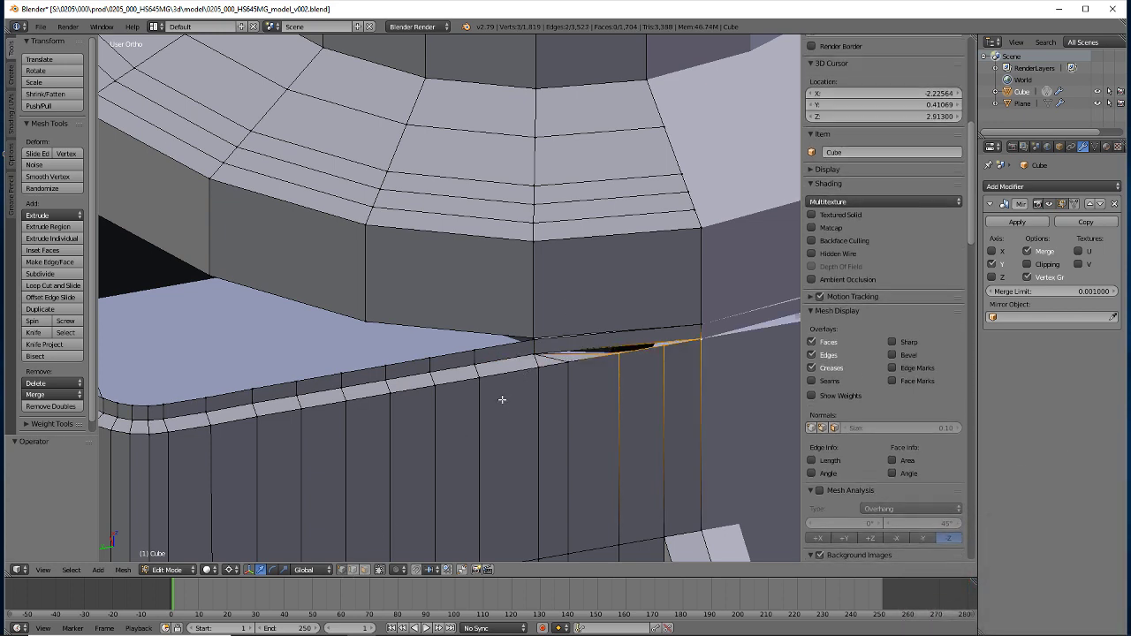
{"action": "key", "text": "ctrl+z"}
{"action": "key", "text": "ctrl+z"}
{"action": "key", "text": "ctrl+z"}
{"action": "key", "text": "ctrl+z"}
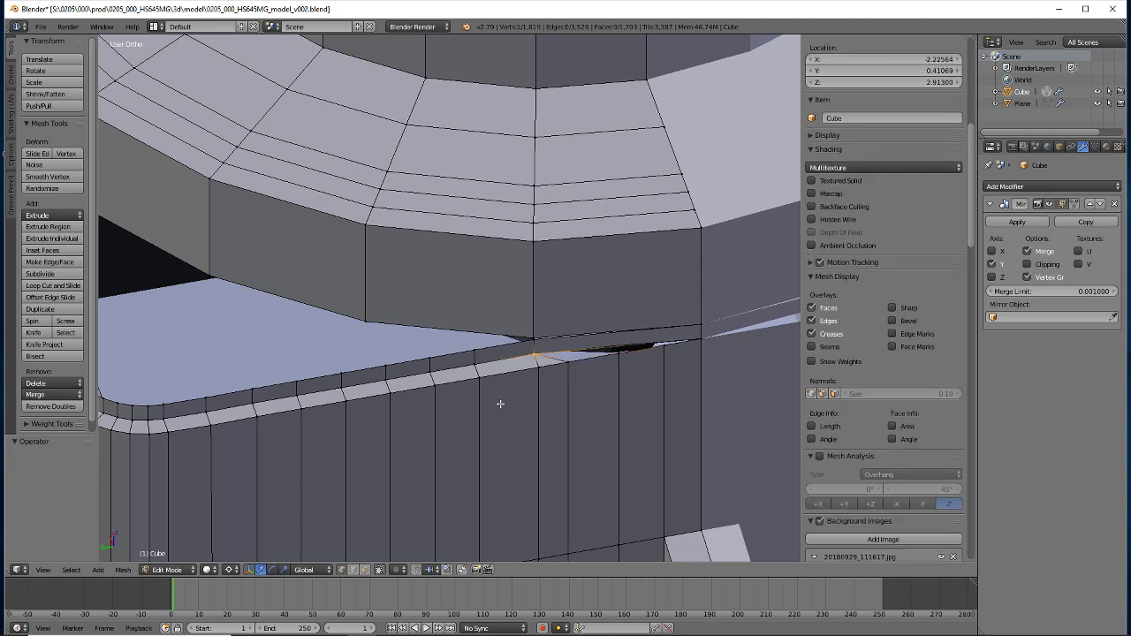
{"action": "key", "text": "ctrl+z"}
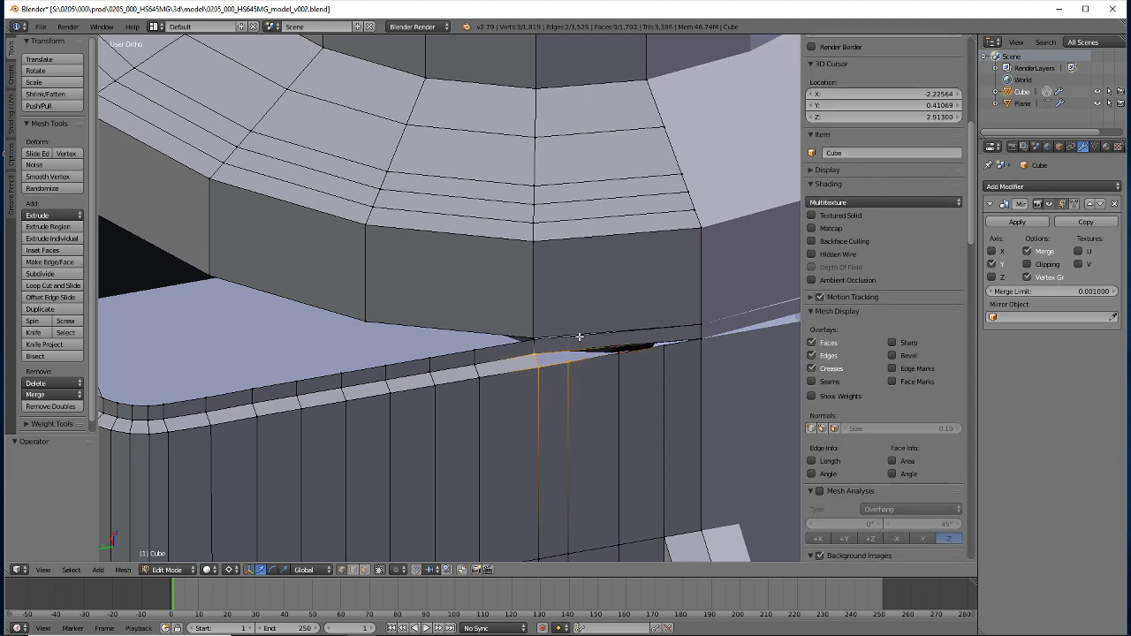
{"action": "scroll", "coordinate": [580, 337], "scroll_direction": "up", "scroll_amount": 3}
Subdivide the rim edges above the dark gap with one cut, then select the wall edge beneath
{"action": "middle_click_drag", "start_coordinate": [634, 375], "coordinate": [552, 282]}
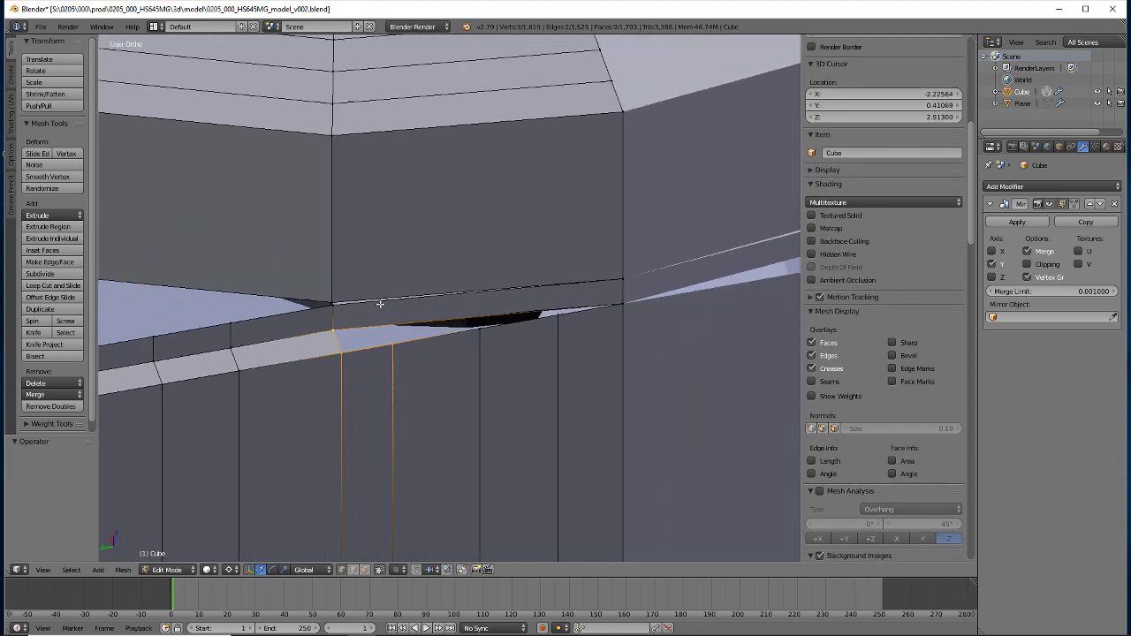
{"action": "left_click", "coordinate": [40, 274]}
{"action": "right_click", "coordinate": [486, 311]}
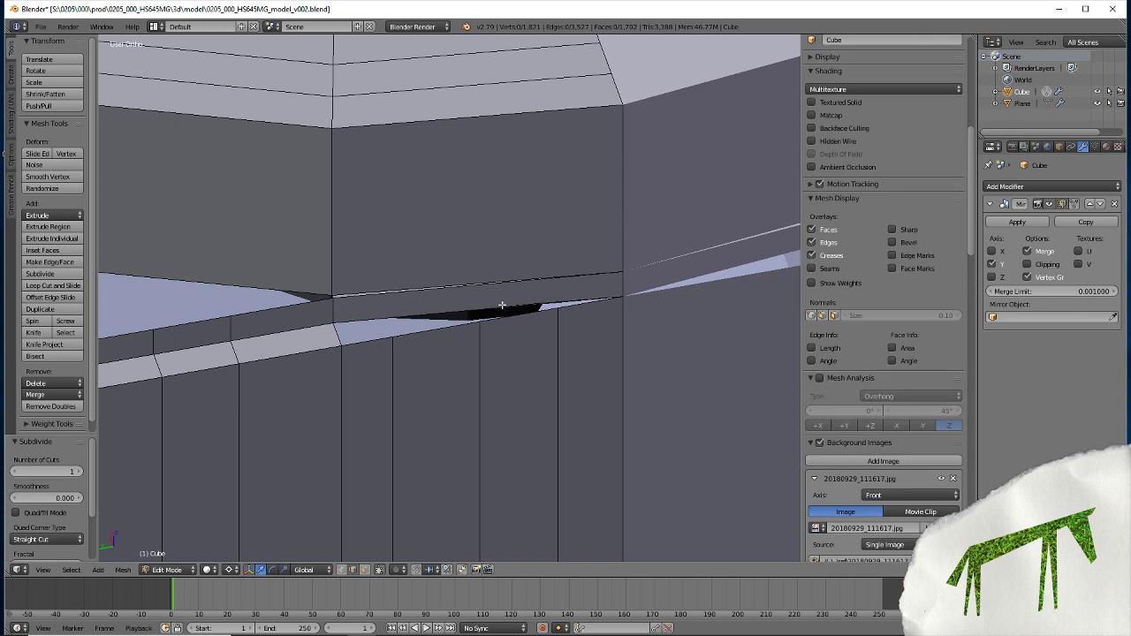
{"action": "right_click", "coordinate": [491, 287], "text": "shift"}
{"action": "key", "text": "shift+ctrl+m"}
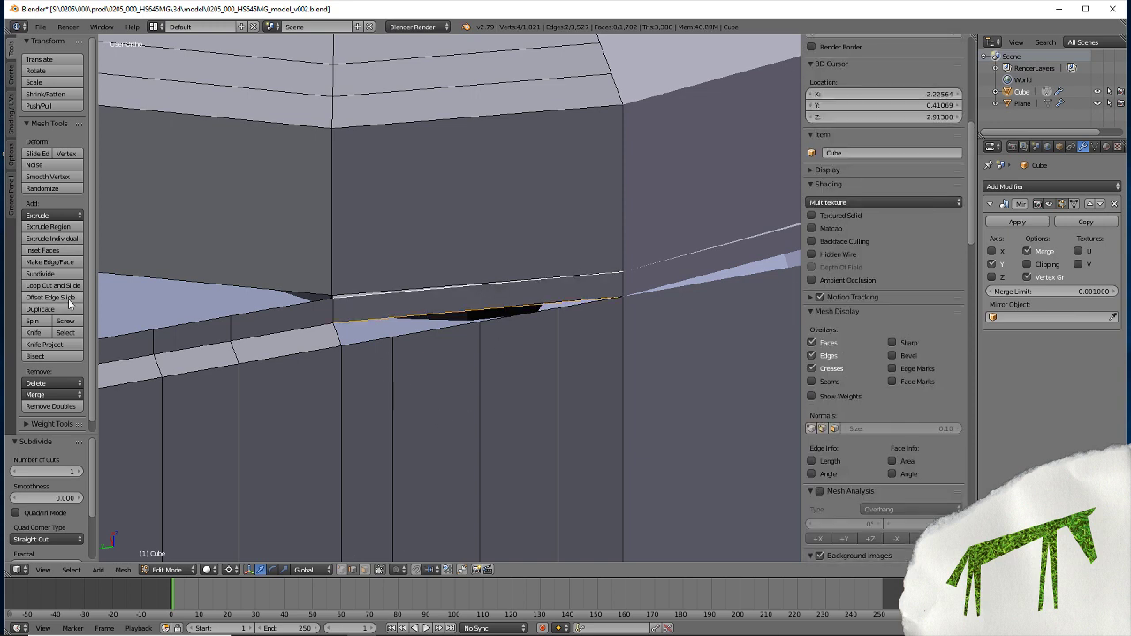
{"action": "left_click", "coordinate": [37, 275]}
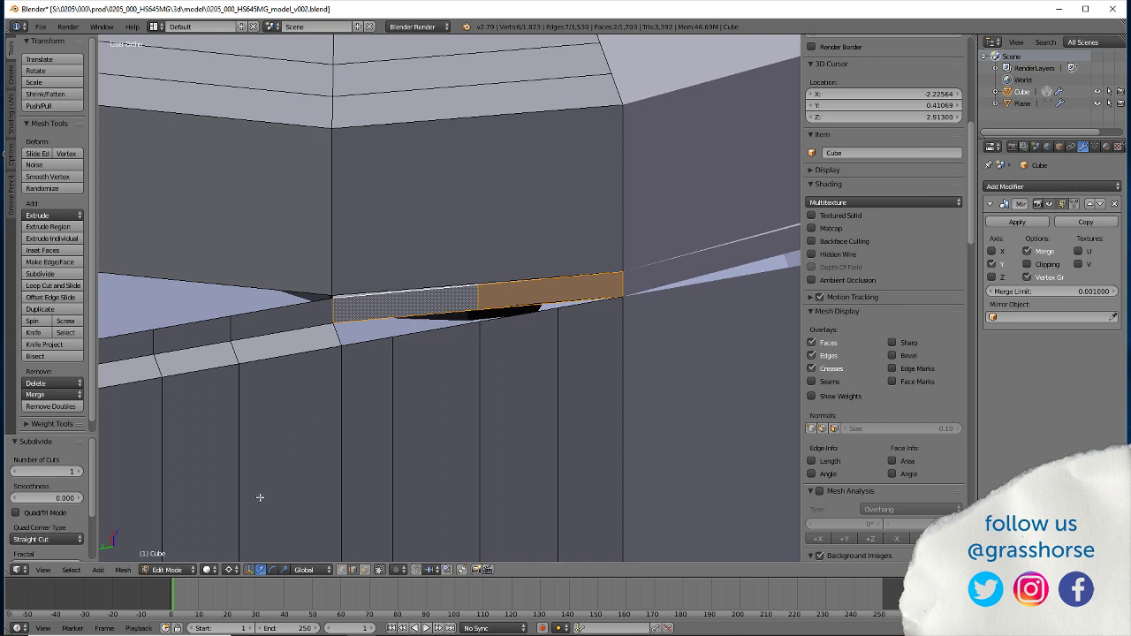
{"action": "right_click", "coordinate": [477, 322]}
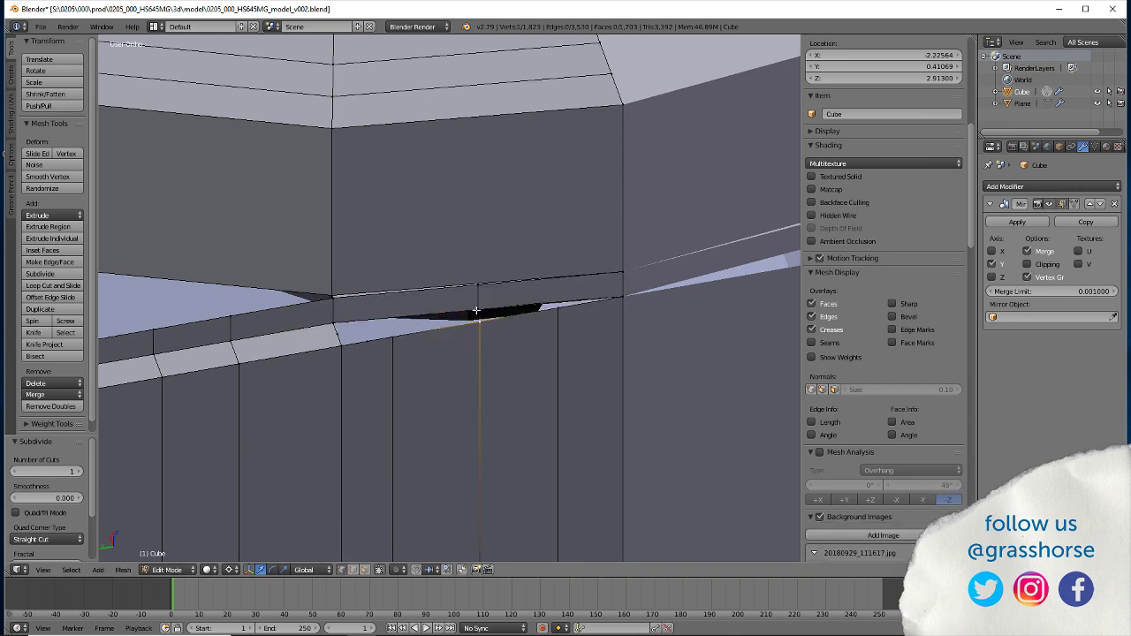
Merge the stray vertex at the gap's end using Merge At Last
{"action": "middle_click_drag", "start_coordinate": [306, 279], "coordinate": [339, 388]}
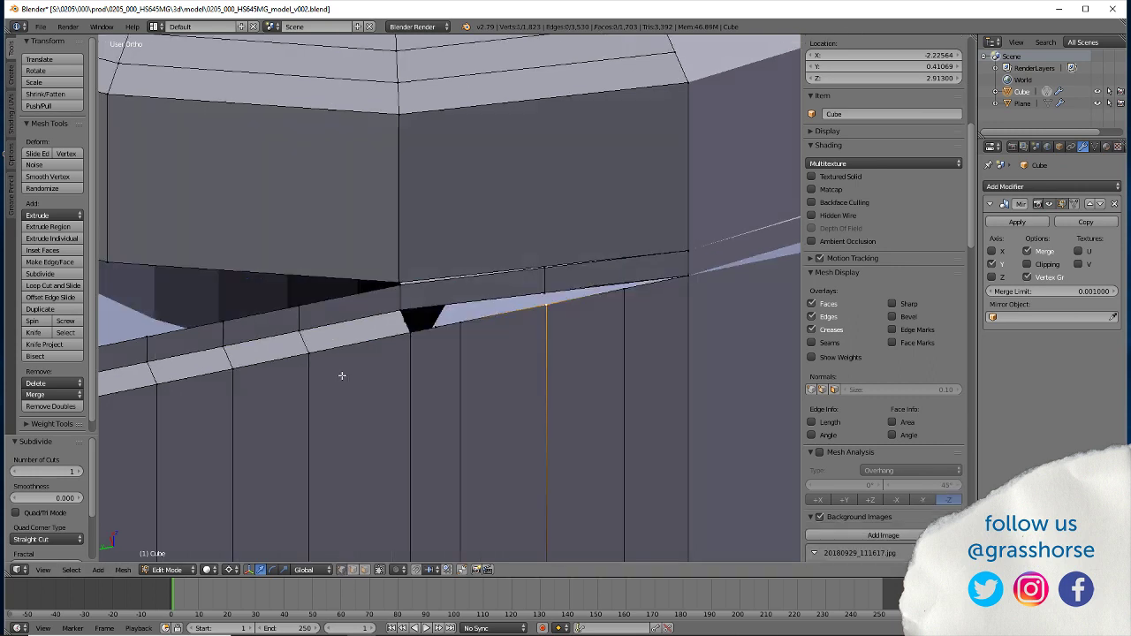
{"action": "right_click", "coordinate": [442, 418]}
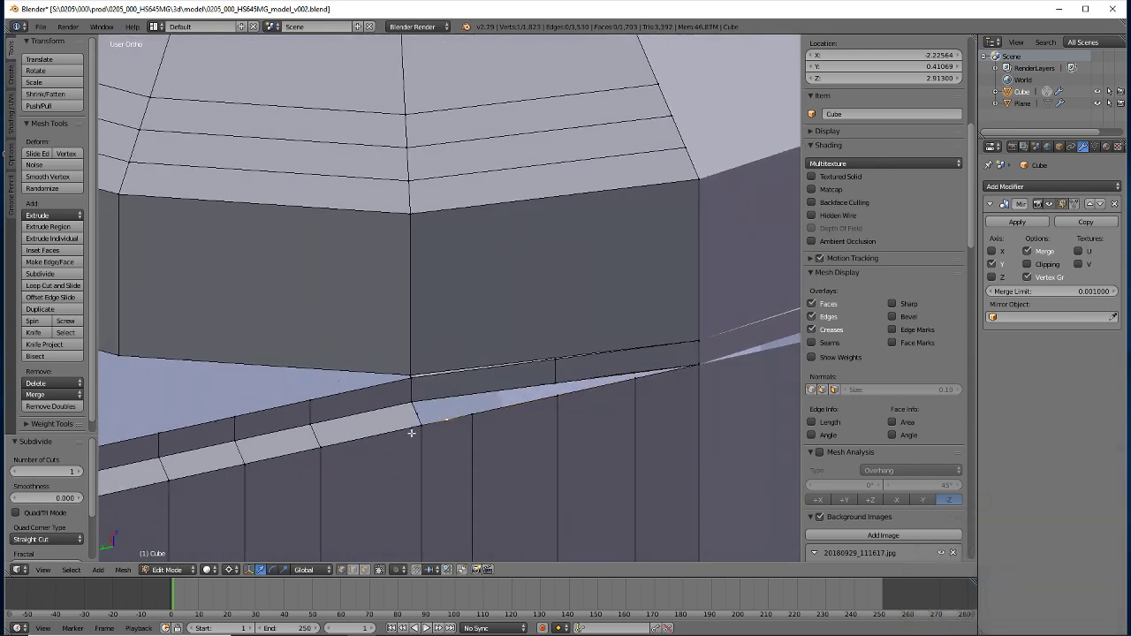
{"action": "key", "text": "g"}
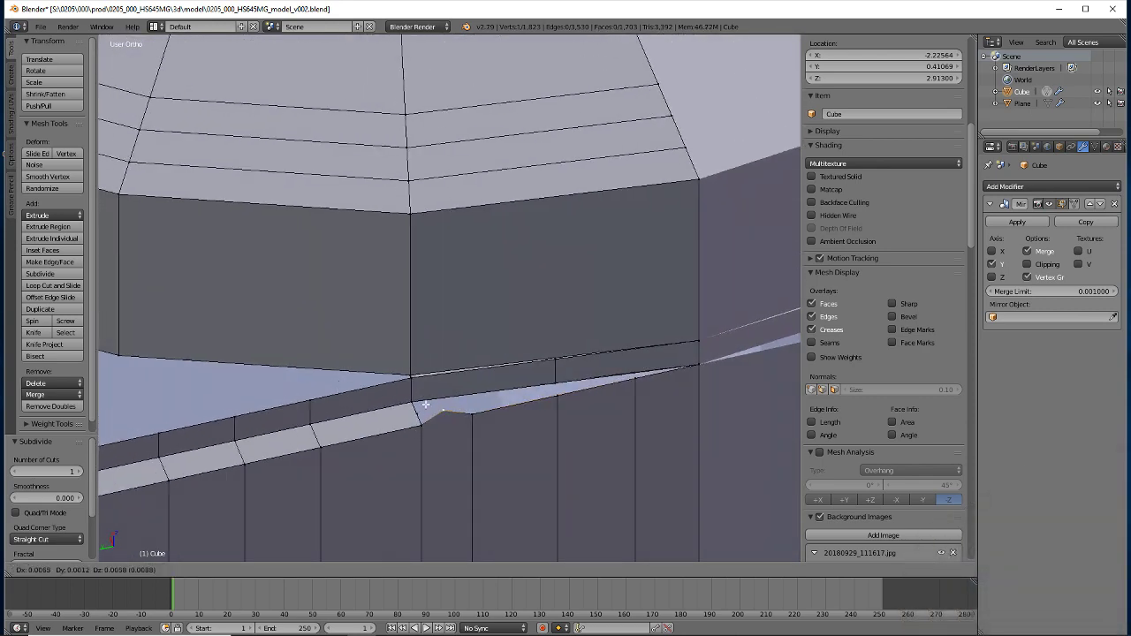
{"action": "right_click", "coordinate": [421, 410]}
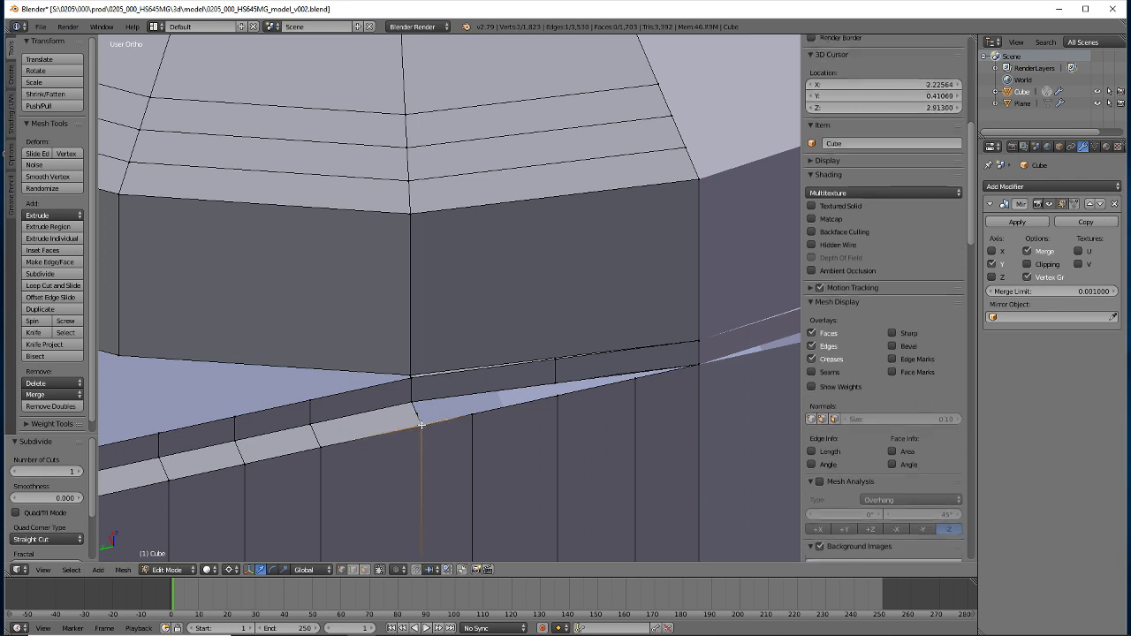
{"action": "key", "text": "alt+m"}
{"action": "left_click", "coordinate": [405, 413]}
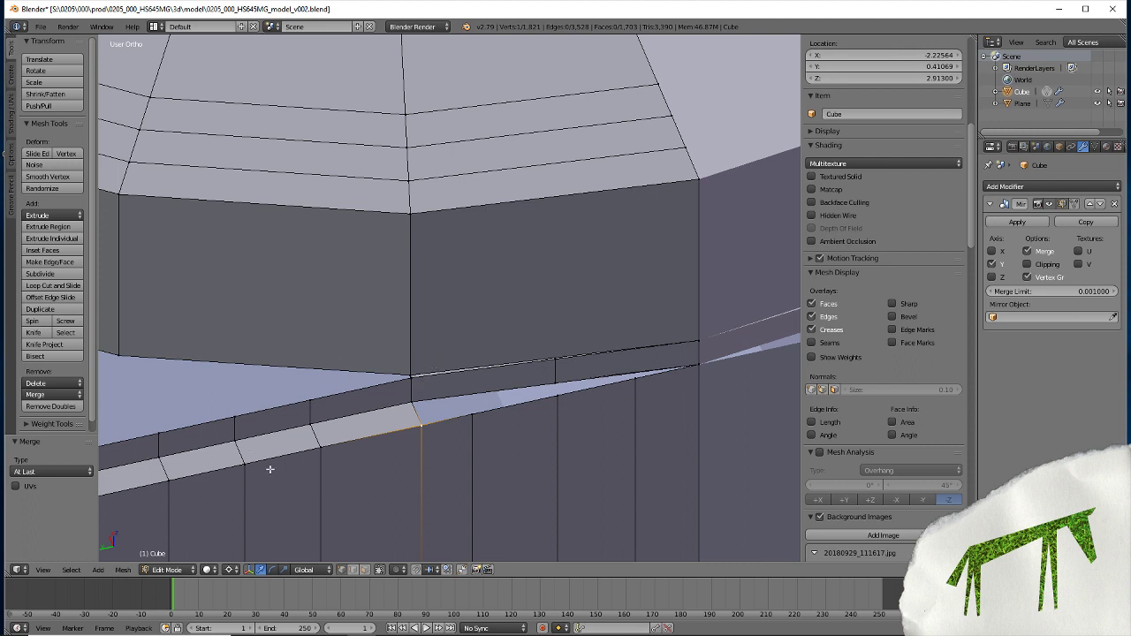
Fill three faces over the gap from pairs of selected vertices
{"action": "right_click", "coordinate": [557, 394]}
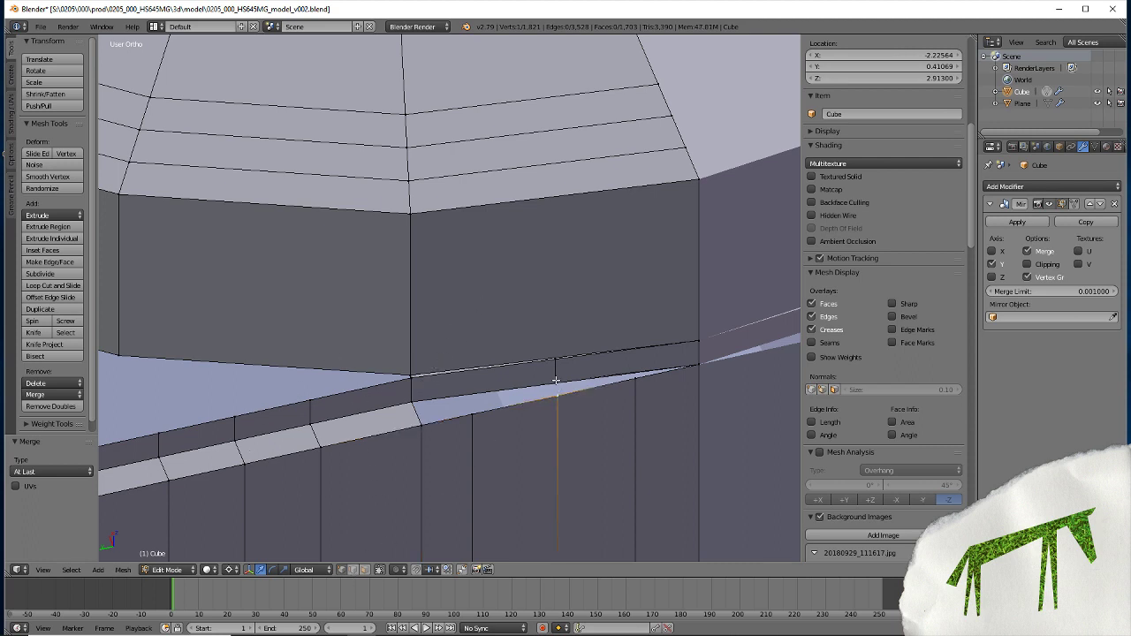
{"action": "right_click", "coordinate": [471, 410], "text": "shift"}
{"action": "key", "text": "f"}
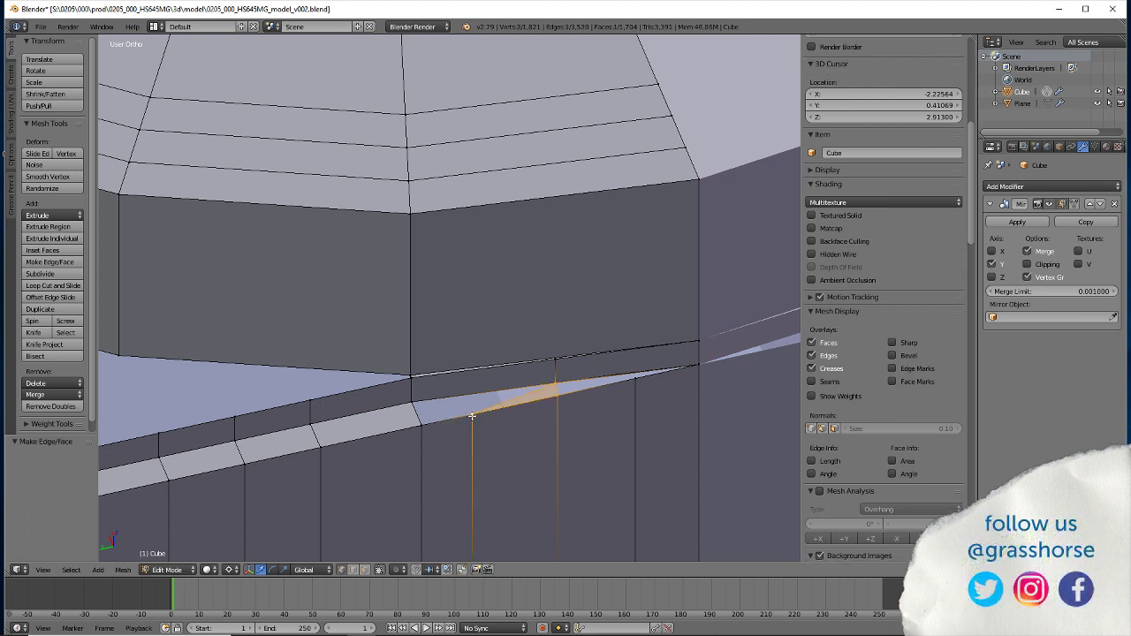
{"action": "right_click", "coordinate": [411, 403], "text": "shift"}
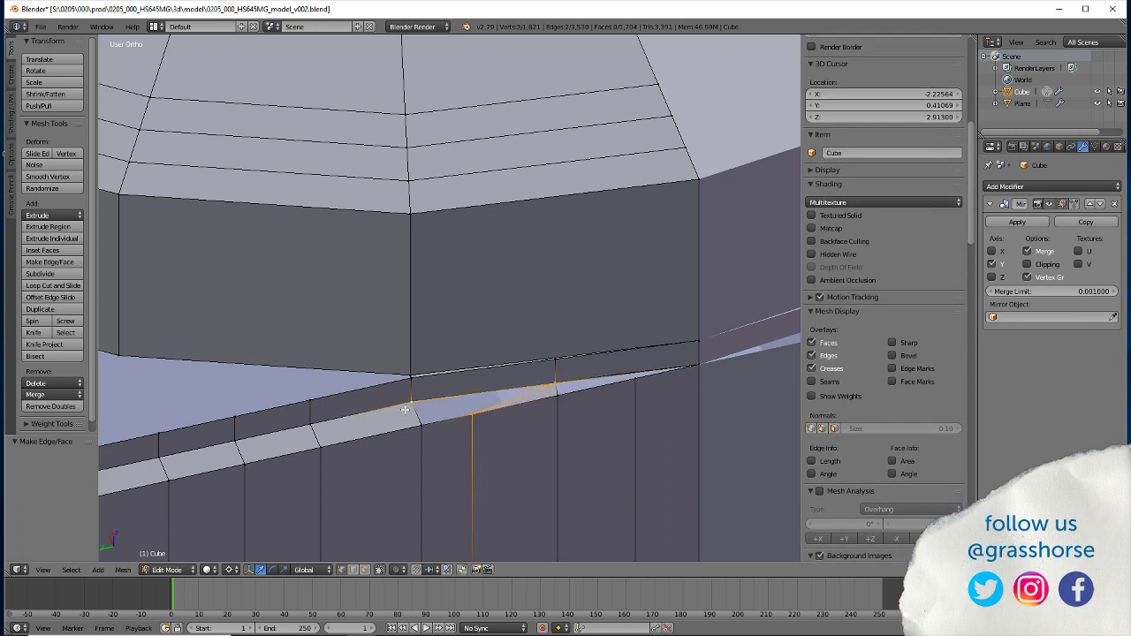
{"action": "key", "text": "f"}
{"action": "right_click", "coordinate": [411, 404]}
{"action": "right_click", "coordinate": [421, 427], "text": "shift"}
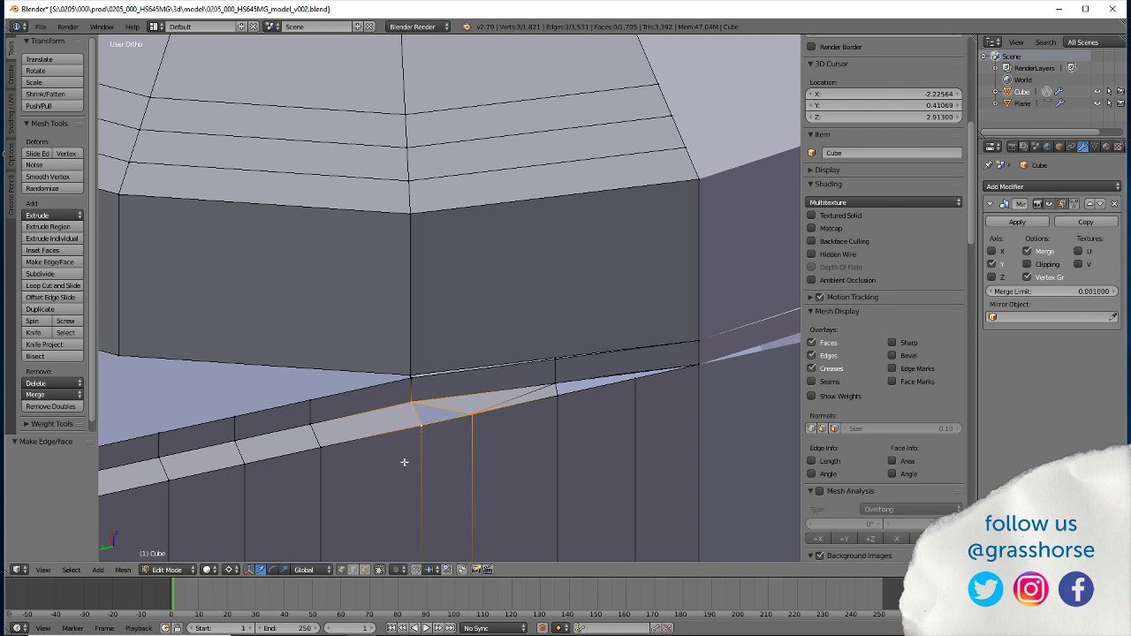
{"action": "key", "text": "f"}
{"action": "middle_click_drag", "start_coordinate": [404, 462], "coordinate": [374, 324]}
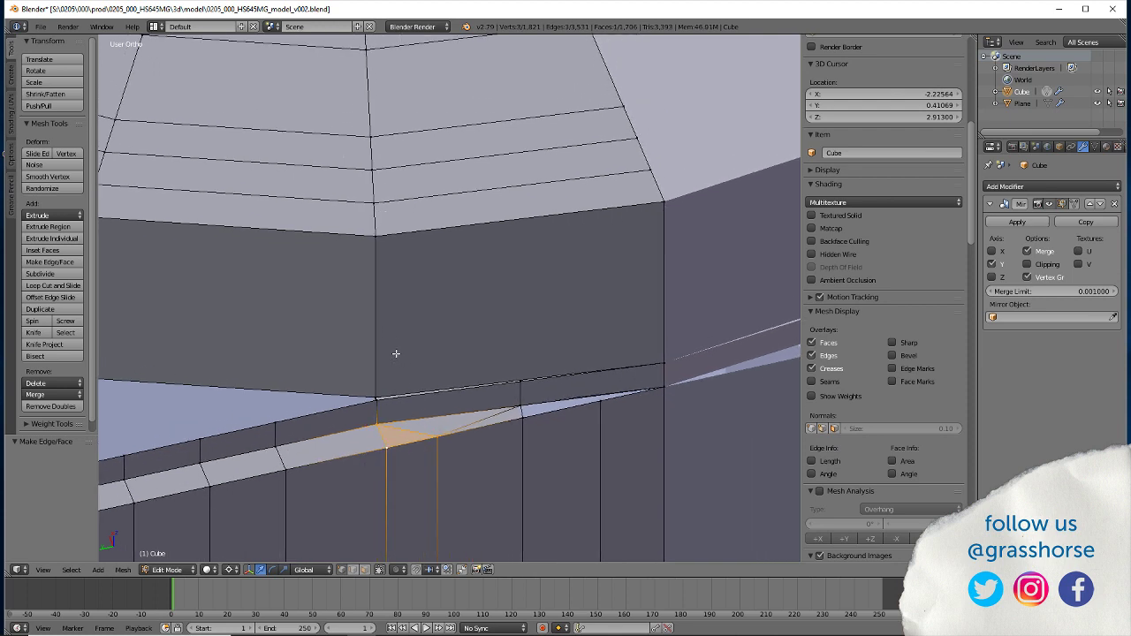
Fill the last two faces that close the wedge gap under the rim
{"action": "right_click", "coordinate": [522, 411]}
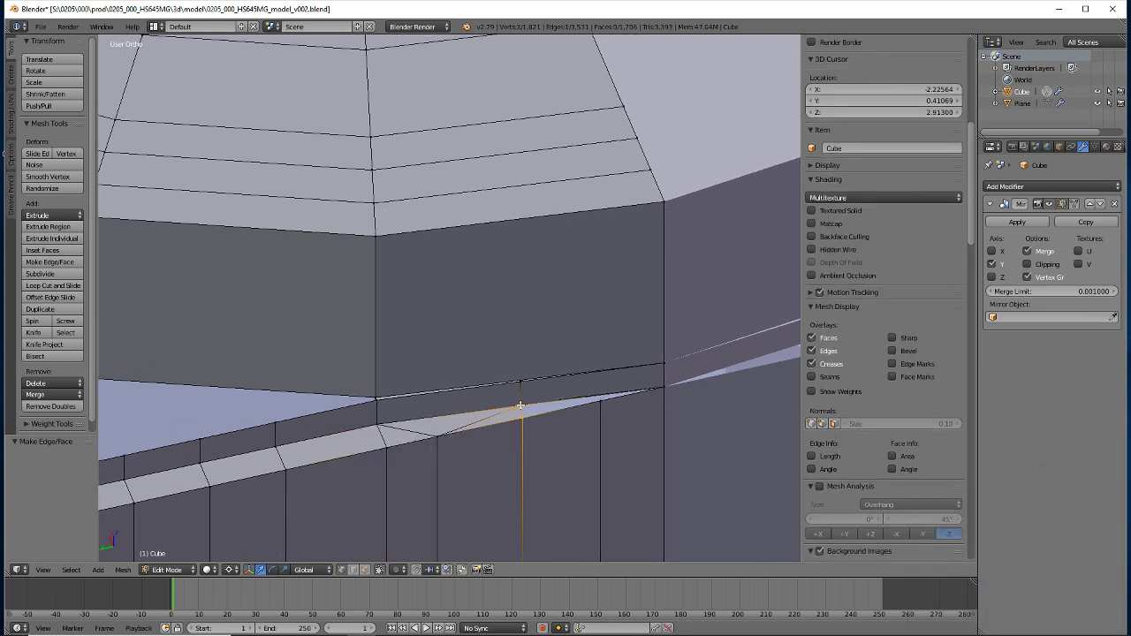
{"action": "right_click", "coordinate": [601, 403], "text": "shift"}
{"action": "key", "text": "f"}
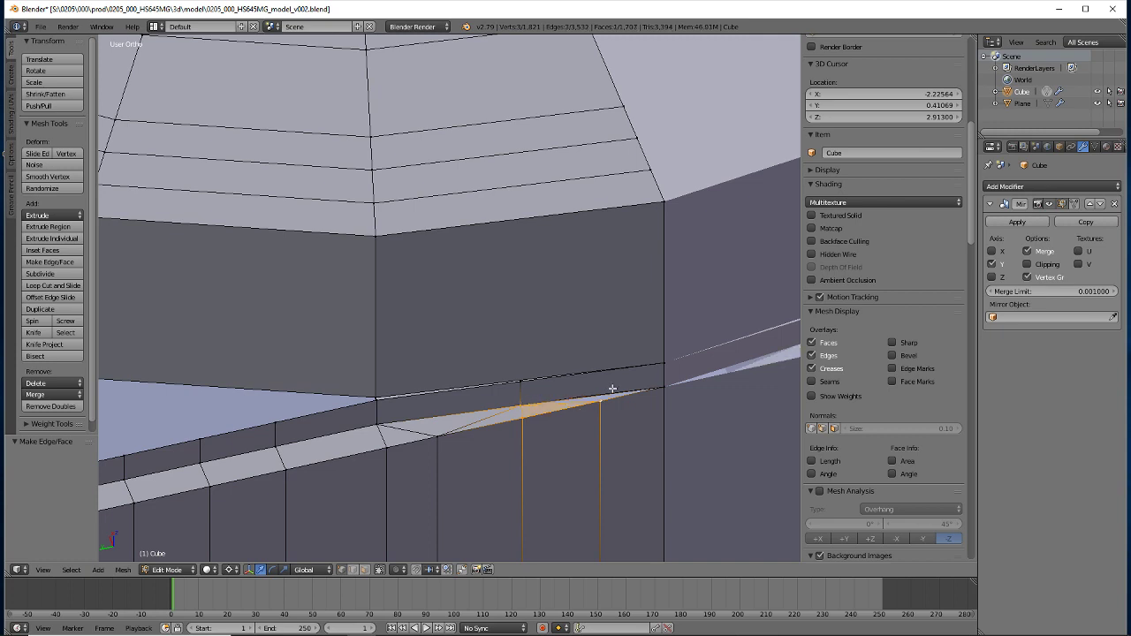
{"action": "right_click", "coordinate": [663, 386], "text": "shift"}
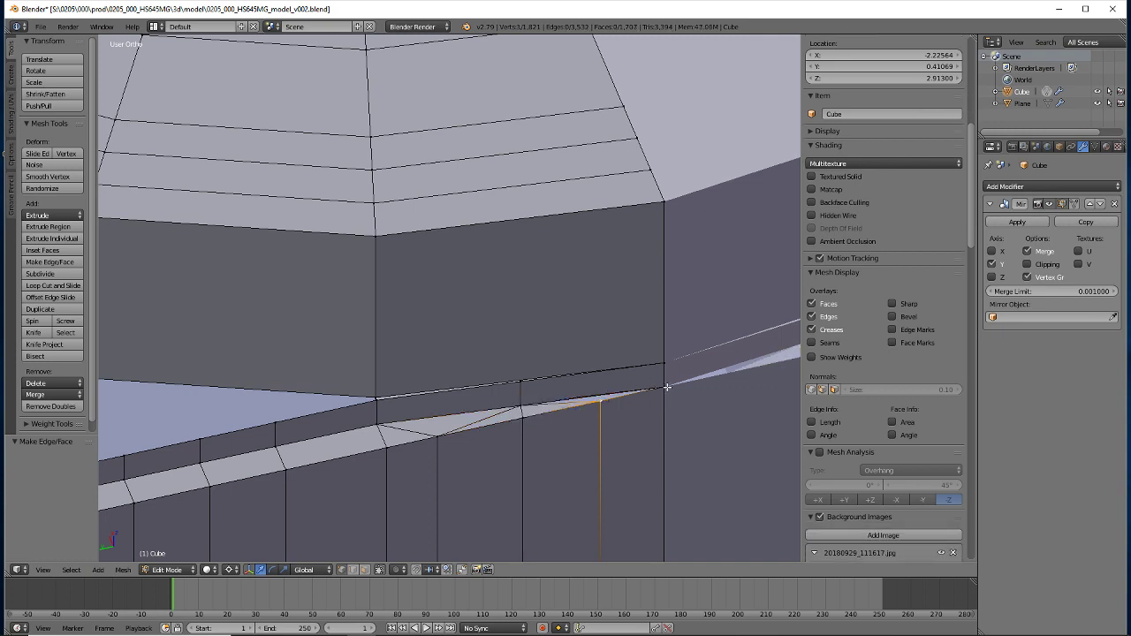
{"action": "right_click", "coordinate": [524, 406], "text": "shift"}
{"action": "key", "text": "f"}
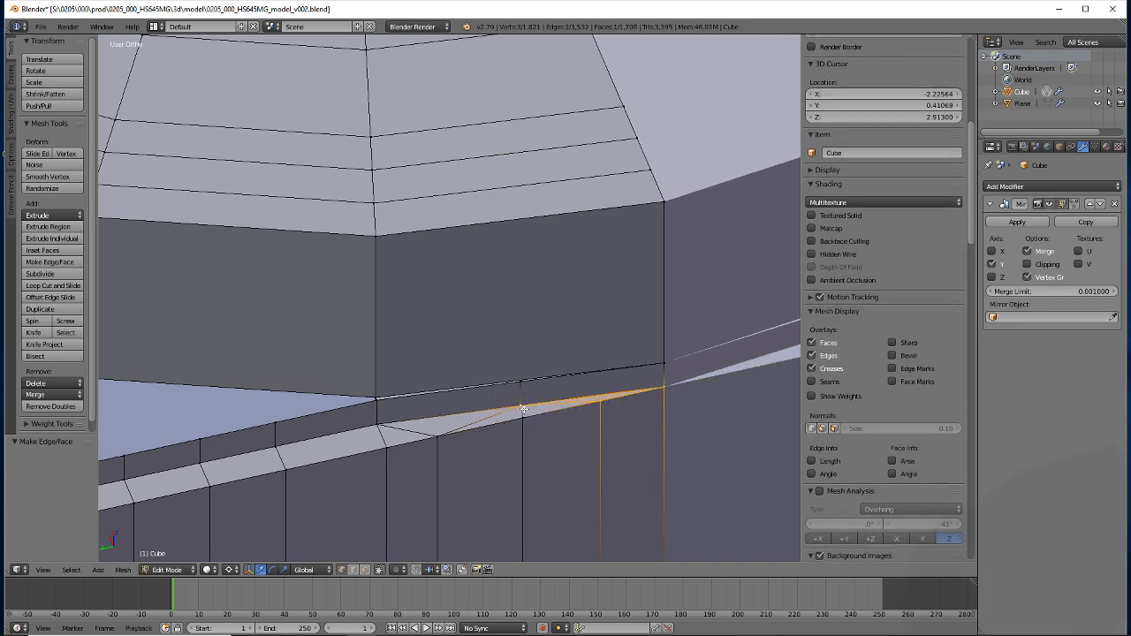
Switch to face select mode and select the thin sliver face
{"action": "key", "text": "ctrl+Tab"}
{"action": "key", "text": "3"}
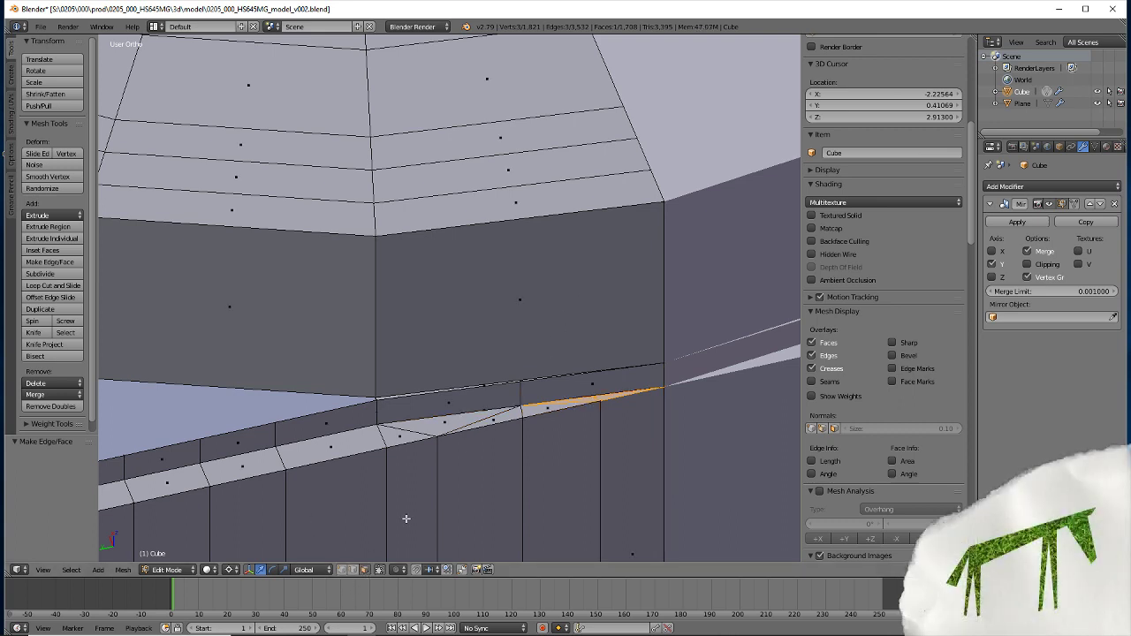
{"action": "right_click", "coordinate": [592, 398], "text": "shift"}
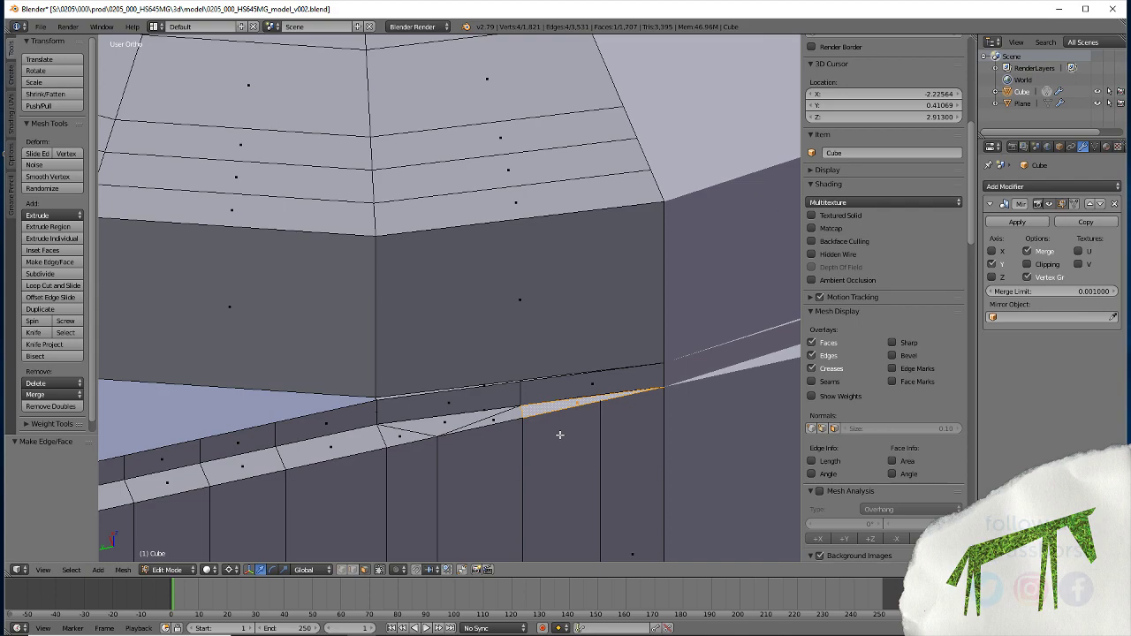
Zoom around the filled area and tilt the view to inspect the top faces
{"action": "scroll", "coordinate": [407, 433], "scroll_direction": "down", "scroll_amount": 5}
{"action": "scroll", "coordinate": [407, 432], "scroll_direction": "down", "scroll_amount": 1}
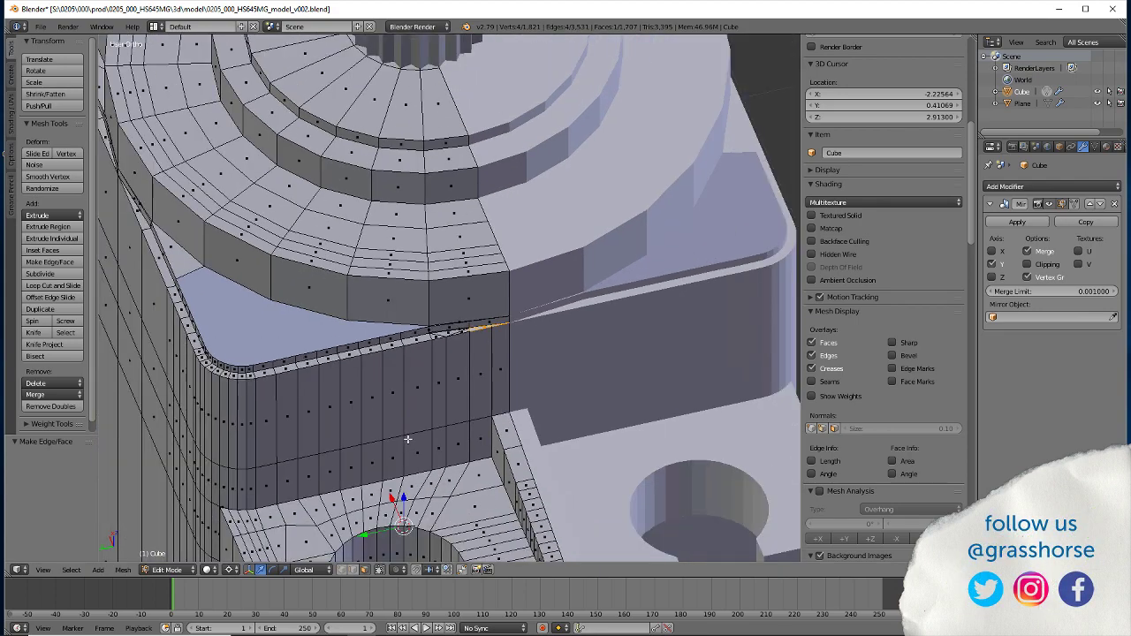
{"action": "scroll", "coordinate": [399, 433], "scroll_direction": "down", "scroll_amount": 2}
{"action": "scroll", "coordinate": [379, 405], "scroll_direction": "up", "scroll_amount": 2}
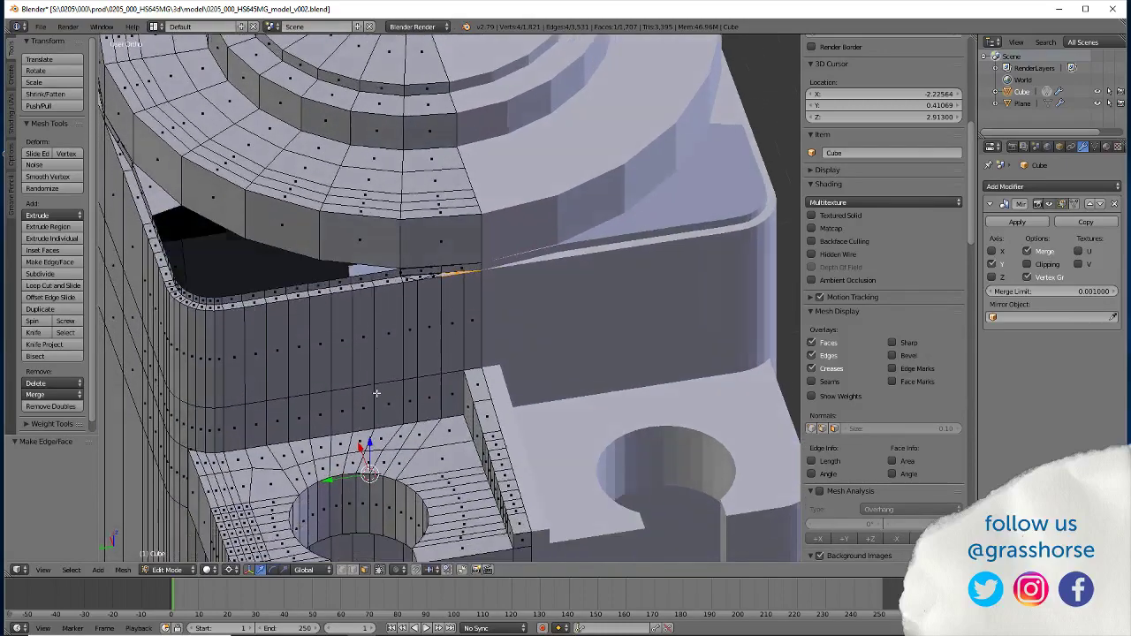
{"action": "scroll", "coordinate": [380, 353], "scroll_direction": "up", "scroll_amount": 1}
{"action": "scroll", "coordinate": [371, 265], "scroll_direction": "up", "scroll_amount": 3}
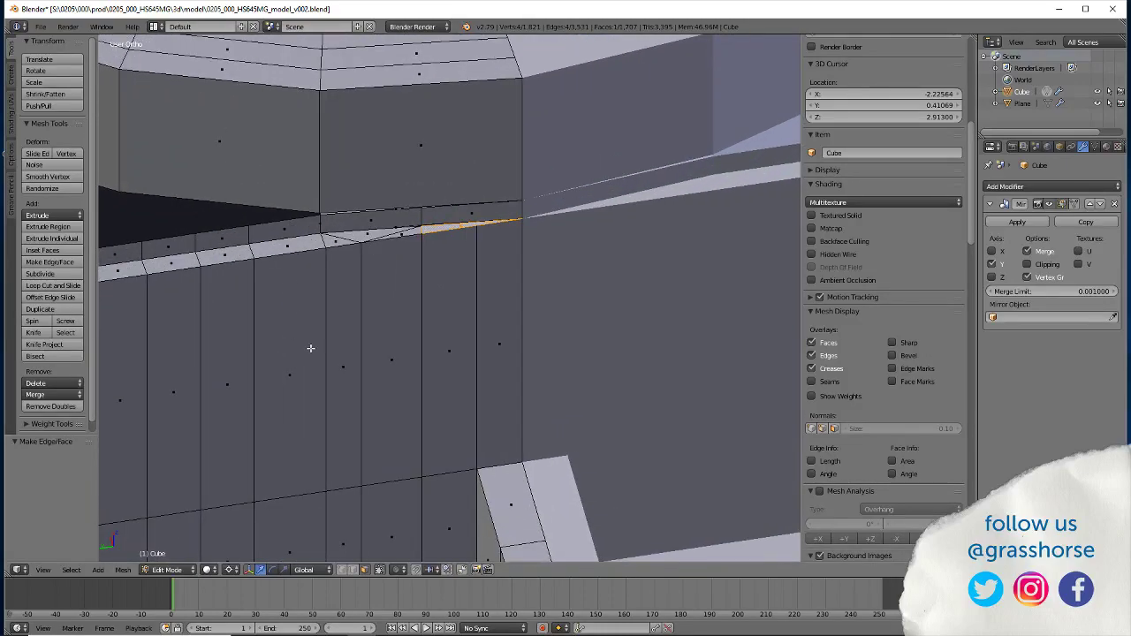
{"action": "key", "text": "KP_8"}
Run Remove Doubles on the whole mesh, removing 0 vertices, and inspect the thin strip
{"action": "key", "text": "a"}
{"action": "key", "text": "a"}
{"action": "key", "text": "w"}
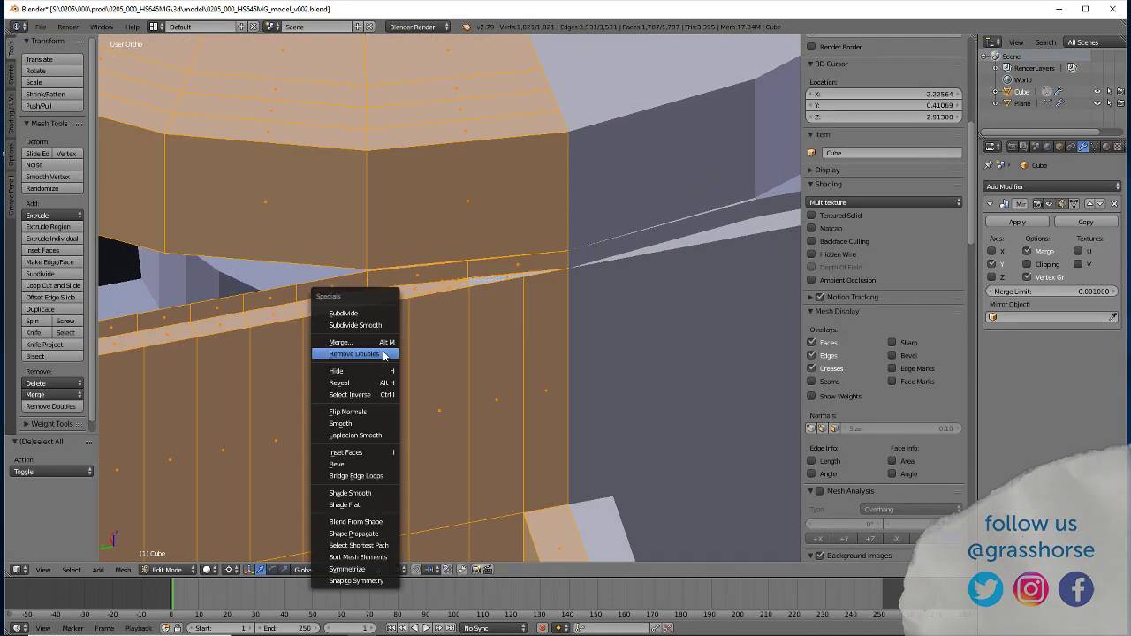
{"action": "left_click", "coordinate": [383, 351]}
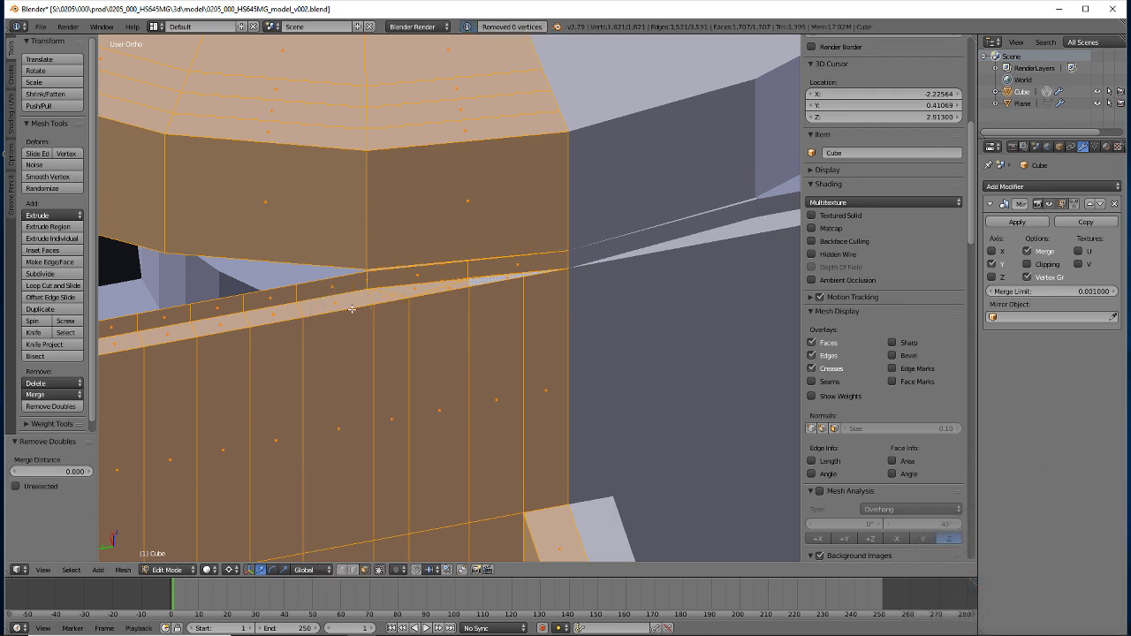
{"action": "scroll", "coordinate": [355, 263], "scroll_direction": "up", "scroll_amount": 3}
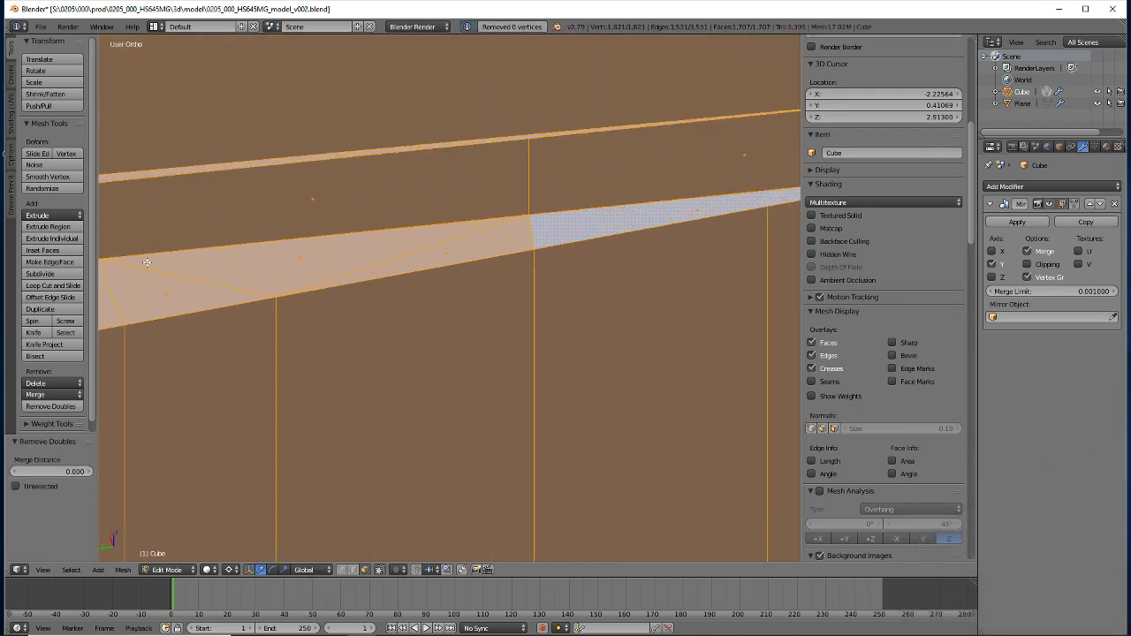
{"action": "middle_click_drag", "start_coordinate": [143, 270], "coordinate": [344, 272]}
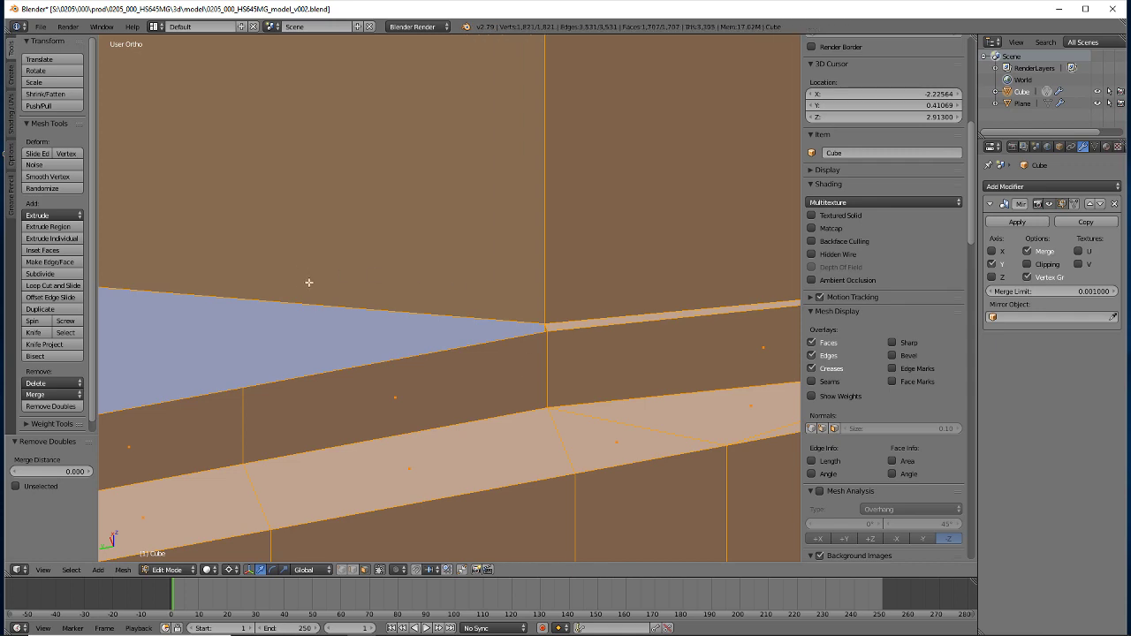
{"action": "scroll", "coordinate": [495, 354], "scroll_direction": "down", "scroll_amount": 1}
{"action": "scroll", "coordinate": [460, 406], "scroll_direction": "down", "scroll_amount": 2}
{"action": "scroll", "coordinate": [362, 371], "scroll_direction": "down", "scroll_amount": 3}
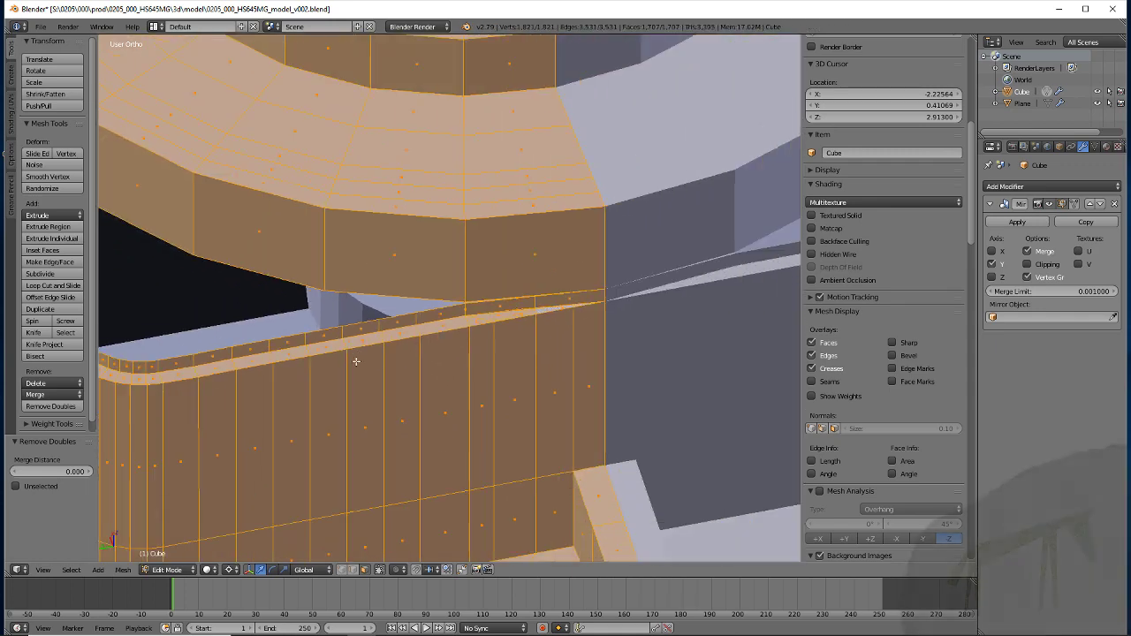
{"action": "scroll", "coordinate": [407, 316], "scroll_direction": "up", "scroll_amount": 2}
{"action": "scroll", "coordinate": [483, 340], "scroll_direction": "up", "scroll_amount": 1}
{"action": "scroll", "coordinate": [496, 352], "scroll_direction": "up", "scroll_amount": 1}
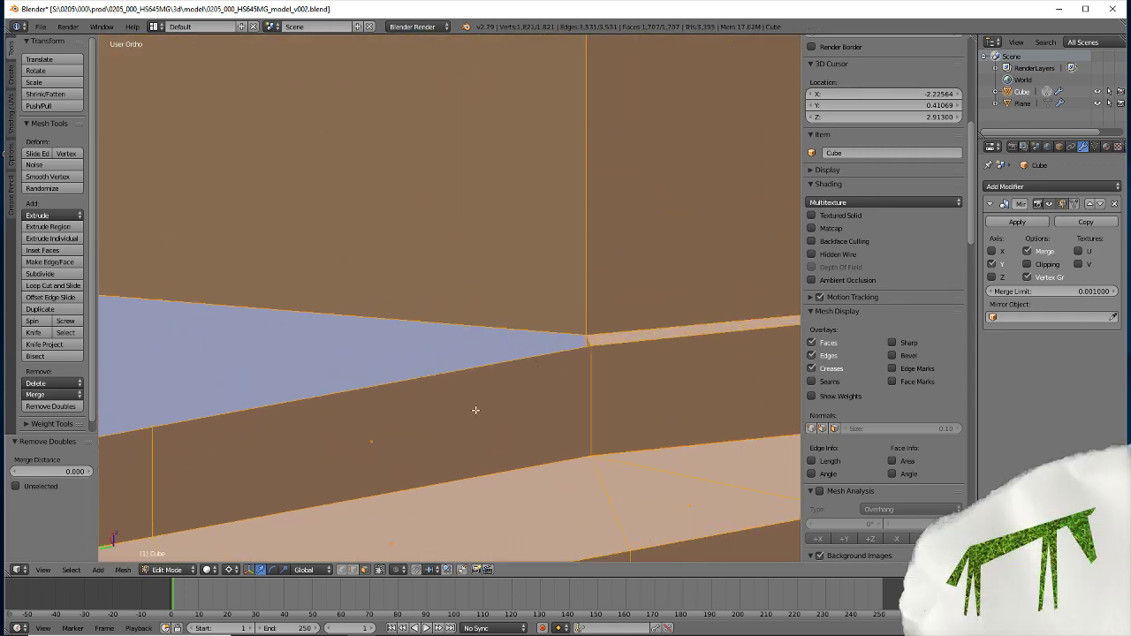
{"action": "scroll", "coordinate": [476, 410], "scroll_direction": "up", "scroll_amount": 2}
{"action": "scroll", "coordinate": [522, 421], "scroll_direction": "down", "scroll_amount": 1}
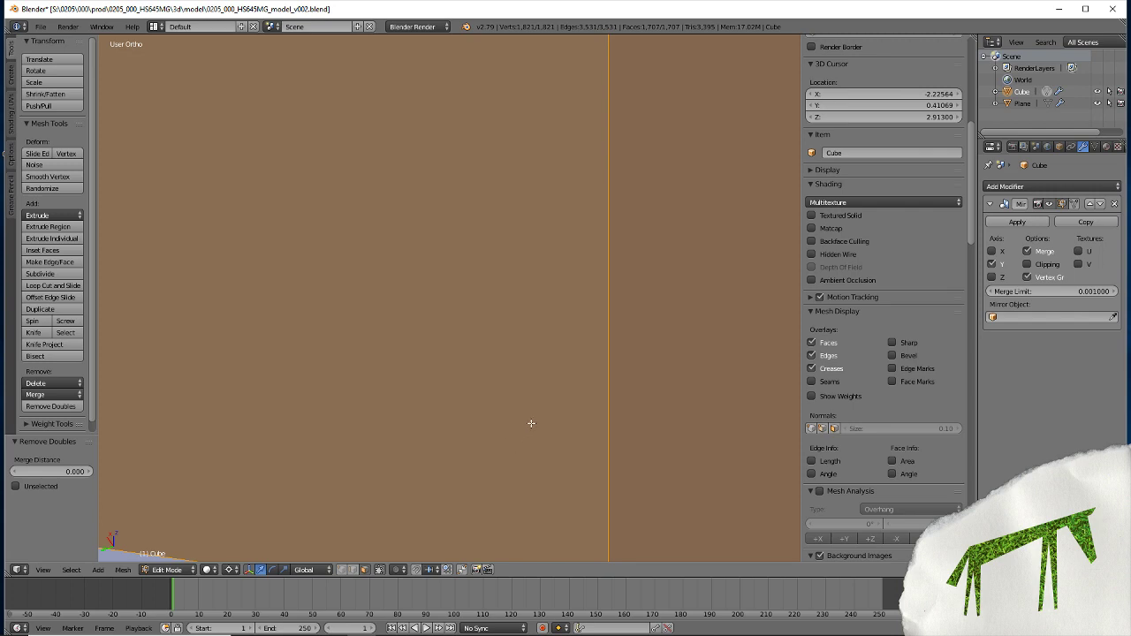
Select and delete the thin stray sliver faces beside the rim, leaving 1,705 faces
{"action": "scroll", "coordinate": [507, 369], "scroll_direction": "down", "scroll_amount": 2}
{"action": "scroll", "coordinate": [467, 388], "scroll_direction": "down", "scroll_amount": 1}
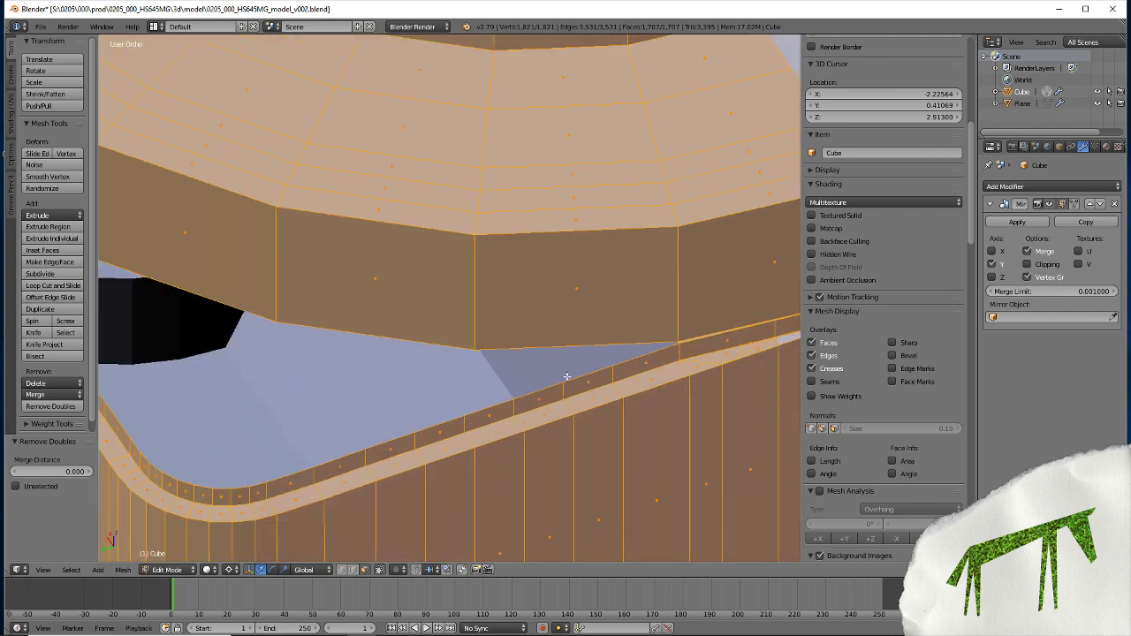
{"action": "right_click", "coordinate": [676, 353]}
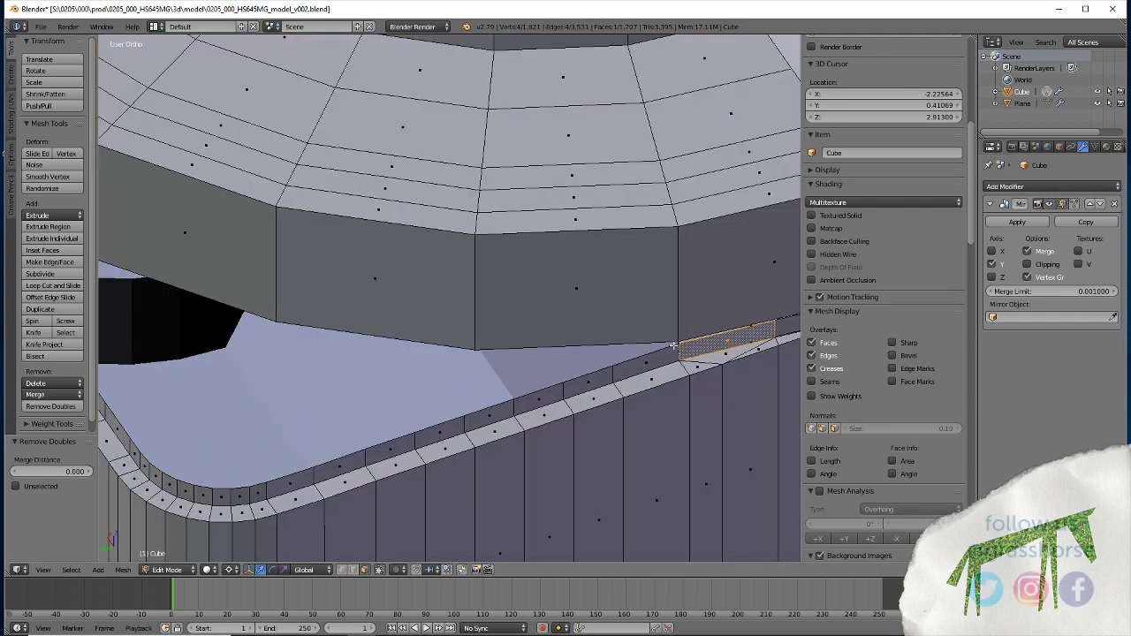
{"action": "key", "text": "KP_Decimal"}
{"action": "mouse_move", "coordinate": [234, 421]}
{"action": "middle_mouse_down"}
{"action": "mouse_move", "coordinate": [364, 404]}
{"action": "mouse_move", "coordinate": [345, 382]}
{"action": "middle_mouse_up"}
{"action": "right_click", "coordinate": [461, 355]}
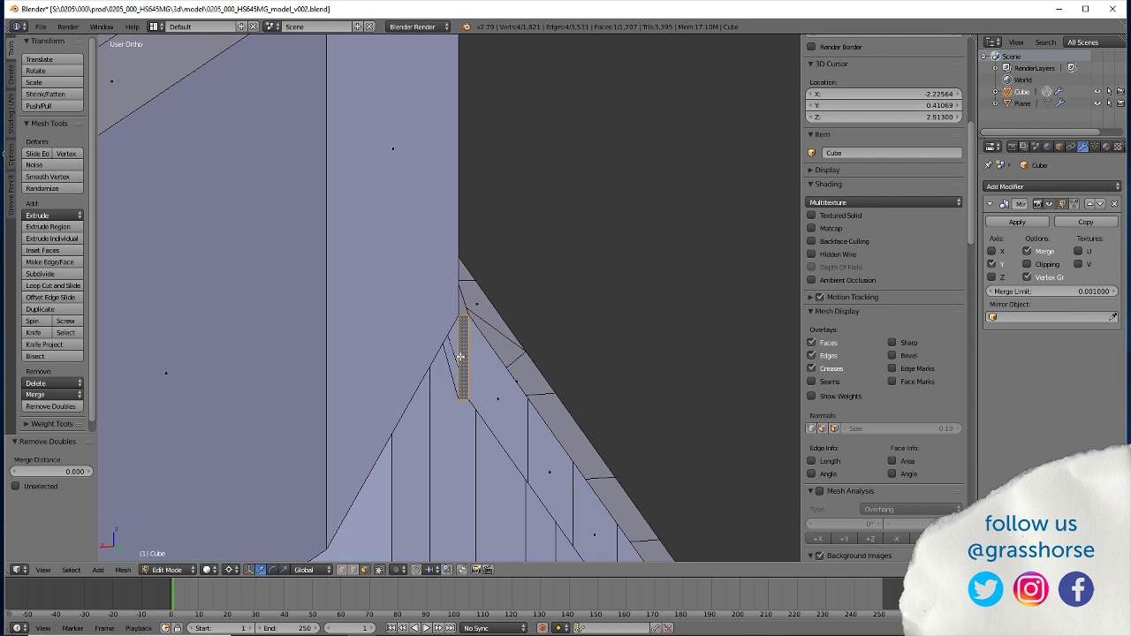
{"action": "key", "text": "x"}
{"action": "left_click", "coordinate": [416, 358]}
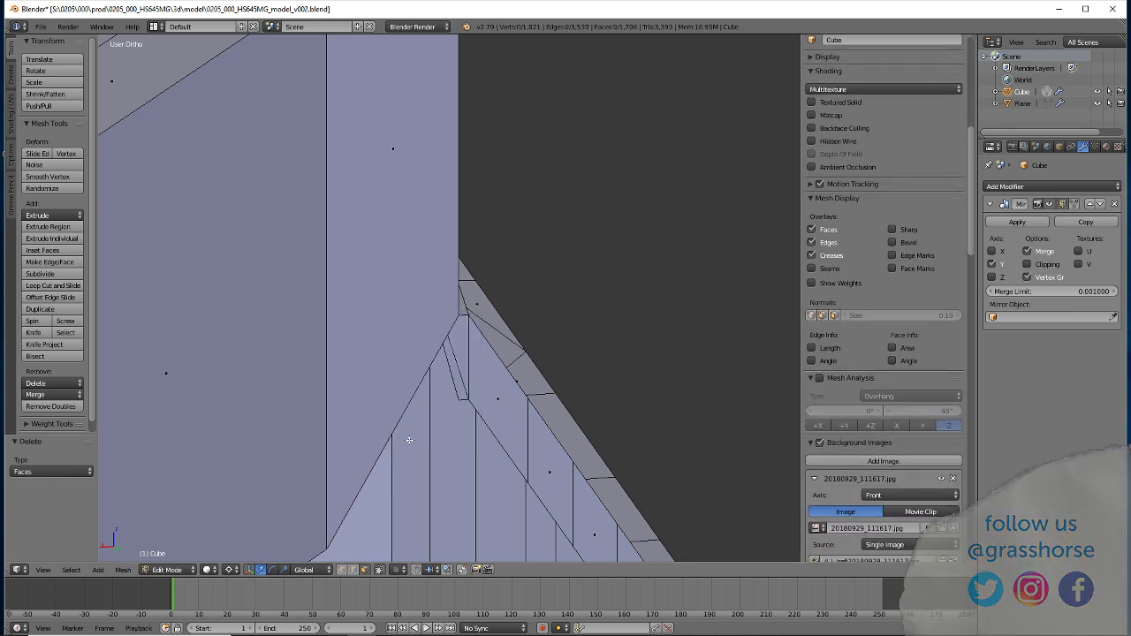
{"action": "middle_click_drag", "start_coordinate": [412, 441], "coordinate": [406, 413]}
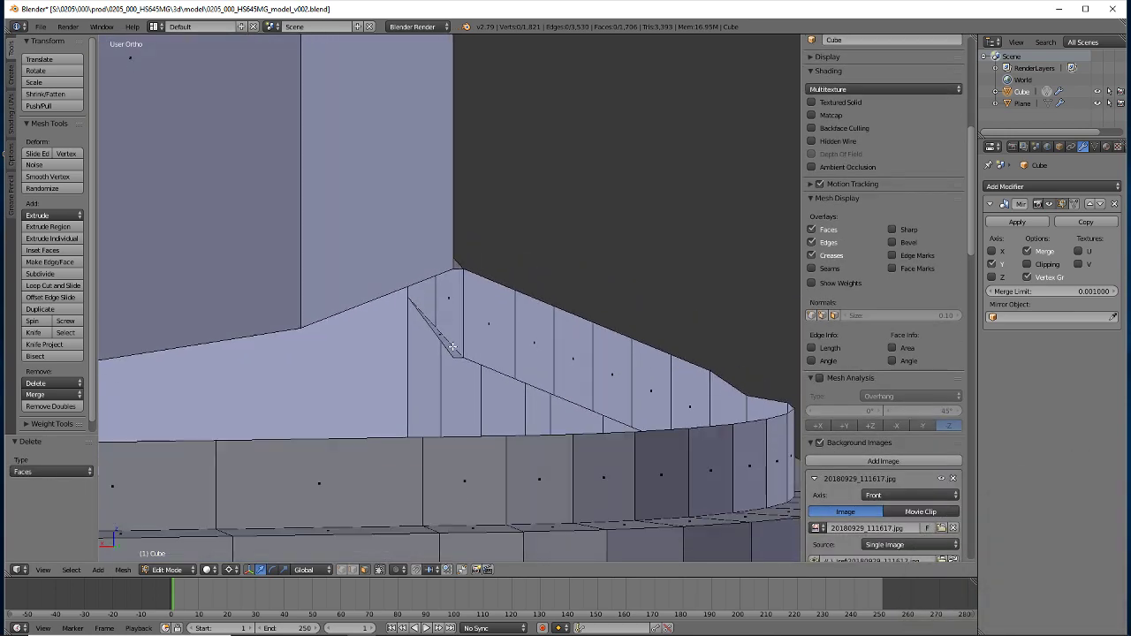
{"action": "key", "text": "x"}
{"action": "left_click", "coordinate": [390, 357]}
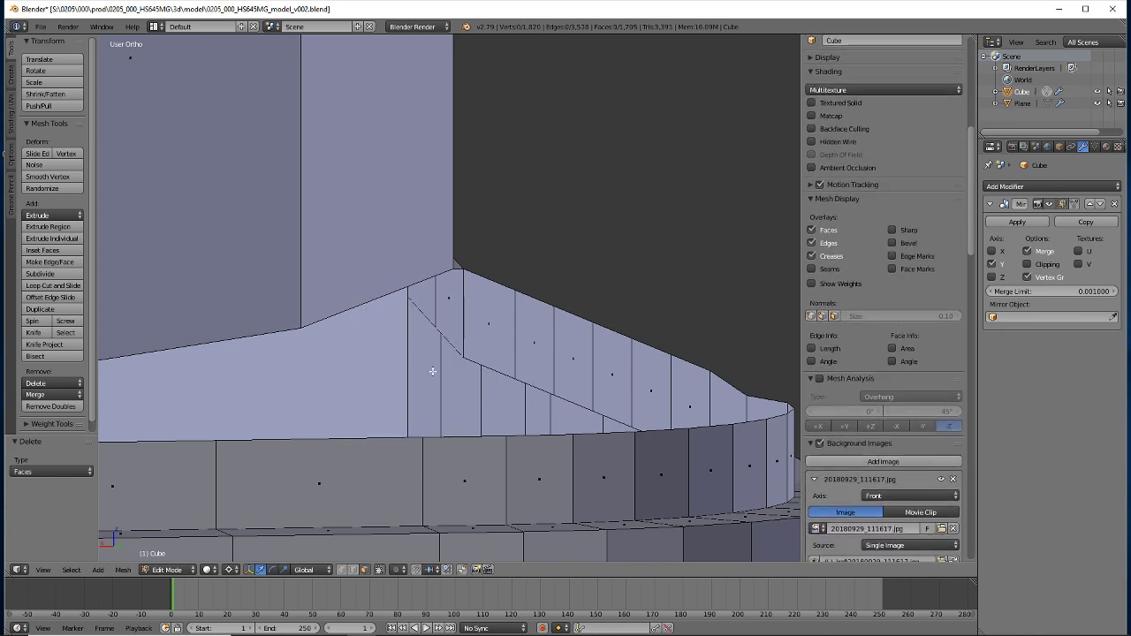
{"action": "mouse_move", "coordinate": [390, 357]}
{"action": "middle_mouse_down"}
{"action": "mouse_move", "coordinate": [253, 404]}
{"action": "mouse_move", "coordinate": [214, 397]}
{"action": "mouse_move", "coordinate": [211, 409]}
{"action": "mouse_move", "coordinate": [486, 381]}
{"action": "mouse_move", "coordinate": [289, 424]}
{"action": "mouse_move", "coordinate": [506, 370]}
{"action": "mouse_move", "coordinate": [157, 324]}
{"action": "mouse_move", "coordinate": [574, 383]}
{"action": "mouse_move", "coordinate": [366, 301]}
{"action": "mouse_move", "coordinate": [350, 262]}
{"action": "middle_mouse_up"}
Delete the vertical and slanted stray faces along the stepped edge
{"action": "scroll", "coordinate": [884, 300], "scroll_direction": "up", "scroll_amount": 3}
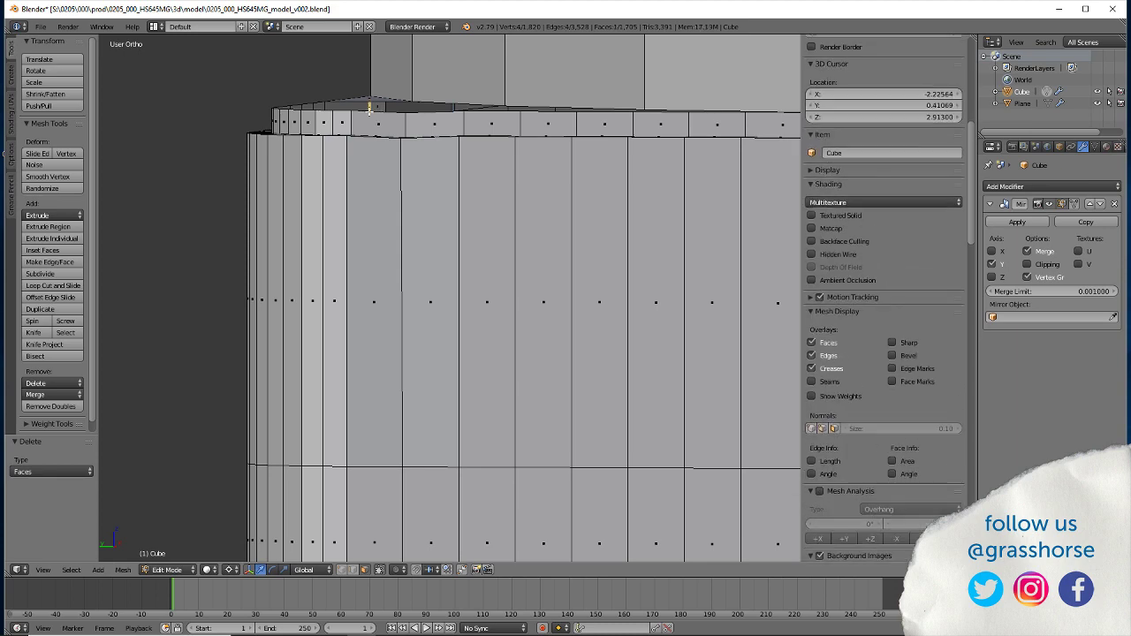
{"action": "key", "text": "KP_Decimal"}
{"action": "mouse_move", "coordinate": [324, 354]}
{"action": "middle_mouse_down"}
{"action": "mouse_move", "coordinate": [316, 351]}
{"action": "mouse_move", "coordinate": [424, 422]}
{"action": "middle_mouse_up"}
{"action": "key", "text": "x"}
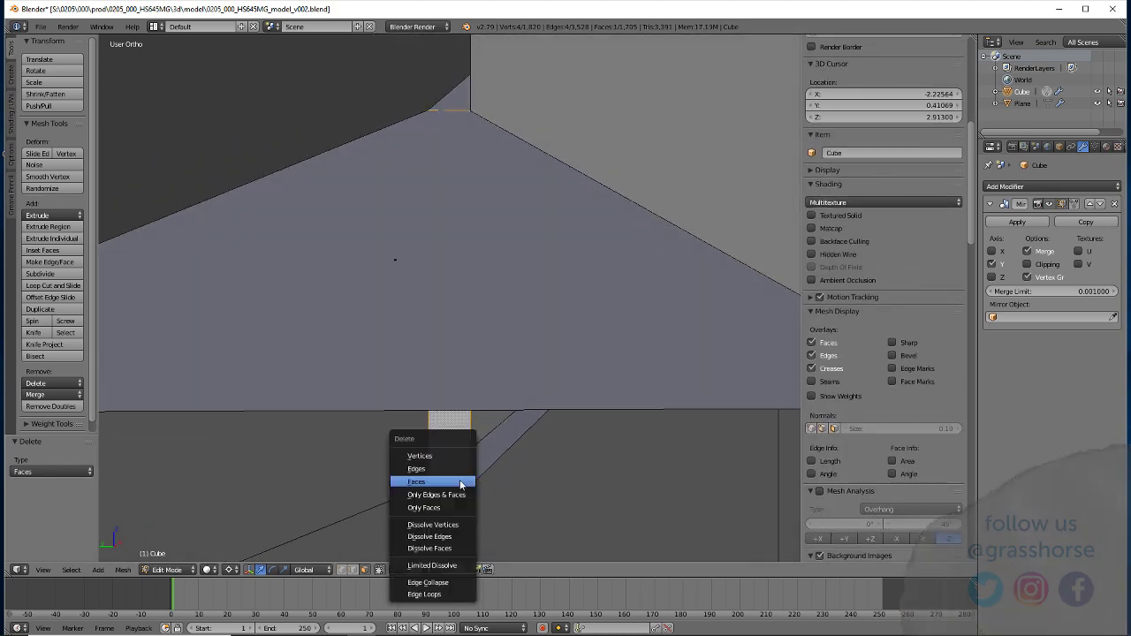
{"action": "left_click", "coordinate": [420, 482]}
{"action": "right_click", "coordinate": [490, 442]}
{"action": "key", "text": "x"}
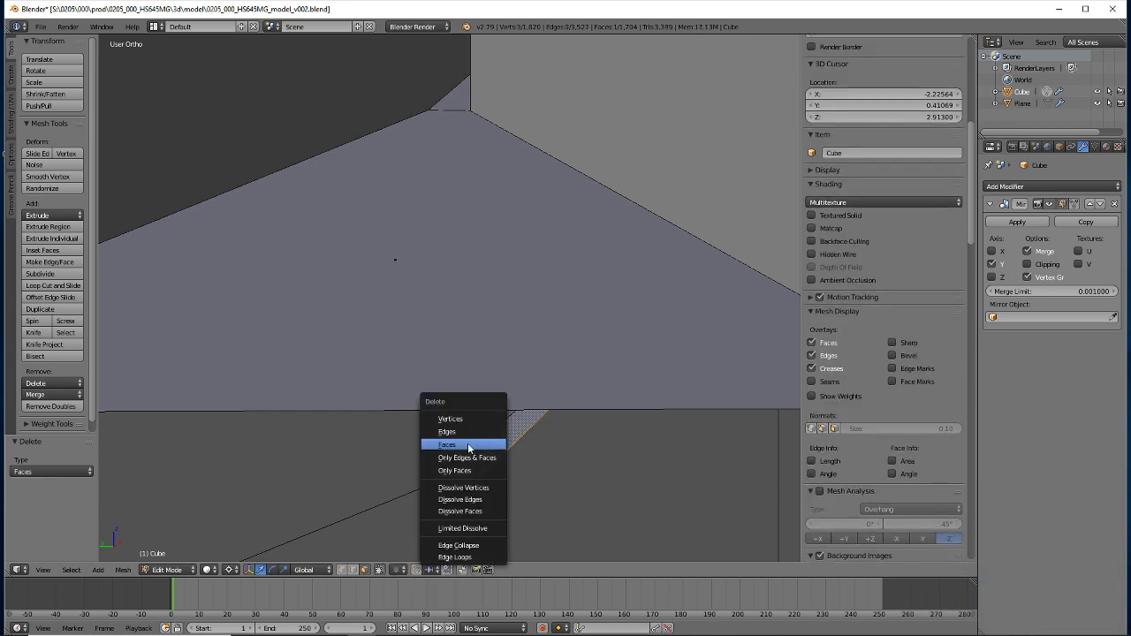
{"action": "left_click", "coordinate": [469, 441]}
In wireframe view, delete the diagonal stray edge and another leftover stray edge
{"action": "mouse_move", "coordinate": [462, 448]}
{"action": "middle_mouse_down"}
{"action": "mouse_move", "coordinate": [215, 342]}
{"action": "mouse_move", "coordinate": [227, 341]}
{"action": "middle_mouse_up"}
{"action": "key", "text": "z"}
{"action": "mouse_move", "coordinate": [336, 379]}
{"action": "middle_mouse_down"}
{"action": "mouse_move", "coordinate": [347, 416]}
{"action": "mouse_move", "coordinate": [348, 392]}
{"action": "mouse_move", "coordinate": [368, 373]}
{"action": "mouse_move", "coordinate": [414, 394]}
{"action": "mouse_move", "coordinate": [401, 480]}
{"action": "mouse_move", "coordinate": [412, 422]}
{"action": "mouse_move", "coordinate": [410, 437]}
{"action": "mouse_move", "coordinate": [381, 430]}
{"action": "mouse_move", "coordinate": [460, 433]}
{"action": "mouse_move", "coordinate": [323, 398]}
{"action": "mouse_move", "coordinate": [409, 379]}
{"action": "middle_mouse_up"}
{"action": "right_click", "coordinate": [528, 267]}
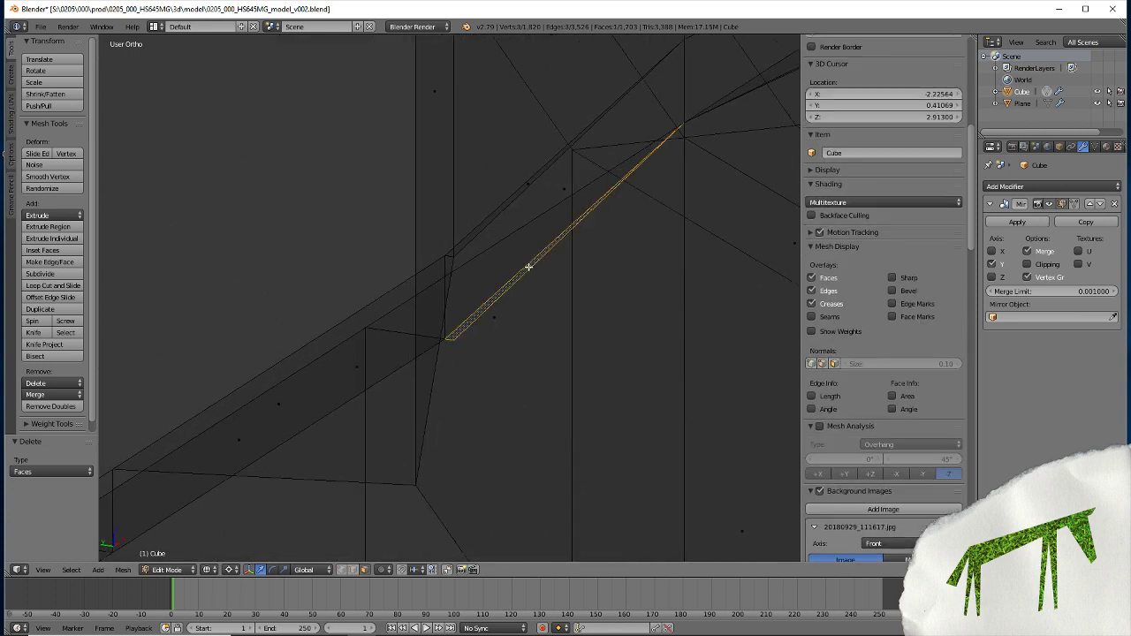
{"action": "key", "text": "x"}
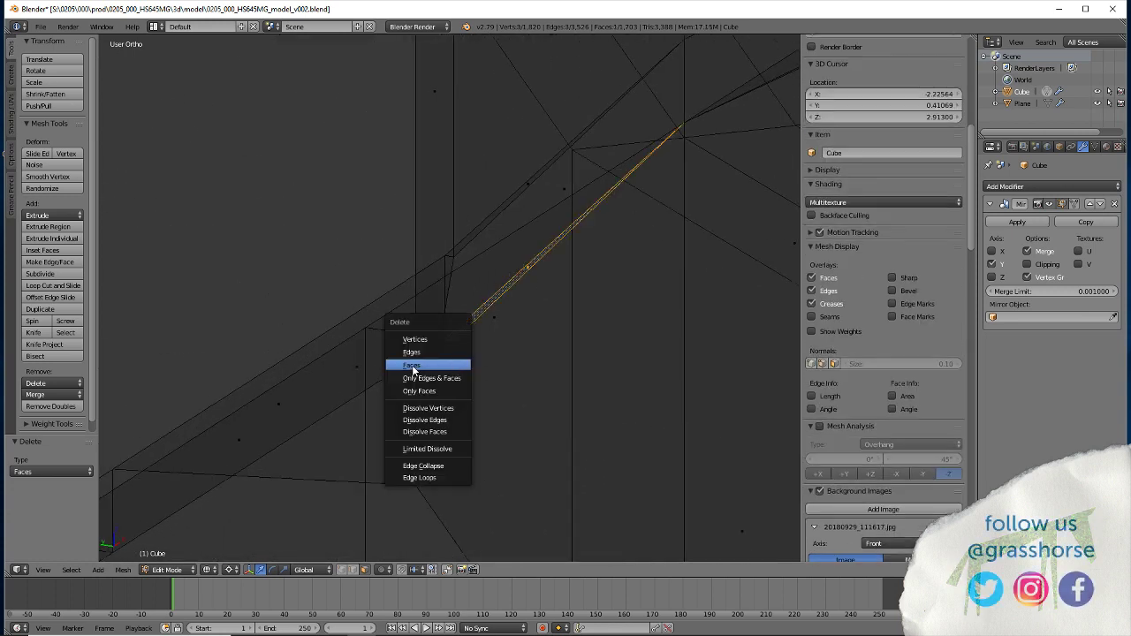
{"action": "left_click", "coordinate": [455, 365]}
{"action": "mouse_move", "coordinate": [455, 365]}
{"action": "middle_mouse_down"}
{"action": "mouse_move", "coordinate": [359, 356]}
{"action": "mouse_move", "coordinate": [351, 336]}
{"action": "mouse_move", "coordinate": [285, 344]}
{"action": "mouse_move", "coordinate": [351, 345]}
{"action": "mouse_move", "coordinate": [358, 331]}
{"action": "mouse_move", "coordinate": [419, 316]}
{"action": "mouse_move", "coordinate": [559, 307]}
{"action": "mouse_move", "coordinate": [480, 409]}
{"action": "middle_mouse_up"}
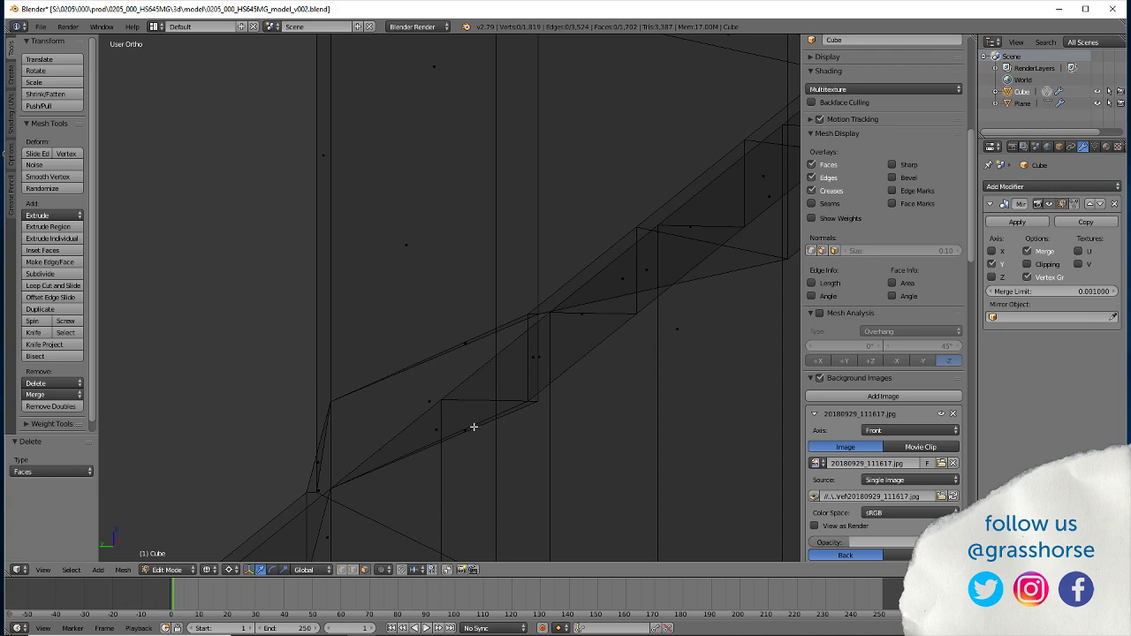
{"action": "right_click", "coordinate": [474, 427]}
{"action": "key", "text": "x"}
{"action": "left_click", "coordinate": [470, 429]}
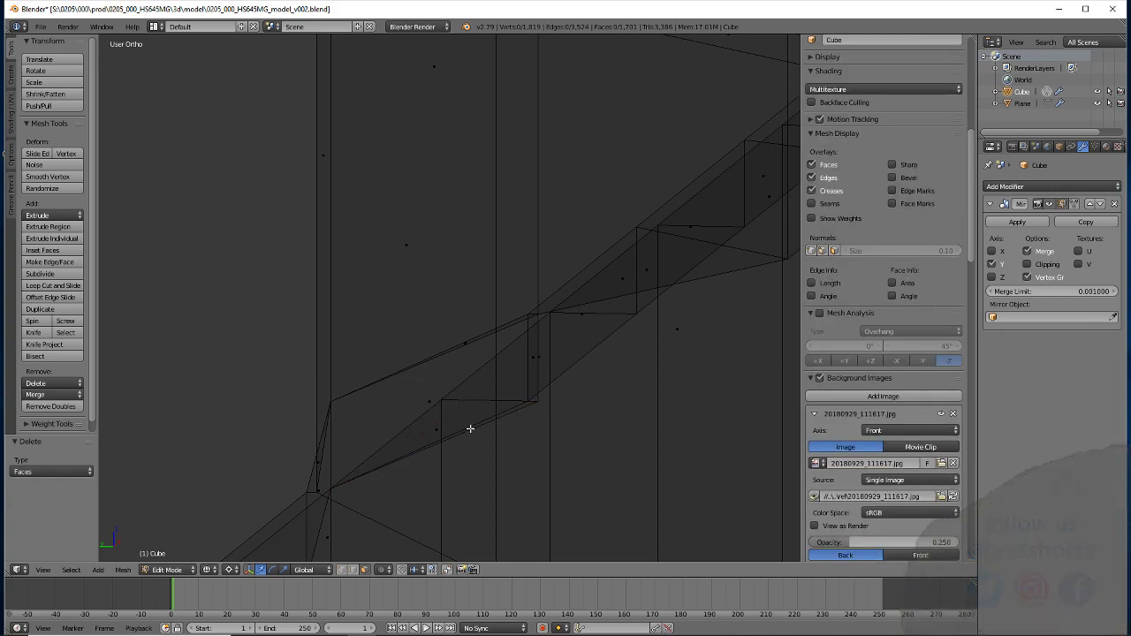
Delete the small triangular and vertical stray faces, then return to solid shading
{"action": "right_click", "coordinate": [470, 428]}
{"action": "right_click", "coordinate": [540, 354]}
{"action": "key", "text": "x"}
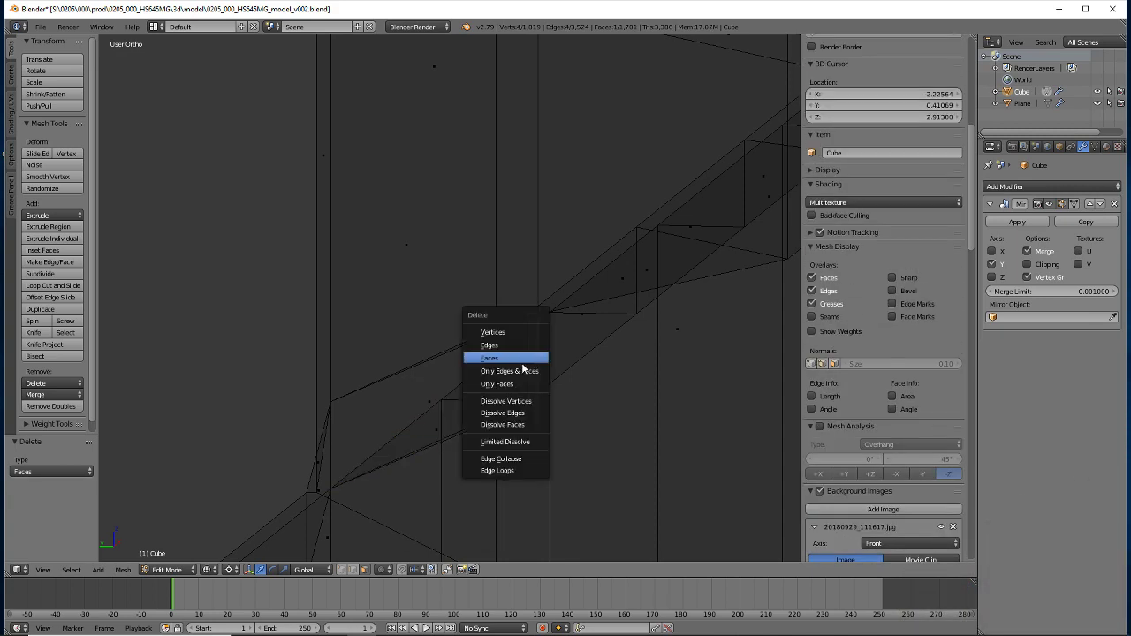
{"action": "left_click", "coordinate": [511, 361]}
{"action": "scroll", "coordinate": [321, 438], "scroll_direction": "up", "scroll_amount": 2}
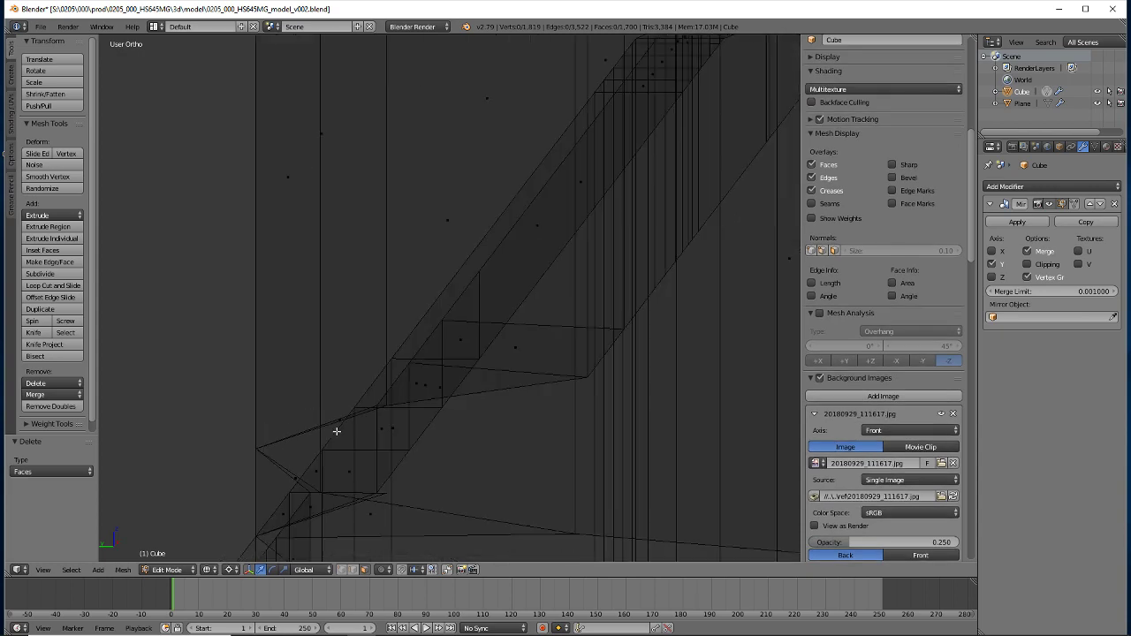
{"action": "scroll", "coordinate": [336, 430], "scroll_direction": "up", "scroll_amount": 2}
{"action": "scroll", "coordinate": [351, 434], "scroll_direction": "up", "scroll_amount": 1}
{"action": "key", "text": "z"}
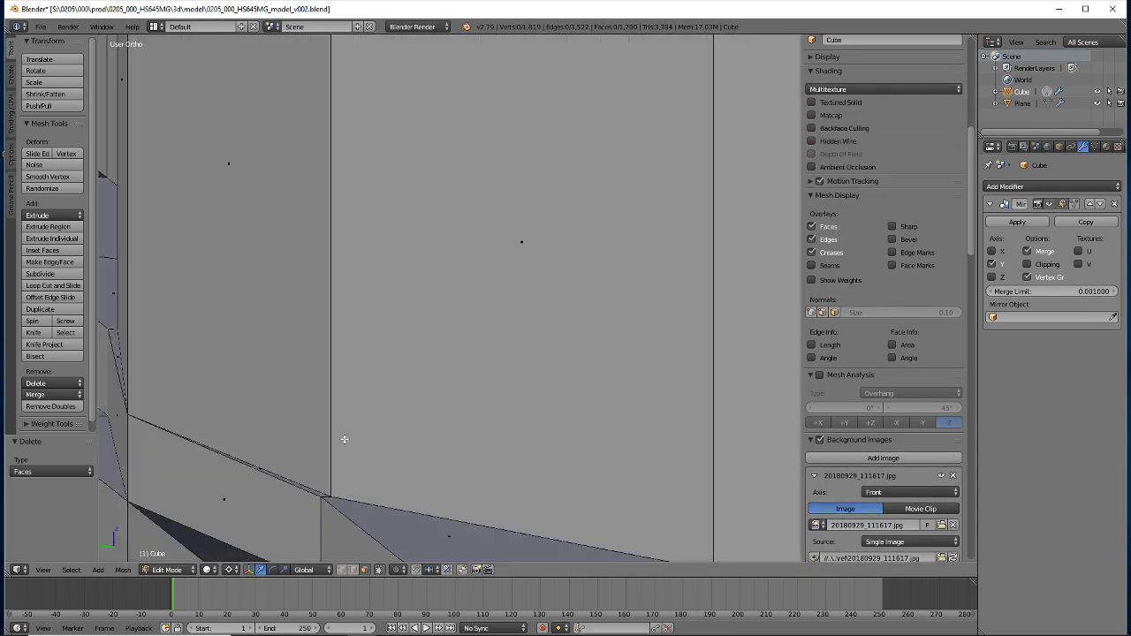
{"action": "mouse_move", "coordinate": [288, 251]}
{"action": "middle_mouse_down"}
{"action": "mouse_move", "coordinate": [282, 478]}
{"action": "mouse_move", "coordinate": [385, 520]}
{"action": "middle_mouse_up"}
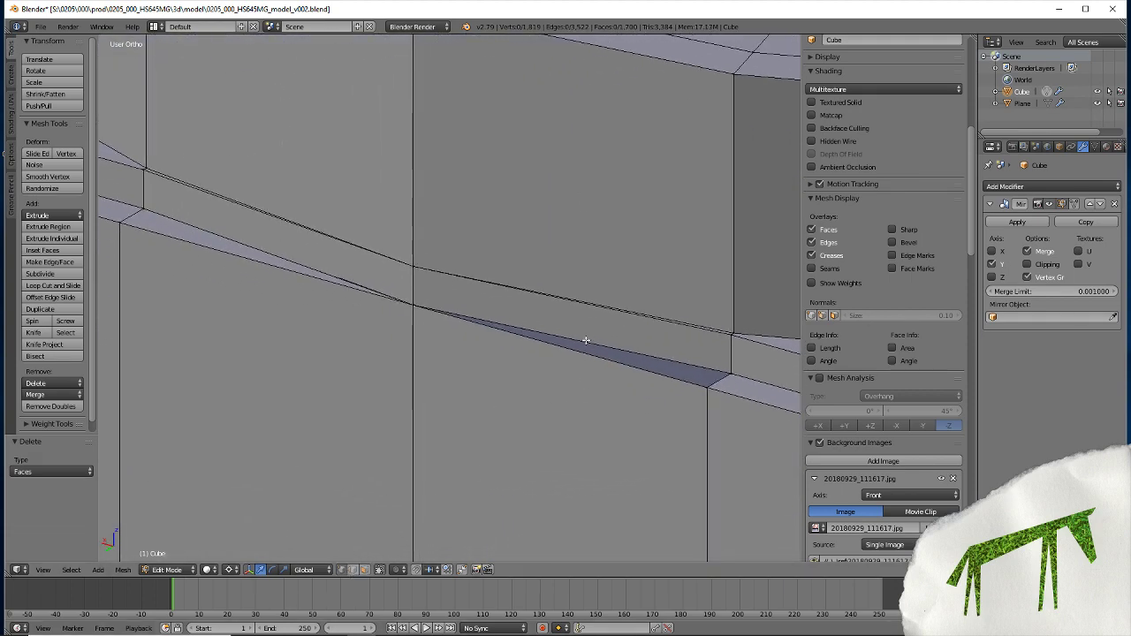
Fill the thin sliver at the housing rim with a new face from its border edges, then inspect it
{"action": "right_click", "coordinate": [607, 341], "text": "alt"}
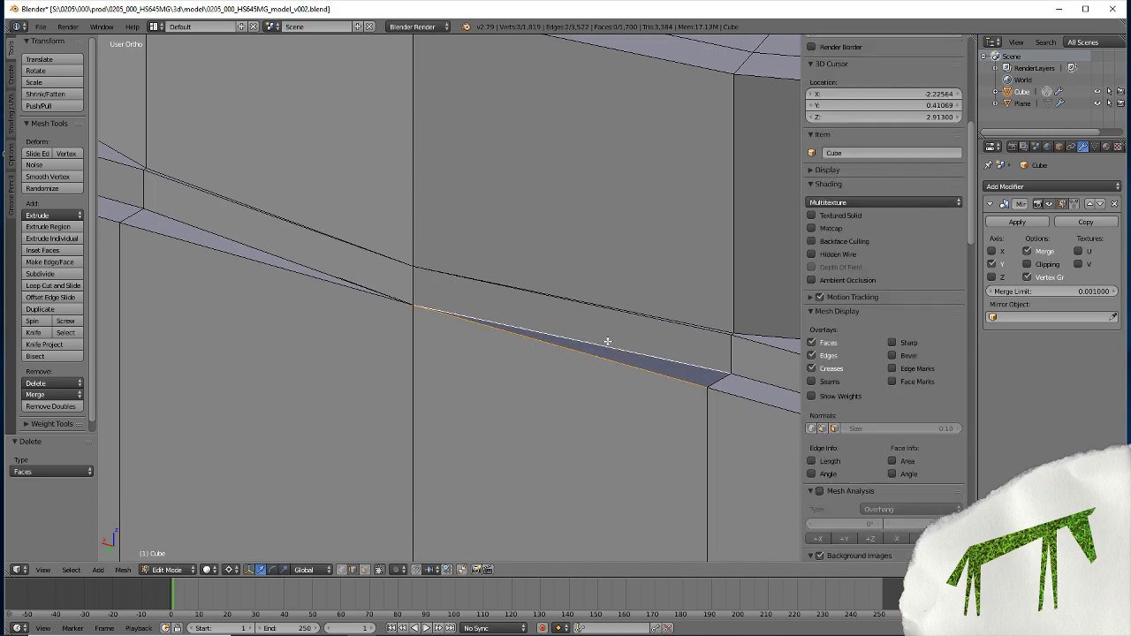
{"action": "key", "text": "f"}
{"action": "scroll", "coordinate": [318, 380], "scroll_direction": "down", "scroll_amount": 3}
{"action": "scroll", "coordinate": [266, 385], "scroll_direction": "down", "scroll_amount": 4}
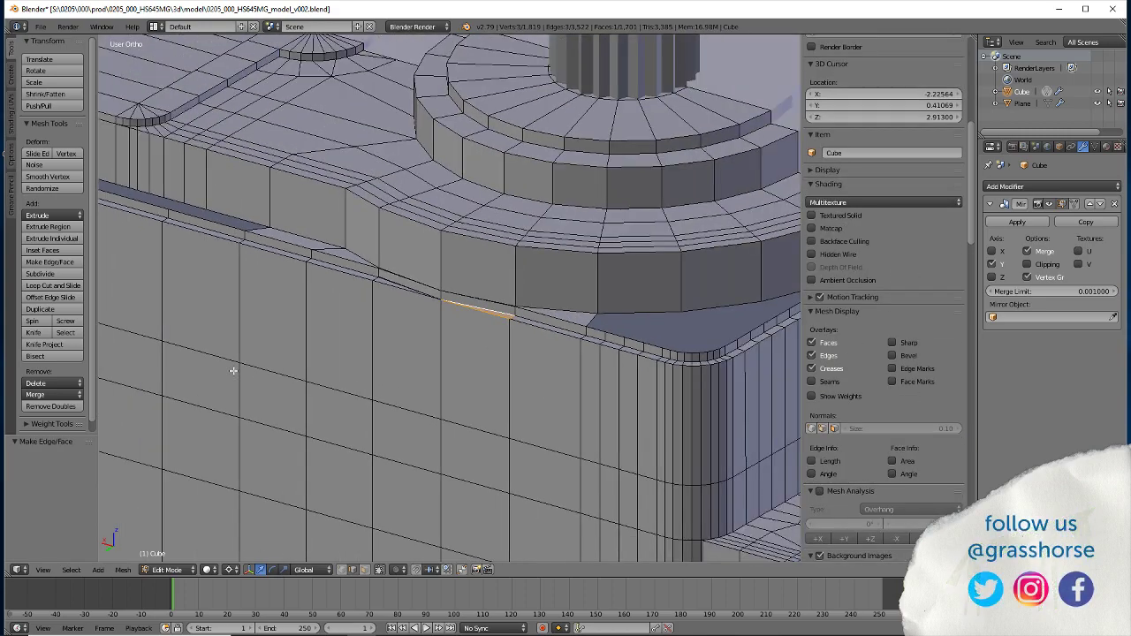
{"action": "scroll", "coordinate": [252, 393], "scroll_direction": "down", "scroll_amount": 2}
{"action": "mouse_move", "coordinate": [272, 415]}
{"action": "middle_mouse_down"}
{"action": "mouse_move", "coordinate": [201, 425]}
{"action": "mouse_move", "coordinate": [174, 448]}
{"action": "mouse_move", "coordinate": [225, 448]}
{"action": "middle_mouse_up"}
{"action": "middle_click_drag", "start_coordinate": [482, 408], "coordinate": [519, 421]}
{"action": "scroll", "coordinate": [520, 422], "scroll_direction": "up", "scroll_amount": 5}
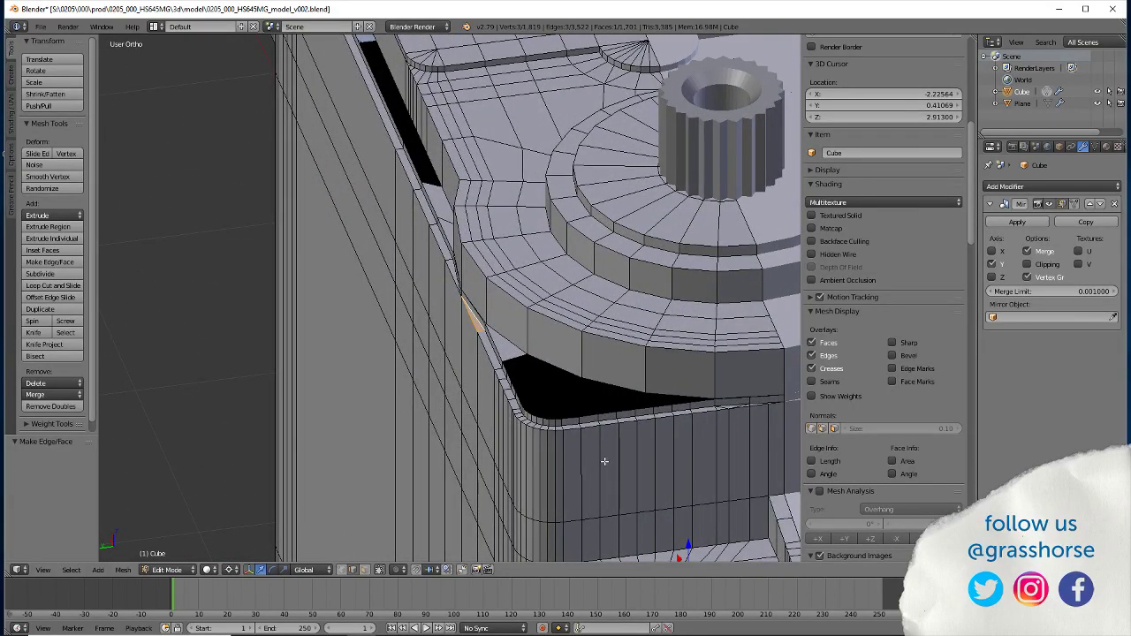
{"action": "scroll", "coordinate": [605, 462], "scroll_direction": "down", "scroll_amount": 5}
{"action": "mouse_move", "coordinate": [304, 379]}
{"action": "middle_mouse_down"}
{"action": "mouse_move", "coordinate": [295, 374]}
{"action": "mouse_move", "coordinate": [287, 412]}
{"action": "mouse_move", "coordinate": [297, 380]}
{"action": "middle_mouse_up"}
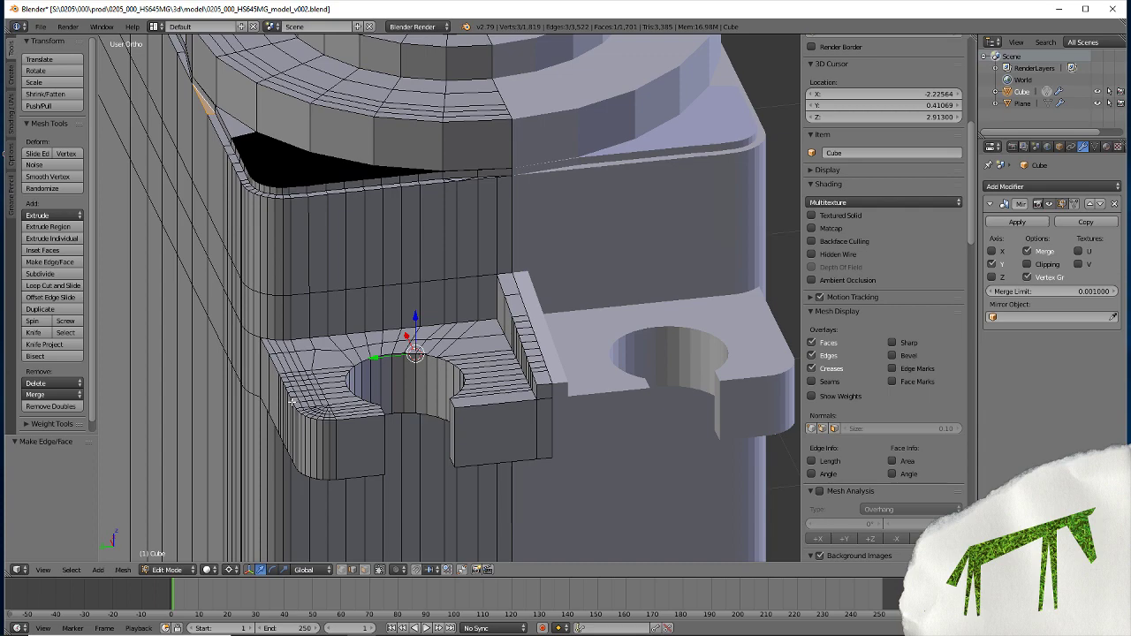
{"action": "scroll", "coordinate": [433, 252], "scroll_direction": "up", "scroll_amount": 2}
{"action": "scroll", "coordinate": [411, 291], "scroll_direction": "up", "scroll_amount": 3}
{"action": "scroll", "coordinate": [411, 266], "scroll_direction": "up", "scroll_amount": 2}
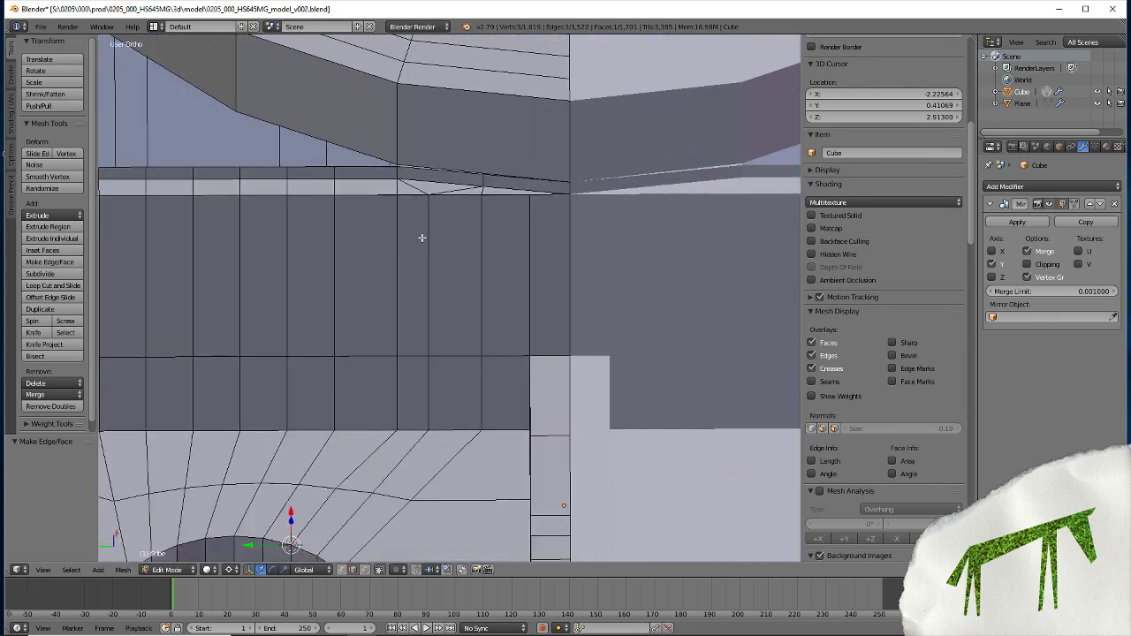
{"action": "scroll", "coordinate": [375, 361], "scroll_direction": "up", "scroll_amount": 1}
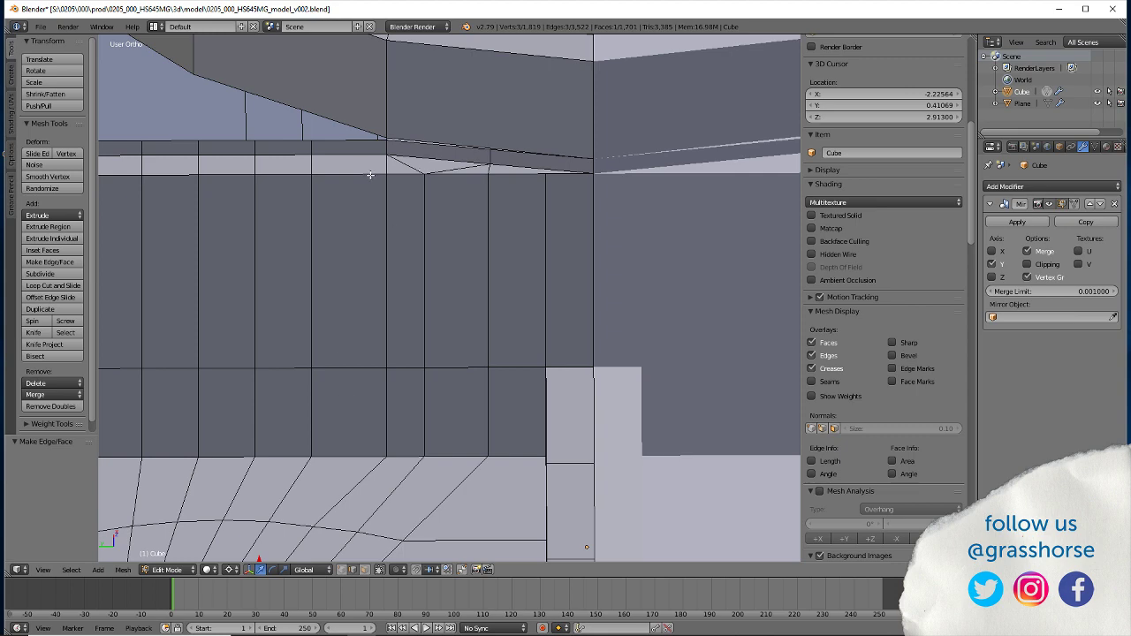
{"action": "scroll", "coordinate": [333, 334], "scroll_direction": "down", "scroll_amount": 5}
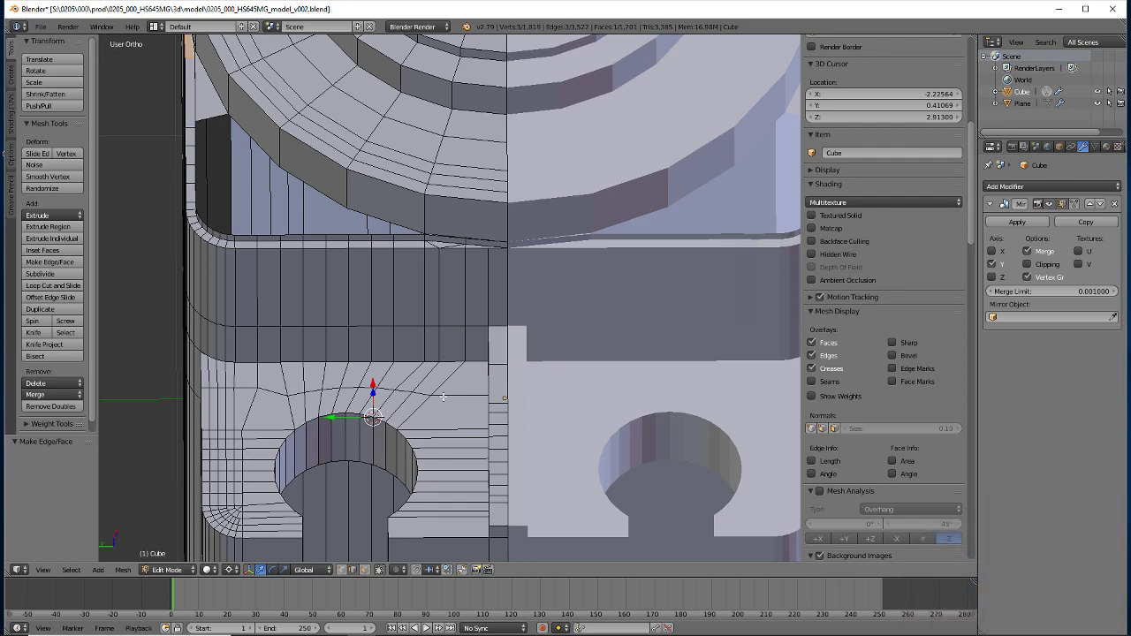
{"action": "middle_click_drag", "start_coordinate": [337, 442], "coordinate": [419, 375]}
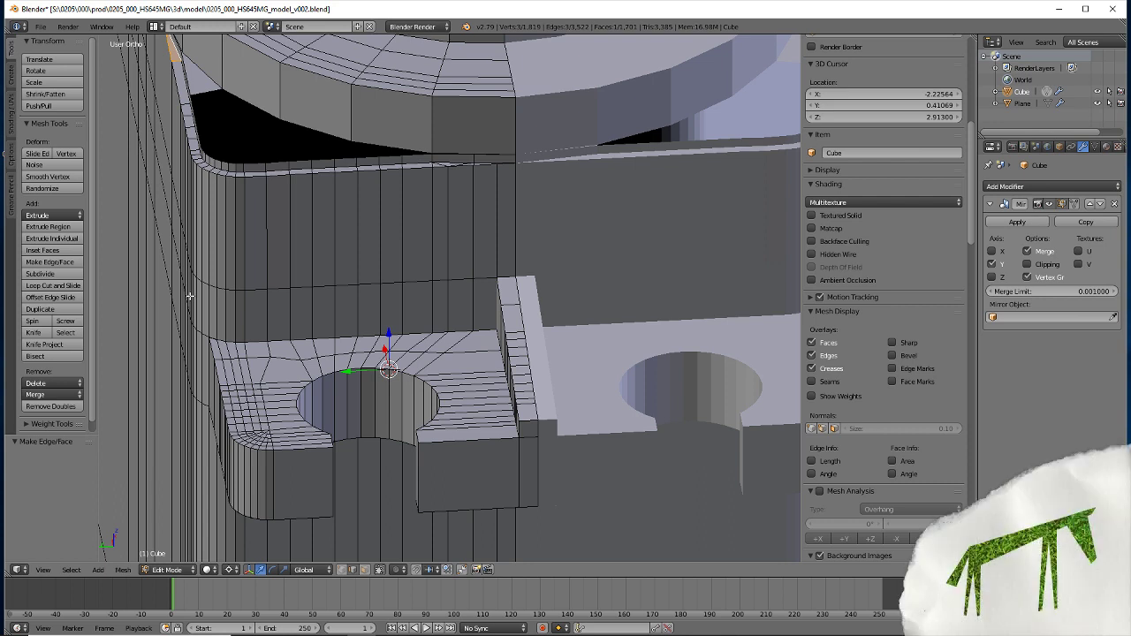
{"action": "mouse_move", "coordinate": [189, 297]}
{"action": "middle_mouse_down"}
{"action": "mouse_move", "coordinate": [328, 331]}
{"action": "mouse_move", "coordinate": [304, 423]}
{"action": "mouse_move", "coordinate": [311, 398]}
{"action": "mouse_move", "coordinate": [235, 404]}
{"action": "mouse_move", "coordinate": [288, 417]}
{"action": "mouse_move", "coordinate": [256, 407]}
{"action": "middle_mouse_up"}
{"action": "scroll", "coordinate": [293, 361], "scroll_direction": "down", "scroll_amount": 2}
{"action": "scroll", "coordinate": [309, 369], "scroll_direction": "down", "scroll_amount": 2}
{"action": "scroll", "coordinate": [283, 424], "scroll_direction": "up", "scroll_amount": 2}
{"action": "scroll", "coordinate": [288, 417], "scroll_direction": "up", "scroll_amount": 1}
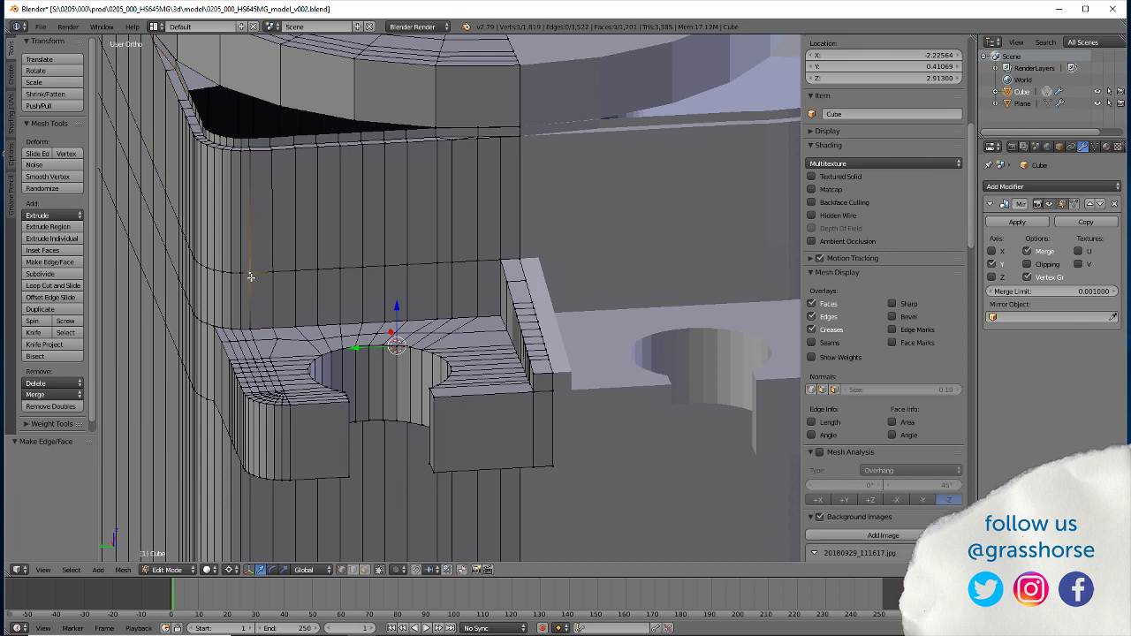
Snap the 3D cursor to the left side-wall vertex
{"action": "right_click", "coordinate": [497, 259], "text": "shift"}
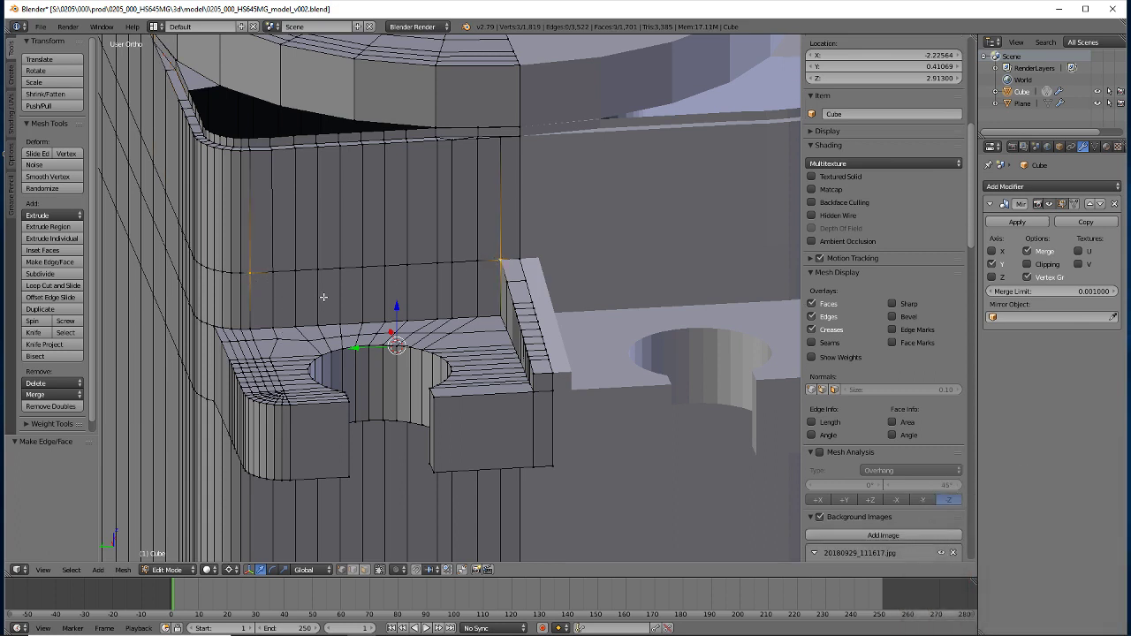
{"action": "right_click", "coordinate": [250, 278]}
{"action": "key", "text": "shift+s"}
{"action": "left_click", "coordinate": [207, 279]}
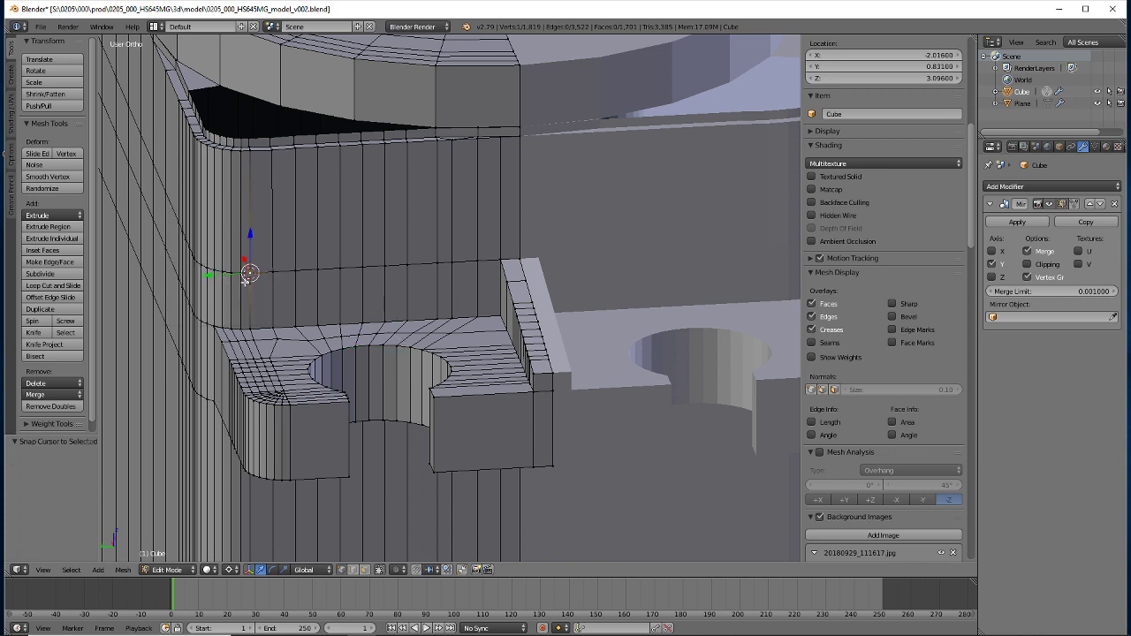
Extrude a new vertex from the bracket corner and scale it to zero to align it
{"action": "right_click", "coordinate": [500, 261], "text": "shift"}
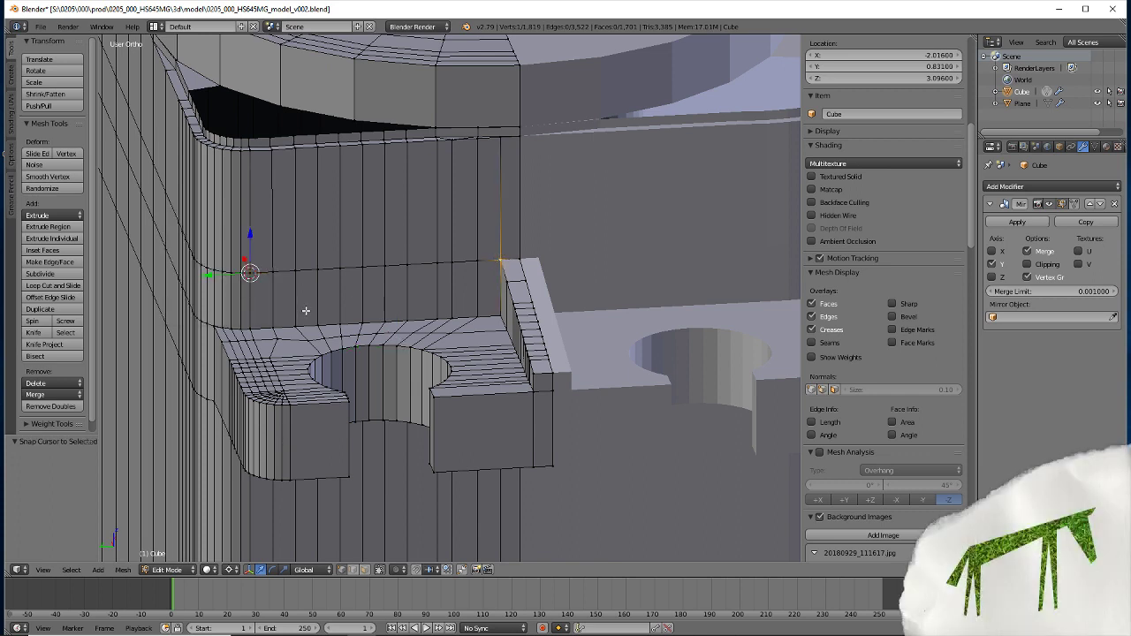
{"action": "key", "text": "g"}
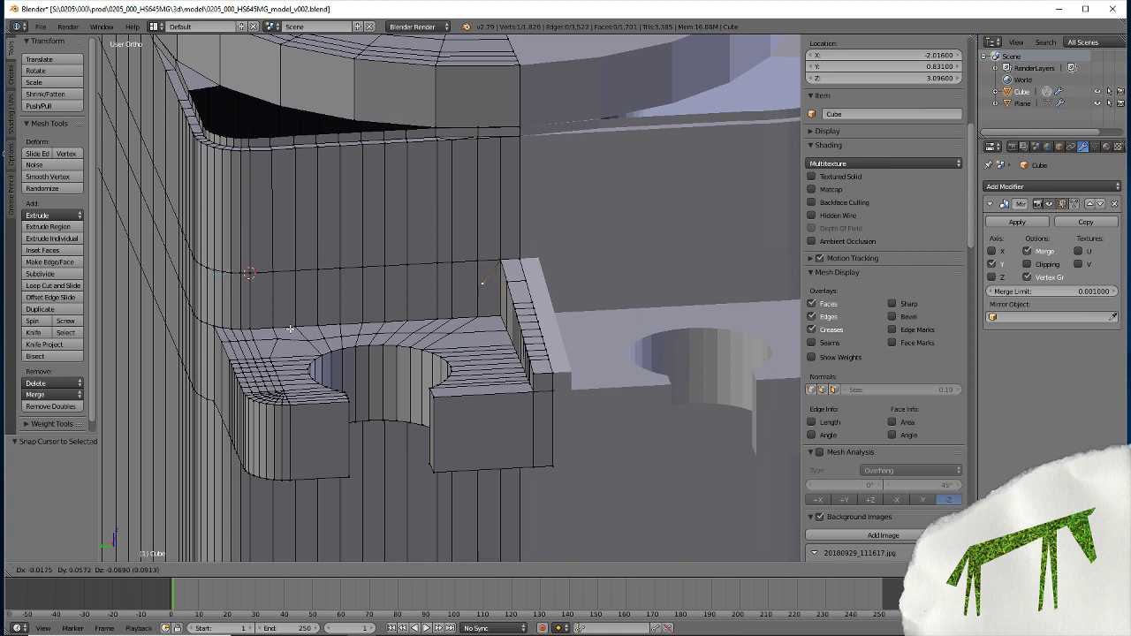
{"action": "key", "text": "Escape"}
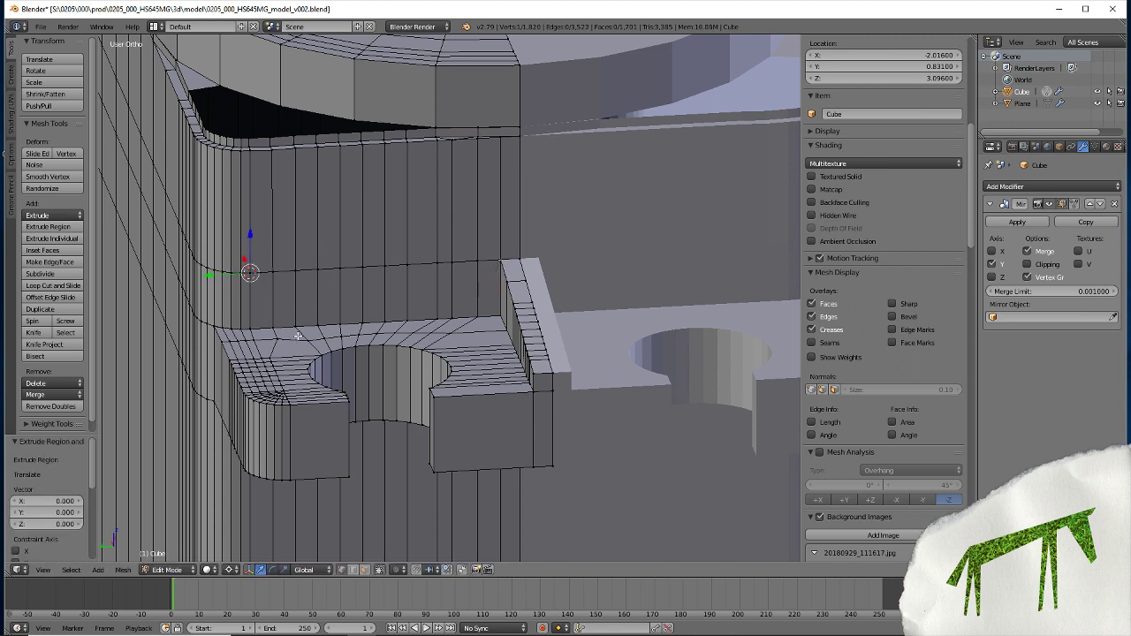
{"action": "key", "text": "s"}
{"action": "key", "text": "0"}
{"action": "key", "text": "Return"}
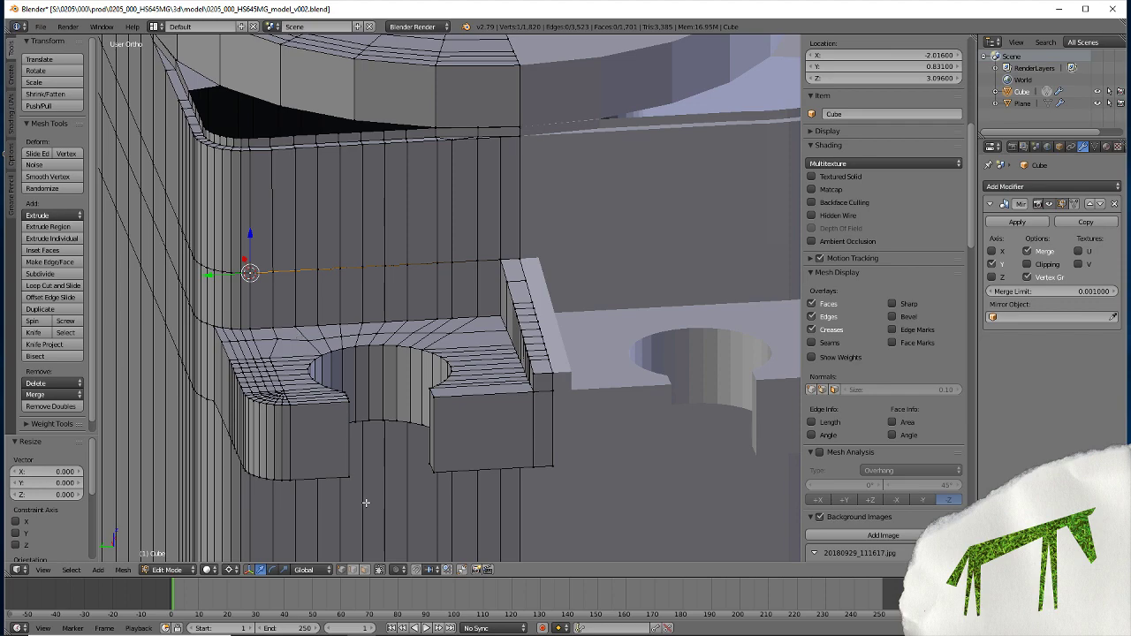
Select the new edge across the side wall and view it from another angle
{"action": "right_click", "coordinate": [352, 271], "text": "shift"}
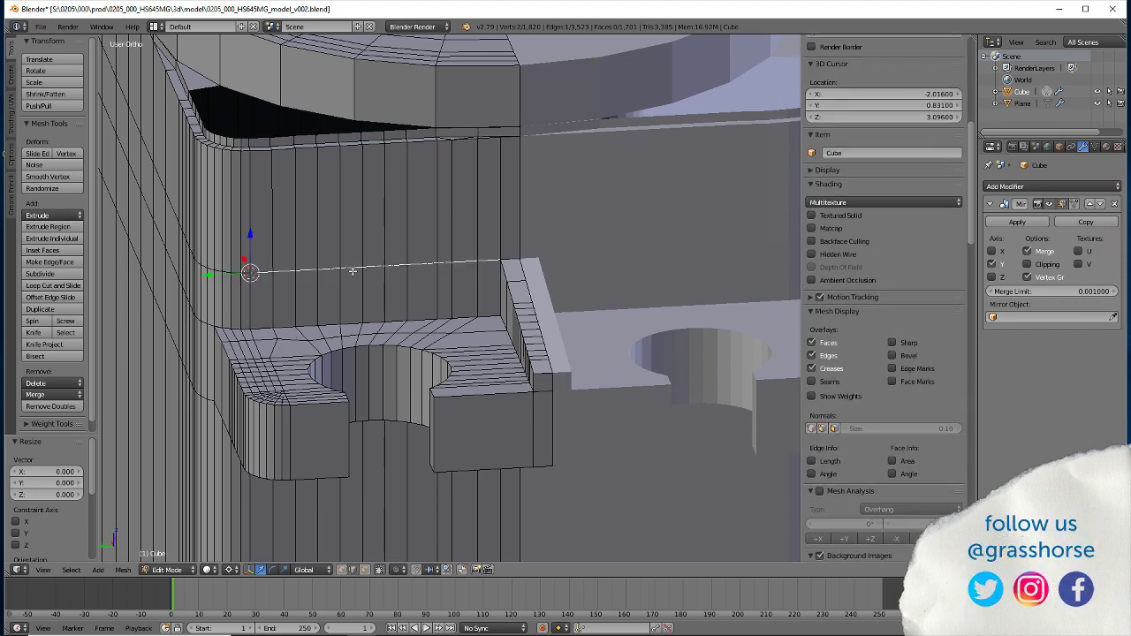
{"action": "scroll", "coordinate": [204, 299], "scroll_direction": "up", "scroll_amount": 1}
{"action": "scroll", "coordinate": [204, 299], "scroll_direction": "up", "scroll_amount": 1}
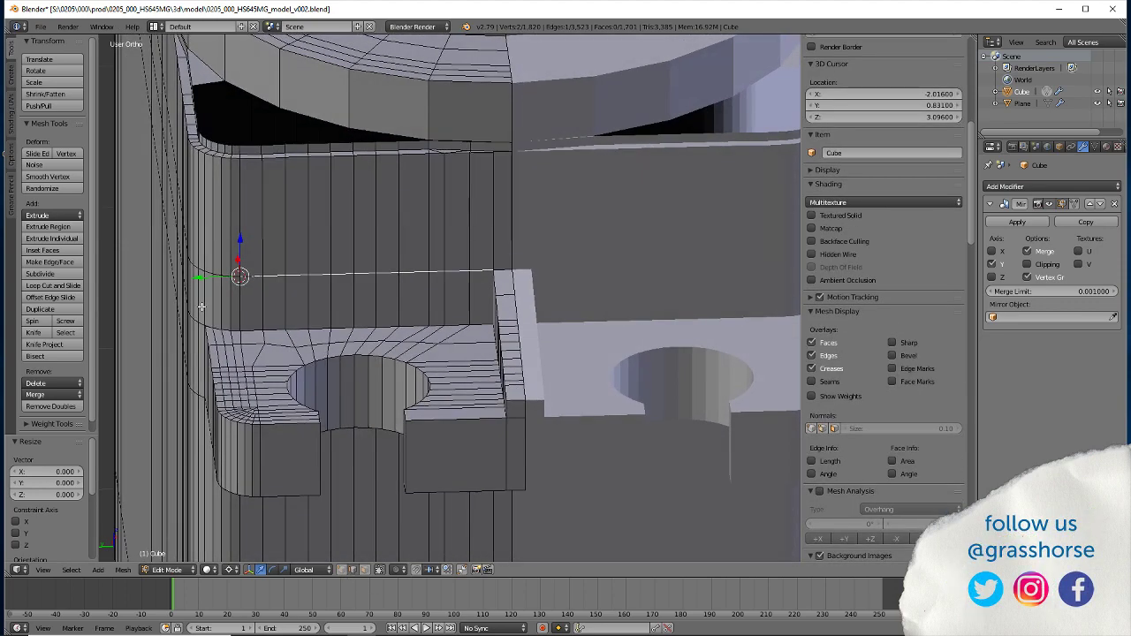
{"action": "scroll", "coordinate": [203, 298], "scroll_direction": "up", "scroll_amount": 1}
{"action": "scroll", "coordinate": [203, 298], "scroll_direction": "up", "scroll_amount": 1}
{"action": "middle_click_drag", "start_coordinate": [103, 230], "coordinate": [182, 275]}
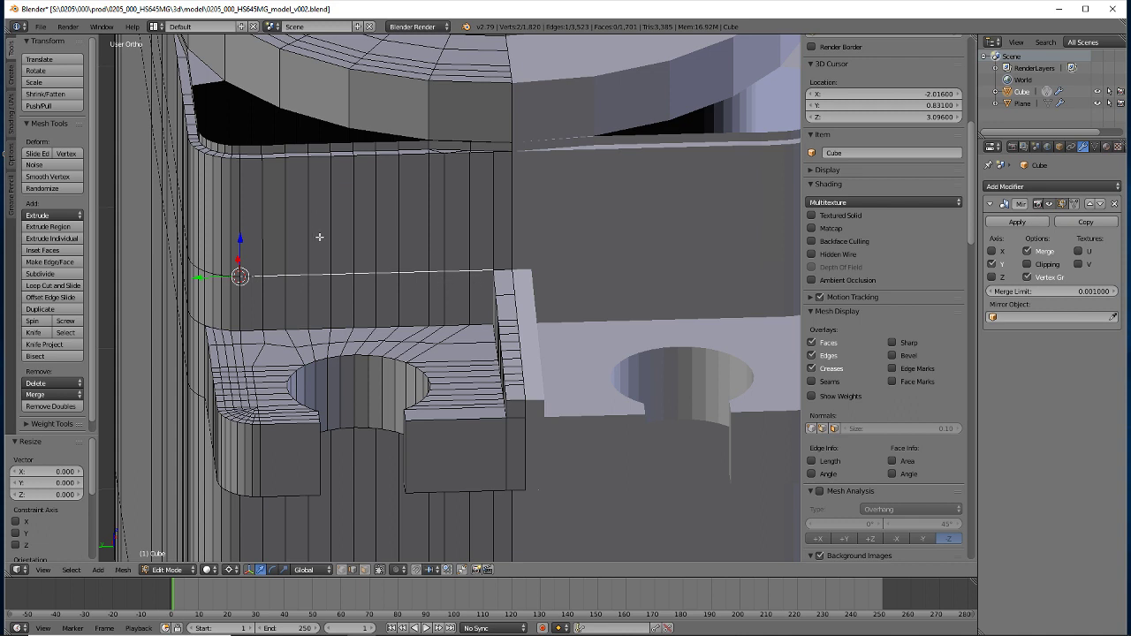
Add a centred 10-cut edge loop across the housing's side wall
{"action": "left_click", "coordinate": [50, 285]}
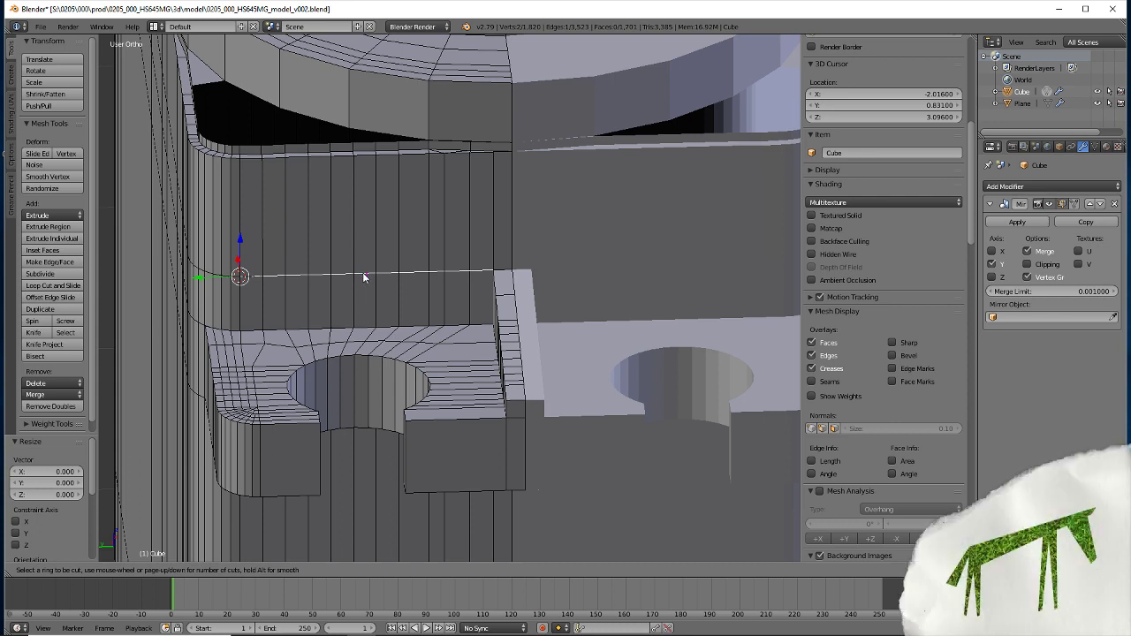
{"action": "scroll", "coordinate": [363, 277], "scroll_direction": "up", "scroll_amount": 1}
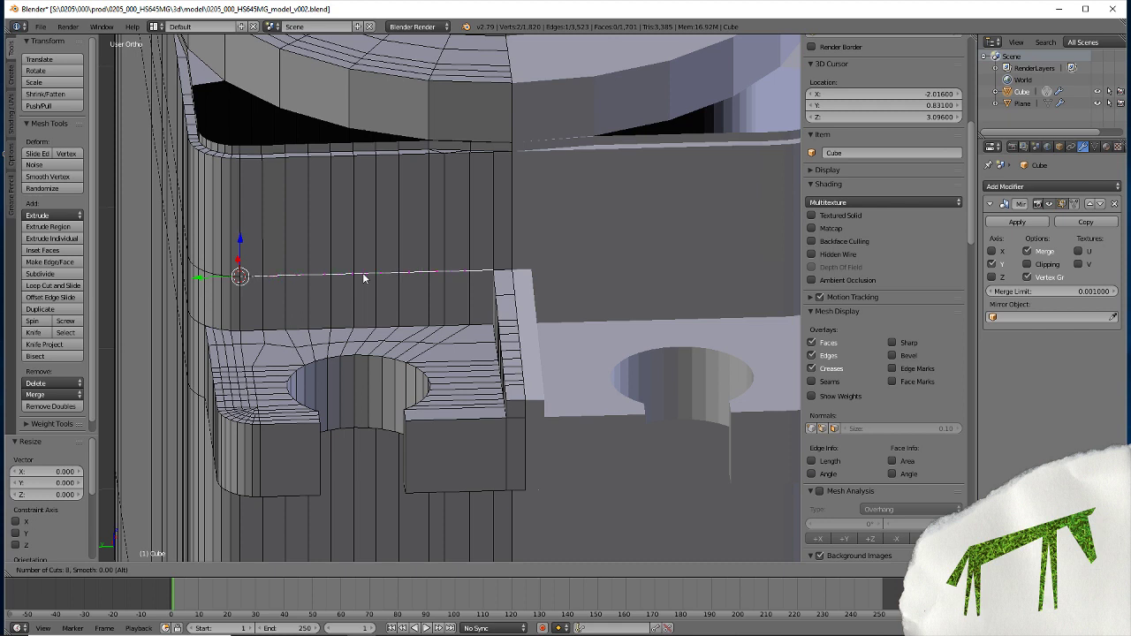
{"action": "scroll", "coordinate": [363, 278], "scroll_direction": "up", "scroll_amount": 1}
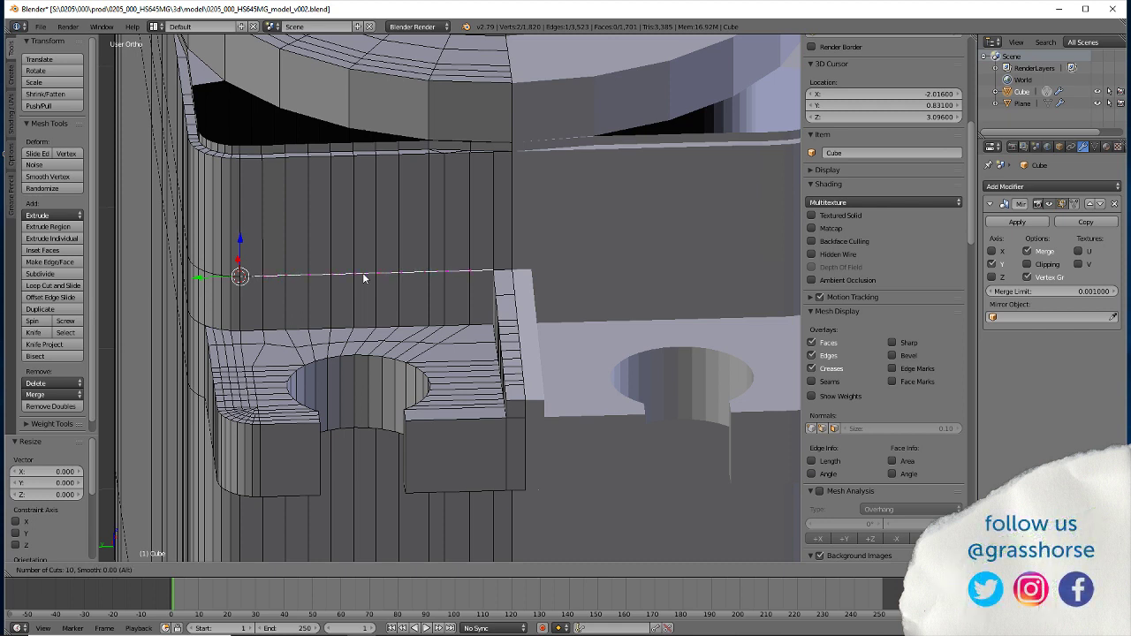
{"action": "left_click", "coordinate": [363, 278]}
{"action": "right_click", "coordinate": [364, 278]}
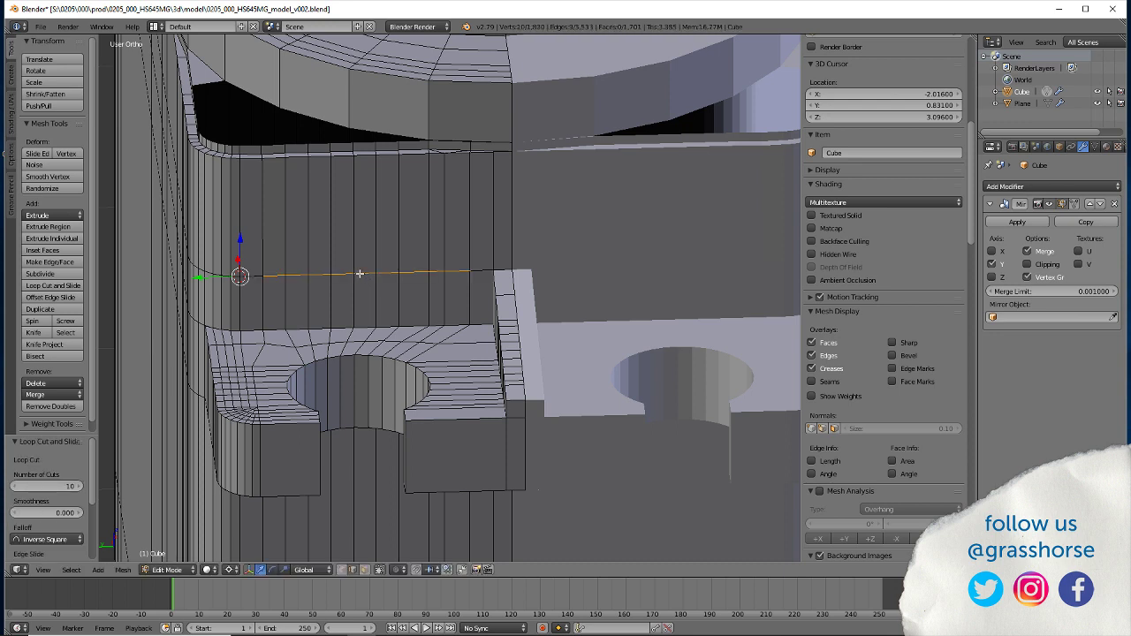
In wireframe view, snap the 3D cursor to a vertex on the new loop cut
{"action": "key", "text": "z"}
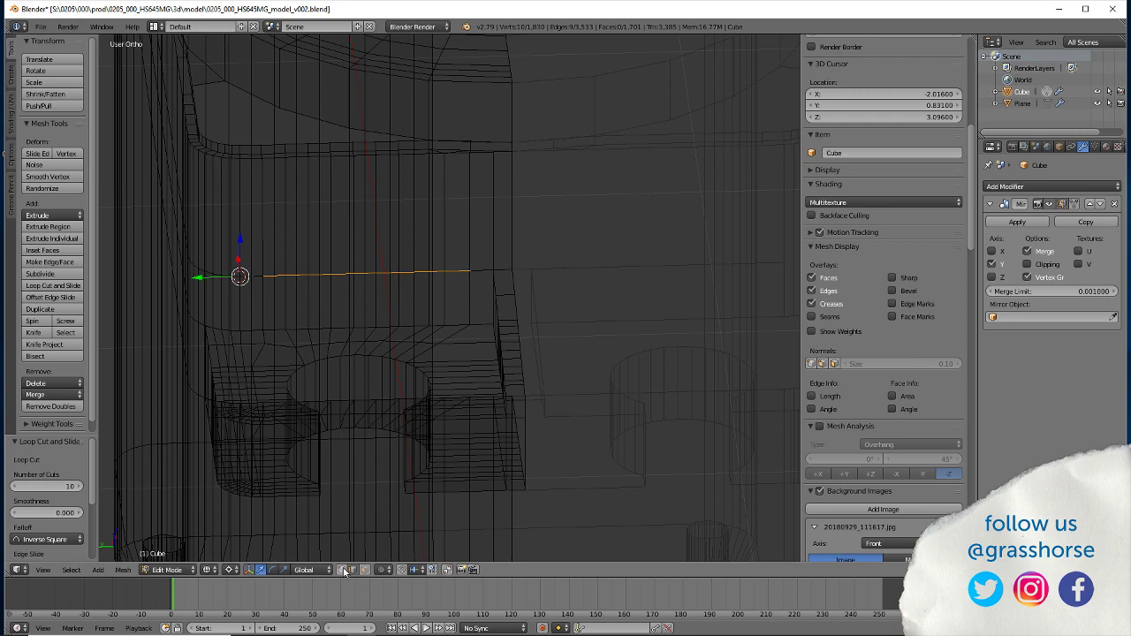
{"action": "middle_click_drag", "start_coordinate": [376, 322], "coordinate": [370, 327]}
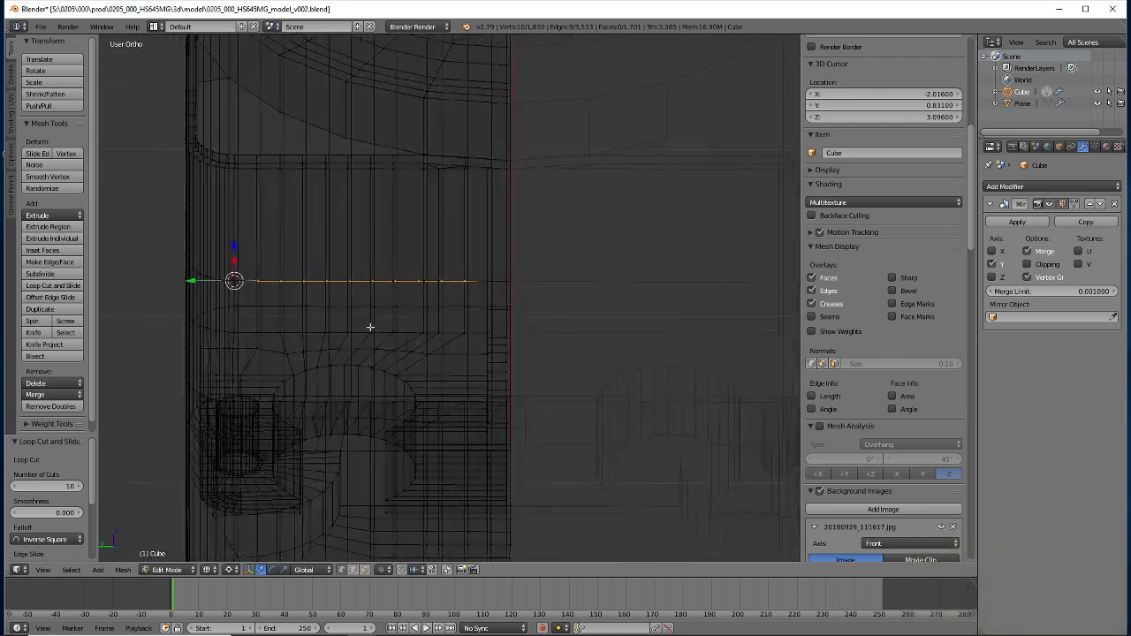
{"action": "scroll", "coordinate": [224, 321], "scroll_direction": "up", "scroll_amount": 3}
{"action": "scroll", "coordinate": [308, 400], "scroll_direction": "up", "scroll_amount": 5}
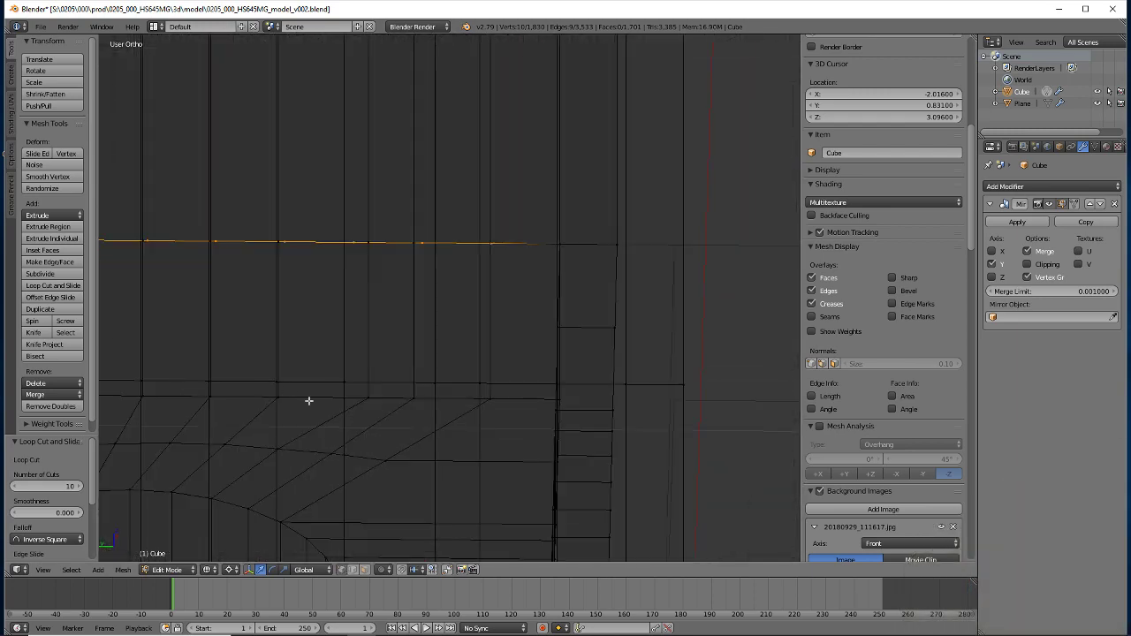
{"action": "right_click", "coordinate": [485, 256]}
{"action": "key", "text": "shift+s"}
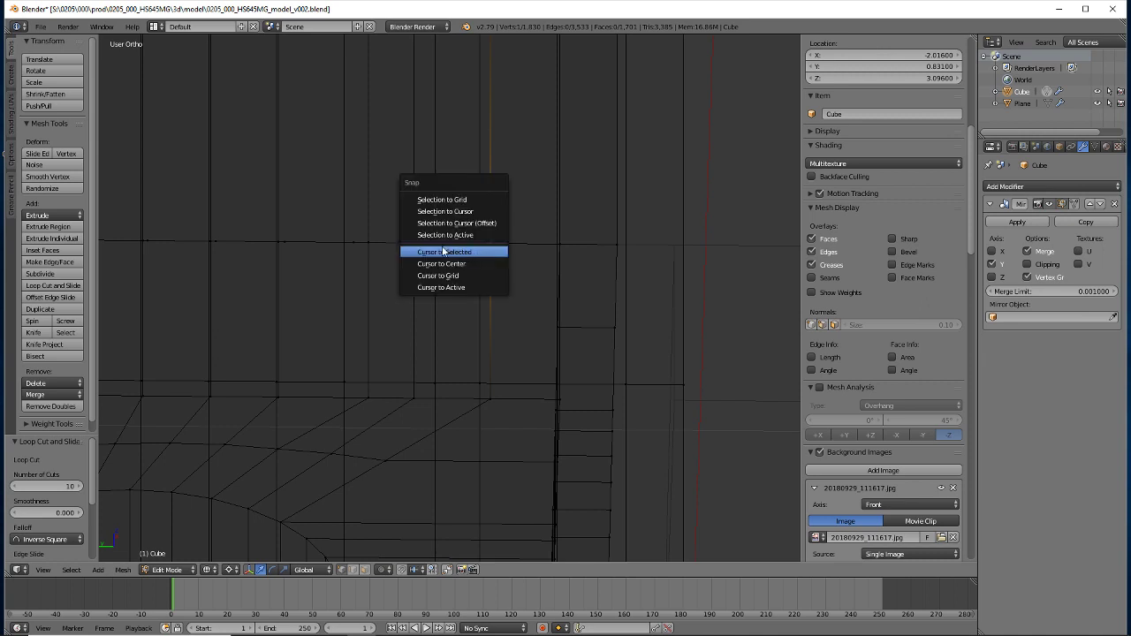
{"action": "left_click", "coordinate": [432, 253]}
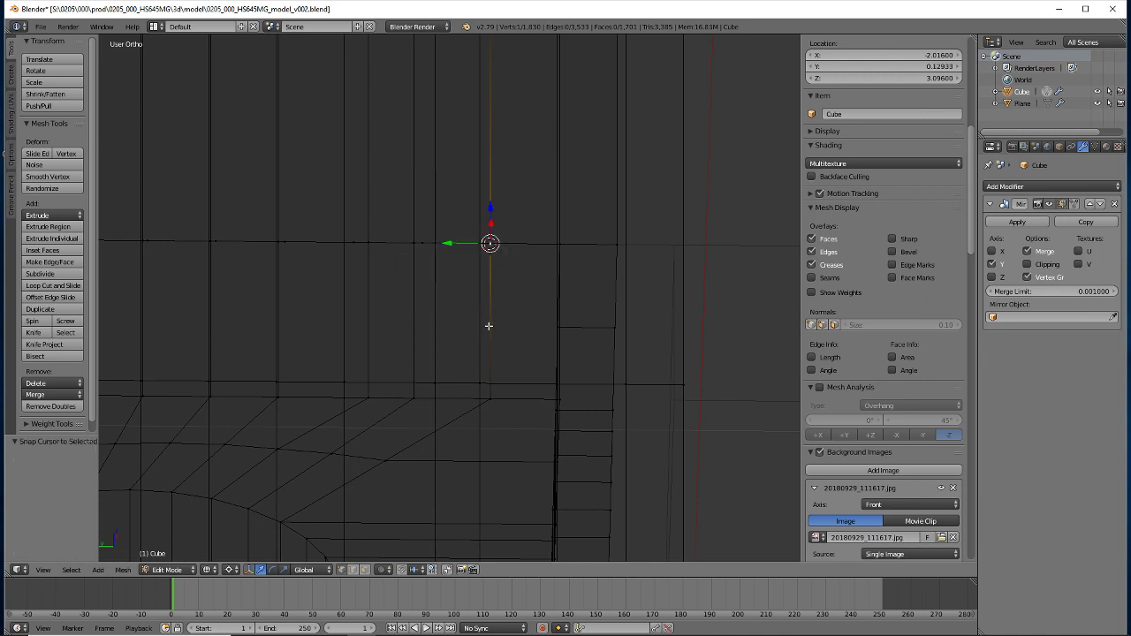
{"action": "key", "text": "z"}
In edge mode, select the vertical edge loop running down the side wall
{"action": "middle_click_drag", "start_coordinate": [489, 326], "coordinate": [480, 324]}
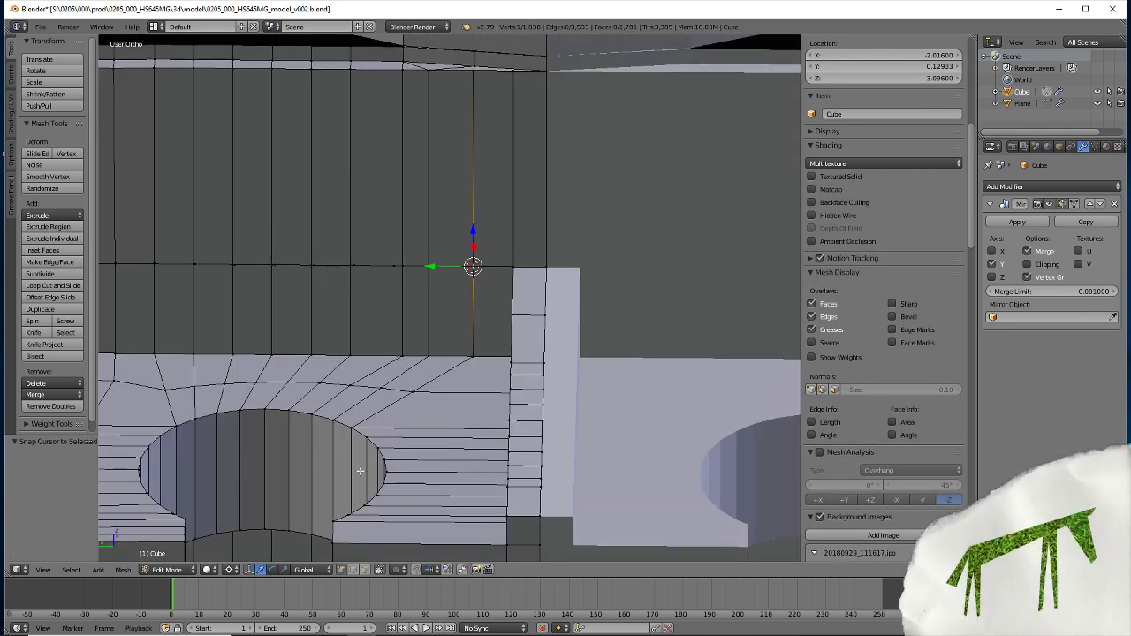
{"action": "left_click", "coordinate": [353, 573]}
{"action": "left_click", "coordinate": [473, 313]}
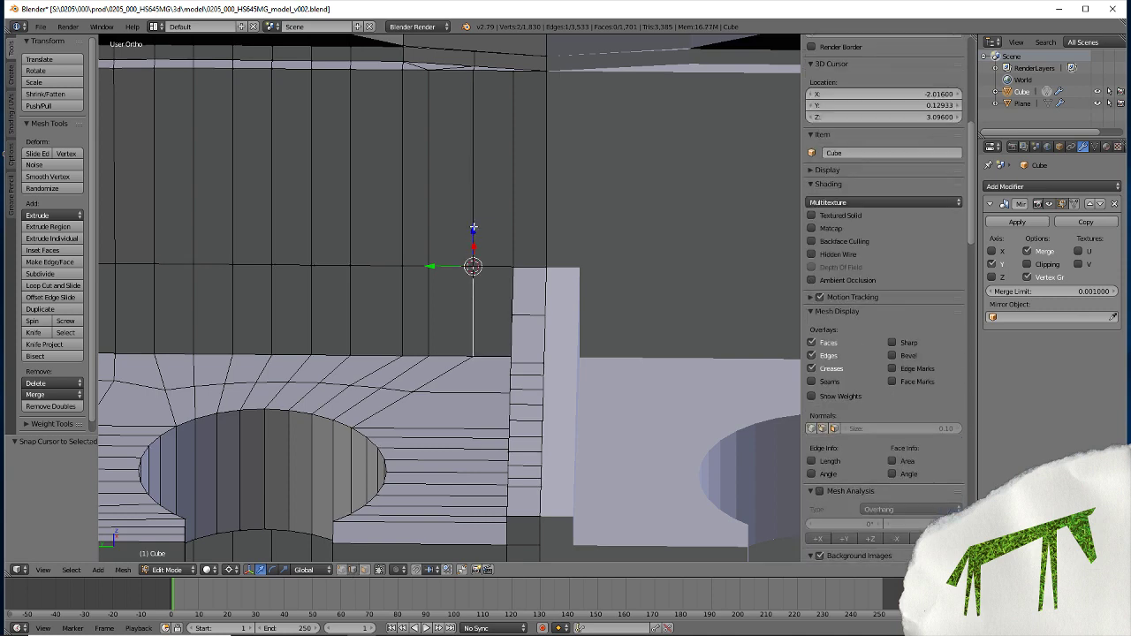
{"action": "left_click", "coordinate": [476, 200], "text": "shift"}
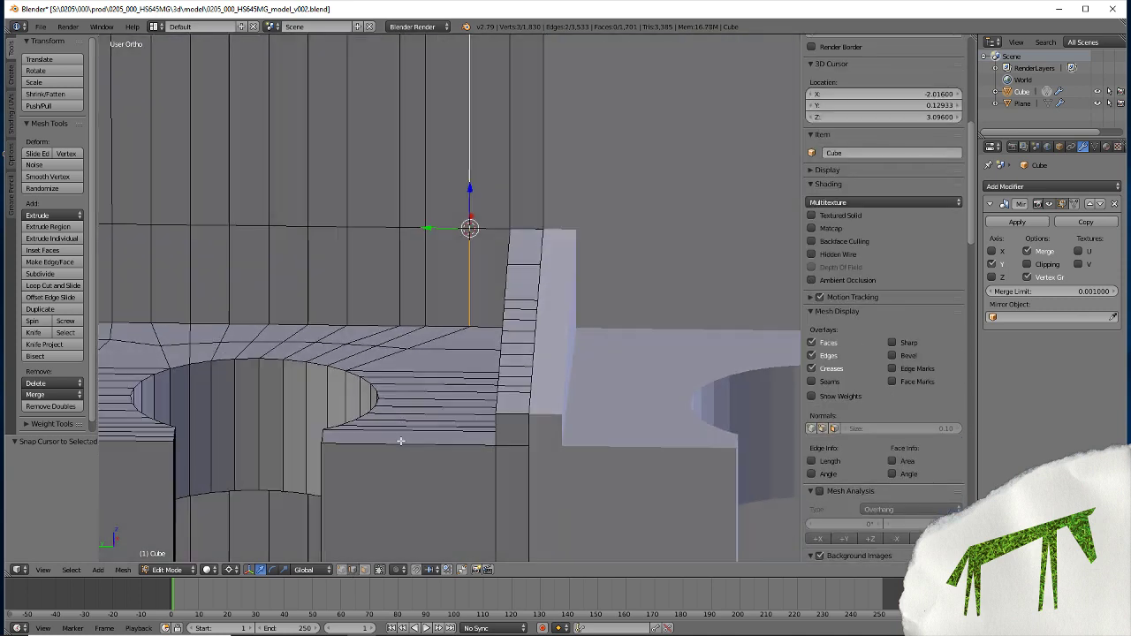
{"action": "middle_click_drag", "start_coordinate": [406, 487], "coordinate": [451, 421]}
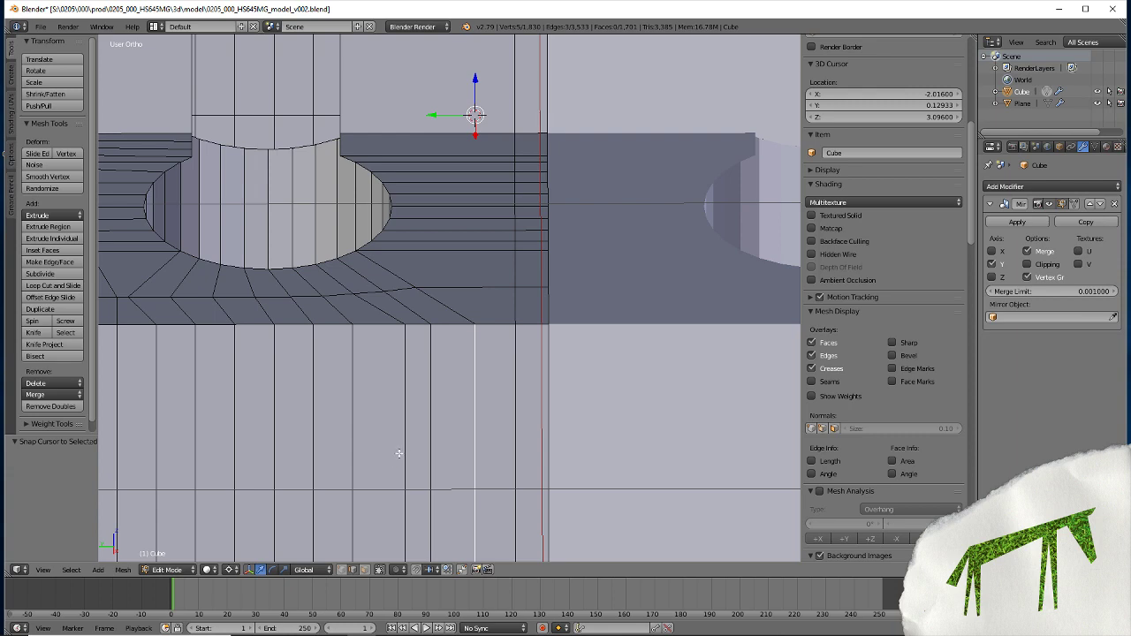
{"action": "scroll", "coordinate": [399, 453], "scroll_direction": "down", "scroll_amount": 5}
{"action": "mouse_move", "coordinate": [399, 454]}
{"action": "middle_mouse_down"}
{"action": "mouse_move", "coordinate": [385, 329]}
{"action": "mouse_move", "coordinate": [401, 371]}
{"action": "middle_mouse_up"}
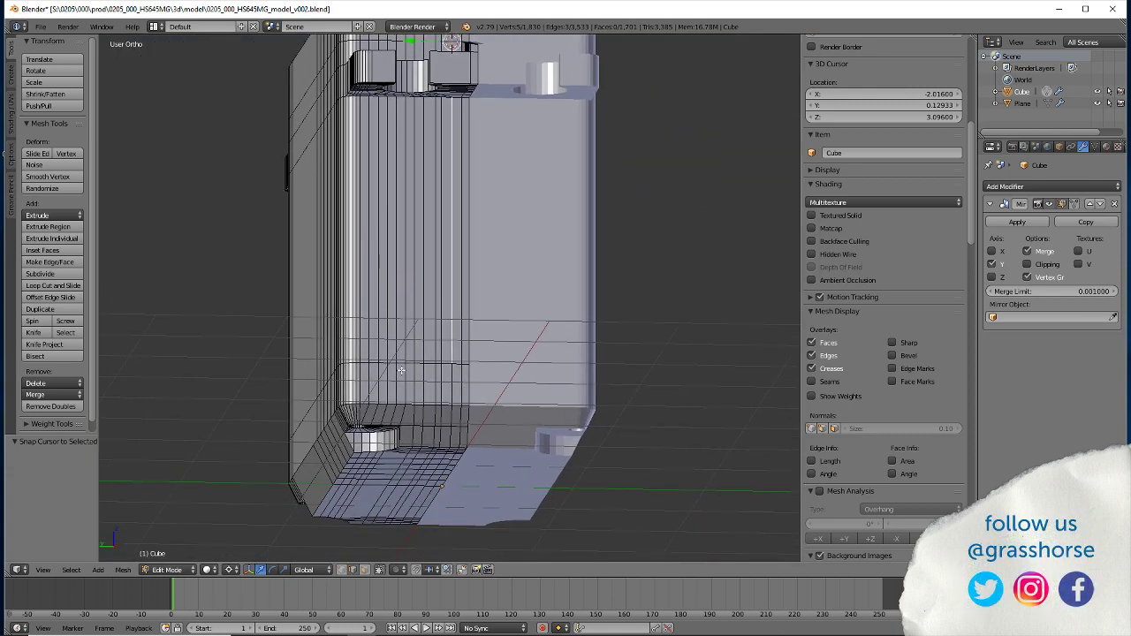
{"action": "right_click", "coordinate": [452, 378], "text": "alt"}
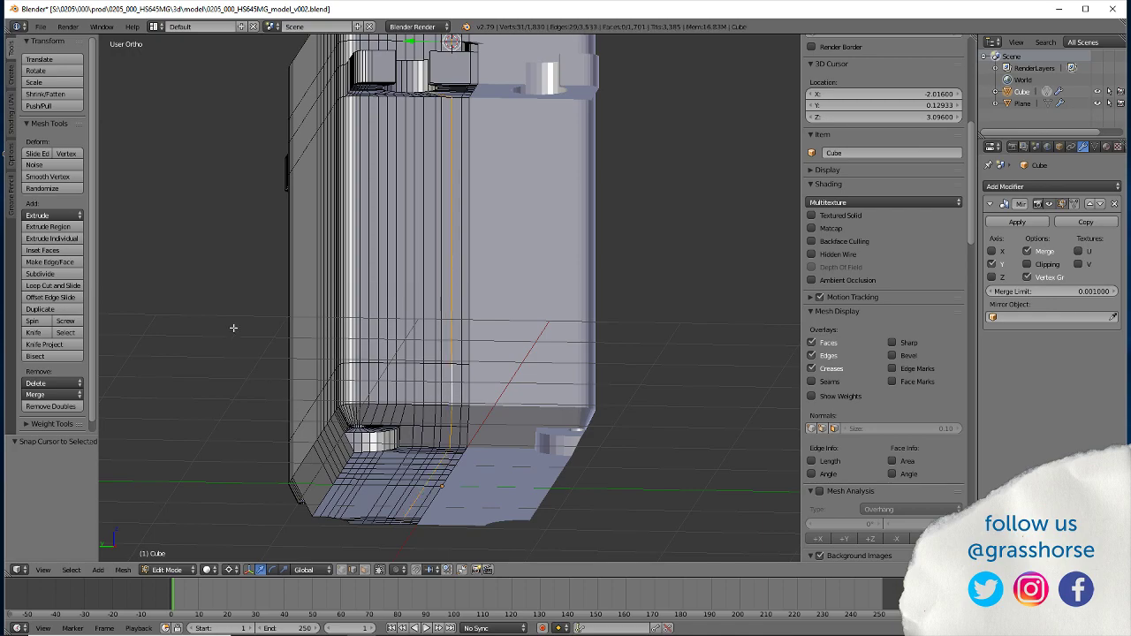
{"action": "mouse_move", "coordinate": [233, 328]}
{"action": "middle_mouse_down"}
{"action": "mouse_move", "coordinate": [508, 366]}
{"action": "mouse_move", "coordinate": [438, 296]}
{"action": "middle_mouse_up"}
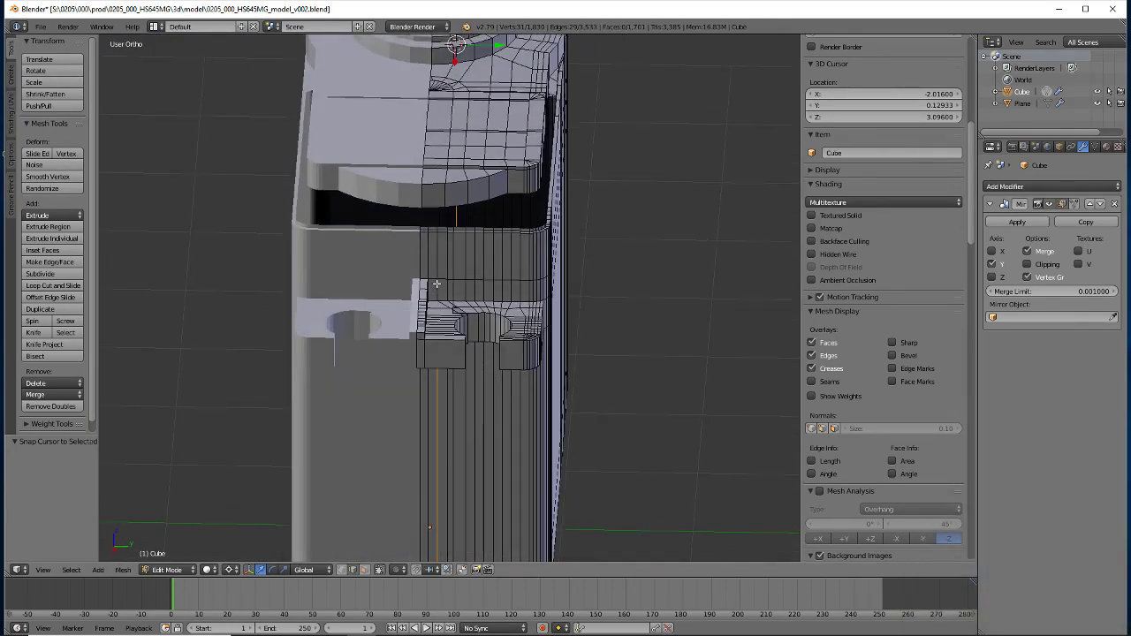
{"action": "middle_click_drag", "start_coordinate": [405, 415], "coordinate": [399, 333]}
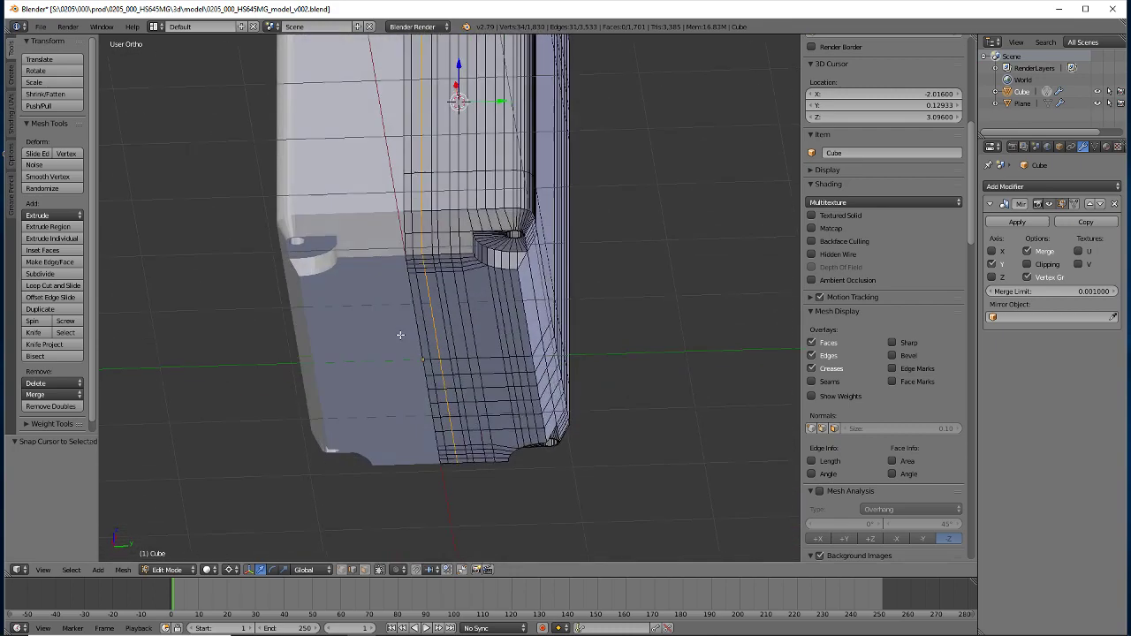
{"action": "mouse_move", "coordinate": [548, 454]}
{"action": "middle_mouse_down"}
{"action": "mouse_move", "coordinate": [411, 527]}
{"action": "mouse_move", "coordinate": [411, 333]}
{"action": "middle_mouse_up"}
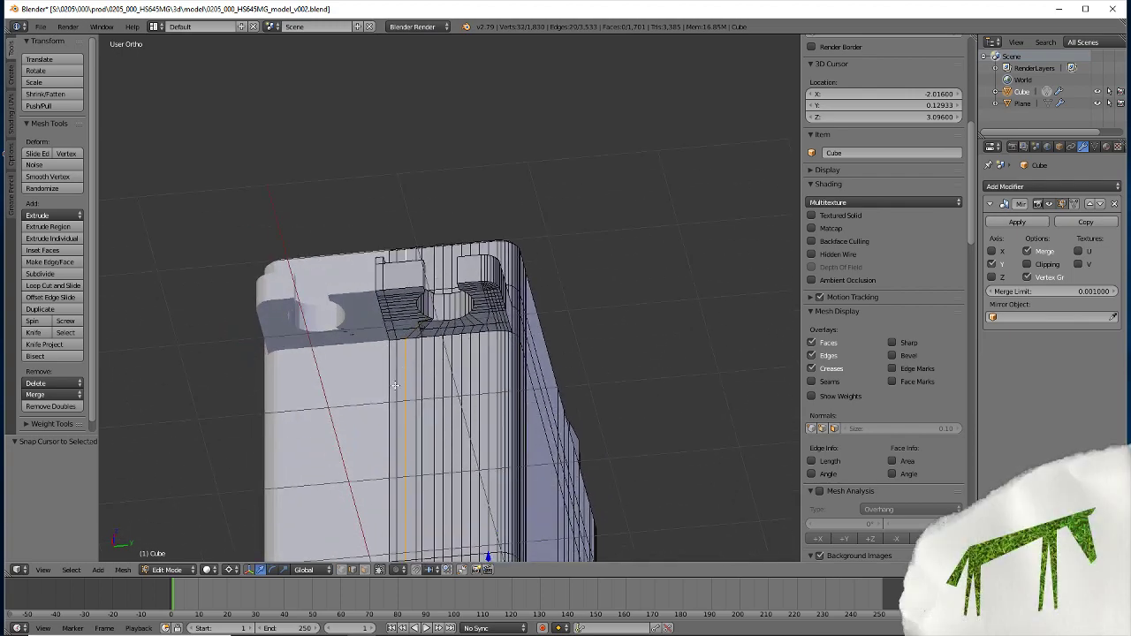
{"action": "mouse_move", "coordinate": [377, 284]}
{"action": "middle_mouse_down"}
{"action": "mouse_move", "coordinate": [345, 421]}
{"action": "mouse_move", "coordinate": [308, 316]}
{"action": "mouse_move", "coordinate": [359, 277]}
{"action": "middle_mouse_up"}
{"action": "mouse_move", "coordinate": [450, 239]}
{"action": "middle_mouse_down"}
{"action": "mouse_move", "coordinate": [374, 337]}
{"action": "mouse_move", "coordinate": [405, 248]}
{"action": "middle_mouse_up"}
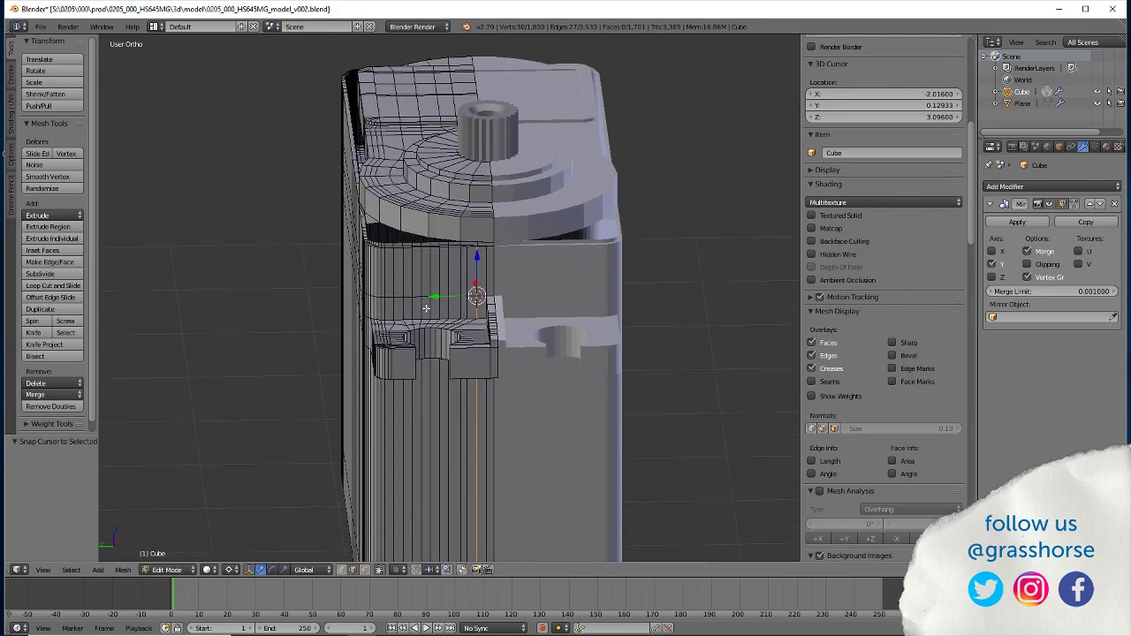
Flatten the selected loop to zero along Y with sy0
{"action": "type", "text": "sy"}
{"action": "type", "text": "0"}
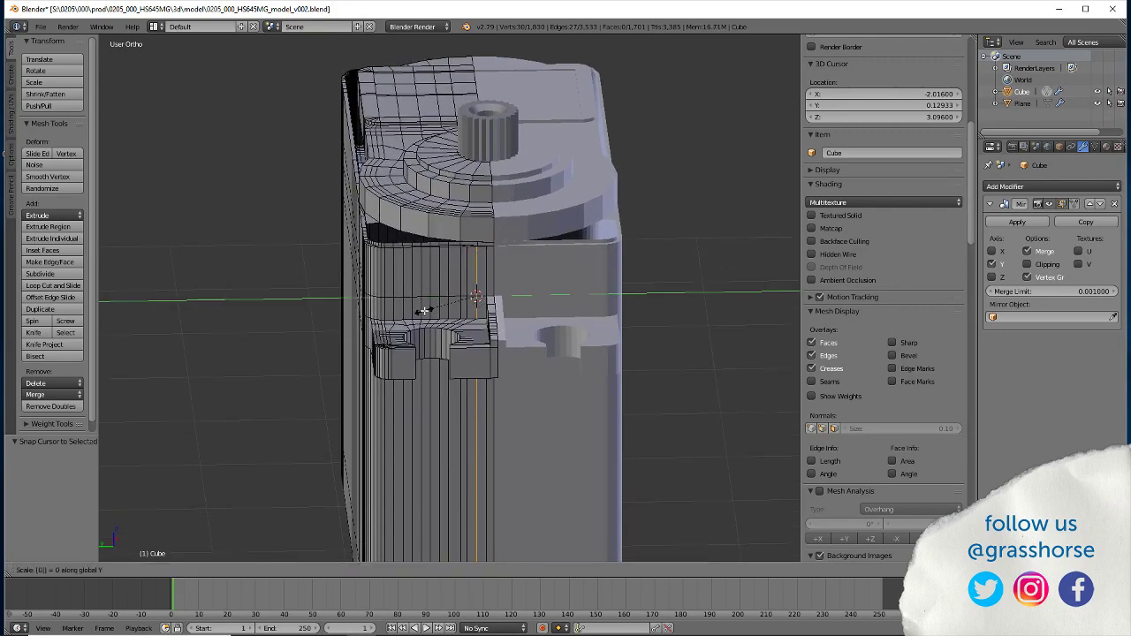
{"action": "key", "text": "Return"}
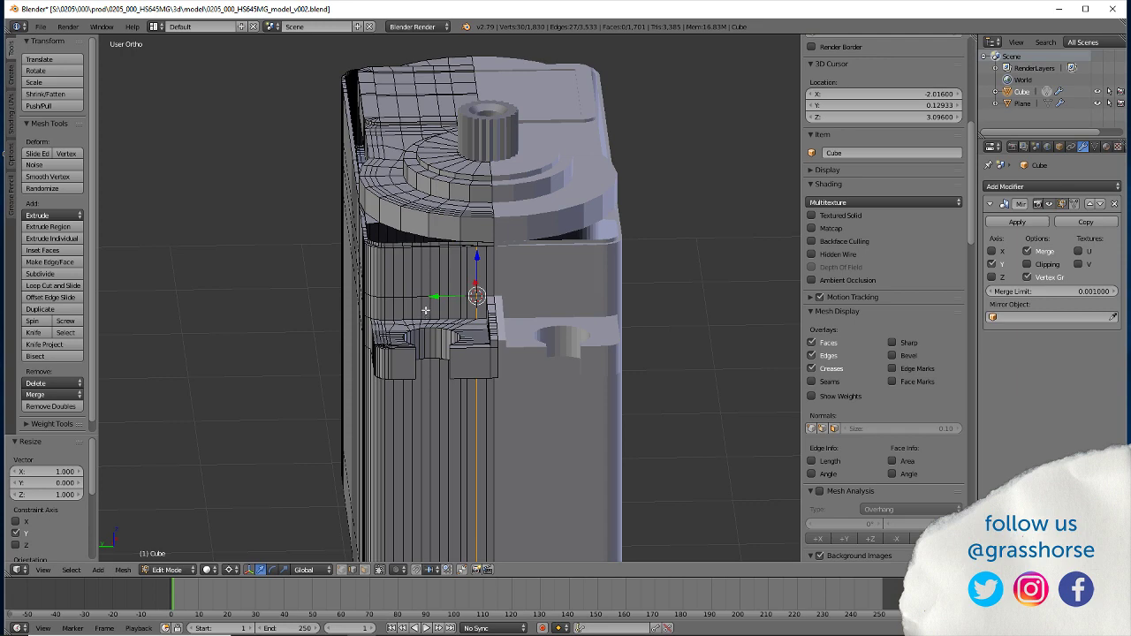
{"action": "scroll", "coordinate": [426, 310], "scroll_direction": "up", "scroll_amount": 3}
{"action": "scroll", "coordinate": [443, 292], "scroll_direction": "up", "scroll_amount": 2}
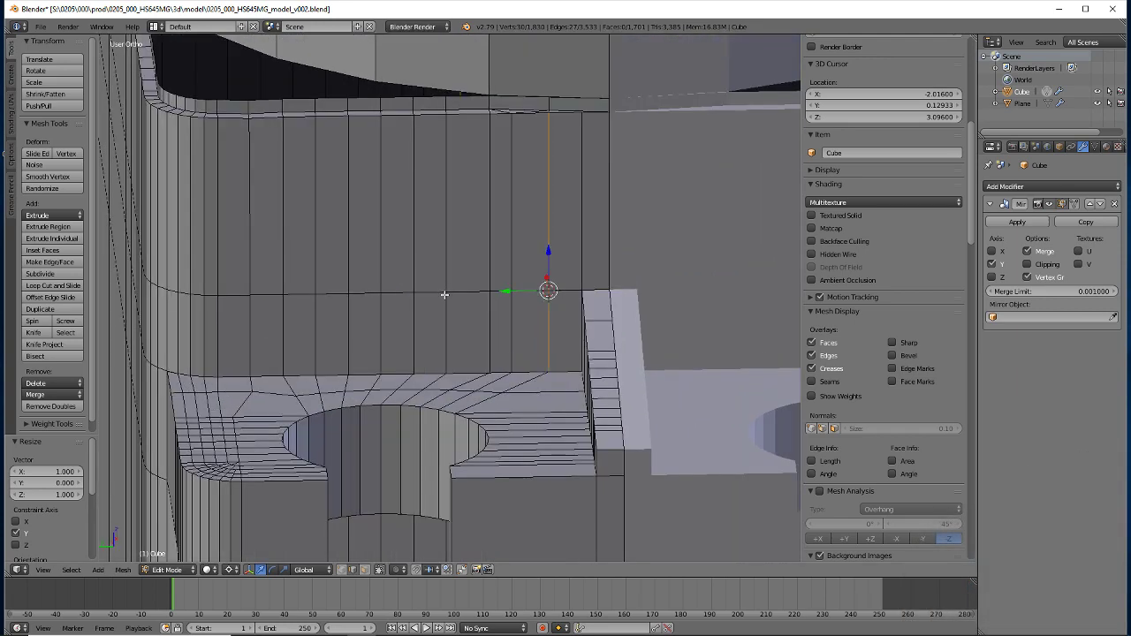
Snap the 3D cursor to a single vertex on the side wall, then deselect it
{"action": "left_click", "coordinate": [343, 569]}
{"action": "right_click", "coordinate": [519, 292]}
{"action": "key", "text": "shift+s"}
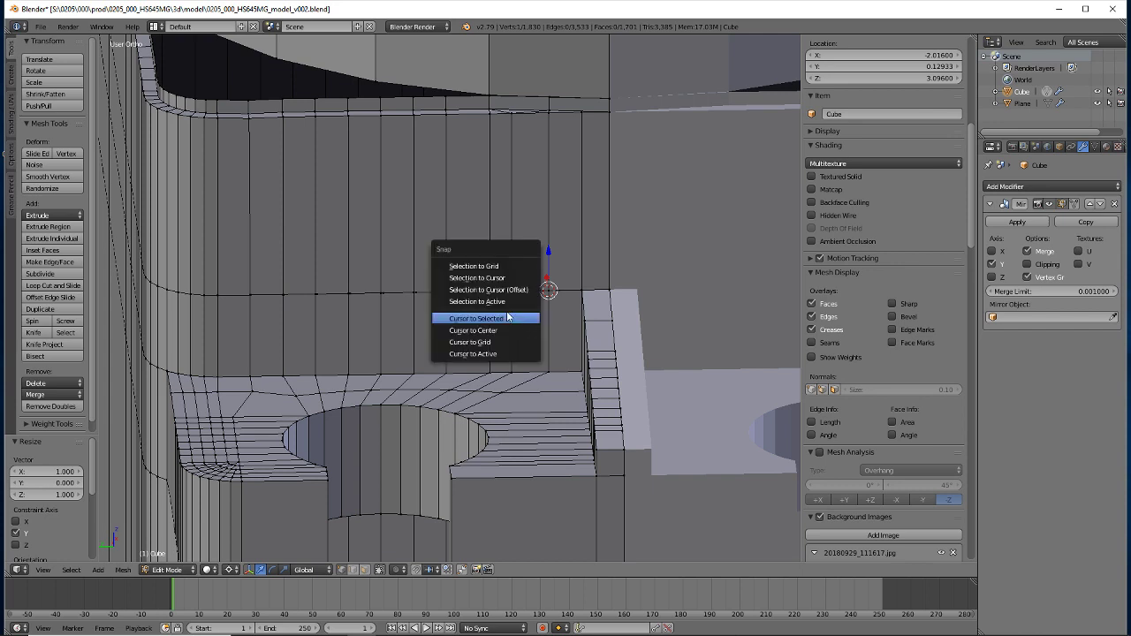
{"action": "left_click", "coordinate": [499, 320]}
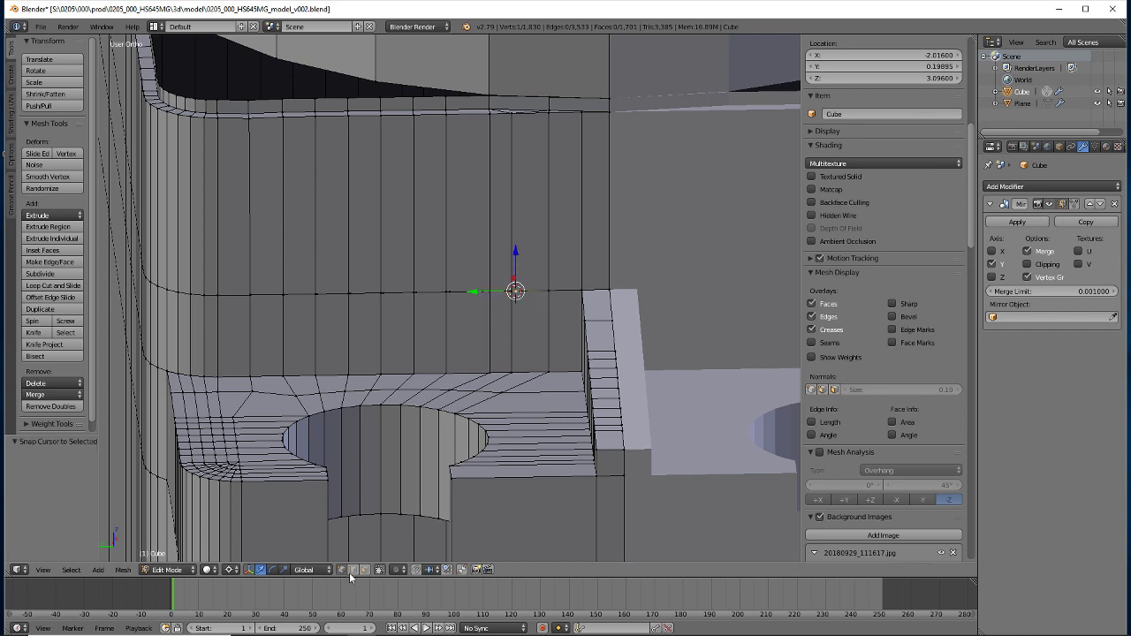
{"action": "key", "text": "a"}
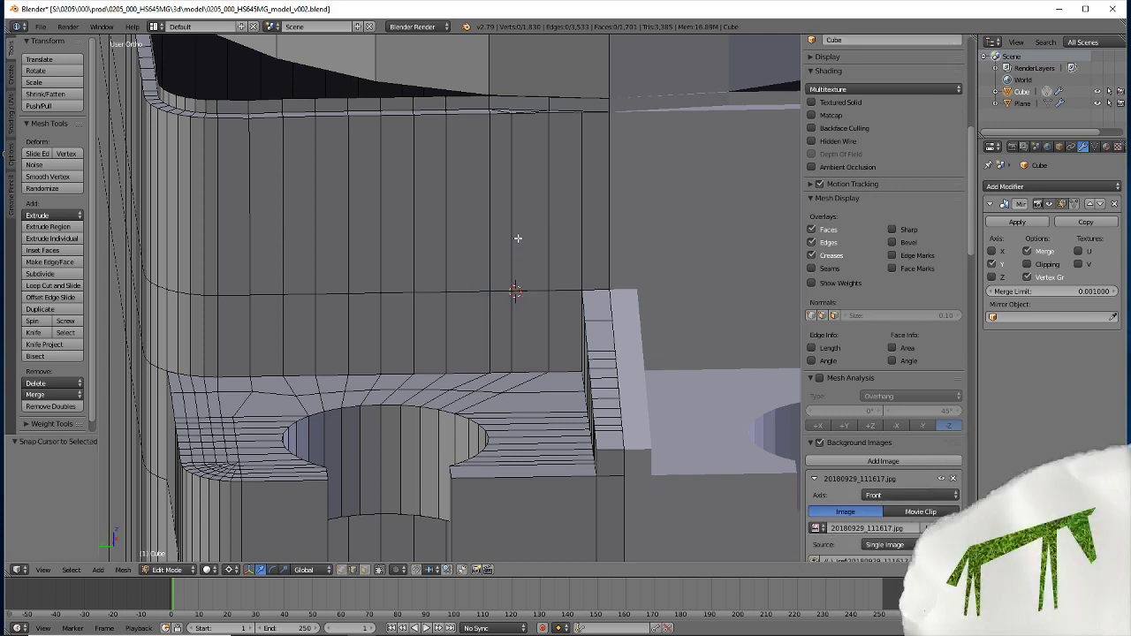
Select a vertical edge loop on the side wall
{"action": "right_click", "coordinate": [514, 261], "text": "alt"}
{"action": "scroll", "coordinate": [412, 407], "scroll_direction": "down", "scroll_amount": 5, "text": "shift"}
{"action": "scroll", "coordinate": [415, 398], "scroll_direction": "down", "scroll_amount": 3, "text": "shift"}
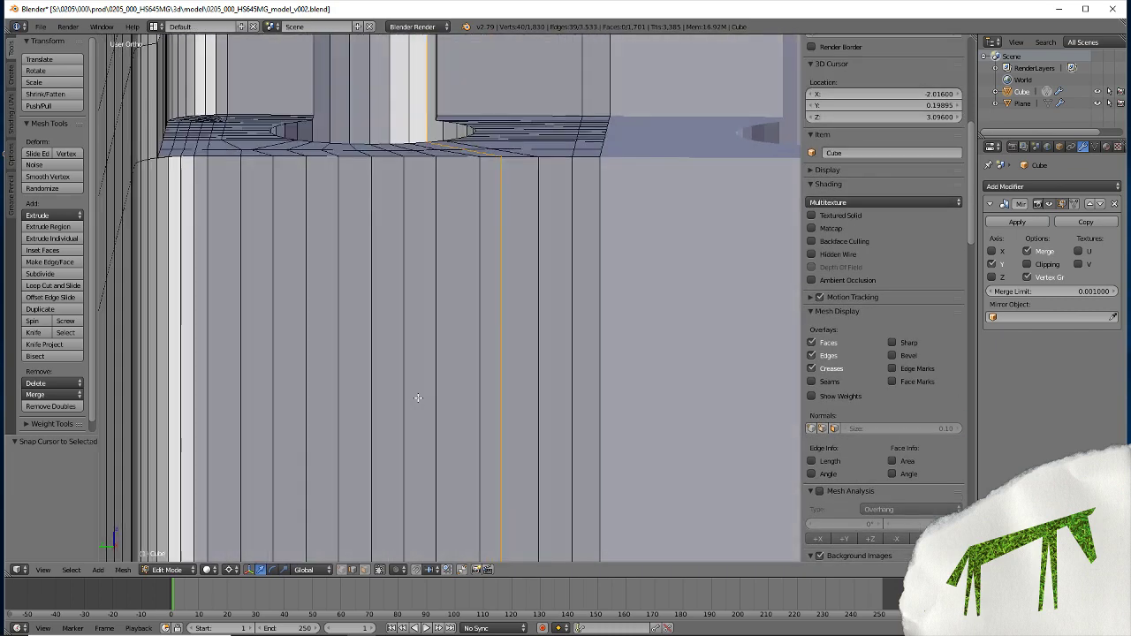
{"action": "scroll", "coordinate": [420, 399], "scroll_direction": "down", "scroll_amount": 2, "text": "shift"}
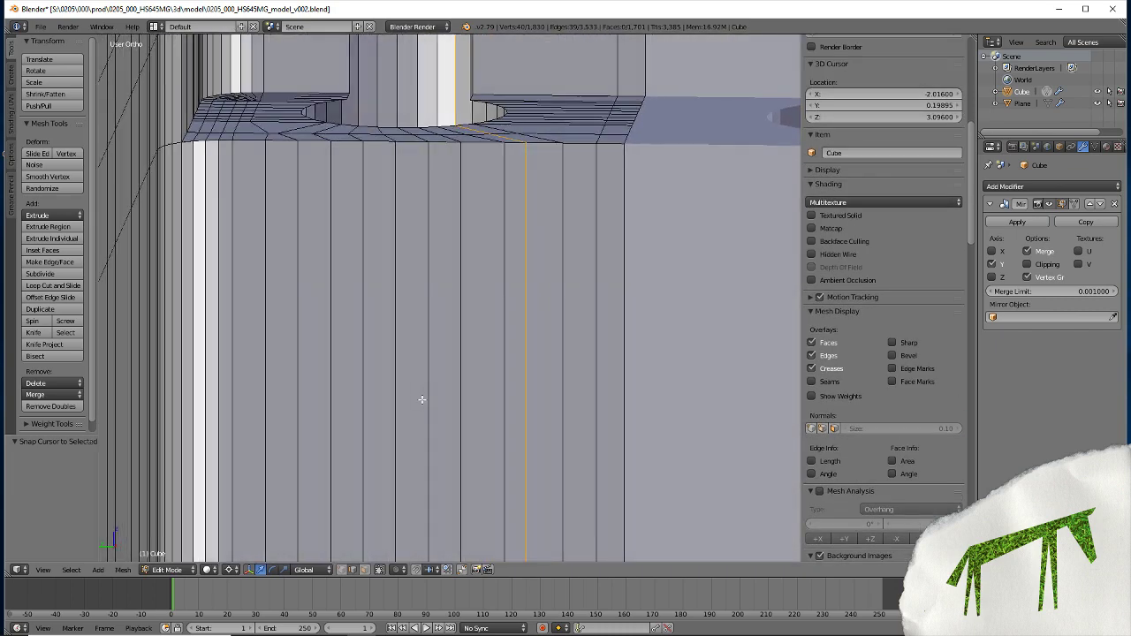
{"action": "right_click", "coordinate": [473, 128], "text": "alt"}
{"action": "middle_click_drag", "start_coordinate": [472, 128], "coordinate": [425, 117]}
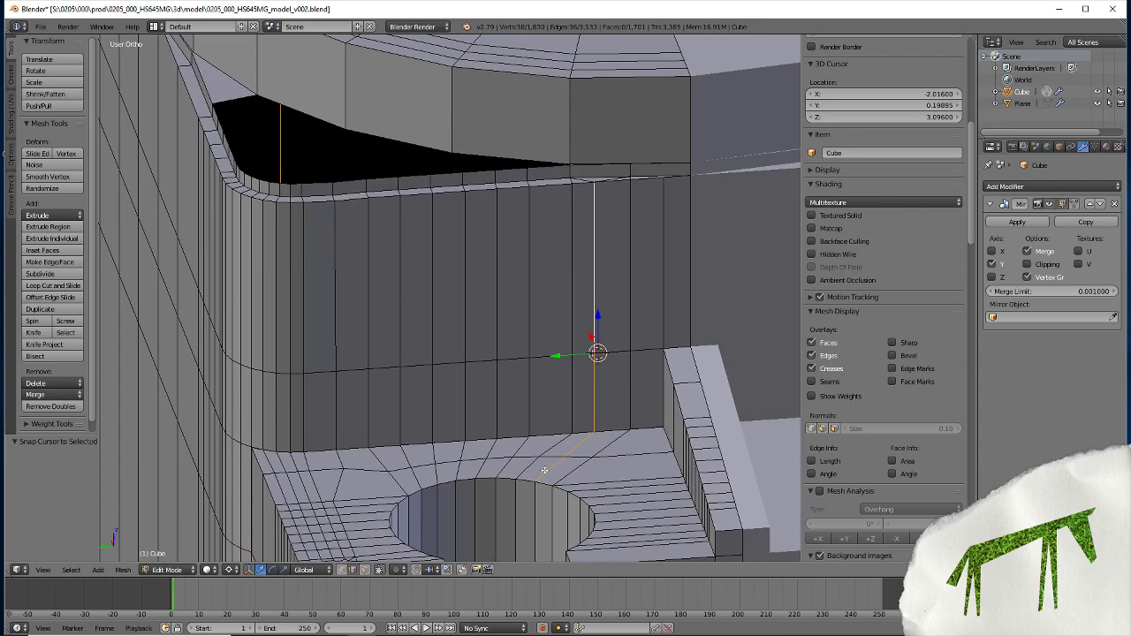
{"action": "scroll", "coordinate": [354, 424], "scroll_direction": "up", "scroll_amount": 3}
{"action": "scroll", "coordinate": [356, 369], "scroll_direction": "up", "scroll_amount": 4}
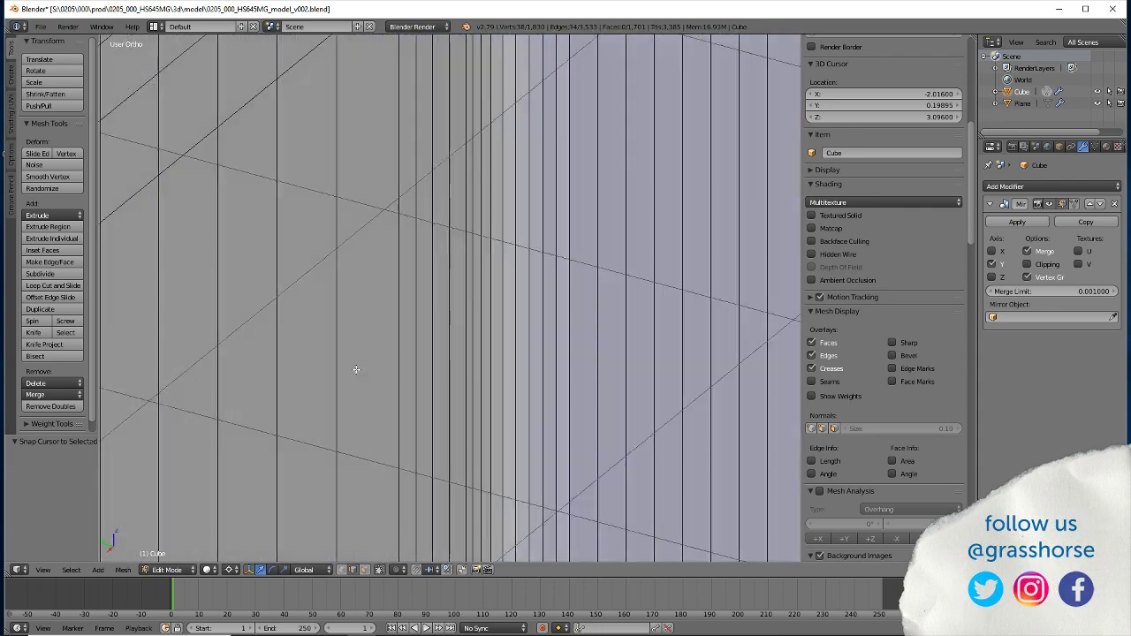
{"action": "scroll", "coordinate": [344, 344], "scroll_direction": "down", "scroll_amount": 5}
Check the clip feature, then scale the selected side-wall edge to zero along Y
{"action": "mouse_move", "coordinate": [331, 315]}
{"action": "middle_mouse_down"}
{"action": "mouse_move", "coordinate": [515, 307]}
{"action": "mouse_move", "coordinate": [567, 357]}
{"action": "mouse_move", "coordinate": [571, 435]}
{"action": "middle_mouse_up"}
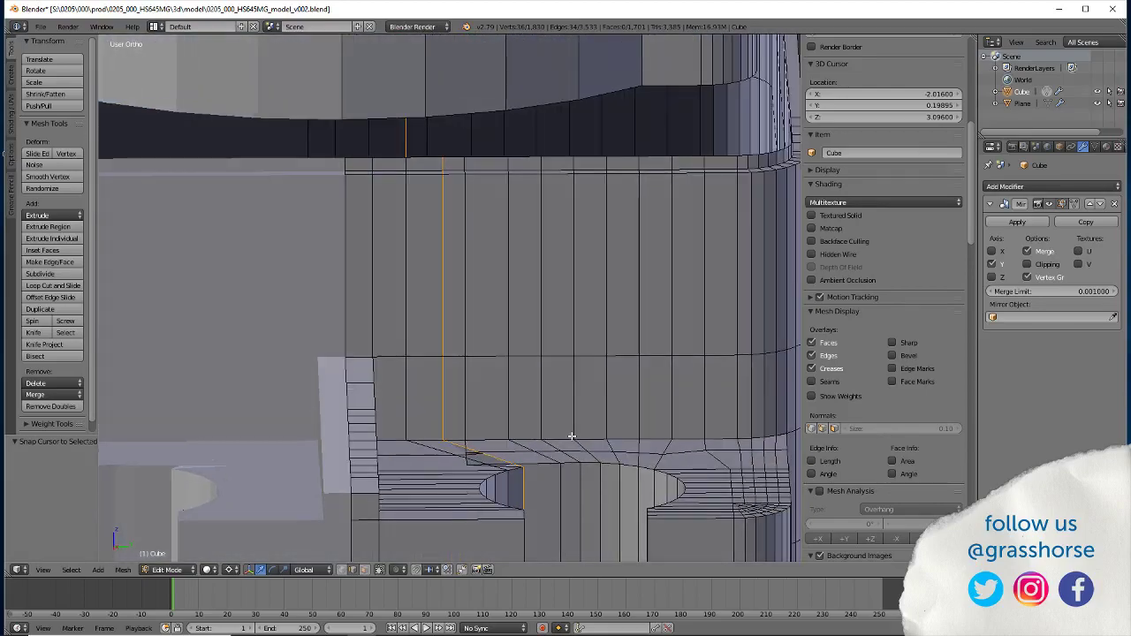
{"action": "middle_click_drag", "start_coordinate": [434, 379], "coordinate": [430, 357]}
{"action": "scroll", "coordinate": [430, 356], "scroll_direction": "down", "scroll_amount": 4}
{"action": "mouse_move", "coordinate": [416, 397]}
{"action": "middle_mouse_down"}
{"action": "mouse_move", "coordinate": [279, 420]}
{"action": "mouse_move", "coordinate": [253, 404]}
{"action": "mouse_move", "coordinate": [283, 460]}
{"action": "mouse_move", "coordinate": [406, 298]}
{"action": "mouse_move", "coordinate": [330, 319]}
{"action": "mouse_move", "coordinate": [331, 391]}
{"action": "mouse_move", "coordinate": [356, 392]}
{"action": "mouse_move", "coordinate": [344, 404]}
{"action": "mouse_move", "coordinate": [411, 344]}
{"action": "middle_mouse_up"}
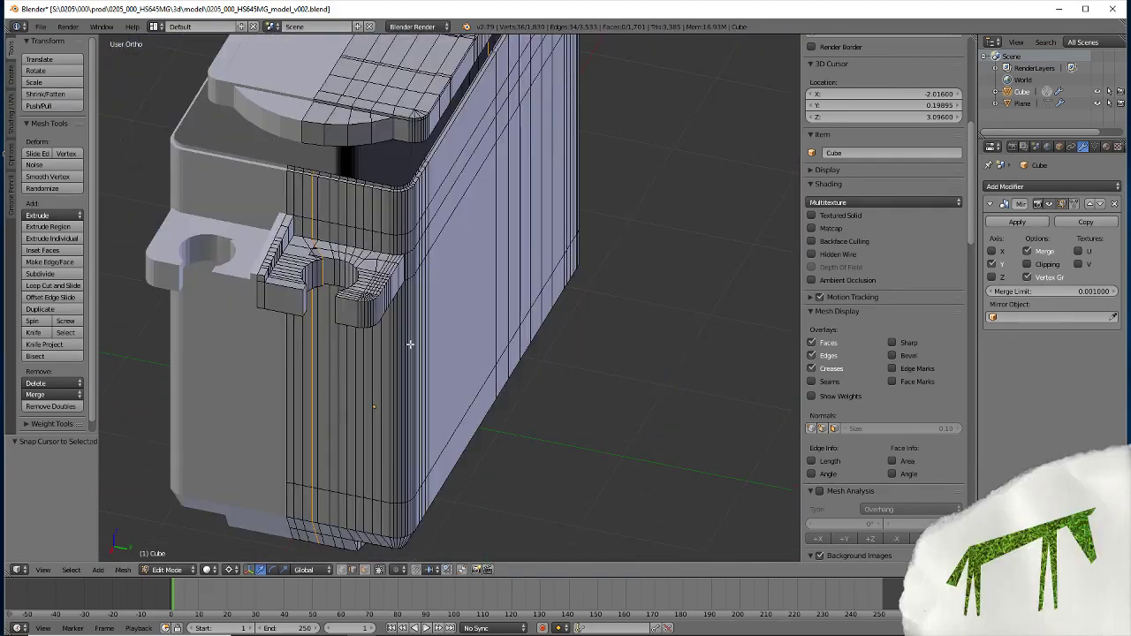
{"action": "scroll", "coordinate": [308, 235], "scroll_direction": "up", "scroll_amount": 5}
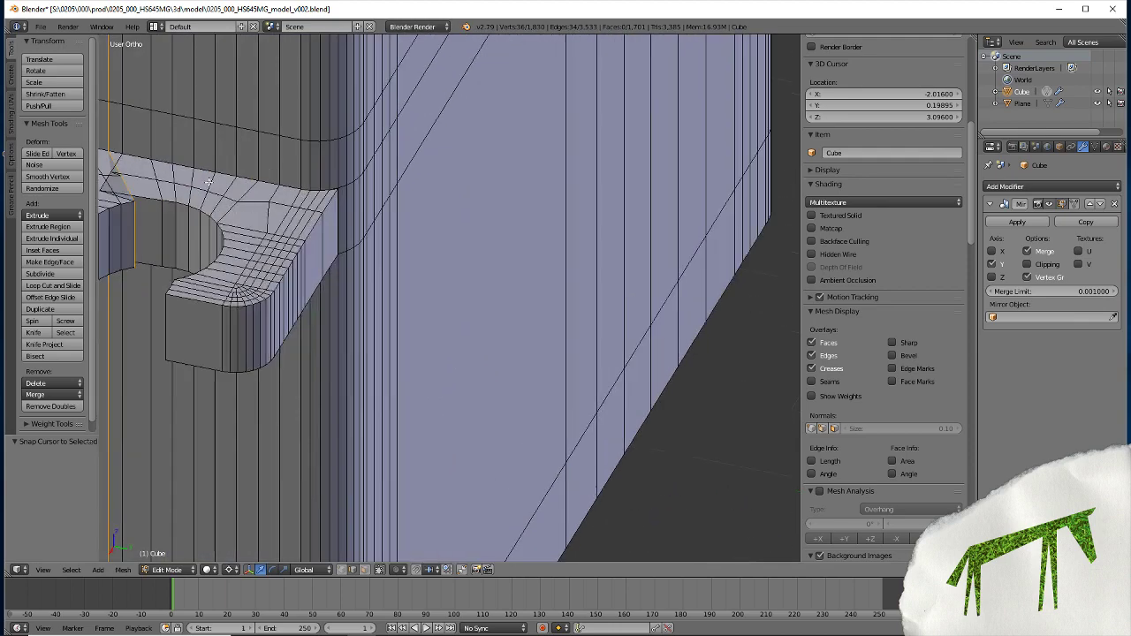
{"action": "mouse_move", "coordinate": [330, 434]}
{"action": "middle_mouse_down"}
{"action": "mouse_move", "coordinate": [361, 221]}
{"action": "mouse_move", "coordinate": [422, 227]}
{"action": "middle_mouse_up"}
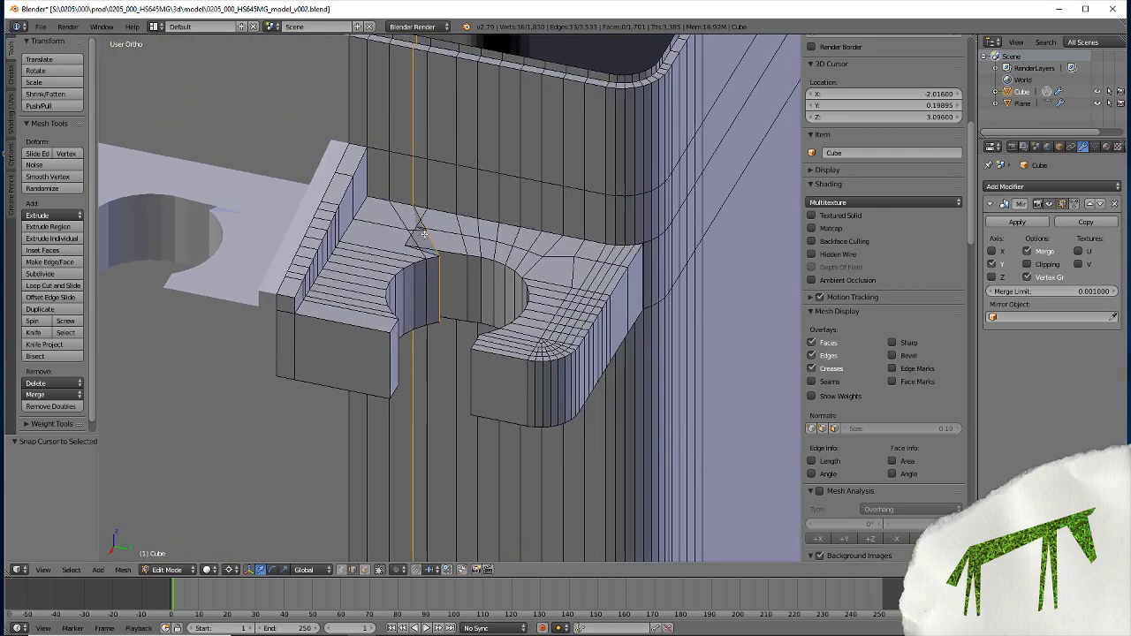
{"action": "mouse_move", "coordinate": [433, 313]}
{"action": "middle_mouse_down"}
{"action": "mouse_move", "coordinate": [432, 521]}
{"action": "mouse_move", "coordinate": [454, 387]}
{"action": "middle_mouse_up"}
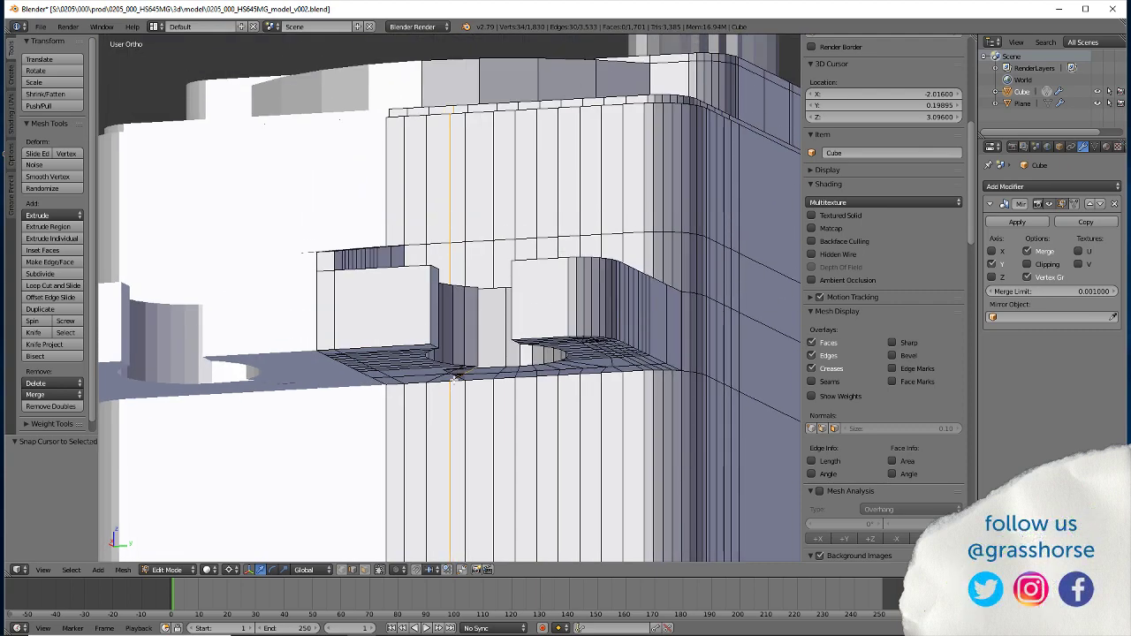
{"action": "mouse_move", "coordinate": [401, 446]}
{"action": "middle_mouse_down"}
{"action": "mouse_move", "coordinate": [398, 397]}
{"action": "mouse_move", "coordinate": [403, 492]}
{"action": "middle_mouse_up"}
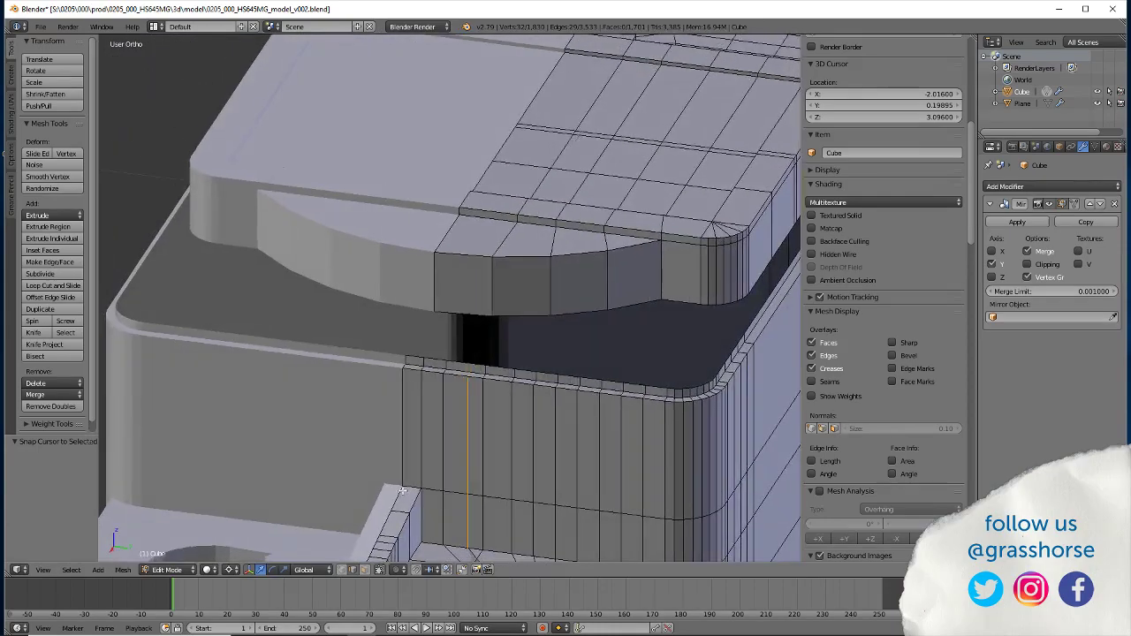
{"action": "key", "text": "s"}
{"action": "key", "text": "y"}
{"action": "key", "text": "0"}
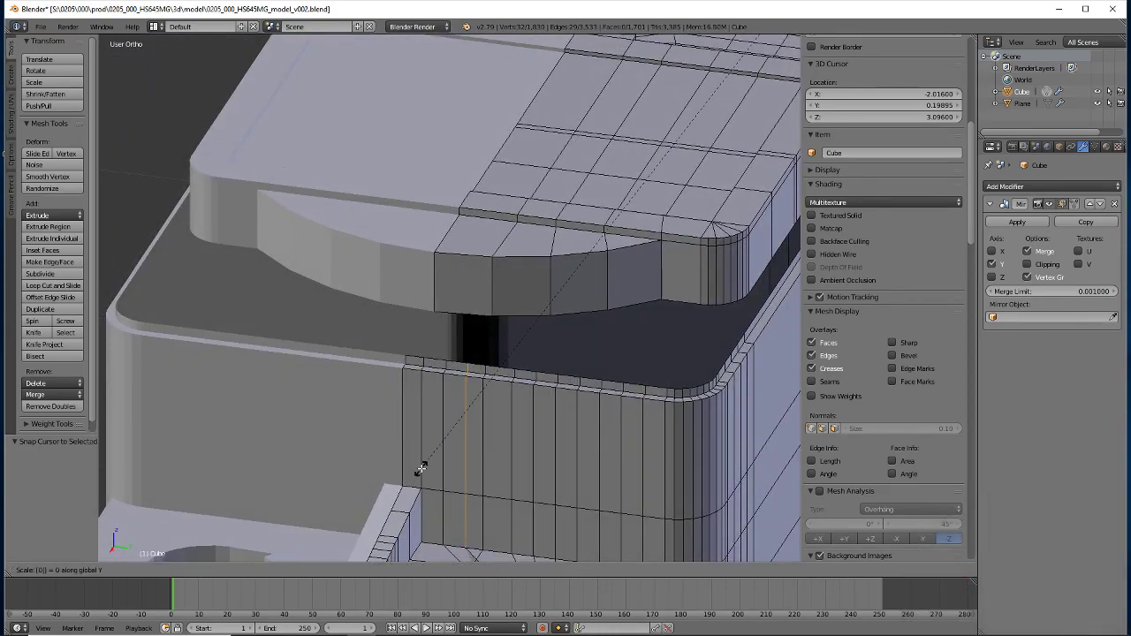
{"action": "key", "text": "Return"}
{"action": "mouse_move", "coordinate": [421, 469]}
{"action": "middle_mouse_down"}
{"action": "mouse_move", "coordinate": [611, 376]}
{"action": "mouse_move", "coordinate": [429, 356]}
{"action": "mouse_move", "coordinate": [460, 350]}
{"action": "mouse_move", "coordinate": [456, 419]}
{"action": "middle_mouse_up"}
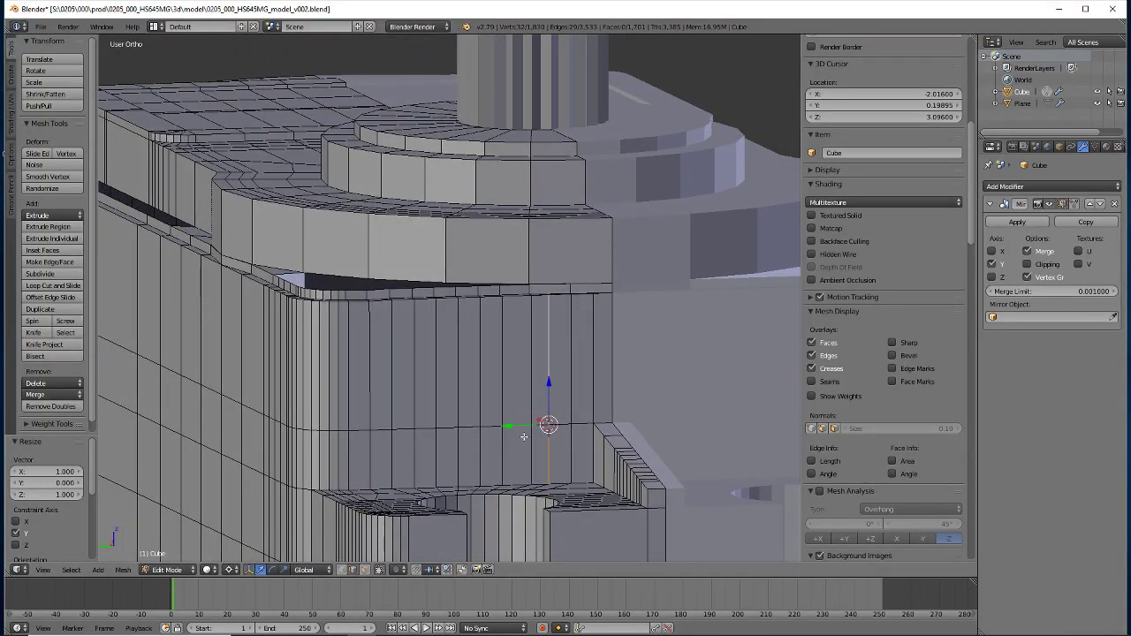
Remove doubles across the whole mesh, merging 2 overlapping vertices
{"action": "key", "text": "a"}
{"action": "key", "text": "w"}
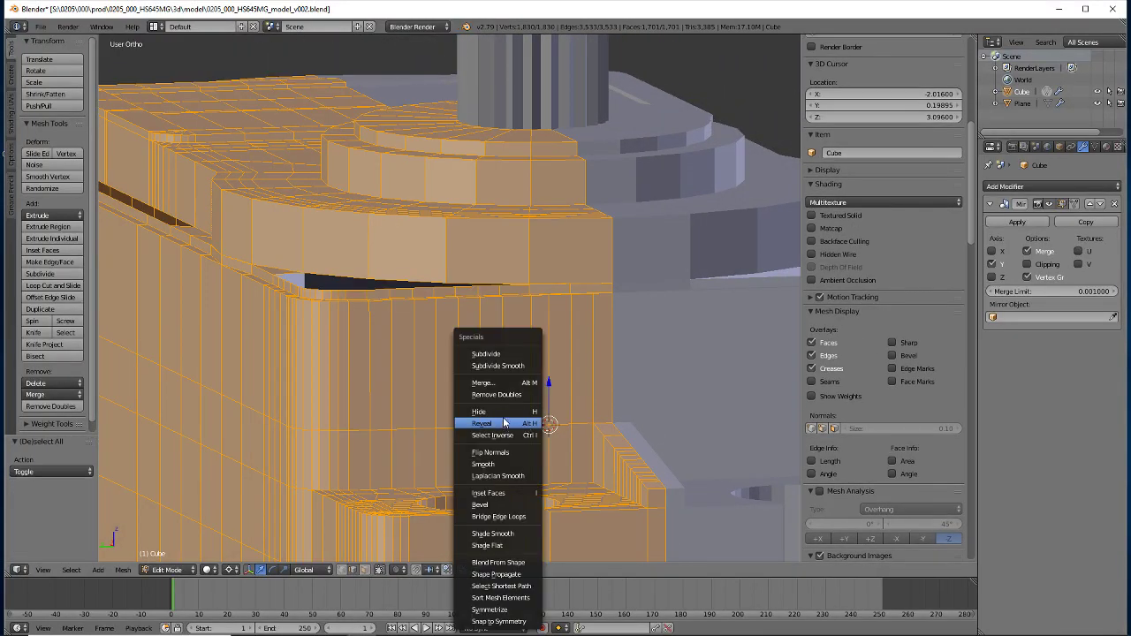
{"action": "left_click", "coordinate": [492, 395]}
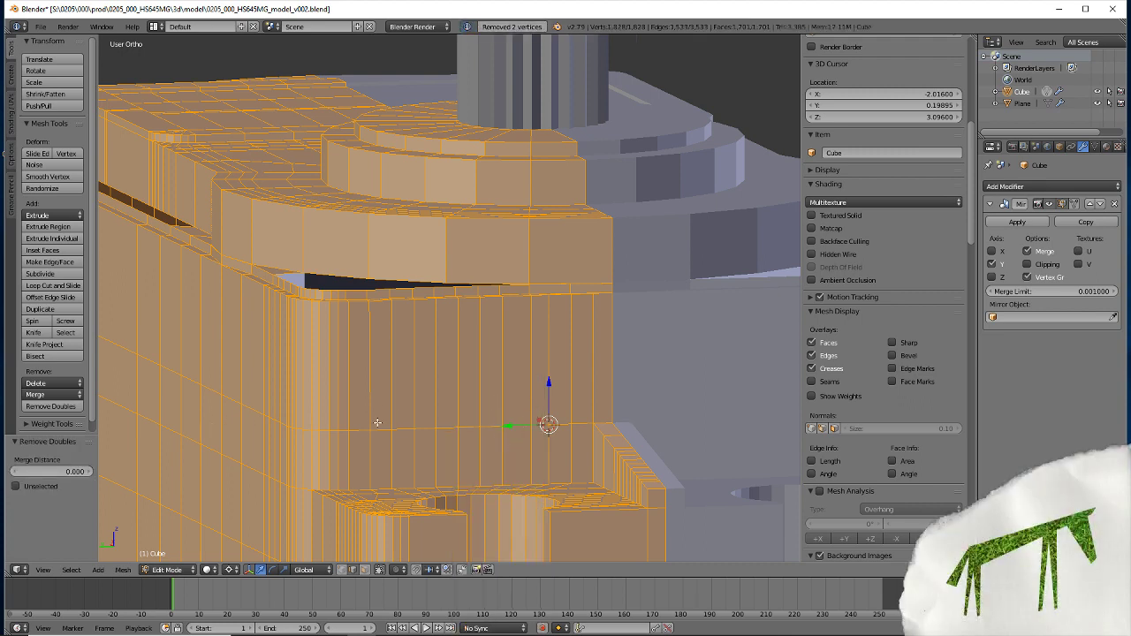
In wireframe view, snap the 3D cursor to a side-wall vertex and centre the view on it
{"action": "key", "text": "z"}
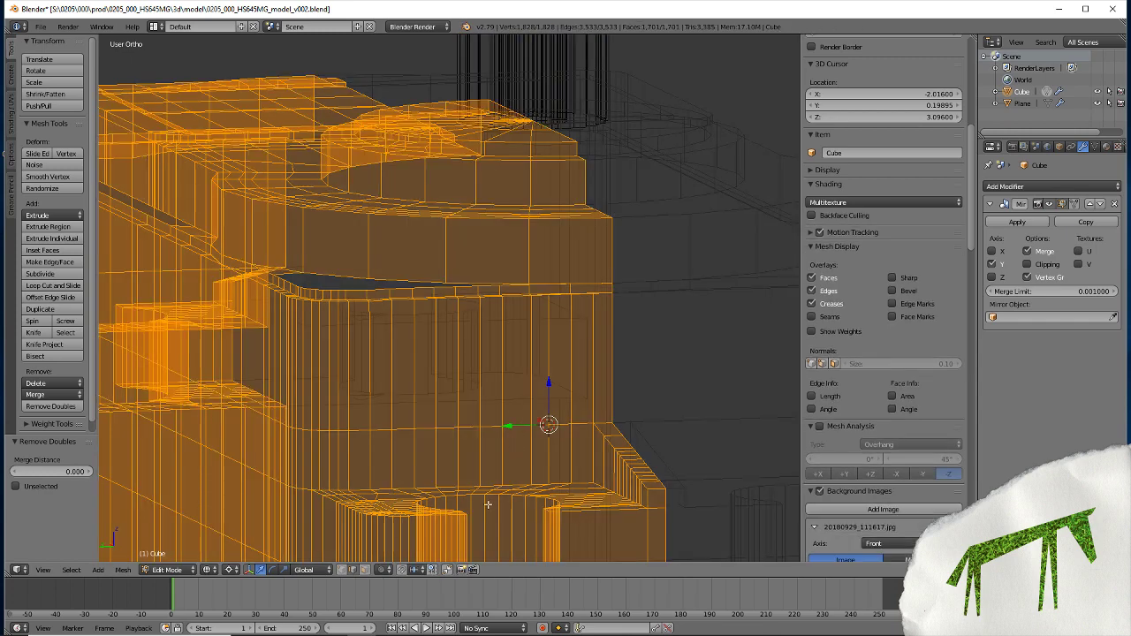
{"action": "left_click", "coordinate": [522, 426], "text": "shift"}
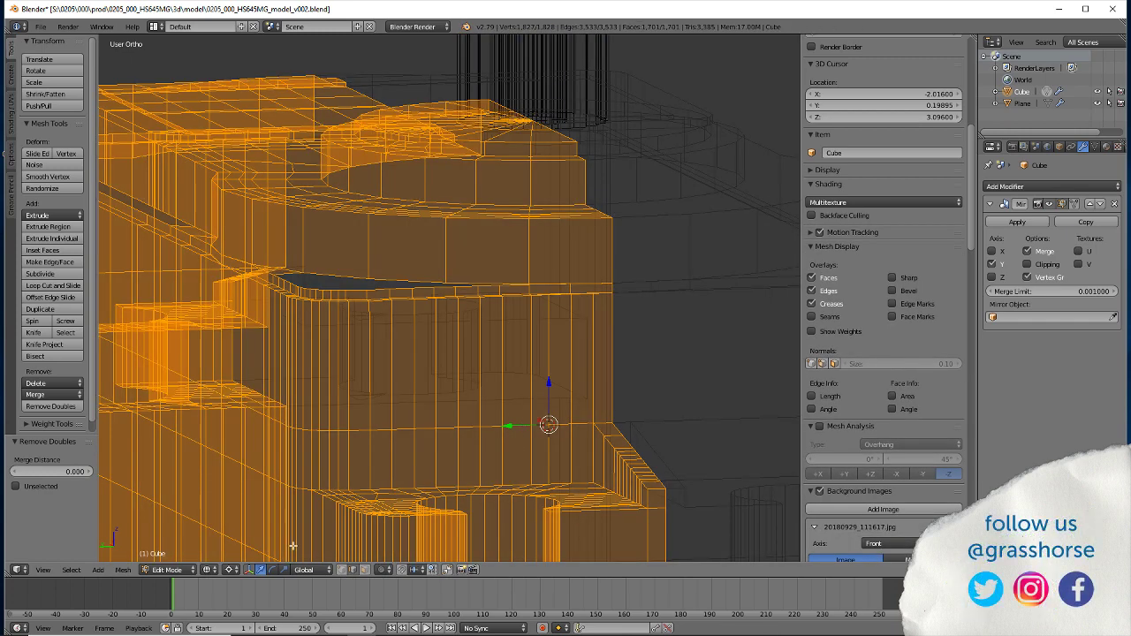
{"action": "right_click", "coordinate": [522, 429]}
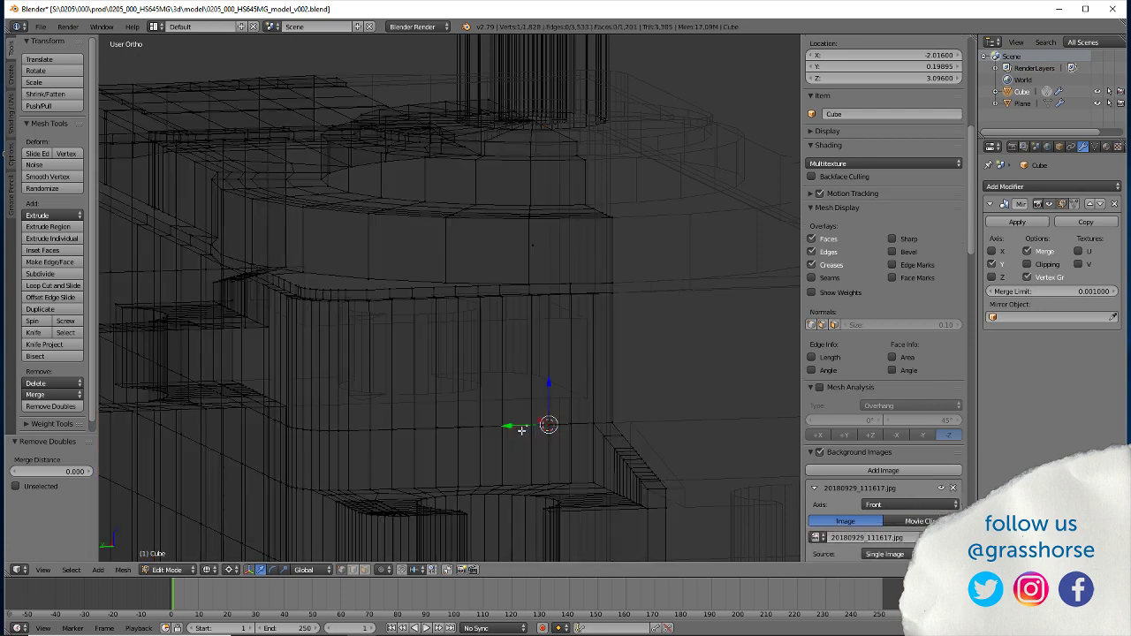
{"action": "key", "text": "shift+s"}
{"action": "left_click", "coordinate": [506, 432]}
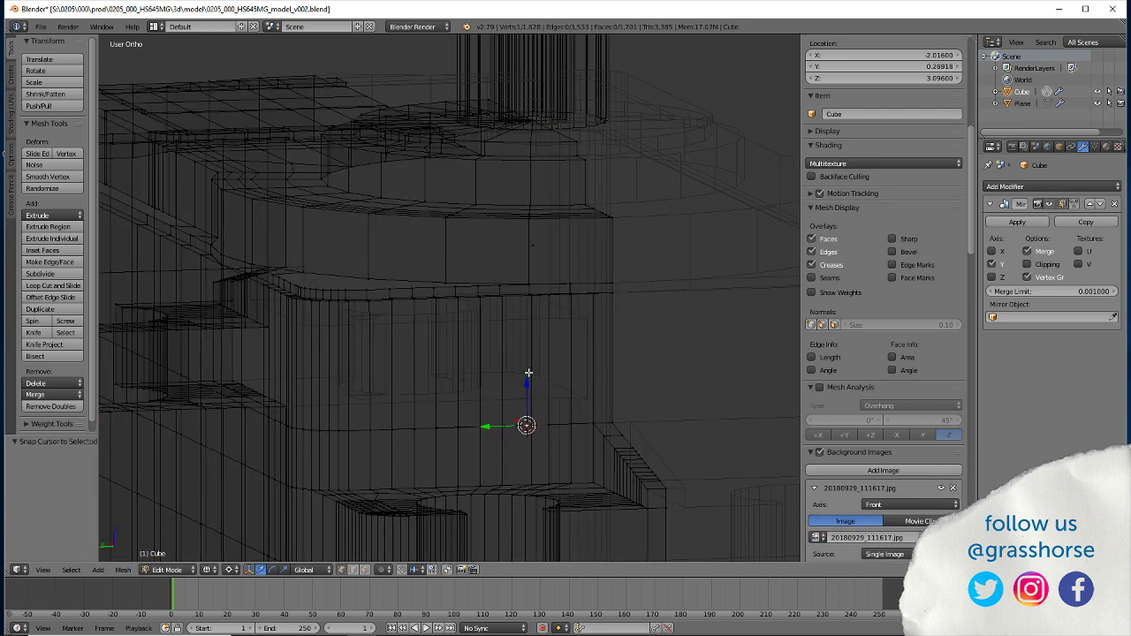
{"action": "scroll", "coordinate": [512, 374], "scroll_direction": "up", "scroll_amount": 4}
{"action": "key", "text": "KP_Decimal"}
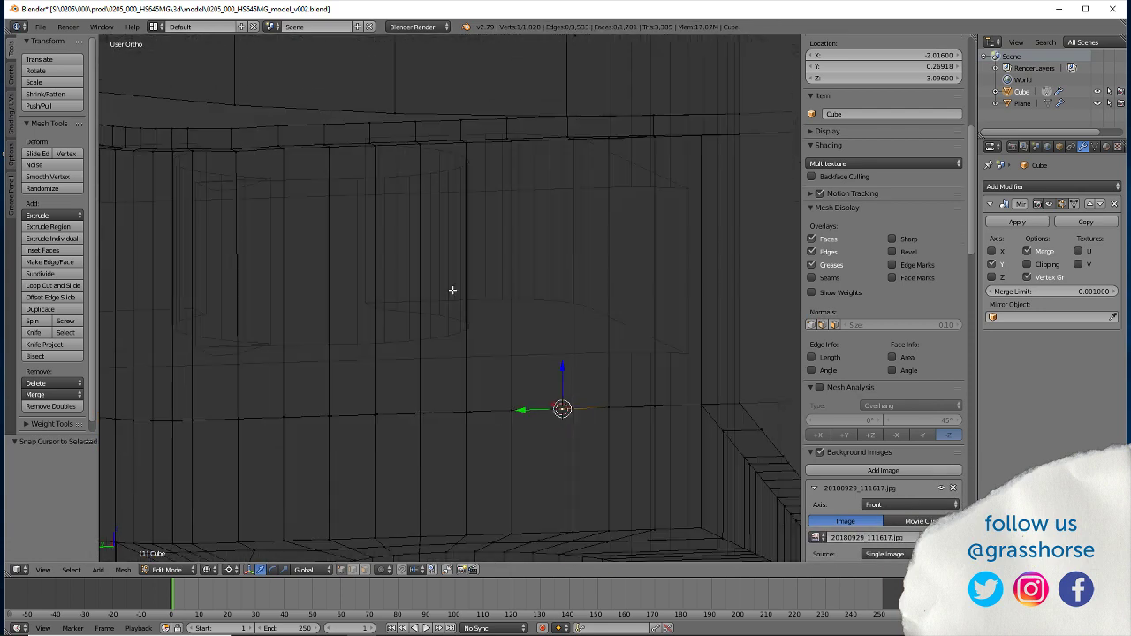
Select the vertical edge loop on the side wall, excluding two short extra segments
{"action": "key", "text": "z"}
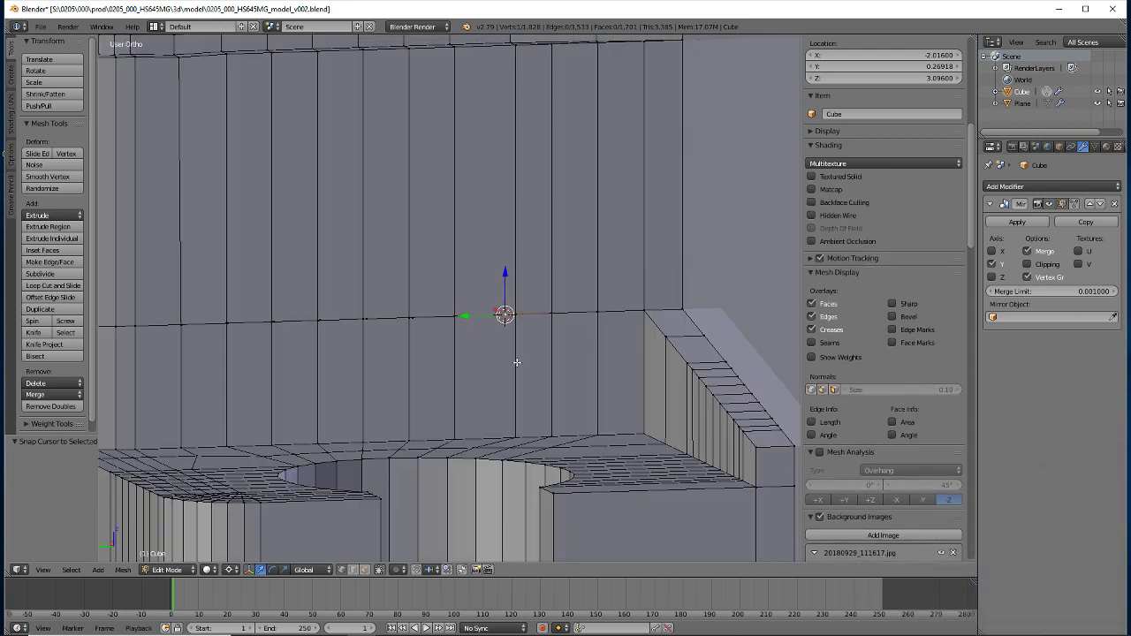
{"action": "left_click", "coordinate": [515, 362], "text": "alt"}
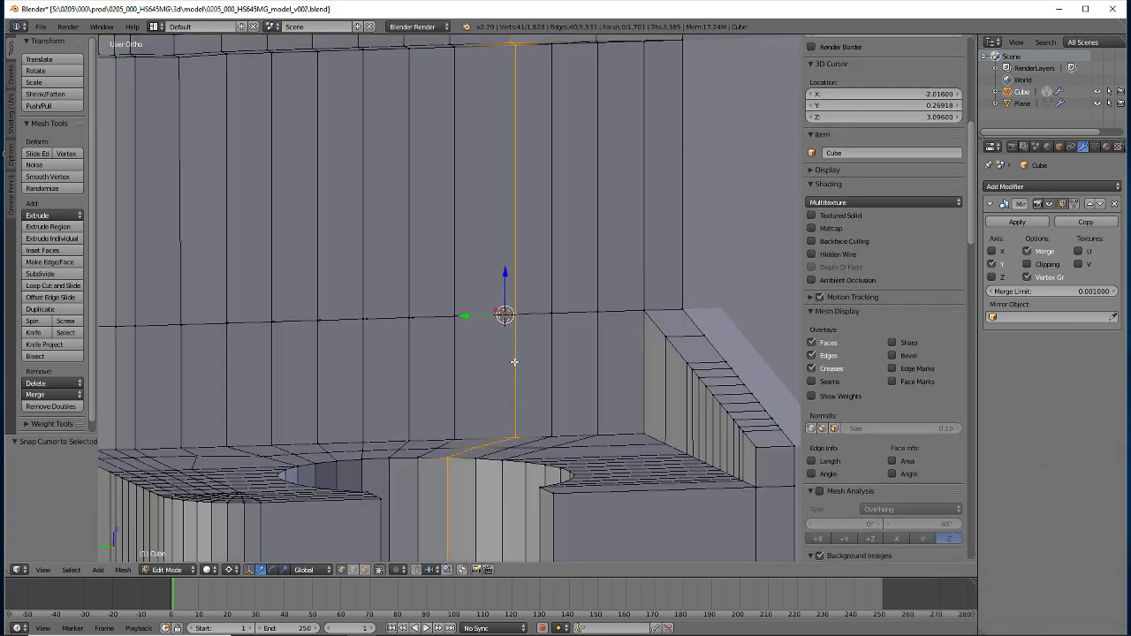
{"action": "left_click", "coordinate": [354, 570]}
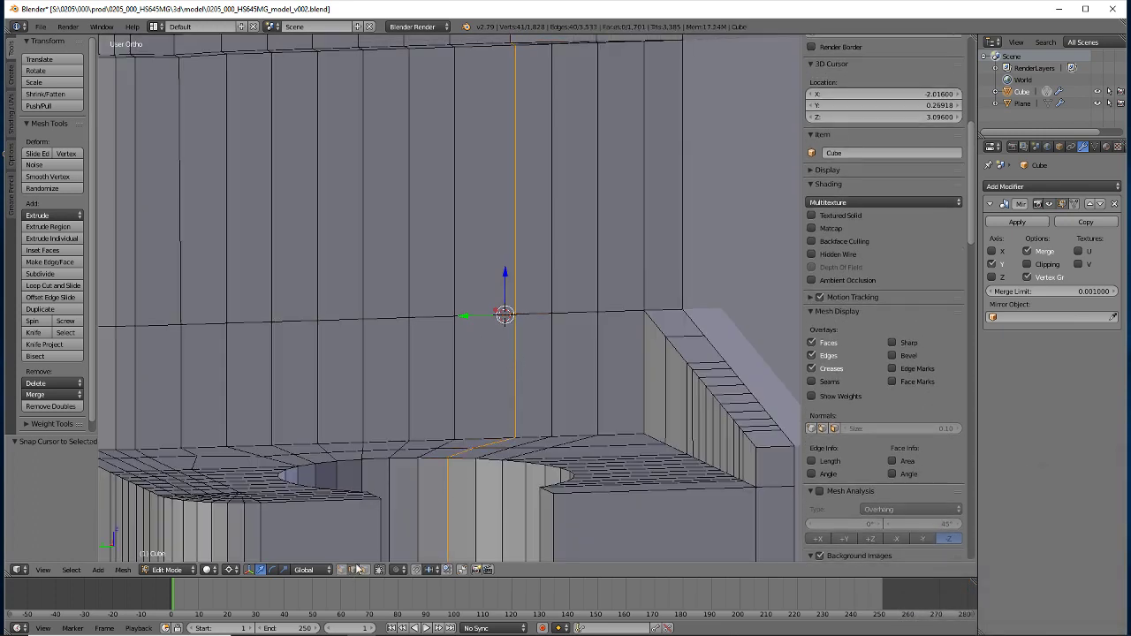
{"action": "right_click", "coordinate": [446, 480], "text": "shift"}
{"action": "key", "text": "KP_Decimal"}
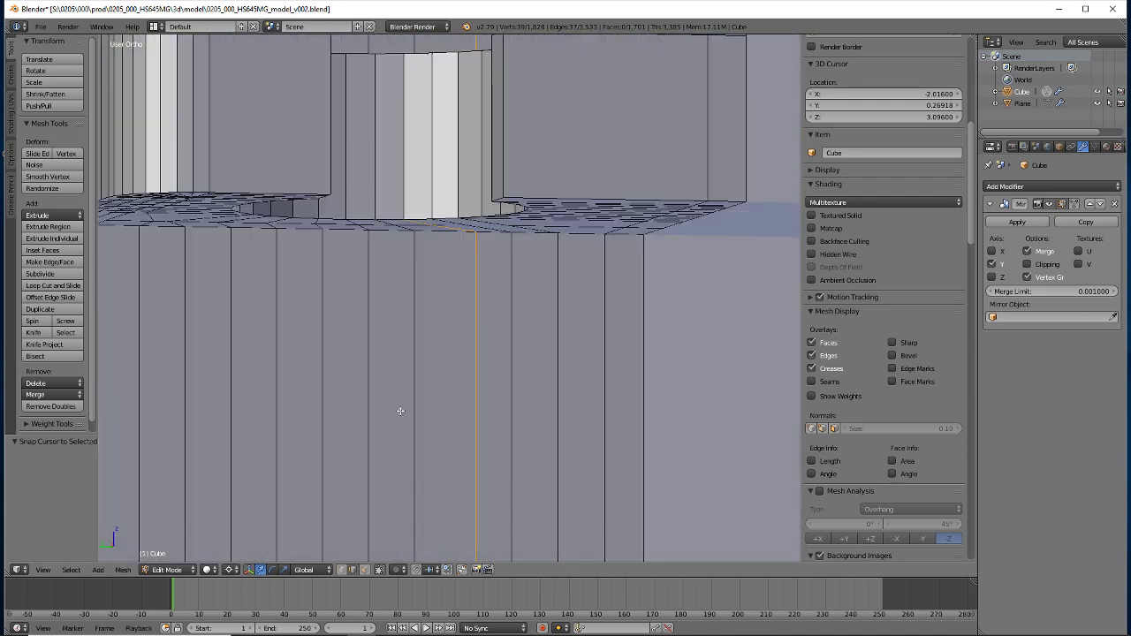
{"action": "right_click", "coordinate": [421, 223], "text": "shift"}
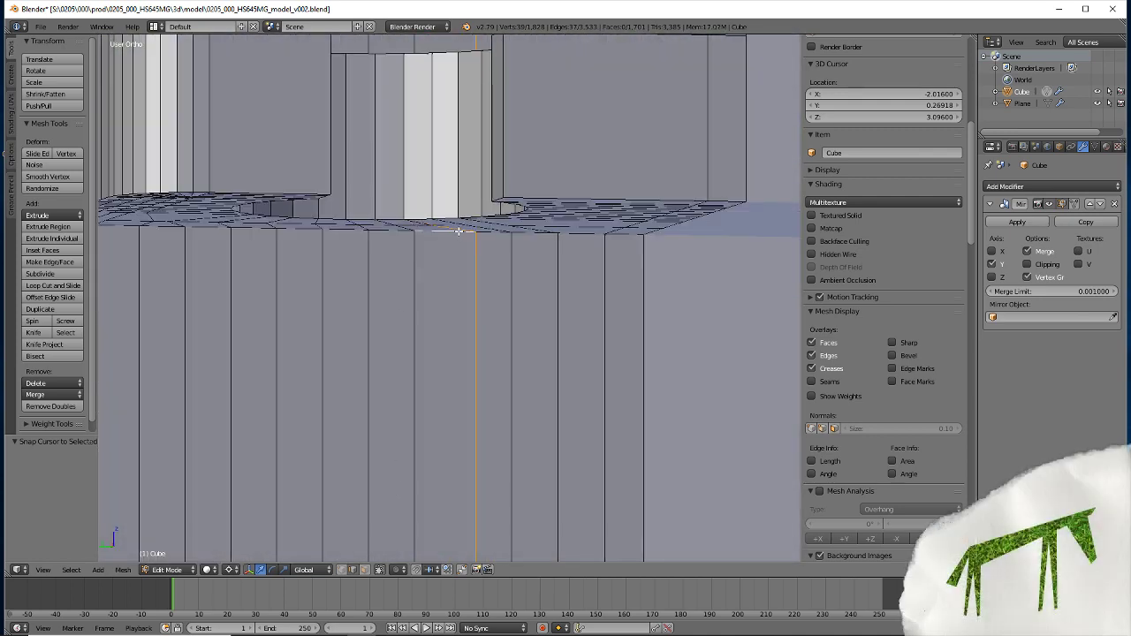
{"action": "scroll", "coordinate": [394, 303], "scroll_direction": "down", "scroll_amount": 1}
{"action": "scroll", "coordinate": [363, 333], "scroll_direction": "down", "scroll_amount": 4}
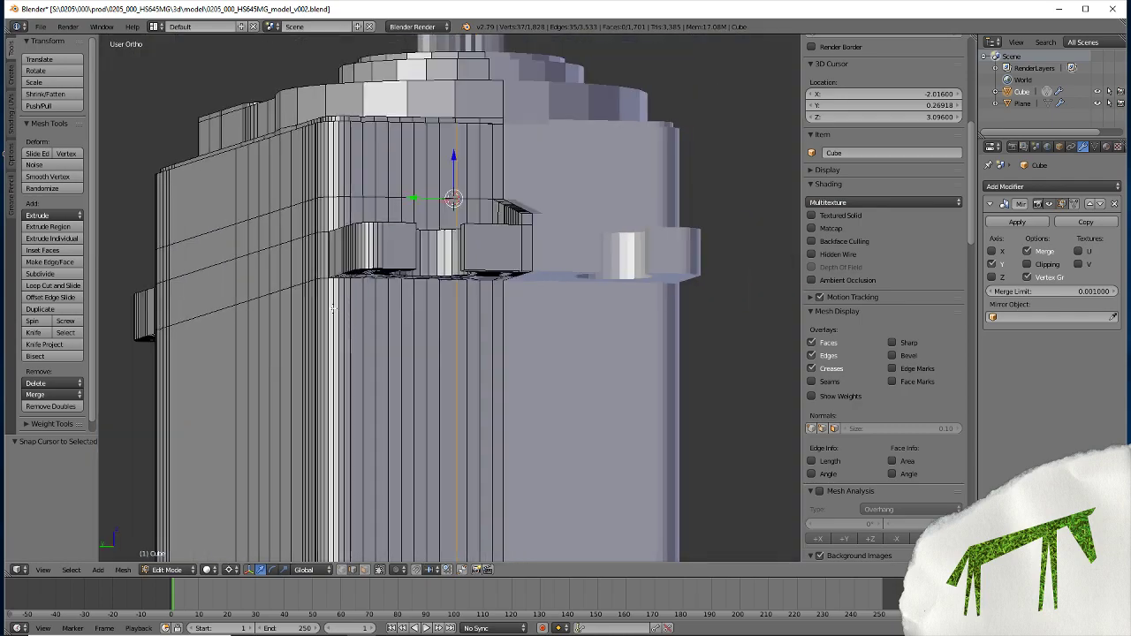
{"action": "scroll", "coordinate": [324, 328], "scroll_direction": "down", "scroll_amount": 4}
{"action": "middle_click_drag", "start_coordinate": [273, 382], "coordinate": [476, 281]}
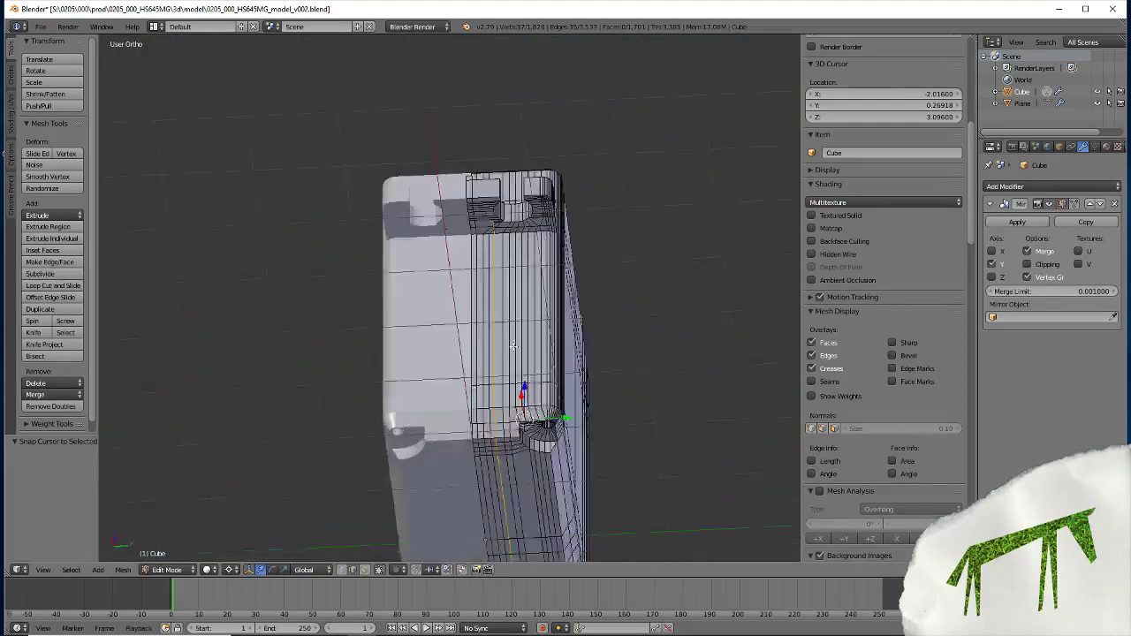
{"action": "scroll", "coordinate": [476, 280], "scroll_direction": "up", "scroll_amount": 5}
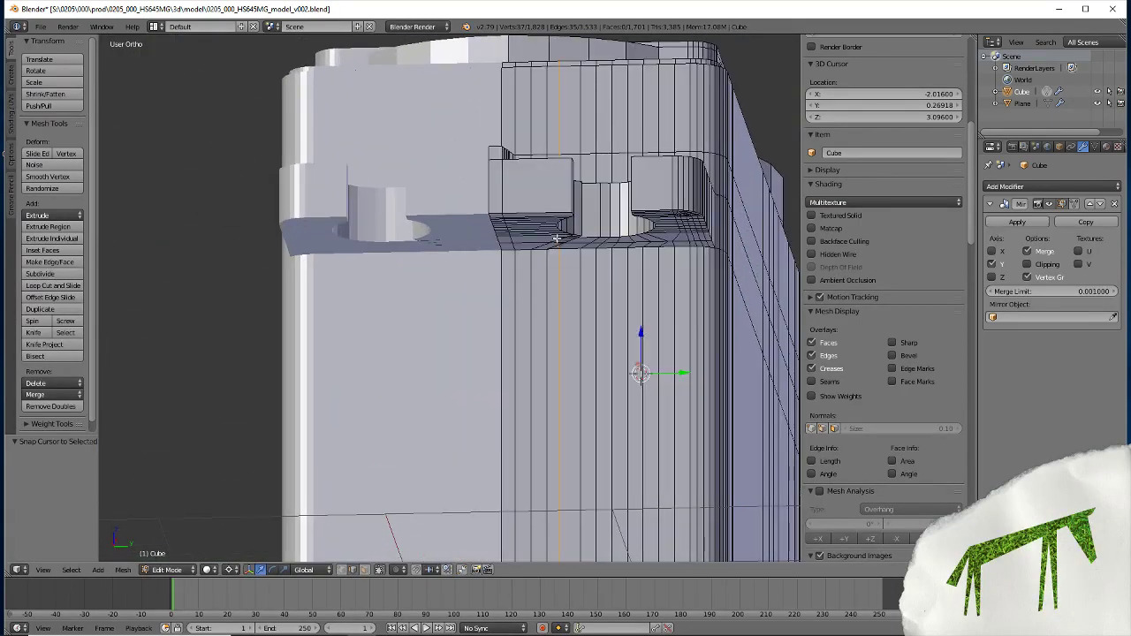
{"action": "scroll", "coordinate": [557, 238], "scroll_direction": "up", "scroll_amount": 1}
{"action": "scroll", "coordinate": [558, 241], "scroll_direction": "up", "scroll_amount": 2}
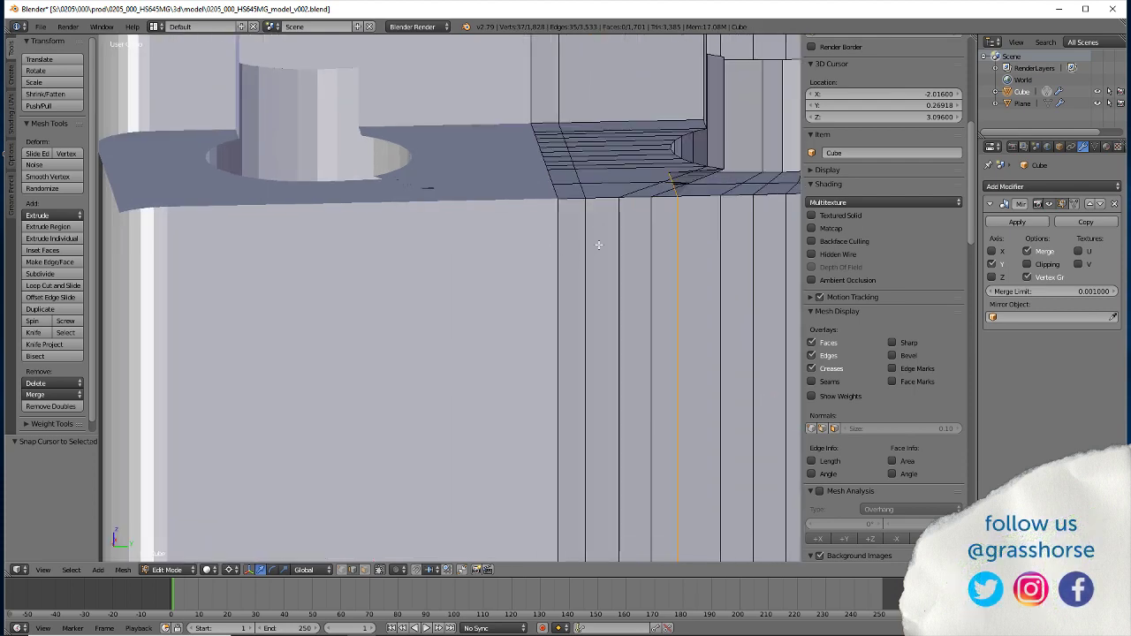
{"action": "middle_click_drag", "start_coordinate": [599, 245], "coordinate": [467, 397], "text": "shift"}
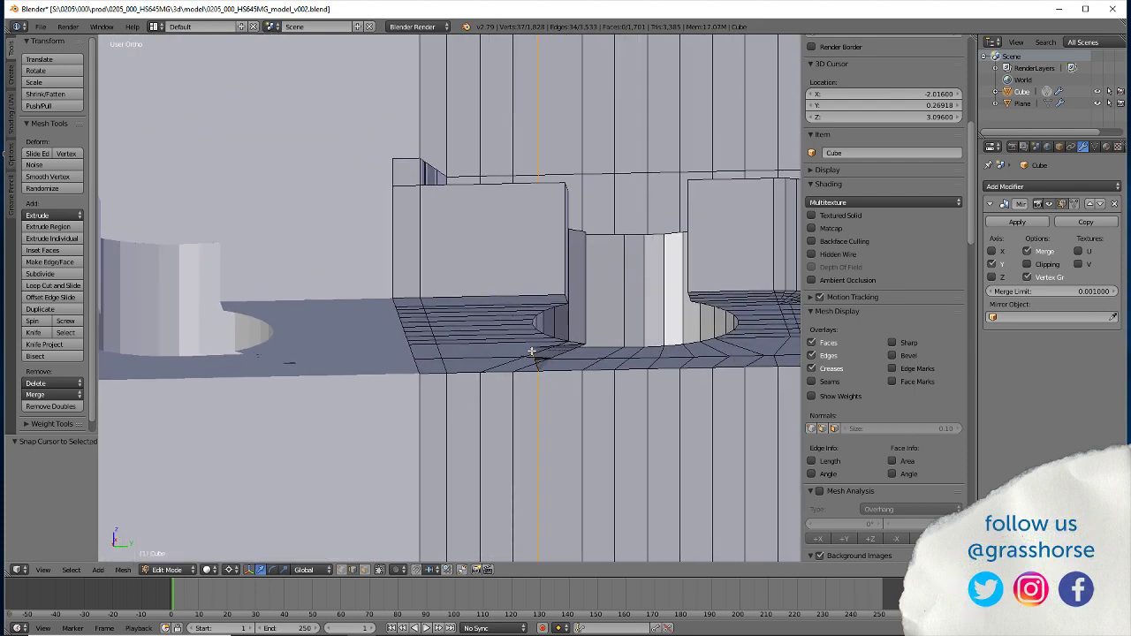
Scale the selected edge line to zero along Y and check it in wireframe
{"action": "key", "text": "s"}
{"action": "key", "text": "y"}
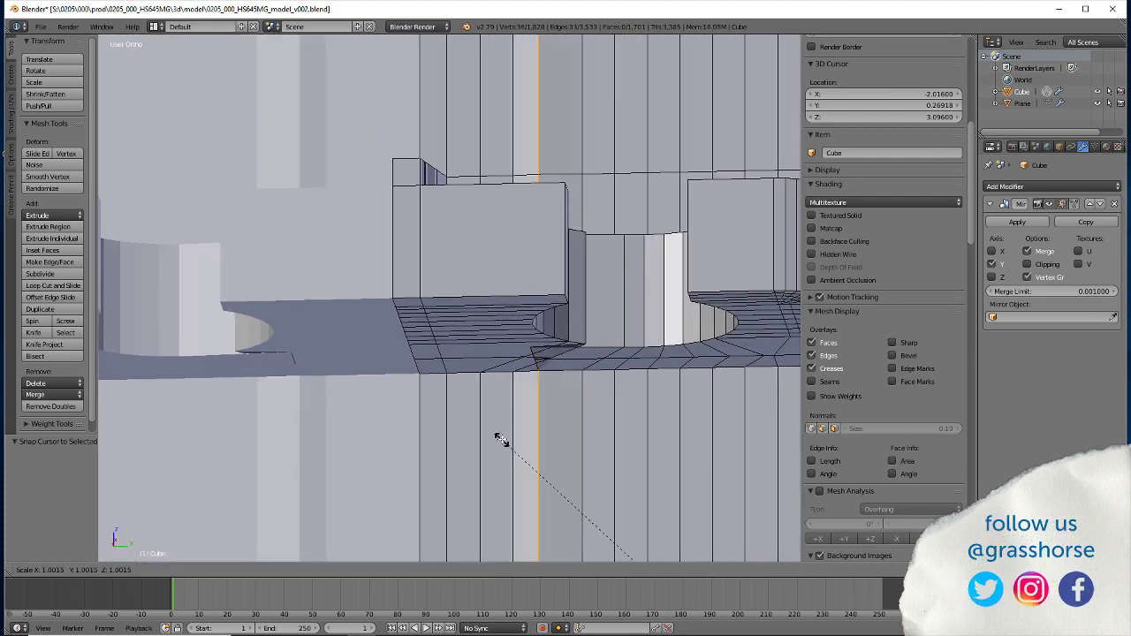
{"action": "key", "text": "0"}
{"action": "key", "text": "Return"}
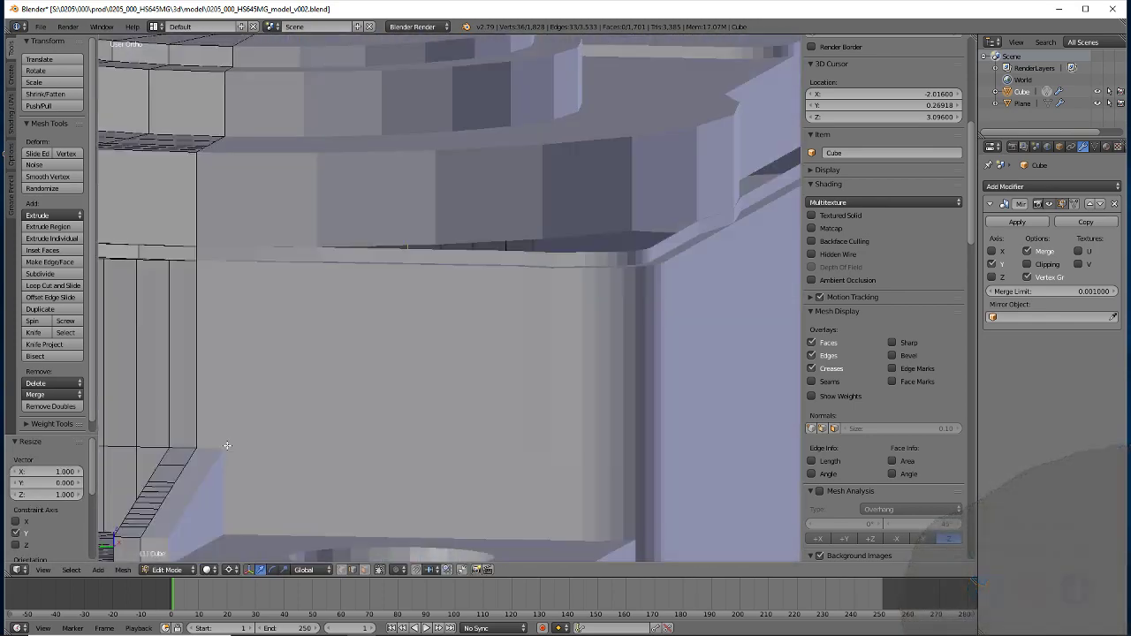
{"action": "mouse_move", "coordinate": [501, 438]}
{"action": "middle_mouse_down", "text": "shift"}
{"action": "mouse_move", "coordinate": [244, 421]}
{"action": "mouse_move", "coordinate": [266, 433]}
{"action": "middle_mouse_up", "text": "shift"}
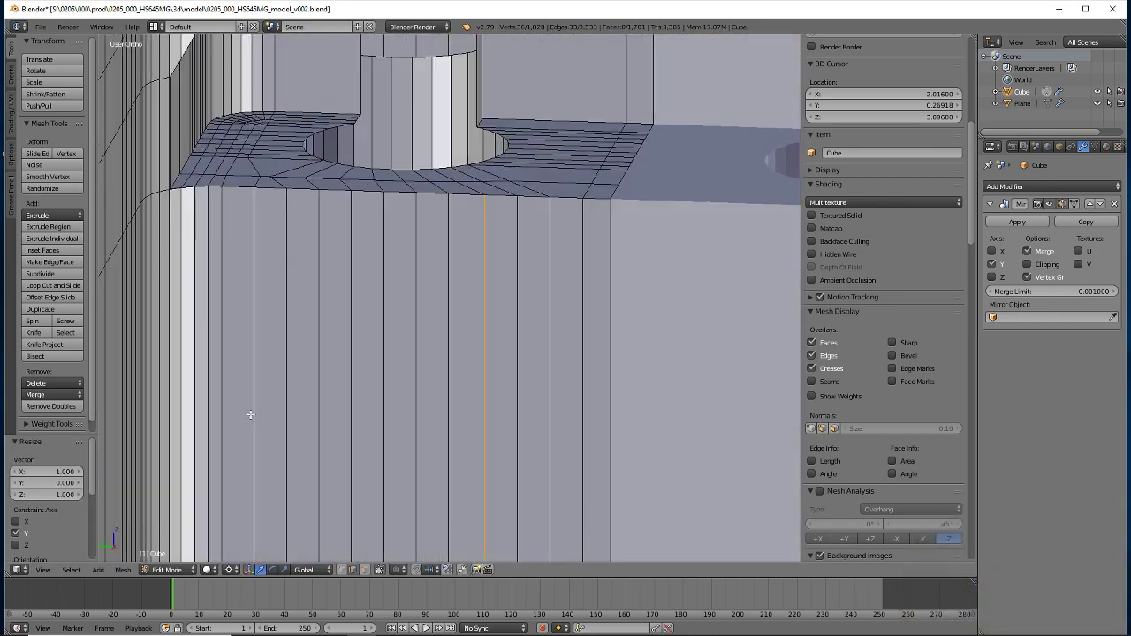
{"action": "middle_click_drag", "start_coordinate": [438, 311], "coordinate": [453, 354]}
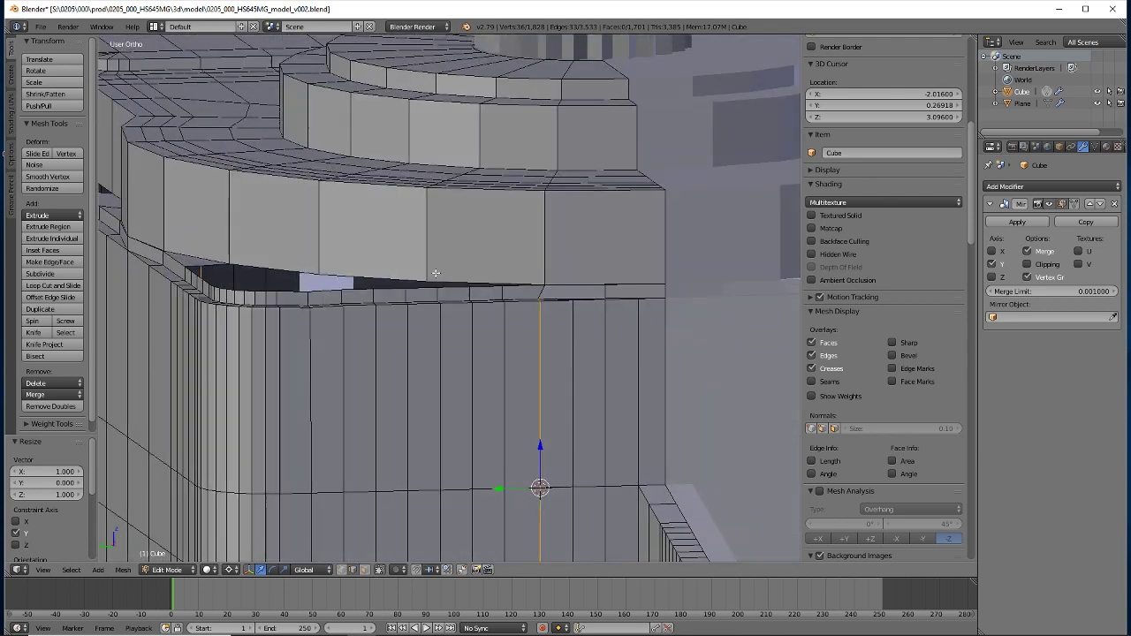
{"action": "key", "text": "z"}
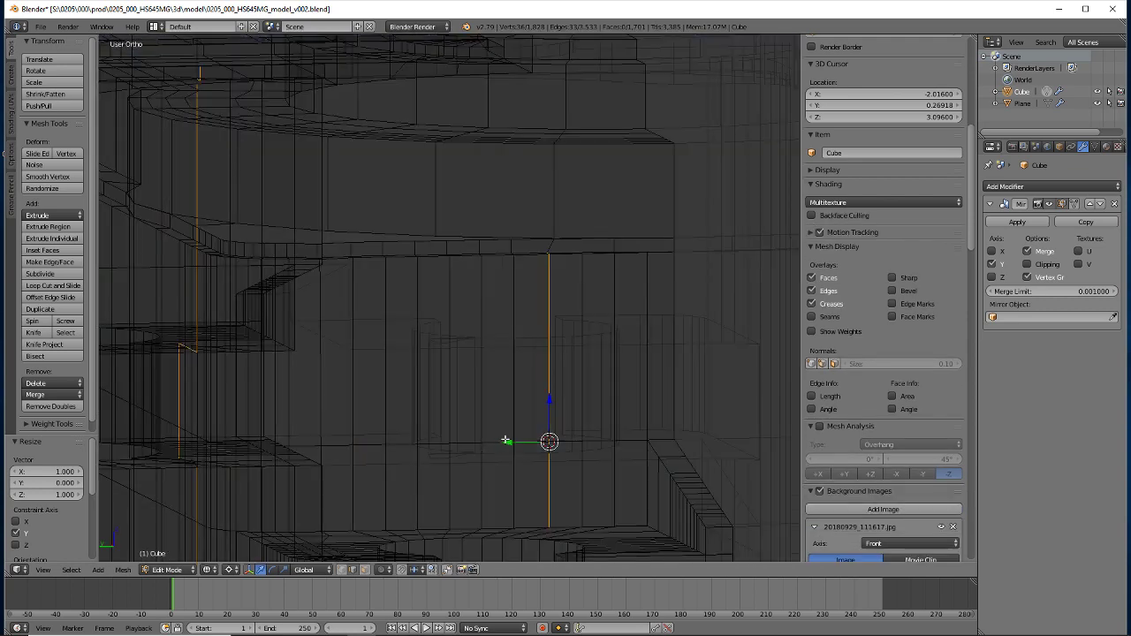
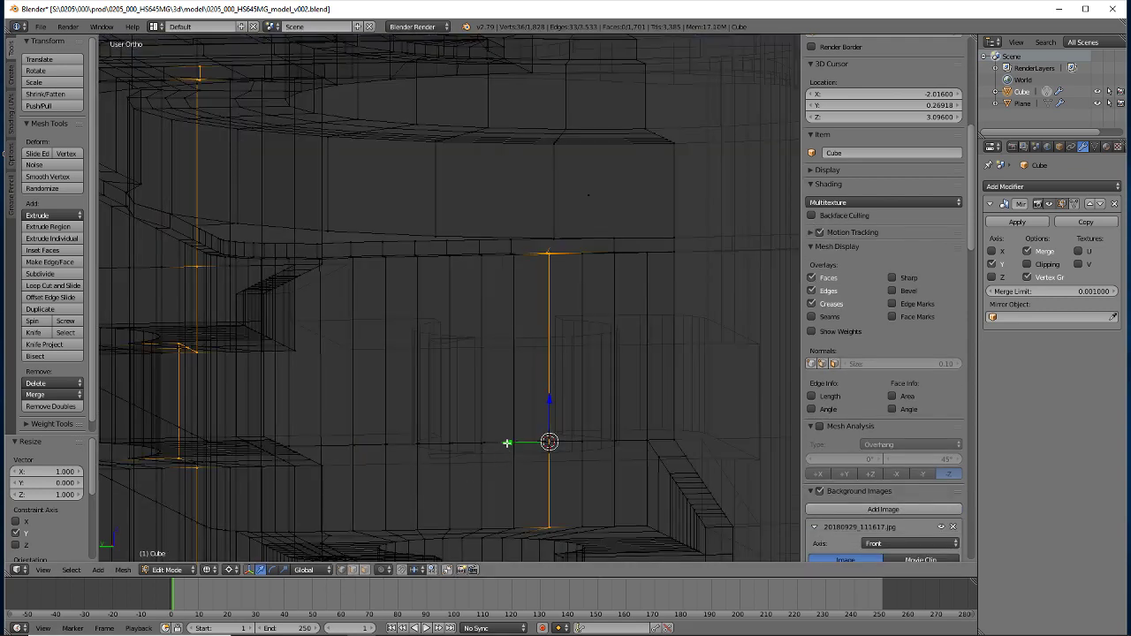
Clear the selection and snap the 3D cursor to the chosen top-cap vertex
{"action": "middle_click_drag", "start_coordinate": [509, 460], "coordinate": [513, 465]}
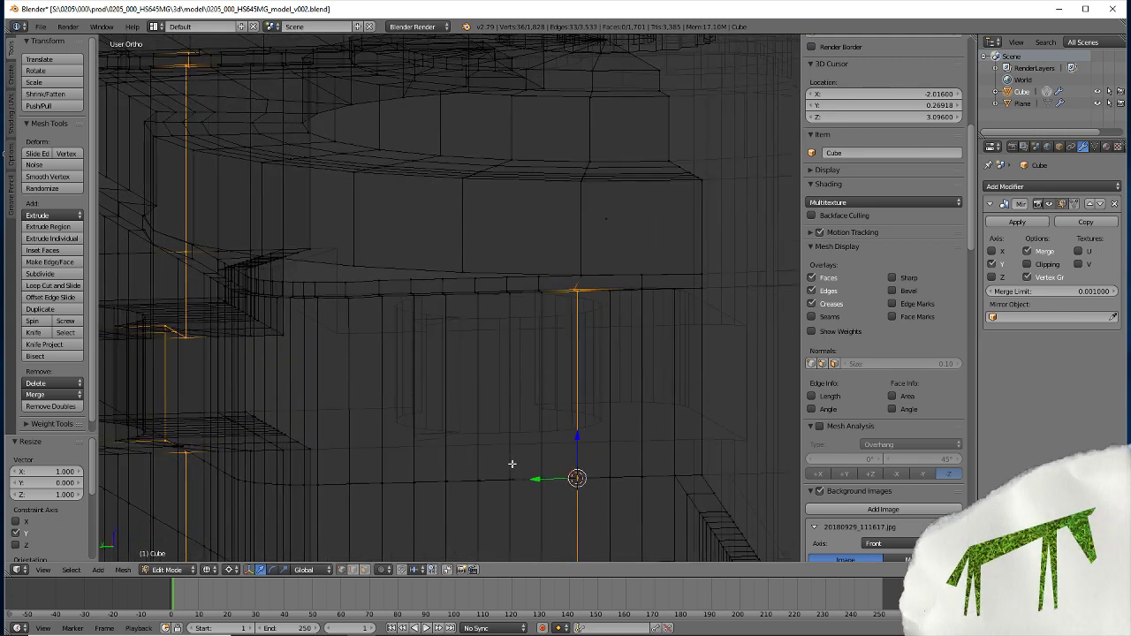
{"action": "key", "text": "a"}
{"action": "key", "text": "shift+s"}
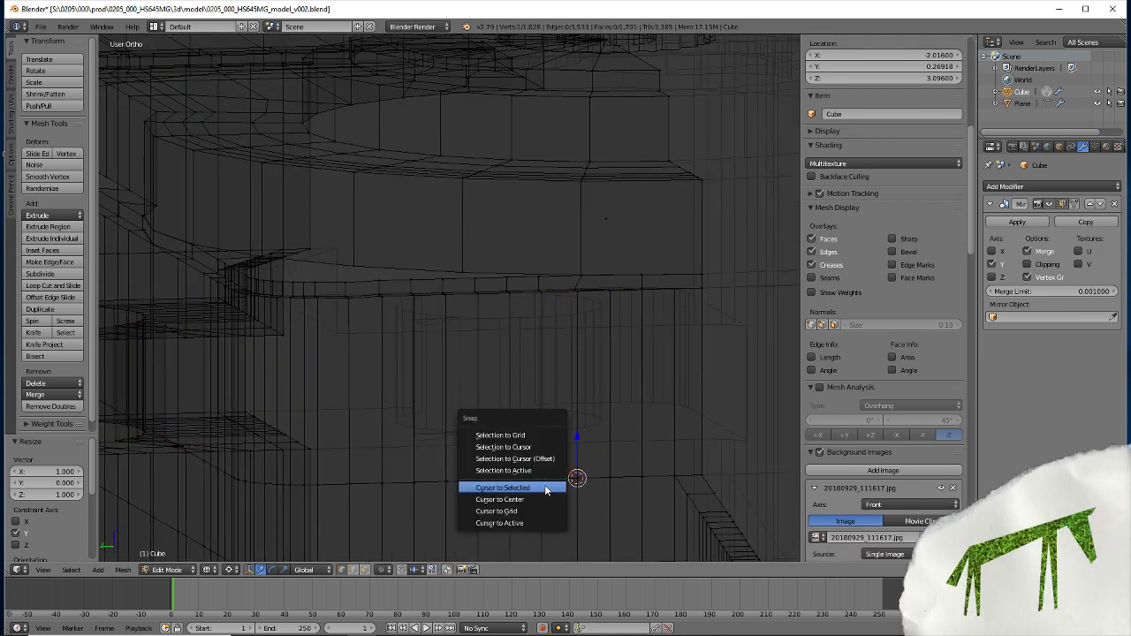
{"action": "left_click", "coordinate": [534, 490]}
Select the body's vertical edge loop, deselecting its top, bottom and stray cutout vertices
{"action": "right_click", "coordinate": [544, 508], "text": "alt"}
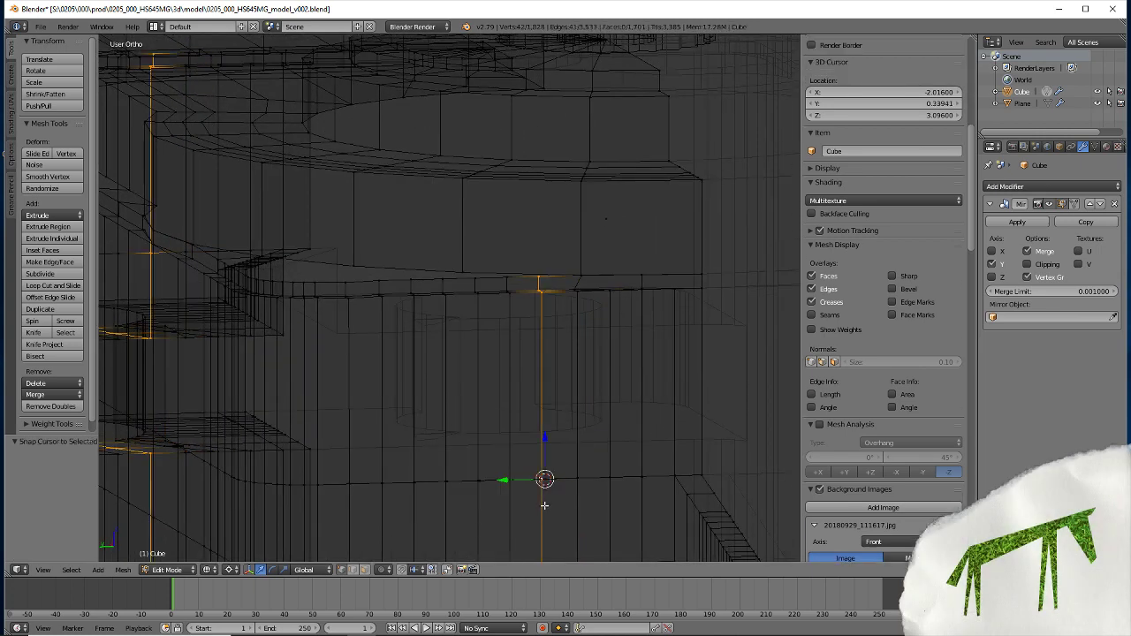
{"action": "key", "text": "z"}
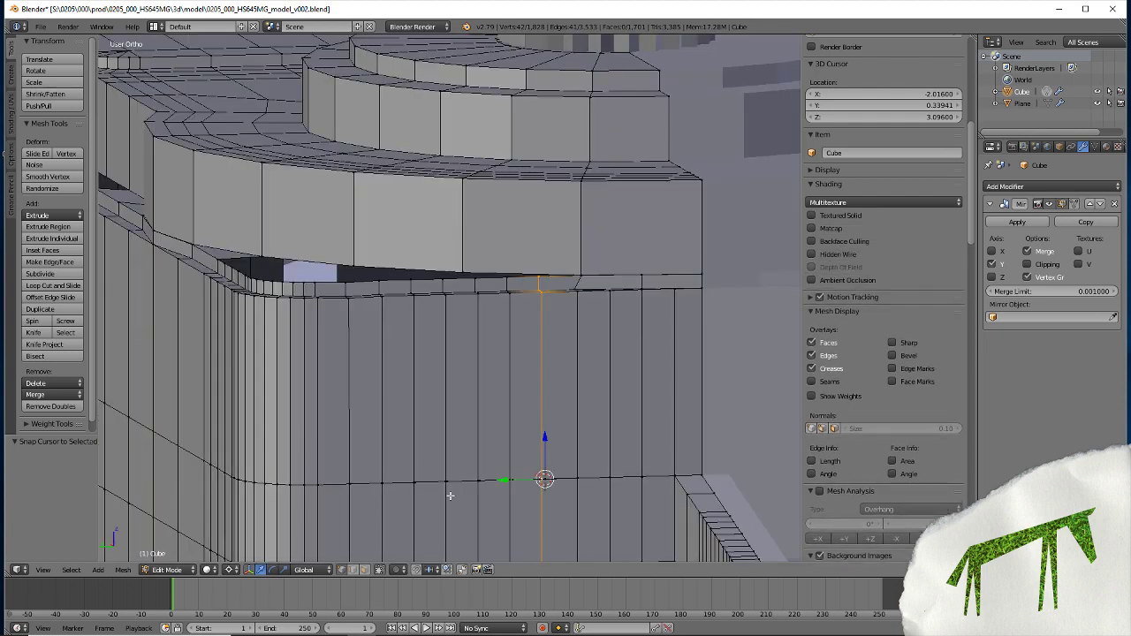
{"action": "mouse_move", "coordinate": [450, 493]}
{"action": "middle_mouse_down"}
{"action": "mouse_move", "coordinate": [518, 297]}
{"action": "mouse_move", "coordinate": [508, 293]}
{"action": "middle_mouse_up"}
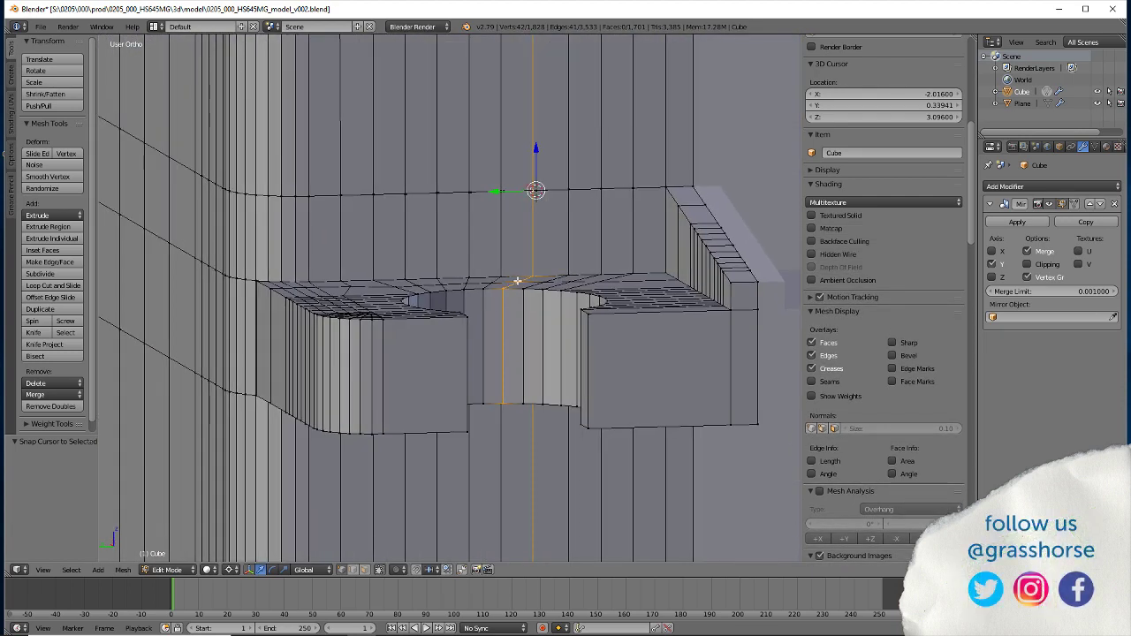
{"action": "right_click", "coordinate": [517, 281], "text": "shift"}
{"action": "right_click", "coordinate": [503, 290], "text": "shift"}
{"action": "right_click", "coordinate": [502, 401], "text": "shift"}
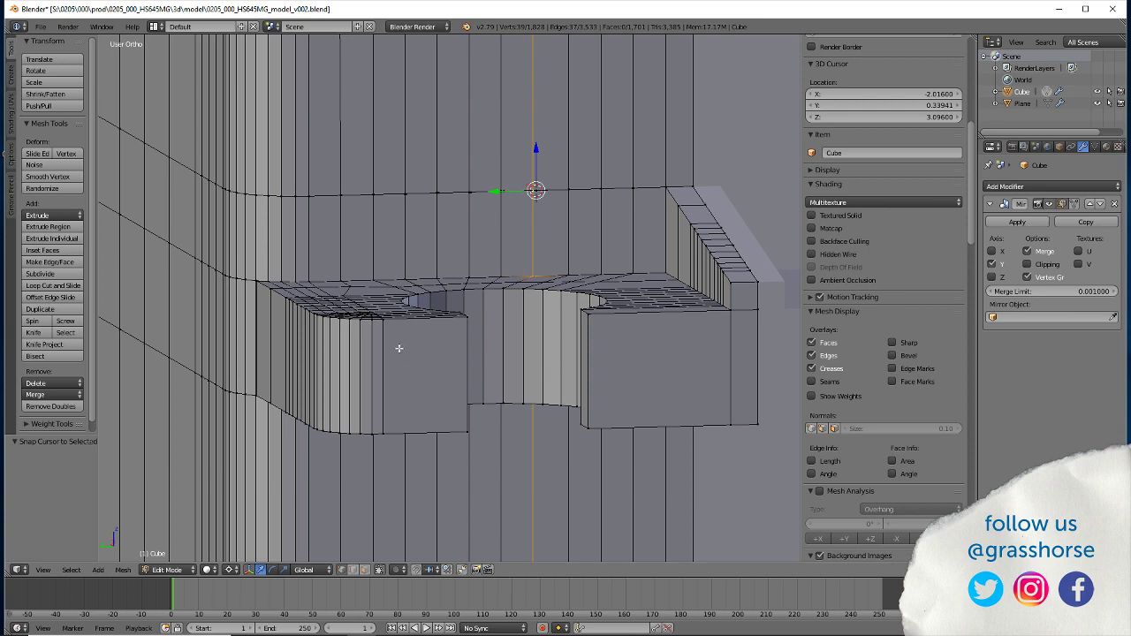
{"action": "mouse_move", "coordinate": [399, 348]}
{"action": "middle_mouse_down"}
{"action": "mouse_move", "coordinate": [409, 268]}
{"action": "mouse_move", "coordinate": [480, 404]}
{"action": "mouse_move", "coordinate": [509, 339]}
{"action": "middle_mouse_up"}
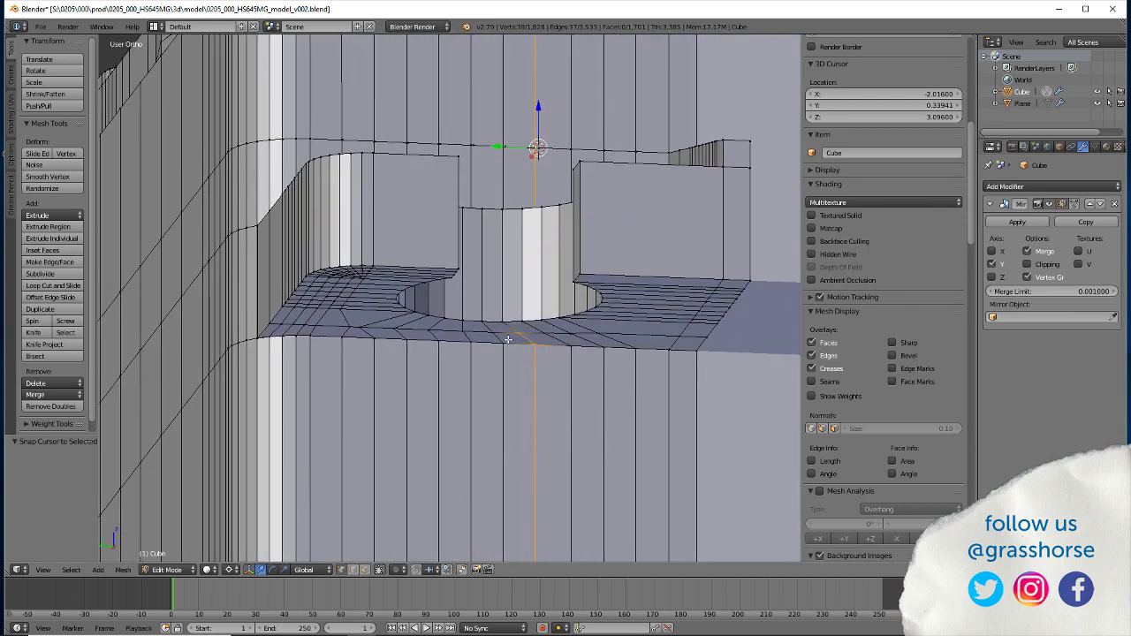
{"action": "right_click", "coordinate": [514, 340], "text": "shift"}
{"action": "scroll", "coordinate": [354, 358], "scroll_direction": "down", "scroll_amount": 5}
{"action": "mouse_move", "coordinate": [291, 366]}
{"action": "middle_mouse_down"}
{"action": "mouse_move", "coordinate": [274, 374]}
{"action": "mouse_move", "coordinate": [328, 497]}
{"action": "mouse_move", "coordinate": [486, 325]}
{"action": "mouse_move", "coordinate": [463, 305]}
{"action": "middle_mouse_up"}
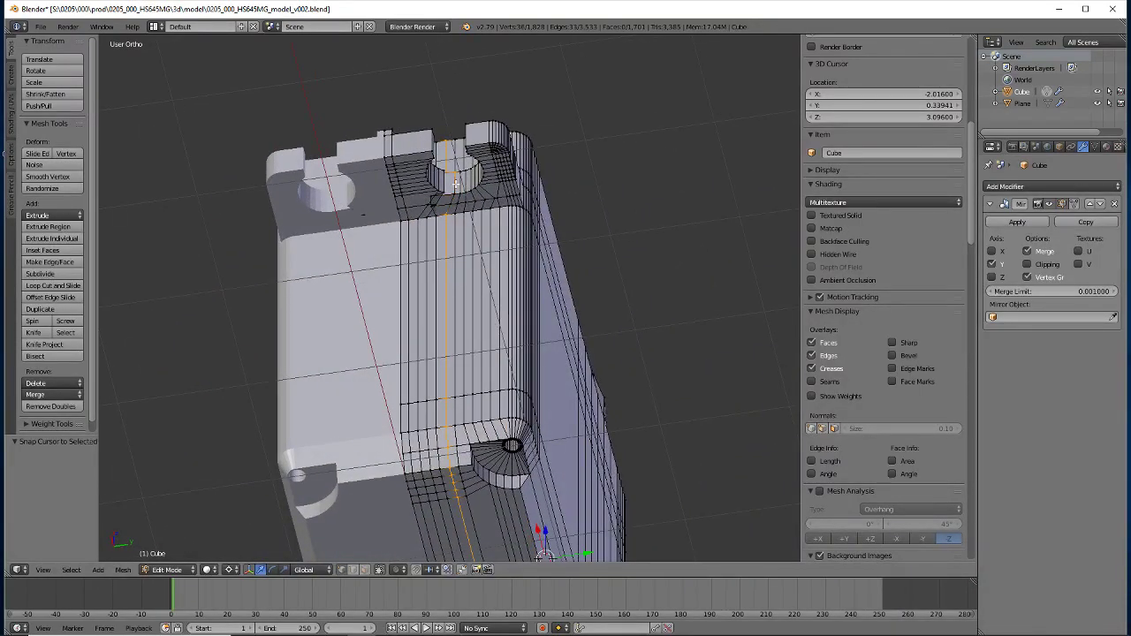
{"action": "middle_click_drag", "start_coordinate": [447, 165], "coordinate": [442, 294]}
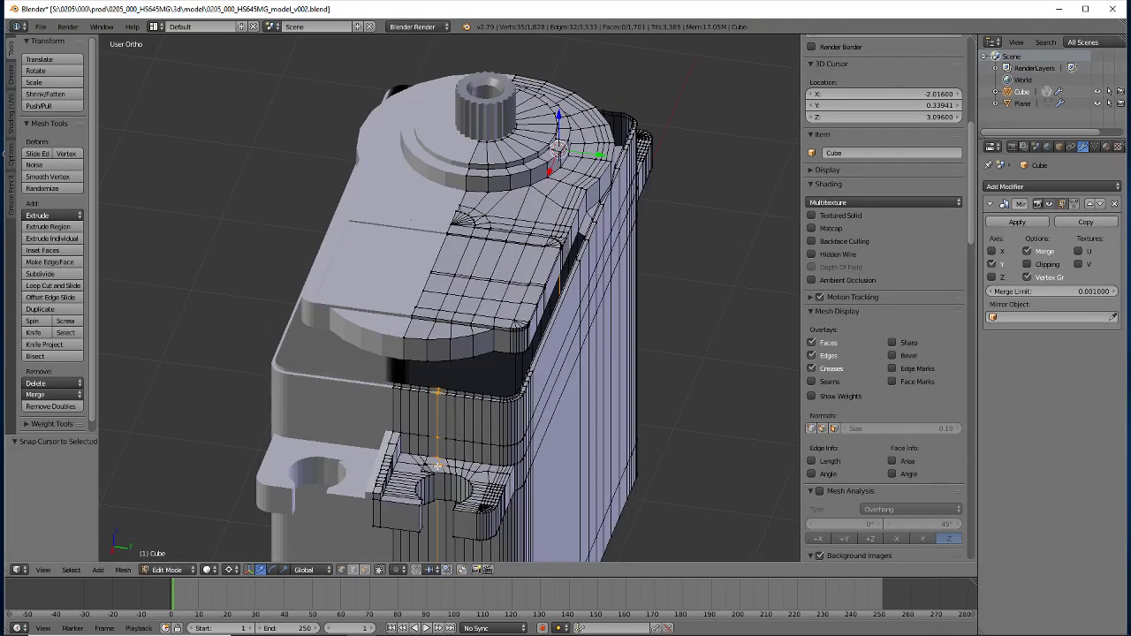
Scale the selected loop to 0 along Y to flatten it
{"action": "key", "text": "s"}
{"action": "key", "text": "y"}
{"action": "key", "text": "0"}
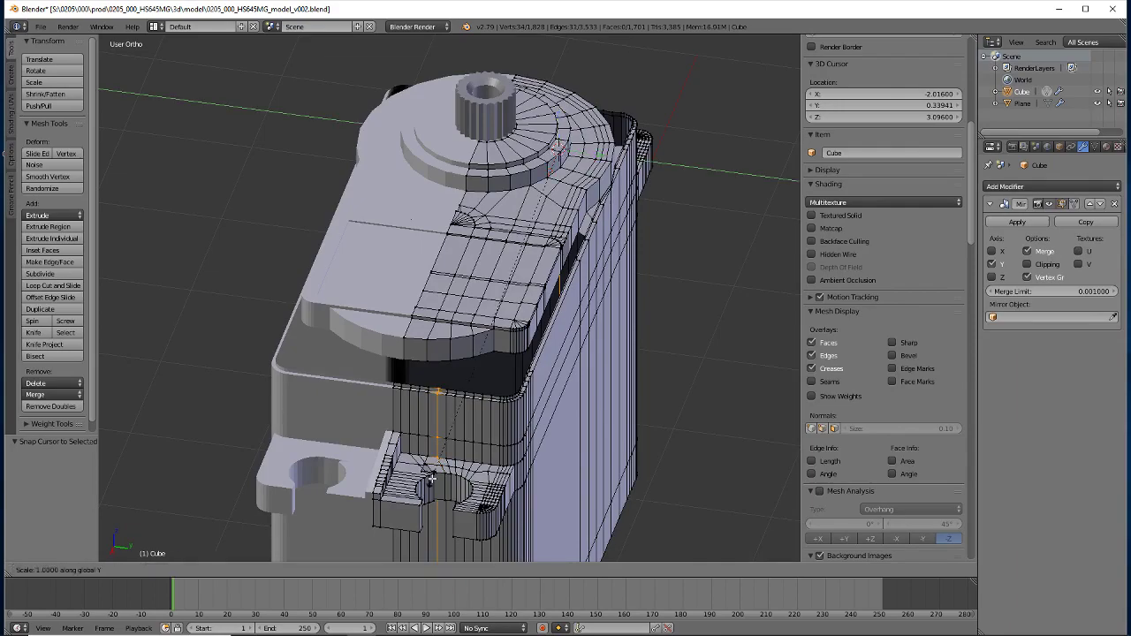
{"action": "key", "text": "Return"}
{"action": "mouse_move", "coordinate": [654, 382]}
{"action": "middle_mouse_down"}
{"action": "mouse_move", "coordinate": [460, 367]}
{"action": "mouse_move", "coordinate": [383, 398]}
{"action": "middle_mouse_up"}
{"action": "scroll", "coordinate": [383, 397], "scroll_direction": "up", "scroll_amount": 3}
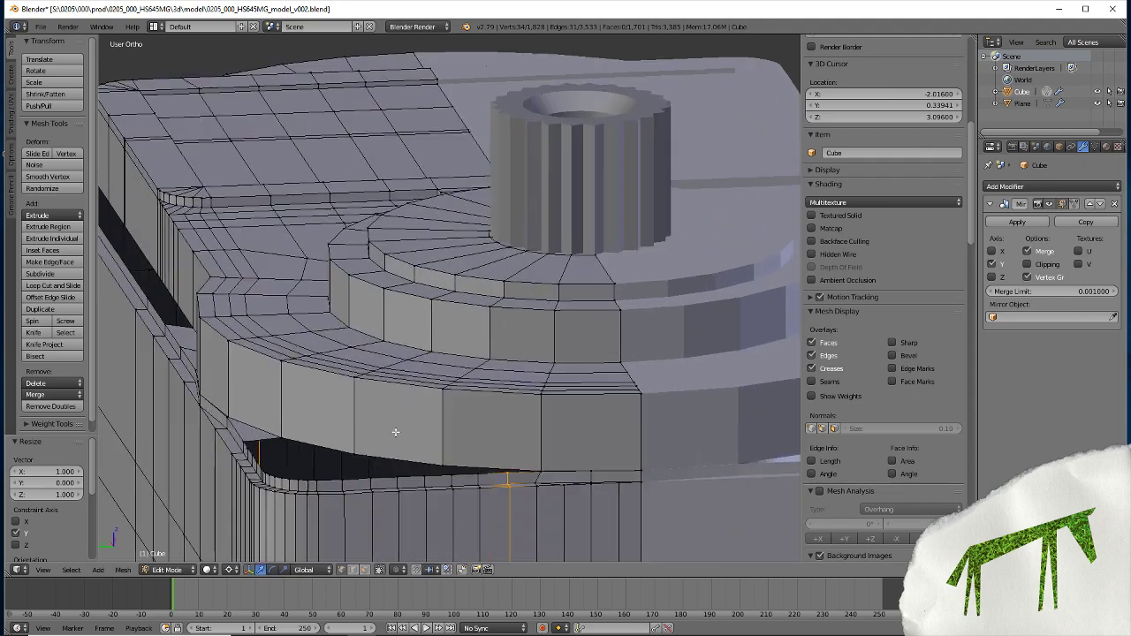
Snap the 3D cursor to a vertex on the side wall
{"action": "middle_click_drag", "start_coordinate": [421, 452], "coordinate": [476, 324]}
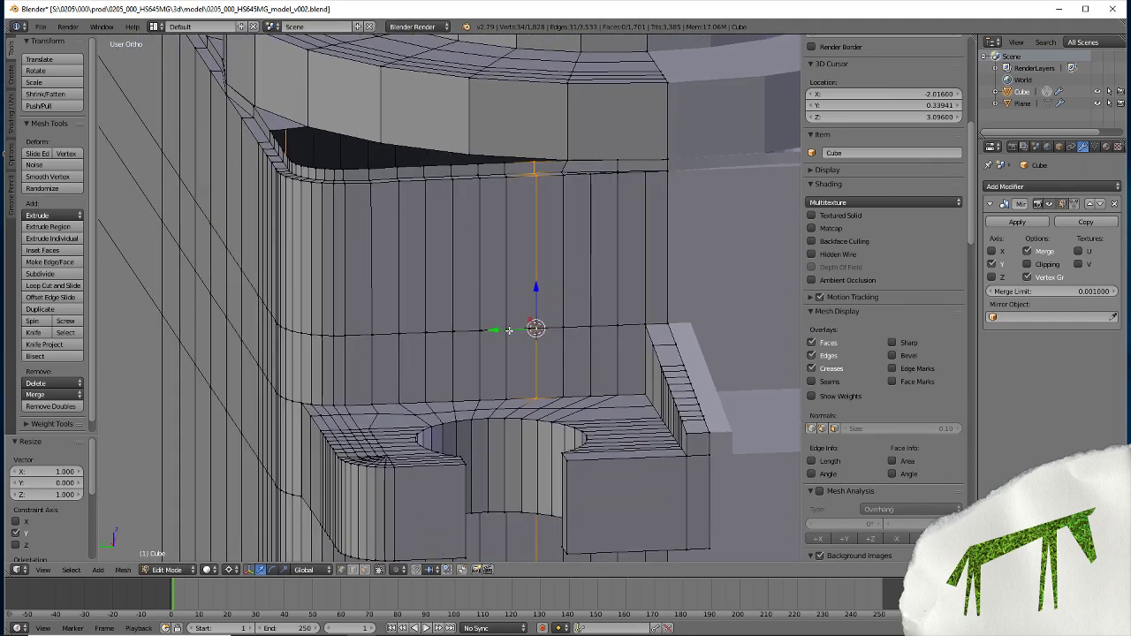
{"action": "right_click", "coordinate": [509, 336]}
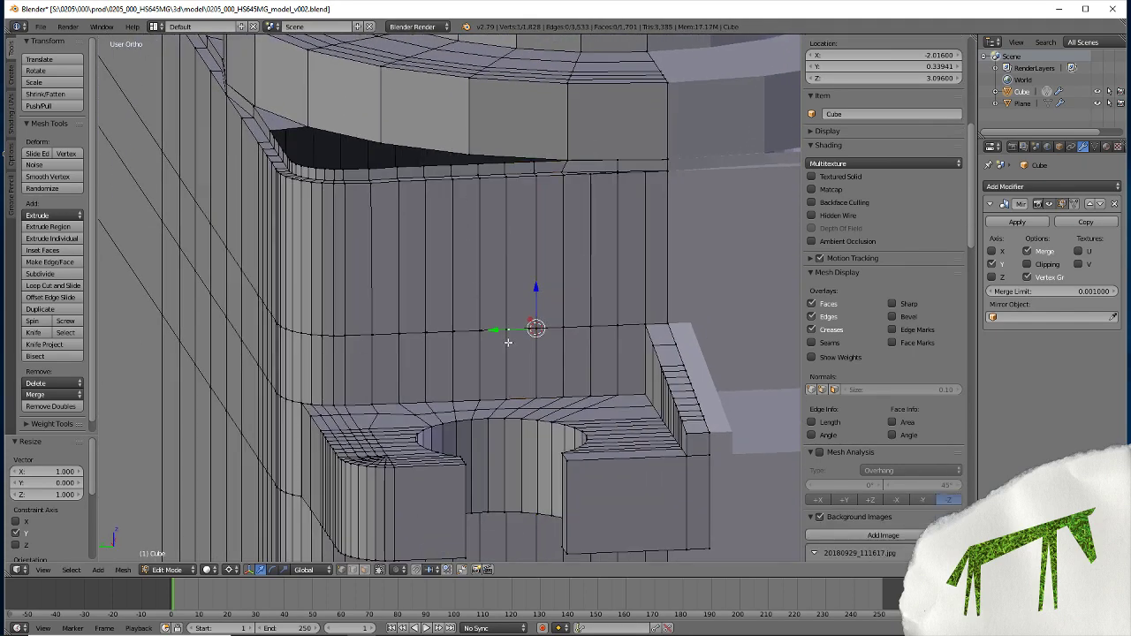
{"action": "key", "text": "shift+s"}
{"action": "left_click", "coordinate": [509, 342]}
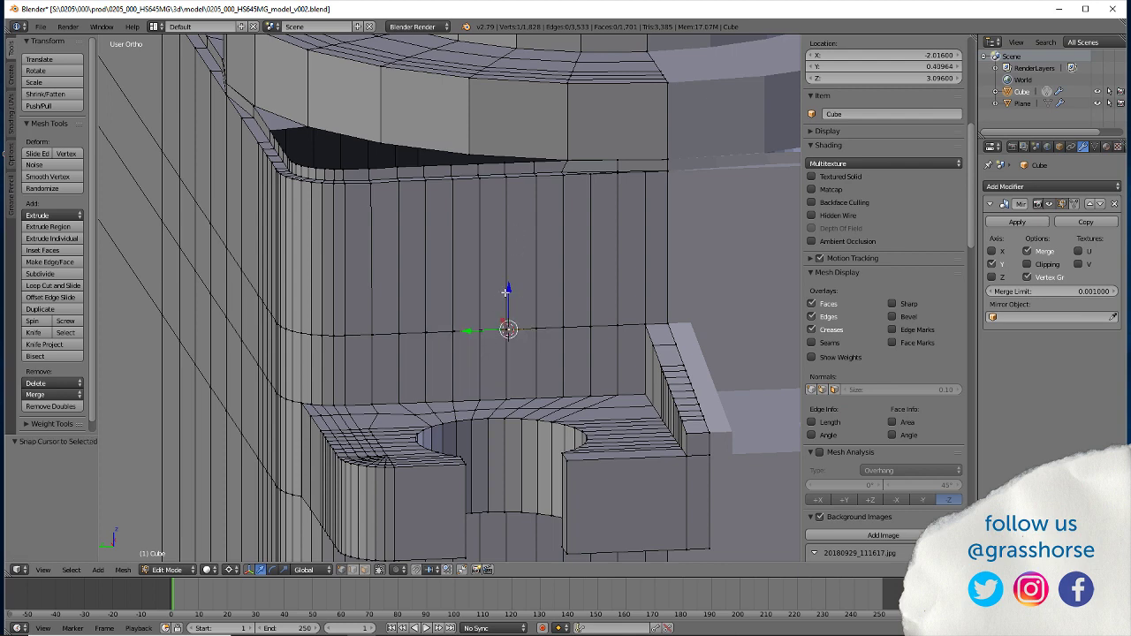
Select the next vertical body loop, excluding the part running into the hole
{"action": "right_click", "coordinate": [506, 280], "text": "alt"}
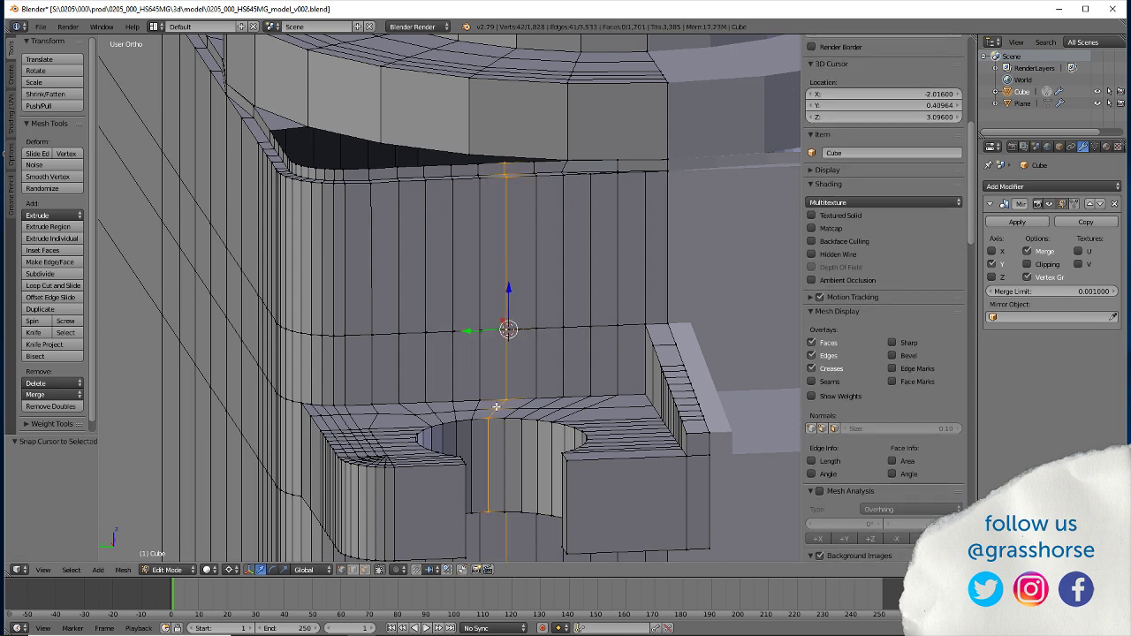
{"action": "key", "text": "KP_Decimal"}
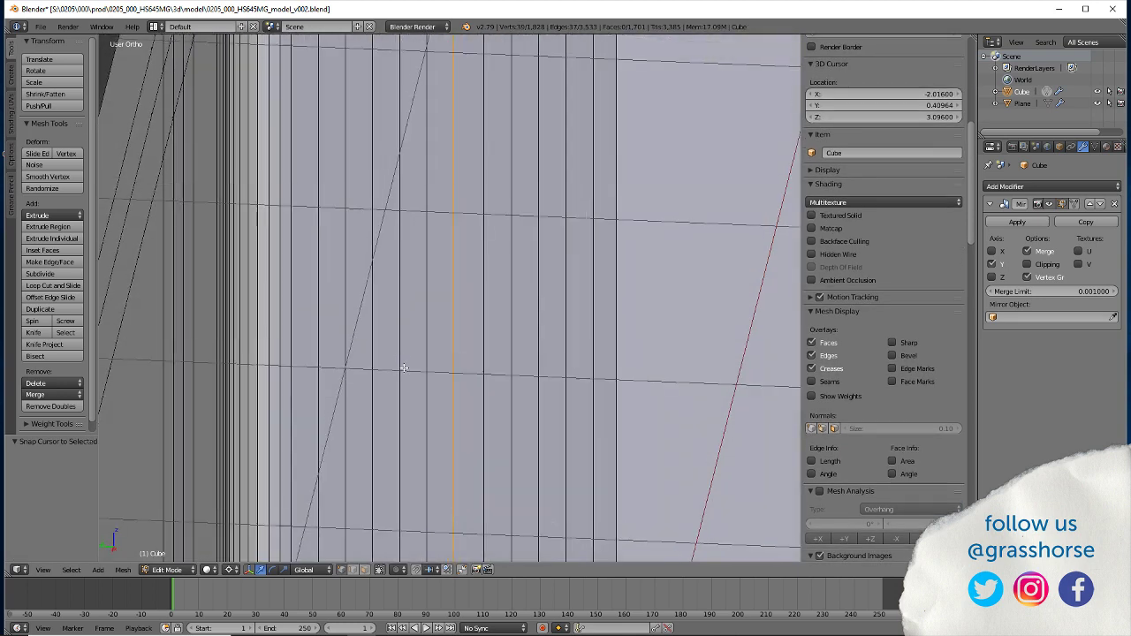
{"action": "scroll", "coordinate": [430, 278], "scroll_direction": "down", "scroll_amount": 3}
{"action": "scroll", "coordinate": [525, 280], "scroll_direction": "down", "scroll_amount": 3}
{"action": "middle_click_drag", "start_coordinate": [424, 337], "coordinate": [498, 407]}
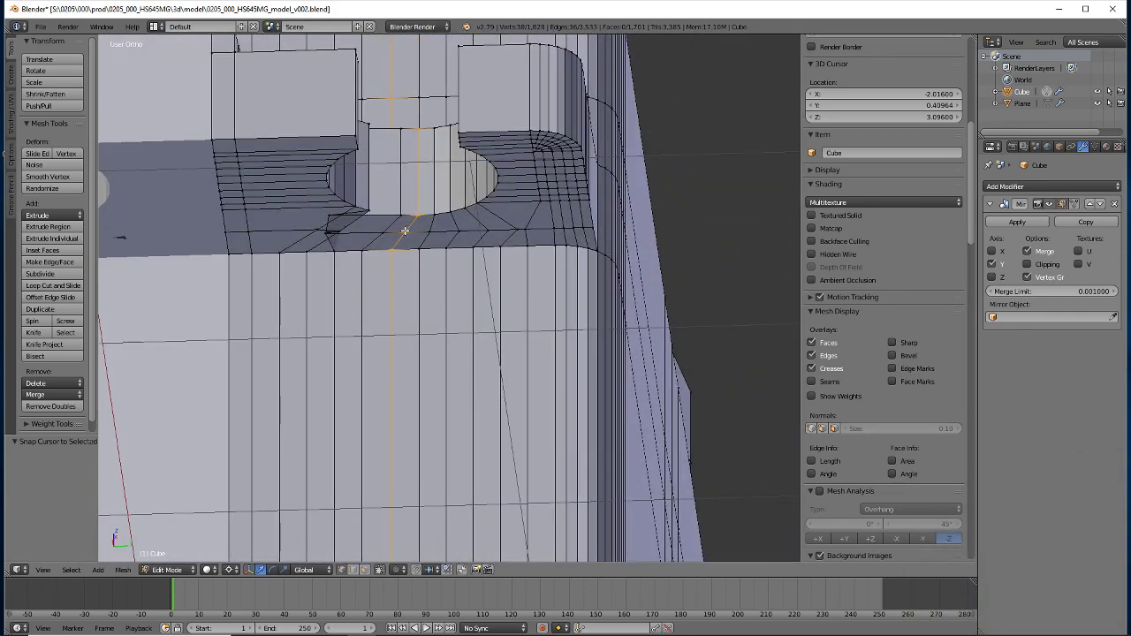
{"action": "right_click", "coordinate": [405, 231], "text": "shift"}
{"action": "middle_click_drag", "start_coordinate": [419, 127], "coordinate": [460, 408]}
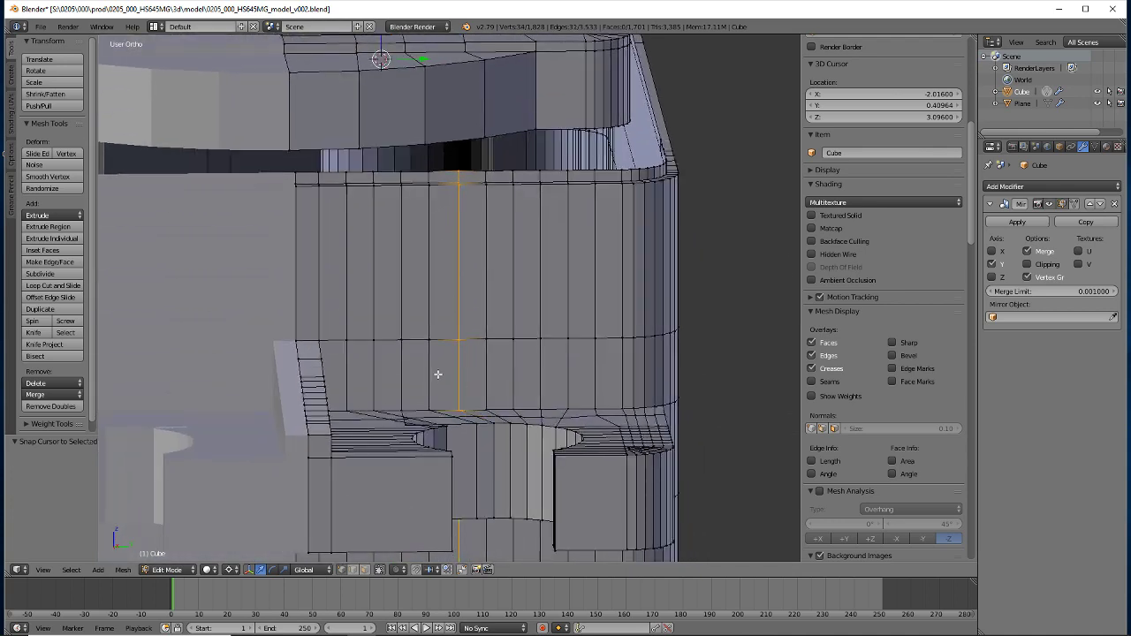
Scale that loop to 0 along Y
{"action": "key", "text": "s"}
{"action": "key", "text": "y"}
{"action": "key", "text": "0"}
{"action": "key", "text": "Return"}
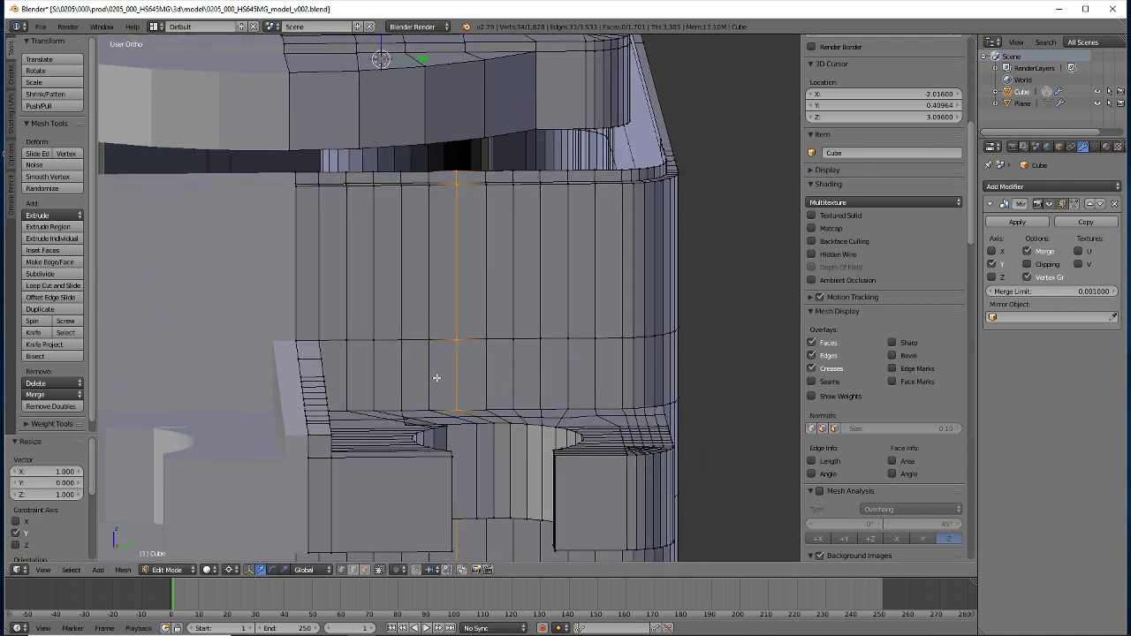
{"action": "scroll", "coordinate": [444, 382], "scroll_direction": "up", "scroll_amount": 5}
{"action": "middle_click_drag", "start_coordinate": [354, 392], "coordinate": [274, 394]}
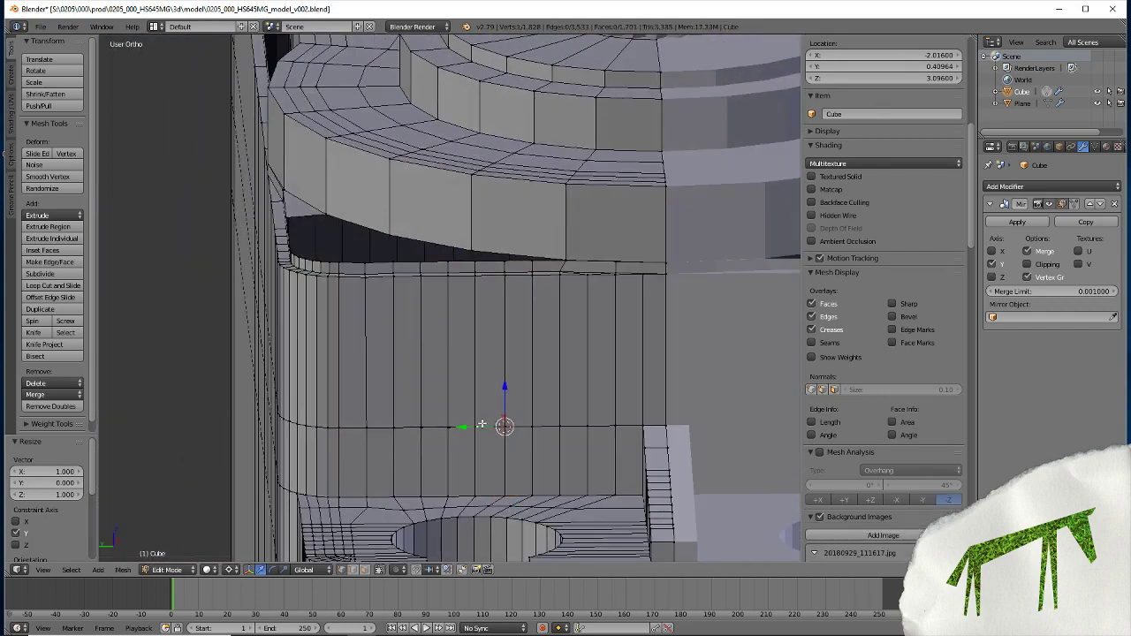
Snap the cursor to the selected vertex and pick another body loop, trimming its lower end
{"action": "key", "text": "shift+s"}
{"action": "left_click", "coordinate": [478, 427]}
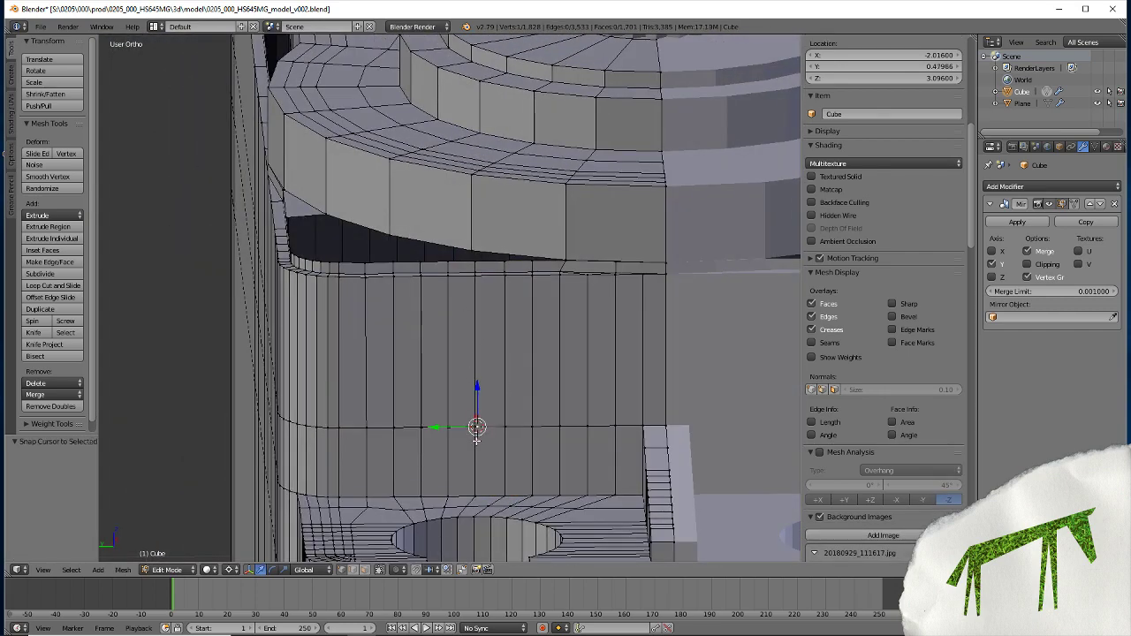
{"action": "right_click", "coordinate": [466, 488], "text": "alt"}
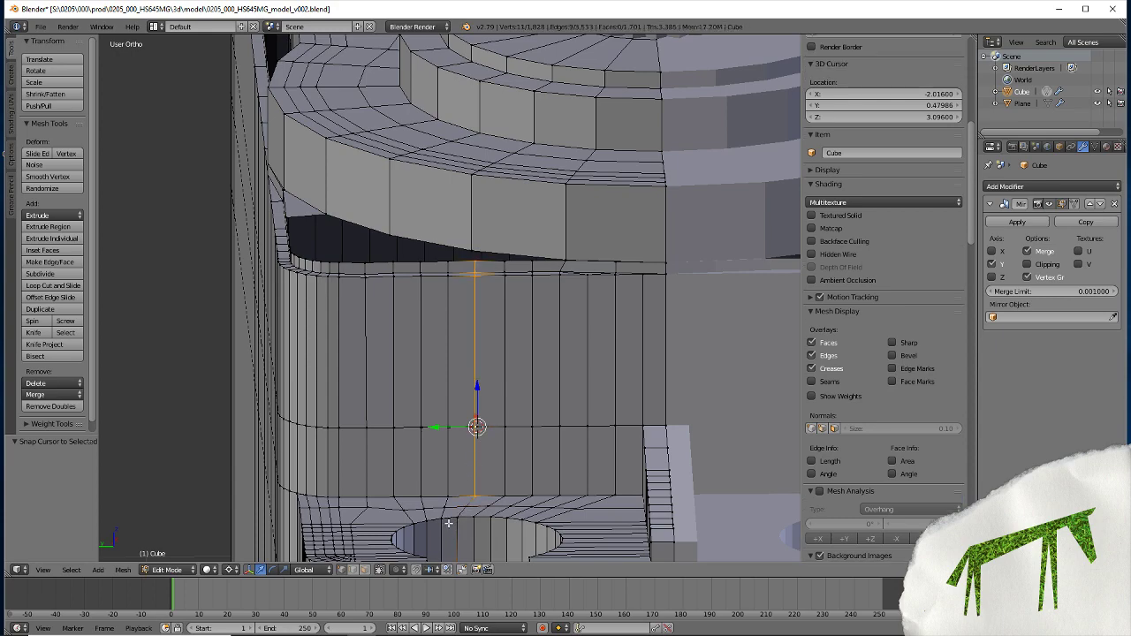
{"action": "scroll", "coordinate": [449, 441], "scroll_direction": "down", "scroll_amount": 3, "text": "shift"}
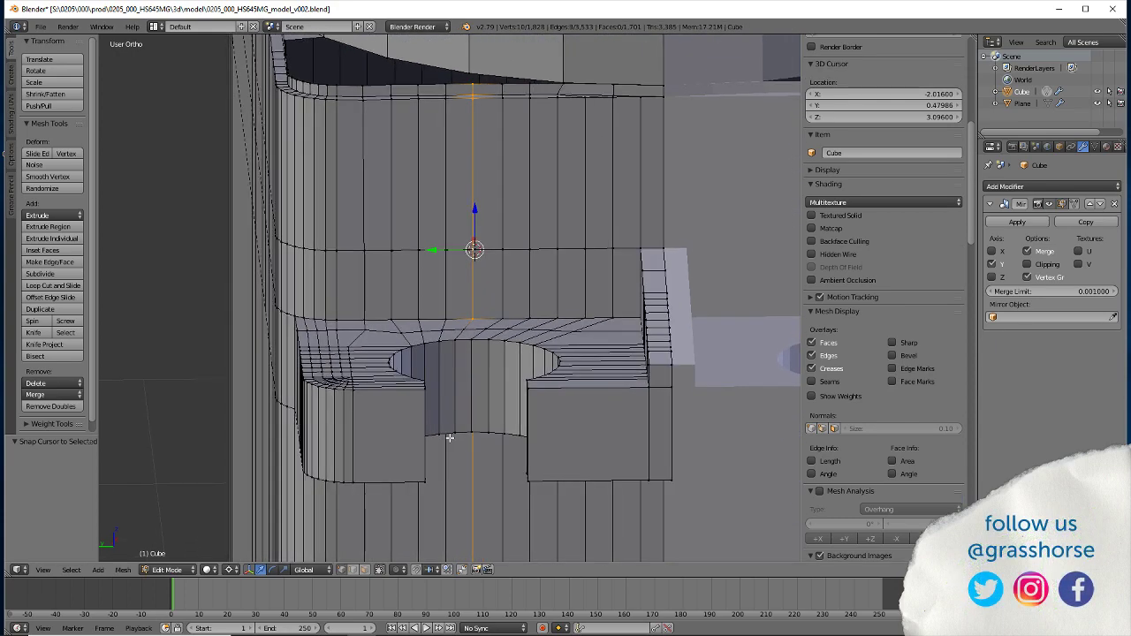
{"action": "mouse_move", "coordinate": [451, 435]}
{"action": "middle_mouse_down"}
{"action": "mouse_move", "coordinate": [460, 289]}
{"action": "mouse_move", "coordinate": [578, 356]}
{"action": "middle_mouse_up"}
{"action": "key", "text": "a"}
{"action": "scroll", "coordinate": [578, 356], "scroll_direction": "down", "scroll_amount": 3, "text": "shift"}
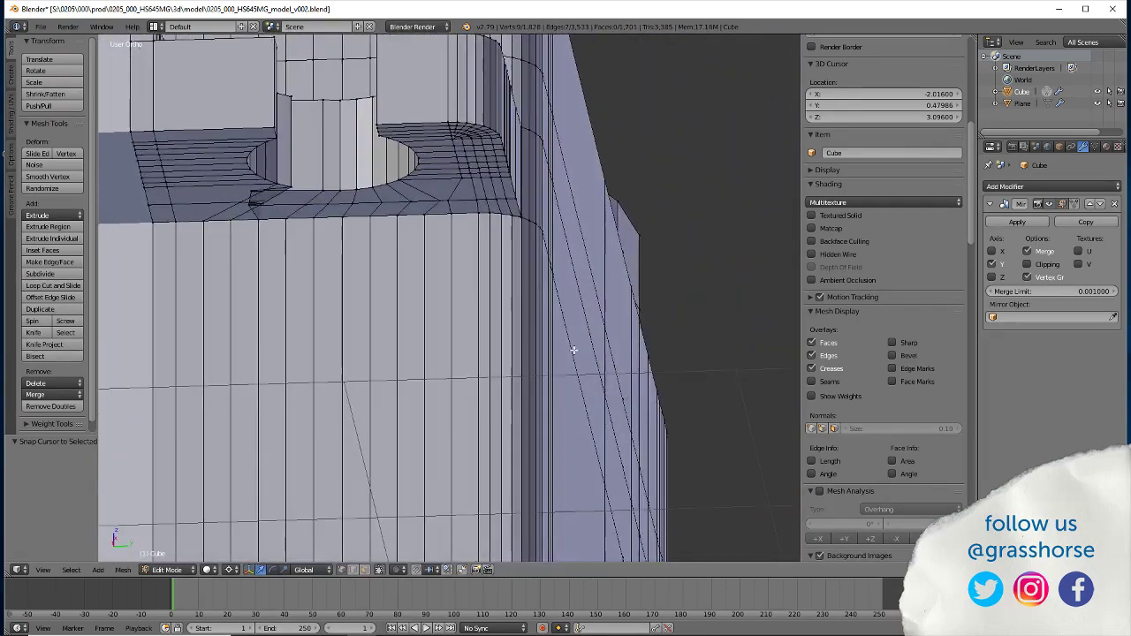
{"action": "scroll", "coordinate": [487, 316], "scroll_direction": "up", "scroll_amount": 4}
{"action": "mouse_move", "coordinate": [487, 316]}
{"action": "middle_mouse_down"}
{"action": "mouse_move", "coordinate": [337, 284]}
{"action": "mouse_move", "coordinate": [327, 292]}
{"action": "middle_mouse_up"}
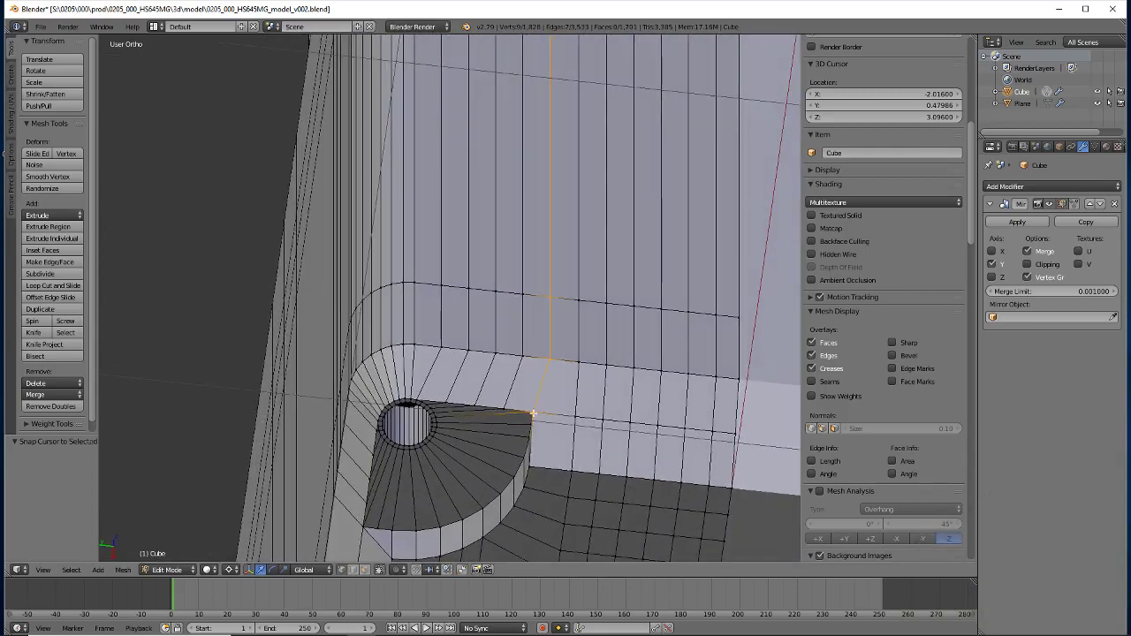
{"action": "right_click", "coordinate": [533, 413], "text": "shift"}
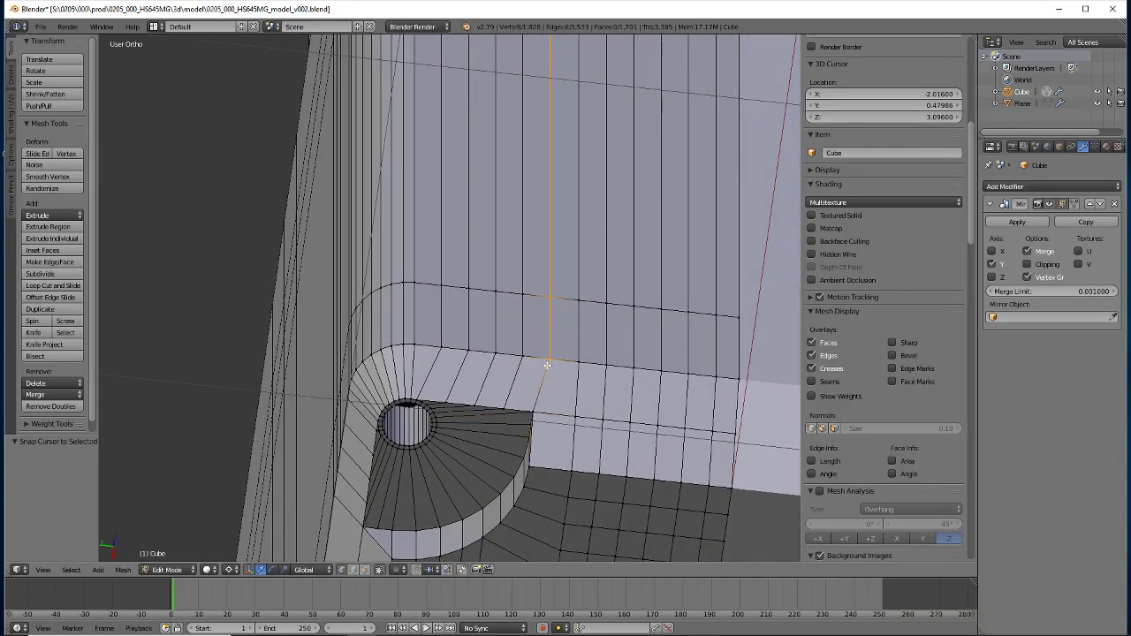
Select a vertical loop on the curved wall and flatten it to 0 along Y with sy0
{"action": "mouse_move", "coordinate": [275, 362]}
{"action": "middle_mouse_down"}
{"action": "mouse_move", "coordinate": [449, 300]}
{"action": "mouse_move", "coordinate": [517, 387]}
{"action": "mouse_move", "coordinate": [502, 373]}
{"action": "mouse_move", "coordinate": [415, 412]}
{"action": "mouse_move", "coordinate": [422, 372]}
{"action": "mouse_move", "coordinate": [417, 382]}
{"action": "middle_mouse_up"}
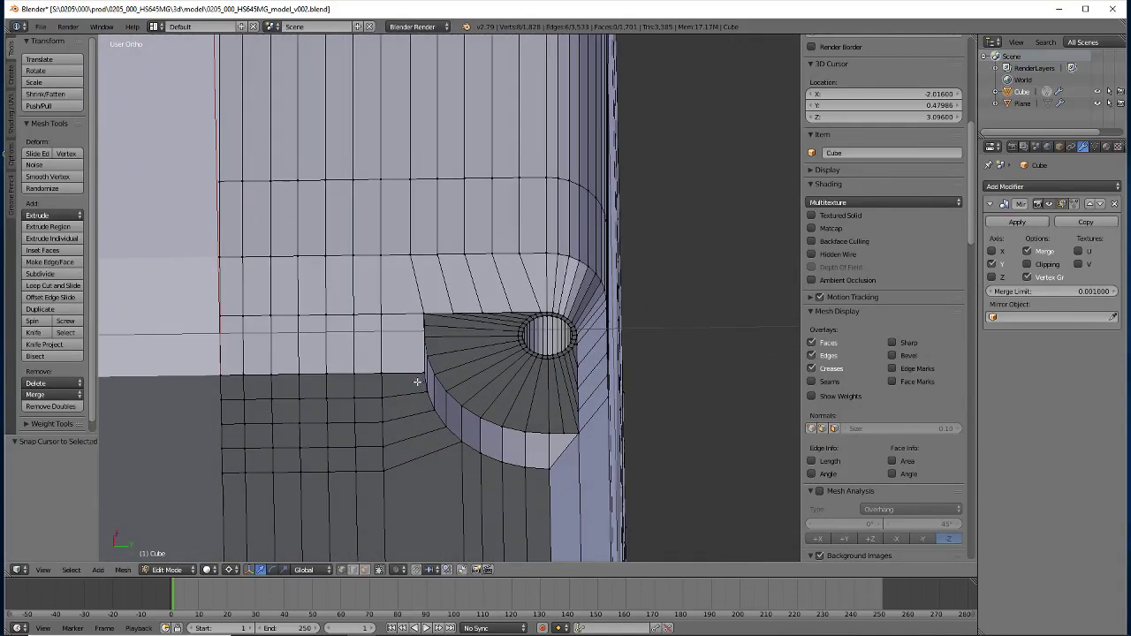
{"action": "right_click", "coordinate": [411, 207], "text": "alt+shift"}
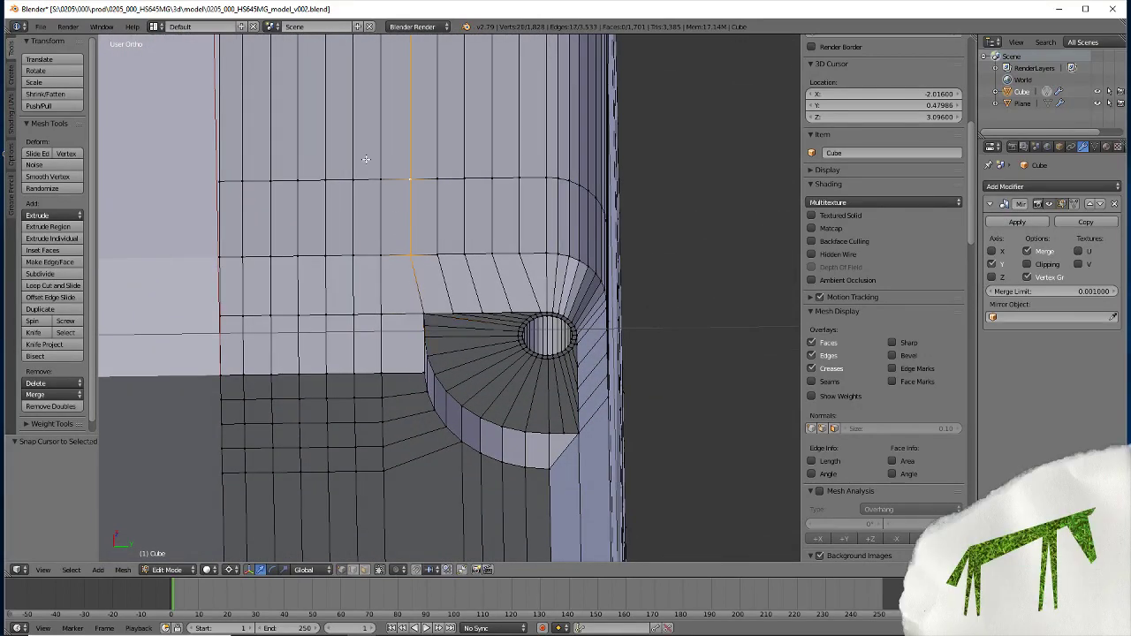
{"action": "mouse_move", "coordinate": [373, 116]}
{"action": "middle_mouse_down"}
{"action": "mouse_move", "coordinate": [389, 85]}
{"action": "mouse_move", "coordinate": [390, 411]}
{"action": "middle_mouse_up"}
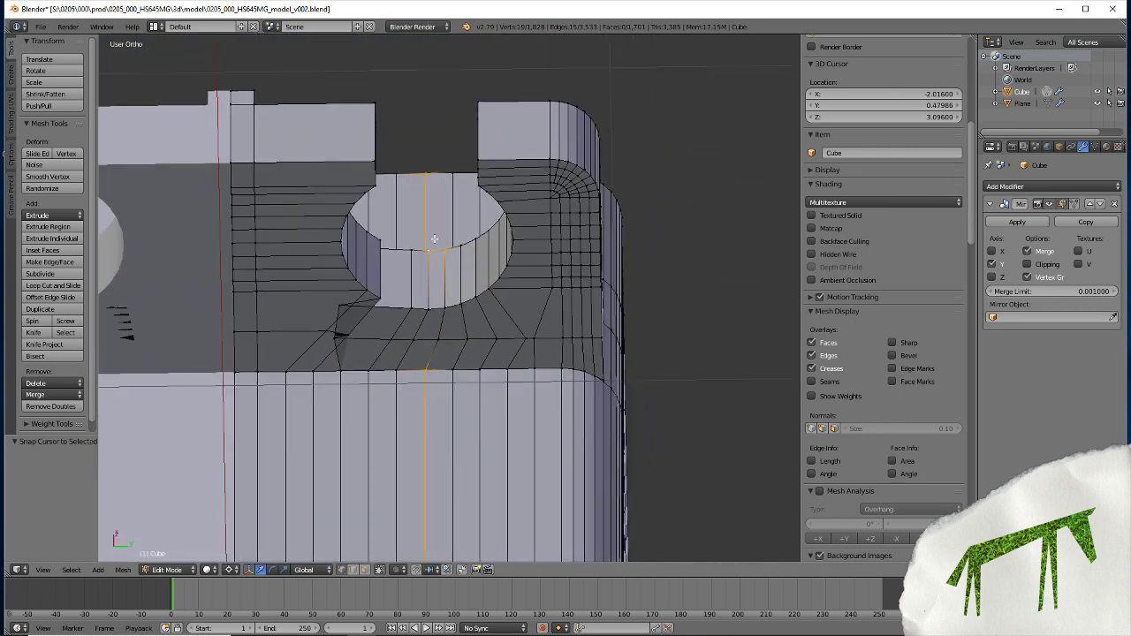
{"action": "mouse_move", "coordinate": [436, 278]}
{"action": "middle_mouse_down"}
{"action": "mouse_move", "coordinate": [450, 460]}
{"action": "mouse_move", "coordinate": [412, 298]}
{"action": "mouse_move", "coordinate": [418, 275]}
{"action": "mouse_move", "coordinate": [428, 316]}
{"action": "middle_mouse_up"}
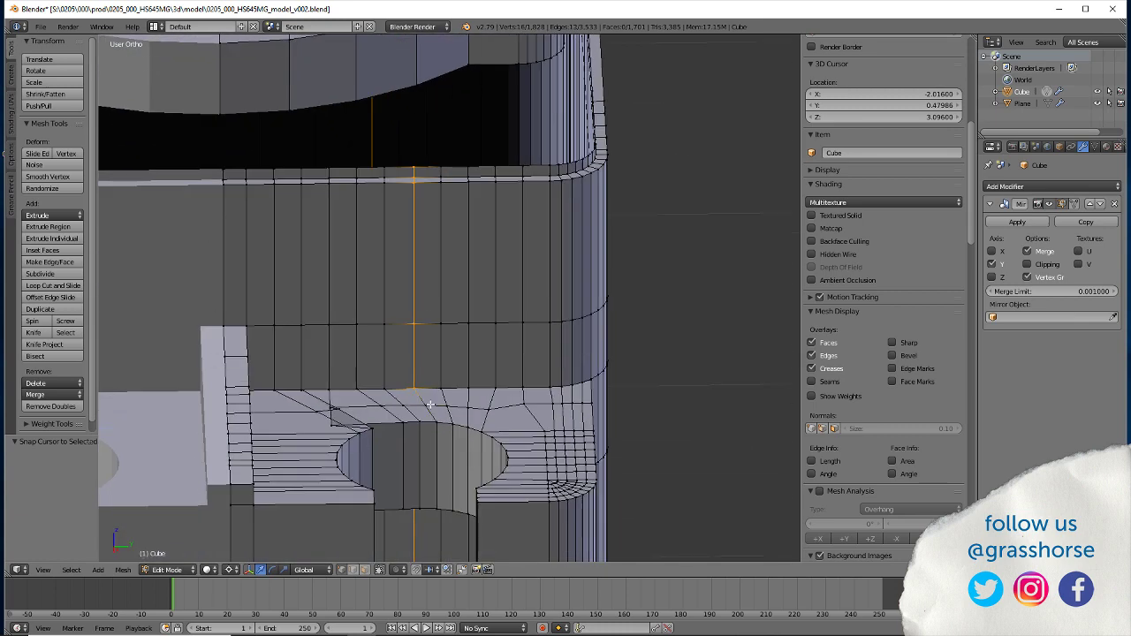
{"action": "type", "text": "sy"}
{"action": "type", "text": "0"}
{"action": "key", "text": "Return"}
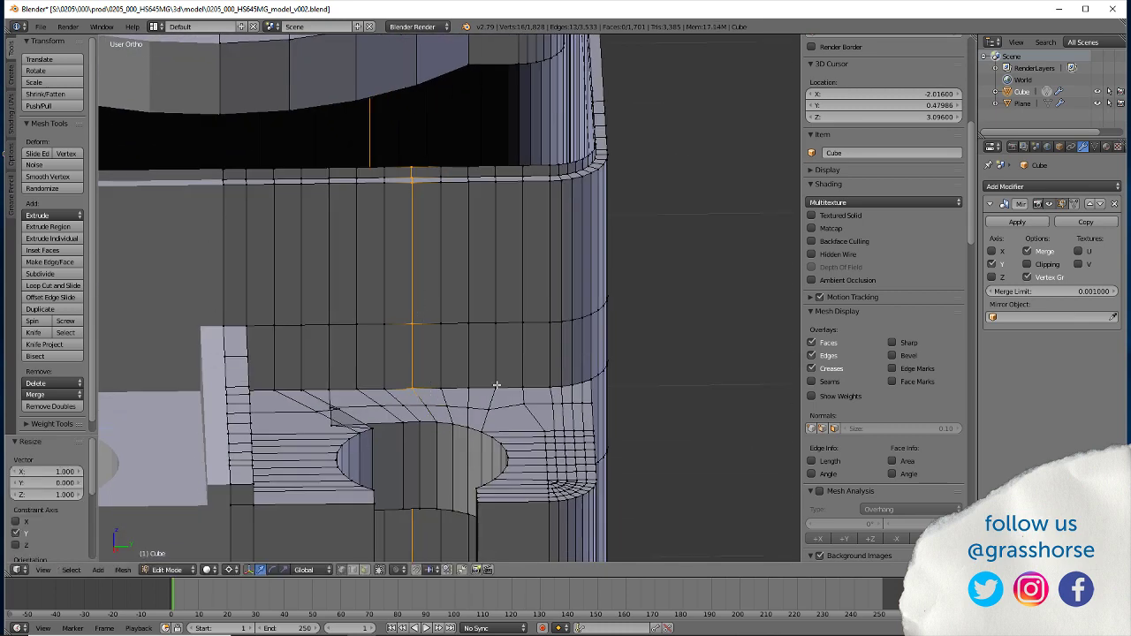
{"action": "mouse_move", "coordinate": [497, 386]}
{"action": "middle_mouse_down"}
{"action": "mouse_move", "coordinate": [523, 356]}
{"action": "mouse_move", "coordinate": [346, 368]}
{"action": "mouse_move", "coordinate": [333, 337]}
{"action": "middle_mouse_up"}
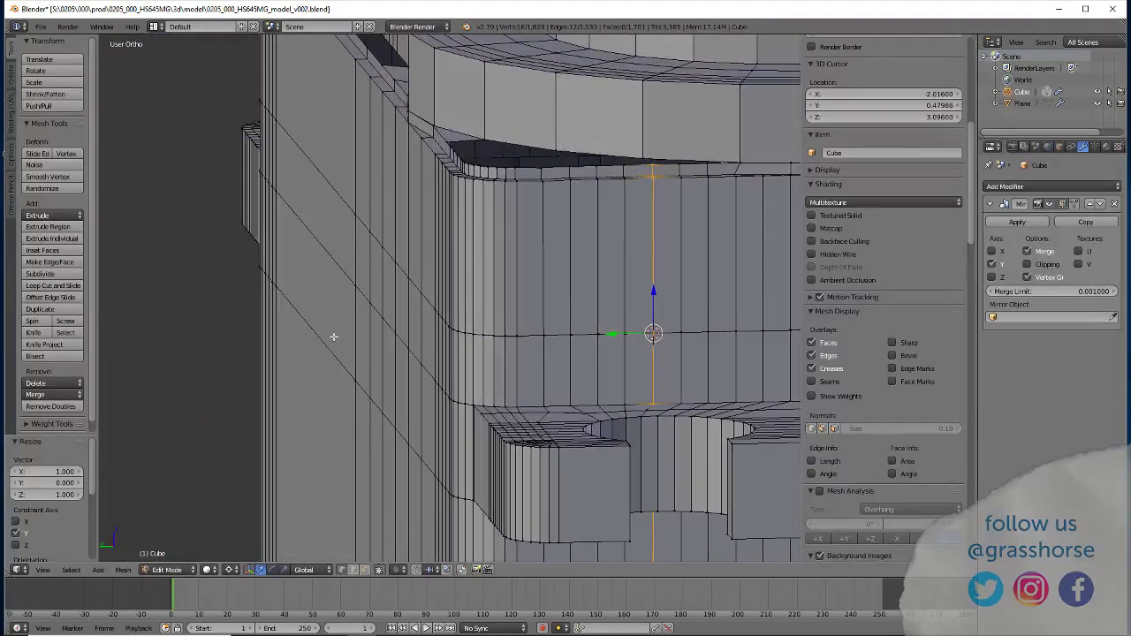
Snap the cursor to a body-wall vertex and select its vertical loop, dropping extra vertices
{"action": "right_click", "coordinate": [628, 339]}
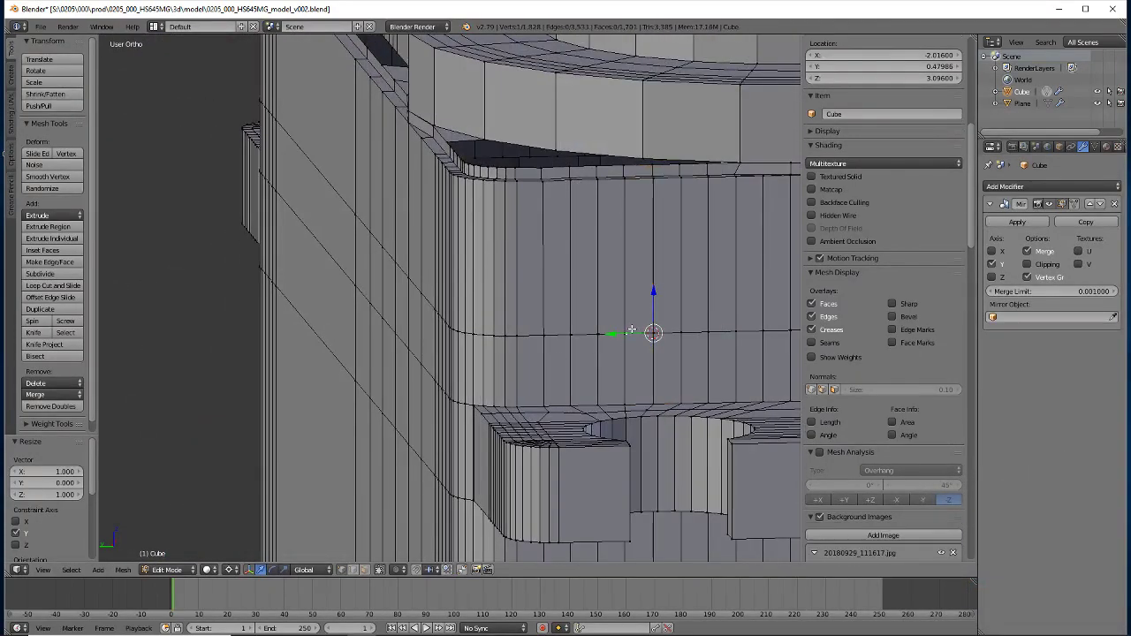
{"action": "key", "text": "shift+s"}
{"action": "left_click", "coordinate": [631, 331]}
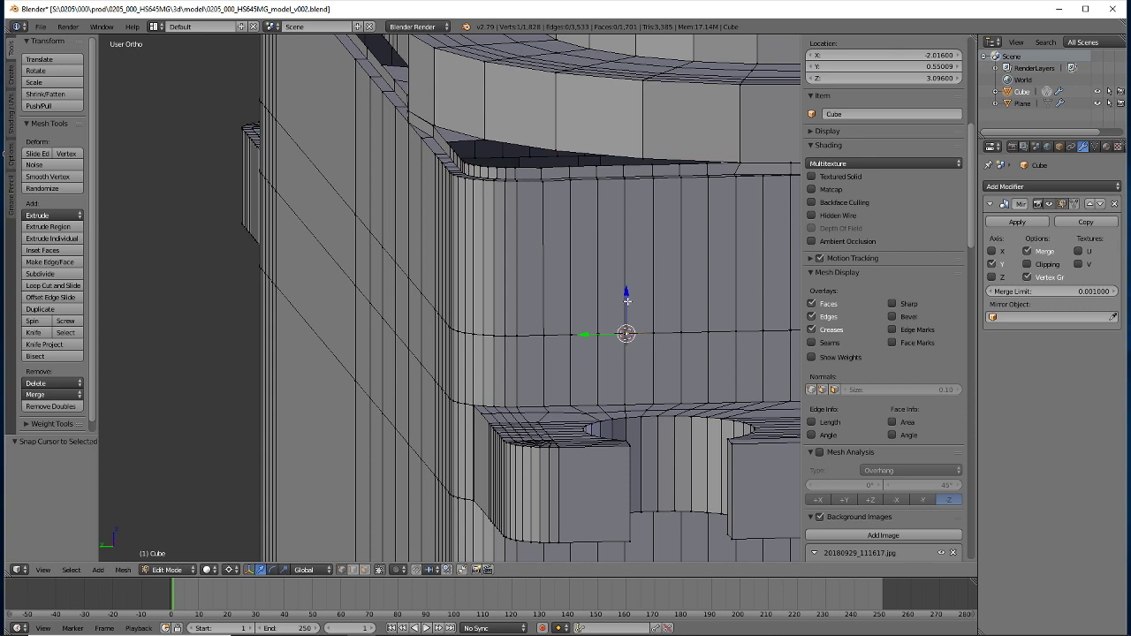
{"action": "right_click", "coordinate": [625, 288], "text": "alt"}
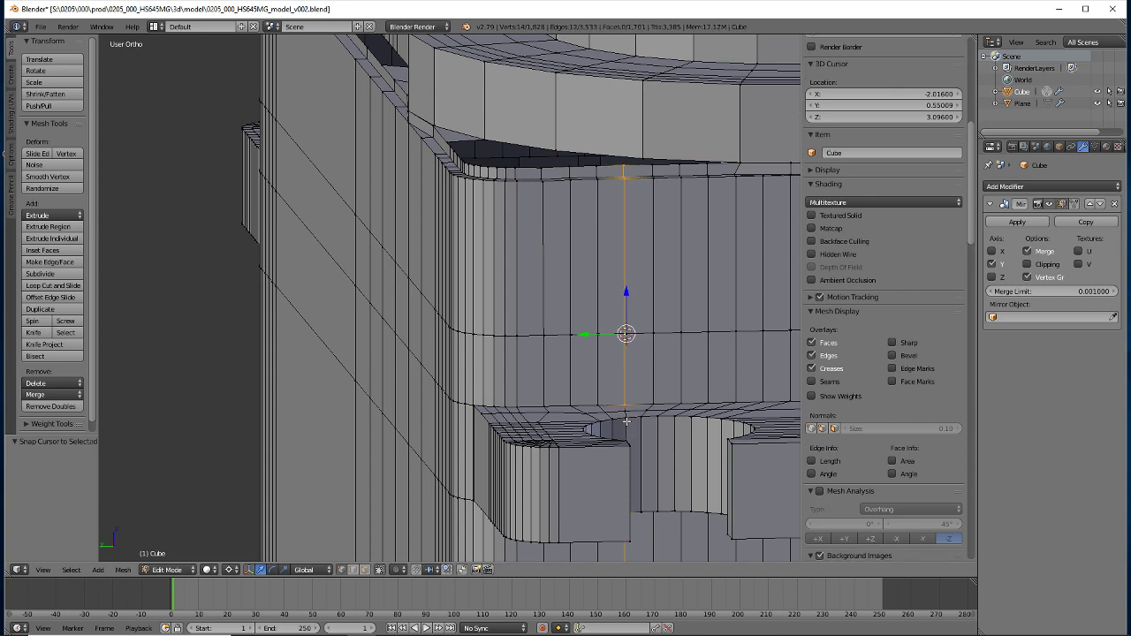
{"action": "scroll", "coordinate": [573, 434], "scroll_direction": "up", "scroll_amount": 3}
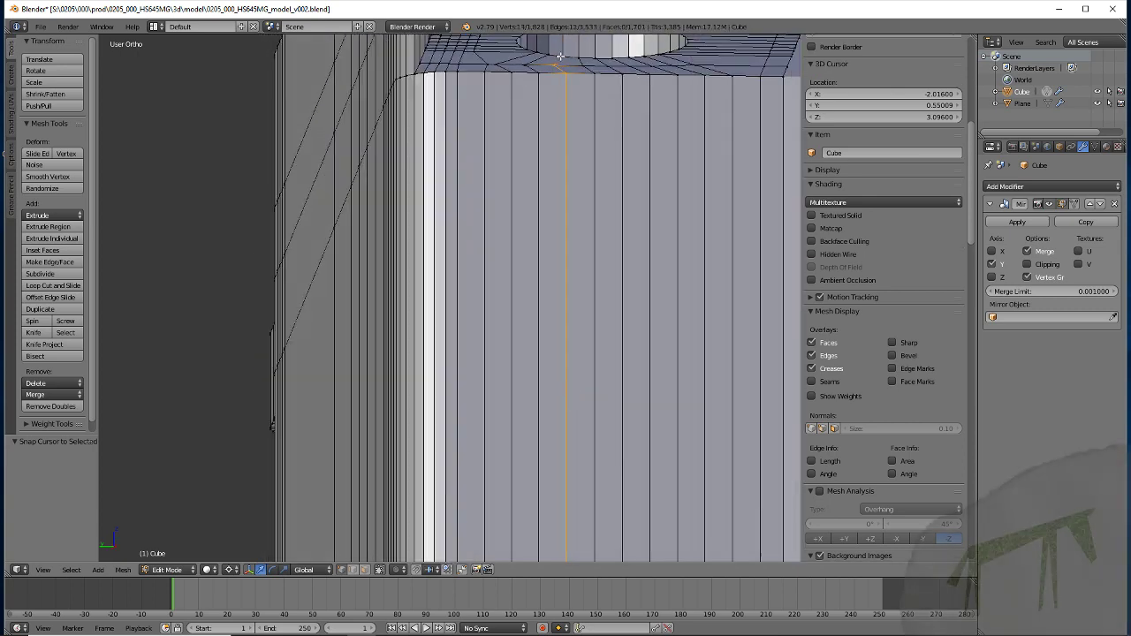
{"action": "scroll", "coordinate": [517, 184], "scroll_direction": "down", "scroll_amount": 4}
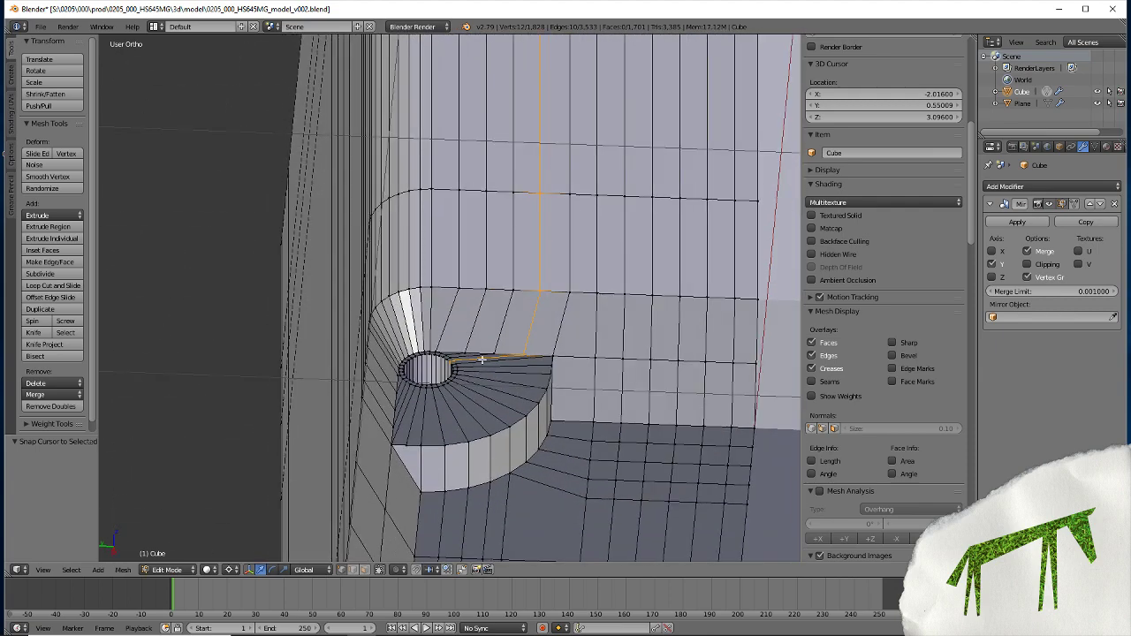
{"action": "right_click", "coordinate": [508, 352], "text": "shift"}
{"action": "right_click", "coordinate": [449, 363], "text": "shift"}
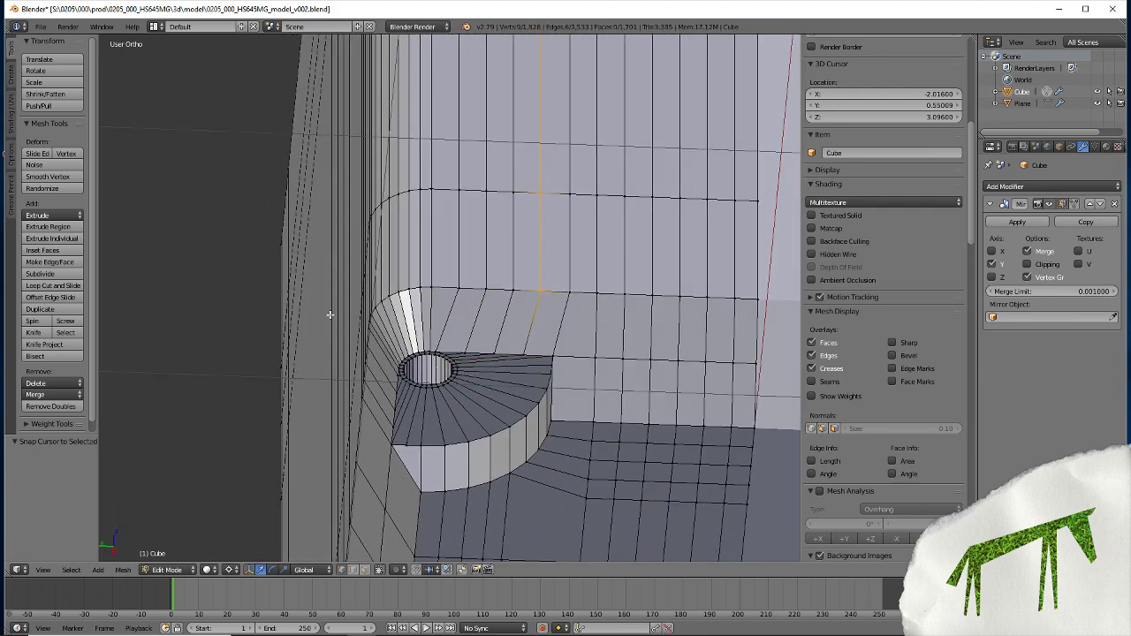
Check the selection around the cylinder base in wireframe, then return to solid shading
{"action": "mouse_move", "coordinate": [328, 313]}
{"action": "middle_mouse_down"}
{"action": "mouse_move", "coordinate": [374, 313]}
{"action": "mouse_move", "coordinate": [542, 374]}
{"action": "mouse_move", "coordinate": [317, 344]}
{"action": "middle_mouse_up"}
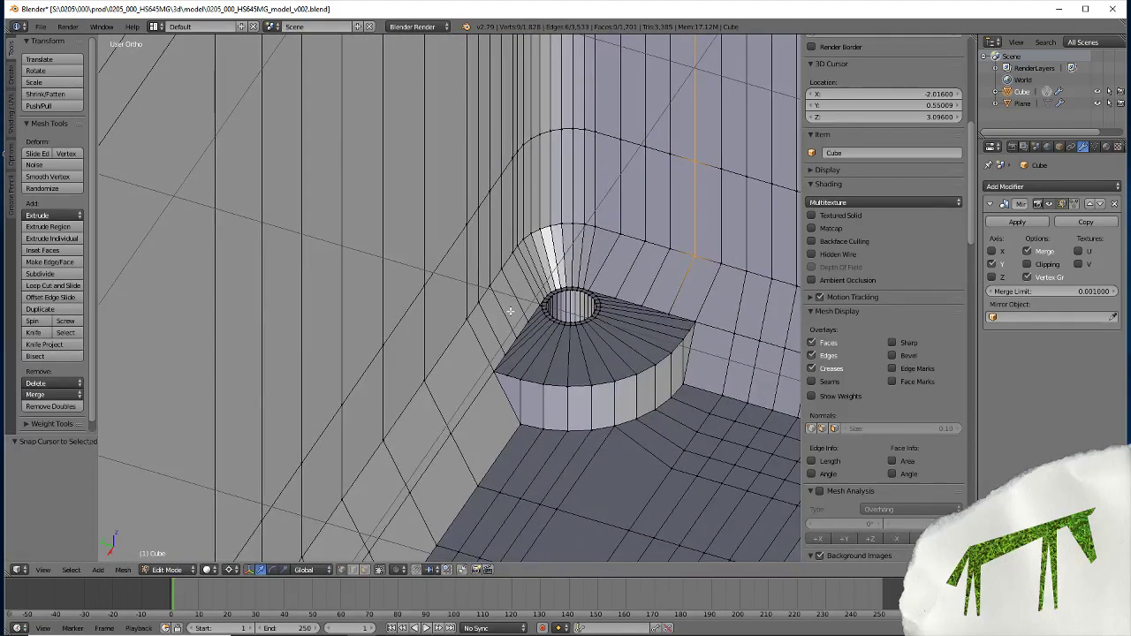
{"action": "key", "text": "z"}
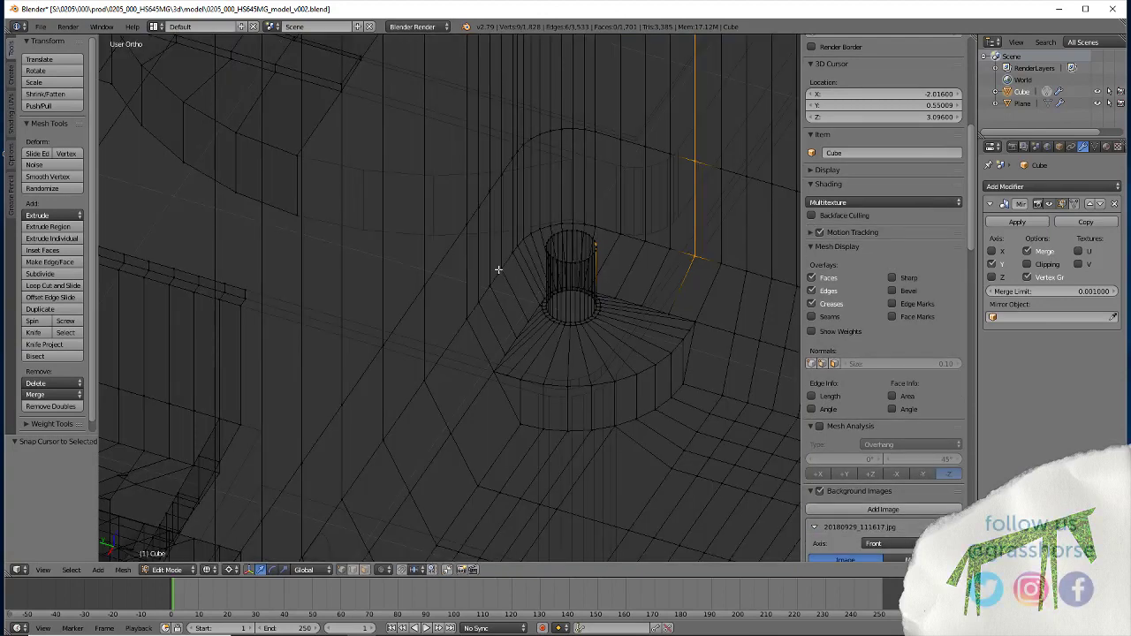
{"action": "middle_click_drag", "start_coordinate": [498, 265], "coordinate": [436, 365]}
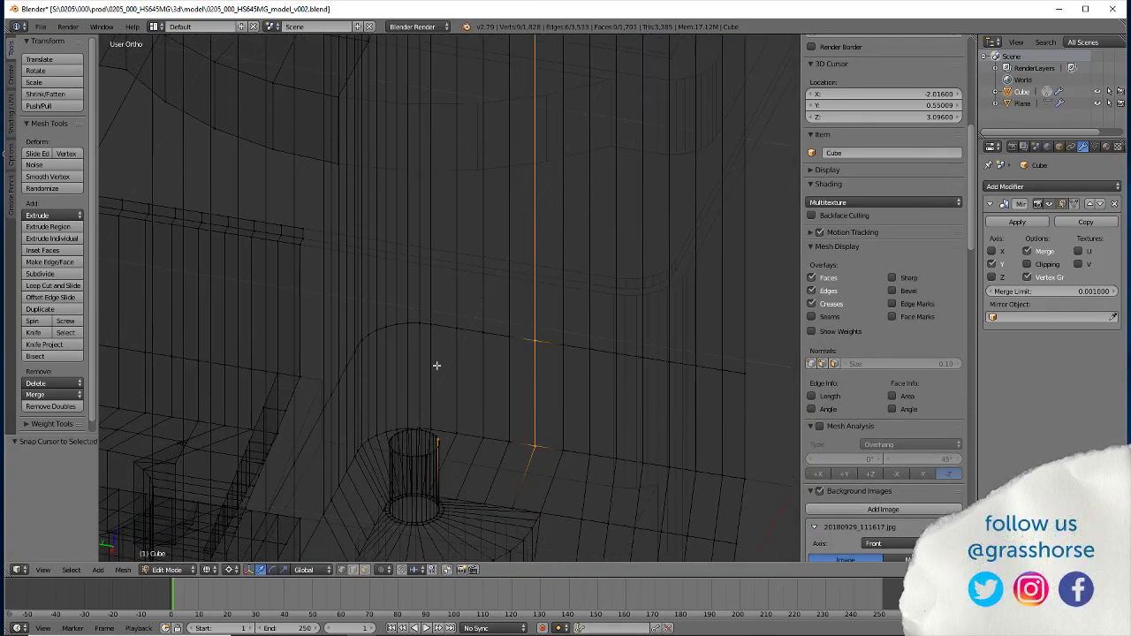
{"action": "right_click", "coordinate": [434, 441], "text": "shift"}
{"action": "right_click", "coordinate": [436, 440], "text": "shift"}
{"action": "mouse_move", "coordinate": [238, 396]}
{"action": "middle_mouse_down"}
{"action": "mouse_move", "coordinate": [336, 359]}
{"action": "mouse_move", "coordinate": [457, 363]}
{"action": "mouse_move", "coordinate": [442, 357]}
{"action": "mouse_move", "coordinate": [463, 336]}
{"action": "mouse_move", "coordinate": [446, 350]}
{"action": "middle_mouse_up"}
{"action": "key", "text": "z"}
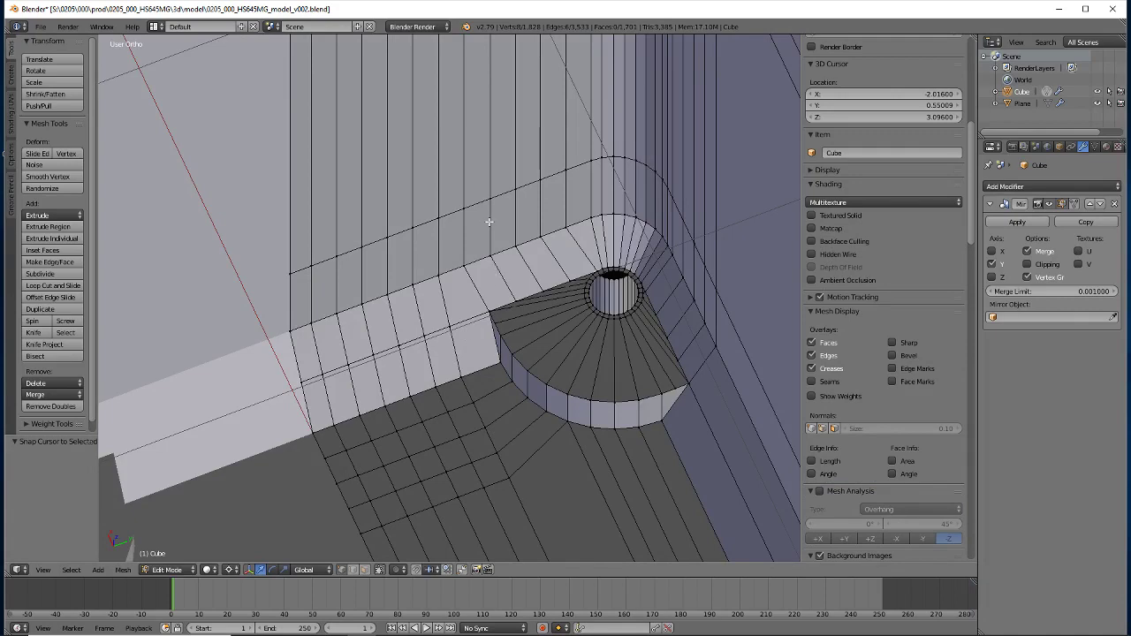
{"action": "middle_click_drag", "start_coordinate": [445, 205], "coordinate": [460, 386], "text": "shift"}
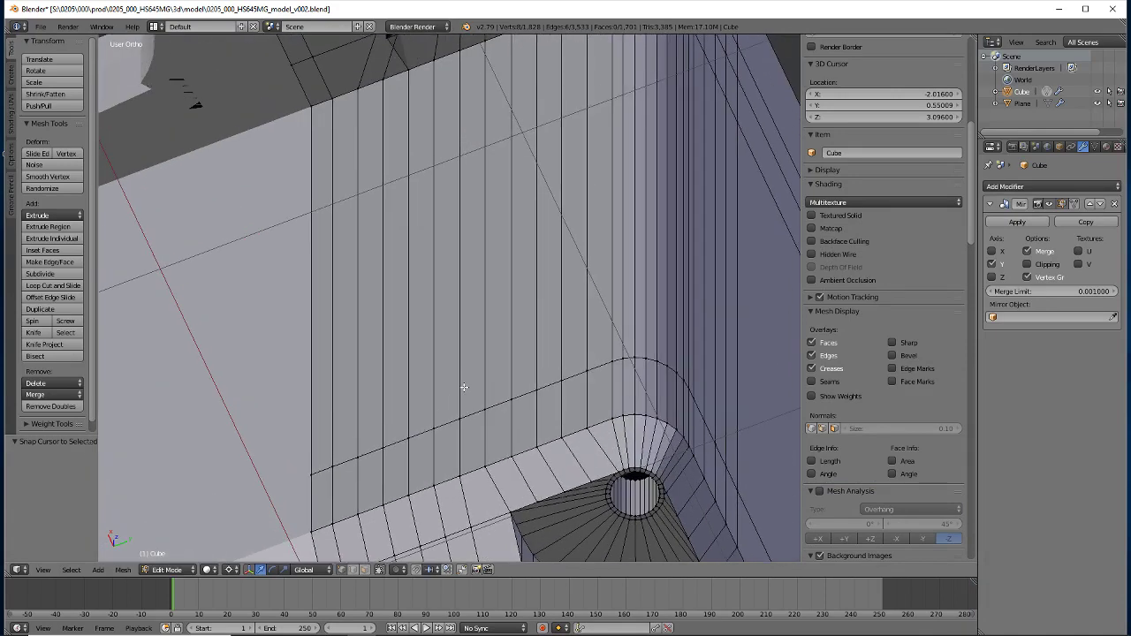
Select the wall's vertical edge loop in wireframe, adding one vertex and removing two strays
{"action": "right_click", "coordinate": [510, 315], "text": "alt+shift"}
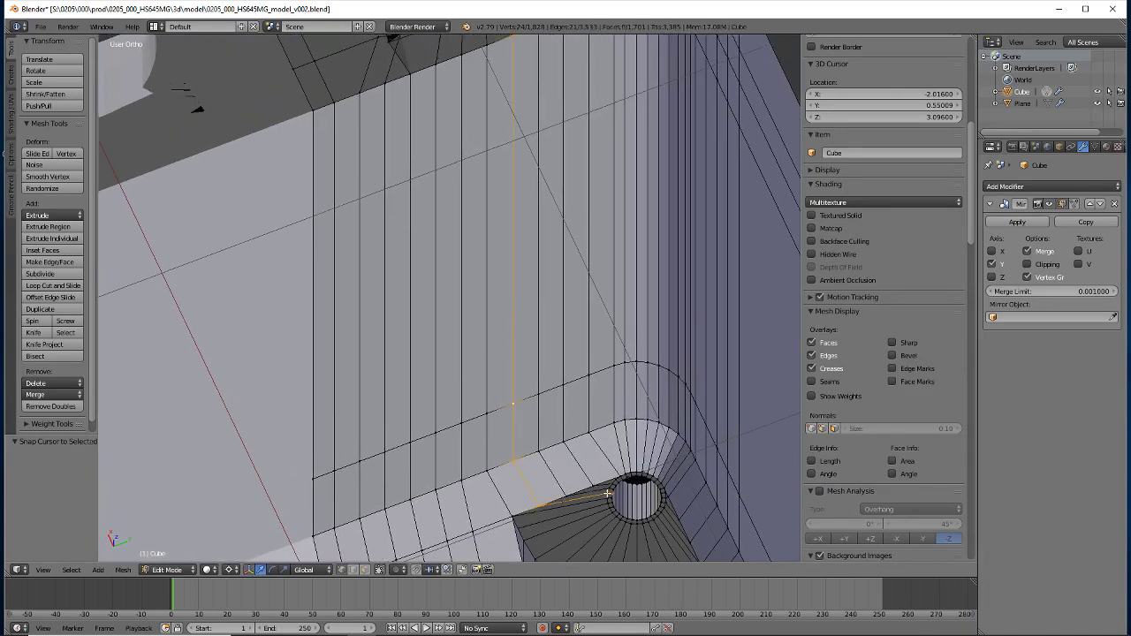
{"action": "key", "text": "z"}
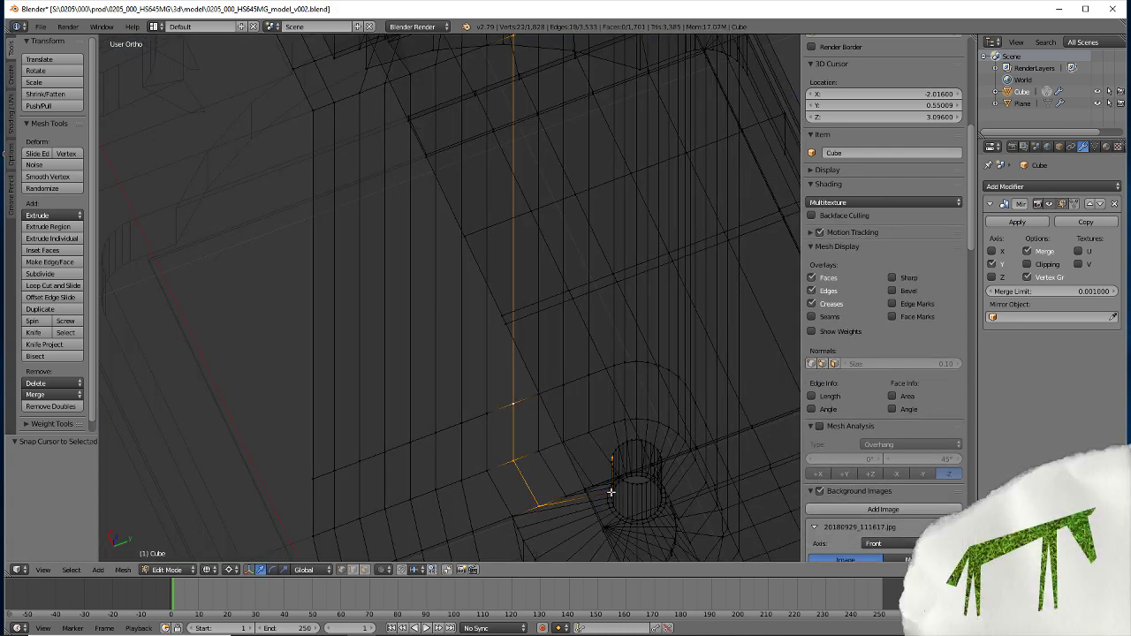
{"action": "scroll", "coordinate": [610, 463], "scroll_direction": "up", "scroll_amount": 3}
{"action": "scroll", "coordinate": [610, 462], "scroll_direction": "up", "scroll_amount": 5}
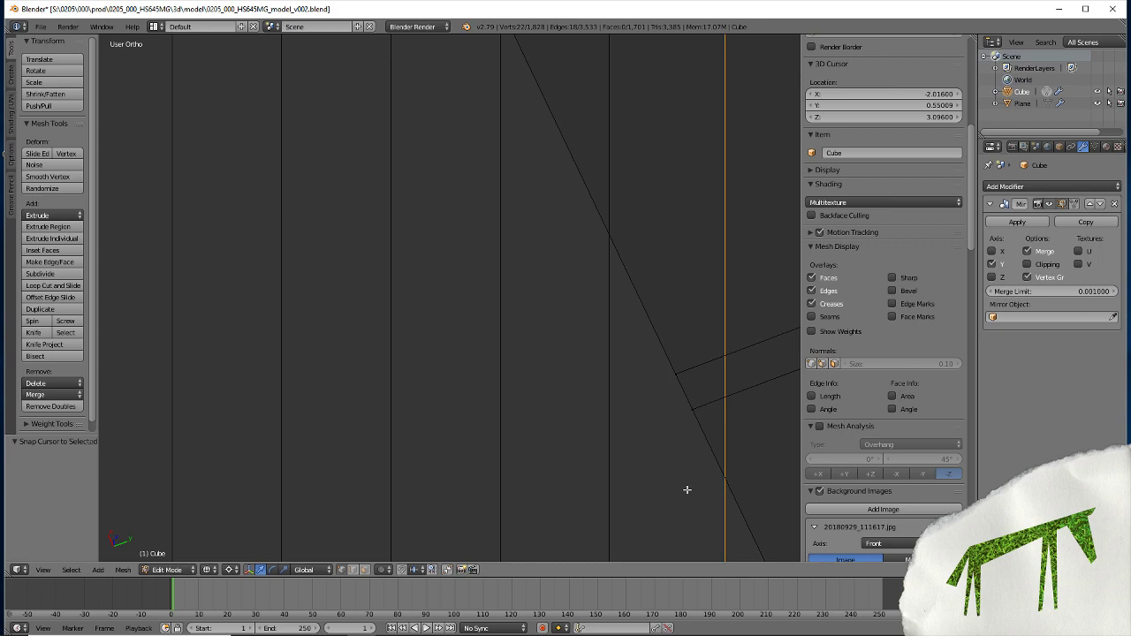
{"action": "scroll", "coordinate": [687, 490], "scroll_direction": "down", "scroll_amount": 5}
{"action": "scroll", "coordinate": [558, 470], "scroll_direction": "down", "scroll_amount": 3}
{"action": "scroll", "coordinate": [558, 373], "scroll_direction": "down", "scroll_amount": 2}
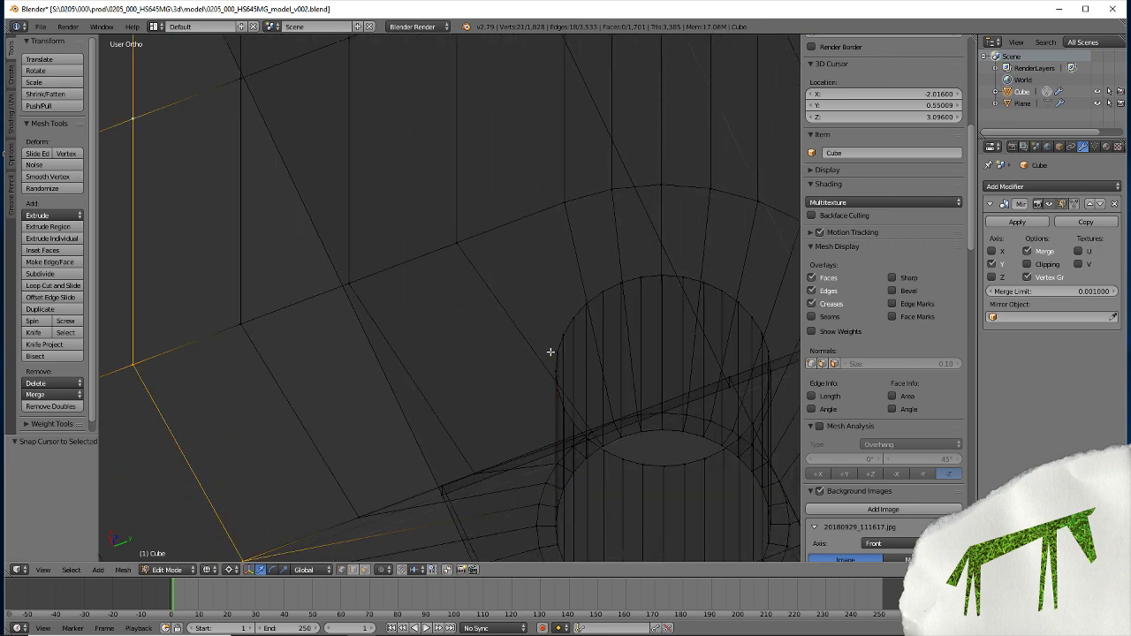
{"action": "scroll", "coordinate": [410, 379], "scroll_direction": "down", "scroll_amount": 3}
{"action": "scroll", "coordinate": [262, 245], "scroll_direction": "down", "scroll_amount": 3}
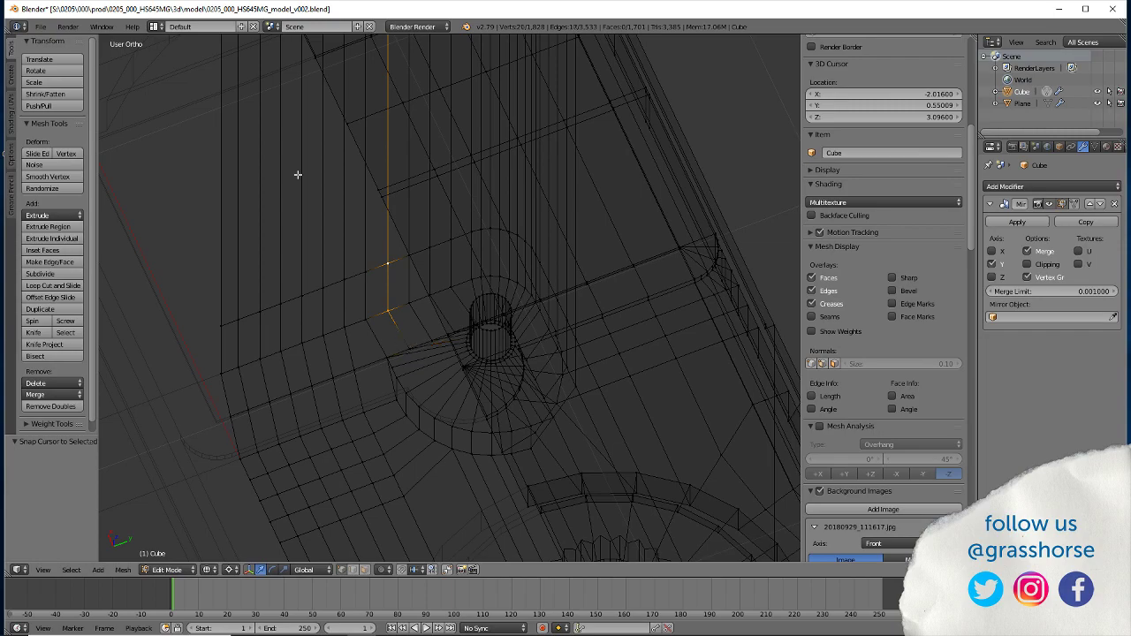
{"action": "right_click", "coordinate": [409, 357], "text": "shift"}
{"action": "mouse_move", "coordinate": [294, 162]}
{"action": "middle_mouse_down"}
{"action": "mouse_move", "coordinate": [328, 245]}
{"action": "mouse_move", "coordinate": [325, 281]}
{"action": "mouse_move", "coordinate": [480, 351]}
{"action": "middle_mouse_up"}
{"action": "right_click", "coordinate": [564, 379], "text": "shift"}
{"action": "right_click", "coordinate": [555, 364], "text": "shift"}
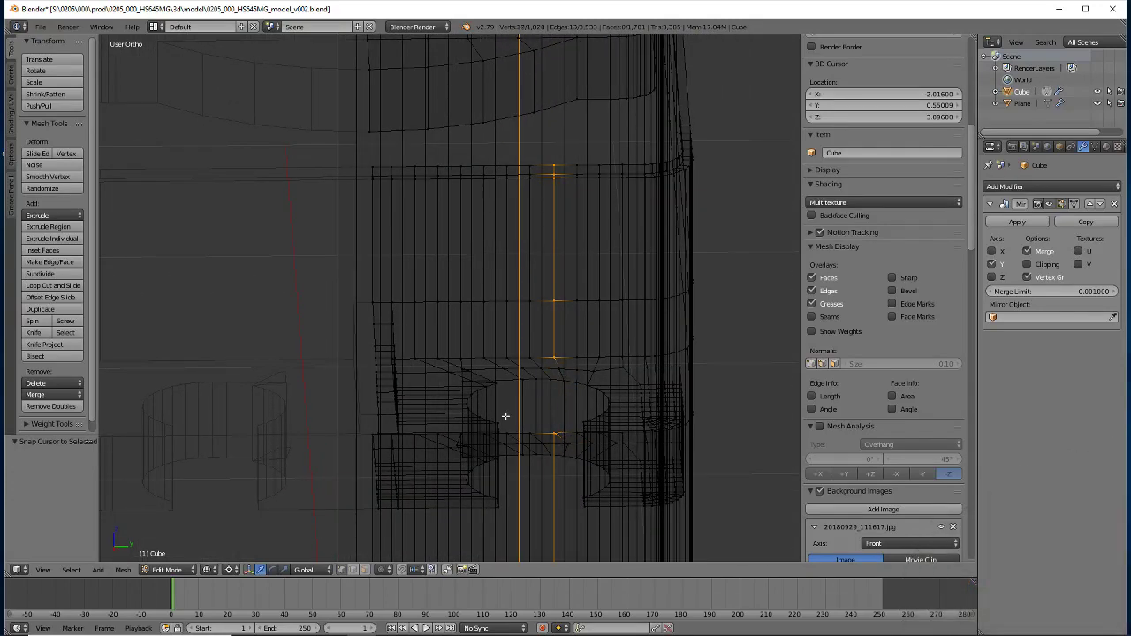
Scale the selected edges to 0 along Y to straighten them
{"action": "key", "text": "s"}
{"action": "key", "text": "y"}
{"action": "key", "text": "0"}
{"action": "key", "text": "Return"}
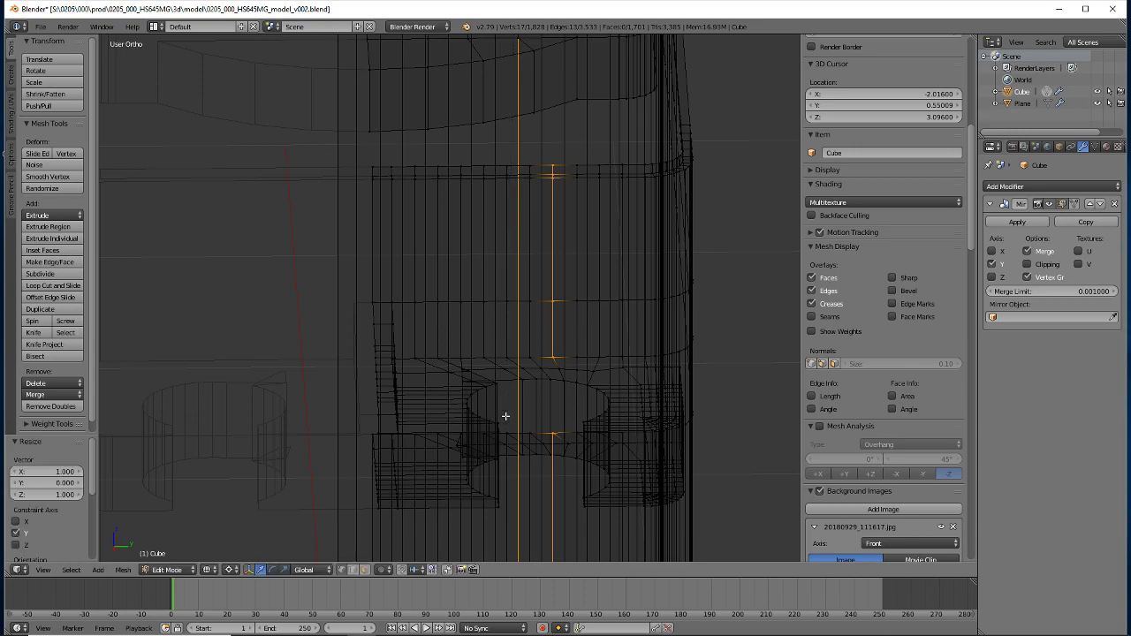
{"action": "mouse_move", "coordinate": [480, 406]}
{"action": "middle_mouse_down"}
{"action": "mouse_move", "coordinate": [430, 374]}
{"action": "mouse_move", "coordinate": [256, 356]}
{"action": "mouse_move", "coordinate": [239, 339]}
{"action": "mouse_move", "coordinate": [241, 311]}
{"action": "mouse_move", "coordinate": [380, 283]}
{"action": "middle_mouse_up"}
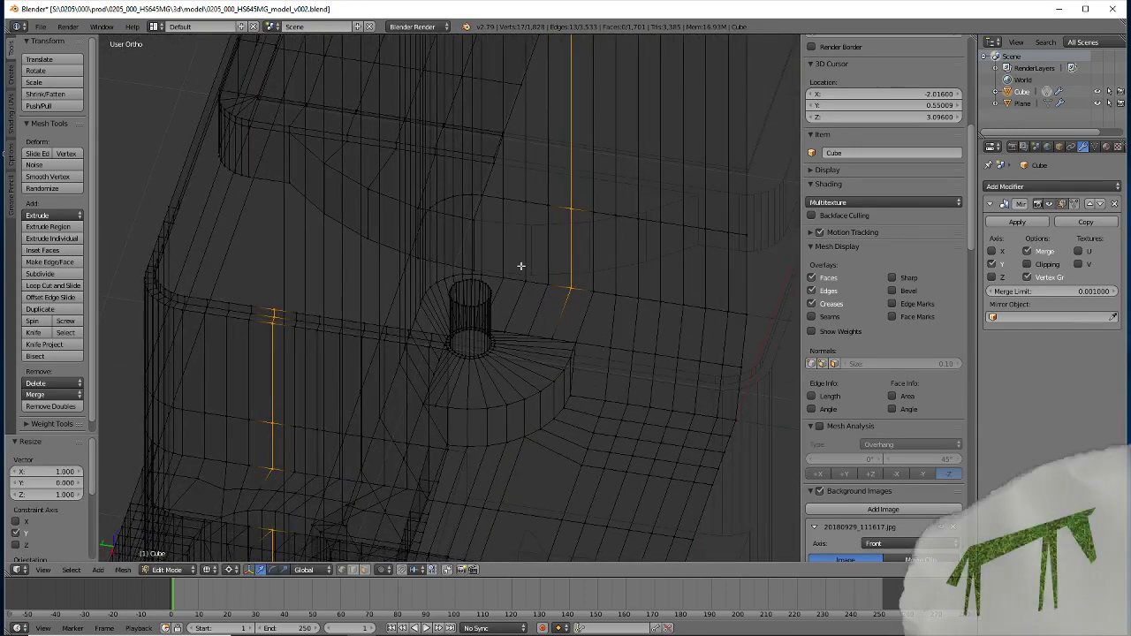
Try flattening a short edge beside the cylinder along Y, then undo it
{"action": "right_click", "coordinate": [552, 334]}
{"action": "type", "text": "sy"}
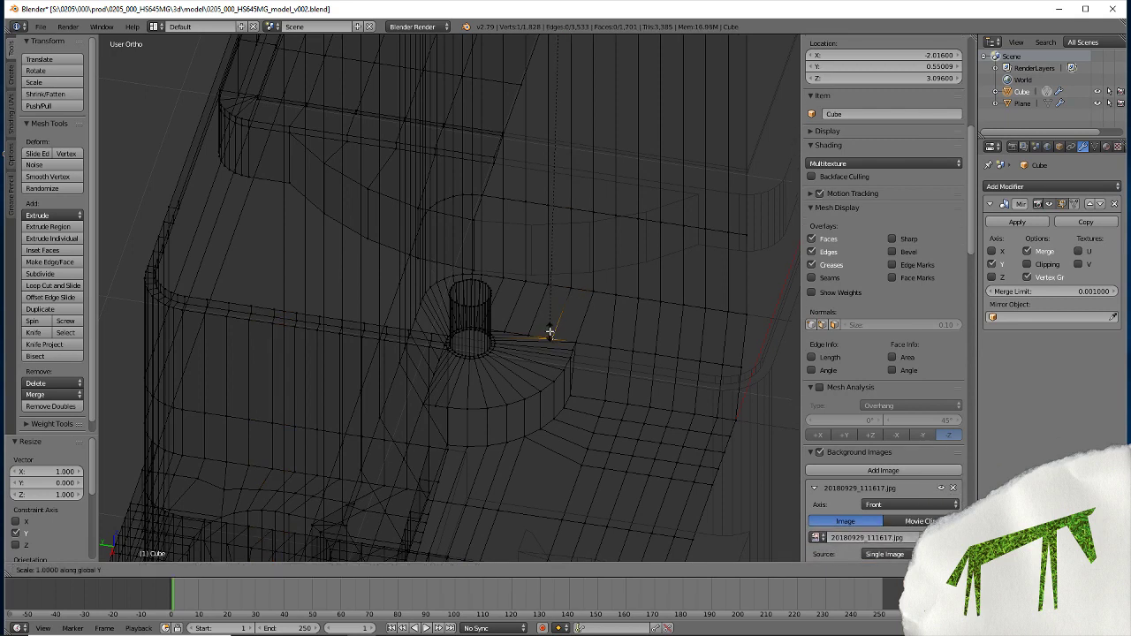
{"action": "type", "text": "0"}
{"action": "key", "text": "Return"}
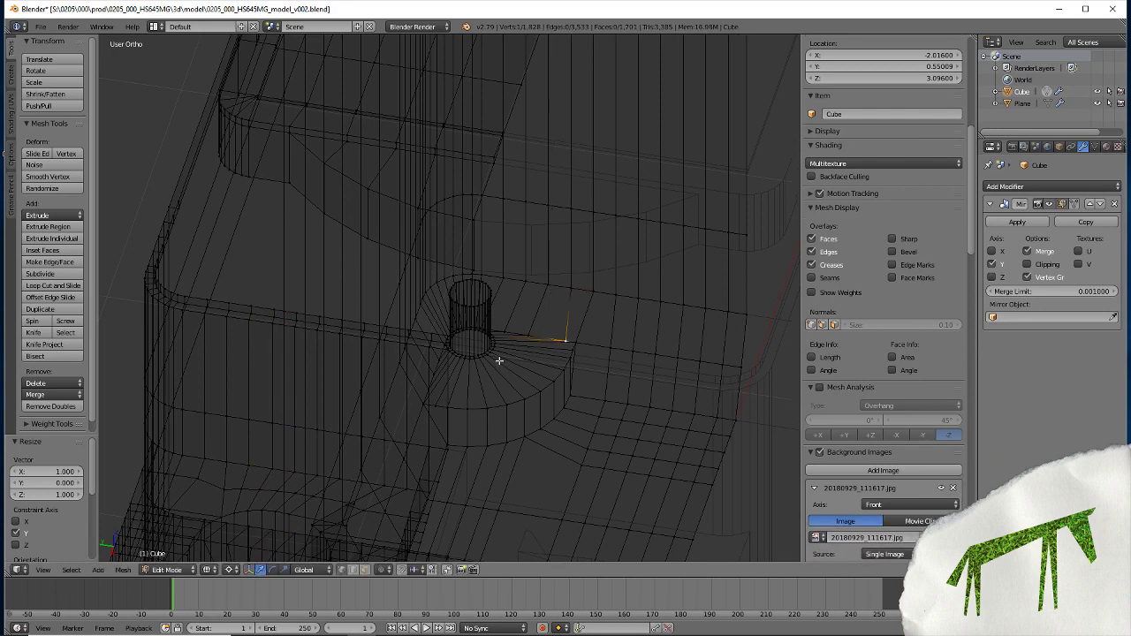
{"action": "key", "text": "ctrl+z"}
Return to solid shading near the panel corner and hole, and snap the cursor to the selection
{"action": "scroll", "coordinate": [503, 314], "scroll_direction": "down", "scroll_amount": 5}
{"action": "mouse_move", "coordinate": [492, 315]}
{"action": "middle_mouse_down"}
{"action": "mouse_move", "coordinate": [384, 280]}
{"action": "mouse_move", "coordinate": [397, 298]}
{"action": "middle_mouse_up"}
{"action": "key", "text": "z"}
{"action": "scroll", "coordinate": [400, 301], "scroll_direction": "up", "scroll_amount": 1}
{"action": "scroll", "coordinate": [400, 302], "scroll_direction": "up", "scroll_amount": 3}
{"action": "scroll", "coordinate": [336, 344], "scroll_direction": "up", "scroll_amount": 2}
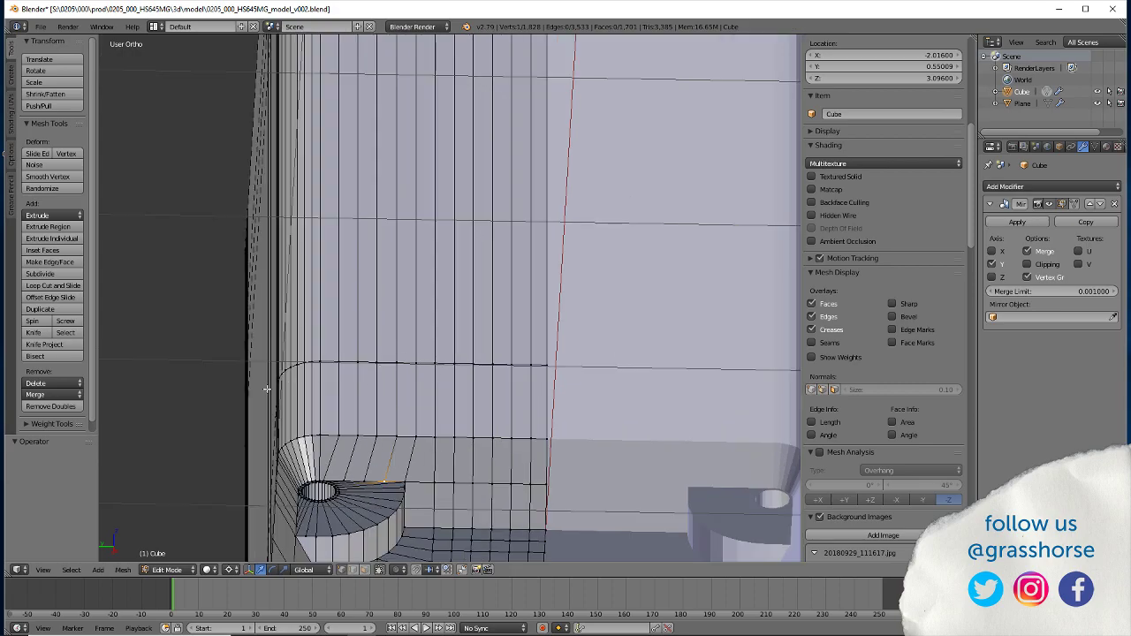
{"action": "scroll", "coordinate": [419, 348], "scroll_direction": "up", "scroll_amount": 3}
{"action": "scroll", "coordinate": [529, 366], "scroll_direction": "up", "scroll_amount": 2}
{"action": "middle_click_drag", "start_coordinate": [529, 366], "coordinate": [487, 419]}
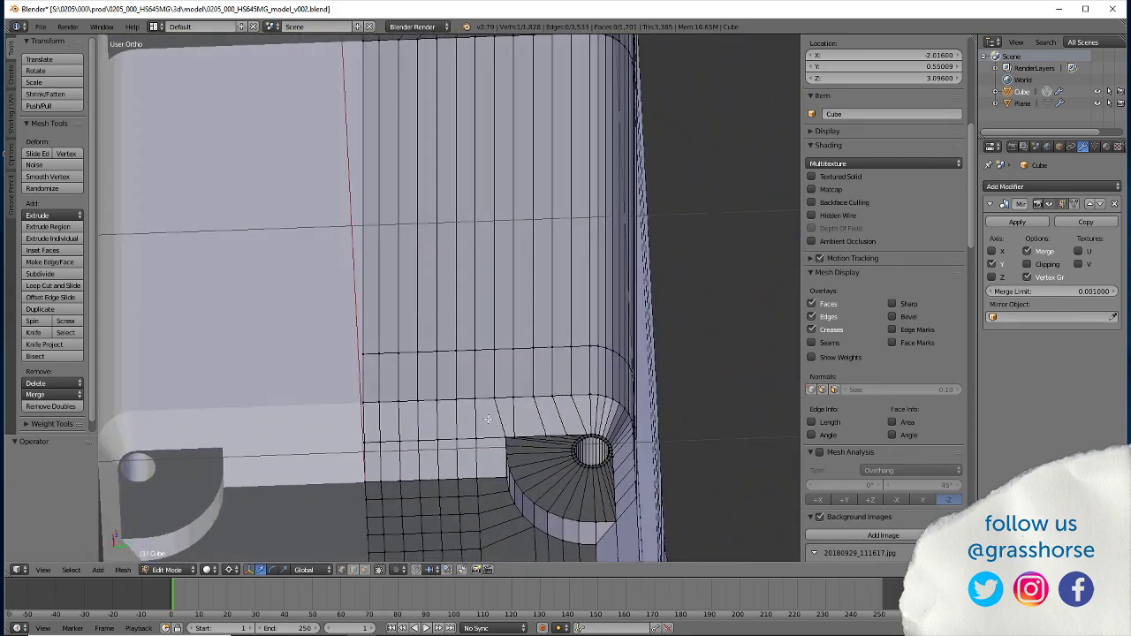
{"action": "mouse_move", "coordinate": [595, 398]}
{"action": "middle_mouse_down"}
{"action": "mouse_move", "coordinate": [439, 362]}
{"action": "mouse_move", "coordinate": [373, 386]}
{"action": "mouse_move", "coordinate": [472, 406]}
{"action": "middle_mouse_up"}
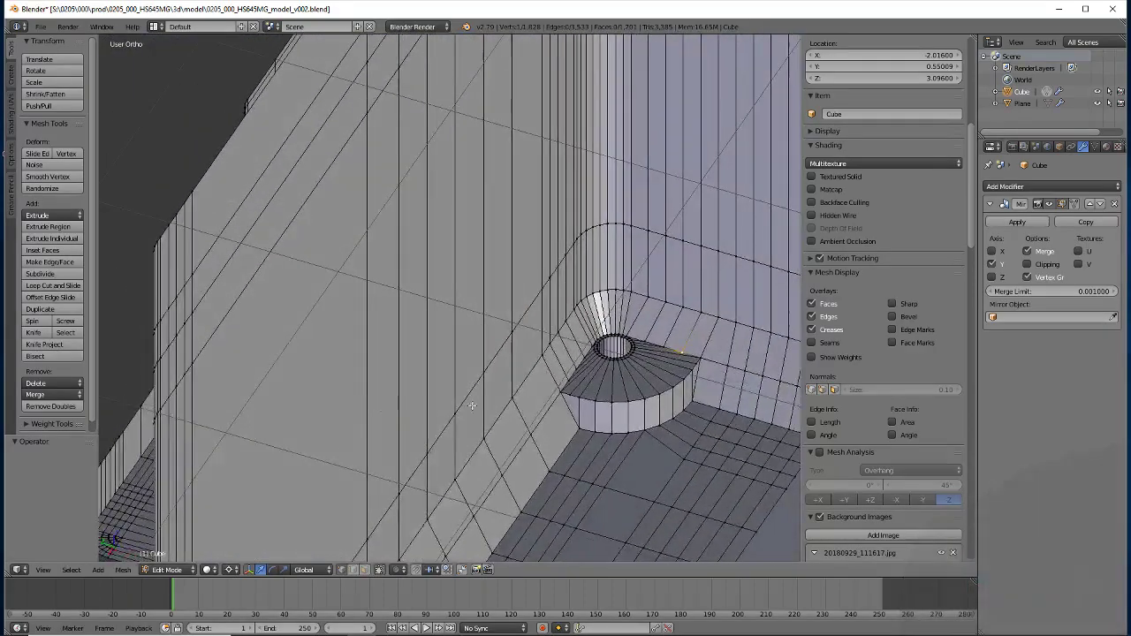
{"action": "key", "text": "shift+s"}
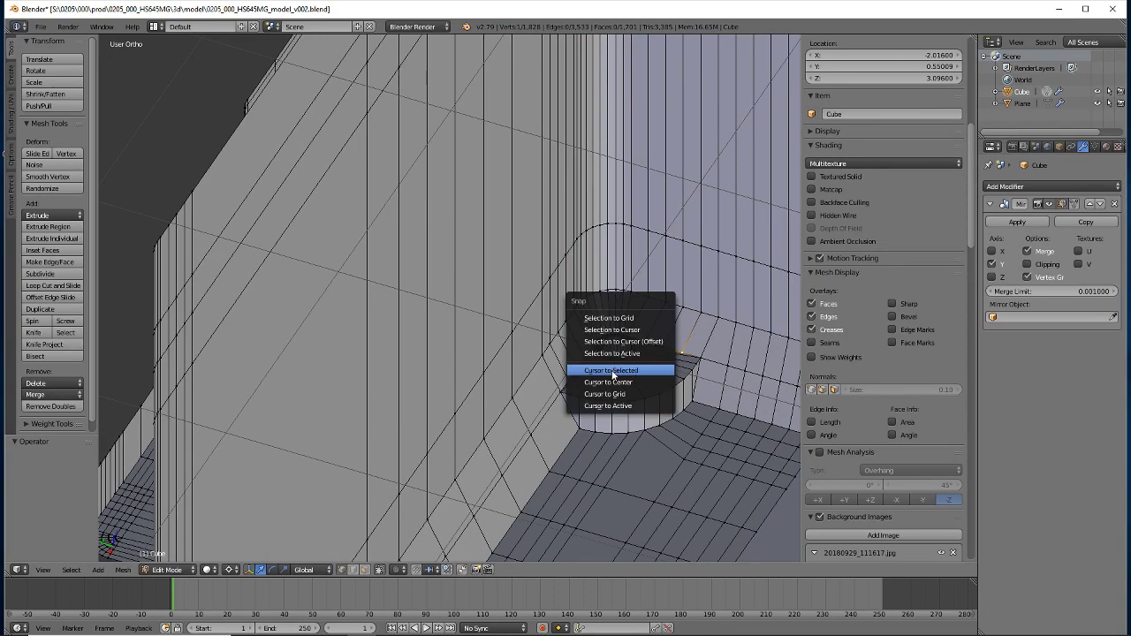
{"action": "left_click", "coordinate": [613, 375]}
Scale the selected vertices to 0 along Y with sy0
{"action": "mouse_move", "coordinate": [274, 420]}
{"action": "middle_mouse_down"}
{"action": "mouse_move", "coordinate": [268, 404]}
{"action": "mouse_move", "coordinate": [437, 354]}
{"action": "mouse_move", "coordinate": [442, 371]}
{"action": "middle_mouse_up"}
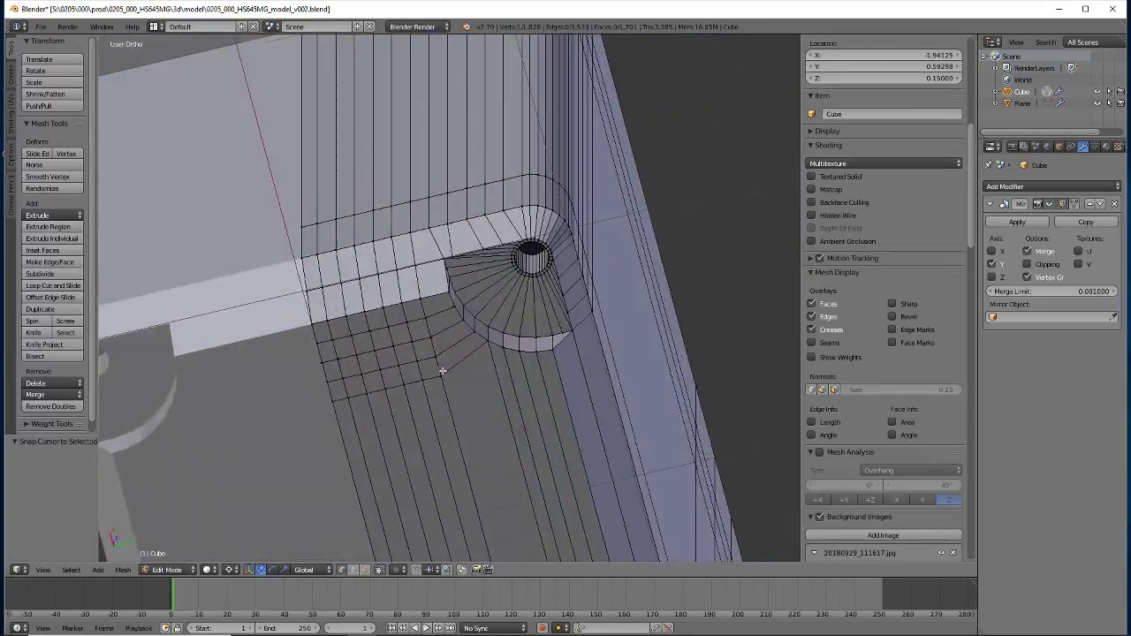
{"action": "type", "text": "sy"}
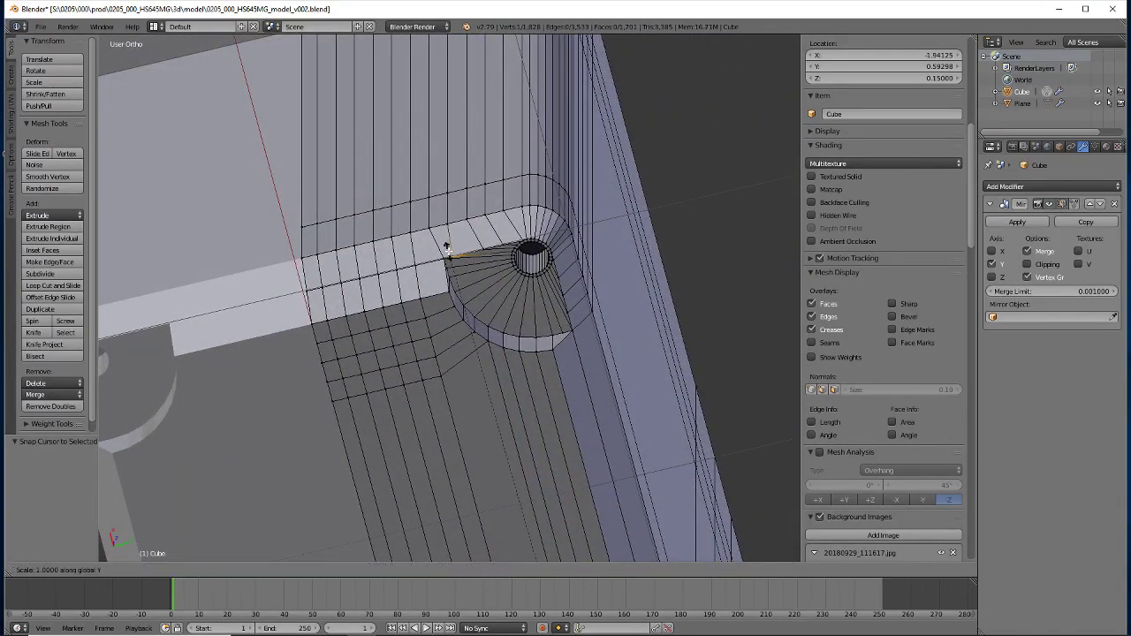
{"action": "type", "text": "0"}
{"action": "key", "text": "Return"}
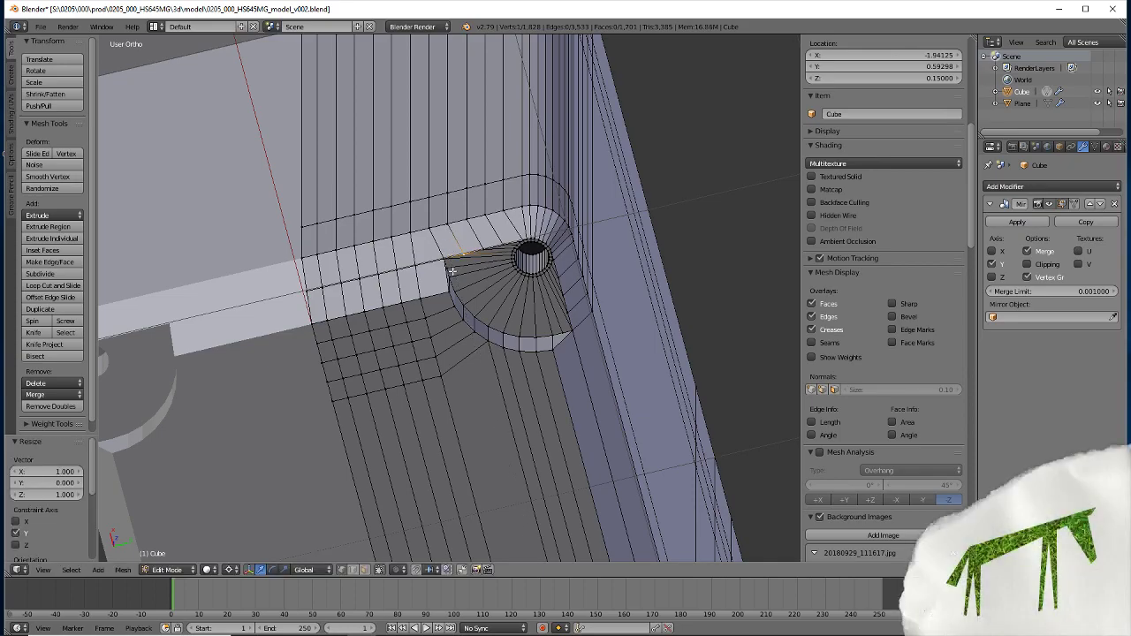
{"action": "middle_click_drag", "start_coordinate": [633, 356], "coordinate": [493, 358]}
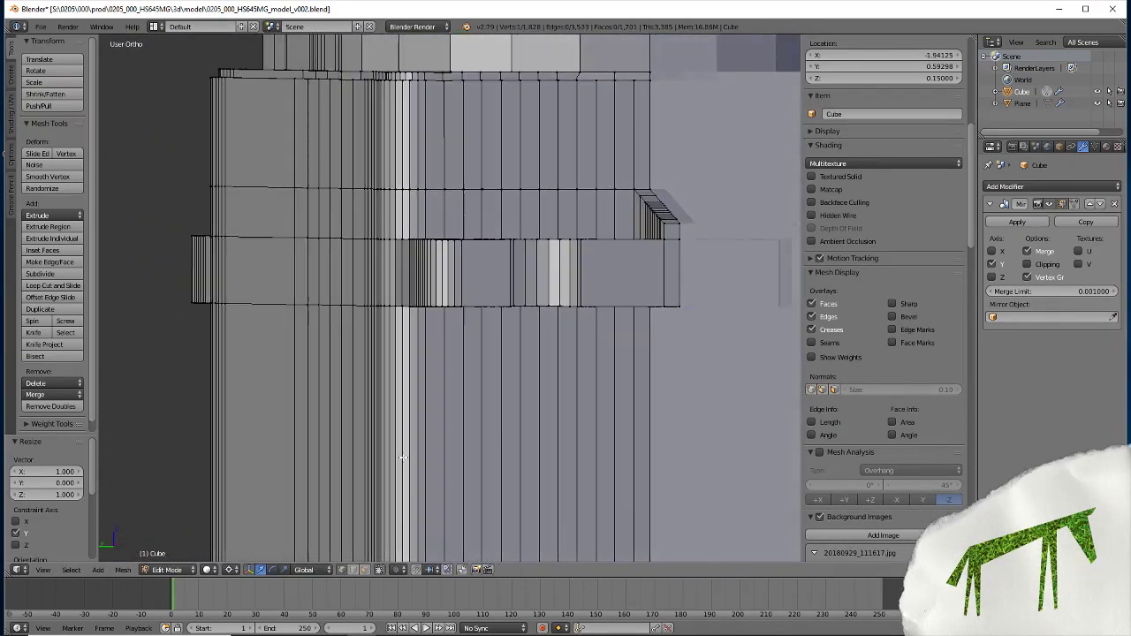
Select all vertices and run Remove Doubles from the W specials menu
{"action": "key", "text": "a"}
{"action": "key", "text": "w"}
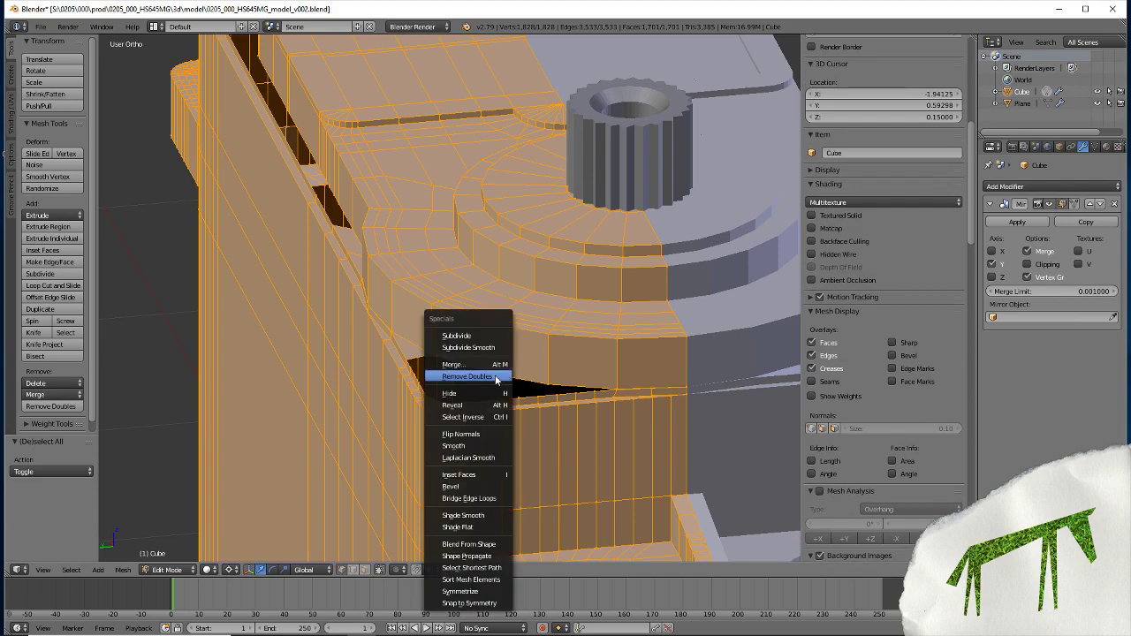
{"action": "left_click", "coordinate": [496, 372]}
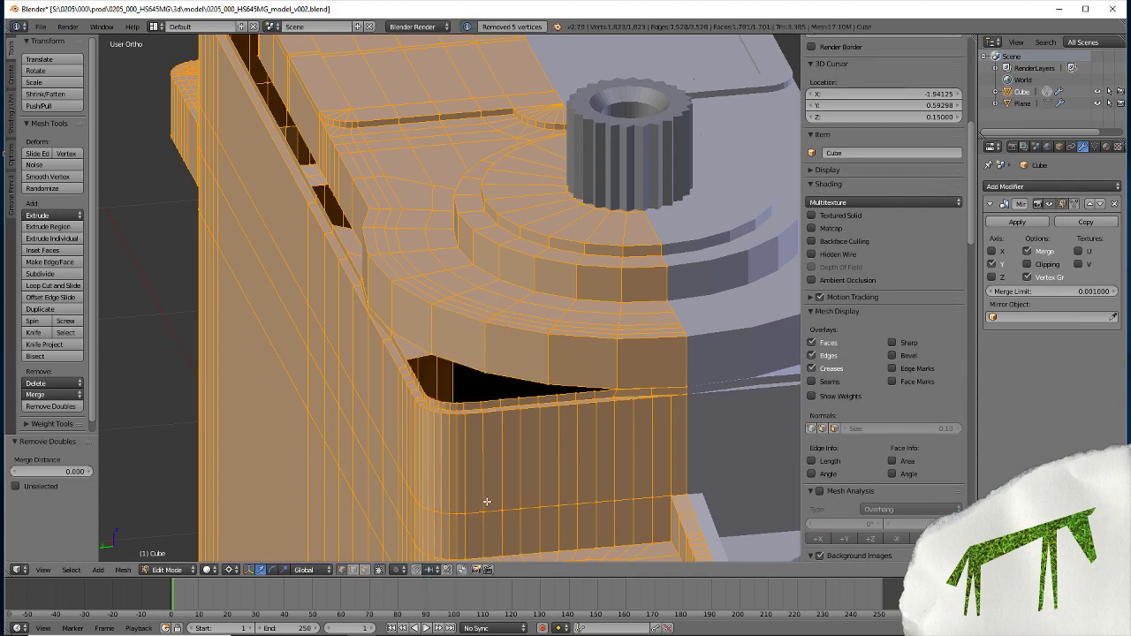
Zoom in on the tab with the hole and select a single vertex on the wall edge
{"action": "middle_click_drag", "start_coordinate": [487, 501], "coordinate": [370, 365], "text": "shift"}
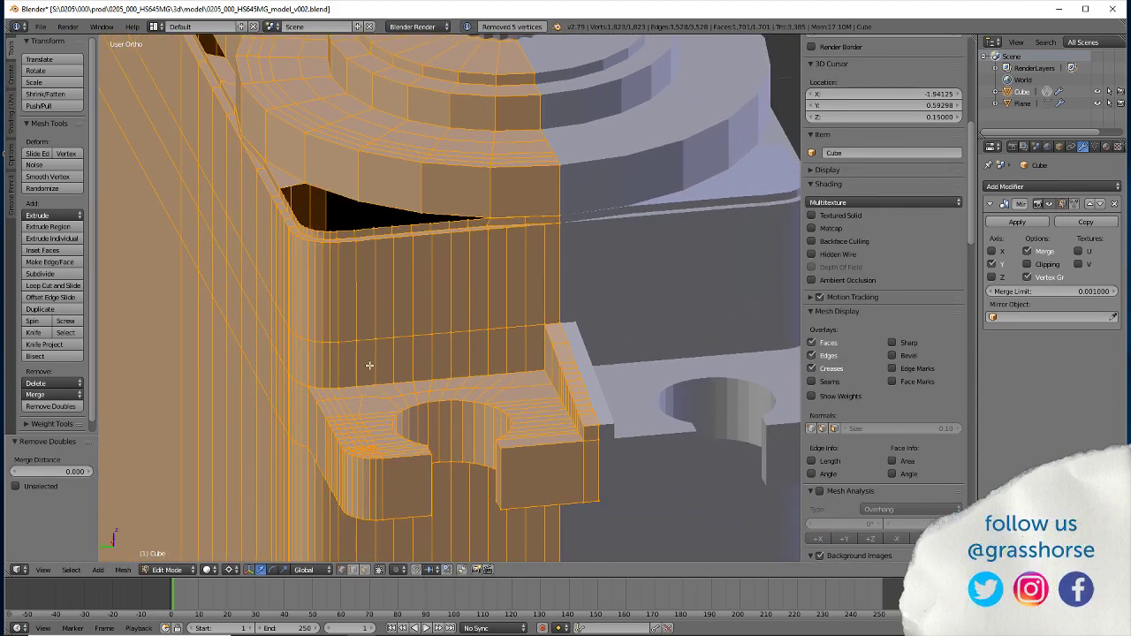
{"action": "scroll", "coordinate": [370, 365], "scroll_direction": "up", "scroll_amount": 3}
{"action": "scroll", "coordinate": [245, 384], "scroll_direction": "up", "scroll_amount": 4}
{"action": "scroll", "coordinate": [283, 381], "scroll_direction": "up", "scroll_amount": 2}
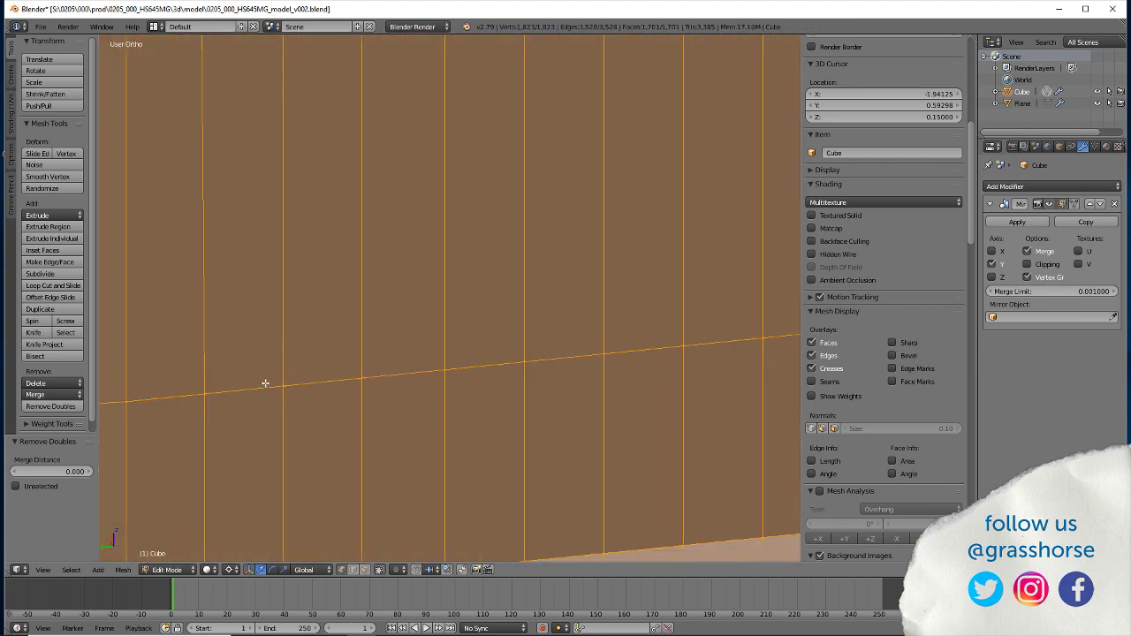
{"action": "middle_click_drag", "start_coordinate": [265, 384], "coordinate": [248, 400]}
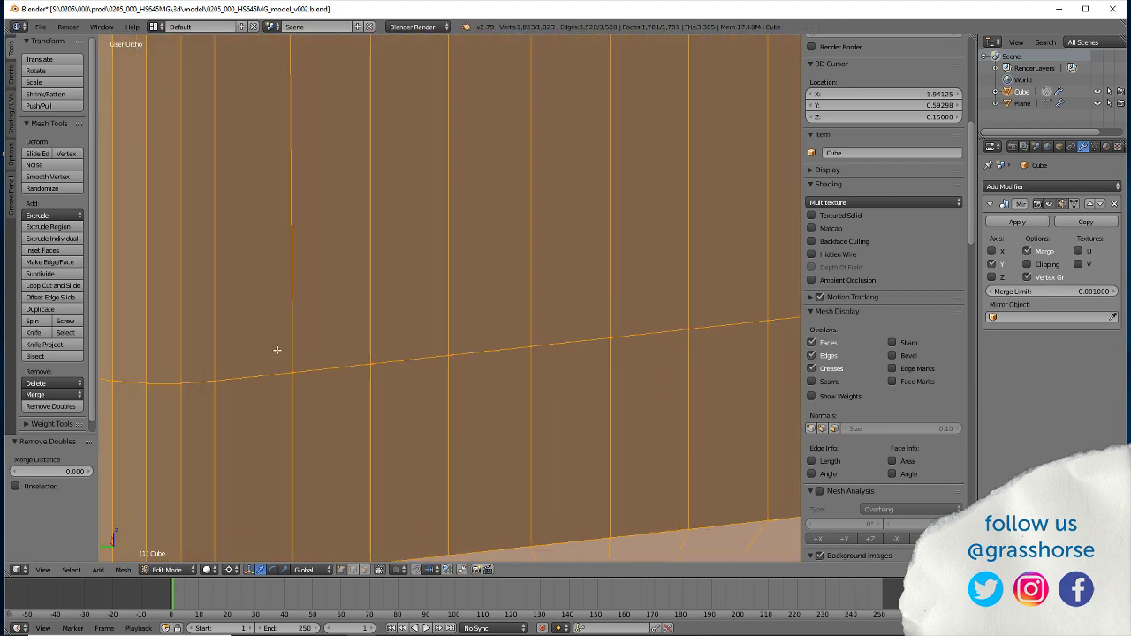
{"action": "right_click", "coordinate": [457, 355]}
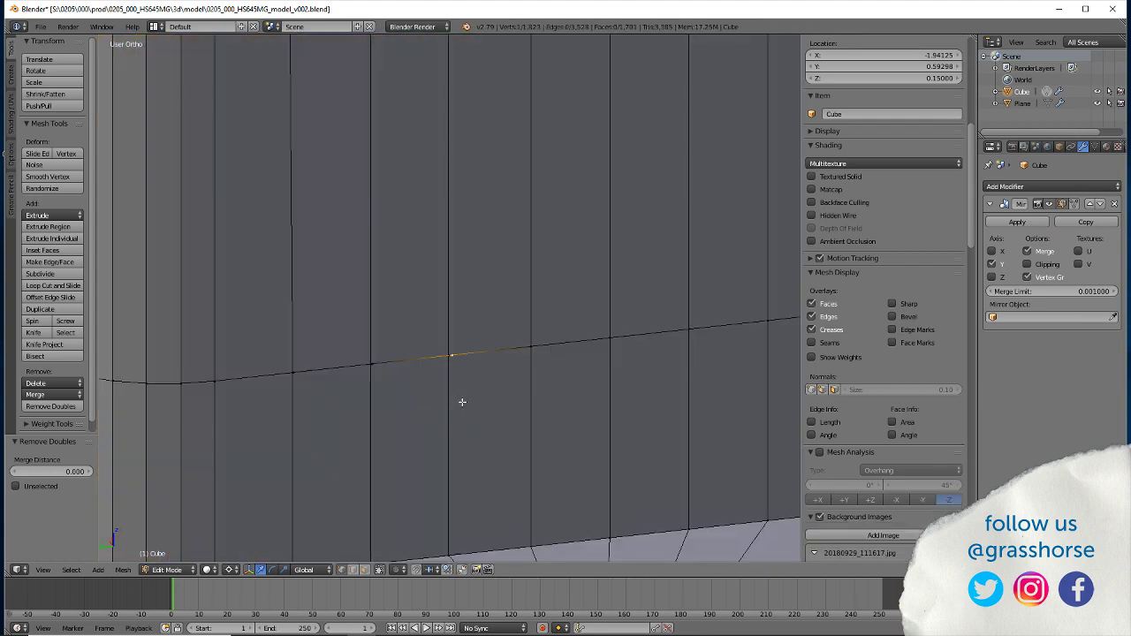
{"action": "key", "text": "shift+s"}
Snap the 3D cursor to the chosen wall vertex and trim the lower edges off the edge-path selection
{"action": "left_click", "coordinate": [431, 400]}
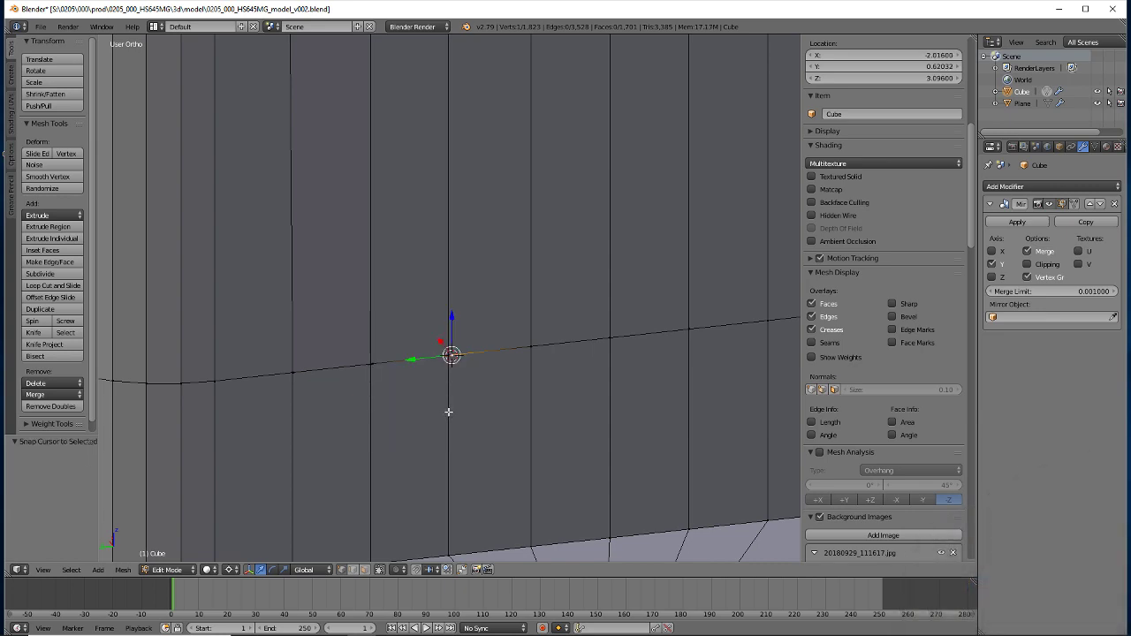
{"action": "scroll", "coordinate": [453, 414], "scroll_direction": "down", "scroll_amount": 3}
{"action": "scroll", "coordinate": [453, 415], "scroll_direction": "down", "scroll_amount": 1}
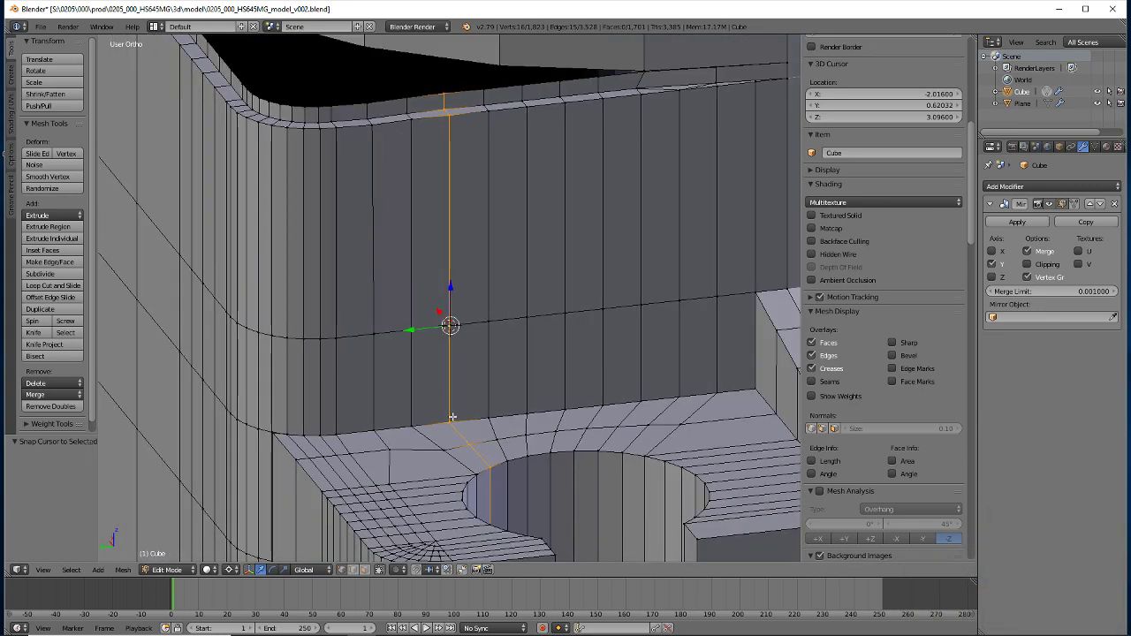
{"action": "right_click", "coordinate": [475, 449], "text": "shift"}
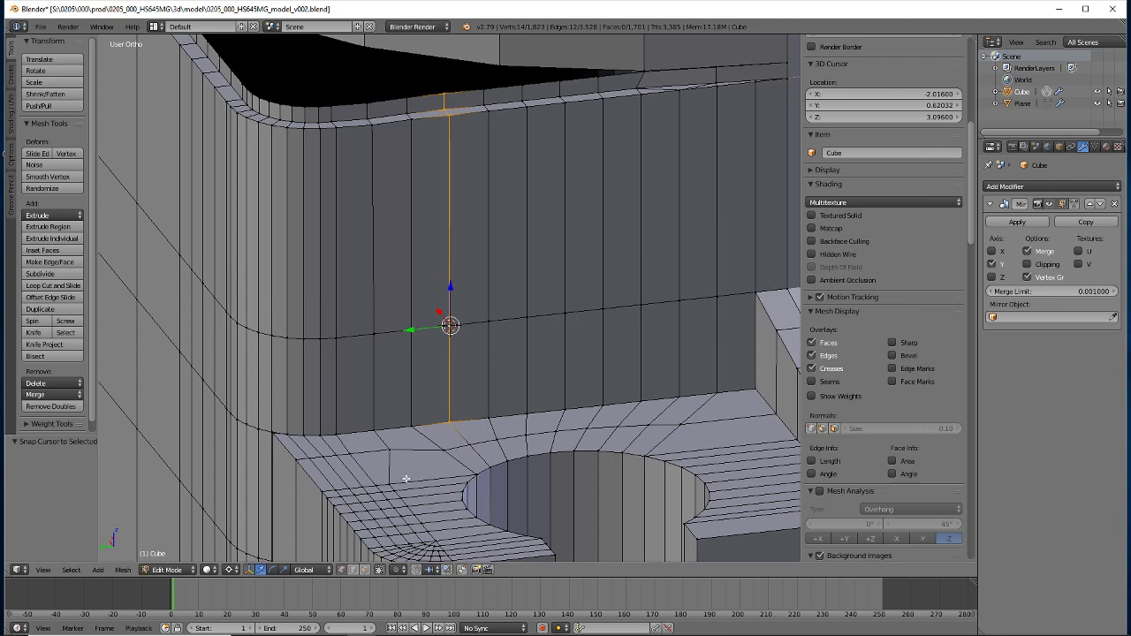
{"action": "middle_click_drag", "start_coordinate": [406, 478], "coordinate": [386, 450]}
{"action": "mouse_move", "coordinate": [298, 242]}
{"action": "middle_mouse_down", "text": "shift"}
{"action": "mouse_move", "coordinate": [563, 534]}
{"action": "mouse_move", "coordinate": [500, 454]}
{"action": "mouse_move", "coordinate": [495, 273]}
{"action": "mouse_move", "coordinate": [498, 378]}
{"action": "middle_mouse_up", "text": "shift"}
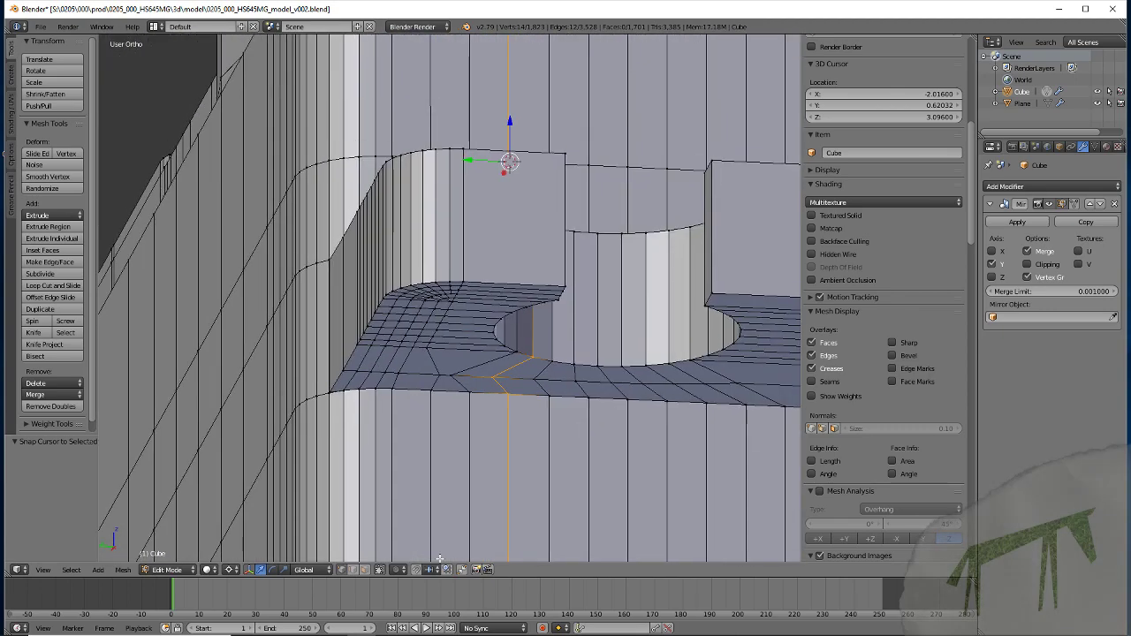
{"action": "right_click", "coordinate": [499, 377], "text": "shift"}
{"action": "right_click", "coordinate": [531, 352], "text": "shift"}
{"action": "scroll", "coordinate": [344, 385], "scroll_direction": "down", "scroll_amount": 3}
{"action": "scroll", "coordinate": [258, 387], "scroll_direction": "down", "scroll_amount": 2}
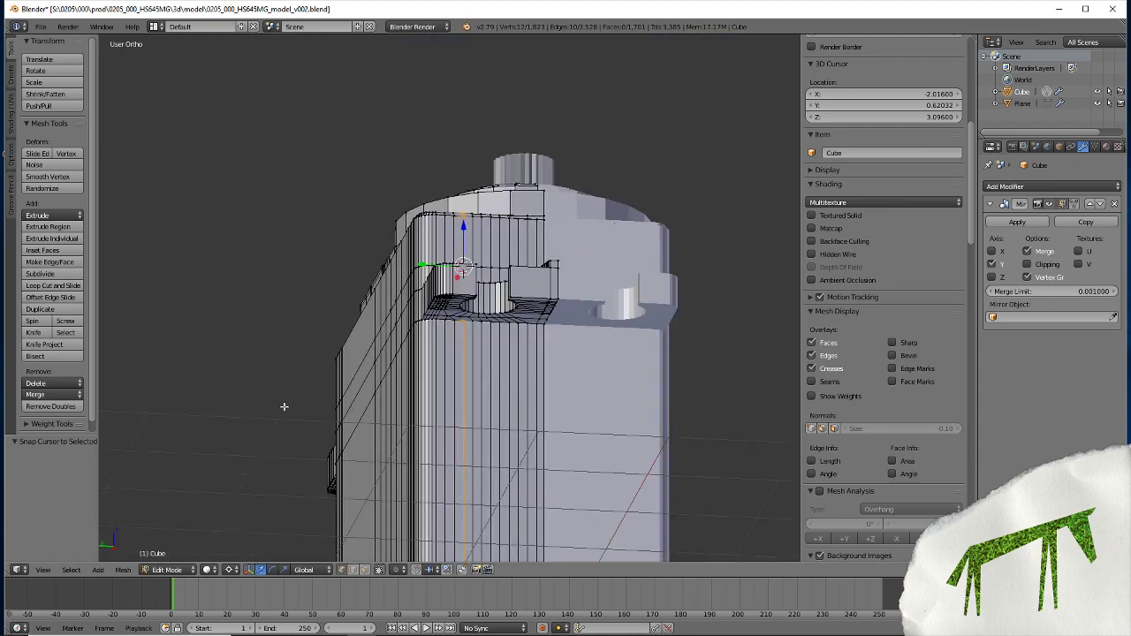
{"action": "mouse_move", "coordinate": [283, 406]}
{"action": "middle_mouse_down"}
{"action": "mouse_move", "coordinate": [298, 384]}
{"action": "mouse_move", "coordinate": [288, 365]}
{"action": "middle_mouse_up"}
{"action": "scroll", "coordinate": [447, 411], "scroll_direction": "up", "scroll_amount": 3}
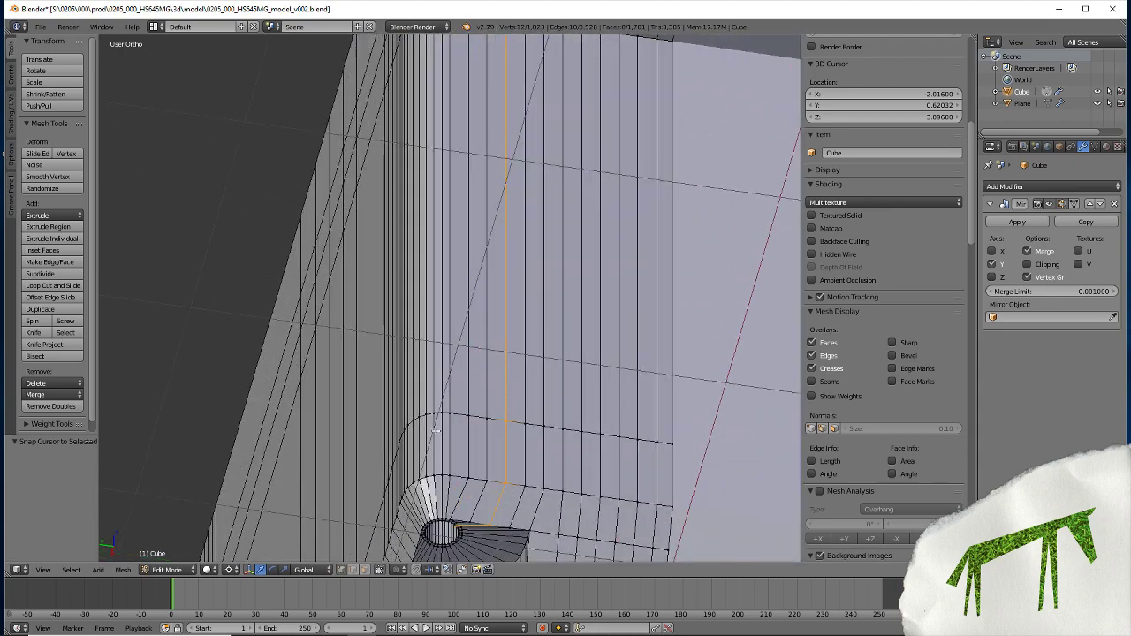
{"action": "scroll", "coordinate": [431, 487], "scroll_direction": "up", "scroll_amount": 2}
{"action": "scroll", "coordinate": [483, 480], "scroll_direction": "down", "scroll_amount": 3}
{"action": "scroll", "coordinate": [483, 480], "scroll_direction": "down", "scroll_amount": 1}
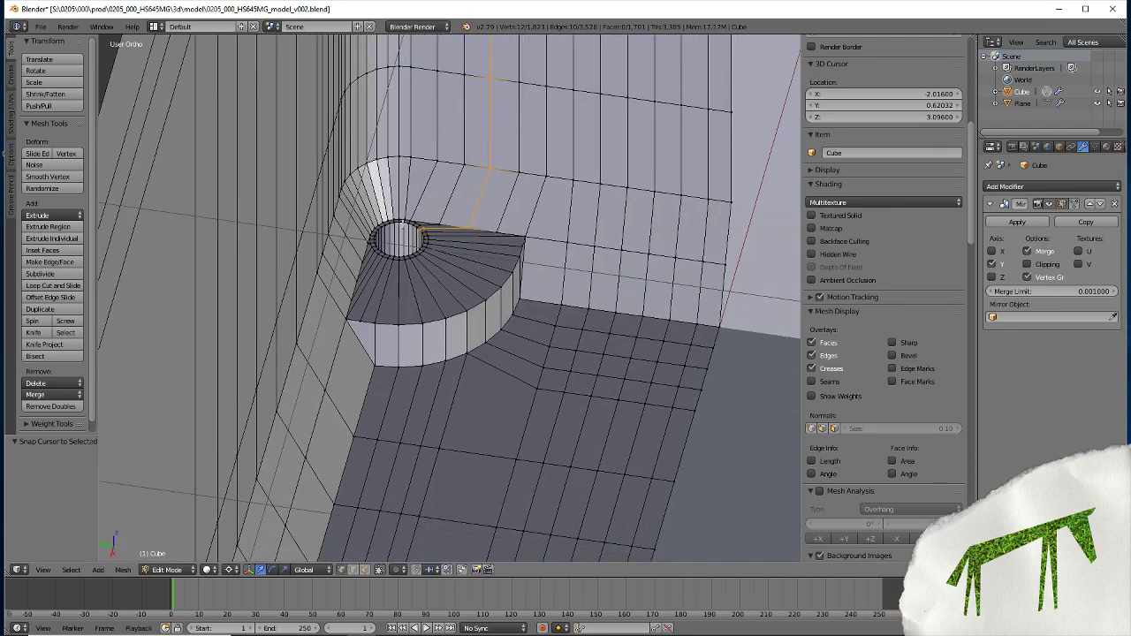
{"action": "key", "text": "ctrl+z"}
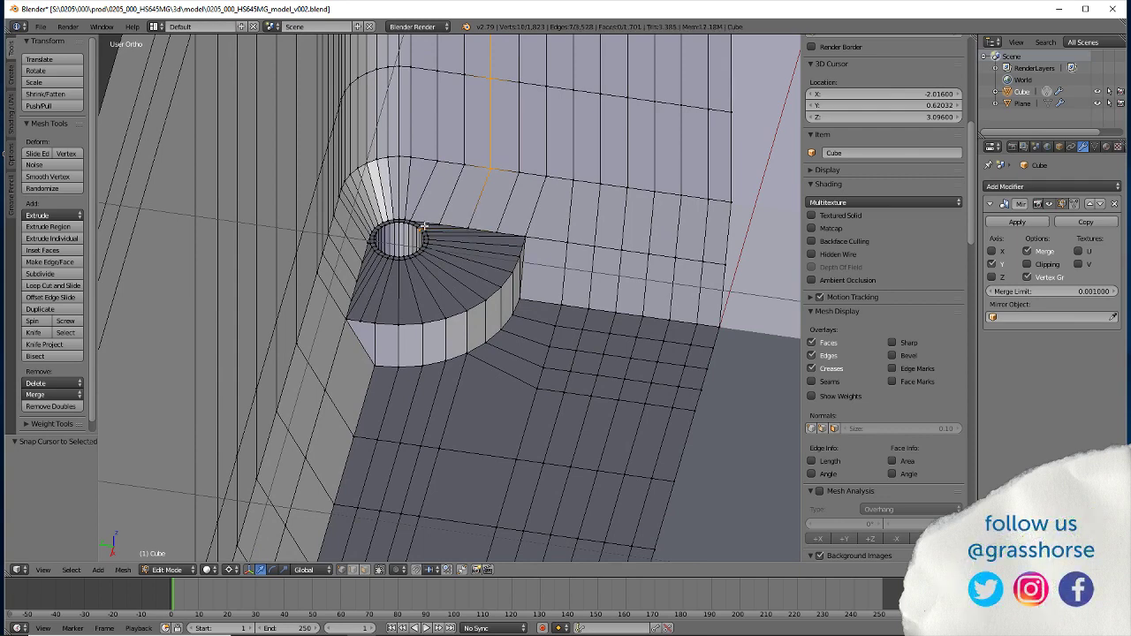
{"action": "key", "text": "z"}
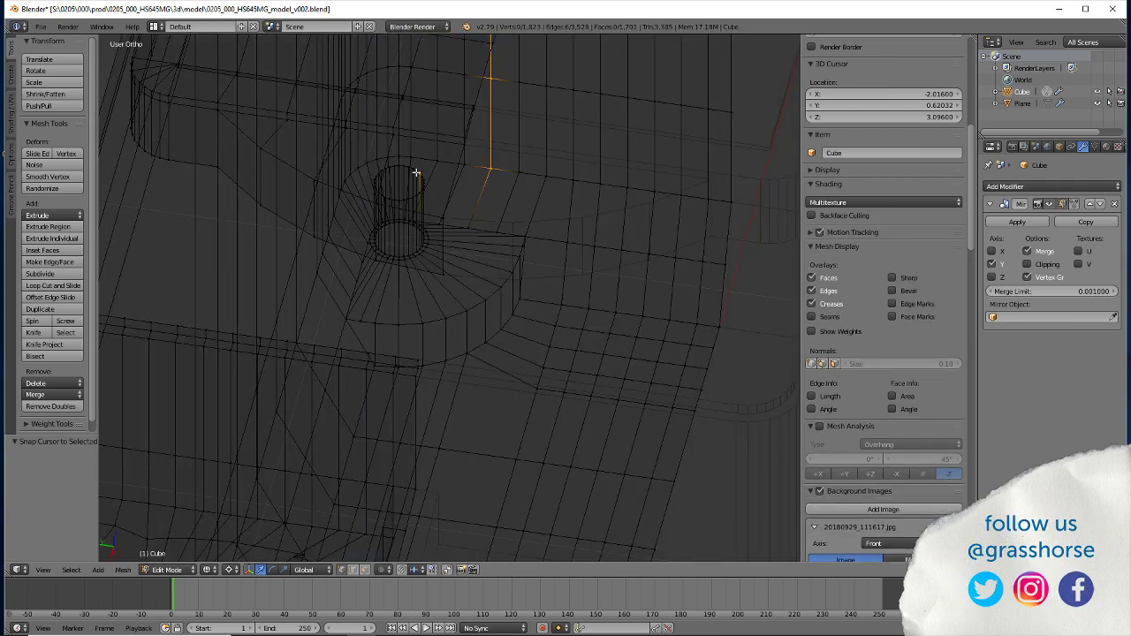
{"action": "right_click", "coordinate": [419, 173], "text": "ctrl"}
{"action": "key", "text": "ctrl+z"}
Select the edge path running down to the cylinder boss, leaving out the corner vertex near the tab
{"action": "mouse_move", "coordinate": [247, 302]}
{"action": "middle_mouse_down"}
{"action": "mouse_move", "coordinate": [286, 318]}
{"action": "mouse_move", "coordinate": [415, 298]}
{"action": "mouse_move", "coordinate": [487, 321]}
{"action": "mouse_move", "coordinate": [461, 283]}
{"action": "mouse_move", "coordinate": [427, 273]}
{"action": "mouse_move", "coordinate": [452, 314]}
{"action": "middle_mouse_up"}
{"action": "scroll", "coordinate": [460, 282], "scroll_direction": "up", "scroll_amount": 3}
{"action": "key", "text": "z"}
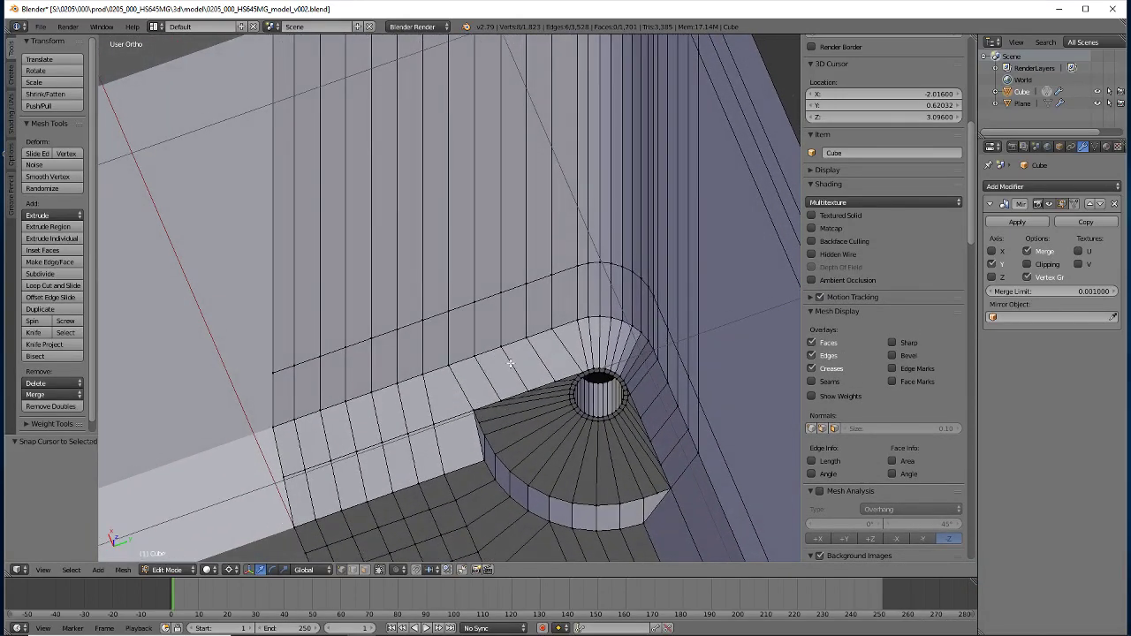
{"action": "right_click", "coordinate": [510, 363], "text": "alt"}
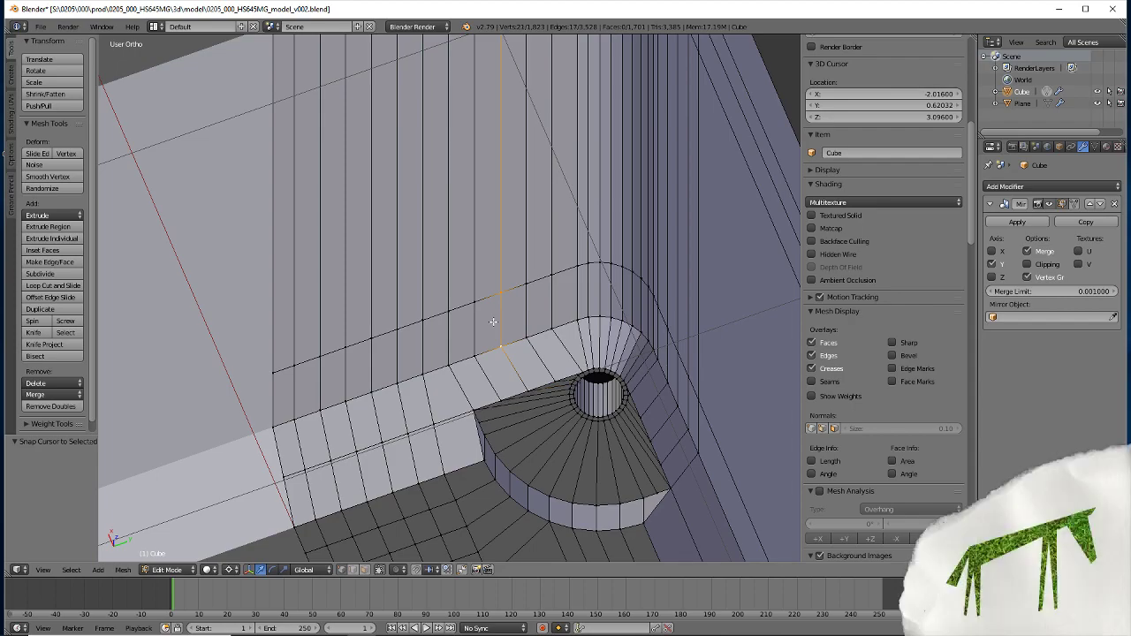
{"action": "mouse_move", "coordinate": [493, 321]}
{"action": "middle_mouse_down"}
{"action": "mouse_move", "coordinate": [399, 303]}
{"action": "mouse_move", "coordinate": [444, 323]}
{"action": "mouse_move", "coordinate": [434, 379]}
{"action": "middle_mouse_up"}
{"action": "key", "text": "z"}
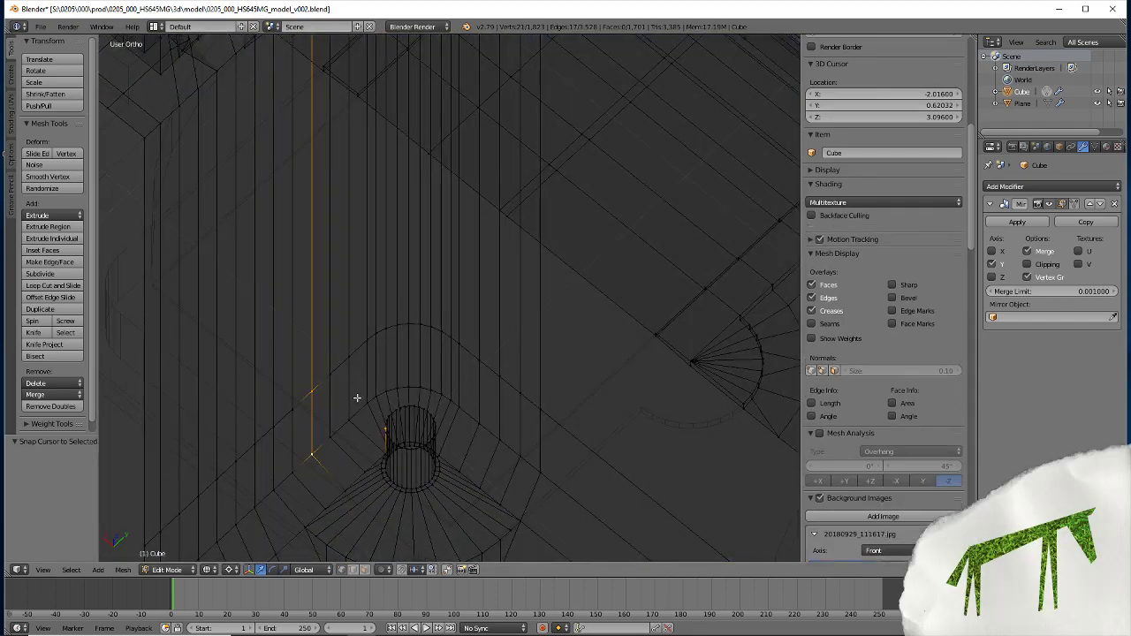
{"action": "mouse_move", "coordinate": [384, 434]}
{"action": "middle_mouse_down"}
{"action": "mouse_move", "coordinate": [389, 411]}
{"action": "mouse_move", "coordinate": [434, 412]}
{"action": "mouse_move", "coordinate": [616, 465]}
{"action": "middle_mouse_up"}
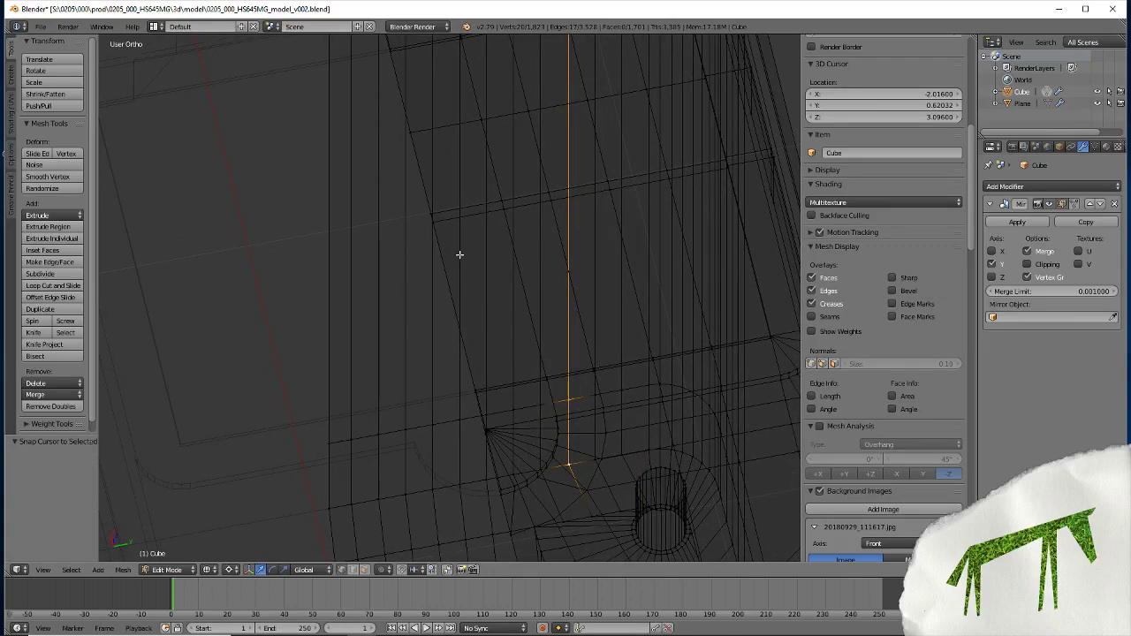
{"action": "scroll", "coordinate": [459, 261], "scroll_direction": "down", "scroll_amount": 2}
{"action": "middle_click_drag", "start_coordinate": [459, 268], "coordinate": [454, 374]}
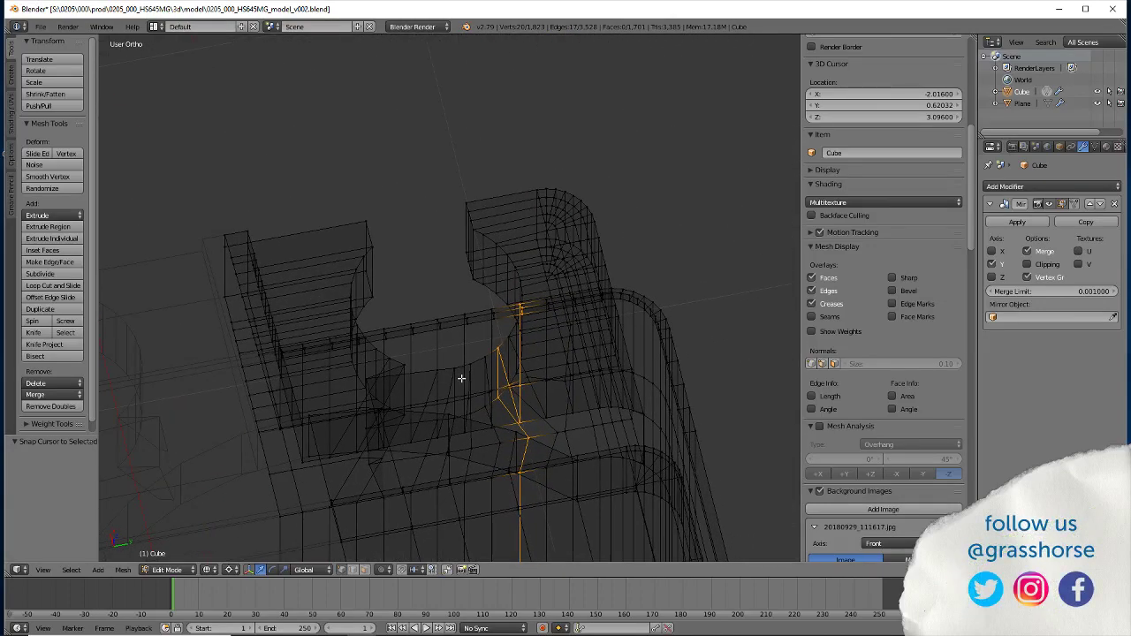
{"action": "key", "text": "z"}
{"action": "left_click", "coordinate": [525, 439], "text": "shift"}
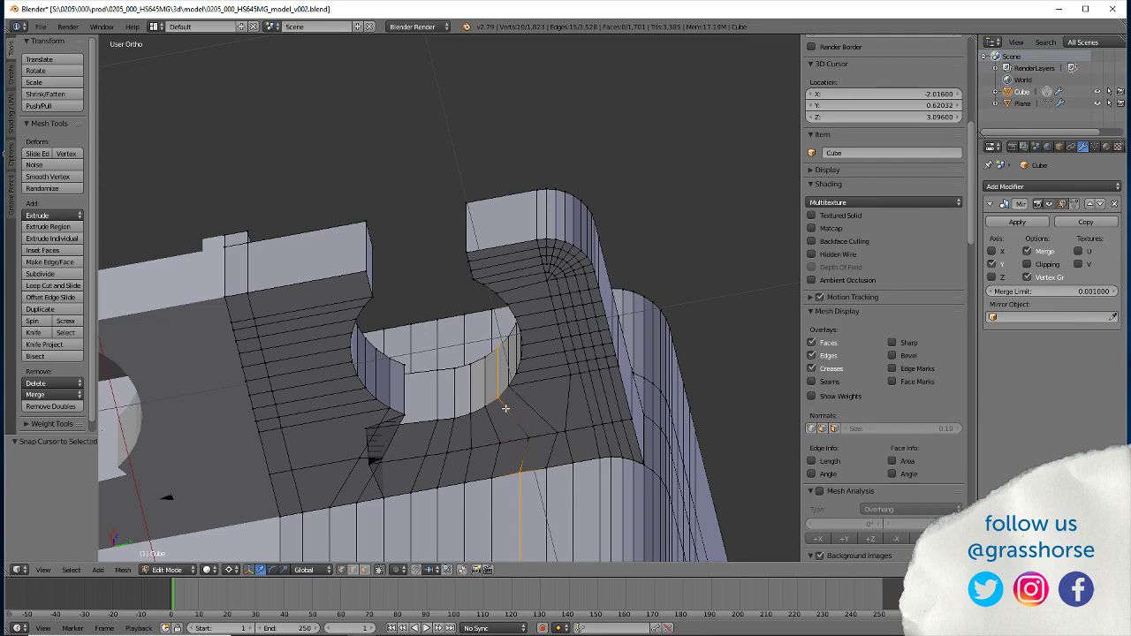
{"action": "key", "text": "z"}
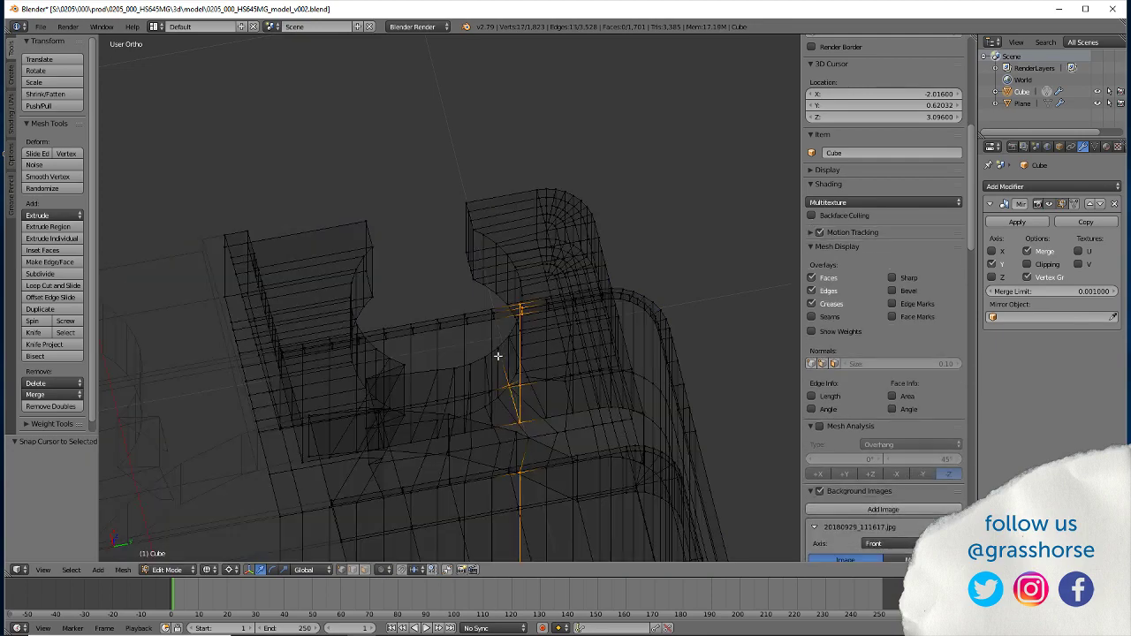
{"action": "mouse_move", "coordinate": [498, 319]}
{"action": "middle_mouse_down"}
{"action": "mouse_move", "coordinate": [512, 510]}
{"action": "mouse_move", "coordinate": [518, 463]}
{"action": "mouse_move", "coordinate": [507, 480]}
{"action": "middle_mouse_up"}
{"action": "mouse_move", "coordinate": [434, 424]}
{"action": "middle_mouse_down"}
{"action": "mouse_move", "coordinate": [434, 445]}
{"action": "mouse_move", "coordinate": [341, 455]}
{"action": "mouse_move", "coordinate": [326, 439]}
{"action": "mouse_move", "coordinate": [344, 409]}
{"action": "mouse_move", "coordinate": [449, 415]}
{"action": "middle_mouse_up"}
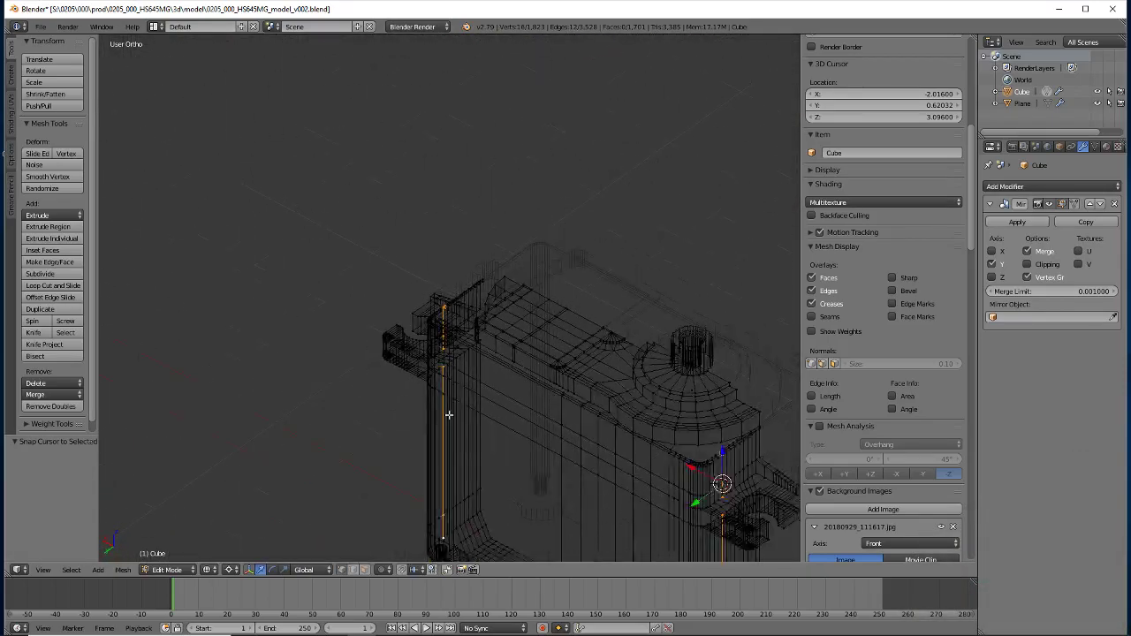
{"action": "key", "text": "z"}
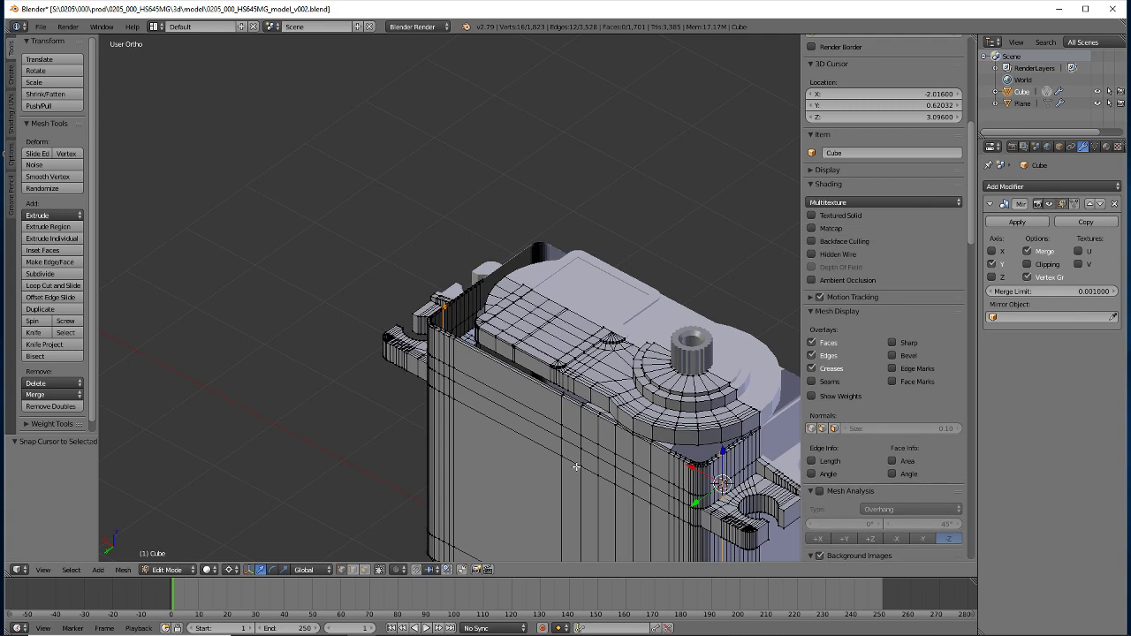
{"action": "middle_click_drag", "start_coordinate": [577, 462], "coordinate": [451, 286], "text": "shift"}
Scale the selected edges to 0 along Y, flattening them onto the cursor
{"action": "key", "text": "s"}
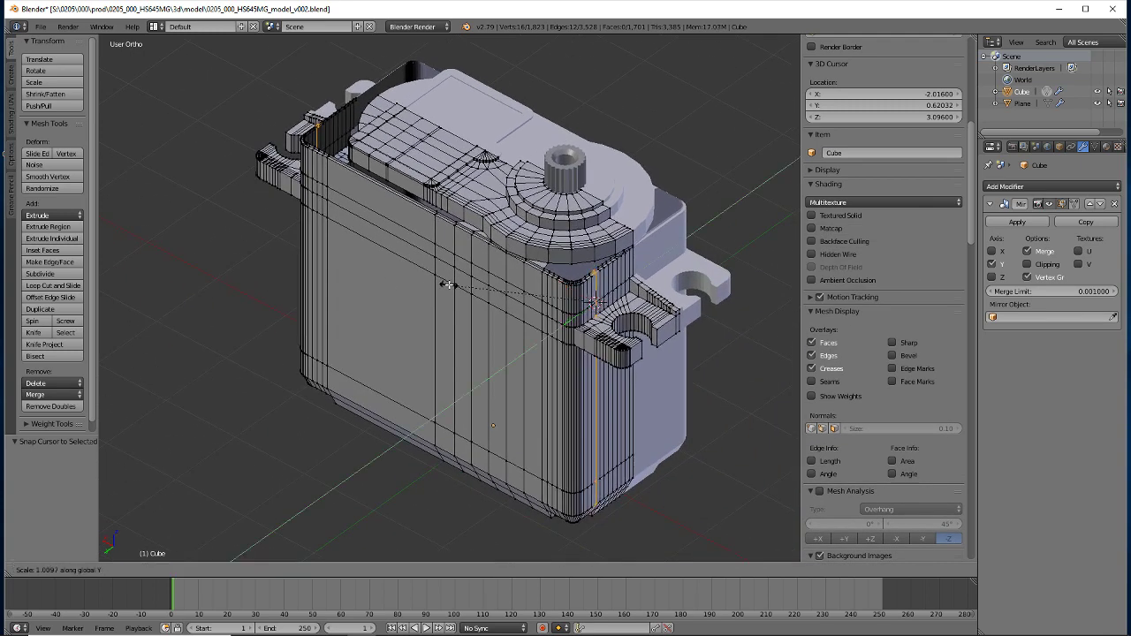
{"action": "key", "text": "y"}
{"action": "key", "text": "0"}
{"action": "key", "text": "Return"}
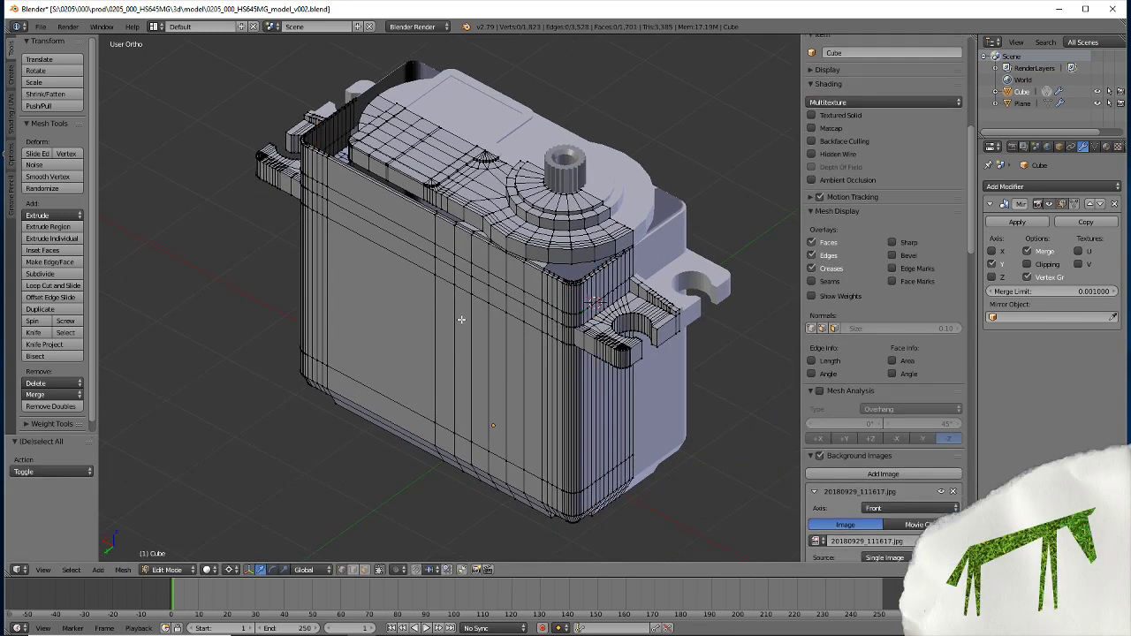
Merge duplicate vertices across the whole mesh, then deselect everything
{"action": "key", "text": "a"}
{"action": "key", "text": "a"}
{"action": "key", "text": "w"}
{"action": "left_click", "coordinate": [461, 318]}
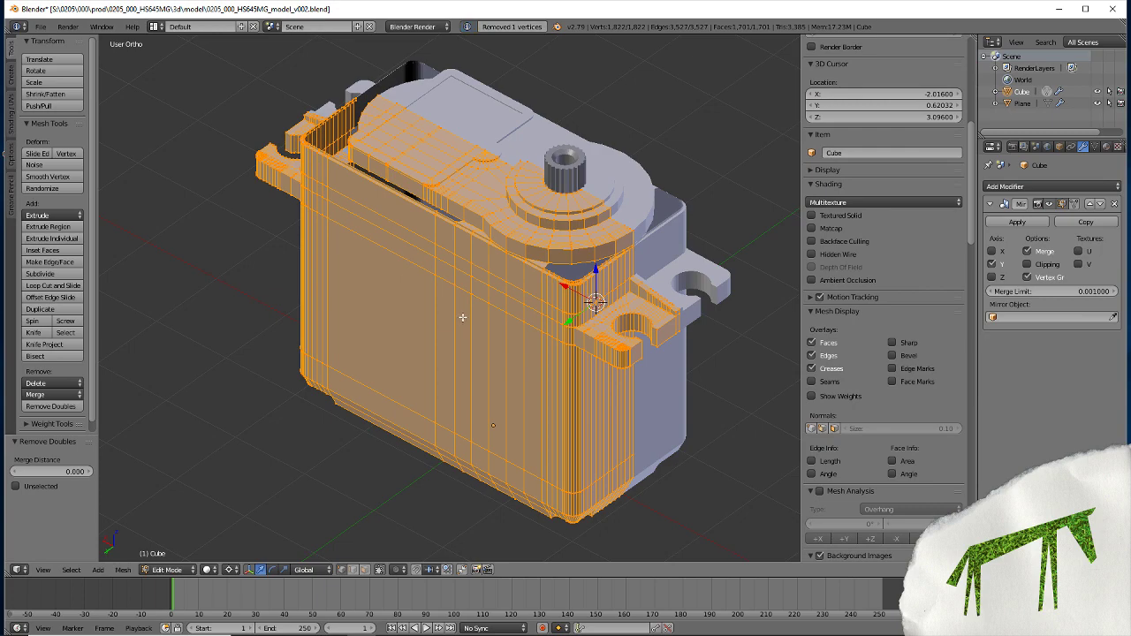
{"action": "key", "text": "a"}
Snap the 3D cursor to the body vertex at the seam and select the vertical loop through it
{"action": "middle_click_drag", "start_coordinate": [463, 318], "coordinate": [450, 397]}
{"action": "scroll", "coordinate": [363, 312], "scroll_direction": "up", "scroll_amount": 5}
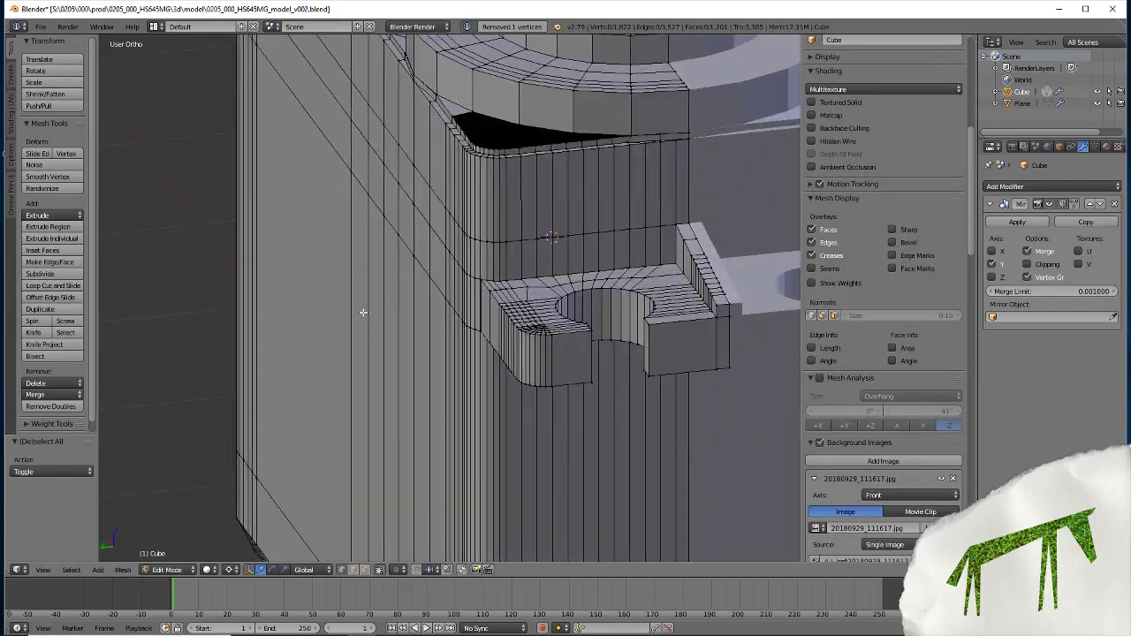
{"action": "scroll", "coordinate": [398, 325], "scroll_direction": "up", "scroll_amount": 3}
{"action": "mouse_move", "coordinate": [434, 338]}
{"action": "middle_mouse_down"}
{"action": "mouse_move", "coordinate": [434, 366]}
{"action": "mouse_move", "coordinate": [537, 436]}
{"action": "mouse_move", "coordinate": [503, 424]}
{"action": "mouse_move", "coordinate": [487, 384]}
{"action": "middle_mouse_up"}
{"action": "right_click", "coordinate": [484, 390]}
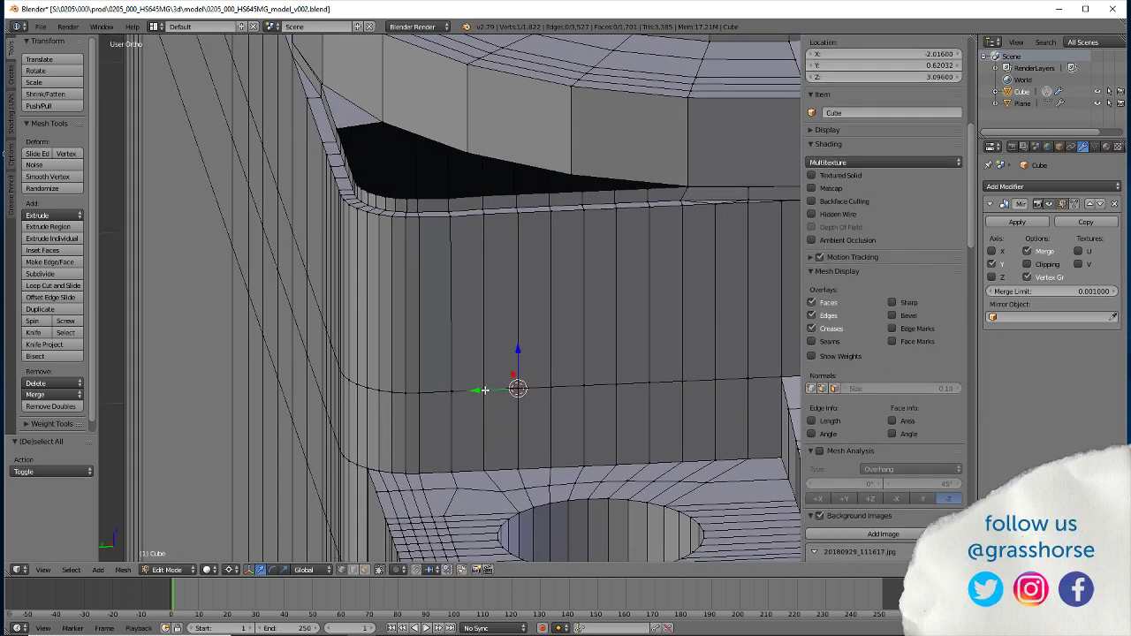
{"action": "right_click", "coordinate": [424, 389], "text": "alt"}
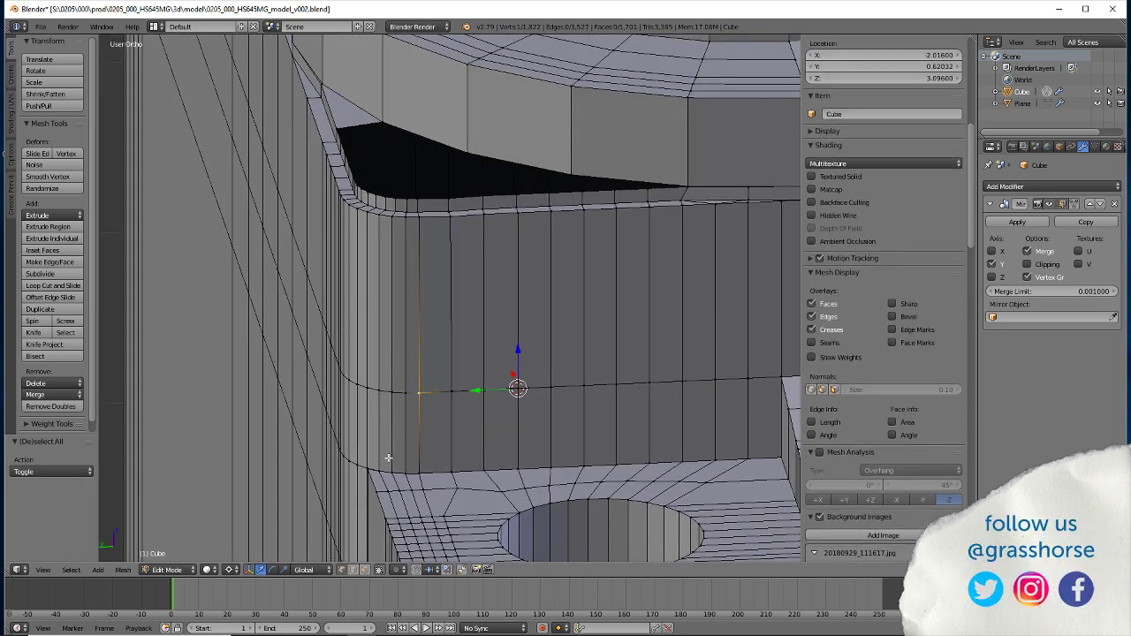
{"action": "right_click", "coordinate": [486, 394], "text": "alt"}
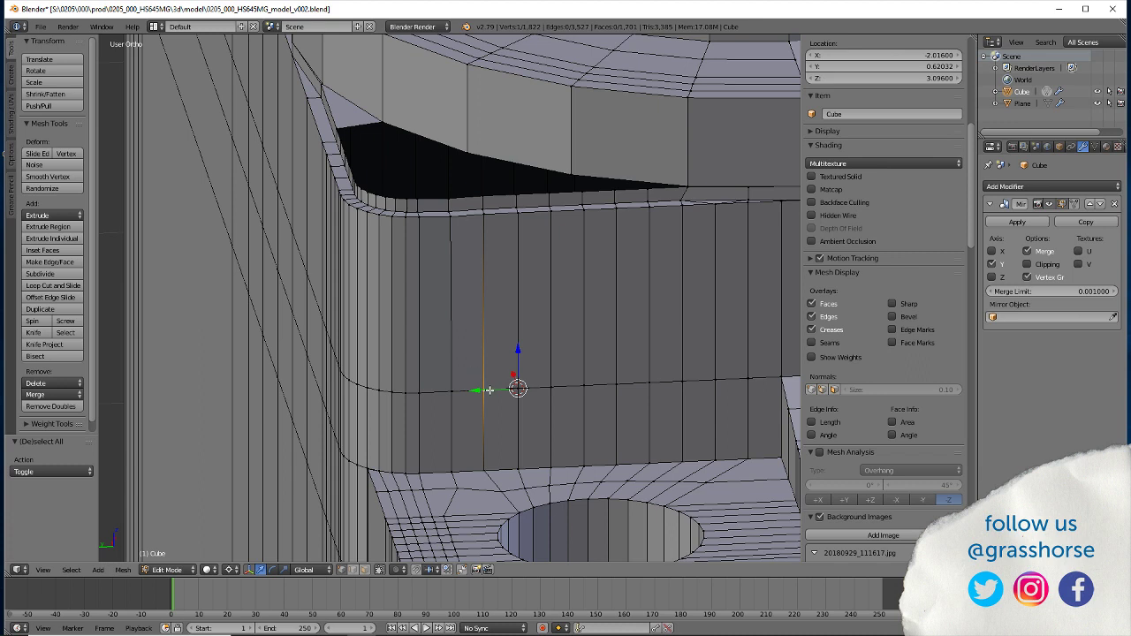
{"action": "key", "text": "Escape"}
{"action": "key", "text": "shift+s"}
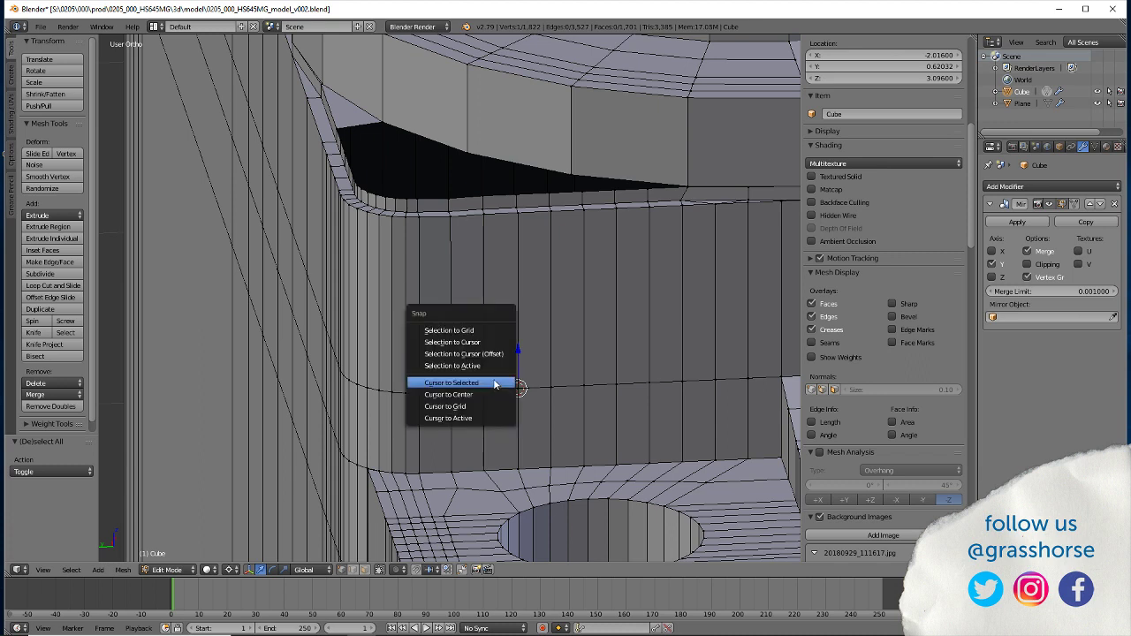
{"action": "left_click", "coordinate": [475, 385]}
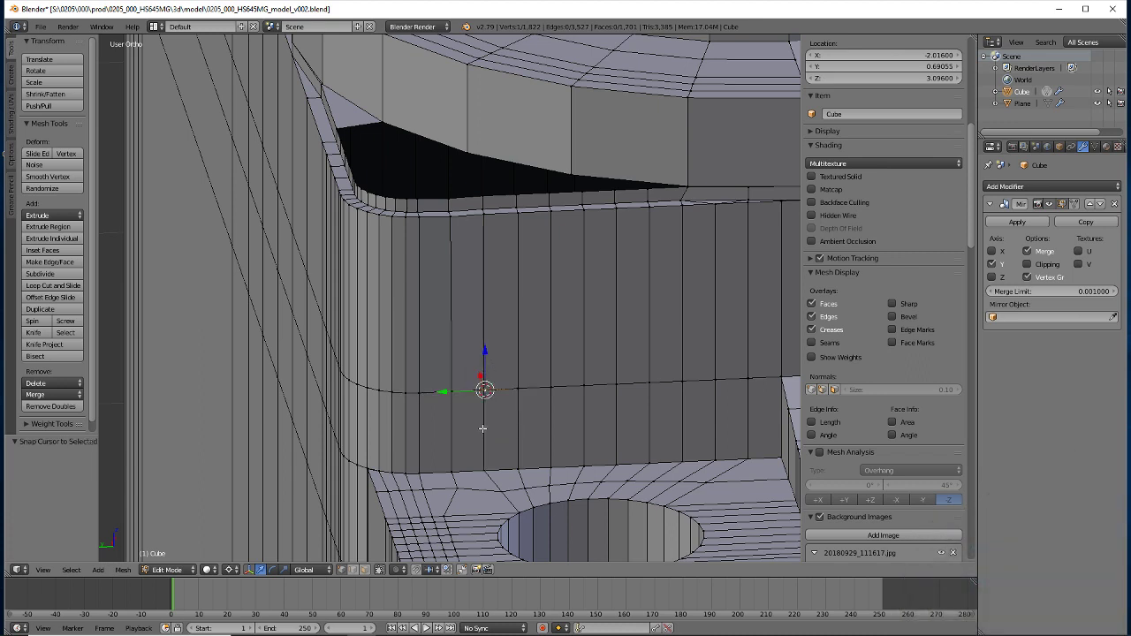
{"action": "key", "text": "ctrl+r"}
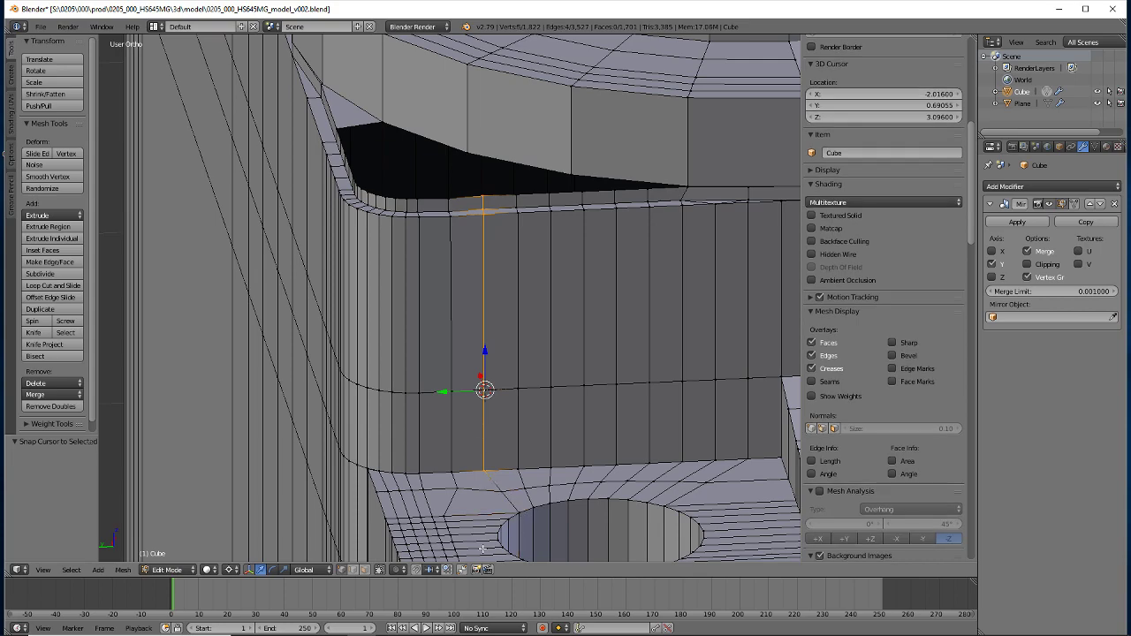
{"action": "mouse_move", "coordinate": [502, 495]}
{"action": "middle_mouse_down"}
{"action": "mouse_move", "coordinate": [478, 341]}
{"action": "mouse_move", "coordinate": [418, 470]}
{"action": "mouse_move", "coordinate": [460, 262]}
{"action": "mouse_move", "coordinate": [443, 295]}
{"action": "mouse_move", "coordinate": [460, 164]}
{"action": "mouse_move", "coordinate": [482, 390]}
{"action": "middle_mouse_up"}
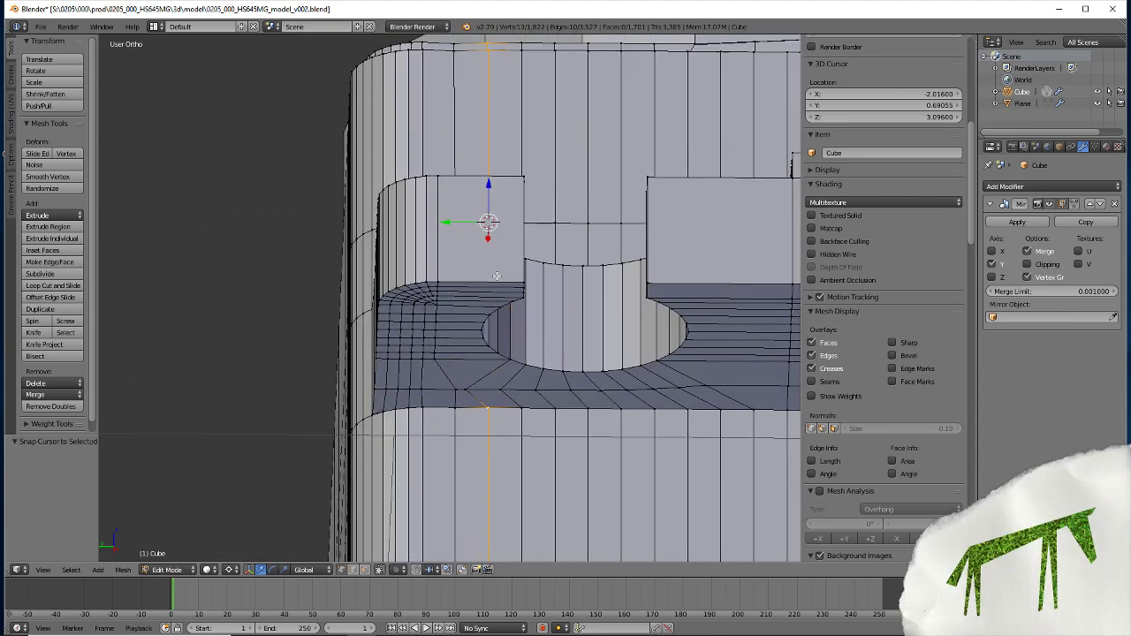
Move the vertex beside the hole onto its neighbouring vertex
{"action": "mouse_move", "coordinate": [497, 276]}
{"action": "middle_mouse_down"}
{"action": "mouse_move", "coordinate": [456, 210]}
{"action": "mouse_move", "coordinate": [445, 281]}
{"action": "mouse_move", "coordinate": [408, 228]}
{"action": "middle_mouse_up"}
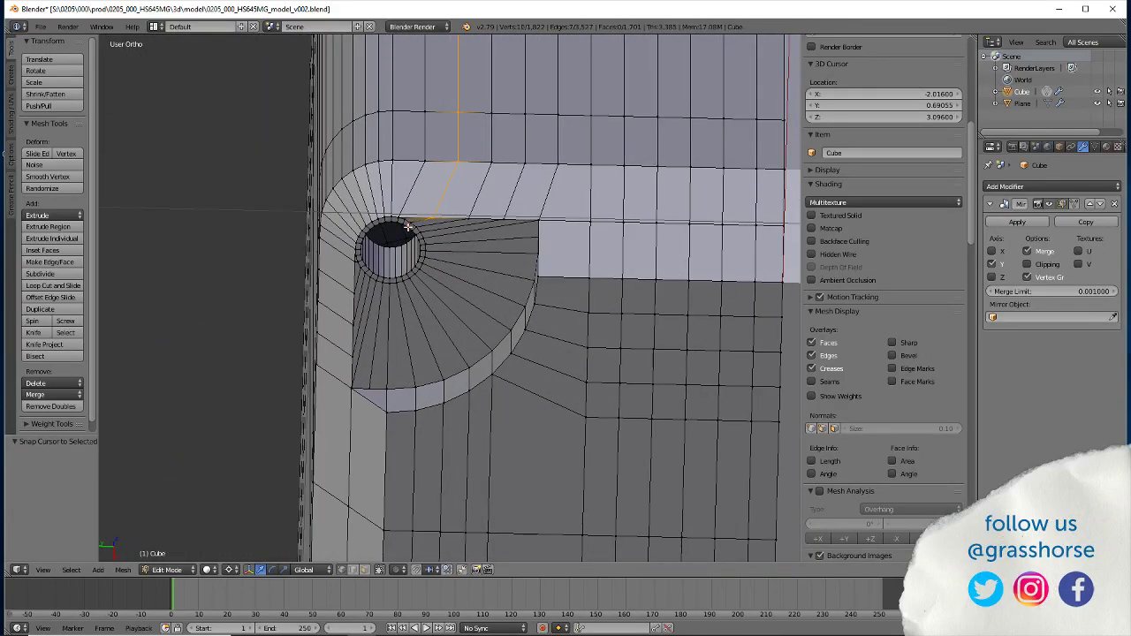
{"action": "key", "text": "g"}
{"action": "left_click", "coordinate": [435, 216]}
{"action": "key", "text": "z"}
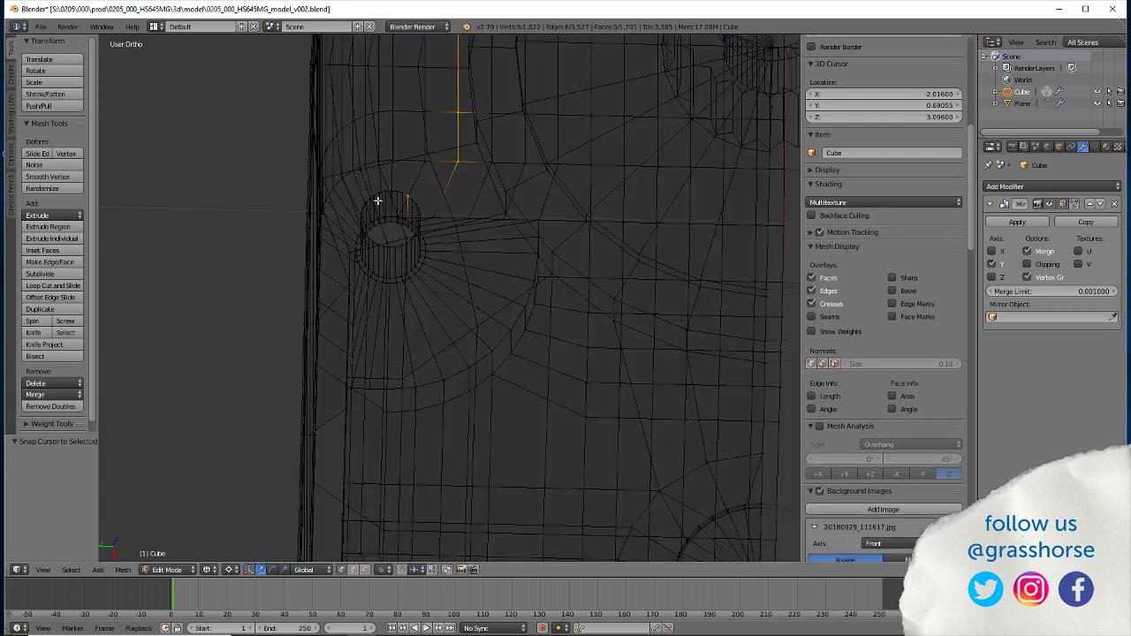
{"action": "middle_click_drag", "start_coordinate": [360, 242], "coordinate": [379, 321]}
{"action": "key", "text": "z"}
{"action": "scroll", "coordinate": [398, 305], "scroll_direction": "down", "scroll_amount": 3}
{"action": "scroll", "coordinate": [398, 305], "scroll_direction": "down", "scroll_amount": 2}
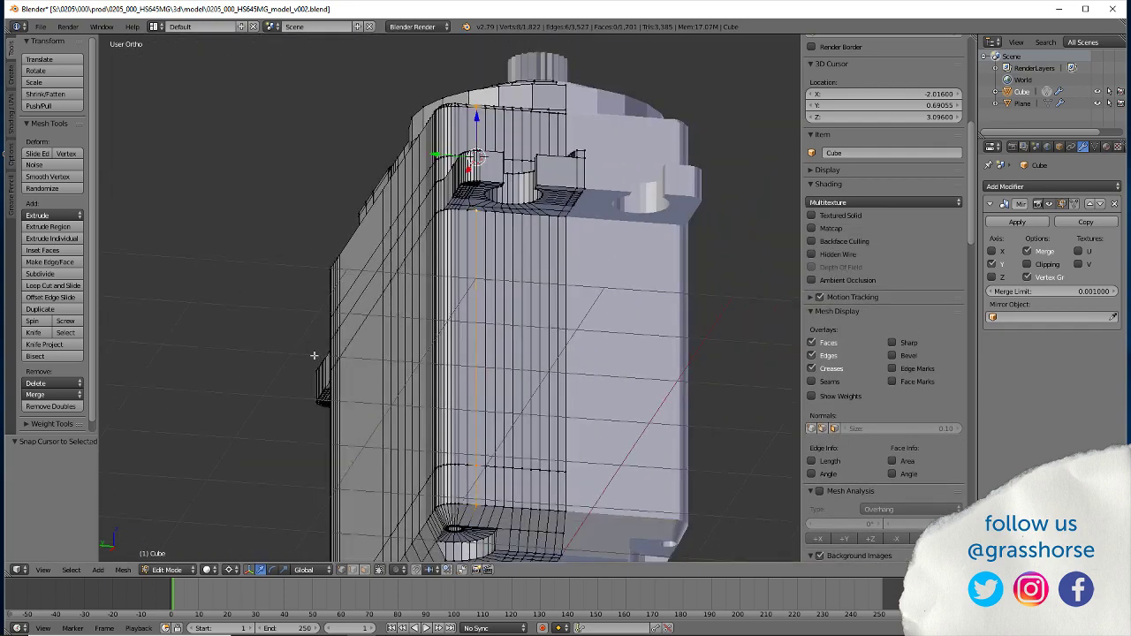
{"action": "mouse_move", "coordinate": [283, 437]}
{"action": "middle_mouse_down"}
{"action": "mouse_move", "coordinate": [260, 490]}
{"action": "mouse_move", "coordinate": [371, 442]}
{"action": "mouse_move", "coordinate": [518, 483]}
{"action": "mouse_move", "coordinate": [518, 496]}
{"action": "mouse_move", "coordinate": [434, 384]}
{"action": "middle_mouse_up"}
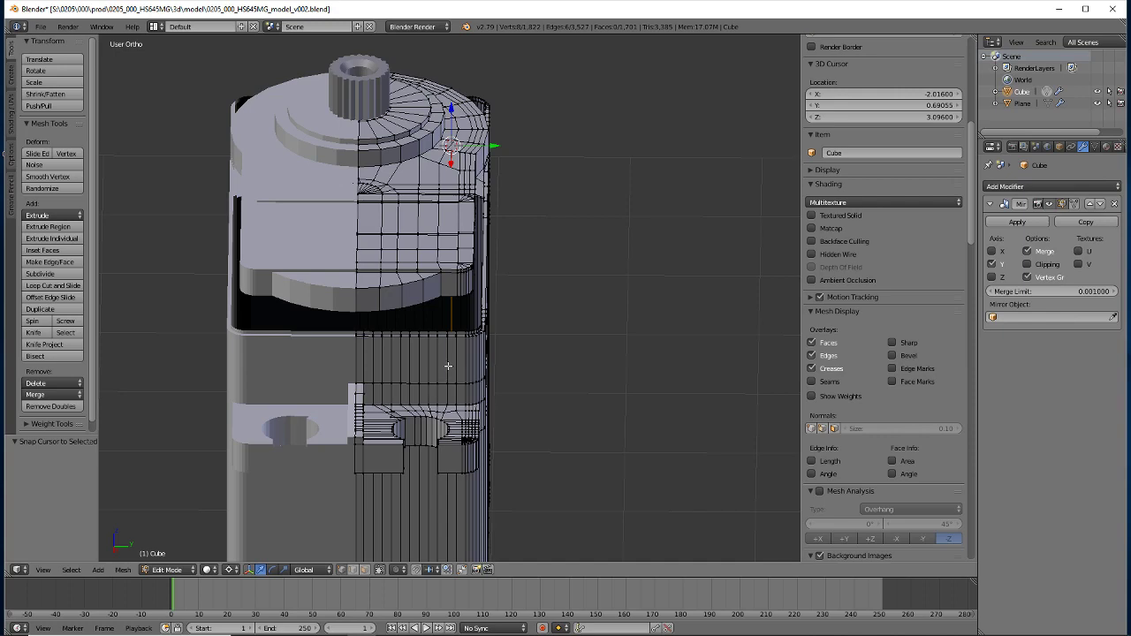
Select the vertical edge chain running down the body, dropping a stray vertex
{"action": "right_click", "coordinate": [444, 385], "text": "alt+shift"}
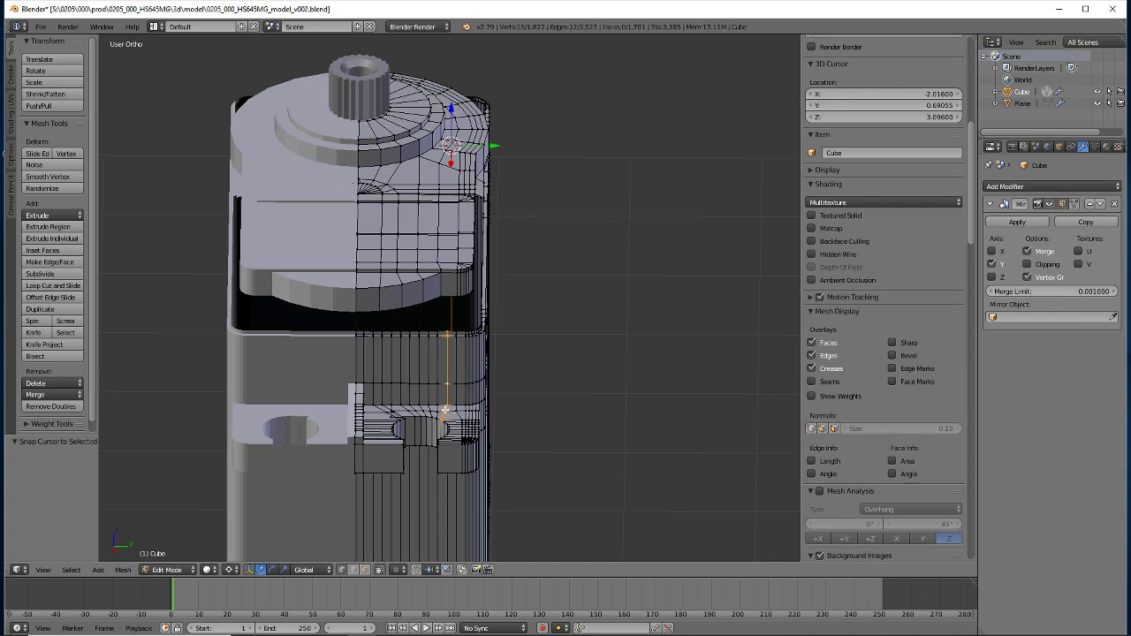
{"action": "mouse_move", "coordinate": [444, 413]}
{"action": "middle_mouse_down"}
{"action": "mouse_move", "coordinate": [404, 109]}
{"action": "mouse_move", "coordinate": [453, 475]}
{"action": "middle_mouse_up"}
{"action": "right_click", "coordinate": [448, 433], "text": "alt+shift"}
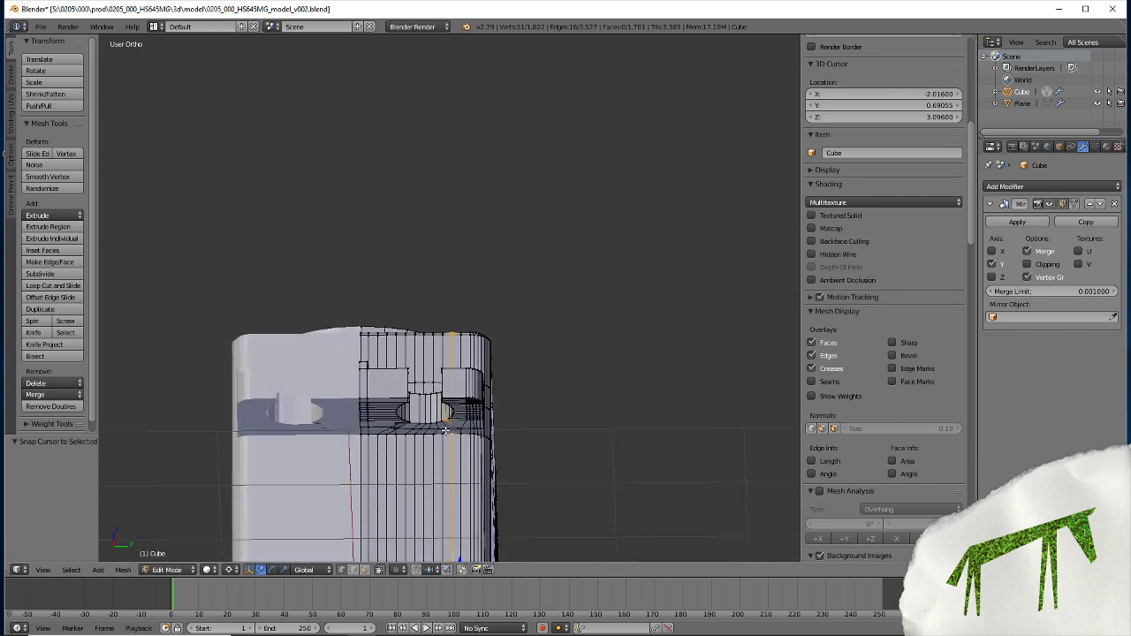
{"action": "middle_click_drag", "start_coordinate": [345, 370], "coordinate": [449, 316]}
{"action": "right_click", "coordinate": [449, 316], "text": "shift"}
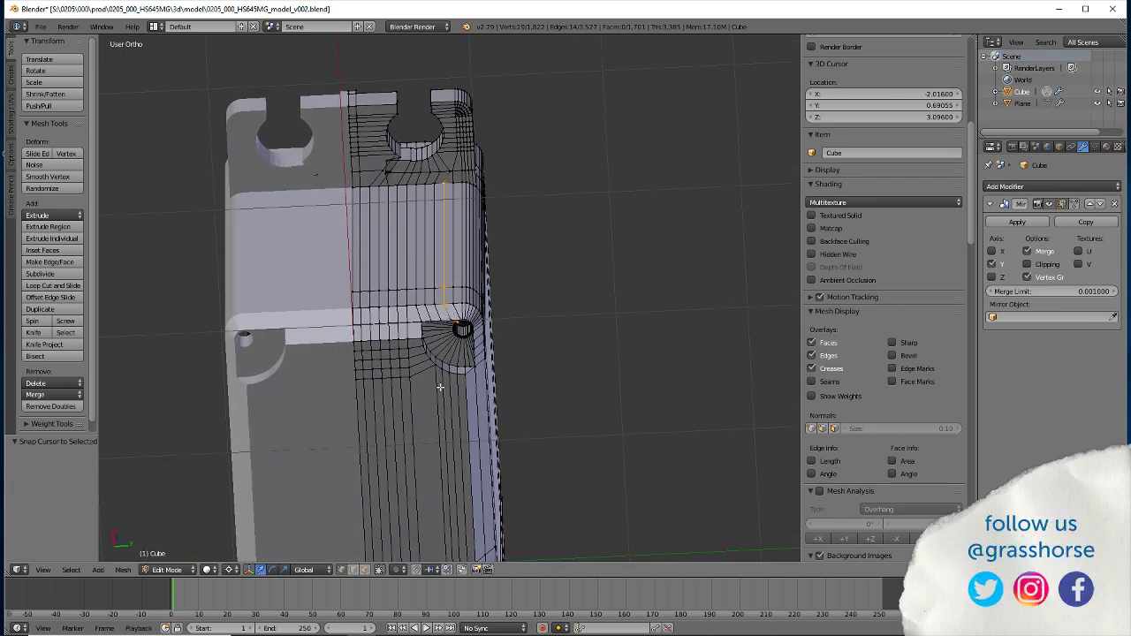
{"action": "scroll", "coordinate": [440, 387], "scroll_direction": "up", "scroll_amount": 4}
{"action": "scroll", "coordinate": [426, 325], "scroll_direction": "up", "scroll_amount": 3}
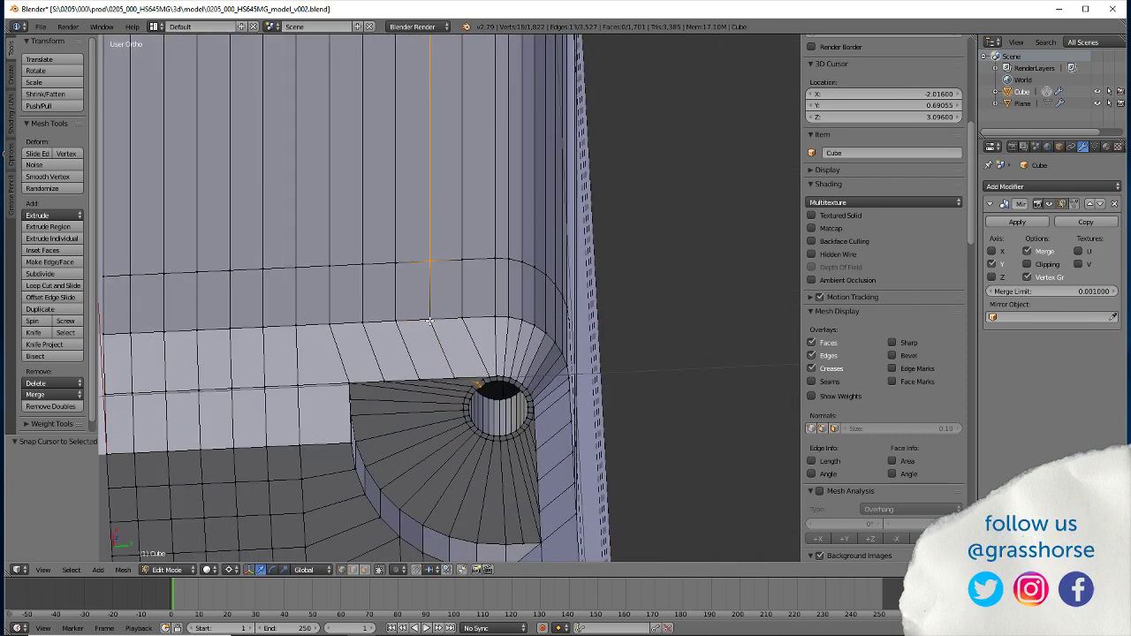
{"action": "mouse_move", "coordinate": [436, 367]}
{"action": "middle_mouse_down"}
{"action": "mouse_move", "coordinate": [429, 348]}
{"action": "mouse_move", "coordinate": [429, 361]}
{"action": "middle_mouse_up"}
{"action": "key", "text": "z"}
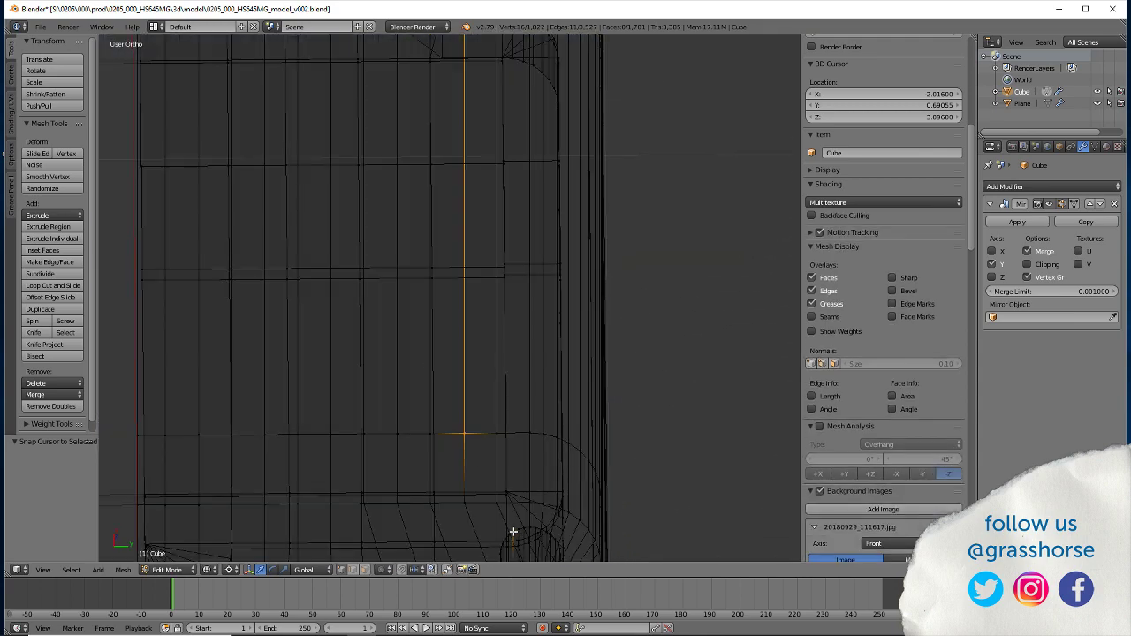
{"action": "mouse_move", "coordinate": [383, 468]}
{"action": "middle_mouse_down", "text": "shift"}
{"action": "mouse_move", "coordinate": [386, 291]}
{"action": "mouse_move", "coordinate": [422, 273]}
{"action": "mouse_move", "coordinate": [429, 310]}
{"action": "mouse_move", "coordinate": [430, 459]}
{"action": "mouse_move", "coordinate": [425, 253]}
{"action": "mouse_move", "coordinate": [389, 449]}
{"action": "mouse_move", "coordinate": [381, 227]}
{"action": "mouse_move", "coordinate": [361, 192]}
{"action": "mouse_move", "coordinate": [374, 391]}
{"action": "mouse_move", "coordinate": [398, 386]}
{"action": "mouse_move", "coordinate": [392, 399]}
{"action": "middle_mouse_up", "text": "shift"}
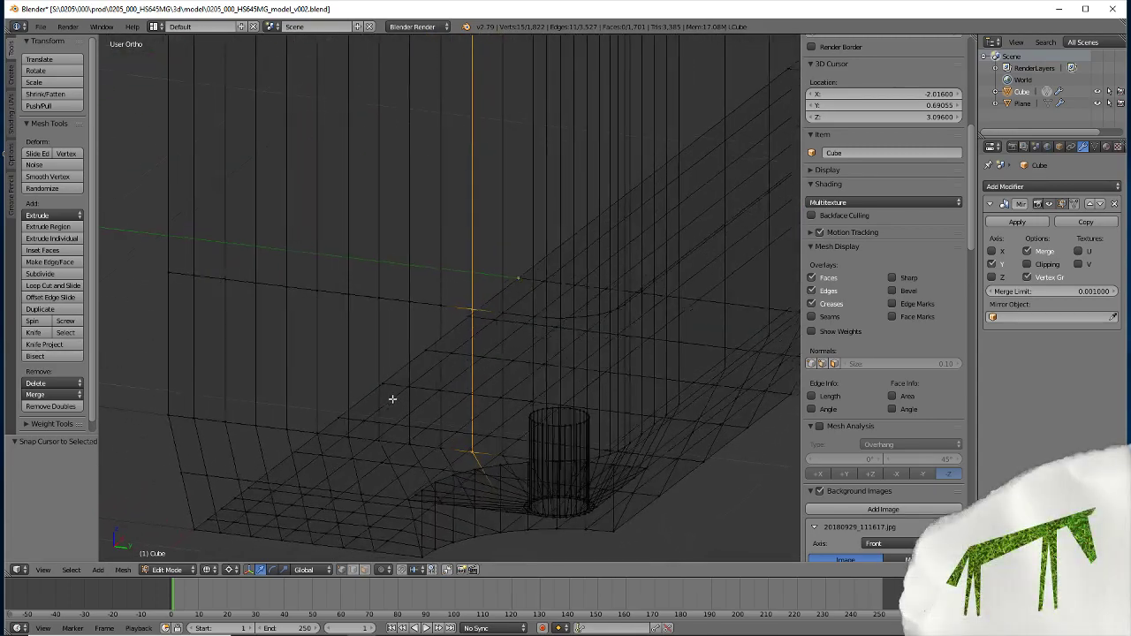
{"action": "key", "text": "z"}
{"action": "scroll", "coordinate": [412, 303], "scroll_direction": "down", "scroll_amount": 2}
{"action": "scroll", "coordinate": [419, 305], "scroll_direction": "down", "scroll_amount": 4}
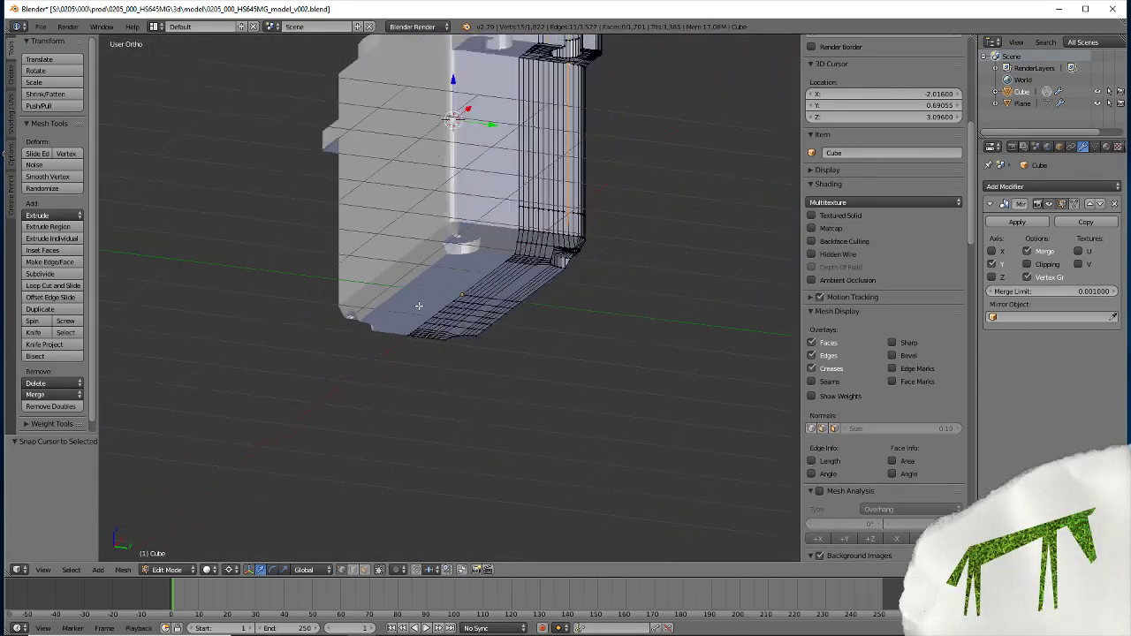
{"action": "mouse_move", "coordinate": [419, 306]}
{"action": "middle_mouse_down"}
{"action": "mouse_move", "coordinate": [233, 318]}
{"action": "mouse_move", "coordinate": [237, 233]}
{"action": "mouse_move", "coordinate": [374, 355]}
{"action": "middle_mouse_up"}
Scale the chain to 0 along Y so it becomes a straight line
{"action": "key", "text": "s"}
{"action": "key", "text": "y"}
{"action": "key", "text": "0"}
{"action": "key", "text": "Return"}
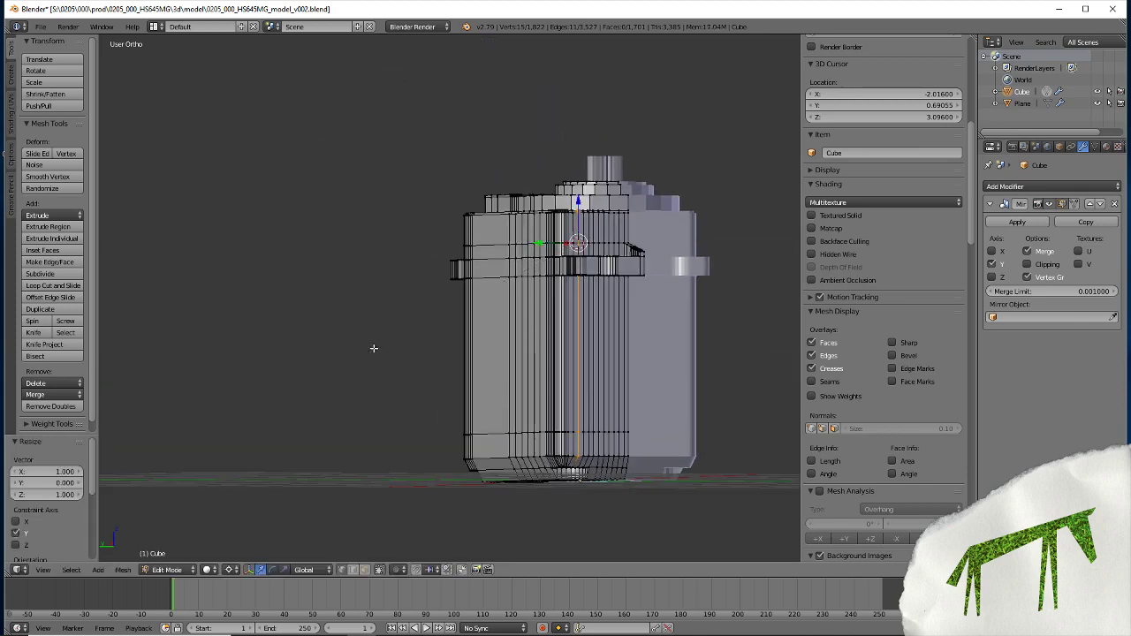
{"action": "scroll", "coordinate": [513, 301], "scroll_direction": "up", "scroll_amount": 7}
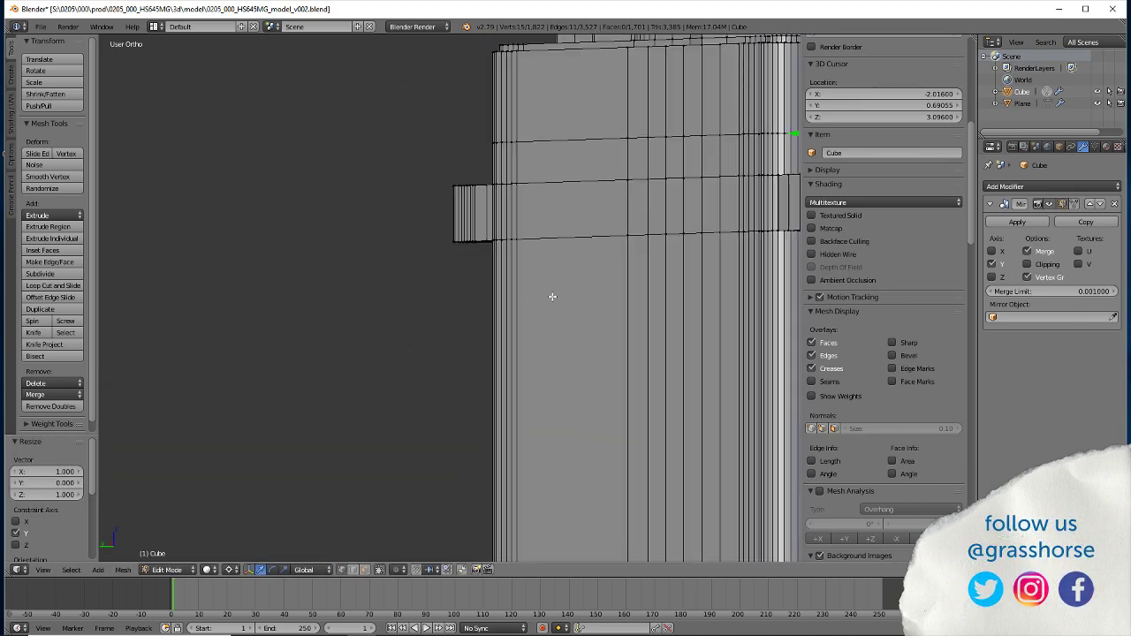
Remove doubles across the whole mesh to merge the leftover vertex, then deselect all
{"action": "key", "text": "a"}
{"action": "key", "text": "w"}
{"action": "left_click", "coordinate": [551, 297]}
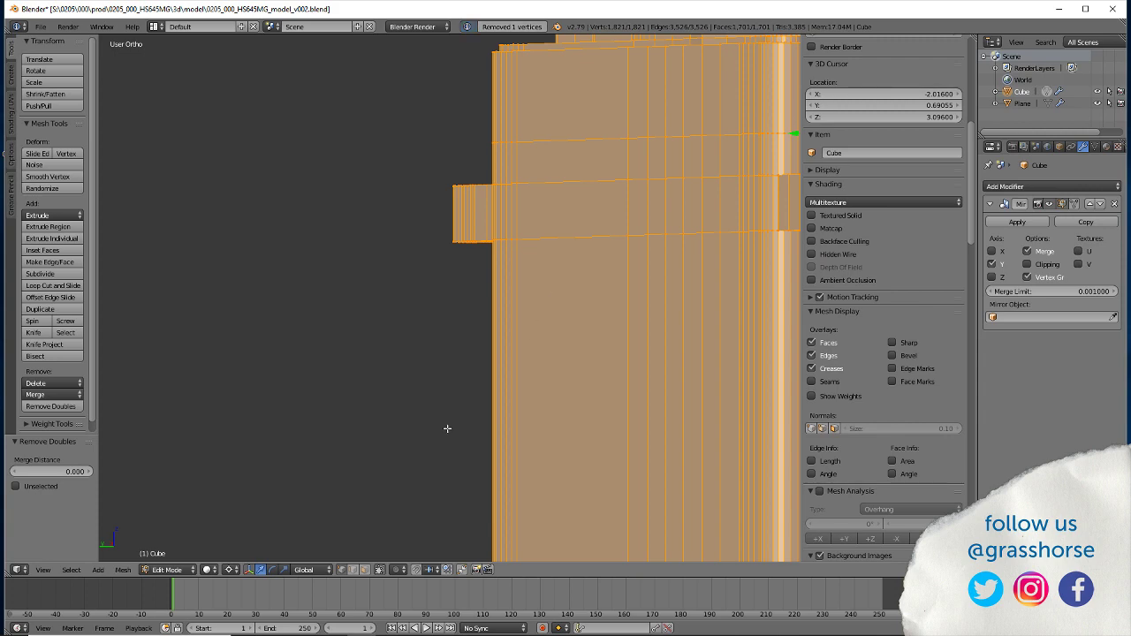
{"action": "key", "text": "a"}
{"action": "scroll", "coordinate": [437, 328], "scroll_direction": "down", "scroll_amount": 5}
Snap the 3D cursor to the body seam vertex near the round hole (Y 0.76077)
{"action": "middle_click_drag", "start_coordinate": [419, 346], "coordinate": [434, 345]}
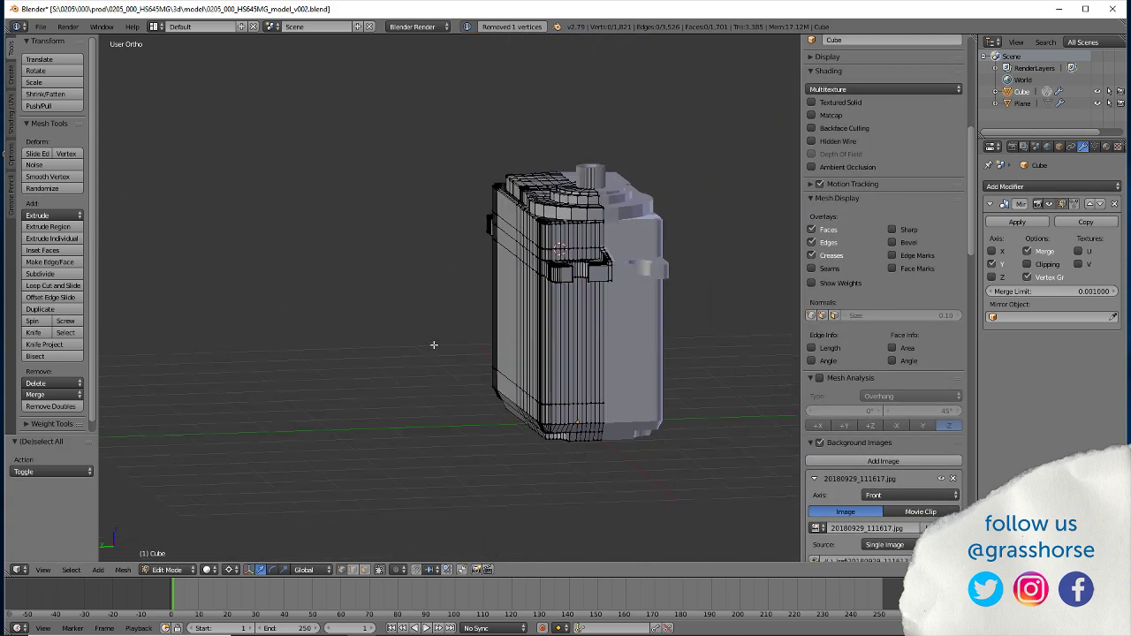
{"action": "scroll", "coordinate": [485, 308], "scroll_direction": "up", "scroll_amount": 6}
{"action": "mouse_move", "coordinate": [487, 309]}
{"action": "middle_mouse_down"}
{"action": "mouse_move", "coordinate": [487, 255]}
{"action": "mouse_move", "coordinate": [309, 462]}
{"action": "mouse_move", "coordinate": [322, 462]}
{"action": "middle_mouse_up"}
{"action": "scroll", "coordinate": [543, 251], "scroll_direction": "up", "scroll_amount": 4}
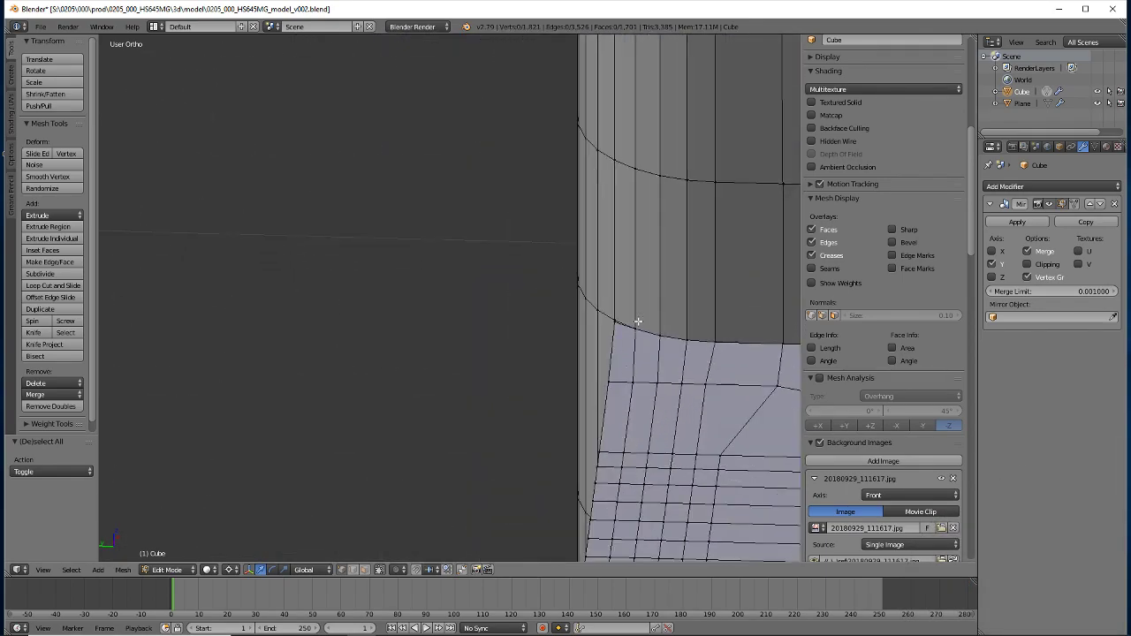
{"action": "mouse_move", "coordinate": [678, 273]}
{"action": "middle_mouse_down", "text": "shift"}
{"action": "mouse_move", "coordinate": [353, 221]}
{"action": "mouse_move", "coordinate": [397, 167]}
{"action": "mouse_move", "coordinate": [407, 305]}
{"action": "middle_mouse_up", "text": "shift"}
{"action": "right_click", "coordinate": [519, 206]}
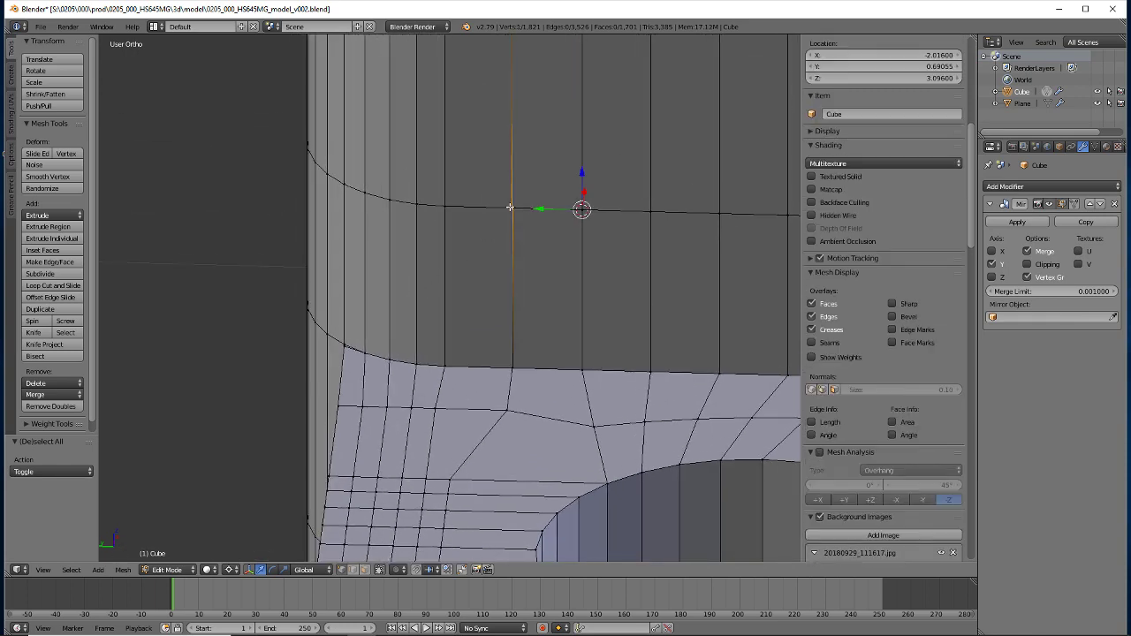
{"action": "key", "text": "shift+s"}
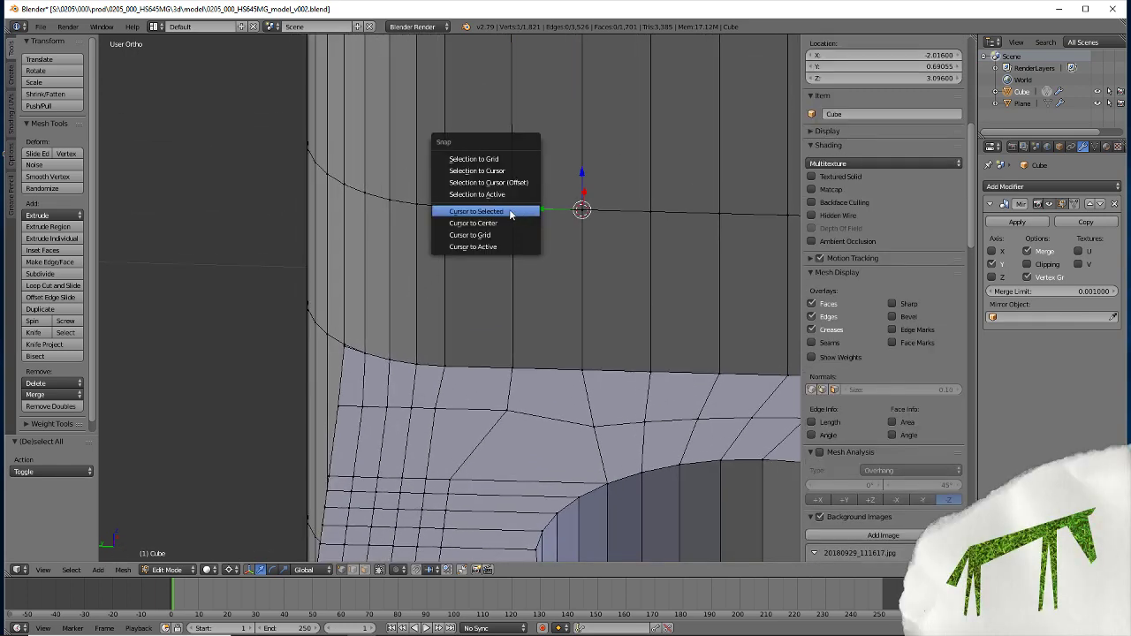
{"action": "left_click", "coordinate": [510, 213]}
Select the edge loop running down from the cursor and trim vertices off its lower end
{"action": "right_click", "coordinate": [511, 365], "text": "shift"}
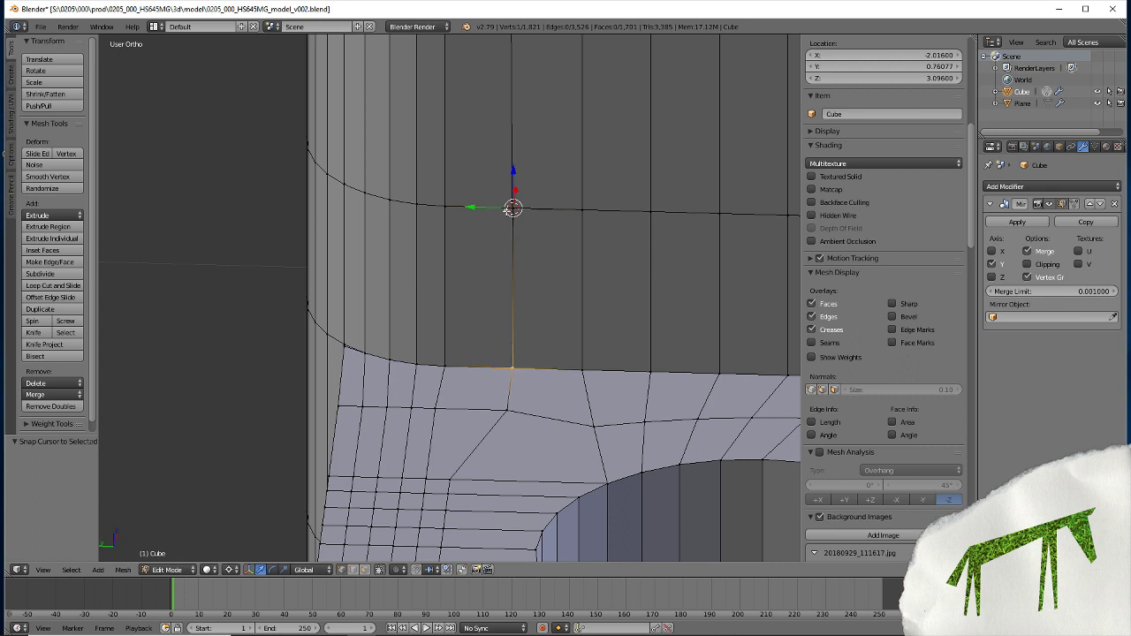
{"action": "right_click", "coordinate": [507, 209], "text": "shift"}
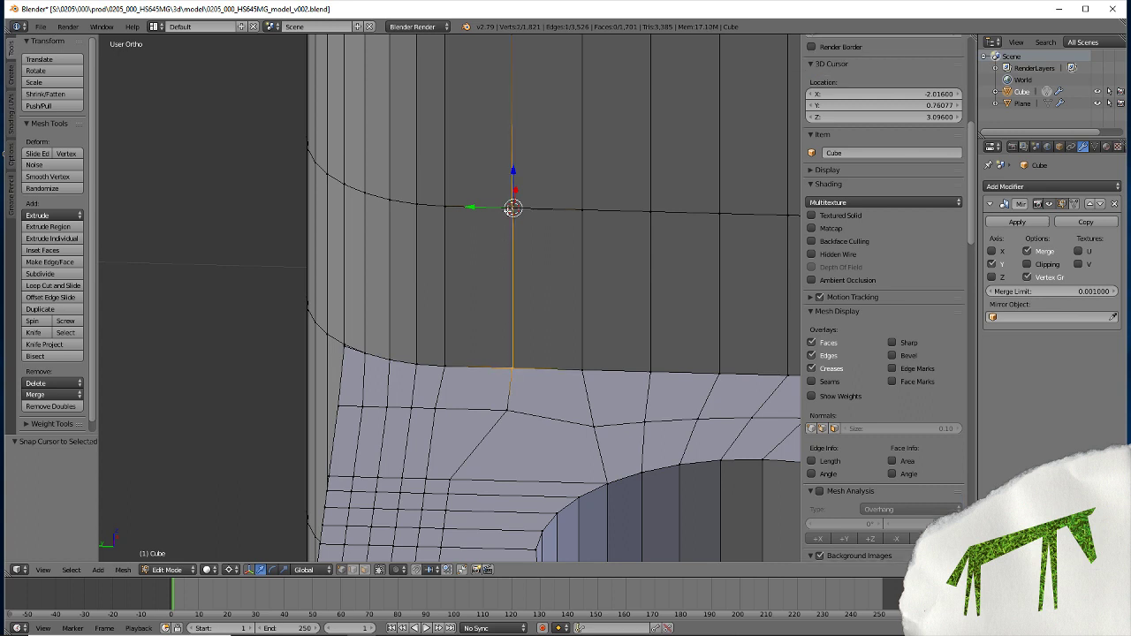
{"action": "right_click", "coordinate": [512, 305], "text": "alt+shift"}
{"action": "mouse_move", "coordinate": [441, 186]}
{"action": "middle_mouse_down"}
{"action": "mouse_move", "coordinate": [467, 228]}
{"action": "mouse_move", "coordinate": [468, 207]}
{"action": "middle_mouse_up"}
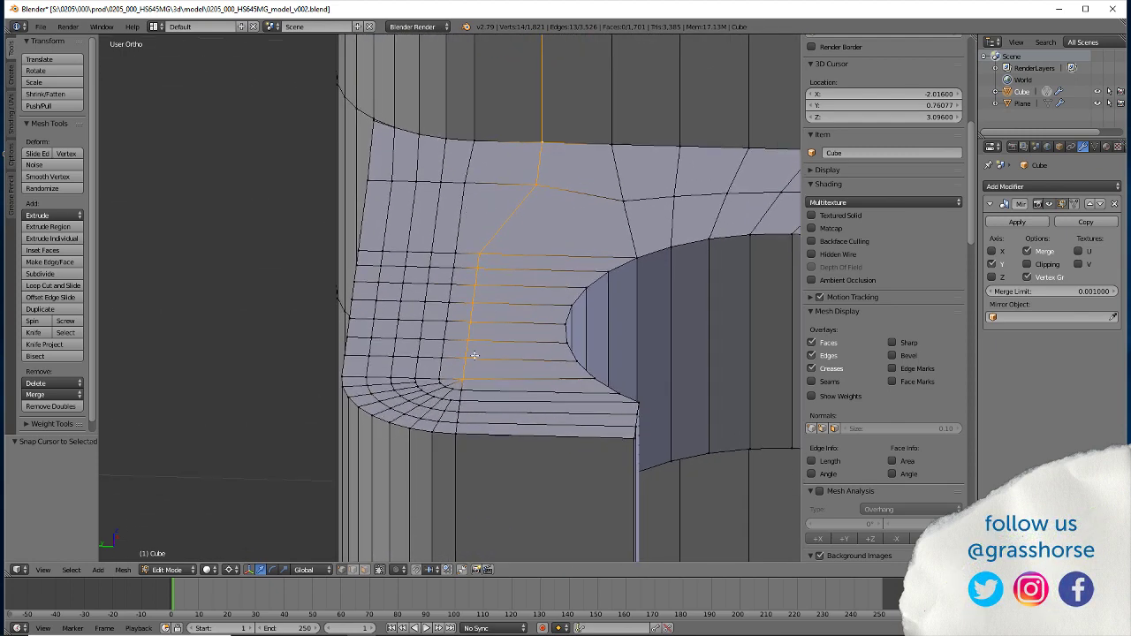
{"action": "right_click", "coordinate": [462, 379], "text": "shift"}
{"action": "right_click", "coordinate": [465, 360], "text": "shift"}
{"action": "right_click", "coordinate": [468, 339], "text": "shift"}
{"action": "right_click", "coordinate": [471, 322], "text": "shift"}
{"action": "right_click", "coordinate": [473, 304], "text": "shift"}
{"action": "right_click", "coordinate": [474, 285], "text": "shift"}
{"action": "right_click", "coordinate": [478, 267], "text": "shift"}
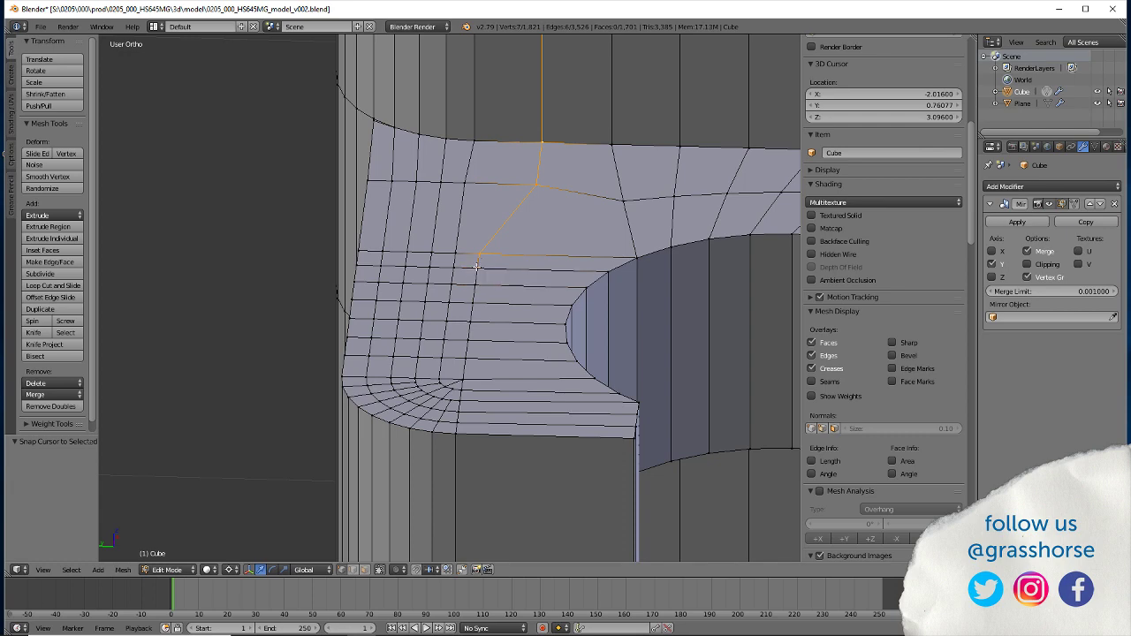
{"action": "right_click", "coordinate": [478, 255], "text": "shift"}
{"action": "mouse_move", "coordinate": [483, 331]}
{"action": "middle_mouse_down"}
{"action": "mouse_move", "coordinate": [447, 416]}
{"action": "mouse_move", "coordinate": [447, 346]}
{"action": "mouse_move", "coordinate": [441, 434]}
{"action": "middle_mouse_up"}
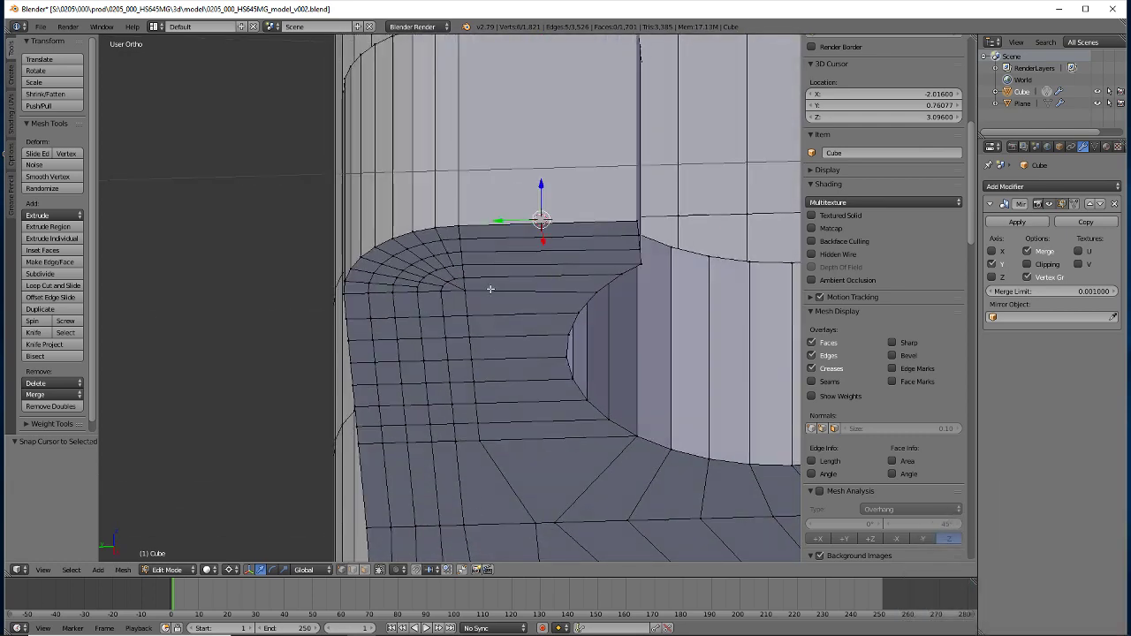
Select the inner-corner vertex column, then deselect its lower vertices to keep only the top ones
{"action": "right_click", "coordinate": [538, 544], "text": "ctrl"}
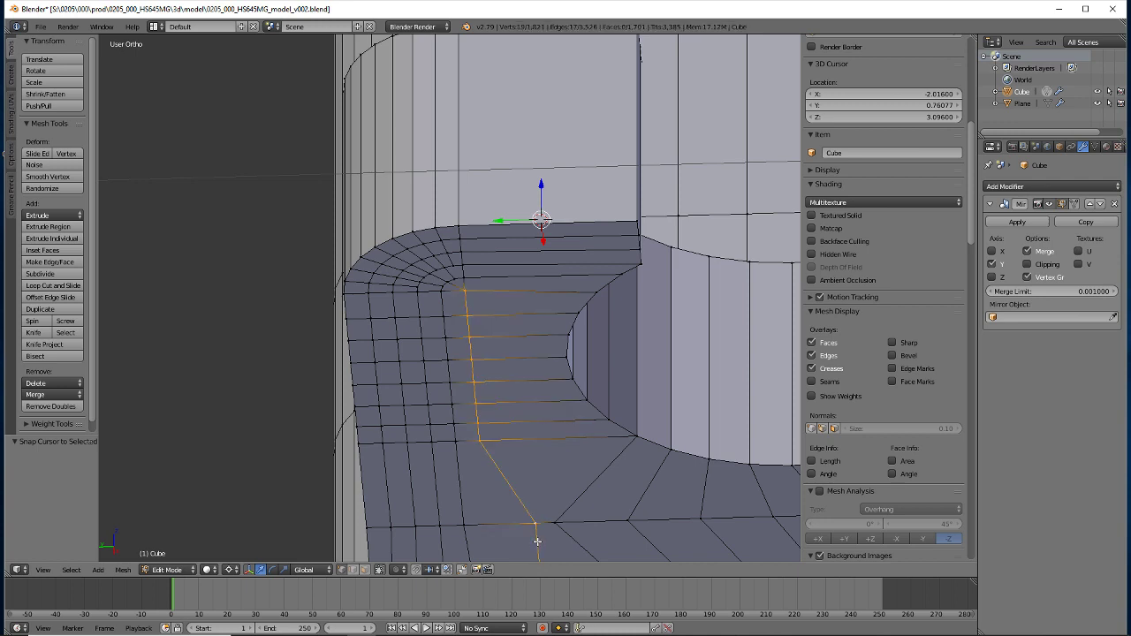
{"action": "right_click", "coordinate": [477, 422], "text": "shift"}
{"action": "right_click", "coordinate": [473, 382], "text": "shift"}
{"action": "right_click", "coordinate": [469, 336], "text": "shift"}
{"action": "right_click", "coordinate": [466, 314], "text": "shift"}
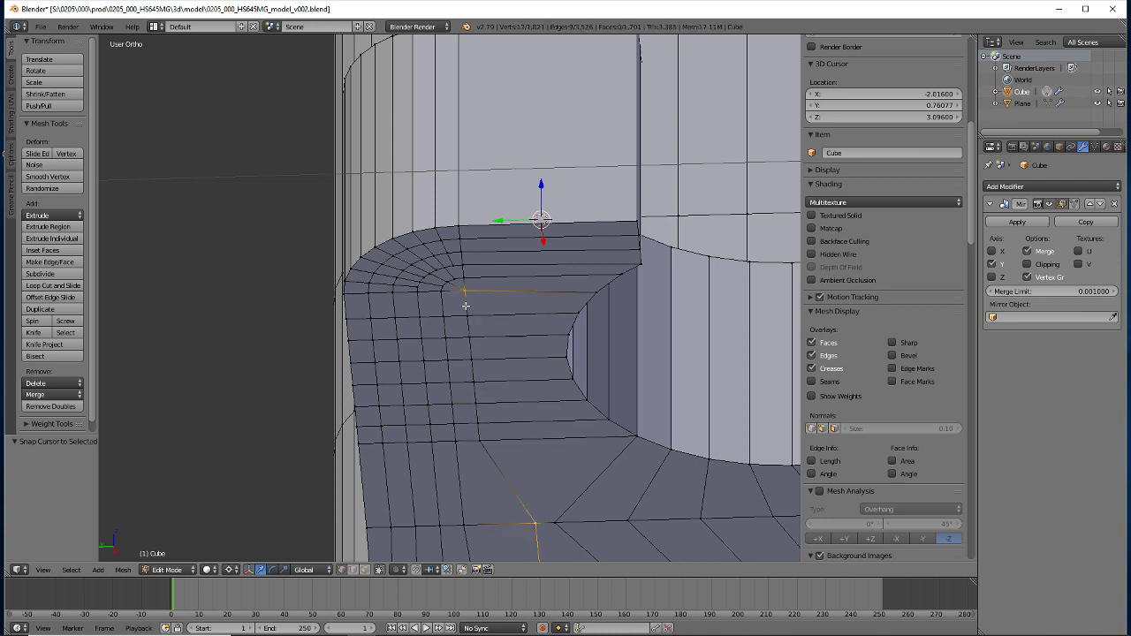
{"action": "right_click", "coordinate": [466, 305], "text": "shift"}
{"action": "mouse_move", "coordinate": [499, 509]}
{"action": "middle_mouse_down"}
{"action": "mouse_move", "coordinate": [539, 412]}
{"action": "mouse_move", "coordinate": [525, 426]}
{"action": "mouse_move", "coordinate": [505, 323]}
{"action": "mouse_move", "coordinate": [465, 465]}
{"action": "mouse_move", "coordinate": [487, 132]}
{"action": "mouse_move", "coordinate": [457, 319]}
{"action": "middle_mouse_up"}
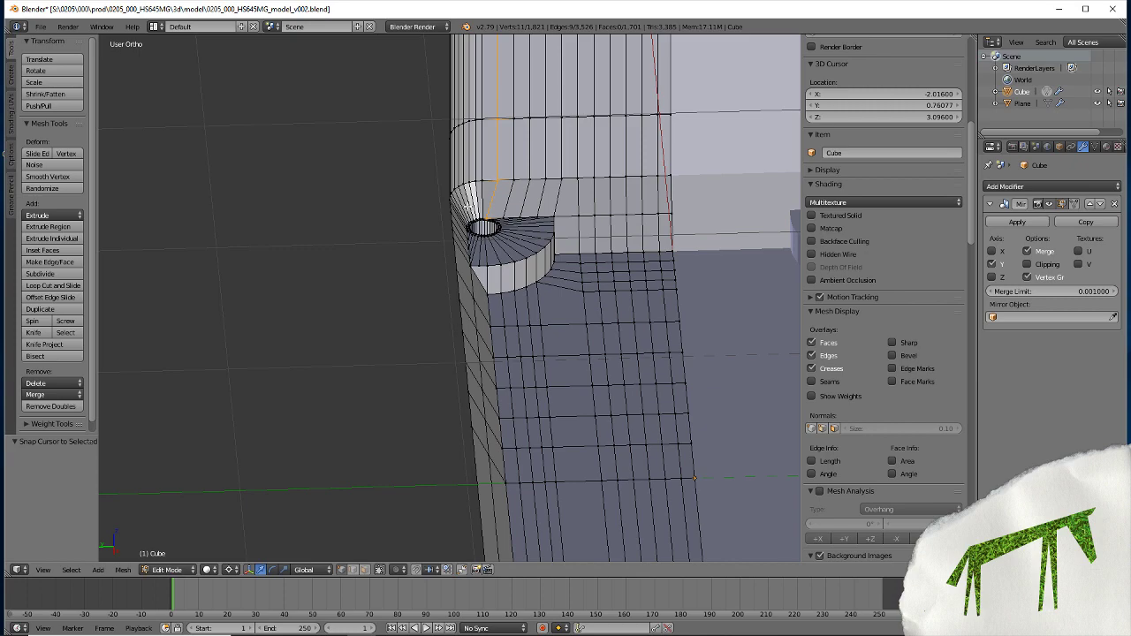
Select the body's vertical edge loop, dropping its bottom two vertices
{"action": "scroll", "coordinate": [467, 207], "scroll_direction": "up", "scroll_amount": 5}
{"action": "mouse_move", "coordinate": [551, 158]}
{"action": "middle_mouse_down"}
{"action": "mouse_move", "coordinate": [540, 404]}
{"action": "mouse_move", "coordinate": [462, 412]}
{"action": "mouse_move", "coordinate": [677, 437]}
{"action": "mouse_move", "coordinate": [589, 386]}
{"action": "mouse_move", "coordinate": [457, 249]}
{"action": "mouse_move", "coordinate": [495, 310]}
{"action": "mouse_move", "coordinate": [389, 333]}
{"action": "mouse_move", "coordinate": [445, 449]}
{"action": "mouse_move", "coordinate": [460, 424]}
{"action": "mouse_move", "coordinate": [436, 335]}
{"action": "middle_mouse_up"}
{"action": "scroll", "coordinate": [497, 414], "scroll_direction": "up", "scroll_amount": 4}
{"action": "scroll", "coordinate": [495, 310], "scroll_direction": "down", "scroll_amount": 4}
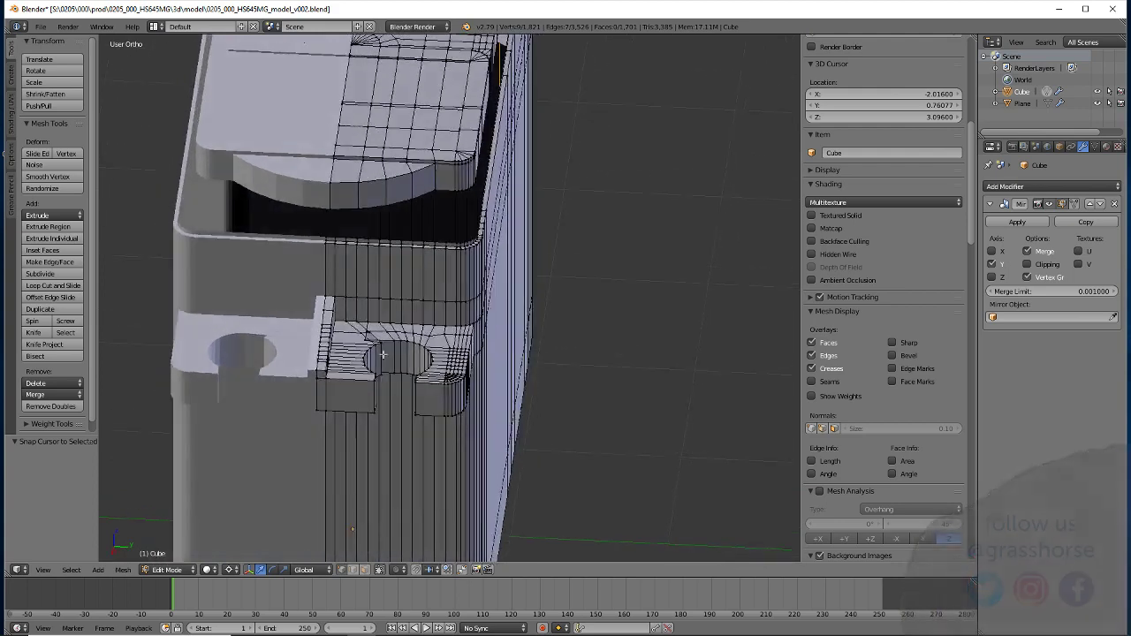
{"action": "left_click", "coordinate": [448, 341], "text": "alt+shift"}
{"action": "scroll", "coordinate": [439, 369], "scroll_direction": "up", "scroll_amount": 5}
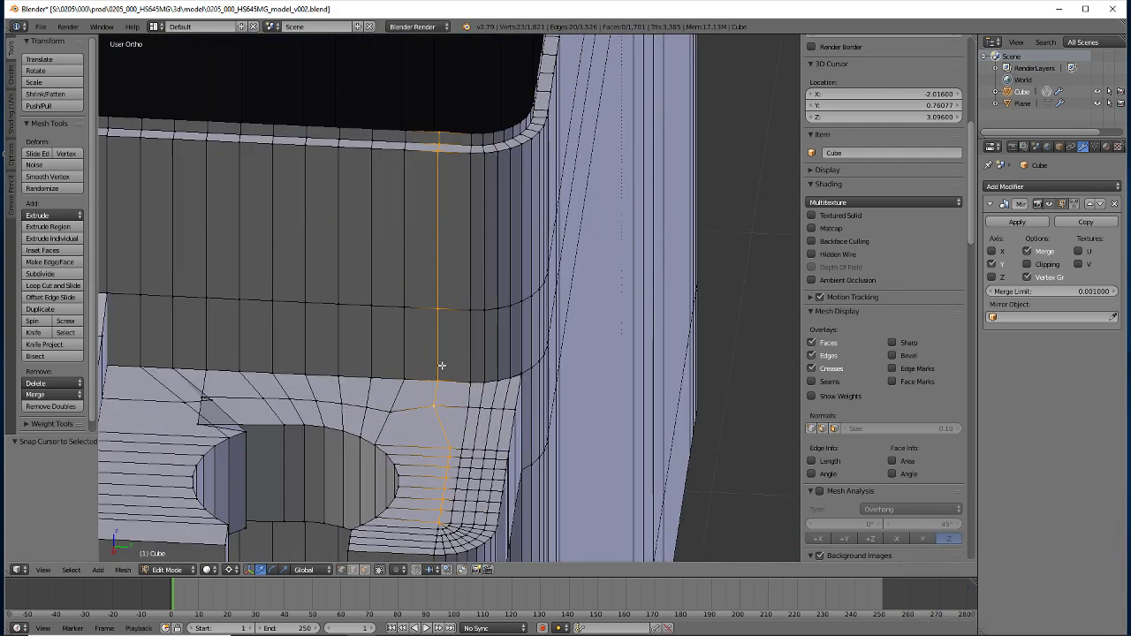
{"action": "left_click", "coordinate": [439, 512], "text": "shift"}
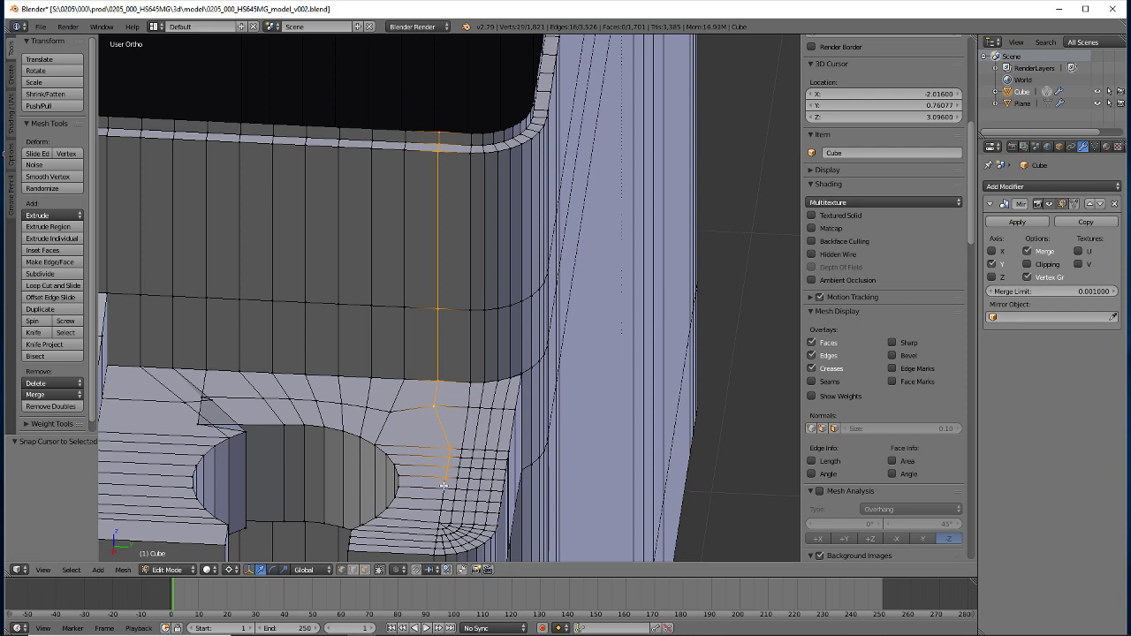
{"action": "left_click", "coordinate": [449, 454], "text": "shift"}
Select the vertical edge loop below the cap, excluding the part near the cap
{"action": "scroll", "coordinate": [429, 492], "scroll_direction": "up", "scroll_amount": 6}
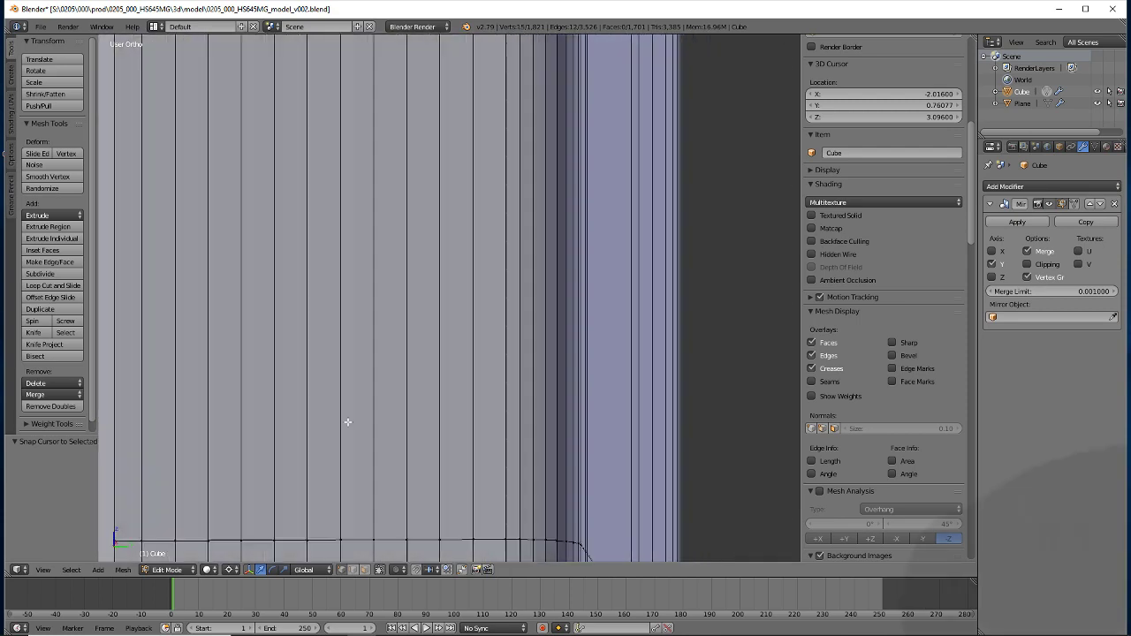
{"action": "scroll", "coordinate": [380, 408], "scroll_direction": "down", "scroll_amount": 1}
{"action": "scroll", "coordinate": [404, 404], "scroll_direction": "down", "scroll_amount": 2}
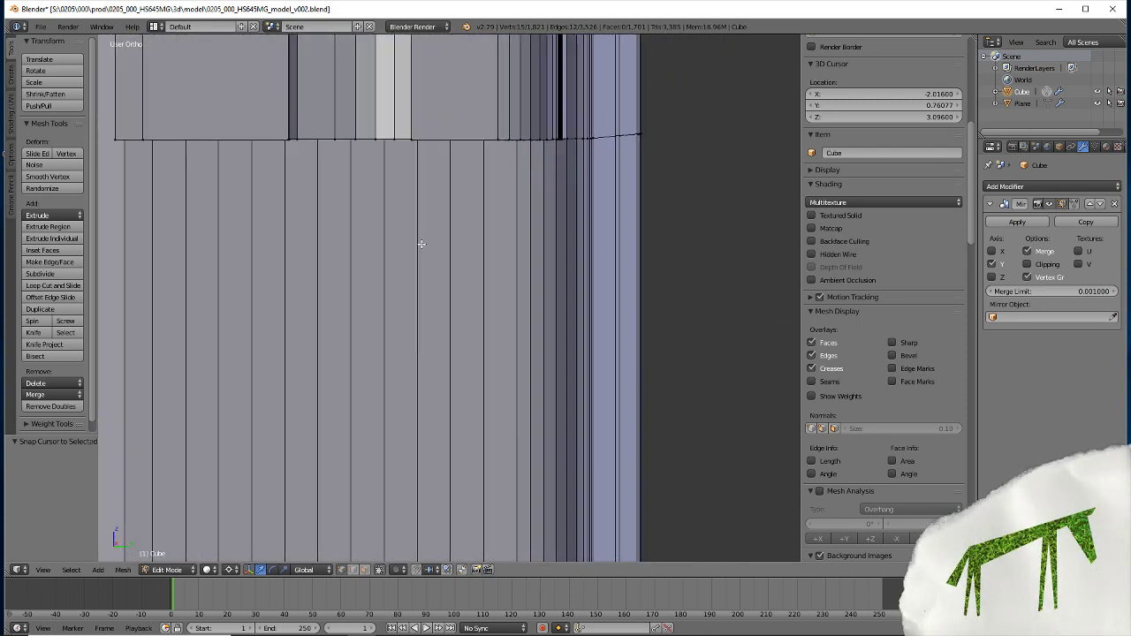
{"action": "scroll", "coordinate": [404, 398], "scroll_direction": "down", "scroll_amount": 2}
{"action": "scroll", "coordinate": [403, 363], "scroll_direction": "down", "scroll_amount": 2}
{"action": "middle_click_drag", "start_coordinate": [403, 362], "coordinate": [533, 351]}
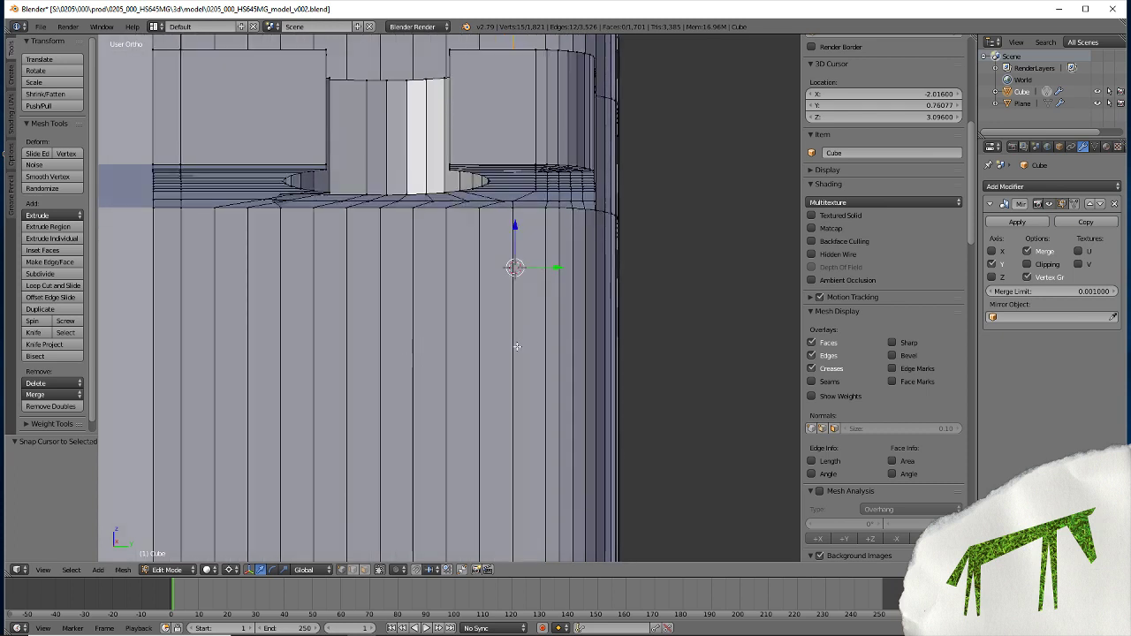
{"action": "left_click", "coordinate": [512, 349], "text": "alt+shift"}
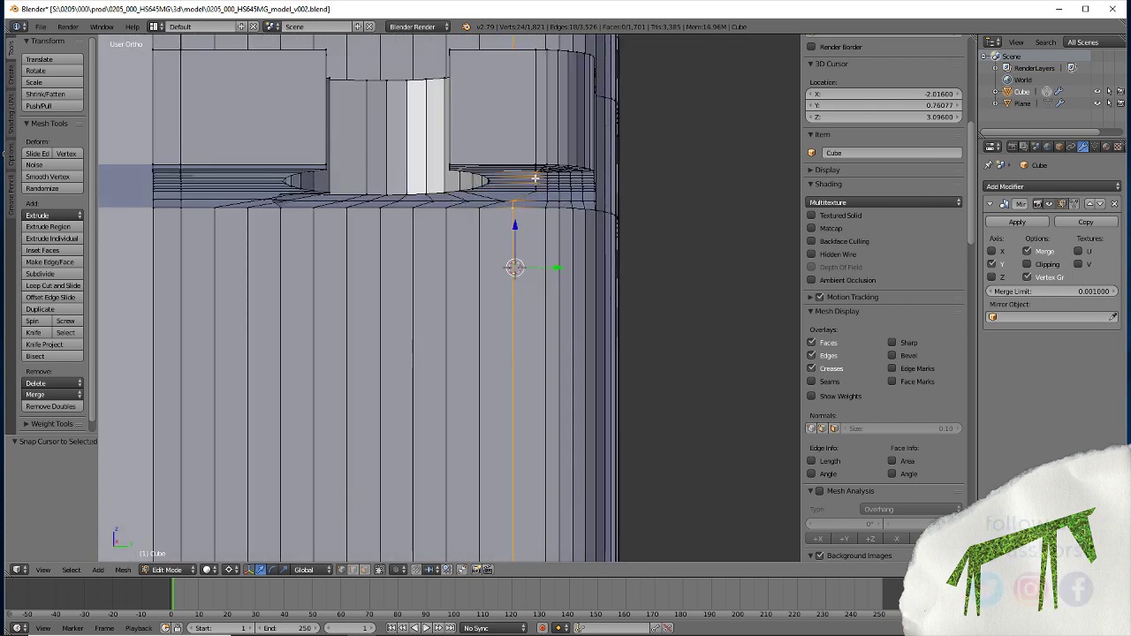
{"action": "left_click", "coordinate": [535, 180], "text": "alt+shift"}
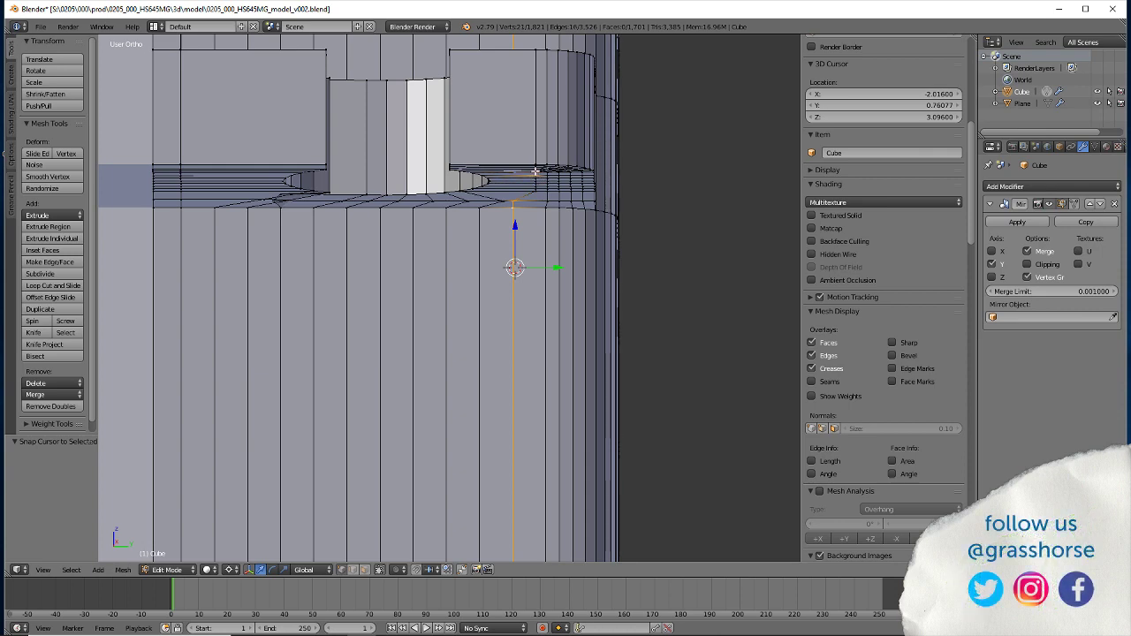
Scale the selected loop vertices to zero along Y to flatten them
{"action": "middle_click_drag", "start_coordinate": [450, 486], "coordinate": [444, 197]}
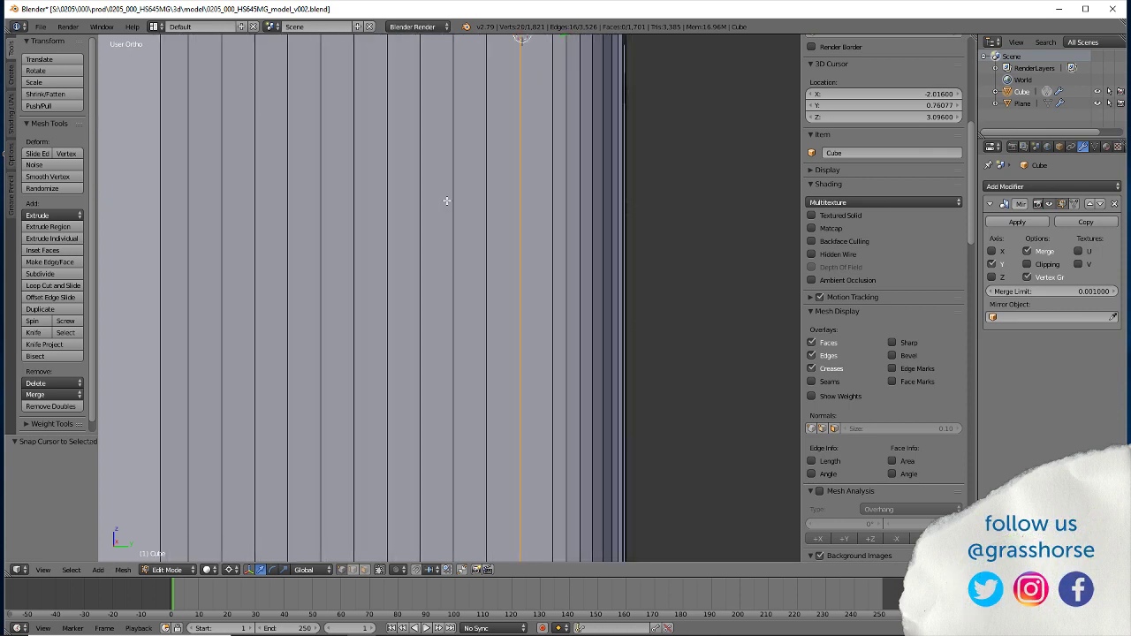
{"action": "mouse_move", "coordinate": [457, 412]}
{"action": "middle_mouse_down"}
{"action": "mouse_move", "coordinate": [452, 427]}
{"action": "mouse_move", "coordinate": [528, 399]}
{"action": "middle_mouse_up"}
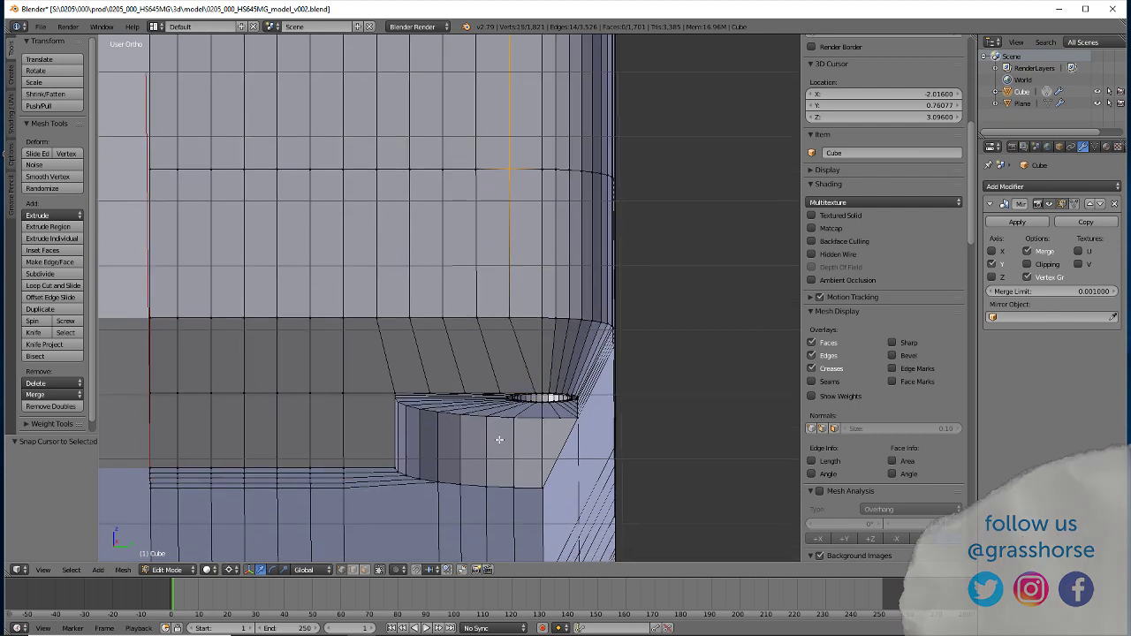
{"action": "key", "text": "s"}
{"action": "key", "text": "y"}
{"action": "key", "text": "Return"}
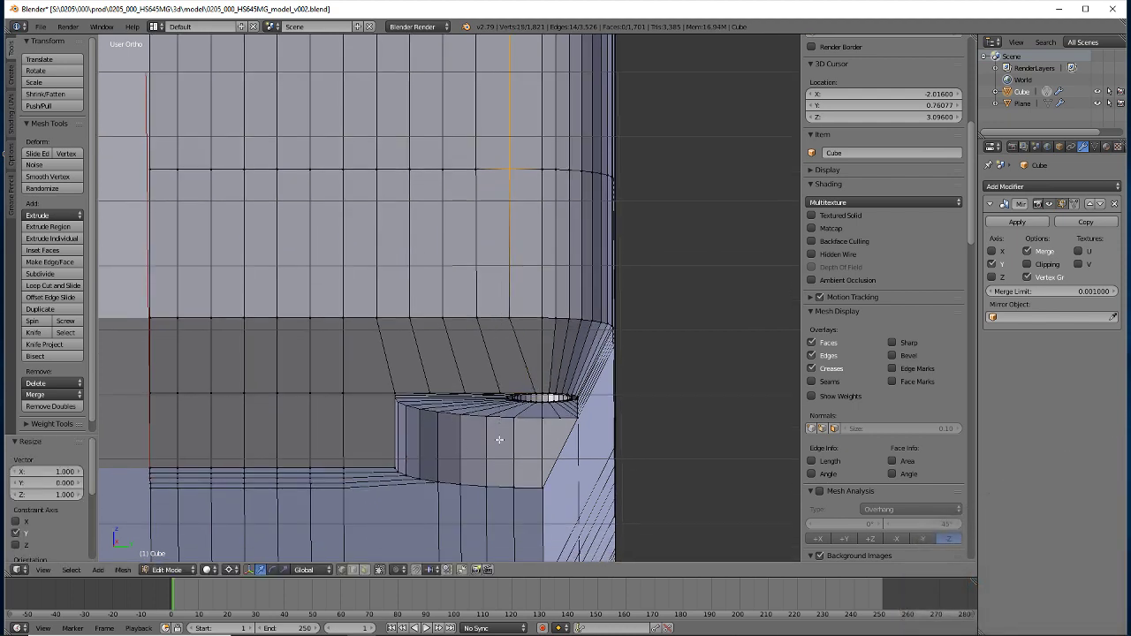
Pick the next vertex and scale it along Y to align it
{"action": "right_click", "coordinate": [507, 328]}
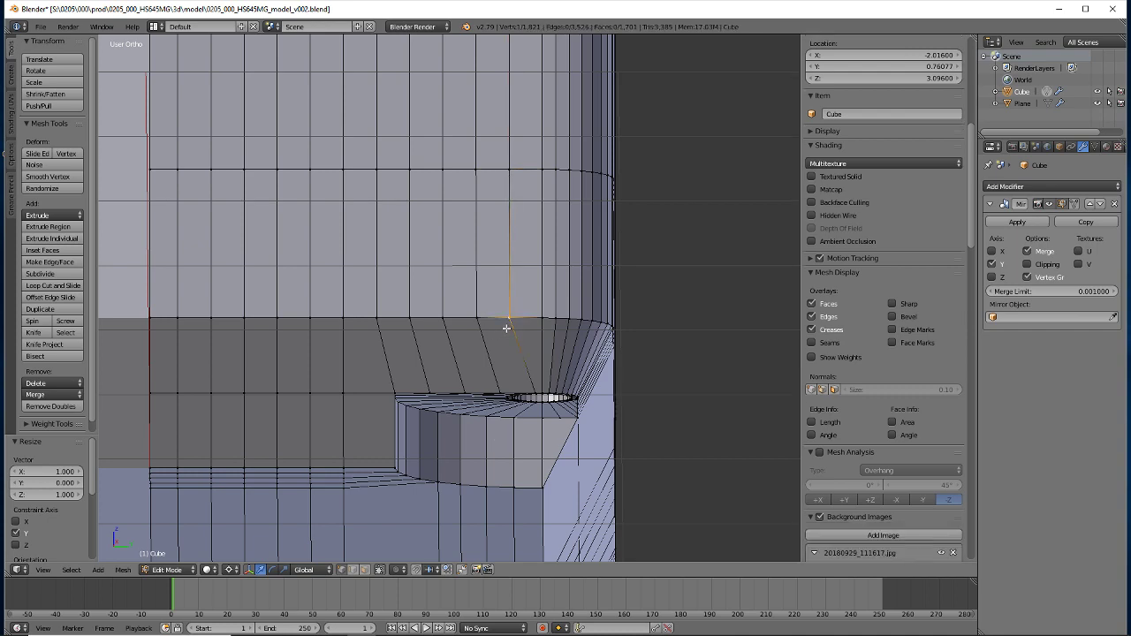
{"action": "key", "text": "s"}
{"action": "key", "text": "y"}
{"action": "key", "text": "Escape"}
Merge duplicate vertices across the whole mesh and save the blend file, overwriting it
{"action": "scroll", "coordinate": [507, 328], "scroll_direction": "down", "scroll_amount": 3}
{"action": "mouse_move", "coordinate": [419, 320]}
{"action": "middle_mouse_down"}
{"action": "mouse_move", "coordinate": [328, 362]}
{"action": "mouse_move", "coordinate": [397, 354]}
{"action": "middle_mouse_up"}
{"action": "key", "text": "a"}
{"action": "key", "text": "a"}
{"action": "key", "text": "w"}
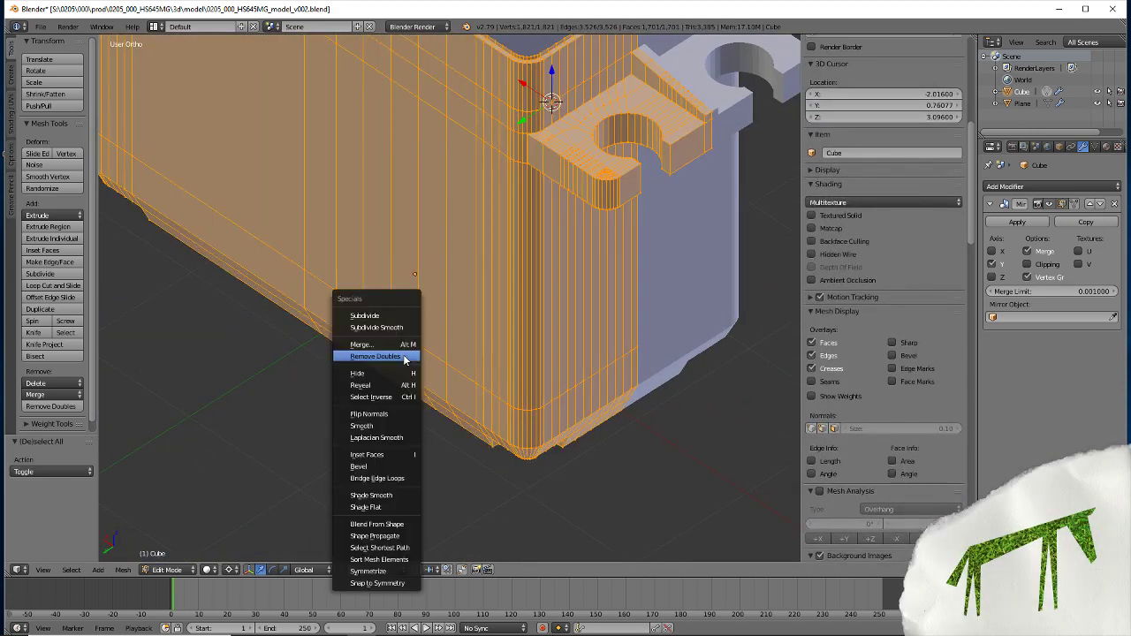
{"action": "left_click", "coordinate": [377, 357]}
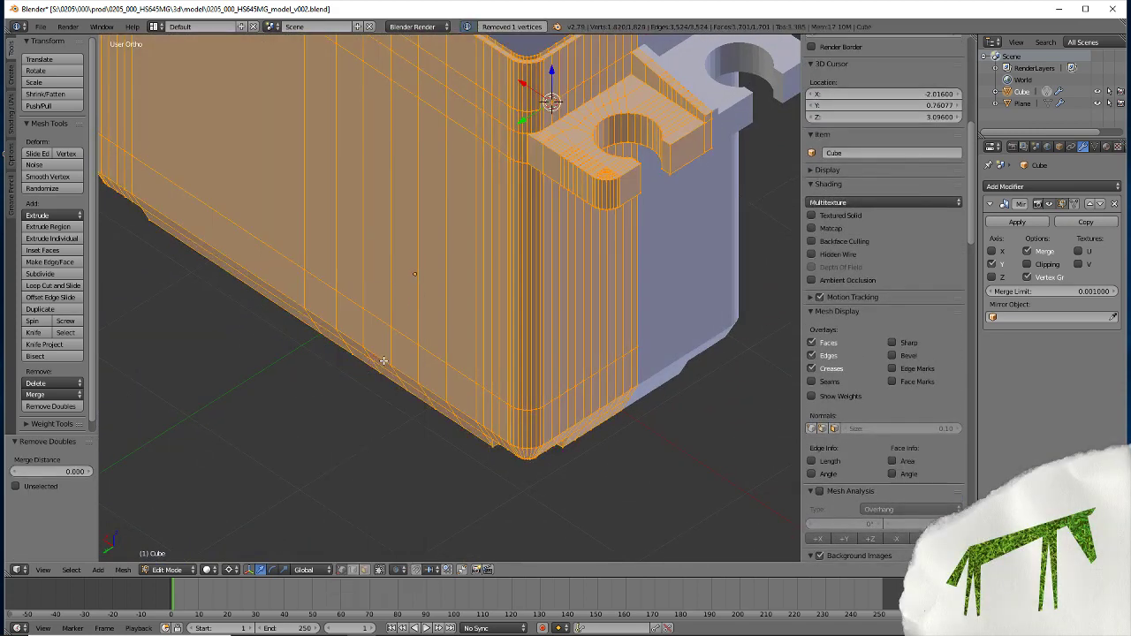
{"action": "key", "text": "a"}
{"action": "key", "text": "ctrl+s"}
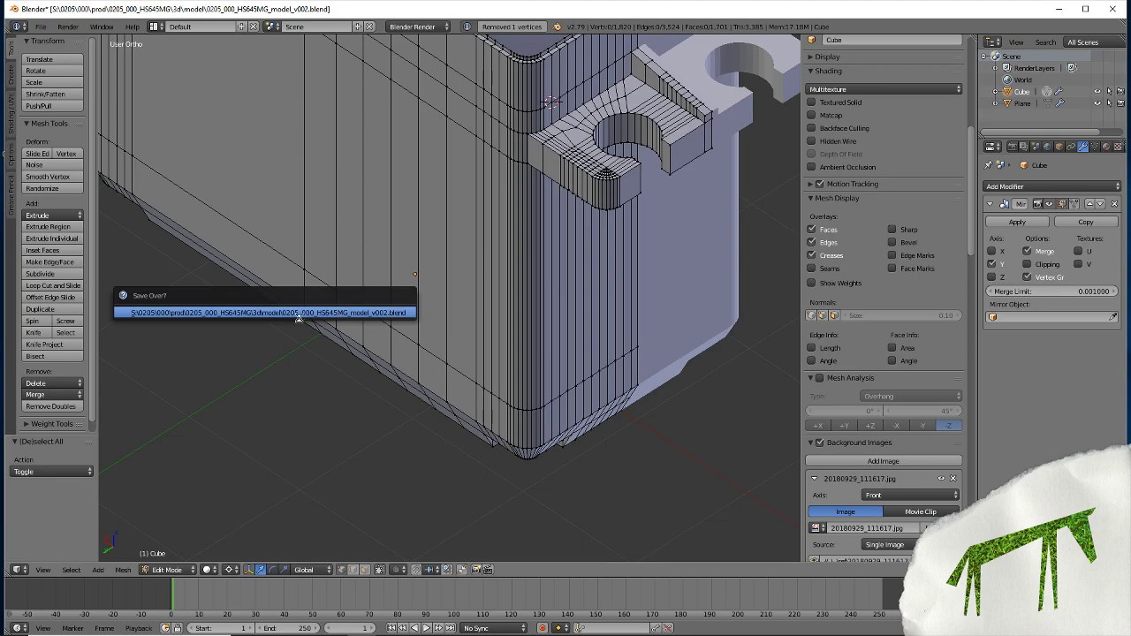
{"action": "left_click", "coordinate": [299, 314]}
Zoom in and orbit around the mesh corner to view the notch and long side
{"action": "mouse_move", "coordinate": [366, 380]}
{"action": "middle_mouse_down"}
{"action": "mouse_move", "coordinate": [352, 339]}
{"action": "mouse_move", "coordinate": [389, 442]}
{"action": "mouse_move", "coordinate": [318, 412]}
{"action": "mouse_move", "coordinate": [347, 424]}
{"action": "middle_mouse_up"}
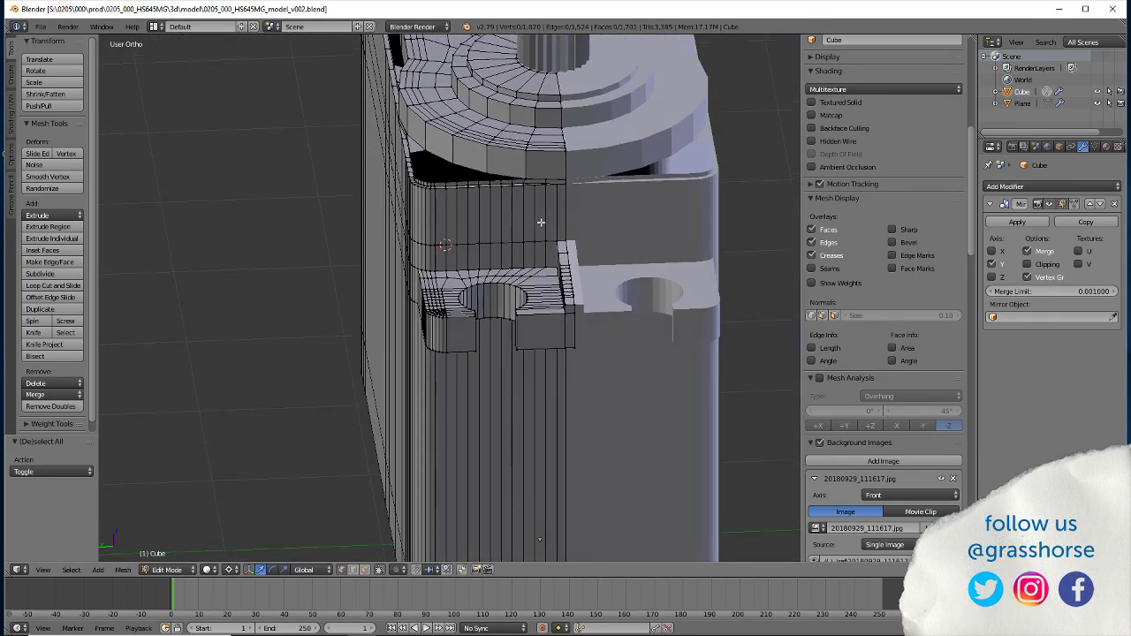
{"action": "scroll", "coordinate": [425, 329], "scroll_direction": "up", "scroll_amount": 1}
{"action": "scroll", "coordinate": [426, 345], "scroll_direction": "up", "scroll_amount": 3}
{"action": "scroll", "coordinate": [429, 356], "scroll_direction": "up", "scroll_amount": 2}
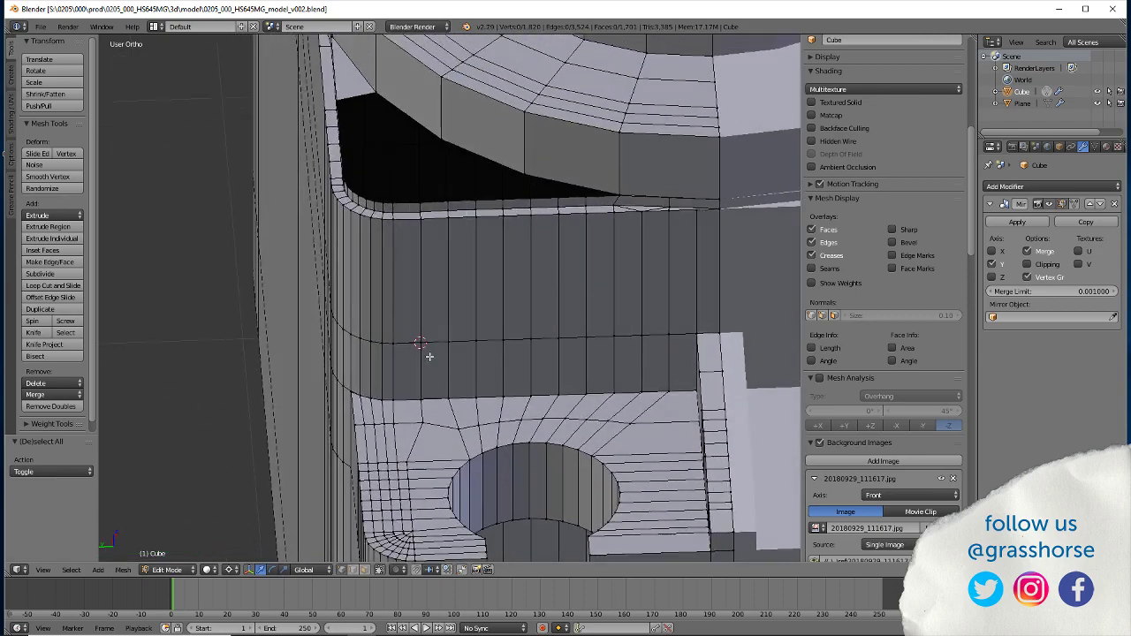
{"action": "mouse_move", "coordinate": [430, 356]}
{"action": "middle_mouse_down"}
{"action": "mouse_move", "coordinate": [316, 311]}
{"action": "mouse_move", "coordinate": [336, 316]}
{"action": "middle_mouse_up"}
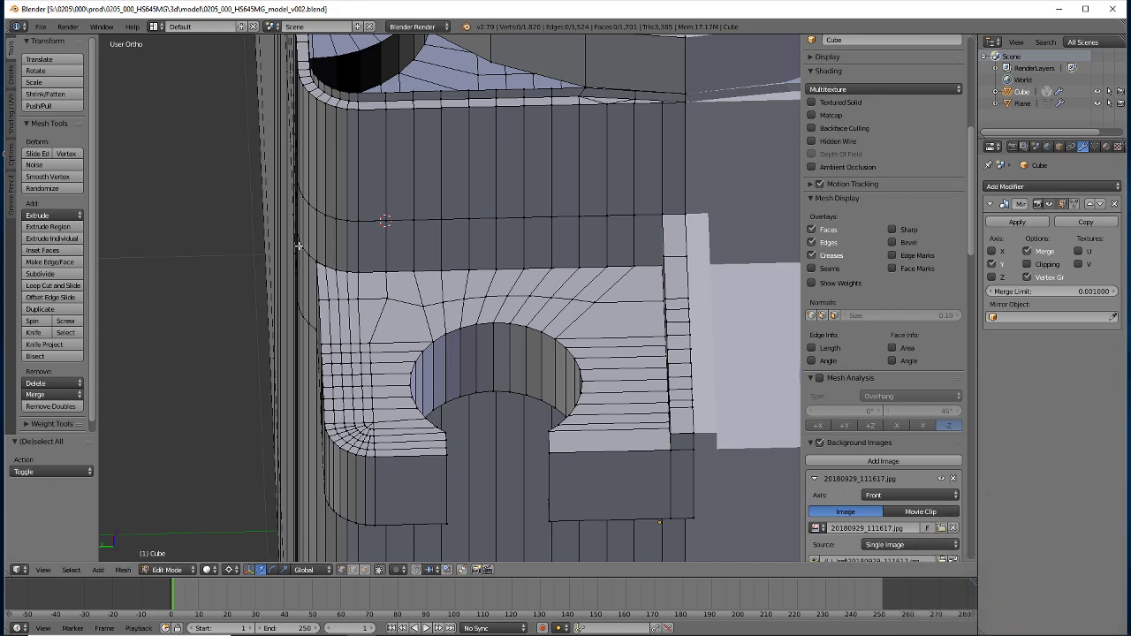
{"action": "mouse_move", "coordinate": [396, 338]}
{"action": "middle_mouse_down"}
{"action": "mouse_move", "coordinate": [399, 328]}
{"action": "mouse_move", "coordinate": [429, 336]}
{"action": "mouse_move", "coordinate": [534, 411]}
{"action": "mouse_move", "coordinate": [386, 262]}
{"action": "middle_mouse_up"}
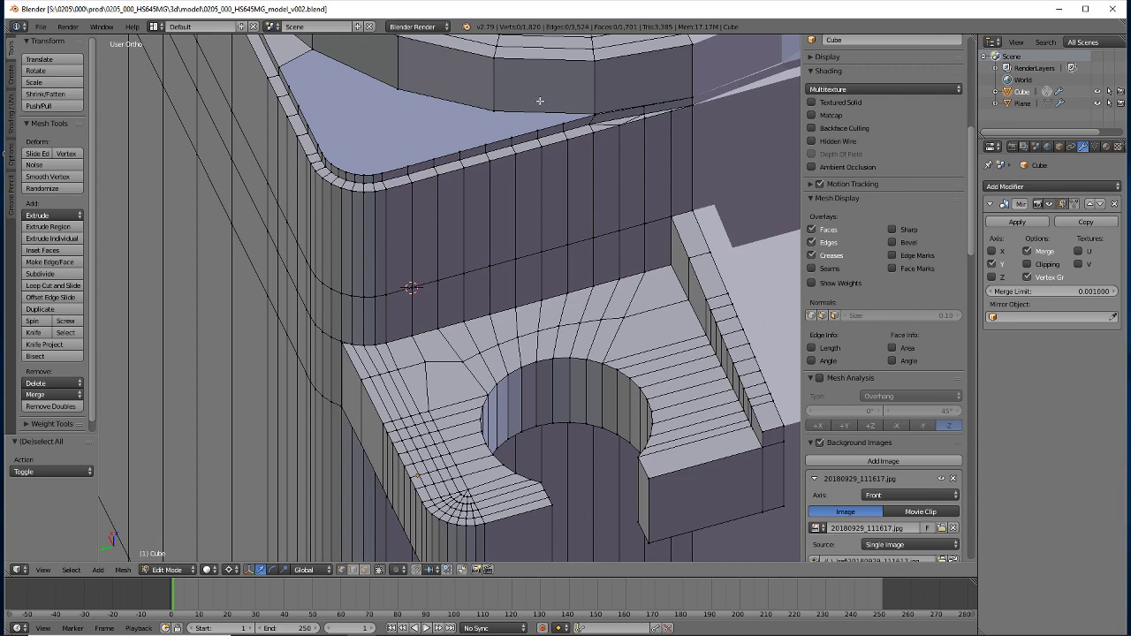
{"action": "mouse_move", "coordinate": [540, 101]}
{"action": "middle_mouse_down"}
{"action": "mouse_move", "coordinate": [566, 111]}
{"action": "mouse_move", "coordinate": [566, 232]}
{"action": "mouse_move", "coordinate": [470, 164]}
{"action": "mouse_move", "coordinate": [574, 215]}
{"action": "middle_mouse_up"}
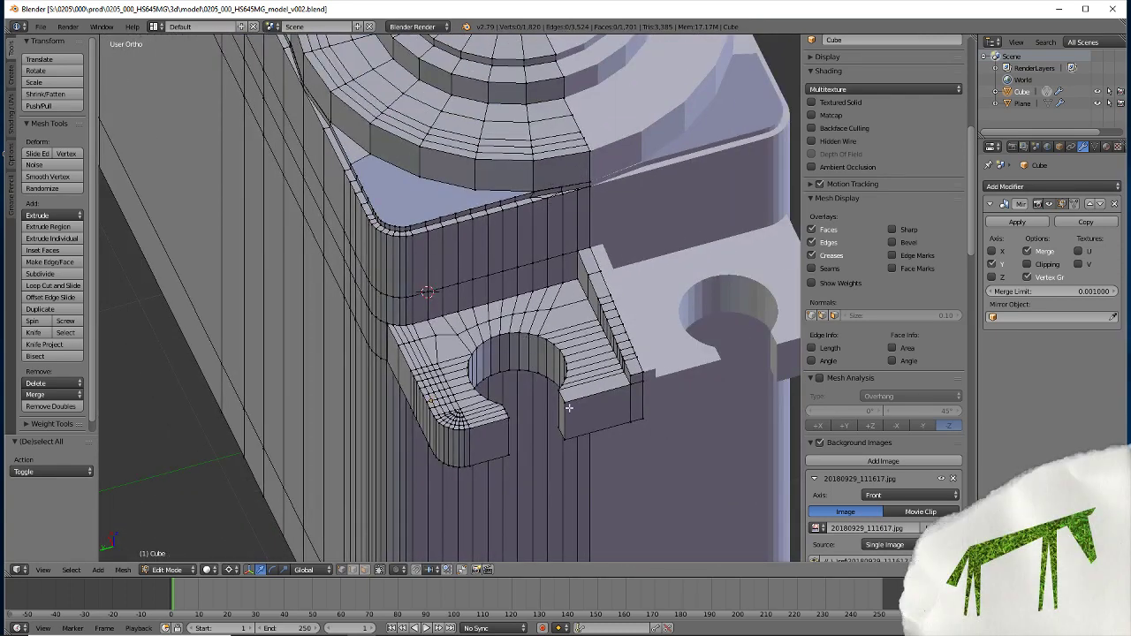
{"action": "middle_click_drag", "start_coordinate": [404, 379], "coordinate": [361, 365]}
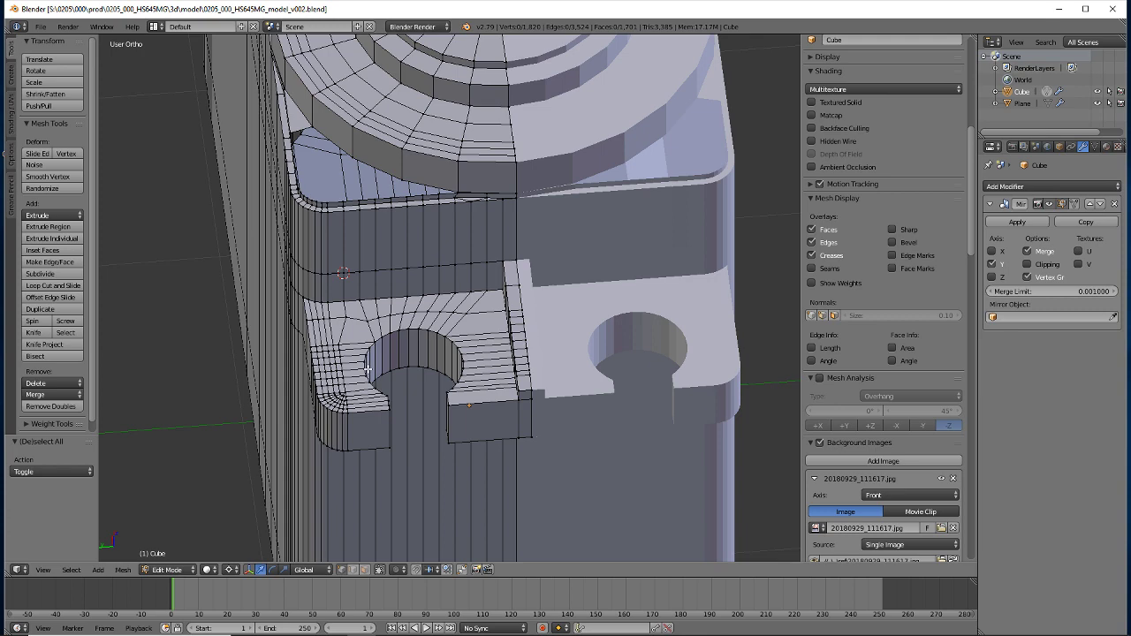
Pan and tilt until the body-to-cap seam and top cap faces fill the view
{"action": "scroll", "coordinate": [479, 231], "scroll_direction": "up", "scroll_amount": 2}
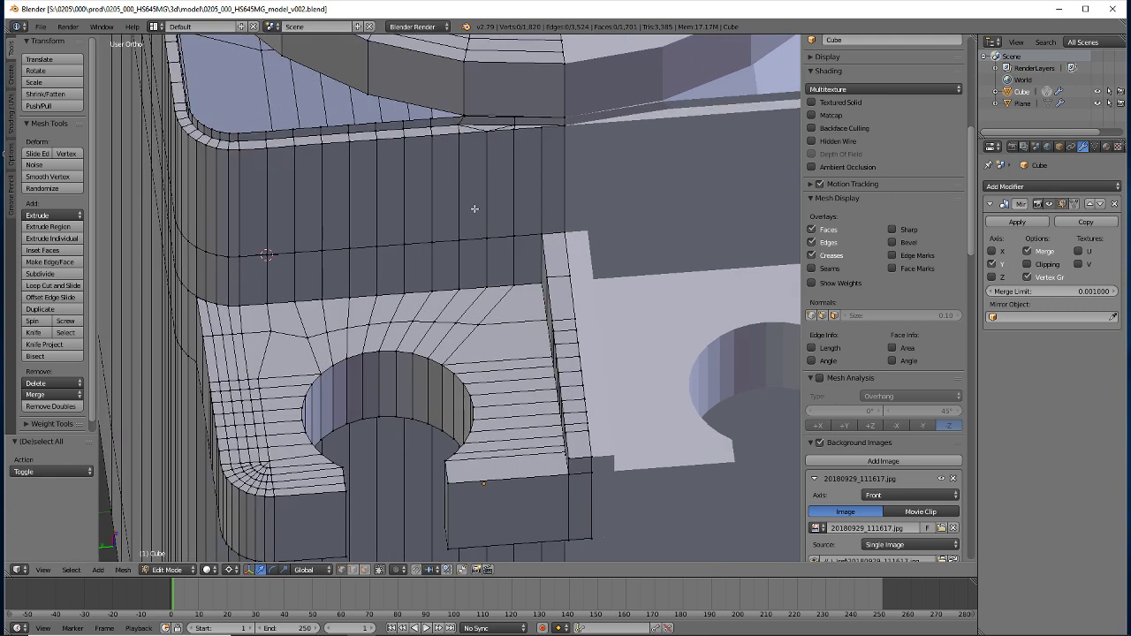
{"action": "middle_click_drag", "start_coordinate": [475, 209], "coordinate": [454, 482], "text": "shift"}
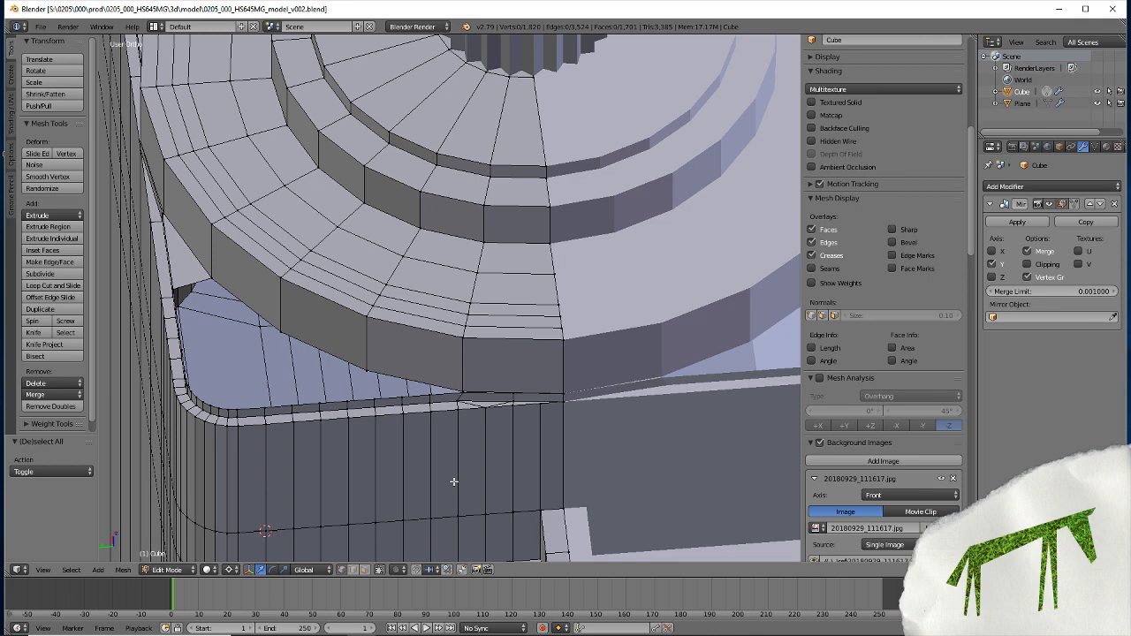
{"action": "scroll", "coordinate": [442, 429], "scroll_direction": "up", "scroll_amount": 3}
{"action": "scroll", "coordinate": [450, 412], "scroll_direction": "up", "scroll_amount": 4}
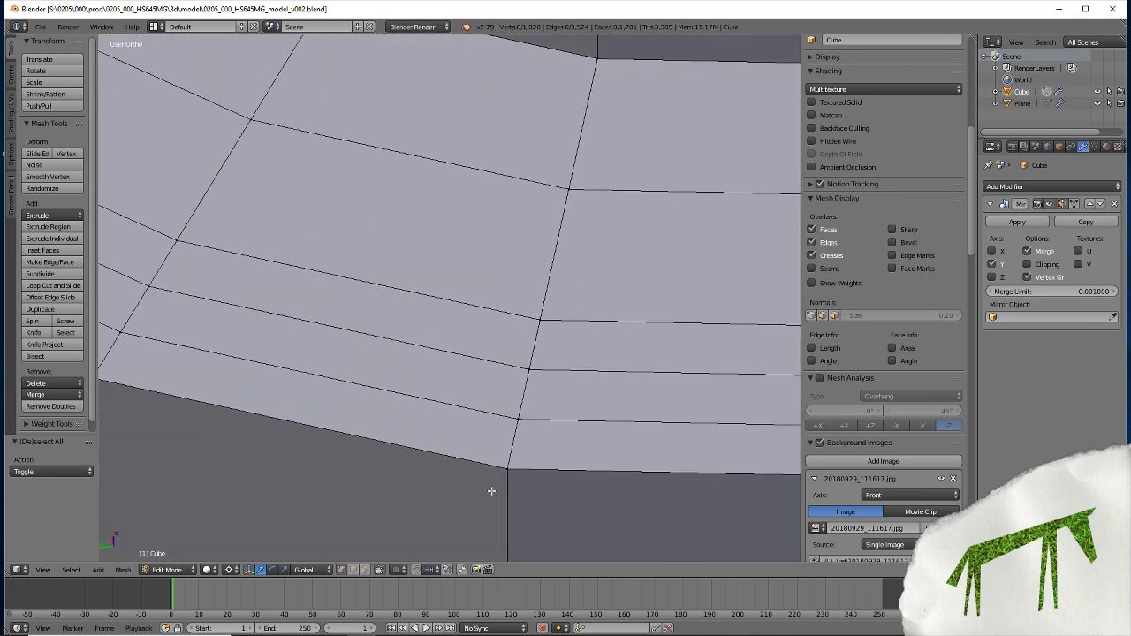
{"action": "middle_click_drag", "start_coordinate": [570, 480], "coordinate": [504, 88]}
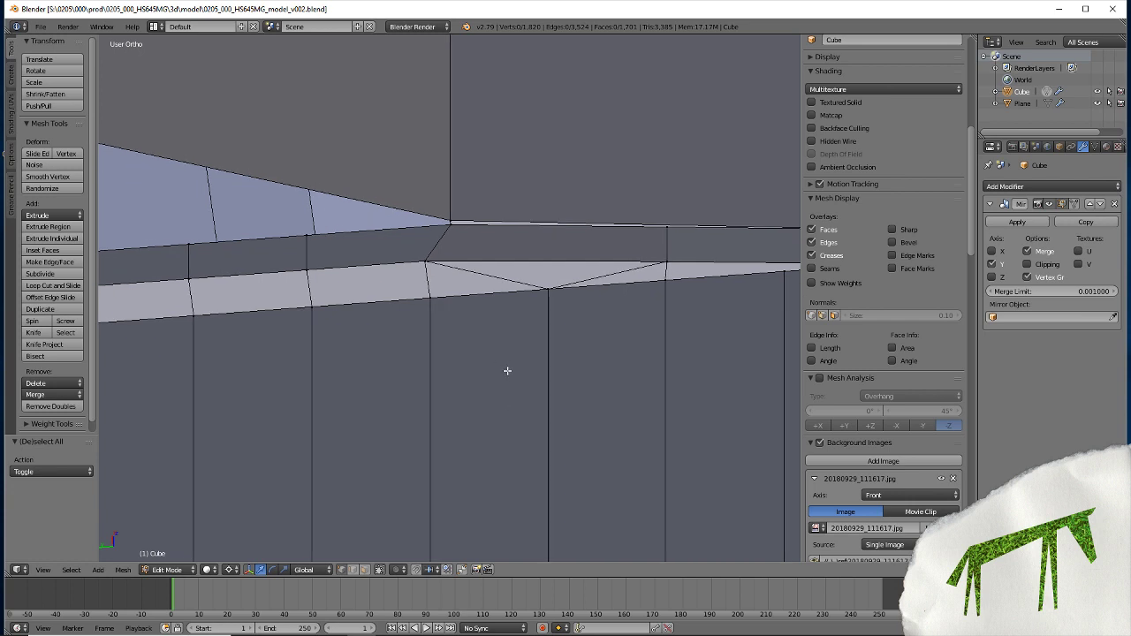
{"action": "mouse_move", "coordinate": [526, 396]}
{"action": "middle_mouse_down", "text": "shift"}
{"action": "mouse_move", "coordinate": [306, 383]}
{"action": "mouse_move", "coordinate": [351, 399]}
{"action": "middle_mouse_up", "text": "shift"}
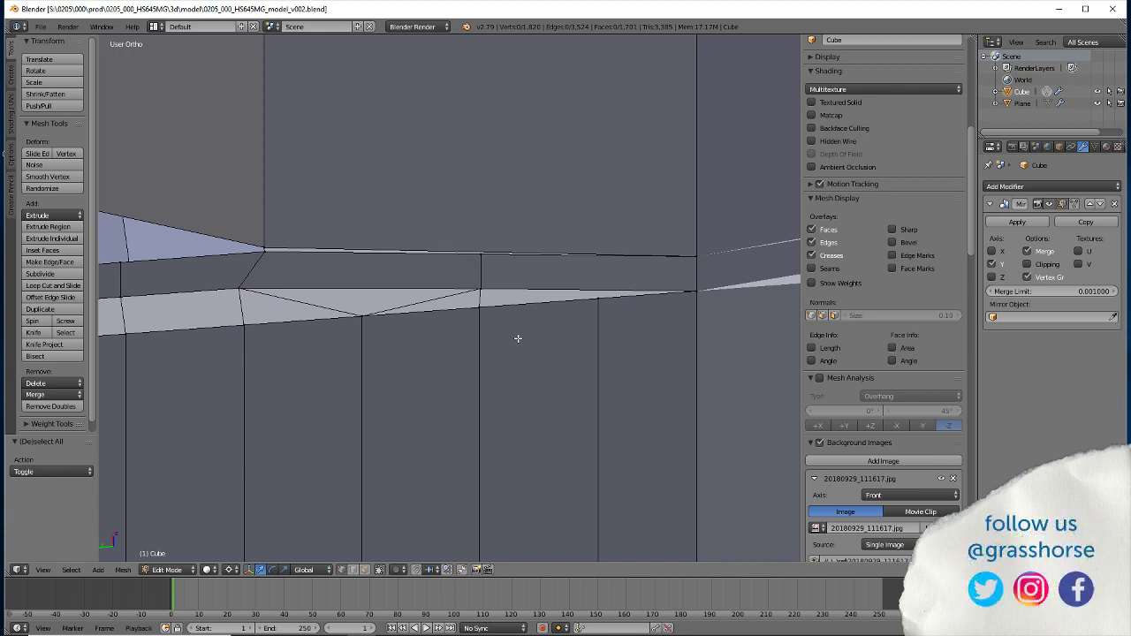
{"action": "middle_click_drag", "start_coordinate": [234, 380], "coordinate": [238, 458]}
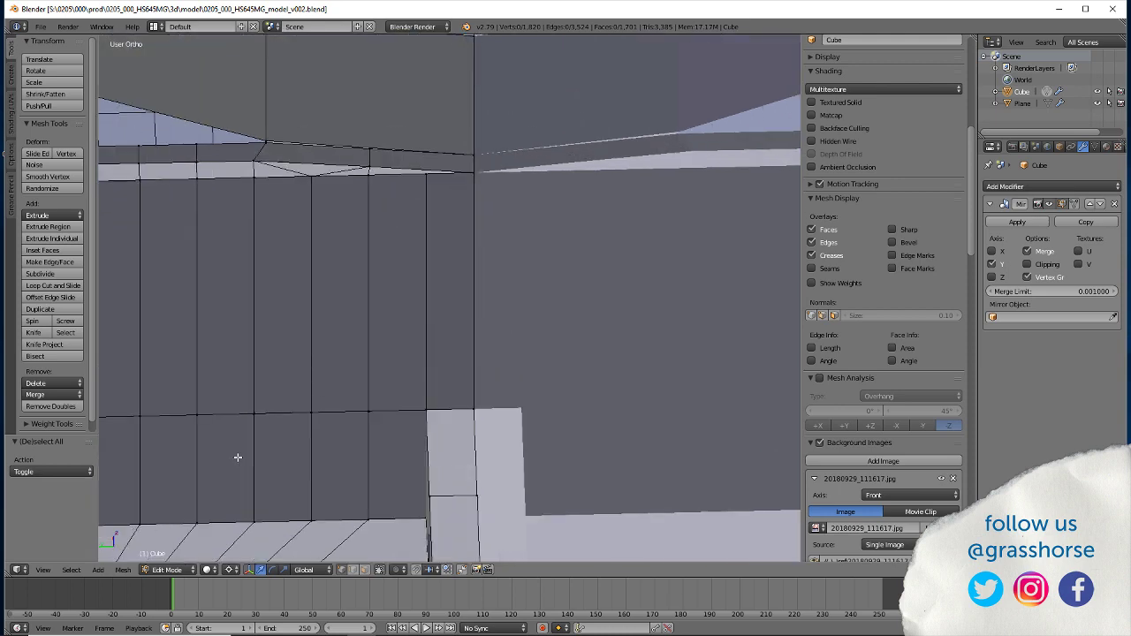
{"action": "scroll", "coordinate": [238, 458], "scroll_direction": "down", "scroll_amount": 5}
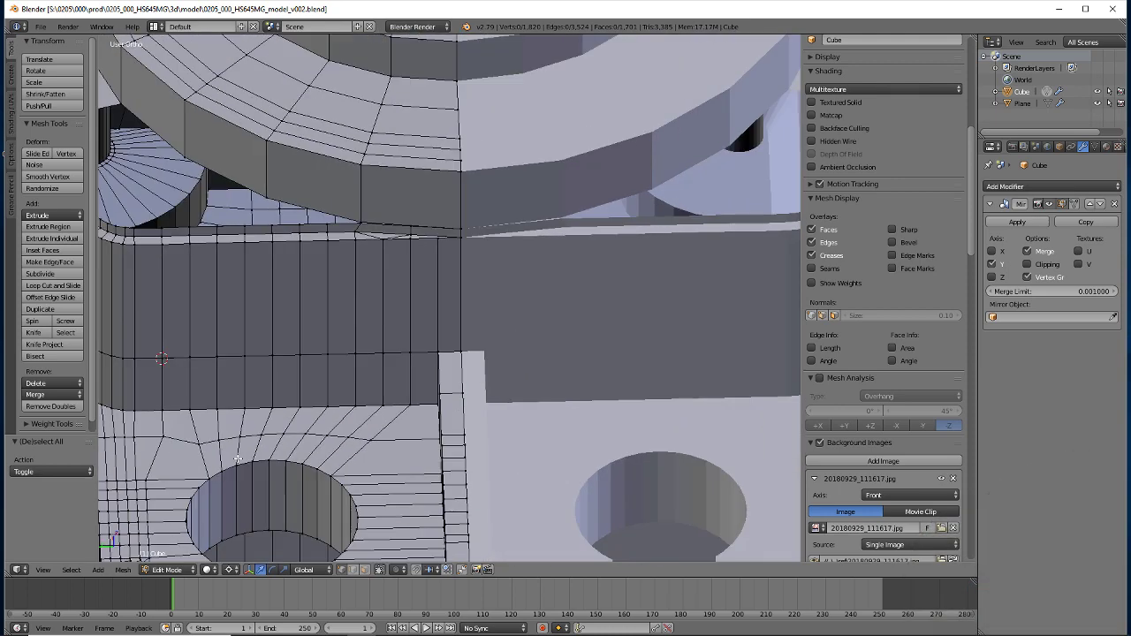
{"action": "scroll", "coordinate": [238, 459], "scroll_direction": "up", "scroll_amount": 5}
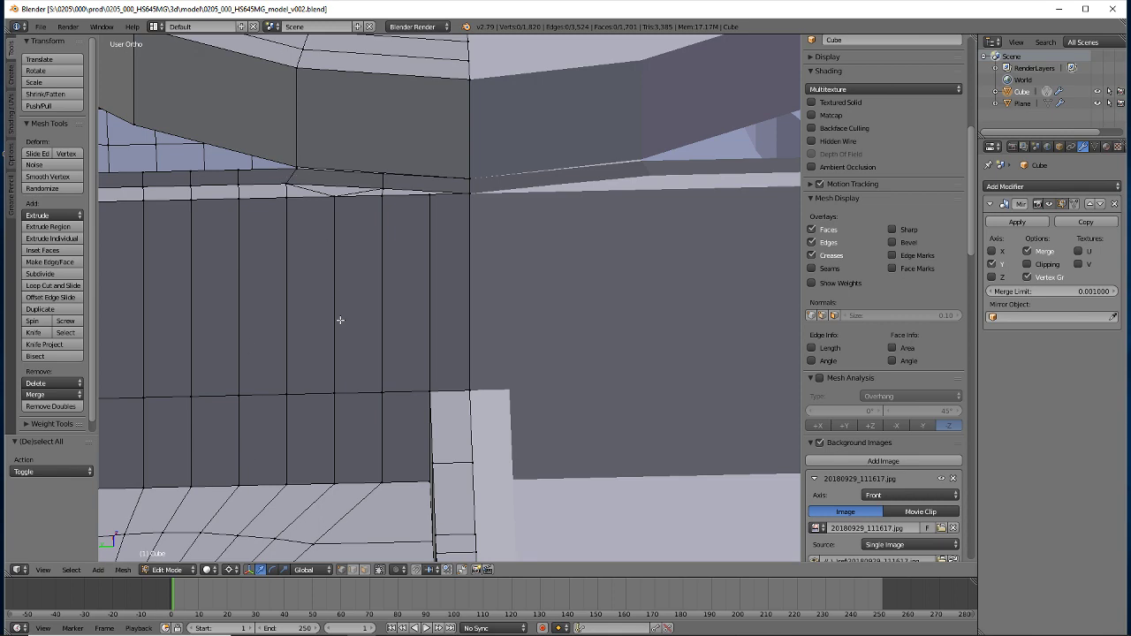
{"action": "middle_click_drag", "start_coordinate": [348, 304], "coordinate": [354, 305]}
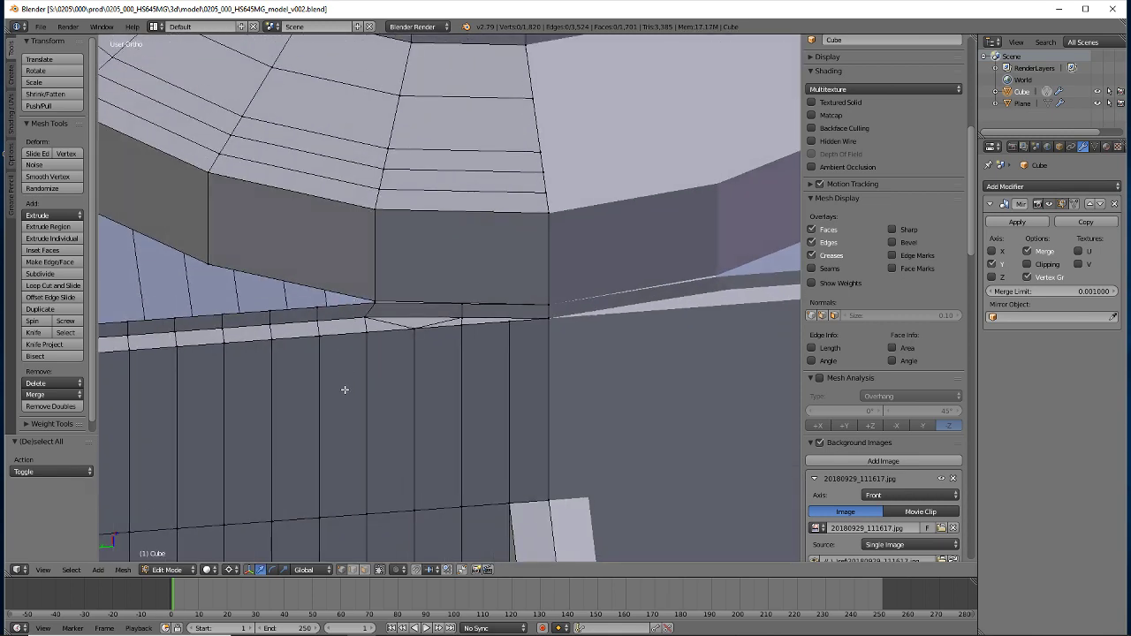
{"action": "scroll", "coordinate": [376, 251], "scroll_direction": "up", "scroll_amount": 5}
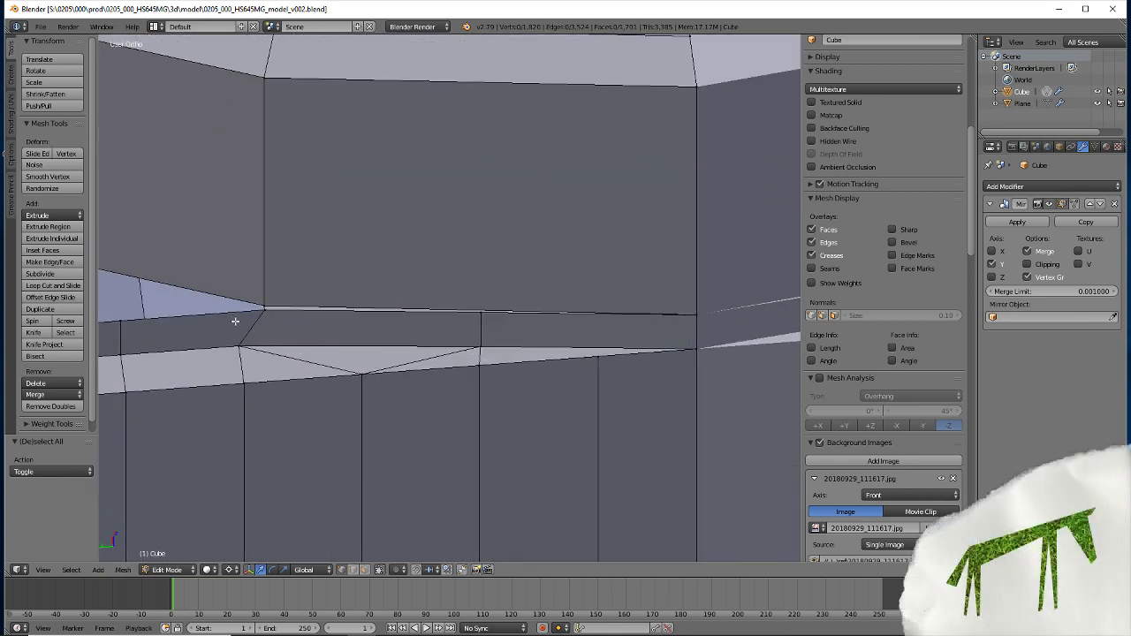
Snap the 3D cursor to the top-cap corner vertex and scale the body vertex below to 0 on Y
{"action": "right_click", "coordinate": [265, 320]}
{"action": "key", "text": "shift+s"}
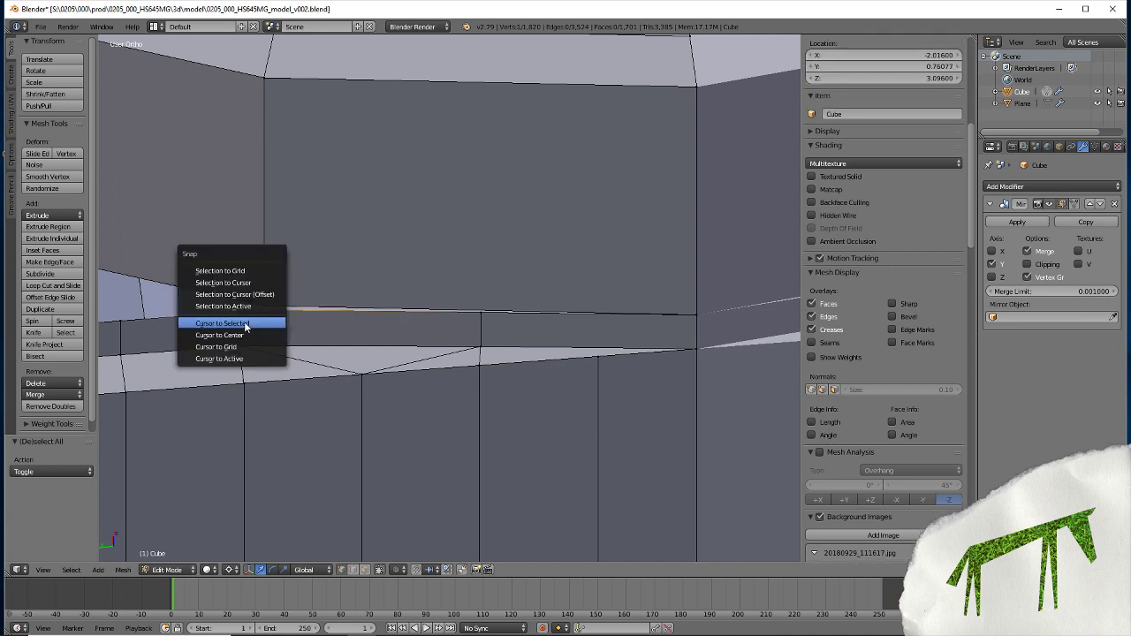
{"action": "left_click", "coordinate": [246, 327]}
{"action": "right_click", "coordinate": [238, 358]}
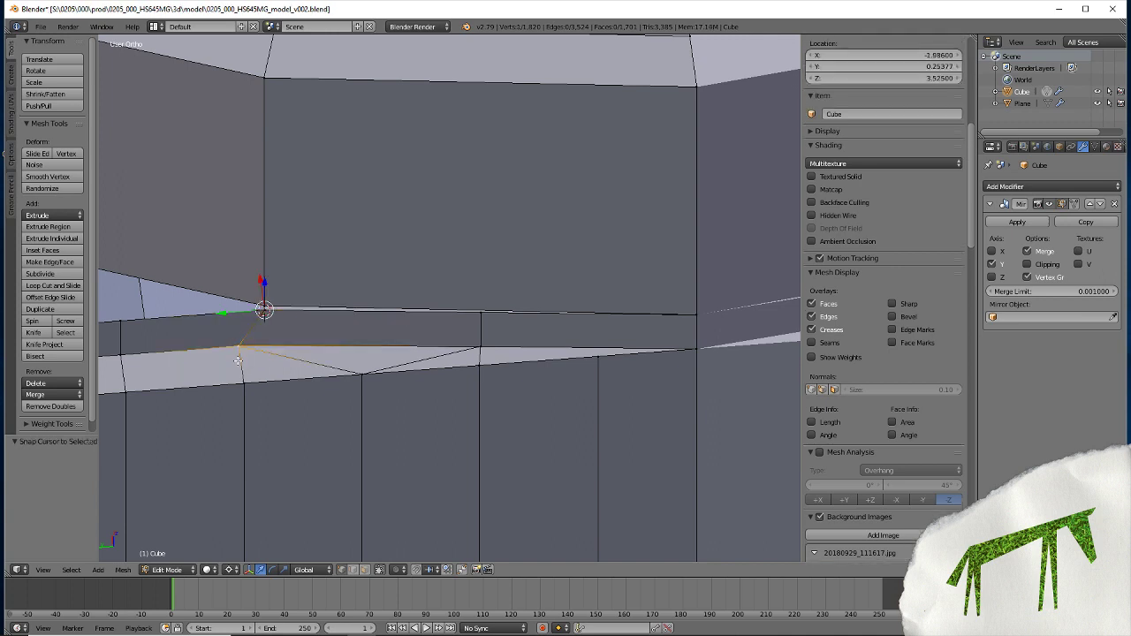
{"action": "key", "text": "s"}
{"action": "key", "text": "y"}
{"action": "key", "text": "0"}
{"action": "key", "text": "Return"}
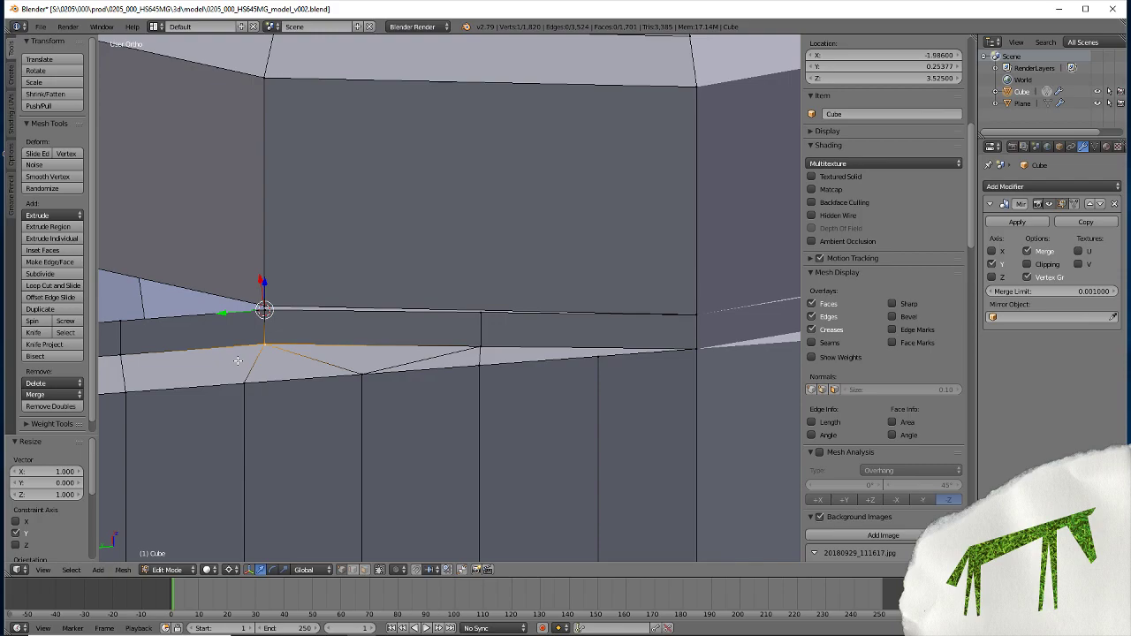
{"action": "scroll", "coordinate": [238, 361], "scroll_direction": "down", "scroll_amount": 2}
{"action": "scroll", "coordinate": [204, 386], "scroll_direction": "down", "scroll_amount": 3}
{"action": "scroll", "coordinate": [217, 417], "scroll_direction": "down", "scroll_amount": 3}
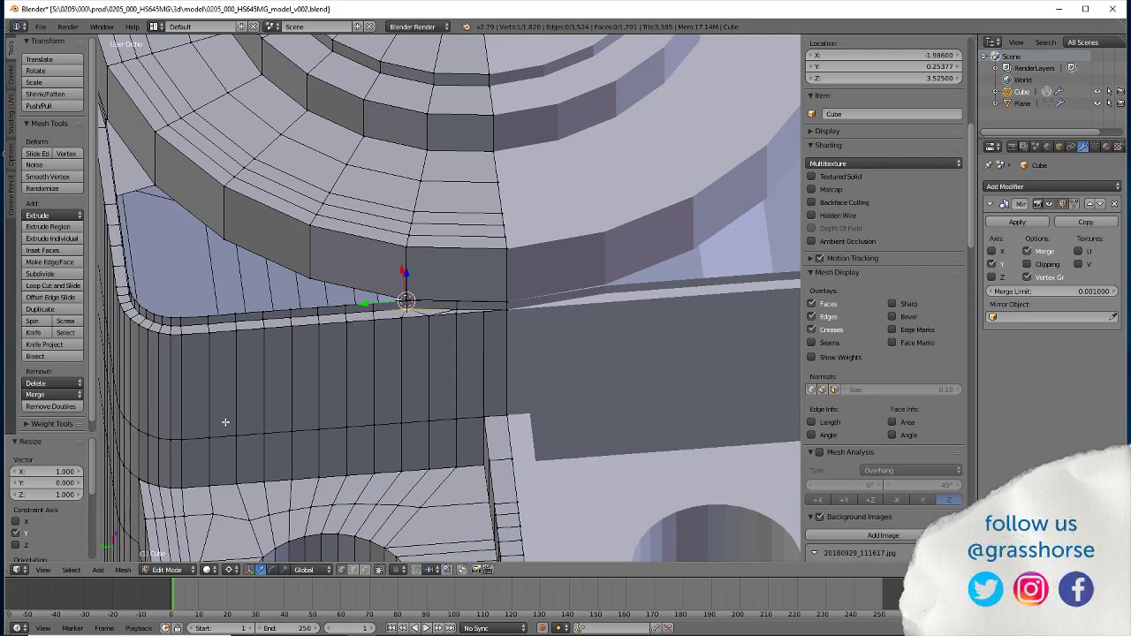
{"action": "mouse_move", "coordinate": [219, 422]}
{"action": "middle_mouse_down"}
{"action": "mouse_move", "coordinate": [354, 439]}
{"action": "mouse_move", "coordinate": [337, 443]}
{"action": "mouse_move", "coordinate": [339, 415]}
{"action": "mouse_move", "coordinate": [344, 463]}
{"action": "mouse_move", "coordinate": [323, 450]}
{"action": "mouse_move", "coordinate": [341, 440]}
{"action": "mouse_move", "coordinate": [352, 482]}
{"action": "mouse_move", "coordinate": [326, 452]}
{"action": "mouse_move", "coordinate": [318, 361]}
{"action": "mouse_move", "coordinate": [328, 462]}
{"action": "mouse_move", "coordinate": [306, 472]}
{"action": "mouse_move", "coordinate": [283, 448]}
{"action": "middle_mouse_up"}
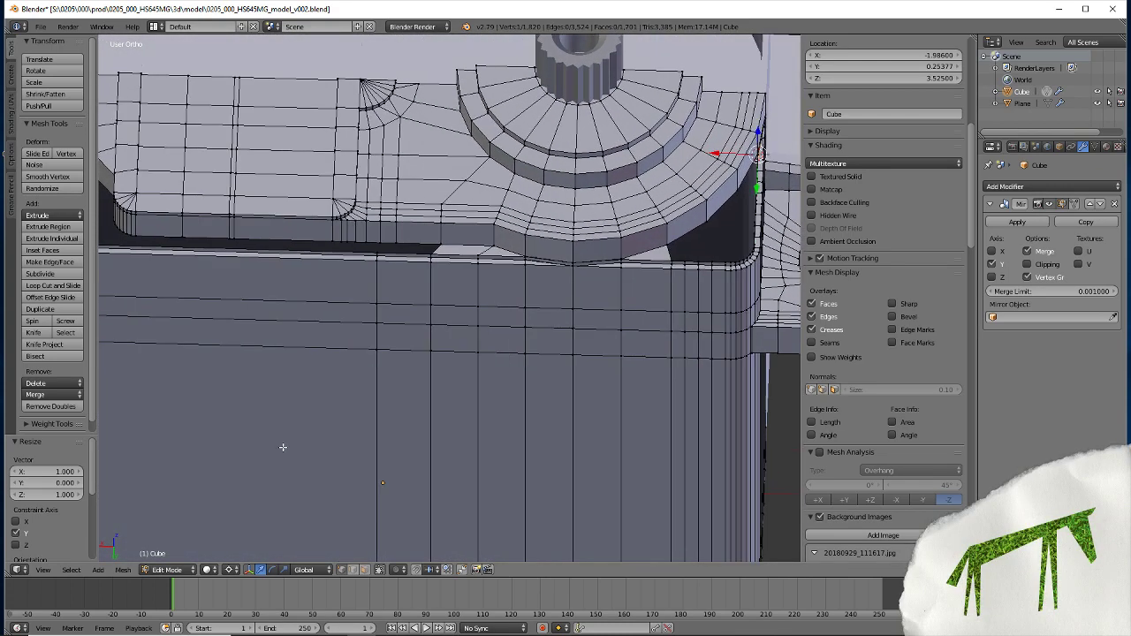
Cut a new centred vertical edge loop across the body's side
{"action": "left_click", "coordinate": [38, 288]}
{"action": "left_click", "coordinate": [407, 262]}
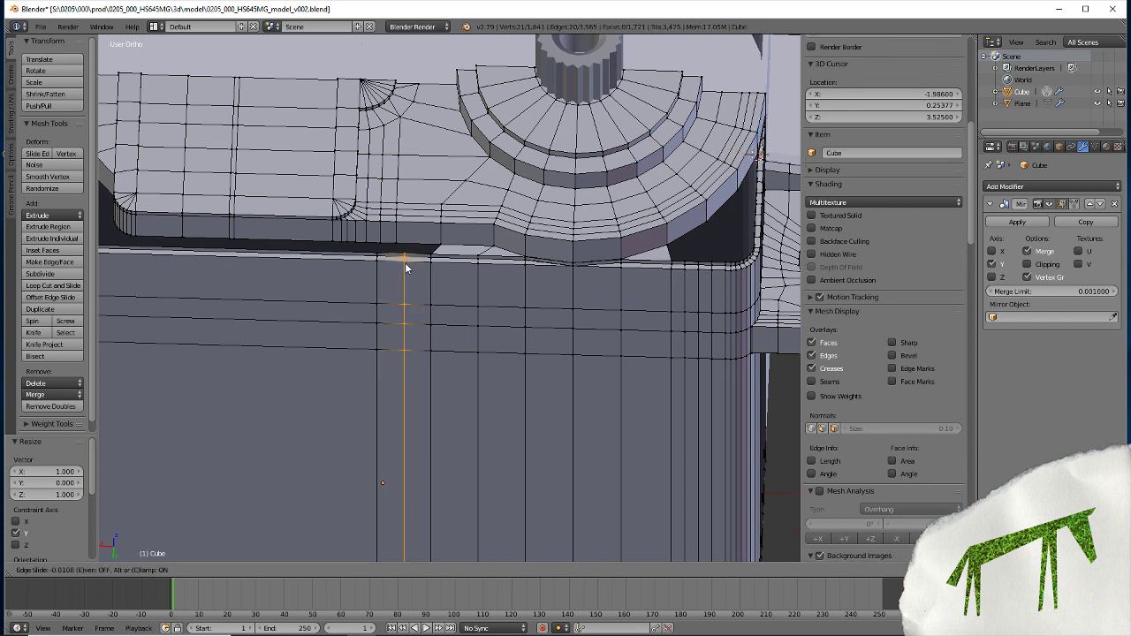
{"action": "right_click", "coordinate": [399, 275]}
{"action": "scroll", "coordinate": [884, 265], "scroll_direction": "down", "scroll_amount": 2}
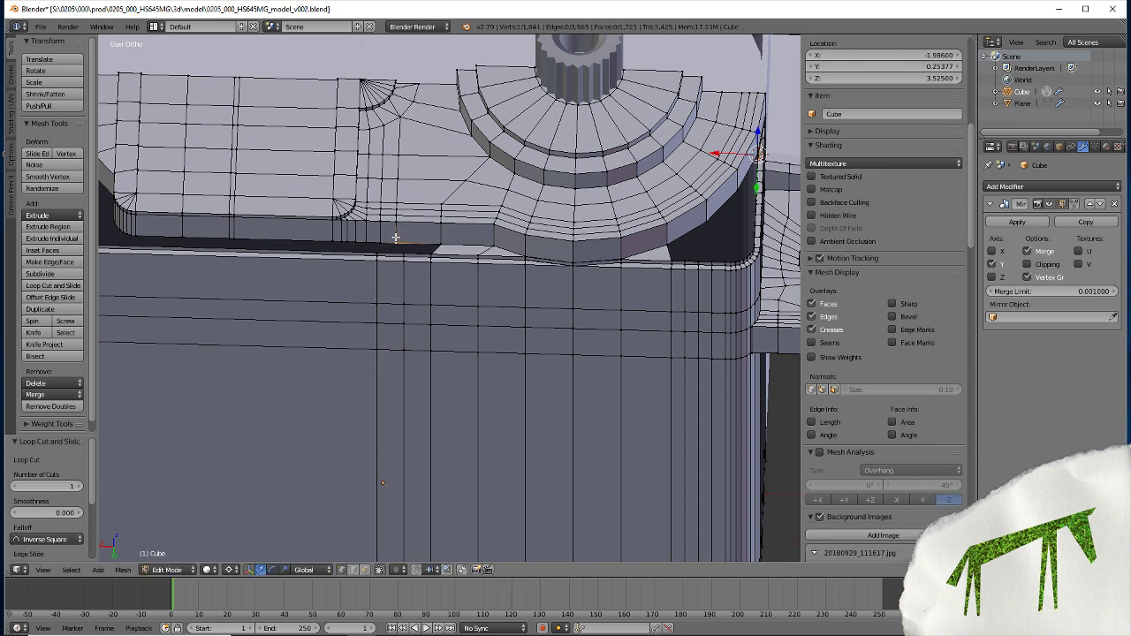
Snap the cursor to the new loop's top vertex and scale the cap's vertical loop to 0 on X
{"action": "right_click", "coordinate": [397, 232], "text": "alt"}
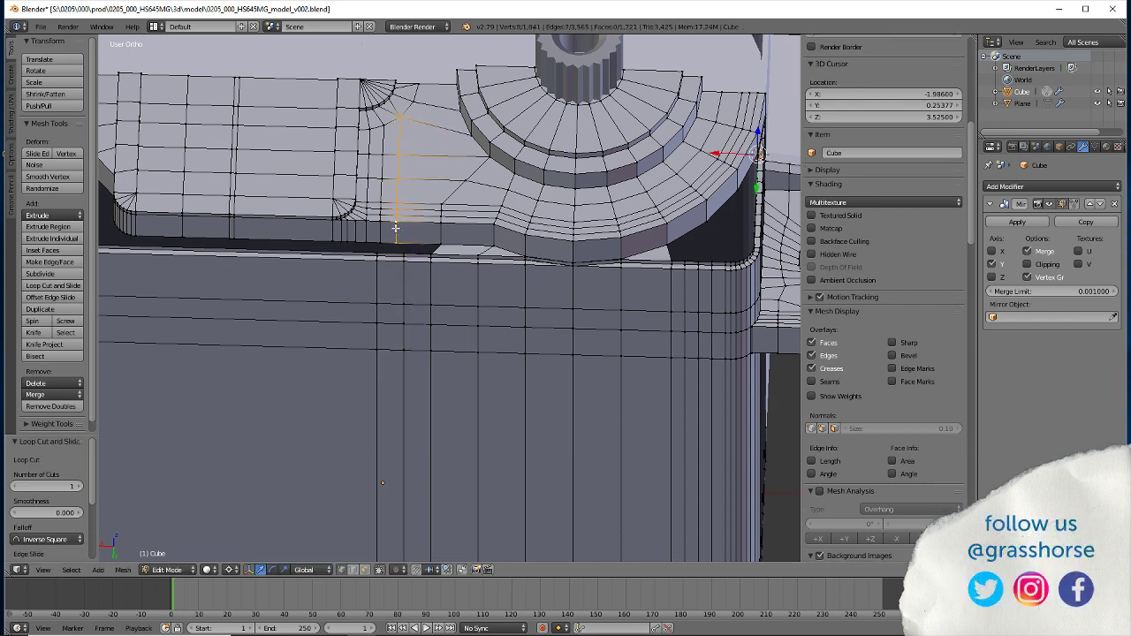
{"action": "right_click", "coordinate": [404, 270]}
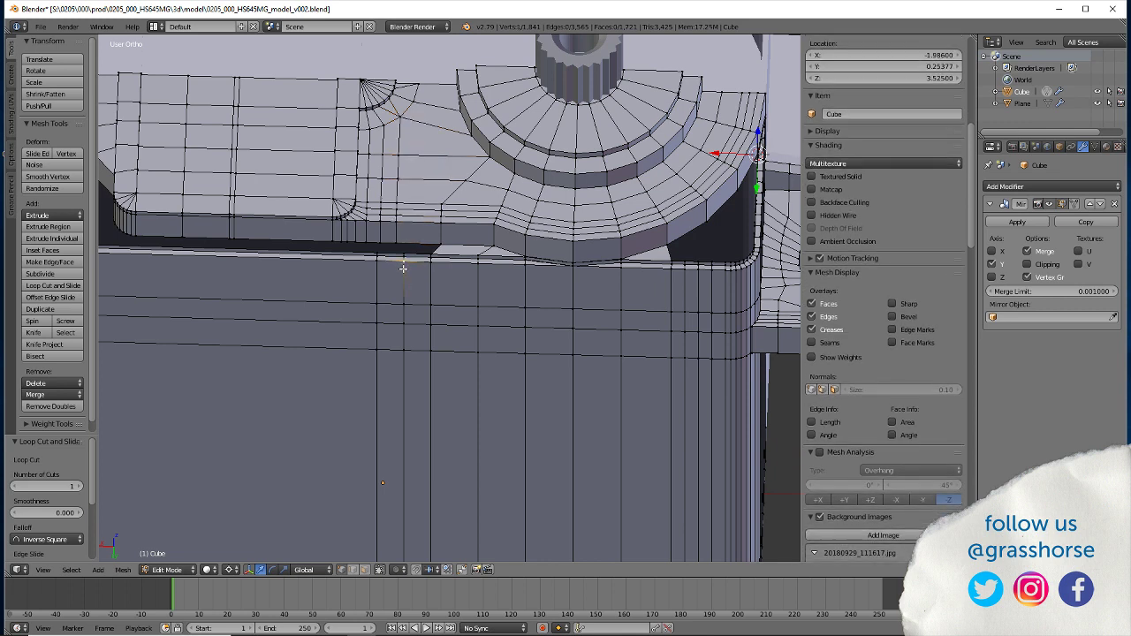
{"action": "key", "text": "shift+s"}
{"action": "left_click", "coordinate": [403, 265]}
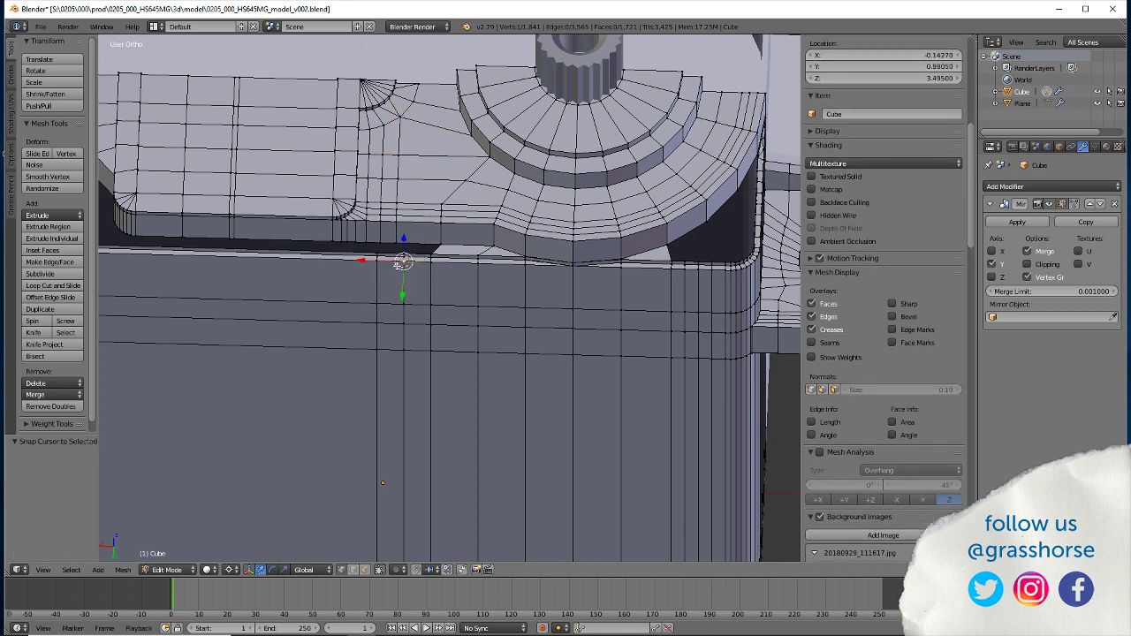
{"action": "right_click", "coordinate": [397, 232], "text": "alt"}
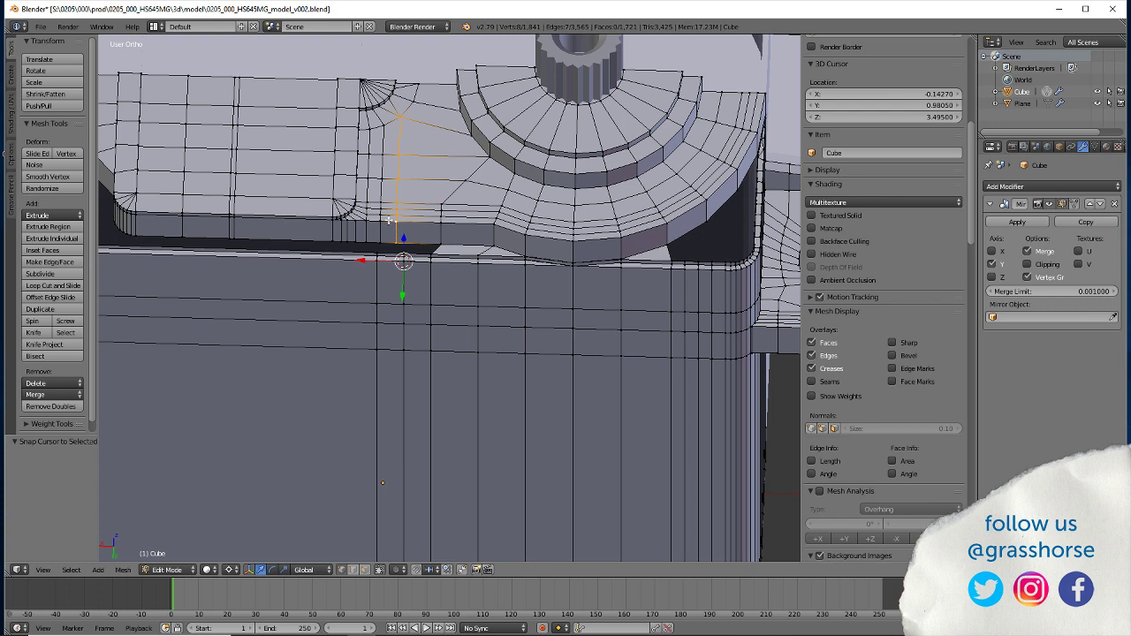
{"action": "key", "text": "s"}
{"action": "key", "text": "x"}
{"action": "key", "text": "0"}
{"action": "key", "text": "Return"}
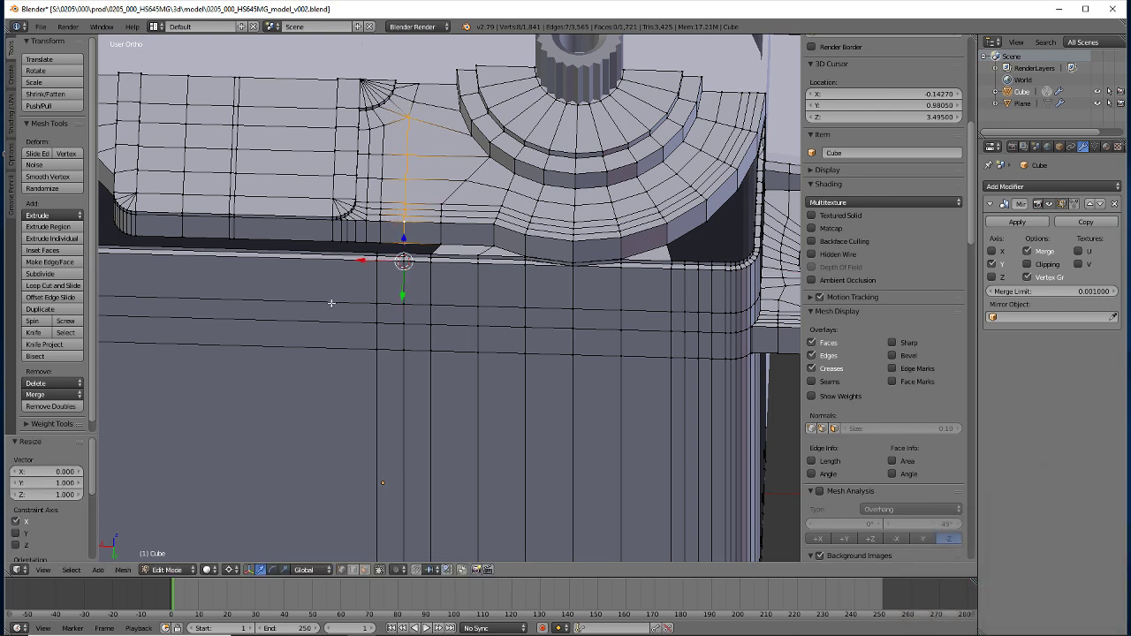
Snap the cursor to a cap rim vertex and flatten the rounded-corner vertex chain to 0 on X
{"action": "right_click", "coordinate": [404, 223]}
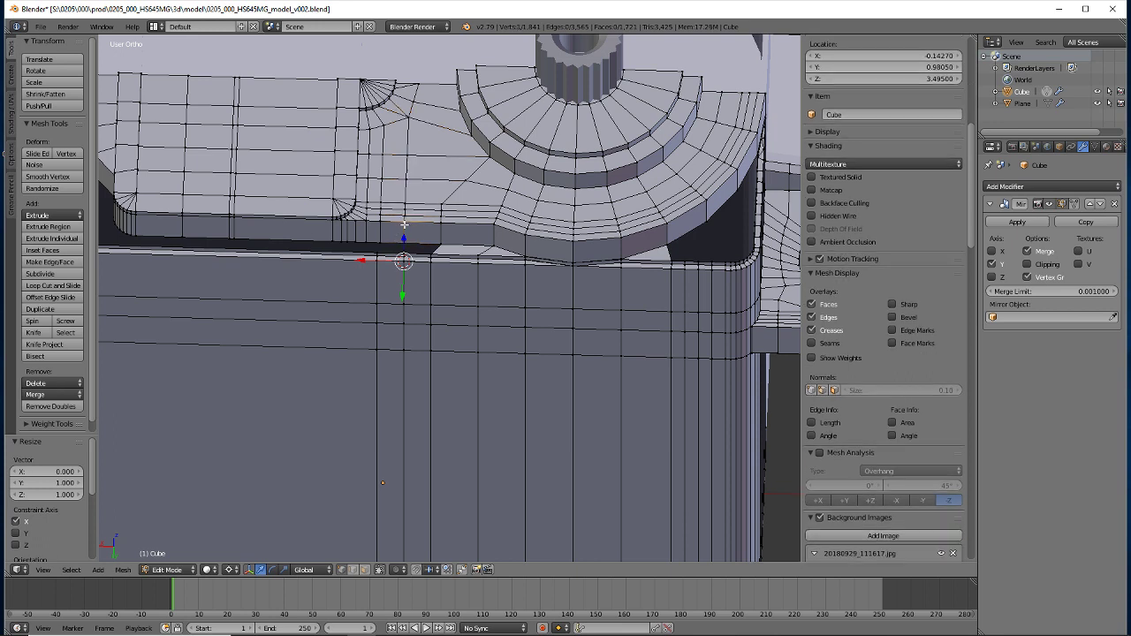
{"action": "key", "text": "shift+s"}
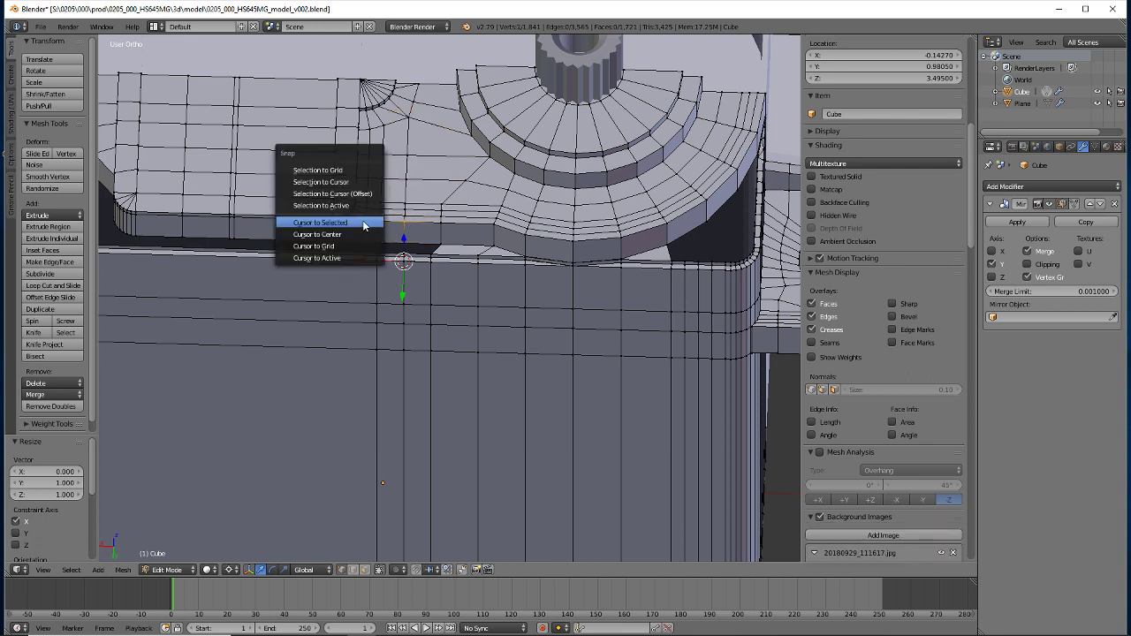
{"action": "left_click", "coordinate": [363, 222]}
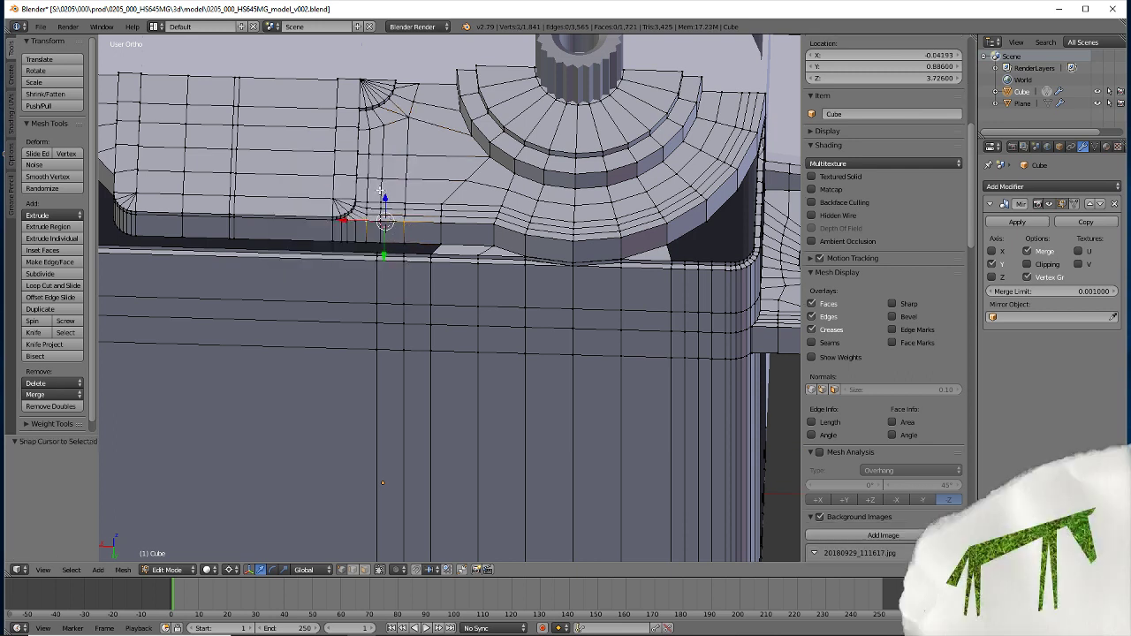
{"action": "right_click", "coordinate": [381, 192], "text": "alt"}
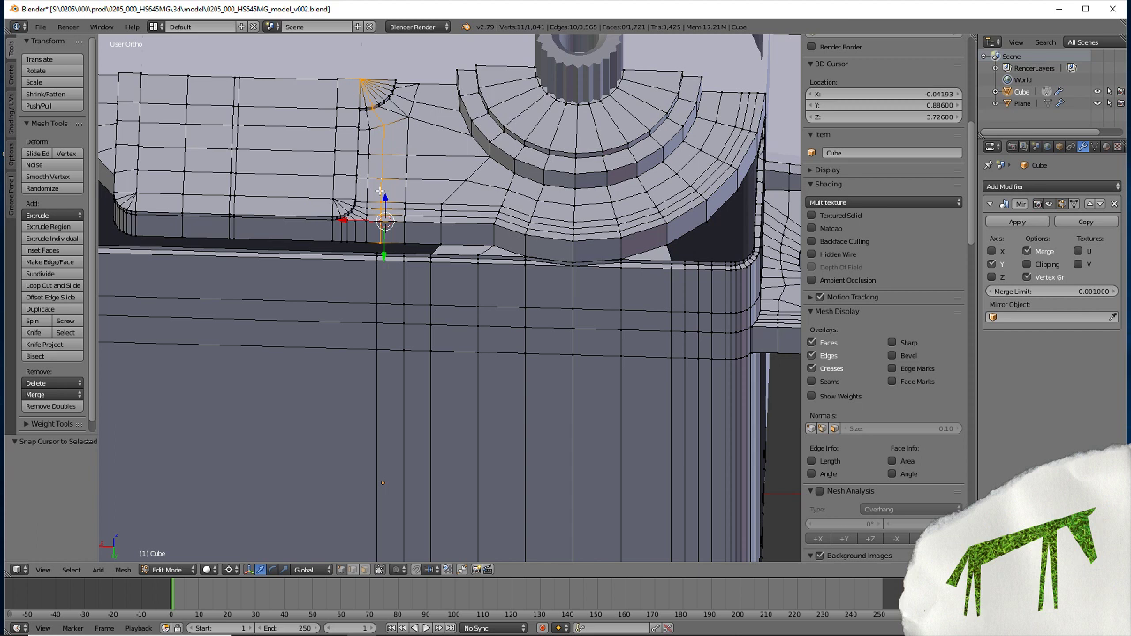
{"action": "right_click", "coordinate": [372, 108], "text": "shift"}
{"action": "right_click", "coordinate": [360, 79], "text": "shift"}
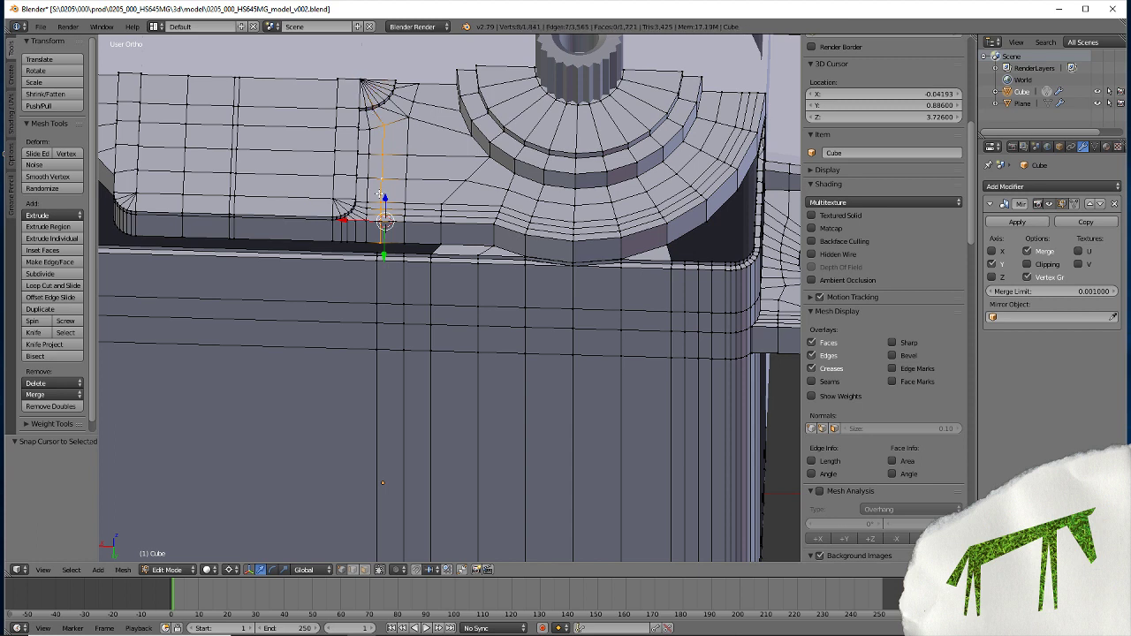
{"action": "key", "text": "s"}
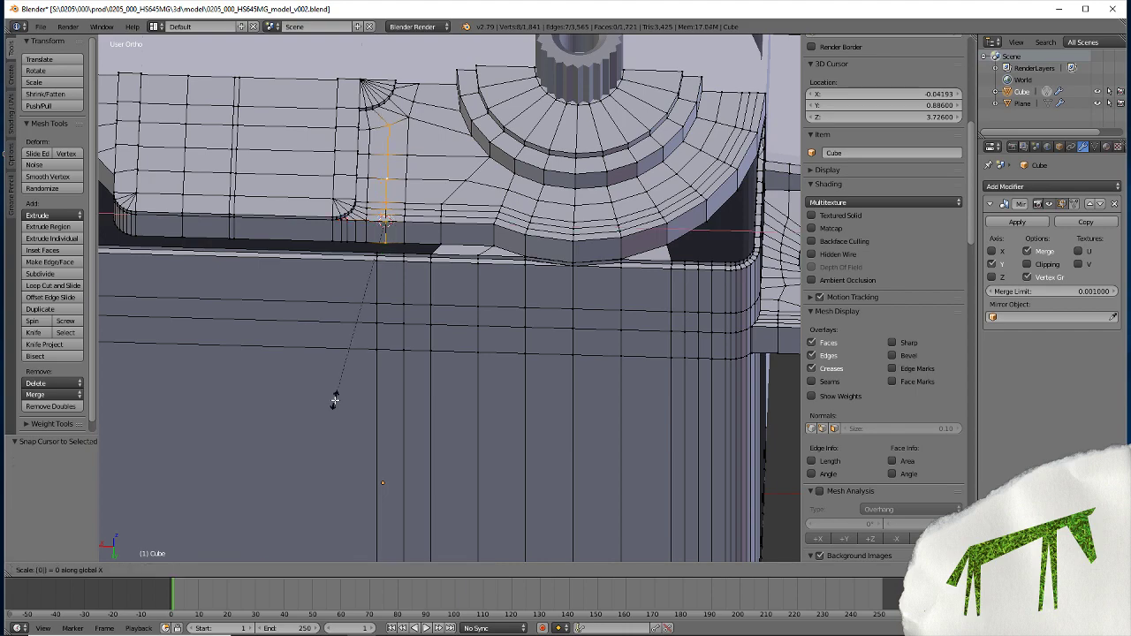
{"action": "key", "text": "x"}
{"action": "key", "text": "0"}
{"action": "key", "text": "Return"}
Move the new body loop so it sits directly under the aligned cap edge
{"action": "scroll", "coordinate": [327, 329], "scroll_direction": "down", "scroll_amount": 2, "text": "shift"}
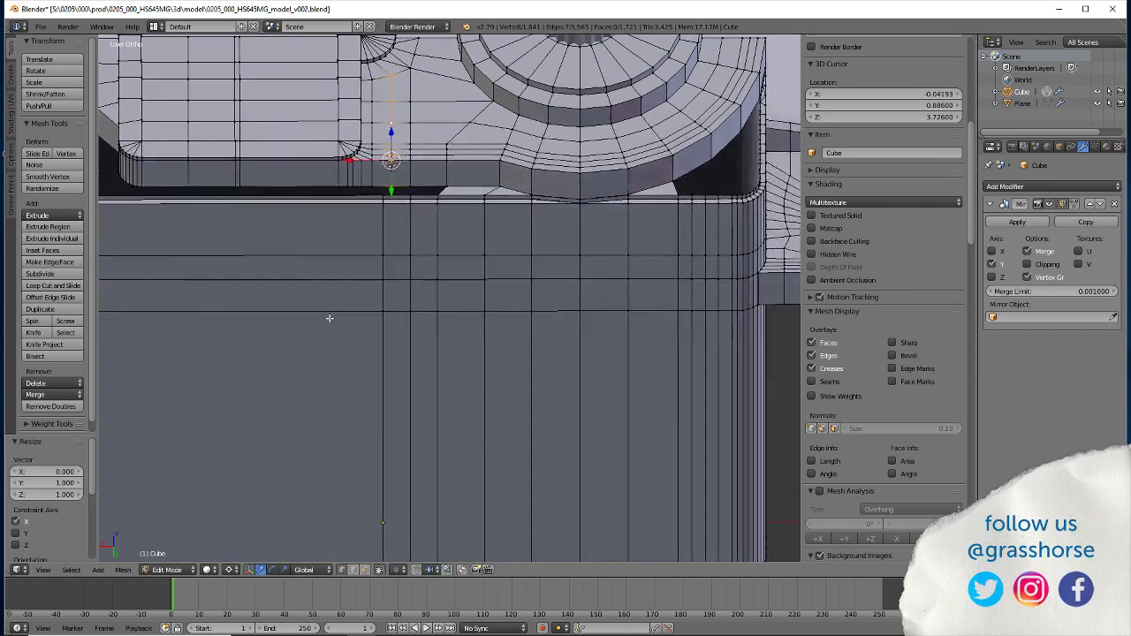
{"action": "scroll", "coordinate": [328, 322], "scroll_direction": "down", "scroll_amount": 1, "text": "shift"}
{"action": "scroll", "coordinate": [328, 321], "scroll_direction": "down", "scroll_amount": 1, "text": "shift"}
{"action": "scroll", "coordinate": [336, 314], "scroll_direction": "down", "scroll_amount": 1, "text": "shift"}
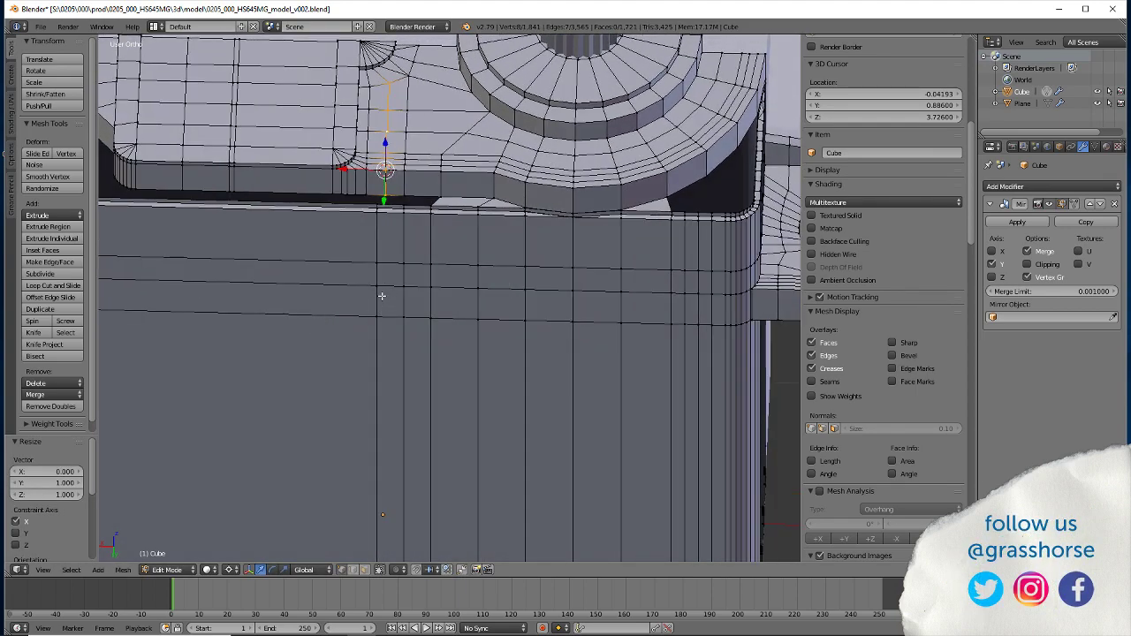
{"action": "right_click", "coordinate": [378, 345], "text": "alt"}
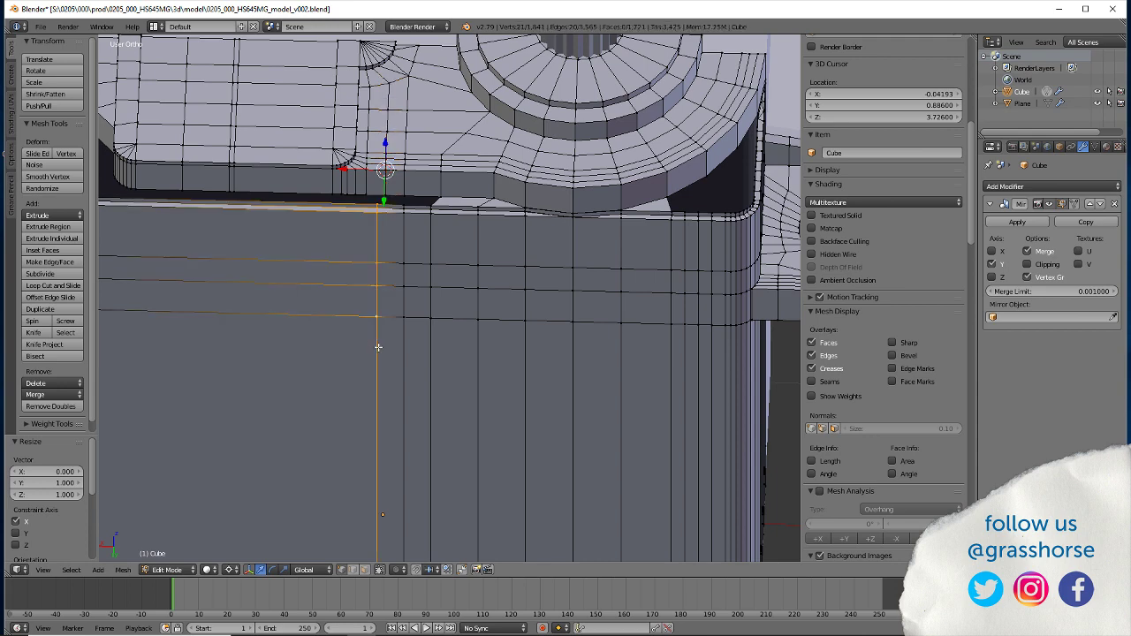
{"action": "key", "text": "g"}
{"action": "left_click", "coordinate": [380, 347]}
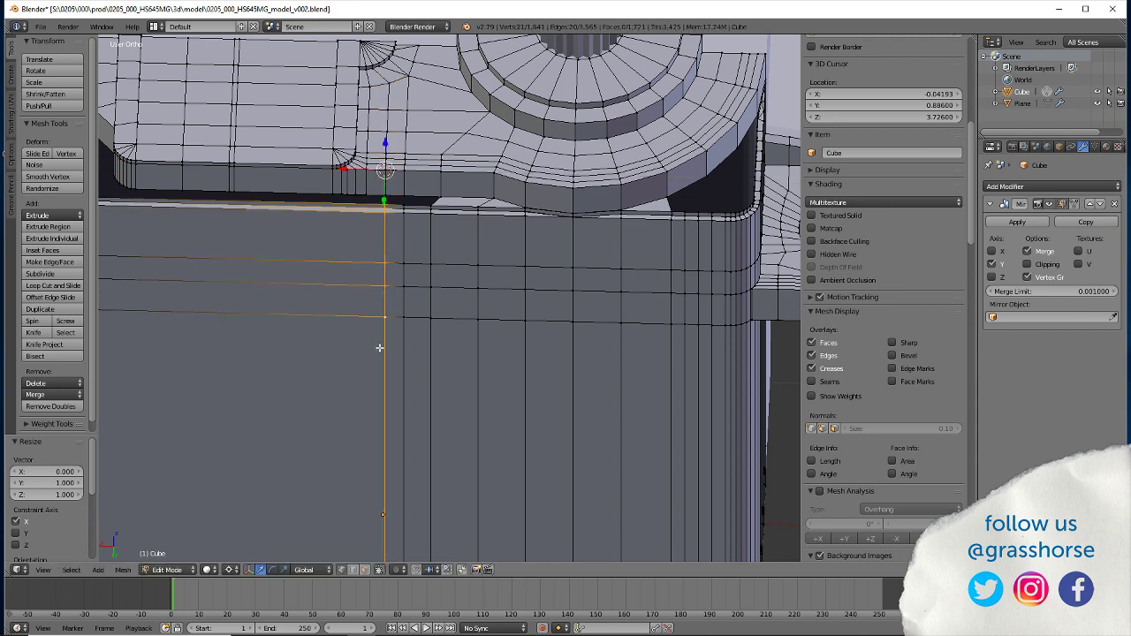
{"action": "scroll", "coordinate": [364, 397], "scroll_direction": "down", "scroll_amount": 3}
{"action": "scroll", "coordinate": [364, 397], "scroll_direction": "down", "scroll_amount": 3}
{"action": "mouse_move", "coordinate": [371, 402]}
{"action": "middle_mouse_down"}
{"action": "mouse_move", "coordinate": [376, 235]}
{"action": "mouse_move", "coordinate": [377, 391]}
{"action": "mouse_move", "coordinate": [369, 349]}
{"action": "middle_mouse_up"}
{"action": "scroll", "coordinate": [369, 348], "scroll_direction": "up", "scroll_amount": 3}
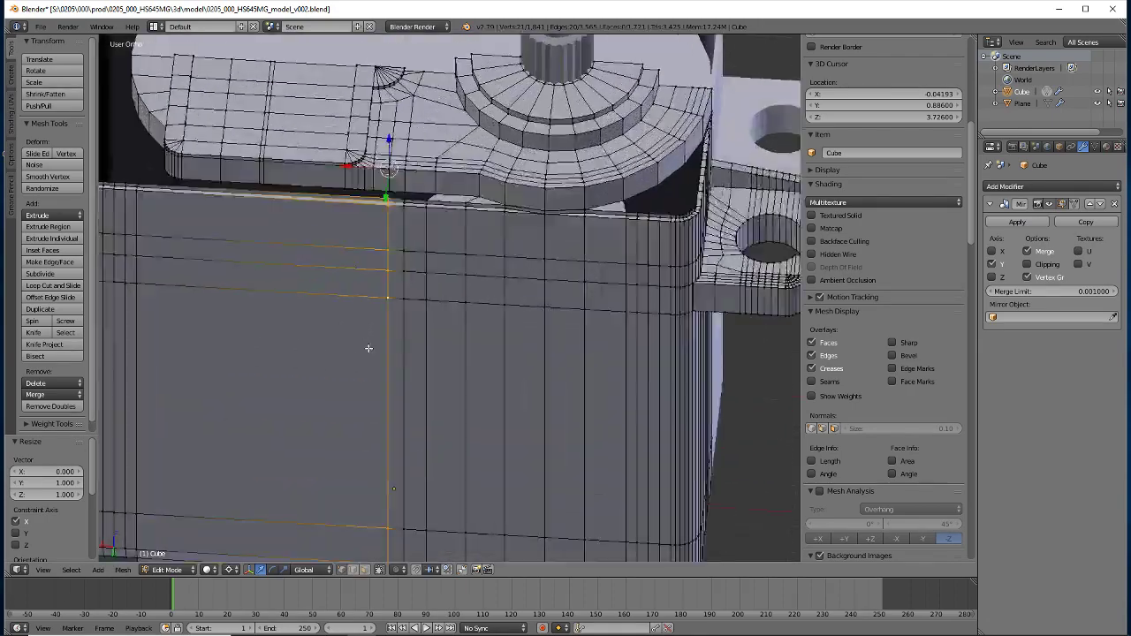
{"action": "scroll", "coordinate": [361, 358], "scroll_direction": "up", "scroll_amount": 3}
{"action": "scroll", "coordinate": [361, 358], "scroll_direction": "up", "scroll_amount": 2}
{"action": "scroll", "coordinate": [354, 358], "scroll_direction": "up", "scroll_amount": 1}
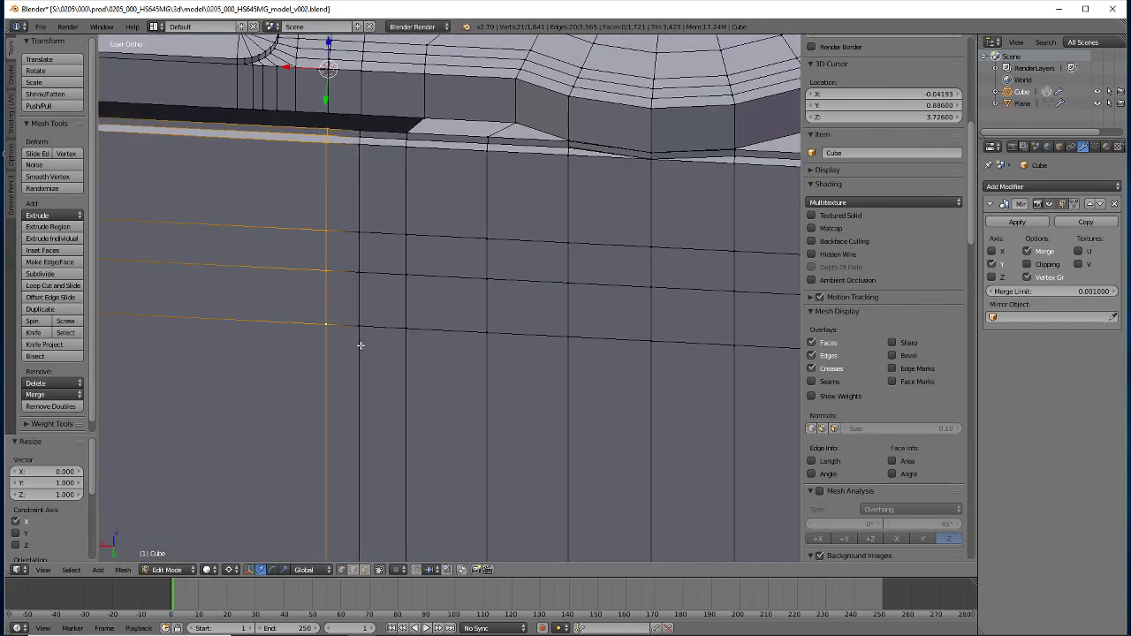
{"action": "mouse_move", "coordinate": [354, 386]}
{"action": "middle_mouse_down"}
{"action": "mouse_move", "coordinate": [392, 384]}
{"action": "mouse_move", "coordinate": [379, 381]}
{"action": "middle_mouse_up"}
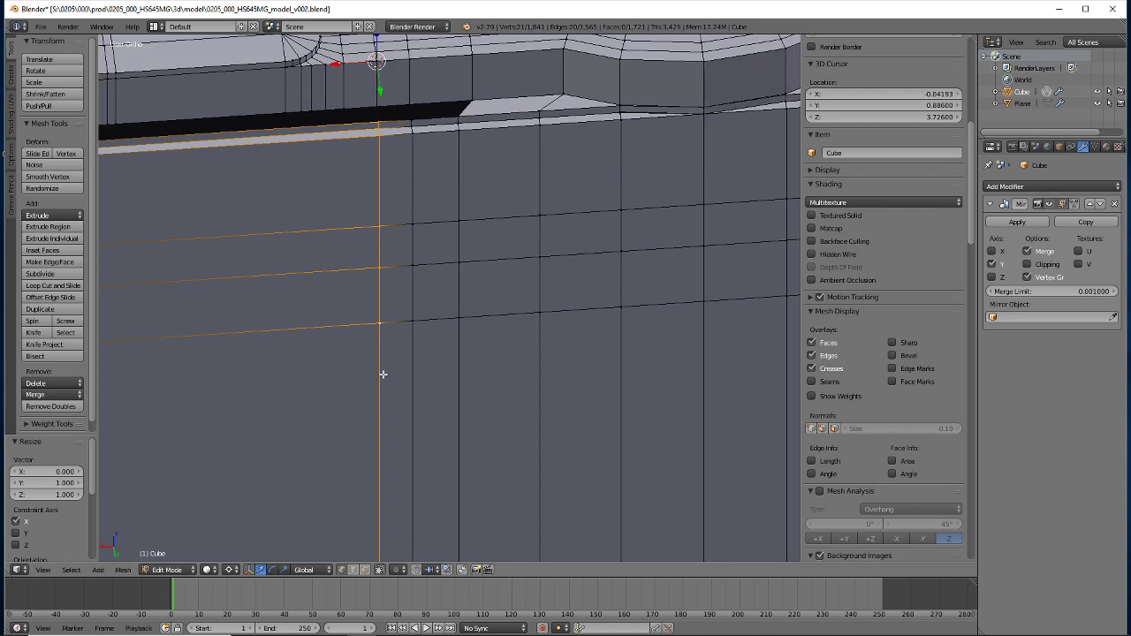
Merge duplicate vertices and recalculate normals consistently across the whole mesh
{"action": "key", "text": "a"}
{"action": "key", "text": "a"}
{"action": "key", "text": "w"}
{"action": "left_click", "coordinate": [381, 375]}
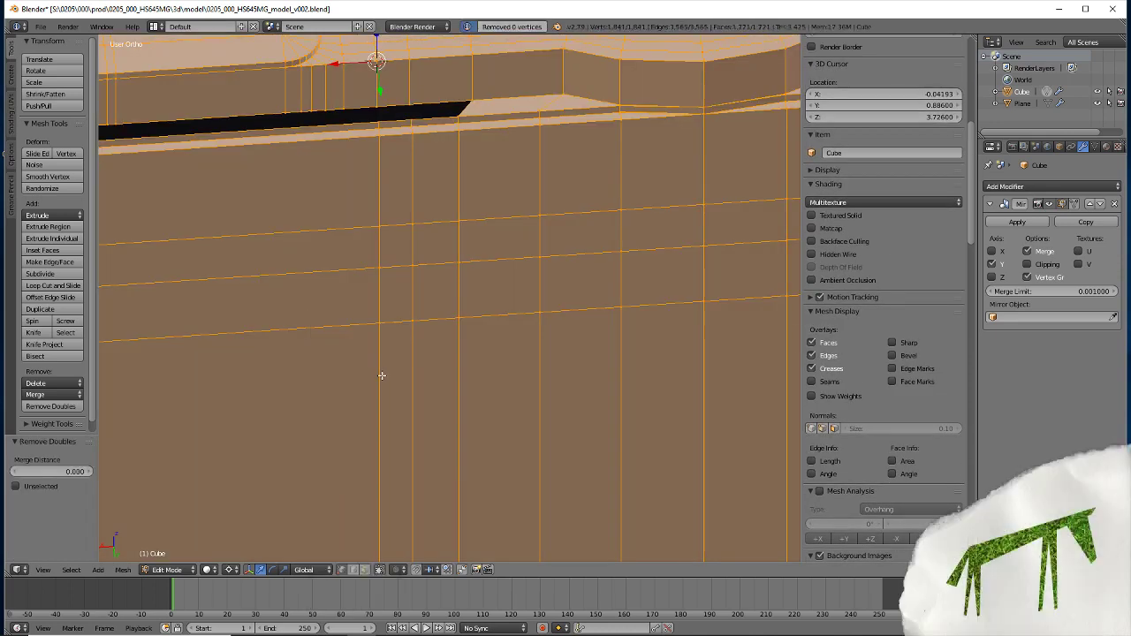
{"action": "key", "text": "ctrl+n"}
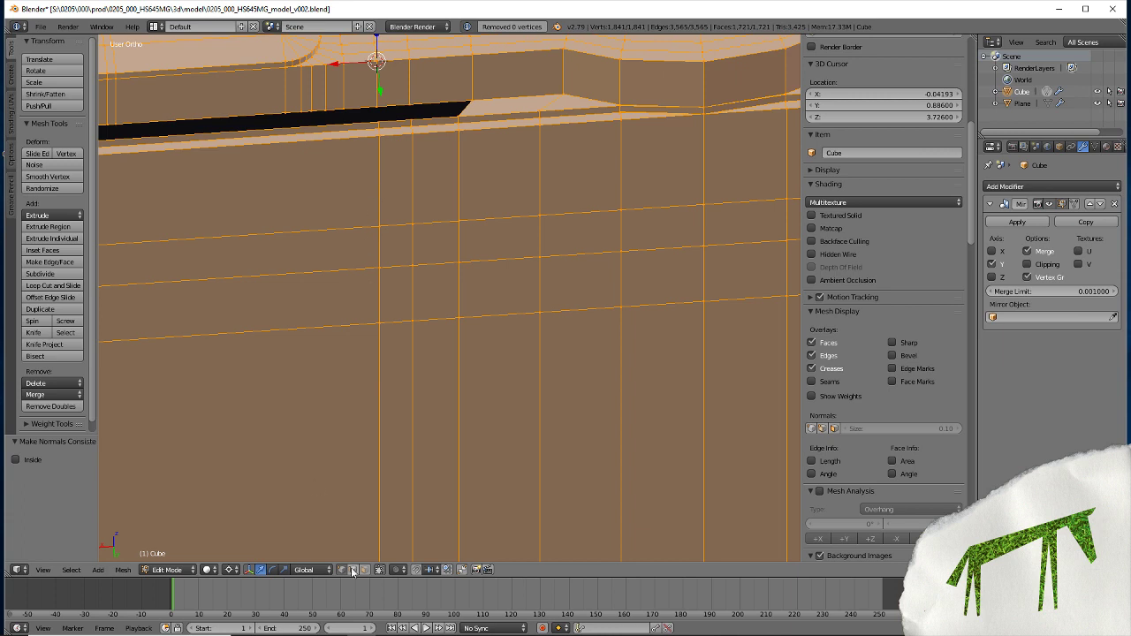
{"action": "key", "text": "a"}
Fill two faces along the gap between the body and top cap
{"action": "right_click", "coordinate": [441, 101]}
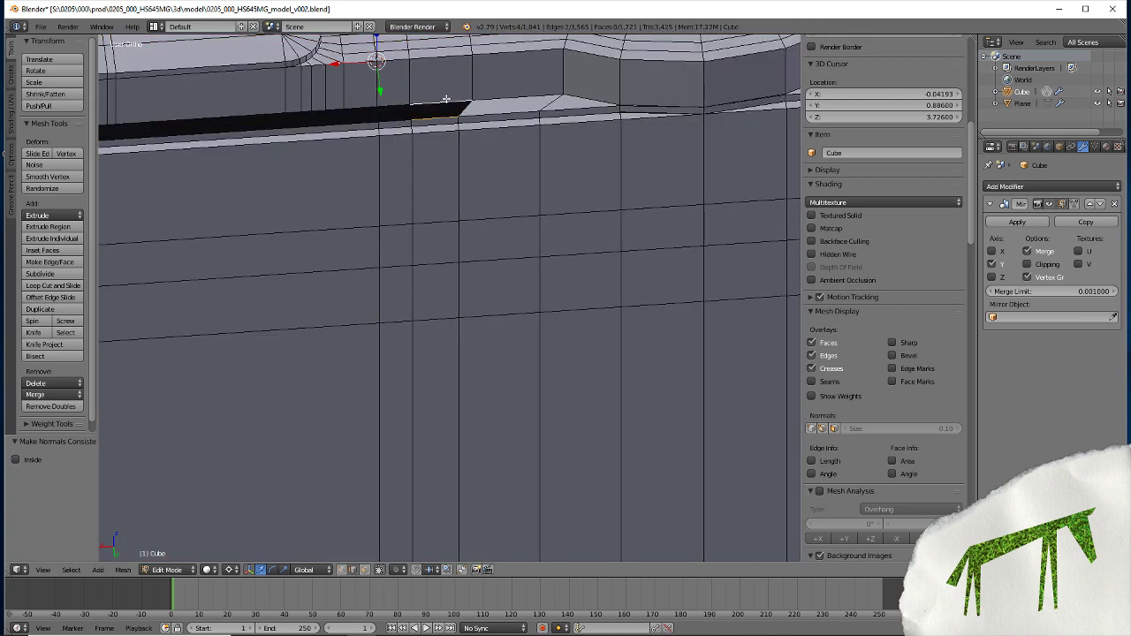
{"action": "key", "text": "f"}
{"action": "right_click", "coordinate": [386, 113]}
{"action": "key", "text": "f"}
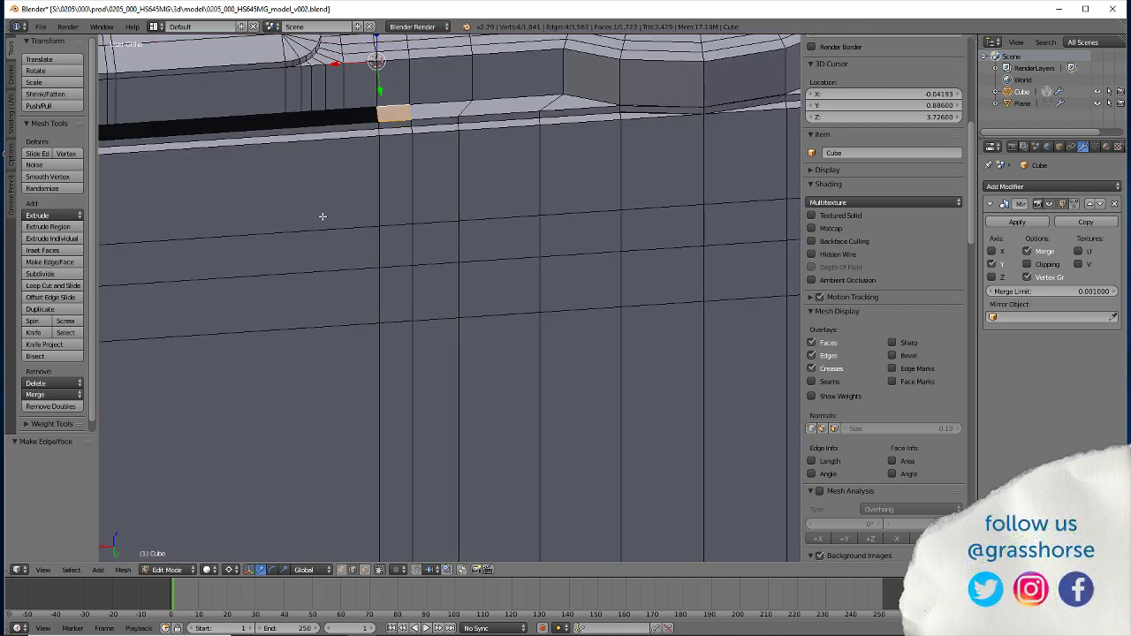
{"action": "middle_click_drag", "start_coordinate": [322, 216], "coordinate": [430, 341], "text": "shift"}
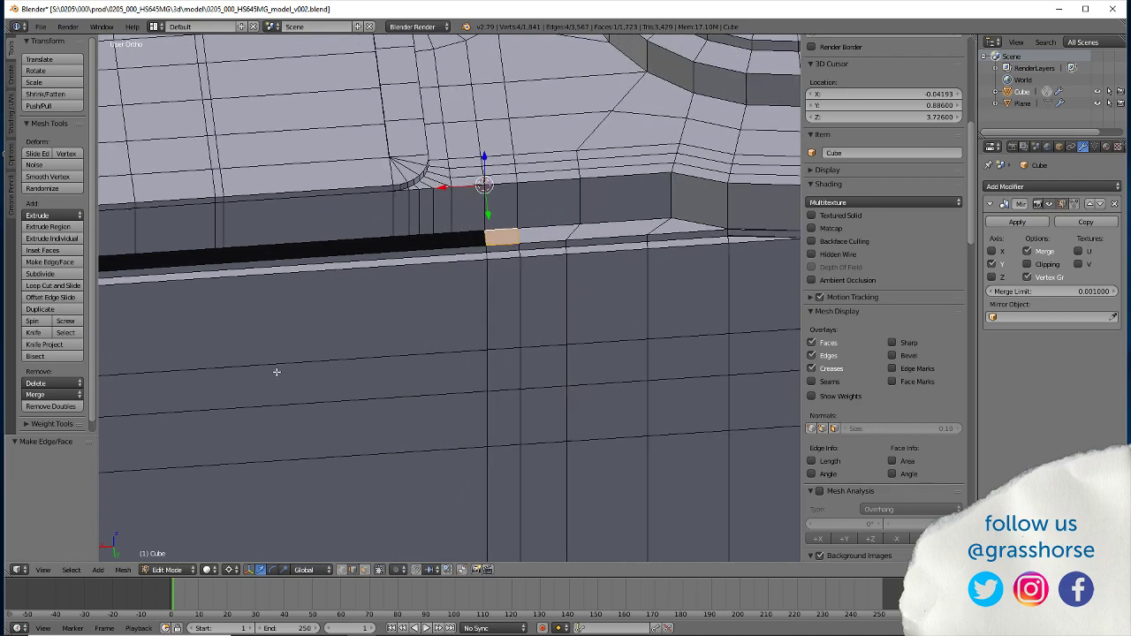
{"action": "scroll", "coordinate": [277, 373], "scroll_direction": "down", "scroll_amount": 6}
{"action": "mouse_move", "coordinate": [277, 372]}
{"action": "middle_mouse_down"}
{"action": "mouse_move", "coordinate": [281, 327]}
{"action": "mouse_move", "coordinate": [333, 398]}
{"action": "mouse_move", "coordinate": [290, 376]}
{"action": "middle_mouse_up"}
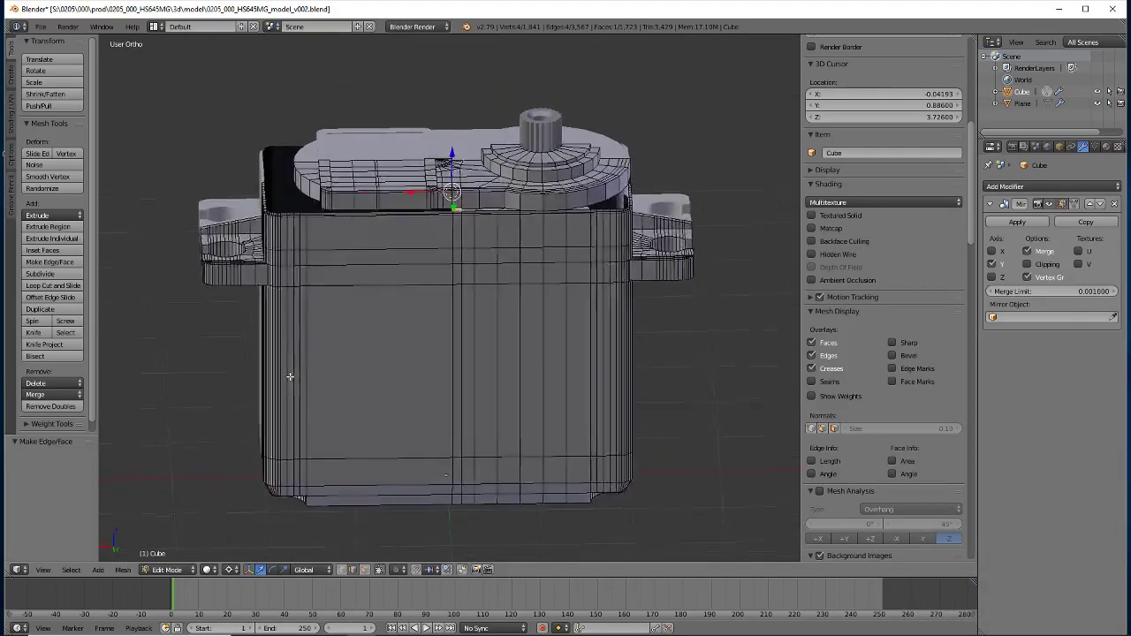
Insert a vertical loop cut on the servo body's left side, kept at its initial position
{"action": "scroll", "coordinate": [292, 381], "scroll_direction": "up", "scroll_amount": 3}
{"action": "scroll", "coordinate": [305, 354], "scroll_direction": "up", "scroll_amount": 2}
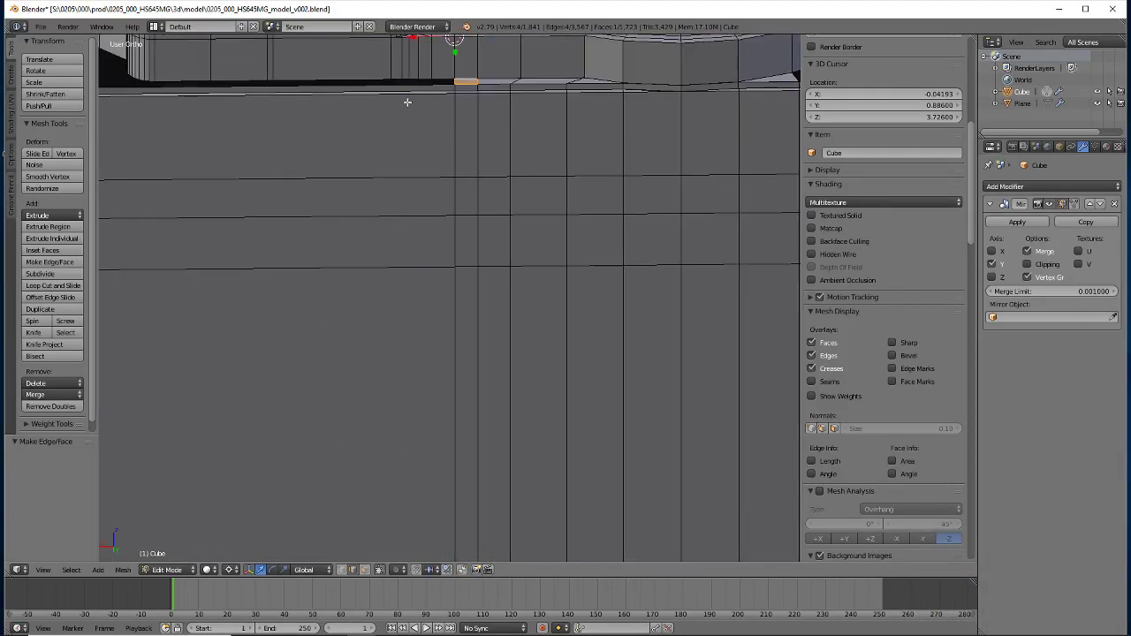
{"action": "scroll", "coordinate": [408, 101], "scroll_direction": "down", "scroll_amount": 5}
{"action": "middle_click_drag", "start_coordinate": [472, 409], "coordinate": [401, 399]}
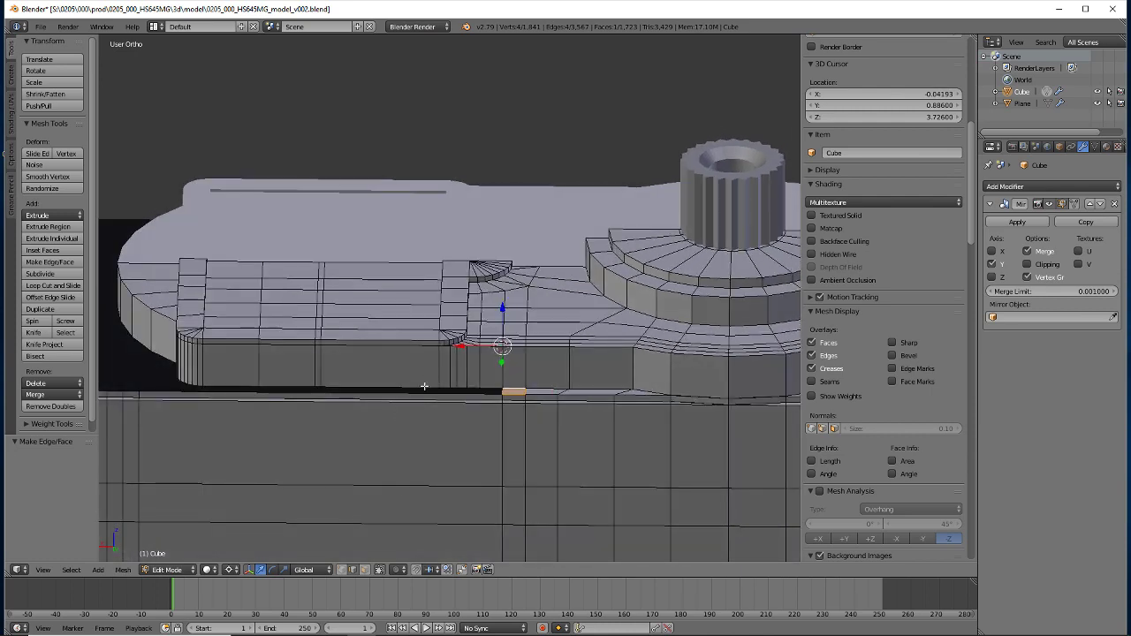
{"action": "scroll", "coordinate": [425, 386], "scroll_direction": "up", "scroll_amount": 4}
{"action": "middle_click_drag", "start_coordinate": [386, 457], "coordinate": [403, 259], "text": "shift"}
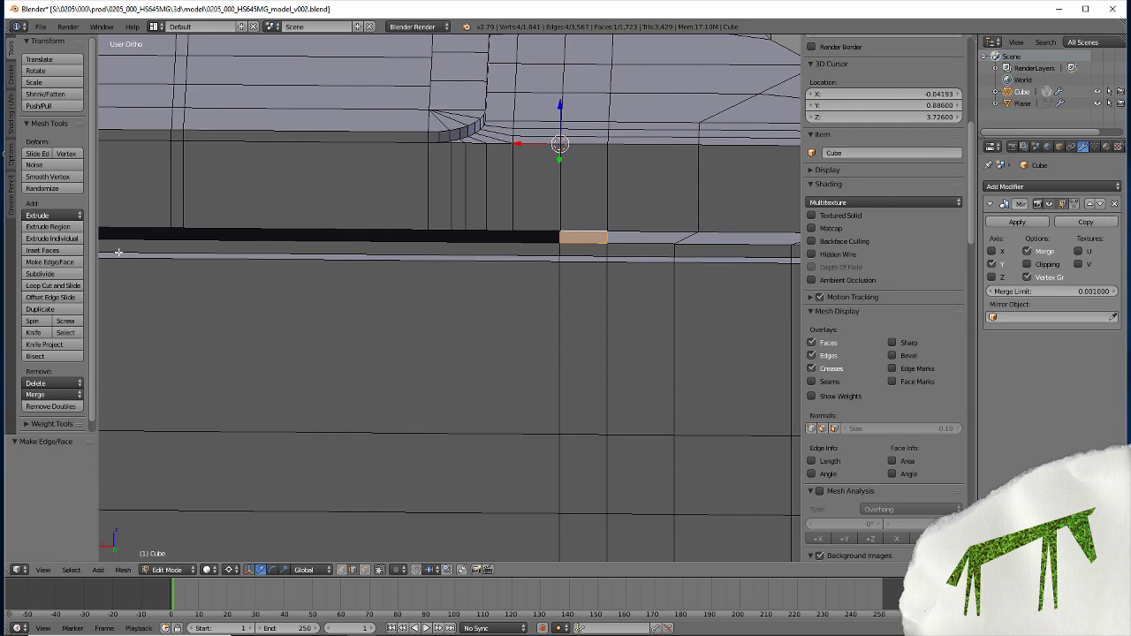
{"action": "scroll", "coordinate": [368, 313], "scroll_direction": "down", "scroll_amount": 5}
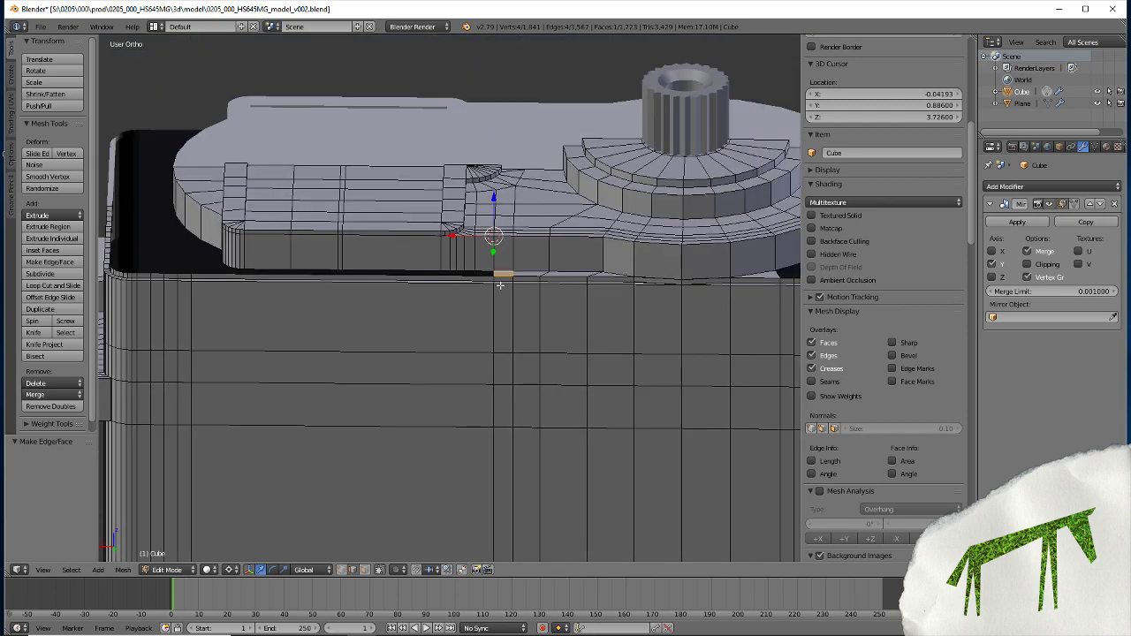
{"action": "mouse_move", "coordinate": [260, 303]}
{"action": "middle_mouse_down"}
{"action": "mouse_move", "coordinate": [449, 373]}
{"action": "mouse_move", "coordinate": [430, 366]}
{"action": "mouse_move", "coordinate": [450, 407]}
{"action": "mouse_move", "coordinate": [452, 473]}
{"action": "mouse_move", "coordinate": [452, 397]}
{"action": "mouse_move", "coordinate": [451, 406]}
{"action": "mouse_move", "coordinate": [366, 410]}
{"action": "middle_mouse_up"}
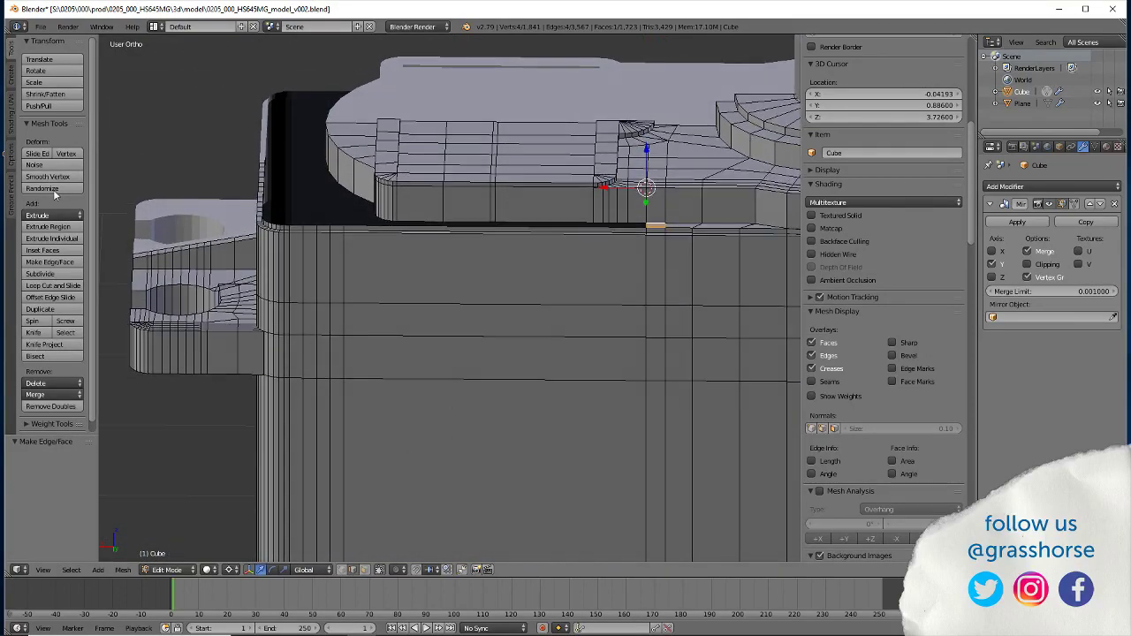
{"action": "left_click", "coordinate": [32, 286]}
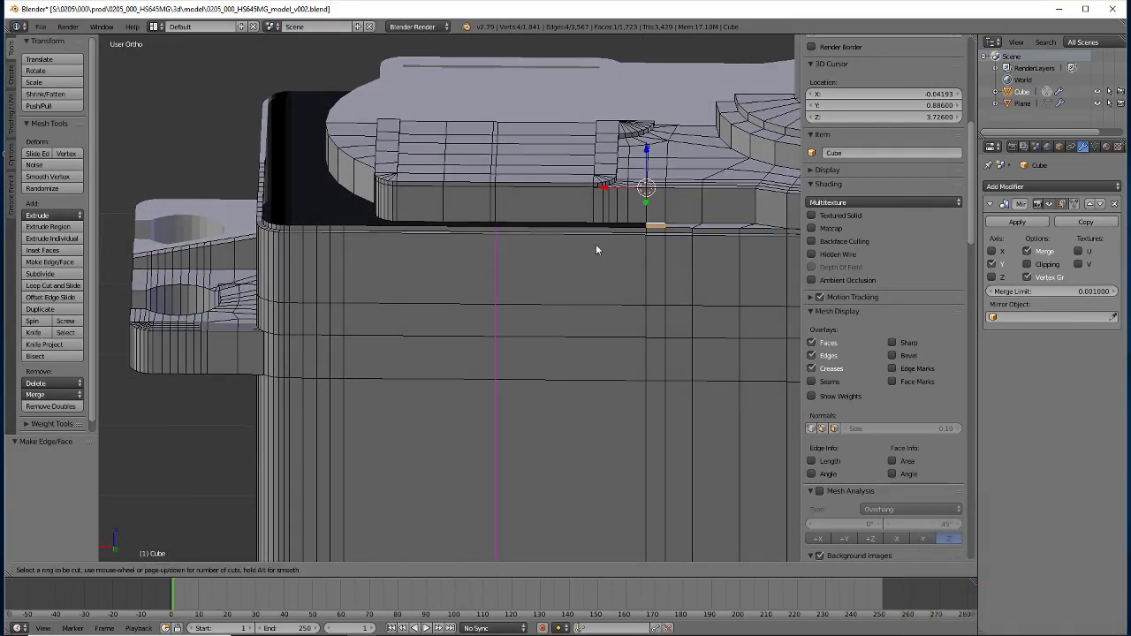
{"action": "left_click", "coordinate": [496, 248]}
{"action": "right_click", "coordinate": [500, 259]}
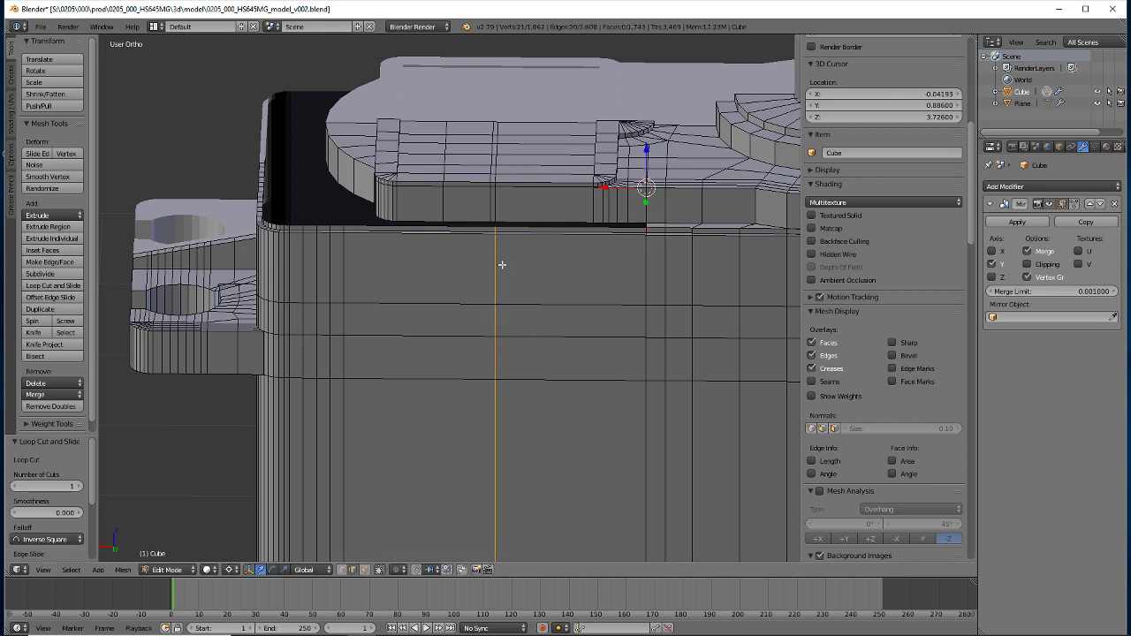
Snap the 3D cursor to the cap edge and flatten the first body loop beneath it with S X 0
{"action": "right_click", "coordinate": [496, 201], "text": "alt"}
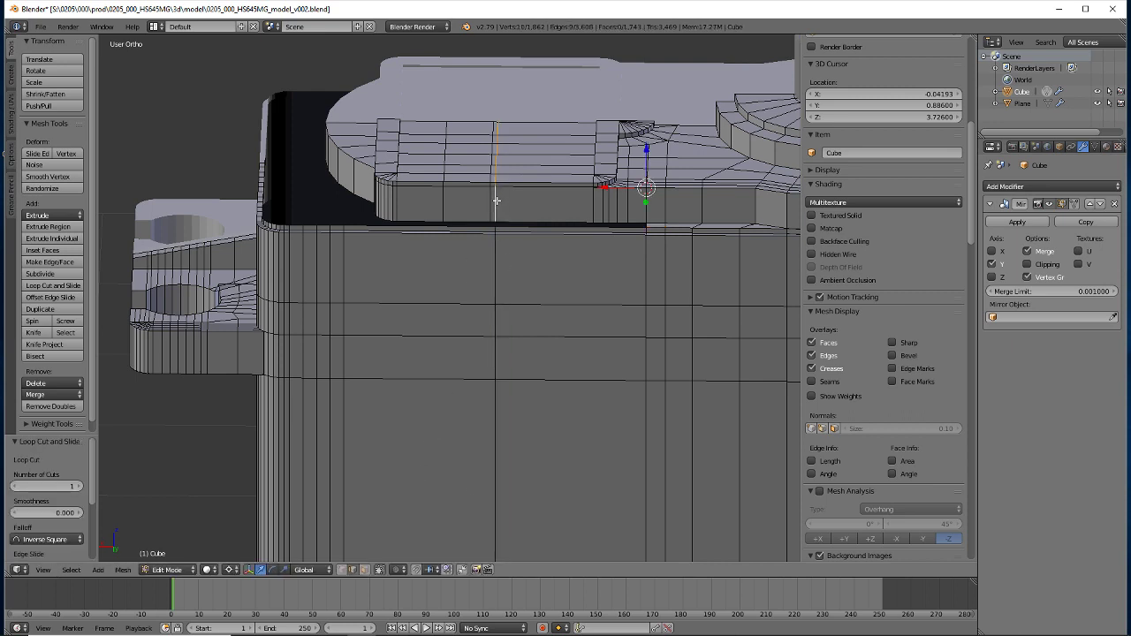
{"action": "key", "text": "shift+s"}
{"action": "left_click", "coordinate": [477, 204]}
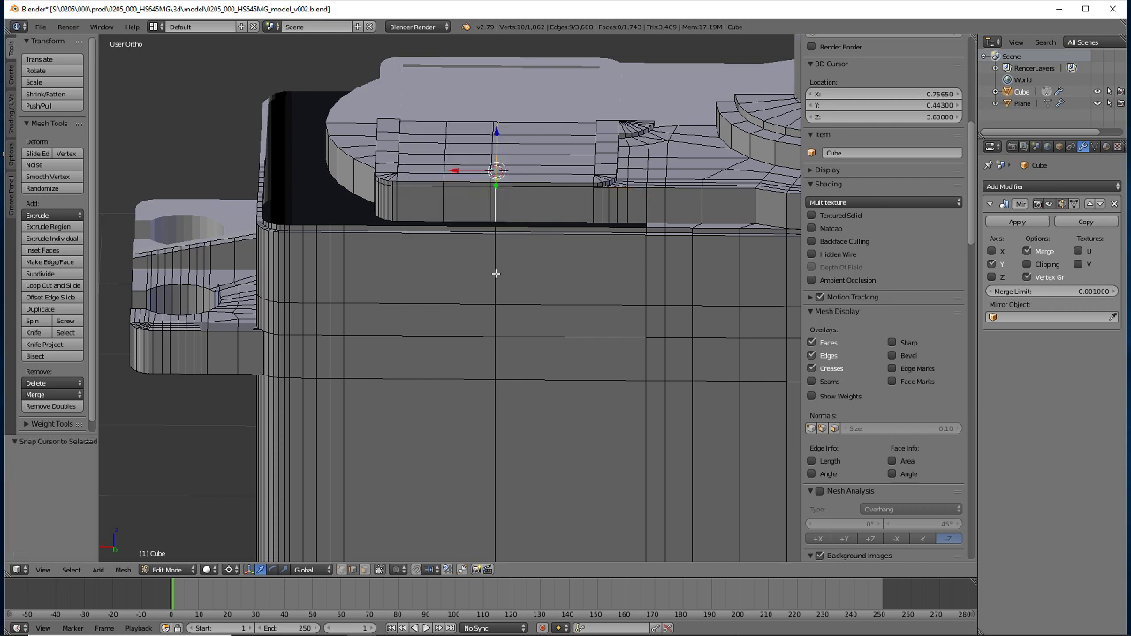
{"action": "right_click", "coordinate": [496, 279], "text": "alt+shift"}
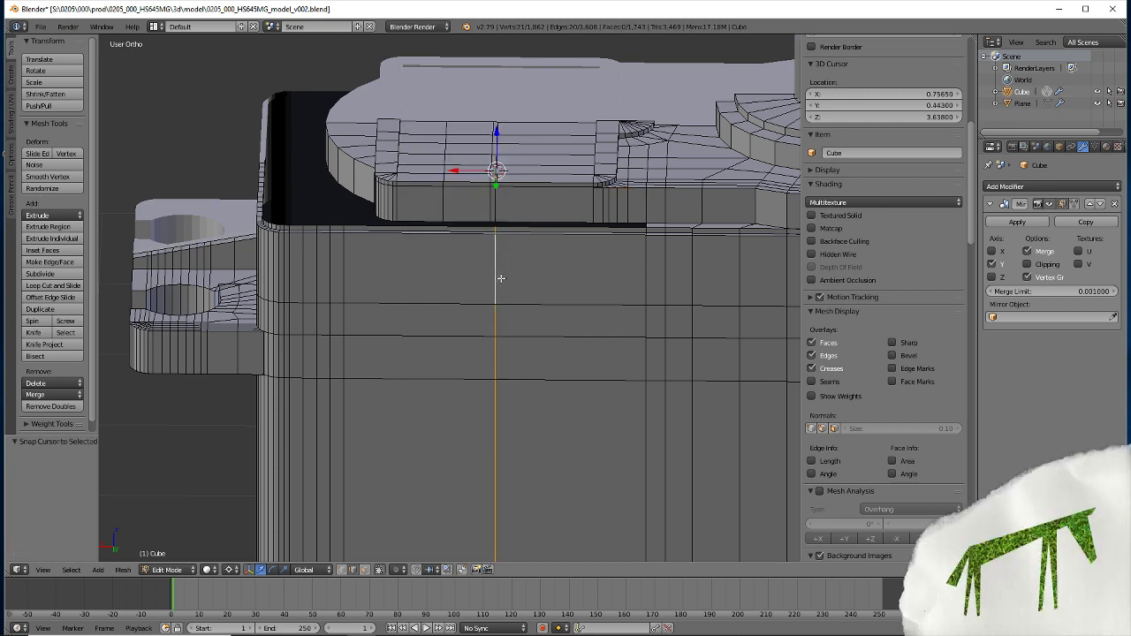
{"action": "key", "text": "s"}
{"action": "key", "text": "y"}
{"action": "key", "text": "0"}
{"action": "key", "text": "Return"}
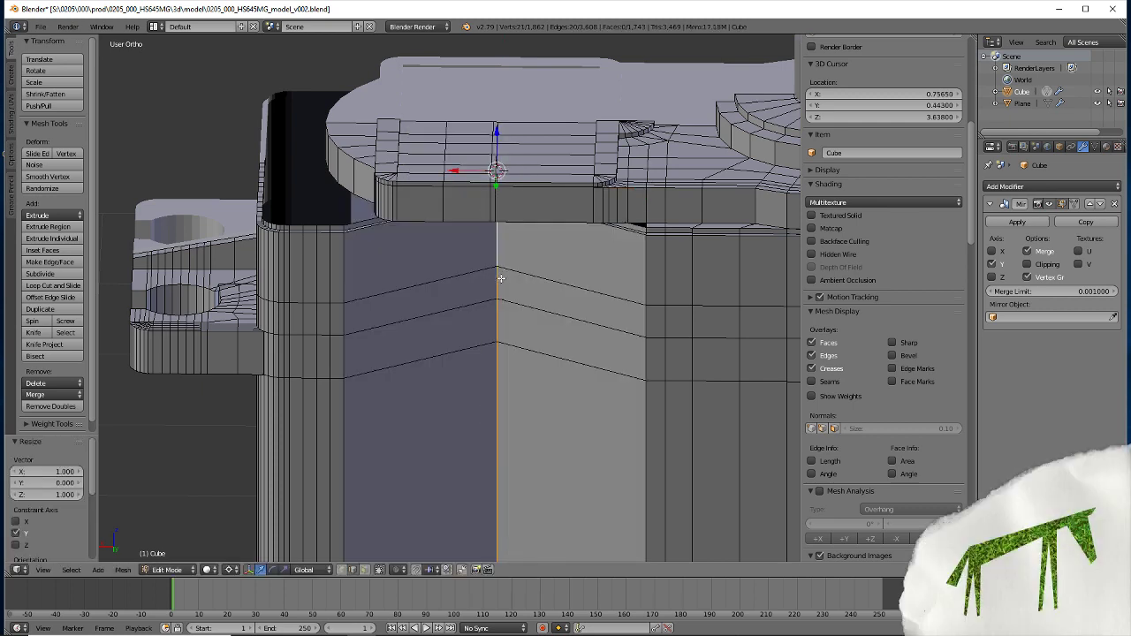
{"action": "key", "text": "s"}
{"action": "key", "text": "x"}
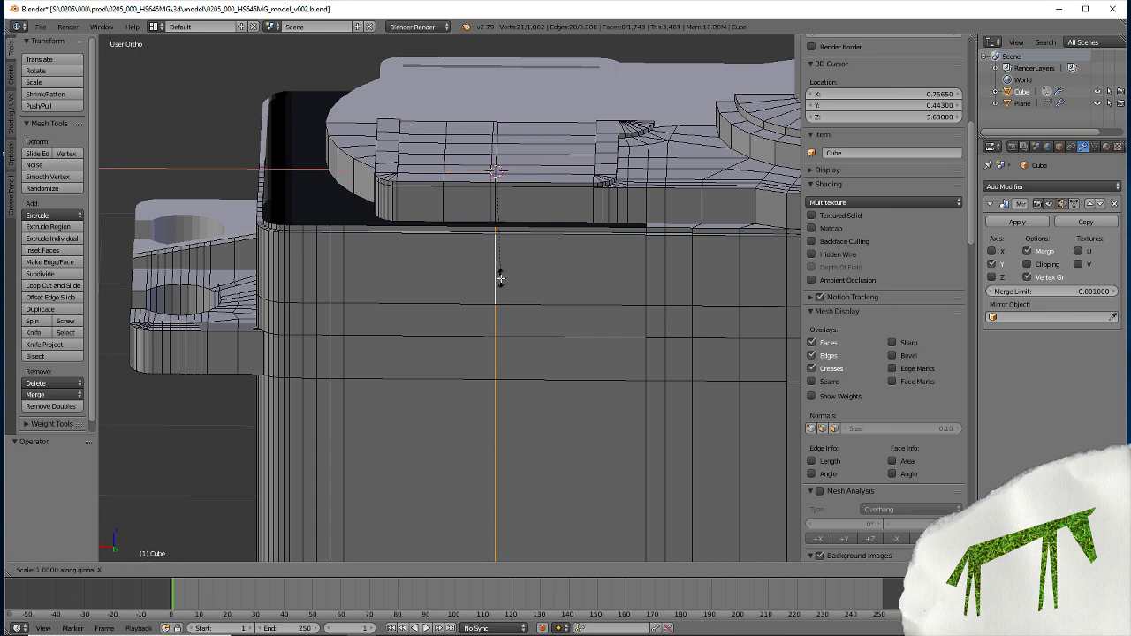
{"action": "key", "text": "0"}
{"action": "key", "text": "Return"}
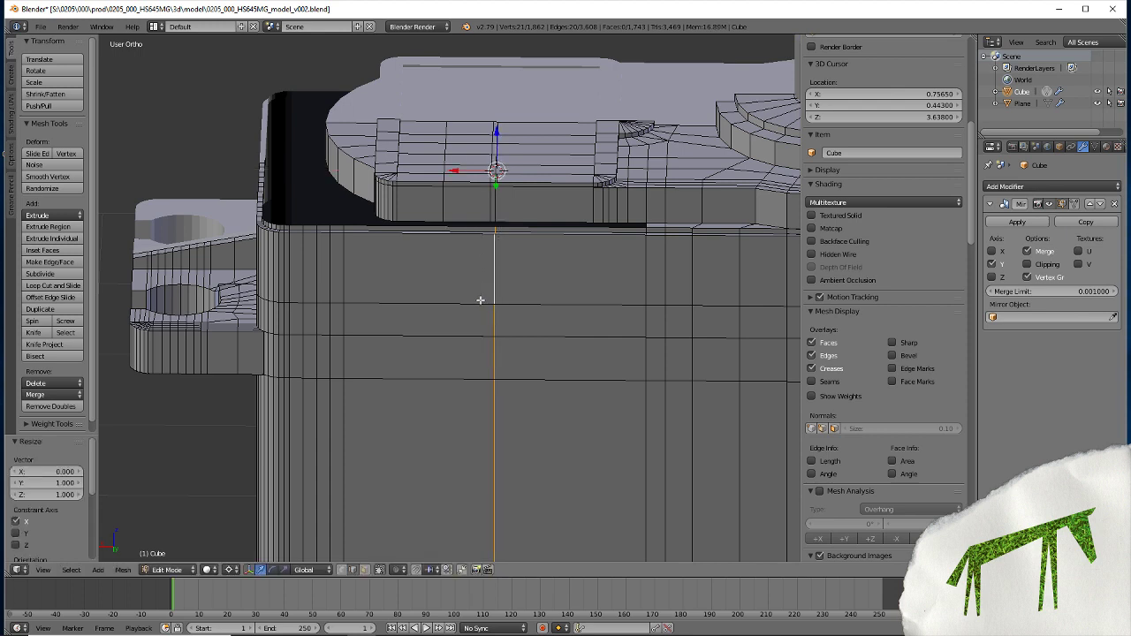
Cut a second body loop, align it under the cap vertex on X, and fill the gap with a face
{"action": "left_click", "coordinate": [53, 286]}
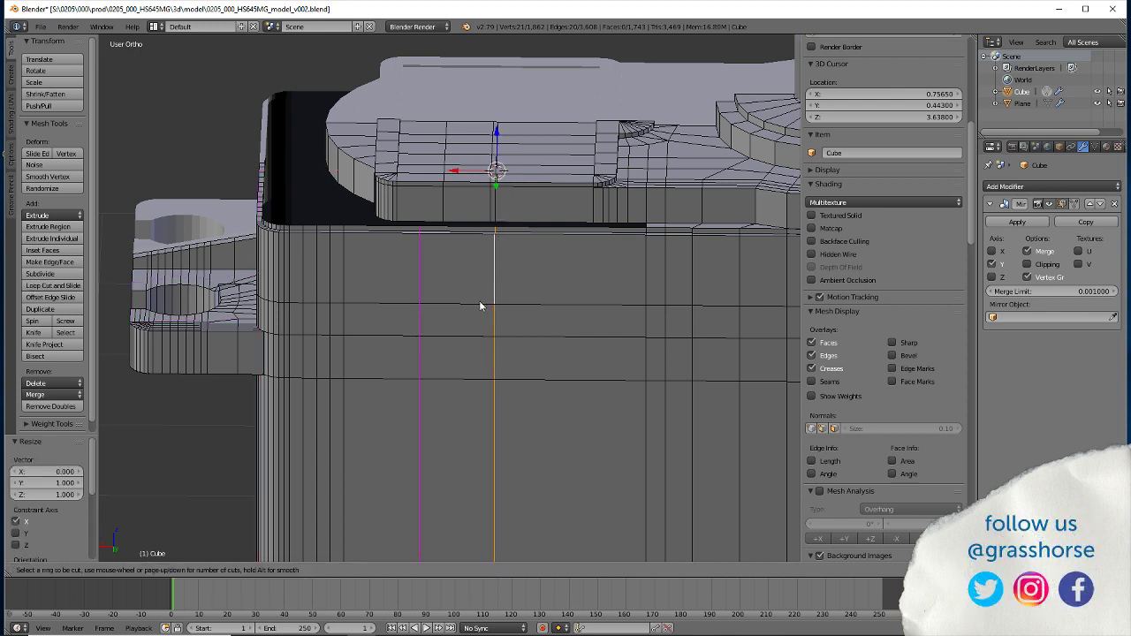
{"action": "left_click", "coordinate": [563, 240]}
{"action": "left_click", "coordinate": [588, 245]}
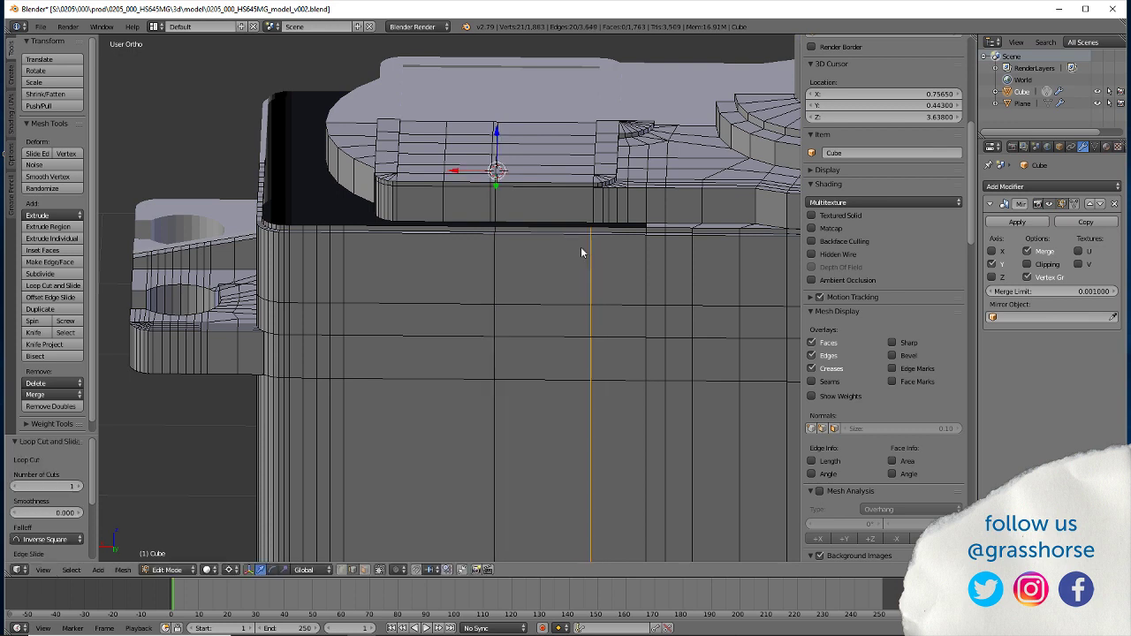
{"action": "right_click", "coordinate": [594, 202]}
{"action": "key", "text": "shift+s"}
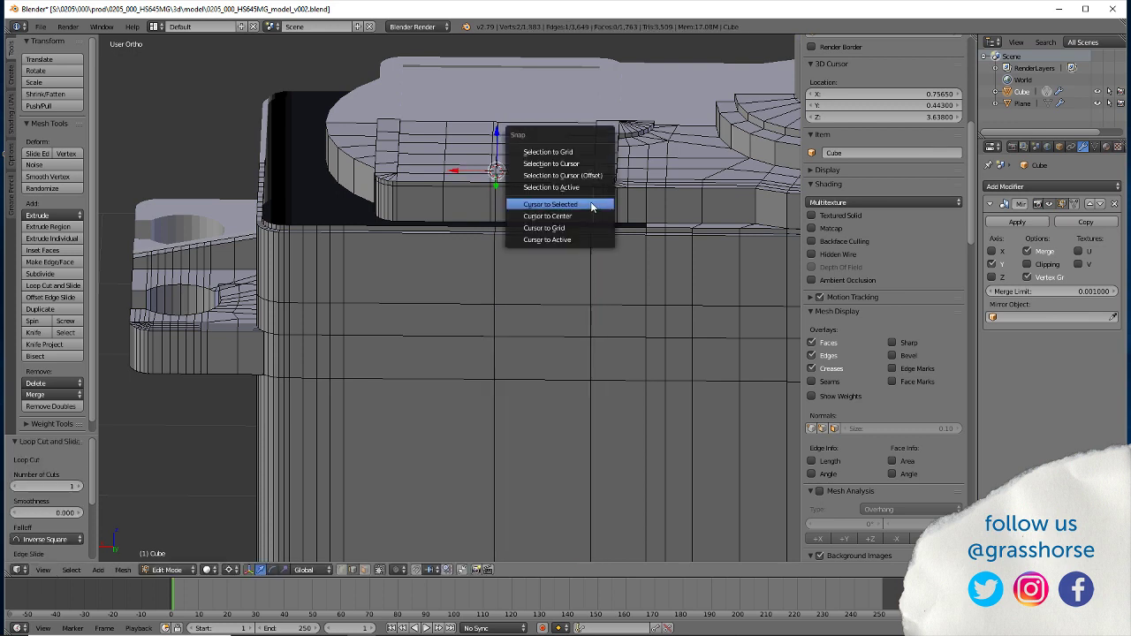
{"action": "left_click", "coordinate": [594, 207]}
{"action": "right_click", "coordinate": [590, 269], "text": "alt"}
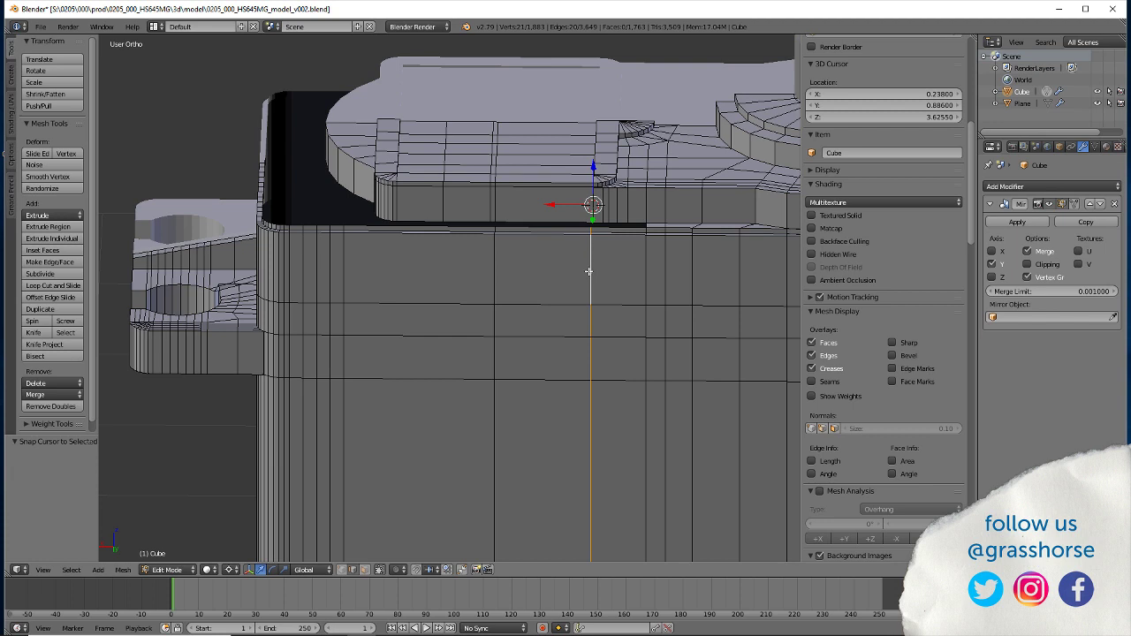
{"action": "key", "text": "s"}
{"action": "key", "text": "x"}
{"action": "key", "text": "0"}
{"action": "key", "text": "Return"}
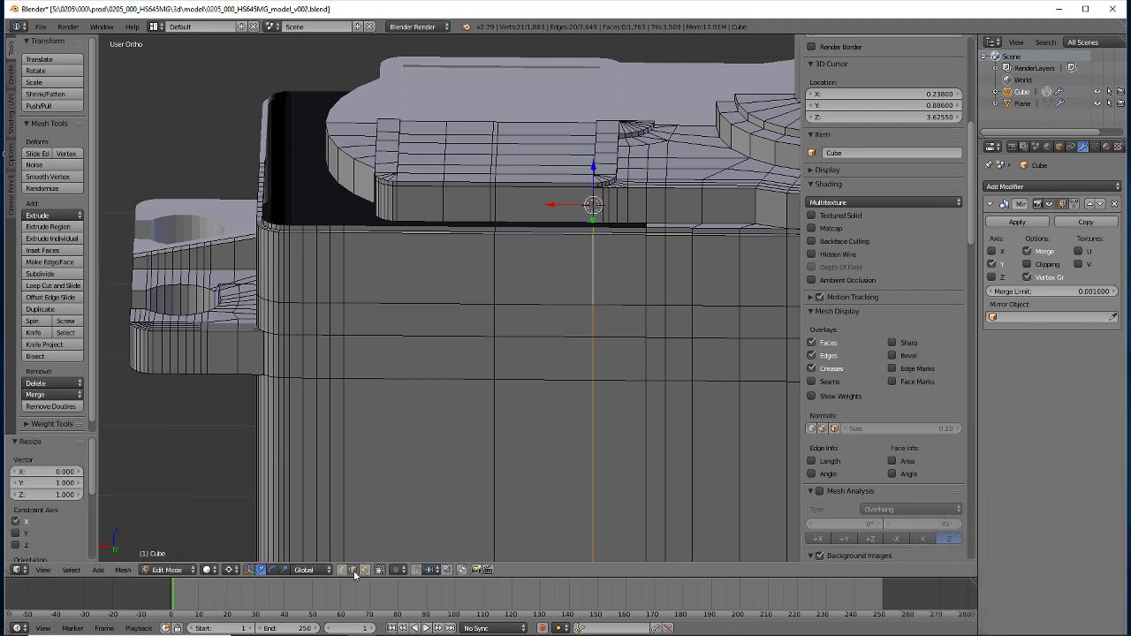
{"action": "left_click", "coordinate": [542, 224]}
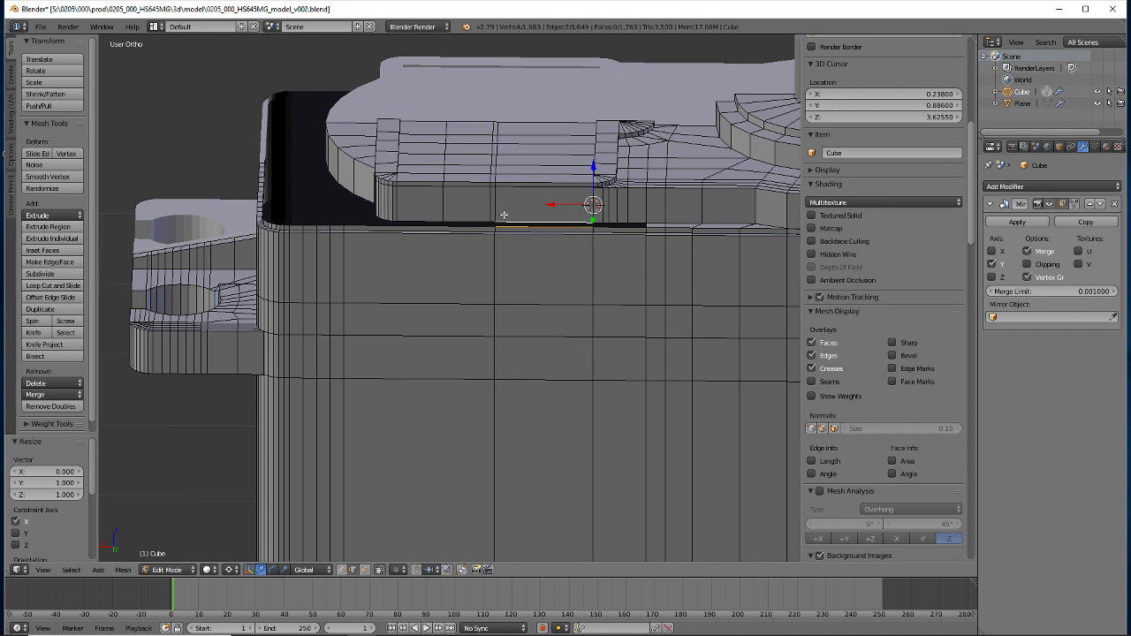
{"action": "key", "text": "f"}
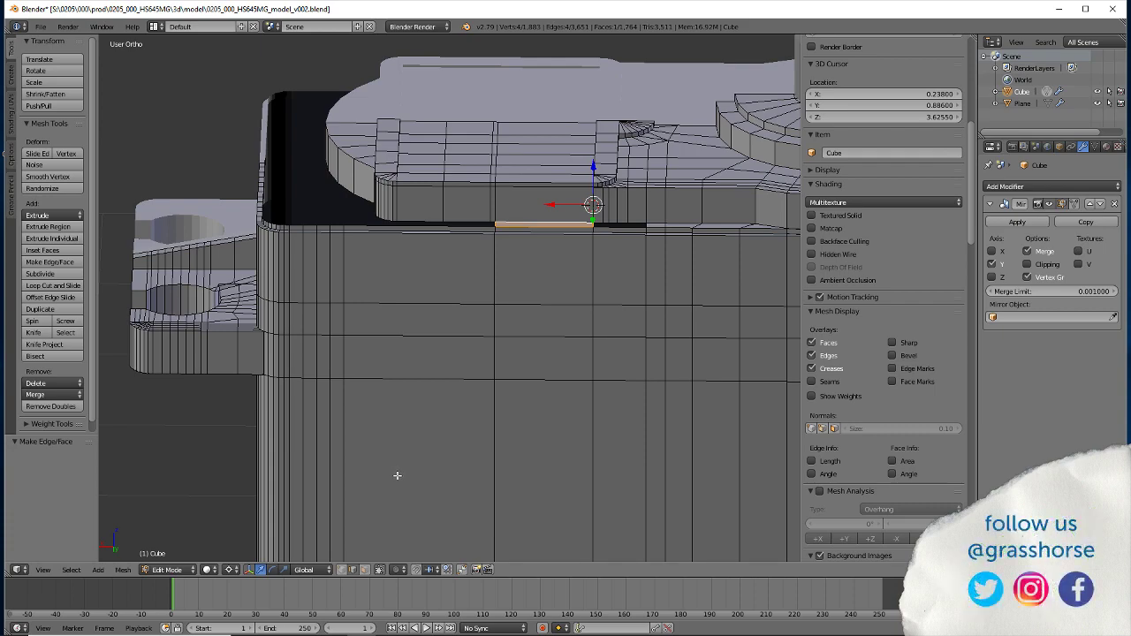
{"action": "middle_click_drag", "start_coordinate": [395, 474], "coordinate": [388, 482]}
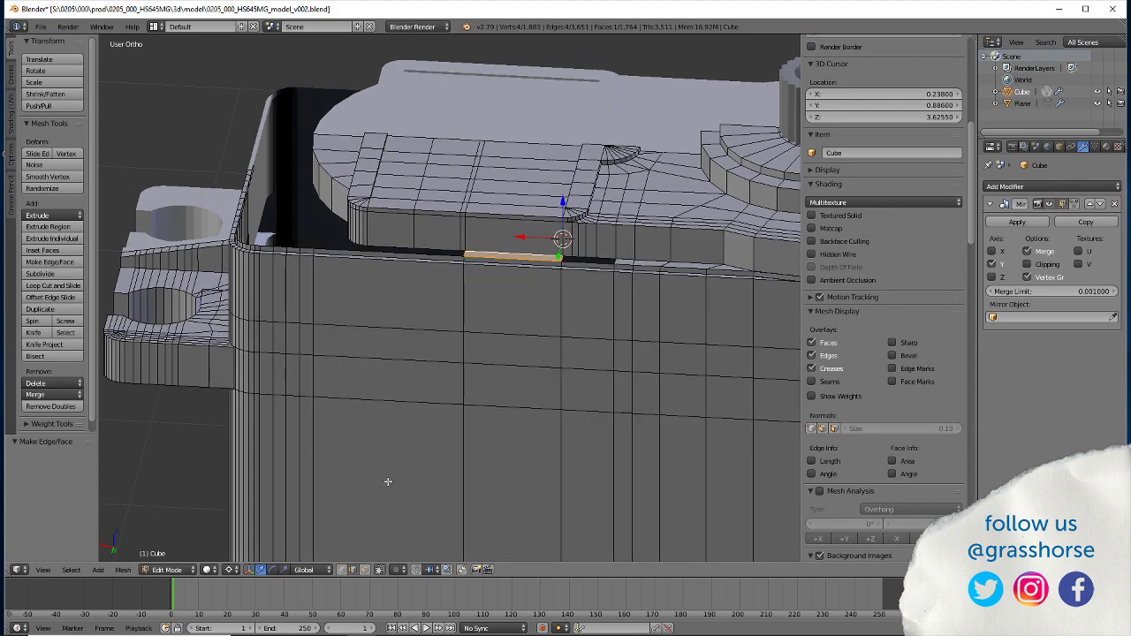
{"action": "scroll", "coordinate": [570, 256], "scroll_direction": "up", "scroll_amount": 4}
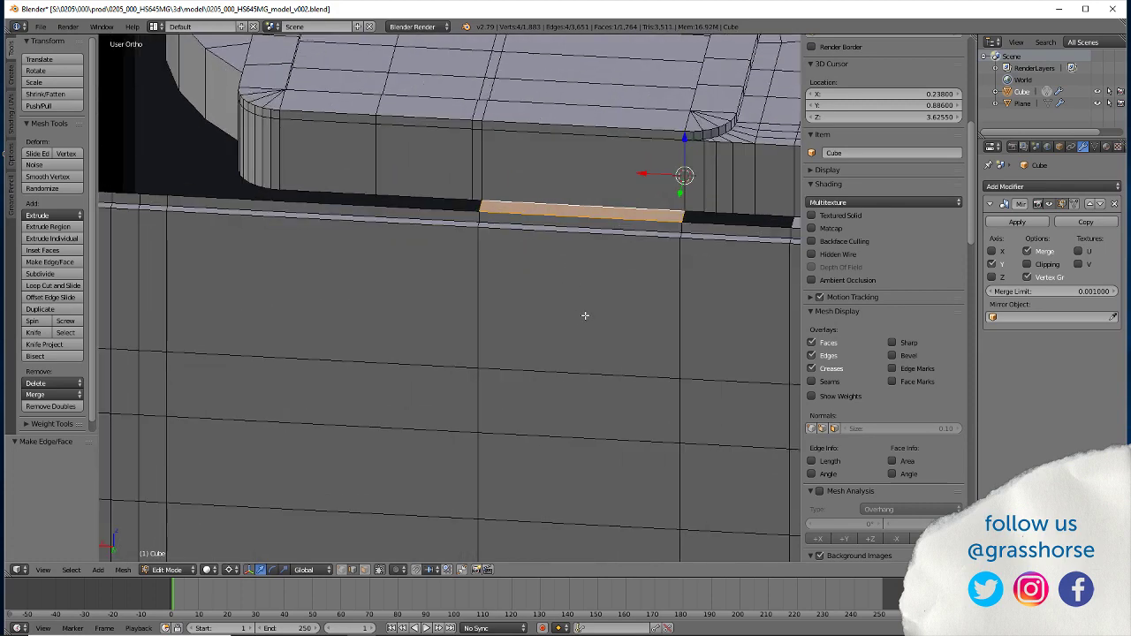
{"action": "middle_click_drag", "start_coordinate": [599, 297], "coordinate": [355, 329], "text": "shift"}
{"action": "scroll", "coordinate": [355, 329], "scroll_direction": "up", "scroll_amount": 1, "text": "shift"}
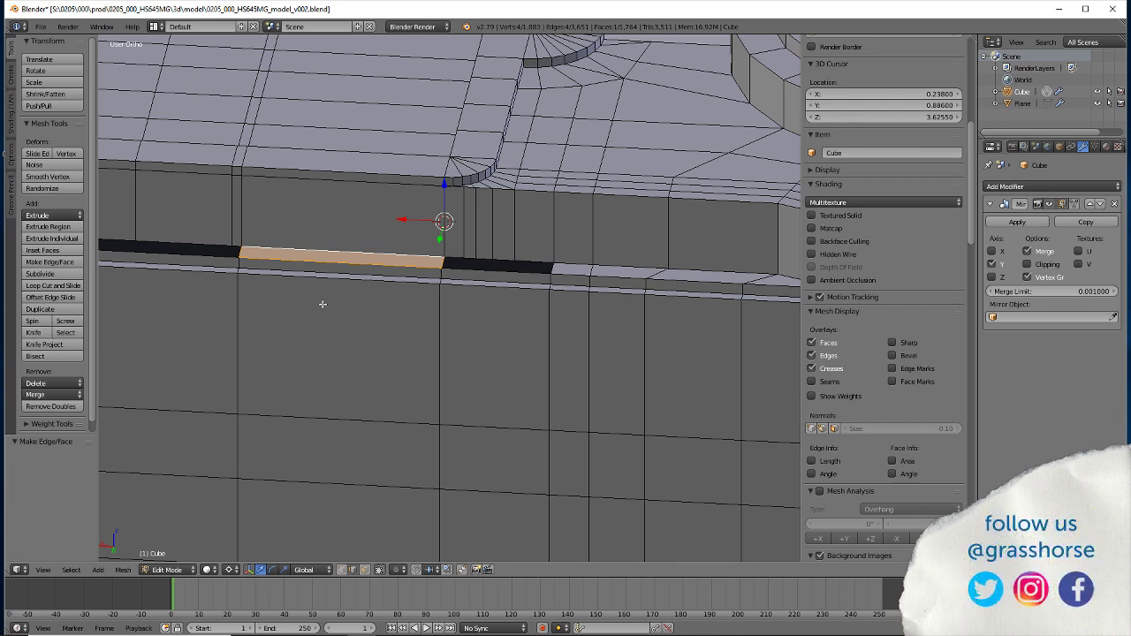
Cut a vertical body loop under the first cap edge and align it with S X 0
{"action": "right_click", "coordinate": [510, 226]}
{"action": "key", "text": "shift+s"}
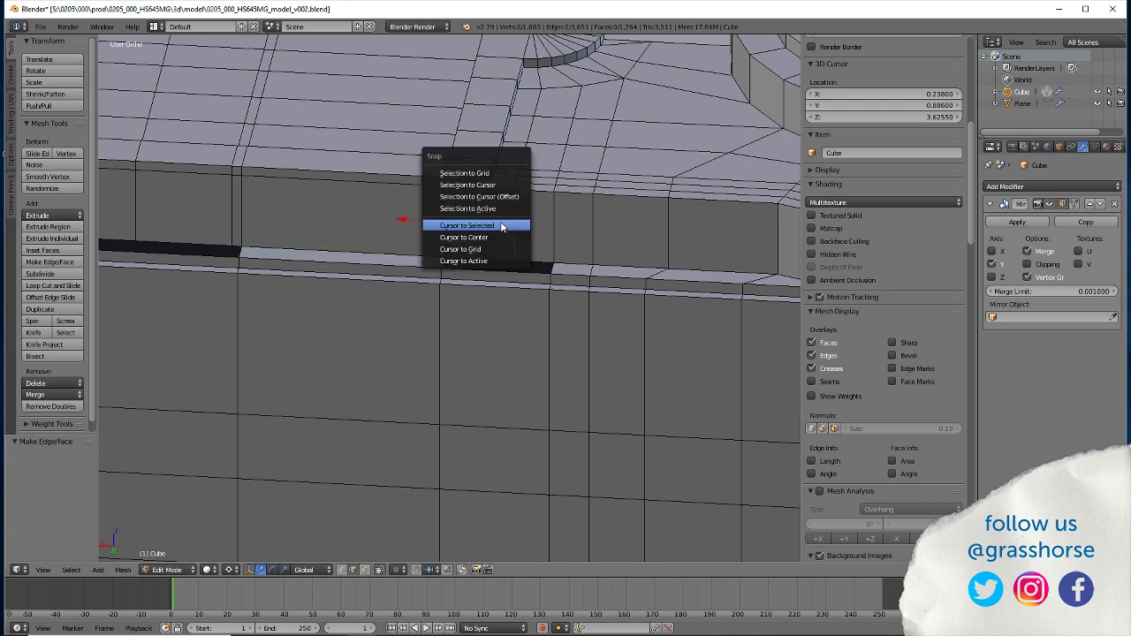
{"action": "left_click", "coordinate": [510, 227]}
{"action": "left_click", "coordinate": [37, 289]}
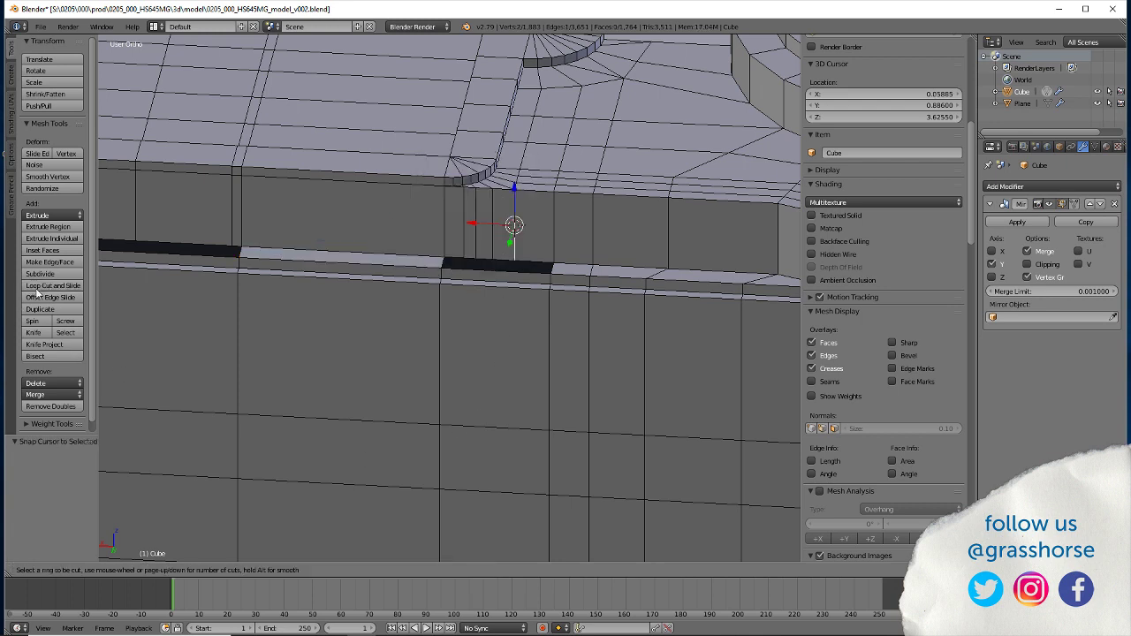
{"action": "left_click", "coordinate": [519, 280]}
{"action": "left_click", "coordinate": [509, 286]}
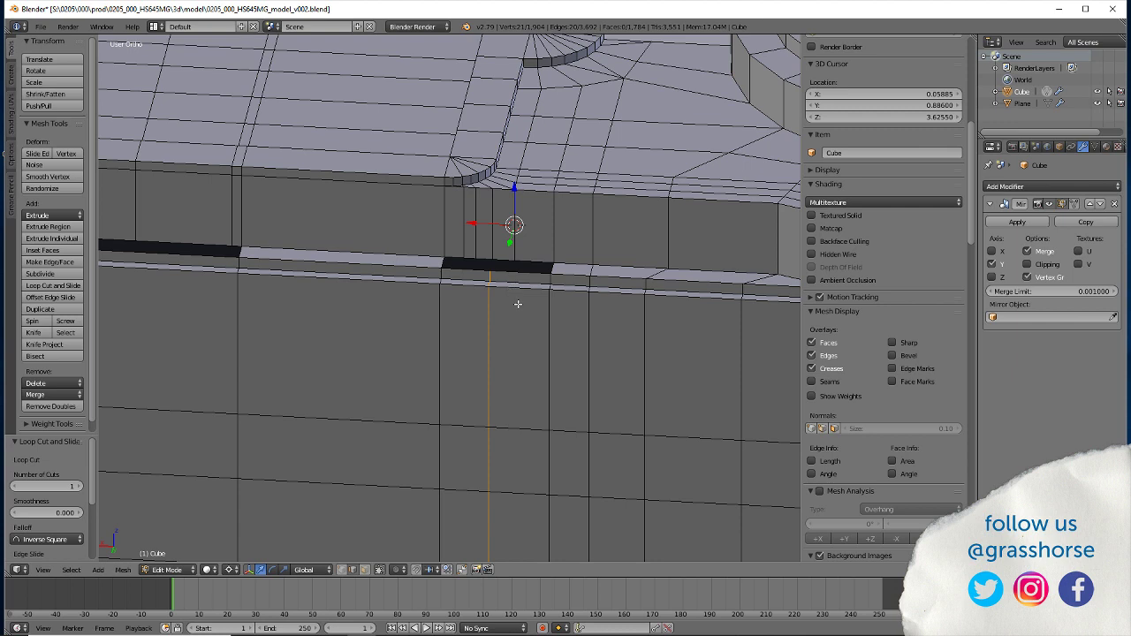
{"action": "key", "text": "s"}
{"action": "key", "text": "x"}
{"action": "key", "text": "0"}
{"action": "key", "text": "Return"}
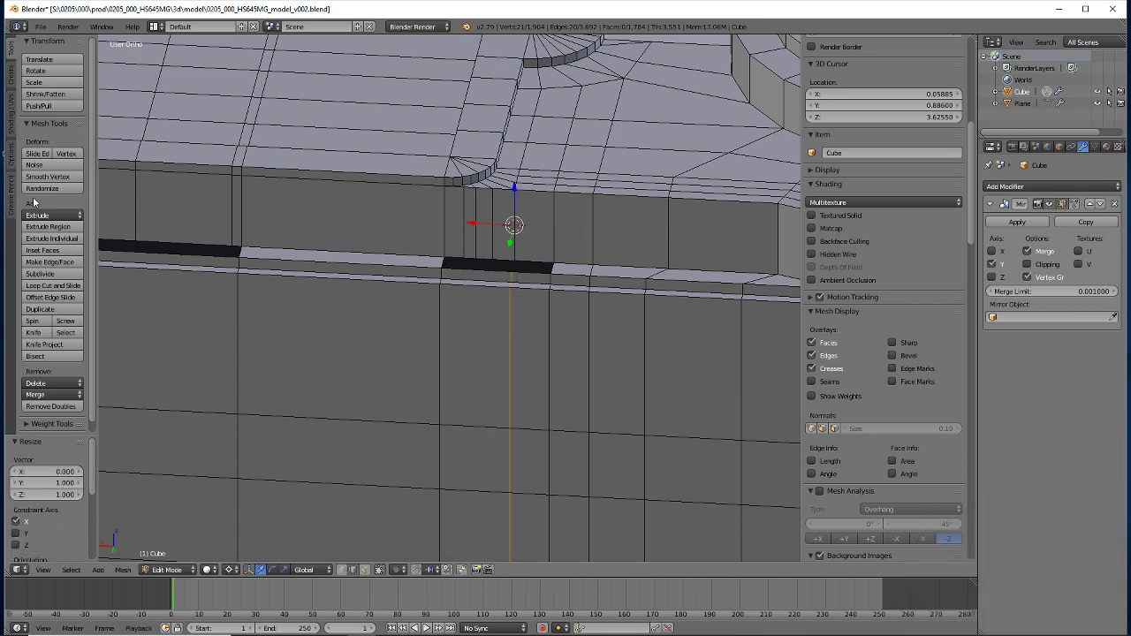
Add a second vertical body loop lined up under the next cap edge
{"action": "right_click", "coordinate": [493, 228]}
{"action": "key", "text": "shift+s"}
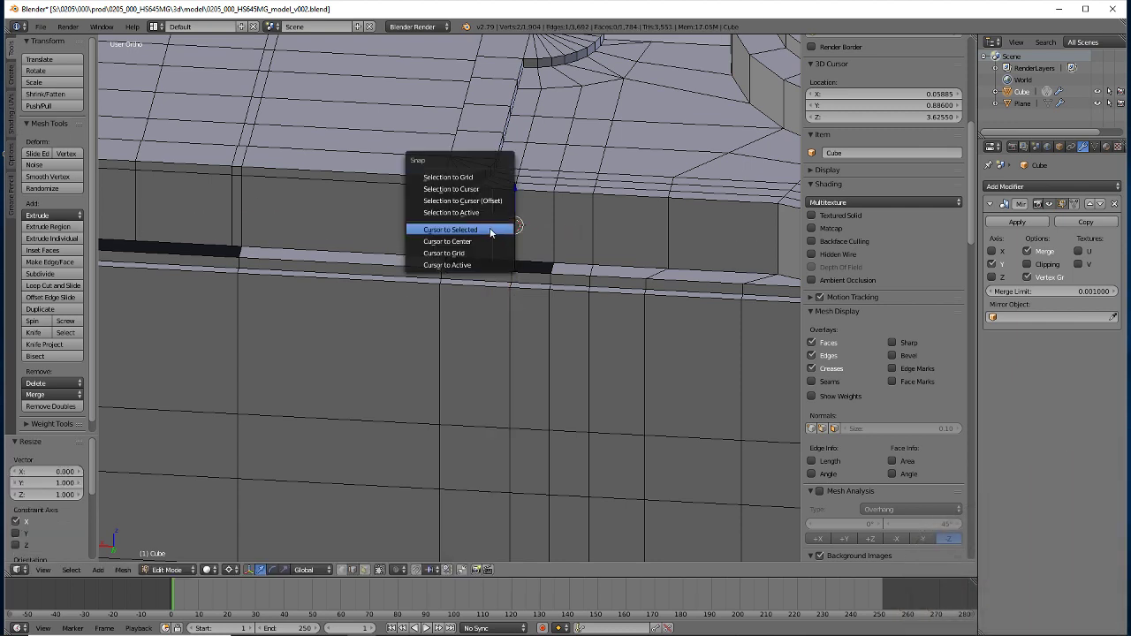
{"action": "left_click", "coordinate": [494, 228]}
{"action": "left_click", "coordinate": [32, 288]}
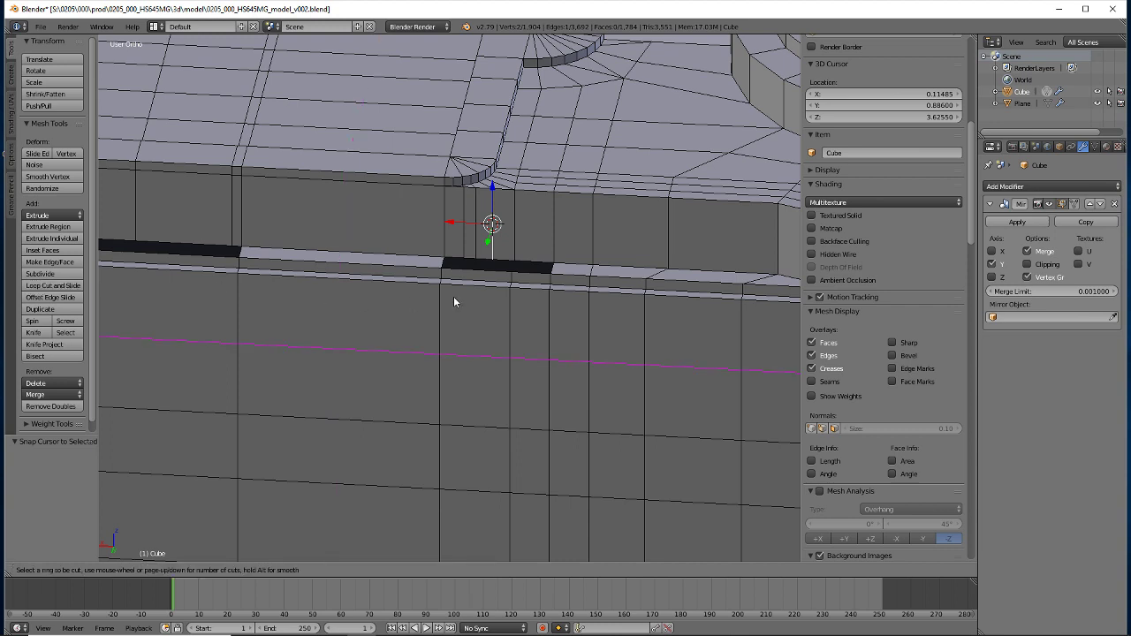
{"action": "left_click", "coordinate": [482, 291]}
{"action": "left_click", "coordinate": [482, 294]}
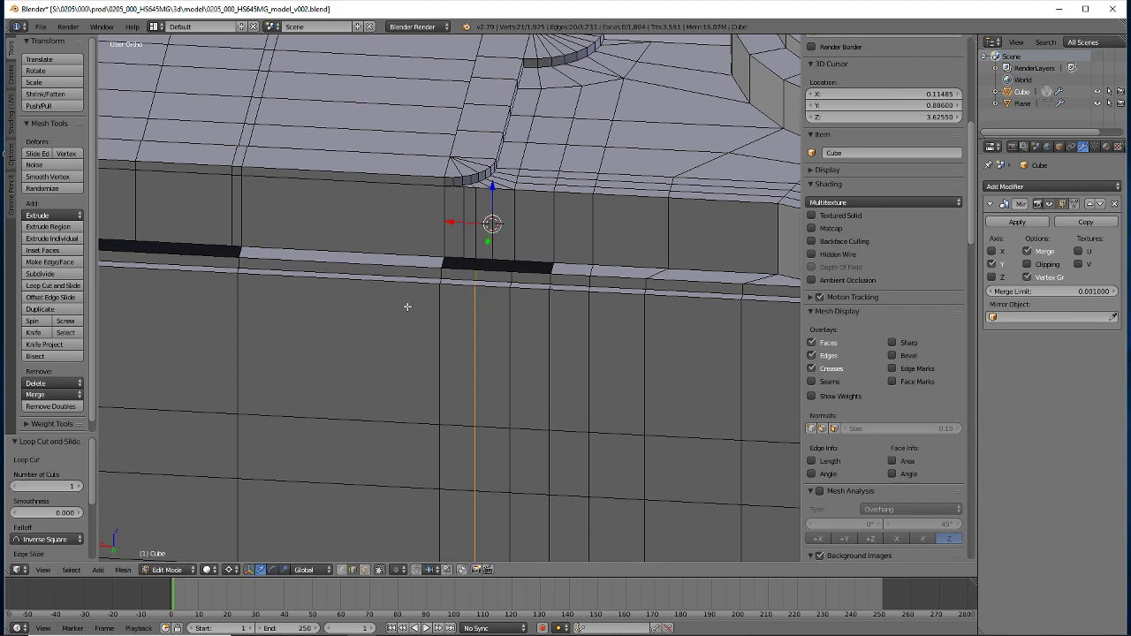
{"action": "key", "text": "s"}
{"action": "key", "text": "x"}
{"action": "key", "text": "0"}
{"action": "key", "text": "Return"}
Add a third body loop, flattened to X 0 under the following cap edge
{"action": "right_click", "coordinate": [477, 247]}
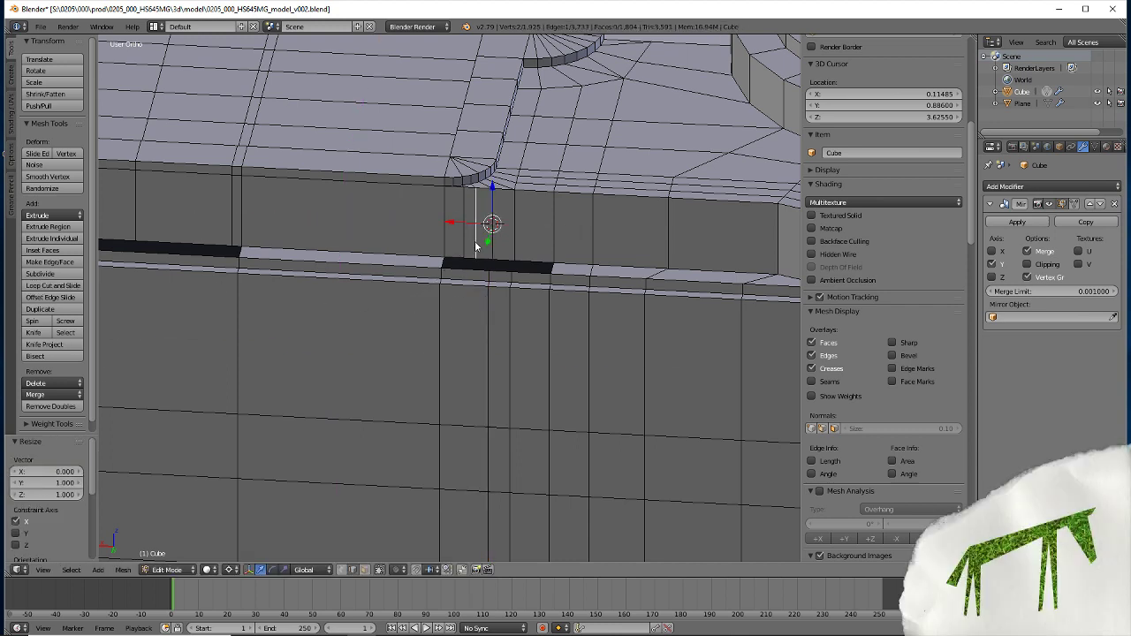
{"action": "key", "text": "shift+s"}
{"action": "left_click", "coordinate": [476, 243]}
{"action": "left_click", "coordinate": [51, 285]}
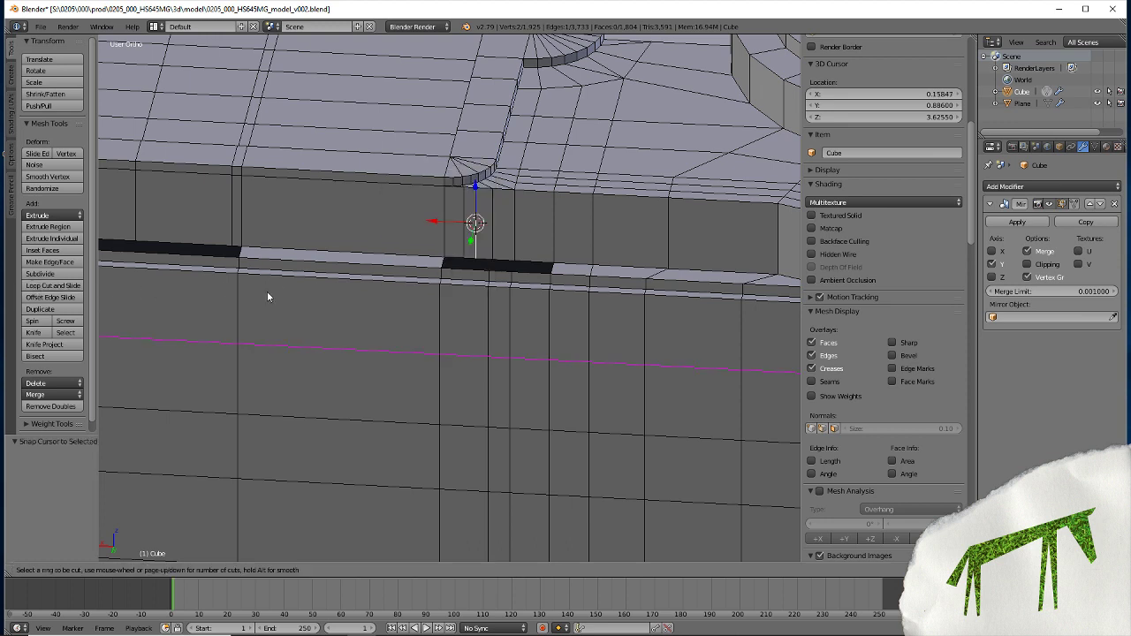
{"action": "left_click", "coordinate": [468, 285]}
{"action": "left_click", "coordinate": [468, 285]}
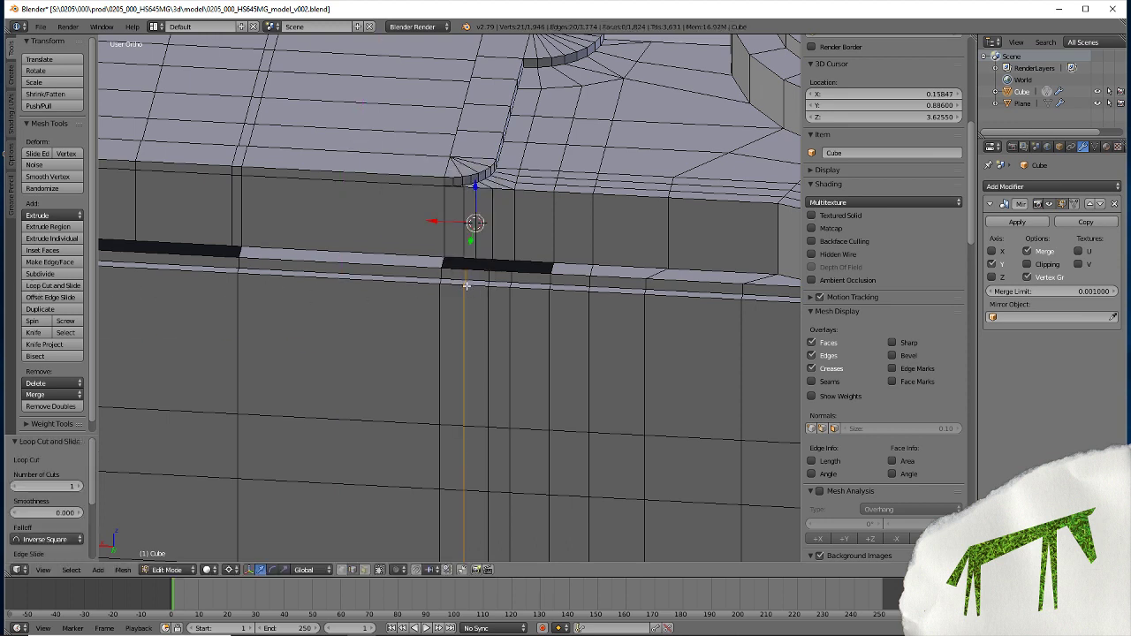
{"action": "key", "text": "s"}
{"action": "key", "text": "x"}
{"action": "key", "text": "0"}
{"action": "key", "text": "Return"}
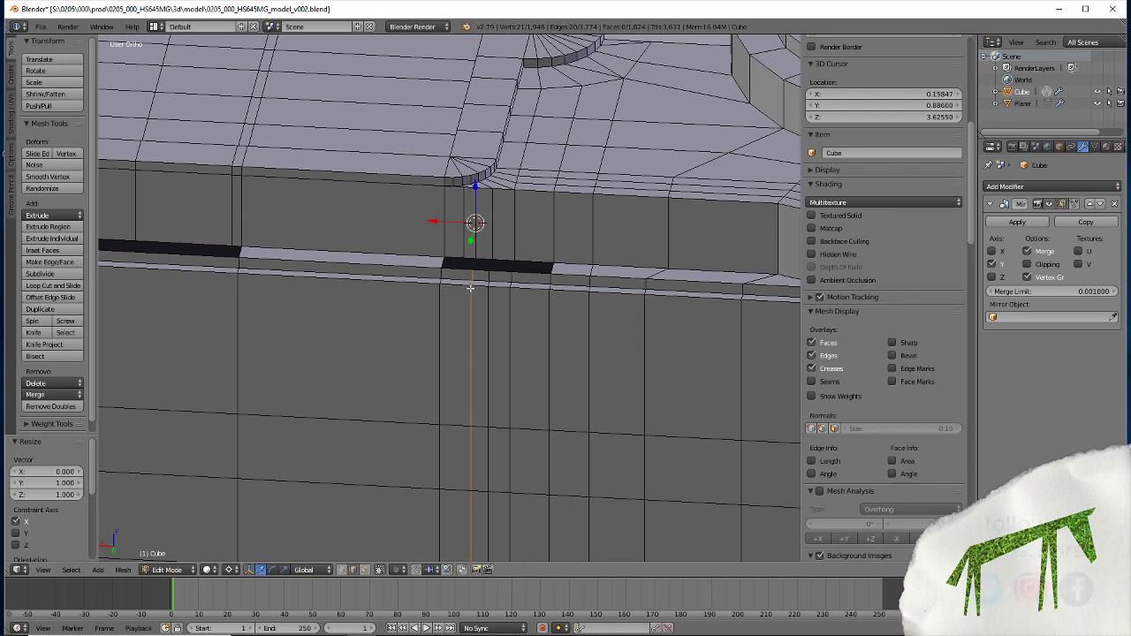
Snap the cursor to the next cap edge and cut a fourth body loop there
{"action": "right_click", "coordinate": [463, 237]}
{"action": "key", "text": "shift+s"}
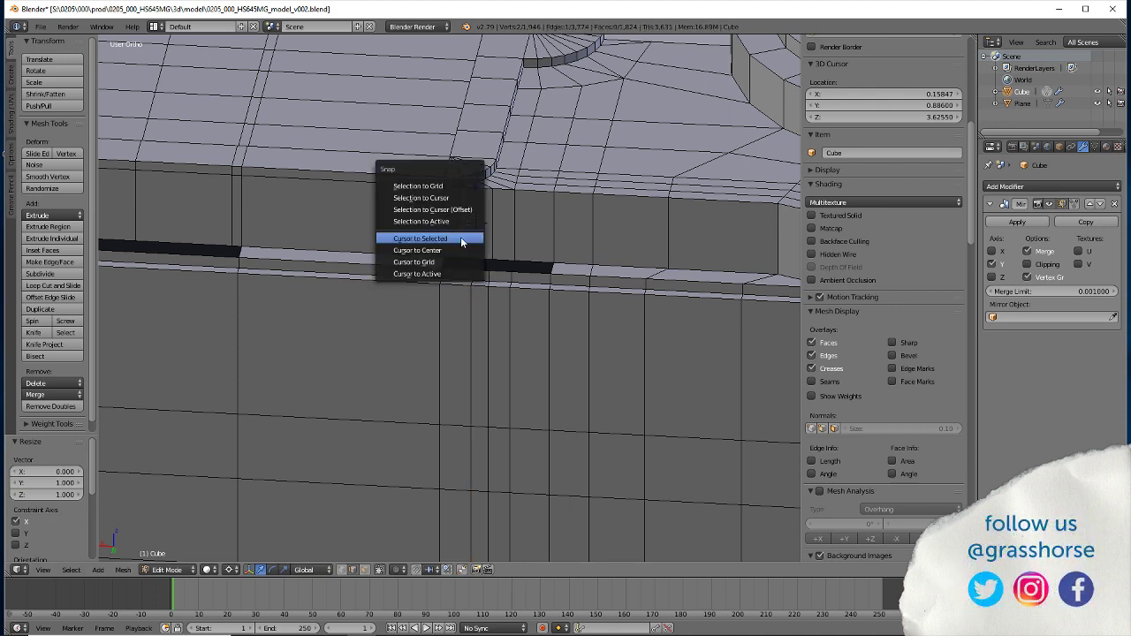
{"action": "left_click", "coordinate": [463, 237]}
{"action": "left_click", "coordinate": [32, 288]}
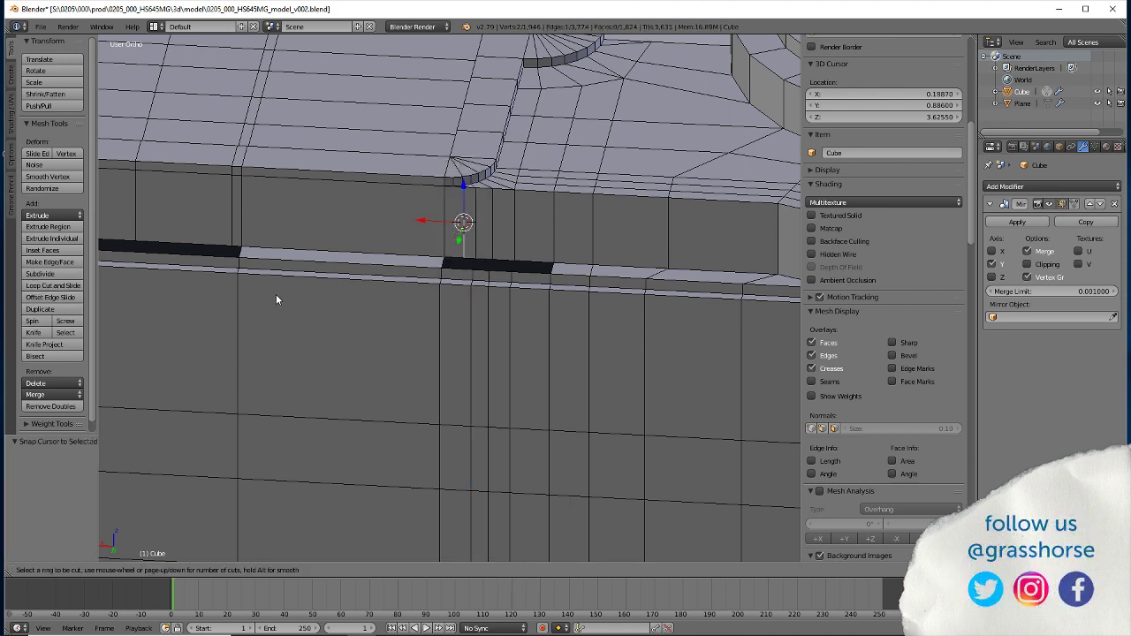
{"action": "left_click", "coordinate": [458, 283]}
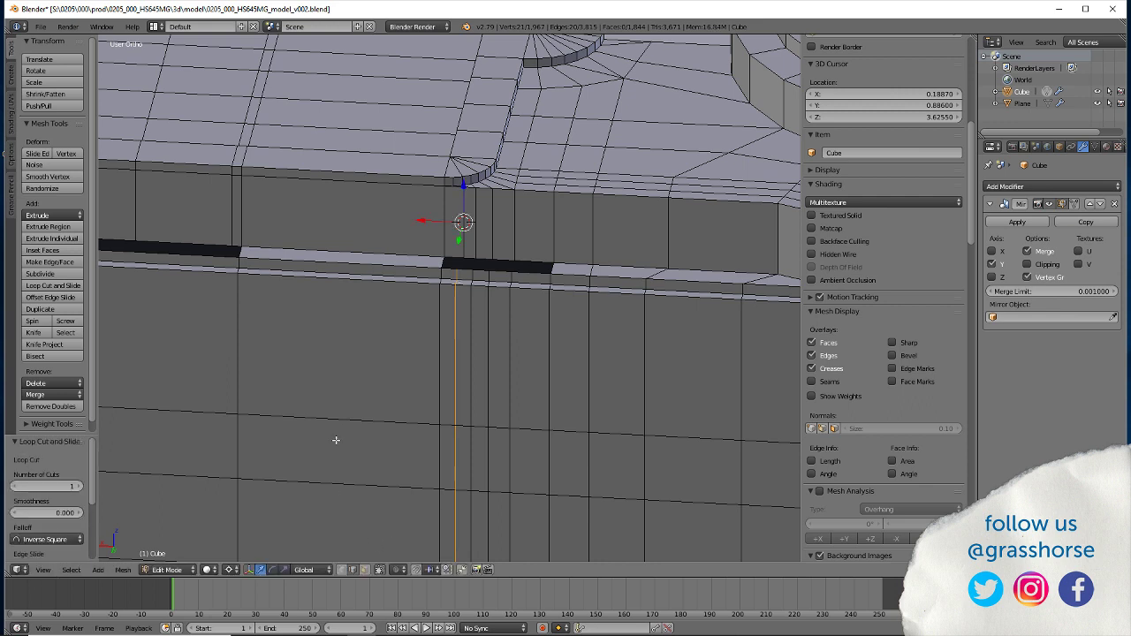
Fill the dark seam gap with faces, one edge pair at a time
{"action": "right_click", "coordinate": [528, 275]}
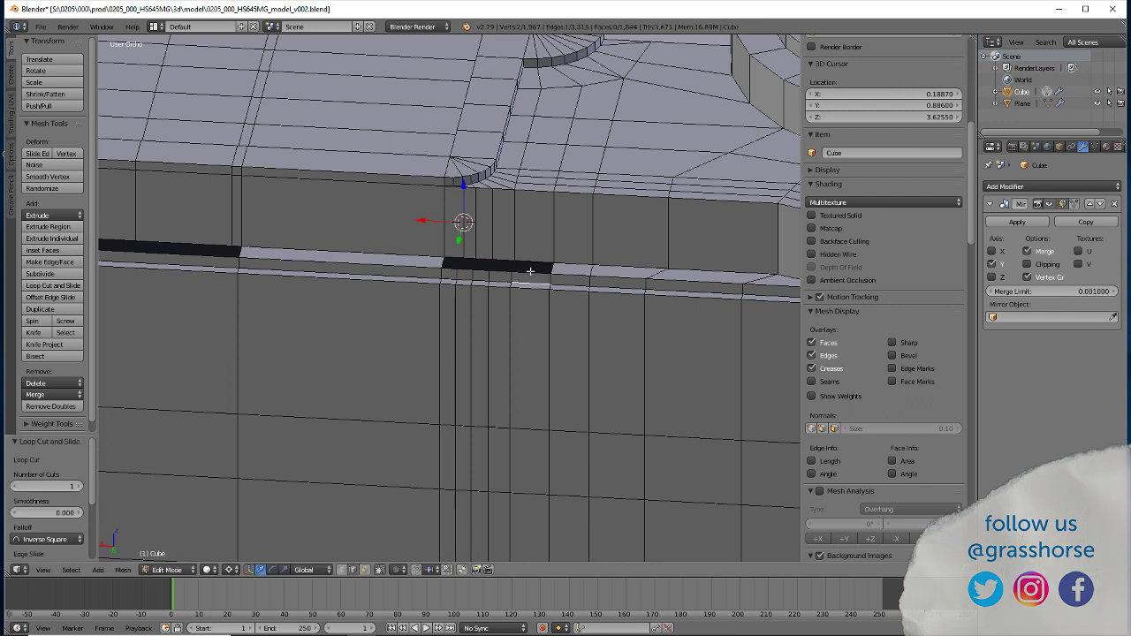
{"action": "right_click", "coordinate": [532, 265], "text": "shift"}
{"action": "key", "text": "f"}
{"action": "right_click", "coordinate": [505, 267]}
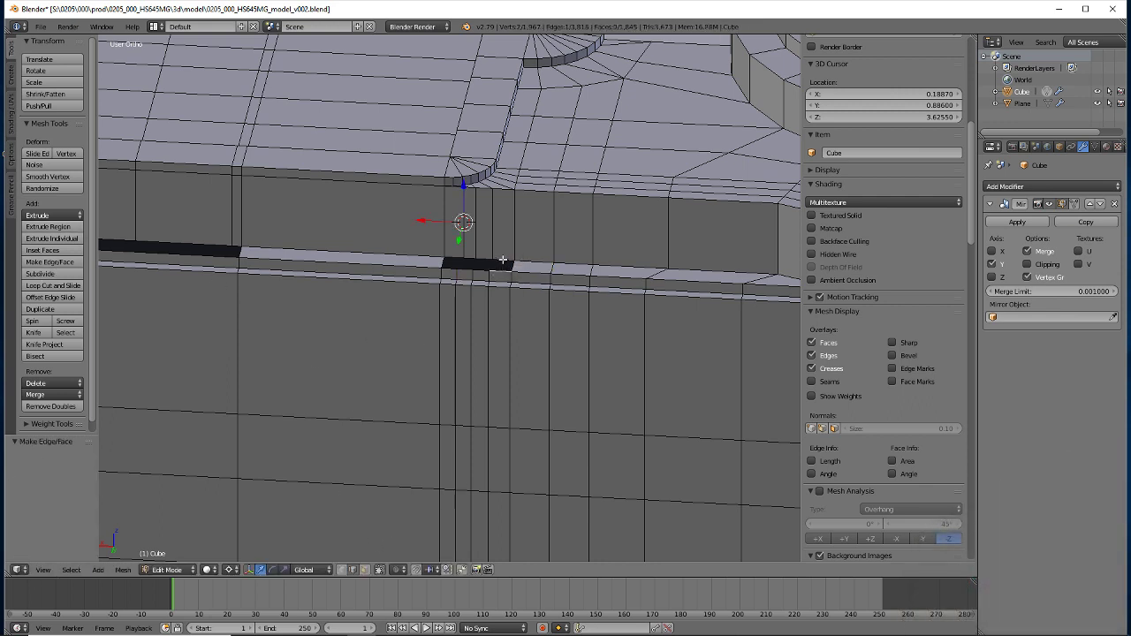
{"action": "right_click", "coordinate": [493, 265], "text": "shift"}
{"action": "key", "text": "f"}
{"action": "right_click", "coordinate": [482, 267]}
{"action": "right_click", "coordinate": [470, 265], "text": "shift"}
{"action": "key", "text": "f"}
{"action": "right_click", "coordinate": [472, 266]}
{"action": "right_click", "coordinate": [460, 266], "text": "shift"}
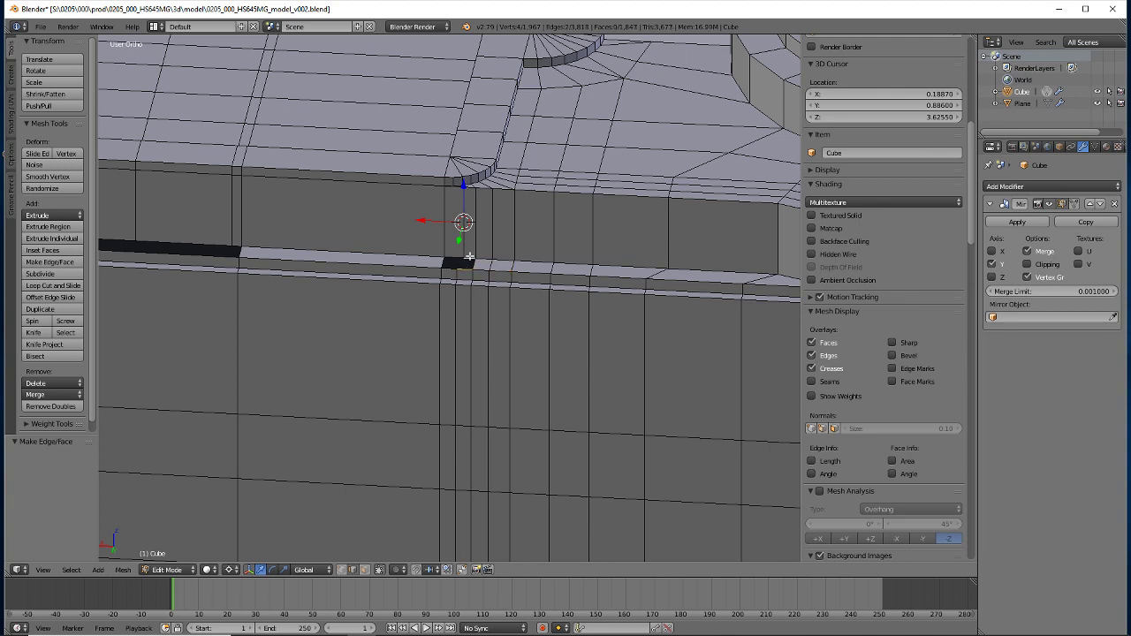
{"action": "key", "text": "f"}
{"action": "right_click", "coordinate": [461, 266]}
{"action": "right_click", "coordinate": [444, 267], "text": "shift"}
Fill the remaining seam gap, then snap the cursor to a cap edge and patch the small gap below
{"action": "key", "text": "f"}
{"action": "middle_click_drag", "start_coordinate": [397, 368], "coordinate": [419, 436]}
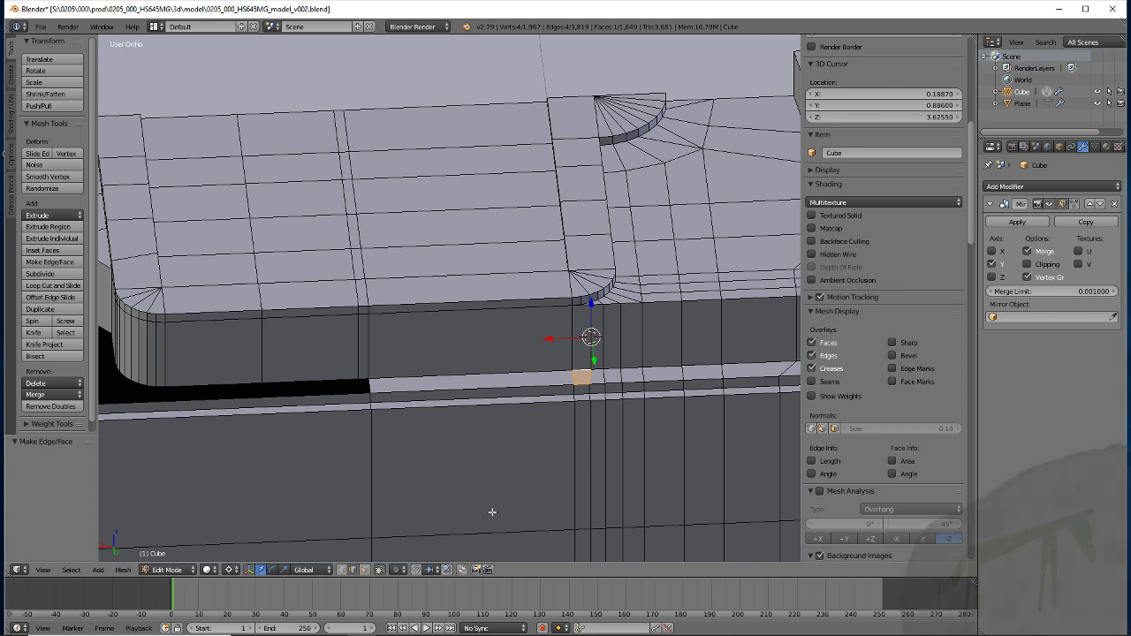
{"action": "right_click", "coordinate": [591, 339]}
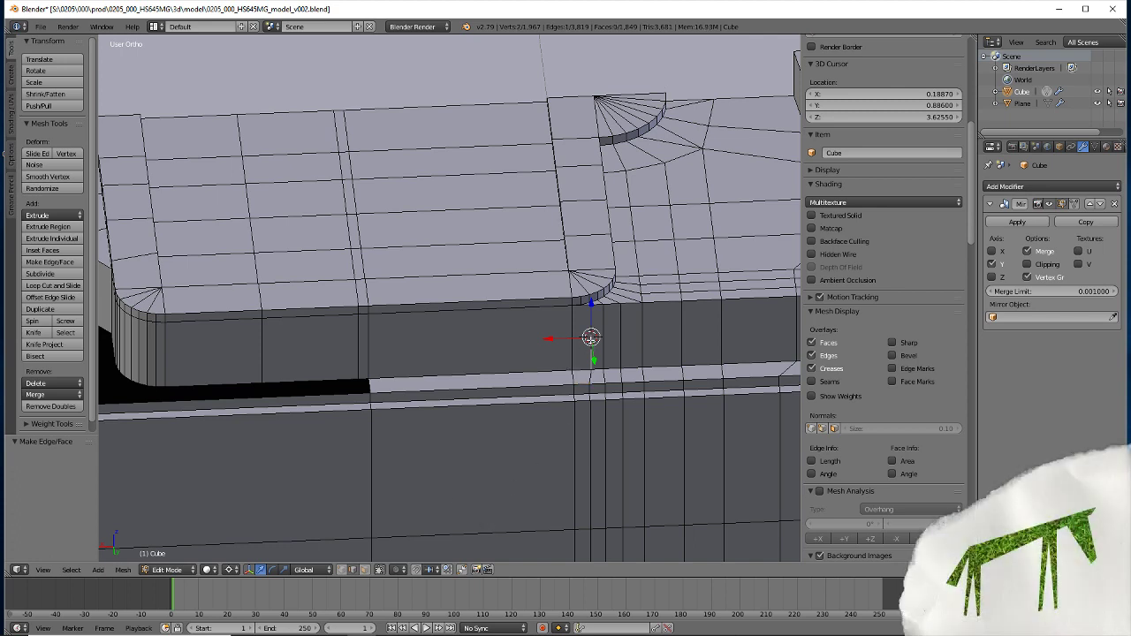
{"action": "key", "text": "shift+s"}
{"action": "left_click", "coordinate": [591, 345]}
{"action": "right_click", "coordinate": [594, 448], "text": "alt"}
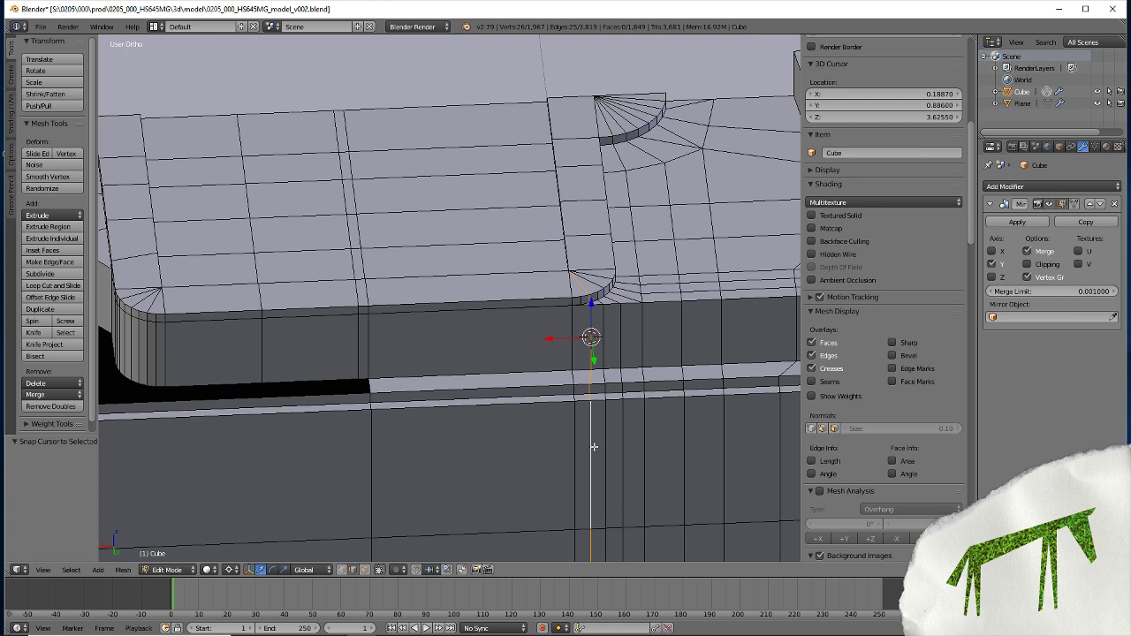
{"action": "right_click", "coordinate": [591, 447]}
{"action": "key", "text": "f"}
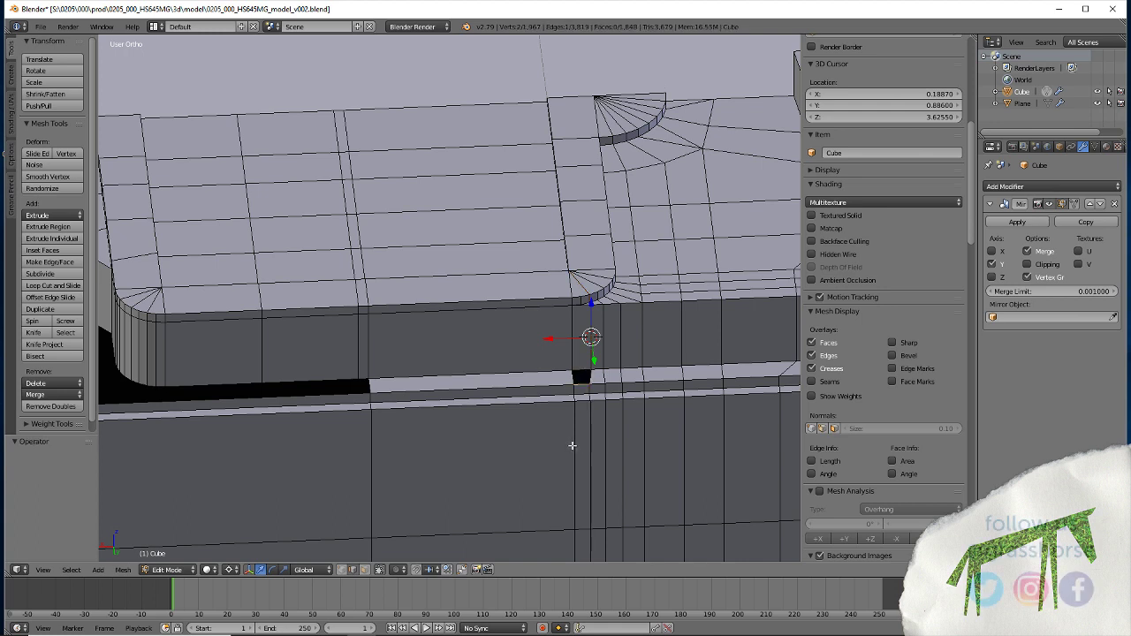
Align the body loop under the adjacent cap edge with S X 0 and fill the last gap section
{"action": "right_click", "coordinate": [588, 349]}
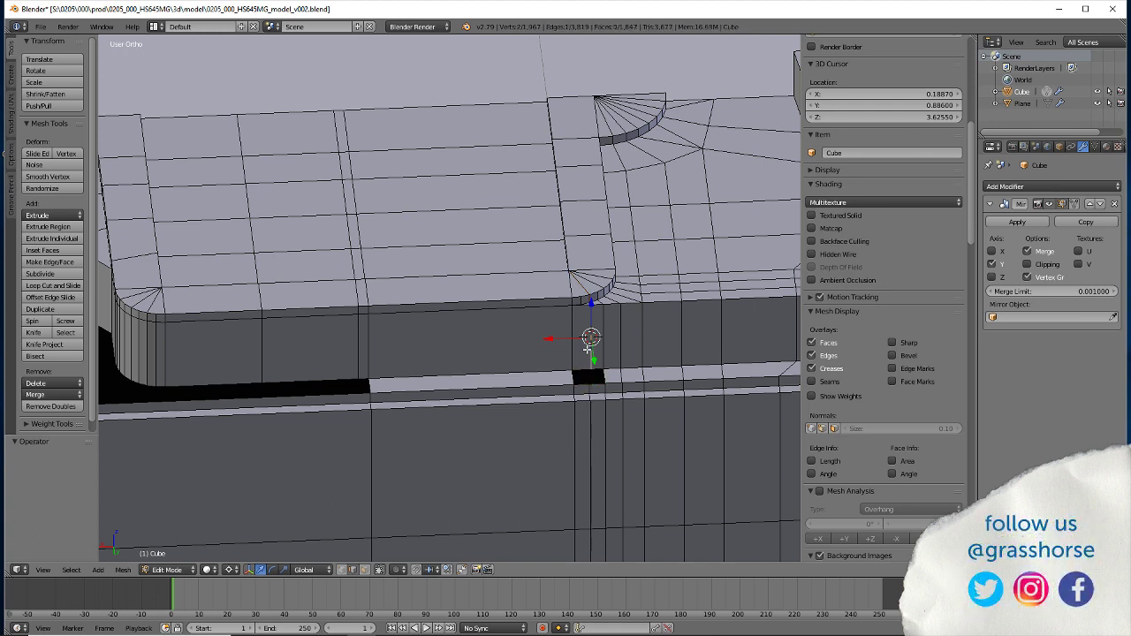
{"action": "key", "text": "shift+s"}
{"action": "left_click", "coordinate": [586, 349]}
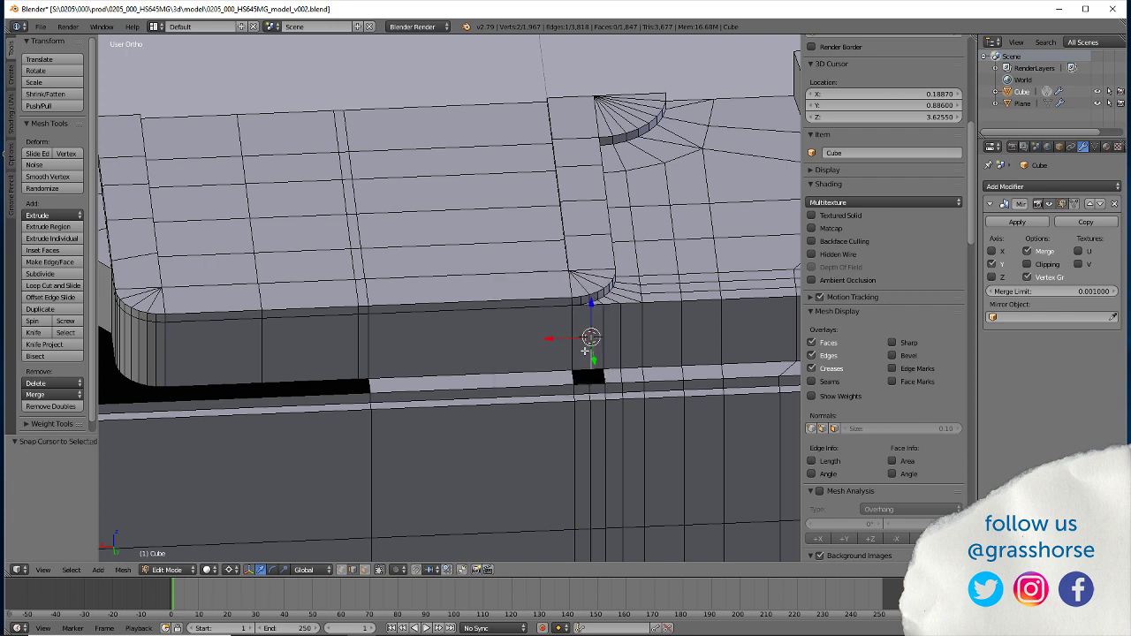
{"action": "right_click", "coordinate": [591, 451], "text": "alt"}
{"action": "key", "text": "s"}
{"action": "key", "text": "x"}
{"action": "key", "text": "0"}
{"action": "key", "text": "Return"}
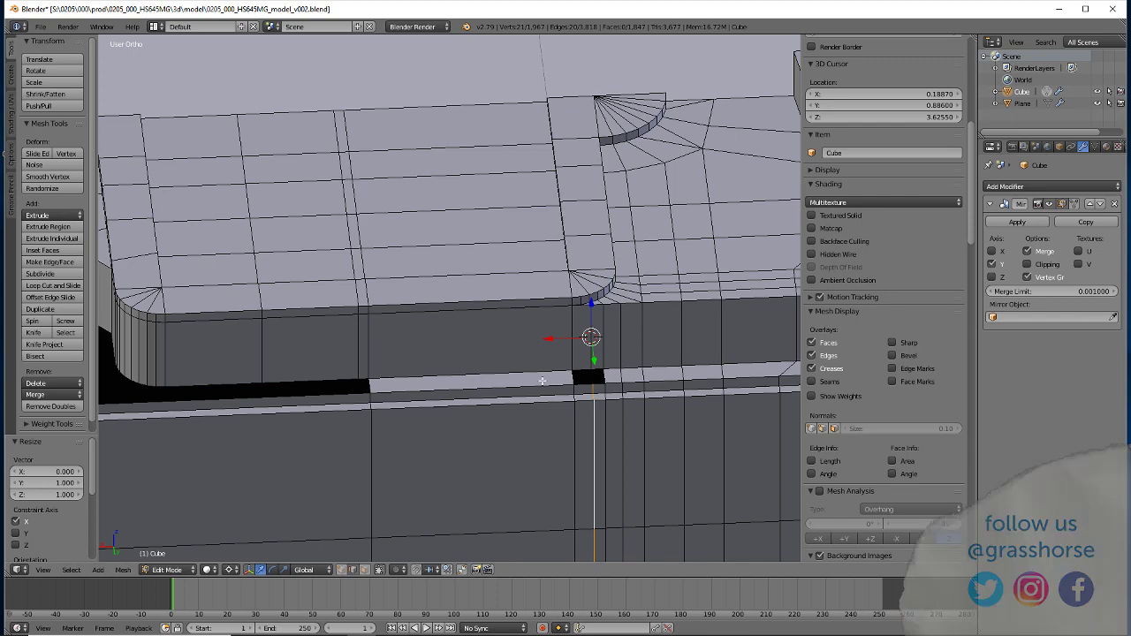
{"action": "right_click", "coordinate": [596, 370]}
{"action": "key", "text": "f"}
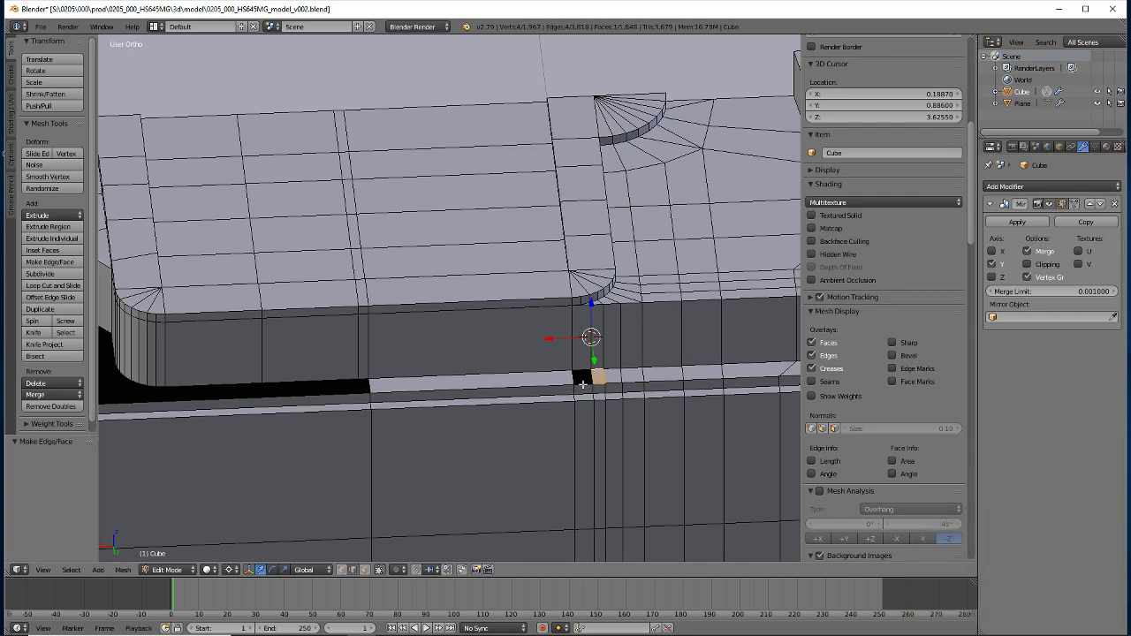
{"action": "scroll", "coordinate": [370, 396], "scroll_direction": "down", "scroll_amount": 5}
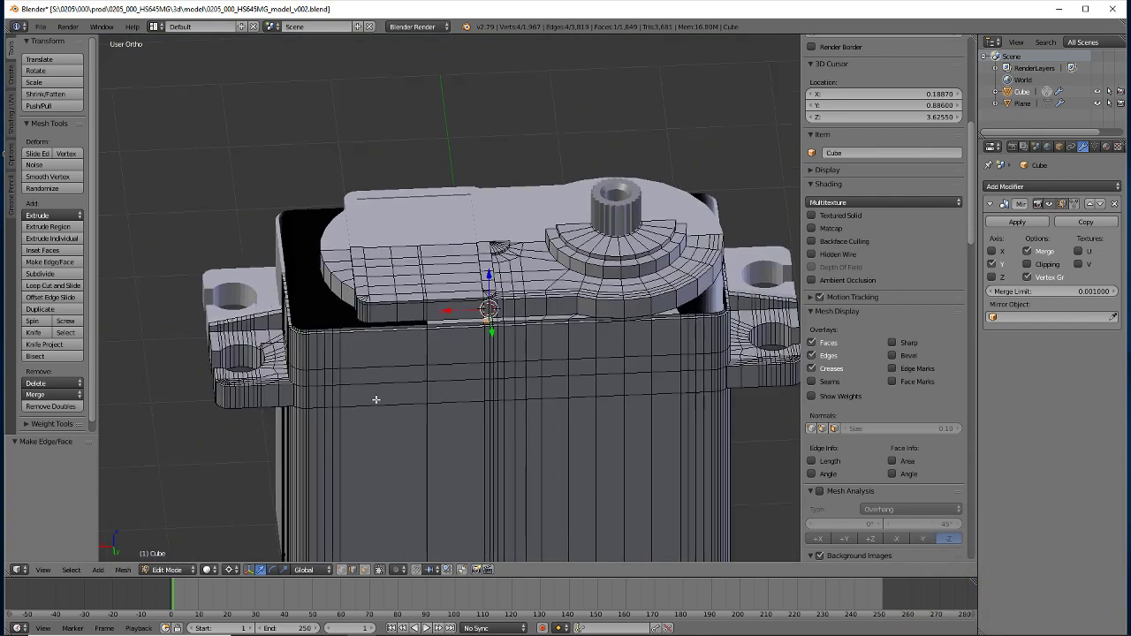
{"action": "middle_click_drag", "start_coordinate": [370, 396], "coordinate": [379, 392]}
{"action": "key", "text": "z"}
{"action": "middle_click_drag", "start_coordinate": [396, 487], "coordinate": [419, 457]}
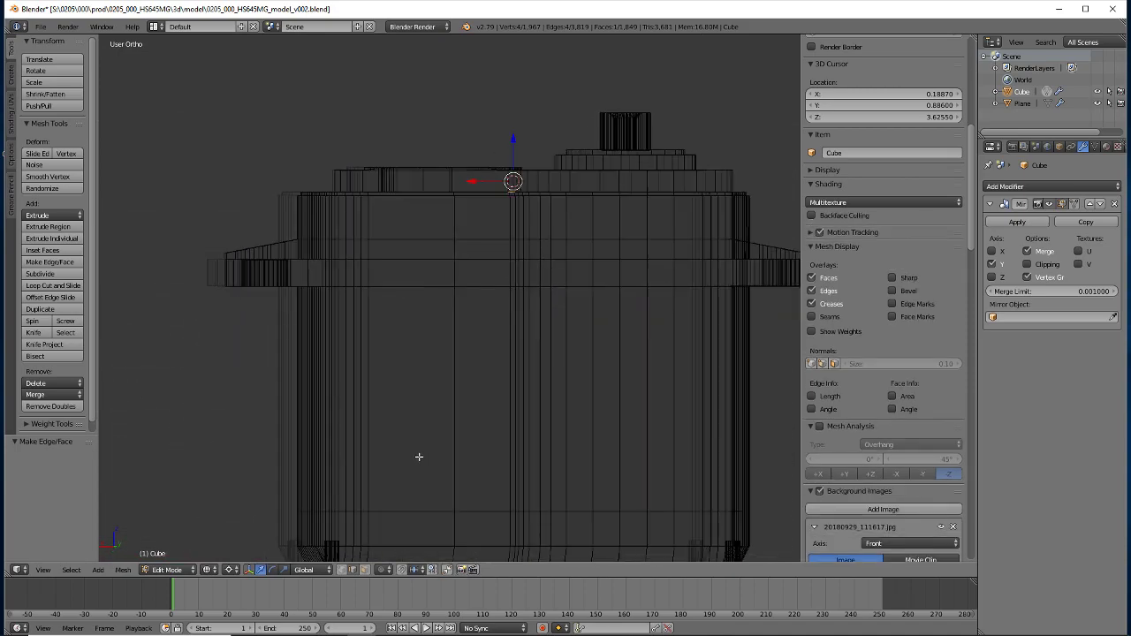
{"action": "key", "text": "z"}
{"action": "scroll", "coordinate": [419, 457], "scroll_direction": "up", "scroll_amount": 3}
{"action": "mouse_move", "coordinate": [437, 273]}
{"action": "middle_mouse_down"}
{"action": "mouse_move", "coordinate": [448, 304]}
{"action": "mouse_move", "coordinate": [480, 318]}
{"action": "mouse_move", "coordinate": [447, 303]}
{"action": "mouse_move", "coordinate": [353, 304]}
{"action": "mouse_move", "coordinate": [412, 296]}
{"action": "mouse_move", "coordinate": [434, 409]}
{"action": "middle_mouse_up"}
{"action": "scroll", "coordinate": [436, 403], "scroll_direction": "up", "scroll_amount": 3}
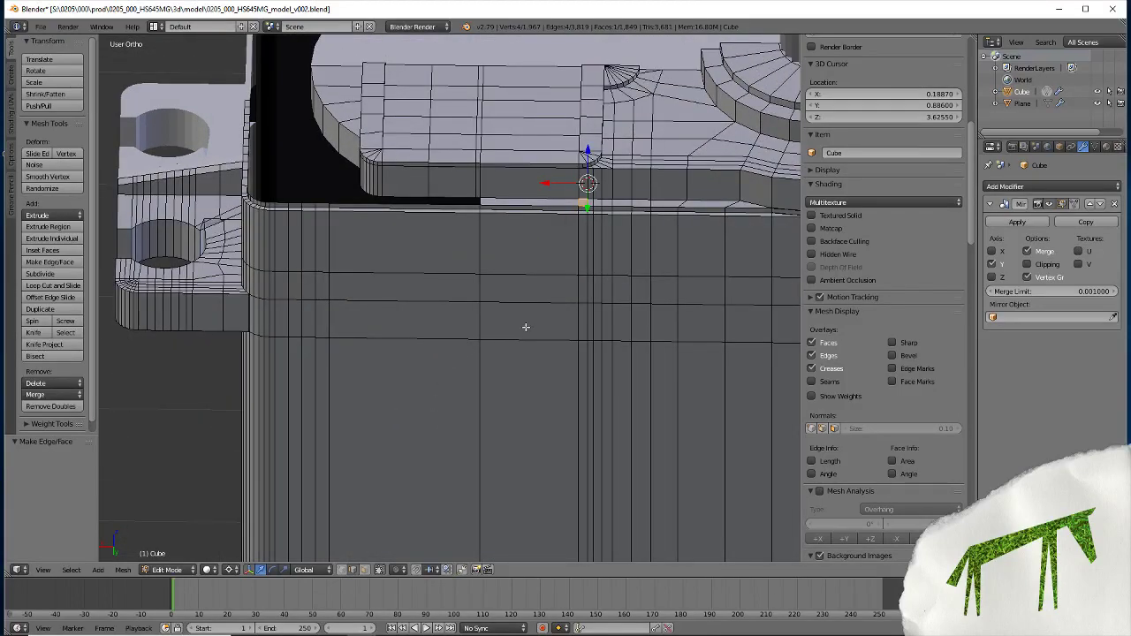
{"action": "mouse_move", "coordinate": [535, 323]}
{"action": "middle_mouse_down"}
{"action": "mouse_move", "coordinate": [414, 339]}
{"action": "mouse_move", "coordinate": [451, 365]}
{"action": "middle_mouse_up"}
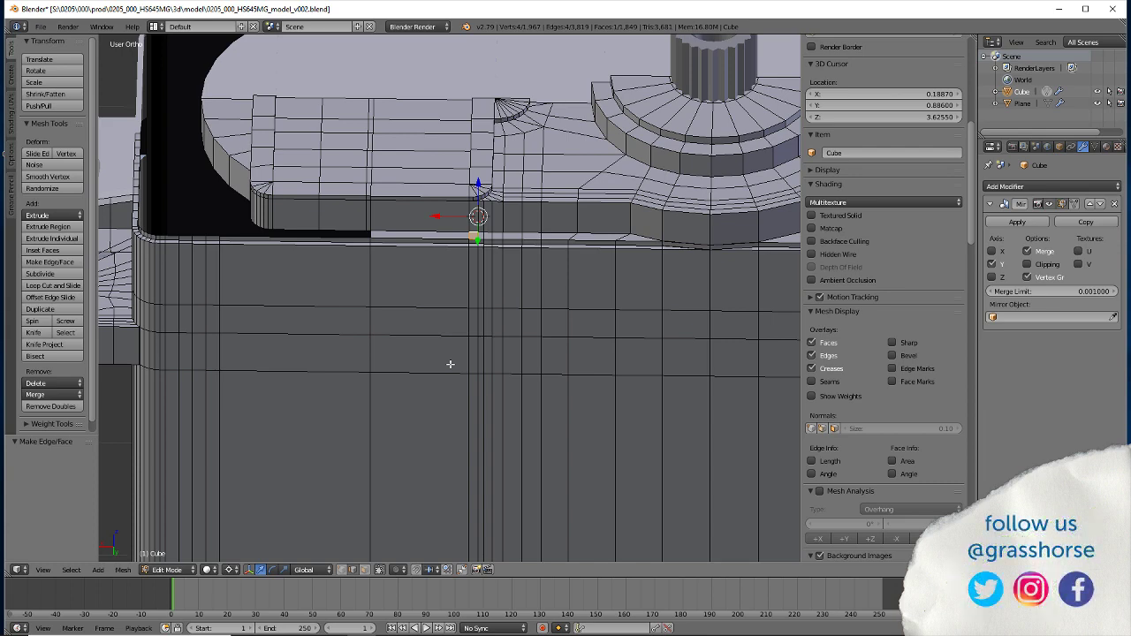
{"action": "scroll", "coordinate": [401, 345], "scroll_direction": "down", "scroll_amount": 4}
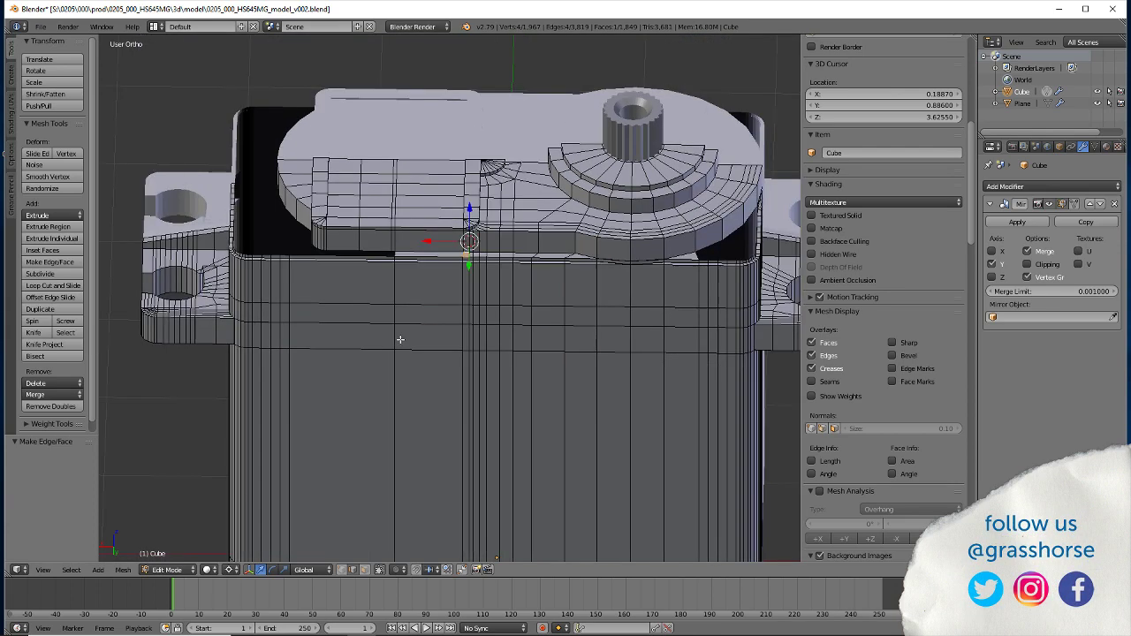
{"action": "scroll", "coordinate": [389, 359], "scroll_direction": "down", "scroll_amount": 2}
{"action": "scroll", "coordinate": [389, 362], "scroll_direction": "up", "scroll_amount": 2}
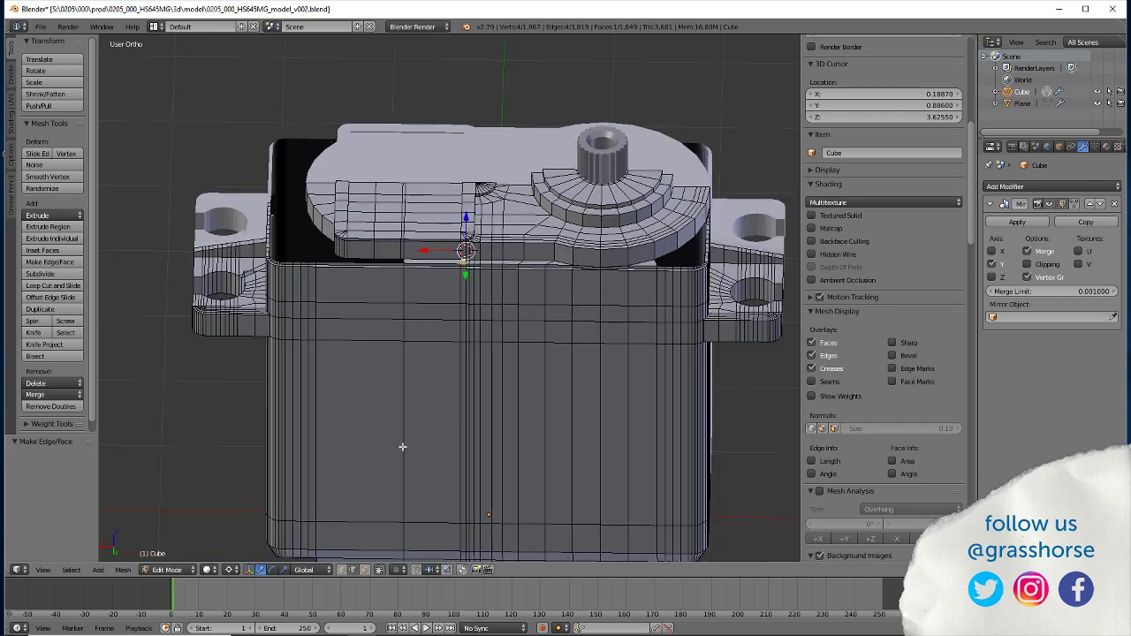
{"action": "mouse_move", "coordinate": [398, 449]}
{"action": "middle_mouse_down"}
{"action": "mouse_move", "coordinate": [424, 309]}
{"action": "mouse_move", "coordinate": [374, 425]}
{"action": "mouse_move", "coordinate": [374, 285]}
{"action": "mouse_move", "coordinate": [373, 423]}
{"action": "mouse_move", "coordinate": [392, 348]}
{"action": "mouse_move", "coordinate": [405, 358]}
{"action": "mouse_move", "coordinate": [383, 397]}
{"action": "mouse_move", "coordinate": [372, 397]}
{"action": "middle_mouse_up"}
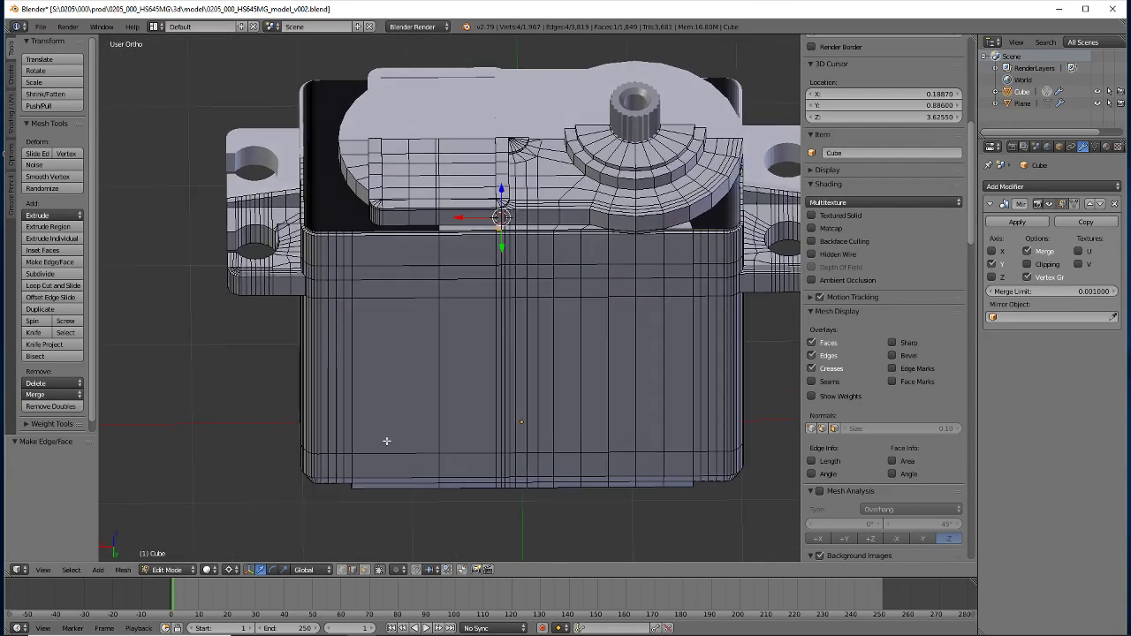
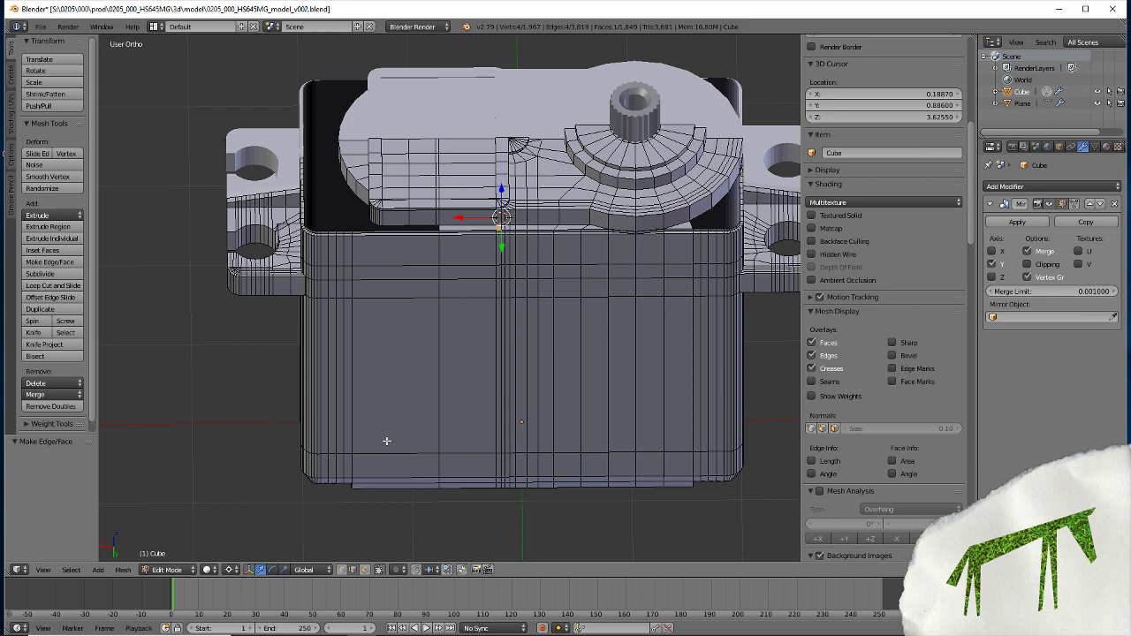
Tidy up the extra vertices and stray edge at the seam corner below the lid
{"action": "scroll", "coordinate": [465, 301], "scroll_direction": "up", "scroll_amount": 4}
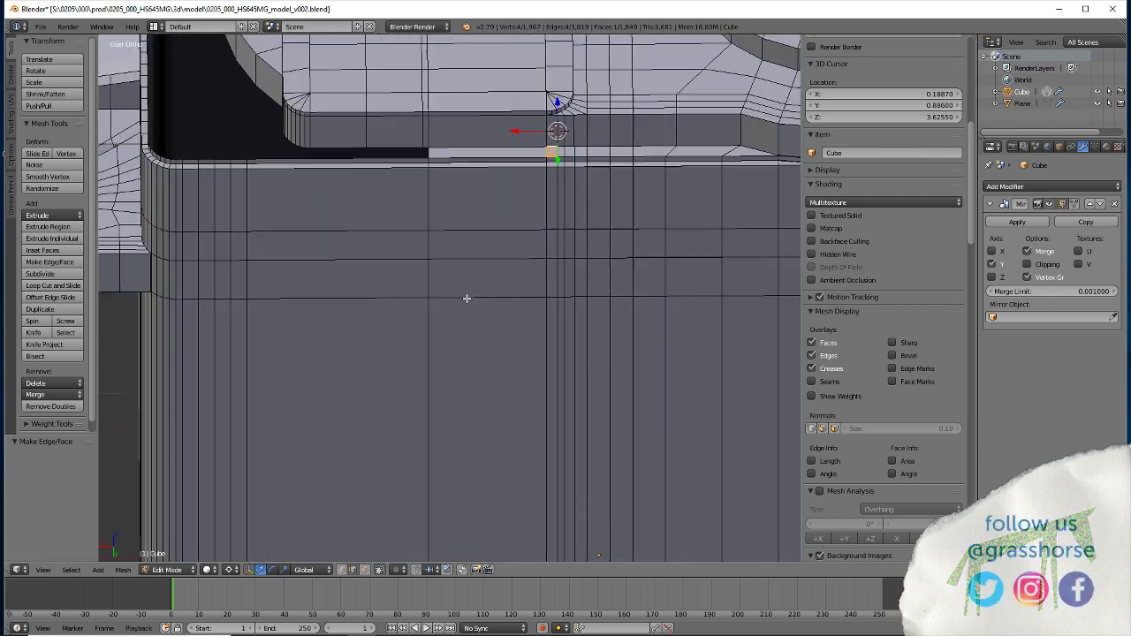
{"action": "scroll", "coordinate": [473, 336], "scroll_direction": "down", "scroll_amount": 2}
{"action": "middle_click_drag", "start_coordinate": [472, 384], "coordinate": [451, 308], "text": "shift"}
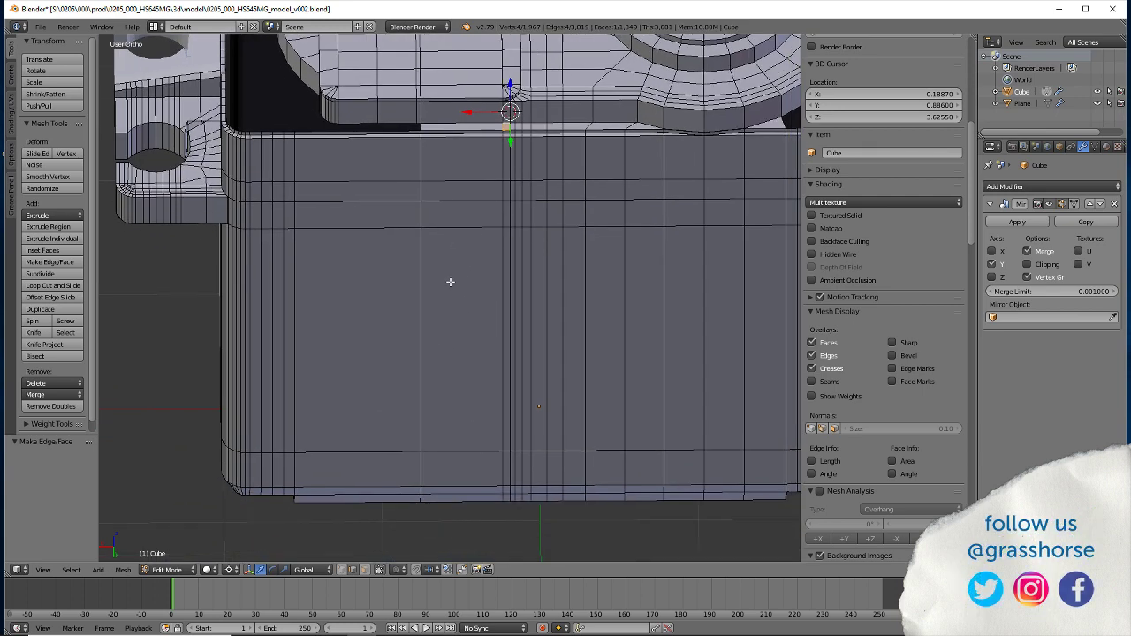
{"action": "key", "text": "ctrl+z"}
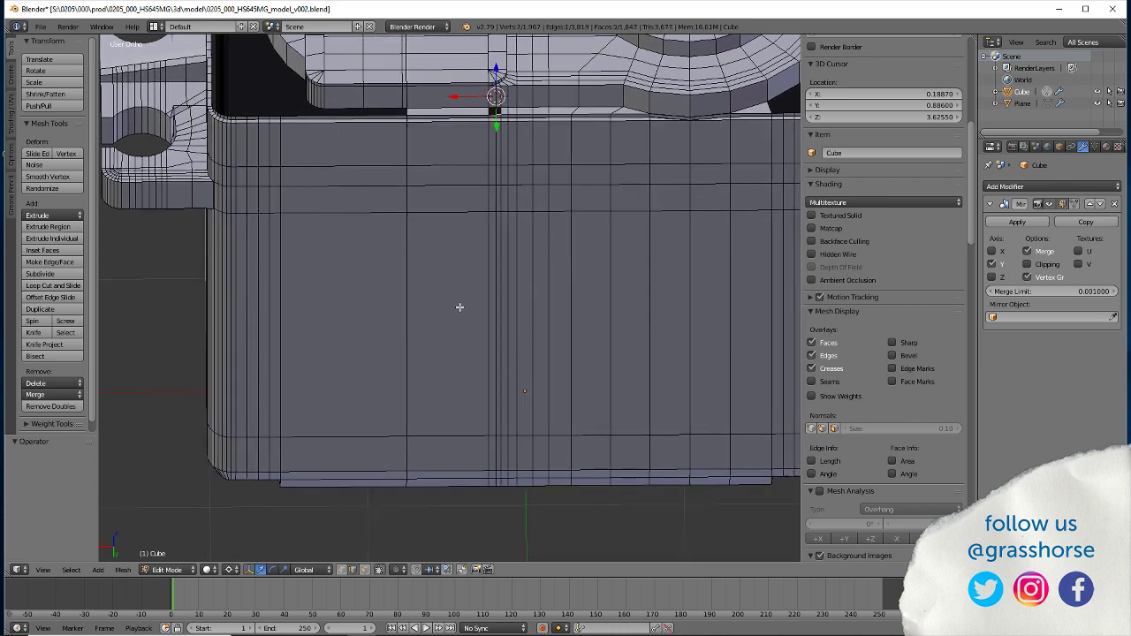
{"action": "key", "text": "ctrl+z"}
{"action": "key", "text": "ctrl+z"}
{"action": "key", "text": "ctrl+z"}
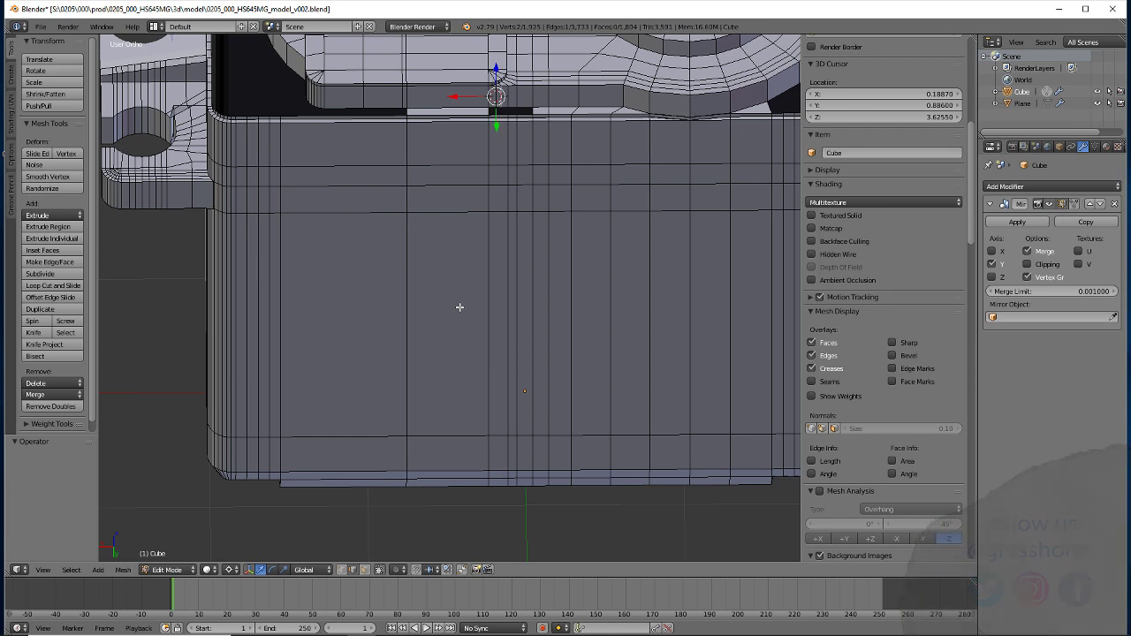
{"action": "key", "text": "ctrl+z"}
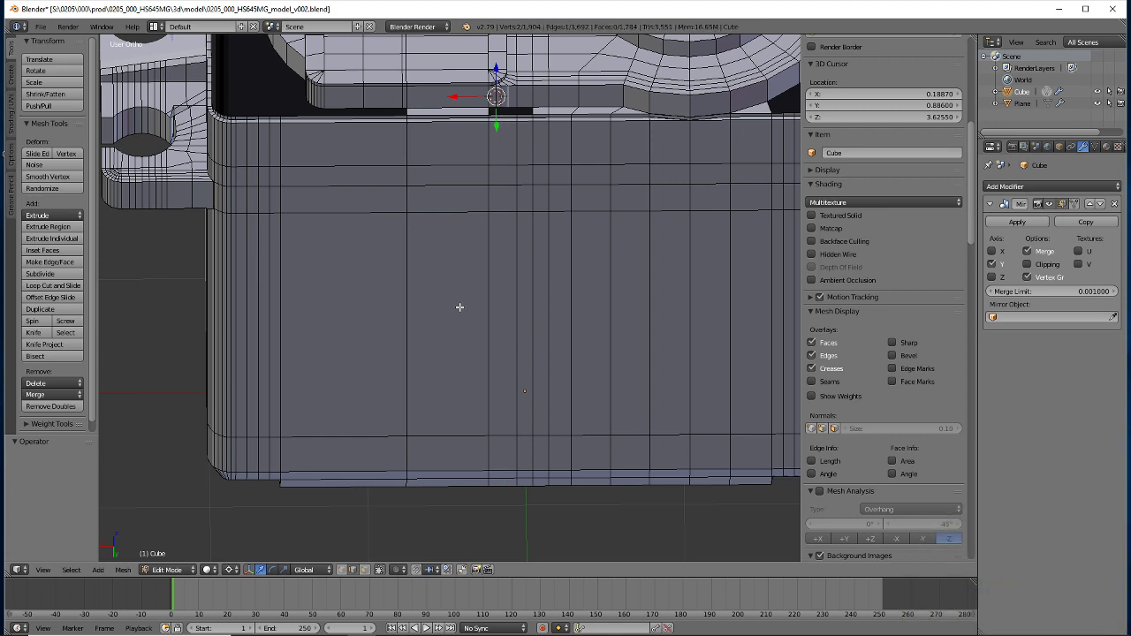
In face select mode, delete the first face along the top seam and select the next one
{"action": "left_click", "coordinate": [365, 569]}
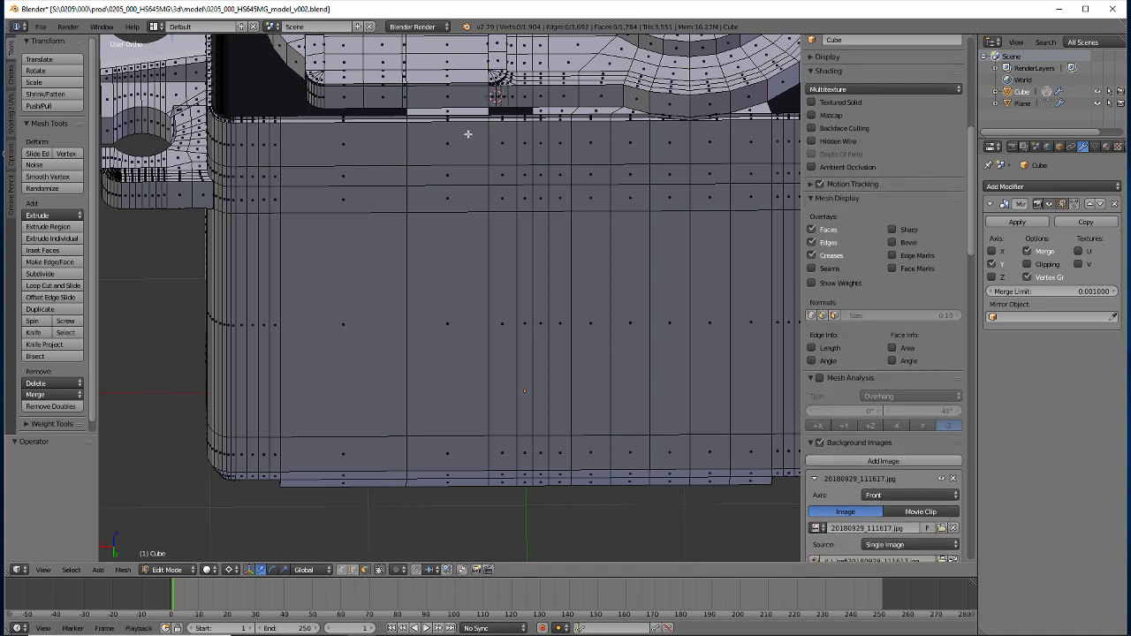
{"action": "left_click", "coordinate": [451, 109]}
{"action": "key", "text": "z"}
{"action": "key", "text": "z"}
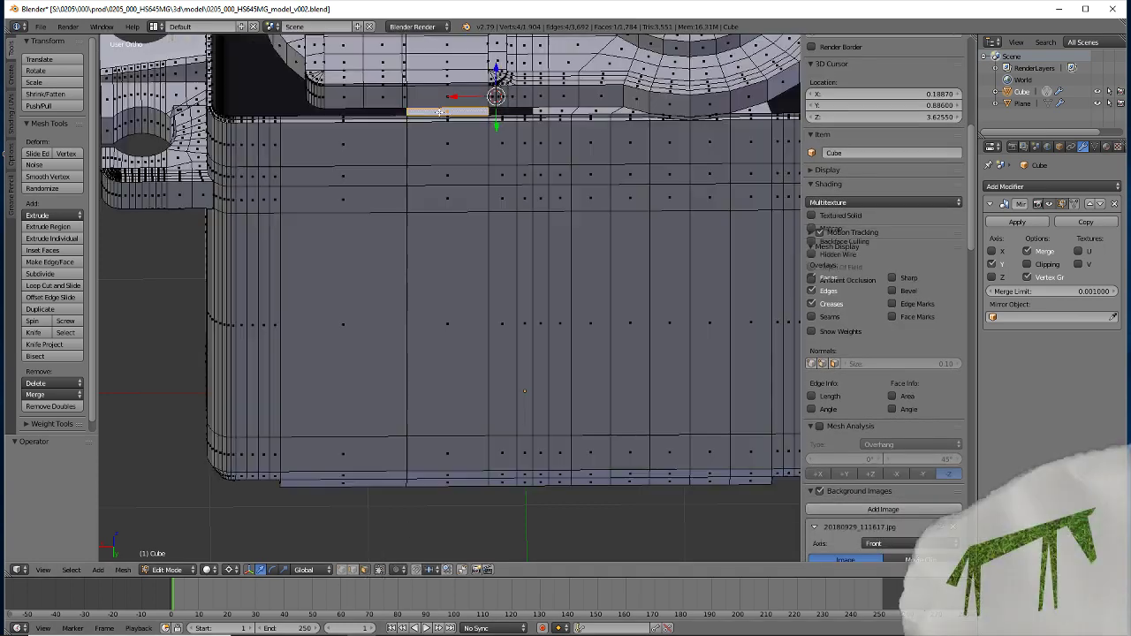
{"action": "key", "text": "x"}
{"action": "left_click", "coordinate": [437, 113]}
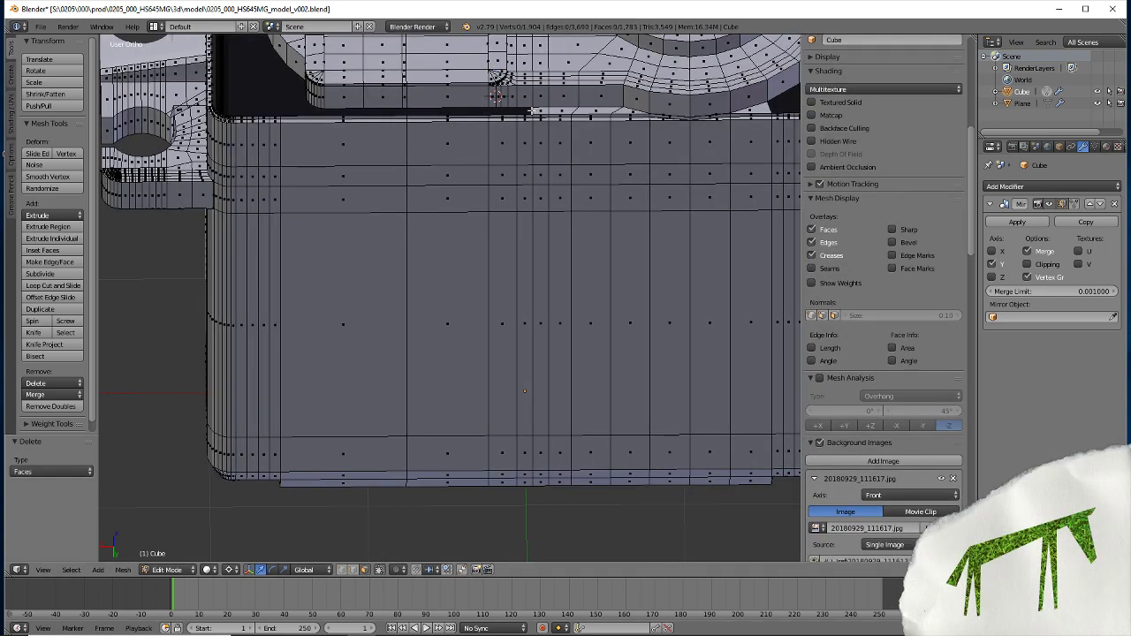
{"action": "right_click", "coordinate": [540, 109]}
Delete the second seam face, then tilt the view toward the top
{"action": "key", "text": "x"}
{"action": "left_click", "coordinate": [536, 114]}
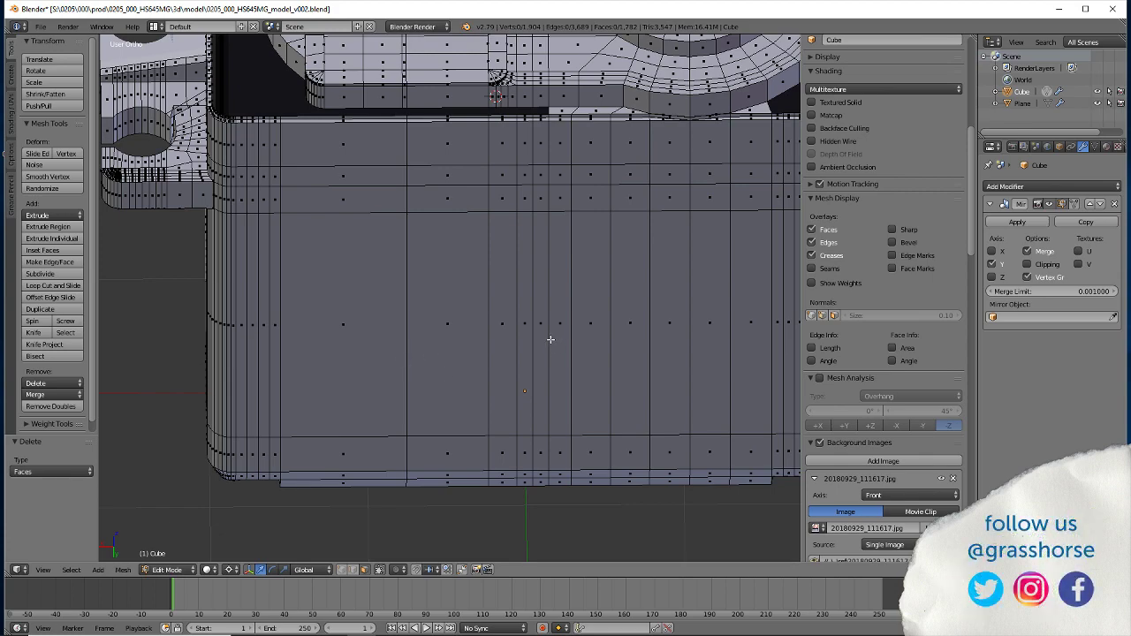
{"action": "middle_click_drag", "start_coordinate": [550, 336], "coordinate": [418, 303]}
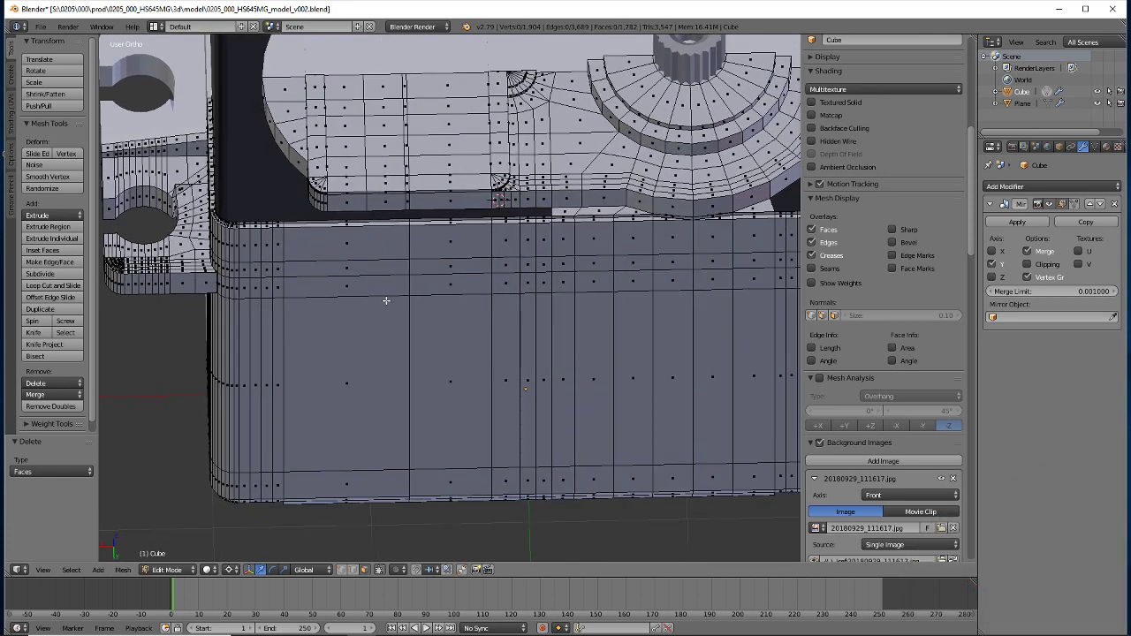
Snap the 3D cursor to a vertical edge on the body front
{"action": "left_click", "coordinate": [352, 569]}
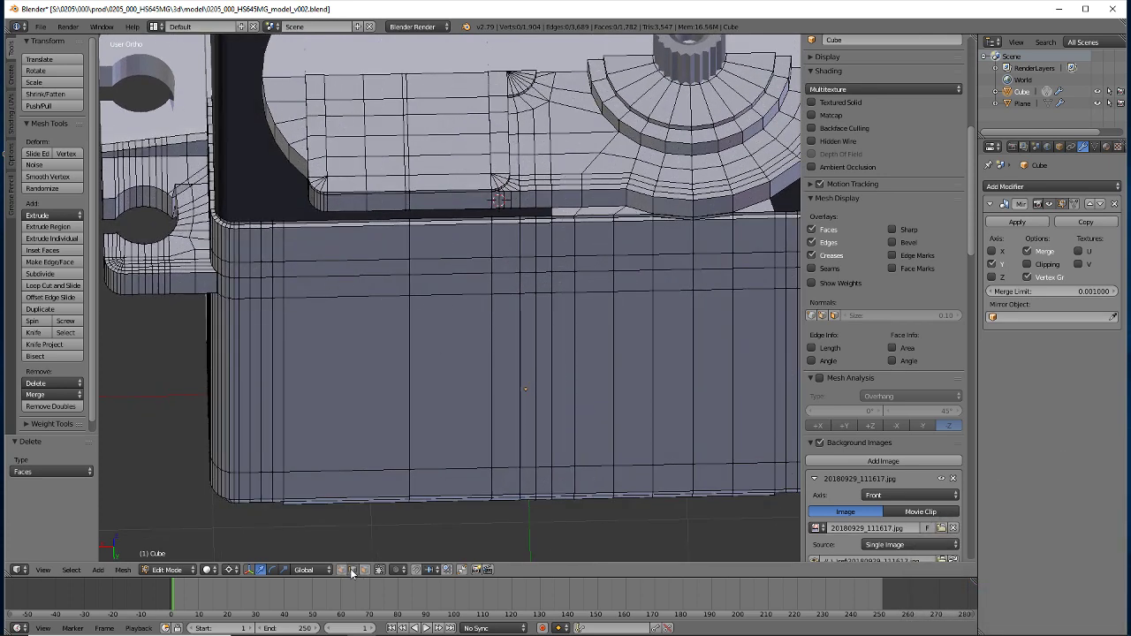
{"action": "left_click", "coordinate": [409, 333]}
{"action": "key", "text": "shift+s"}
{"action": "left_click", "coordinate": [409, 333]}
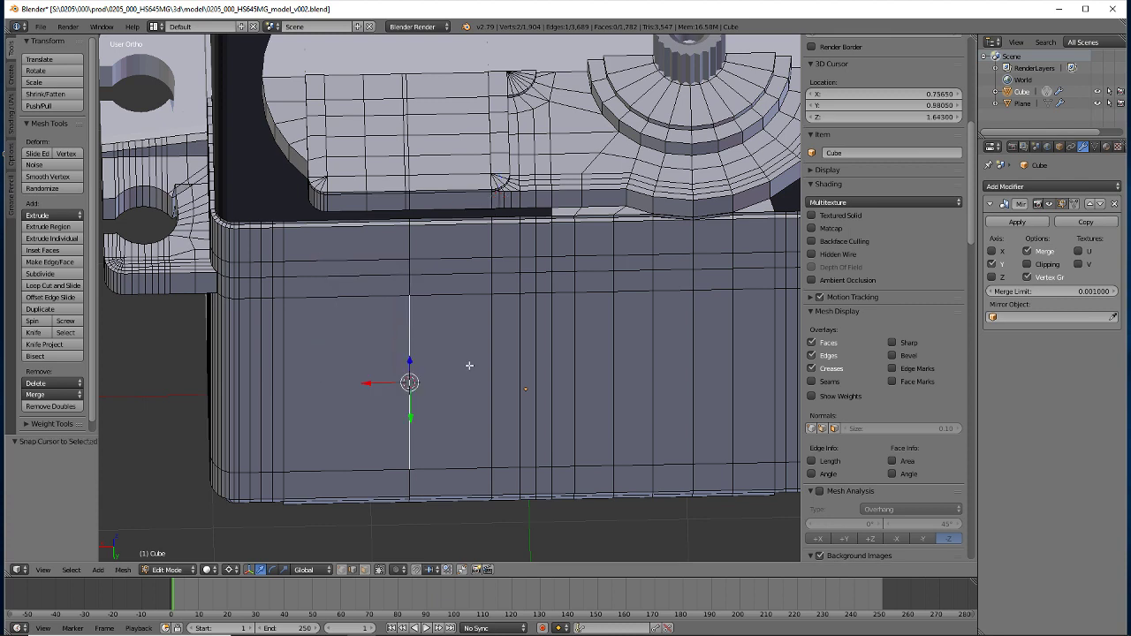
Select three vertical edge loops on the body front and scale them to zero on X
{"action": "right_click", "coordinate": [492, 375], "text": "alt"}
{"action": "right_click", "coordinate": [520, 374], "text": "alt+shift"}
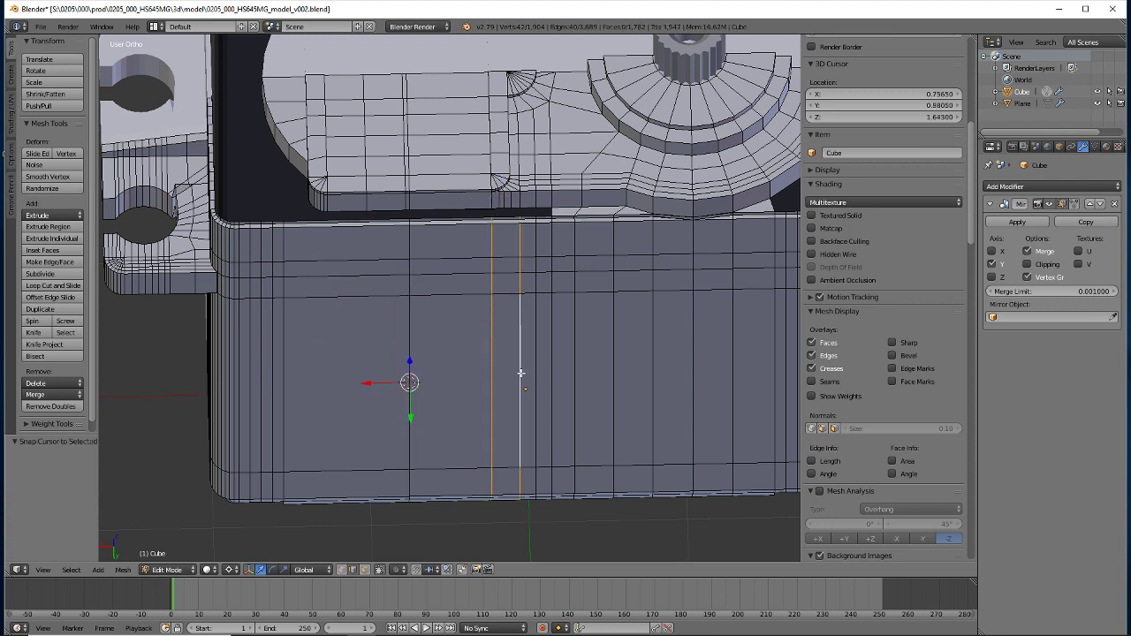
{"action": "right_click", "coordinate": [535, 374], "text": "alt+shift"}
{"action": "middle_click_drag", "start_coordinate": [524, 398], "coordinate": [403, 235]}
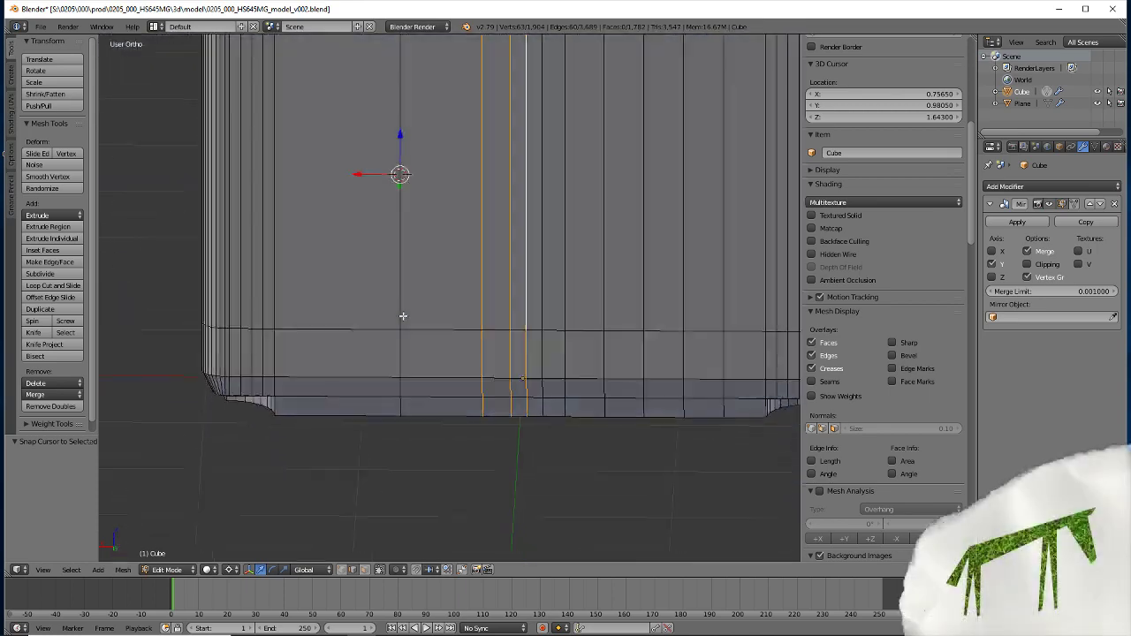
{"action": "key", "text": "s"}
{"action": "key", "text": "x"}
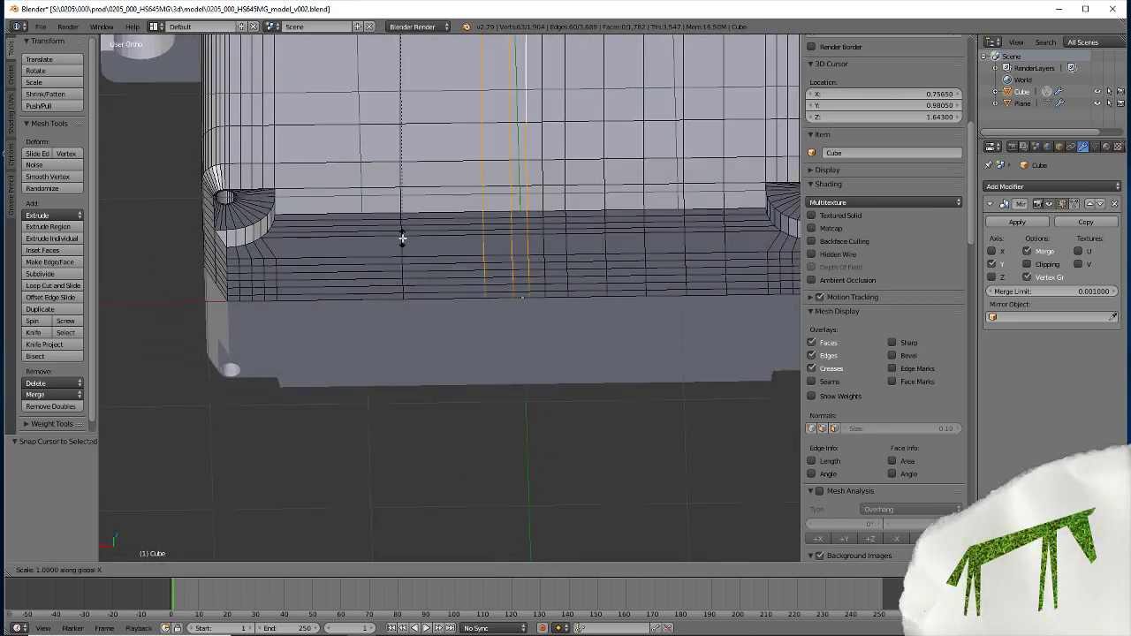
{"action": "key", "text": "0"}
{"action": "key", "text": "Return"}
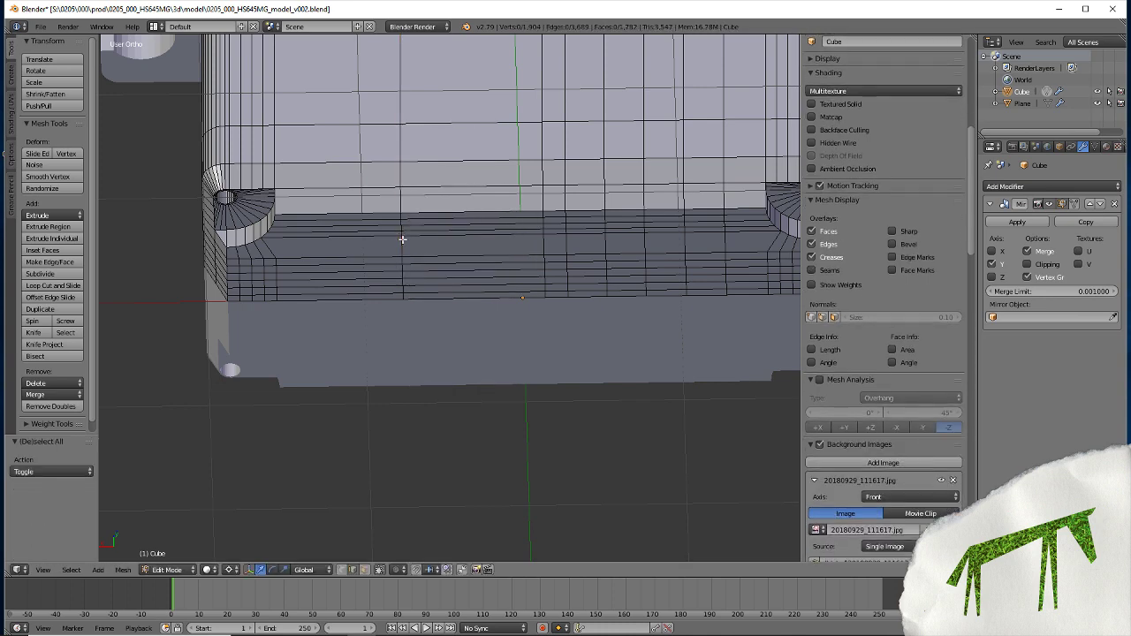
Select the whole mesh and merge the 63 duplicate vertices with Remove Doubles
{"action": "key", "text": "a"}
{"action": "key", "text": "w"}
{"action": "left_click", "coordinate": [402, 239]}
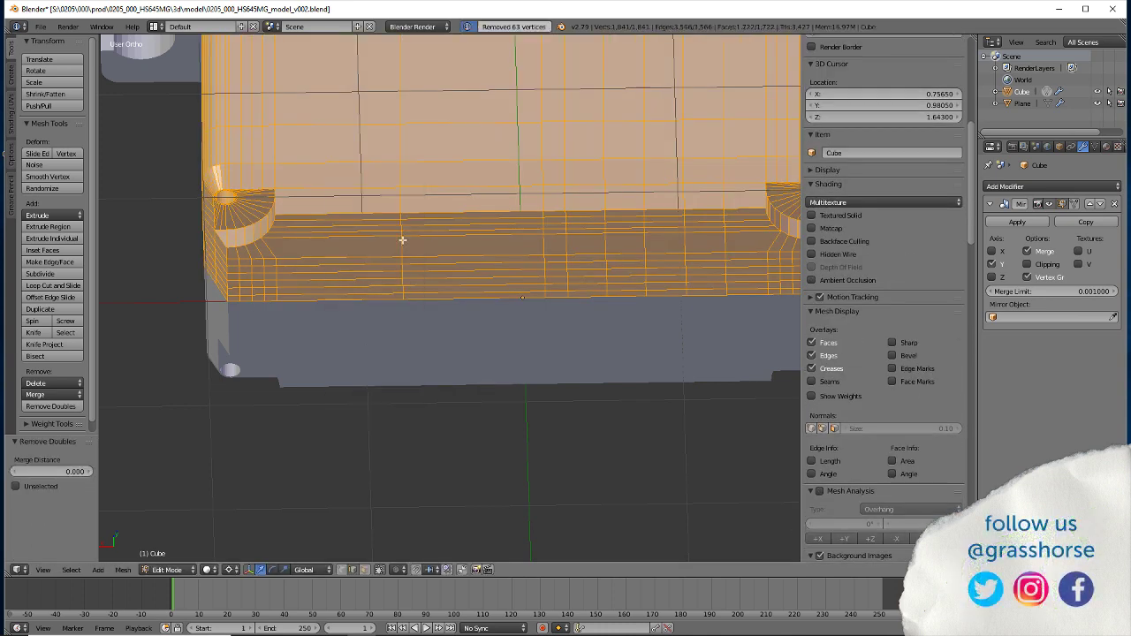
{"action": "middle_click_drag", "start_coordinate": [413, 351], "coordinate": [422, 392]}
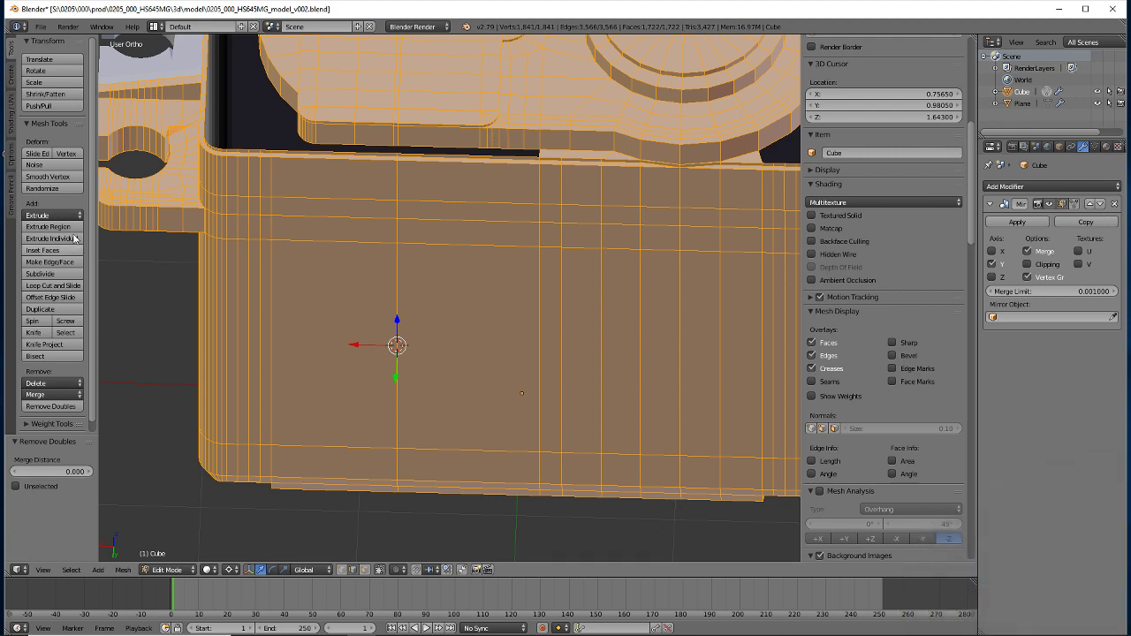
Loop cut six evenly spaced vertical loops across the body front, kept centred
{"action": "left_click", "coordinate": [48, 290]}
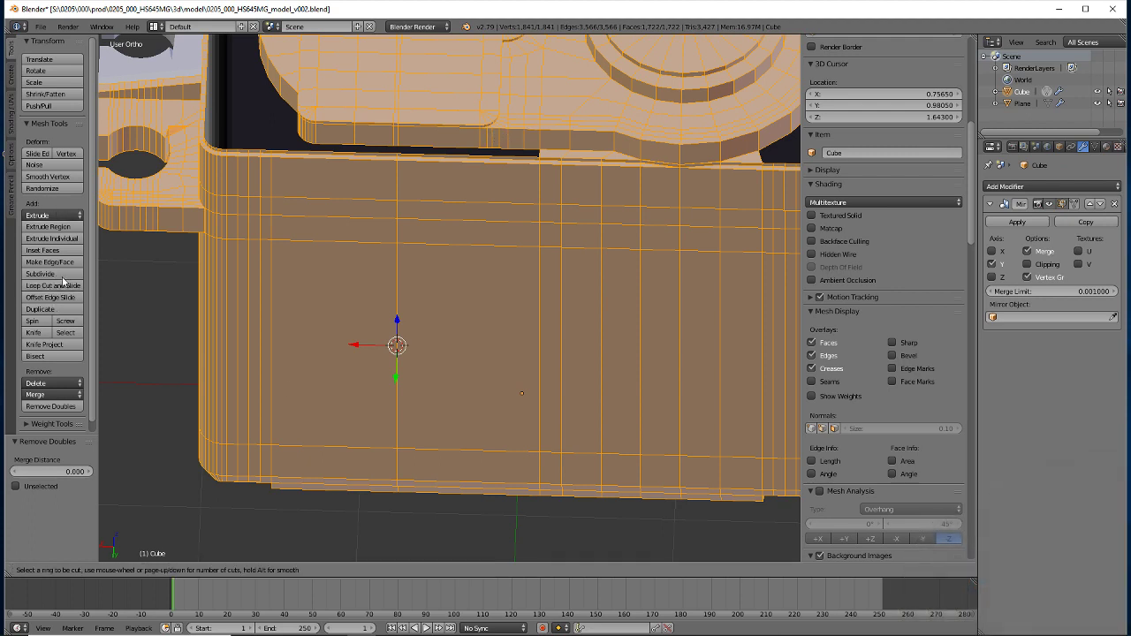
{"action": "scroll", "coordinate": [466, 164], "scroll_direction": "up", "scroll_amount": 1}
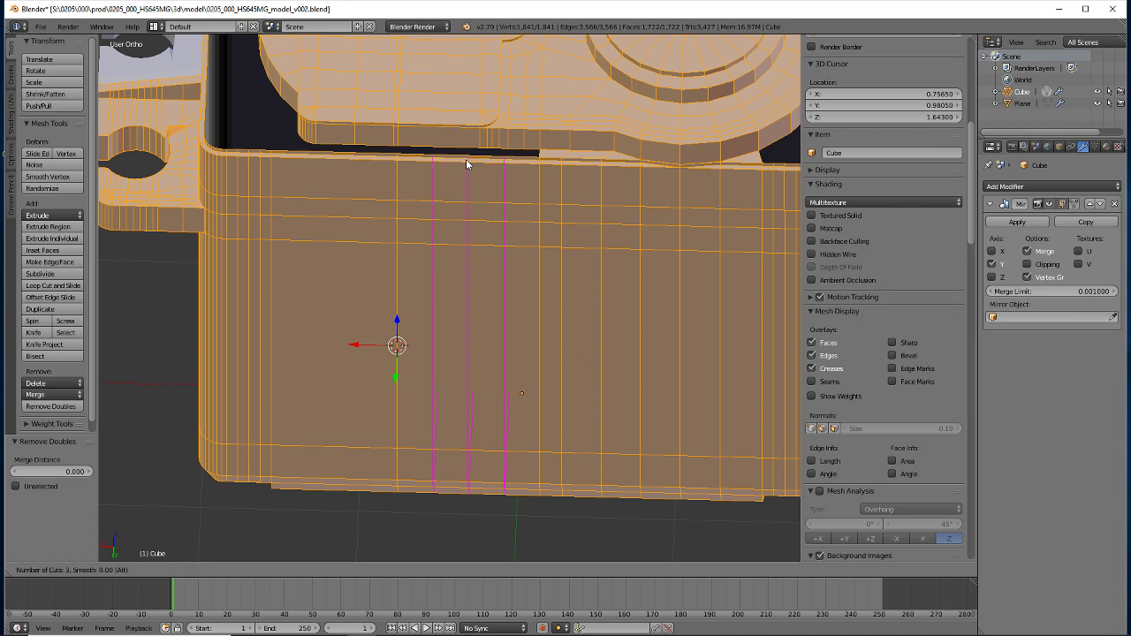
{"action": "scroll", "coordinate": [465, 160], "scroll_direction": "up", "scroll_amount": 3}
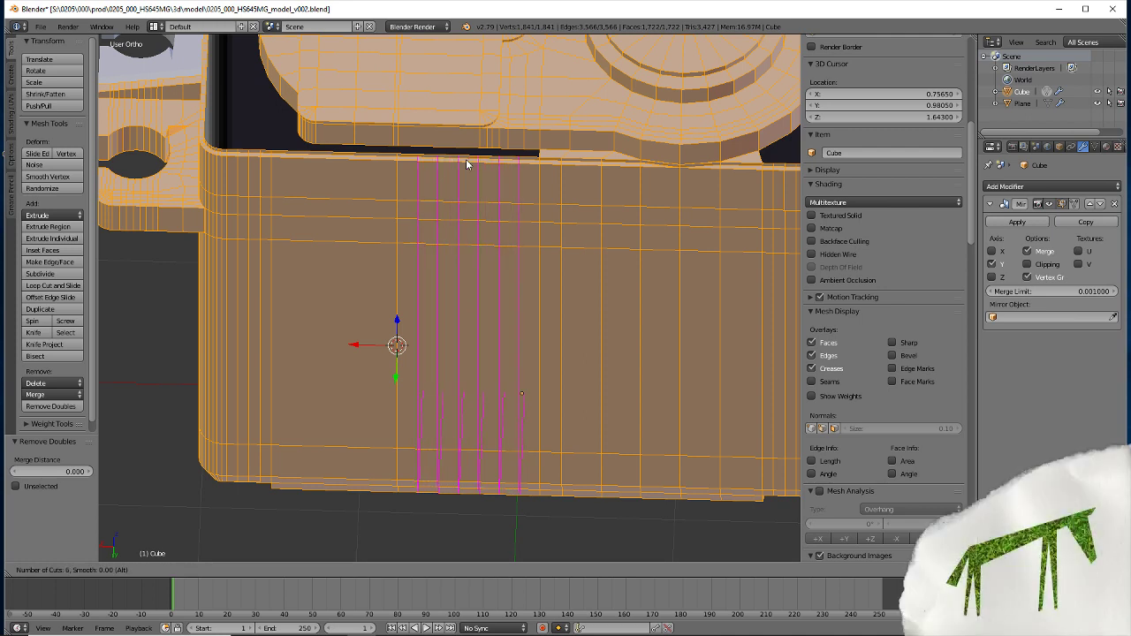
{"action": "left_click", "coordinate": [465, 161]}
{"action": "left_click", "coordinate": [466, 162]}
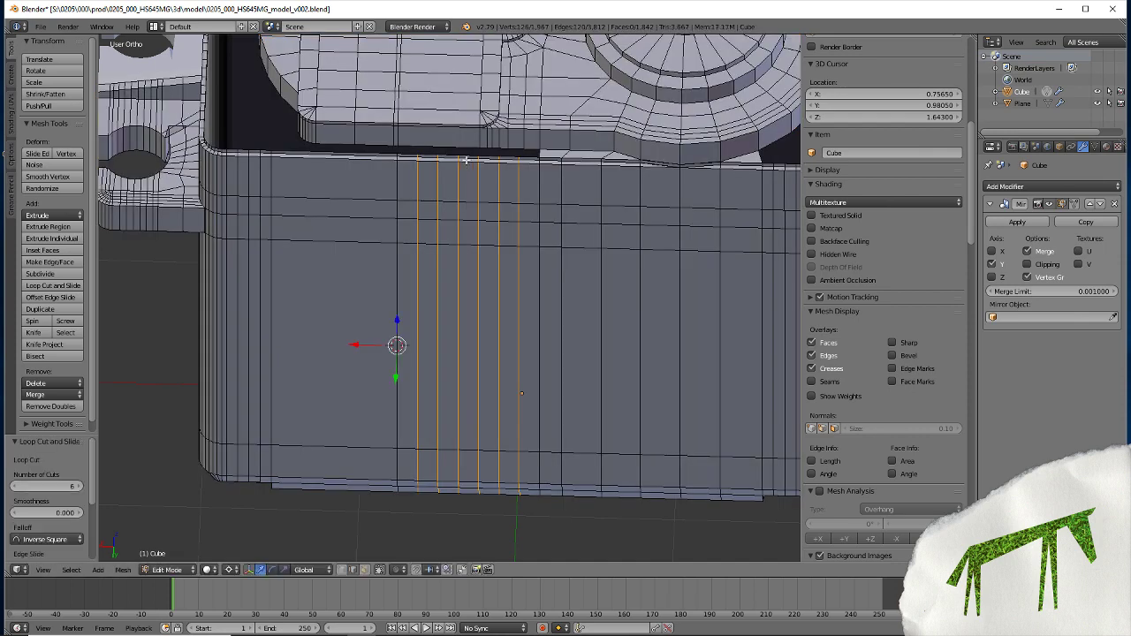
{"action": "scroll", "coordinate": [362, 184], "scroll_direction": "up", "scroll_amount": 4}
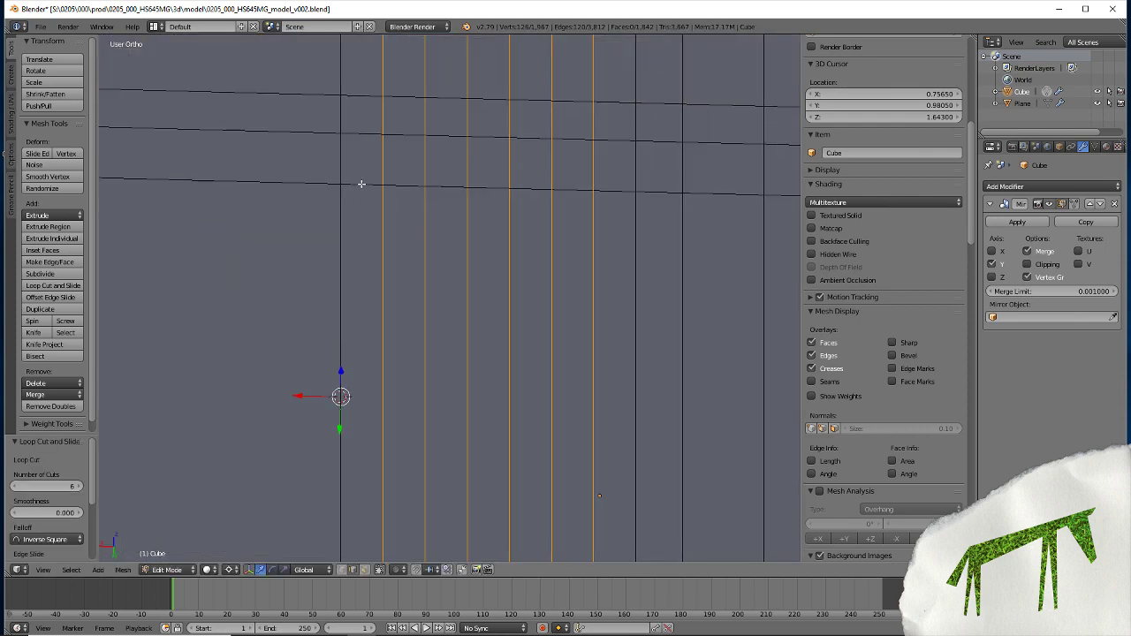
{"action": "middle_click_drag", "start_coordinate": [425, 159], "coordinate": [327, 323]}
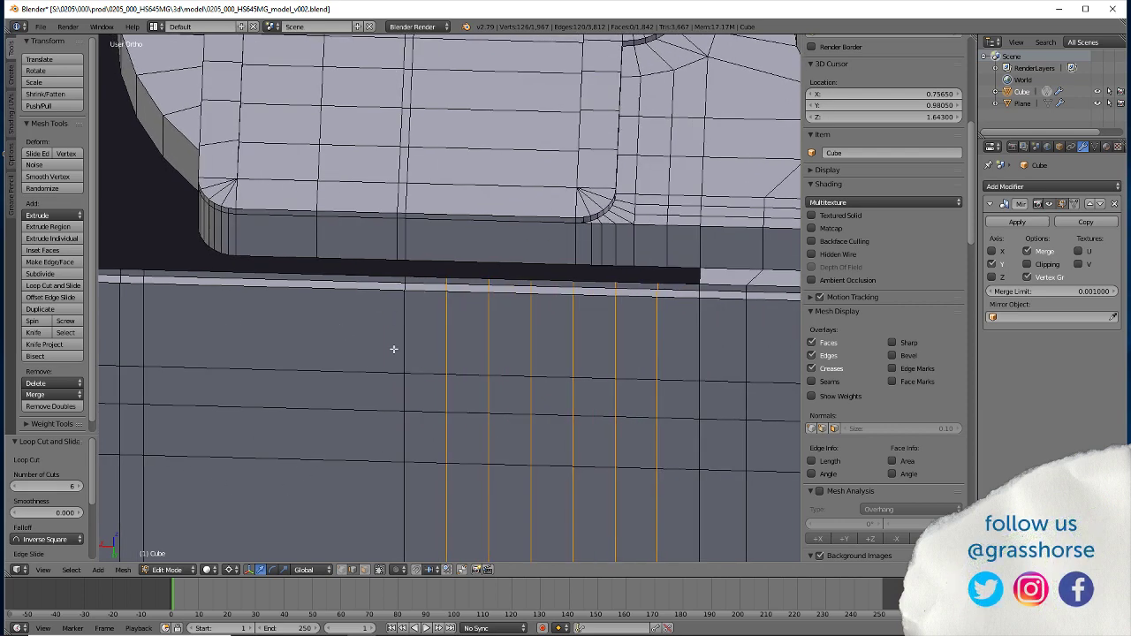
Fill the gap beside the seam with a face between the short edge and the dark-strip edges
{"action": "left_click", "coordinate": [430, 282]}
{"action": "left_click", "coordinate": [430, 260], "text": "alt+shift"}
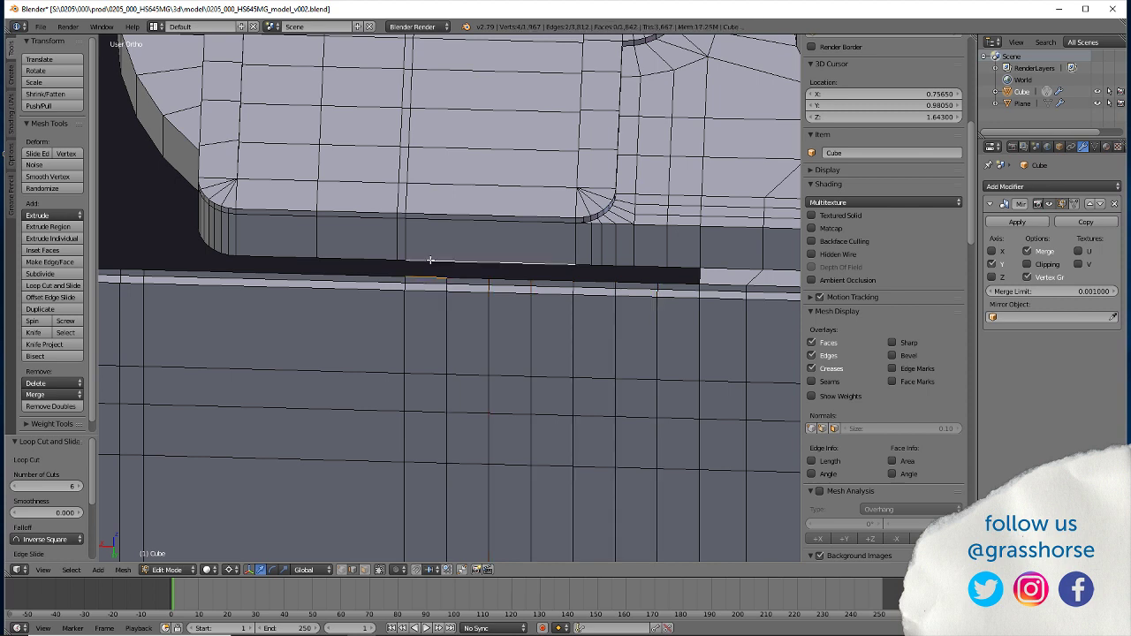
{"action": "key", "text": "f"}
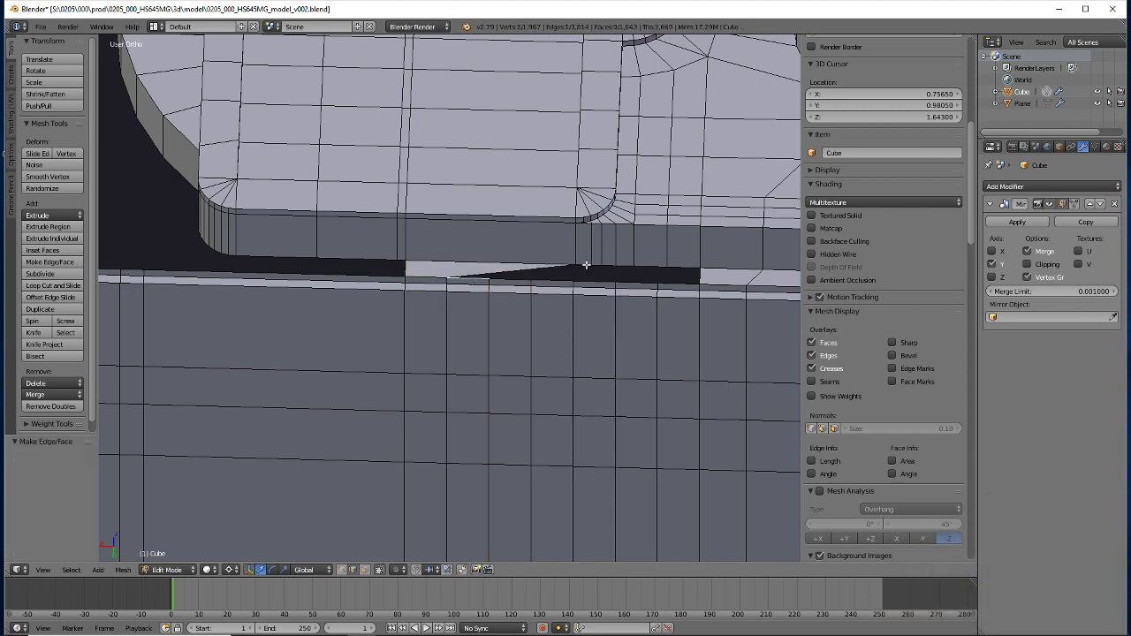
Join vertex pairs across the light strip with new connecting edges
{"action": "left_click", "coordinate": [521, 278]}
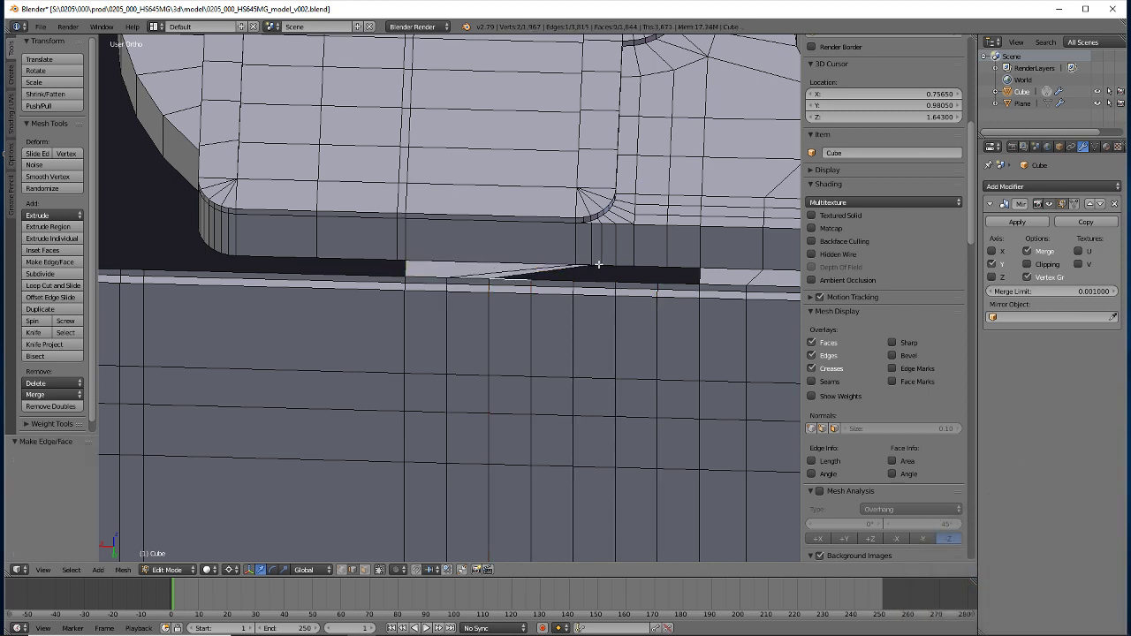
{"action": "key", "text": "j"}
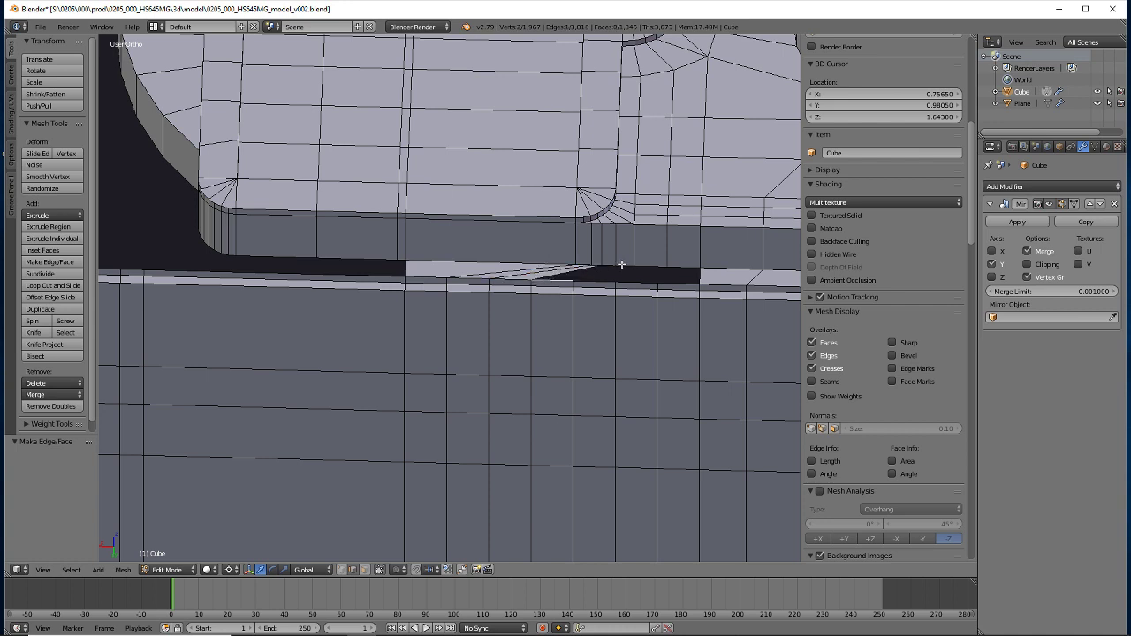
{"action": "key", "text": "j"}
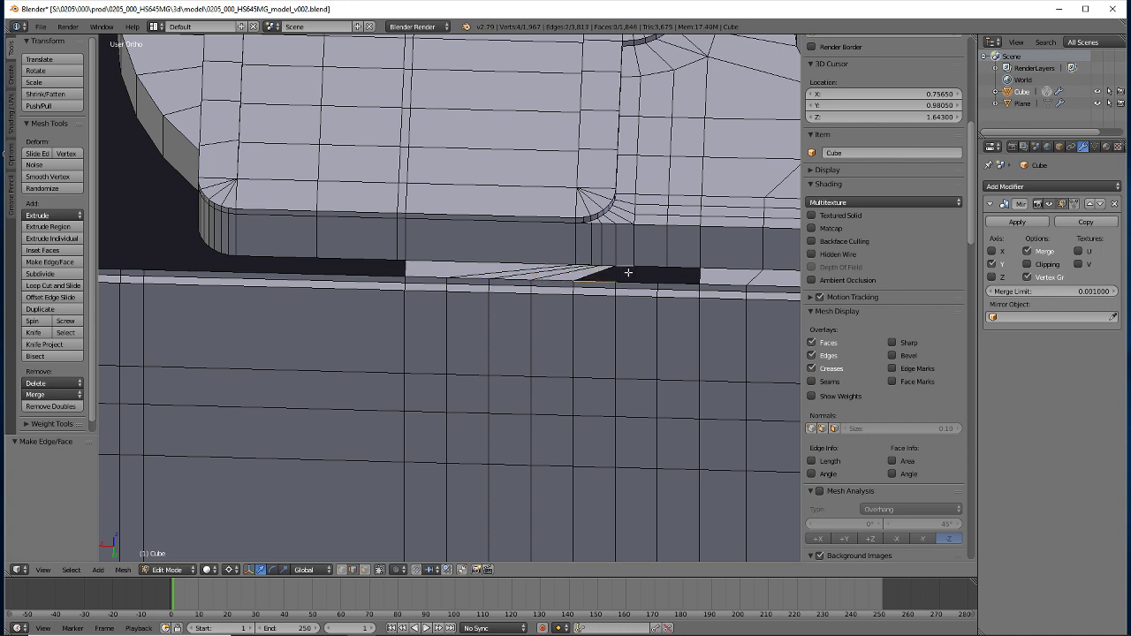
{"action": "key", "text": "j"}
{"action": "left_click", "coordinate": [622, 273]}
{"action": "left_click", "coordinate": [670, 270], "text": "shift"}
{"action": "key", "text": "j"}
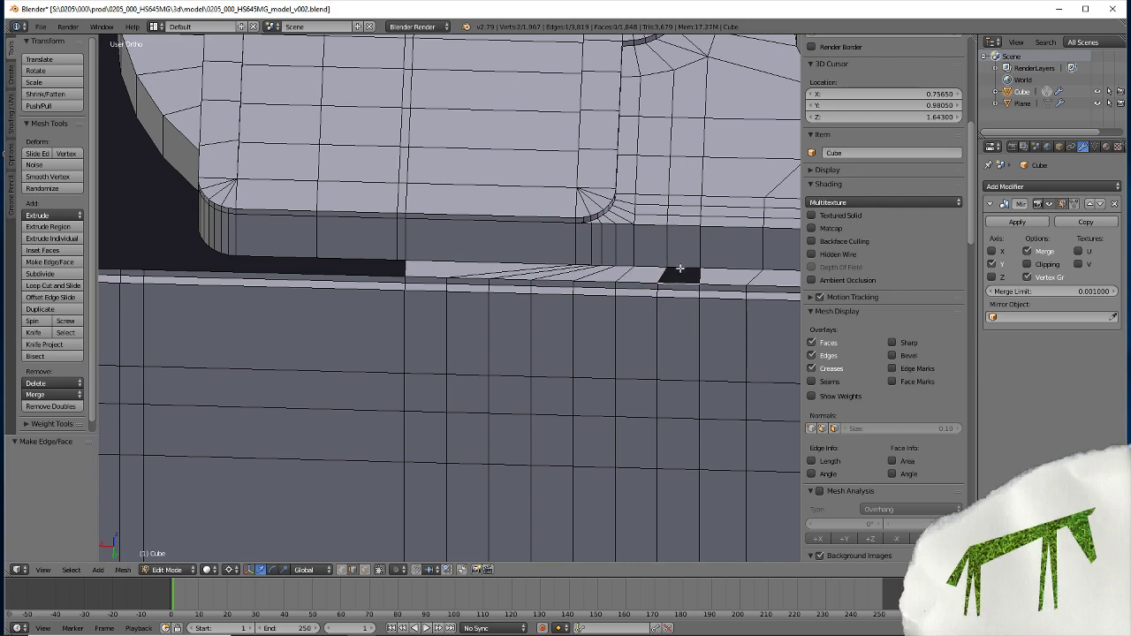
Fill the remaining black hole with a face and zoom out to the whole servo
{"action": "key", "text": "f"}
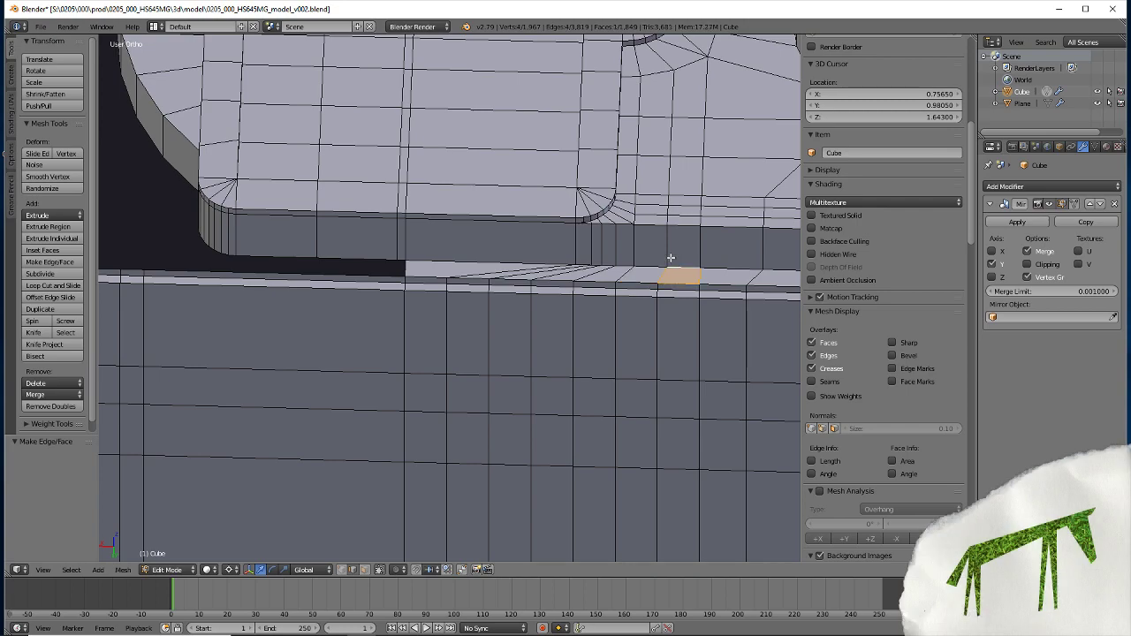
{"action": "scroll", "coordinate": [369, 379], "scroll_direction": "down", "scroll_amount": 4}
{"action": "scroll", "coordinate": [369, 379], "scroll_direction": "down", "scroll_amount": 3}
{"action": "mouse_move", "coordinate": [364, 386]}
{"action": "middle_mouse_down"}
{"action": "mouse_move", "coordinate": [377, 386]}
{"action": "mouse_move", "coordinate": [363, 419]}
{"action": "mouse_move", "coordinate": [352, 409]}
{"action": "middle_mouse_up"}
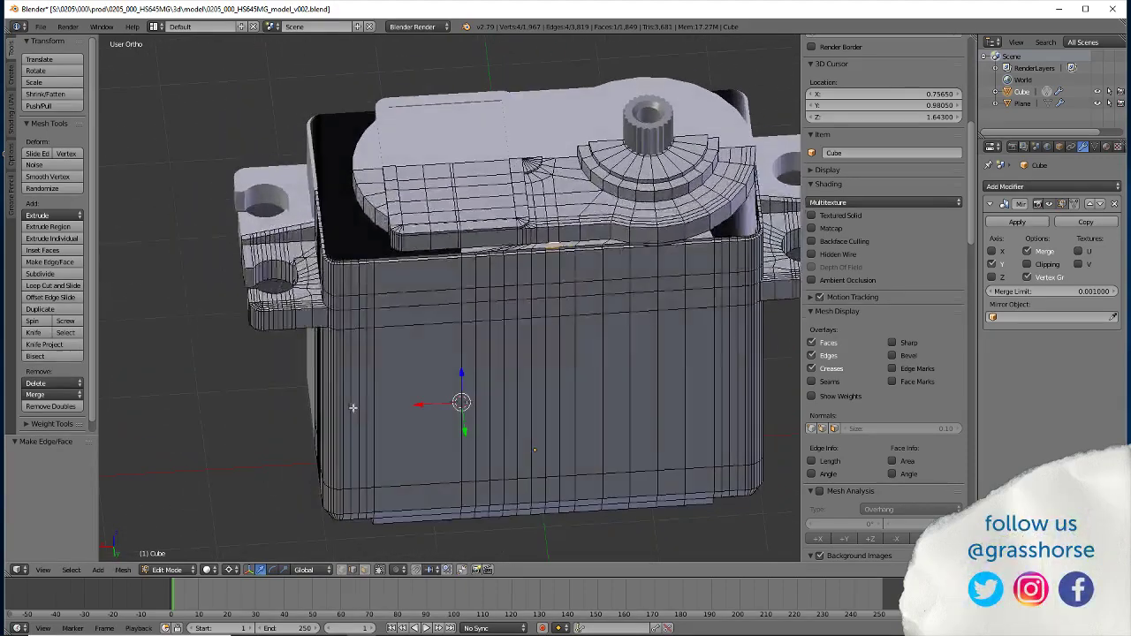
Add a vertical edge loop across the body side near the rounded corner
{"action": "scroll", "coordinate": [346, 428], "scroll_direction": "up", "scroll_amount": 3}
{"action": "scroll", "coordinate": [352, 386], "scroll_direction": "up", "scroll_amount": 2}
{"action": "scroll", "coordinate": [339, 400], "scroll_direction": "up", "scroll_amount": 2}
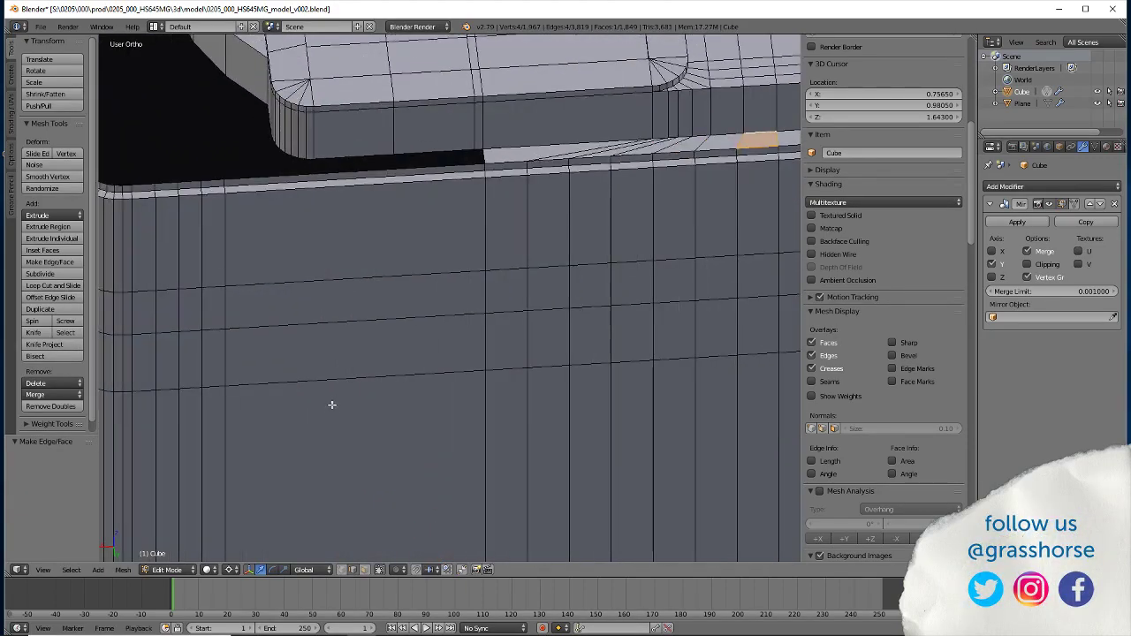
{"action": "scroll", "coordinate": [329, 405], "scroll_direction": "up", "scroll_amount": 2}
{"action": "mouse_move", "coordinate": [310, 380]}
{"action": "middle_mouse_down"}
{"action": "mouse_move", "coordinate": [366, 377]}
{"action": "mouse_move", "coordinate": [351, 472]}
{"action": "middle_mouse_up"}
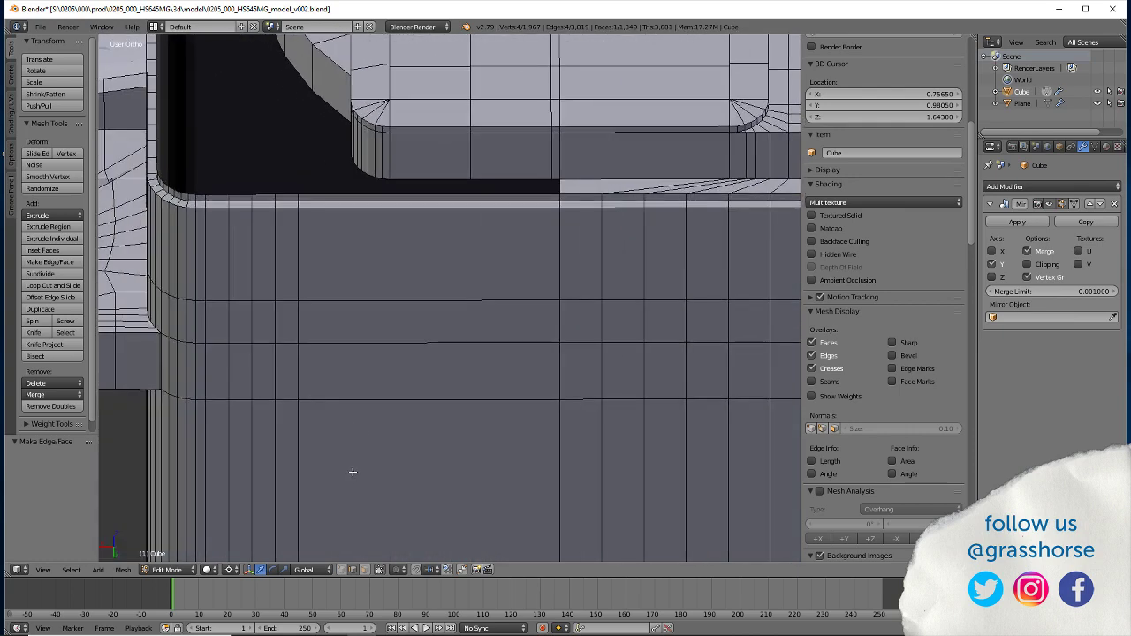
{"action": "left_click", "coordinate": [53, 285]}
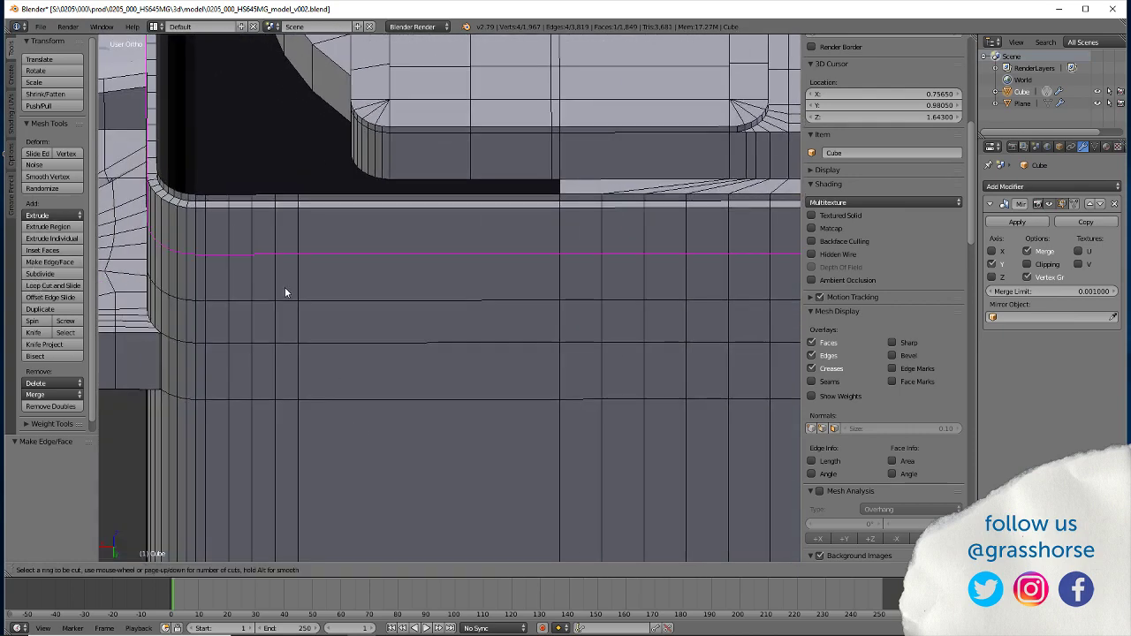
{"action": "key", "text": "Escape"}
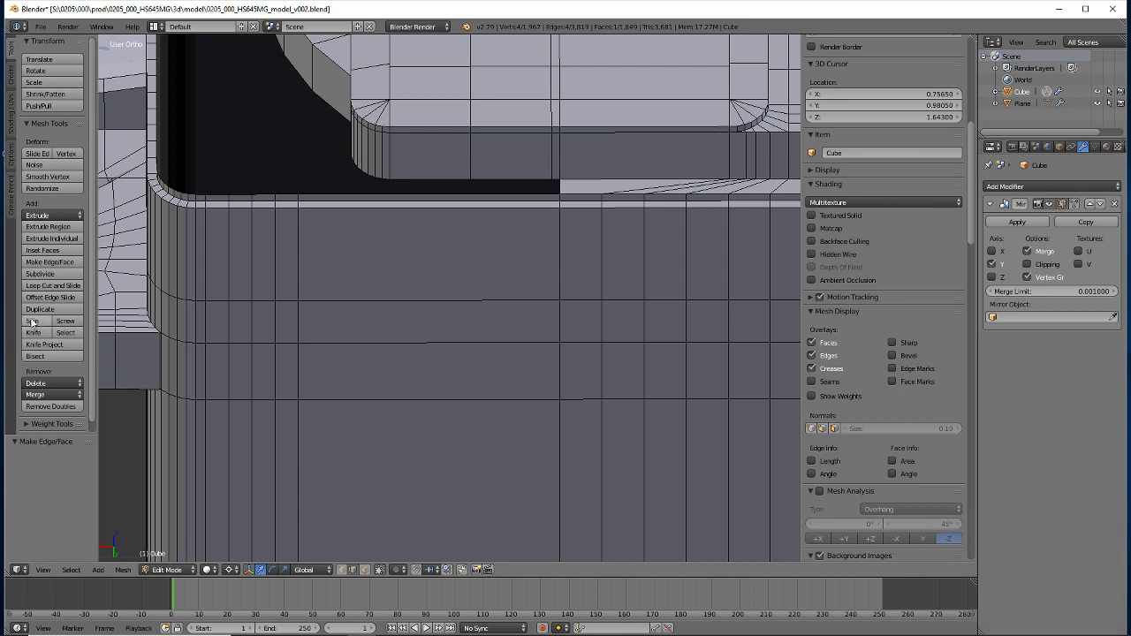
{"action": "left_click", "coordinate": [31, 288]}
{"action": "left_click", "coordinate": [424, 301]}
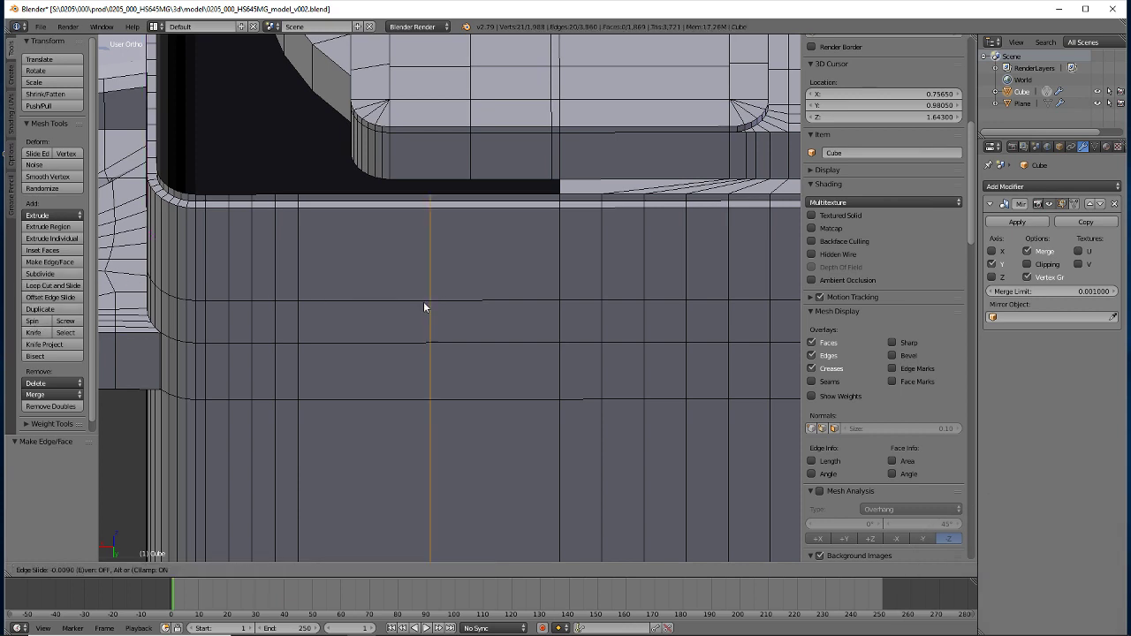
{"action": "right_click", "coordinate": [423, 302]}
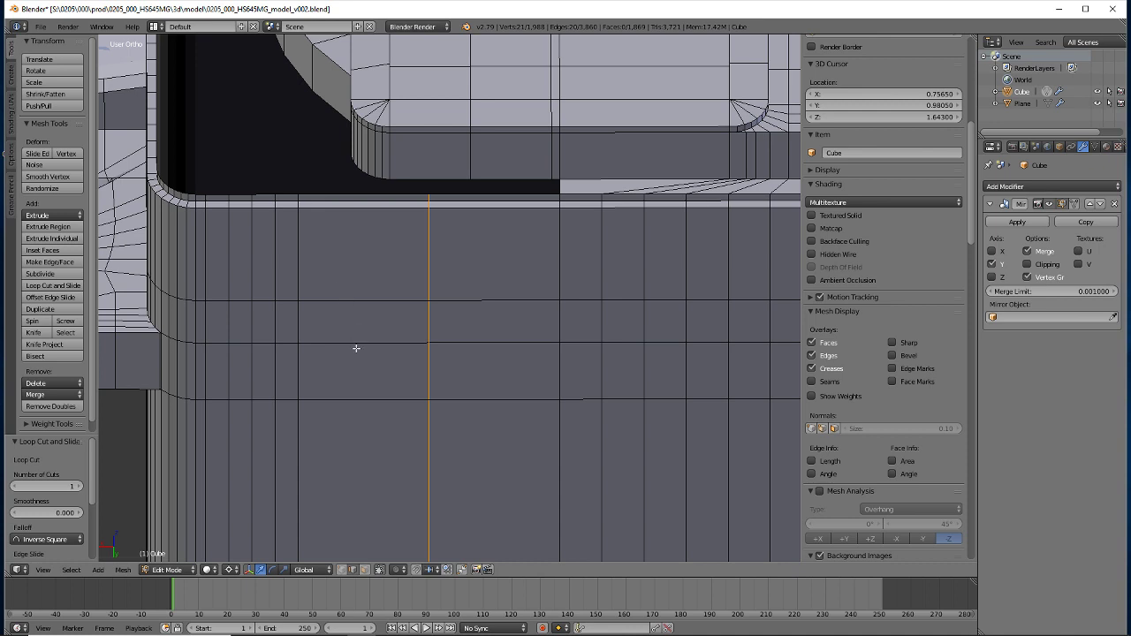
Snap the 3D cursor to the corner edge and scale the new loop to zero on X
{"action": "right_click", "coordinate": [391, 156]}
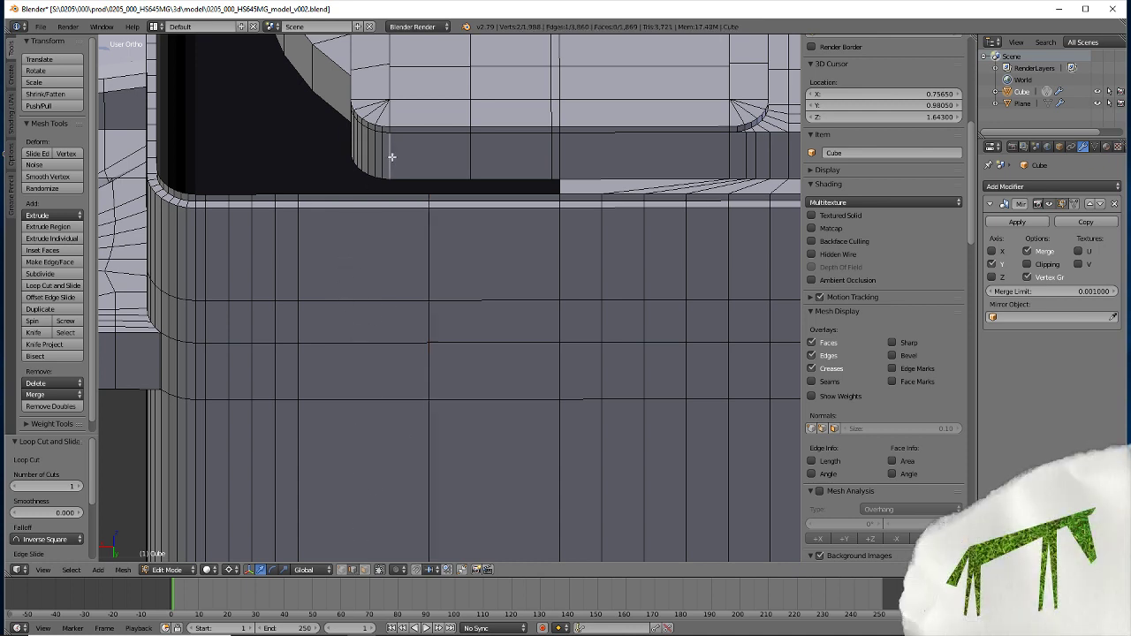
{"action": "key", "text": "shift+s"}
{"action": "left_click", "coordinate": [392, 158]}
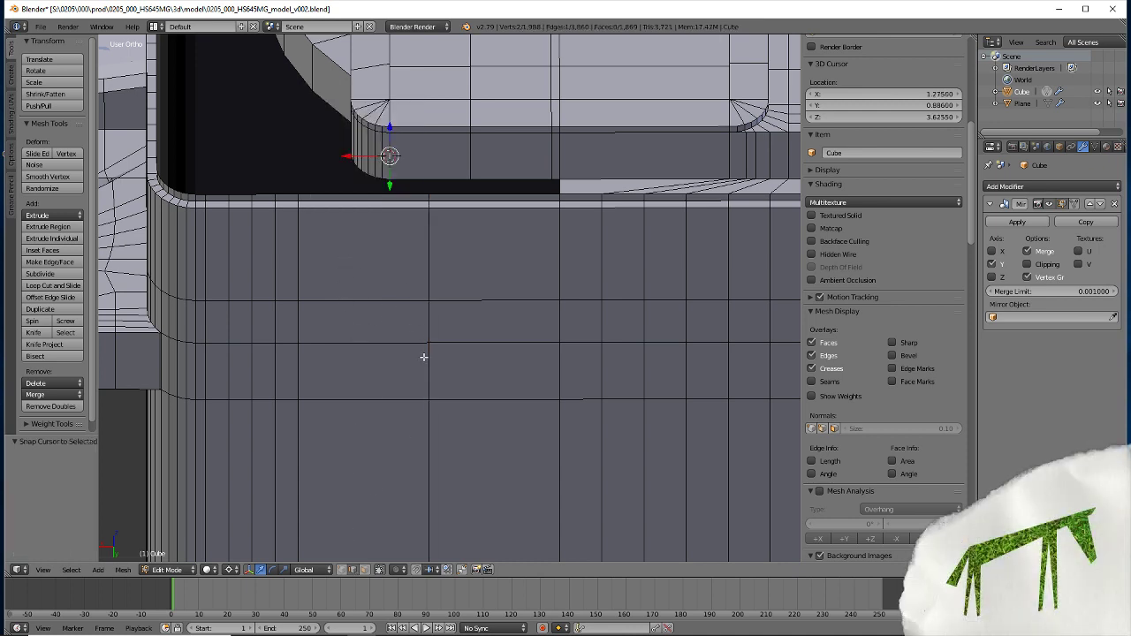
{"action": "right_click", "coordinate": [433, 457], "text": "alt"}
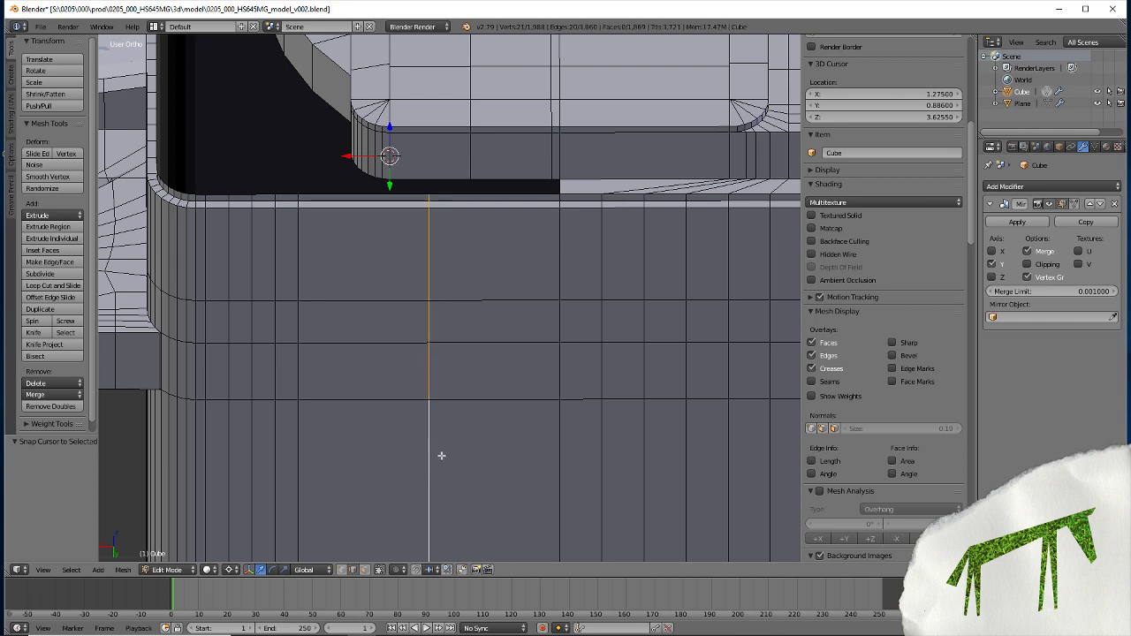
{"action": "key", "text": "s"}
{"action": "key", "text": "x"}
{"action": "key", "text": "0"}
{"action": "key", "text": "Return"}
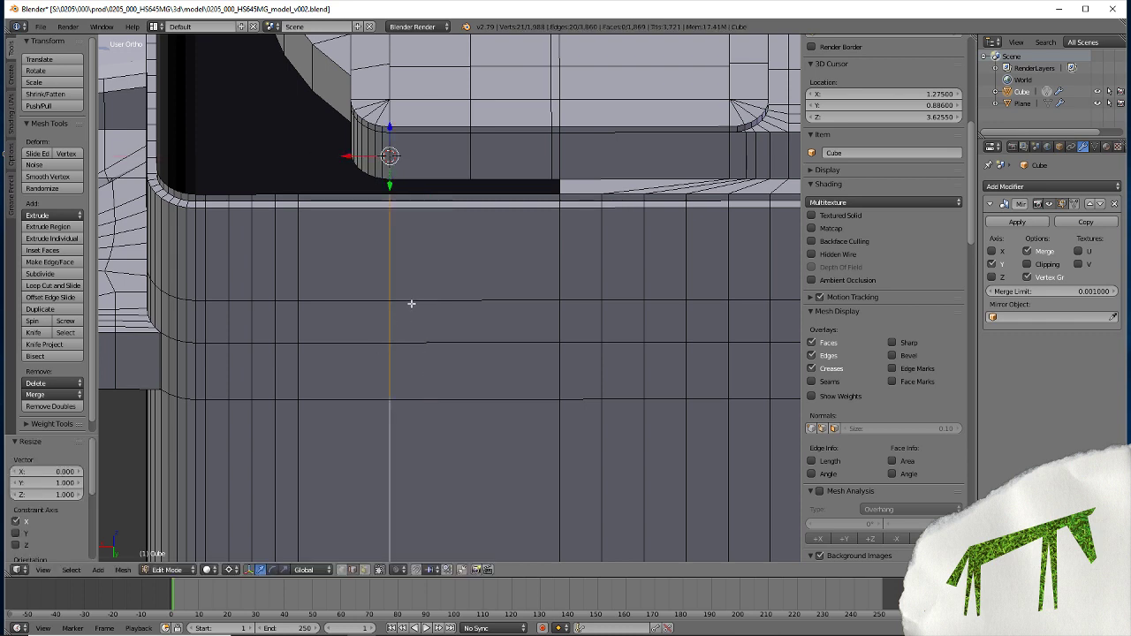
Cut another vertical body loop and flatten it on X onto the cursor between two edges
{"action": "left_click", "coordinate": [53, 286]}
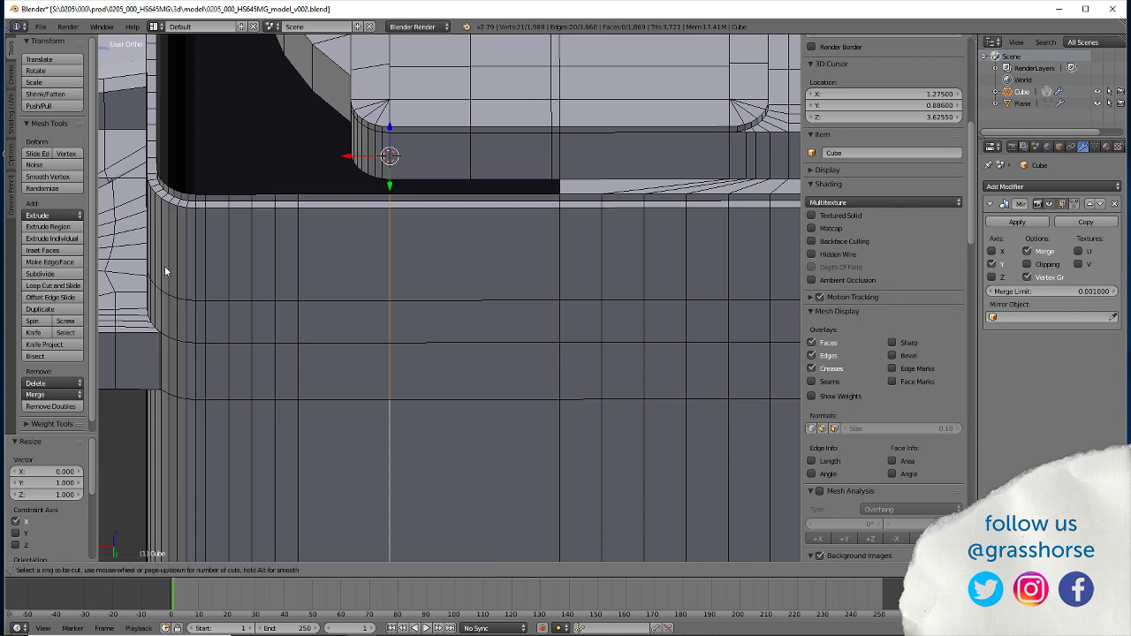
{"action": "left_click", "coordinate": [455, 227]}
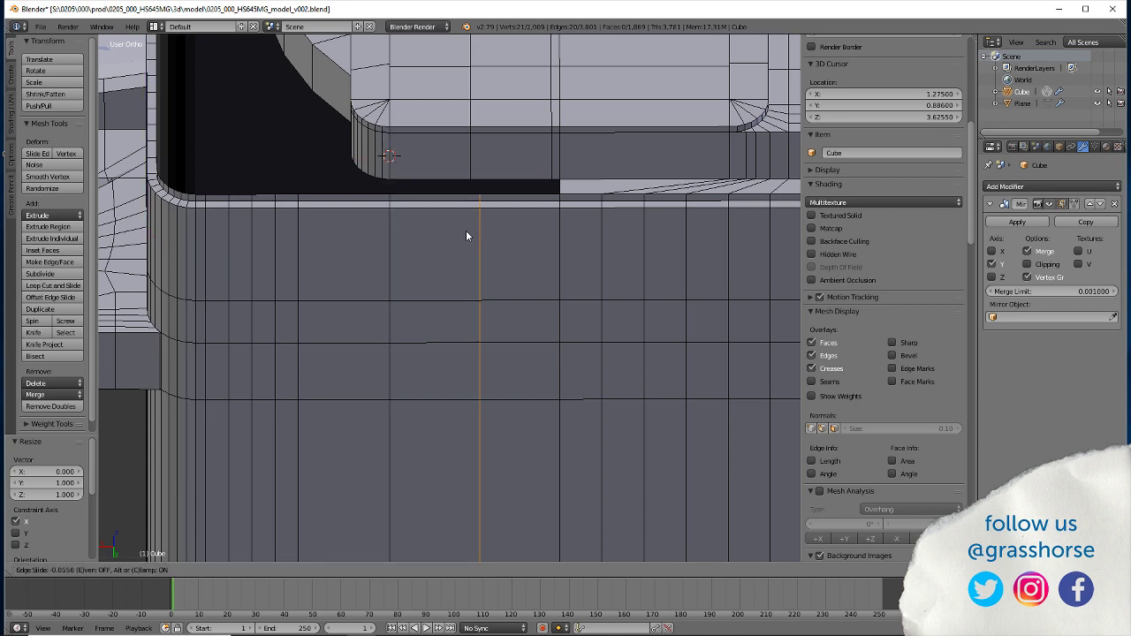
{"action": "left_click", "coordinate": [463, 228]}
{"action": "right_click", "coordinate": [389, 270]}
{"action": "right_click", "coordinate": [558, 257], "text": "shift"}
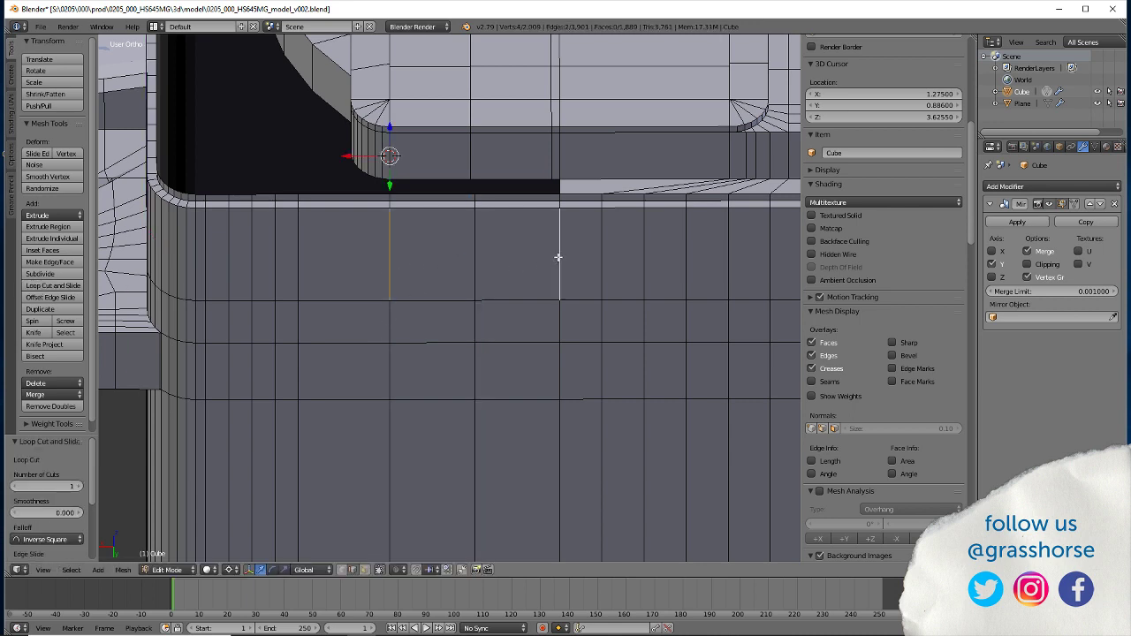
{"action": "key", "text": "shift+s"}
{"action": "left_click", "coordinate": [527, 262]}
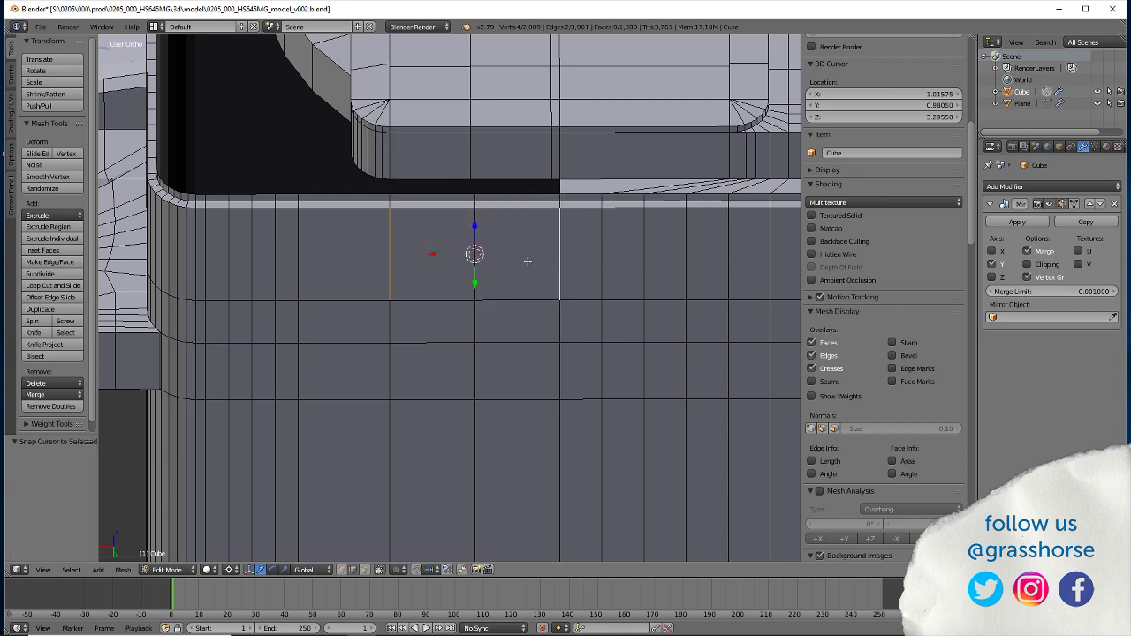
{"action": "right_click", "coordinate": [475, 283], "text": "alt"}
{"action": "type", "text": "sx0"}
{"action": "key", "text": "Return"}
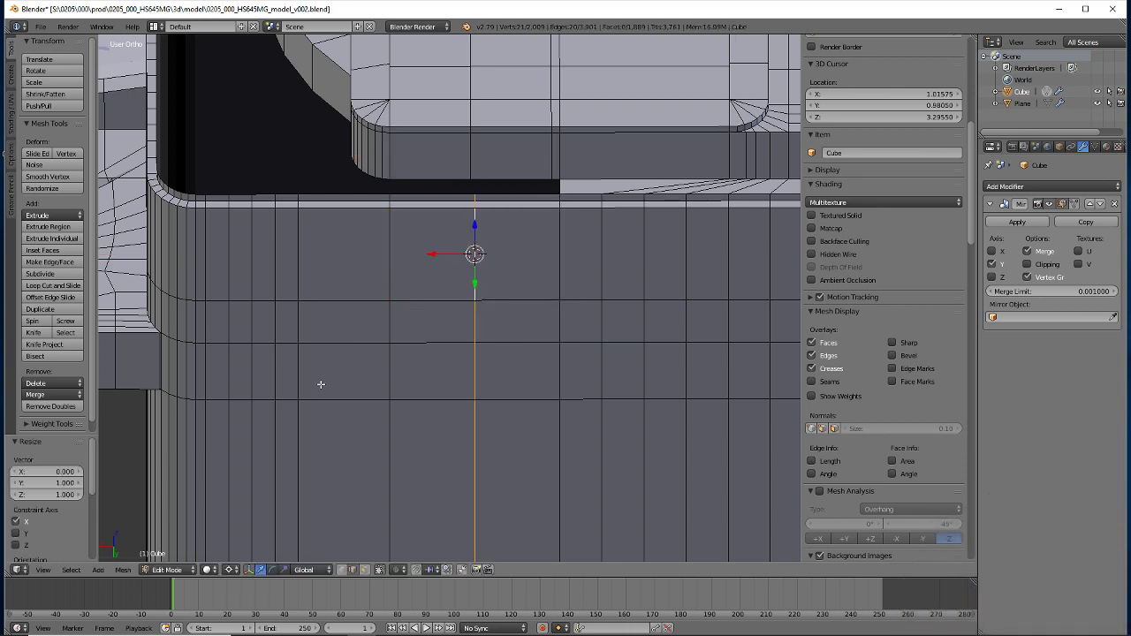
Try moving the vertical loop on the lid sideways, then undo the move
{"action": "middle_click_drag", "start_coordinate": [437, 210], "coordinate": [459, 453], "text": "shift"}
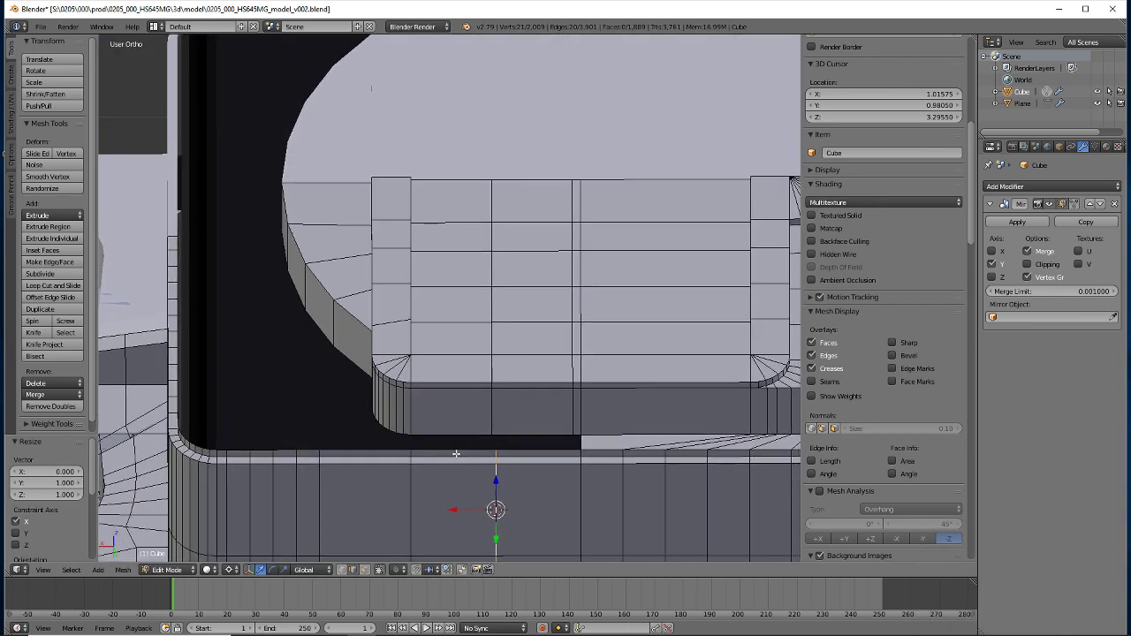
{"action": "right_click", "coordinate": [492, 406], "text": "alt"}
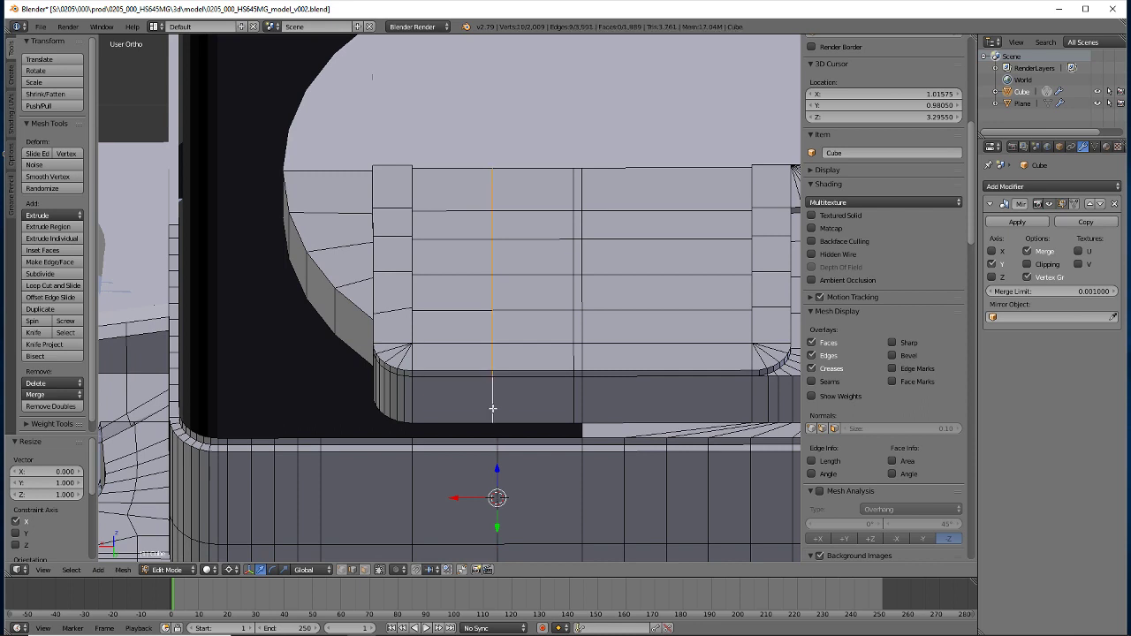
{"action": "key", "text": "g"}
{"action": "key", "text": "g"}
{"action": "left_click", "coordinate": [493, 408]}
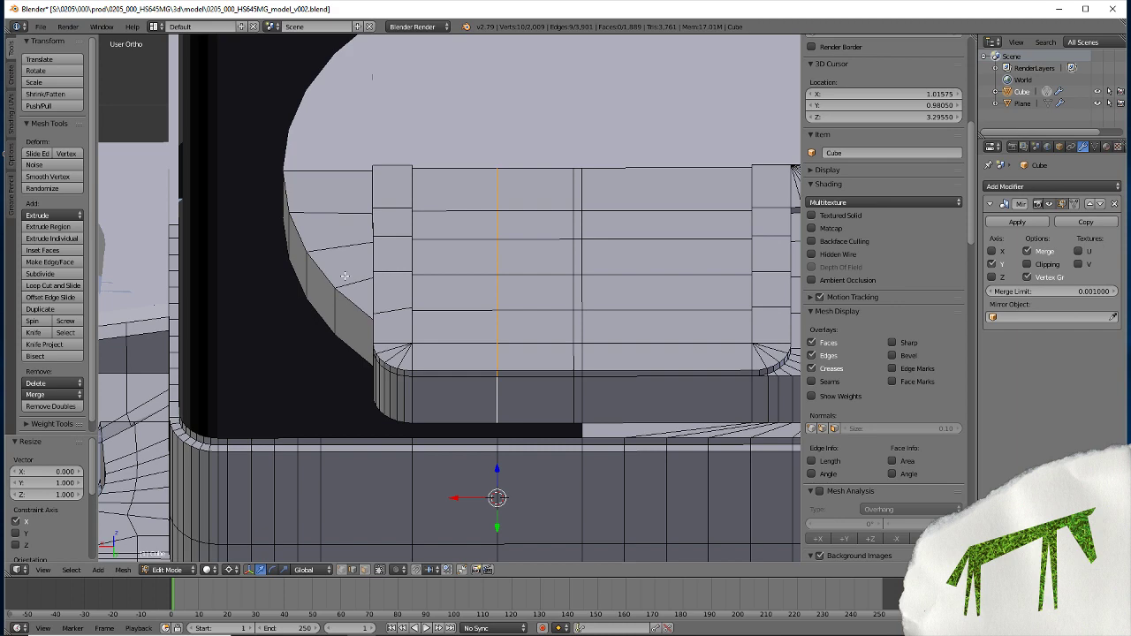
{"action": "key", "text": "ctrl+z"}
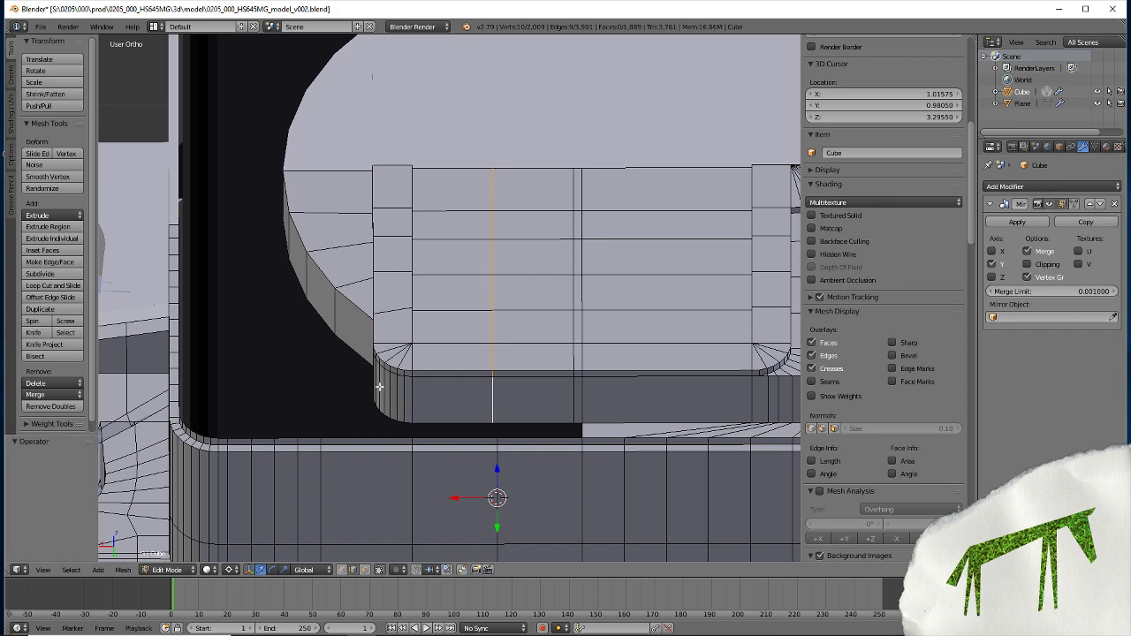
{"action": "middle_click_drag", "start_coordinate": [380, 387], "coordinate": [416, 431]}
In Top view, scale the lid loop to zero on X
{"action": "key", "text": "KP_7"}
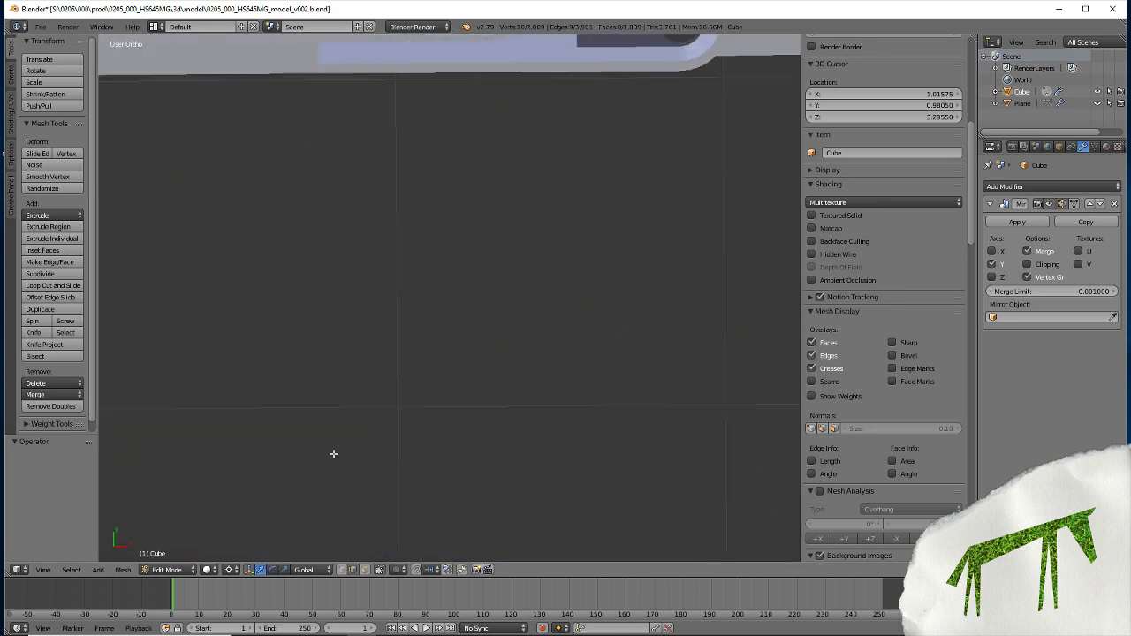
{"action": "scroll", "coordinate": [369, 239], "scroll_direction": "down", "scroll_amount": 3}
{"action": "scroll", "coordinate": [395, 293], "scroll_direction": "down", "scroll_amount": 2}
{"action": "scroll", "coordinate": [395, 294], "scroll_direction": "up", "scroll_amount": 3}
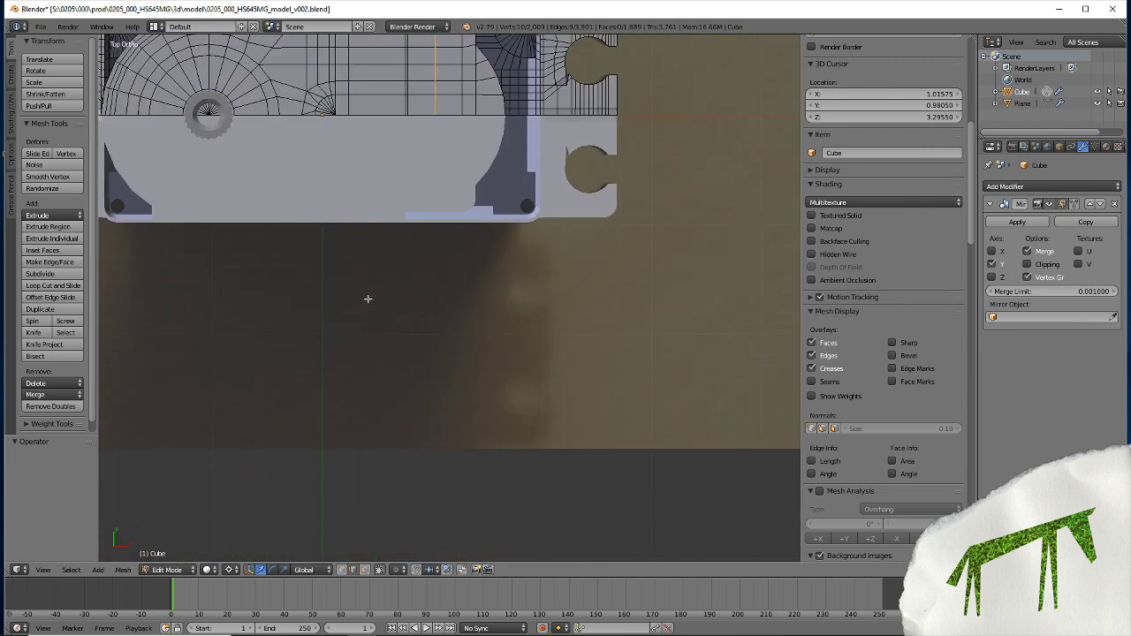
{"action": "scroll", "coordinate": [396, 234], "scroll_direction": "down", "scroll_amount": 3}
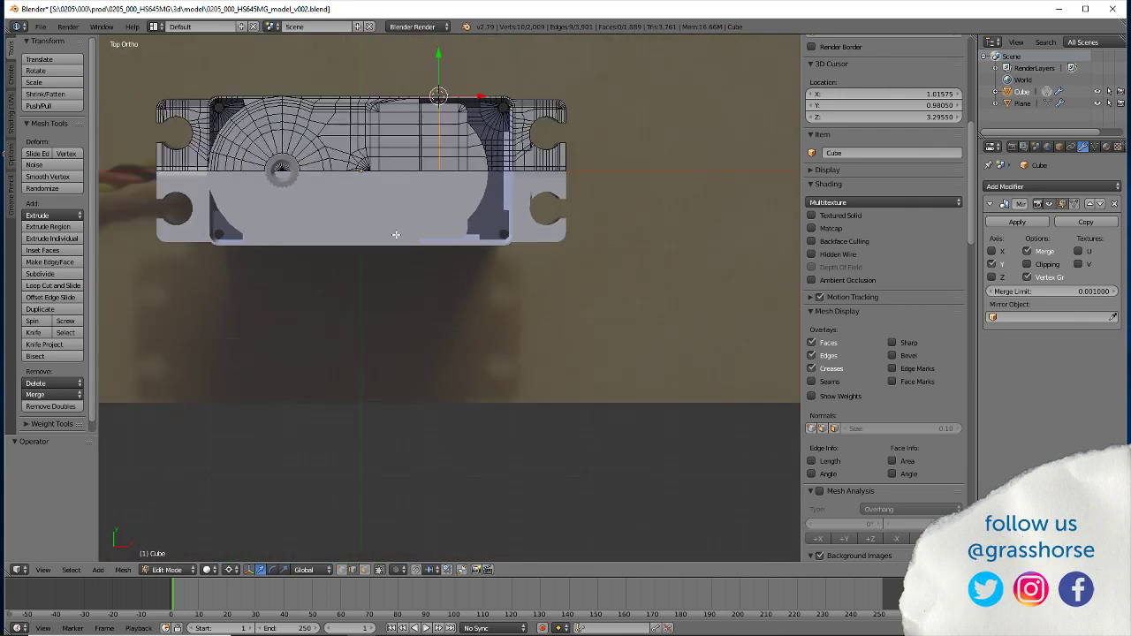
{"action": "key", "text": "s"}
{"action": "key", "text": "x"}
{"action": "key", "text": "0"}
{"action": "key", "text": "Return"}
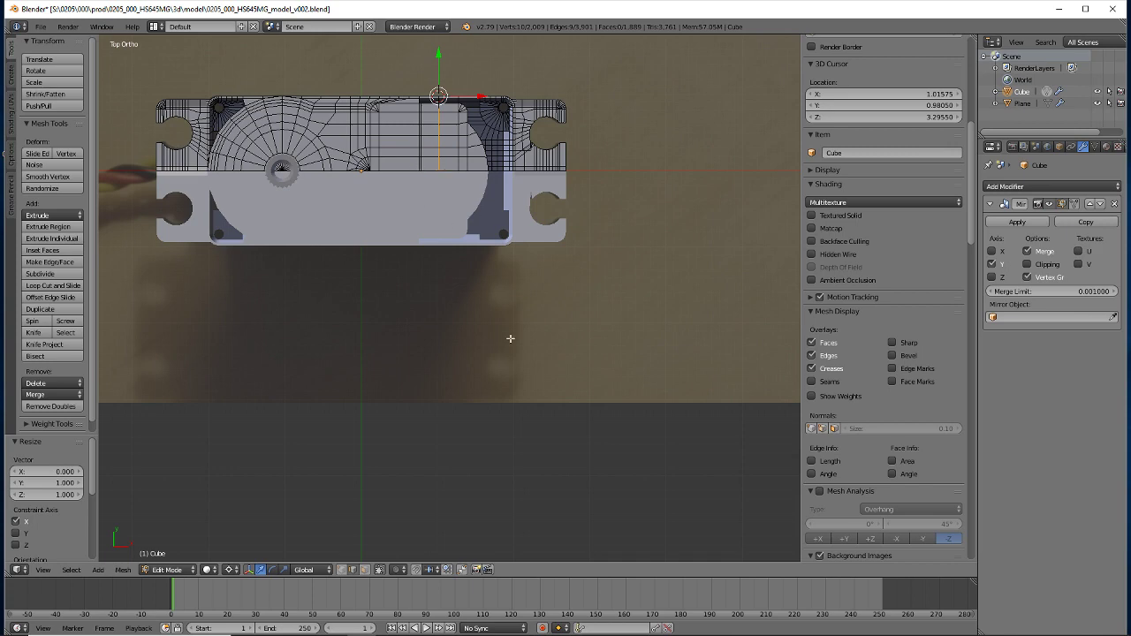
Orbit back to a three-quarter view close on the body-top seam
{"action": "mouse_move", "coordinate": [510, 339]}
{"action": "middle_mouse_down"}
{"action": "mouse_move", "coordinate": [404, 328]}
{"action": "mouse_move", "coordinate": [221, 252]}
{"action": "mouse_move", "coordinate": [402, 333]}
{"action": "middle_mouse_up"}
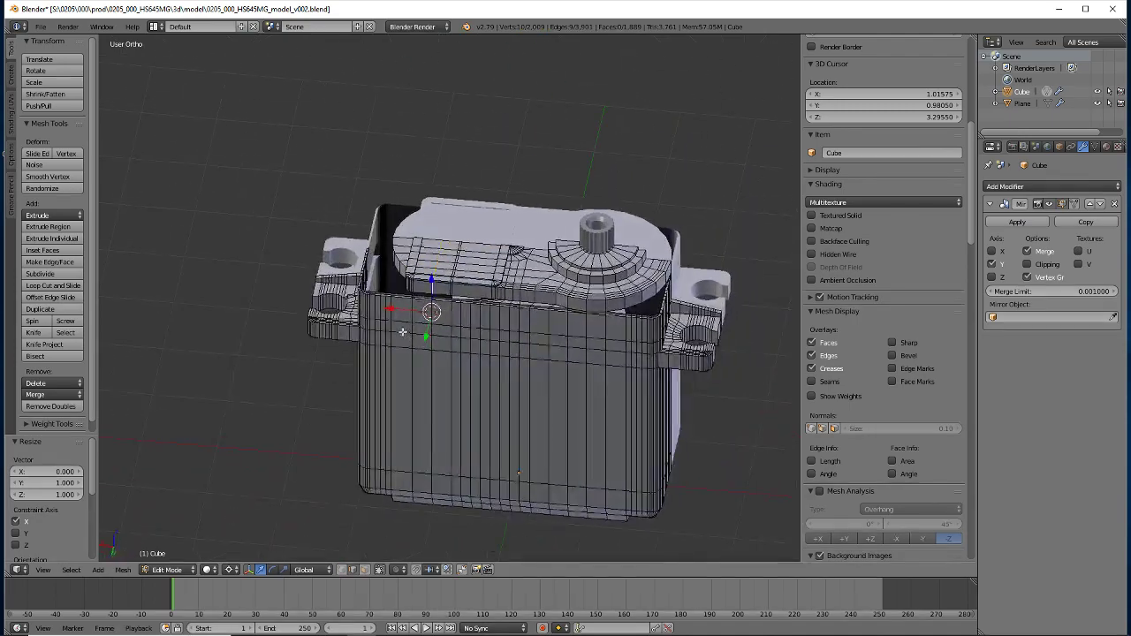
{"action": "scroll", "coordinate": [402, 332], "scroll_direction": "up", "scroll_amount": 6}
{"action": "mouse_move", "coordinate": [350, 412]}
{"action": "middle_mouse_down", "text": "shift"}
{"action": "mouse_move", "coordinate": [392, 475]}
{"action": "mouse_move", "coordinate": [424, 374]}
{"action": "mouse_move", "coordinate": [412, 384]}
{"action": "mouse_move", "coordinate": [428, 426]}
{"action": "mouse_move", "coordinate": [412, 404]}
{"action": "mouse_move", "coordinate": [416, 413]}
{"action": "middle_mouse_up", "text": "shift"}
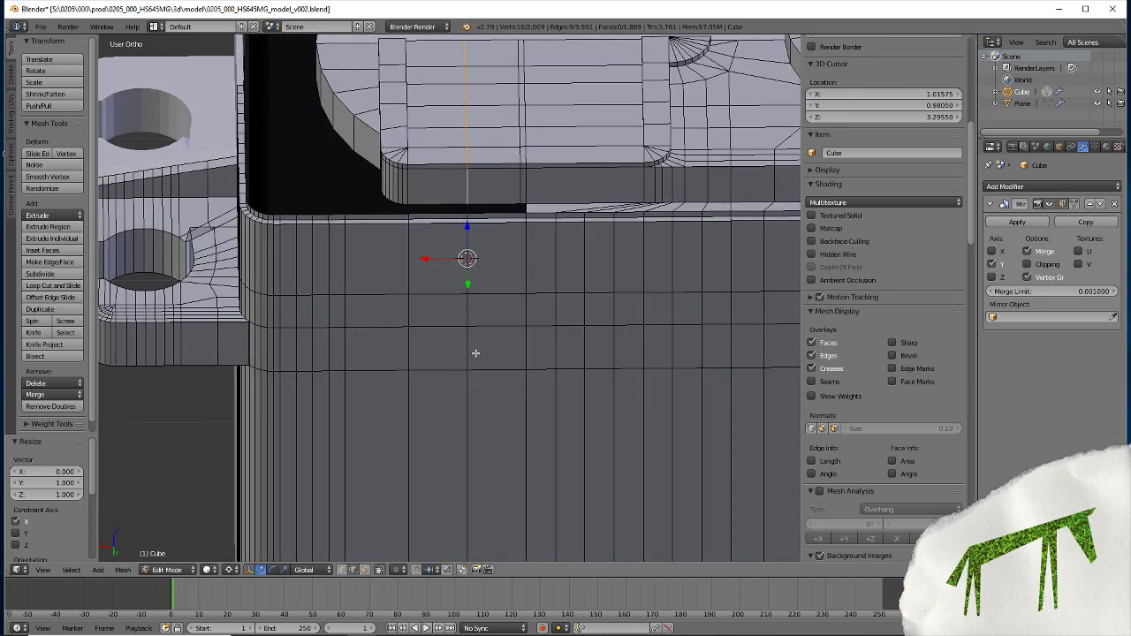
Add a centred vertical edge loop across the lid's lower seam
{"action": "mouse_move", "coordinate": [476, 353]}
{"action": "middle_mouse_down"}
{"action": "mouse_move", "coordinate": [480, 324]}
{"action": "mouse_move", "coordinate": [470, 376]}
{"action": "middle_mouse_up"}
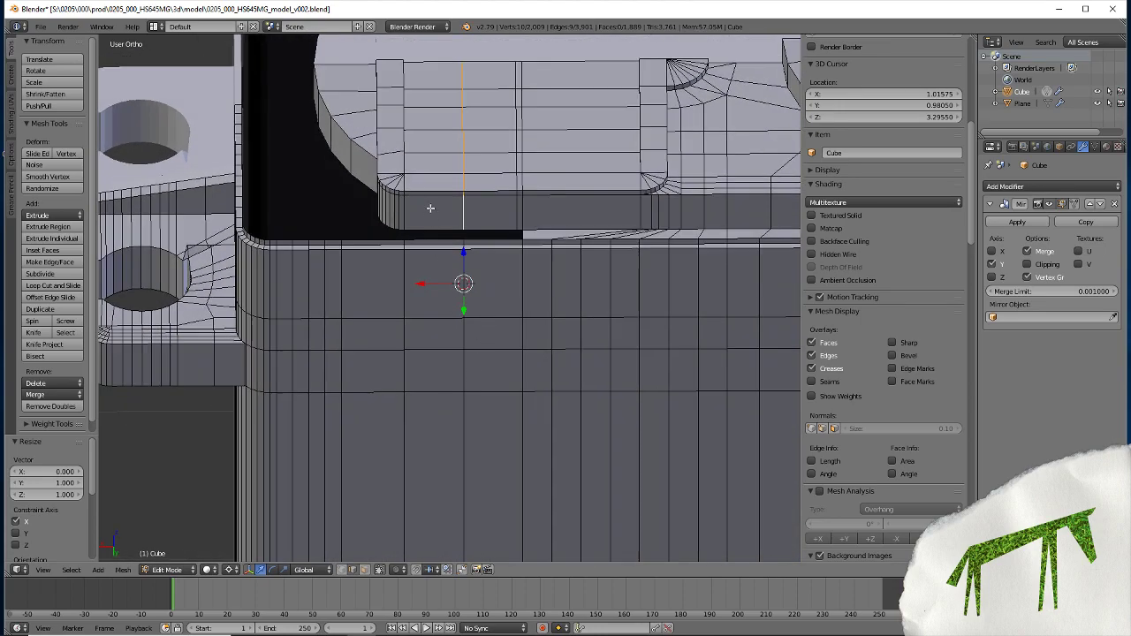
{"action": "middle_click_drag", "start_coordinate": [430, 208], "coordinate": [292, 460]}
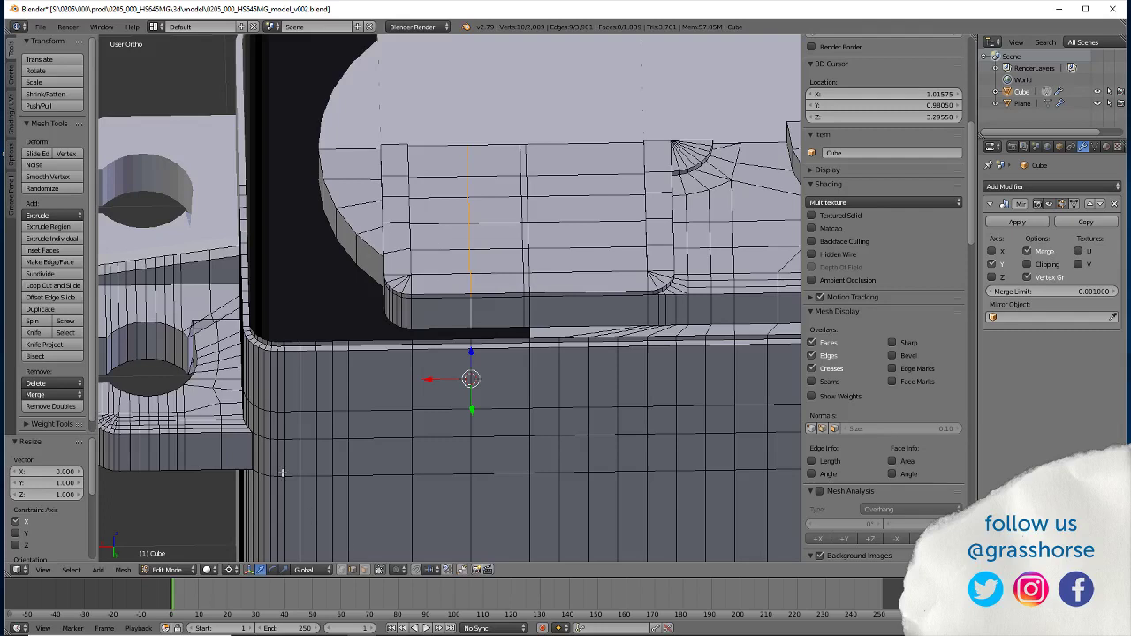
{"action": "left_click", "coordinate": [40, 286]}
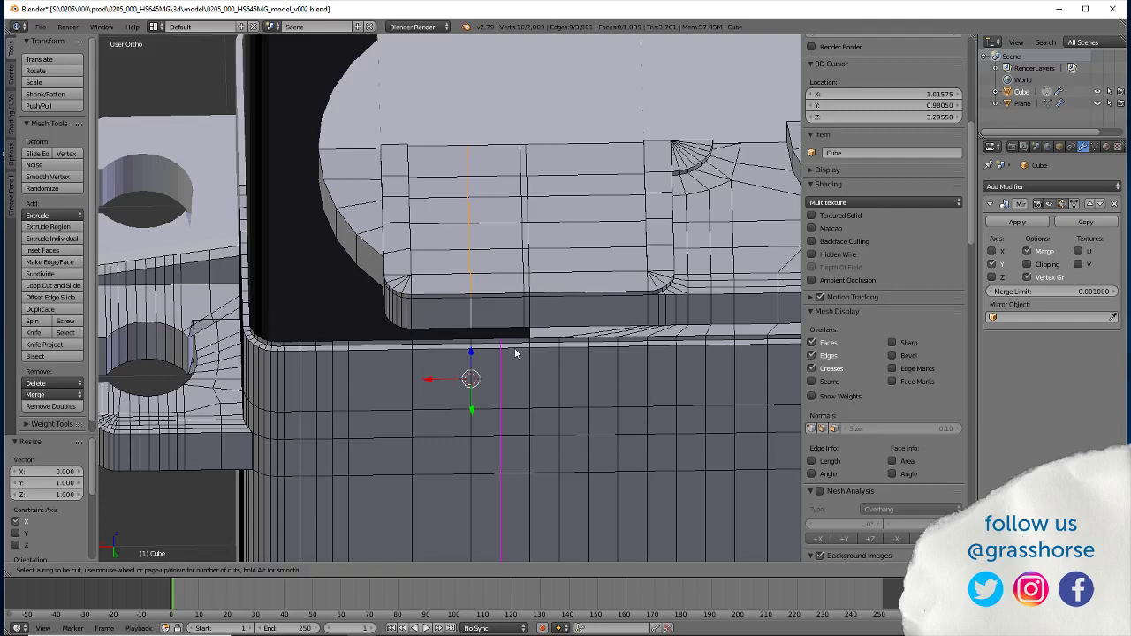
{"action": "left_click", "coordinate": [509, 356]}
{"action": "right_click", "coordinate": [506, 353]}
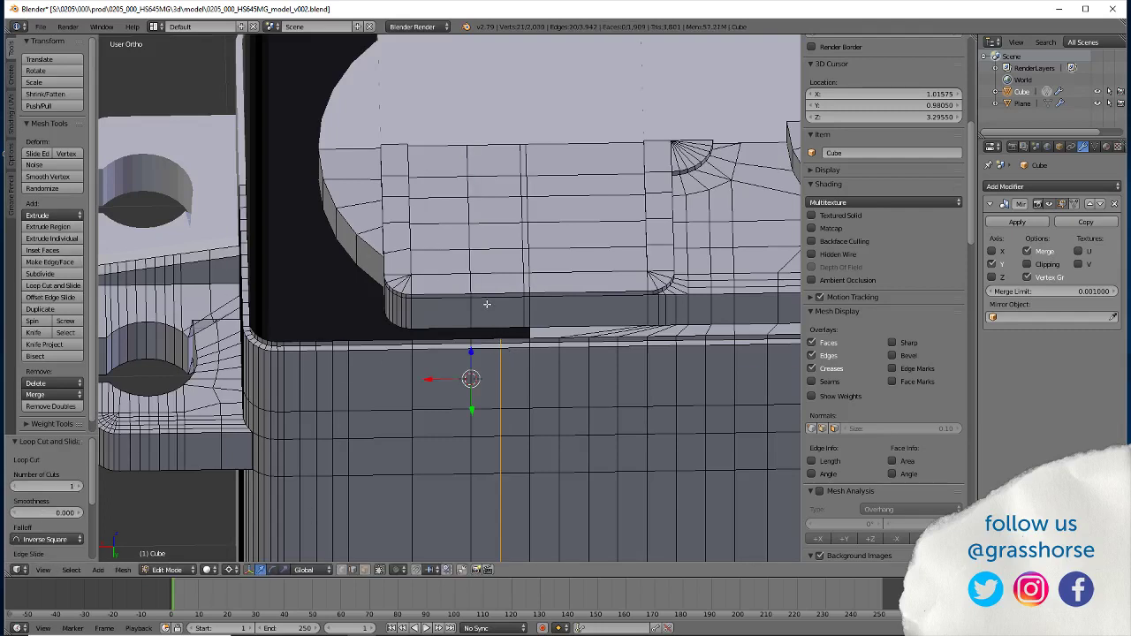
Snap the 3D cursor to the body edge and flatten the new lid loop with sx0
{"action": "right_click", "coordinate": [522, 307], "text": "alt"}
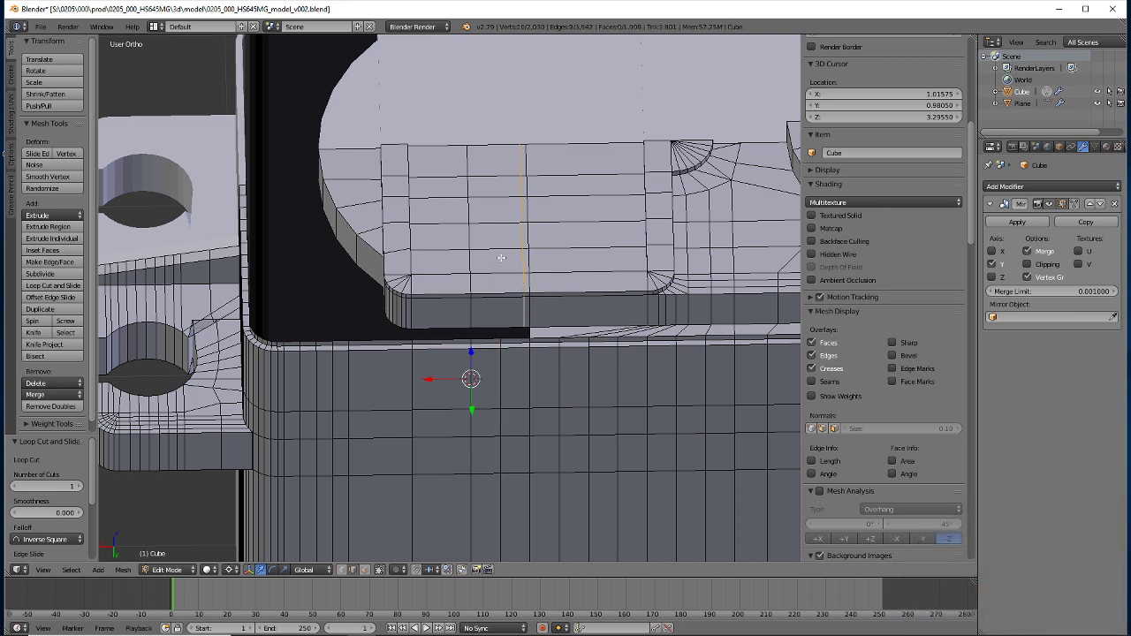
{"action": "right_click", "coordinate": [500, 378]}
{"action": "key", "text": "shift+s"}
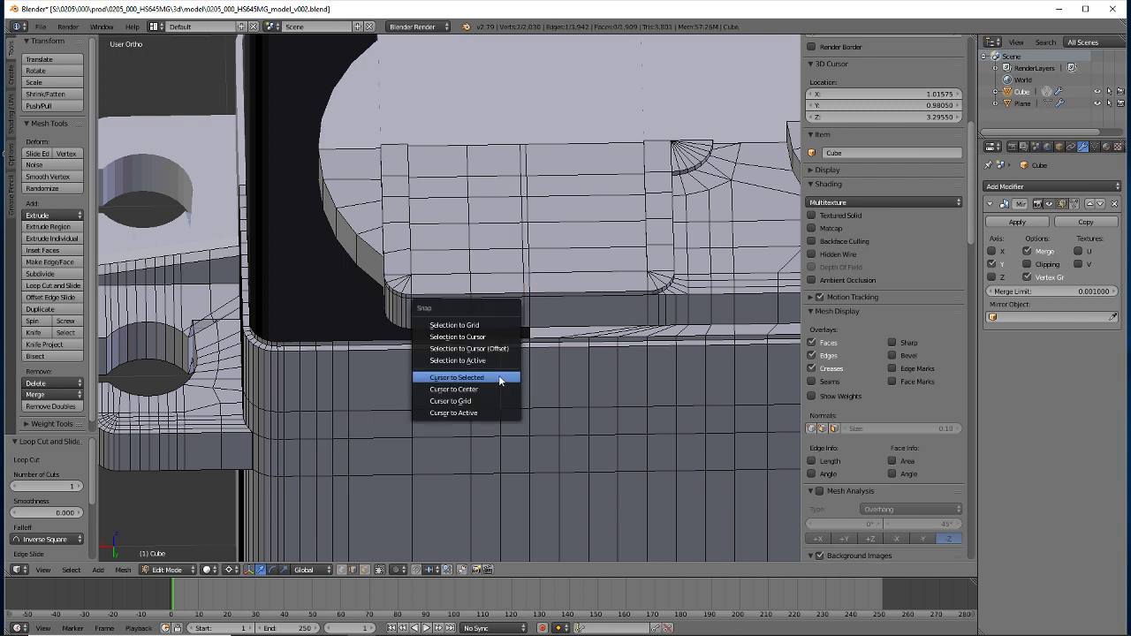
{"action": "left_click", "coordinate": [502, 374]}
{"action": "right_click", "coordinate": [523, 313], "text": "alt"}
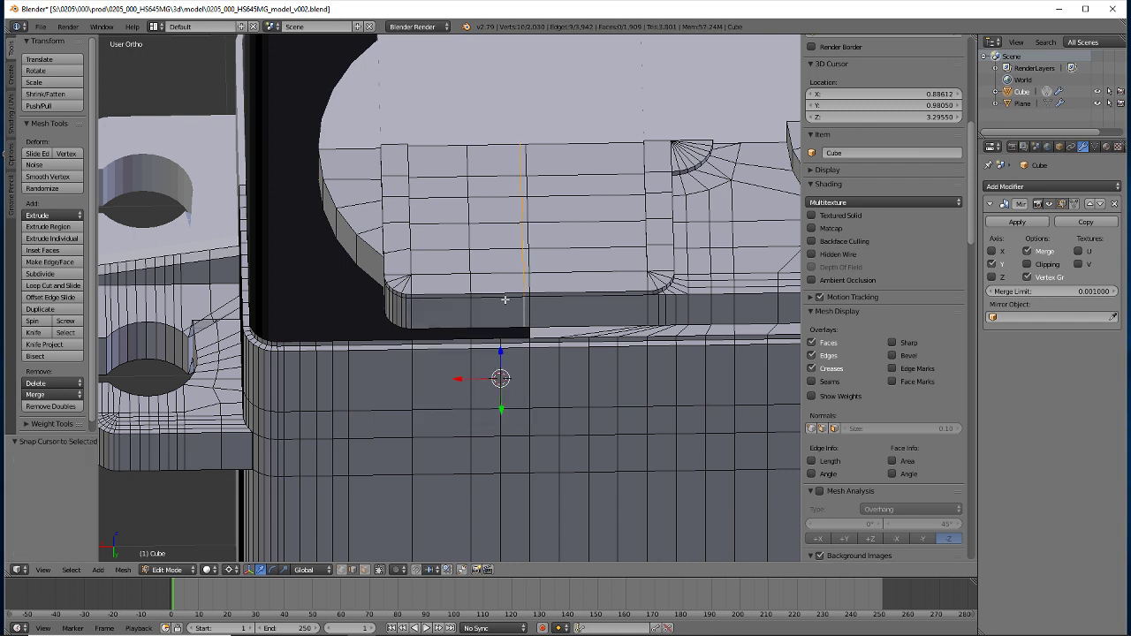
{"action": "type", "text": "sx0"}
{"action": "key", "text": "Return"}
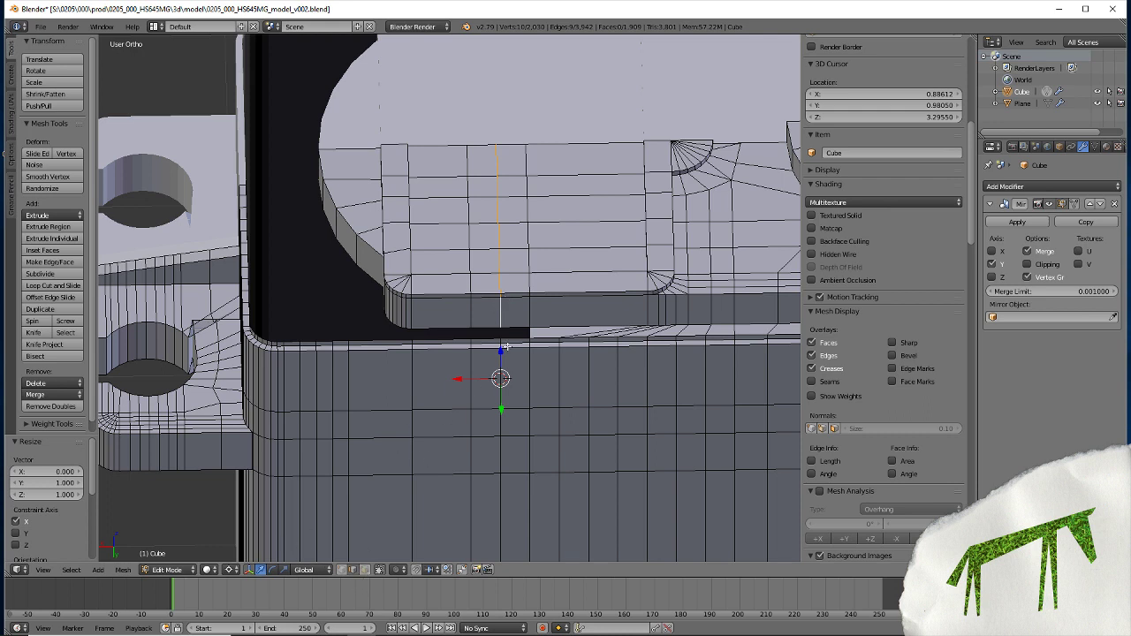
Fill the two remaining seam gaps with new faces
{"action": "right_click", "coordinate": [513, 329], "text": "alt"}
{"action": "key", "text": "f"}
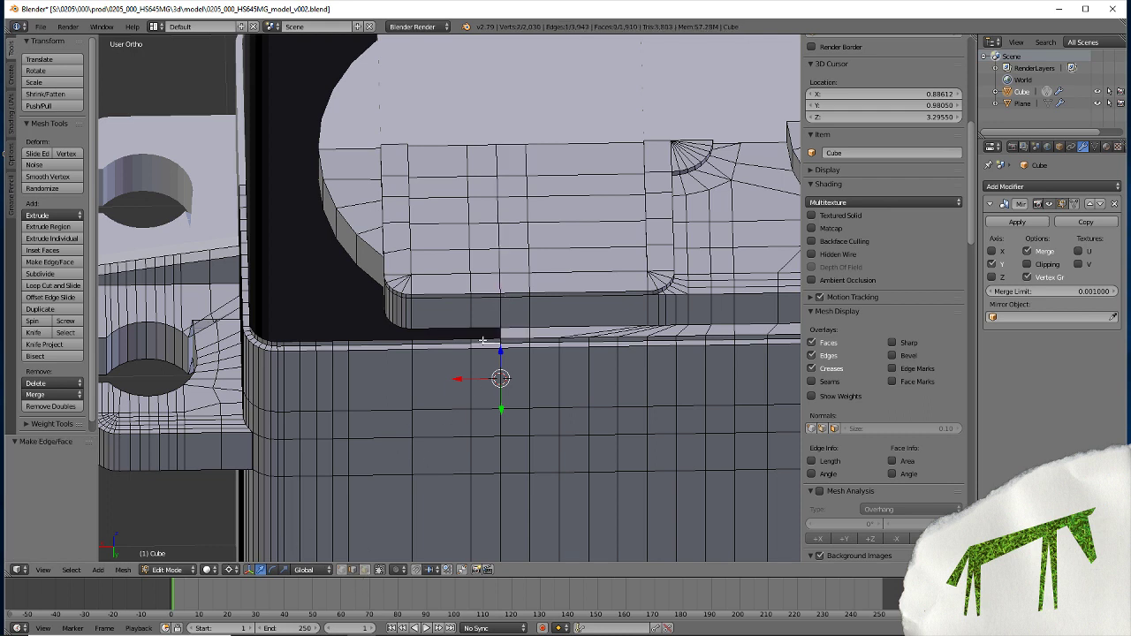
{"action": "right_click", "coordinate": [442, 335], "text": "shift"}
{"action": "key", "text": "f"}
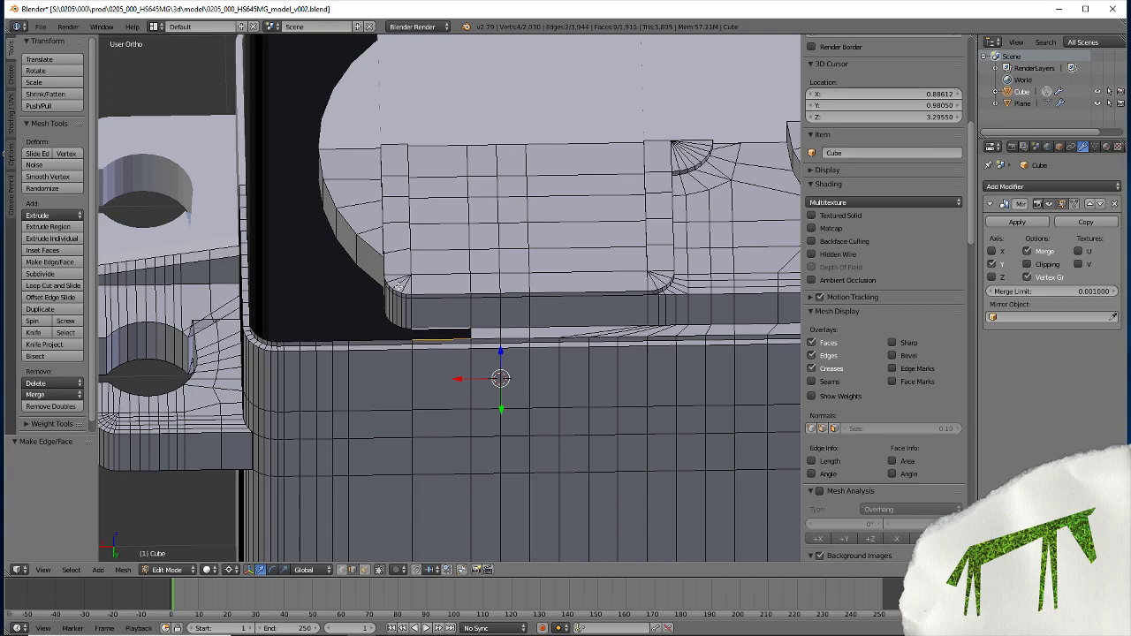
{"action": "mouse_move", "coordinate": [341, 366]}
{"action": "middle_mouse_down"}
{"action": "mouse_move", "coordinate": [462, 384]}
{"action": "mouse_move", "coordinate": [287, 375]}
{"action": "mouse_move", "coordinate": [375, 391]}
{"action": "mouse_move", "coordinate": [433, 371]}
{"action": "mouse_move", "coordinate": [366, 358]}
{"action": "mouse_move", "coordinate": [365, 419]}
{"action": "mouse_move", "coordinate": [328, 447]}
{"action": "mouse_move", "coordinate": [369, 474]}
{"action": "middle_mouse_up"}
Join a rounded-corner vertex to the top vertex and fill the first triangle face
{"action": "scroll", "coordinate": [462, 384], "scroll_direction": "up", "scroll_amount": 4}
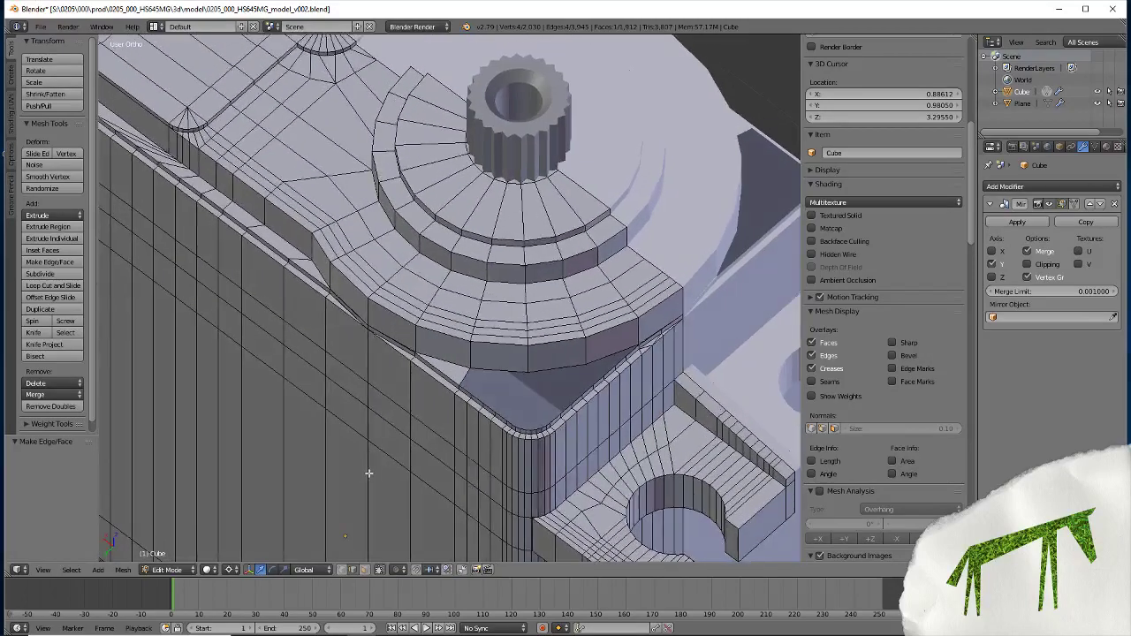
{"action": "scroll", "coordinate": [509, 397], "scroll_direction": "up", "scroll_amount": 3}
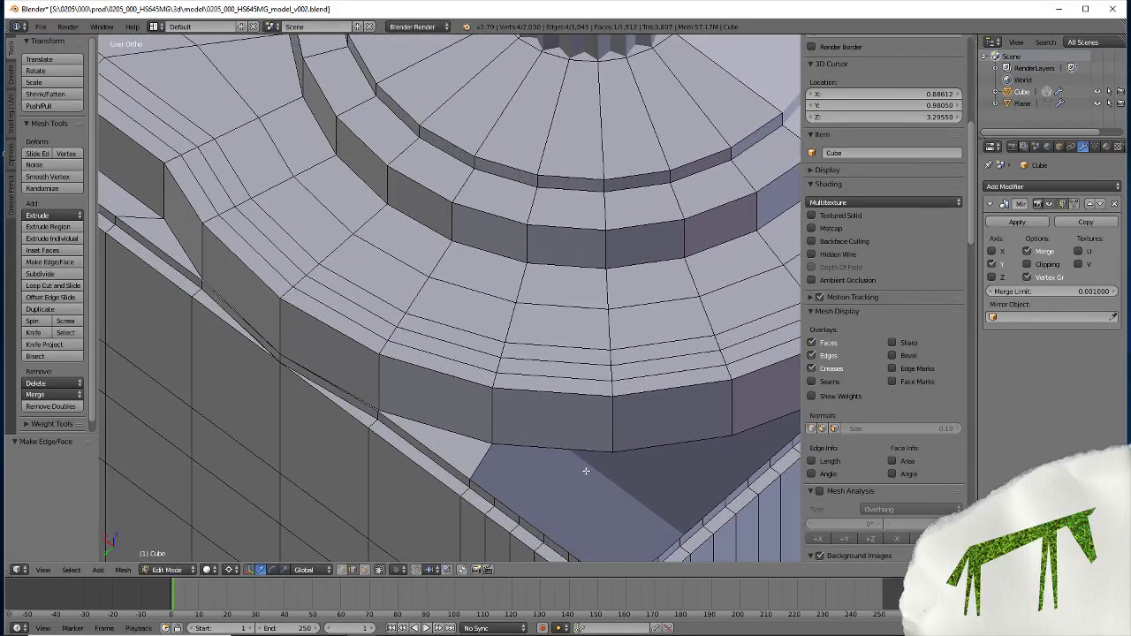
{"action": "mouse_move", "coordinate": [587, 473]}
{"action": "middle_mouse_down", "text": "shift"}
{"action": "mouse_move", "coordinate": [560, 383]}
{"action": "mouse_move", "coordinate": [383, 360]}
{"action": "middle_mouse_up", "text": "shift"}
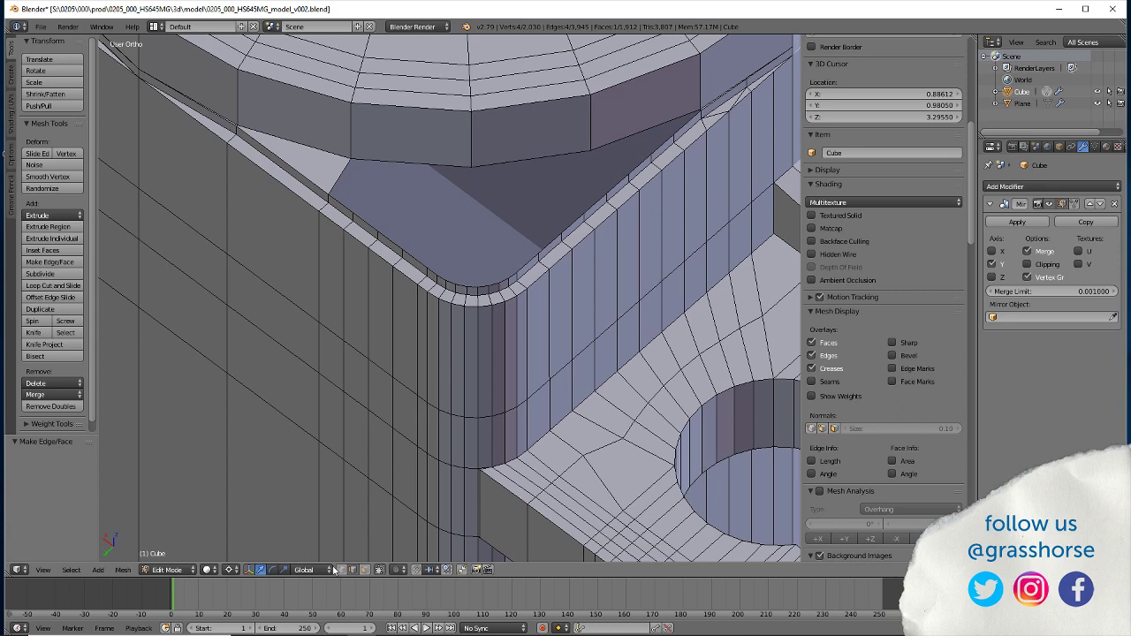
{"action": "left_click", "coordinate": [441, 278]}
{"action": "left_click", "coordinate": [471, 163], "text": "shift"}
{"action": "key", "text": "f"}
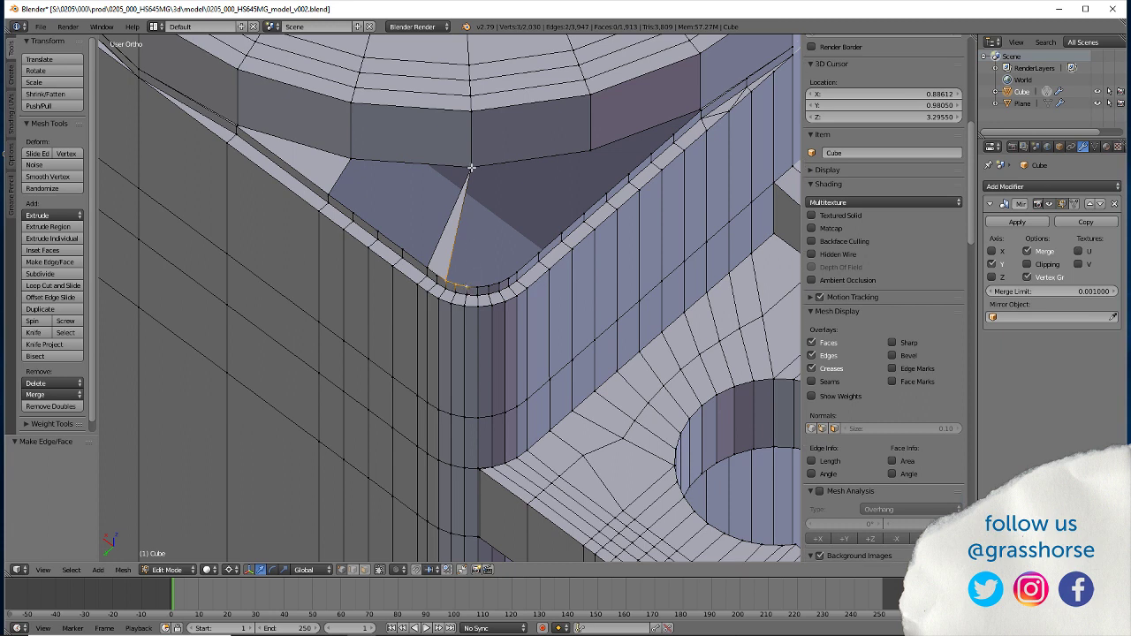
{"action": "key", "text": "f"}
Add more fan triangles from the top vertex to the lower and right corner vertices
{"action": "left_click", "coordinate": [469, 287], "text": "ctrl"}
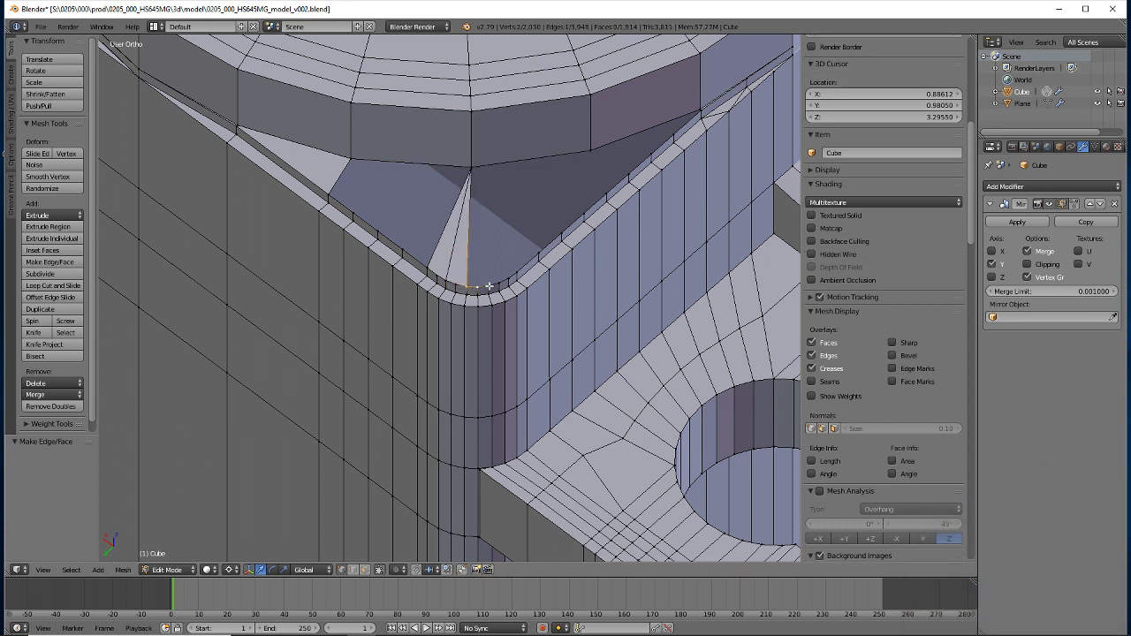
{"action": "left_click", "coordinate": [471, 168]}
{"action": "left_click", "coordinate": [488, 287], "text": "shift"}
{"action": "key", "text": "f"}
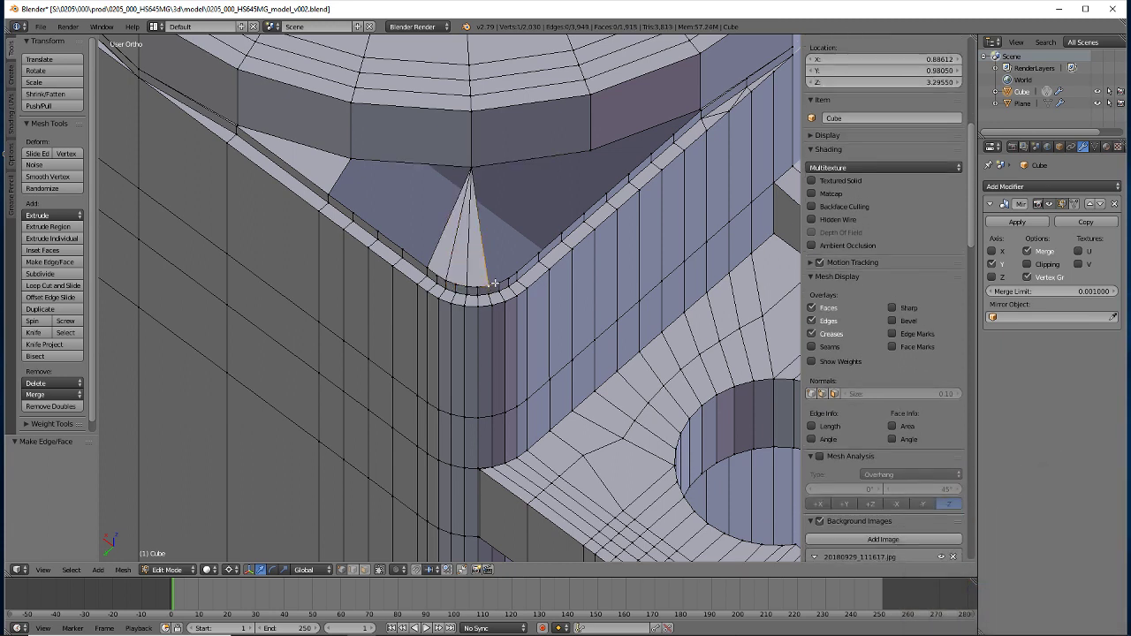
{"action": "left_click", "coordinate": [472, 166], "text": "shift"}
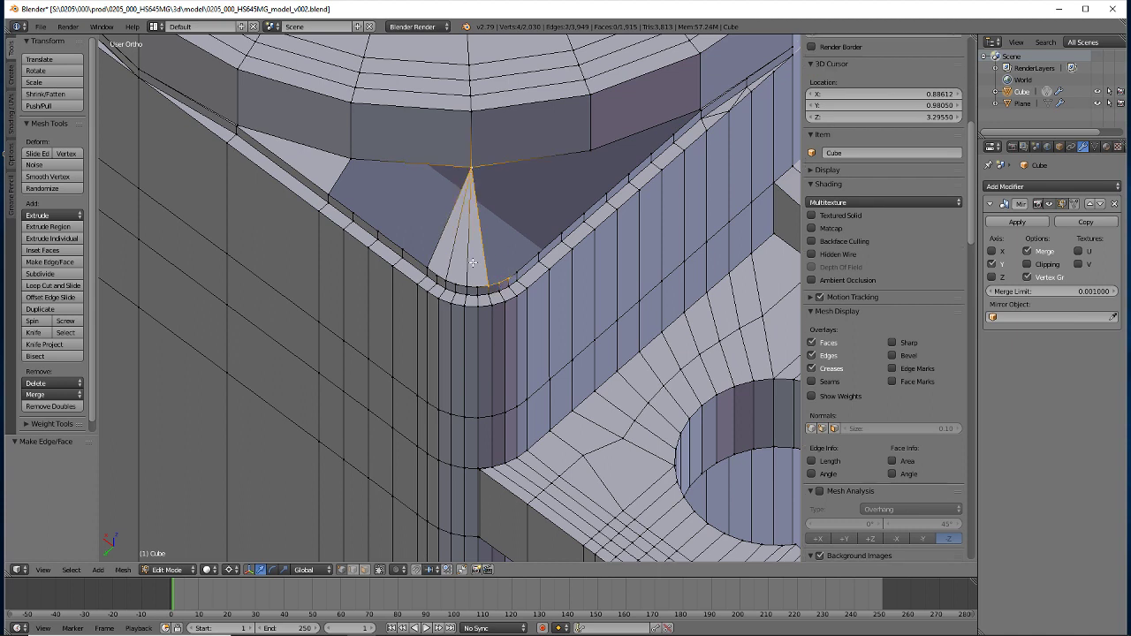
{"action": "key", "text": "f"}
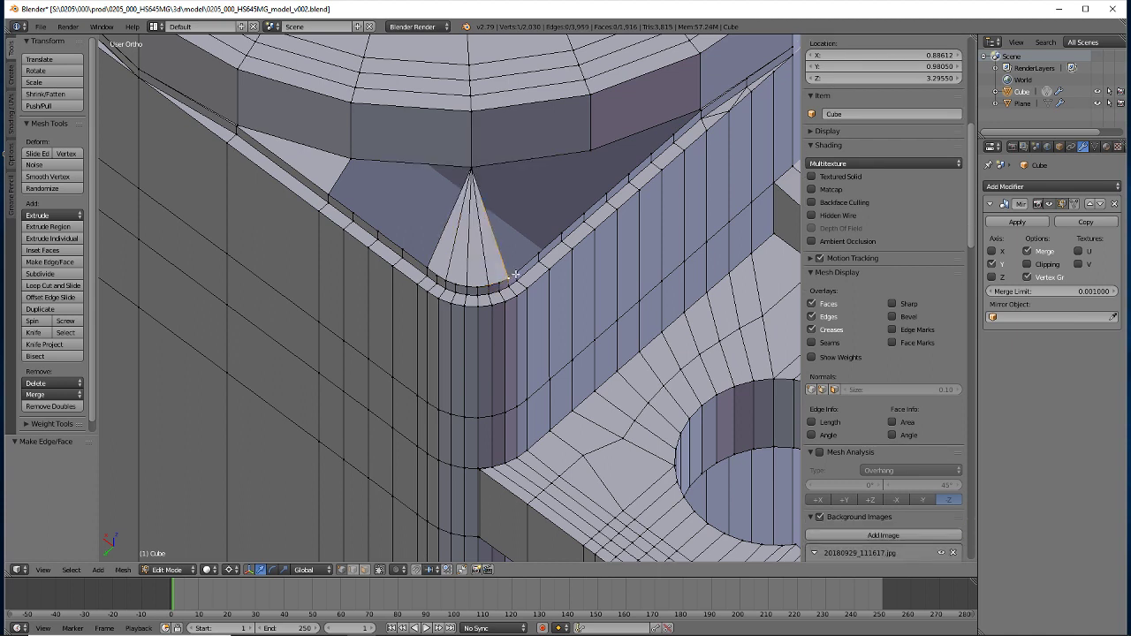
{"action": "left_click", "coordinate": [508, 279], "text": "shift"}
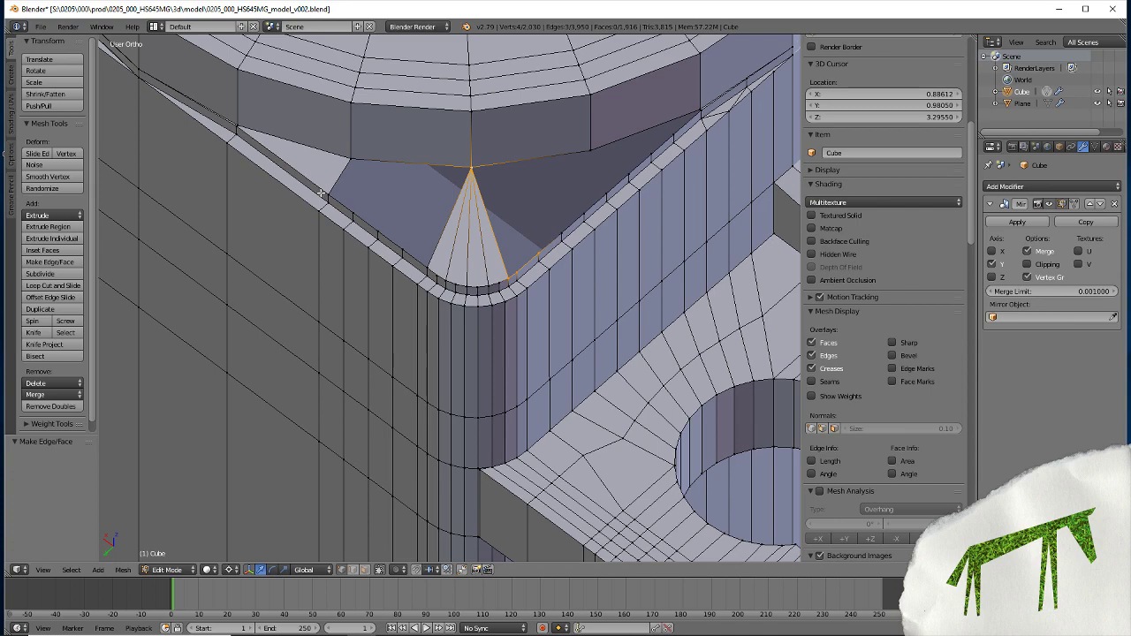
{"action": "key", "text": "f"}
Undo the misplaced right-side and earlier triangle fills and the stray path selection
{"action": "middle_click_drag", "start_coordinate": [395, 331], "coordinate": [389, 332]}
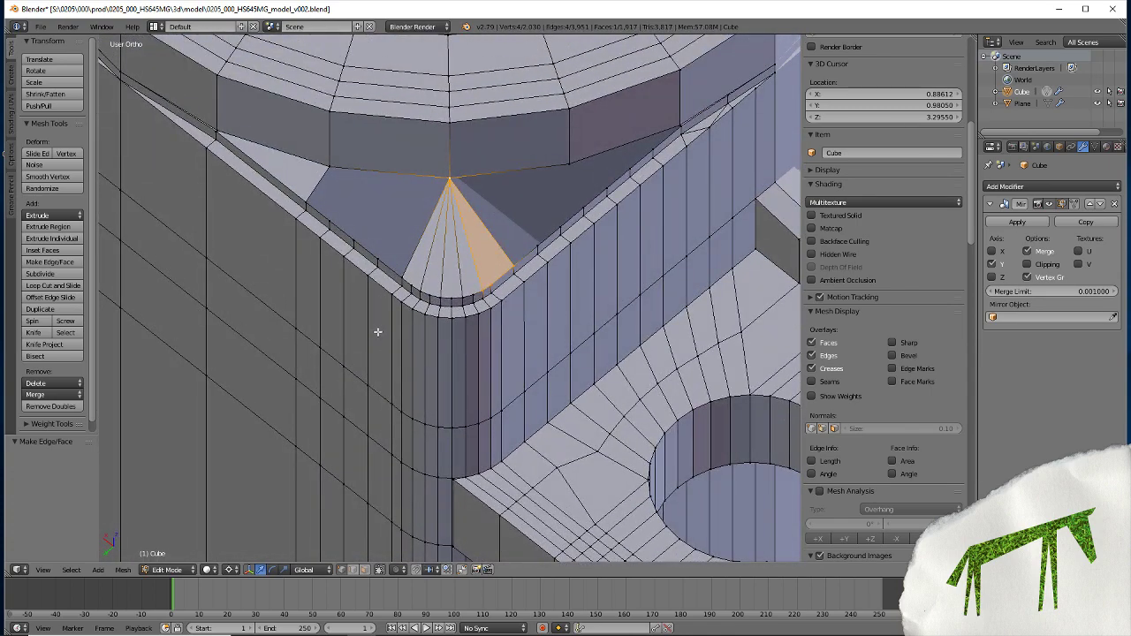
{"action": "key", "text": "ctrl+z"}
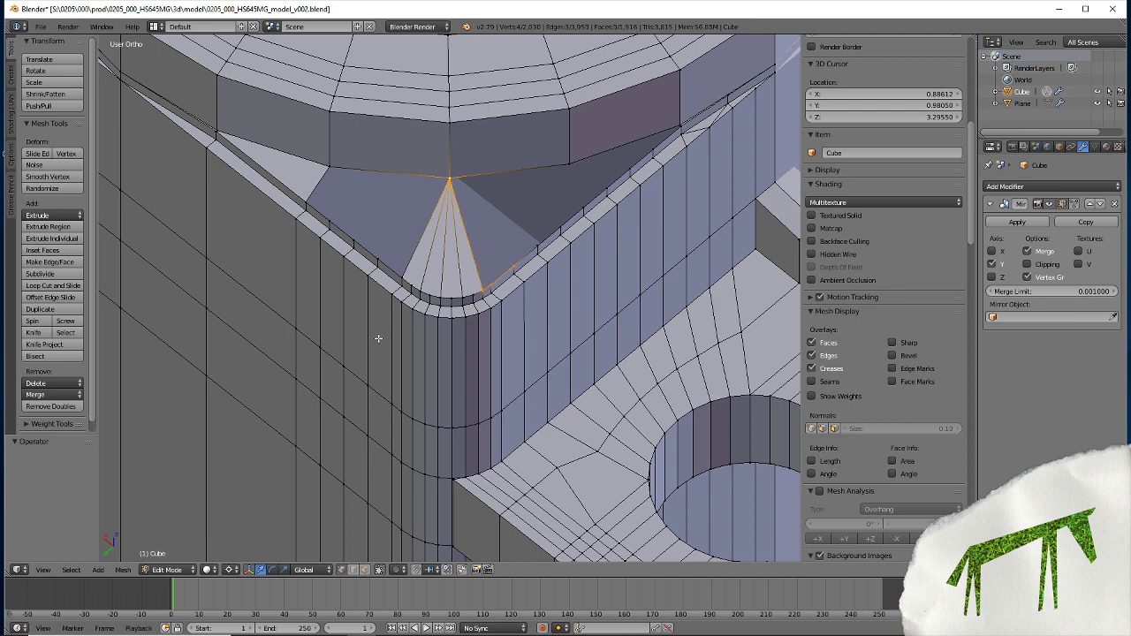
{"action": "key", "text": "ctrl+z"}
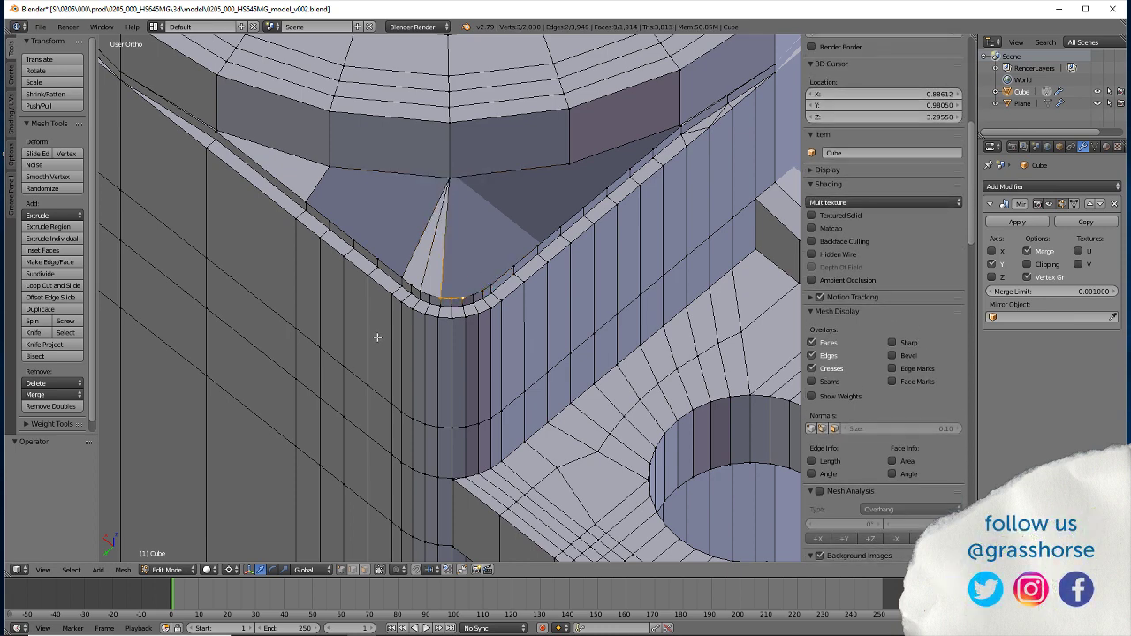
{"action": "key", "text": "ctrl+z"}
{"action": "key", "text": "ctrl+z"}
{"action": "key", "text": "ctrl+z"}
{"action": "key", "text": "ctrl+z"}
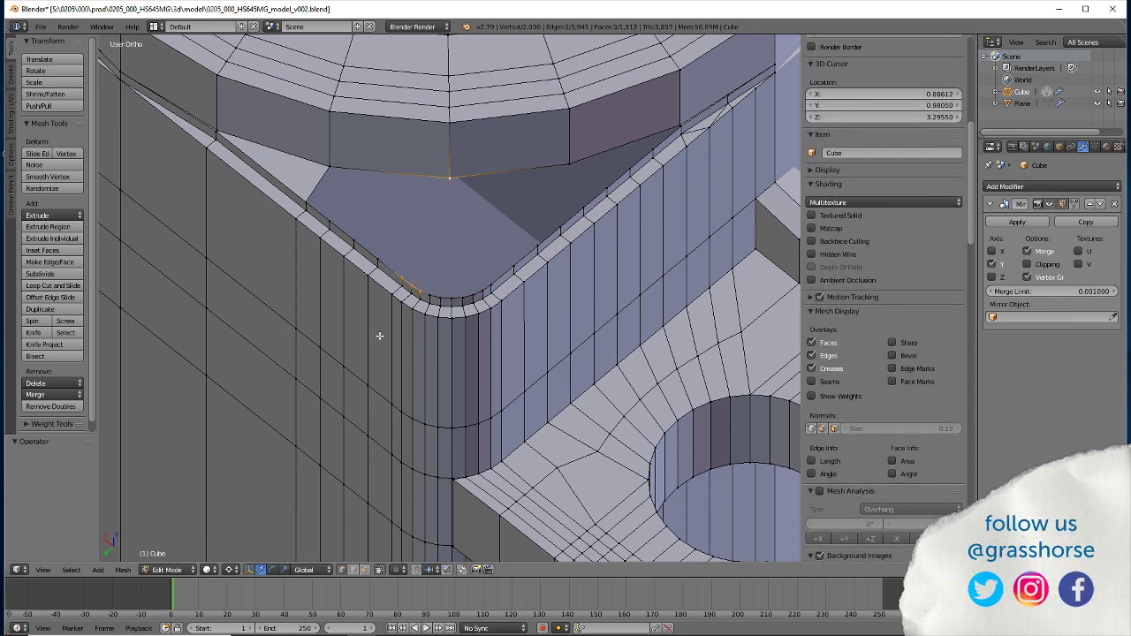
{"action": "key", "text": "ctrl+z"}
{"action": "key", "text": "ctrl+z"}
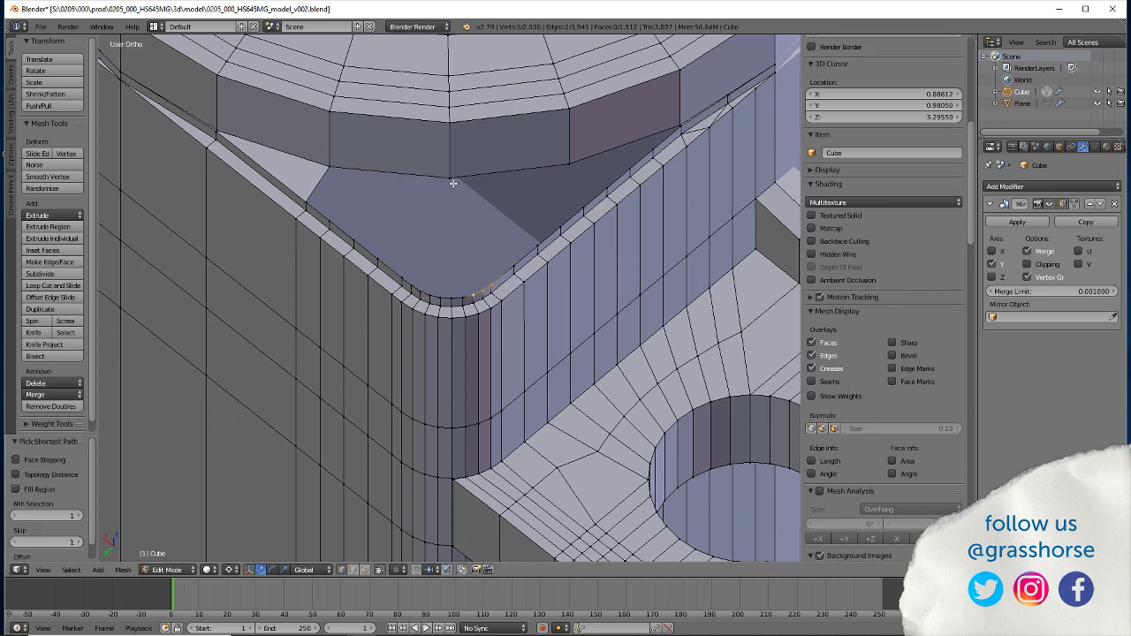
{"action": "right_click", "coordinate": [452, 178], "text": "ctrl"}
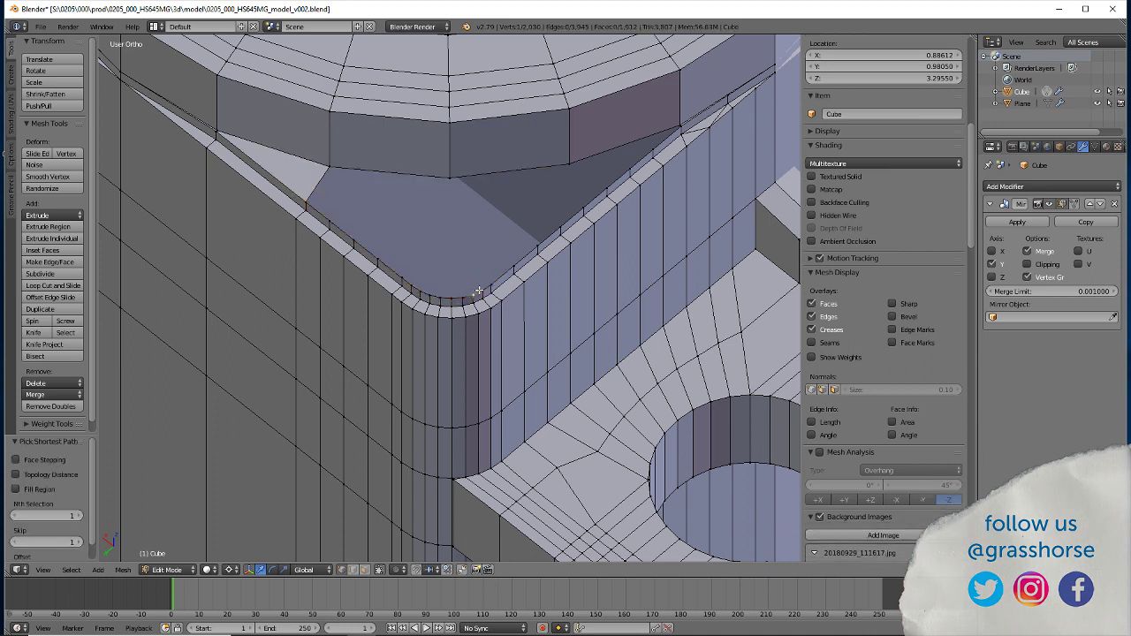
{"action": "key", "text": "ctrl+z"}
Rebuild the face from the top vertex down to the corner, undoing unwanted sliver faces
{"action": "right_click", "coordinate": [450, 176], "text": "shift"}
{"action": "key", "text": "f"}
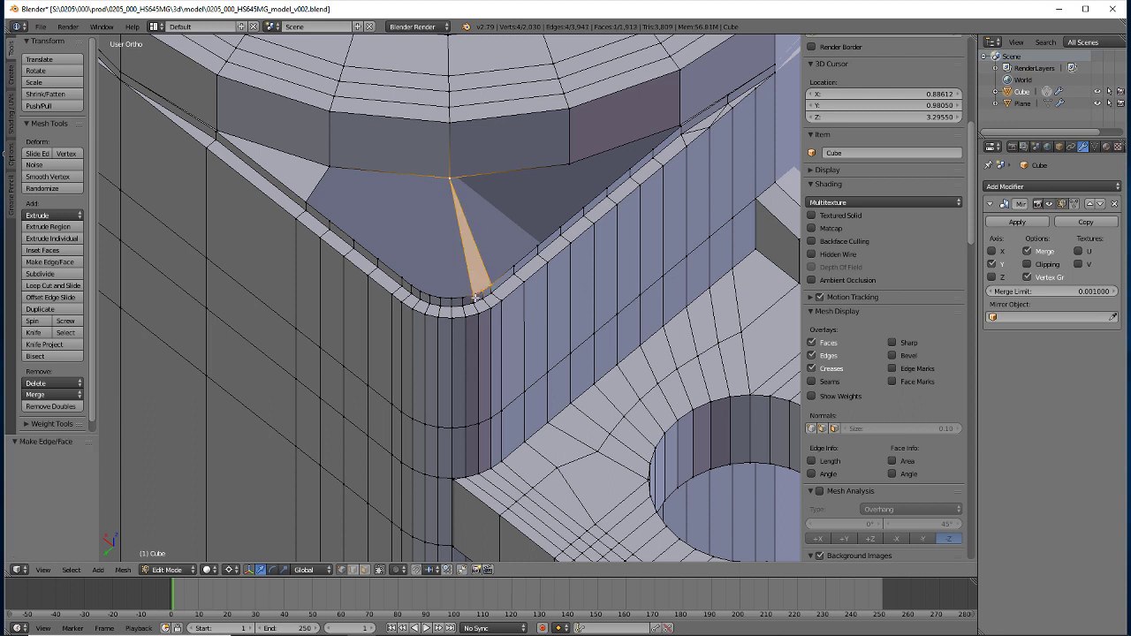
{"action": "right_click", "coordinate": [448, 175], "text": "shift"}
{"action": "key", "text": "f"}
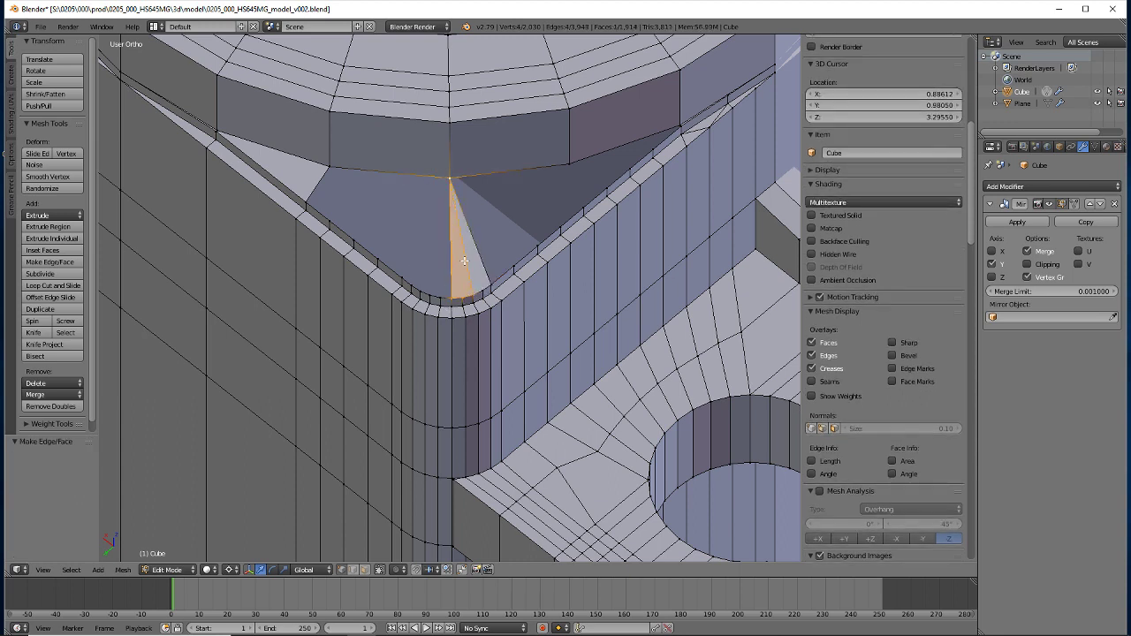
{"action": "key", "text": "ctrl+z"}
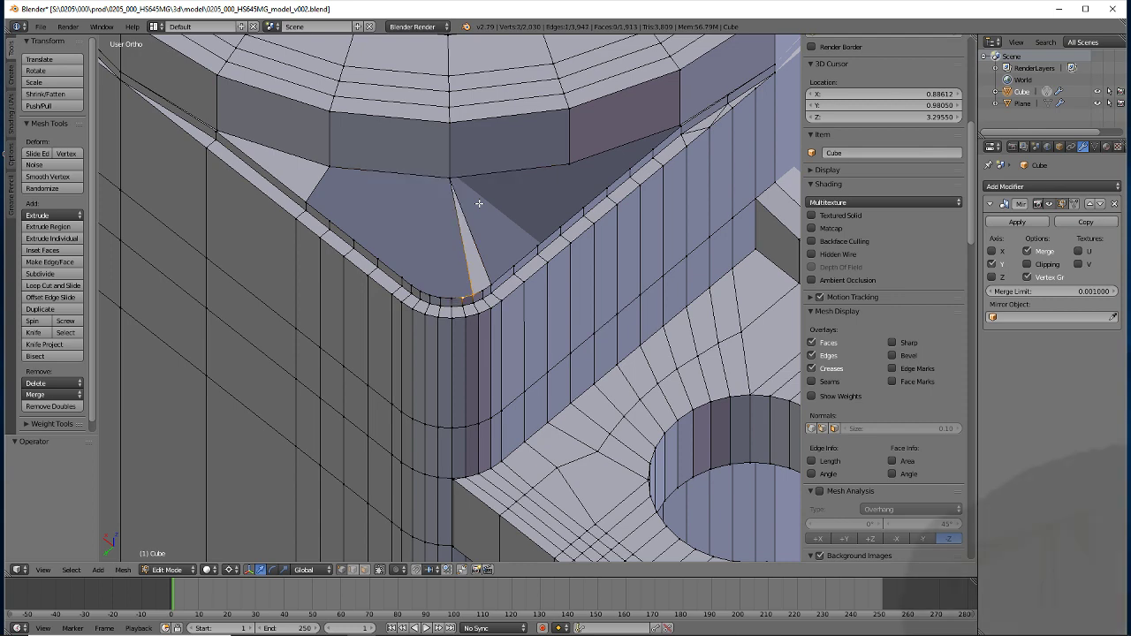
{"action": "key", "text": "ctrl+z"}
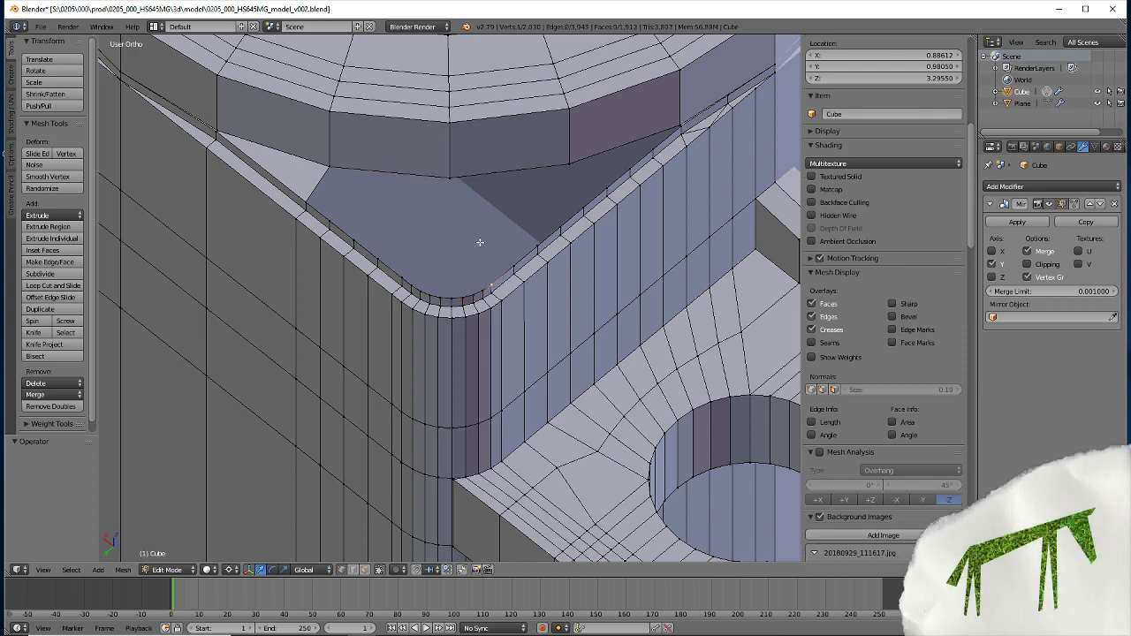
{"action": "key", "text": "ctrl+z"}
{"action": "key", "text": "ctrl+z"}
{"action": "key", "text": "f"}
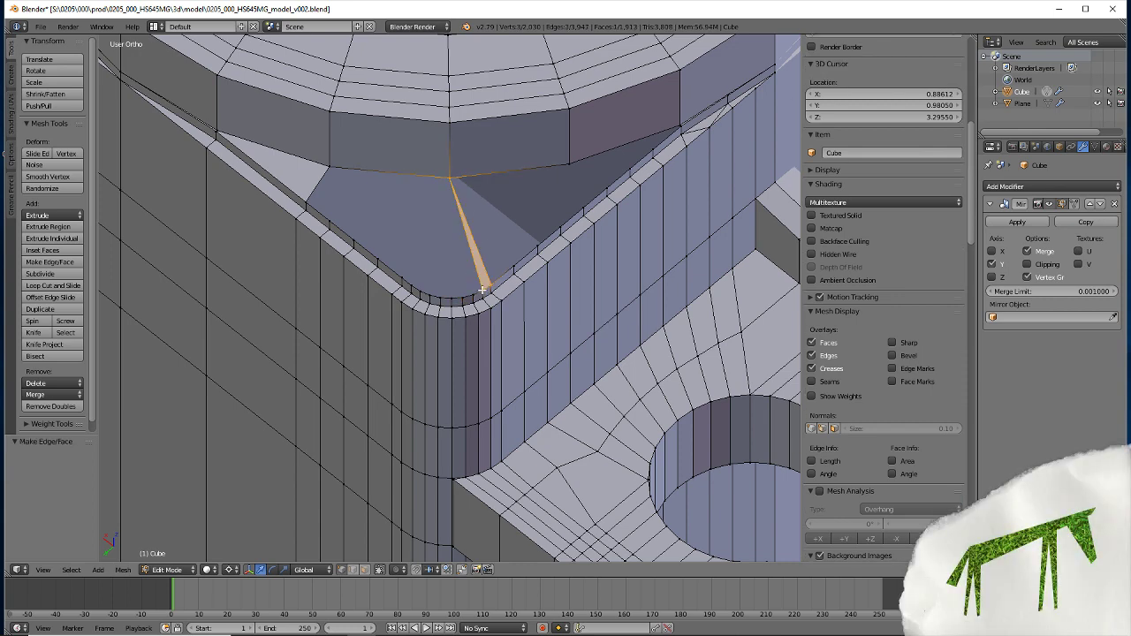
{"action": "key", "text": "f"}
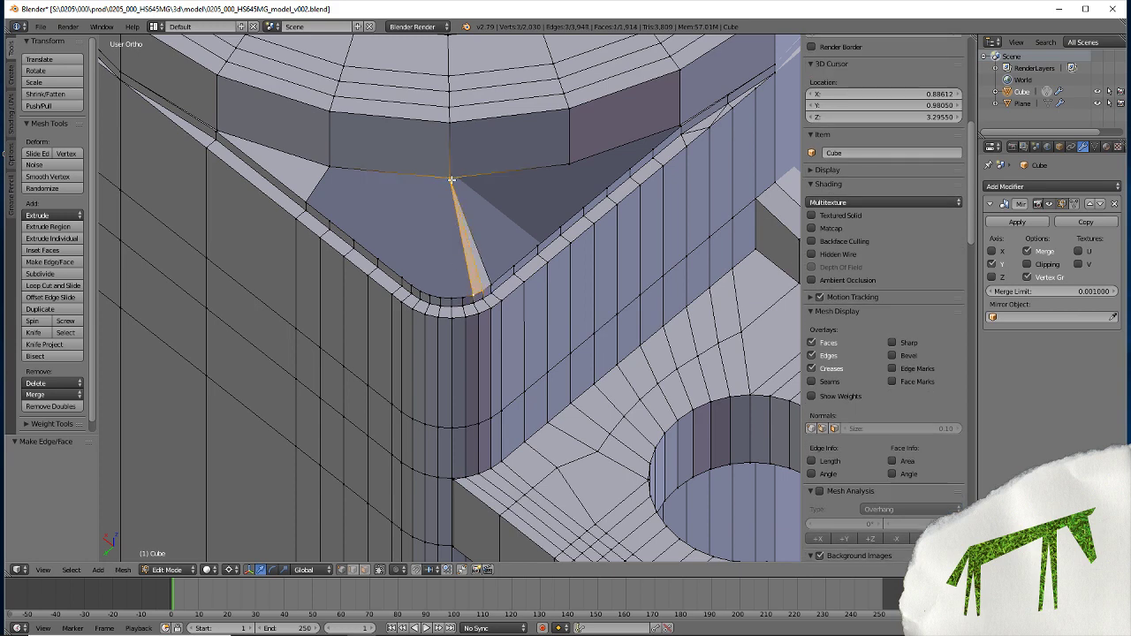
{"action": "key", "text": "ctrl+z"}
{"action": "key", "text": "ctrl+z"}
Fill thin fan triangles from the top vertex toward the lower-left corner vertices
{"action": "left_click", "coordinate": [456, 299], "text": "shift"}
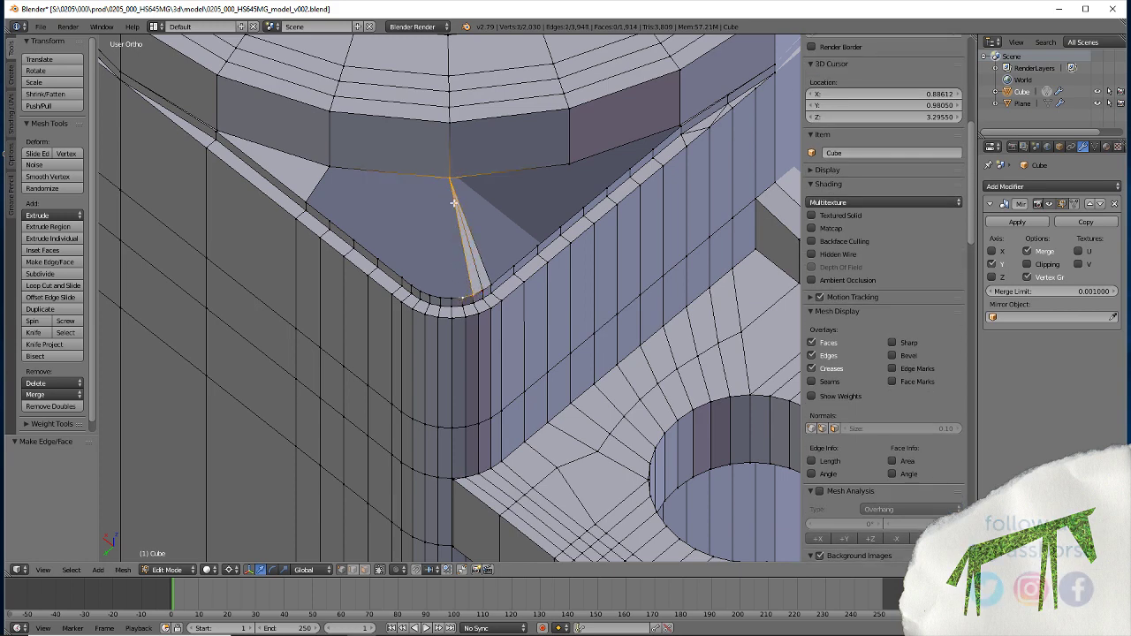
{"action": "key", "text": "f"}
{"action": "key", "text": "f"}
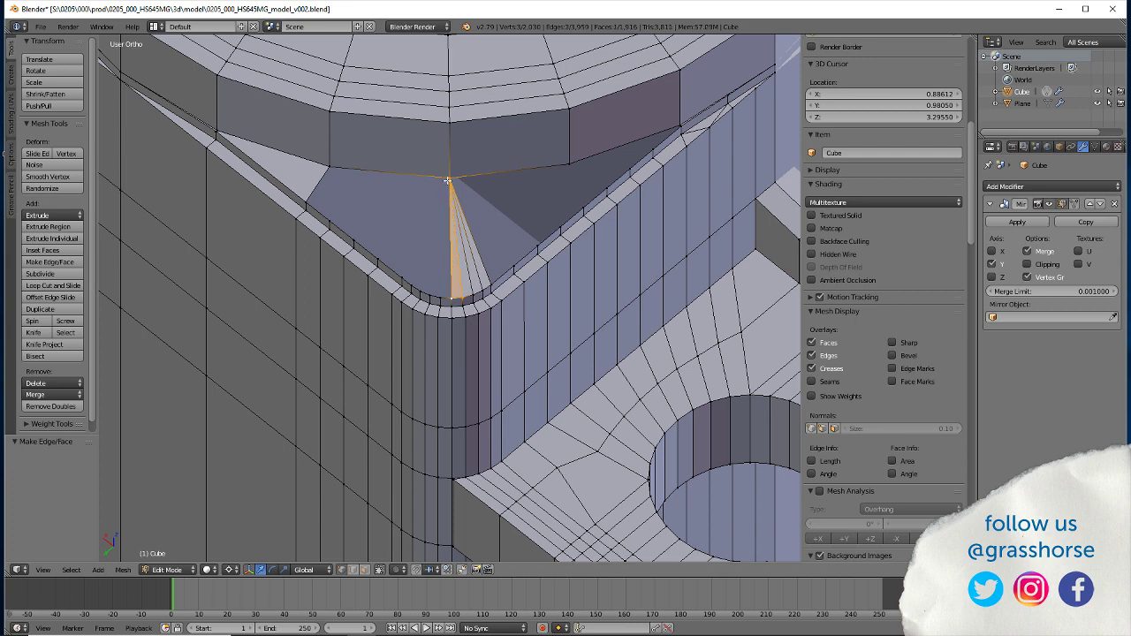
{"action": "key", "text": "f"}
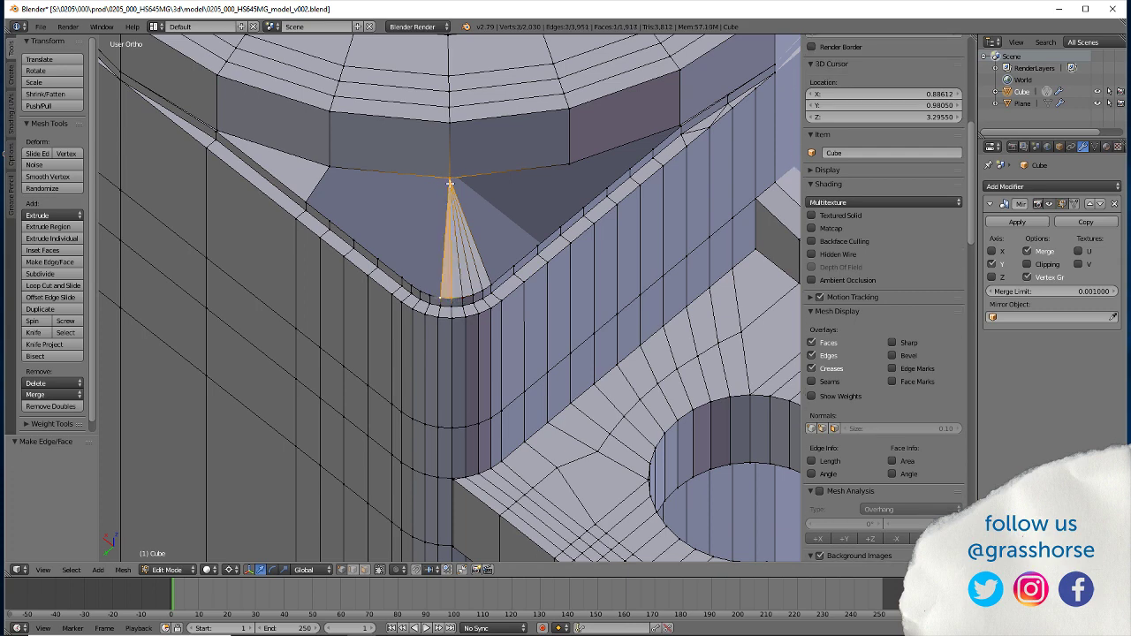
{"action": "key", "text": "ctrl+z"}
{"action": "key", "text": "ctrl+z"}
{"action": "key", "text": "ctrl+z"}
{"action": "key", "text": "f"}
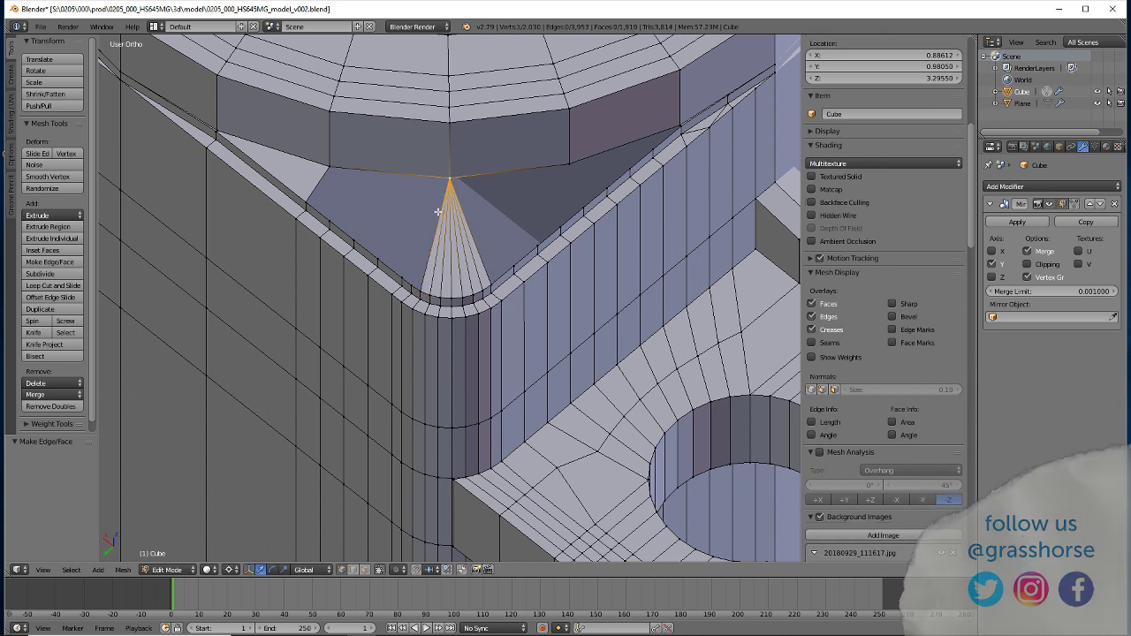
{"action": "right_click", "coordinate": [413, 284], "text": "shift"}
{"action": "key", "text": "f"}
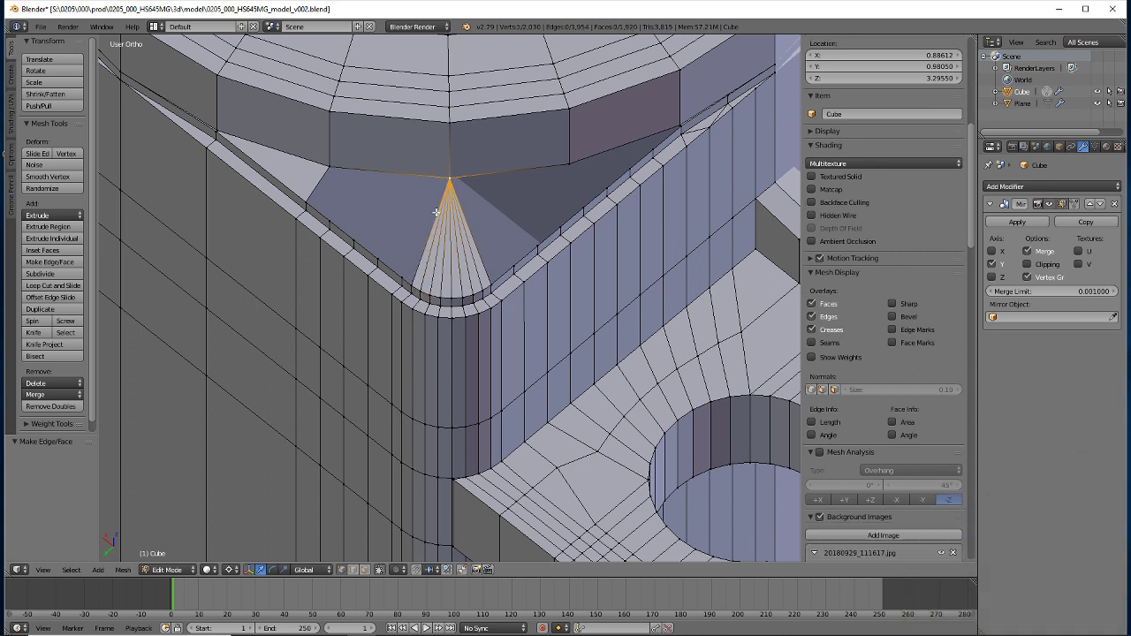
{"action": "key", "text": "f"}
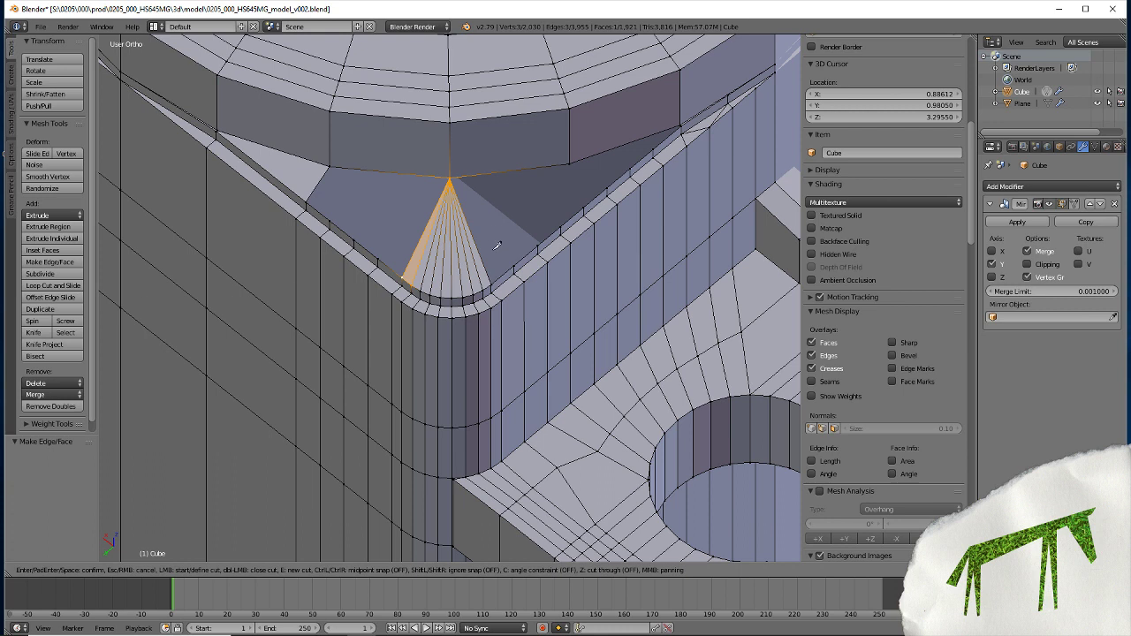
Knife-cut a line across the corner fan, snapping to edge midpoints
{"action": "key", "text": "ctrl"}
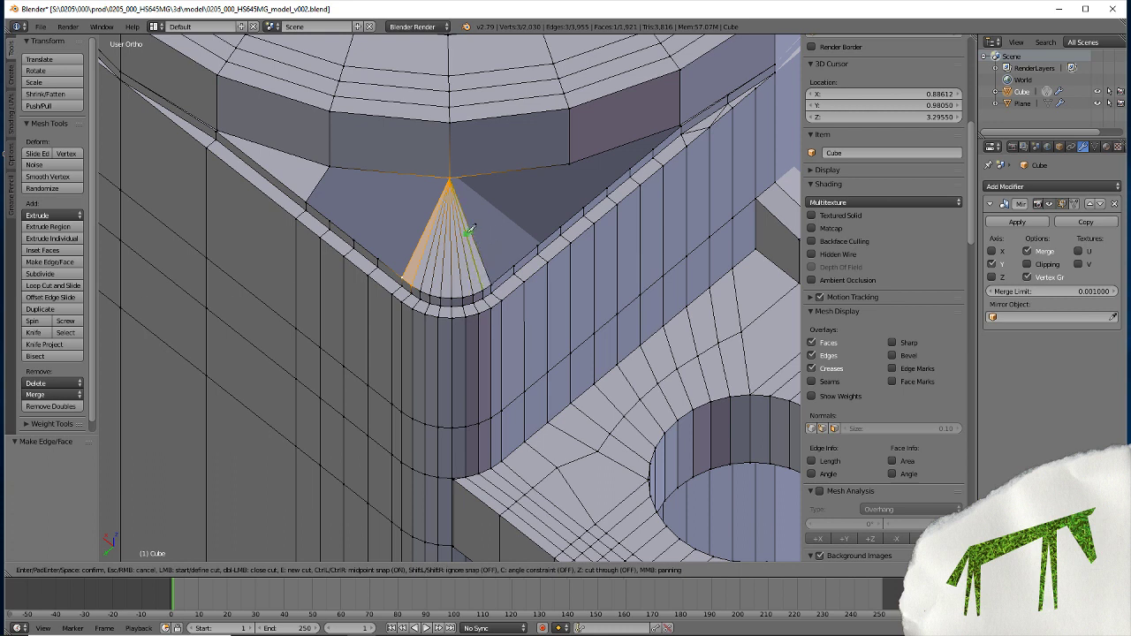
{"action": "left_click", "coordinate": [462, 232]}
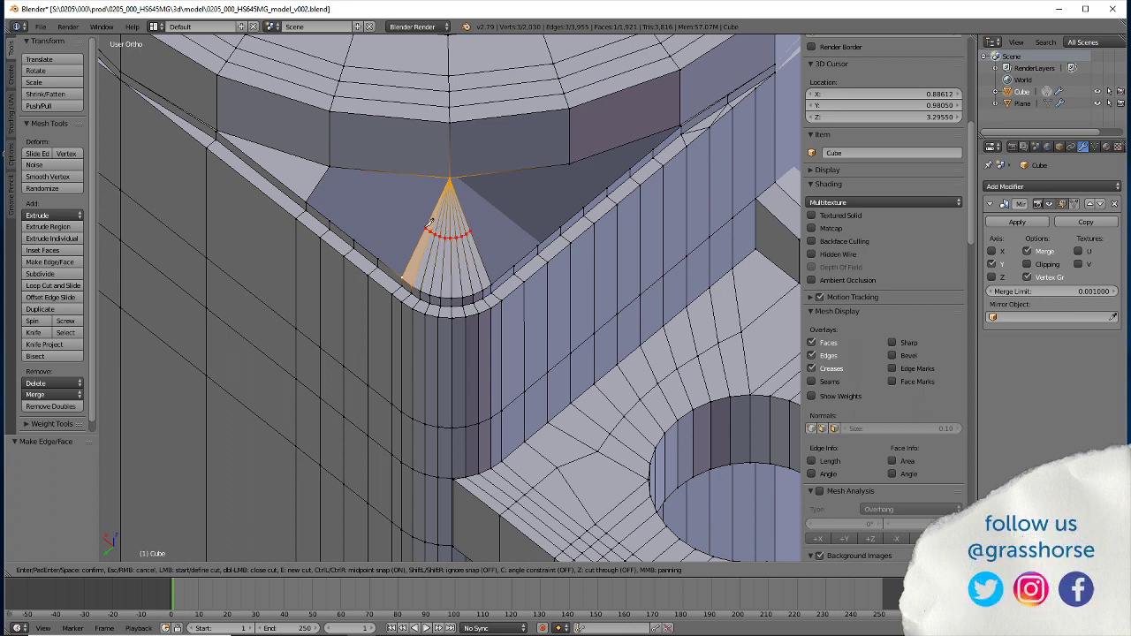
{"action": "key", "text": "Return"}
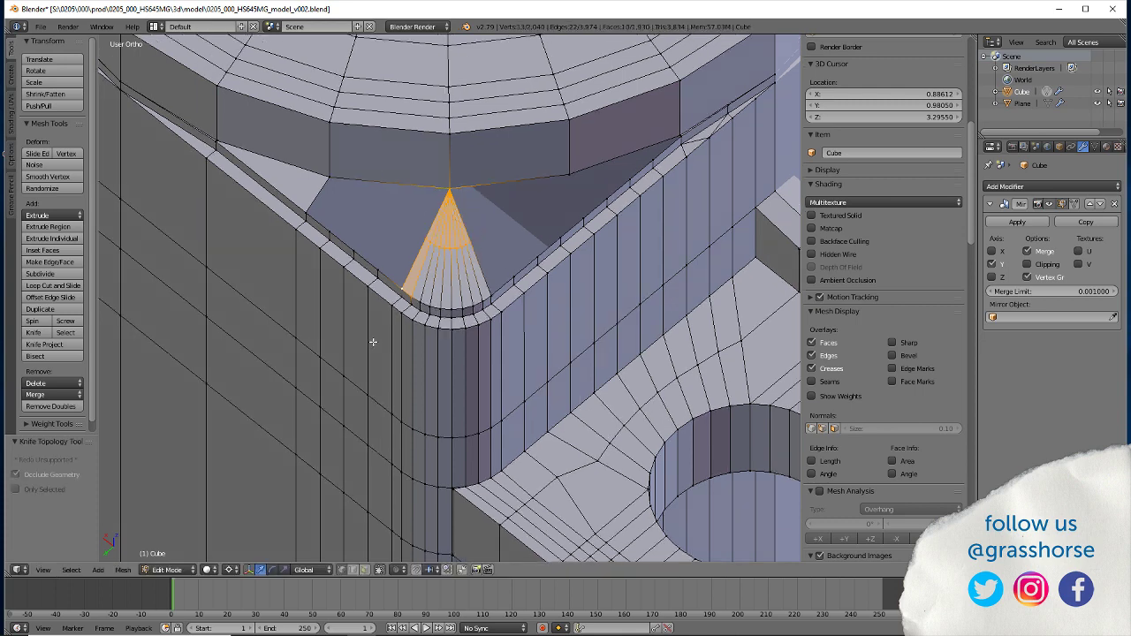
{"action": "middle_click_drag", "start_coordinate": [401, 316], "coordinate": [378, 344]}
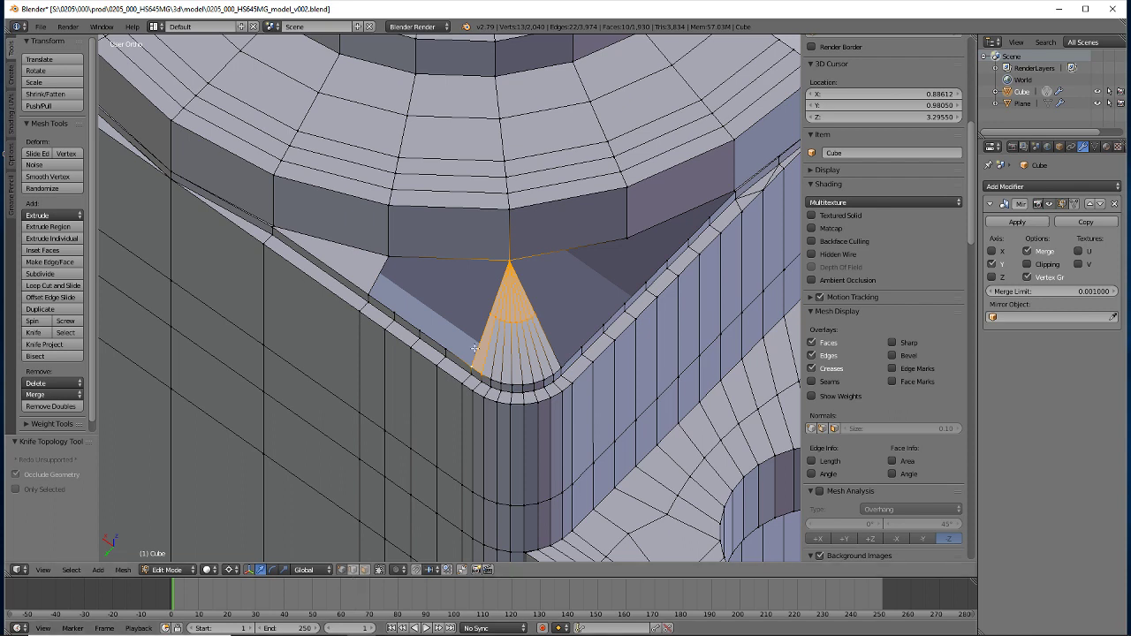
Fill two triangle faces in the gap beside the fan tip
{"action": "right_click", "coordinate": [486, 314]}
{"action": "right_click", "coordinate": [387, 256], "text": "shift"}
{"action": "right_click", "coordinate": [510, 262], "text": "shift"}
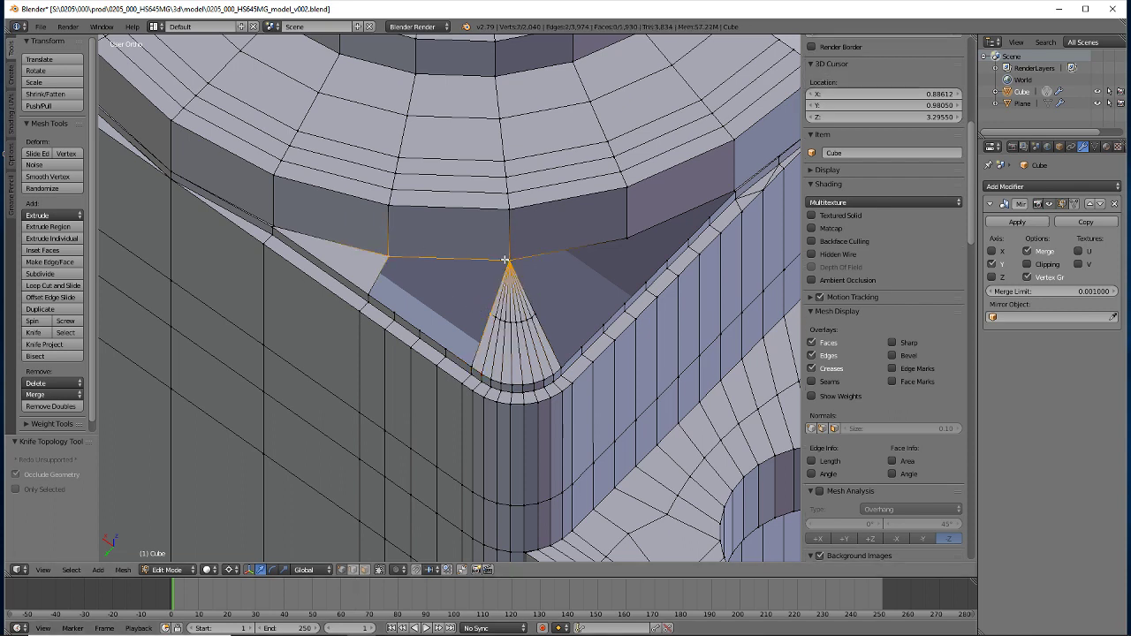
{"action": "key", "text": "f"}
{"action": "right_click", "coordinate": [534, 315]}
{"action": "right_click", "coordinate": [510, 261], "text": "shift"}
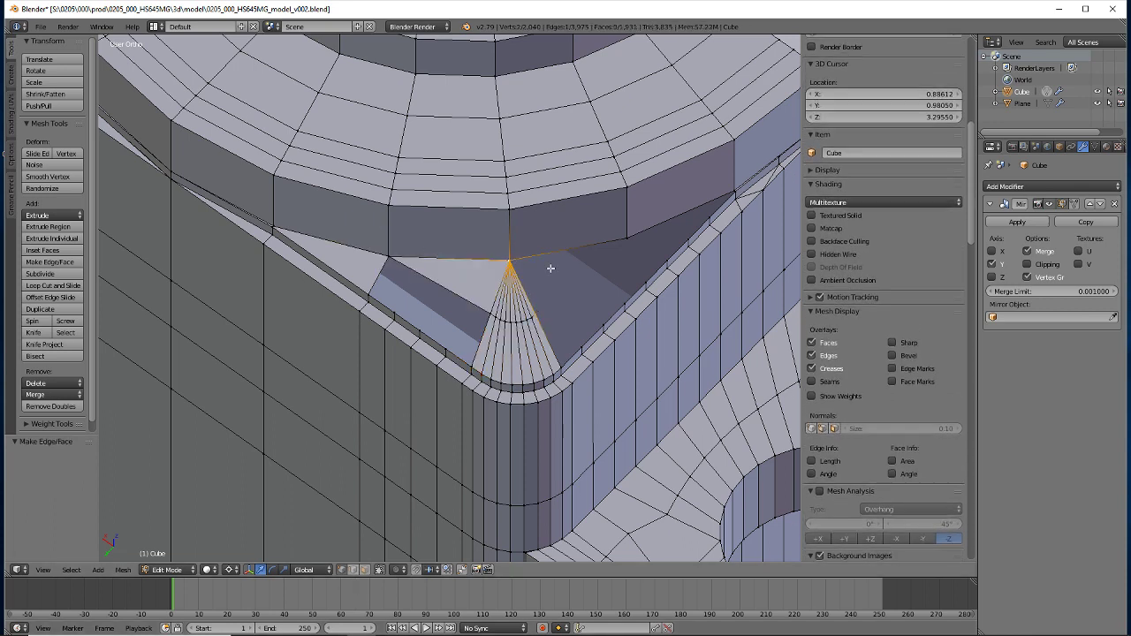
{"action": "right_click", "coordinate": [626, 236], "text": "shift"}
{"action": "key", "text": "f"}
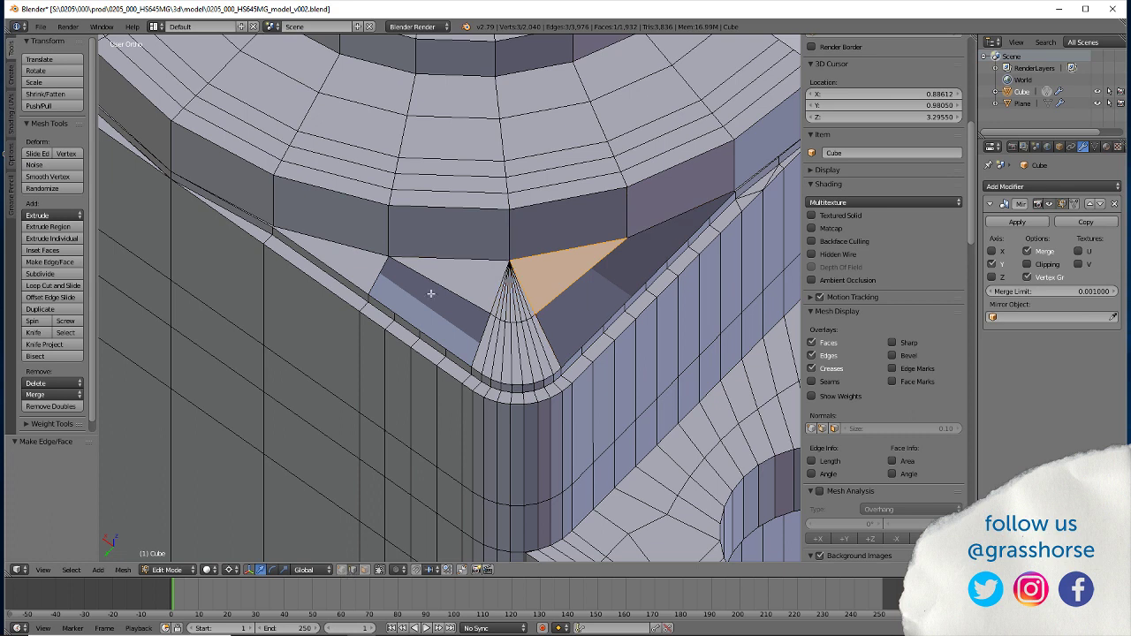
Subdivide the edges to the right of the fan tip
{"action": "key", "text": "a"}
{"action": "left_click", "coordinate": [40, 274]}
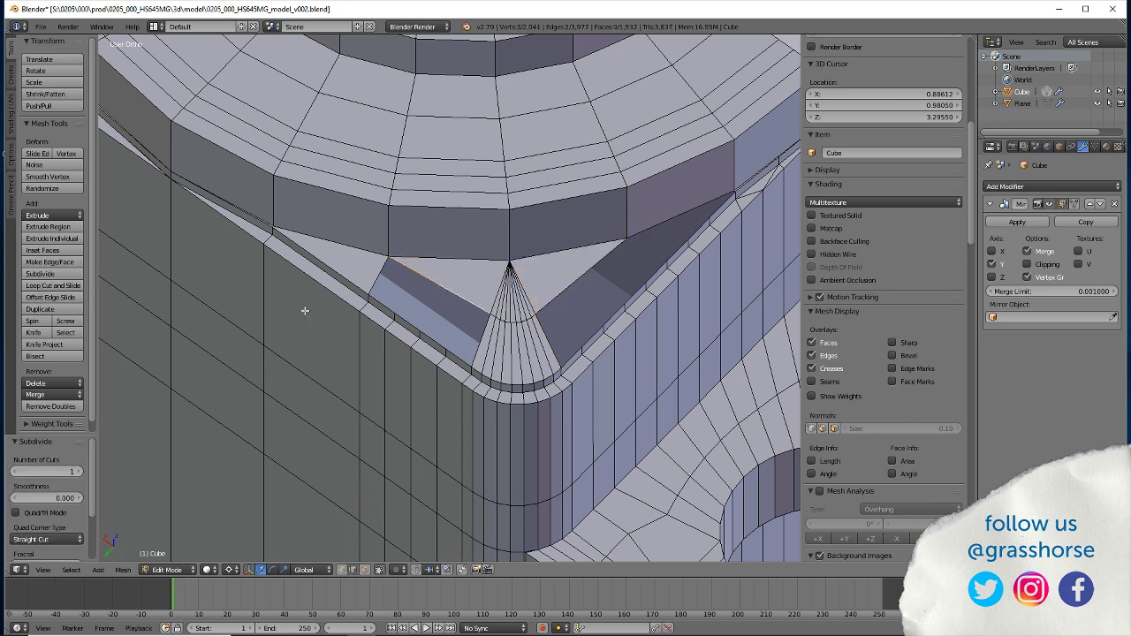
{"action": "right_click", "coordinate": [587, 277]}
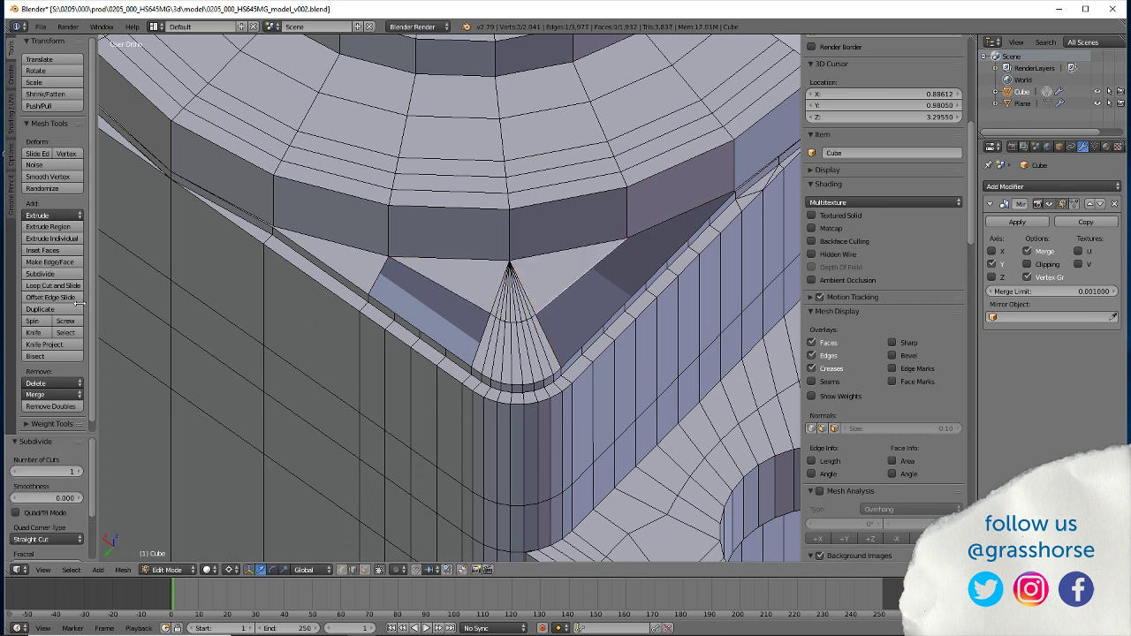
{"action": "left_click", "coordinate": [39, 274]}
{"action": "left_click", "coordinate": [343, 569]}
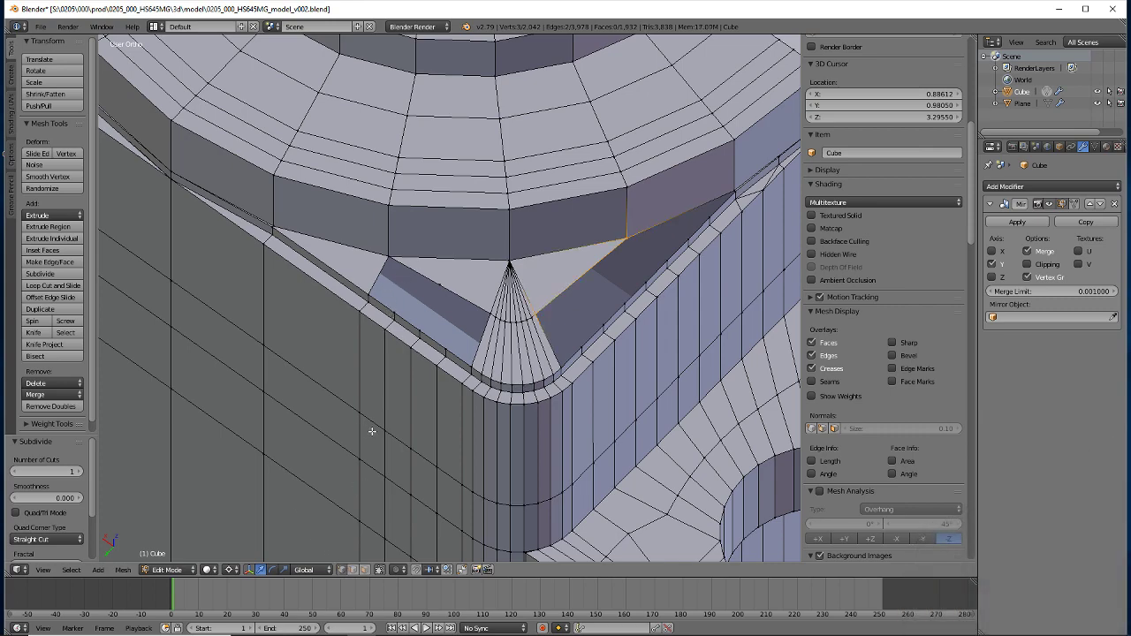
{"action": "mouse_move", "coordinate": [371, 432]}
{"action": "middle_mouse_down"}
{"action": "mouse_move", "coordinate": [404, 432]}
{"action": "mouse_move", "coordinate": [395, 454]}
{"action": "middle_mouse_up"}
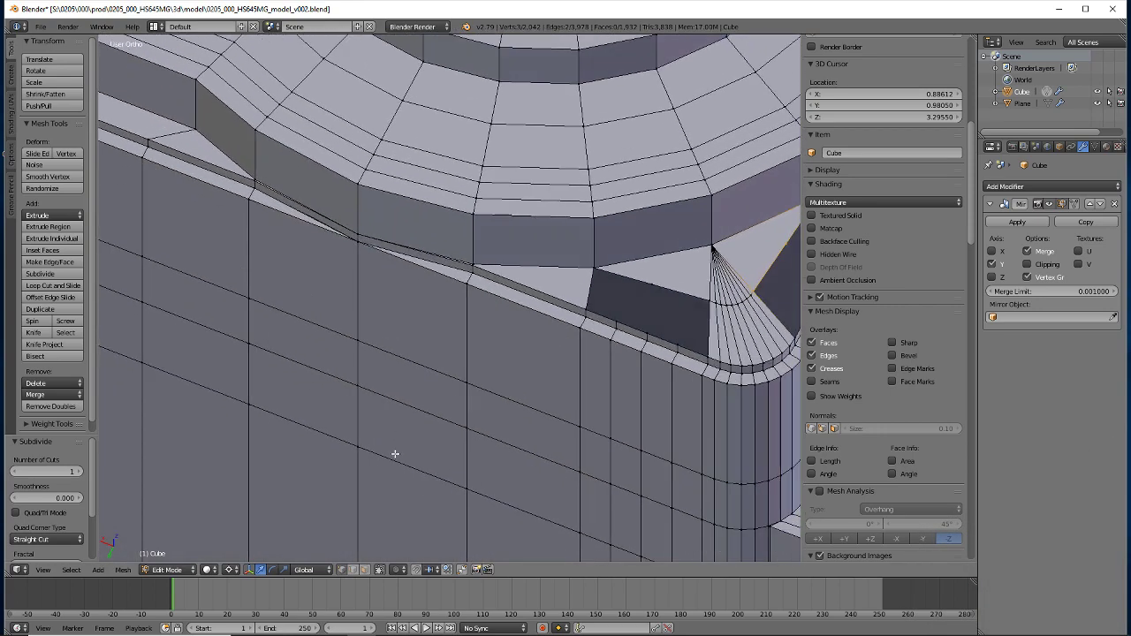
Move the seam vertex up into line with the lid seam and fill a face there
{"action": "right_click", "coordinate": [616, 318]}
{"action": "key", "text": "g"}
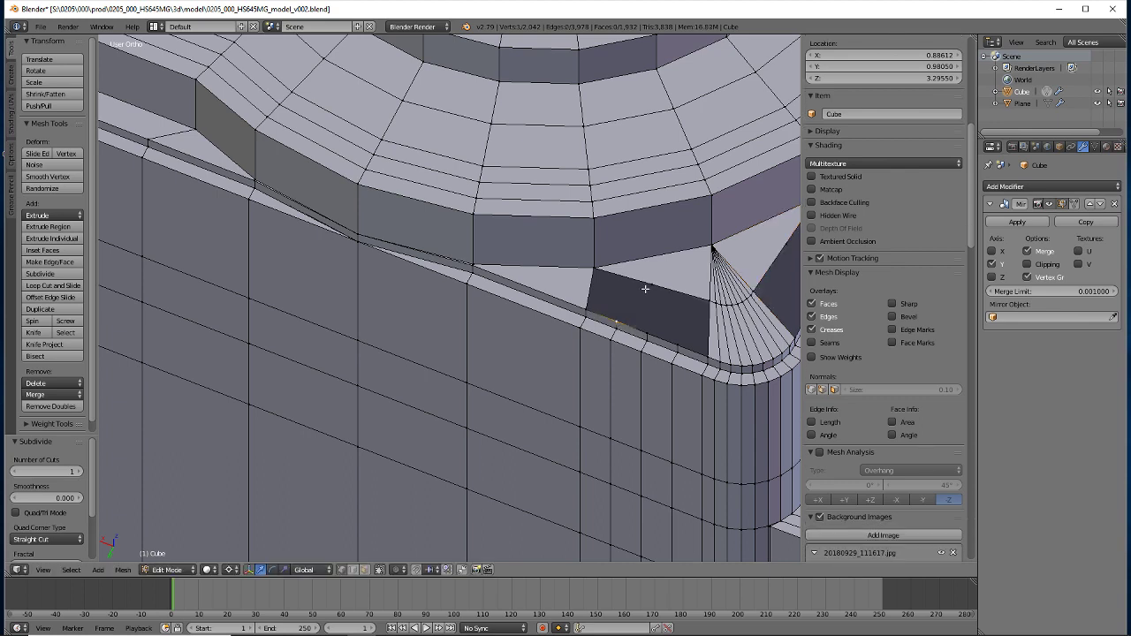
{"action": "left_click", "coordinate": [593, 265]}
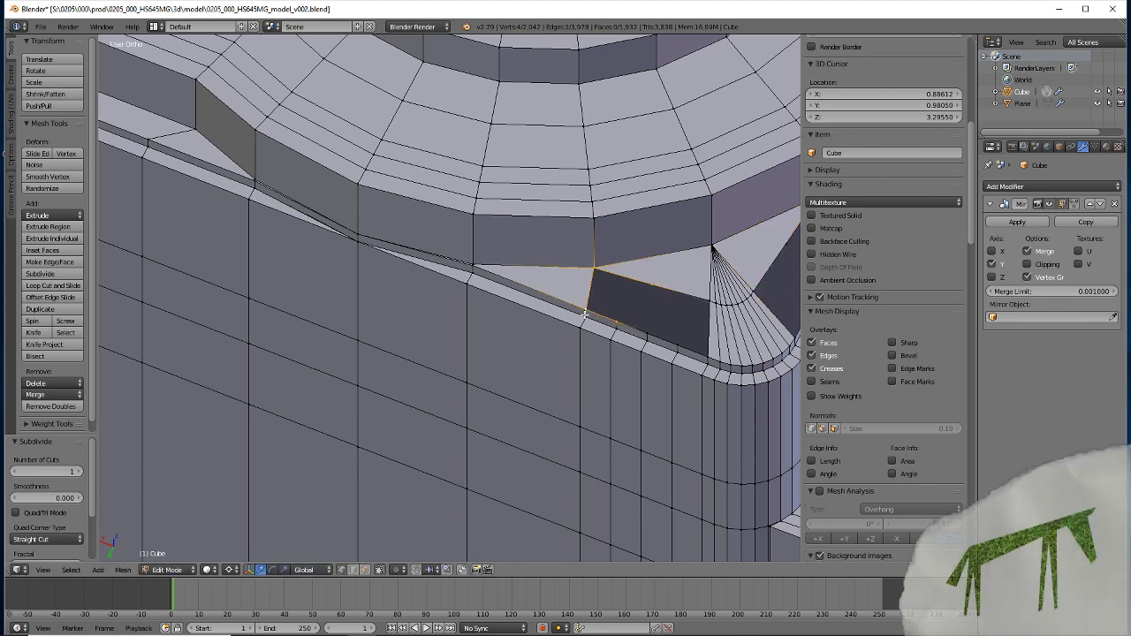
{"action": "key", "text": "f"}
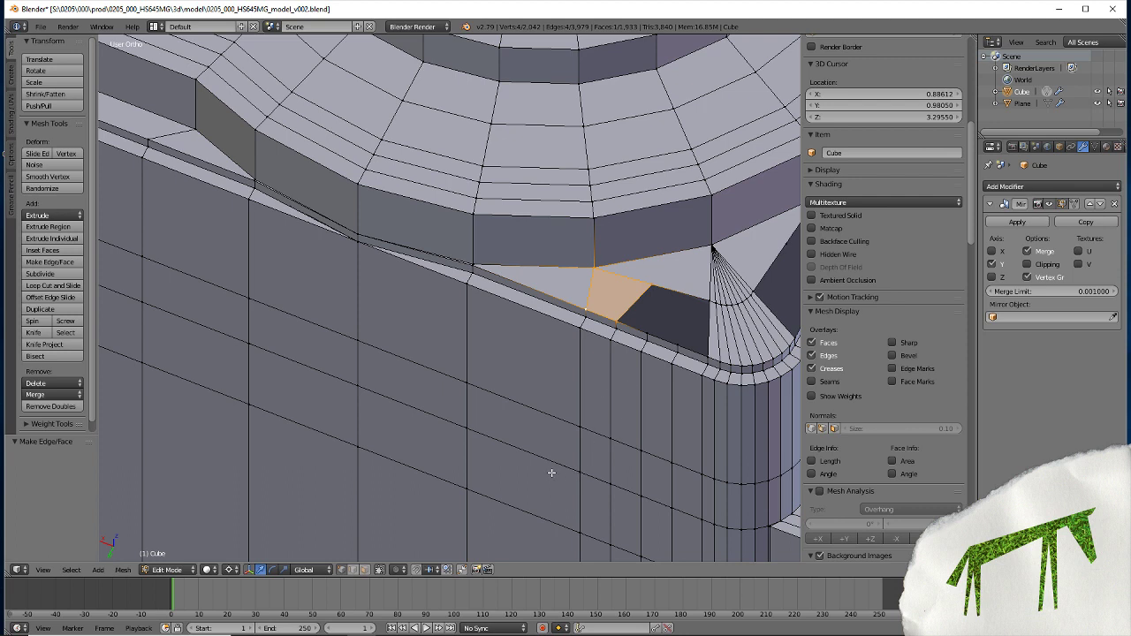
Fill a triangle between three seam vertices, undoing an unwanted left triangle
{"action": "right_click", "coordinate": [710, 358]}
{"action": "right_click", "coordinate": [683, 347], "text": "shift"}
{"action": "right_click", "coordinate": [709, 301], "text": "shift"}
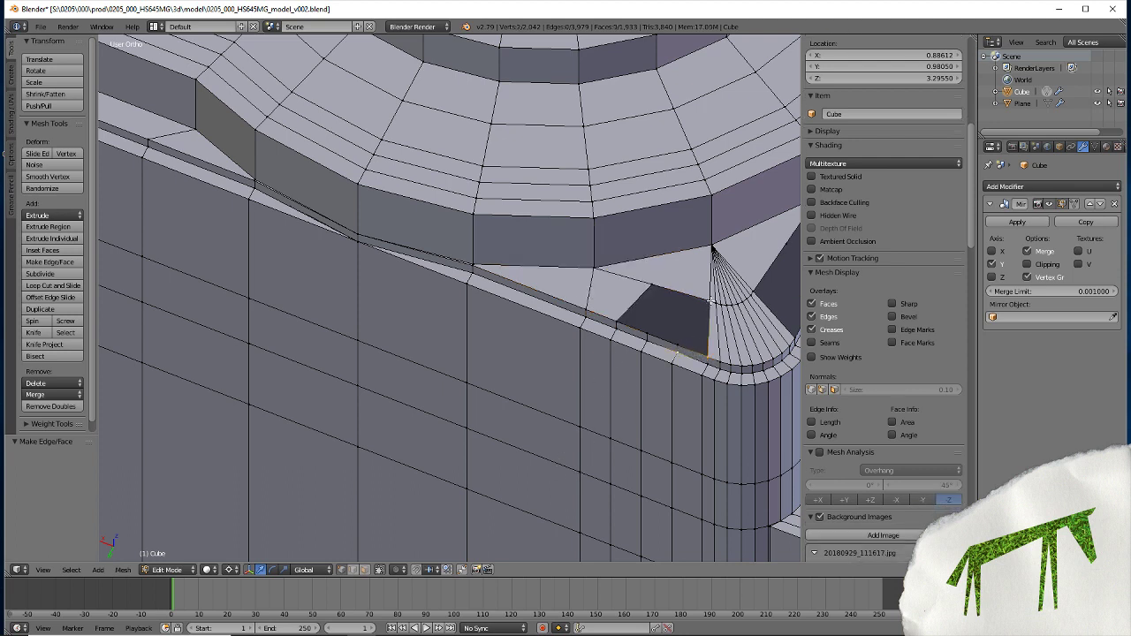
{"action": "key", "text": "f"}
{"action": "right_click", "coordinate": [648, 334]}
{"action": "right_click", "coordinate": [652, 285], "text": "shift"}
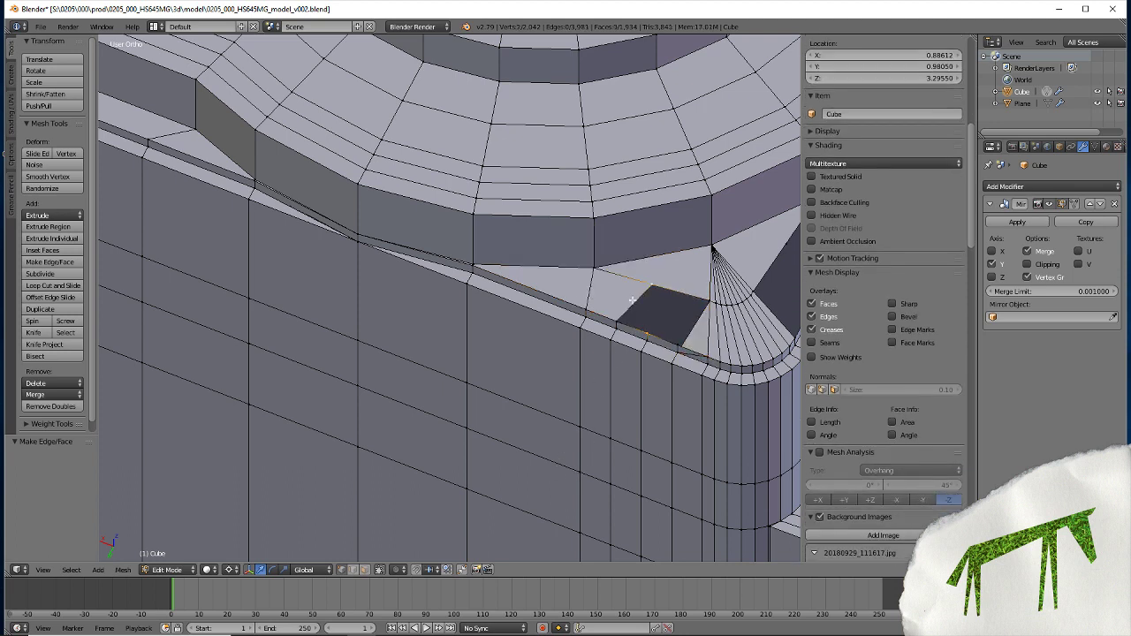
{"action": "right_click", "coordinate": [618, 320], "text": "shift"}
{"action": "key", "text": "f"}
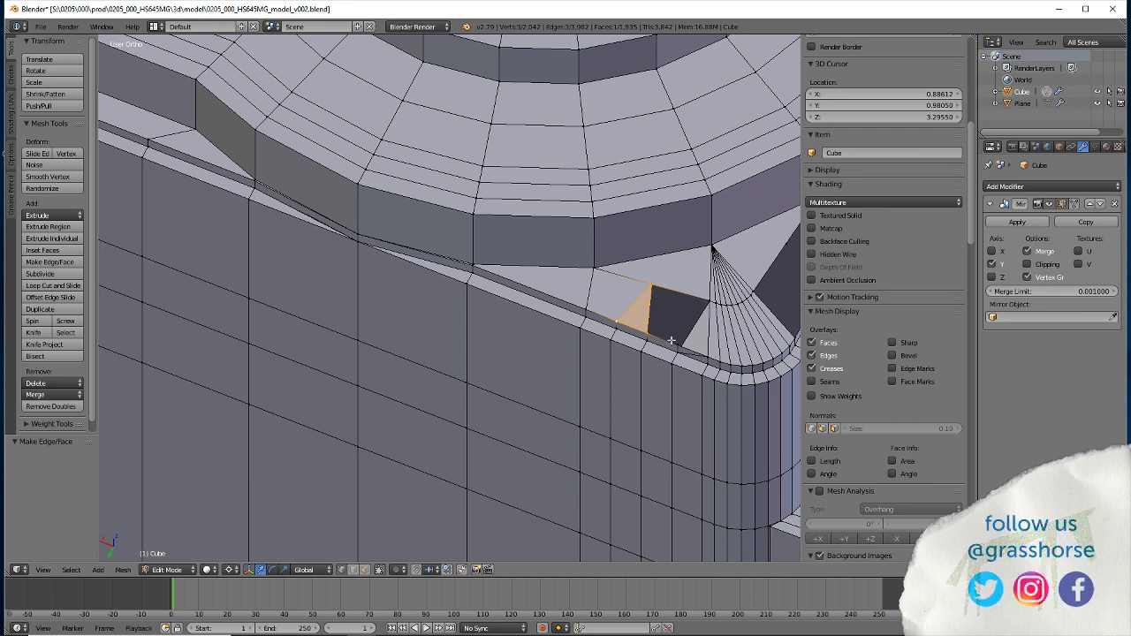
{"action": "key", "text": "ctrl+z"}
{"action": "key", "text": "ctrl+z"}
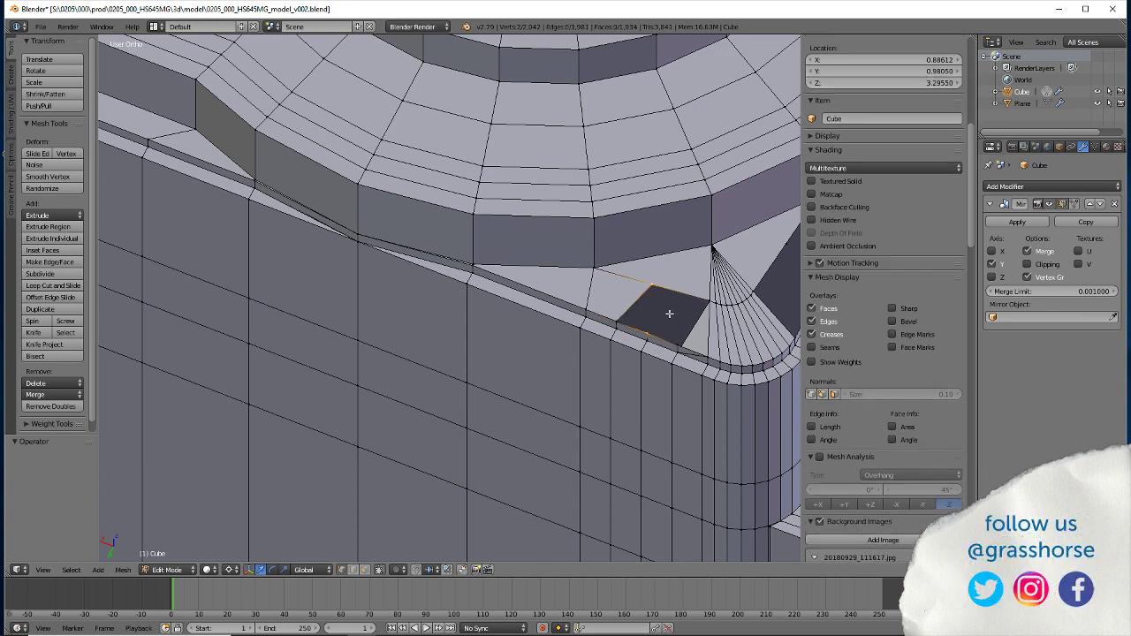
{"action": "key", "text": "ctrl+z"}
{"action": "key", "text": "ctrl+z"}
{"action": "key", "text": "ctrl+z"}
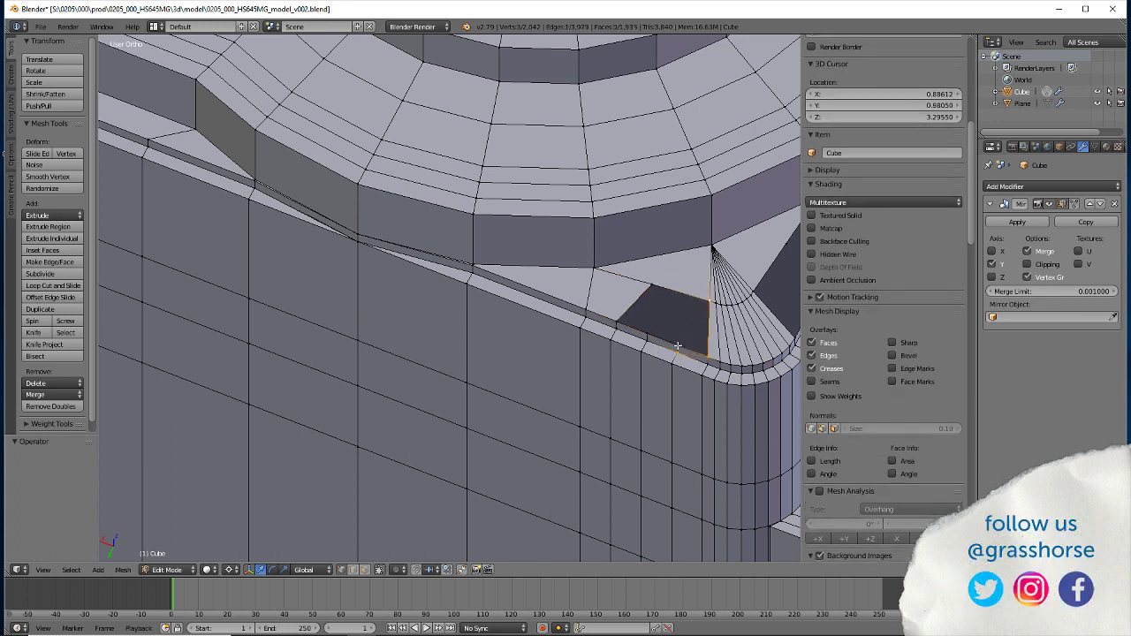
Fill the small triangle faces left of the corner fan
{"action": "key", "text": "f"}
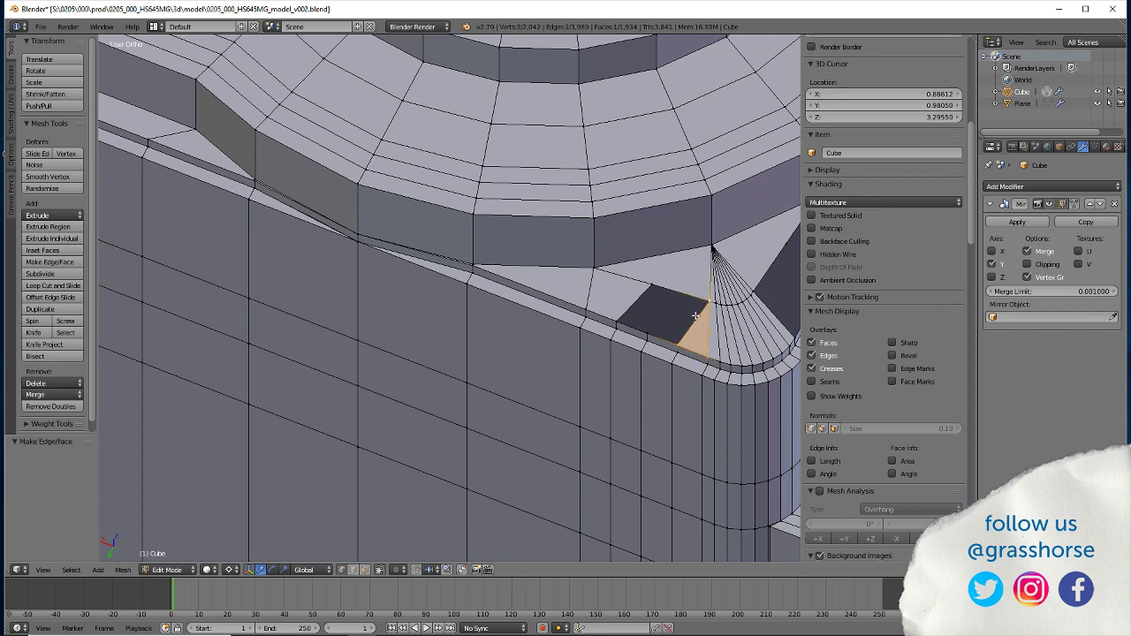
{"action": "left_click", "coordinate": [648, 330]}
{"action": "key", "text": "f"}
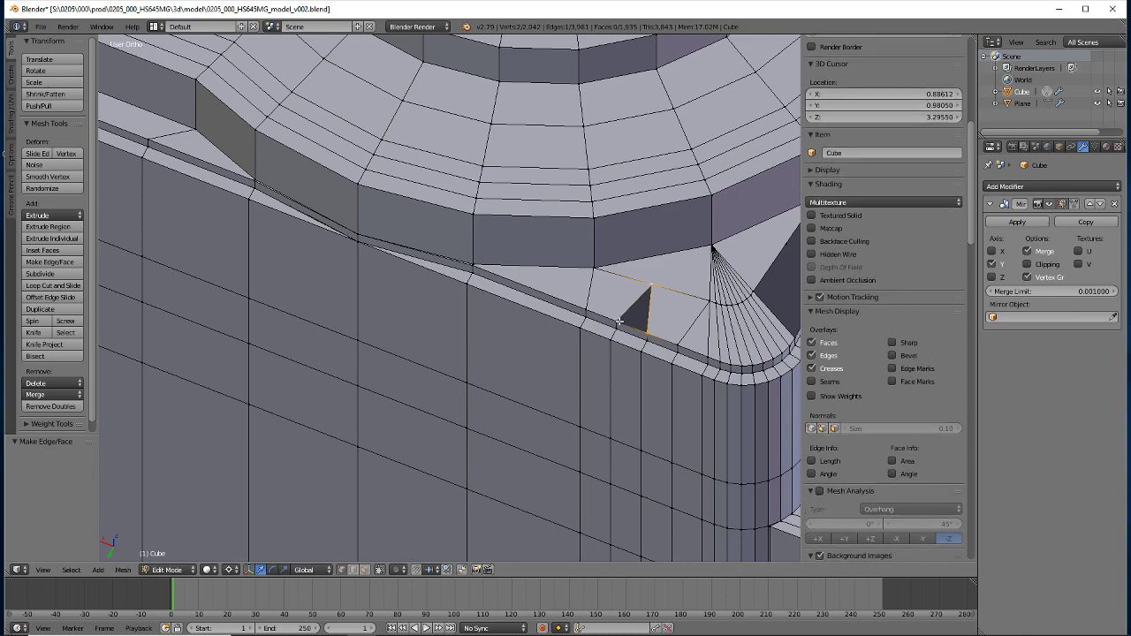
{"action": "left_click", "coordinate": [620, 322], "text": "shift"}
{"action": "middle_click_drag", "start_coordinate": [429, 411], "coordinate": [147, 435]}
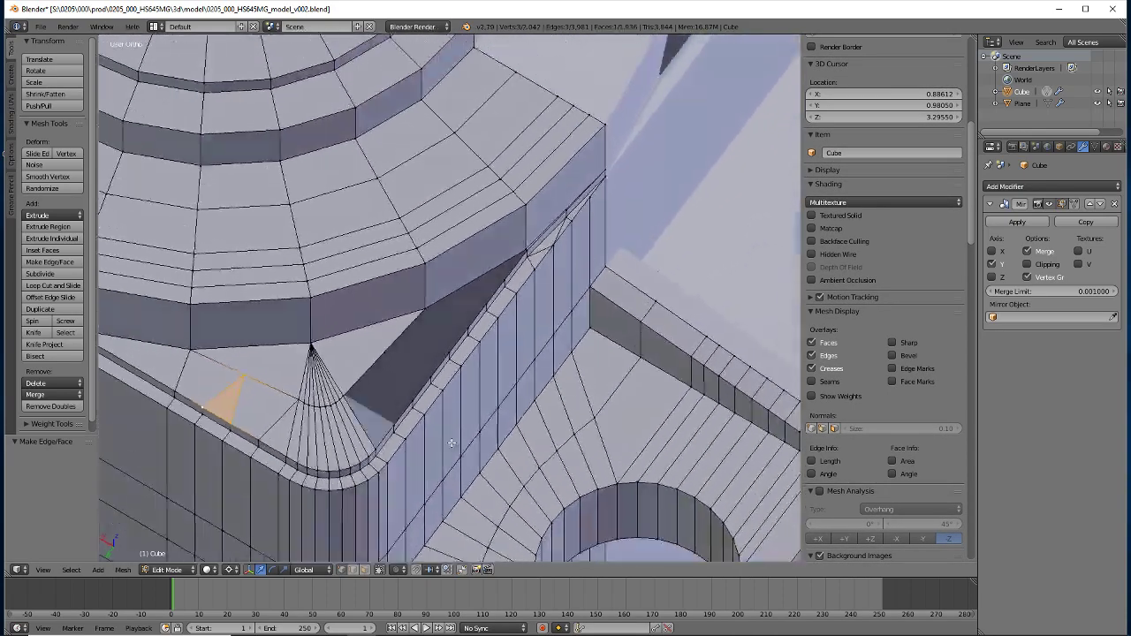
Fill two faces linking the seam edge above the gap to the corner vertices
{"action": "middle_click_drag", "start_coordinate": [477, 440], "coordinate": [366, 334]}
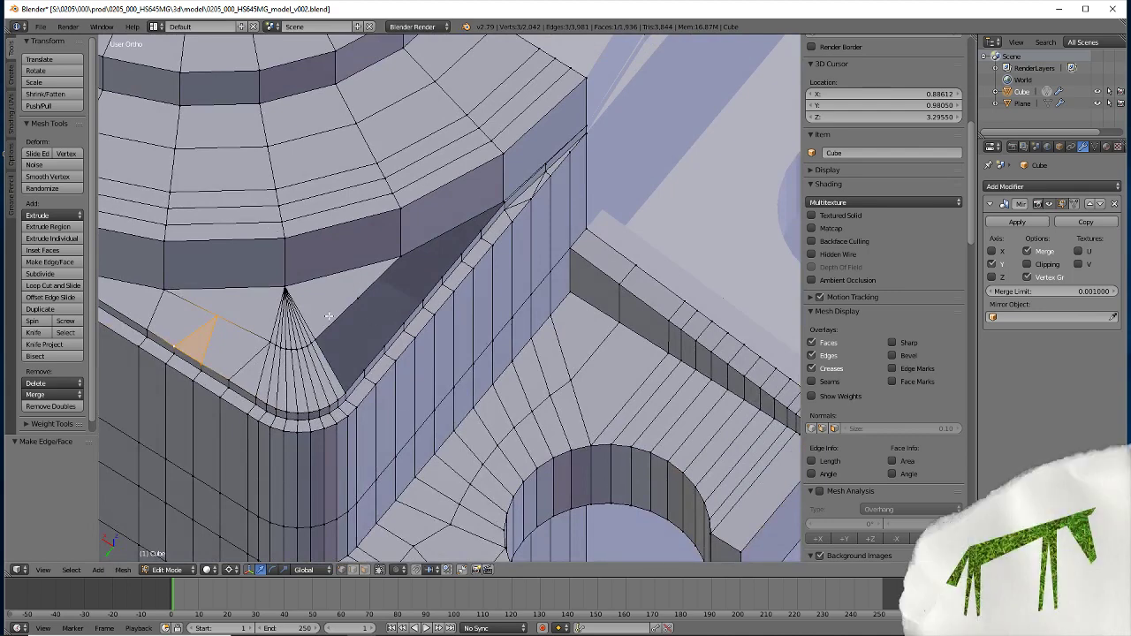
{"action": "scroll", "coordinate": [361, 327], "scroll_direction": "down", "scroll_amount": 2}
{"action": "scroll", "coordinate": [352, 352], "scroll_direction": "up", "scroll_amount": 3}
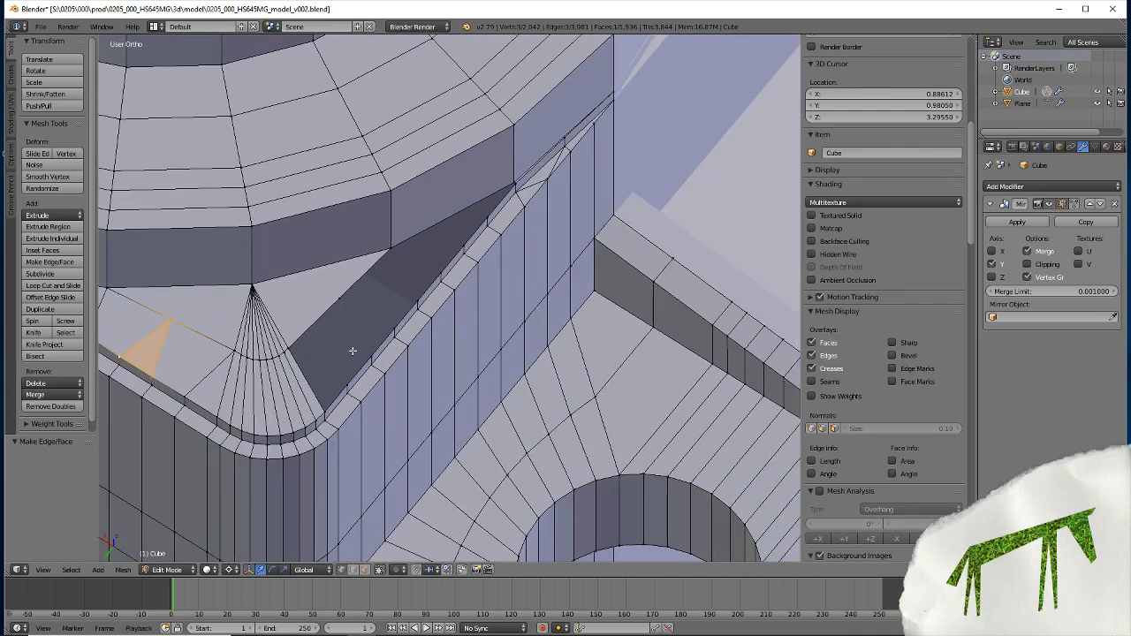
{"action": "left_click", "coordinate": [392, 251]}
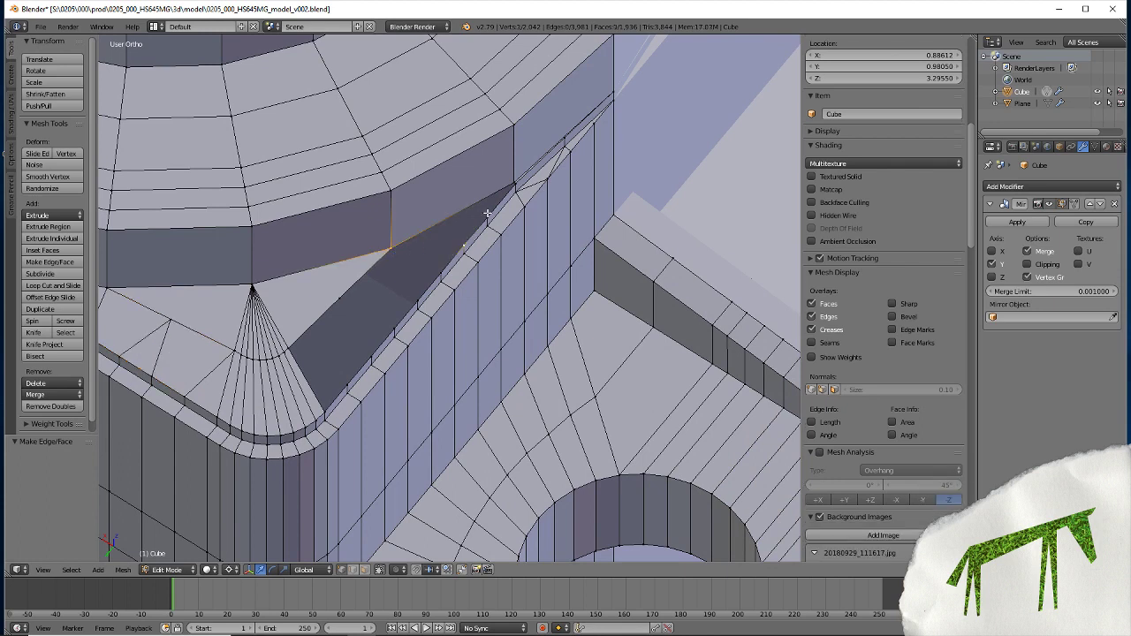
{"action": "right_click", "coordinate": [515, 184]}
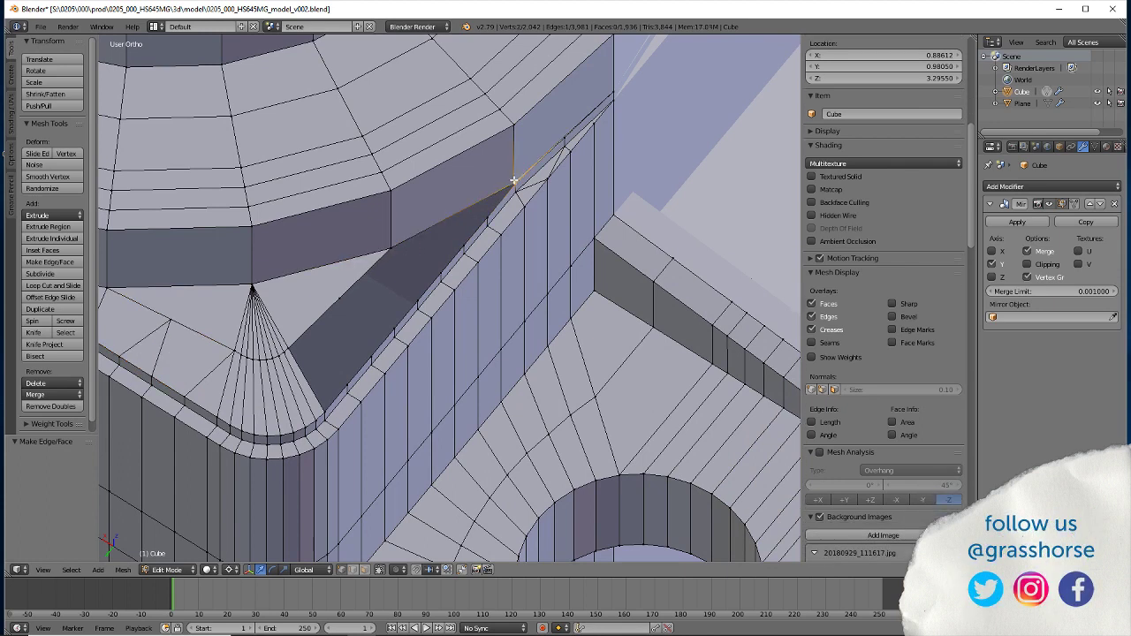
{"action": "right_click", "coordinate": [390, 250], "text": "shift"}
{"action": "key", "text": "f"}
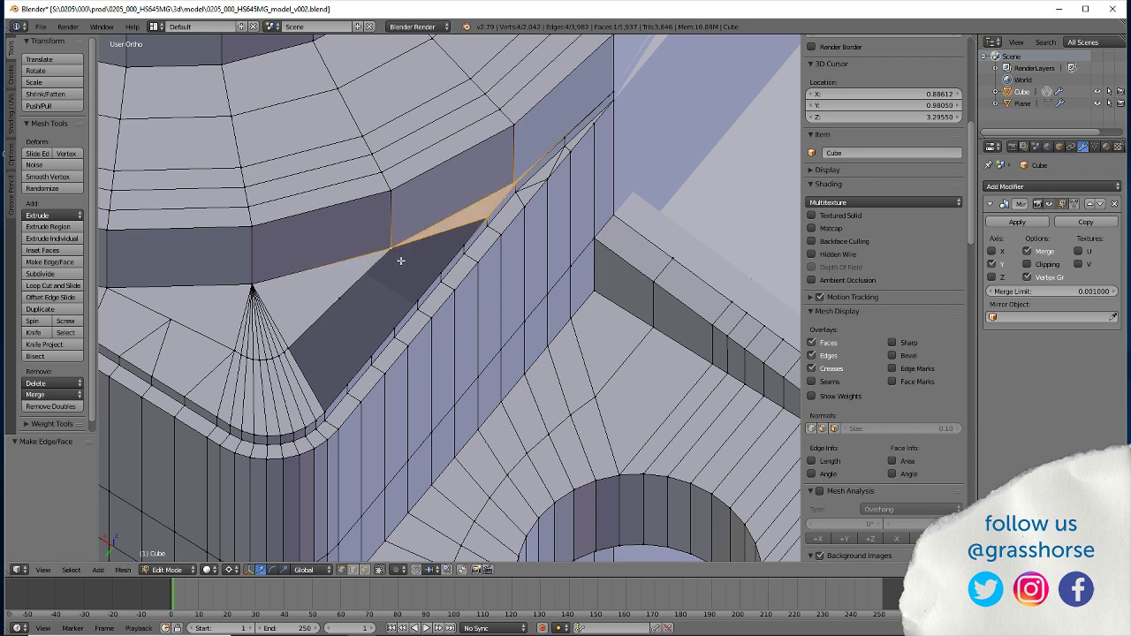
{"action": "right_click", "coordinate": [486, 218], "text": "shift"}
{"action": "right_click", "coordinate": [439, 272], "text": "shift"}
{"action": "key", "text": "f"}
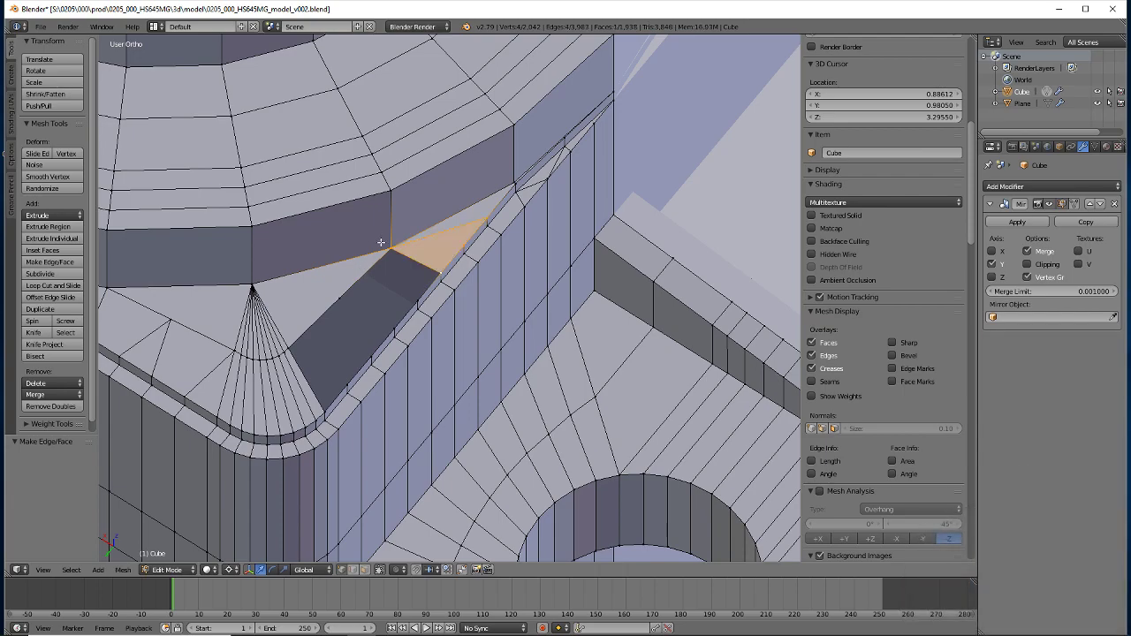
Fill the gap beside the new face and split the dark face with a joining edge
{"action": "mouse_move", "coordinate": [358, 403]}
{"action": "middle_mouse_down"}
{"action": "mouse_move", "coordinate": [323, 407]}
{"action": "mouse_move", "coordinate": [388, 459]}
{"action": "middle_mouse_up"}
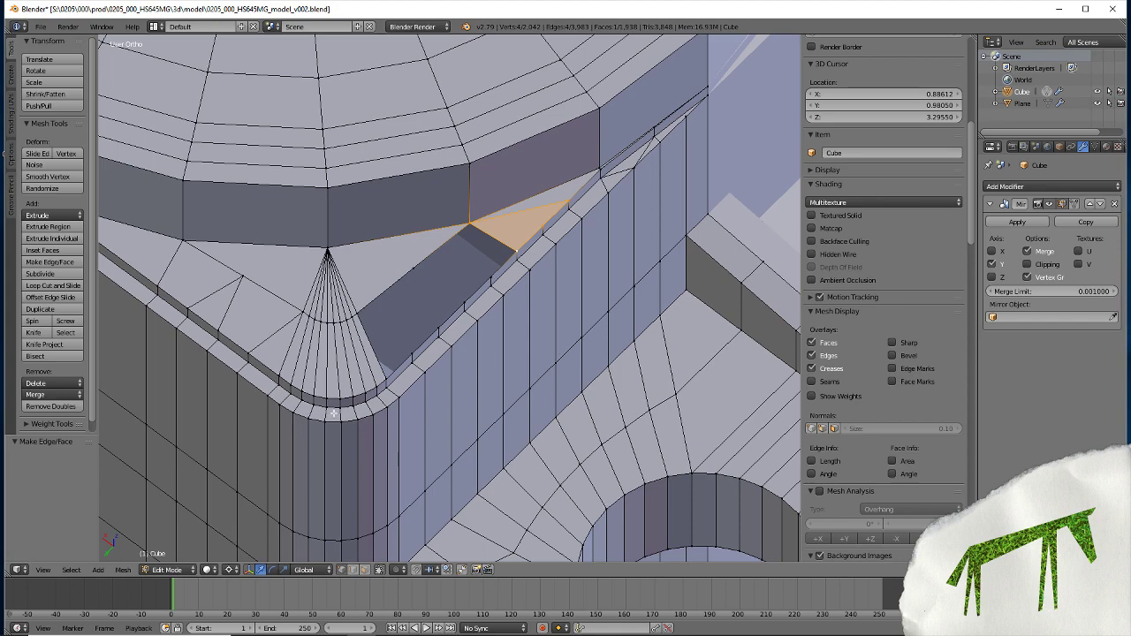
{"action": "mouse_move", "coordinate": [393, 461]}
{"action": "middle_mouse_down"}
{"action": "mouse_move", "coordinate": [527, 480]}
{"action": "mouse_move", "coordinate": [509, 474]}
{"action": "middle_mouse_up"}
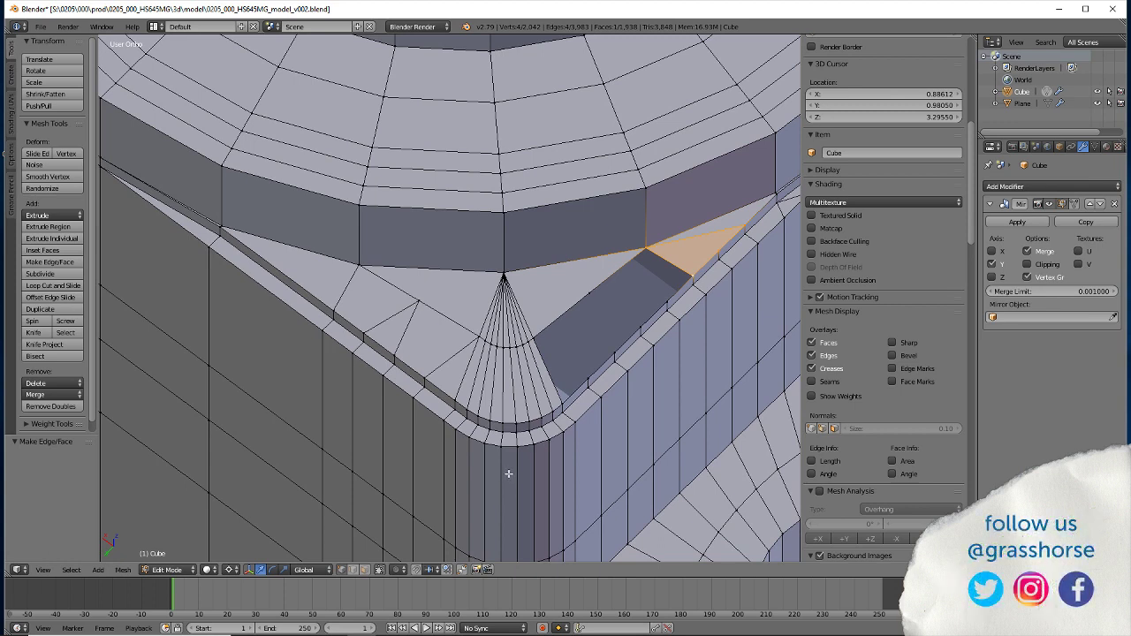
{"action": "left_click", "coordinate": [646, 256]}
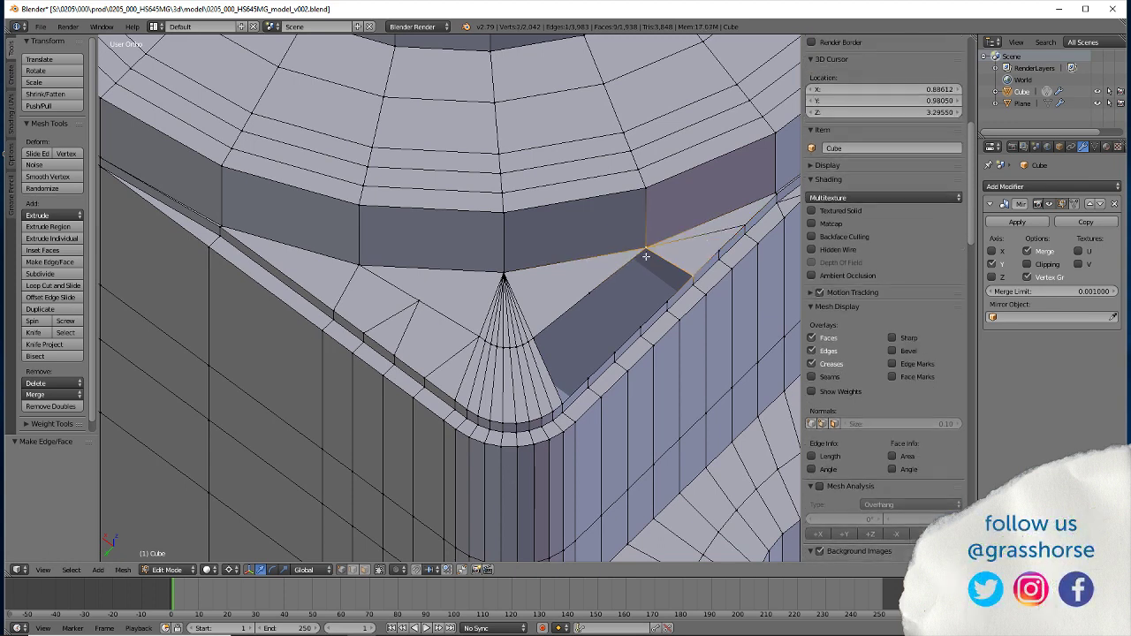
{"action": "key", "text": "f"}
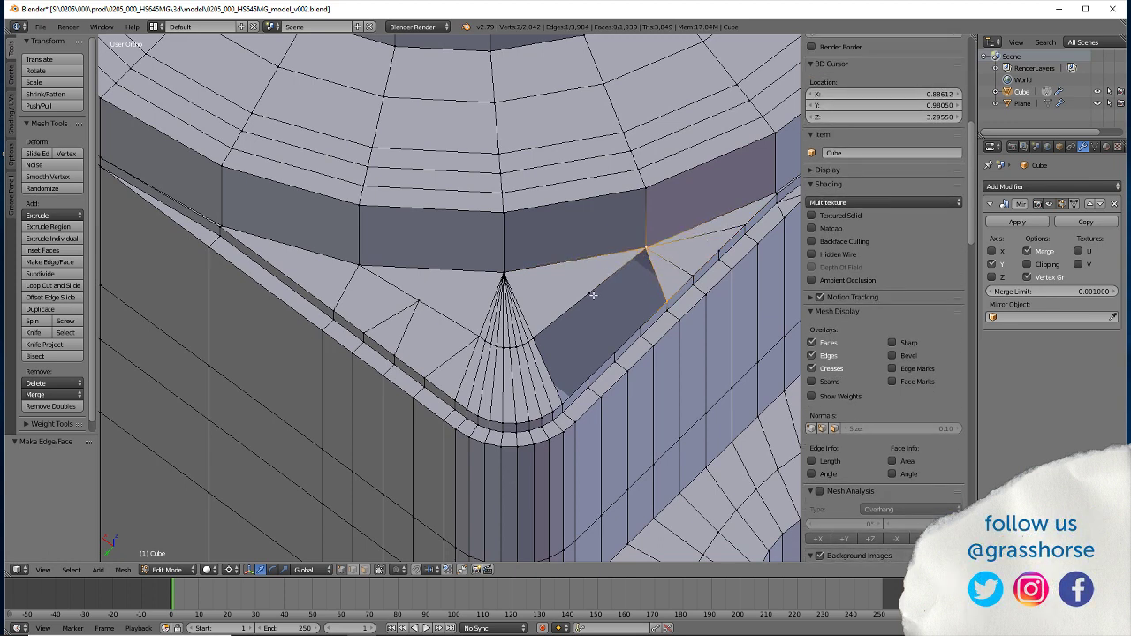
{"action": "key", "text": "j"}
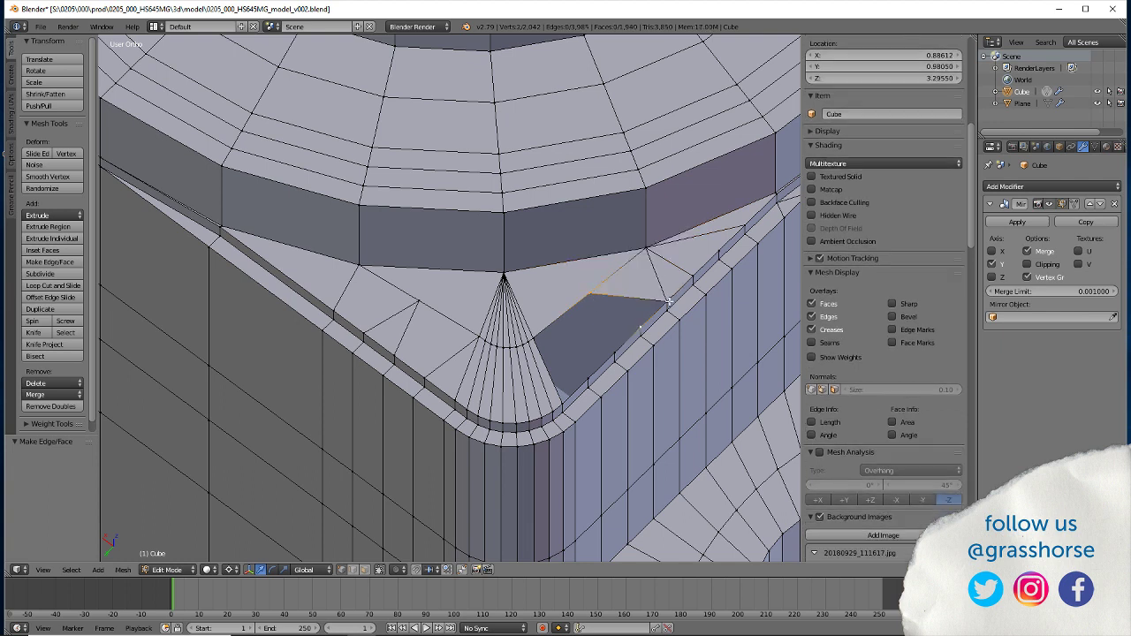
{"action": "right_click", "coordinate": [641, 329], "text": "shift"}
{"action": "key", "text": "j"}
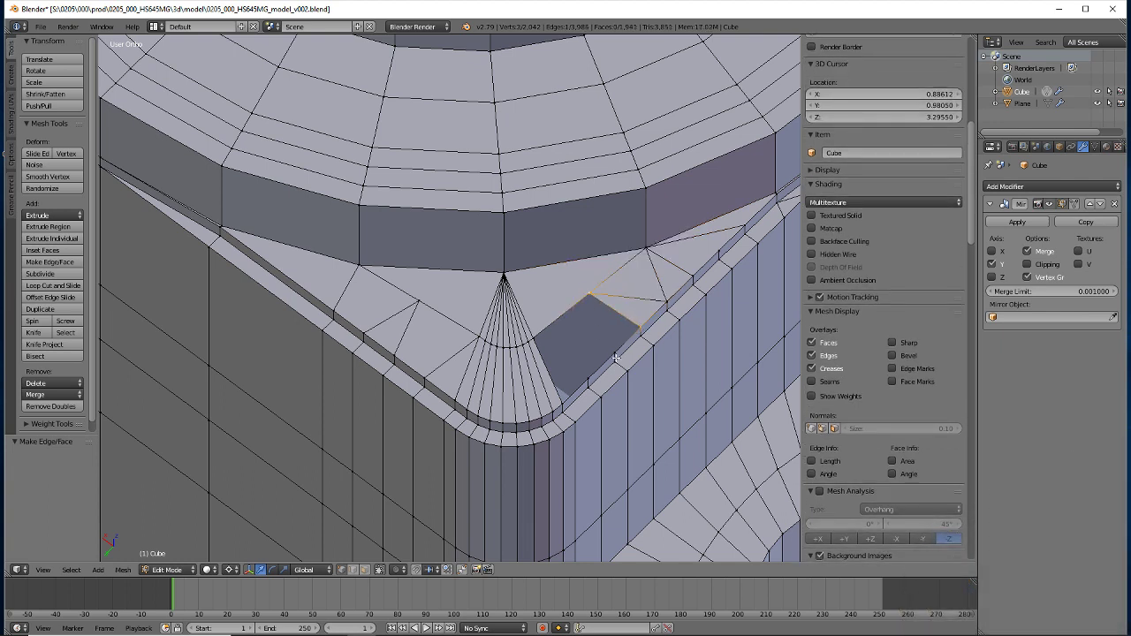
{"action": "key", "text": "f"}
Fill the remaining gap triangles down to the lower corner vertex
{"action": "right_click", "coordinate": [612, 363], "text": "shift"}
{"action": "key", "text": "f"}
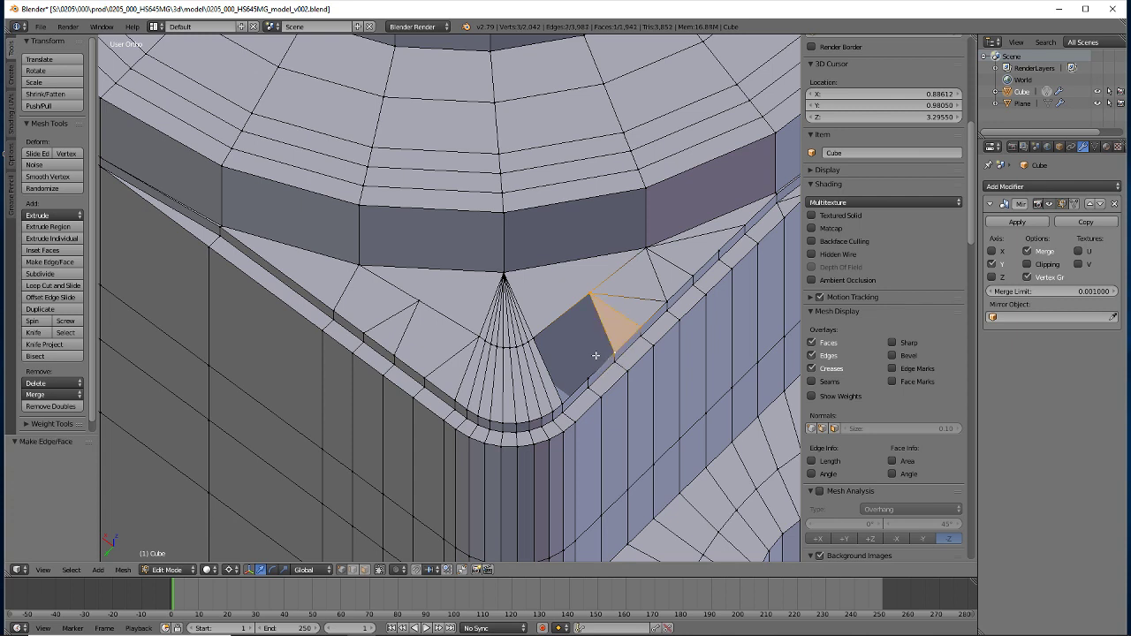
{"action": "right_click", "coordinate": [533, 341], "text": "shift"}
{"action": "key", "text": "f"}
{"action": "right_click", "coordinate": [588, 294], "text": "shift"}
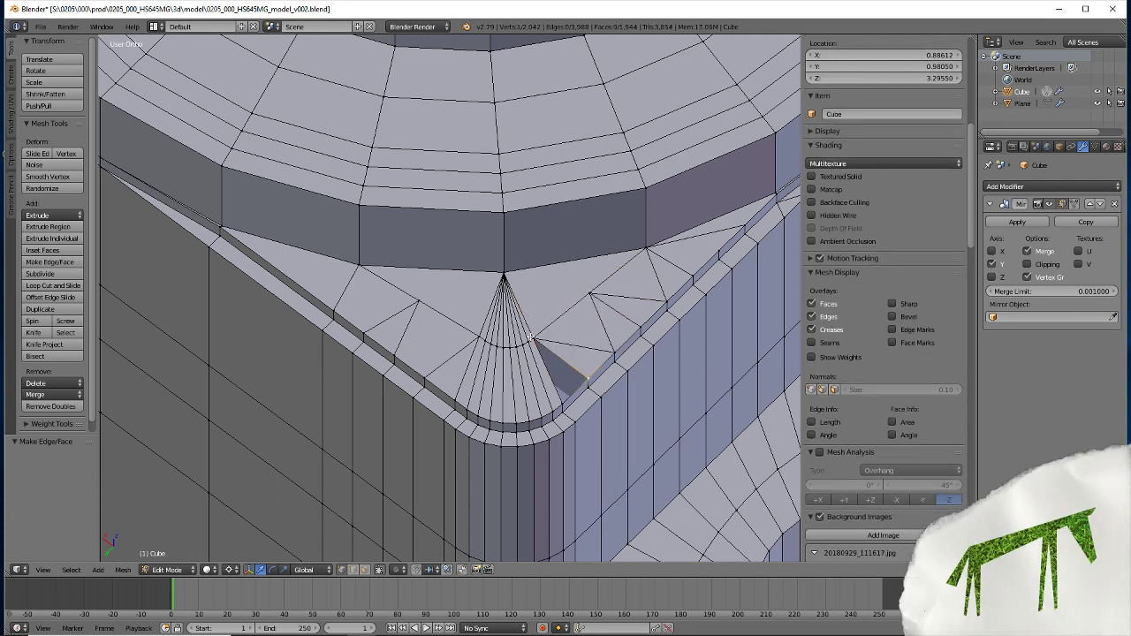
{"action": "right_click", "coordinate": [561, 395], "text": "shift"}
{"action": "key", "text": "f"}
{"action": "key", "text": "f"}
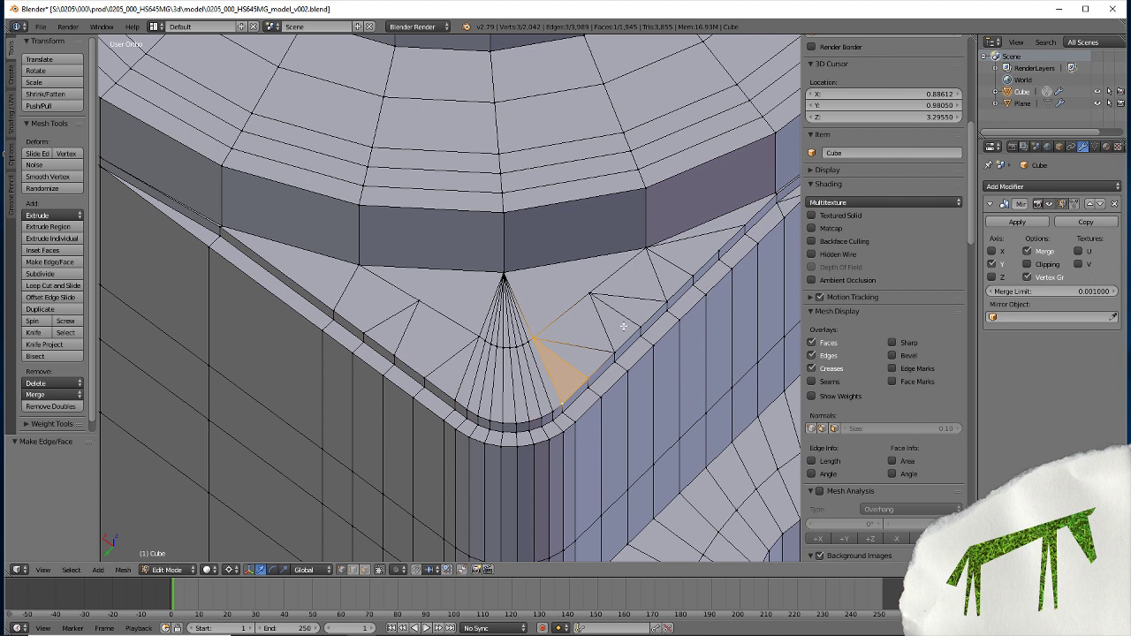
Knife-cut along the lid seam around the corner from right to left vertex, then select a doubled pair
{"action": "key", "text": "k"}
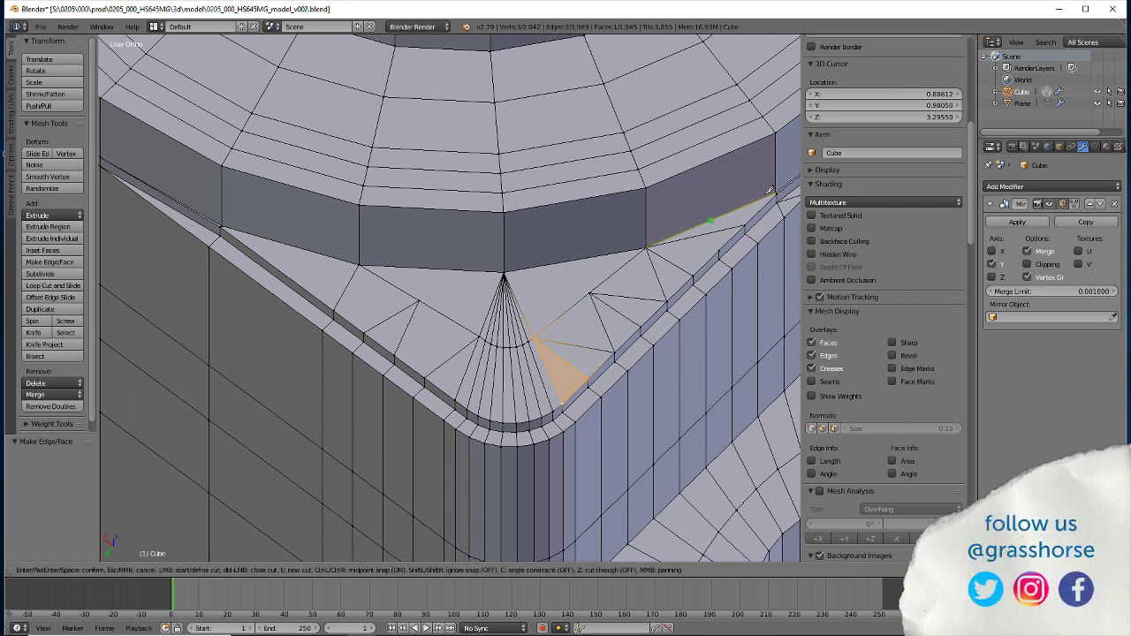
{"action": "left_click", "coordinate": [777, 190]}
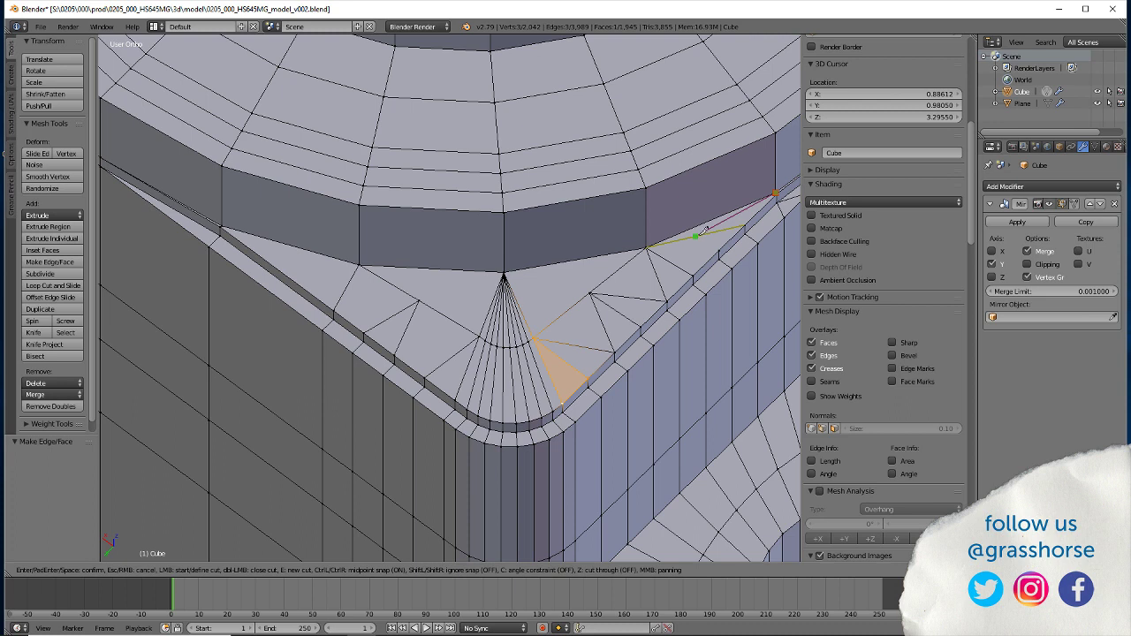
{"action": "left_click", "coordinate": [697, 235]}
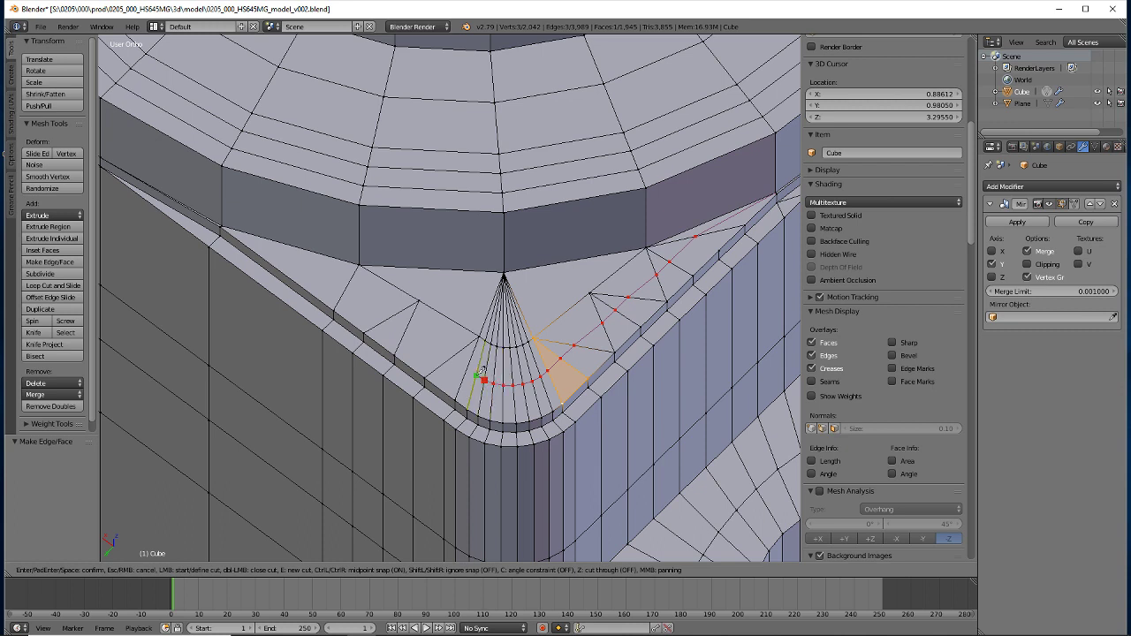
{"action": "left_click", "coordinate": [452, 357]}
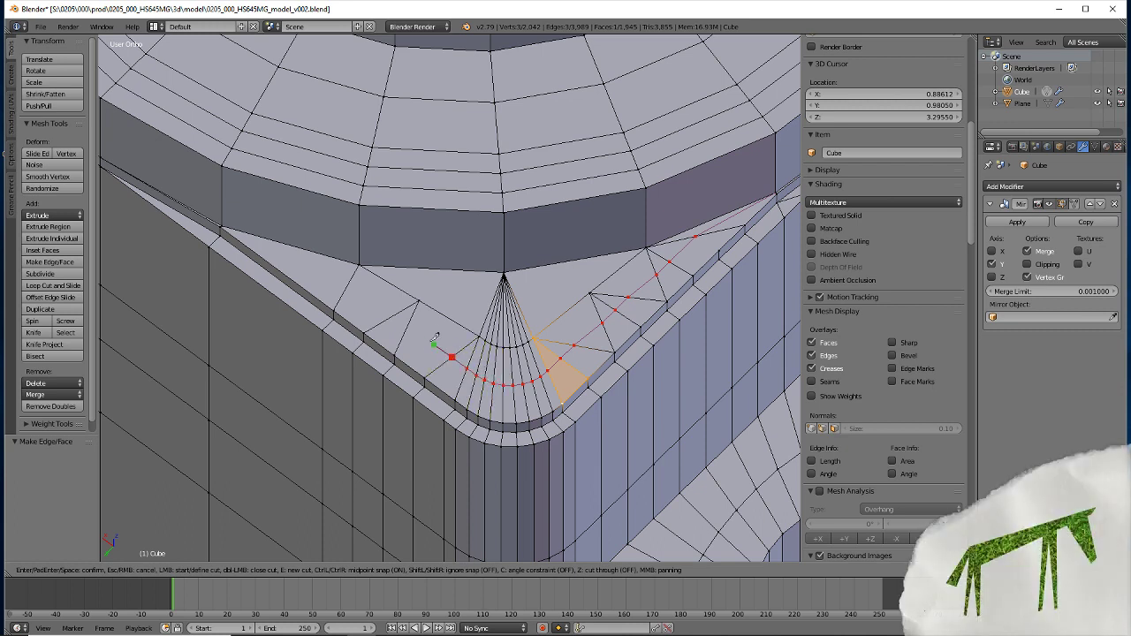
{"action": "left_click", "coordinate": [392, 316]}
{"action": "left_click", "coordinate": [346, 287]}
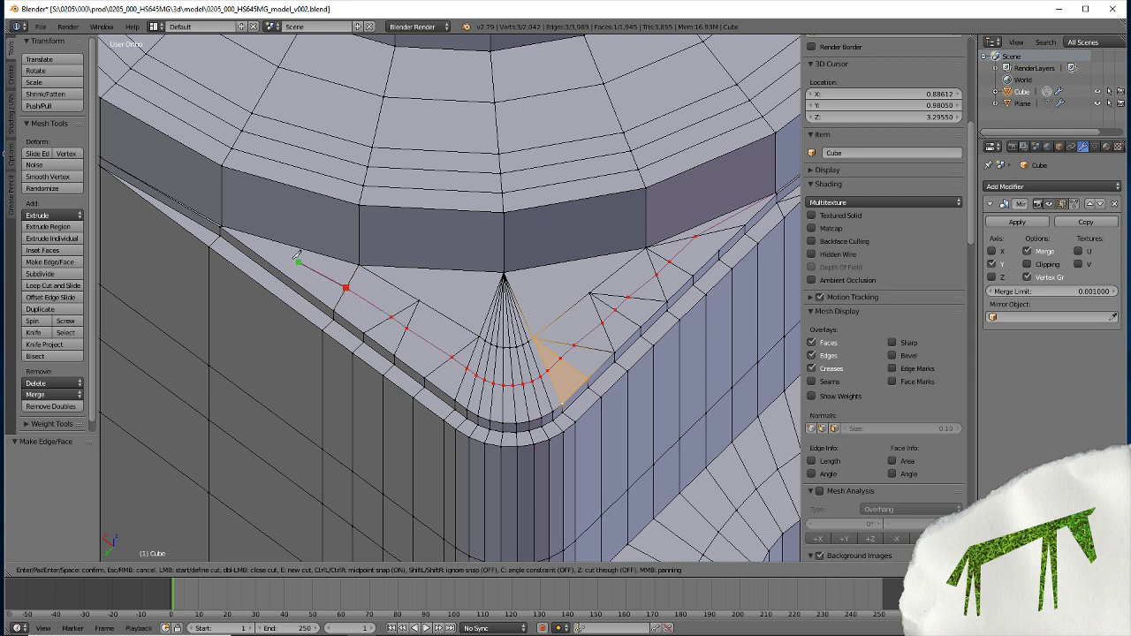
{"action": "left_click", "coordinate": [223, 225]}
{"action": "key", "text": "Return"}
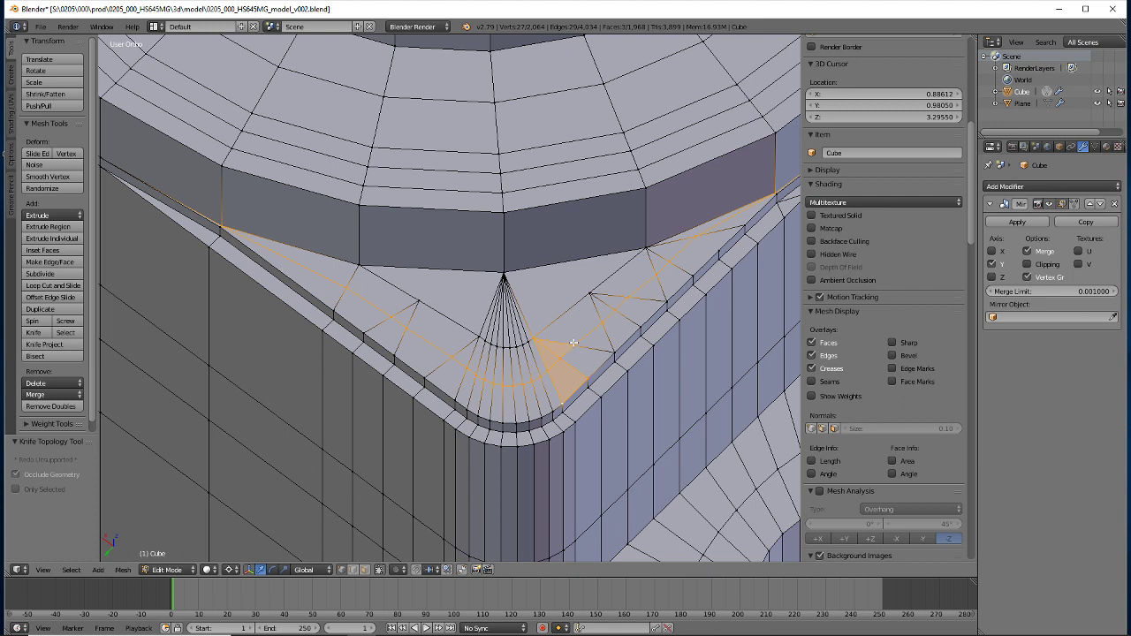
{"action": "right_click", "coordinate": [599, 327]}
{"action": "right_click", "coordinate": [579, 340], "text": "shift"}
Merge the two doubled vertex pairs at their centers with Alt+M
{"action": "key", "text": "alt+m"}
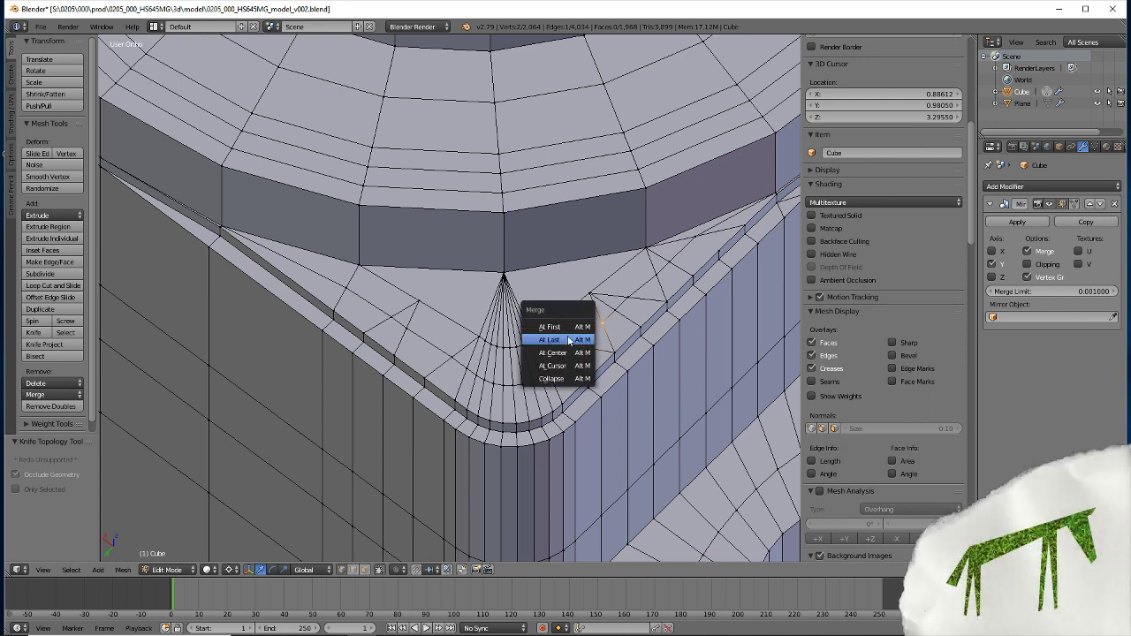
{"action": "left_click", "coordinate": [565, 354]}
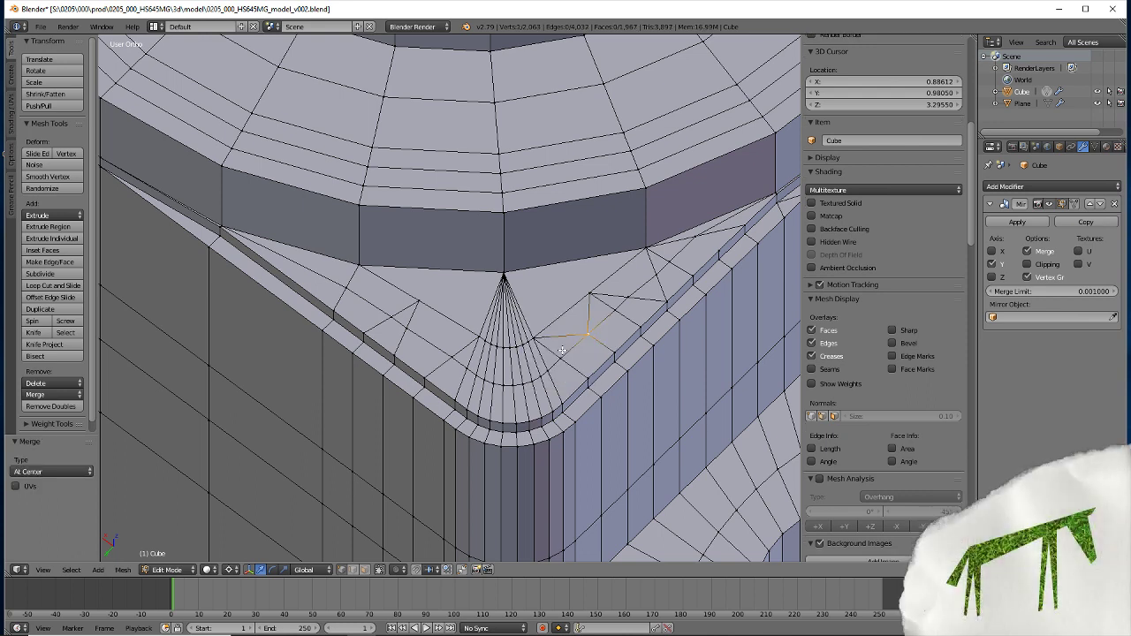
{"action": "right_click", "coordinate": [654, 275], "text": "shift"}
{"action": "key", "text": "alt+m"}
{"action": "left_click", "coordinate": [656, 274]}
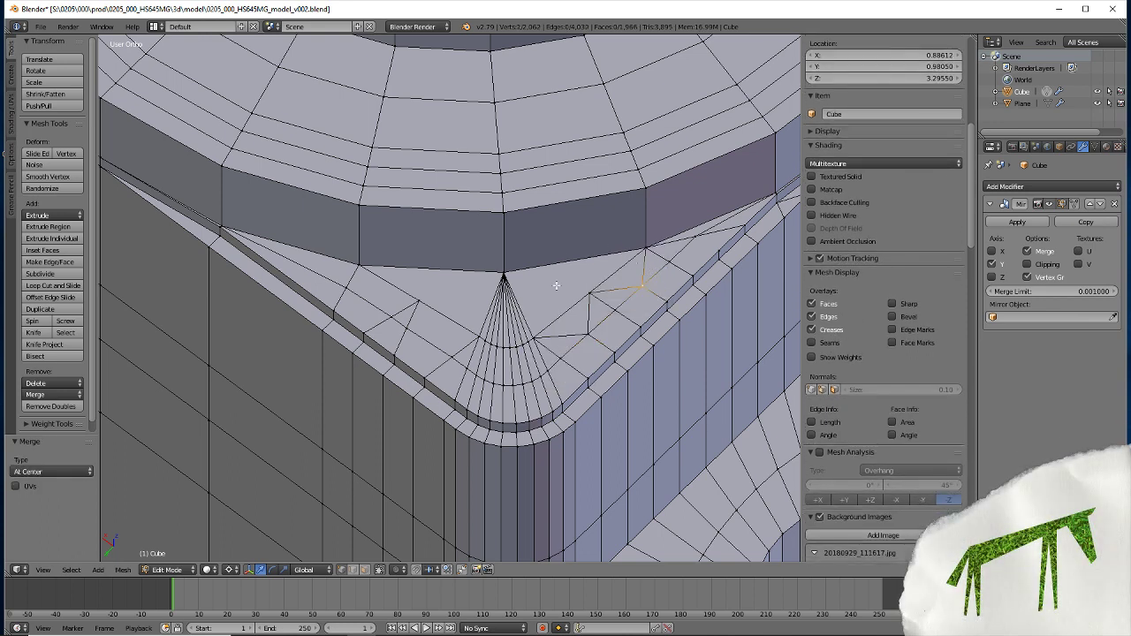
{"action": "middle_click_drag", "start_coordinate": [535, 361], "coordinate": [639, 276]}
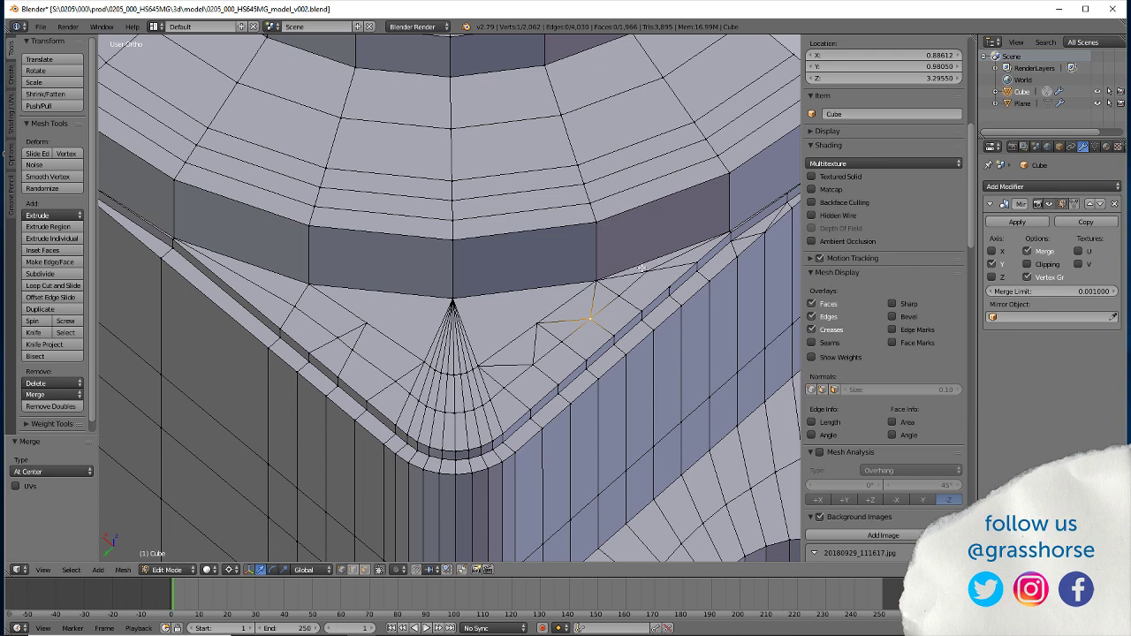
Knife-cut from the vertex to the nearby seam edge's midpoint and select the new vertex
{"action": "key", "text": "k"}
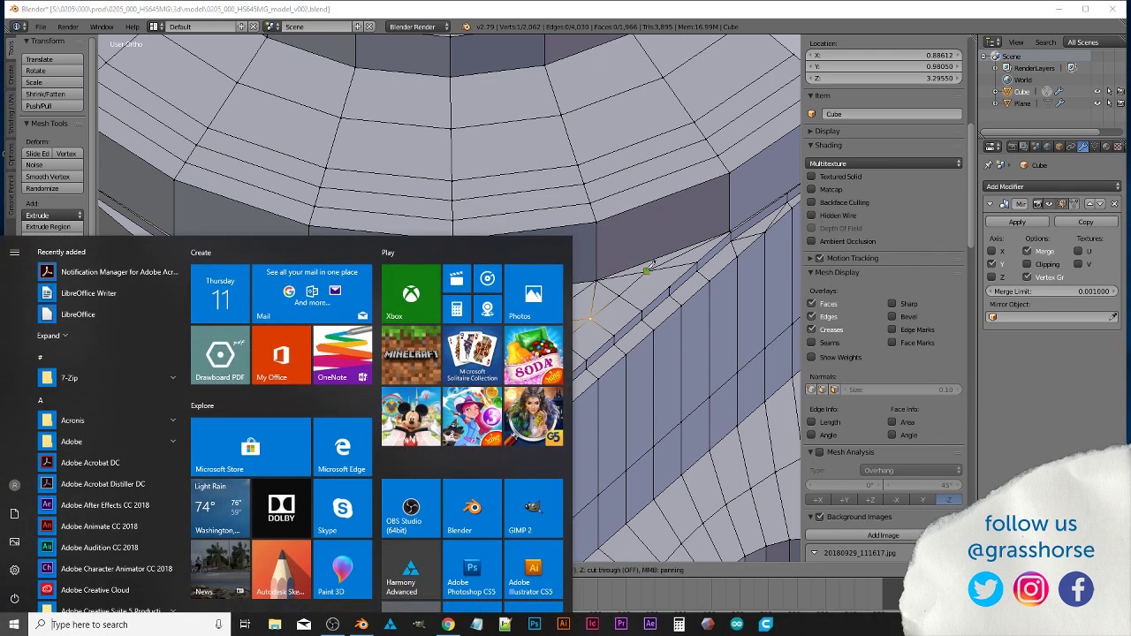
{"action": "key", "text": "ctrl"}
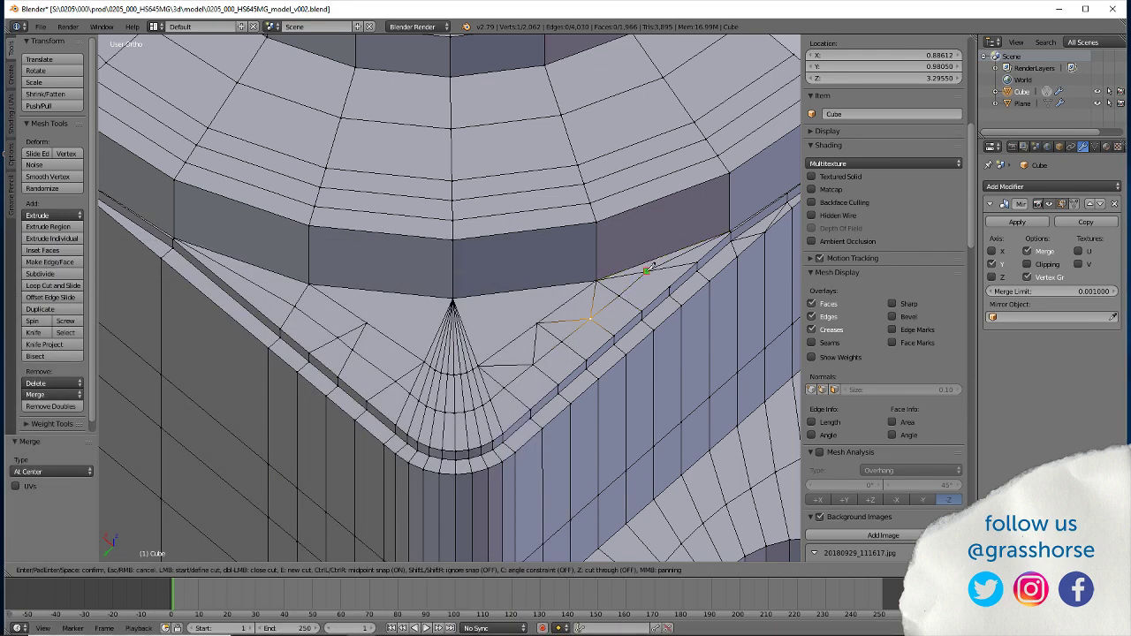
{"action": "left_click", "coordinate": [648, 272]}
{"action": "left_click", "coordinate": [669, 291]}
{"action": "key", "text": "Return"}
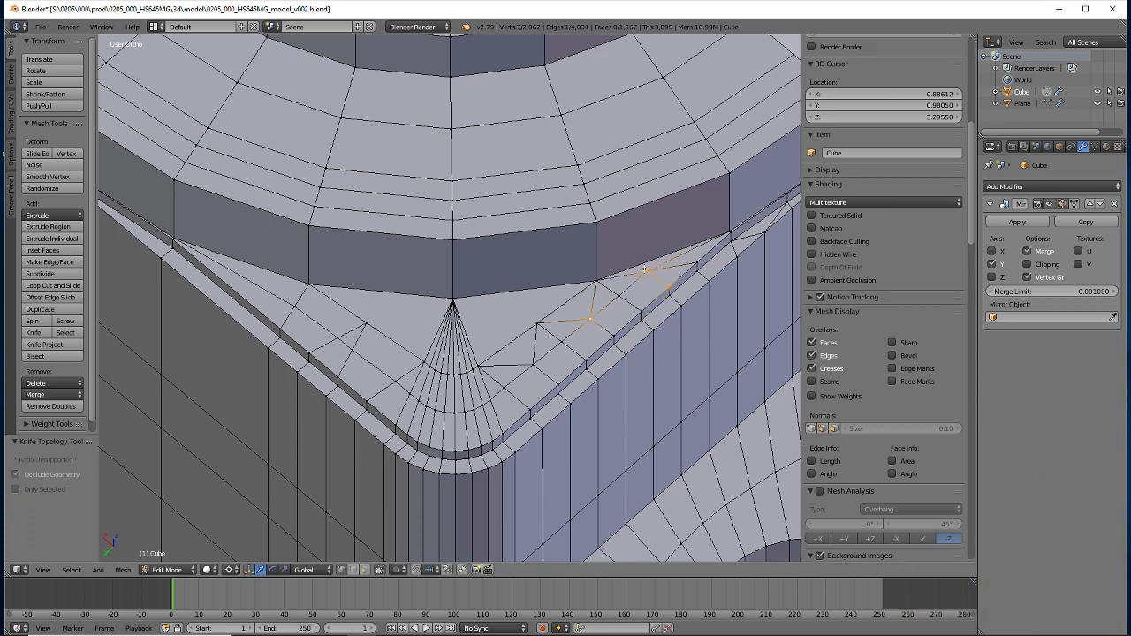
{"action": "right_click", "coordinate": [646, 269]}
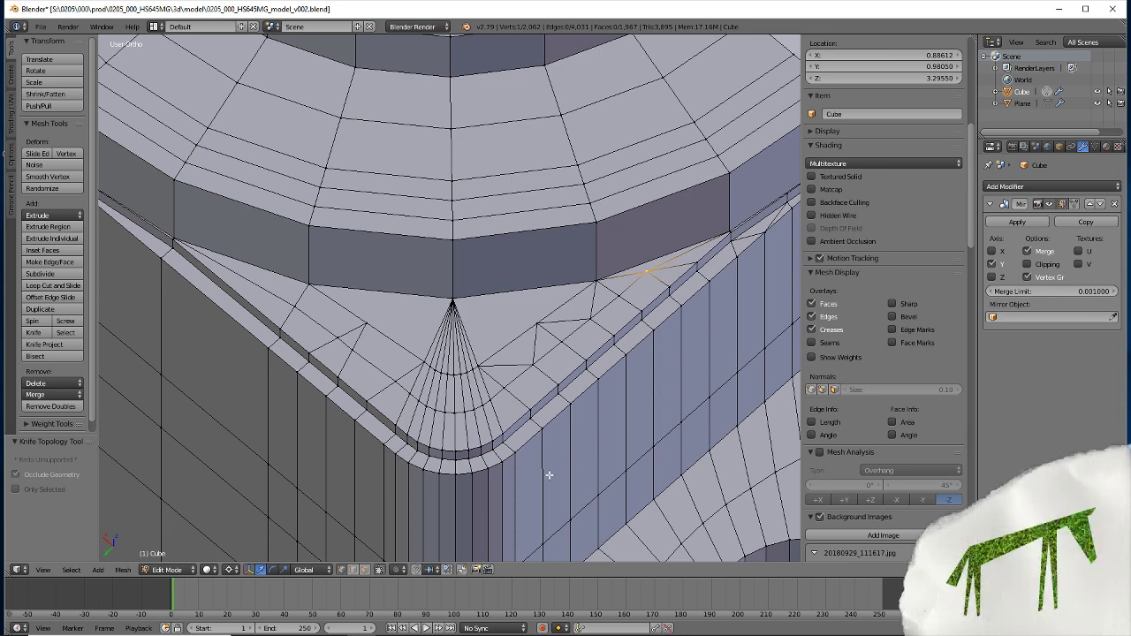
{"action": "middle_click_drag", "start_coordinate": [342, 450], "coordinate": [346, 475]}
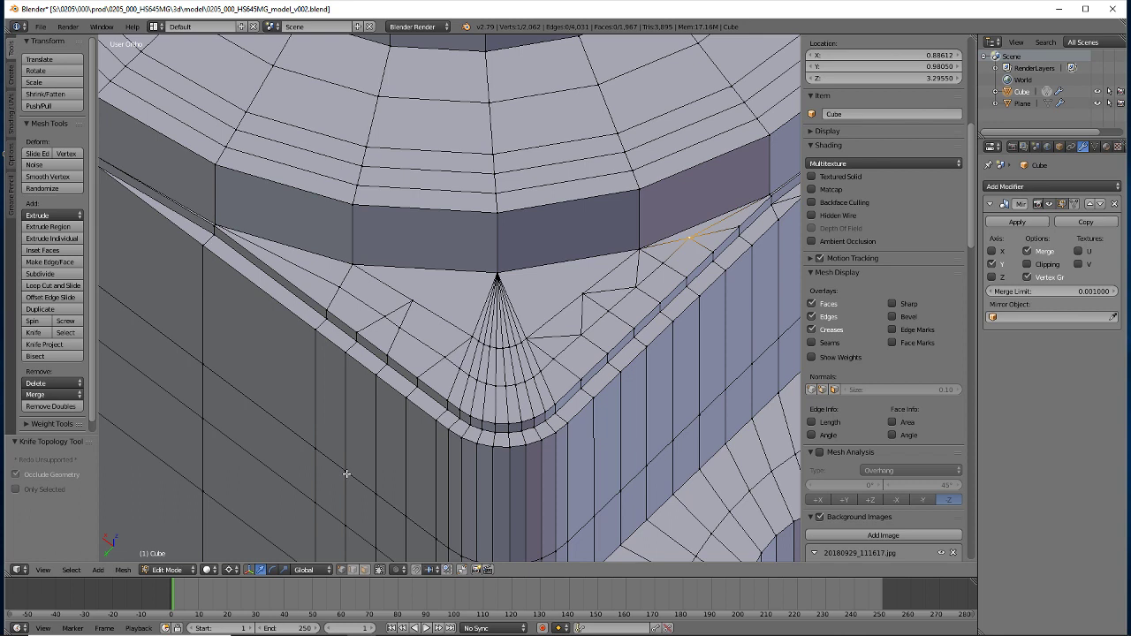
Knife a new edge from the fan apex vertex to the vertex on its right
{"action": "key", "text": "k"}
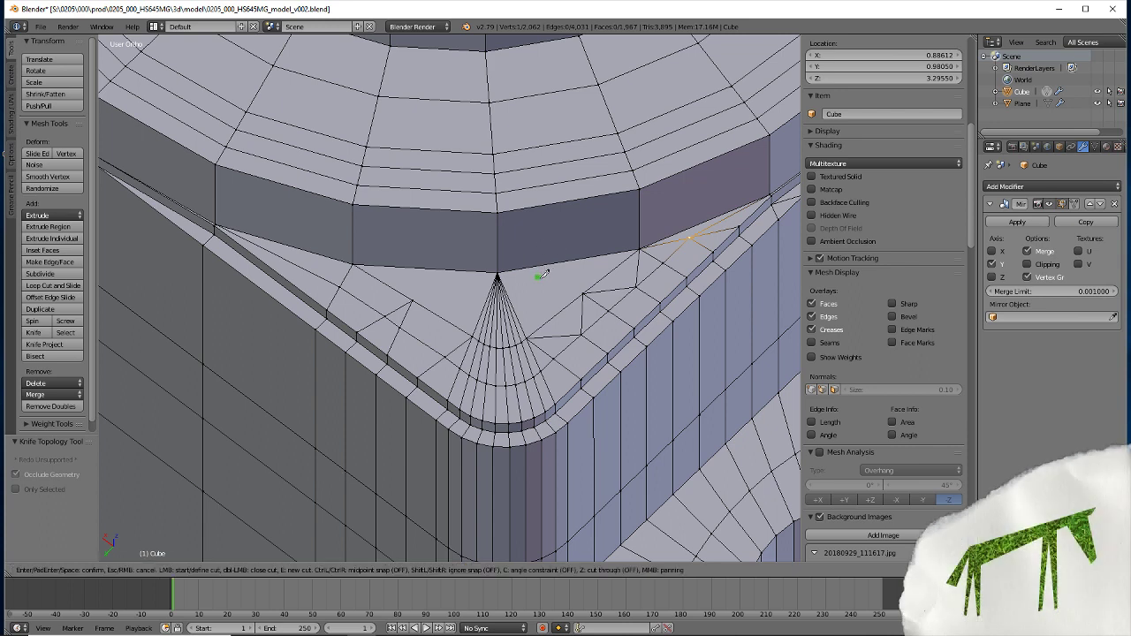
{"action": "left_click", "coordinate": [583, 292]}
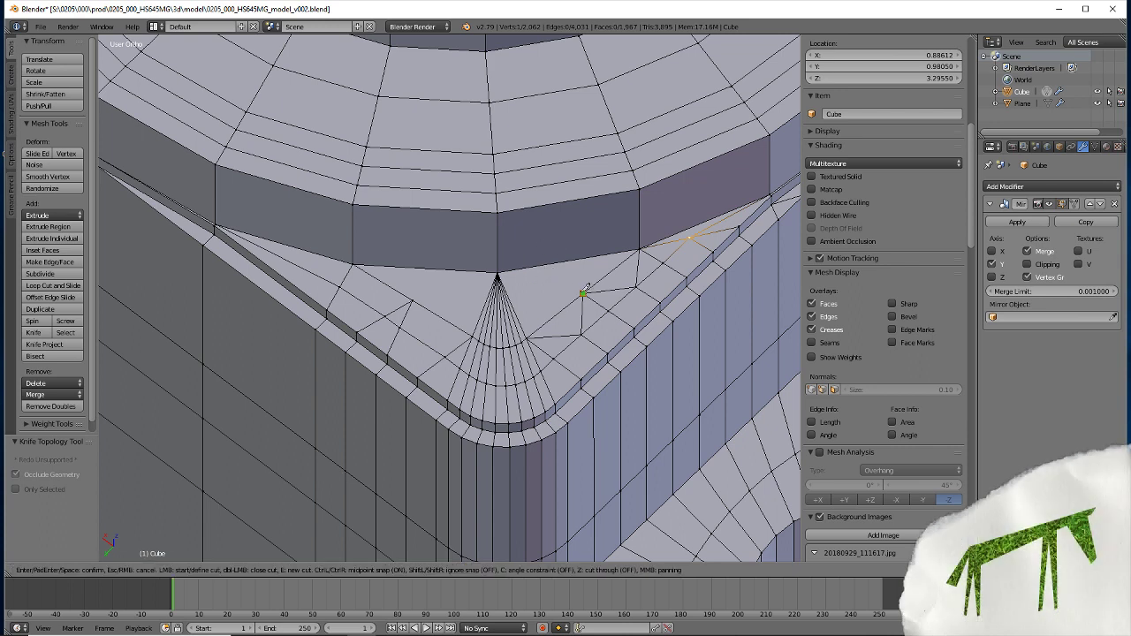
{"action": "left_click", "coordinate": [498, 273]}
{"action": "key", "text": "Return"}
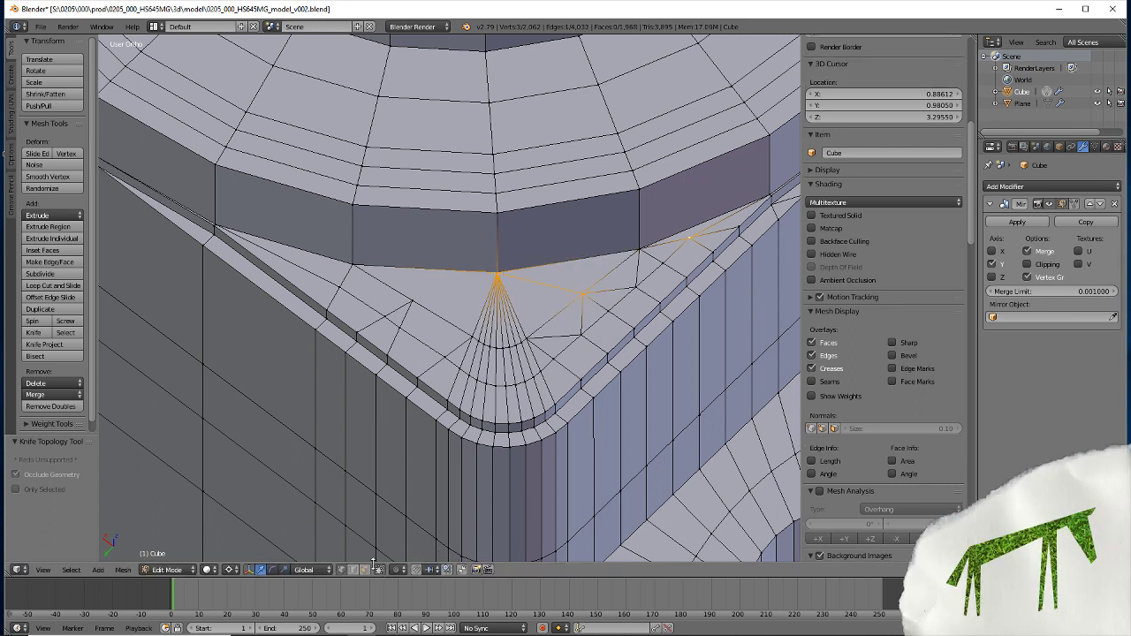
Merge the triangle beside the fan apex and its neighbouring quad into one face
{"action": "left_click", "coordinate": [364, 570]}
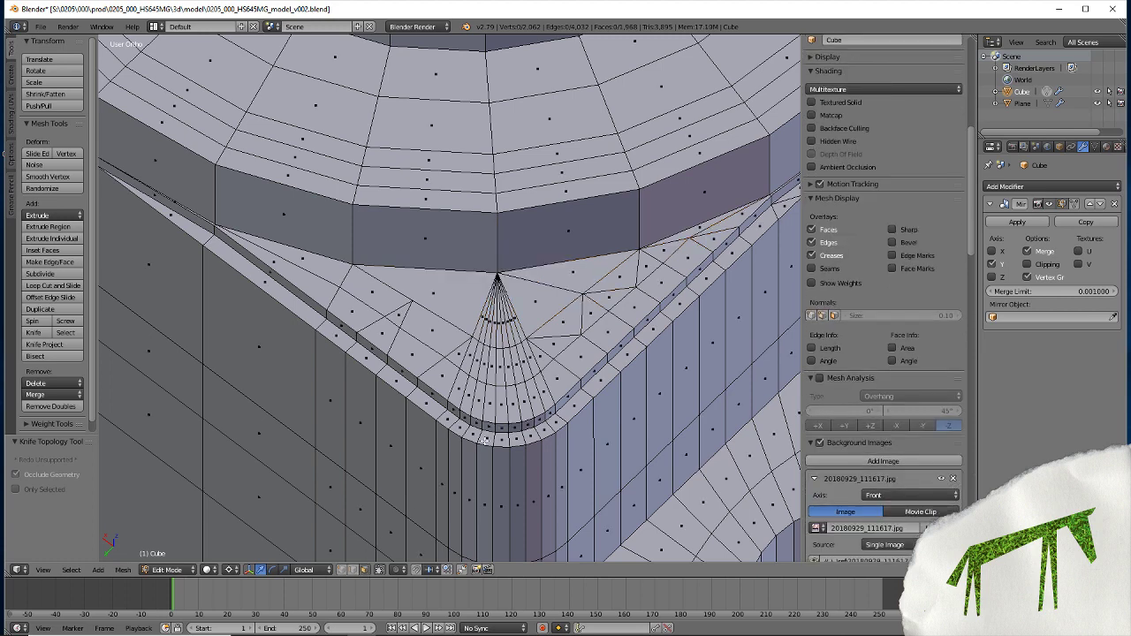
{"action": "left_click", "coordinate": [538, 310]}
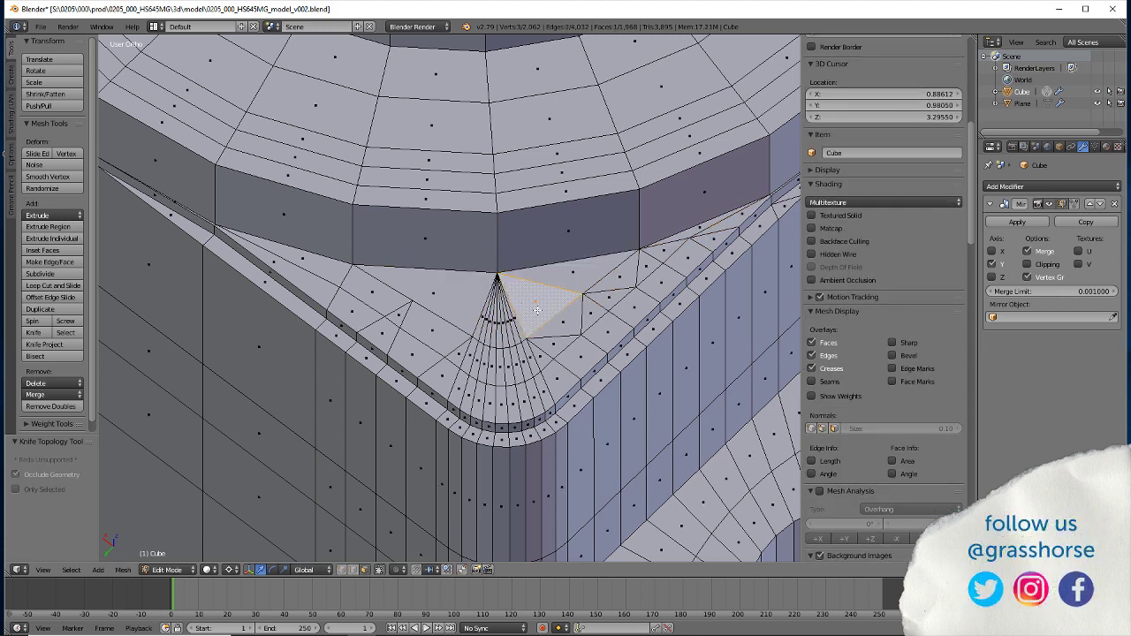
{"action": "right_click", "coordinate": [560, 322], "text": "shift"}
{"action": "key", "text": "x"}
{"action": "left_click", "coordinate": [559, 322]}
{"action": "key", "text": "f"}
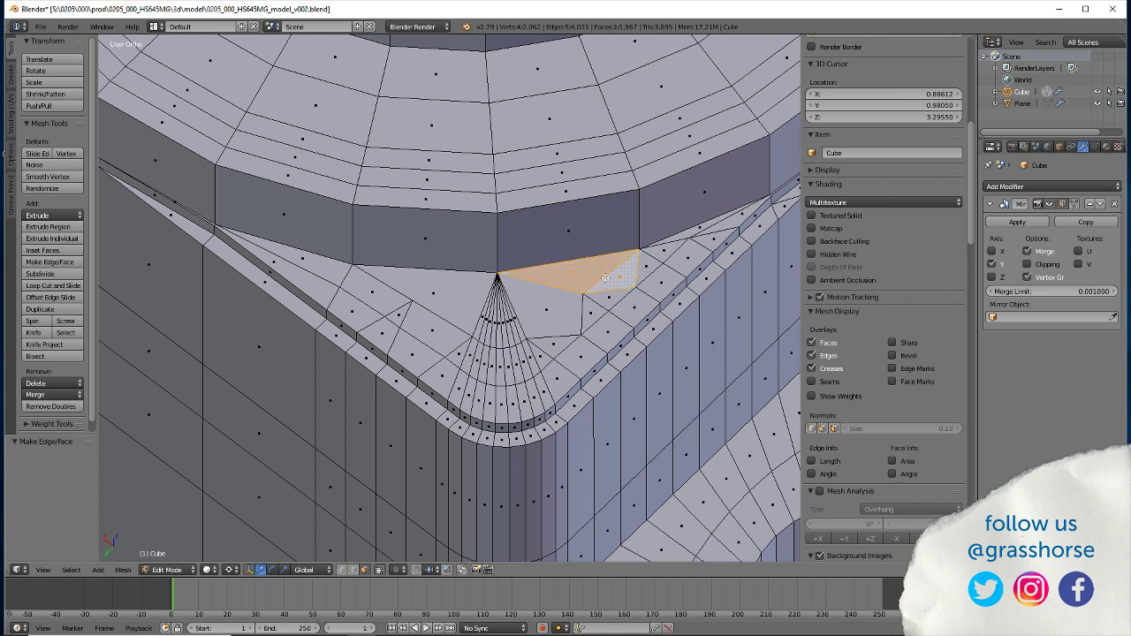
Knife another cut through an edge midpoint on the face near the right seam
{"action": "key", "text": "a"}
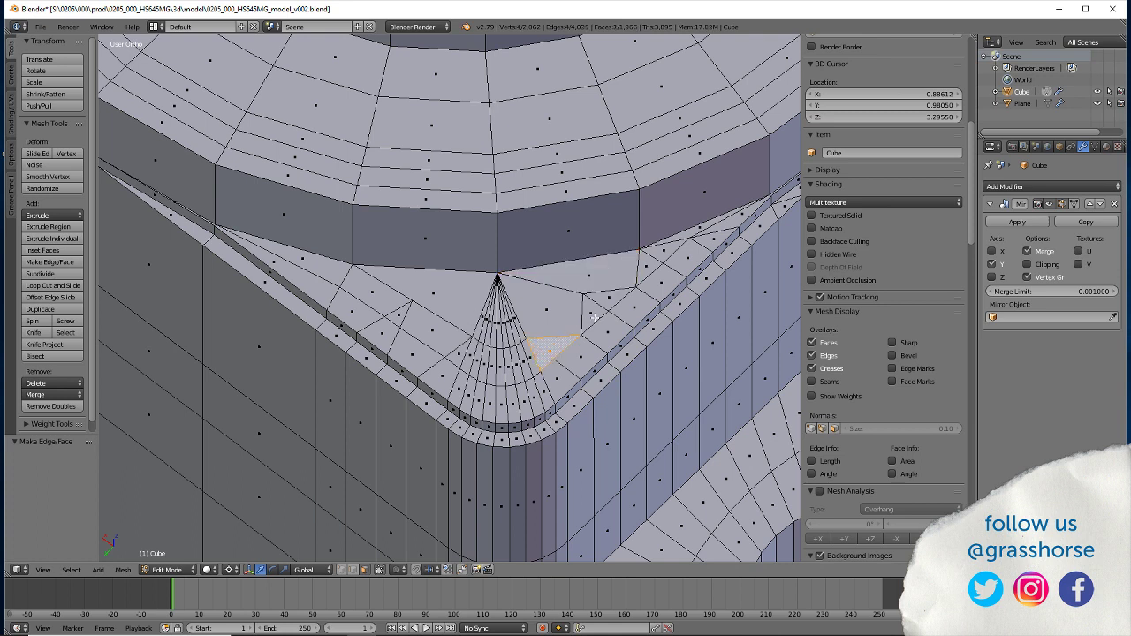
{"action": "right_click", "coordinate": [605, 300]}
{"action": "right_click", "coordinate": [653, 265]}
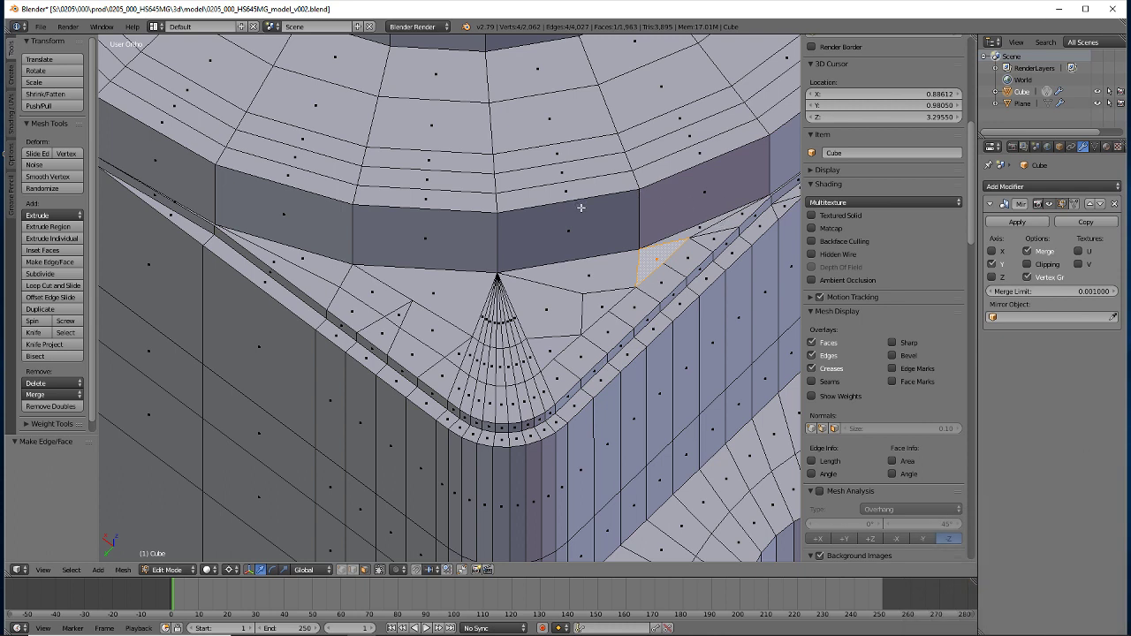
{"action": "key", "text": "k"}
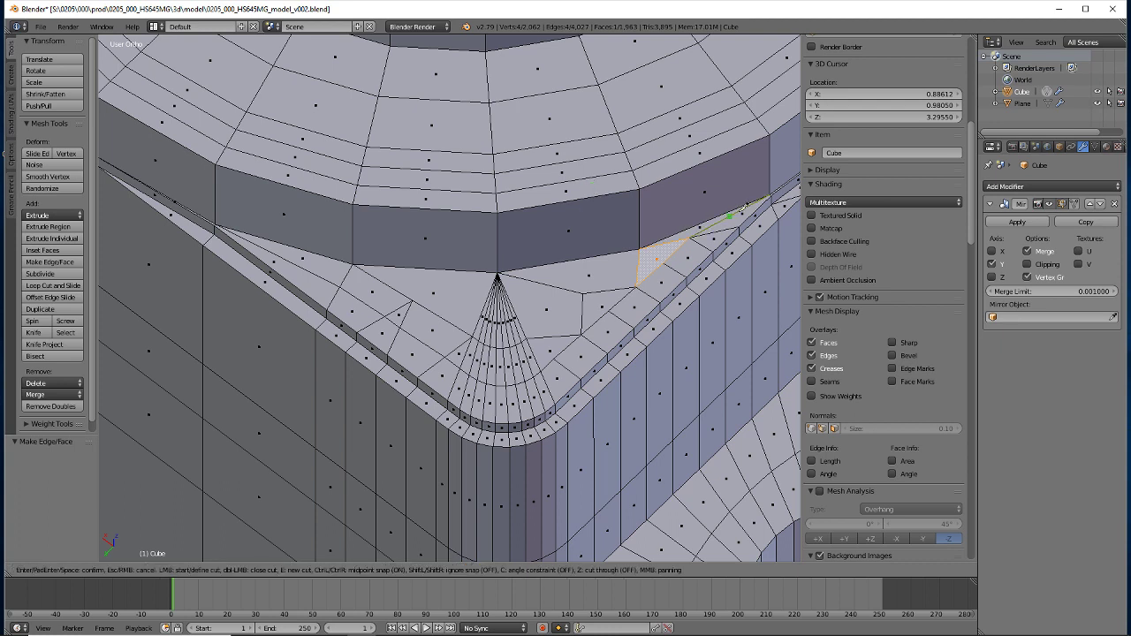
{"action": "left_click", "coordinate": [738, 227], "text": "ctrl"}
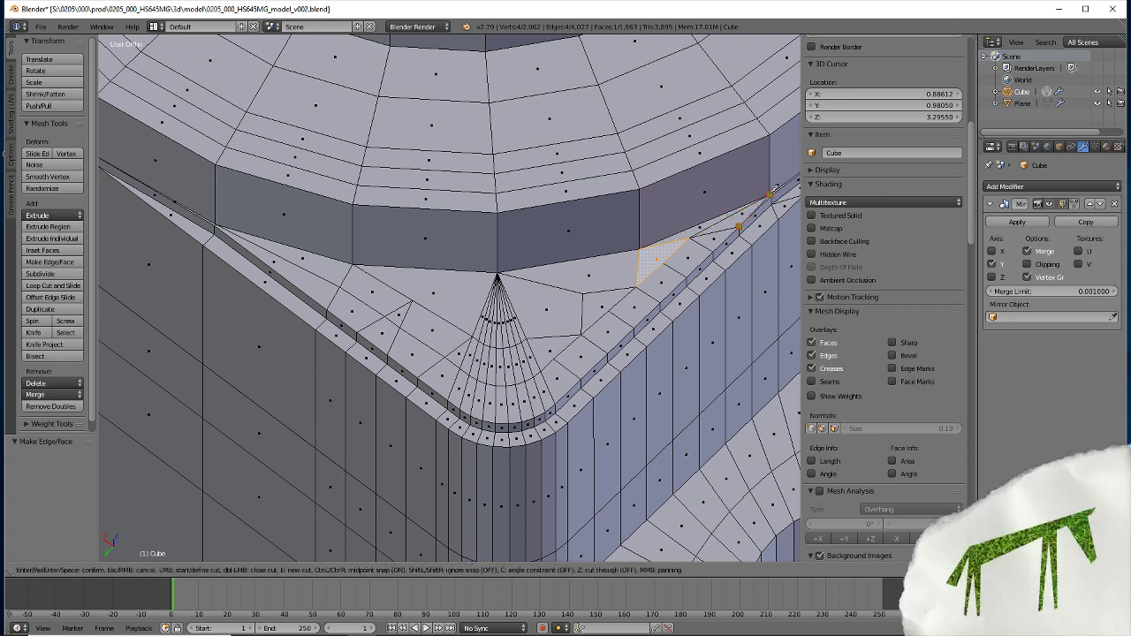
{"action": "key", "text": "Return"}
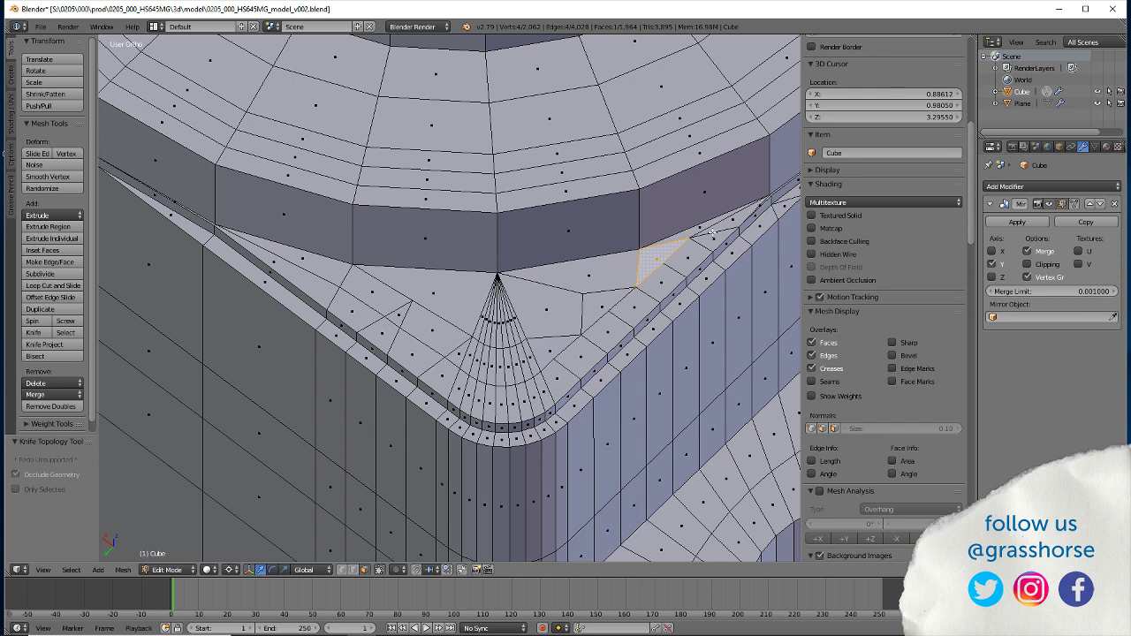
{"action": "scroll", "coordinate": [712, 212], "scroll_direction": "up", "scroll_amount": 1}
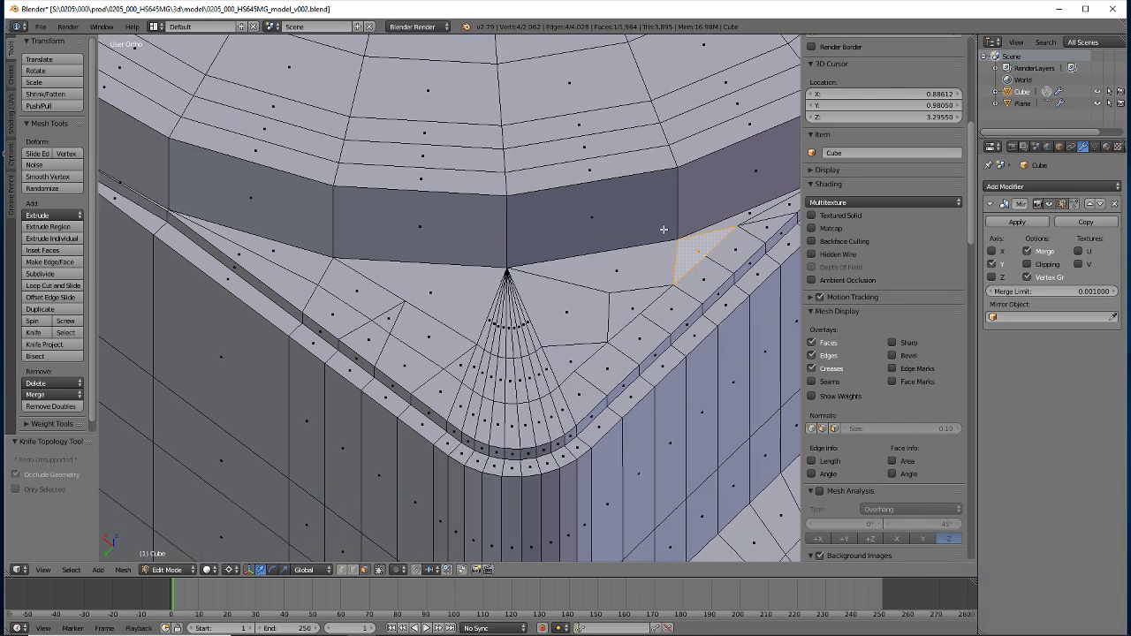
{"action": "scroll", "coordinate": [665, 230], "scroll_direction": "up", "scroll_amount": 3}
{"action": "mouse_move", "coordinate": [701, 381]}
{"action": "middle_mouse_down"}
{"action": "mouse_move", "coordinate": [396, 301]}
{"action": "mouse_move", "coordinate": [433, 311]}
{"action": "middle_mouse_up"}
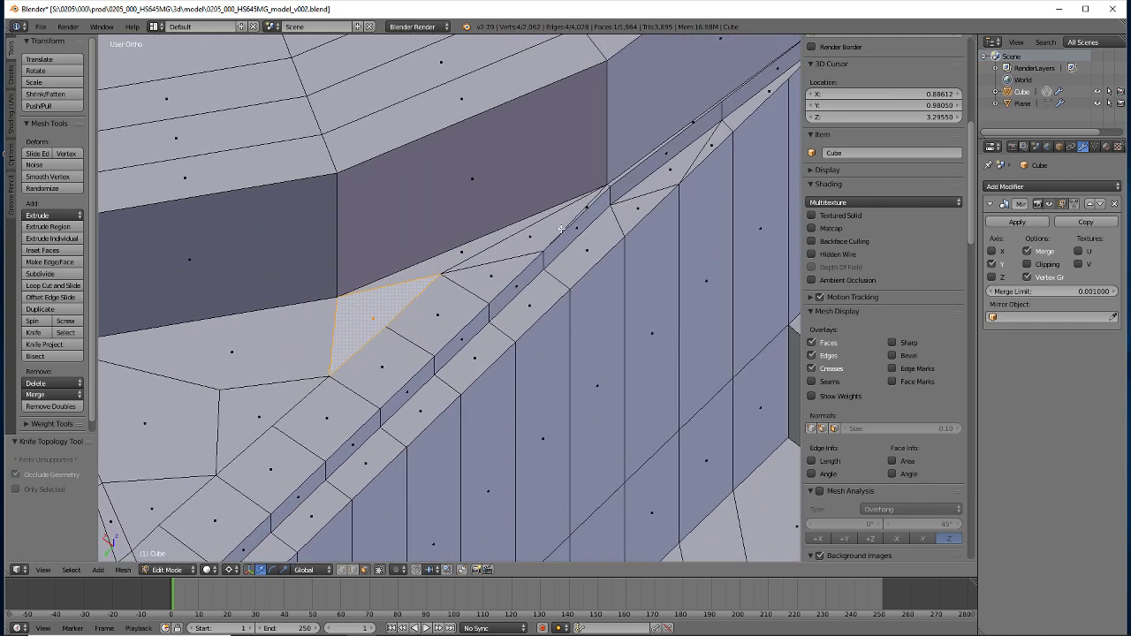
{"action": "left_click", "coordinate": [581, 200]}
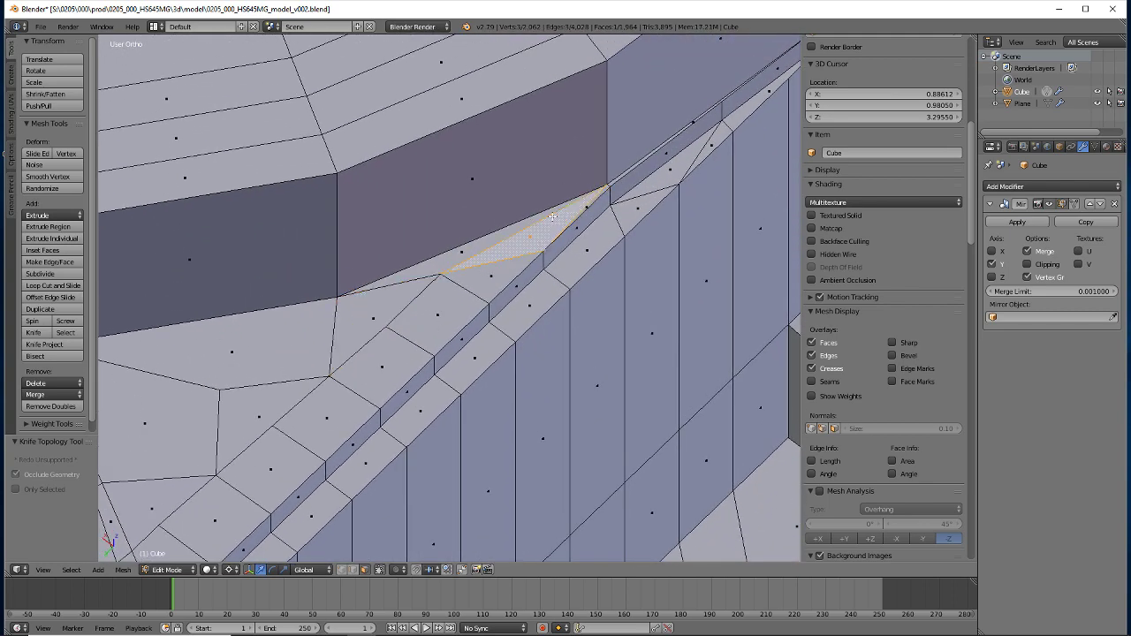
{"action": "left_click", "coordinate": [562, 213]}
{"action": "left_click", "coordinate": [488, 274]}
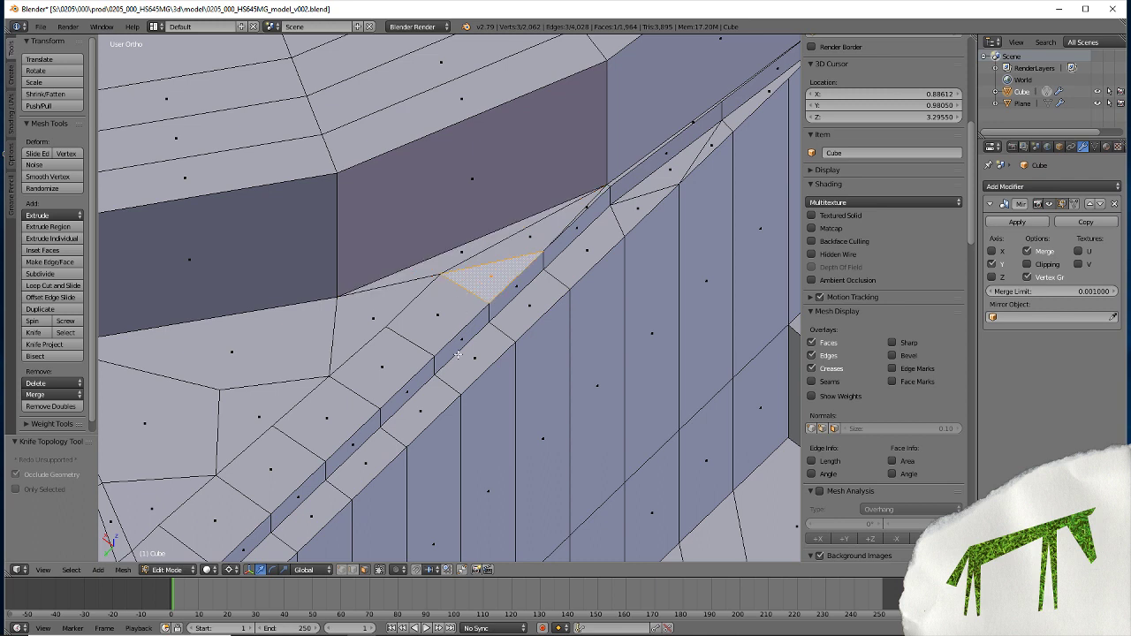
{"action": "left_click", "coordinate": [451, 258]}
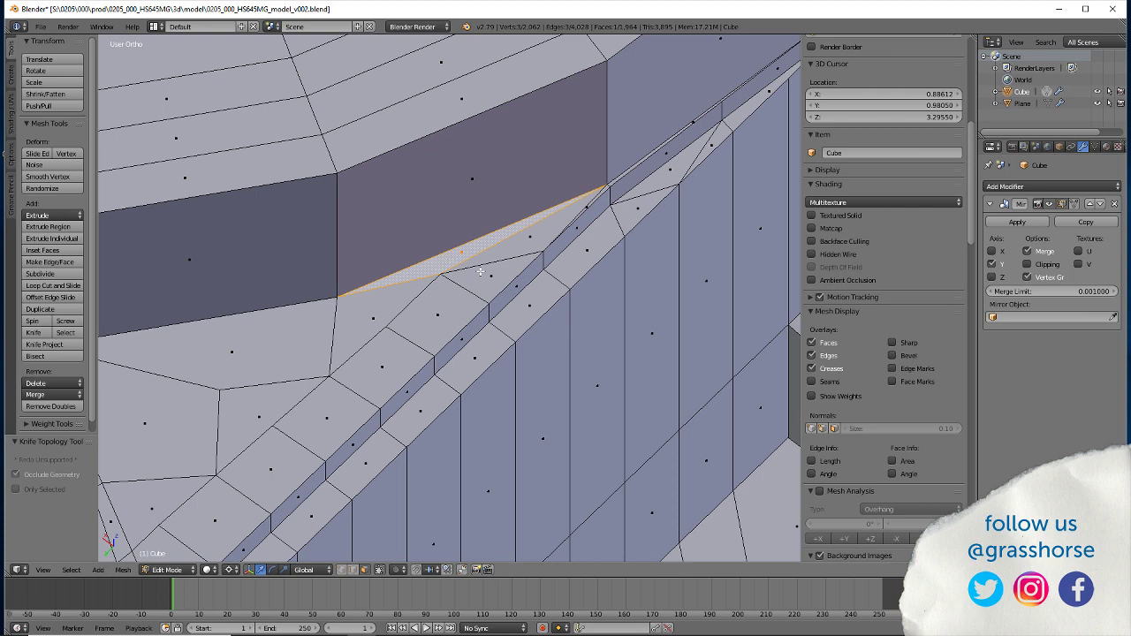
{"action": "right_click", "coordinate": [481, 271]}
{"action": "right_click", "coordinate": [463, 253]}
{"action": "right_click", "coordinate": [585, 218]}
{"action": "right_click", "coordinate": [591, 202]}
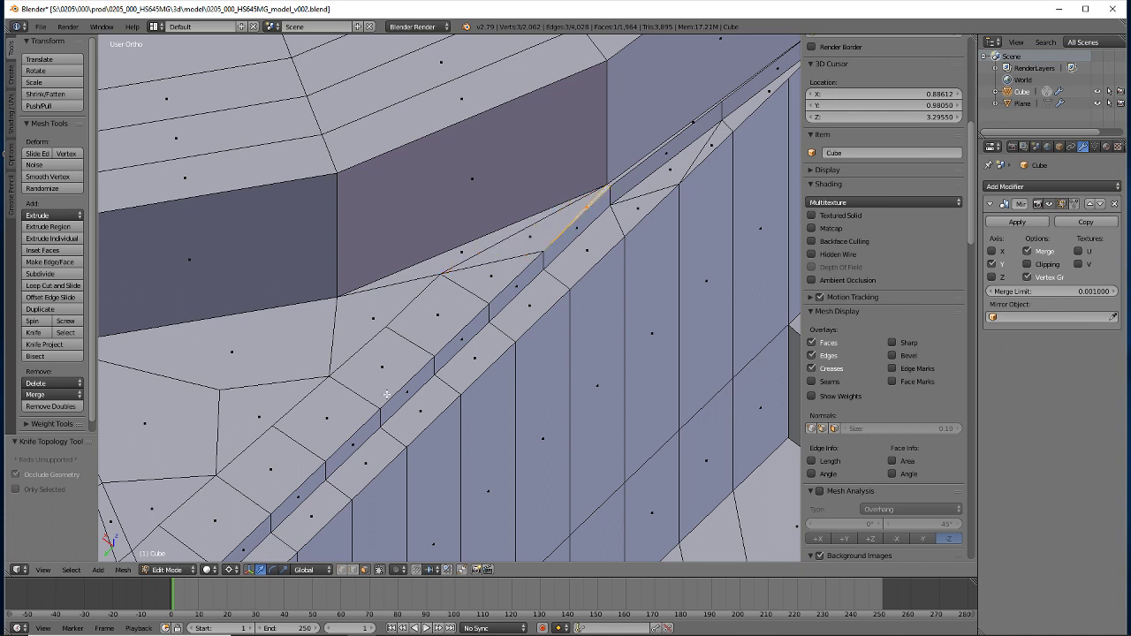
{"action": "right_click", "coordinate": [645, 217]}
{"action": "right_click", "coordinate": [692, 164]}
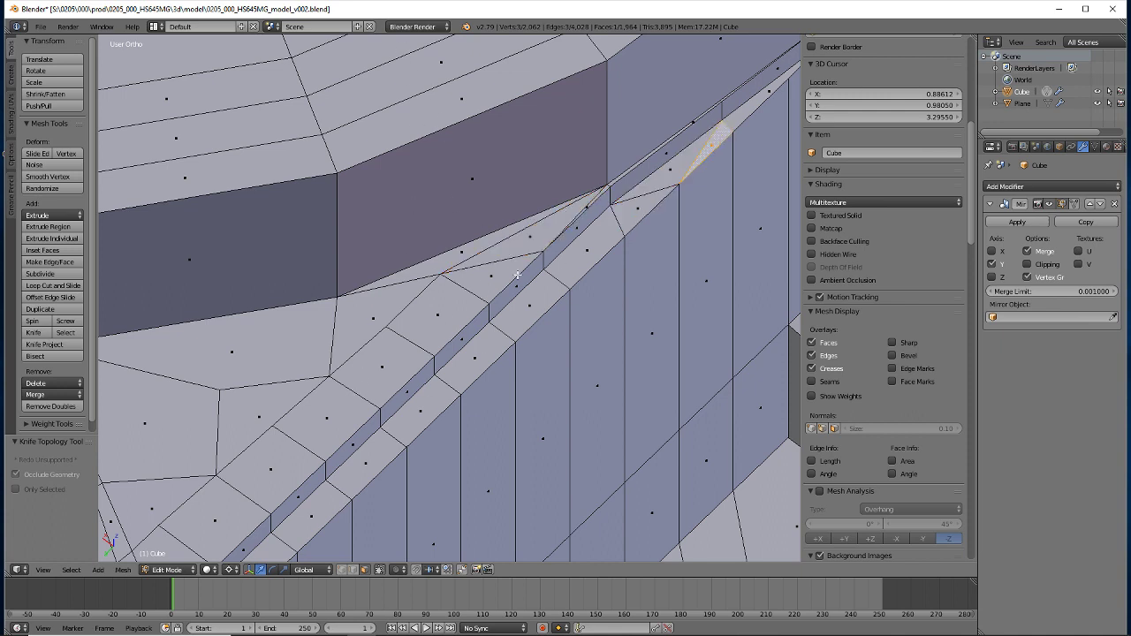
{"action": "scroll", "coordinate": [354, 356], "scroll_direction": "down", "scroll_amount": 4}
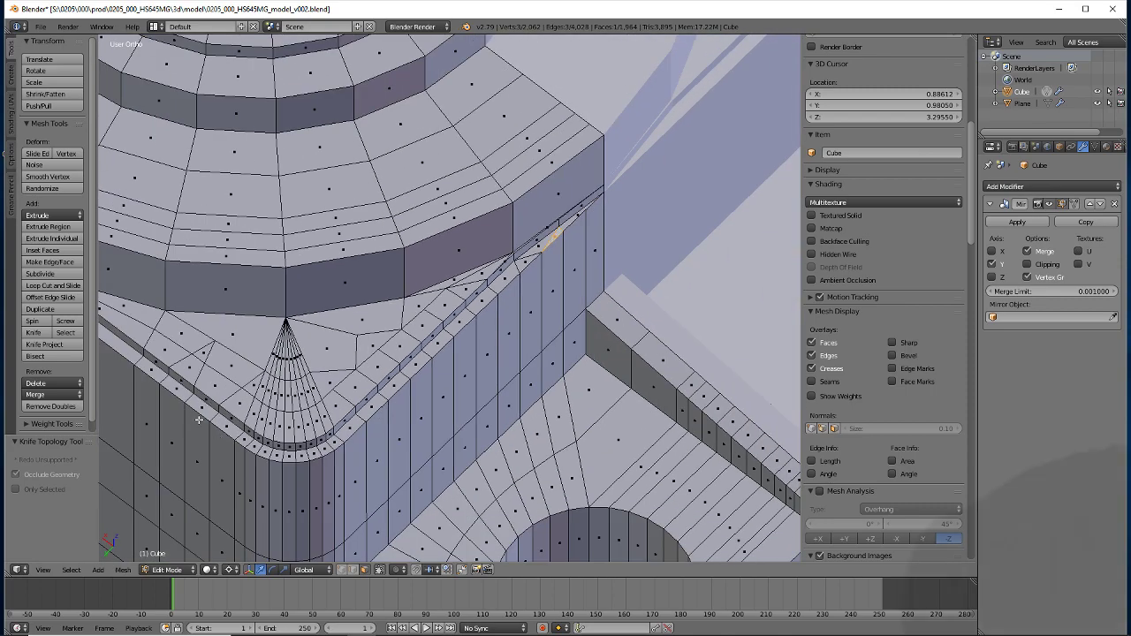
Knife a cut from the face edge up to the fan apex, splitting the triangle
{"action": "middle_click_drag", "start_coordinate": [209, 440], "coordinate": [455, 363]}
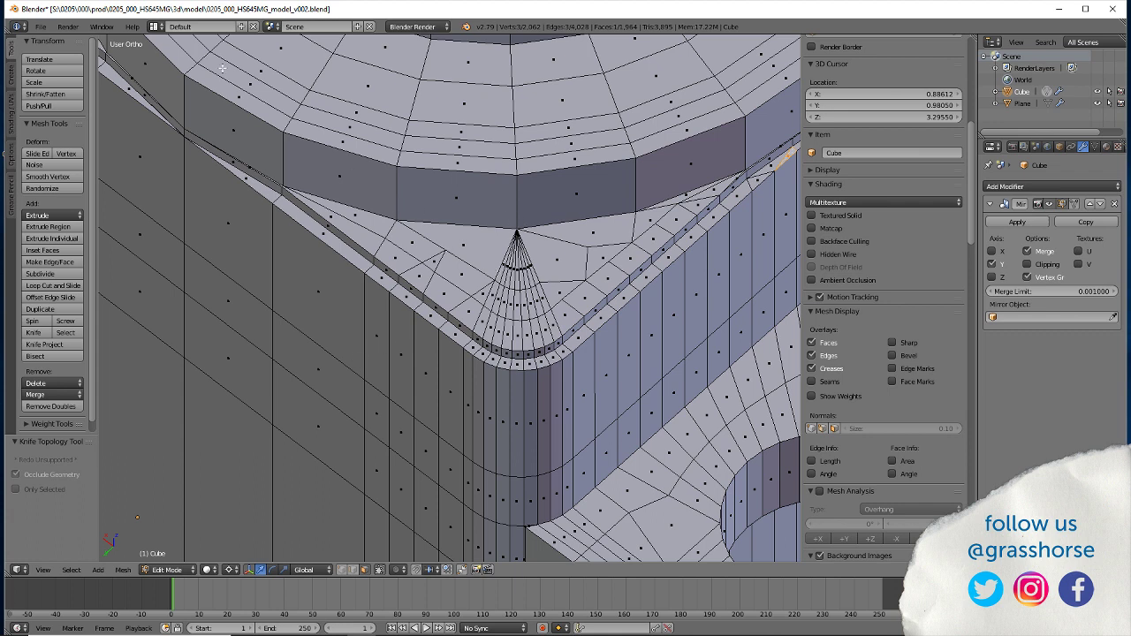
{"action": "right_click", "coordinate": [464, 247]}
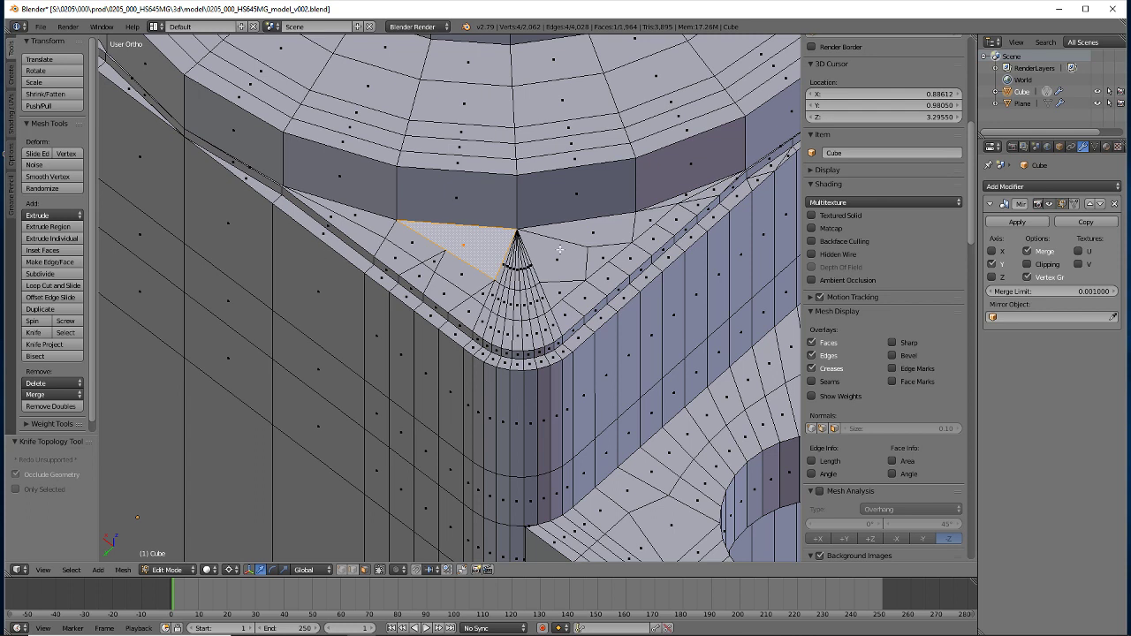
{"action": "key", "text": "k"}
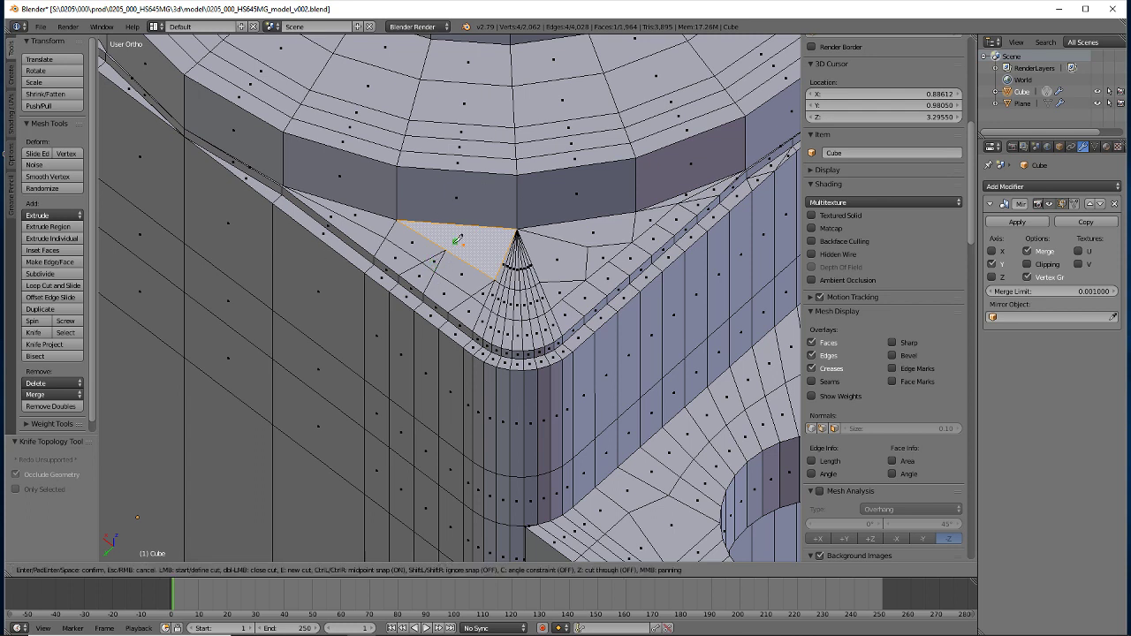
{"action": "left_click", "coordinate": [445, 250]}
{"action": "left_click", "coordinate": [501, 229]}
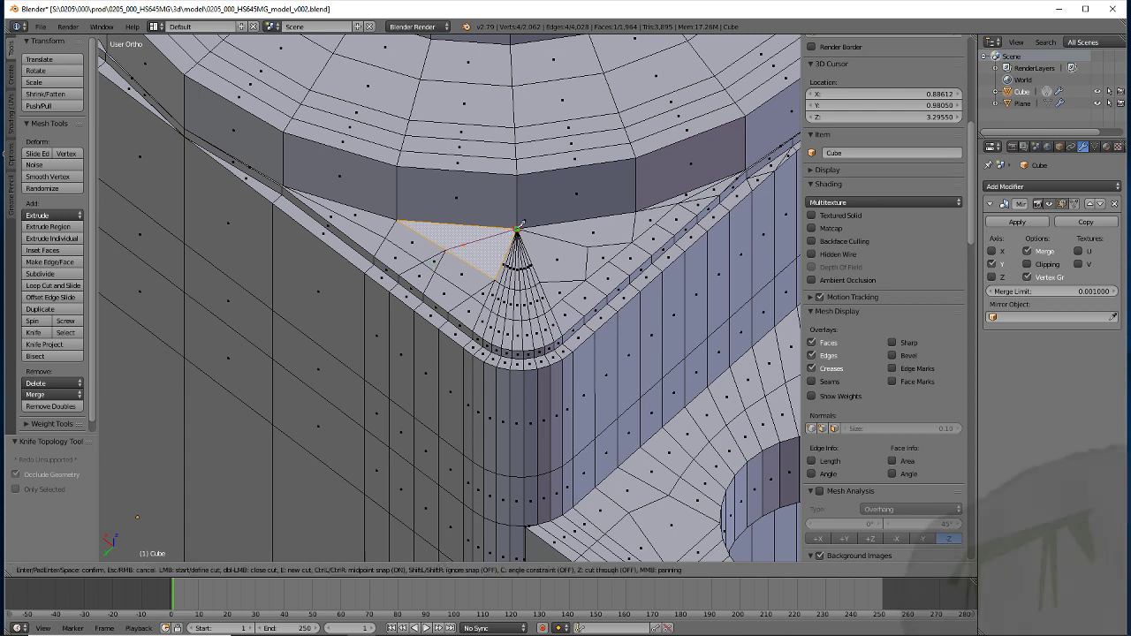
{"action": "key", "text": "Return"}
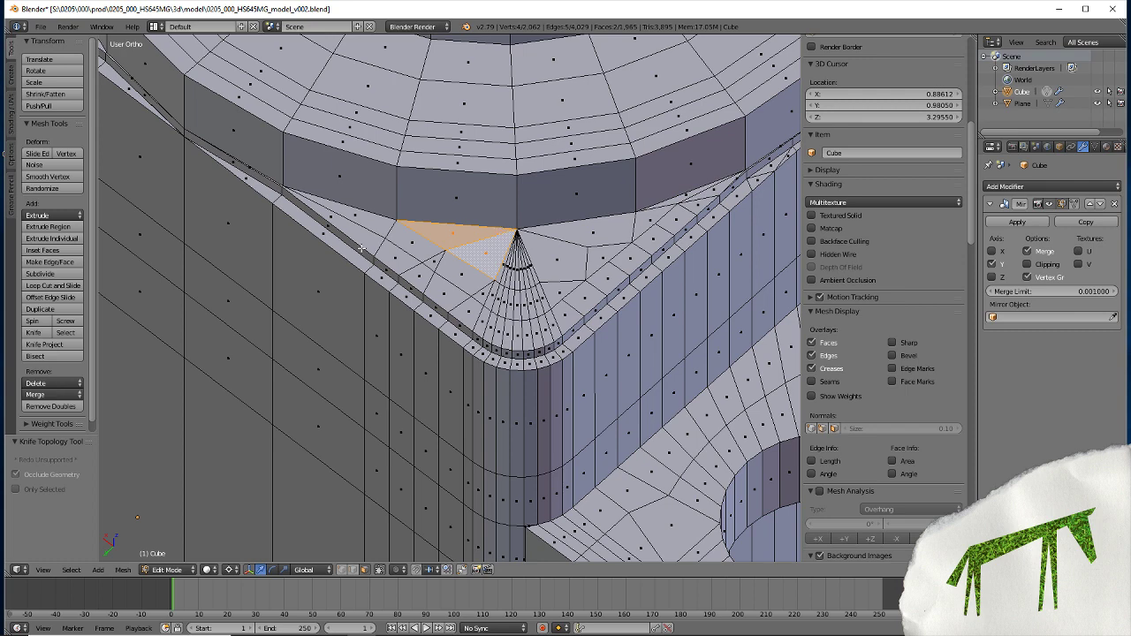
{"action": "scroll", "coordinate": [363, 264], "scroll_direction": "up", "scroll_amount": 2}
{"action": "scroll", "coordinate": [358, 299], "scroll_direction": "up", "scroll_amount": 2}
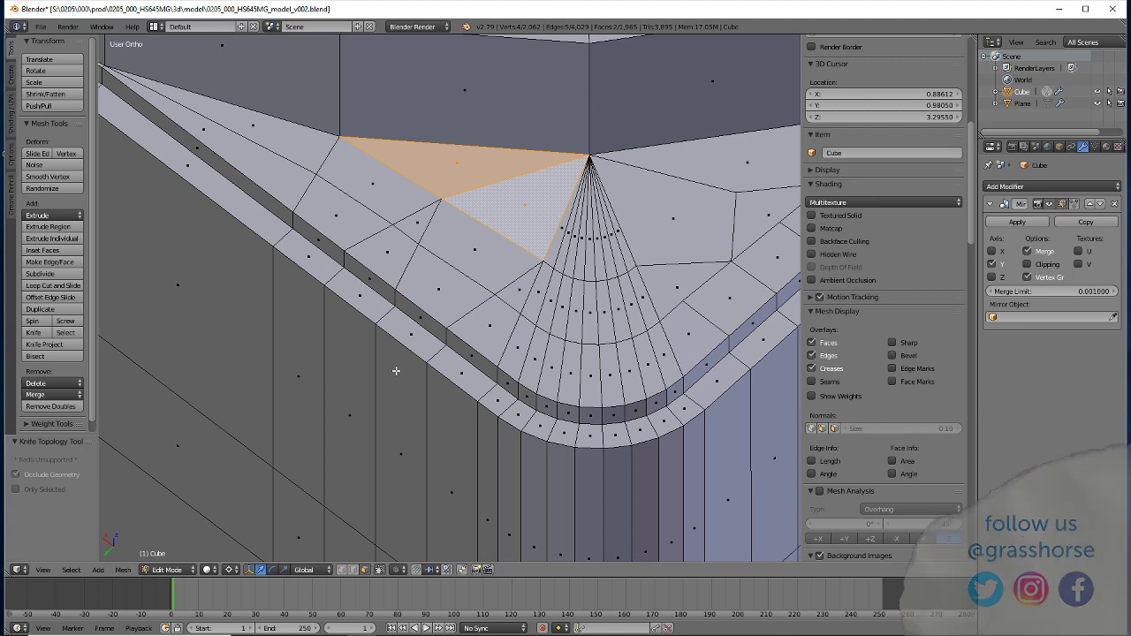
Subdivide the edge between the faces and knife through its new midpoint to the left vertex
{"action": "left_click", "coordinate": [352, 569]}
{"action": "right_click", "coordinate": [492, 227]}
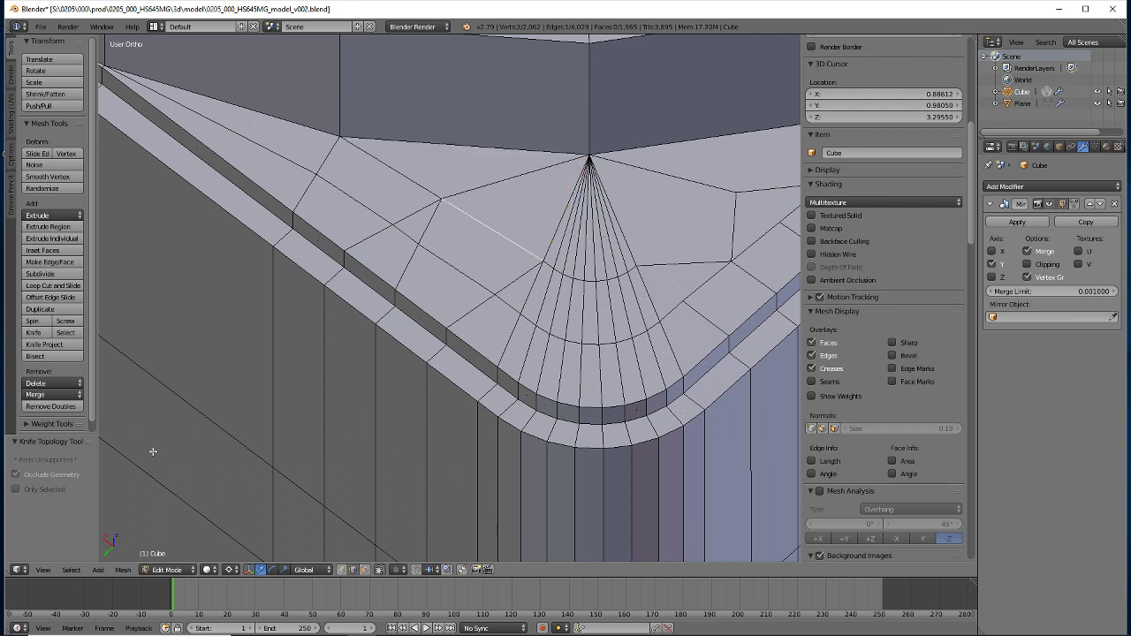
{"action": "left_click", "coordinate": [39, 275]}
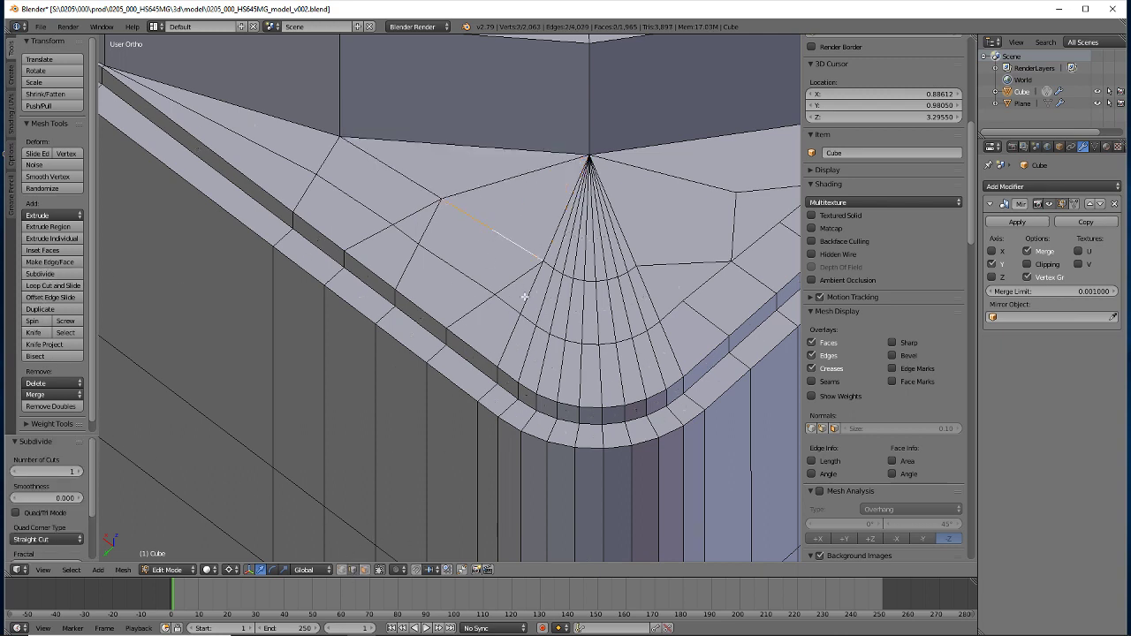
{"action": "key", "text": "k"}
{"action": "left_click", "coordinate": [495, 293]}
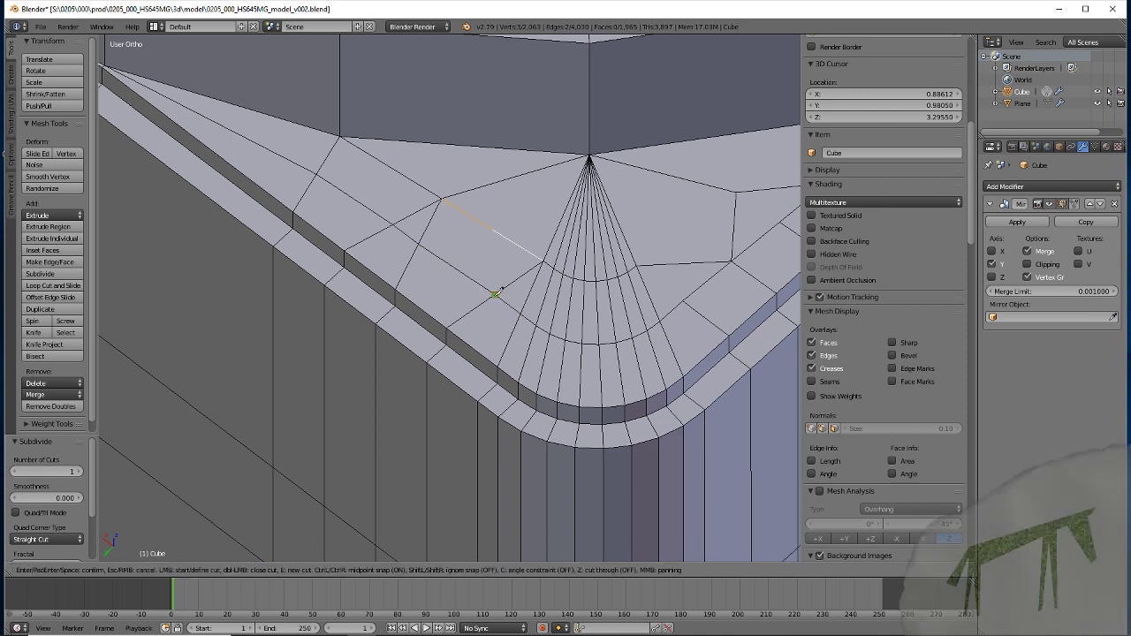
{"action": "left_click", "coordinate": [492, 228]}
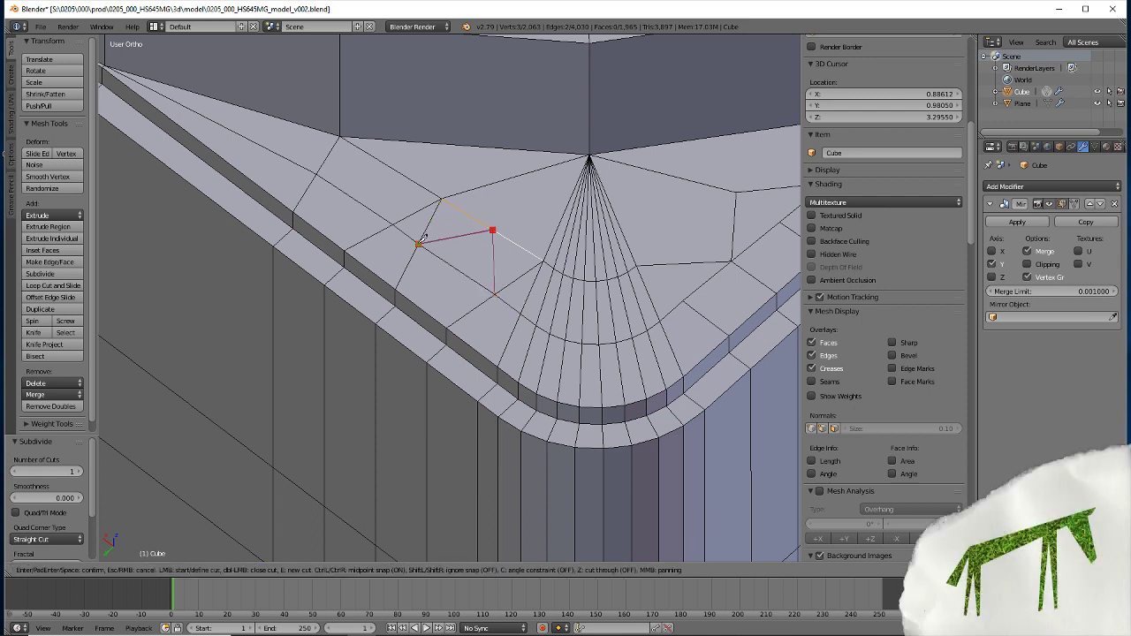
{"action": "left_click", "coordinate": [420, 244]}
{"action": "key", "text": "Return"}
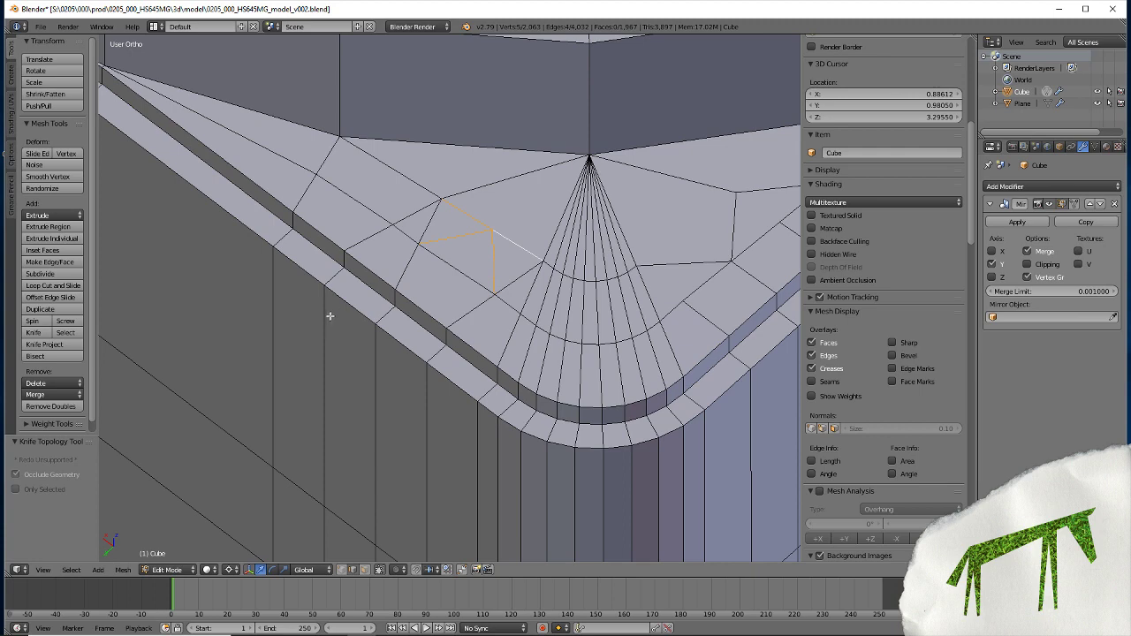
Subdivide the edge beside the fan corner and knife across neighbouring faces through its midpoint
{"action": "key", "text": "KP_8"}
{"action": "right_click", "coordinate": [449, 277]}
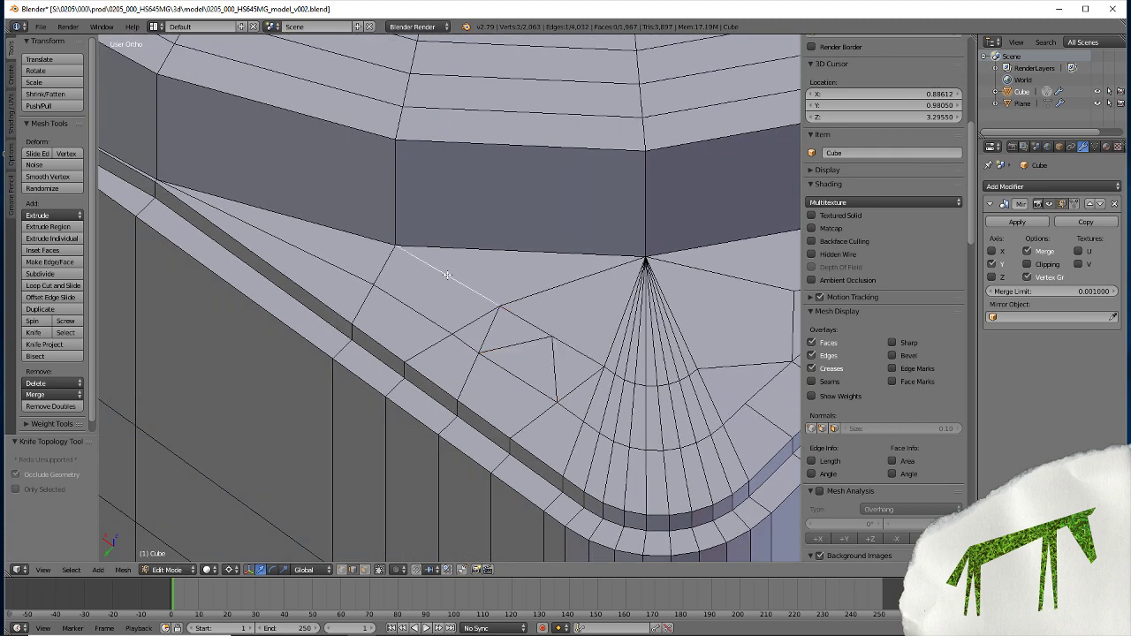
{"action": "left_click", "coordinate": [39, 274]}
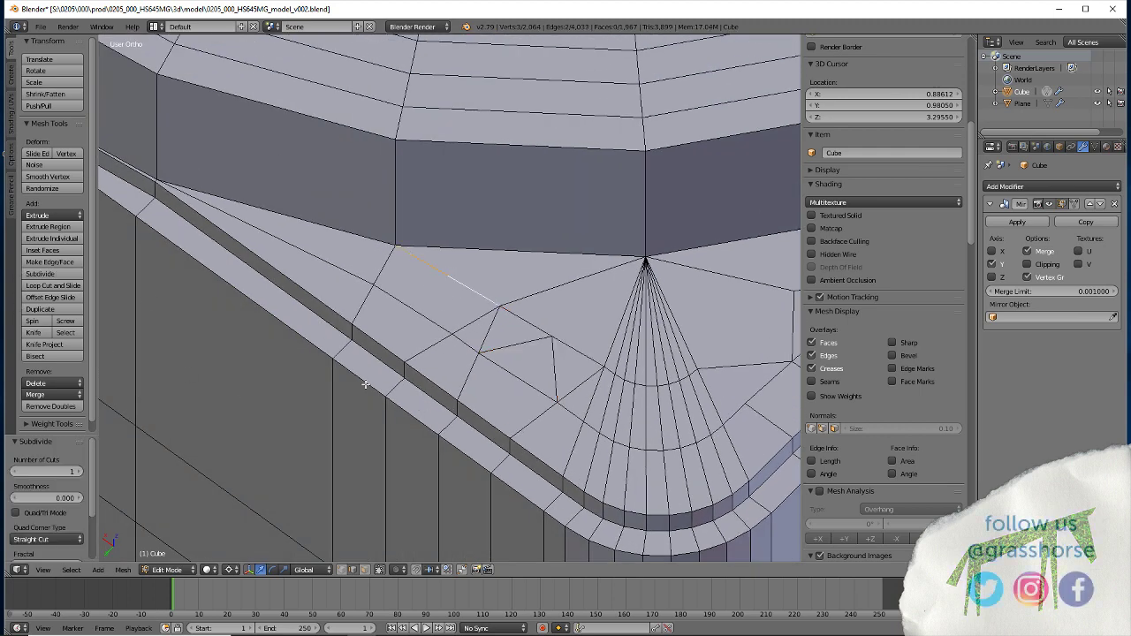
{"action": "key", "text": "k"}
{"action": "key", "text": "ctrl"}
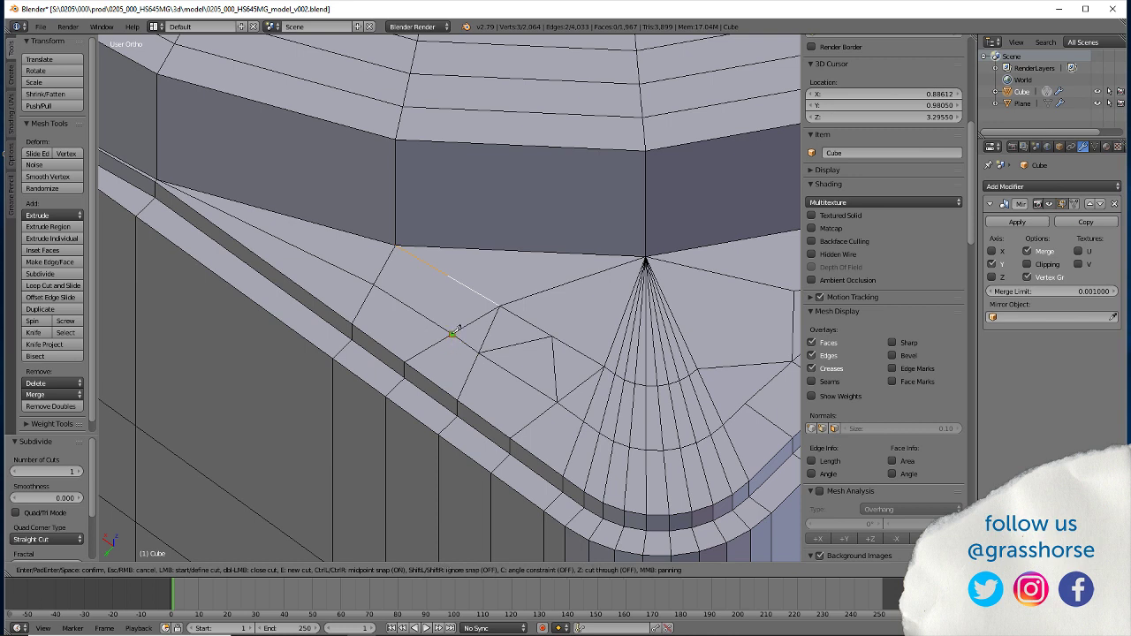
{"action": "left_click", "coordinate": [452, 334]}
{"action": "left_click", "coordinate": [448, 276]}
{"action": "left_click", "coordinate": [373, 284]}
{"action": "key", "text": "Return"}
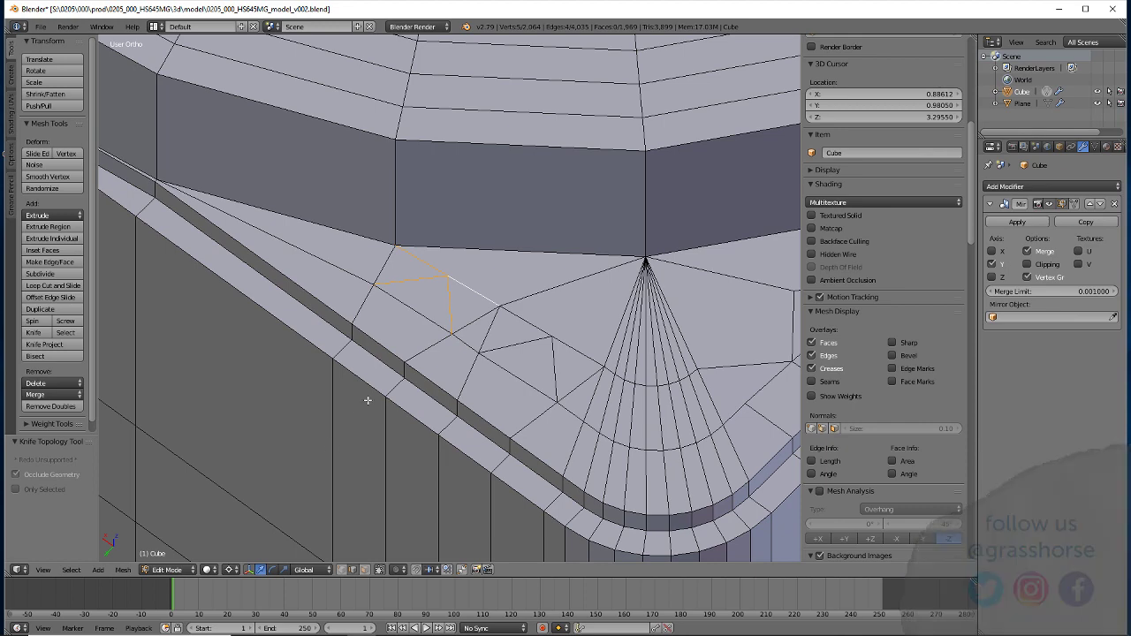
{"action": "scroll", "coordinate": [371, 397], "scroll_direction": "down", "scroll_amount": 3}
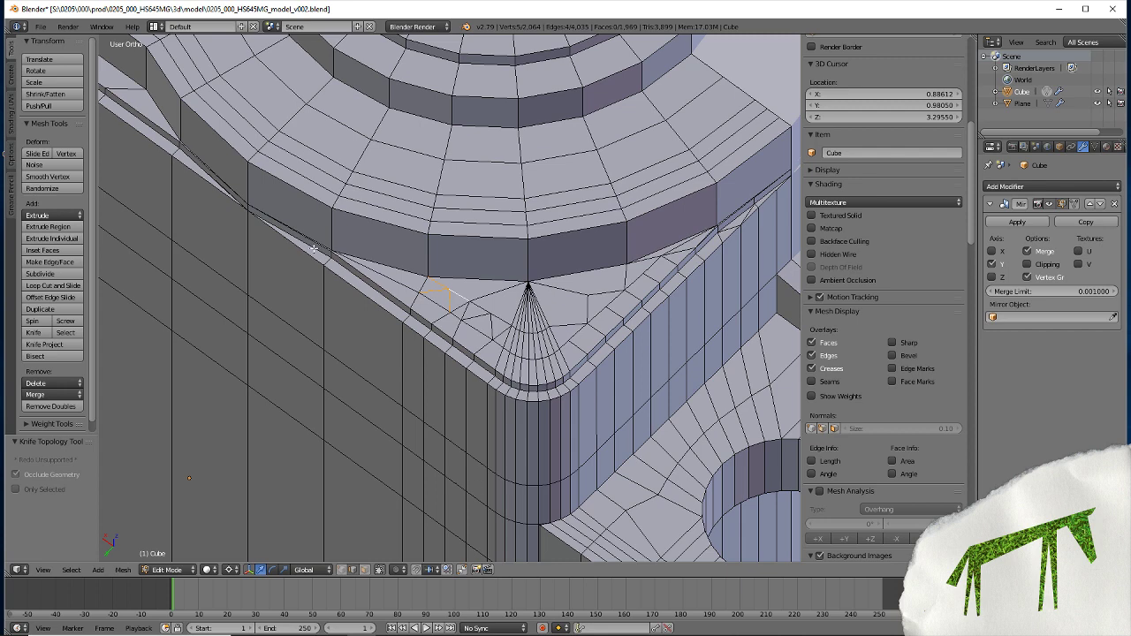
Select the lid seam edge by the rounded corner and orbit to look along the seam
{"action": "scroll", "coordinate": [314, 249], "scroll_direction": "up", "scroll_amount": 2}
{"action": "scroll", "coordinate": [575, 389], "scroll_direction": "down", "scroll_amount": 1}
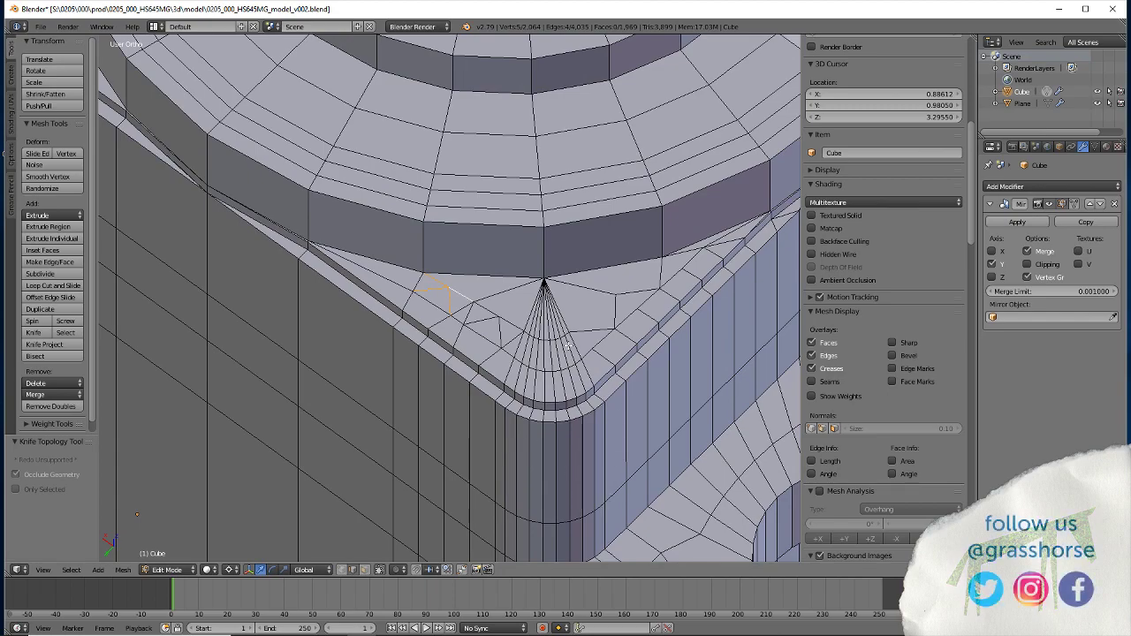
{"action": "scroll", "coordinate": [270, 426], "scroll_direction": "up", "scroll_amount": 2}
{"action": "scroll", "coordinate": [278, 470], "scroll_direction": "down", "scroll_amount": 1}
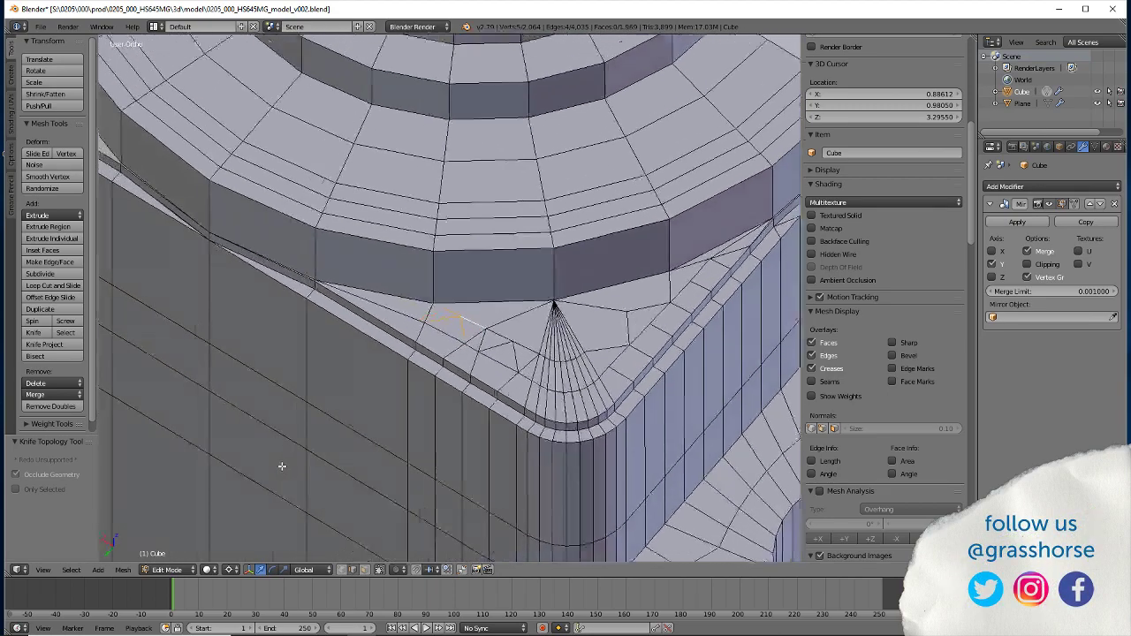
{"action": "middle_click_drag", "start_coordinate": [282, 466], "coordinate": [105, 446], "text": "shift"}
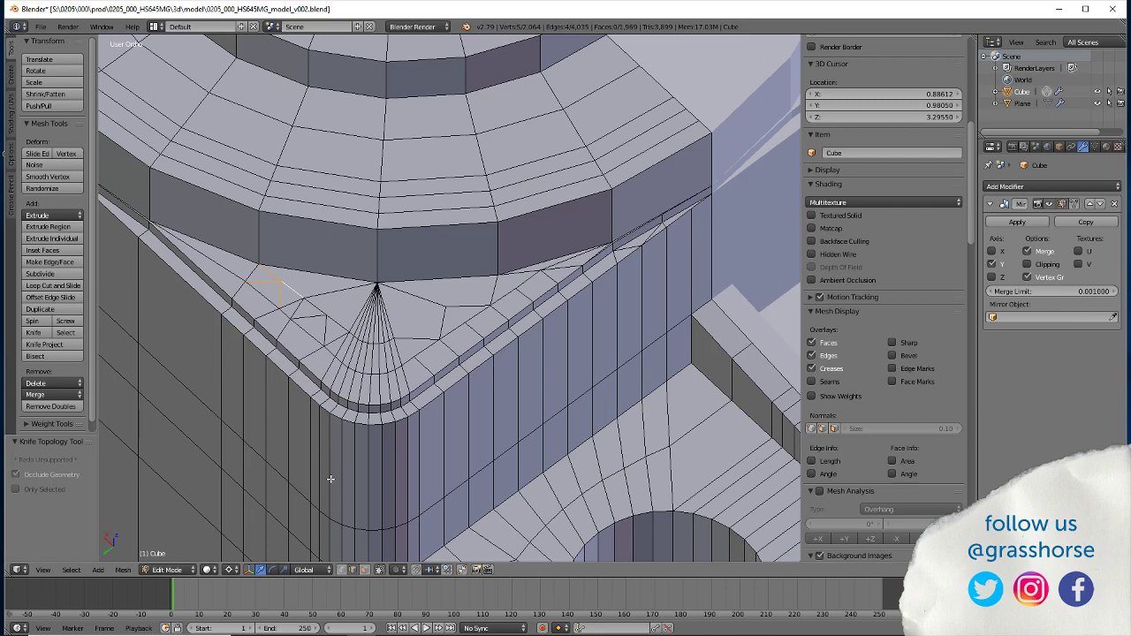
{"action": "right_click", "coordinate": [615, 257]}
{"action": "mouse_move", "coordinate": [431, 435]}
{"action": "middle_mouse_down"}
{"action": "mouse_move", "coordinate": [460, 446]}
{"action": "mouse_move", "coordinate": [457, 354]}
{"action": "middle_mouse_up"}
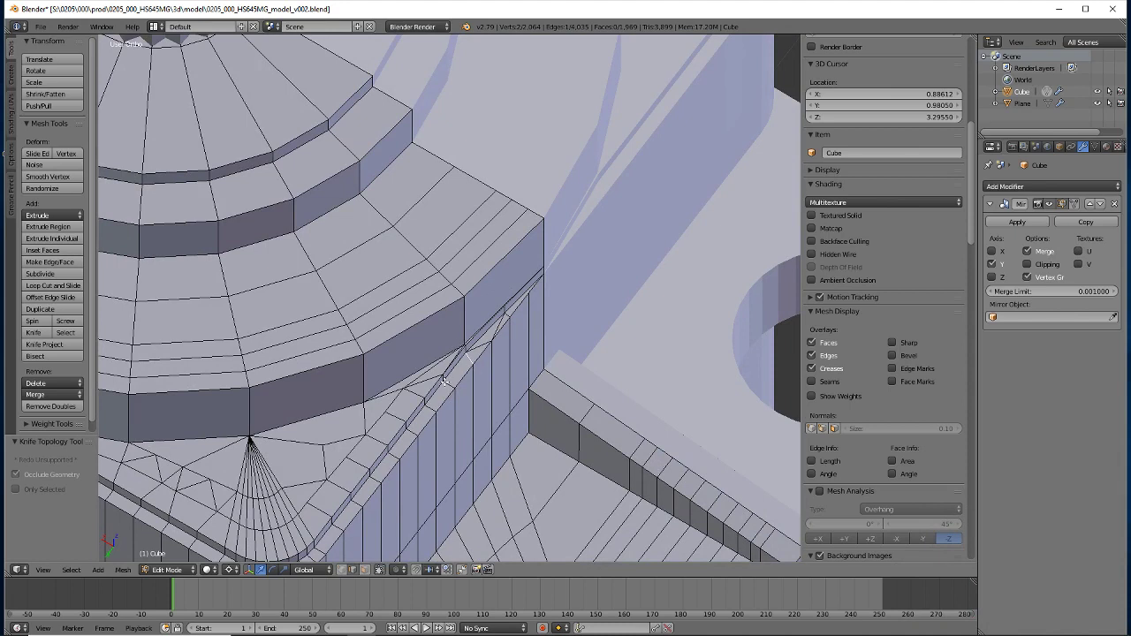
Snap the 3D cursor to the selected seam edge
{"action": "key", "text": "k"}
{"action": "key", "text": "shift+s"}
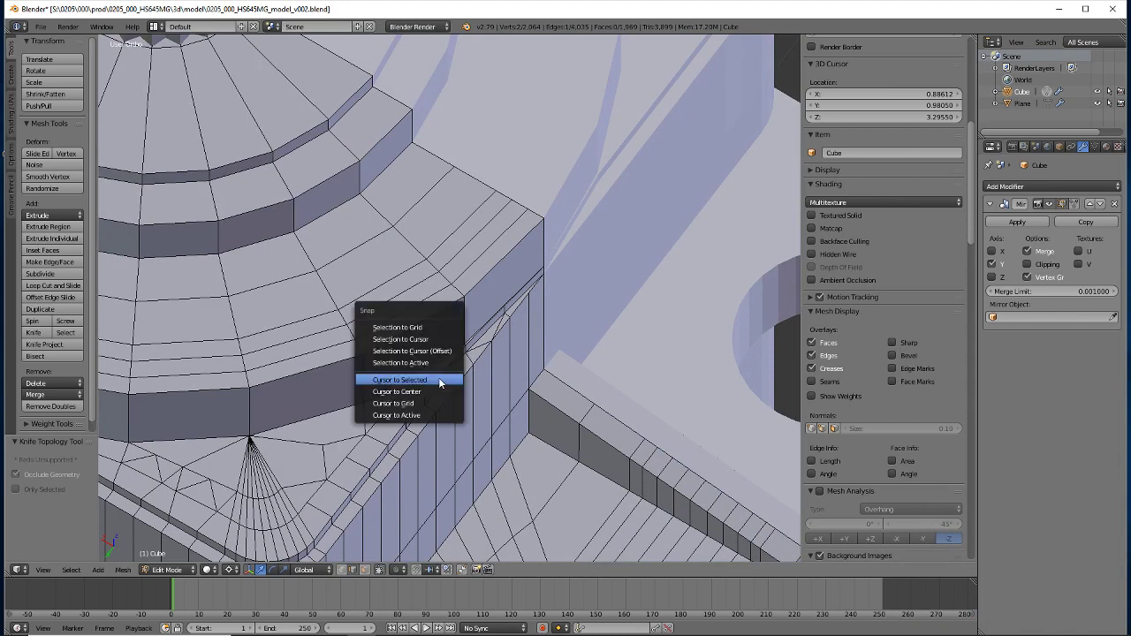
{"action": "left_click", "coordinate": [442, 379]}
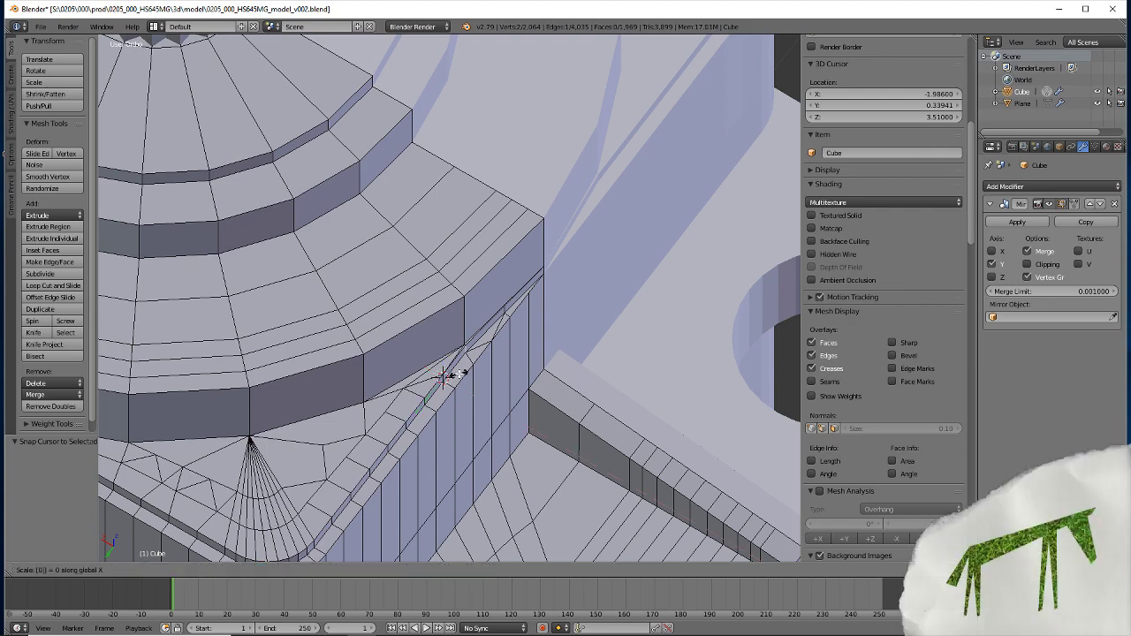
Scale the seam vertices to 0 along X, then move the edge vertex into place
{"action": "key", "text": "s"}
{"action": "key", "text": "x"}
{"action": "key", "text": "0"}
{"action": "key", "text": "Return"}
{"action": "scroll", "coordinate": [463, 327], "scroll_direction": "up", "scroll_amount": 4}
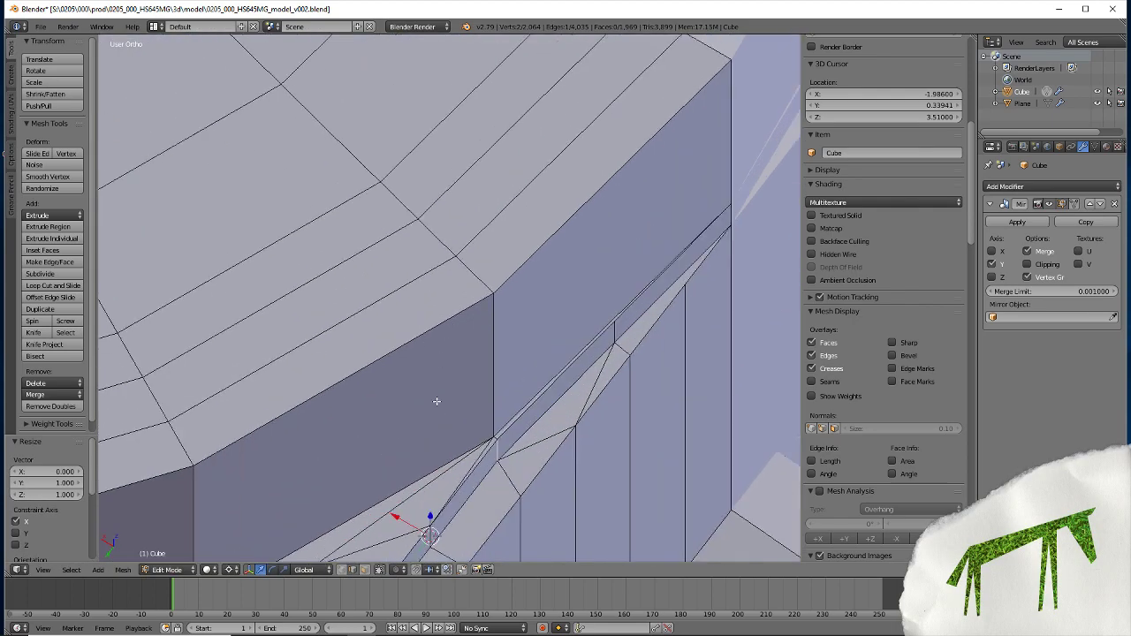
{"action": "scroll", "coordinate": [437, 399], "scroll_direction": "down", "scroll_amount": 3, "text": "shift"}
{"action": "scroll", "coordinate": [454, 392], "scroll_direction": "up", "scroll_amount": 2, "text": "shift"}
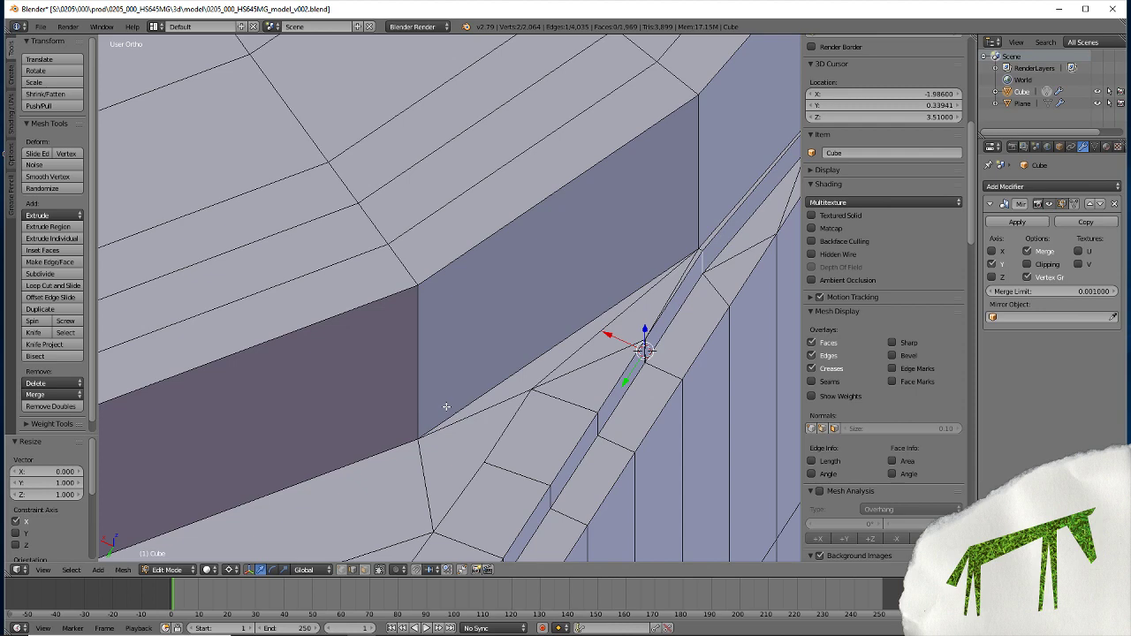
{"action": "scroll", "coordinate": [445, 408], "scroll_direction": "down", "scroll_amount": 3}
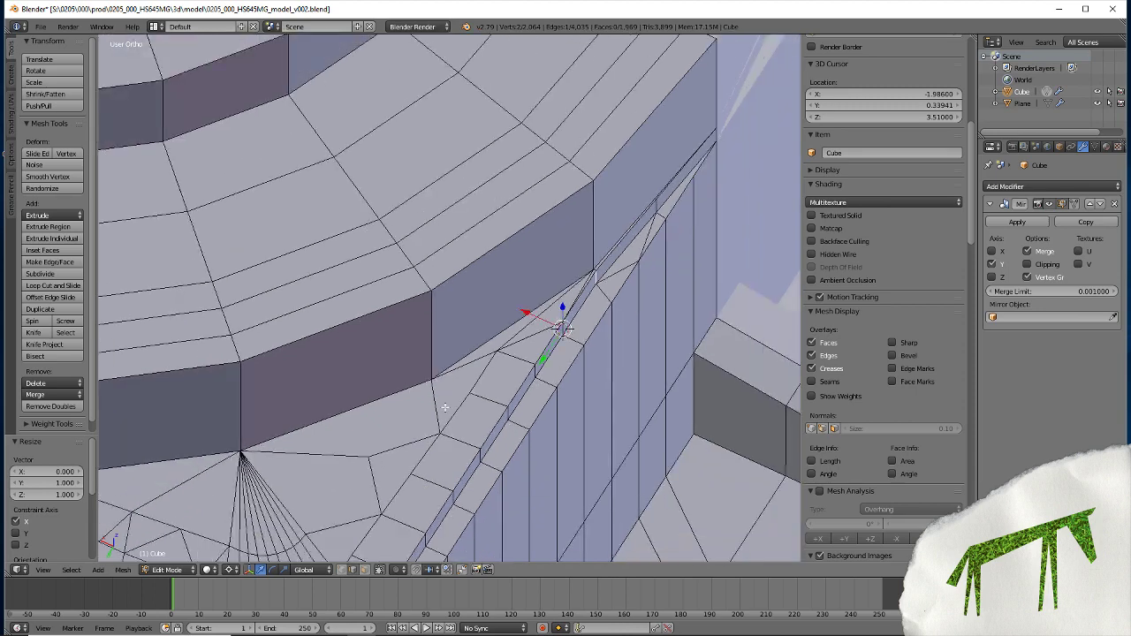
{"action": "scroll", "coordinate": [446, 407], "scroll_direction": "down", "scroll_amount": 2}
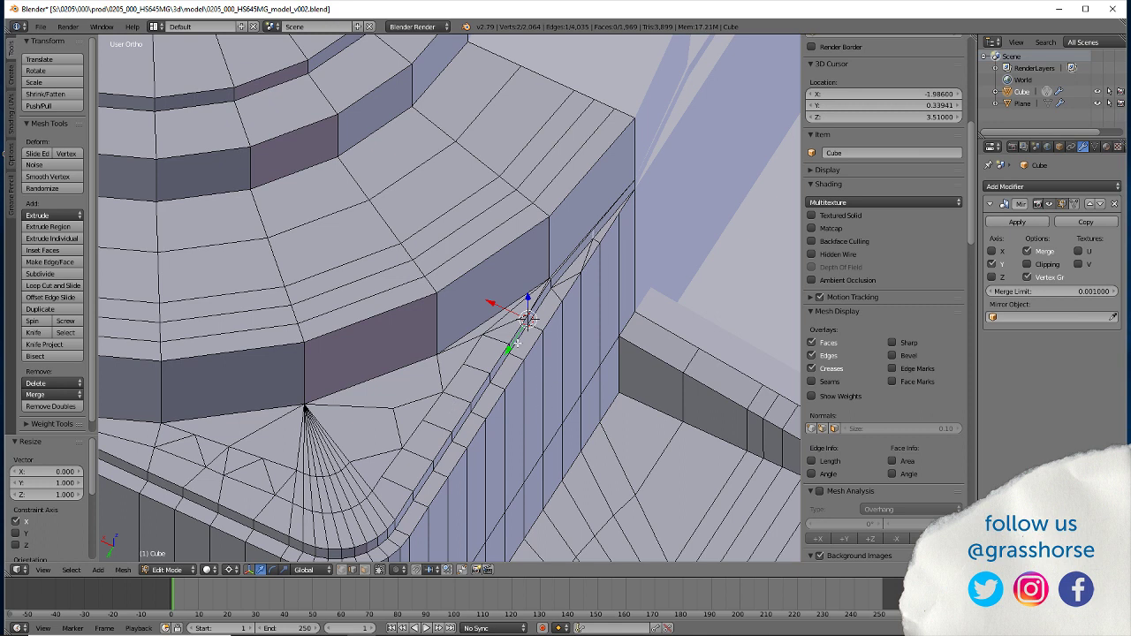
{"action": "key", "text": "g"}
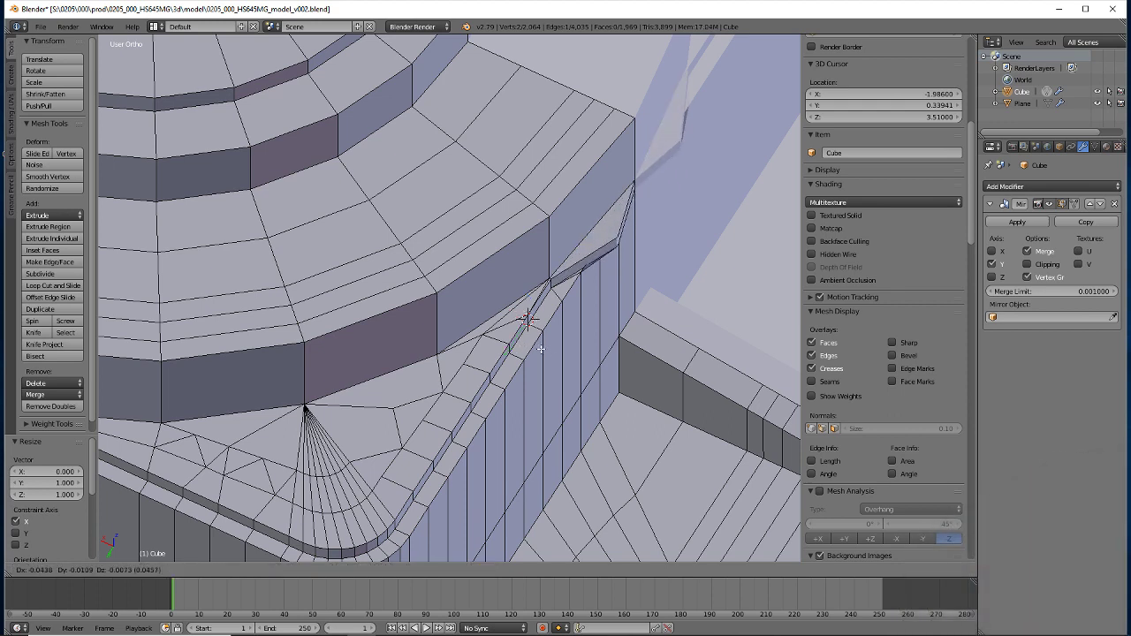
{"action": "left_click", "coordinate": [532, 344]}
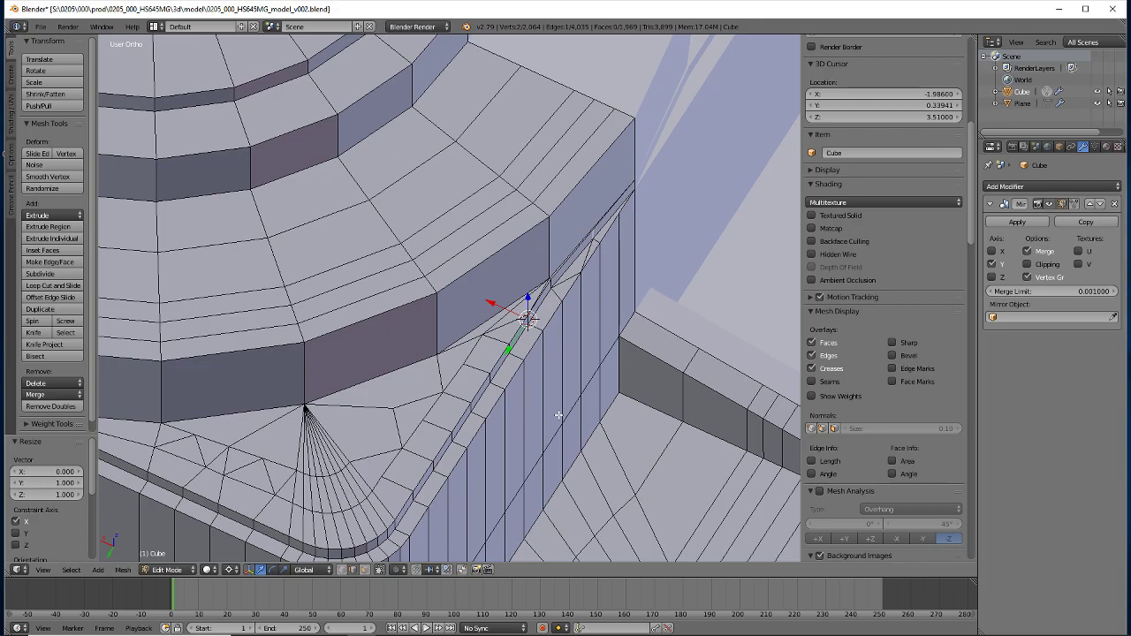
{"action": "scroll", "coordinate": [351, 334], "scroll_direction": "down", "scroll_amount": 3}
{"action": "mouse_move", "coordinate": [350, 334]}
{"action": "middle_mouse_down"}
{"action": "mouse_move", "coordinate": [330, 391]}
{"action": "mouse_move", "coordinate": [368, 443]}
{"action": "middle_mouse_up"}
{"action": "scroll", "coordinate": [370, 395], "scroll_direction": "up", "scroll_amount": 3}
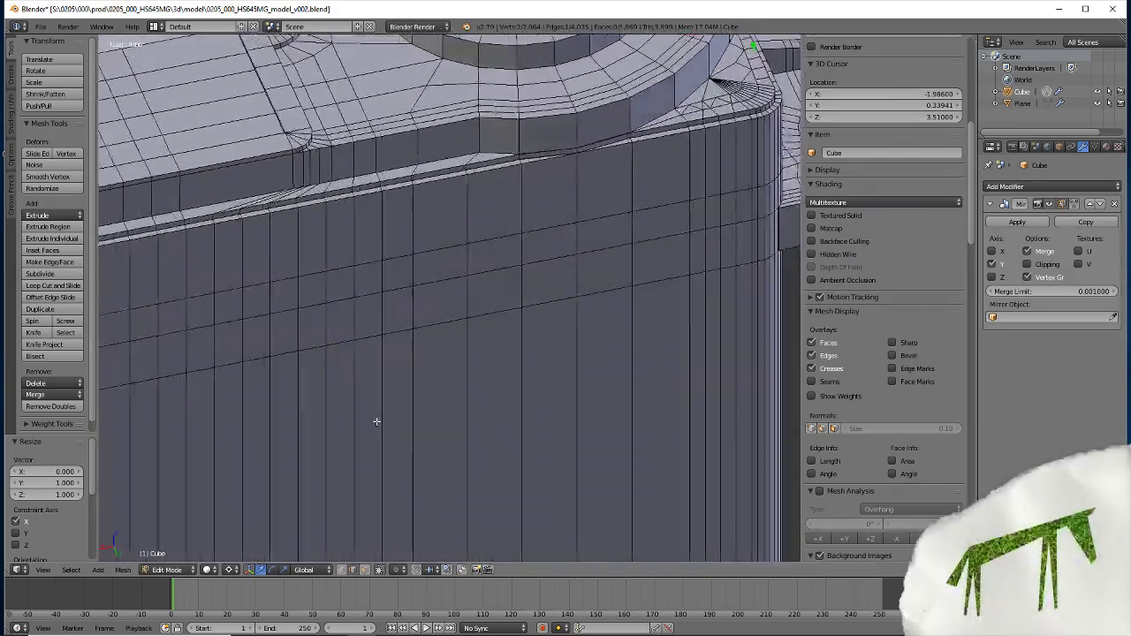
{"action": "scroll", "coordinate": [368, 443], "scroll_direction": "down", "scroll_amount": 2}
{"action": "scroll", "coordinate": [366, 434], "scroll_direction": "down", "scroll_amount": 2}
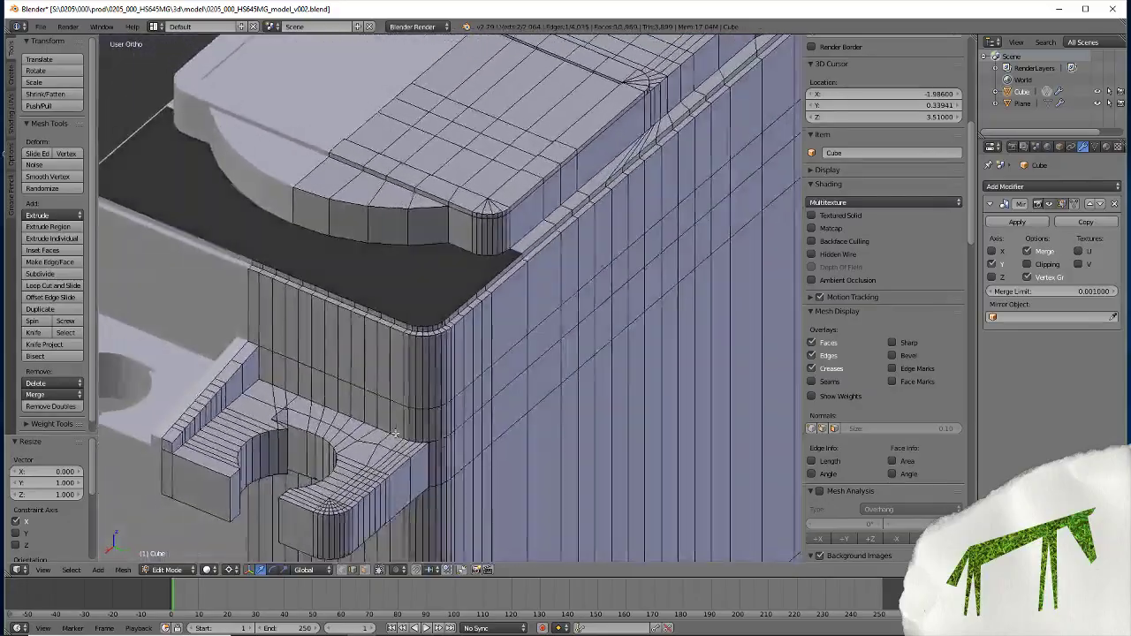
{"action": "mouse_move", "coordinate": [391, 434]}
{"action": "middle_mouse_down"}
{"action": "mouse_move", "coordinate": [328, 442]}
{"action": "mouse_move", "coordinate": [416, 415]}
{"action": "middle_mouse_up"}
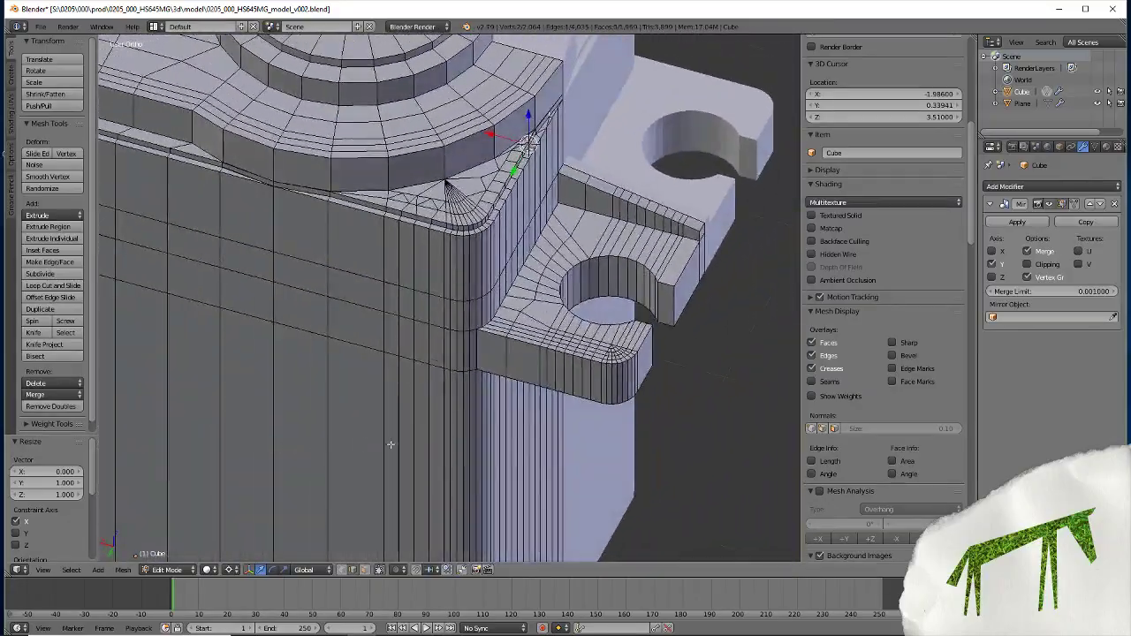
{"action": "middle_click_drag", "start_coordinate": [425, 303], "coordinate": [430, 353]}
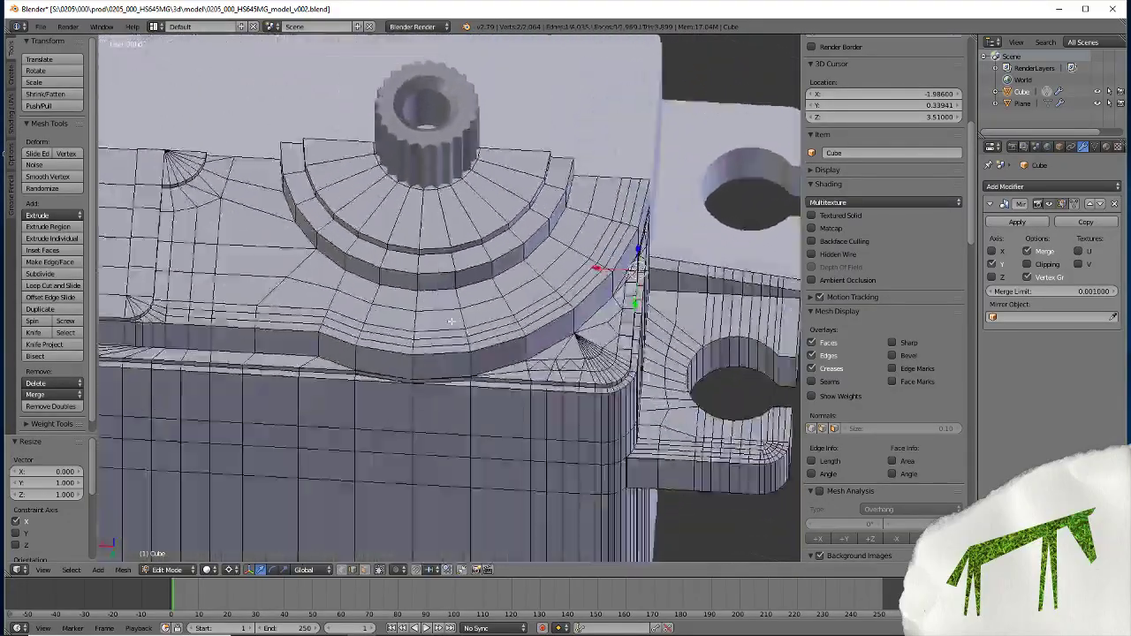
{"action": "scroll", "coordinate": [430, 353], "scroll_direction": "up", "scroll_amount": 2}
{"action": "scroll", "coordinate": [430, 354], "scroll_direction": "up", "scroll_amount": 2}
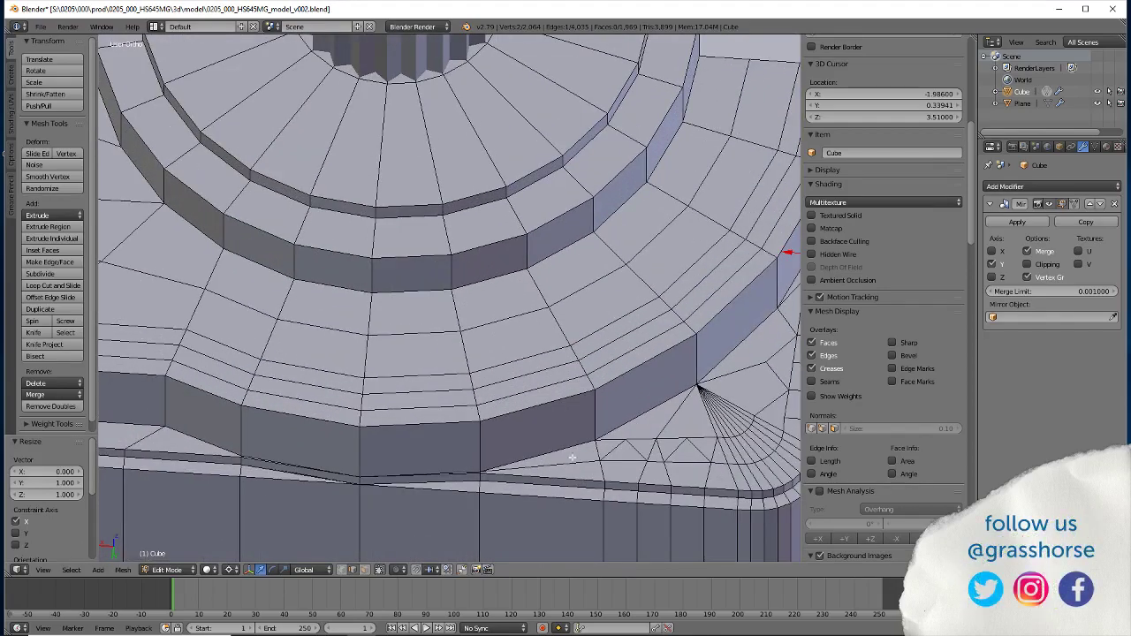
{"action": "scroll", "coordinate": [610, 435], "scroll_direction": "up", "scroll_amount": 1}
{"action": "scroll", "coordinate": [609, 435], "scroll_direction": "down", "scroll_amount": 2}
{"action": "middle_click_drag", "start_coordinate": [610, 435], "coordinate": [353, 382], "text": "shift"}
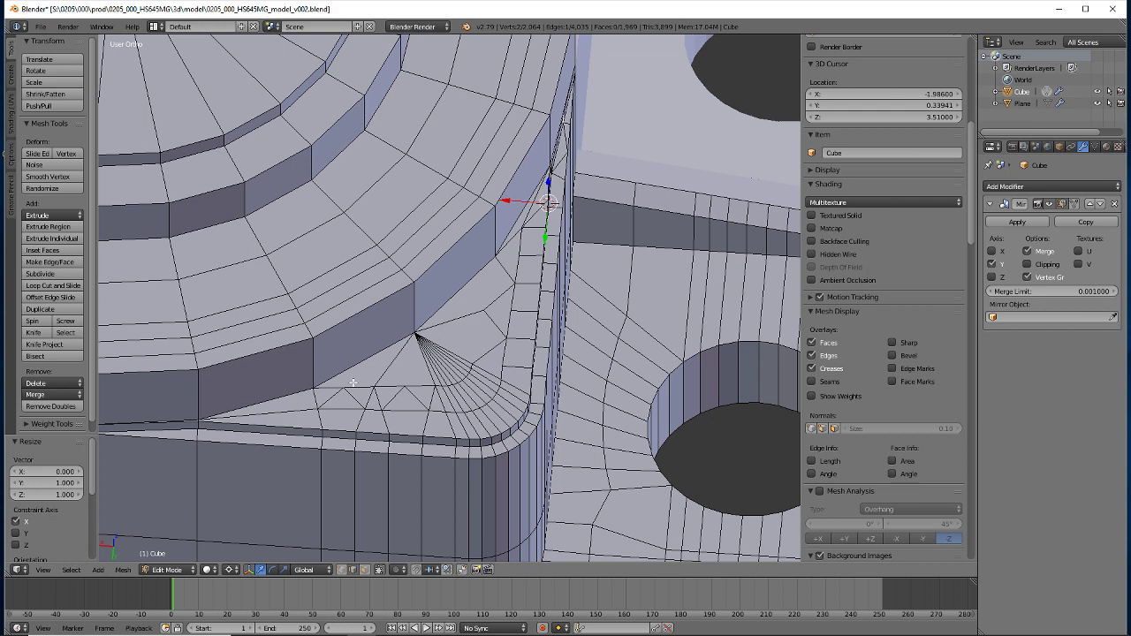
Knife two new edges from the fan vertex, one to the edge below and one toward the lower left
{"action": "key", "text": "k"}
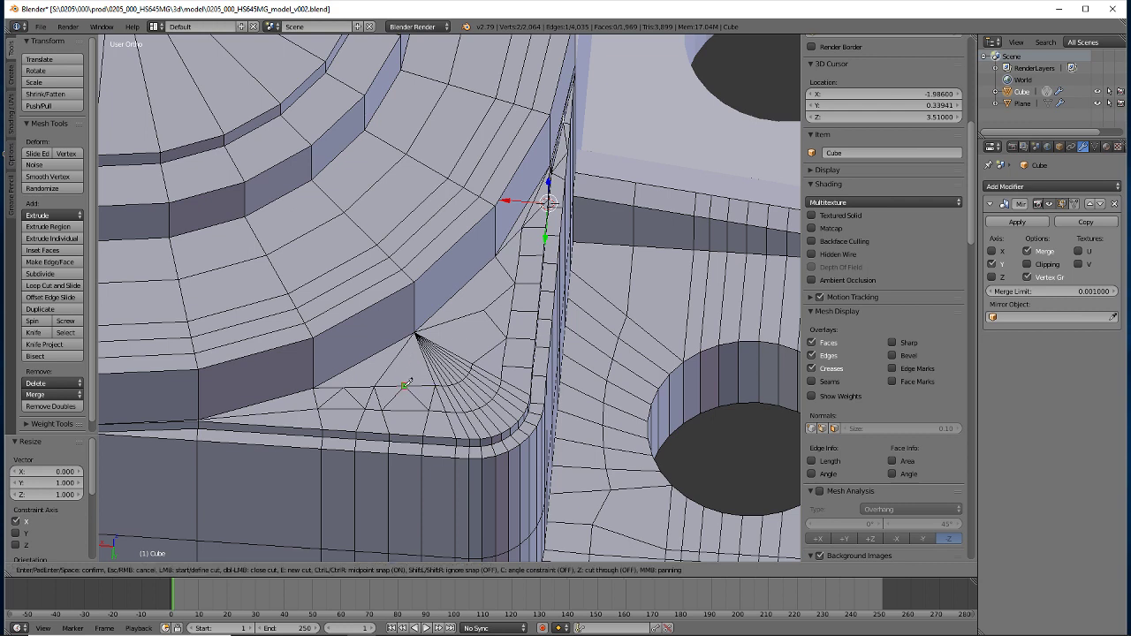
{"action": "left_click", "coordinate": [404, 386]}
{"action": "left_click", "coordinate": [415, 336]}
{"action": "key", "text": "Return"}
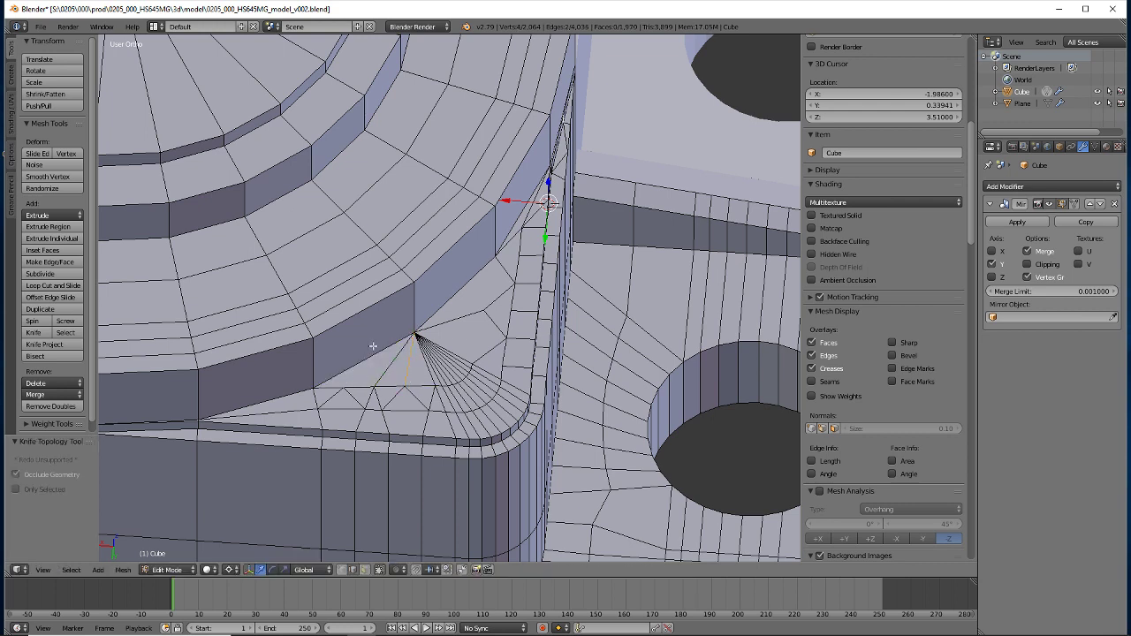
{"action": "key", "text": "k"}
{"action": "left_click", "coordinate": [415, 336]}
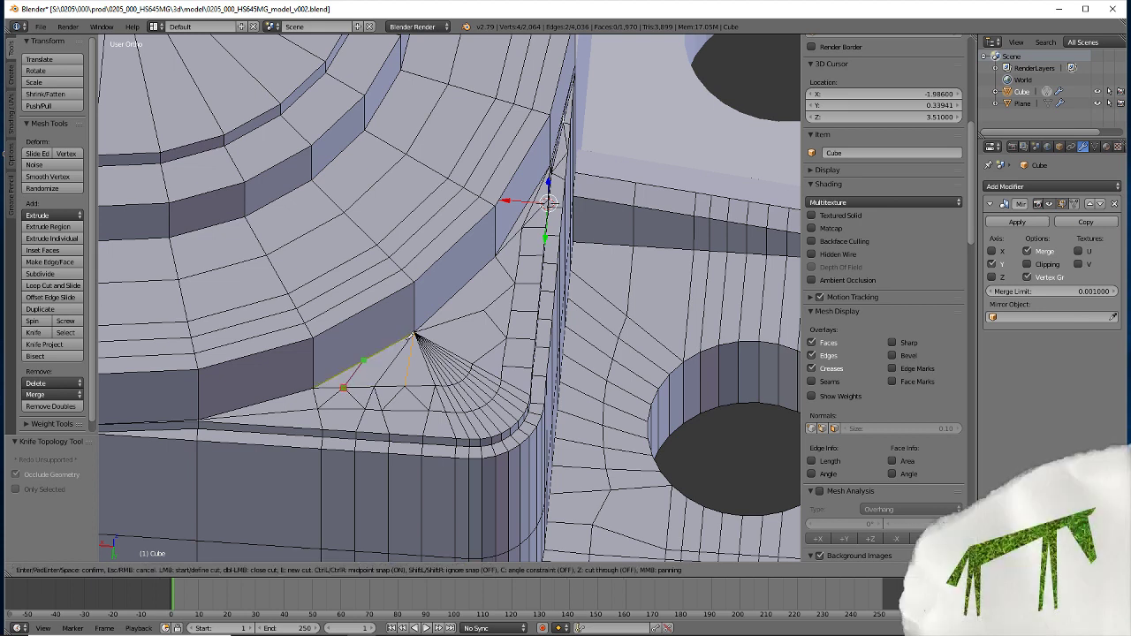
{"action": "left_click", "coordinate": [343, 389]}
{"action": "key", "text": "Return"}
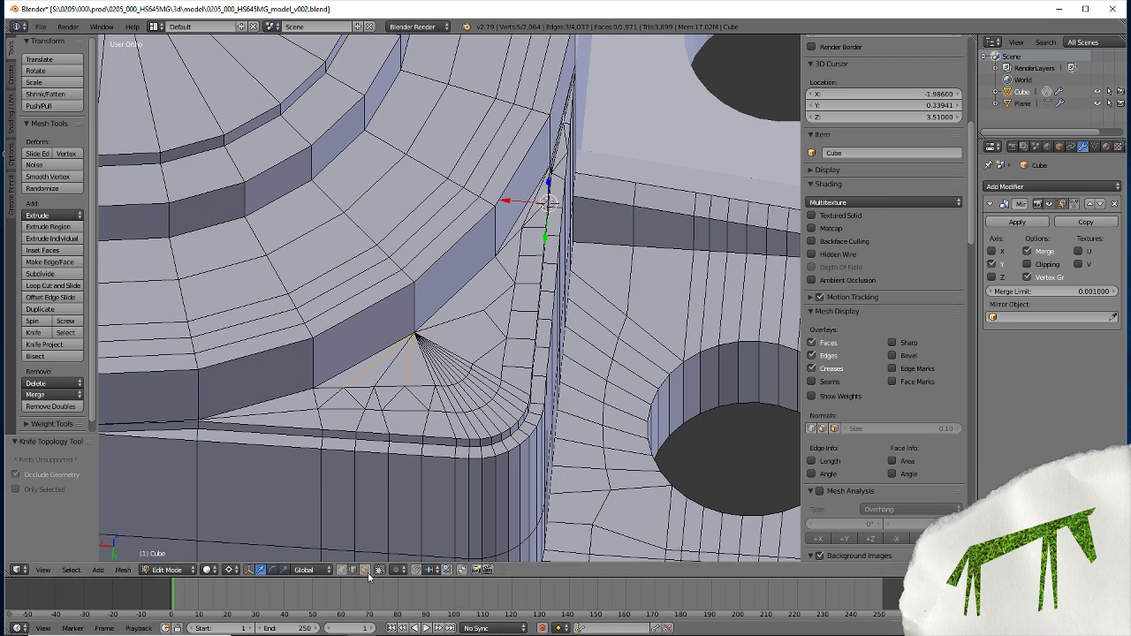
Fill a face between two vertices below the fan corner, undo it, and select the triangle reaching the seam vertex
{"action": "right_click", "coordinate": [417, 389]}
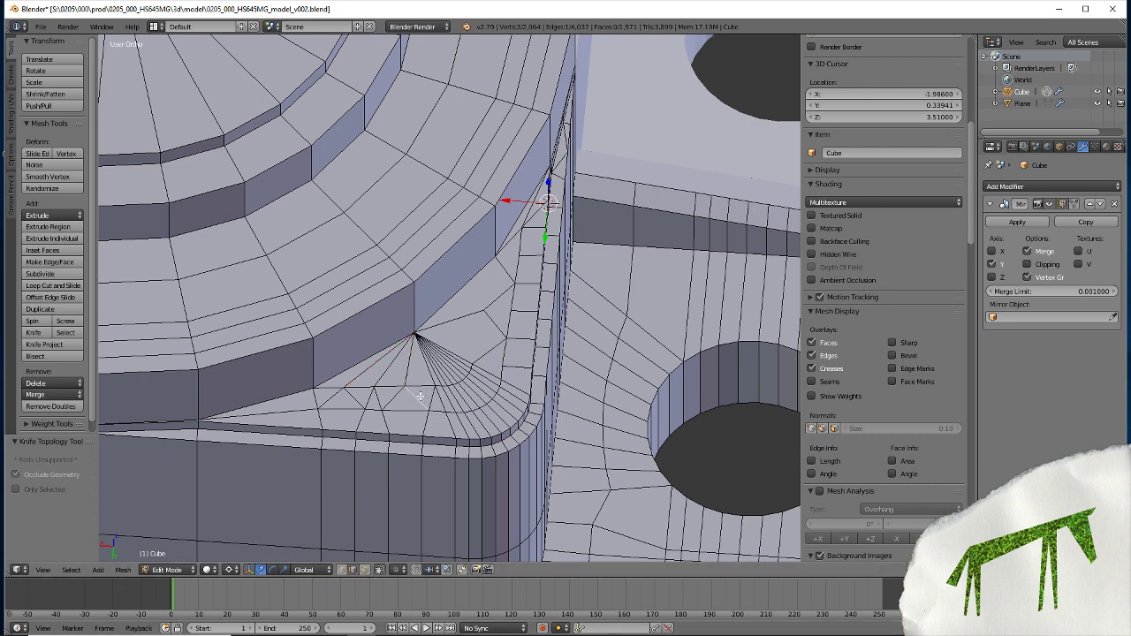
{"action": "left_click", "coordinate": [342, 569]}
{"action": "right_click", "coordinate": [416, 401], "text": "shift"}
{"action": "right_click", "coordinate": [405, 380], "text": "shift"}
{"action": "key", "text": "f"}
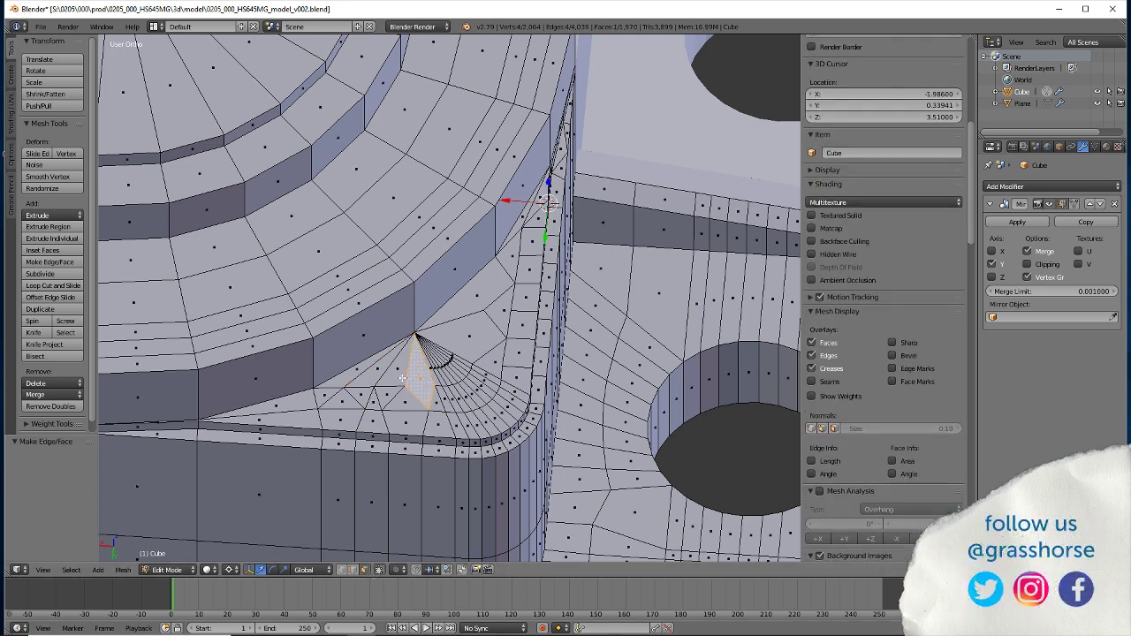
{"action": "key", "text": "ctrl+z"}
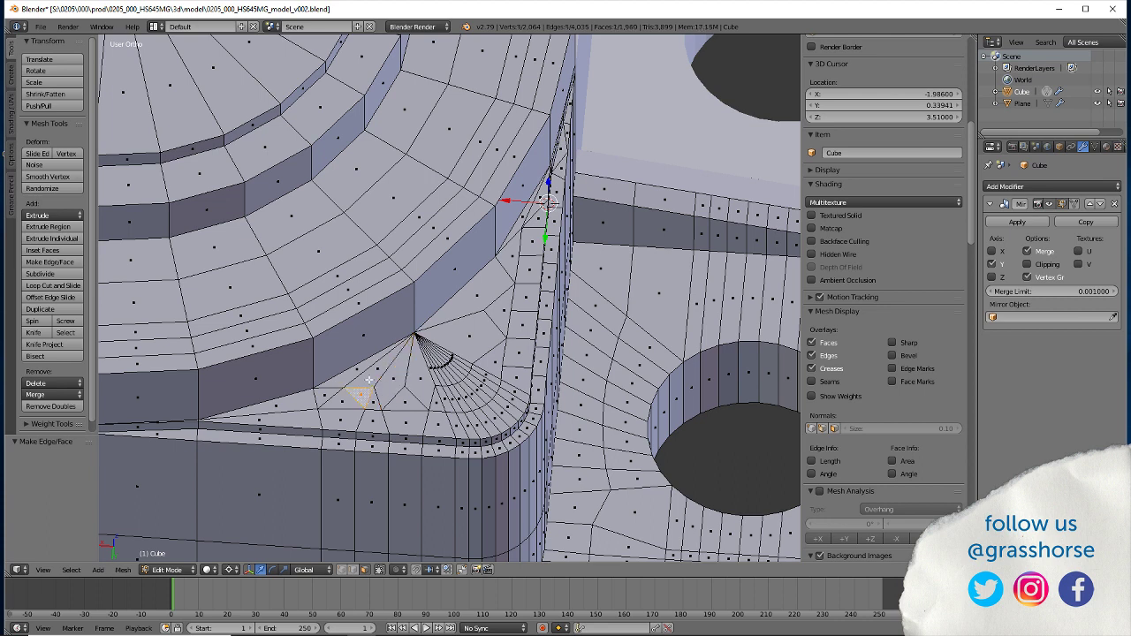
{"action": "right_click", "coordinate": [329, 405], "text": "shift"}
{"action": "key", "text": "ctrl+z"}
{"action": "right_click", "coordinate": [329, 389], "text": "shift"}
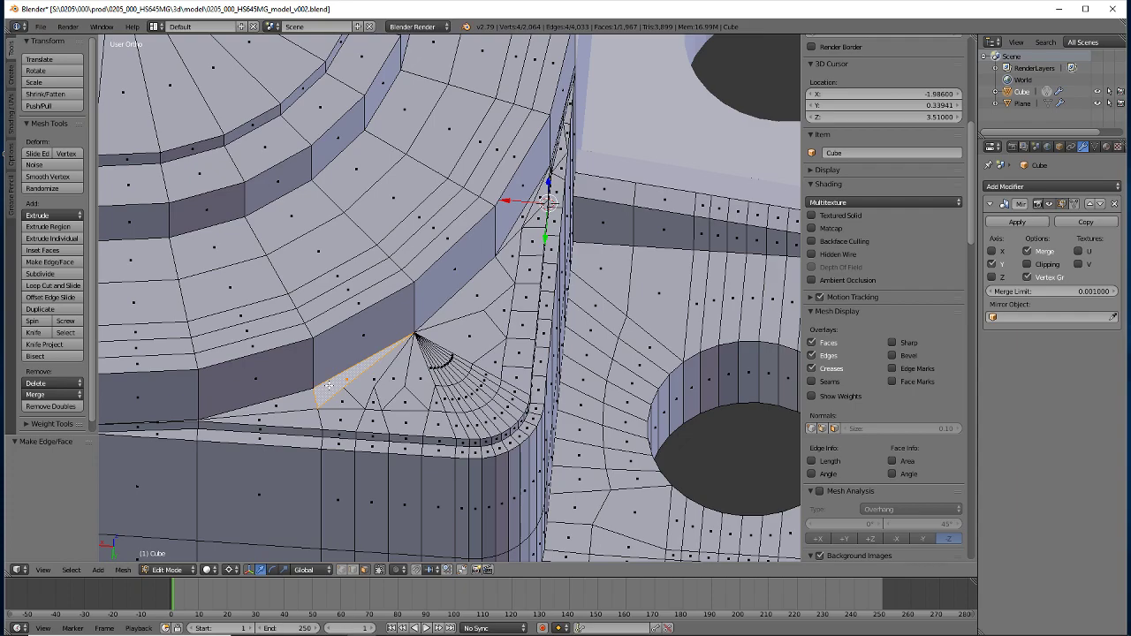
{"action": "scroll", "coordinate": [328, 386], "scroll_direction": "down", "scroll_amount": 3}
{"action": "scroll", "coordinate": [329, 385], "scroll_direction": "down", "scroll_amount": 3}
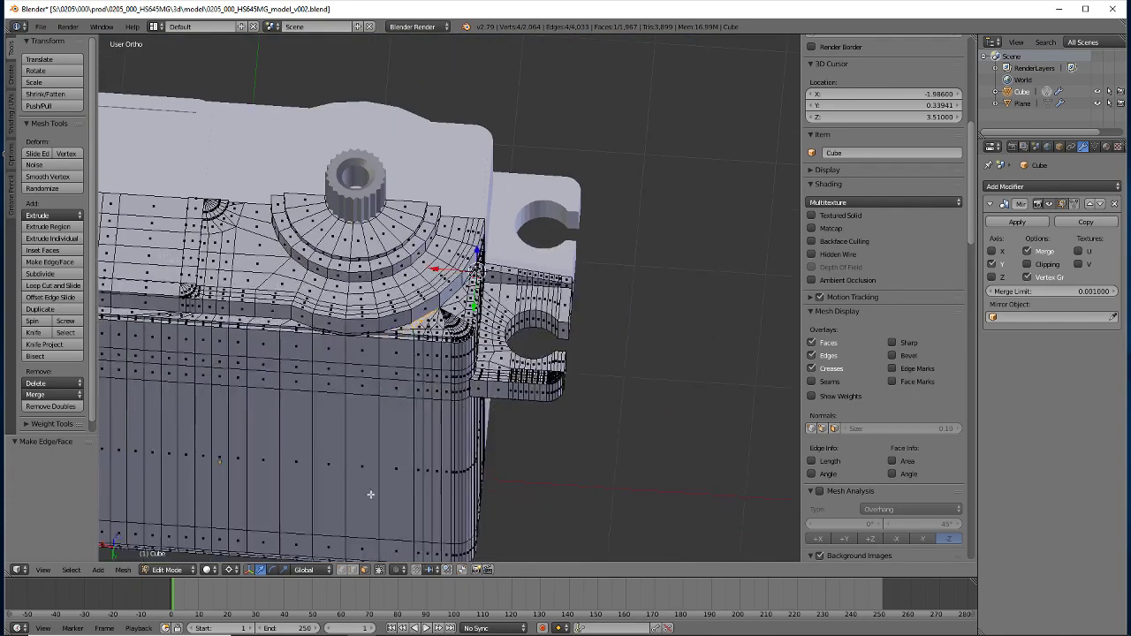
{"action": "mouse_move", "coordinate": [329, 385]}
{"action": "middle_mouse_down"}
{"action": "mouse_move", "coordinate": [373, 338]}
{"action": "mouse_move", "coordinate": [374, 316]}
{"action": "mouse_move", "coordinate": [379, 408]}
{"action": "middle_mouse_up"}
{"action": "scroll", "coordinate": [379, 408], "scroll_direction": "up", "scroll_amount": 2}
{"action": "scroll", "coordinate": [380, 408], "scroll_direction": "up", "scroll_amount": 2}
{"action": "scroll", "coordinate": [388, 431], "scroll_direction": "up", "scroll_amount": 2}
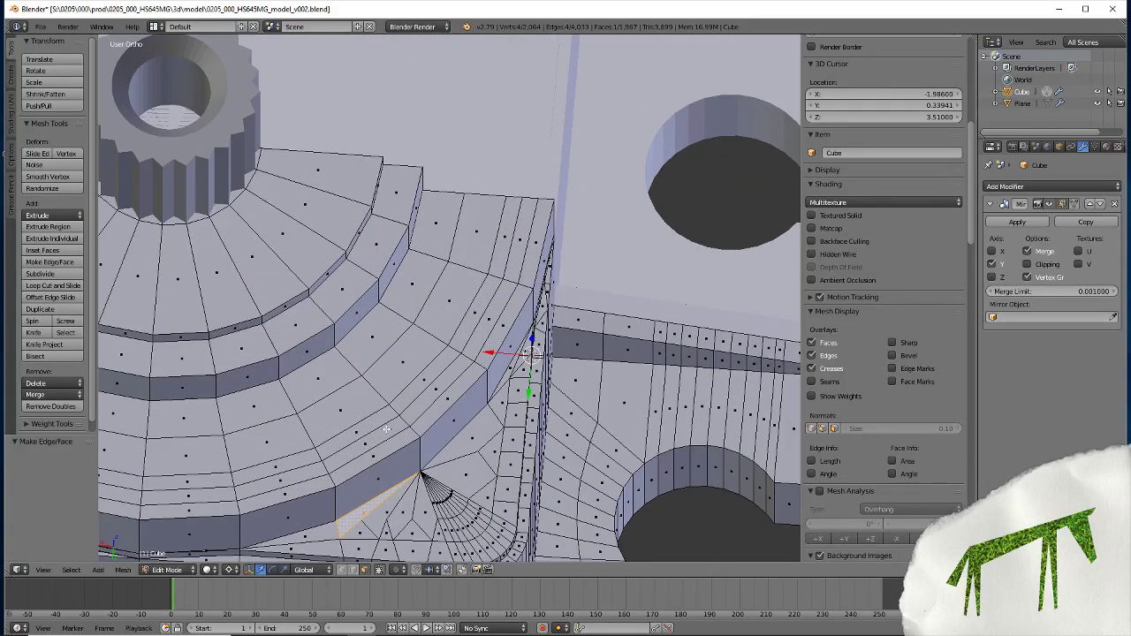
{"action": "mouse_move", "coordinate": [399, 455]}
{"action": "middle_mouse_down"}
{"action": "mouse_move", "coordinate": [426, 276]}
{"action": "mouse_move", "coordinate": [419, 255]}
{"action": "middle_mouse_up"}
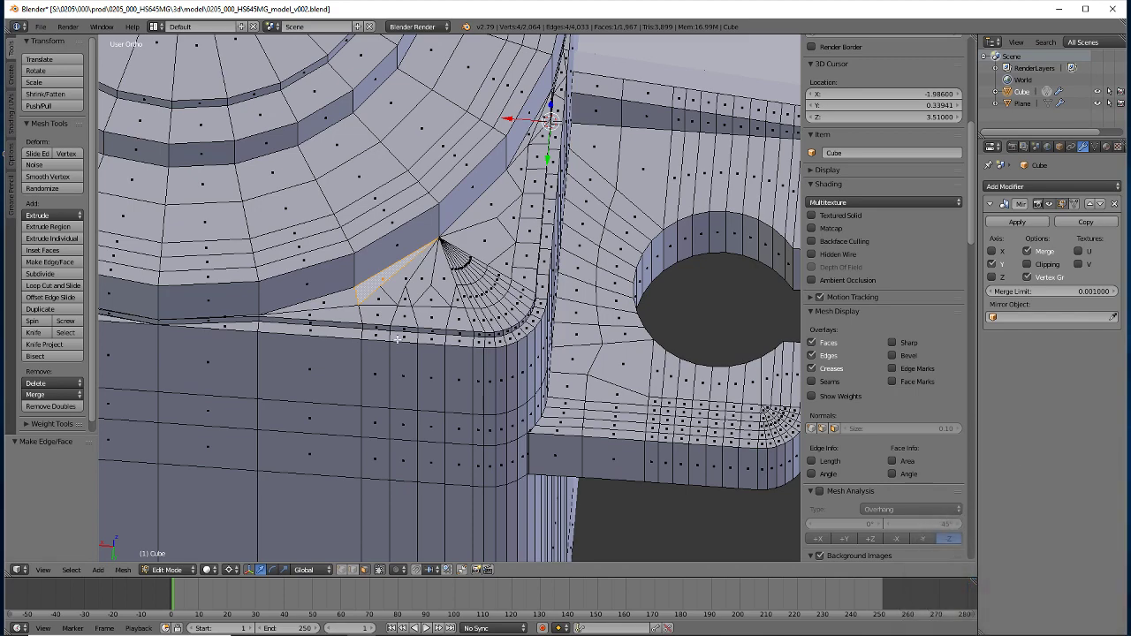
{"action": "mouse_move", "coordinate": [397, 339]}
{"action": "middle_mouse_down"}
{"action": "mouse_move", "coordinate": [310, 375]}
{"action": "mouse_move", "coordinate": [259, 369]}
{"action": "middle_mouse_up"}
{"action": "scroll", "coordinate": [310, 376], "scroll_direction": "down", "scroll_amount": 2}
{"action": "scroll", "coordinate": [287, 387], "scroll_direction": "up", "scroll_amount": 4}
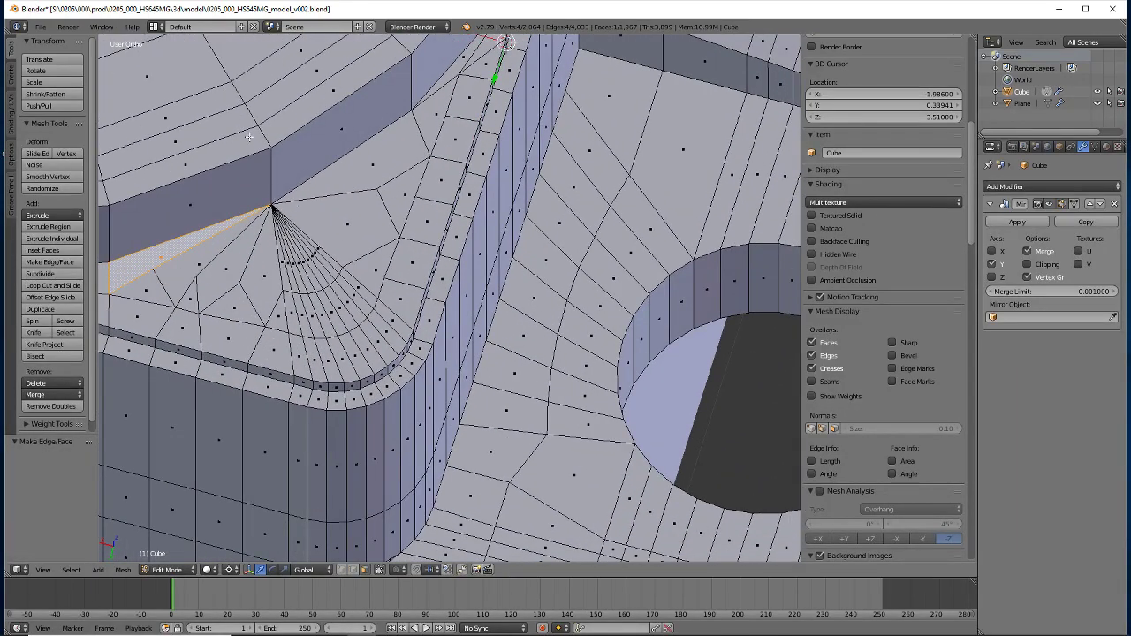
{"action": "middle_click_drag", "start_coordinate": [216, 380], "coordinate": [346, 462]}
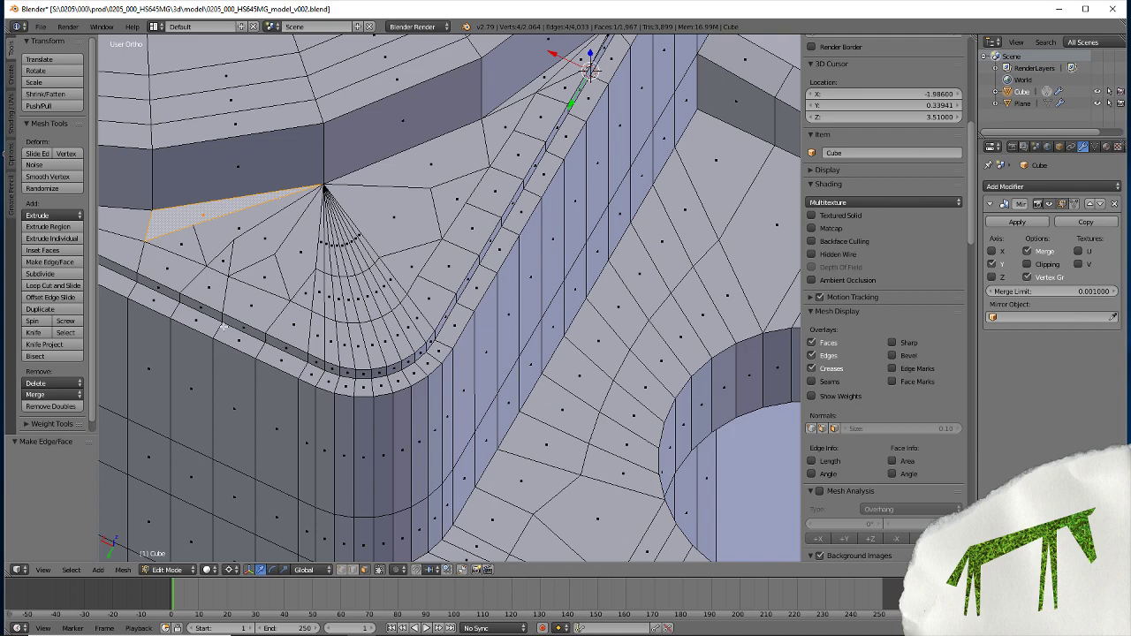
{"action": "mouse_move", "coordinate": [340, 440]}
{"action": "middle_mouse_down"}
{"action": "mouse_move", "coordinate": [324, 392]}
{"action": "mouse_move", "coordinate": [371, 451]}
{"action": "middle_mouse_up"}
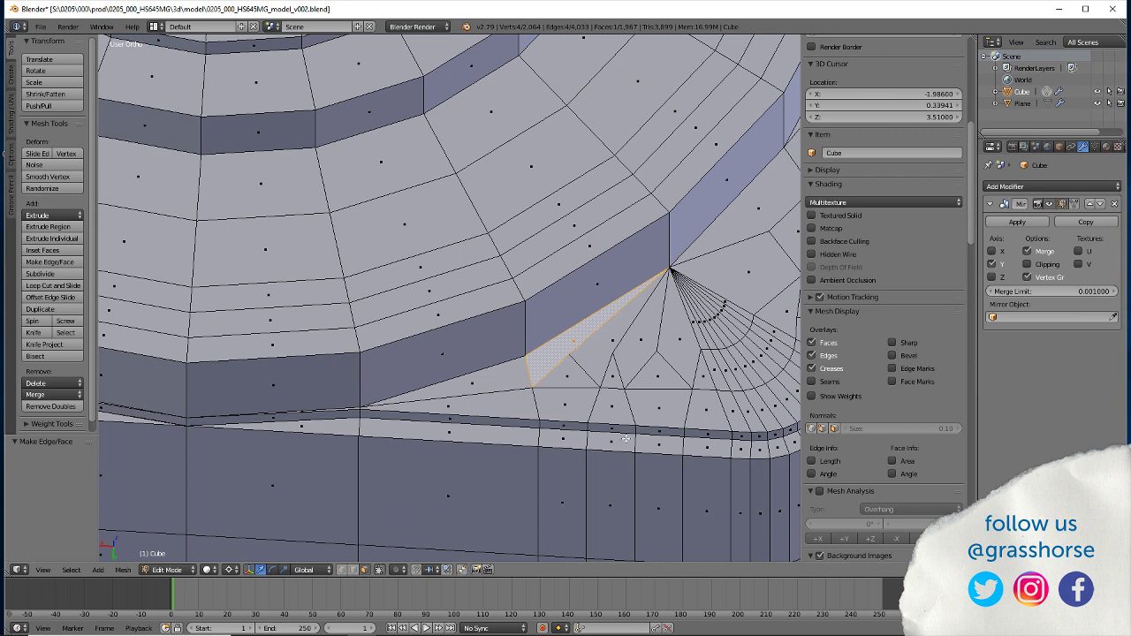
In edge select, flatten the first lid-seam edge to zero on X around the 3D cursor
{"action": "right_click", "coordinate": [633, 444]}
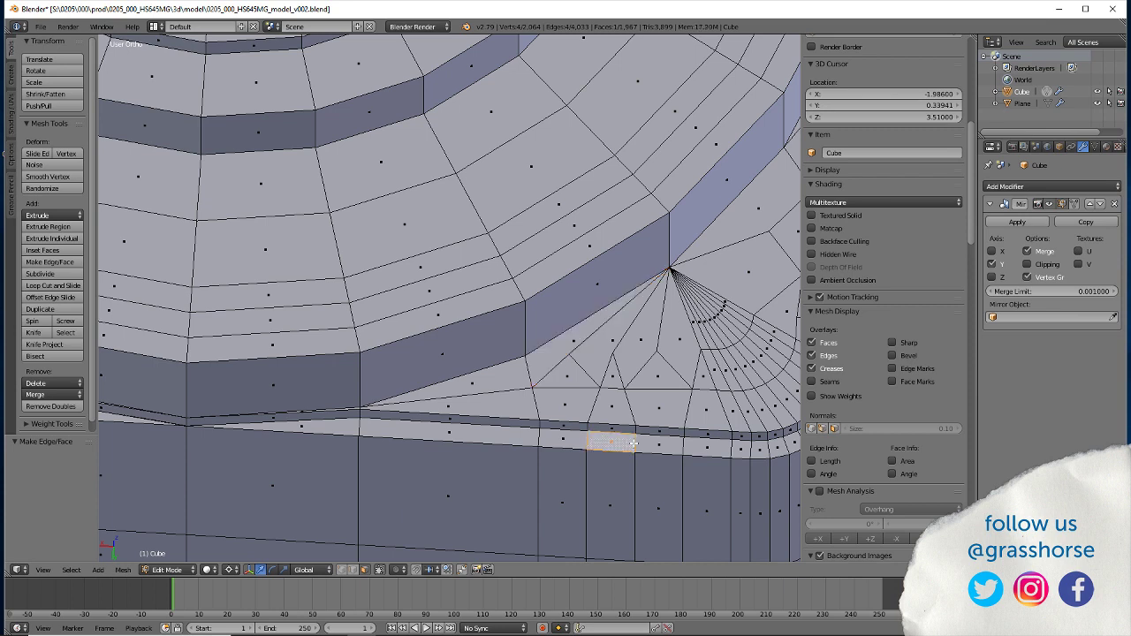
{"action": "left_click", "coordinate": [352, 569]}
{"action": "right_click", "coordinate": [634, 442]}
{"action": "key", "text": "shift+s"}
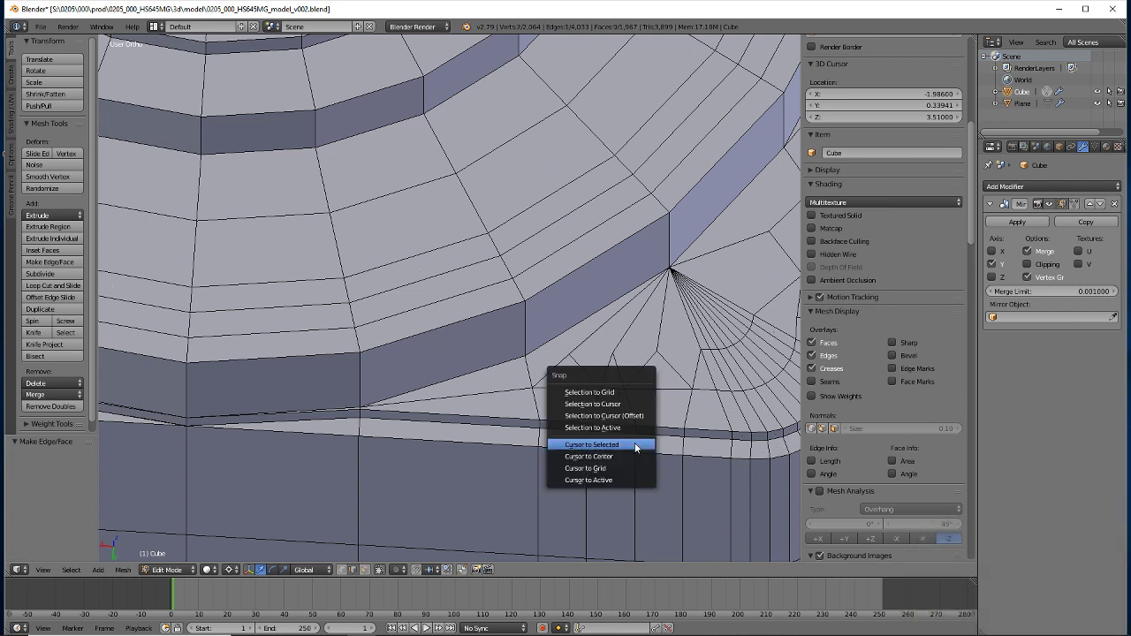
{"action": "left_click", "coordinate": [635, 444]}
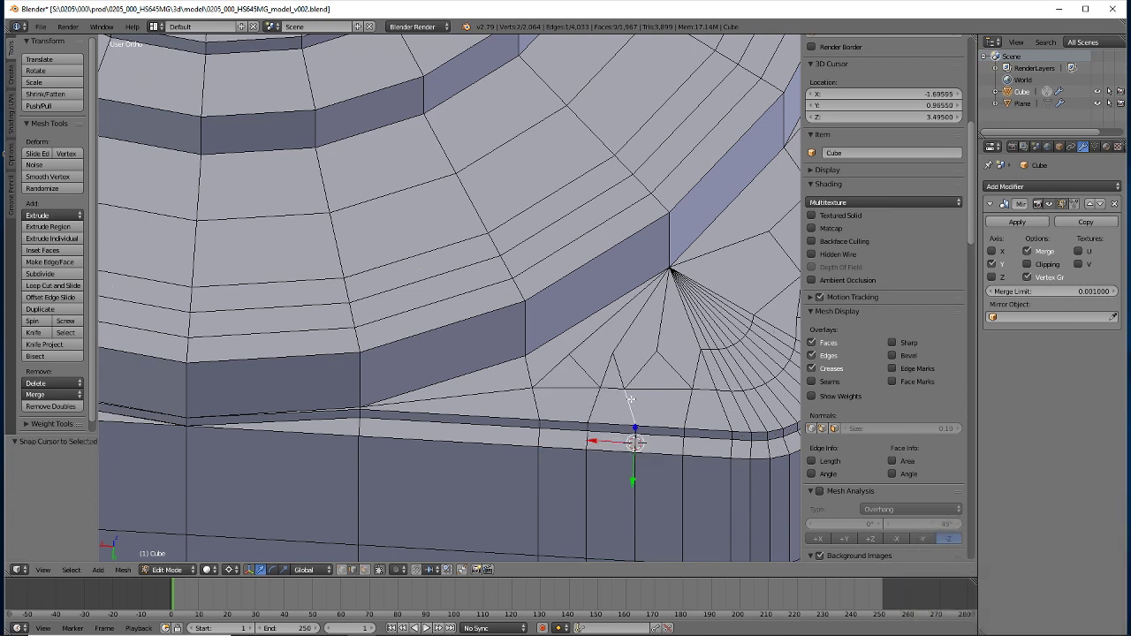
{"action": "key", "text": "s"}
{"action": "key", "text": "x"}
{"action": "key", "text": "0"}
{"action": "key", "text": "Return"}
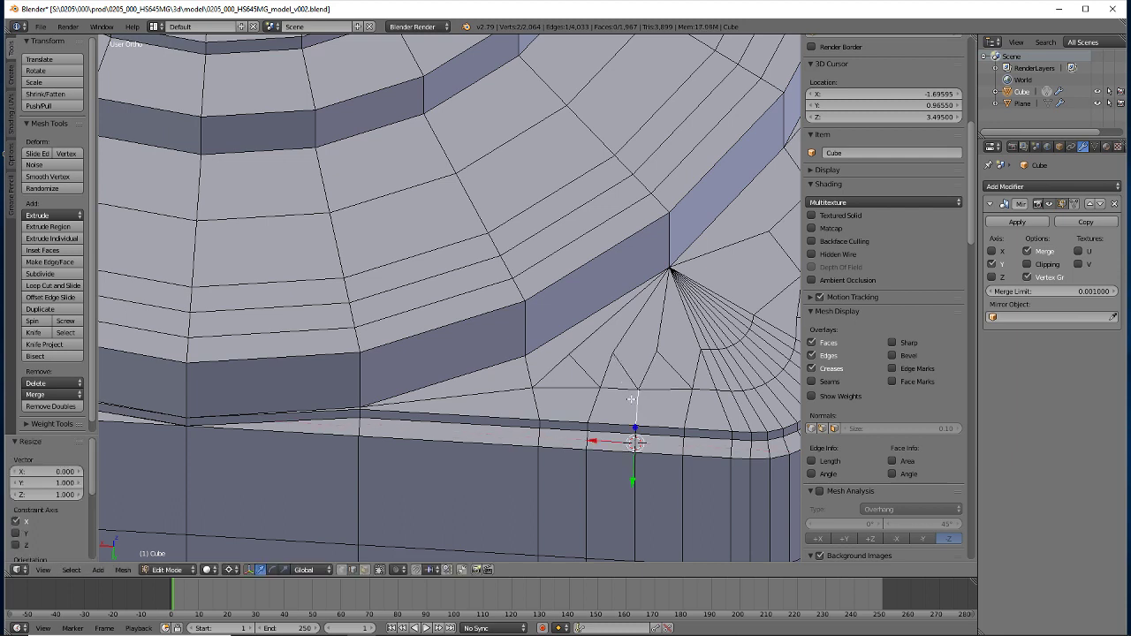
Make the slanted seam edge vertical by scaling it to zero on X at the cursor
{"action": "key", "text": "shift+s"}
{"action": "left_click", "coordinate": [574, 437]}
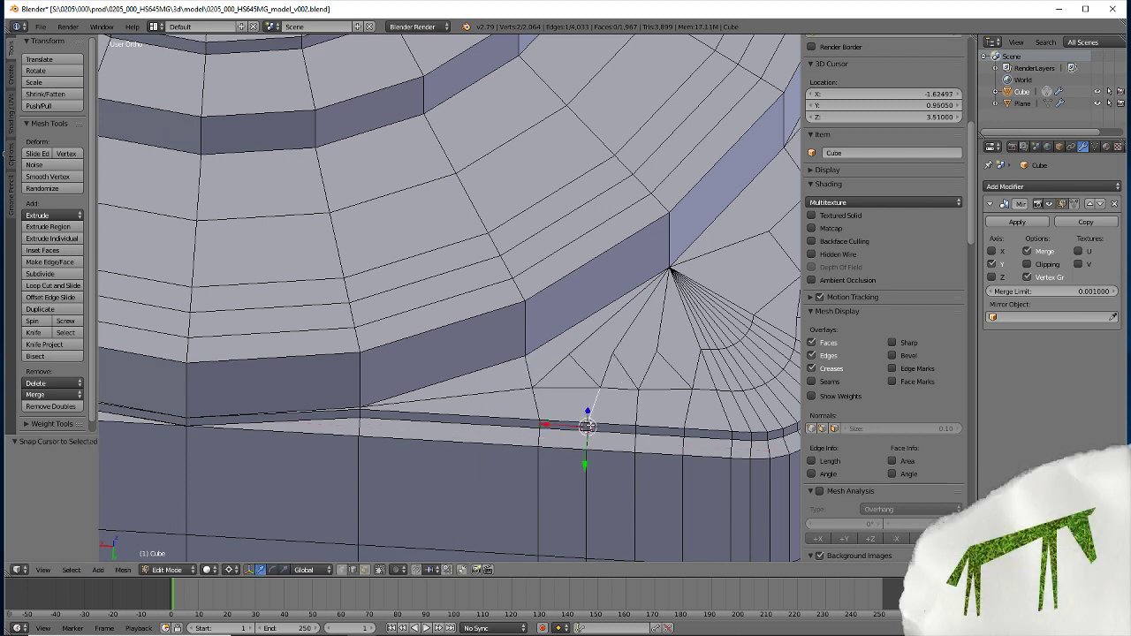
{"action": "key", "text": "s"}
{"action": "key", "text": "x"}
{"action": "key", "text": "0"}
{"action": "key", "text": "Return"}
Line the upper seam vertex up on X with the vertex below it
{"action": "right_click", "coordinate": [539, 424]}
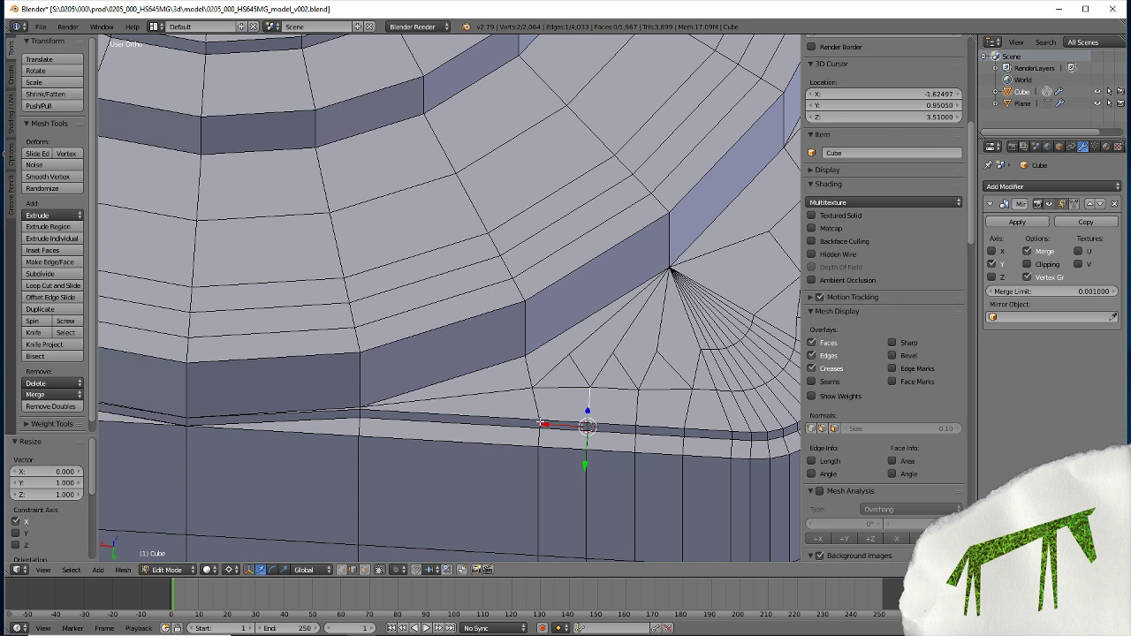
{"action": "key", "text": "shift+s"}
{"action": "left_click", "coordinate": [535, 428]}
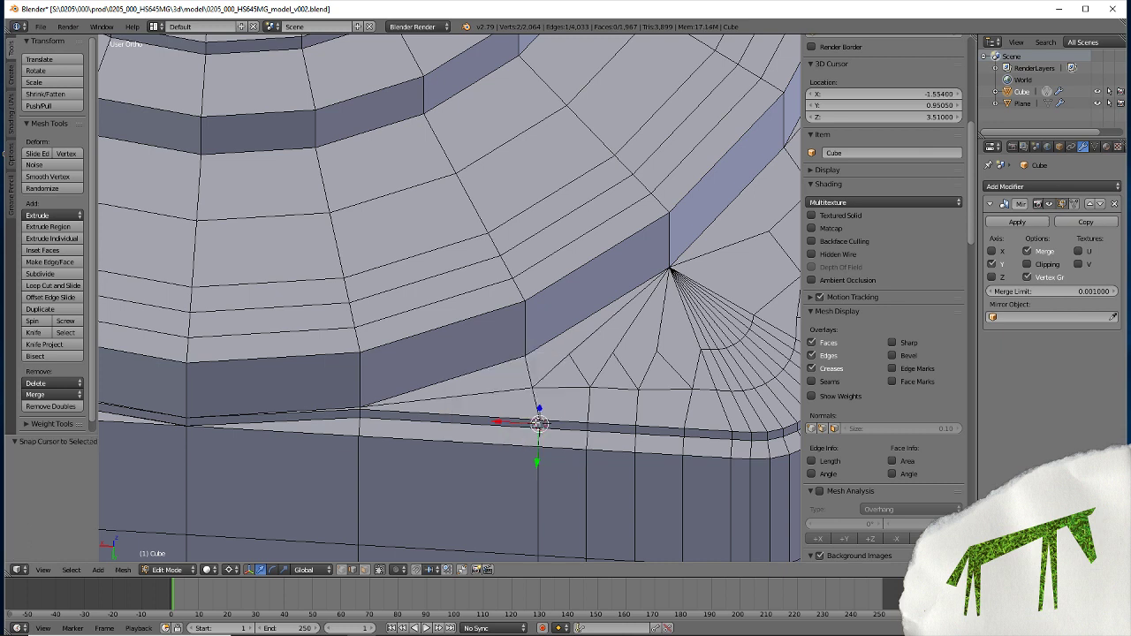
{"action": "right_click", "coordinate": [535, 403]}
{"action": "key", "text": "s"}
{"action": "key", "text": "x"}
{"action": "key", "text": "0"}
{"action": "key", "text": "Return"}
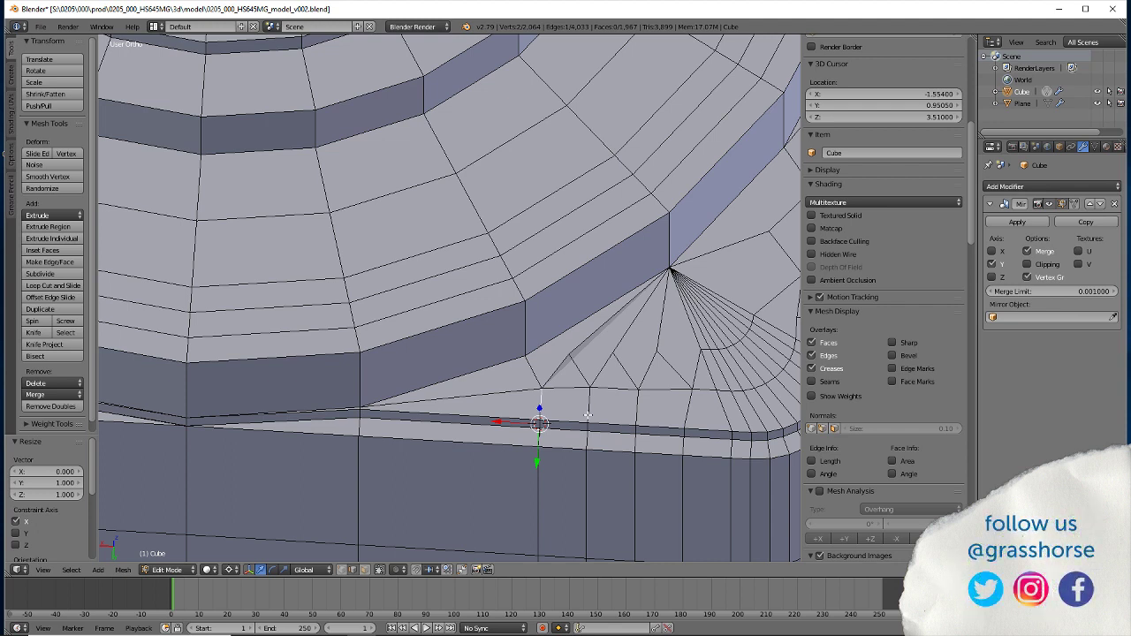
Collapse the face beside the next vertical seam edge to zero on X
{"action": "right_click", "coordinate": [588, 404]}
{"action": "key", "text": "shift+s"}
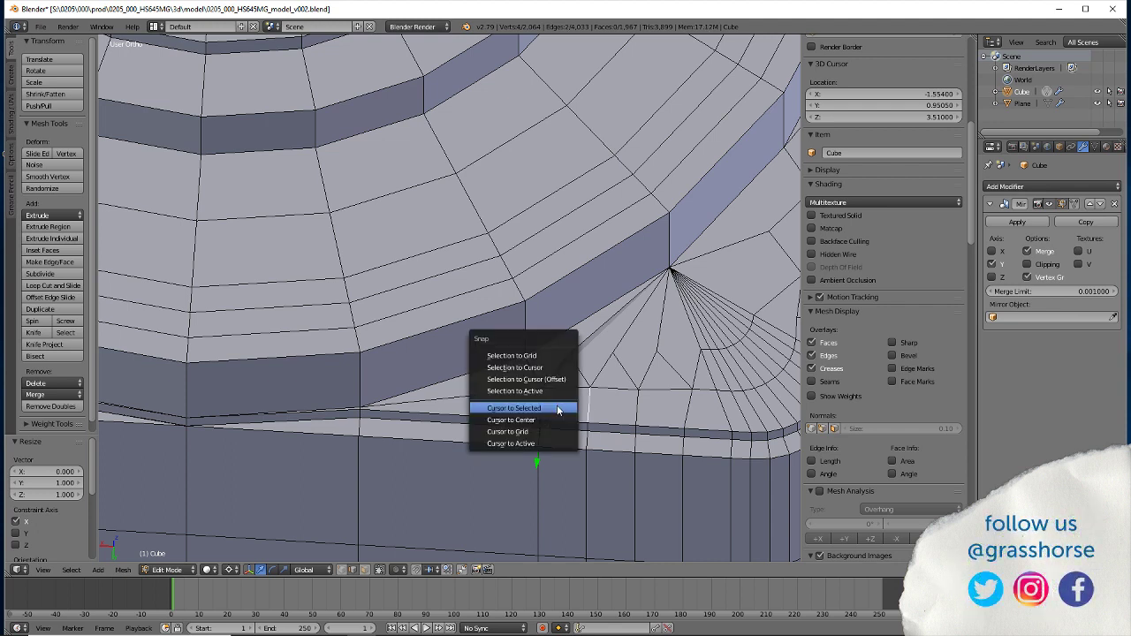
{"action": "left_click", "coordinate": [559, 407]}
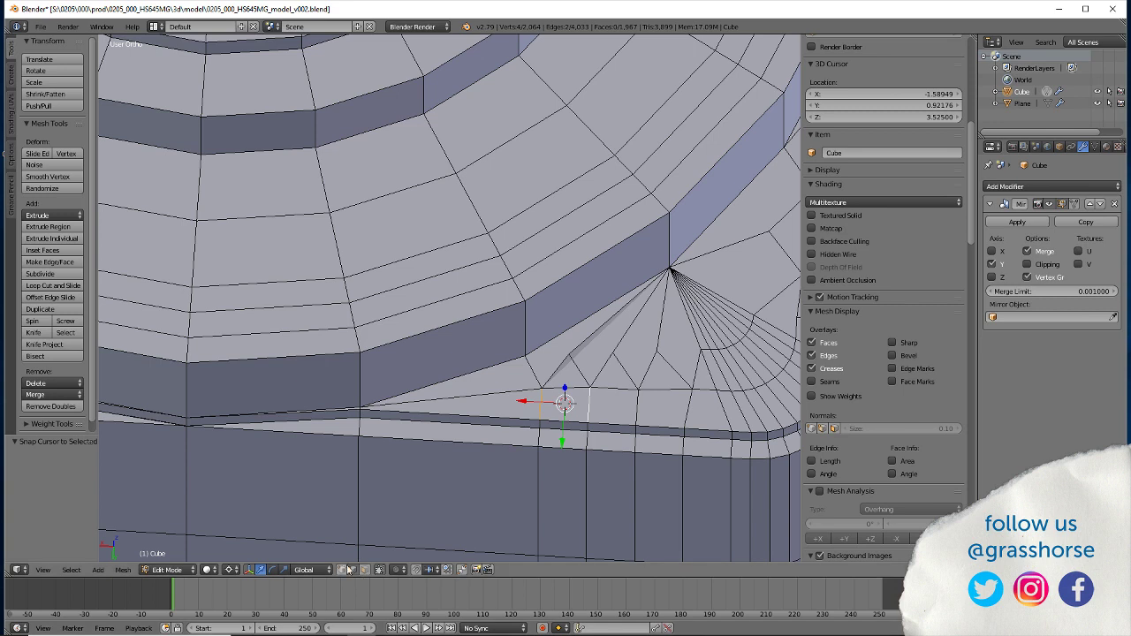
{"action": "right_click", "coordinate": [543, 389], "text": "shift"}
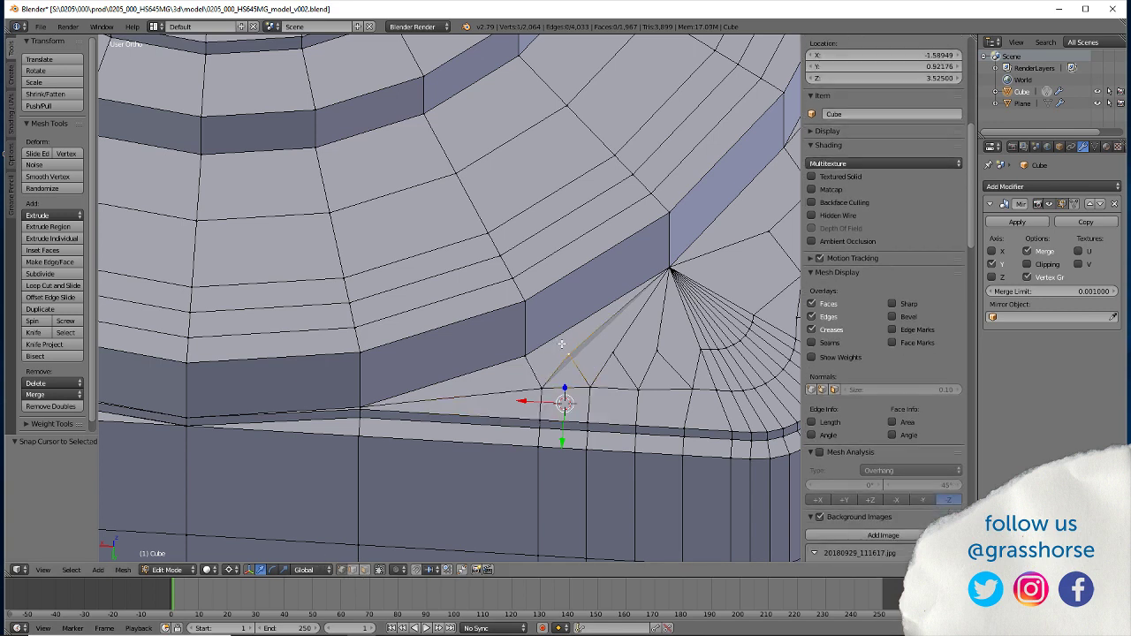
{"action": "key", "text": "s"}
{"action": "key", "text": "x"}
{"action": "key", "text": "0"}
{"action": "key", "text": "Return"}
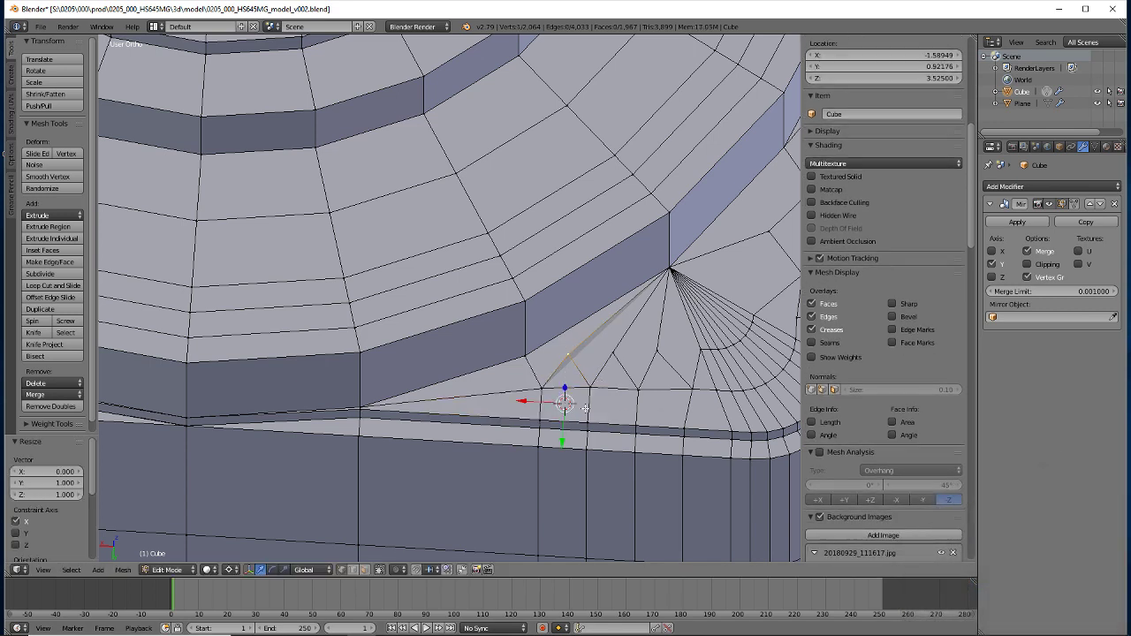
Align the next single seam vertex on X with its neighbouring vertex
{"action": "right_click", "coordinate": [635, 390], "text": "shift"}
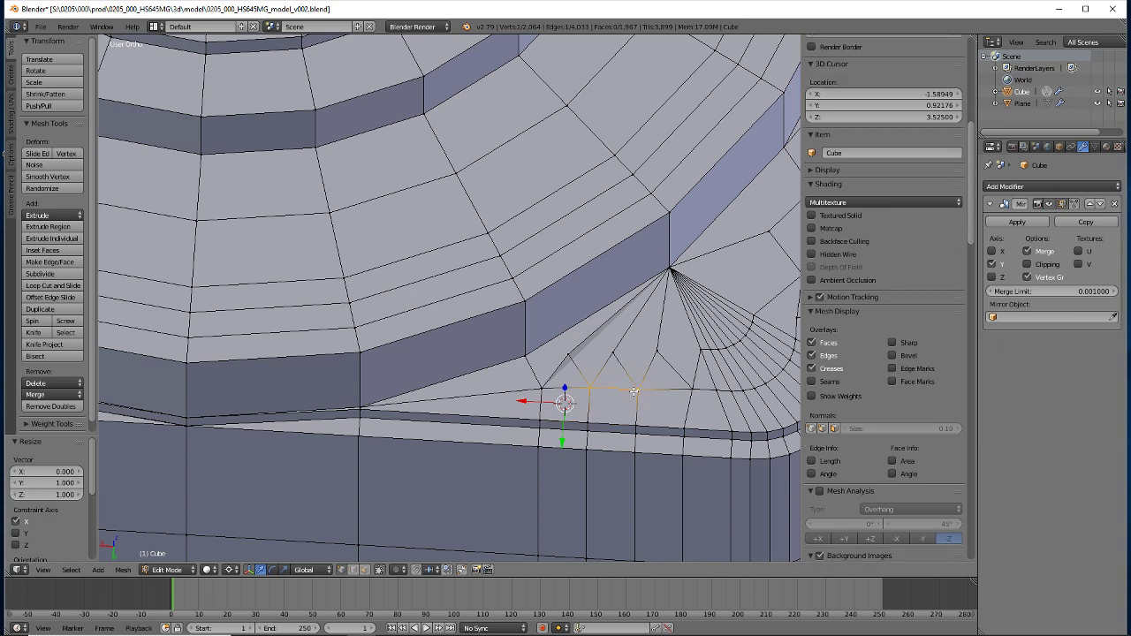
{"action": "key", "text": "shift+s"}
{"action": "left_click", "coordinate": [635, 392]}
{"action": "right_click", "coordinate": [602, 366]}
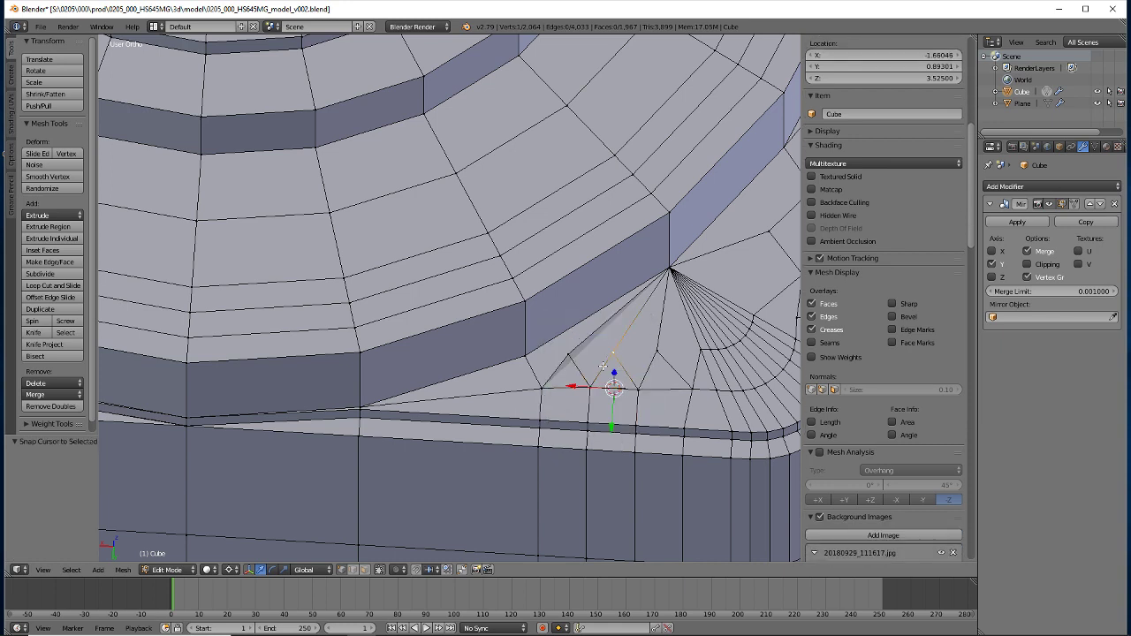
{"action": "key", "text": "0"}
{"action": "key", "text": "s"}
{"action": "key", "text": "x"}
{"action": "key", "text": "Return"}
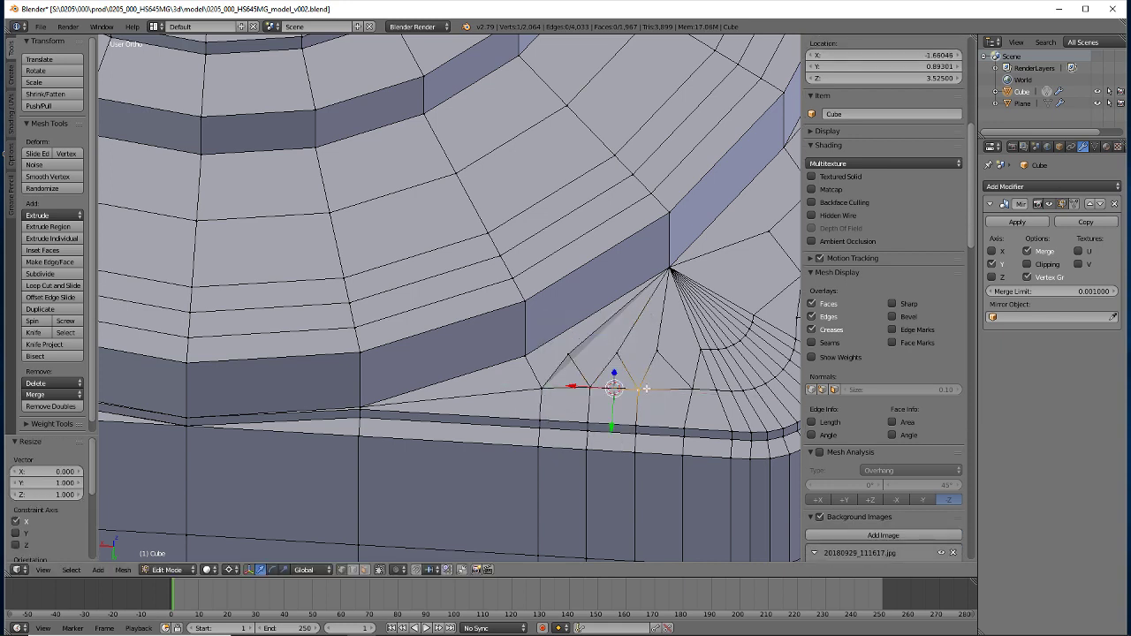
Line the upper vertex up on X with the lower seam-edge vertex
{"action": "right_click", "coordinate": [680, 423]}
{"action": "key", "text": "shift+s"}
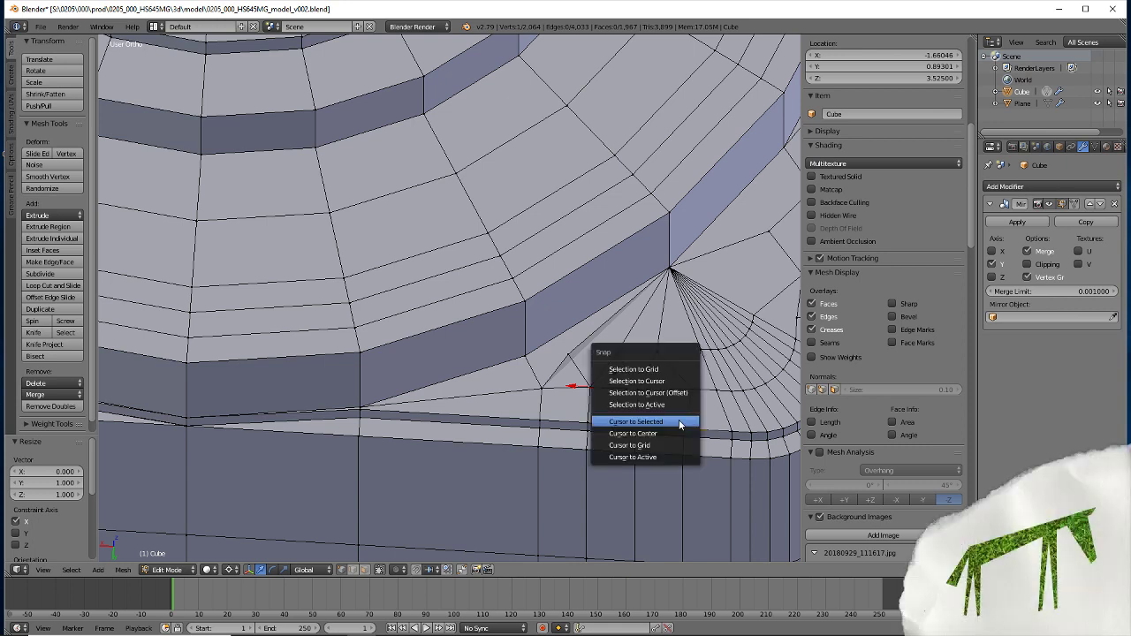
{"action": "left_click", "coordinate": [681, 428]}
{"action": "right_click", "coordinate": [686, 400]}
{"action": "key", "text": "s"}
{"action": "key", "text": "x"}
{"action": "key", "text": "0"}
{"action": "key", "text": "Return"}
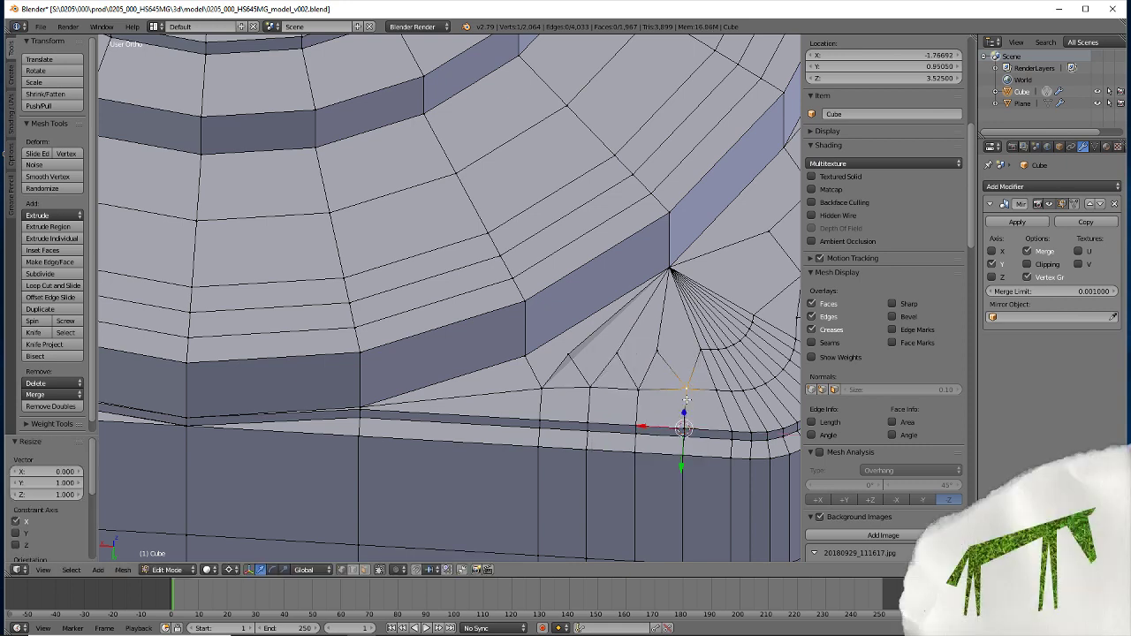
Make the seam edge vertical by scaling it to zero on X about its midpoint
{"action": "right_click", "coordinate": [640, 389], "text": "shift"}
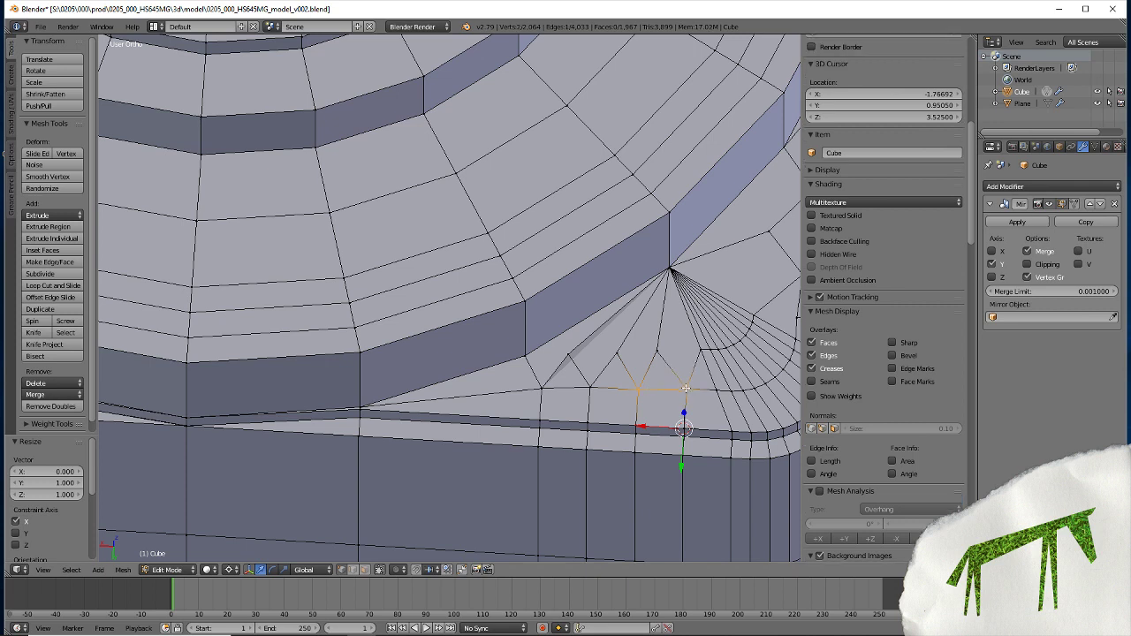
{"action": "key", "text": "shift+s"}
{"action": "left_click", "coordinate": [685, 392]}
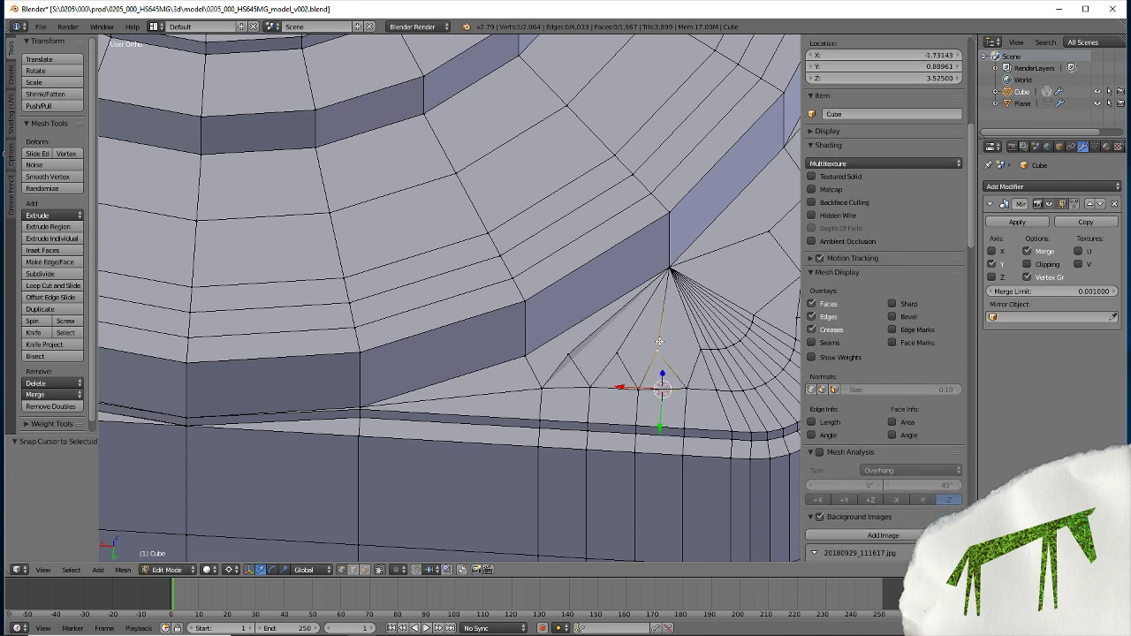
{"action": "key", "text": "s"}
{"action": "key", "text": "x"}
{"action": "key", "text": "0"}
{"action": "key", "text": "Return"}
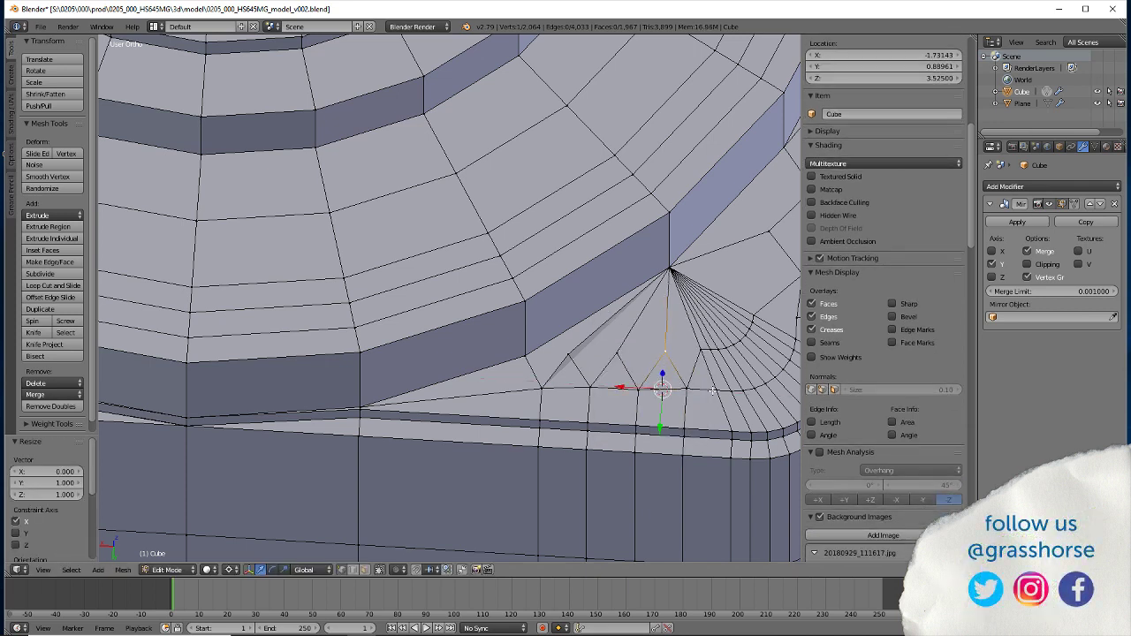
Flatten the three lid-edge seam vertices to zero on Y, then view the rounded corner
{"action": "right_click", "coordinate": [713, 391]}
{"action": "key", "text": "shift+s"}
{"action": "left_click", "coordinate": [714, 391]}
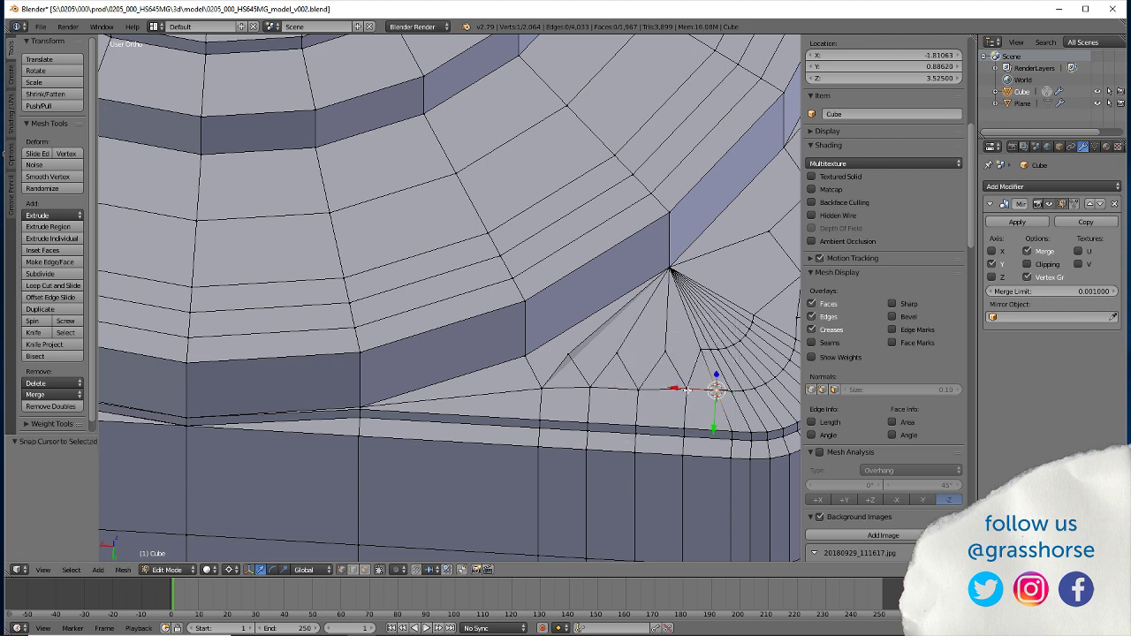
{"action": "right_click", "coordinate": [636, 390], "text": "shift"}
{"action": "right_click", "coordinate": [588, 388], "text": "shift"}
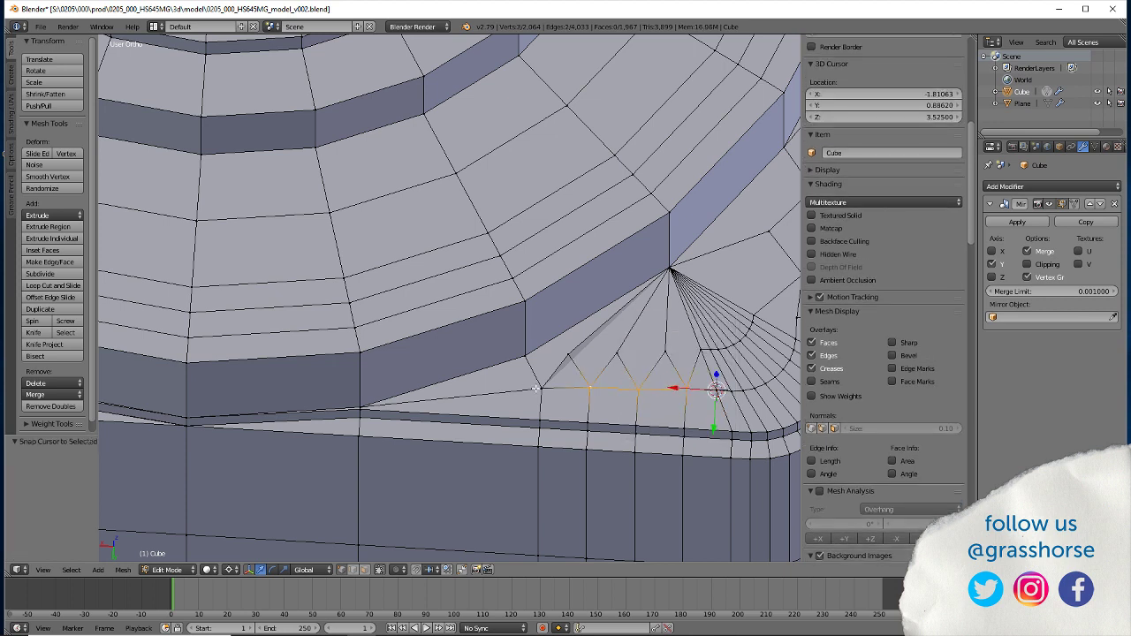
{"action": "right_click", "coordinate": [541, 387], "text": "shift"}
{"action": "key", "text": "s"}
{"action": "key", "text": "y"}
{"action": "key", "text": "0"}
{"action": "key", "text": "Return"}
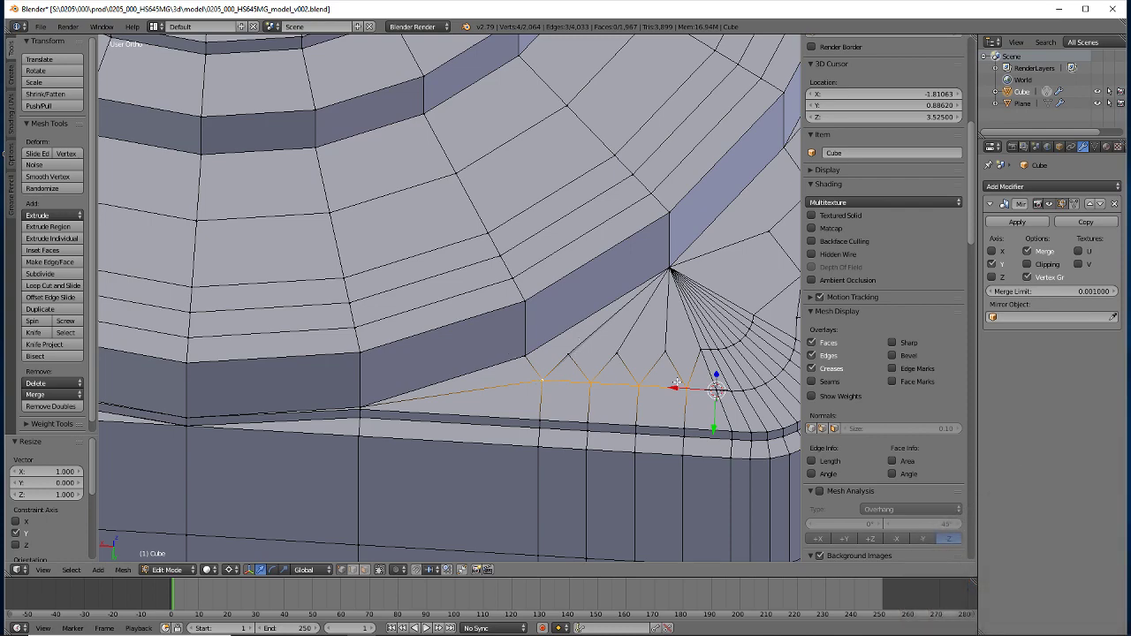
{"action": "mouse_move", "coordinate": [677, 382]}
{"action": "middle_mouse_down", "text": "shift"}
{"action": "mouse_move", "coordinate": [511, 365]}
{"action": "mouse_move", "coordinate": [457, 438]}
{"action": "middle_mouse_up", "text": "shift"}
Snap the cursor to the corner vertex and scale the six vertices above to zero on X
{"action": "right_click", "coordinate": [575, 400]}
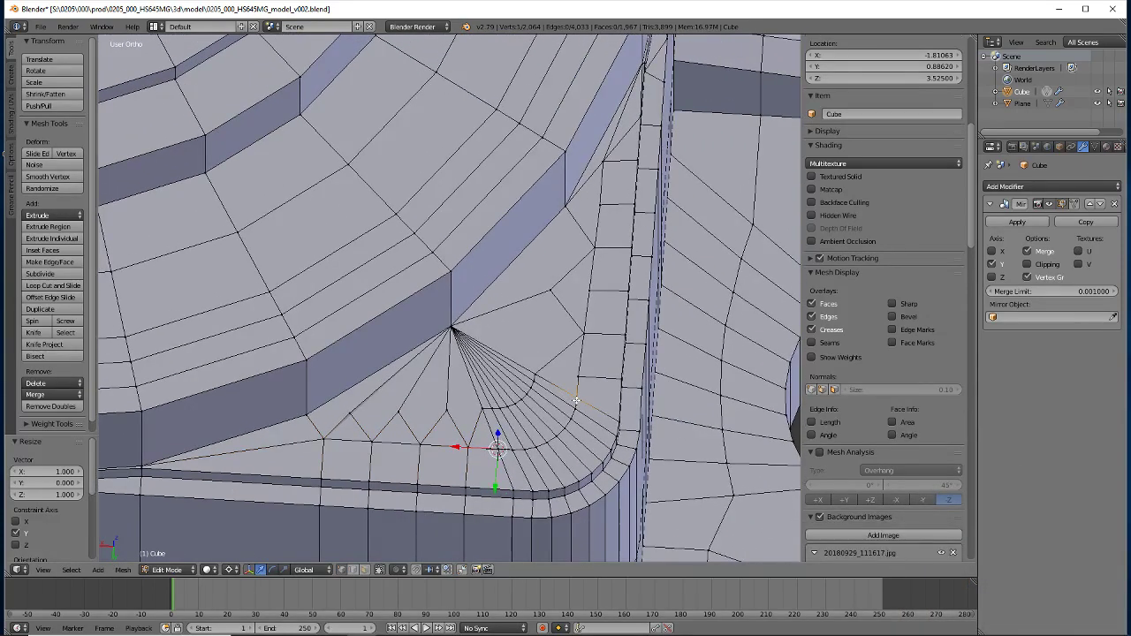
{"action": "key", "text": "shift+s"}
{"action": "left_click", "coordinate": [575, 398]}
{"action": "right_click", "coordinate": [583, 332], "text": "shift"}
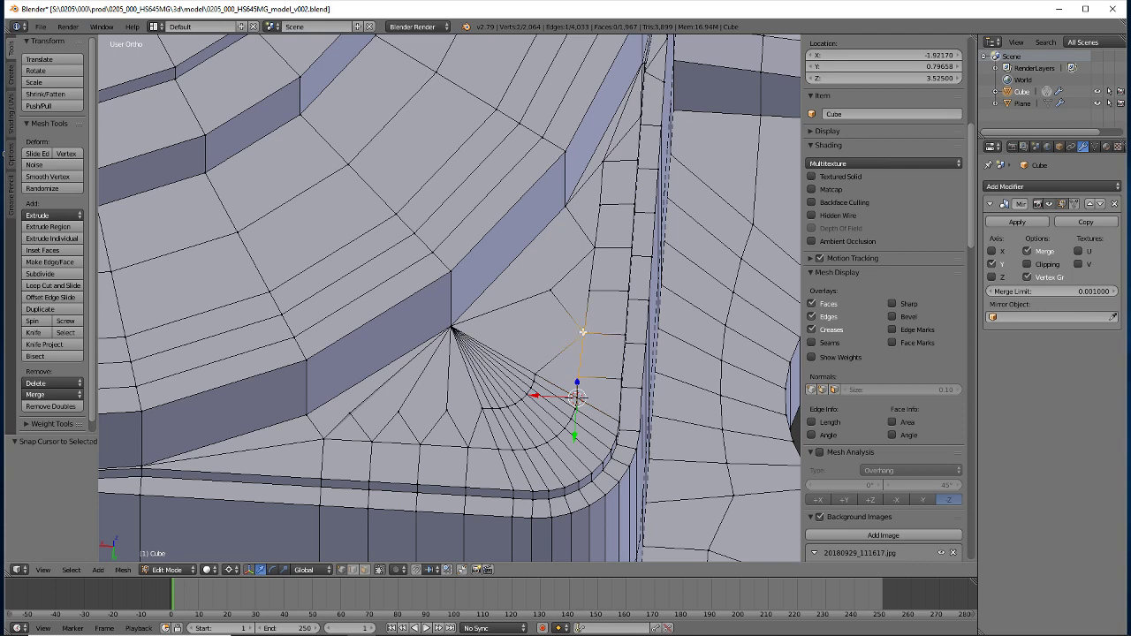
{"action": "right_click", "coordinate": [588, 286], "text": "shift"}
{"action": "right_click", "coordinate": [593, 248], "text": "shift"}
{"action": "right_click", "coordinate": [598, 204], "text": "shift"}
{"action": "right_click", "coordinate": [601, 162], "text": "shift"}
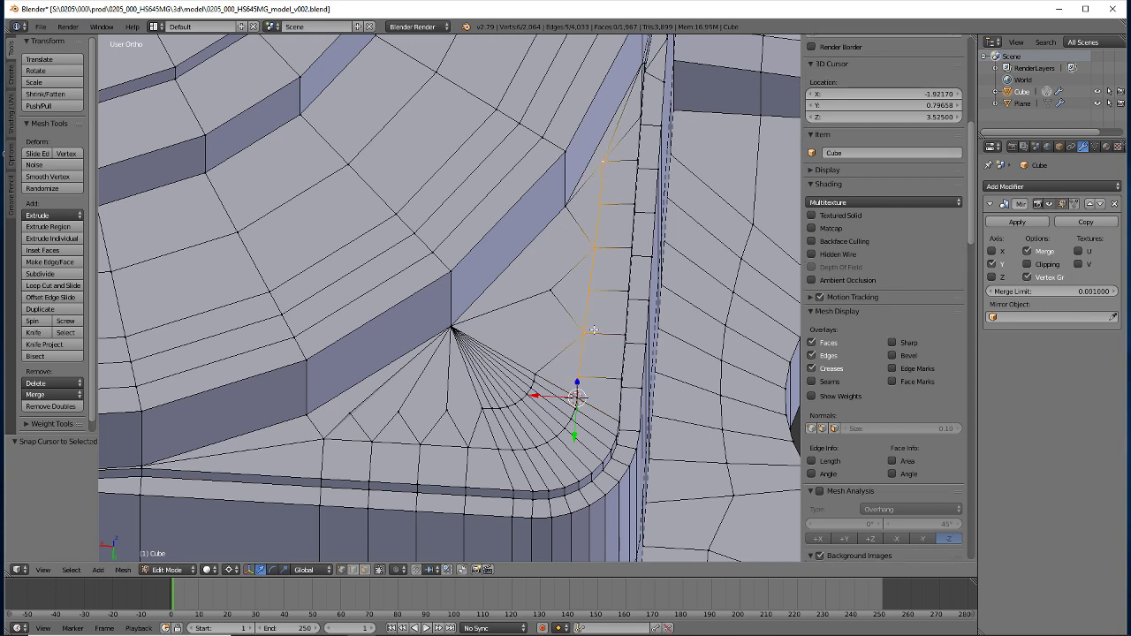
{"action": "key", "text": "s"}
{"action": "key", "text": "x"}
{"action": "key", "text": "0"}
{"action": "key", "text": "Return"}
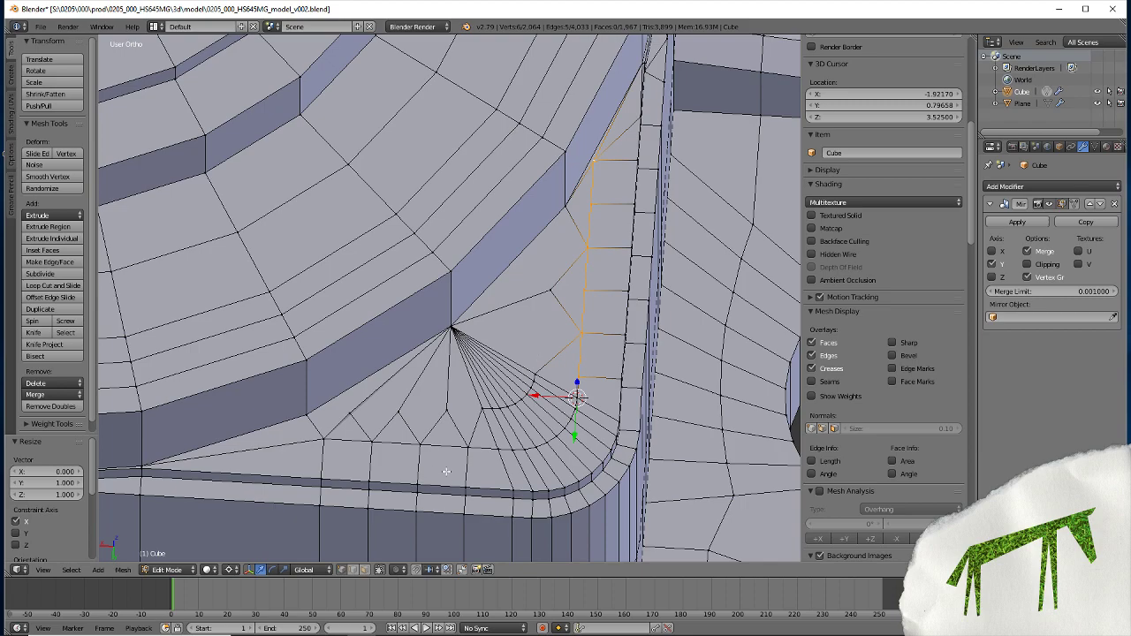
{"action": "middle_click_drag", "start_coordinate": [447, 472], "coordinate": [396, 382]}
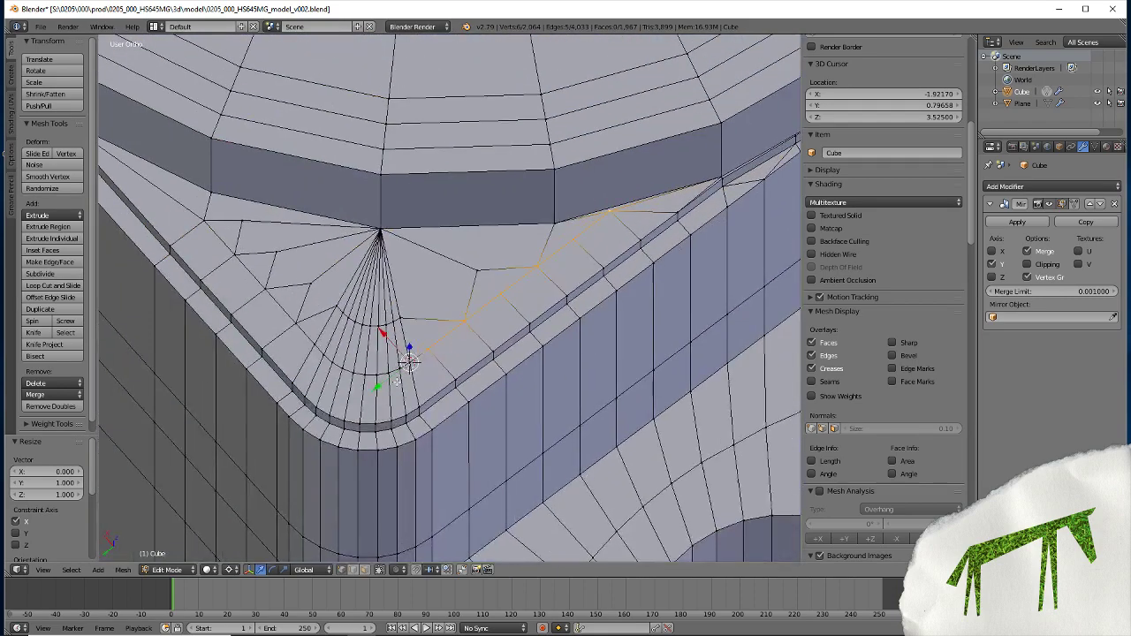
{"action": "middle_click_drag", "start_coordinate": [263, 393], "coordinate": [382, 472], "text": "shift"}
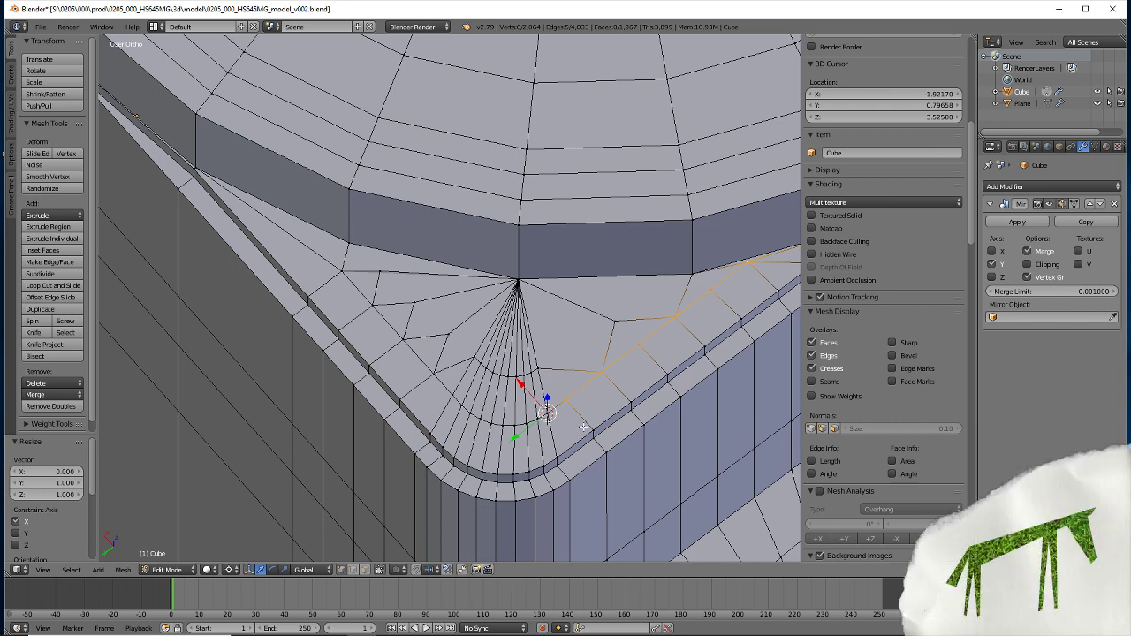
In edge select, flatten the first lid-seam edge past the corner to zero on Y
{"action": "left_click", "coordinate": [354, 570]}
{"action": "right_click", "coordinate": [593, 436]}
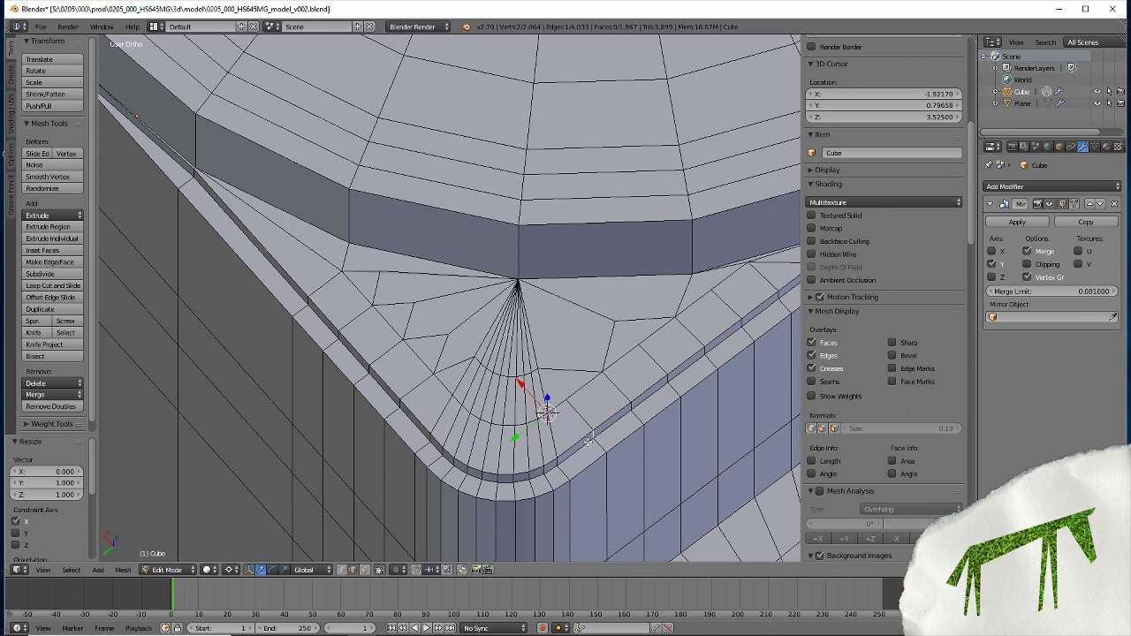
{"action": "key", "text": "shift+s"}
{"action": "left_click", "coordinate": [590, 440]}
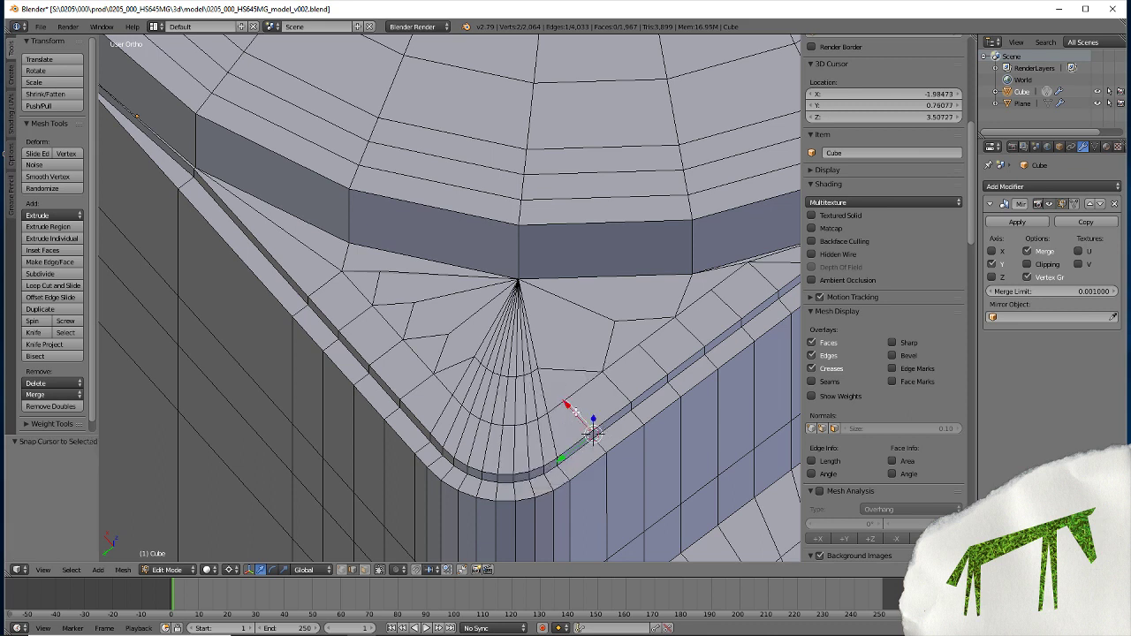
{"action": "key", "text": "s"}
{"action": "key", "text": "y"}
{"action": "key", "text": "0"}
{"action": "key", "text": "Return"}
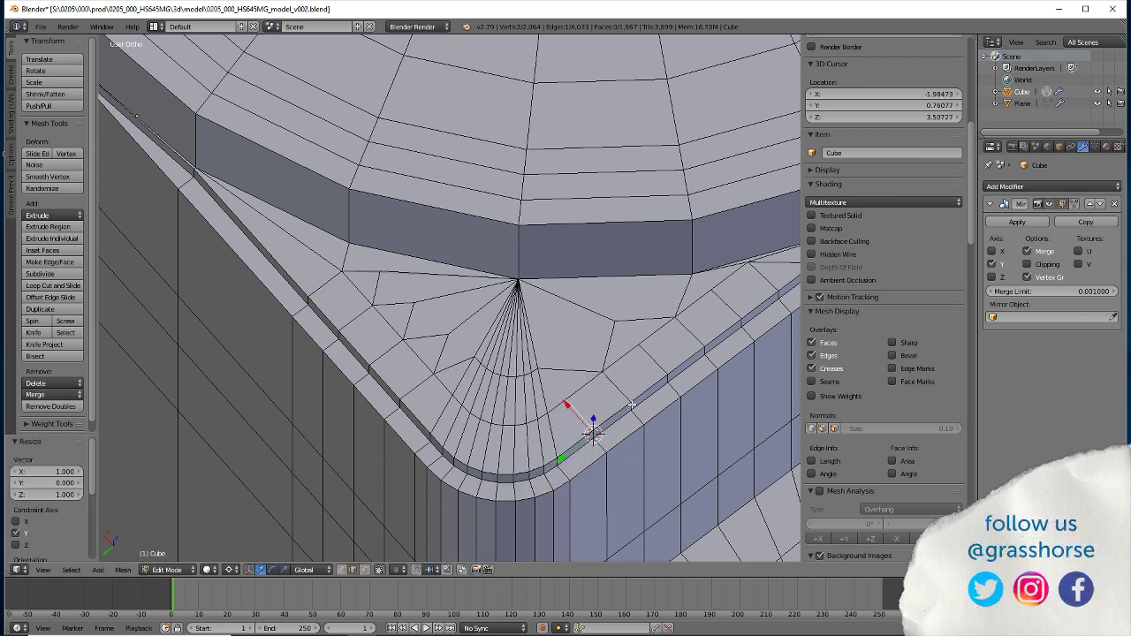
Flatten the second and third seam edges to zero on Y, each about its own cursor
{"action": "right_click", "coordinate": [632, 407]}
{"action": "key", "text": "shift+s"}
{"action": "left_click", "coordinate": [619, 409]}
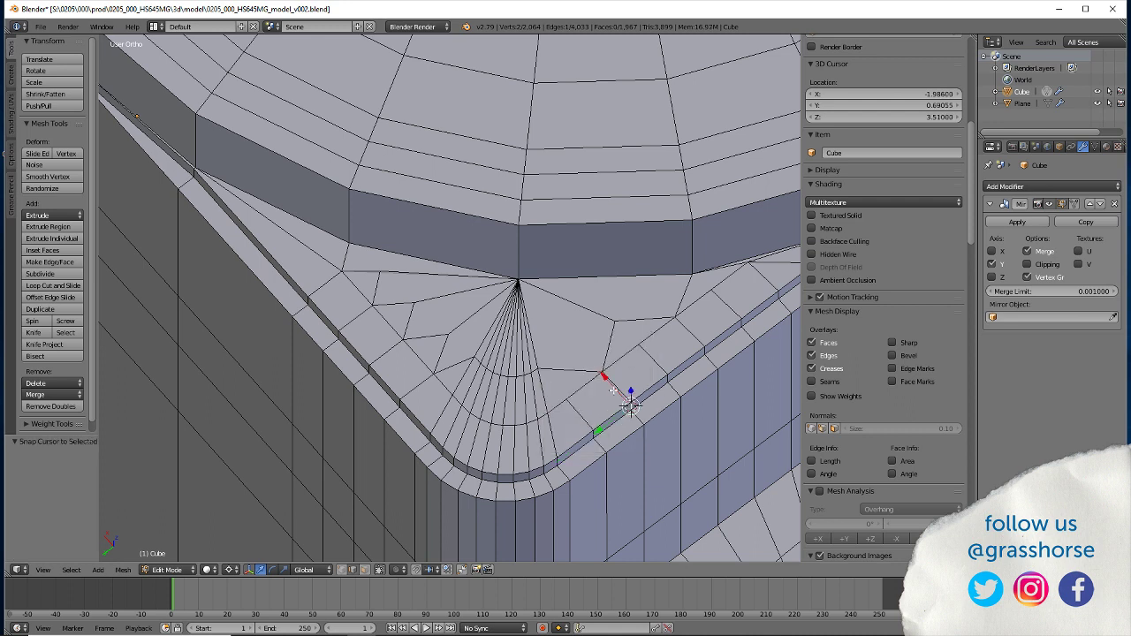
{"action": "key", "text": "s"}
{"action": "key", "text": "y"}
{"action": "key", "text": "0"}
{"action": "key", "text": "Return"}
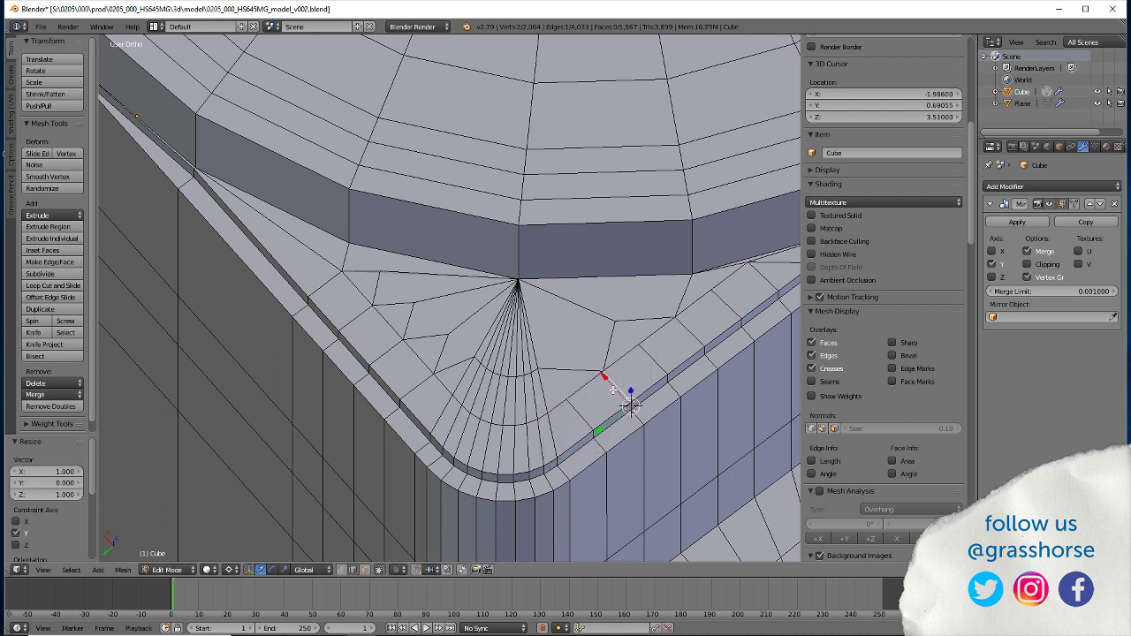
{"action": "right_click", "coordinate": [669, 381]}
{"action": "key", "text": "shift+s"}
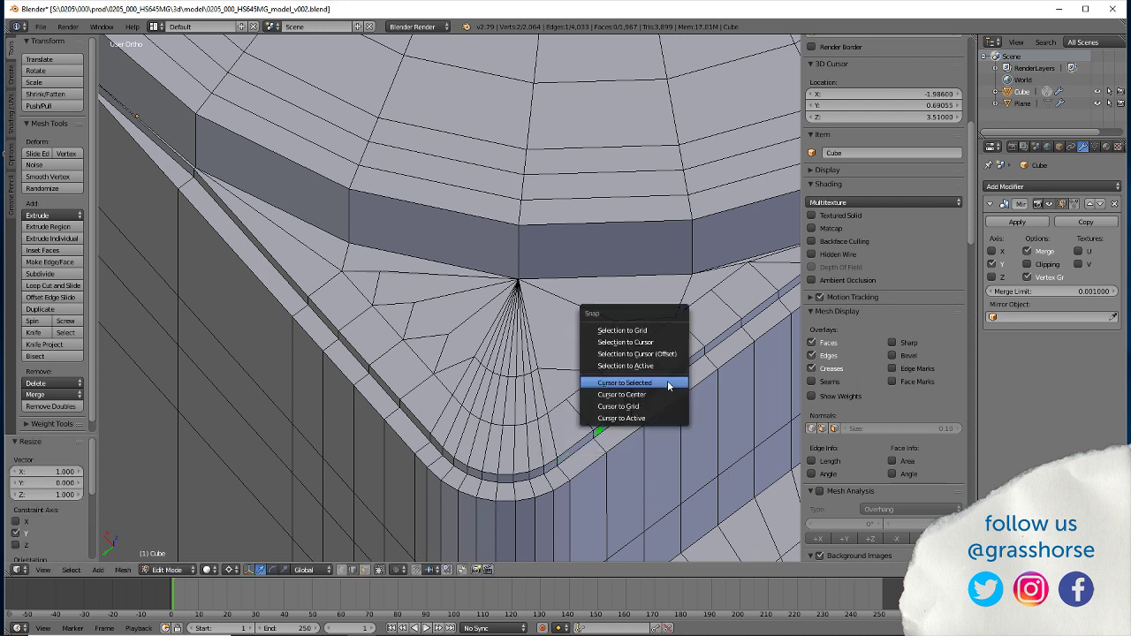
{"action": "left_click", "coordinate": [669, 381]}
{"action": "key", "text": "s"}
{"action": "key", "text": "y"}
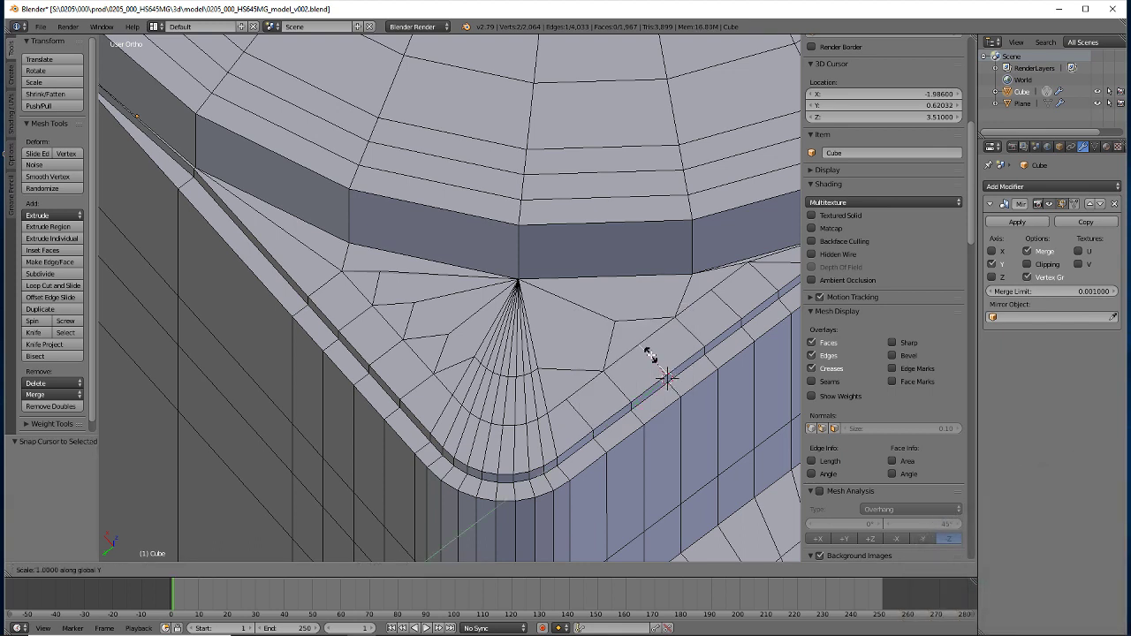
{"action": "key", "text": "0"}
{"action": "key", "text": "Return"}
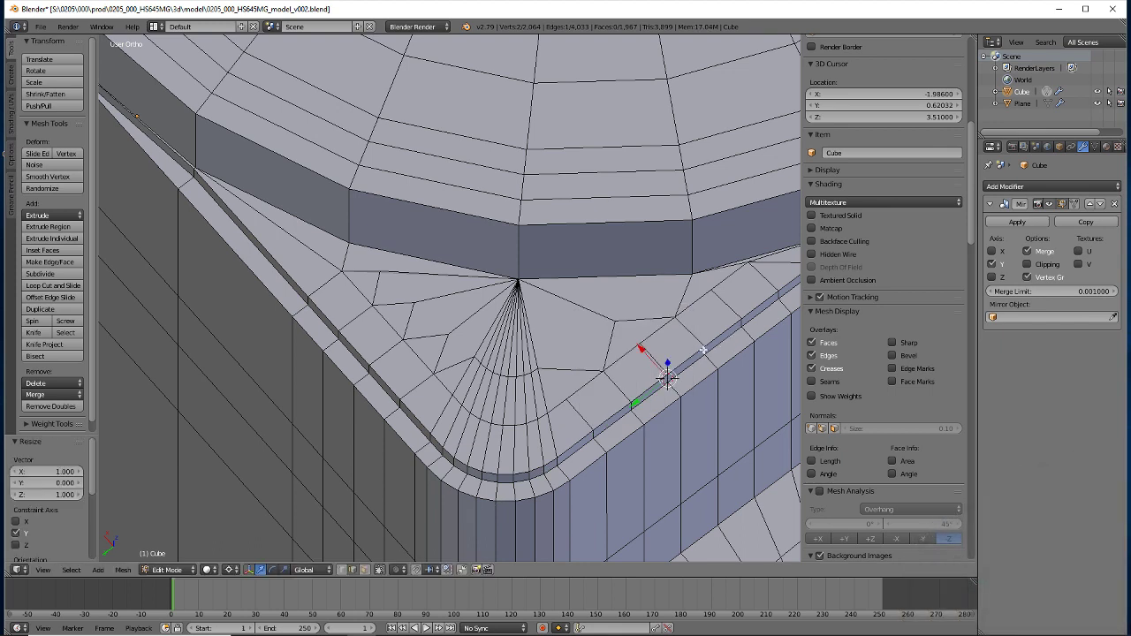
Flatten the fourth and fifth seam edges to zero on Y
{"action": "right_click", "coordinate": [704, 352]}
{"action": "key", "text": "shift+s"}
{"action": "left_click", "coordinate": [705, 352]}
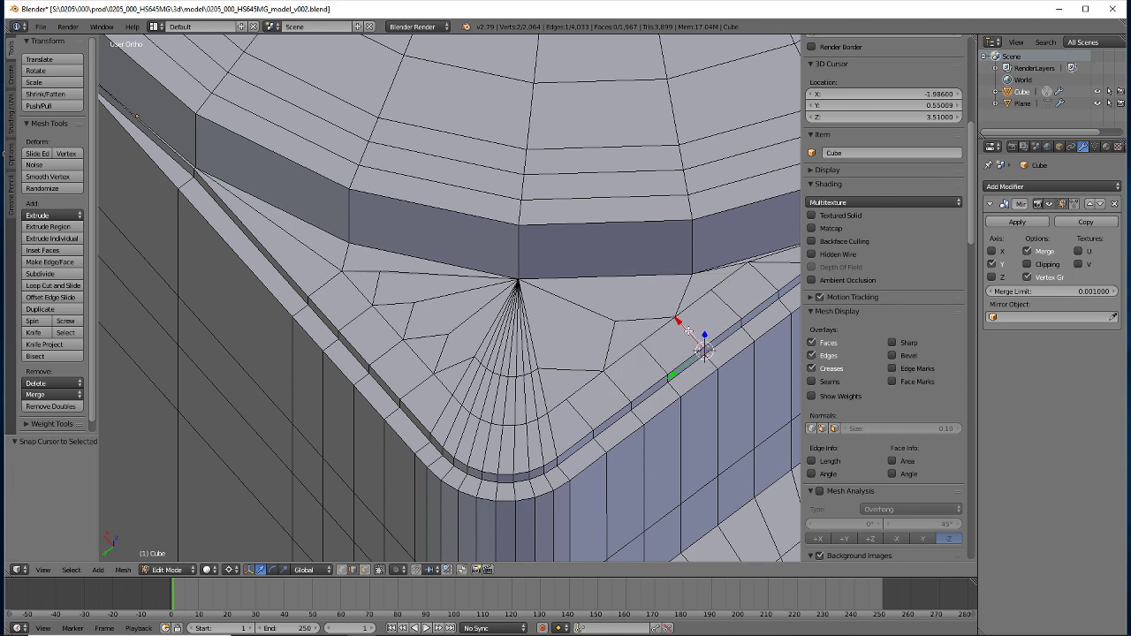
{"action": "key", "text": "s"}
{"action": "key", "text": "y"}
{"action": "key", "text": "0"}
{"action": "key", "text": "Return"}
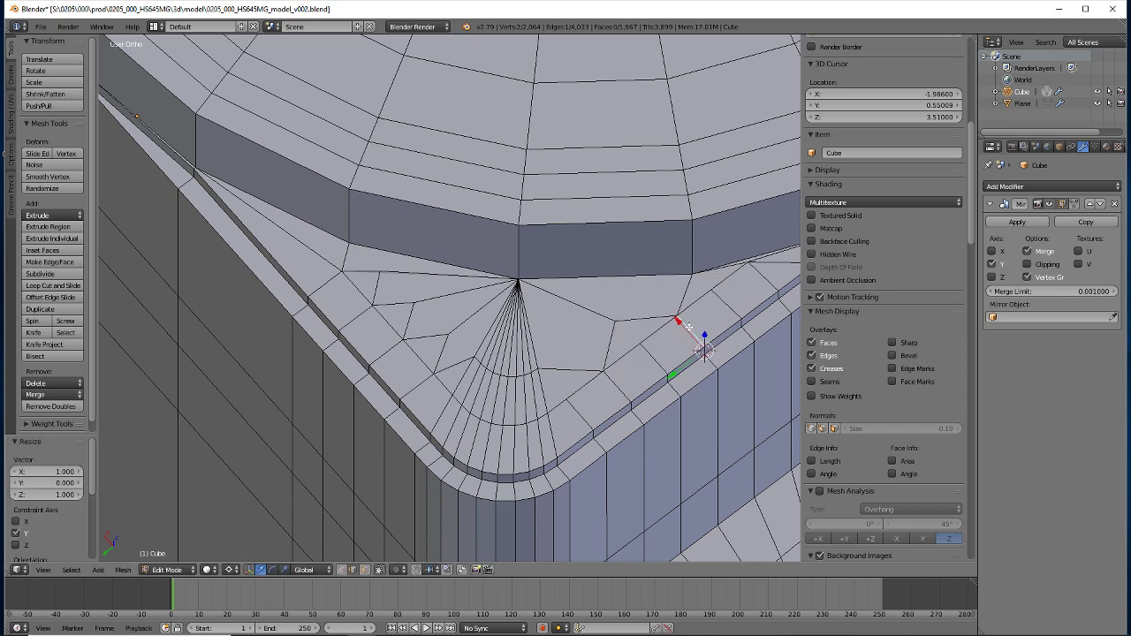
{"action": "right_click", "coordinate": [741, 323]}
{"action": "key", "text": "shift+s"}
{"action": "left_click", "coordinate": [733, 333]}
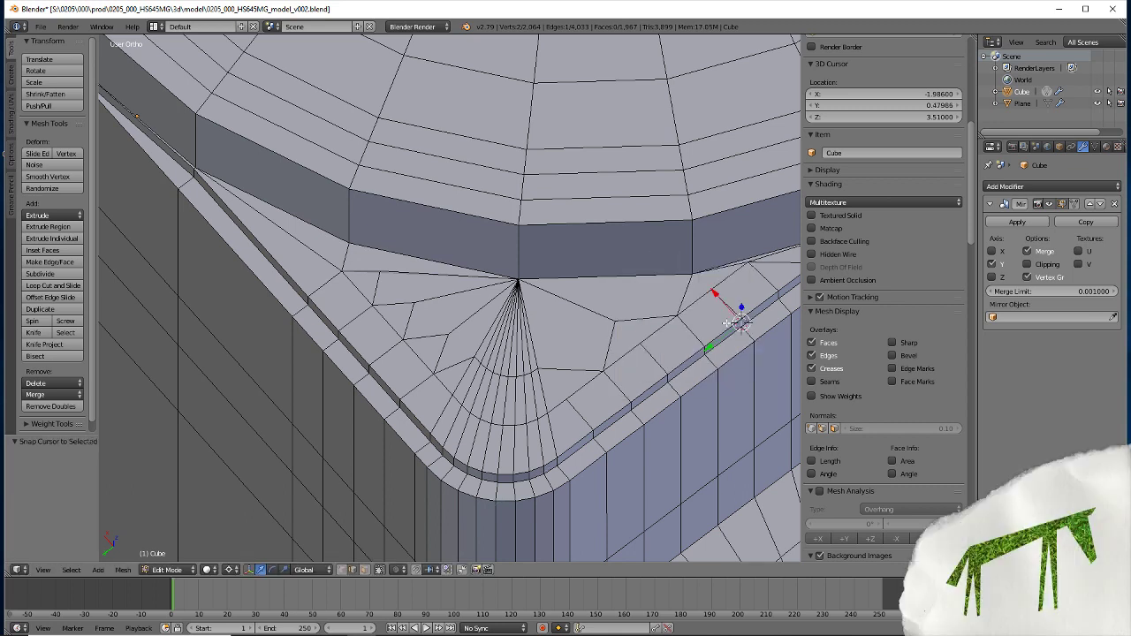
{"action": "key", "text": "s"}
{"action": "key", "text": "y"}
{"action": "key", "text": "0"}
{"action": "key", "text": "Return"}
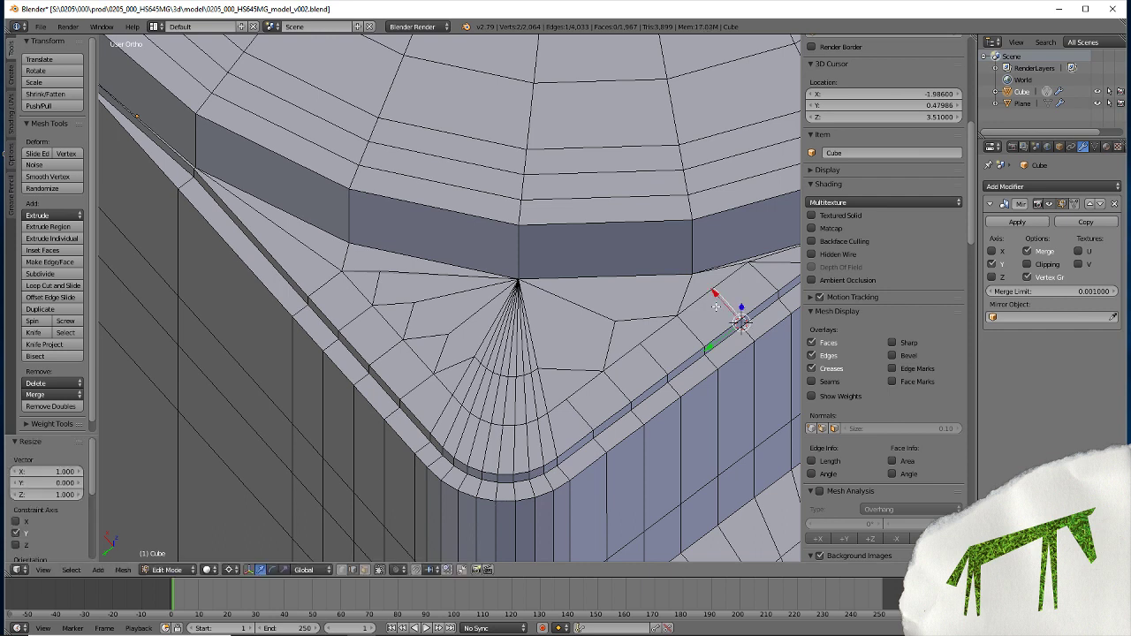
Snap the 3D cursor to the next seam edge and reframe the view on the bevelled corner
{"action": "key", "text": "shift+s"}
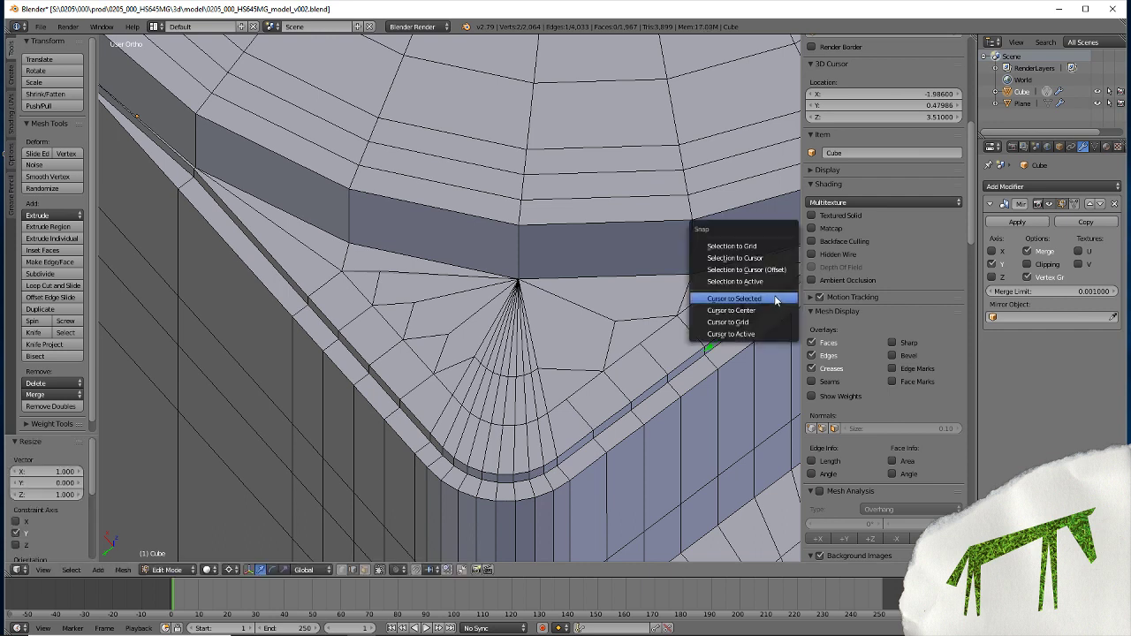
{"action": "left_click", "coordinate": [778, 295]}
{"action": "key", "text": "s"}
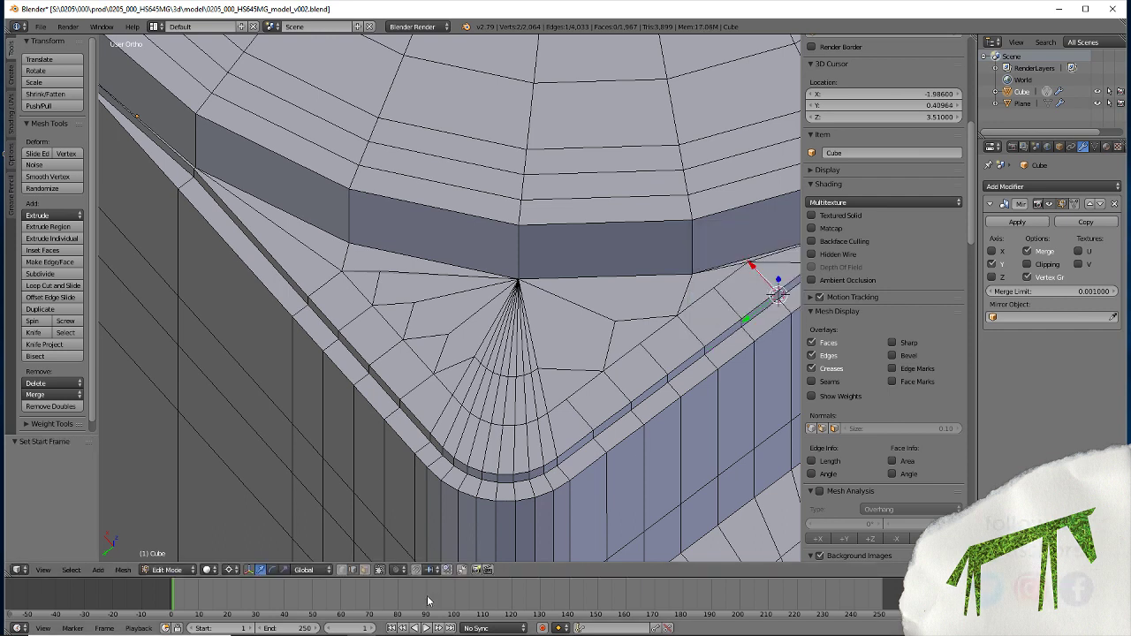
{"action": "key", "text": "KP_Decimal"}
{"action": "scroll", "coordinate": [533, 313], "scroll_direction": "down", "scroll_amount": 2}
{"action": "scroll", "coordinate": [534, 313], "scroll_direction": "up", "scroll_amount": 1}
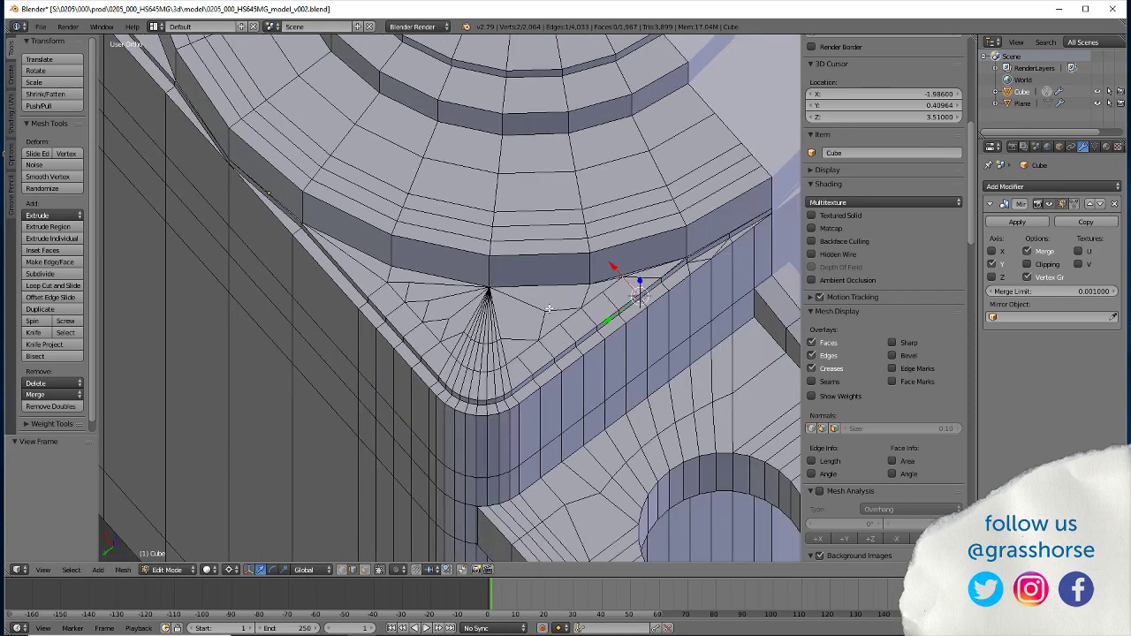
{"action": "scroll", "coordinate": [548, 310], "scroll_direction": "up", "scroll_amount": 1}
{"action": "scroll", "coordinate": [495, 371], "scroll_direction": "up", "scroll_amount": 1}
{"action": "scroll", "coordinate": [410, 433], "scroll_direction": "up", "scroll_amount": 1}
{"action": "middle_click_drag", "start_coordinate": [410, 432], "coordinate": [425, 439]}
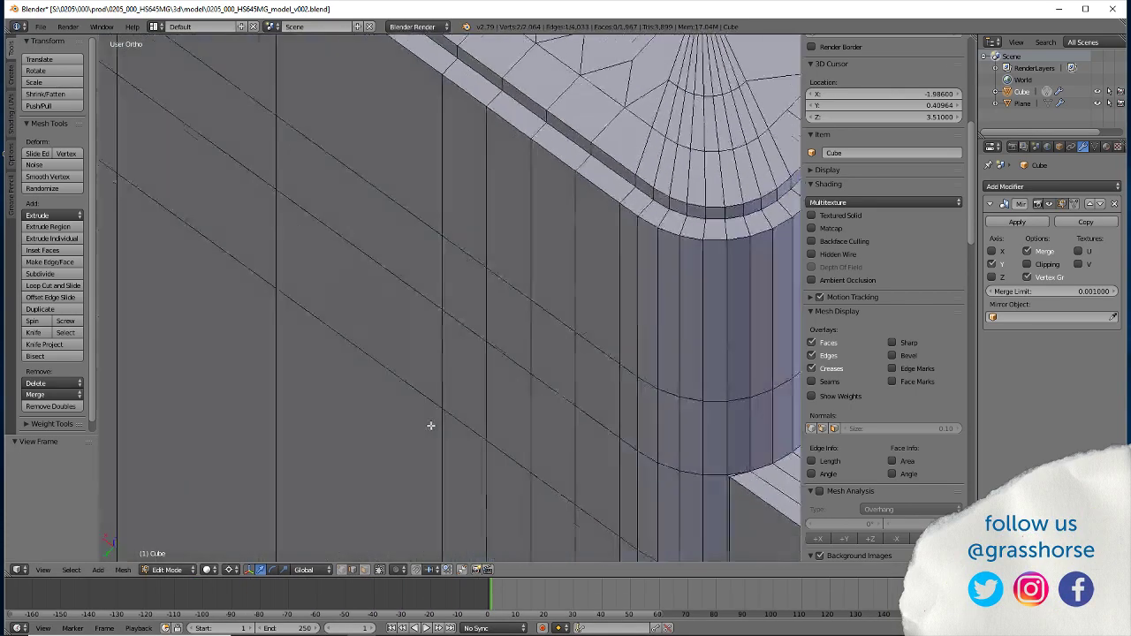
{"action": "scroll", "coordinate": [411, 244], "scroll_direction": "down", "scroll_amount": 5}
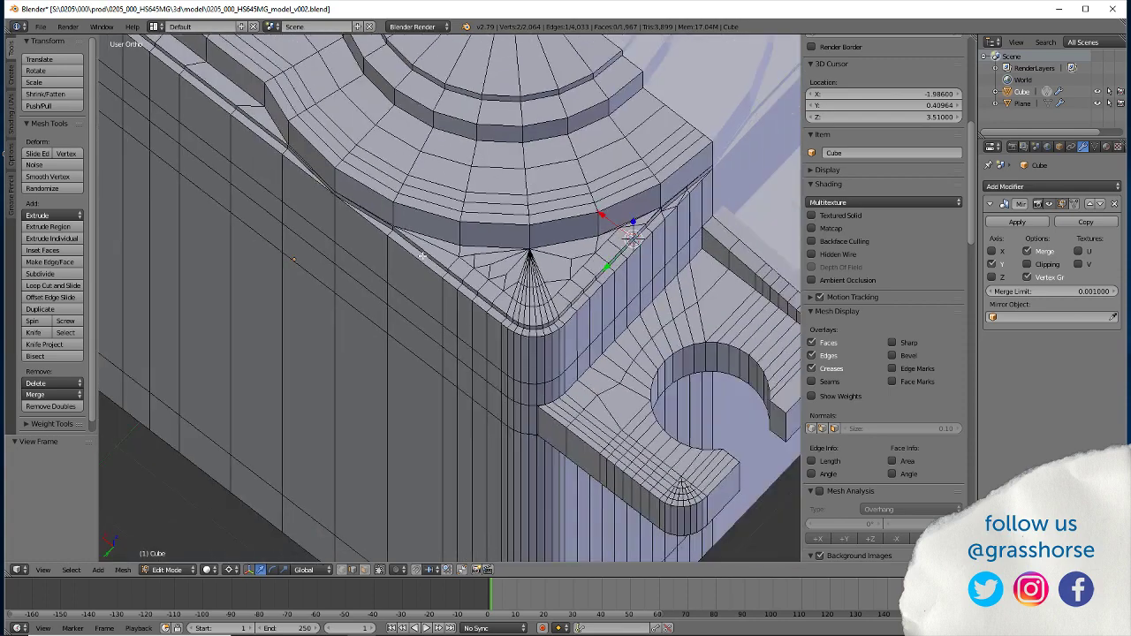
{"action": "scroll", "coordinate": [419, 315], "scroll_direction": "up", "scroll_amount": 5}
{"action": "middle_click_drag", "start_coordinate": [419, 315], "coordinate": [425, 338]}
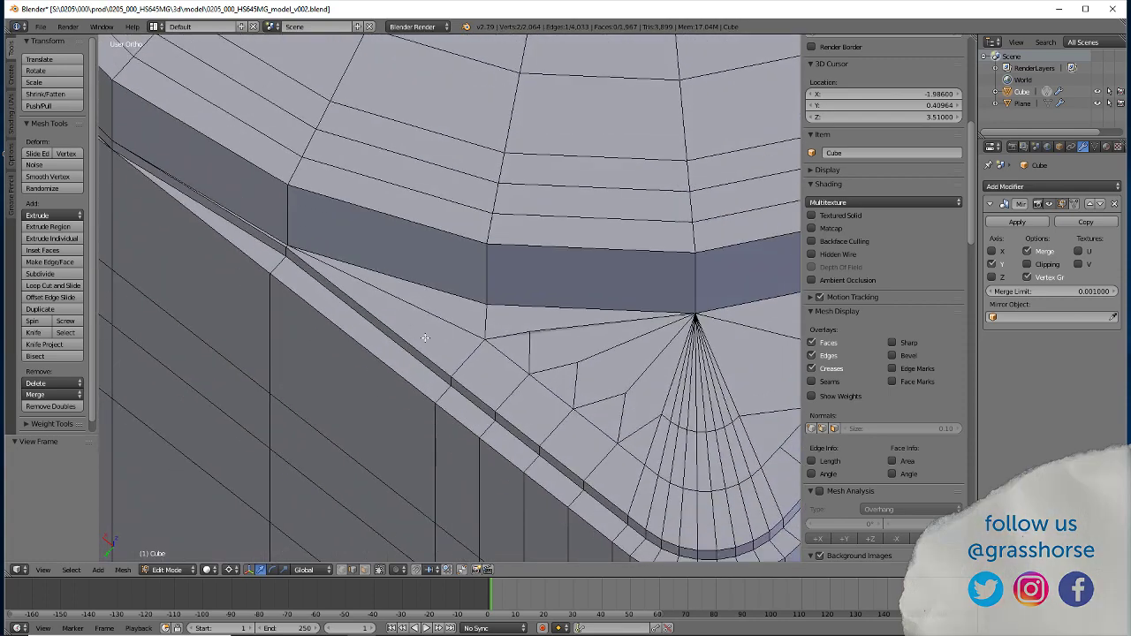
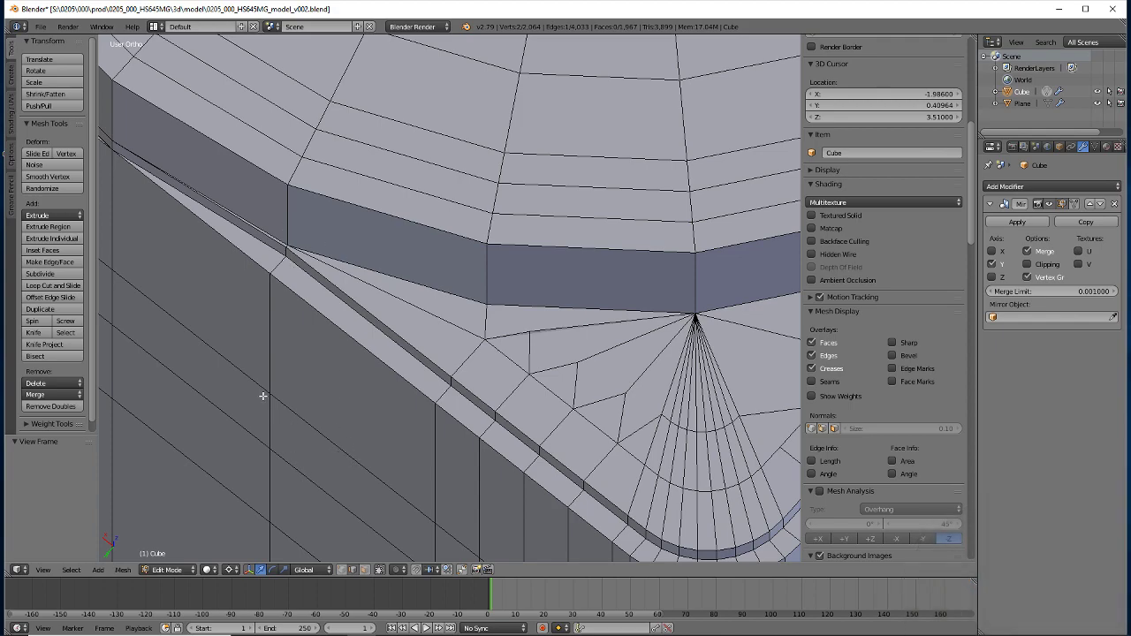
Zoom and orbit the view toward the Cube's underside corner, showing the edge fan and neighbouring side faces
{"action": "scroll", "coordinate": [263, 396], "scroll_direction": "down", "scroll_amount": 5}
{"action": "scroll", "coordinate": [273, 417], "scroll_direction": "up", "scroll_amount": 5}
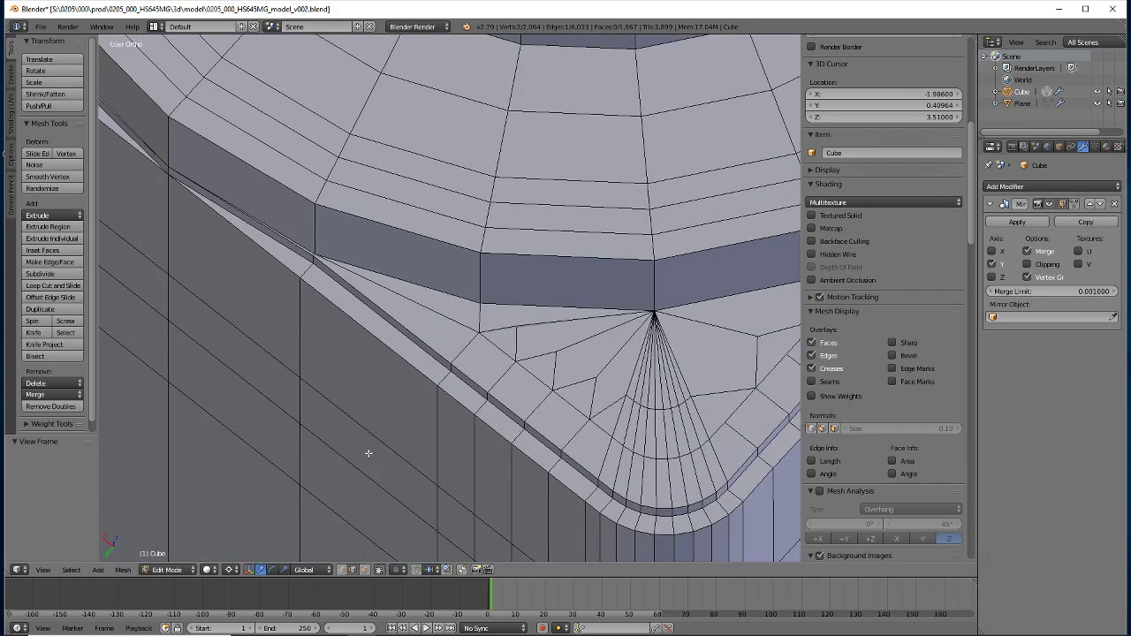
{"action": "middle_click_drag", "start_coordinate": [564, 427], "coordinate": [392, 330]}
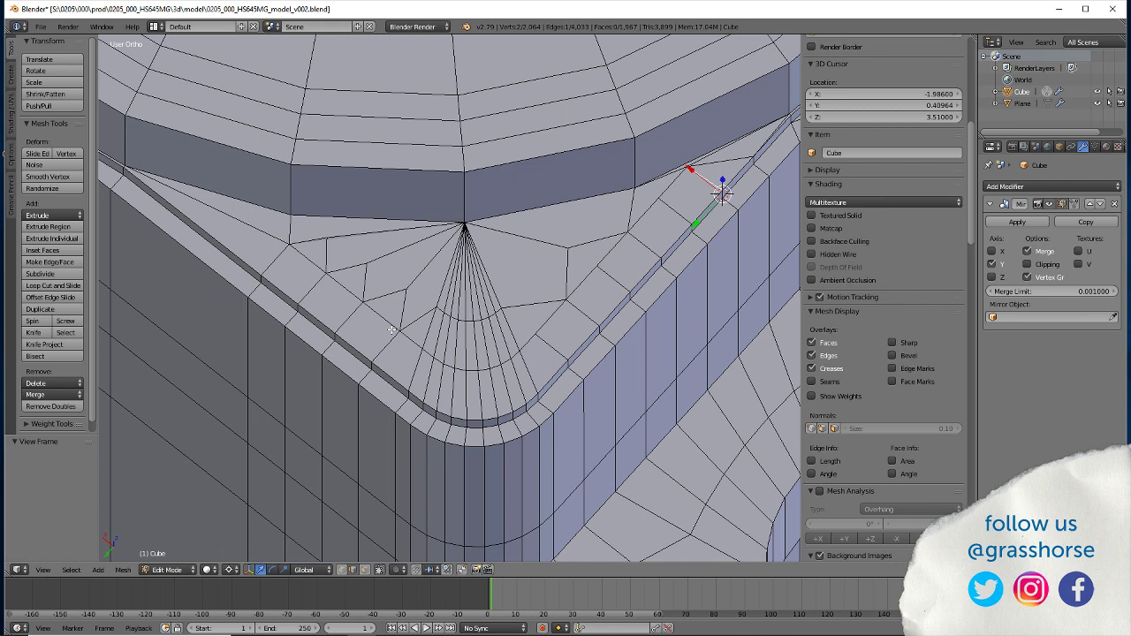
Knife two new edges: one from the upper rim vertex toward the fan, another across to the left
{"action": "key", "text": "k"}
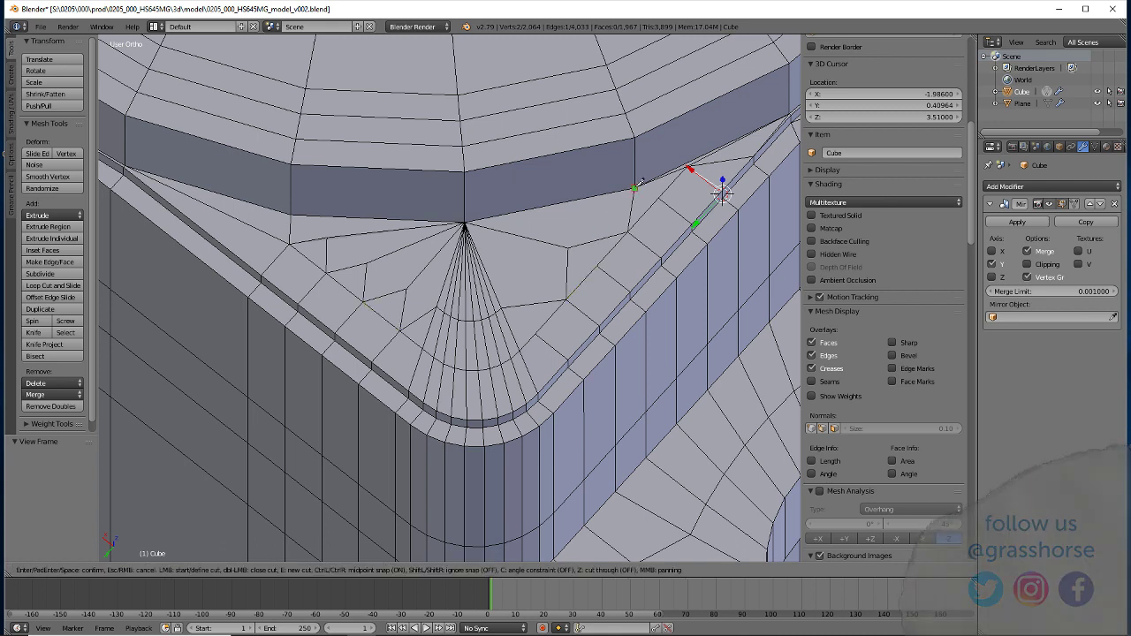
{"action": "left_click", "coordinate": [635, 186]}
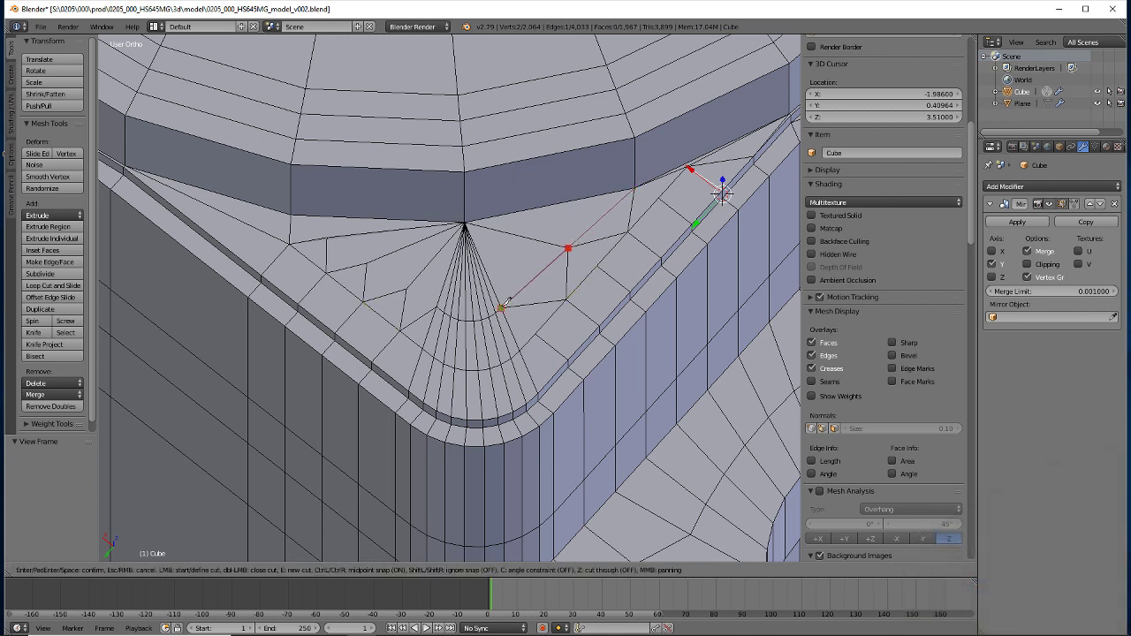
{"action": "key", "text": "Return"}
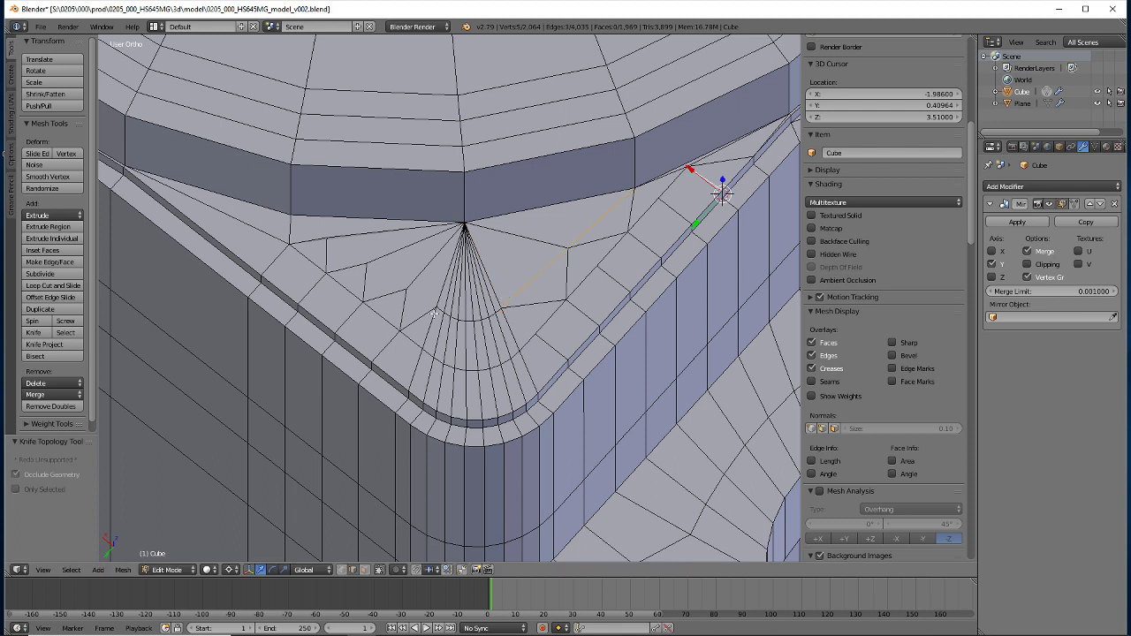
{"action": "key", "text": "k"}
{"action": "left_click", "coordinate": [436, 306]}
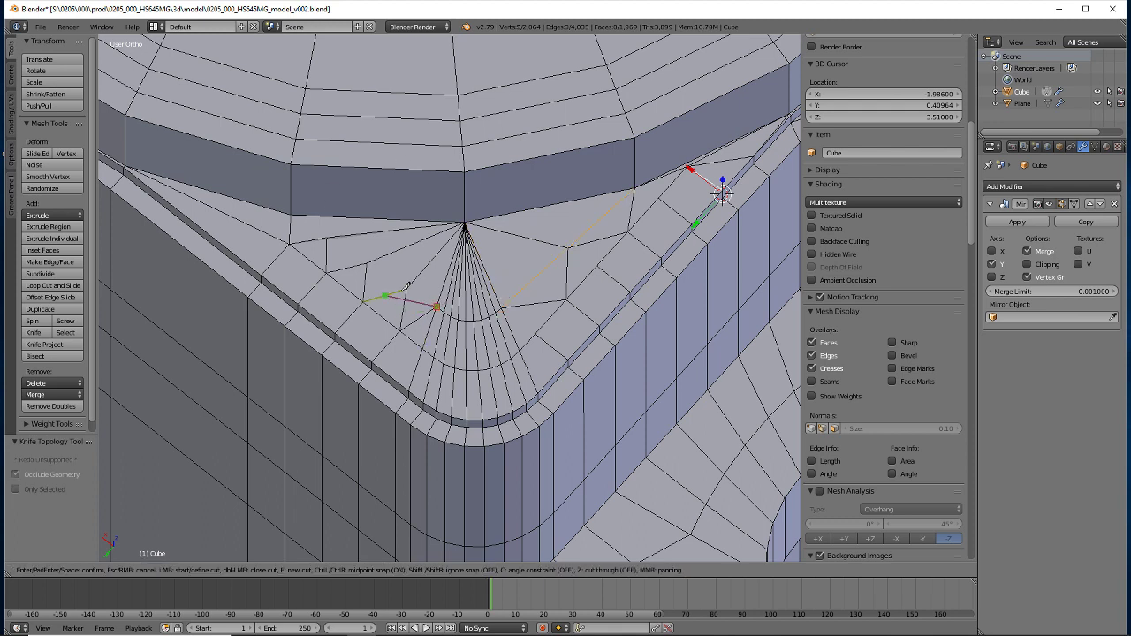
{"action": "left_click", "coordinate": [327, 237]}
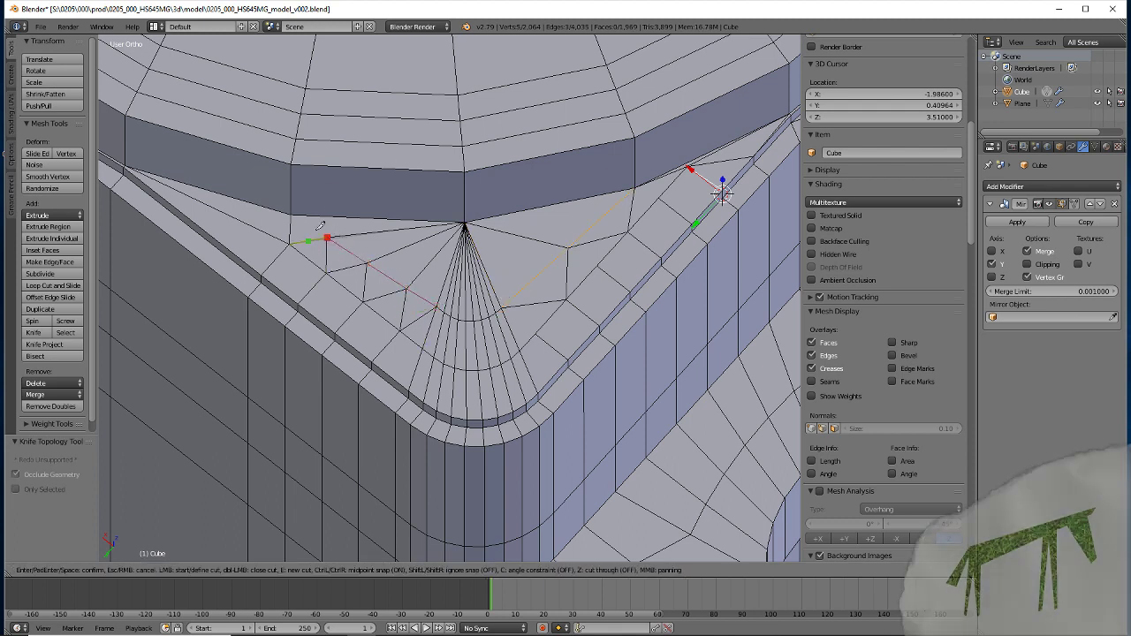
{"action": "key", "text": "Return"}
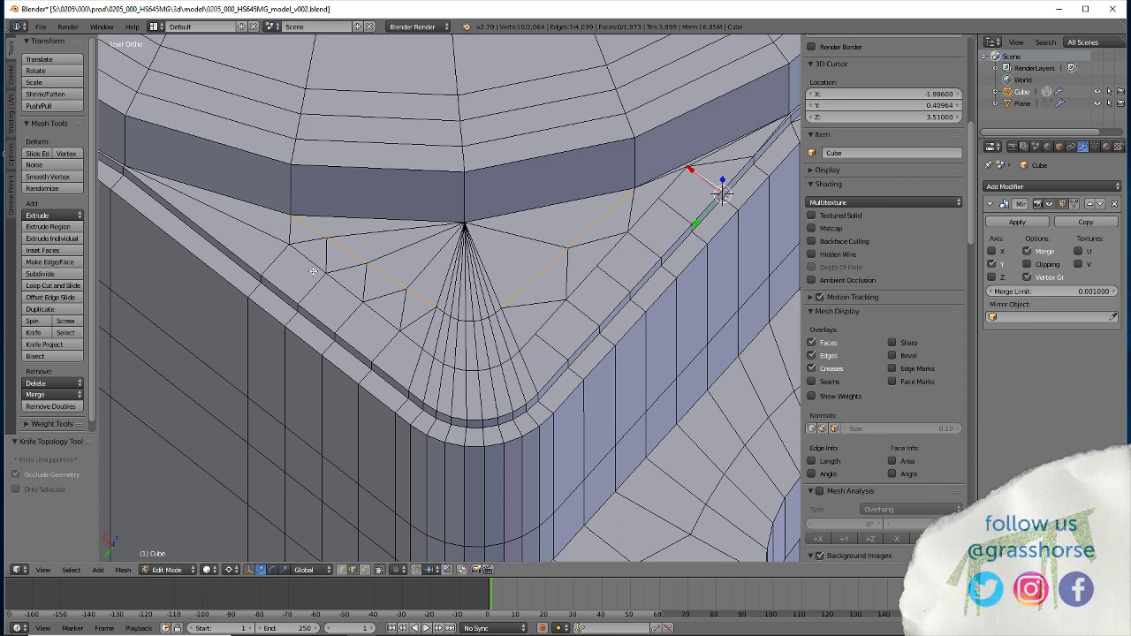
Snap the 3D cursor to the first cut's start vertex and flatten that cut's vertices to zero on X
{"action": "left_click", "coordinate": [341, 570]}
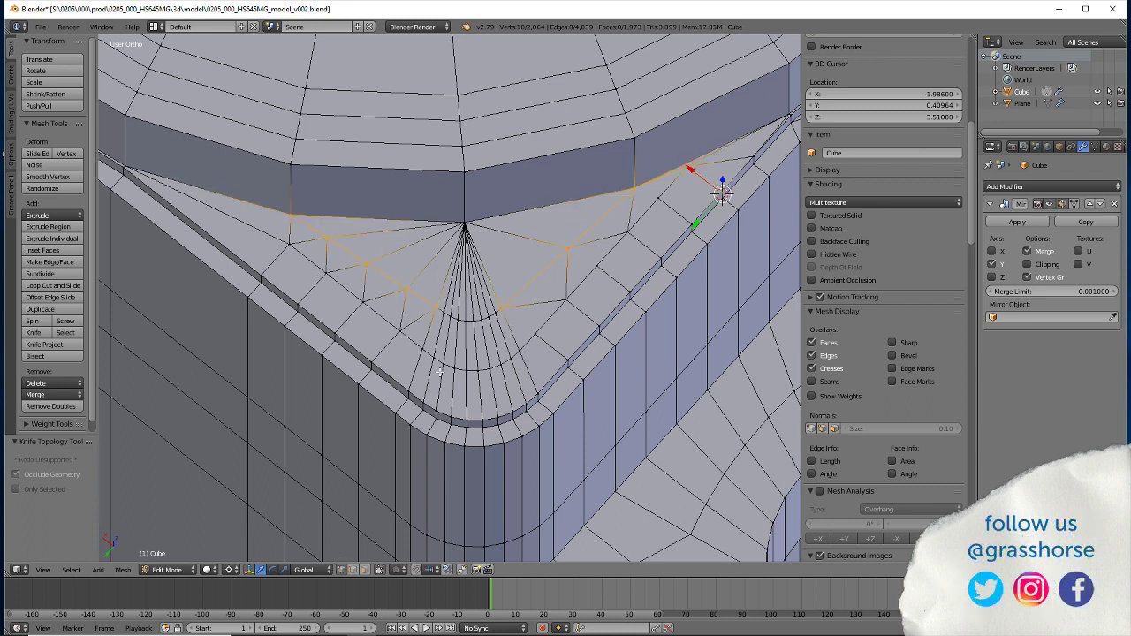
{"action": "right_click", "coordinate": [633, 188]}
{"action": "key", "text": "shift+s"}
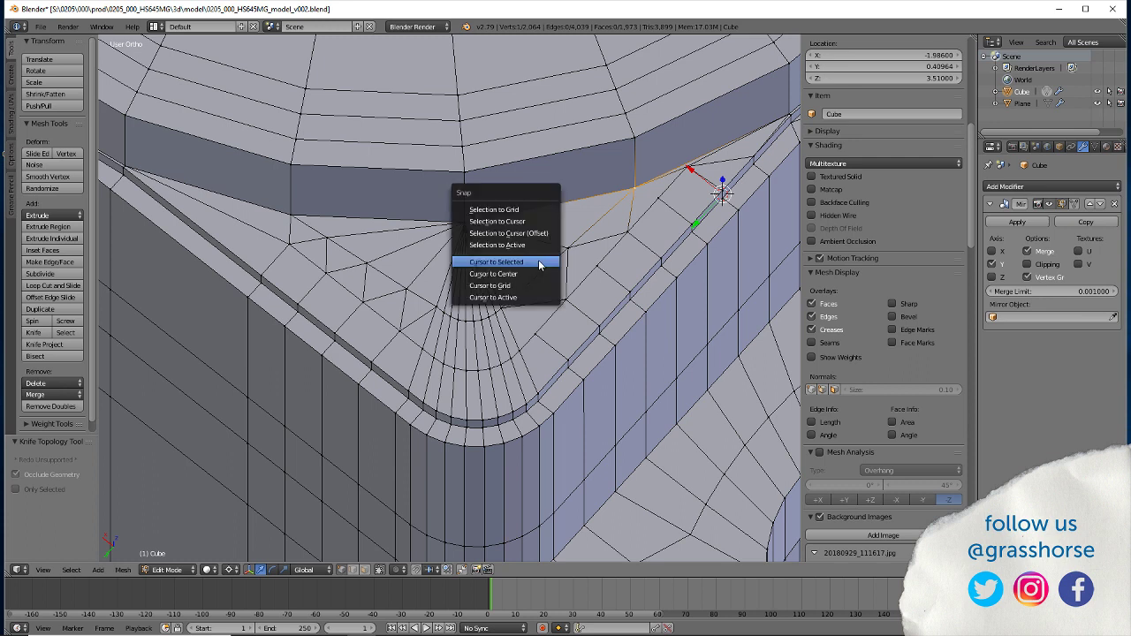
{"action": "left_click", "coordinate": [539, 261]}
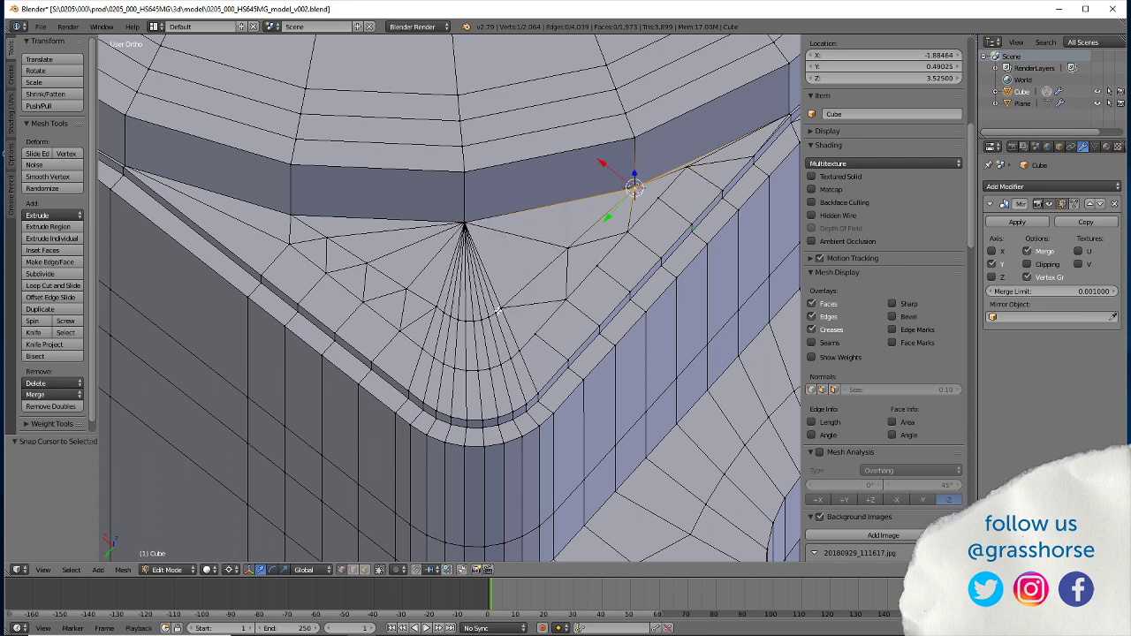
{"action": "right_click", "coordinate": [566, 250]}
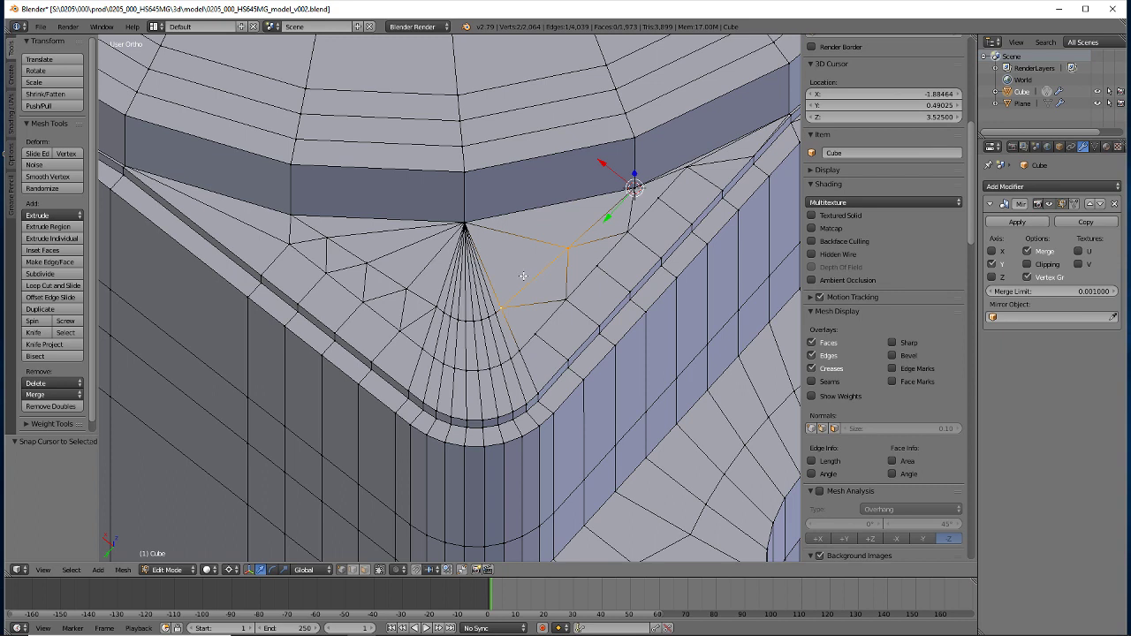
{"action": "key", "text": "s"}
{"action": "key", "text": "x"}
{"action": "key", "text": "0"}
{"action": "key", "text": "Return"}
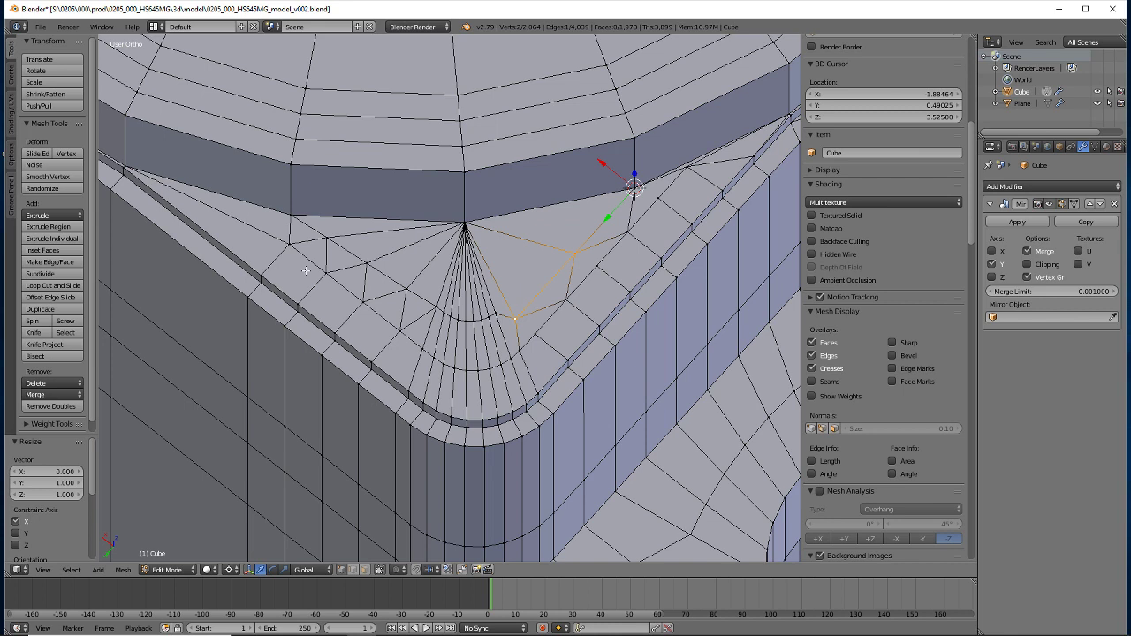
Snap the cursor to the second cut's vertex and flatten its three vertices to zero on Y
{"action": "key", "text": "shift+s"}
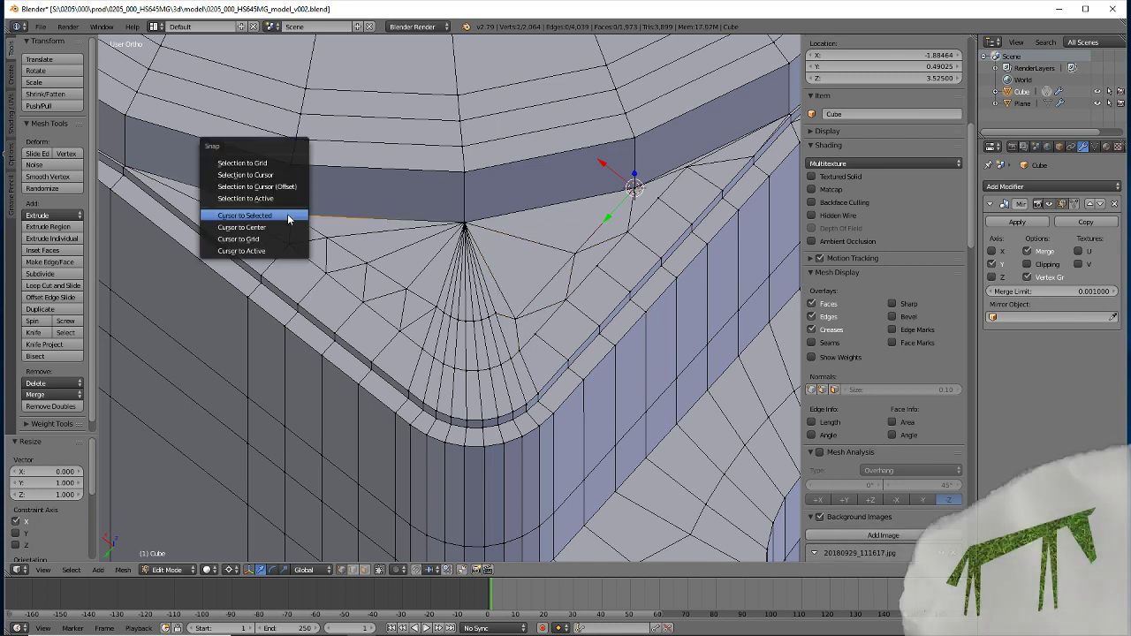
{"action": "left_click", "coordinate": [287, 218]}
{"action": "left_click", "coordinate": [327, 239], "text": "shift"}
{"action": "left_click", "coordinate": [365, 263], "text": "shift"}
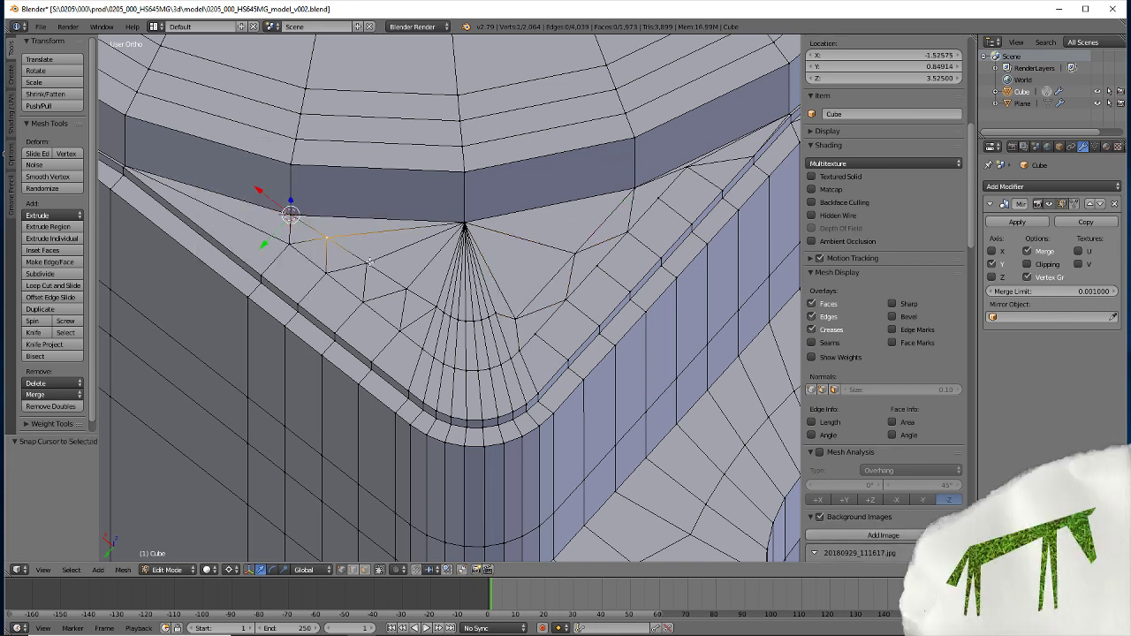
{"action": "left_click", "coordinate": [404, 289], "text": "shift"}
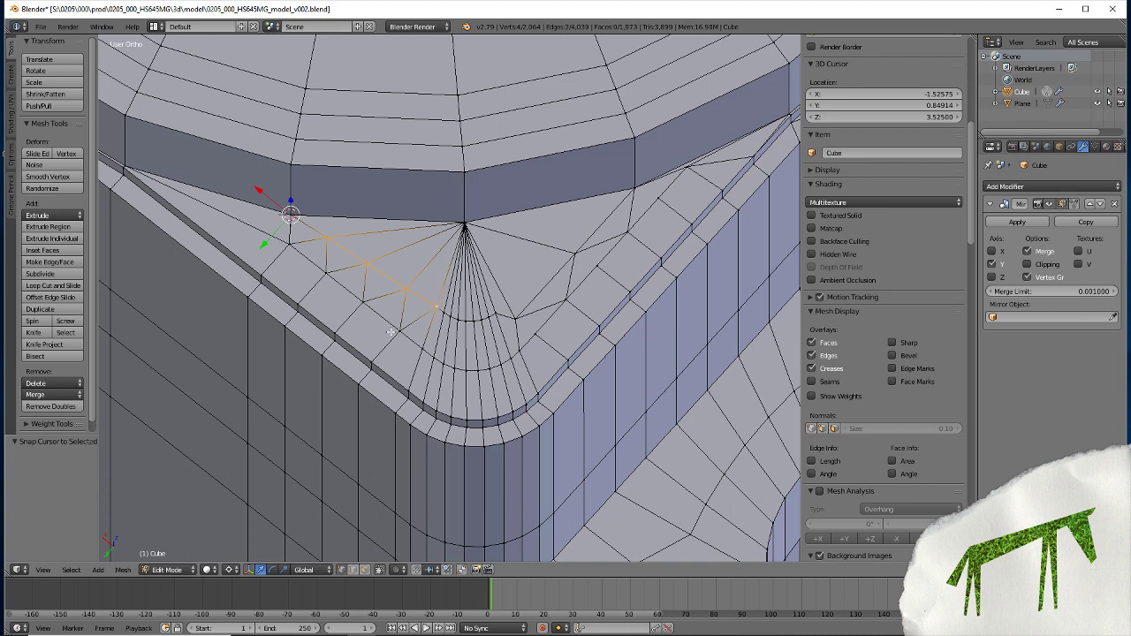
{"action": "key", "text": "s"}
{"action": "key", "text": "y"}
{"action": "key", "text": "0"}
{"action": "key", "text": "Return"}
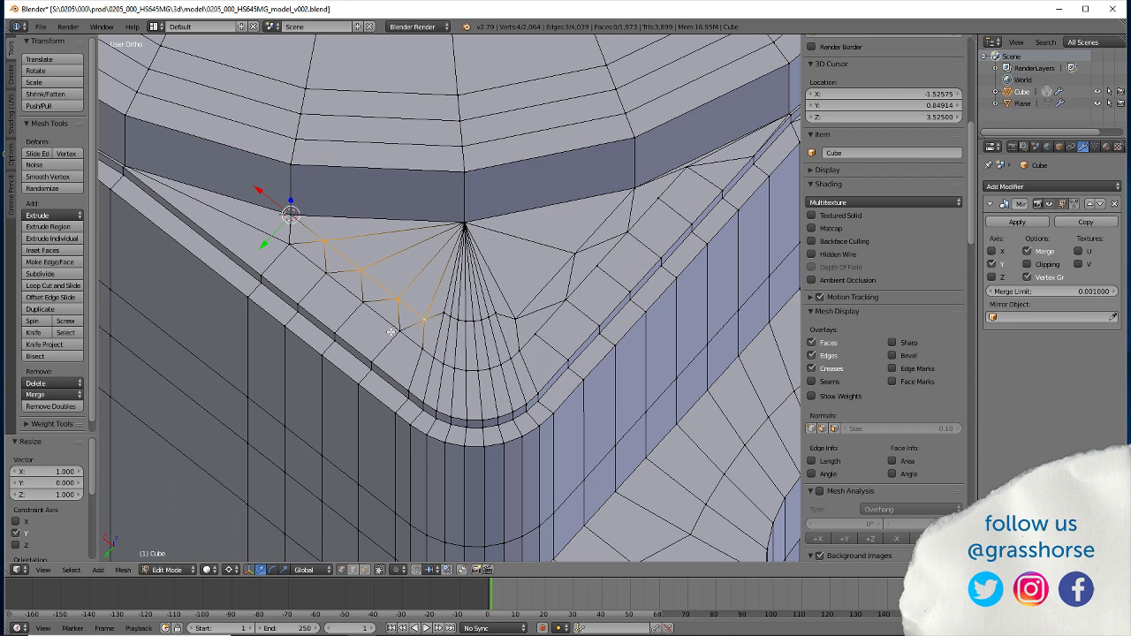
Snap the 3D cursor to the fan's apex vertex and scale three ring vertices outward from it
{"action": "left_click", "coordinate": [465, 221]}
{"action": "key", "text": "shift+s"}
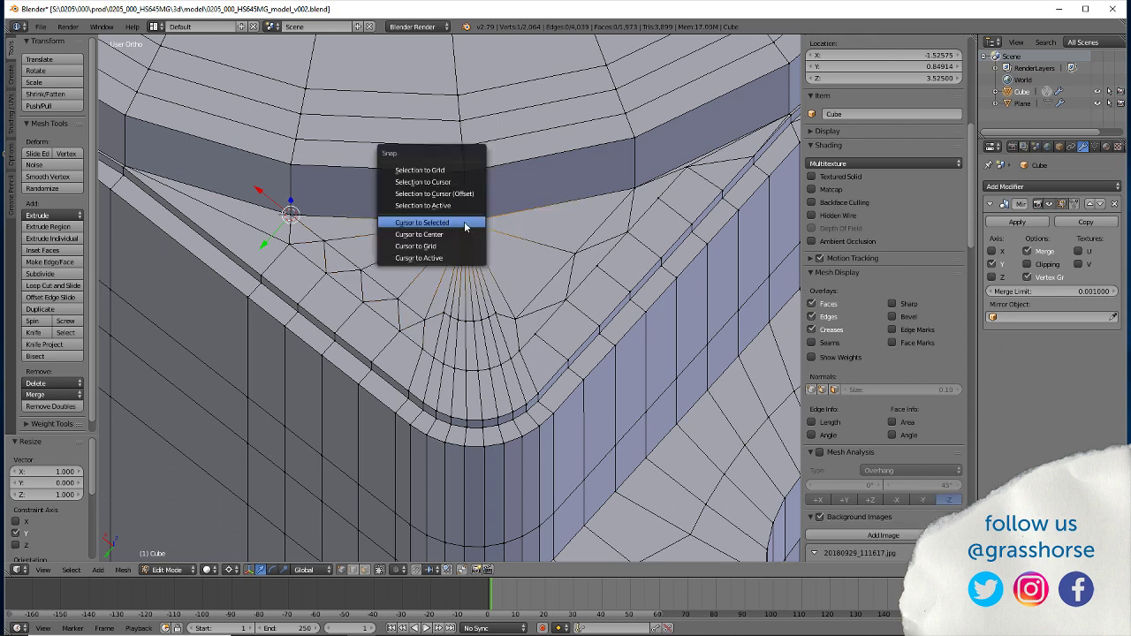
{"action": "left_click", "coordinate": [465, 221]}
{"action": "left_click", "coordinate": [451, 316], "text": "shift"}
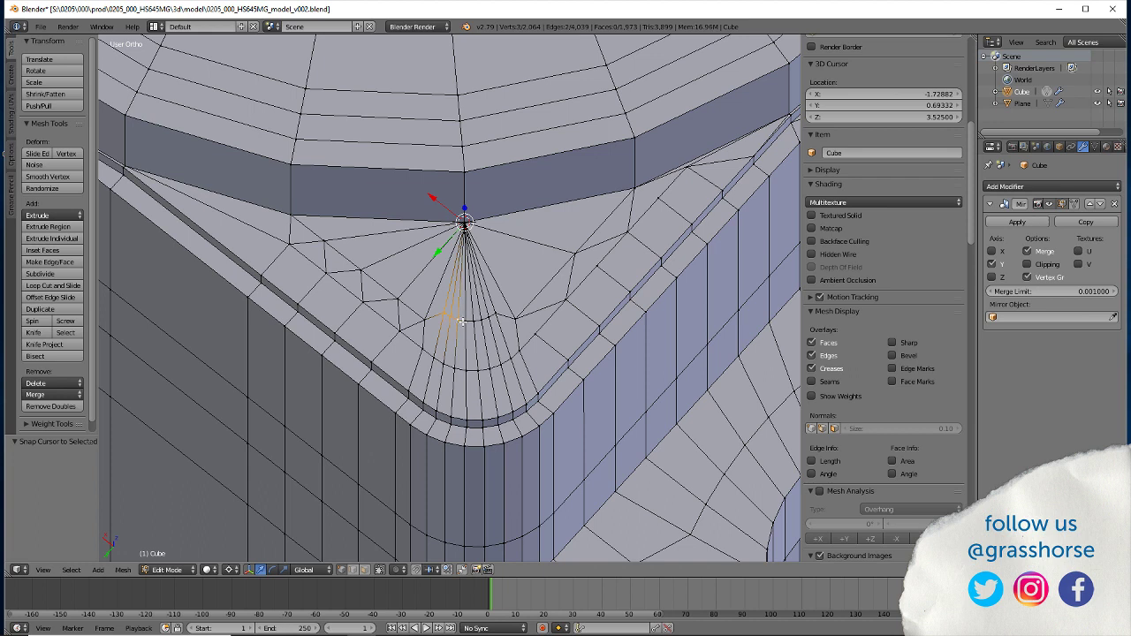
{"action": "left_click", "coordinate": [488, 316], "text": "shift"}
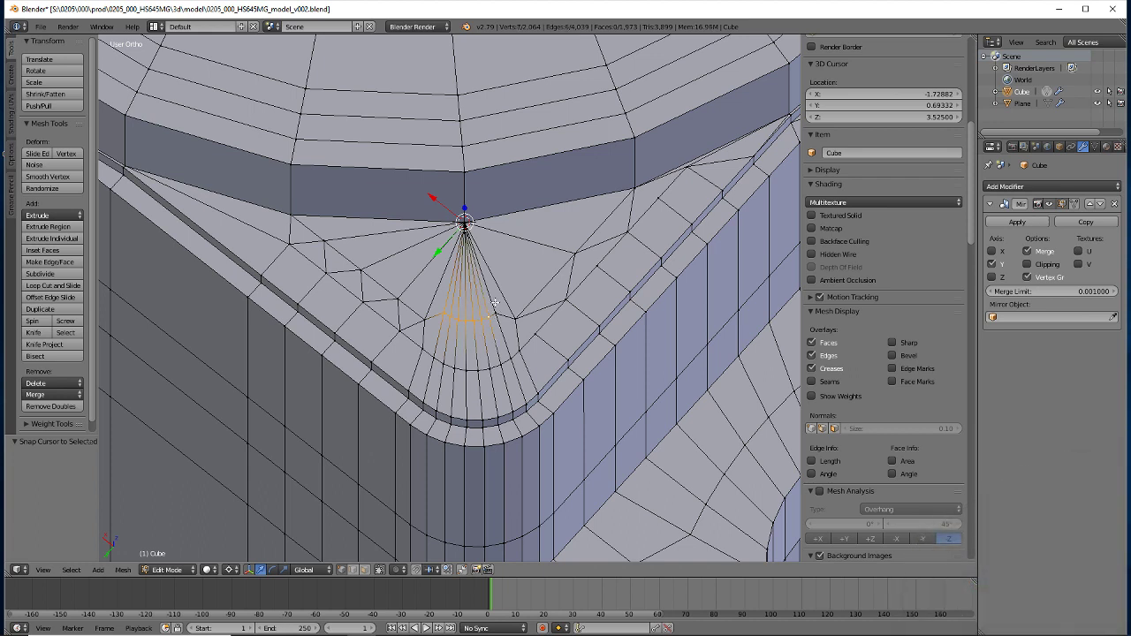
{"action": "left_click", "coordinate": [496, 314], "text": "shift"}
{"action": "key", "text": "s"}
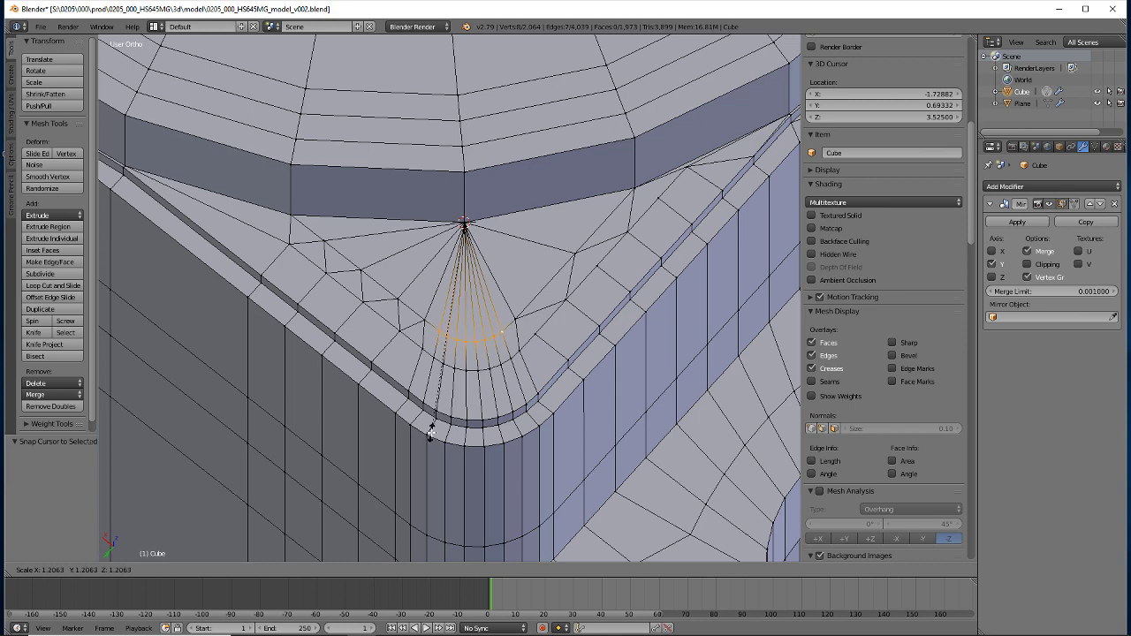
In top wireframe view, rescale the ring vertices to 1.006 to match the background reference curve
{"action": "left_click", "coordinate": [430, 431]}
{"action": "key", "text": "KP_7"}
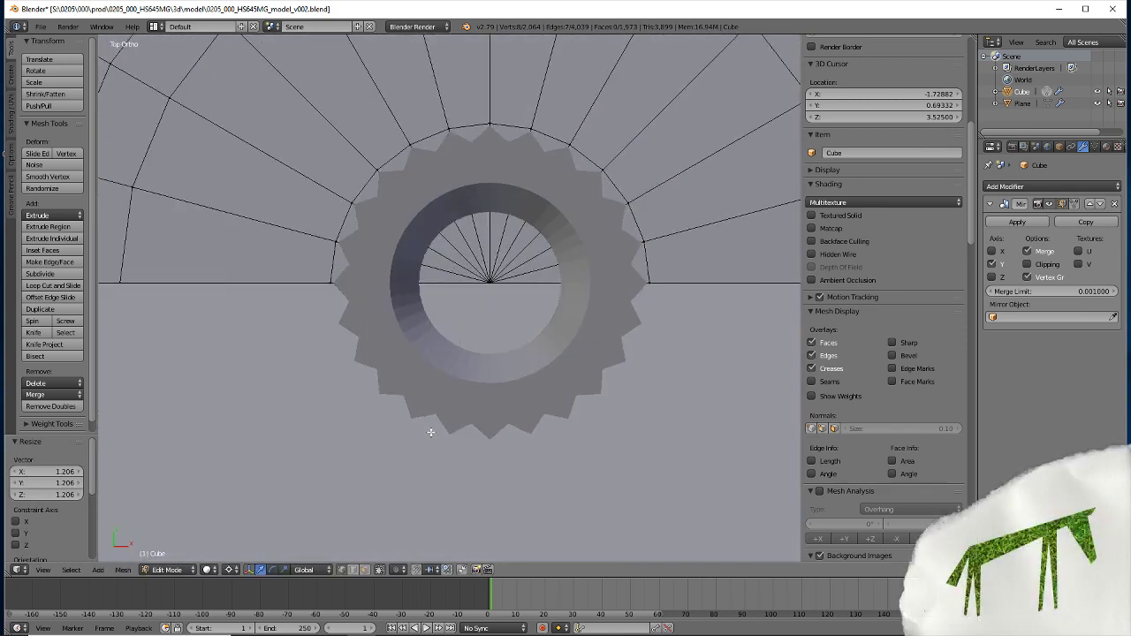
{"action": "scroll", "coordinate": [430, 432], "scroll_direction": "up", "scroll_amount": 4}
{"action": "key", "text": "z"}
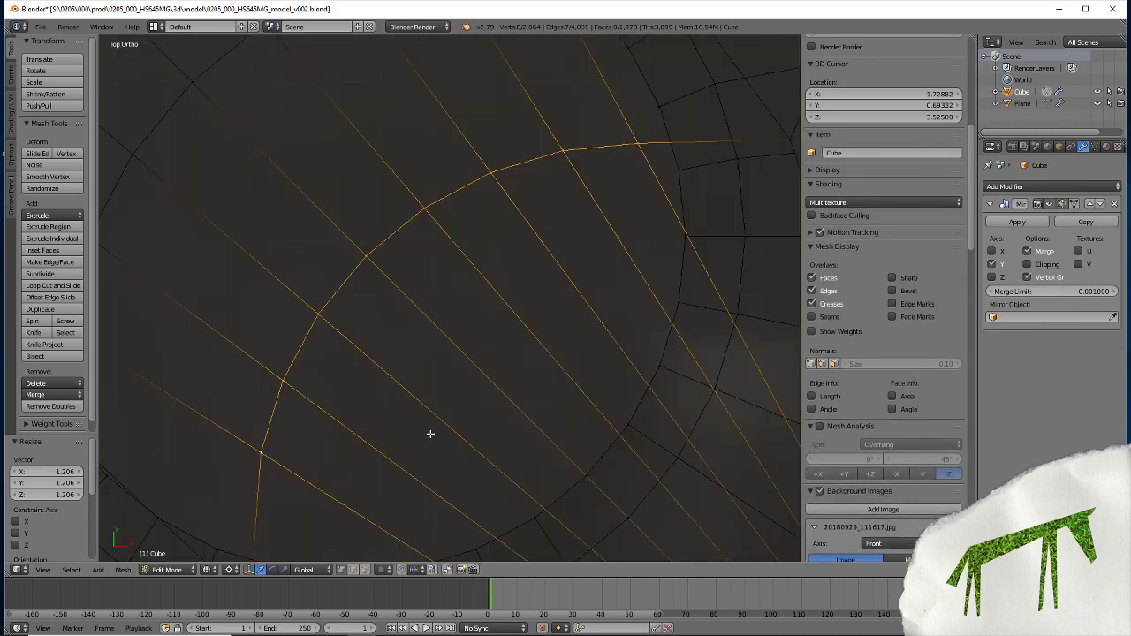
{"action": "scroll", "coordinate": [431, 432], "scroll_direction": "down", "scroll_amount": 4}
{"action": "scroll", "coordinate": [425, 428], "scroll_direction": "down", "scroll_amount": 4}
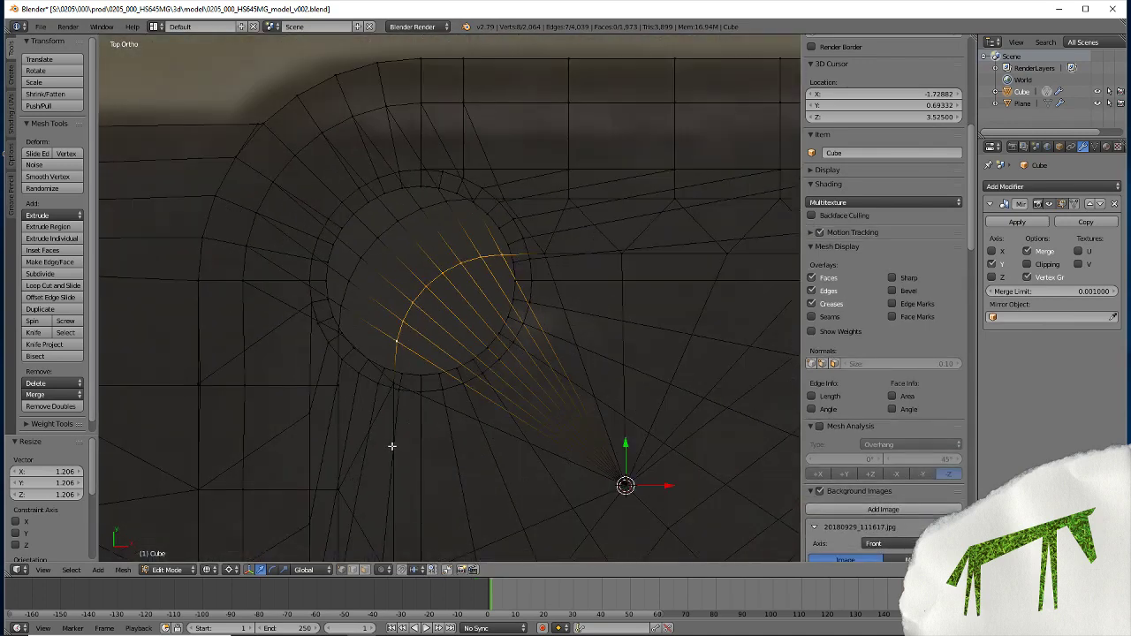
{"action": "key", "text": "s"}
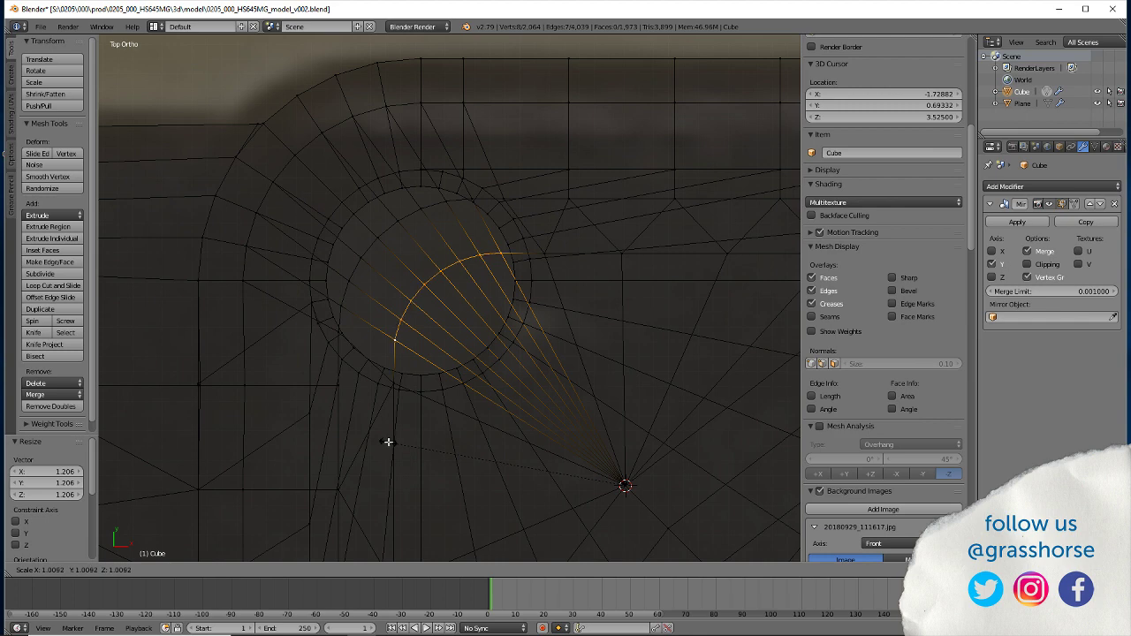
{"action": "left_click", "coordinate": [389, 443]}
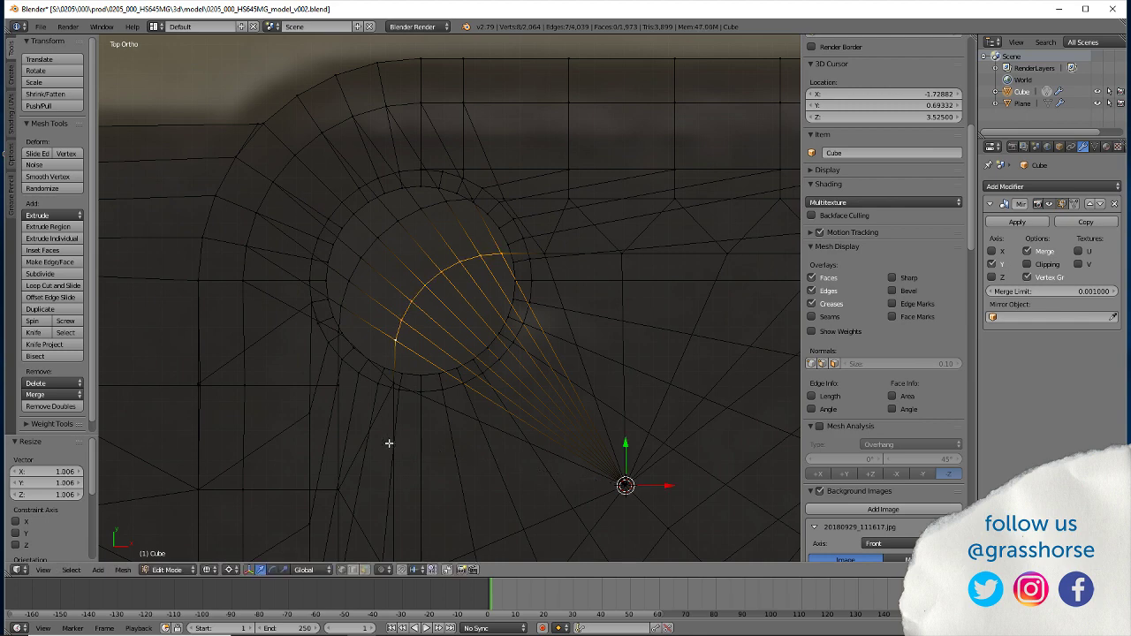
{"action": "key", "text": "z"}
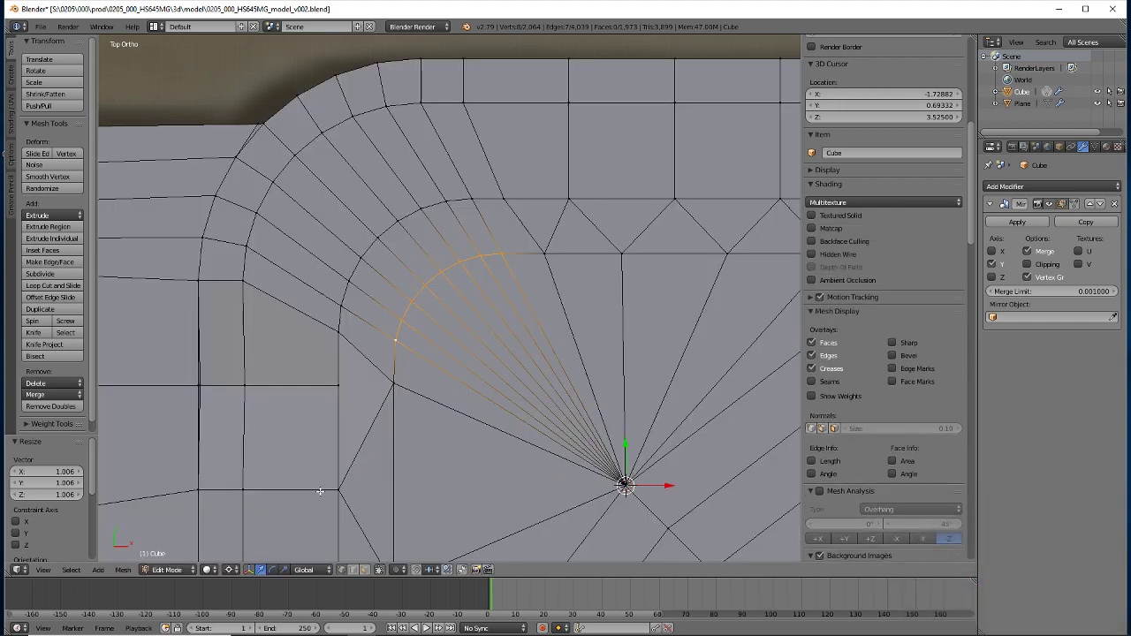
{"action": "mouse_move", "coordinate": [327, 490]}
{"action": "middle_mouse_down"}
{"action": "mouse_move", "coordinate": [368, 404]}
{"action": "mouse_move", "coordinate": [412, 447]}
{"action": "mouse_move", "coordinate": [435, 446]}
{"action": "mouse_move", "coordinate": [444, 480]}
{"action": "mouse_move", "coordinate": [425, 482]}
{"action": "mouse_move", "coordinate": [460, 454]}
{"action": "mouse_move", "coordinate": [475, 462]}
{"action": "mouse_move", "coordinate": [297, 468]}
{"action": "mouse_move", "coordinate": [313, 490]}
{"action": "mouse_move", "coordinate": [333, 467]}
{"action": "mouse_move", "coordinate": [336, 434]}
{"action": "mouse_move", "coordinate": [315, 486]}
{"action": "mouse_move", "coordinate": [349, 490]}
{"action": "mouse_move", "coordinate": [321, 434]}
{"action": "mouse_move", "coordinate": [366, 386]}
{"action": "middle_mouse_up"}
Collapse the selected rounded rim corner vertices to a single point at the 3D cursor
{"action": "key", "text": "a"}
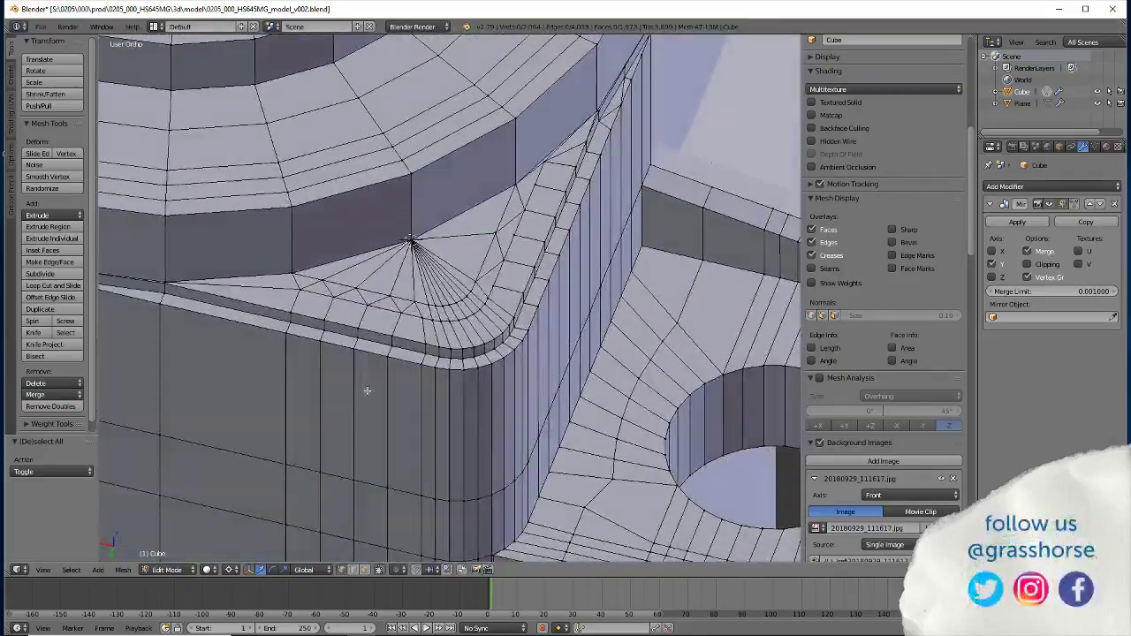
{"action": "right_click", "coordinate": [426, 347]}
{"action": "key", "text": "shift+s"}
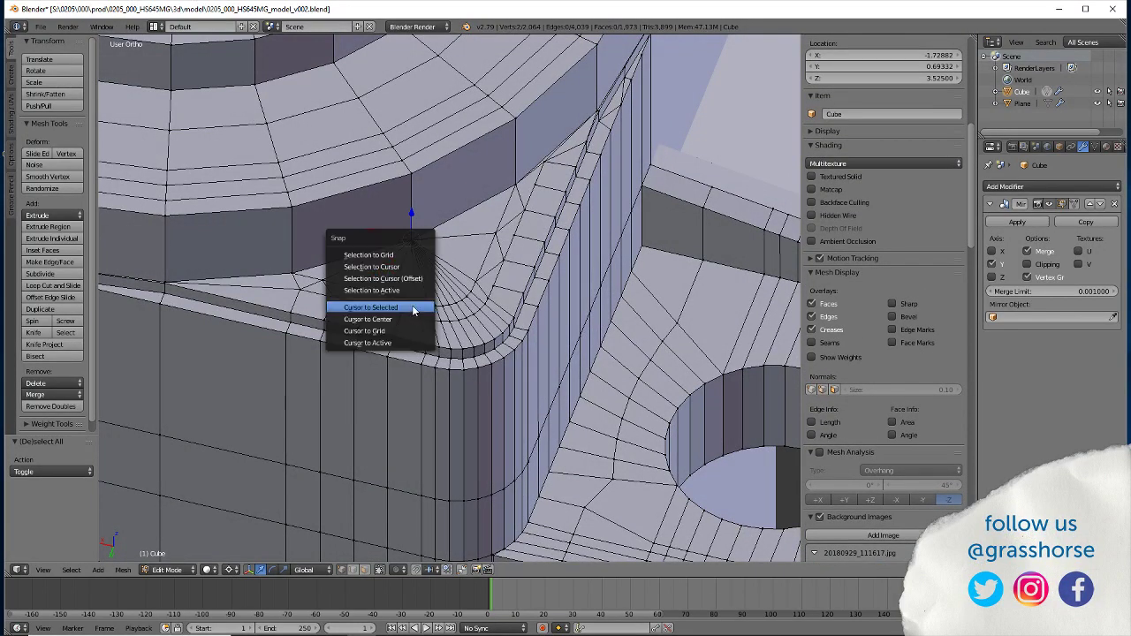
{"action": "left_click", "coordinate": [380, 306]}
{"action": "key", "text": "s"}
{"action": "key", "text": "0"}
{"action": "key", "text": "Return"}
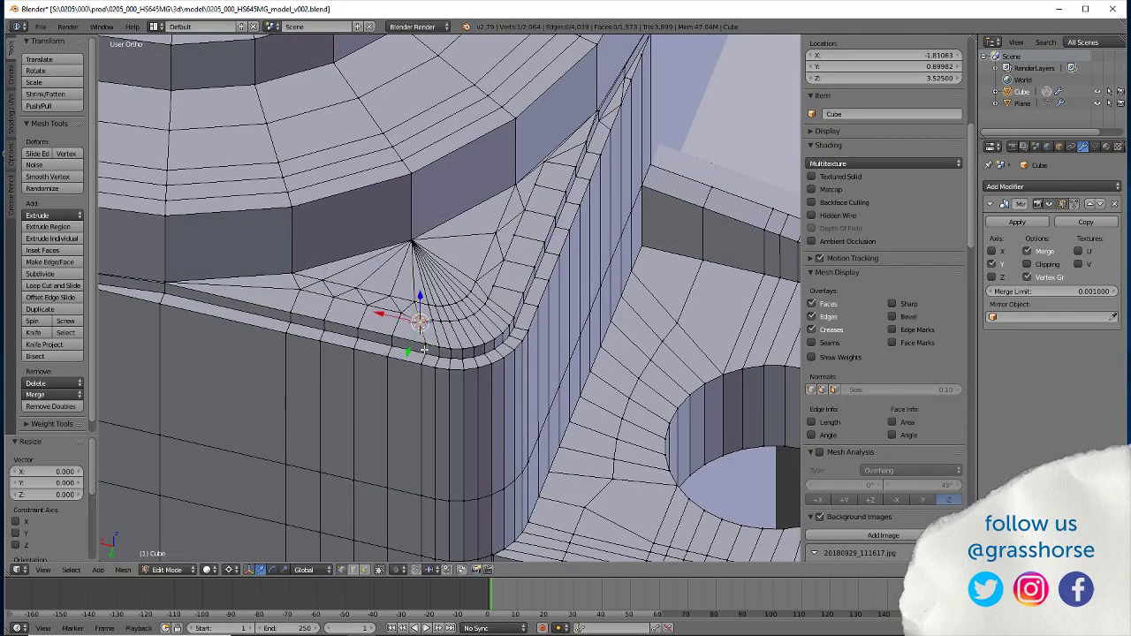
Collapse another rim vertex selection to zero scale, then orbit to check the corner from a lower angle
{"action": "right_click", "coordinate": [511, 315], "text": "shift"}
{"action": "key", "text": "shift+s"}
{"action": "left_click", "coordinate": [476, 279]}
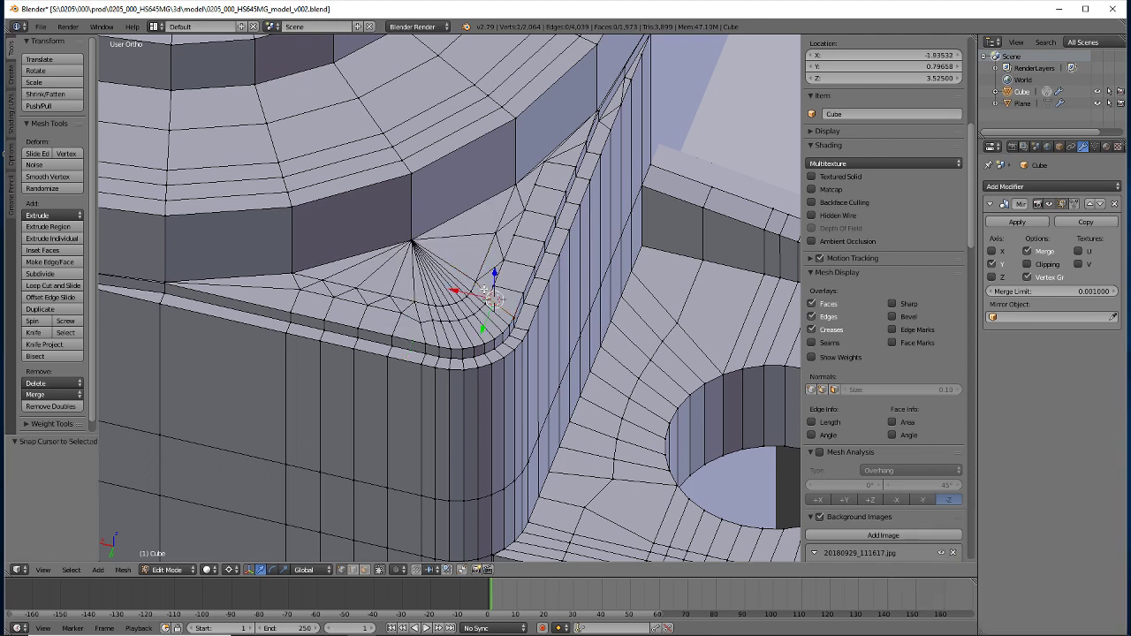
{"action": "key", "text": "s"}
{"action": "key", "text": "0"}
{"action": "key", "text": "Return"}
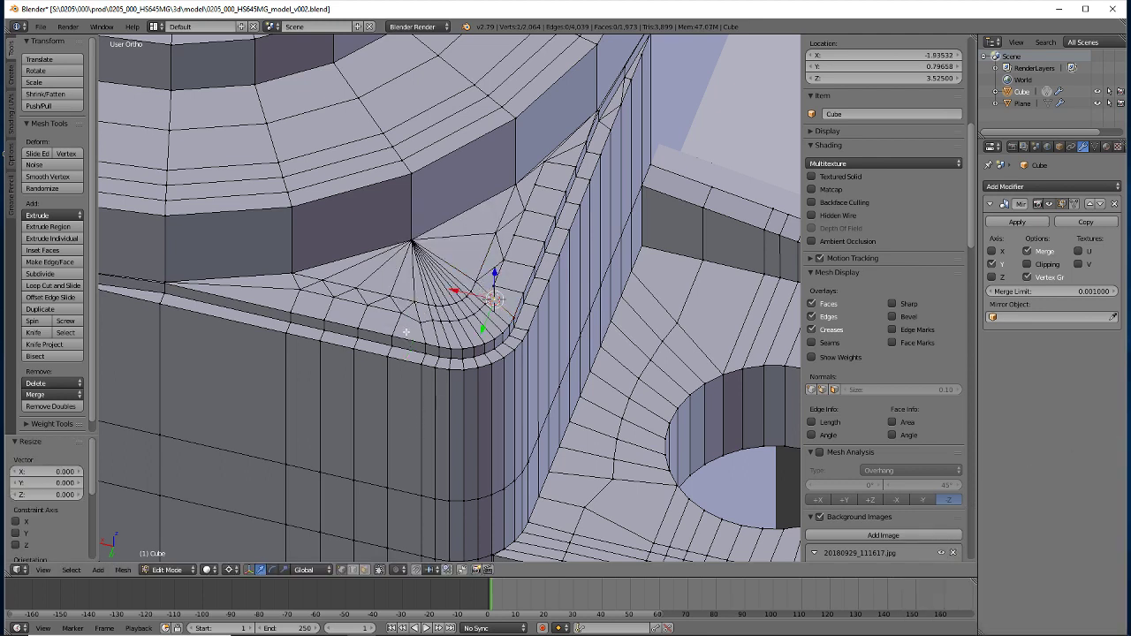
{"action": "key", "text": "a"}
{"action": "mouse_move", "coordinate": [404, 363]}
{"action": "middle_mouse_down"}
{"action": "mouse_move", "coordinate": [386, 399]}
{"action": "mouse_move", "coordinate": [335, 419]}
{"action": "mouse_move", "coordinate": [348, 417]}
{"action": "middle_mouse_up"}
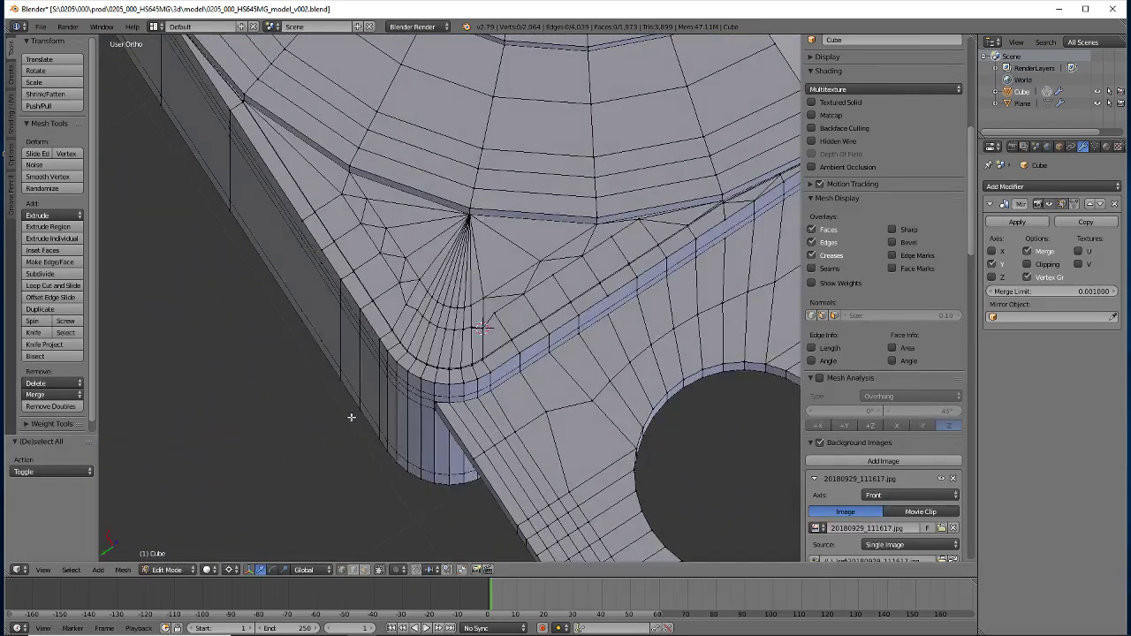
{"action": "key", "text": "ctrl+z"}
{"action": "key", "text": "ctrl+z"}
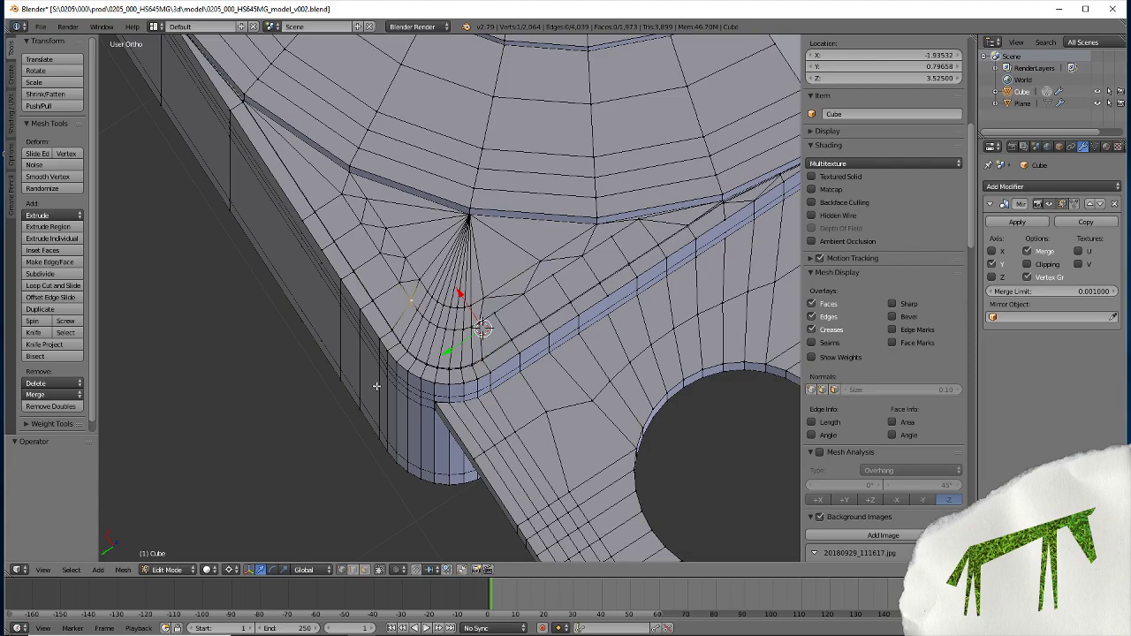
{"action": "mouse_move", "coordinate": [377, 388]}
{"action": "middle_mouse_down"}
{"action": "mouse_move", "coordinate": [425, 357]}
{"action": "mouse_move", "coordinate": [399, 413]}
{"action": "mouse_move", "coordinate": [430, 410]}
{"action": "mouse_move", "coordinate": [282, 429]}
{"action": "middle_mouse_up"}
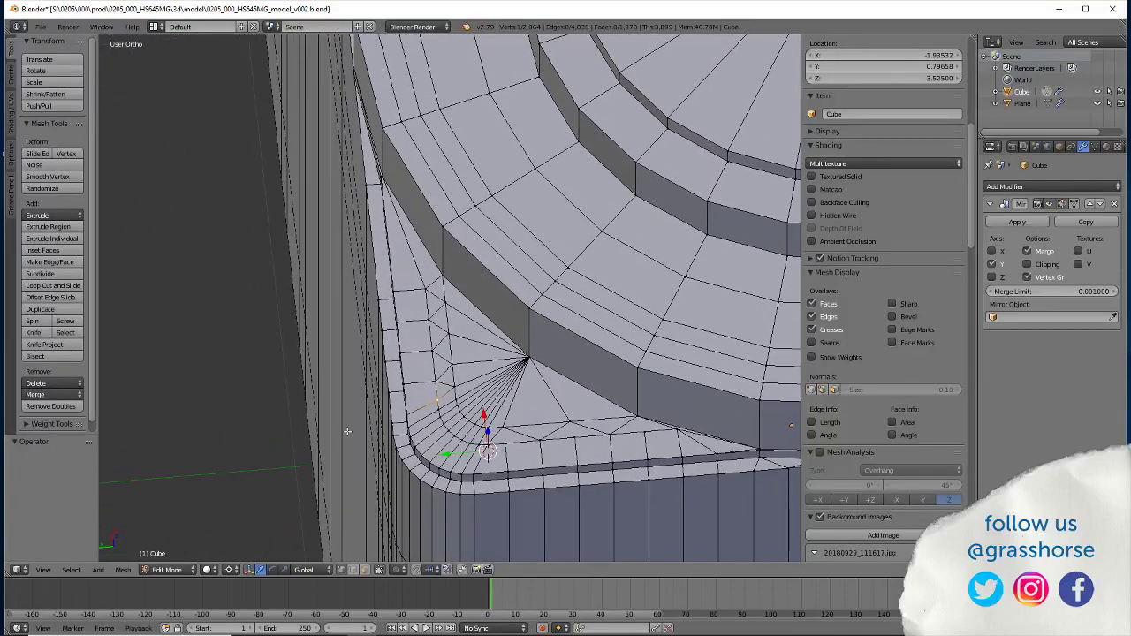
Make two knife cuts across the fan faces at the underside corner
{"action": "key", "text": "k"}
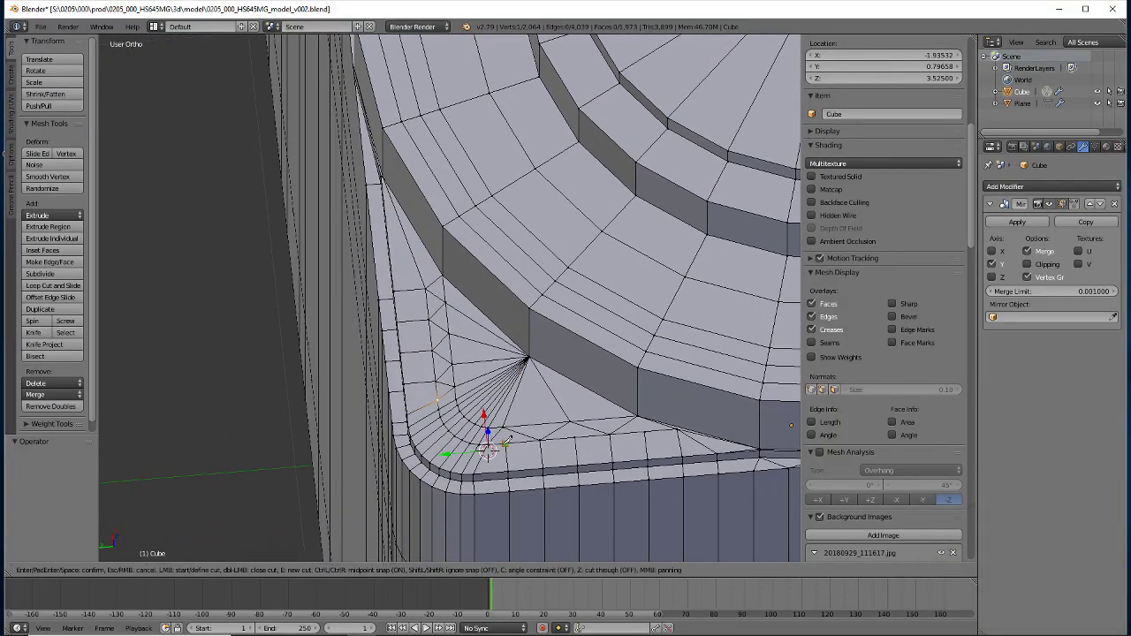
{"action": "key", "text": "Return"}
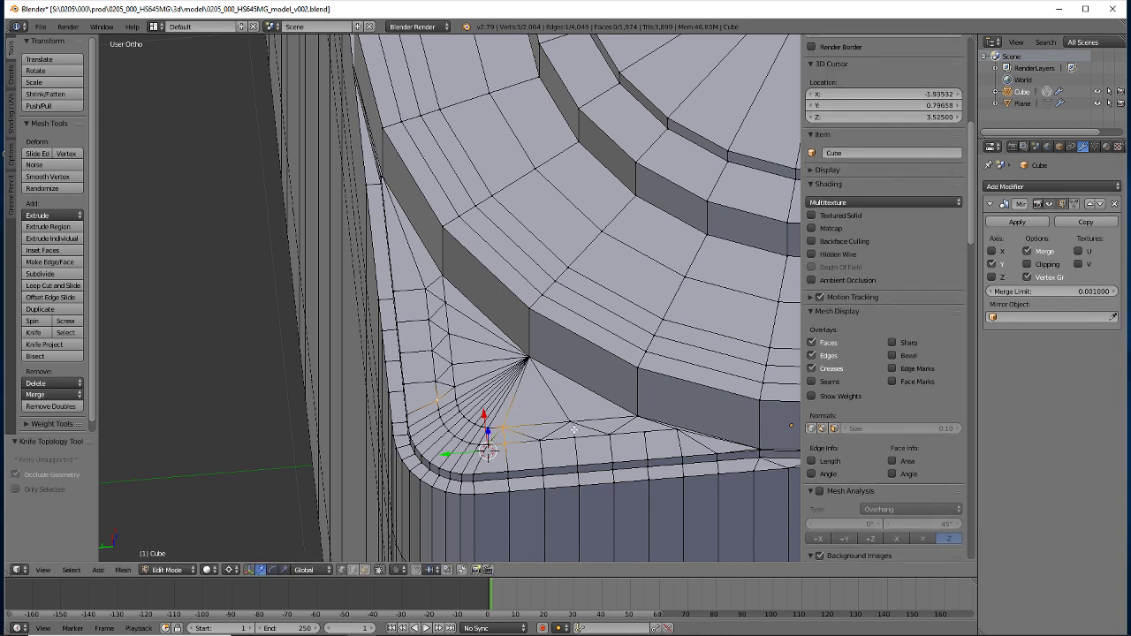
{"action": "key", "text": "k"}
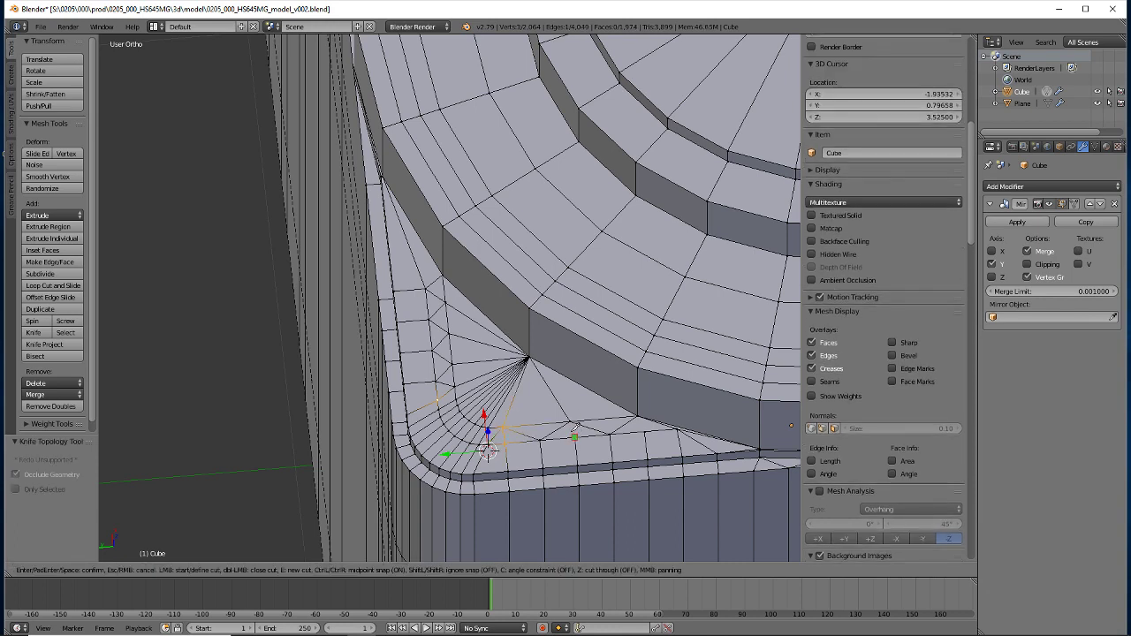
{"action": "left_click", "coordinate": [572, 420]}
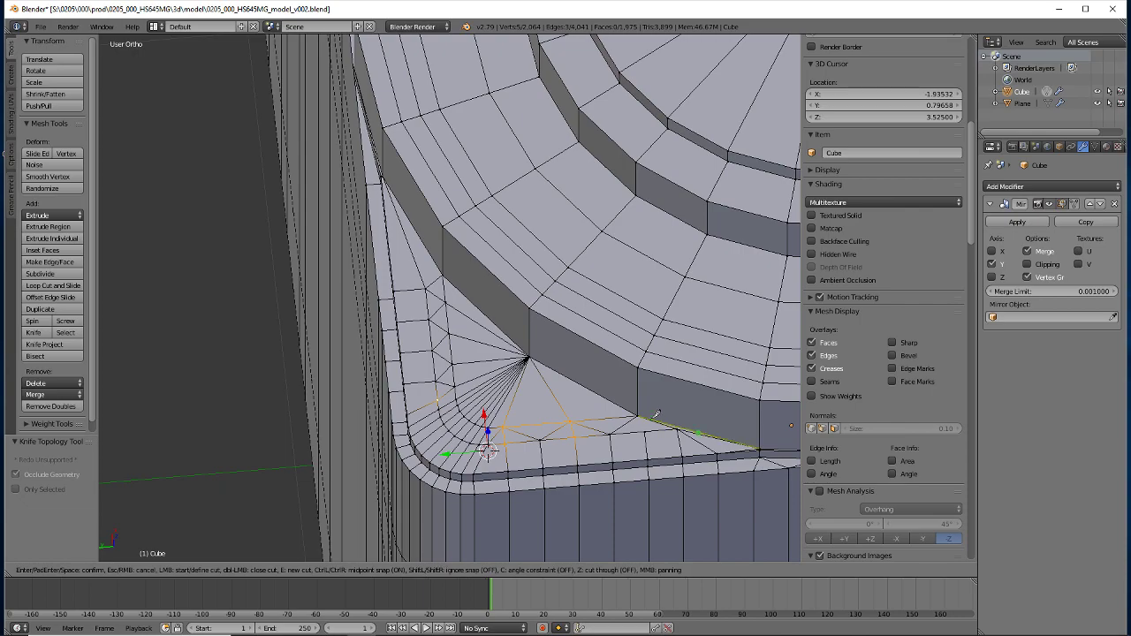
{"action": "key", "text": "Return"}
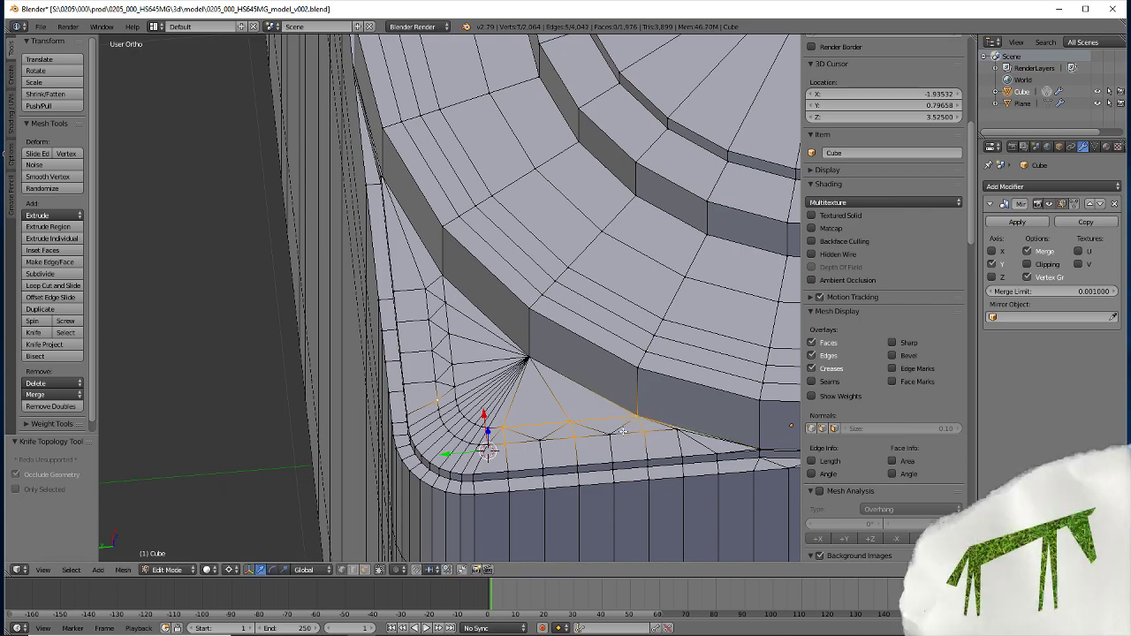
Orbit around the corner to inspect the new cuts from a more top-down angle
{"action": "mouse_move", "coordinate": [311, 412]}
{"action": "middle_mouse_down"}
{"action": "mouse_move", "coordinate": [443, 456]}
{"action": "mouse_move", "coordinate": [437, 422]}
{"action": "mouse_move", "coordinate": [338, 451]}
{"action": "mouse_move", "coordinate": [337, 370]}
{"action": "mouse_move", "coordinate": [472, 397]}
{"action": "mouse_move", "coordinate": [315, 370]}
{"action": "middle_mouse_up"}
{"action": "mouse_move", "coordinate": [299, 365]}
{"action": "middle_mouse_down"}
{"action": "mouse_move", "coordinate": [306, 397]}
{"action": "mouse_move", "coordinate": [332, 406]}
{"action": "mouse_move", "coordinate": [366, 415]}
{"action": "mouse_move", "coordinate": [400, 407]}
{"action": "mouse_move", "coordinate": [405, 392]}
{"action": "mouse_move", "coordinate": [409, 429]}
{"action": "mouse_move", "coordinate": [373, 401]}
{"action": "mouse_move", "coordinate": [392, 412]}
{"action": "mouse_move", "coordinate": [400, 358]}
{"action": "mouse_move", "coordinate": [288, 378]}
{"action": "middle_mouse_up"}
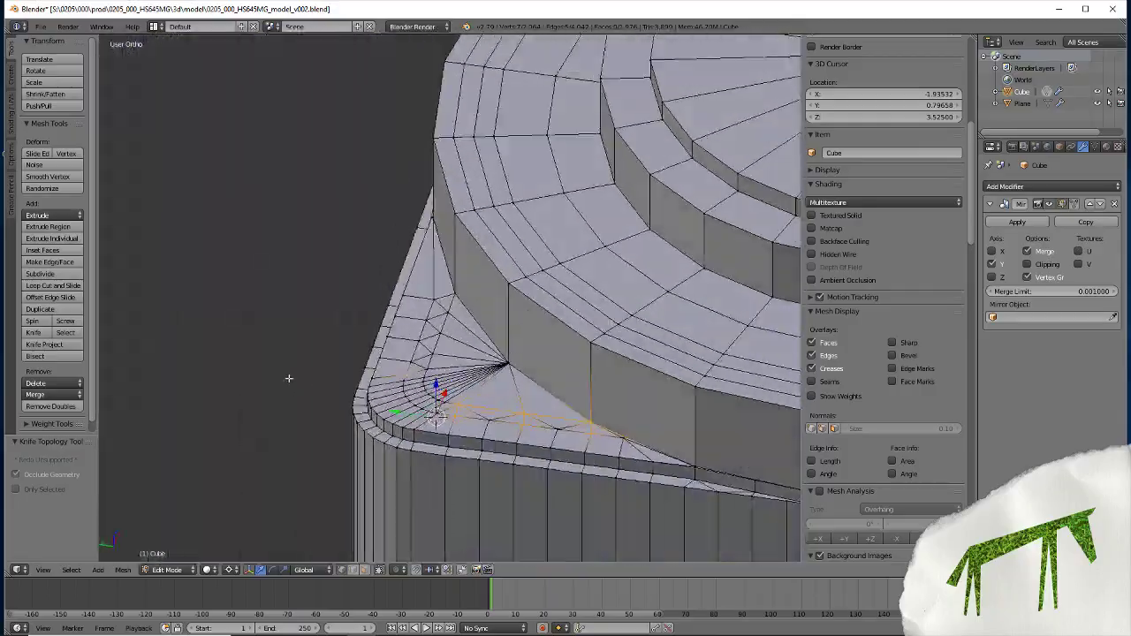
{"action": "mouse_move", "coordinate": [321, 434]}
{"action": "middle_mouse_down"}
{"action": "mouse_move", "coordinate": [400, 435]}
{"action": "mouse_move", "coordinate": [408, 413]}
{"action": "middle_mouse_up"}
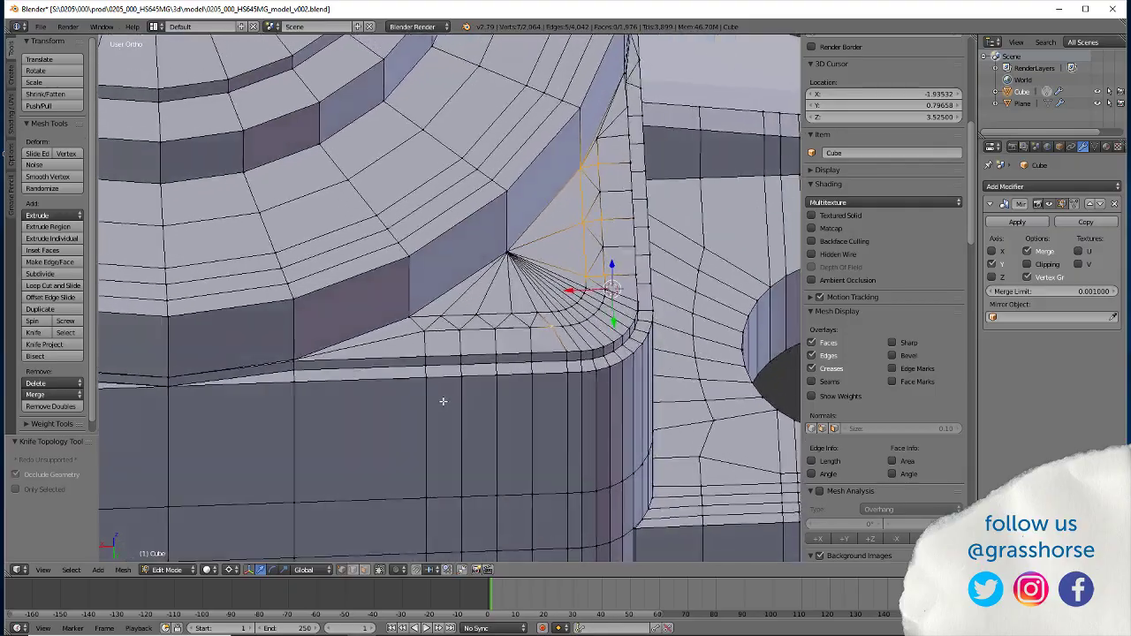
{"action": "mouse_move", "coordinate": [452, 399]}
{"action": "middle_mouse_down"}
{"action": "mouse_move", "coordinate": [498, 391]}
{"action": "mouse_move", "coordinate": [472, 398]}
{"action": "mouse_move", "coordinate": [477, 412]}
{"action": "mouse_move", "coordinate": [432, 419]}
{"action": "mouse_move", "coordinate": [455, 448]}
{"action": "mouse_move", "coordinate": [442, 412]}
{"action": "mouse_move", "coordinate": [411, 408]}
{"action": "mouse_move", "coordinate": [446, 440]}
{"action": "mouse_move", "coordinate": [538, 404]}
{"action": "mouse_move", "coordinate": [425, 480]}
{"action": "mouse_move", "coordinate": [419, 466]}
{"action": "mouse_move", "coordinate": [404, 469]}
{"action": "mouse_move", "coordinate": [473, 393]}
{"action": "middle_mouse_up"}
Save the model over the current file, then save it again as the v003 version
{"action": "right_click", "coordinate": [539, 284]}
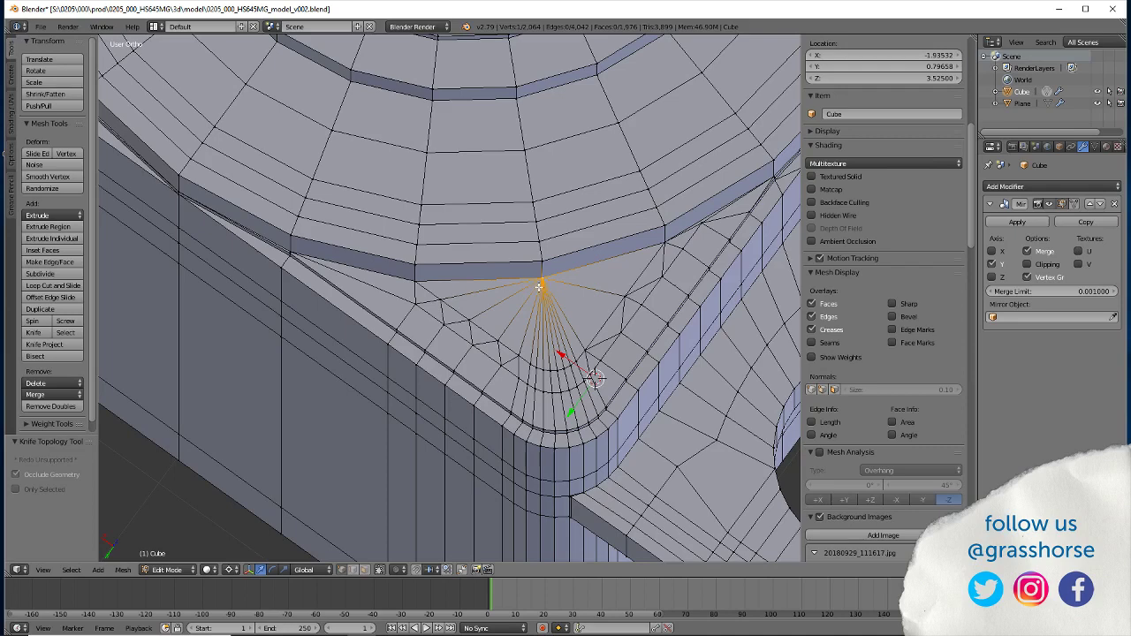
{"action": "key", "text": "shift+s"}
{"action": "left_click", "coordinate": [493, 254]}
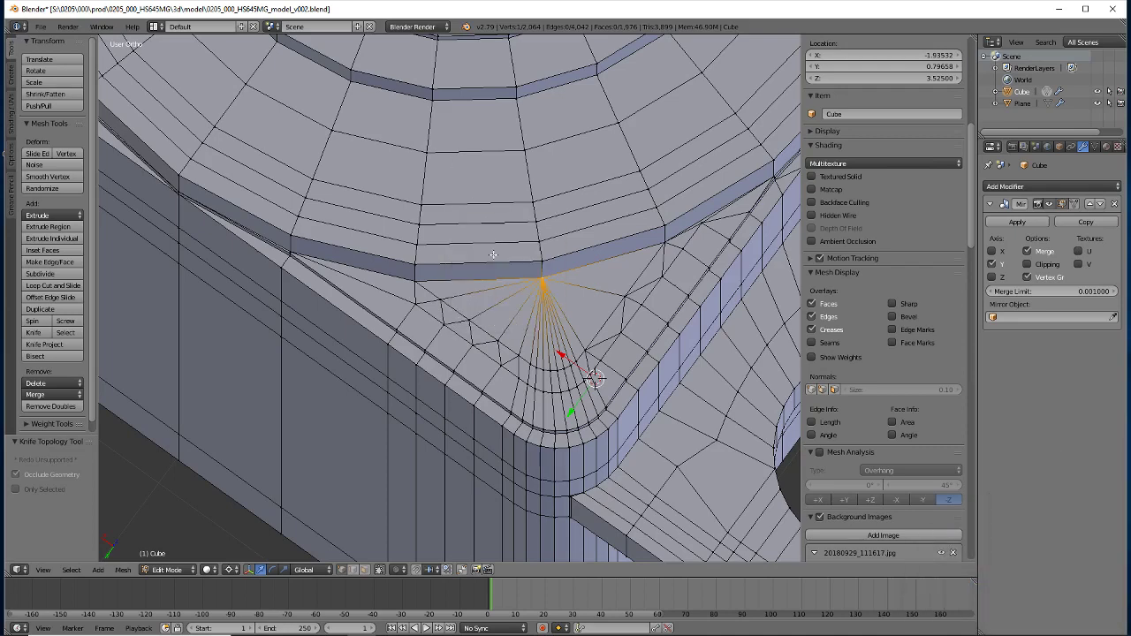
{"action": "key", "text": "ctrl+s"}
{"action": "left_click", "coordinate": [460, 363]}
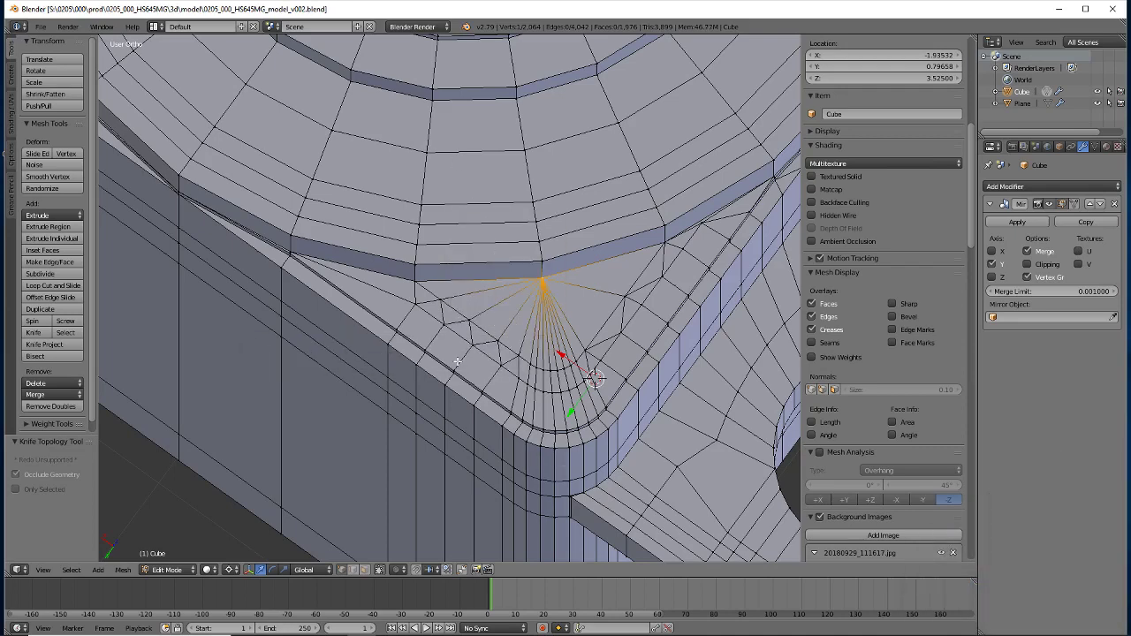
{"action": "key", "text": "ctrl+shift+s"}
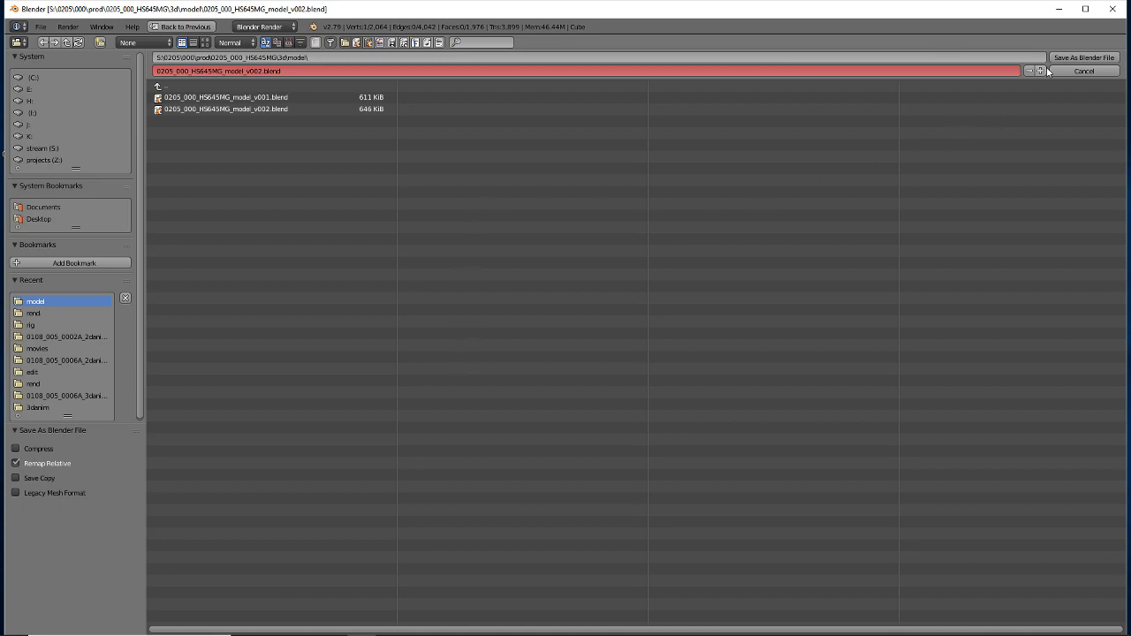
{"action": "left_click", "coordinate": [1043, 70]}
{"action": "left_click", "coordinate": [1072, 59]}
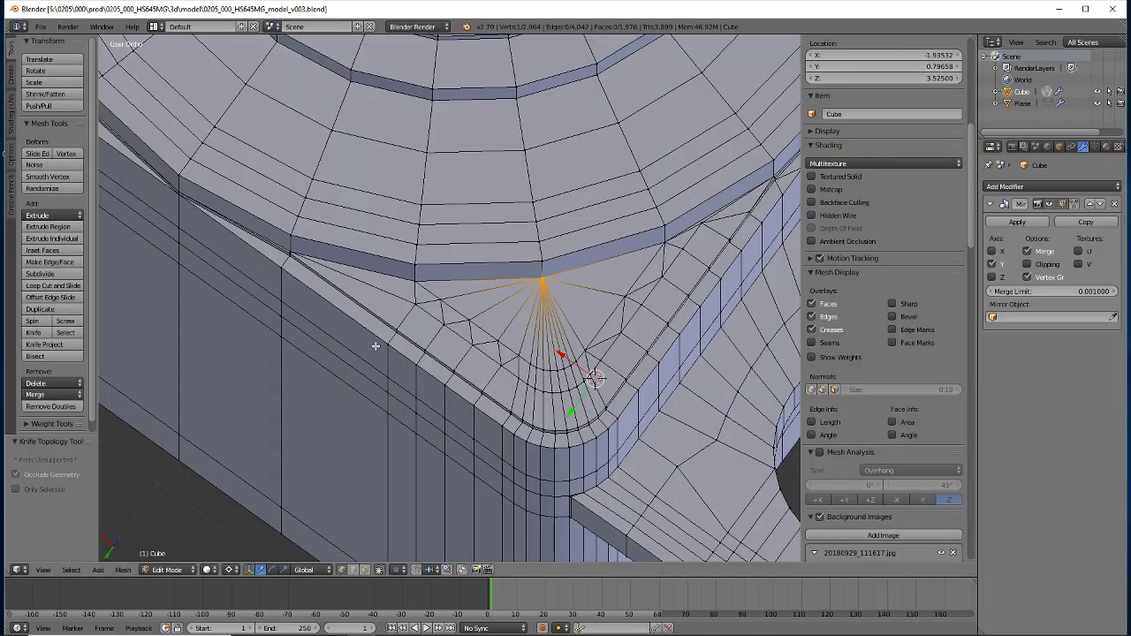
Place the 3D cursor on the corner's pole vertex and select three surrounding curve vertices
{"action": "mouse_move", "coordinate": [397, 417]}
{"action": "middle_mouse_down"}
{"action": "mouse_move", "coordinate": [457, 397]}
{"action": "mouse_move", "coordinate": [544, 236]}
{"action": "middle_mouse_up"}
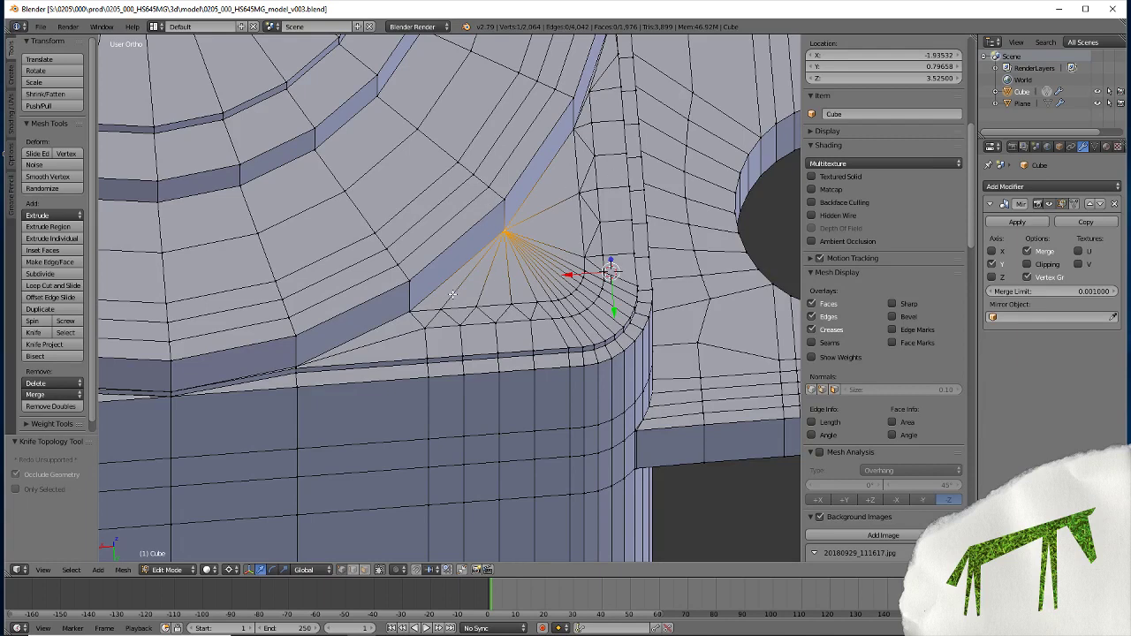
{"action": "key", "text": "3"}
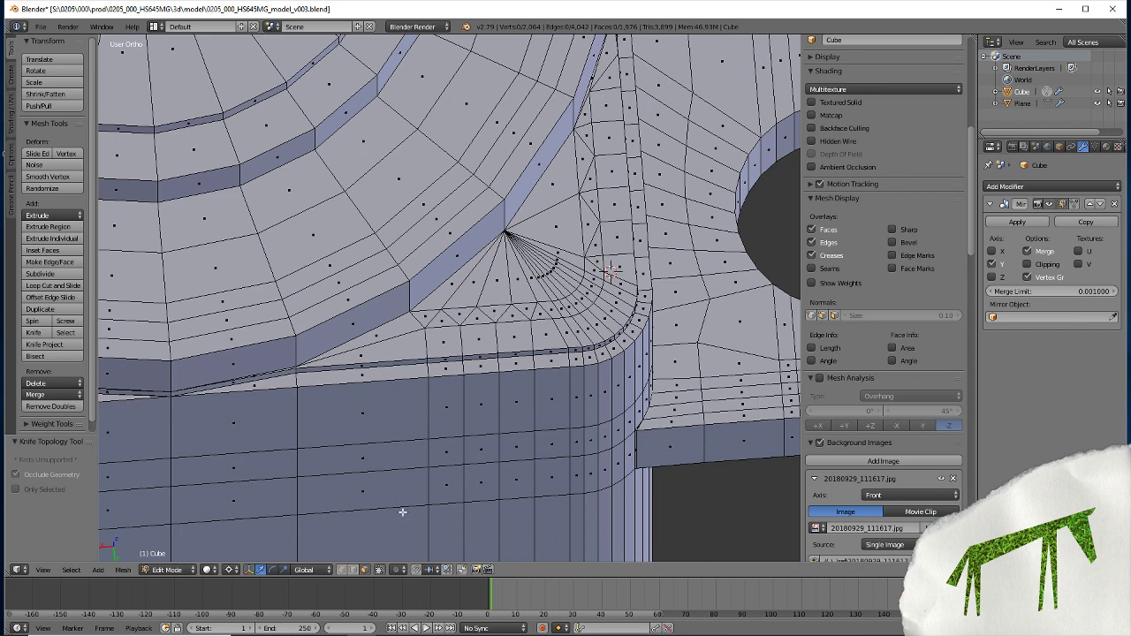
{"action": "key", "text": "1"}
{"action": "right_click", "coordinate": [506, 234]}
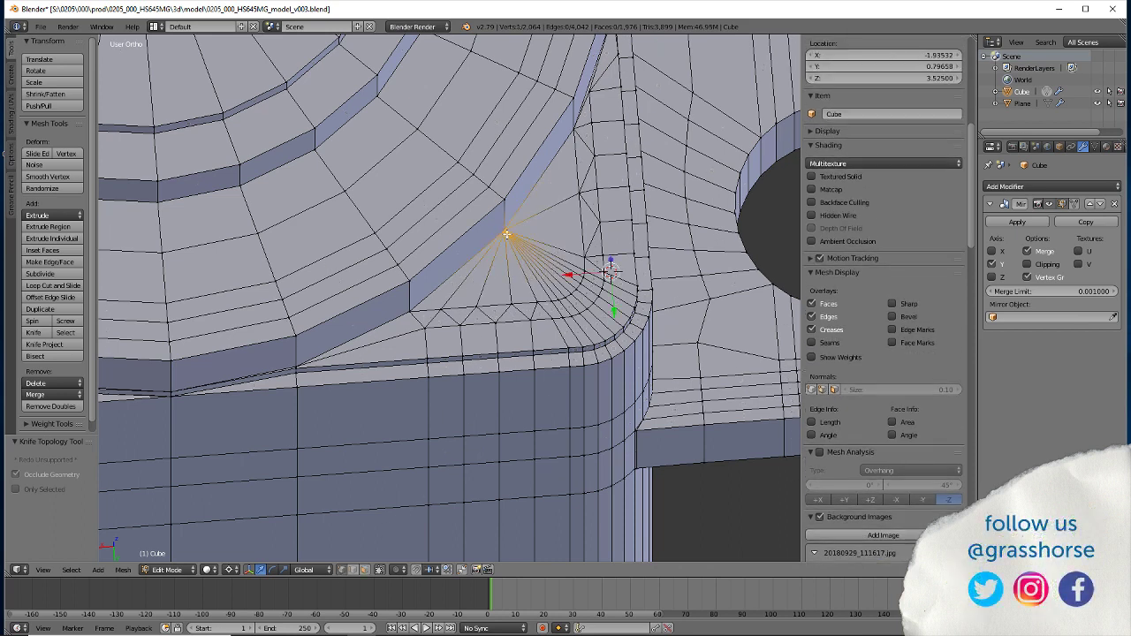
{"action": "key", "text": "shift+s"}
{"action": "left_click", "coordinate": [493, 237]}
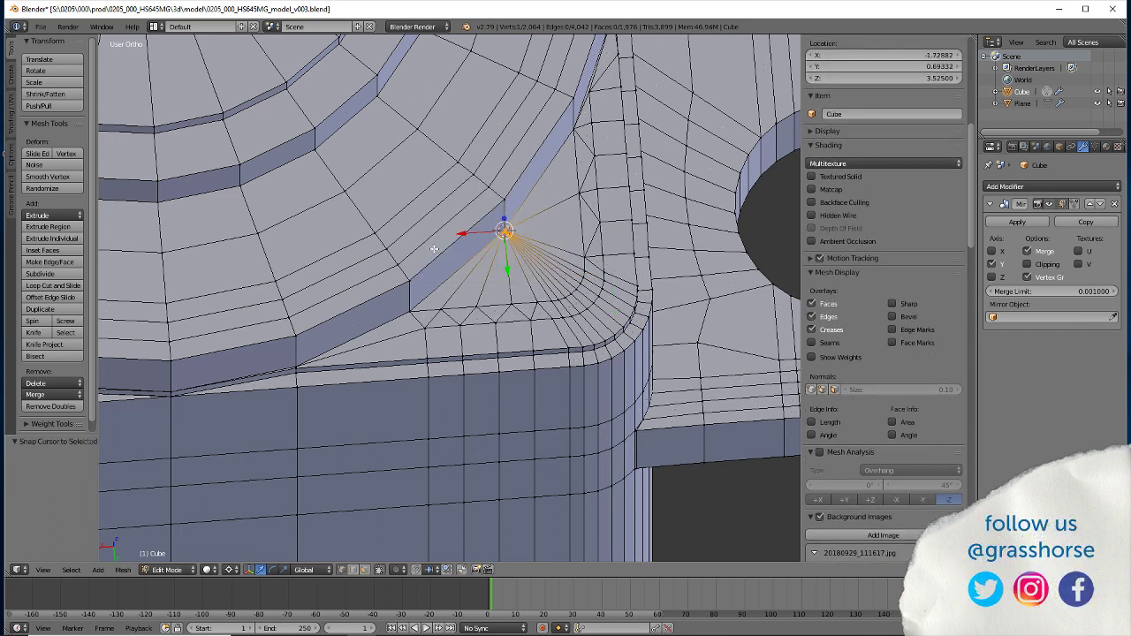
{"action": "right_click", "coordinate": [440, 309]}
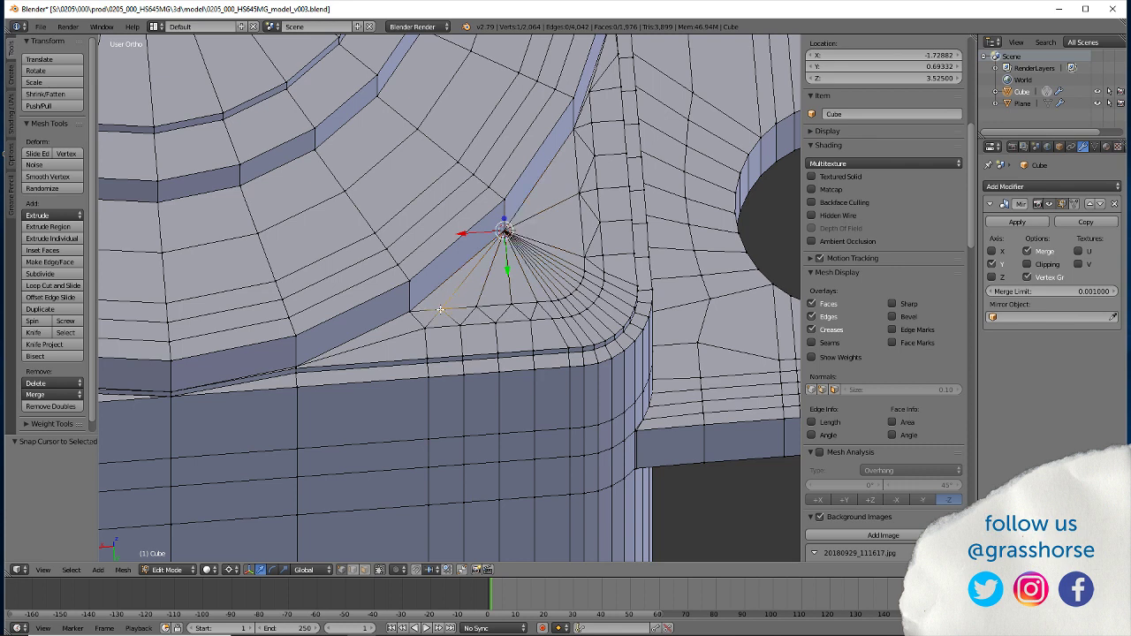
{"action": "right_click", "coordinate": [558, 301], "text": "shift"}
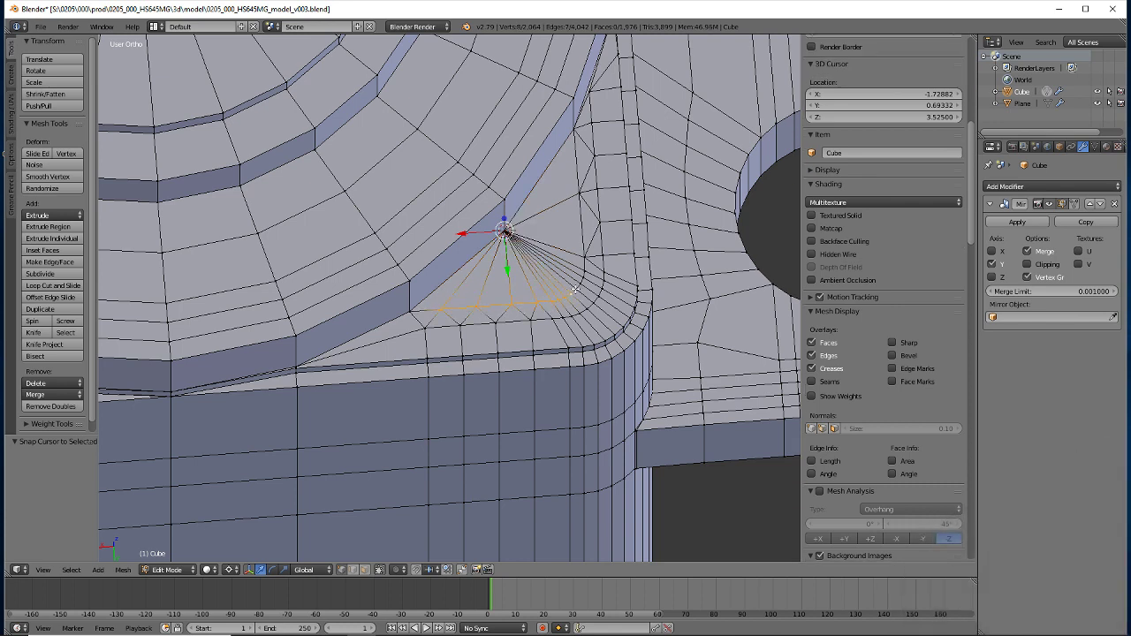
{"action": "right_click", "coordinate": [583, 278], "text": "shift"}
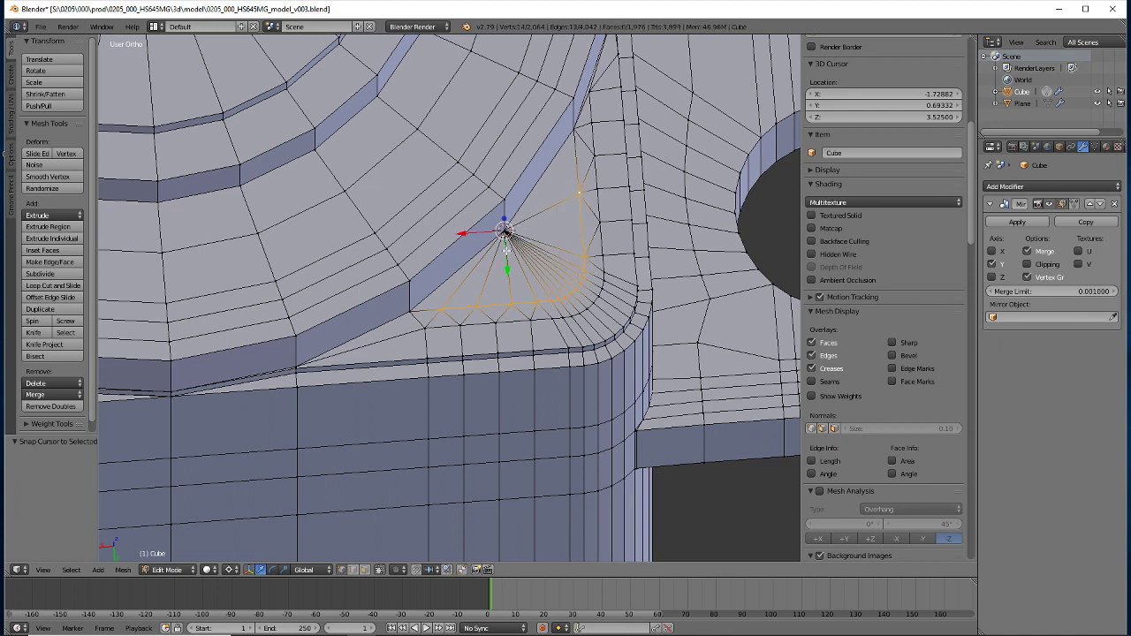
Scale the selected vertices to zero at the cursor and remove the 14 doubled vertices
{"action": "key", "text": "s"}
{"action": "key", "text": "0"}
{"action": "key", "text": "Return"}
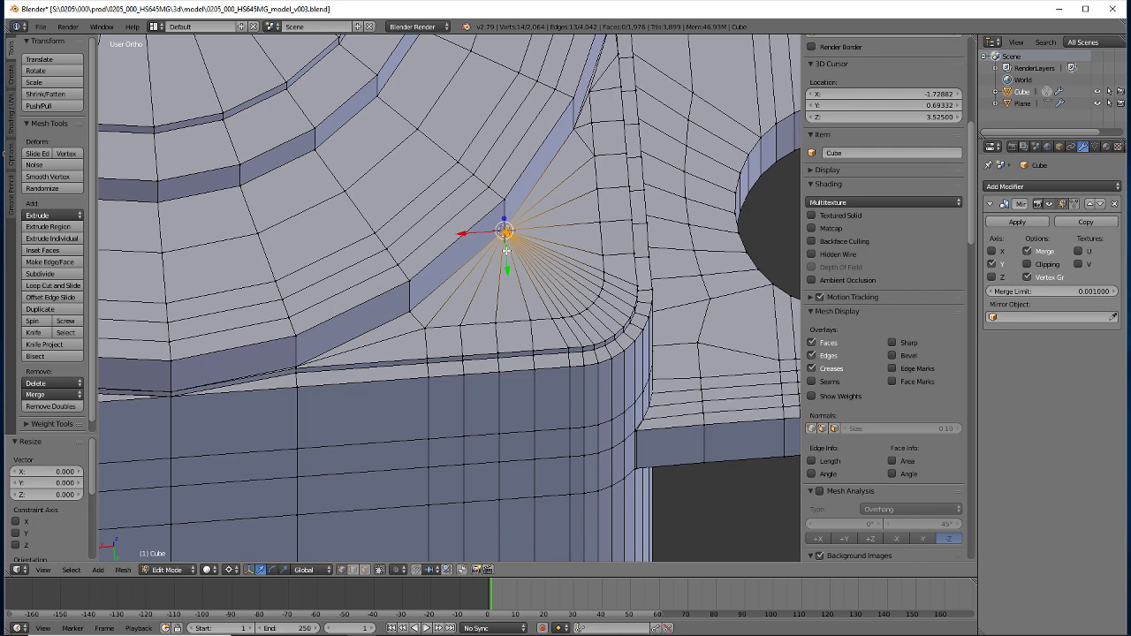
{"action": "key", "text": "a"}
{"action": "key", "text": "w"}
{"action": "left_click", "coordinate": [506, 251]}
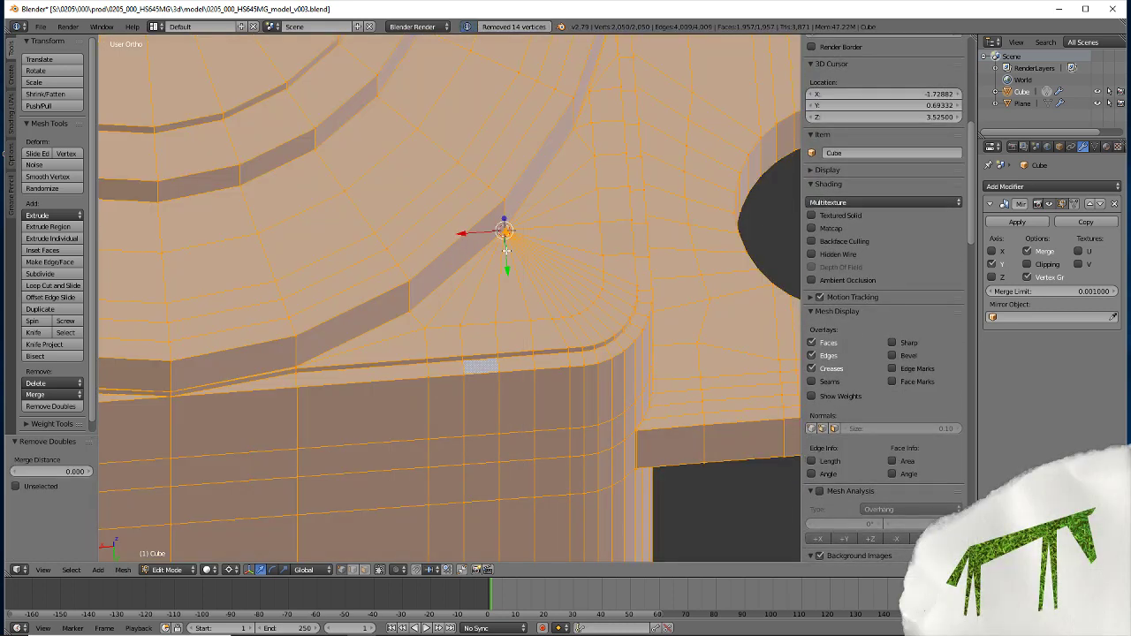
{"action": "key", "text": "a"}
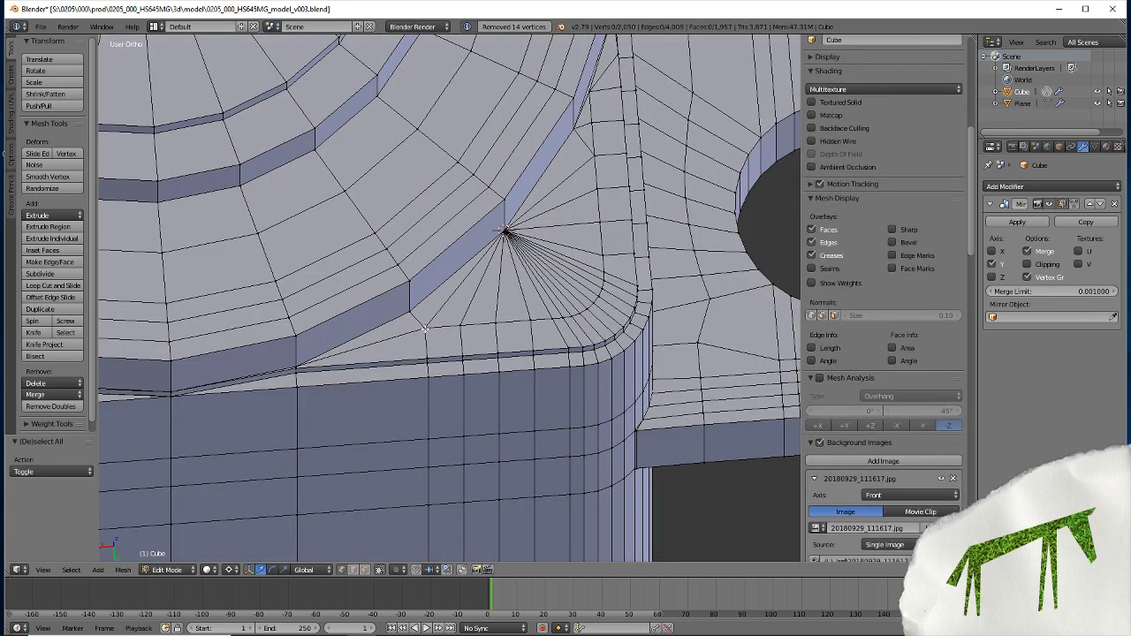
Select five vertices along the curved corner edge, collapse them with S 0, and orbit to inspect
{"action": "right_click", "coordinate": [424, 328]}
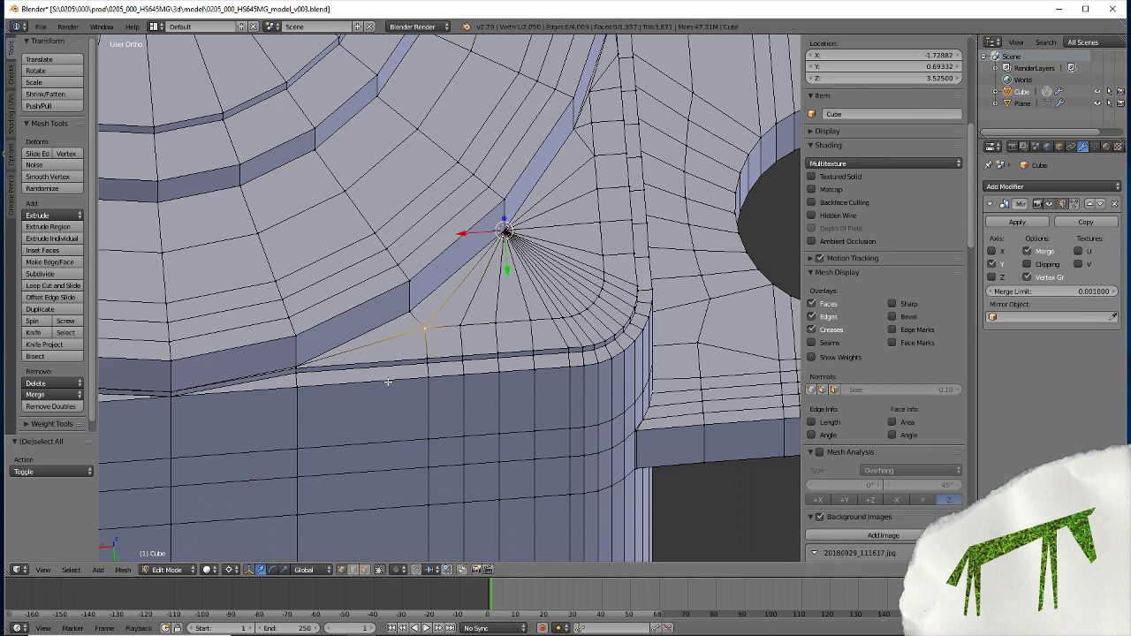
{"action": "right_click", "coordinate": [460, 325]}
{"action": "right_click", "coordinate": [554, 318], "text": "shift"}
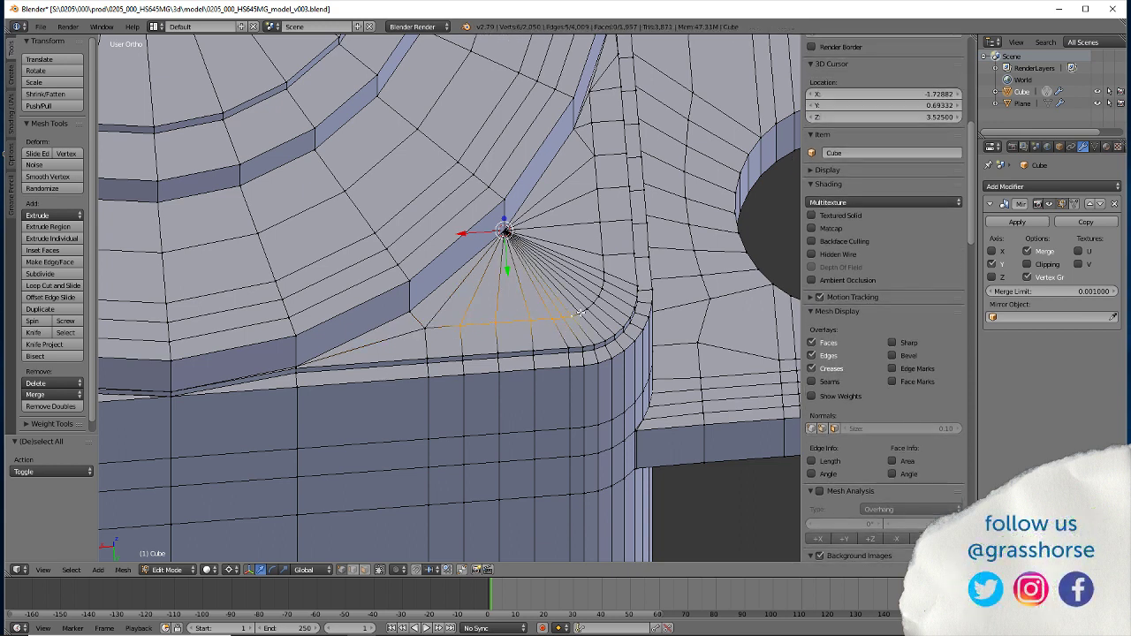
{"action": "right_click", "coordinate": [600, 295], "text": "shift"}
{"action": "right_click", "coordinate": [603, 284], "text": "shift"}
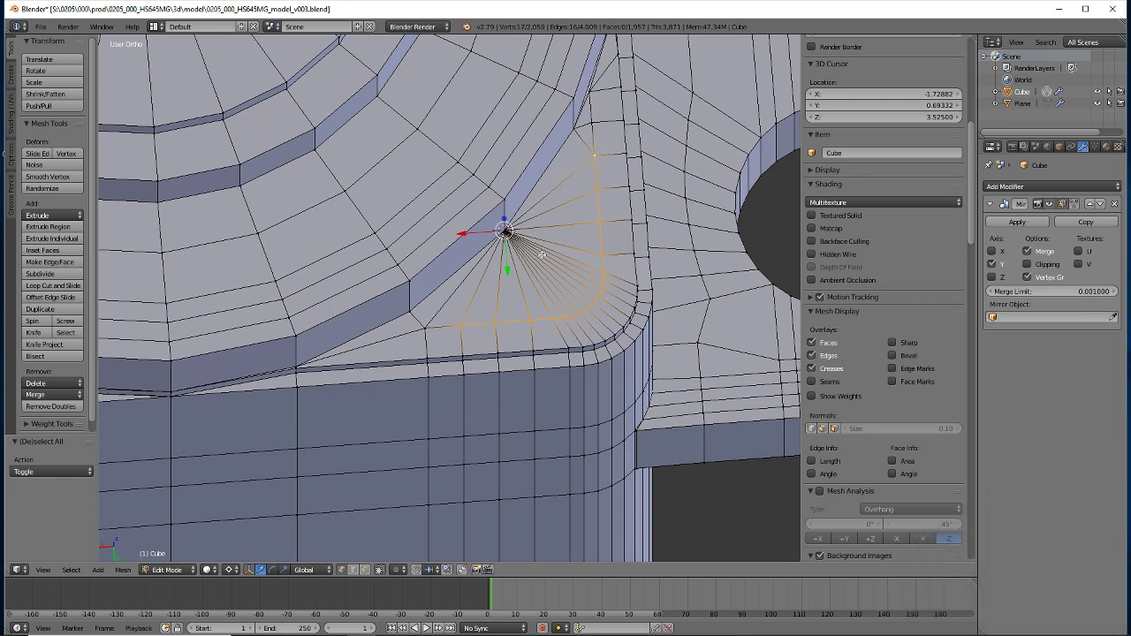
{"action": "type", "text": "s"}
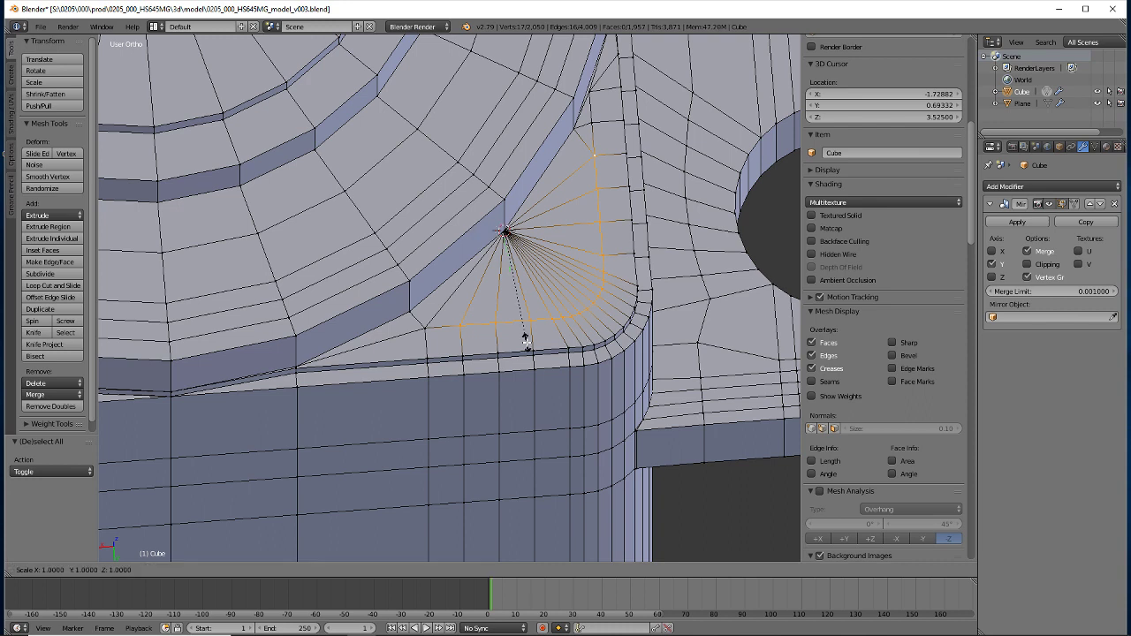
{"action": "type", "text": "0"}
{"action": "key", "text": "Return"}
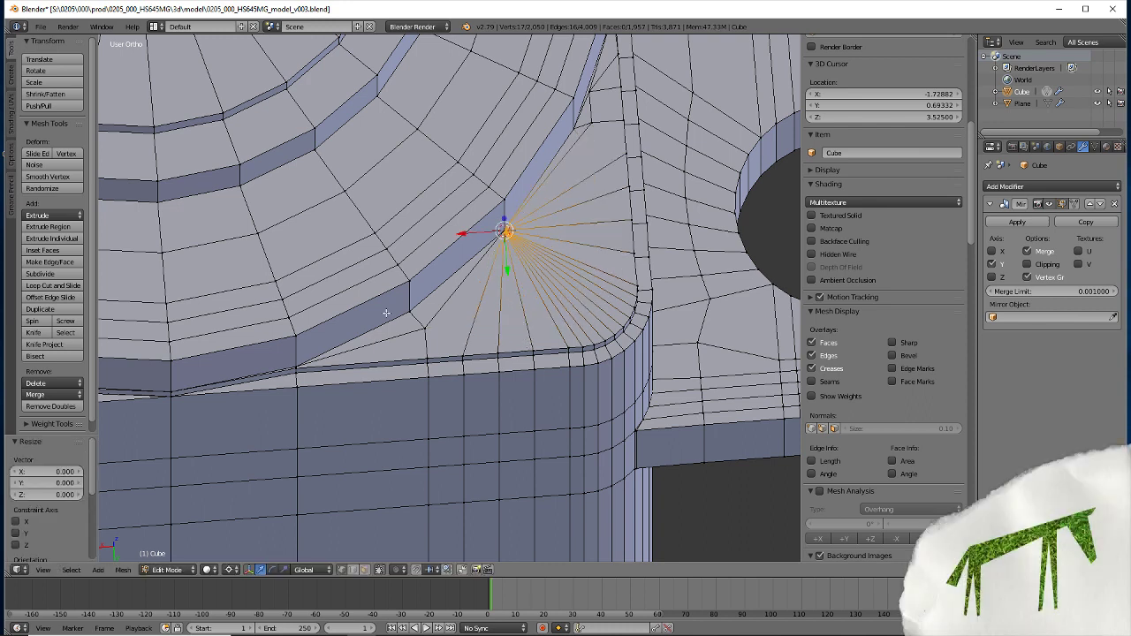
{"action": "mouse_move", "coordinate": [387, 313]}
{"action": "middle_mouse_down"}
{"action": "mouse_move", "coordinate": [256, 327]}
{"action": "mouse_move", "coordinate": [365, 351]}
{"action": "middle_mouse_up"}
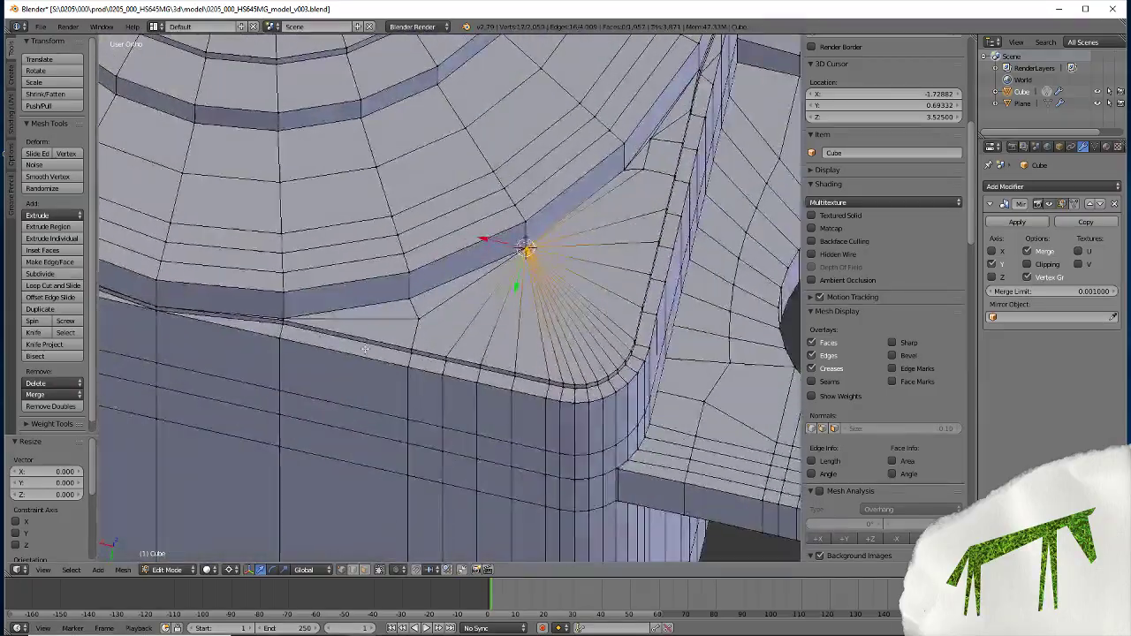
Collapse the vertex near the converging edges to a point at its own location
{"action": "right_click", "coordinate": [410, 297]}
{"action": "key", "text": "shift+s"}
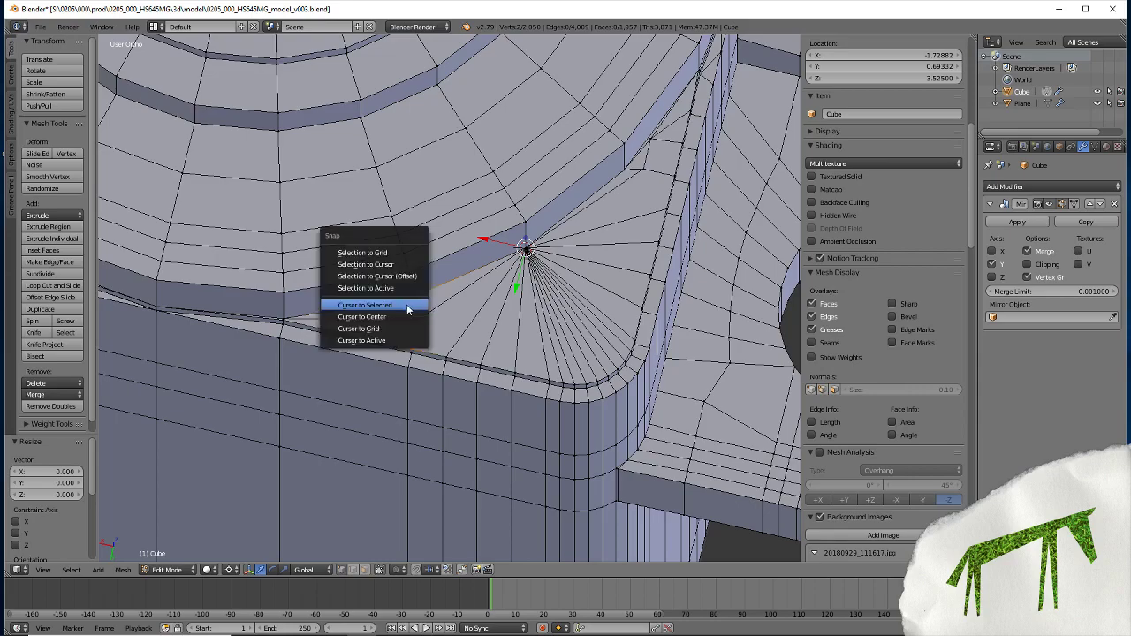
{"action": "left_click", "coordinate": [410, 303]}
{"action": "key", "text": "s"}
{"action": "key", "text": "0"}
{"action": "key", "text": "Return"}
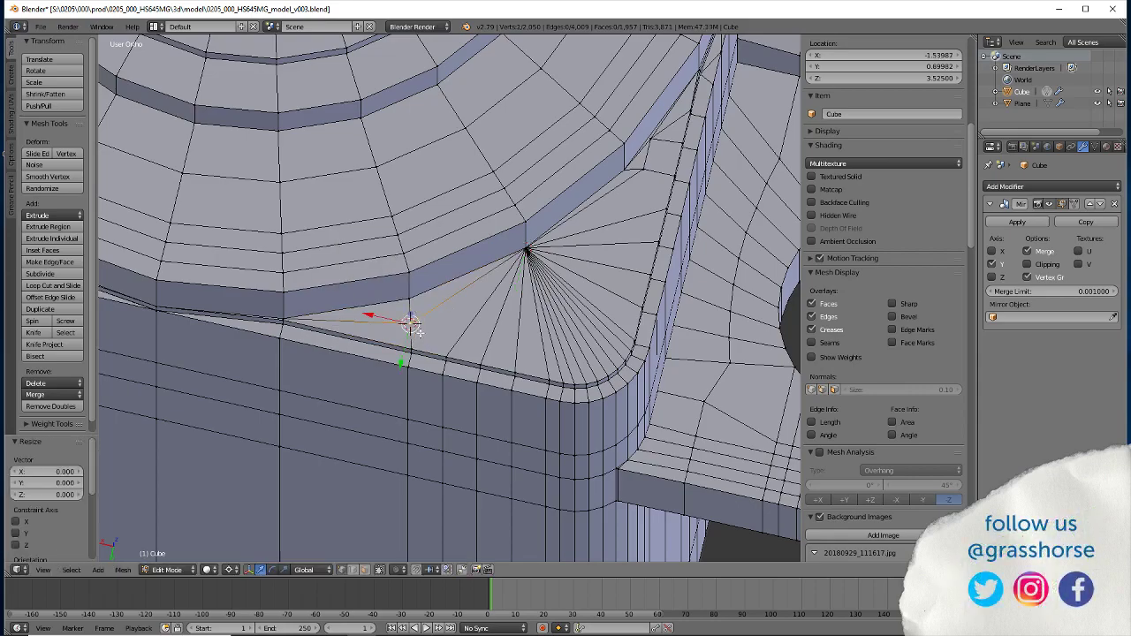
Collapse the short edge along the corner rim to a single point
{"action": "middle_click_drag", "start_coordinate": [633, 233], "coordinate": [654, 319]}
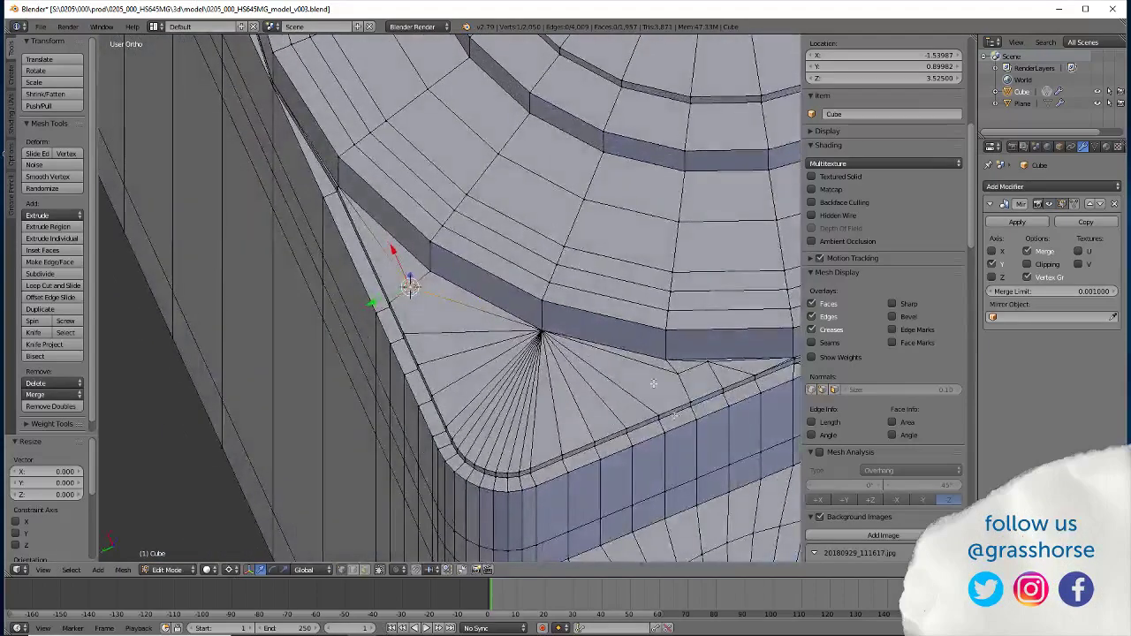
{"action": "right_click", "coordinate": [666, 361]}
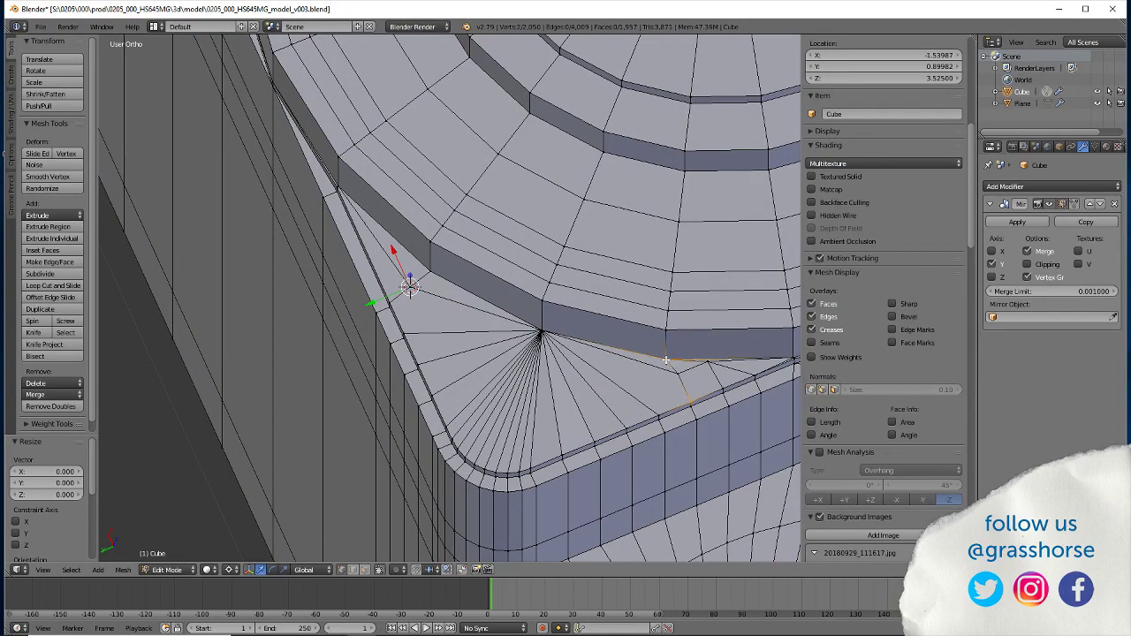
{"action": "key", "text": "shift+s"}
{"action": "left_click", "coordinate": [615, 358]}
{"action": "key", "text": "s"}
{"action": "key", "text": "0"}
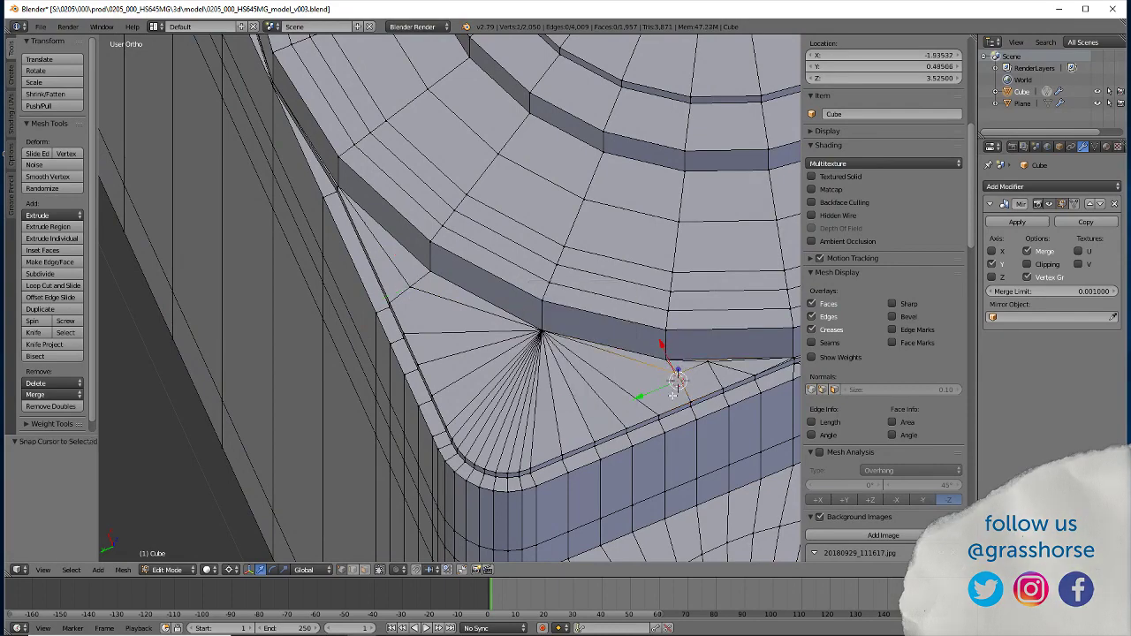
{"action": "key", "text": "Return"}
Merge the selected rim vertices At Last, leaving the Cube with 2,049 vertices
{"action": "middle_click_drag", "start_coordinate": [667, 385], "coordinate": [593, 349]}
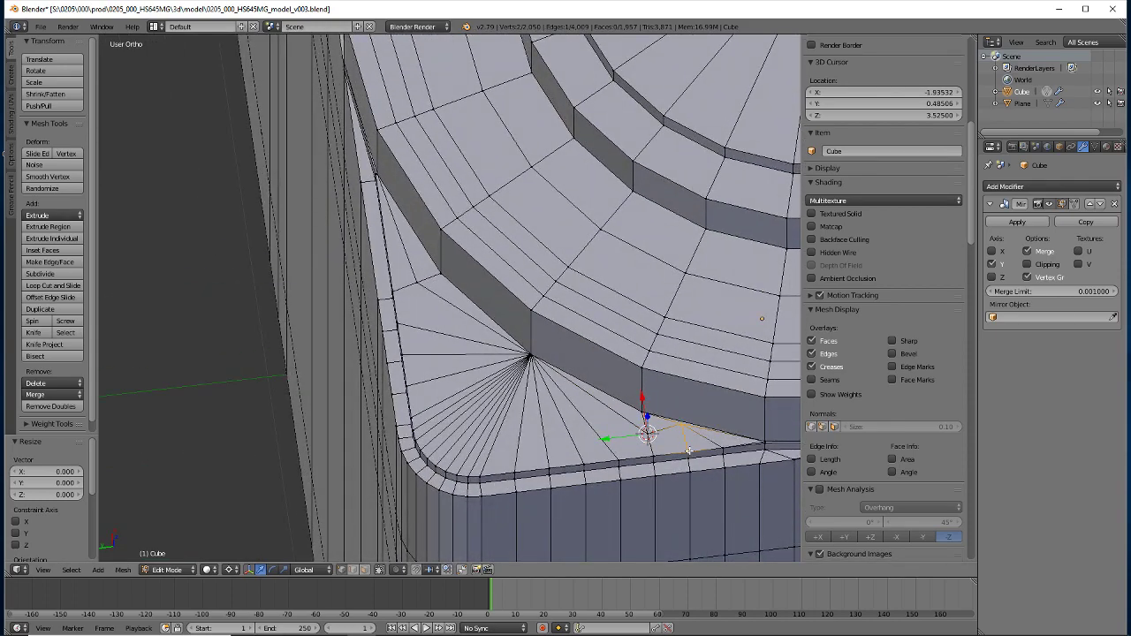
{"action": "key", "text": "alt+m"}
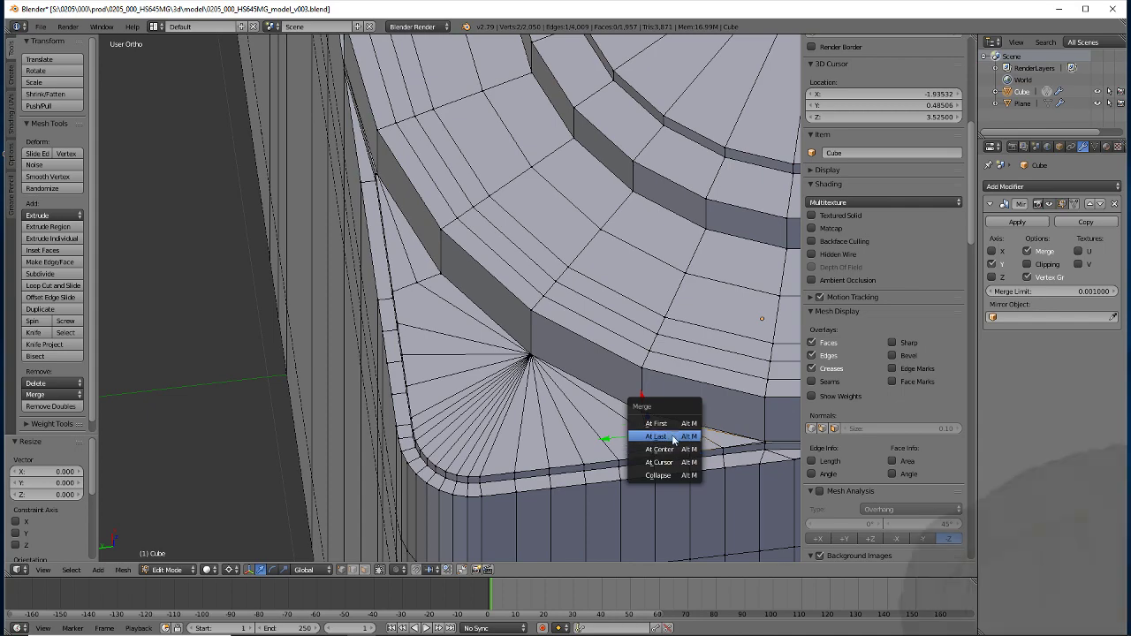
{"action": "left_click", "coordinate": [663, 432]}
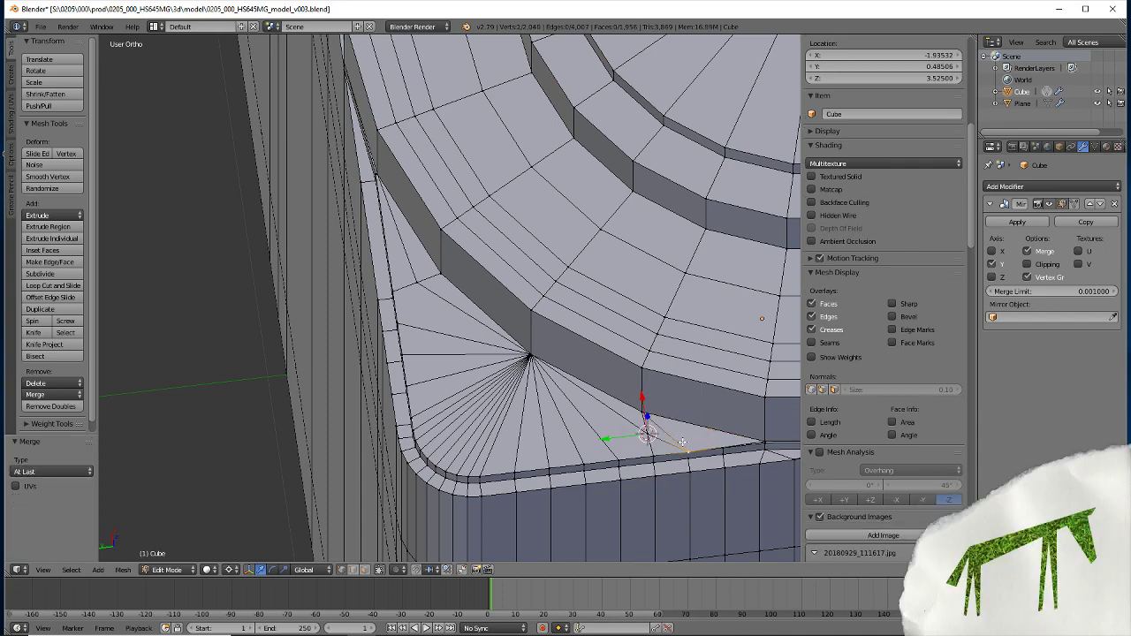
{"action": "key", "text": "ctrl+z"}
{"action": "middle_click_drag", "start_coordinate": [603, 478], "coordinate": [642, 458]}
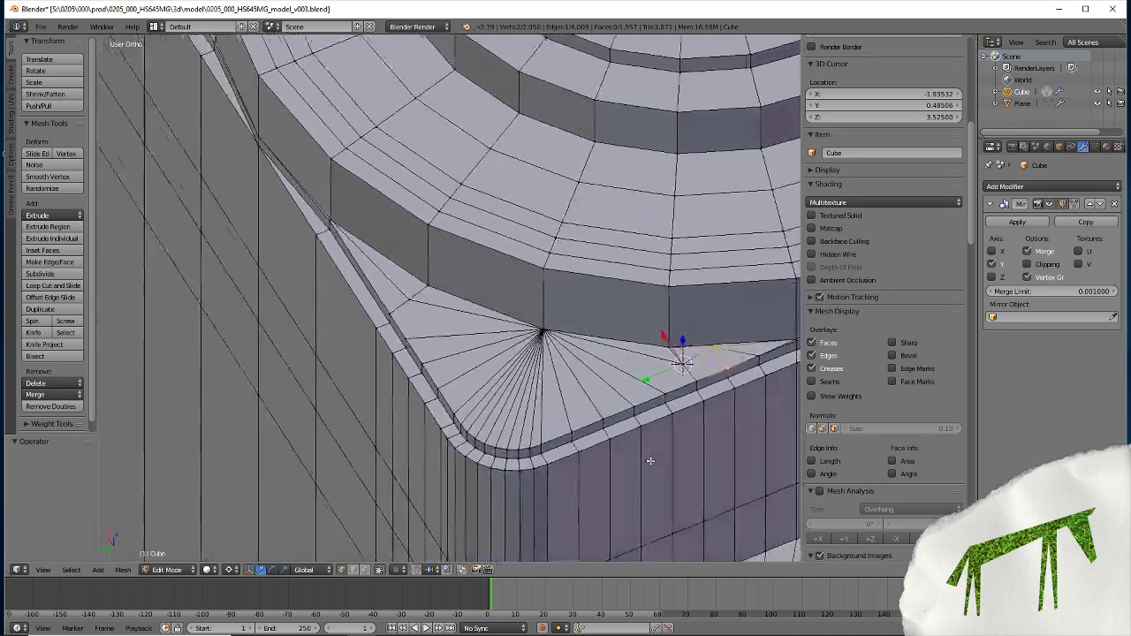
{"action": "mouse_move", "coordinate": [332, 419]}
{"action": "middle_mouse_down"}
{"action": "mouse_move", "coordinate": [406, 454]}
{"action": "mouse_move", "coordinate": [348, 443]}
{"action": "mouse_move", "coordinate": [351, 454]}
{"action": "mouse_move", "coordinate": [392, 460]}
{"action": "mouse_move", "coordinate": [344, 462]}
{"action": "mouse_move", "coordinate": [225, 429]}
{"action": "mouse_move", "coordinate": [293, 452]}
{"action": "mouse_move", "coordinate": [442, 470]}
{"action": "middle_mouse_up"}
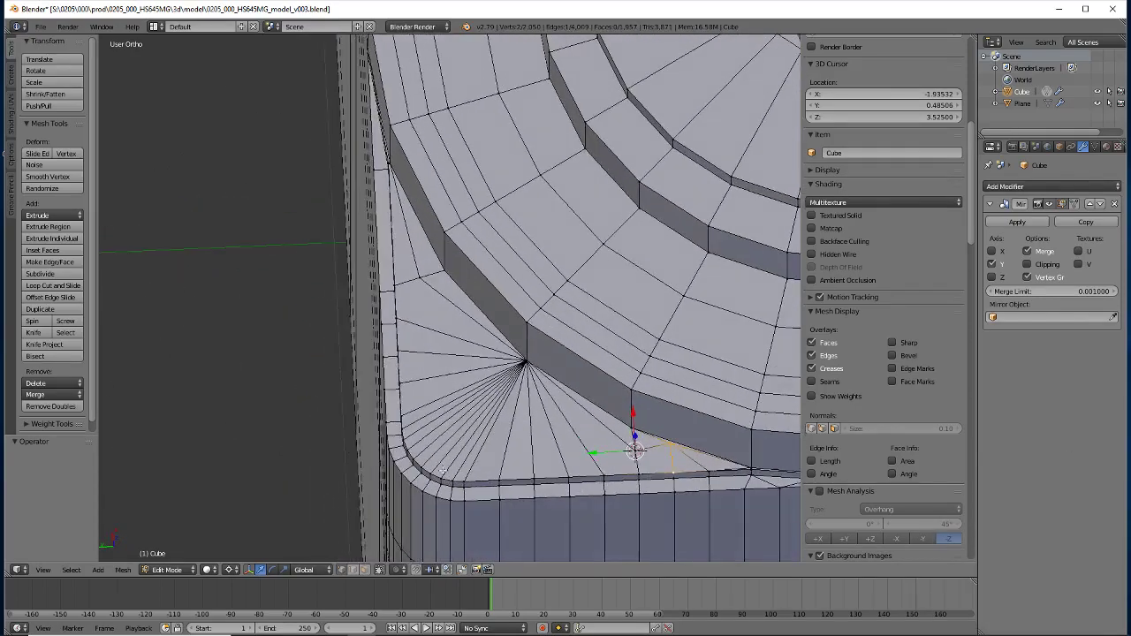
{"action": "scroll", "coordinate": [884, 300], "scroll_direction": "down", "scroll_amount": 2}
{"action": "scroll", "coordinate": [884, 301], "scroll_direction": "up", "scroll_amount": 2}
{"action": "key", "text": "alt+m"}
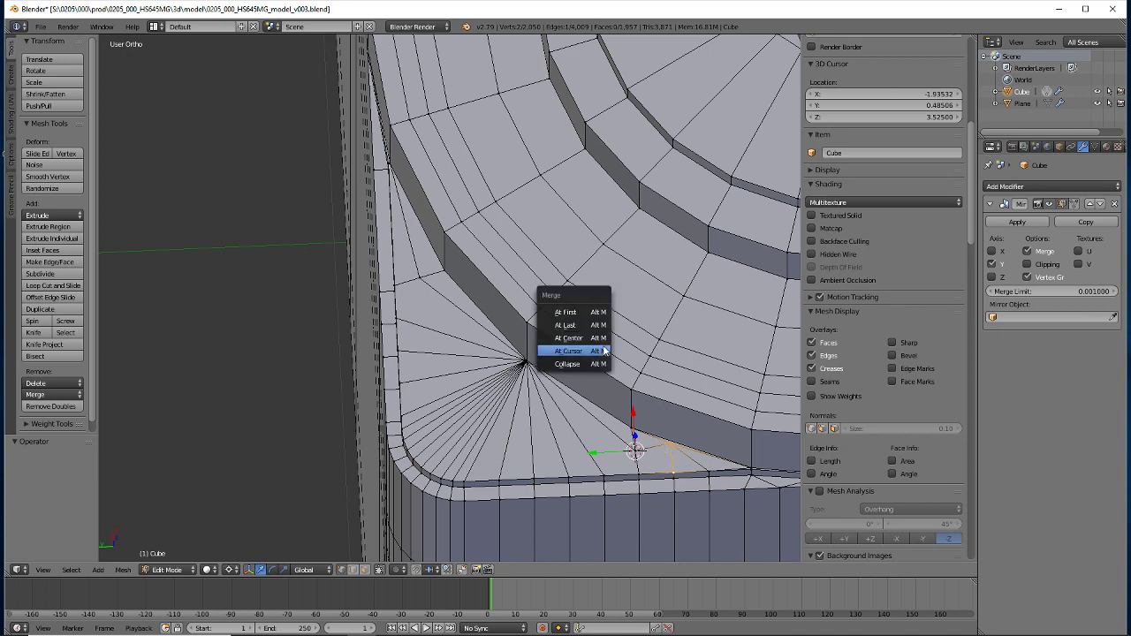
{"action": "left_click", "coordinate": [558, 332]}
{"action": "scroll", "coordinate": [884, 301], "scroll_direction": "down", "scroll_amount": 2}
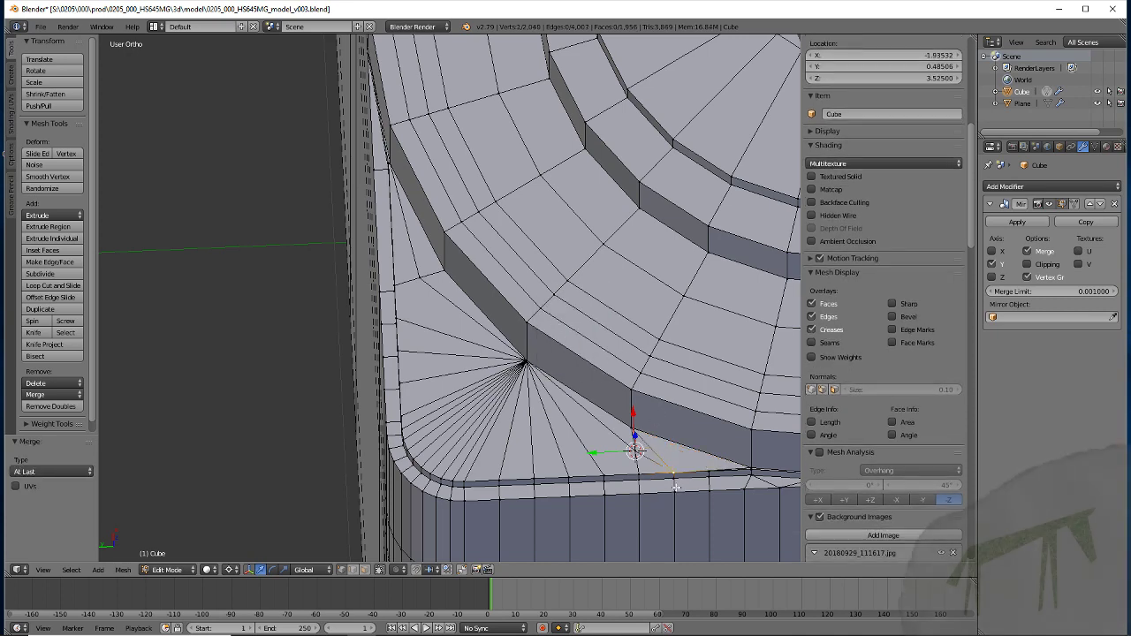
{"action": "scroll", "coordinate": [662, 408], "scroll_direction": "up", "scroll_amount": 2}
{"action": "scroll", "coordinate": [663, 408], "scroll_direction": "up", "scroll_amount": 3}
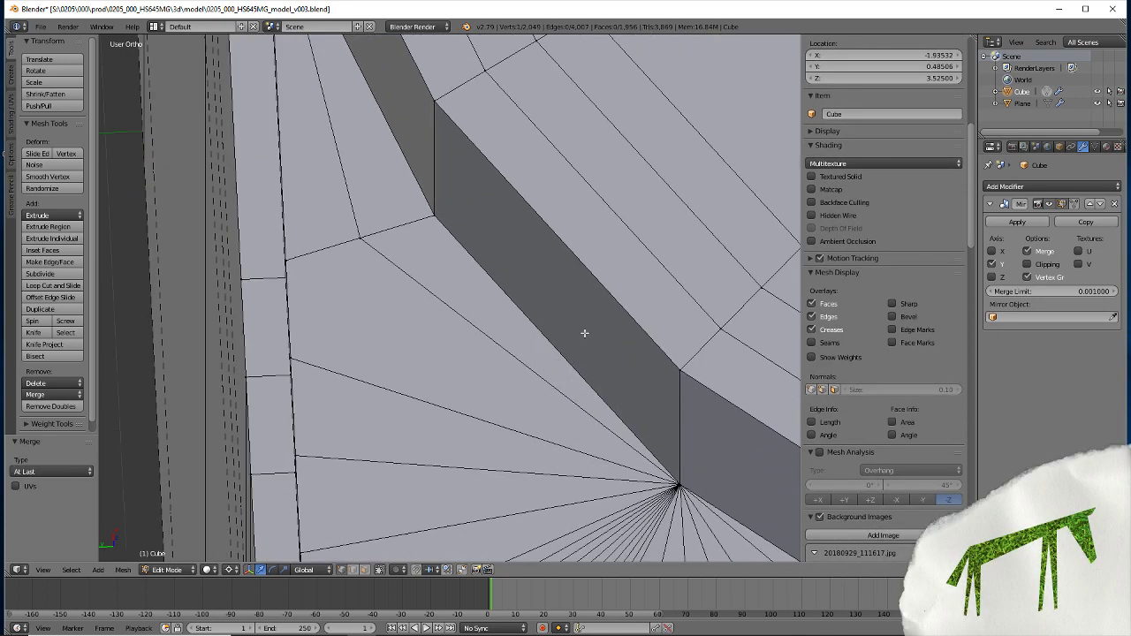
Collapse the two selected corner vertices into one point by scaling them to zero
{"action": "mouse_move", "coordinate": [584, 334]}
{"action": "middle_mouse_down"}
{"action": "mouse_move", "coordinate": [492, 295]}
{"action": "mouse_move", "coordinate": [528, 318]}
{"action": "mouse_move", "coordinate": [492, 257]}
{"action": "mouse_move", "coordinate": [461, 238]}
{"action": "mouse_move", "coordinate": [480, 242]}
{"action": "mouse_move", "coordinate": [425, 281]}
{"action": "mouse_move", "coordinate": [408, 397]}
{"action": "mouse_move", "coordinate": [454, 389]}
{"action": "middle_mouse_up"}
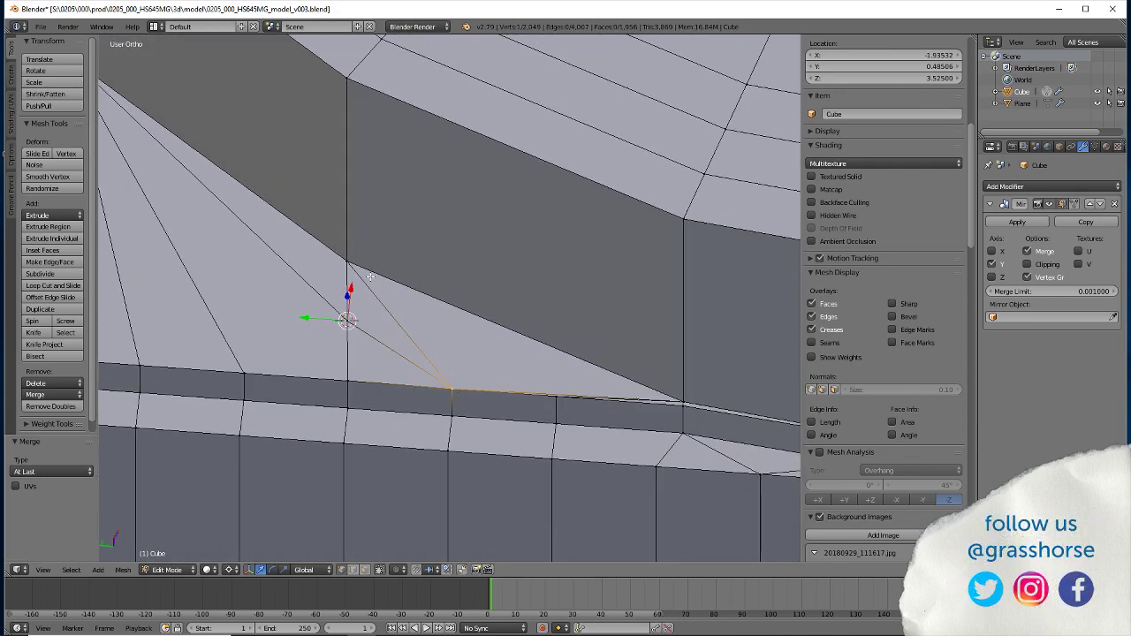
{"action": "mouse_move", "coordinate": [310, 418]}
{"action": "middle_mouse_down"}
{"action": "mouse_move", "coordinate": [227, 383]}
{"action": "mouse_move", "coordinate": [227, 362]}
{"action": "mouse_move", "coordinate": [254, 357]}
{"action": "mouse_move", "coordinate": [371, 398]}
{"action": "mouse_move", "coordinate": [437, 452]}
{"action": "mouse_move", "coordinate": [422, 464]}
{"action": "middle_mouse_up"}
{"action": "left_click", "coordinate": [513, 336], "text": "shift"}
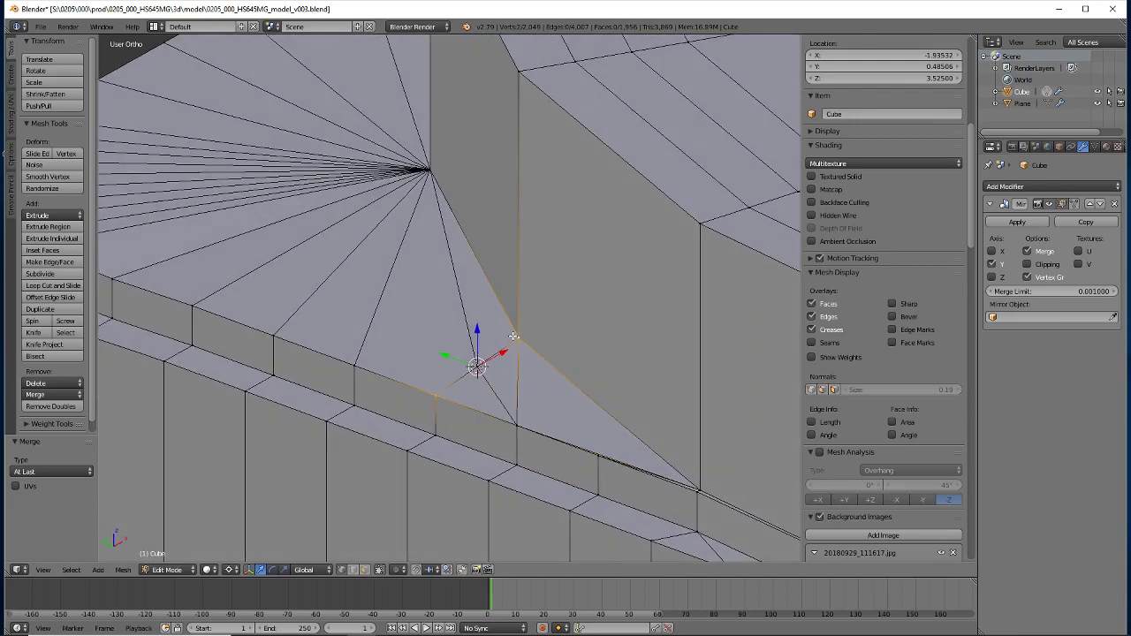
{"action": "key", "text": "shift+s"}
{"action": "left_click", "coordinate": [481, 341]}
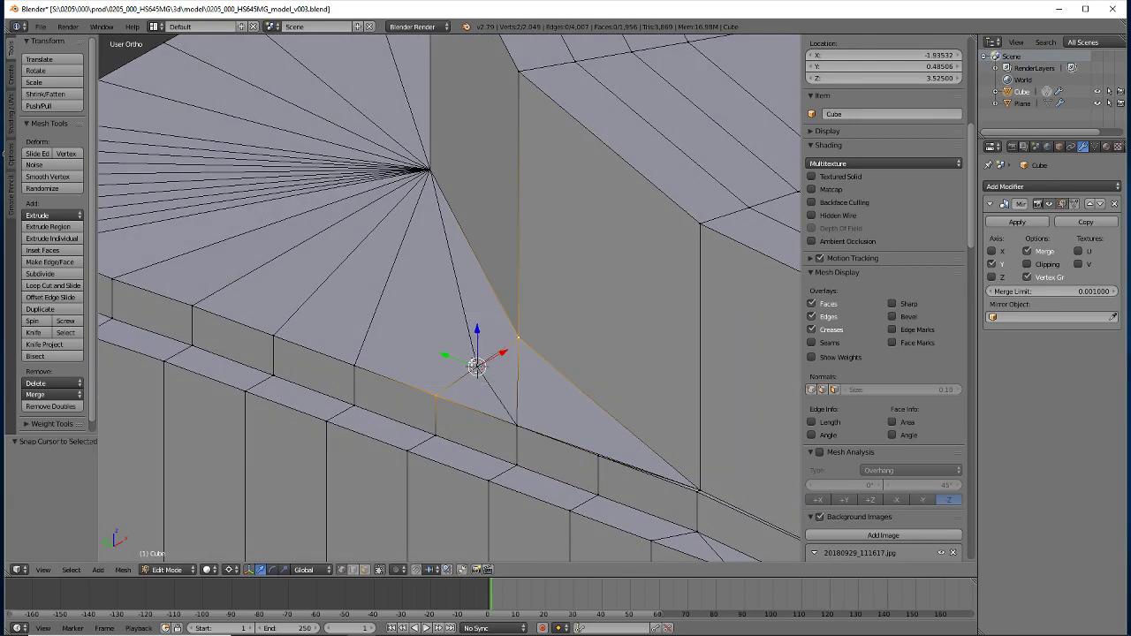
{"action": "key", "text": "s"}
{"action": "key", "text": "0"}
{"action": "key", "text": "Return"}
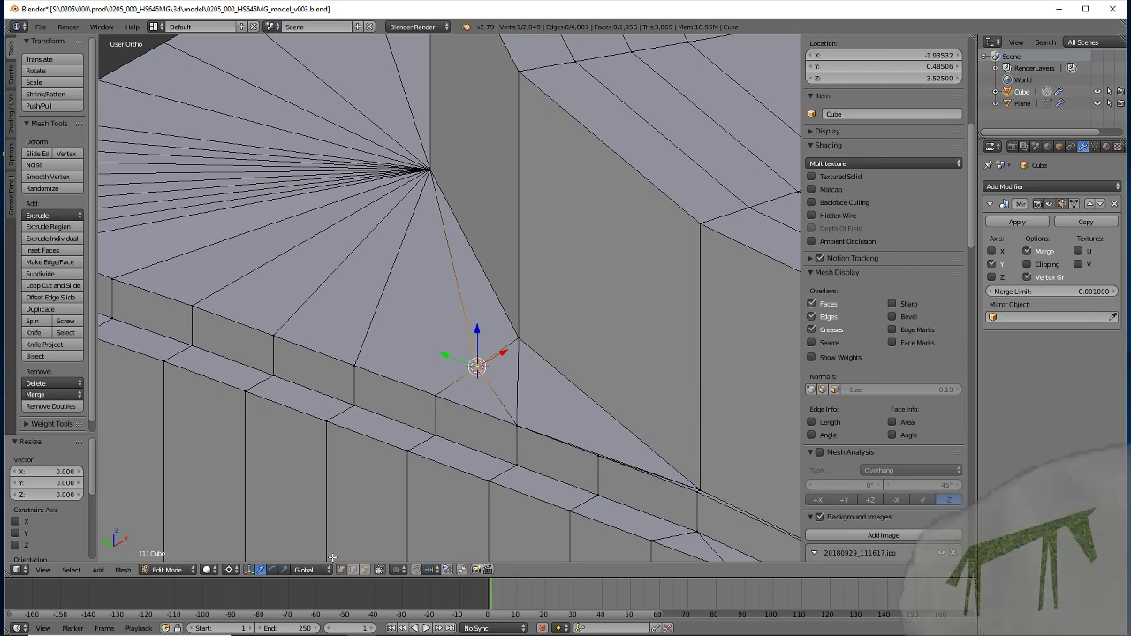
Delete the large triangular face covering the underside ledge in face select mode
{"action": "mouse_move", "coordinate": [419, 468]}
{"action": "middle_mouse_down"}
{"action": "mouse_move", "coordinate": [455, 444]}
{"action": "mouse_move", "coordinate": [492, 457]}
{"action": "mouse_move", "coordinate": [487, 486]}
{"action": "mouse_move", "coordinate": [510, 476]}
{"action": "middle_mouse_up"}
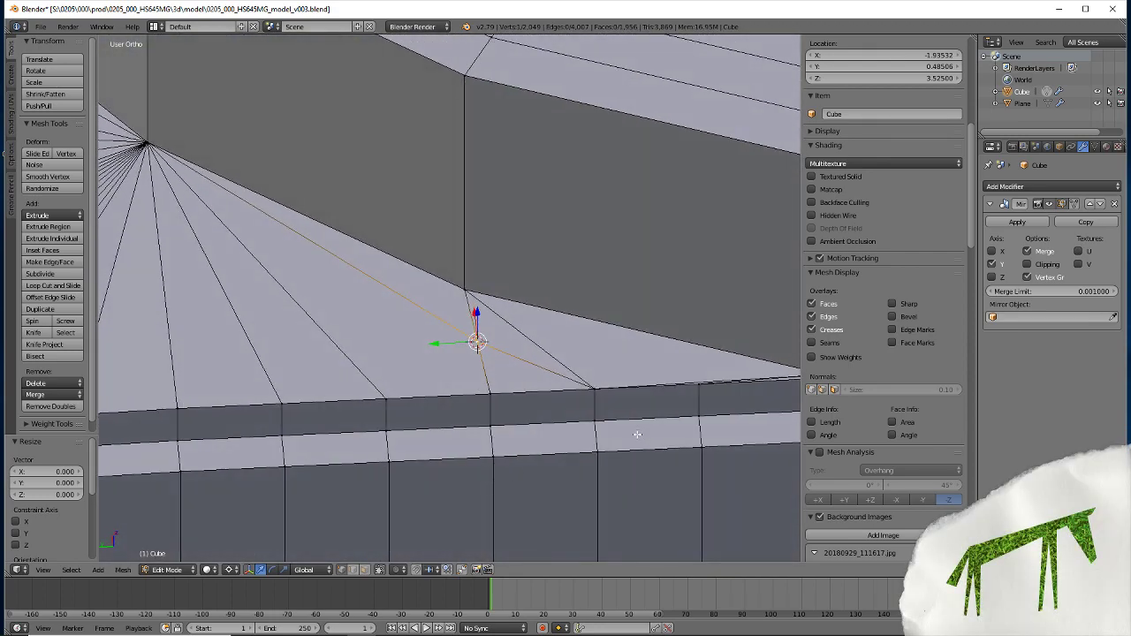
{"action": "mouse_move", "coordinate": [637, 434]}
{"action": "middle_mouse_down", "text": "shift"}
{"action": "mouse_move", "coordinate": [356, 240]}
{"action": "mouse_move", "coordinate": [392, 379]}
{"action": "middle_mouse_up", "text": "shift"}
{"action": "scroll", "coordinate": [391, 379], "scroll_direction": "down", "scroll_amount": 2}
{"action": "scroll", "coordinate": [392, 379], "scroll_direction": "down", "scroll_amount": 5}
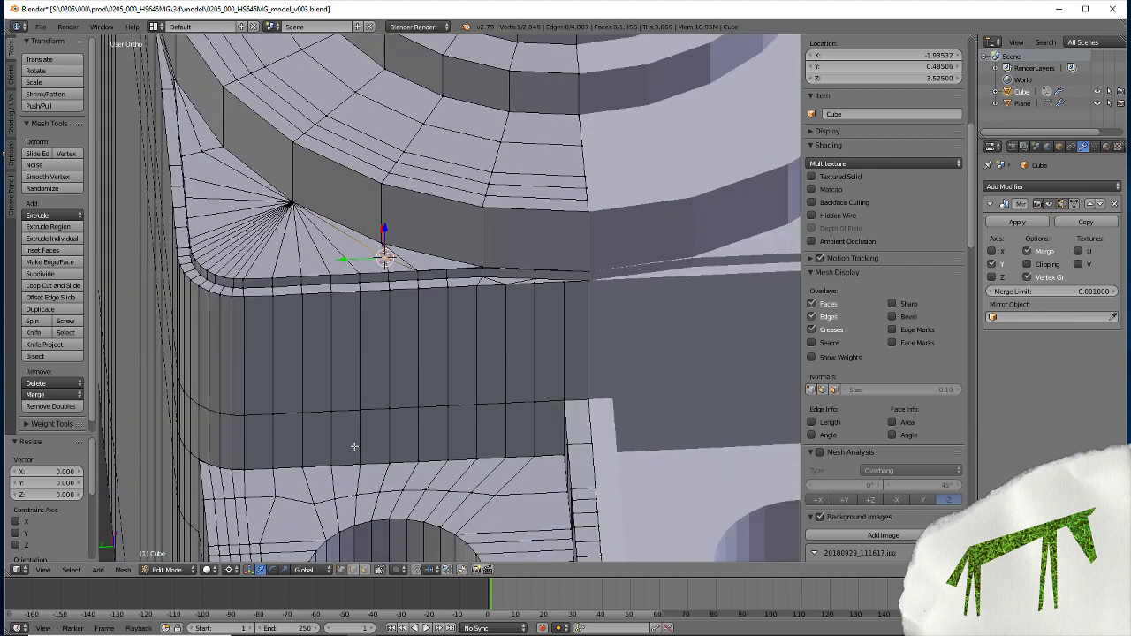
{"action": "scroll", "coordinate": [392, 362], "scroll_direction": "up", "scroll_amount": 6}
{"action": "scroll", "coordinate": [396, 366], "scroll_direction": "up", "scroll_amount": 1}
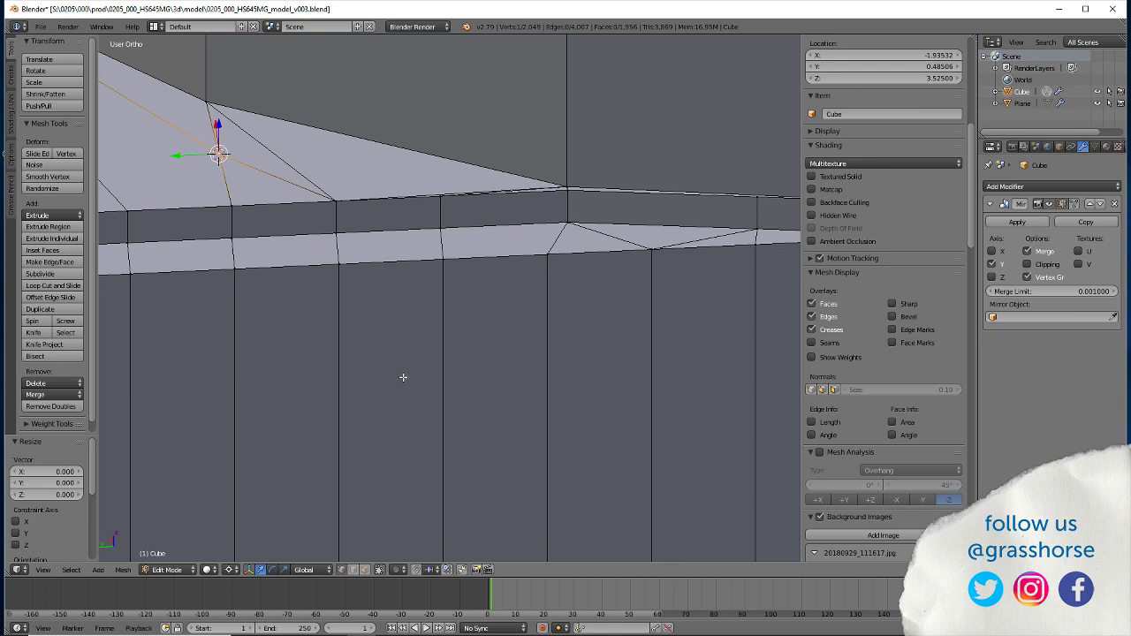
{"action": "mouse_move", "coordinate": [395, 379]}
{"action": "middle_mouse_down"}
{"action": "mouse_move", "coordinate": [366, 384]}
{"action": "mouse_move", "coordinate": [389, 446]}
{"action": "middle_mouse_up"}
{"action": "left_click", "coordinate": [365, 570]}
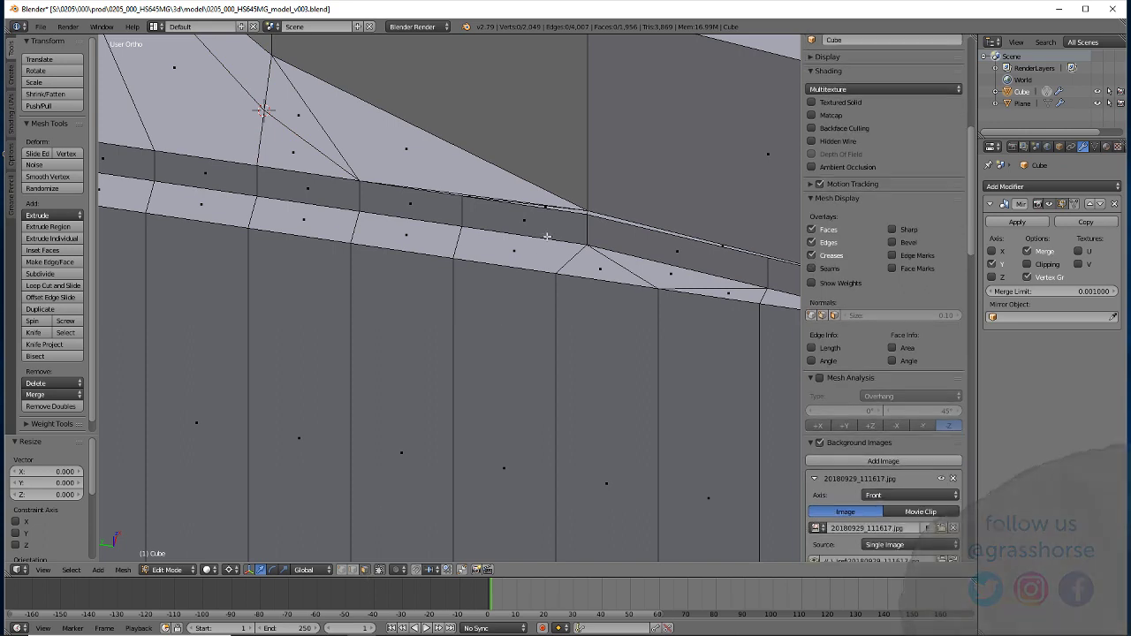
{"action": "left_click", "coordinate": [465, 175]}
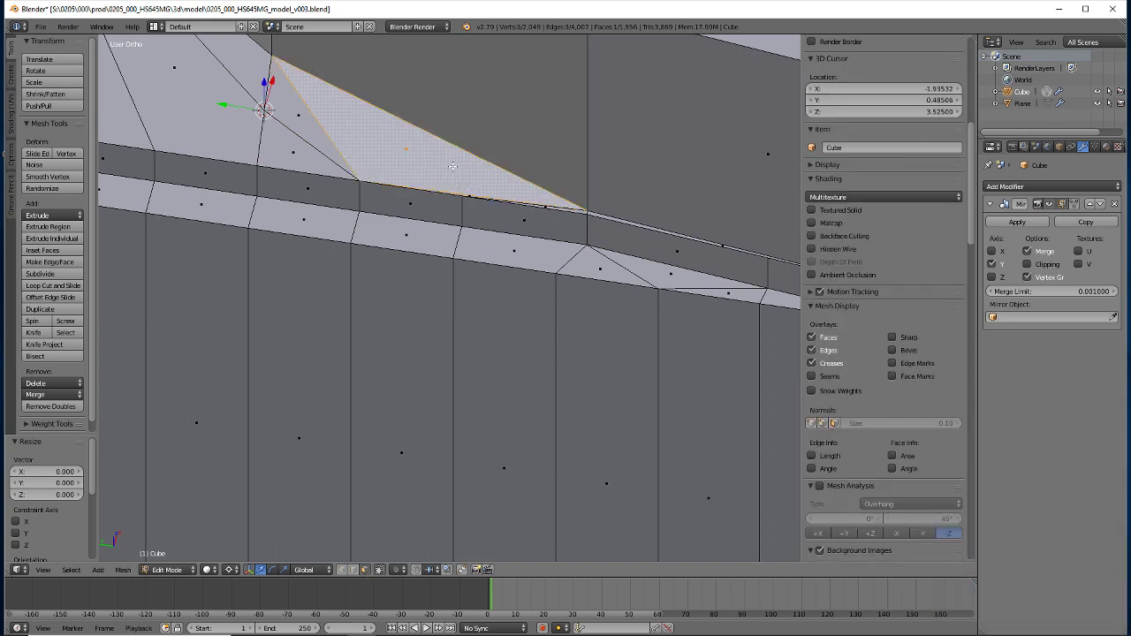
{"action": "key", "text": "x"}
{"action": "left_click", "coordinate": [398, 175]}
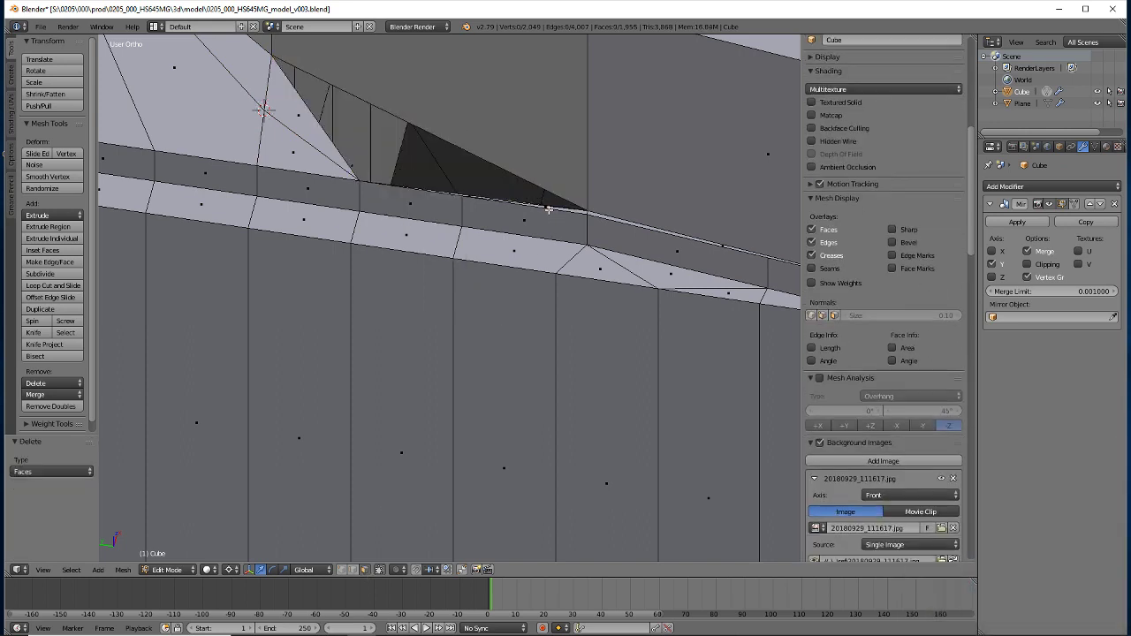
Delete the thin sliver face beside the hole and its leftover edge
{"action": "right_click", "coordinate": [551, 207]}
{"action": "key", "text": "x"}
{"action": "left_click", "coordinate": [515, 210]}
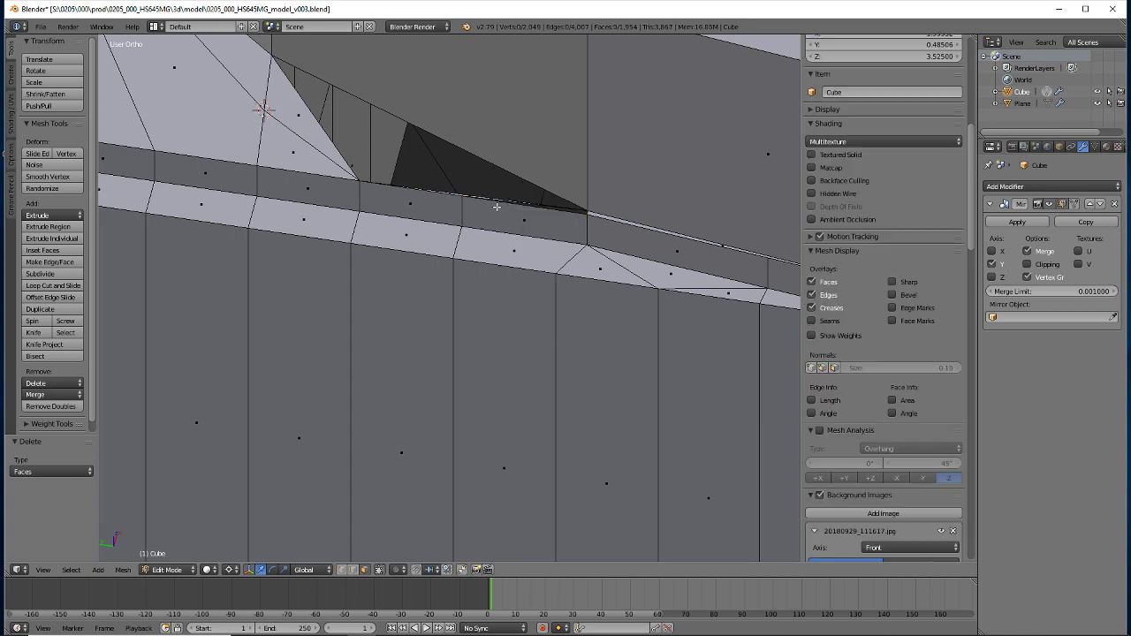
{"action": "key", "text": "x"}
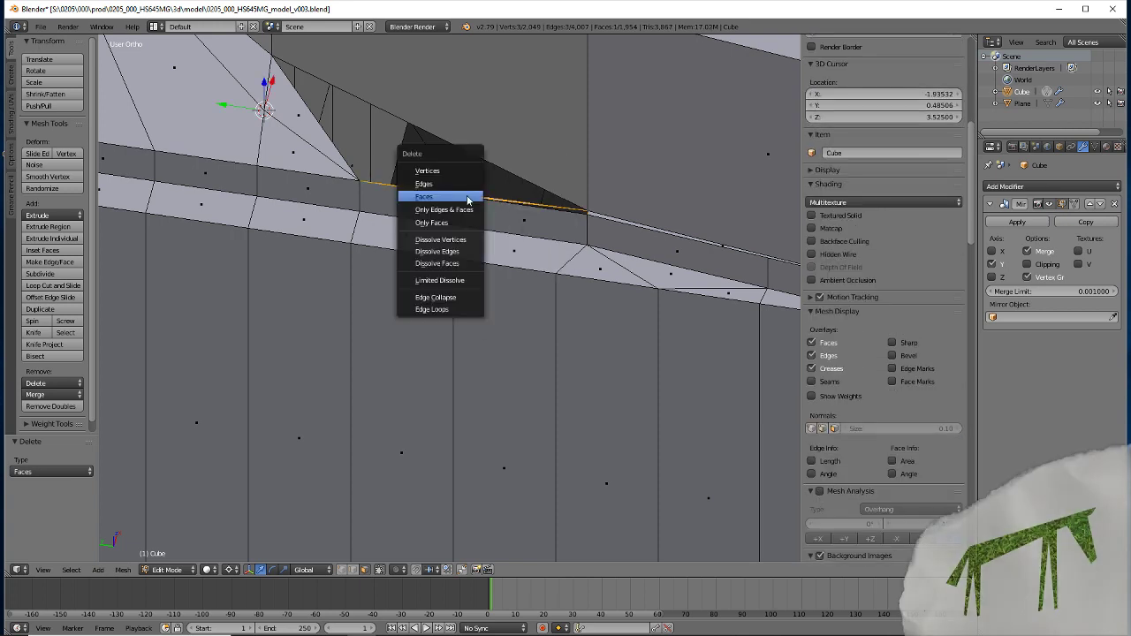
{"action": "left_click", "coordinate": [433, 198]}
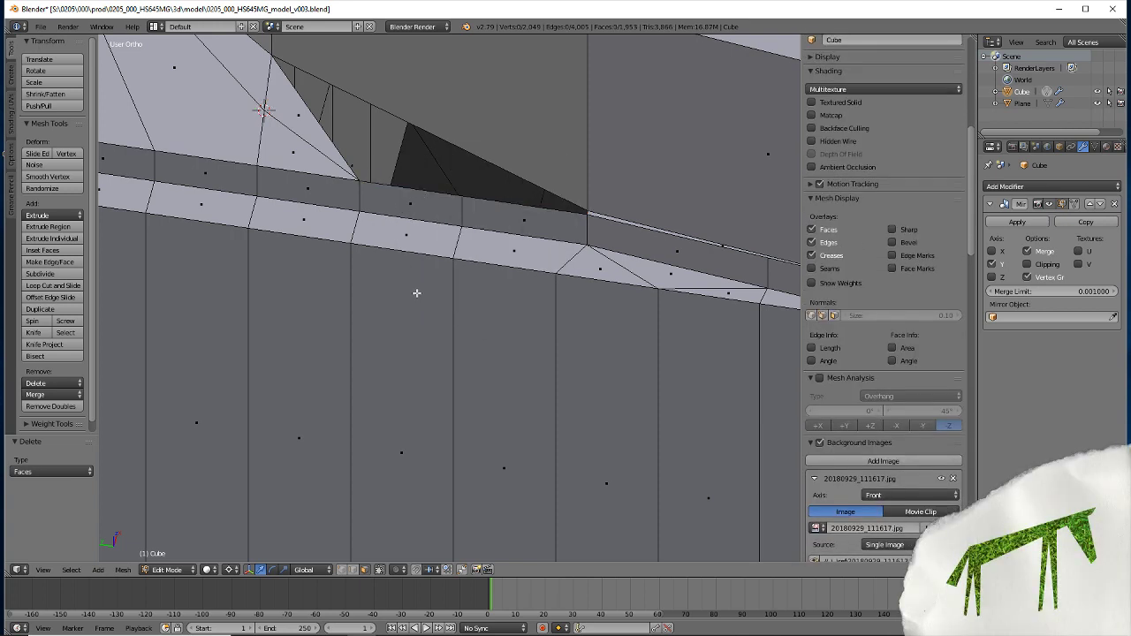
Fill the dark triangular gap with a face from its border and far-corner vertices
{"action": "left_click", "coordinate": [341, 571]}
{"action": "middle_click_drag", "start_coordinate": [283, 208], "coordinate": [354, 188]}
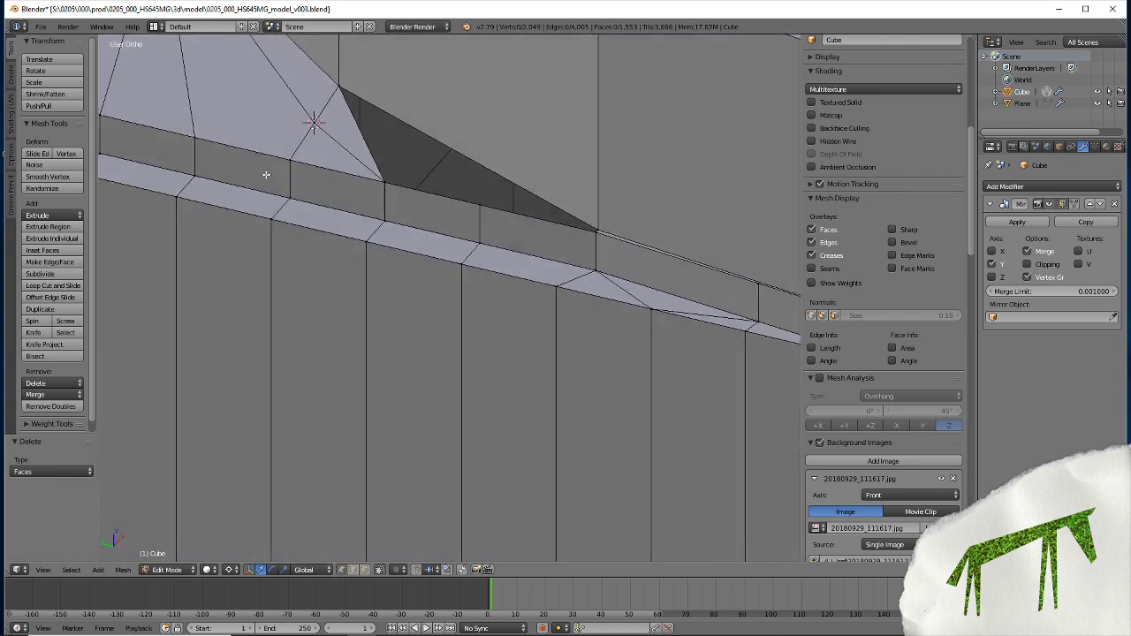
{"action": "left_click", "coordinate": [390, 183]}
{"action": "left_click", "coordinate": [466, 185], "text": "shift"}
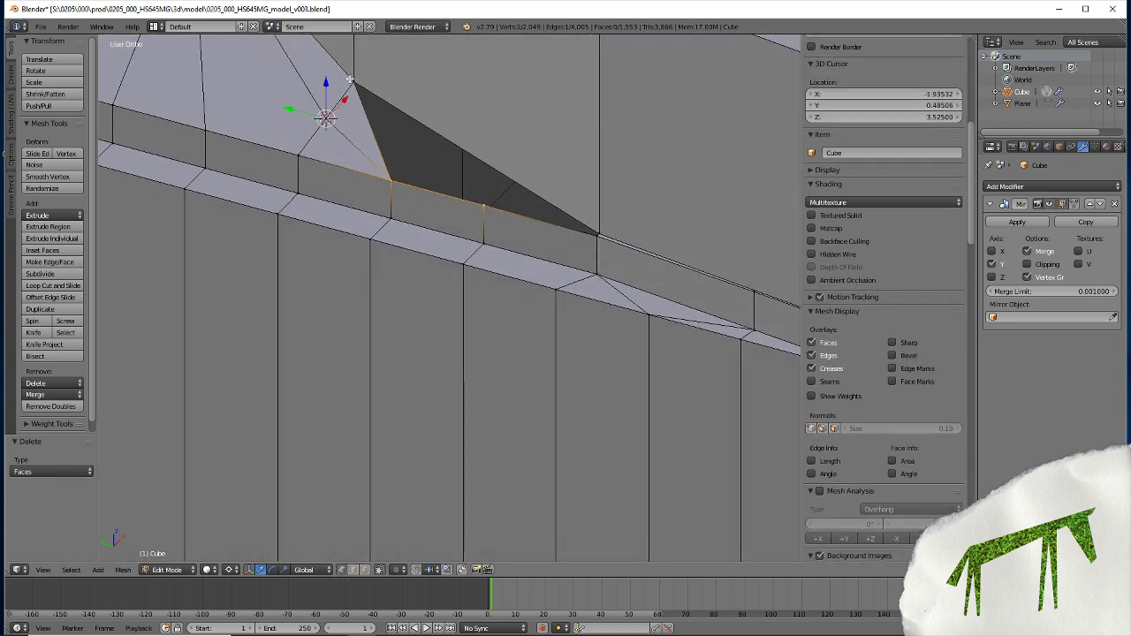
{"action": "key", "text": "f"}
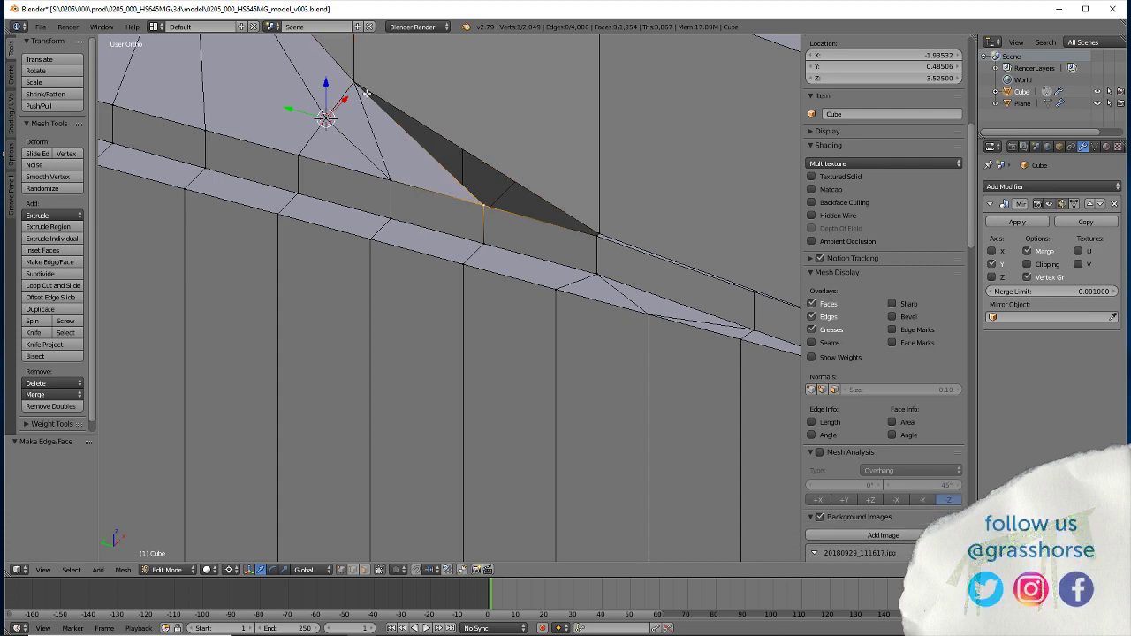
{"action": "left_click", "coordinate": [601, 231], "text": "shift"}
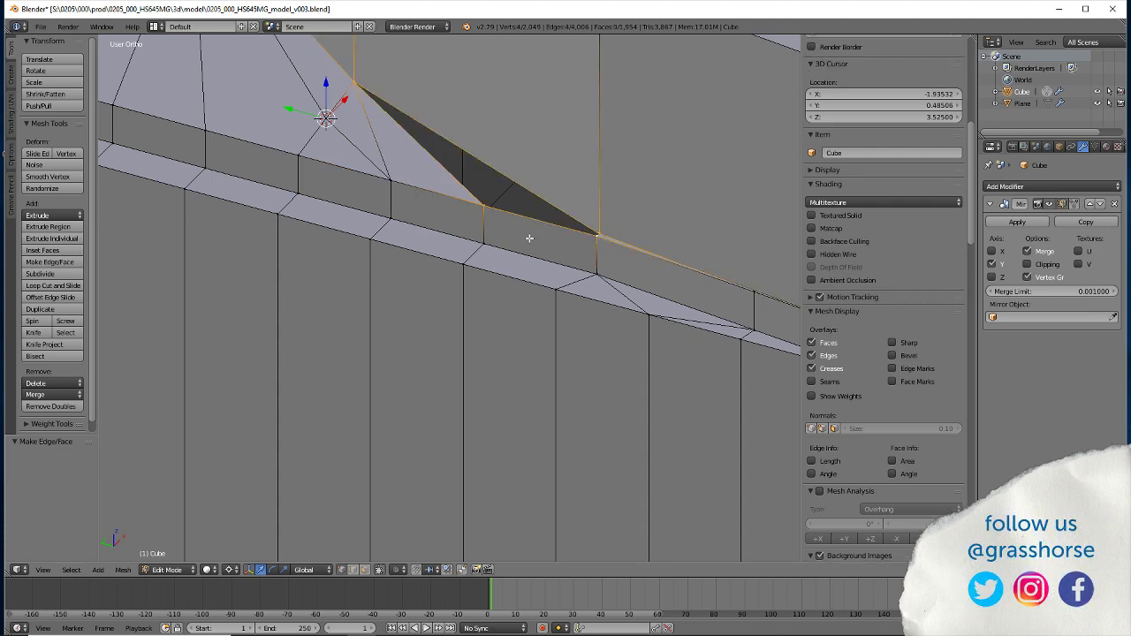
{"action": "key", "text": "f"}
{"action": "mouse_move", "coordinate": [313, 327]}
{"action": "middle_mouse_down"}
{"action": "mouse_move", "coordinate": [301, 341]}
{"action": "mouse_move", "coordinate": [308, 399]}
{"action": "mouse_move", "coordinate": [458, 451]}
{"action": "mouse_move", "coordinate": [442, 465]}
{"action": "mouse_move", "coordinate": [379, 442]}
{"action": "mouse_move", "coordinate": [419, 462]}
{"action": "mouse_move", "coordinate": [371, 432]}
{"action": "mouse_move", "coordinate": [396, 450]}
{"action": "middle_mouse_up"}
Merge the short ledge-corner edge's vertices At Last with Alt+M
{"action": "left_click", "coordinate": [514, 403]}
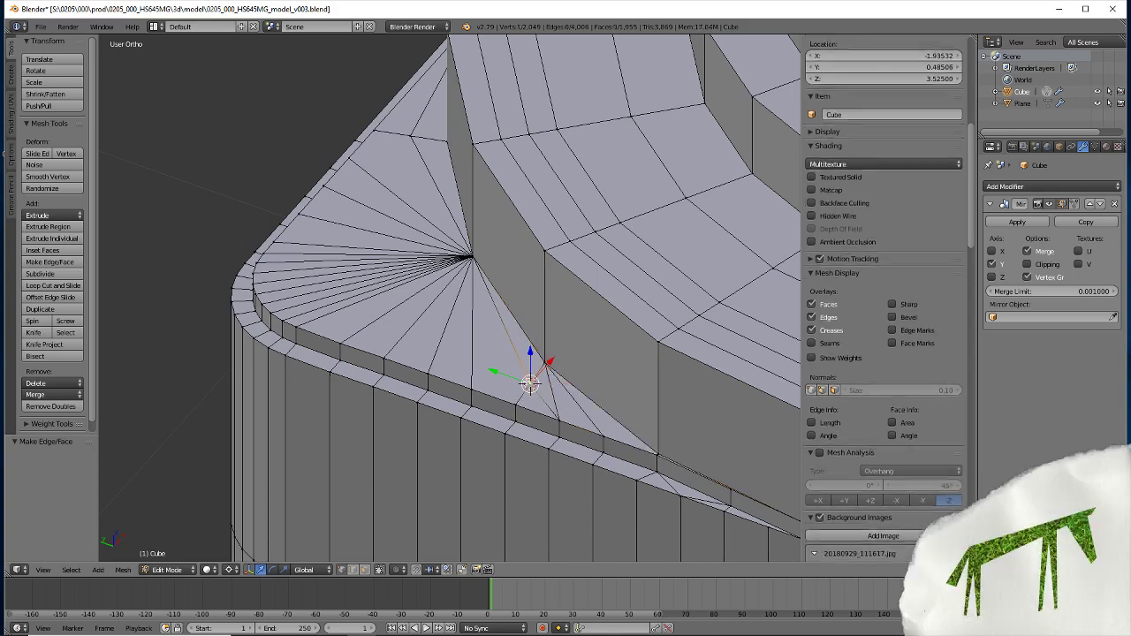
{"action": "key", "text": "alt+m"}
{"action": "left_click", "coordinate": [511, 403]}
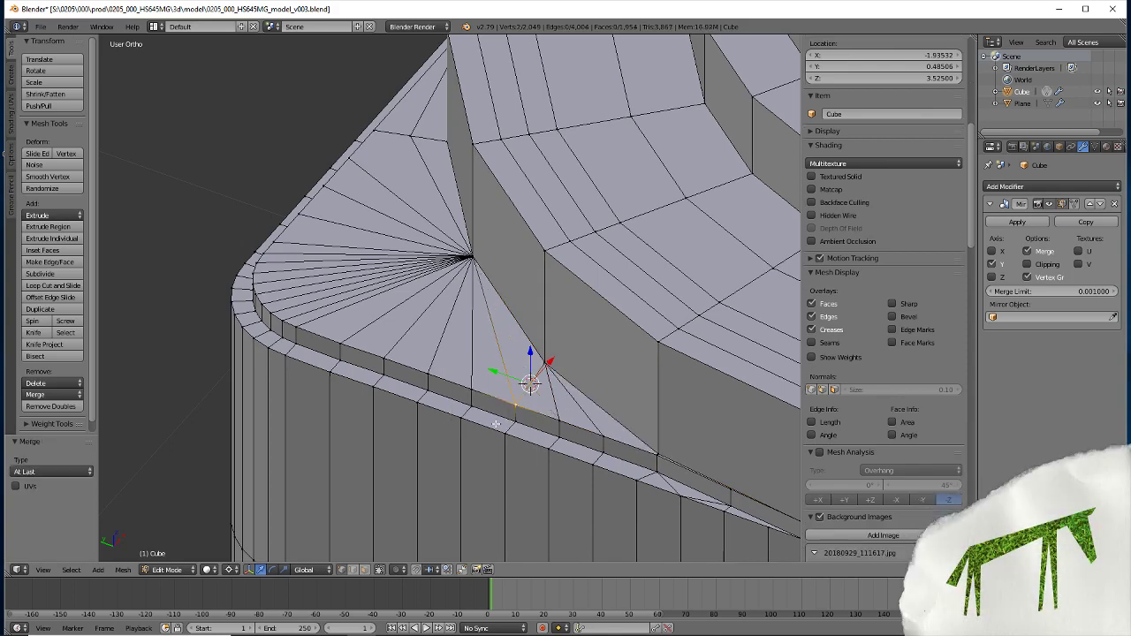
{"action": "mouse_move", "coordinate": [426, 451]}
{"action": "middle_mouse_down"}
{"action": "mouse_move", "coordinate": [447, 449]}
{"action": "mouse_move", "coordinate": [415, 407]}
{"action": "middle_mouse_up"}
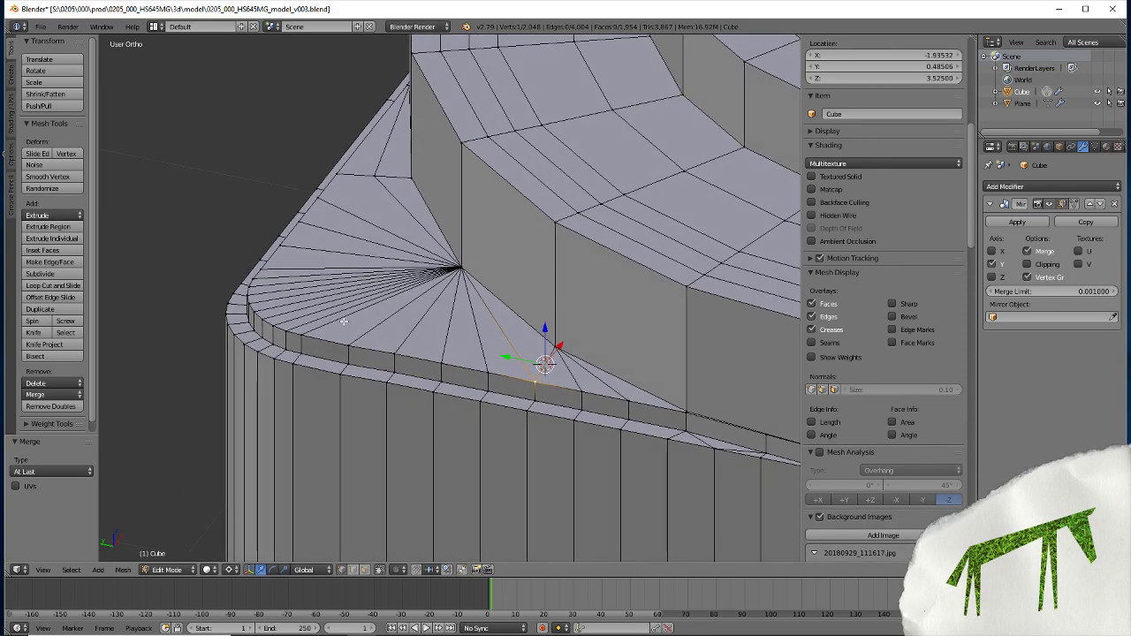
Rebuild the triangular face beside the ledge with F and select the adjacent thin triangles
{"action": "left_click", "coordinate": [362, 570]}
{"action": "right_click", "coordinate": [600, 387]}
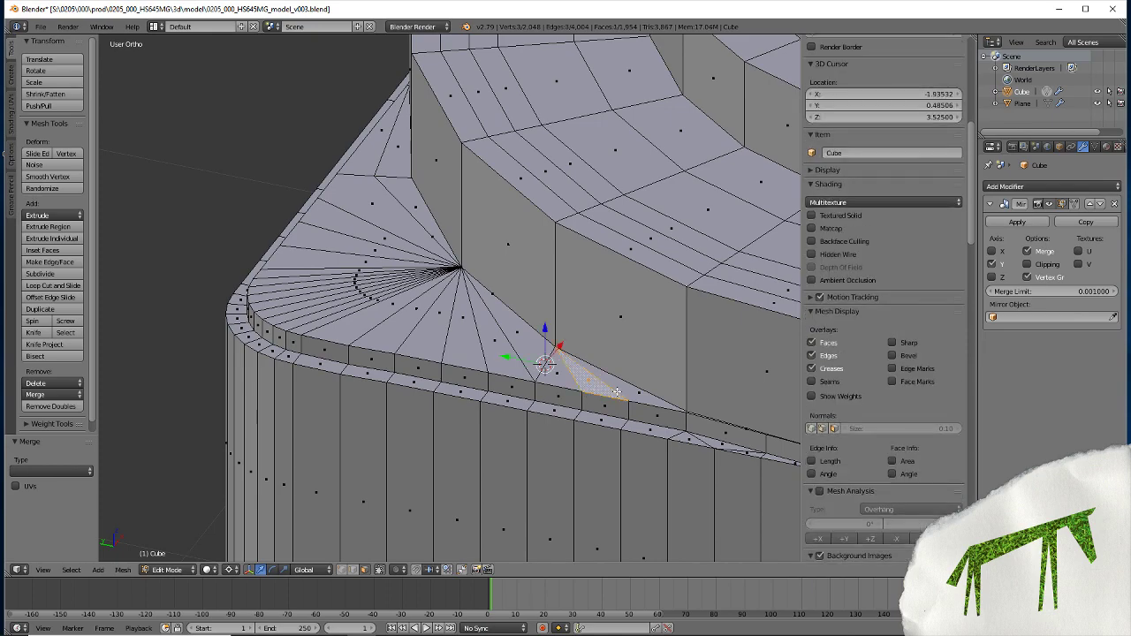
{"action": "key", "text": "f"}
{"action": "right_click", "coordinate": [548, 374]}
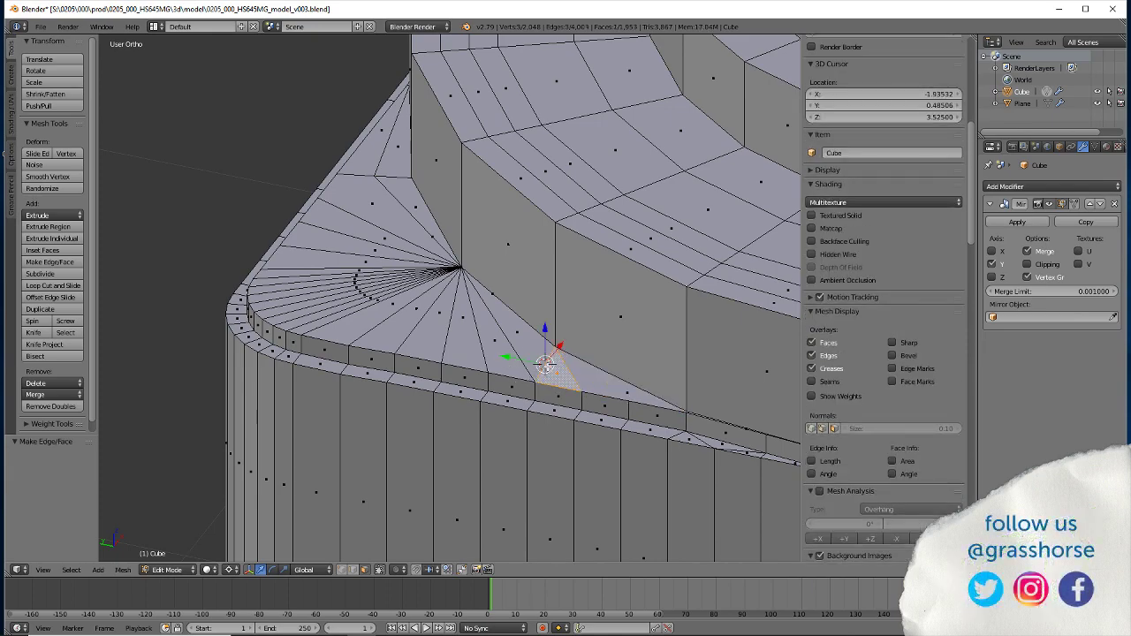
{"action": "right_click", "coordinate": [528, 345], "text": "shift"}
{"action": "mouse_move", "coordinate": [400, 454]}
{"action": "middle_mouse_down"}
{"action": "mouse_move", "coordinate": [231, 456]}
{"action": "mouse_move", "coordinate": [408, 416]}
{"action": "mouse_move", "coordinate": [373, 337]}
{"action": "middle_mouse_up"}
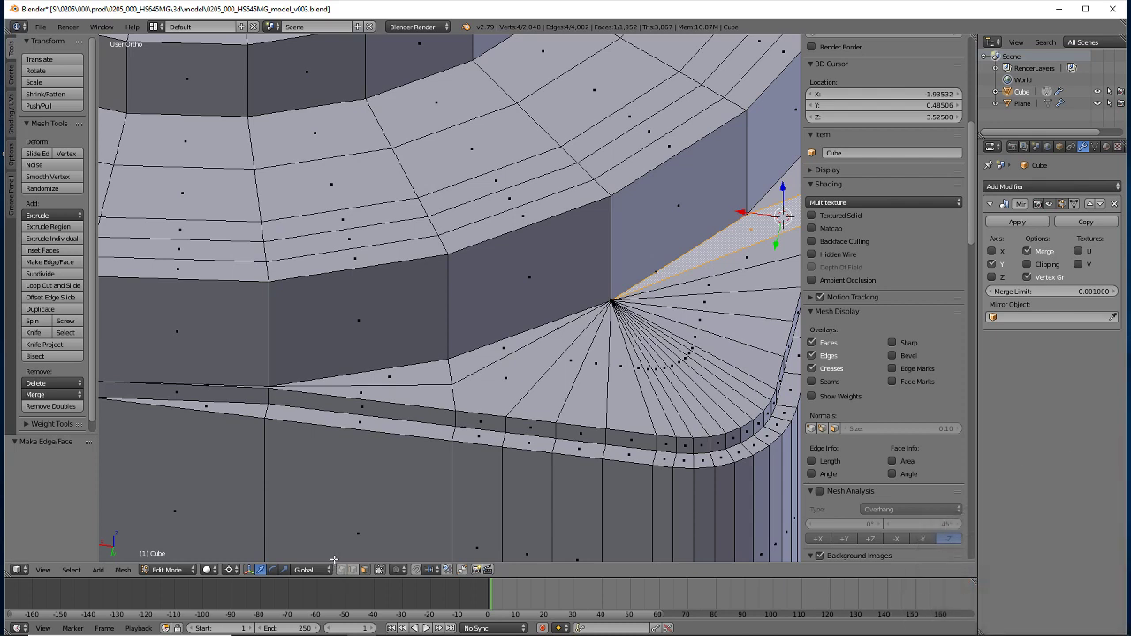
Merge another stray vertex pair At Last and rebuild the thin ledge triangle as a face
{"action": "left_click", "coordinate": [344, 570]}
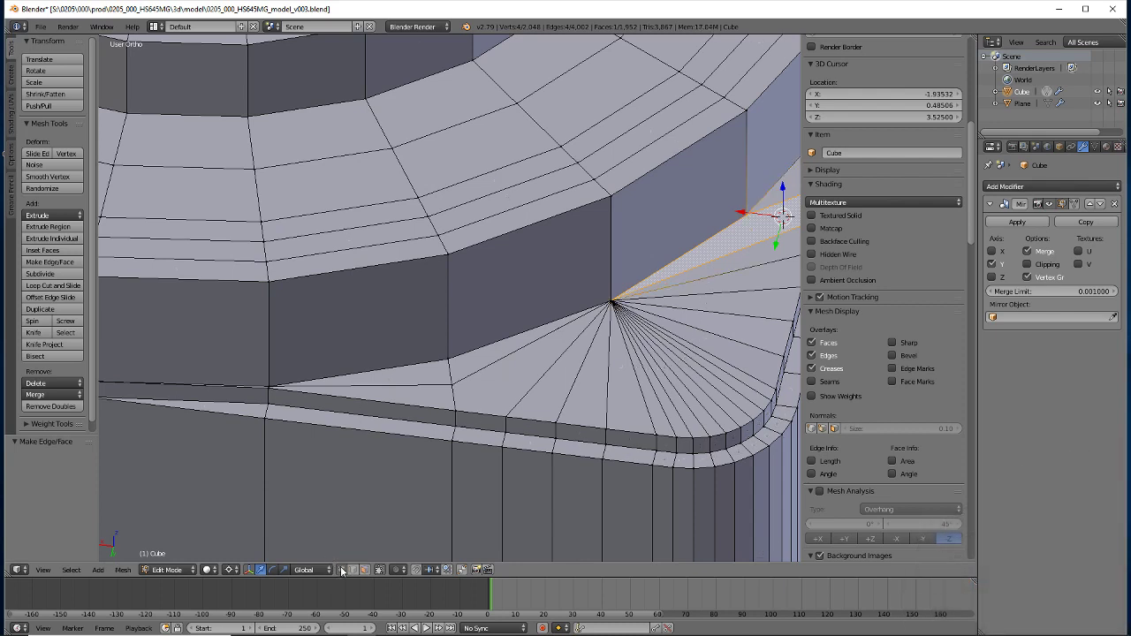
{"action": "left_click", "coordinate": [452, 385]}
{"action": "left_click", "coordinate": [453, 413], "text": "shift"}
{"action": "key", "text": "alt+m"}
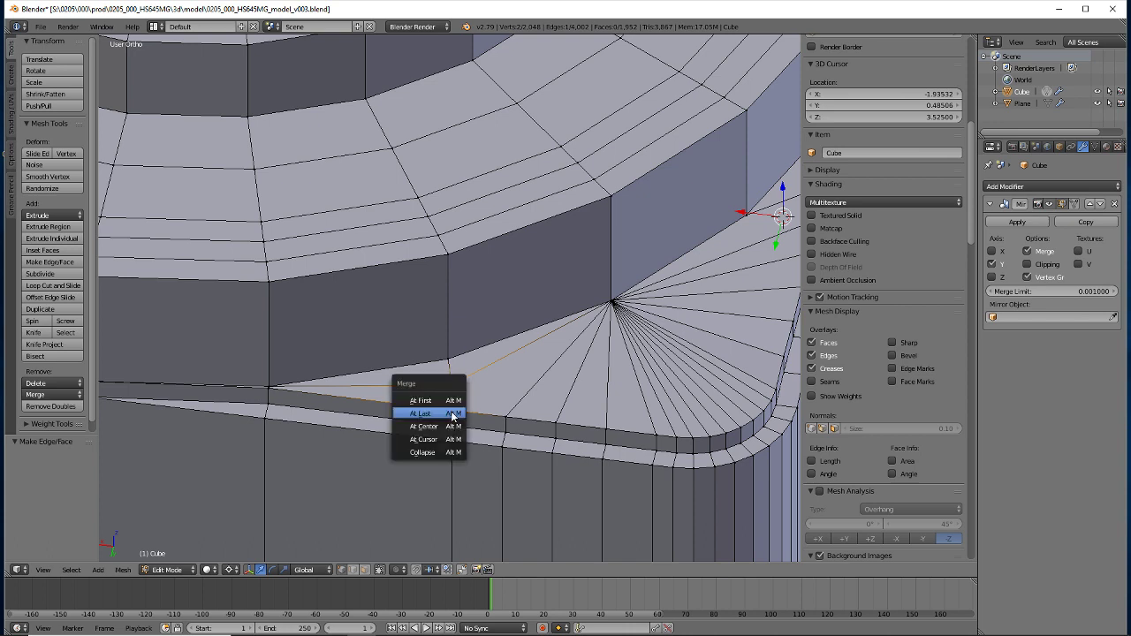
{"action": "left_click", "coordinate": [438, 416]}
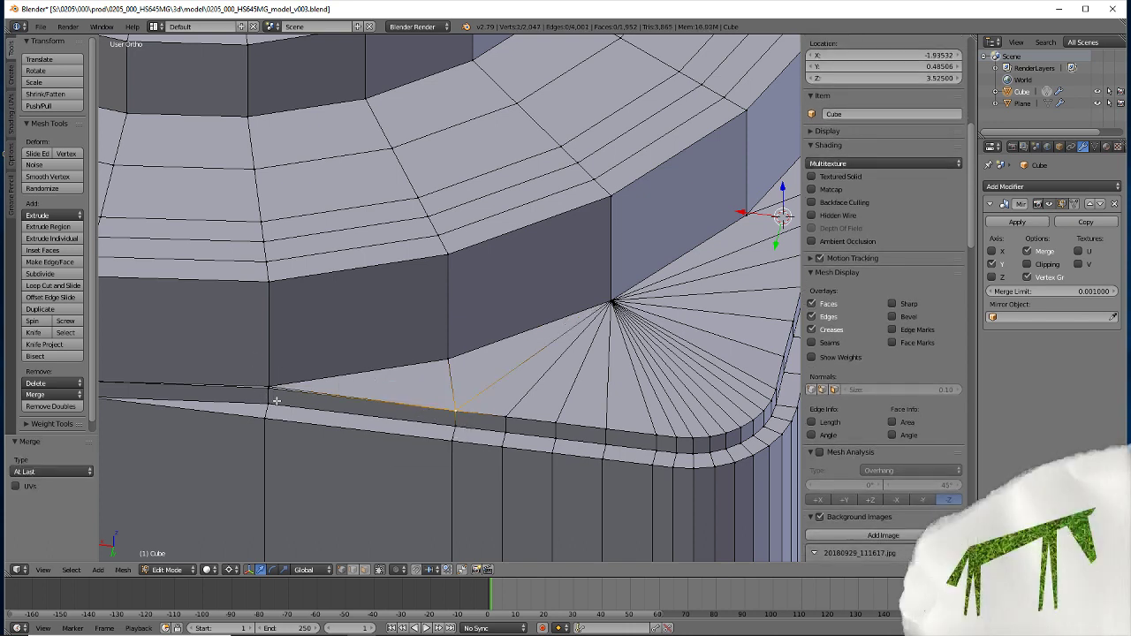
{"action": "left_click", "coordinate": [362, 571]}
{"action": "left_click", "coordinate": [330, 386]}
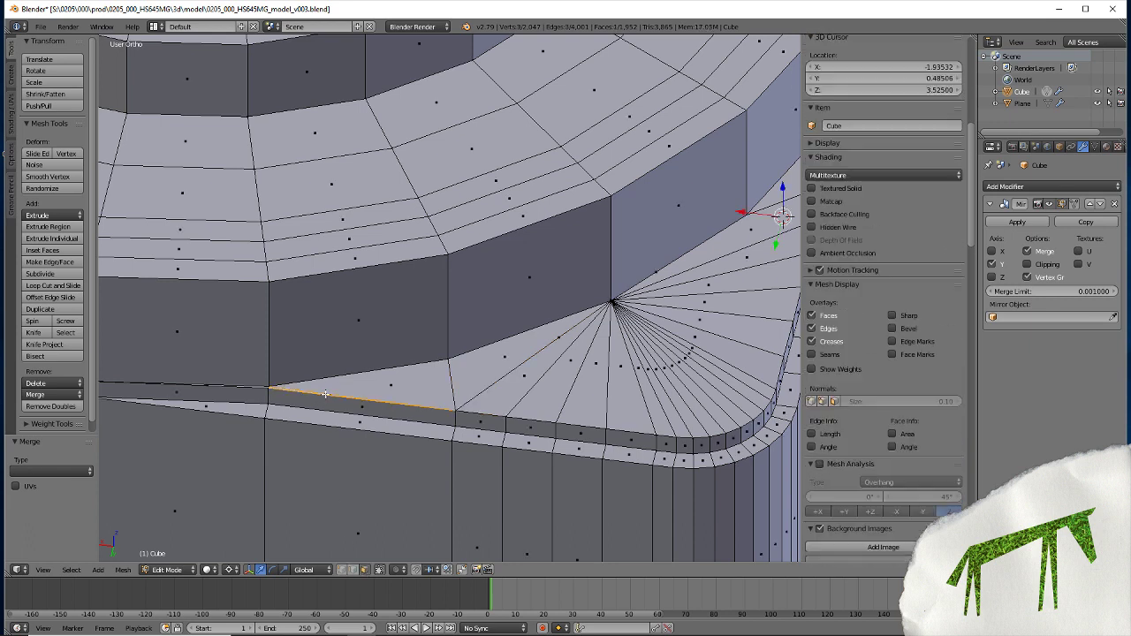
{"action": "key", "text": "f"}
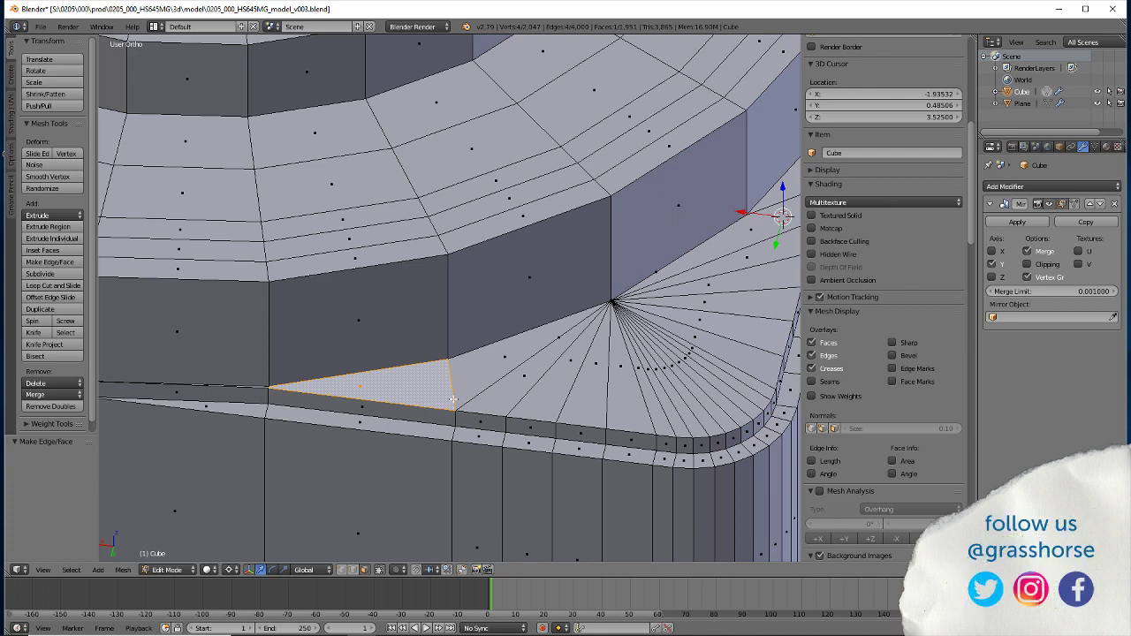
In wireframe, delete the faces attached to the diagonal edge across the corner
{"action": "scroll", "coordinate": [455, 350], "scroll_direction": "up", "scroll_amount": 3}
{"action": "middle_click_drag", "start_coordinate": [527, 407], "coordinate": [452, 330]}
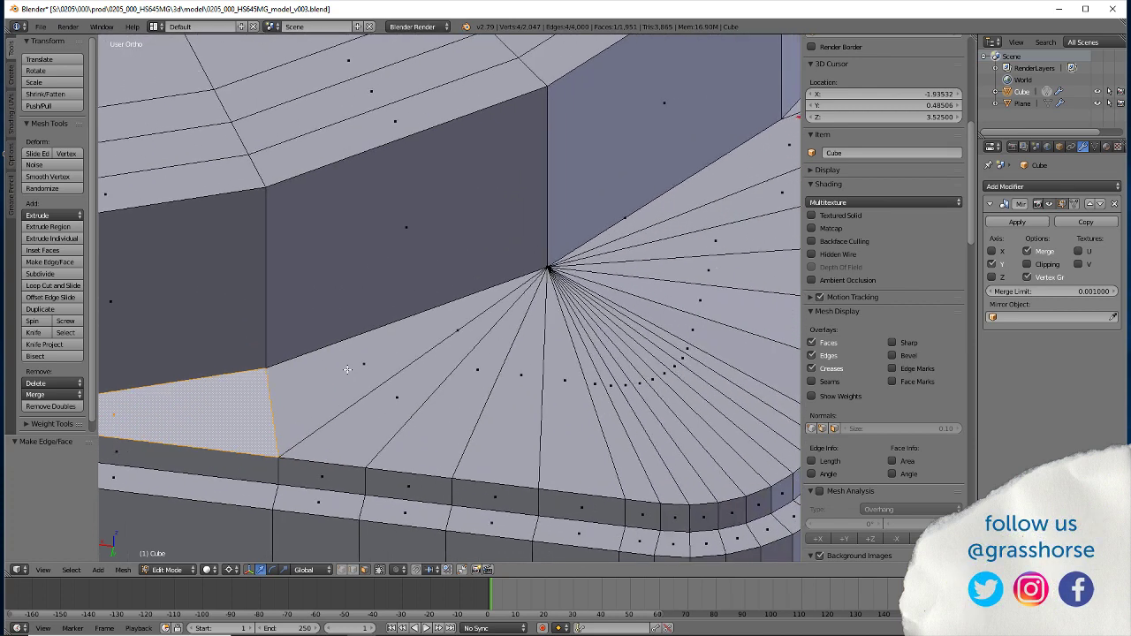
{"action": "left_click", "coordinate": [452, 331]}
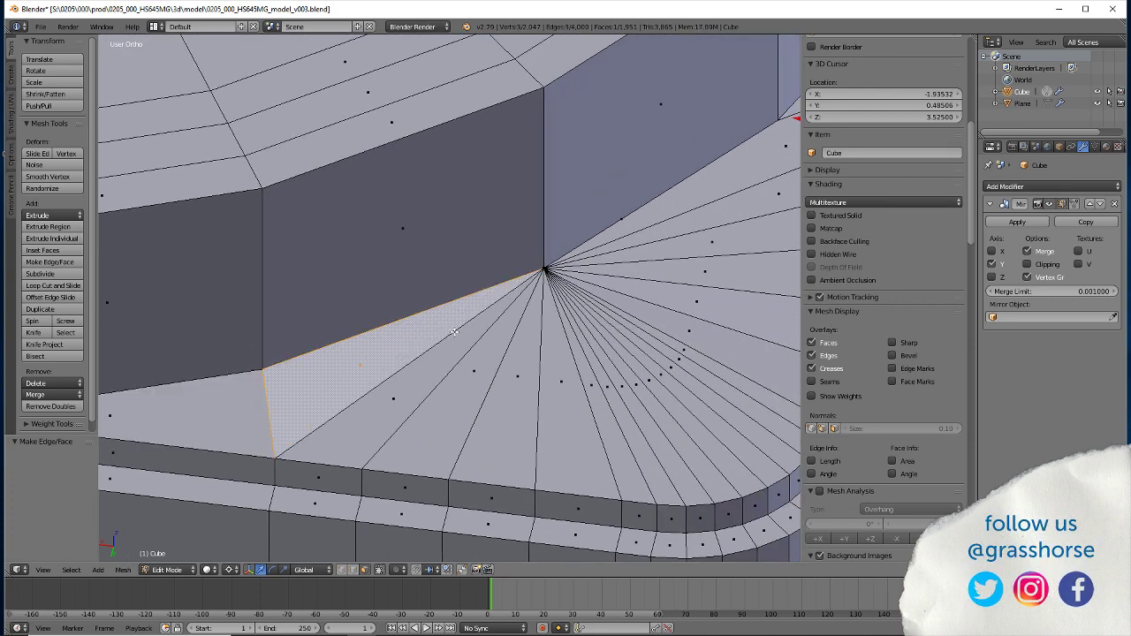
{"action": "key", "text": "z"}
{"action": "left_click", "coordinate": [455, 330]}
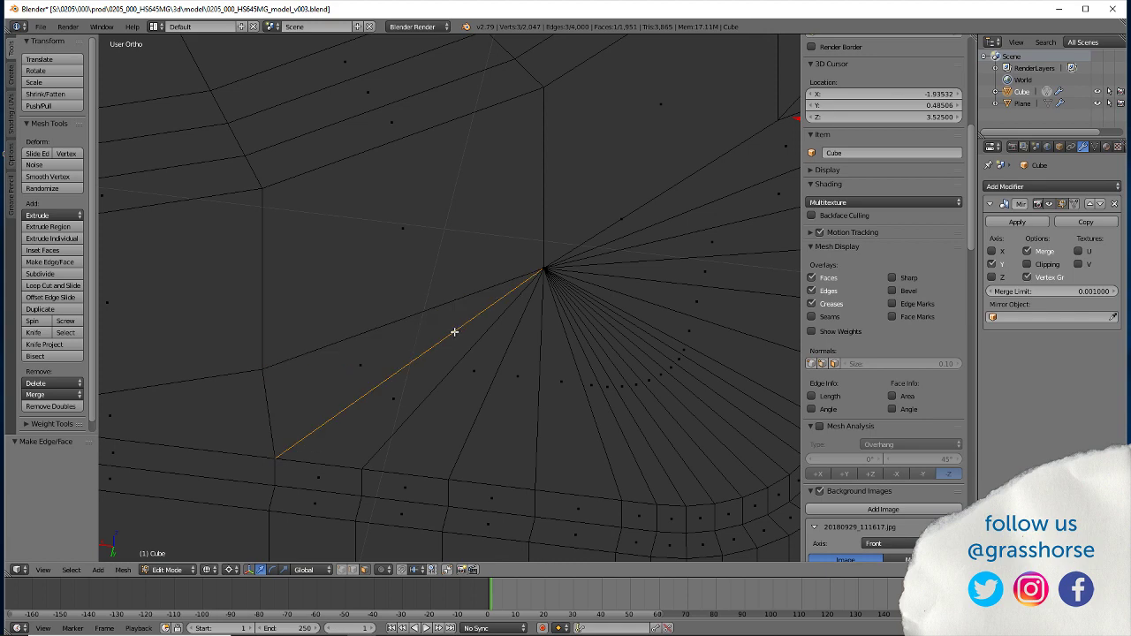
{"action": "key", "text": "x"}
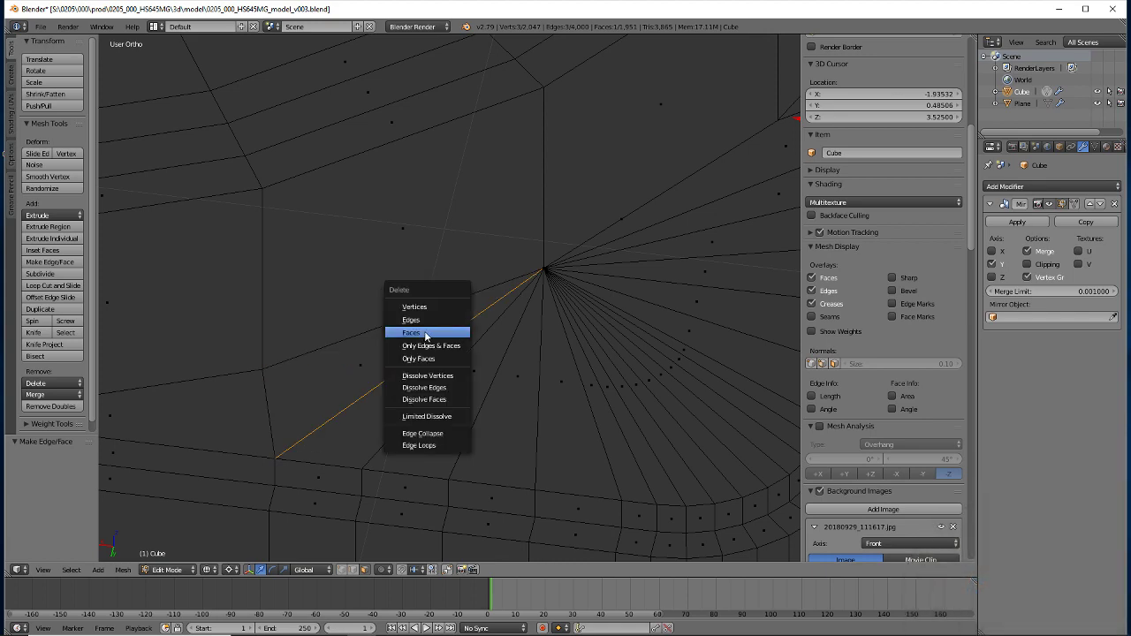
{"action": "left_click", "coordinate": [425, 334]}
Run Remove Doubles on the whole mesh, then deselect all and return to solid shading
{"action": "key", "text": "a"}
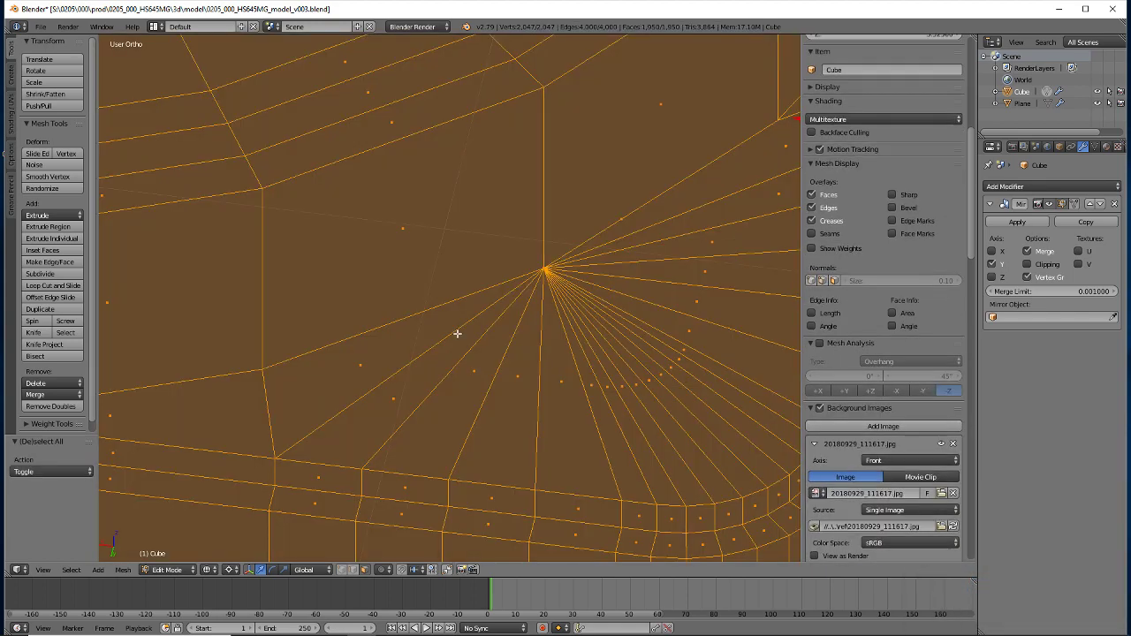
{"action": "key", "text": "a"}
{"action": "key", "text": "w"}
{"action": "key", "text": "Escape"}
{"action": "key", "text": "a"}
{"action": "key", "text": "w"}
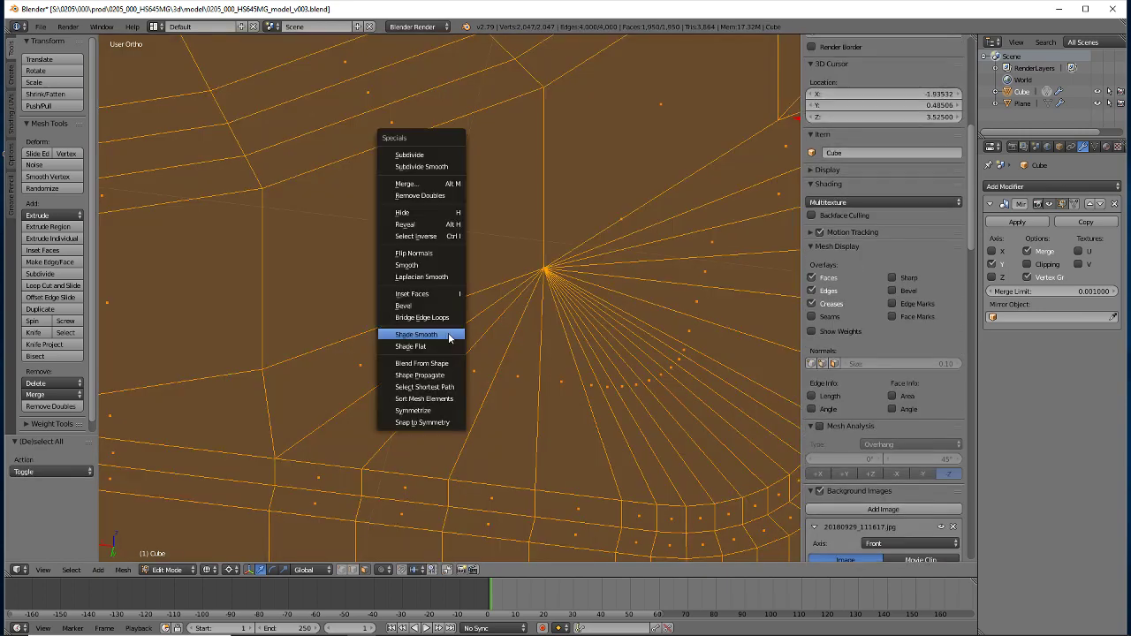
{"action": "left_click", "coordinate": [412, 200]}
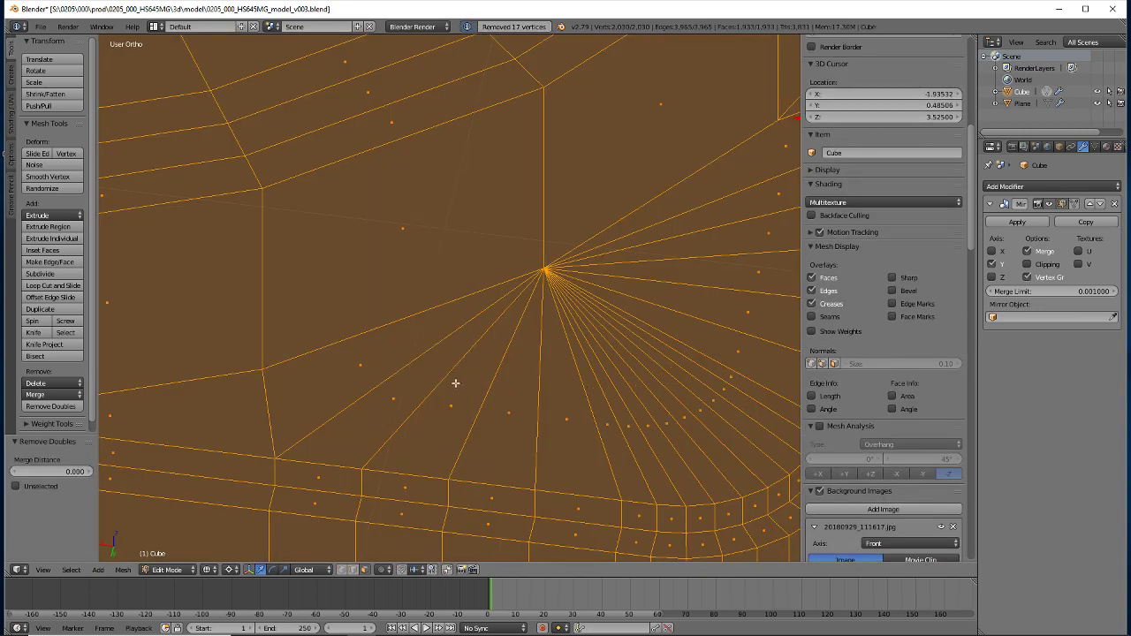
{"action": "key", "text": "a"}
{"action": "scroll", "coordinate": [365, 438], "scroll_direction": "down", "scroll_amount": 6}
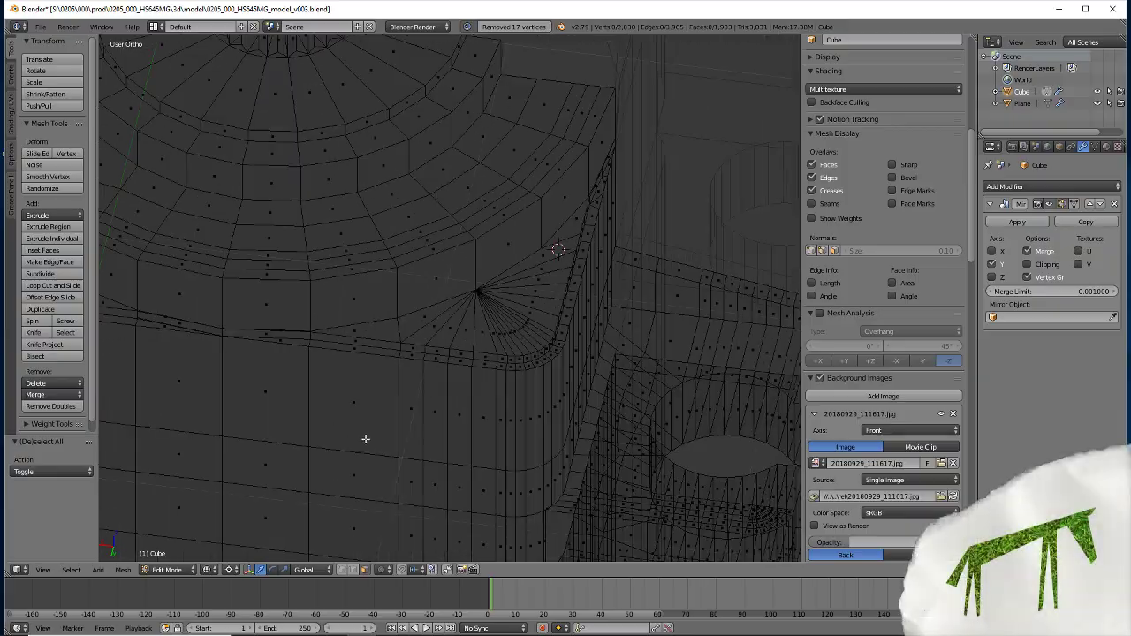
{"action": "key", "text": "z"}
{"action": "mouse_move", "coordinate": [408, 443]}
{"action": "middle_mouse_down"}
{"action": "mouse_move", "coordinate": [262, 447]}
{"action": "mouse_move", "coordinate": [384, 453]}
{"action": "mouse_move", "coordinate": [239, 439]}
{"action": "mouse_move", "coordinate": [298, 487]}
{"action": "mouse_move", "coordinate": [422, 468]}
{"action": "mouse_move", "coordinate": [331, 477]}
{"action": "mouse_move", "coordinate": [242, 435]}
{"action": "mouse_move", "coordinate": [282, 448]}
{"action": "middle_mouse_up"}
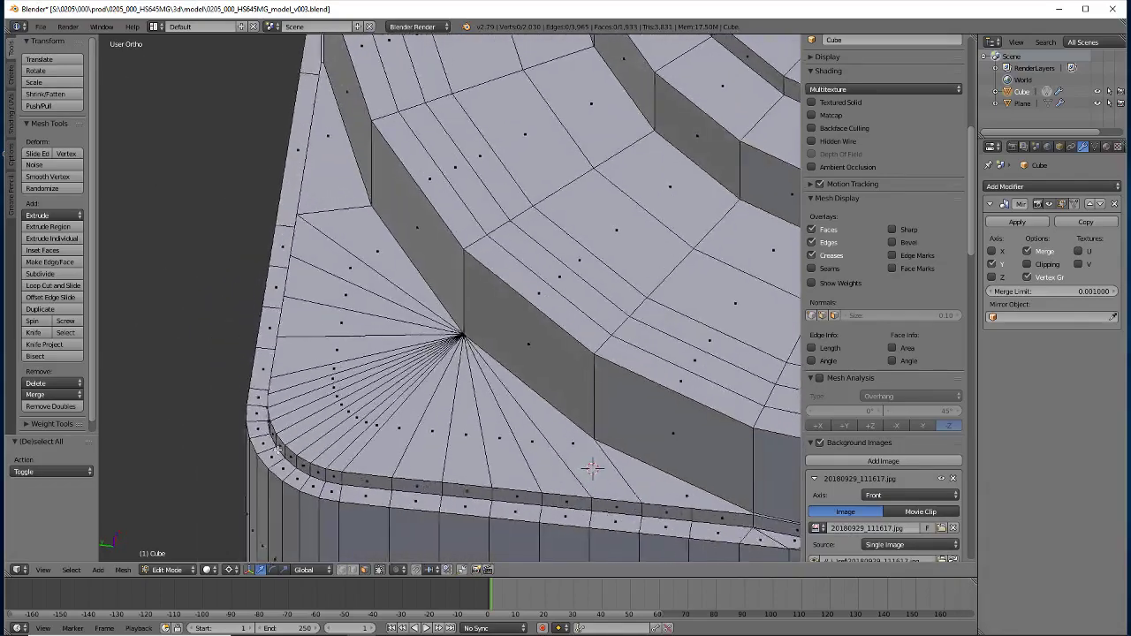
{"action": "right_click", "coordinate": [571, 445]}
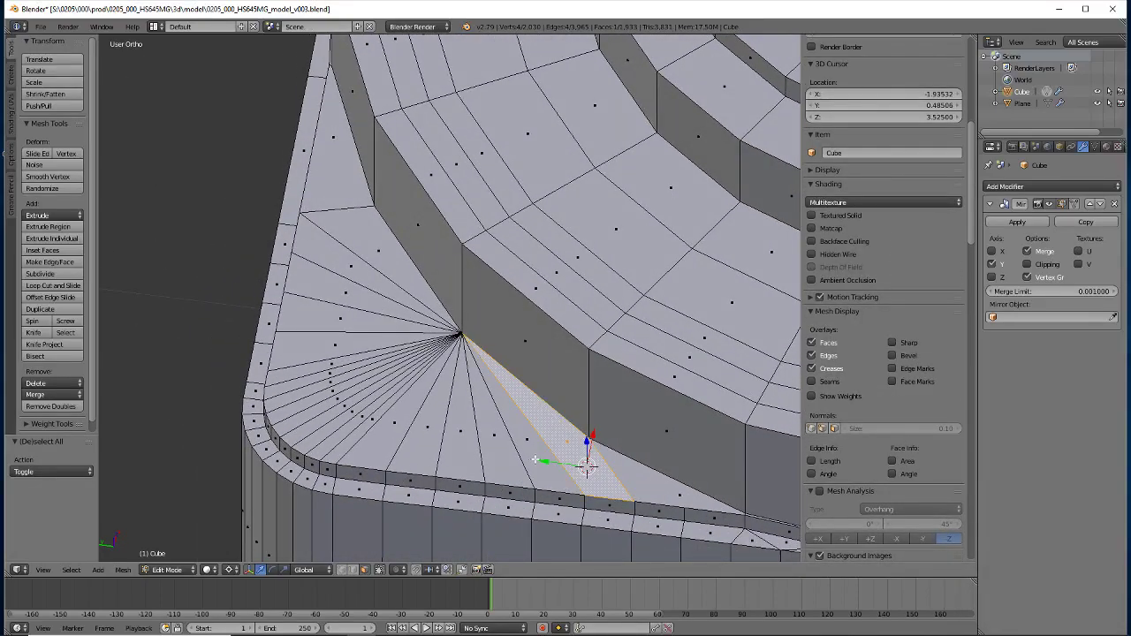
{"action": "right_click", "coordinate": [506, 452]}
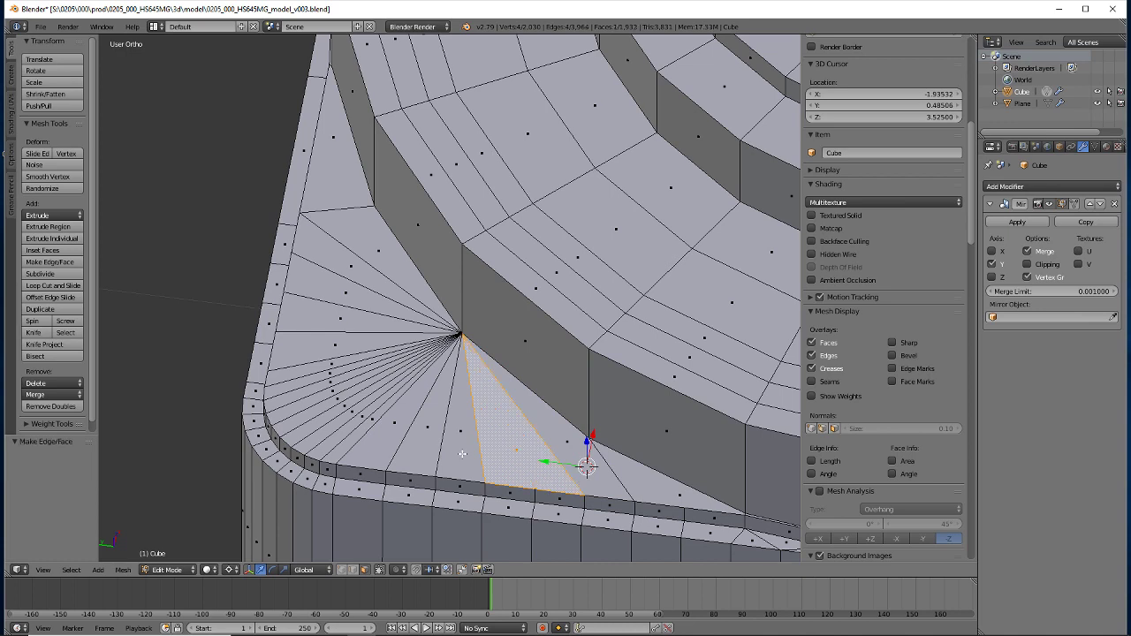
{"action": "key", "text": "f"}
{"action": "right_click", "coordinate": [375, 421]}
{"action": "right_click", "coordinate": [369, 423], "text": "shift"}
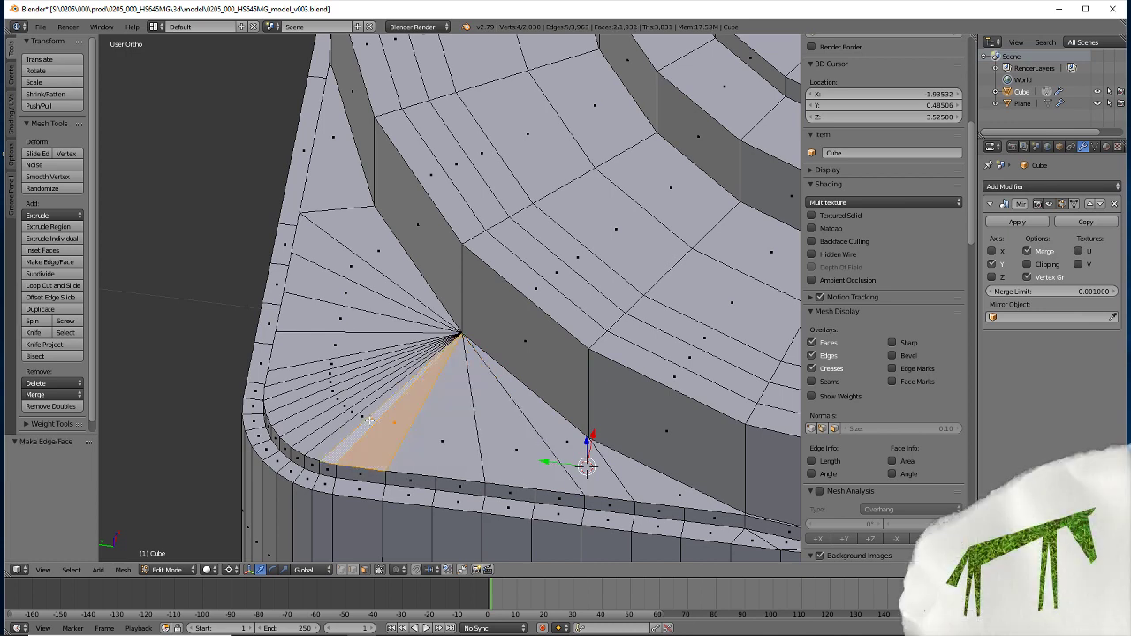
{"action": "key", "text": "f"}
{"action": "right_click", "coordinate": [354, 421]}
{"action": "right_click", "coordinate": [341, 413], "text": "shift"}
{"action": "key", "text": "f"}
{"action": "right_click", "coordinate": [337, 408]}
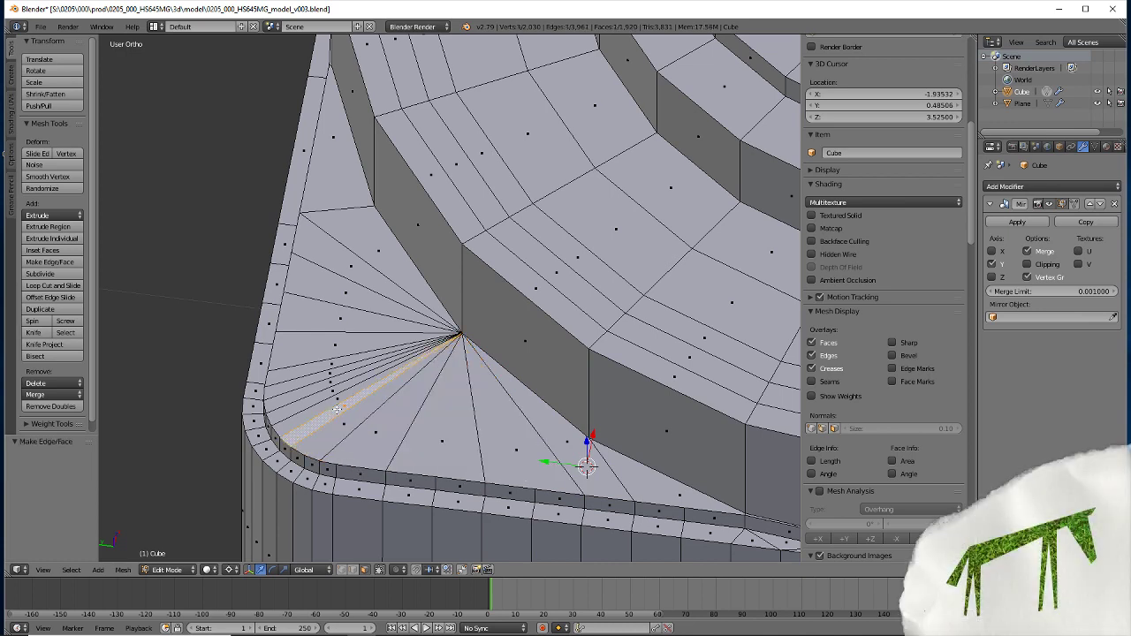
{"action": "right_click", "coordinate": [332, 404], "text": "shift"}
{"action": "key", "text": "f"}
{"action": "right_click", "coordinate": [323, 392]}
{"action": "right_click", "coordinate": [320, 387], "text": "shift"}
{"action": "key", "text": "f"}
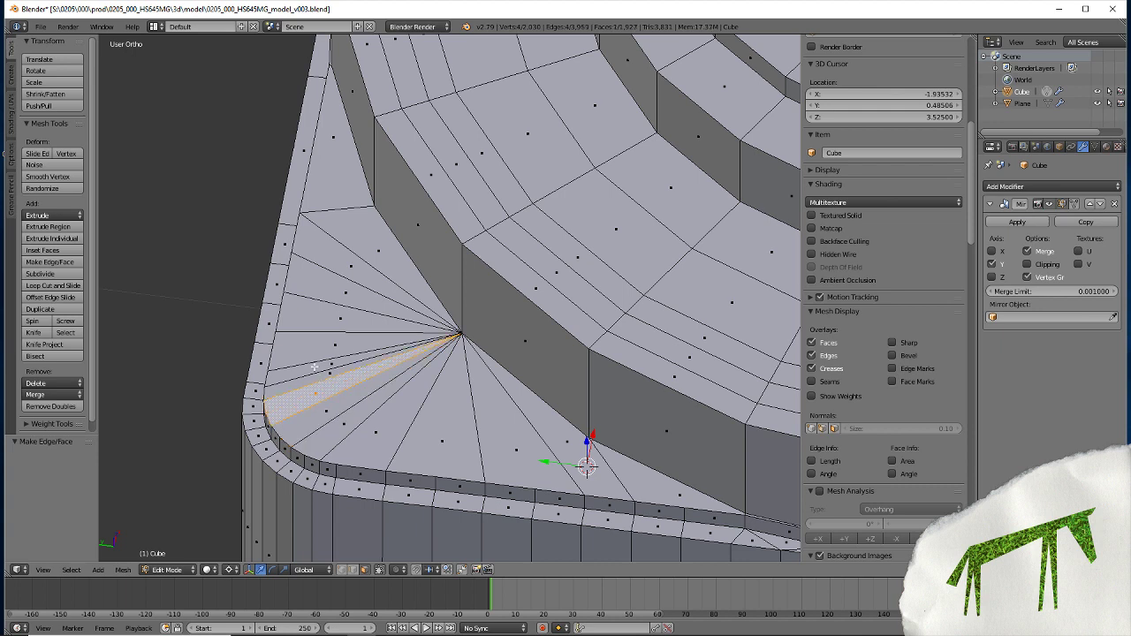
{"action": "right_click", "coordinate": [316, 380]}
{"action": "right_click", "coordinate": [314, 369], "text": "shift"}
{"action": "key", "text": "f"}
{"action": "right_click", "coordinate": [320, 323]}
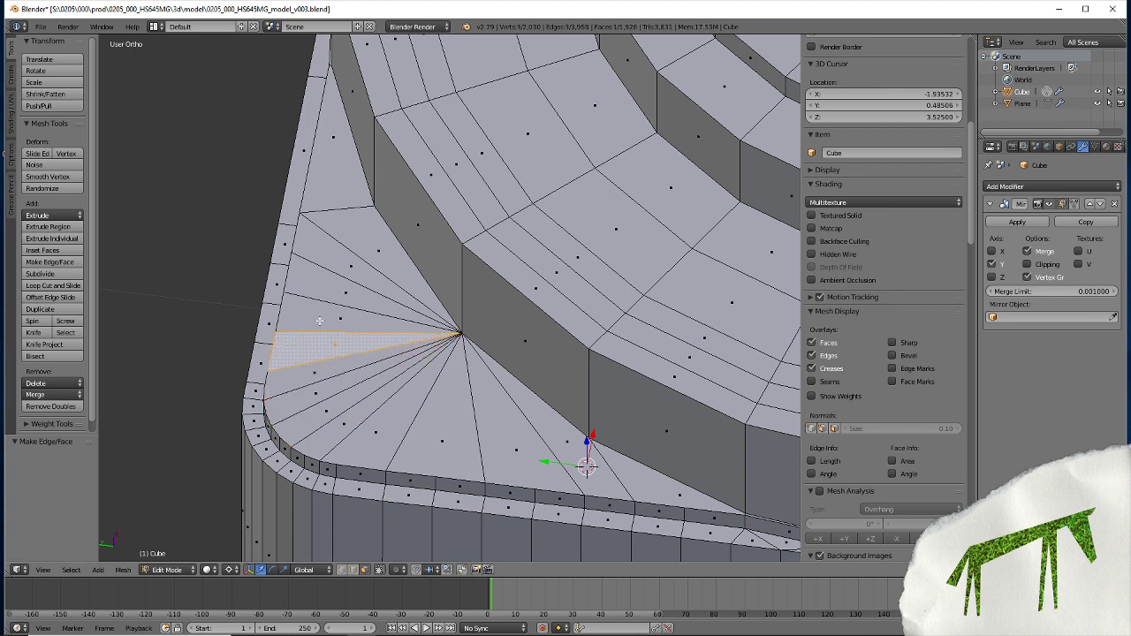
{"action": "right_click", "coordinate": [320, 297], "text": "shift"}
{"action": "key", "text": "f"}
{"action": "right_click", "coordinate": [346, 292]}
{"action": "right_click", "coordinate": [351, 265], "text": "shift"}
{"action": "key", "text": "f"}
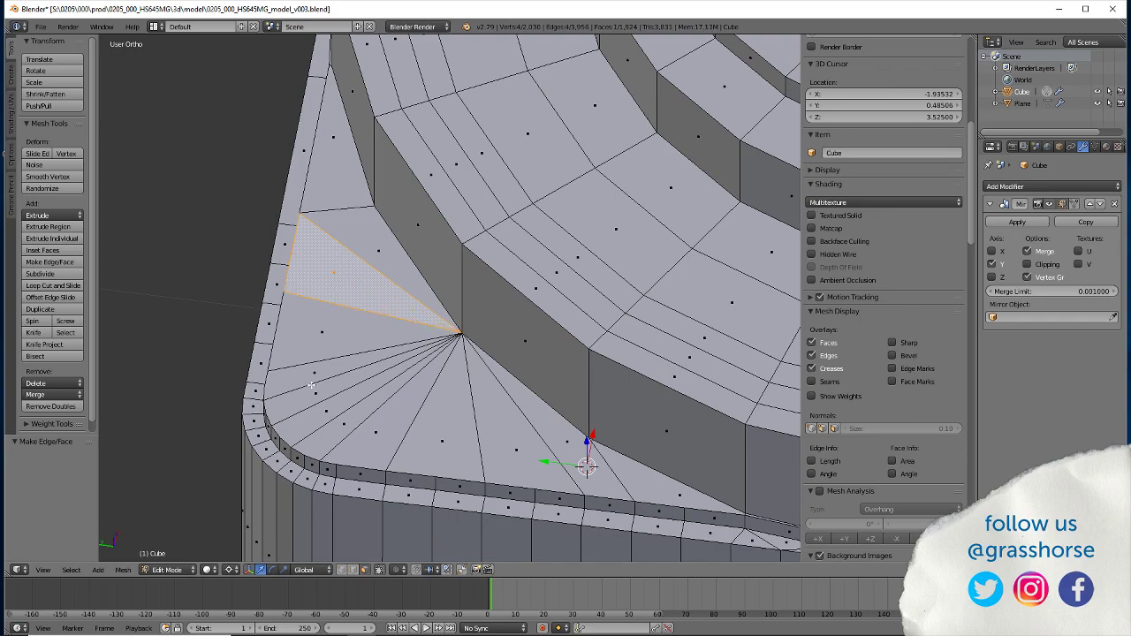
{"action": "mouse_move", "coordinate": [302, 440]}
{"action": "middle_mouse_down"}
{"action": "mouse_move", "coordinate": [338, 447]}
{"action": "mouse_move", "coordinate": [382, 365]}
{"action": "middle_mouse_up"}
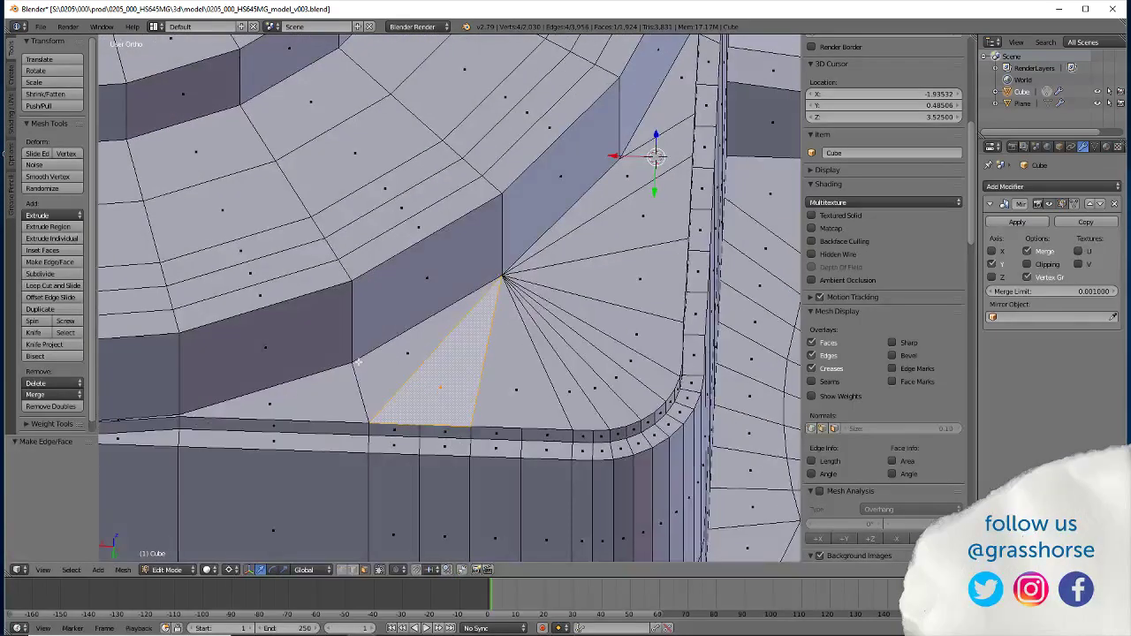
{"action": "right_click", "coordinate": [381, 365]}
{"action": "right_click", "coordinate": [301, 402], "text": "shift"}
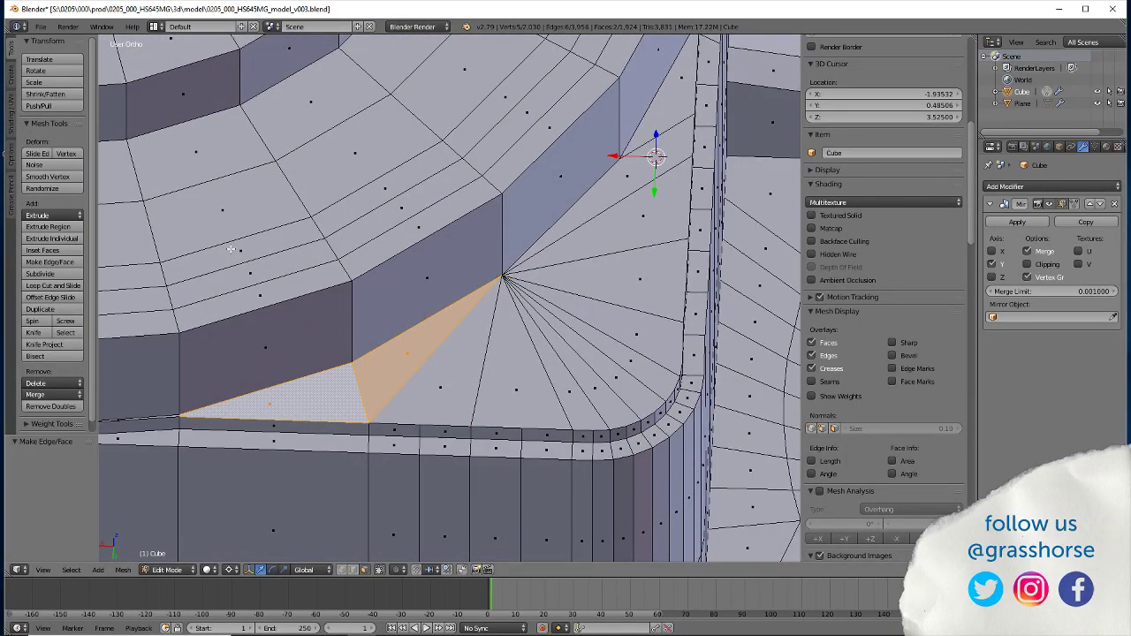
{"action": "right_click", "coordinate": [338, 375], "text": "shift"}
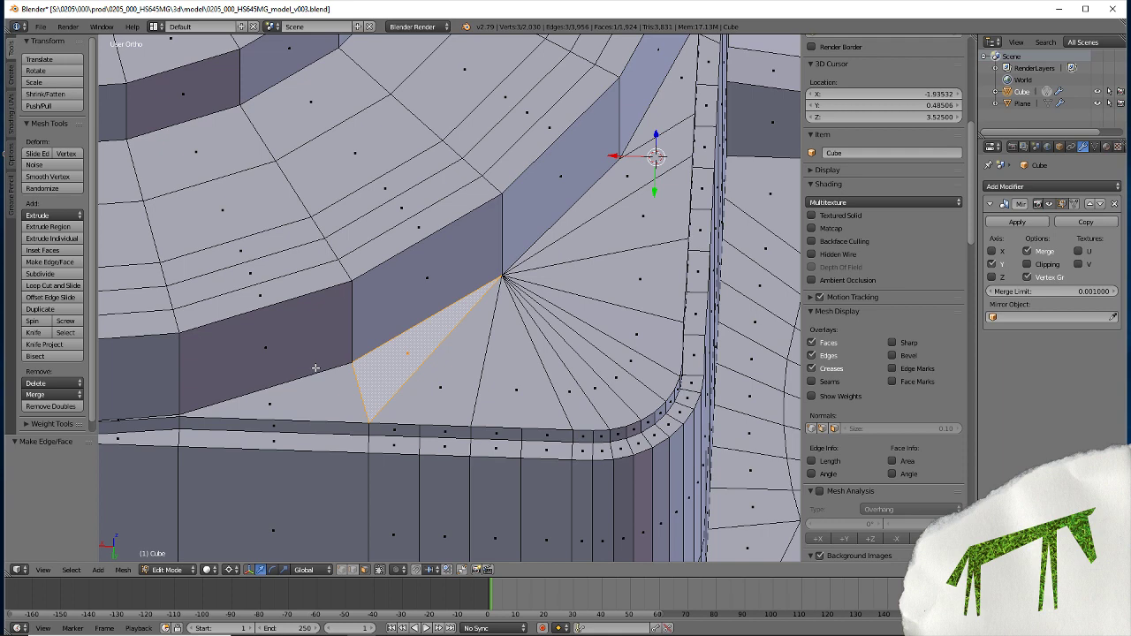
{"action": "scroll", "coordinate": [316, 367], "scroll_direction": "up", "scroll_amount": 4}
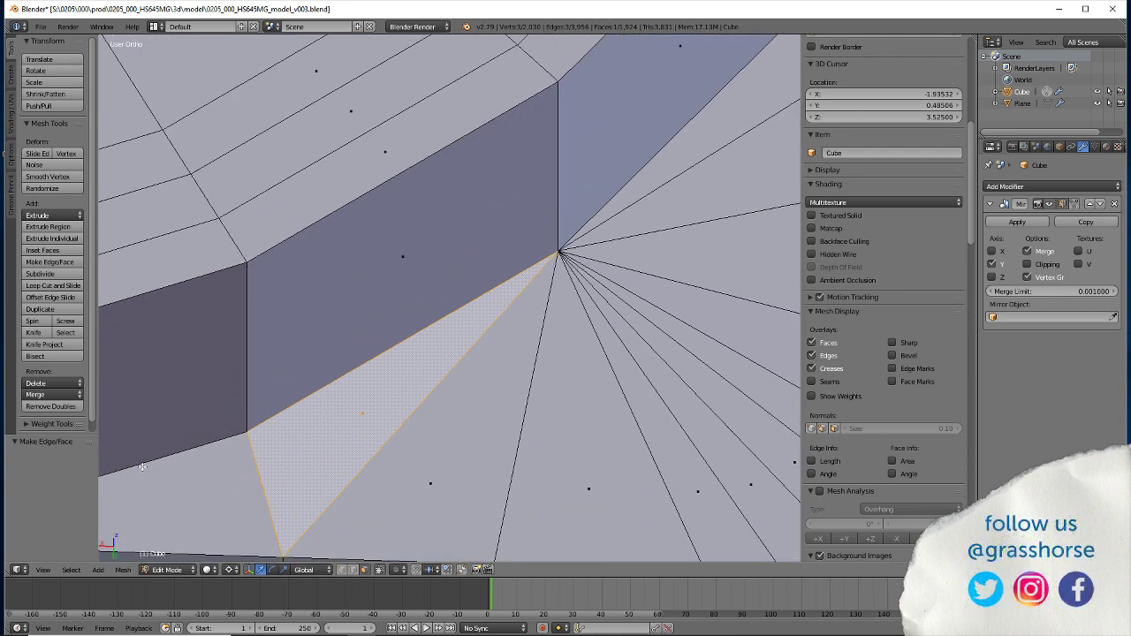
{"action": "middle_click_drag", "start_coordinate": [139, 471], "coordinate": [352, 409]}
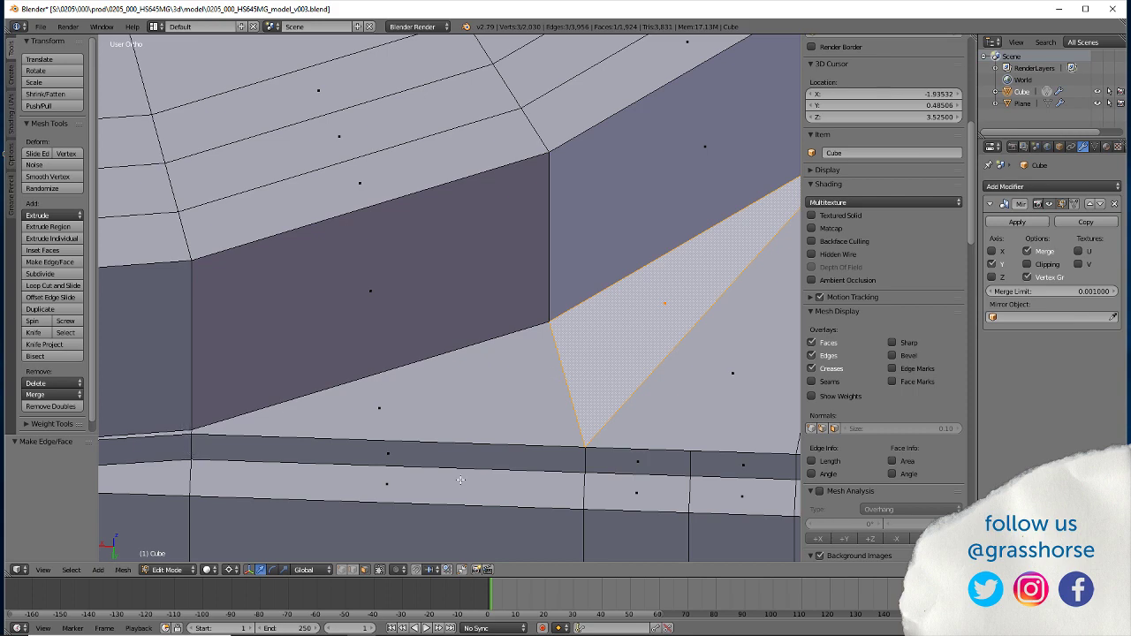
{"action": "scroll", "coordinate": [500, 367], "scroll_direction": "down", "scroll_amount": 5}
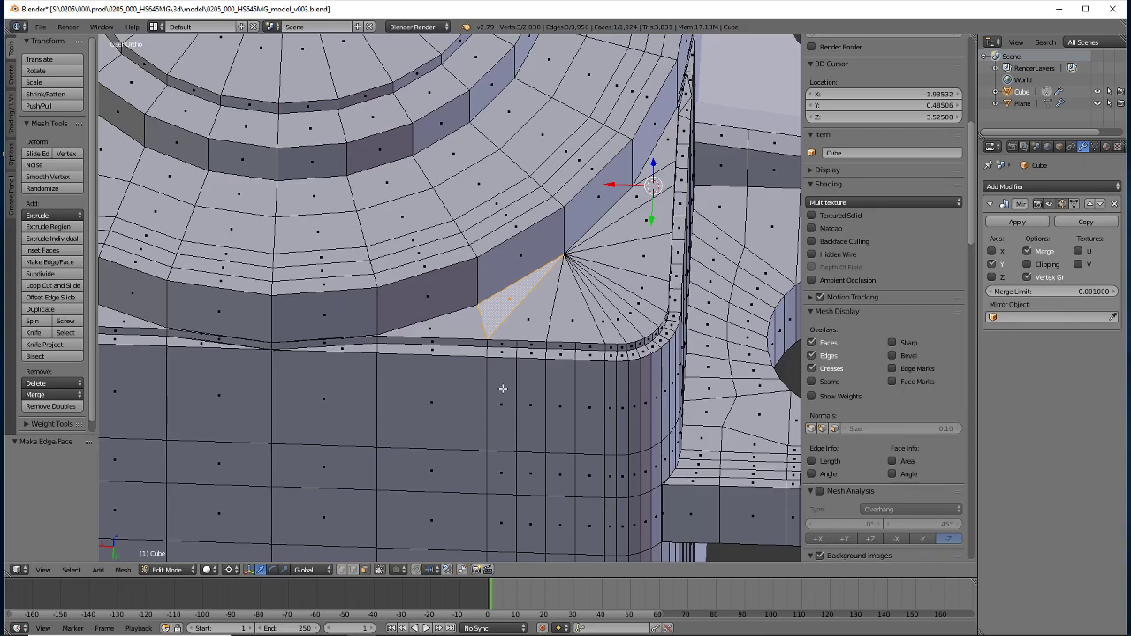
{"action": "scroll", "coordinate": [502, 389], "scroll_direction": "up", "scroll_amount": 3}
{"action": "scroll", "coordinate": [504, 385], "scroll_direction": "up", "scroll_amount": 1}
{"action": "middle_click_drag", "start_coordinate": [692, 202], "coordinate": [433, 333], "text": "shift"}
{"action": "right_click", "coordinate": [633, 114]}
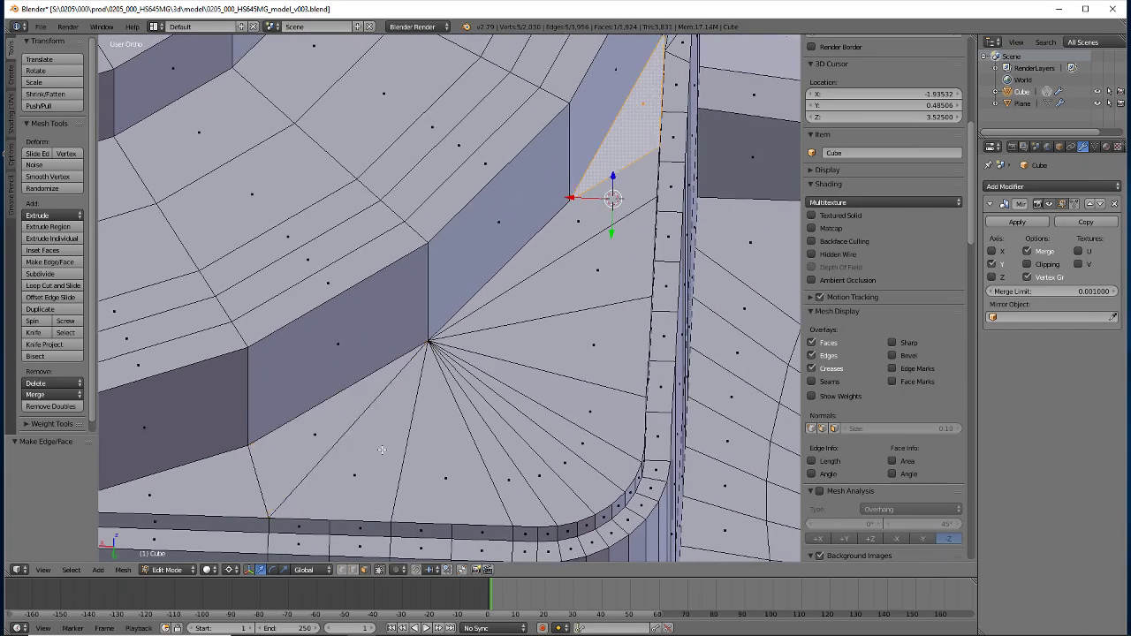
{"action": "middle_click_drag", "start_coordinate": [382, 450], "coordinate": [270, 449]}
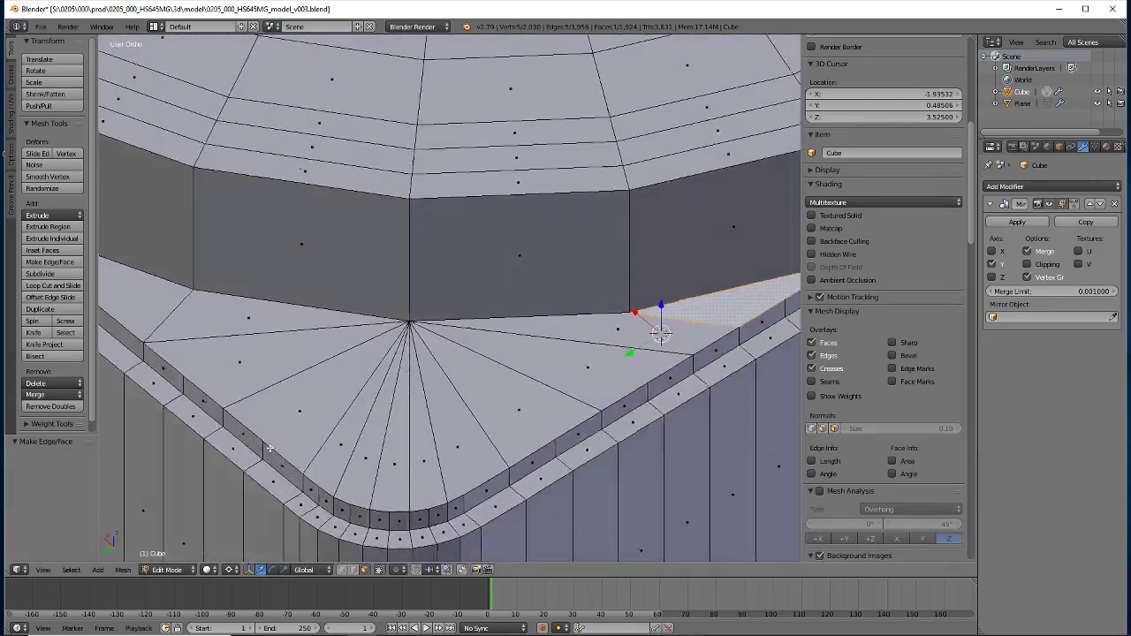
{"action": "middle_click_drag", "start_coordinate": [269, 449], "coordinate": [259, 438]}
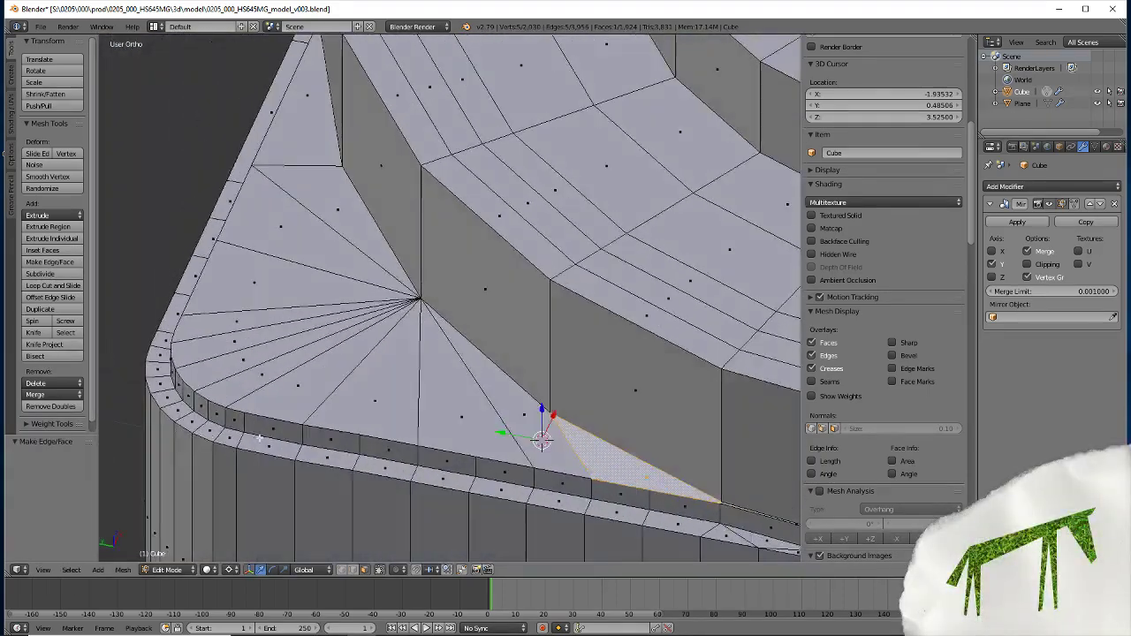
{"action": "right_click", "coordinate": [441, 407]}
{"action": "mouse_move", "coordinate": [257, 440]}
{"action": "middle_mouse_down"}
{"action": "mouse_move", "coordinate": [241, 431]}
{"action": "mouse_move", "coordinate": [315, 413]}
{"action": "middle_mouse_up"}
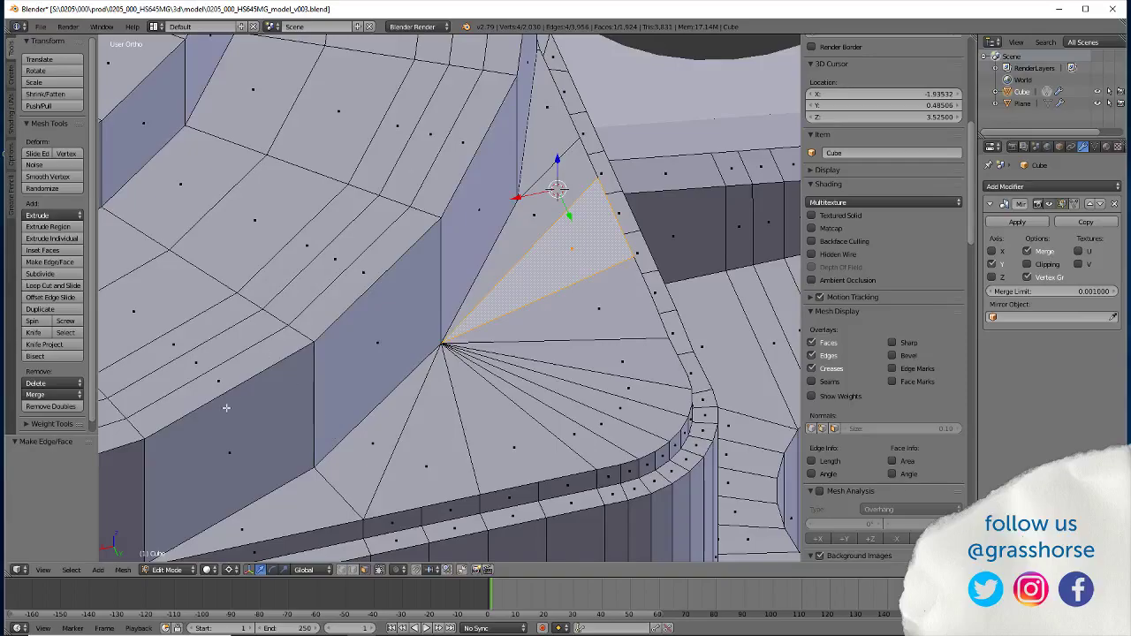
{"action": "scroll", "coordinate": [226, 408], "scroll_direction": "down", "scroll_amount": 3}
{"action": "right_click", "coordinate": [346, 407]}
{"action": "right_click", "coordinate": [402, 373]}
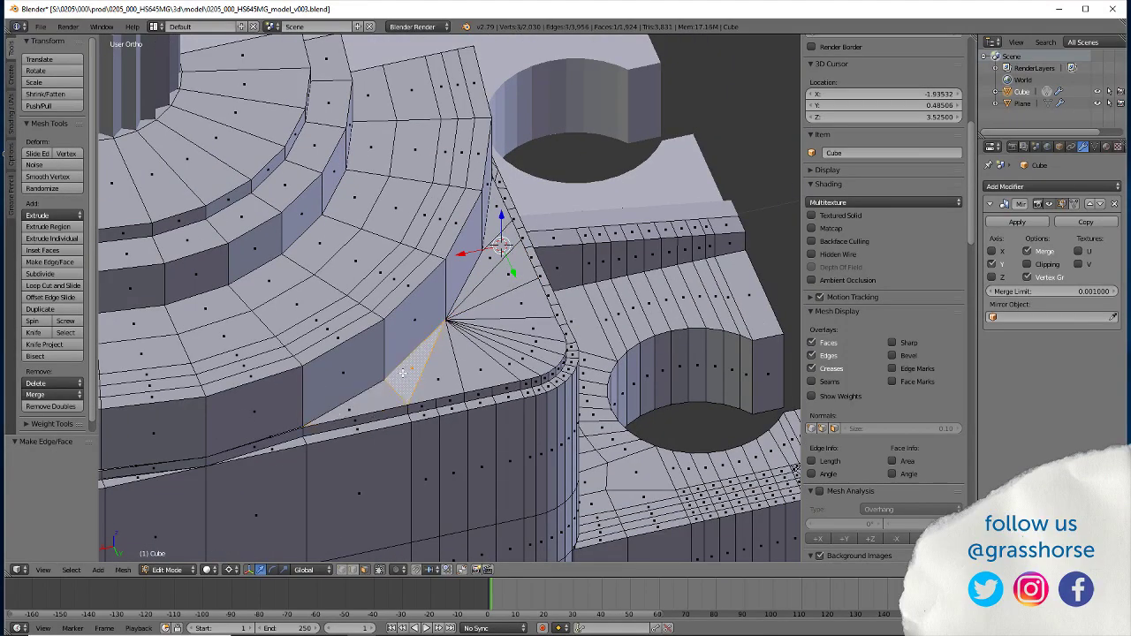
{"action": "mouse_move", "coordinate": [348, 407]}
{"action": "middle_mouse_down"}
{"action": "mouse_move", "coordinate": [331, 451]}
{"action": "mouse_move", "coordinate": [419, 398]}
{"action": "middle_mouse_up"}
{"action": "middle_click_drag", "start_coordinate": [368, 440], "coordinate": [368, 415]}
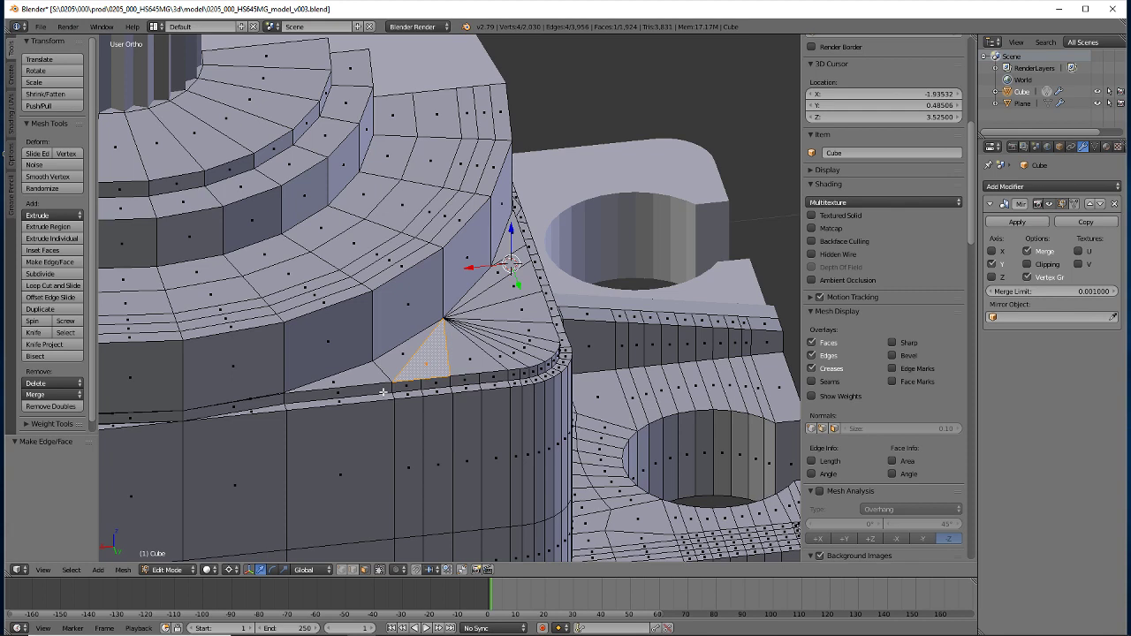
Add new faces in the gaps beside the fan vertex, undoing an attempted triangle join
{"action": "left_click", "coordinate": [382, 392], "text": "shift"}
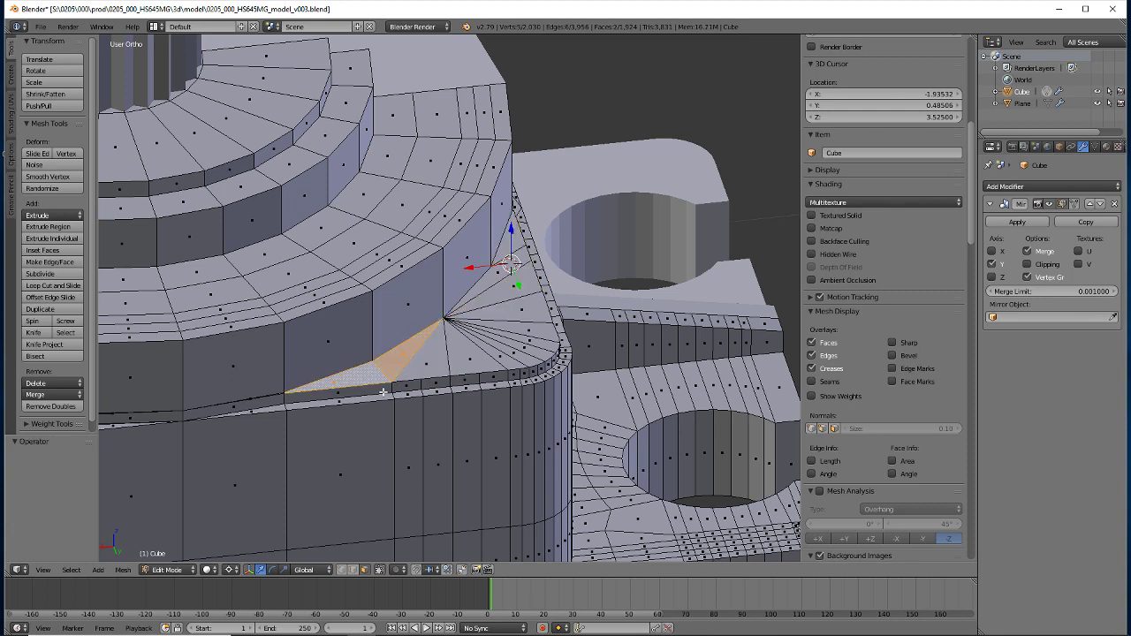
{"action": "key", "text": "ctrl+t"}
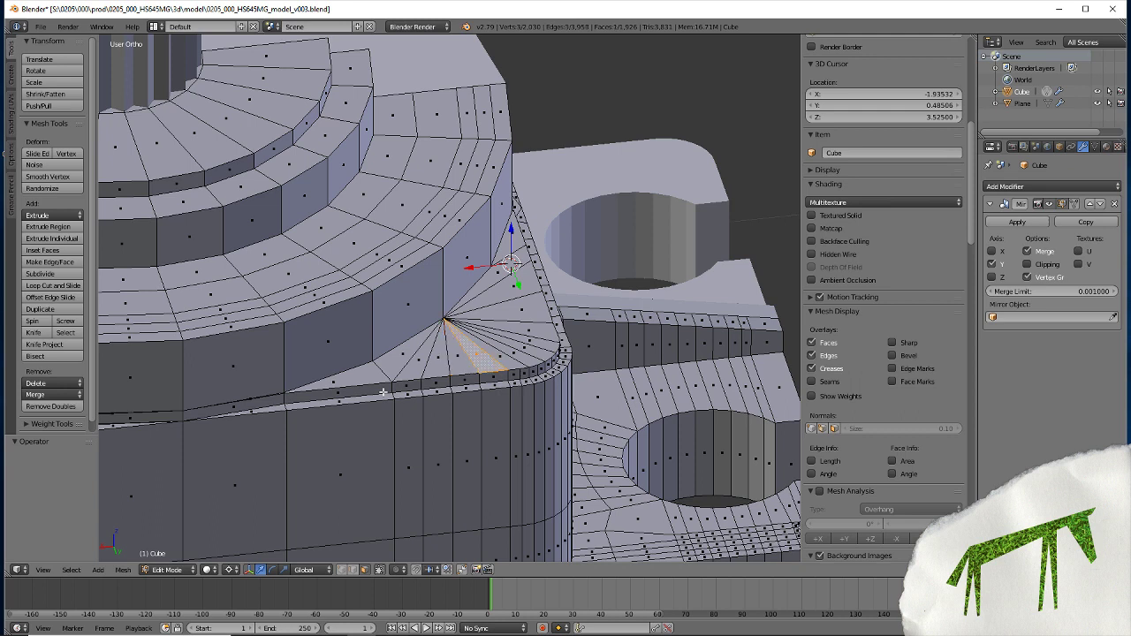
{"action": "key", "text": "ctrl+t"}
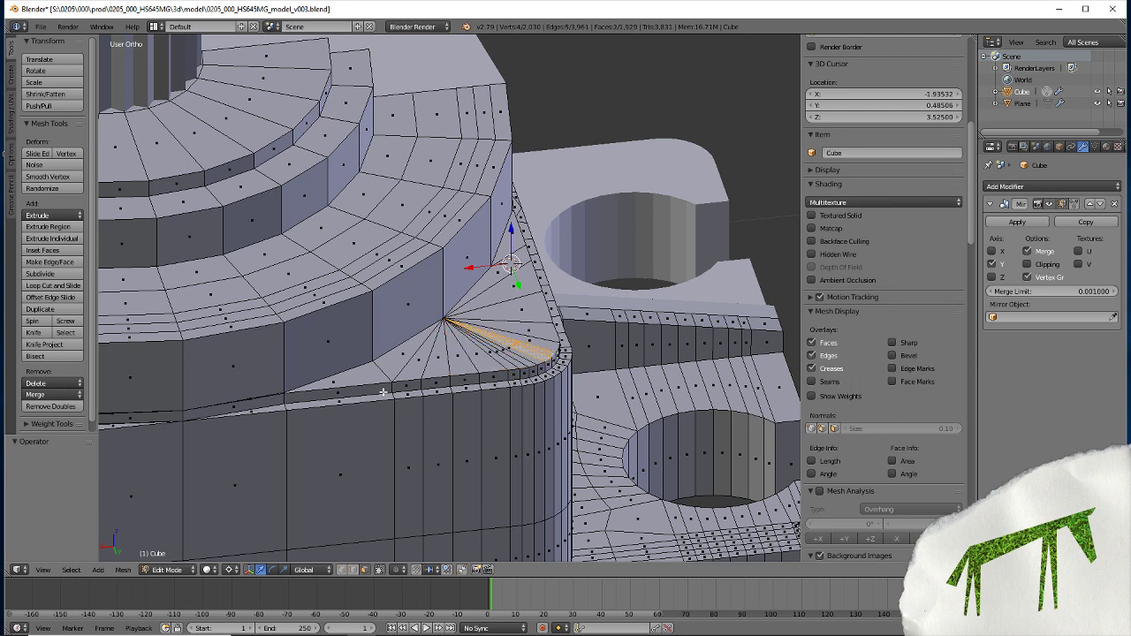
{"action": "key", "text": "ctrl+t"}
{"action": "key", "text": "ctrl+t"}
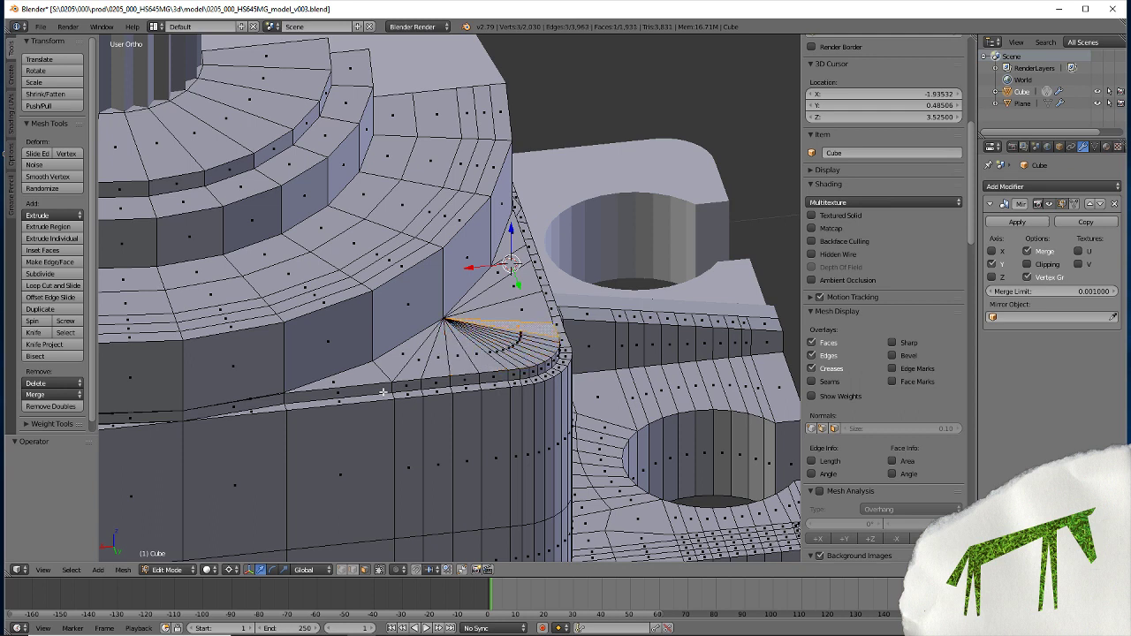
{"action": "key", "text": "alt+j"}
{"action": "key", "text": "ctrl+z"}
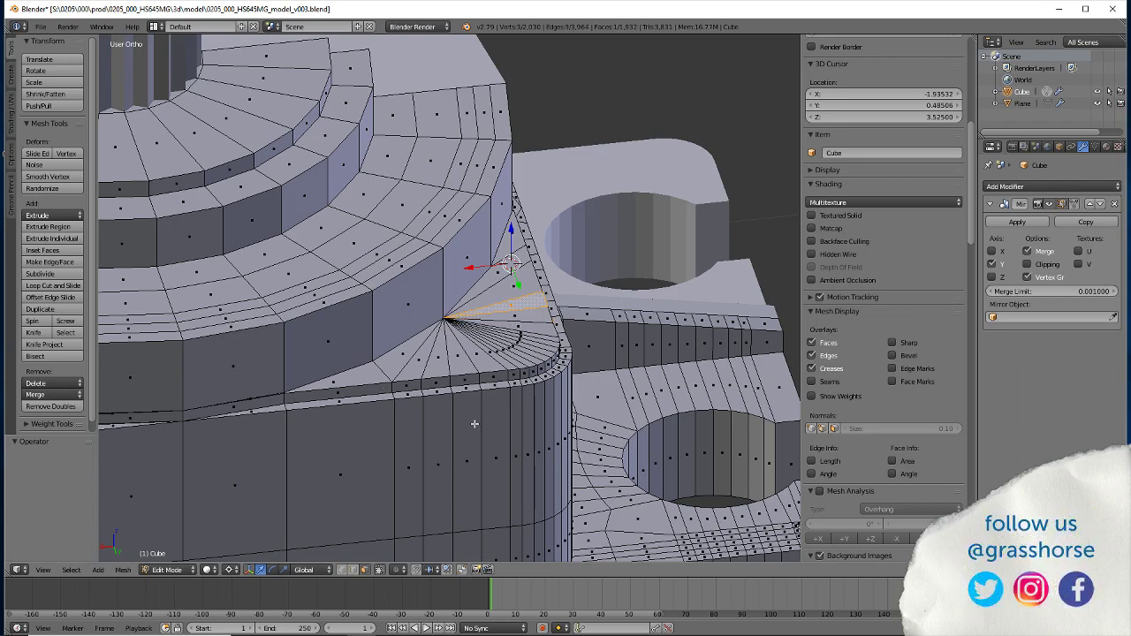
Replace the wide face left of the fan with a new triangle and join it with its neighbour
{"action": "mouse_move", "coordinate": [460, 479]}
{"action": "middle_mouse_down"}
{"action": "mouse_move", "coordinate": [436, 494]}
{"action": "mouse_move", "coordinate": [403, 400]}
{"action": "middle_mouse_up"}
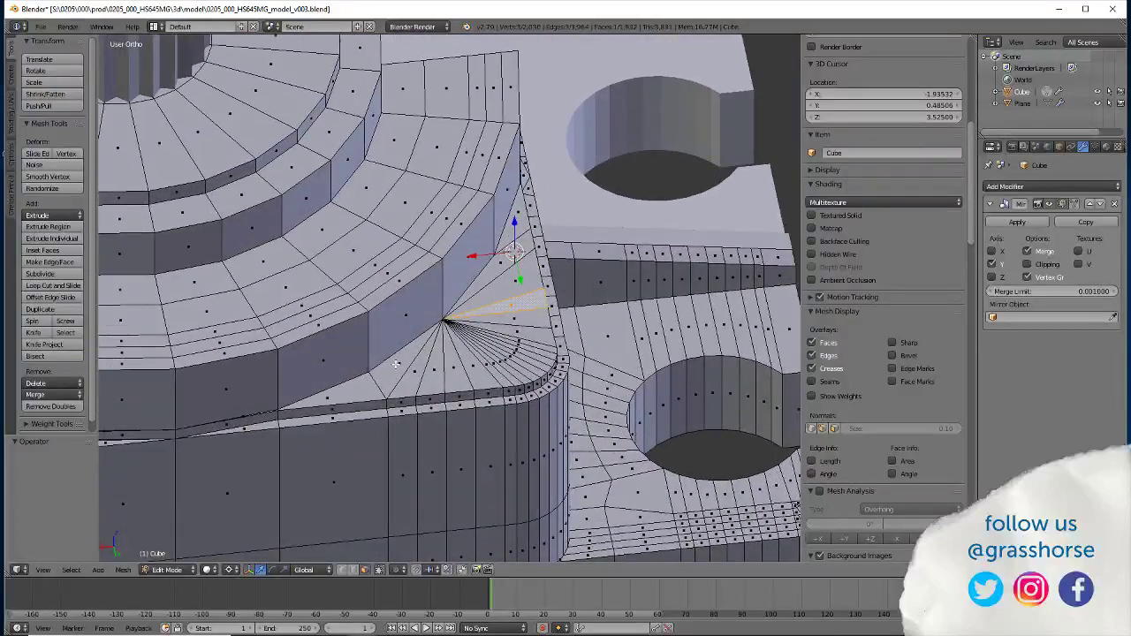
{"action": "left_click", "coordinate": [408, 377]}
{"action": "key", "text": "Delete"}
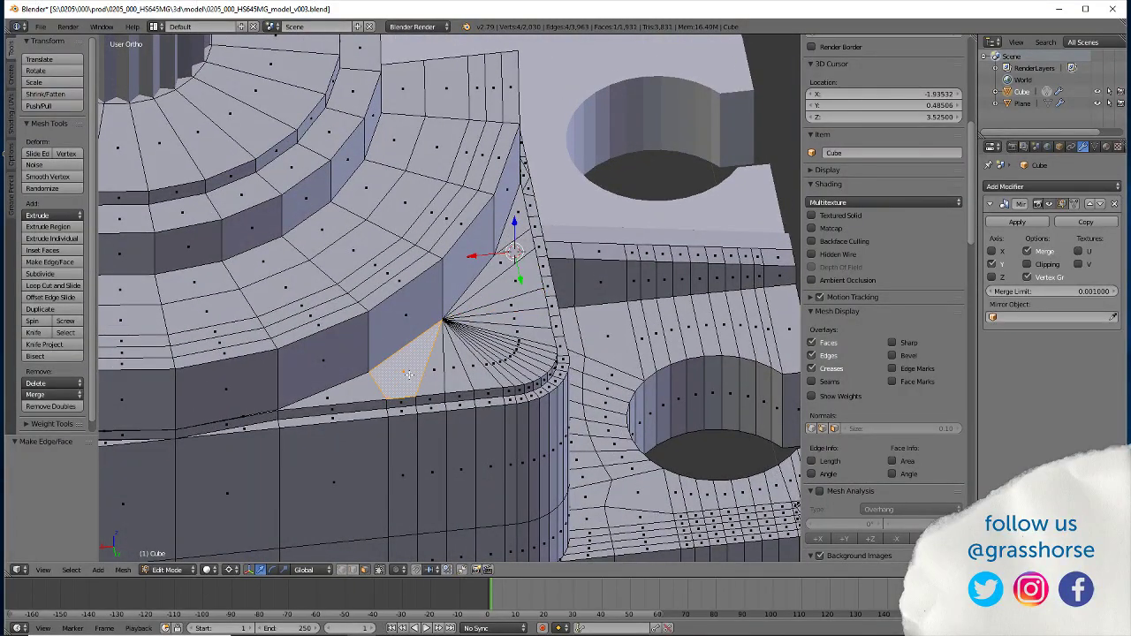
{"action": "key", "text": "f"}
{"action": "left_click", "coordinate": [453, 379], "text": "shift"}
{"action": "key", "text": "f"}
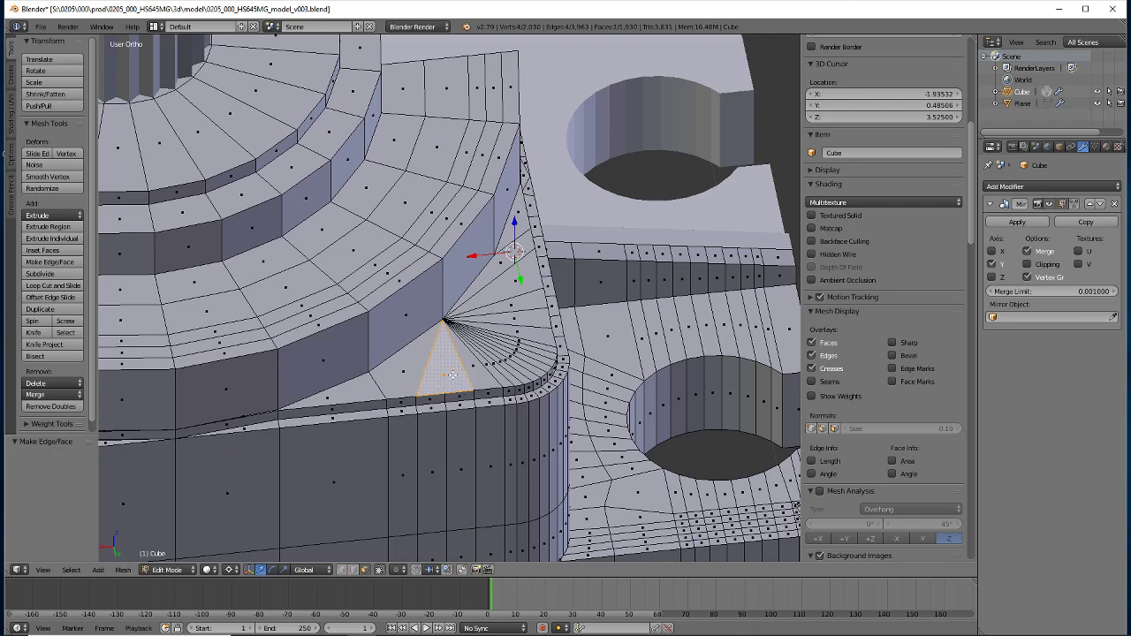
{"action": "middle_click_drag", "start_coordinate": [452, 395], "coordinate": [385, 418]}
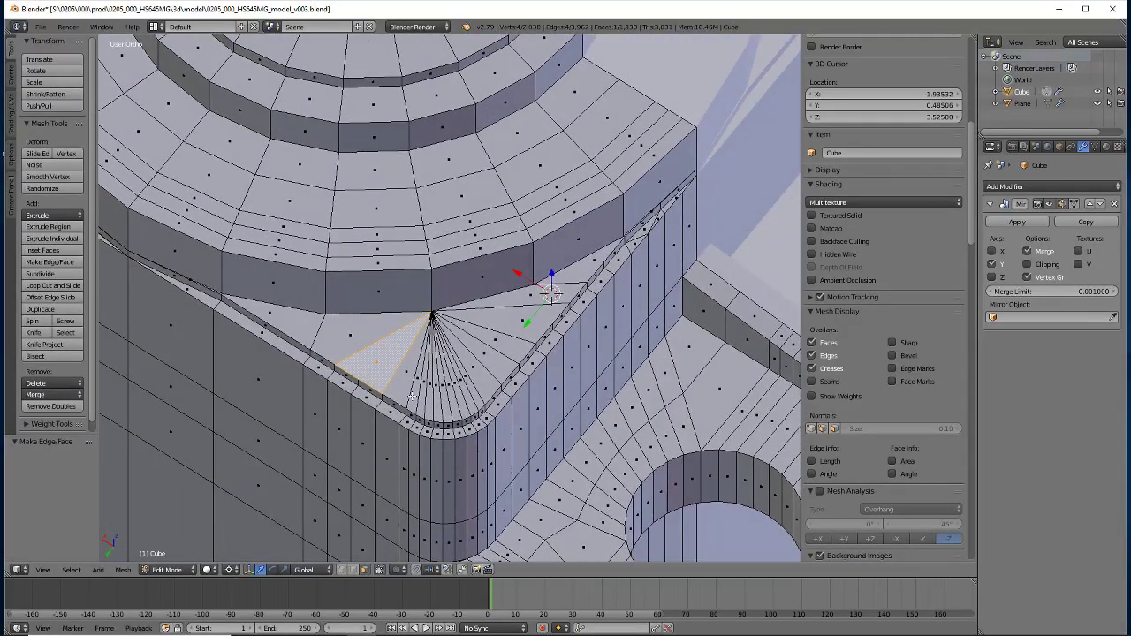
Merge the narrow wedge triangles beside the fan apex into single faces
{"action": "key", "text": "ctrl+z"}
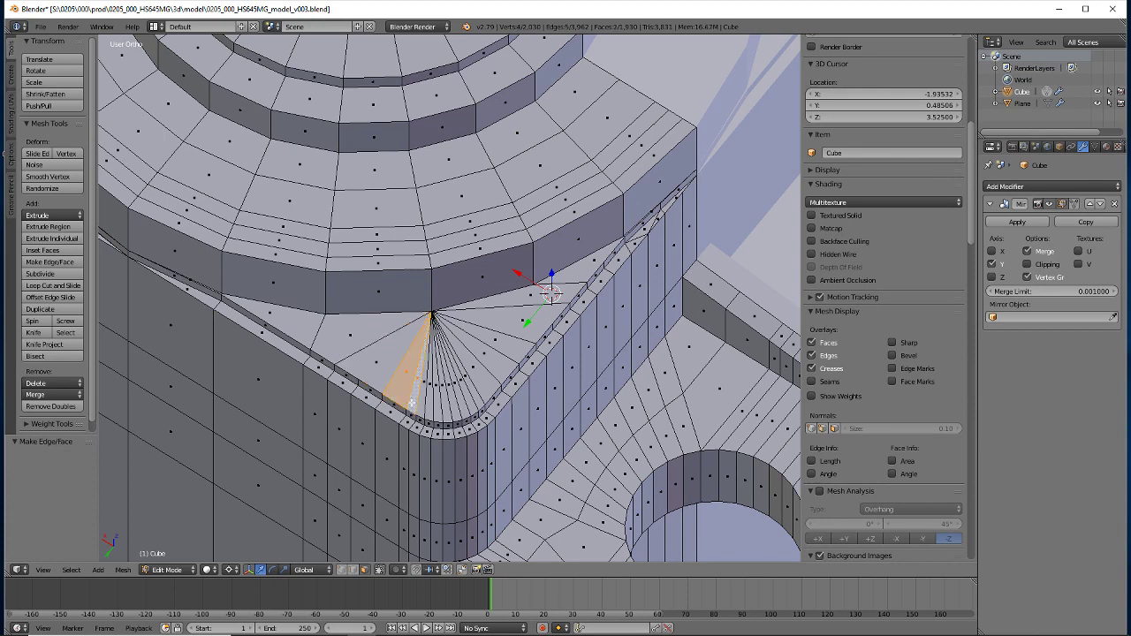
{"action": "right_click", "coordinate": [425, 402], "text": "shift"}
{"action": "key", "text": "f"}
{"action": "right_click", "coordinate": [425, 402]}
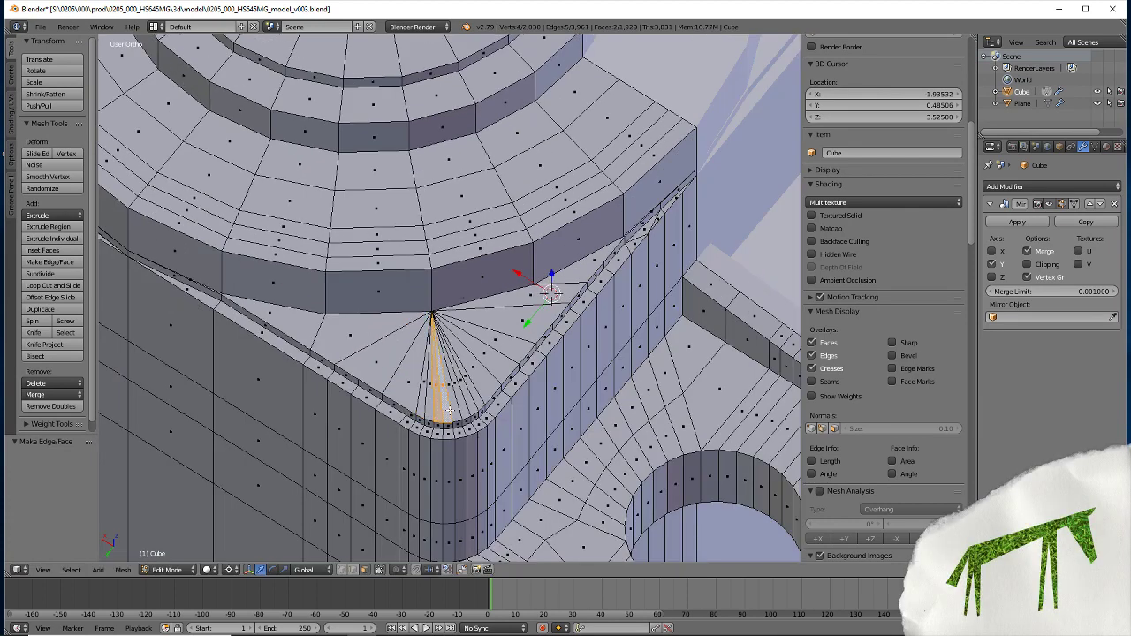
{"action": "key", "text": "ctrl+z"}
{"action": "right_click", "coordinate": [473, 403]}
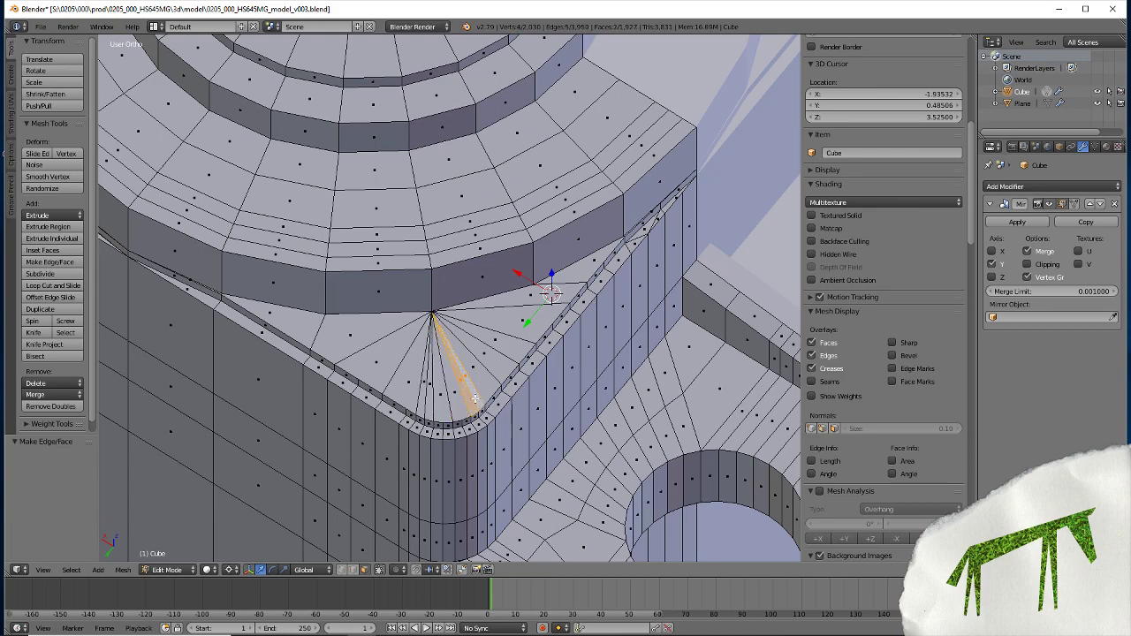
Add one more triangle face in the remaining gap beside the fan
{"action": "middle_click_drag", "start_coordinate": [391, 428], "coordinate": [335, 401]}
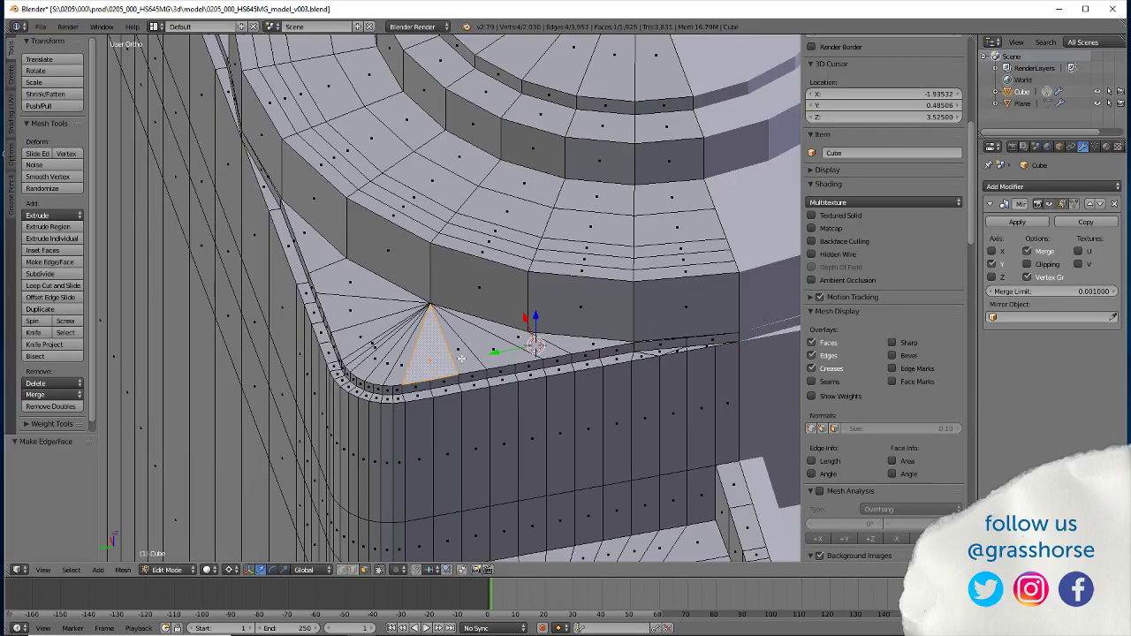
{"action": "scroll", "coordinate": [456, 393], "scroll_direction": "down", "scroll_amount": 3}
{"action": "mouse_move", "coordinate": [455, 393]}
{"action": "middle_mouse_down"}
{"action": "mouse_move", "coordinate": [397, 372]}
{"action": "mouse_move", "coordinate": [400, 411]}
{"action": "mouse_move", "coordinate": [445, 363]}
{"action": "middle_mouse_up"}
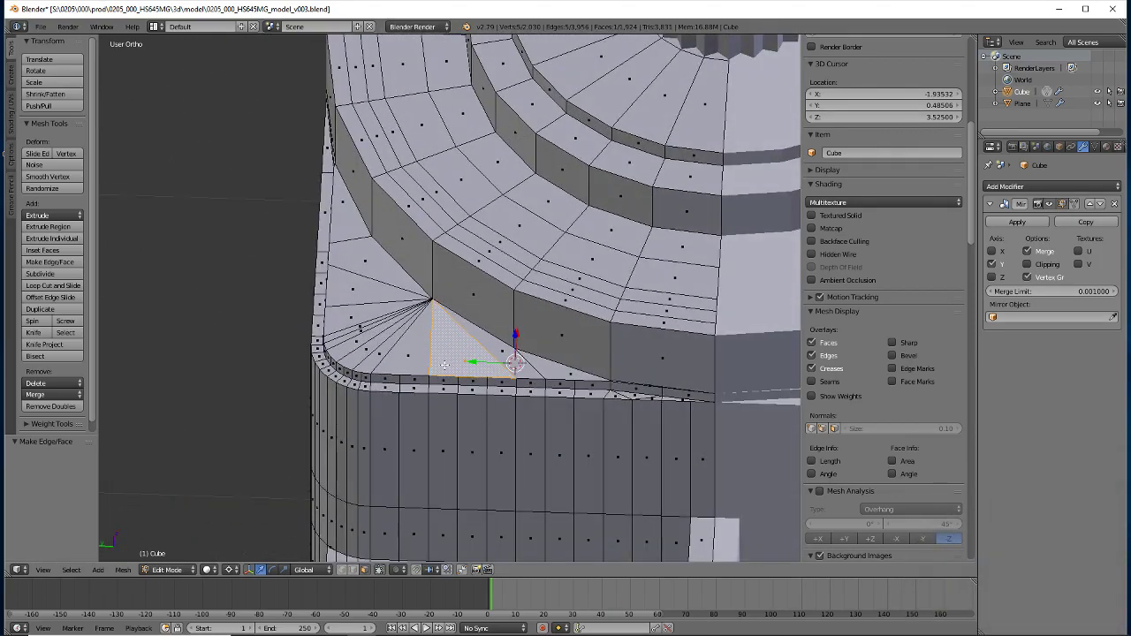
{"action": "key", "text": "f"}
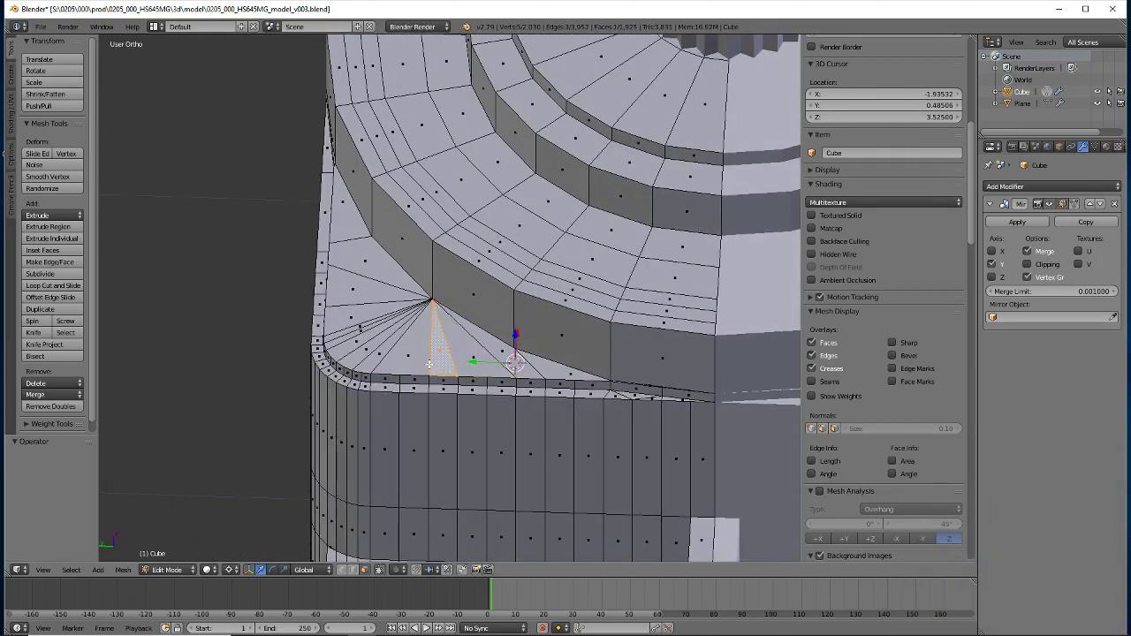
{"action": "mouse_move", "coordinate": [443, 360]}
{"action": "middle_mouse_down"}
{"action": "mouse_move", "coordinate": [423, 425]}
{"action": "mouse_move", "coordinate": [425, 297]}
{"action": "mouse_move", "coordinate": [447, 309]}
{"action": "middle_mouse_up"}
{"action": "scroll", "coordinate": [423, 425], "scroll_direction": "down", "scroll_amount": 2}
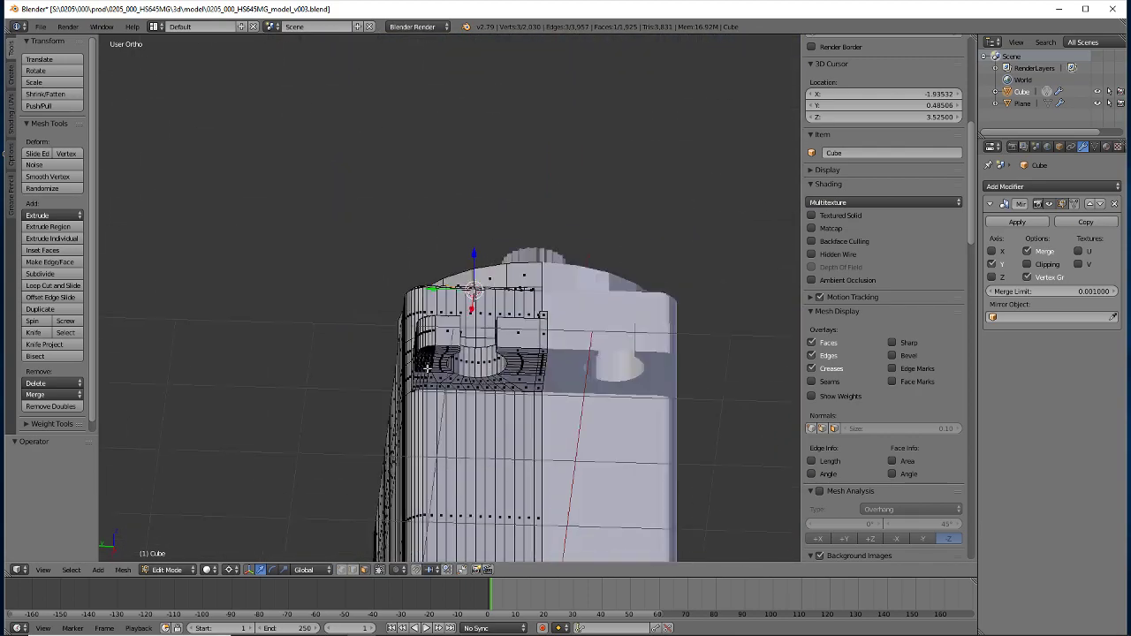
Rework the thin triangles below the fan centre into larger filled faces
{"action": "scroll", "coordinate": [447, 308], "scroll_direction": "up", "scroll_amount": 5}
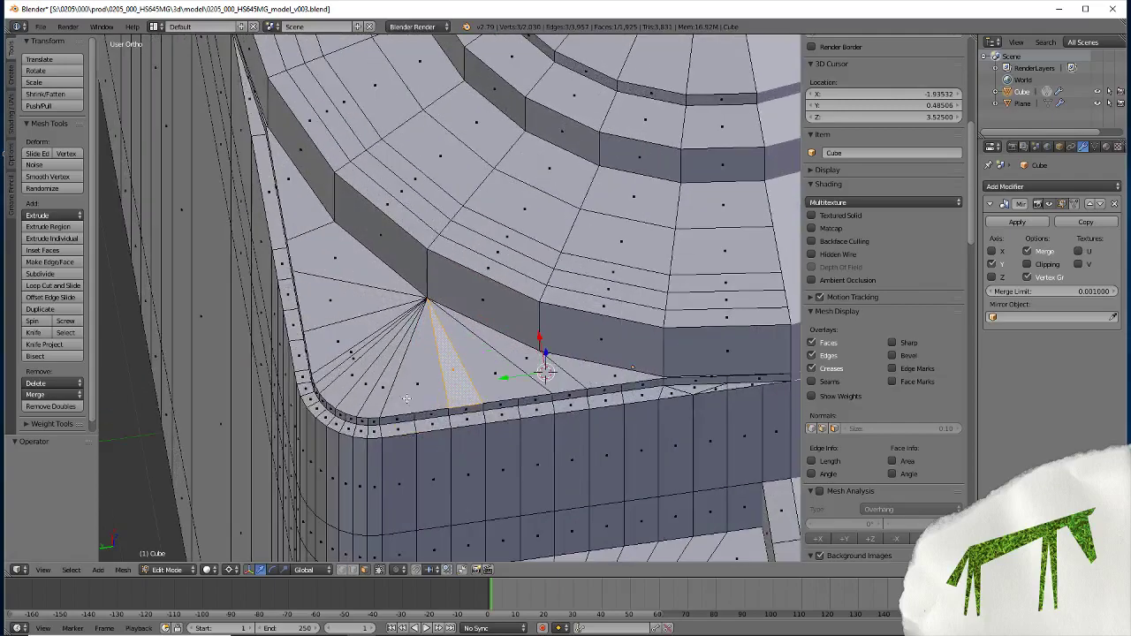
{"action": "middle_click_drag", "start_coordinate": [416, 454], "coordinate": [441, 459]}
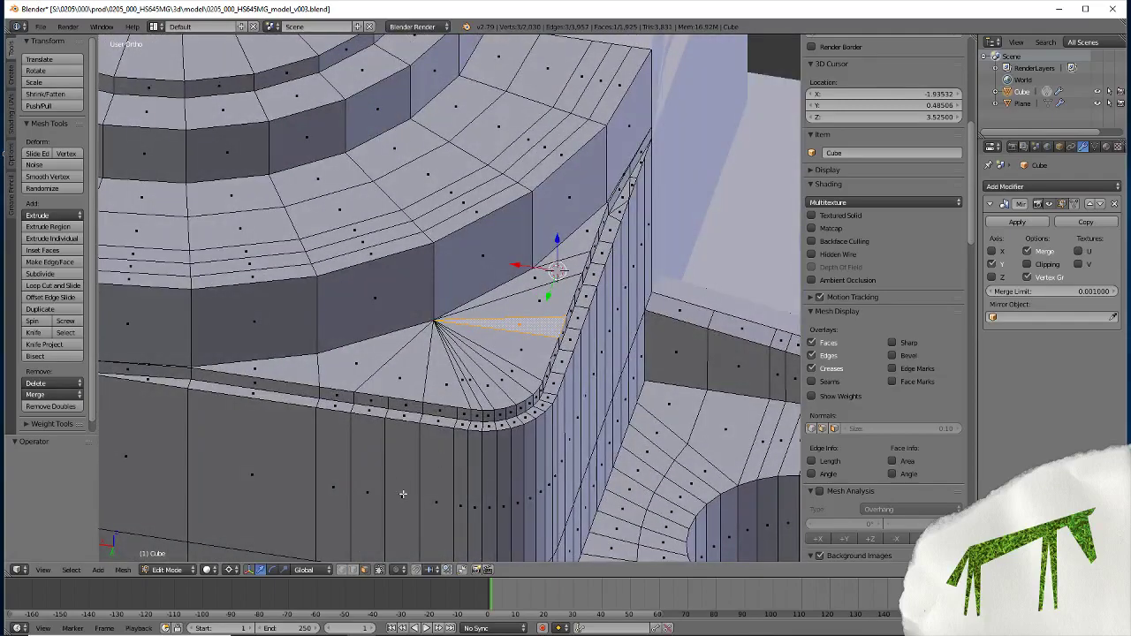
{"action": "middle_click_drag", "start_coordinate": [403, 494], "coordinate": [387, 468]}
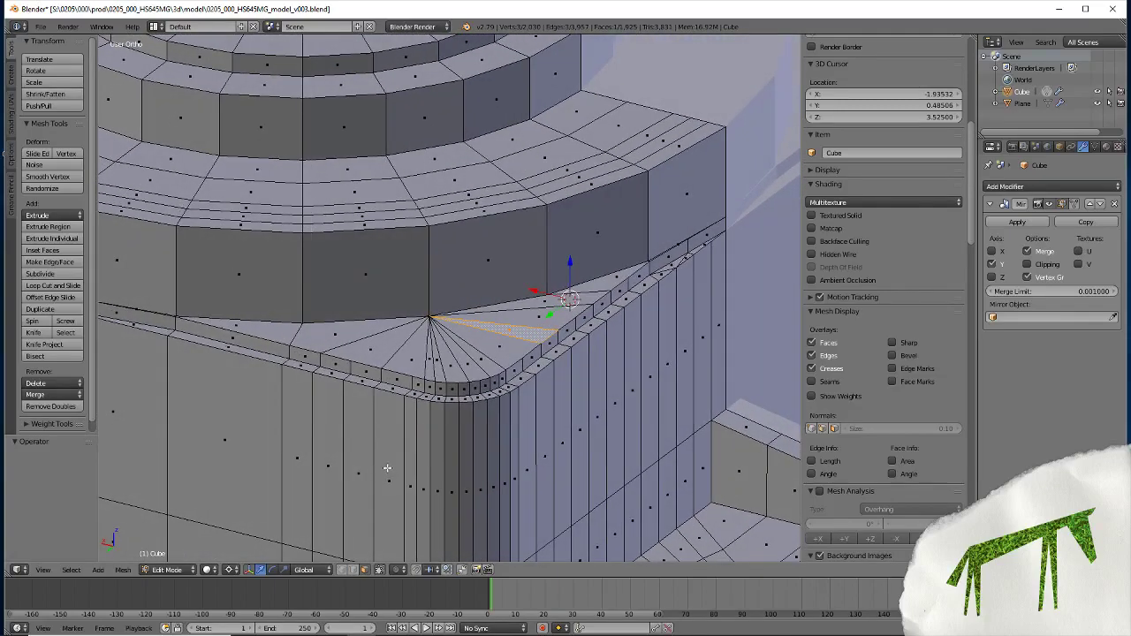
{"action": "right_click", "coordinate": [434, 364]}
{"action": "right_click", "coordinate": [439, 366], "text": "shift"}
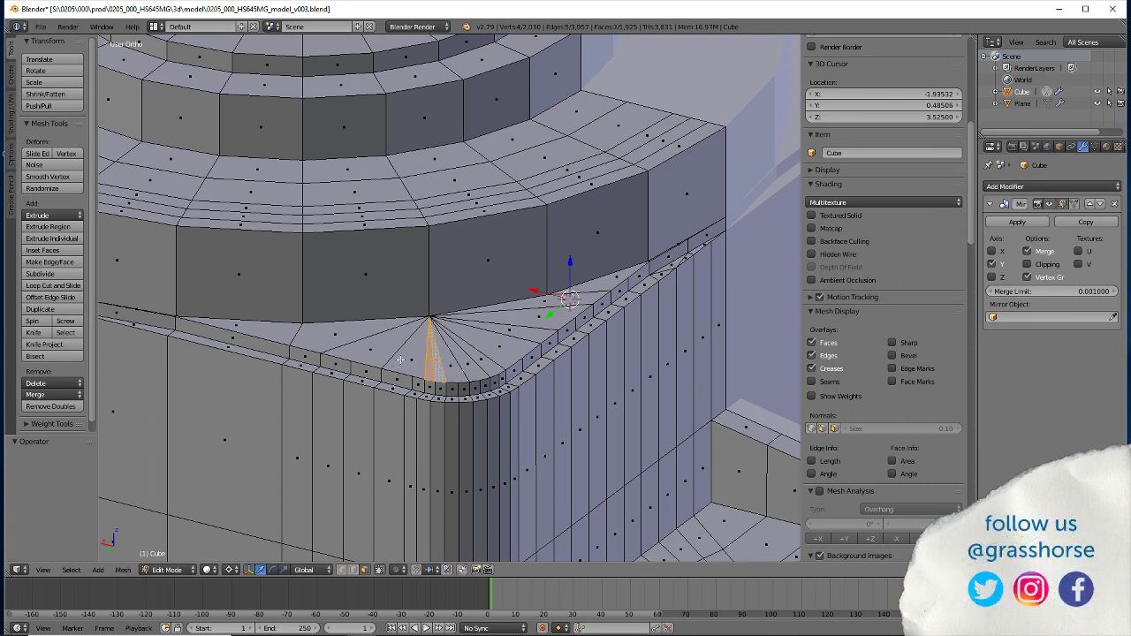
{"action": "key", "text": "ctrl+z"}
{"action": "key", "text": "ctrl+z"}
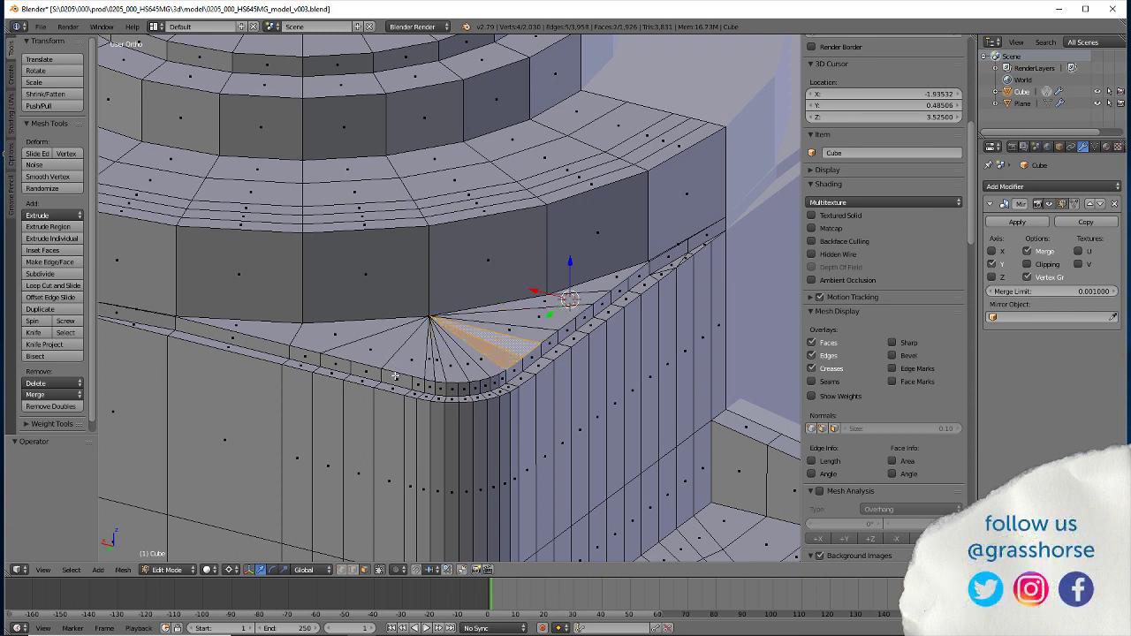
{"action": "key", "text": "ctrl+shift+z"}
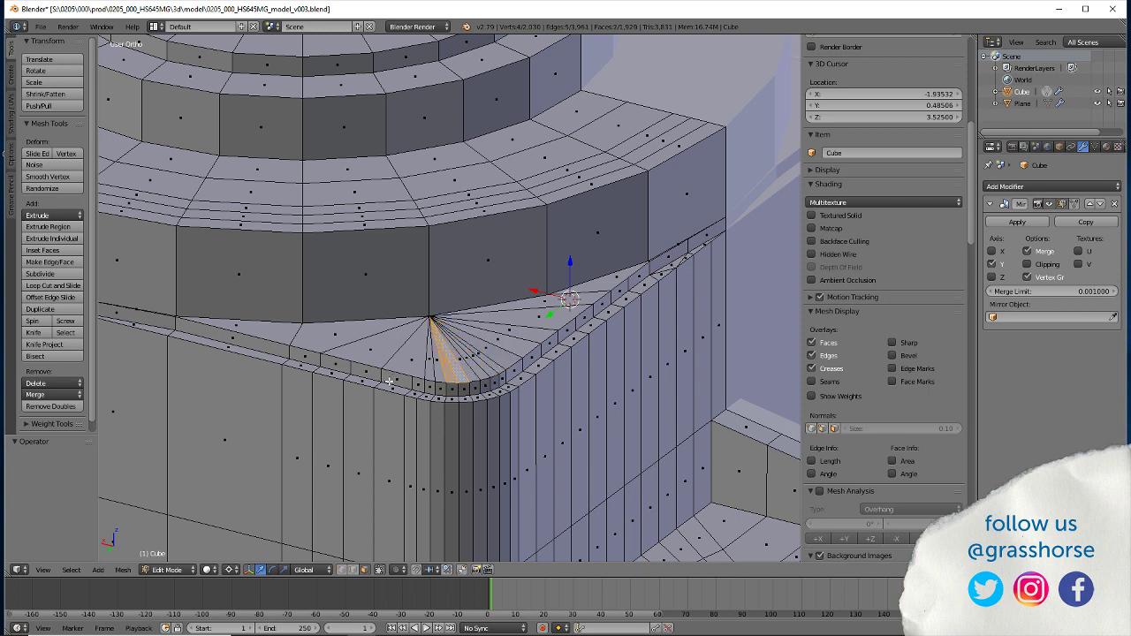
{"action": "key", "text": "ctrl+shift+z"}
{"action": "key", "text": "ctrl+shift+z"}
{"action": "key", "text": "ctrl+shift+z"}
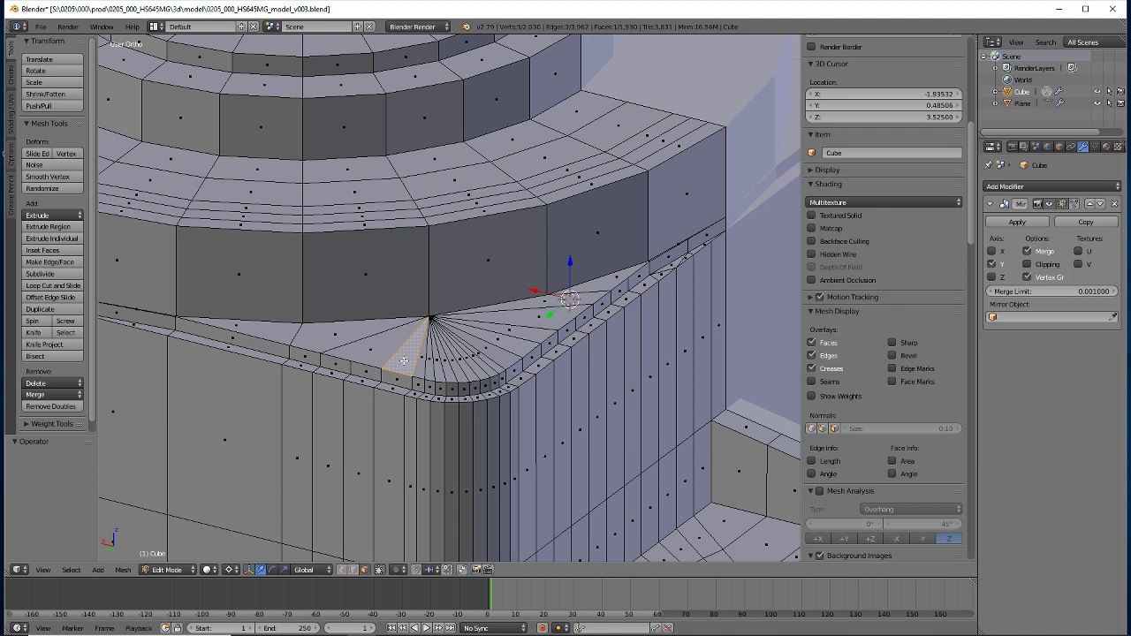
{"action": "key", "text": "ctrl+shift+z"}
{"action": "key", "text": "ctrl+shift+z"}
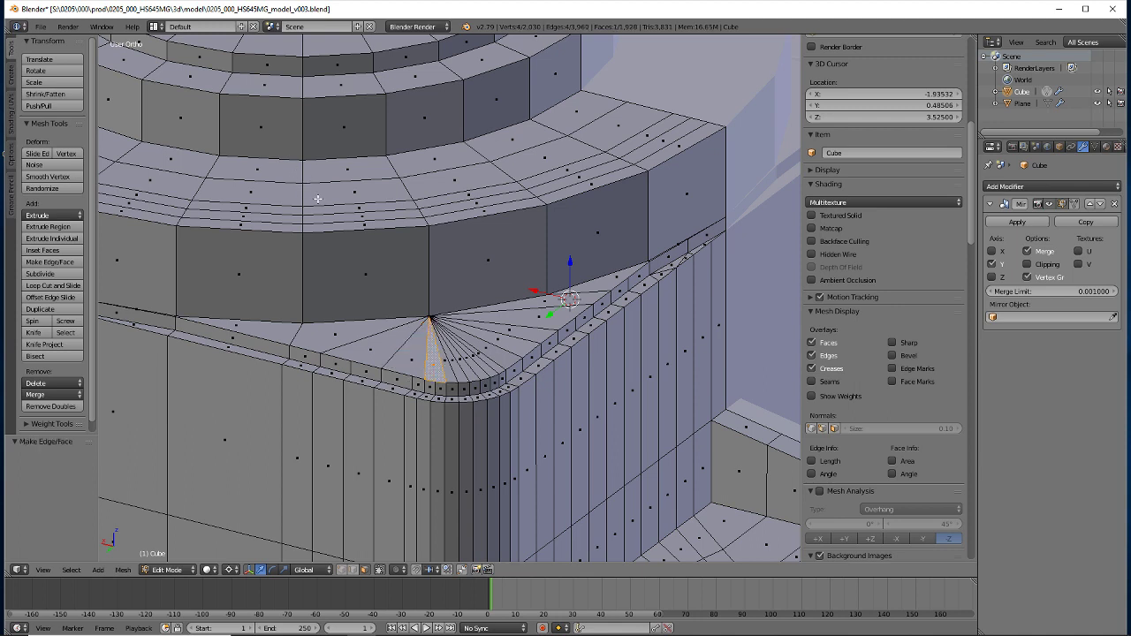
{"action": "key", "text": "ctrl+z"}
{"action": "key", "text": "ctrl+z"}
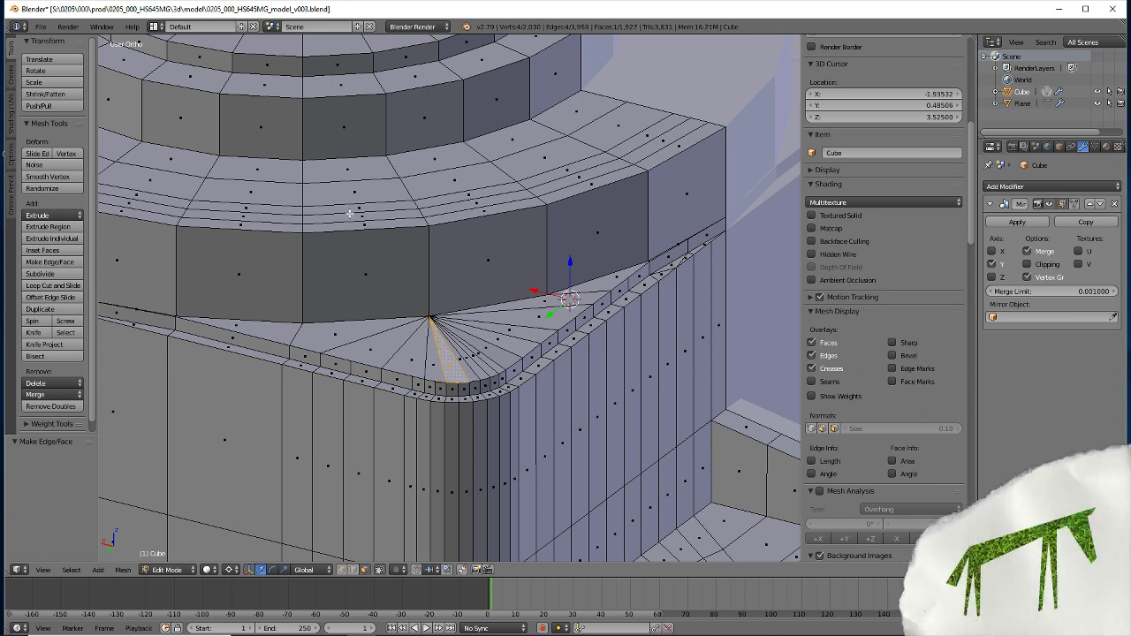
{"action": "key", "text": "ctrl+z"}
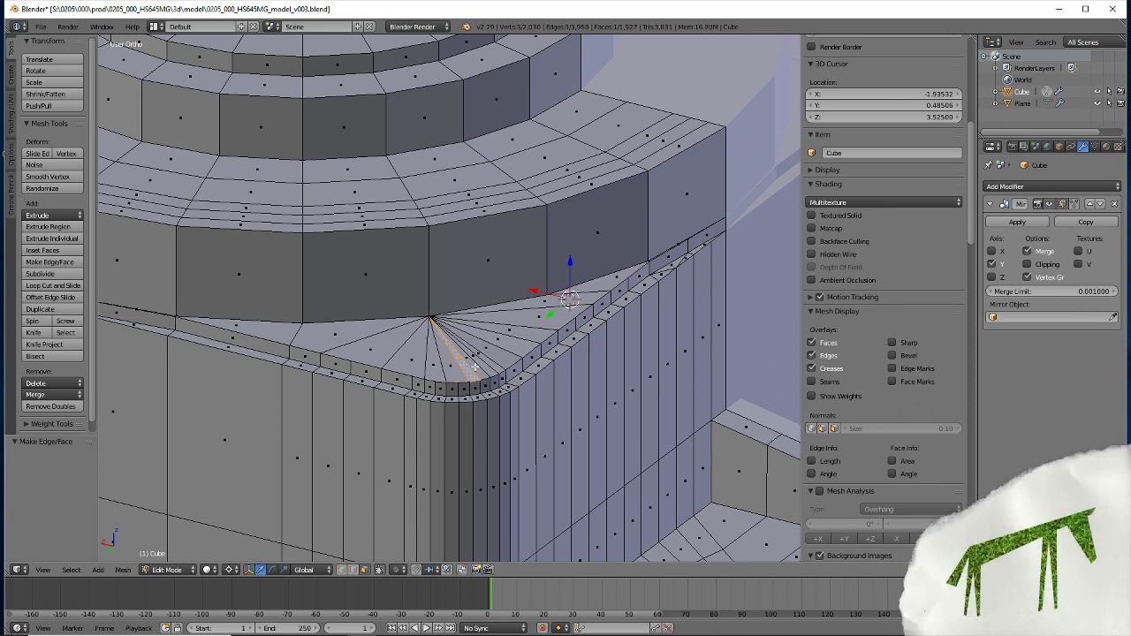
{"action": "key", "text": "ctrl+z"}
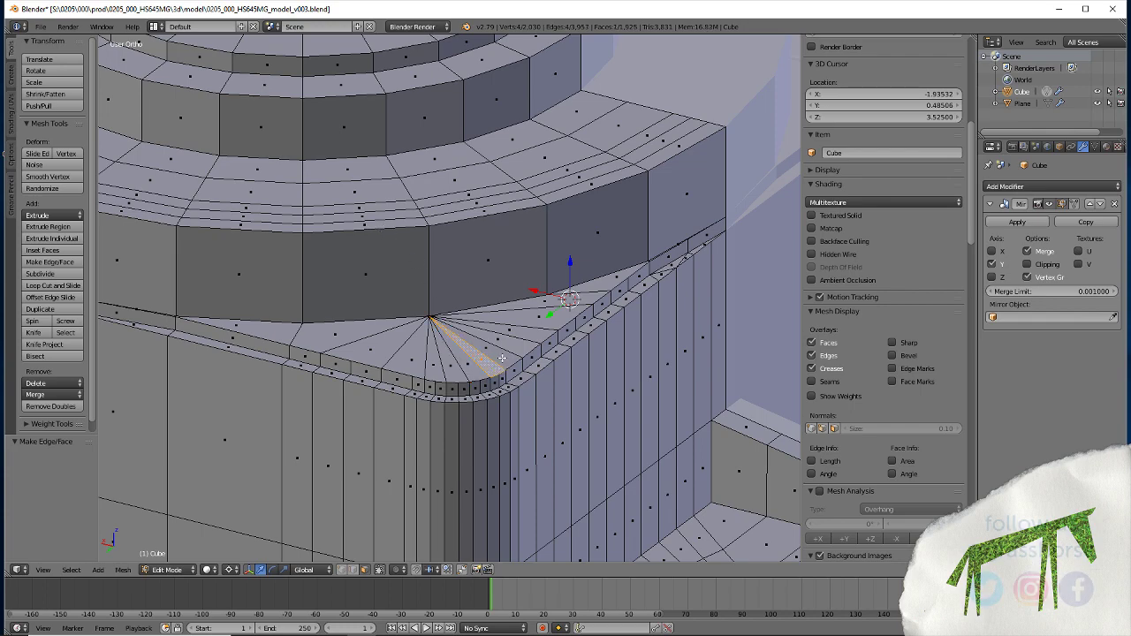
Knife-cut an edge from the fan centre down to the lower edge
{"action": "mouse_move", "coordinate": [493, 367]}
{"action": "middle_mouse_down"}
{"action": "mouse_move", "coordinate": [428, 418]}
{"action": "mouse_move", "coordinate": [432, 375]}
{"action": "middle_mouse_up"}
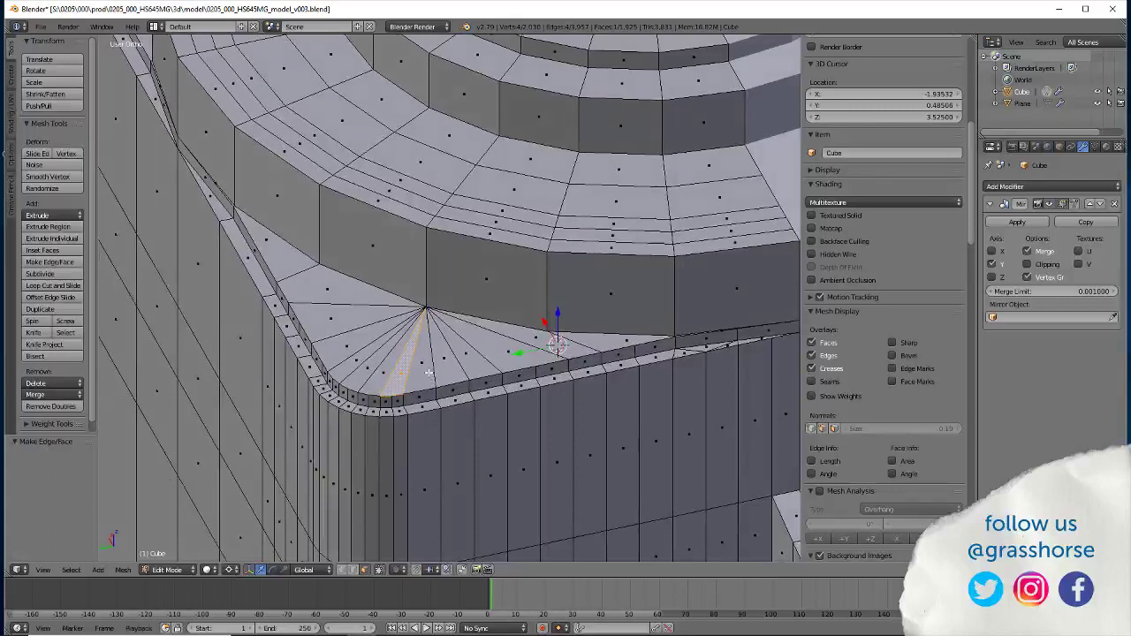
{"action": "left_click", "coordinate": [432, 373]}
{"action": "left_click", "coordinate": [479, 363]}
{"action": "right_click", "coordinate": [492, 358], "text": "shift"}
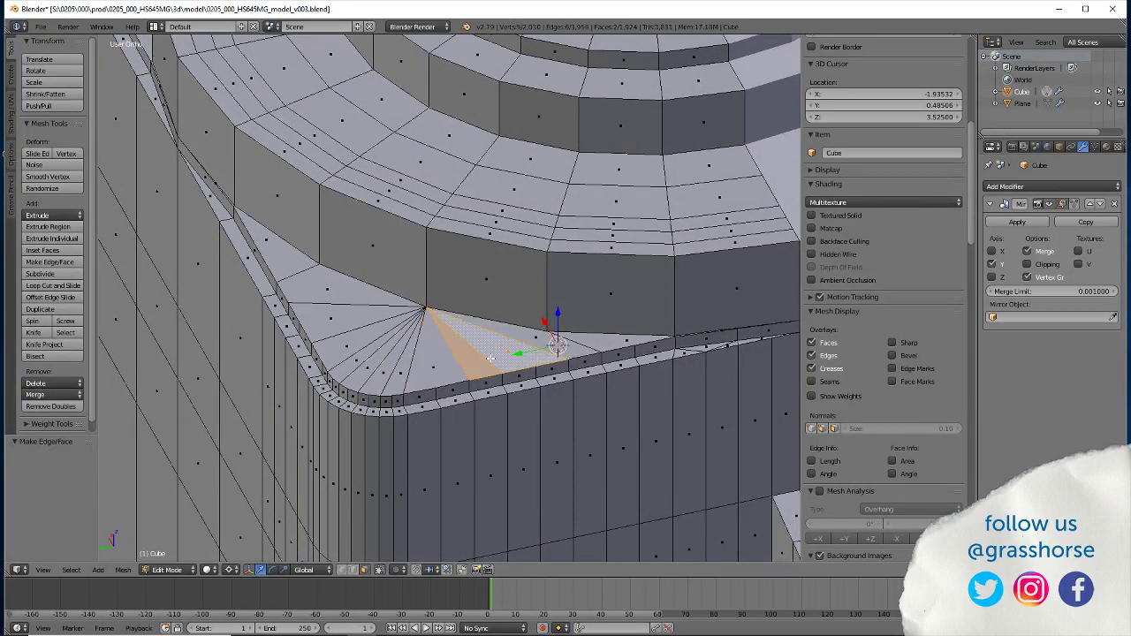
{"action": "right_click", "coordinate": [454, 335]}
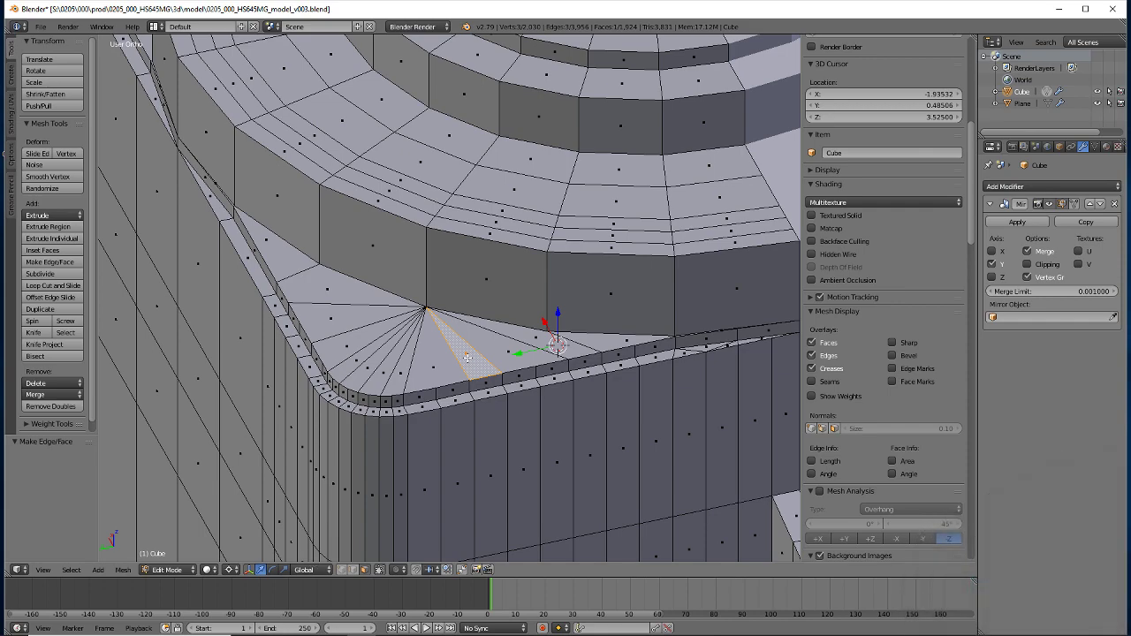
{"action": "scroll", "coordinate": [456, 364], "scroll_direction": "up", "scroll_amount": 2}
{"action": "scroll", "coordinate": [428, 446], "scroll_direction": "up", "scroll_amount": 2}
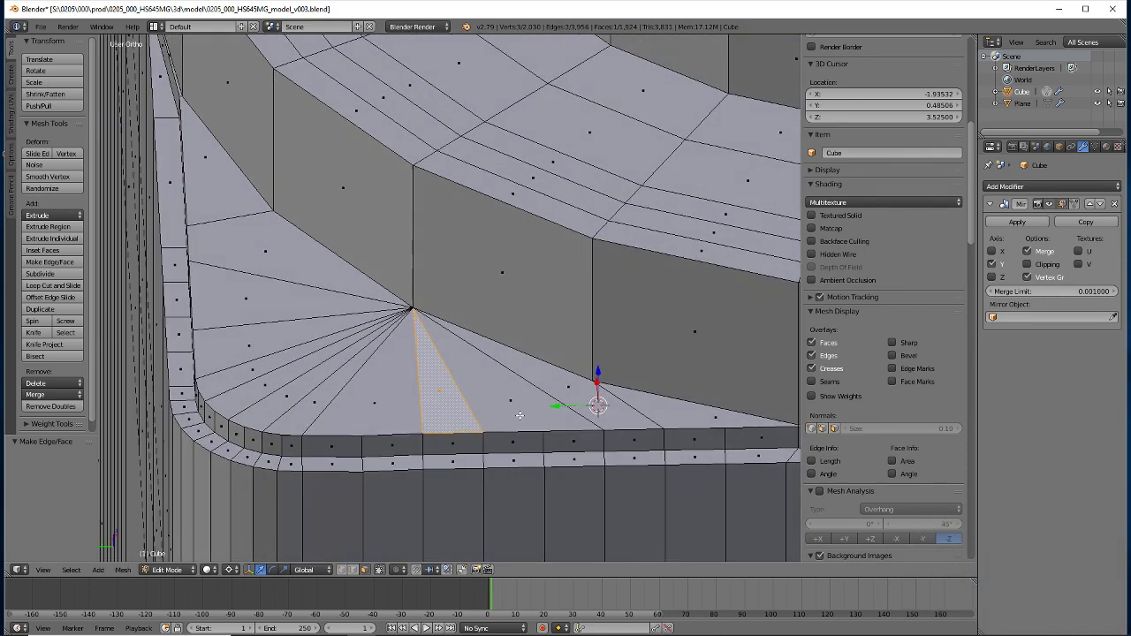
{"action": "key", "text": "k"}
{"action": "left_click", "coordinate": [529, 408]}
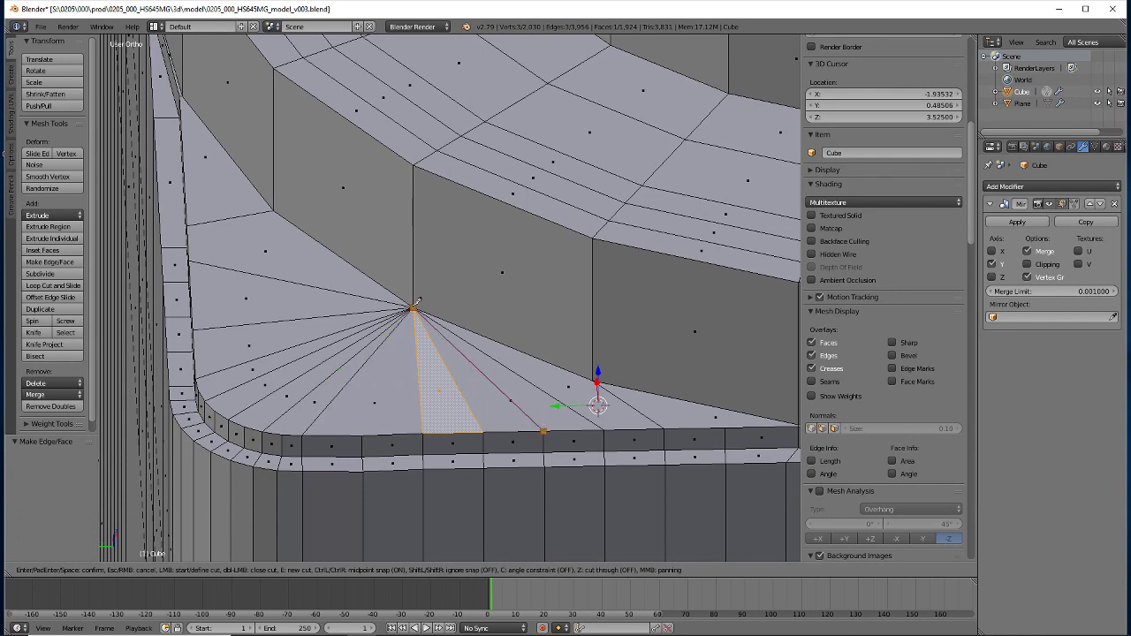
{"action": "left_click", "coordinate": [413, 312]}
{"action": "key", "text": "Return"}
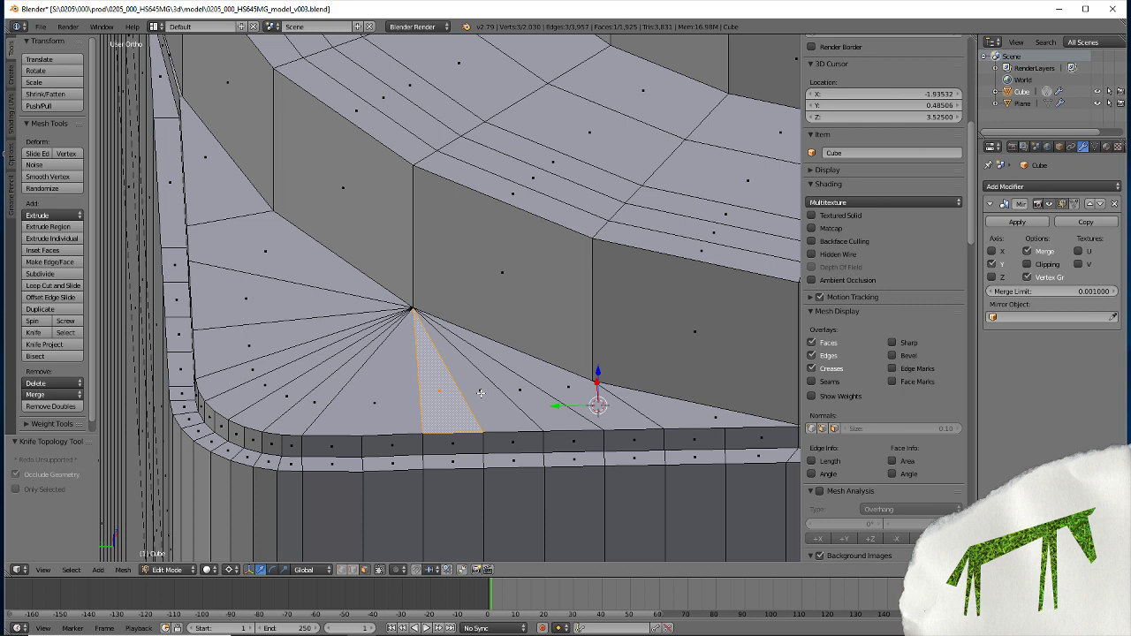
Join adjacent triangles with F, knife an edge from the fan centre to the rim, and merge faces
{"action": "left_click", "coordinate": [481, 392], "text": "shift"}
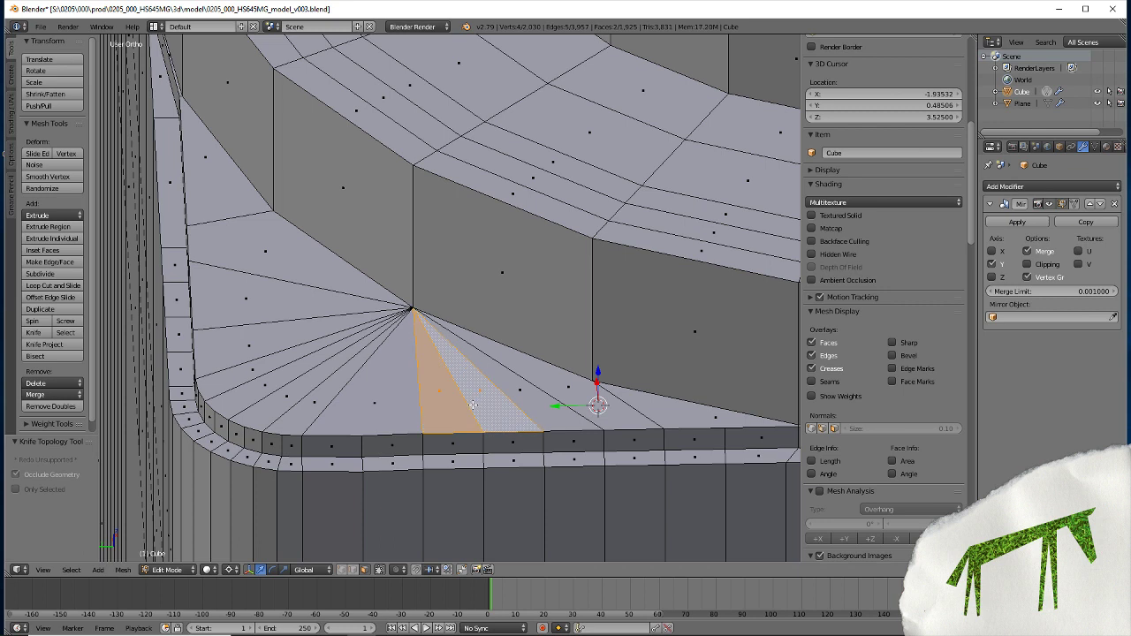
{"action": "key", "text": "f"}
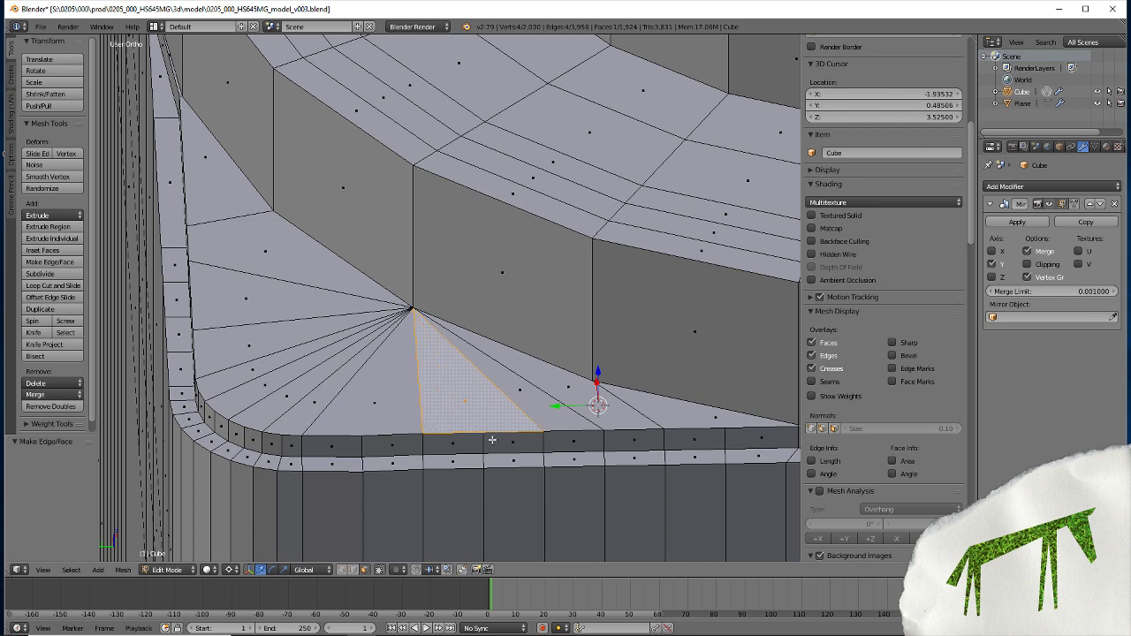
{"action": "key", "text": "k"}
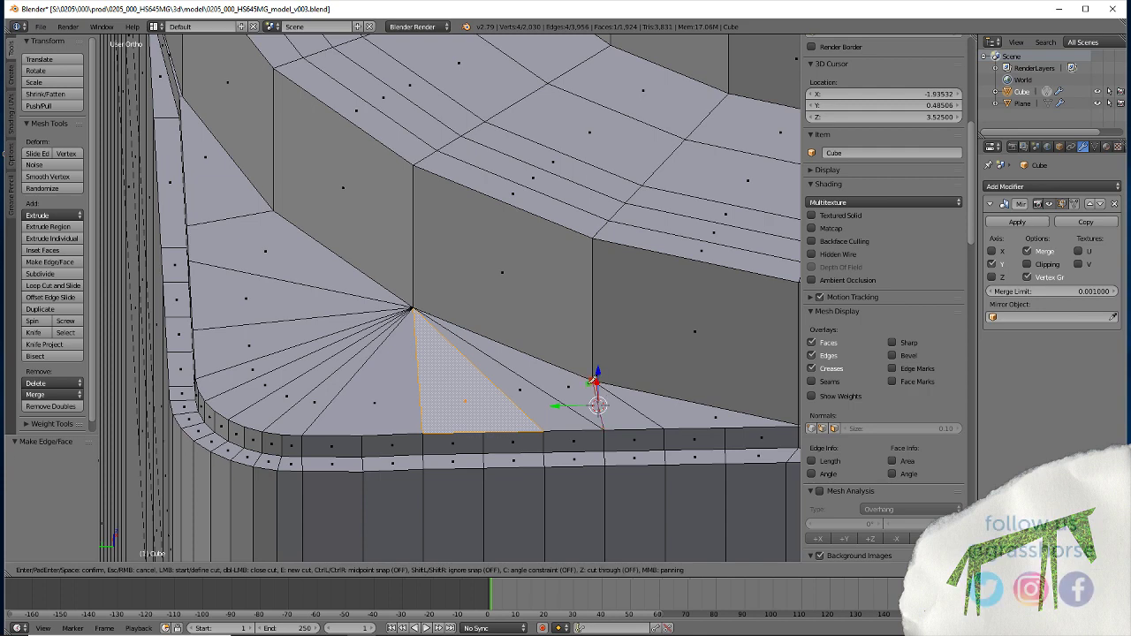
{"action": "left_click", "coordinate": [597, 381]}
{"action": "key", "text": "Return"}
{"action": "left_click", "coordinate": [527, 372]}
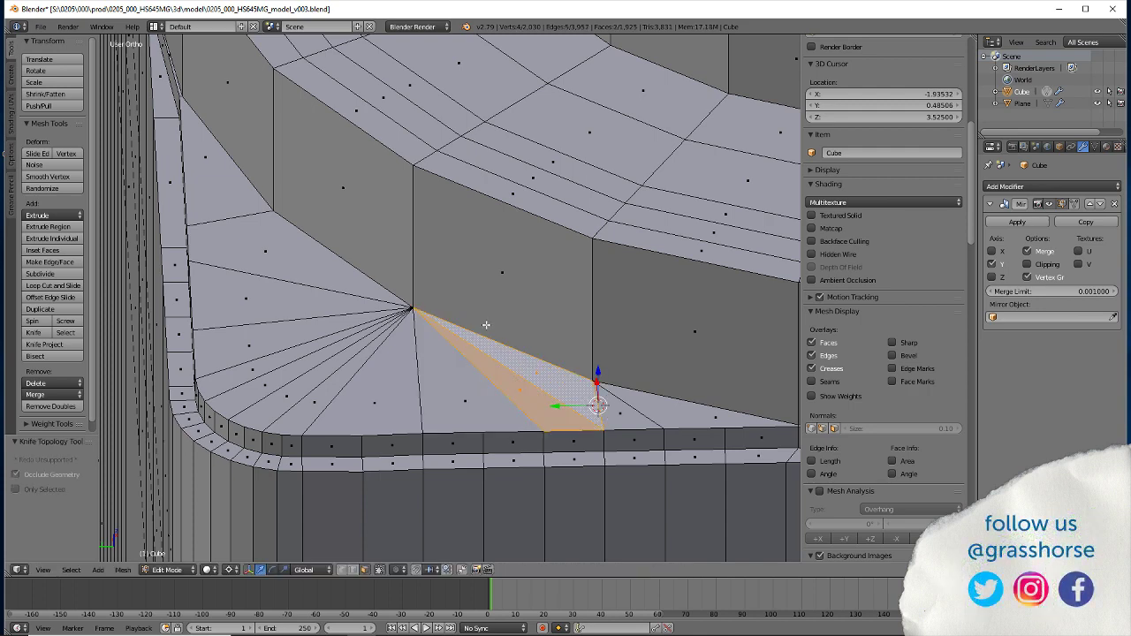
{"action": "key", "text": "f"}
{"action": "middle_click_drag", "start_coordinate": [489, 334], "coordinate": [334, 478], "text": "shift"}
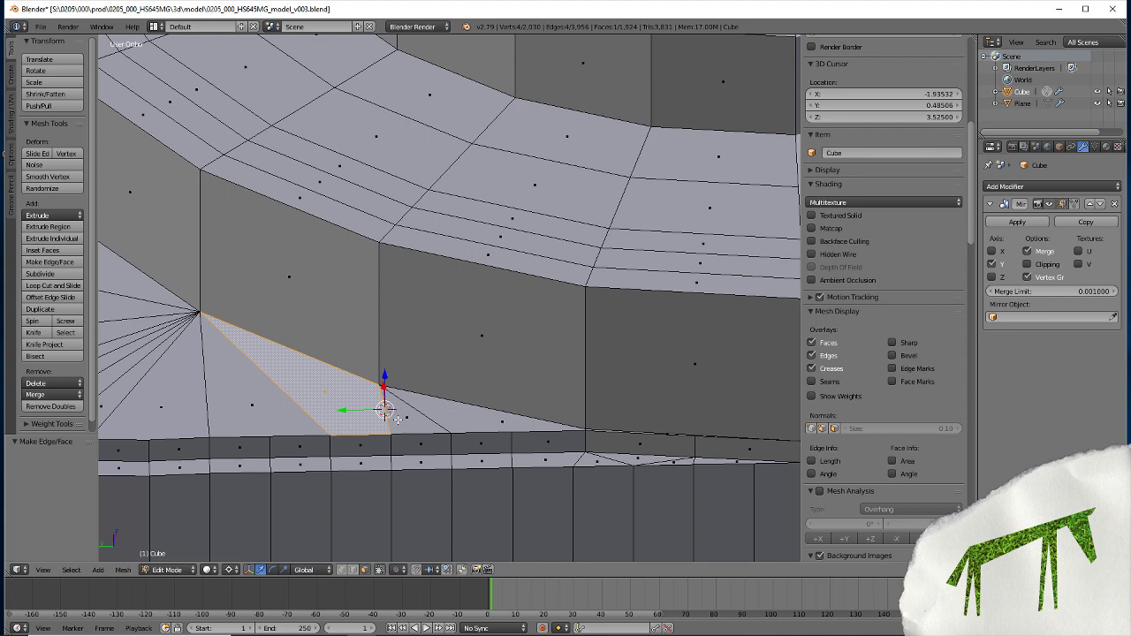
Knife-cut from two points on the strip's edges up to the corner vertex
{"action": "scroll", "coordinate": [397, 419], "scroll_direction": "up", "scroll_amount": 2}
{"action": "scroll", "coordinate": [402, 433], "scroll_direction": "up", "scroll_amount": 1}
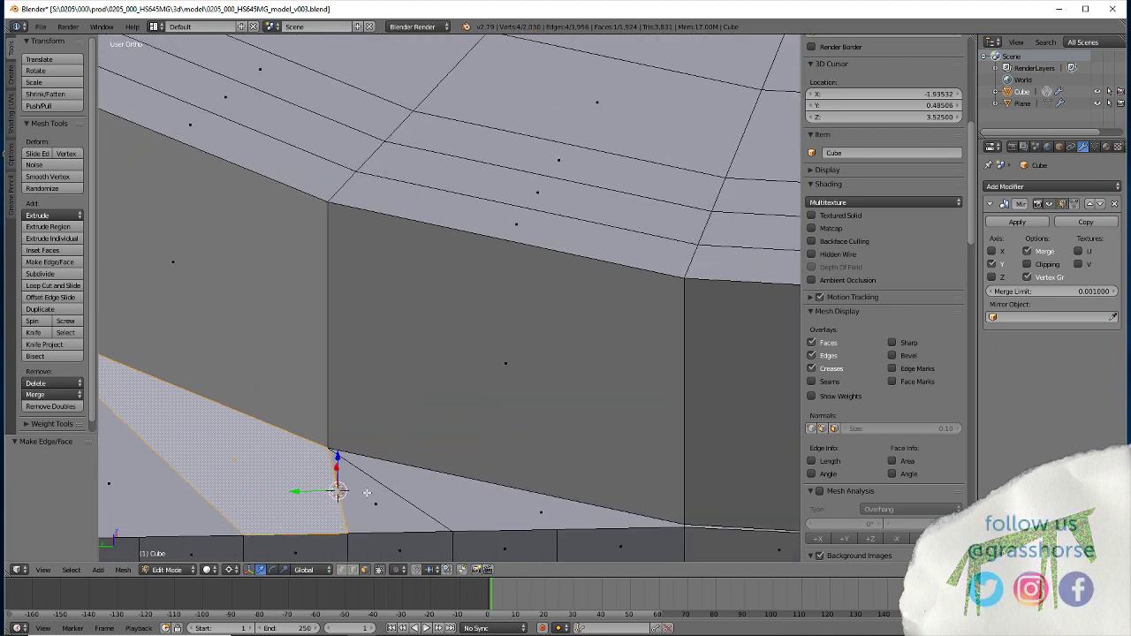
{"action": "mouse_move", "coordinate": [411, 457]}
{"action": "middle_mouse_down"}
{"action": "mouse_move", "coordinate": [373, 416]}
{"action": "mouse_move", "coordinate": [296, 387]}
{"action": "mouse_move", "coordinate": [309, 396]}
{"action": "mouse_move", "coordinate": [295, 413]}
{"action": "middle_mouse_up"}
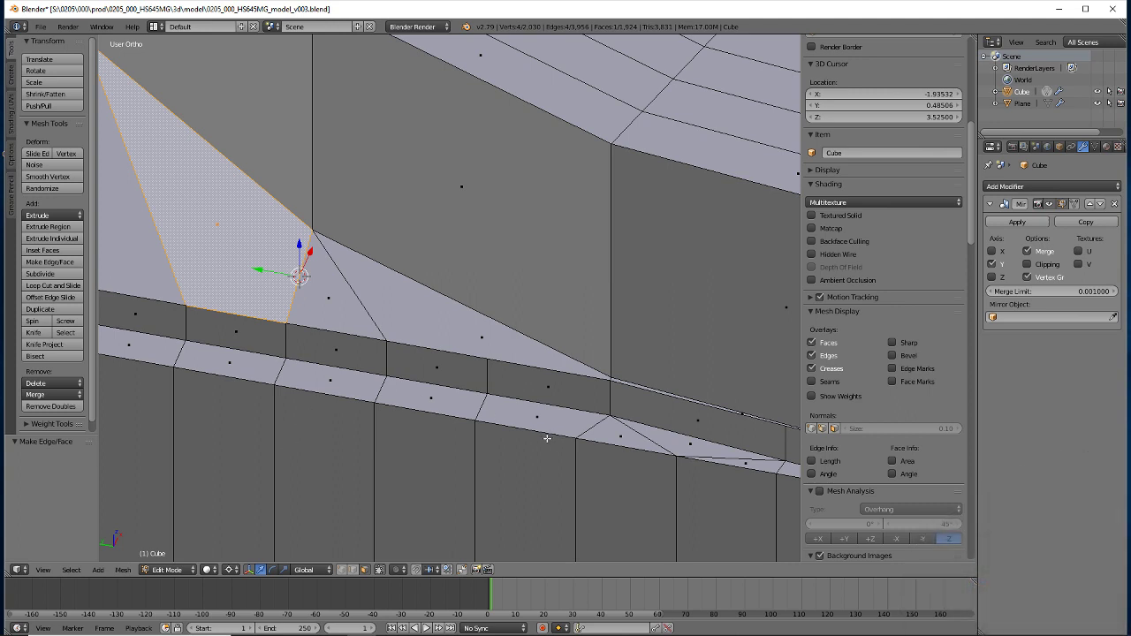
{"action": "key", "text": "k"}
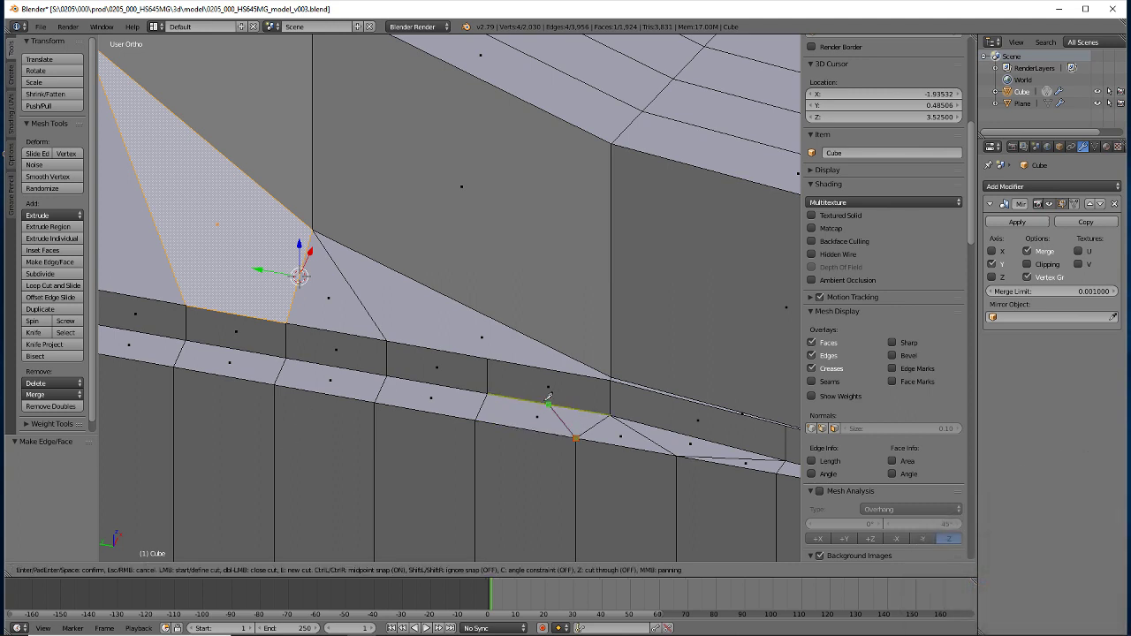
{"action": "left_click", "coordinate": [548, 403]}
{"action": "left_click", "coordinate": [548, 370]}
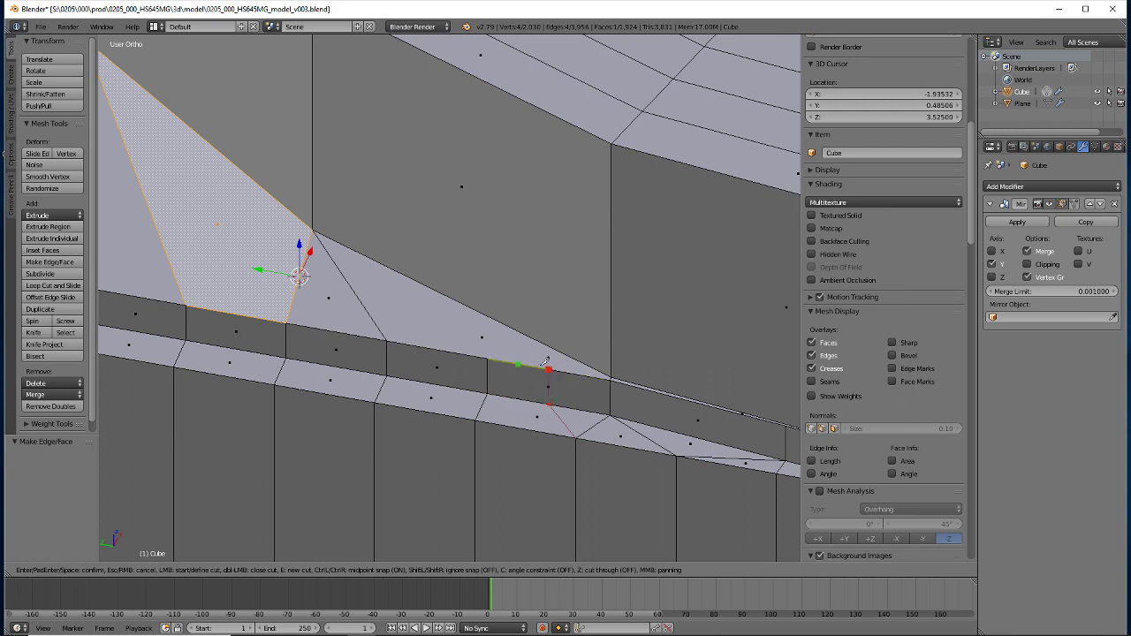
{"action": "left_click", "coordinate": [312, 232]}
{"action": "key", "text": "Return"}
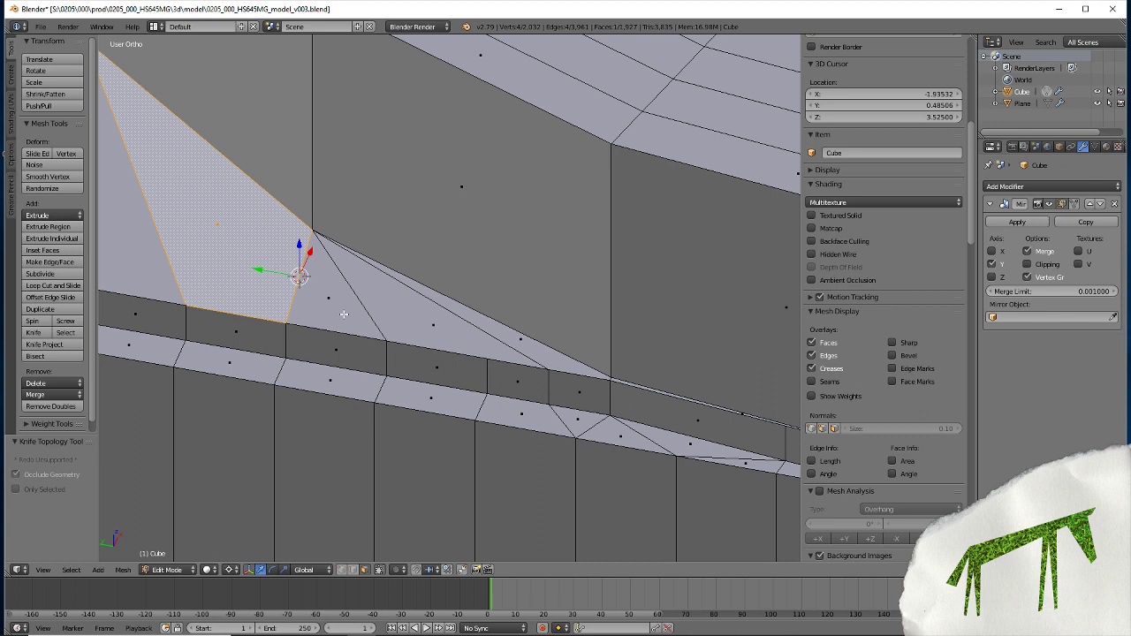
Knife-cut a second edge from the strip to the corner vertex, then fill and undo the triangle
{"action": "key", "text": "k"}
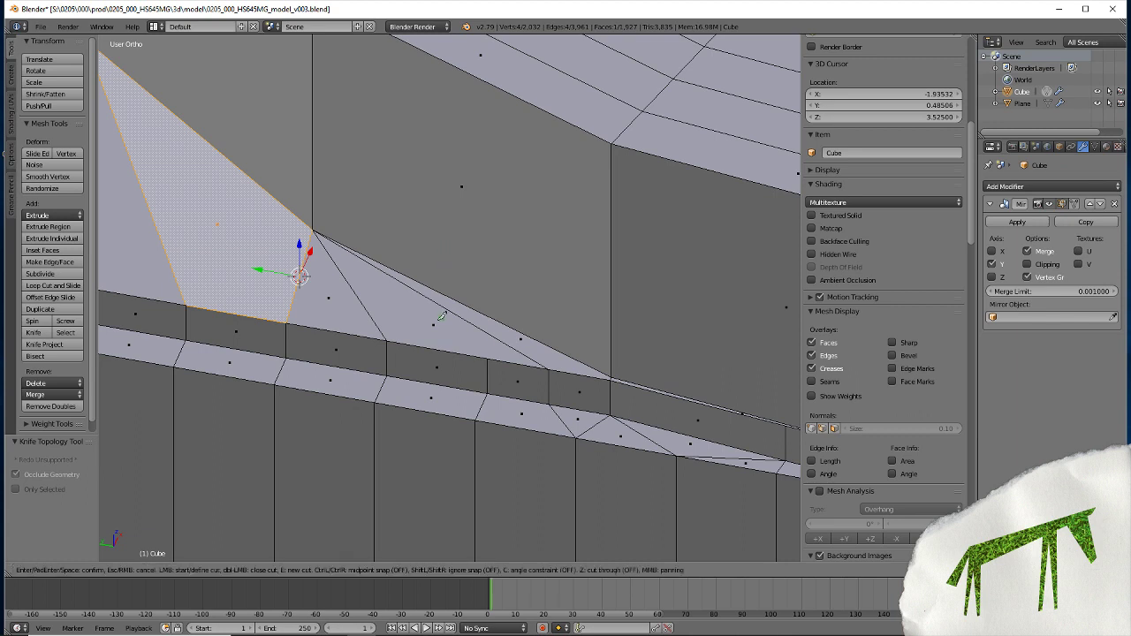
{"action": "left_click", "coordinate": [487, 359]}
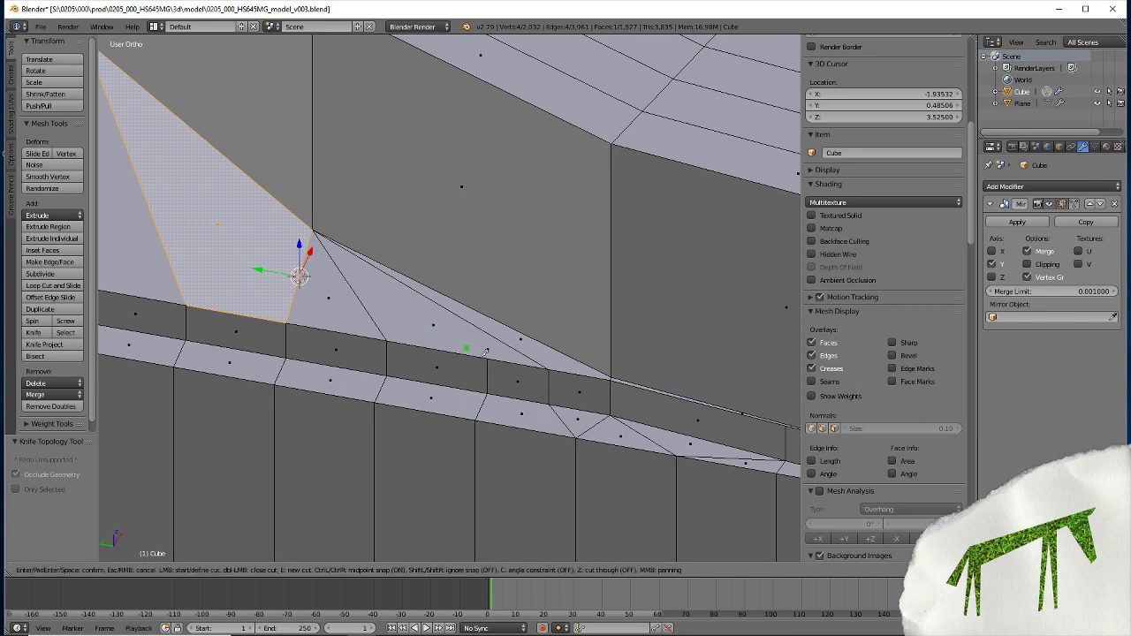
{"action": "left_click", "coordinate": [313, 232]}
{"action": "key", "text": "Return"}
{"action": "left_click", "coordinate": [378, 315]}
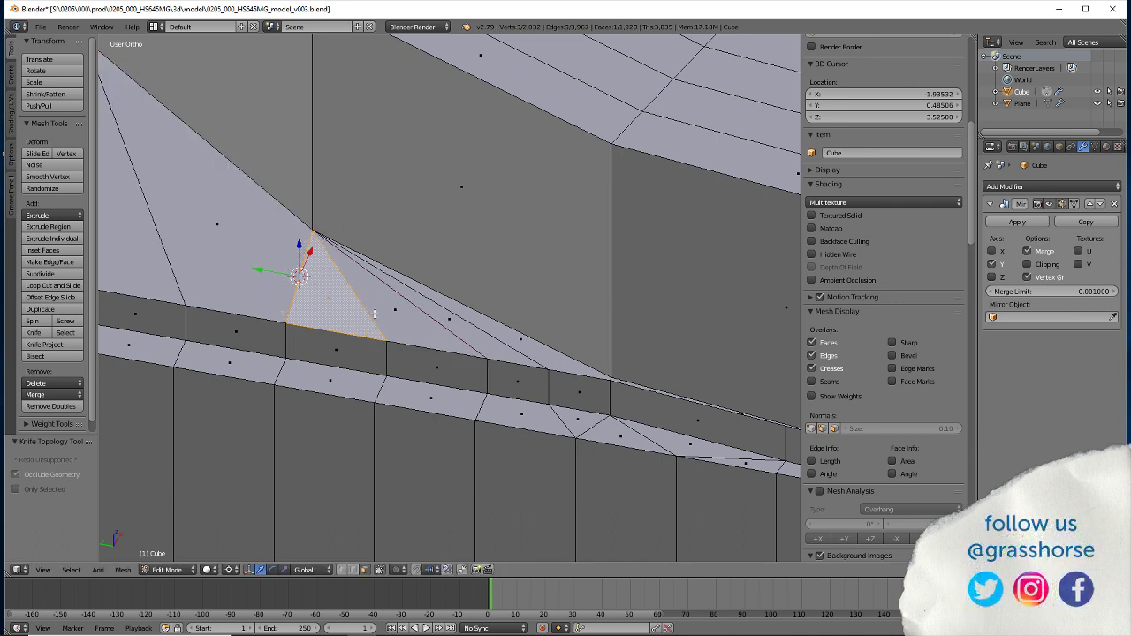
{"action": "key", "text": "f"}
{"action": "key", "text": "ctrl+z"}
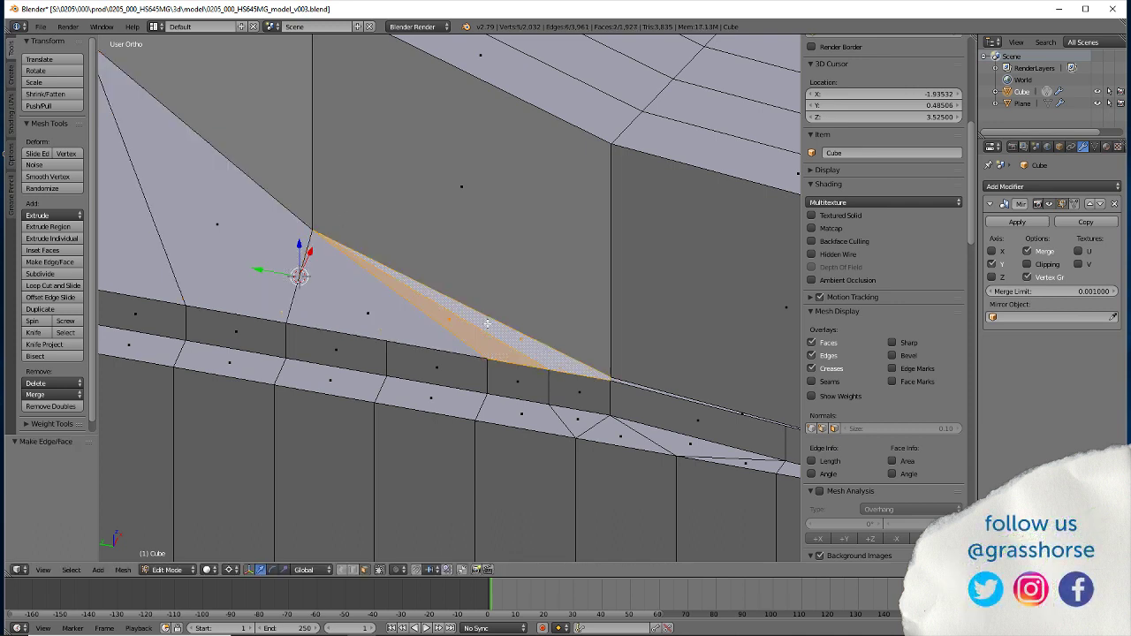
Select the small strip faces and the long sliver face on the right
{"action": "mouse_move", "coordinate": [346, 485]}
{"action": "middle_mouse_down"}
{"action": "mouse_move", "coordinate": [371, 460]}
{"action": "mouse_move", "coordinate": [342, 480]}
{"action": "mouse_move", "coordinate": [389, 460]}
{"action": "middle_mouse_up"}
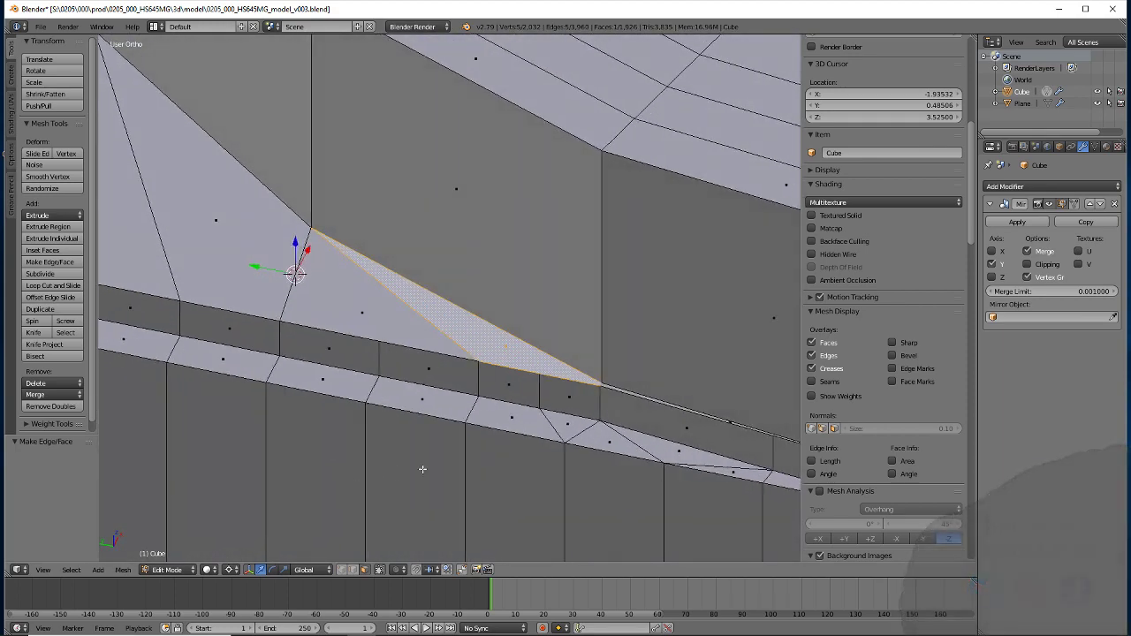
{"action": "left_click", "coordinate": [601, 444]}
{"action": "left_click", "coordinate": [682, 488]}
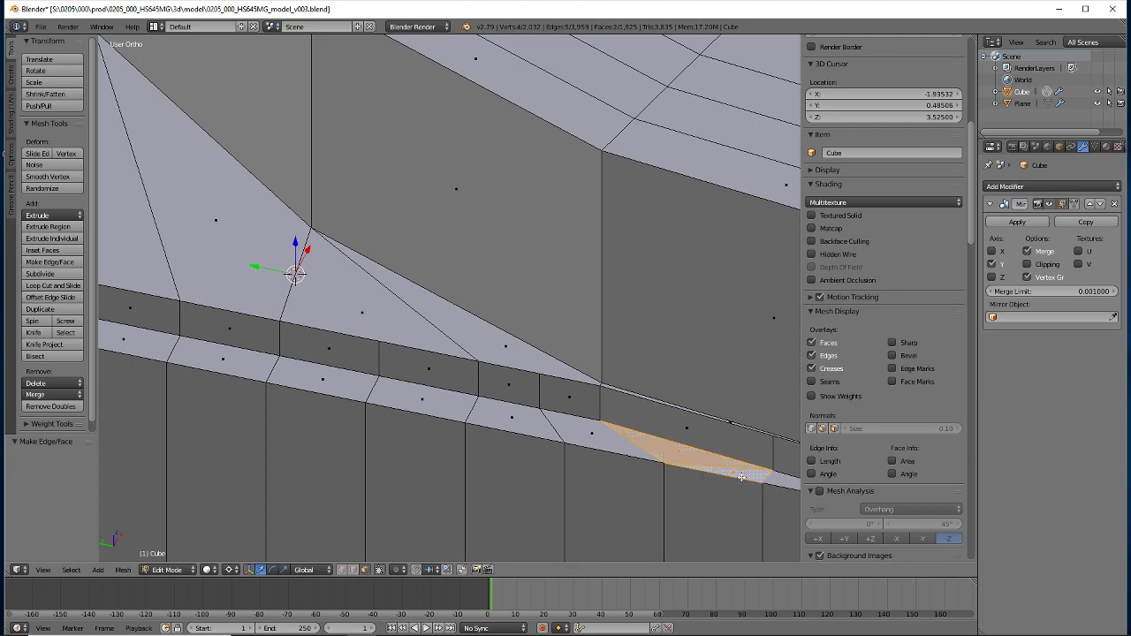
Orbit and zoom around the part to re-examine the curved corner band and fan vertex
{"action": "mouse_move", "coordinate": [414, 472]}
{"action": "middle_mouse_down"}
{"action": "mouse_move", "coordinate": [356, 426]}
{"action": "mouse_move", "coordinate": [274, 435]}
{"action": "middle_mouse_up"}
{"action": "scroll", "coordinate": [421, 468], "scroll_direction": "down", "scroll_amount": 3}
{"action": "scroll", "coordinate": [441, 481], "scroll_direction": "down", "scroll_amount": 2}
{"action": "scroll", "coordinate": [416, 468], "scroll_direction": "down", "scroll_amount": 3}
{"action": "scroll", "coordinate": [354, 434], "scroll_direction": "up", "scroll_amount": 4}
{"action": "scroll", "coordinate": [257, 433], "scroll_direction": "down", "scroll_amount": 2}
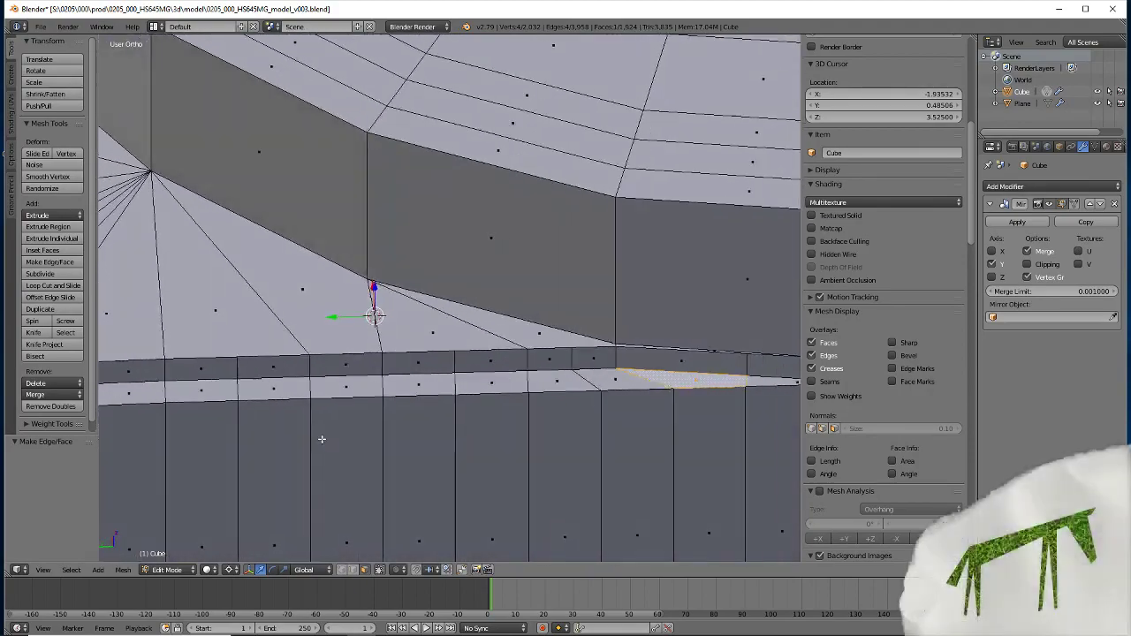
{"action": "scroll", "coordinate": [223, 429], "scroll_direction": "down", "scroll_amount": 1}
{"action": "scroll", "coordinate": [223, 433], "scroll_direction": "up", "scroll_amount": 1}
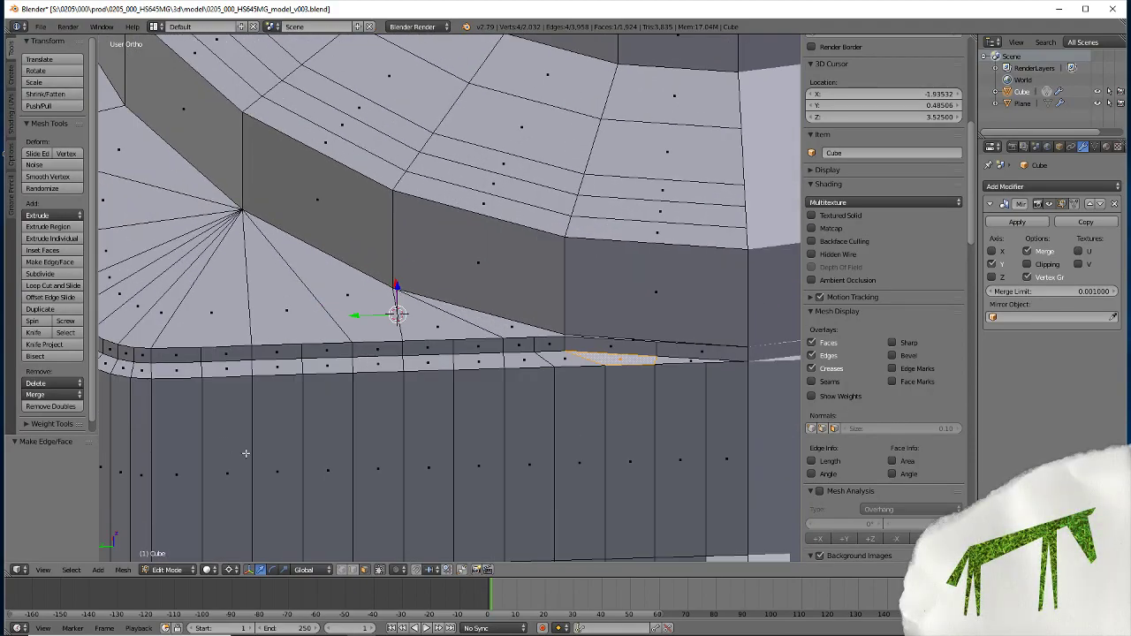
{"action": "mouse_move", "coordinate": [222, 436]}
{"action": "middle_mouse_down"}
{"action": "mouse_move", "coordinate": [430, 503]}
{"action": "mouse_move", "coordinate": [528, 492]}
{"action": "mouse_move", "coordinate": [473, 487]}
{"action": "middle_mouse_up"}
{"action": "scroll", "coordinate": [418, 482], "scroll_direction": "down", "scroll_amount": 2}
{"action": "scroll", "coordinate": [364, 476], "scroll_direction": "down", "scroll_amount": 2}
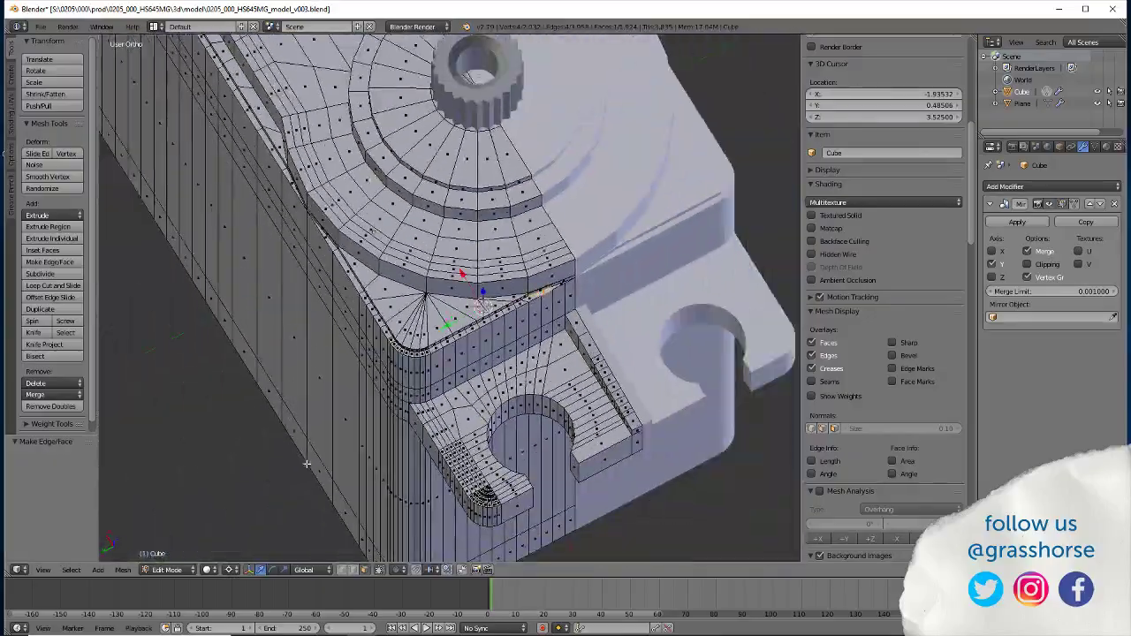
{"action": "scroll", "coordinate": [309, 471], "scroll_direction": "down", "scroll_amount": 2}
{"action": "middle_click_drag", "start_coordinate": [309, 471], "coordinate": [230, 432]}
{"action": "scroll", "coordinate": [293, 422], "scroll_direction": "up", "scroll_amount": 3}
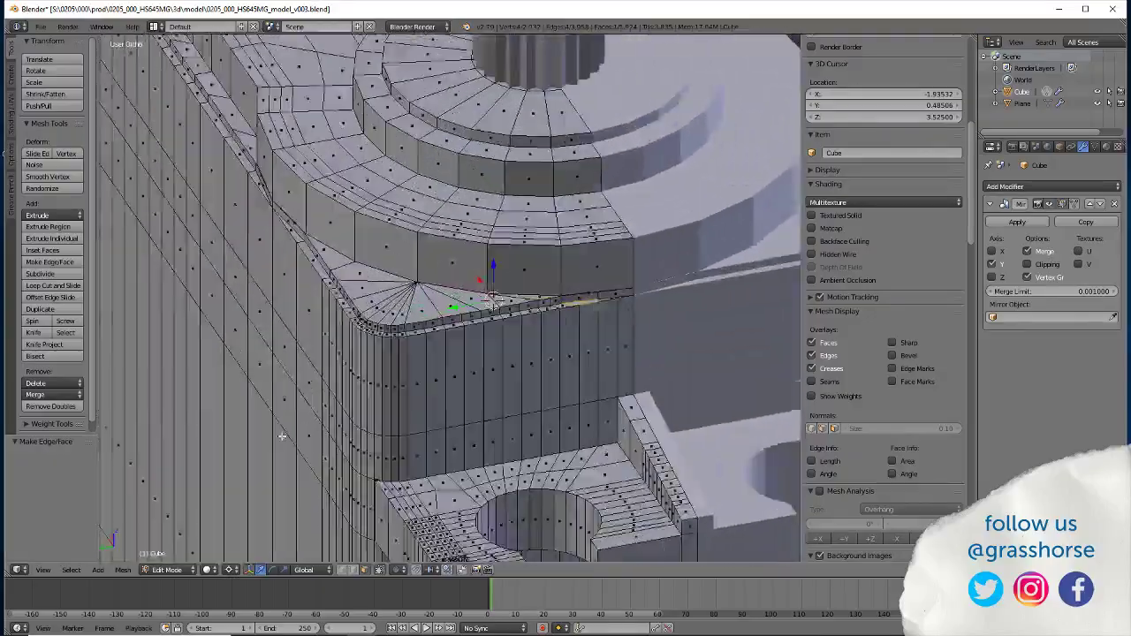
{"action": "scroll", "coordinate": [312, 428], "scroll_direction": "up", "scroll_amount": 2}
{"action": "mouse_move", "coordinate": [332, 434]}
{"action": "middle_mouse_down"}
{"action": "mouse_move", "coordinate": [350, 441]}
{"action": "mouse_move", "coordinate": [247, 469]}
{"action": "mouse_move", "coordinate": [156, 456]}
{"action": "middle_mouse_up"}
{"action": "scroll", "coordinate": [247, 469], "scroll_direction": "up", "scroll_amount": 1}
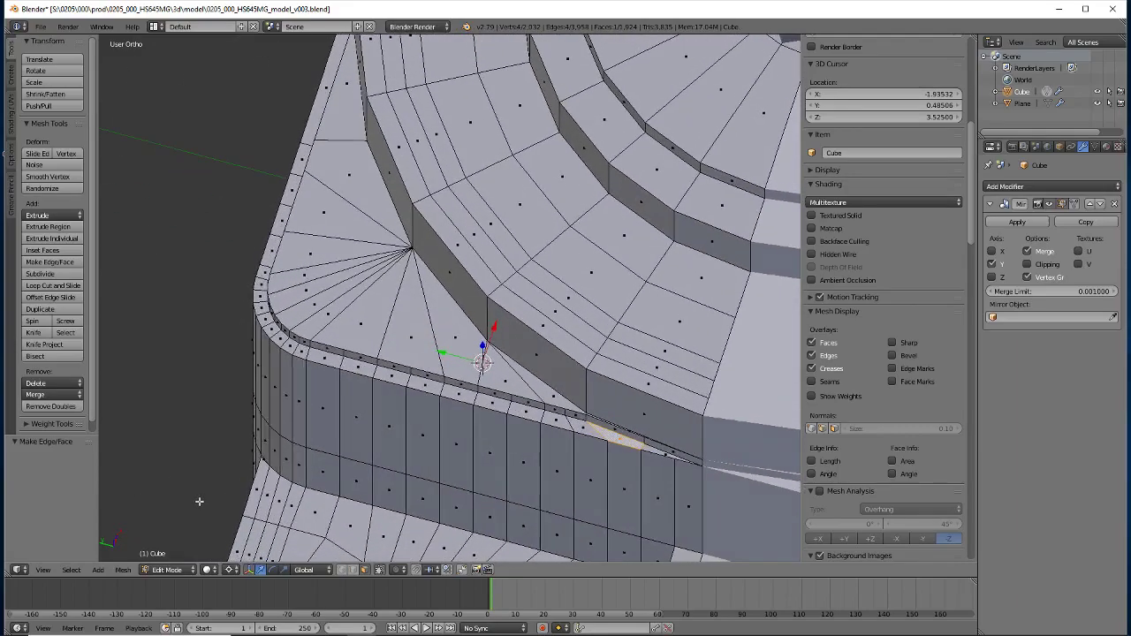
{"action": "middle_click_drag", "start_coordinate": [190, 505], "coordinate": [384, 523]}
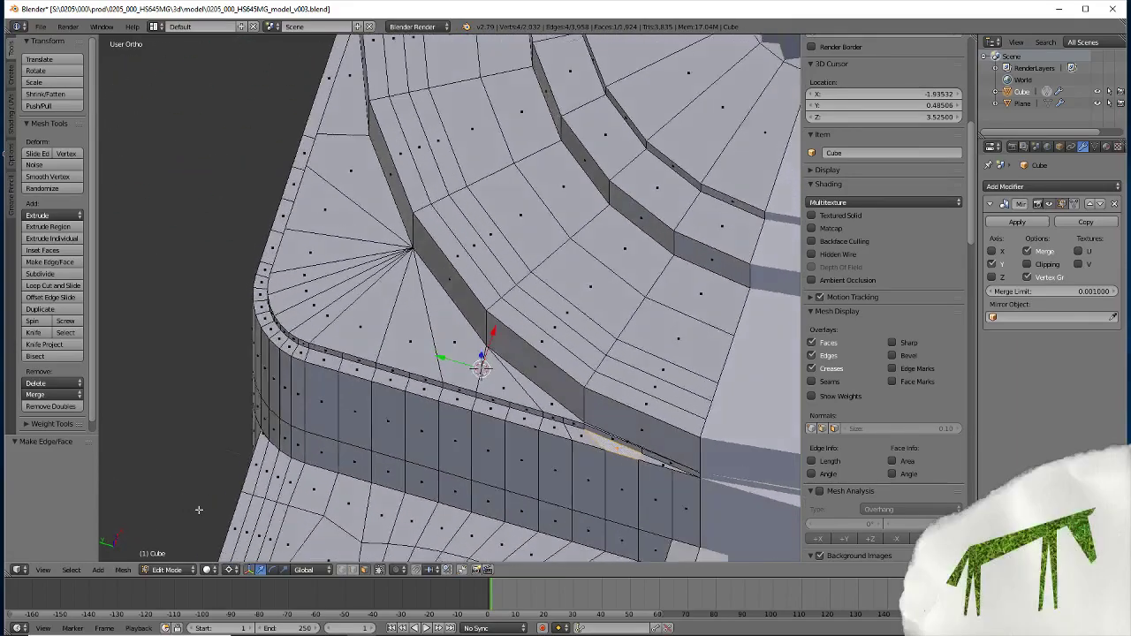
{"action": "mouse_move", "coordinate": [469, 432]}
{"action": "middle_mouse_down"}
{"action": "mouse_move", "coordinate": [296, 483]}
{"action": "mouse_move", "coordinate": [364, 445]}
{"action": "middle_mouse_up"}
Switch to orthographic view and frame the fan-vertex corner
{"action": "key", "text": "KP_5"}
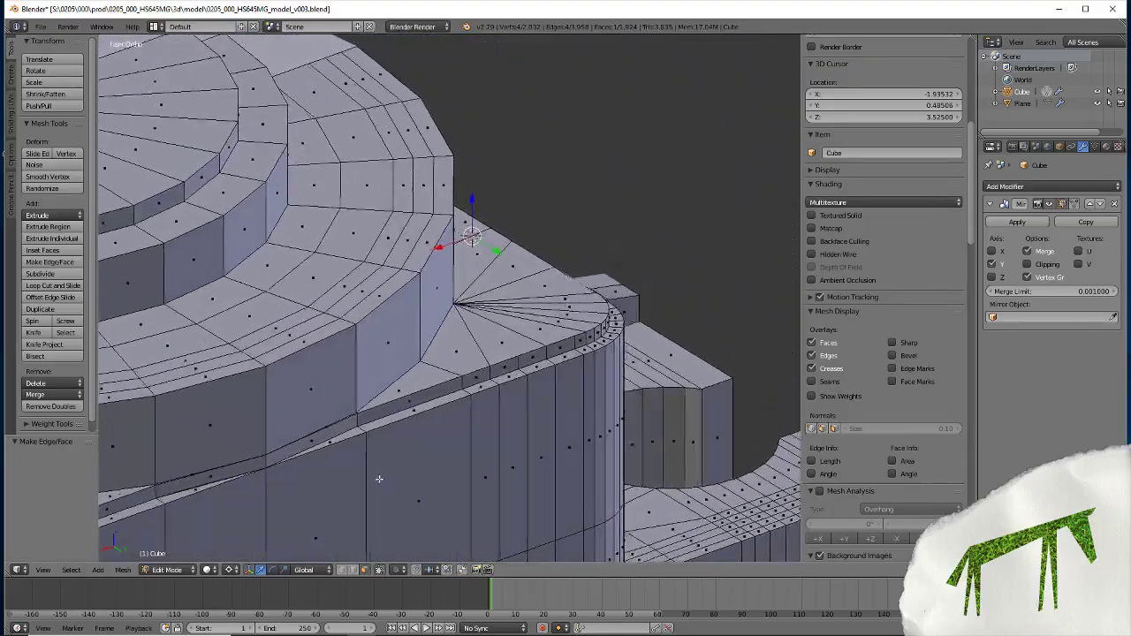
{"action": "mouse_move", "coordinate": [374, 485]}
{"action": "middle_mouse_down"}
{"action": "mouse_move", "coordinate": [273, 440]}
{"action": "mouse_move", "coordinate": [327, 415]}
{"action": "mouse_move", "coordinate": [282, 406]}
{"action": "mouse_move", "coordinate": [464, 425]}
{"action": "middle_mouse_up"}
{"action": "scroll", "coordinate": [273, 440], "scroll_direction": "down", "scroll_amount": 4}
{"action": "scroll", "coordinate": [464, 425], "scroll_direction": "up", "scroll_amount": 6}
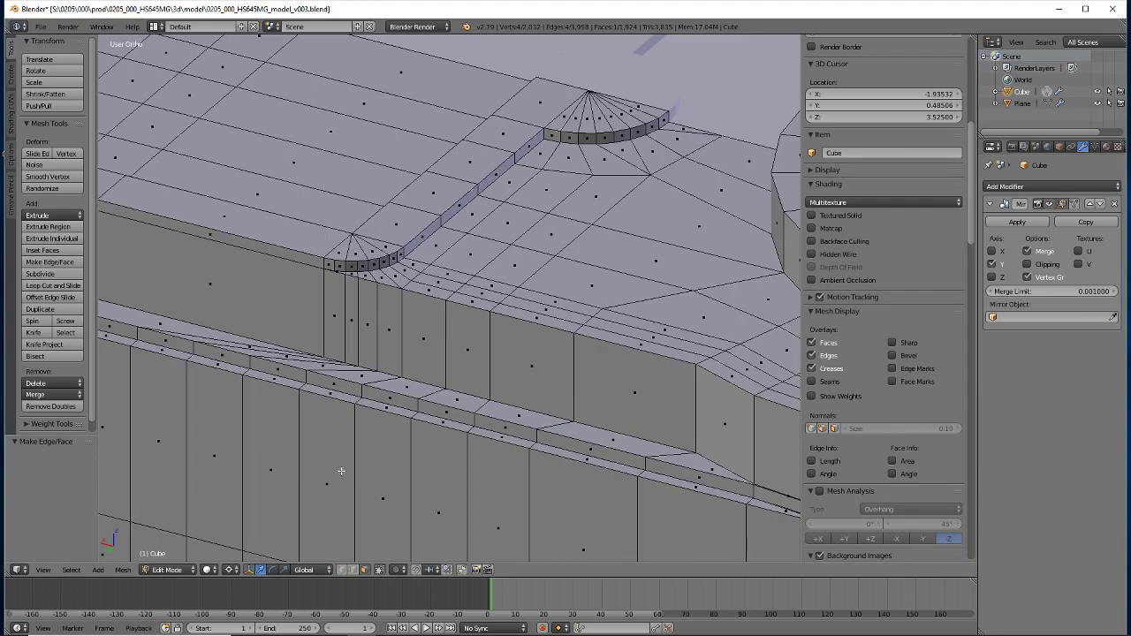
{"action": "mouse_move", "coordinate": [341, 471]}
{"action": "middle_mouse_down", "text": "shift"}
{"action": "mouse_move", "coordinate": [266, 433]}
{"action": "mouse_move", "coordinate": [344, 417]}
{"action": "mouse_move", "coordinate": [324, 428]}
{"action": "middle_mouse_up", "text": "shift"}
{"action": "scroll", "coordinate": [246, 424], "scroll_direction": "up", "scroll_amount": 3}
Save over the existing v003 file, then zoom and pan to the lid's underside gap
{"action": "key", "text": "ctrl+s"}
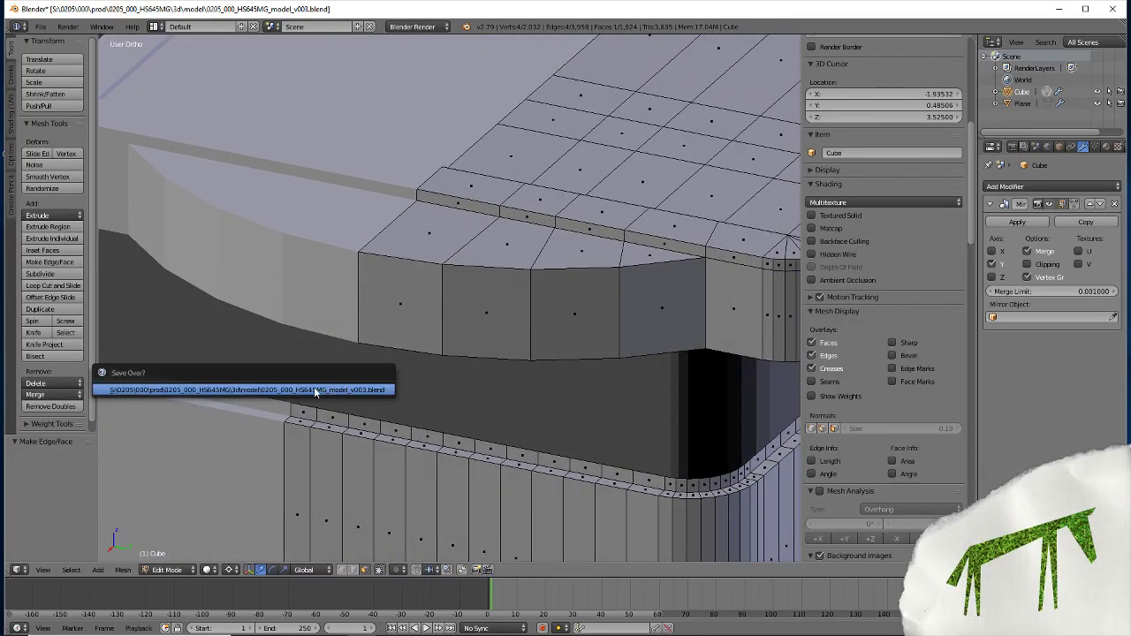
{"action": "left_click", "coordinate": [279, 390]}
{"action": "scroll", "coordinate": [285, 425], "scroll_direction": "down", "scroll_amount": 5}
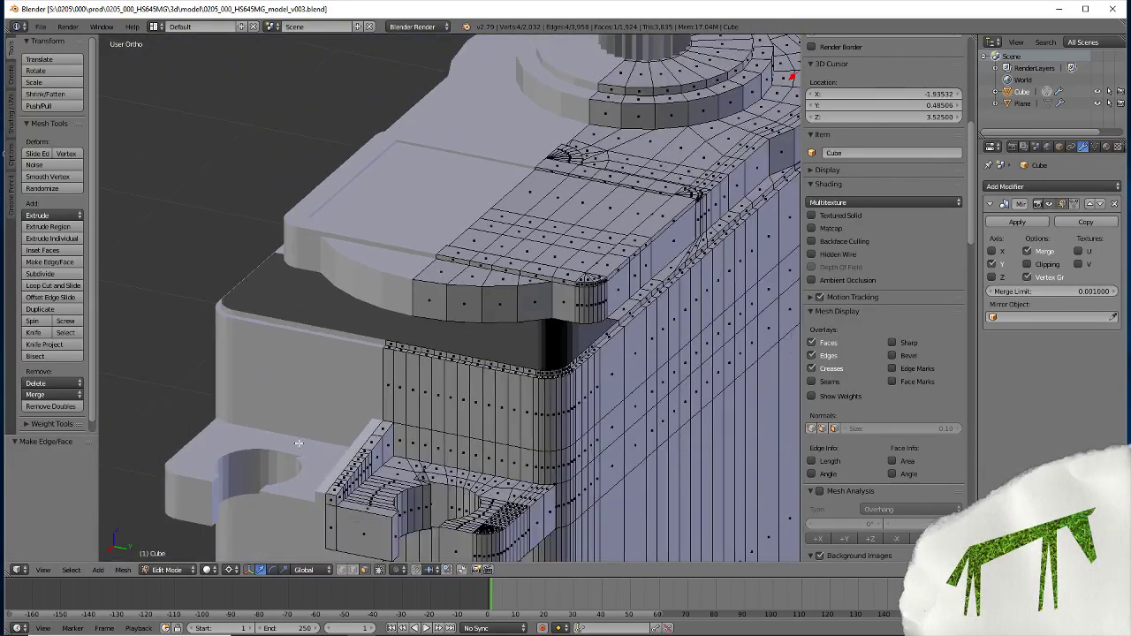
{"action": "scroll", "coordinate": [310, 447], "scroll_direction": "up", "scroll_amount": 1}
{"action": "scroll", "coordinate": [327, 459], "scroll_direction": "up", "scroll_amount": 2}
{"action": "scroll", "coordinate": [340, 470], "scroll_direction": "up", "scroll_amount": 2}
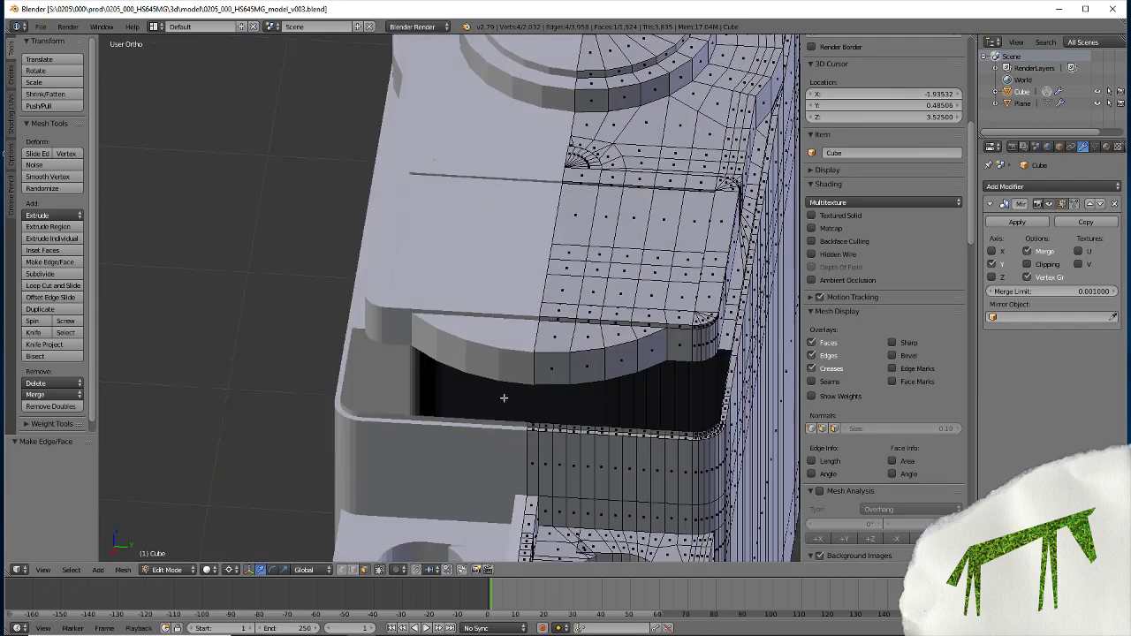
{"action": "scroll", "coordinate": [509, 407], "scroll_direction": "up", "scroll_amount": 2}
{"action": "middle_click_drag", "start_coordinate": [593, 506], "coordinate": [401, 455], "text": "shift"}
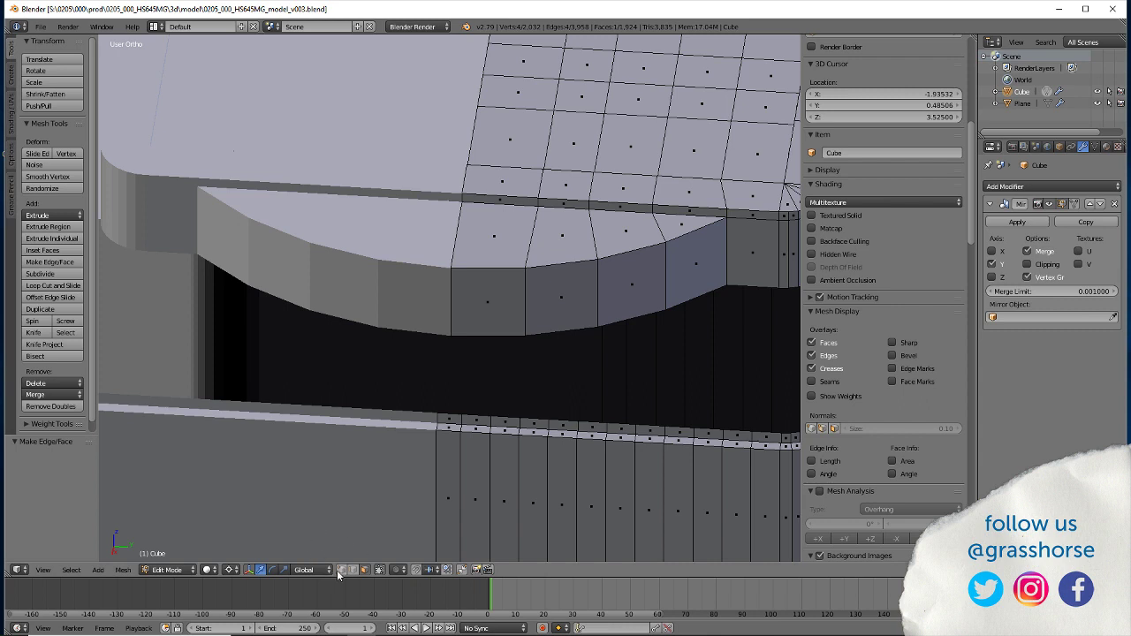
In vertex select mode, fill a triangle and a quad across the gap at the lid's lower corner
{"action": "left_click", "coordinate": [342, 570]}
{"action": "right_click", "coordinate": [438, 409]}
{"action": "right_click", "coordinate": [458, 356], "text": "shift"}
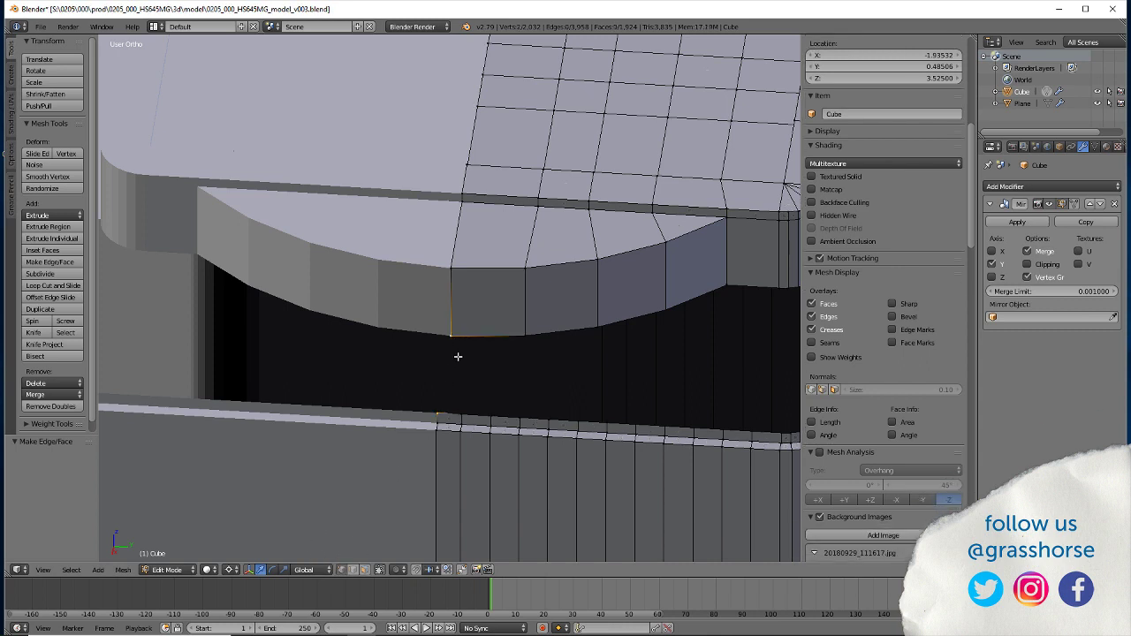
{"action": "right_click", "coordinate": [461, 415], "text": "shift"}
{"action": "key", "text": "f"}
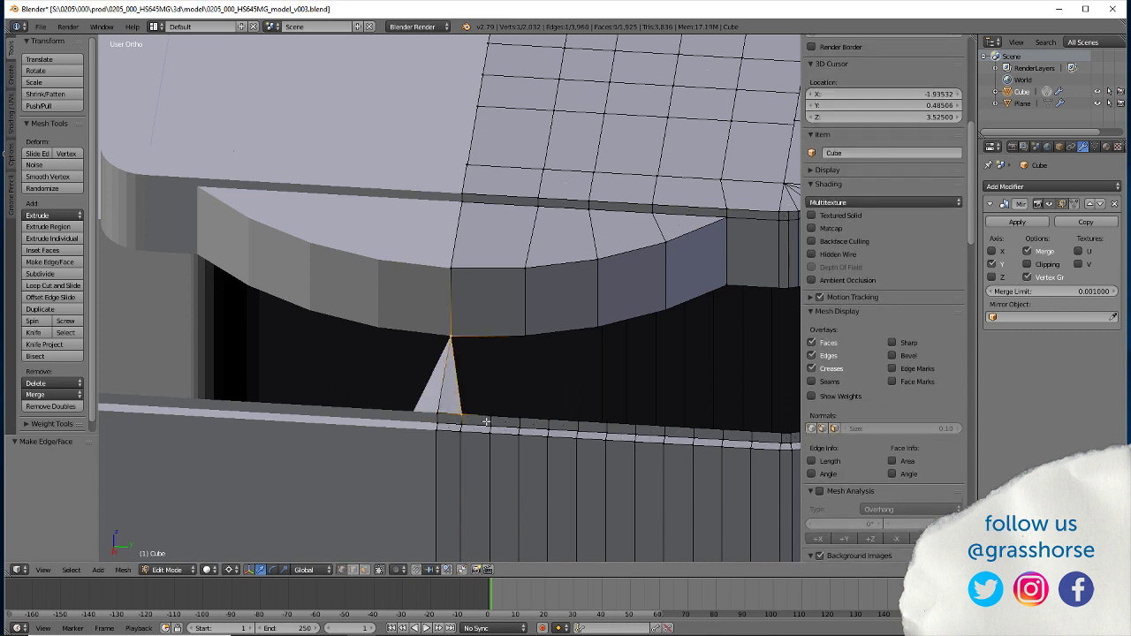
{"action": "right_click", "coordinate": [523, 334], "text": "shift"}
{"action": "right_click", "coordinate": [488, 414], "text": "shift"}
{"action": "key", "text": "f"}
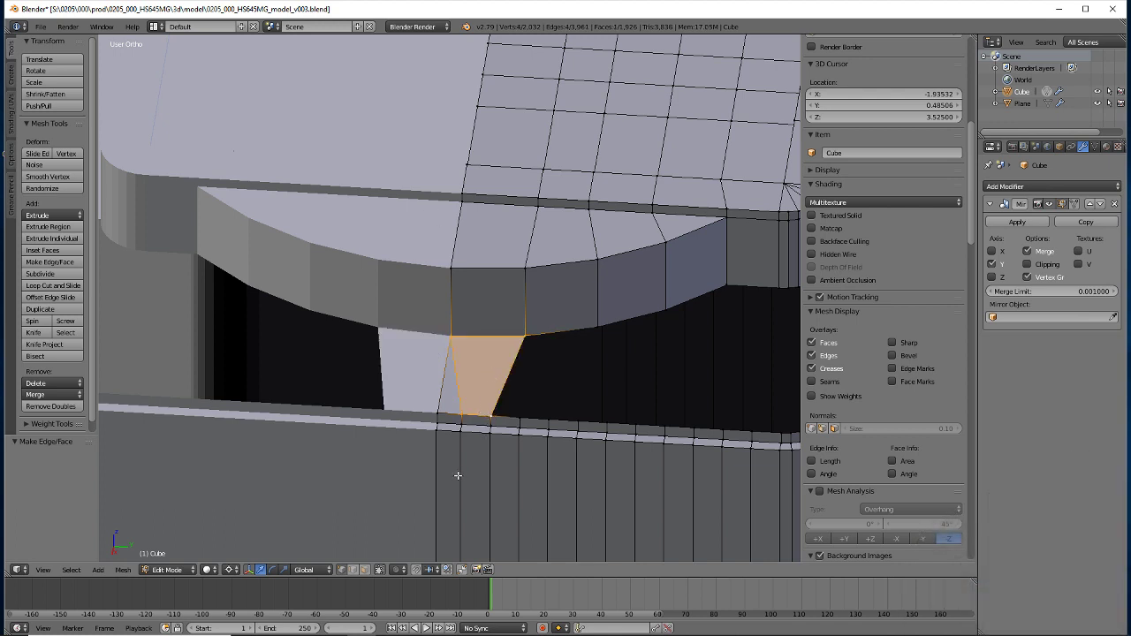
Fill two more triangles further right along the gap
{"action": "right_click", "coordinate": [491, 416]}
{"action": "right_click", "coordinate": [521, 416], "text": "shift"}
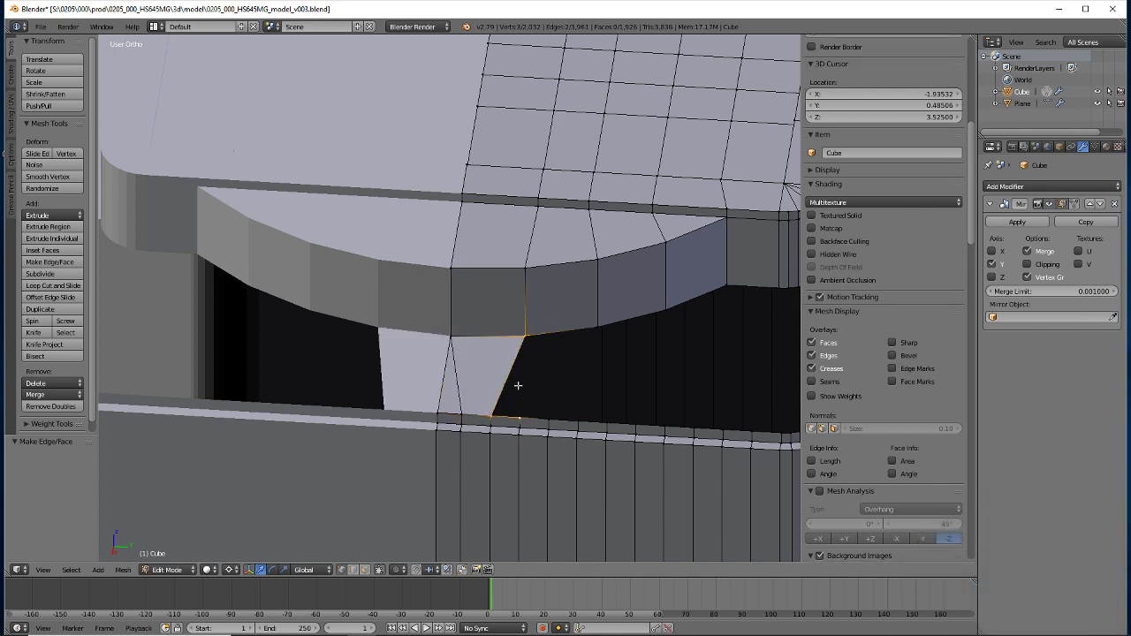
{"action": "key", "text": "f"}
{"action": "right_click", "coordinate": [519, 416]}
{"action": "right_click", "coordinate": [523, 334], "text": "shift"}
{"action": "right_click", "coordinate": [549, 417], "text": "shift"}
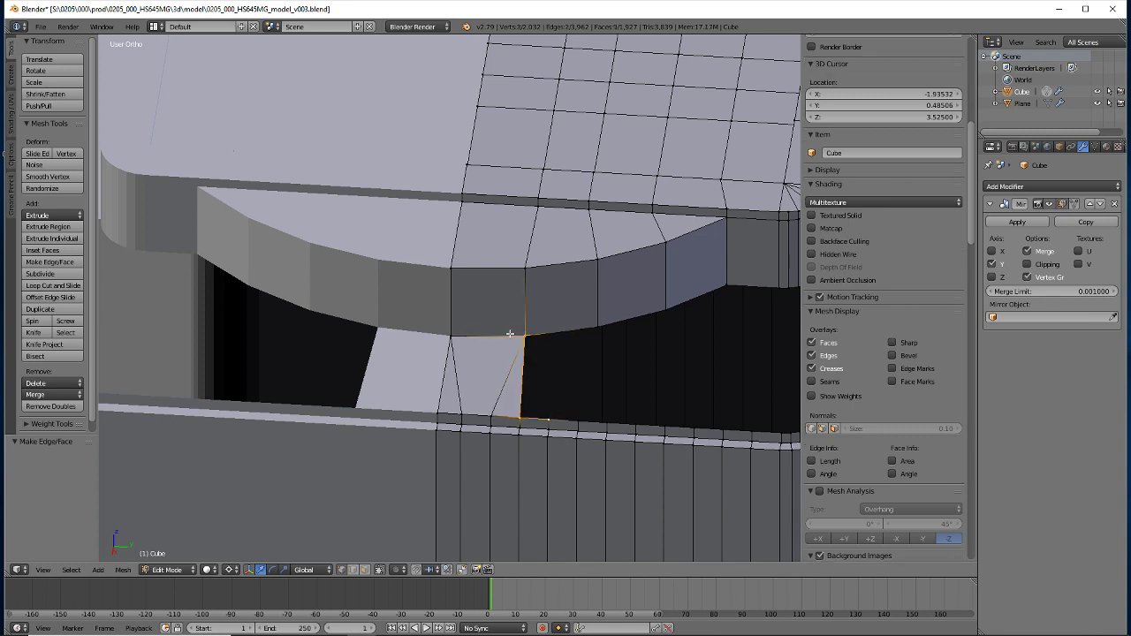
{"action": "key", "text": "f"}
At the rounded corner, fill a quad face between four gap vertices
{"action": "middle_click_drag", "start_coordinate": [504, 463], "coordinate": [345, 471], "text": "shift"}
{"action": "right_click", "coordinate": [390, 428]}
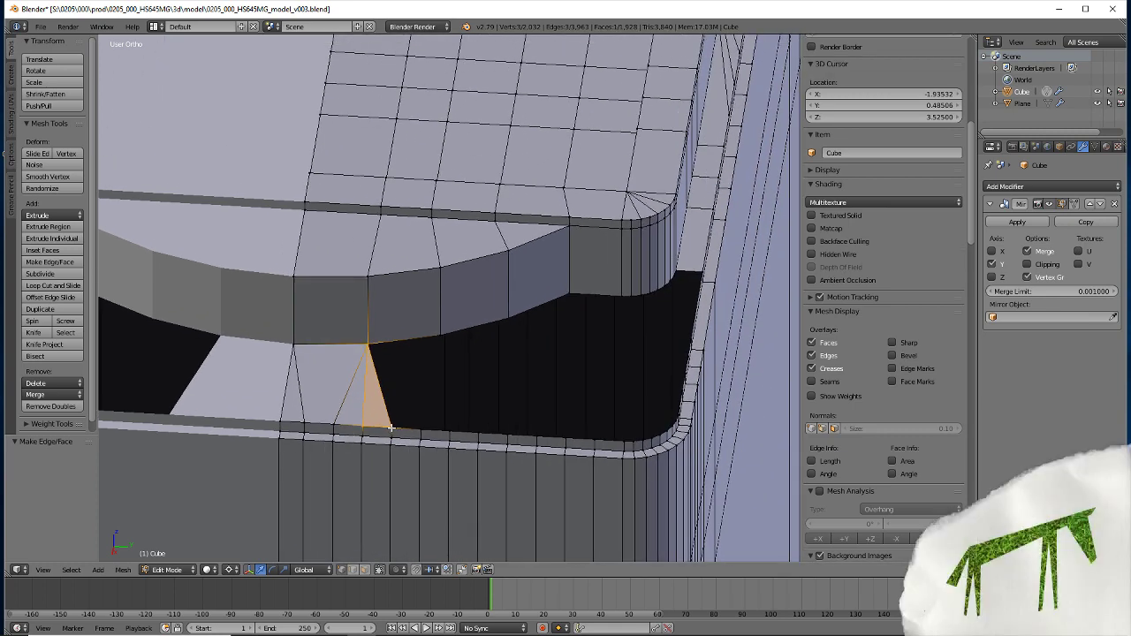
{"action": "right_click", "coordinate": [366, 344], "text": "shift"}
{"action": "right_click", "coordinate": [439, 336], "text": "shift"}
{"action": "right_click", "coordinate": [420, 431], "text": "shift"}
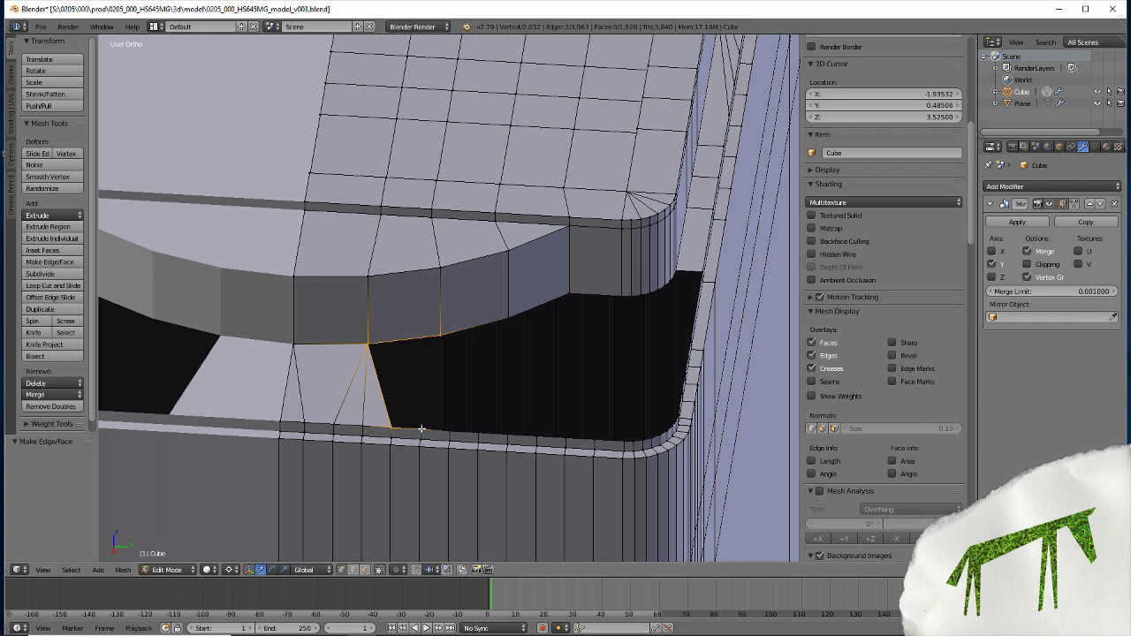
{"action": "key", "text": "f"}
Fill two triangles fanning out to the next bottom vertices
{"action": "right_click", "coordinate": [420, 431]}
{"action": "right_click", "coordinate": [439, 336], "text": "shift"}
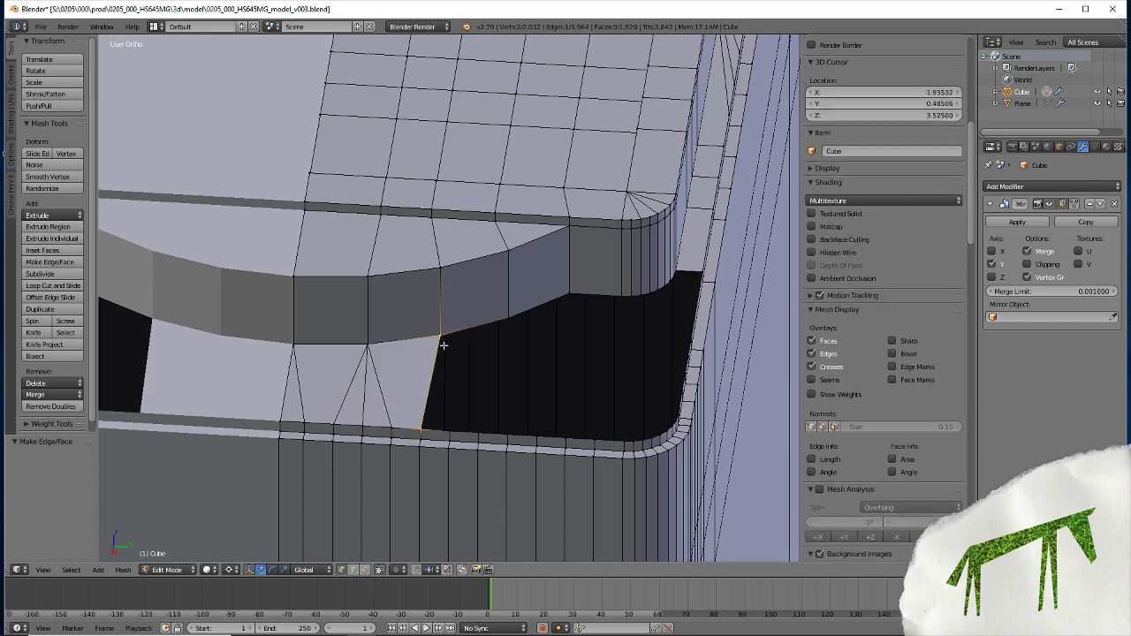
{"action": "right_click", "coordinate": [449, 433], "text": "shift"}
{"action": "key", "text": "f"}
{"action": "right_click", "coordinate": [422, 433], "text": "shift"}
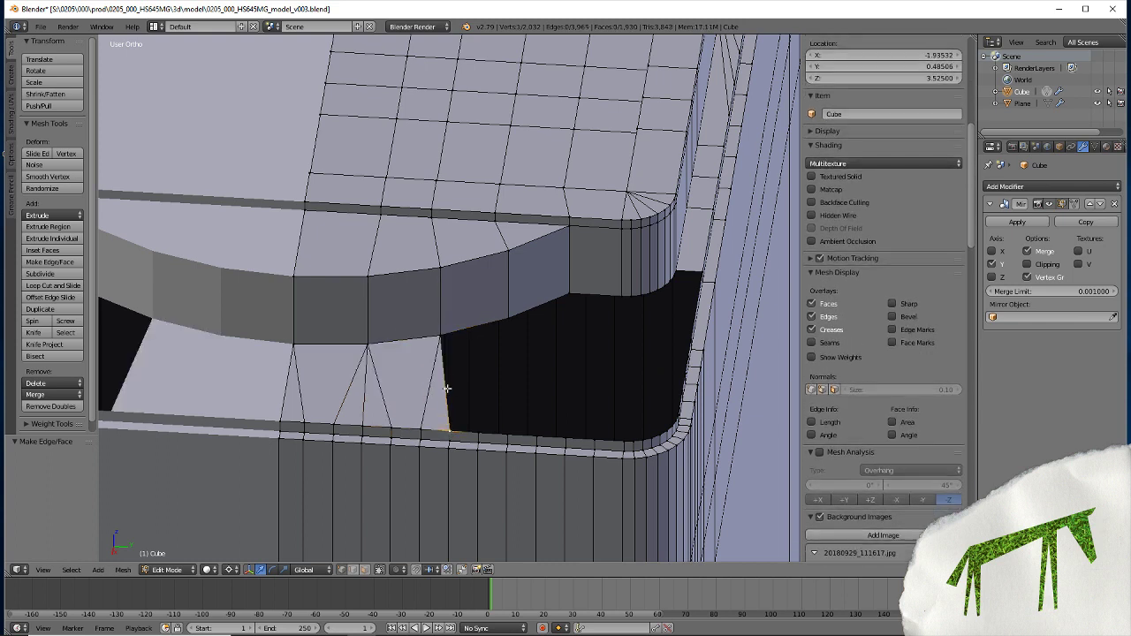
{"action": "right_click", "coordinate": [477, 433], "text": "shift"}
{"action": "key", "text": "f"}
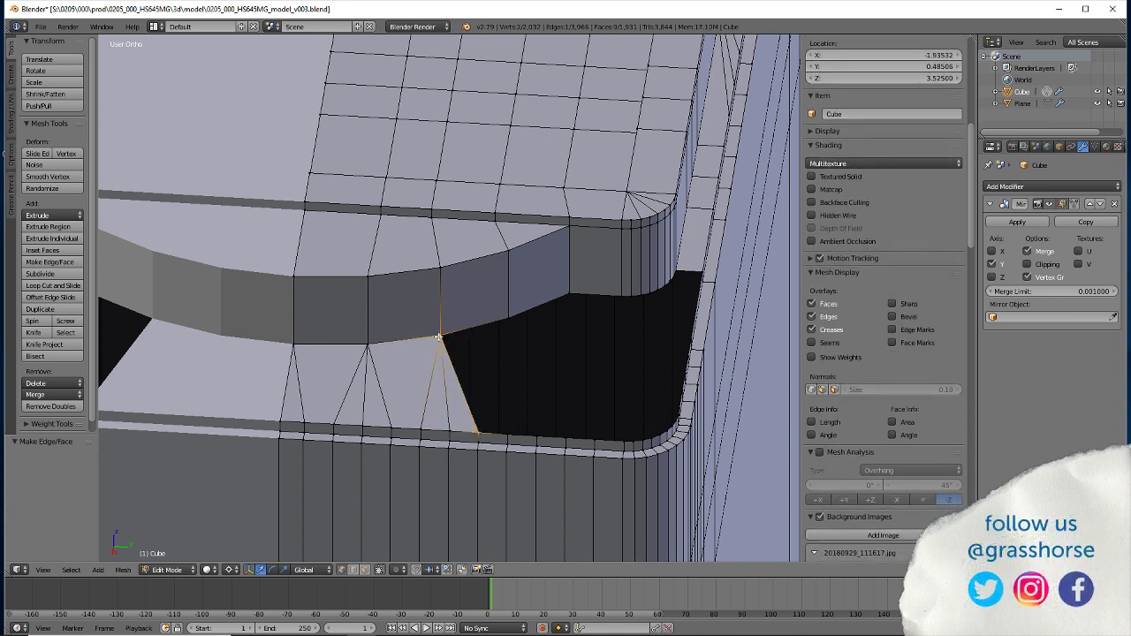
Fill three more triangles across the dark gap toward the right-hand bottom vertices
{"action": "right_click", "coordinate": [508, 317], "text": "shift"}
{"action": "right_click", "coordinate": [508, 435], "text": "shift"}
{"action": "key", "text": "f"}
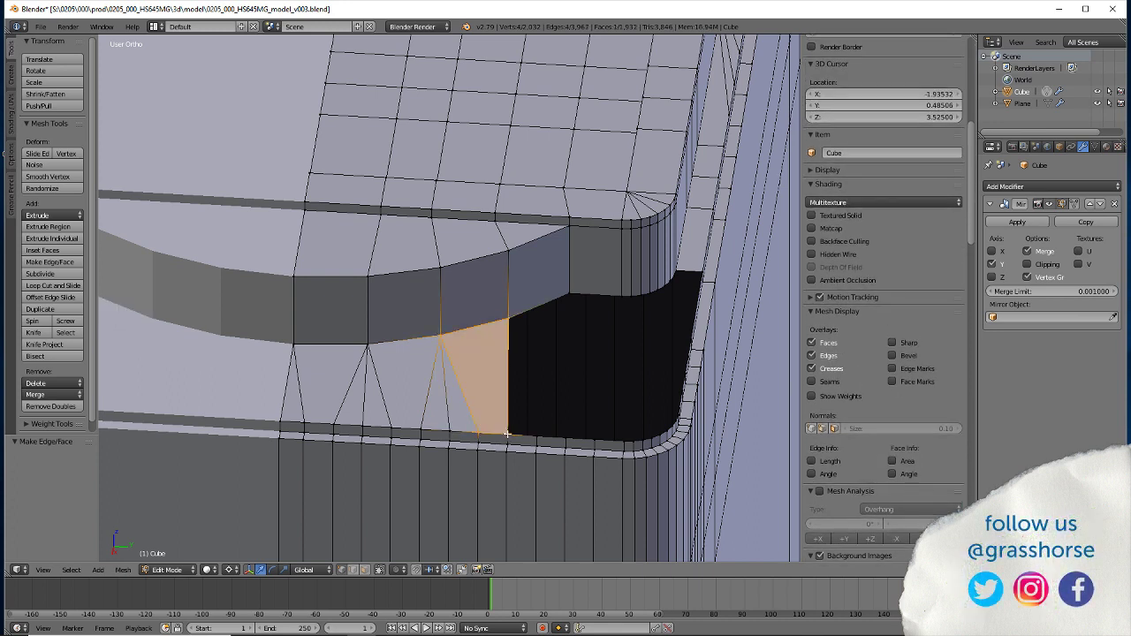
{"action": "right_click", "coordinate": [439, 336], "text": "shift"}
{"action": "right_click", "coordinate": [536, 435], "text": "shift"}
{"action": "key", "text": "f"}
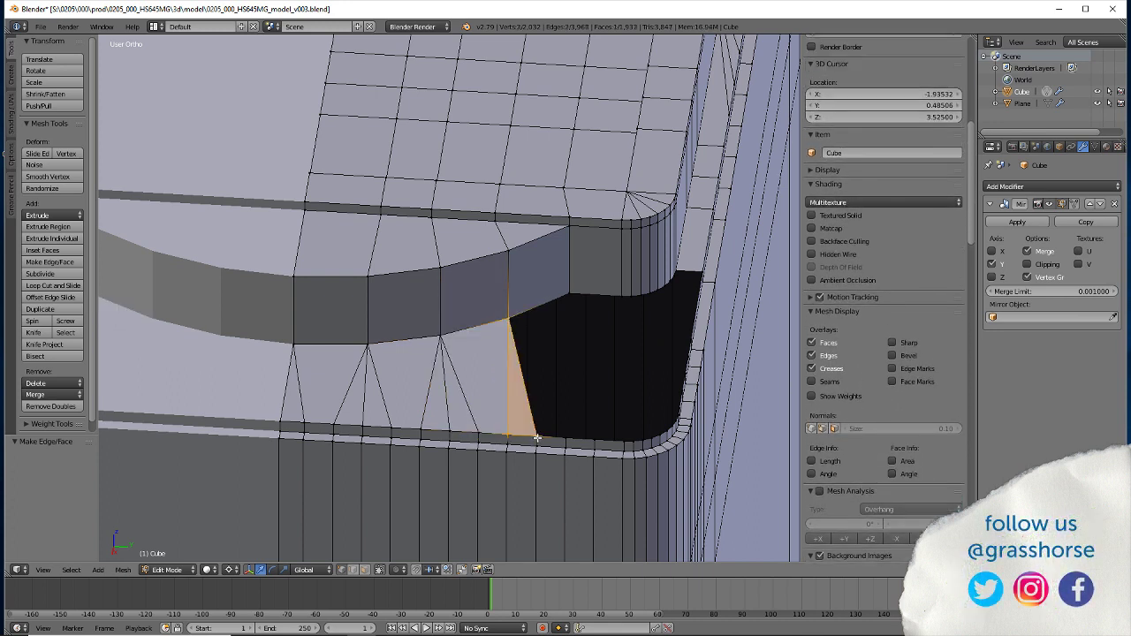
{"action": "right_click", "coordinate": [535, 424]}
{"action": "scroll", "coordinate": [884, 353], "scroll_direction": "up", "scroll_amount": 2}
{"action": "right_click", "coordinate": [566, 438], "text": "shift"}
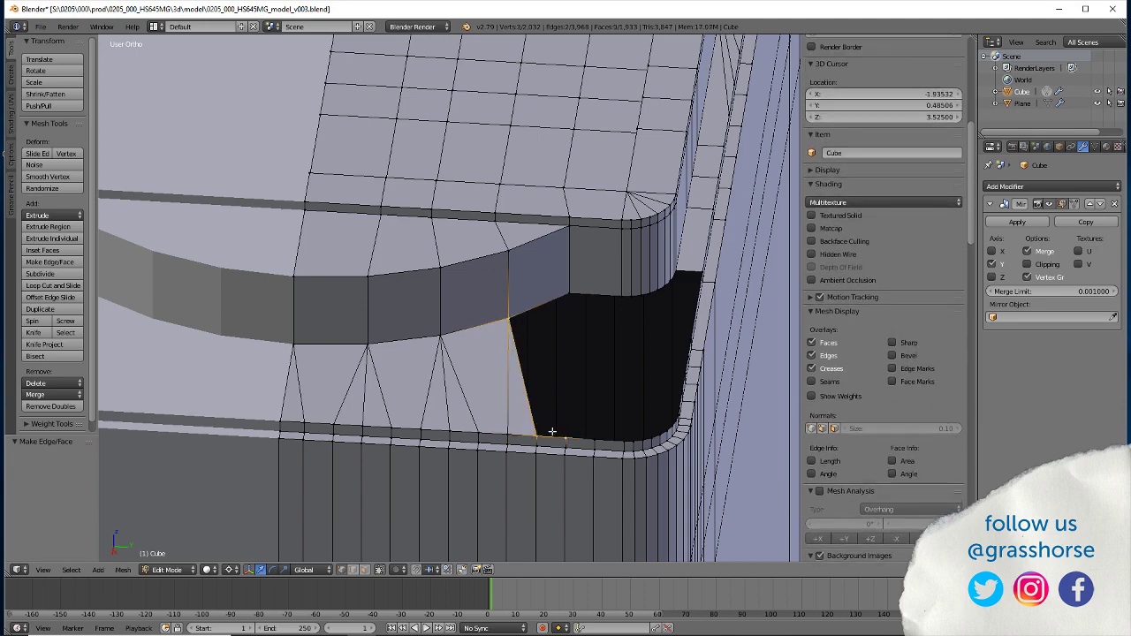
{"action": "key", "text": "f"}
At the remaining corner hole, fill a quad and a face down to the bottom vertex
{"action": "middle_click_drag", "start_coordinate": [369, 185], "coordinate": [371, 459]}
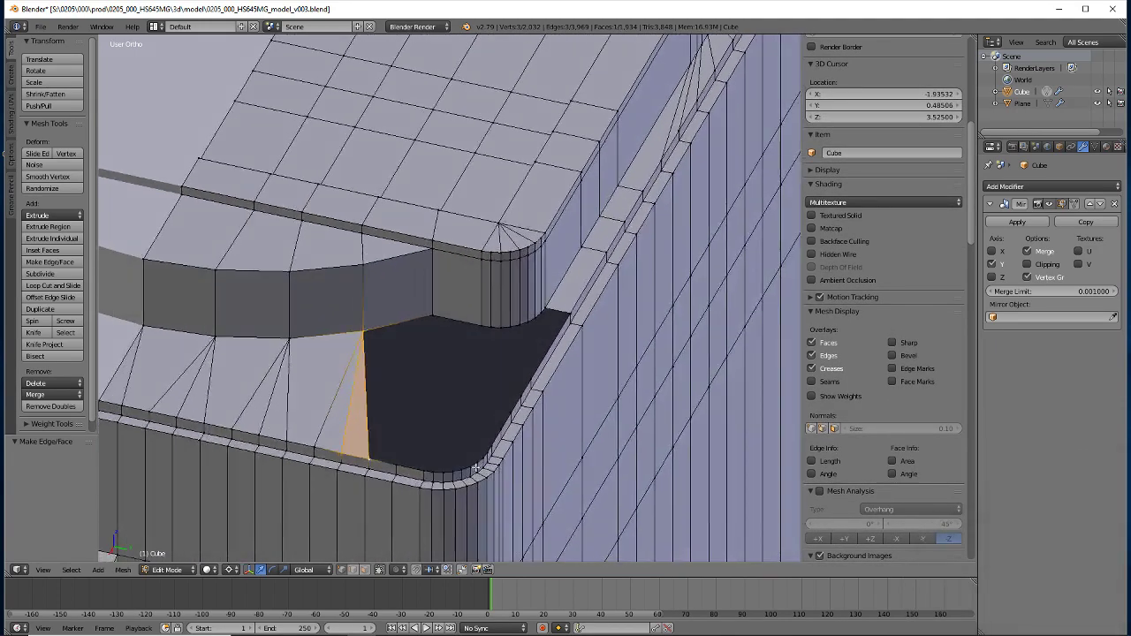
{"action": "right_click", "coordinate": [431, 315], "text": "shift"}
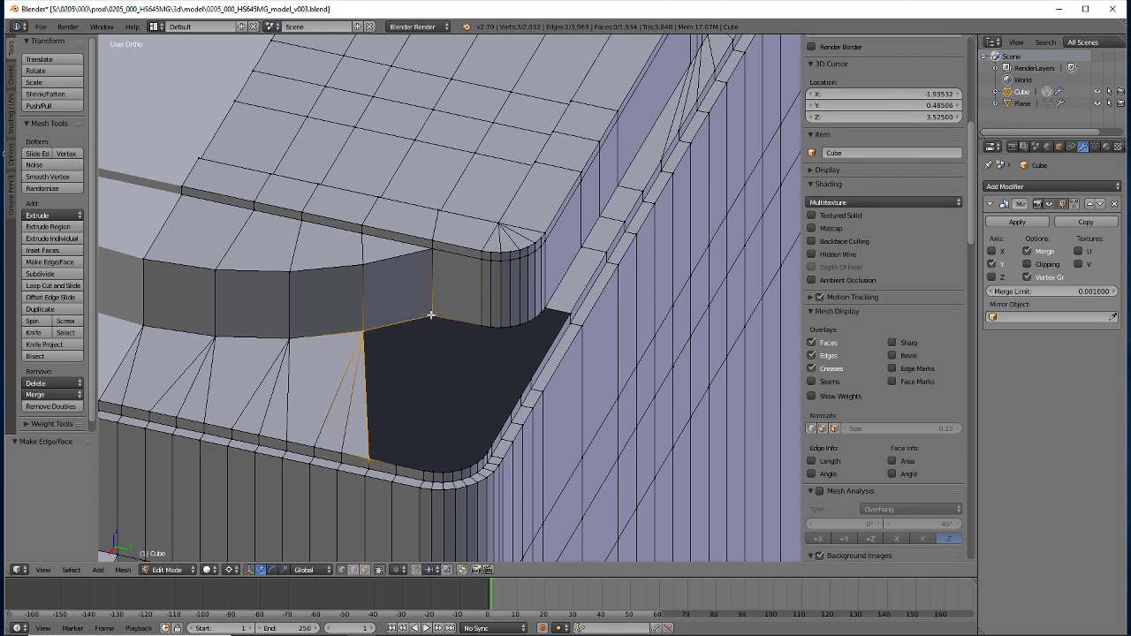
{"action": "right_click", "coordinate": [396, 467], "text": "shift"}
{"action": "key", "text": "f"}
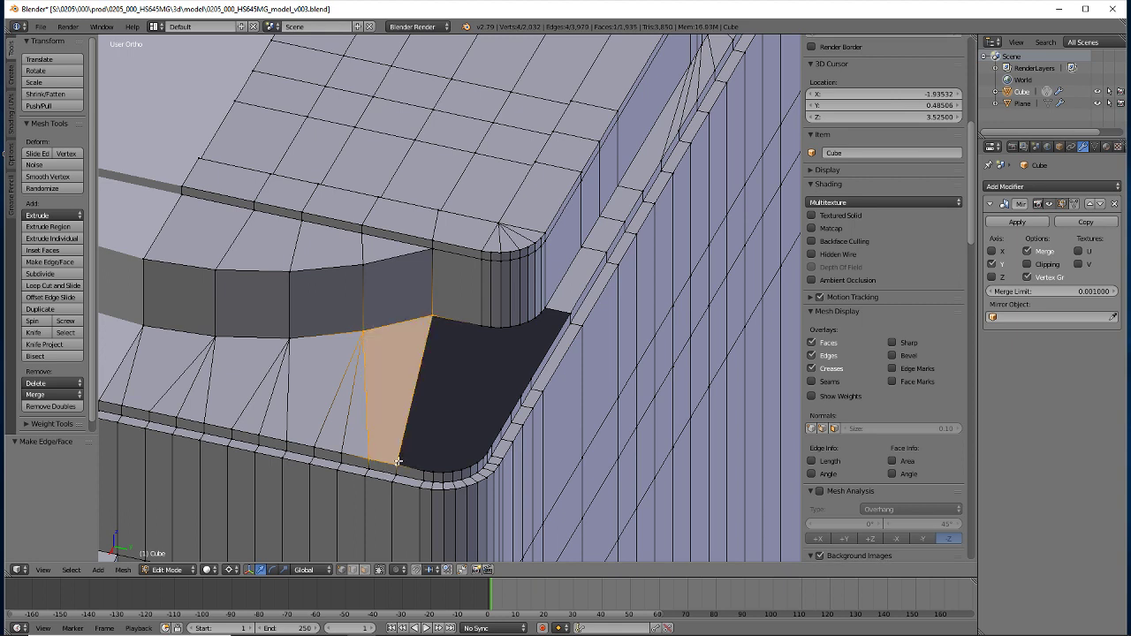
{"action": "right_click", "coordinate": [430, 315]}
{"action": "right_click", "coordinate": [422, 471], "text": "shift"}
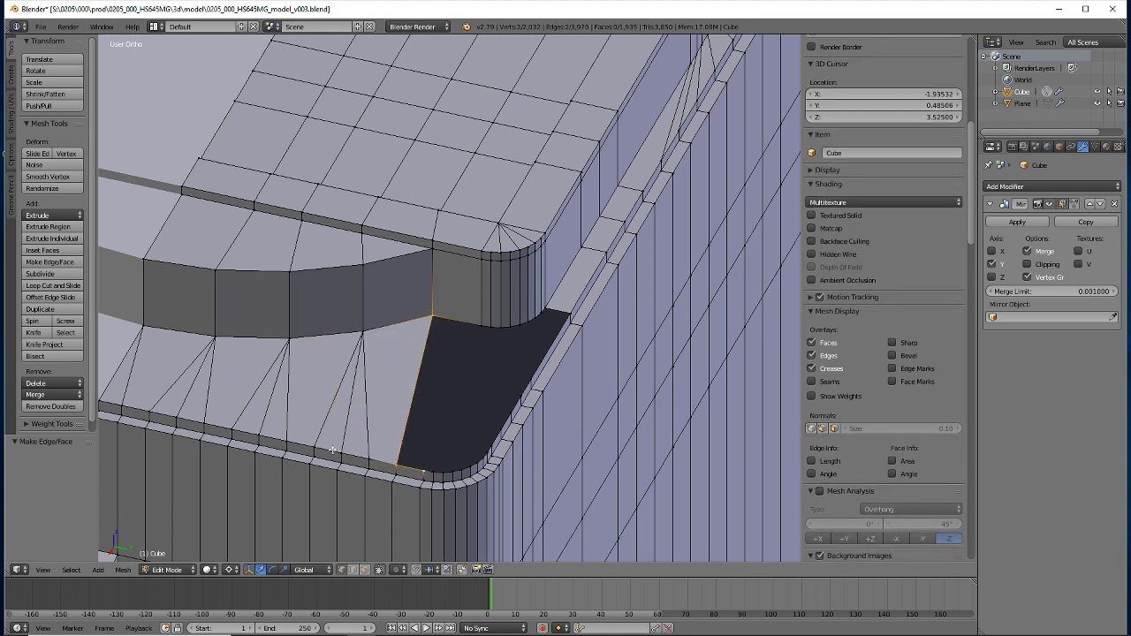
{"action": "key", "text": "f"}
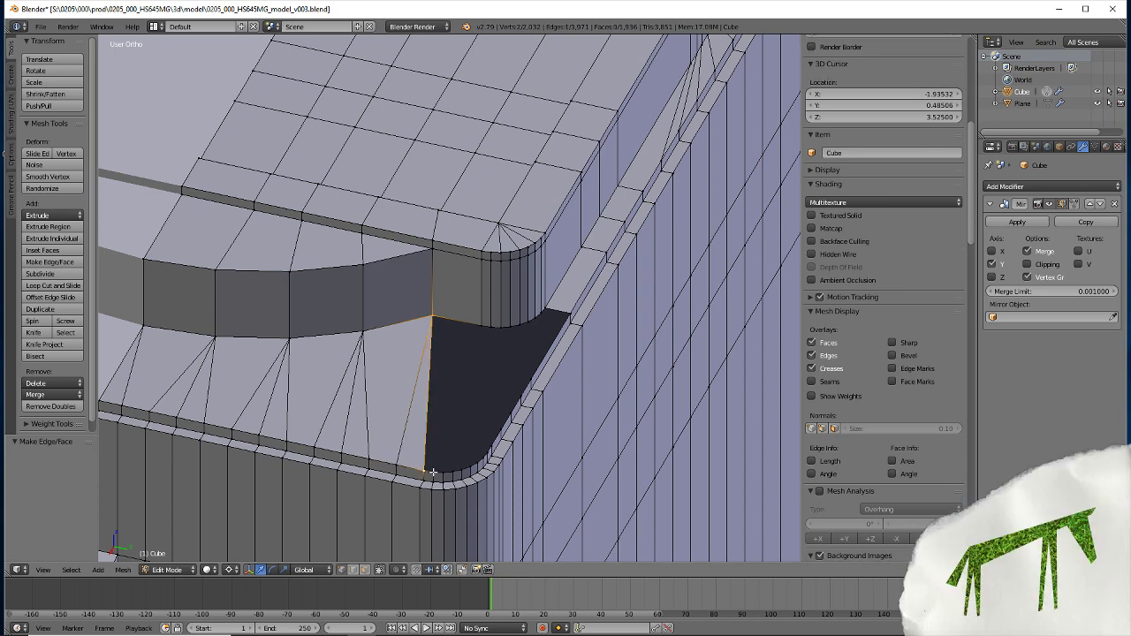
Keep filling fan faces from the corner vertex around the hole
{"action": "key", "text": "f"}
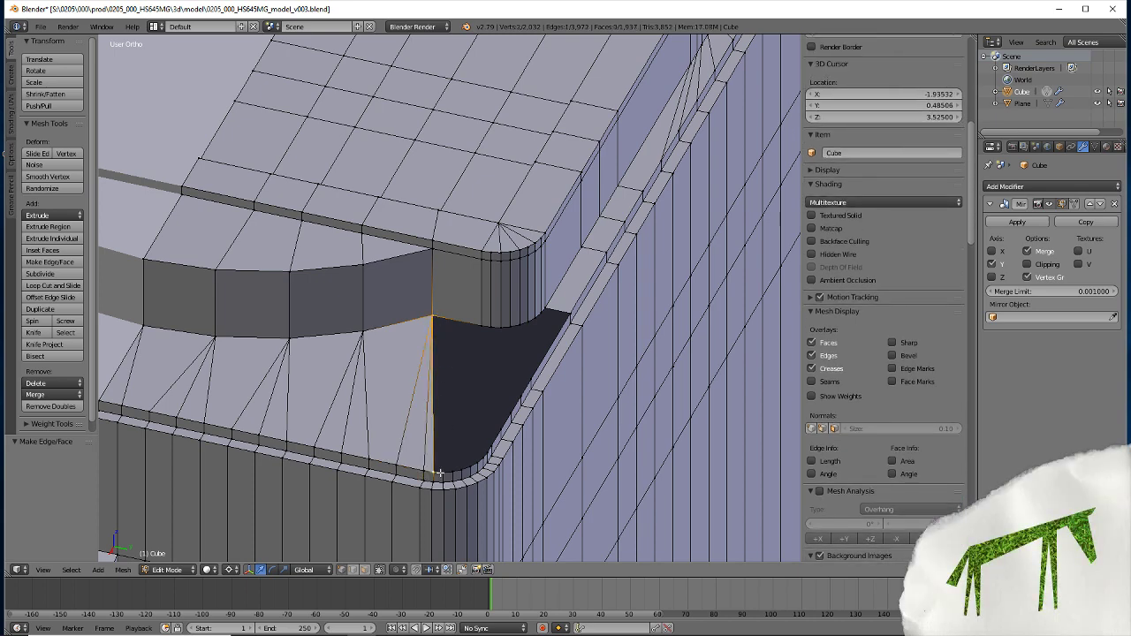
{"action": "key", "text": "f"}
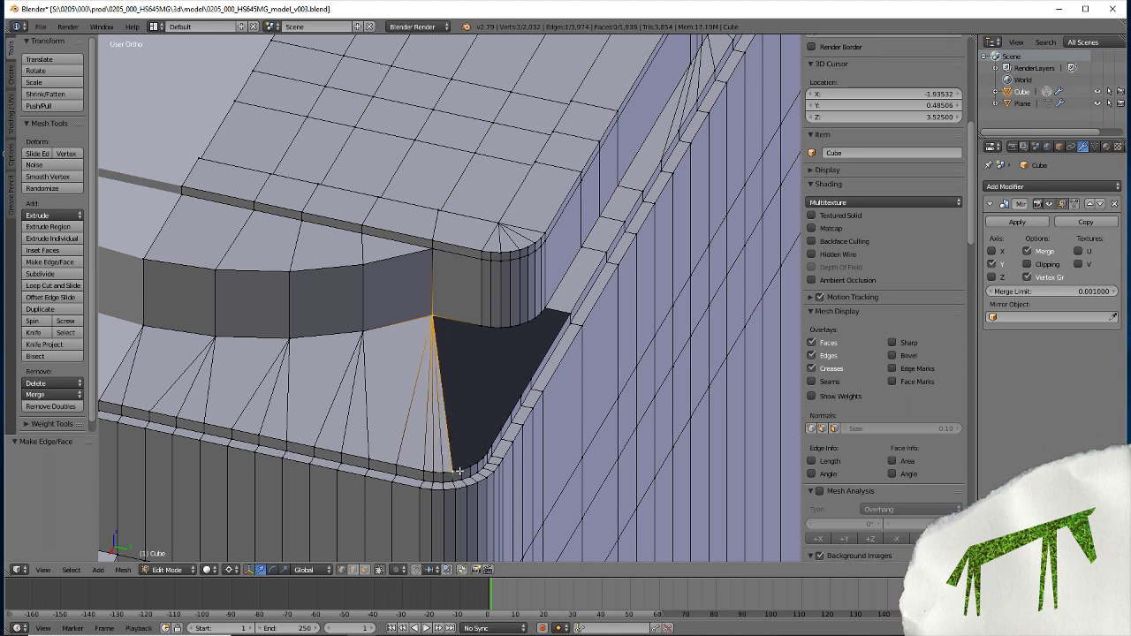
{"action": "key", "text": "f"}
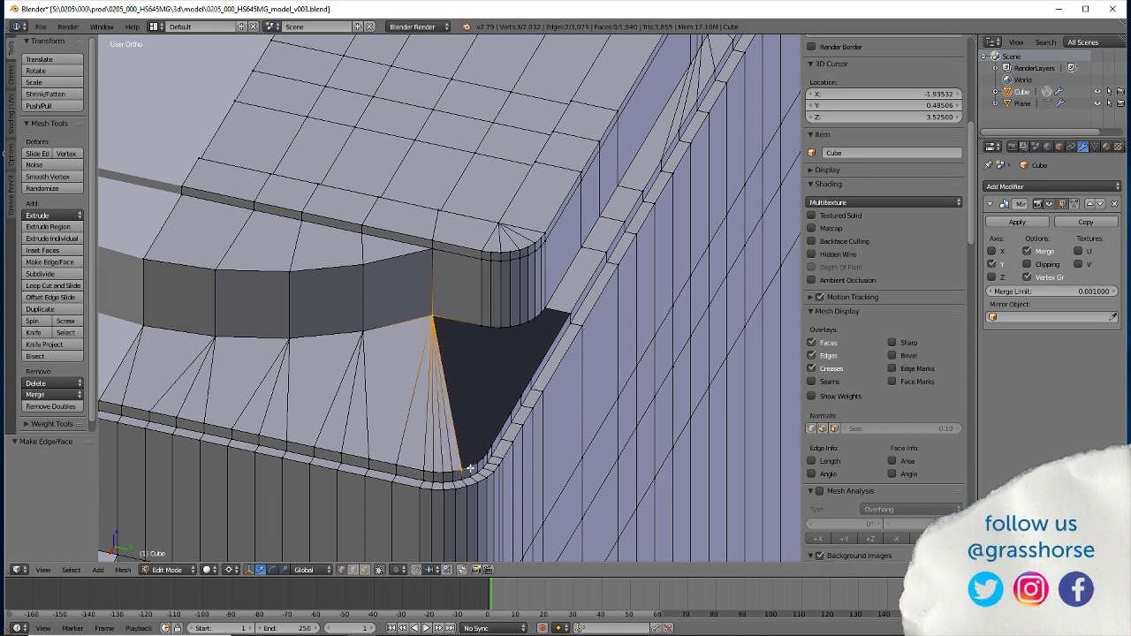
{"action": "key", "text": "f"}
{"action": "key", "text": "f"}
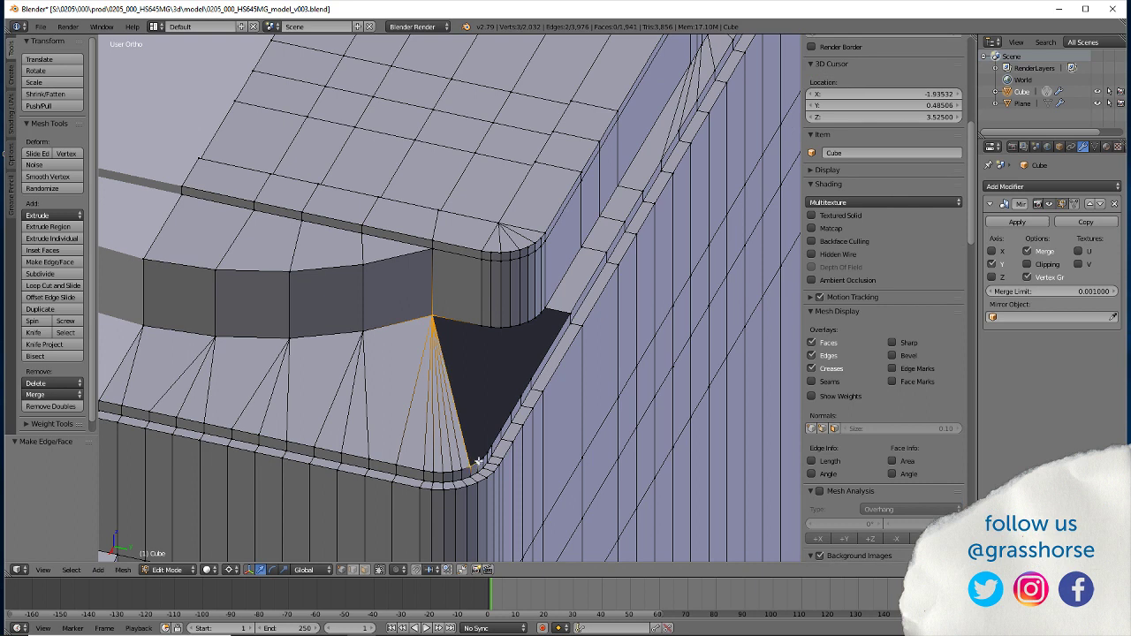
{"action": "key", "text": "f"}
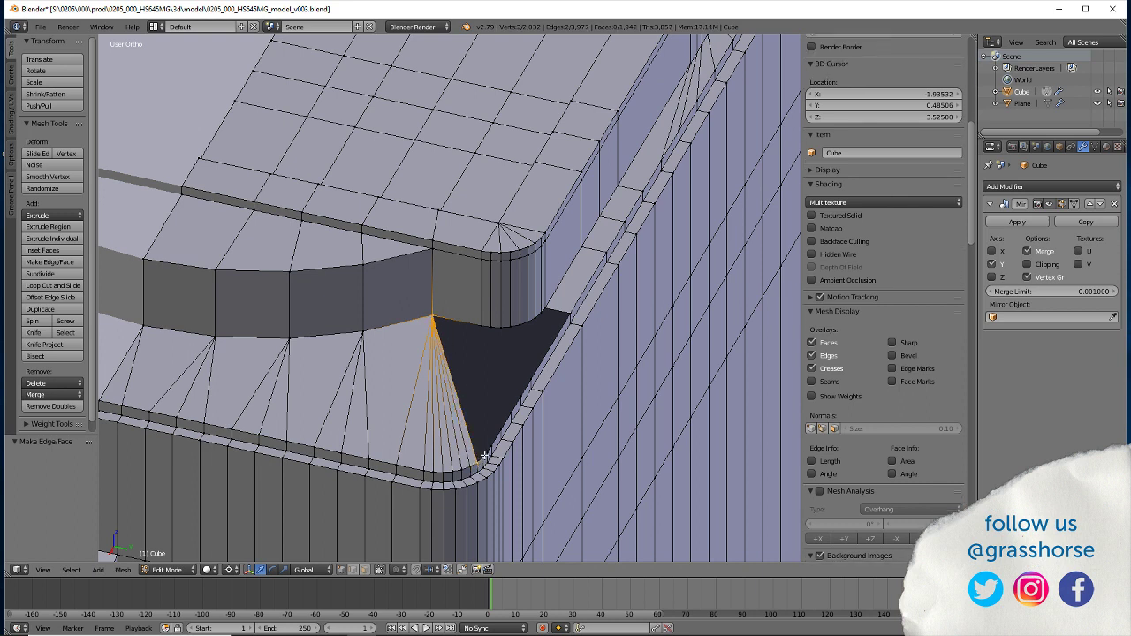
{"action": "key", "text": "f"}
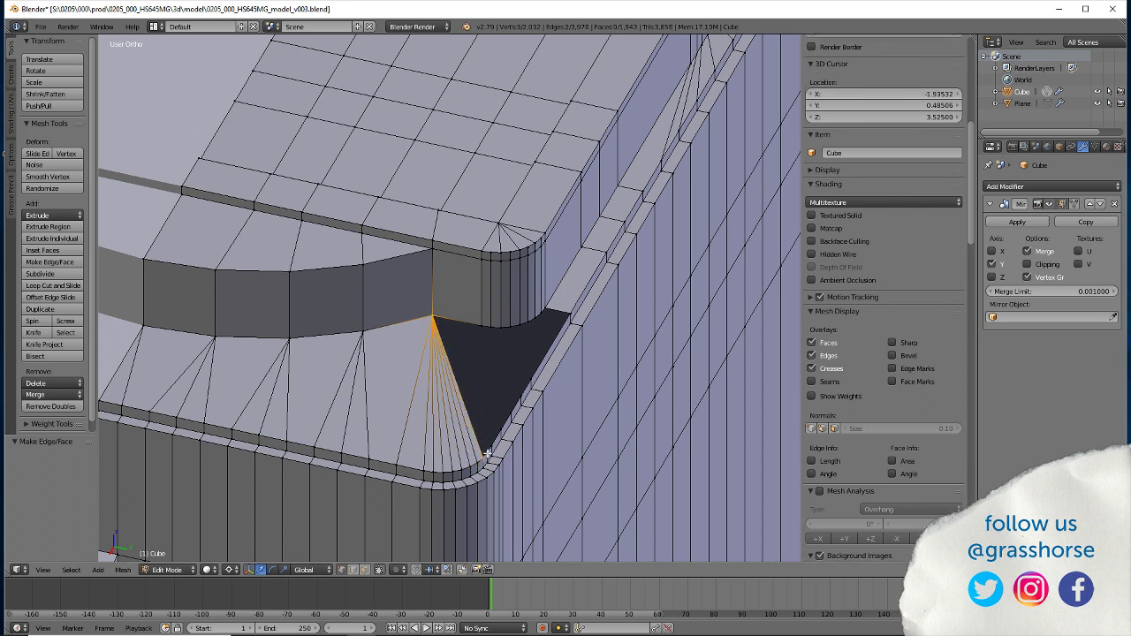
{"action": "key", "text": "f"}
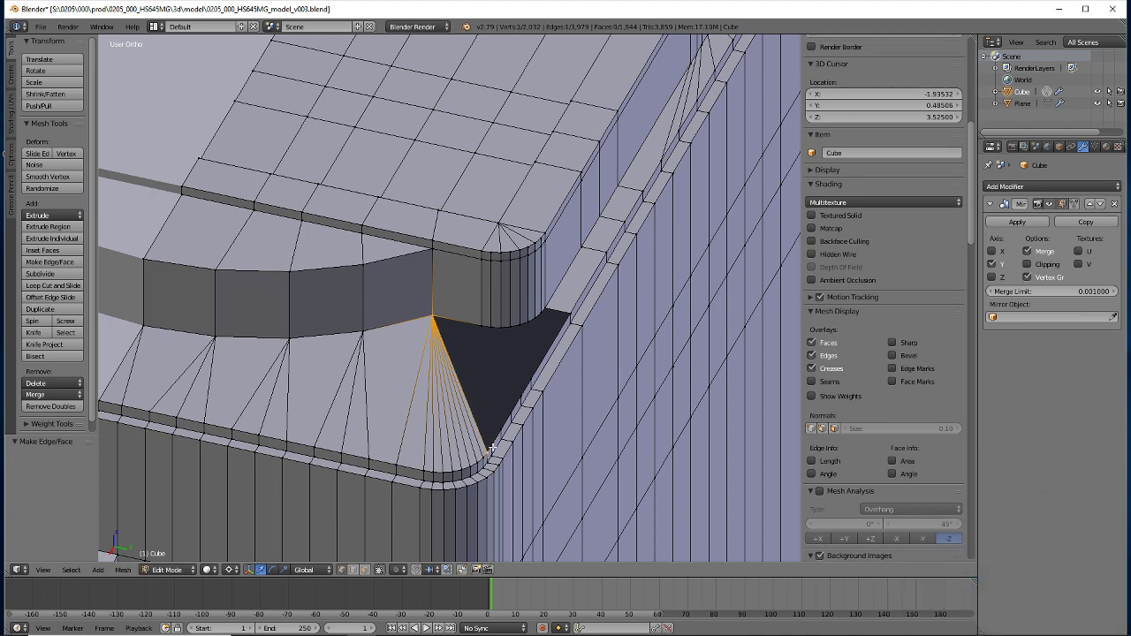
{"action": "key", "text": "f"}
{"action": "right_click", "coordinate": [490, 440], "text": "ctrl"}
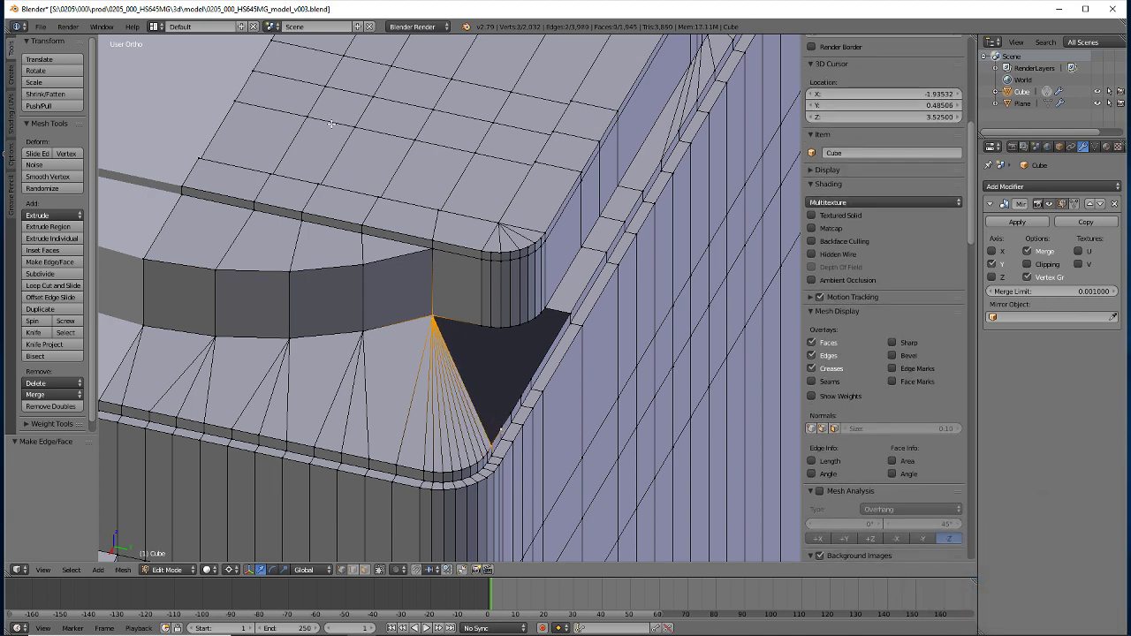
Fill a face between the corner vertices, then another from the corner pole into the gap
{"action": "key", "text": "f"}
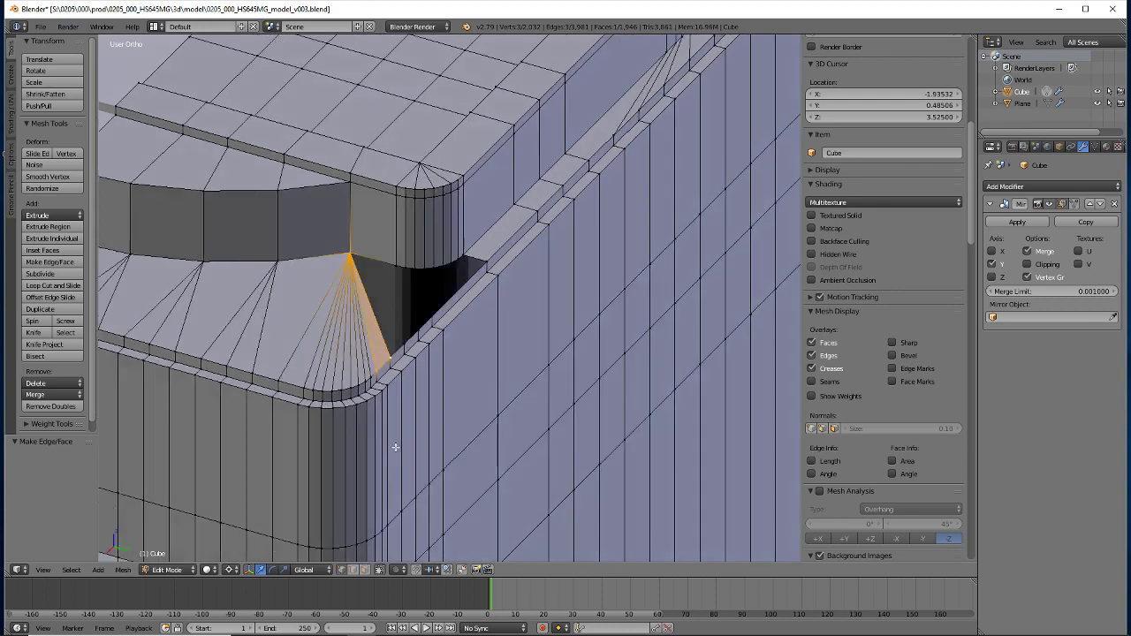
{"action": "middle_click_drag", "start_coordinate": [425, 459], "coordinate": [301, 348]}
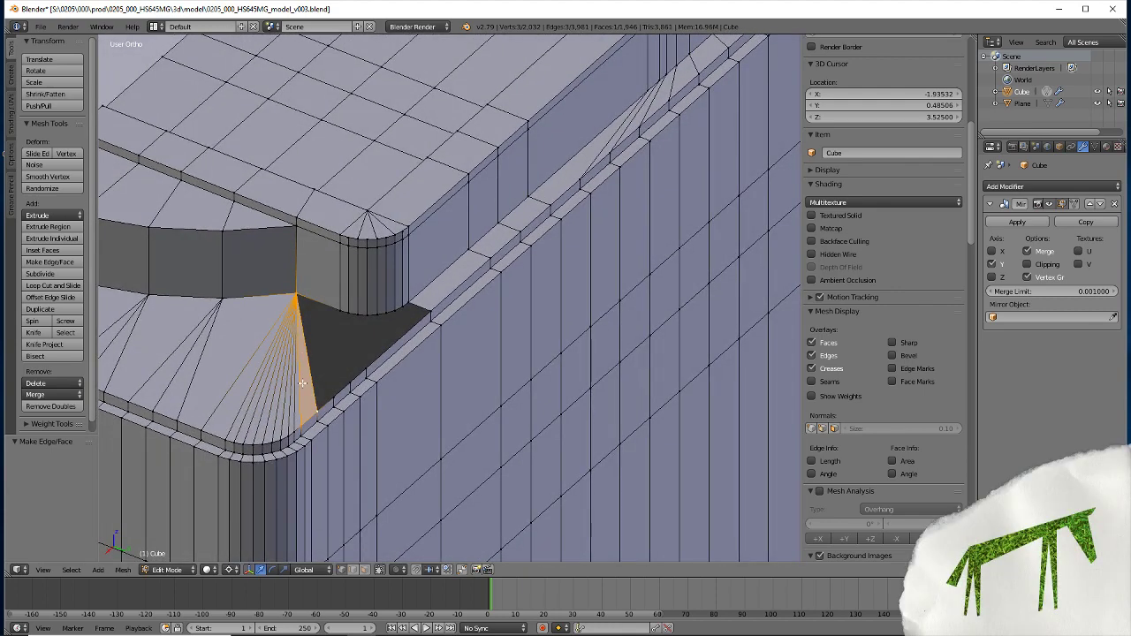
{"action": "key", "text": "a"}
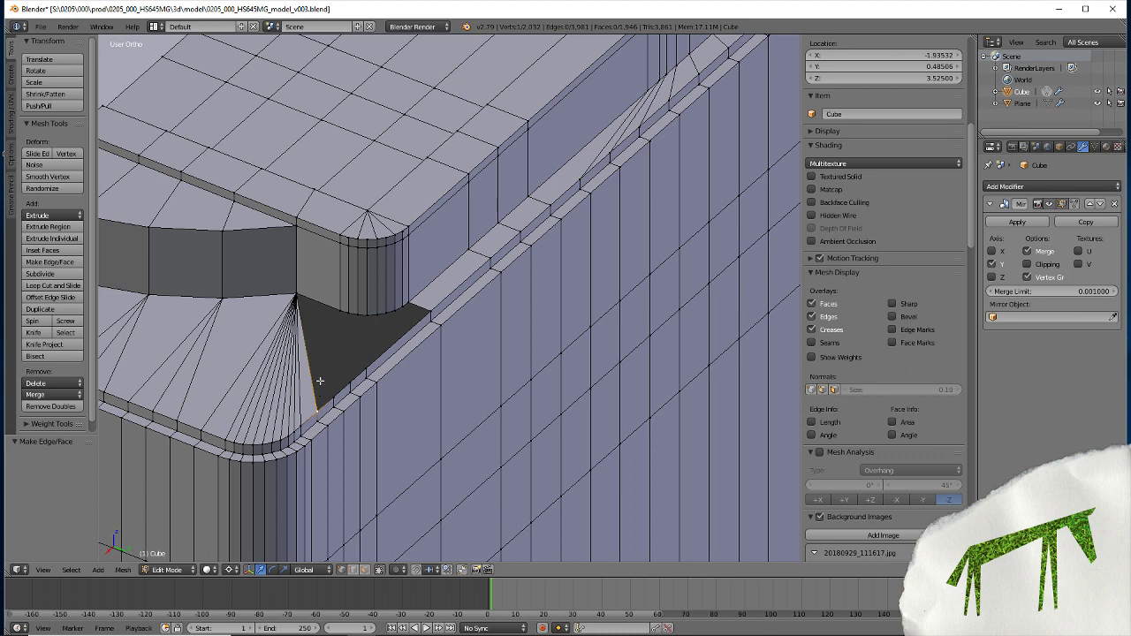
{"action": "right_click", "coordinate": [293, 297]}
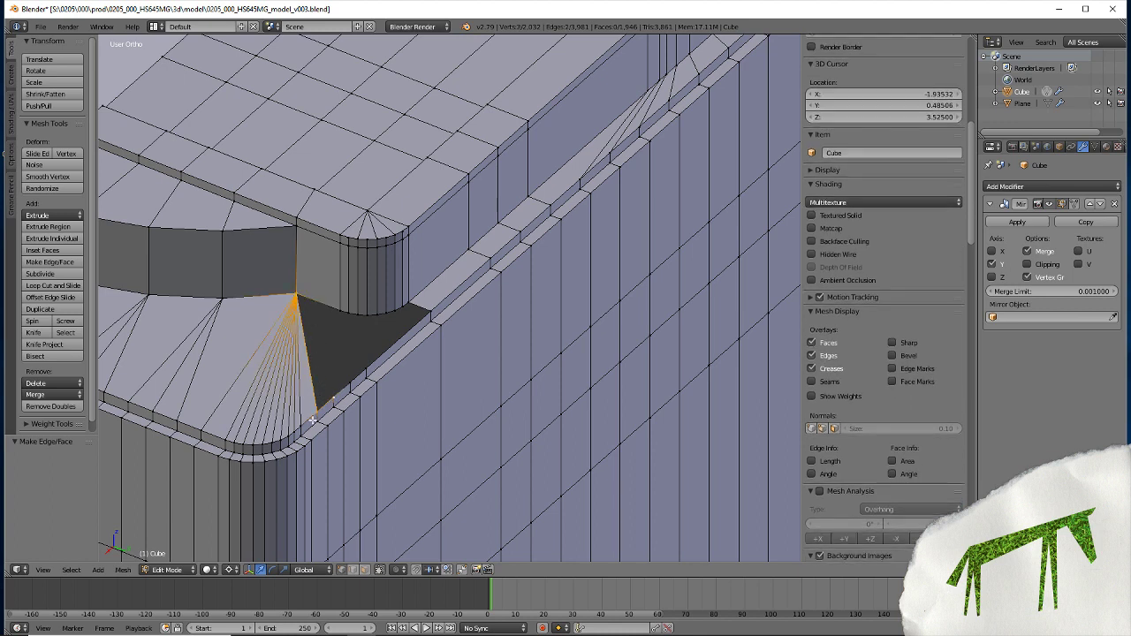
{"action": "key", "text": "f"}
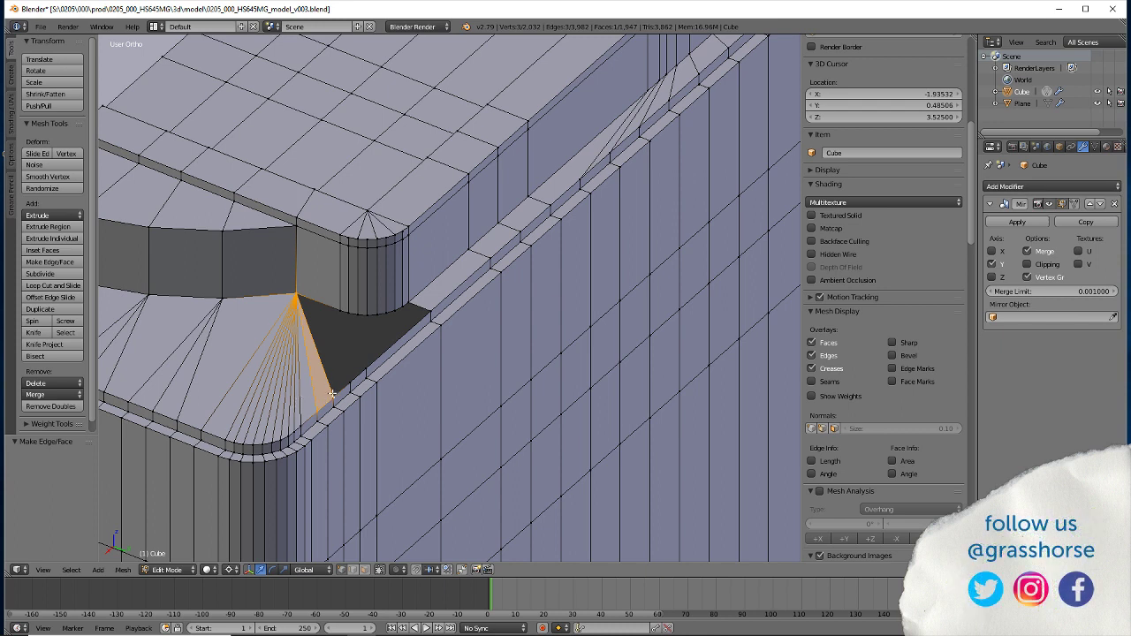
Bridge the fan centre to the corner with a face, undoing one misplaced attempt
{"action": "right_click", "coordinate": [331, 393]}
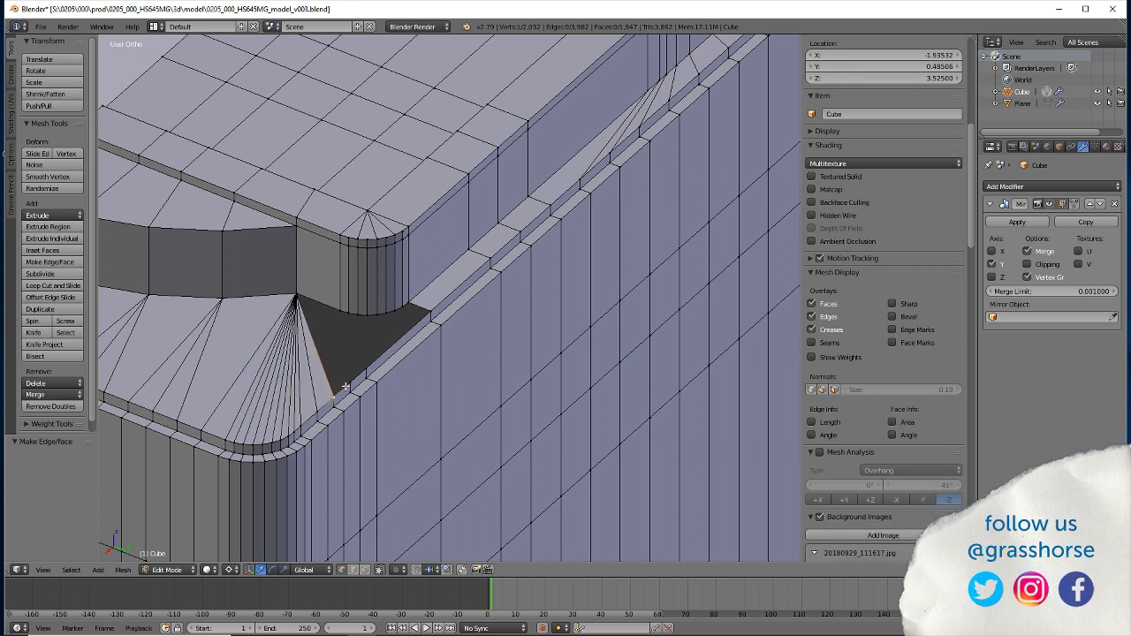
{"action": "right_click", "coordinate": [295, 293], "text": "shift"}
{"action": "key", "text": "f"}
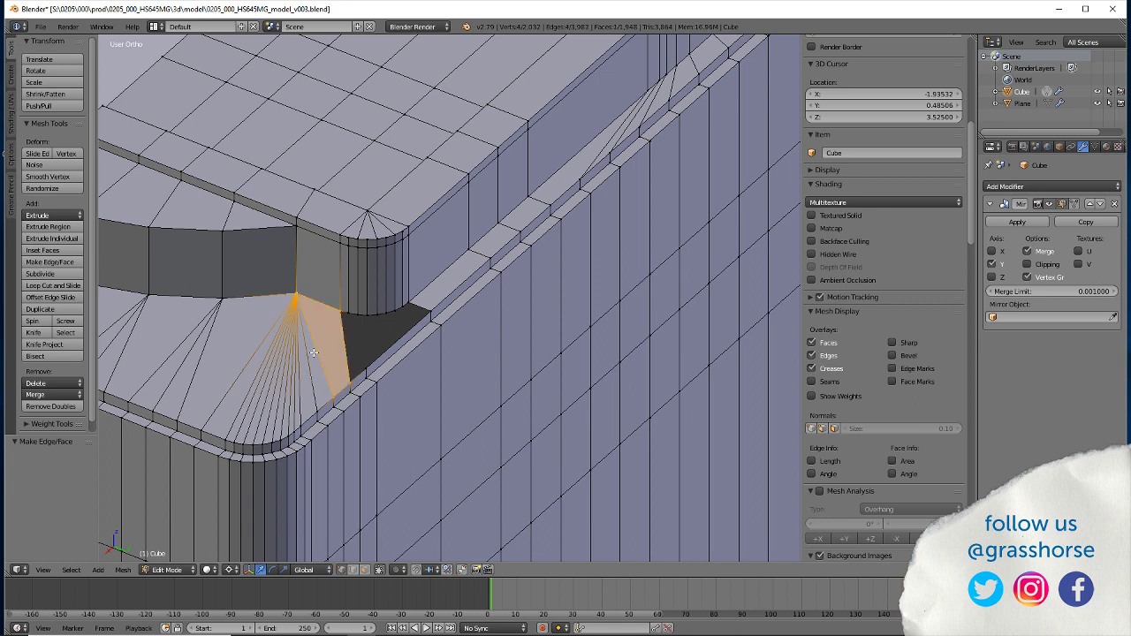
{"action": "key", "text": "ctrl+z"}
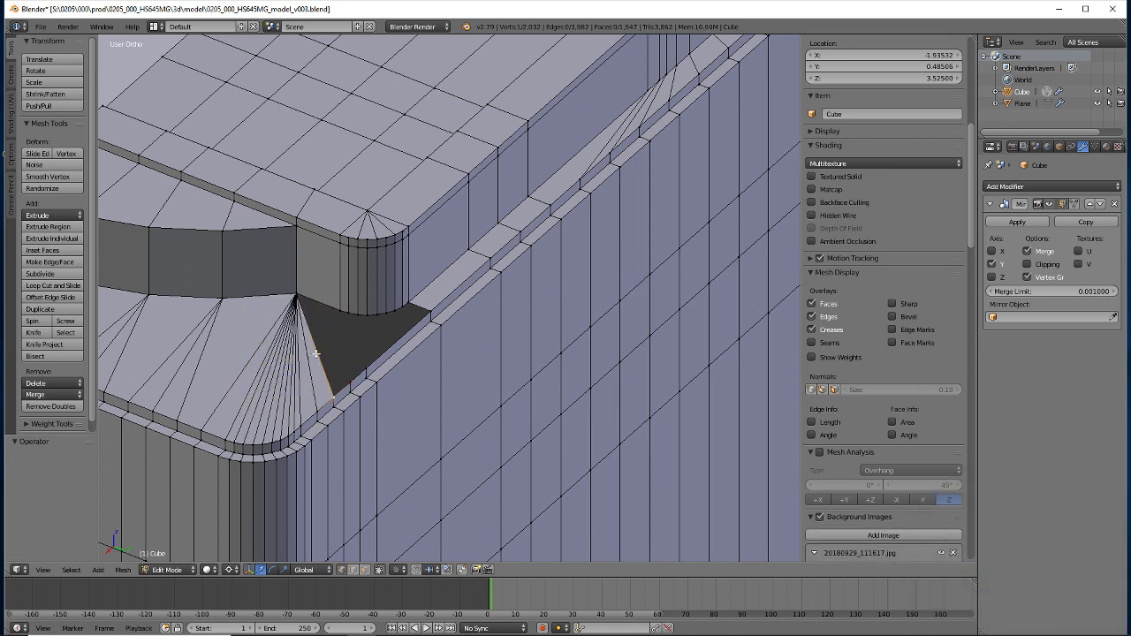
{"action": "right_click", "coordinate": [341, 315], "text": "shift"}
{"action": "key", "text": "f"}
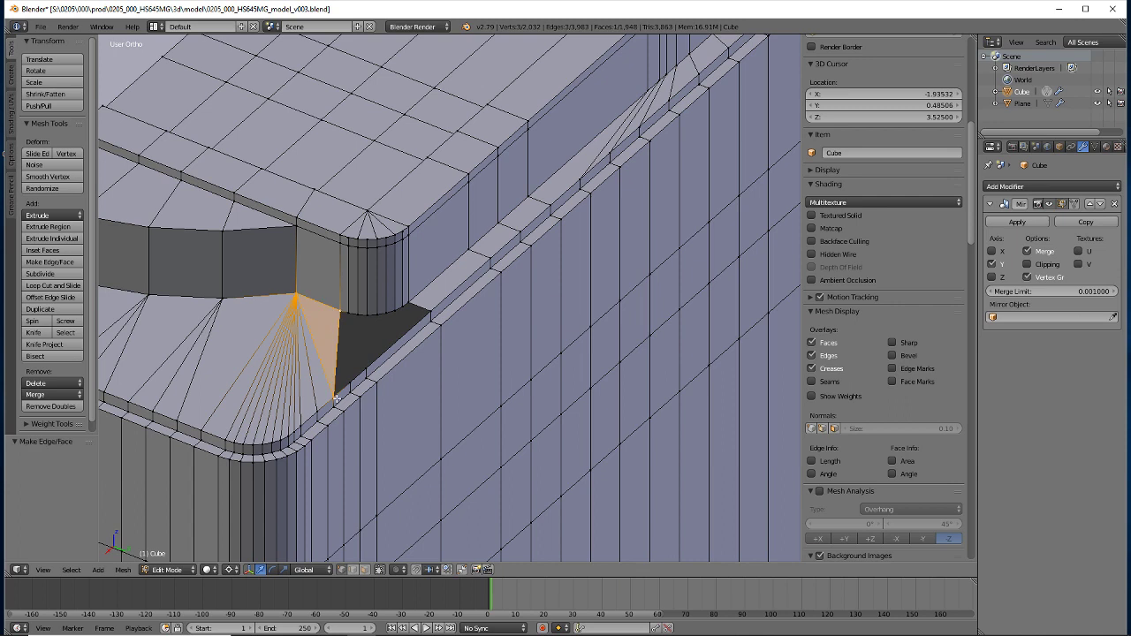
Fill the gap beside the vertical edge up to the vertex across it
{"action": "right_click", "coordinate": [349, 387], "text": "alt"}
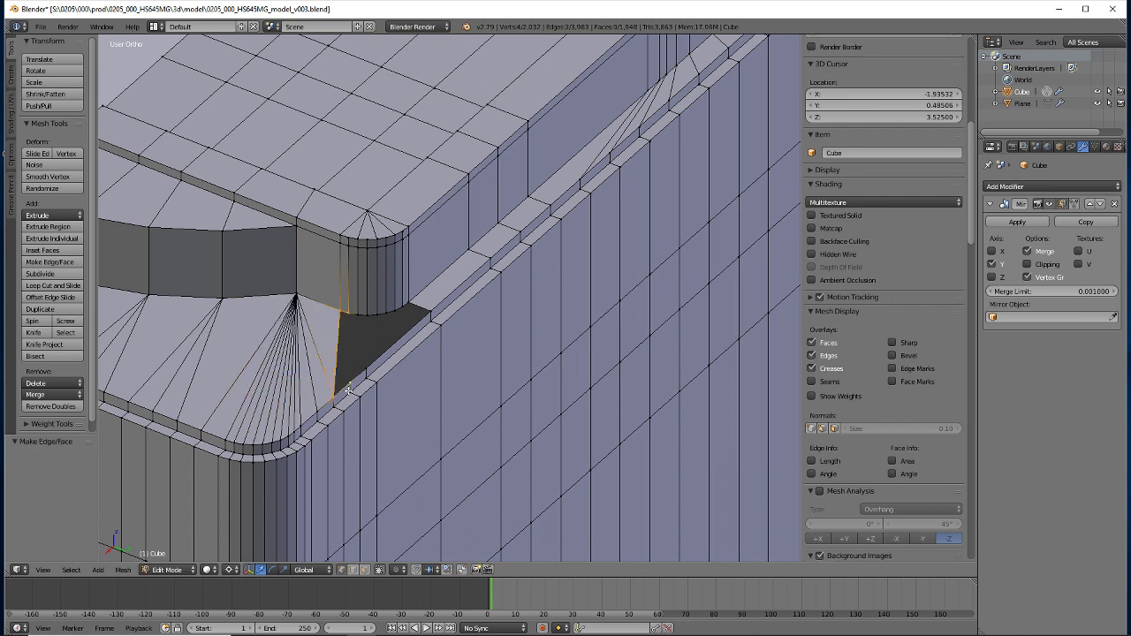
{"action": "right_click", "coordinate": [348, 389]}
{"action": "key", "text": "f"}
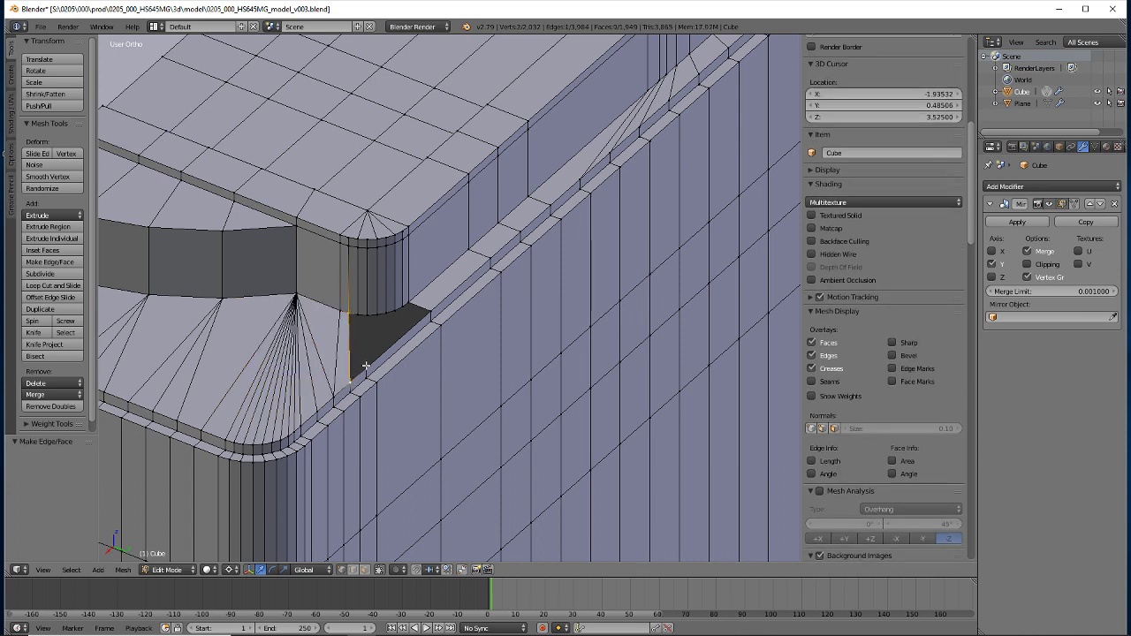
{"action": "right_click", "coordinate": [366, 366], "text": "shift"}
{"action": "key", "text": "f"}
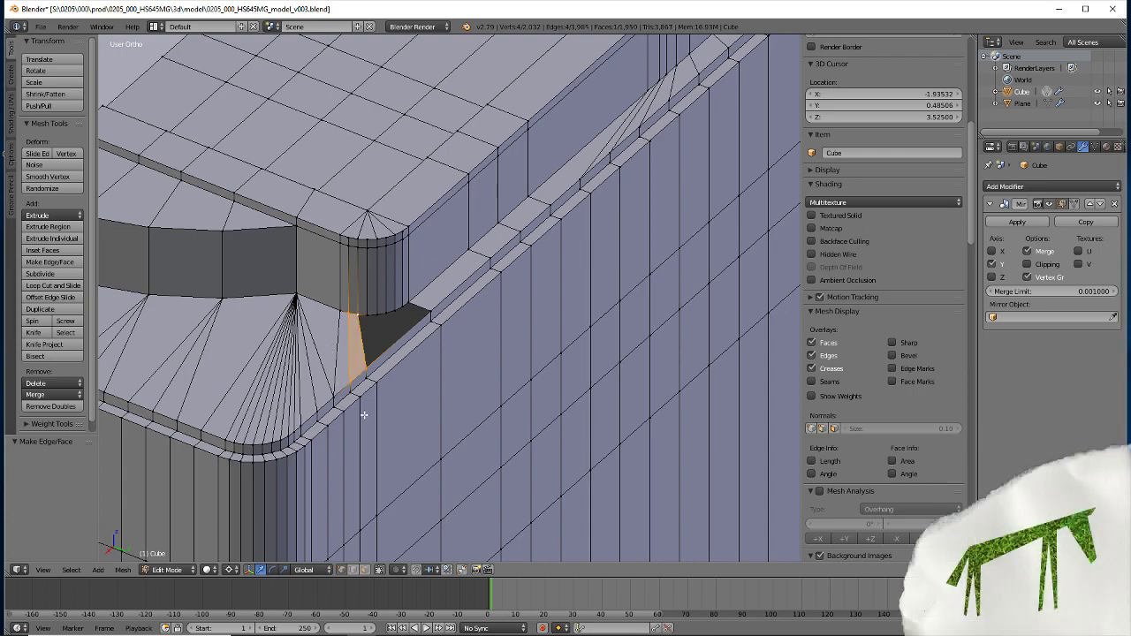
{"action": "middle_click_drag", "start_coordinate": [372, 399], "coordinate": [430, 474], "text": "shift"}
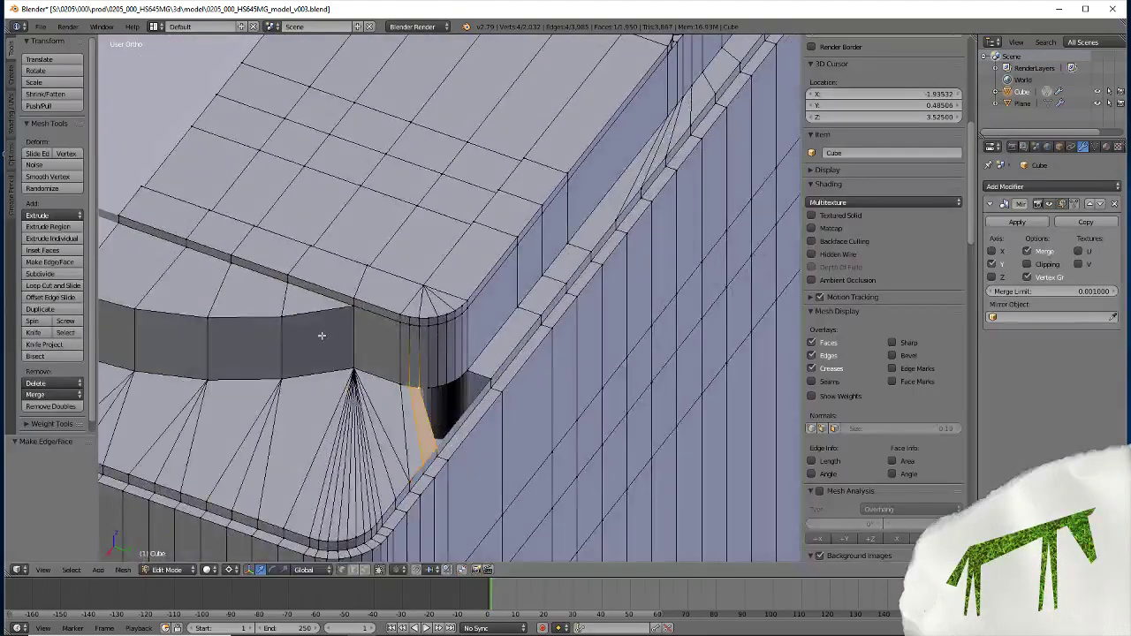
Fill a triangle face across the gap's far side, recreating it after an undo
{"action": "mouse_move", "coordinate": [315, 461]}
{"action": "middle_mouse_down"}
{"action": "mouse_move", "coordinate": [285, 477]}
{"action": "mouse_move", "coordinate": [452, 375]}
{"action": "middle_mouse_up"}
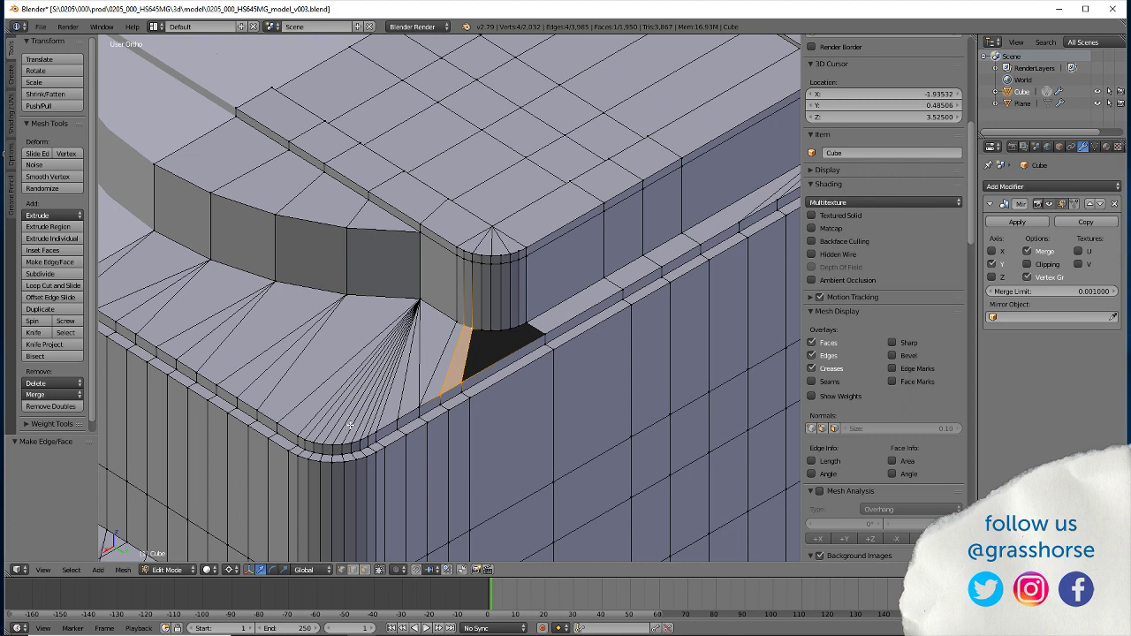
{"action": "right_click", "coordinate": [527, 329]}
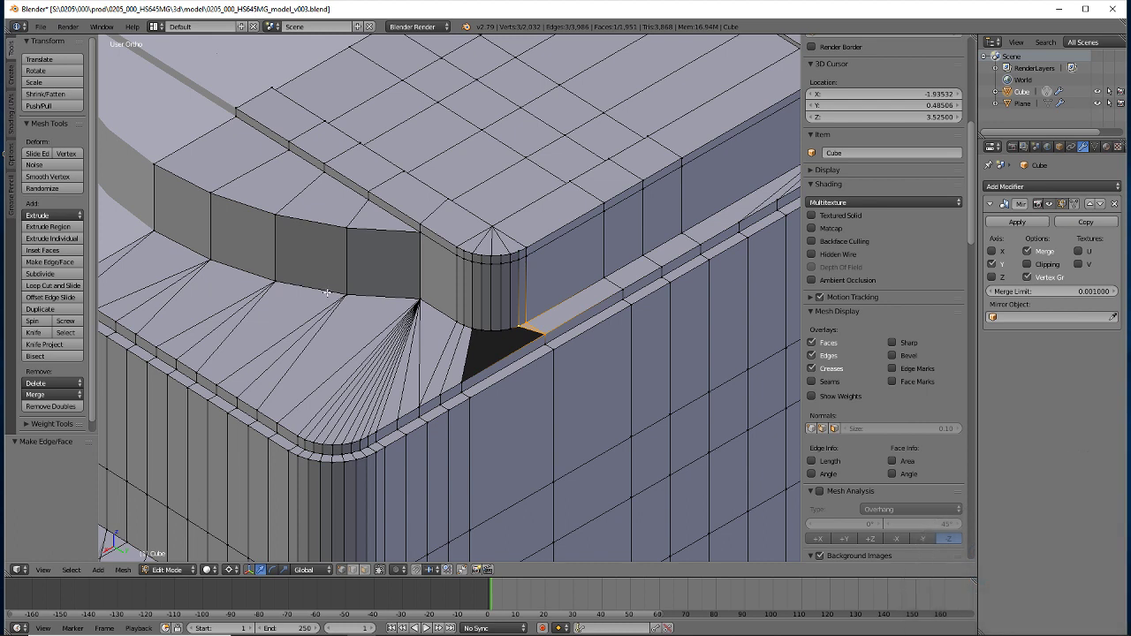
{"action": "right_click", "coordinate": [462, 380]}
{"action": "right_click", "coordinate": [492, 335], "text": "shift"}
{"action": "key", "text": "f"}
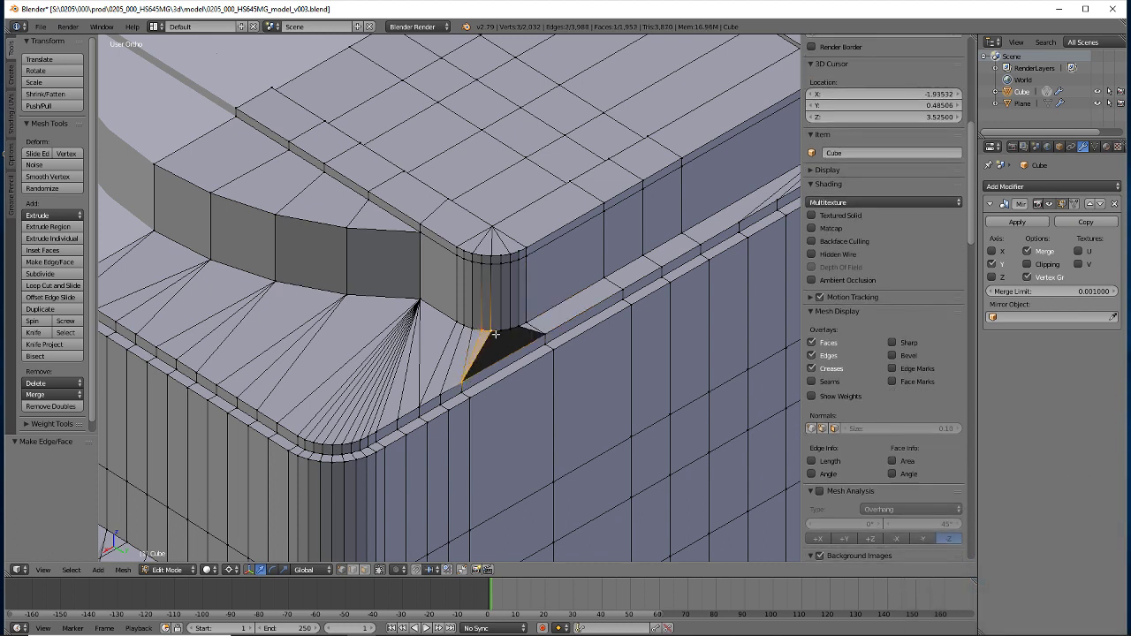
{"action": "key", "text": "ctrl+z"}
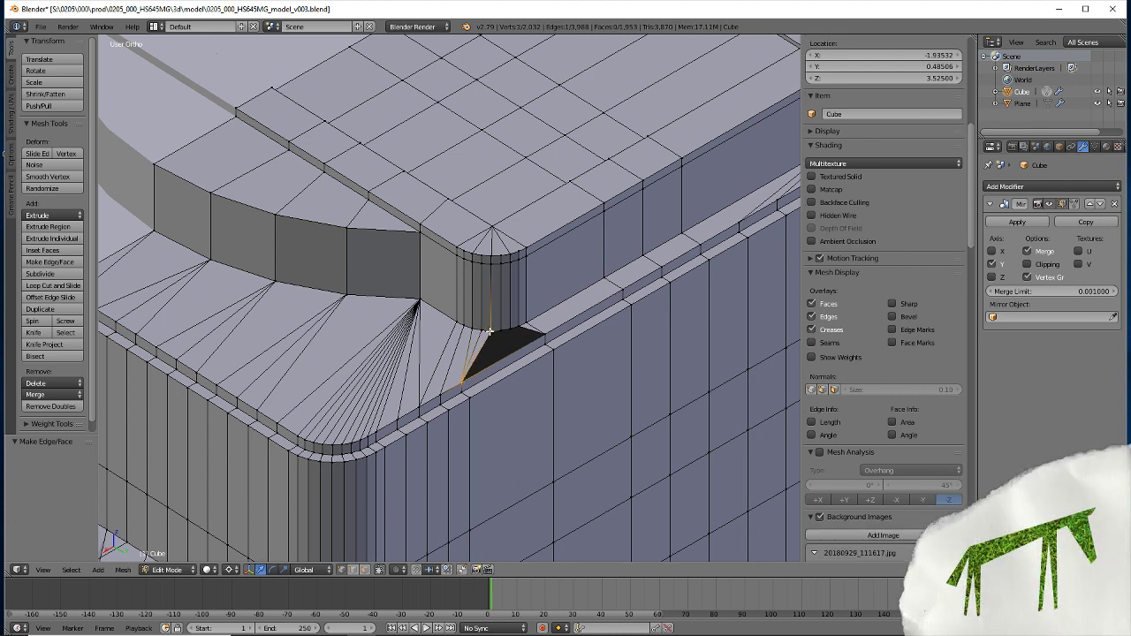
{"action": "key", "text": "f"}
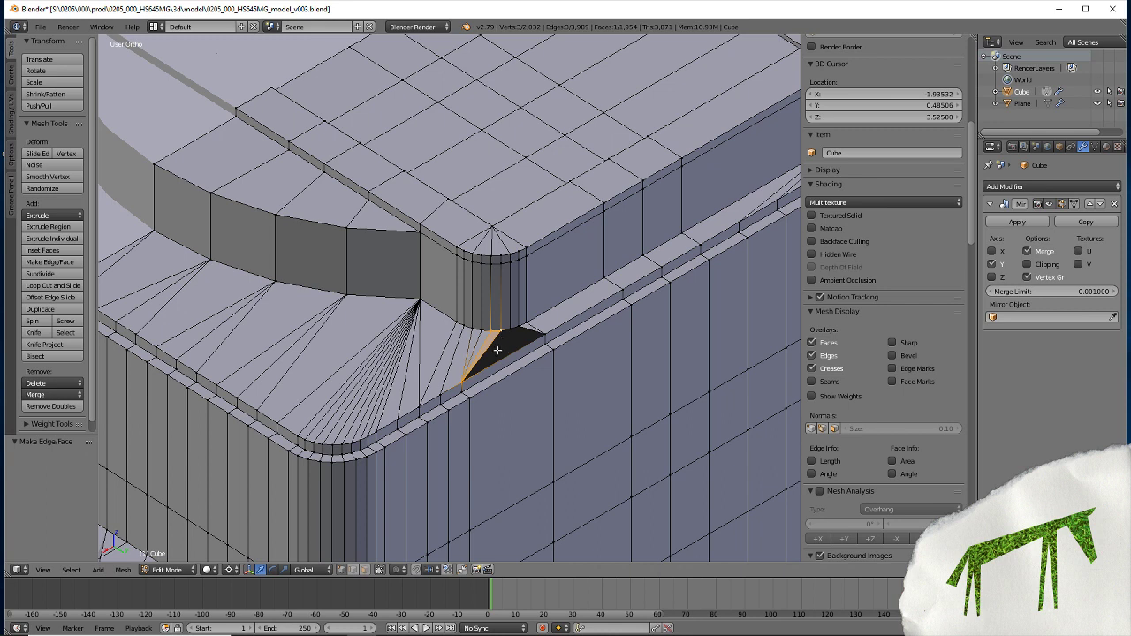
Connect the top vertices and fill the last black triangular hole
{"action": "right_click", "coordinate": [511, 329]}
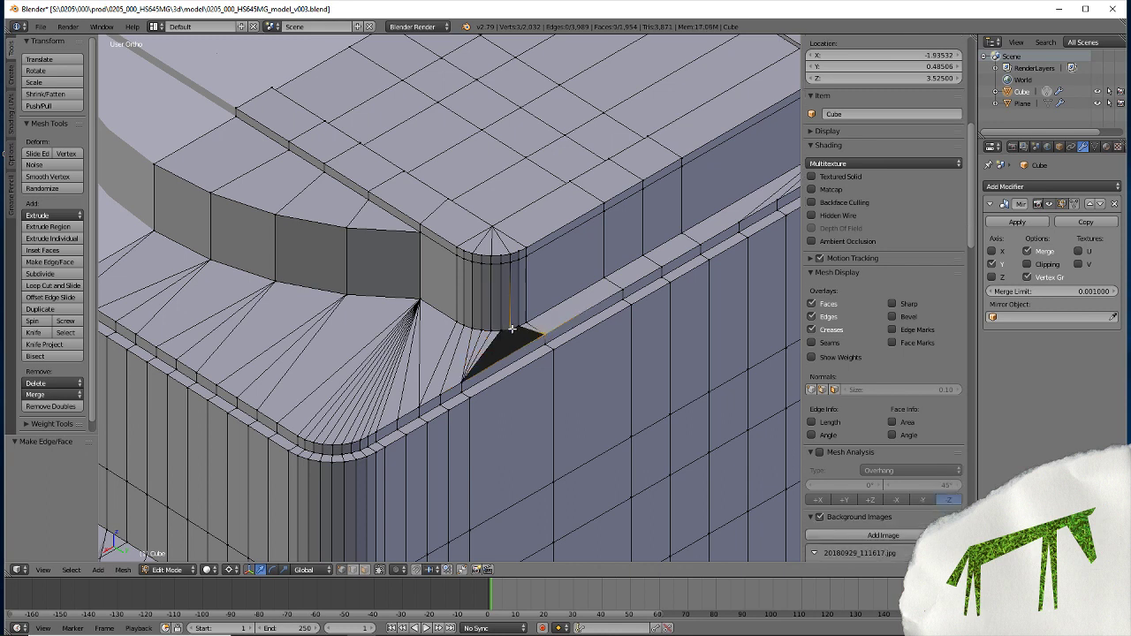
{"action": "right_click", "coordinate": [511, 329], "text": "shift"}
{"action": "key", "text": "f"}
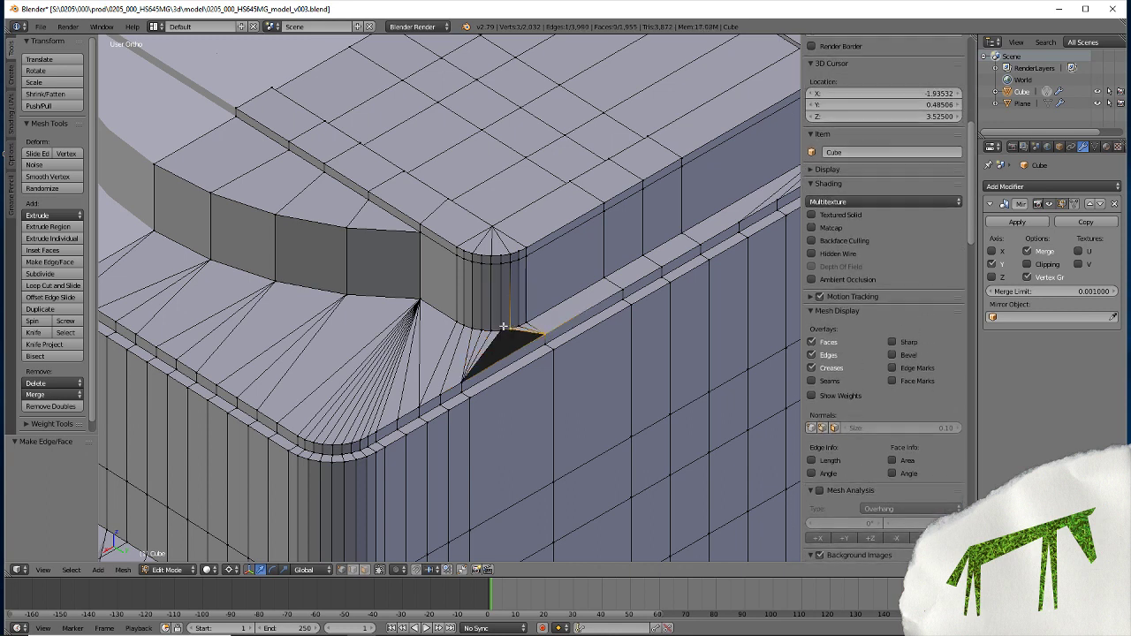
{"action": "right_click", "coordinate": [463, 382], "text": "shift"}
{"action": "key", "text": "f"}
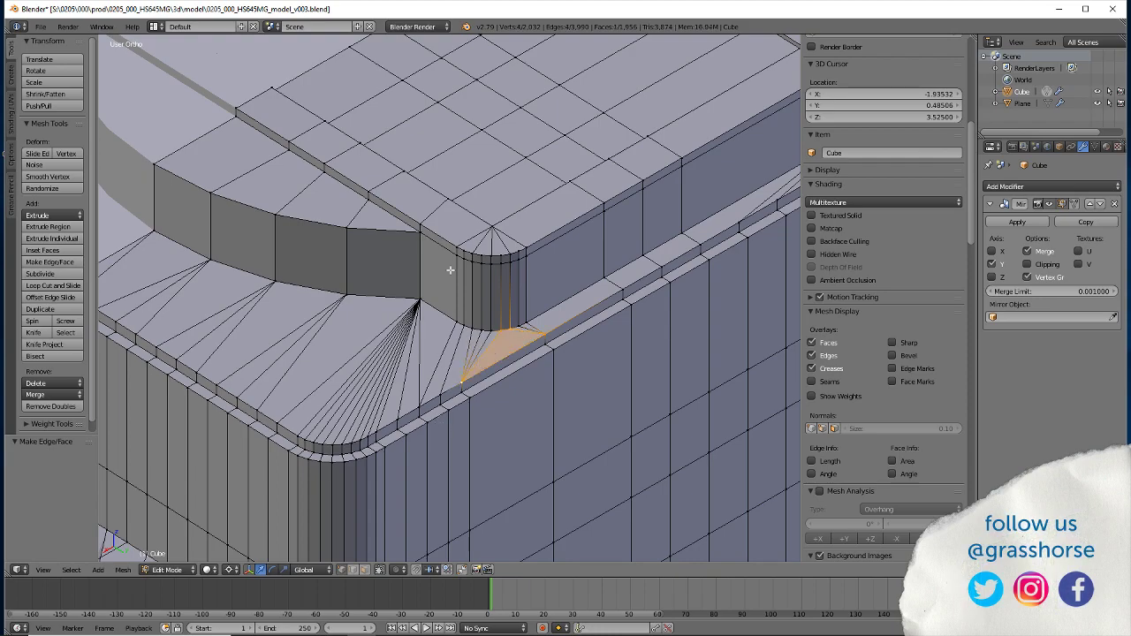
{"action": "scroll", "coordinate": [380, 433], "scroll_direction": "down", "scroll_amount": 2}
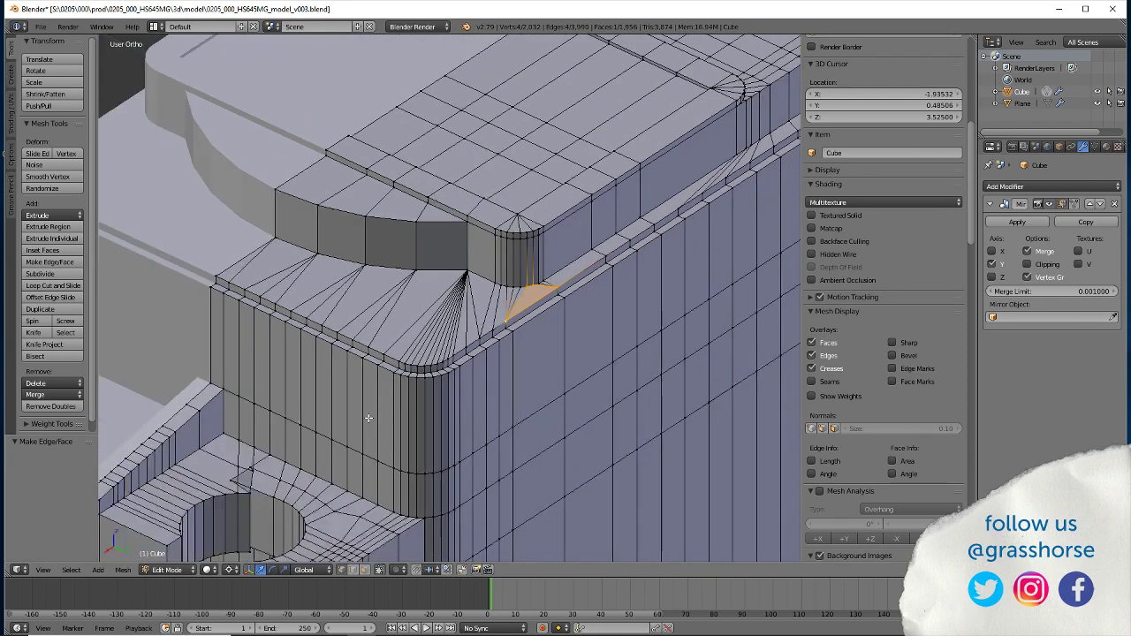
{"action": "scroll", "coordinate": [375, 424], "scroll_direction": "down", "scroll_amount": 2}
{"action": "mouse_move", "coordinate": [375, 424]}
{"action": "middle_mouse_down"}
{"action": "mouse_move", "coordinate": [427, 457]}
{"action": "mouse_move", "coordinate": [379, 445]}
{"action": "mouse_move", "coordinate": [411, 461]}
{"action": "middle_mouse_up"}
{"action": "scroll", "coordinate": [377, 449], "scroll_direction": "down", "scroll_amount": 2}
{"action": "scroll", "coordinate": [378, 446], "scroll_direction": "up", "scroll_amount": 1}
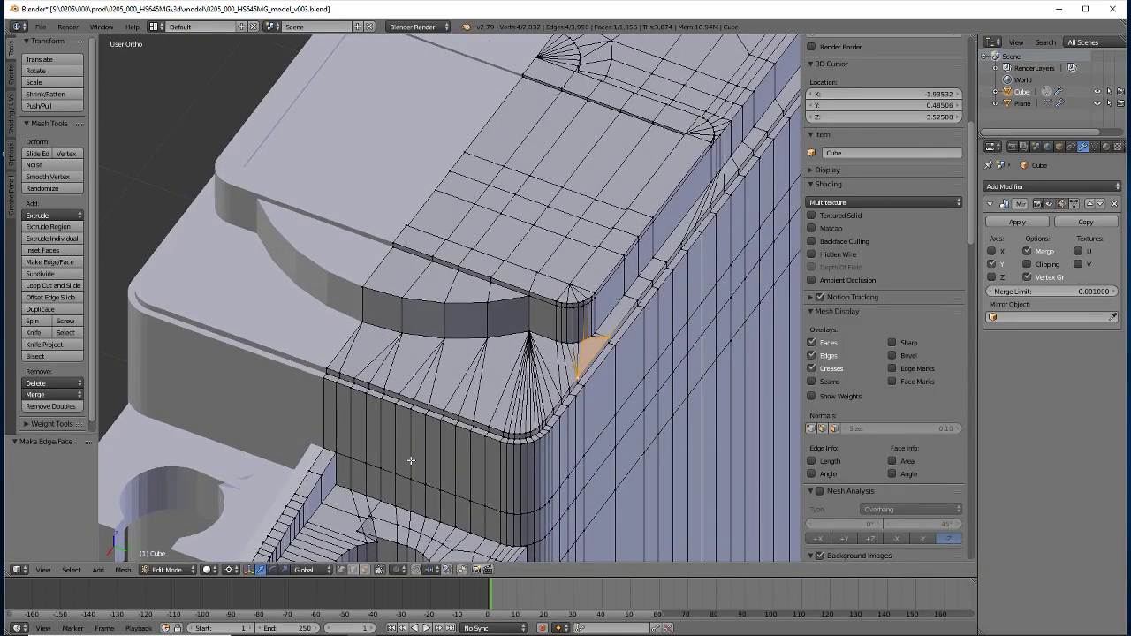
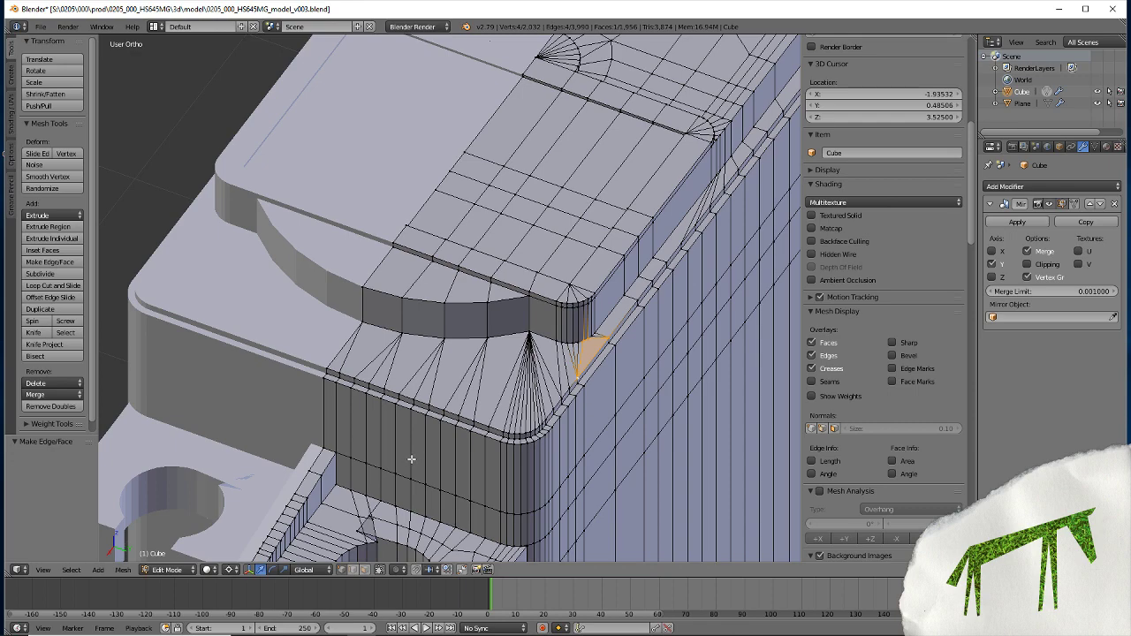
Snap the 3D cursor to the vertex at the lower mounting tab's corner
{"action": "middle_click_drag", "start_coordinate": [408, 469], "coordinate": [434, 291], "text": "shift"}
{"action": "right_click", "coordinate": [449, 292]}
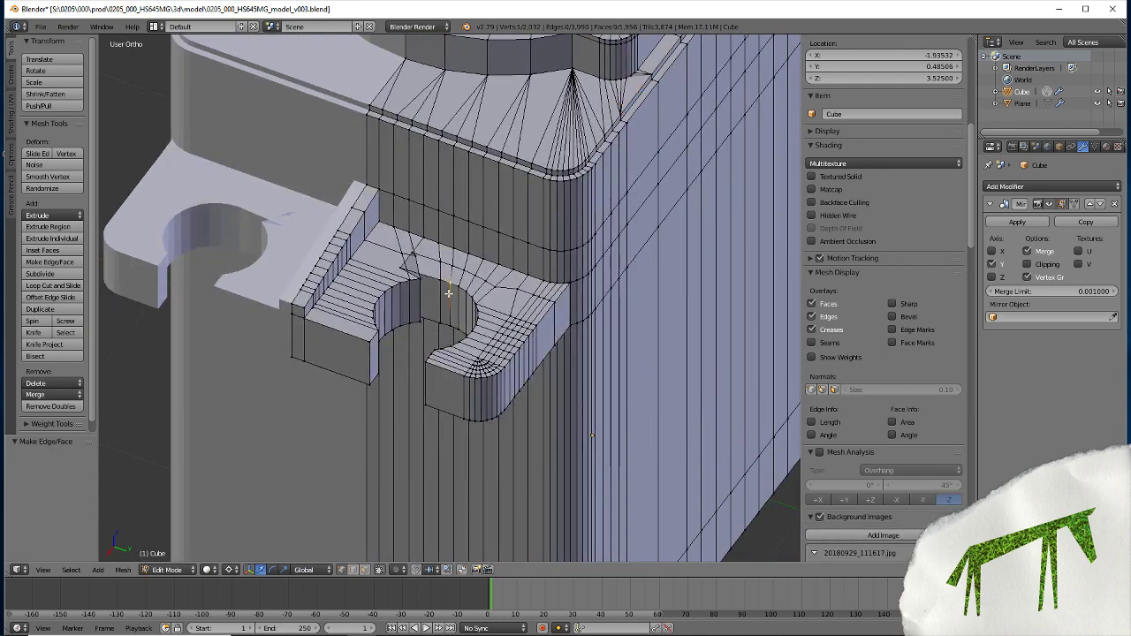
{"action": "key", "text": "shift+s"}
{"action": "left_click", "coordinate": [451, 299]}
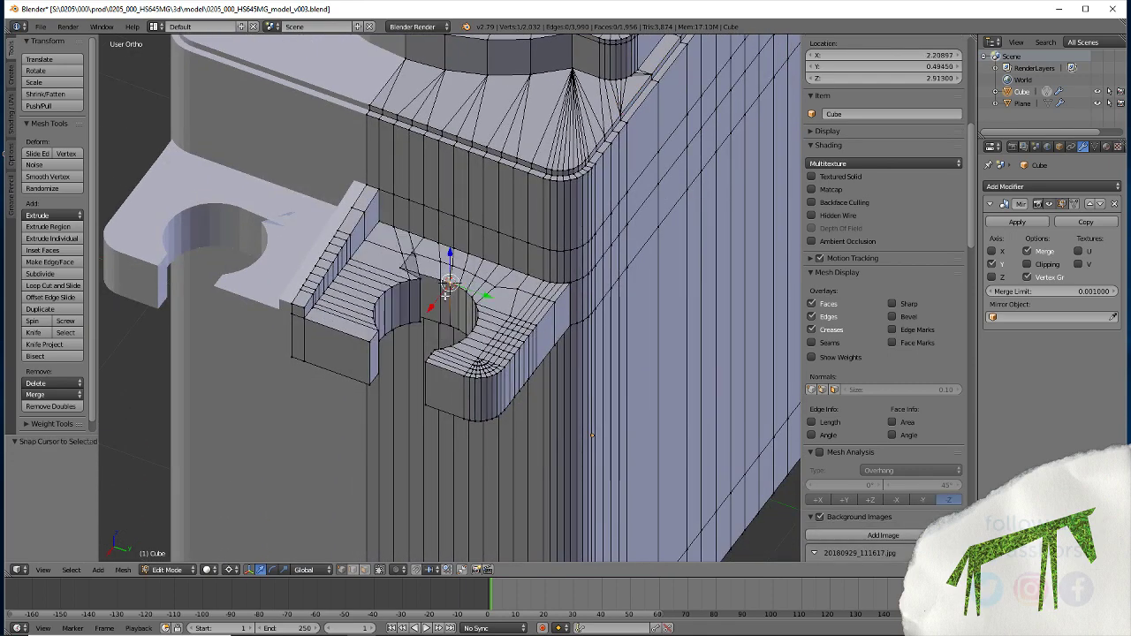
Duplicate the neighbouring vertex, mirror it across Y with scale -1, and snap the cursor onto it
{"action": "right_click", "coordinate": [466, 293]}
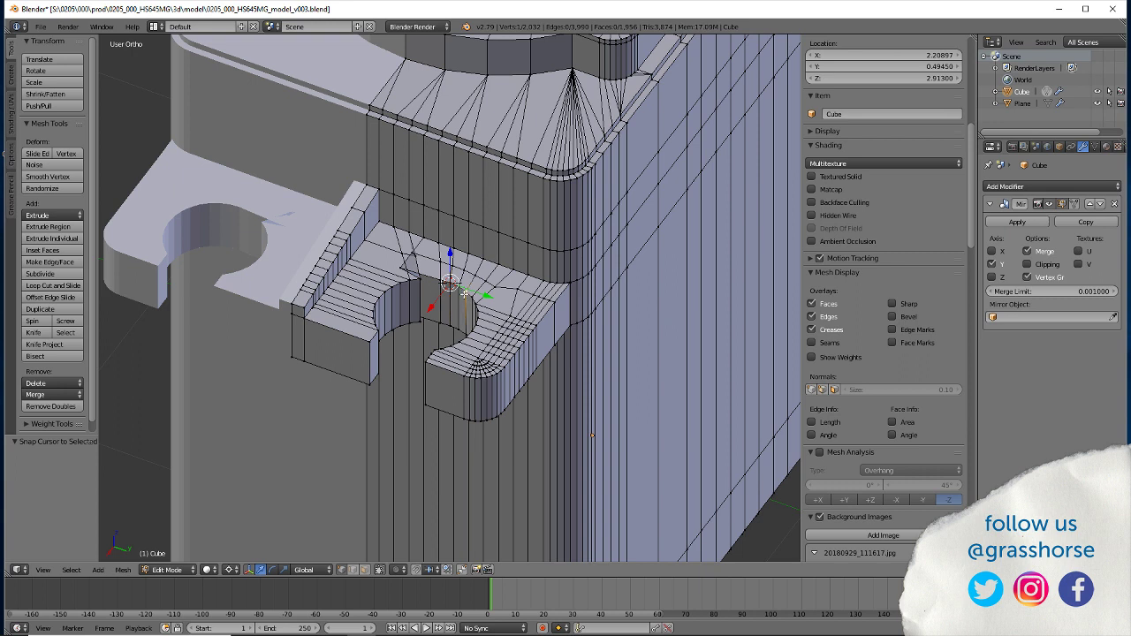
{"action": "key", "text": "shift+d"}
{"action": "right_click", "coordinate": [459, 309]}
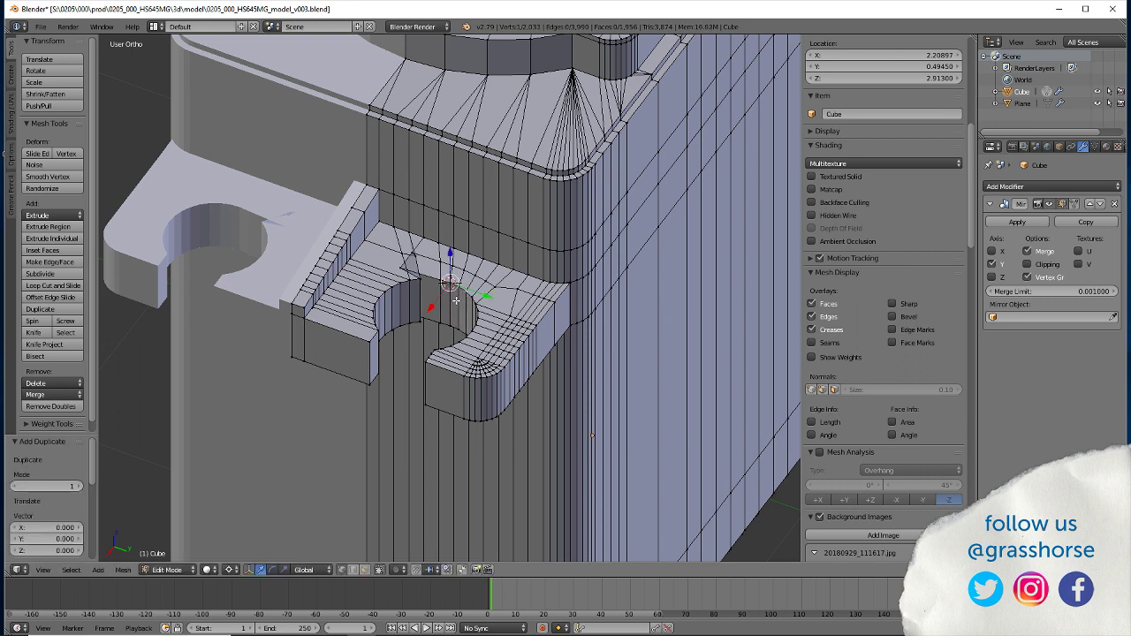
{"action": "type", "text": "sy-1"}
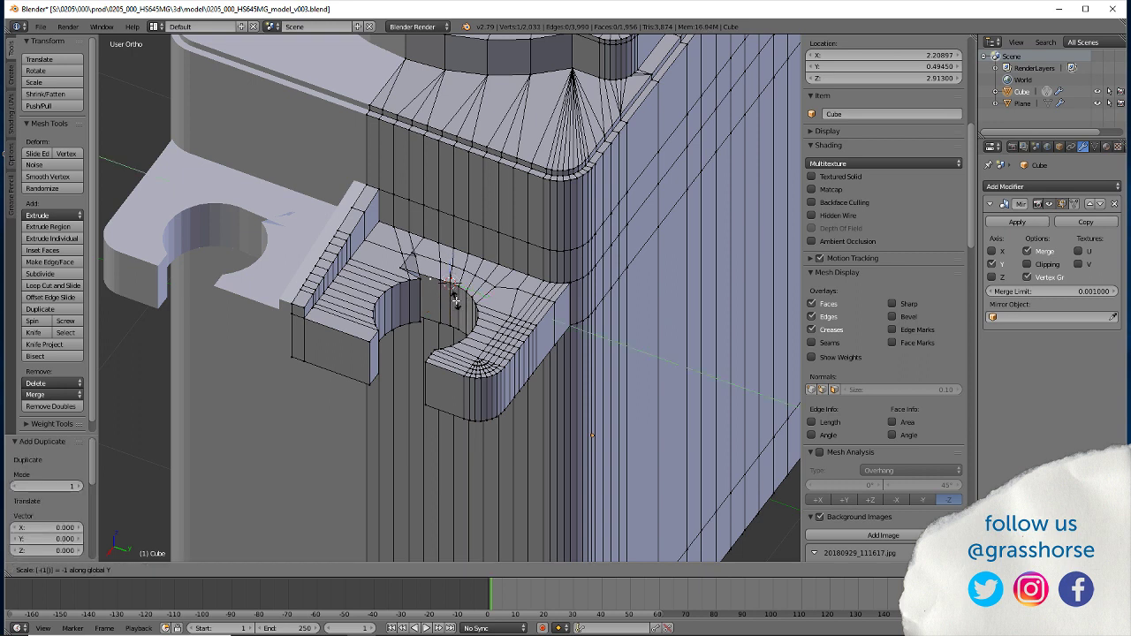
{"action": "key", "text": "Return"}
{"action": "key", "text": "shift+s"}
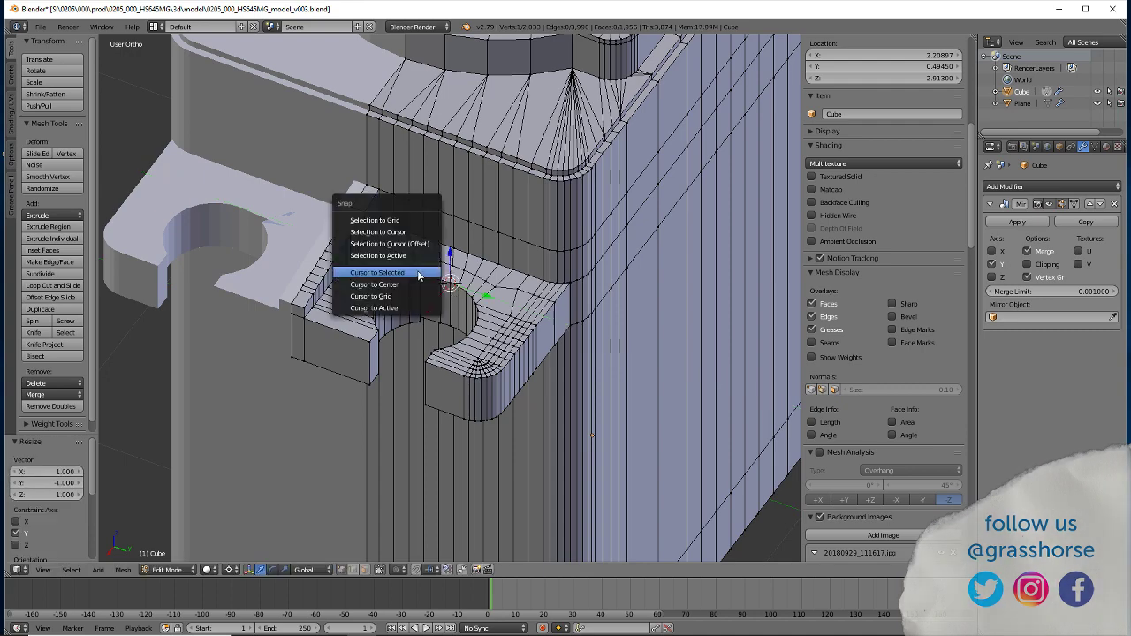
{"action": "left_click", "coordinate": [403, 271]}
{"action": "middle_click_drag", "start_coordinate": [398, 383], "coordinate": [445, 426]}
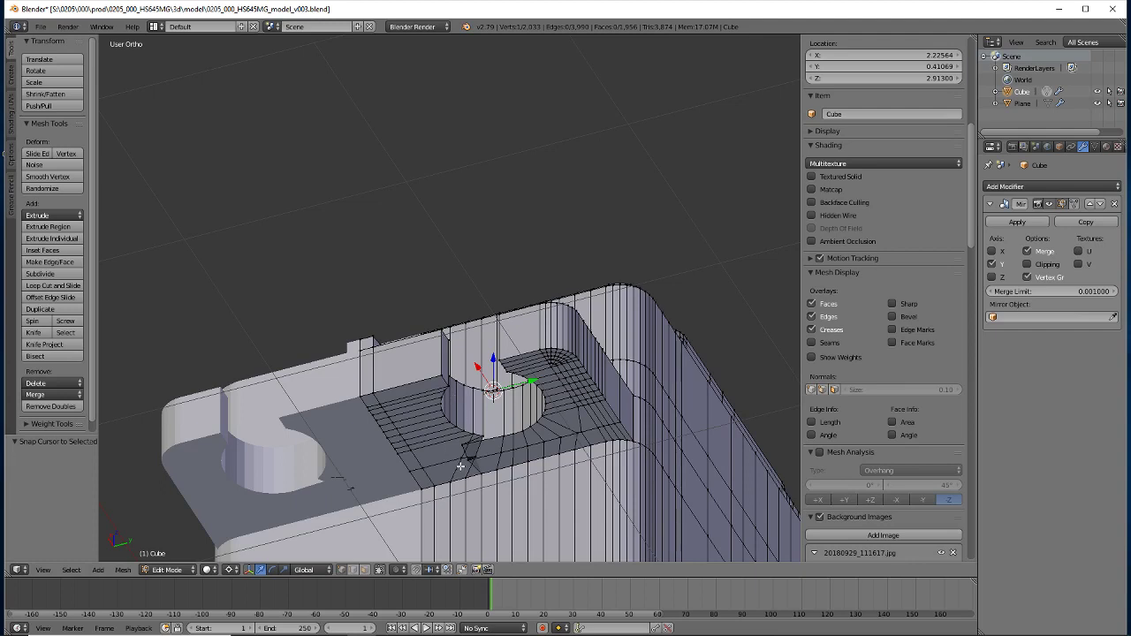
Scale the stray vertex below the tab hole to 0 along Y to line it up
{"action": "right_click", "coordinate": [458, 458]}
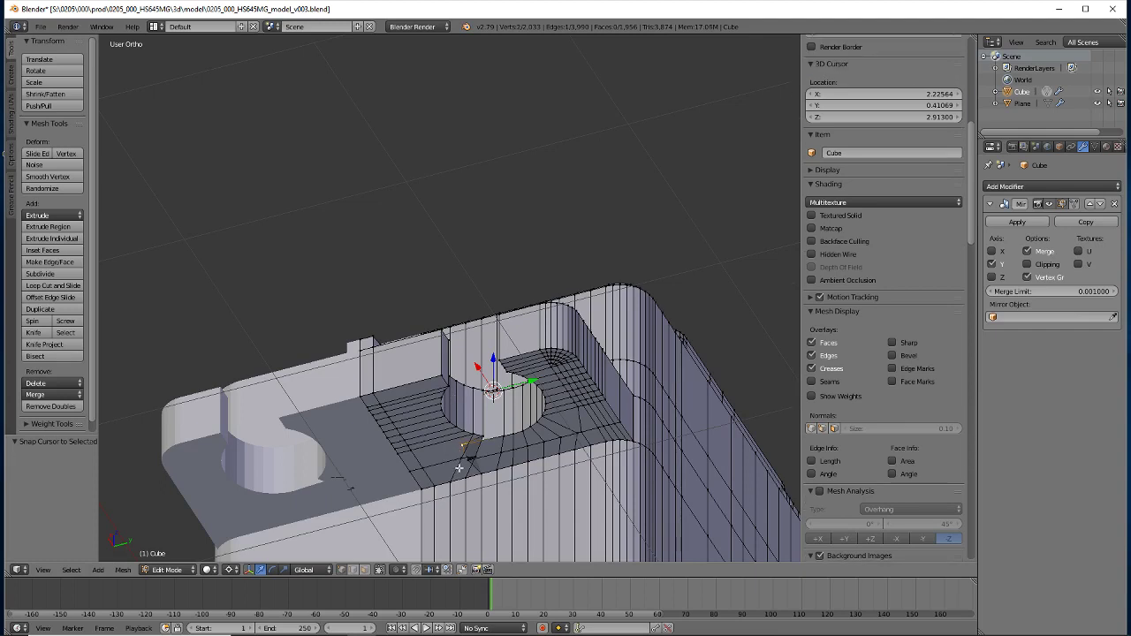
{"action": "key", "text": "s"}
{"action": "key", "text": "y"}
{"action": "key", "text": "0"}
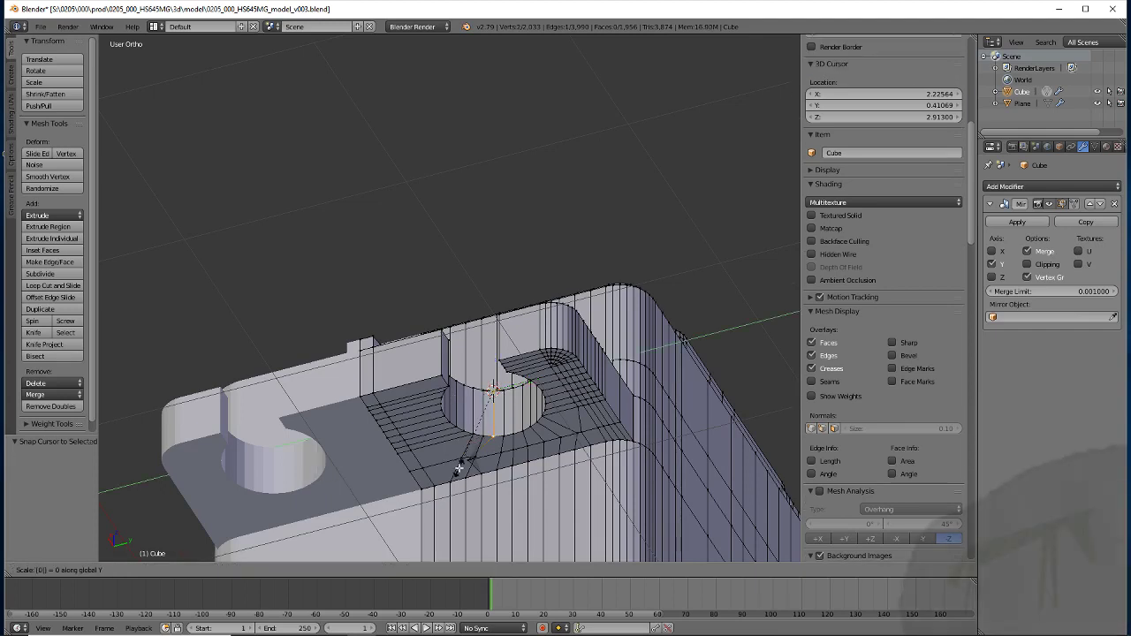
{"action": "key", "text": "Return"}
Remove doubles across the whole mesh, merging the duplicate vertex to leave 2,032 vertices
{"action": "key", "text": "a"}
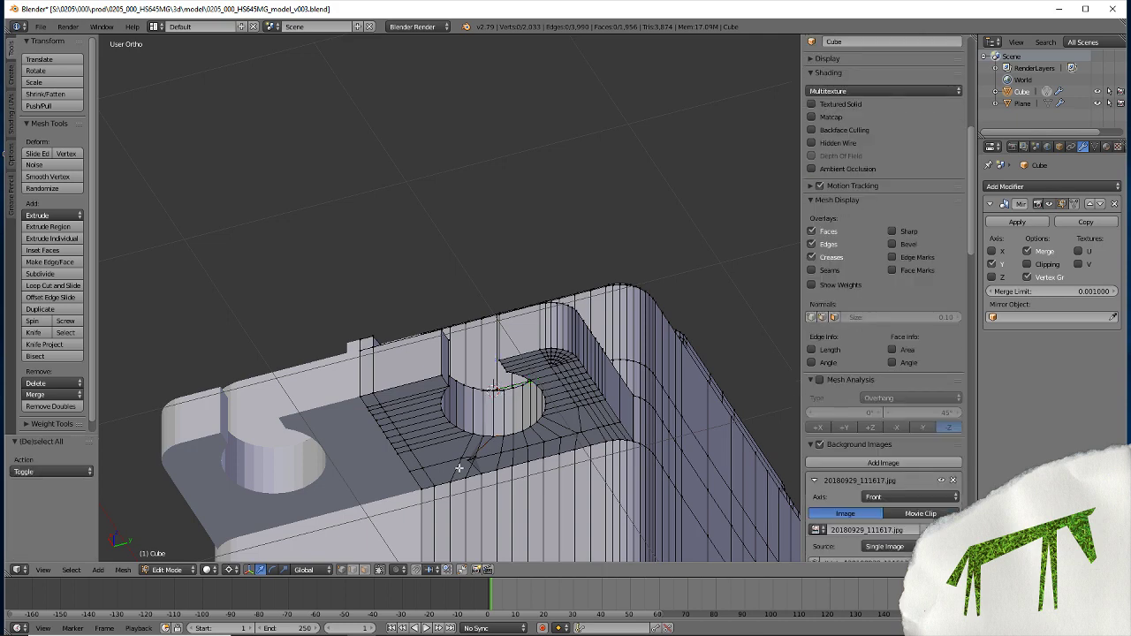
{"action": "key", "text": "a"}
{"action": "key", "text": "w"}
{"action": "left_click", "coordinate": [459, 469]}
{"action": "key", "text": "a"}
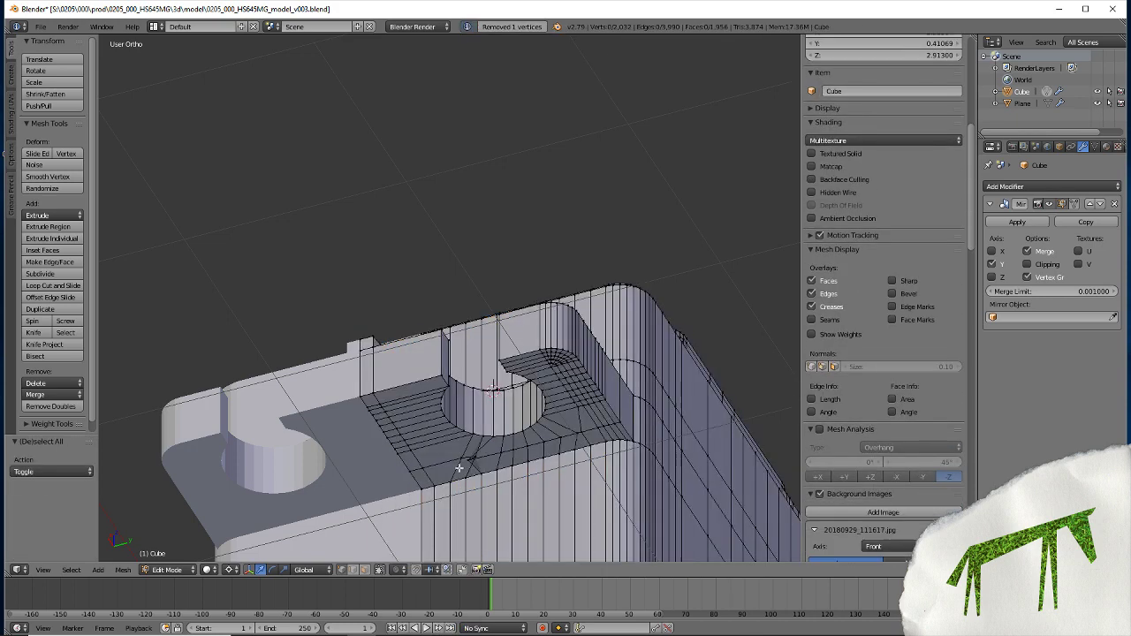
Snap the 3D cursor to a vertex below the hole and scale the selection to 0
{"action": "right_click", "coordinate": [484, 471]}
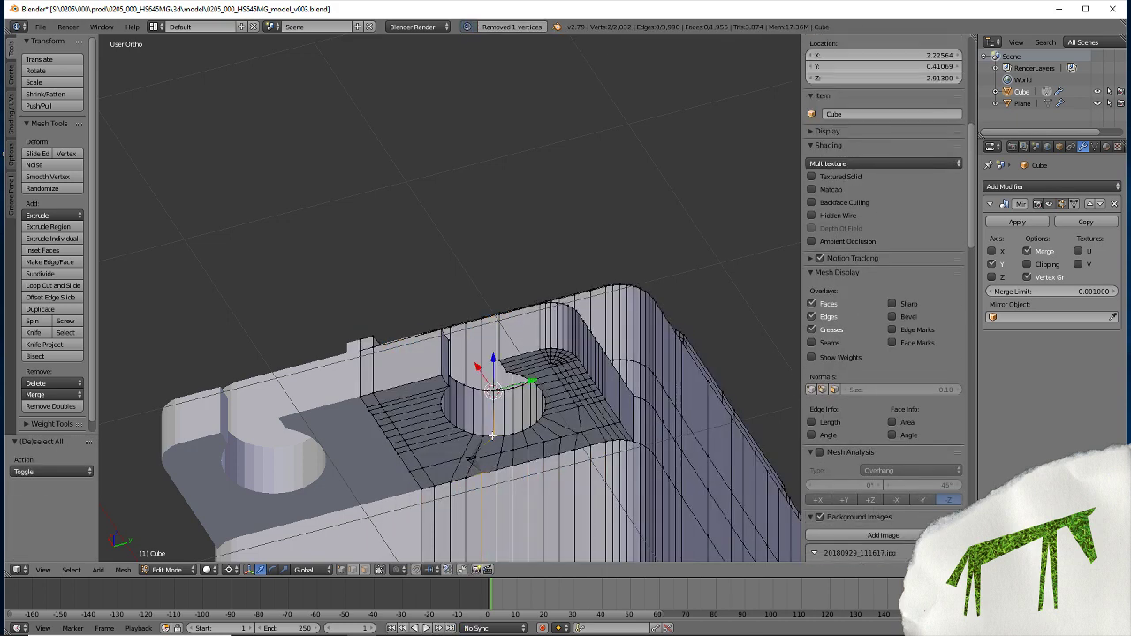
{"action": "key", "text": "shift+s"}
{"action": "left_click", "coordinate": [493, 439]}
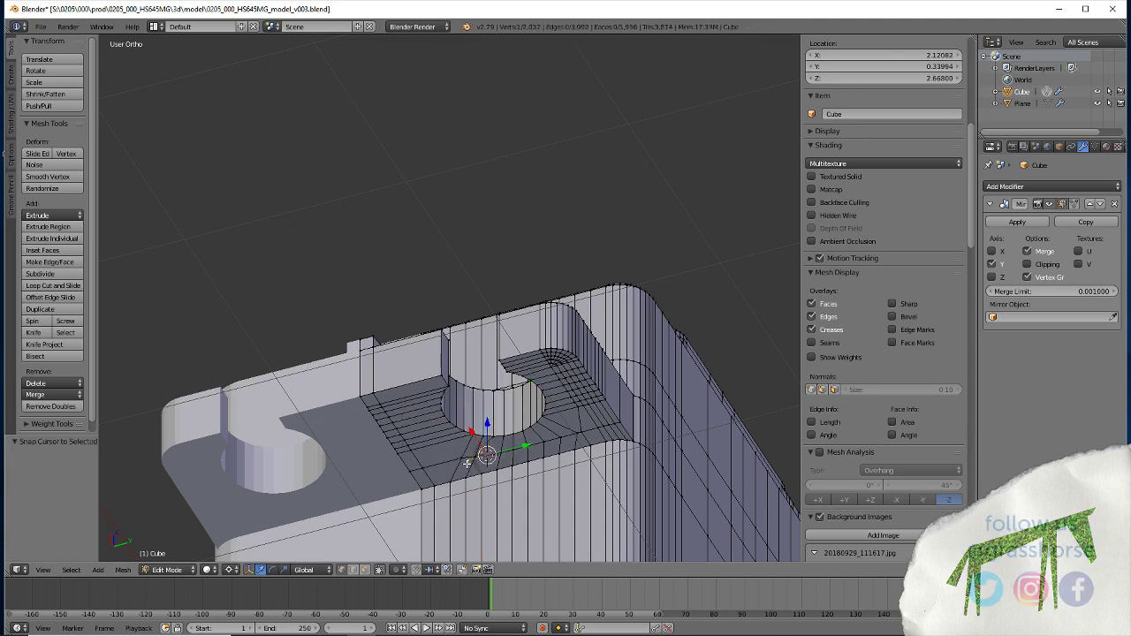
{"action": "key", "text": "s"}
{"action": "key", "text": "0"}
{"action": "key", "text": "Return"}
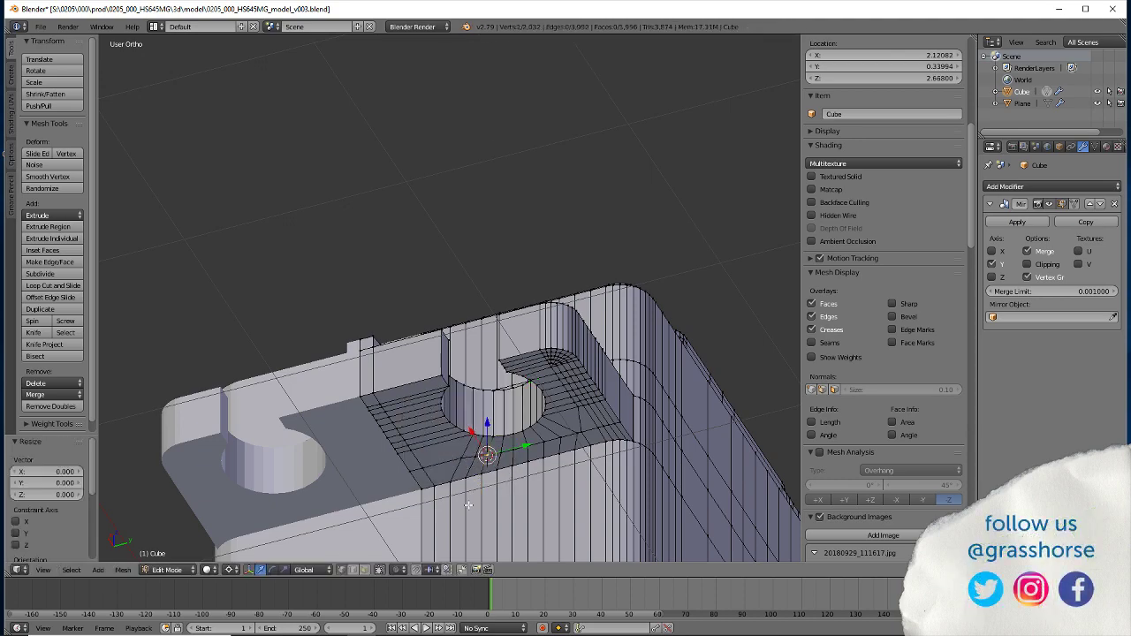
{"action": "mouse_move", "coordinate": [468, 504]}
{"action": "middle_mouse_down"}
{"action": "mouse_move", "coordinate": [498, 288]}
{"action": "mouse_move", "coordinate": [482, 253]}
{"action": "mouse_move", "coordinate": [489, 267]}
{"action": "middle_mouse_up"}
Flatten the two vertices right of the tab hole onto one line with a Y scale of 0
{"action": "right_click", "coordinate": [576, 409], "text": "shift"}
{"action": "right_click", "coordinate": [576, 355], "text": "shift"}
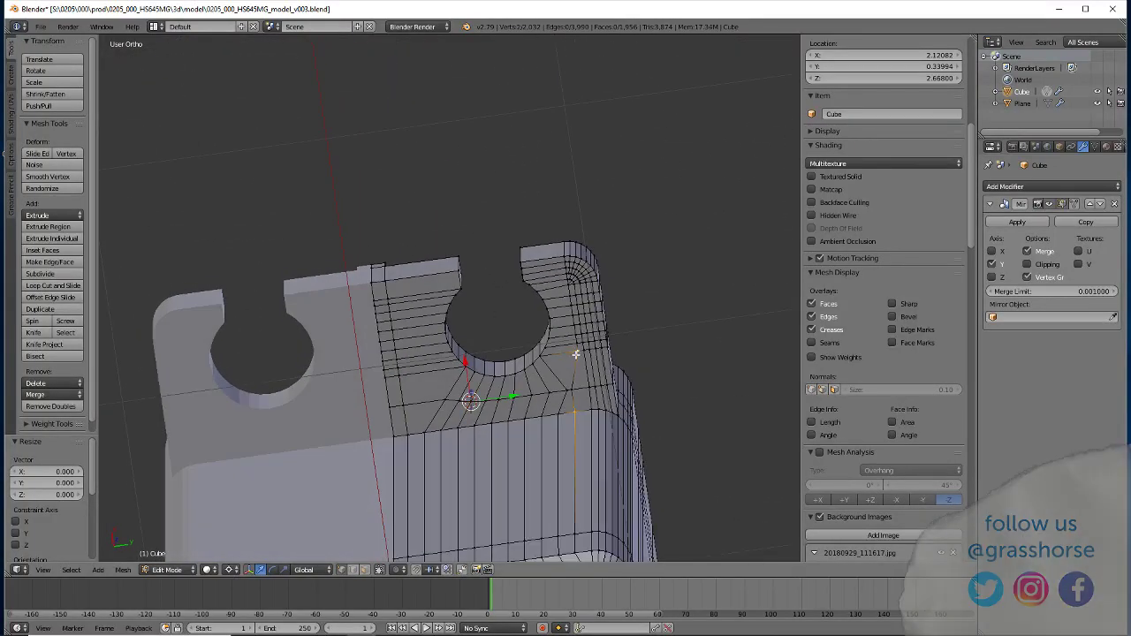
{"action": "key", "text": "shift+s"}
{"action": "left_click", "coordinate": [575, 355]}
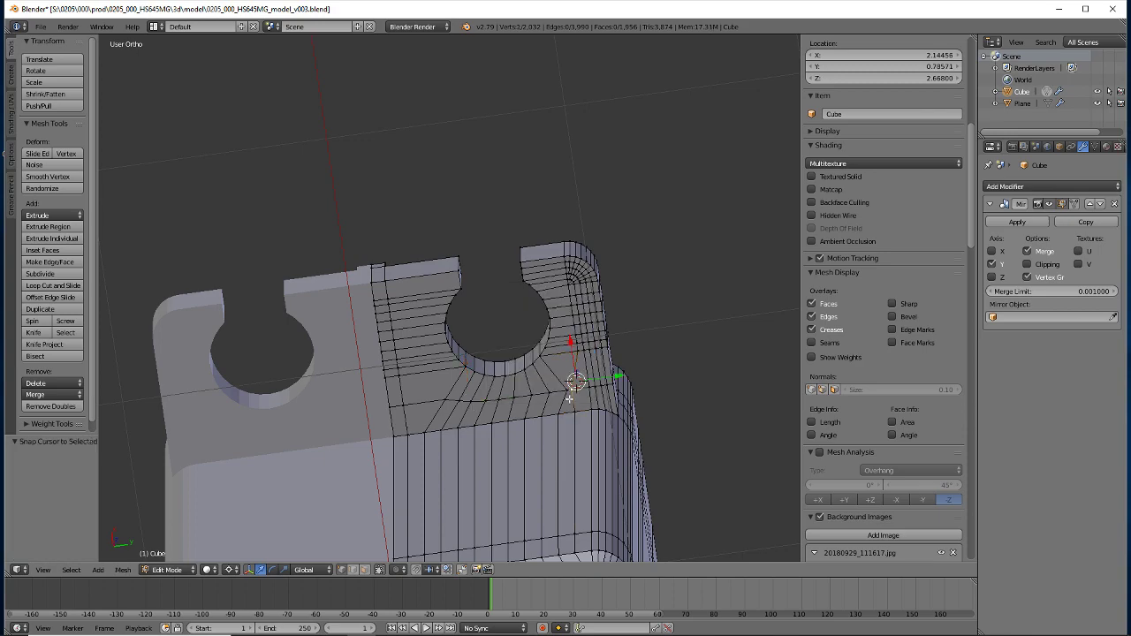
{"action": "key", "text": "s"}
{"action": "key", "text": "y"}
{"action": "key", "text": "0"}
{"action": "key", "text": "Return"}
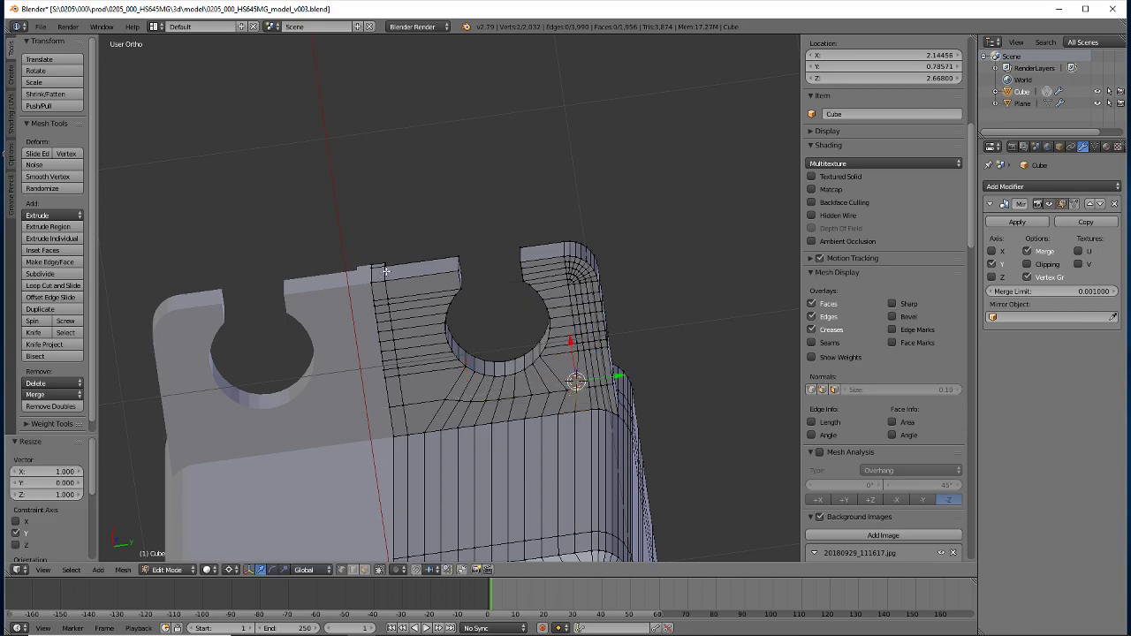
Collapse the selected vertices into a single point at the 3D cursor by scaling to 0
{"action": "mouse_move", "coordinate": [399, 259]}
{"action": "middle_mouse_down"}
{"action": "mouse_move", "coordinate": [410, 459]}
{"action": "mouse_move", "coordinate": [413, 424]}
{"action": "mouse_move", "coordinate": [452, 402]}
{"action": "middle_mouse_up"}
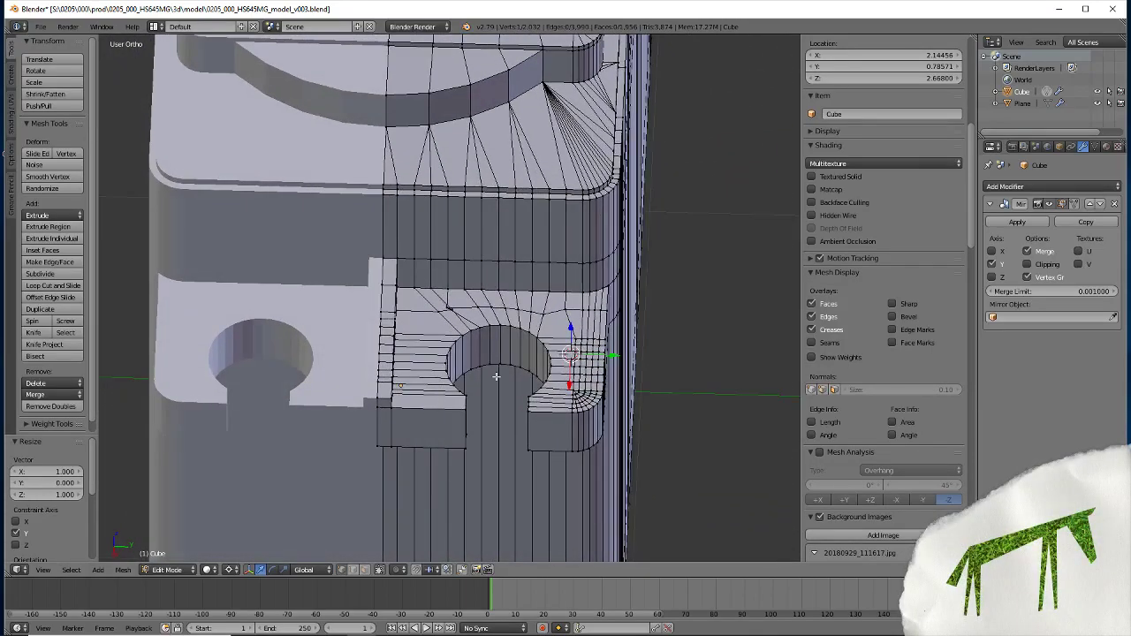
{"action": "middle_click_drag", "start_coordinate": [383, 421], "coordinate": [358, 412]}
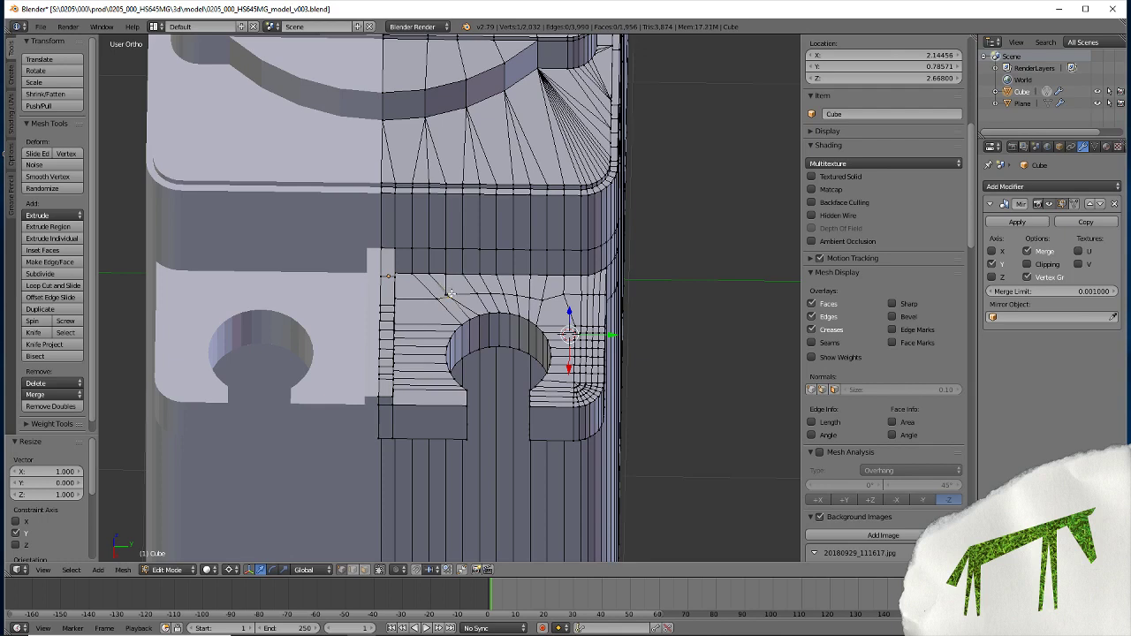
{"action": "key", "text": "shift+s"}
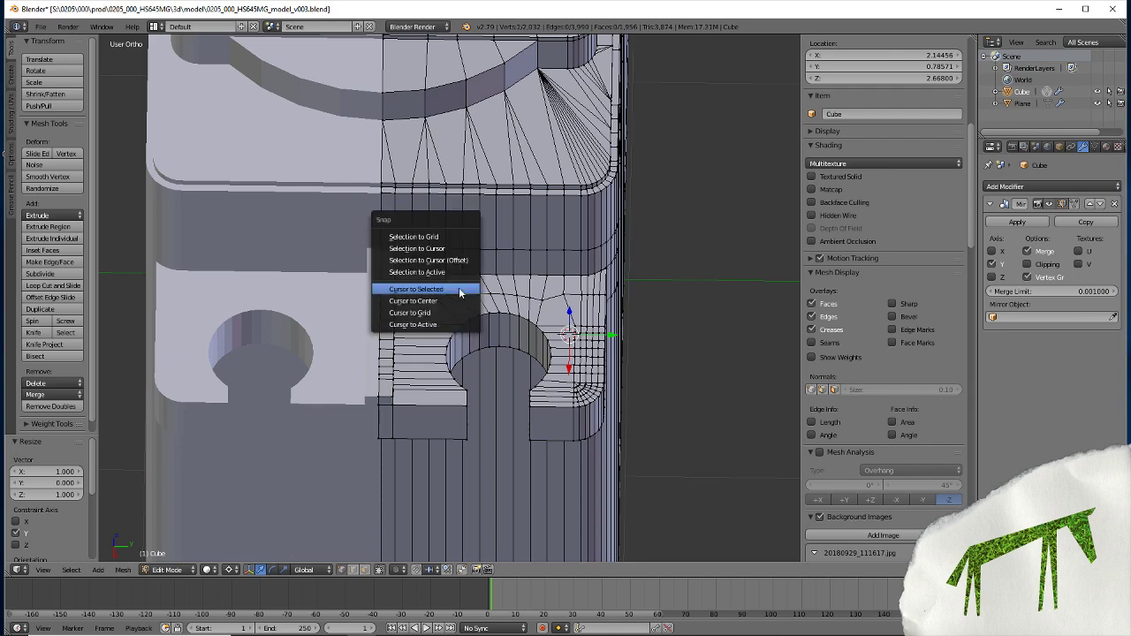
{"action": "left_click", "coordinate": [429, 292]}
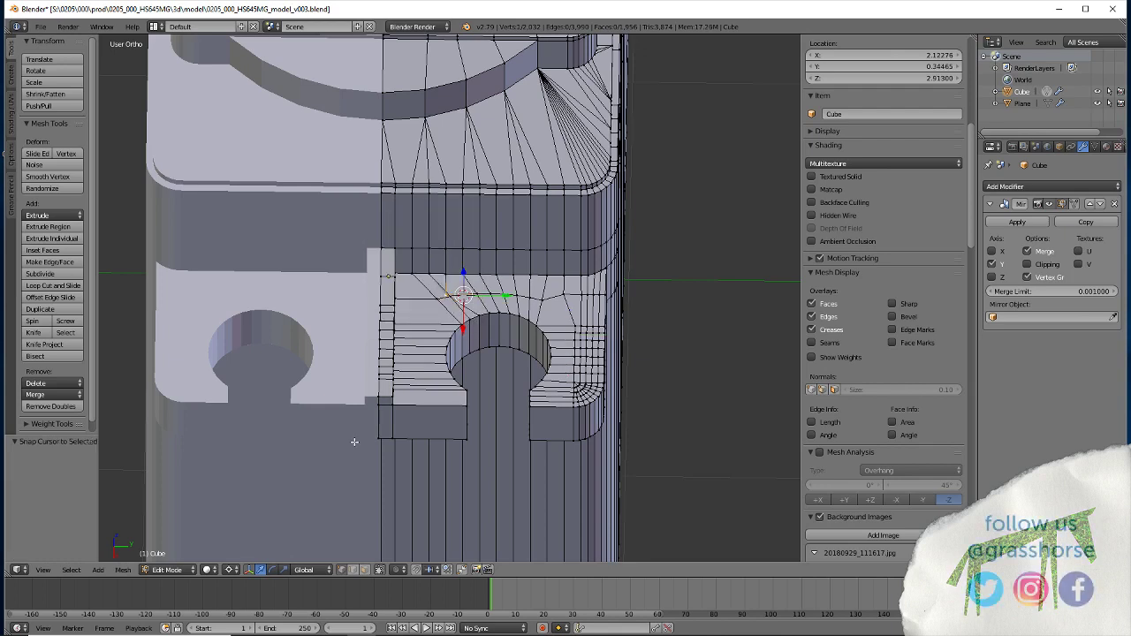
{"action": "key", "text": "s"}
{"action": "key", "text": "0"}
{"action": "key", "text": "Return"}
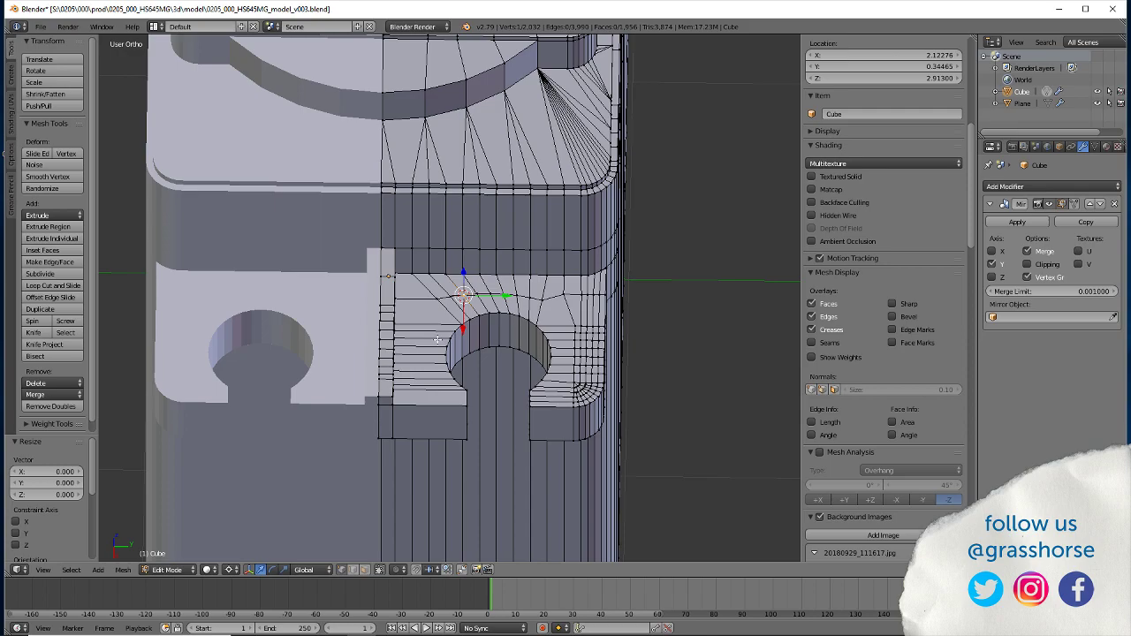
{"action": "mouse_move", "coordinate": [463, 451]}
{"action": "middle_mouse_down"}
{"action": "mouse_move", "coordinate": [400, 413]}
{"action": "mouse_move", "coordinate": [350, 444]}
{"action": "mouse_move", "coordinate": [374, 425]}
{"action": "middle_mouse_up"}
Zoom and pan around the main housing block to inspect its corner fillets
{"action": "scroll", "coordinate": [457, 397], "scroll_direction": "down", "scroll_amount": 5}
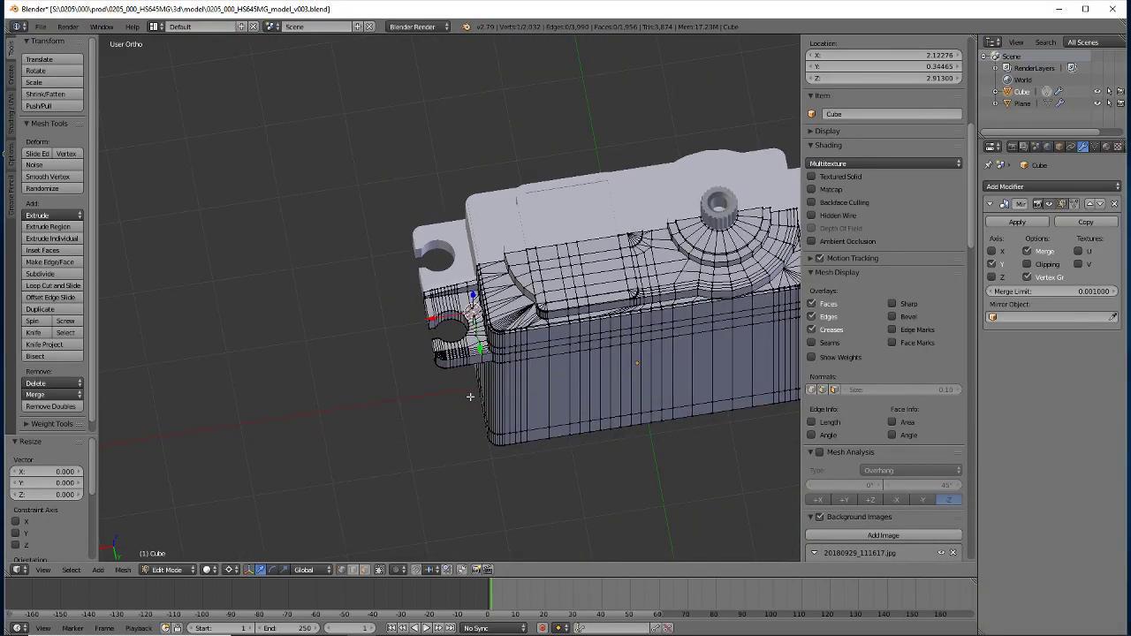
{"action": "scroll", "coordinate": [470, 397], "scroll_direction": "up", "scroll_amount": 3}
{"action": "scroll", "coordinate": [470, 397], "scroll_direction": "up", "scroll_amount": 2}
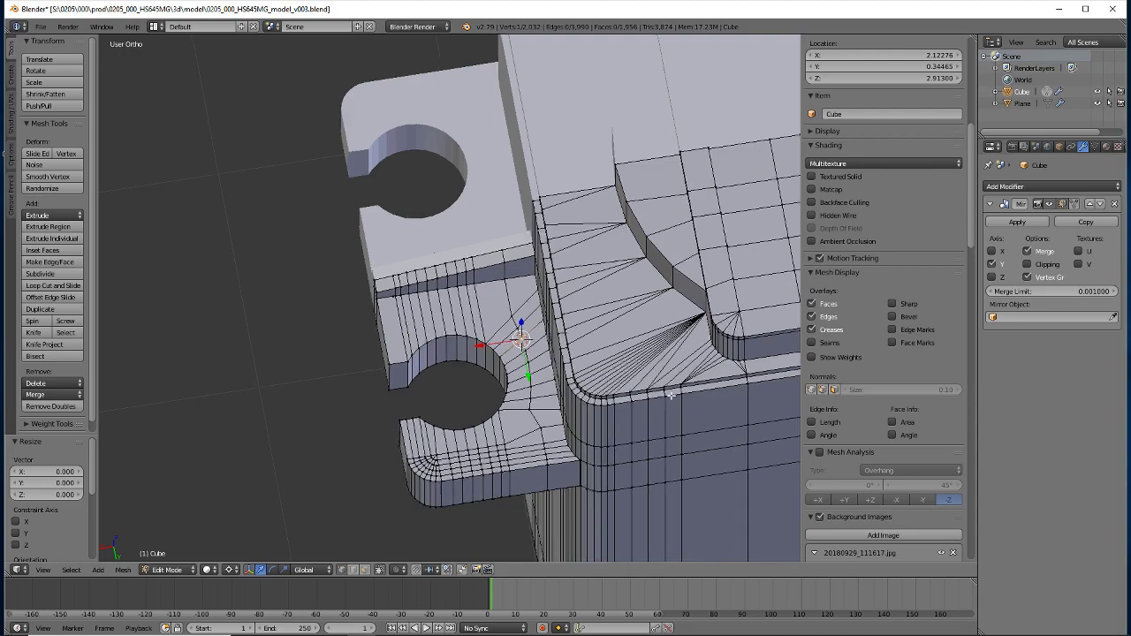
{"action": "middle_click_drag", "start_coordinate": [671, 395], "coordinate": [378, 400], "text": "shift"}
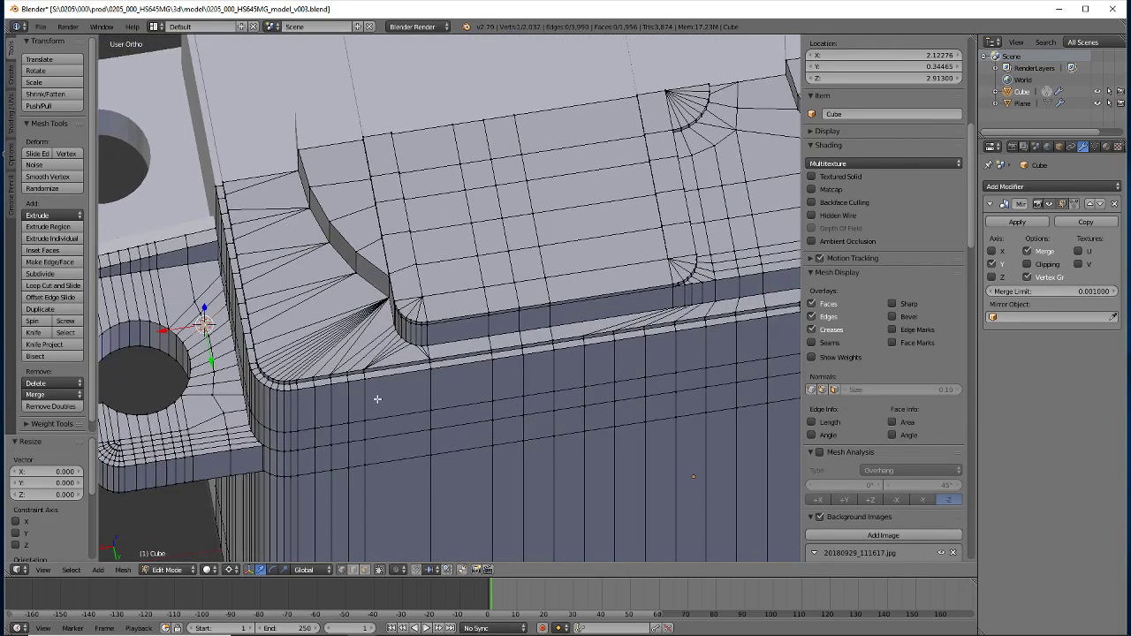
{"action": "scroll", "coordinate": [374, 397], "scroll_direction": "down", "scroll_amount": 4, "text": "ctrl"}
{"action": "scroll", "coordinate": [480, 434], "scroll_direction": "down", "scroll_amount": 4, "text": "ctrl"}
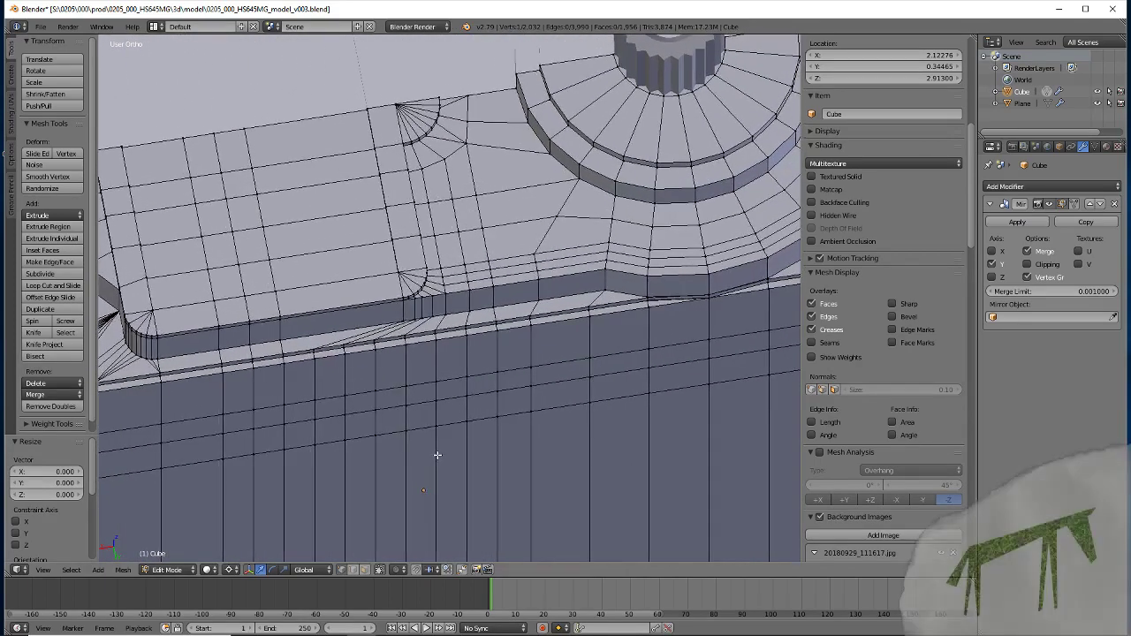
{"action": "middle_click_drag", "start_coordinate": [437, 455], "coordinate": [400, 456], "text": "shift"}
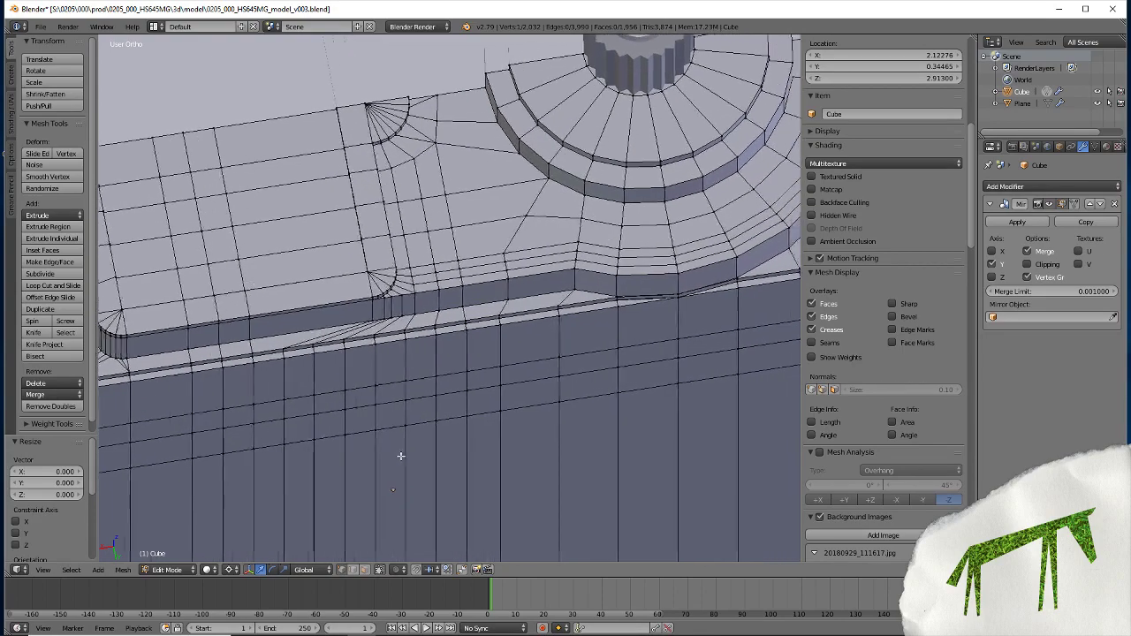
{"action": "scroll", "coordinate": [570, 308], "scroll_direction": "up", "scroll_amount": 4}
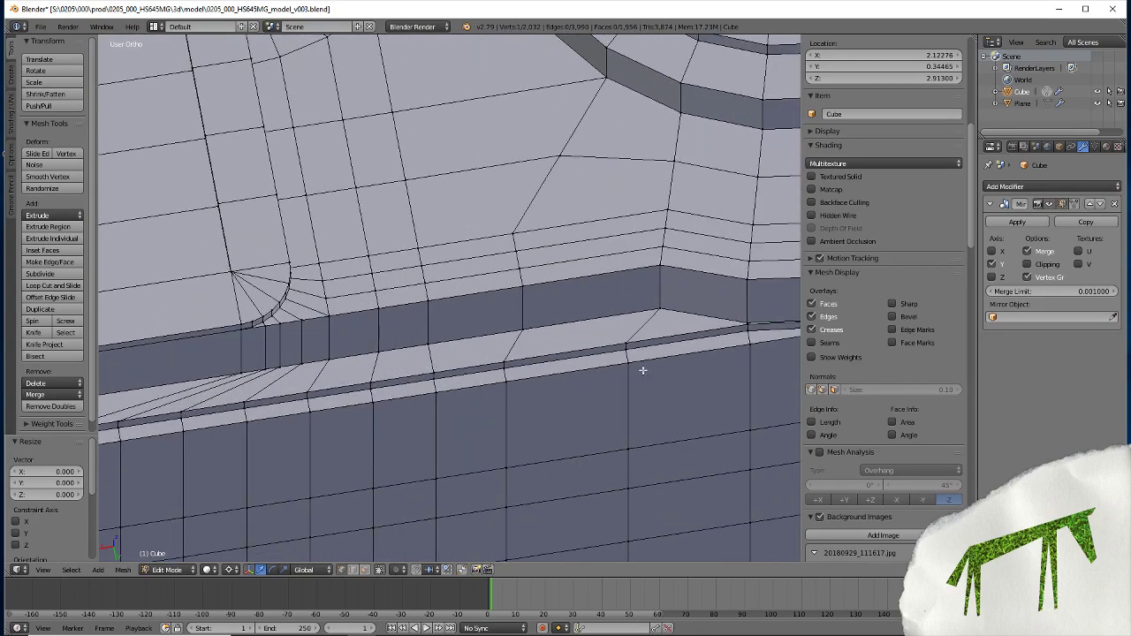
{"action": "scroll", "coordinate": [351, 467], "scroll_direction": "down", "scroll_amount": 2}
{"action": "scroll", "coordinate": [310, 462], "scroll_direction": "down", "scroll_amount": 2}
{"action": "scroll", "coordinate": [313, 459], "scroll_direction": "up", "scroll_amount": 2}
{"action": "scroll", "coordinate": [317, 461], "scroll_direction": "up", "scroll_amount": 2}
{"action": "scroll", "coordinate": [190, 428], "scroll_direction": "down", "scroll_amount": 2}
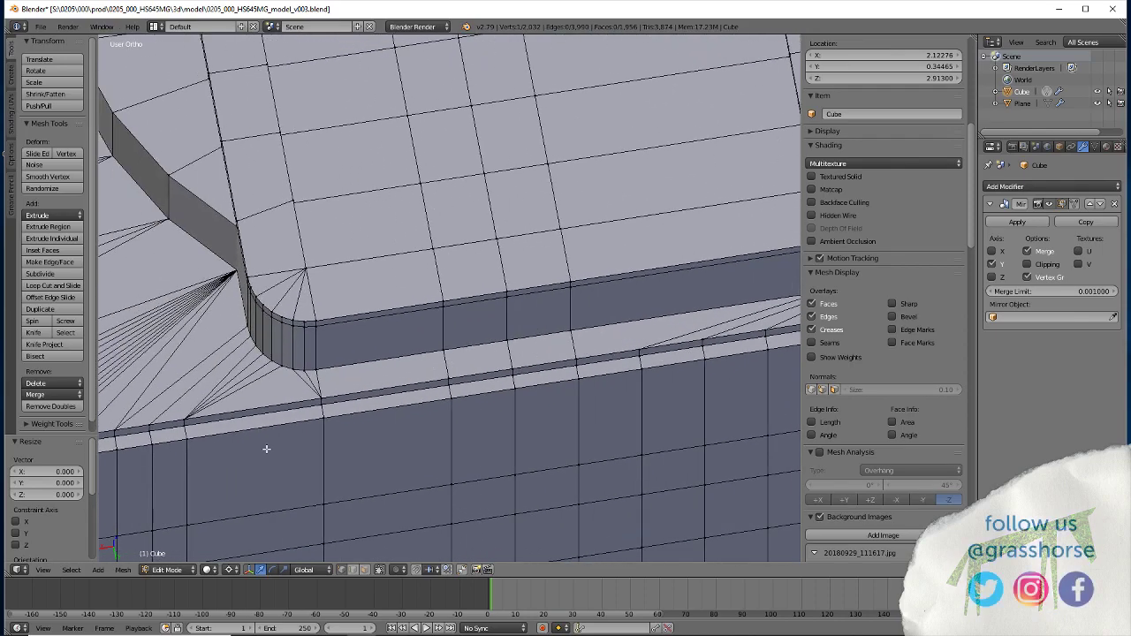
{"action": "scroll", "coordinate": [256, 443], "scroll_direction": "down", "scroll_amount": 3}
{"action": "scroll", "coordinate": [257, 444], "scroll_direction": "up", "scroll_amount": 1}
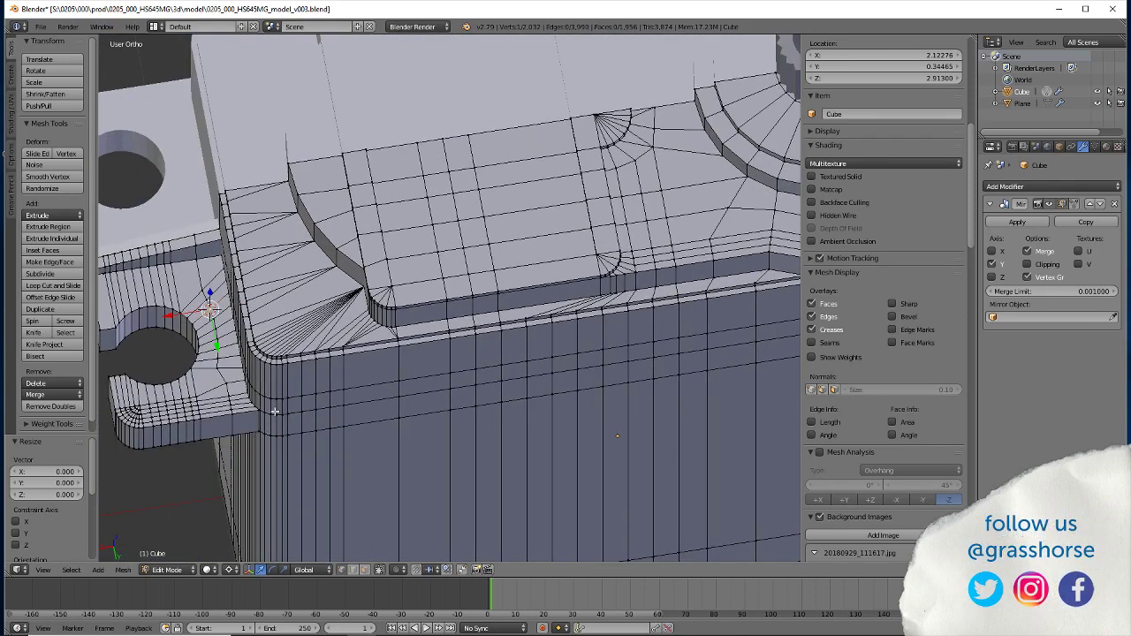
Snap the 3D cursor to a vertex at the upper housing corner
{"action": "middle_click_drag", "start_coordinate": [275, 411], "coordinate": [548, 349]}
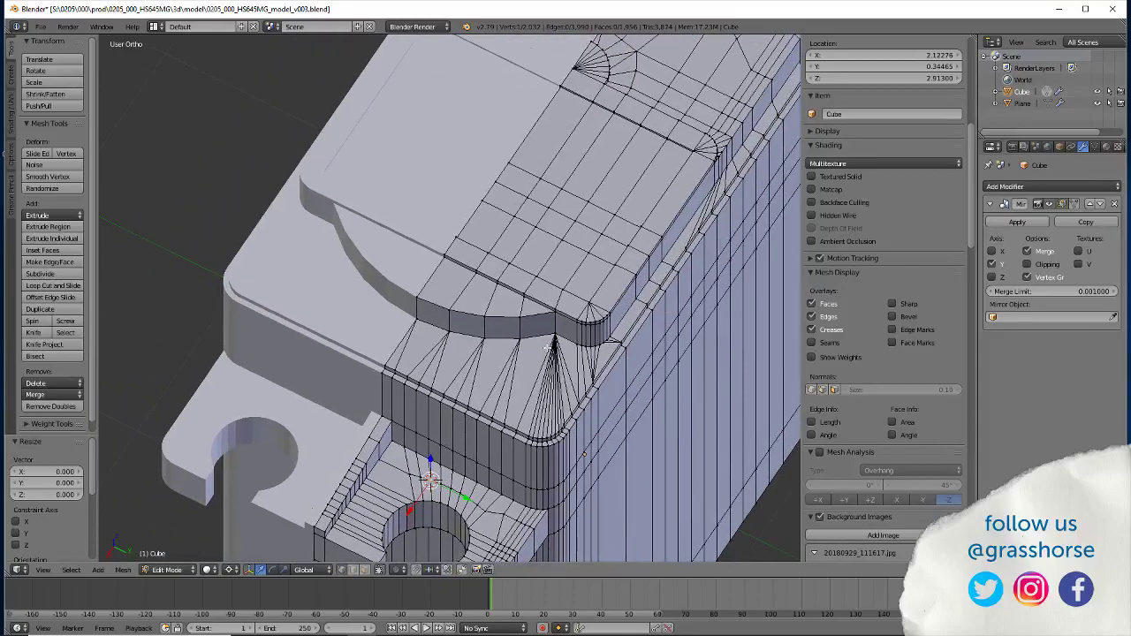
{"action": "left_click", "coordinate": [576, 312]}
{"action": "mouse_move", "coordinate": [577, 312]}
{"action": "middle_mouse_down"}
{"action": "mouse_move", "coordinate": [480, 471]}
{"action": "mouse_move", "coordinate": [410, 453]}
{"action": "mouse_move", "coordinate": [357, 454]}
{"action": "mouse_move", "coordinate": [424, 467]}
{"action": "mouse_move", "coordinate": [285, 453]}
{"action": "mouse_move", "coordinate": [303, 395]}
{"action": "middle_mouse_up"}
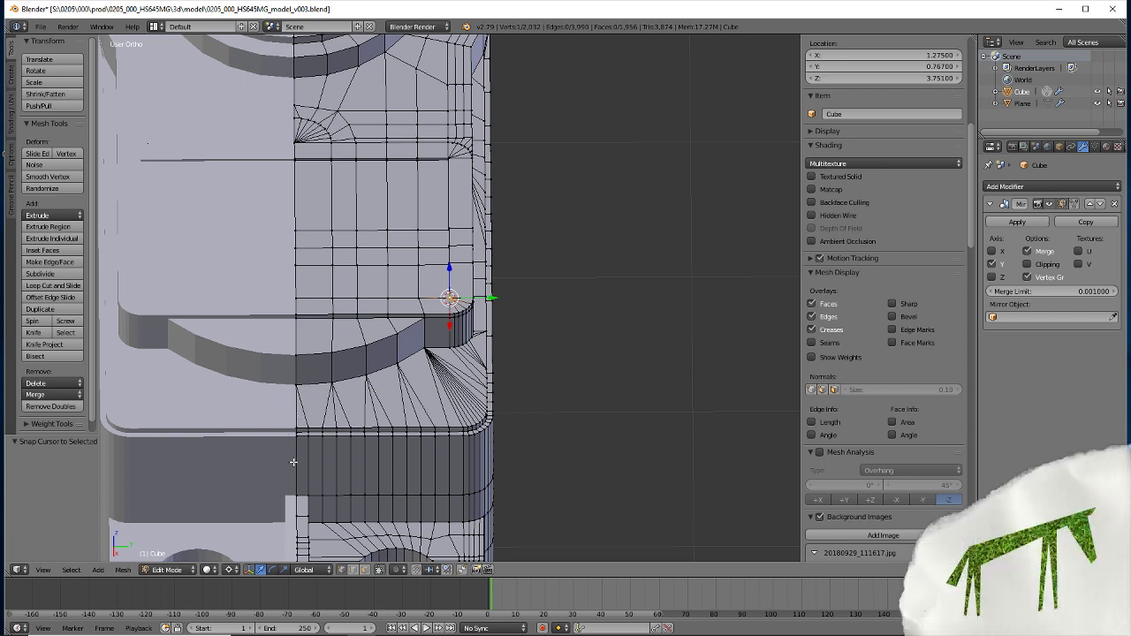
Knife a cut across the lower triangle fan under the tab corner to its apex edge
{"action": "scroll", "coordinate": [472, 348], "scroll_direction": "up", "scroll_amount": 2}
{"action": "scroll", "coordinate": [469, 375], "scroll_direction": "up", "scroll_amount": 2}
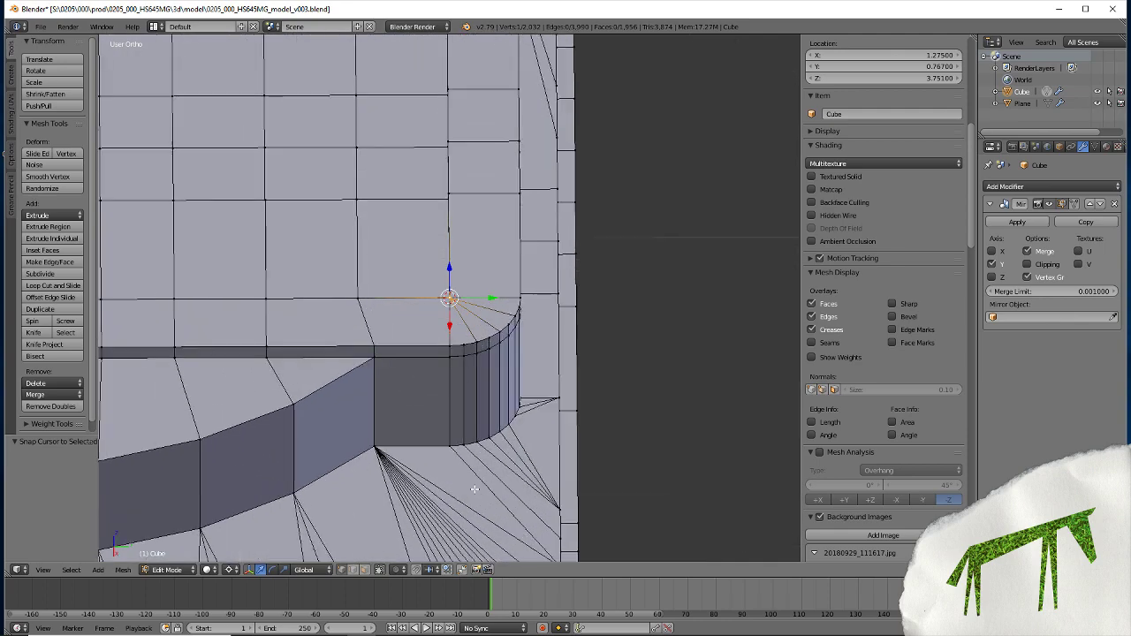
{"action": "mouse_move", "coordinate": [476, 490]}
{"action": "middle_mouse_down"}
{"action": "mouse_move", "coordinate": [434, 469]}
{"action": "mouse_move", "coordinate": [519, 422]}
{"action": "middle_mouse_up"}
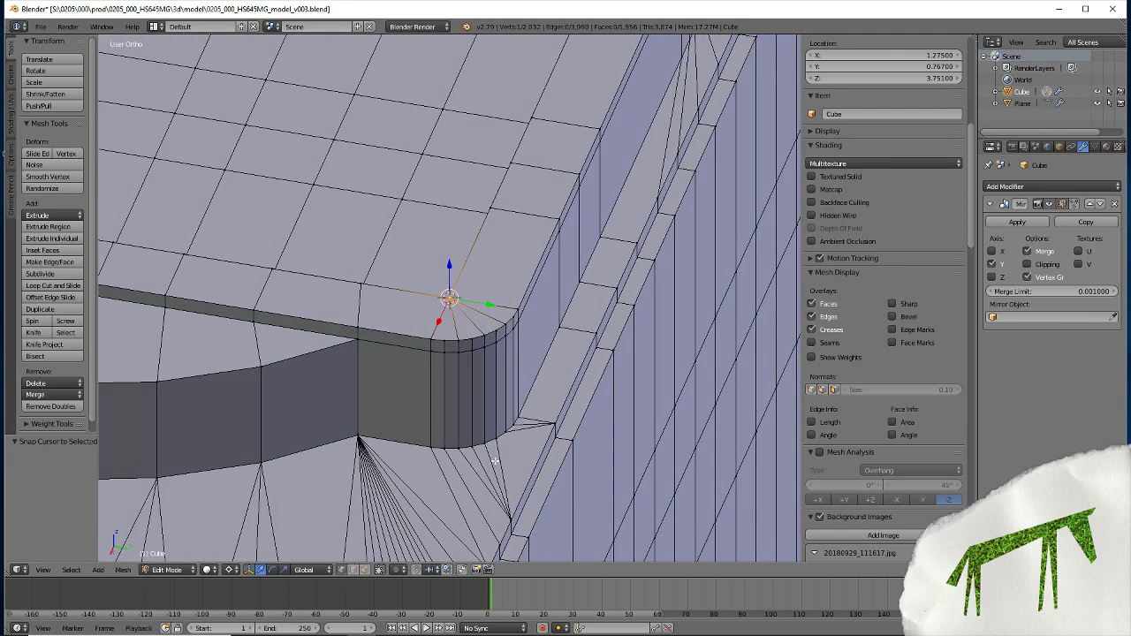
{"action": "scroll", "coordinate": [279, 447], "scroll_direction": "down", "scroll_amount": 2}
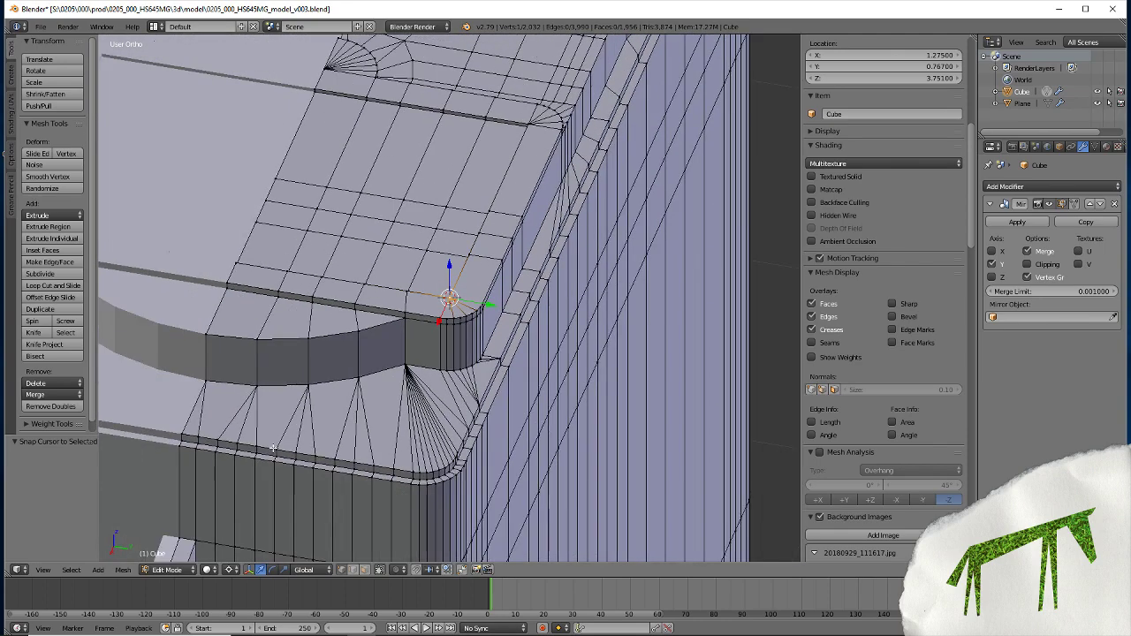
{"action": "scroll", "coordinate": [276, 453], "scroll_direction": "down", "scroll_amount": 2}
{"action": "scroll", "coordinate": [240, 447], "scroll_direction": "up", "scroll_amount": 4}
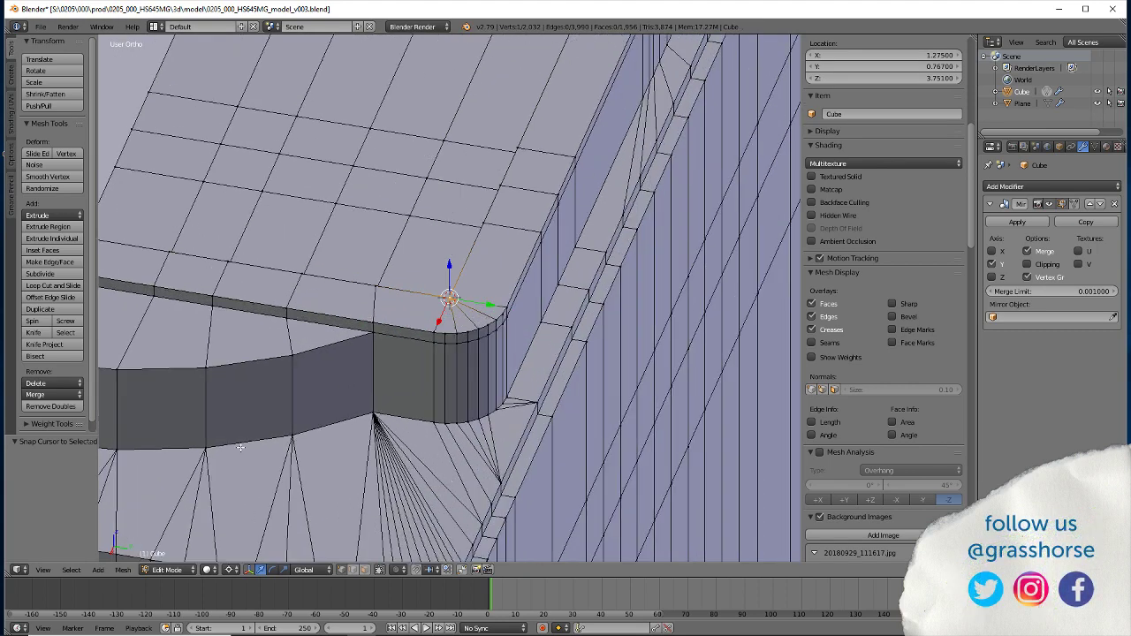
{"action": "scroll", "coordinate": [245, 450], "scroll_direction": "down", "scroll_amount": 2}
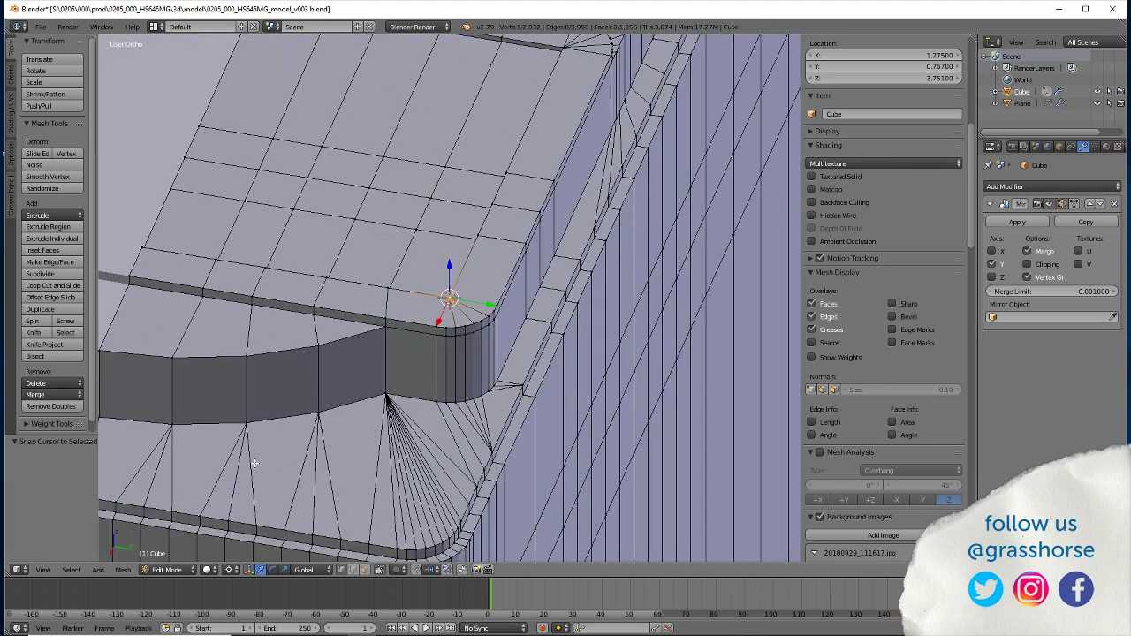
{"action": "scroll", "coordinate": [254, 463], "scroll_direction": "down", "scroll_amount": 1}
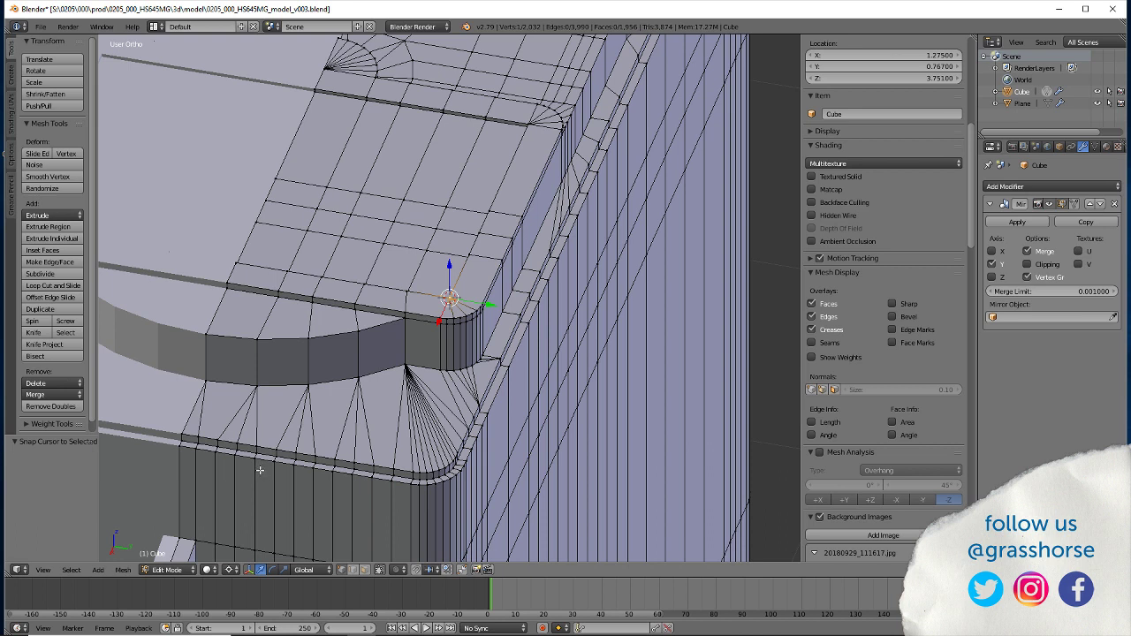
{"action": "key", "text": "k"}
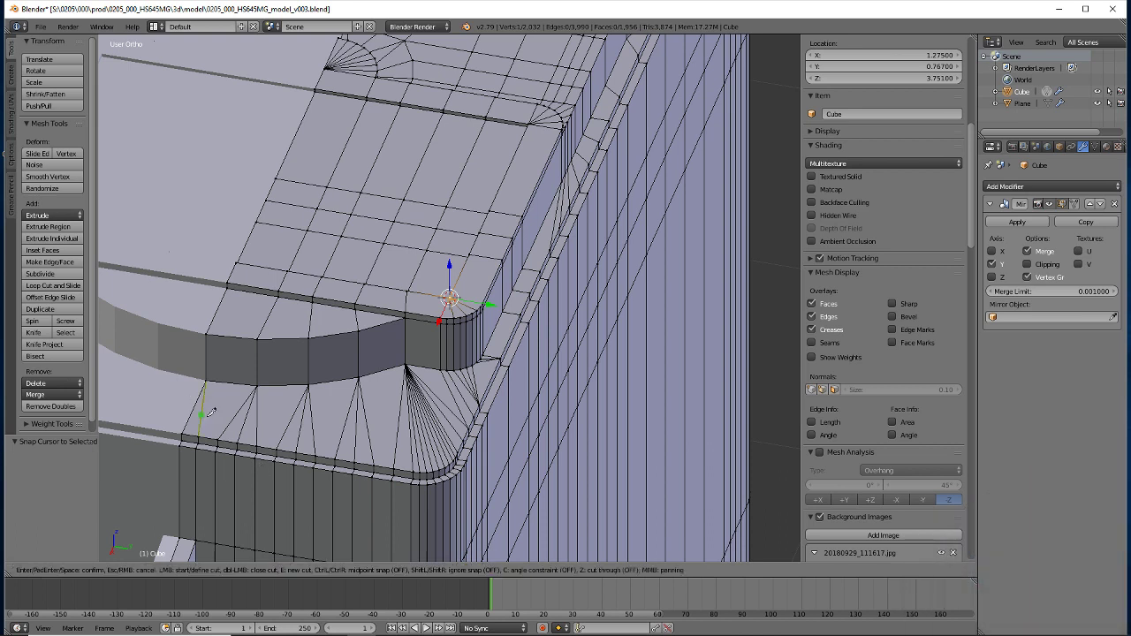
{"action": "left_click", "coordinate": [200, 408]}
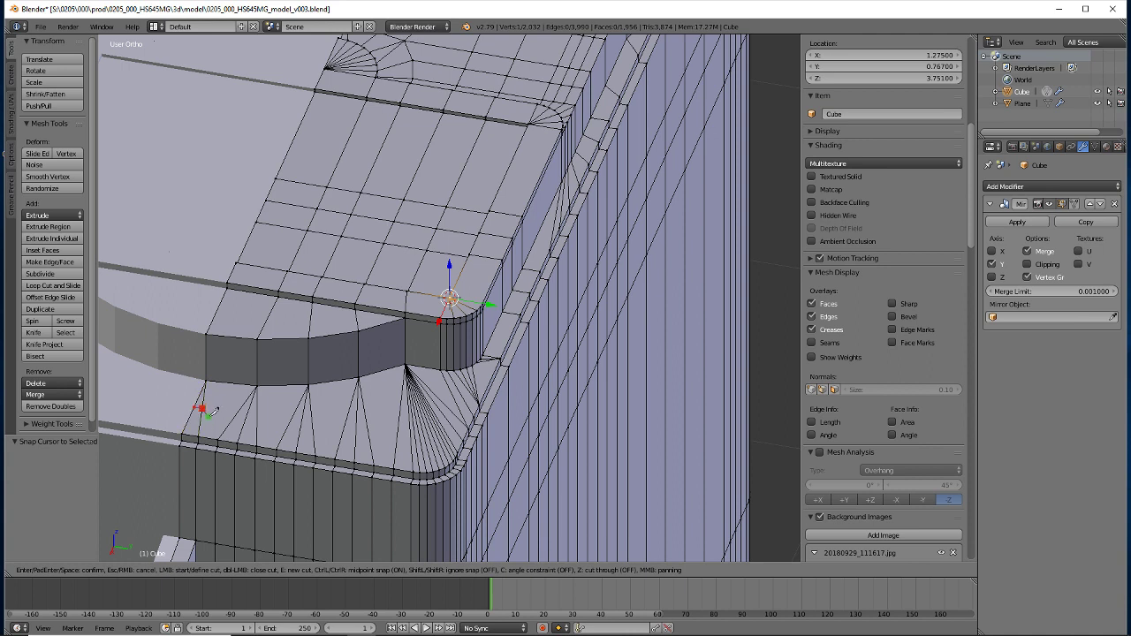
{"action": "left_click", "coordinate": [257, 412]}
{"action": "left_click", "coordinate": [310, 419]}
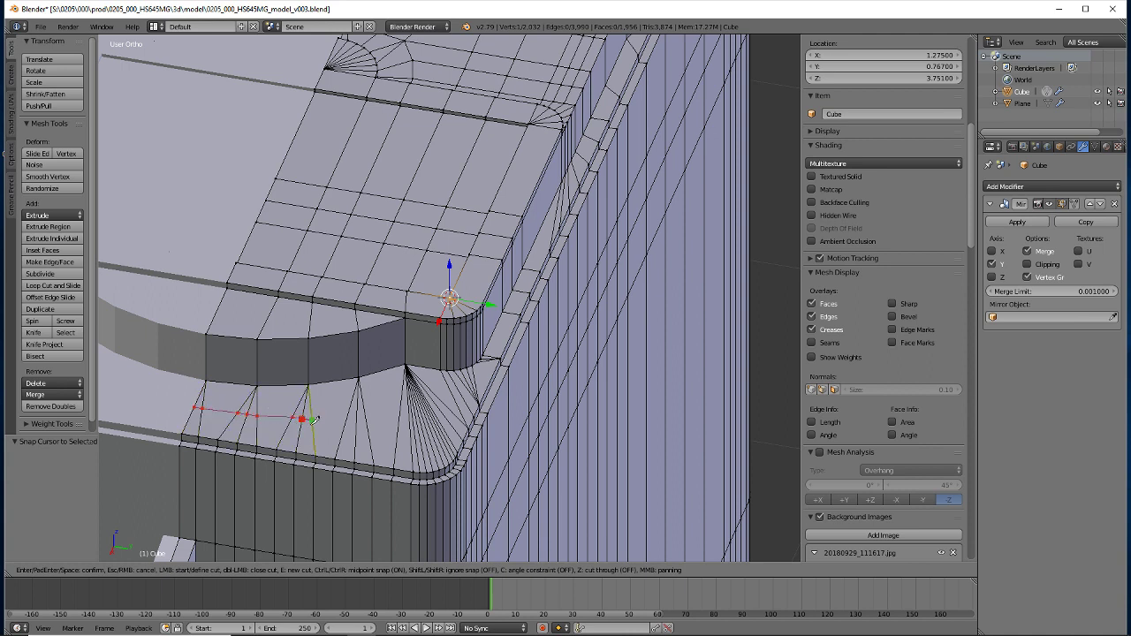
{"action": "left_click", "coordinate": [363, 419]}
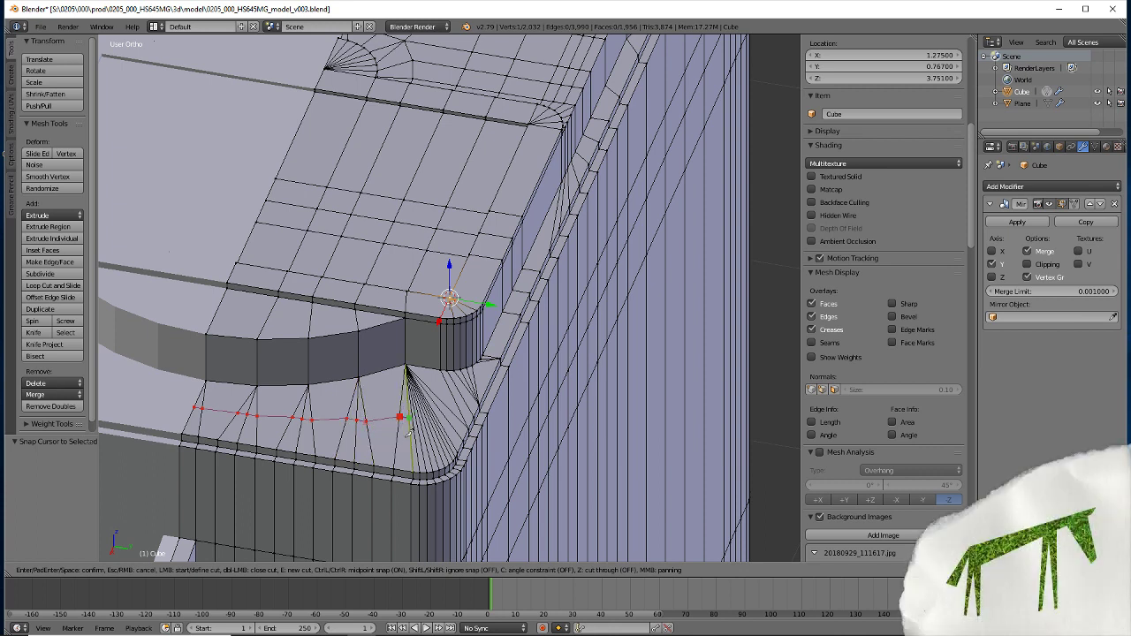
{"action": "key", "text": "Return"}
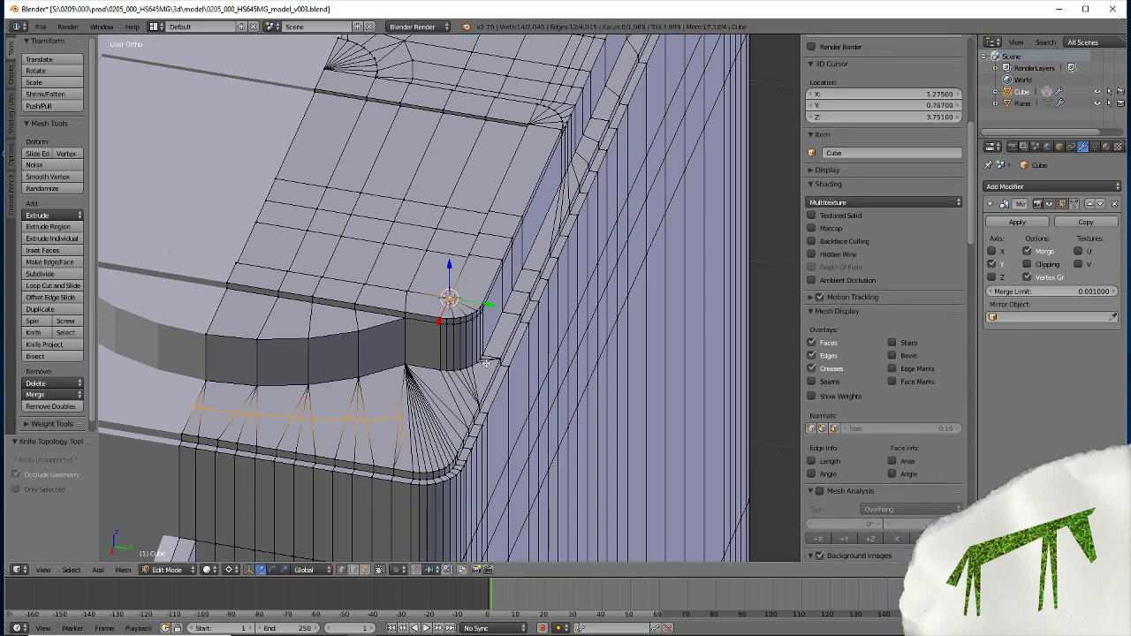
Knife a second cut from the first path up the corner fan to the top rim
{"action": "scroll", "coordinate": [401, 327], "scroll_direction": "up", "scroll_amount": 4}
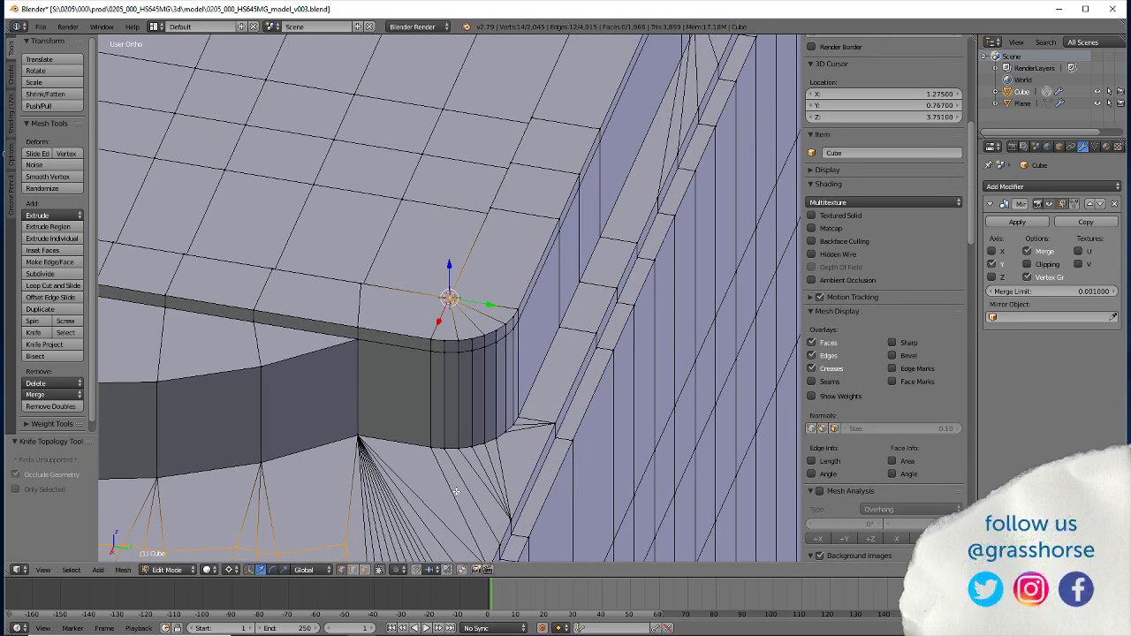
{"action": "middle_click_drag", "start_coordinate": [430, 508], "coordinate": [384, 342]}
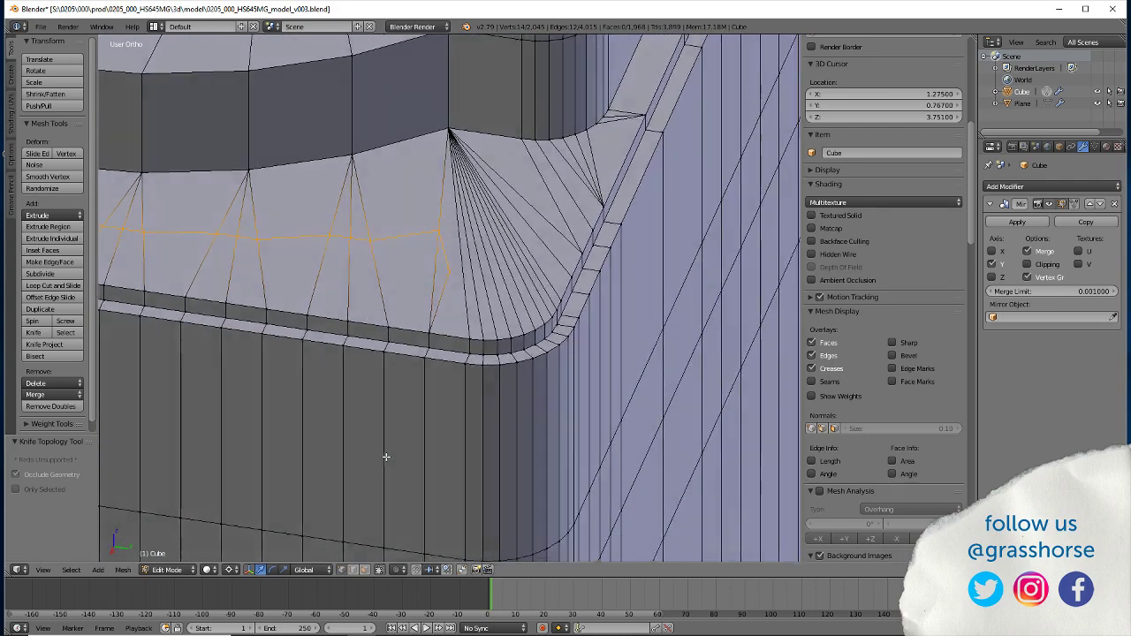
{"action": "scroll", "coordinate": [410, 440], "scroll_direction": "up", "scroll_amount": 2}
{"action": "mouse_move", "coordinate": [410, 440]}
{"action": "middle_mouse_down"}
{"action": "mouse_move", "coordinate": [396, 497]}
{"action": "mouse_move", "coordinate": [471, 362]}
{"action": "middle_mouse_up"}
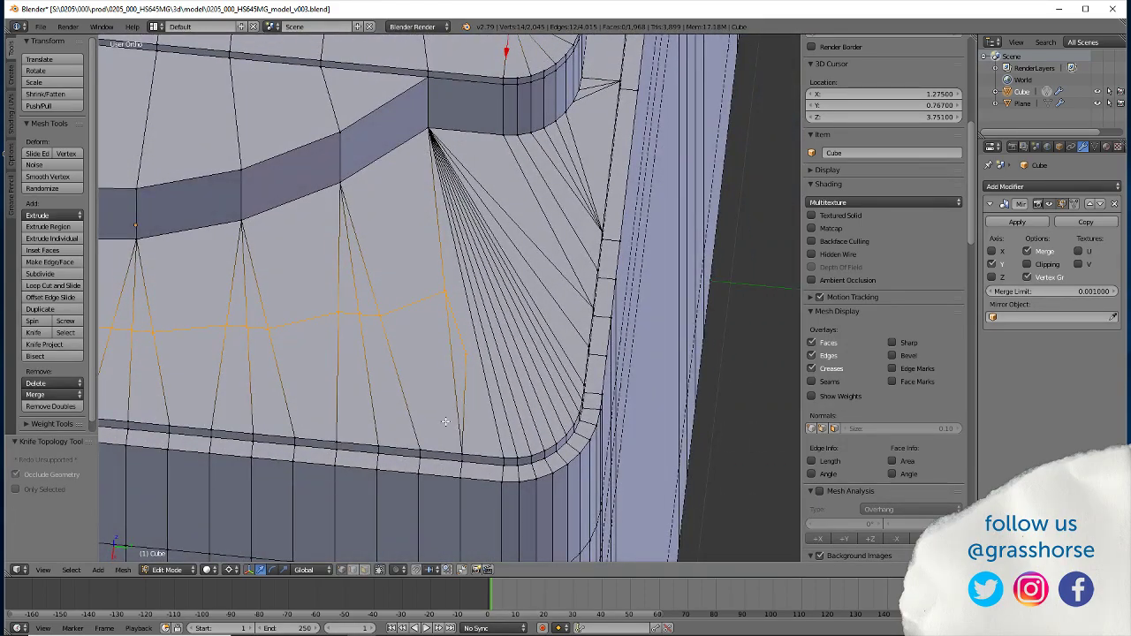
{"action": "key", "text": "k"}
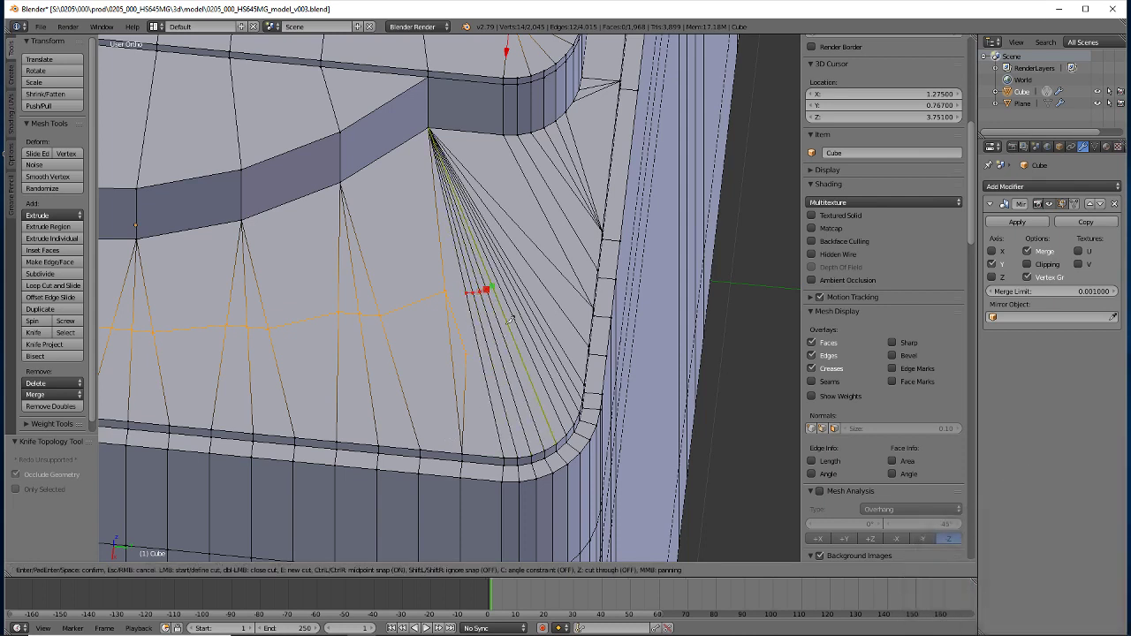
{"action": "left_click", "coordinate": [473, 292]}
{"action": "left_click", "coordinate": [500, 277]}
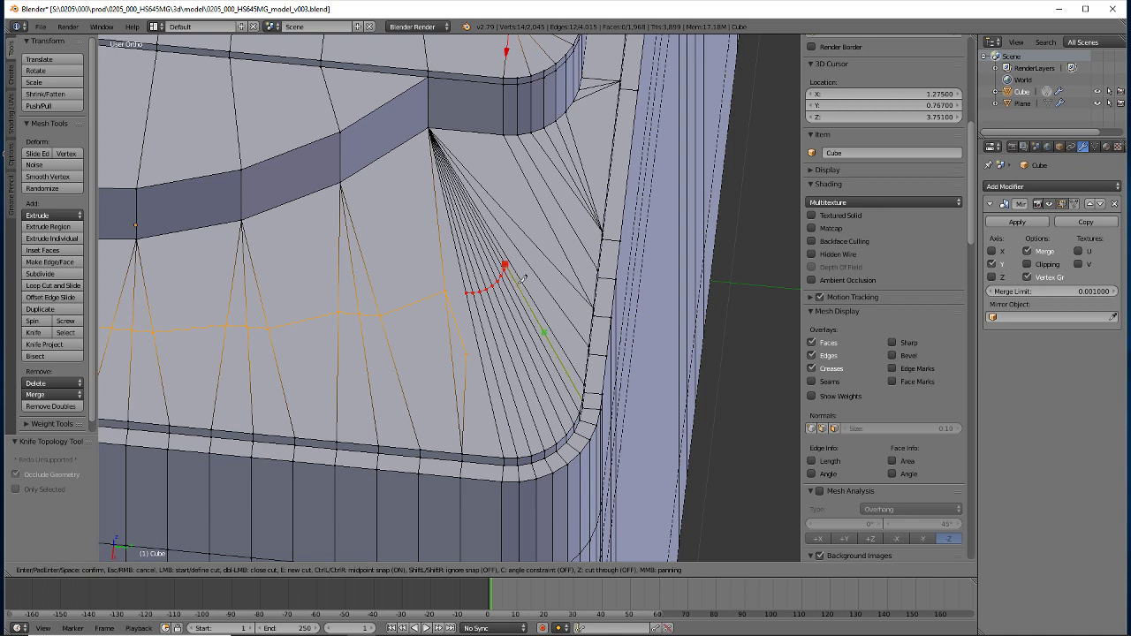
{"action": "left_click", "coordinate": [528, 259]}
{"action": "left_click", "coordinate": [511, 218]}
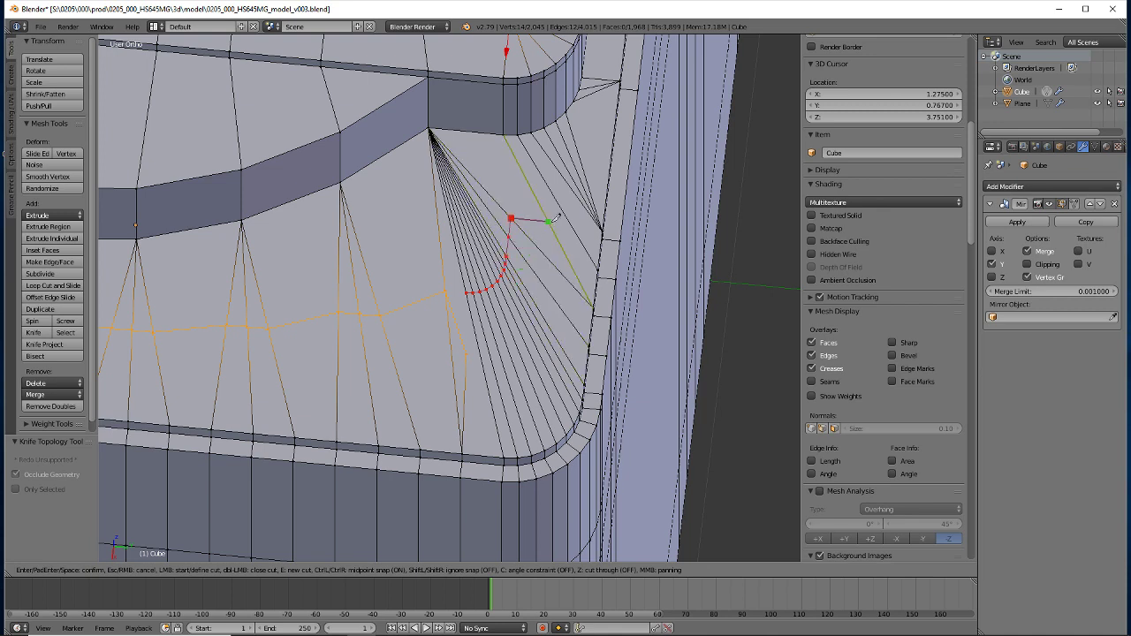
{"action": "left_click", "coordinate": [549, 221]}
{"action": "left_click", "coordinate": [558, 203]}
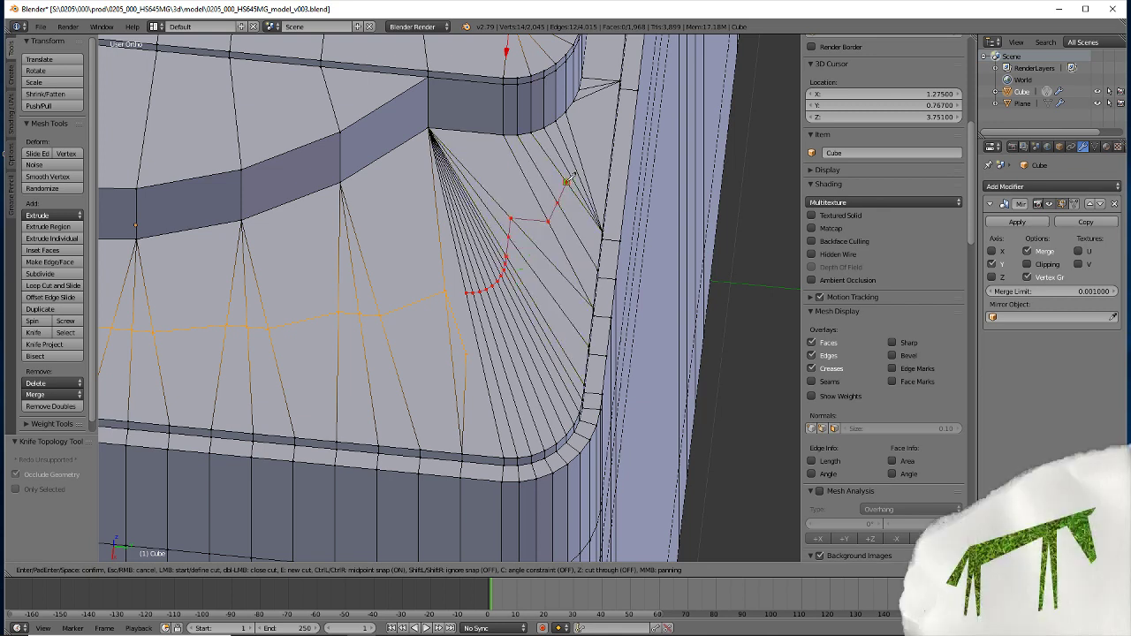
{"action": "left_click", "coordinate": [578, 177]}
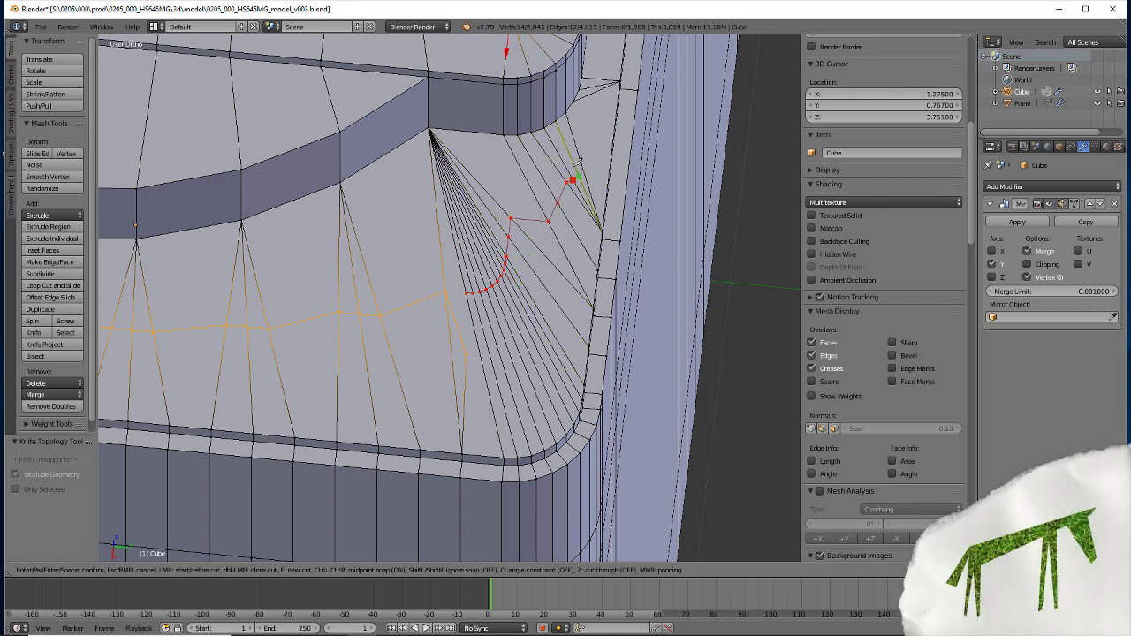
{"action": "left_click", "coordinate": [598, 89]}
{"action": "key", "text": "Return"}
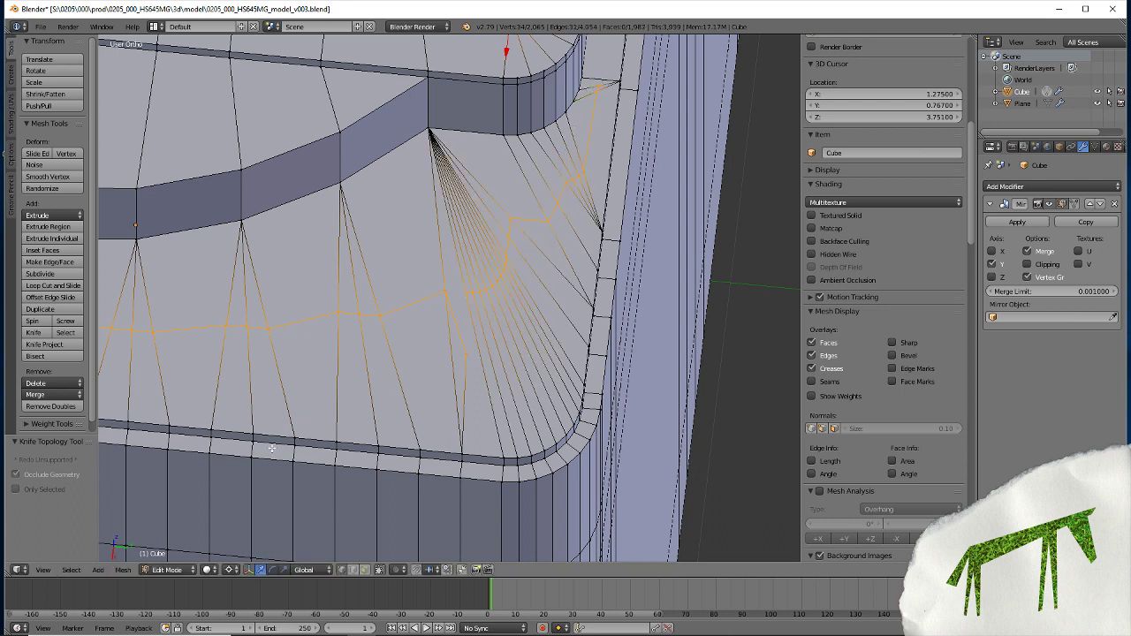
From top view in wireframe, snap the 3D cursor to the circular hole's centre
{"action": "key", "text": "KP_7"}
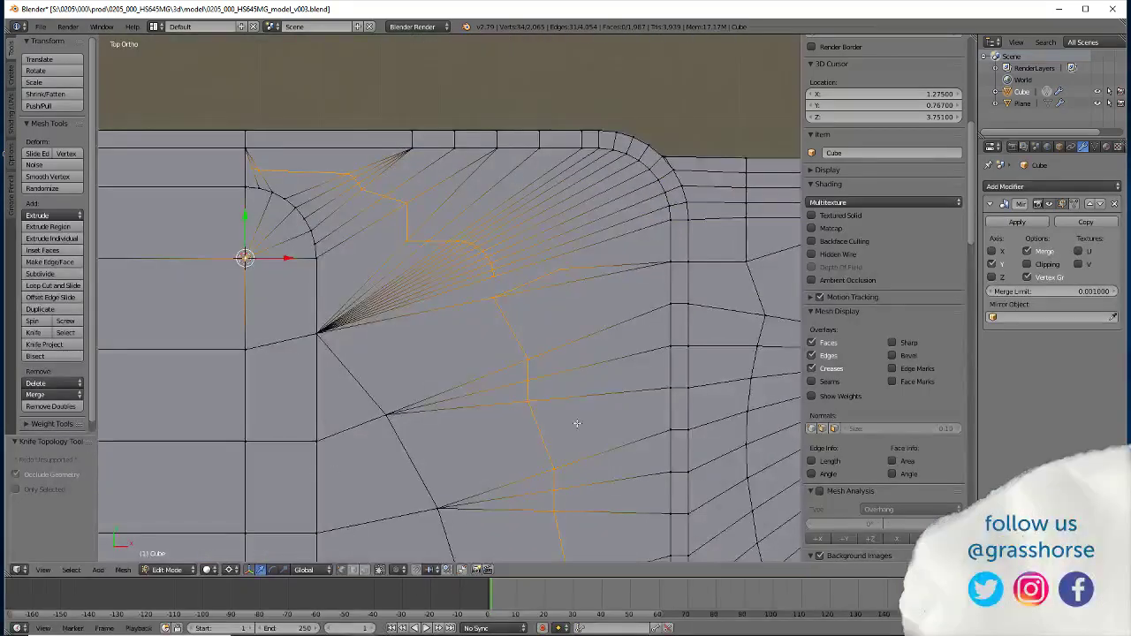
{"action": "key", "text": "z"}
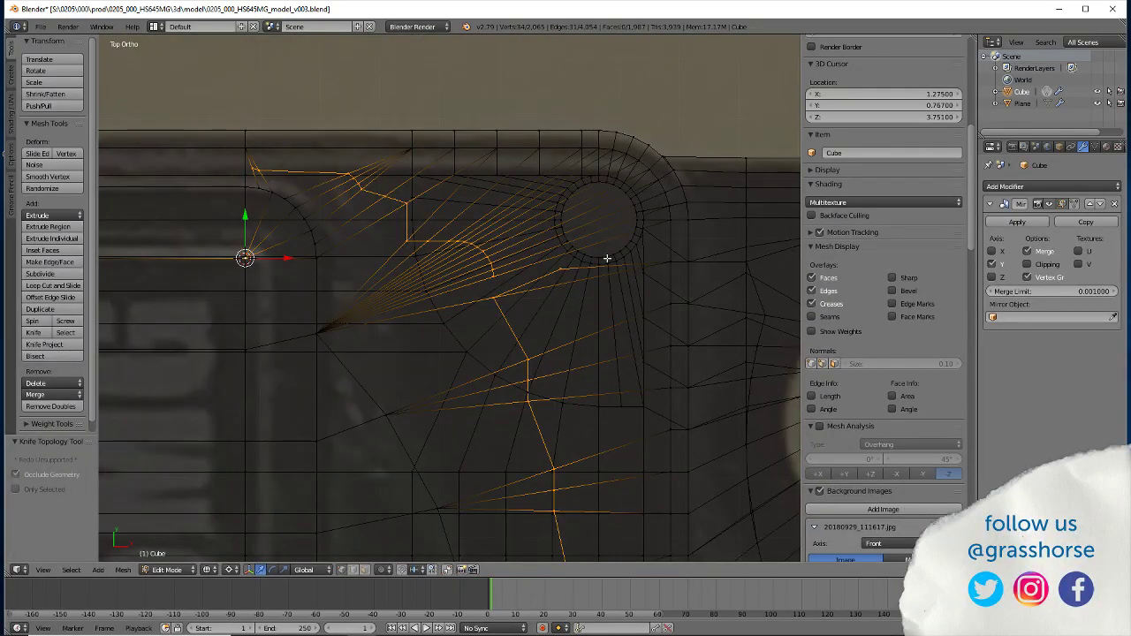
{"action": "right_click", "coordinate": [602, 256], "text": "alt"}
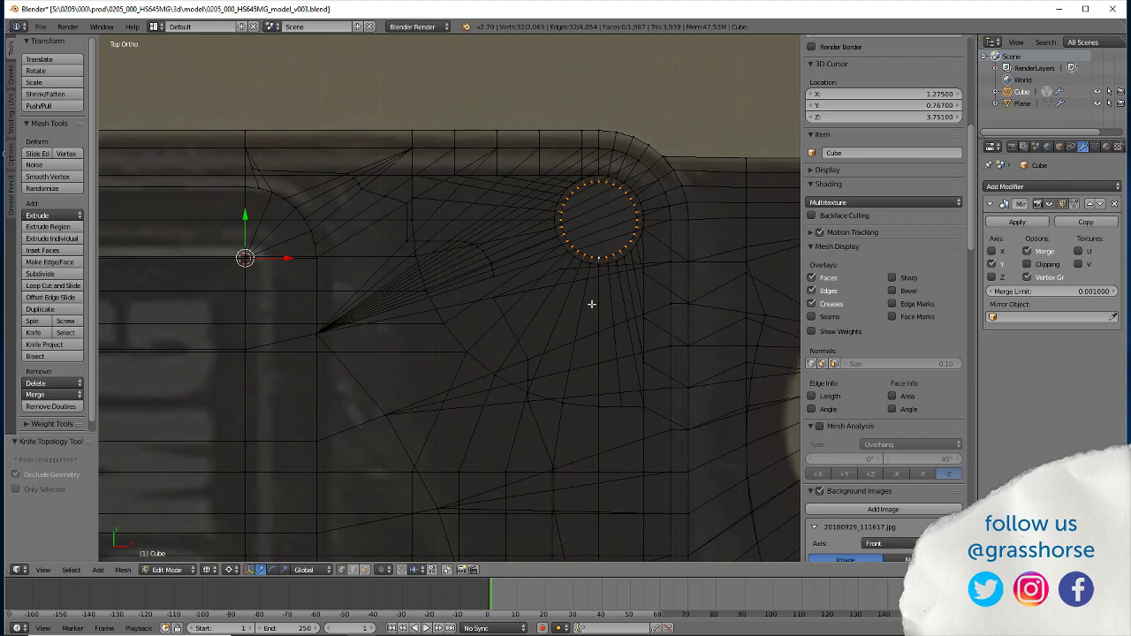
{"action": "key", "text": "shift+s"}
{"action": "left_click", "coordinate": [492, 304]}
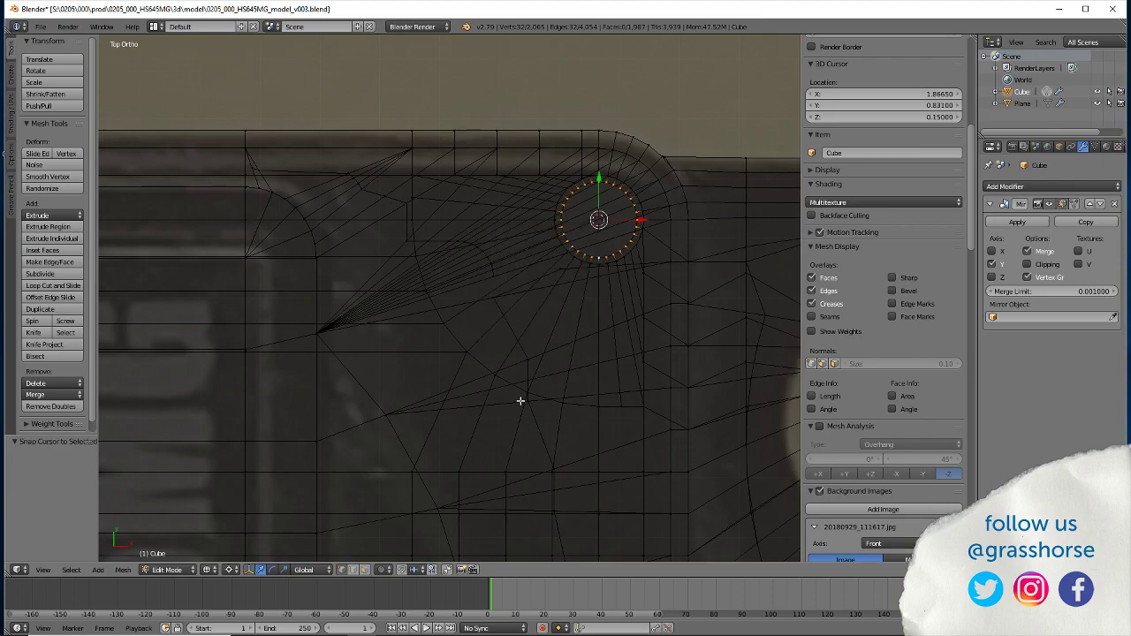
{"action": "key", "text": "z"}
{"action": "middle_click_drag", "start_coordinate": [480, 366], "coordinate": [441, 342]}
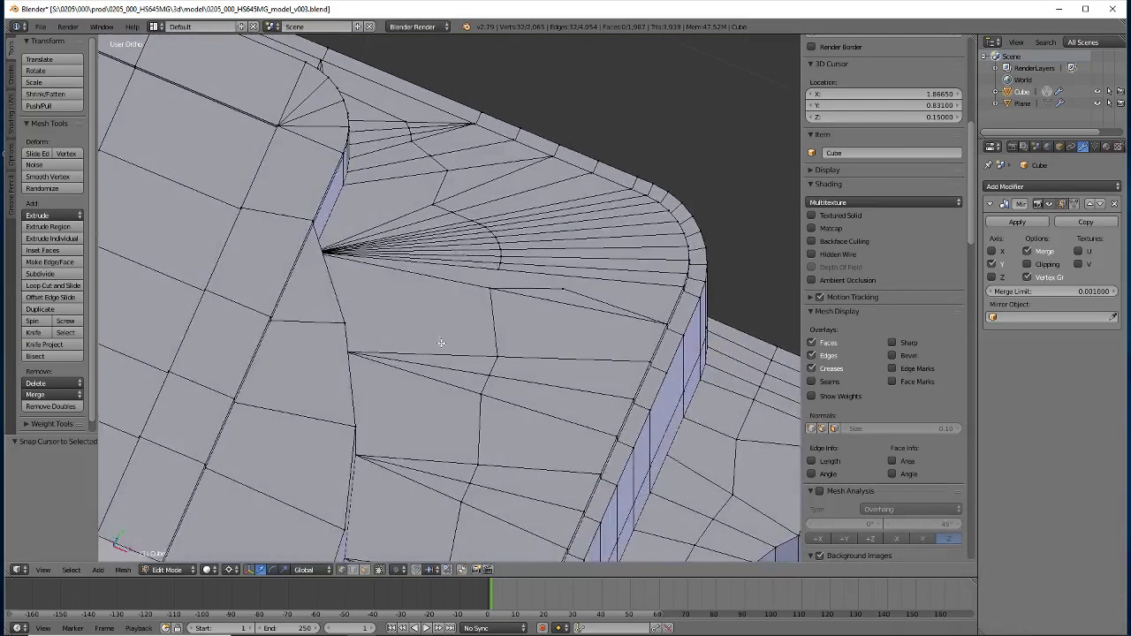
Line up eight fan vertices near the corner by scaling them to 0 on X and Y
{"action": "right_click", "coordinate": [504, 256]}
{"action": "right_click", "coordinate": [501, 249], "text": "shift"}
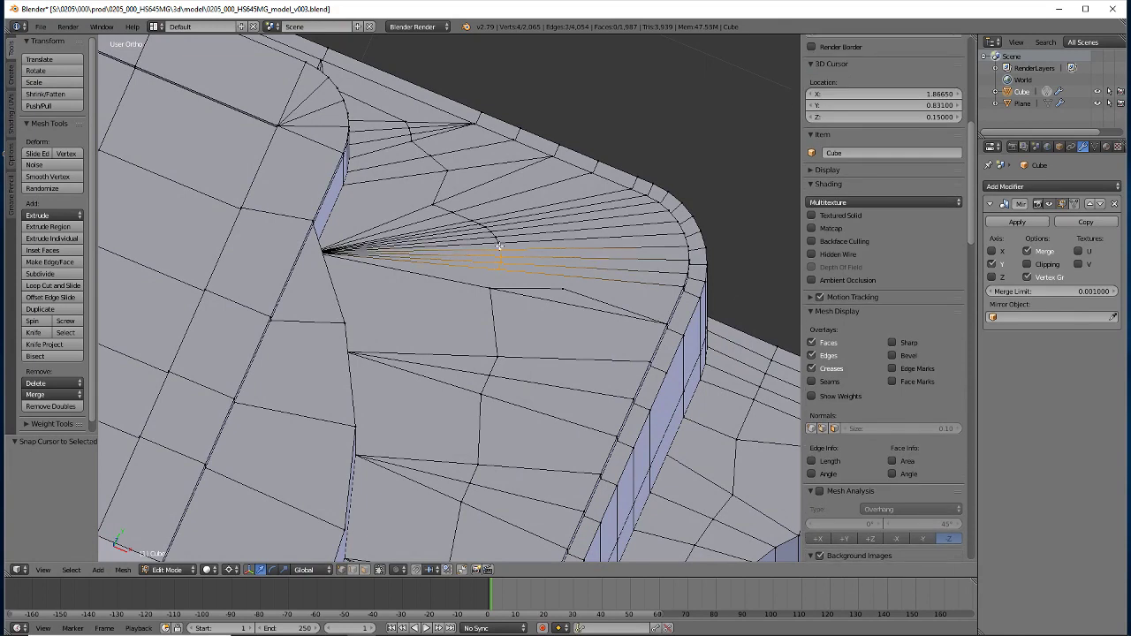
{"action": "right_click", "coordinate": [498, 243], "text": "shift"}
{"action": "right_click", "coordinate": [495, 237], "text": "shift"}
{"action": "right_click", "coordinate": [490, 233], "text": "shift"}
{"action": "right_click", "coordinate": [485, 229], "text": "shift"}
{"action": "right_click", "coordinate": [481, 225], "text": "shift"}
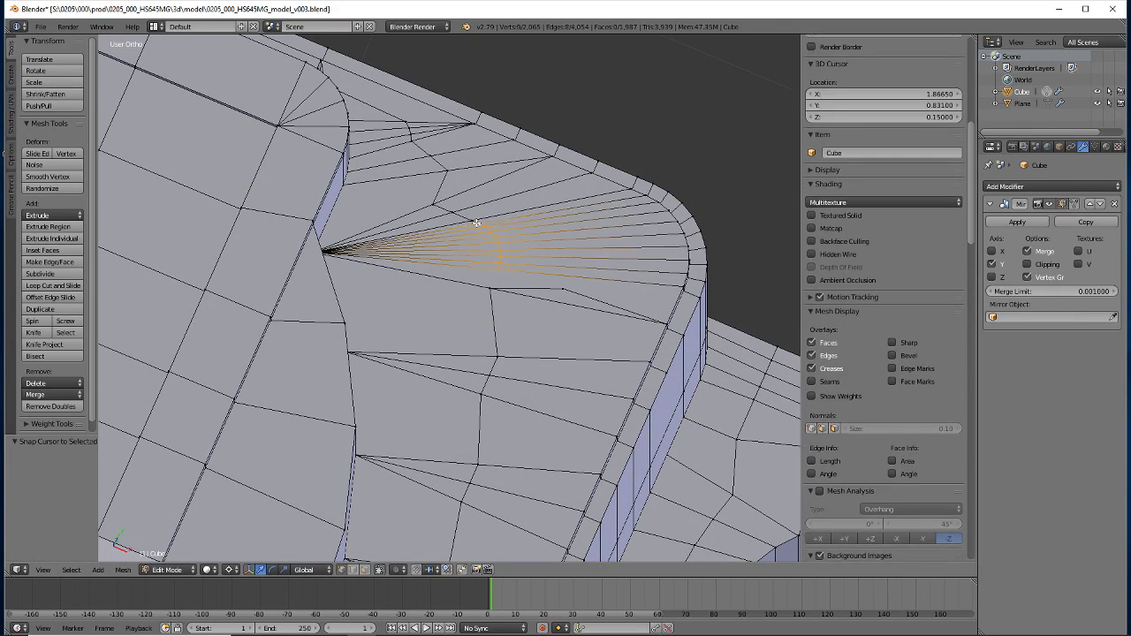
{"action": "right_click", "coordinate": [475, 222], "text": "shift"}
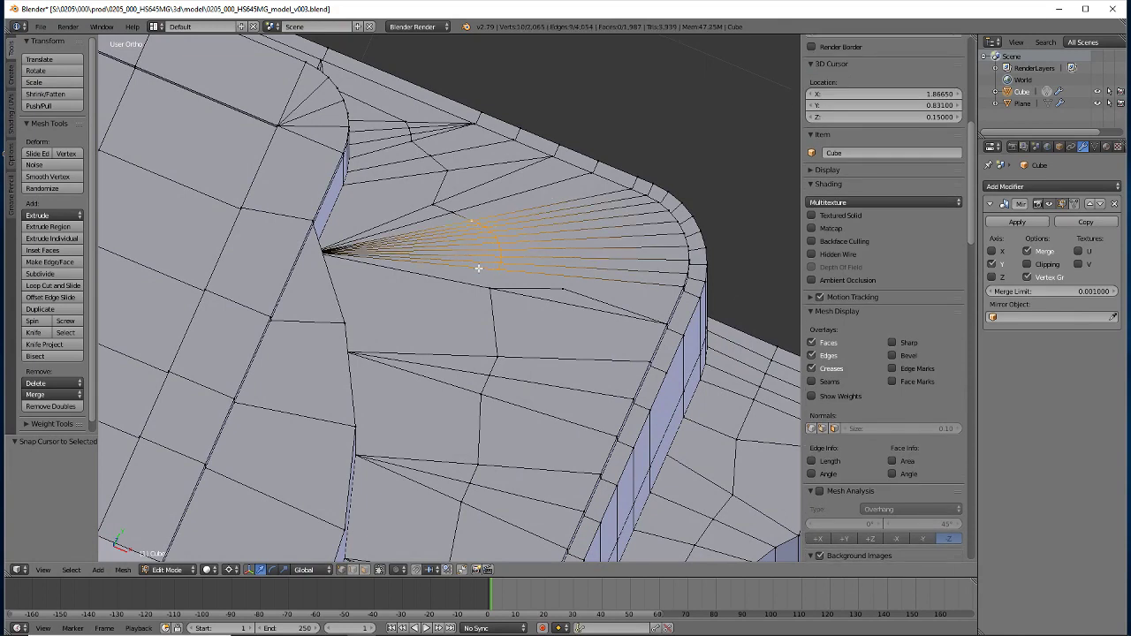
{"action": "key", "text": "s"}
{"action": "key", "text": "x"}
{"action": "key", "text": "0"}
{"action": "key", "text": "Return"}
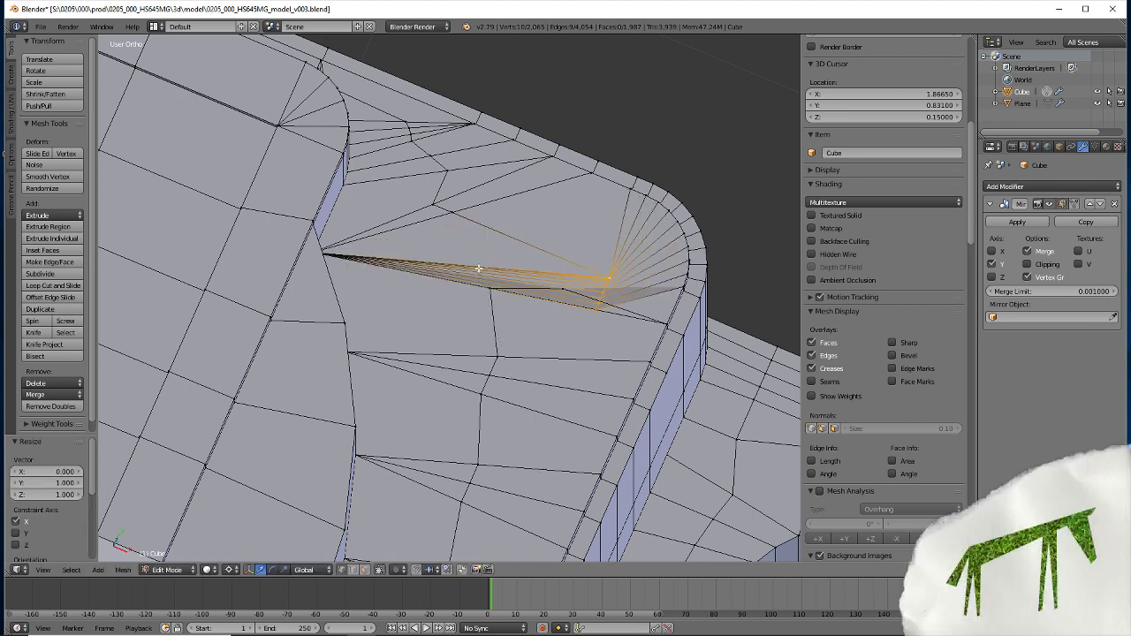
{"action": "key", "text": "s"}
{"action": "key", "text": "y"}
{"action": "key", "text": "0"}
{"action": "key", "text": "Return"}
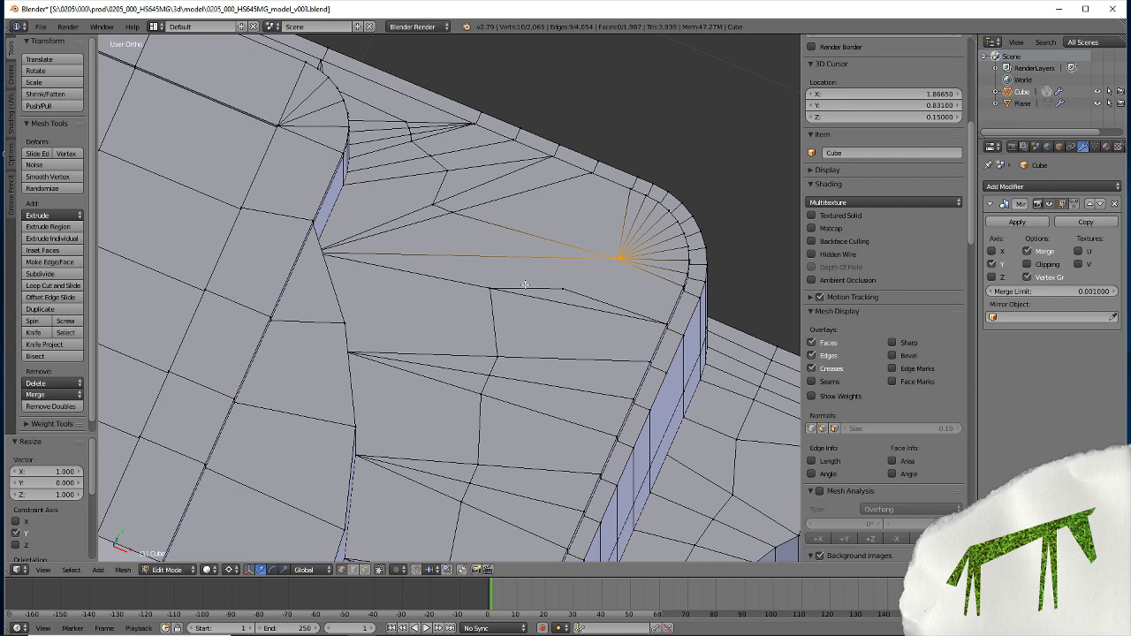
Select the full vertex column on the tab's curved face and scale it to 0 along X
{"action": "right_click", "coordinate": [563, 289]}
{"action": "right_click", "coordinate": [490, 289], "text": "shift"}
{"action": "right_click", "coordinate": [497, 356], "text": "shift"}
{"action": "right_click", "coordinate": [480, 397], "text": "shift"}
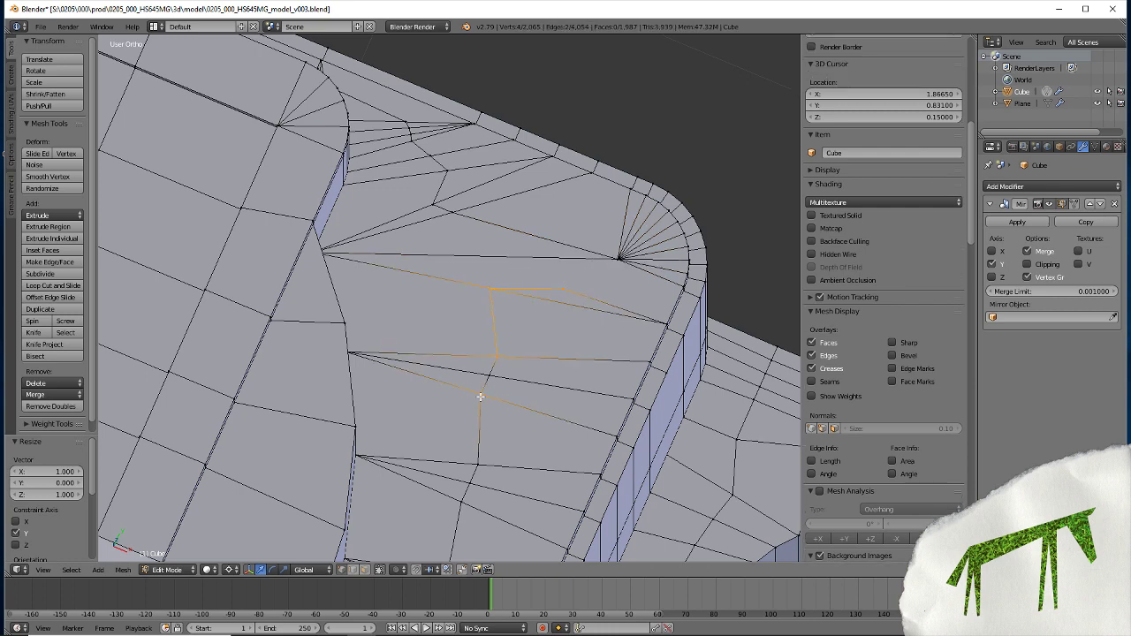
{"action": "right_click", "coordinate": [478, 463], "text": "shift"}
{"action": "right_click", "coordinate": [459, 488], "text": "shift"}
{"action": "right_click", "coordinate": [434, 512], "text": "shift"}
{"action": "middle_click_drag", "start_coordinate": [434, 512], "coordinate": [478, 278]}
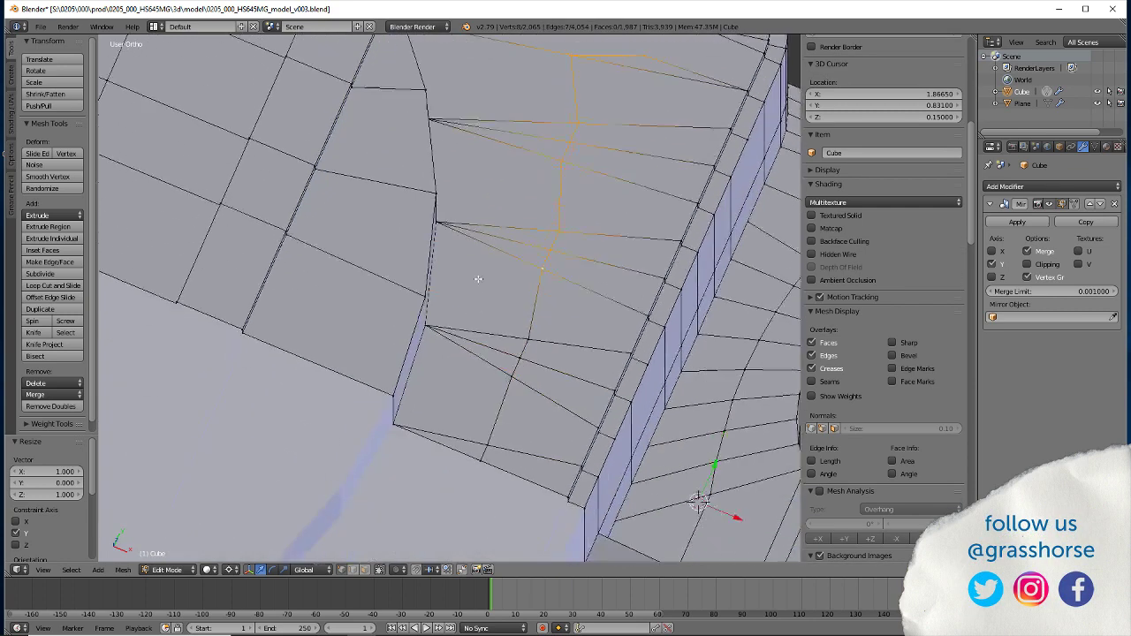
{"action": "scroll", "coordinate": [478, 278], "scroll_direction": "down", "scroll_amount": 2, "text": "shift"}
{"action": "right_click", "coordinate": [529, 301], "text": "shift"}
{"action": "right_click", "coordinate": [520, 321], "text": "shift"}
{"action": "right_click", "coordinate": [513, 339], "text": "shift"}
{"action": "right_click", "coordinate": [489, 407], "text": "shift"}
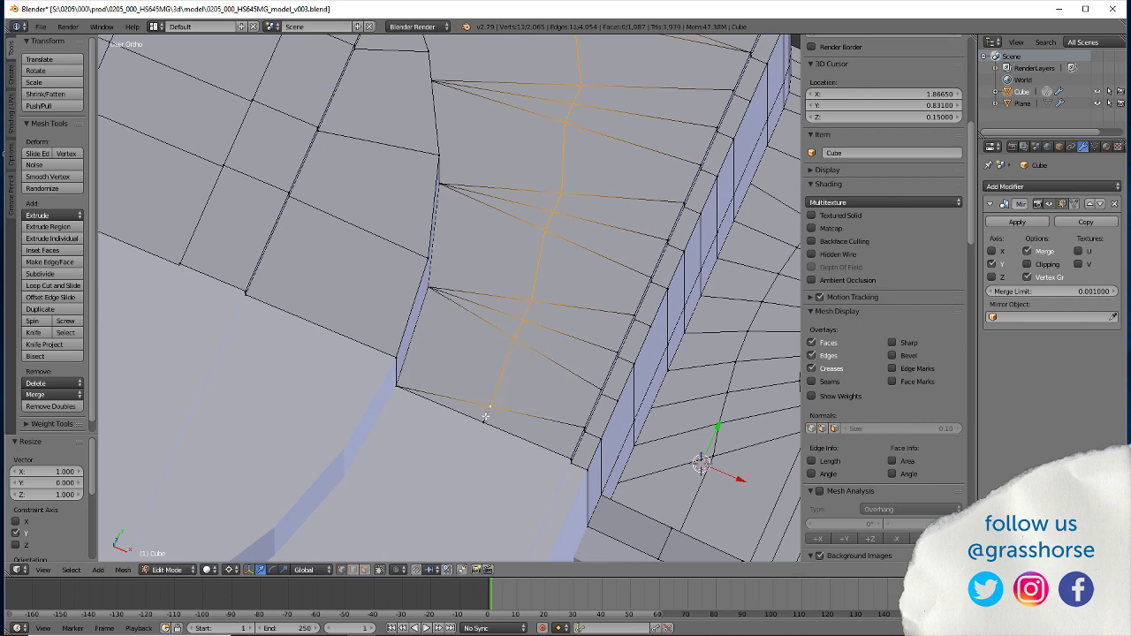
{"action": "middle_click_drag", "start_coordinate": [486, 417], "coordinate": [503, 395]}
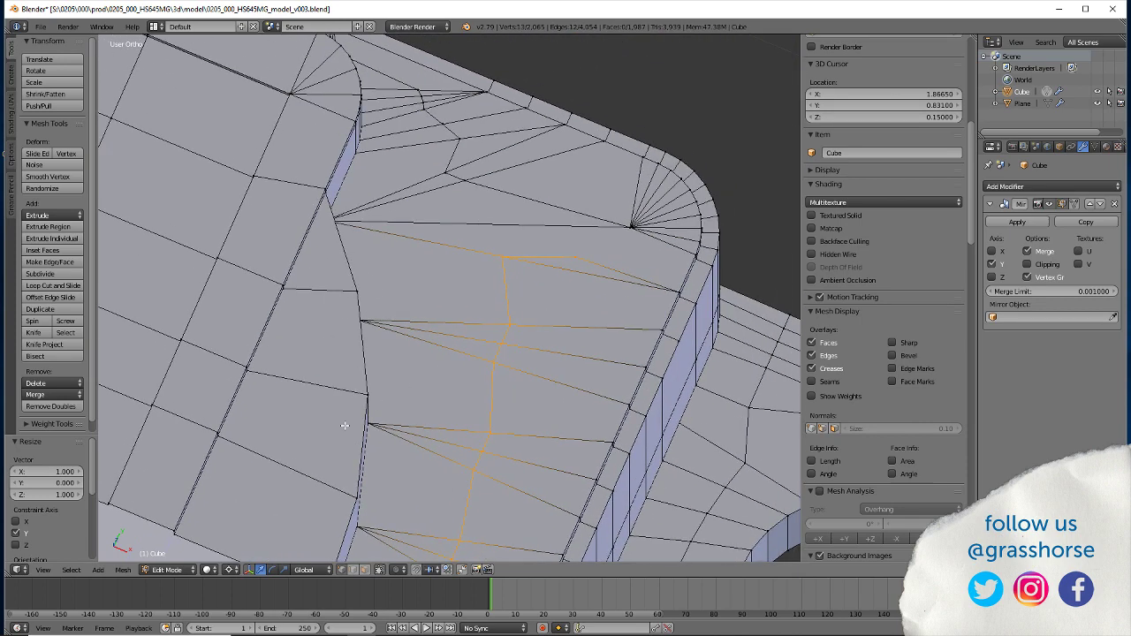
{"action": "key", "text": "s"}
{"action": "key", "text": "x"}
{"action": "key", "text": "0"}
{"action": "key", "text": "Return"}
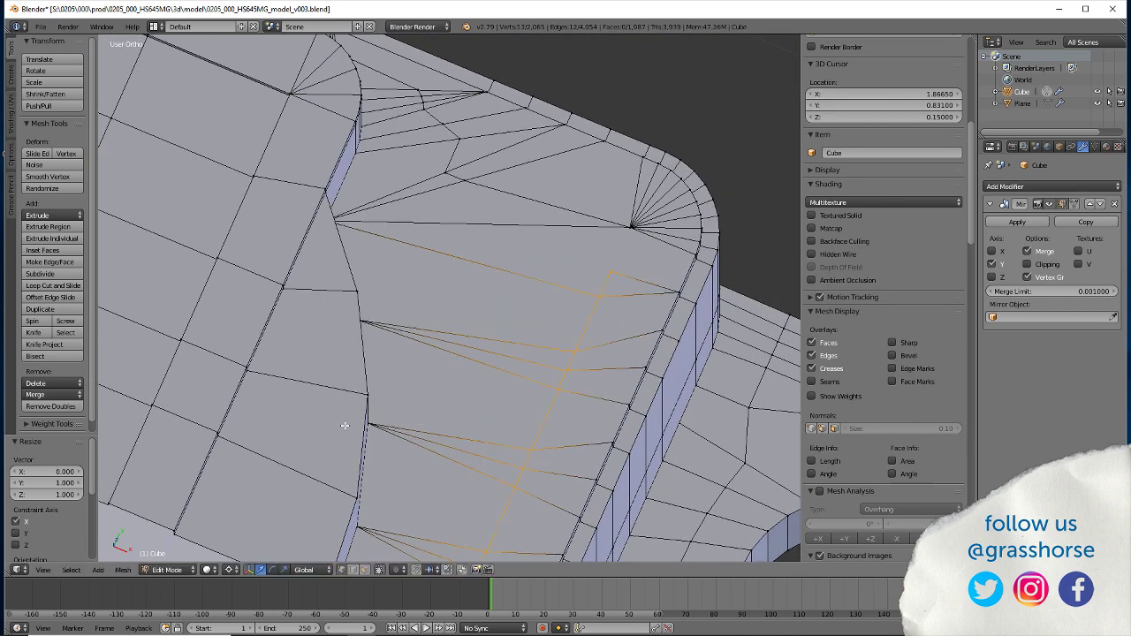
{"action": "mouse_move", "coordinate": [492, 447]}
{"action": "middle_mouse_down"}
{"action": "mouse_move", "coordinate": [416, 450]}
{"action": "mouse_move", "coordinate": [336, 383]}
{"action": "mouse_move", "coordinate": [339, 327]}
{"action": "middle_mouse_up"}
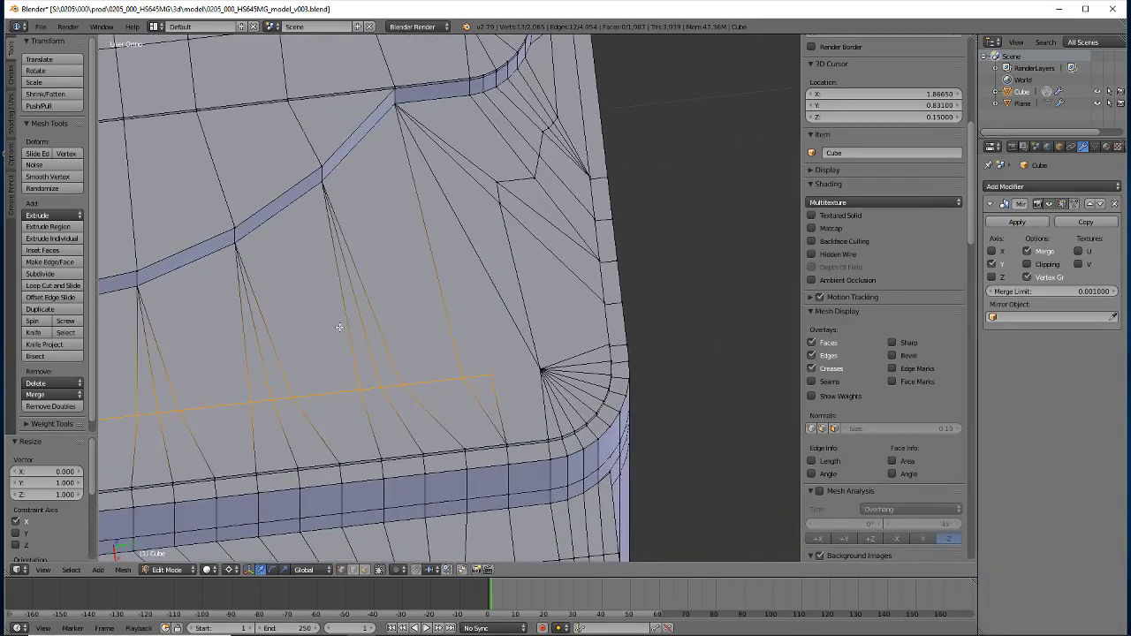
Merge the stray vertex into the corner fan at last, then remove the 9 duplicate vertices
{"action": "right_click", "coordinate": [491, 364]}
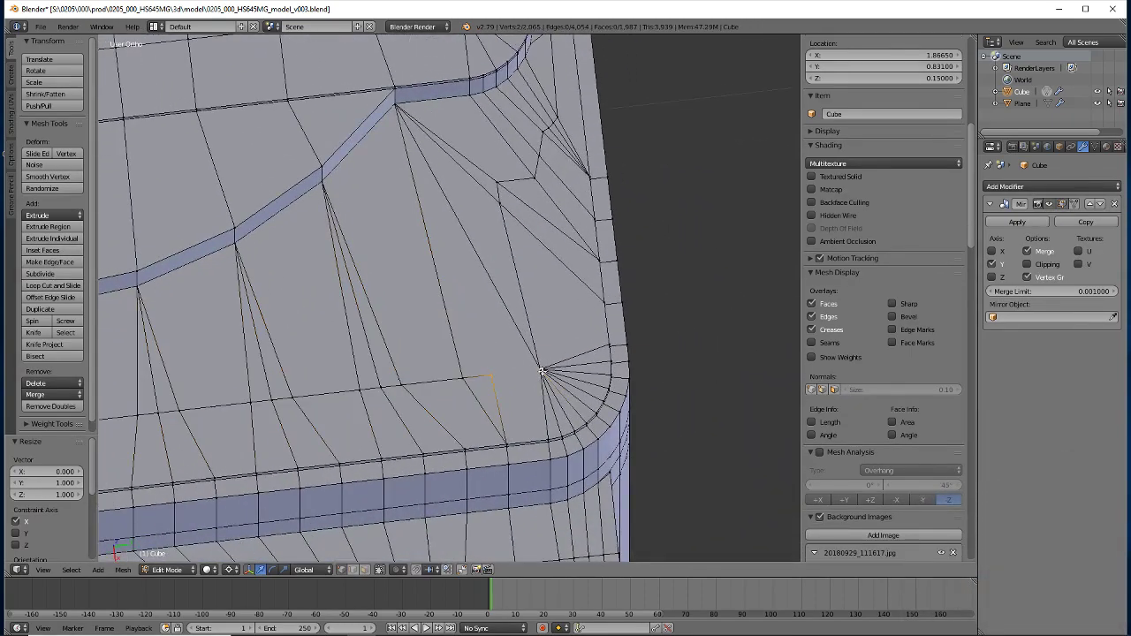
{"action": "key", "text": "alt+m"}
{"action": "left_click", "coordinate": [539, 370]}
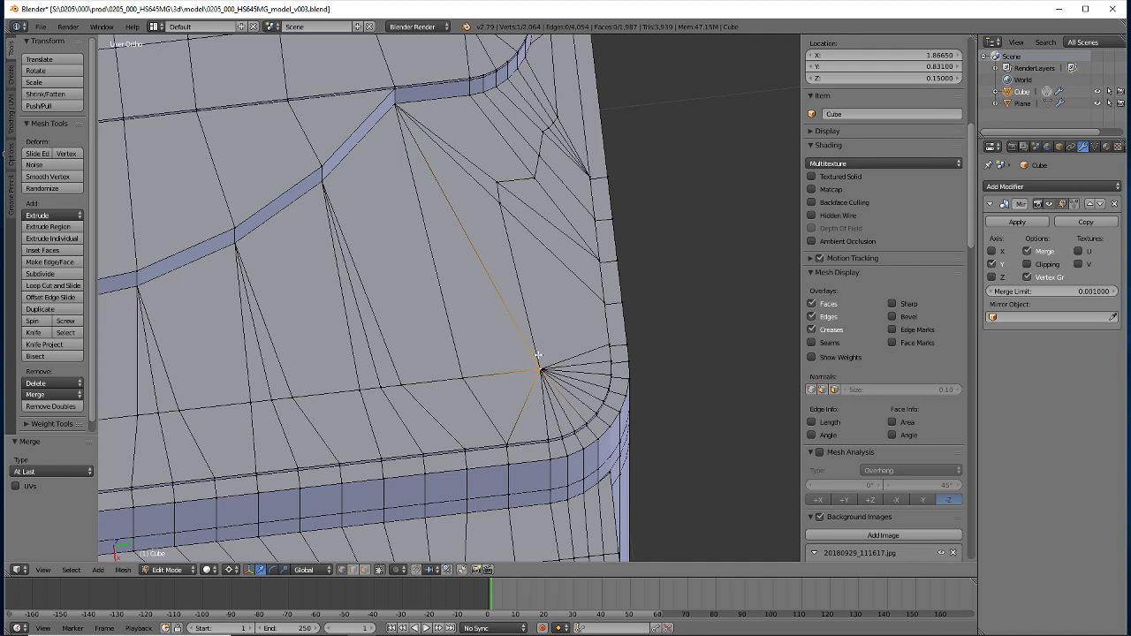
{"action": "key", "text": "a"}
{"action": "key", "text": "w"}
{"action": "left_click", "coordinate": [539, 353]}
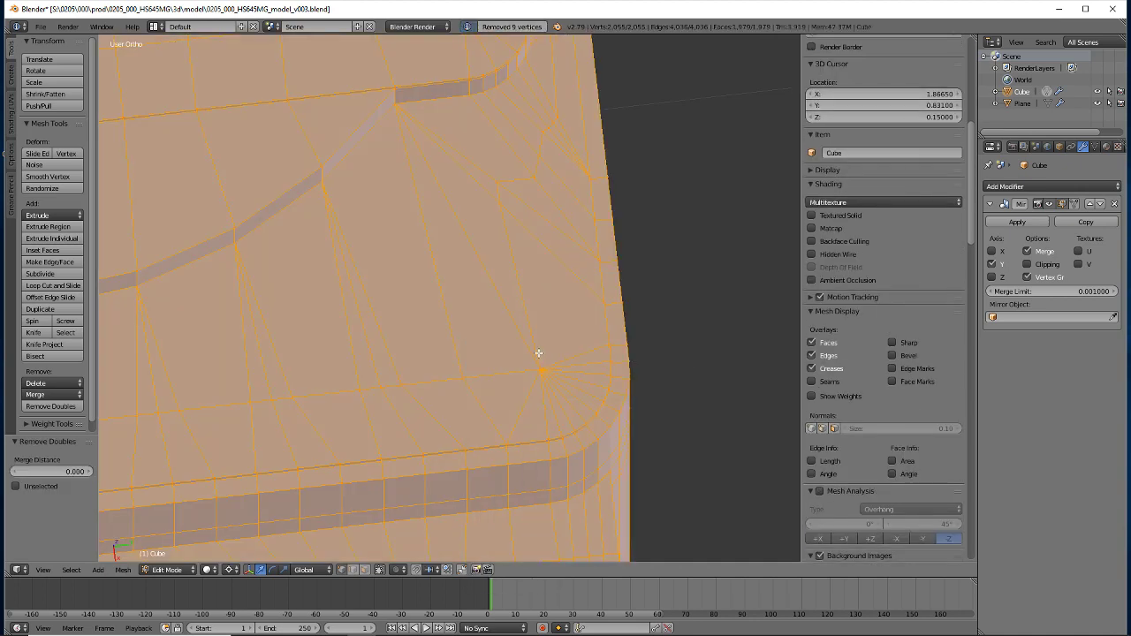
{"action": "key", "text": "a"}
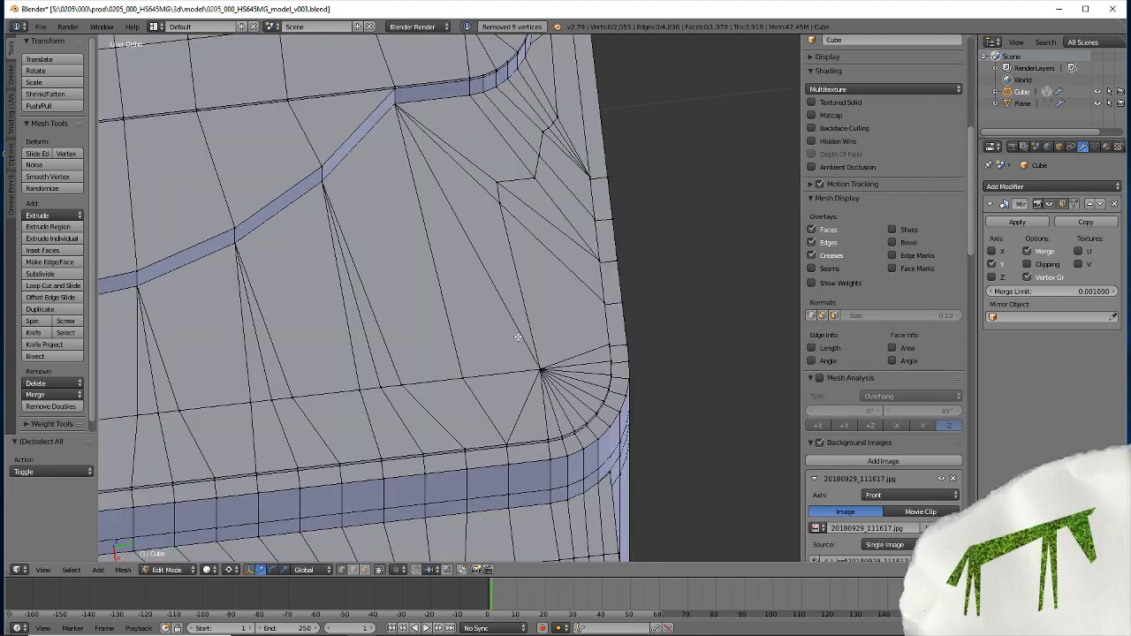
Straighten the three-vertex chain near the tab corner by scaling it to zero along Y
{"action": "scroll", "coordinate": [518, 337], "scroll_direction": "up", "scroll_amount": 3, "text": "shift"}
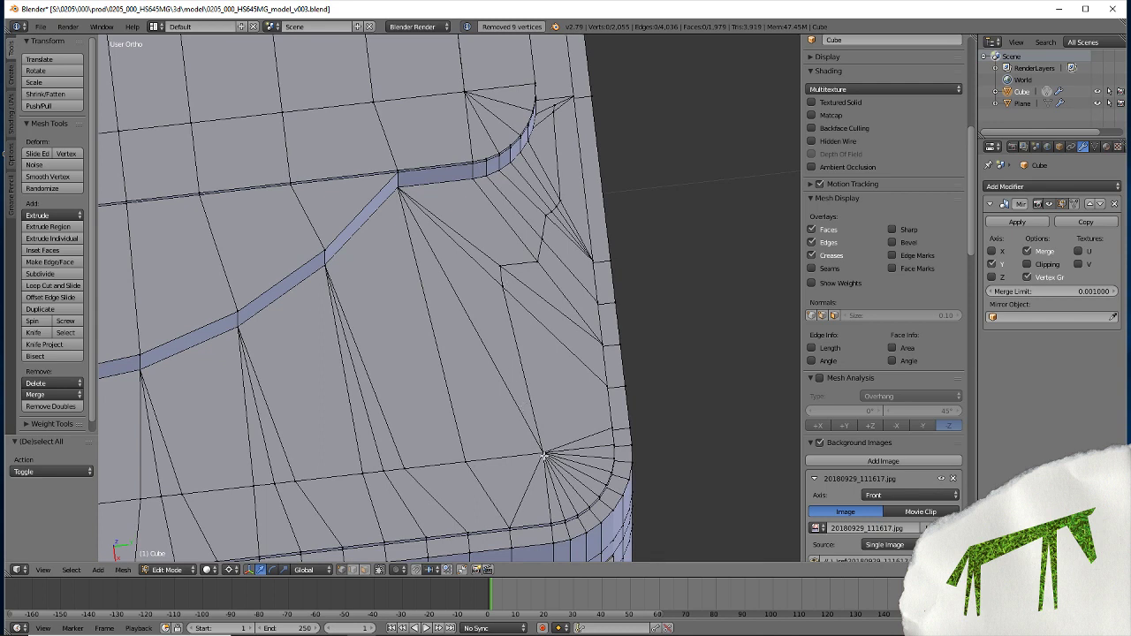
{"action": "right_click", "coordinate": [501, 265]}
{"action": "right_click", "coordinate": [537, 259], "text": "shift"}
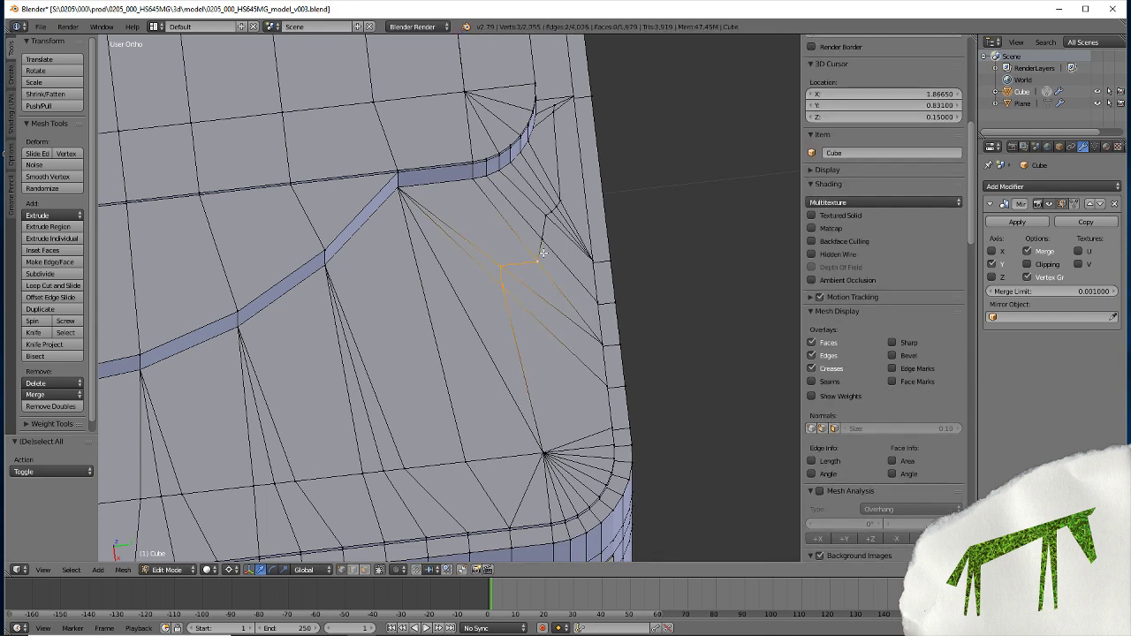
{"action": "right_click", "coordinate": [560, 202], "text": "ctrl"}
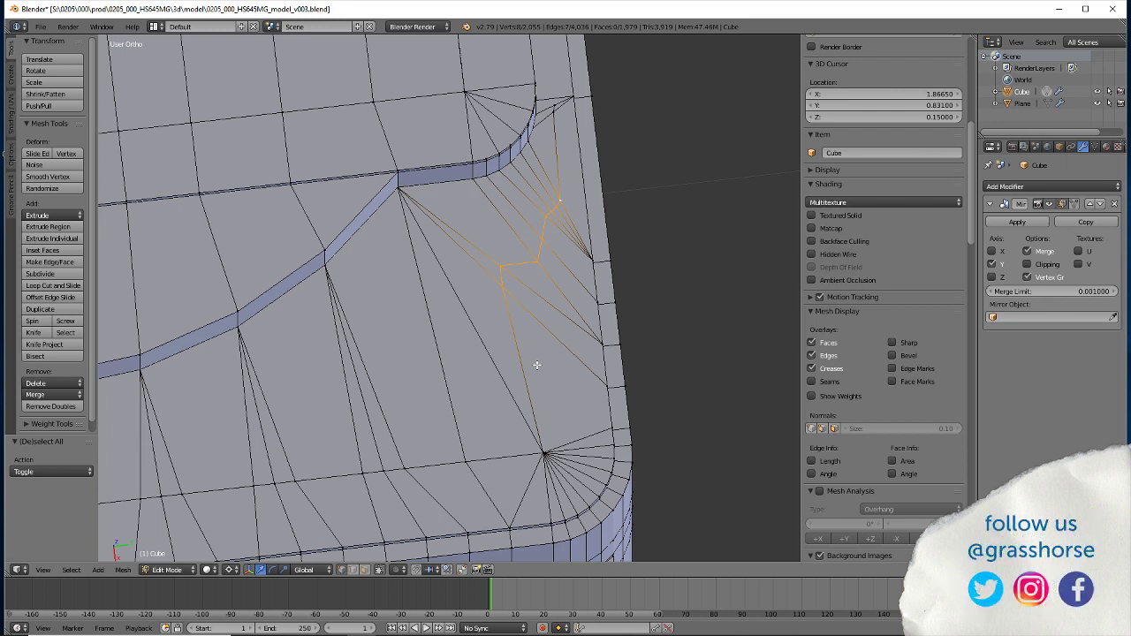
{"action": "key", "text": "s"}
{"action": "key", "text": "y"}
{"action": "key", "text": "0"}
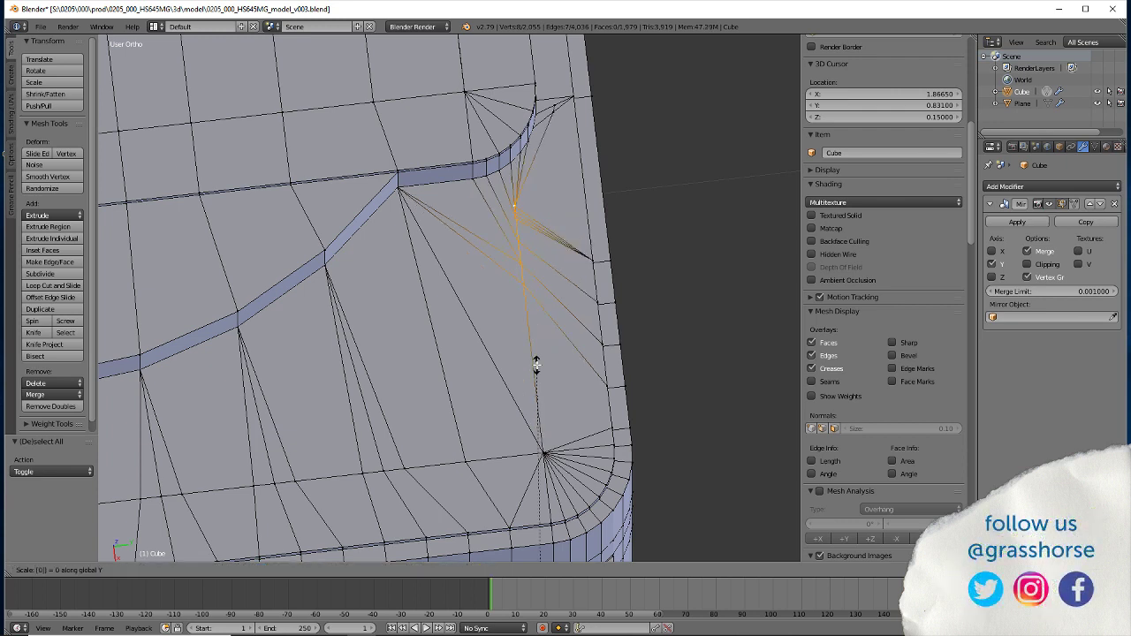
{"action": "key", "text": "Return"}
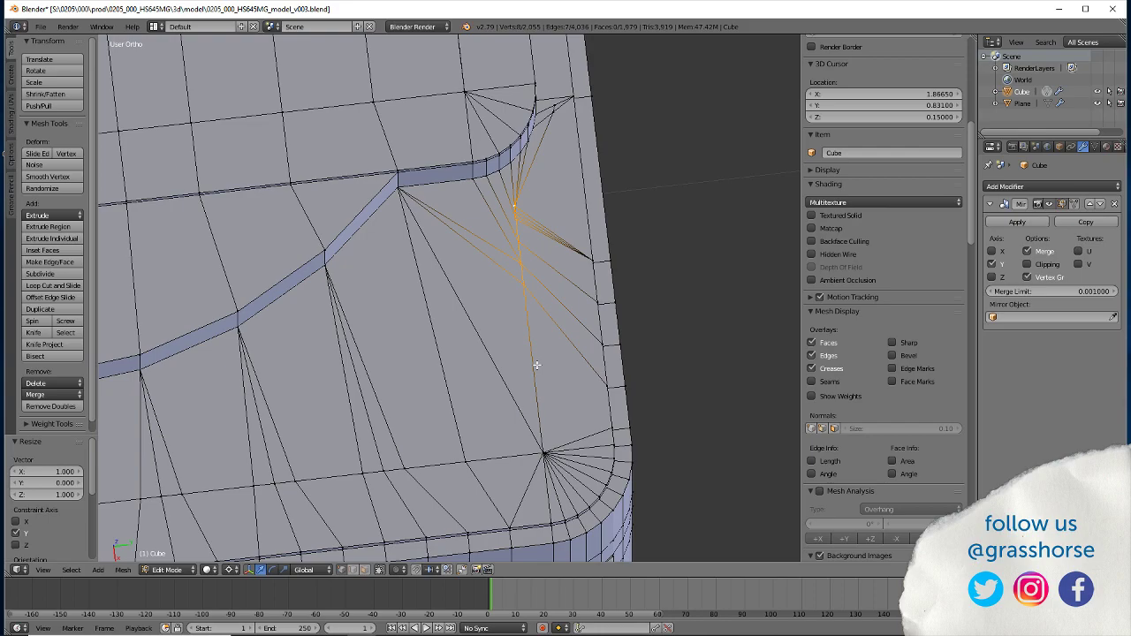
{"action": "mouse_move", "coordinate": [509, 441]}
{"action": "middle_mouse_down"}
{"action": "mouse_move", "coordinate": [359, 421]}
{"action": "mouse_move", "coordinate": [345, 404]}
{"action": "mouse_move", "coordinate": [383, 466]}
{"action": "middle_mouse_up"}
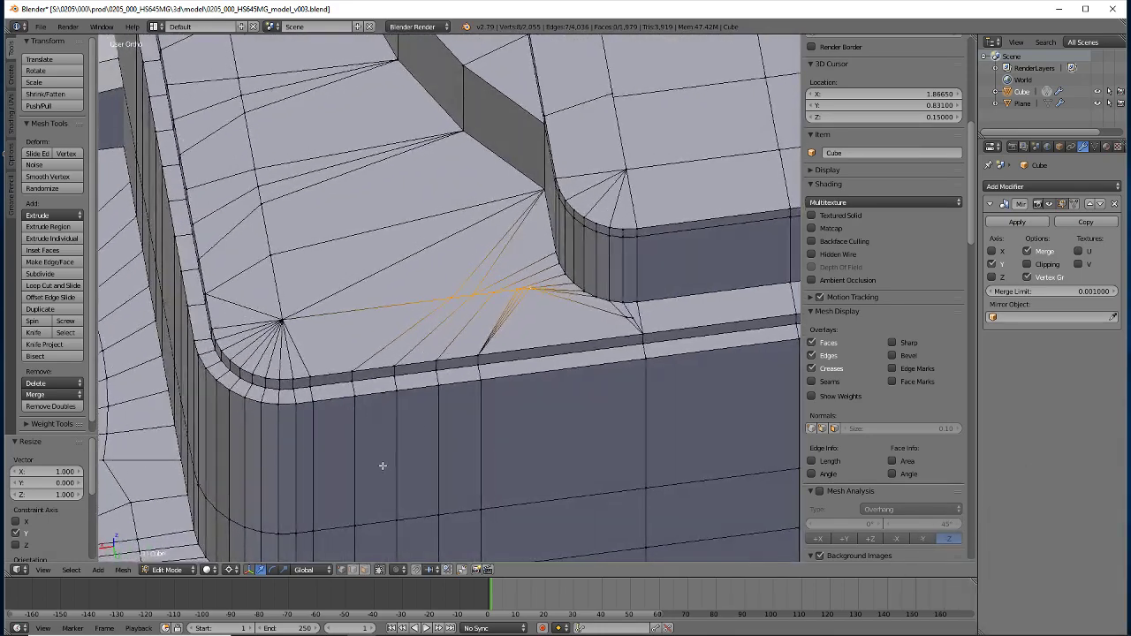
Snap the 3D cursor to a tab-corner vertex and scale that vertex to zero along X
{"action": "right_click", "coordinate": [357, 373]}
{"action": "key", "text": "shift+s"}
{"action": "left_click", "coordinate": [352, 375]}
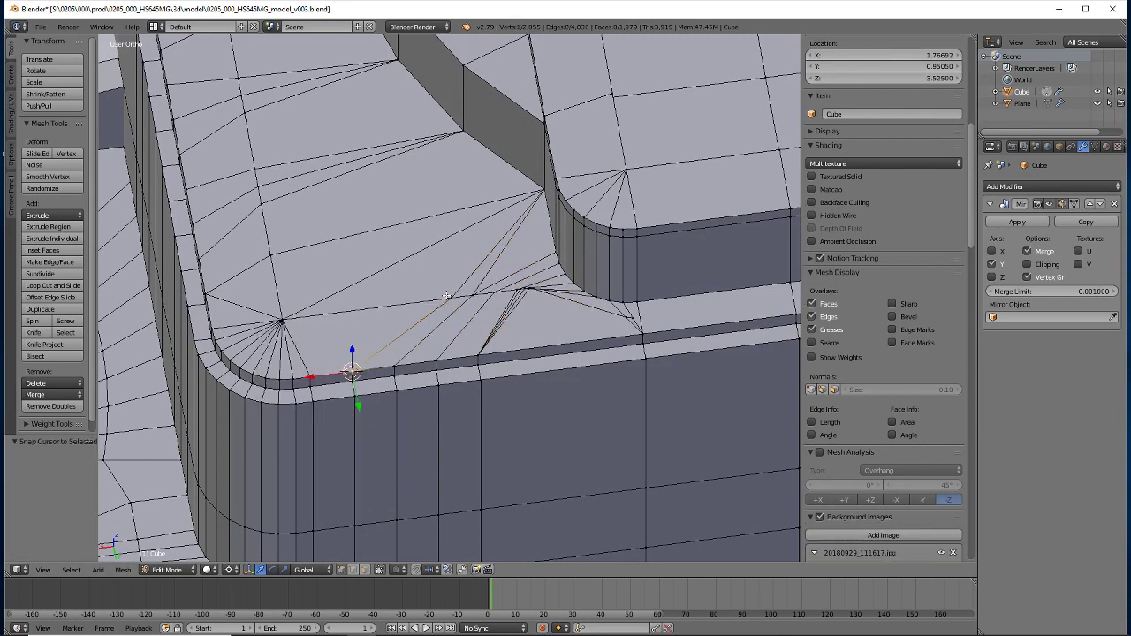
{"action": "key", "text": "s"}
{"action": "key", "text": "x"}
{"action": "key", "text": "0"}
{"action": "key", "text": "Return"}
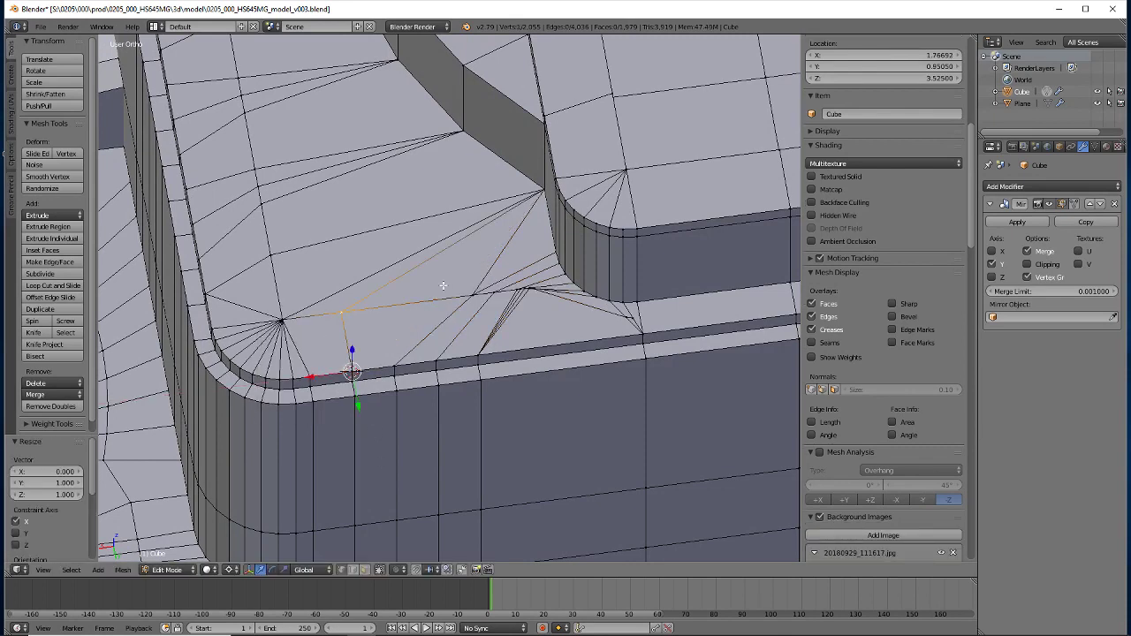
Line up another vertex on X with a second reference vertex using the 3D cursor pivot
{"action": "right_click", "coordinate": [392, 363]}
{"action": "key", "text": "shift+s"}
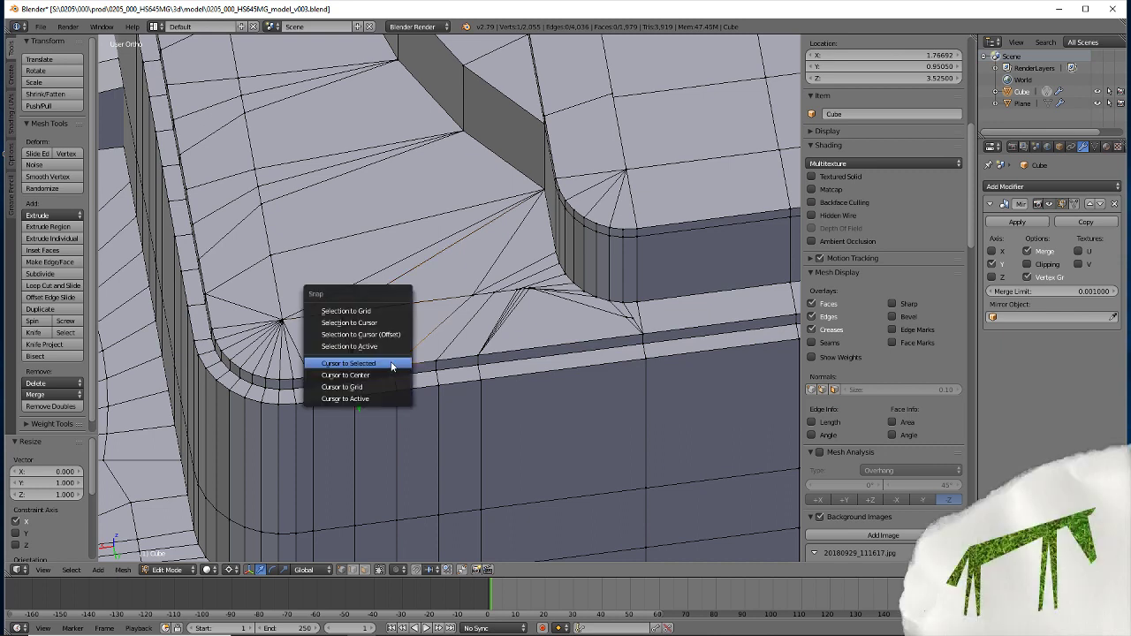
{"action": "left_click", "coordinate": [392, 364]}
{"action": "right_click", "coordinate": [469, 290]}
{"action": "key", "text": "s"}
{"action": "key", "text": "x"}
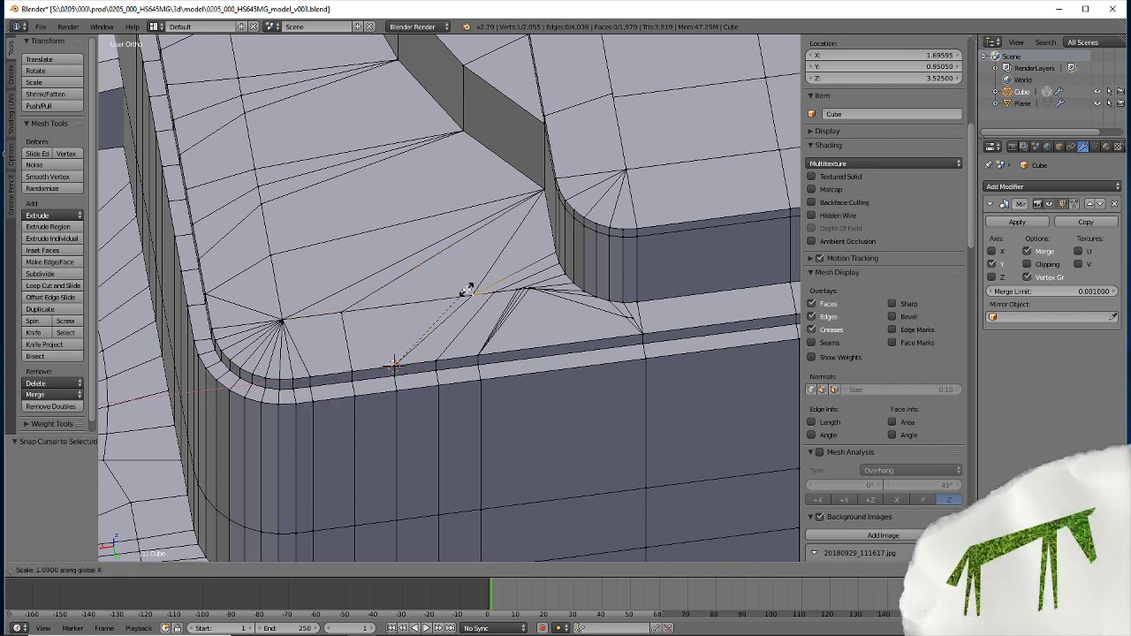
{"action": "key", "text": "0"}
{"action": "key", "text": "Return"}
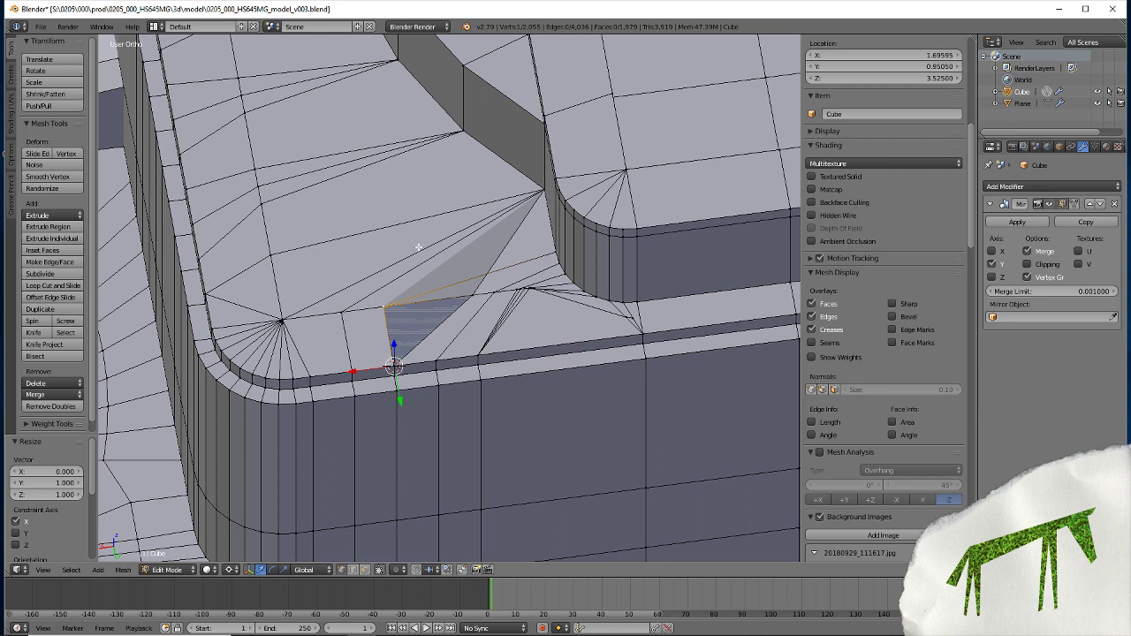
Align the next vertex on X to the cursor and merge the overlapping pair at last
{"action": "right_click", "coordinate": [431, 361]}
{"action": "key", "text": "shift+s"}
{"action": "left_click", "coordinate": [432, 360]}
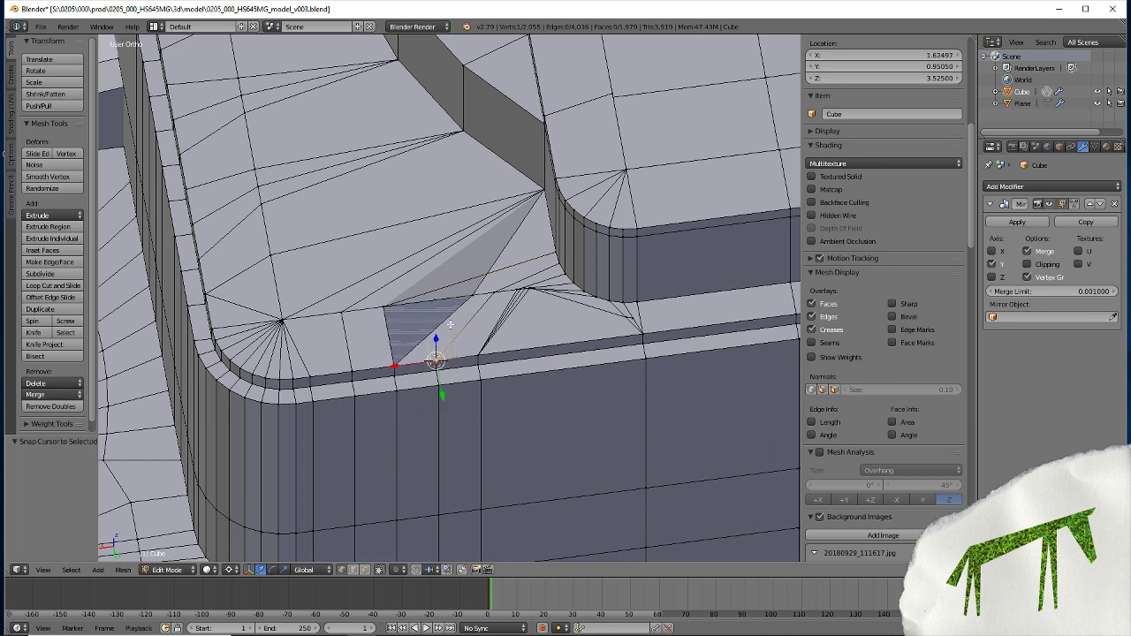
{"action": "key", "text": "s"}
{"action": "key", "text": "x"}
{"action": "key", "text": "0"}
{"action": "key", "text": "Return"}
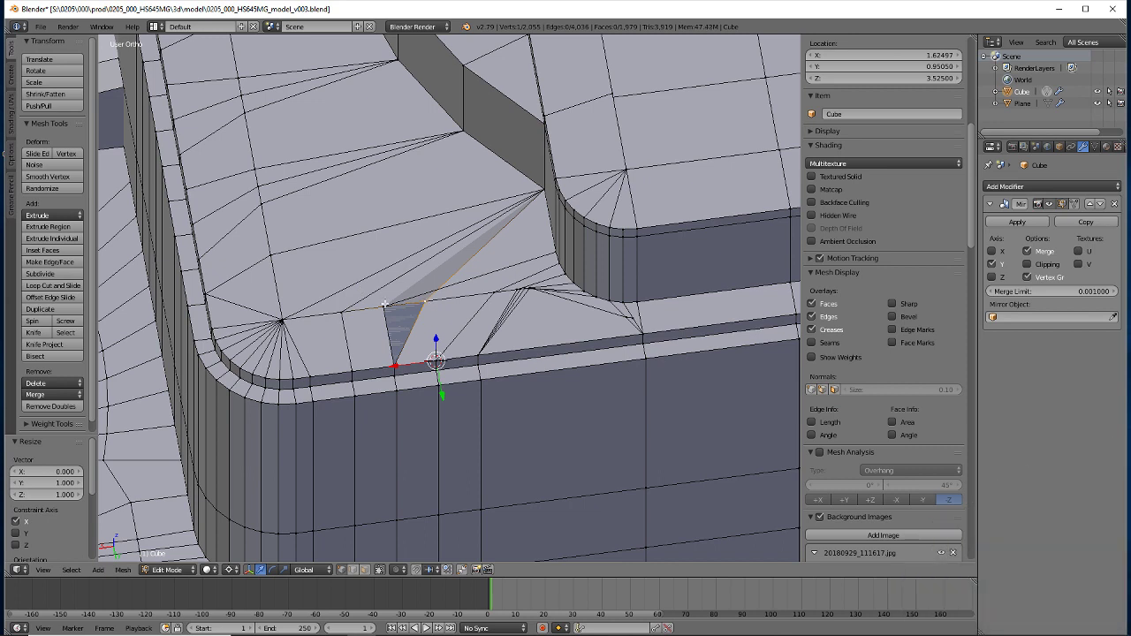
{"action": "right_click", "coordinate": [385, 304], "text": "shift"}
{"action": "key", "text": "alt+m"}
{"action": "left_click", "coordinate": [380, 320]}
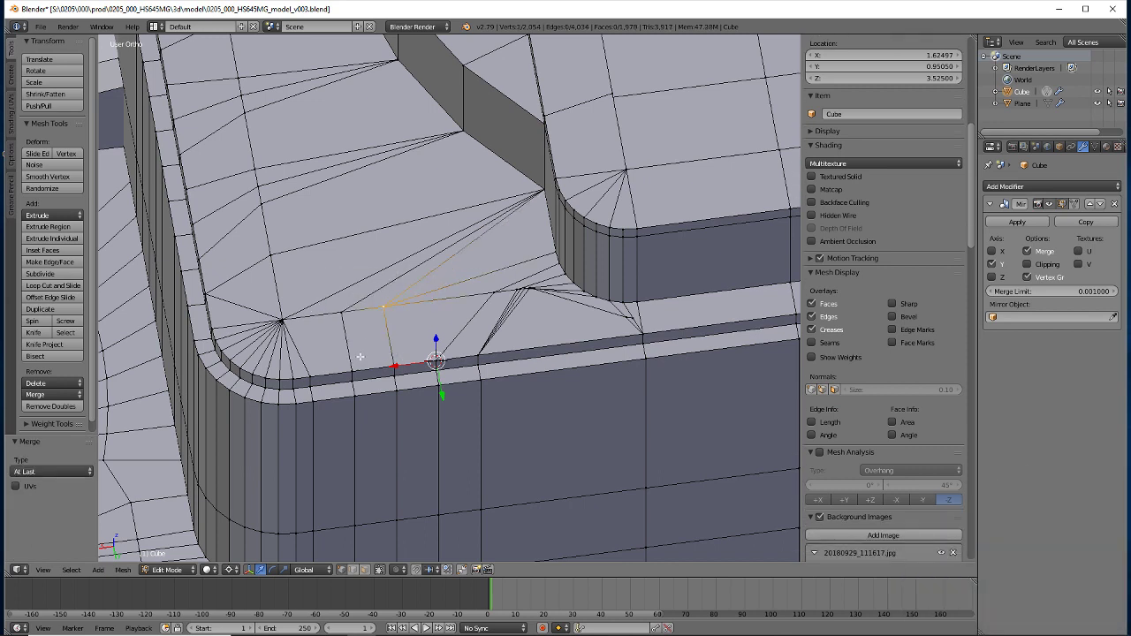
Snap the cursor to one more vertex and scale the selection to zero along X
{"action": "right_click", "coordinate": [439, 368]}
{"action": "key", "text": "shift+s"}
{"action": "left_click", "coordinate": [439, 366]}
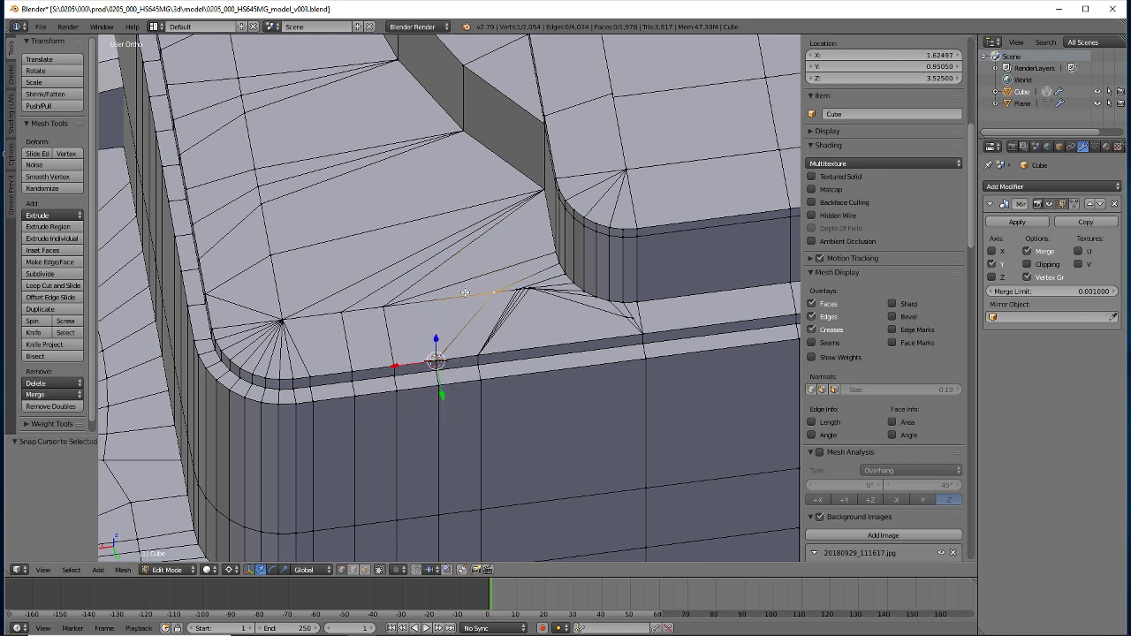
{"action": "key", "text": "s"}
{"action": "key", "text": "x"}
{"action": "key", "text": "0"}
{"action": "key", "text": "Return"}
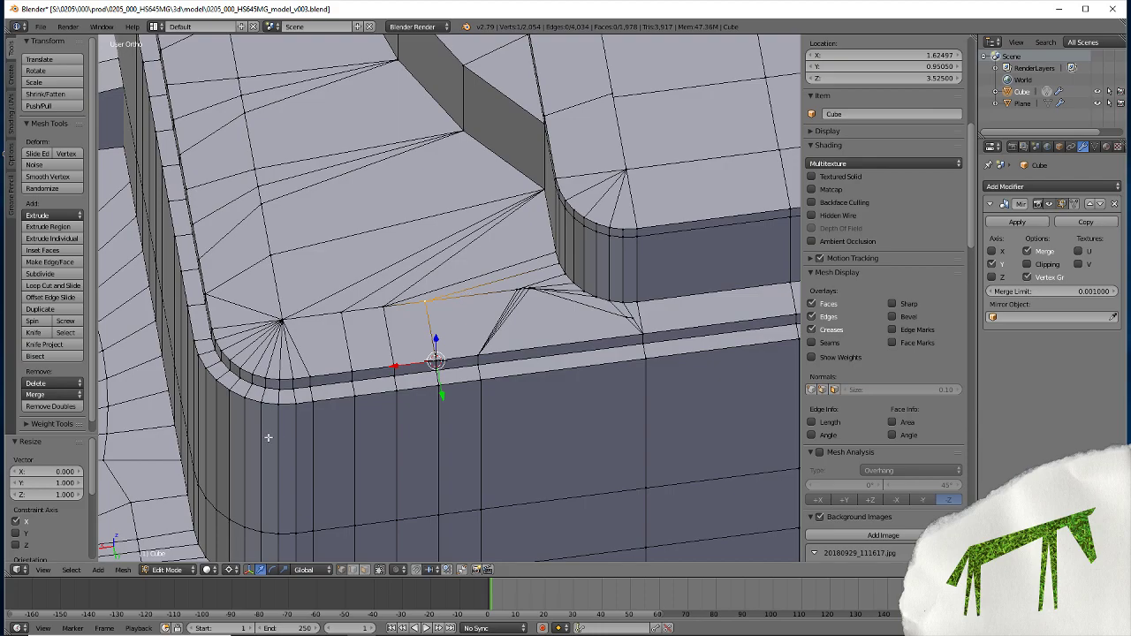
{"action": "mouse_move", "coordinate": [268, 437]}
{"action": "middle_mouse_down"}
{"action": "mouse_move", "coordinate": [369, 465]}
{"action": "mouse_move", "coordinate": [254, 378]}
{"action": "middle_mouse_up"}
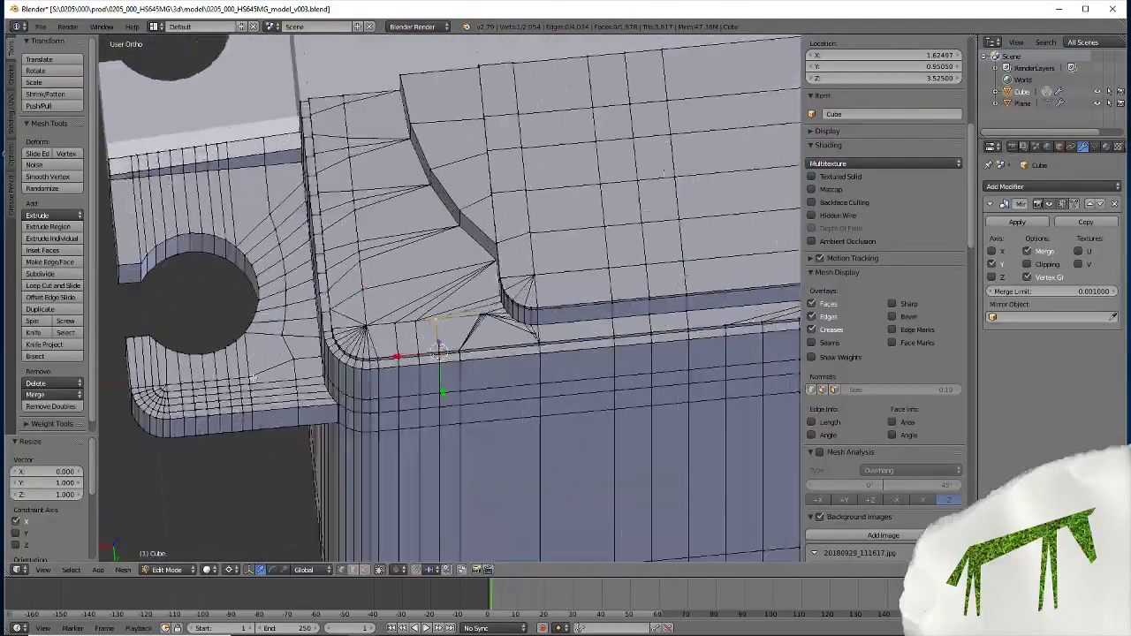
{"action": "scroll", "coordinate": [256, 389], "scroll_direction": "up", "scroll_amount": 2}
{"action": "scroll", "coordinate": [274, 416], "scroll_direction": "up", "scroll_amount": 1}
{"action": "mouse_move", "coordinate": [279, 410]}
{"action": "middle_mouse_down"}
{"action": "mouse_move", "coordinate": [295, 379]}
{"action": "mouse_move", "coordinate": [295, 321]}
{"action": "mouse_move", "coordinate": [350, 338]}
{"action": "mouse_move", "coordinate": [334, 384]}
{"action": "mouse_move", "coordinate": [381, 459]}
{"action": "middle_mouse_up"}
{"action": "scroll", "coordinate": [395, 495], "scroll_direction": "down", "scroll_amount": 1}
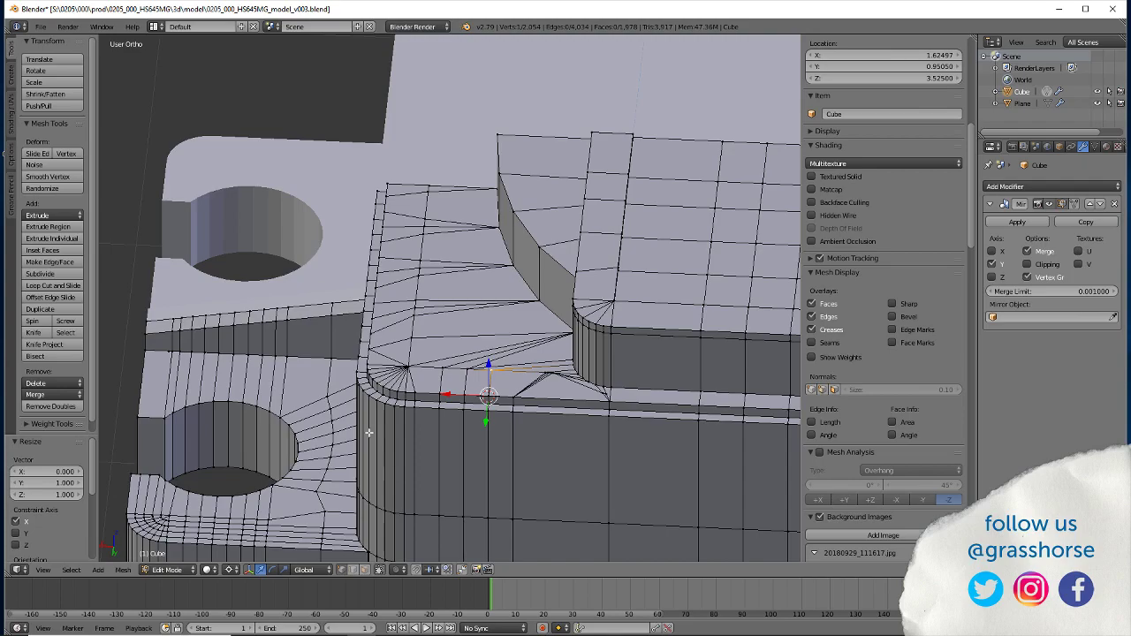
{"action": "key", "text": "KP_1"}
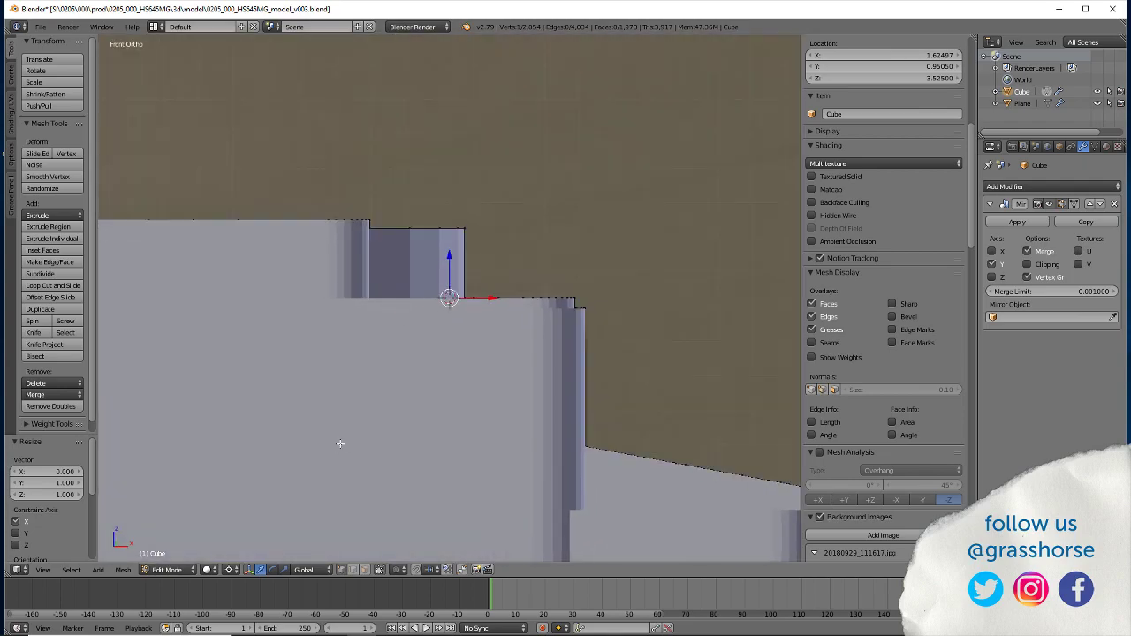
{"action": "mouse_move", "coordinate": [337, 447]}
{"action": "middle_mouse_down"}
{"action": "mouse_move", "coordinate": [392, 455]}
{"action": "mouse_move", "coordinate": [168, 461]}
{"action": "mouse_move", "coordinate": [179, 515]}
{"action": "mouse_move", "coordinate": [203, 524]}
{"action": "middle_mouse_up"}
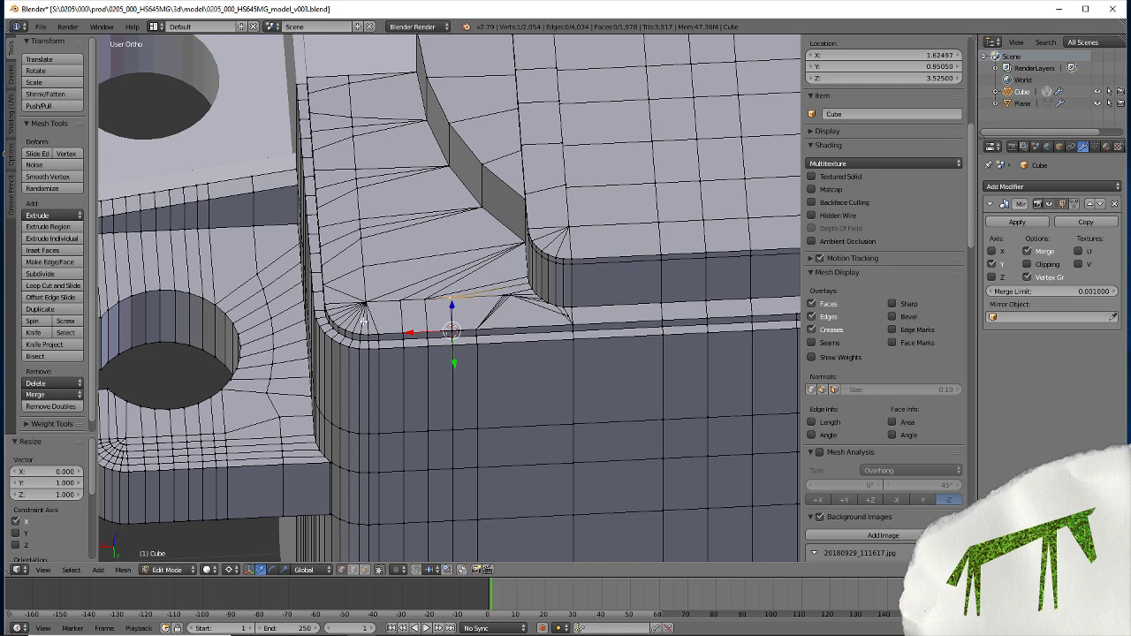
Knife-cut a seven-point line from the rounded corner's base up the curved wall to the top edge
{"action": "key", "text": "k"}
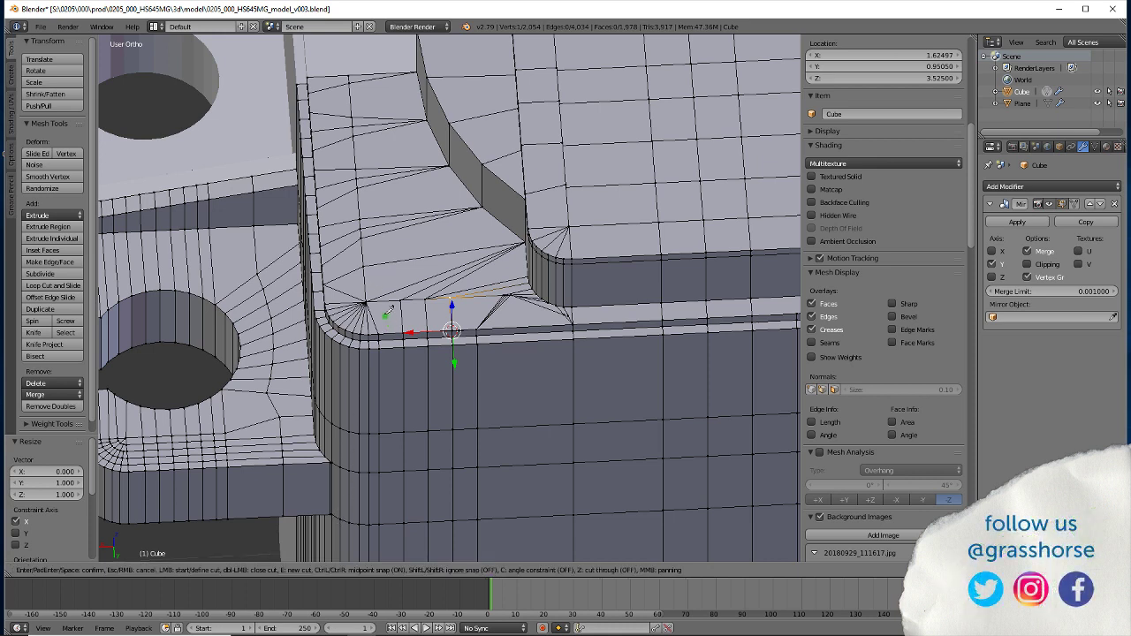
{"action": "left_click", "coordinate": [379, 334]}
{"action": "left_click", "coordinate": [383, 299]}
{"action": "left_click", "coordinate": [386, 257], "text": "ctrl"}
{"action": "left_click", "coordinate": [416, 219], "text": "ctrl"}
{"action": "left_click", "coordinate": [403, 169], "text": "ctrl"}
{"action": "left_click", "coordinate": [389, 124], "text": "ctrl"}
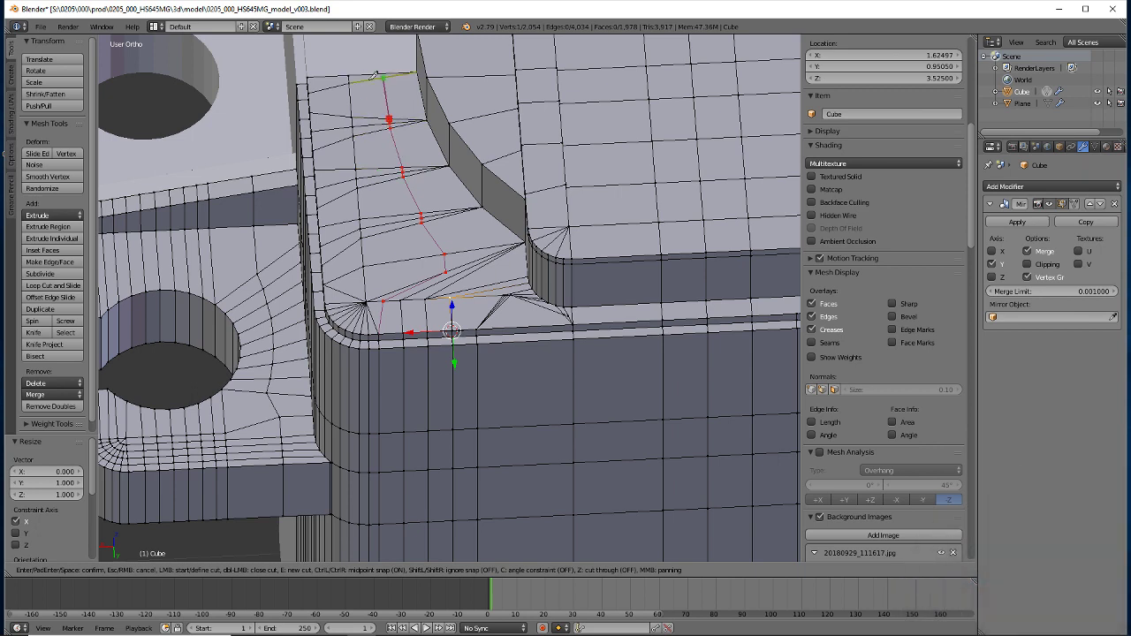
{"action": "left_click", "coordinate": [383, 78], "text": "ctrl"}
{"action": "key", "text": "Return"}
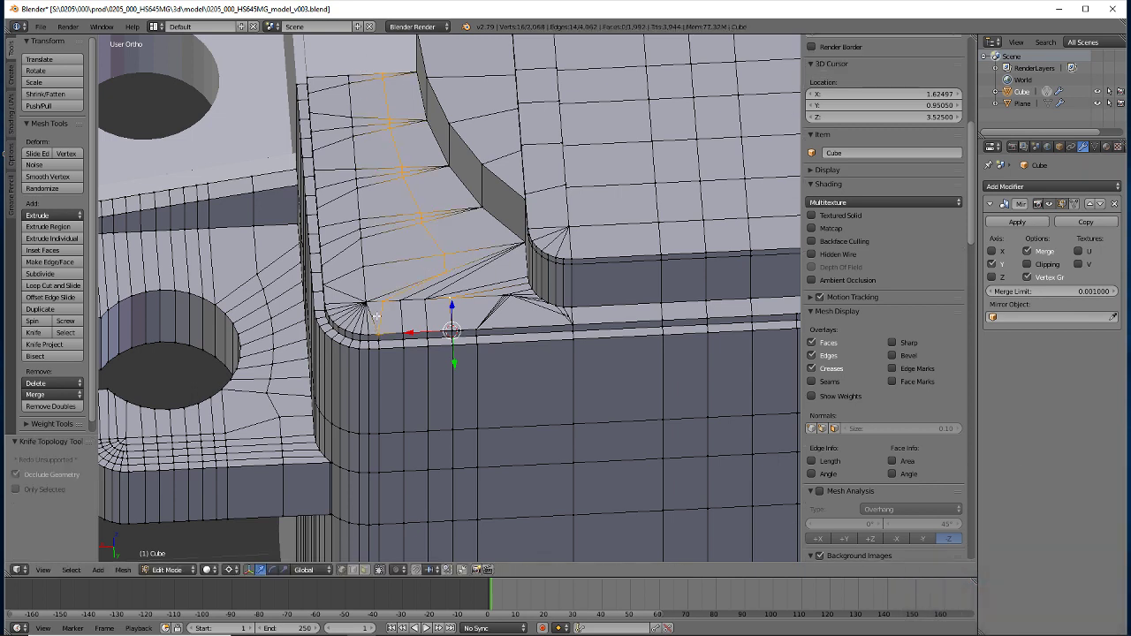
{"action": "right_click", "coordinate": [380, 332]}
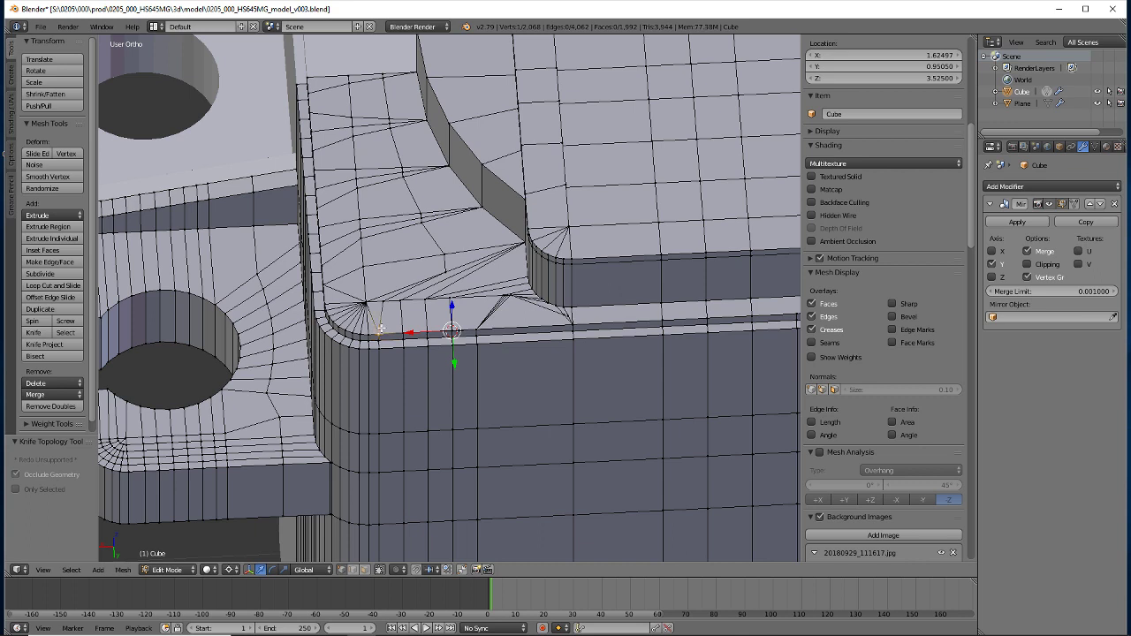
Snap the 3D cursor to the corner vertex and select the cut's vertex path to the top
{"action": "key", "text": "shift+s"}
{"action": "left_click", "coordinate": [381, 327]}
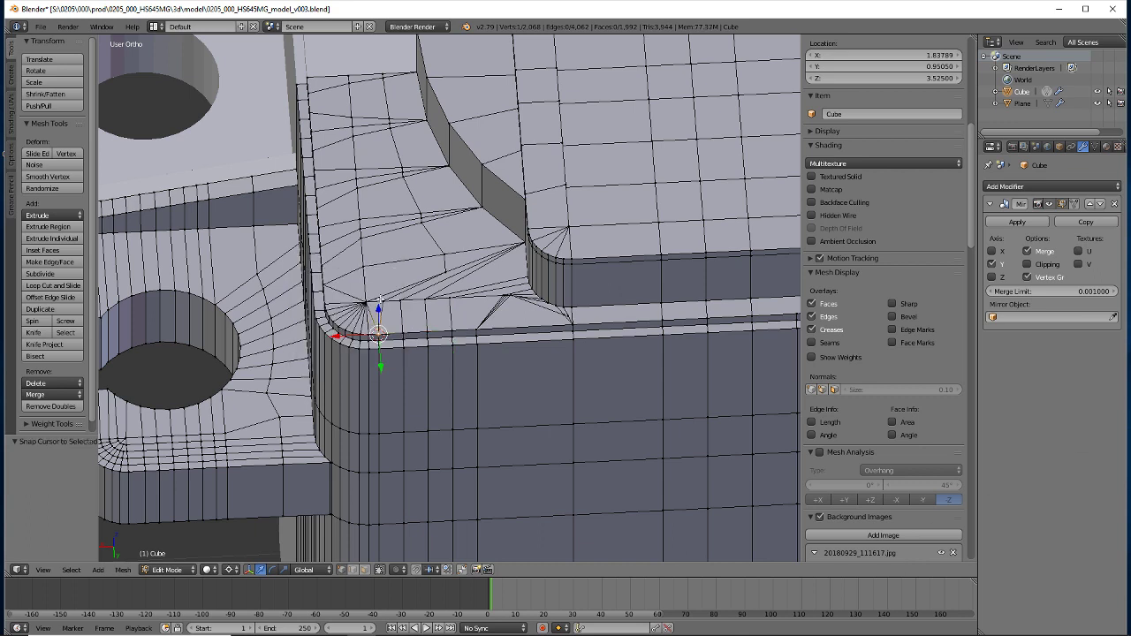
{"action": "right_click", "coordinate": [420, 217], "text": "ctrl"}
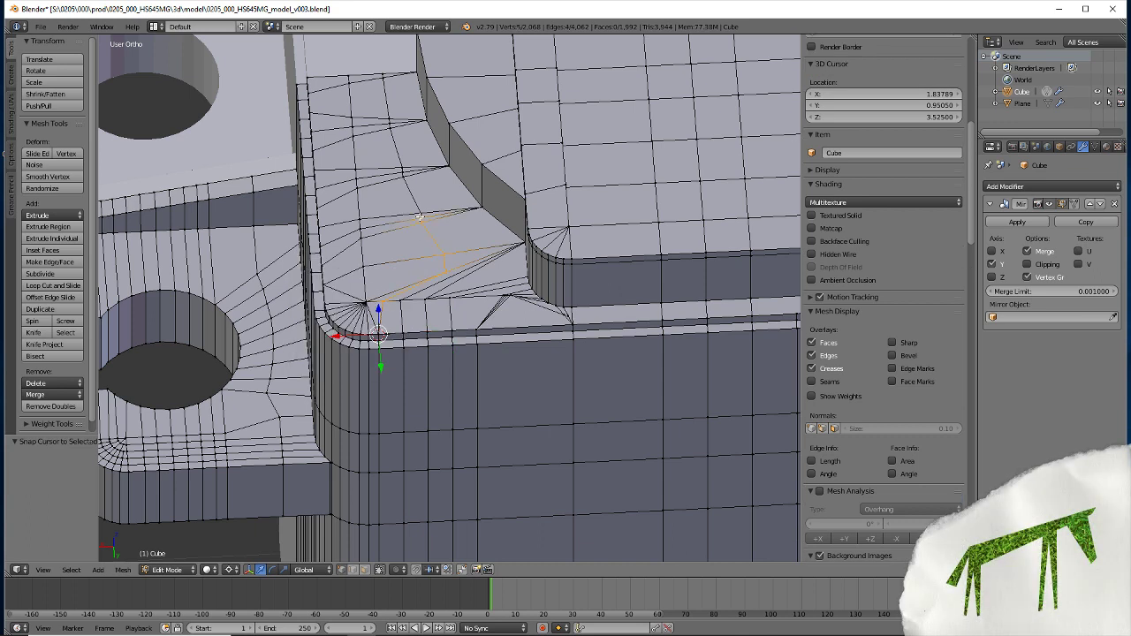
{"action": "right_click", "coordinate": [402, 168], "text": "ctrl"}
{"action": "right_click", "coordinate": [402, 174], "text": "ctrl"}
{"action": "right_click", "coordinate": [388, 121], "text": "ctrl"}
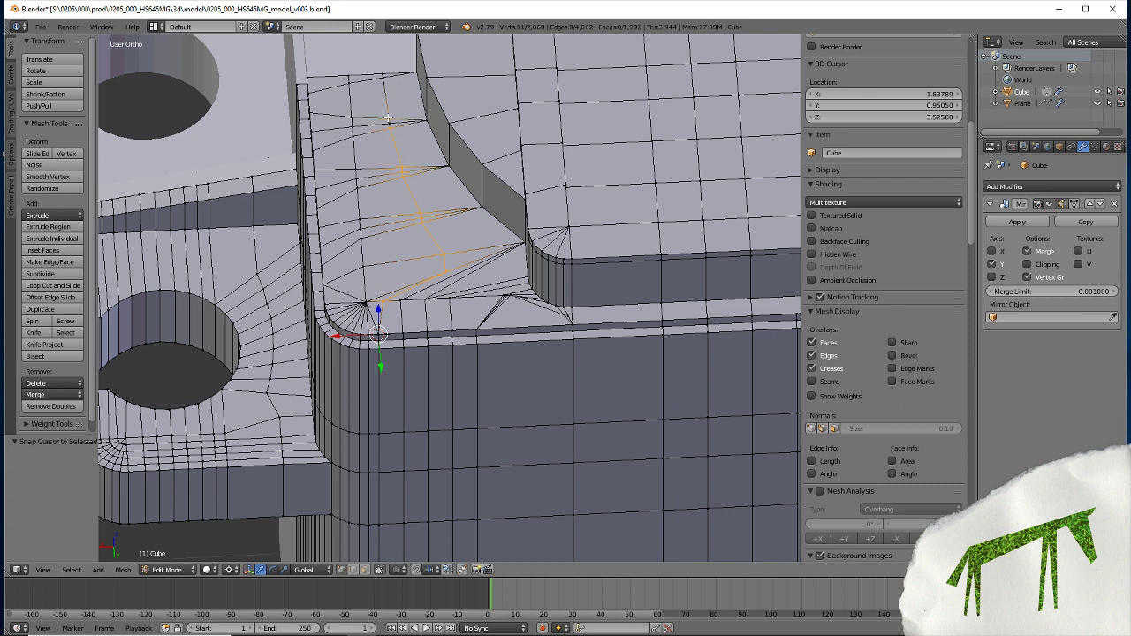
{"action": "right_click", "coordinate": [378, 71], "text": "ctrl"}
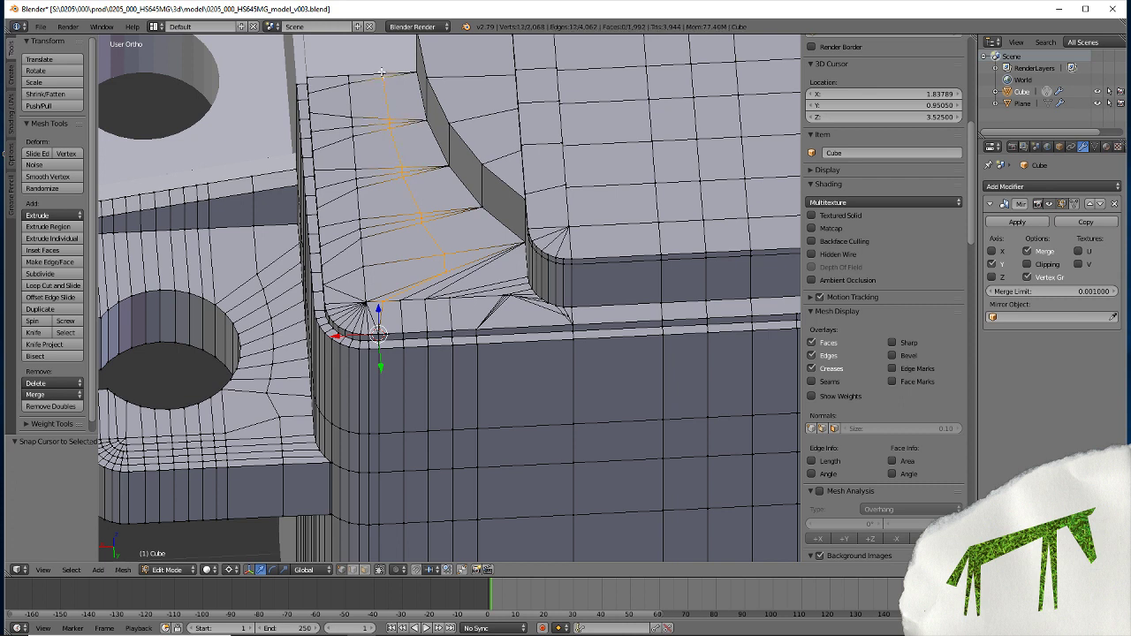
Scale the selected path to zero along X so the cut becomes a straight line
{"action": "key", "text": "s"}
{"action": "key", "text": "x"}
{"action": "key", "text": "0"}
{"action": "key", "text": "Return"}
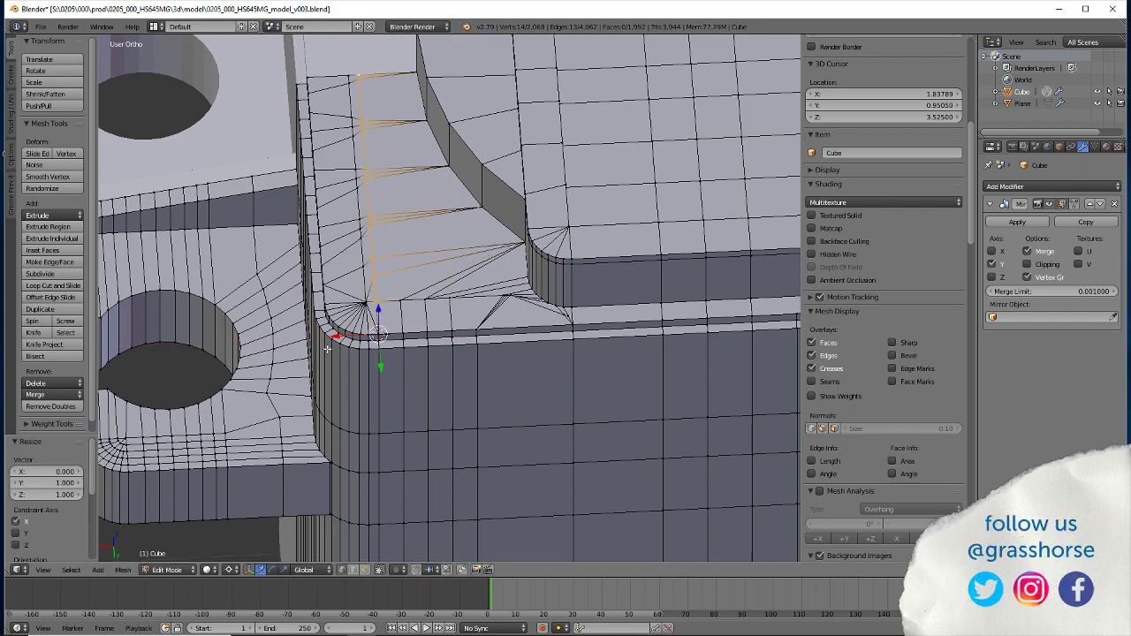
{"action": "mouse_move", "coordinate": [317, 397]}
{"action": "middle_mouse_down"}
{"action": "mouse_move", "coordinate": [289, 419]}
{"action": "mouse_move", "coordinate": [287, 449]}
{"action": "mouse_move", "coordinate": [271, 450]}
{"action": "mouse_move", "coordinate": [460, 443]}
{"action": "middle_mouse_up"}
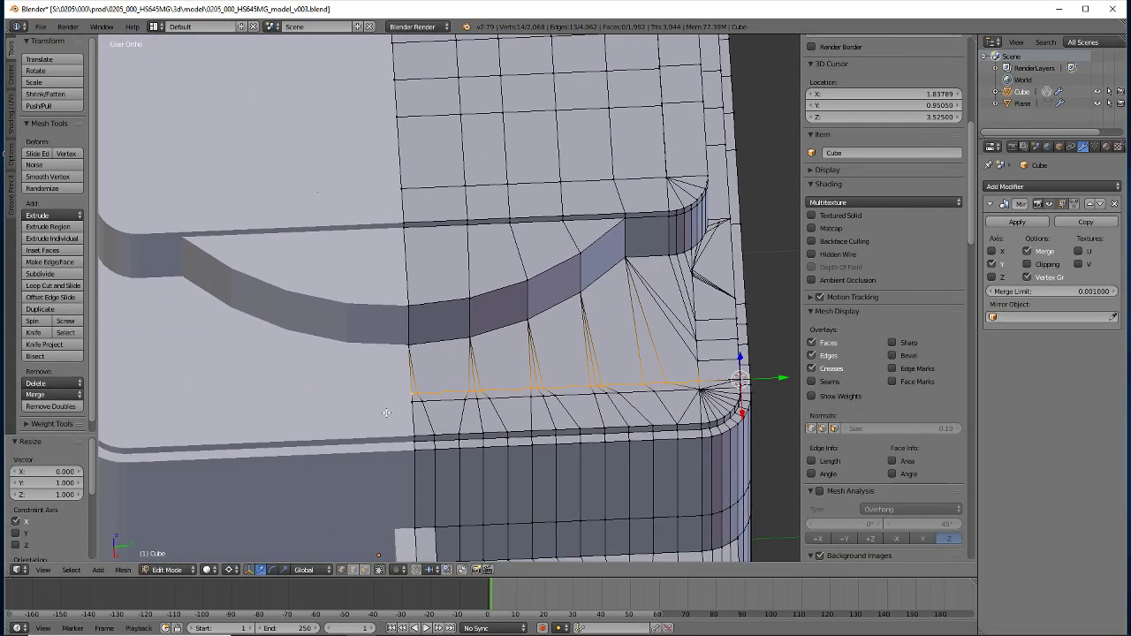
{"action": "middle_click_drag", "start_coordinate": [386, 413], "coordinate": [375, 425]}
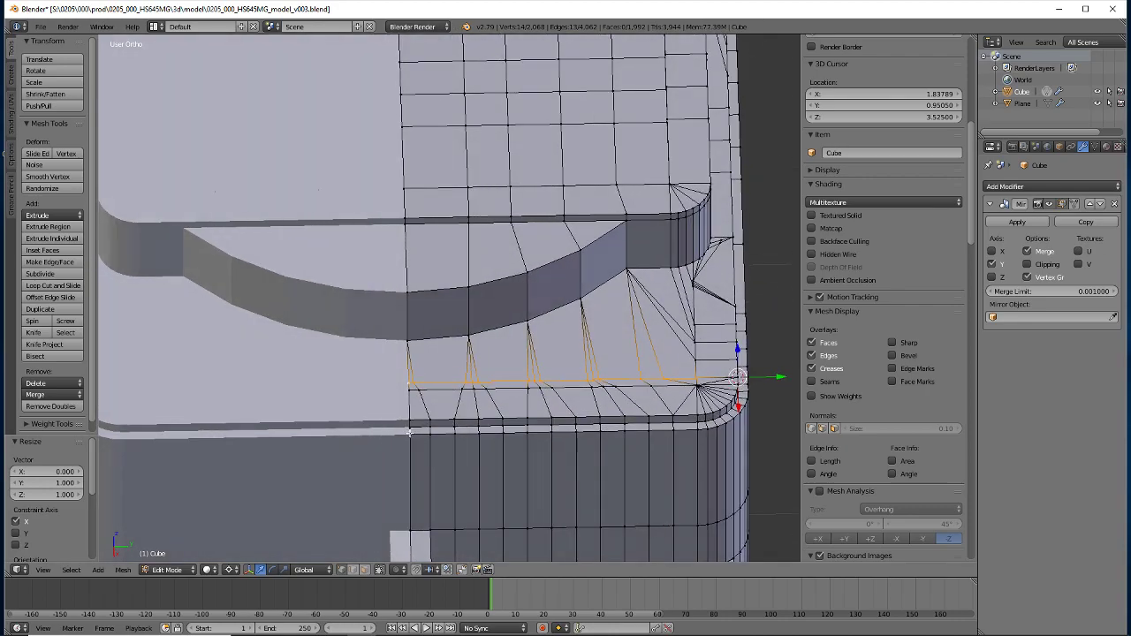
{"action": "middle_click_drag", "start_coordinate": [572, 459], "coordinate": [352, 374]}
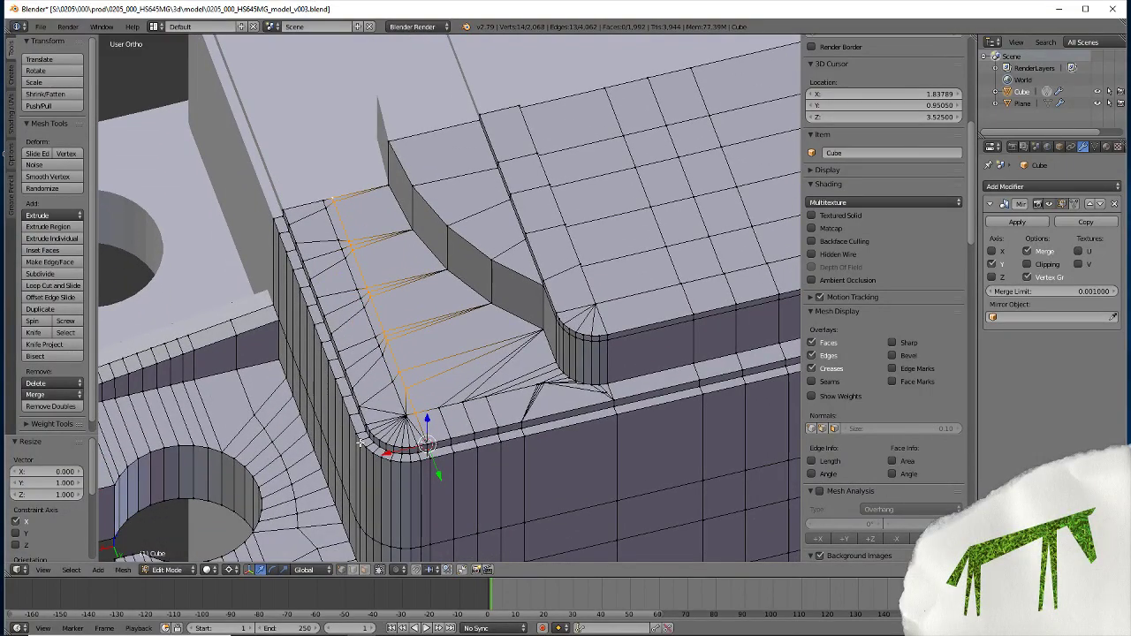
{"action": "middle_click_drag", "start_coordinate": [360, 442], "coordinate": [420, 352]}
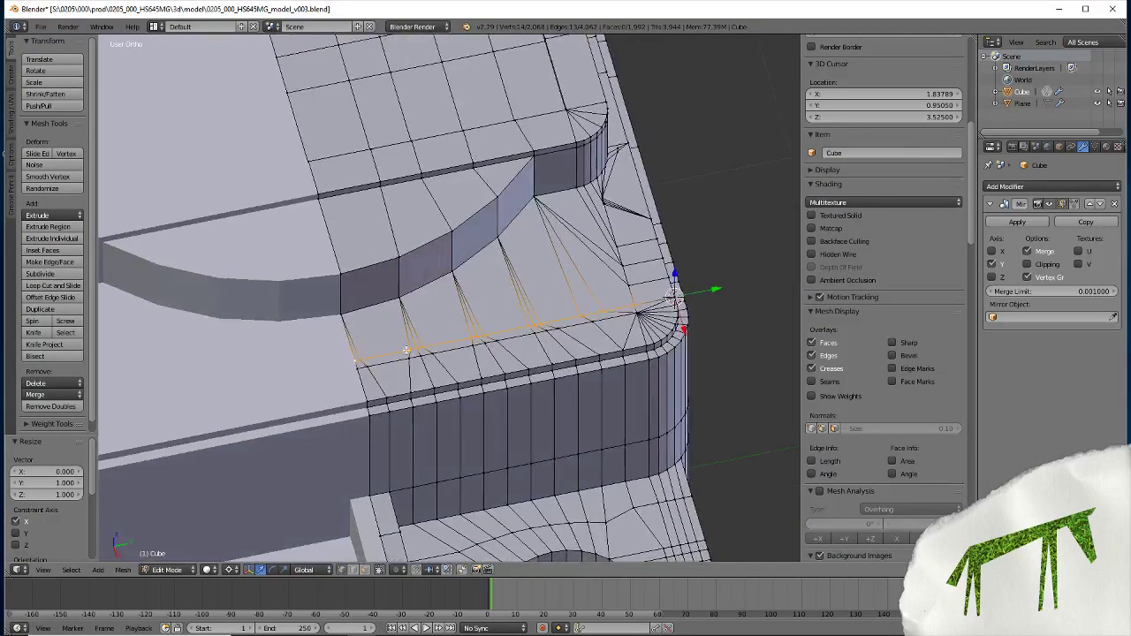
Merge the first stray vertices along the straightened line at the last selected one
{"action": "left_click", "coordinate": [417, 349], "text": "ctrl"}
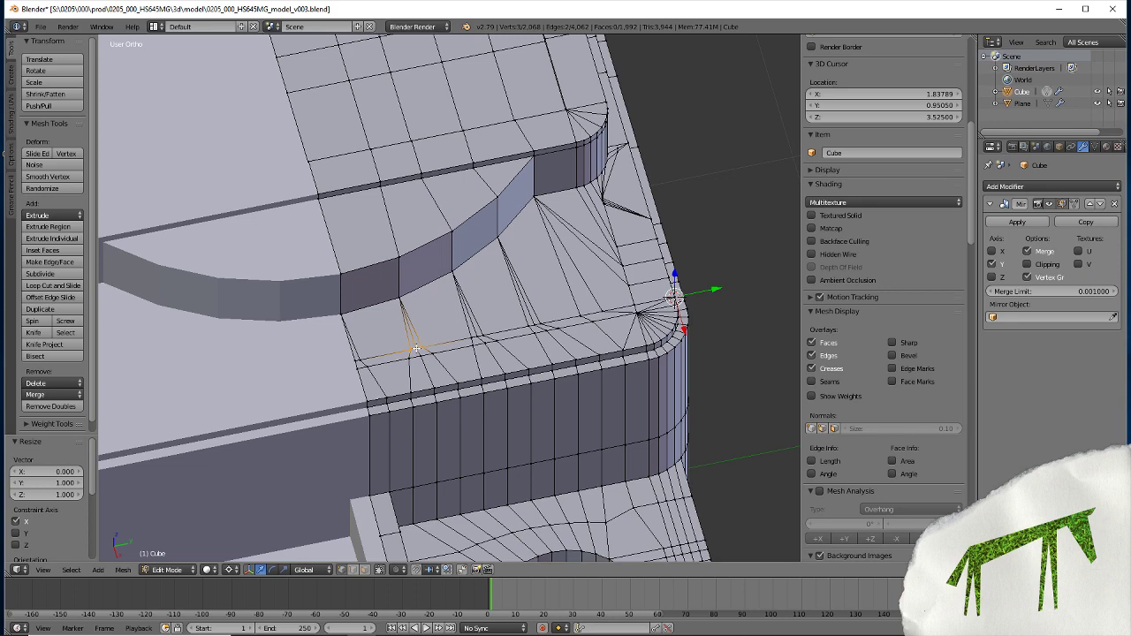
{"action": "key", "text": "alt+m"}
{"action": "right_click", "coordinate": [477, 338]}
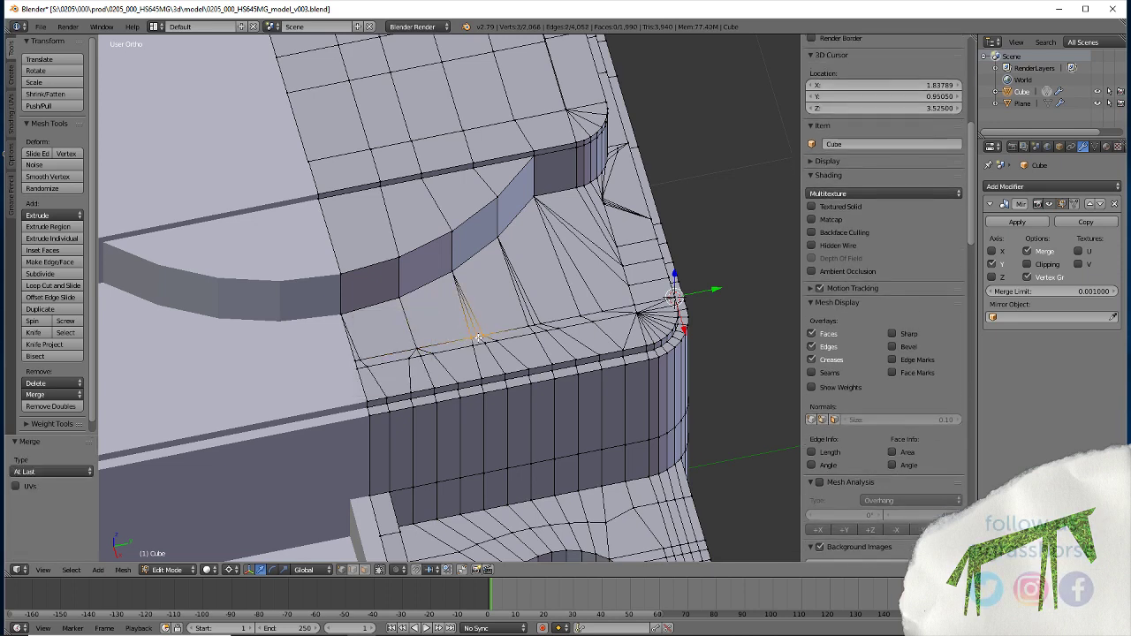
{"action": "key", "text": "alt+m"}
{"action": "left_click", "coordinate": [478, 339]}
Merge three more stray vertices up to the line into a single vertex
{"action": "right_click", "coordinate": [525, 324]}
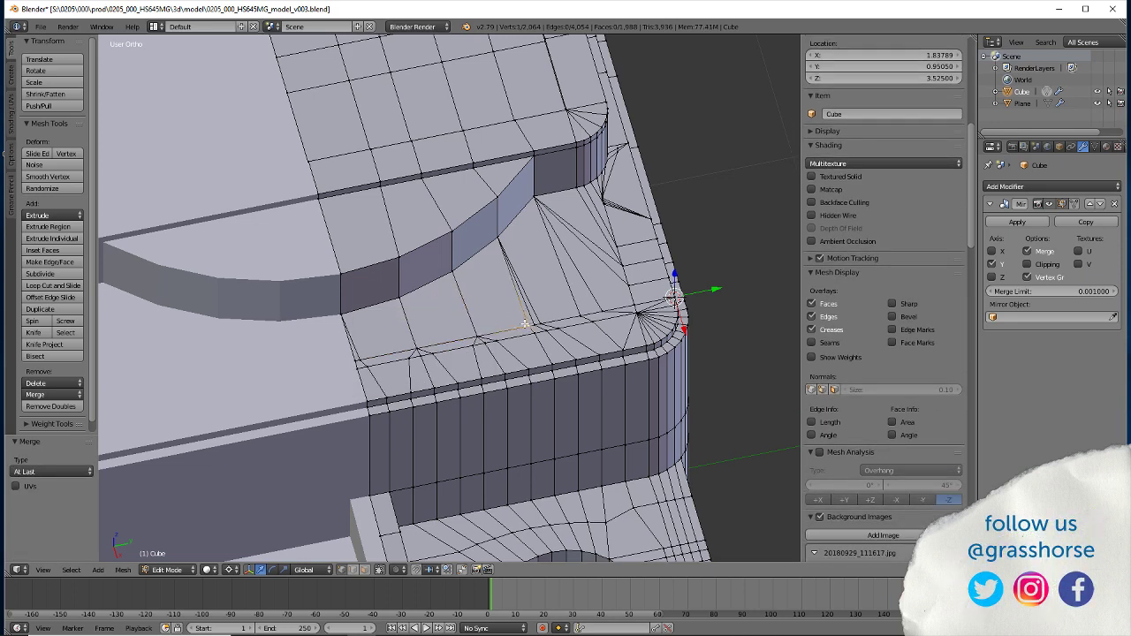
{"action": "right_click", "coordinate": [534, 323], "text": "ctrl"}
{"action": "key", "text": "alt+m"}
{"action": "left_click", "coordinate": [534, 326]}
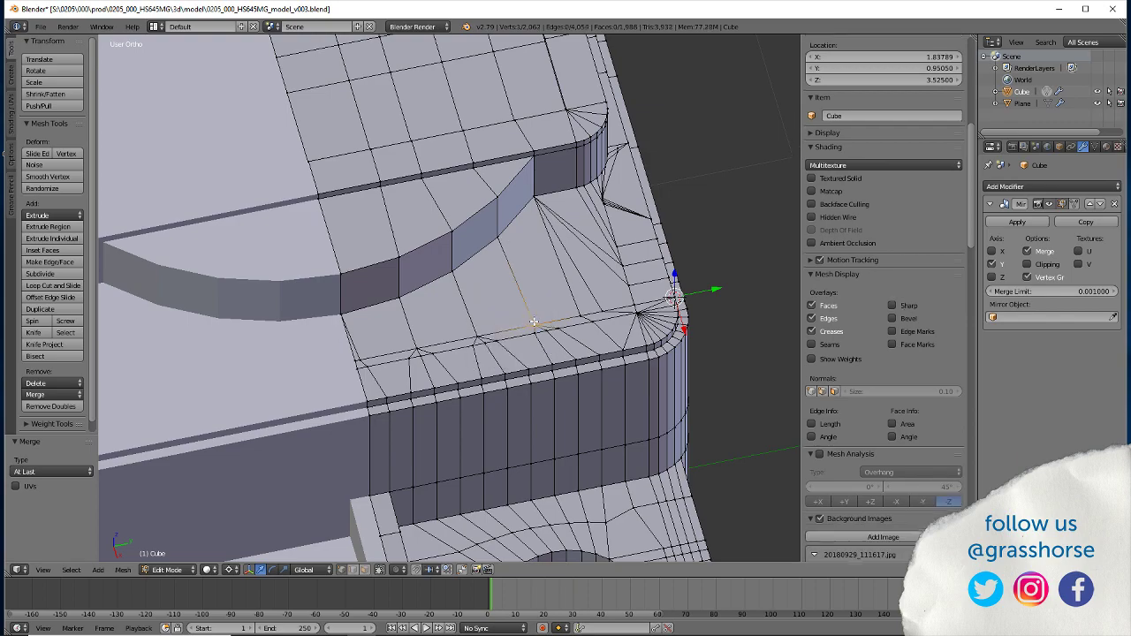
{"action": "mouse_move", "coordinate": [459, 415]}
{"action": "middle_mouse_down"}
{"action": "mouse_move", "coordinate": [392, 383]}
{"action": "mouse_move", "coordinate": [434, 397]}
{"action": "mouse_move", "coordinate": [337, 418]}
{"action": "middle_mouse_up"}
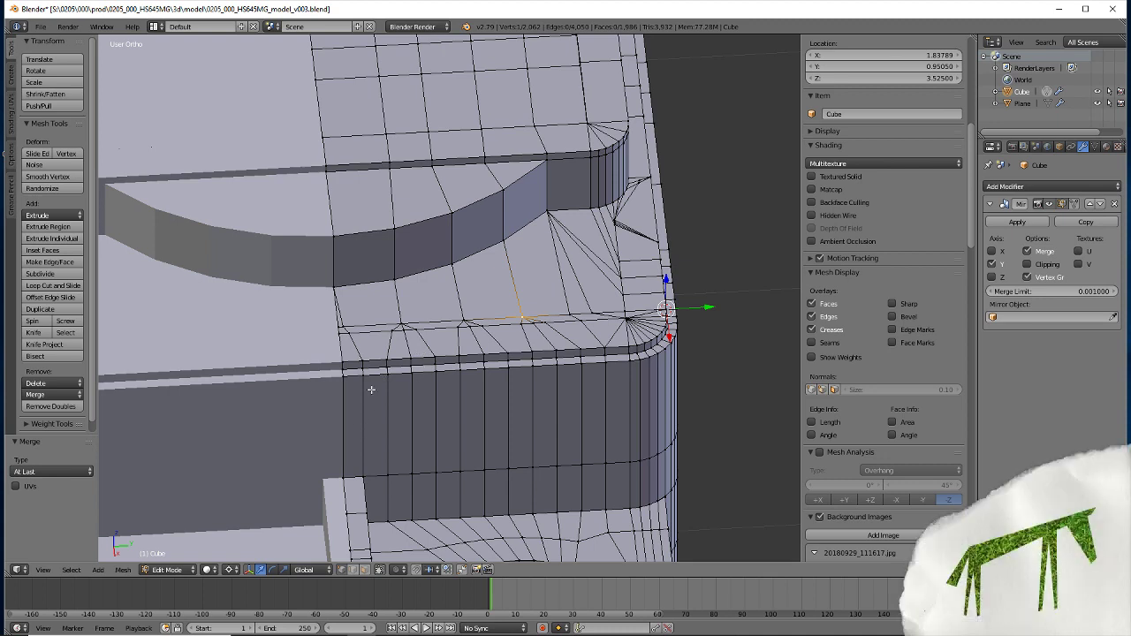
{"action": "mouse_move", "coordinate": [588, 426]}
{"action": "middle_mouse_down"}
{"action": "mouse_move", "coordinate": [399, 411]}
{"action": "mouse_move", "coordinate": [519, 453]}
{"action": "mouse_move", "coordinate": [510, 437]}
{"action": "middle_mouse_up"}
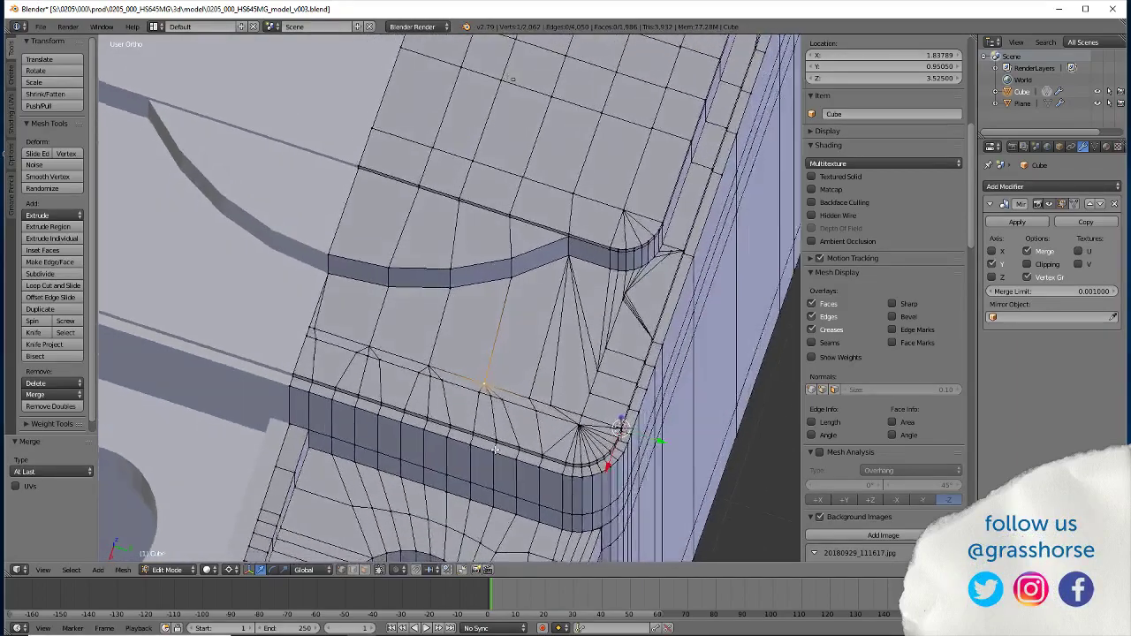
Merge another stray vertex pair by the corner and select the corner vertex
{"action": "right_click", "coordinate": [550, 409]}
{"action": "right_click", "coordinate": [579, 417], "text": "shift"}
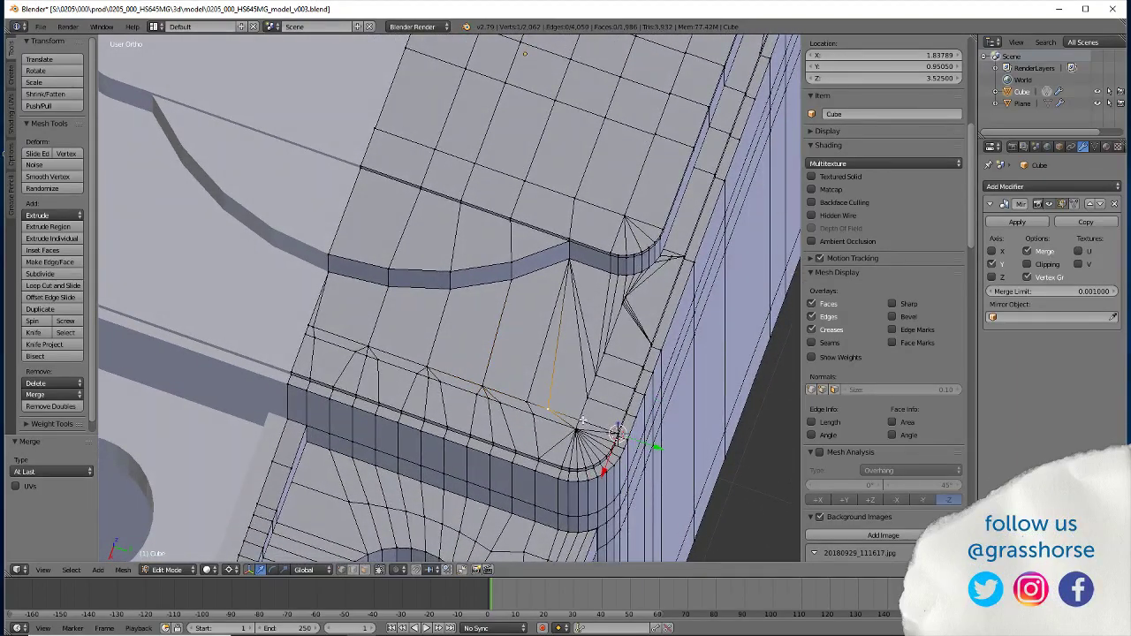
{"action": "key", "text": "alt+m"}
{"action": "left_click", "coordinate": [562, 412]}
{"action": "middle_click_drag", "start_coordinate": [471, 505], "coordinate": [451, 345]}
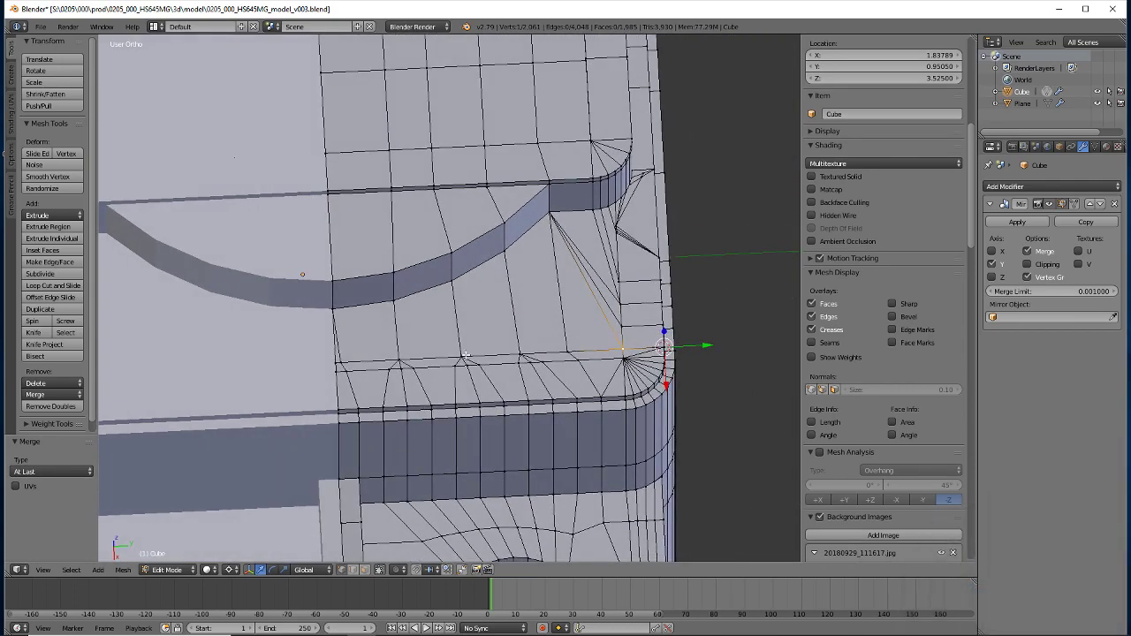
{"action": "right_click", "coordinate": [598, 396]}
Align a vertex with the corner vertex by scaling it to zero on X and Y about the cursor
{"action": "key", "text": "shift+s"}
{"action": "left_click", "coordinate": [546, 389]}
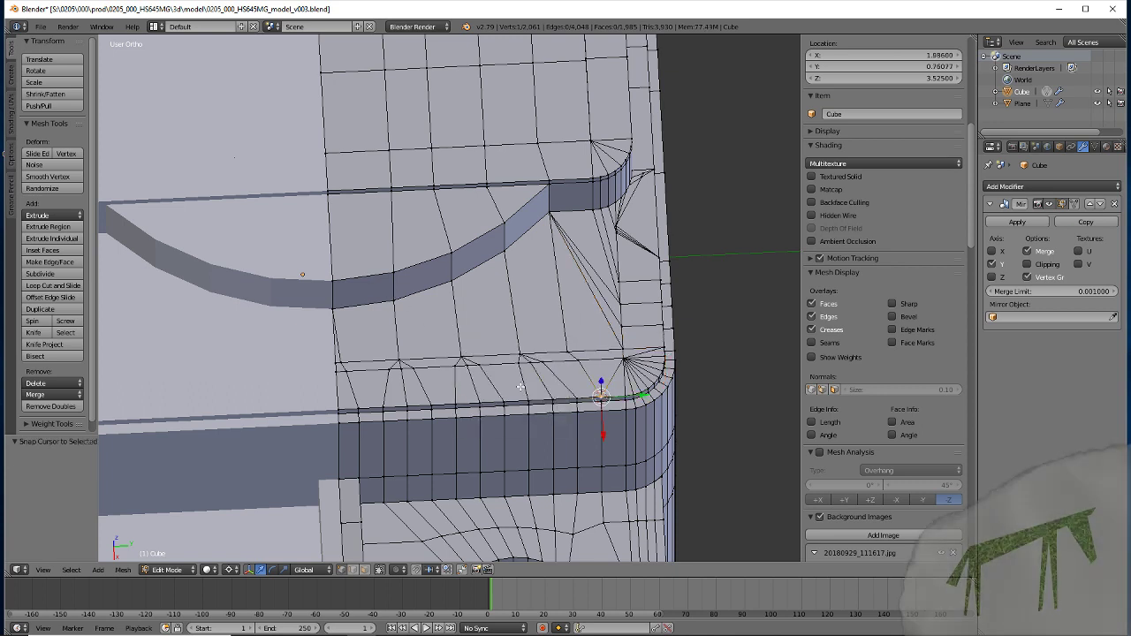
{"action": "right_click", "coordinate": [570, 352]}
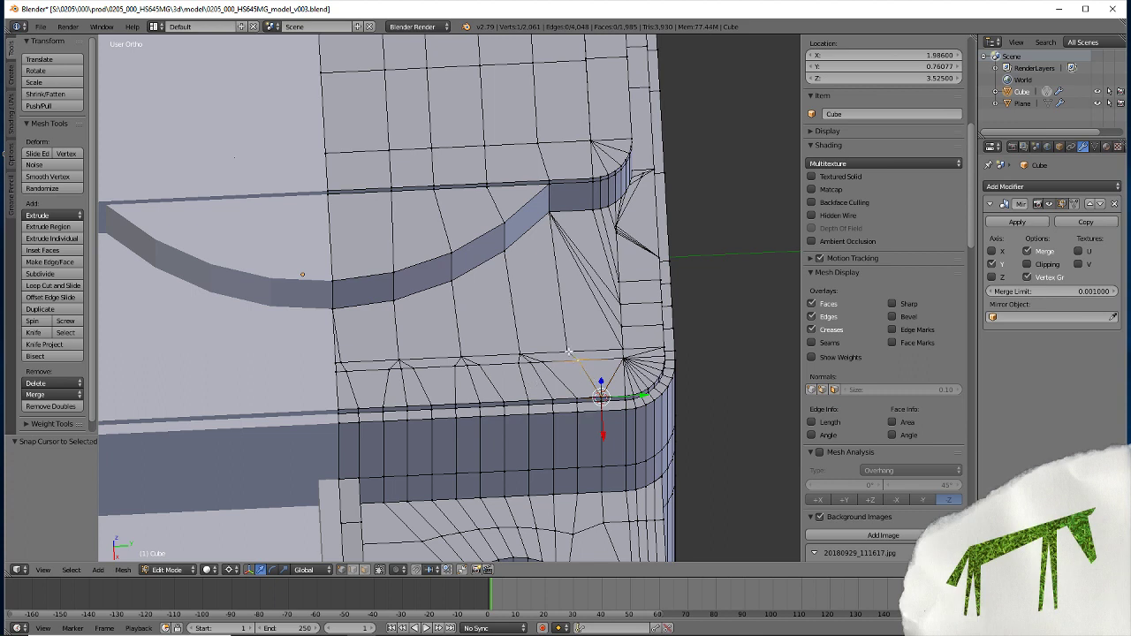
{"action": "key", "text": "s"}
{"action": "key", "text": "x"}
{"action": "key", "text": "0"}
{"action": "key", "text": "Return"}
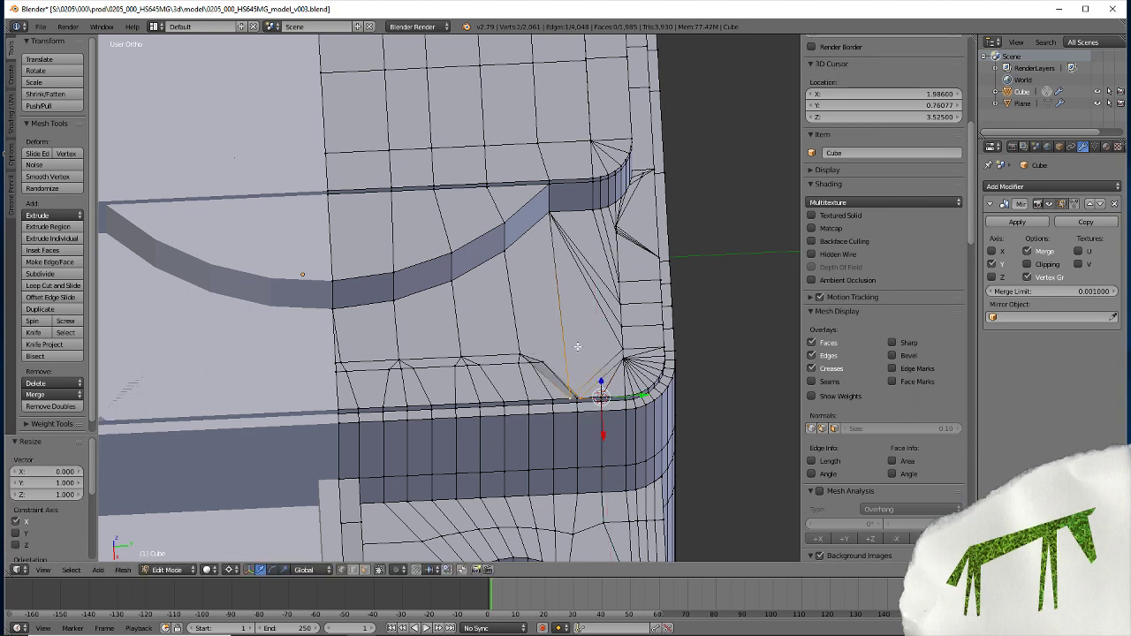
{"action": "key", "text": "s"}
{"action": "key", "text": "y"}
{"action": "key", "text": "0"}
{"action": "key", "text": "Return"}
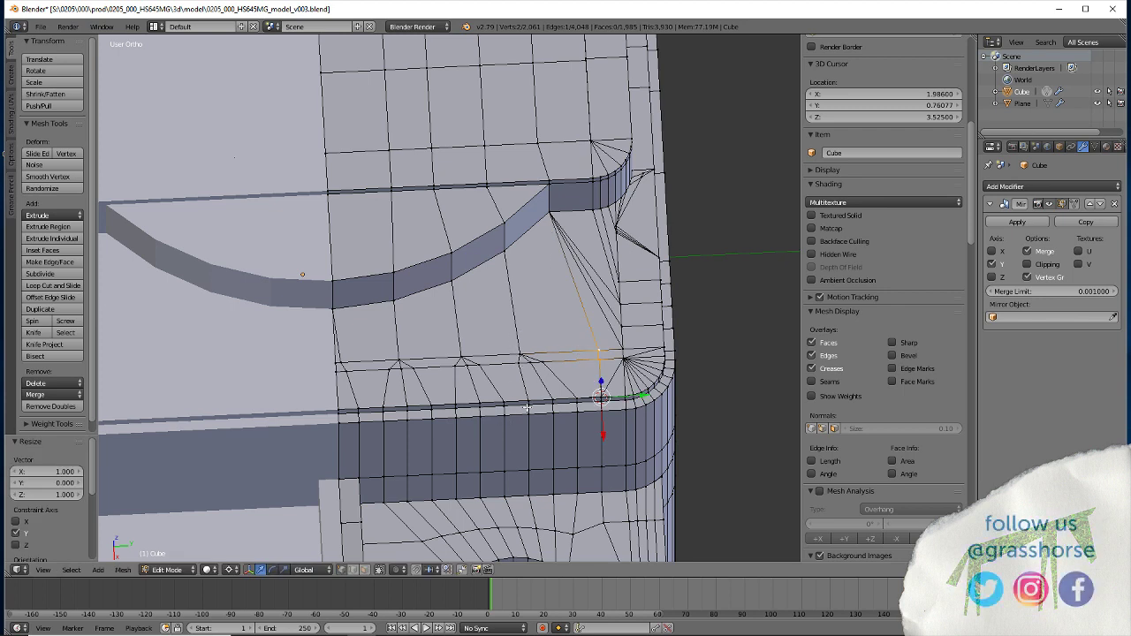
Slide another vertex along its edge toward the corner, then deselect everything
{"action": "right_click", "coordinate": [520, 358], "text": "shift"}
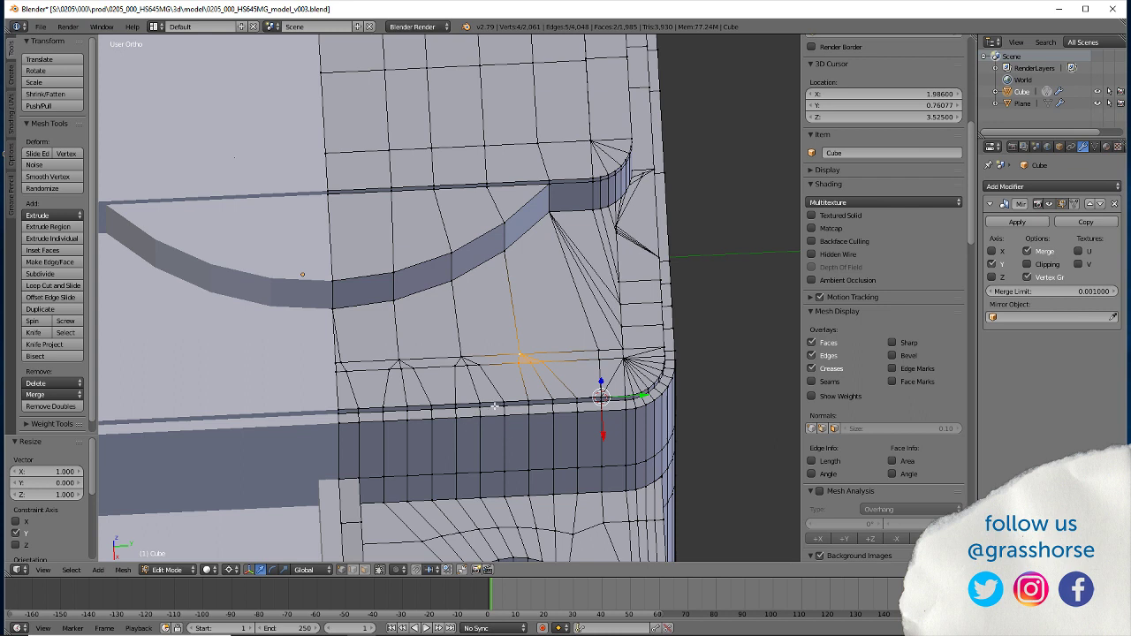
{"action": "key", "text": "shift+v"}
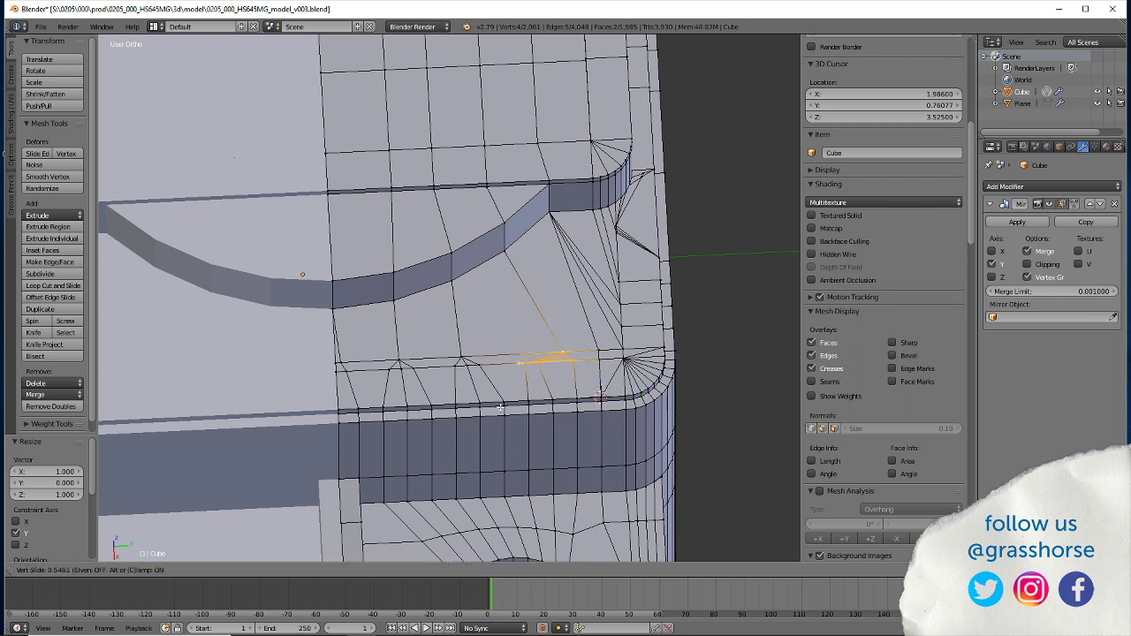
{"action": "left_click", "coordinate": [497, 414]}
{"action": "key", "text": "a"}
{"action": "scroll", "coordinate": [884, 354], "scroll_direction": "down", "scroll_amount": 3}
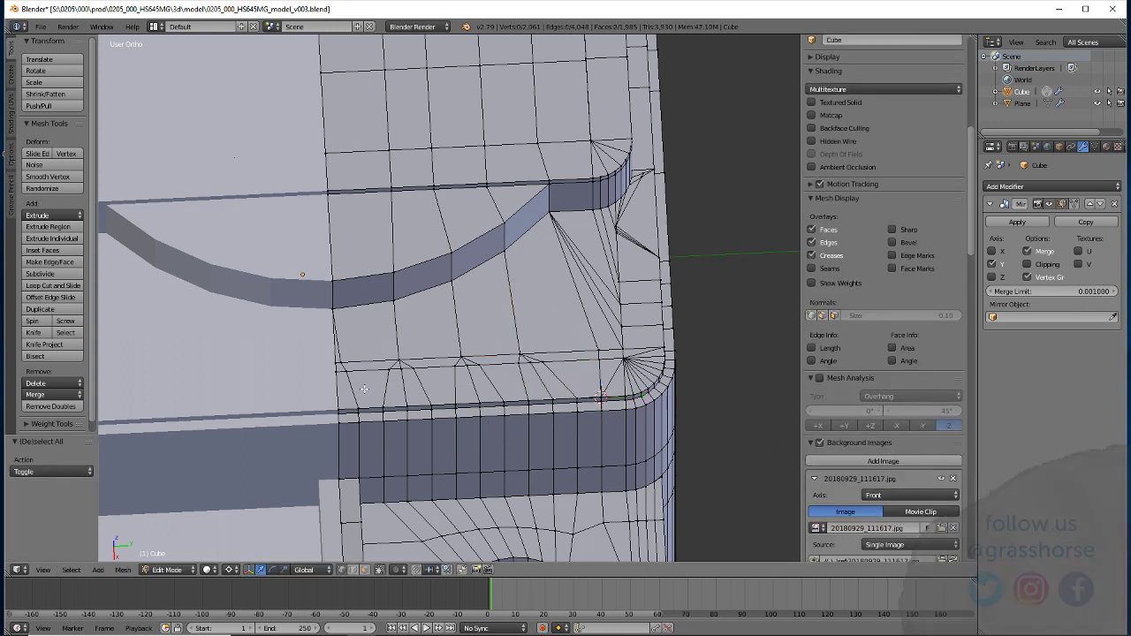
{"action": "mouse_move", "coordinate": [415, 345]}
{"action": "middle_mouse_down"}
{"action": "mouse_move", "coordinate": [251, 329]}
{"action": "mouse_move", "coordinate": [367, 412]}
{"action": "middle_mouse_up"}
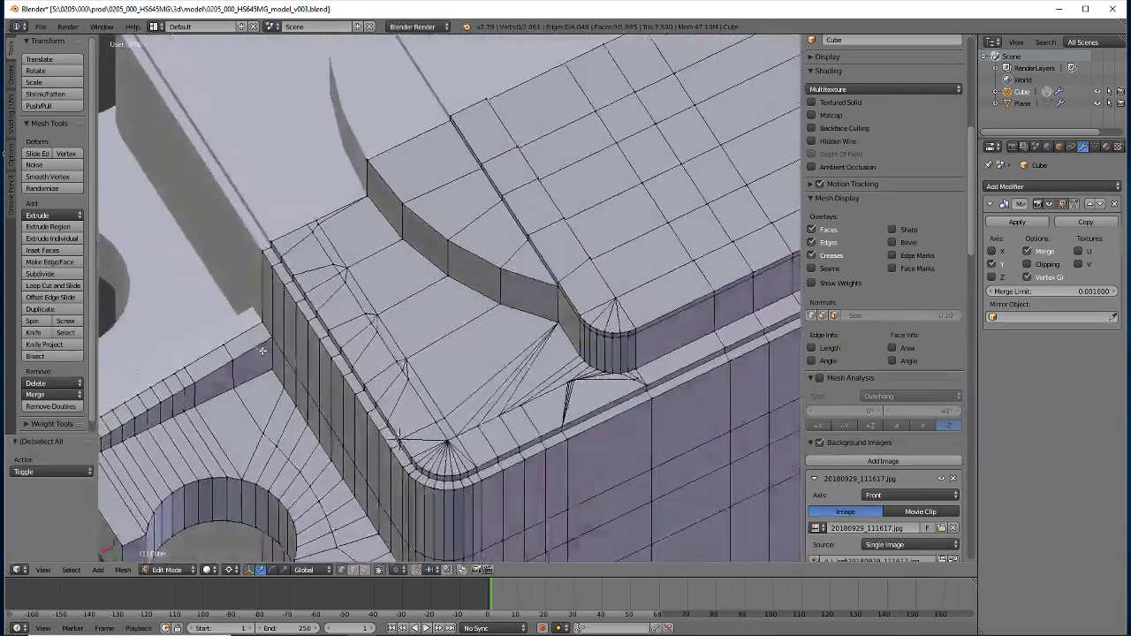
Join the selected corner faces into a single face with F in face select mode
{"action": "left_click", "coordinate": [363, 570]}
{"action": "right_click", "coordinate": [596, 412]}
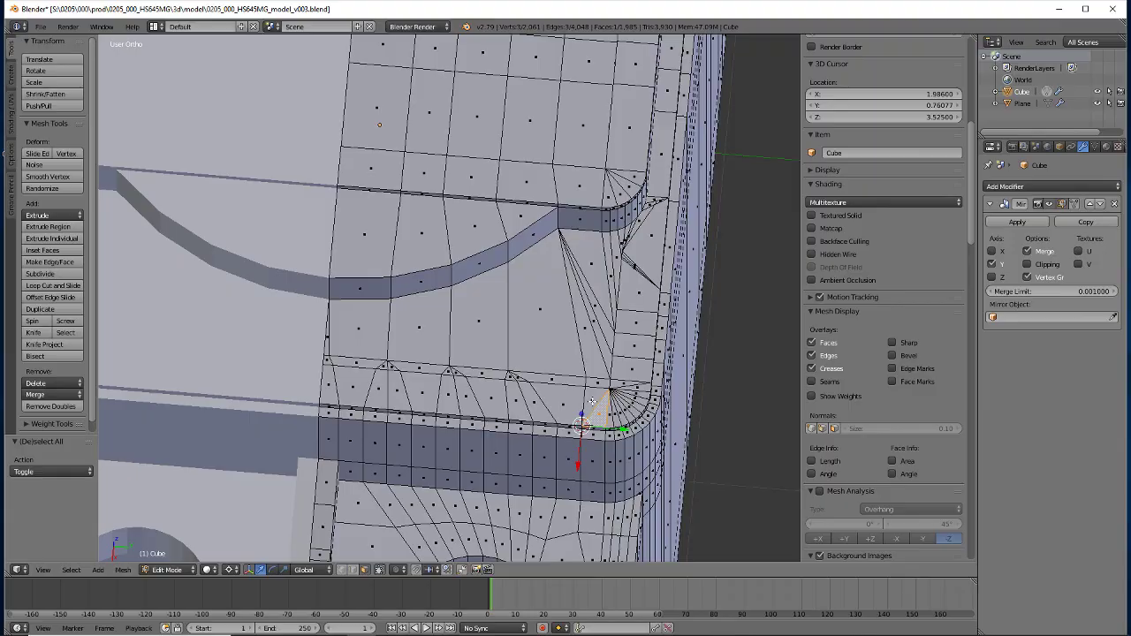
{"action": "key", "text": "f"}
{"action": "mouse_move", "coordinate": [592, 402]}
{"action": "middle_mouse_down"}
{"action": "mouse_move", "coordinate": [390, 439]}
{"action": "mouse_move", "coordinate": [299, 378]}
{"action": "mouse_move", "coordinate": [323, 385]}
{"action": "mouse_move", "coordinate": [303, 398]}
{"action": "mouse_move", "coordinate": [358, 465]}
{"action": "mouse_move", "coordinate": [374, 572]}
{"action": "middle_mouse_up"}
Collapse the short tab edge by merging its vertices at the last one
{"action": "left_click", "coordinate": [343, 573]}
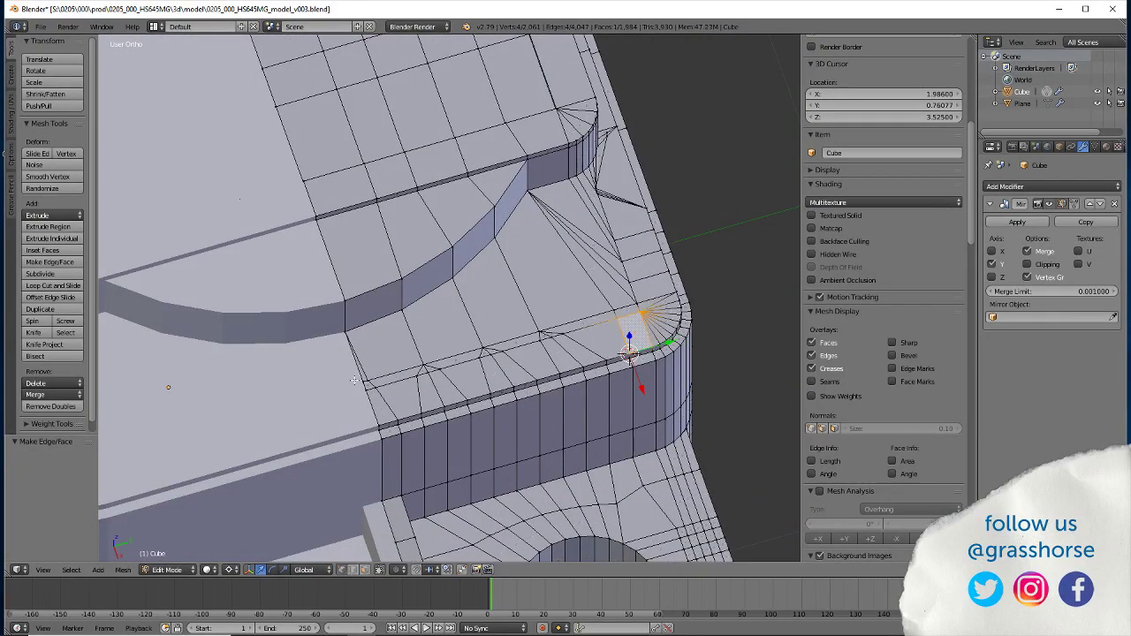
{"action": "left_click", "coordinate": [361, 382]}
{"action": "key", "text": "alt+m"}
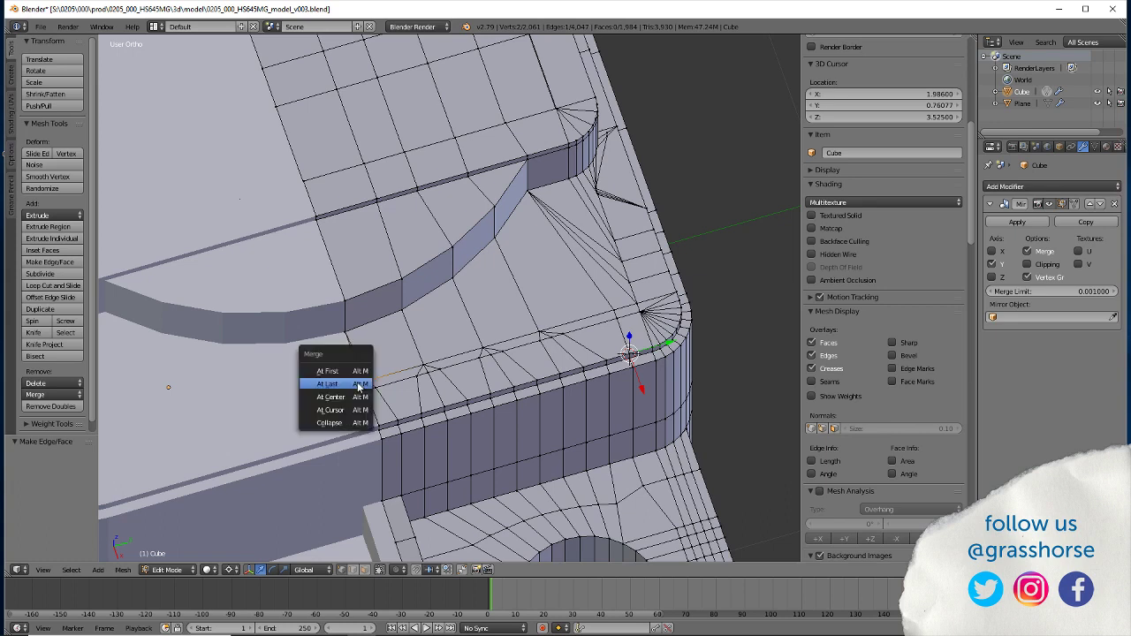
{"action": "left_click", "coordinate": [358, 382]}
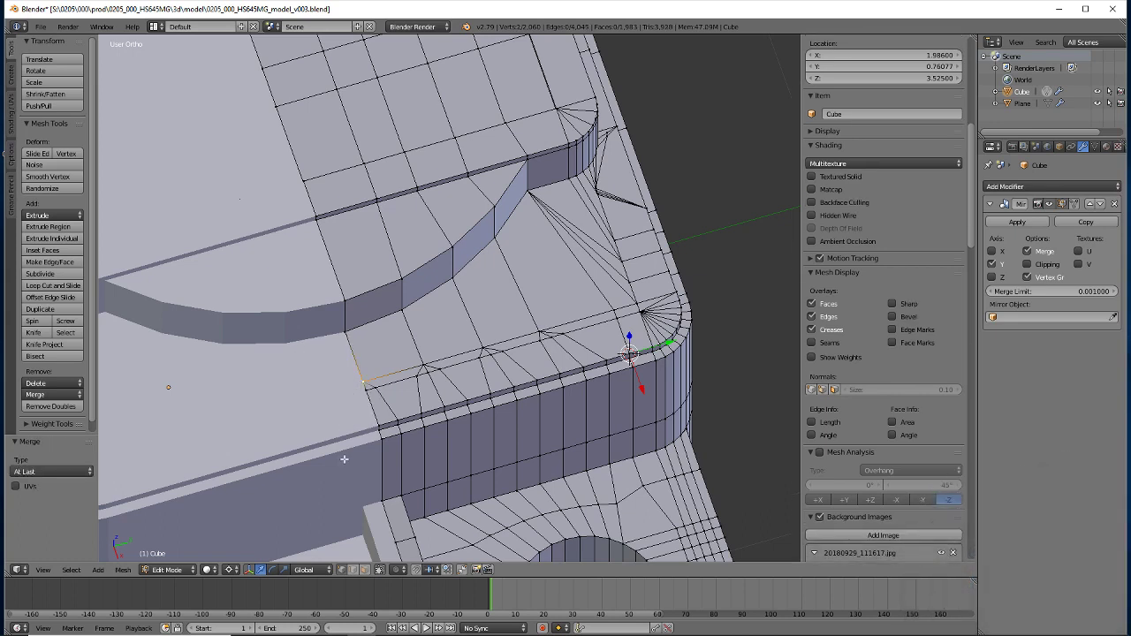
Align a vertex near the tab corner to a shared Y position with S Y 0
{"action": "right_click", "coordinate": [397, 417]}
{"action": "key", "text": "shift+s"}
{"action": "left_click", "coordinate": [397, 416]}
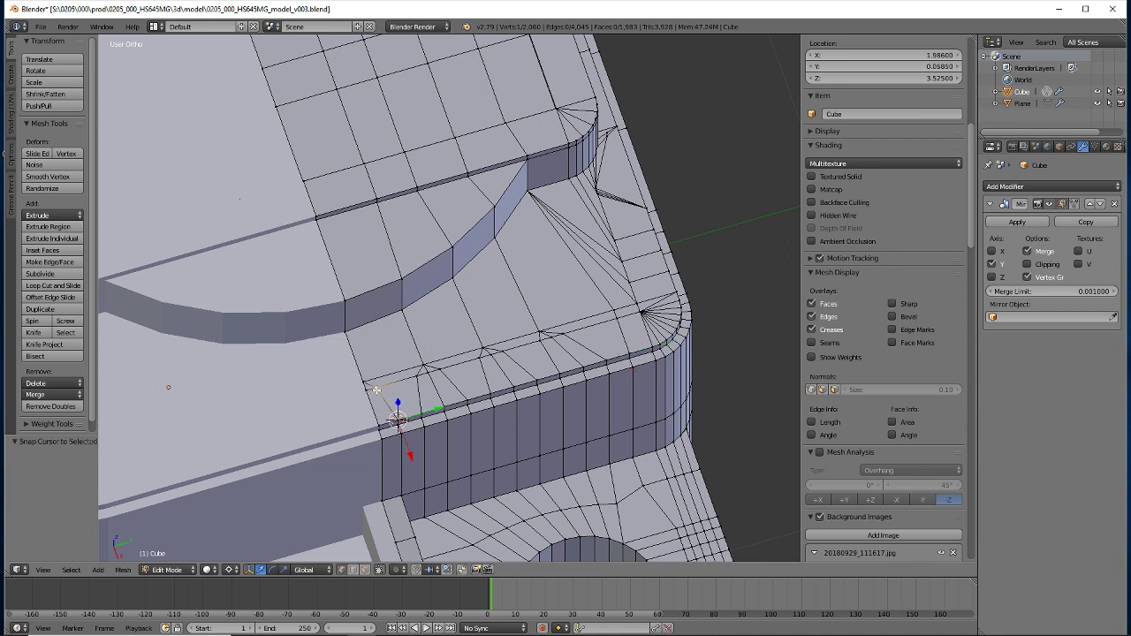
{"action": "key", "text": "s"}
{"action": "key", "text": "y"}
{"action": "key", "text": "0"}
{"action": "key", "text": "Return"}
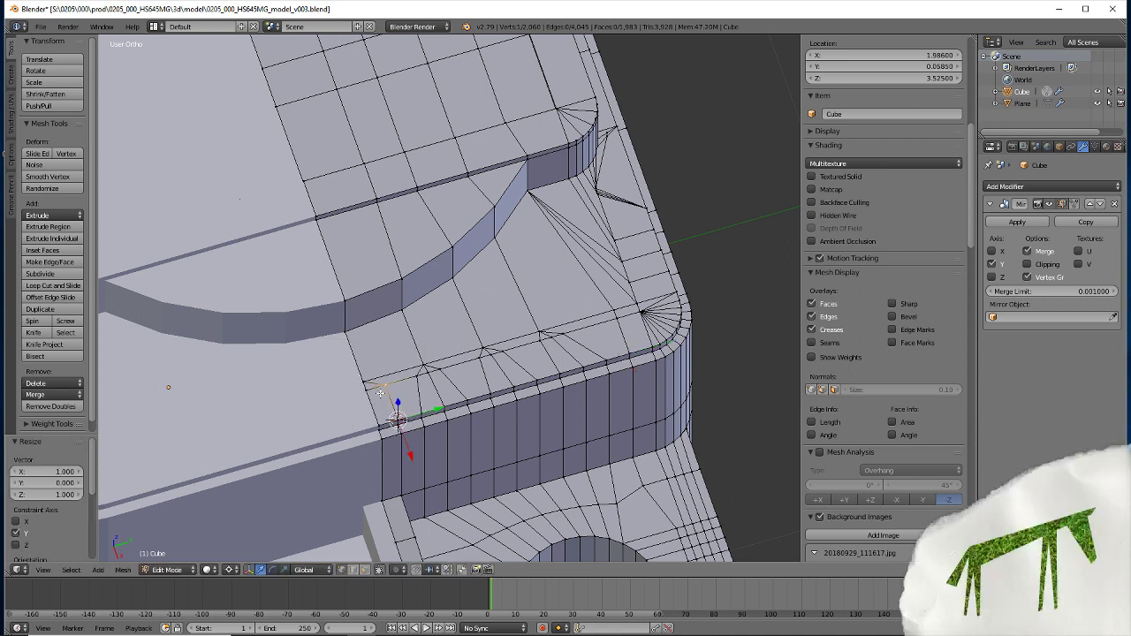
Snap a stray vertex onto the active vertex
{"action": "right_click", "coordinate": [418, 412]}
{"action": "key", "text": "shift+s"}
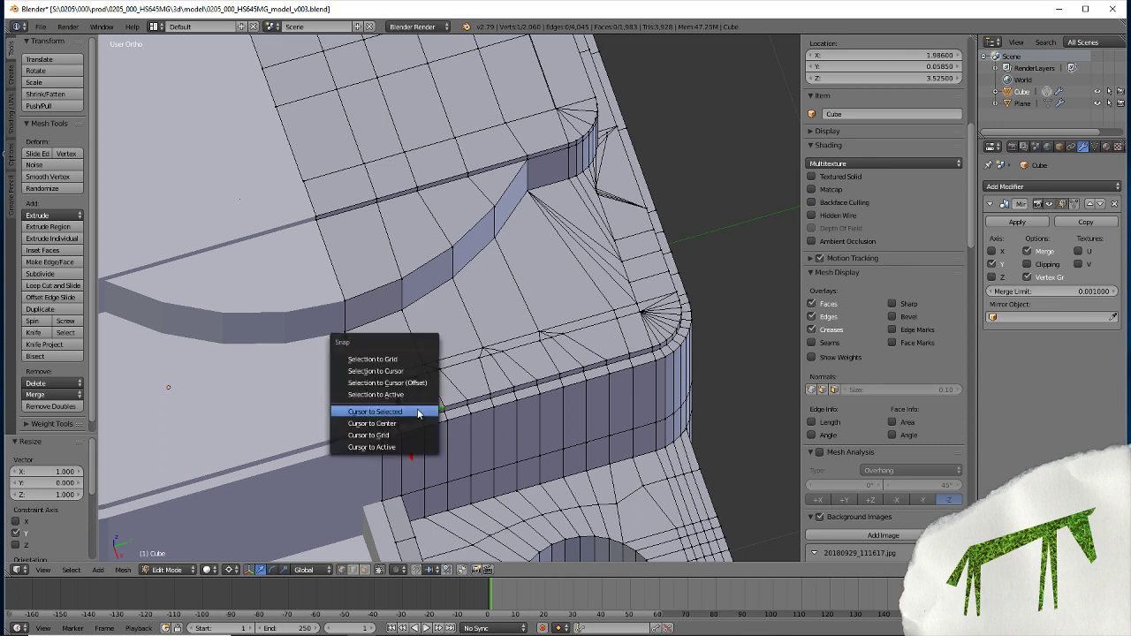
{"action": "left_click", "coordinate": [402, 395]}
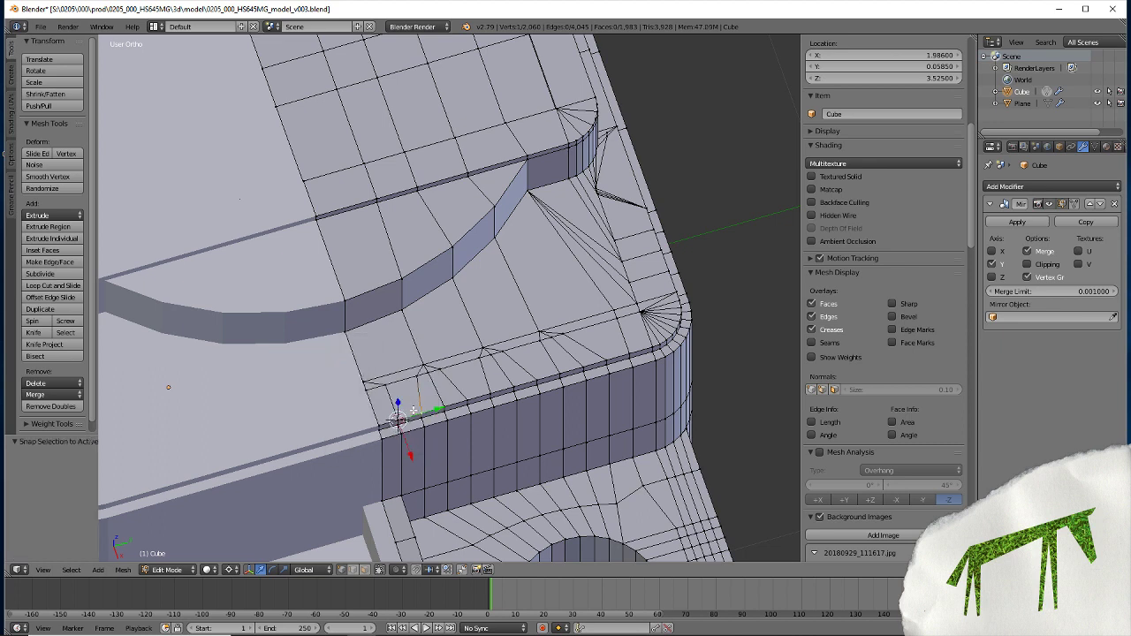
Flatten the next corner vertex onto the 3D cursor's Y position
{"action": "key", "text": "shift+s"}
{"action": "left_click", "coordinate": [401, 431]}
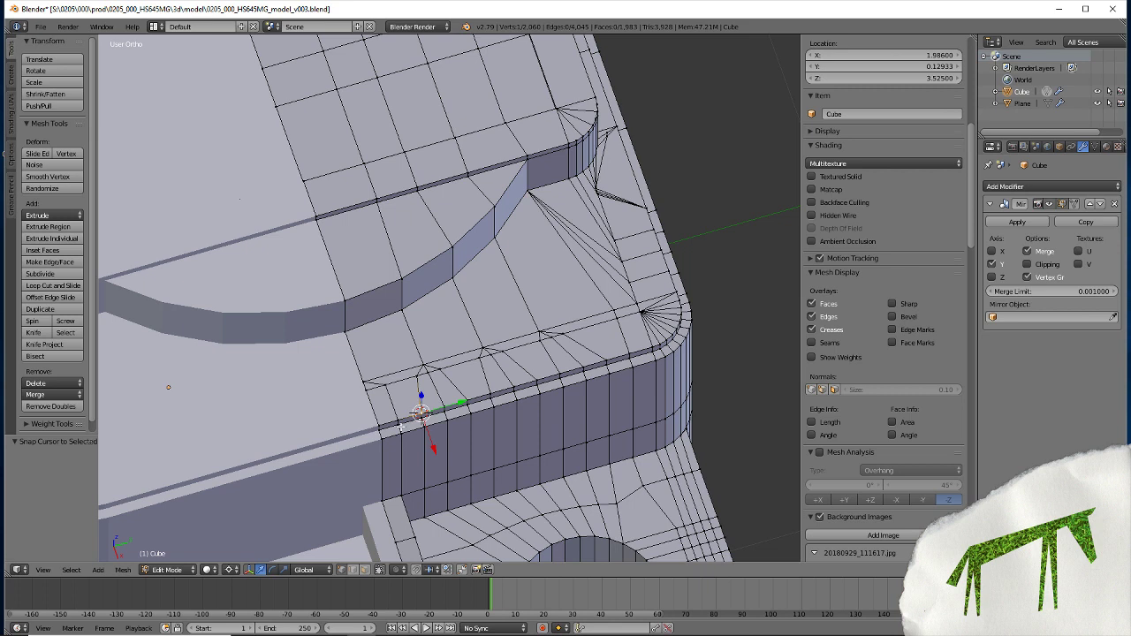
{"action": "right_click", "coordinate": [414, 373]}
{"action": "key", "text": "s"}
{"action": "key", "text": "y"}
{"action": "key", "text": "0"}
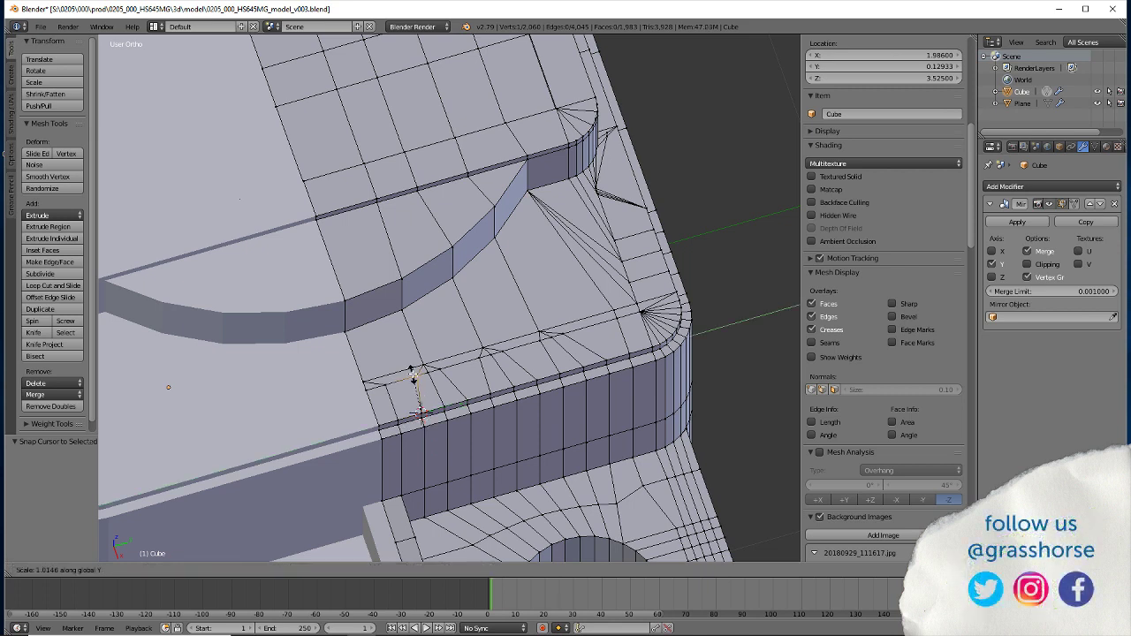
{"action": "key", "text": "Return"}
Re-centre the 3D cursor and scale the selection to zero on Y
{"action": "key", "text": "shift+s"}
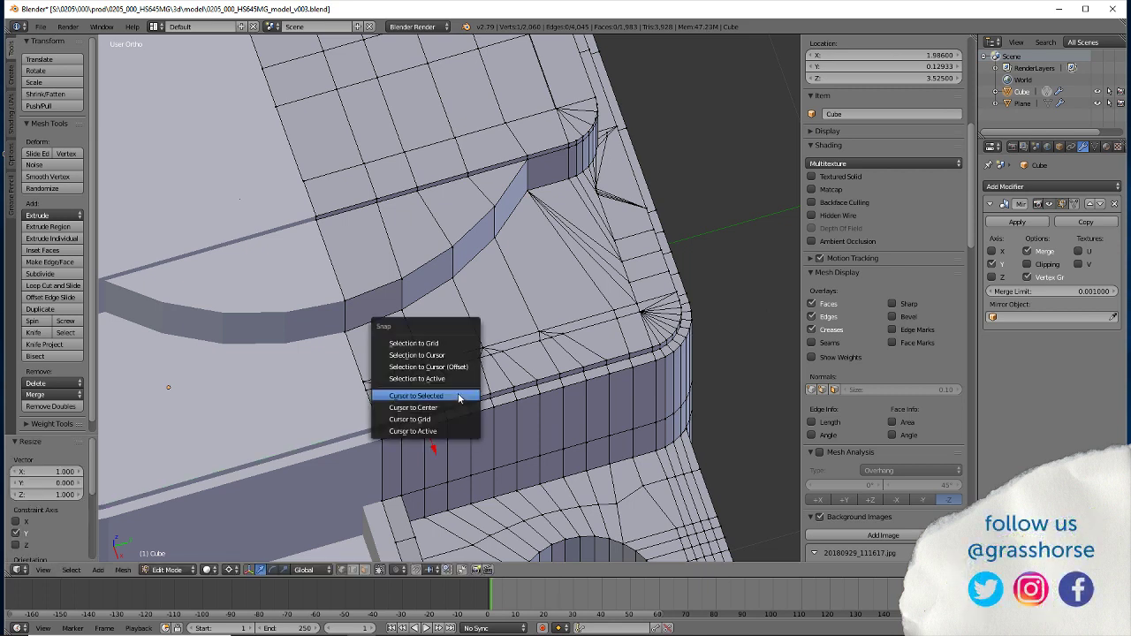
{"action": "left_click", "coordinate": [458, 394]}
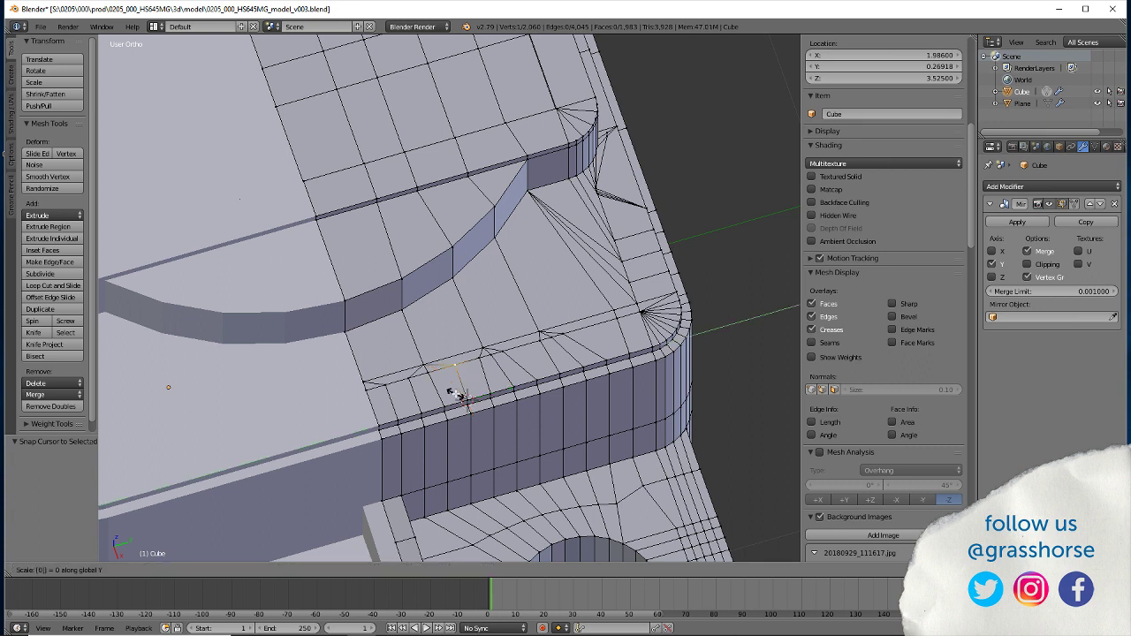
{"action": "key", "text": "s"}
{"action": "key", "text": "y"}
{"action": "key", "text": "0"}
{"action": "key", "text": "Return"}
Align the neighbouring tab-edge vertex on Y, checking the mesh briefly in X-ray and wireframe
{"action": "right_click", "coordinate": [479, 357]}
{"action": "key", "text": "shift+s"}
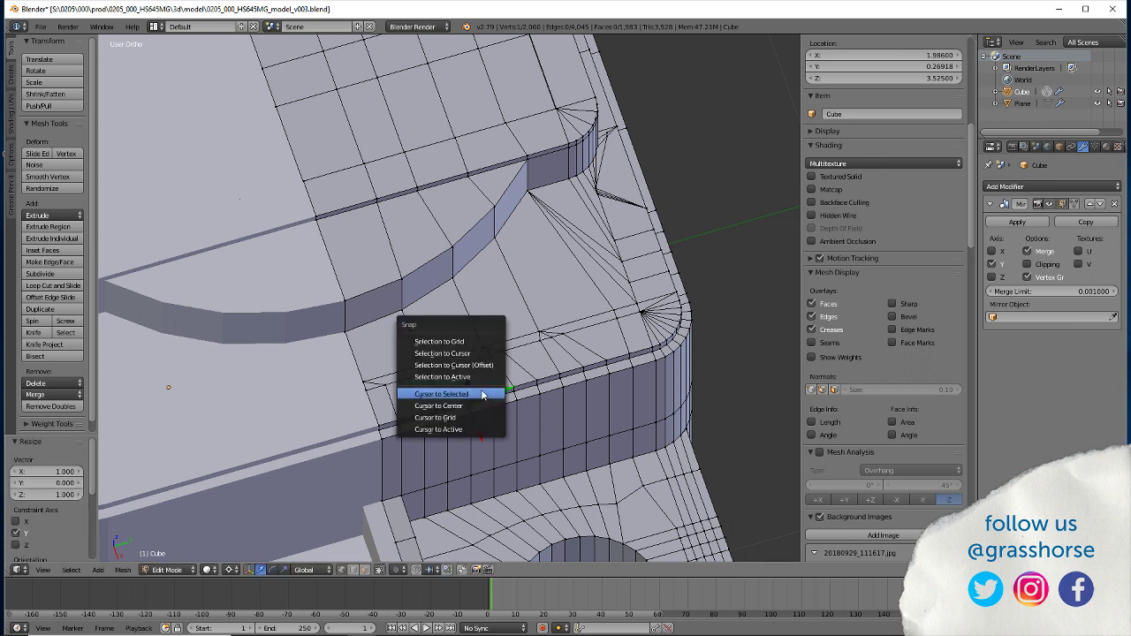
{"action": "left_click", "coordinate": [459, 393]}
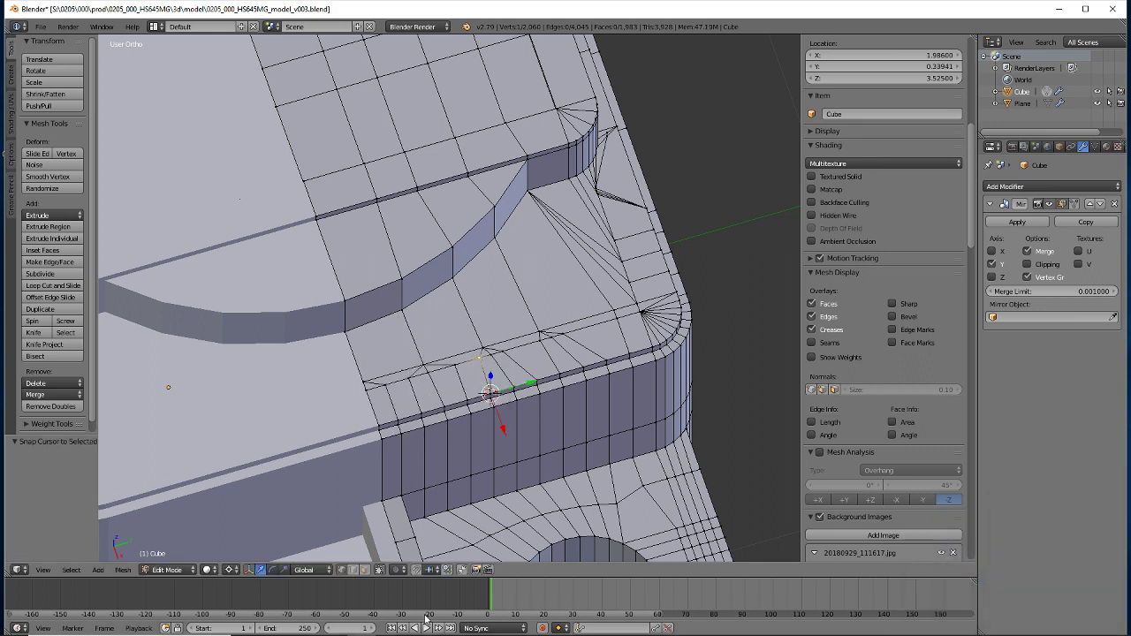
{"action": "right_click", "coordinate": [530, 378]}
{"action": "key", "text": "s"}
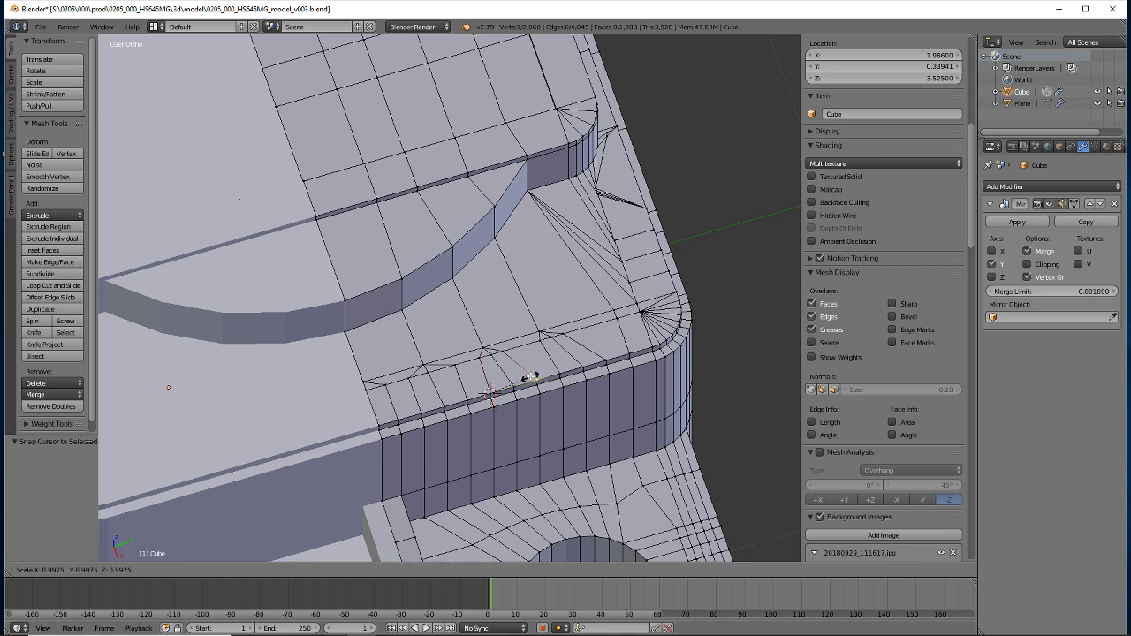
{"action": "left_click", "coordinate": [529, 377]}
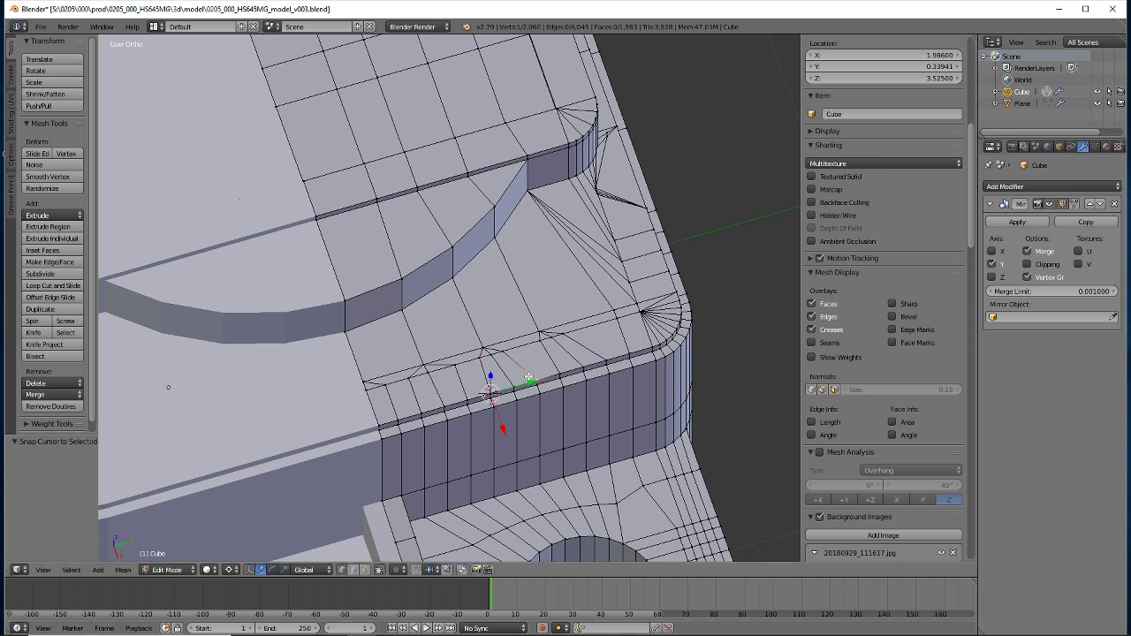
{"action": "key", "text": "shift+s"}
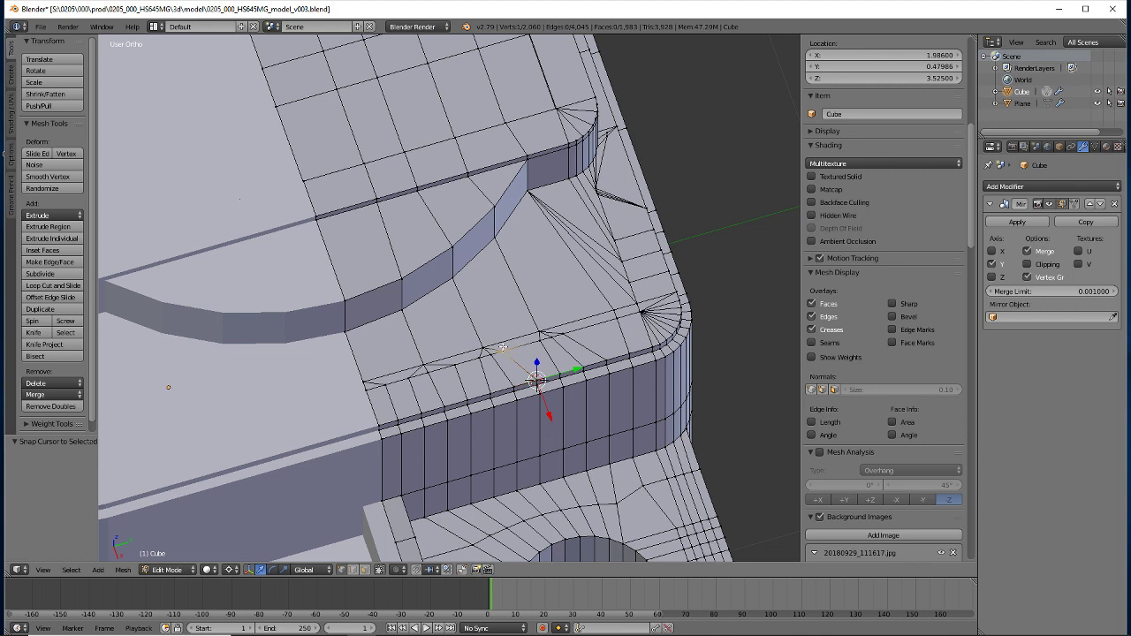
{"action": "left_click", "coordinate": [380, 570]}
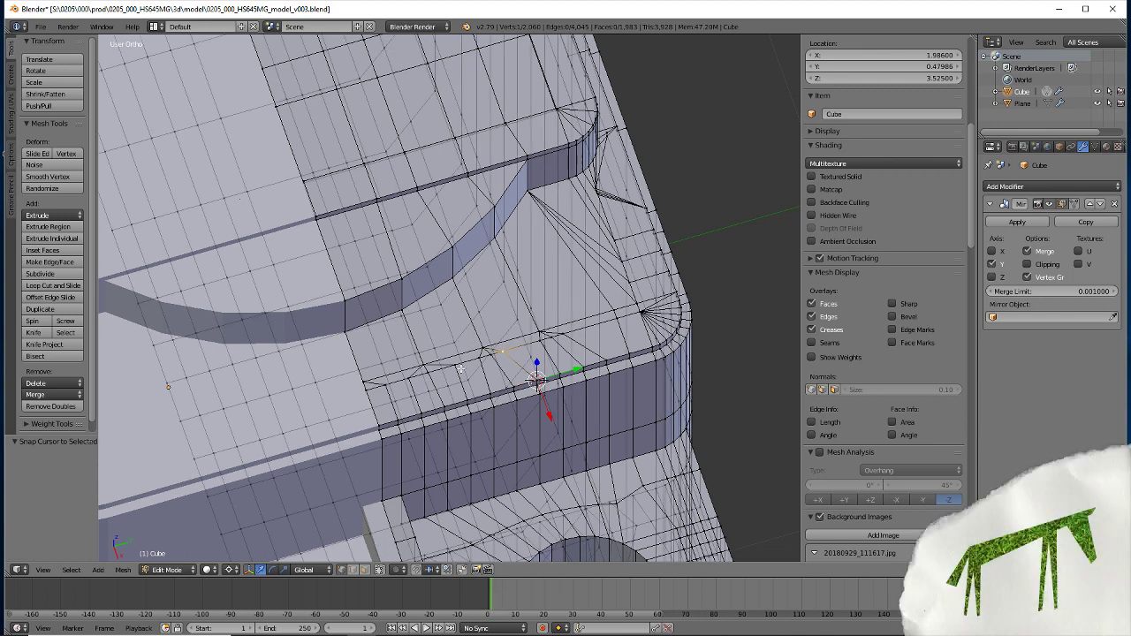
{"action": "key", "text": "z"}
{"action": "key", "text": "z"}
{"action": "left_click", "coordinate": [379, 571]}
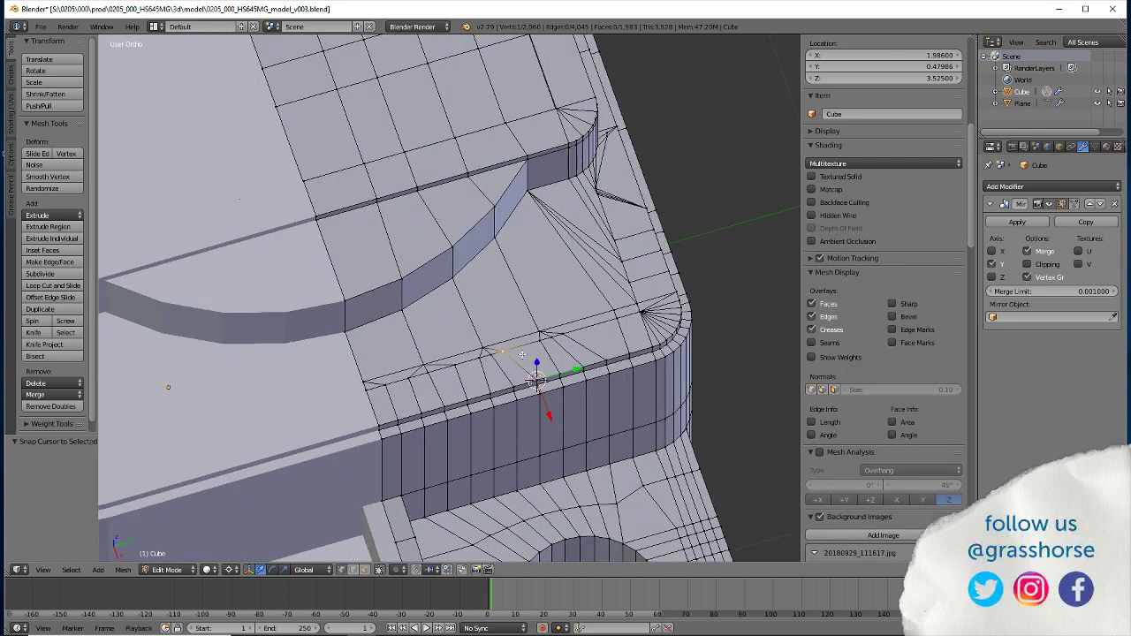
{"action": "type", "text": "sy"}
{"action": "type", "text": "0"}
{"action": "key", "text": "Return"}
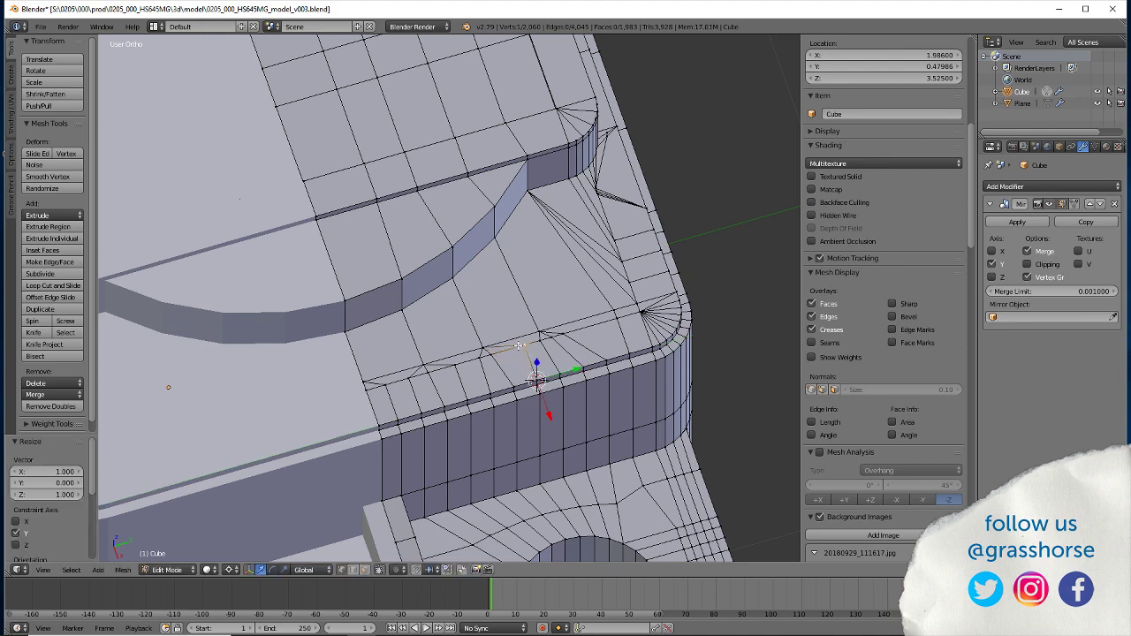
Flatten two tab-edge vertices together on Y around the 3D cursor
{"action": "middle_click_drag", "start_coordinate": [422, 412], "coordinate": [479, 389]}
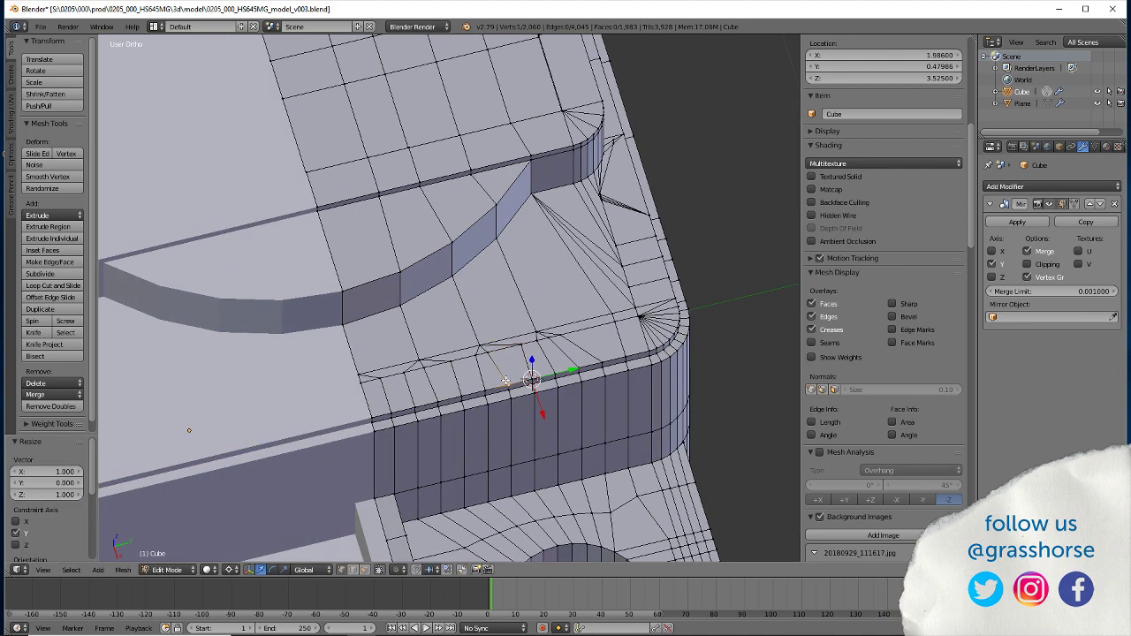
{"action": "key", "text": "shift+s"}
{"action": "left_click", "coordinate": [502, 380]}
{"action": "right_click", "coordinate": [479, 349], "text": "shift"}
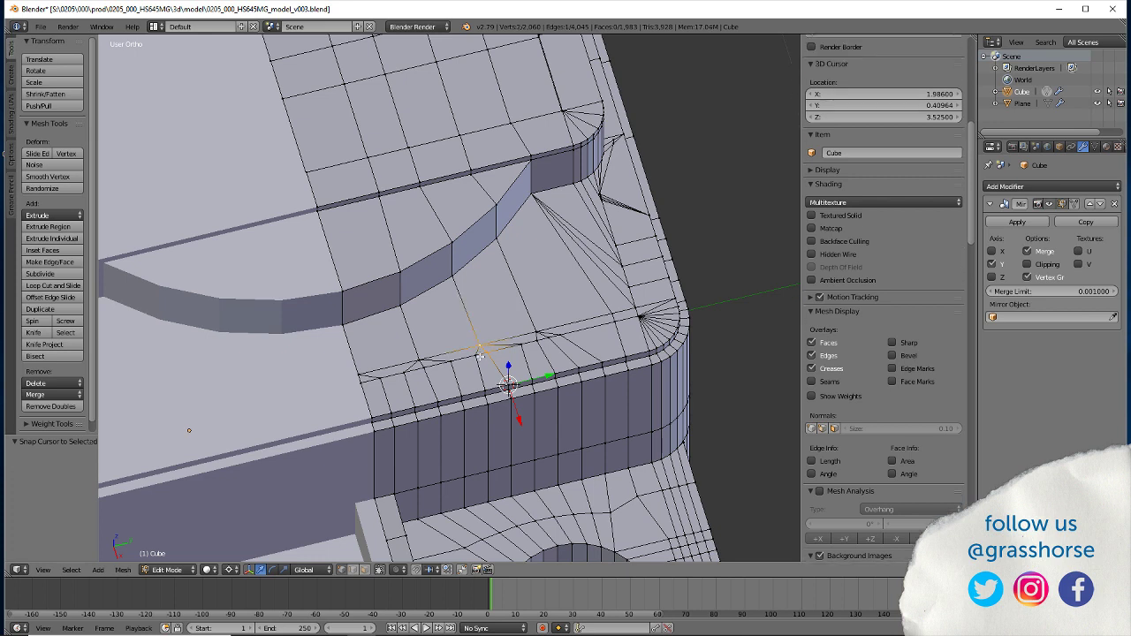
{"action": "key", "text": "s"}
{"action": "key", "text": "y"}
{"action": "key", "text": "0"}
{"action": "key", "text": "Return"}
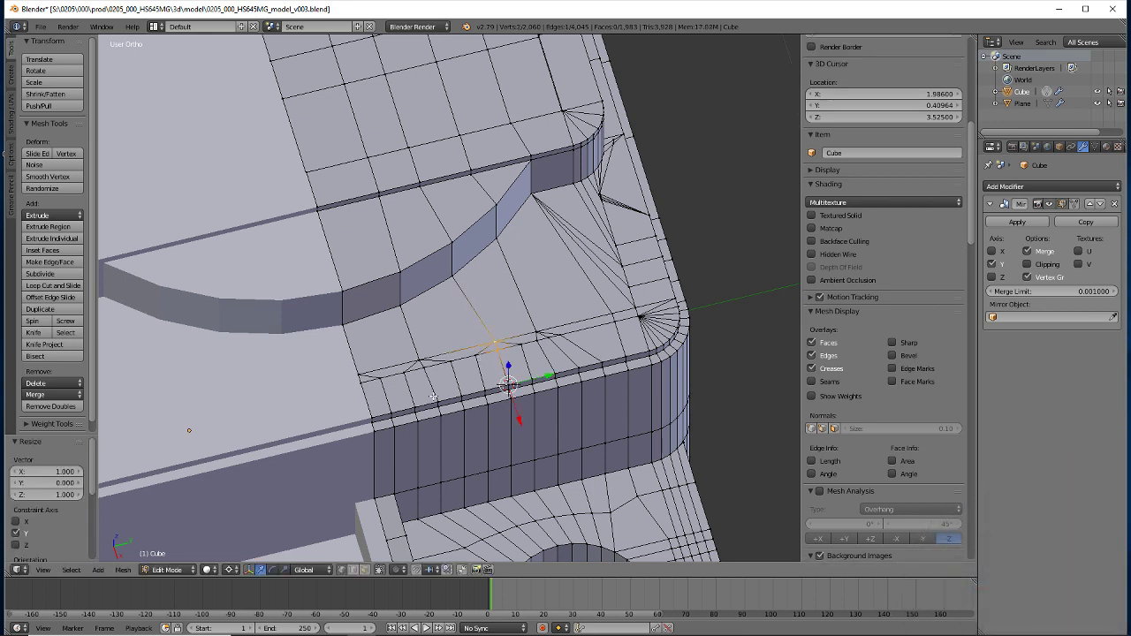
Move the cursor to the selection and flatten it on Y again
{"action": "key", "text": "shift+s"}
{"action": "left_click", "coordinate": [432, 392]}
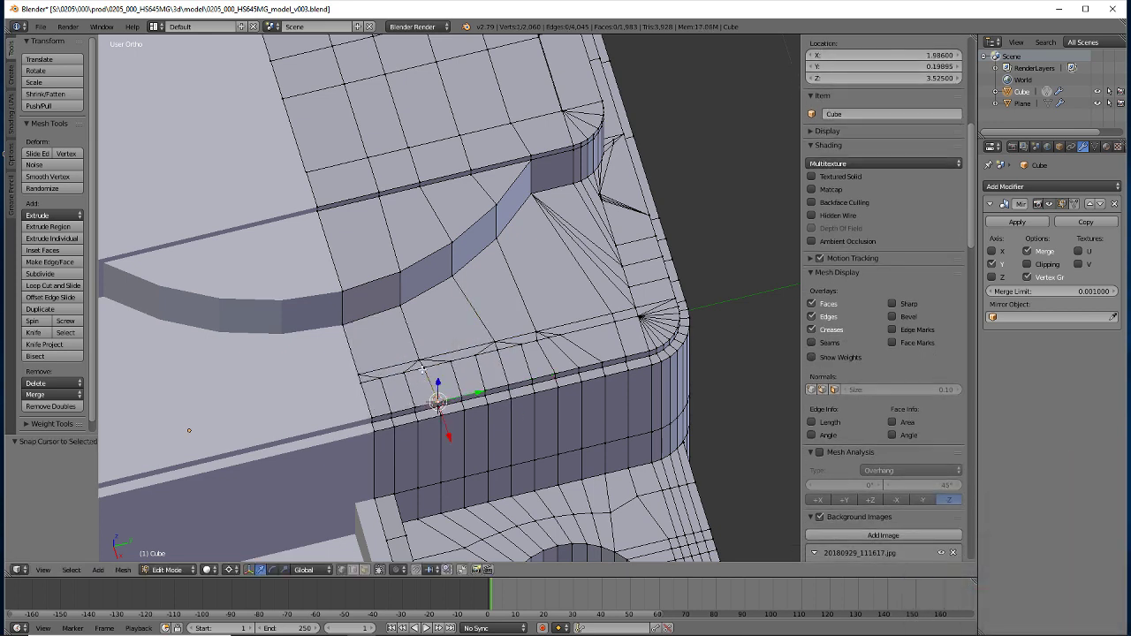
{"action": "key", "text": "s"}
{"action": "key", "text": "y"}
{"action": "key", "text": "0"}
{"action": "key", "text": "Return"}
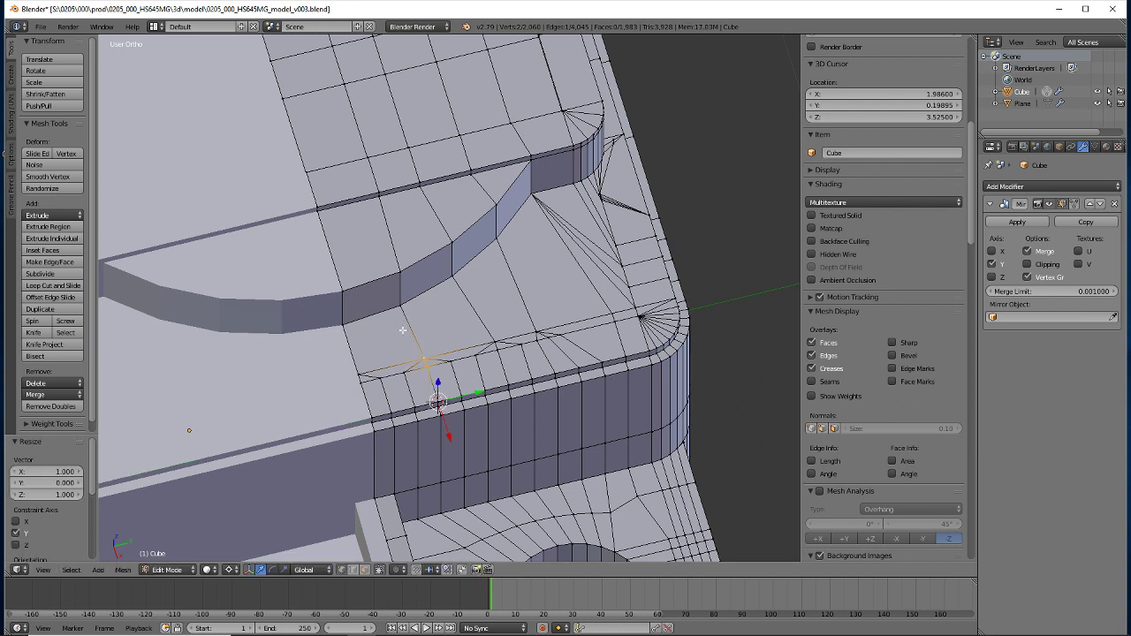
{"action": "scroll", "coordinate": [884, 300], "scroll_direction": "down", "scroll_amount": 2}
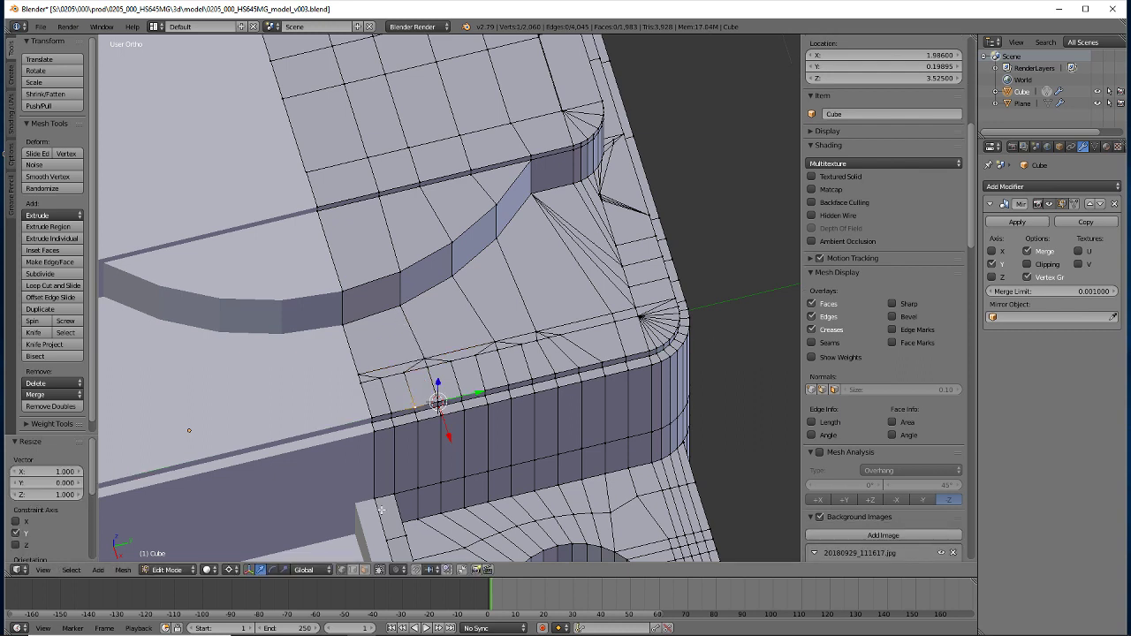
Confirm the 3D cursor pivot and scale the selected vertices to zero on Y
{"action": "key", "text": "shift+s"}
{"action": "left_click", "coordinate": [478, 391]}
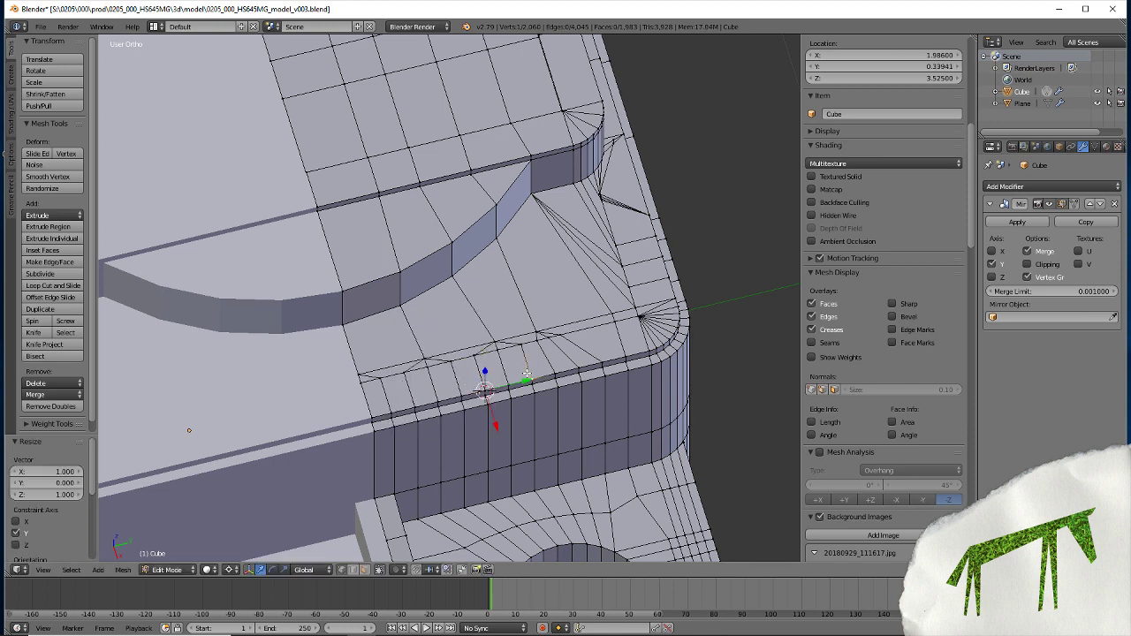
{"action": "key", "text": "shift+s"}
{"action": "left_click", "coordinate": [525, 375]}
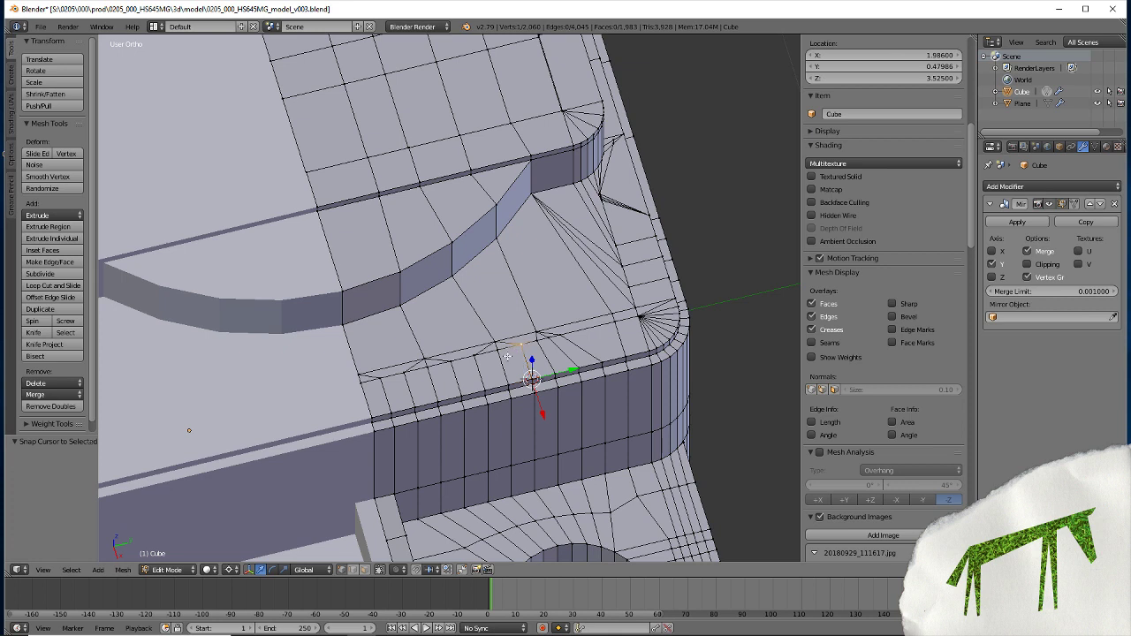
{"action": "left_click", "coordinate": [402, 577]}
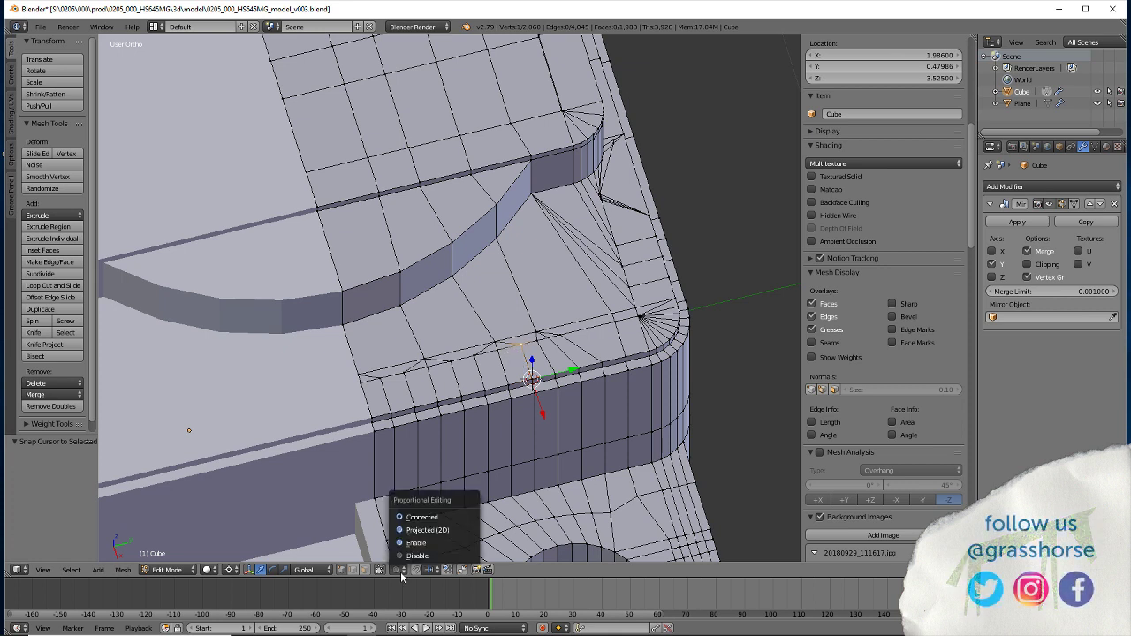
{"action": "key", "text": "shift+s"}
{"action": "left_click", "coordinate": [551, 367]}
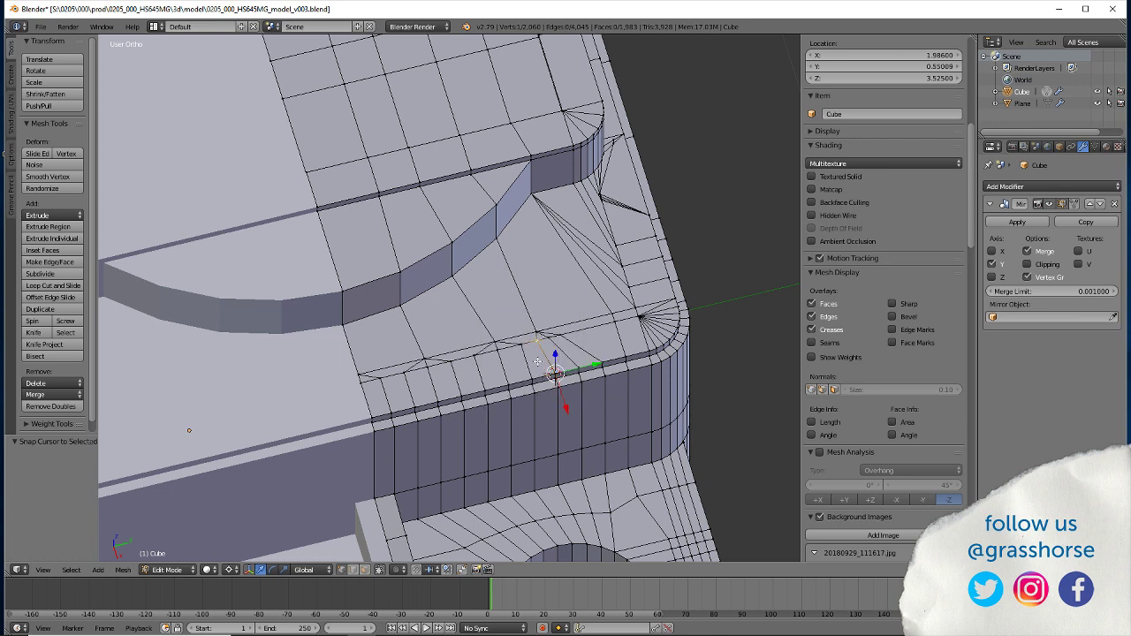
{"action": "key", "text": "s"}
{"action": "key", "text": "y"}
{"action": "key", "text": "0"}
{"action": "key", "text": "Return"}
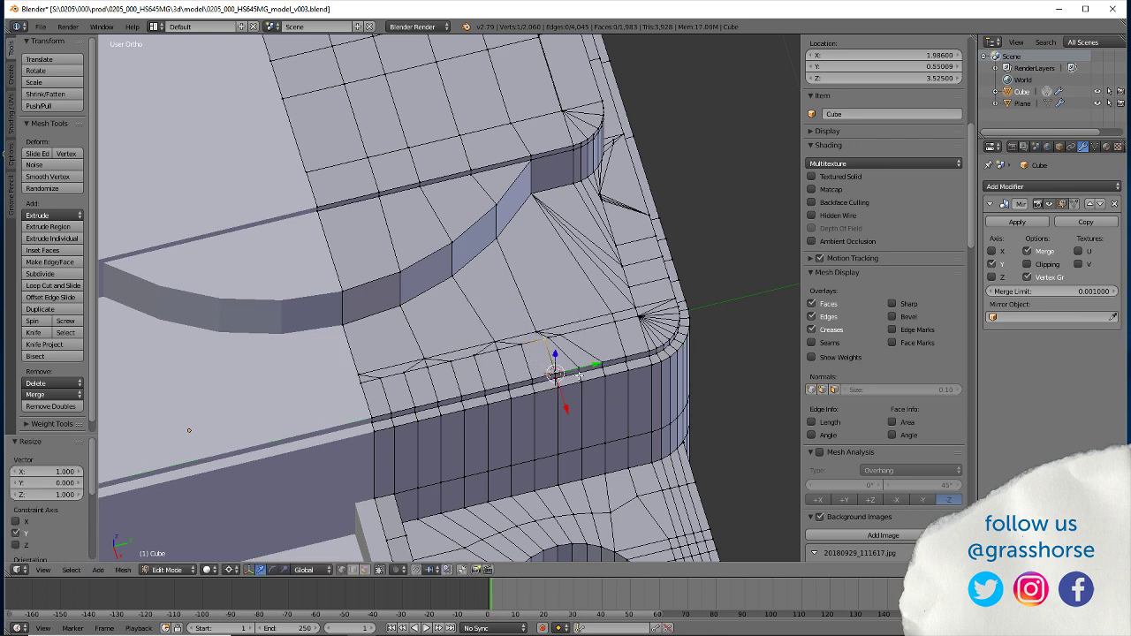
Align the next tab-edge vertex on Y at the 3D cursor
{"action": "key", "text": "shift+s"}
{"action": "left_click", "coordinate": [557, 370]}
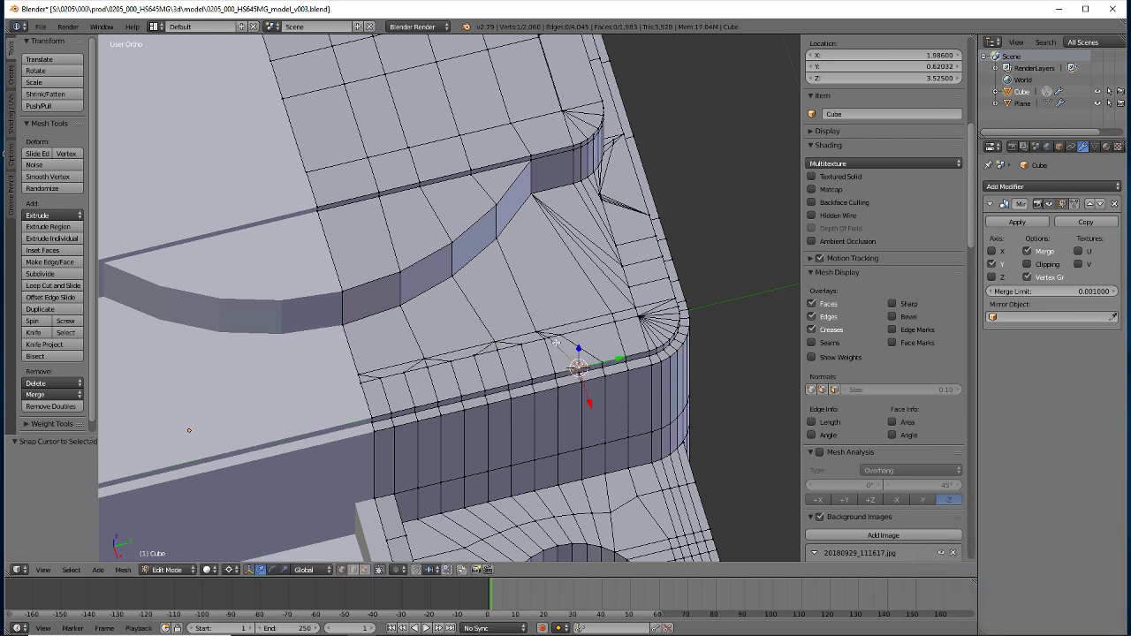
{"action": "key", "text": "s"}
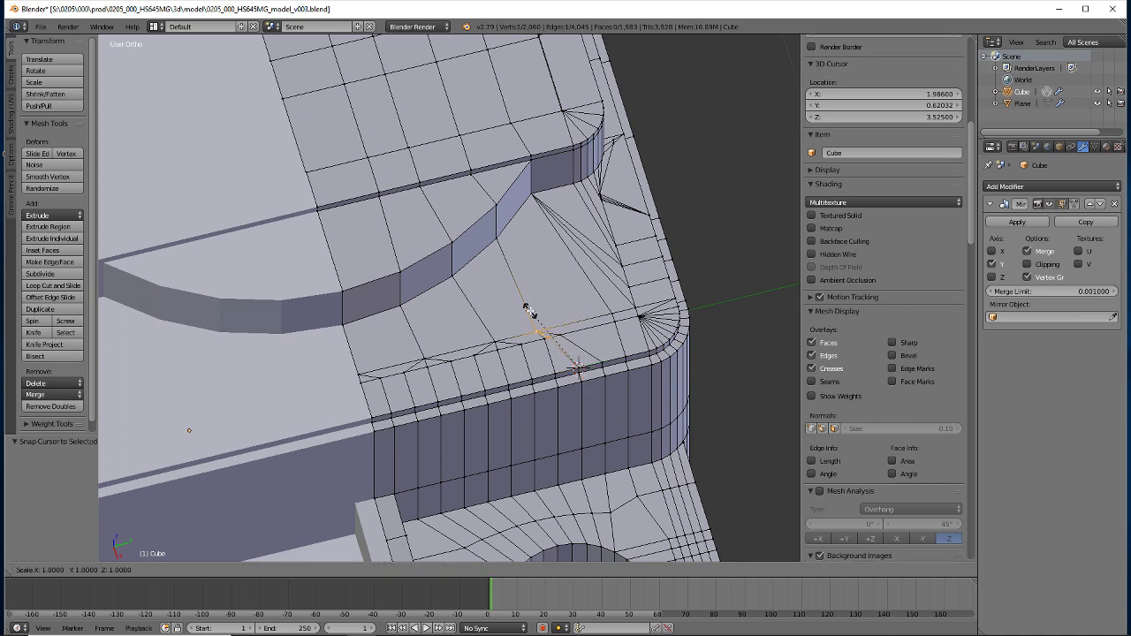
{"action": "key", "text": "y"}
{"action": "key", "text": "0"}
{"action": "key", "text": "Return"}
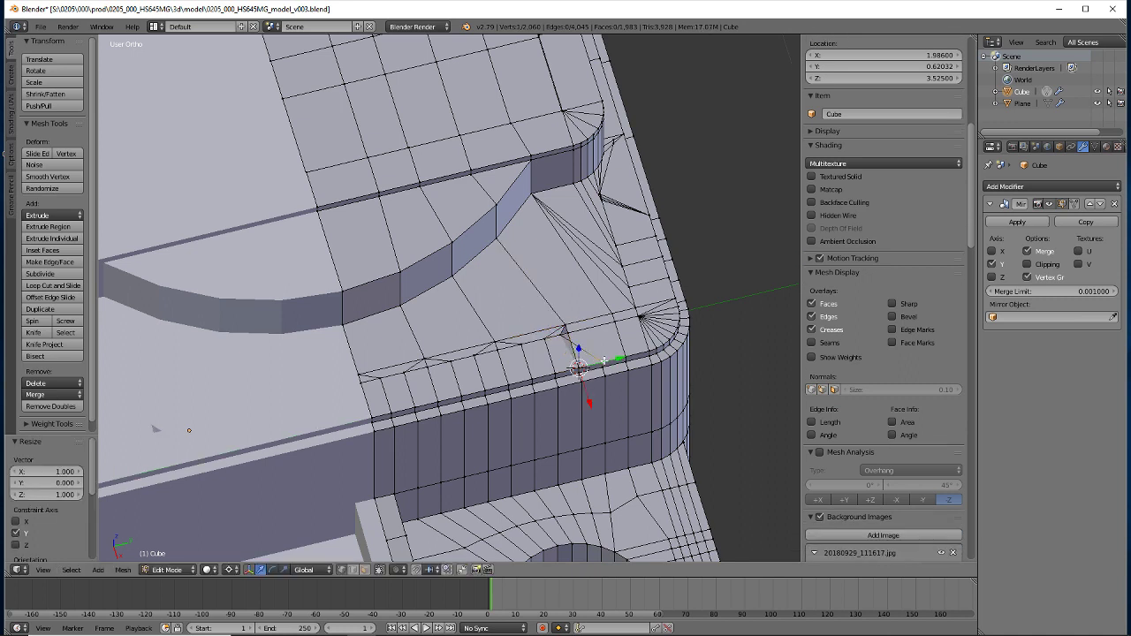
Move the last stray vertex onto the row with a zero Y scale
{"action": "key", "text": "shift+s"}
{"action": "left_click", "coordinate": [606, 361]}
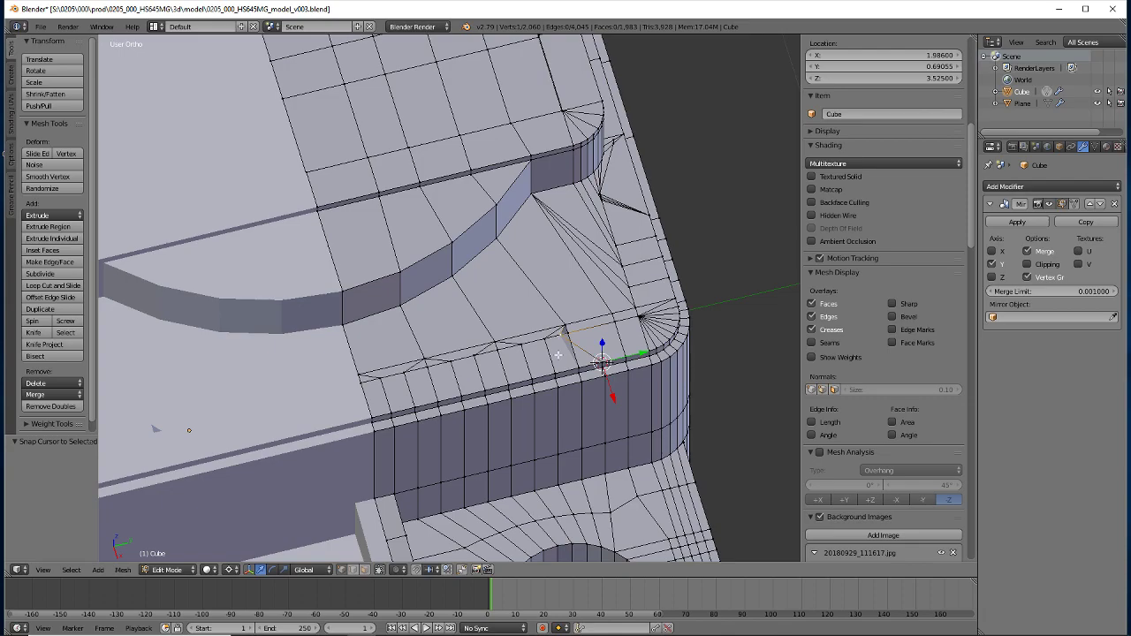
{"action": "key", "text": "s"}
{"action": "key", "text": "y"}
{"action": "key", "text": "0"}
{"action": "key", "text": "Return"}
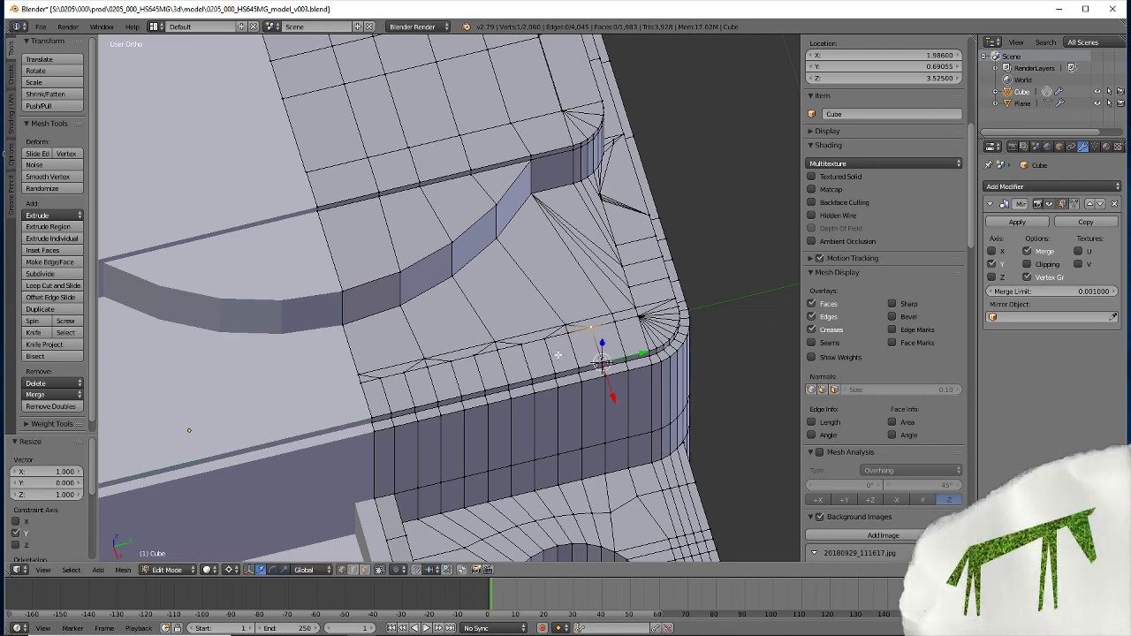
{"action": "mouse_move", "coordinate": [407, 412]}
{"action": "middle_mouse_down"}
{"action": "mouse_move", "coordinate": [290, 378]}
{"action": "mouse_move", "coordinate": [319, 400]}
{"action": "middle_mouse_up"}
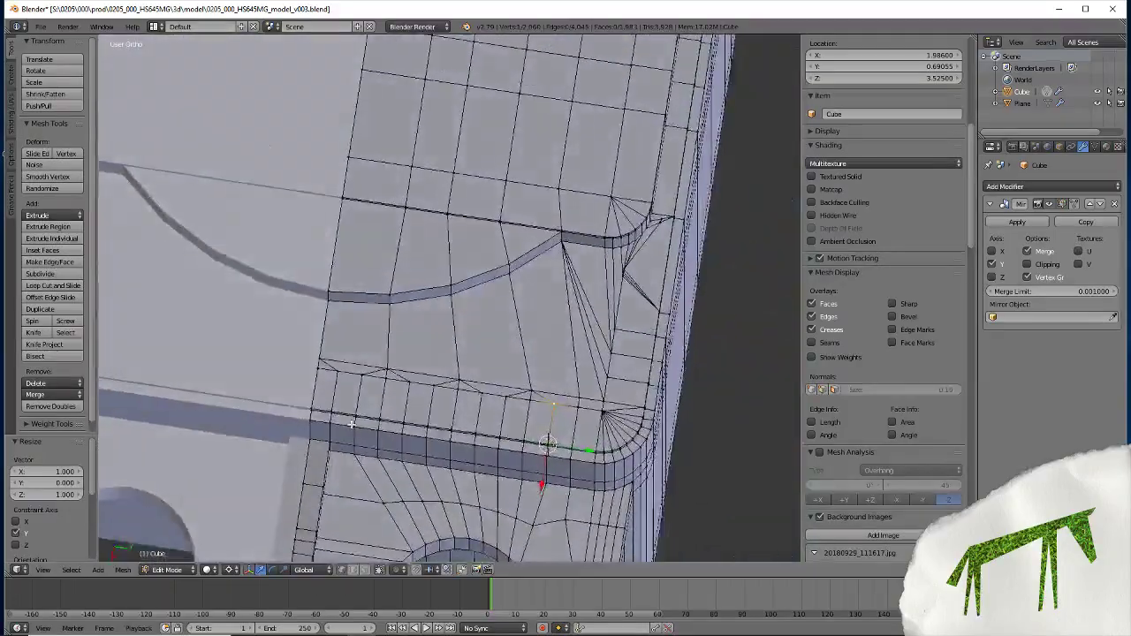
Knife a new edge across the tab corner faces ending at the corner vertex
{"action": "scroll", "coordinate": [323, 402], "scroll_direction": "up", "scroll_amount": 2}
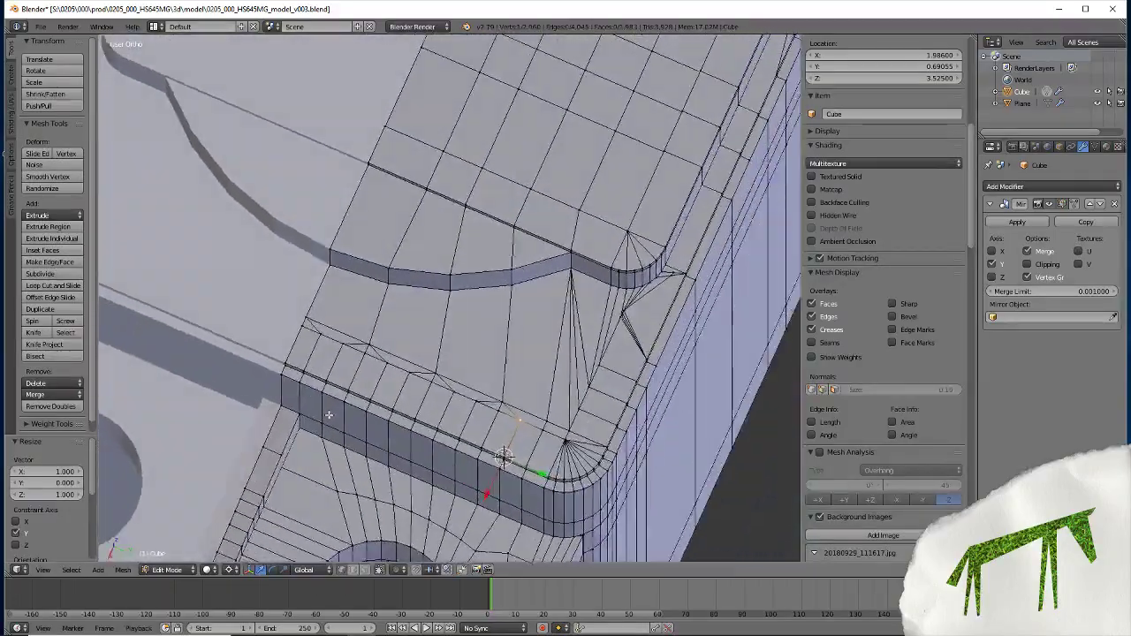
{"action": "scroll", "coordinate": [323, 402], "scroll_direction": "down", "scroll_amount": 2}
{"action": "key", "text": "k"}
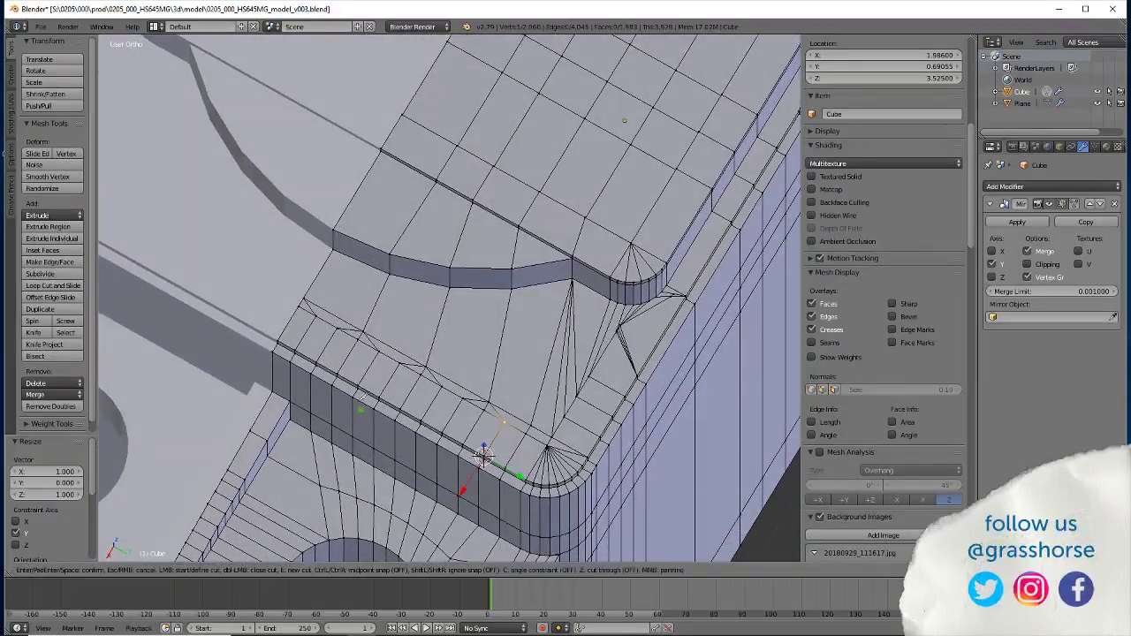
{"action": "left_click", "coordinate": [320, 272]}
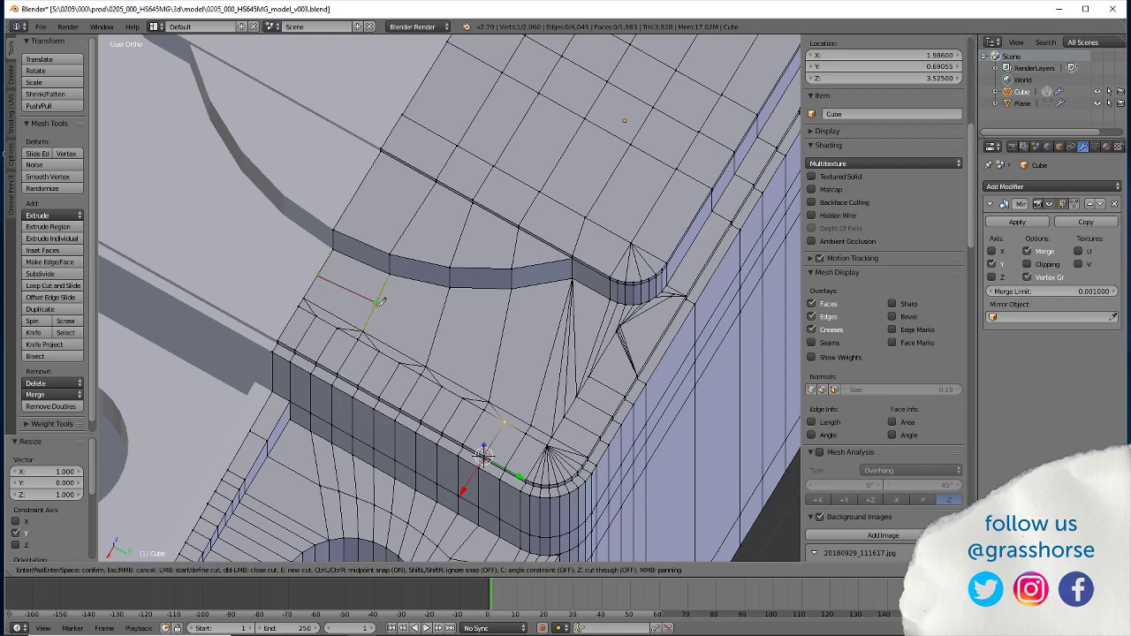
{"action": "left_click", "coordinate": [438, 328]}
{"action": "left_click", "coordinate": [501, 347]}
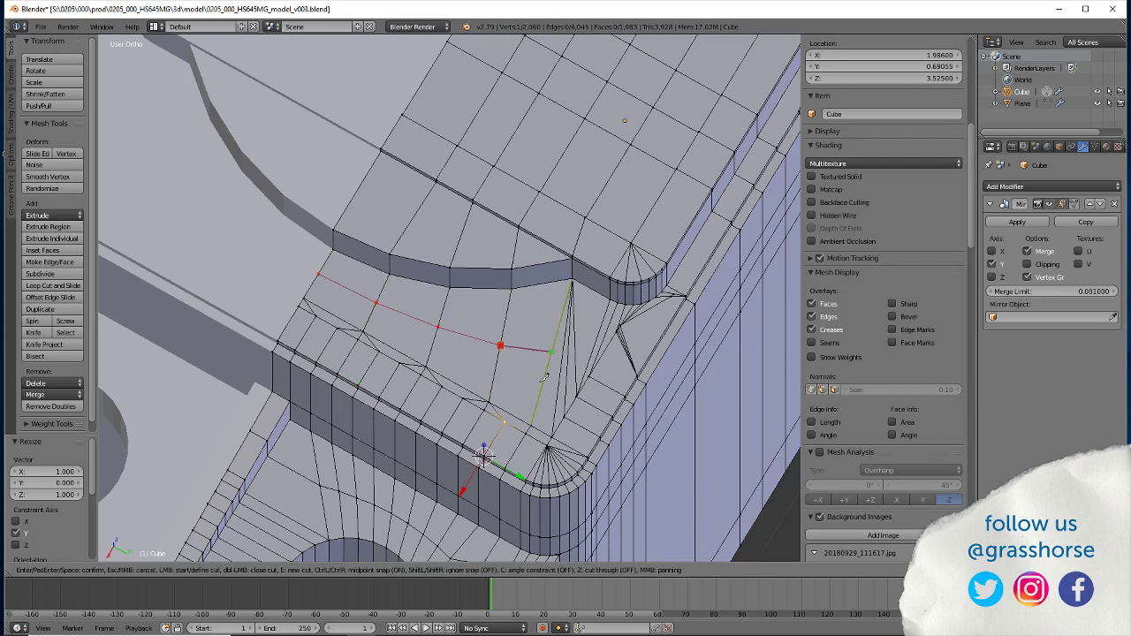
{"action": "left_click", "coordinate": [564, 416]}
{"action": "key", "text": "Return"}
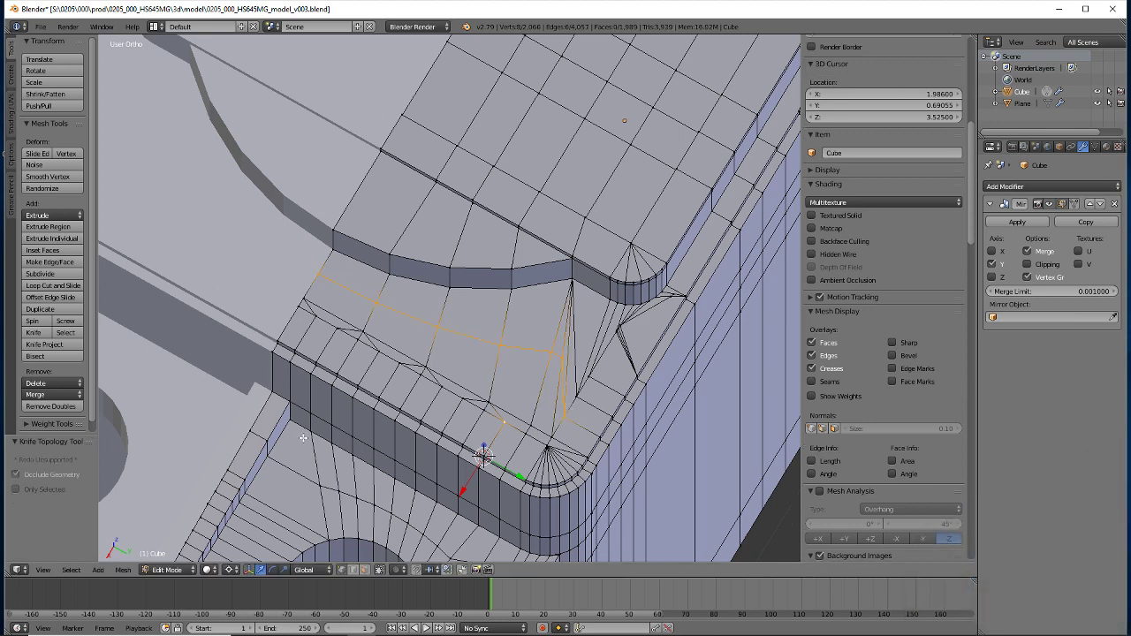
Straighten the four-vertex curved edge chain by scaling it to zero on X
{"action": "key", "text": "shift+s"}
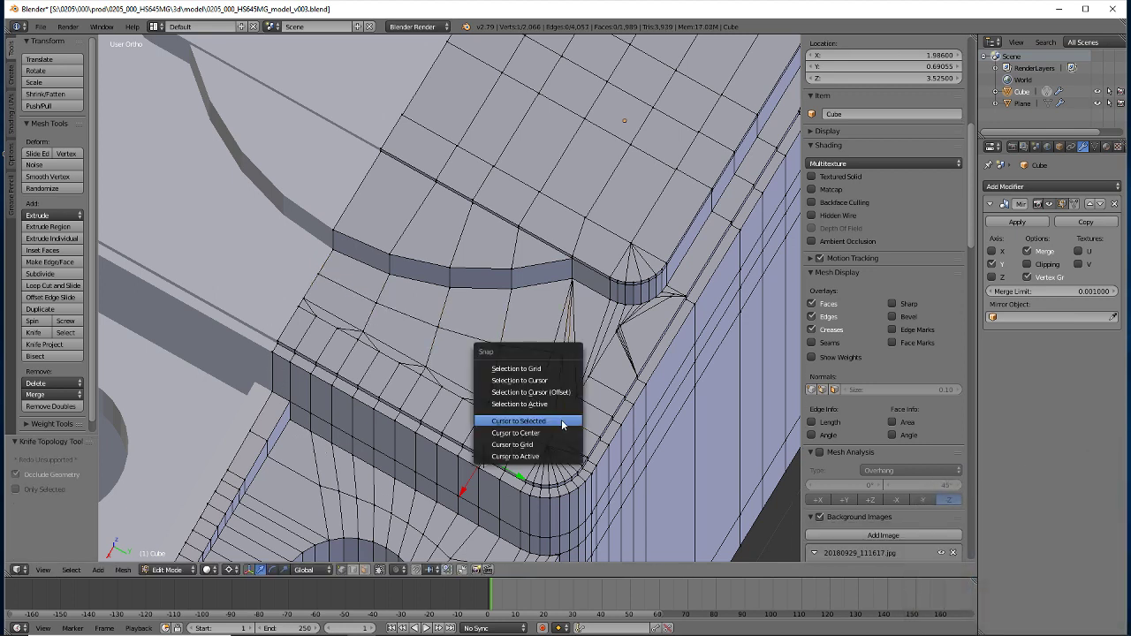
{"action": "left_click", "coordinate": [564, 419]}
{"action": "right_click", "coordinate": [554, 355], "text": "shift"}
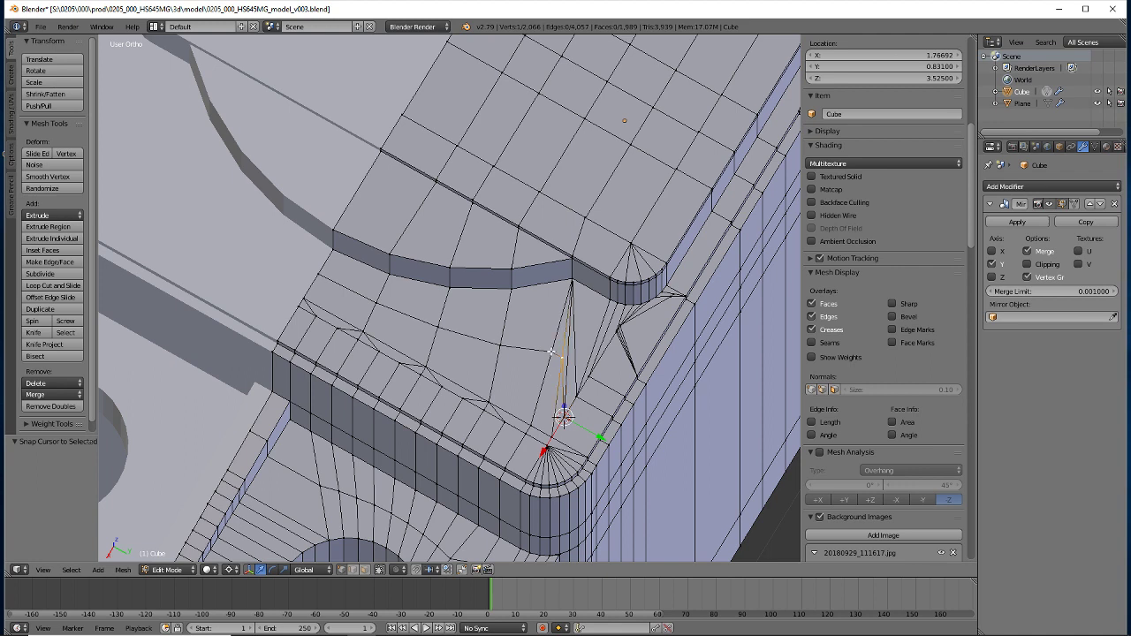
{"action": "right_click", "coordinate": [501, 345], "text": "shift"}
{"action": "right_click", "coordinate": [436, 327], "text": "shift"}
{"action": "right_click", "coordinate": [381, 304], "text": "shift"}
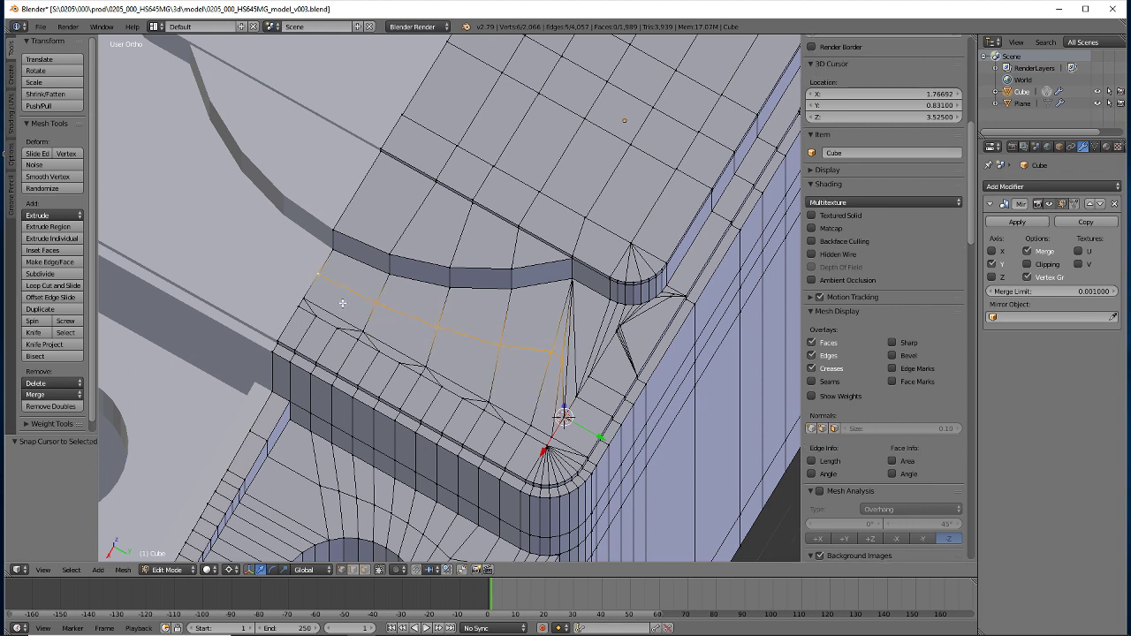
{"action": "key", "text": "s"}
{"action": "key", "text": "x"}
{"action": "key", "text": "0"}
{"action": "key", "text": "Return"}
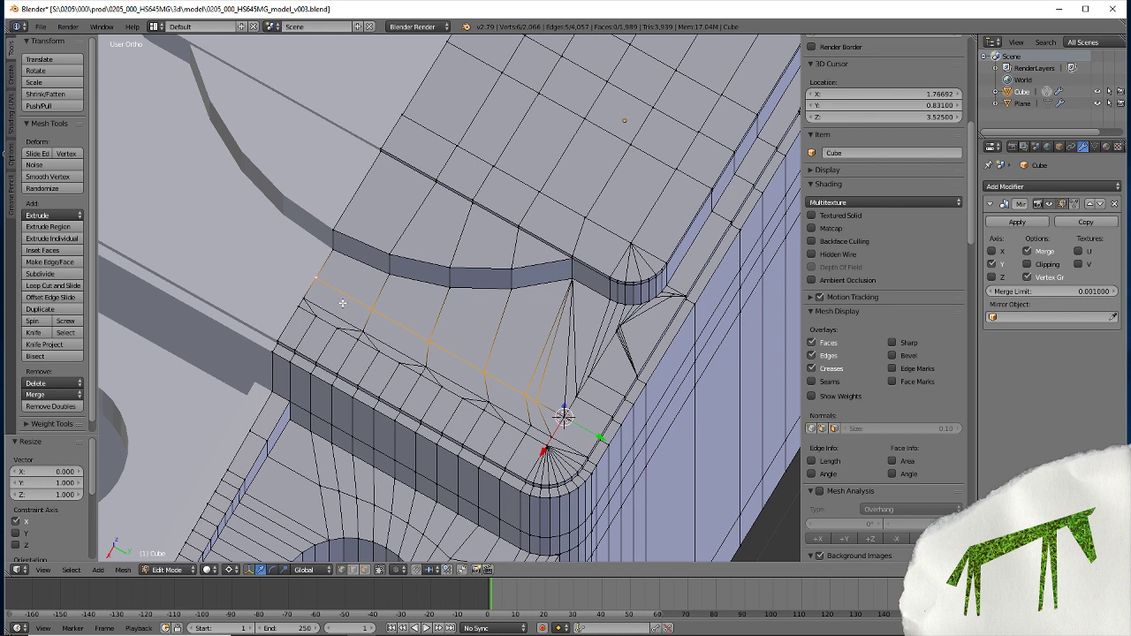
Align two vertices near the corner on Y with S Y 0
{"action": "right_click", "coordinate": [528, 426]}
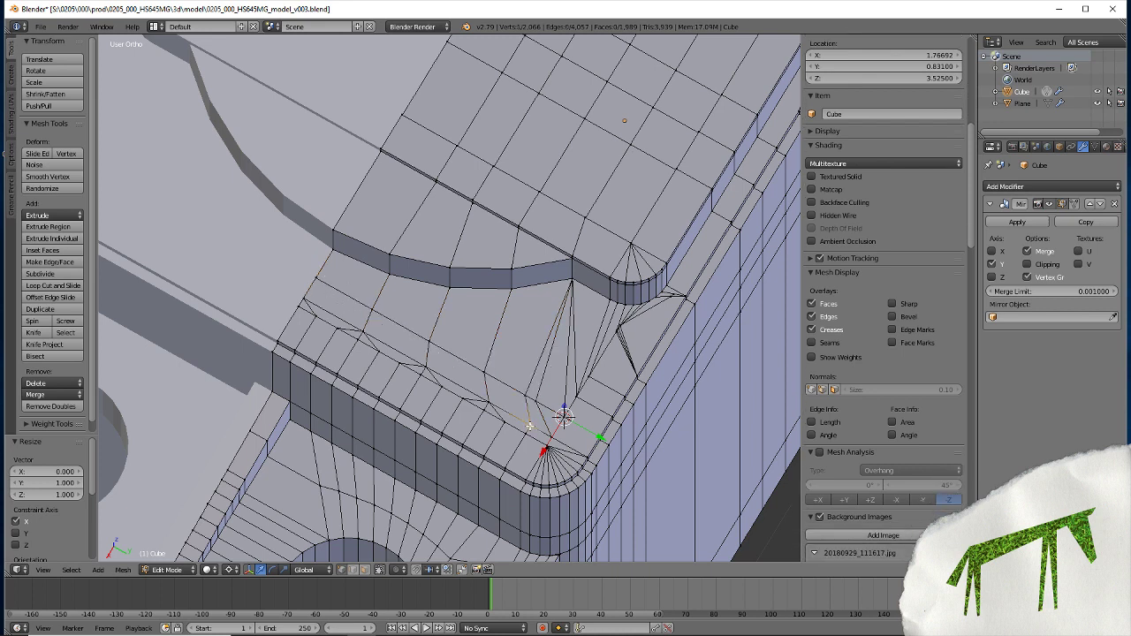
{"action": "key", "text": "shift+s"}
{"action": "left_click", "coordinate": [531, 430]}
{"action": "right_click", "coordinate": [528, 396], "text": "shift"}
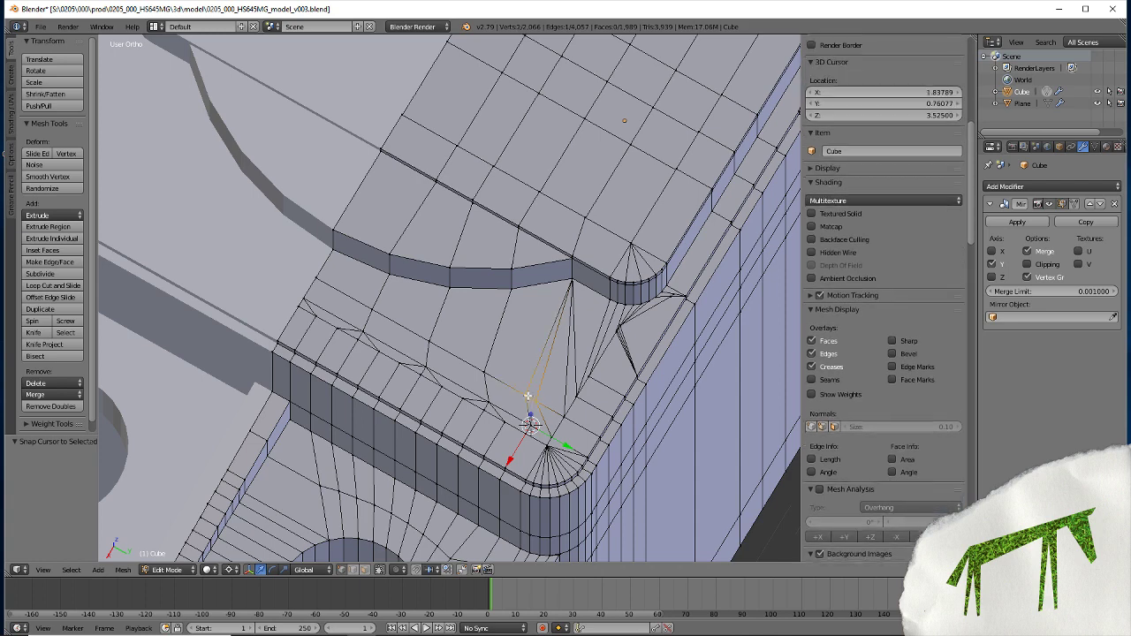
{"action": "key", "text": "s"}
{"action": "key", "text": "y"}
{"action": "key", "text": "0"}
{"action": "key", "text": "Return"}
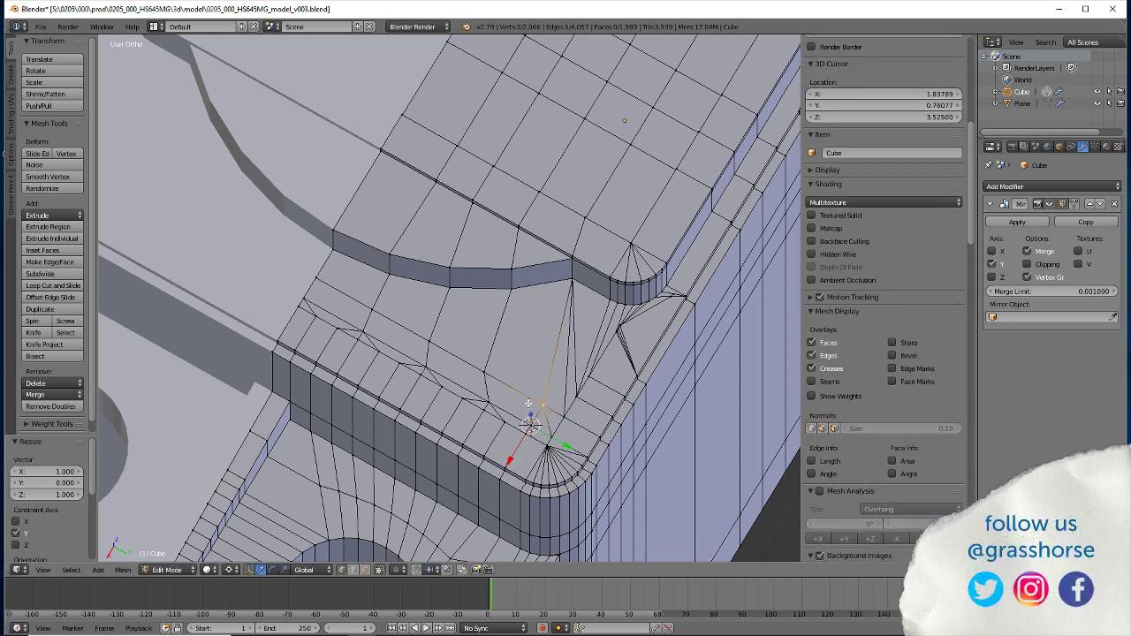
Merge away the duplicate vertex with Remove Doubles
{"action": "key", "text": "a"}
{"action": "key", "text": "w"}
{"action": "left_click", "coordinate": [528, 403]}
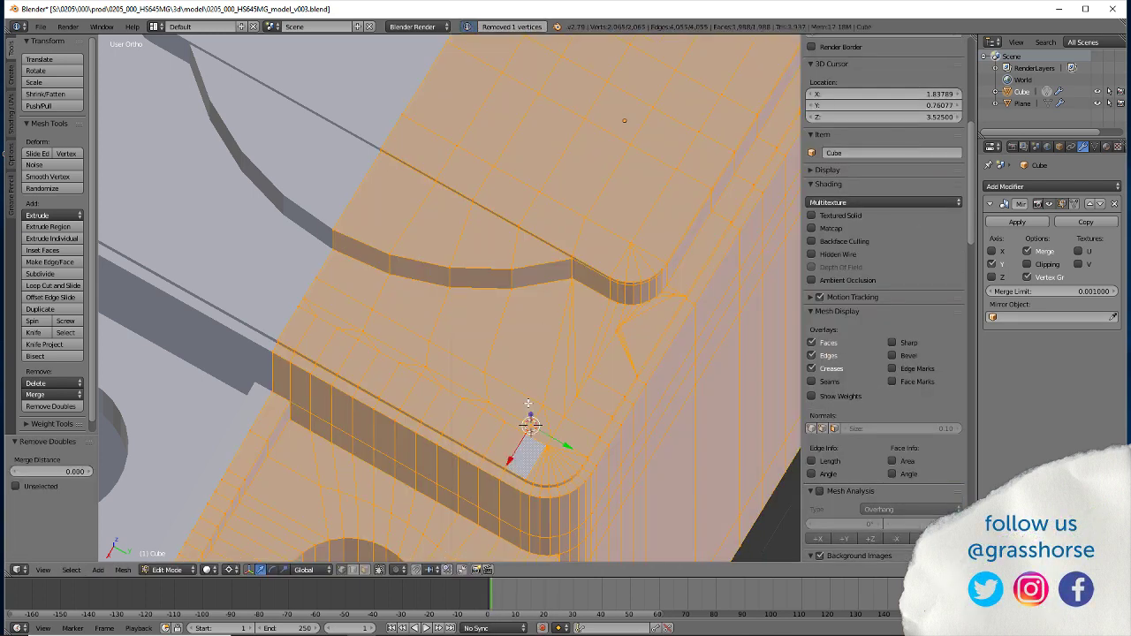
Orbit to the tab corner and pick out vertices on the inner edge
{"action": "key", "text": "a"}
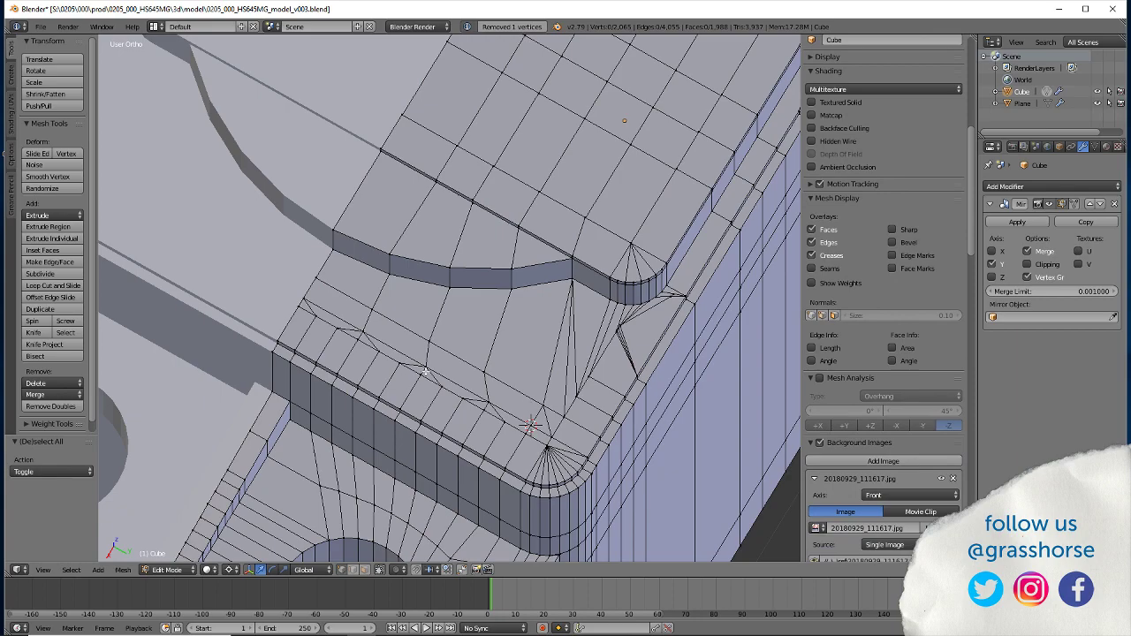
{"action": "middle_click_drag", "start_coordinate": [457, 442], "coordinate": [495, 372]}
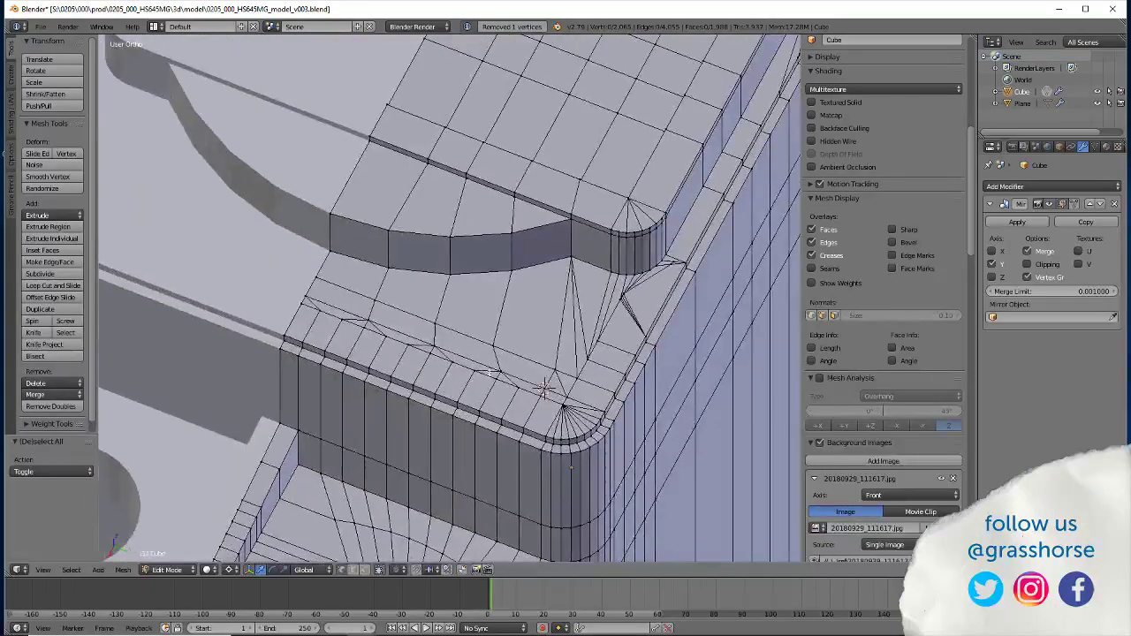
{"action": "right_click", "coordinate": [500, 367]}
{"action": "key", "text": "s"}
{"action": "left_click", "coordinate": [500, 368]}
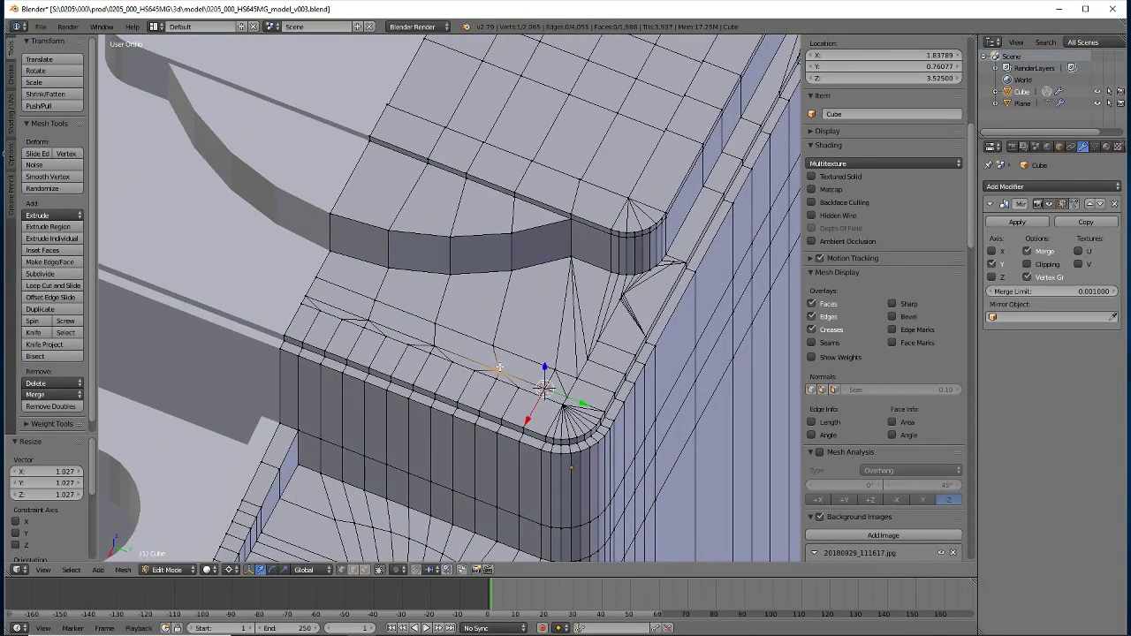
{"action": "right_click", "coordinate": [489, 349]}
{"action": "key", "text": "s"}
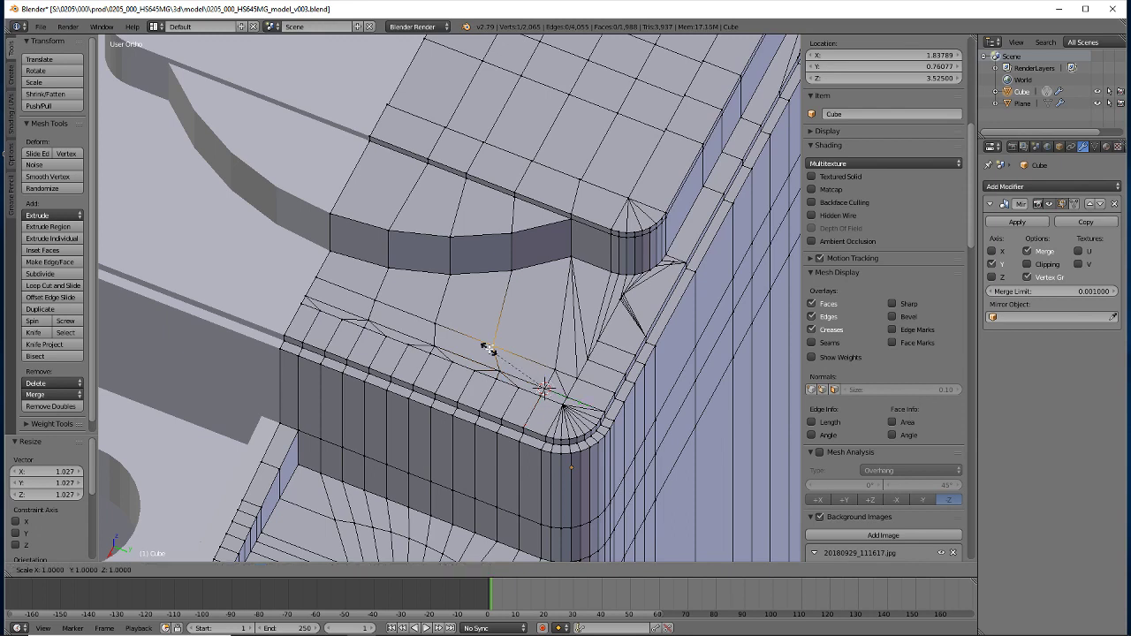
{"action": "key", "text": "Escape"}
Flatten the lower neighbouring vertex with the selection on Y
{"action": "right_click", "coordinate": [499, 370]}
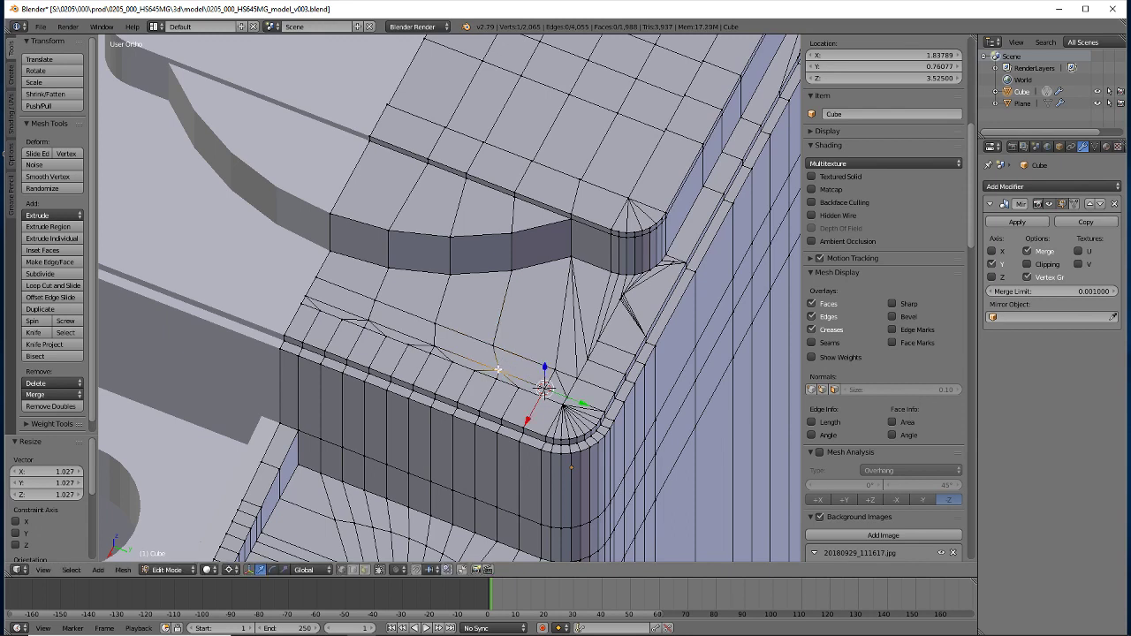
{"action": "key", "text": "shift+s"}
{"action": "left_click", "coordinate": [496, 371]}
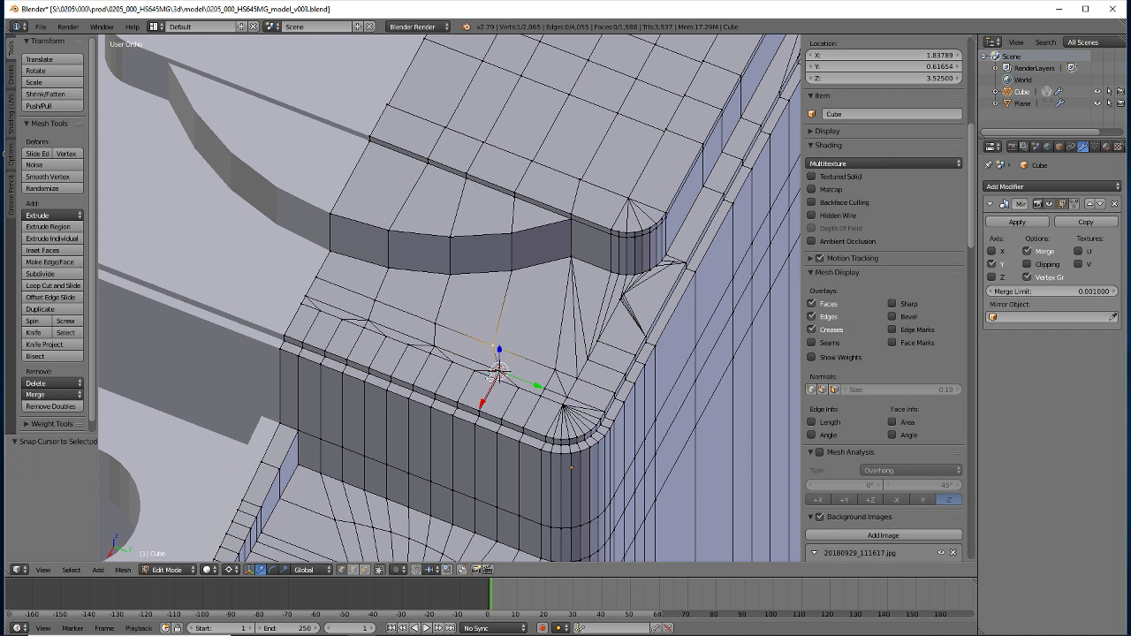
{"action": "key", "text": "s"}
{"action": "key", "text": "y"}
{"action": "key", "text": "0"}
{"action": "key", "text": "Return"}
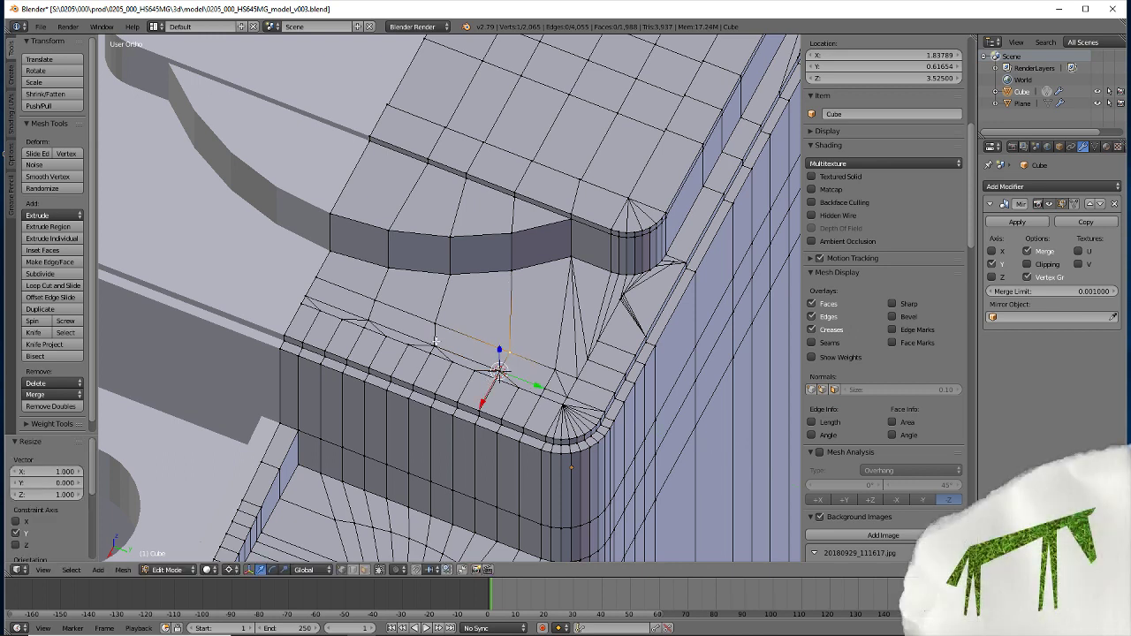
Line up the next inner-edge vertex on Y at the 3D cursor
{"action": "right_click", "coordinate": [435, 340]}
{"action": "key", "text": "shift+s"}
{"action": "left_click", "coordinate": [435, 340]}
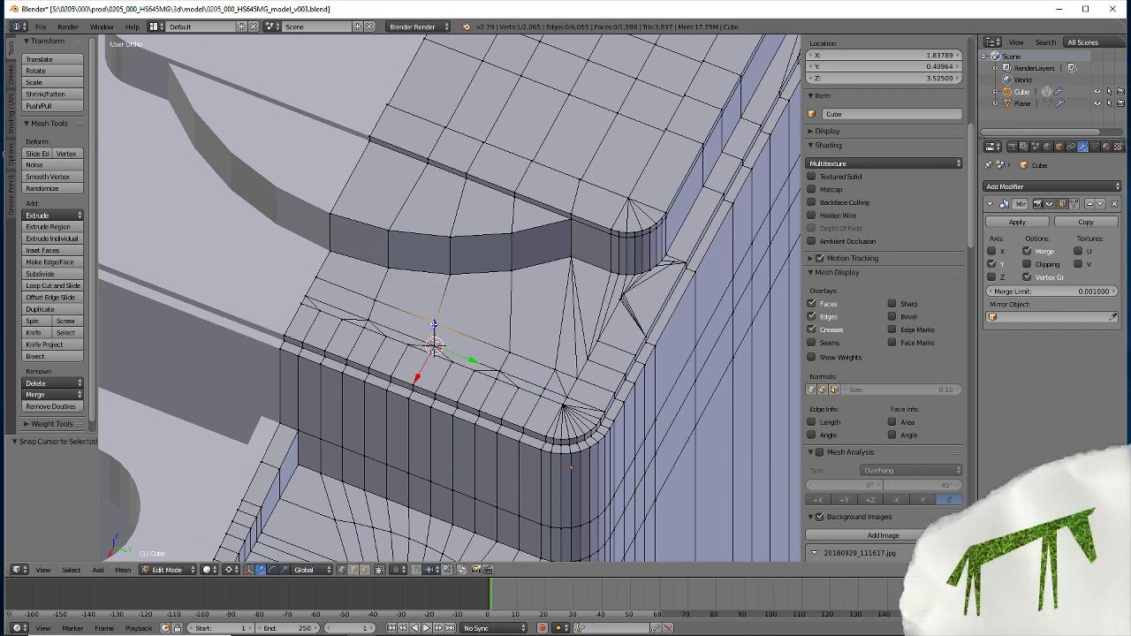
{"action": "key", "text": "s"}
{"action": "key", "text": "y"}
{"action": "key", "text": "0"}
{"action": "key", "text": "Return"}
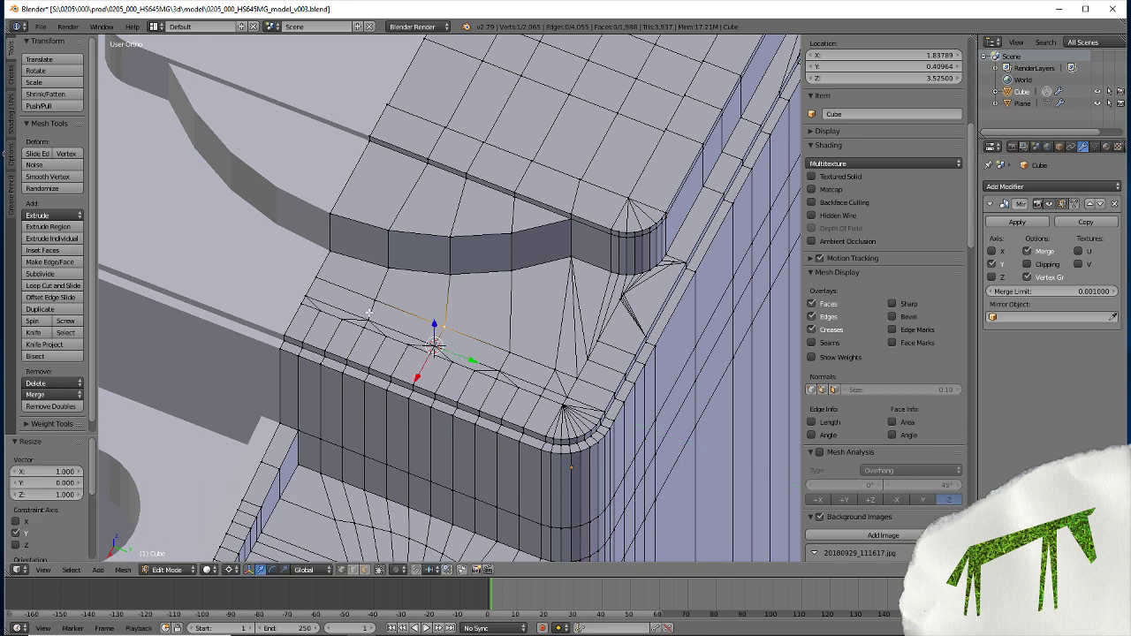
Align the final inner-edge vertex into the same Y row
{"action": "right_click", "coordinate": [368, 312]}
{"action": "key", "text": "shift+s"}
{"action": "left_click", "coordinate": [368, 316]}
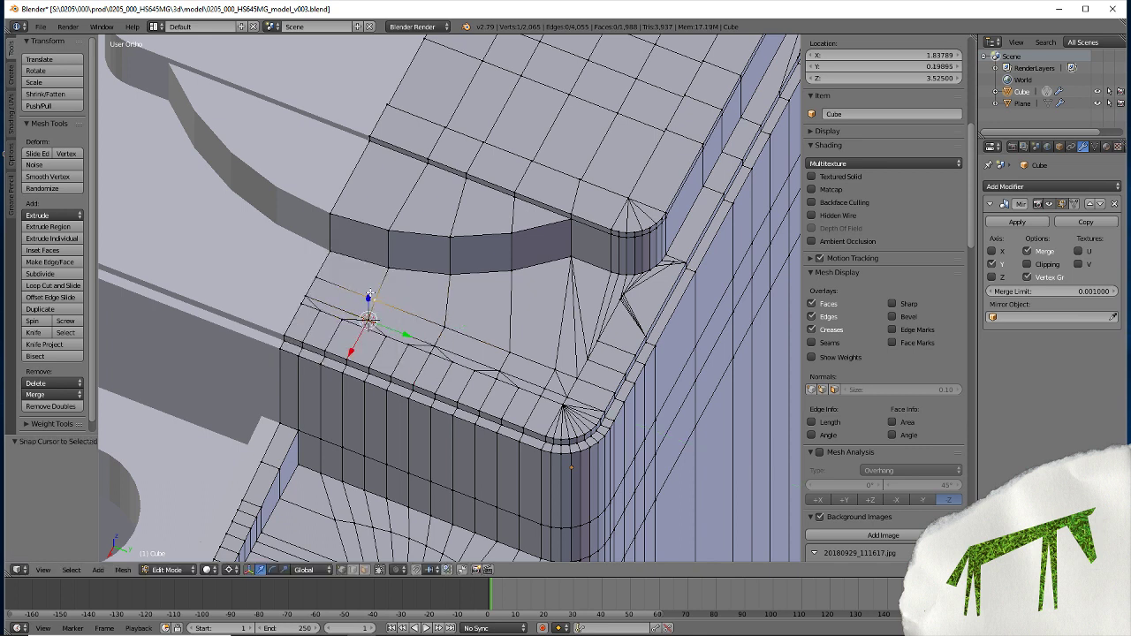
{"action": "key", "text": "s"}
{"action": "key", "text": "y"}
{"action": "key", "text": "0"}
{"action": "key", "text": "Return"}
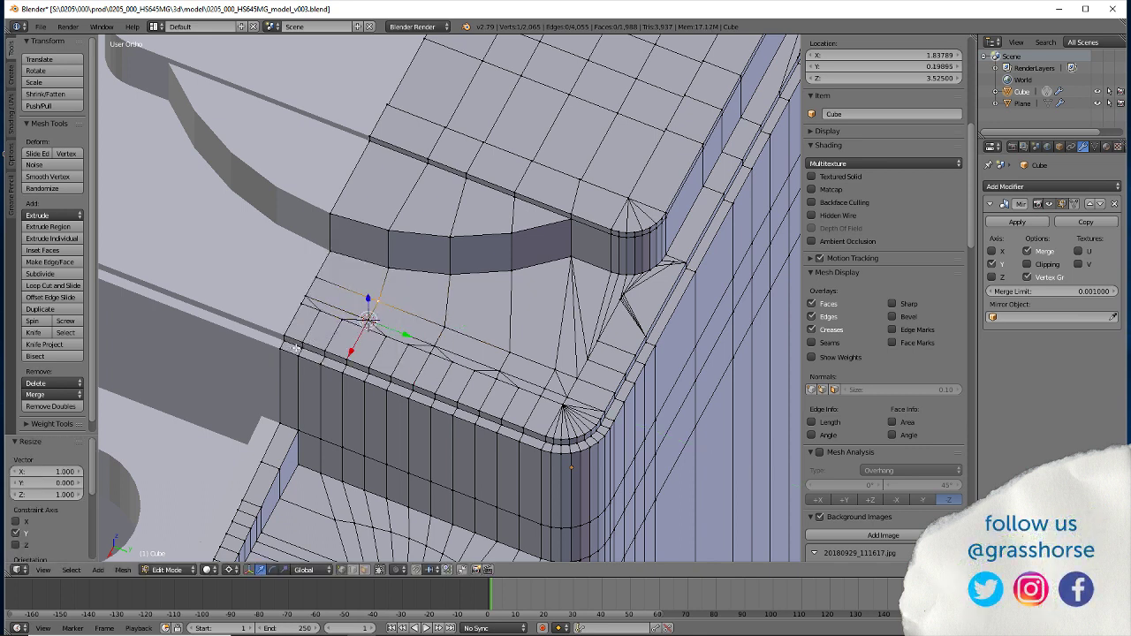
In face select mode, make a face from the selected face at the tab corner
{"action": "left_click", "coordinate": [364, 571]}
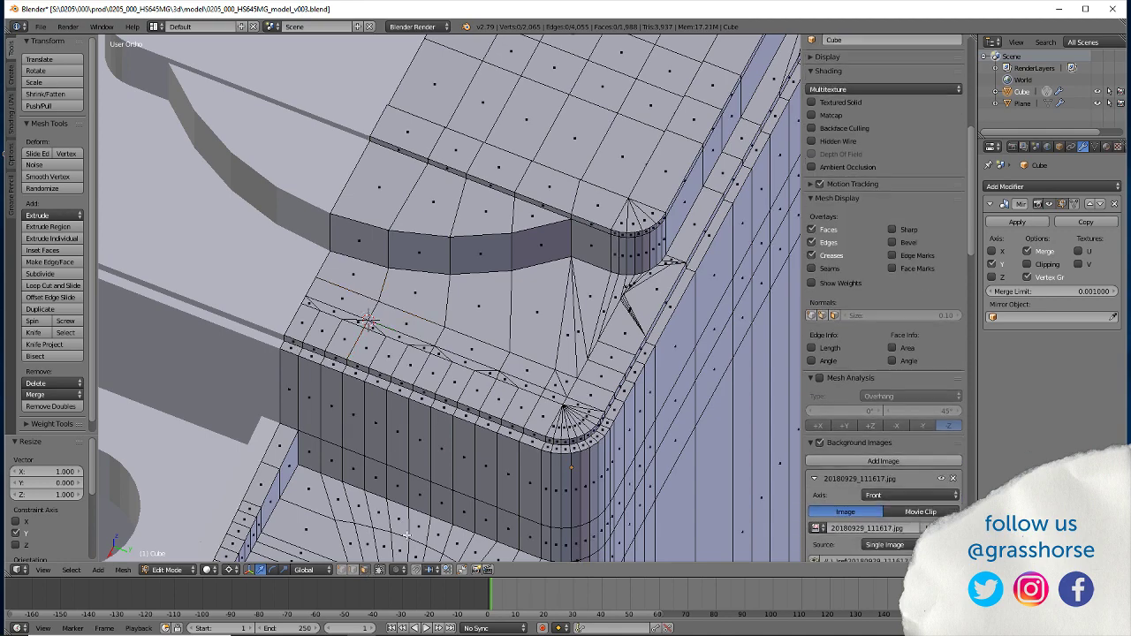
{"action": "right_click", "coordinate": [565, 380]}
{"action": "key", "text": "f"}
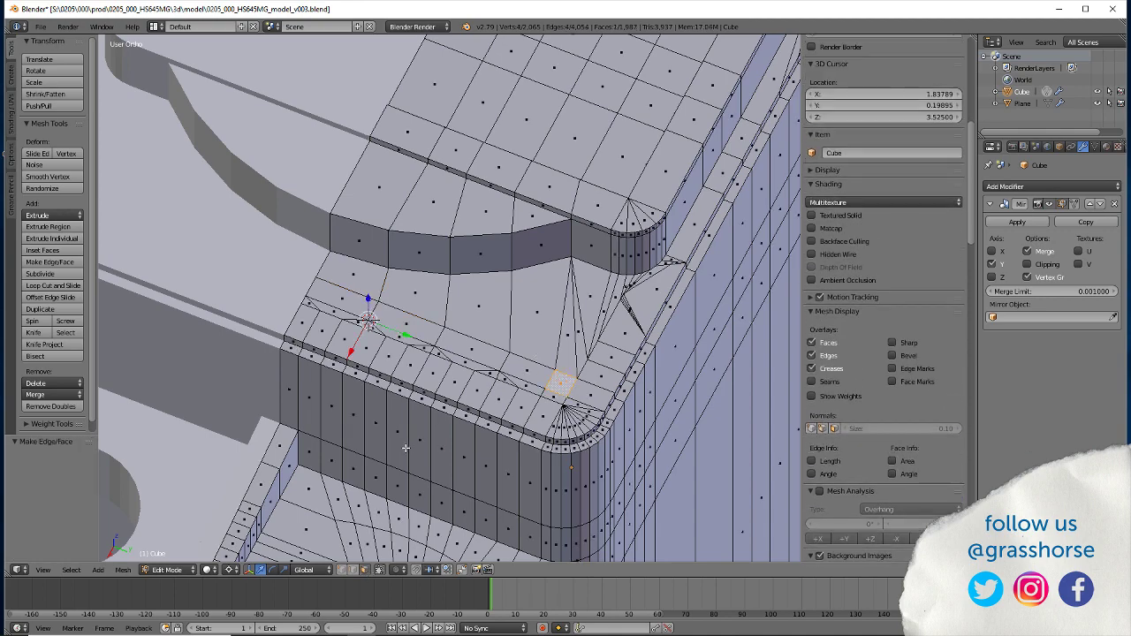
Knife a cut across the opposite tab corner, from the edge midpoint to the corner vertex
{"action": "middle_click_drag", "start_coordinate": [534, 355], "coordinate": [460, 375]}
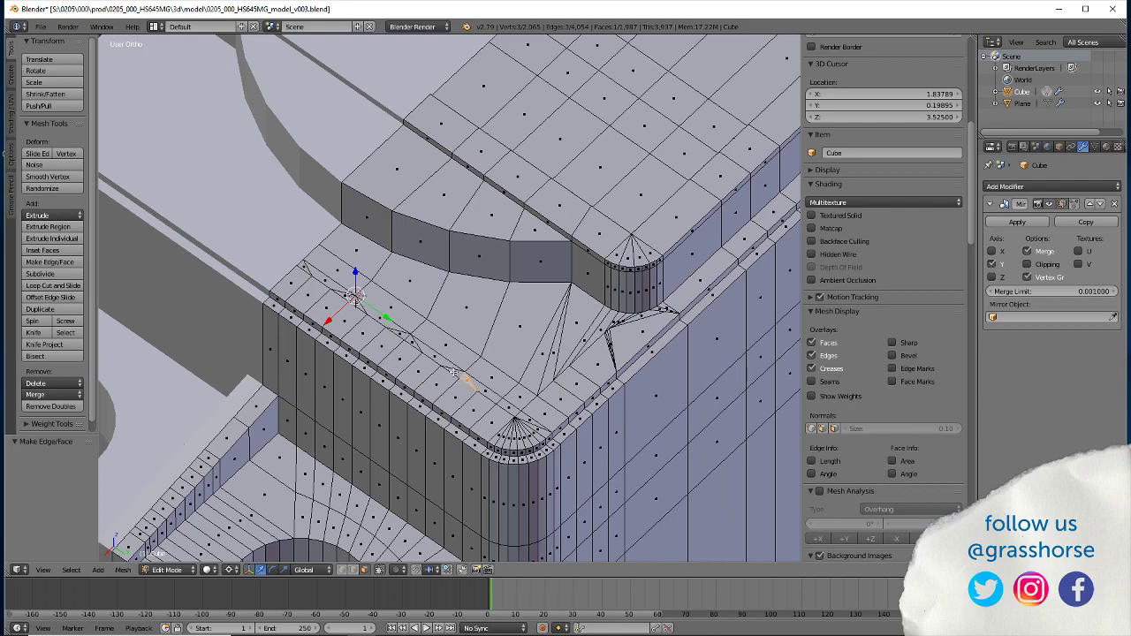
{"action": "right_click", "coordinate": [382, 326], "text": "shift"}
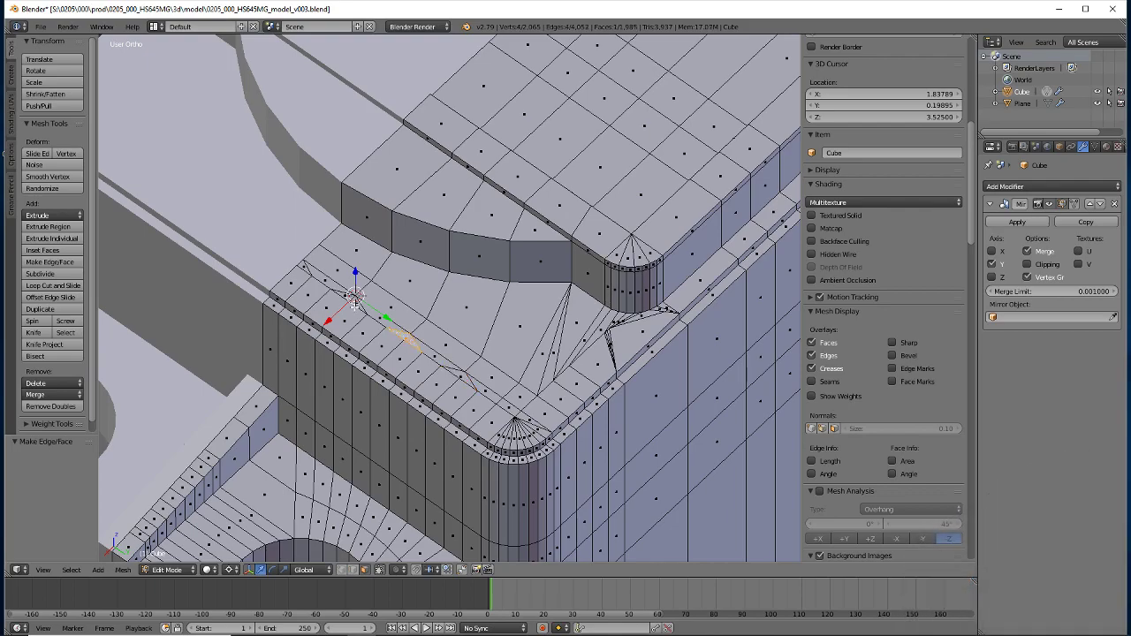
{"action": "mouse_move", "coordinate": [391, 421]}
{"action": "middle_mouse_down"}
{"action": "mouse_move", "coordinate": [362, 464]}
{"action": "mouse_move", "coordinate": [345, 458]}
{"action": "mouse_move", "coordinate": [335, 434]}
{"action": "mouse_move", "coordinate": [411, 477]}
{"action": "mouse_move", "coordinate": [370, 489]}
{"action": "middle_mouse_up"}
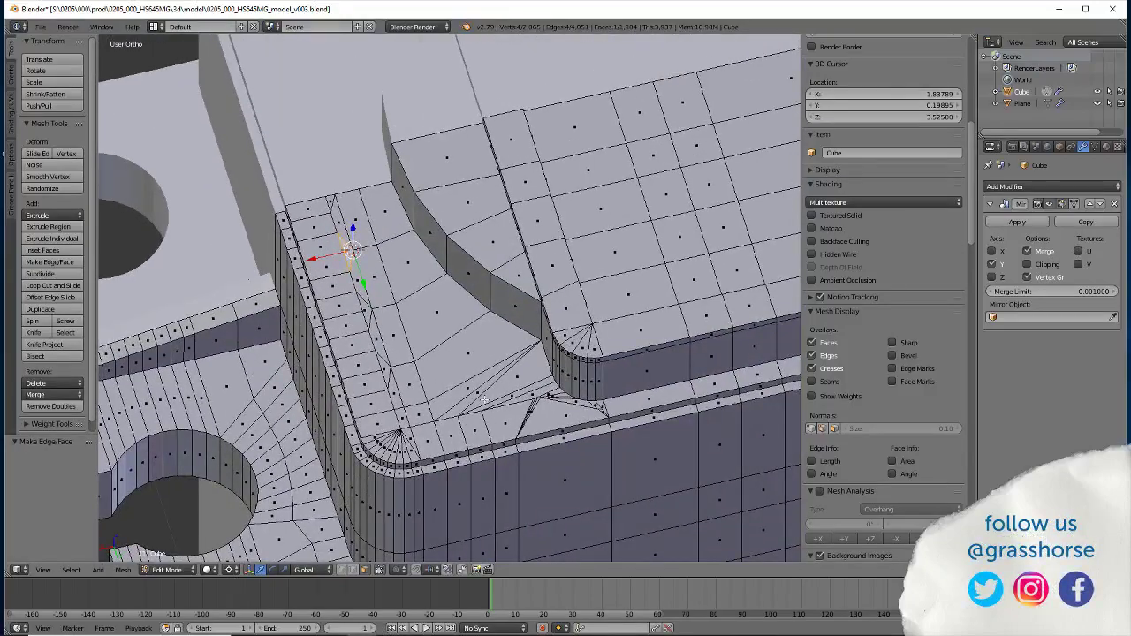
{"action": "key", "text": "k"}
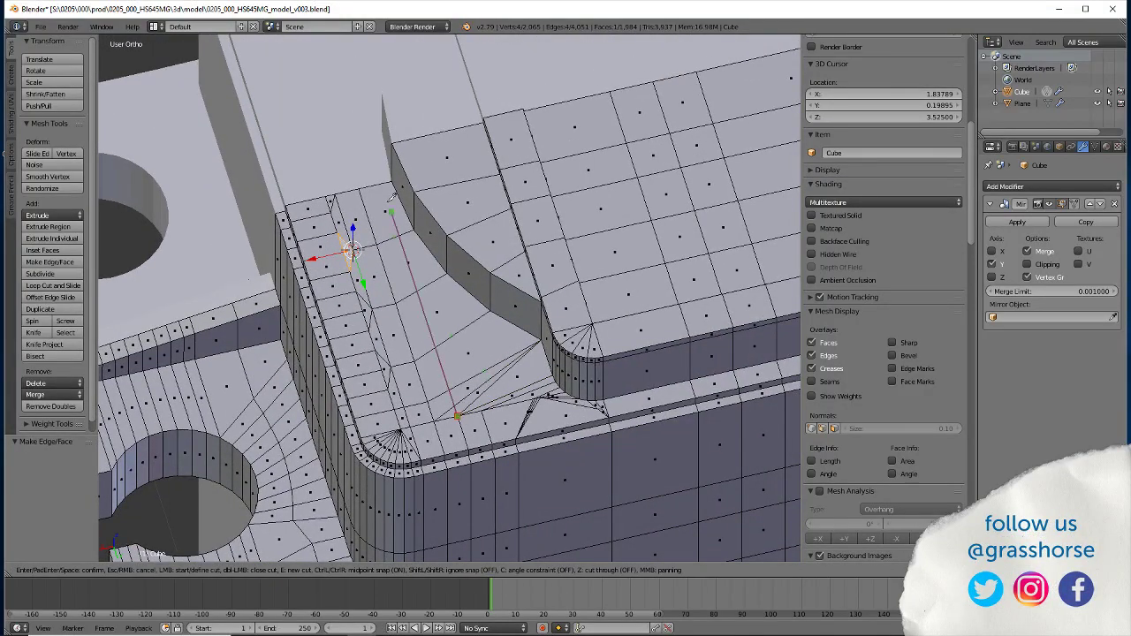
{"action": "left_click", "coordinate": [392, 202]}
{"action": "key", "text": "Return"}
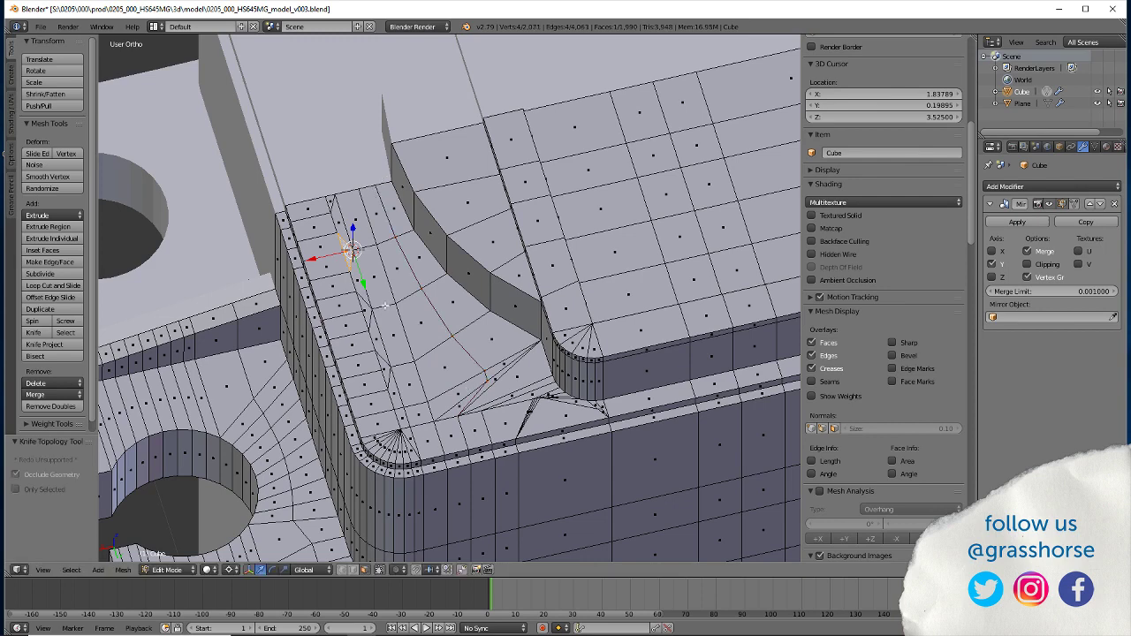
{"action": "left_click", "coordinate": [346, 571]}
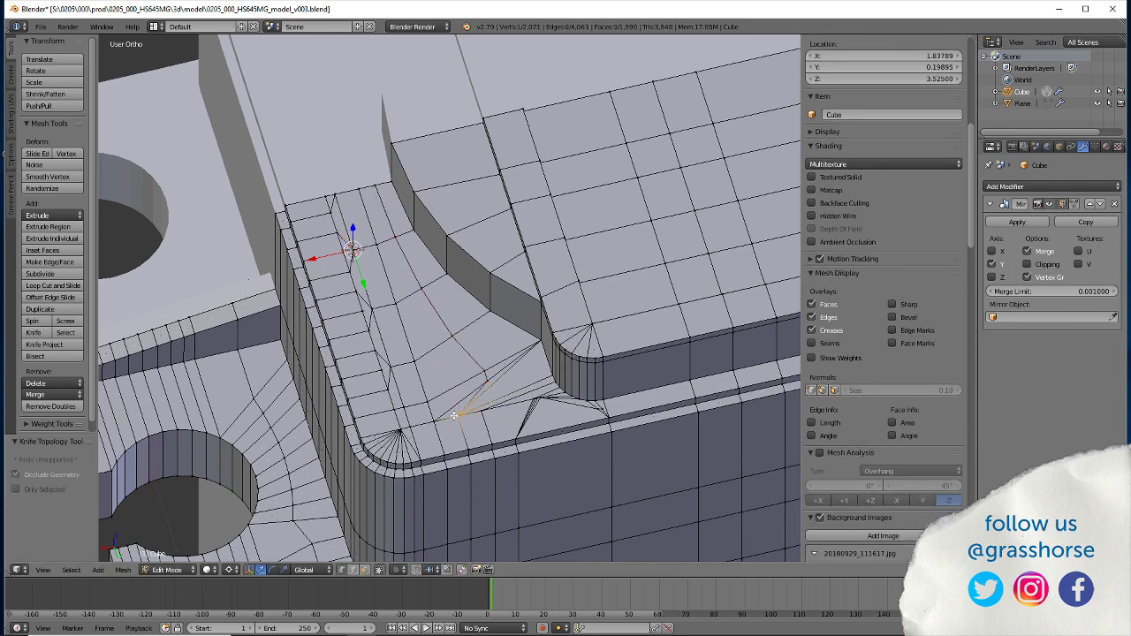
Snap the cursor to the vertex and scale the curved edge chain to zero on X
{"action": "key", "text": "shift+s"}
{"action": "left_click", "coordinate": [455, 421]}
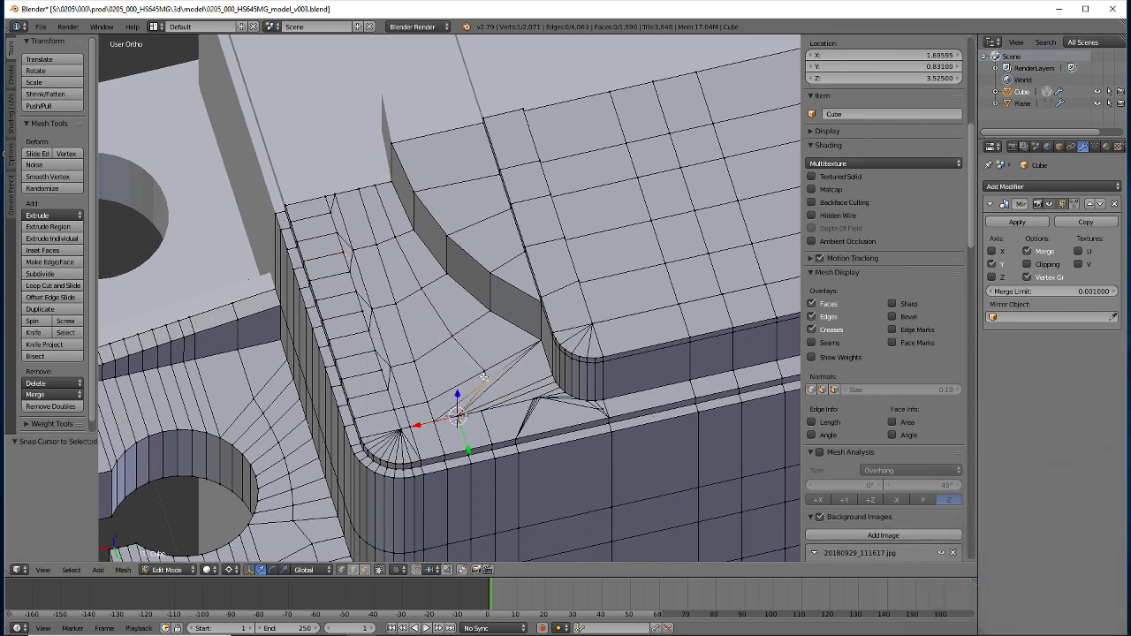
{"action": "left_click", "coordinate": [395, 242], "text": "ctrl"}
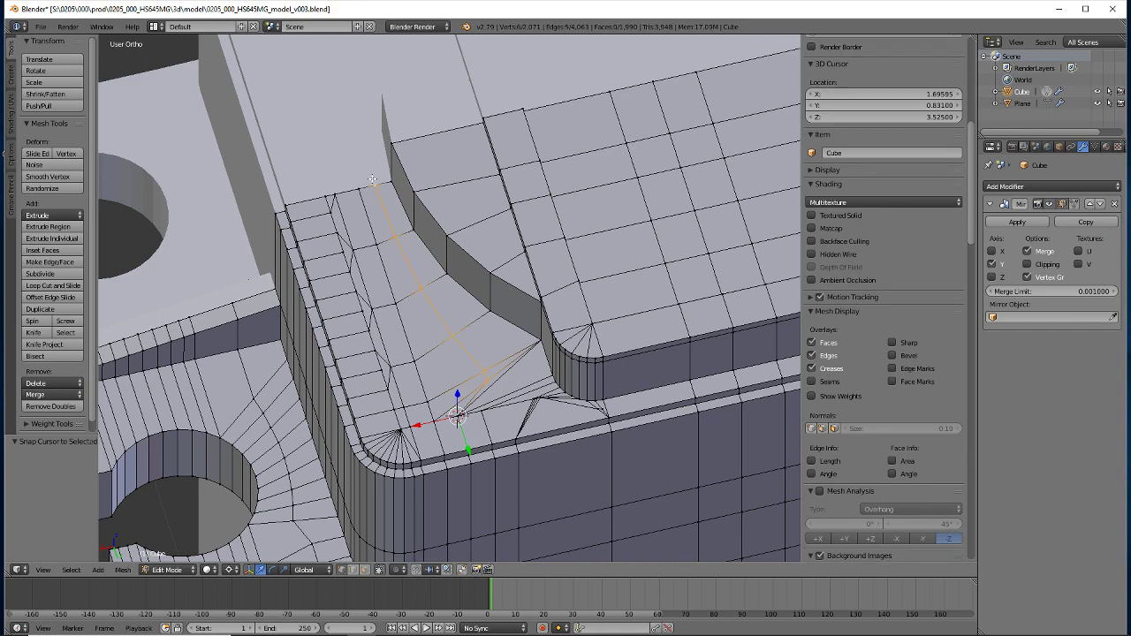
{"action": "key", "text": "s"}
{"action": "key", "text": "x"}
{"action": "key", "text": "0"}
{"action": "key", "text": "Return"}
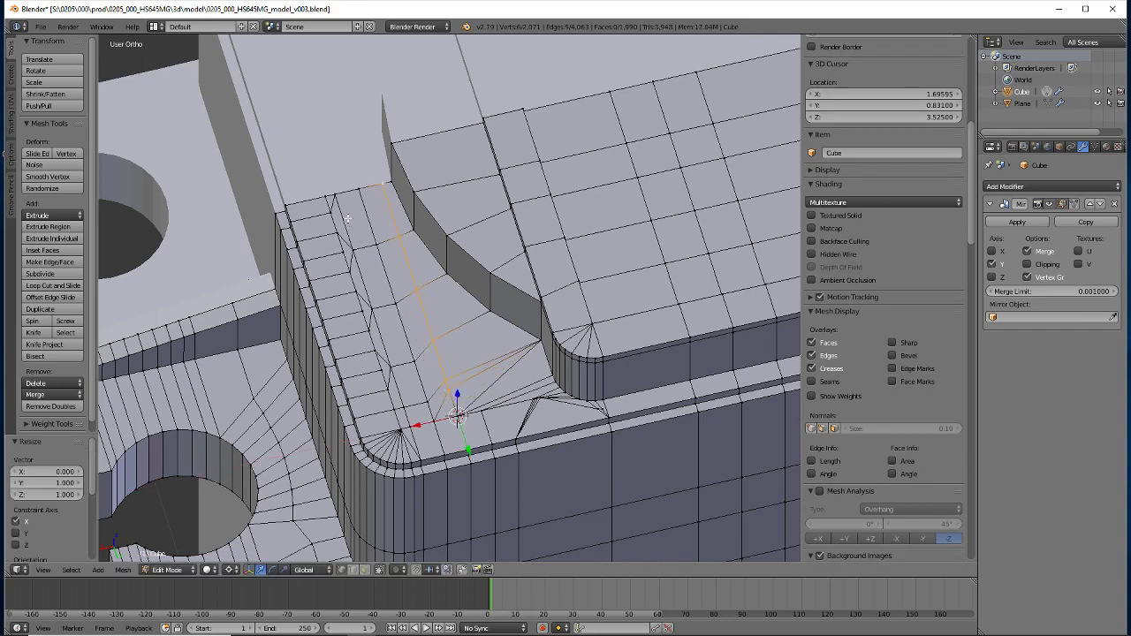
From a near-front view, align the first stray vertex to its neighbour's row (scale Y 0)
{"action": "middle_click_drag", "start_coordinate": [347, 219], "coordinate": [594, 339]}
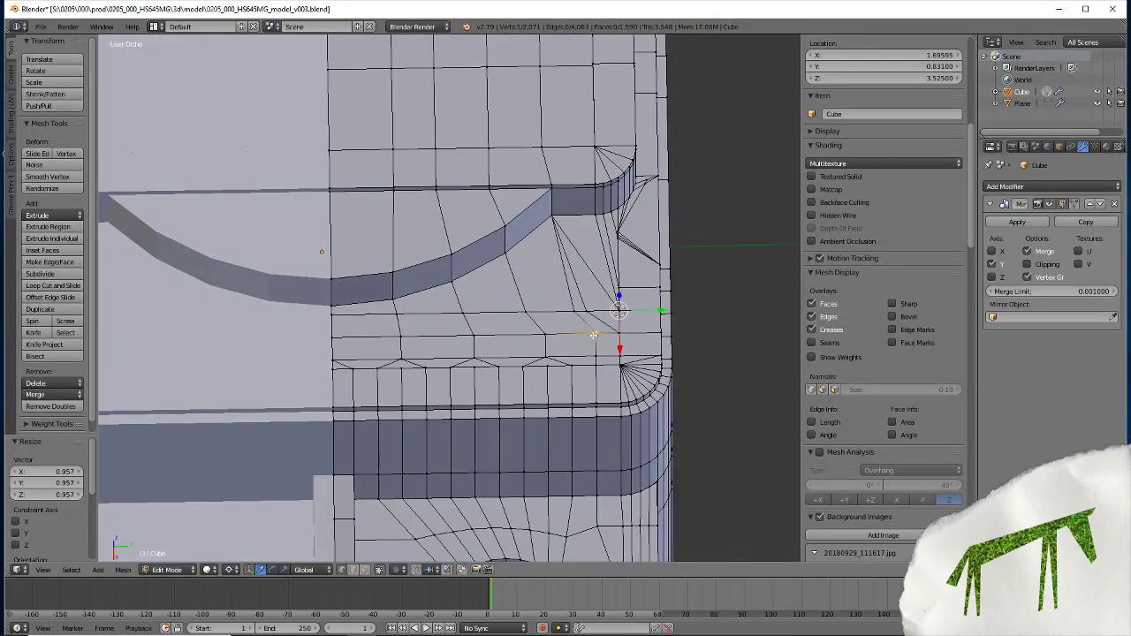
{"action": "key", "text": "shift+s"}
{"action": "left_click", "coordinate": [594, 334]}
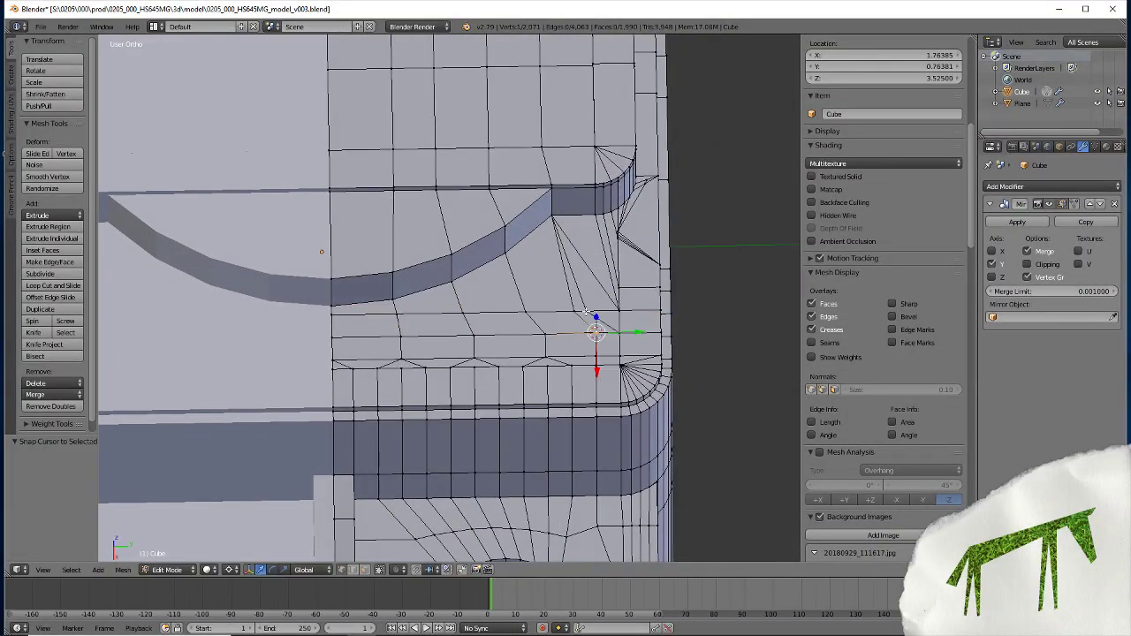
{"action": "right_click", "coordinate": [574, 308]}
{"action": "key", "text": "s"}
{"action": "key", "text": "y"}
{"action": "key", "text": "0"}
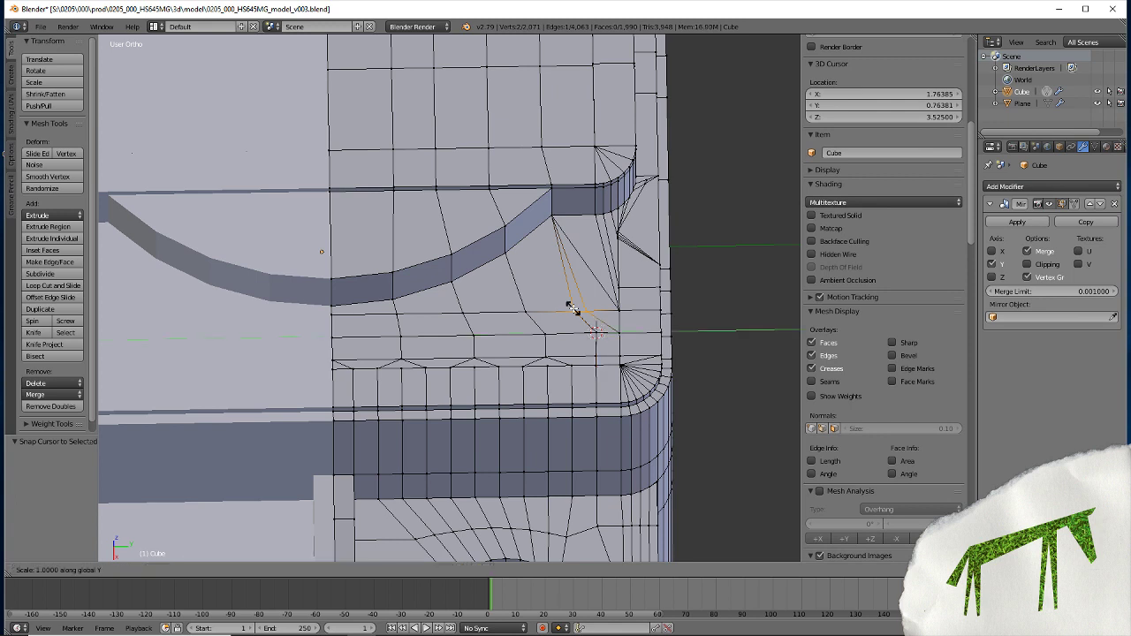
{"action": "key", "text": "Return"}
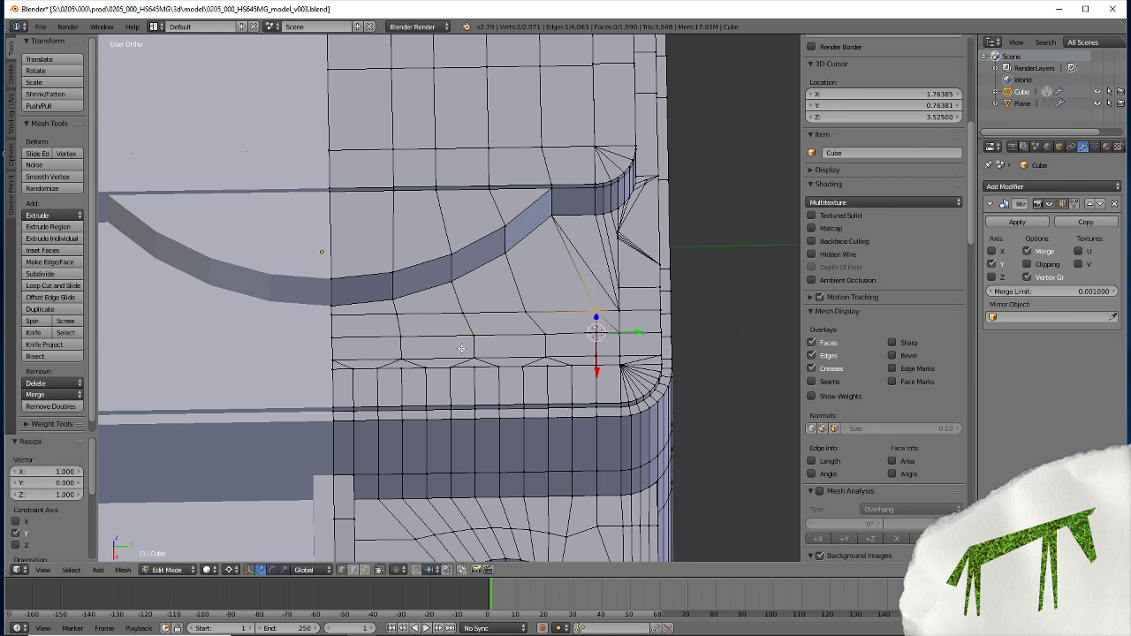
Align the next stray vertex to the reference vertex's Y position by scaling Y to 0
{"action": "right_click", "coordinate": [546, 333]}
{"action": "key", "text": "shift+s"}
{"action": "left_click", "coordinate": [545, 340]}
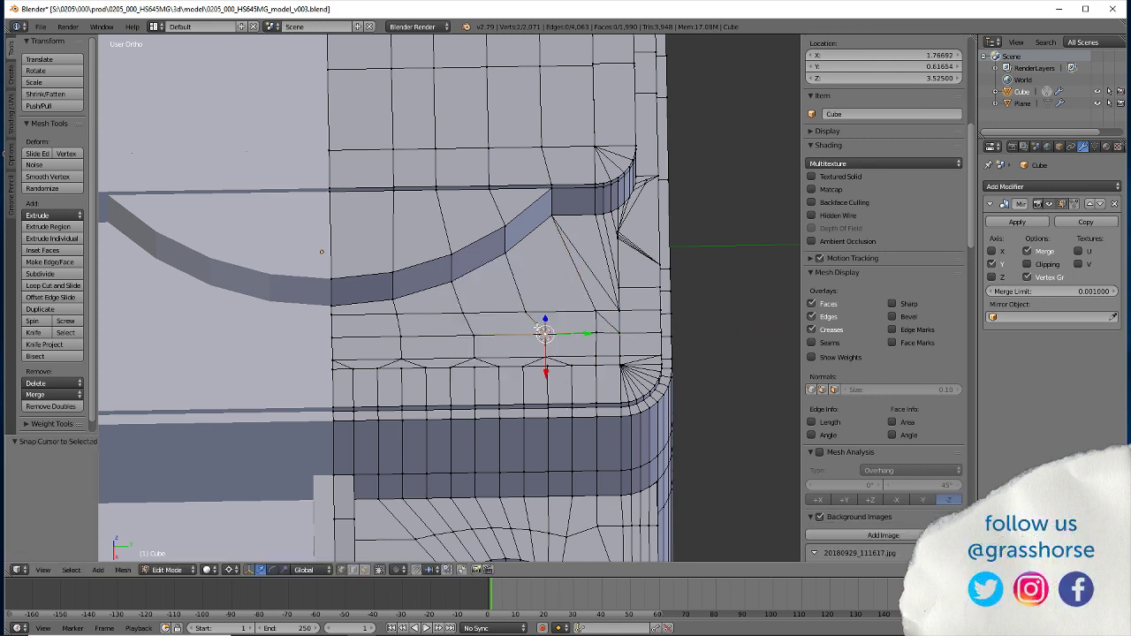
{"action": "right_click", "coordinate": [522, 306]}
{"action": "key", "text": "s"}
{"action": "key", "text": "y"}
{"action": "key", "text": "0"}
{"action": "key", "text": "Return"}
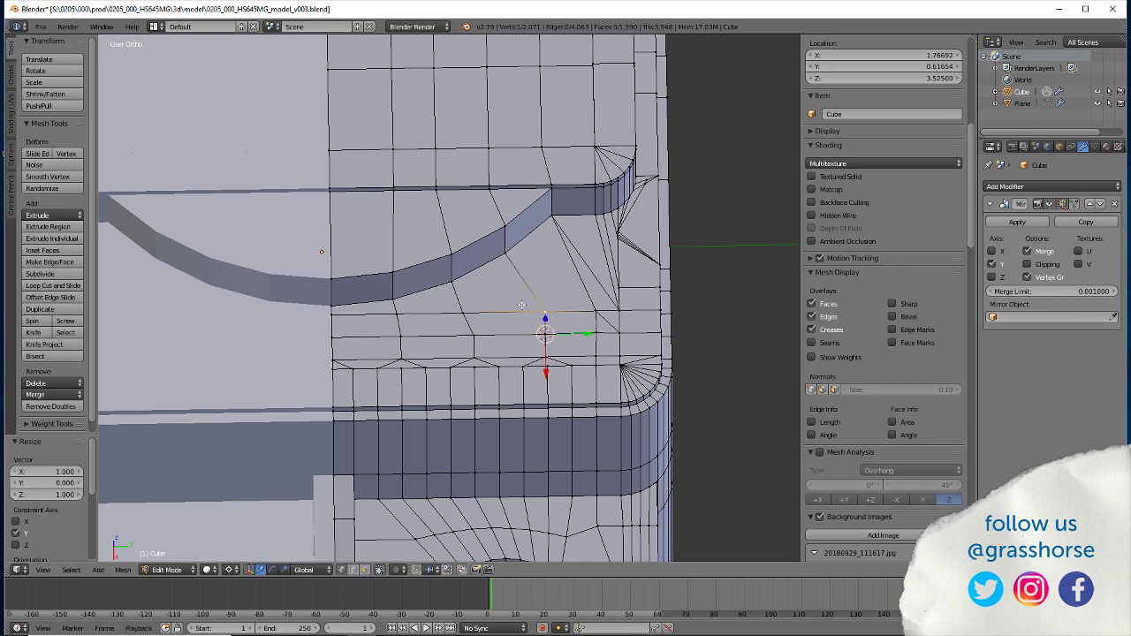
Put the cursor on another row vertex and flatten the following stray vertex to it on Y
{"action": "right_click", "coordinate": [469, 335]}
{"action": "key", "text": "s"}
{"action": "left_click", "coordinate": [470, 334]}
{"action": "key", "text": "shift+s"}
{"action": "left_click", "coordinate": [473, 332]}
{"action": "right_click", "coordinate": [456, 314]}
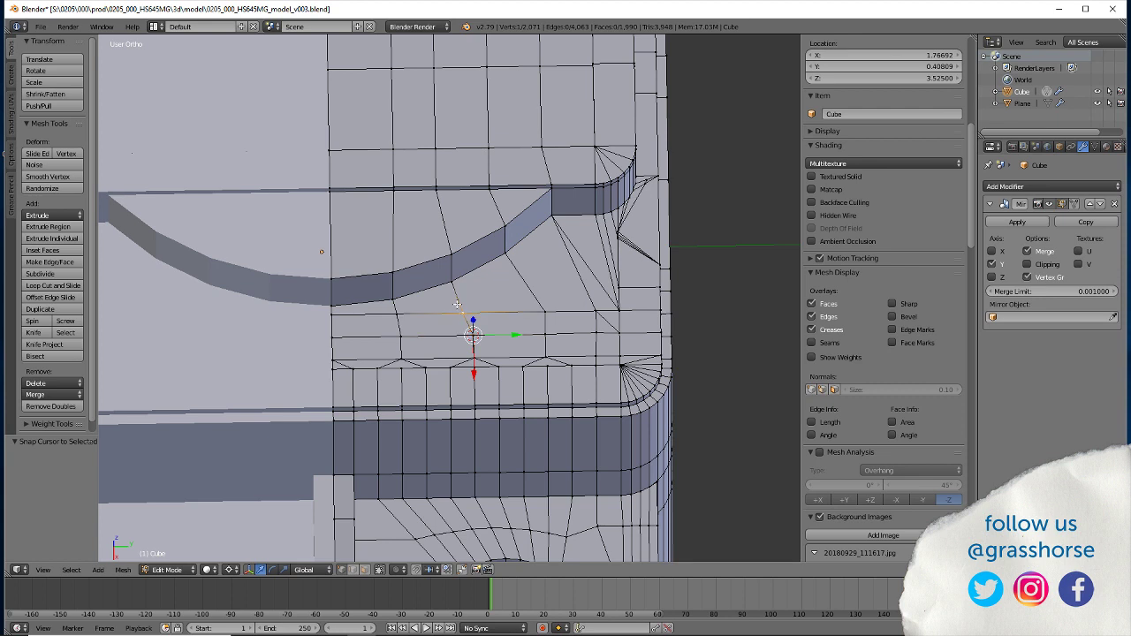
{"action": "key", "text": "s"}
{"action": "key", "text": "y"}
{"action": "key", "text": "0"}
{"action": "key", "text": "Return"}
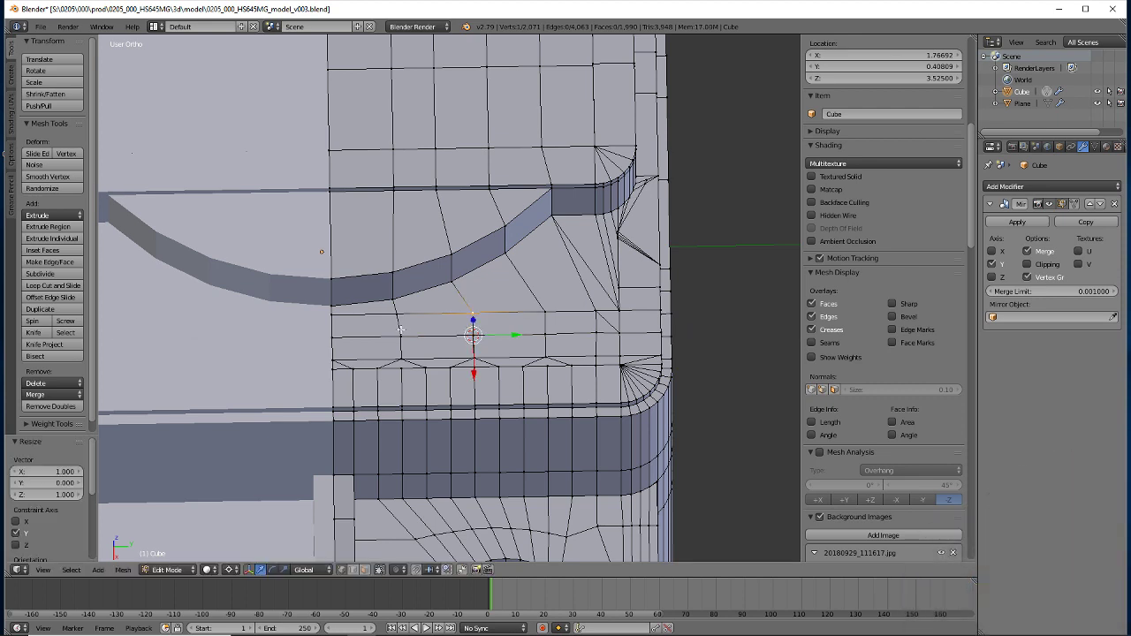
Snap the cursor to the vertex further left and scale to 0 on global Y
{"action": "right_click", "coordinate": [401, 329]}
{"action": "key", "text": "shift+s"}
{"action": "left_click", "coordinate": [403, 329]}
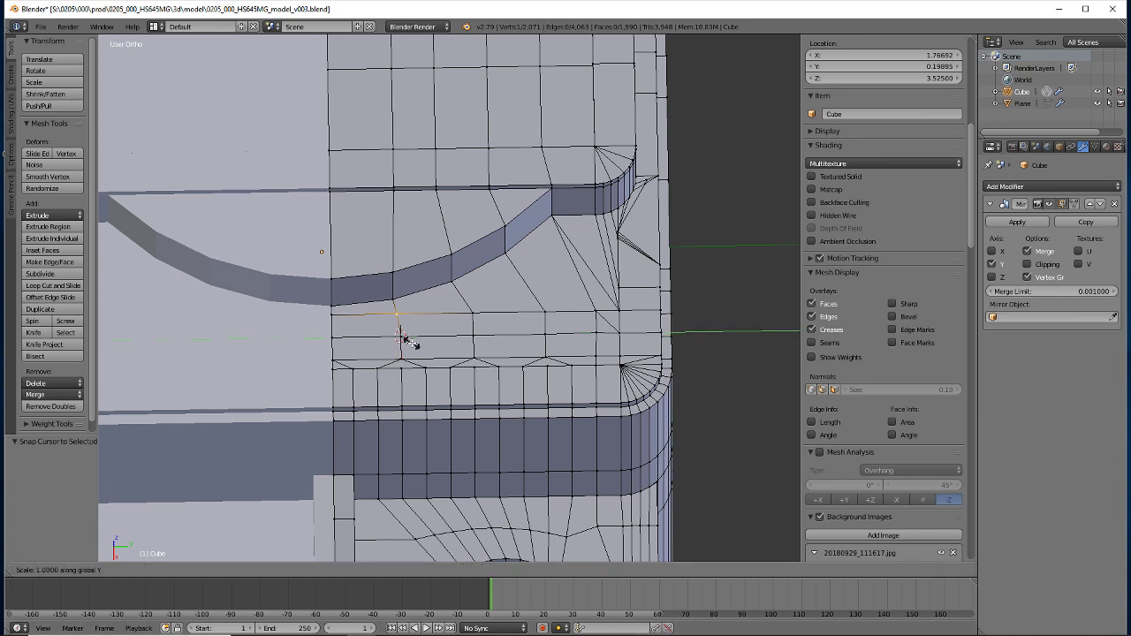
{"action": "key", "text": "s"}
{"action": "key", "text": "y"}
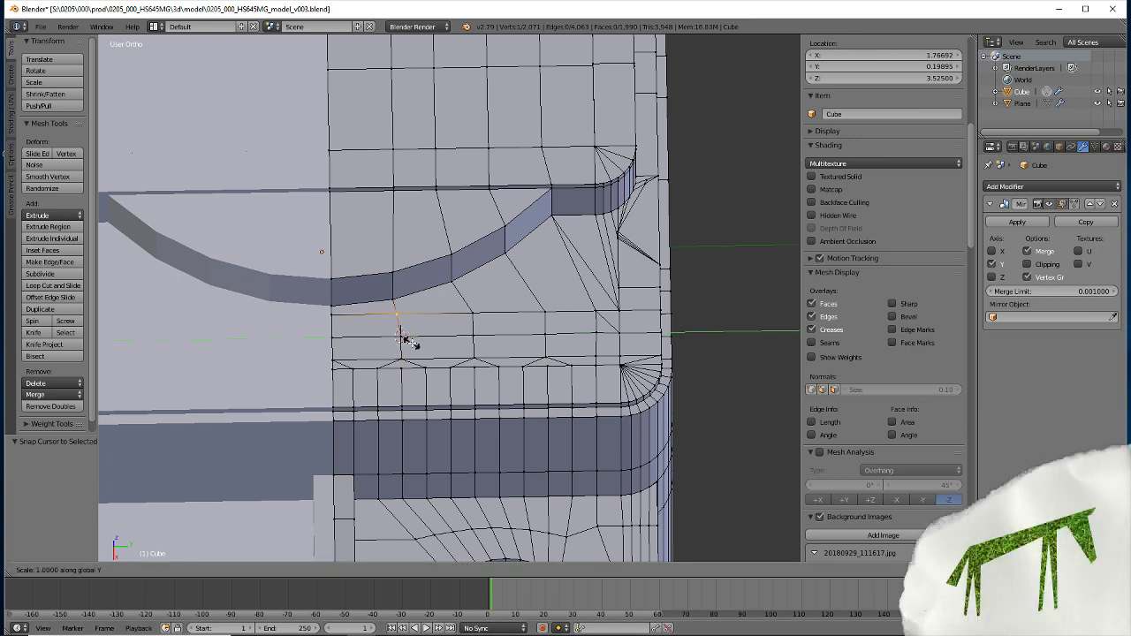
{"action": "key", "text": "0"}
{"action": "key", "text": "Return"}
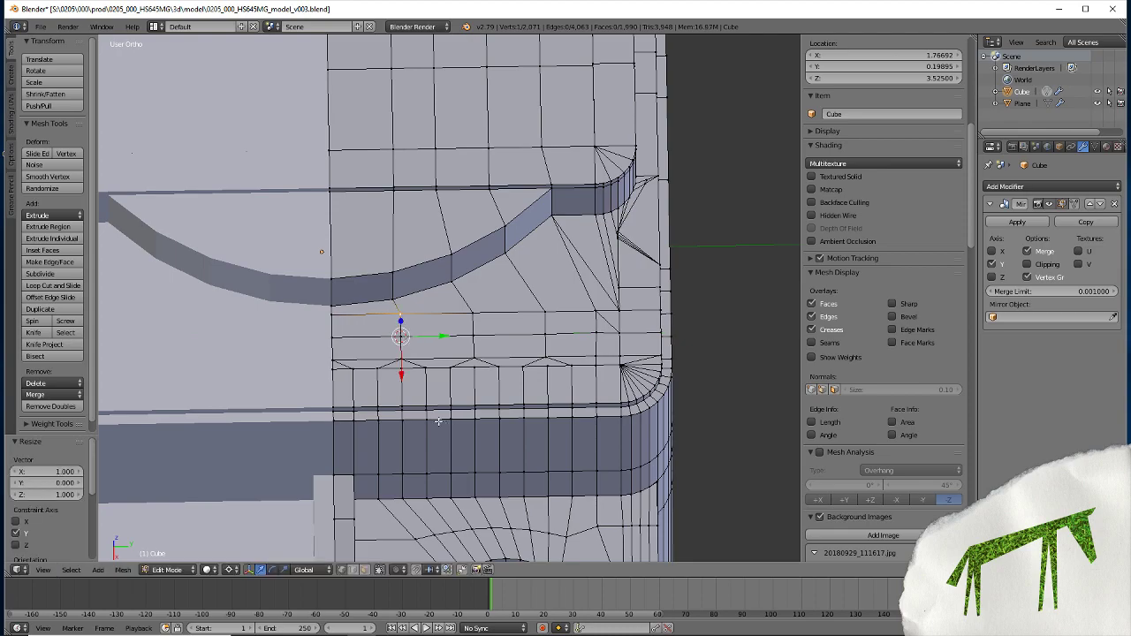
{"action": "middle_click_drag", "start_coordinate": [439, 422], "coordinate": [268, 482]}
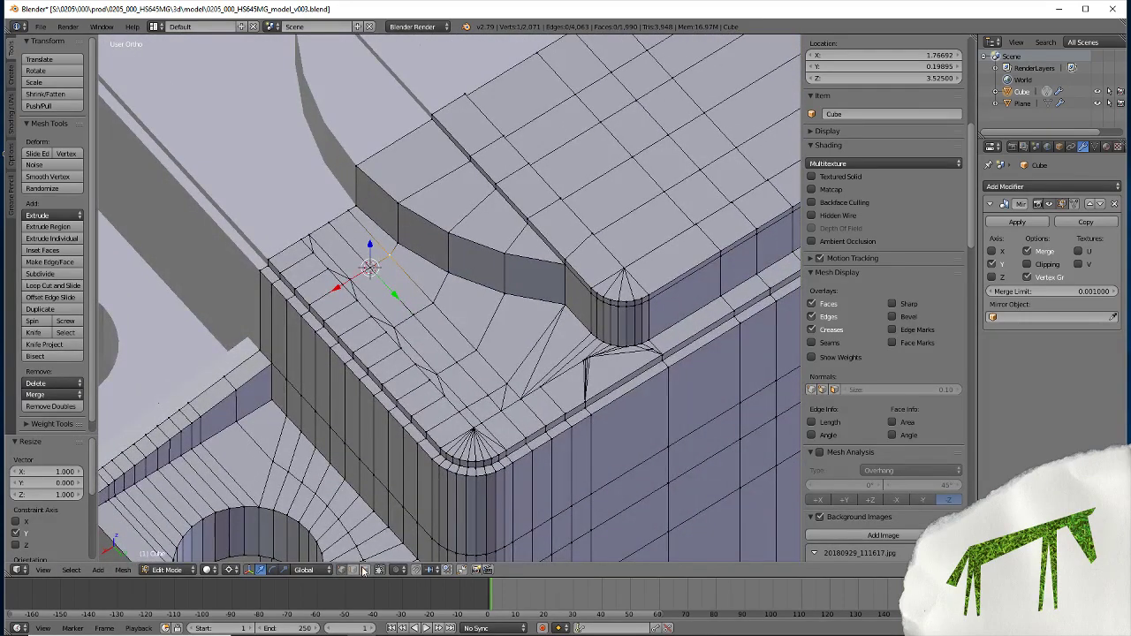
In face select mode, join the selected faces at the fillet corner into one face with F
{"action": "left_click", "coordinate": [363, 570]}
{"action": "right_click", "coordinate": [499, 397]}
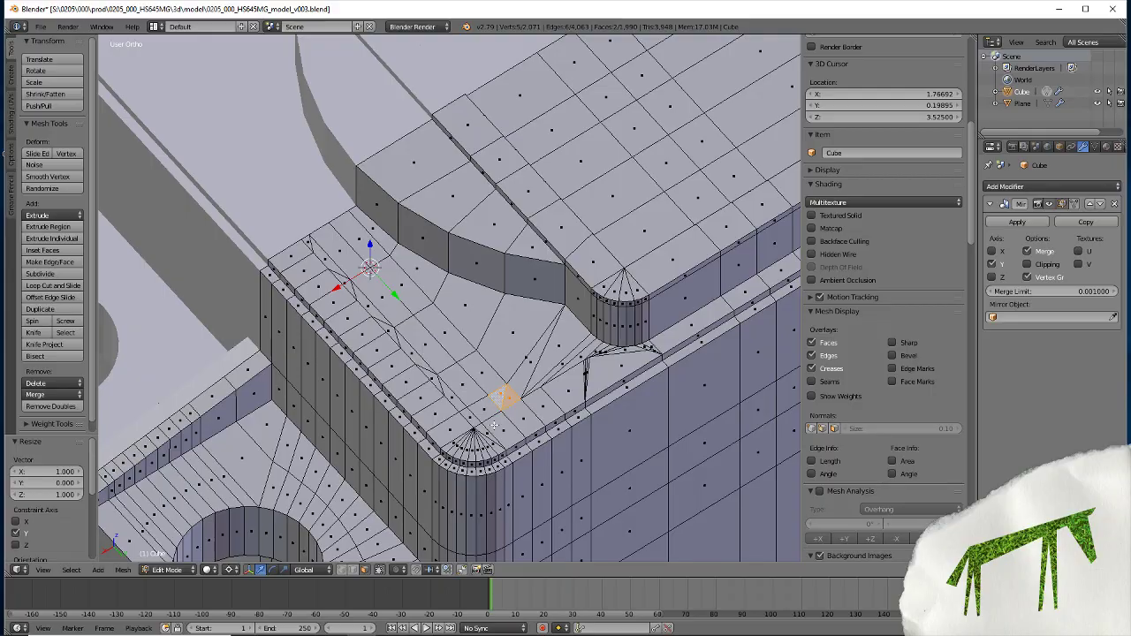
{"action": "key", "text": "f"}
{"action": "mouse_move", "coordinate": [493, 425]}
{"action": "middle_mouse_down"}
{"action": "mouse_move", "coordinate": [405, 500]}
{"action": "mouse_move", "coordinate": [307, 433]}
{"action": "mouse_move", "coordinate": [313, 455]}
{"action": "middle_mouse_up"}
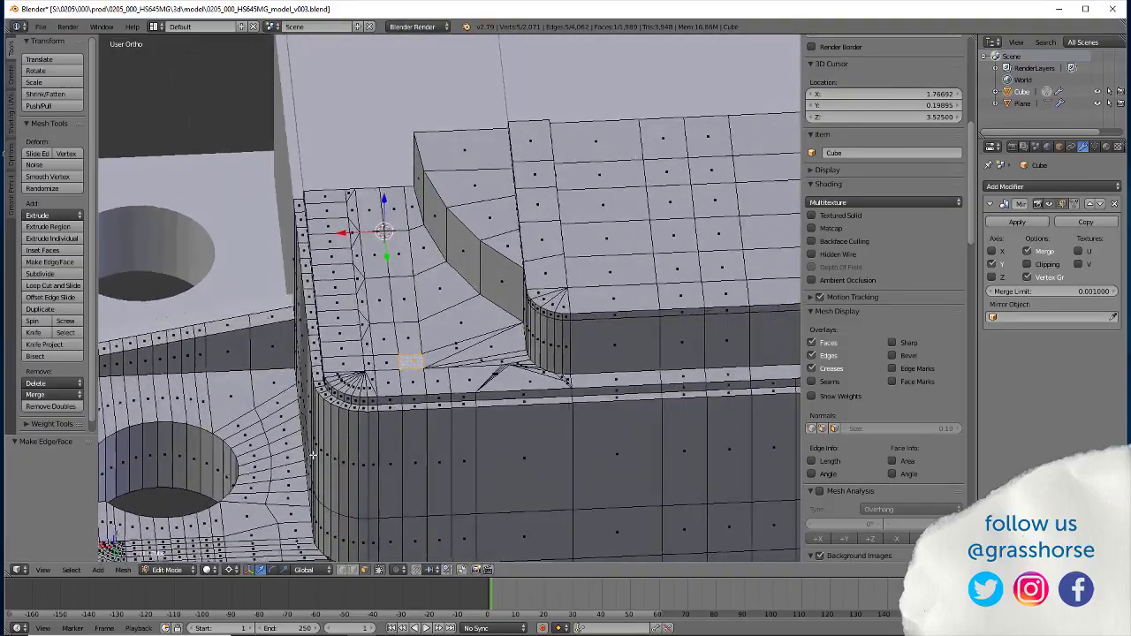
{"action": "mouse_move", "coordinate": [313, 455]}
{"action": "middle_mouse_down"}
{"action": "mouse_move", "coordinate": [420, 507]}
{"action": "mouse_move", "coordinate": [328, 458]}
{"action": "mouse_move", "coordinate": [335, 474]}
{"action": "middle_mouse_up"}
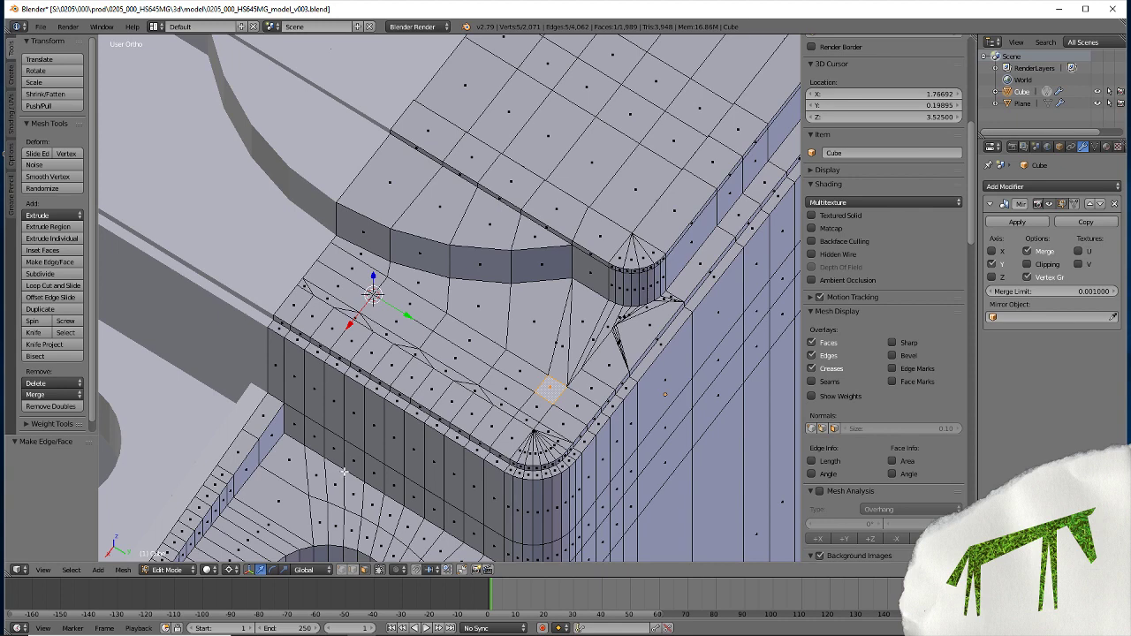
Merge duplicate vertices across the whole mesh with Remove Doubles, then deselect all
{"action": "key", "text": "a"}
{"action": "key", "text": "w"}
{"action": "key", "text": "r"}
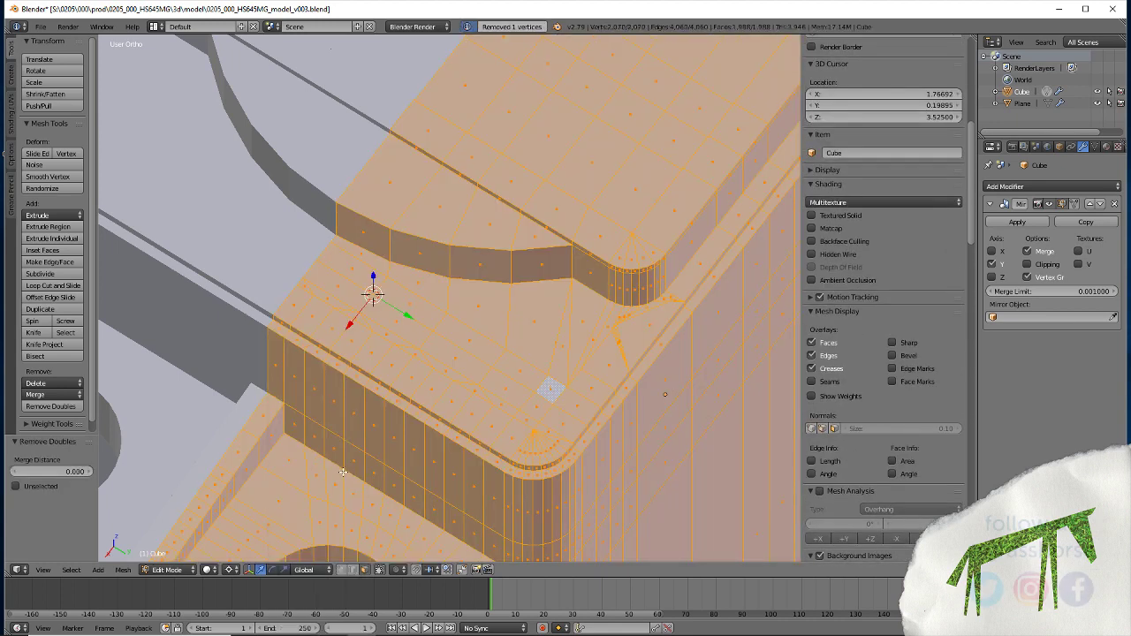
{"action": "key", "text": "a"}
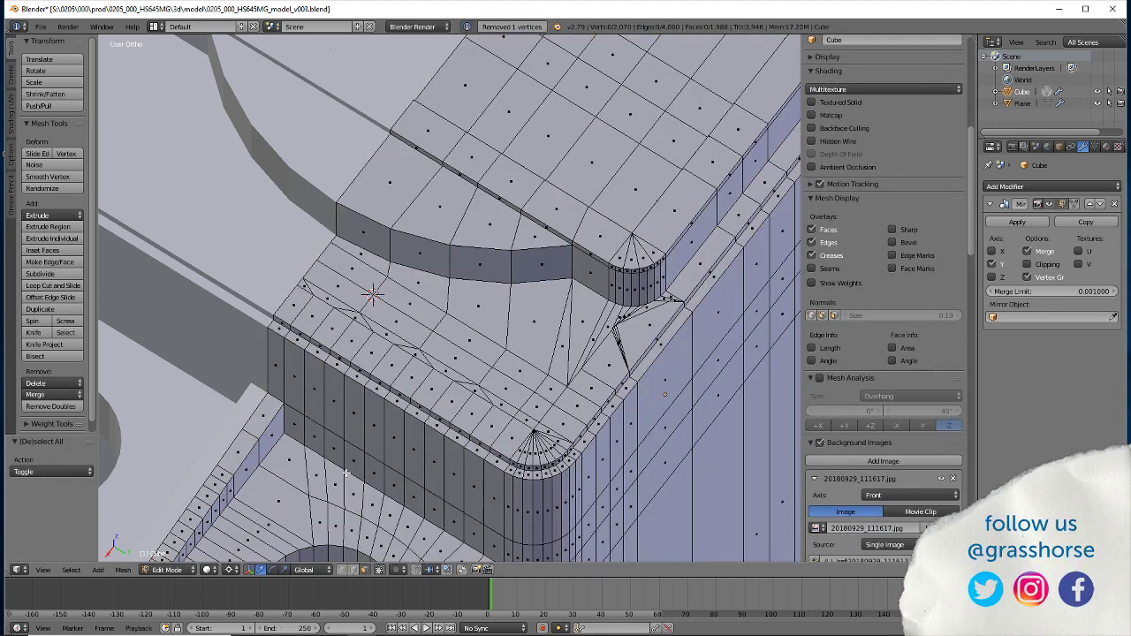
Join the faces beside the fillet's edge fan into a single face
{"action": "middle_click_drag", "start_coordinate": [345, 475], "coordinate": [333, 461]}
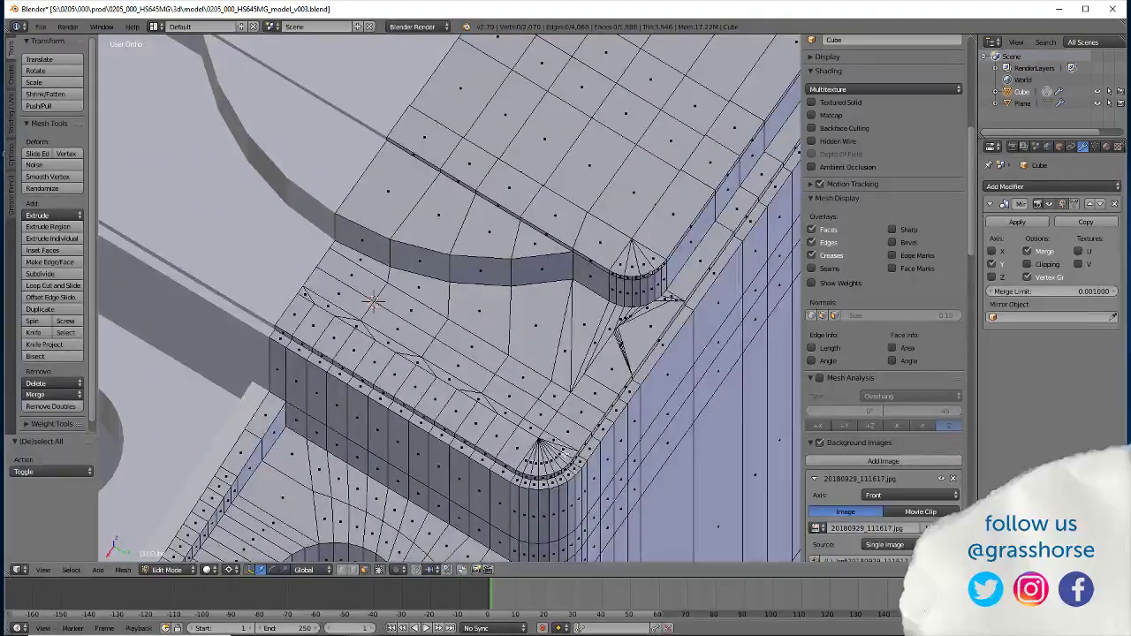
{"action": "right_click", "coordinate": [548, 440]}
{"action": "key", "text": "f"}
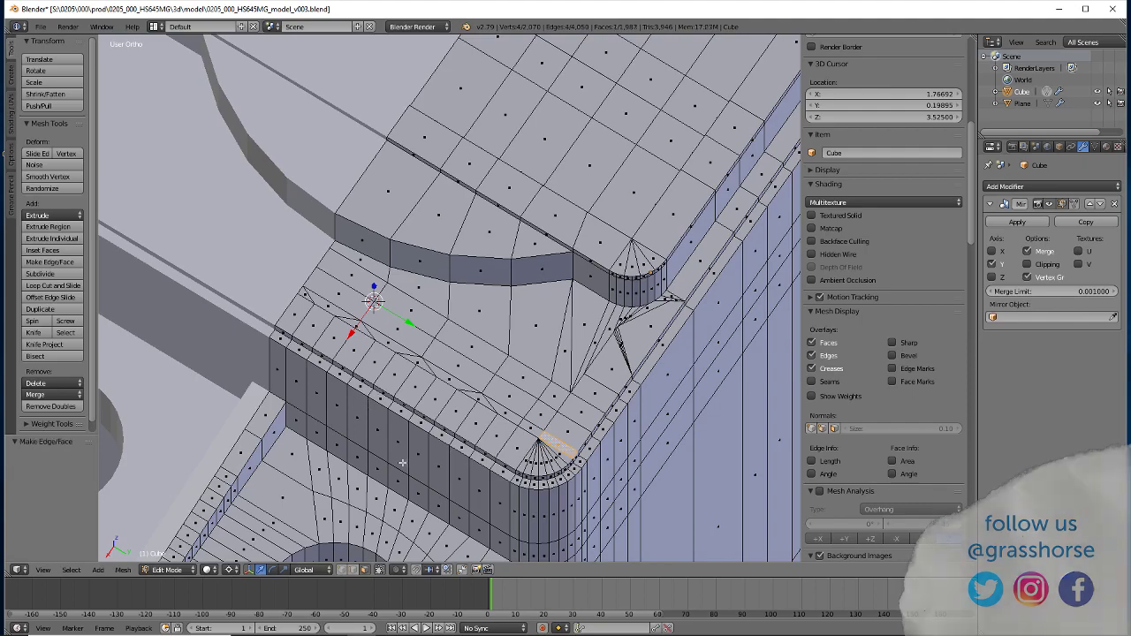
{"action": "scroll", "coordinate": [474, 484], "scroll_direction": "up", "scroll_amount": 3}
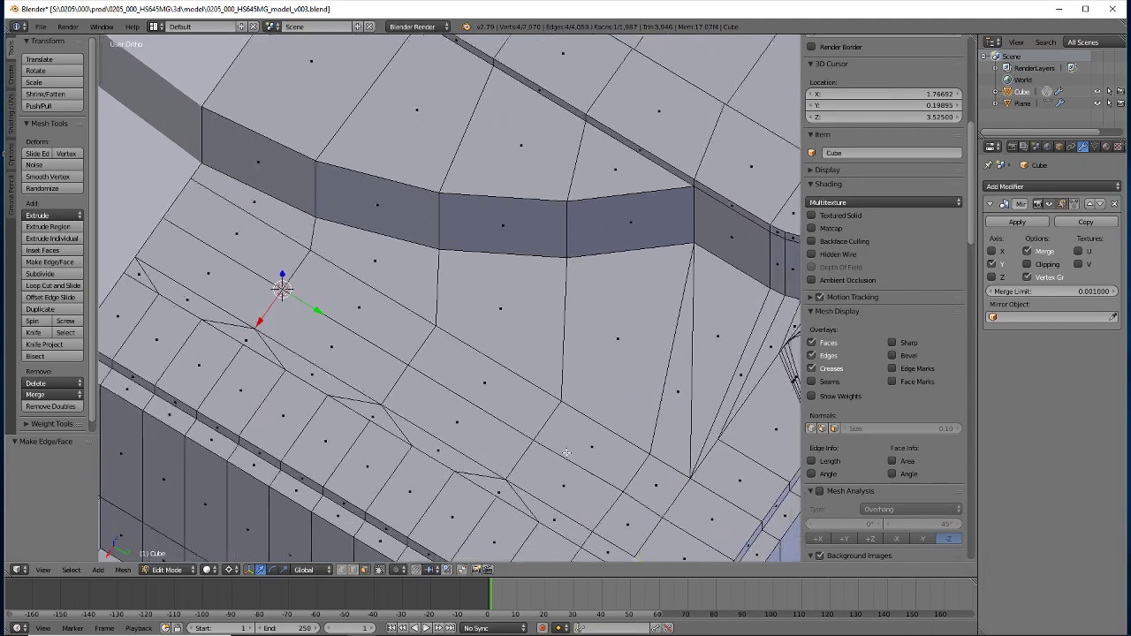
{"action": "mouse_move", "coordinate": [551, 487]}
{"action": "middle_mouse_down"}
{"action": "mouse_move", "coordinate": [361, 451]}
{"action": "mouse_move", "coordinate": [379, 487]}
{"action": "mouse_move", "coordinate": [330, 472]}
{"action": "mouse_move", "coordinate": [371, 508]}
{"action": "middle_mouse_up"}
{"action": "scroll", "coordinate": [371, 455], "scroll_direction": "down", "scroll_amount": 4}
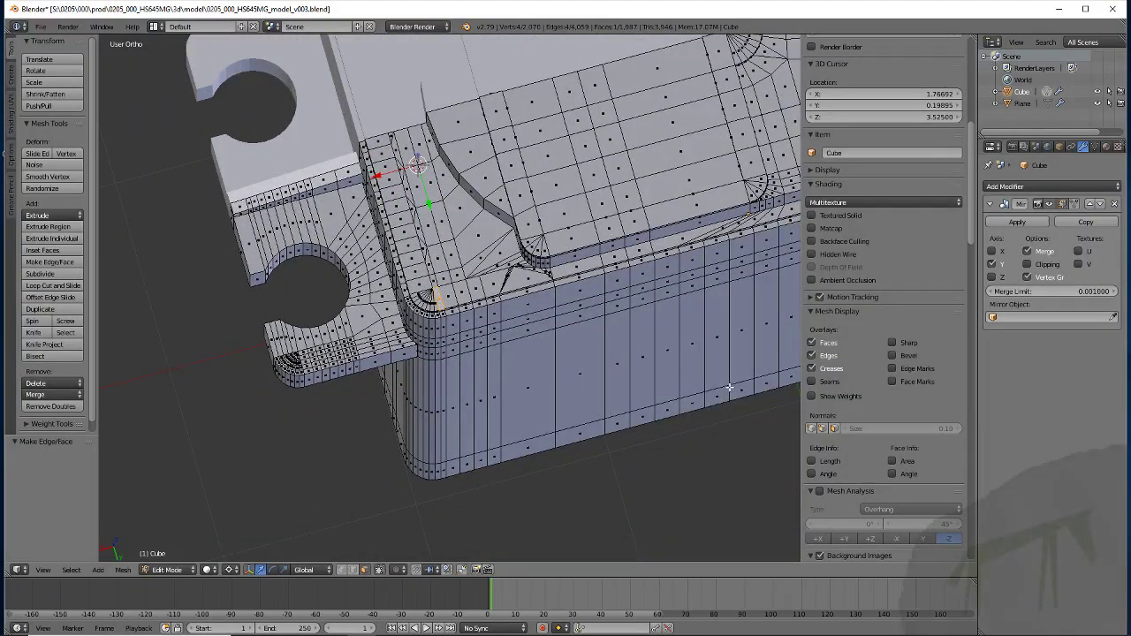
Inspect the rounded corner, long side face and gear from several orbit and zoom angles
{"action": "mouse_move", "coordinate": [686, 446]}
{"action": "middle_mouse_down"}
{"action": "mouse_move", "coordinate": [242, 496]}
{"action": "mouse_move", "coordinate": [773, 382]}
{"action": "middle_mouse_up"}
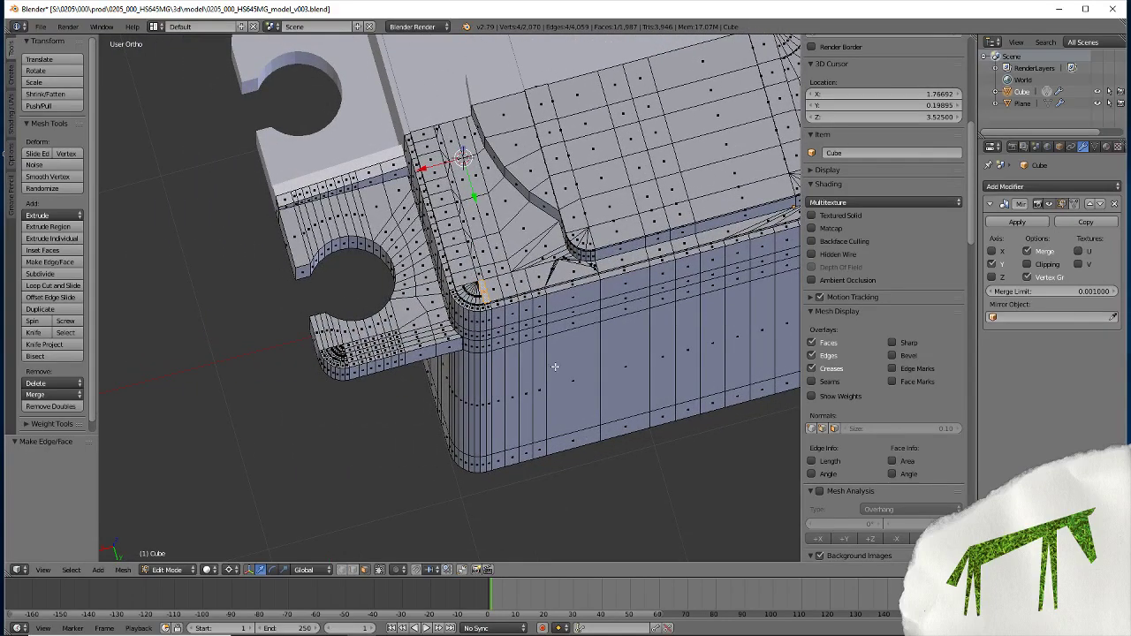
{"action": "middle_click_drag", "start_coordinate": [555, 366], "coordinate": [665, 210]}
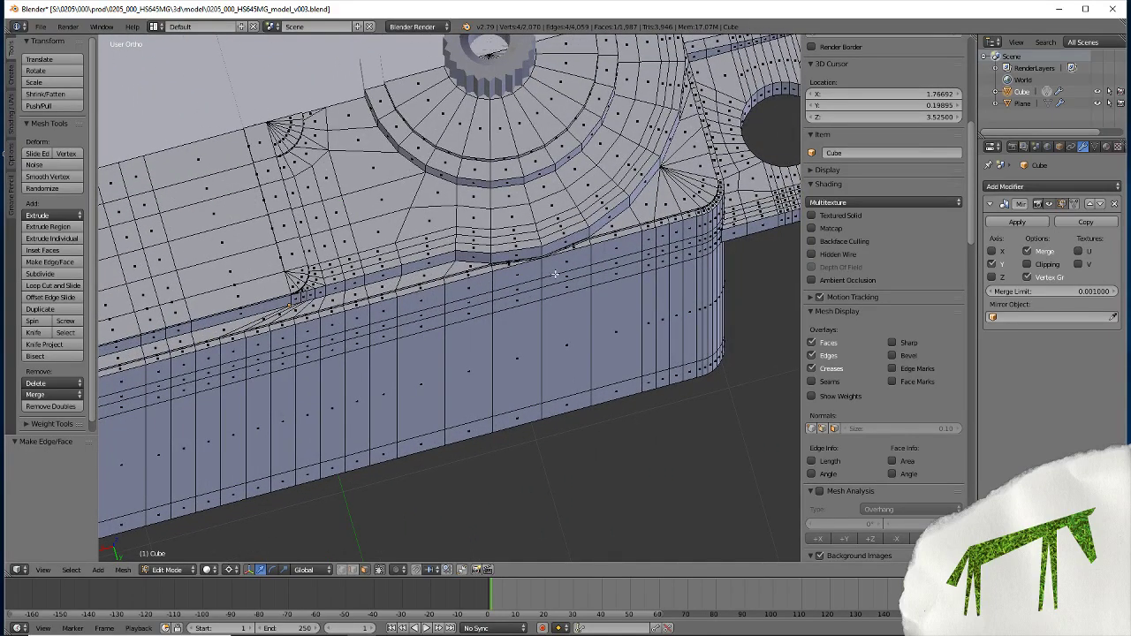
{"action": "mouse_move", "coordinate": [184, 429]}
{"action": "middle_mouse_down"}
{"action": "mouse_move", "coordinate": [523, 444]}
{"action": "mouse_move", "coordinate": [505, 412]}
{"action": "mouse_move", "coordinate": [584, 425]}
{"action": "mouse_move", "coordinate": [474, 410]}
{"action": "middle_mouse_up"}
{"action": "scroll", "coordinate": [474, 409], "scroll_direction": "up", "scroll_amount": 4}
{"action": "scroll", "coordinate": [442, 398], "scroll_direction": "up", "scroll_amount": 2}
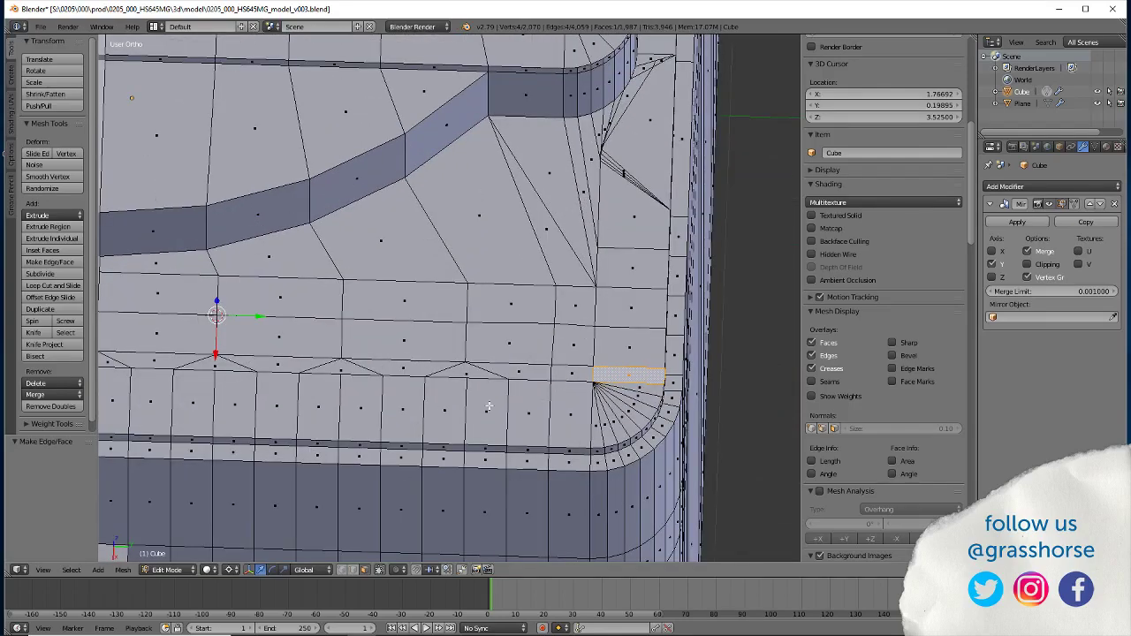
{"action": "middle_click_drag", "start_coordinate": [450, 419], "coordinate": [571, 342]}
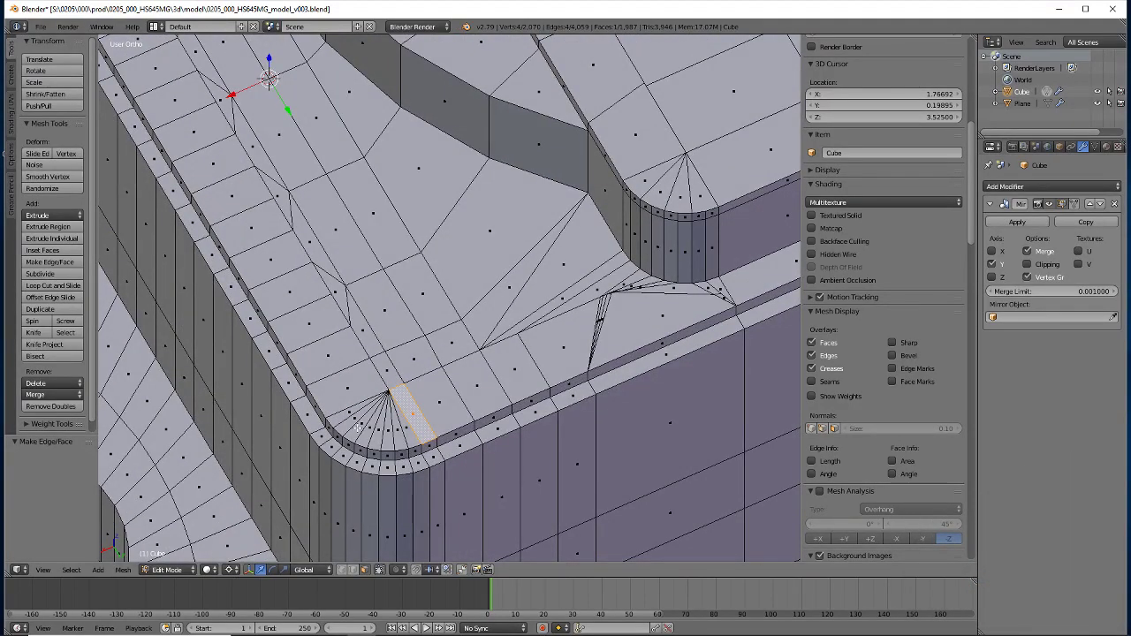
{"action": "mouse_move", "coordinate": [357, 426]}
{"action": "middle_mouse_down"}
{"action": "mouse_move", "coordinate": [348, 450]}
{"action": "mouse_move", "coordinate": [329, 434]}
{"action": "middle_mouse_up"}
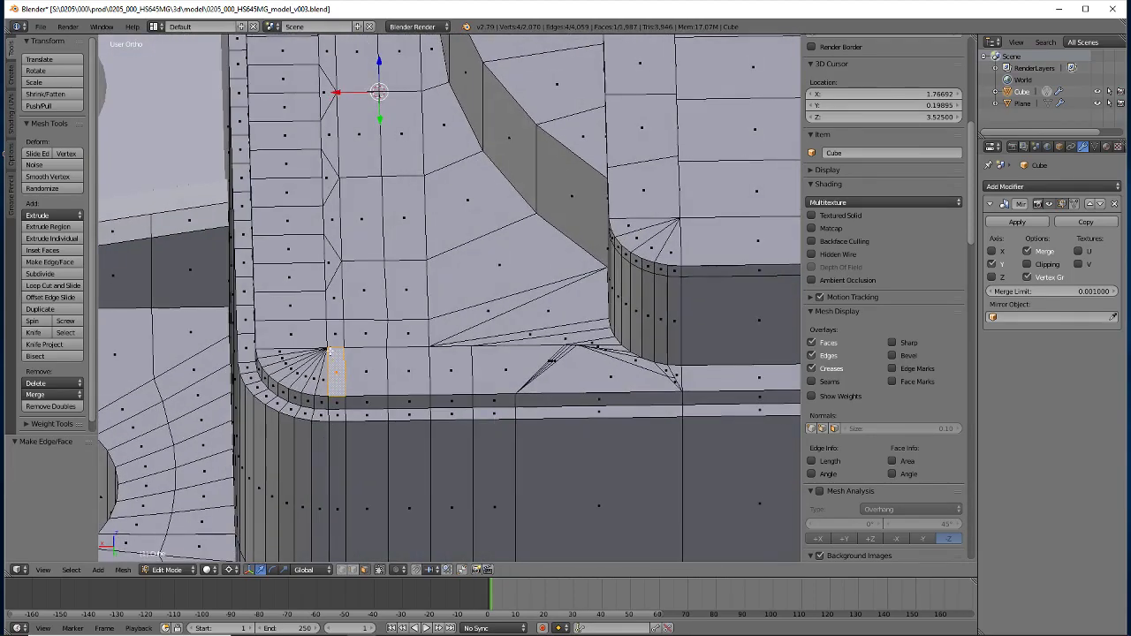
{"action": "scroll", "coordinate": [400, 366], "scroll_direction": "down", "scroll_amount": 3}
{"action": "mouse_move", "coordinate": [428, 365]}
{"action": "middle_mouse_down"}
{"action": "mouse_move", "coordinate": [412, 372]}
{"action": "mouse_move", "coordinate": [410, 312]}
{"action": "mouse_move", "coordinate": [411, 363]}
{"action": "middle_mouse_up"}
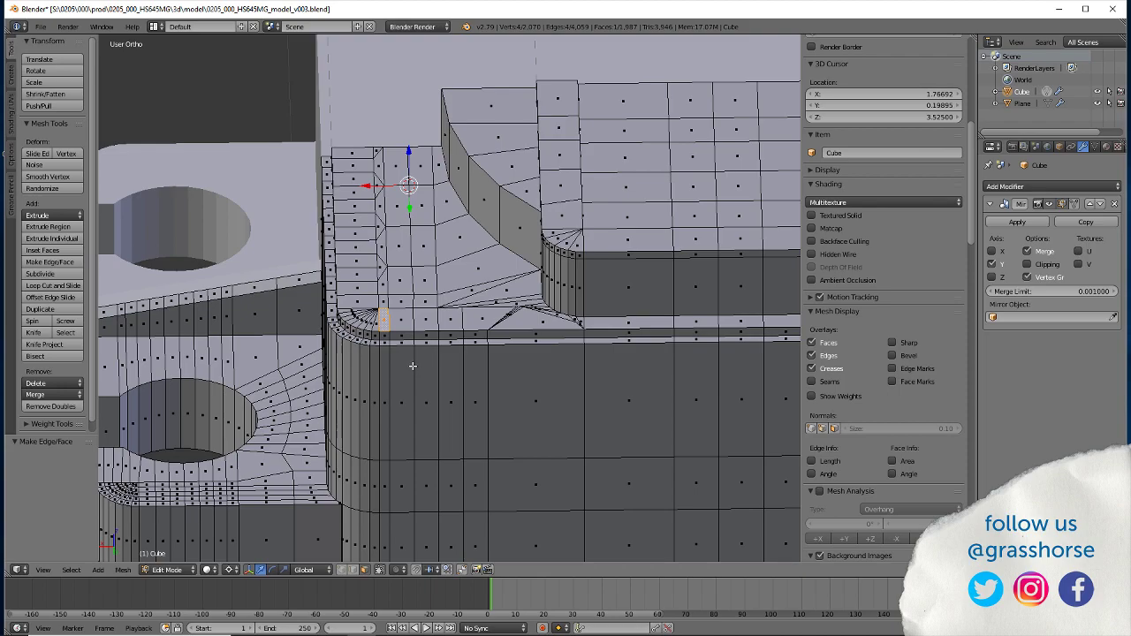
{"action": "mouse_move", "coordinate": [408, 339]}
{"action": "middle_mouse_down"}
{"action": "mouse_move", "coordinate": [509, 397]}
{"action": "mouse_move", "coordinate": [556, 380]}
{"action": "mouse_move", "coordinate": [555, 434]}
{"action": "middle_mouse_up"}
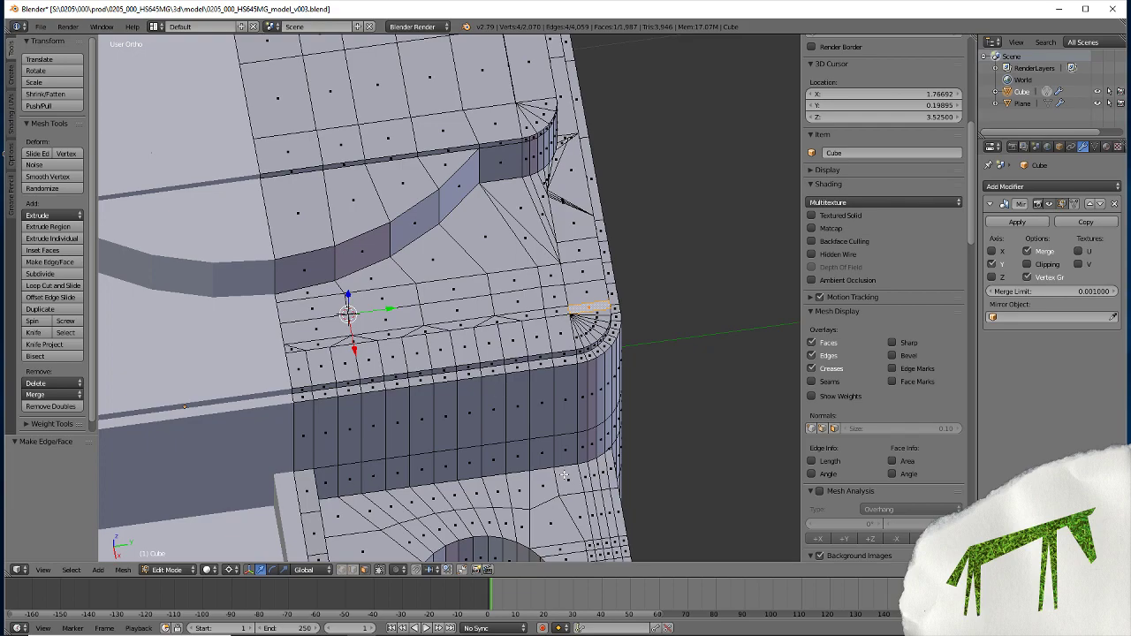
{"action": "mouse_move", "coordinate": [532, 432]}
{"action": "middle_mouse_down"}
{"action": "mouse_move", "coordinate": [421, 461]}
{"action": "mouse_move", "coordinate": [386, 433]}
{"action": "middle_mouse_up"}
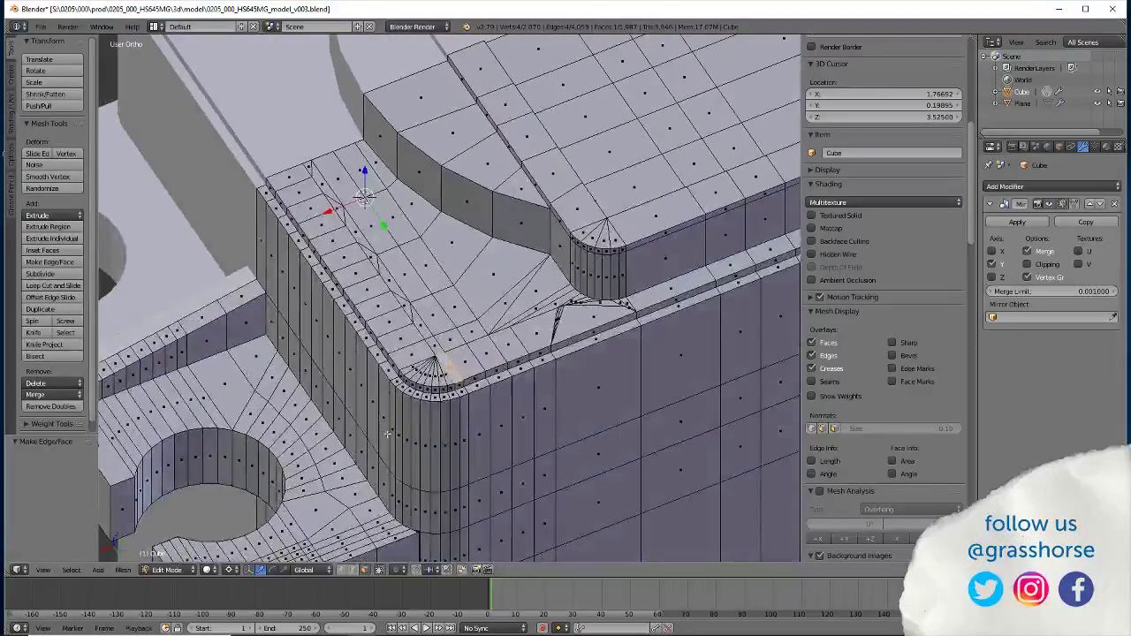
Knife a cut across the tab corner up to the upper edge loop
{"action": "key", "text": "k"}
{"action": "left_click", "coordinate": [509, 327]}
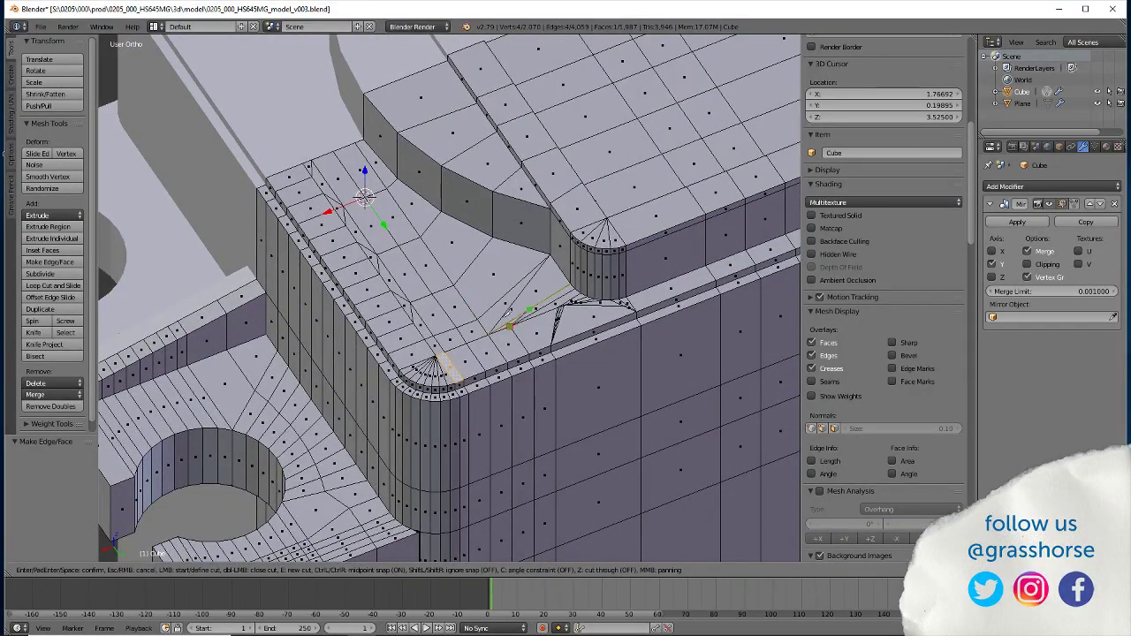
{"action": "left_click", "coordinate": [442, 210]}
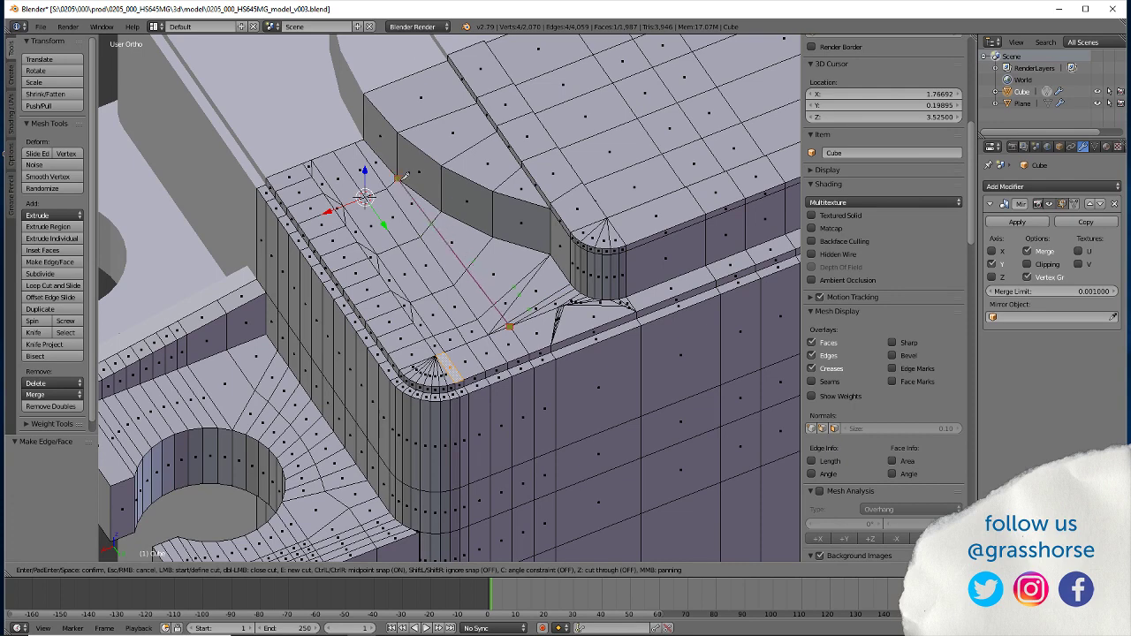
{"action": "key", "text": "Return"}
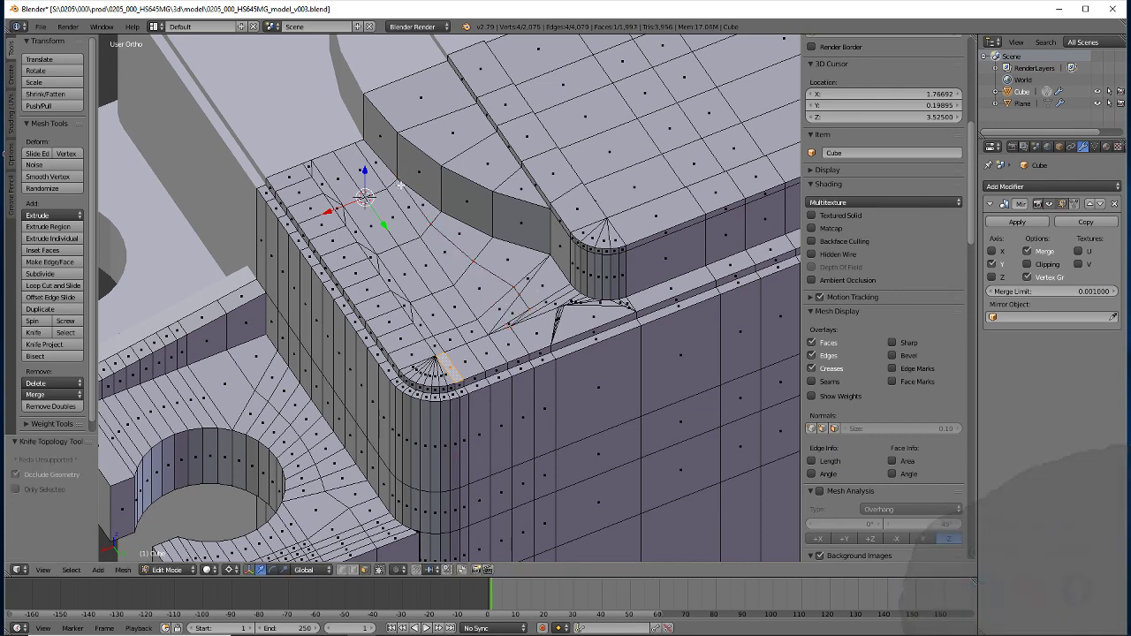
Snap the cursor to a corner edge and line up two edges by scaling X to 0
{"action": "left_click", "coordinate": [341, 569]}
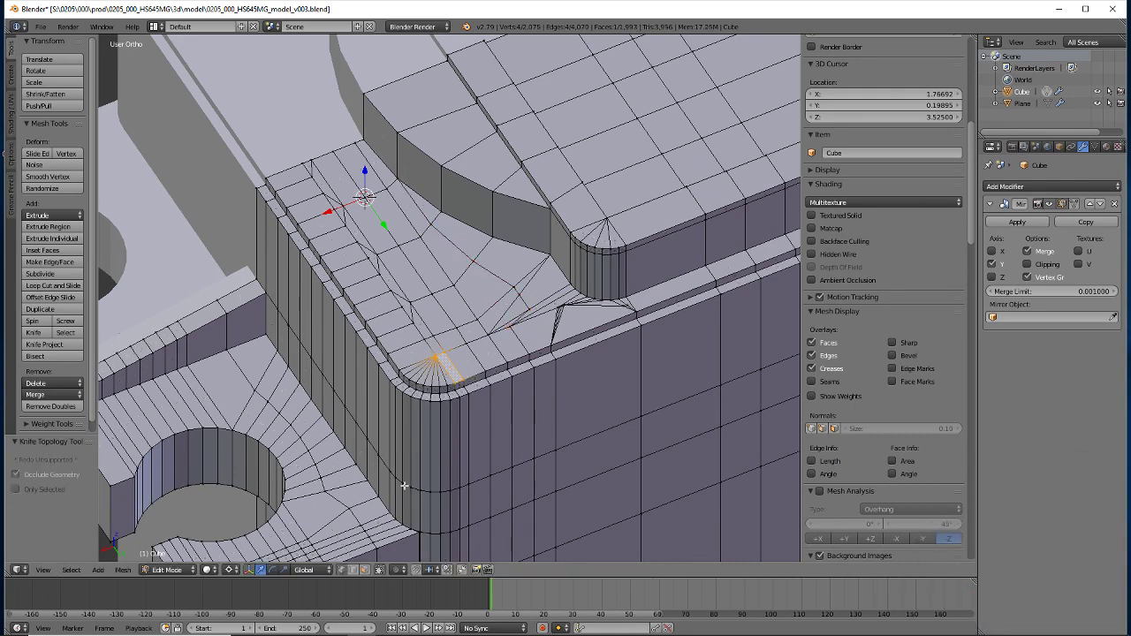
{"action": "right_click", "coordinate": [511, 330]}
{"action": "key", "text": "shift+s"}
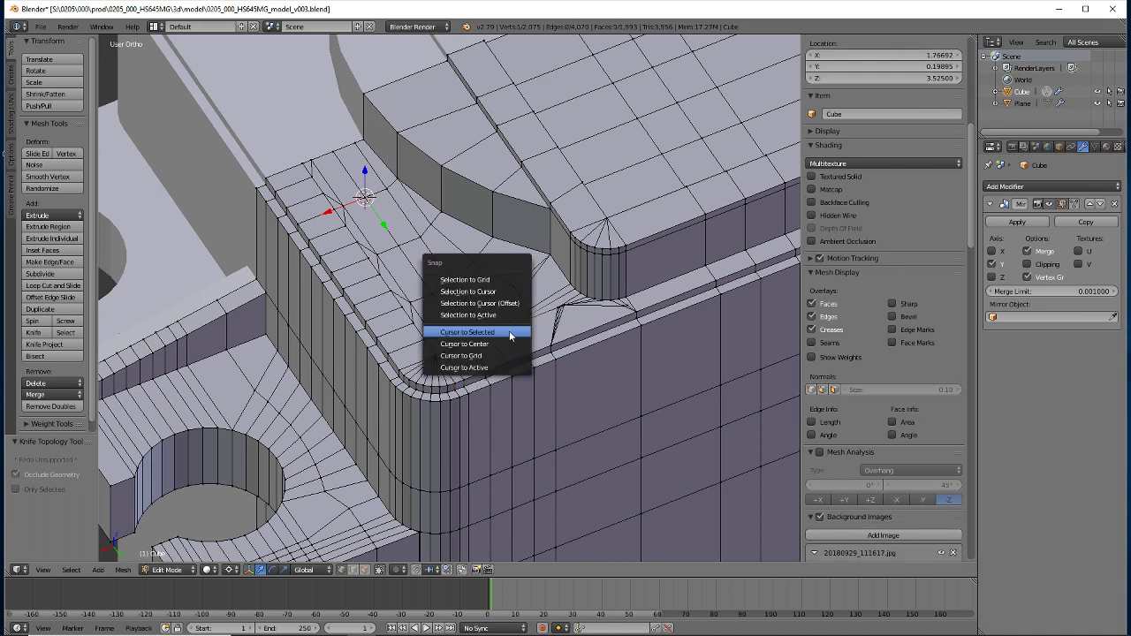
{"action": "left_click", "coordinate": [511, 330]}
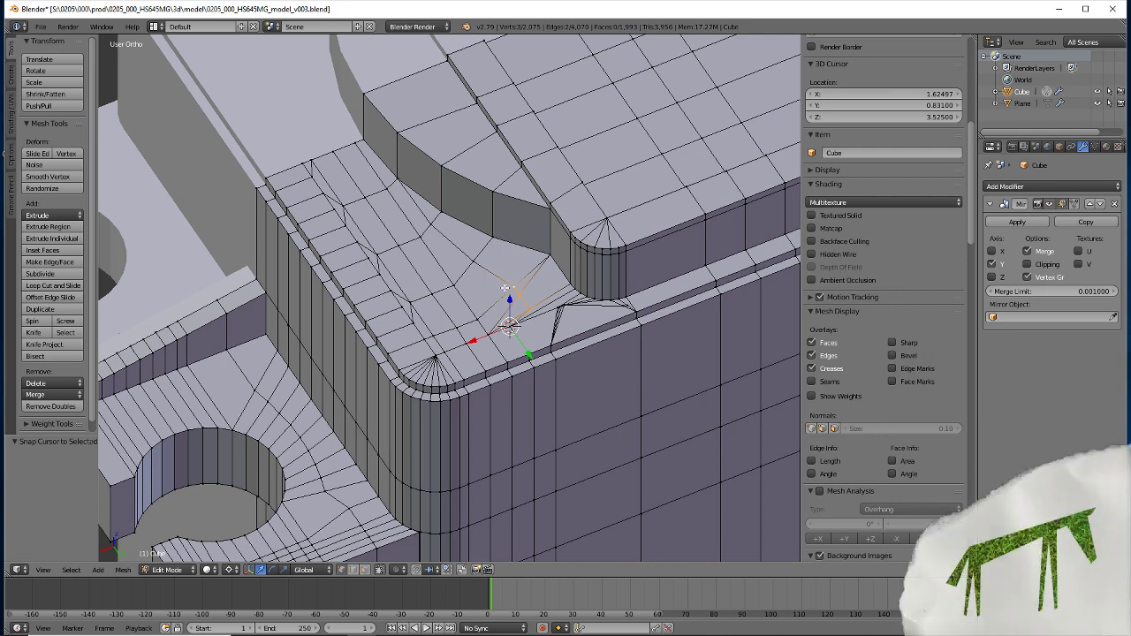
{"action": "right_click", "coordinate": [471, 259], "text": "shift"}
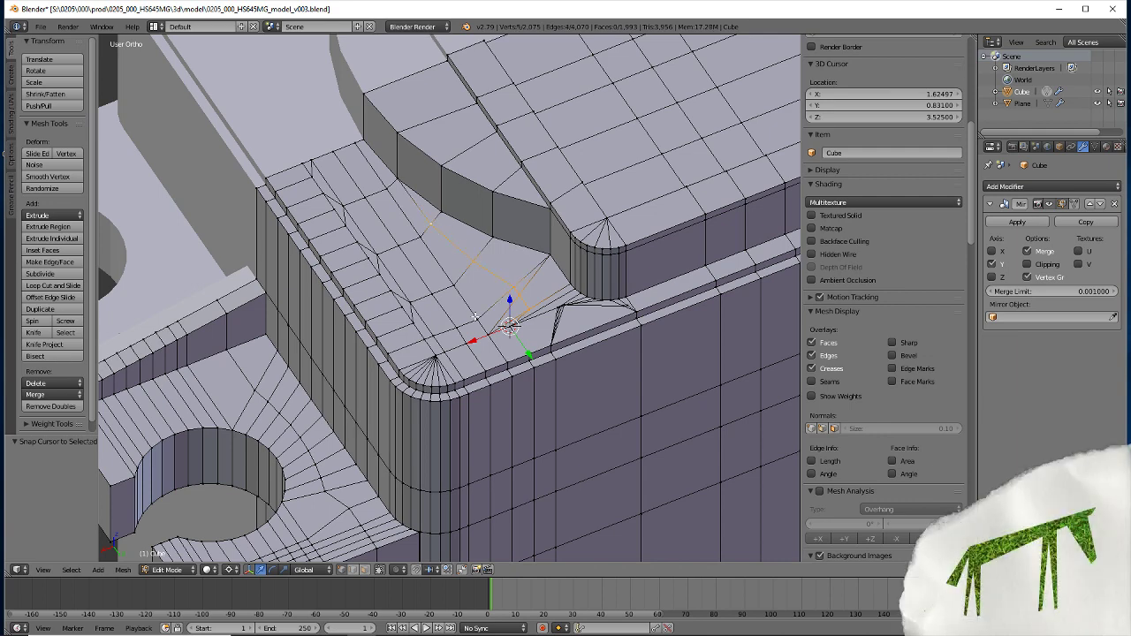
{"action": "key", "text": "s"}
{"action": "key", "text": "x"}
{"action": "key", "text": "0"}
{"action": "key", "text": "Return"}
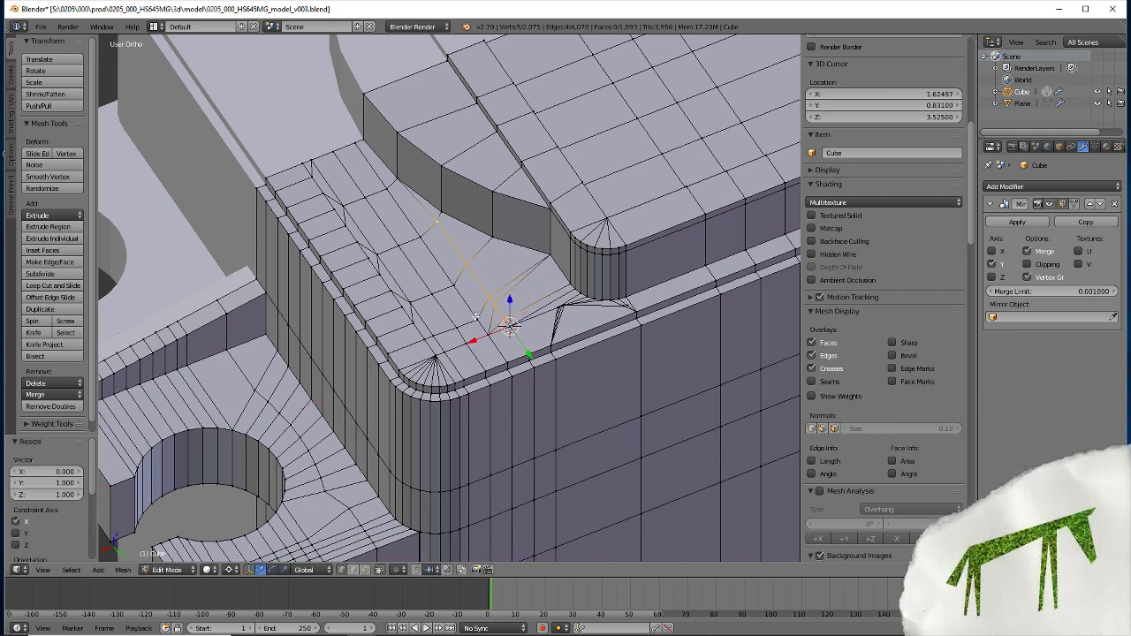
Remove doubles across the whole mesh, then deselect everything
{"action": "key", "text": "a"}
{"action": "key", "text": "w"}
{"action": "left_click", "coordinate": [476, 317]}
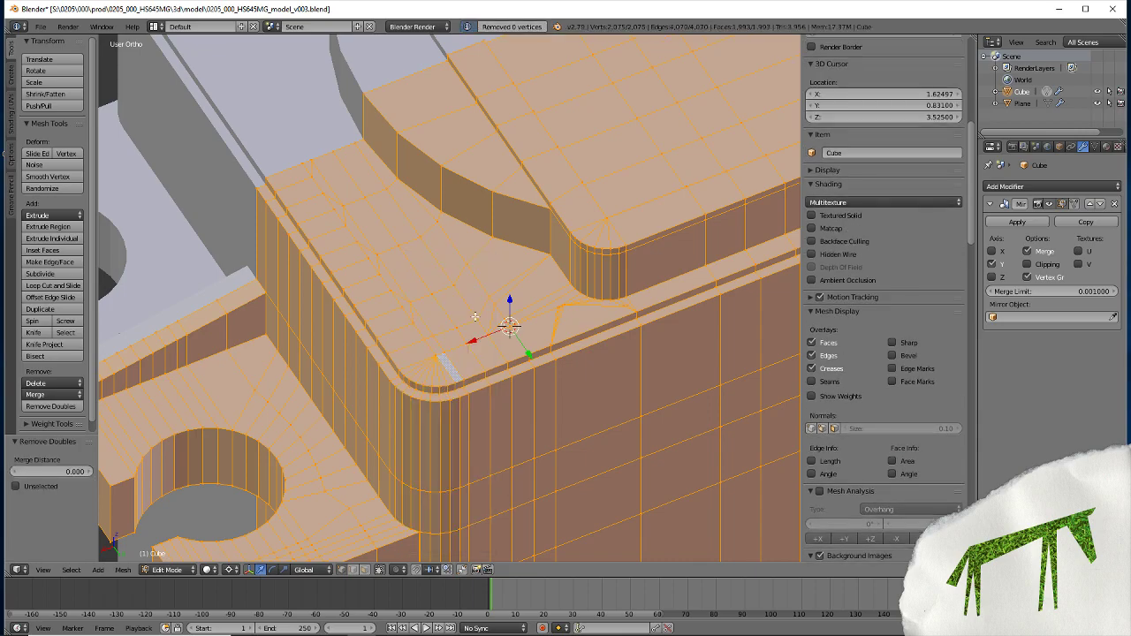
{"action": "key", "text": "a"}
Merge the stray tab-corner vertex into its neighbour using Merge At Last
{"action": "scroll", "coordinate": [537, 309], "scroll_direction": "up", "scroll_amount": 3}
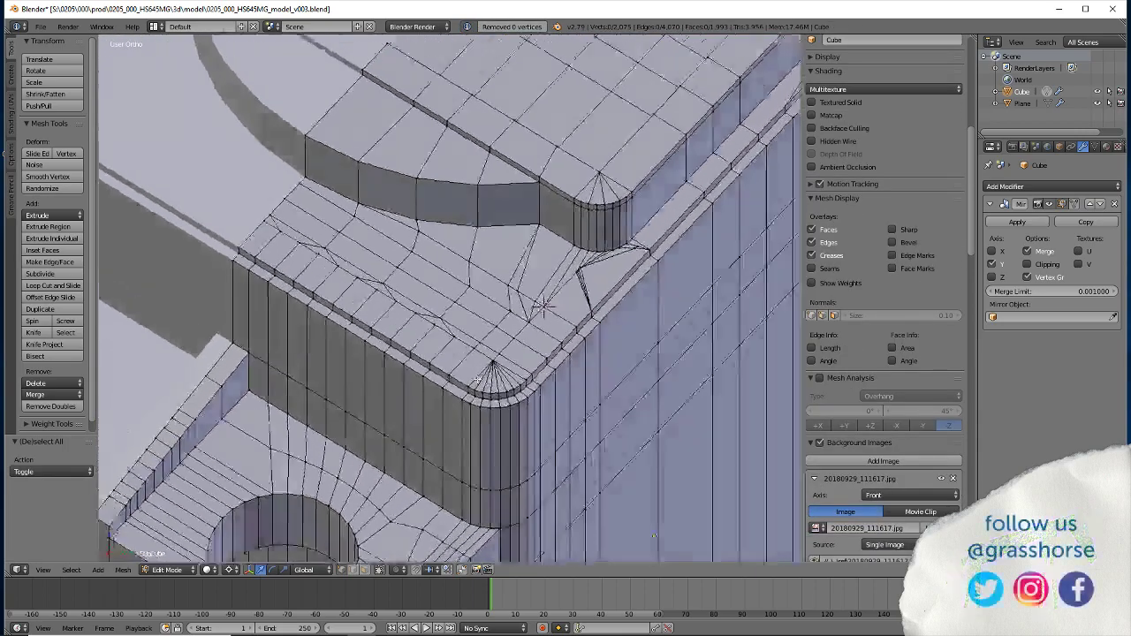
{"action": "scroll", "coordinate": [548, 296], "scroll_direction": "up", "scroll_amount": 3}
{"action": "right_click", "coordinate": [559, 292]}
{"action": "left_click", "coordinate": [558, 293]}
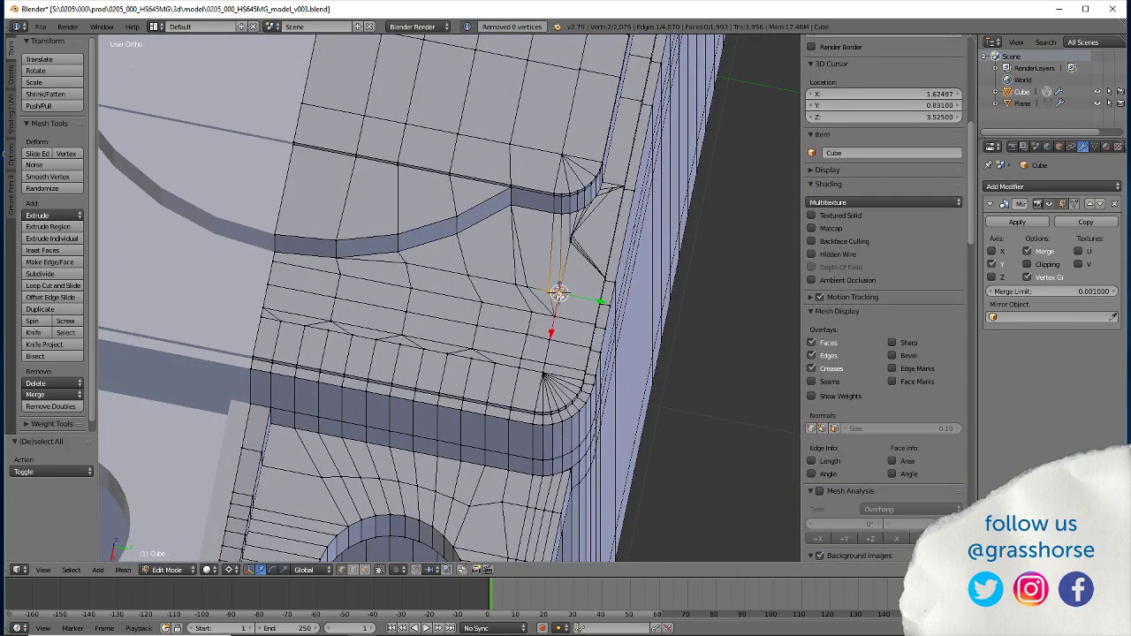
{"action": "key", "text": "alt+m"}
{"action": "left_click", "coordinate": [522, 301]}
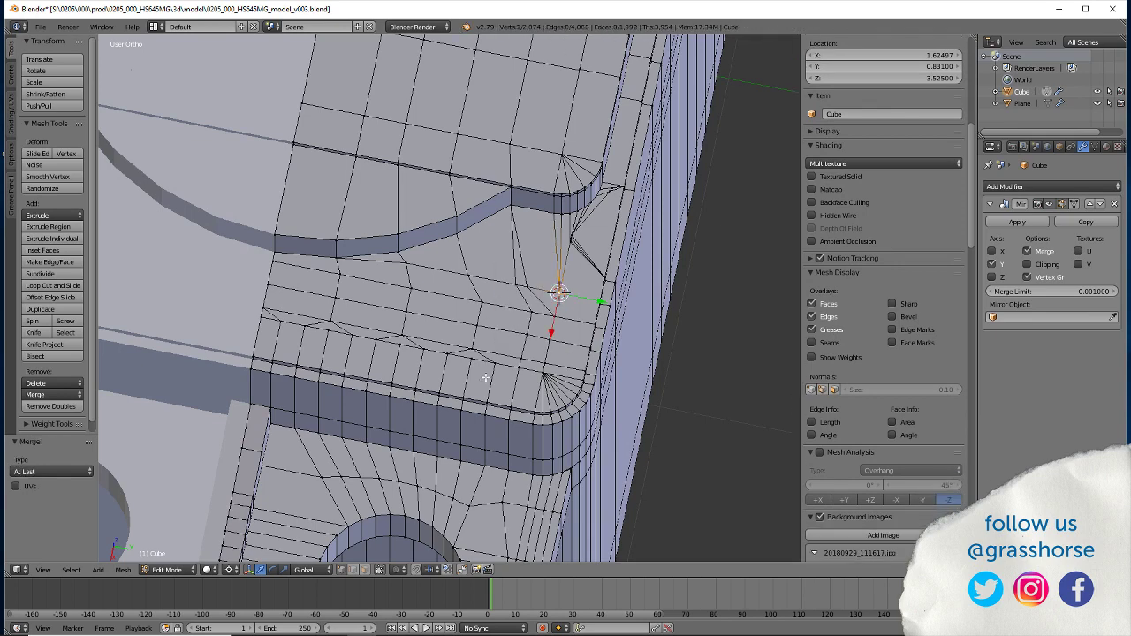
Snap the cursor to the neighbouring corner vertex and align another vertex to it (scale Y 0)
{"action": "right_click", "coordinate": [528, 314]}
{"action": "key", "text": "shift+s"}
{"action": "left_click", "coordinate": [528, 315]}
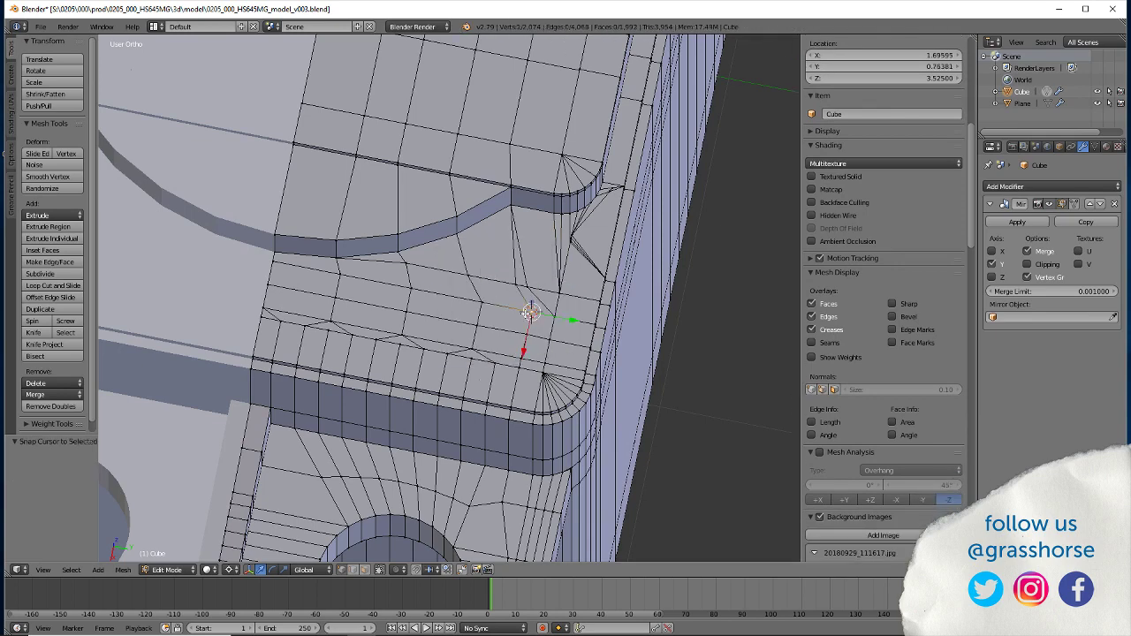
{"action": "right_click", "coordinate": [527, 287]}
{"action": "key", "text": "s"}
{"action": "key", "text": "y"}
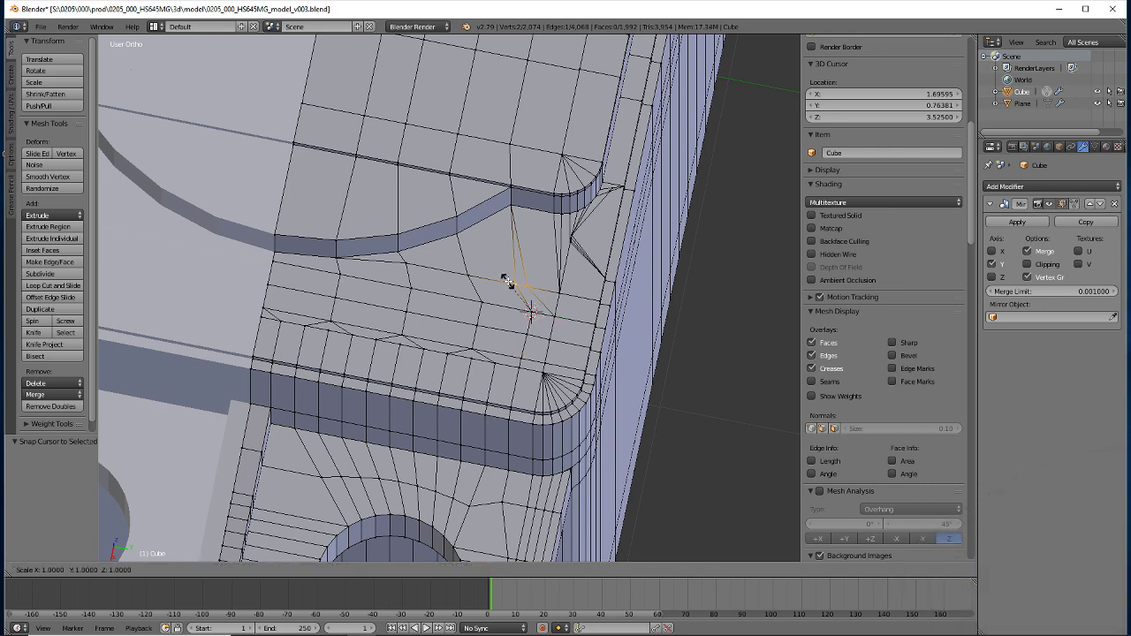
{"action": "key", "text": "0"}
{"action": "key", "text": "Return"}
Select the whole mesh and remove the leftover duplicate vertex with Remove Doubles
{"action": "key", "text": "a"}
{"action": "key", "text": "w"}
{"action": "left_click", "coordinate": [495, 281]}
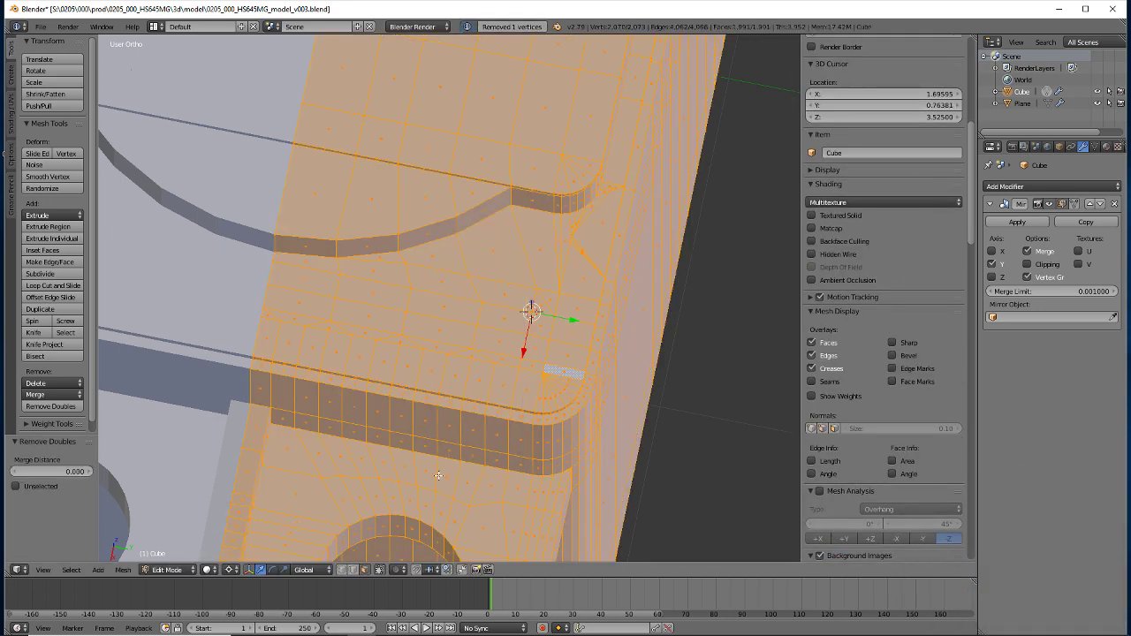
Fill a single face beside the tab corner's upper fan, bringing the mesh to 1,990 faces
{"action": "right_click", "coordinate": [542, 308]}
{"action": "key", "text": "f"}
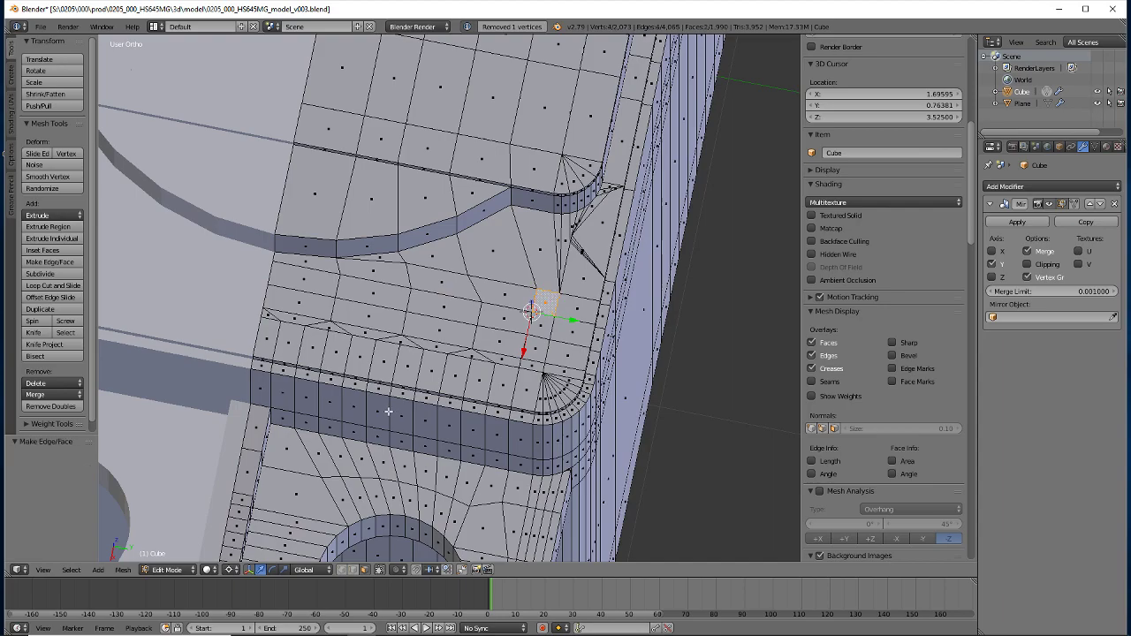
{"action": "mouse_move", "coordinate": [431, 372]}
{"action": "middle_mouse_down"}
{"action": "mouse_move", "coordinate": [279, 374]}
{"action": "mouse_move", "coordinate": [437, 187]}
{"action": "middle_mouse_up"}
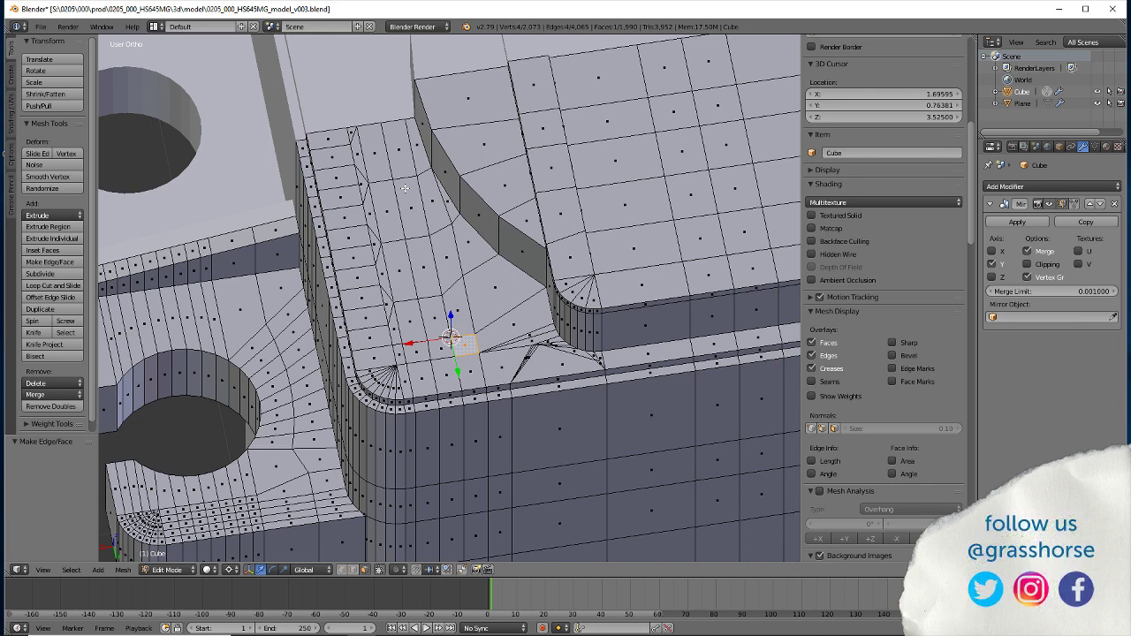
Knife a new edge from the corner vertex along the tab's curved face
{"action": "key", "text": "k"}
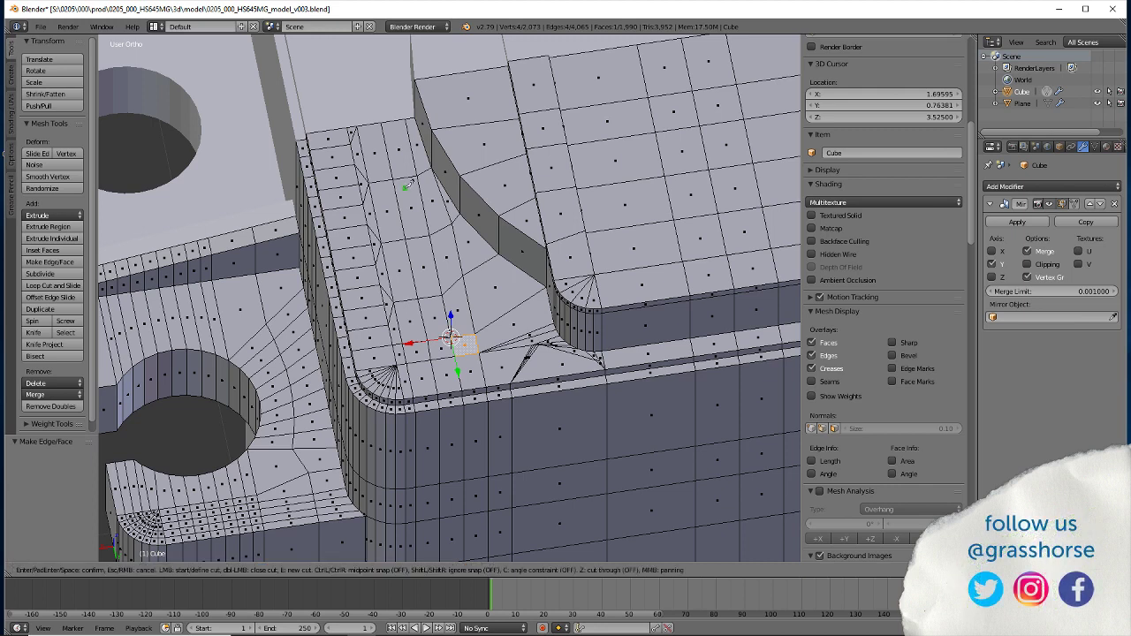
{"action": "left_click", "coordinate": [452, 222]}
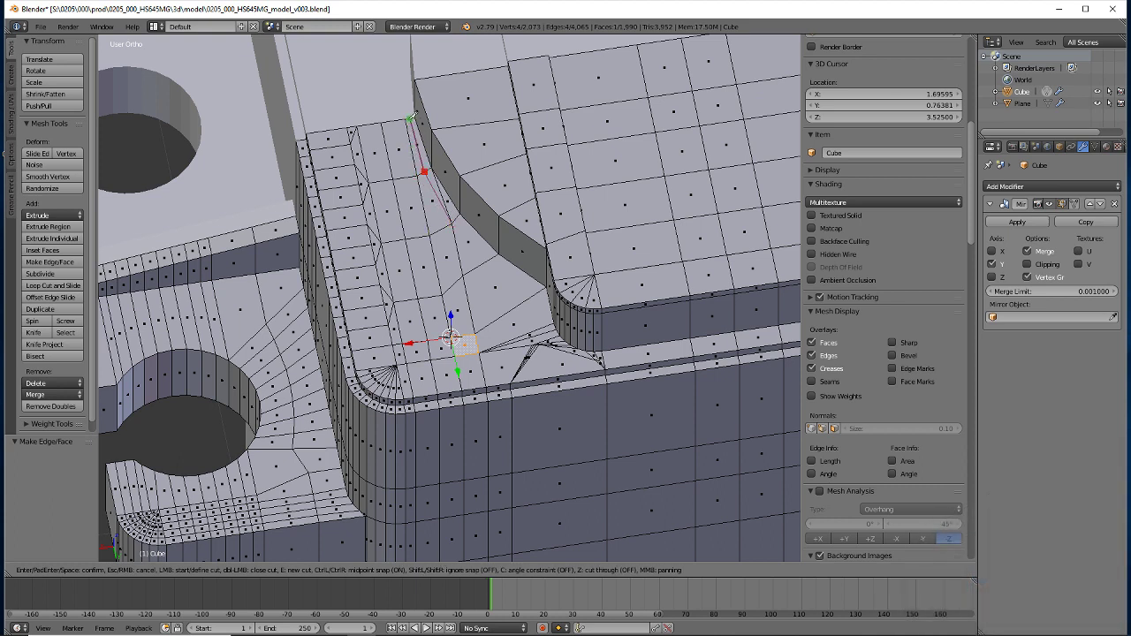
{"action": "key", "text": "Return"}
Fill at the short cut edge, then collapse it into one vertex with Alt+M
{"action": "right_click", "coordinate": [432, 178]}
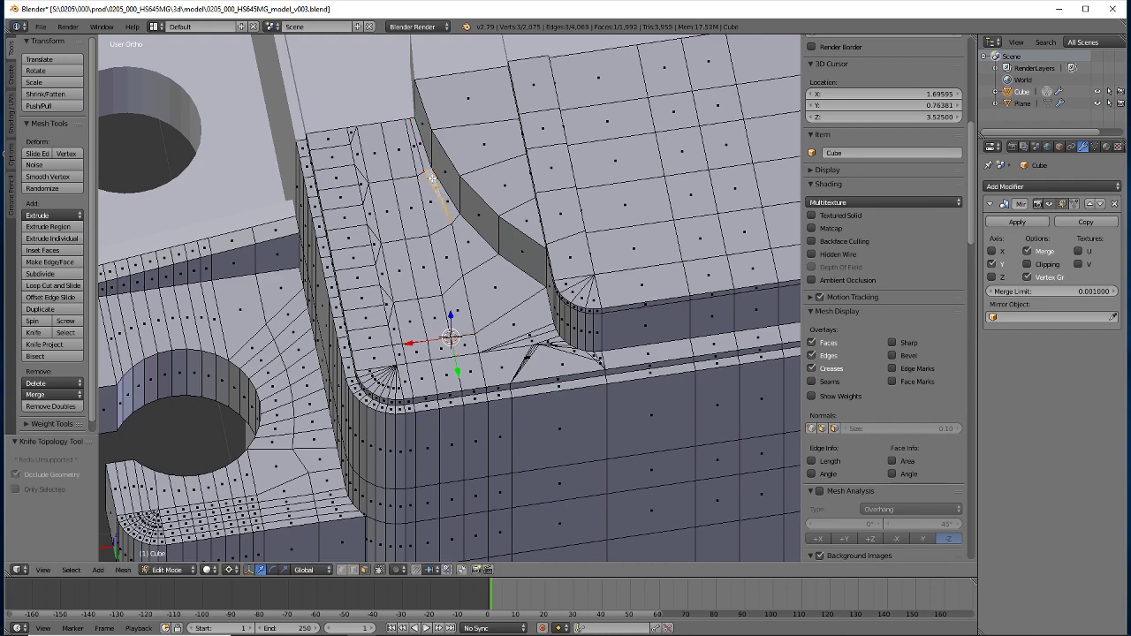
{"action": "key", "text": "f"}
{"action": "mouse_move", "coordinate": [383, 315]}
{"action": "middle_mouse_down"}
{"action": "mouse_move", "coordinate": [419, 413]}
{"action": "mouse_move", "coordinate": [345, 421]}
{"action": "mouse_move", "coordinate": [348, 457]}
{"action": "mouse_move", "coordinate": [459, 460]}
{"action": "mouse_move", "coordinate": [495, 433]}
{"action": "mouse_move", "coordinate": [363, 438]}
{"action": "mouse_move", "coordinate": [359, 469]}
{"action": "middle_mouse_up"}
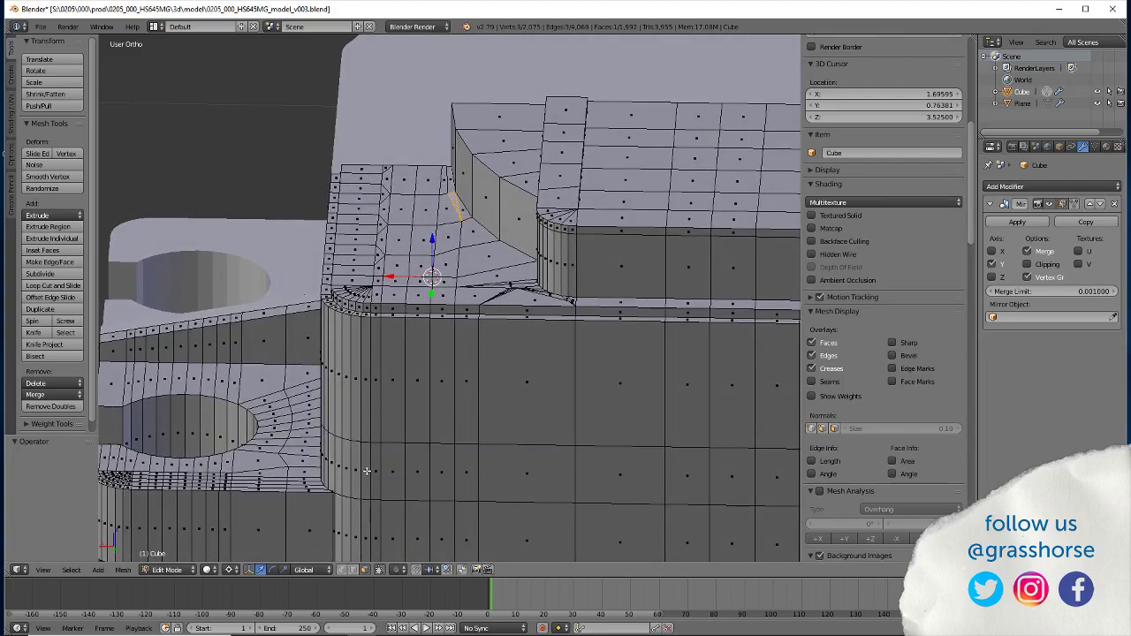
{"action": "key", "text": "alt+m"}
{"action": "mouse_move", "coordinate": [369, 474]}
{"action": "middle_mouse_down"}
{"action": "mouse_move", "coordinate": [492, 289]}
{"action": "mouse_move", "coordinate": [481, 283]}
{"action": "mouse_move", "coordinate": [483, 330]}
{"action": "middle_mouse_up"}
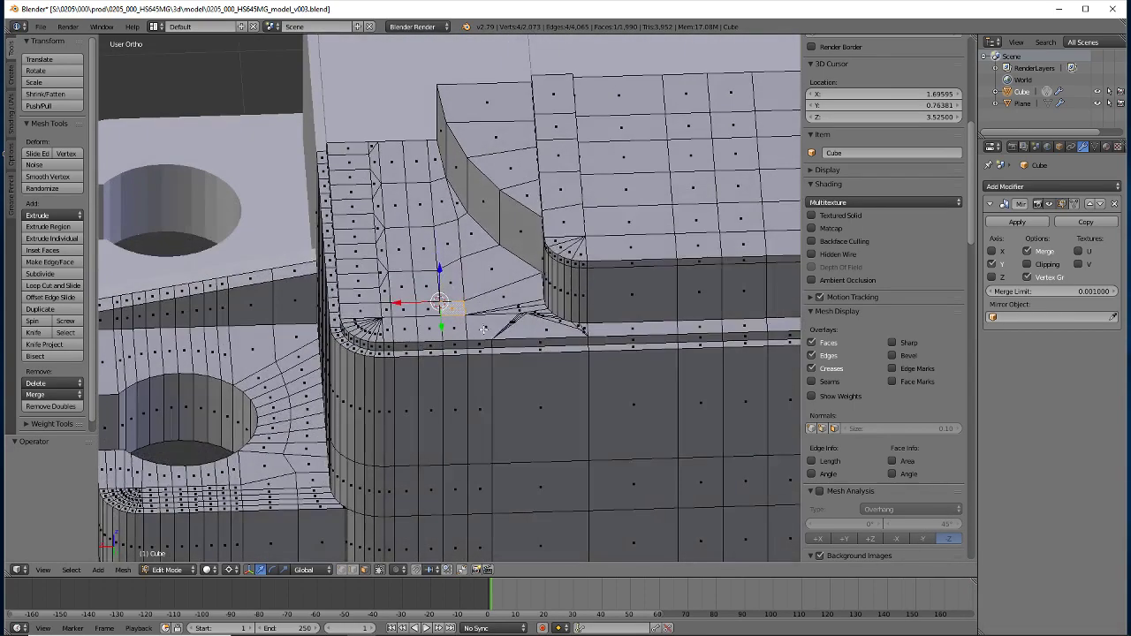
Knife a cut from the tab's lower rim up to the curved wall
{"action": "key", "text": "k"}
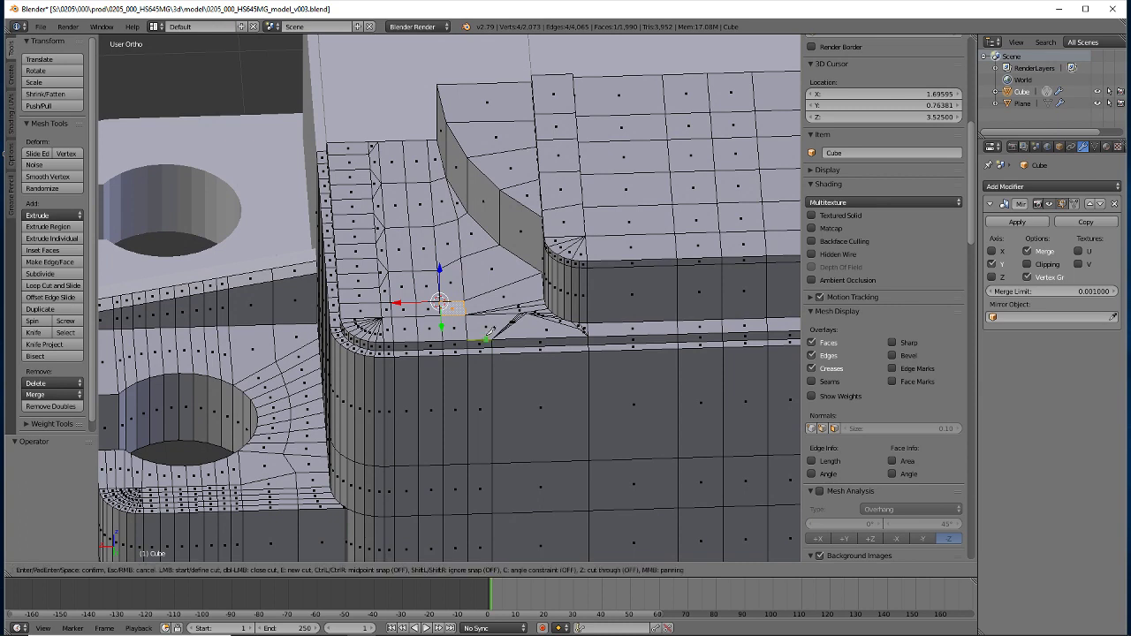
{"action": "left_click", "coordinate": [490, 336], "text": "ctrl"}
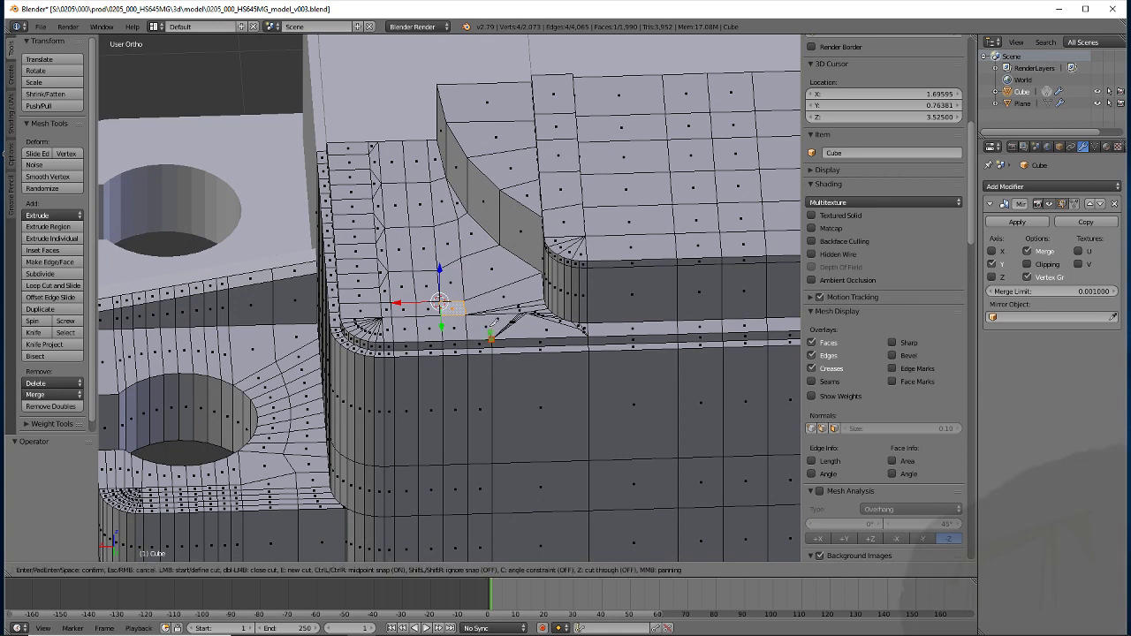
{"action": "left_click", "coordinate": [469, 212], "text": "ctrl"}
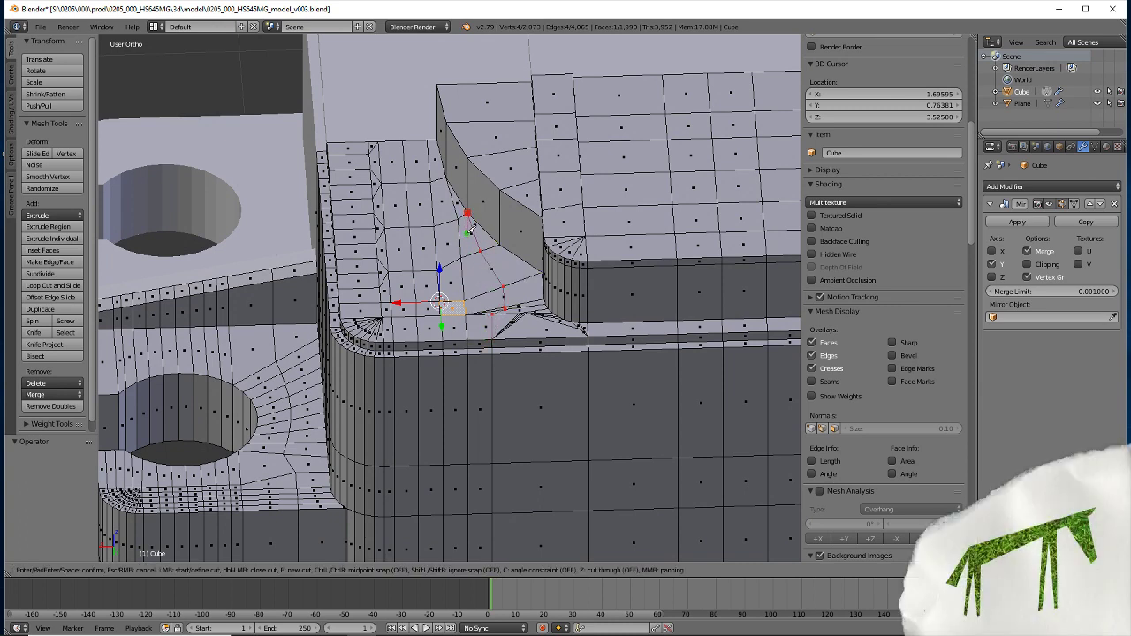
{"action": "key", "text": "Return"}
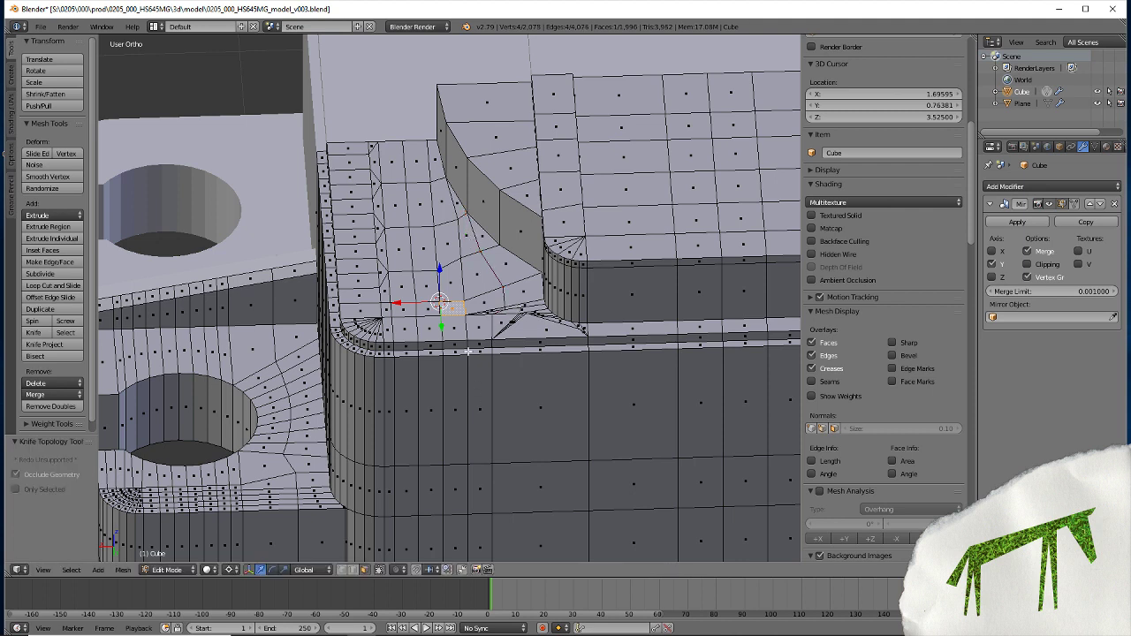
In edge select mode, snap the 3D cursor onto the new cut edge, then deselect all
{"action": "left_click", "coordinate": [347, 570]}
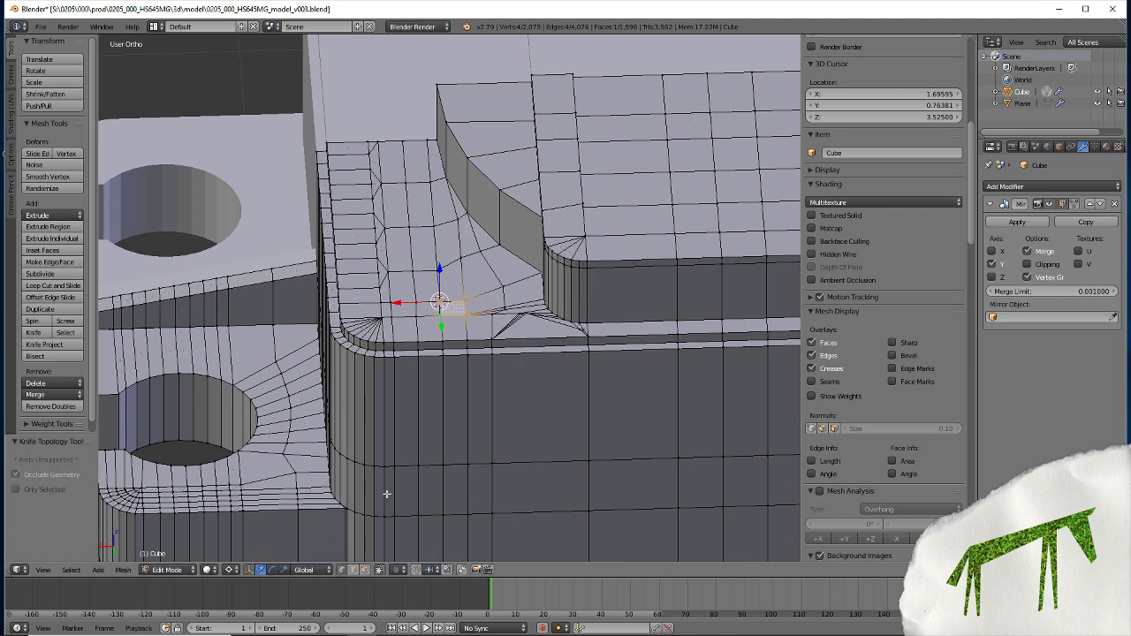
{"action": "right_click", "coordinate": [477, 341]}
{"action": "key", "text": "shift+s"}
{"action": "left_click", "coordinate": [487, 344]}
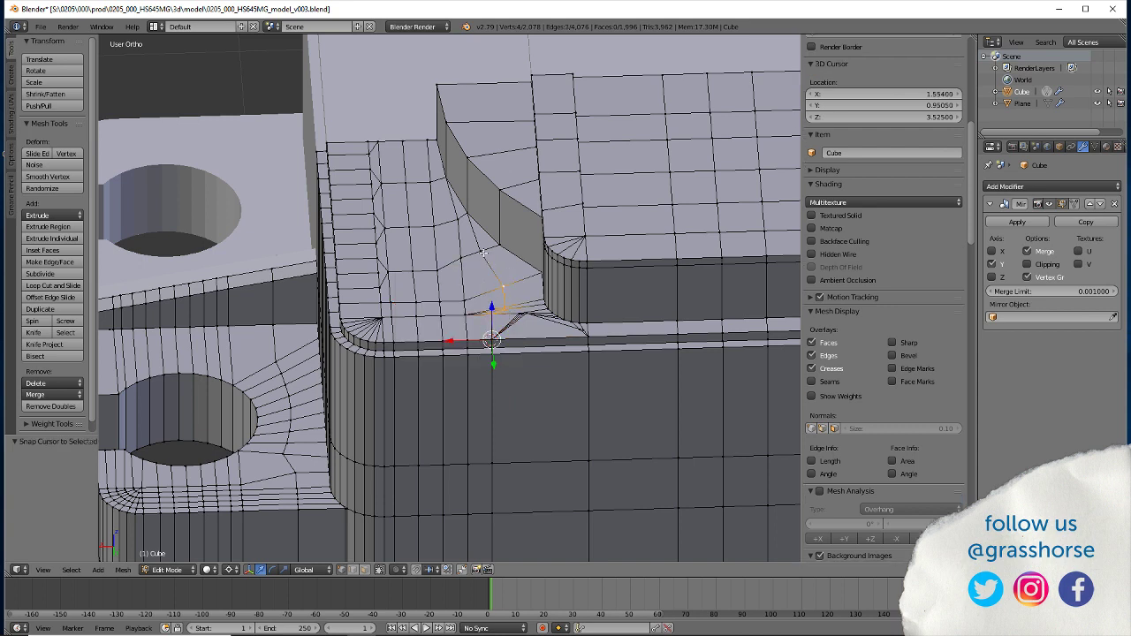
{"action": "key", "text": "a"}
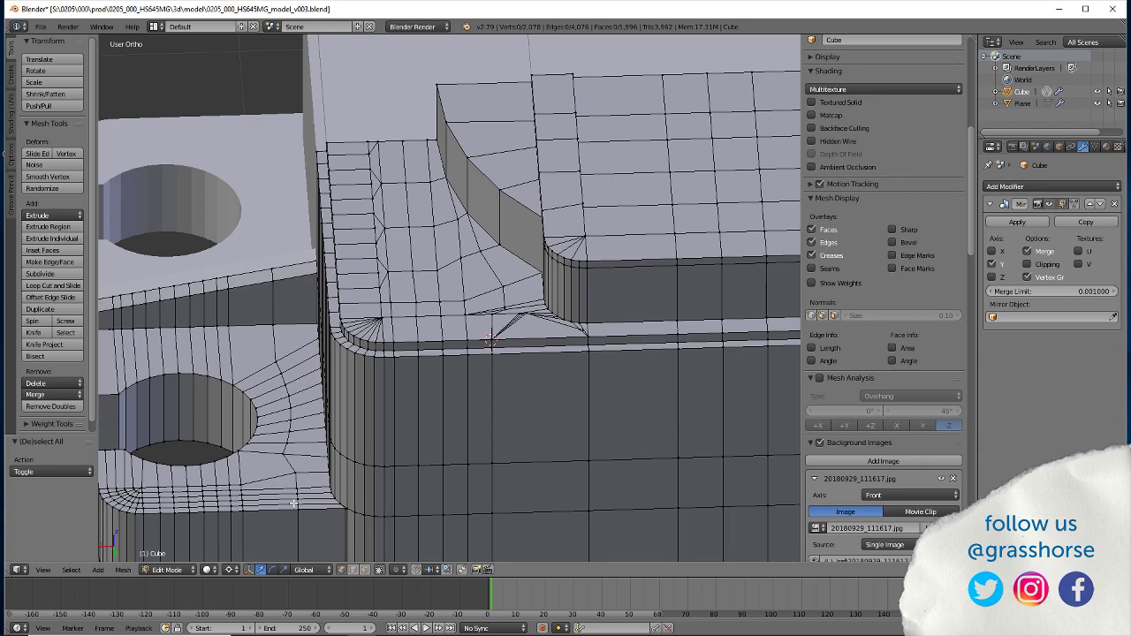
Undo, then flatten the new cut edges into line along X by scaling to 0
{"action": "key", "text": "ctrl+z"}
{"action": "key", "text": "s"}
{"action": "key", "text": "x"}
{"action": "key", "text": "0"}
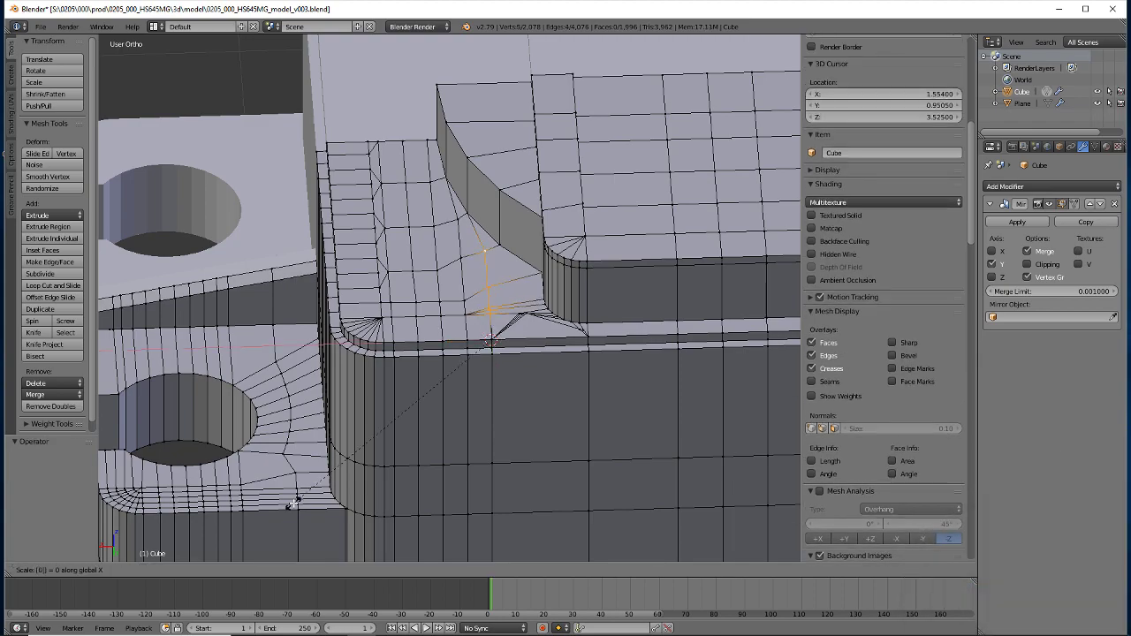
{"action": "key", "text": "Return"}
{"action": "middle_click_drag", "start_coordinate": [410, 368], "coordinate": [472, 378]}
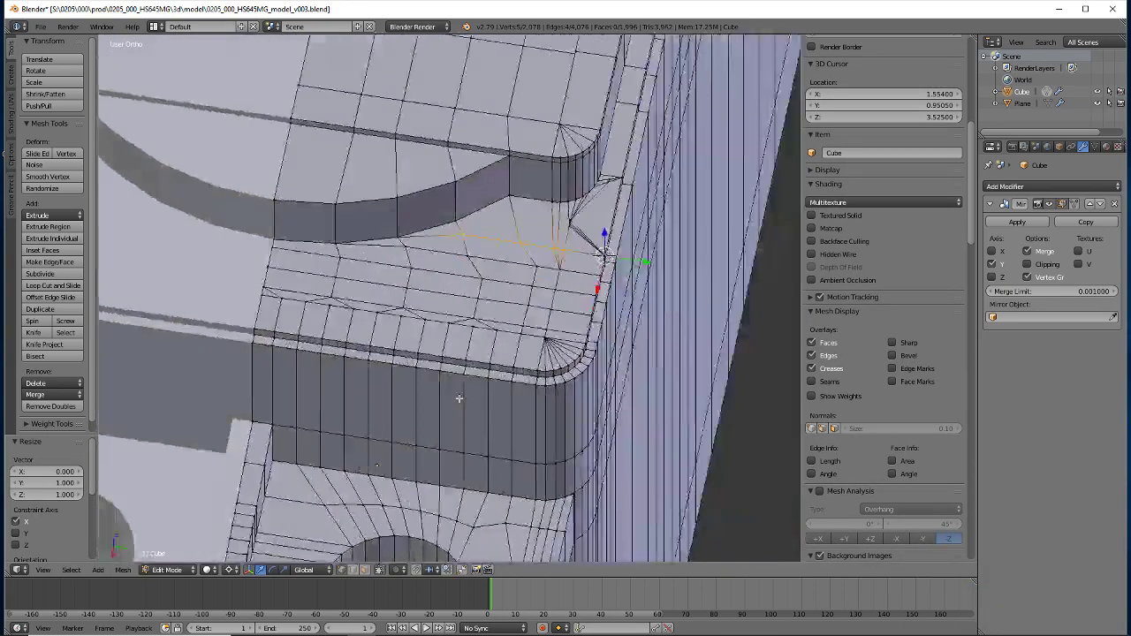
{"action": "mouse_move", "coordinate": [364, 342]}
{"action": "middle_mouse_down"}
{"action": "mouse_move", "coordinate": [284, 337]}
{"action": "mouse_move", "coordinate": [389, 280]}
{"action": "middle_mouse_up"}
Snap the 3D cursor to the selection and flatten it along Y, twice
{"action": "key", "text": "shift+s"}
{"action": "left_click", "coordinate": [409, 274]}
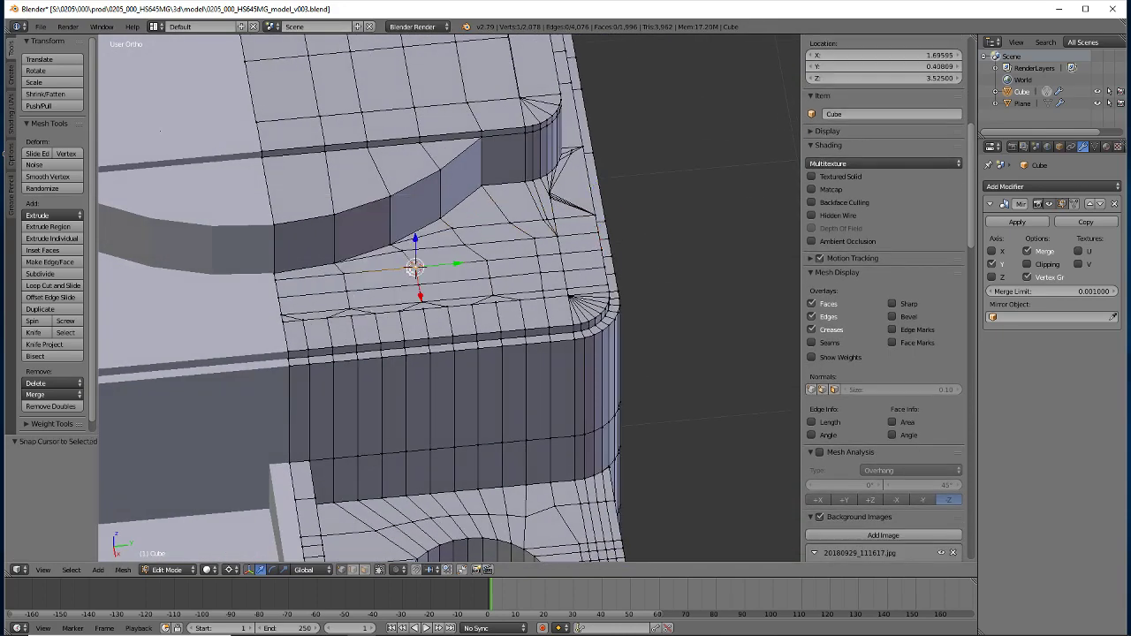
{"action": "key", "text": "s"}
{"action": "key", "text": "y"}
{"action": "key", "text": "0"}
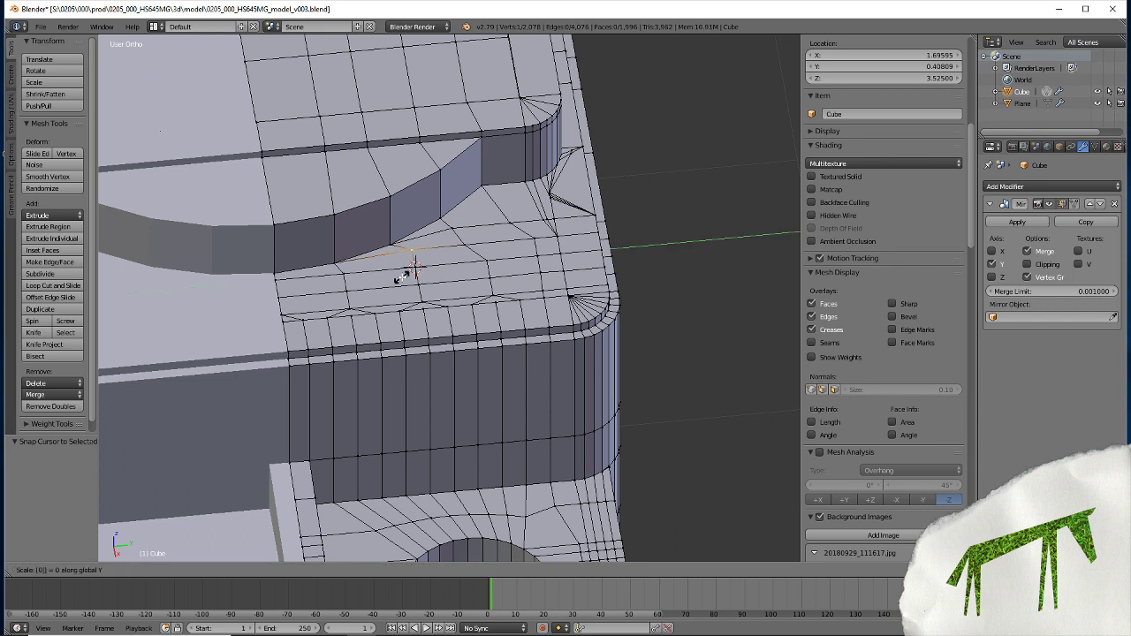
{"action": "key", "text": "Return"}
{"action": "key", "text": "shift+s"}
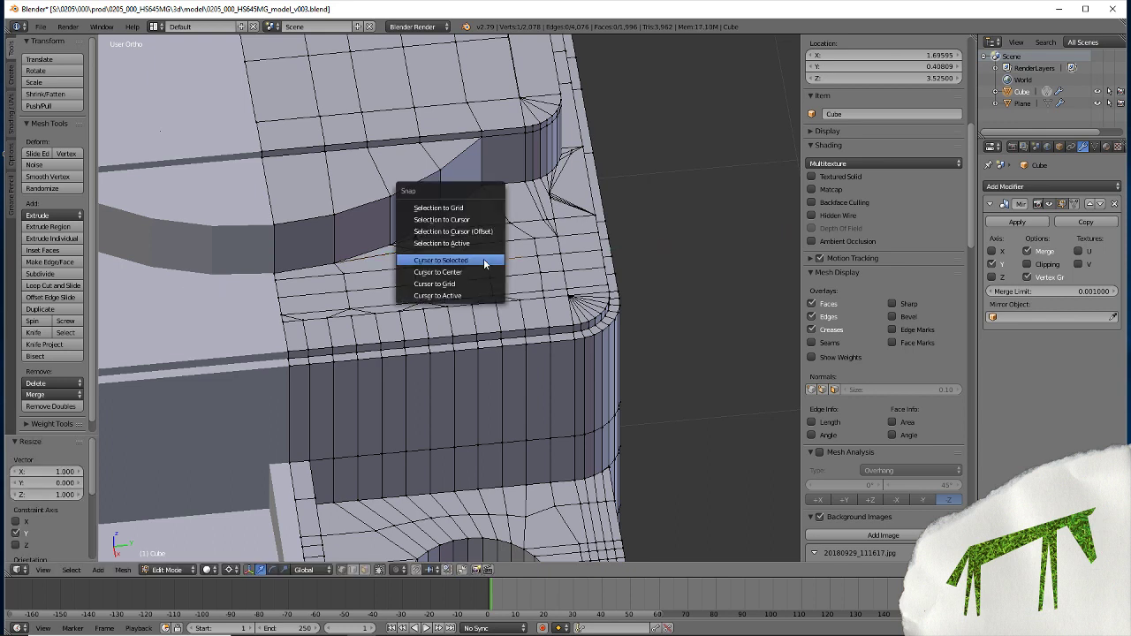
{"action": "left_click", "coordinate": [483, 262]}
{"action": "key", "text": "s"}
{"action": "key", "text": "y"}
{"action": "key", "text": "0"}
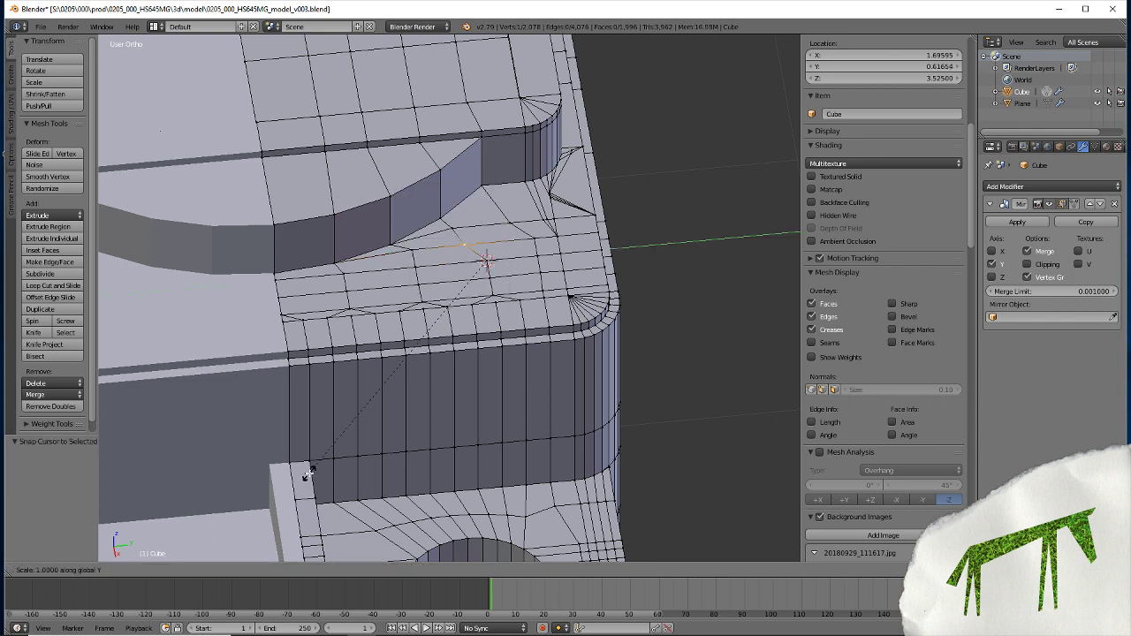
{"action": "key", "text": "Return"}
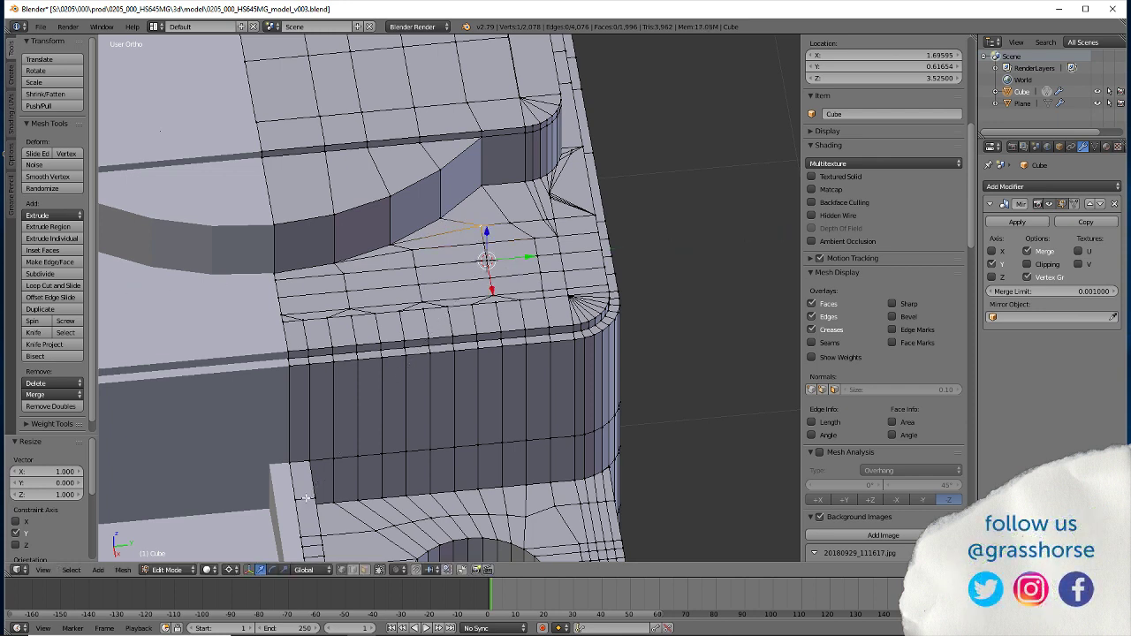
Put the cursor on the tab's corner vertex and align the chosen vertices to it along Y
{"action": "right_click", "coordinate": [533, 242]}
{"action": "key", "text": "shift+s"}
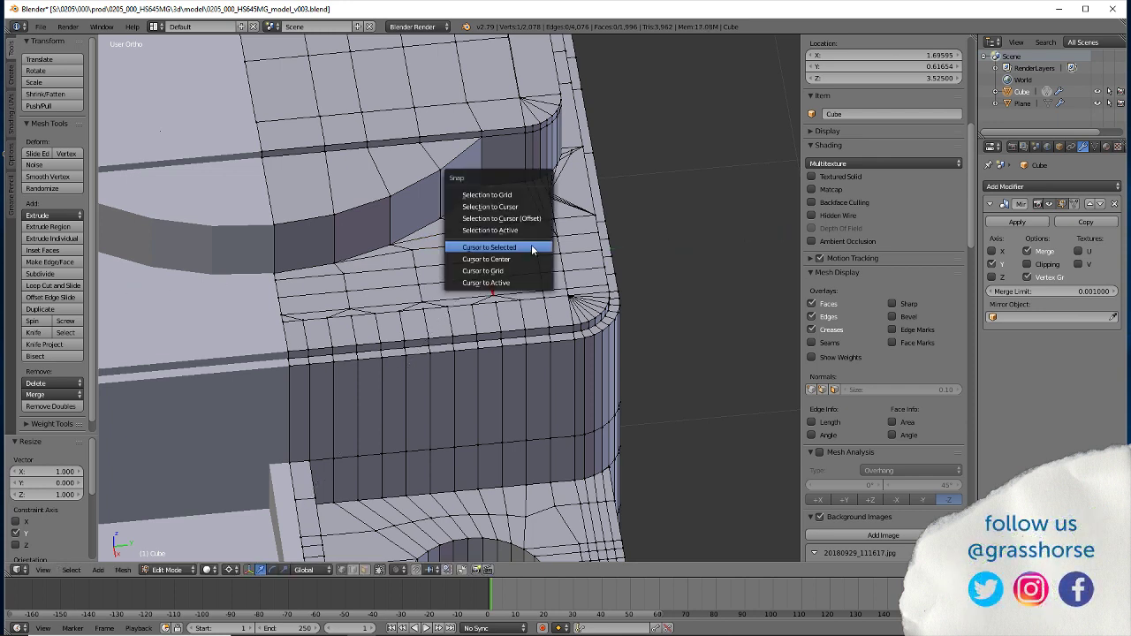
{"action": "left_click", "coordinate": [534, 248]}
{"action": "right_click", "coordinate": [510, 225]}
{"action": "key", "text": "s"}
{"action": "key", "text": "y"}
{"action": "key", "text": "0"}
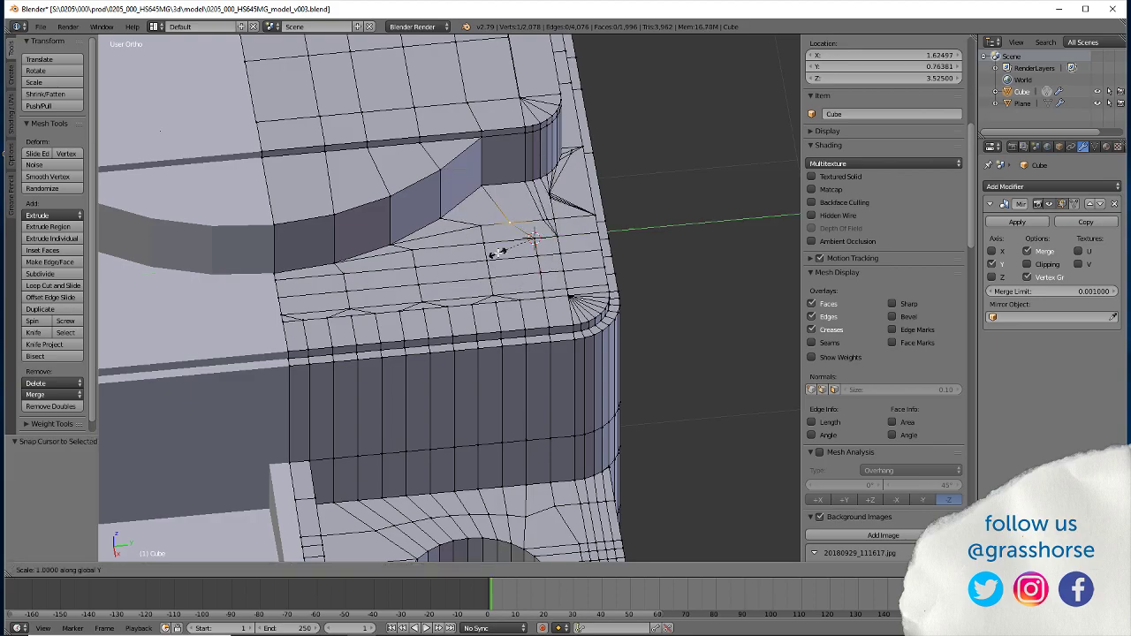
{"action": "key", "text": "Return"}
{"action": "middle_click_drag", "start_coordinate": [459, 384], "coordinate": [406, 395]}
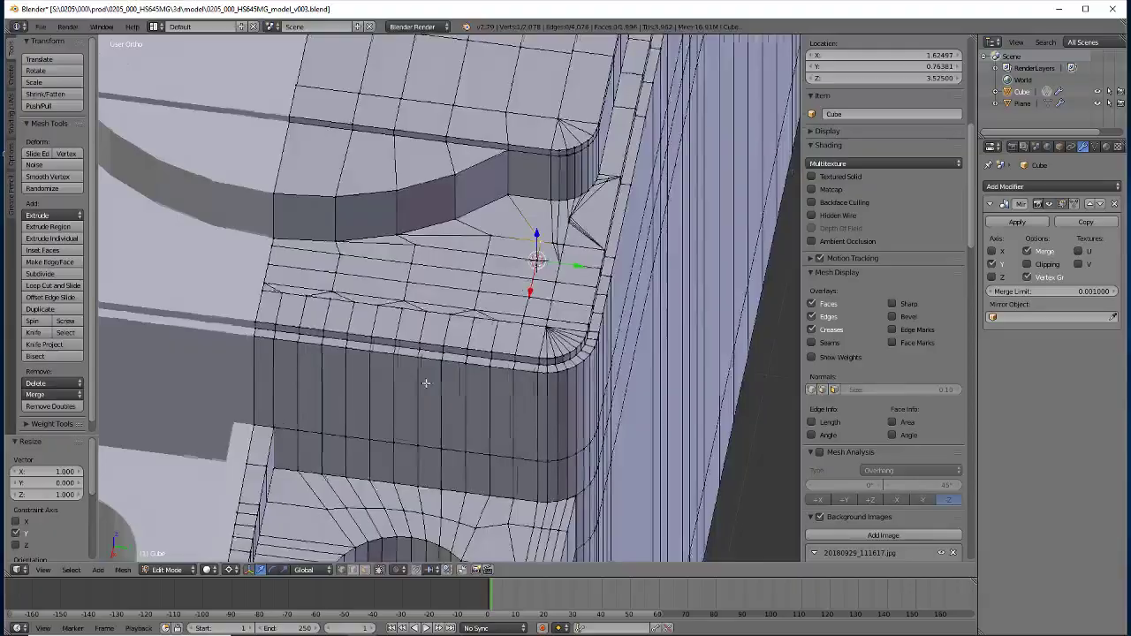
{"action": "mouse_move", "coordinate": [426, 382]}
{"action": "middle_mouse_down"}
{"action": "mouse_move", "coordinate": [305, 405]}
{"action": "mouse_move", "coordinate": [387, 352]}
{"action": "mouse_move", "coordinate": [386, 313]}
{"action": "mouse_move", "coordinate": [405, 369]}
{"action": "mouse_move", "coordinate": [551, 348]}
{"action": "mouse_move", "coordinate": [551, 371]}
{"action": "mouse_move", "coordinate": [517, 407]}
{"action": "mouse_move", "coordinate": [306, 354]}
{"action": "mouse_move", "coordinate": [288, 373]}
{"action": "mouse_move", "coordinate": [306, 362]}
{"action": "mouse_move", "coordinate": [304, 385]}
{"action": "mouse_move", "coordinate": [266, 389]}
{"action": "mouse_move", "coordinate": [263, 425]}
{"action": "mouse_move", "coordinate": [250, 378]}
{"action": "middle_mouse_up"}
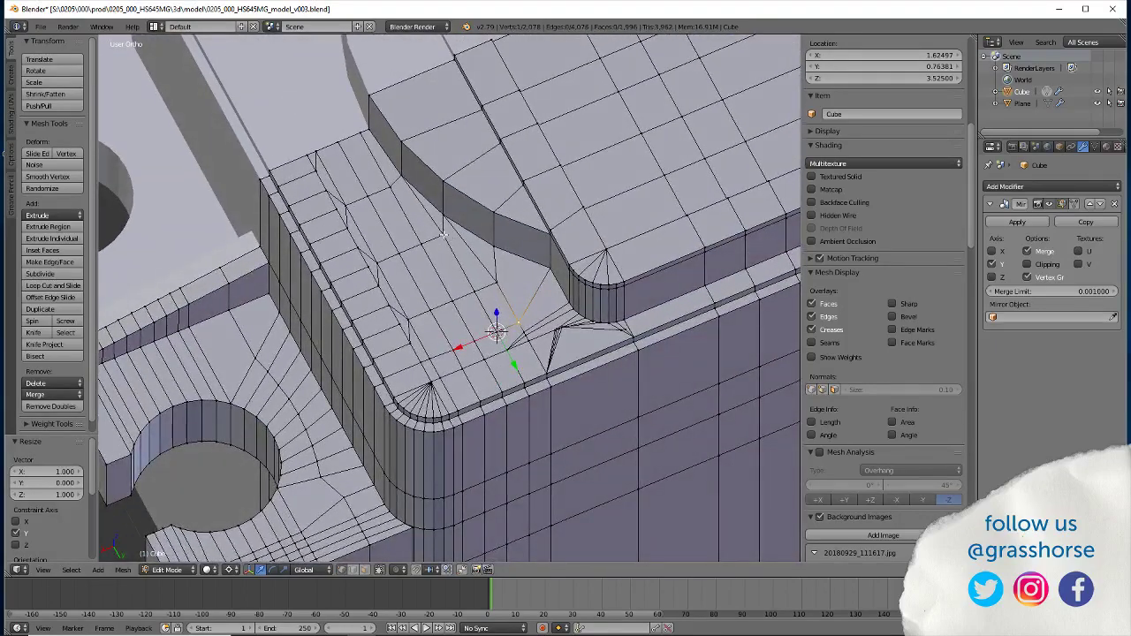
Knife a diagonal cut across the tab corner face, snapping to edge midpoints
{"action": "key", "text": "k"}
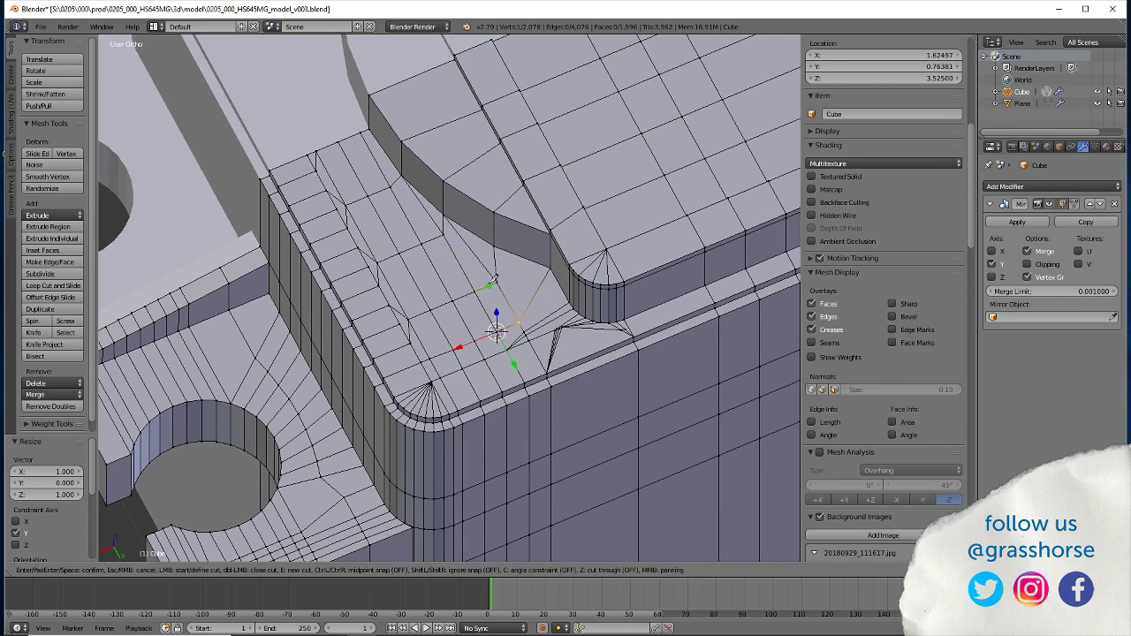
{"action": "key", "text": "ctrl"}
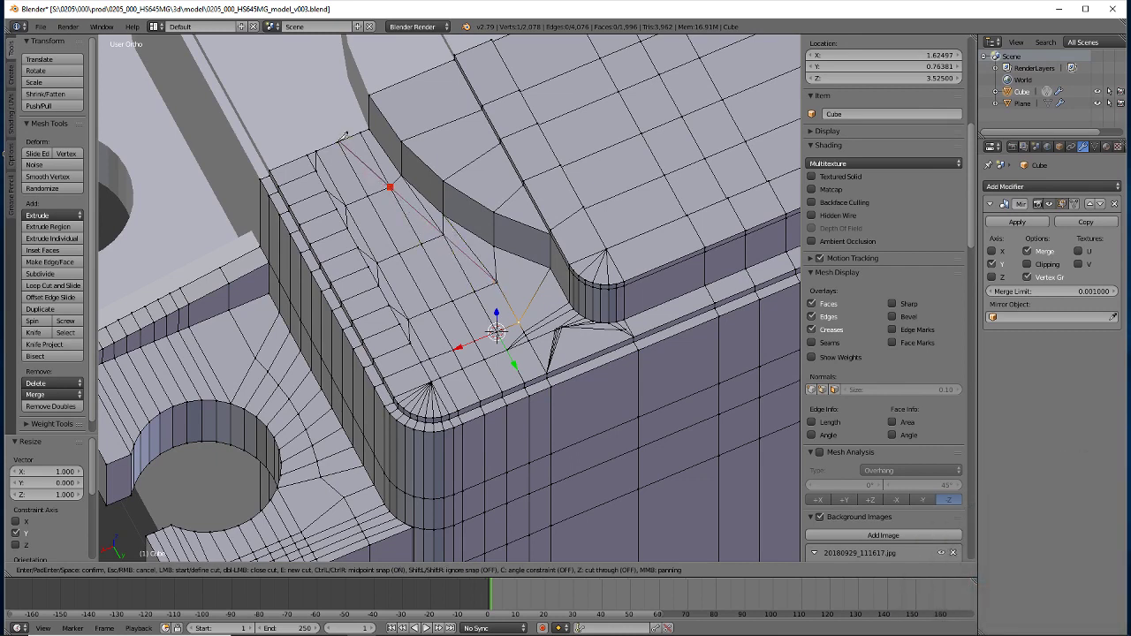
{"action": "key", "text": "Return"}
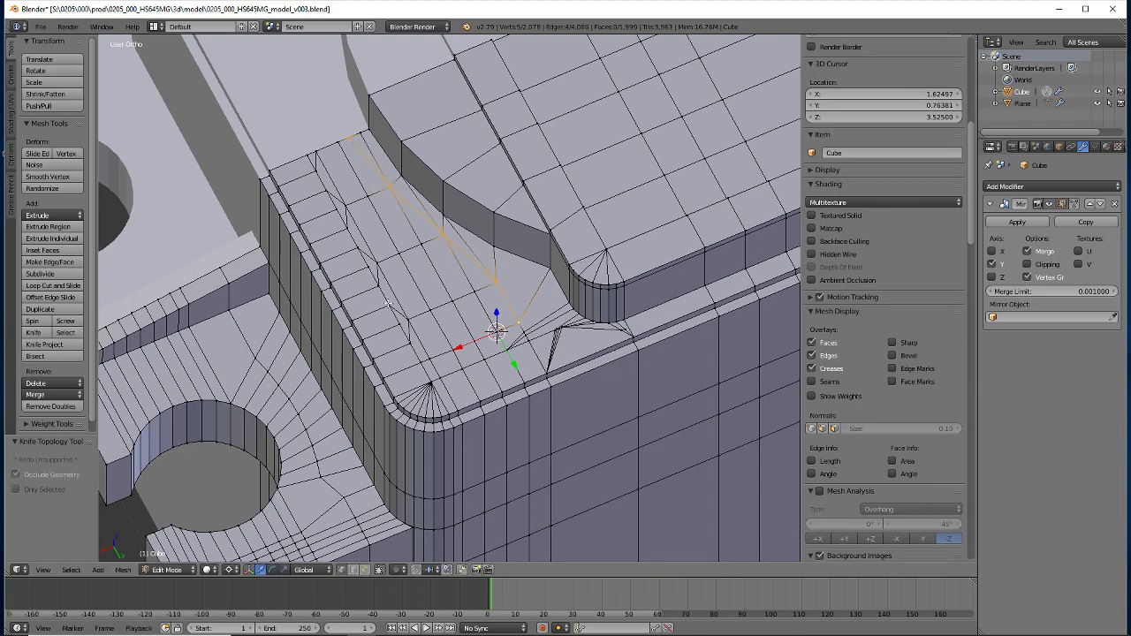
{"action": "middle_click_drag", "start_coordinate": [316, 430], "coordinate": [283, 418]}
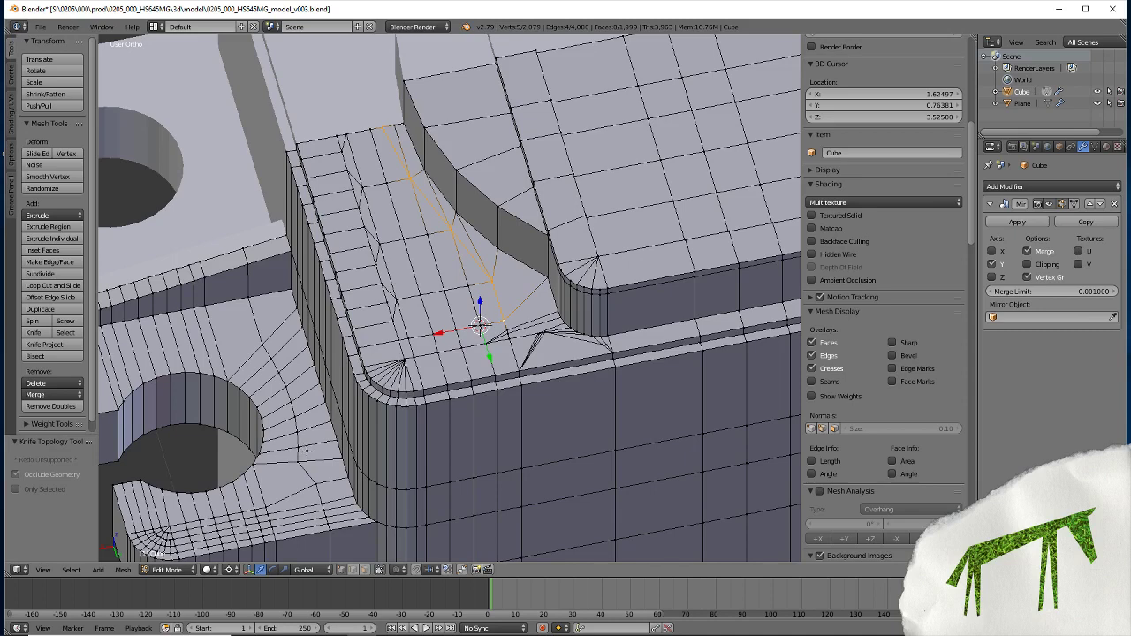
Merge the selected cut vertices with Alt+M and select the stray vertices nearby
{"action": "key", "text": "alt+m"}
{"action": "mouse_move", "coordinate": [435, 463]}
{"action": "middle_mouse_down"}
{"action": "mouse_move", "coordinate": [417, 419]}
{"action": "mouse_move", "coordinate": [430, 449]}
{"action": "mouse_move", "coordinate": [471, 368]}
{"action": "middle_mouse_up"}
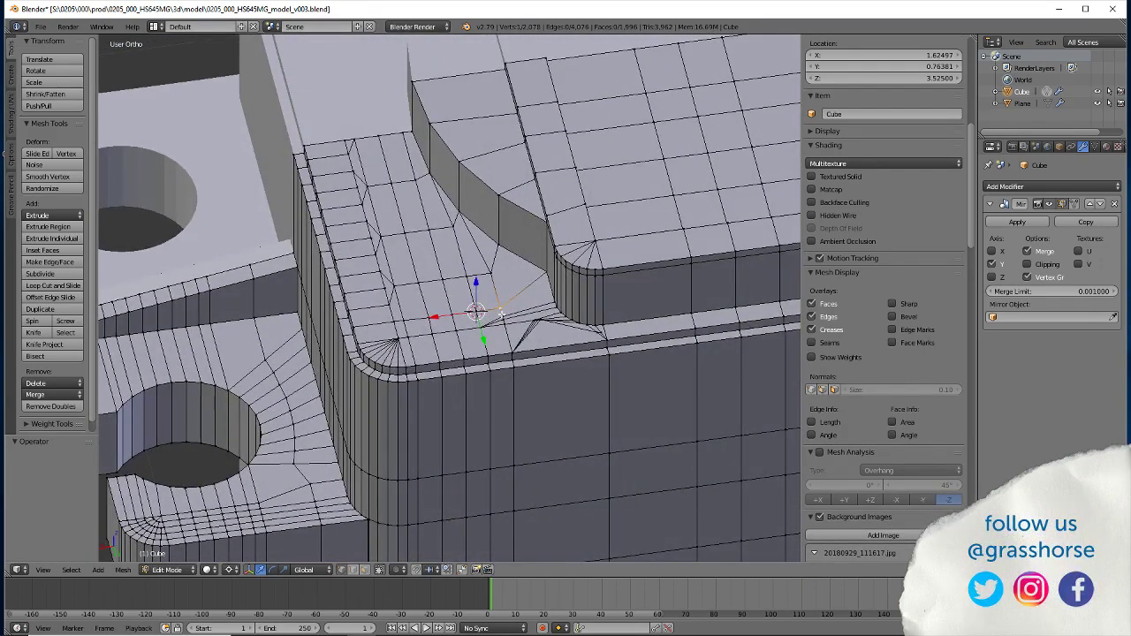
{"action": "left_click", "coordinate": [502, 323], "text": "ctrl"}
Merge the selected stray vertices At Last and inspect the tab corner
{"action": "key", "text": "alt+m"}
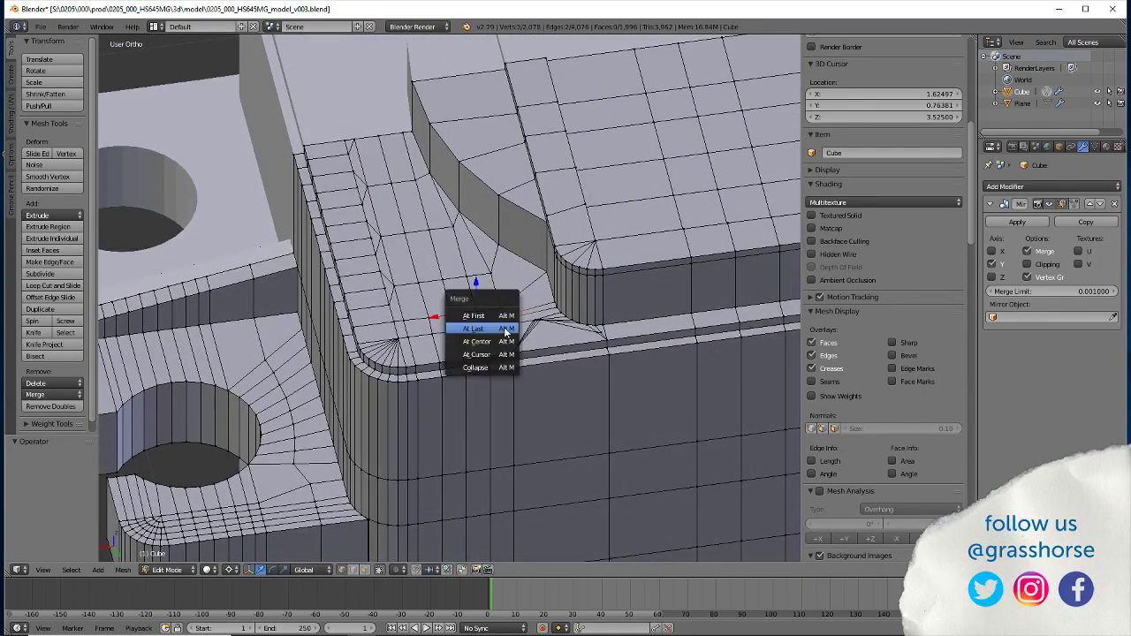
{"action": "left_click", "coordinate": [505, 327]}
{"action": "mouse_move", "coordinate": [505, 328]}
{"action": "middle_mouse_down"}
{"action": "mouse_move", "coordinate": [491, 454]}
{"action": "mouse_move", "coordinate": [454, 478]}
{"action": "middle_mouse_up"}
{"action": "scroll", "coordinate": [454, 477], "scroll_direction": "up", "scroll_amount": 5}
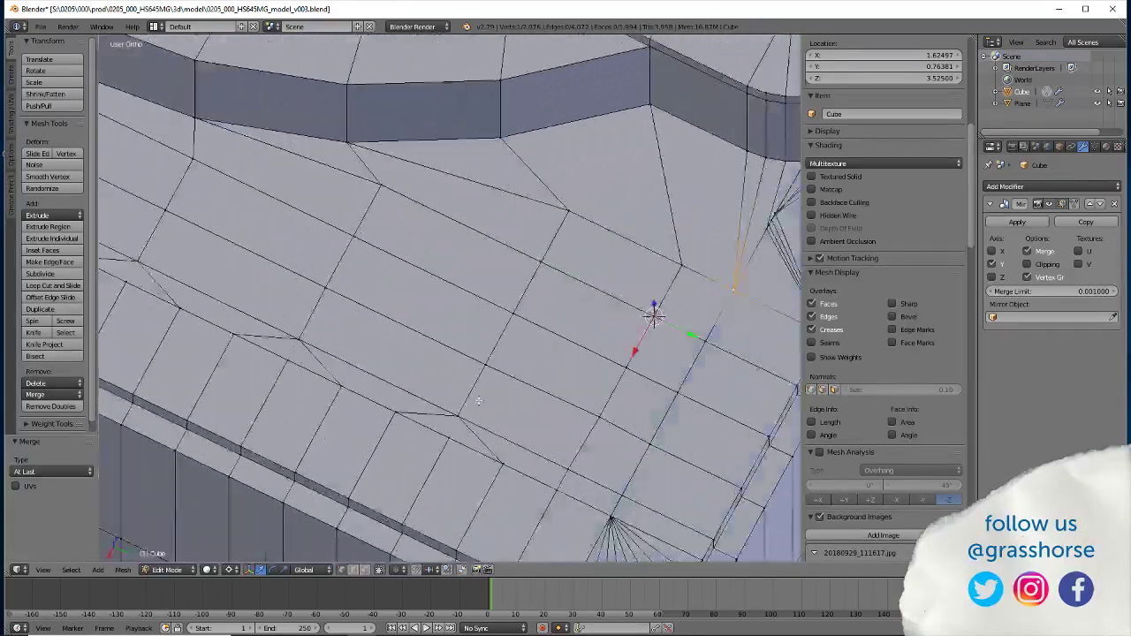
{"action": "scroll", "coordinate": [615, 386], "scroll_direction": "down", "scroll_amount": 3}
{"action": "middle_click_drag", "start_coordinate": [611, 350], "coordinate": [510, 330]}
Merge the next vertex pair At Last, then merge three remaining vertices into one
{"action": "right_click", "coordinate": [522, 317]}
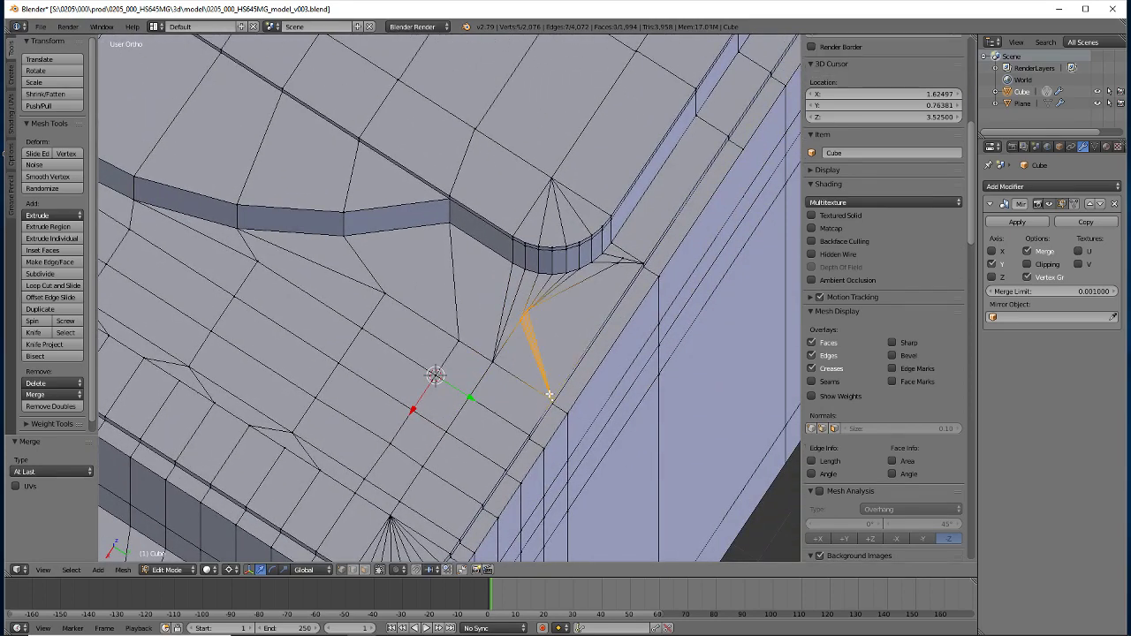
{"action": "key", "text": "alt+m"}
{"action": "left_click", "coordinate": [514, 392]}
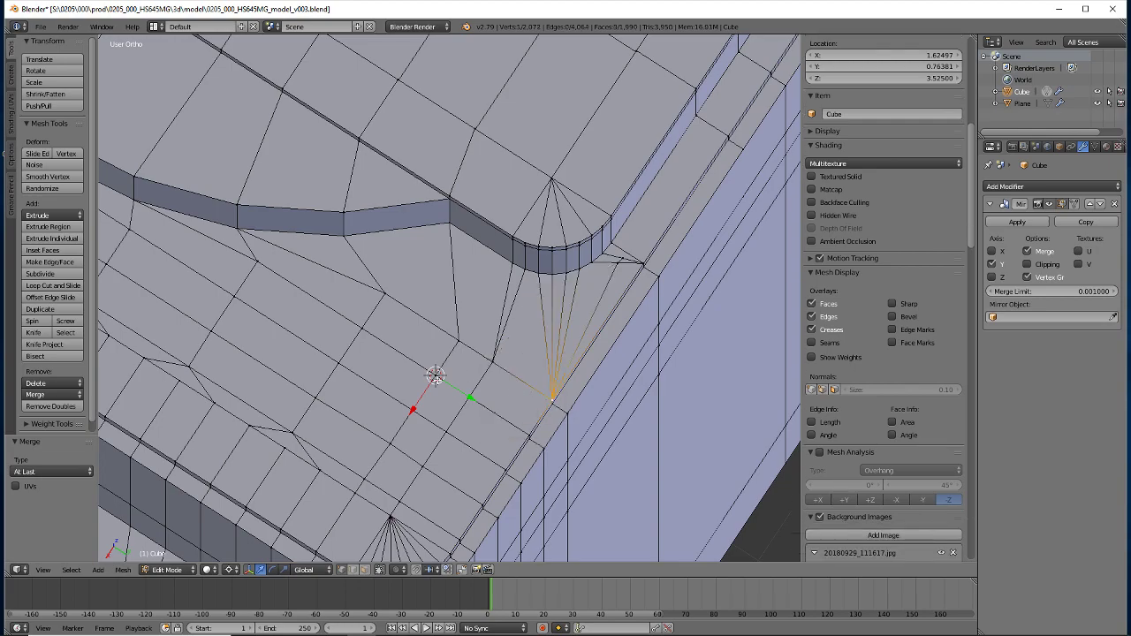
{"action": "mouse_move", "coordinate": [471, 448]}
{"action": "middle_mouse_down"}
{"action": "mouse_move", "coordinate": [431, 399]}
{"action": "mouse_move", "coordinate": [557, 389]}
{"action": "middle_mouse_up"}
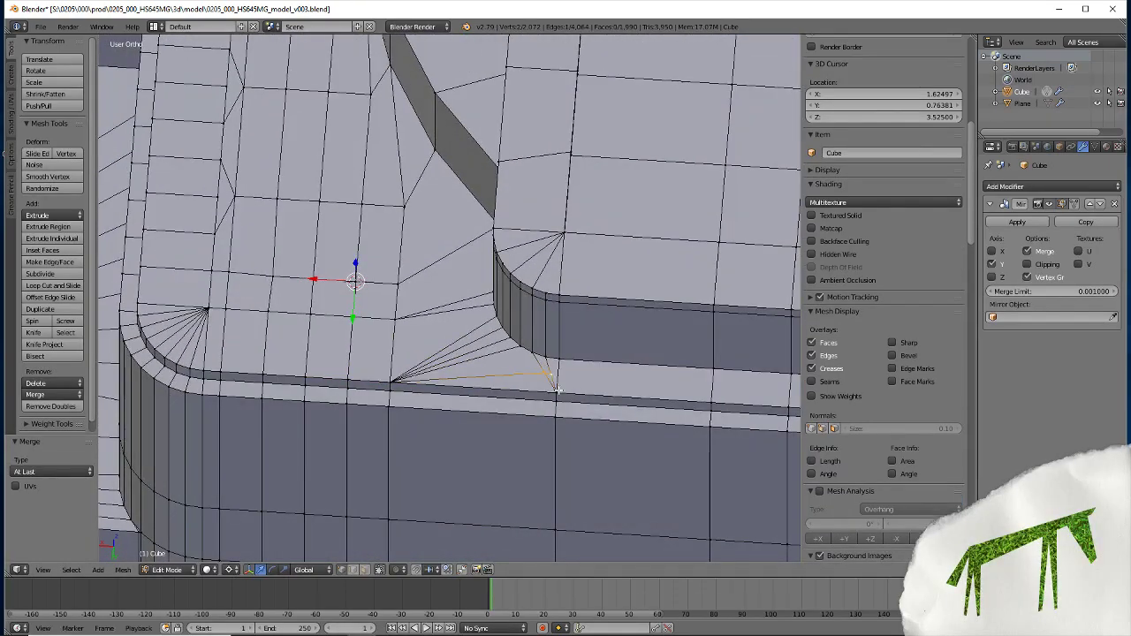
{"action": "key", "text": "alt+m"}
{"action": "left_click", "coordinate": [549, 390]}
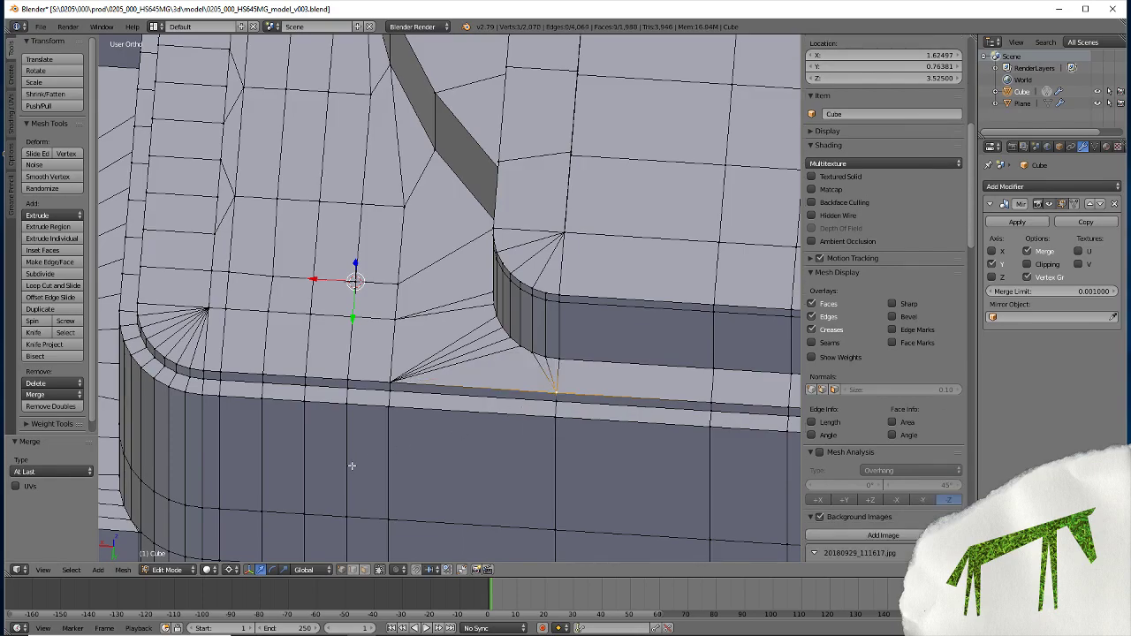
{"action": "mouse_move", "coordinate": [352, 466]}
{"action": "middle_mouse_down"}
{"action": "mouse_move", "coordinate": [484, 477]}
{"action": "mouse_move", "coordinate": [365, 449]}
{"action": "mouse_move", "coordinate": [395, 471]}
{"action": "middle_mouse_up"}
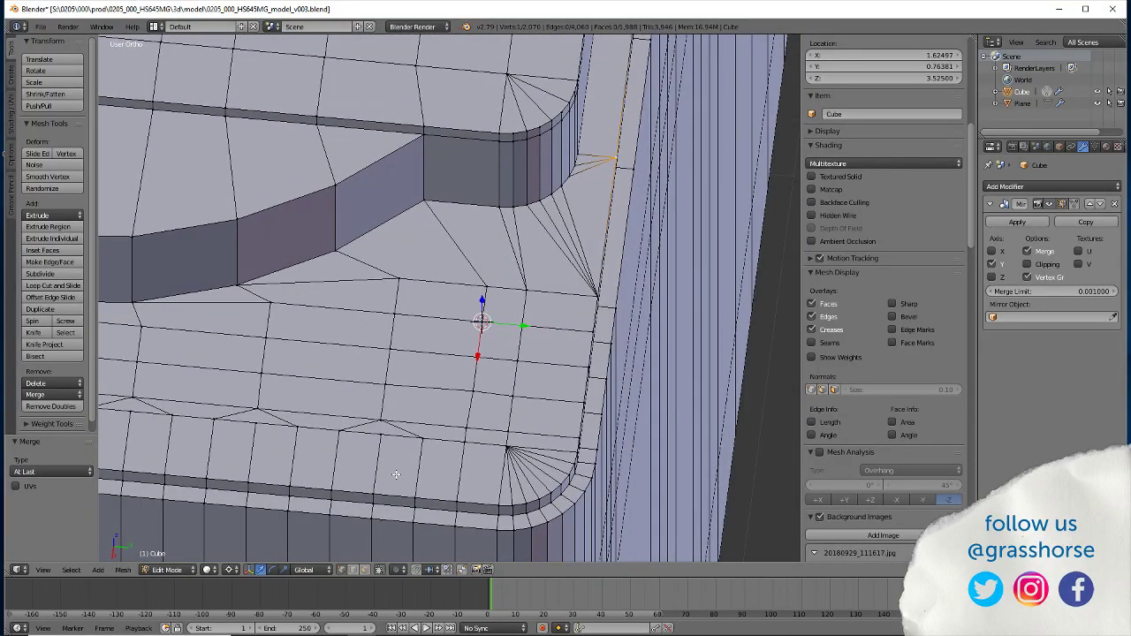
Knife a cut at the inner corner and join the thin sliver triangles into one face
{"action": "key", "text": "k"}
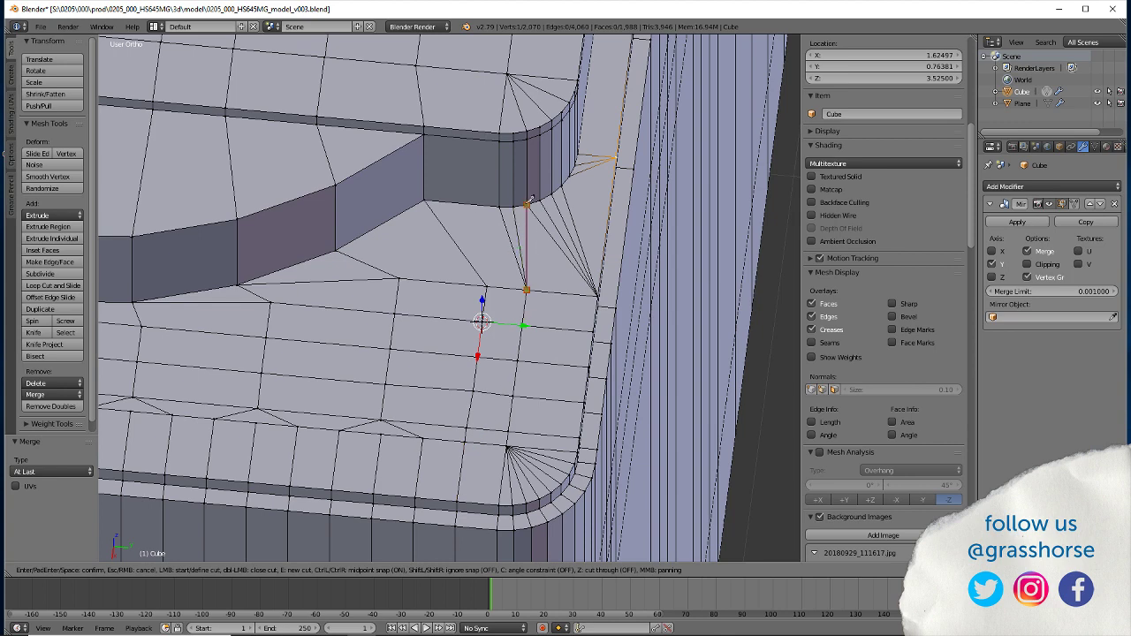
{"action": "key", "text": "Return"}
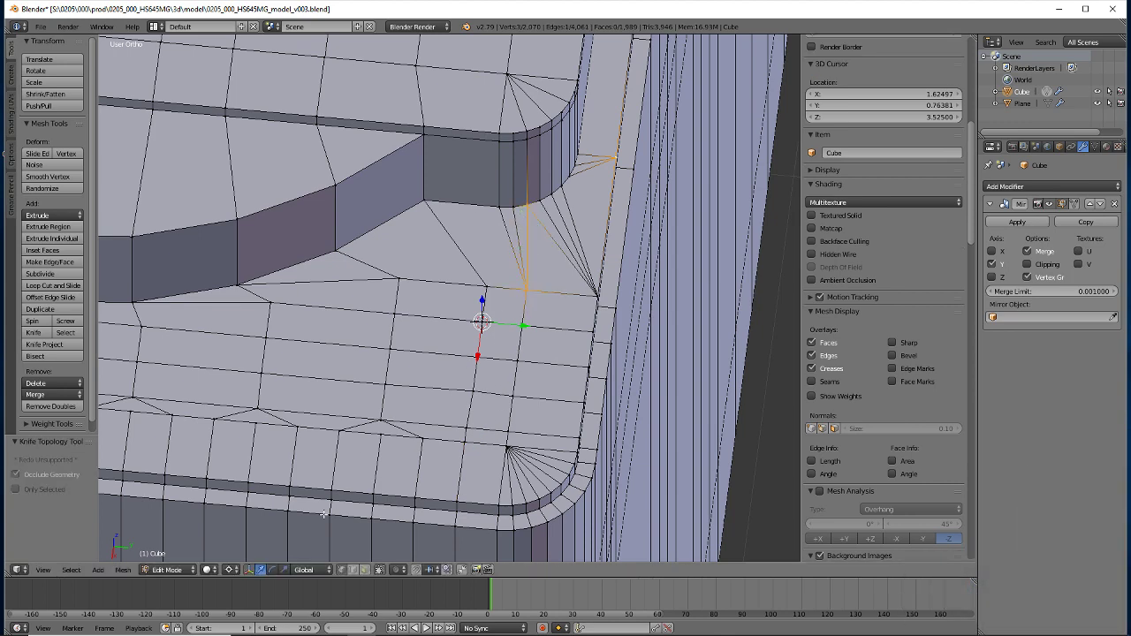
{"action": "left_click", "coordinate": [362, 572]}
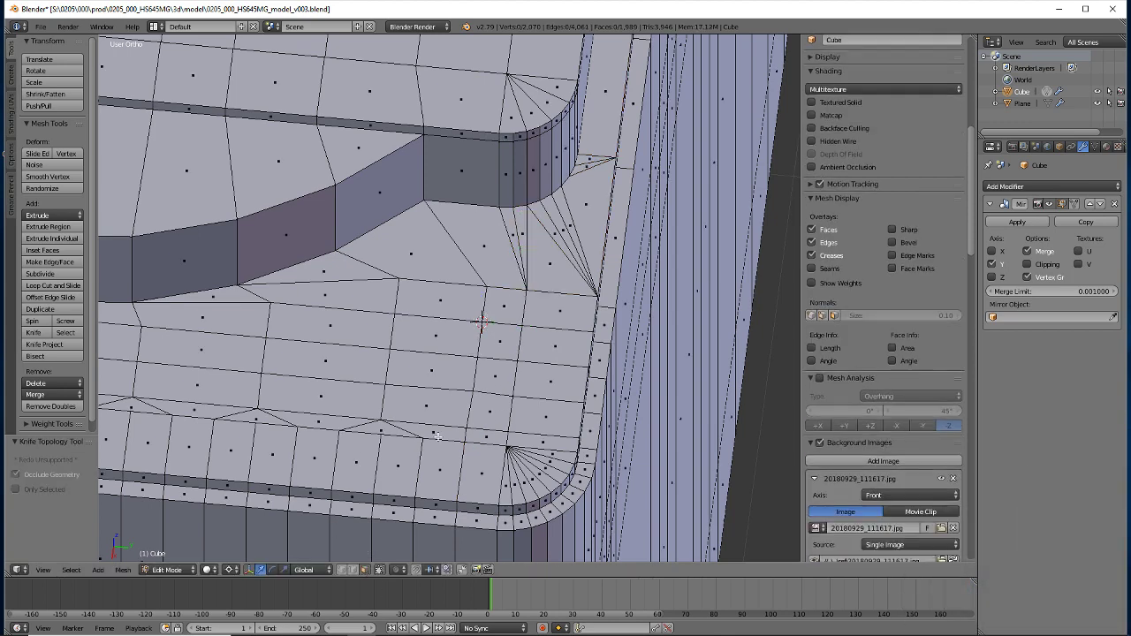
{"action": "right_click", "coordinate": [519, 216]}
{"action": "key", "text": "f"}
{"action": "middle_click_drag", "start_coordinate": [520, 230], "coordinate": [548, 255]}
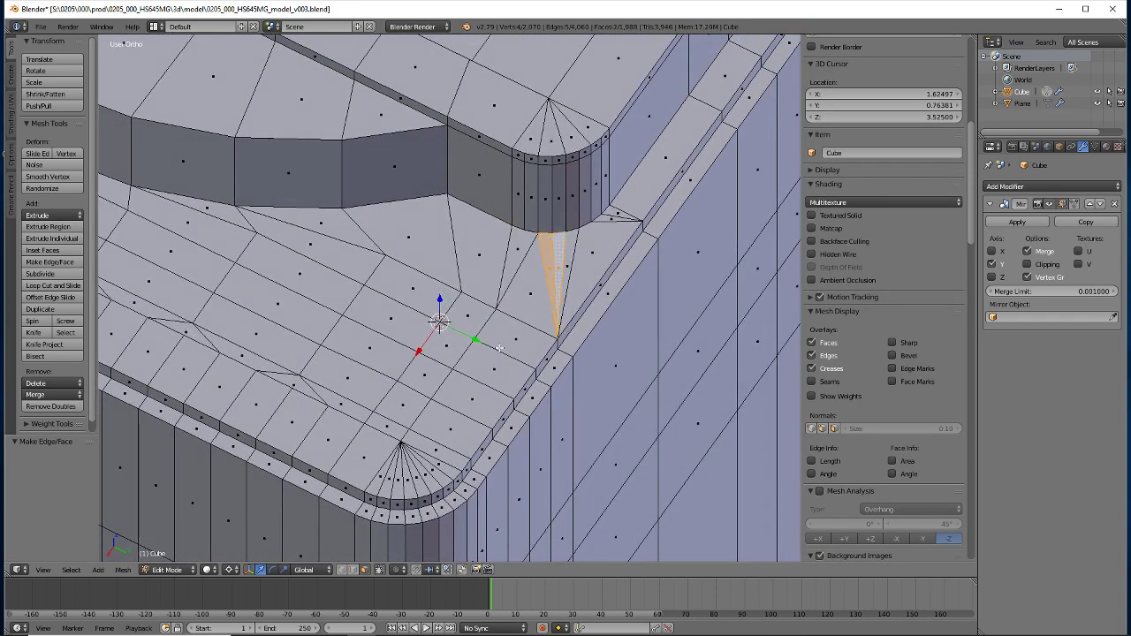
Select the neighbouring thin triangle faces and inspect the rounded tab corner from several angles
{"action": "right_click", "coordinate": [568, 250]}
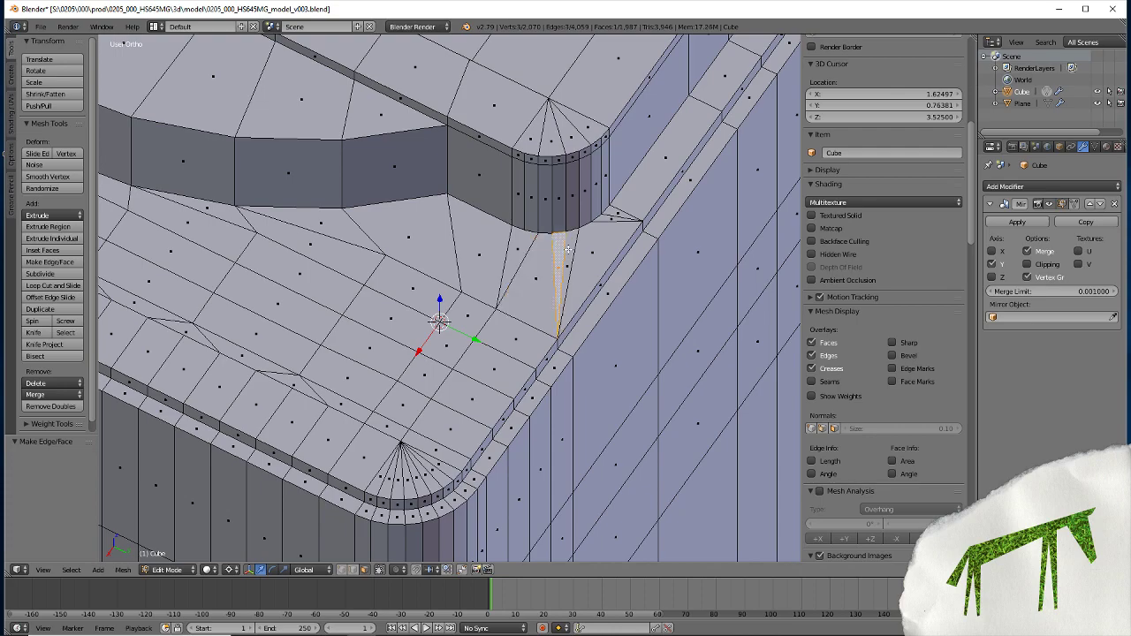
{"action": "right_click", "coordinate": [568, 251], "text": "shift"}
{"action": "mouse_move", "coordinate": [463, 460]}
{"action": "middle_mouse_down"}
{"action": "mouse_move", "coordinate": [371, 459]}
{"action": "mouse_move", "coordinate": [415, 416]}
{"action": "middle_mouse_up"}
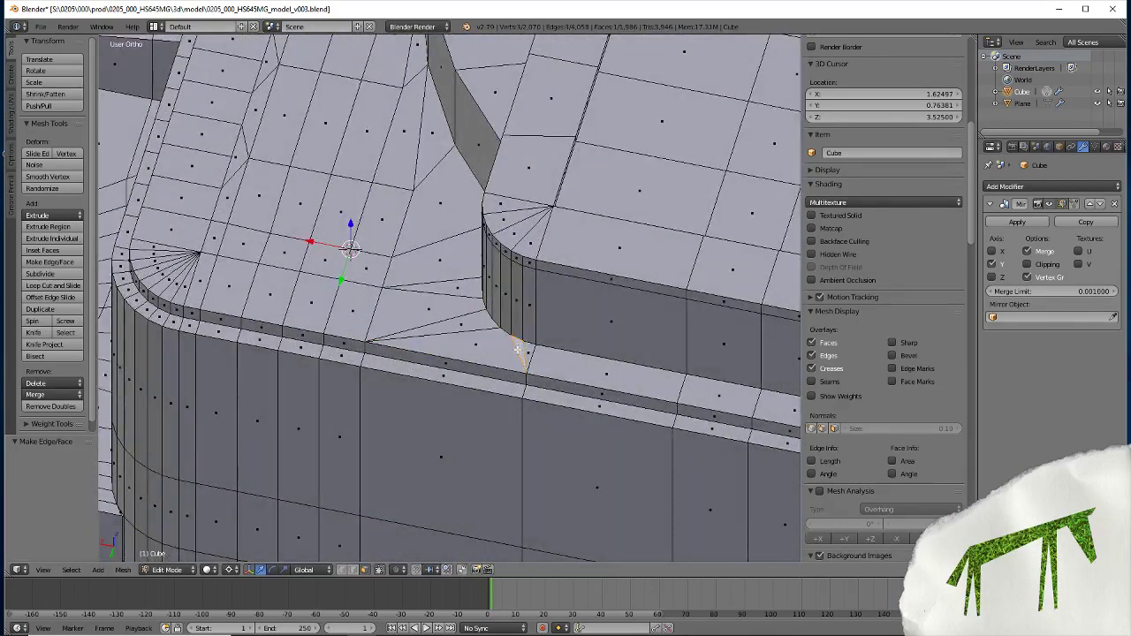
{"action": "mouse_move", "coordinate": [494, 385]}
{"action": "middle_mouse_down"}
{"action": "mouse_move", "coordinate": [315, 501]}
{"action": "mouse_move", "coordinate": [310, 494]}
{"action": "mouse_move", "coordinate": [358, 495]}
{"action": "mouse_move", "coordinate": [344, 513]}
{"action": "middle_mouse_up"}
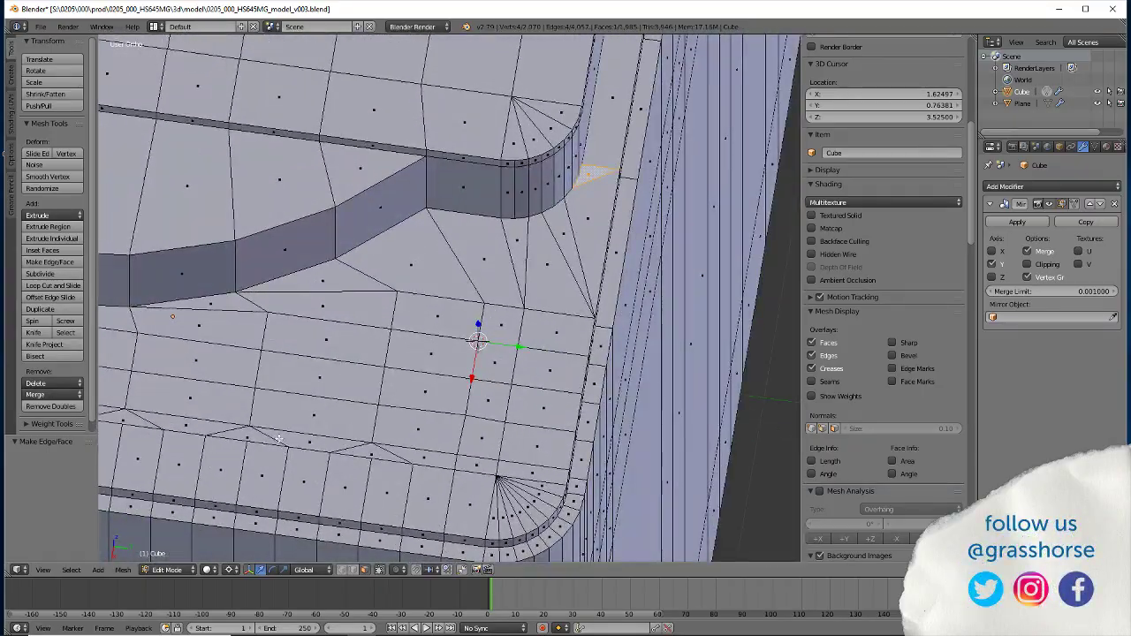
{"action": "middle_click_drag", "start_coordinate": [278, 437], "coordinate": [292, 442]}
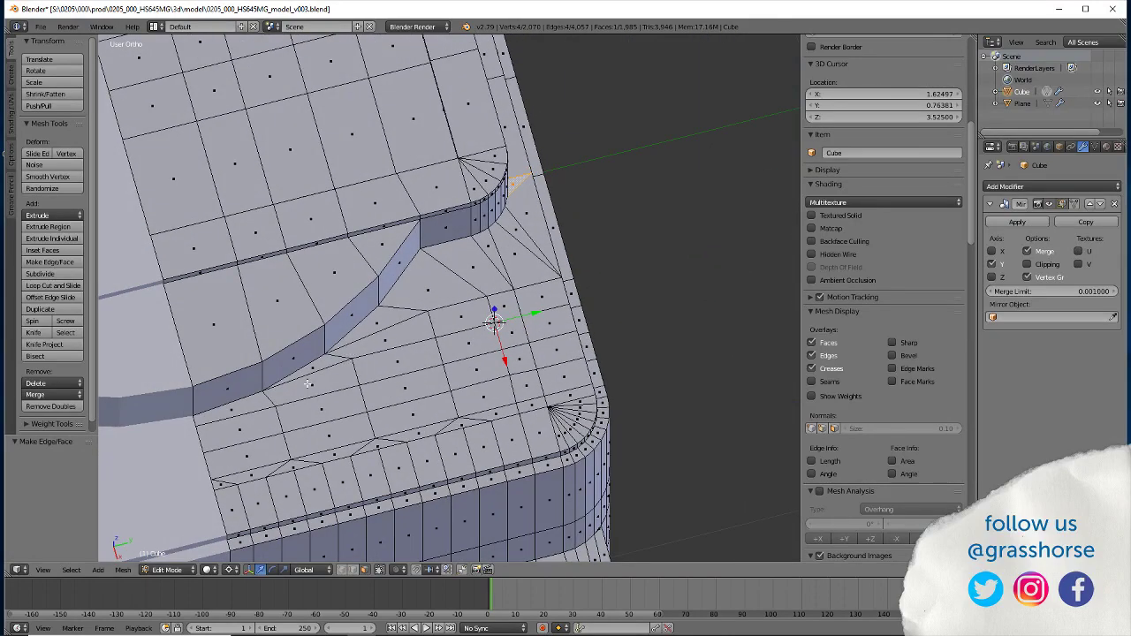
{"action": "middle_click_drag", "start_coordinate": [329, 484], "coordinate": [380, 481]}
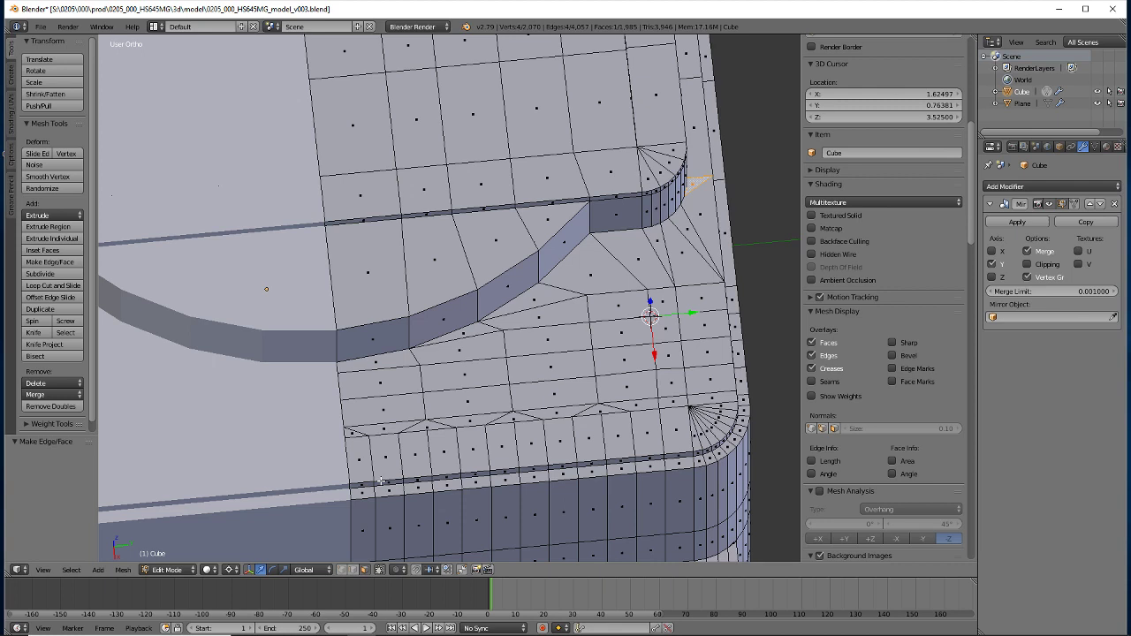
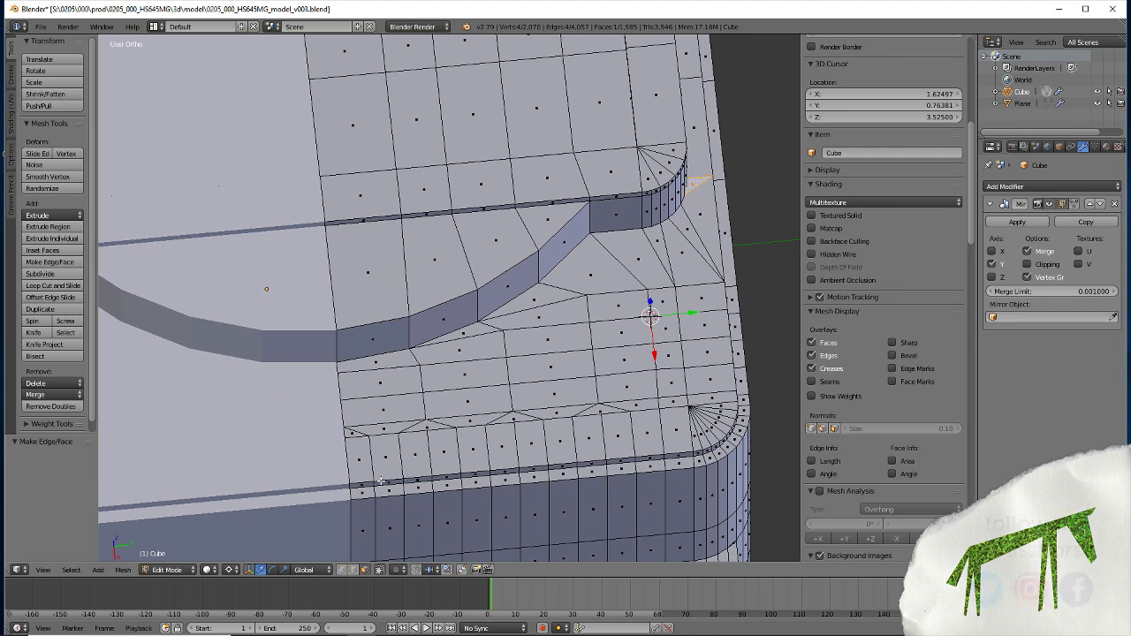
Select the edge at the back of the top recess and snap the 3D cursor to it
{"action": "middle_click_drag", "start_coordinate": [380, 481], "coordinate": [305, 320]}
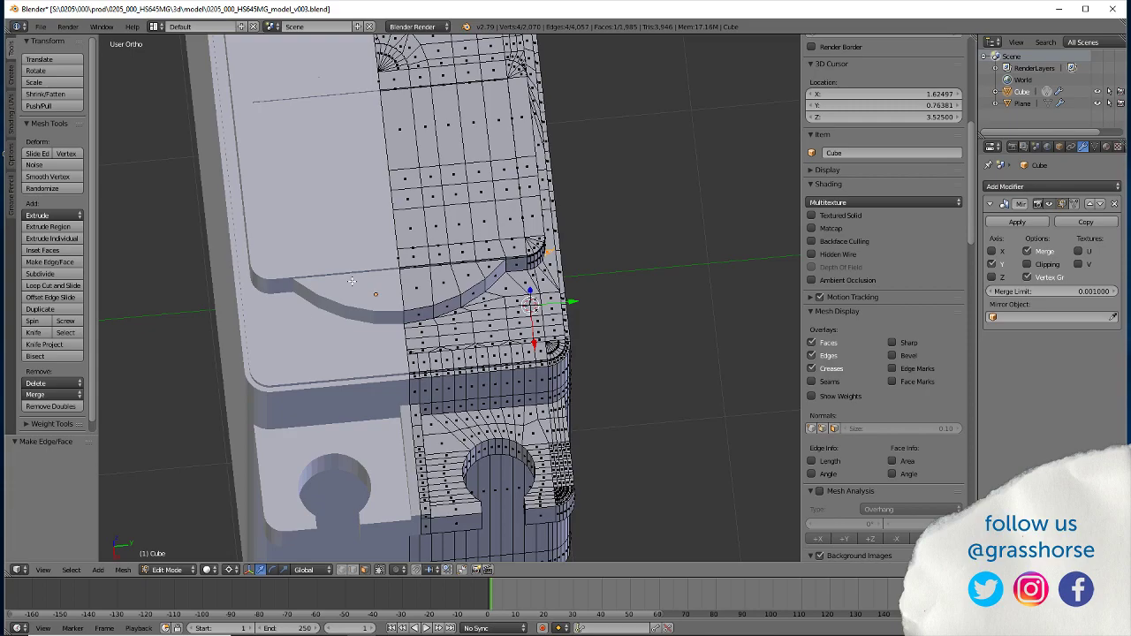
{"action": "middle_click_drag", "start_coordinate": [352, 281], "coordinate": [321, 233]}
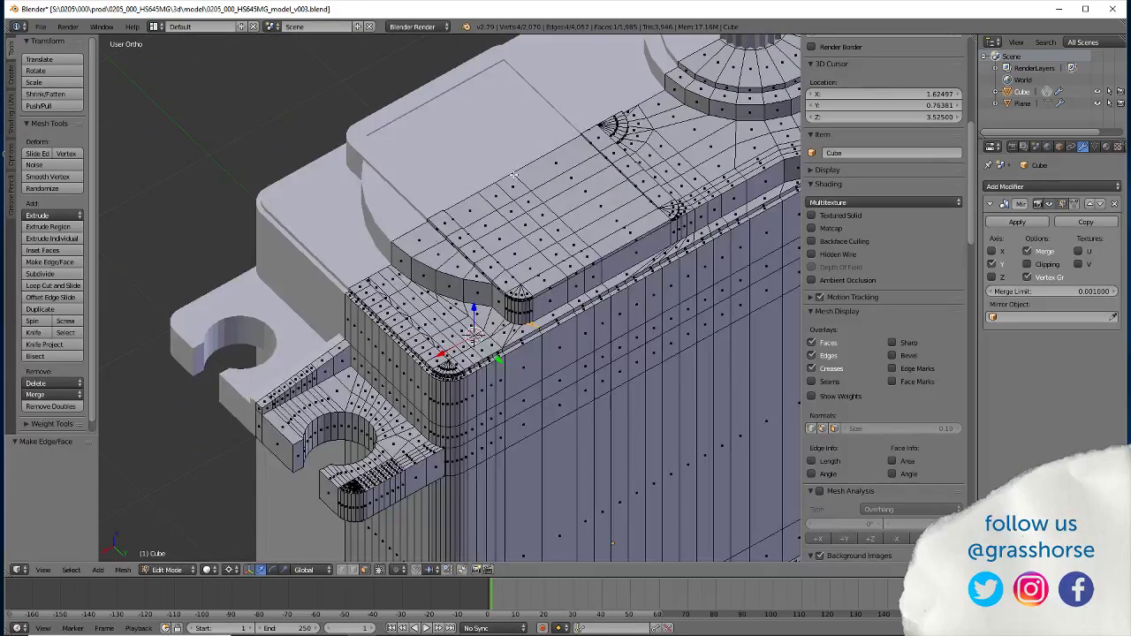
{"action": "middle_click_drag", "start_coordinate": [343, 417], "coordinate": [381, 472]}
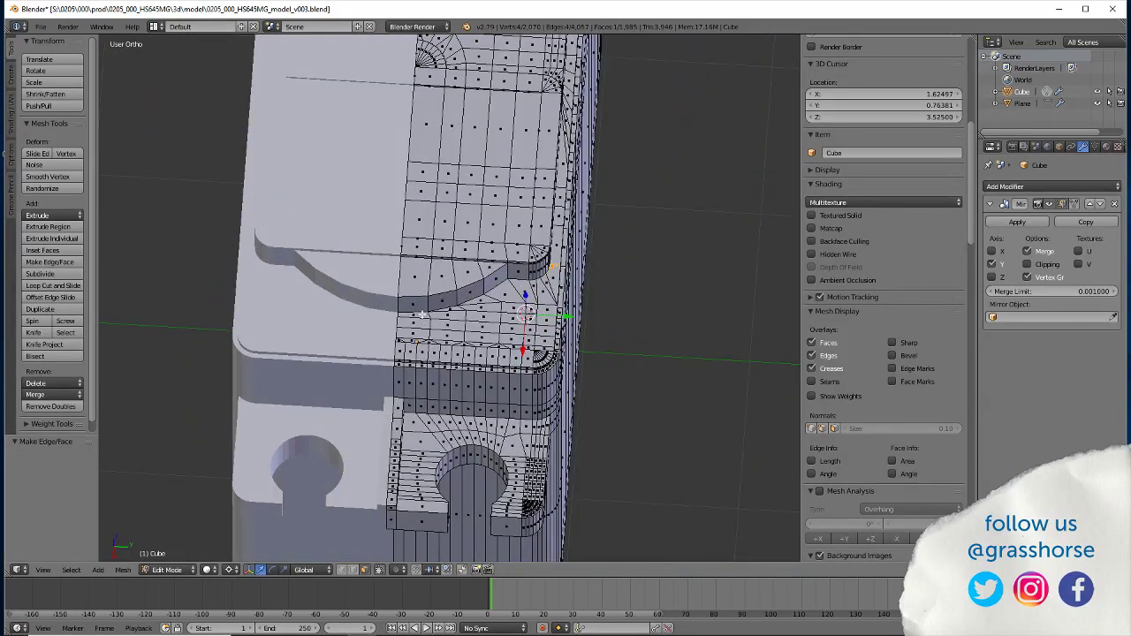
{"action": "scroll", "coordinate": [423, 314], "scroll_direction": "up", "scroll_amount": 3}
{"action": "scroll", "coordinate": [388, 342], "scroll_direction": "down", "scroll_amount": 3}
{"action": "middle_click_drag", "start_coordinate": [388, 342], "coordinate": [293, 401]}
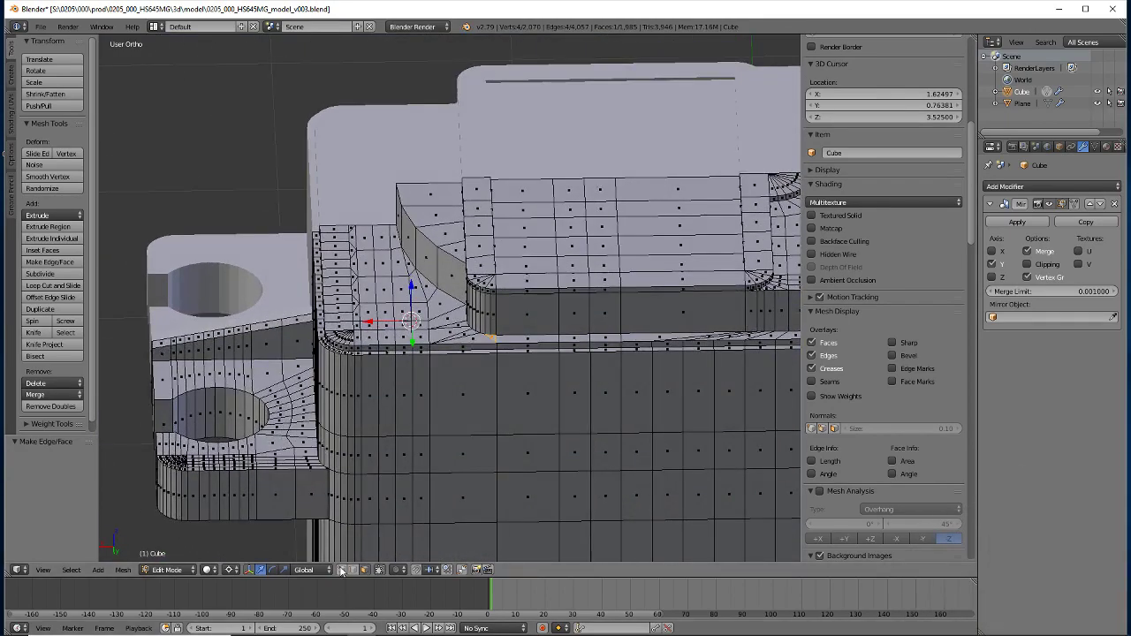
{"action": "key", "text": "2"}
{"action": "right_click", "coordinate": [620, 175]}
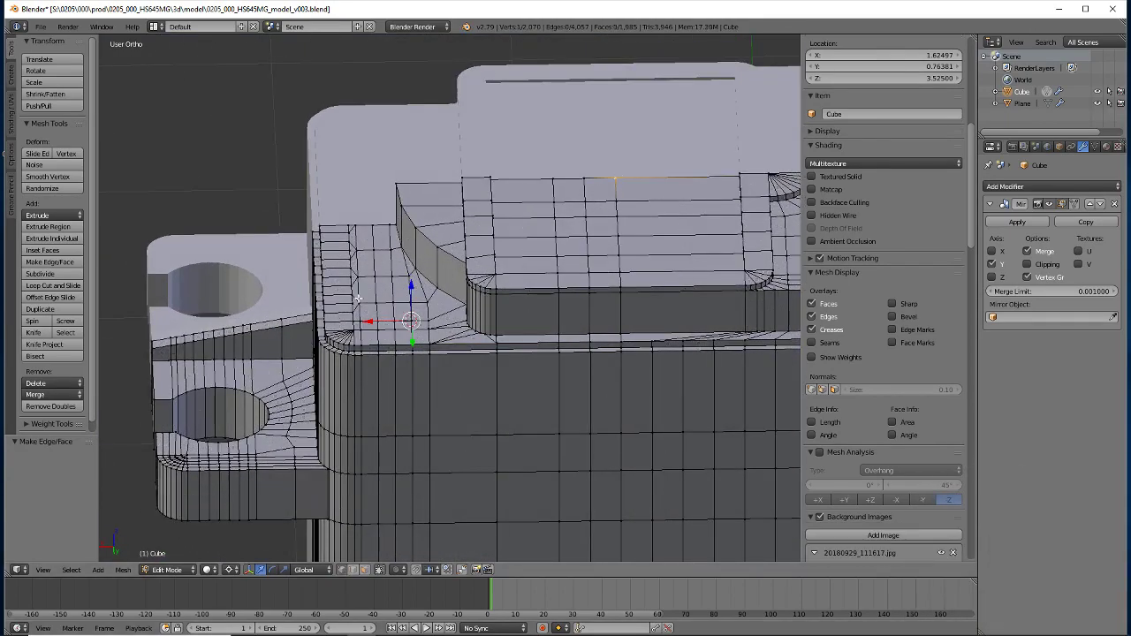
{"action": "key", "text": "shift+s"}
{"action": "left_click", "coordinate": [466, 371]}
Zoom in on the recess corner and add another vertex to the selection
{"action": "mouse_move", "coordinate": [290, 458]}
{"action": "middle_mouse_down"}
{"action": "mouse_move", "coordinate": [262, 486]}
{"action": "mouse_move", "coordinate": [377, 427]}
{"action": "middle_mouse_up"}
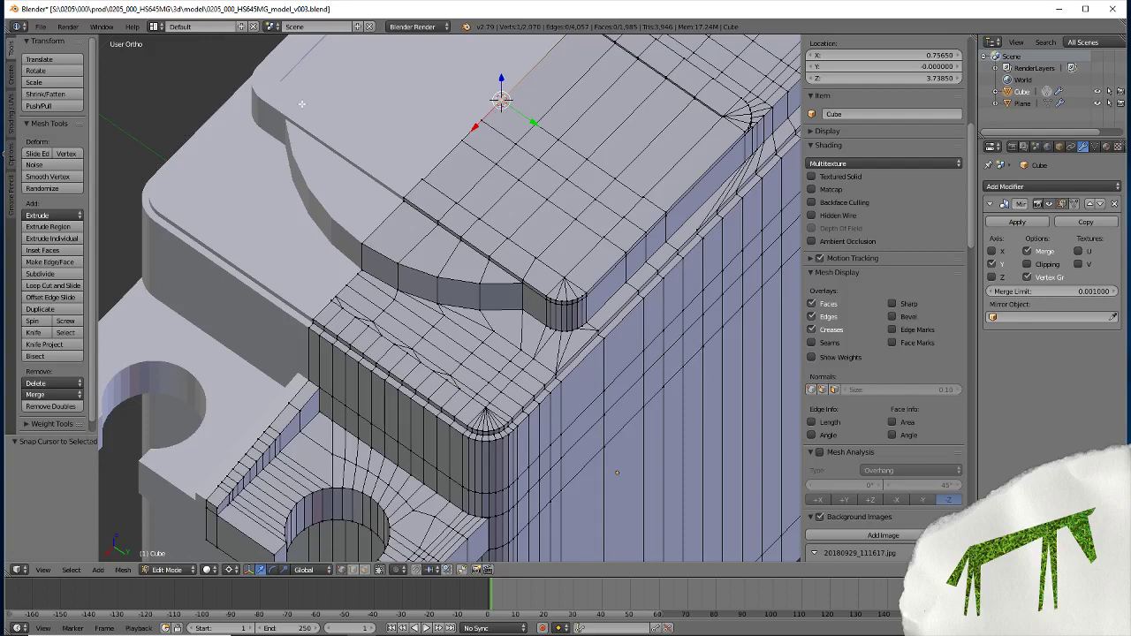
{"action": "middle_click_drag", "start_coordinate": [321, 459], "coordinate": [293, 452]}
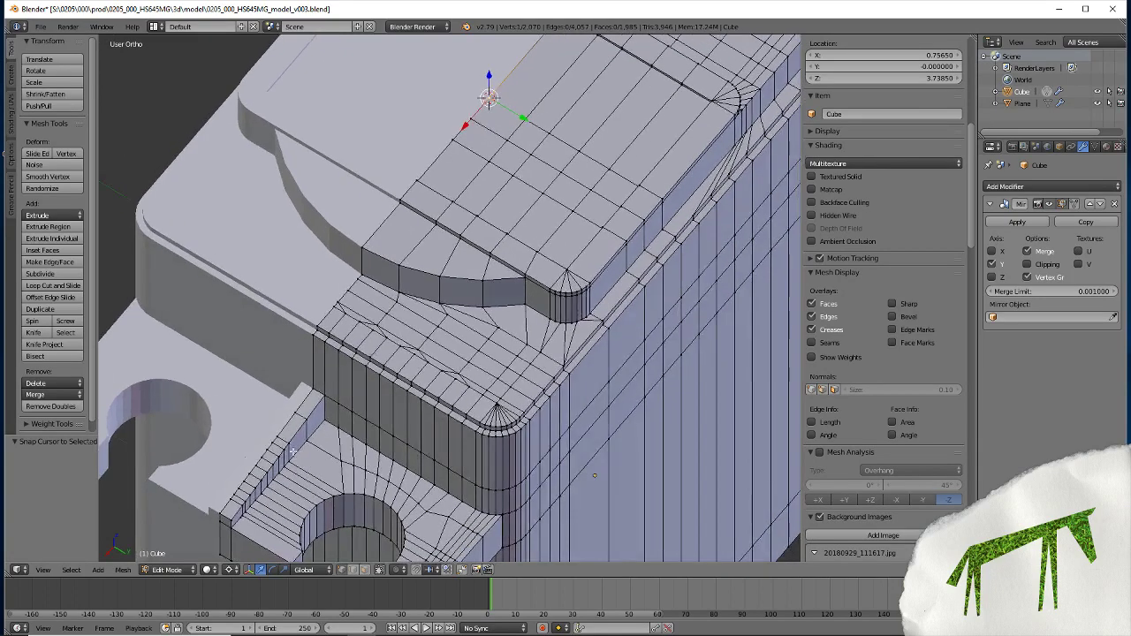
{"action": "scroll", "coordinate": [884, 309], "scroll_direction": "up", "scroll_amount": 1}
{"action": "scroll", "coordinate": [884, 309], "scroll_direction": "up", "scroll_amount": 1}
{"action": "scroll", "coordinate": [884, 309], "scroll_direction": "up", "scroll_amount": 2}
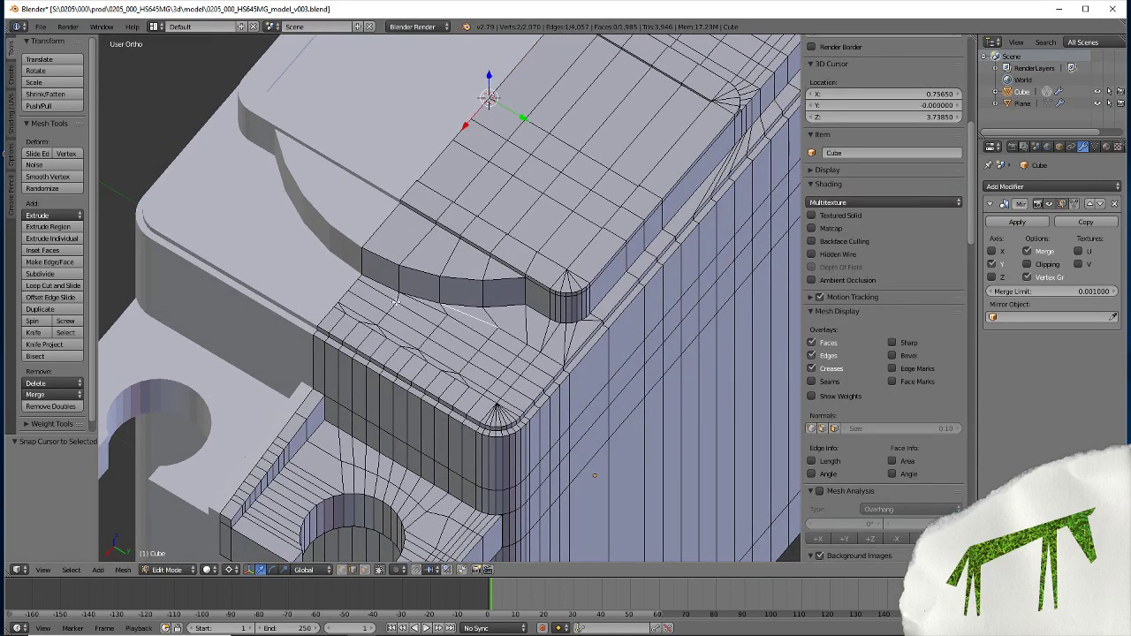
{"action": "right_click", "coordinate": [376, 281], "text": "shift"}
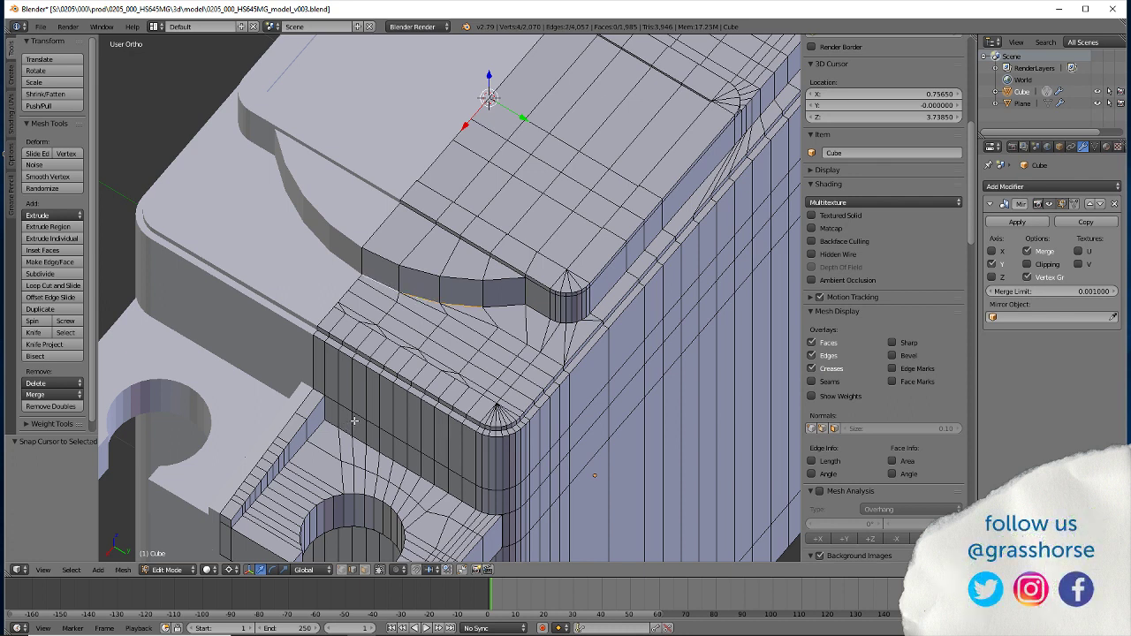
Switch to a top-down see-through view of the recess over the reference photo
{"action": "key", "text": "7"}
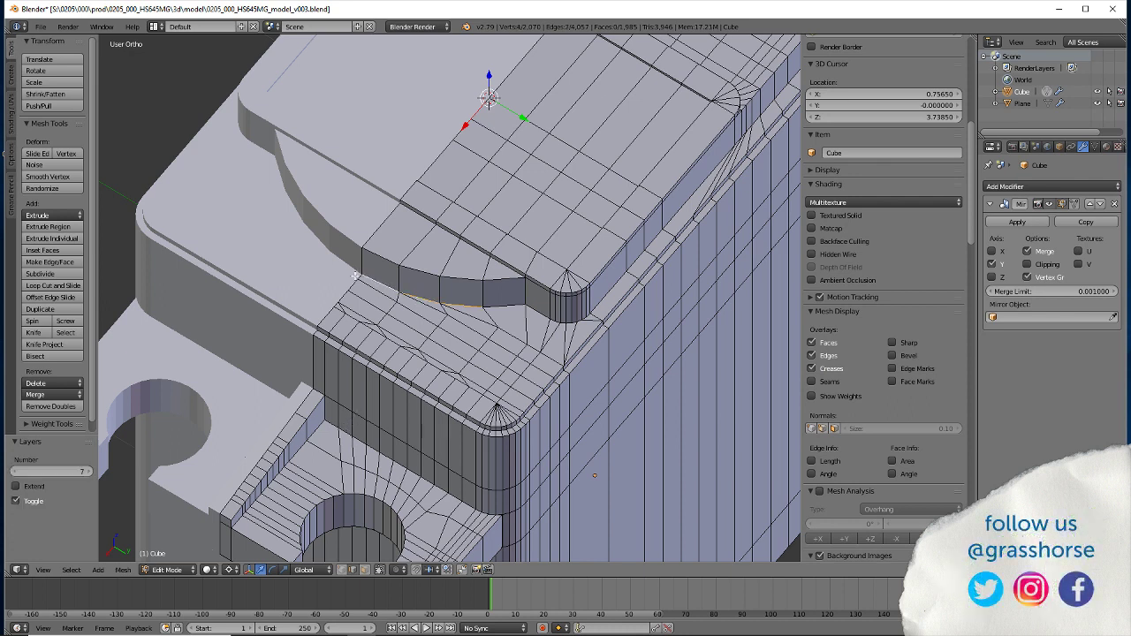
{"action": "key", "text": "KP_7"}
{"action": "key", "text": "z"}
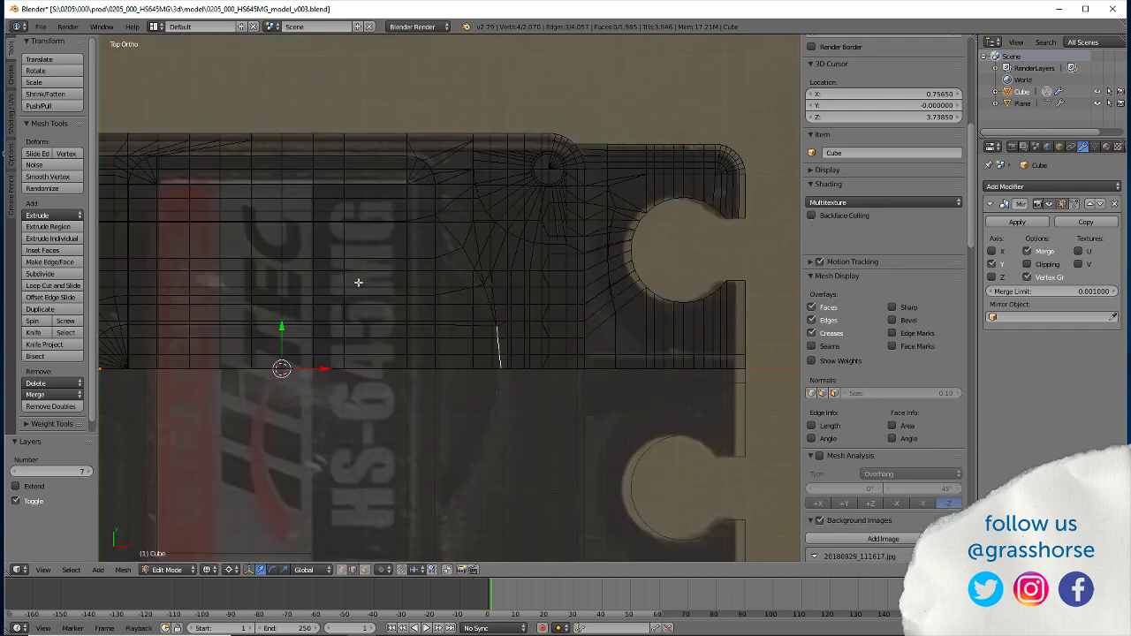
{"action": "scroll", "coordinate": [371, 434], "scroll_direction": "up", "scroll_amount": 6}
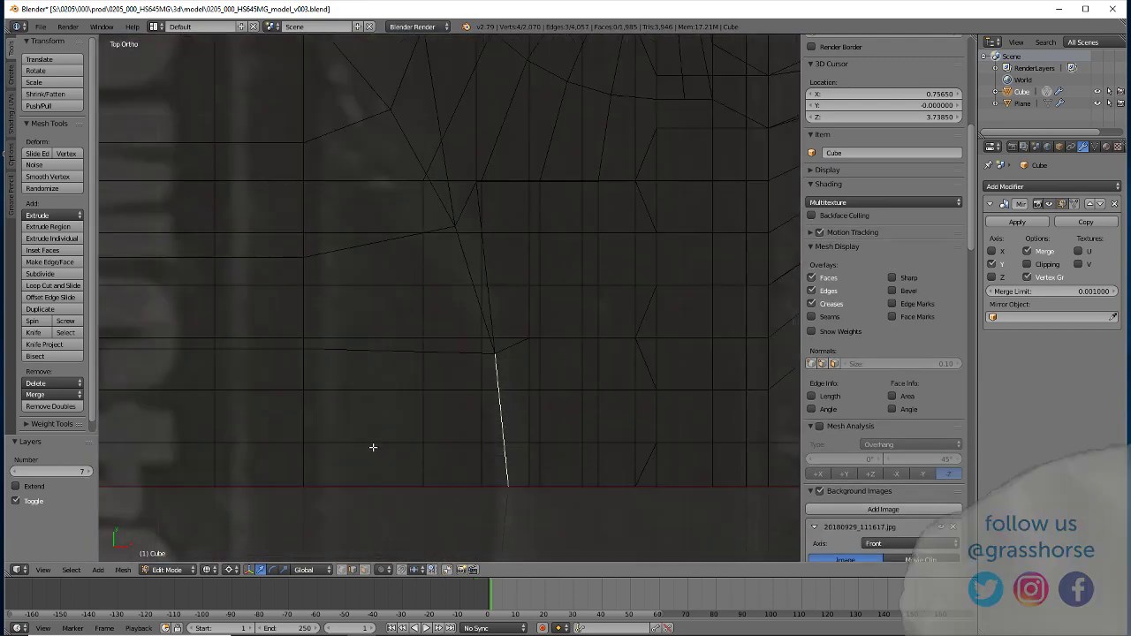
{"action": "mouse_move", "coordinate": [417, 416]}
{"action": "middle_mouse_down"}
{"action": "mouse_move", "coordinate": [384, 379]}
{"action": "mouse_move", "coordinate": [386, 392]}
{"action": "middle_mouse_up"}
{"action": "key", "text": "KP_7"}
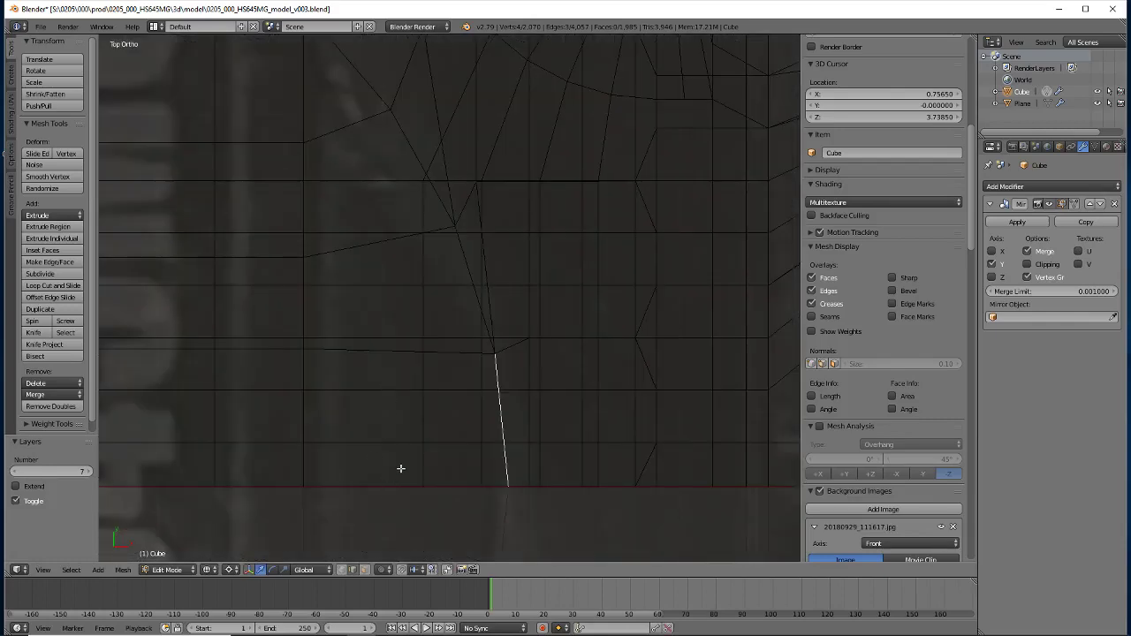
{"action": "key", "text": "z"}
{"action": "key", "text": "z"}
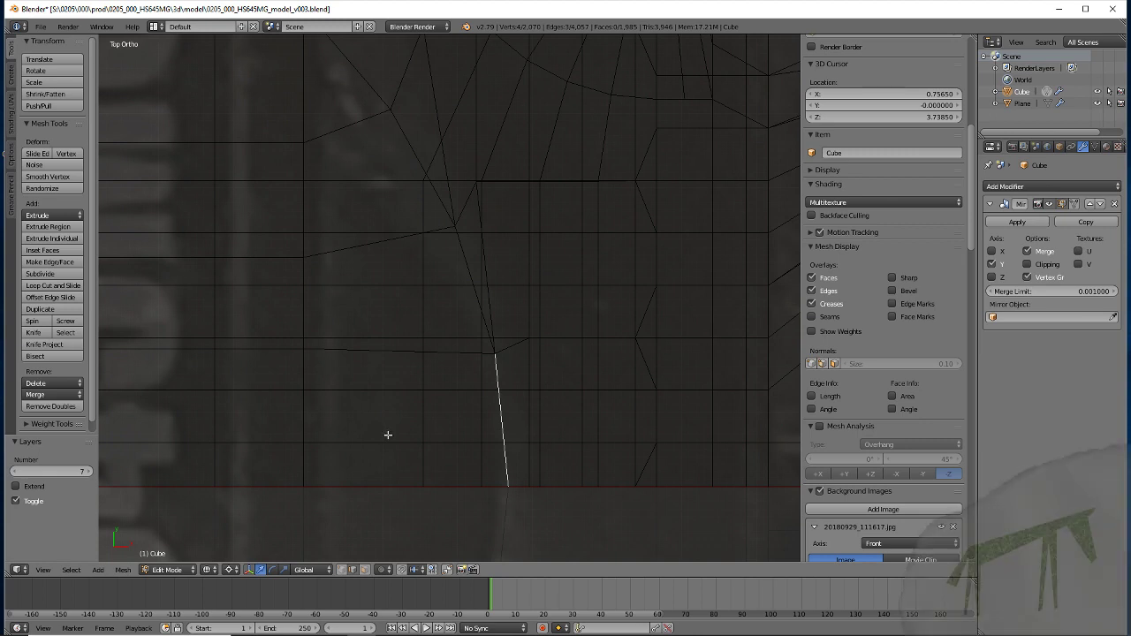
Extrude the curved recess edge chain in place and scale it outward by 1.056
{"action": "key", "text": "e"}
{"action": "key", "text": "Escape"}
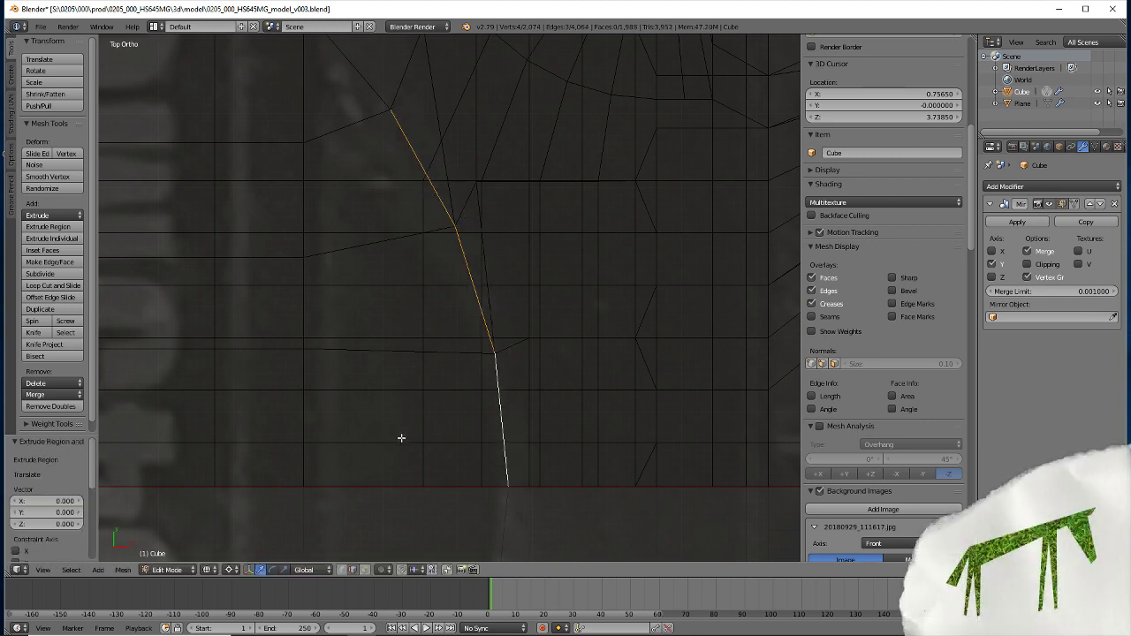
{"action": "key", "text": "s"}
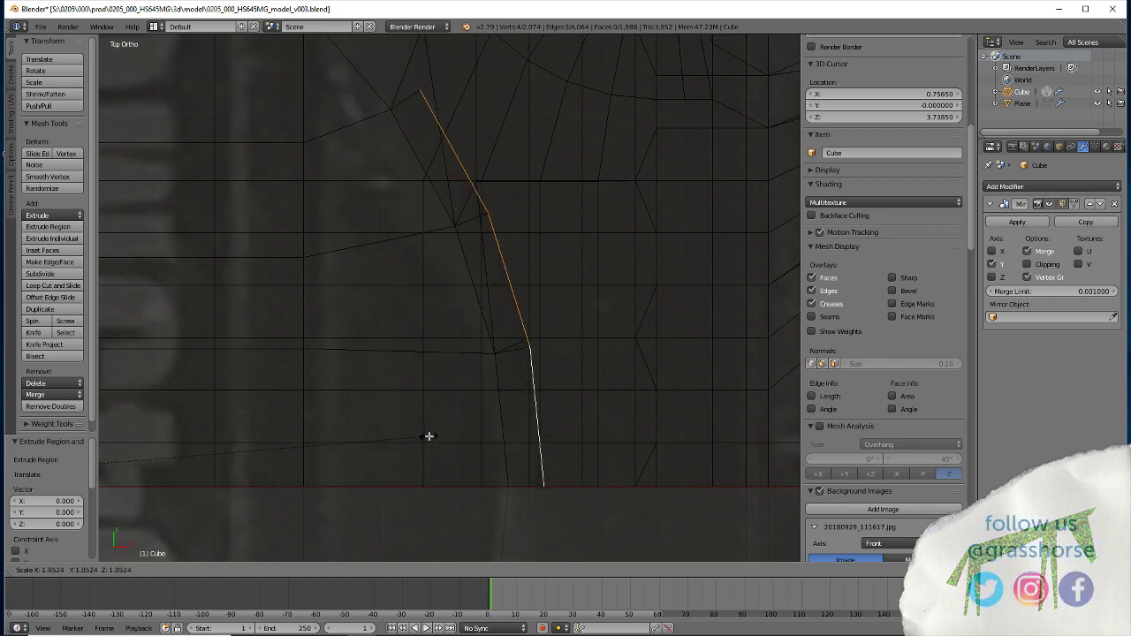
{"action": "left_click", "coordinate": [431, 436]}
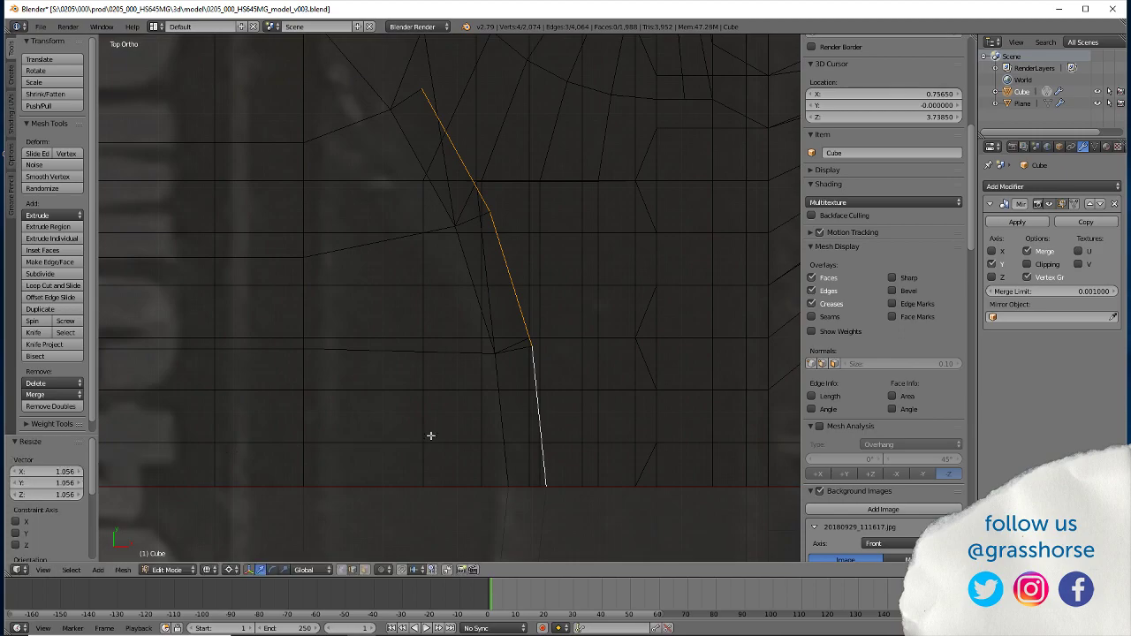
{"action": "key", "text": "z"}
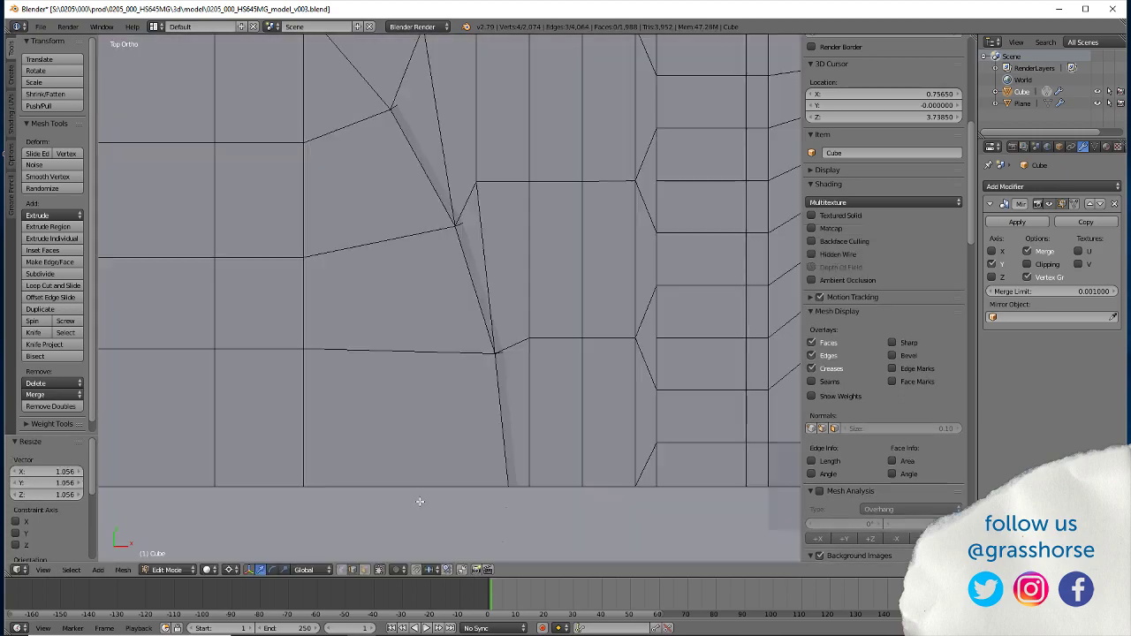
{"action": "mouse_move", "coordinate": [417, 498]}
{"action": "middle_mouse_down"}
{"action": "mouse_move", "coordinate": [276, 423]}
{"action": "mouse_move", "coordinate": [257, 439]}
{"action": "mouse_move", "coordinate": [277, 476]}
{"action": "middle_mouse_up"}
{"action": "key", "text": "z"}
{"action": "key", "text": "z"}
Delete the three face strips along the base of the recess wall
{"action": "left_click", "coordinate": [363, 569]}
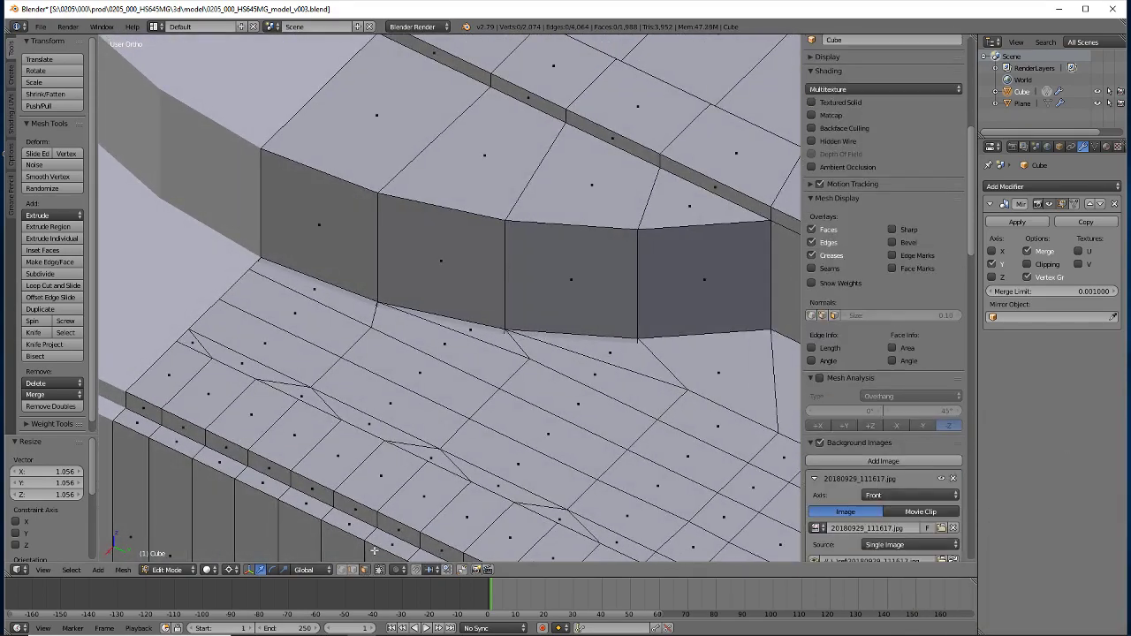
{"action": "right_click", "coordinate": [582, 358]}
{"action": "right_click", "coordinate": [449, 335], "text": "shift"}
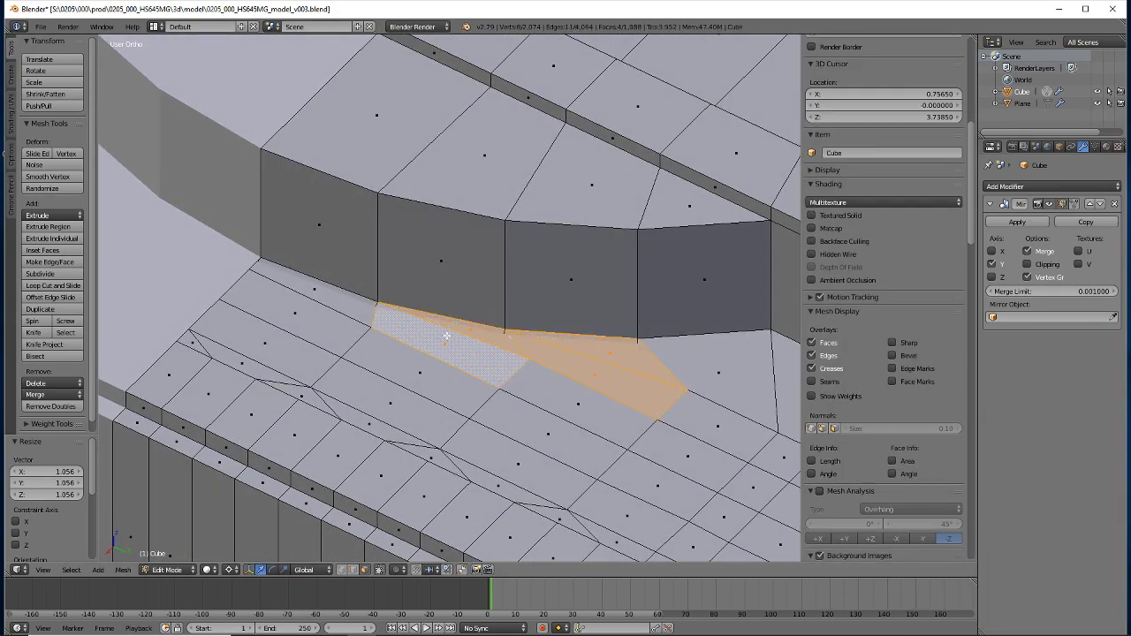
{"action": "right_click", "coordinate": [314, 290], "text": "shift"}
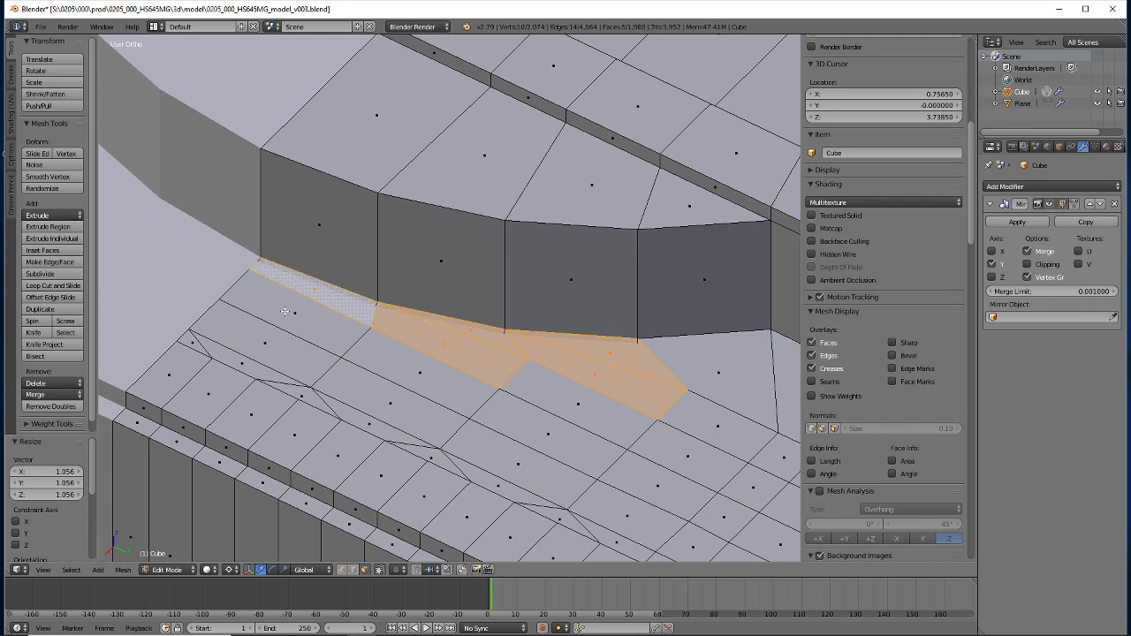
{"action": "key", "text": "x"}
{"action": "left_click", "coordinate": [232, 310]}
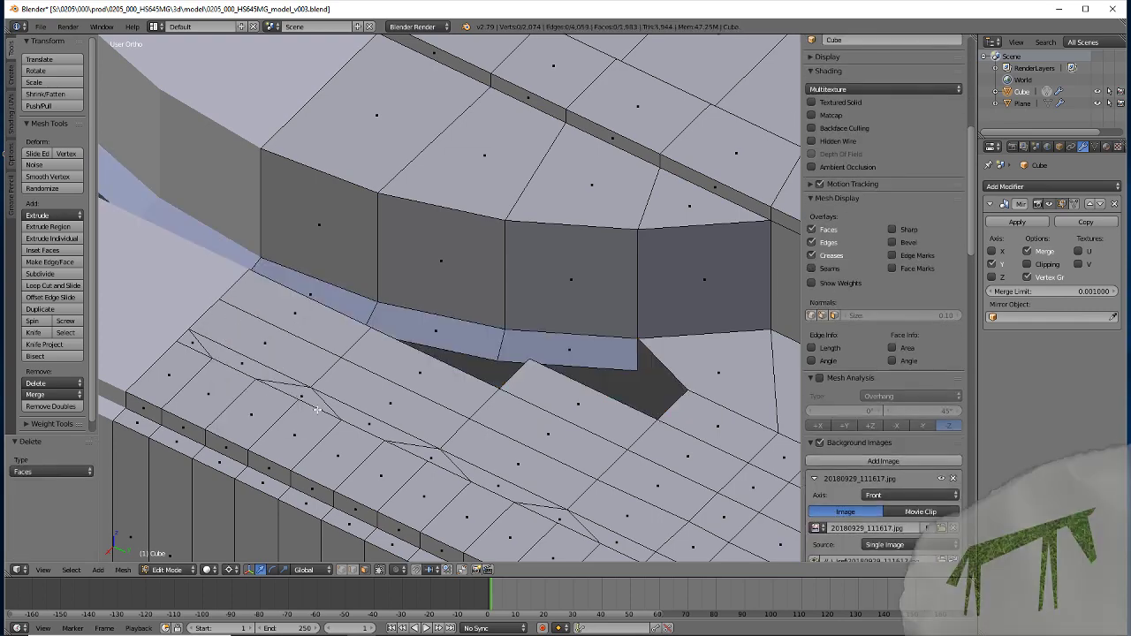
{"action": "mouse_move", "coordinate": [232, 317]}
{"action": "middle_mouse_down"}
{"action": "mouse_move", "coordinate": [220, 361]}
{"action": "mouse_move", "coordinate": [354, 371]}
{"action": "middle_mouse_up"}
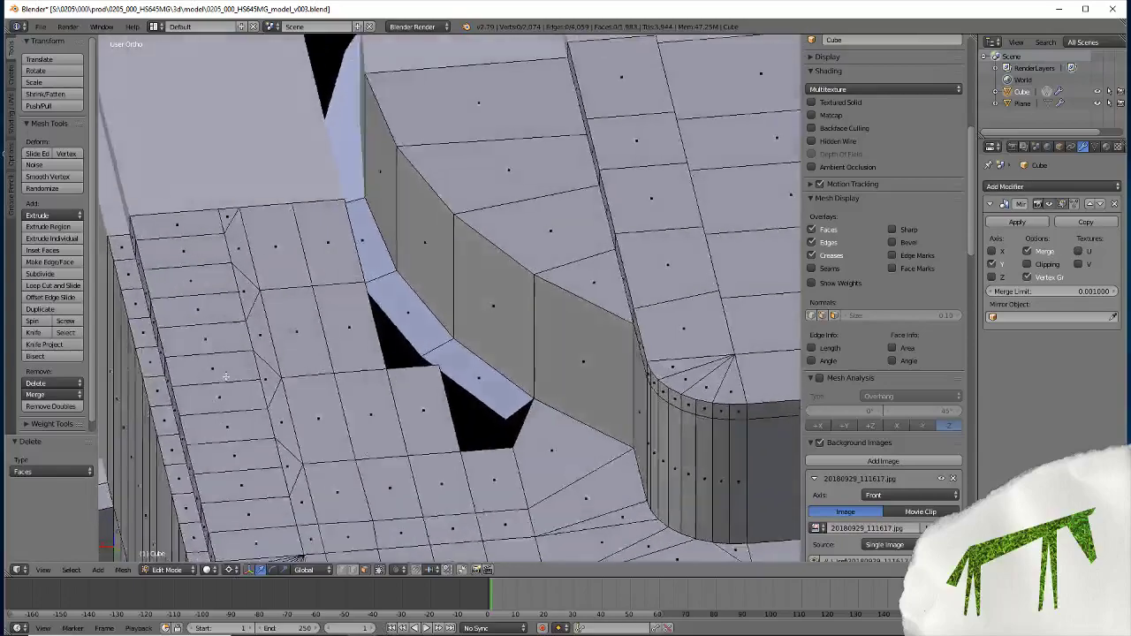
{"action": "scroll", "coordinate": [419, 377], "scroll_direction": "up", "scroll_amount": 3}
Recalculate normals outward on the whole mesh, then select a vertex at the recess edge
{"action": "key", "text": "a"}
{"action": "key", "text": "a"}
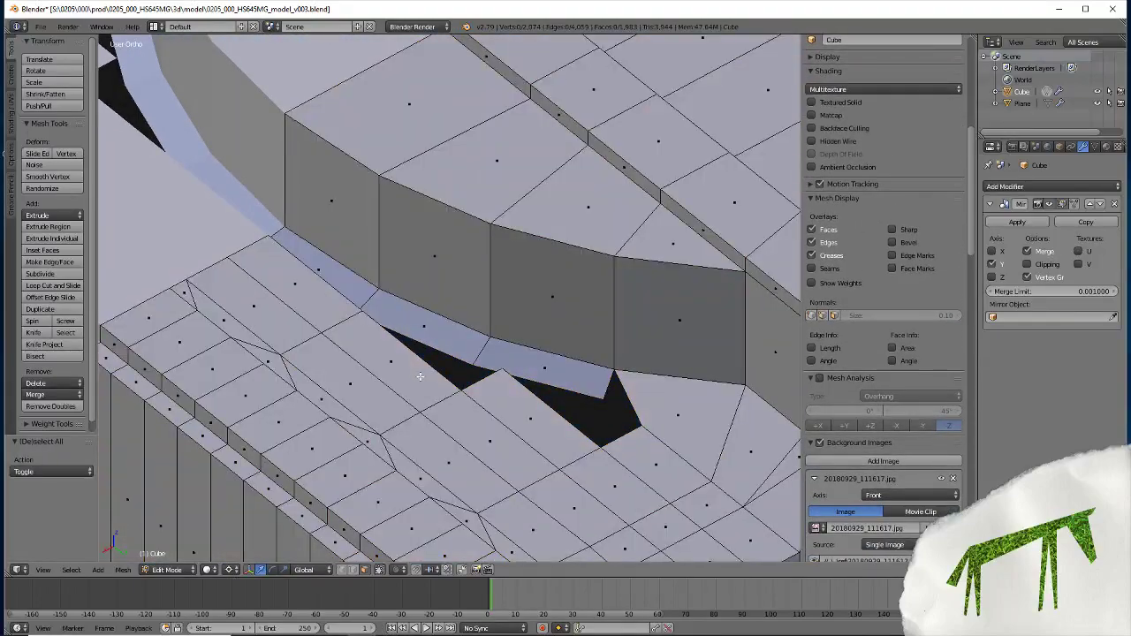
{"action": "key", "text": "a"}
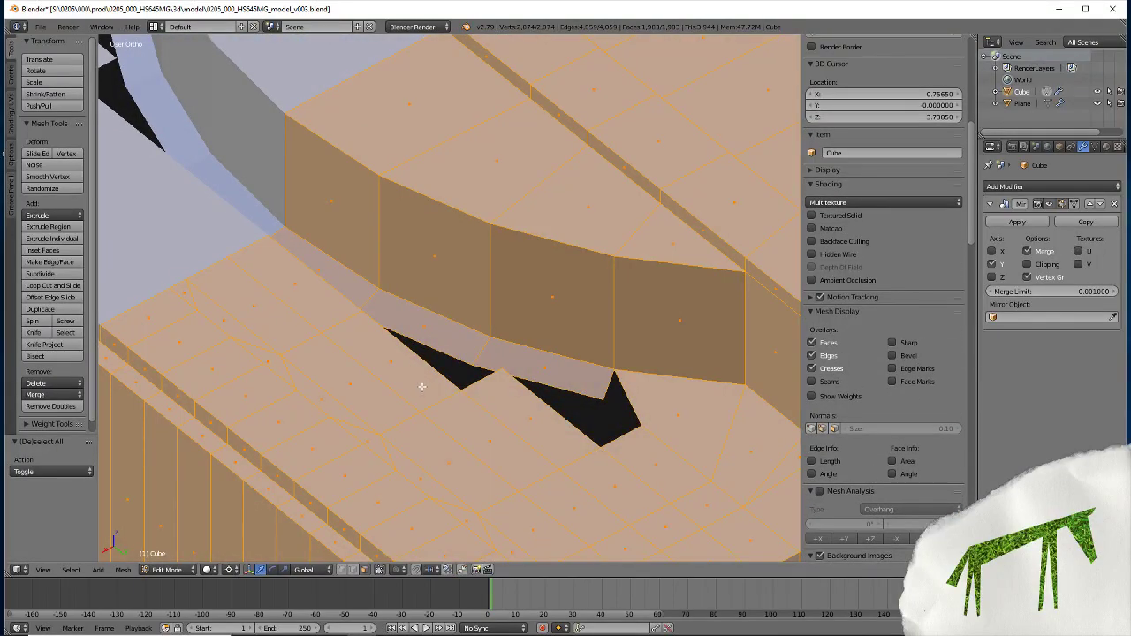
{"action": "key", "text": "ctrl+n"}
{"action": "mouse_move", "coordinate": [421, 453]}
{"action": "middle_mouse_down"}
{"action": "mouse_move", "coordinate": [364, 423]}
{"action": "mouse_move", "coordinate": [389, 375]}
{"action": "mouse_move", "coordinate": [374, 380]}
{"action": "middle_mouse_up"}
{"action": "scroll", "coordinate": [359, 397], "scroll_direction": "down", "scroll_amount": 4}
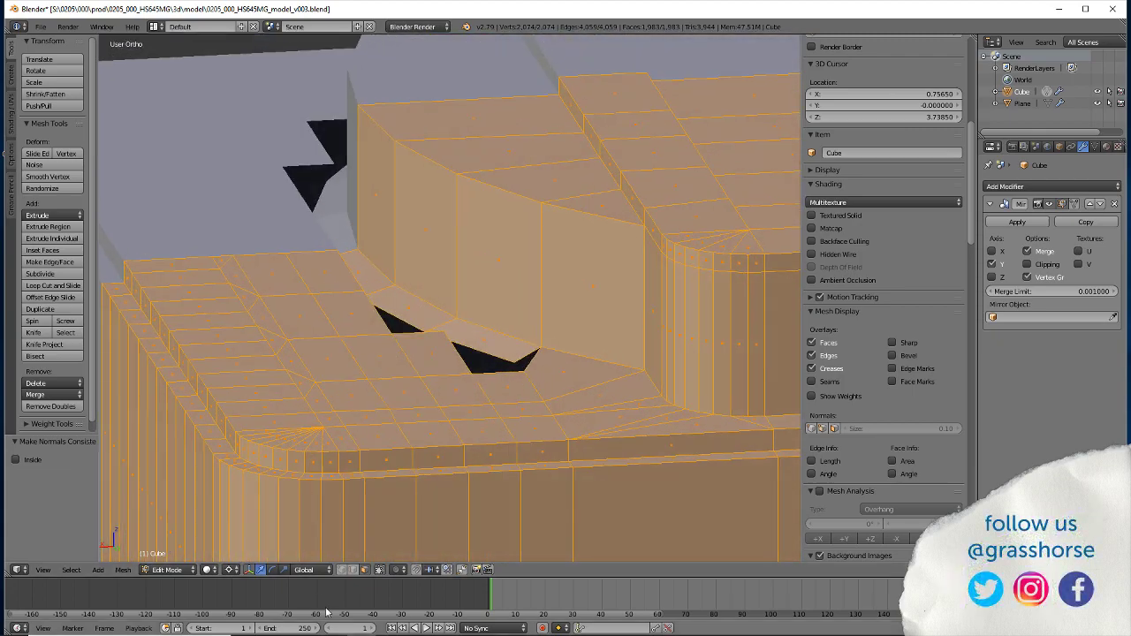
{"action": "right_click", "coordinate": [349, 249]}
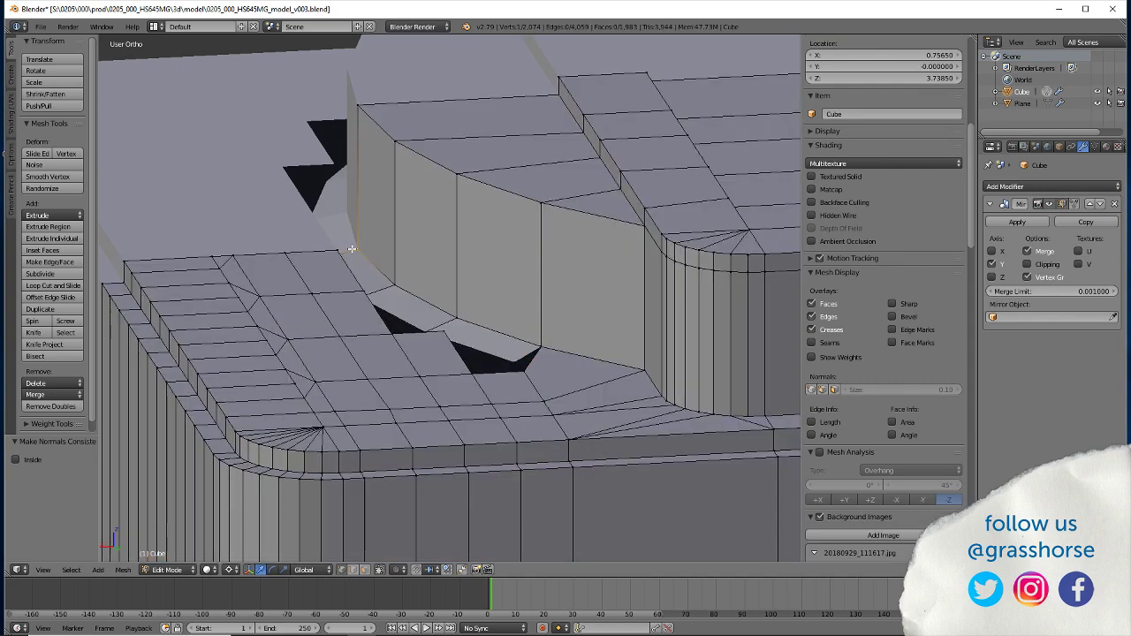
Snap the 3D cursor to the selected vertex and flatten the short edge run to zero on Z
{"action": "key", "text": "shift+s"}
{"action": "left_click", "coordinate": [310, 248]}
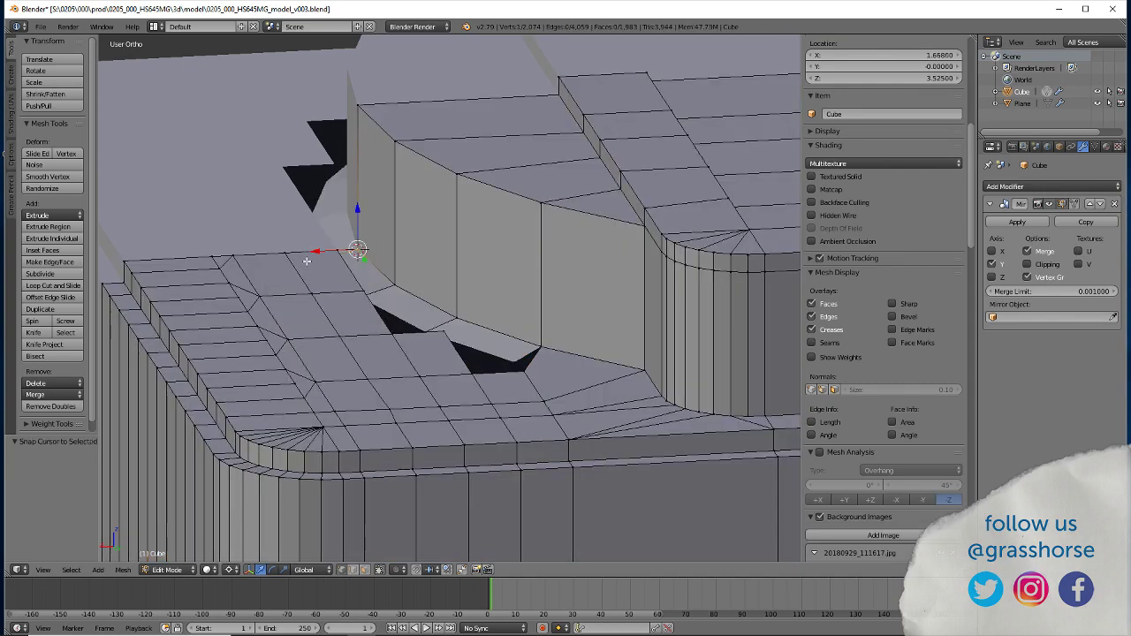
{"action": "right_click", "coordinate": [491, 353], "text": "alt"}
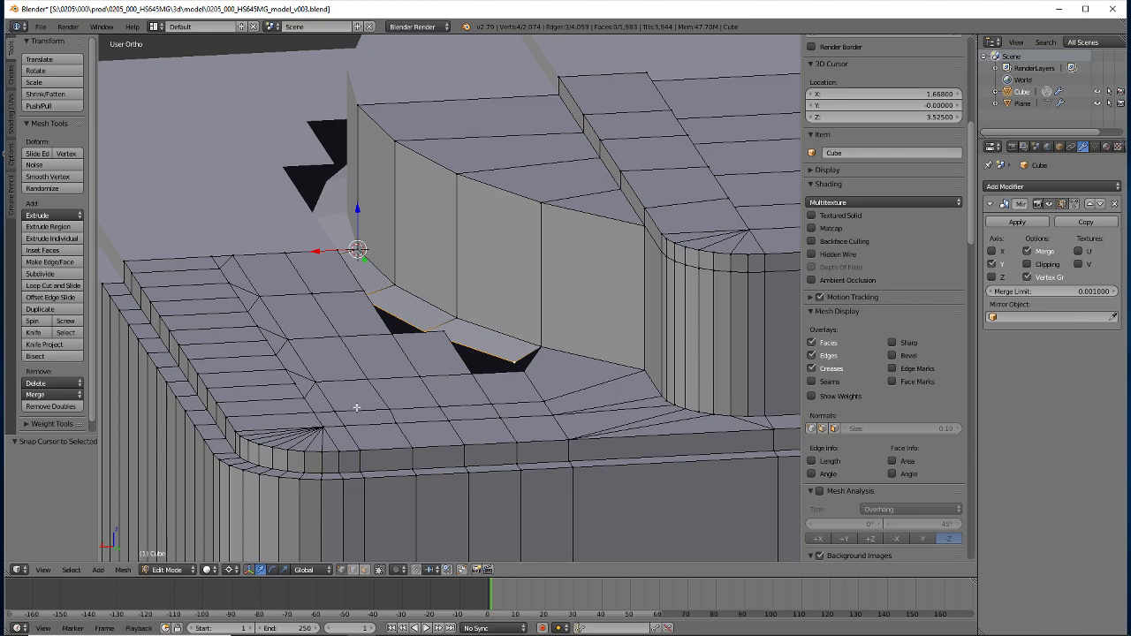
{"action": "key", "text": "s"}
{"action": "key", "text": "z"}
{"action": "key", "text": "0"}
{"action": "key", "text": "Return"}
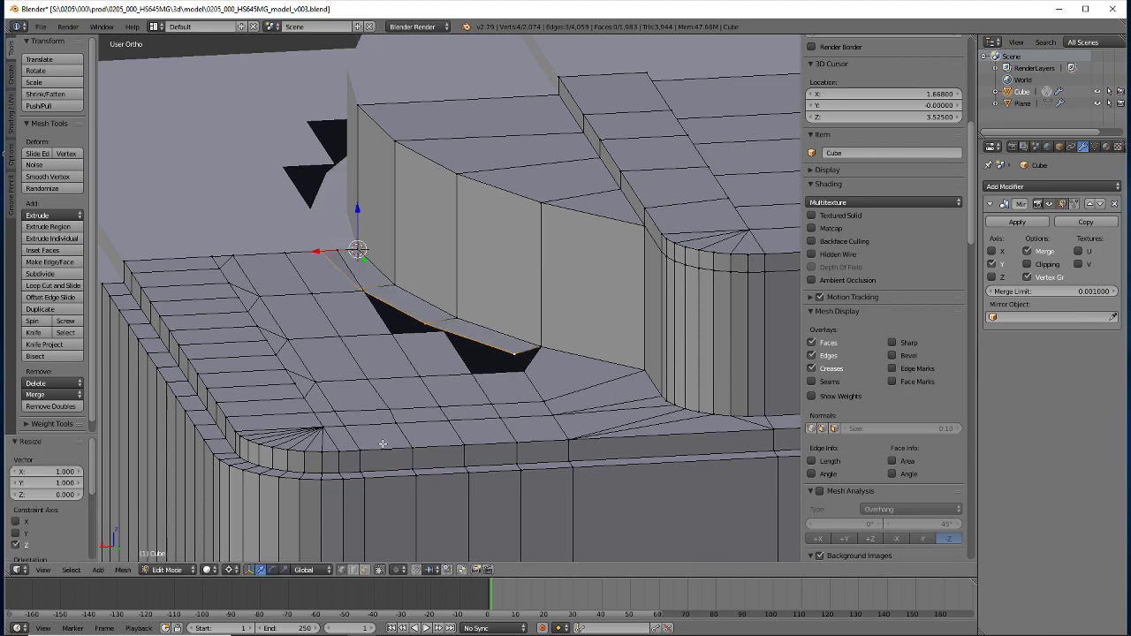
Merge the edge run next to the gap at its last vertex
{"action": "mouse_move", "coordinate": [382, 444]}
{"action": "middle_mouse_down"}
{"action": "mouse_move", "coordinate": [331, 409]}
{"action": "mouse_move", "coordinate": [421, 447]}
{"action": "middle_mouse_up"}
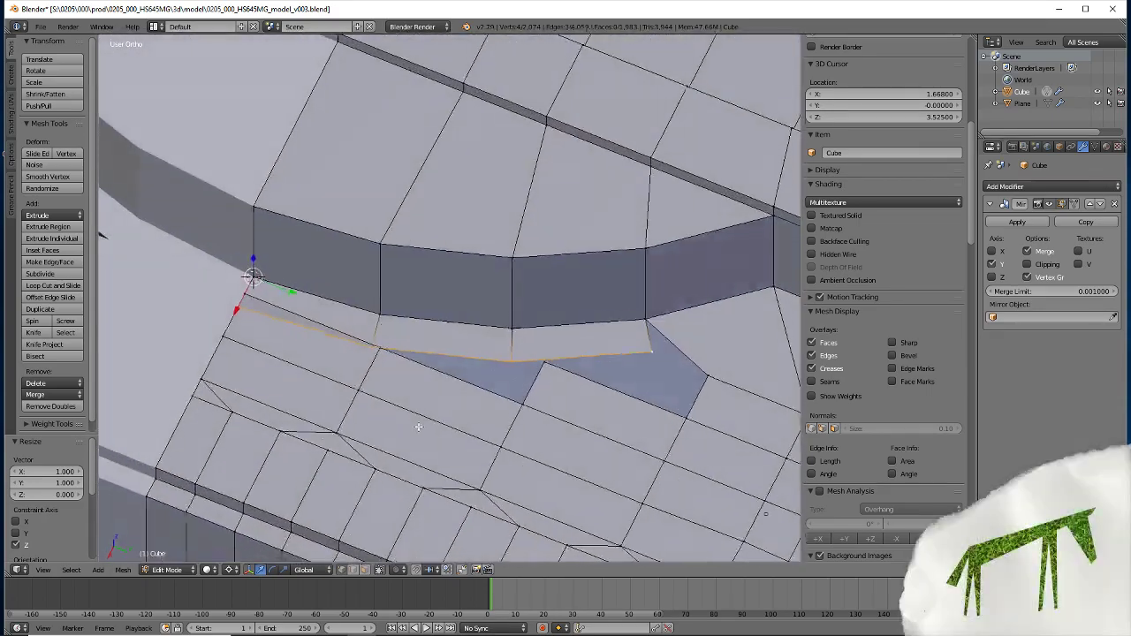
{"action": "middle_click_drag", "start_coordinate": [419, 428], "coordinate": [399, 448]}
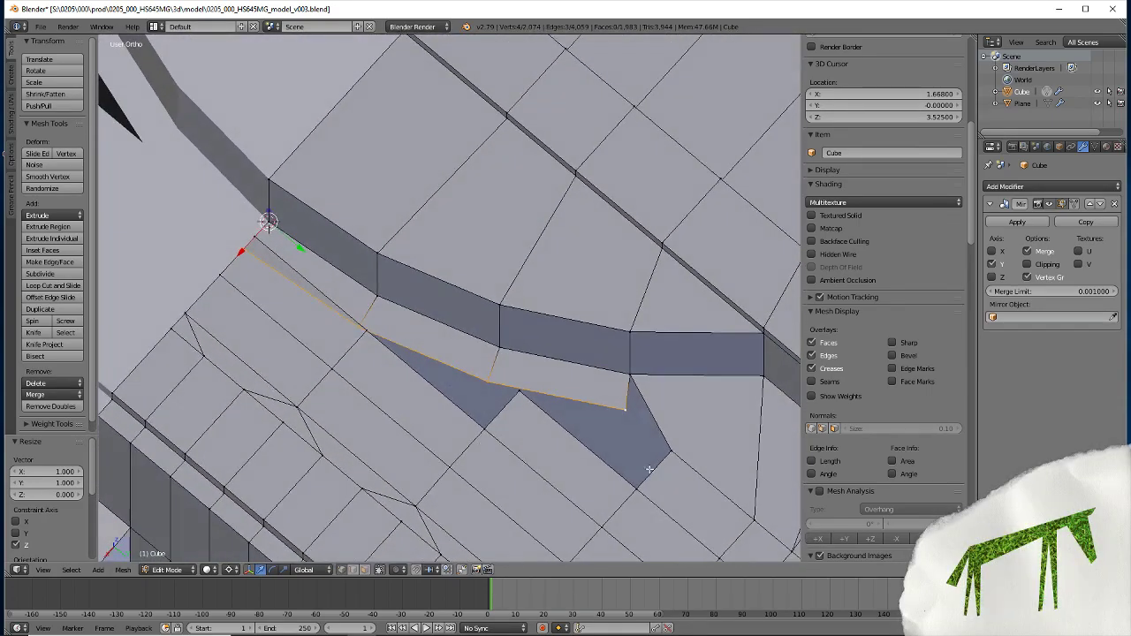
{"action": "right_click", "coordinate": [609, 394], "text": "alt"}
{"action": "key", "text": "alt+m"}
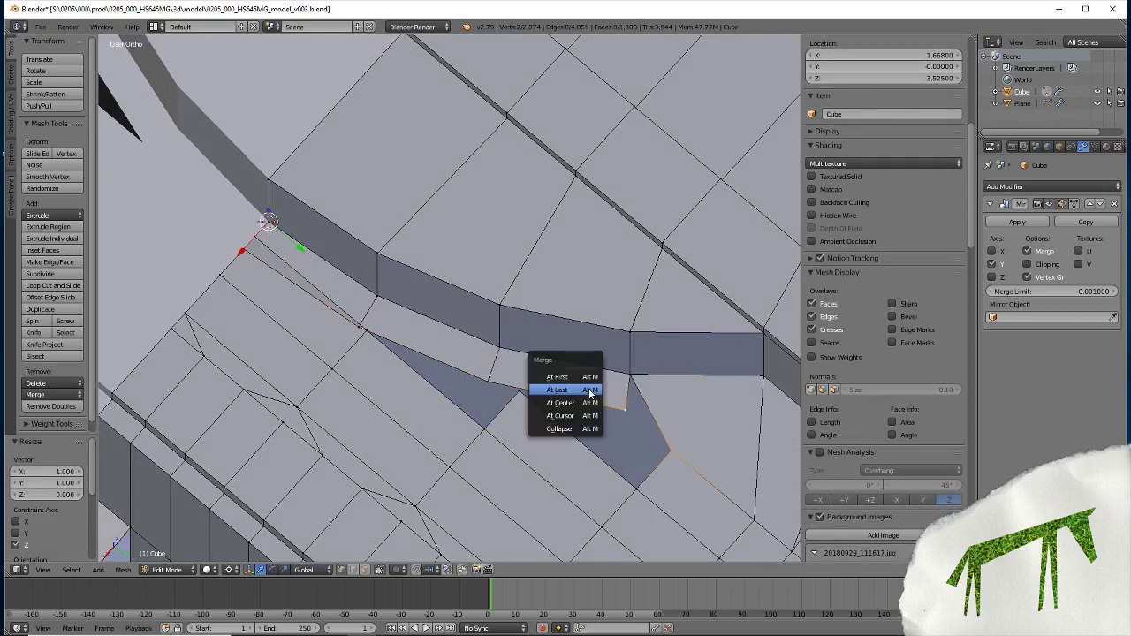
{"action": "left_click", "coordinate": [538, 390]}
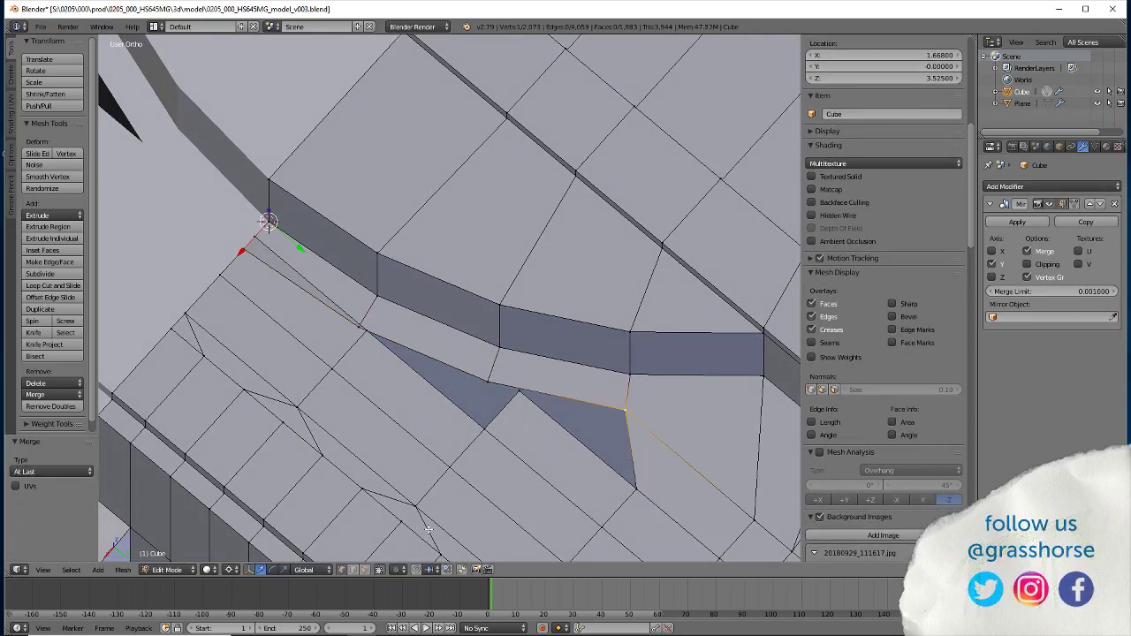
Merge the stray vertices beside the hole into their neighbours
{"action": "right_click", "coordinate": [493, 386]}
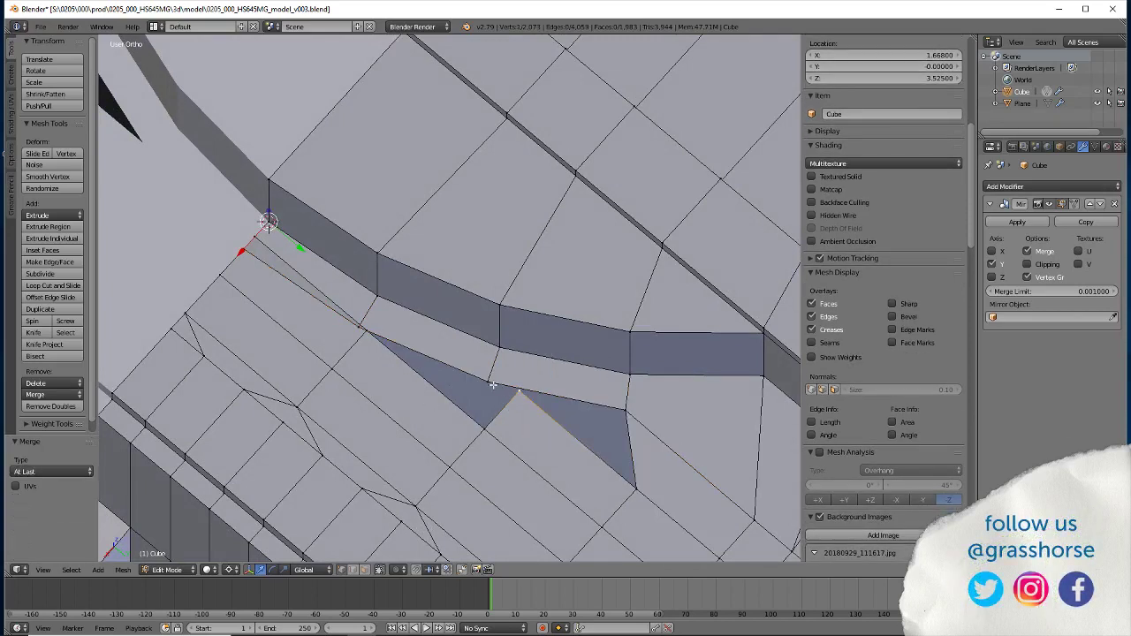
{"action": "key", "text": "alt+m"}
{"action": "left_click", "coordinate": [264, 290]}
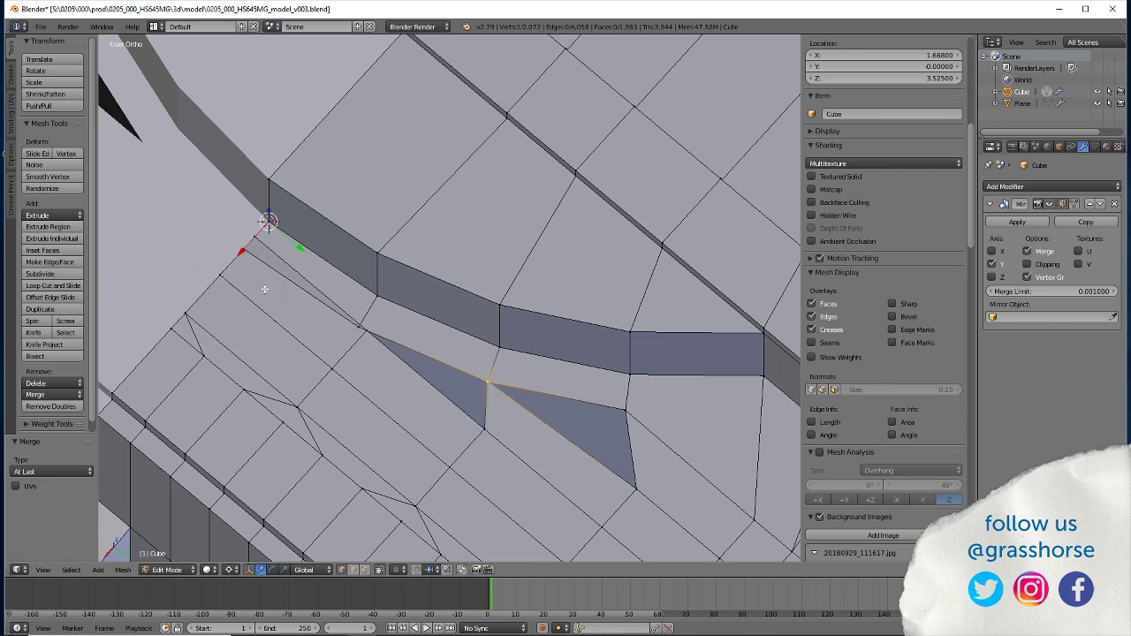
{"action": "right_click", "coordinate": [365, 328]}
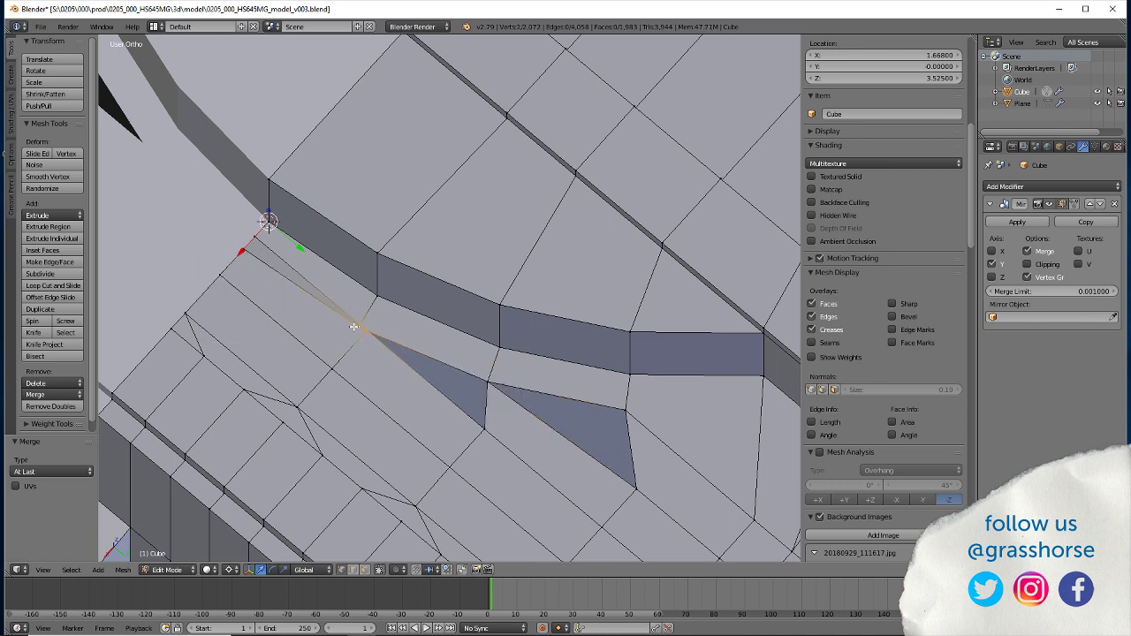
{"action": "key", "text": "alt+m"}
{"action": "left_click", "coordinate": [352, 327]}
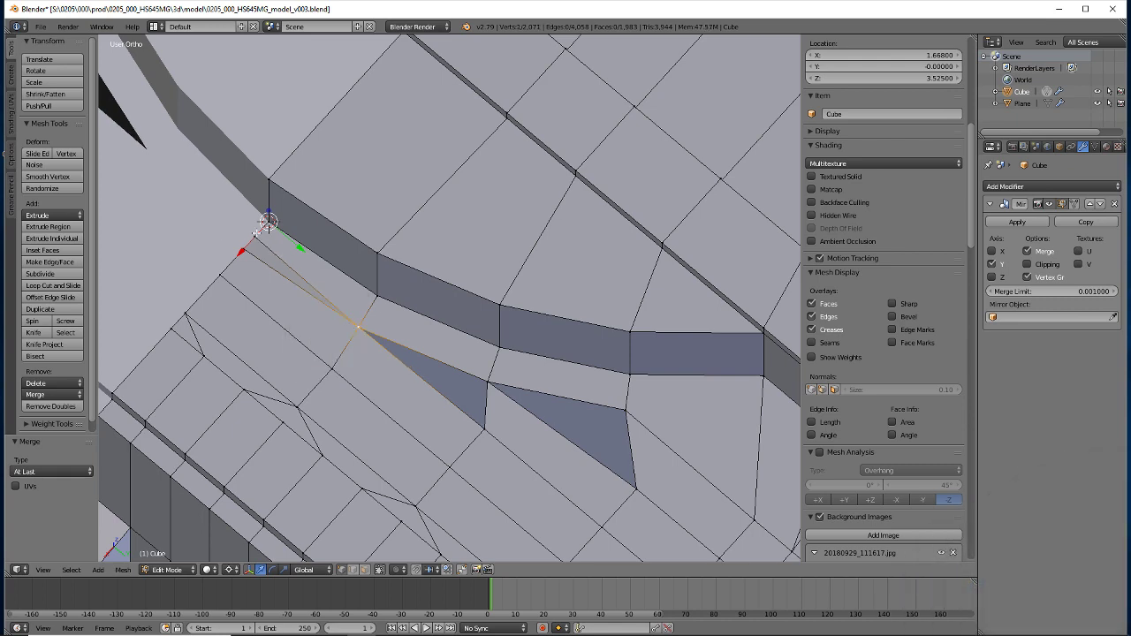
{"action": "right_click", "coordinate": [240, 251], "text": "shift"}
{"action": "key", "text": "alt+m"}
{"action": "left_click", "coordinate": [240, 253]}
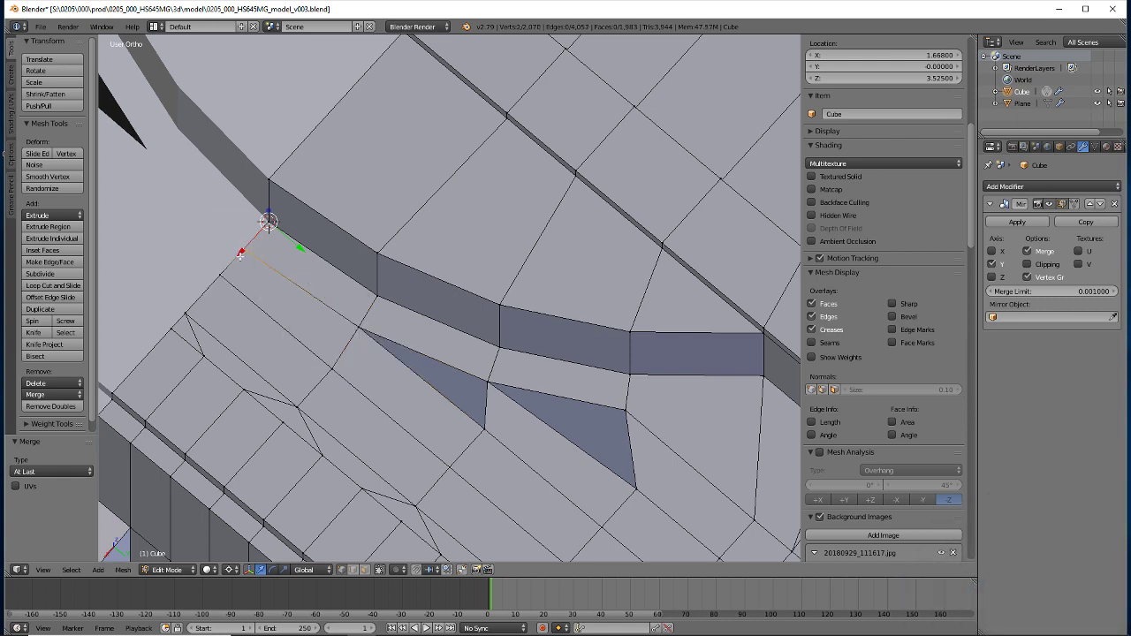
Orbit around the part to inspect the tidied recess groove from above
{"action": "scroll", "coordinate": [310, 398], "scroll_direction": "down", "scroll_amount": 4}
{"action": "scroll", "coordinate": [300, 411], "scroll_direction": "down", "scroll_amount": 3}
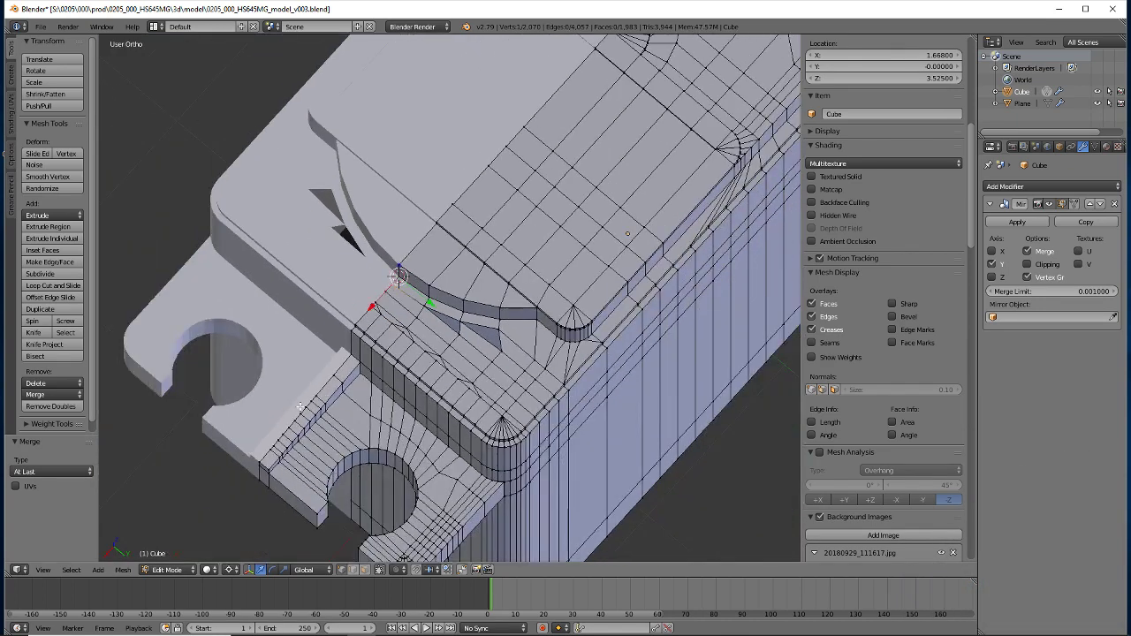
{"action": "mouse_move", "coordinate": [281, 420]}
{"action": "middle_mouse_down"}
{"action": "mouse_move", "coordinate": [354, 416]}
{"action": "mouse_move", "coordinate": [317, 433]}
{"action": "mouse_move", "coordinate": [329, 431]}
{"action": "middle_mouse_up"}
{"action": "scroll", "coordinate": [328, 431], "scroll_direction": "up", "scroll_amount": 3}
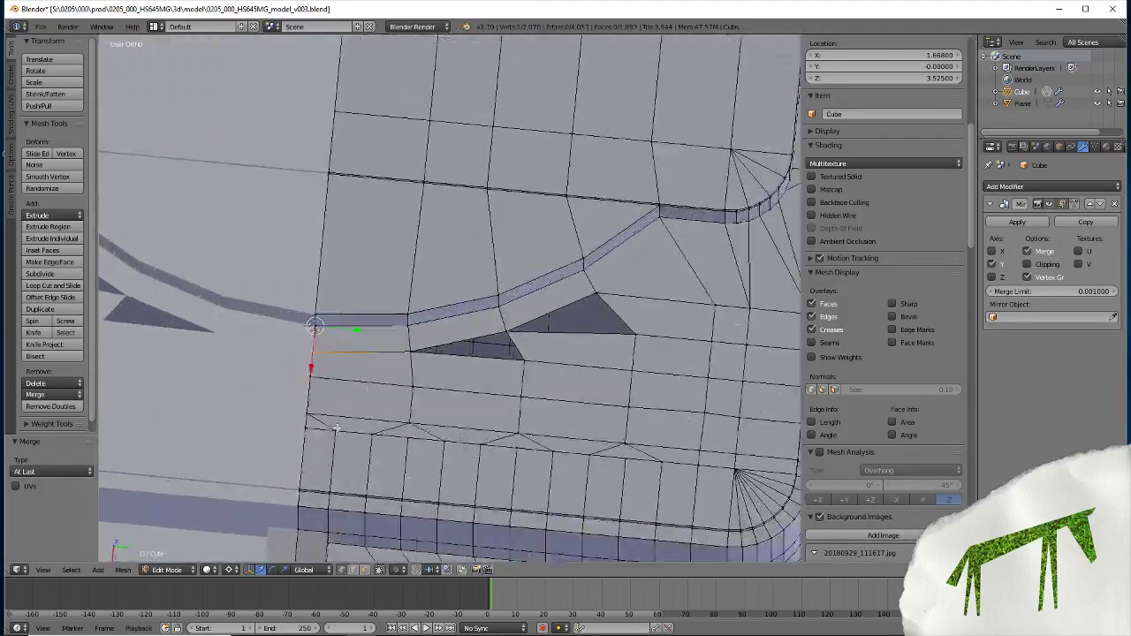
{"action": "scroll", "coordinate": [339, 426], "scroll_direction": "up", "scroll_amount": 3}
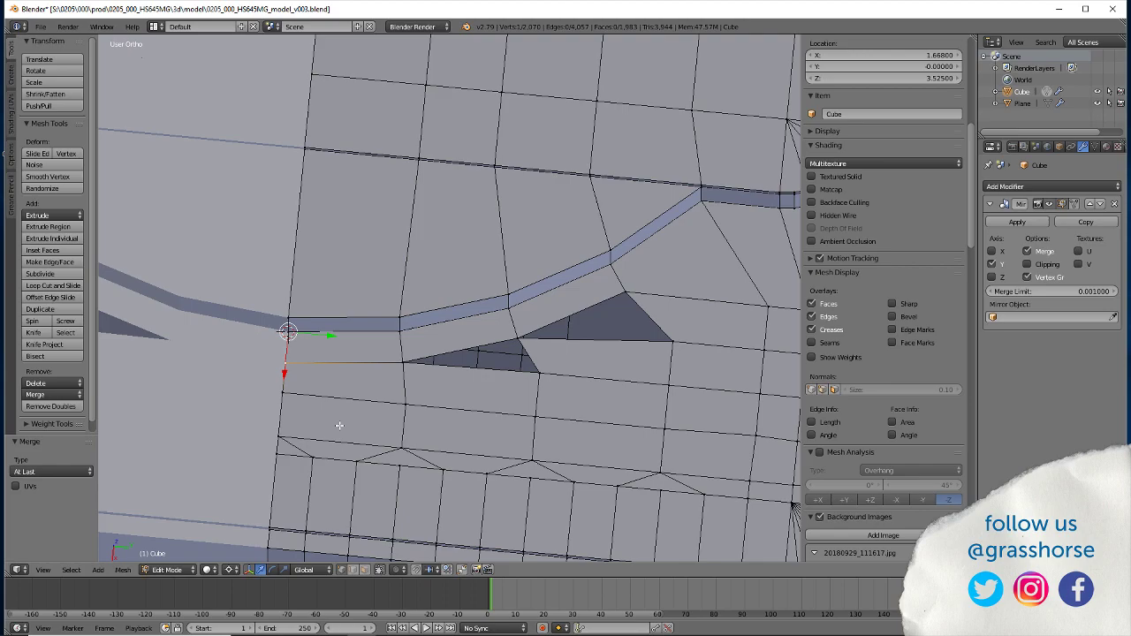
{"action": "mouse_move", "coordinate": [301, 356]}
{"action": "middle_mouse_down"}
{"action": "mouse_move", "coordinate": [206, 389]}
{"action": "mouse_move", "coordinate": [379, 377]}
{"action": "middle_mouse_up"}
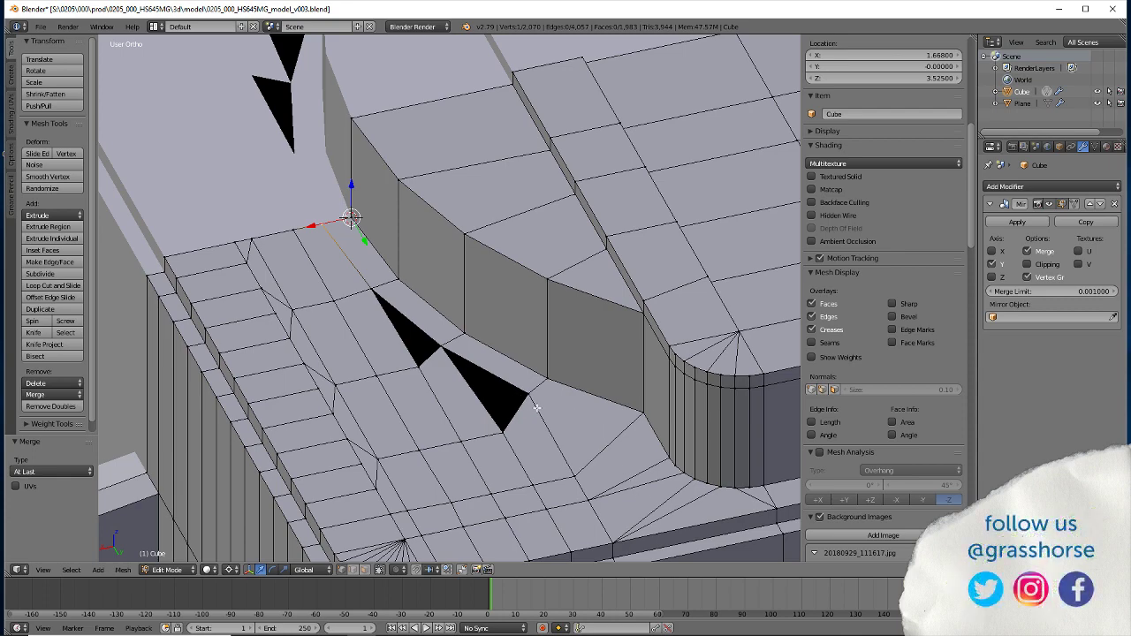
{"action": "middle_click_drag", "start_coordinate": [297, 437], "coordinate": [284, 424]}
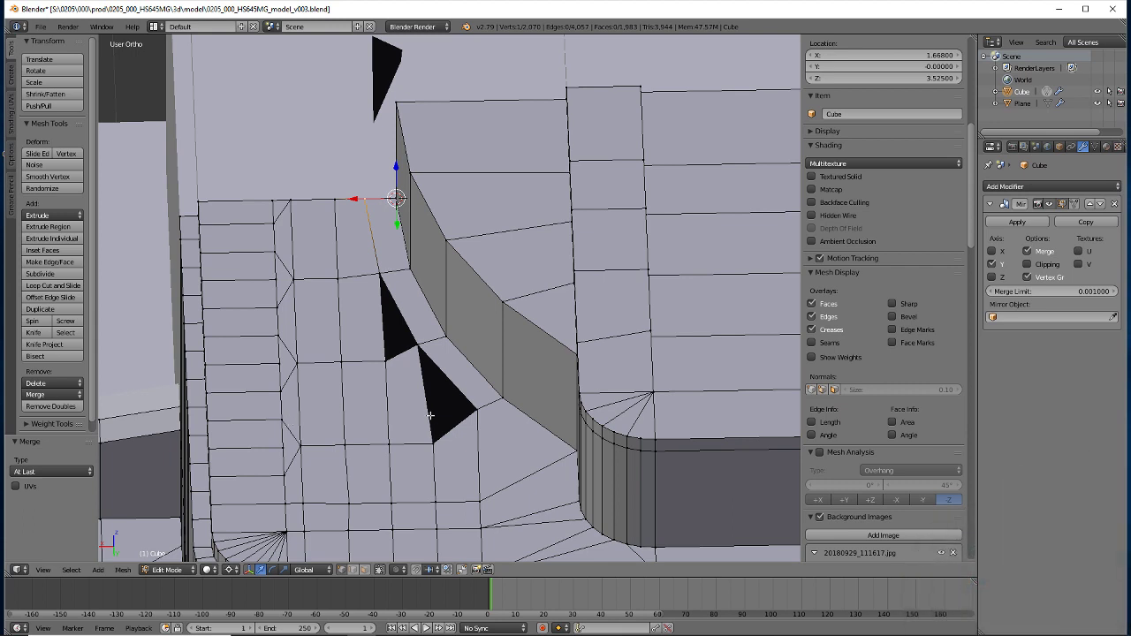
Knife-cut two new edges across the recess, from the hole edge up to the top-edge vertex
{"action": "key", "text": "k"}
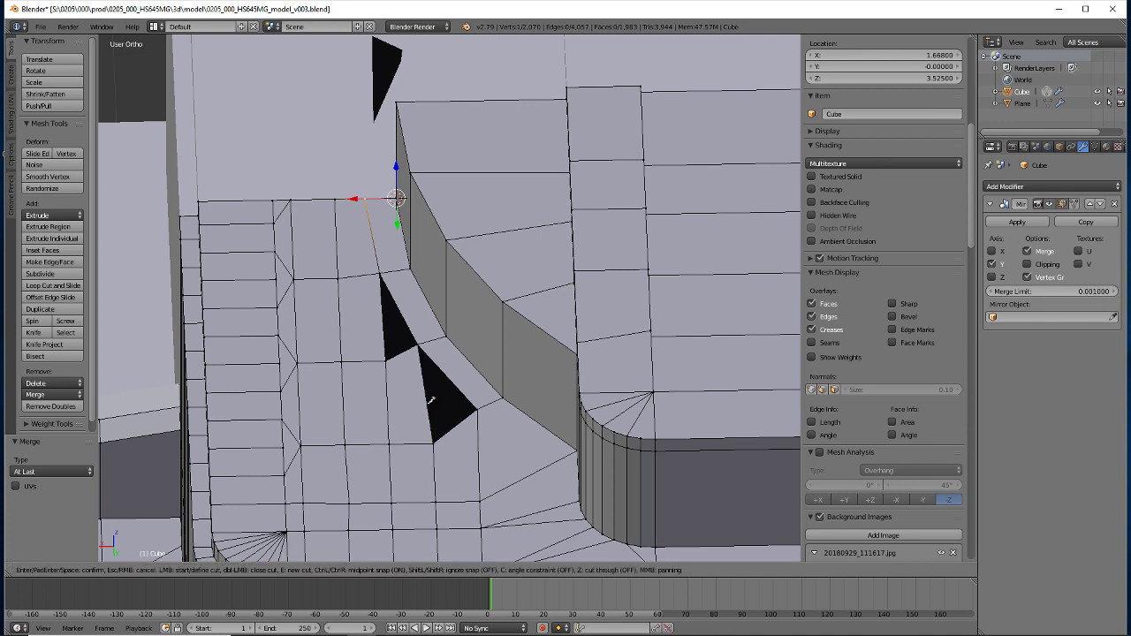
{"action": "left_click", "coordinate": [426, 395]}
{"action": "left_click", "coordinate": [387, 361]}
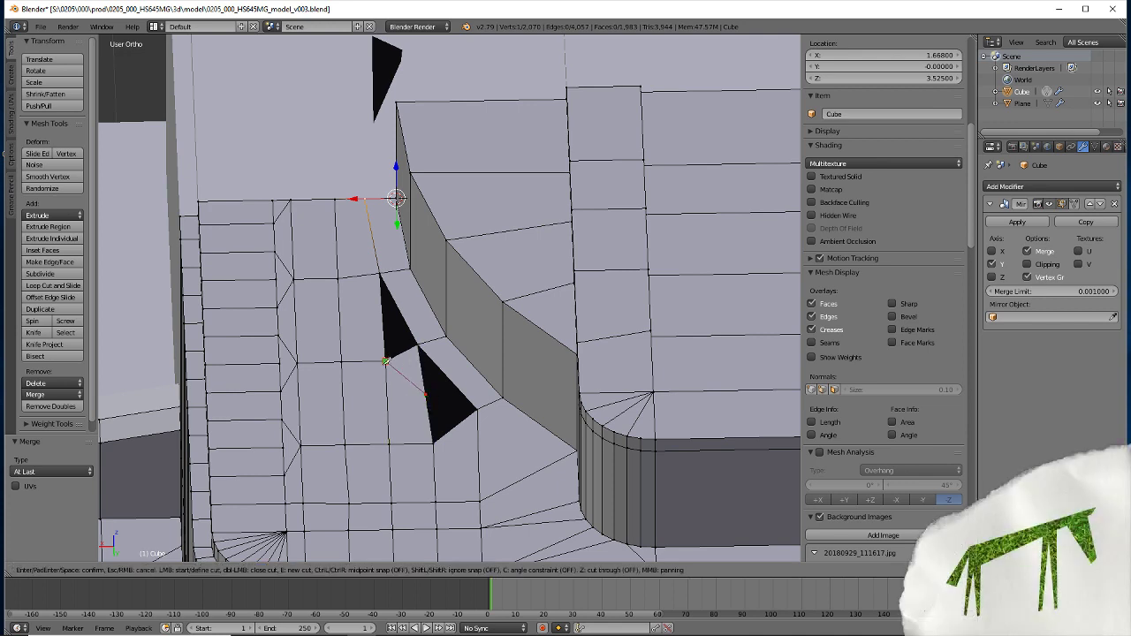
{"action": "key", "text": "Return"}
{"action": "key", "text": "k"}
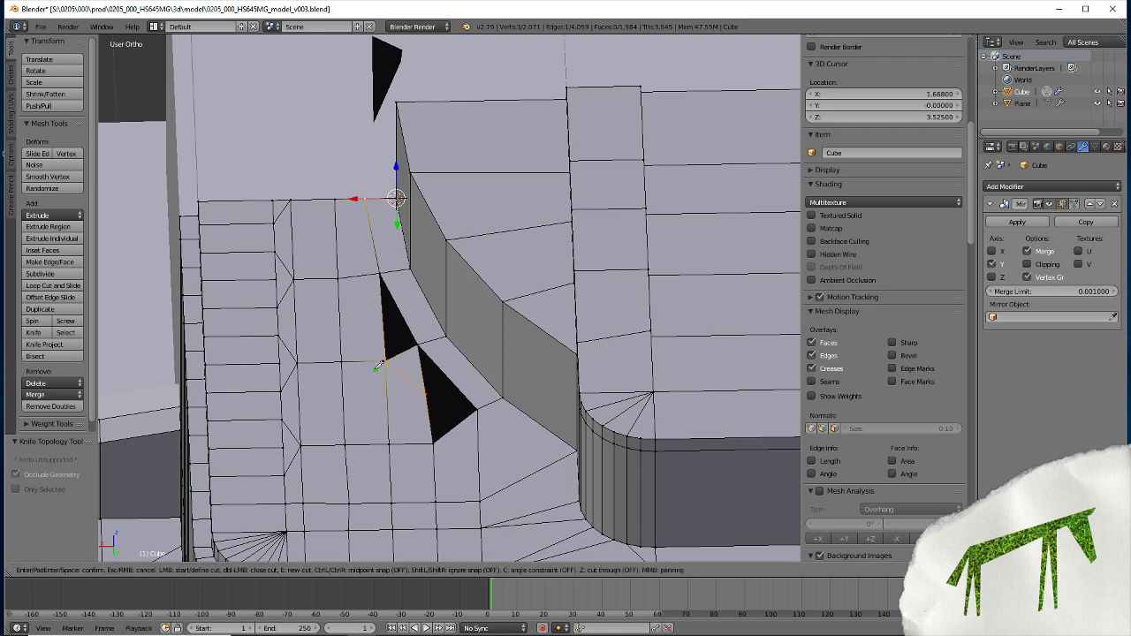
{"action": "left_click", "coordinate": [386, 362]}
{"action": "left_click", "coordinate": [358, 276]}
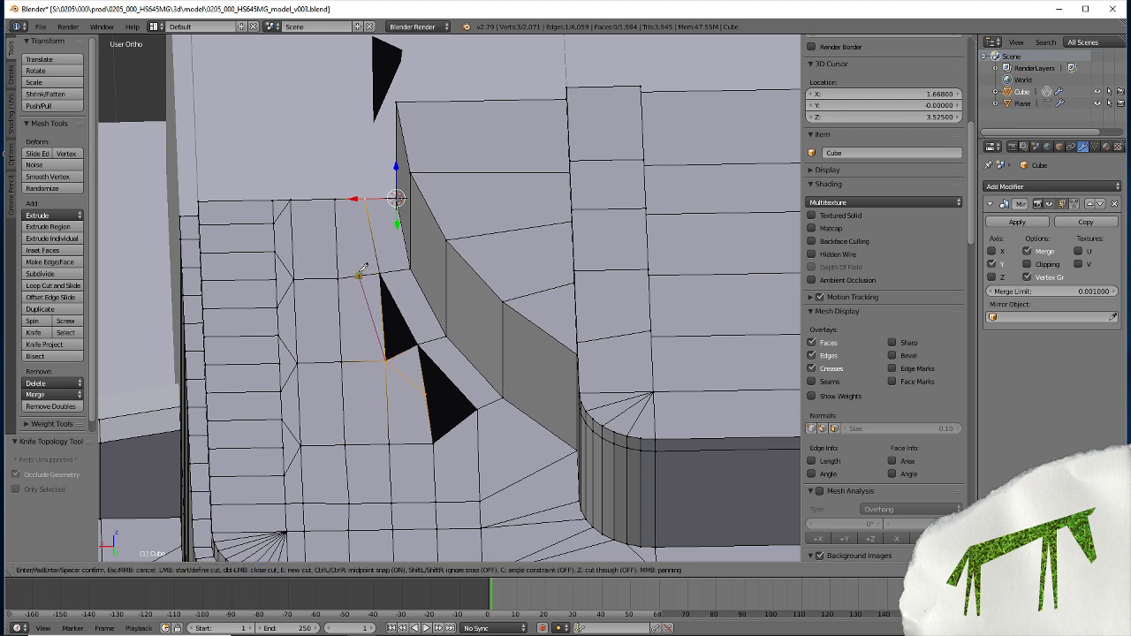
{"action": "left_click", "coordinate": [354, 195]}
{"action": "key", "text": "Return"}
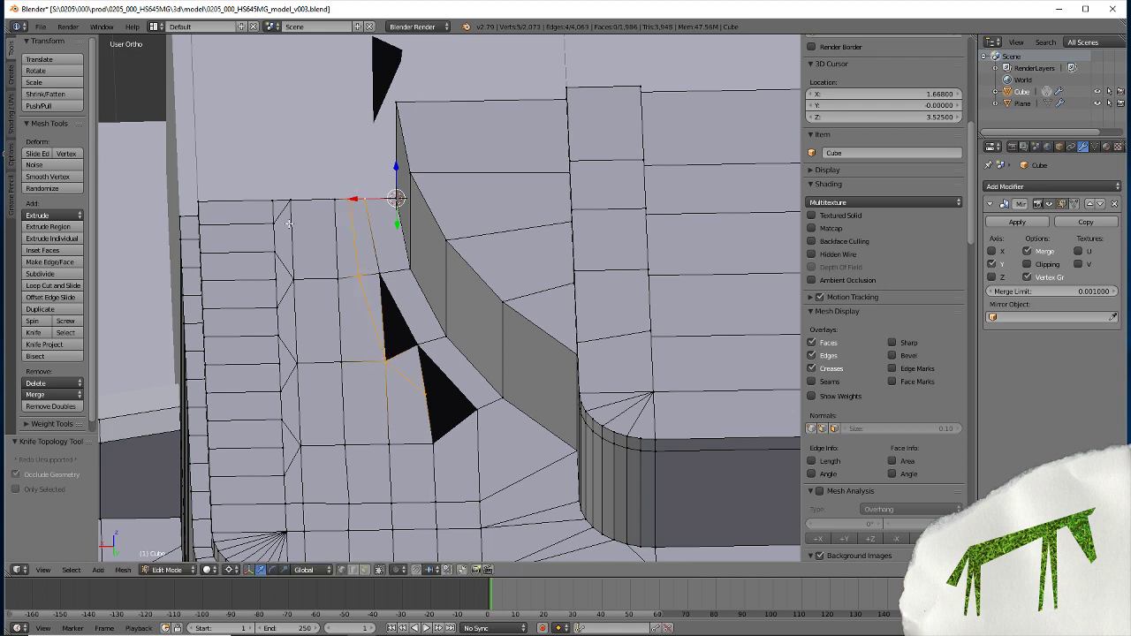
Fill the upper and lower triangular holes with faces and join the thin strip into one face
{"action": "key", "text": "a"}
{"action": "right_click", "coordinate": [395, 301]}
{"action": "key", "text": "f"}
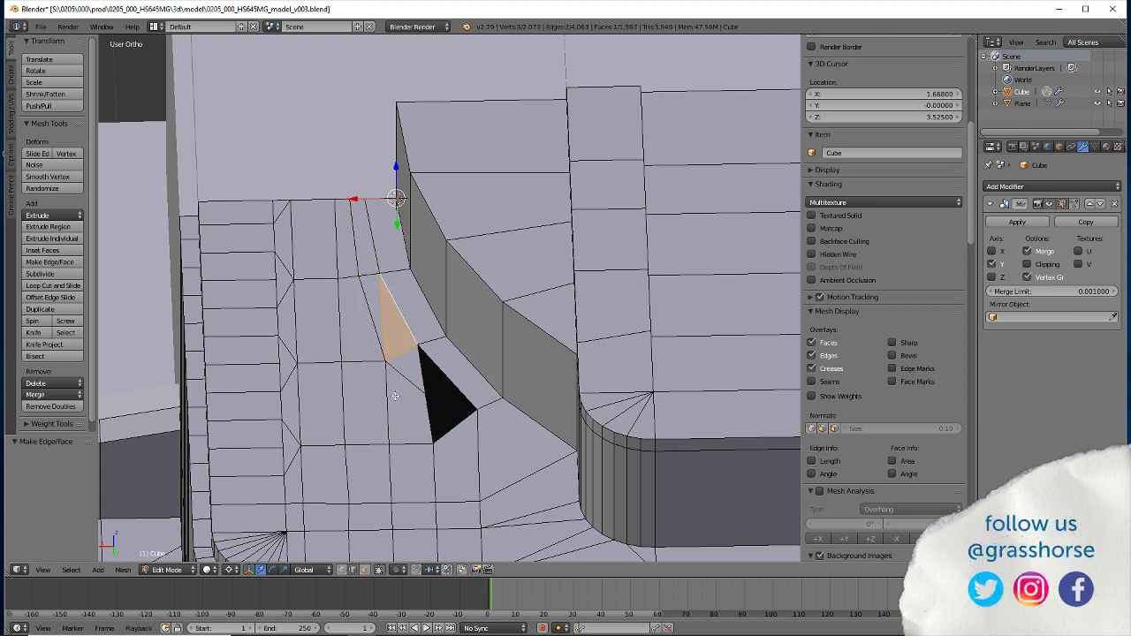
{"action": "right_click", "coordinate": [428, 411]}
{"action": "key", "text": "f"}
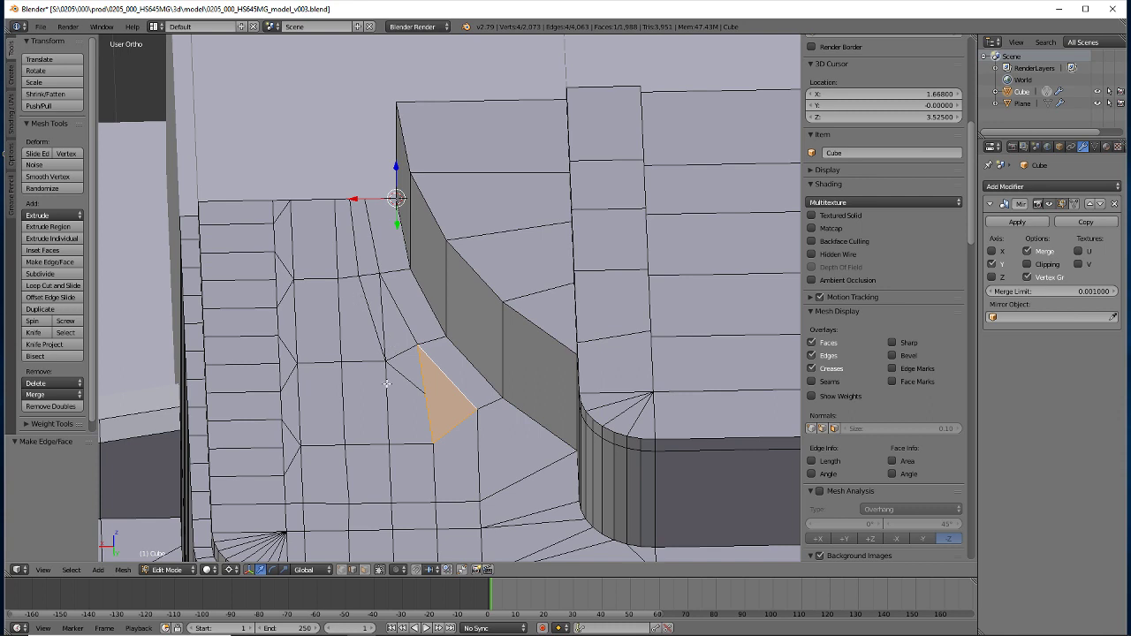
{"action": "left_click", "coordinate": [363, 569]}
{"action": "right_click", "coordinate": [390, 314]}
{"action": "key", "text": "ctrl+z"}
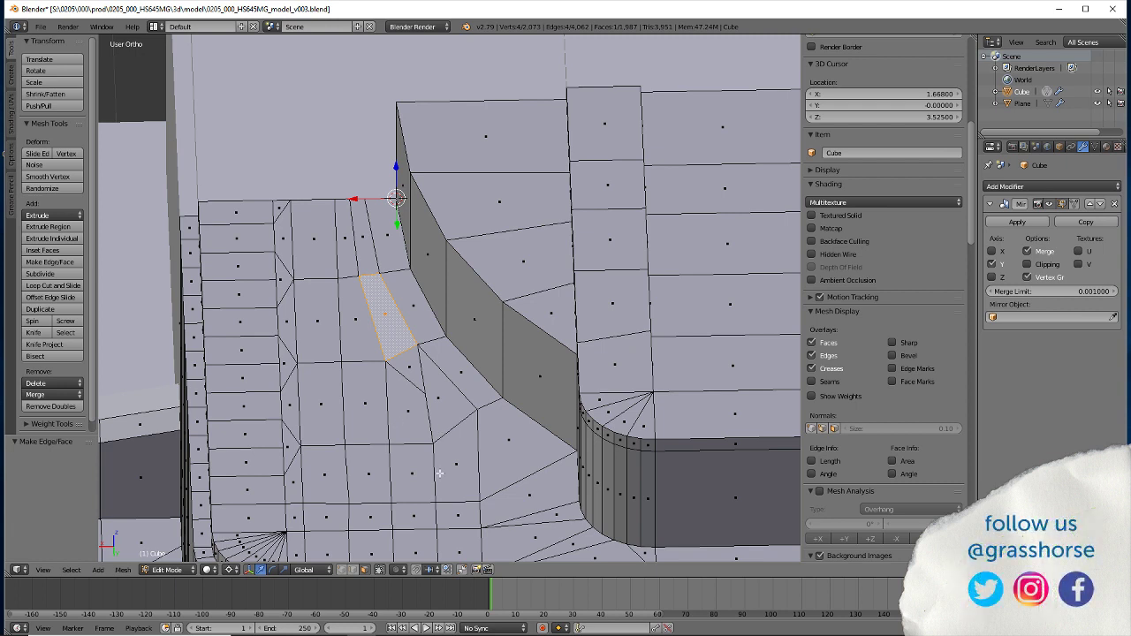
Save over 0205_000_HS645MG_model_v003.blend, then select the small triangular face in the recess
{"action": "mouse_move", "coordinate": [478, 458]}
{"action": "middle_mouse_down"}
{"action": "mouse_move", "coordinate": [455, 494]}
{"action": "mouse_move", "coordinate": [497, 548]}
{"action": "mouse_move", "coordinate": [462, 510]}
{"action": "mouse_move", "coordinate": [352, 501]}
{"action": "mouse_move", "coordinate": [420, 525]}
{"action": "mouse_move", "coordinate": [477, 568]}
{"action": "mouse_move", "coordinate": [338, 444]}
{"action": "mouse_move", "coordinate": [424, 439]}
{"action": "middle_mouse_up"}
{"action": "scroll", "coordinate": [338, 444], "scroll_direction": "down", "scroll_amount": 5}
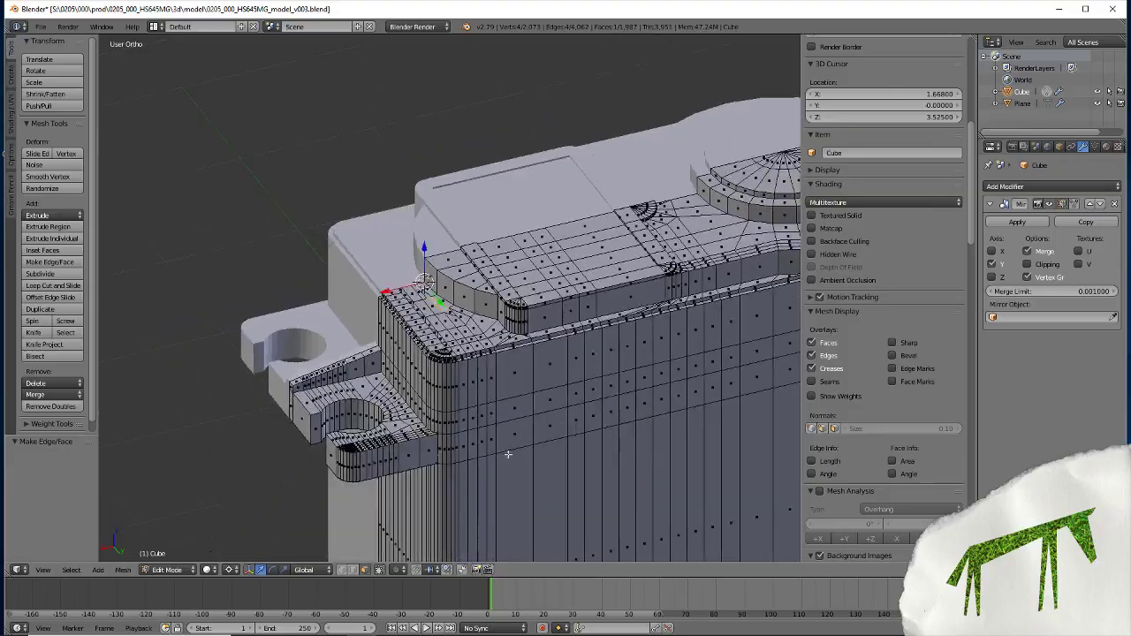
{"action": "mouse_move", "coordinate": [351, 425]}
{"action": "middle_mouse_down"}
{"action": "mouse_move", "coordinate": [404, 449]}
{"action": "mouse_move", "coordinate": [382, 497]}
{"action": "mouse_move", "coordinate": [353, 458]}
{"action": "middle_mouse_up"}
{"action": "scroll", "coordinate": [372, 433], "scroll_direction": "up", "scroll_amount": 3}
{"action": "scroll", "coordinate": [404, 450], "scroll_direction": "up", "scroll_amount": 5}
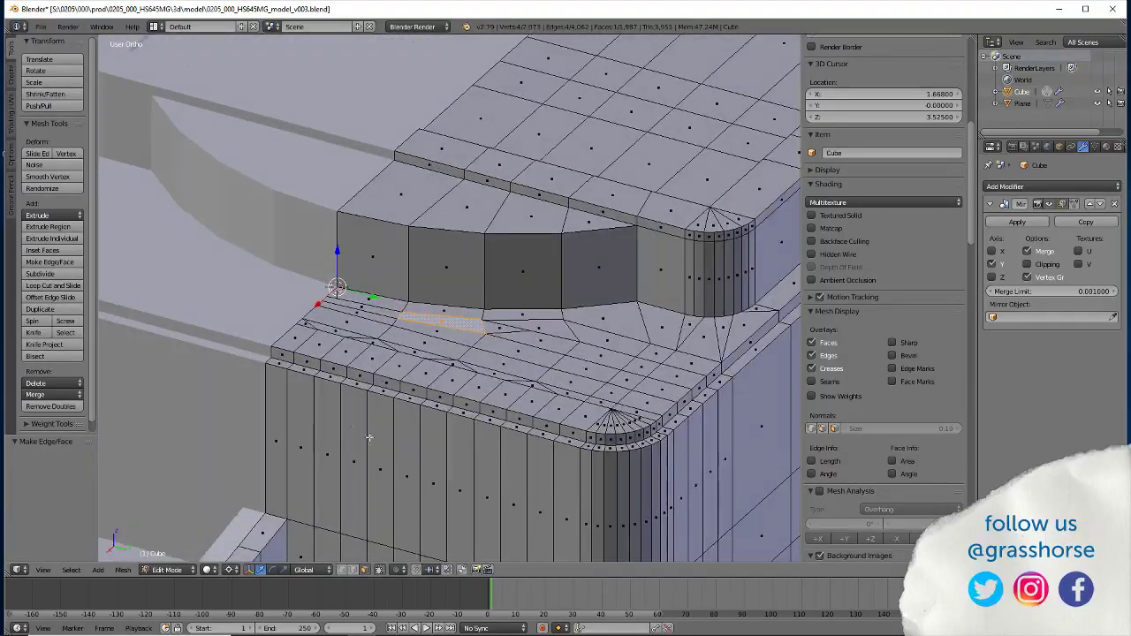
{"action": "key", "text": "ctrl+s"}
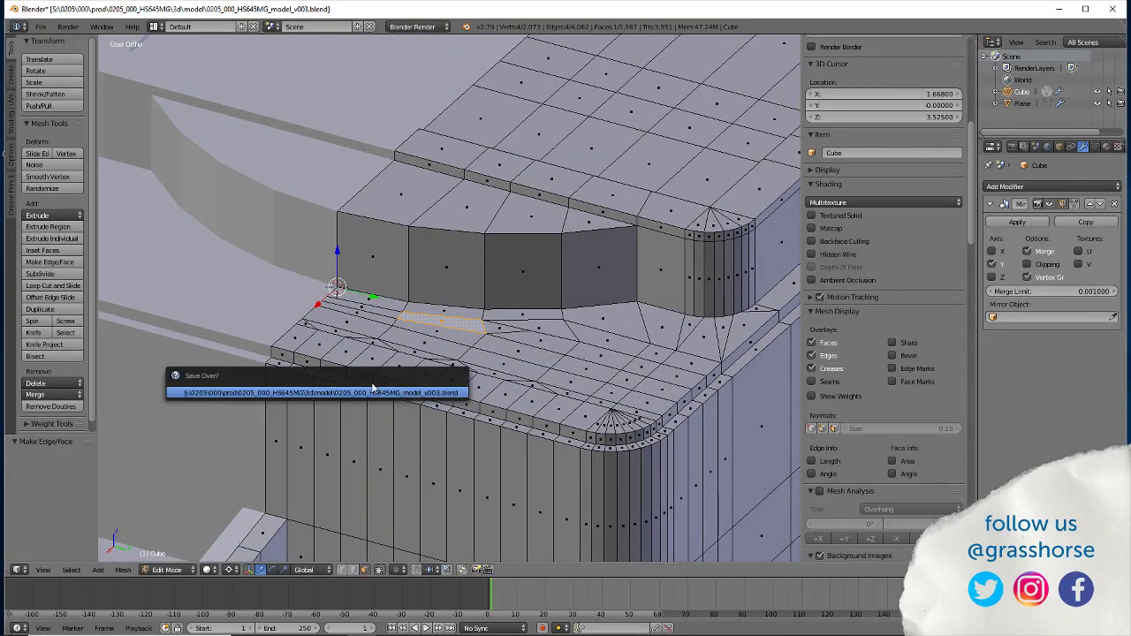
{"action": "left_click", "coordinate": [407, 397]}
{"action": "middle_click_drag", "start_coordinate": [377, 442], "coordinate": [390, 501]}
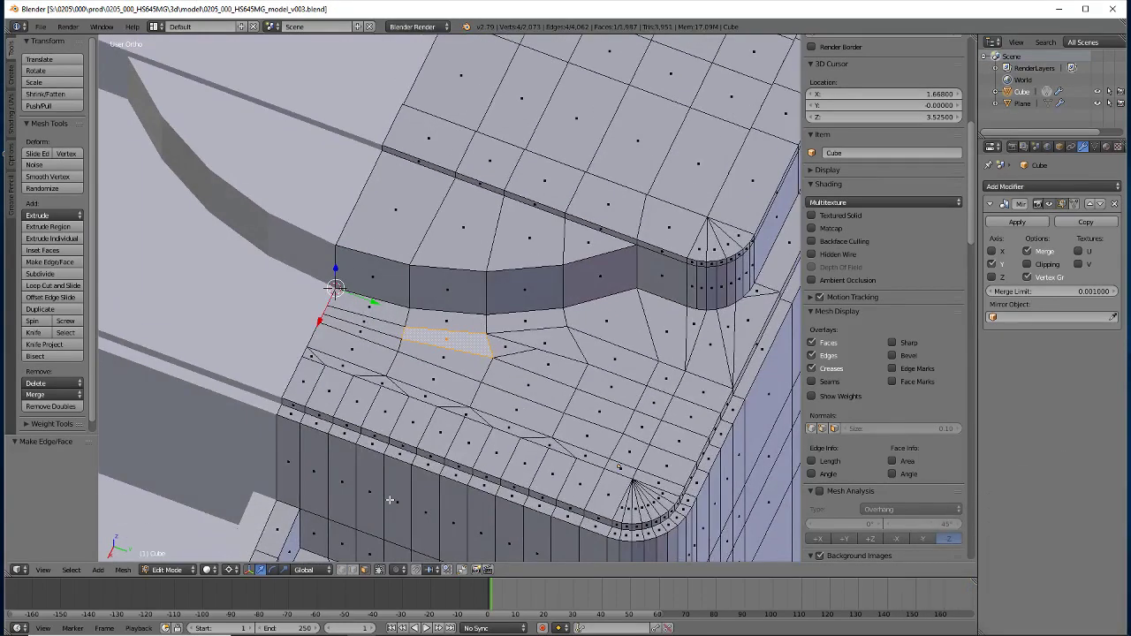
{"action": "right_click", "coordinate": [503, 352]}
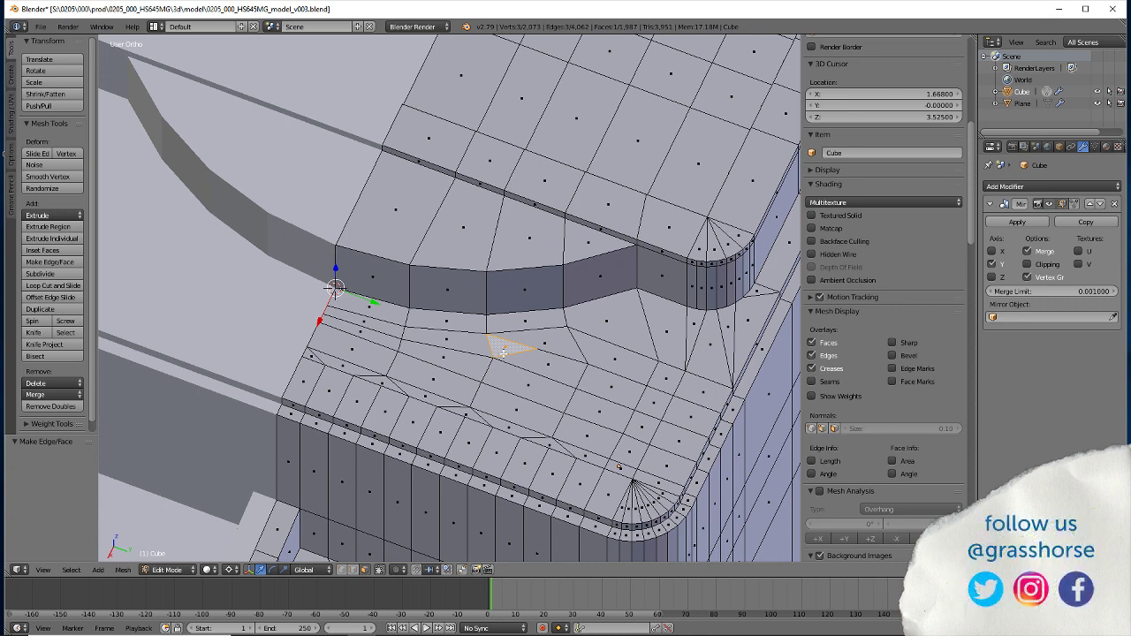
Collapse the small triangular face into a single vertex at its centre
{"action": "scroll", "coordinate": [503, 352], "scroll_direction": "up", "scroll_amount": 6}
{"action": "middle_click_drag", "start_coordinate": [538, 486], "coordinate": [326, 379], "text": "shift"}
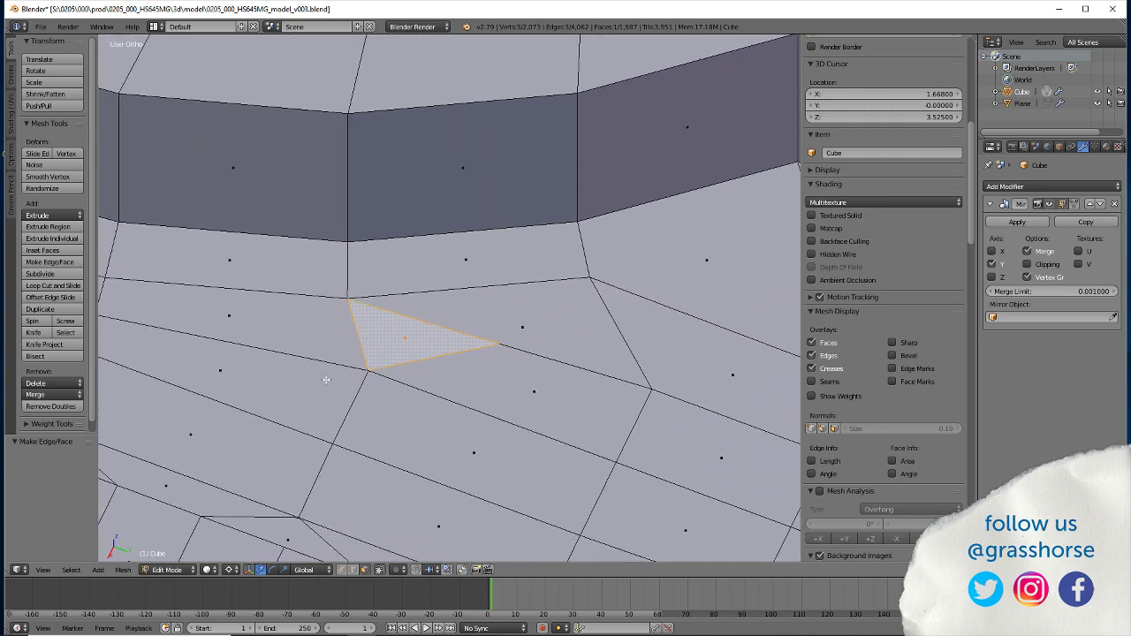
{"action": "left_click", "coordinate": [343, 570]}
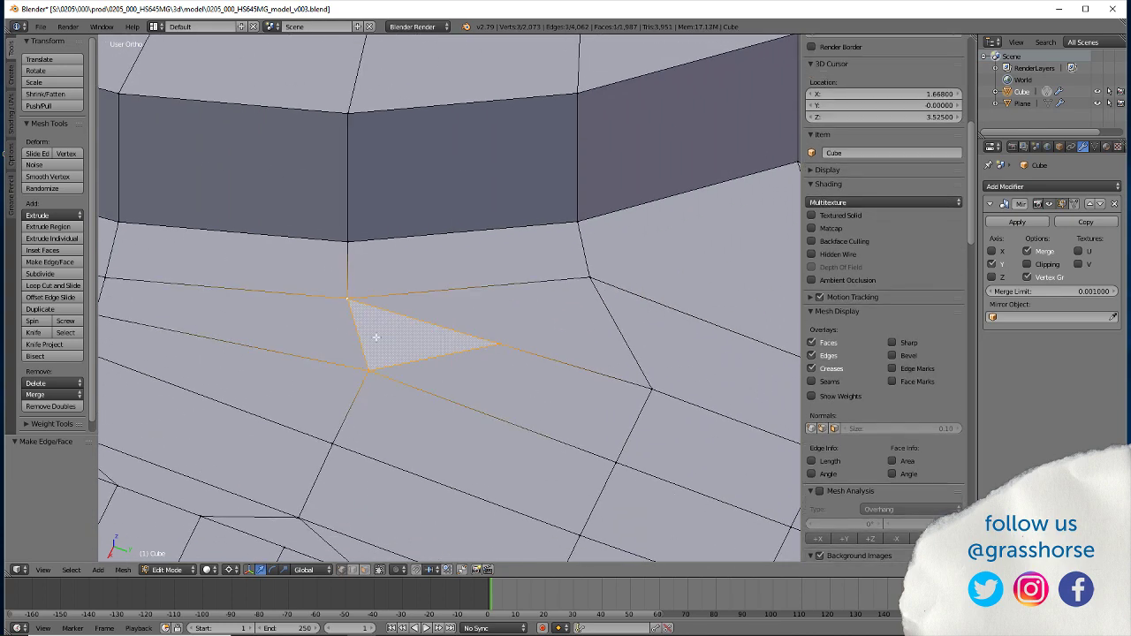
{"action": "key", "text": "alt+m"}
{"action": "left_click", "coordinate": [344, 358]}
Merge the two neighbouring vertex pairs at their centres and review the recess
{"action": "mouse_move", "coordinate": [197, 373]}
{"action": "middle_mouse_down", "text": "shift"}
{"action": "mouse_move", "coordinate": [300, 413]}
{"action": "mouse_move", "coordinate": [414, 389]}
{"action": "middle_mouse_up", "text": "shift"}
{"action": "key", "text": "alt+m"}
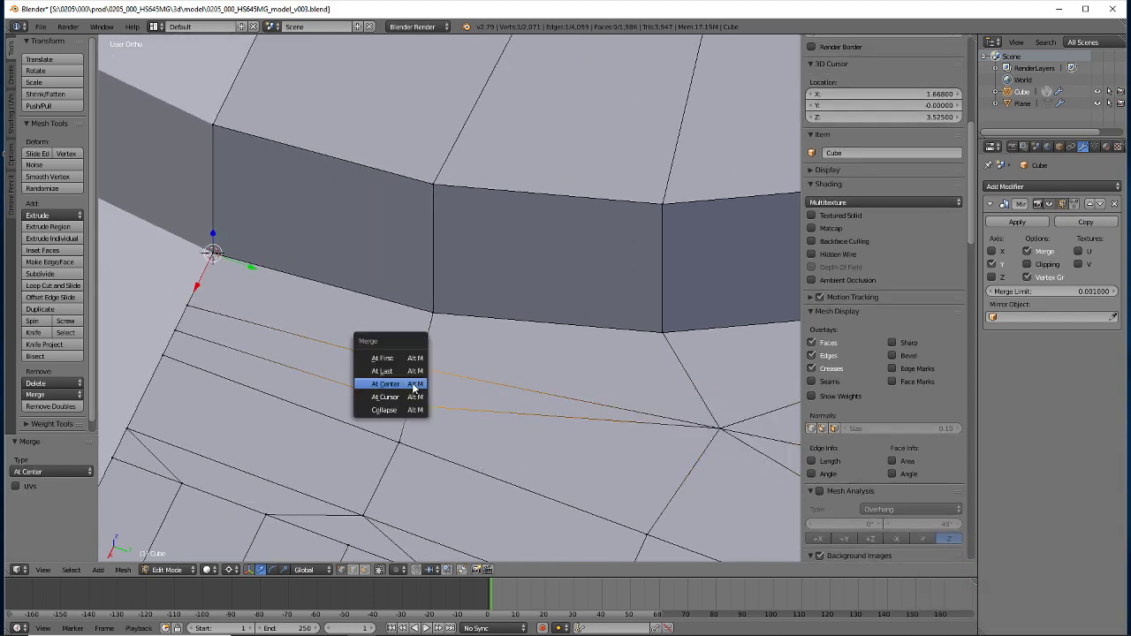
{"action": "left_click", "coordinate": [414, 385]}
{"action": "key", "text": "alt+m"}
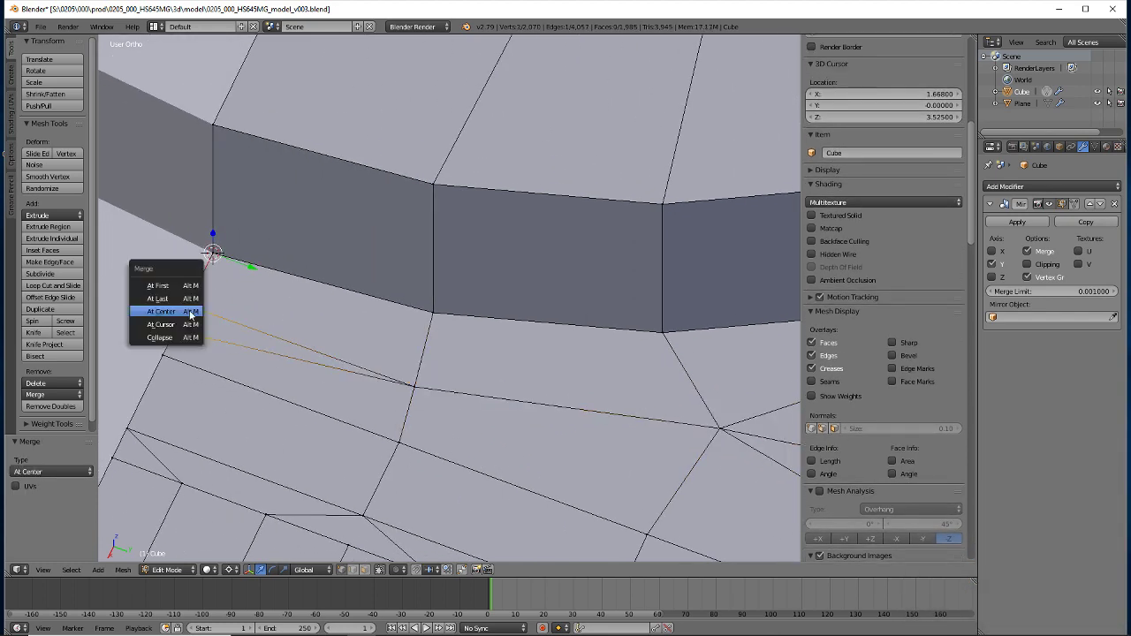
{"action": "left_click", "coordinate": [190, 312]}
{"action": "scroll", "coordinate": [385, 435], "scroll_direction": "down", "scroll_amount": 6}
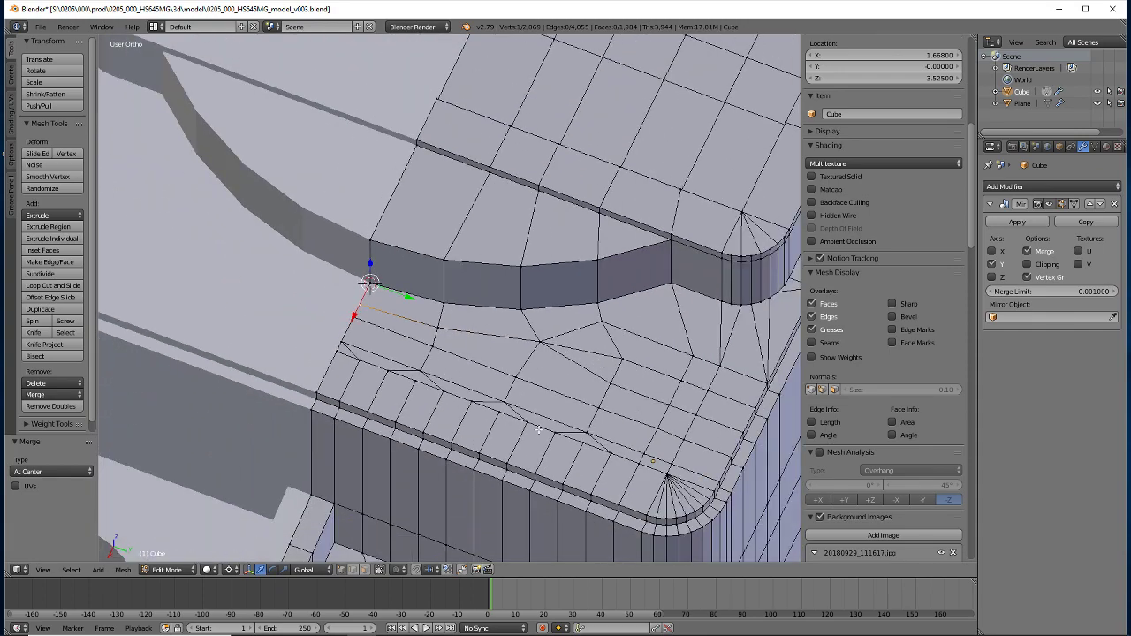
{"action": "middle_click_drag", "start_coordinate": [583, 433], "coordinate": [422, 400], "text": "shift"}
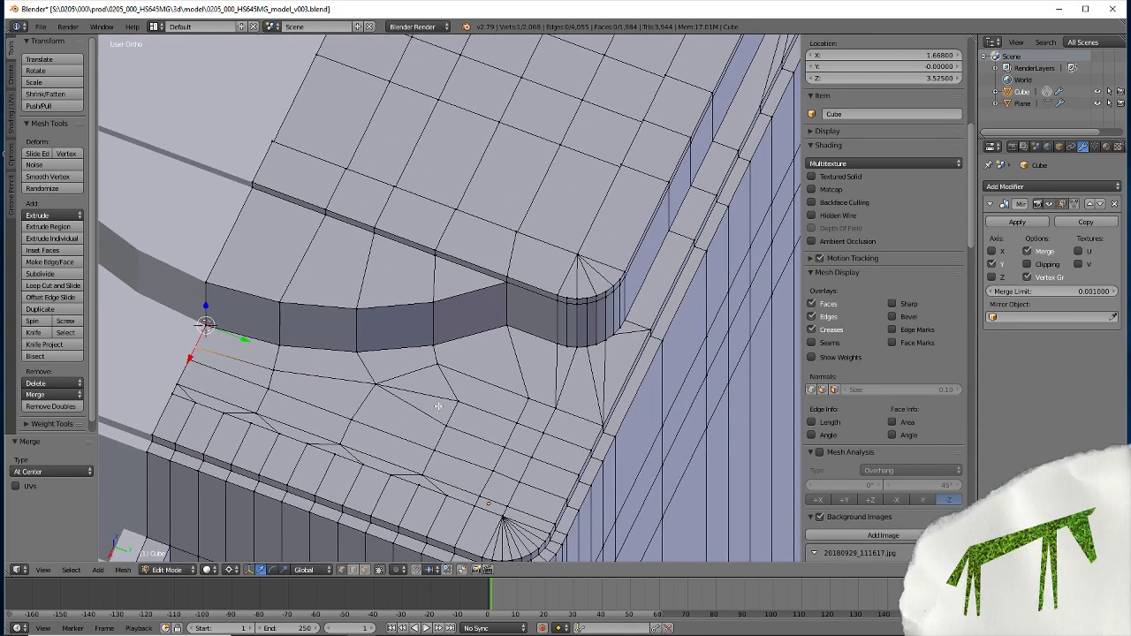
{"action": "mouse_move", "coordinate": [426, 468]}
{"action": "middle_mouse_down"}
{"action": "mouse_move", "coordinate": [332, 472]}
{"action": "mouse_move", "coordinate": [249, 495]}
{"action": "mouse_move", "coordinate": [301, 467]}
{"action": "mouse_move", "coordinate": [186, 447]}
{"action": "middle_mouse_up"}
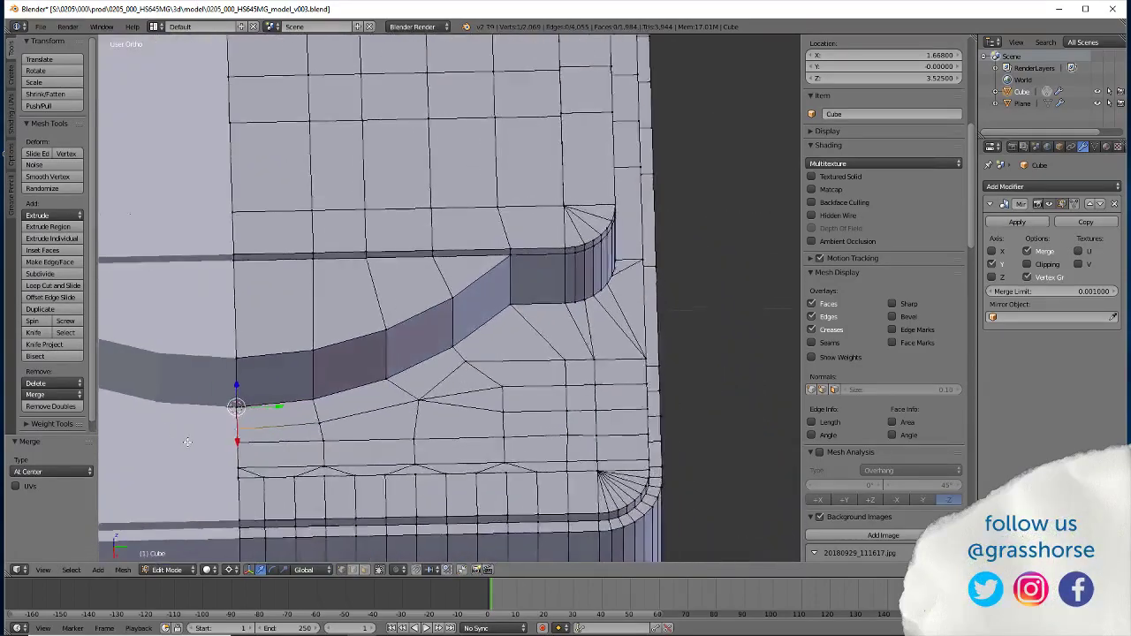
Fill the gap beside the curved recess wall with a new face
{"action": "left_click", "coordinate": [366, 573]}
{"action": "right_click", "coordinate": [464, 382]}
{"action": "key", "text": "f"}
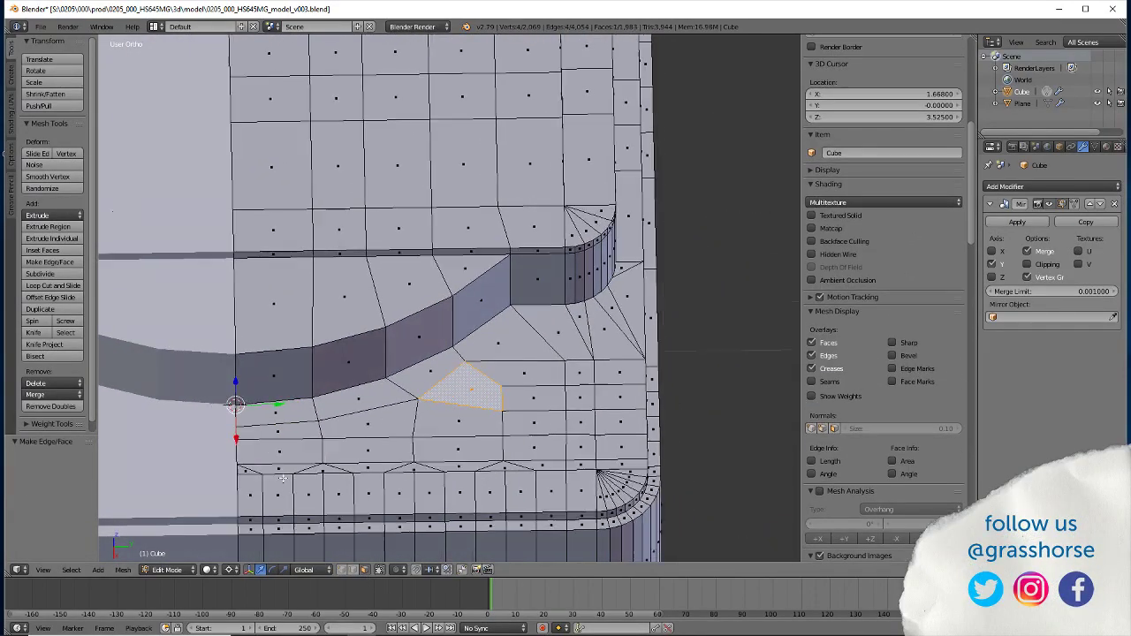
{"action": "mouse_move", "coordinate": [462, 385]}
{"action": "middle_mouse_down"}
{"action": "mouse_move", "coordinate": [291, 477]}
{"action": "mouse_move", "coordinate": [339, 508]}
{"action": "middle_mouse_up"}
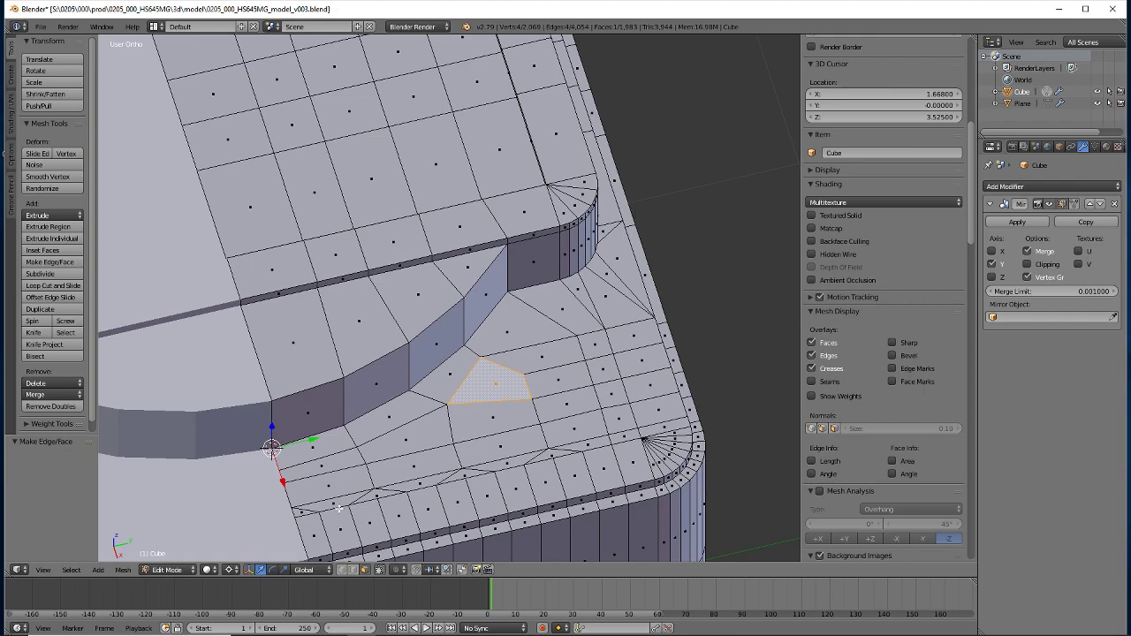
{"action": "mouse_move", "coordinate": [338, 508]}
{"action": "middle_mouse_down"}
{"action": "mouse_move", "coordinate": [303, 508]}
{"action": "mouse_move", "coordinate": [189, 457]}
{"action": "mouse_move", "coordinate": [230, 478]}
{"action": "mouse_move", "coordinate": [265, 469]}
{"action": "mouse_move", "coordinate": [307, 497]}
{"action": "middle_mouse_up"}
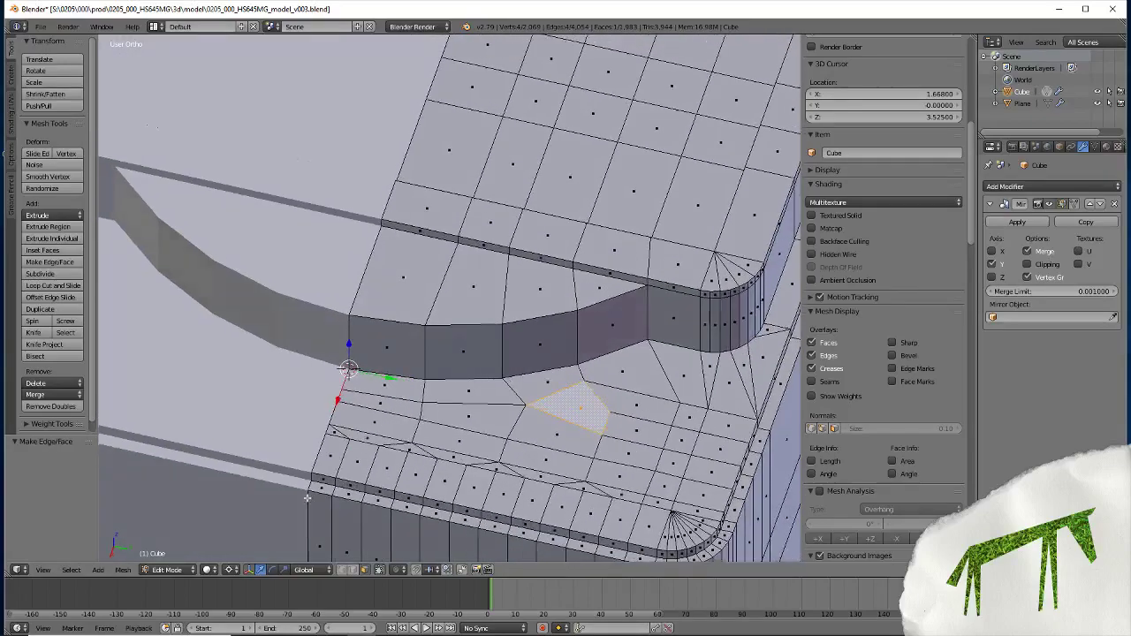
Extrude the three edges along the curved wall's base in place
{"action": "left_click", "coordinate": [351, 570]}
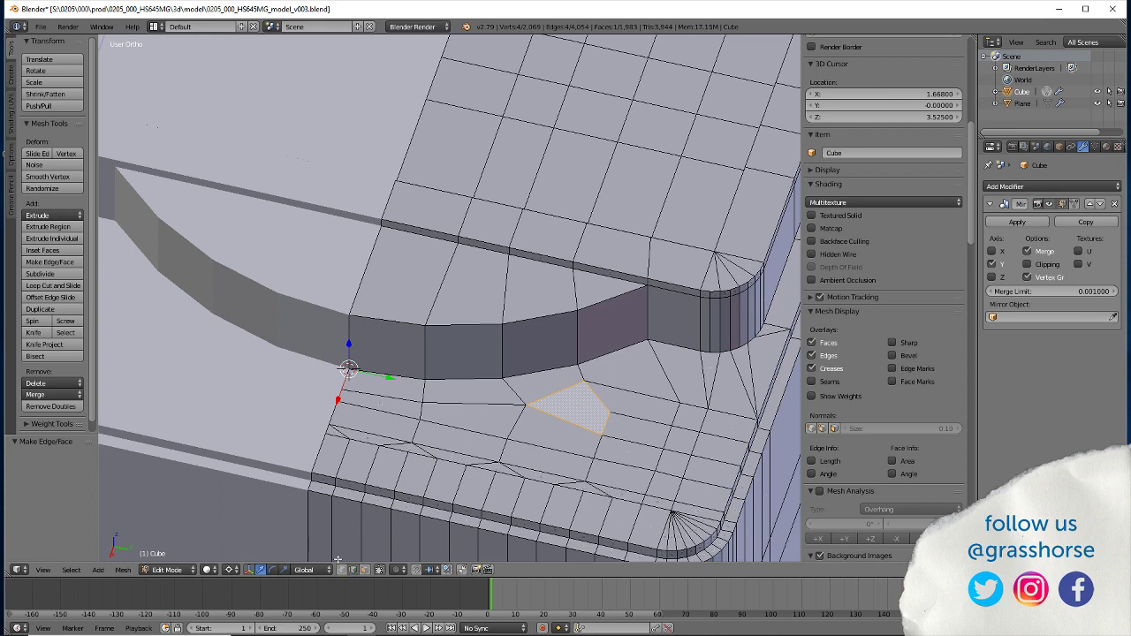
{"action": "left_click", "coordinate": [387, 378]}
{"action": "left_click", "coordinate": [442, 376], "text": "shift"}
{"action": "left_click", "coordinate": [528, 367], "text": "shift"}
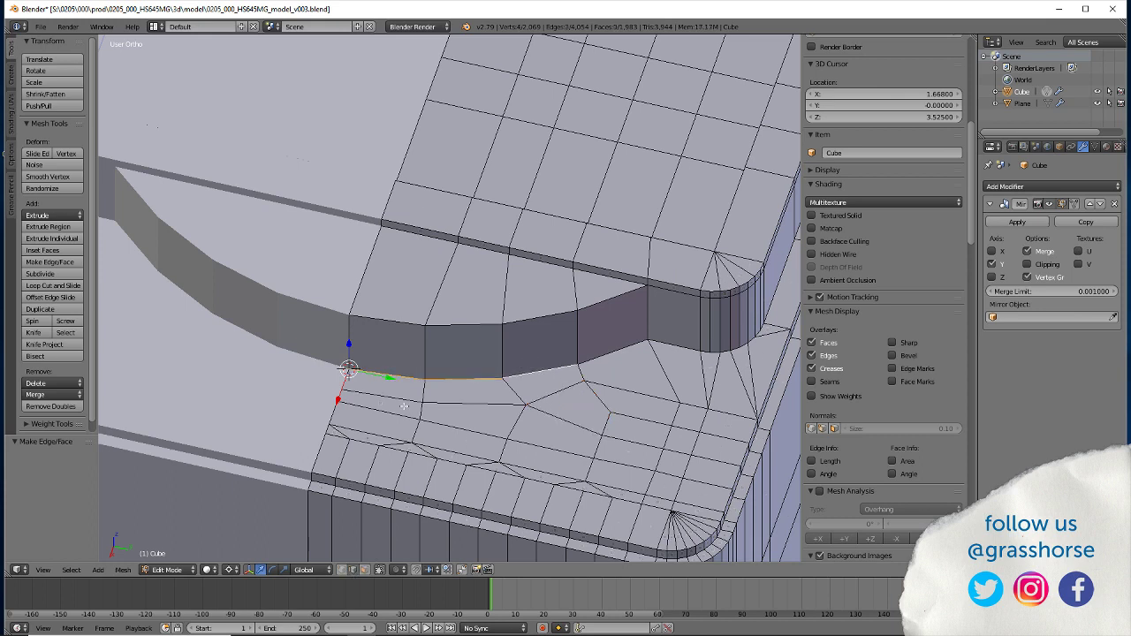
{"action": "key", "text": "e"}
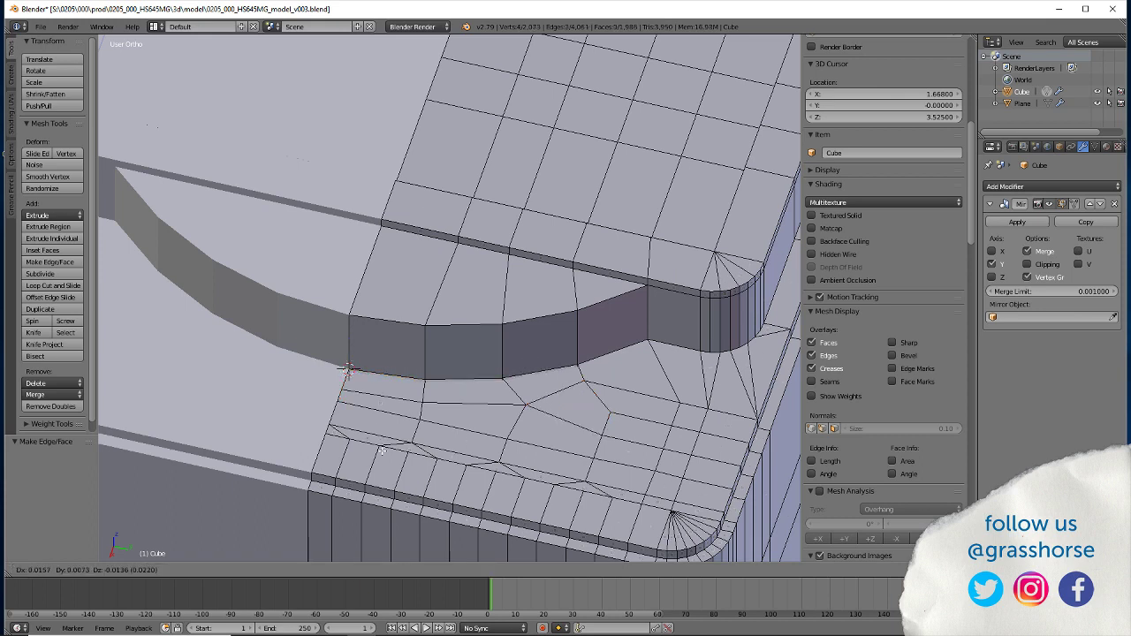
{"action": "key", "text": "z"}
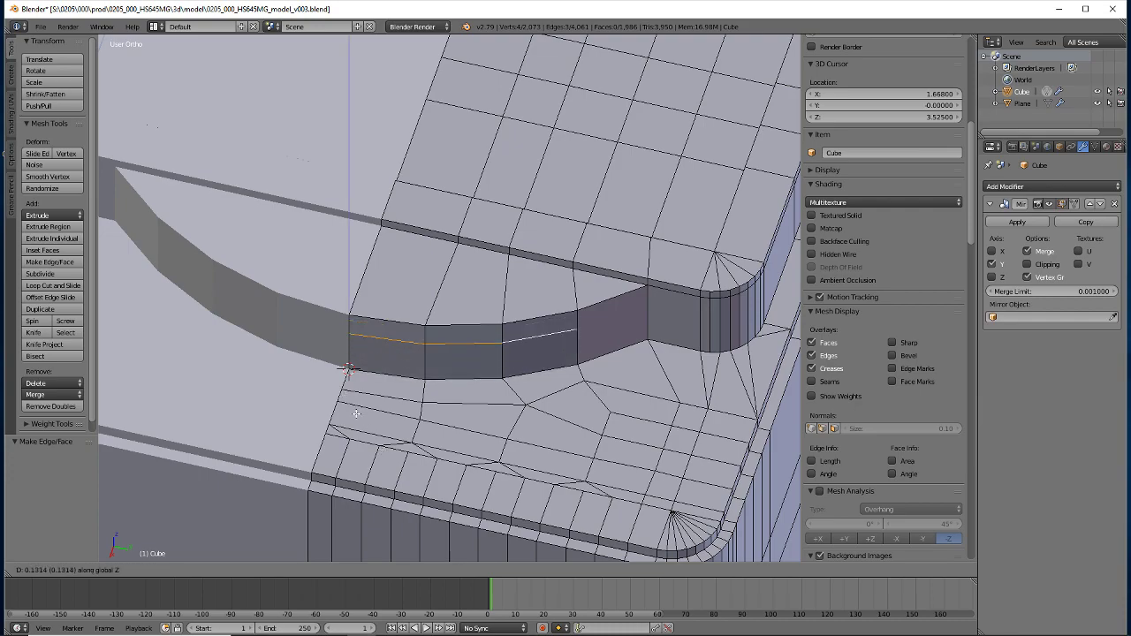
{"action": "right_click", "coordinate": [302, 476]}
{"action": "mouse_move", "coordinate": [305, 481]}
{"action": "middle_mouse_down"}
{"action": "mouse_move", "coordinate": [349, 482]}
{"action": "mouse_move", "coordinate": [353, 463]}
{"action": "mouse_move", "coordinate": [334, 464]}
{"action": "mouse_move", "coordinate": [314, 356]}
{"action": "mouse_move", "coordinate": [272, 346]}
{"action": "middle_mouse_up"}
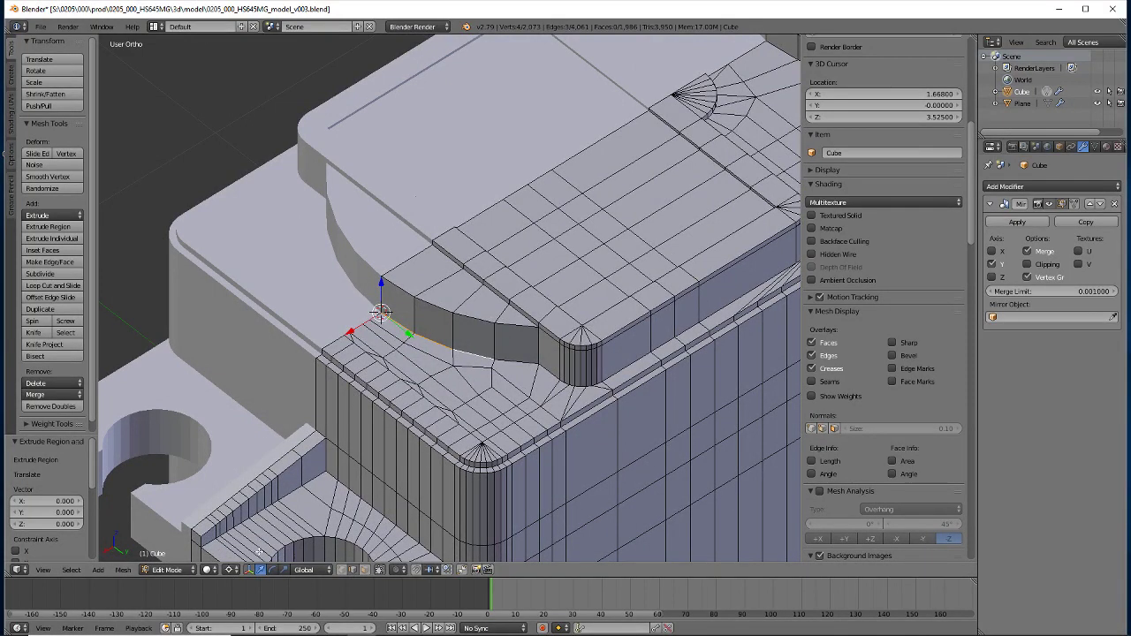
Snap the 3D cursor to a ledge vertex, select the recess edges, and view from top in wireframe
{"action": "right_click", "coordinate": [543, 172]}
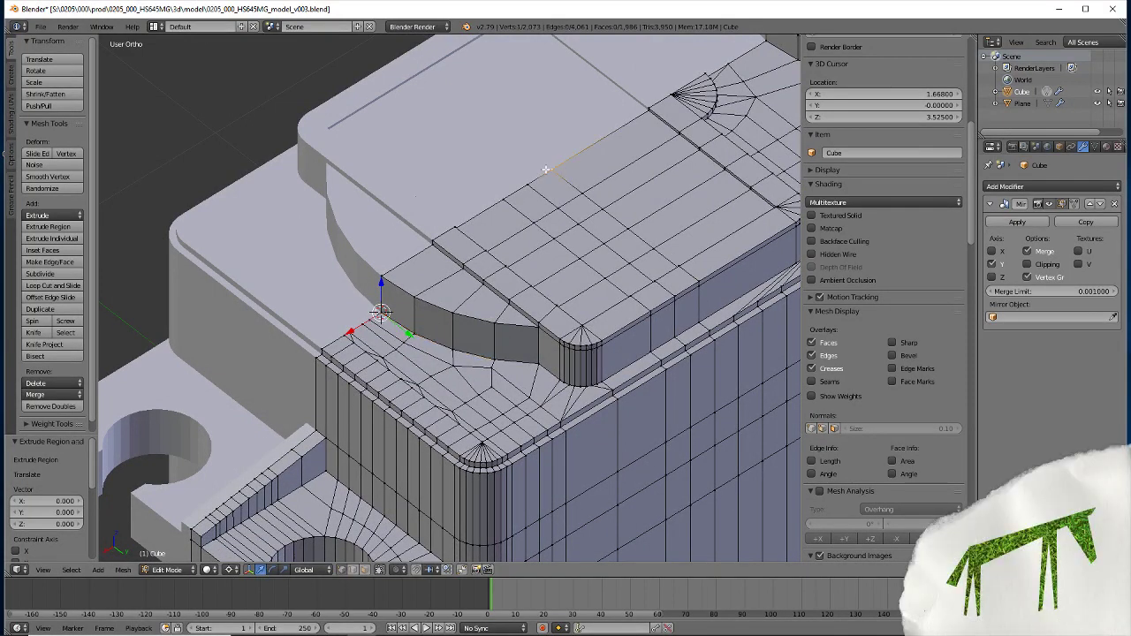
{"action": "key", "text": "shift+s"}
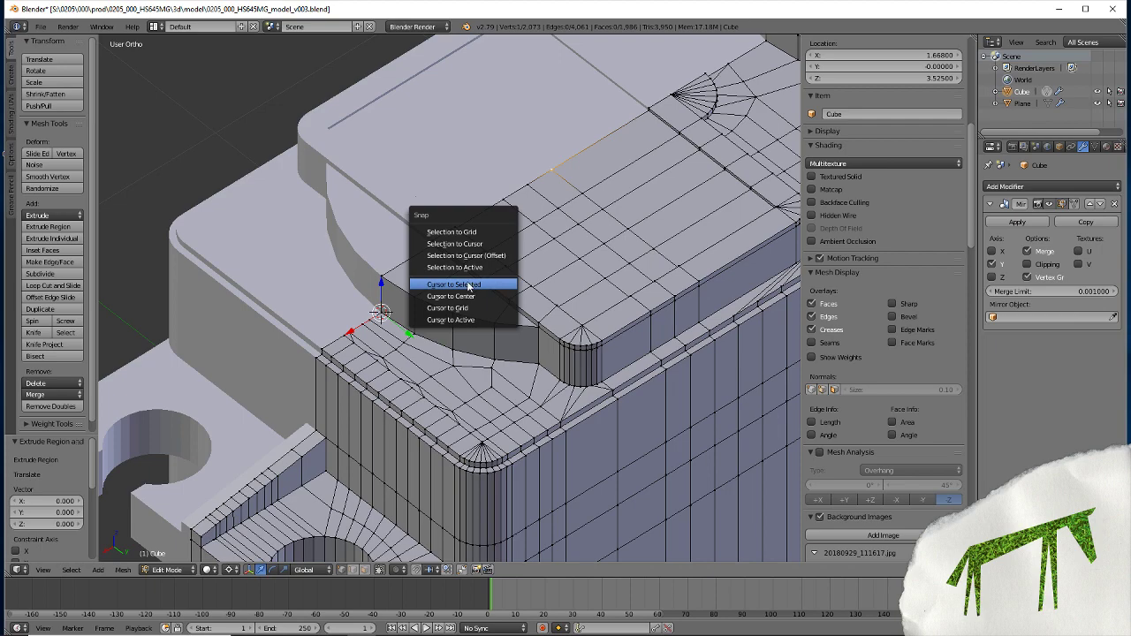
{"action": "left_click", "coordinate": [468, 285]}
{"action": "middle_click_drag", "start_coordinate": [468, 285], "coordinate": [440, 369]}
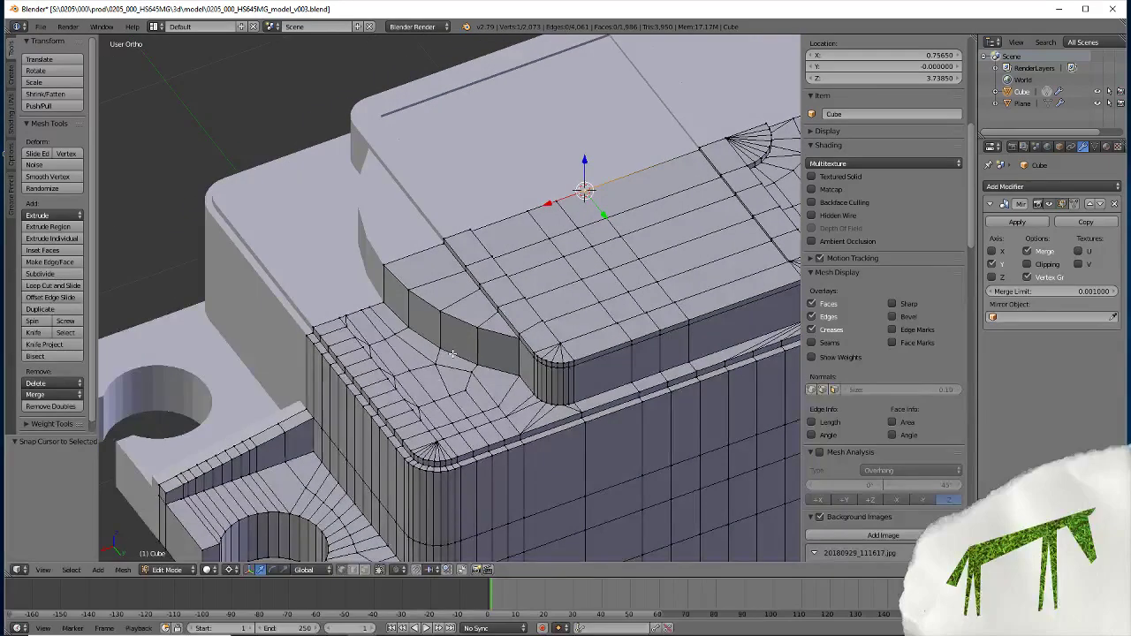
{"action": "right_click", "coordinate": [444, 351], "text": "shift"}
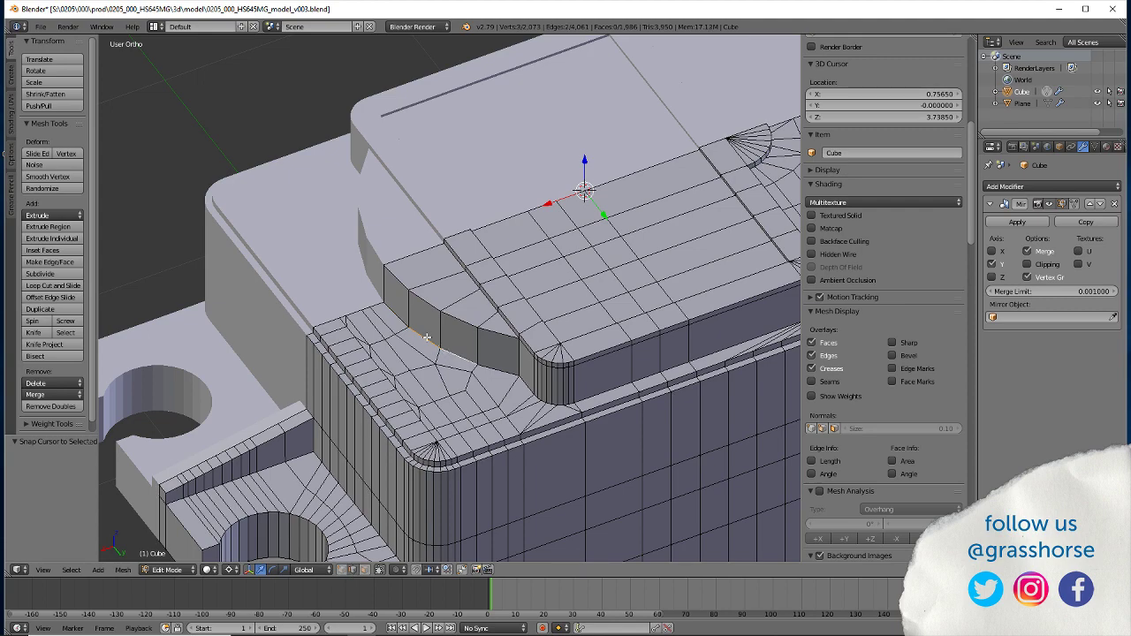
{"action": "key", "text": "KP_7"}
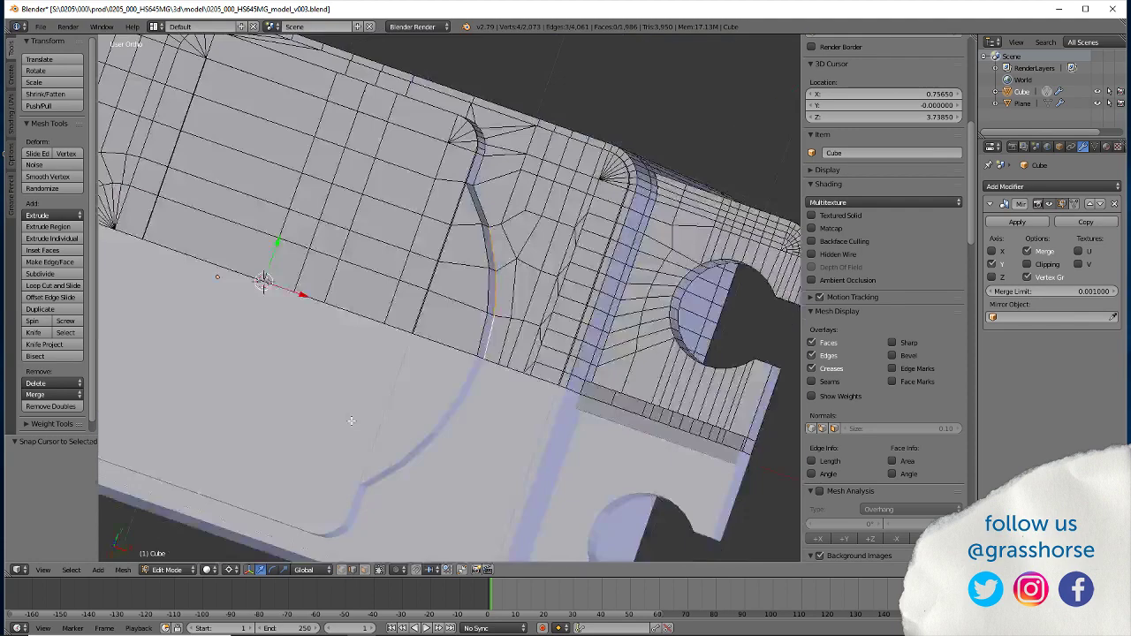
{"action": "key", "text": "z"}
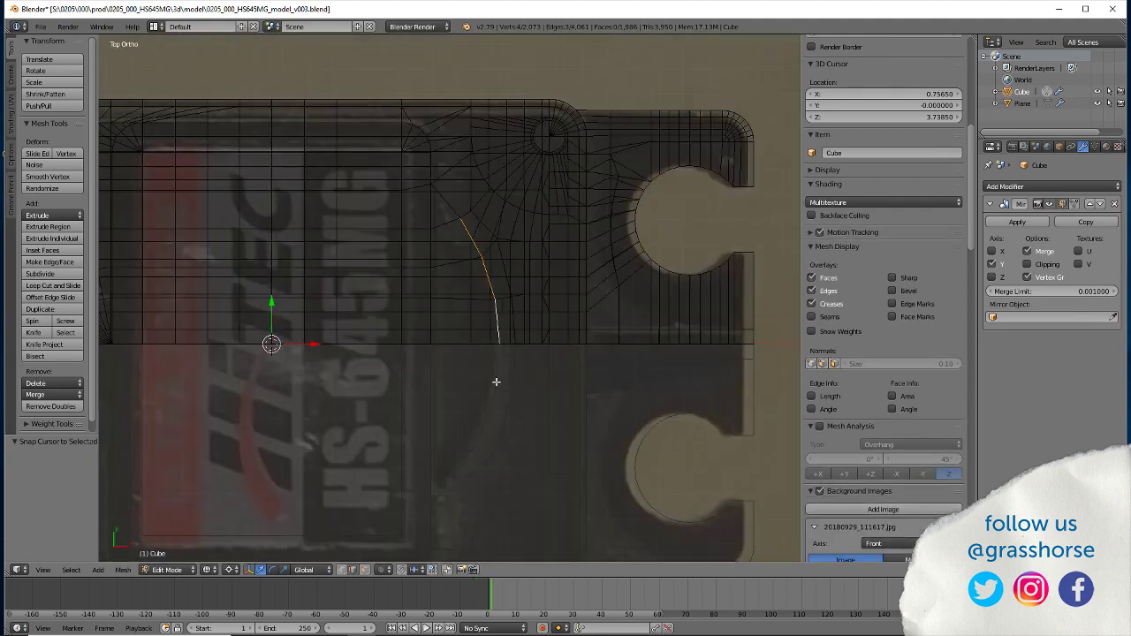
Scale the selected recess edge chain outward to 1.088, leaving its position unchanged
{"action": "key", "text": "g"}
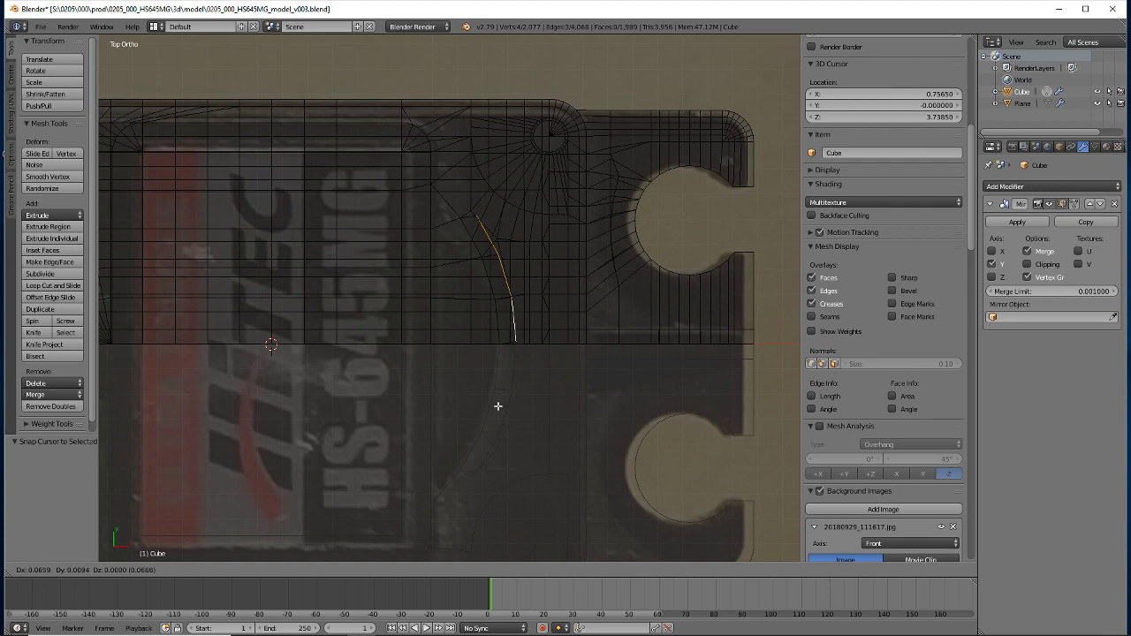
{"action": "right_click", "coordinate": [498, 410]}
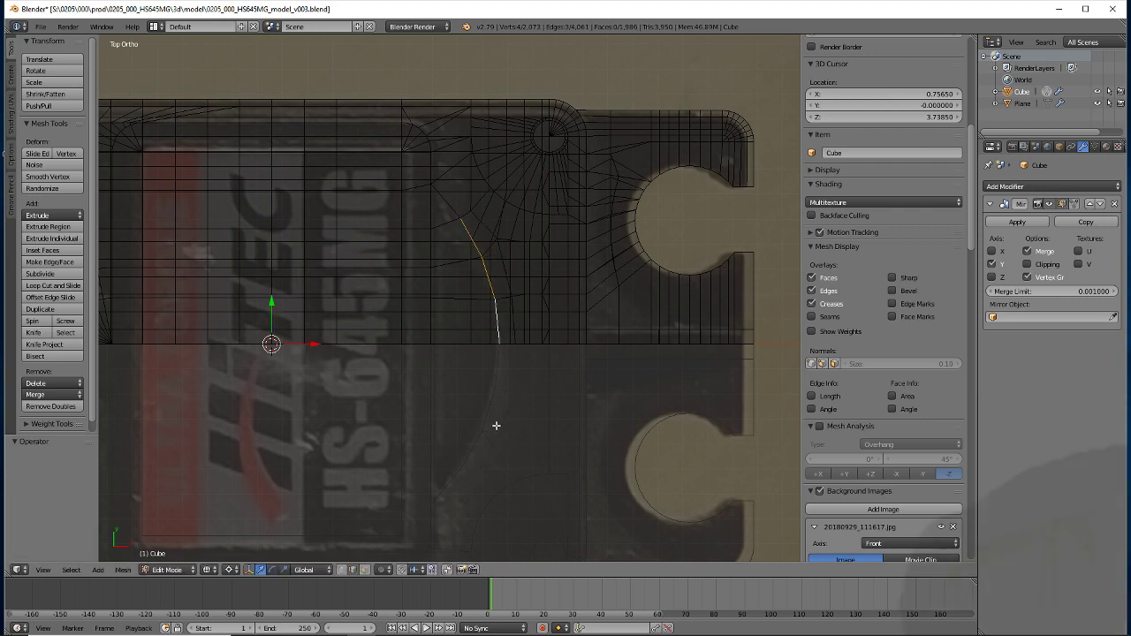
{"action": "key", "text": "g"}
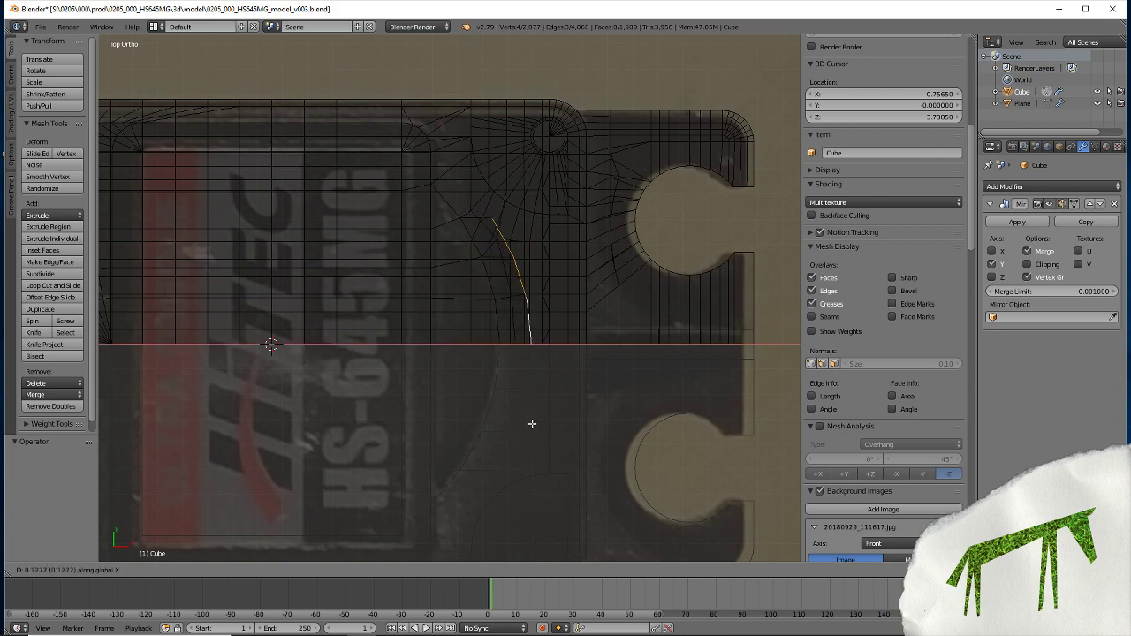
{"action": "key", "text": "y"}
{"action": "key", "text": "y"}
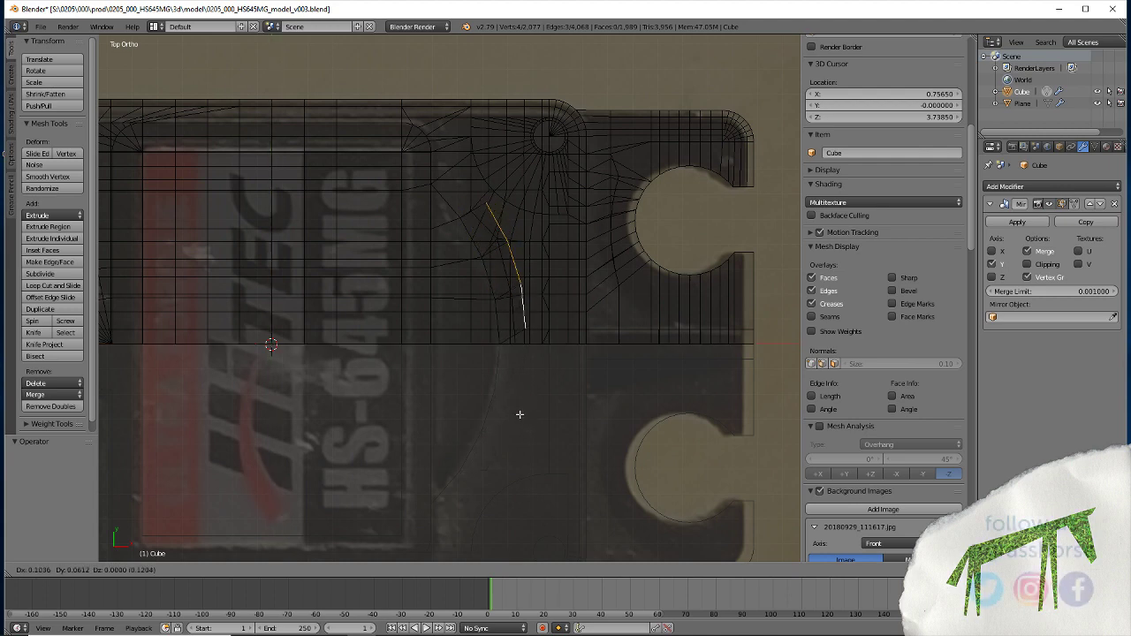
{"action": "key", "text": "z"}
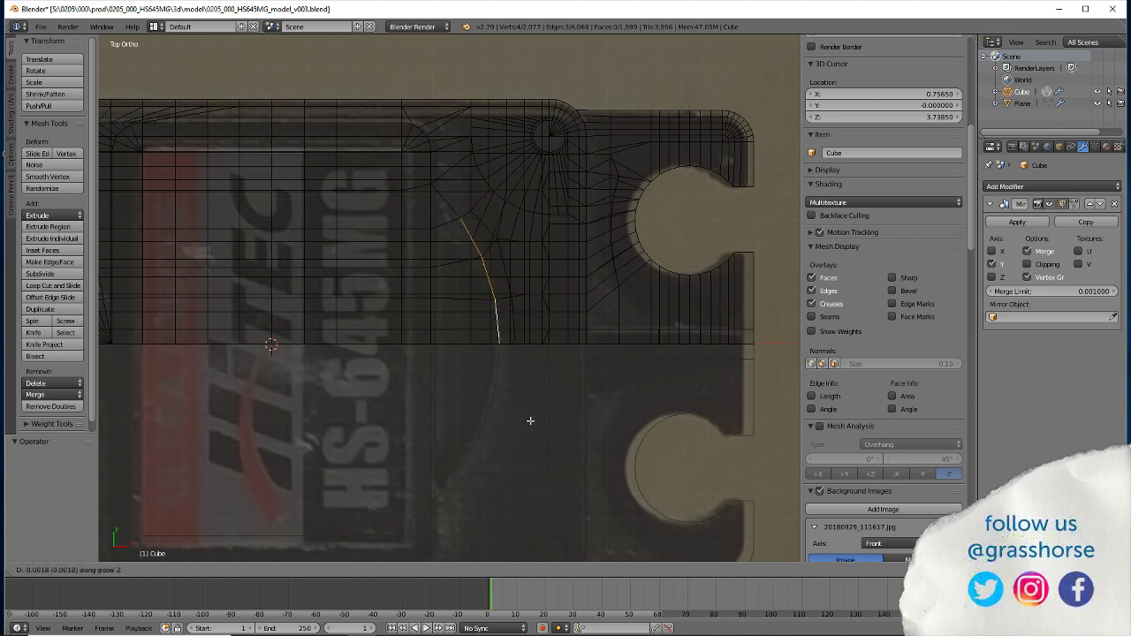
{"action": "right_click", "coordinate": [533, 444]}
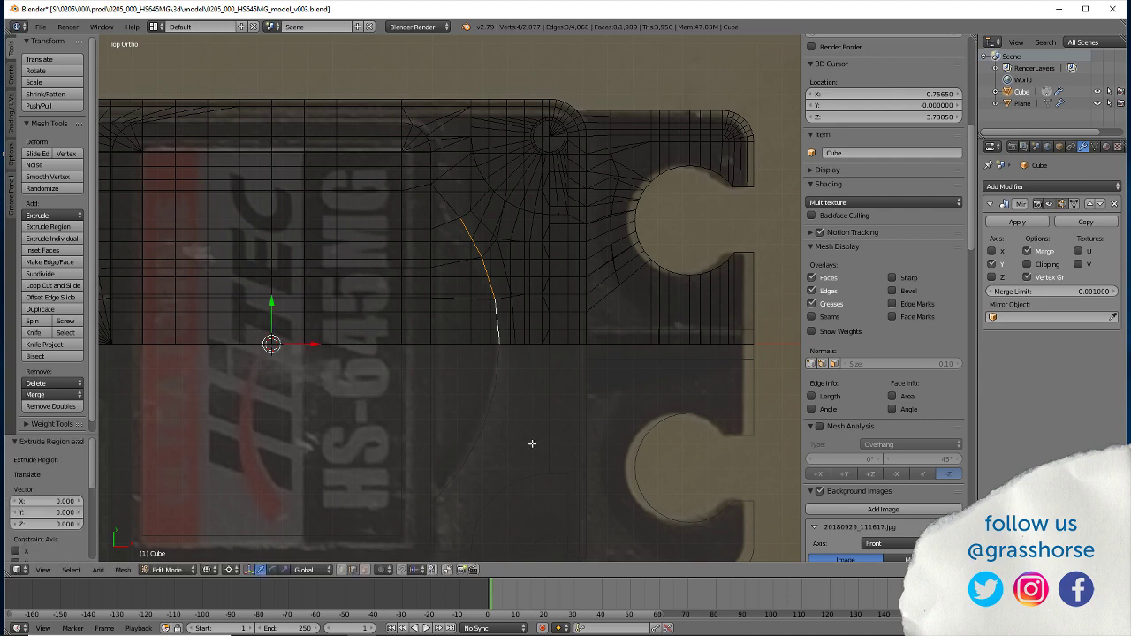
{"action": "key", "text": "s"}
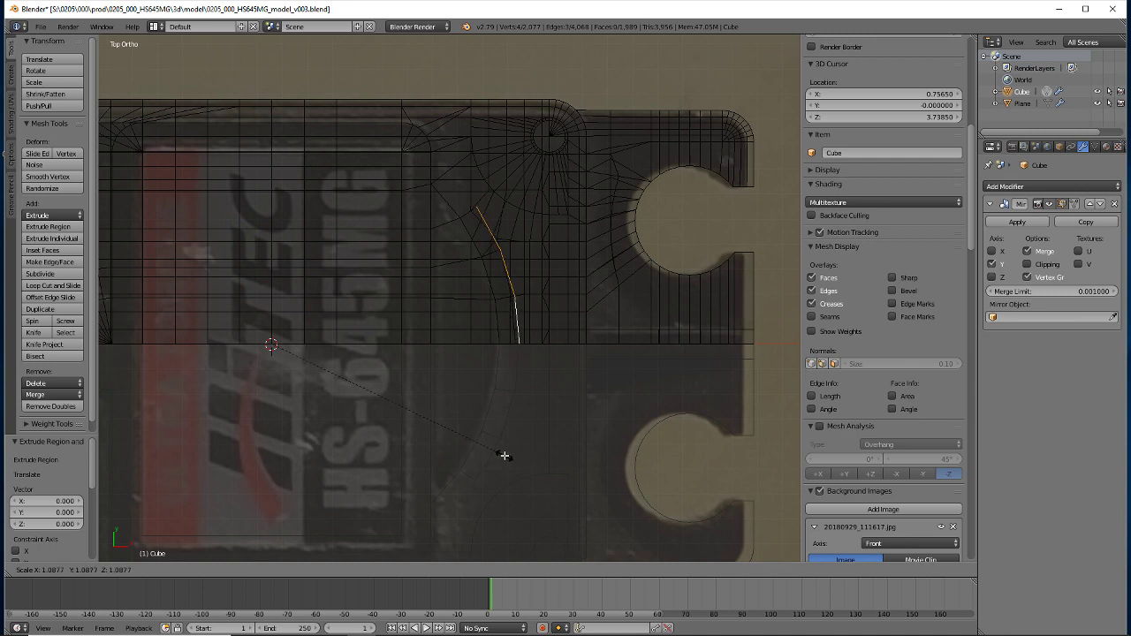
{"action": "left_click", "coordinate": [505, 456]}
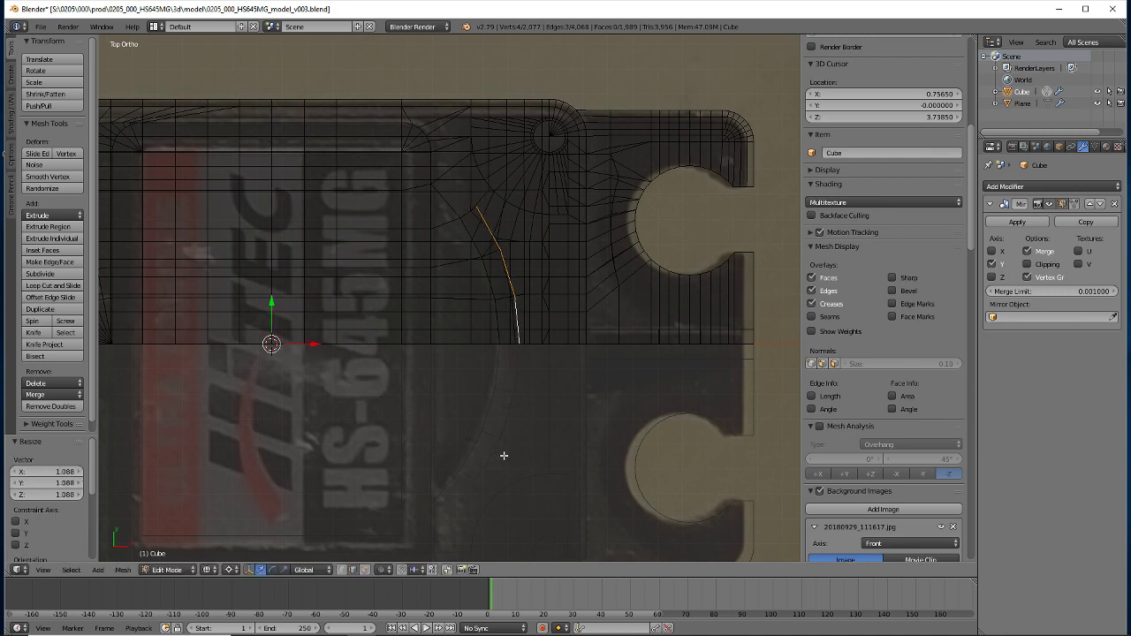
Extrude the edges in place and scale the new strip up to 1.074
{"action": "key", "text": "e"}
{"action": "right_click", "coordinate": [504, 456]}
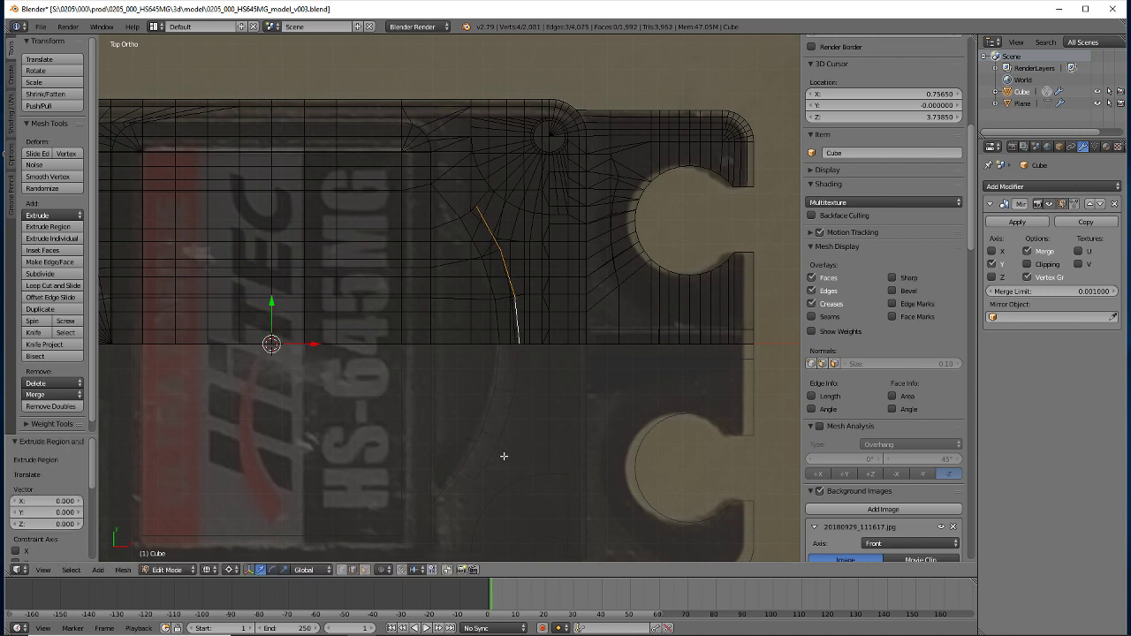
{"action": "key", "text": "s"}
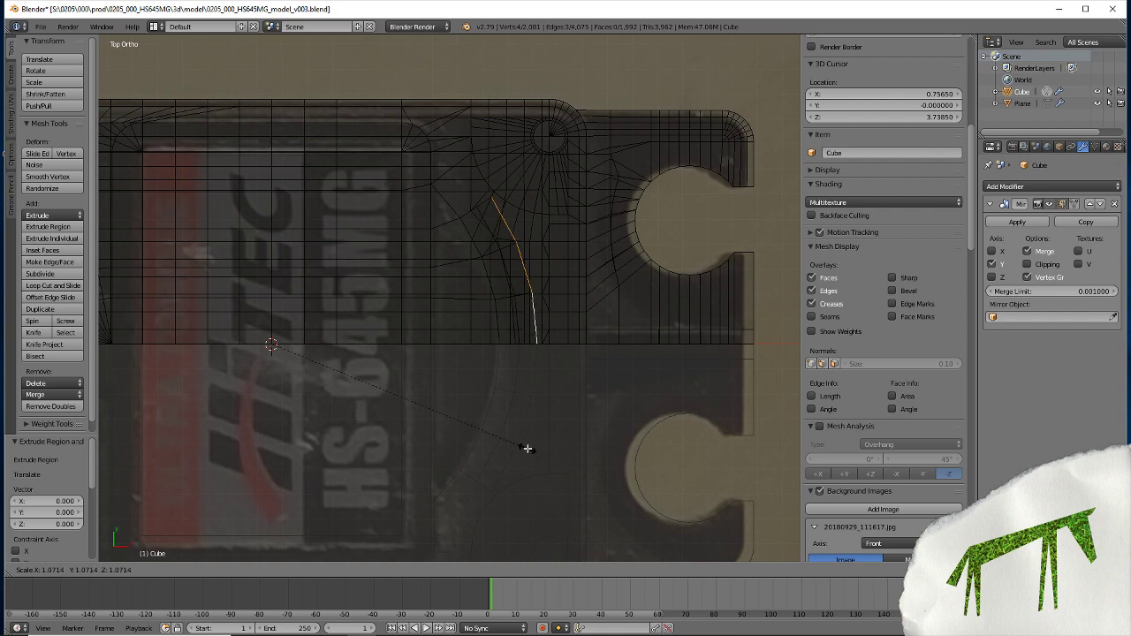
{"action": "left_click", "coordinate": [528, 449]}
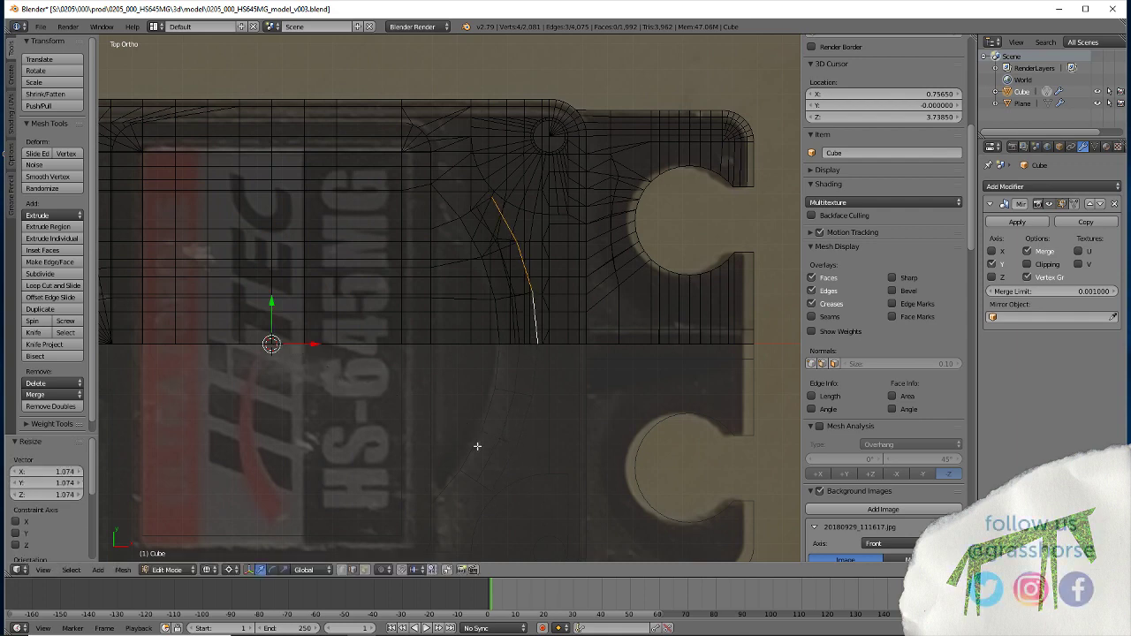
{"action": "key", "text": "alt+z"}
{"action": "middle_click_drag", "start_coordinate": [459, 489], "coordinate": [422, 437]}
{"action": "key", "text": "z"}
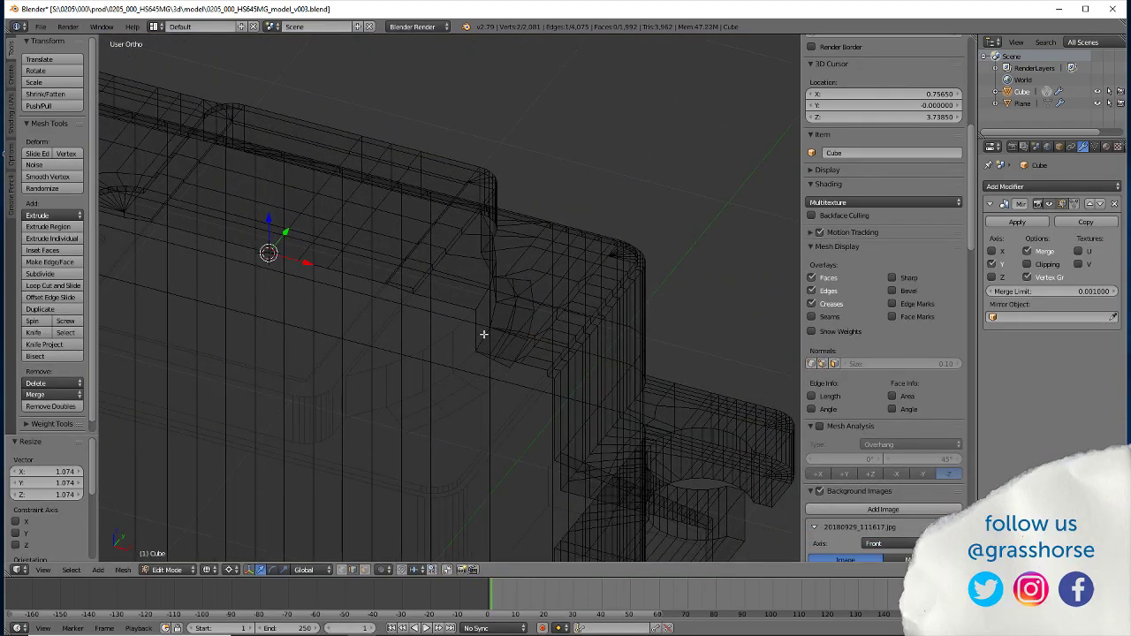
Snap the cursor to the selection and flatten the edge strip to one height (scale Z 0)
{"action": "key", "text": "shift+s"}
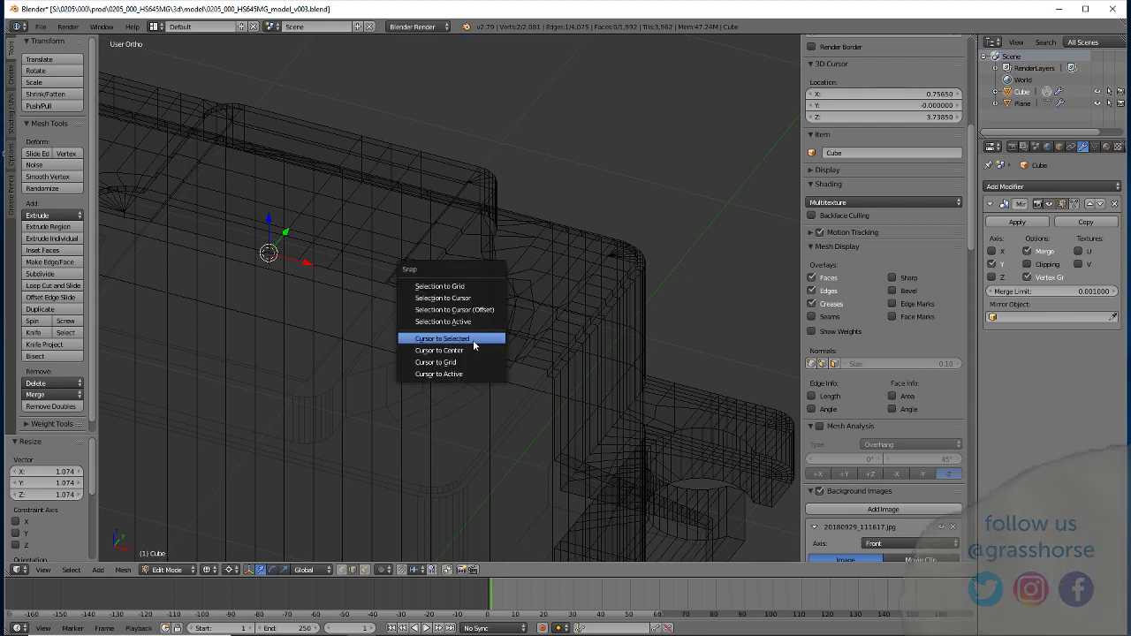
{"action": "left_click", "coordinate": [481, 337]}
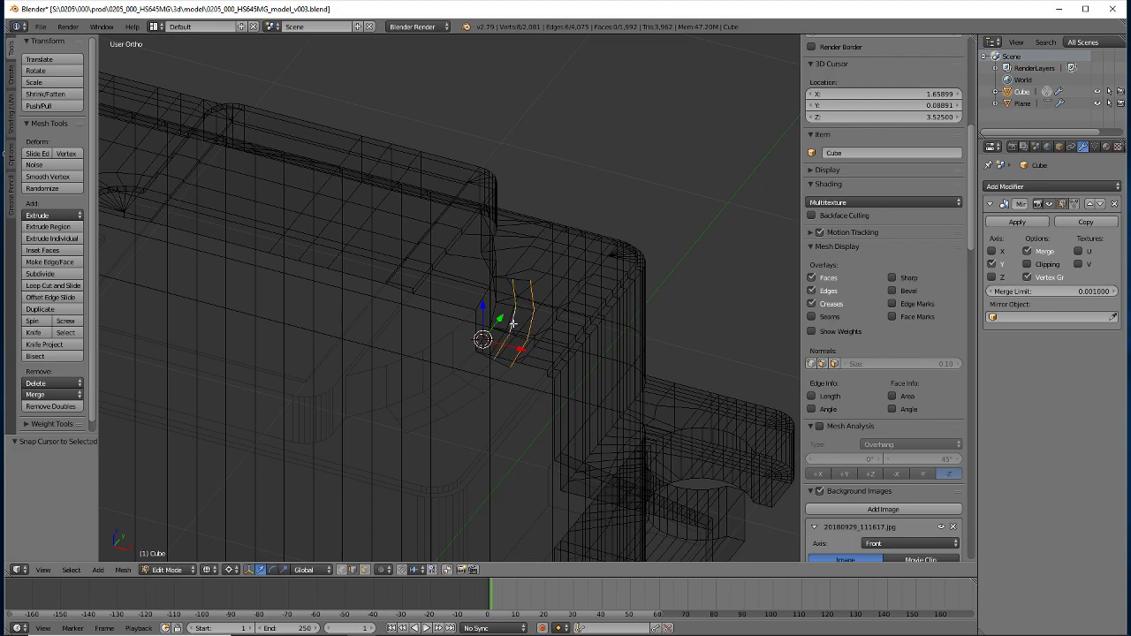
{"action": "key", "text": "s"}
{"action": "key", "text": "z"}
{"action": "key", "text": "0"}
{"action": "key", "text": "Return"}
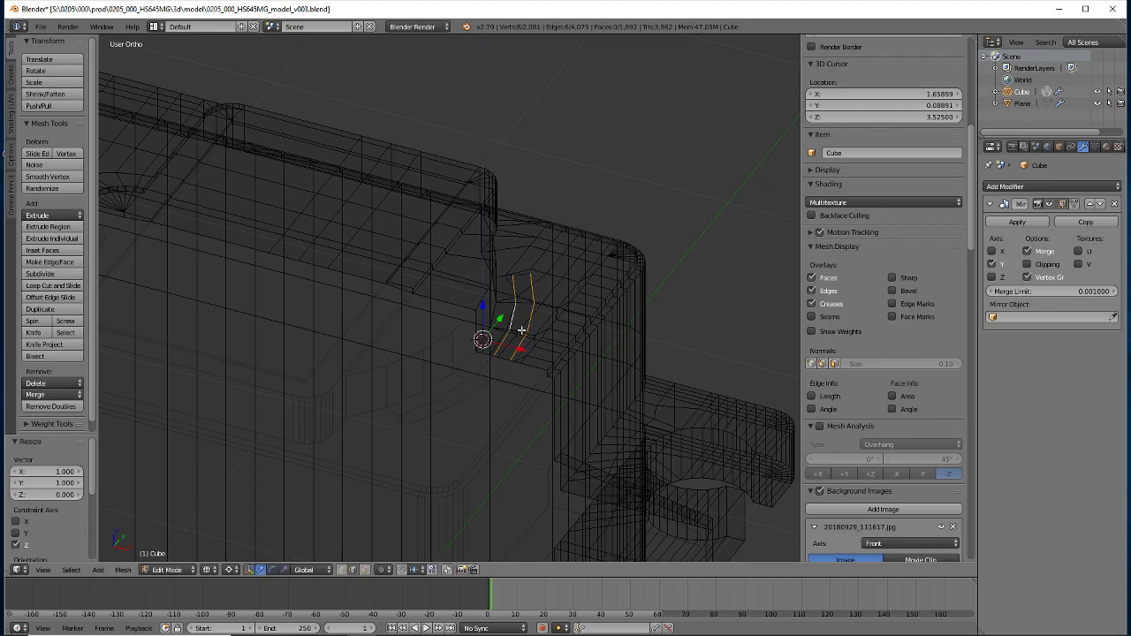
In solid shading, select the two corner vertices of the strip and merge them at last
{"action": "key", "text": "z"}
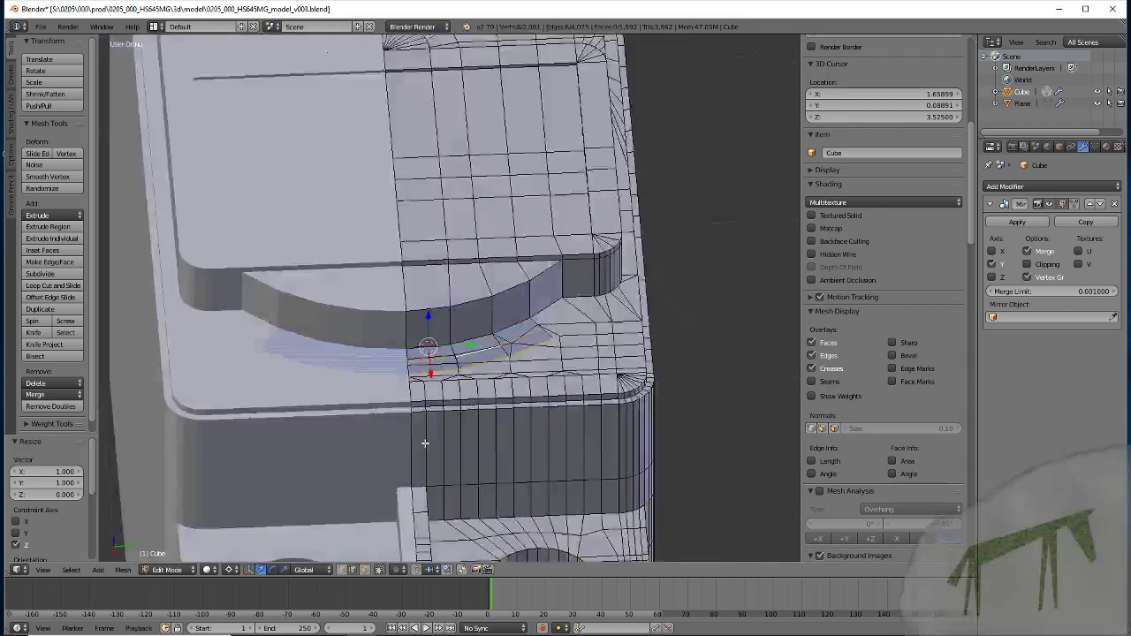
{"action": "mouse_move", "coordinate": [523, 429]}
{"action": "middle_mouse_down"}
{"action": "mouse_move", "coordinate": [304, 402]}
{"action": "mouse_move", "coordinate": [301, 371]}
{"action": "middle_mouse_up"}
{"action": "scroll", "coordinate": [304, 402], "scroll_direction": "up", "scroll_amount": 3}
{"action": "scroll", "coordinate": [304, 402], "scroll_direction": "up", "scroll_amount": 2}
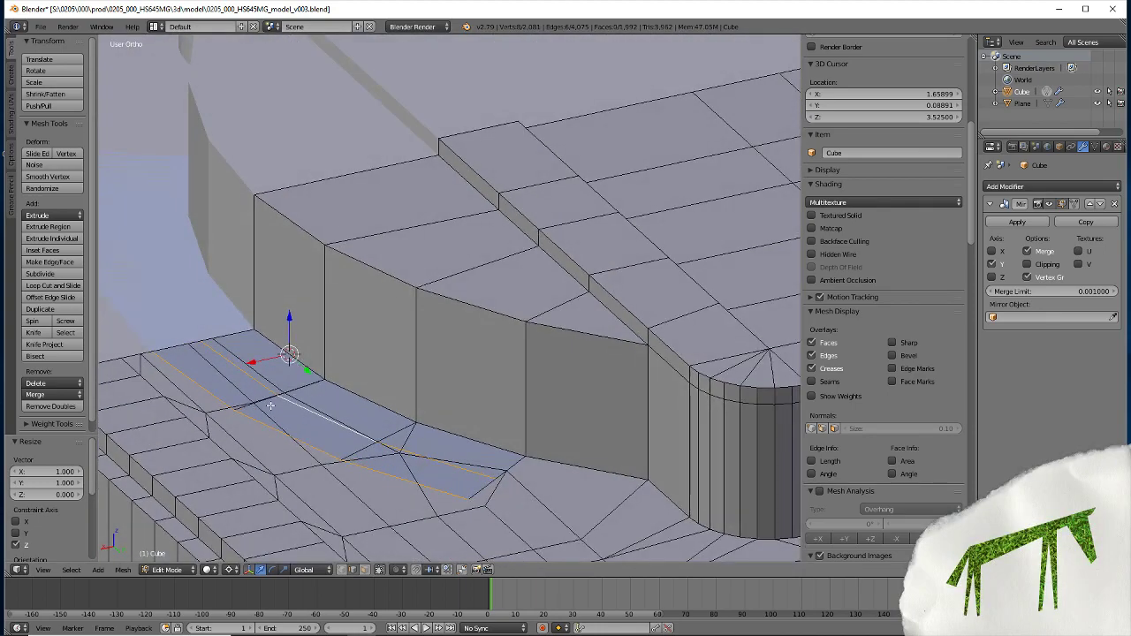
{"action": "mouse_move", "coordinate": [271, 406]}
{"action": "middle_mouse_down"}
{"action": "mouse_move", "coordinate": [346, 426]}
{"action": "mouse_move", "coordinate": [371, 389]}
{"action": "middle_mouse_up"}
{"action": "left_click", "coordinate": [342, 569]}
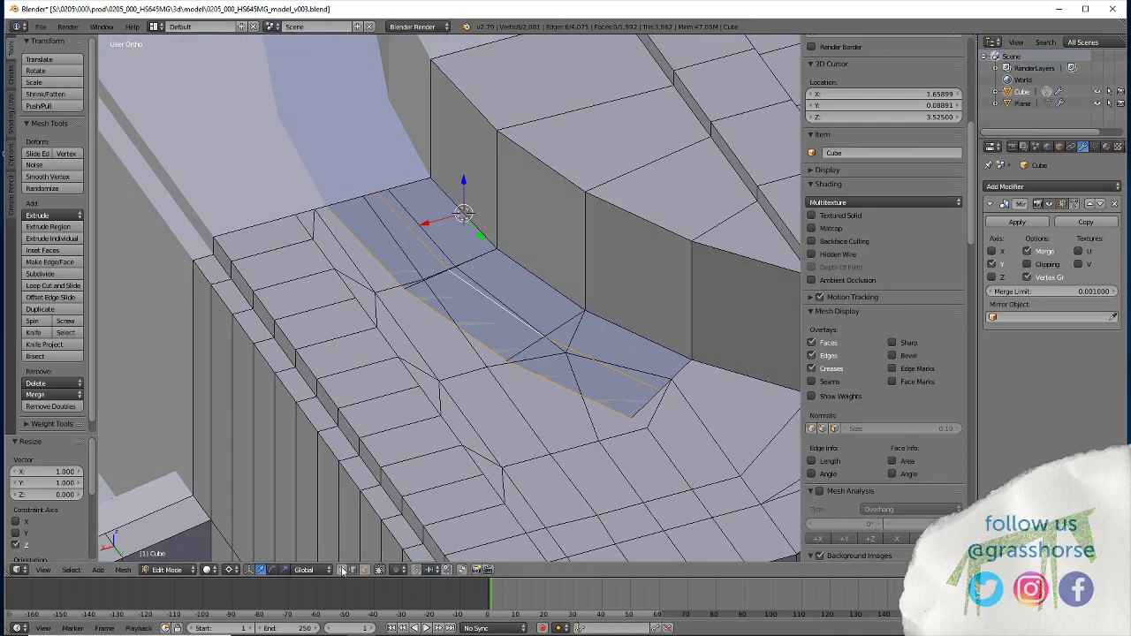
{"action": "left_click", "coordinate": [369, 194]}
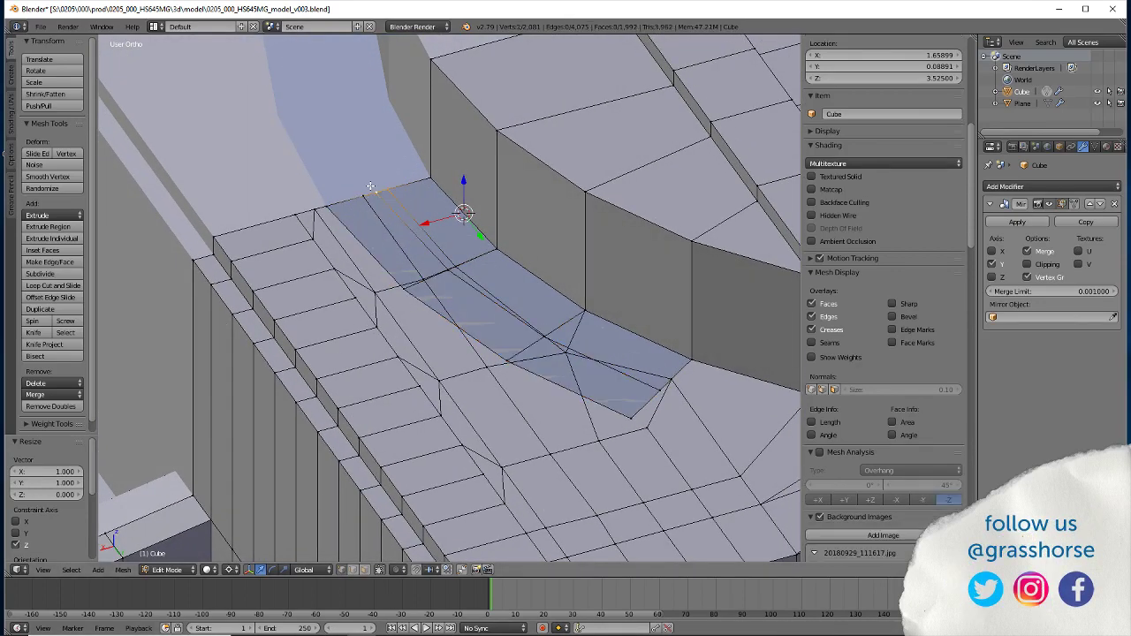
{"action": "left_click", "coordinate": [371, 187], "text": "shift"}
{"action": "key", "text": "alt+m"}
{"action": "left_click", "coordinate": [336, 175]}
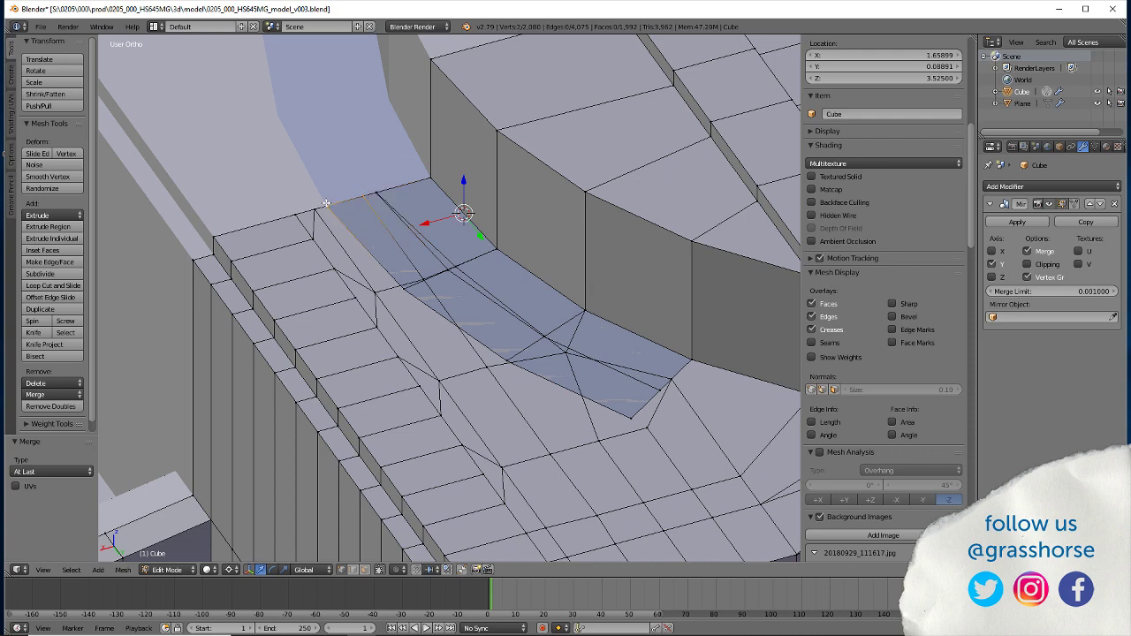
Merge the next few vertex pairs along the recess strip at the last vertex
{"action": "key", "text": "super"}
{"action": "key", "text": "super"}
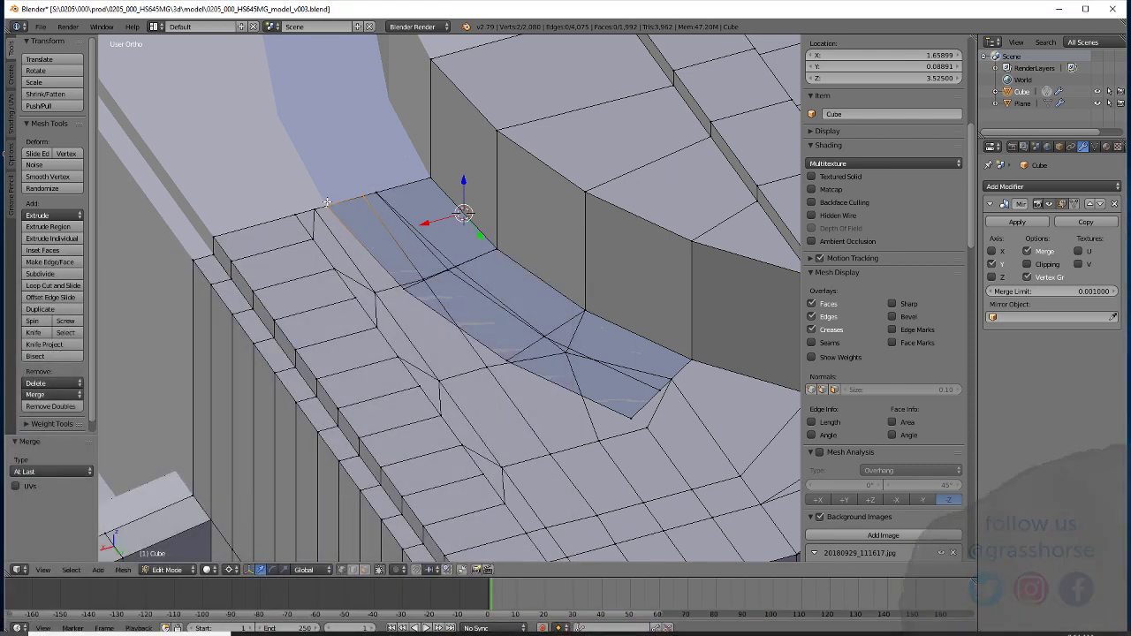
{"action": "key", "text": "alt+m"}
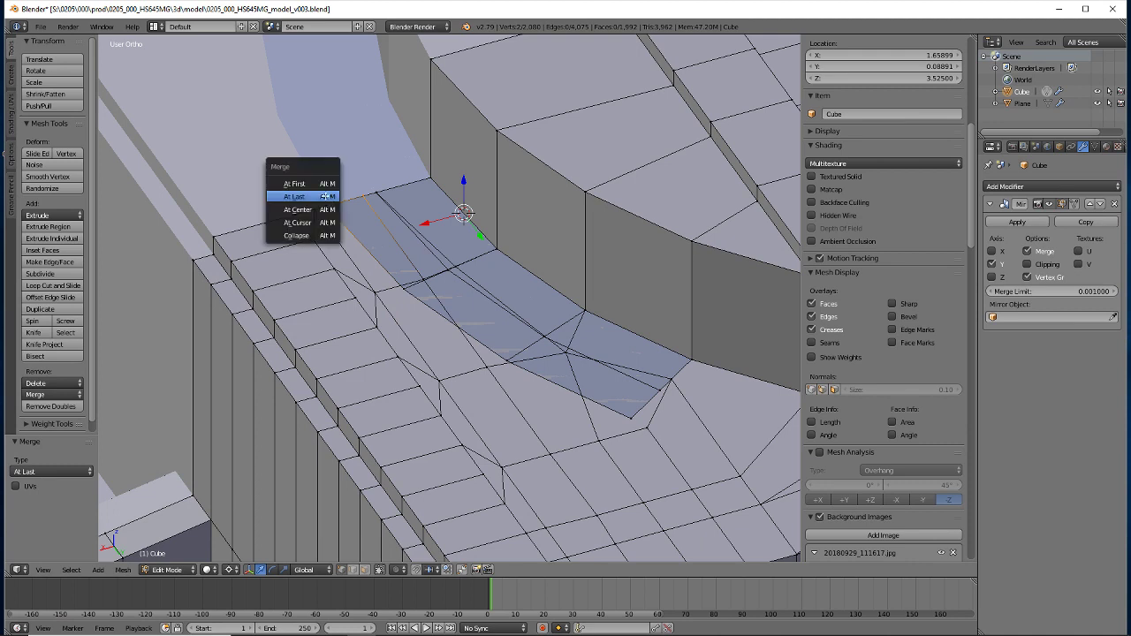
{"action": "left_click", "coordinate": [325, 196]}
{"action": "right_click", "coordinate": [405, 288]}
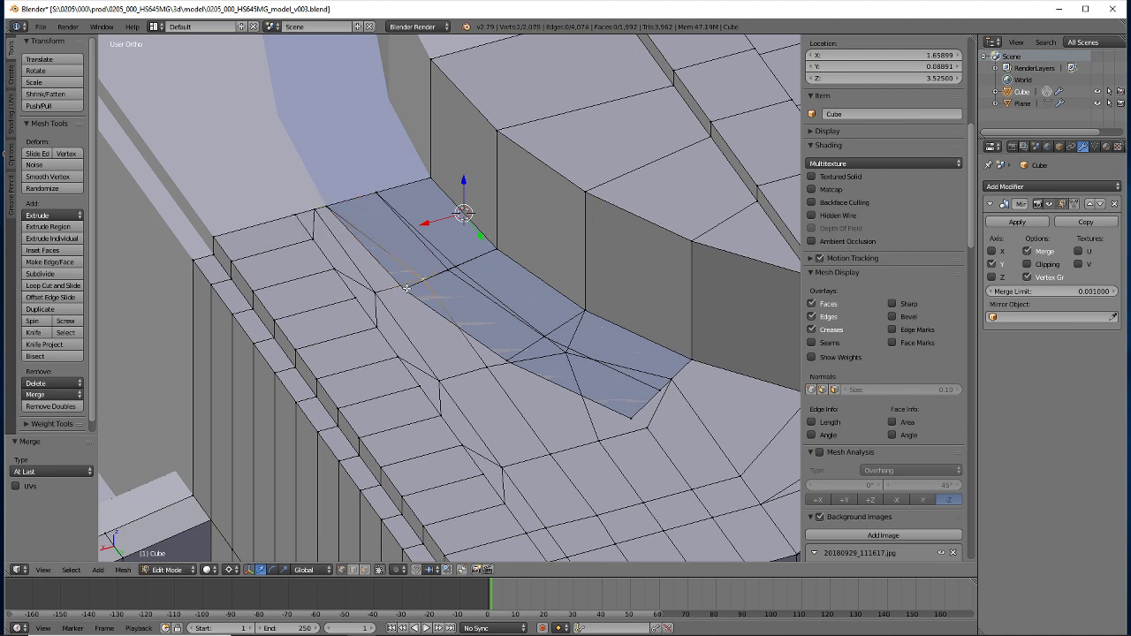
{"action": "key", "text": "alt+m"}
{"action": "left_click", "coordinate": [404, 292]}
{"action": "right_click", "coordinate": [445, 272]}
{"action": "key", "text": "alt+m"}
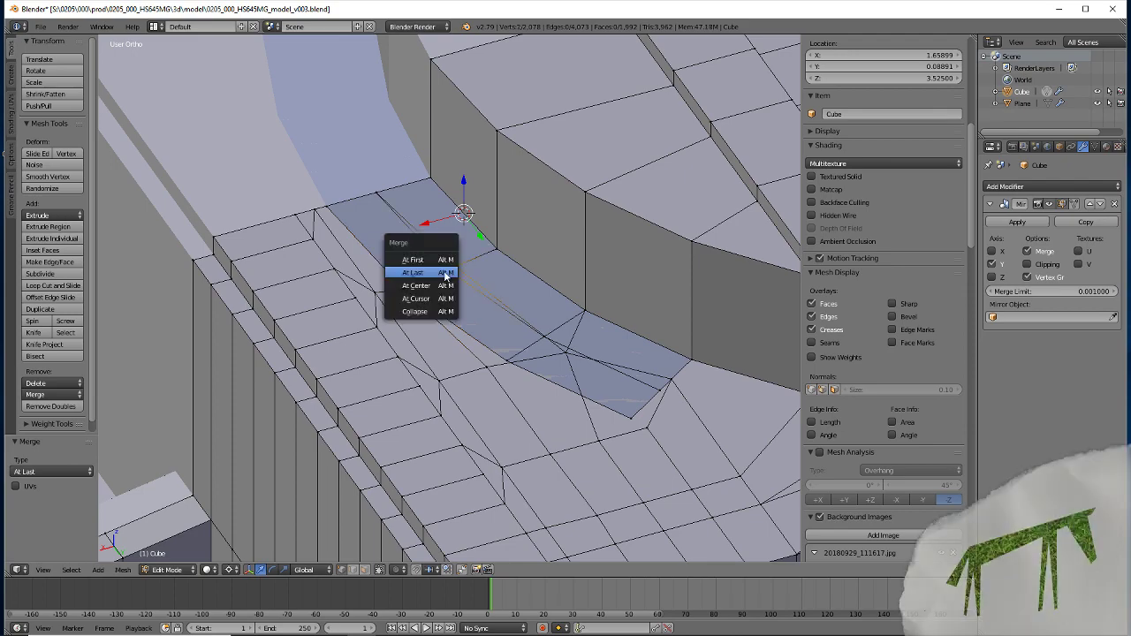
{"action": "left_click", "coordinate": [440, 264]}
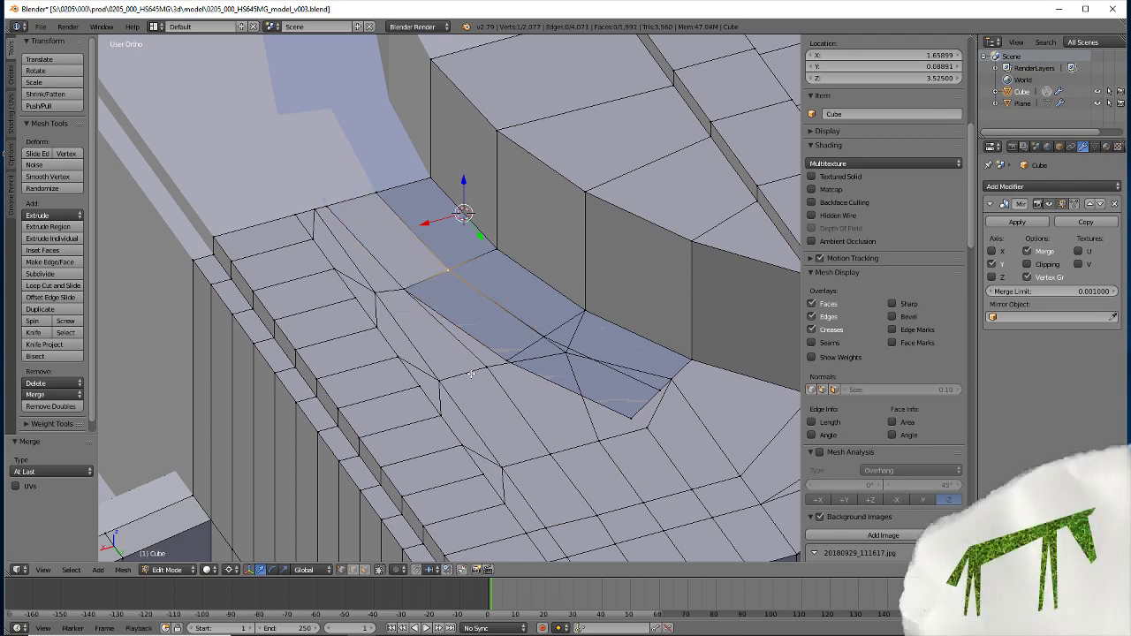
Merge the vertices at the strip's lower end and one more pair at the last vertex
{"action": "middle_click_drag", "start_coordinate": [446, 398], "coordinate": [462, 418]}
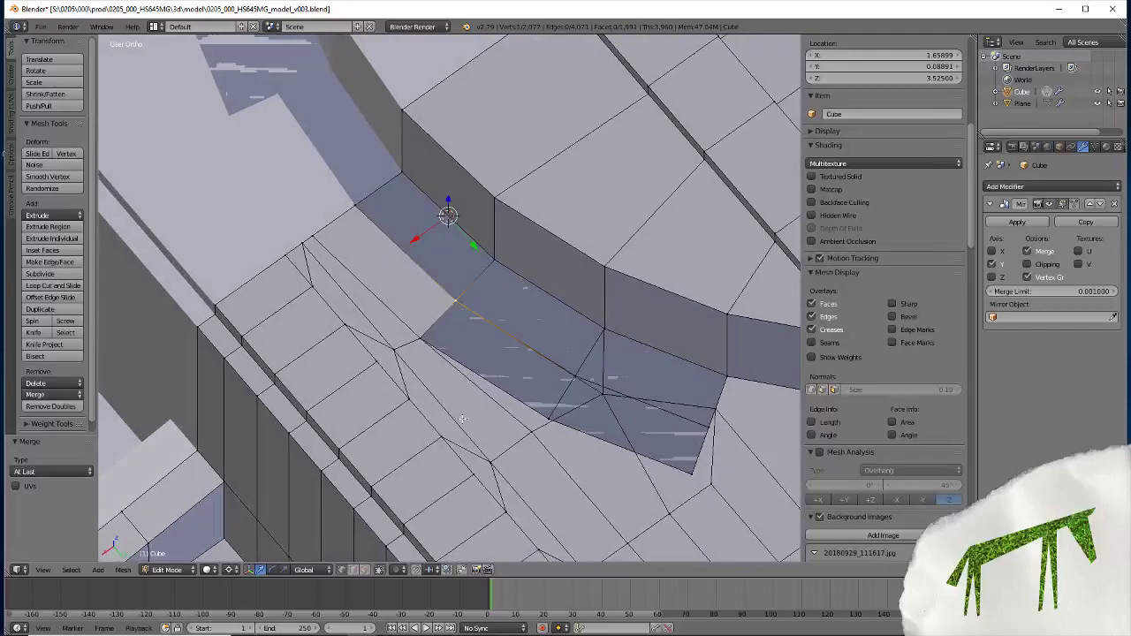
{"action": "right_click", "coordinate": [541, 423], "text": "shift"}
{"action": "key", "text": "alt+m"}
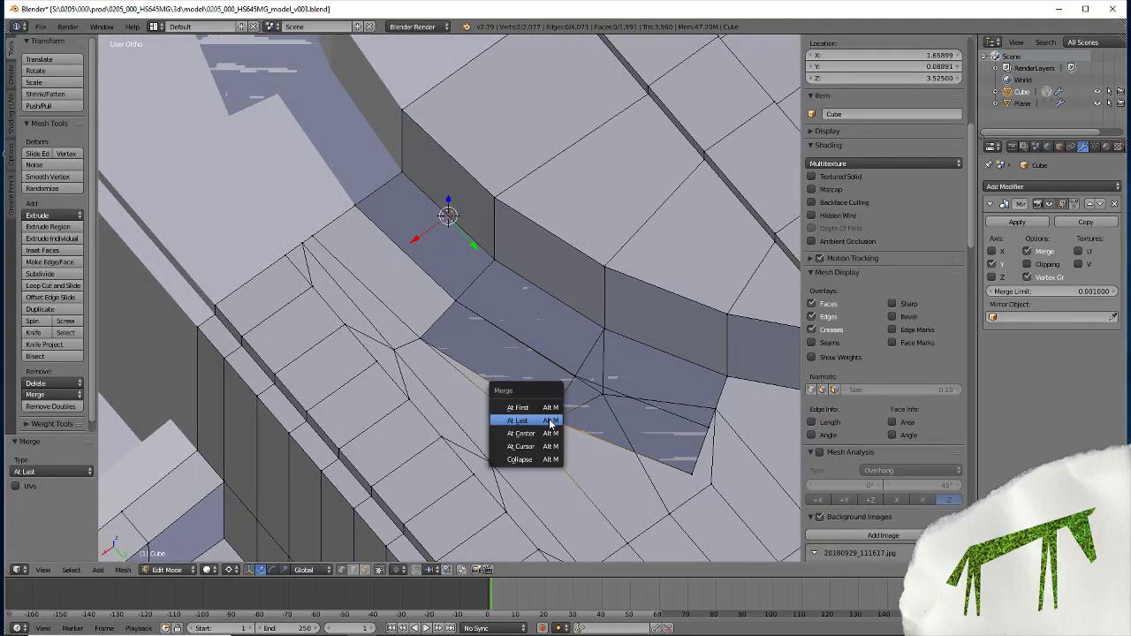
{"action": "left_click", "coordinate": [522, 396]}
{"action": "middle_click_drag", "start_coordinate": [469, 491], "coordinate": [401, 377]}
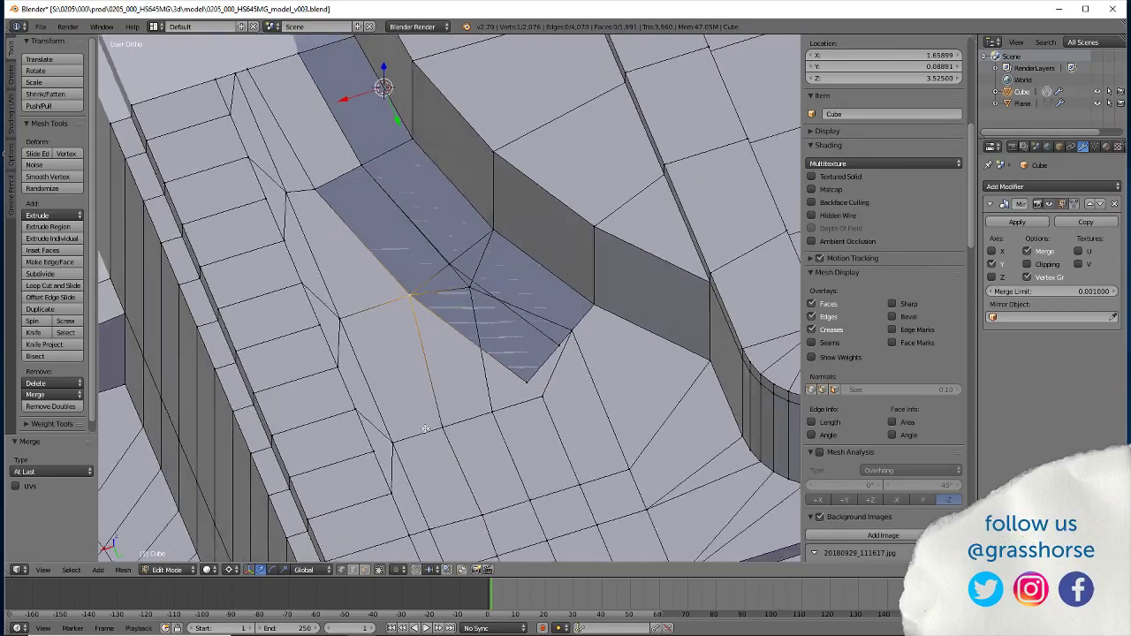
{"action": "mouse_move", "coordinate": [451, 459]}
{"action": "middle_mouse_down"}
{"action": "mouse_move", "coordinate": [292, 422]}
{"action": "mouse_move", "coordinate": [283, 433]}
{"action": "middle_mouse_up"}
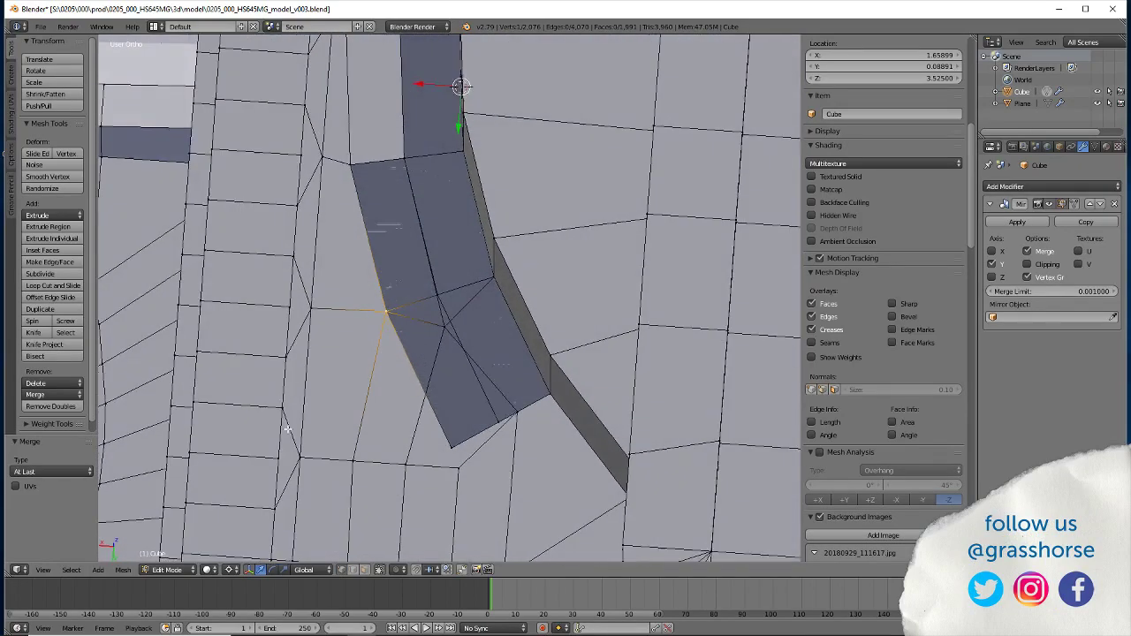
{"action": "left_click", "coordinate": [434, 311]}
{"action": "mouse_move", "coordinate": [374, 487]}
{"action": "middle_mouse_down"}
{"action": "mouse_move", "coordinate": [437, 429]}
{"action": "mouse_move", "coordinate": [404, 397]}
{"action": "mouse_move", "coordinate": [397, 412]}
{"action": "mouse_move", "coordinate": [413, 416]}
{"action": "middle_mouse_up"}
Remove doubles across the whole mesh, clearing 4 duplicate vertices, then deselect all
{"action": "key", "text": "a"}
{"action": "key", "text": "a"}
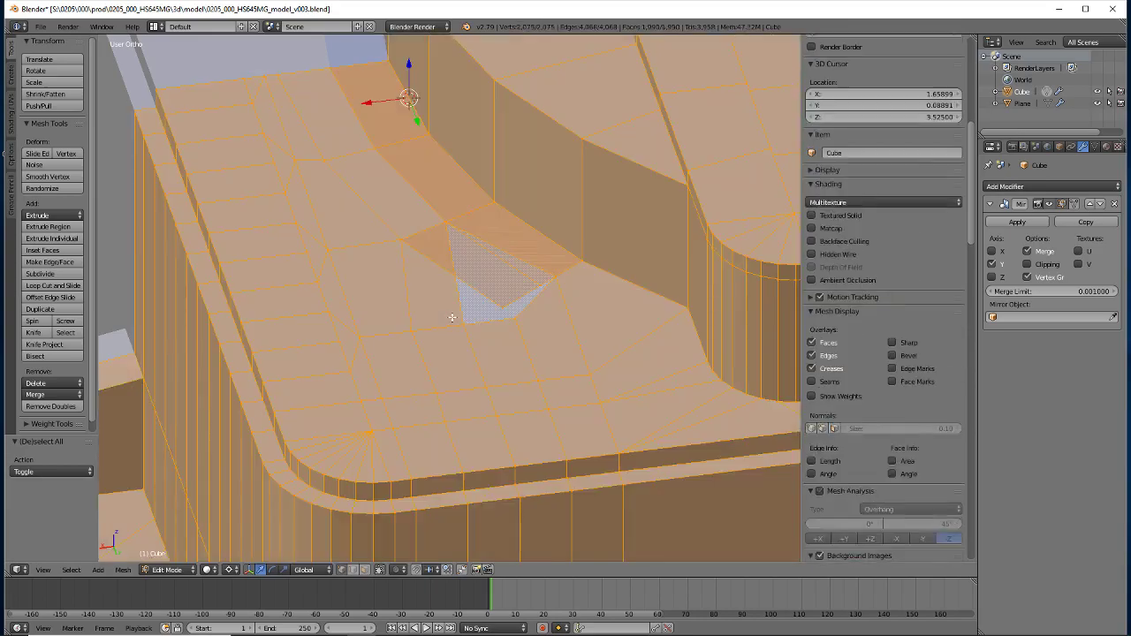
{"action": "key", "text": "w"}
{"action": "left_click", "coordinate": [452, 320]}
{"action": "mouse_move", "coordinate": [452, 320]}
{"action": "middle_mouse_down"}
{"action": "mouse_move", "coordinate": [380, 424]}
{"action": "mouse_move", "coordinate": [398, 450]}
{"action": "mouse_move", "coordinate": [392, 404]}
{"action": "mouse_move", "coordinate": [398, 417]}
{"action": "middle_mouse_up"}
{"action": "key", "text": "a"}
{"action": "scroll", "coordinate": [376, 433], "scroll_direction": "up", "scroll_amount": 3}
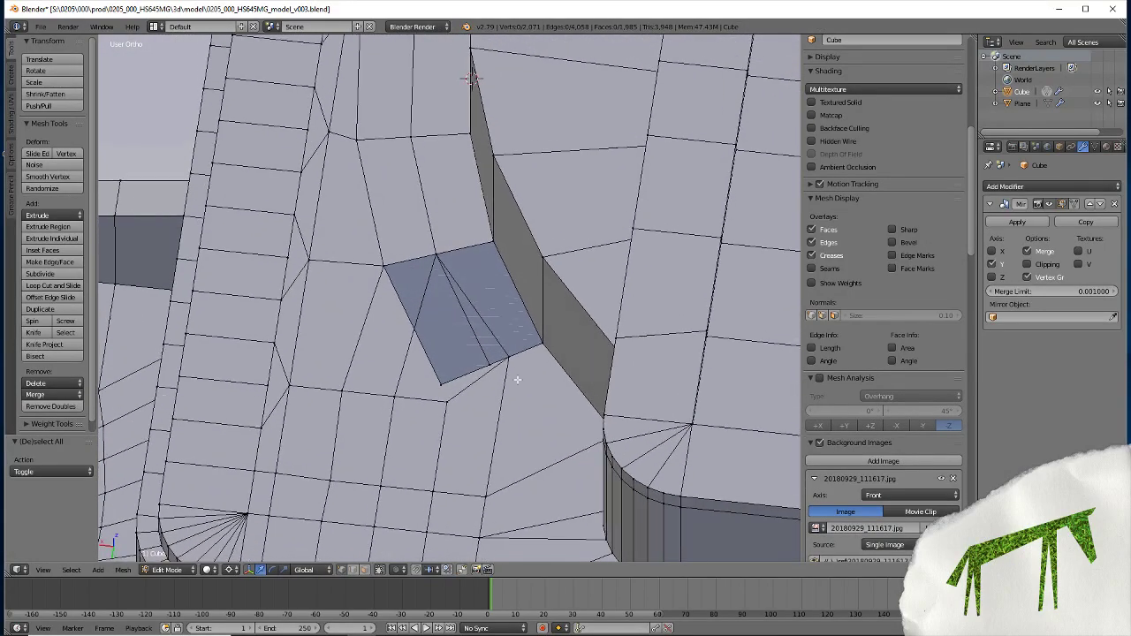
Merge the vertex at the blue face's lower corner at the last vertex
{"action": "right_click", "coordinate": [495, 363]}
{"action": "key", "text": "alt+m"}
{"action": "left_click", "coordinate": [460, 398]}
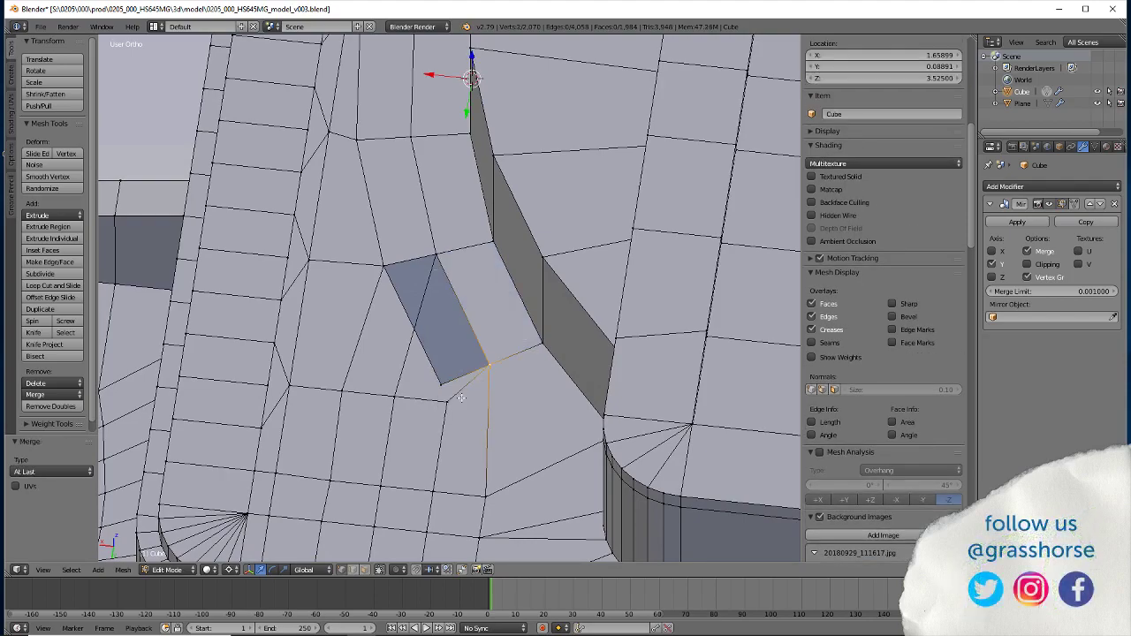
{"action": "mouse_move", "coordinate": [388, 446]}
{"action": "middle_mouse_down"}
{"action": "mouse_move", "coordinate": [457, 456]}
{"action": "mouse_move", "coordinate": [422, 444]}
{"action": "middle_mouse_up"}
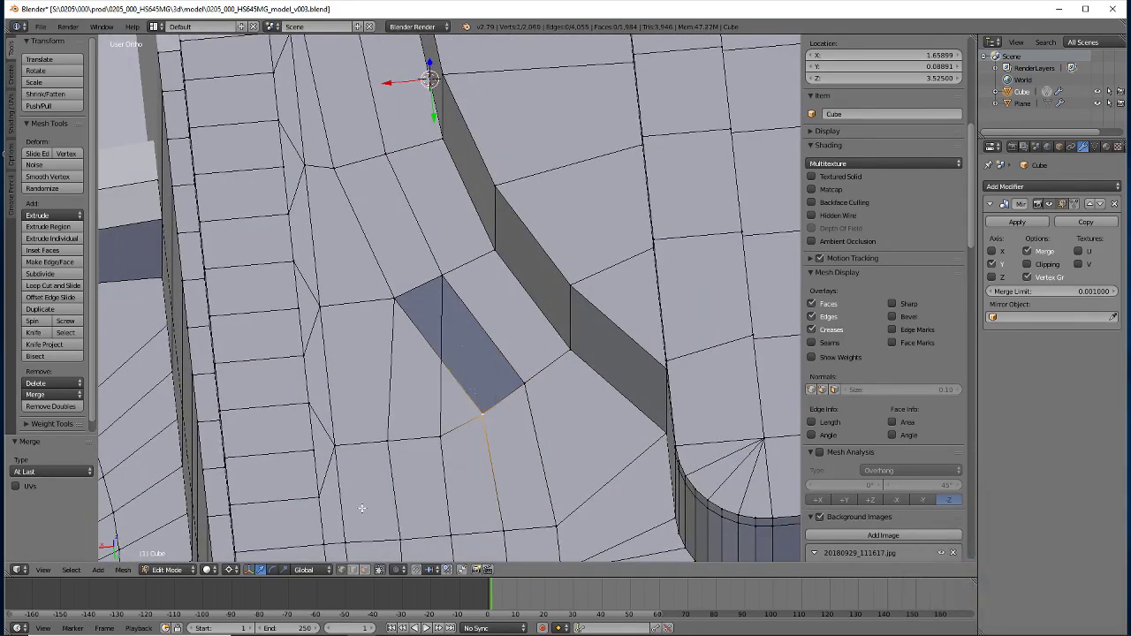
View the rounded recess from a lower angle and select the vertex at its corner
{"action": "mouse_move", "coordinate": [362, 505]}
{"action": "middle_mouse_down"}
{"action": "mouse_move", "coordinate": [385, 461]}
{"action": "mouse_move", "coordinate": [336, 445]}
{"action": "mouse_move", "coordinate": [360, 473]}
{"action": "mouse_move", "coordinate": [360, 522]}
{"action": "middle_mouse_up"}
{"action": "scroll", "coordinate": [411, 483], "scroll_direction": "down", "scroll_amount": 2}
{"action": "mouse_move", "coordinate": [411, 482]}
{"action": "middle_mouse_down"}
{"action": "mouse_move", "coordinate": [412, 383]}
{"action": "mouse_move", "coordinate": [380, 416]}
{"action": "middle_mouse_up"}
{"action": "scroll", "coordinate": [371, 429], "scroll_direction": "up", "scroll_amount": 3}
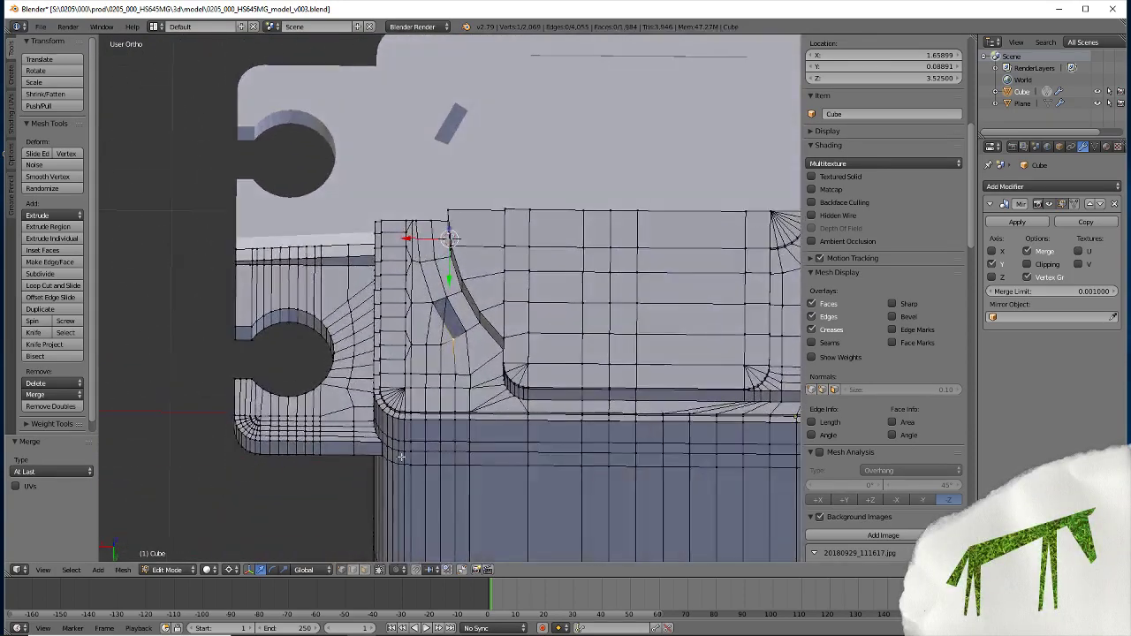
{"action": "scroll", "coordinate": [356, 443], "scroll_direction": "up", "scroll_amount": 3}
{"action": "scroll", "coordinate": [384, 475], "scroll_direction": "down", "scroll_amount": 3}
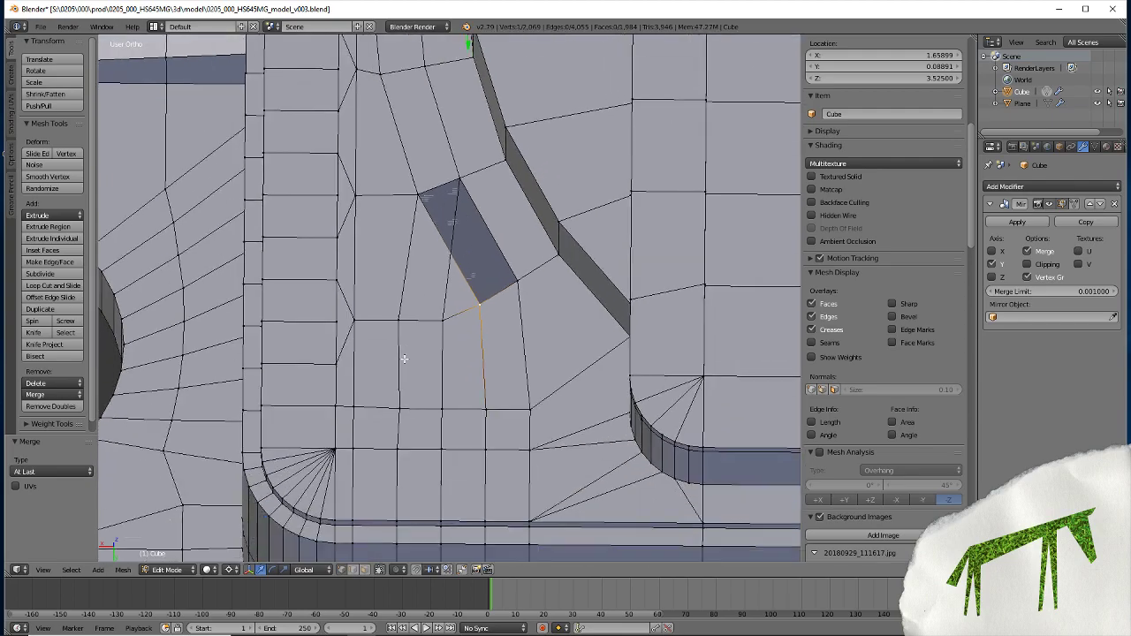
{"action": "middle_click_drag", "start_coordinate": [389, 442], "coordinate": [410, 364]}
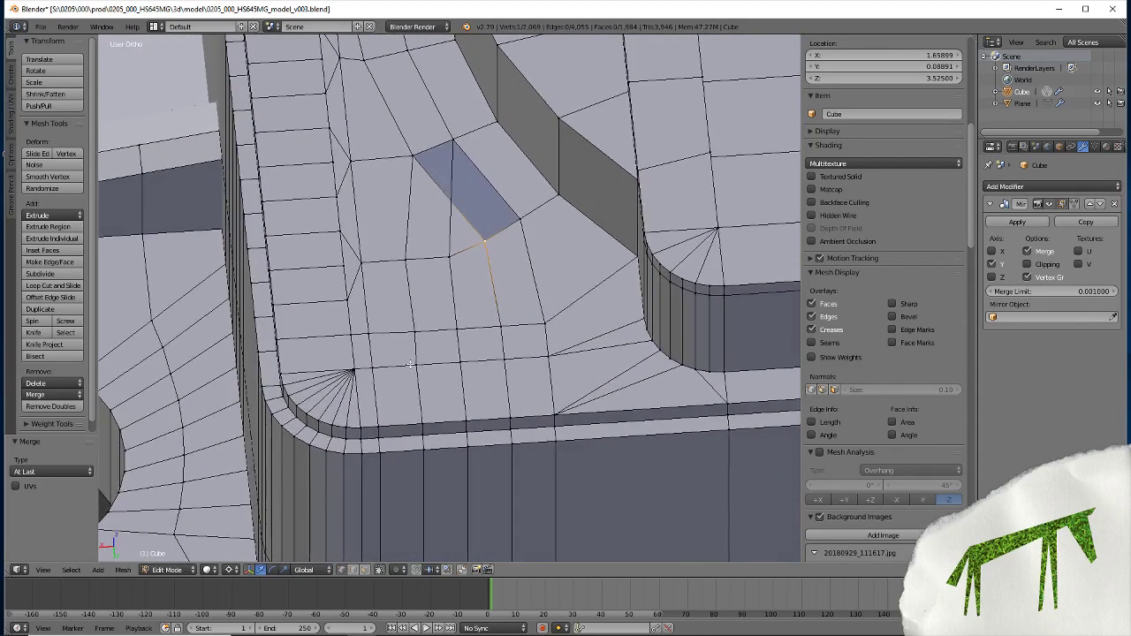
{"action": "key", "text": "super"}
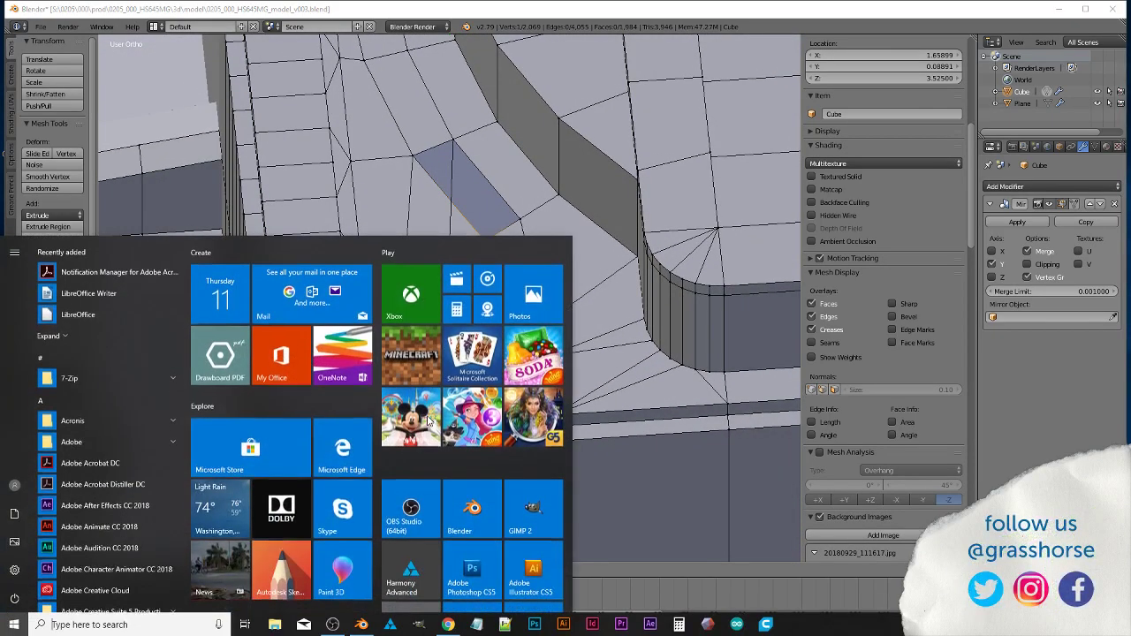
{"action": "key", "text": "super"}
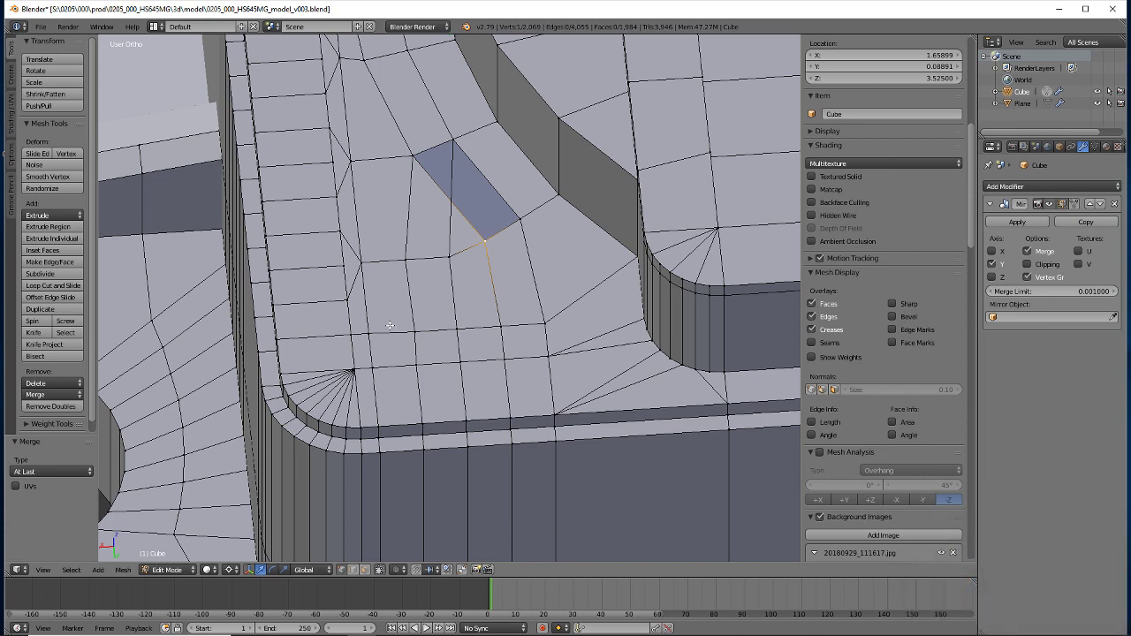
{"action": "scroll", "coordinate": [390, 352], "scroll_direction": "down", "scroll_amount": 3}
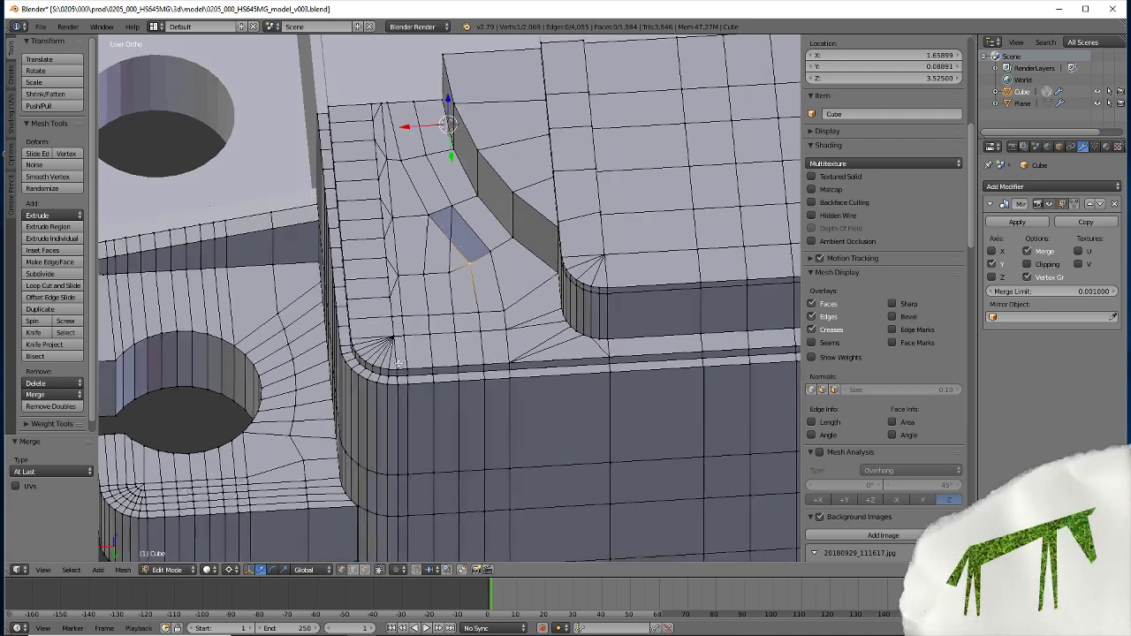
{"action": "mouse_move", "coordinate": [412, 311]}
{"action": "middle_mouse_down"}
{"action": "mouse_move", "coordinate": [388, 312]}
{"action": "mouse_move", "coordinate": [389, 349]}
{"action": "mouse_move", "coordinate": [386, 246]}
{"action": "mouse_move", "coordinate": [405, 377]}
{"action": "middle_mouse_up"}
{"action": "right_click", "coordinate": [423, 373]}
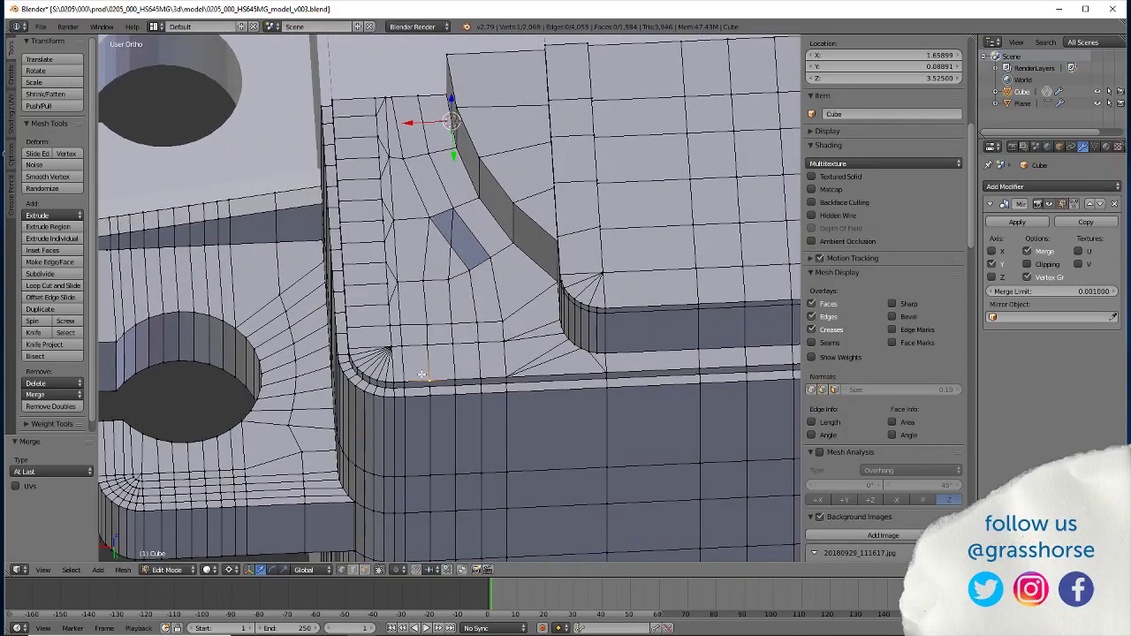
Snap the cursor to the corner vertex and scale the vertex chain to 0 on X
{"action": "key", "text": "shift+s"}
{"action": "left_click", "coordinate": [423, 374]}
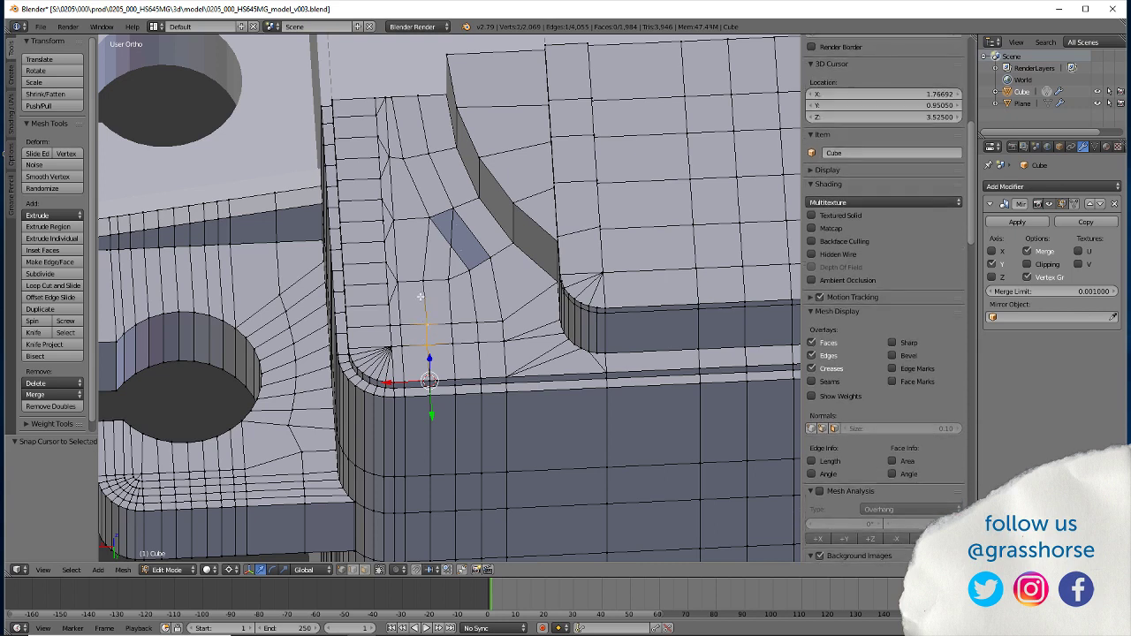
{"action": "key", "text": "s"}
{"action": "key", "text": "x"}
{"action": "key", "text": "0"}
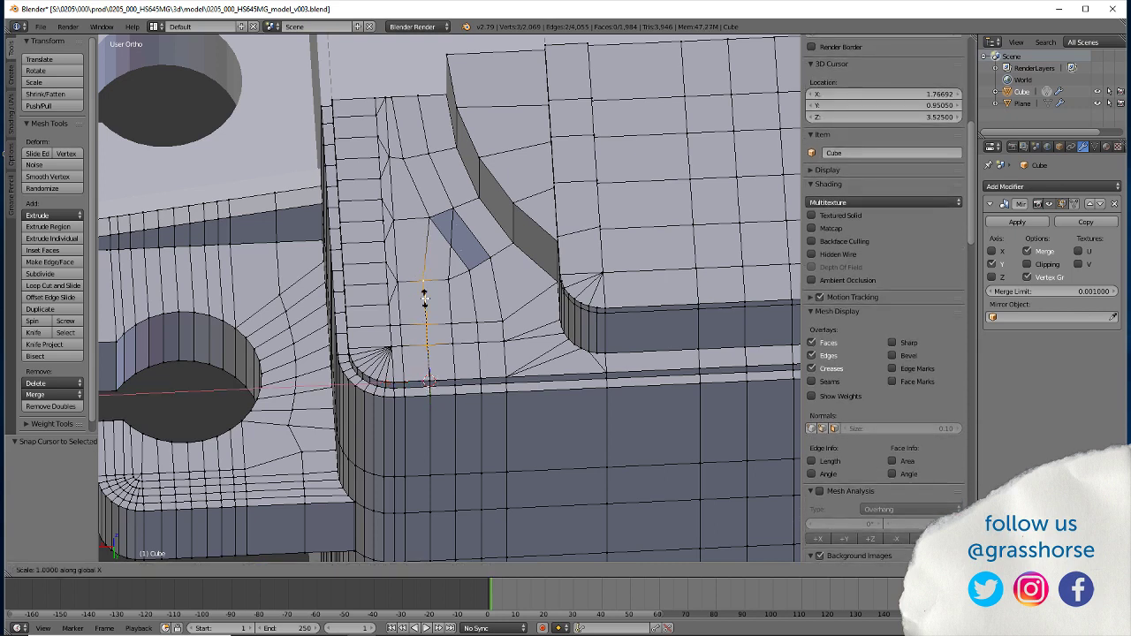
{"action": "key", "text": "Return"}
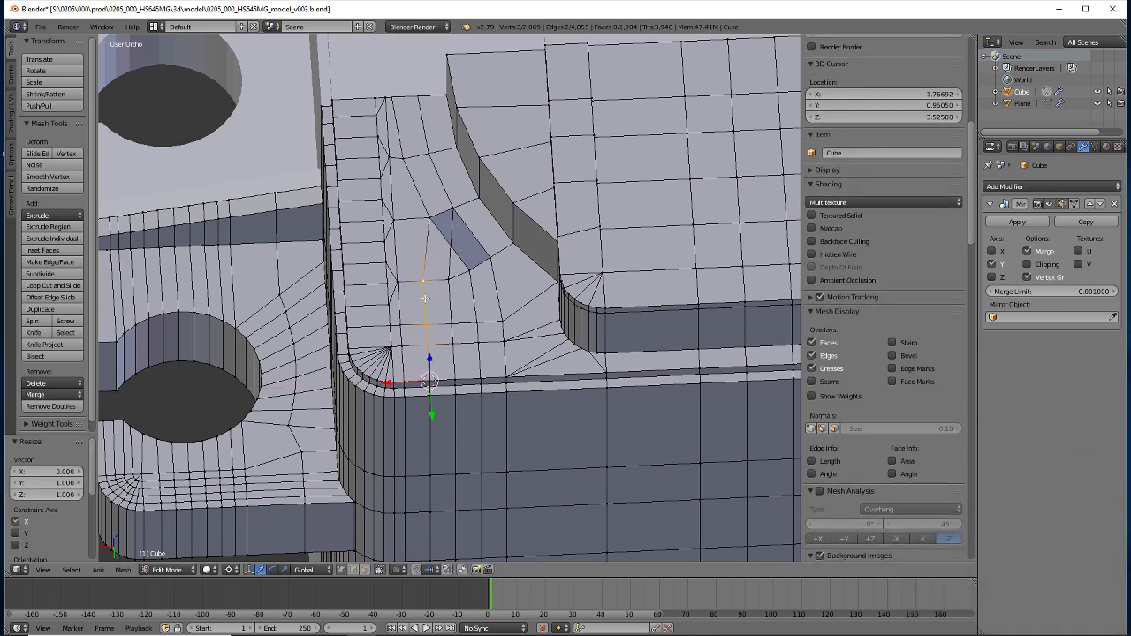
{"action": "right_click", "coordinate": [430, 223]}
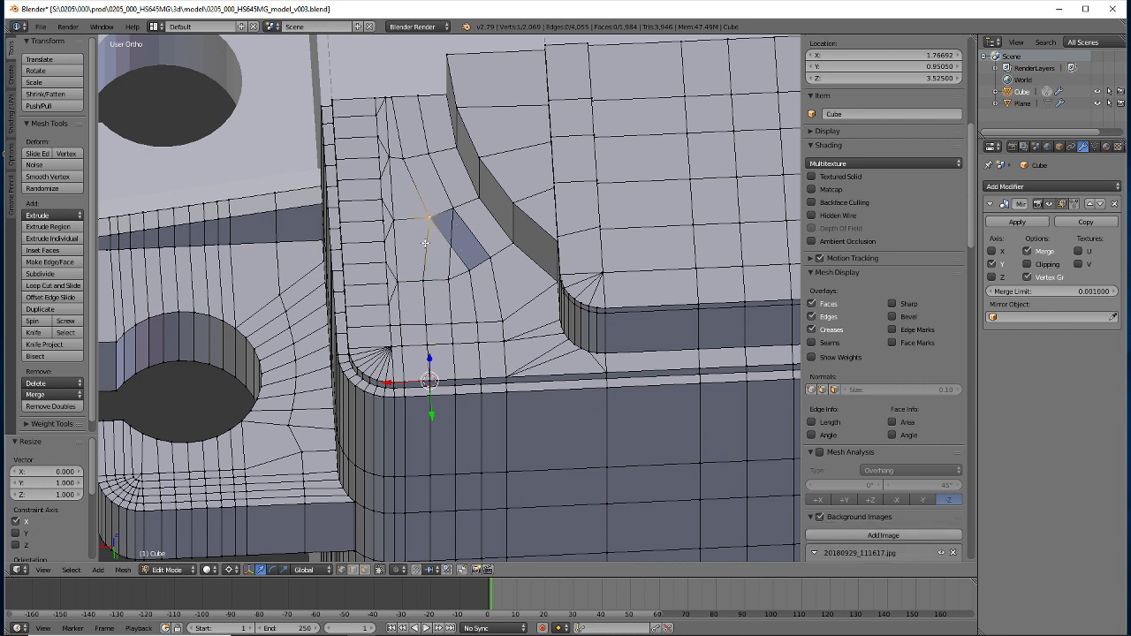
{"action": "key", "text": "s"}
{"action": "key", "text": "x"}
{"action": "right_click", "coordinate": [425, 238]}
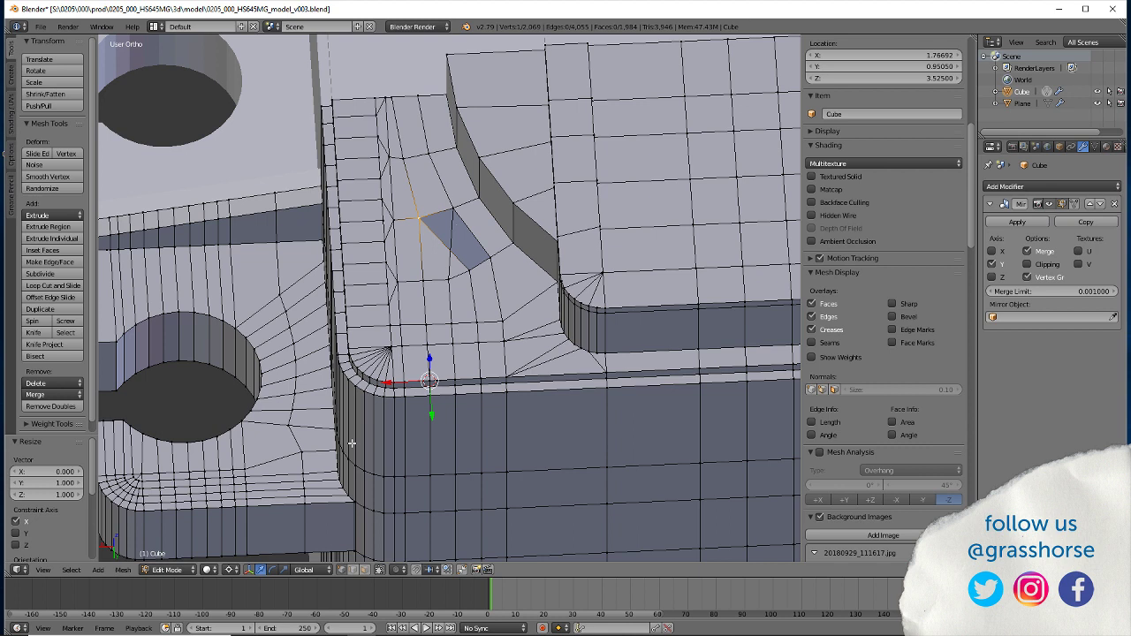
Delete the narrow face and its neighbouring faces beside the straightened vertex line
{"action": "left_click", "coordinate": [363, 571]}
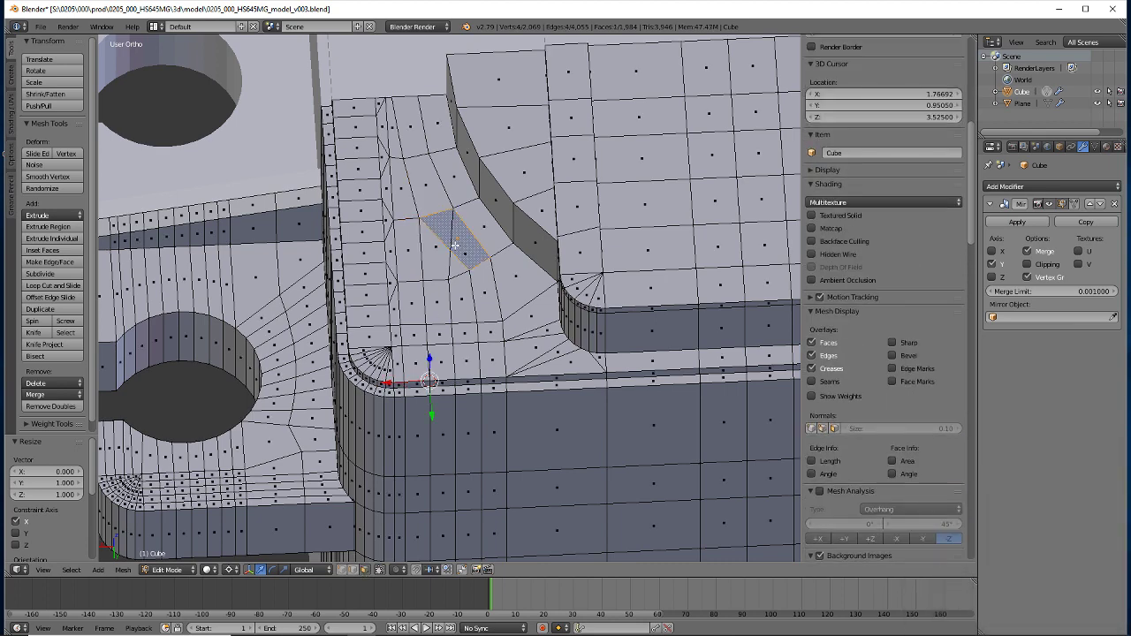
{"action": "key", "text": "x"}
{"action": "left_click", "coordinate": [425, 247]}
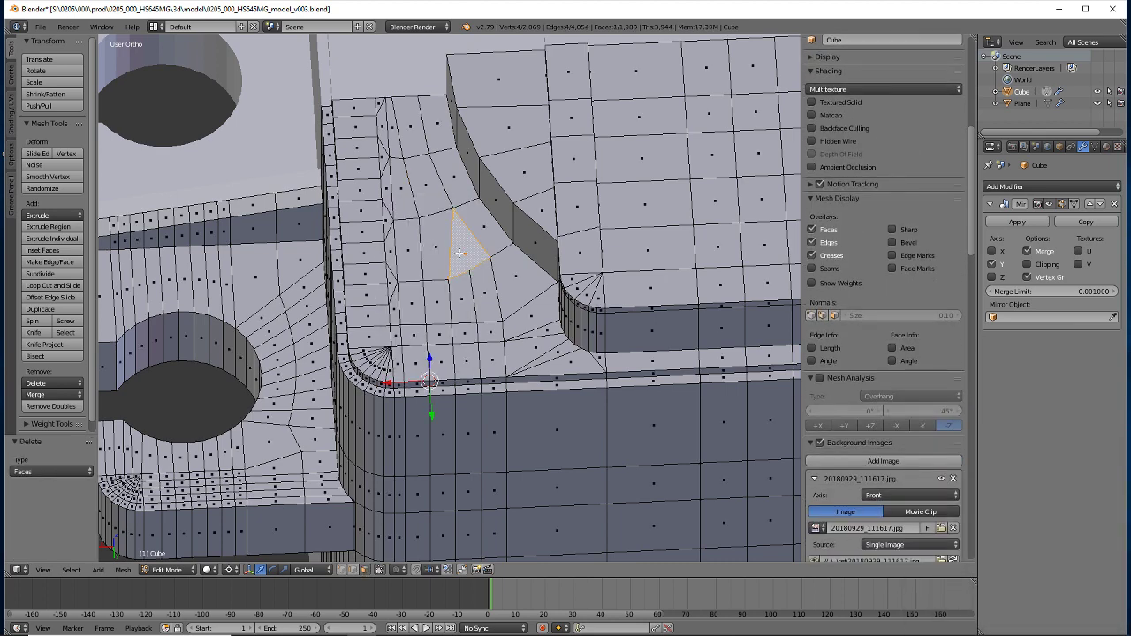
{"action": "key", "text": "x"}
{"action": "left_click", "coordinate": [422, 247]}
{"action": "right_click", "coordinate": [432, 238]}
{"action": "key", "text": "x"}
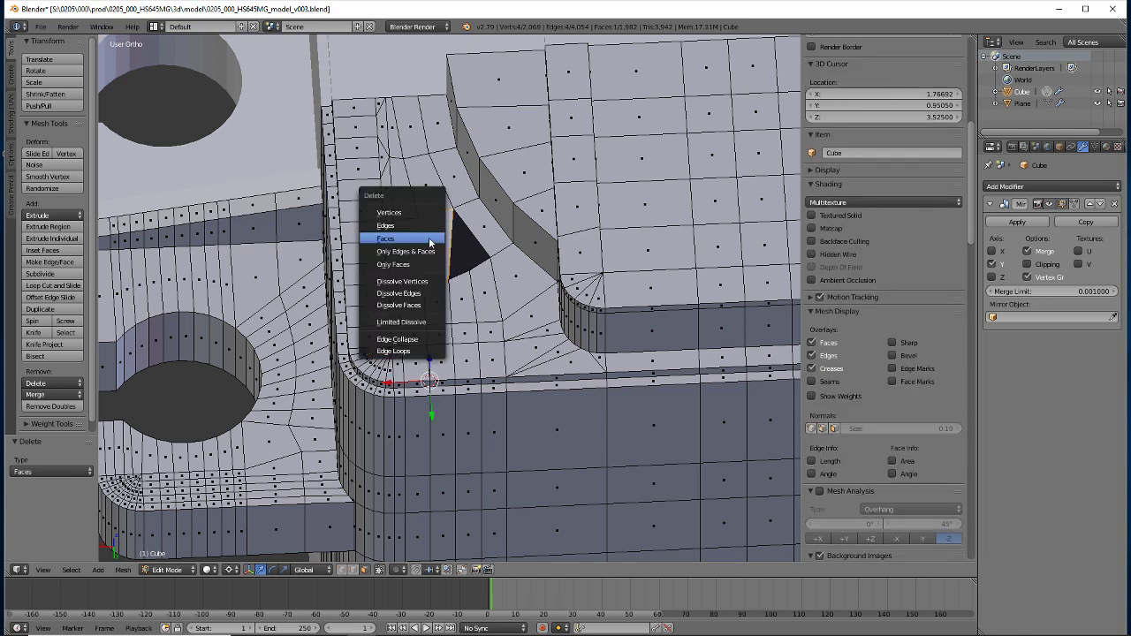
{"action": "left_click", "coordinate": [395, 239]}
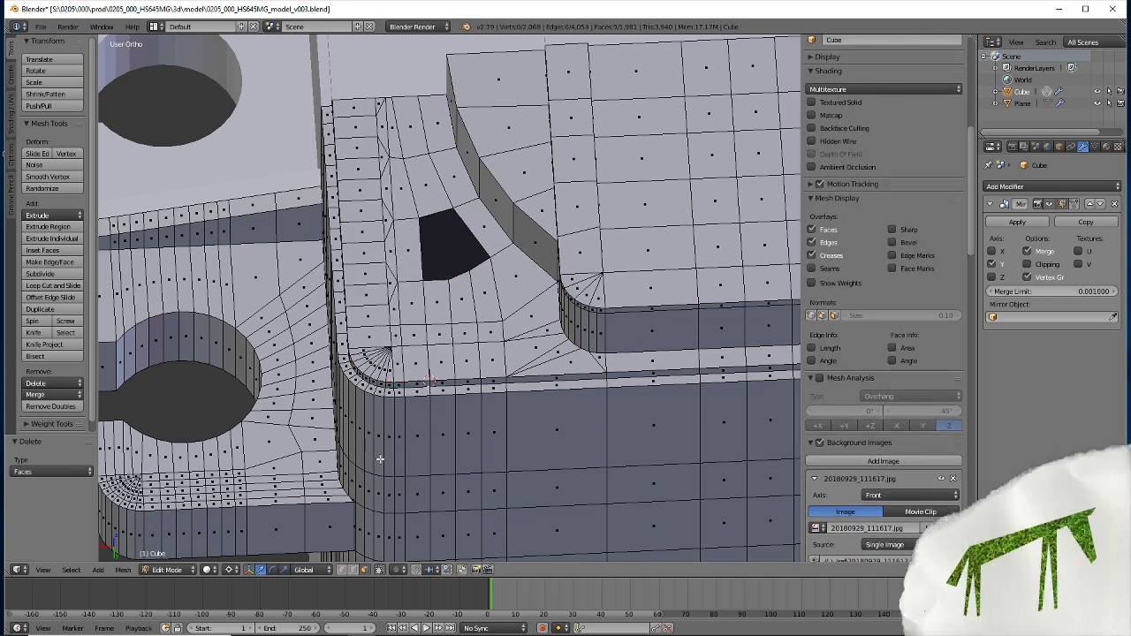
Fill the resulting hole with two triangles from its corner vertices
{"action": "left_click", "coordinate": [343, 570]}
{"action": "right_click", "coordinate": [466, 265]}
{"action": "right_click", "coordinate": [454, 209], "text": "shift"}
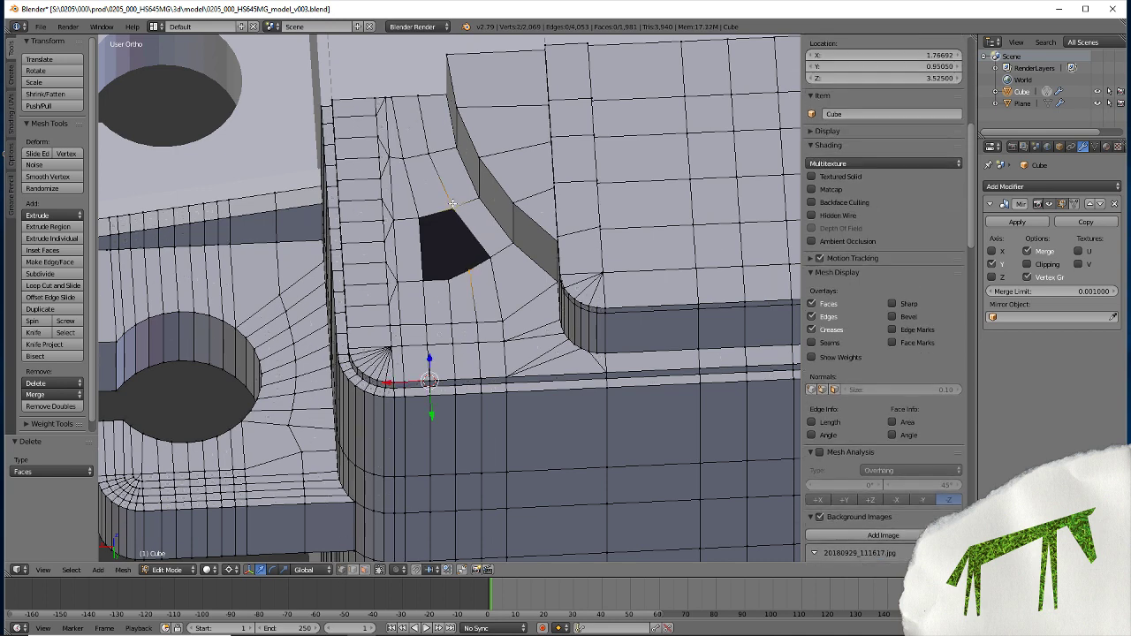
{"action": "right_click", "coordinate": [489, 258], "text": "shift"}
{"action": "key", "text": "f"}
{"action": "key", "text": "ctrl+z"}
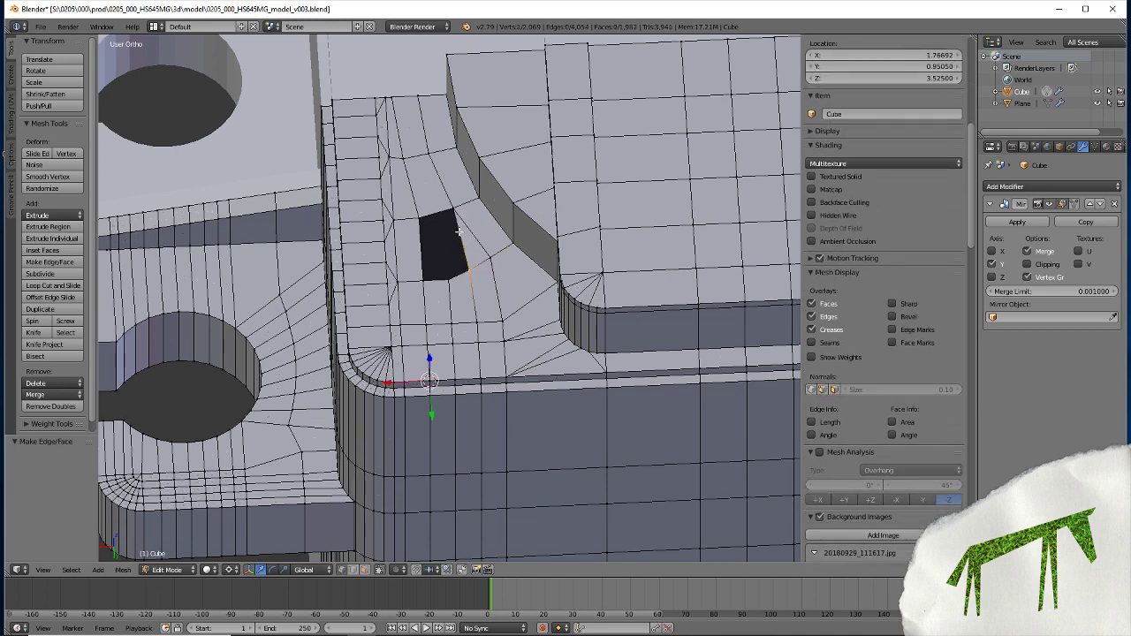
{"action": "right_click", "coordinate": [424, 283], "text": "shift"}
{"action": "key", "text": "f"}
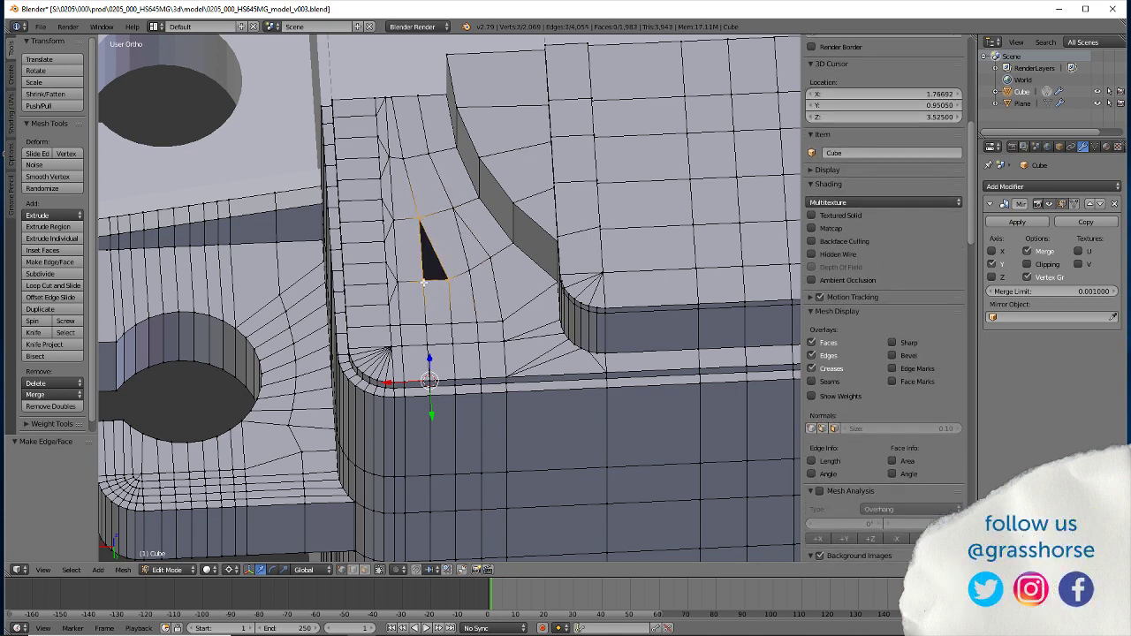
{"action": "key", "text": "f"}
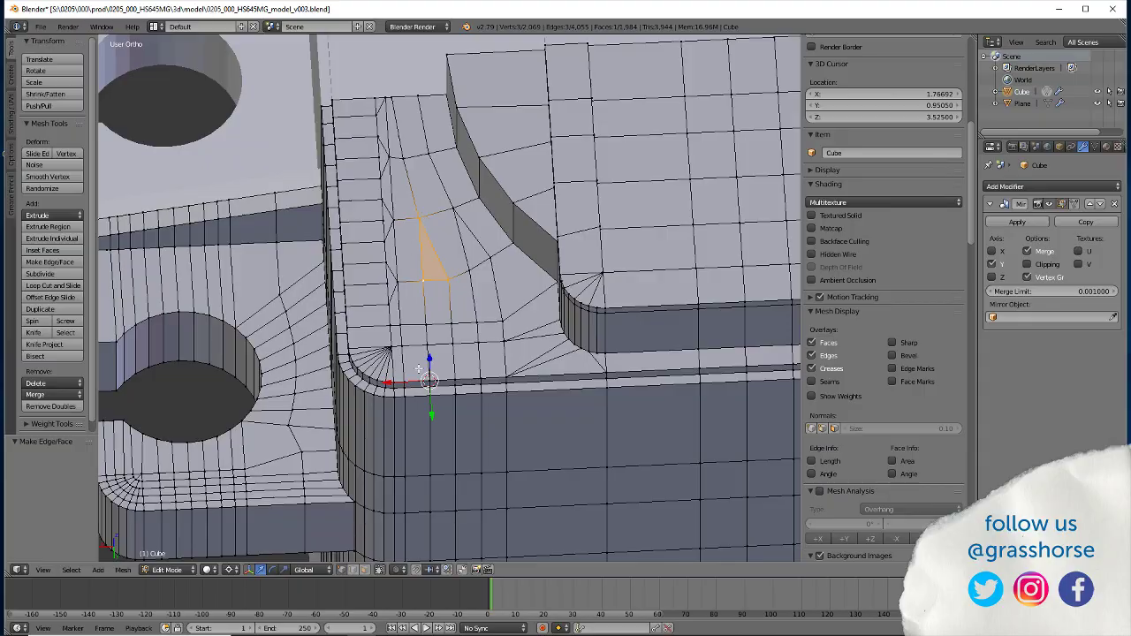
{"action": "mouse_move", "coordinate": [360, 459]}
{"action": "middle_mouse_down"}
{"action": "mouse_move", "coordinate": [378, 486]}
{"action": "mouse_move", "coordinate": [495, 489]}
{"action": "mouse_move", "coordinate": [417, 454]}
{"action": "mouse_move", "coordinate": [343, 449]}
{"action": "mouse_move", "coordinate": [357, 471]}
{"action": "middle_mouse_up"}
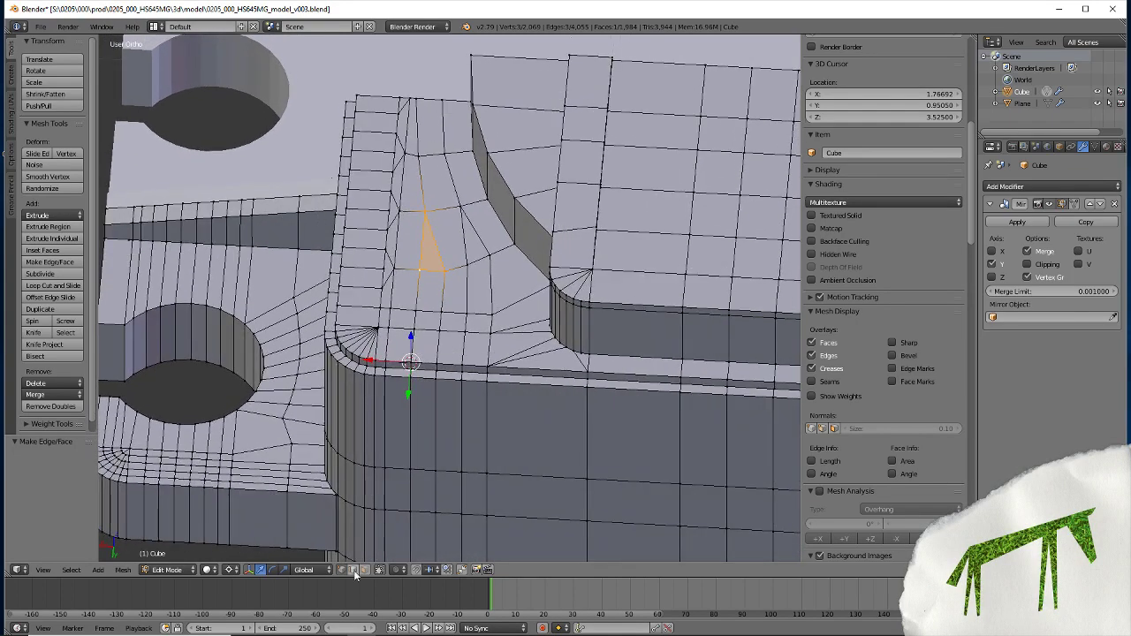
Delete the quad face beside the triangle at the recess corner
{"action": "left_click", "coordinate": [366, 571]}
{"action": "left_click", "coordinate": [449, 233]}
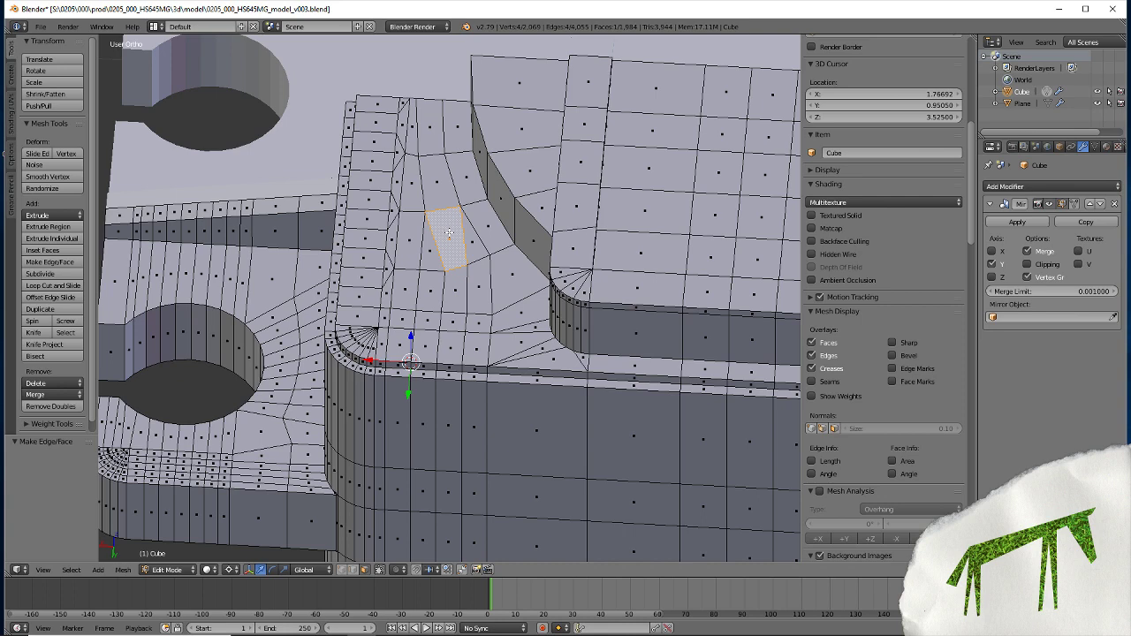
{"action": "key", "text": "x"}
{"action": "left_click", "coordinate": [433, 234]}
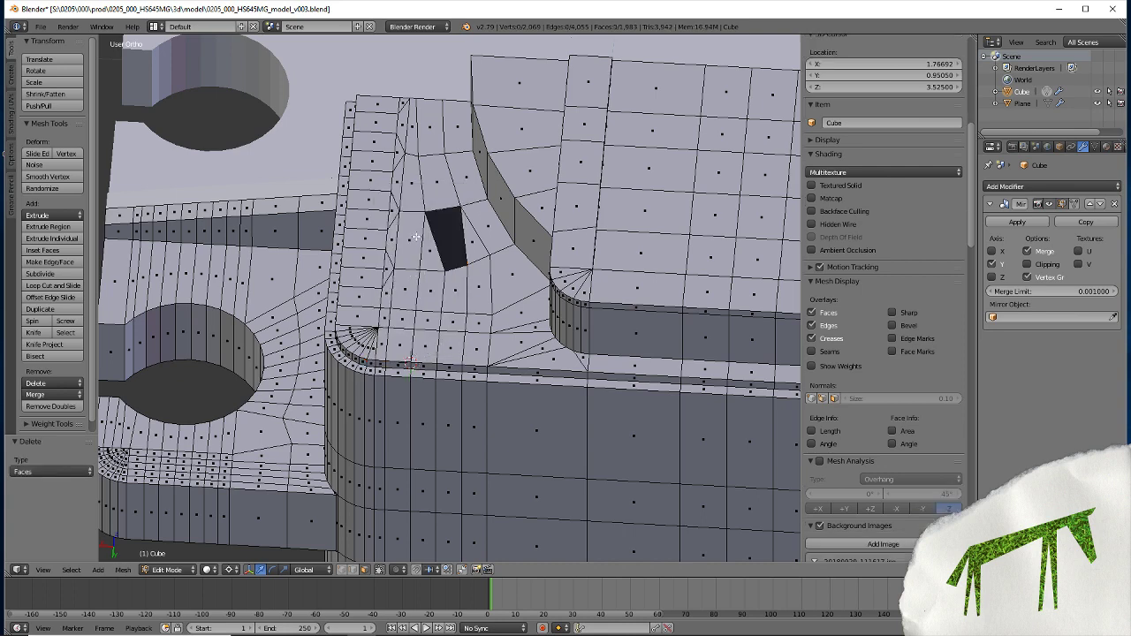
Refill the gap with two triangles using different corners, then inspect it up close
{"action": "left_click", "coordinate": [342, 570]}
{"action": "right_click", "coordinate": [424, 213]}
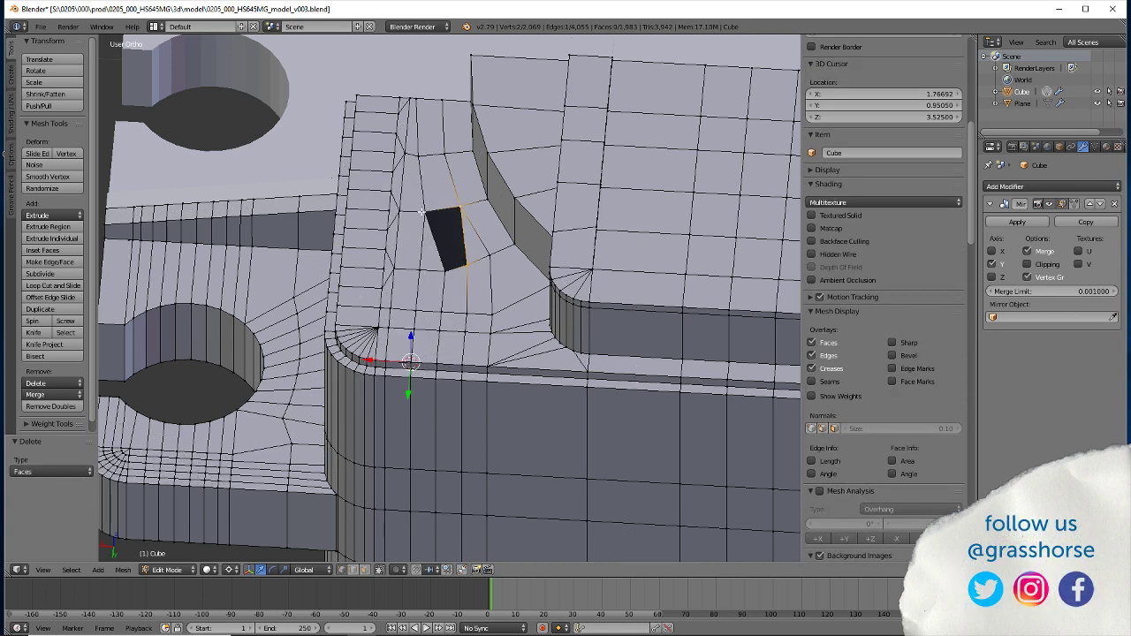
{"action": "key", "text": "f"}
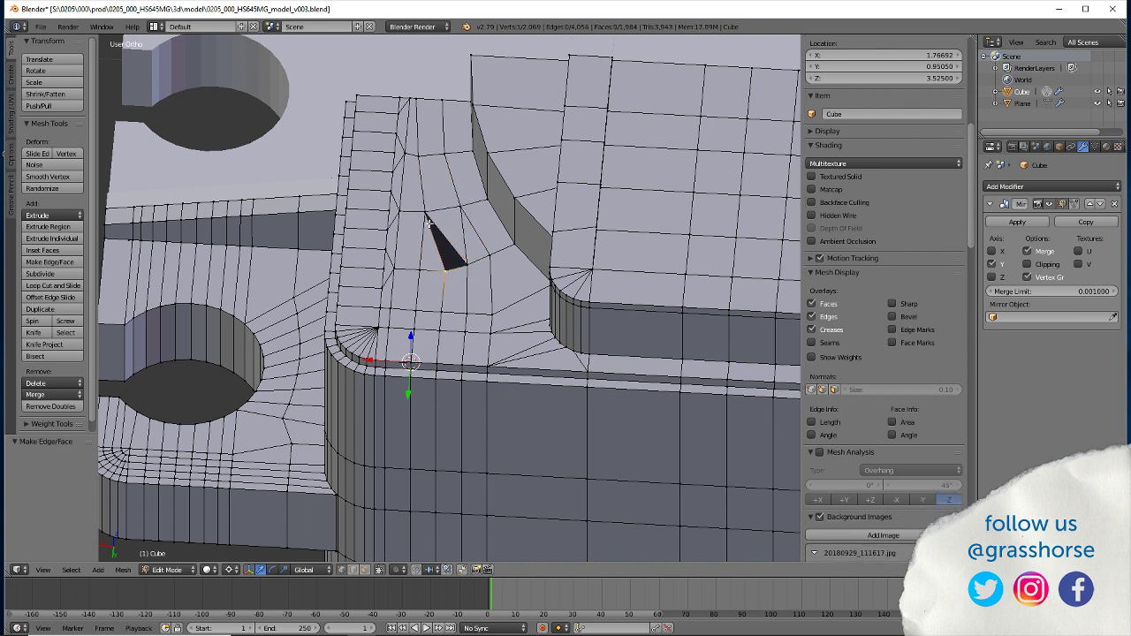
{"action": "right_click", "coordinate": [461, 256], "text": "shift"}
{"action": "key", "text": "f"}
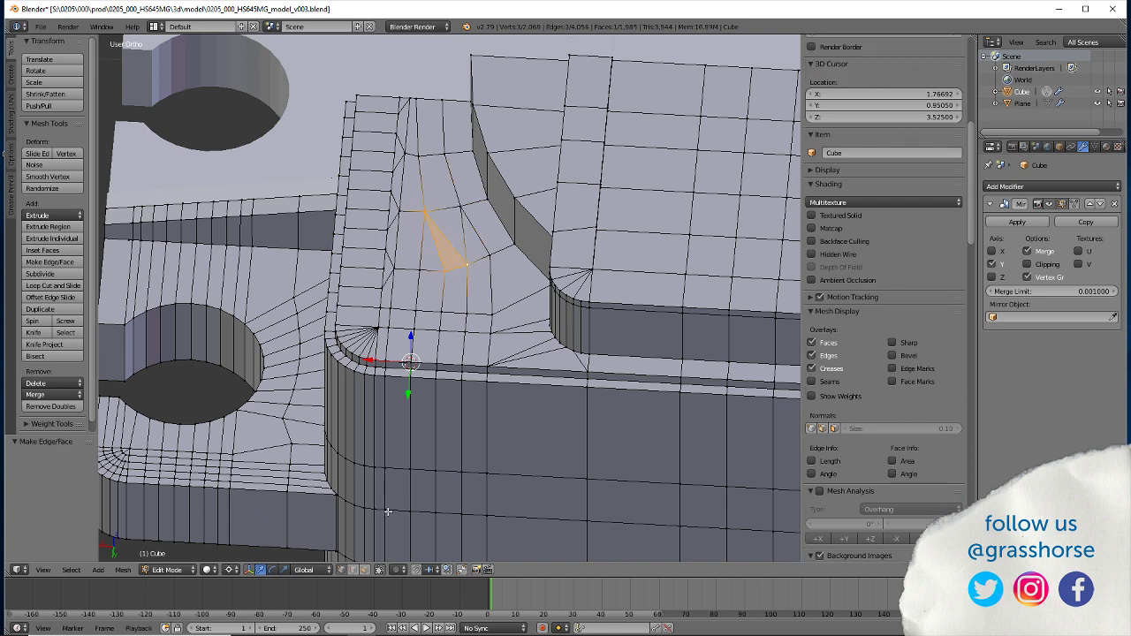
{"action": "middle_click_drag", "start_coordinate": [387, 511], "coordinate": [387, 512]}
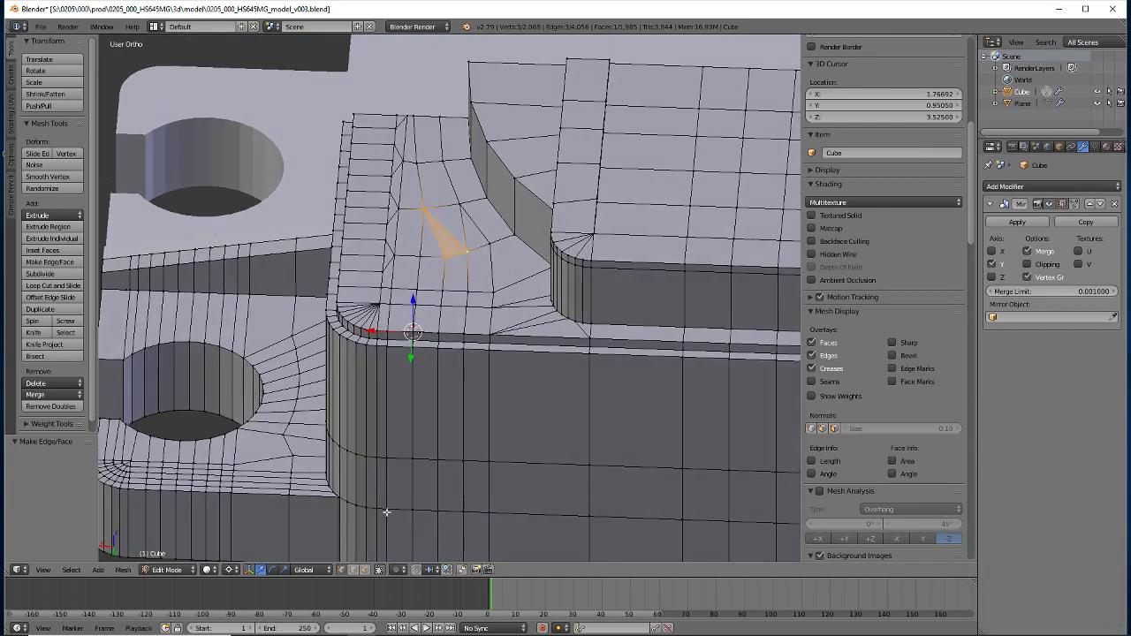
{"action": "scroll", "coordinate": [387, 512], "scroll_direction": "up", "scroll_amount": 5}
{"action": "mouse_move", "coordinate": [399, 285]}
{"action": "middle_mouse_down"}
{"action": "mouse_move", "coordinate": [457, 407]}
{"action": "mouse_move", "coordinate": [486, 393]}
{"action": "mouse_move", "coordinate": [480, 341]}
{"action": "mouse_move", "coordinate": [503, 202]}
{"action": "mouse_move", "coordinate": [497, 100]}
{"action": "mouse_move", "coordinate": [485, 504]}
{"action": "mouse_move", "coordinate": [419, 498]}
{"action": "mouse_move", "coordinate": [389, 480]}
{"action": "mouse_move", "coordinate": [256, 474]}
{"action": "mouse_move", "coordinate": [253, 462]}
{"action": "mouse_move", "coordinate": [259, 478]}
{"action": "mouse_move", "coordinate": [307, 473]}
{"action": "middle_mouse_up"}
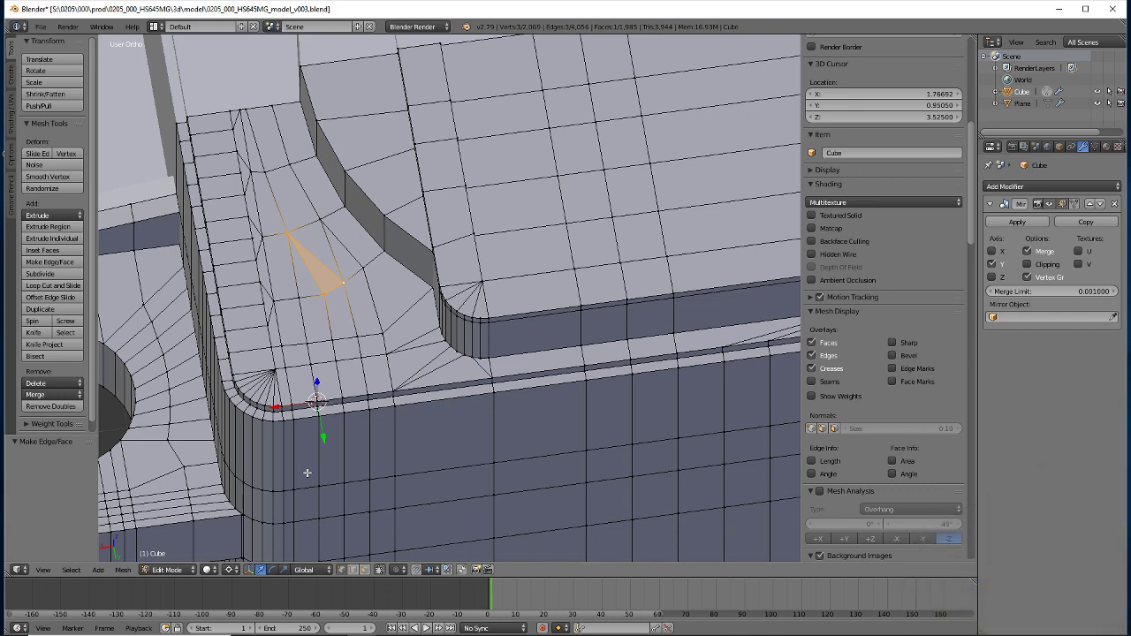
Step back through undo history to the empty hole, then redo the triangle that closes it
{"action": "key", "text": "ctrl+z"}
{"action": "key", "text": "ctrl+z"}
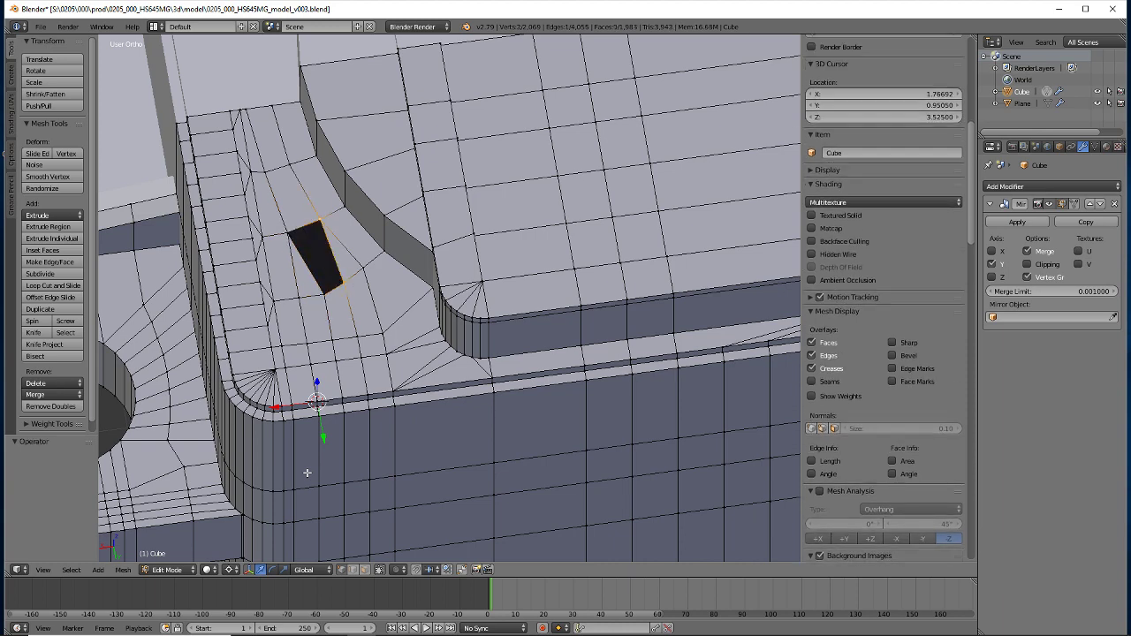
{"action": "key", "text": "ctrl+z"}
{"action": "key", "text": "ctrl+z"}
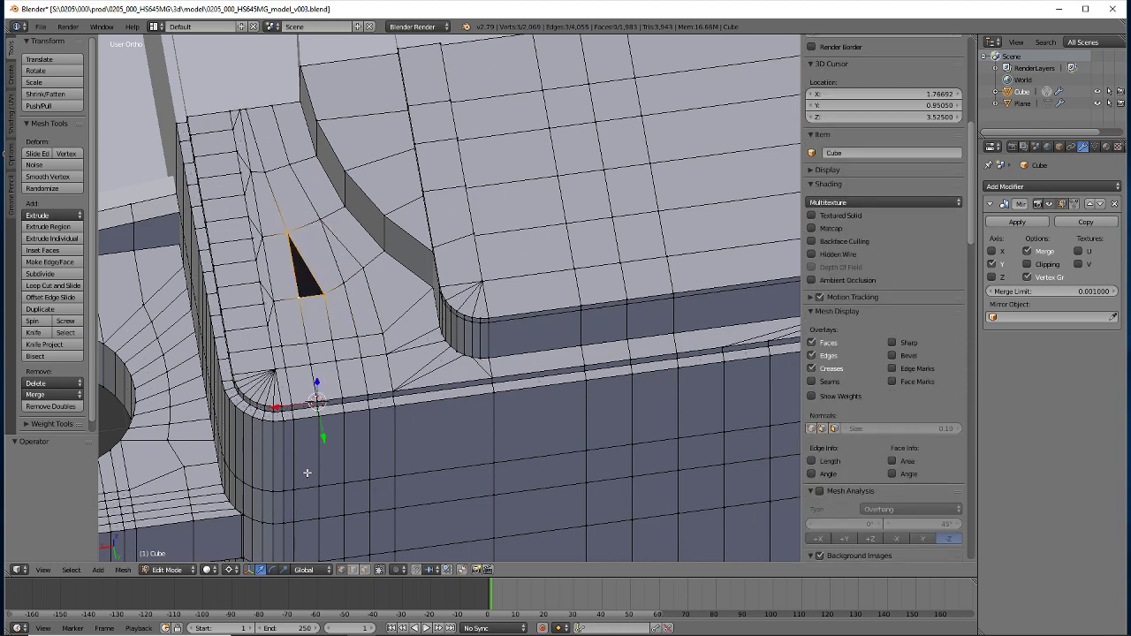
{"action": "key", "text": "ctrl+z"}
{"action": "key", "text": "ctrl+z"}
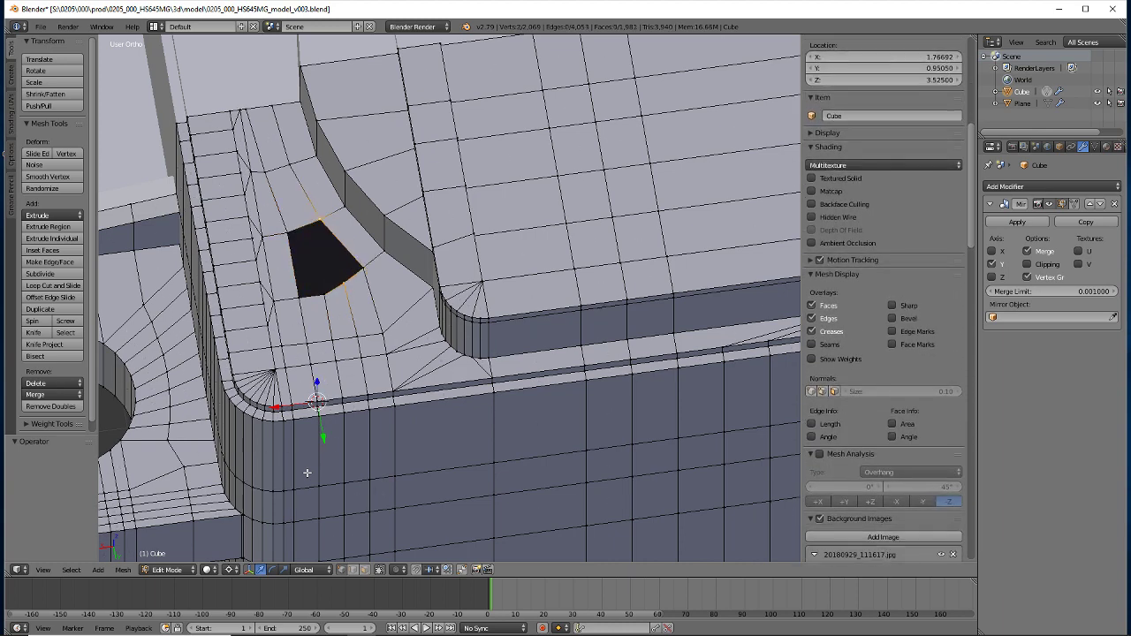
{"action": "key", "text": "ctrl+z"}
{"action": "key", "text": "ctrl+z"}
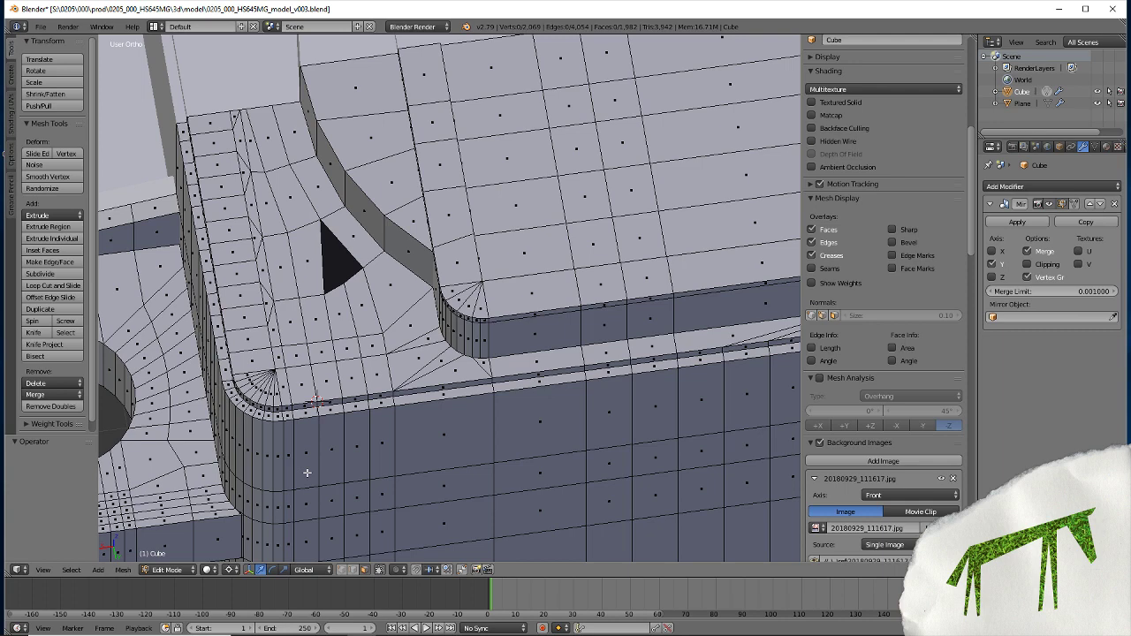
{"action": "key", "text": "ctrl+shift+z"}
{"action": "key", "text": "ctrl+shift+z"}
{"action": "key", "text": "ctrl+shift+z"}
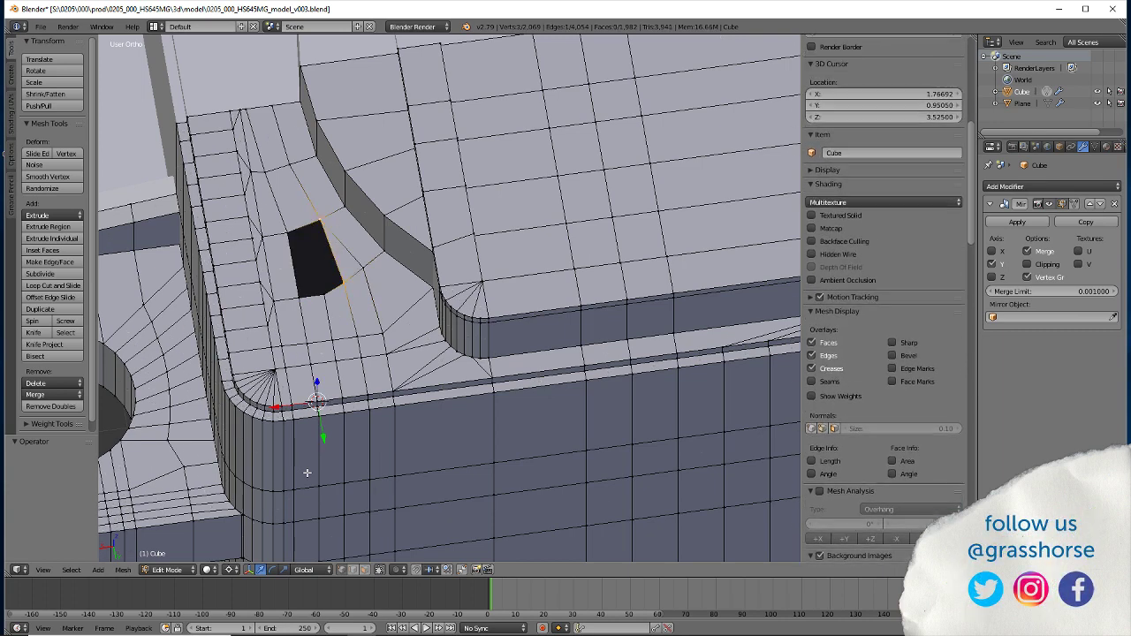
{"action": "key", "text": "ctrl+z"}
{"action": "key", "text": "ctrl+z"}
{"action": "key", "text": "ctrl+z"}
{"action": "key", "text": "ctrl+z"}
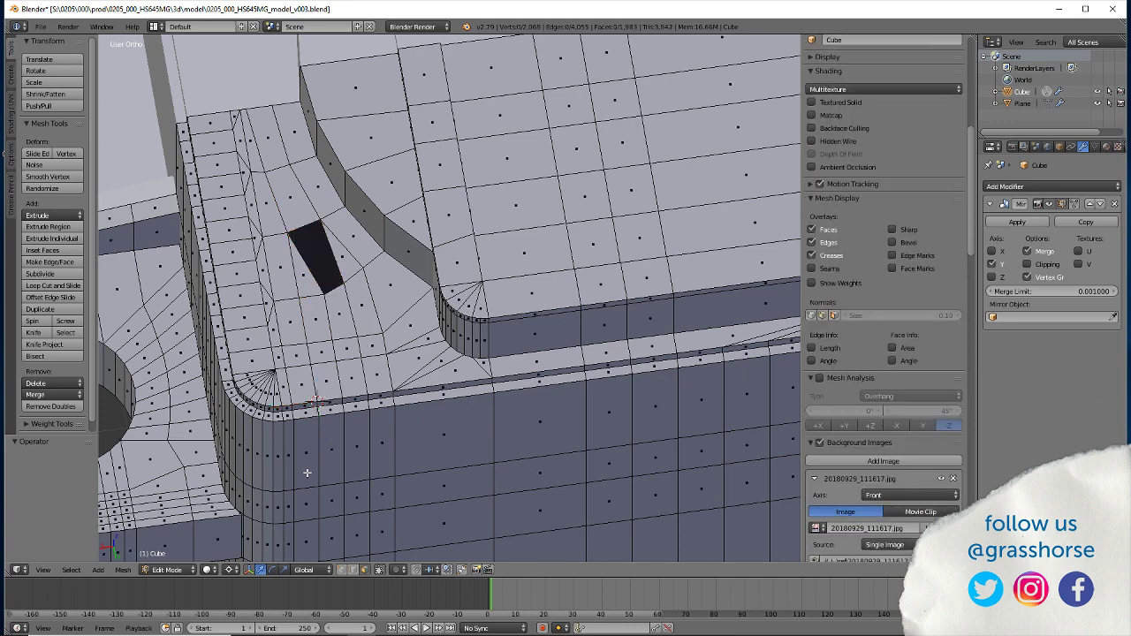
{"action": "key", "text": "ctrl+shift+z"}
{"action": "key", "text": "ctrl+shift+z"}
{"action": "key", "text": "ctrl+shift+z"}
{"action": "key", "text": "ctrl+shift+z"}
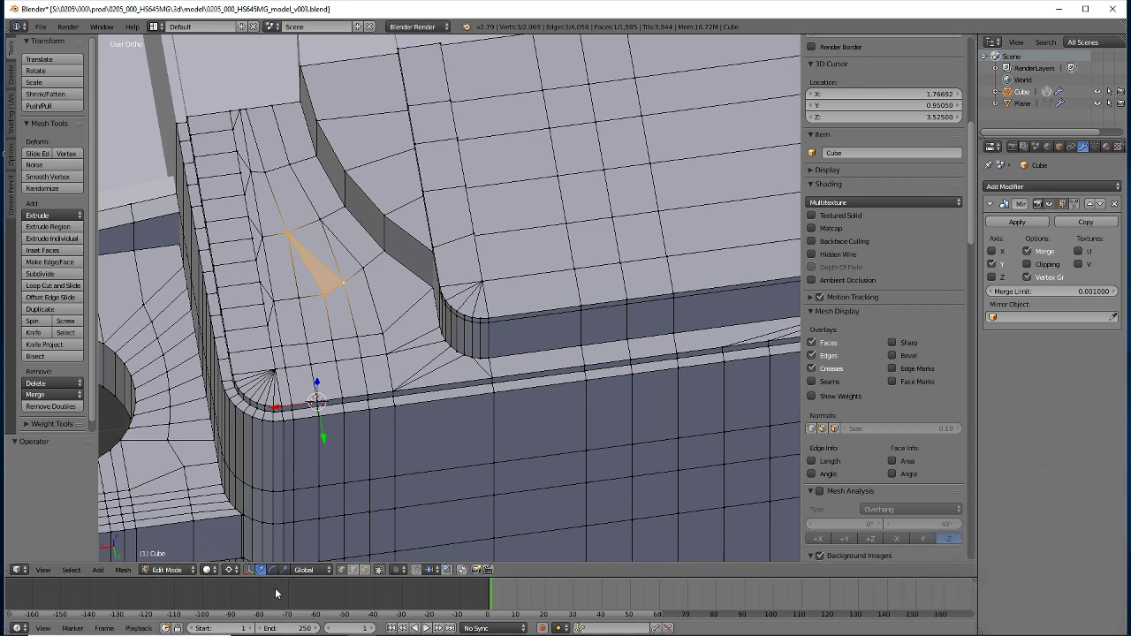
Join the new triangle and its neighbouring face into one quad
{"action": "key", "text": "ctrl+tab"}
{"action": "right_click", "coordinate": [343, 263]}
{"action": "right_click", "coordinate": [317, 249], "text": "shift"}
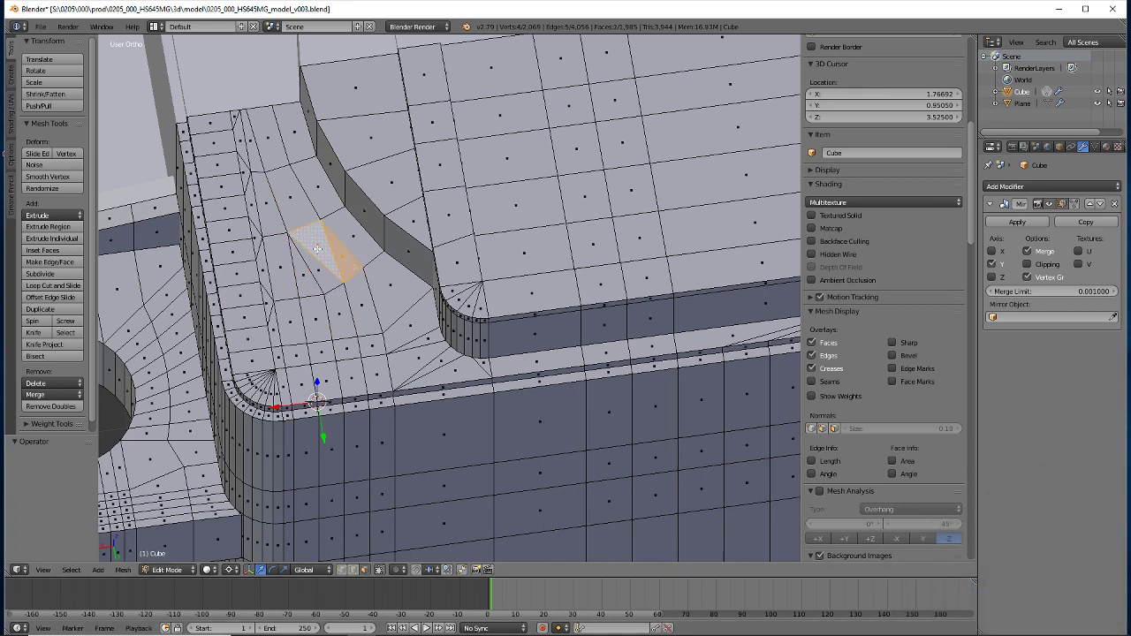
{"action": "key", "text": "f"}
Select the next neighbouring triangle and inspect it around the recess corner
{"action": "middle_click_drag", "start_coordinate": [321, 351], "coordinate": [261, 342]}
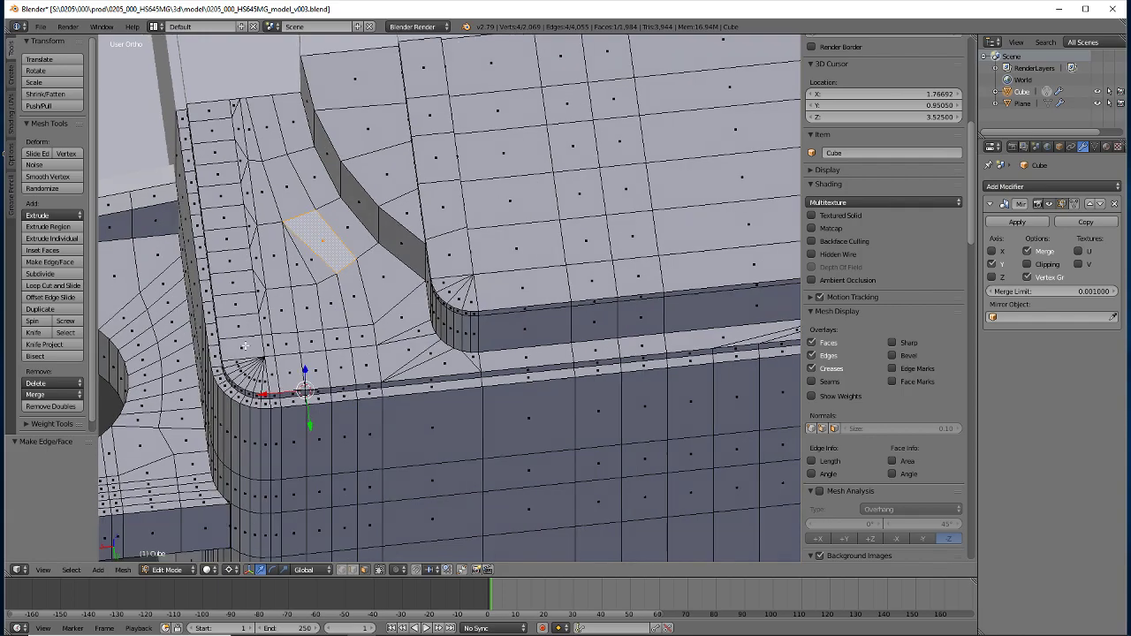
{"action": "right_click", "coordinate": [323, 301]}
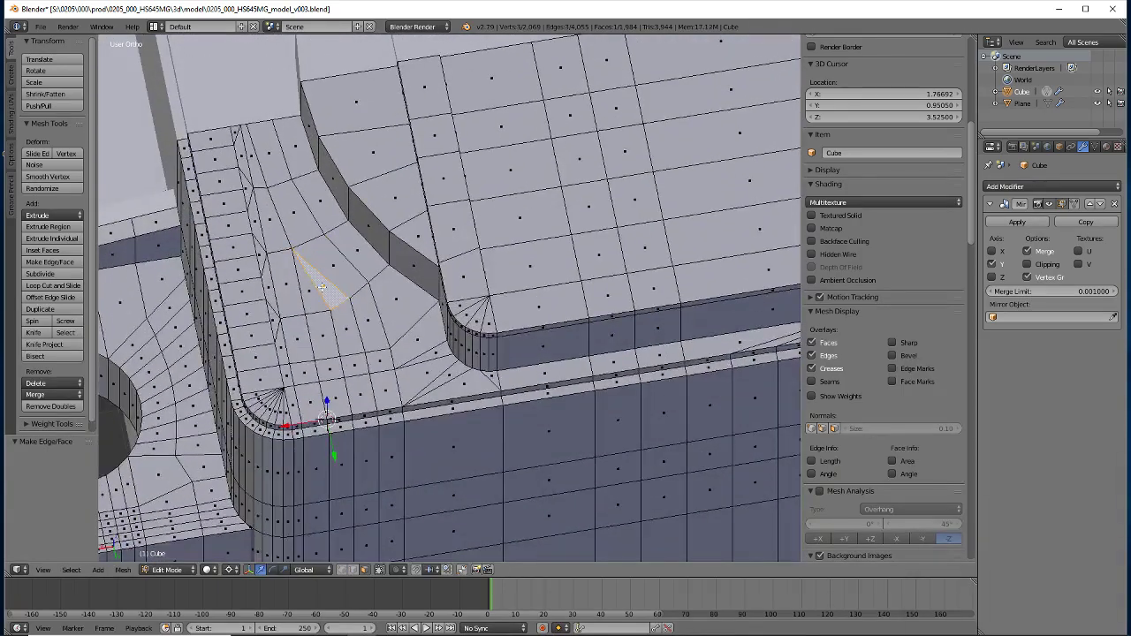
{"action": "middle_click_drag", "start_coordinate": [284, 342], "coordinate": [261, 363]}
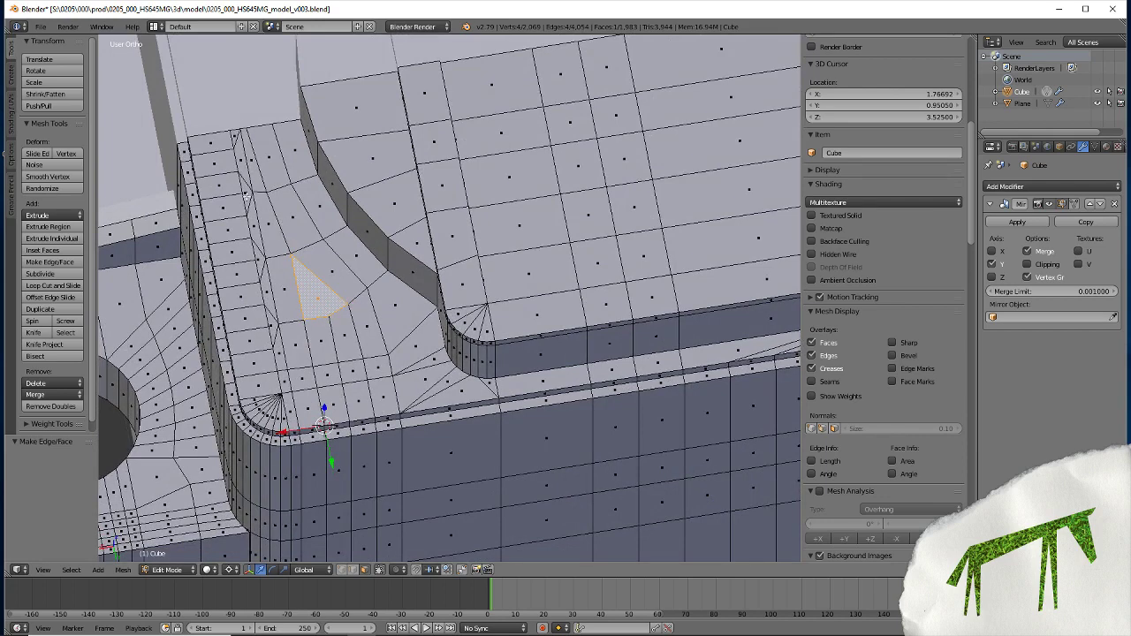
{"action": "mouse_move", "coordinate": [324, 424]}
{"action": "middle_mouse_down"}
{"action": "mouse_move", "coordinate": [426, 453]}
{"action": "mouse_move", "coordinate": [374, 405]}
{"action": "mouse_move", "coordinate": [280, 363]}
{"action": "mouse_move", "coordinate": [360, 478]}
{"action": "mouse_move", "coordinate": [357, 507]}
{"action": "mouse_move", "coordinate": [379, 434]}
{"action": "middle_mouse_up"}
{"action": "scroll", "coordinate": [426, 453], "scroll_direction": "up", "scroll_amount": 3}
{"action": "scroll", "coordinate": [426, 453], "scroll_direction": "down", "scroll_amount": 3}
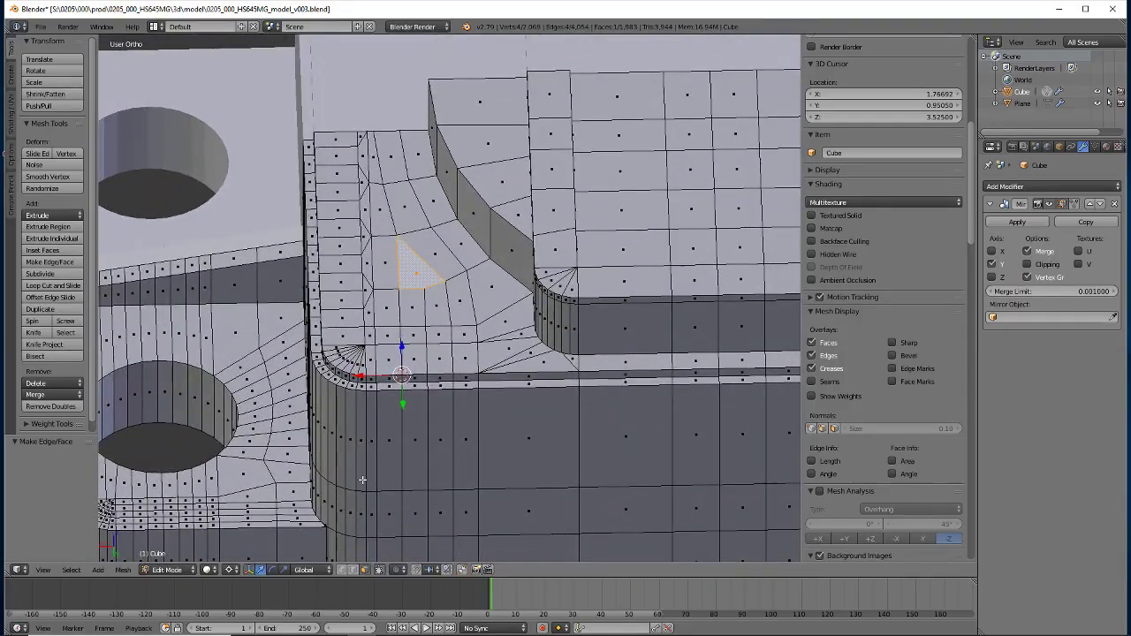
Select two adjacent thin fan triangles at the rounded recess corner
{"action": "scroll", "coordinate": [362, 480], "scroll_direction": "down", "scroll_amount": 6}
{"action": "mouse_move", "coordinate": [302, 442]}
{"action": "middle_mouse_down"}
{"action": "mouse_move", "coordinate": [464, 462]}
{"action": "mouse_move", "coordinate": [449, 378]}
{"action": "middle_mouse_up"}
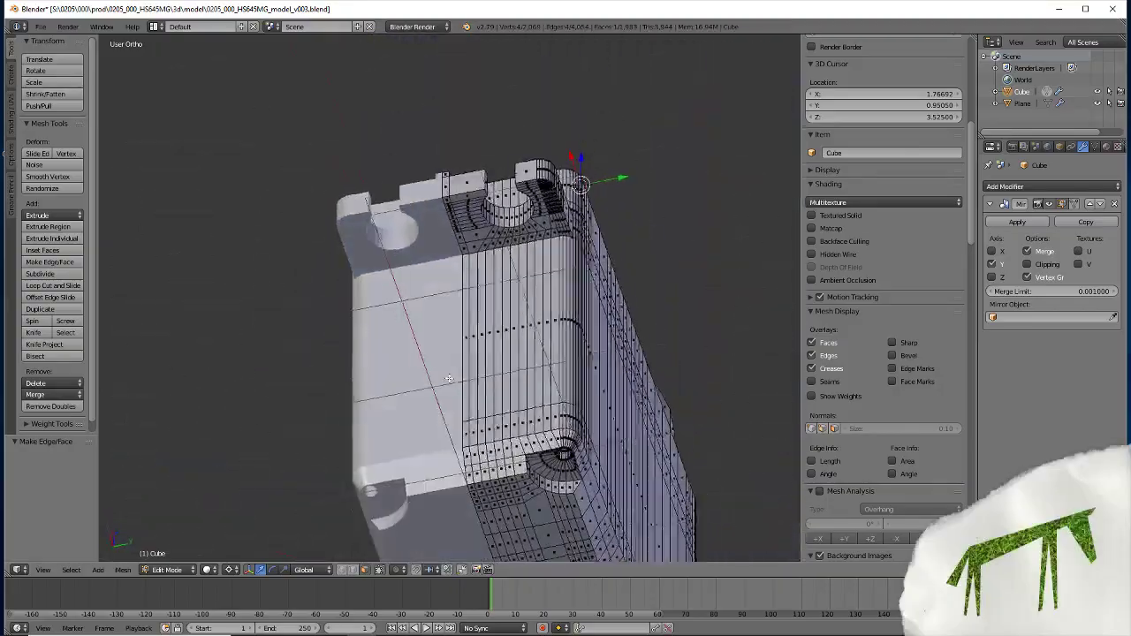
{"action": "scroll", "coordinate": [439, 403], "scroll_direction": "up", "scroll_amount": 8}
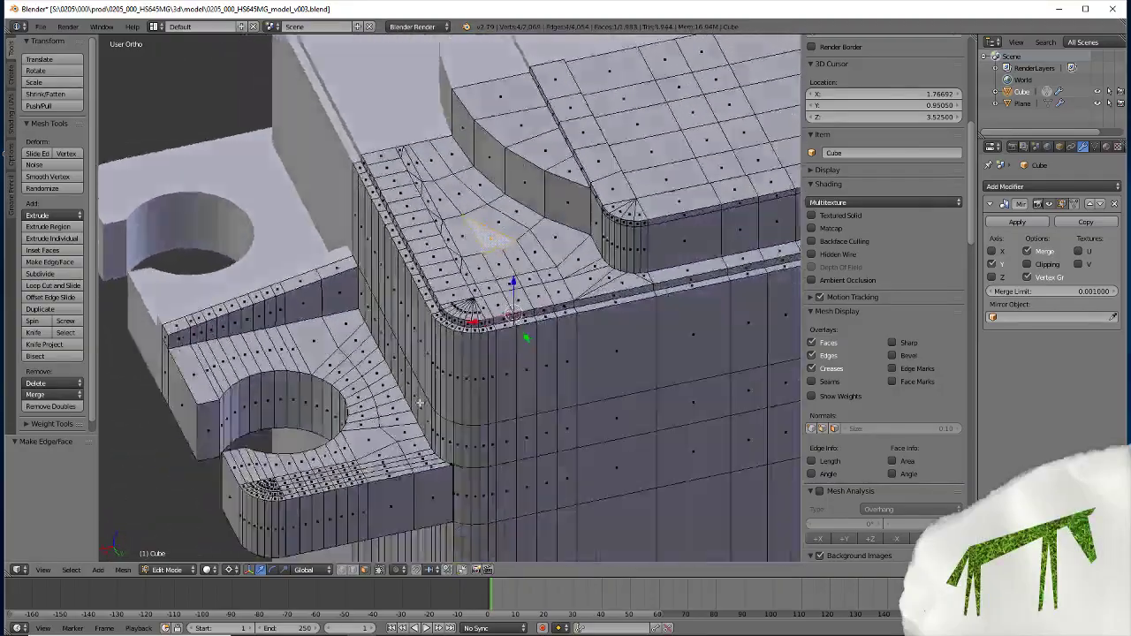
{"action": "mouse_move", "coordinate": [420, 403]}
{"action": "middle_mouse_down"}
{"action": "mouse_move", "coordinate": [439, 463]}
{"action": "mouse_move", "coordinate": [427, 497]}
{"action": "middle_mouse_up"}
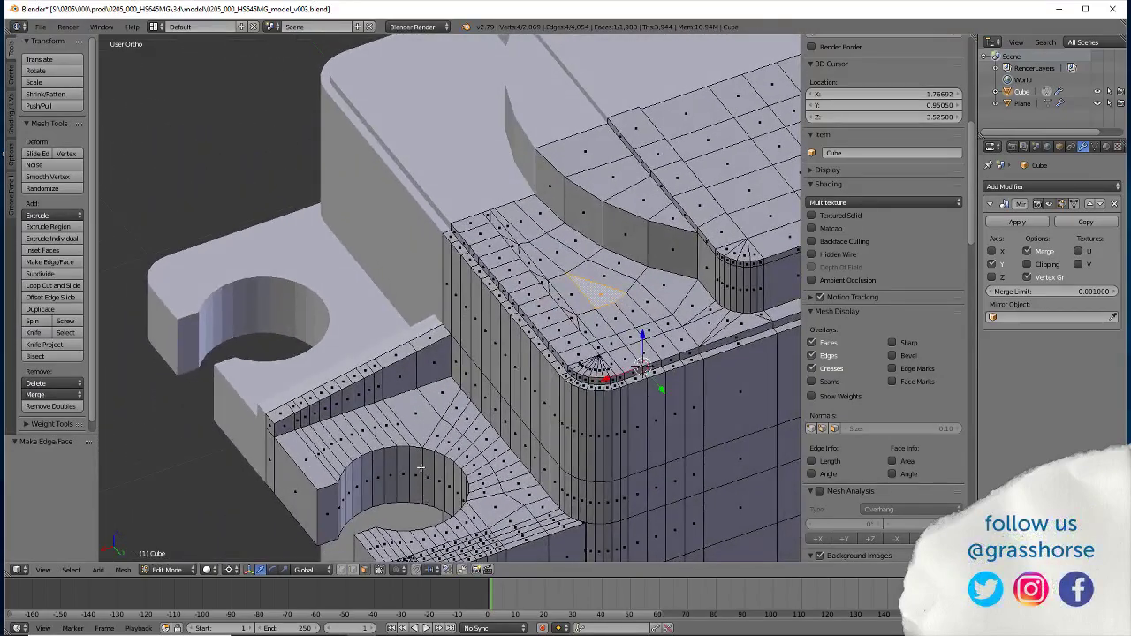
{"action": "scroll", "coordinate": [421, 468], "scroll_direction": "up", "scroll_amount": 2}
{"action": "scroll", "coordinate": [530, 474], "scroll_direction": "up", "scroll_amount": 4}
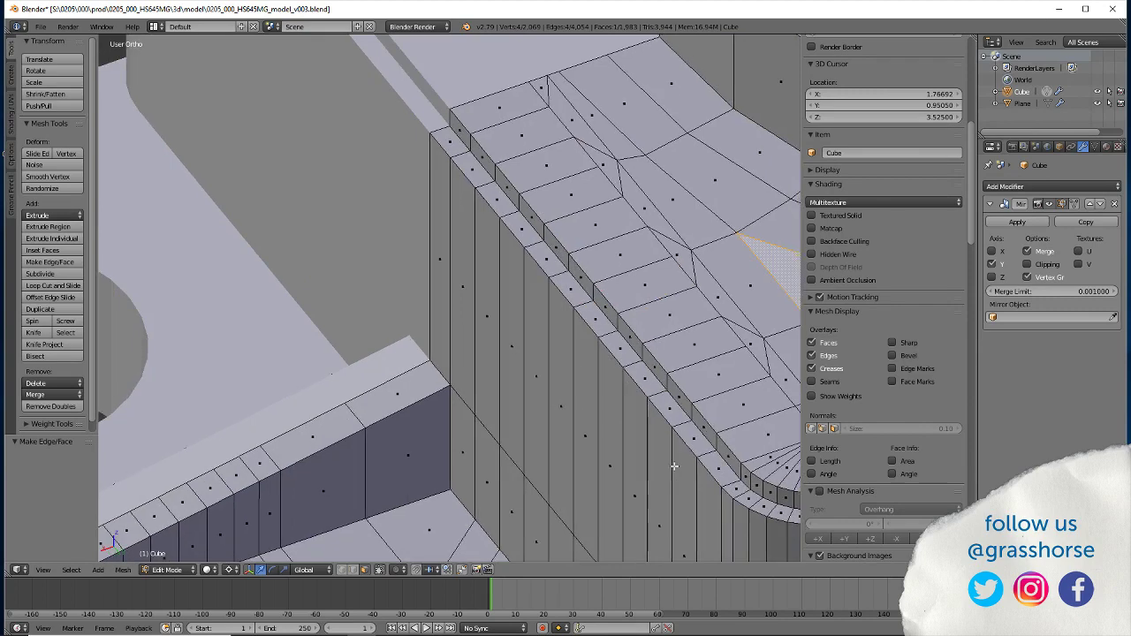
{"action": "middle_click_drag", "start_coordinate": [640, 432], "coordinate": [310, 386]}
{"action": "right_click", "coordinate": [350, 297]}
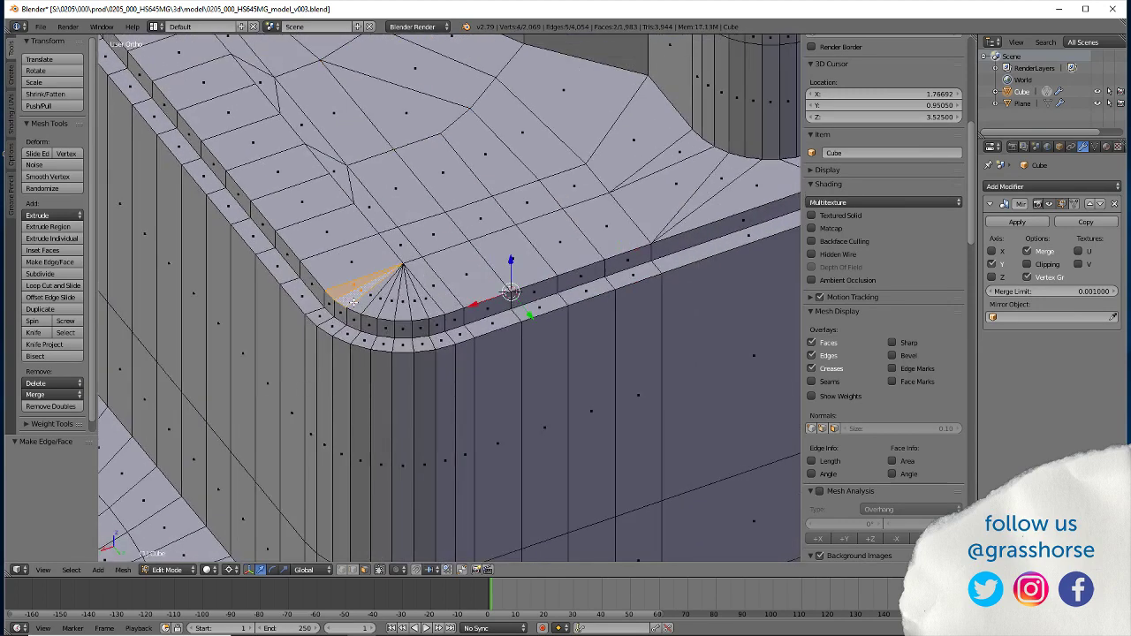
{"action": "right_click", "coordinate": [396, 308]}
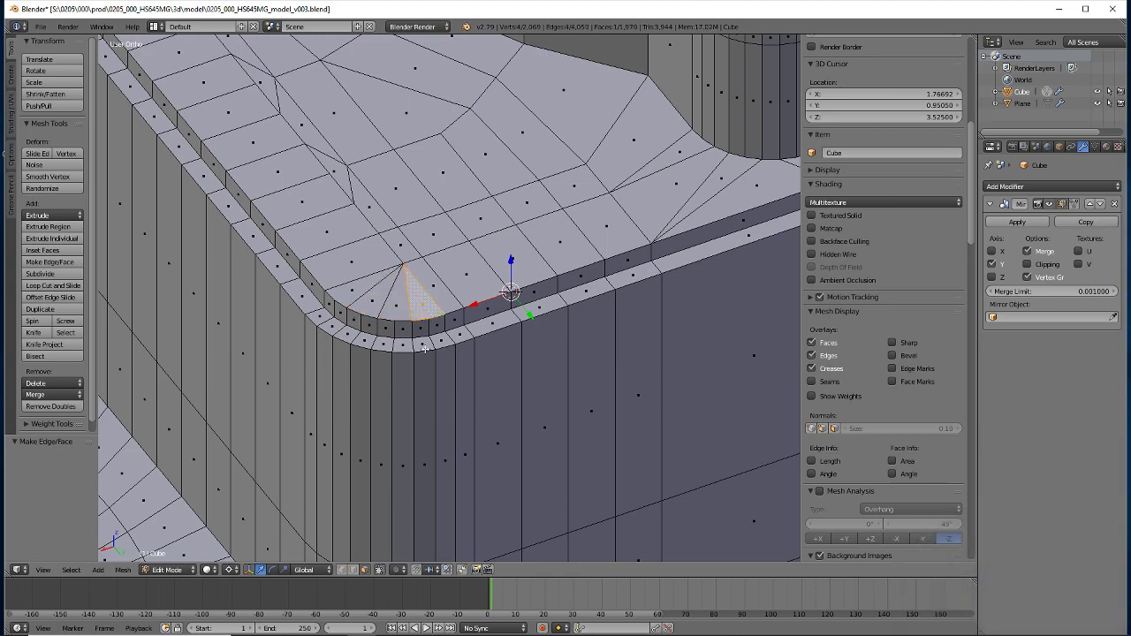
Orbit around the rounded corner to inspect the merged top faces
{"action": "scroll", "coordinate": [339, 419], "scroll_direction": "down", "scroll_amount": 5}
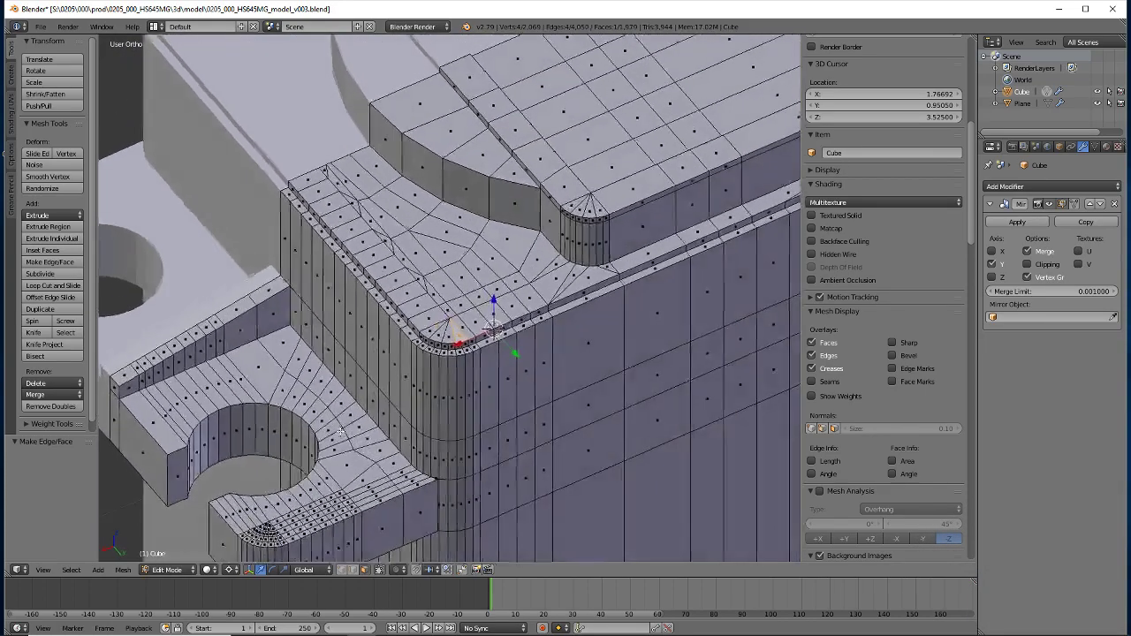
{"action": "mouse_move", "coordinate": [340, 431]}
{"action": "middle_mouse_down"}
{"action": "mouse_move", "coordinate": [368, 450]}
{"action": "mouse_move", "coordinate": [319, 462]}
{"action": "mouse_move", "coordinate": [343, 487]}
{"action": "middle_mouse_up"}
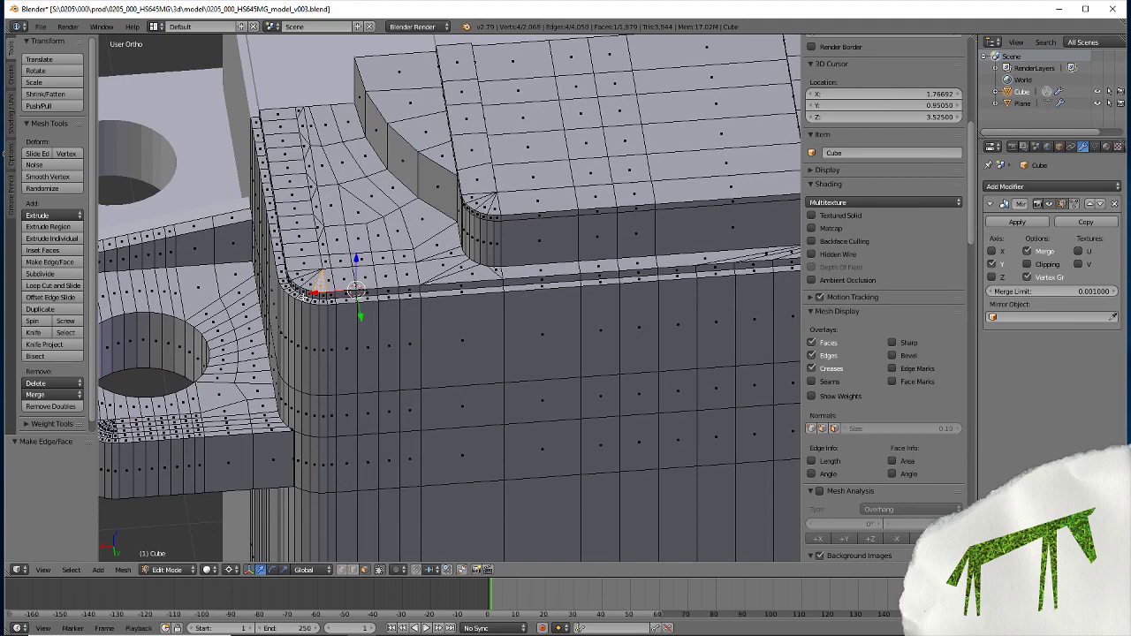
{"action": "scroll", "coordinate": [320, 362], "scroll_direction": "up", "scroll_amount": 3}
{"action": "middle_click_drag", "start_coordinate": [287, 359], "coordinate": [231, 497]}
Snap the 3D cursor to the recess edge and scale it to X 0
{"action": "left_click", "coordinate": [351, 573]}
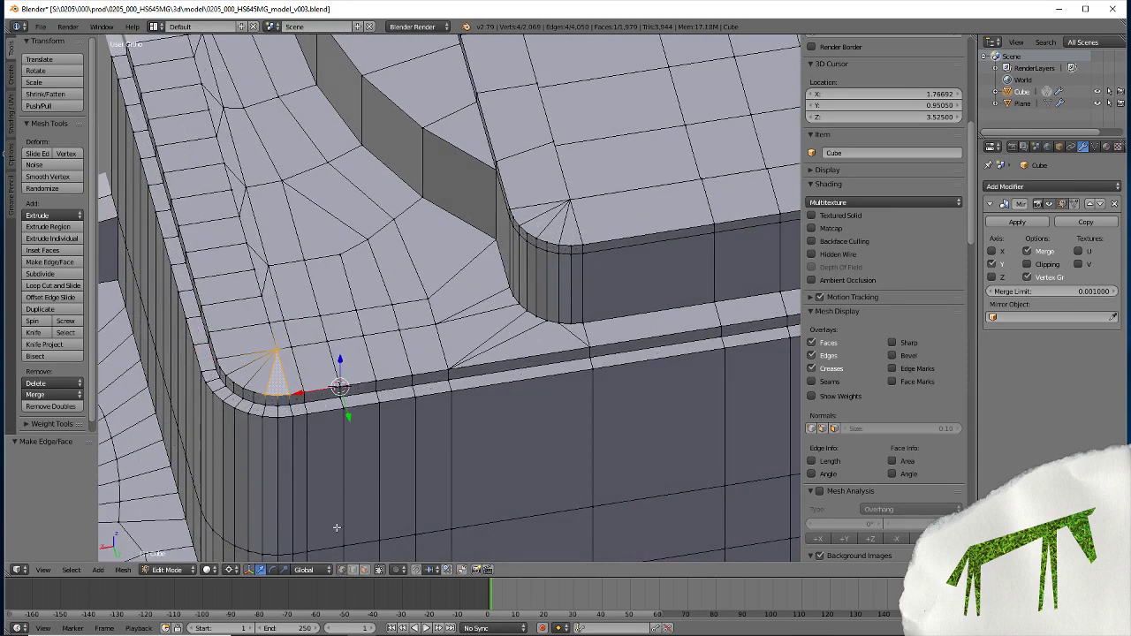
{"action": "left_click", "coordinate": [409, 372]}
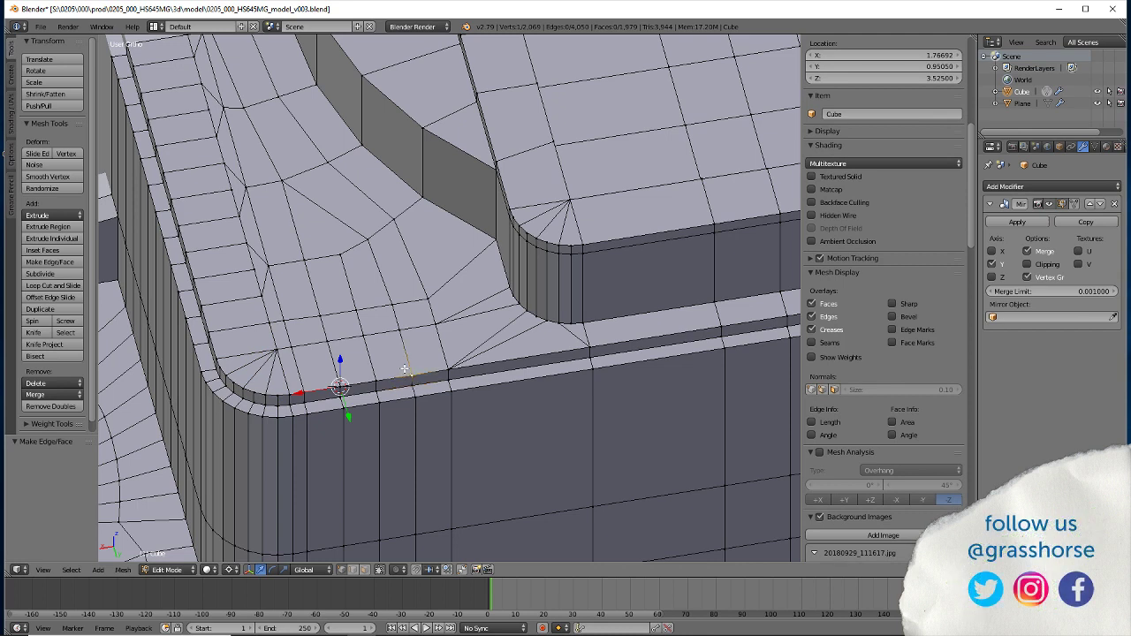
{"action": "key", "text": "shift+s"}
{"action": "left_click", "coordinate": [385, 373]}
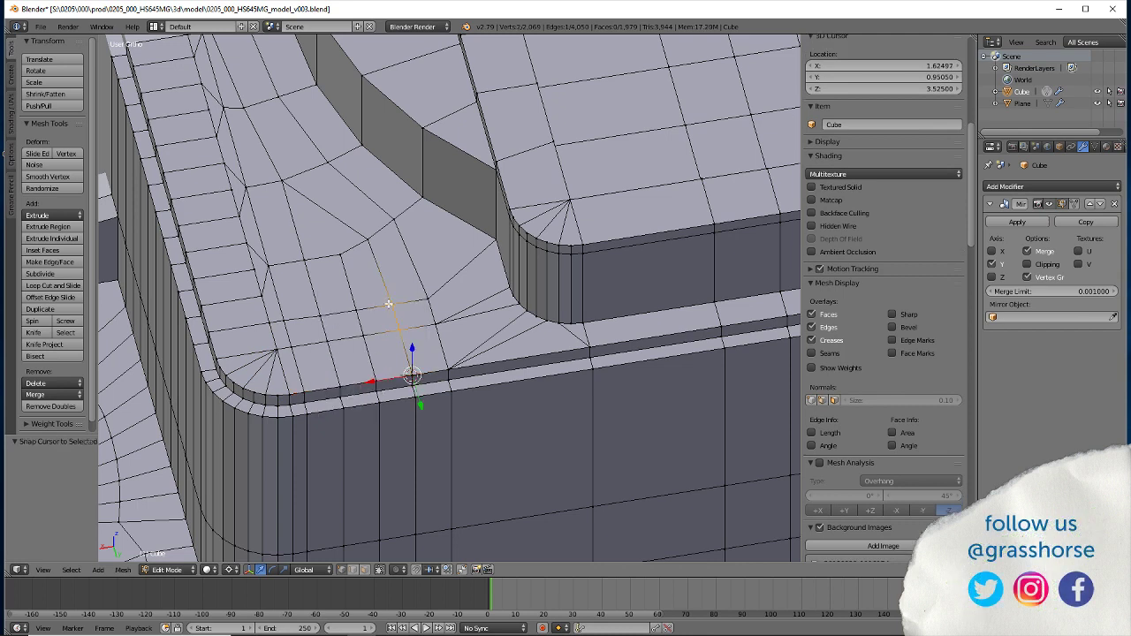
{"action": "key", "text": "s"}
{"action": "key", "text": "x"}
{"action": "key", "text": "0"}
{"action": "key", "text": "Return"}
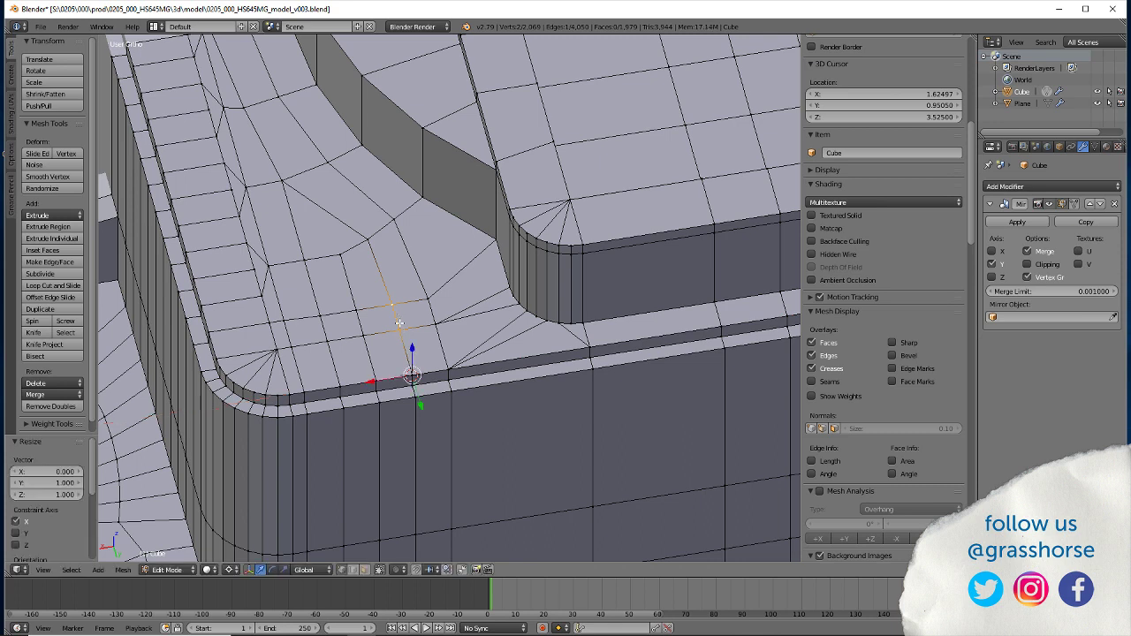
Select a recess vertex, repeat the X flattening, and view the recess from above
{"action": "right_click", "coordinate": [360, 247]}
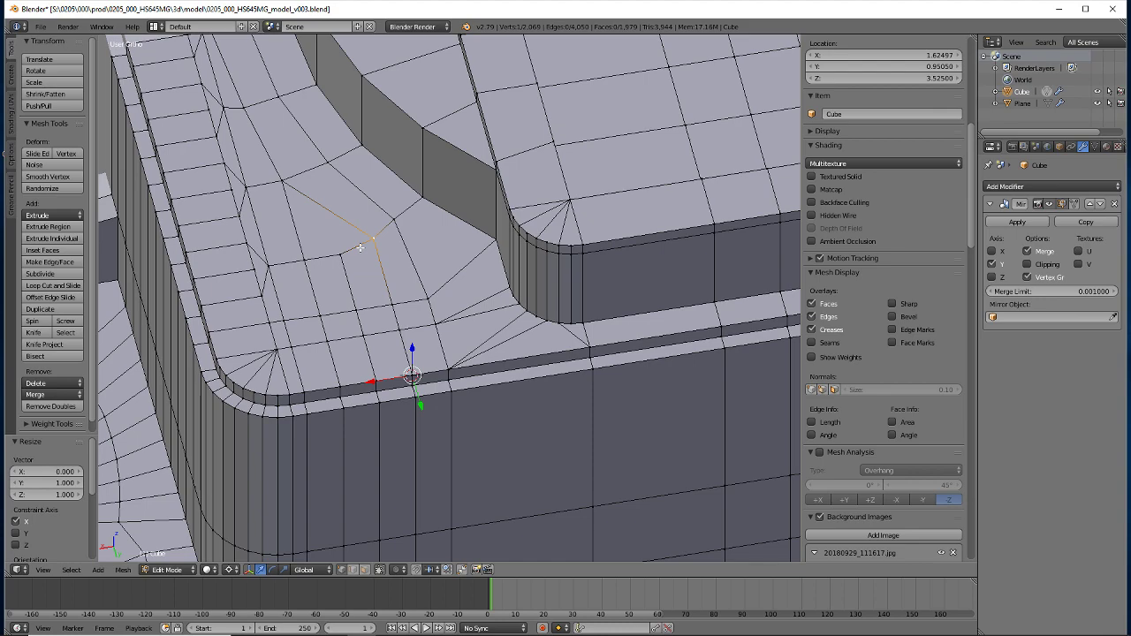
{"action": "key", "text": "shift+r"}
{"action": "middle_click_drag", "start_coordinate": [359, 247], "coordinate": [263, 371]}
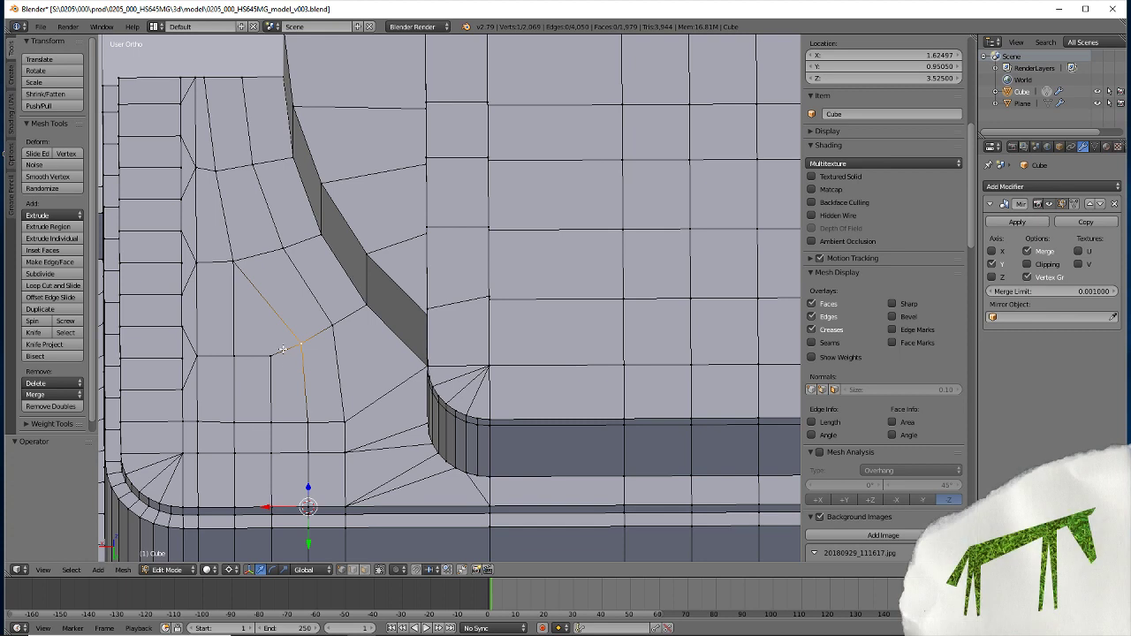
Slide the recess vertex along its edge twice, then undo the second slide
{"action": "key", "text": "shift+v"}
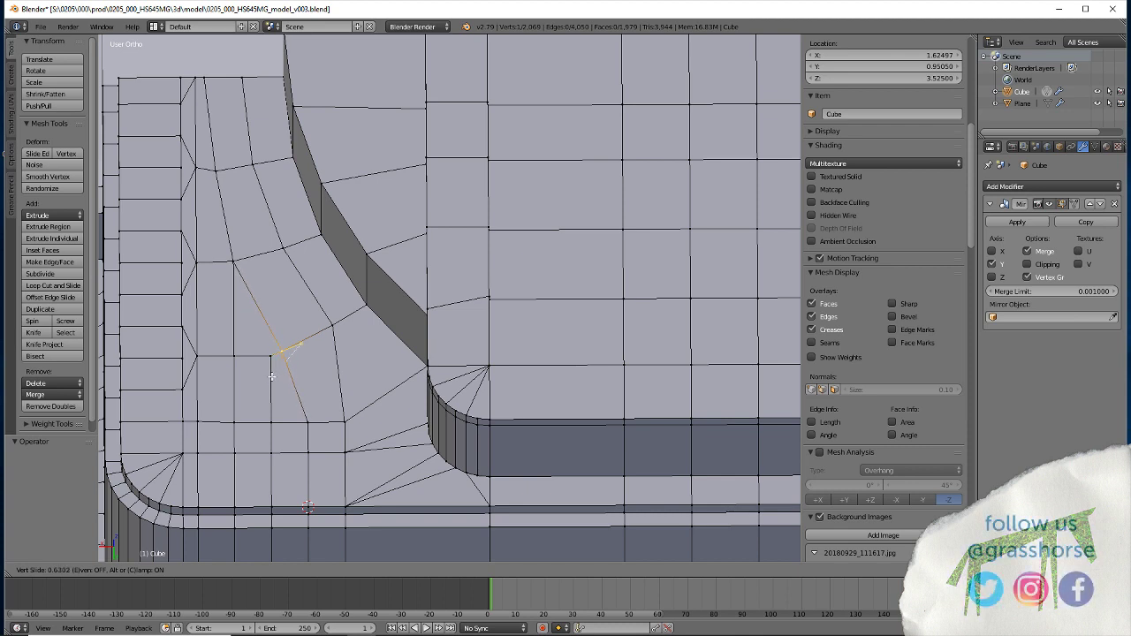
{"action": "left_click", "coordinate": [272, 376]}
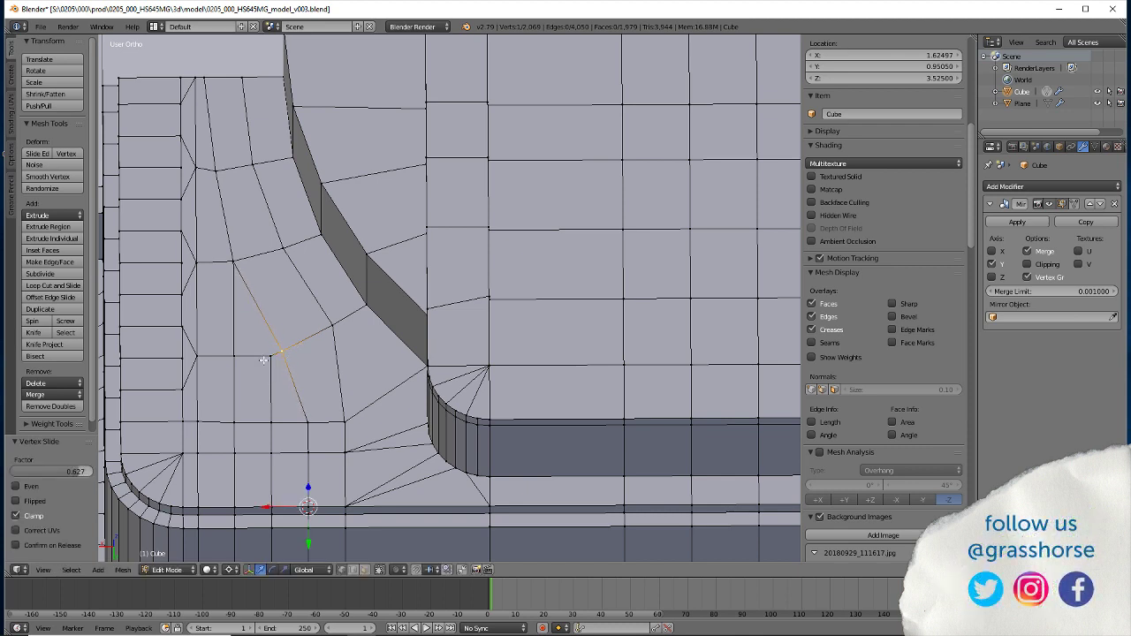
{"action": "key", "text": "shift+v"}
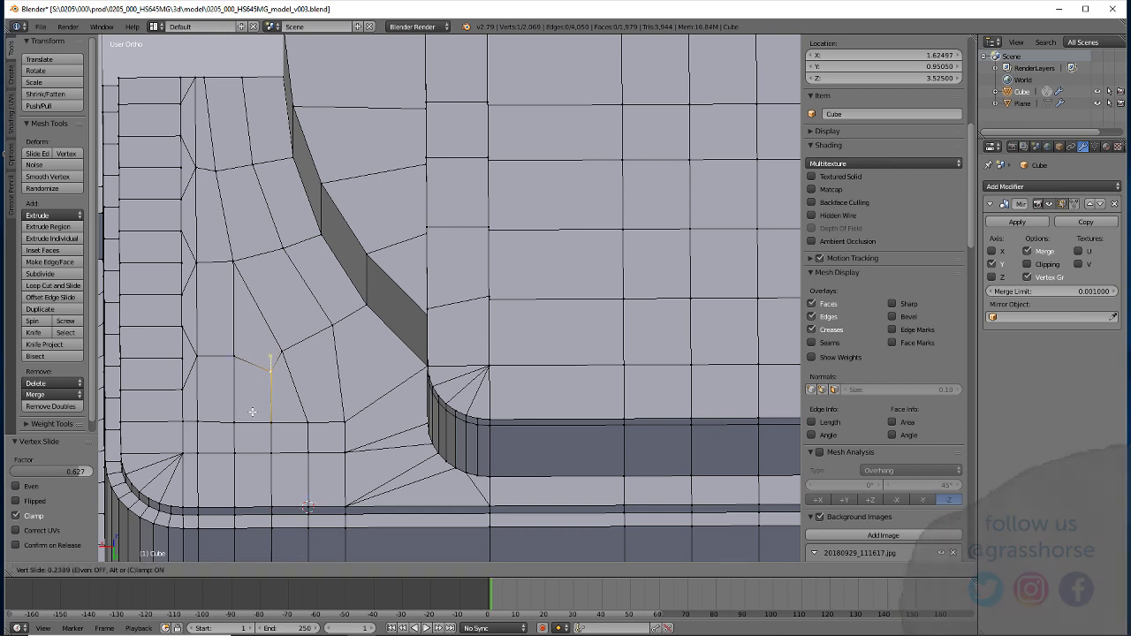
{"action": "left_click", "coordinate": [256, 429]}
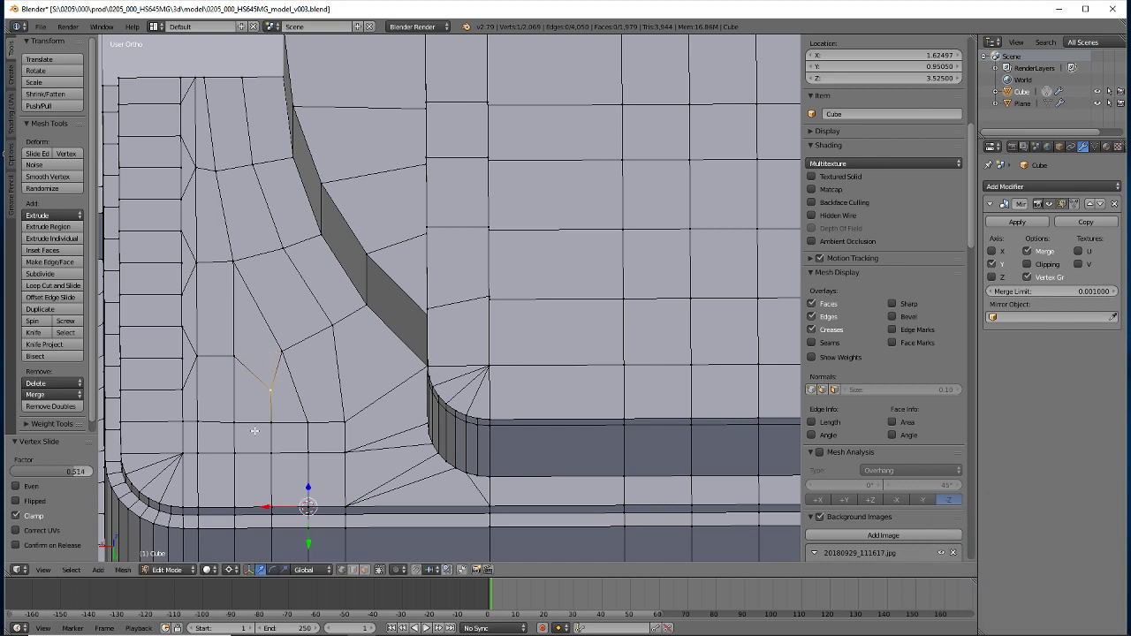
{"action": "key", "text": "ctrl+z"}
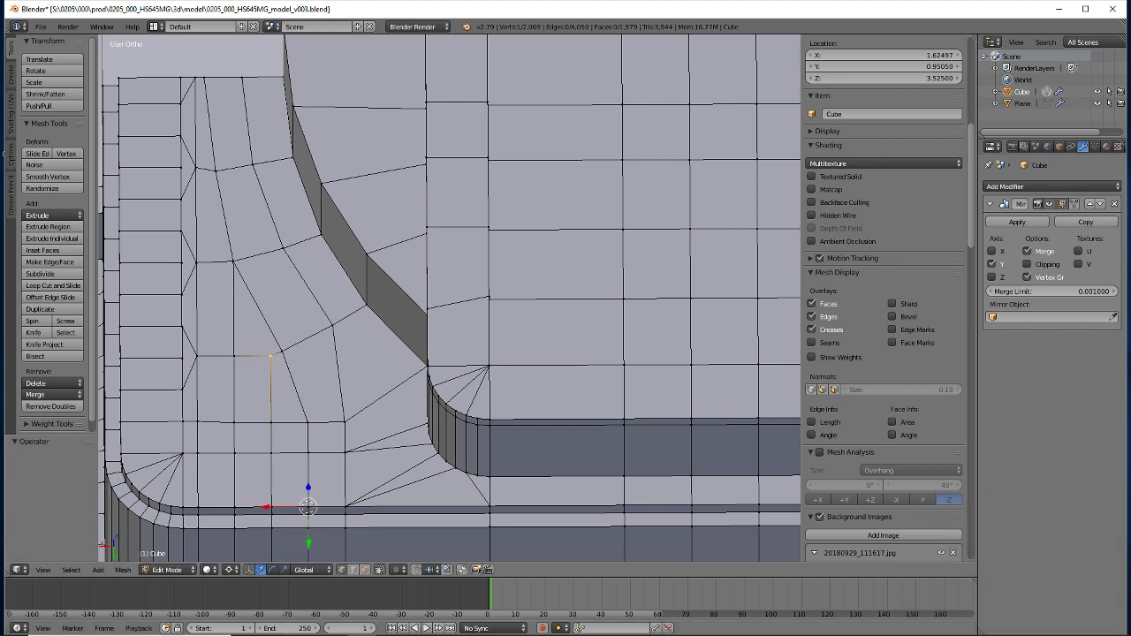